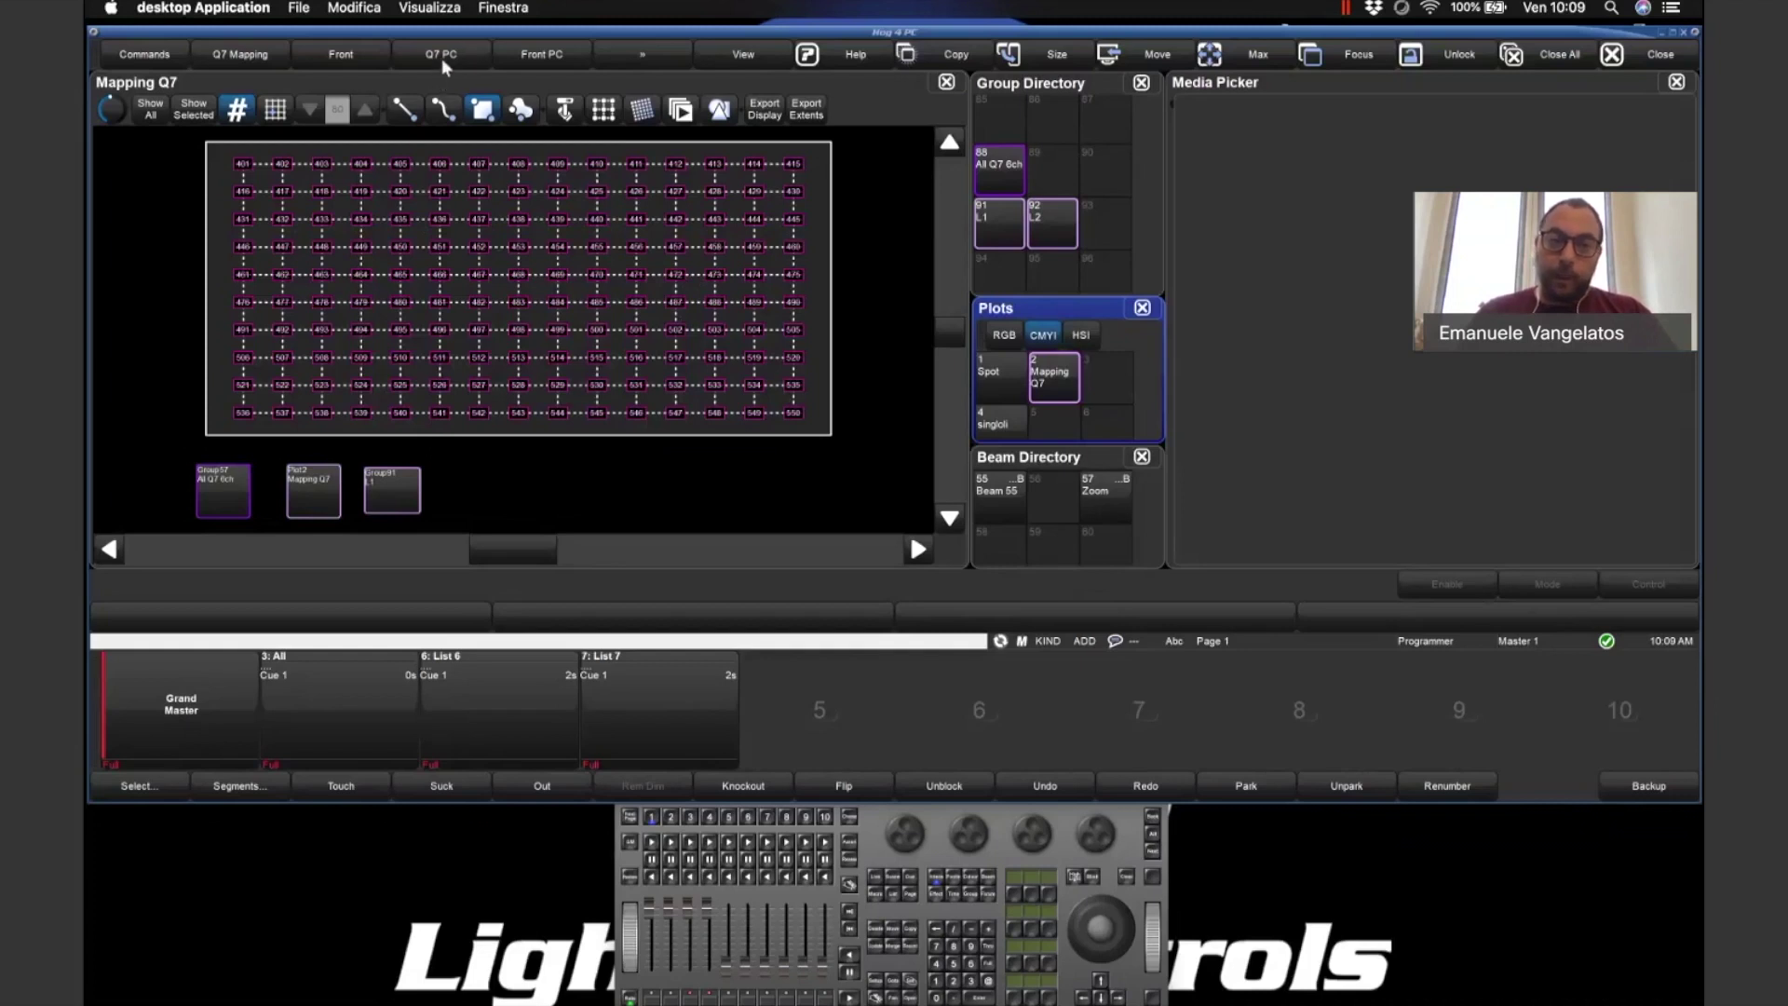
- Open the Front PC view and switch to the 3D stage visualizer, changing its display mode to Plot
click(539, 54)
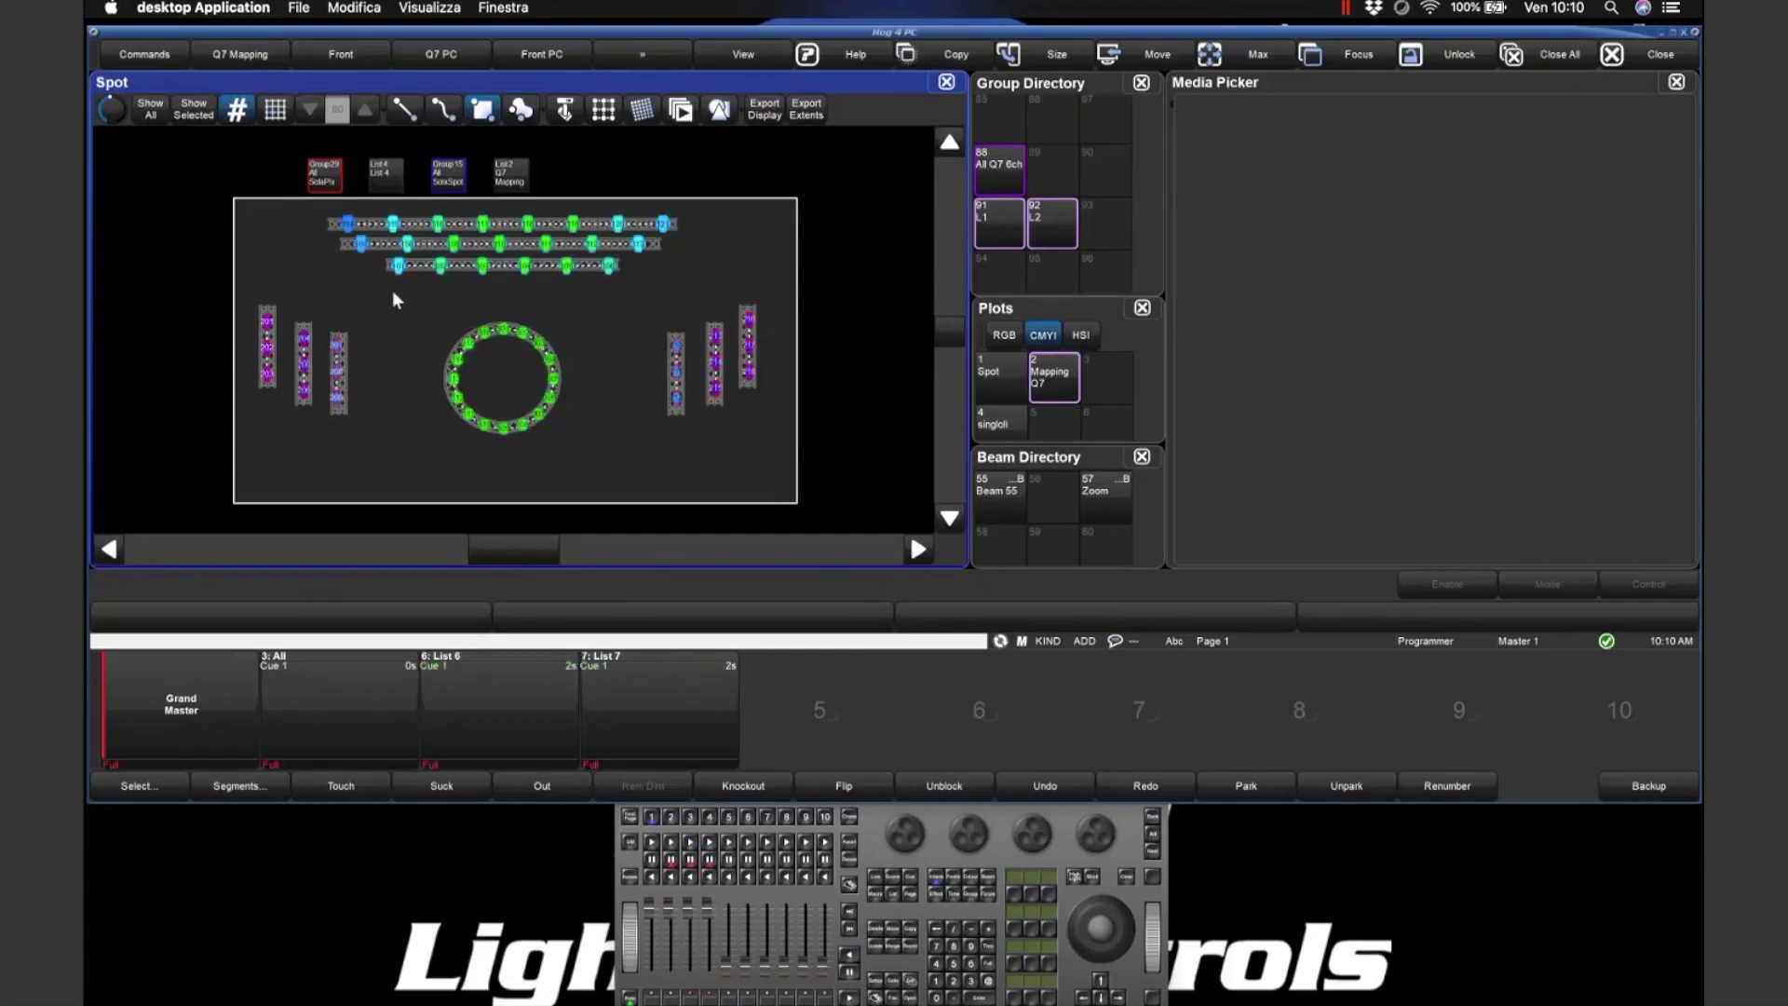
key(super+Tab)
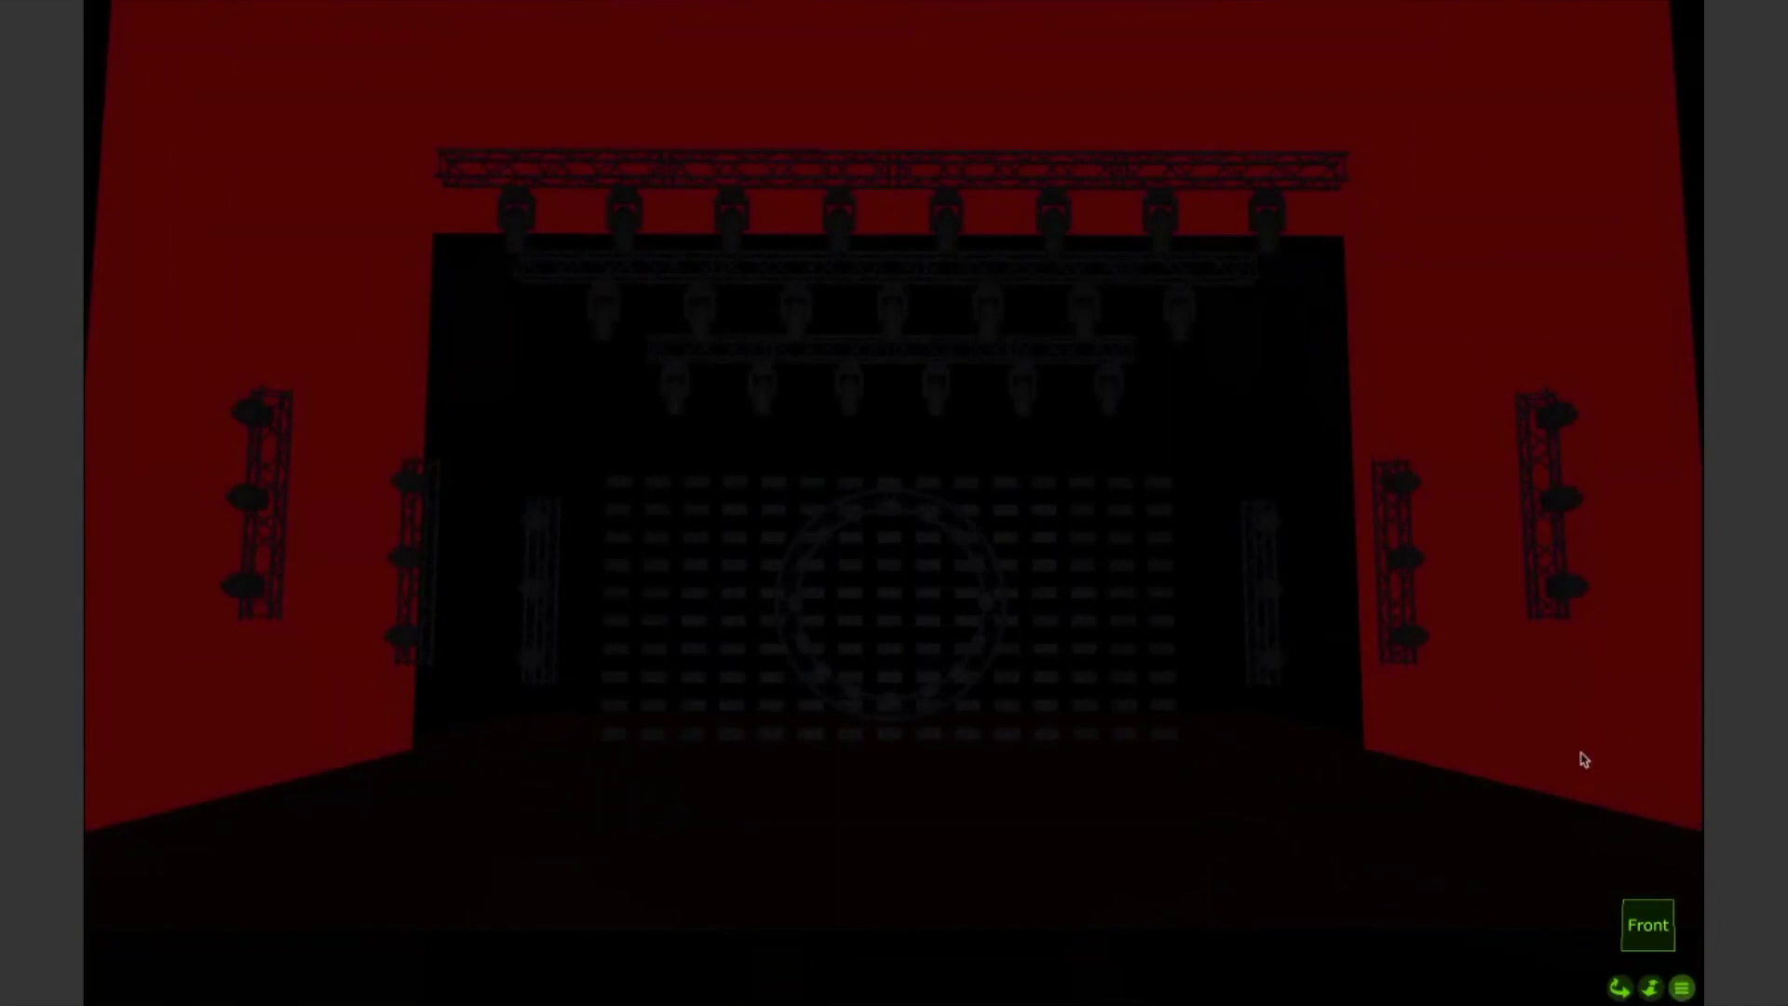
click(1682, 989)
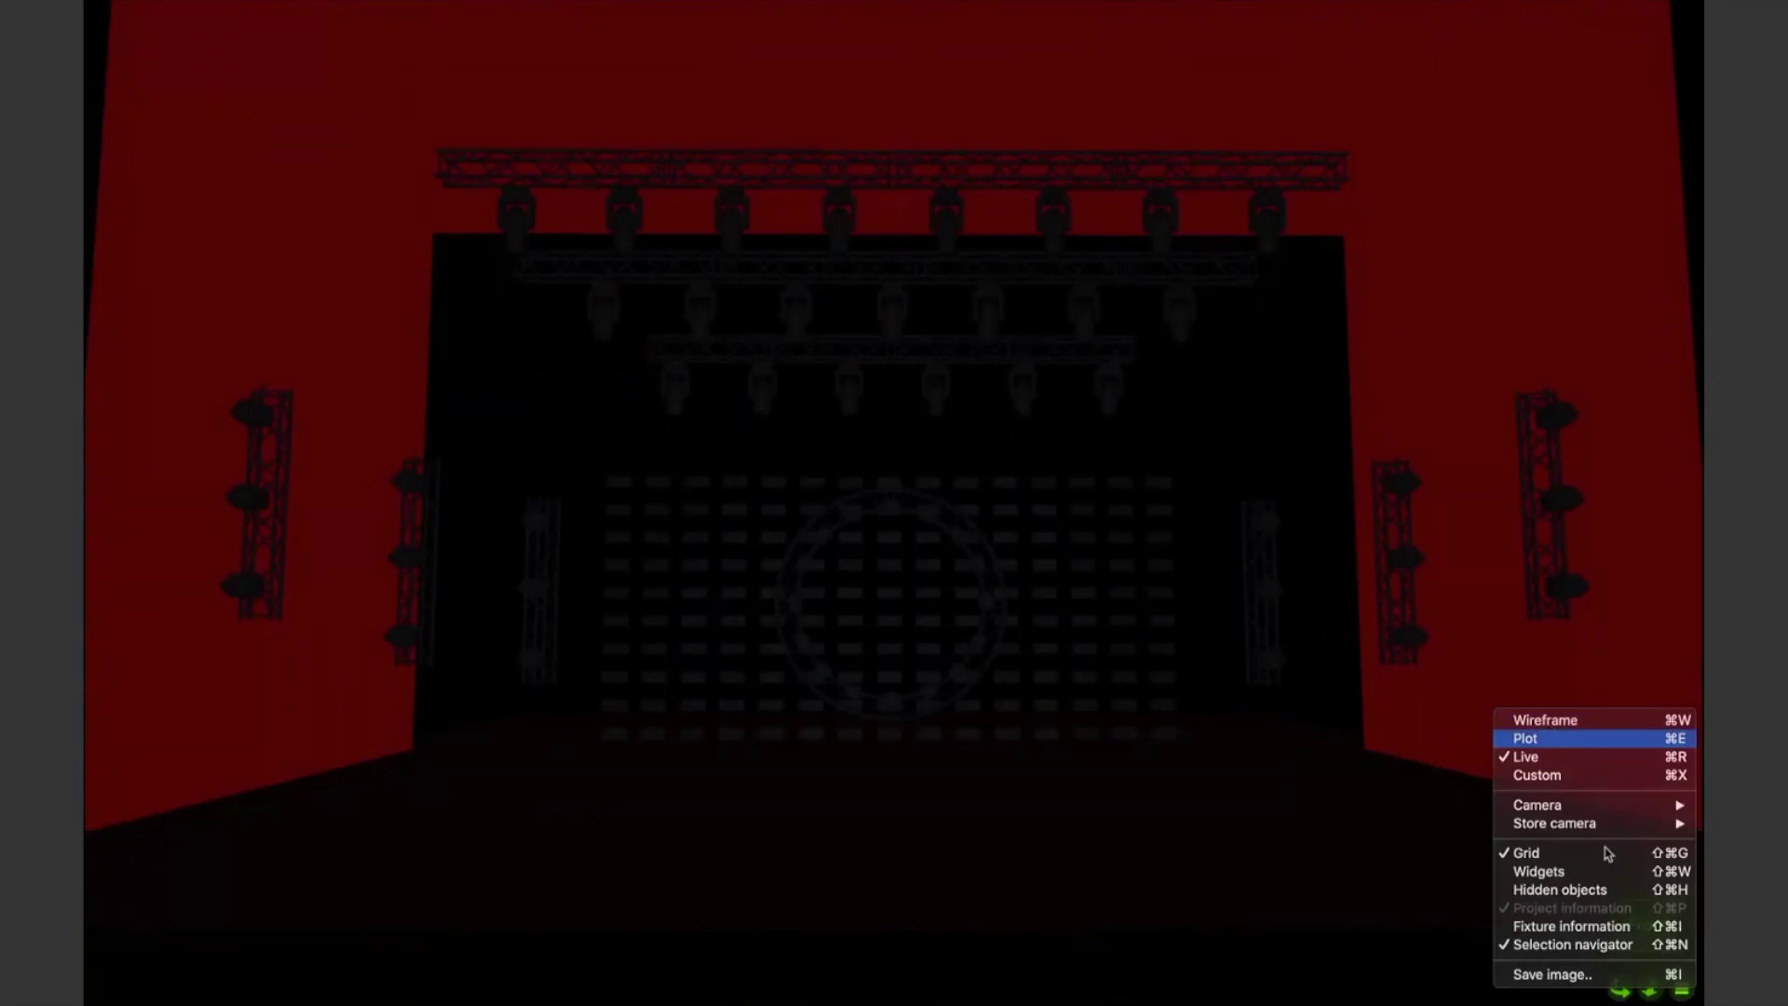
click(1564, 738)
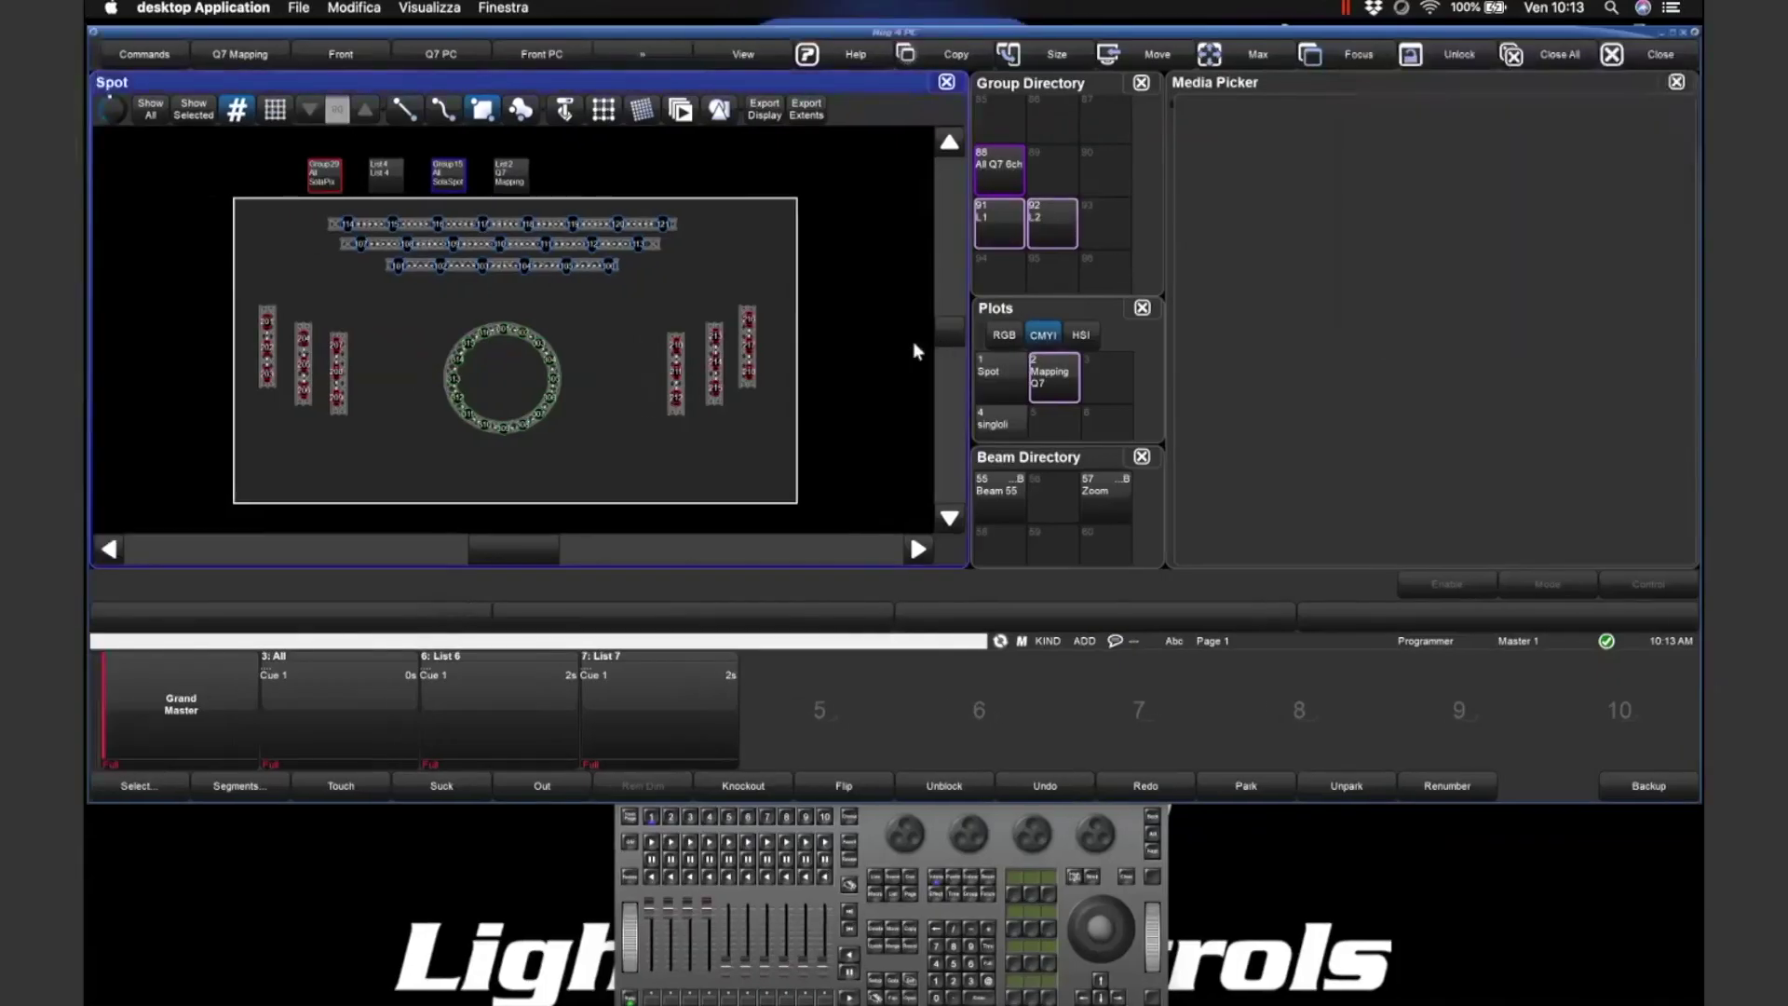
- Close the Plots directory and reopen it
scroll(1088, 402, down, 1)
scroll(1089, 404, down, 1)
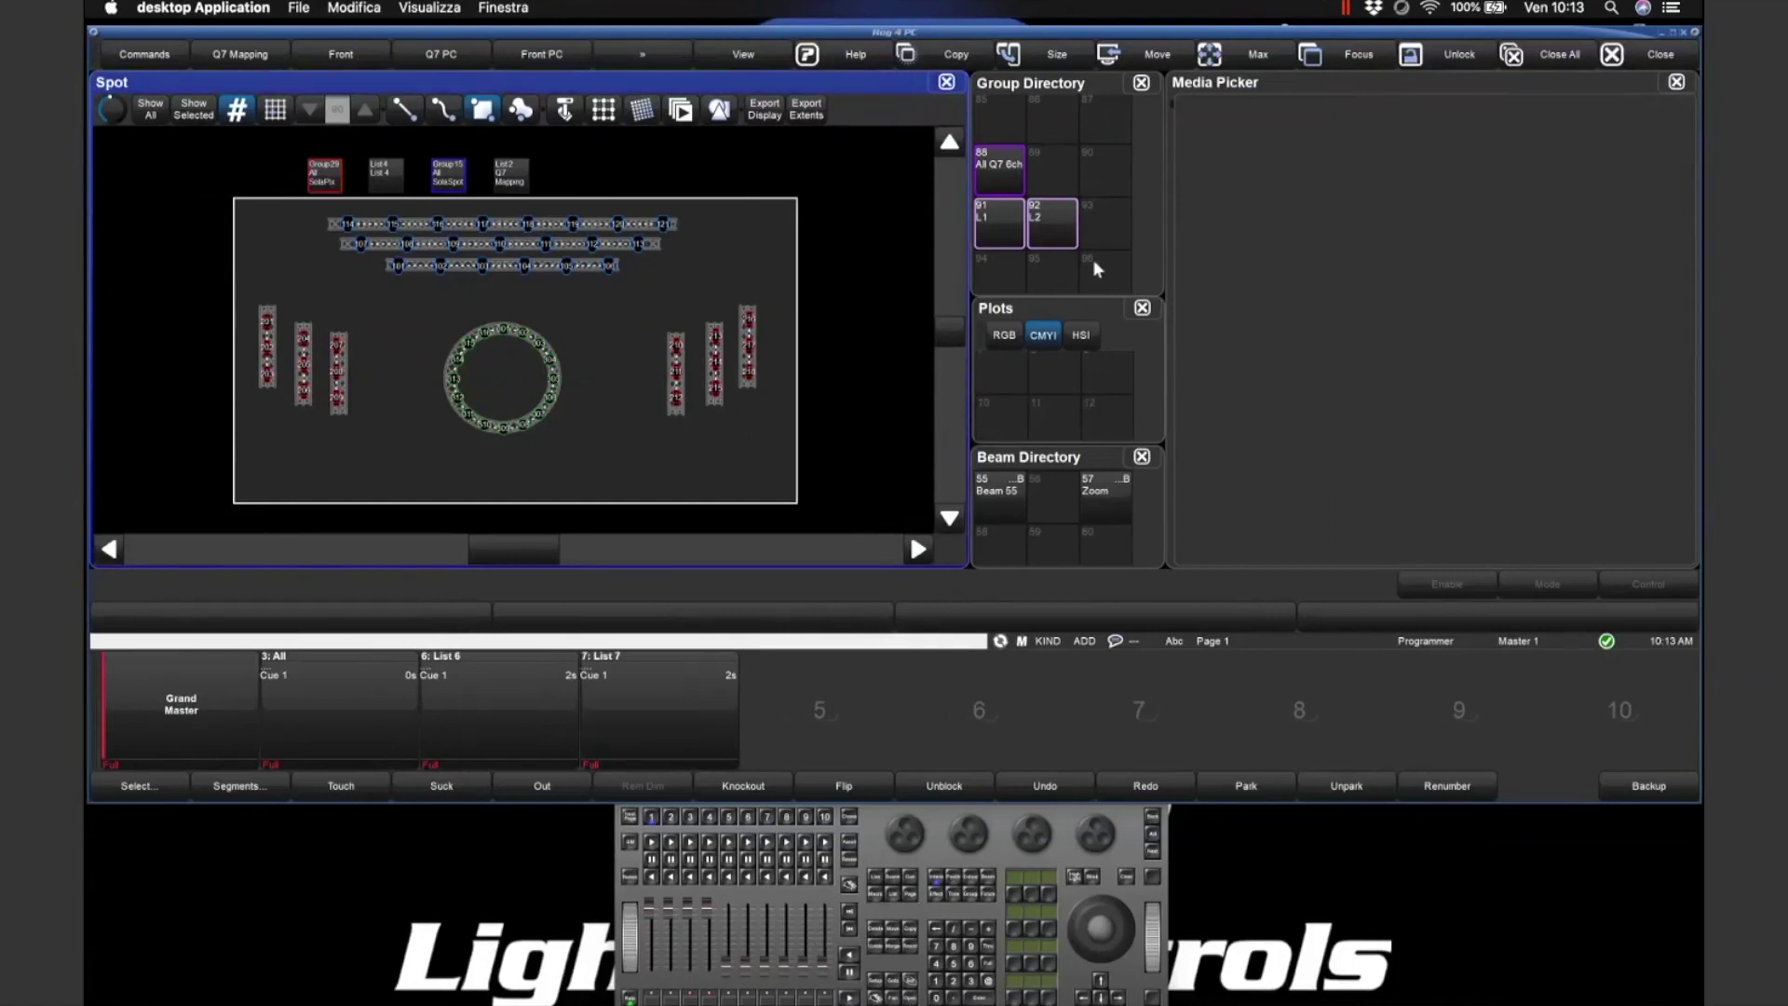
click(1142, 308)
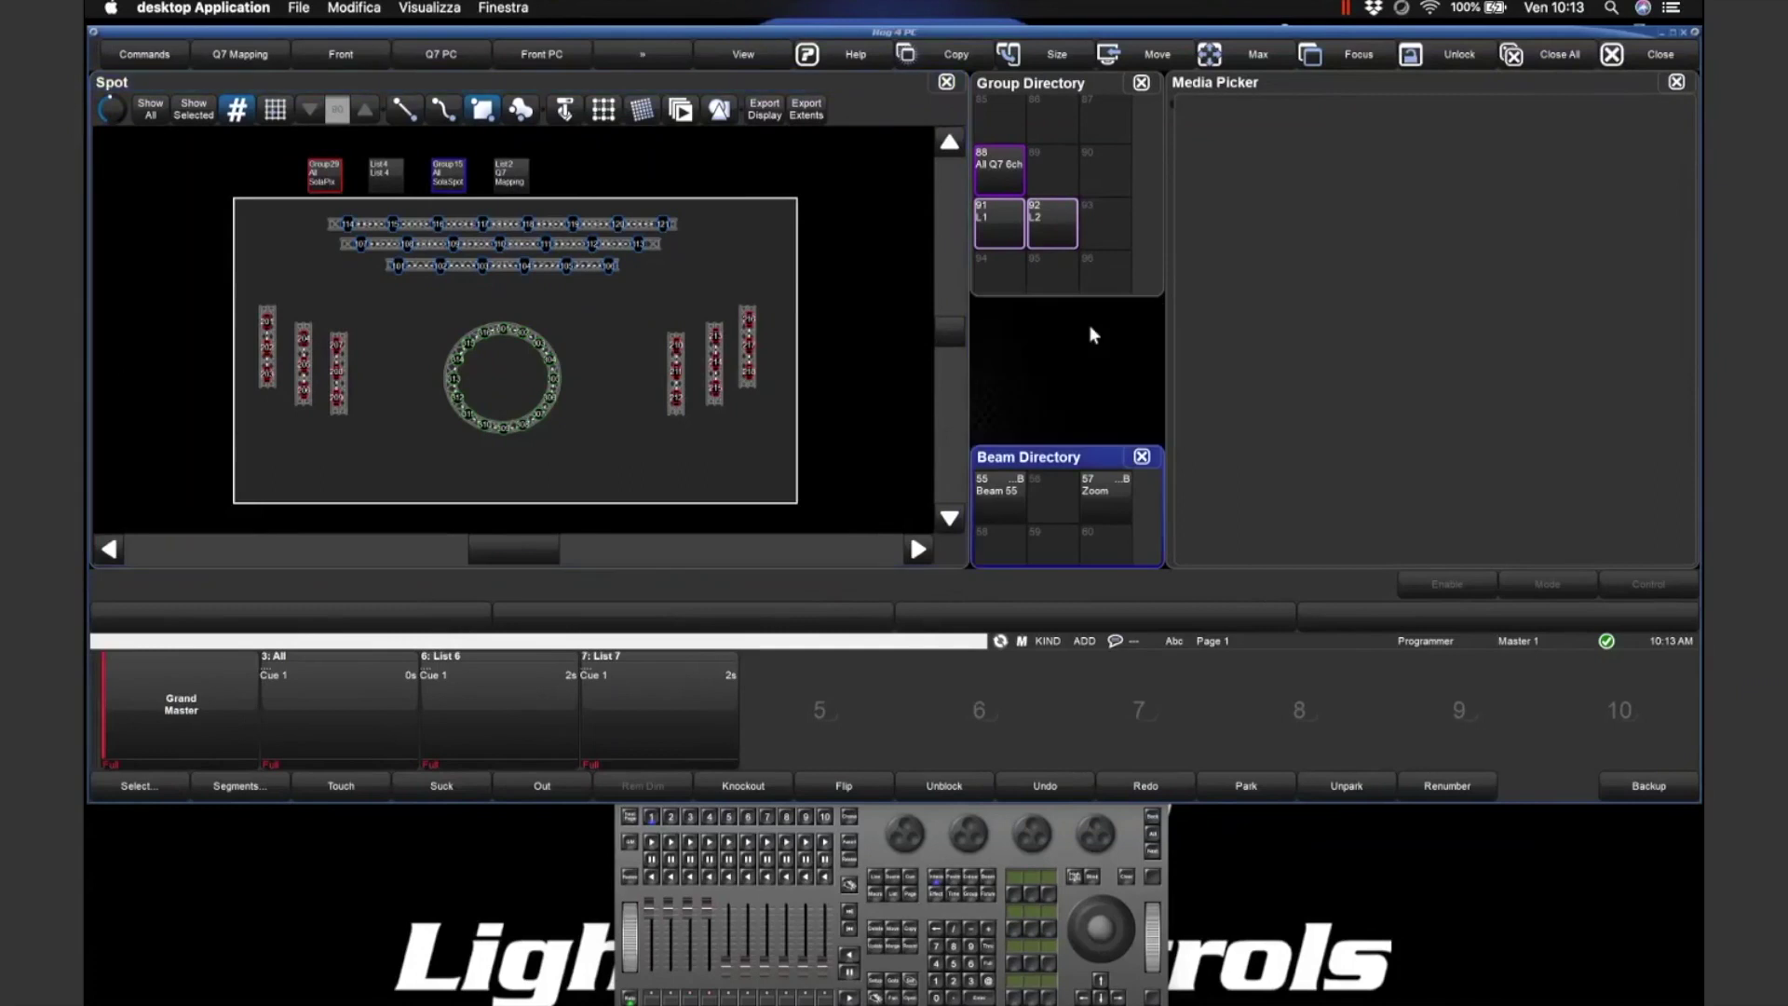
click(911, 999)
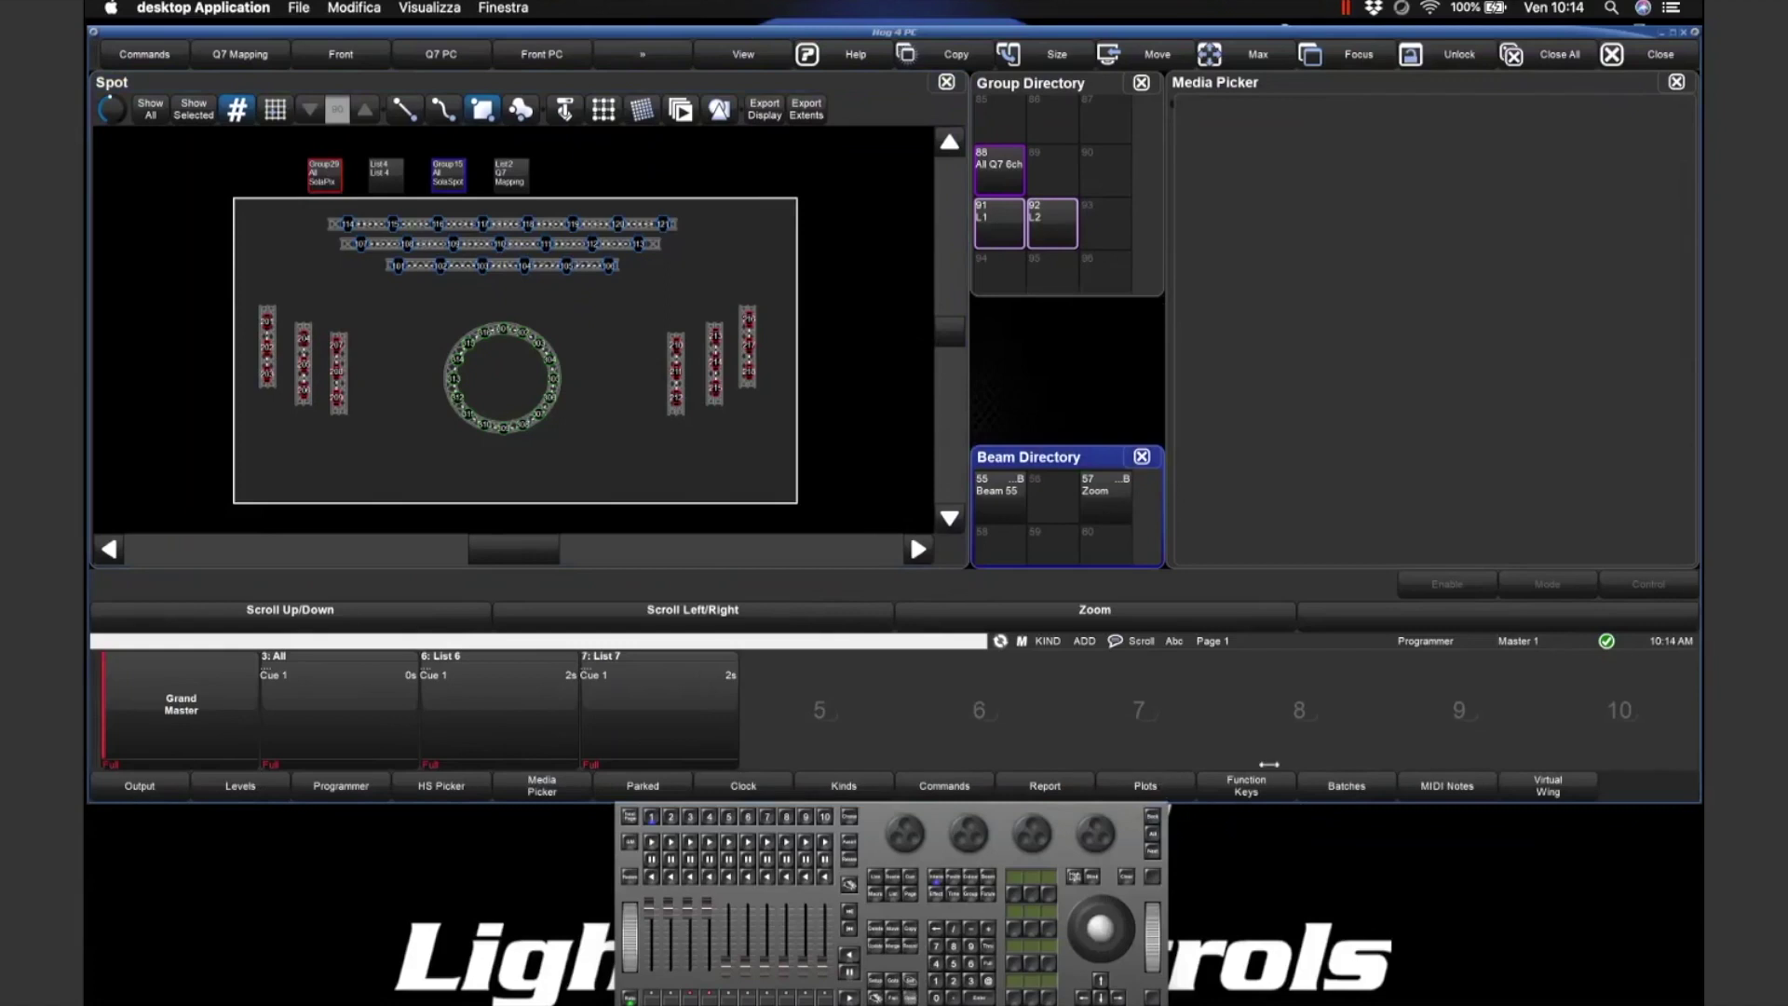
click(1148, 790)
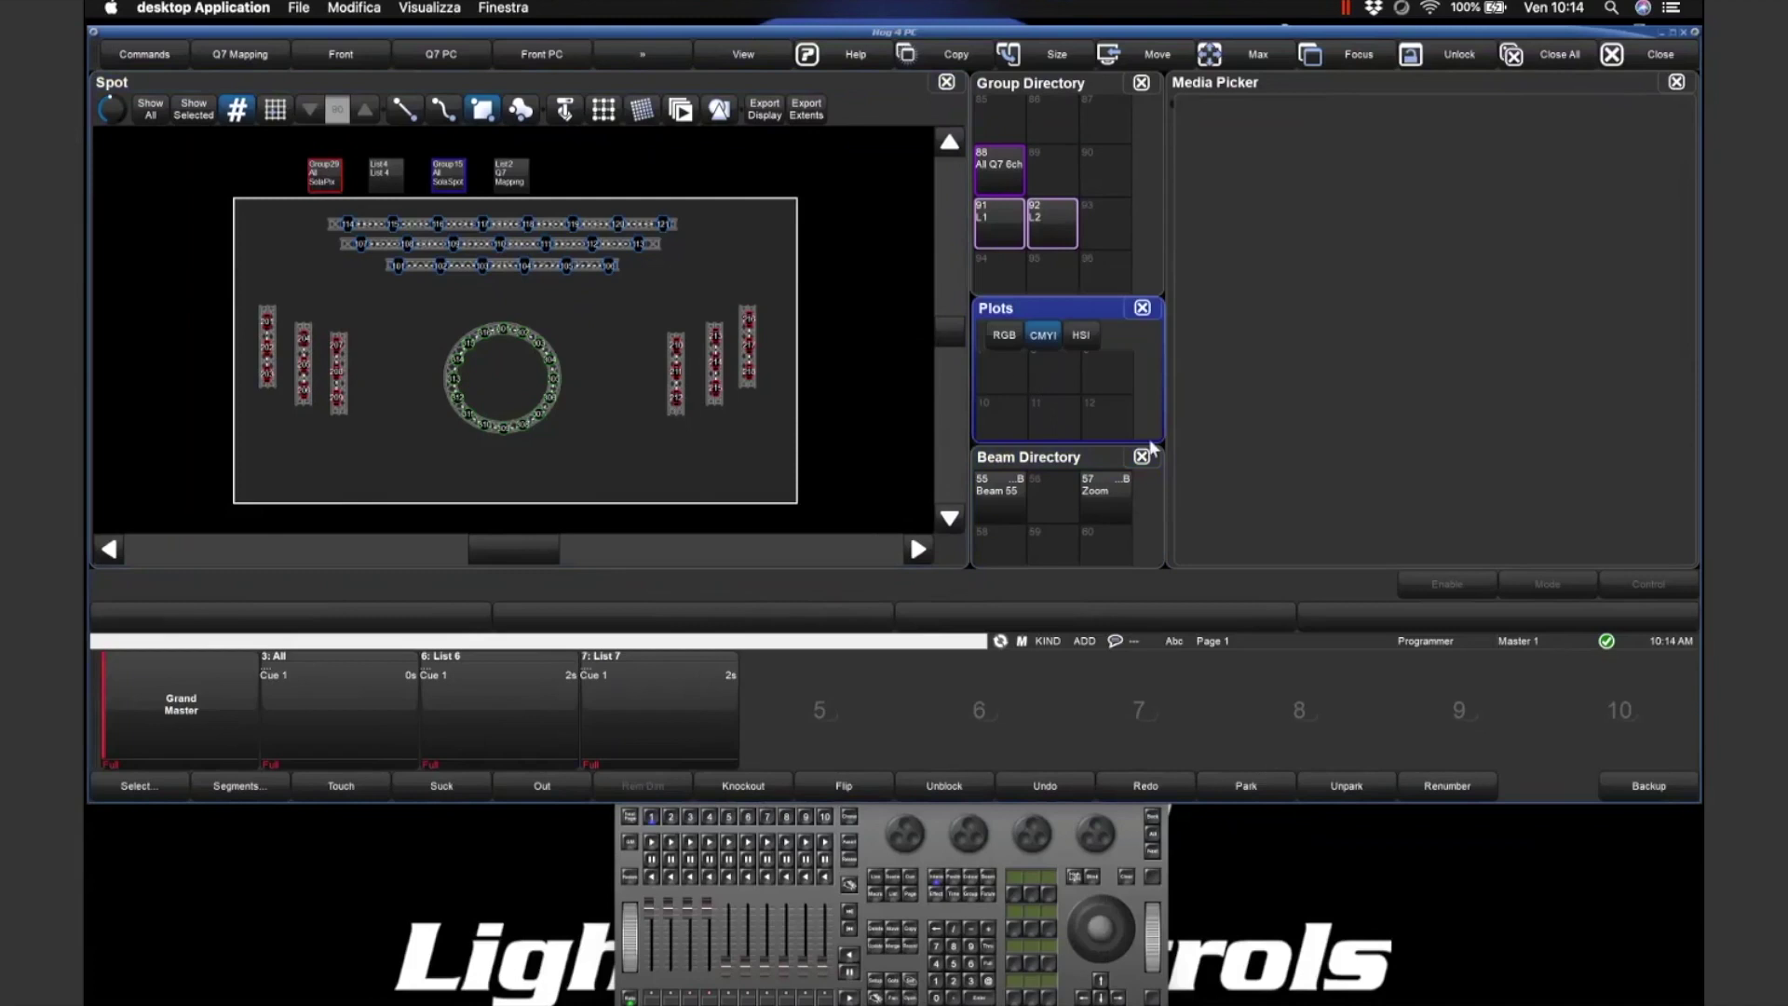
- Close the Spot plot window and record a new plot in empty slot 16 of the Plots directory
scroll(1014, 389, up, 1)
click(947, 82)
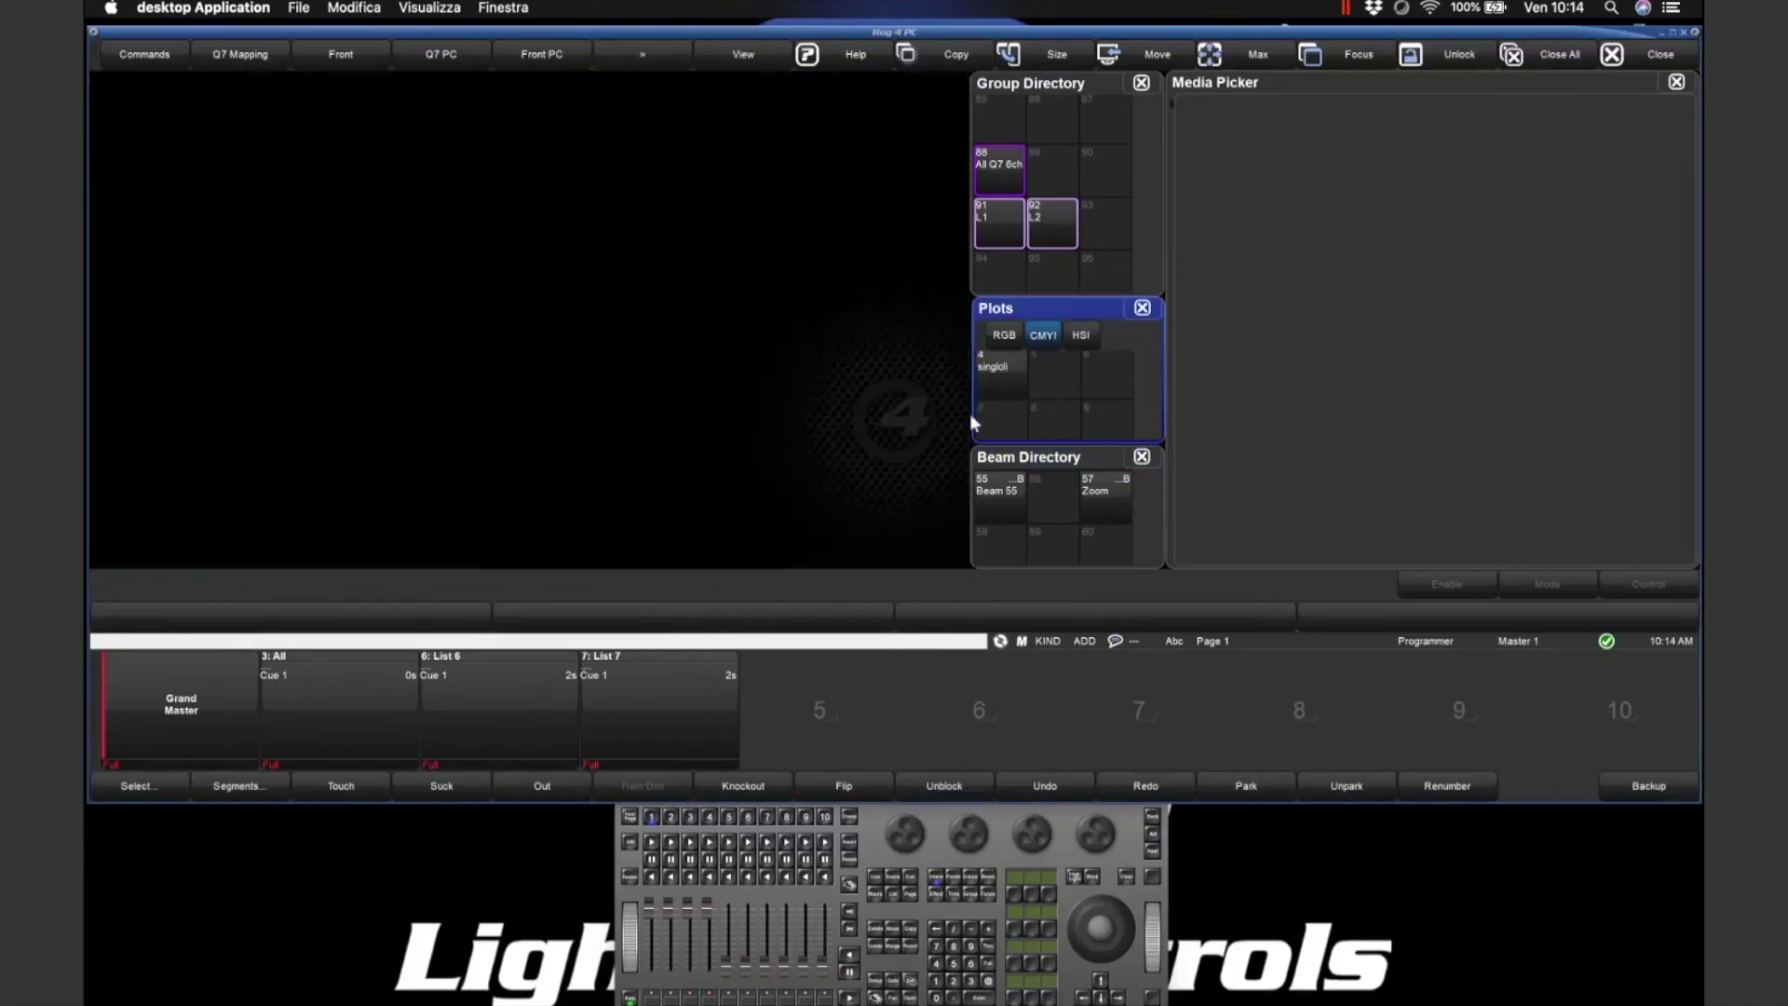
scroll(1031, 405, down, 2)
click(911, 947)
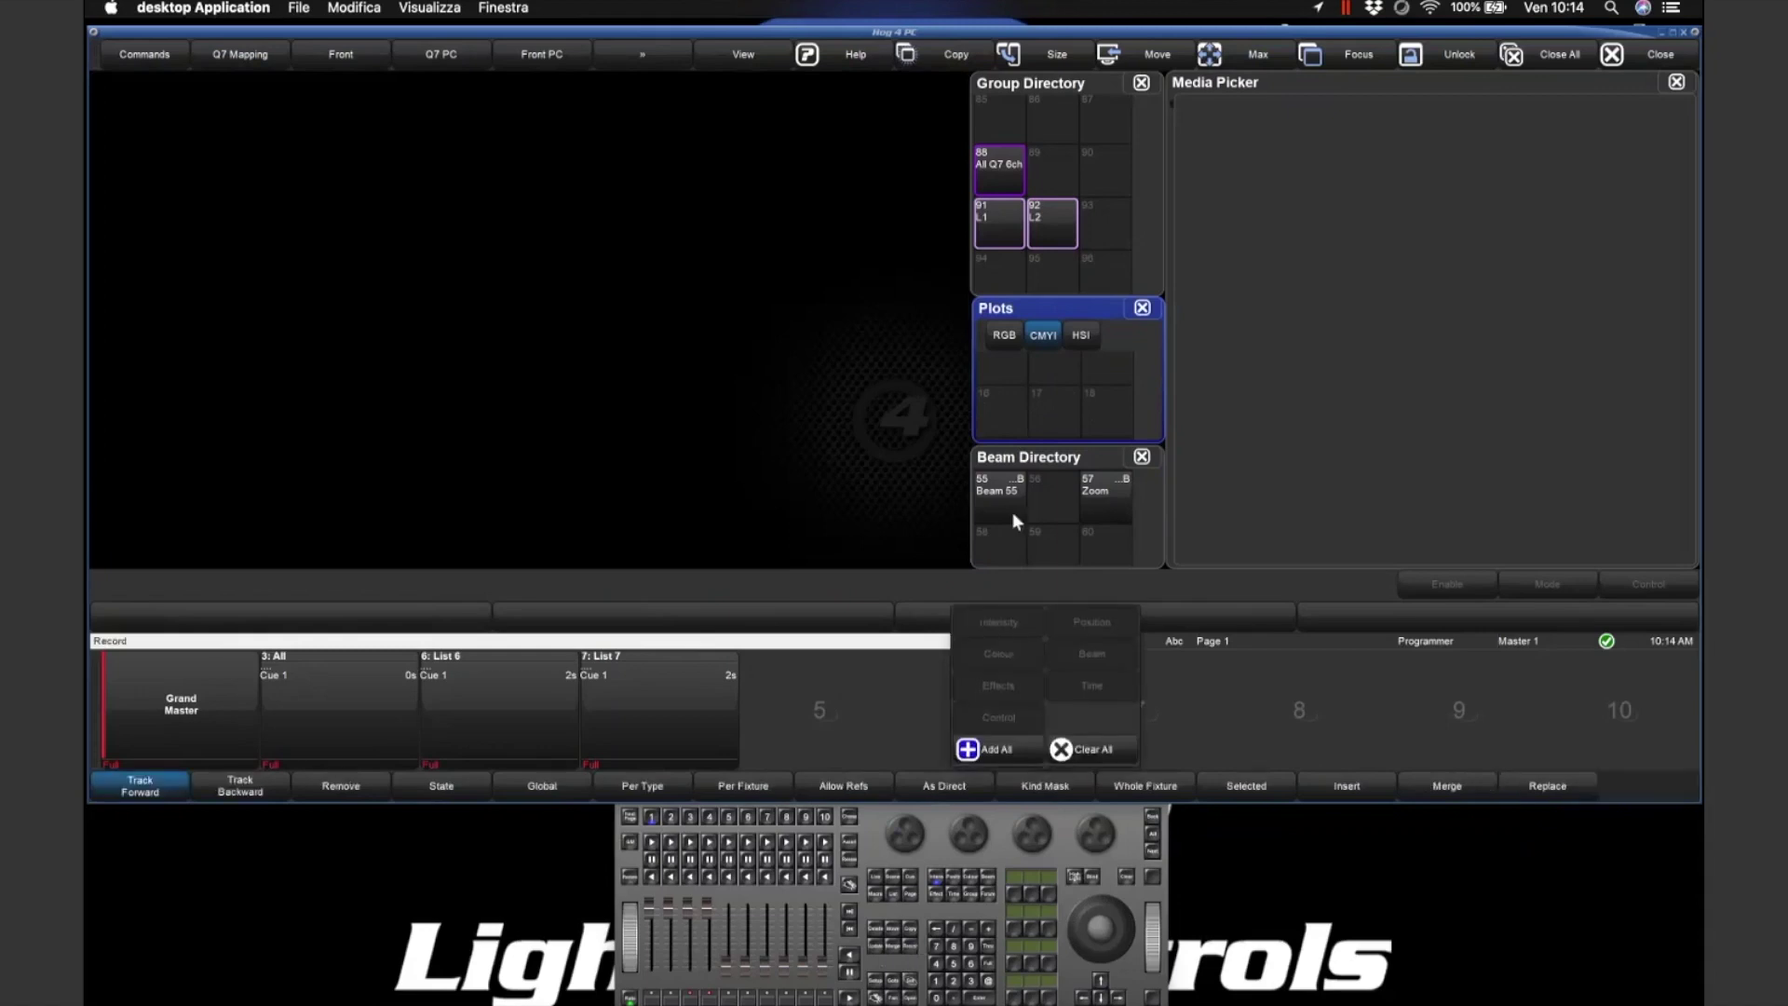
click(1002, 410)
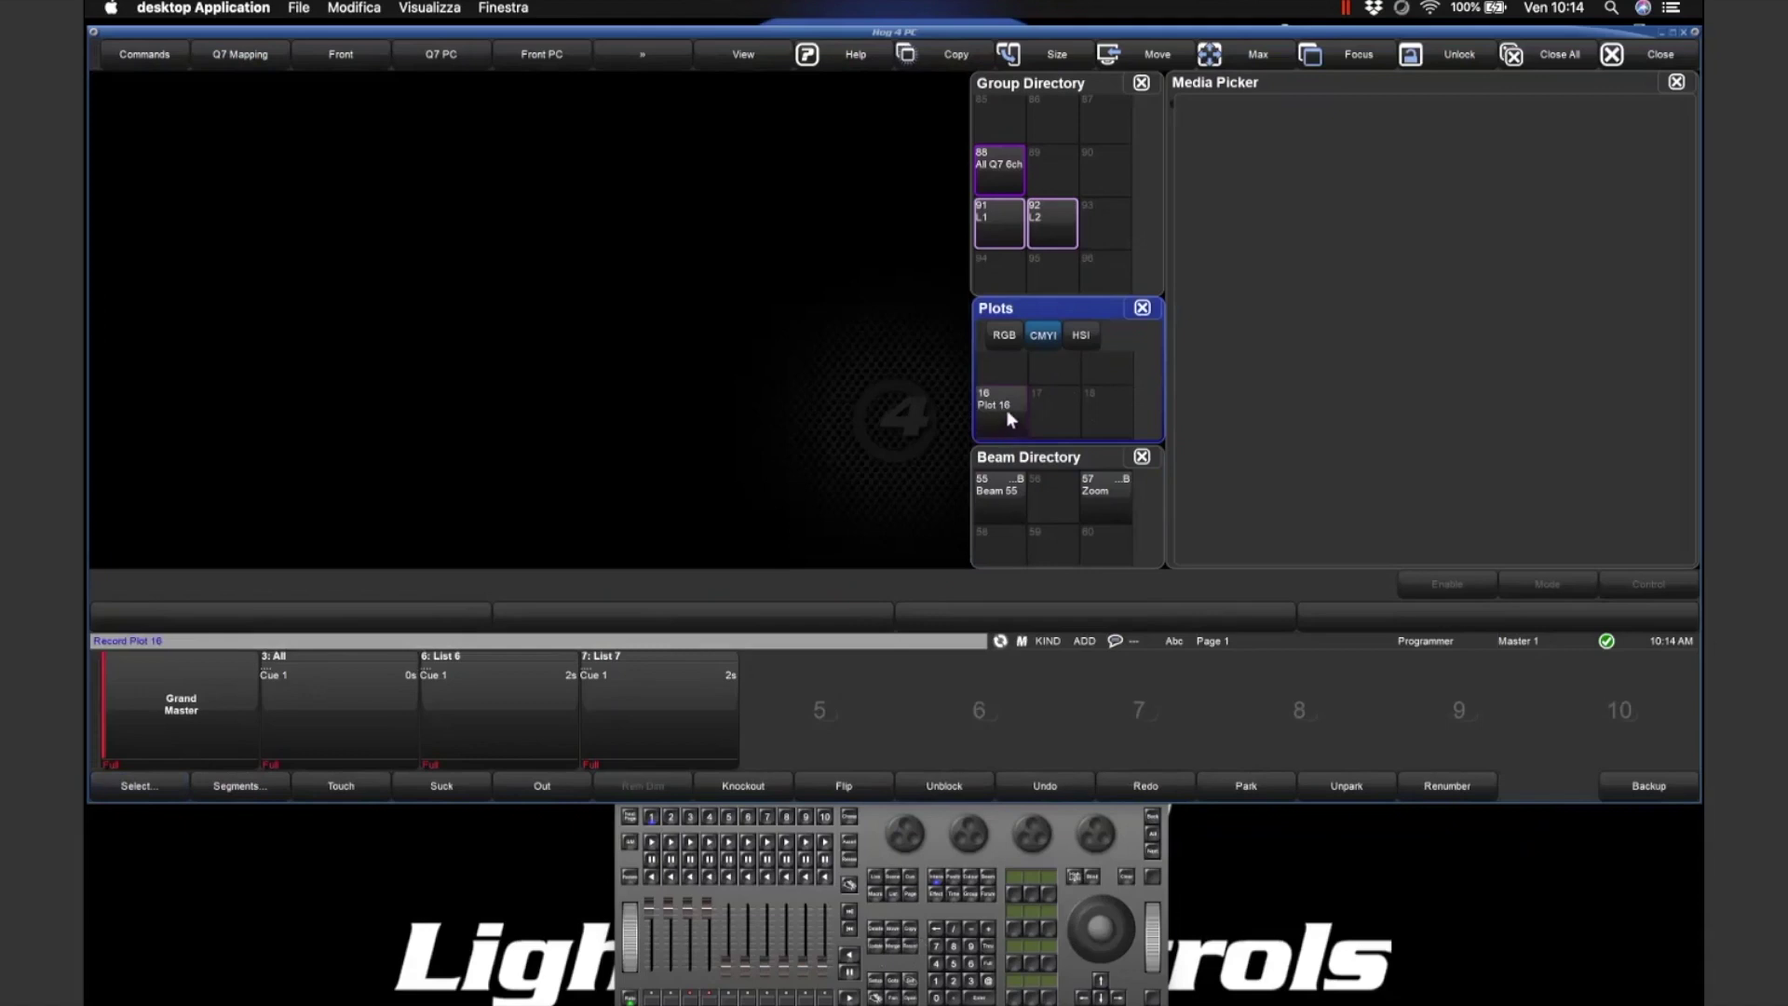
- Name plot 16 "Front View"
scroll(1007, 413, up, 4)
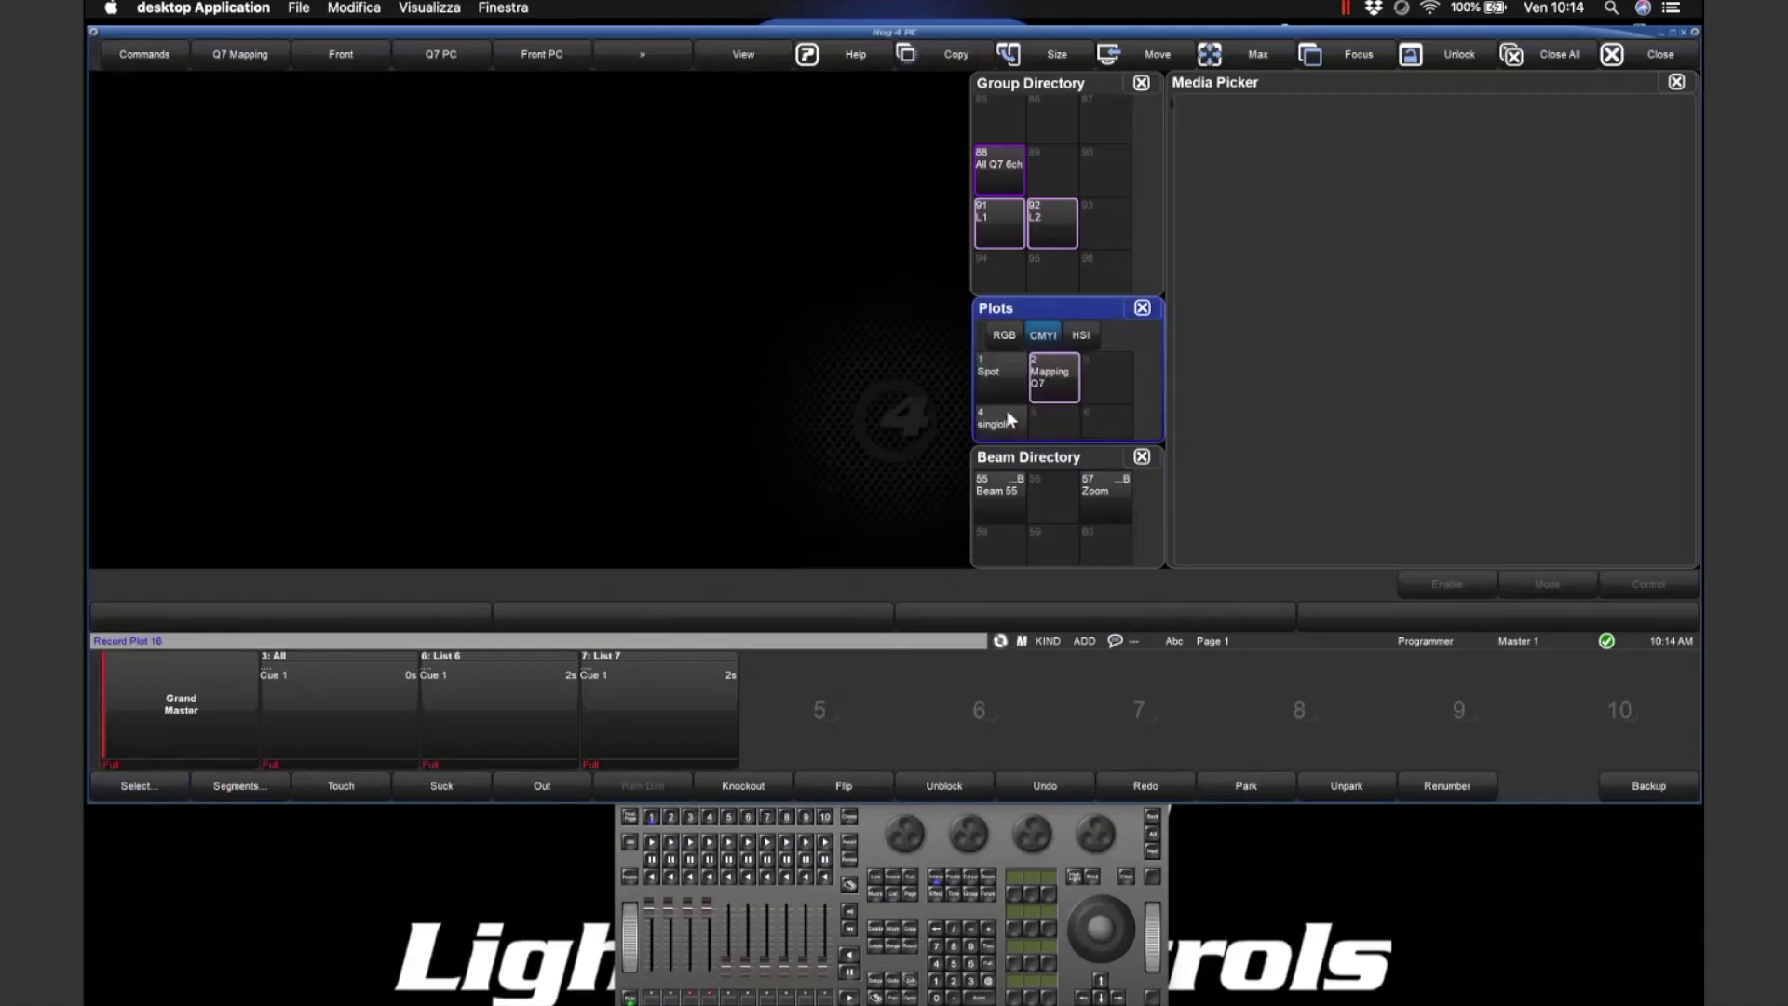
scroll(1007, 418, down, 5)
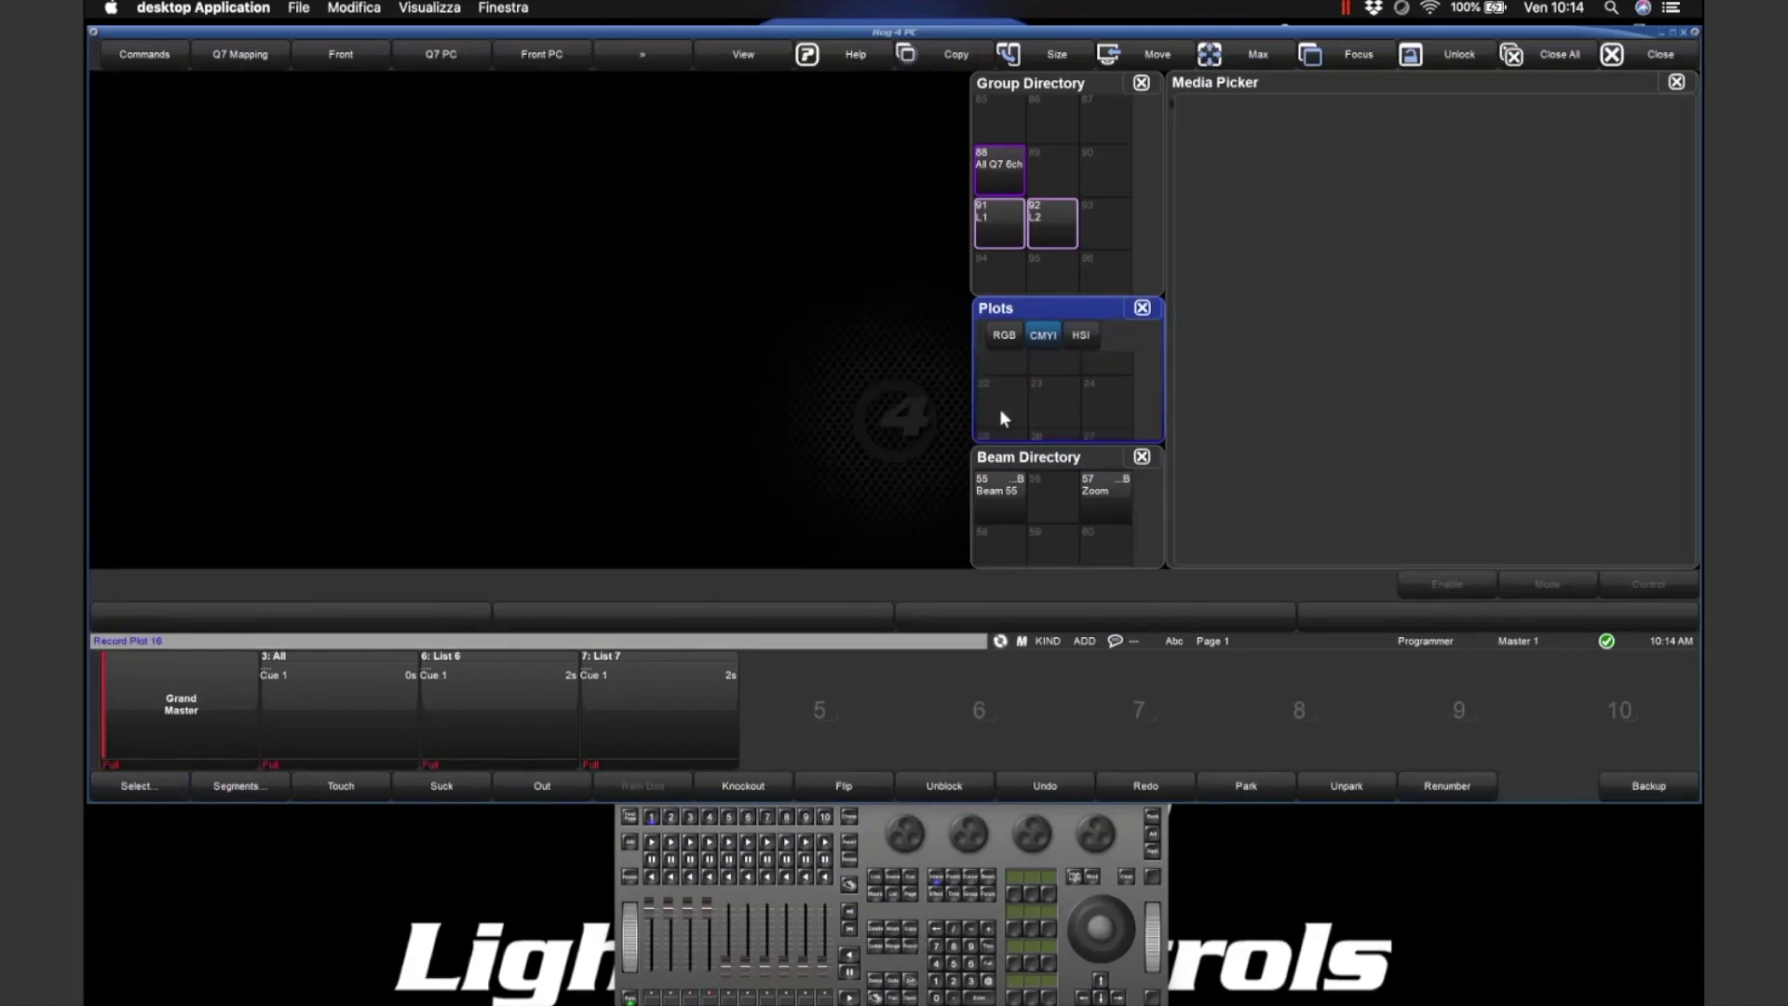
scroll(1004, 418, up, 1)
click(911, 985)
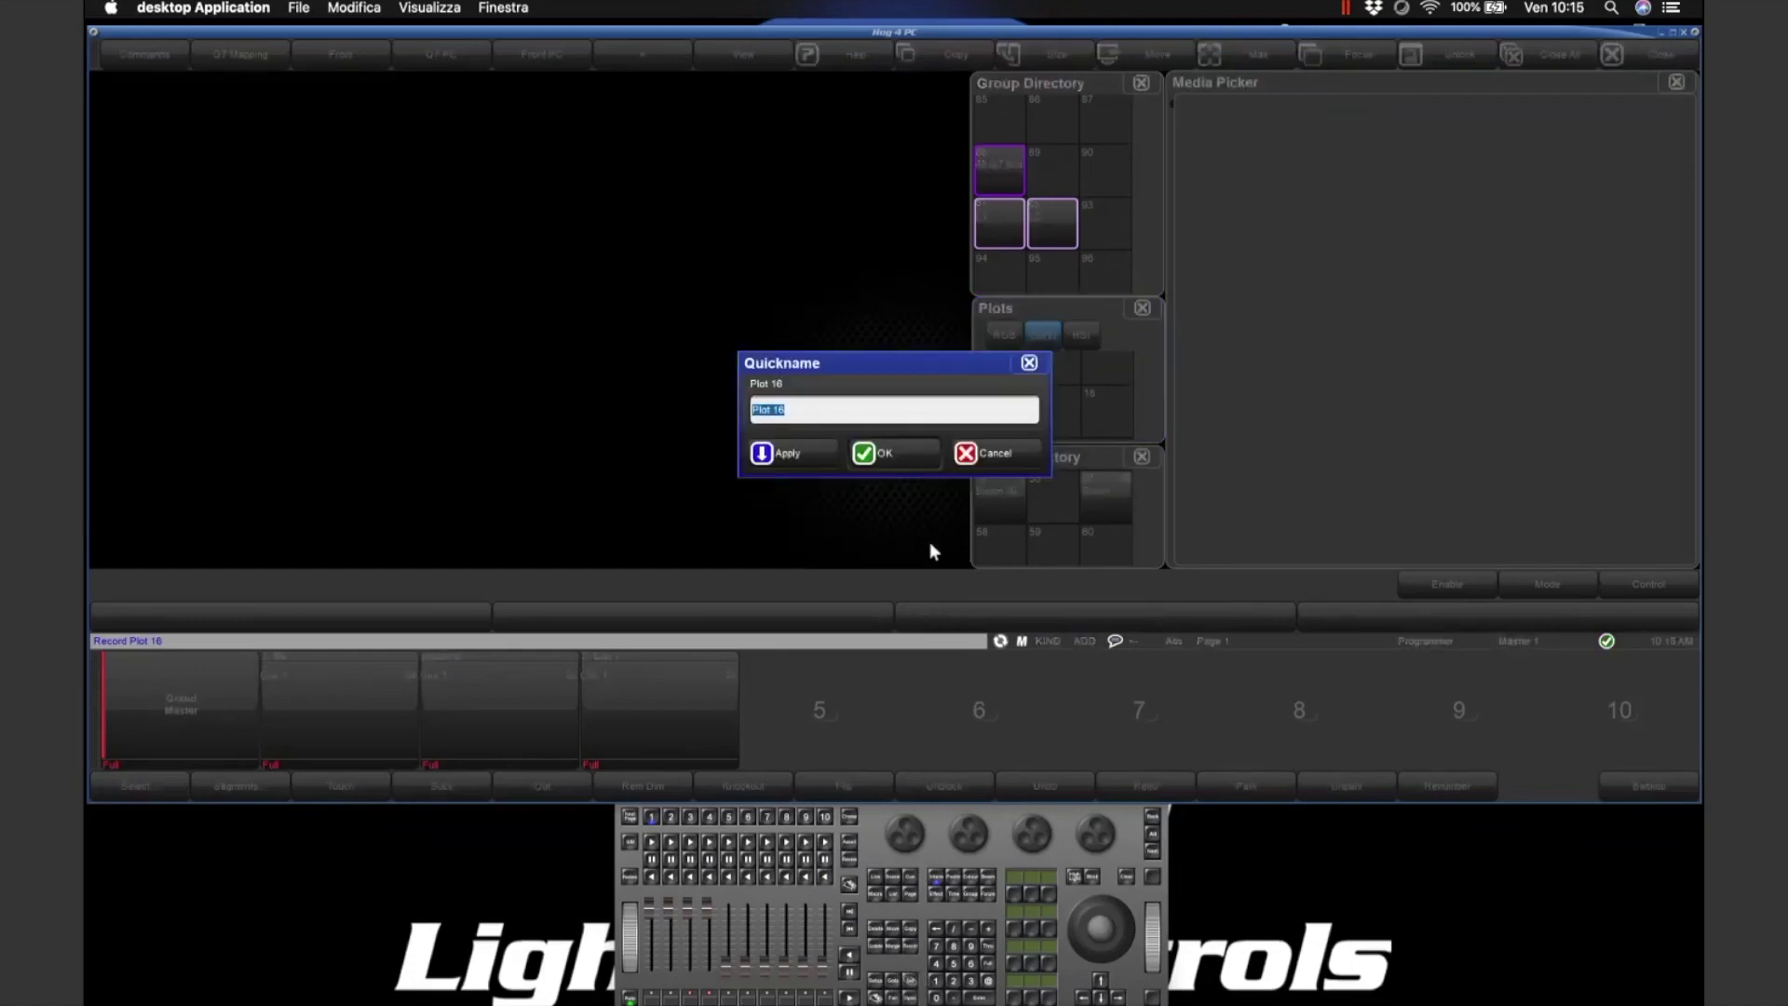
text(Front View)
key(Return)
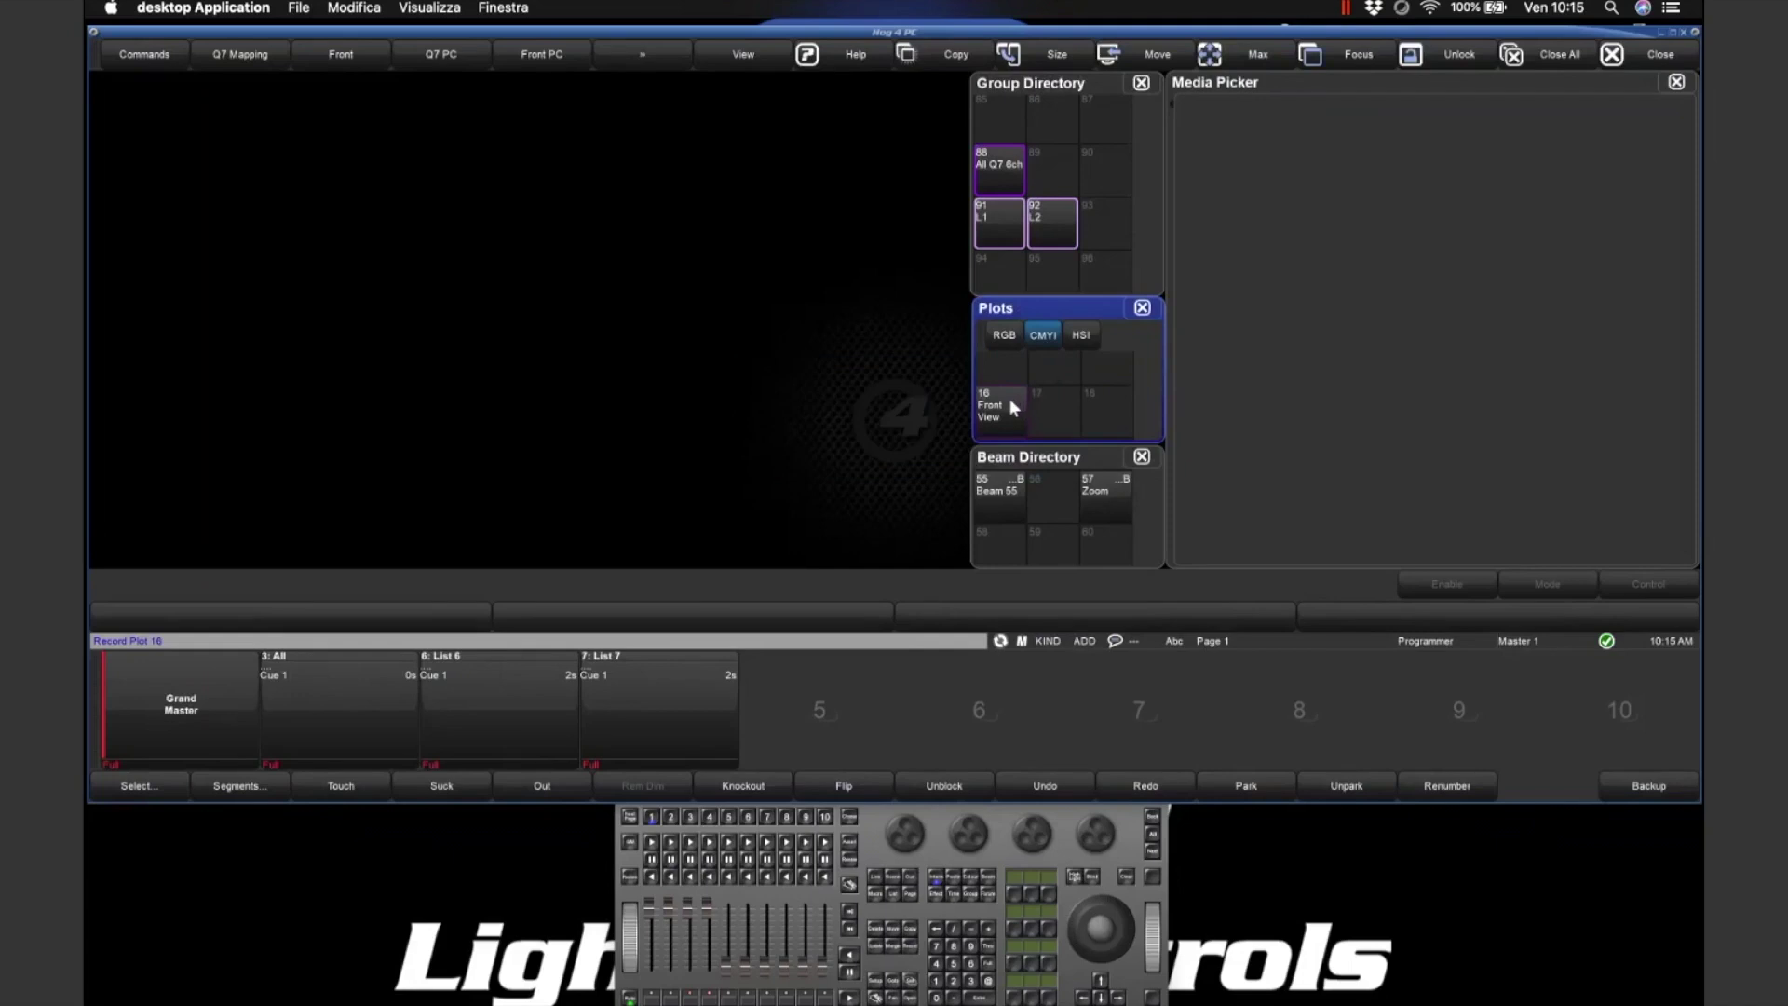
- Open the Front View plot and maximize its window
click(914, 998)
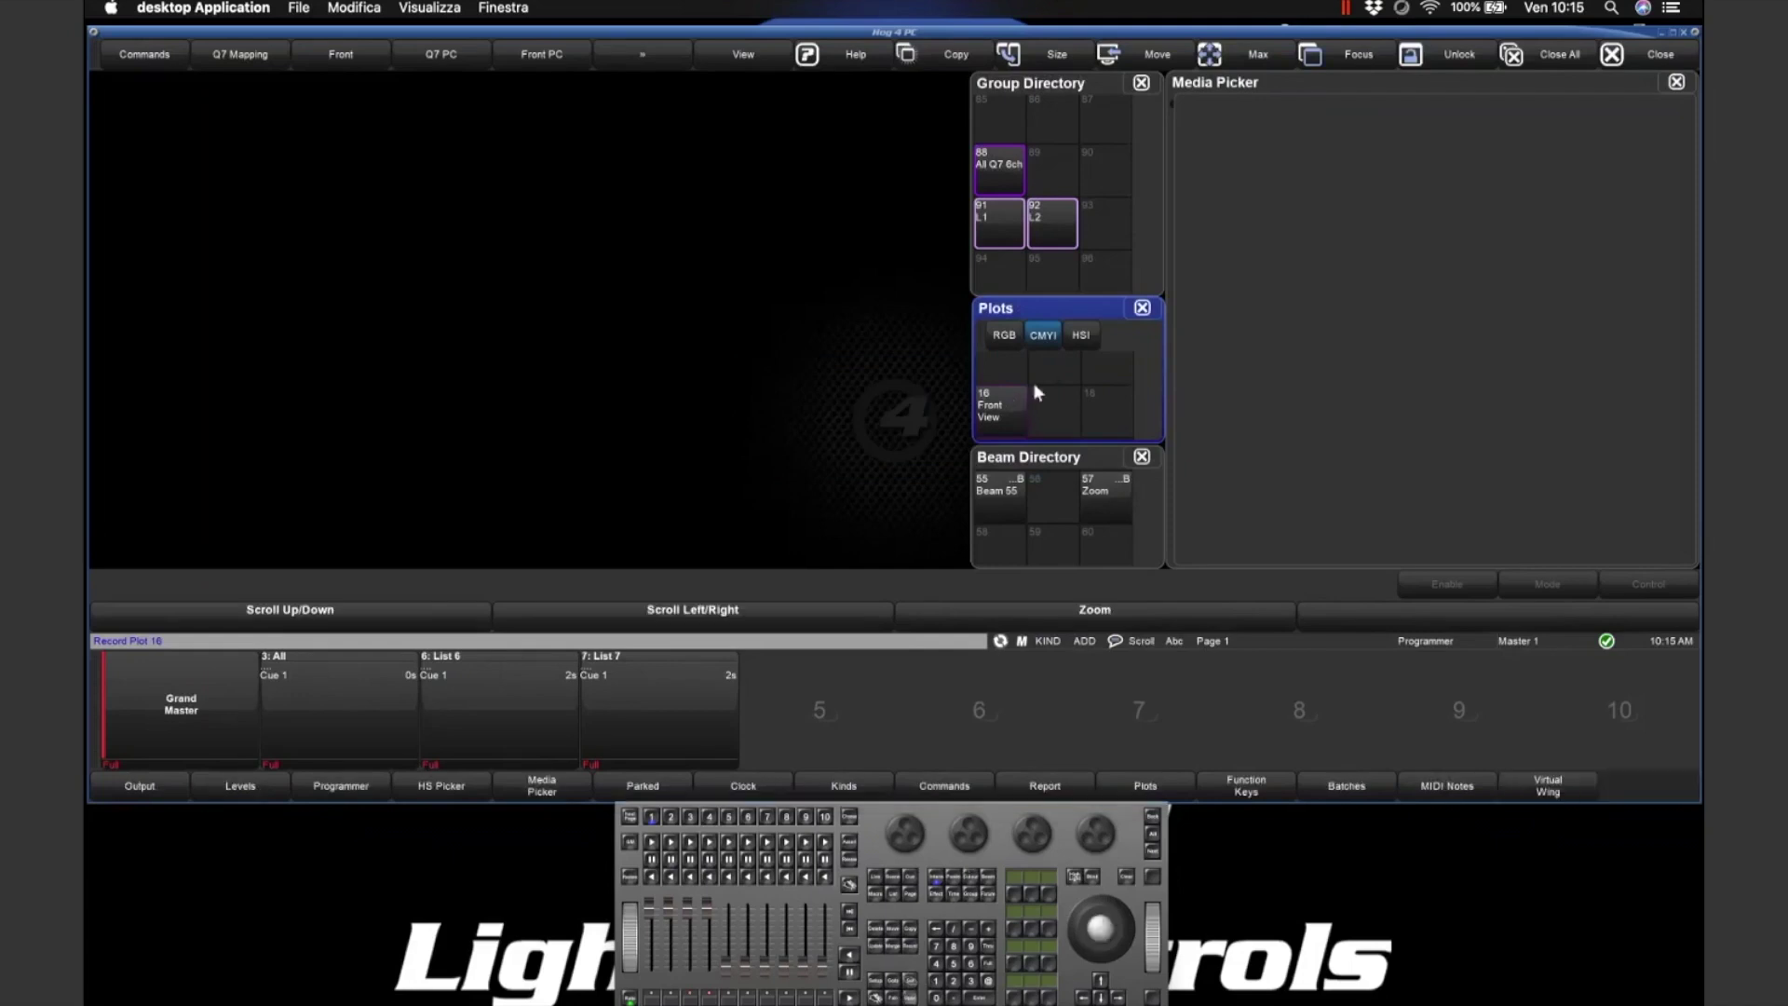
click(991, 407)
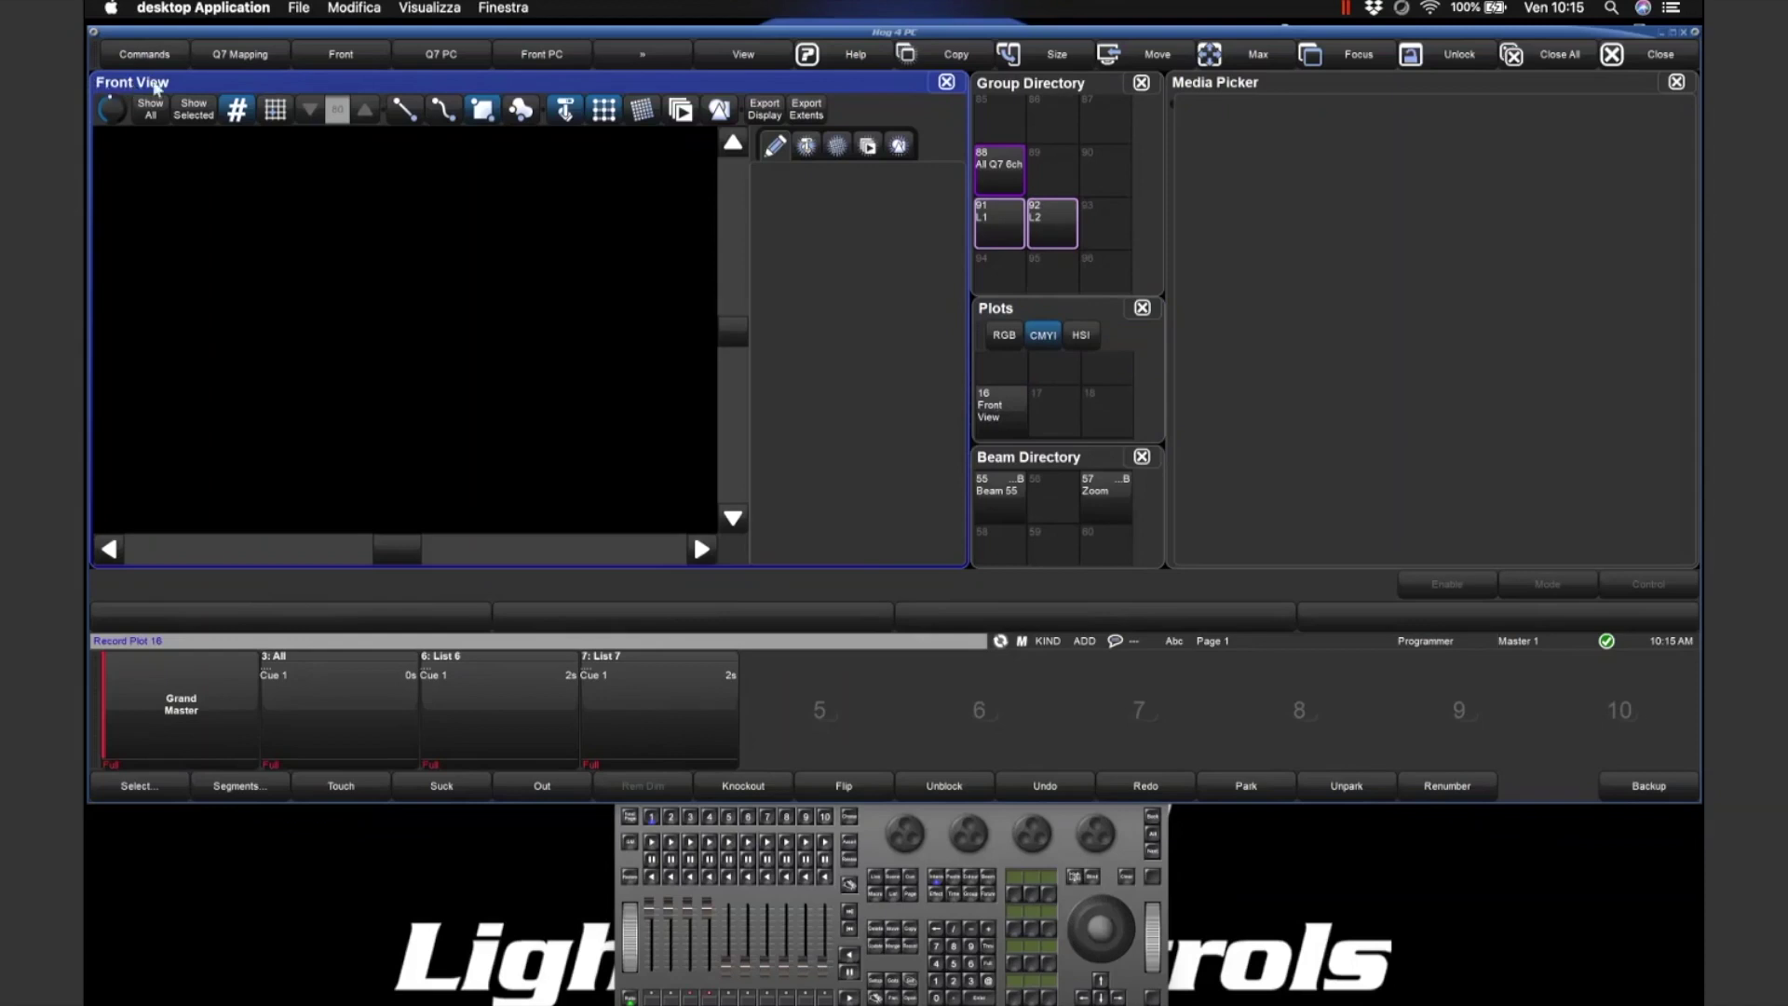
click(1250, 60)
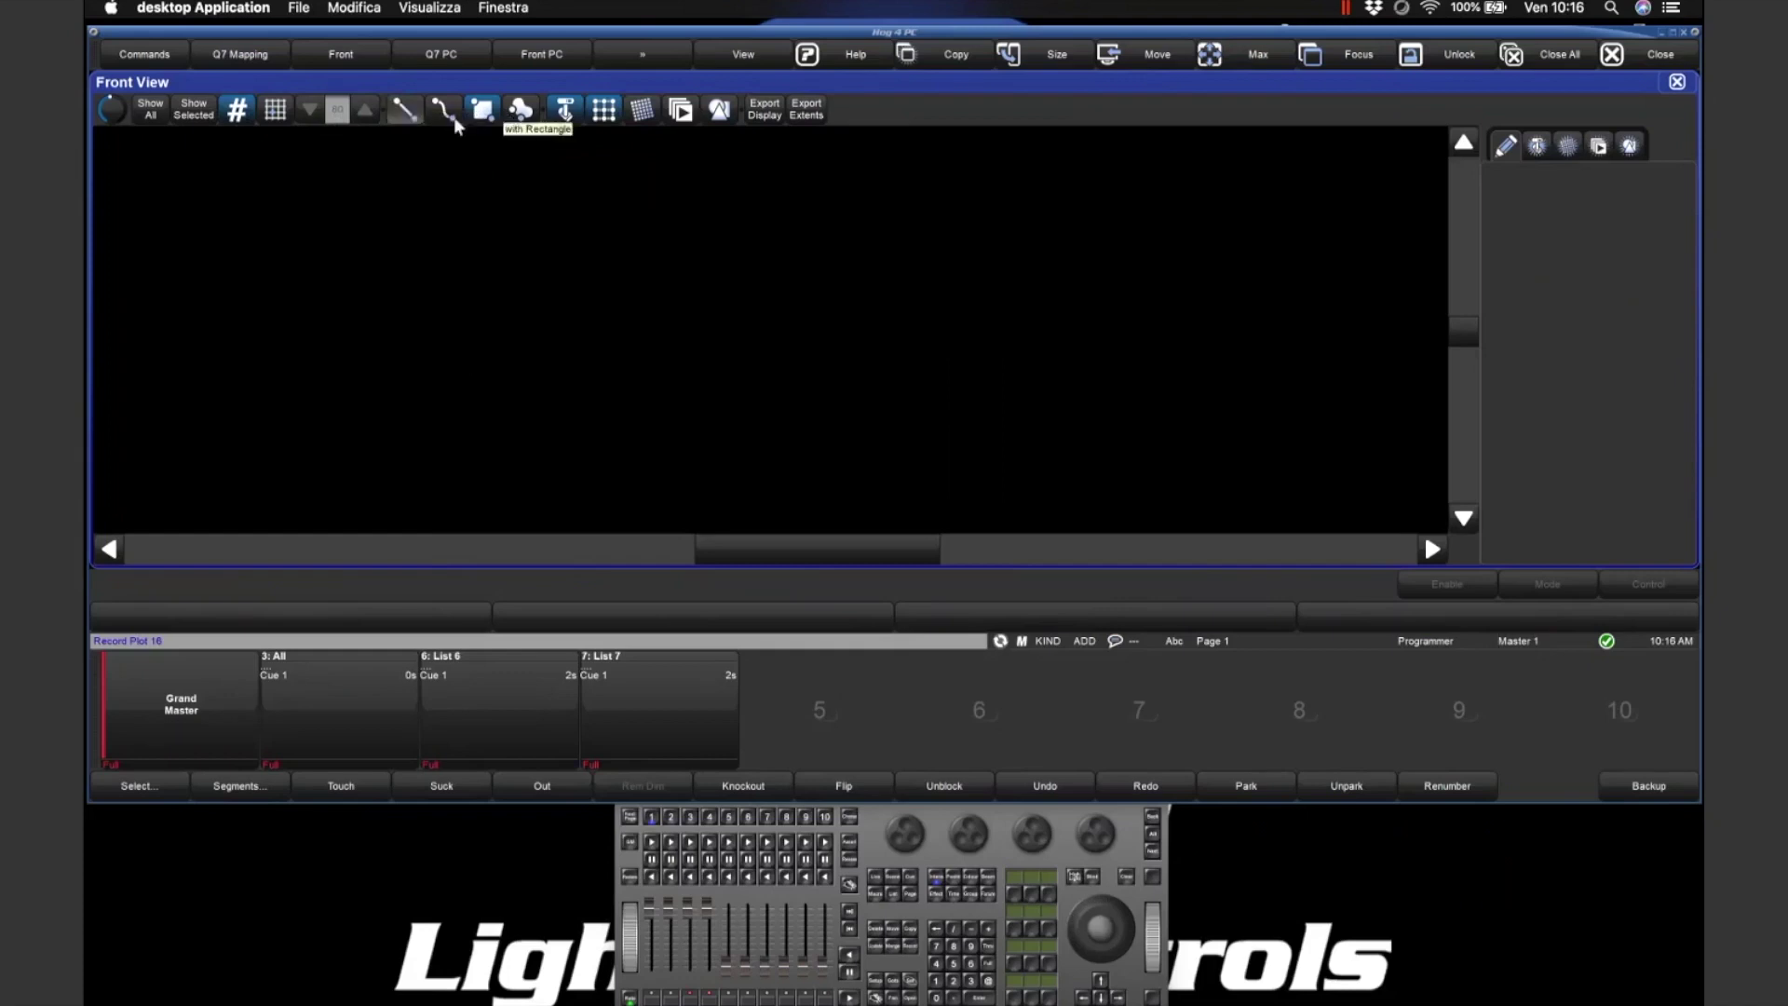
- Try the line, freehand, rectangle and lasso selection modes on the empty plot, returning to rectangle selection
click(455, 115)
click(521, 111)
drag(305, 268, 1183, 277)
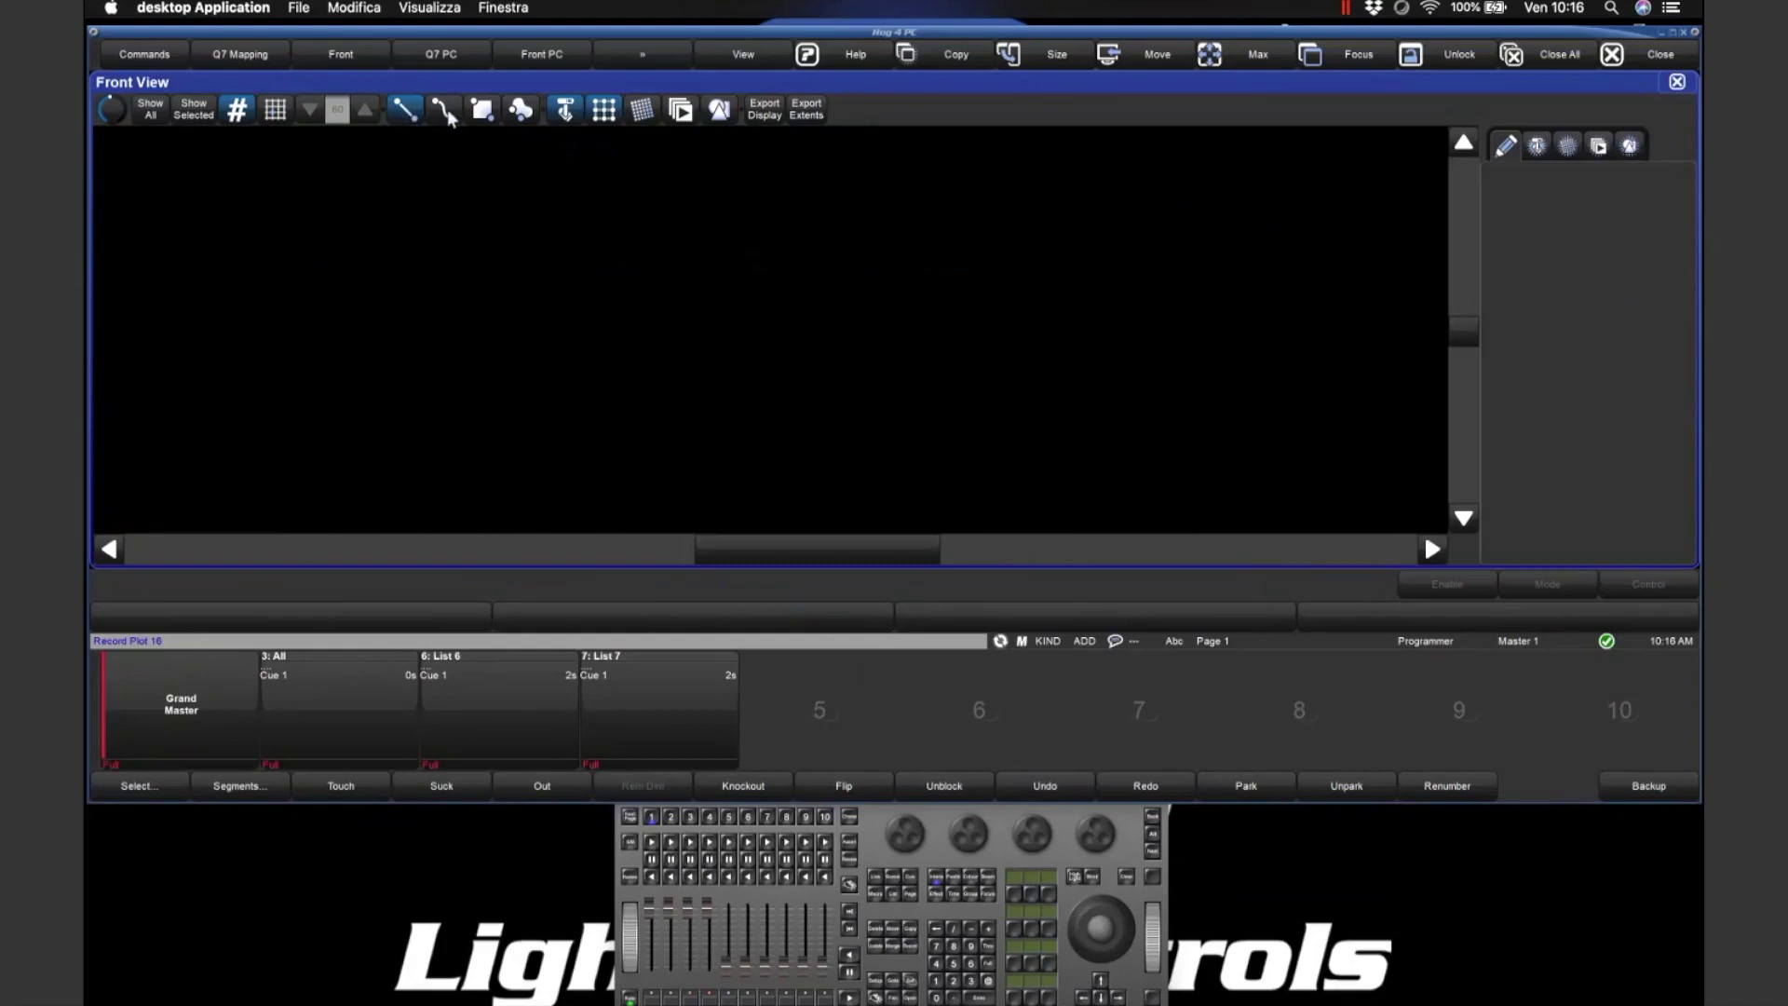
mouse_move(283, 339)
mouse_down()
mouse_move(445, 262)
mouse_move(695, 445)
mouse_move(892, 271)
mouse_move(1121, 479)
mouse_move(1028, 276)
mouse_move(1072, 223)
mouse_move(1274, 436)
mouse_move(1276, 322)
mouse_up()
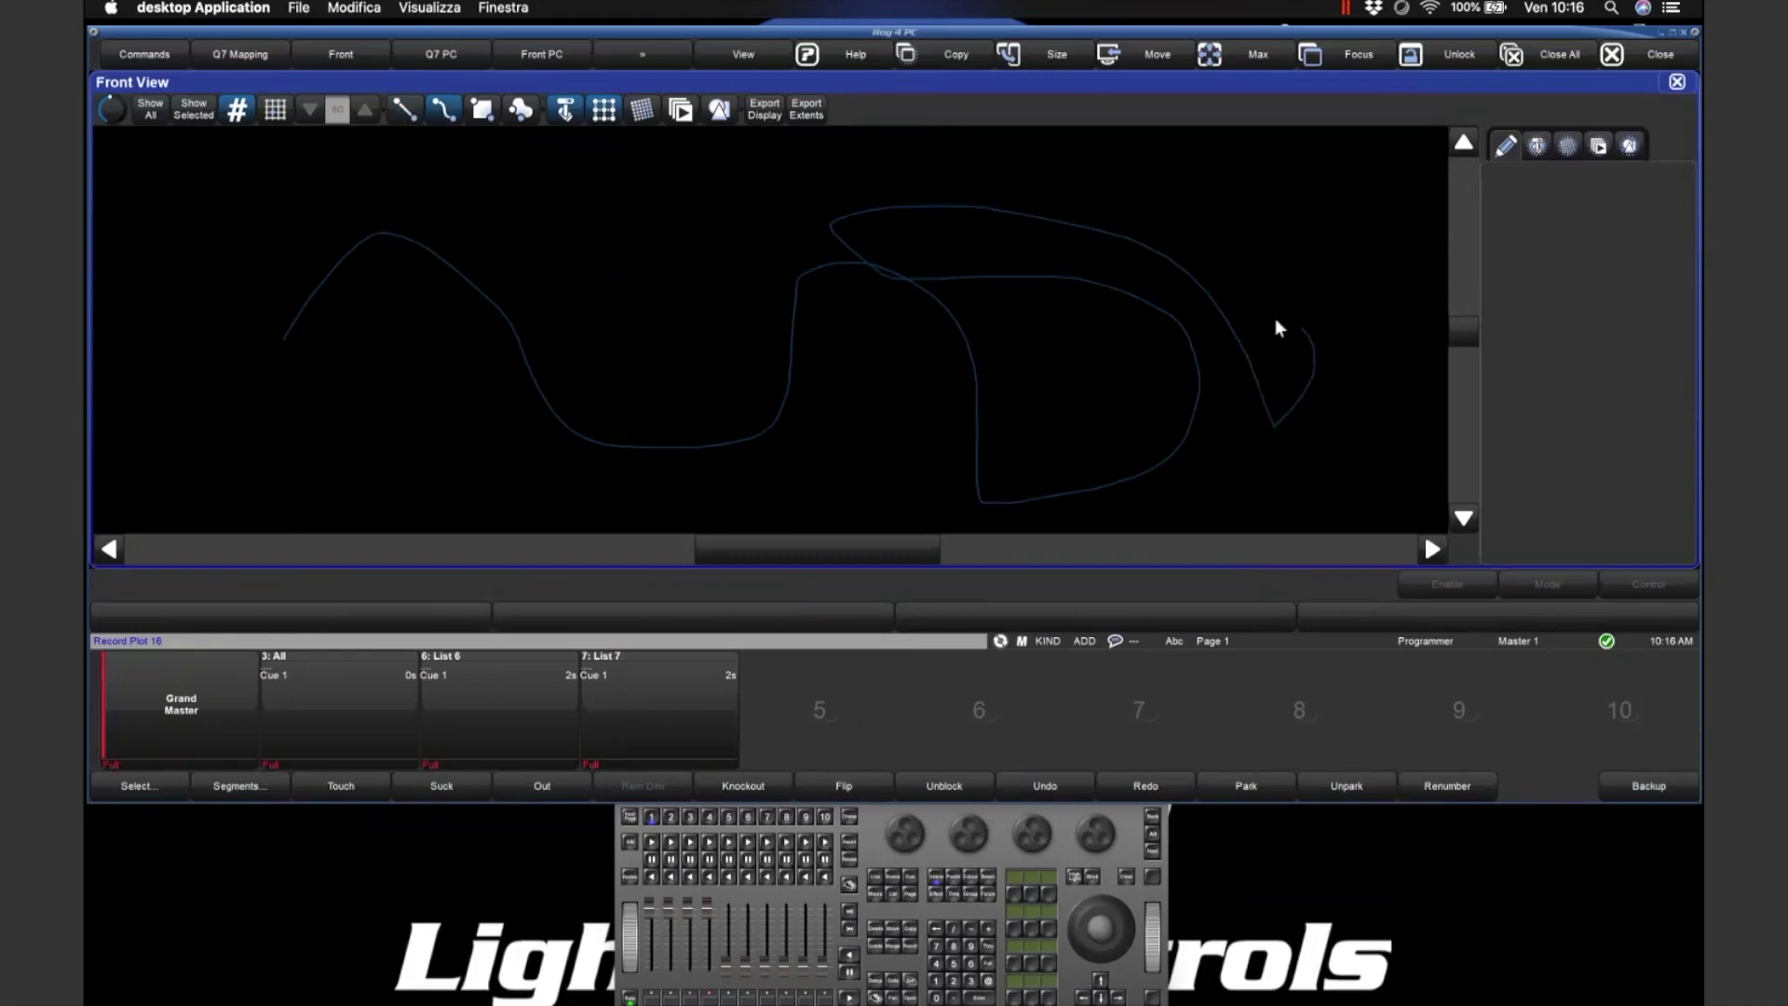
click(474, 108)
drag(300, 171, 405, 236)
drag(542, 281, 1198, 462)
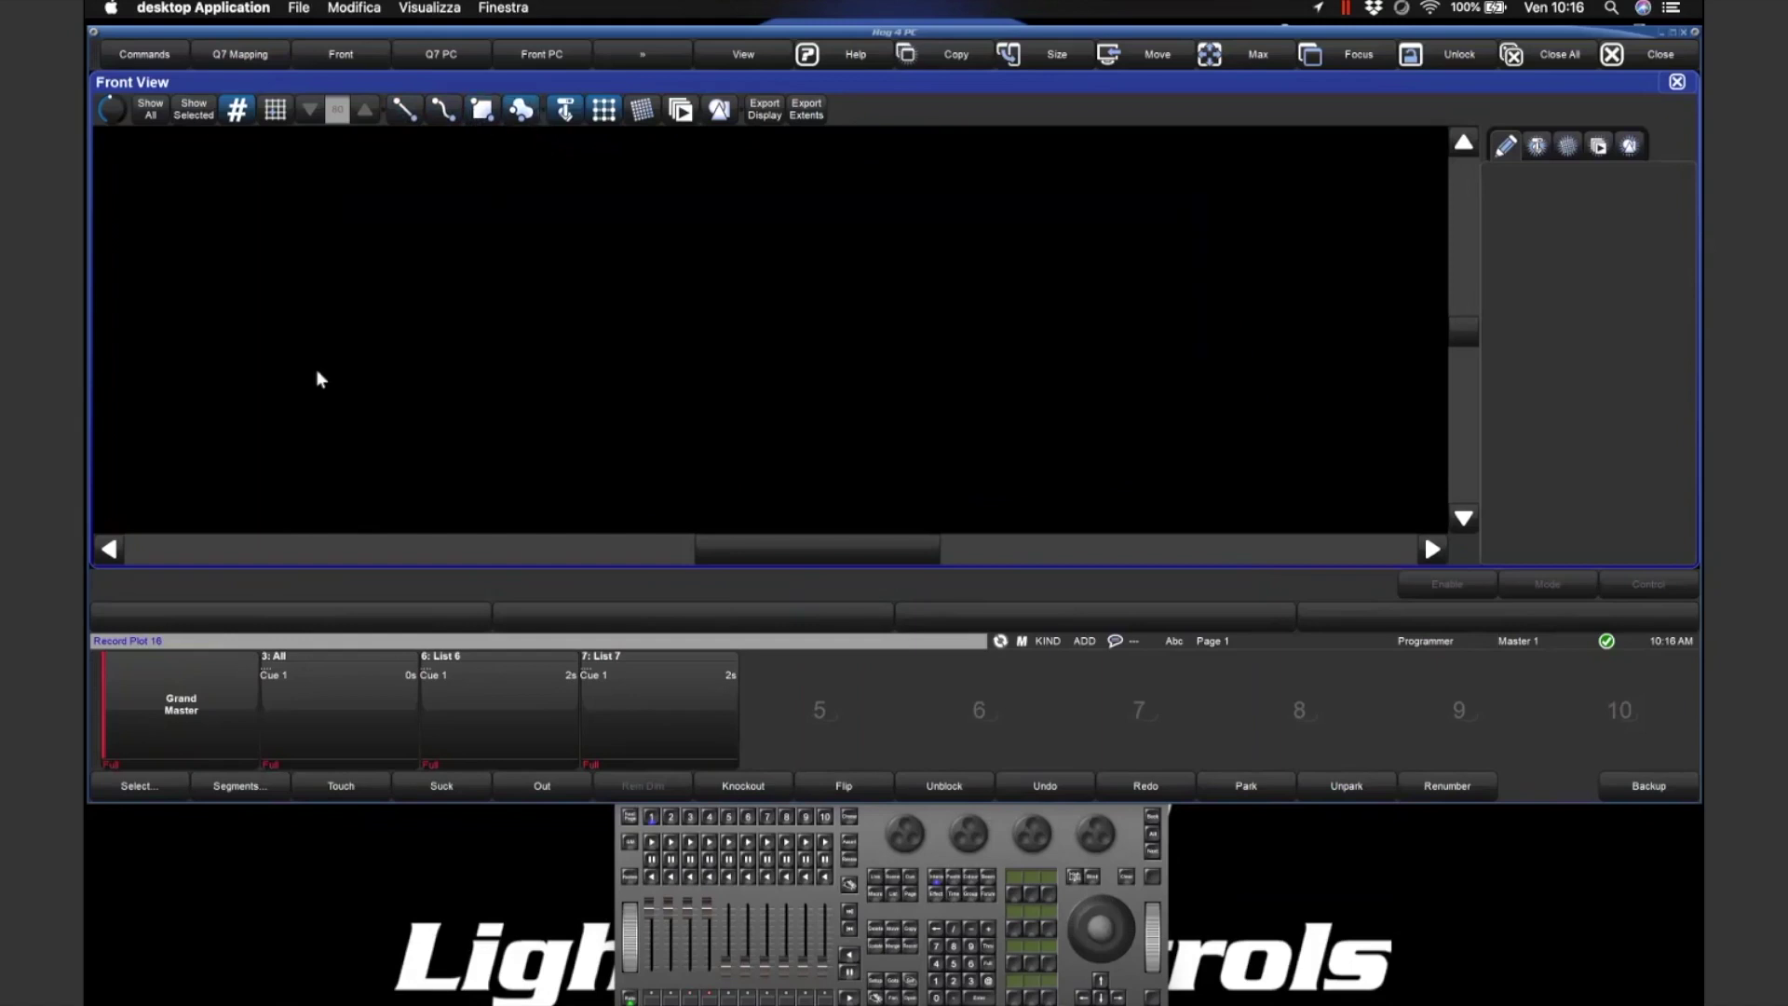
mouse_move(338, 334)
mouse_down()
mouse_move(543, 247)
mouse_move(718, 339)
mouse_move(743, 407)
mouse_move(728, 449)
mouse_move(755, 468)
mouse_move(943, 486)
mouse_move(986, 287)
mouse_move(892, 206)
mouse_move(1022, 187)
mouse_move(1197, 391)
mouse_move(1267, 247)
mouse_move(1423, 385)
mouse_move(1447, 284)
mouse_move(1430, 258)
mouse_move(737, 295)
mouse_up()
click(481, 110)
click(680, 110)
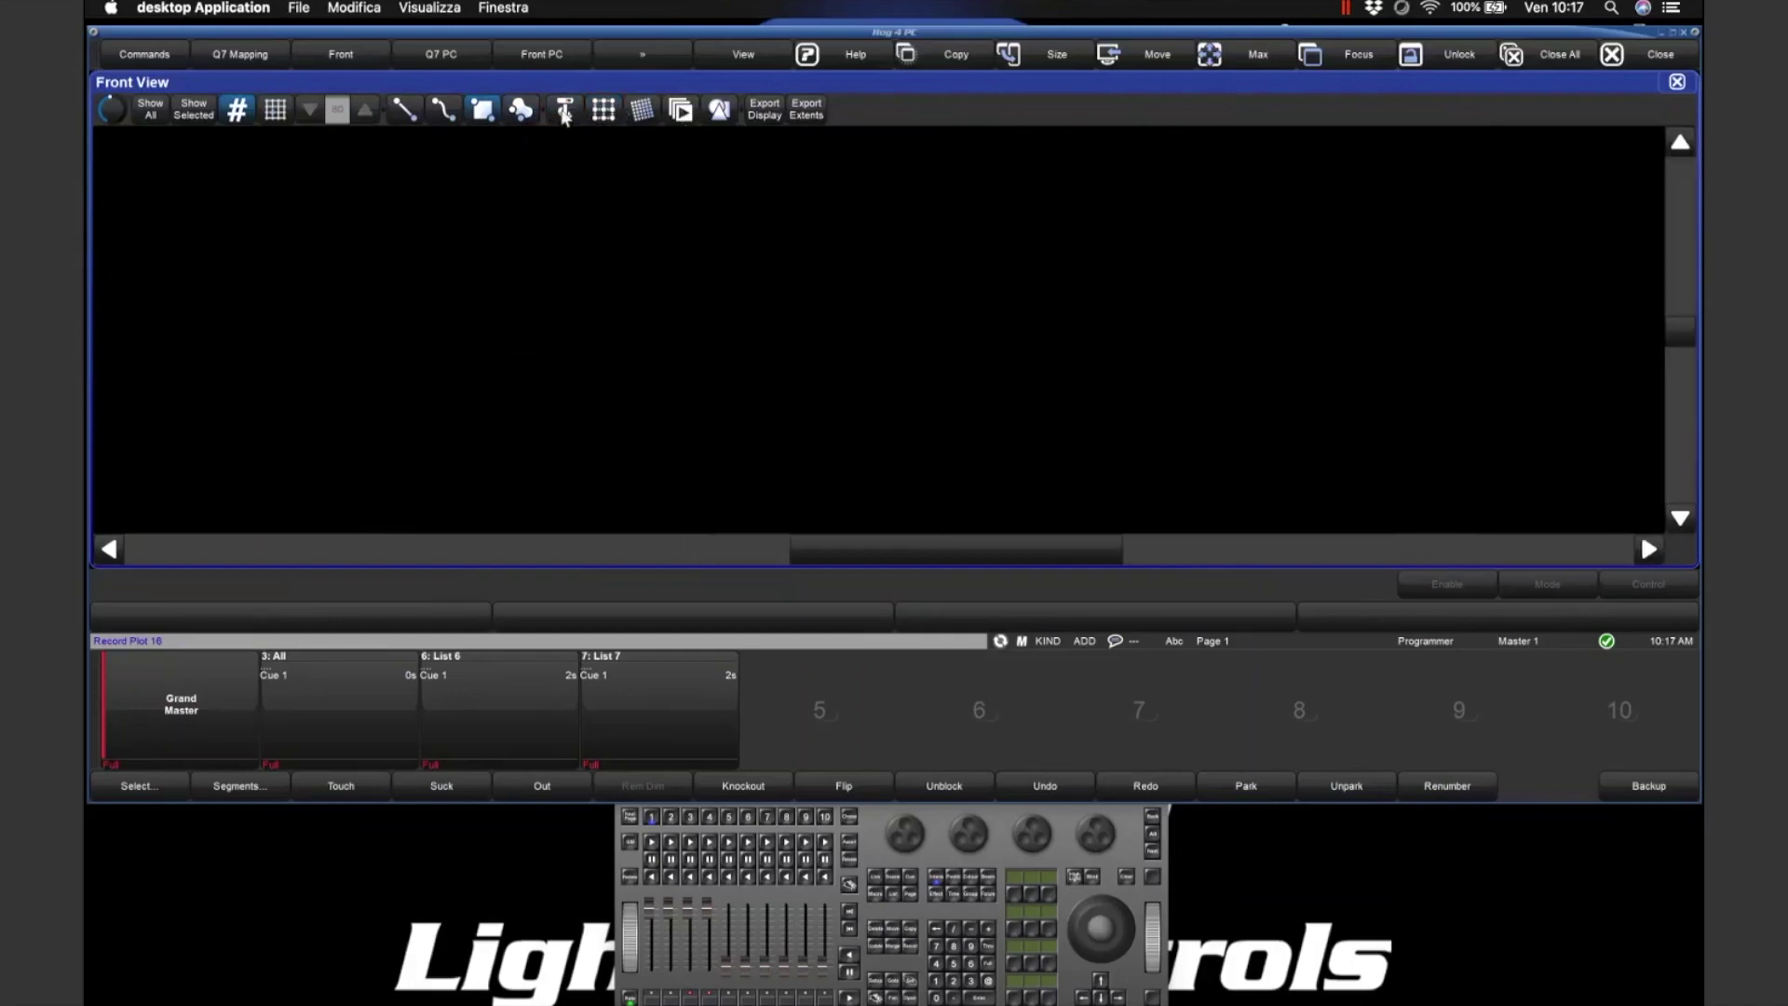
- Toggle the plot's edit mode and grid selection on and off, trying a rectangle selection on the empty plot
click(564, 111)
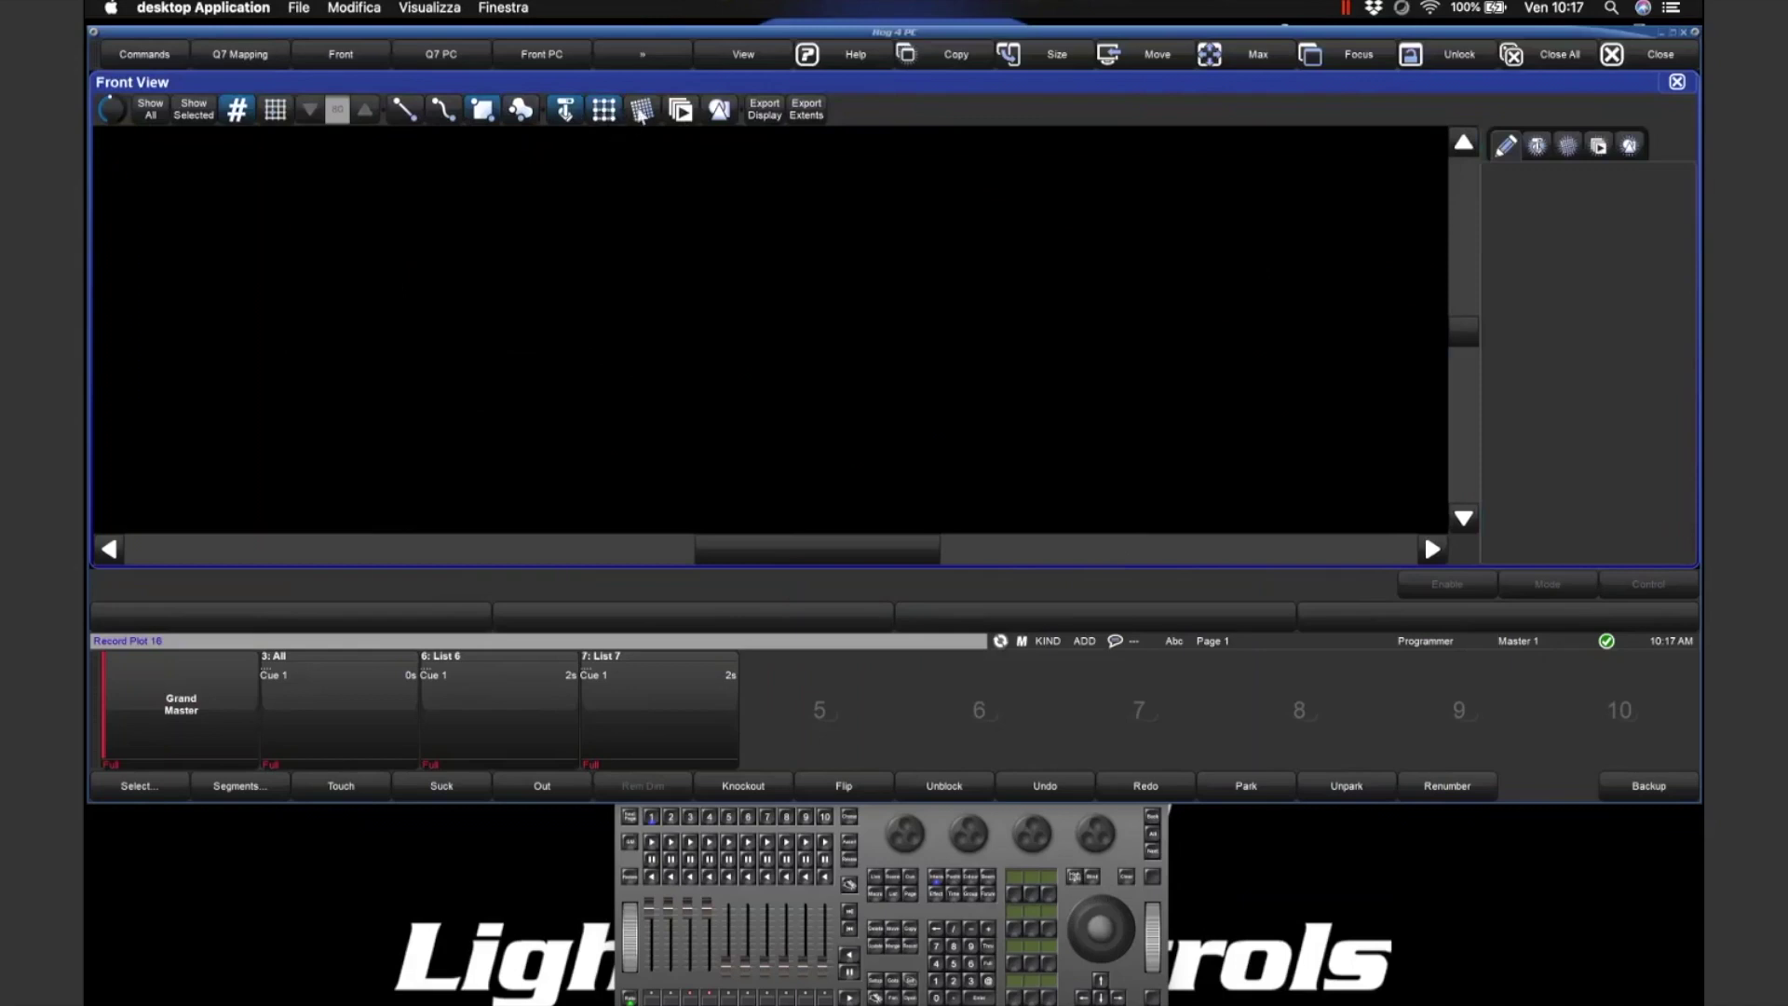
click(564, 111)
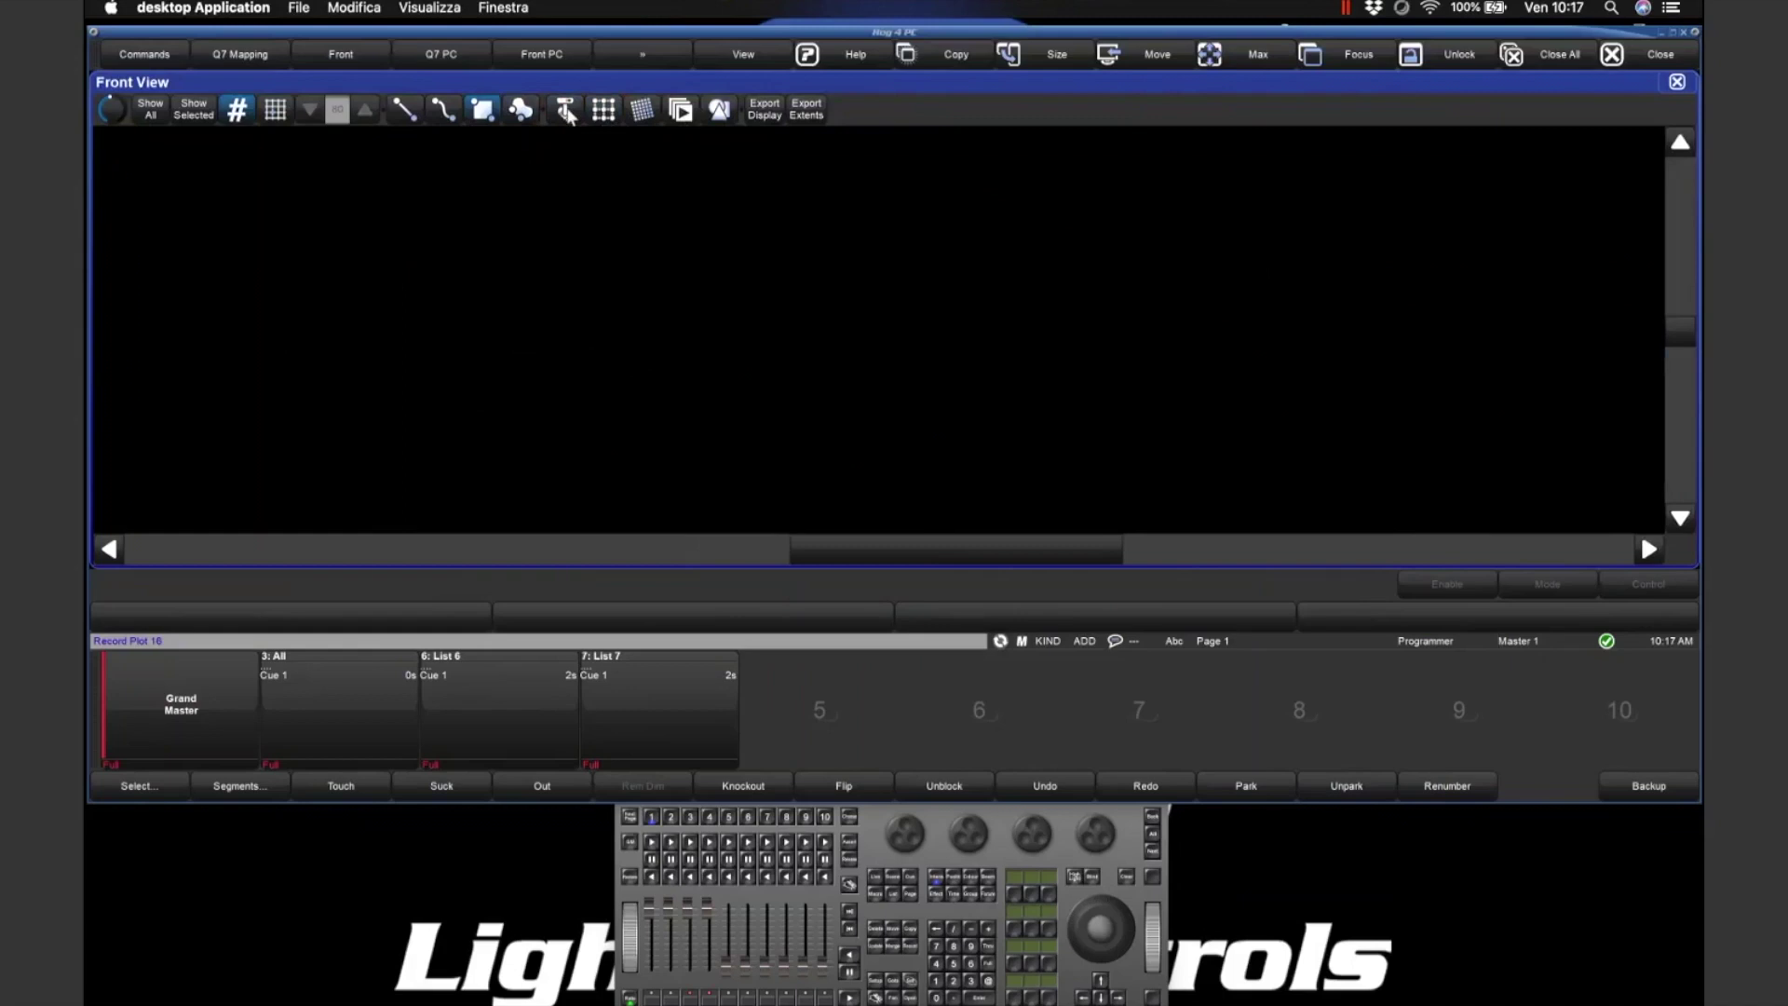
click(565, 111)
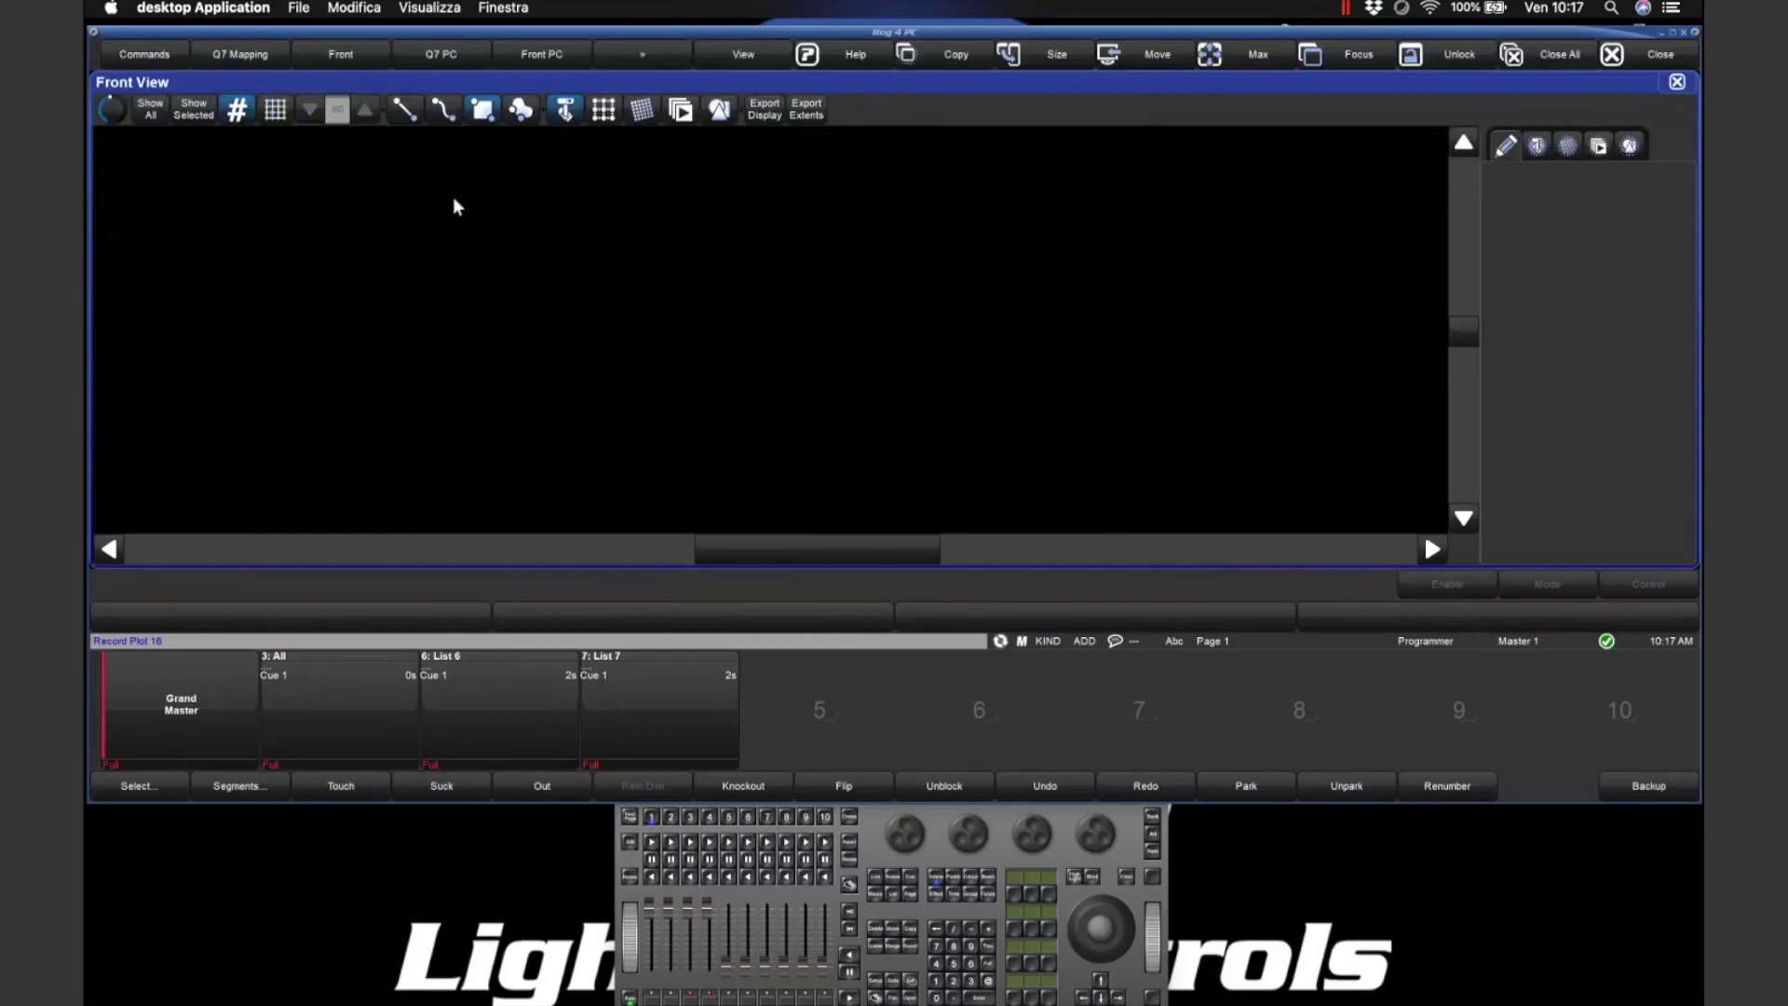
drag(453, 191, 556, 247)
click(564, 109)
click(603, 115)
click(605, 110)
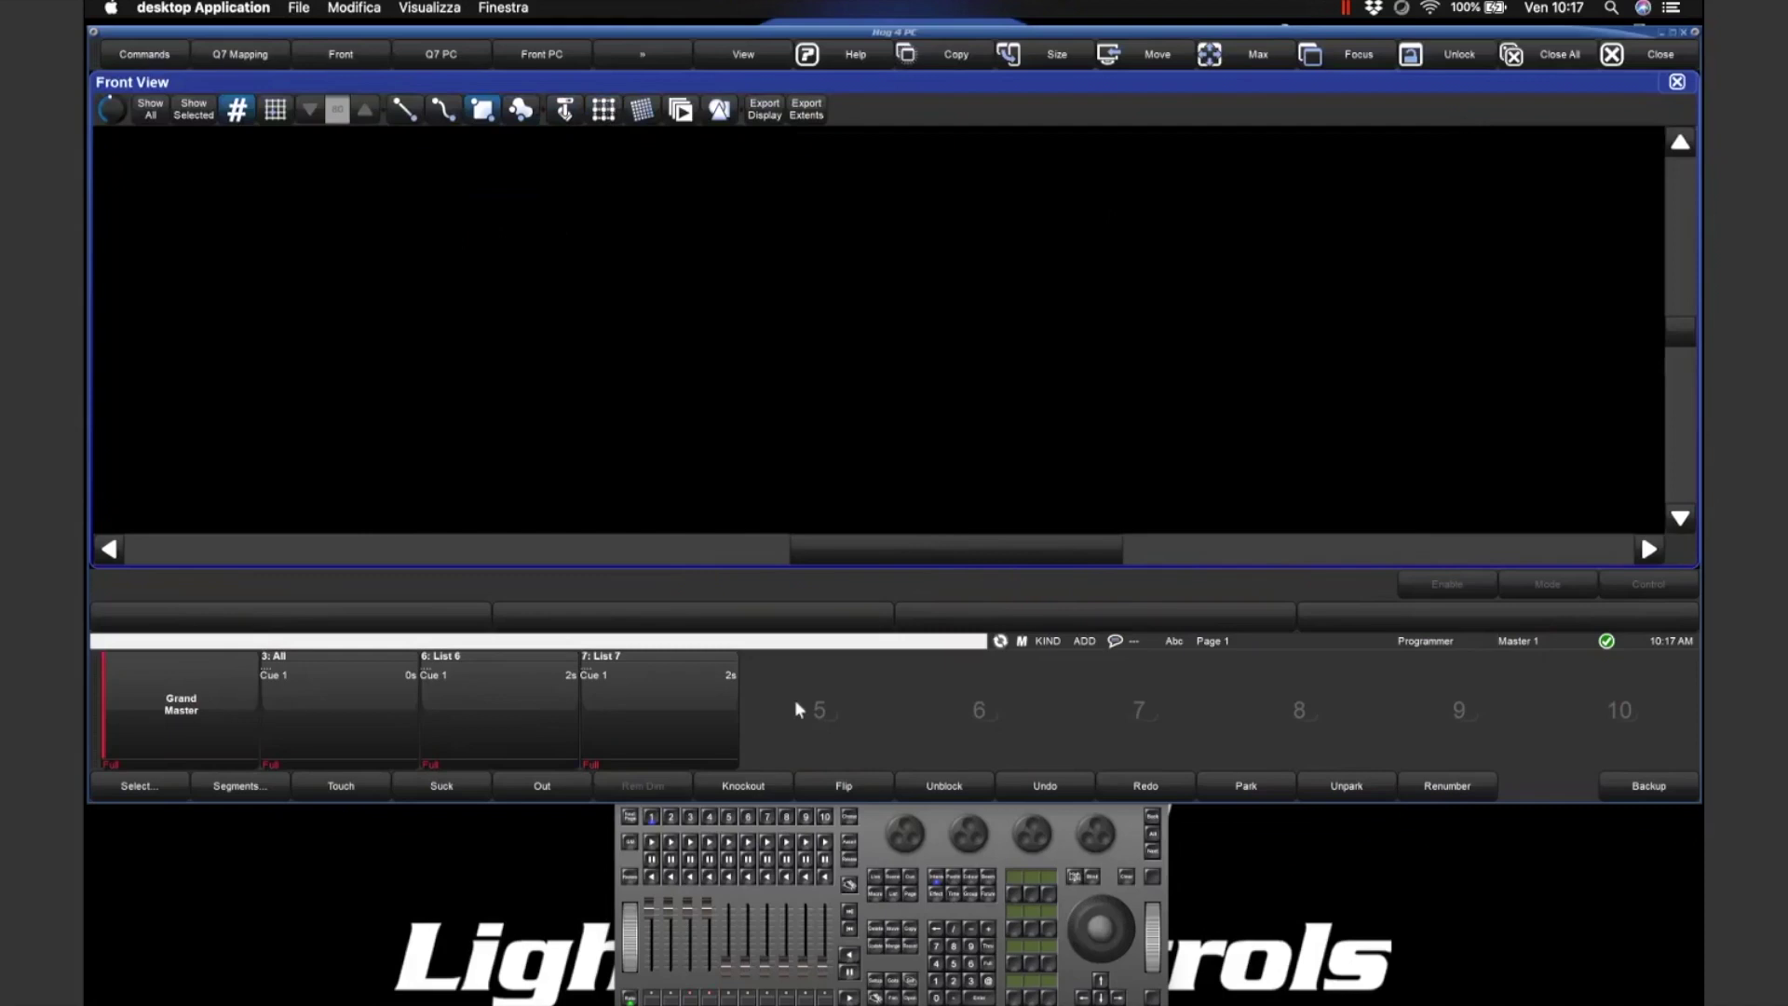
- Select fixtures SolaSpot 3000 101 through 105 and close the accidentally opened App Store window
click(936, 981)
click(936, 998)
click(936, 981)
click(936, 998)
click(954, 965)
click(1077, 969)
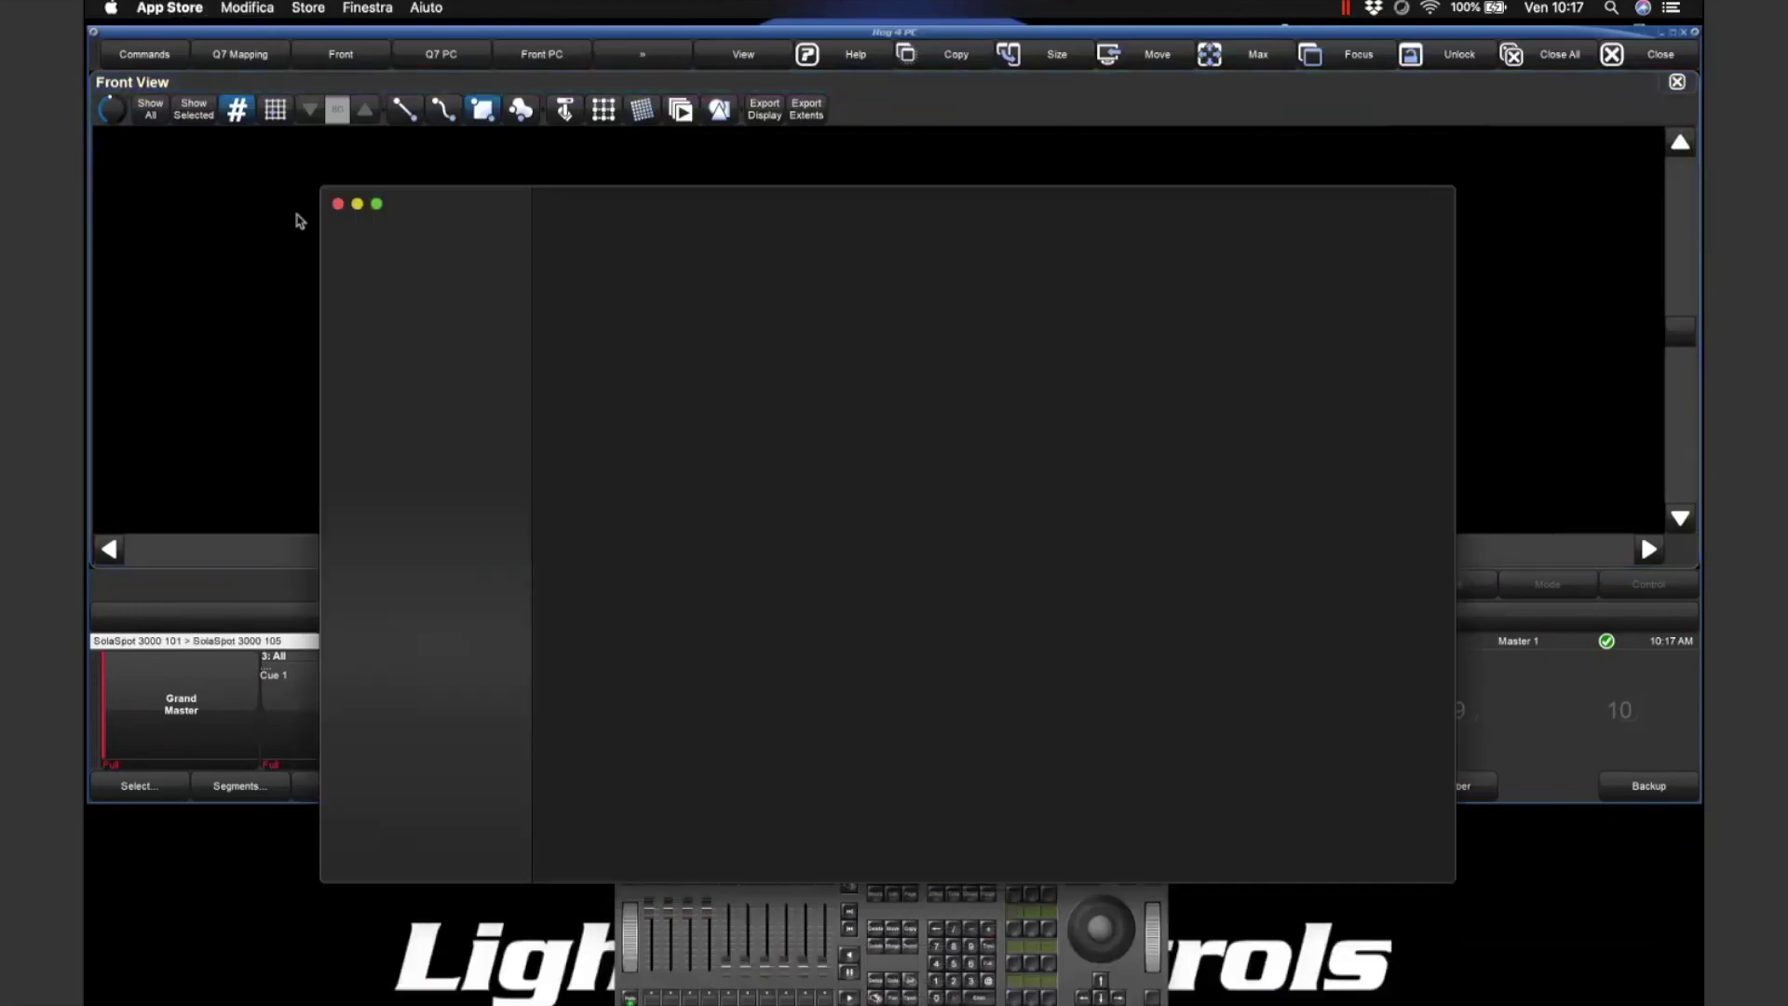
click(338, 205)
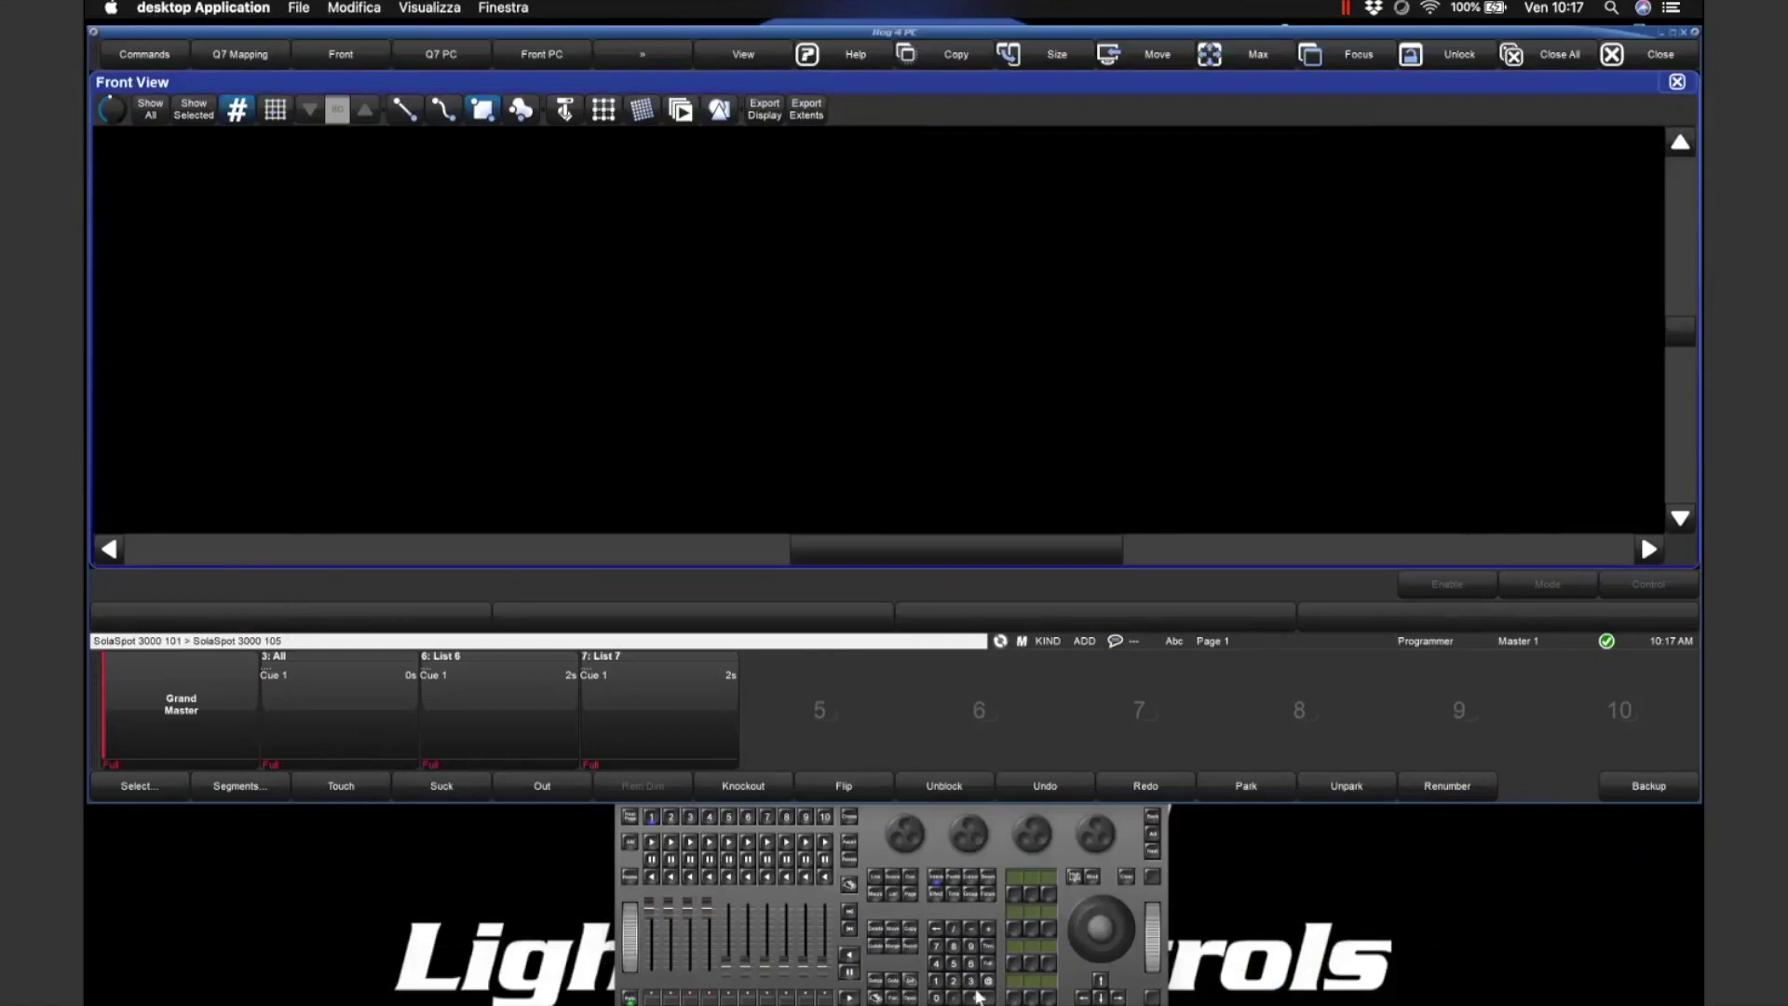
drag(471, 273, 927, 310)
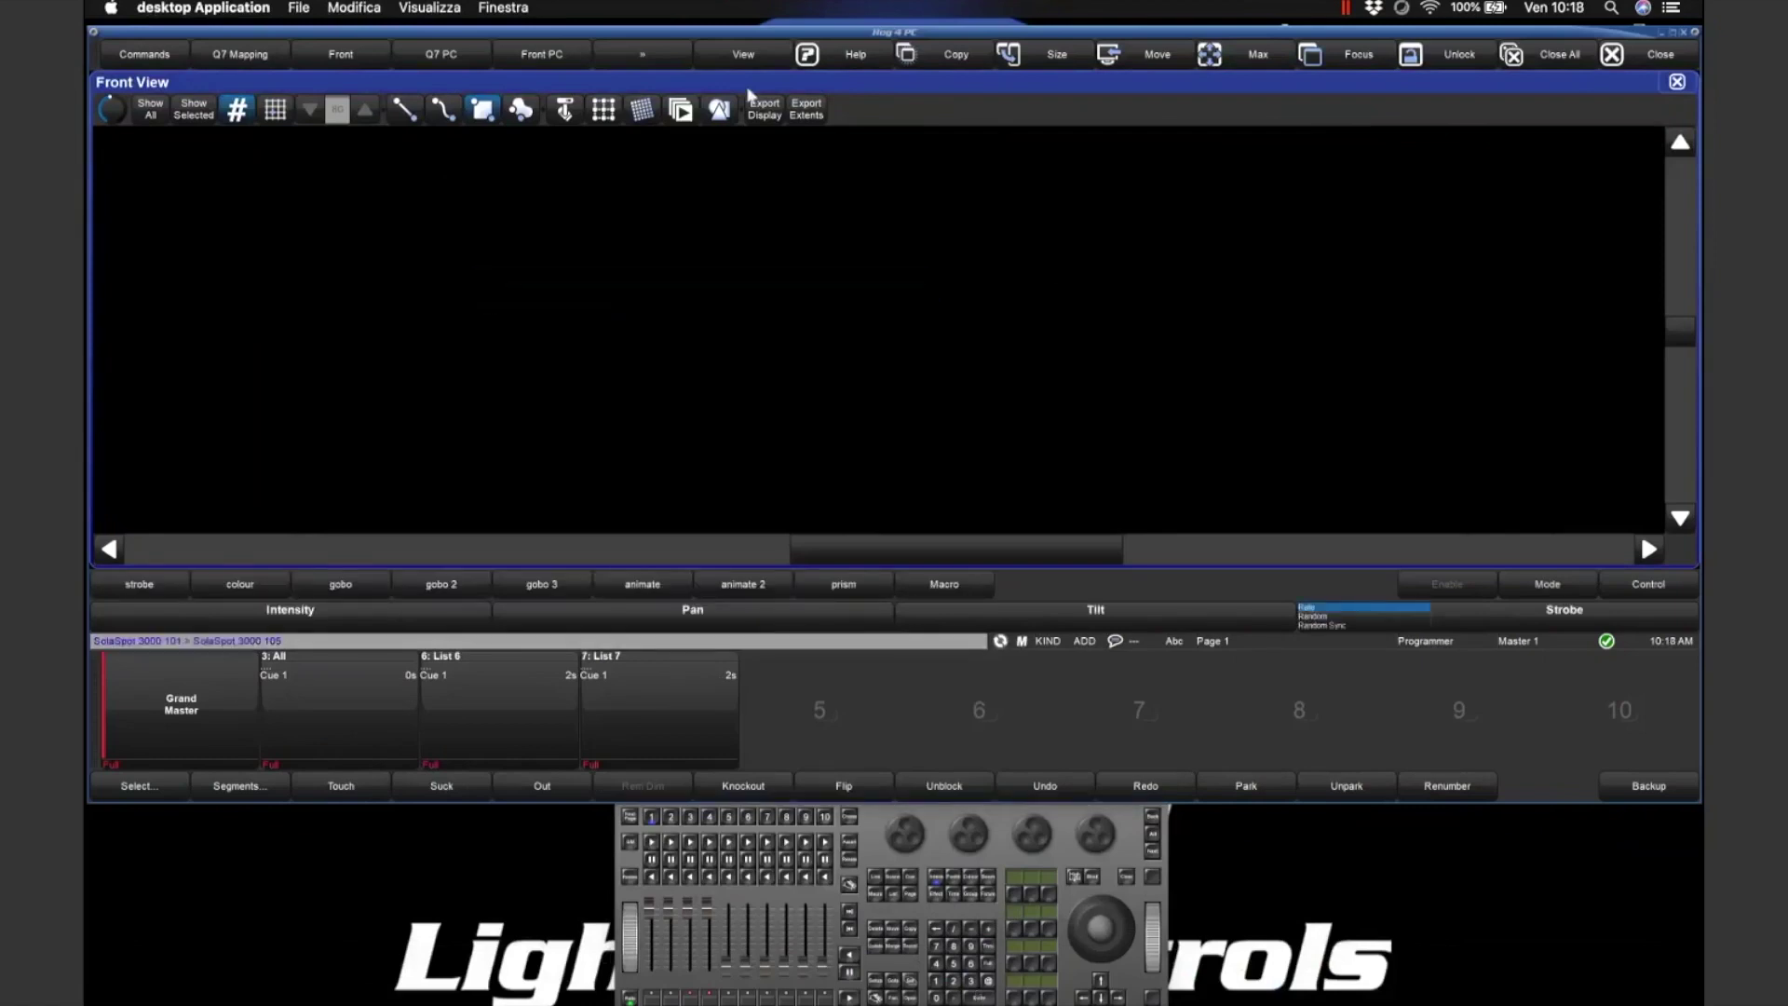
- Enable plot editing, place fixtures 101 to 105 as a single row about 860 wide, and fit them all in view
click(564, 110)
click(1539, 146)
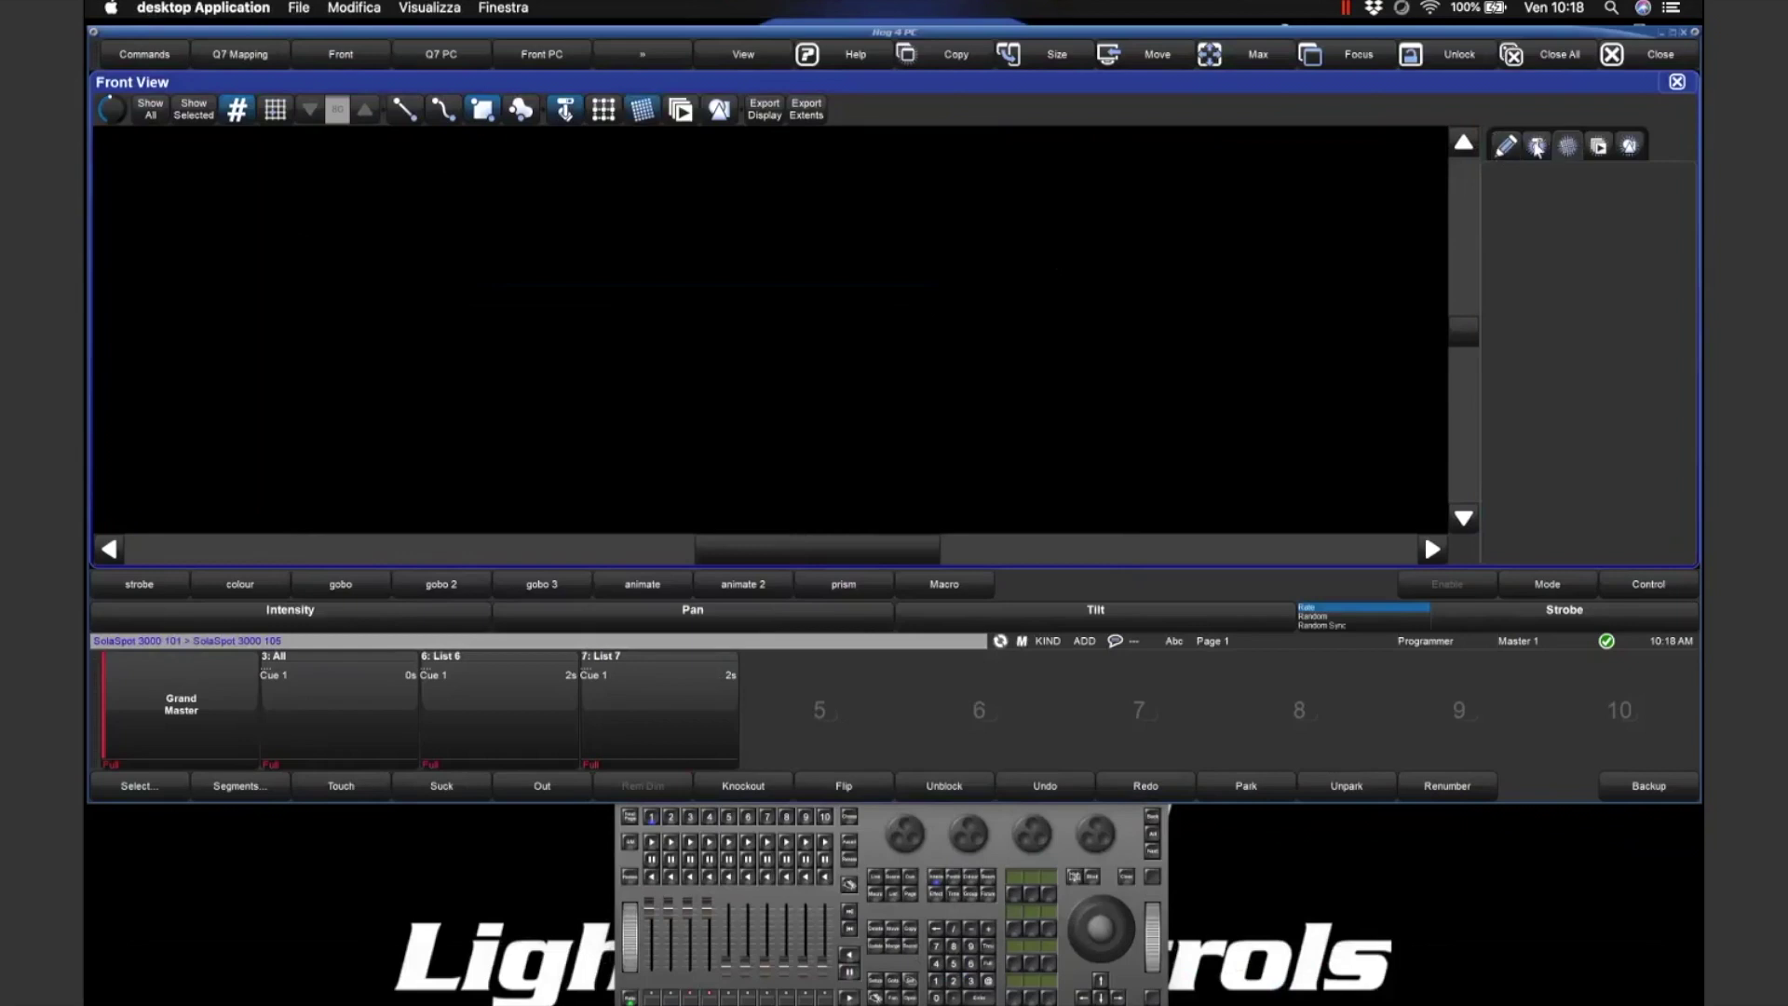
click(1504, 181)
drag(389, 278, 661, 285)
click(163, 113)
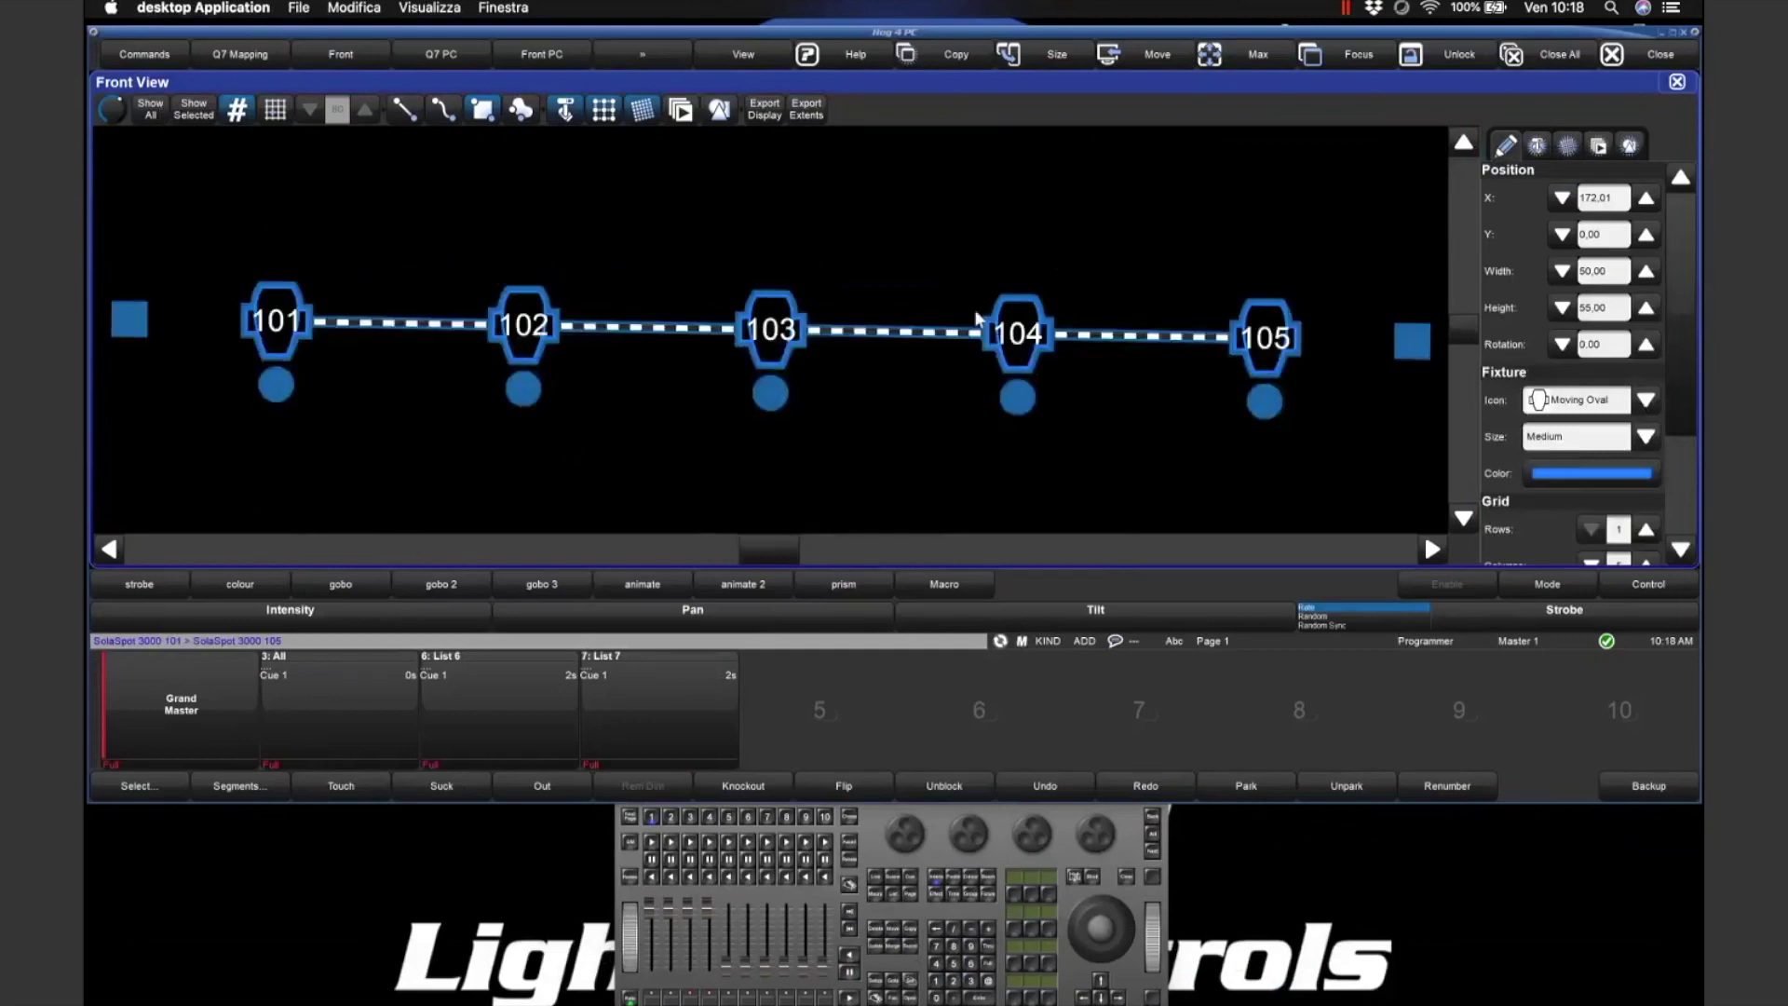
- Select the grid holding fixtures 101 to 105 as one object and examine its position, grid and action properties
click(744, 377)
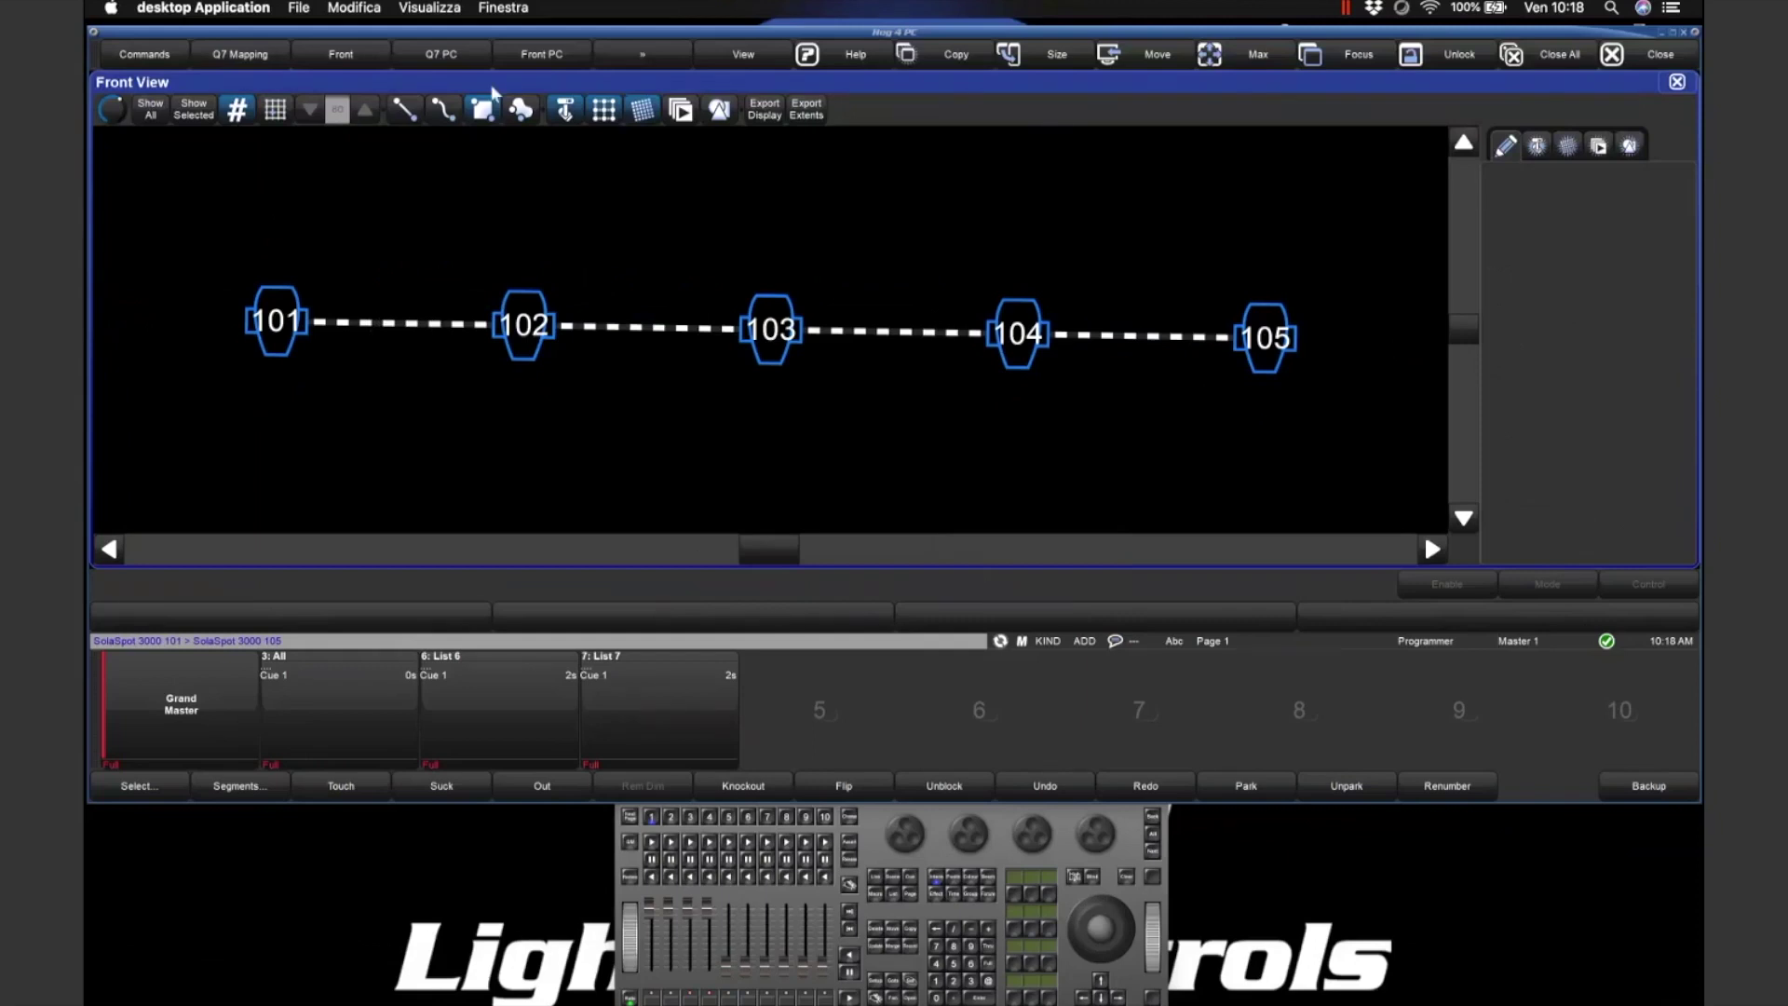
click(605, 110)
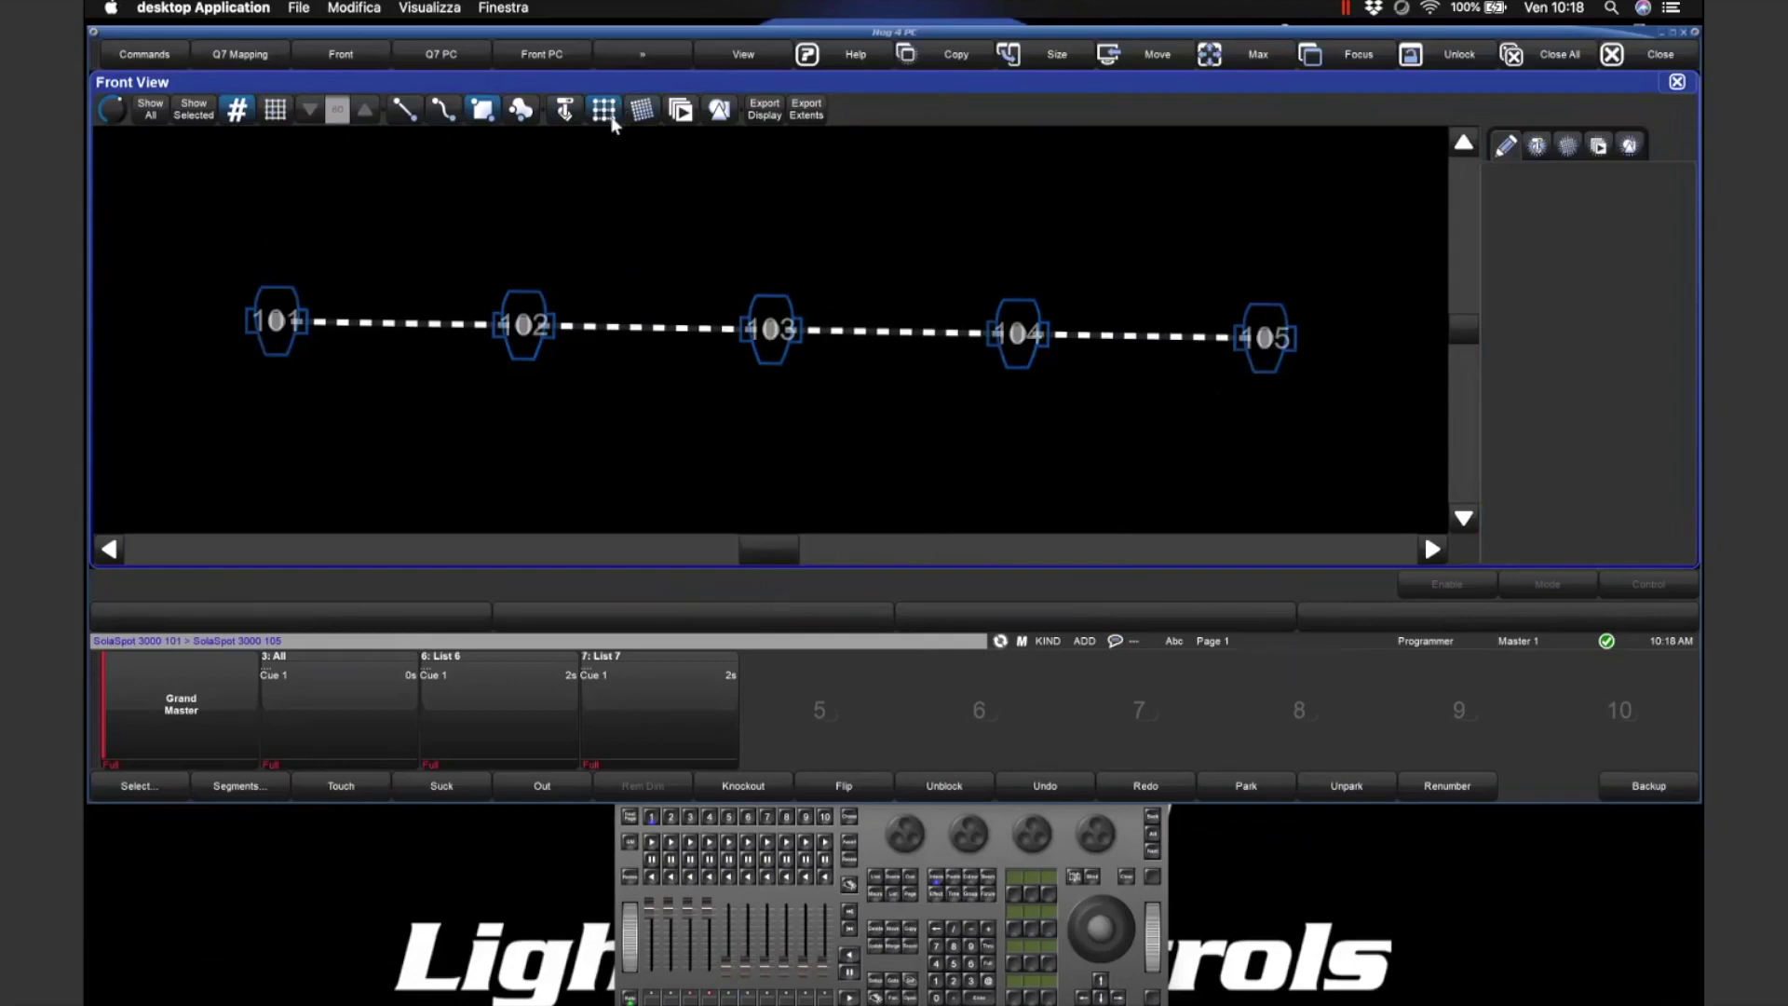
click(639, 328)
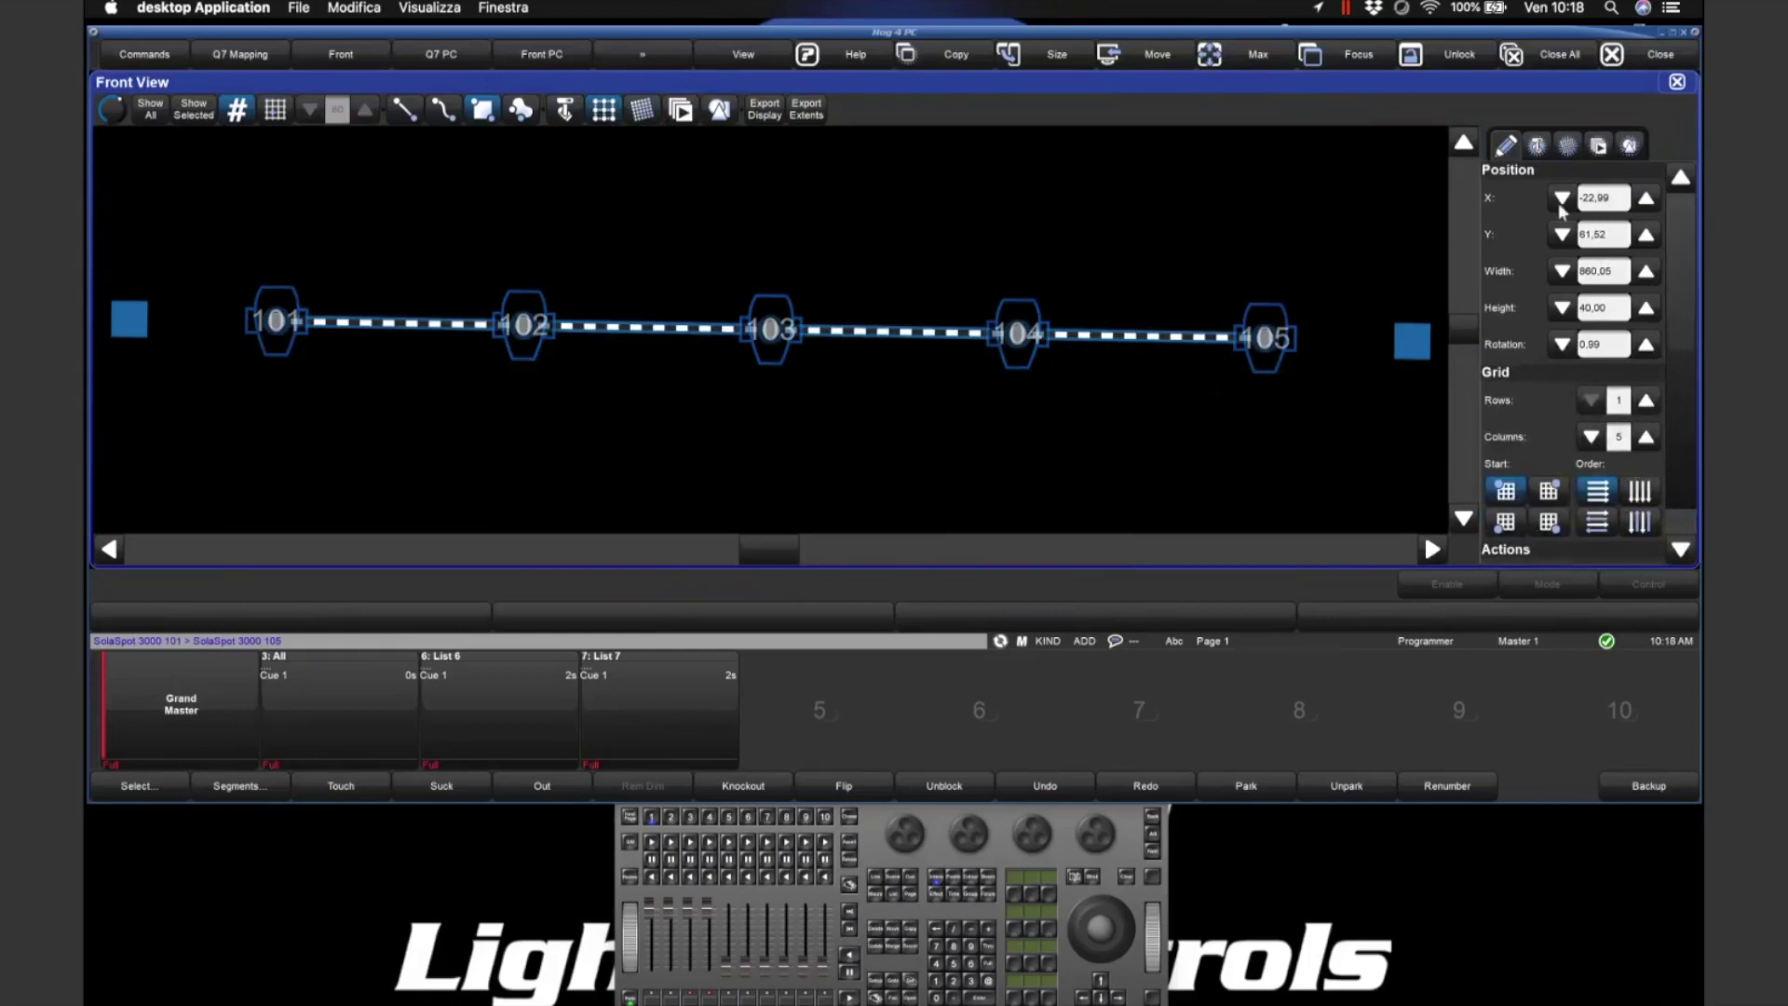
scroll(1681, 289, down, 1)
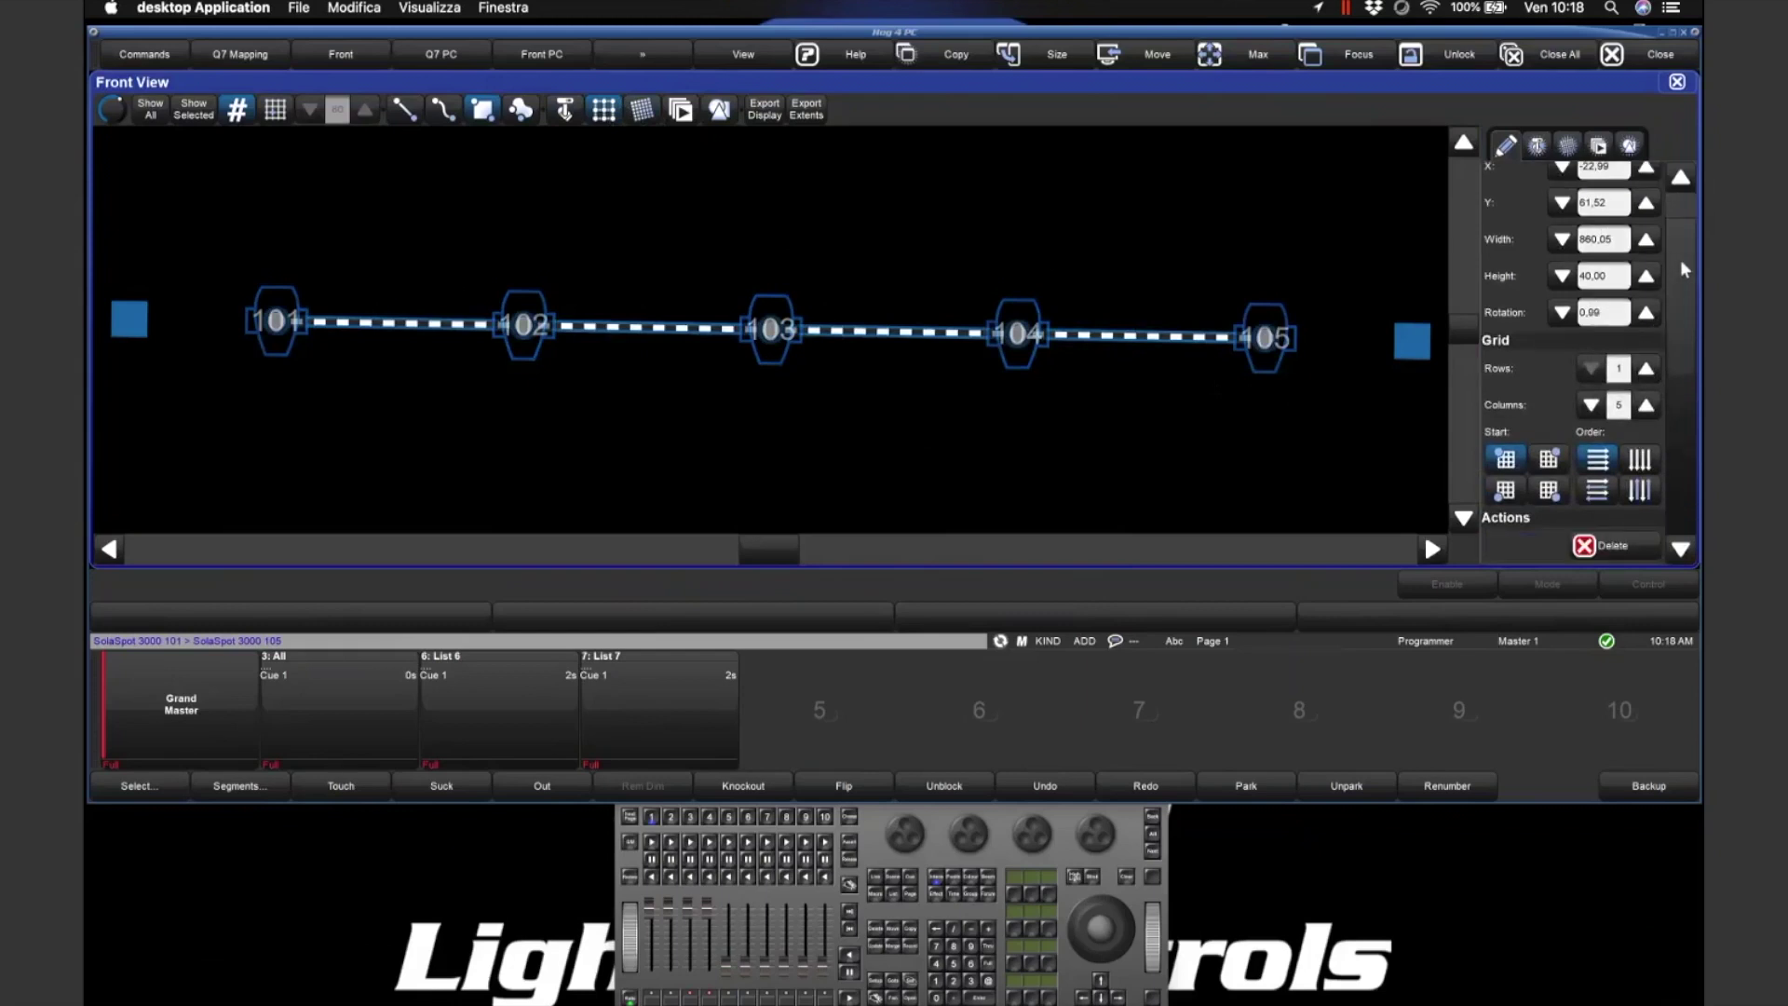
- Shorten and level the grid holding fixtures 101 to 105 to a width of about 765, and stop editing grids
scroll(1681, 259, up, 1)
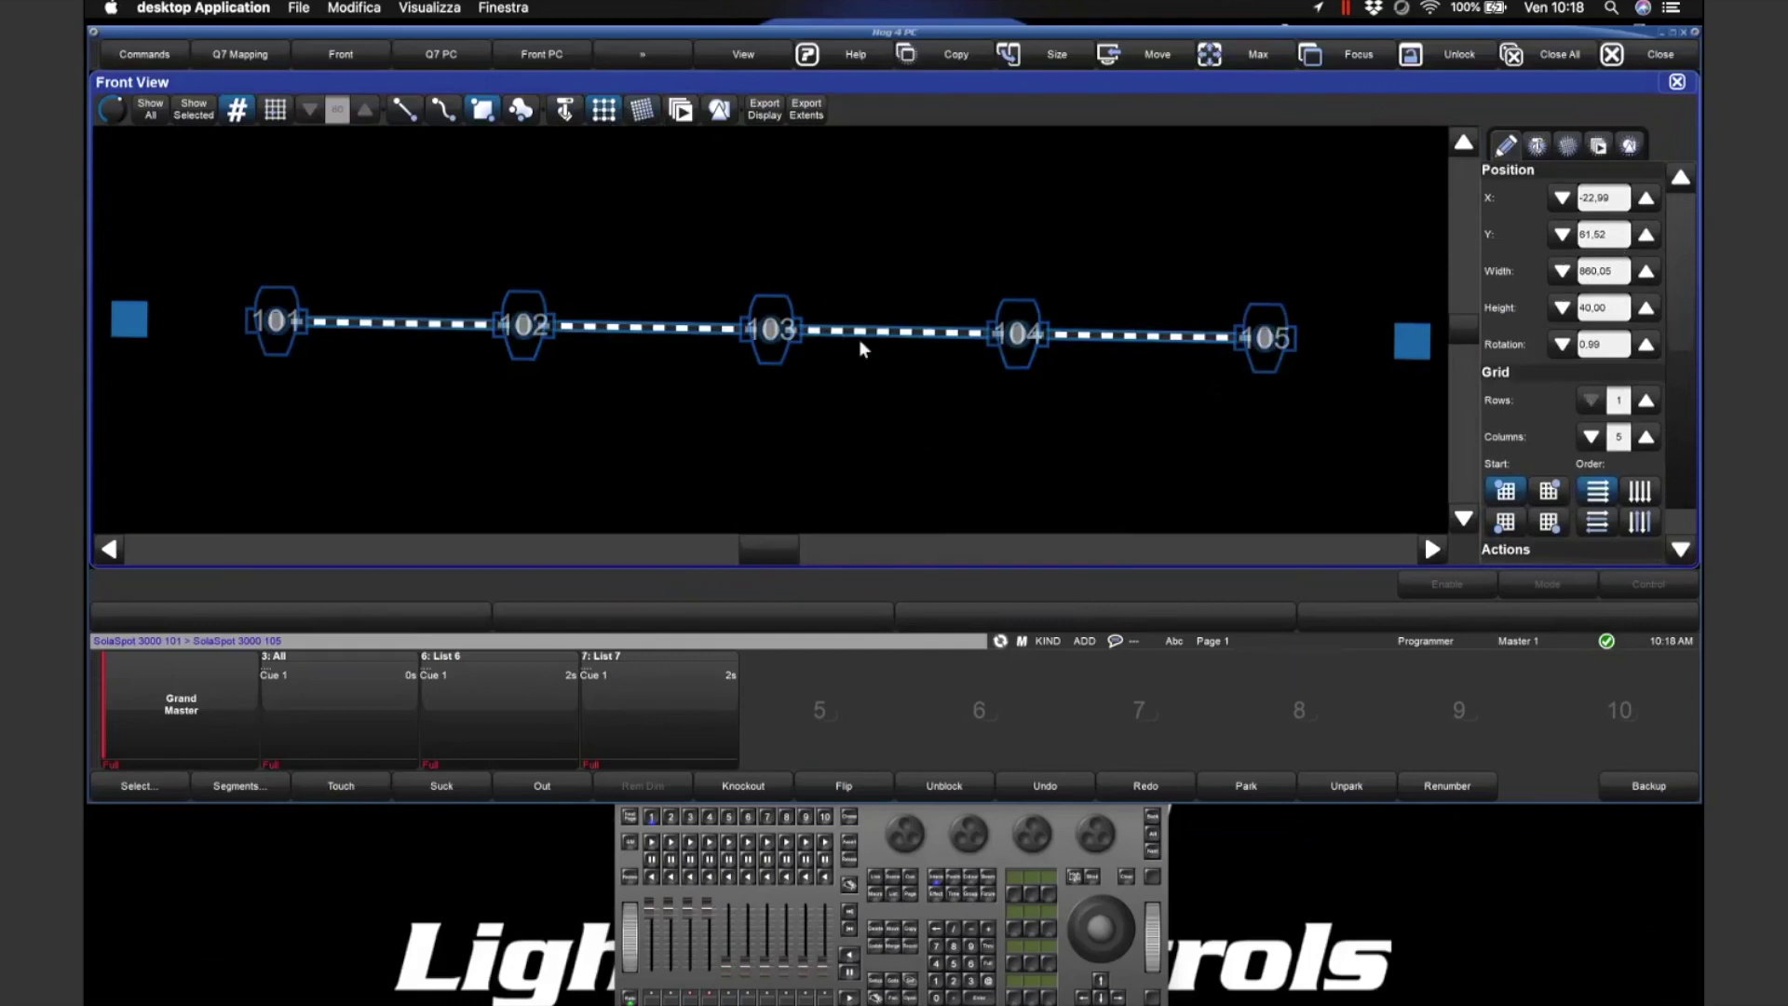
drag(1412, 349, 1277, 331)
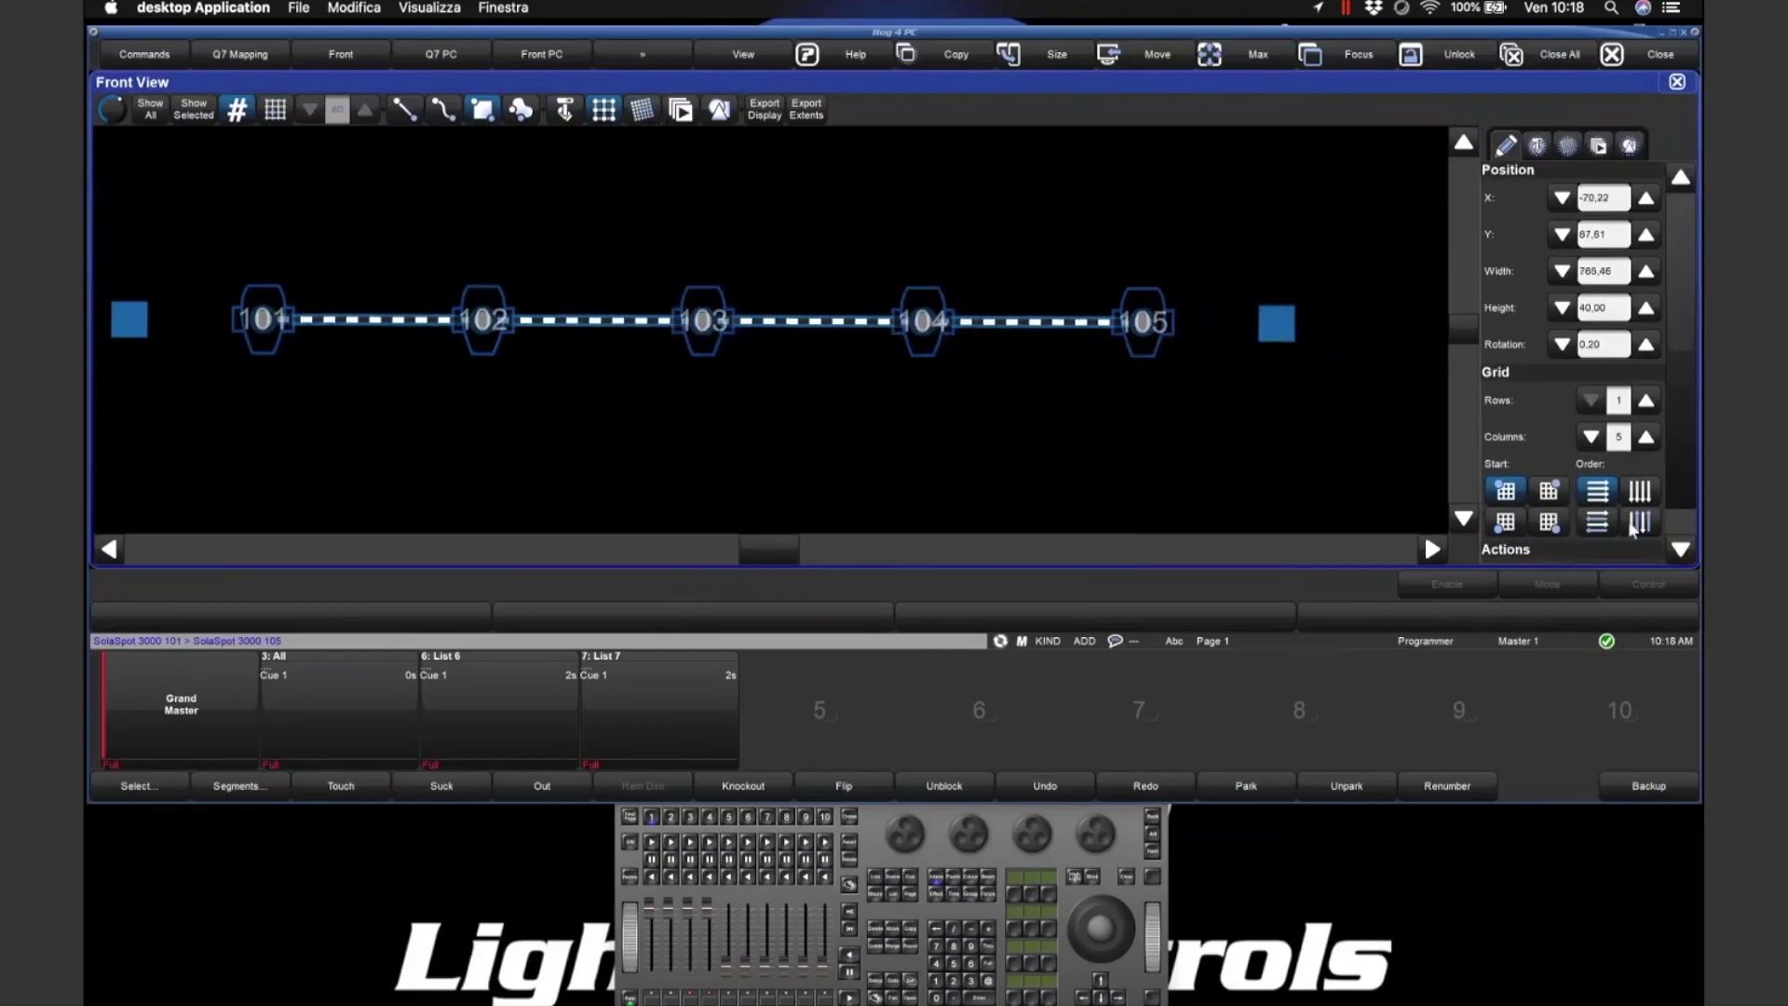
scroll(1535, 345, down, 1)
scroll(1528, 279, up, 1)
scroll(1527, 280, down, 1)
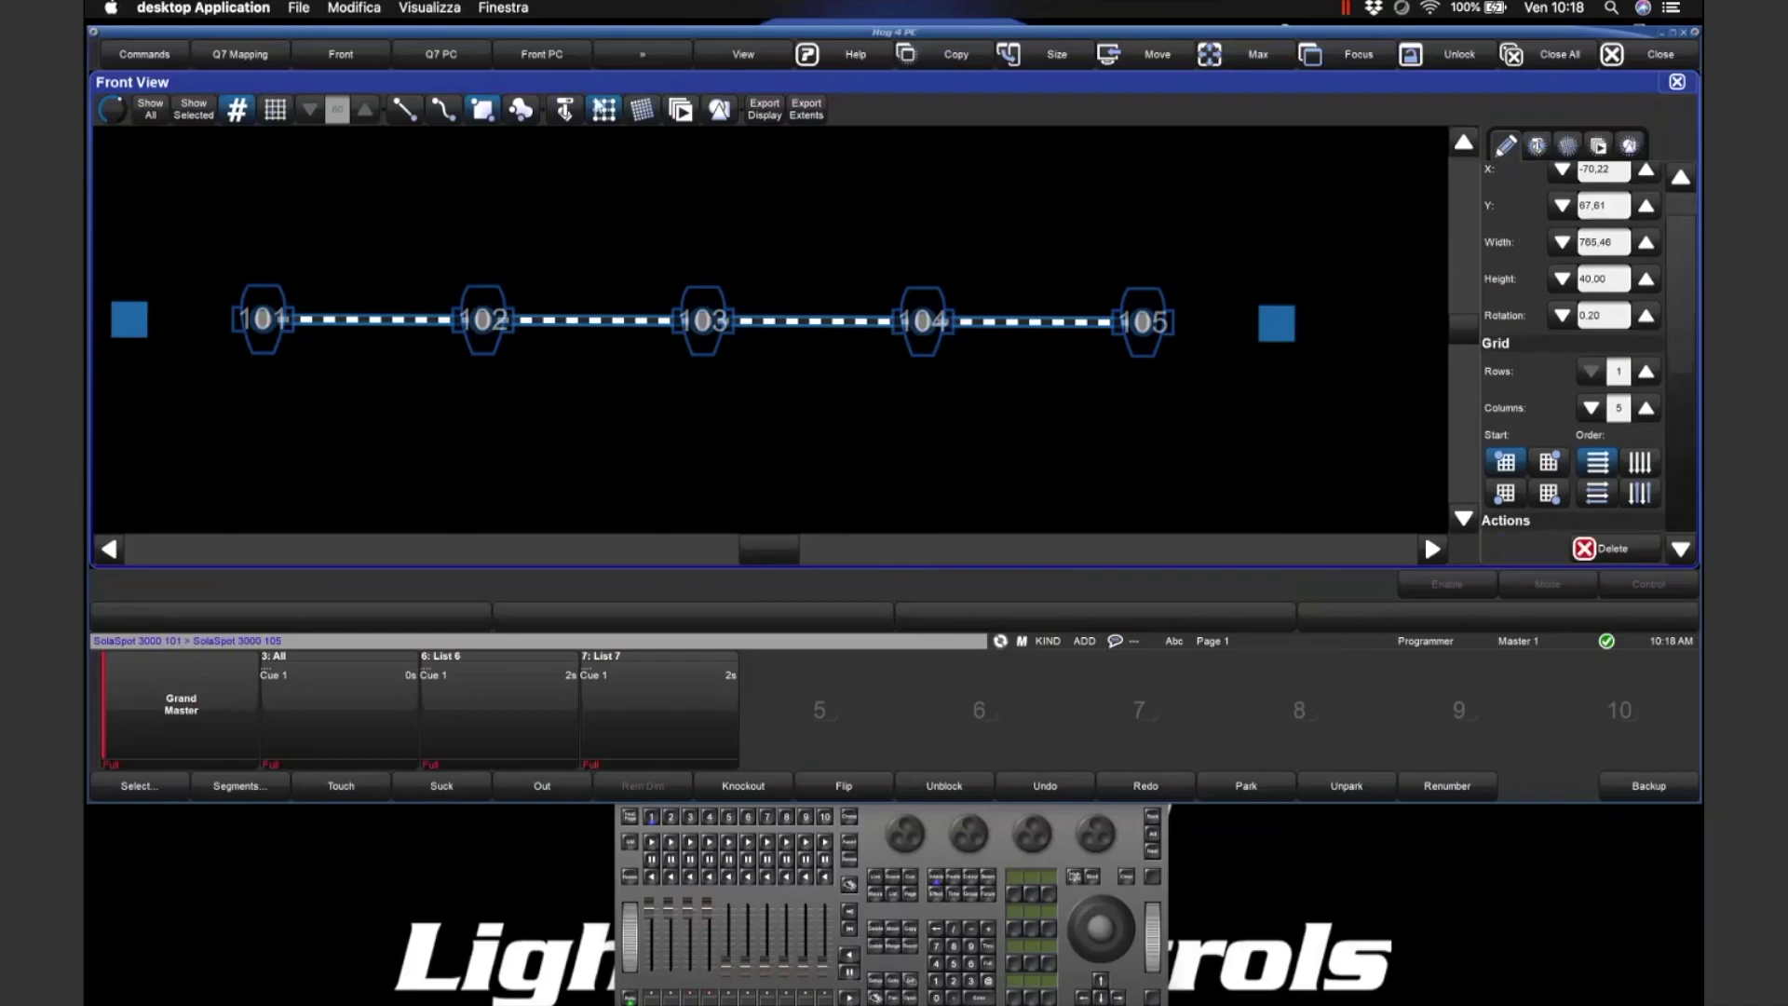
click(604, 111)
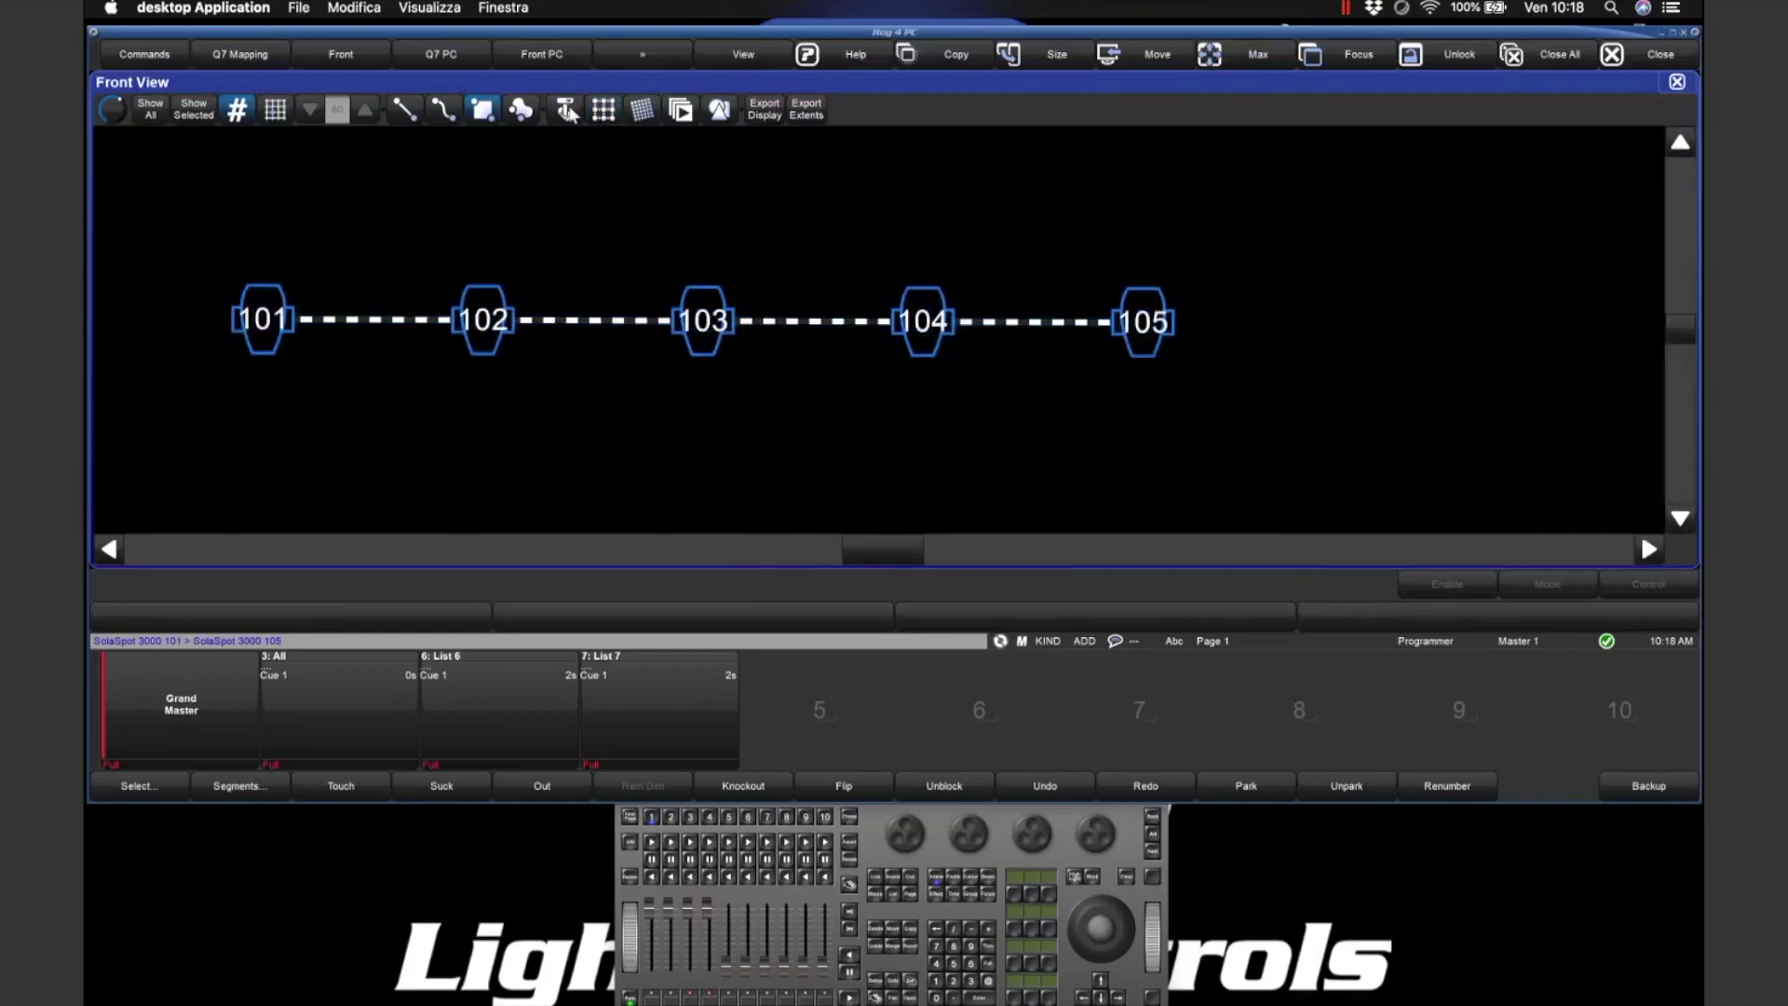
- In fixture editing, move fixture 101 above its grid point and set its rotation to 90
click(566, 110)
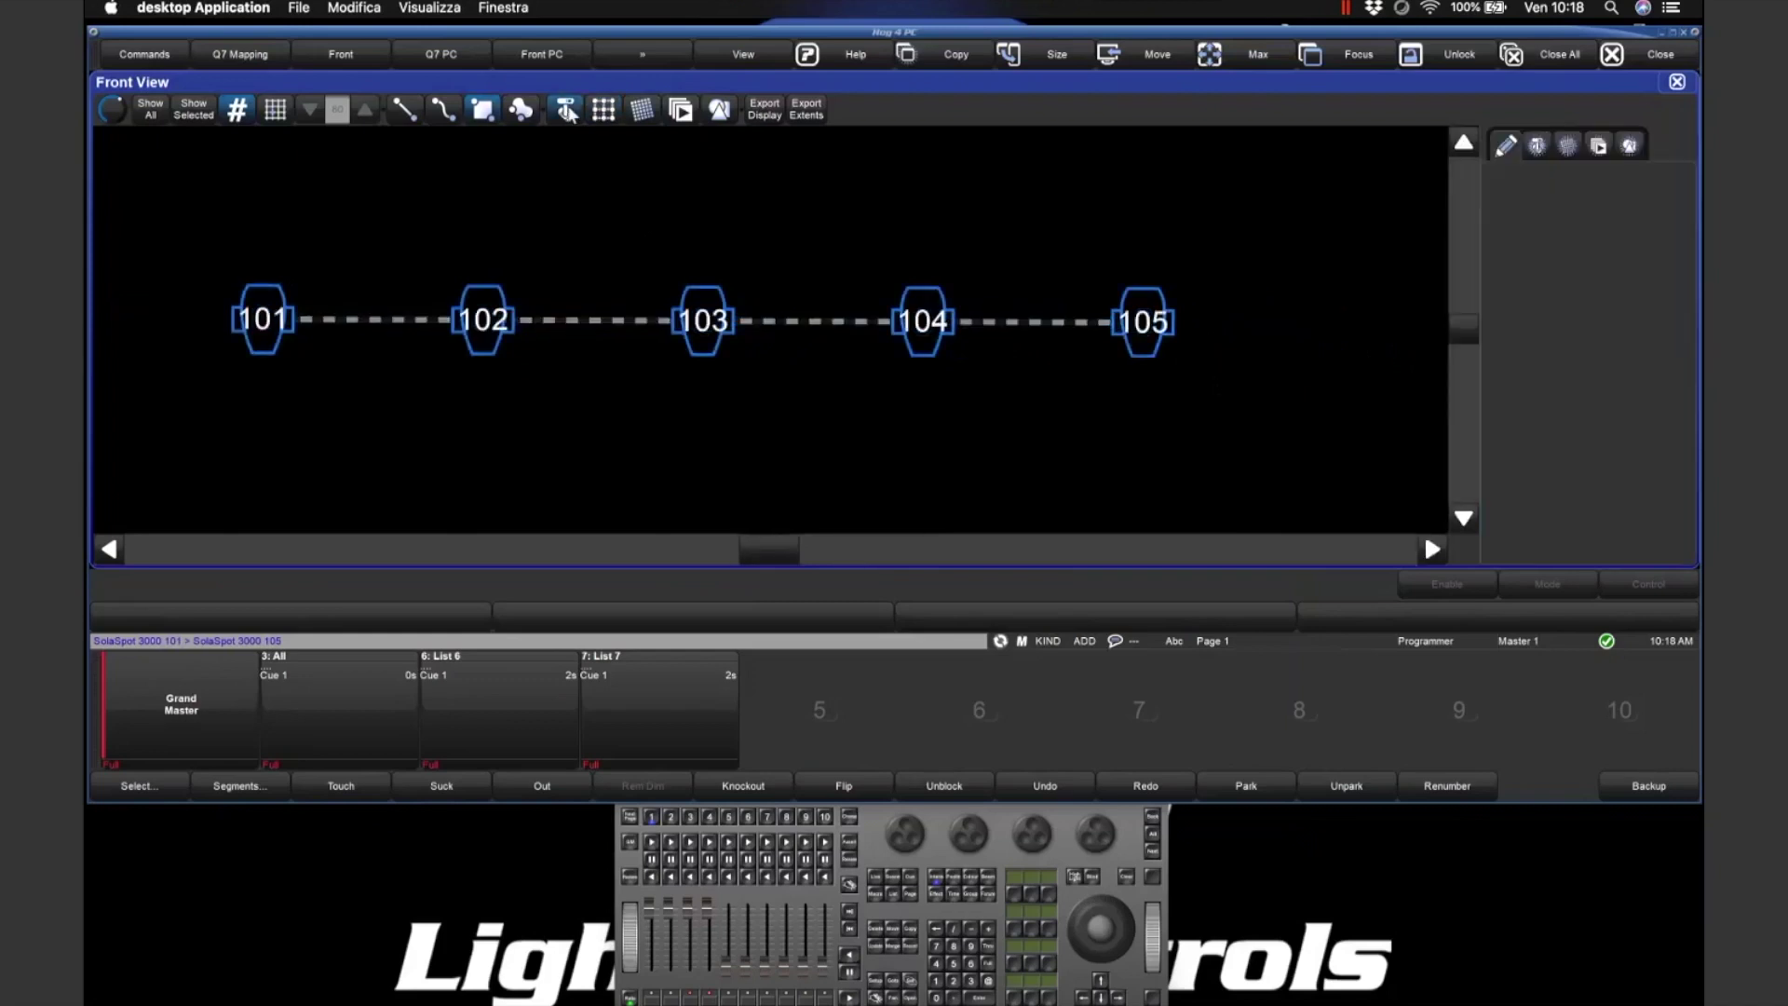
drag(233, 306, 275, 296)
click(1678, 344)
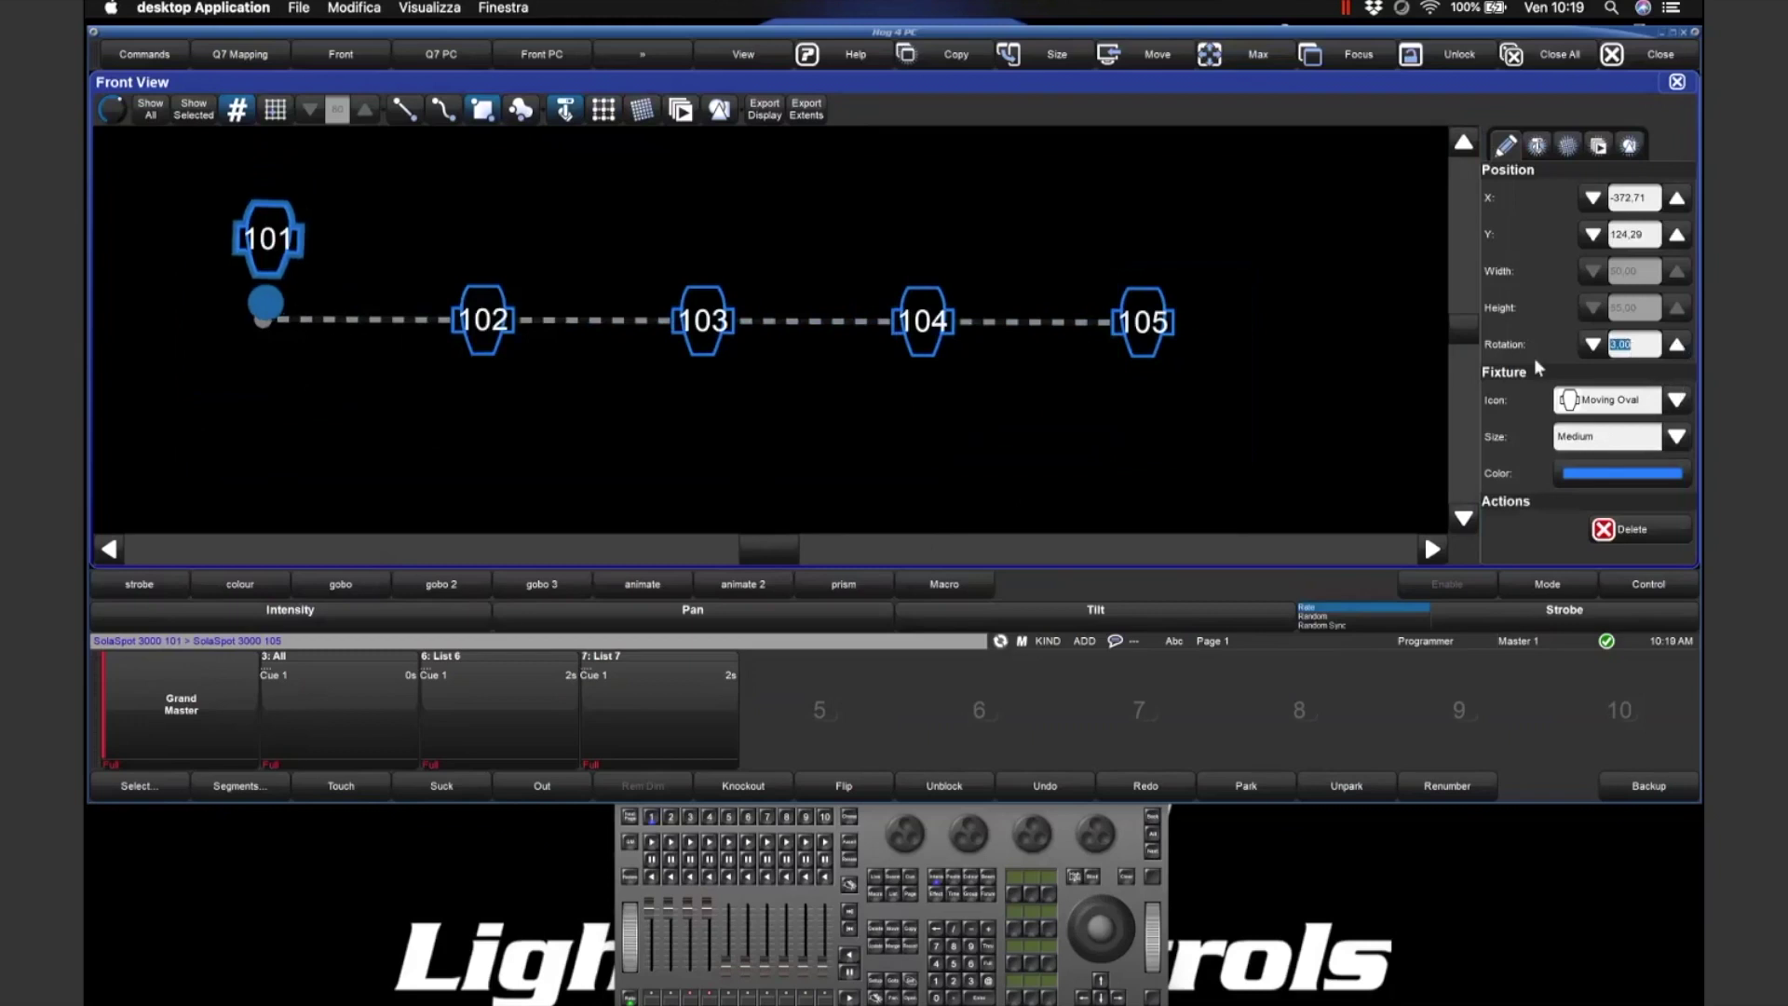
text(90)
key(Return)
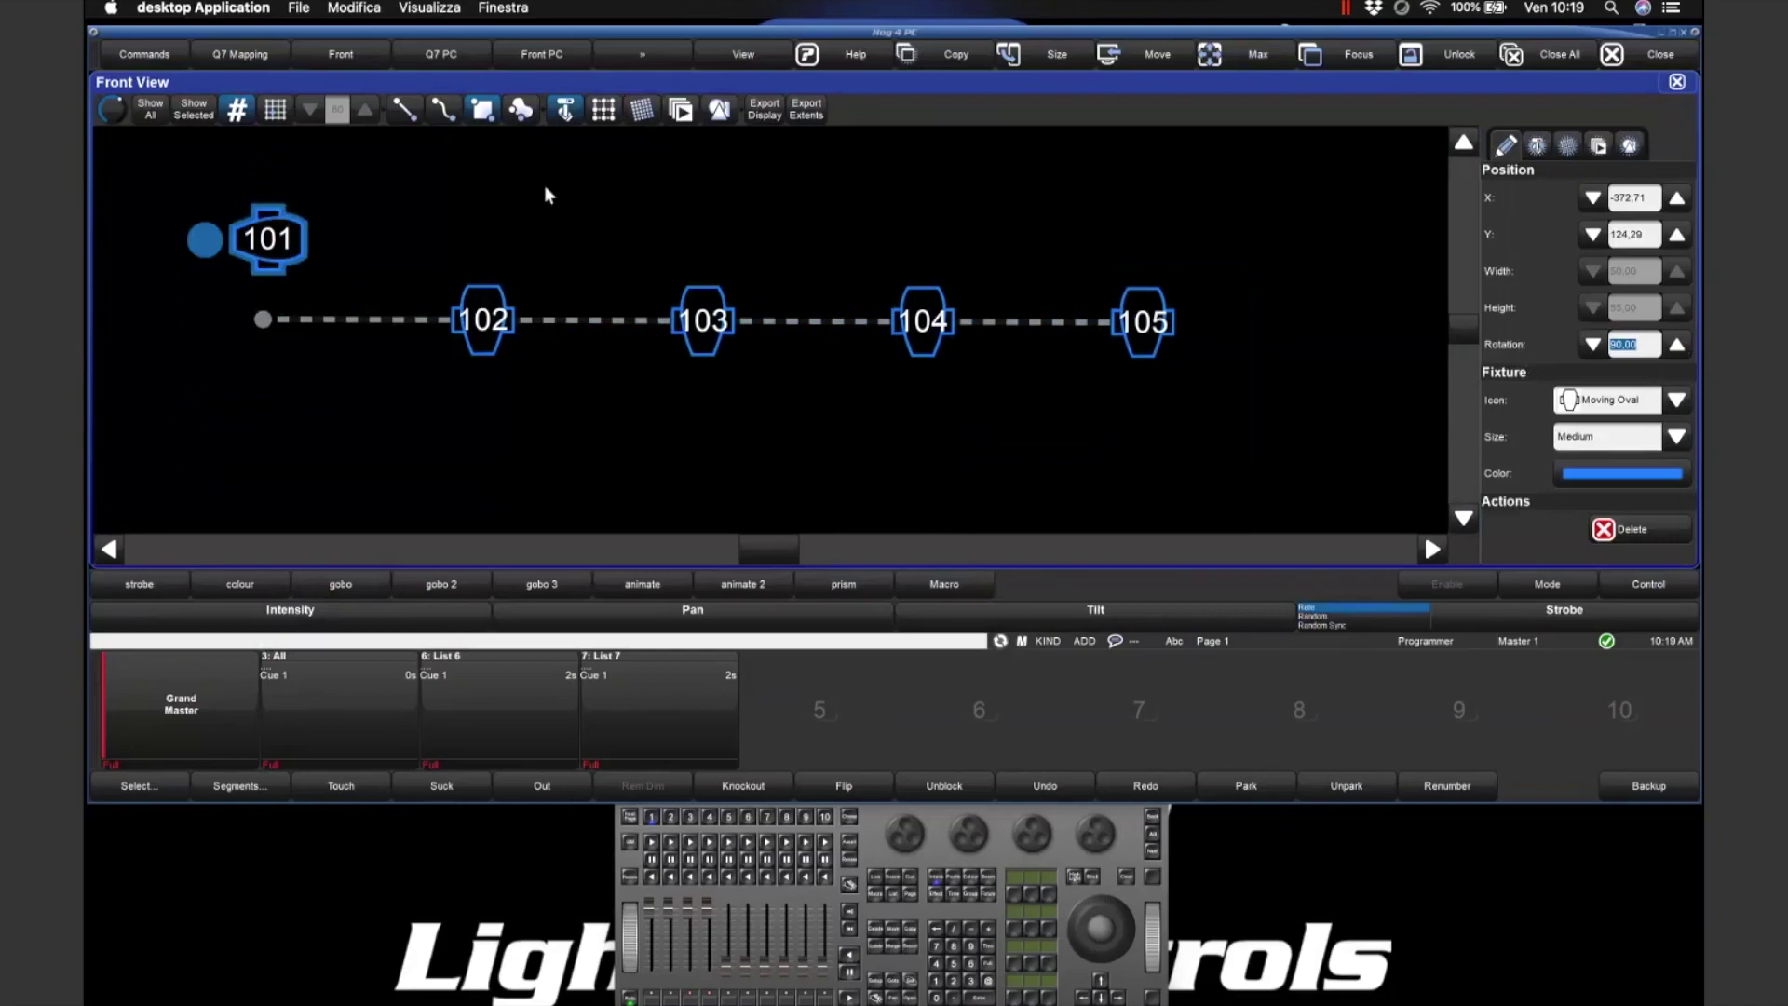
click(563, 113)
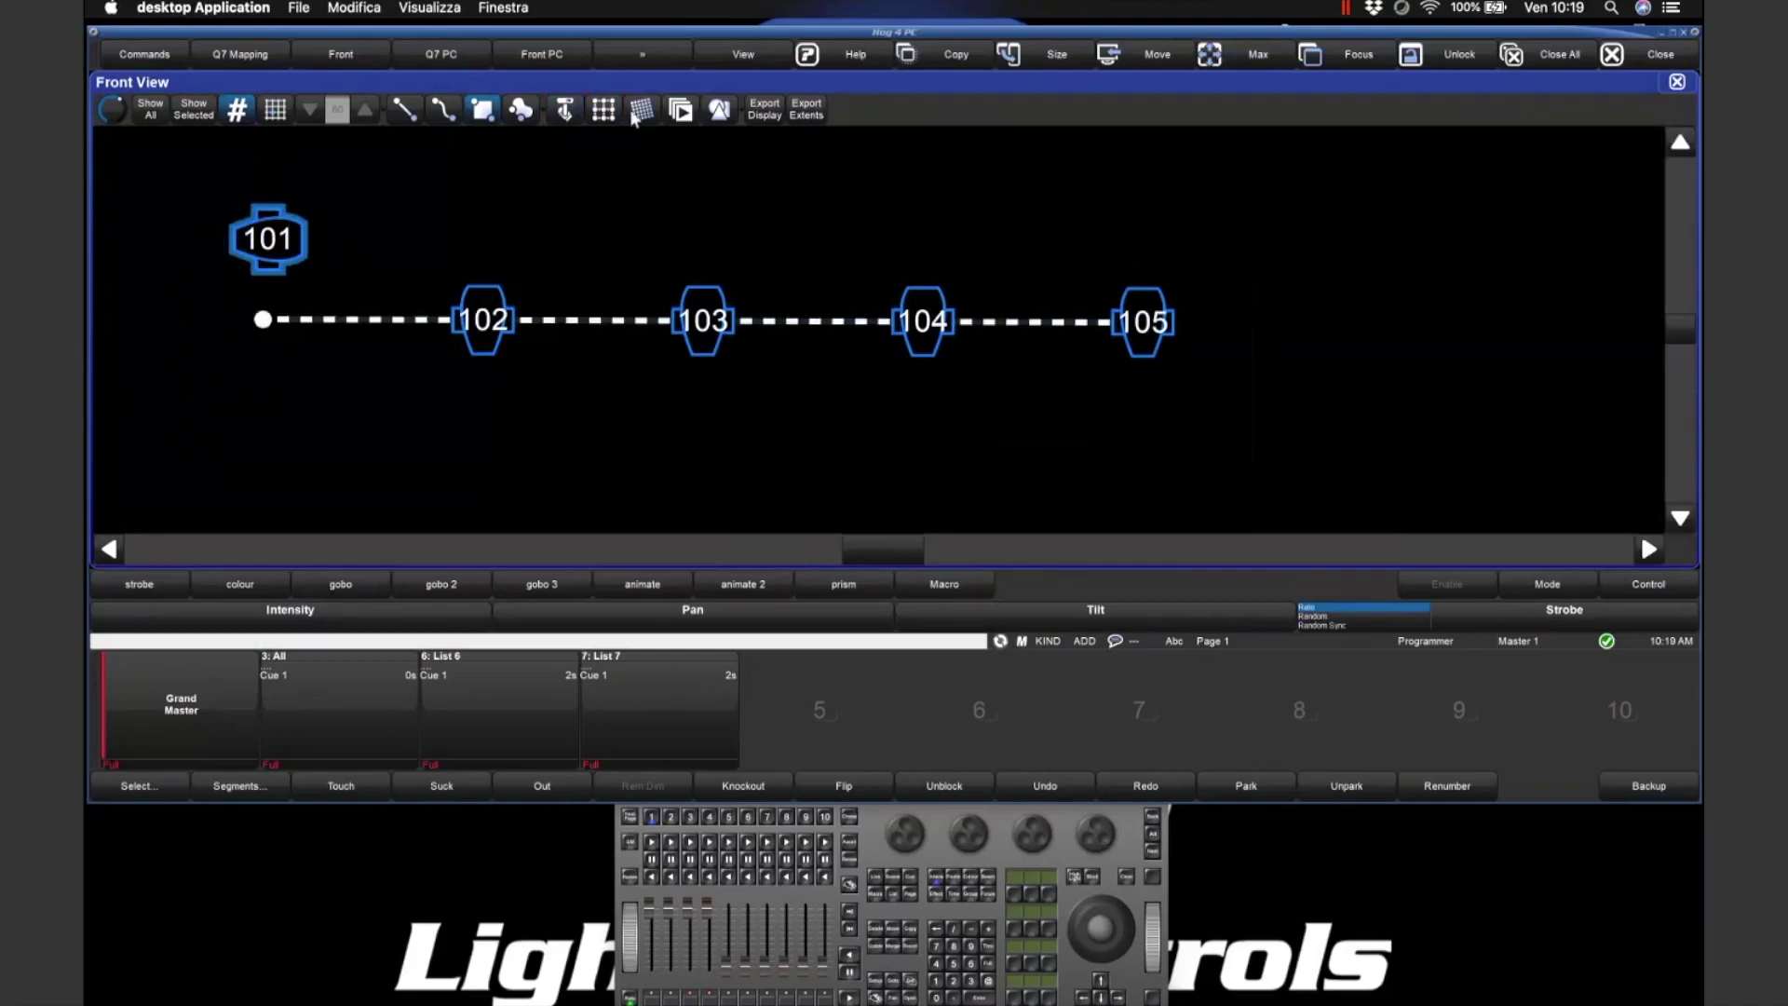
- Toggle pixel map editing on and off, and delete fixtures 101 to 105 together with their grid
click(641, 111)
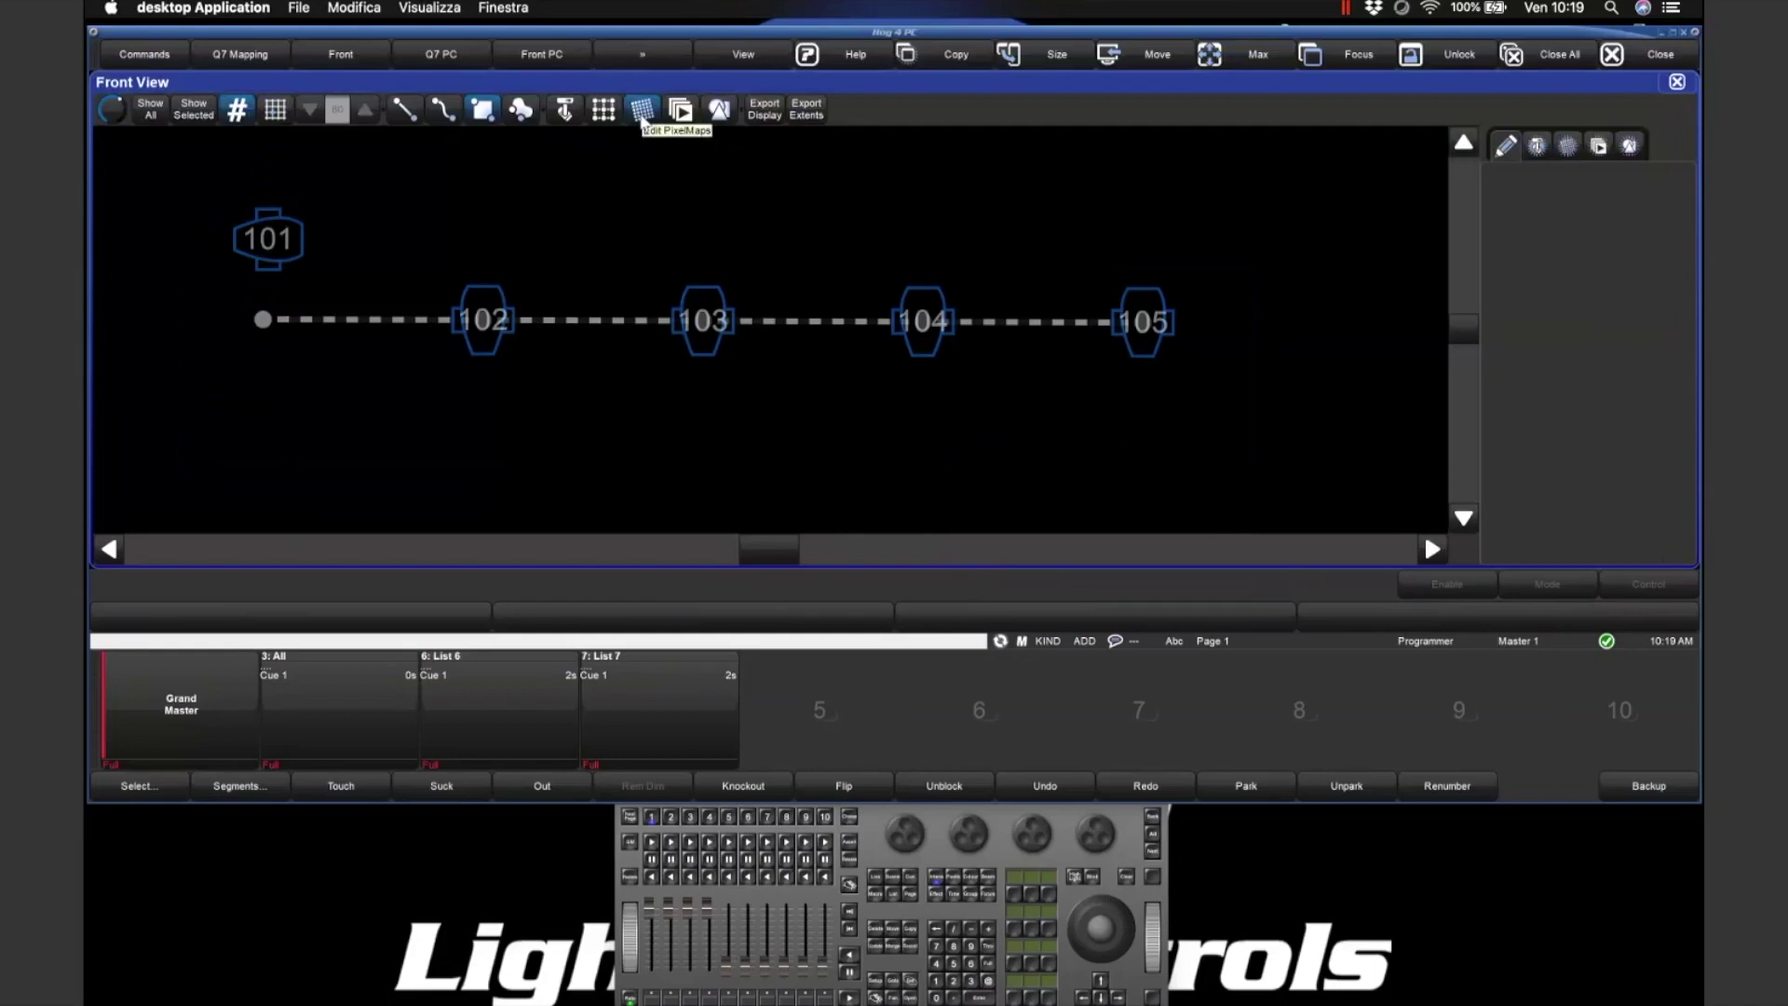
click(643, 113)
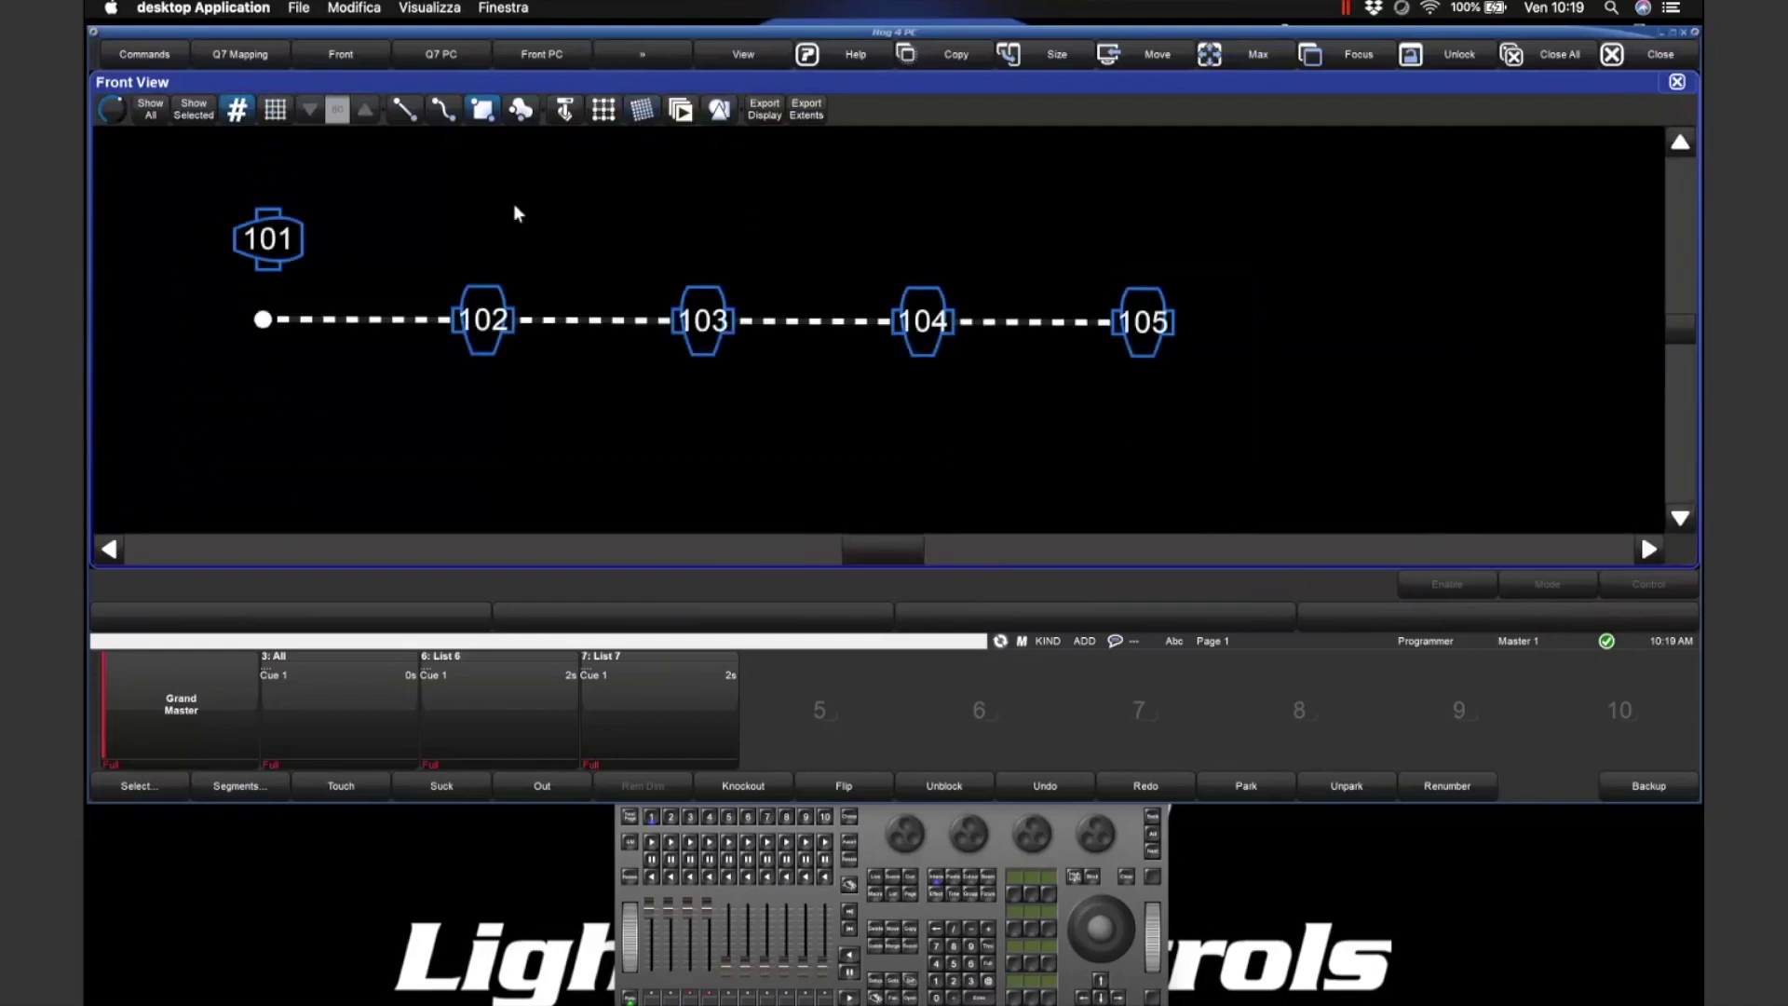
click(286, 258)
drag(160, 182, 1386, 416)
click(602, 112)
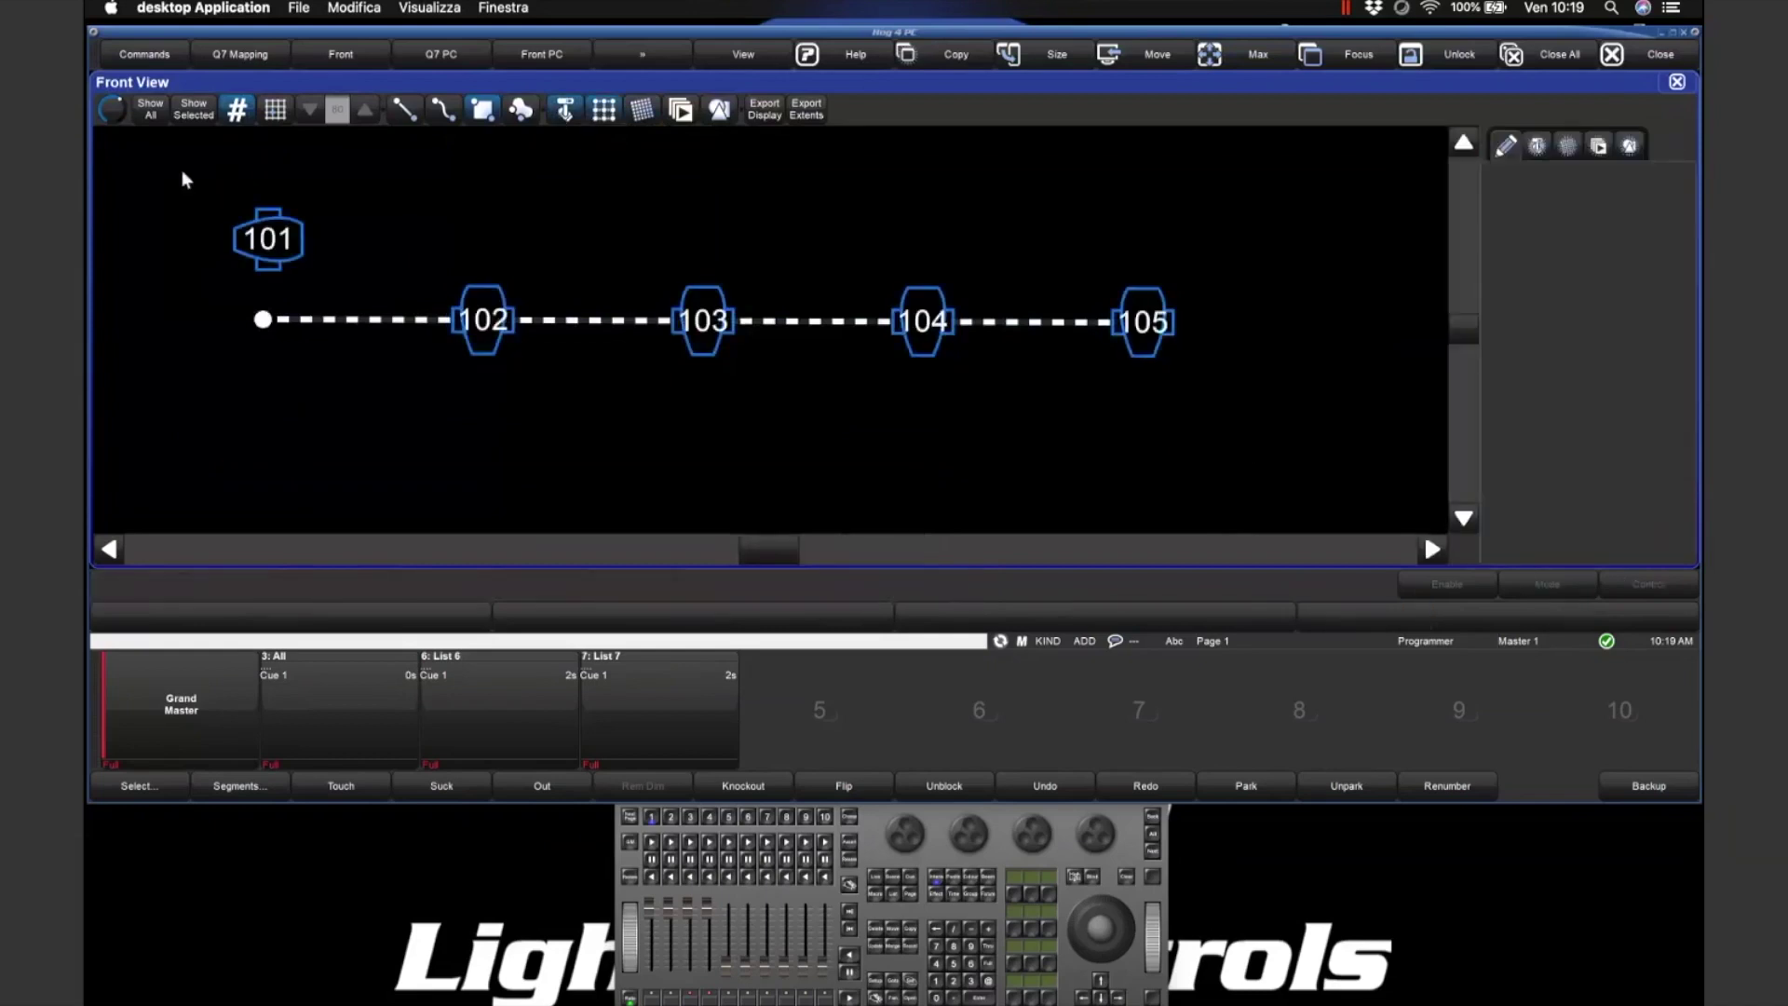
drag(182, 170, 544, 277)
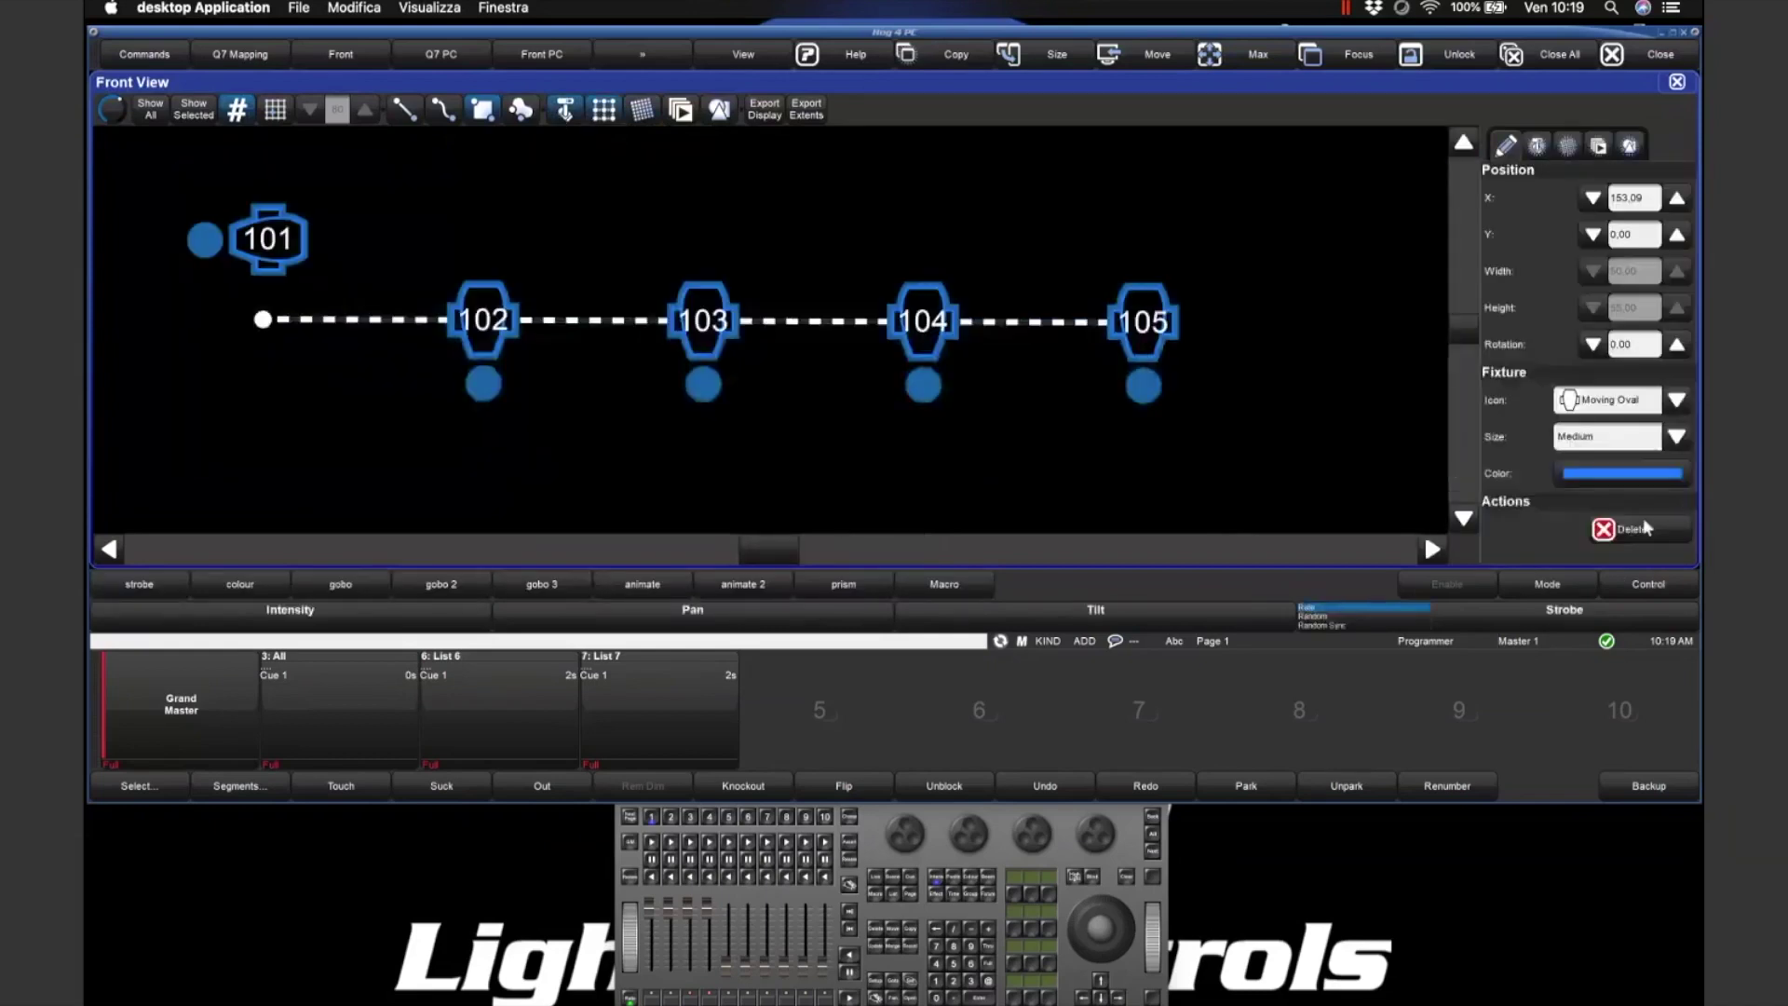
click(1644, 521)
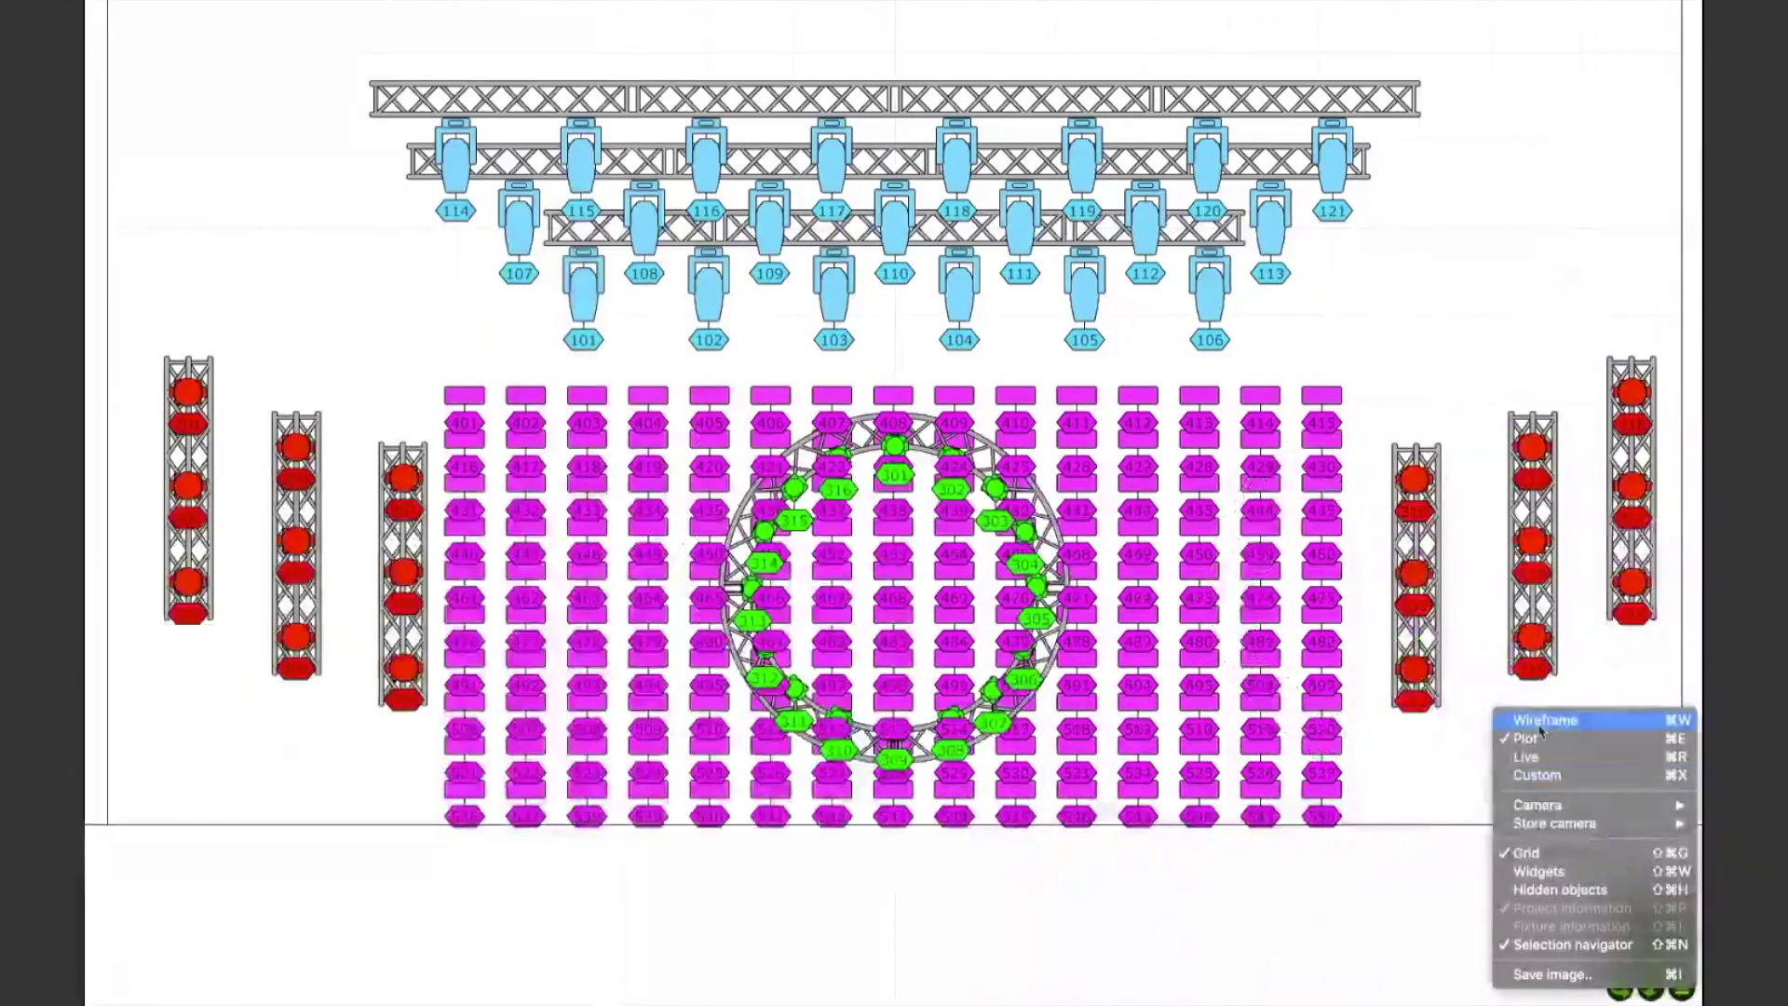
- Switch to the stage visualizer and examine the fixture numbers on the trusses from the top view
click(1474, 413)
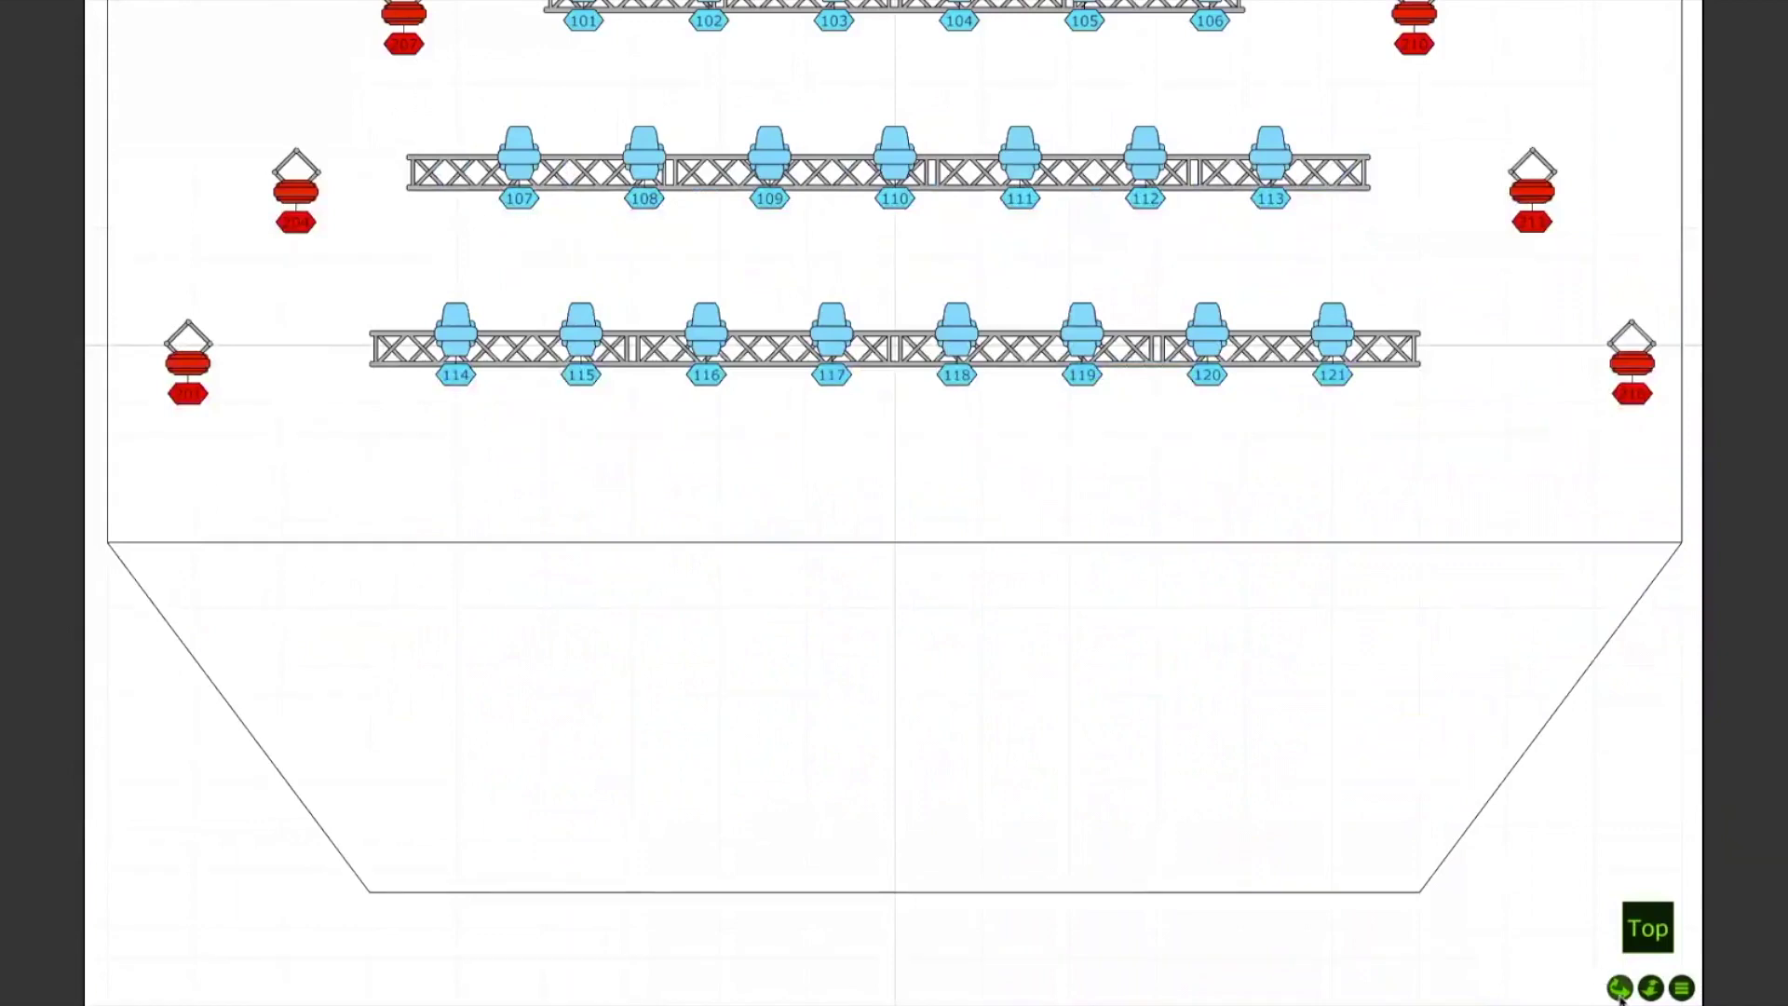
click(1621, 991)
drag(1620, 991, 1100, 544)
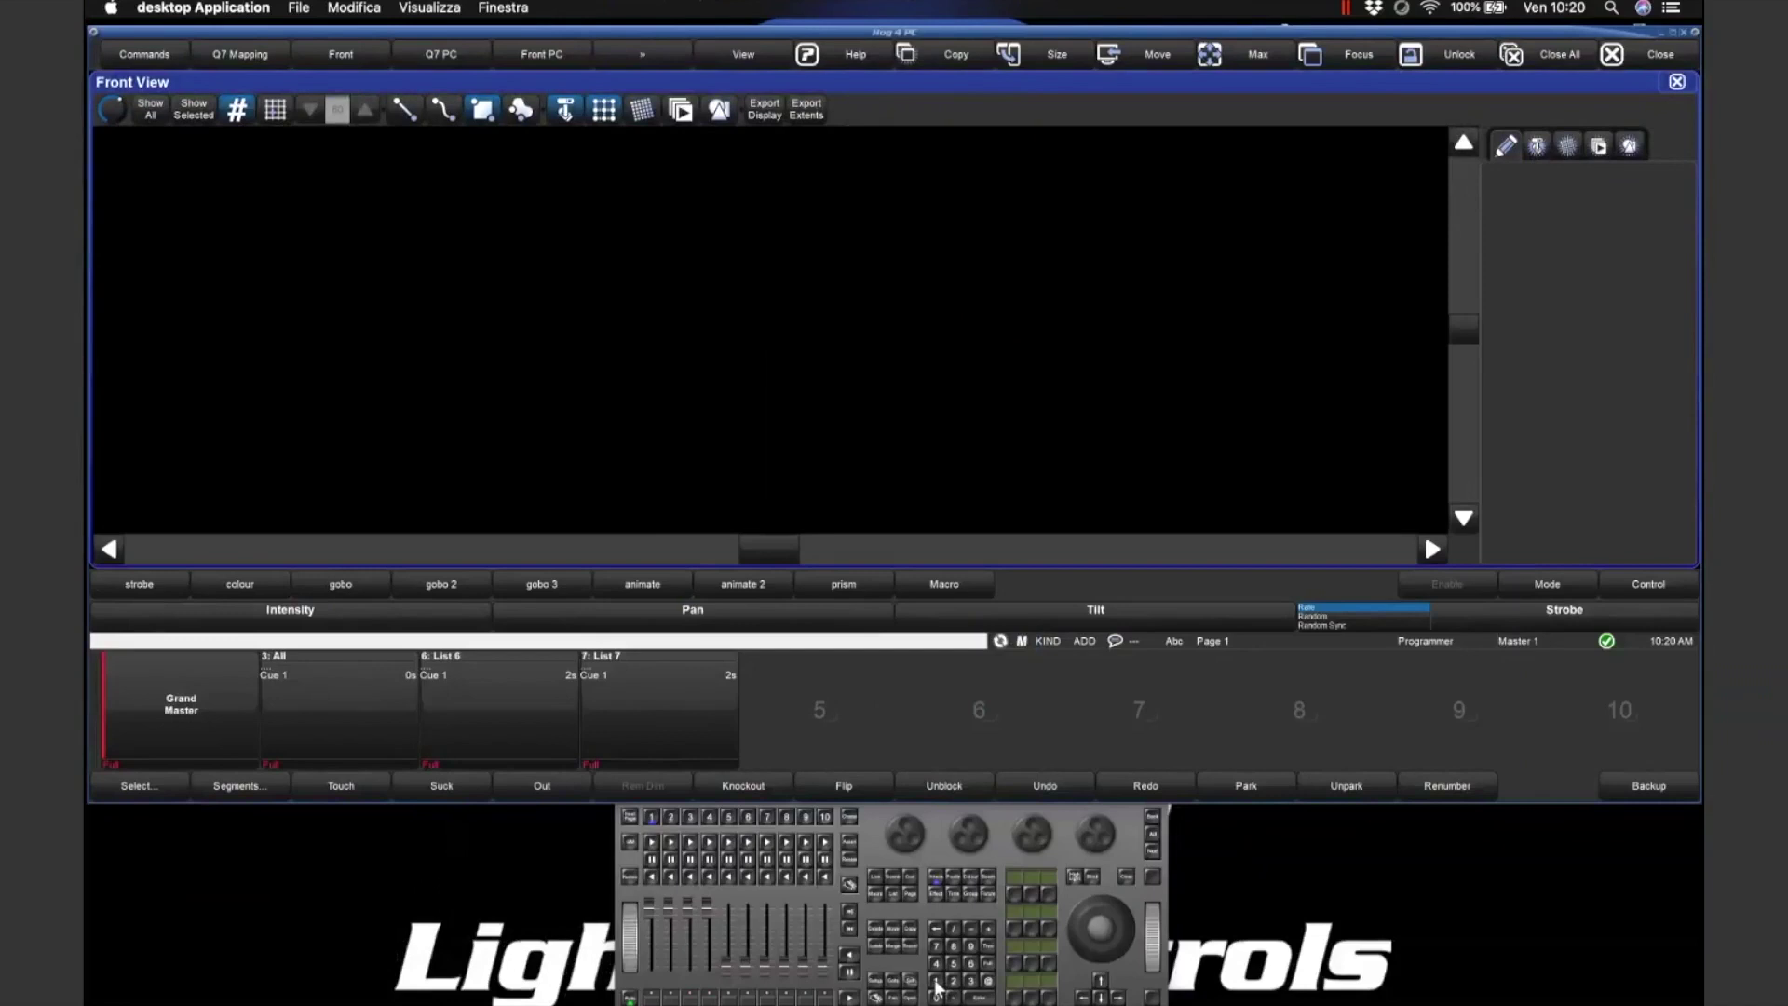
- Return to the Front View plot and select fixtures SolaSpot 3000 114 through 121
click(936, 980)
click(936, 981)
click(936, 963)
click(988, 948)
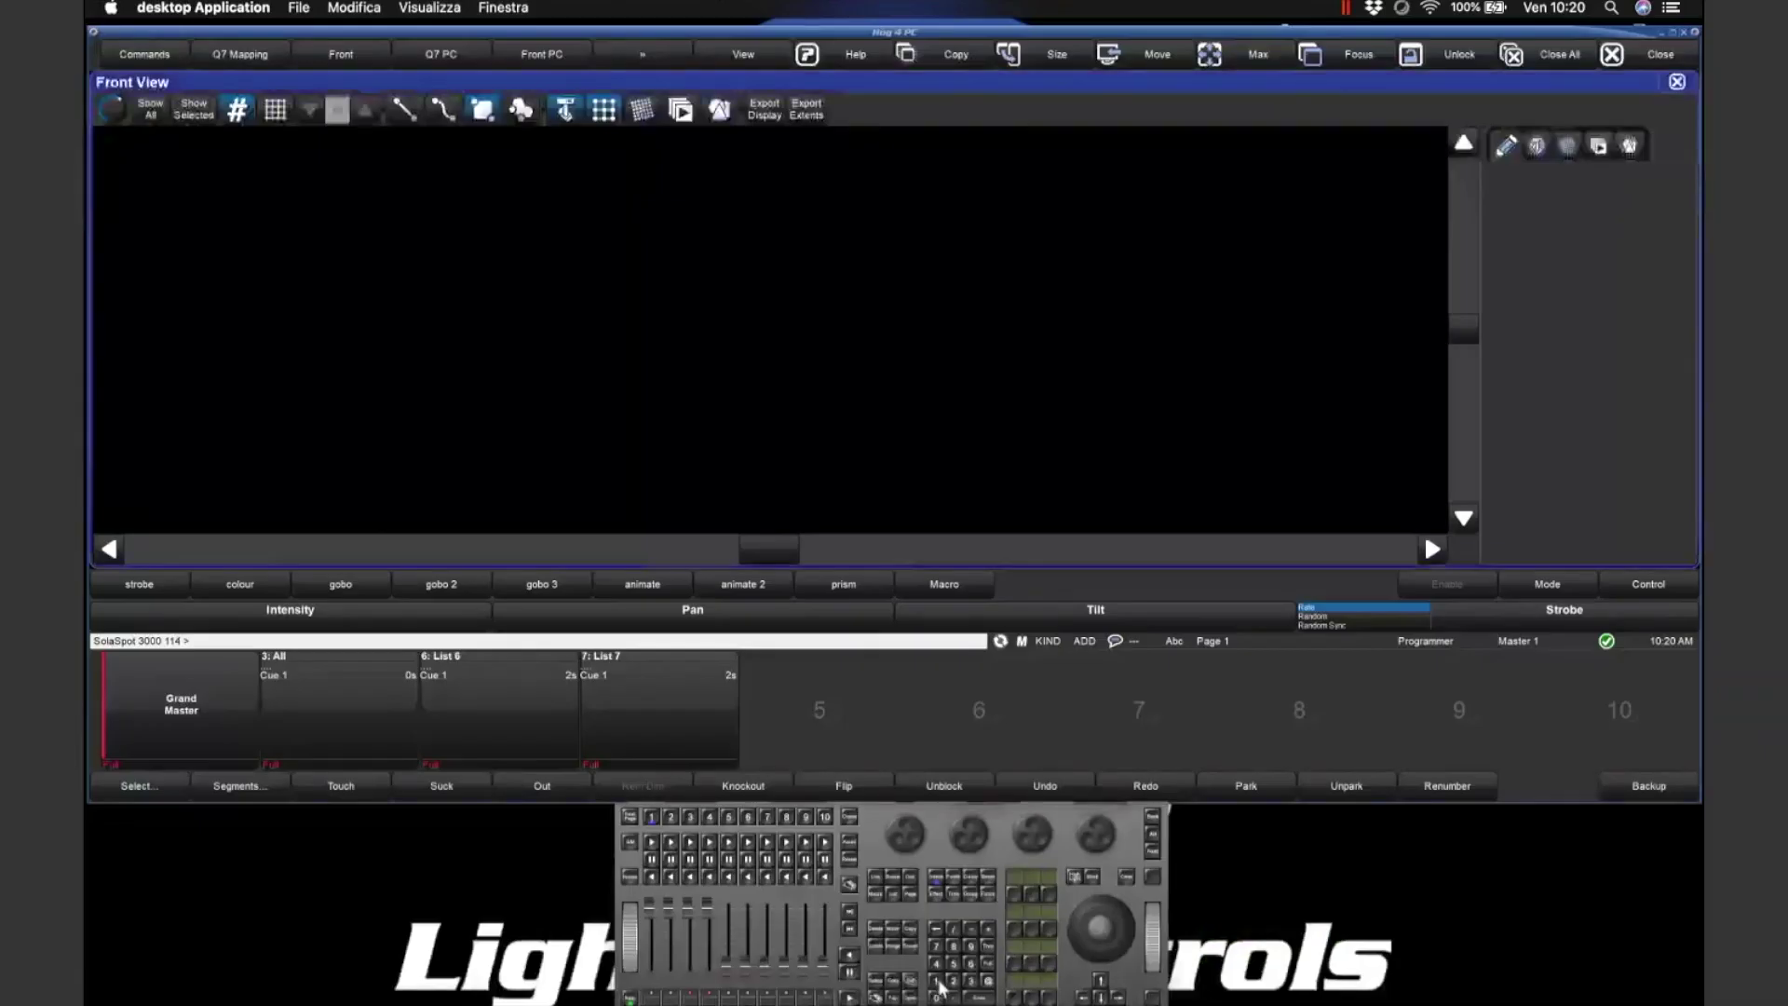
click(936, 981)
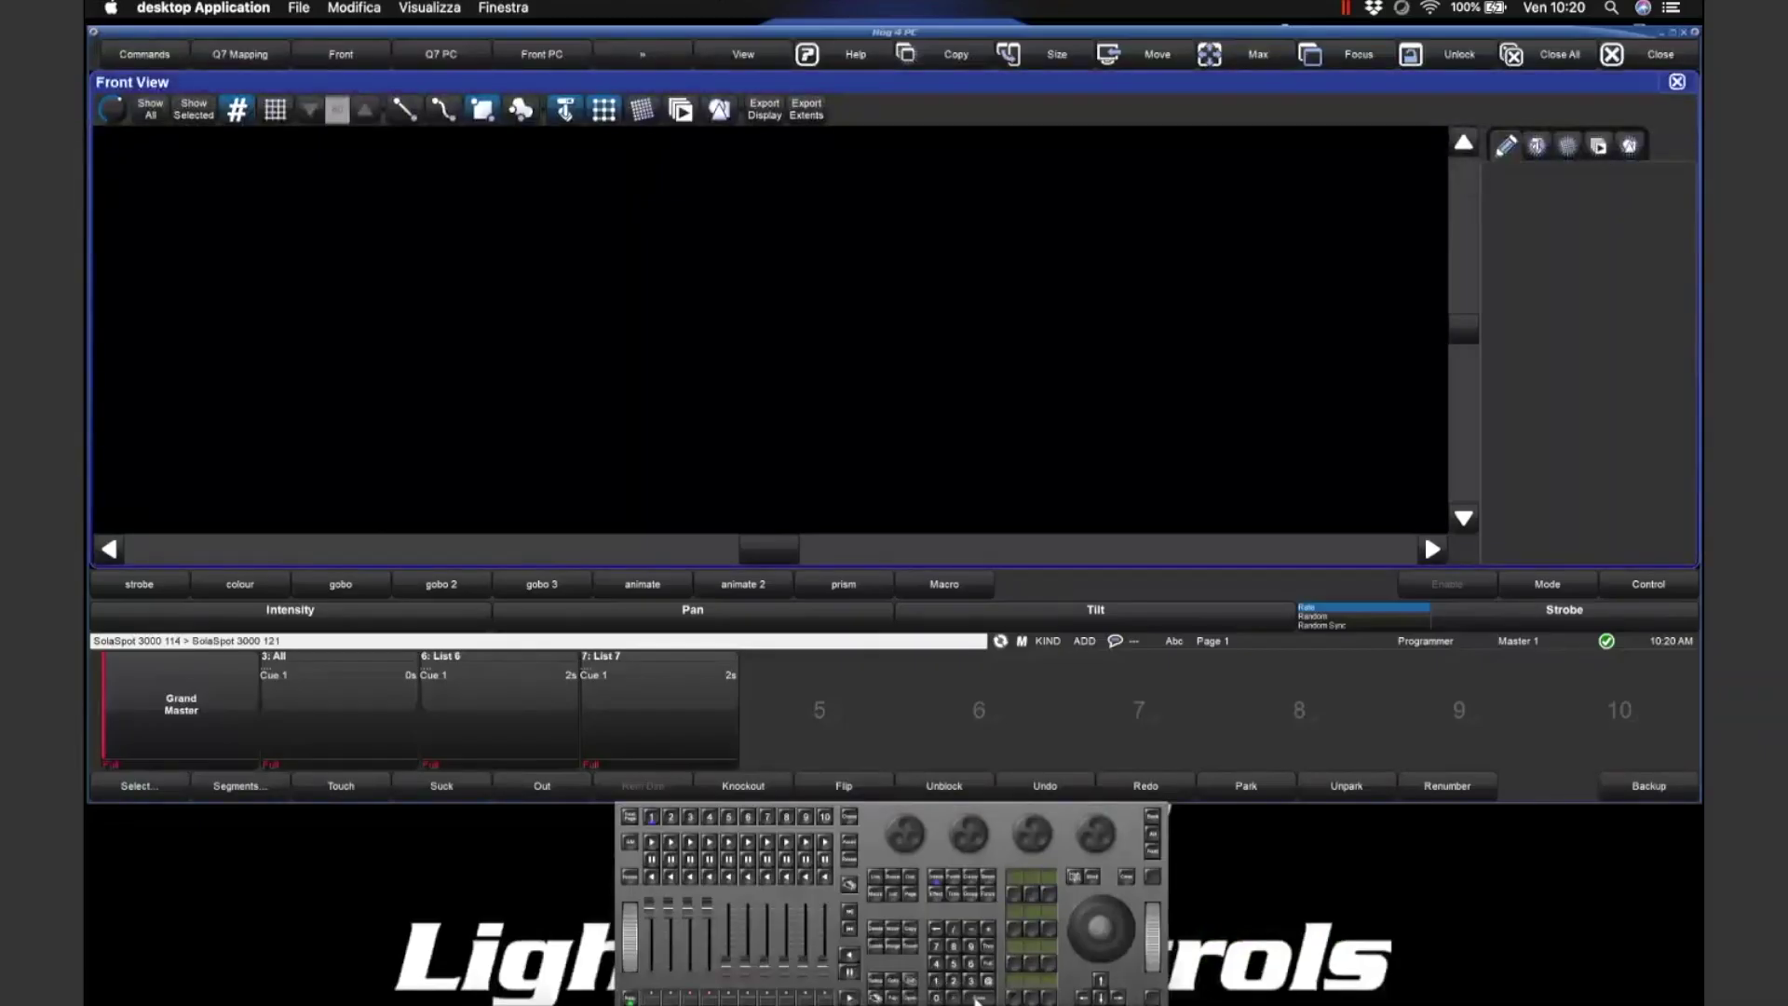
click(978, 998)
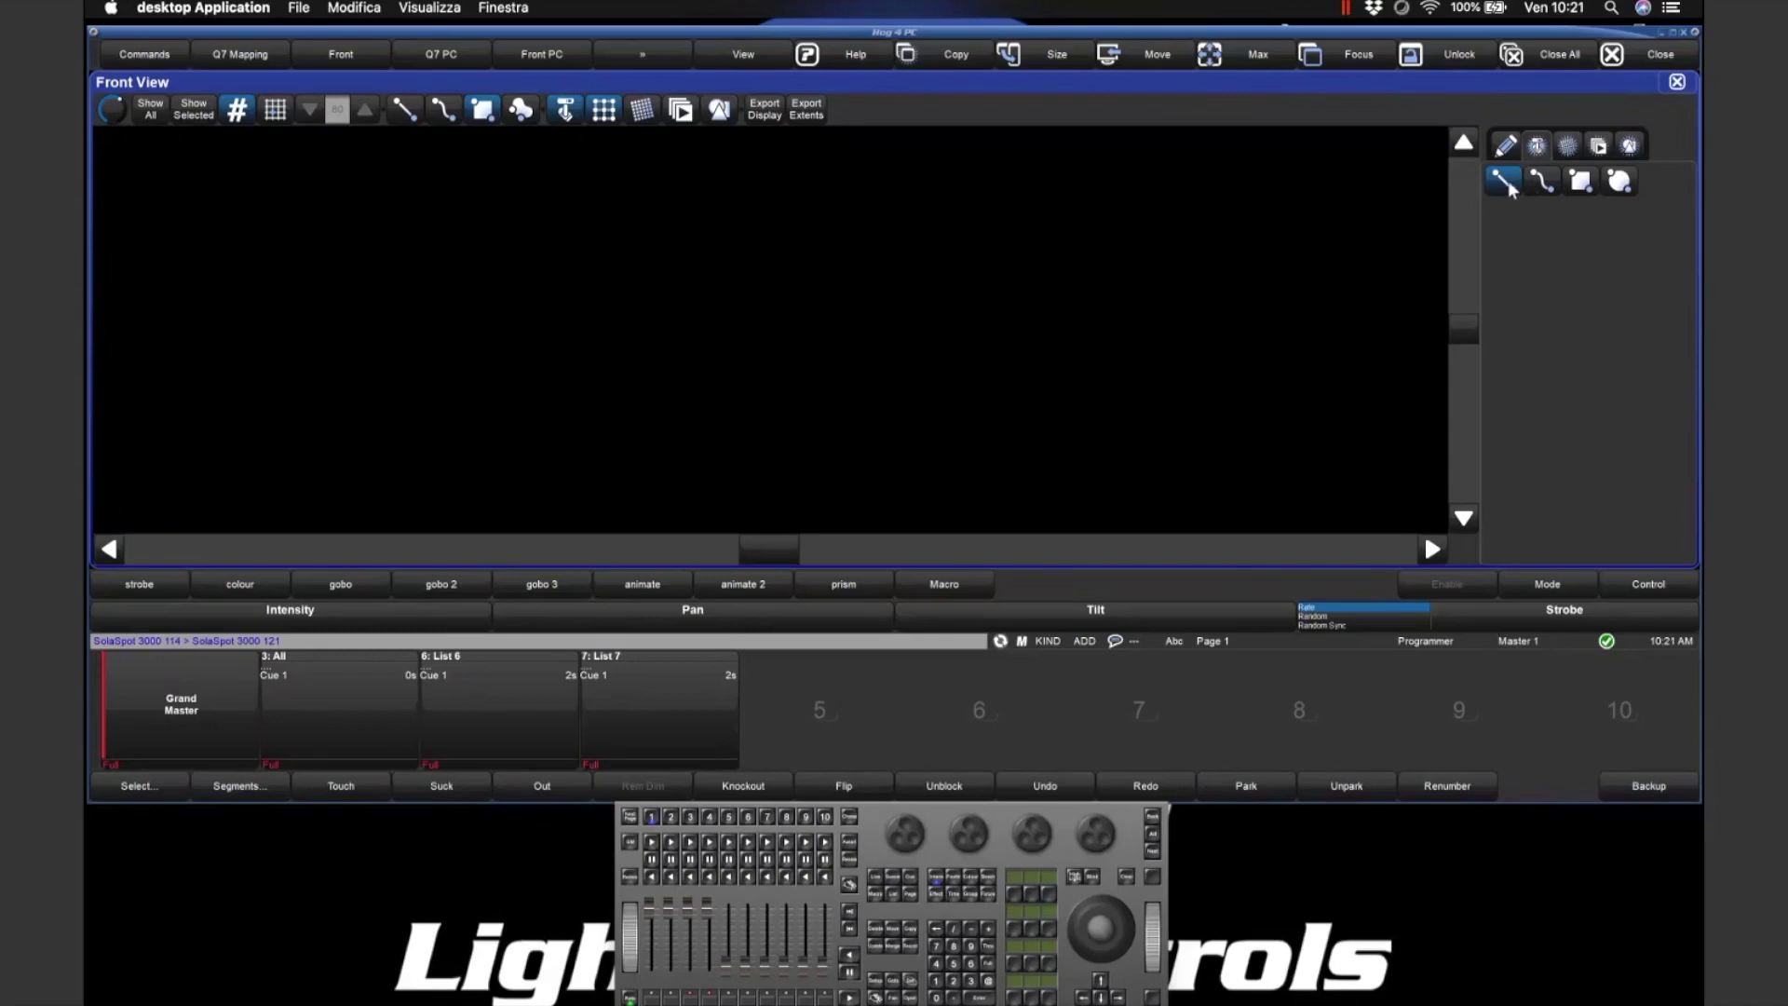
- Try placing the selected fixtures along a single straight line across the plot, and delete them
drag(424, 307, 1261, 301)
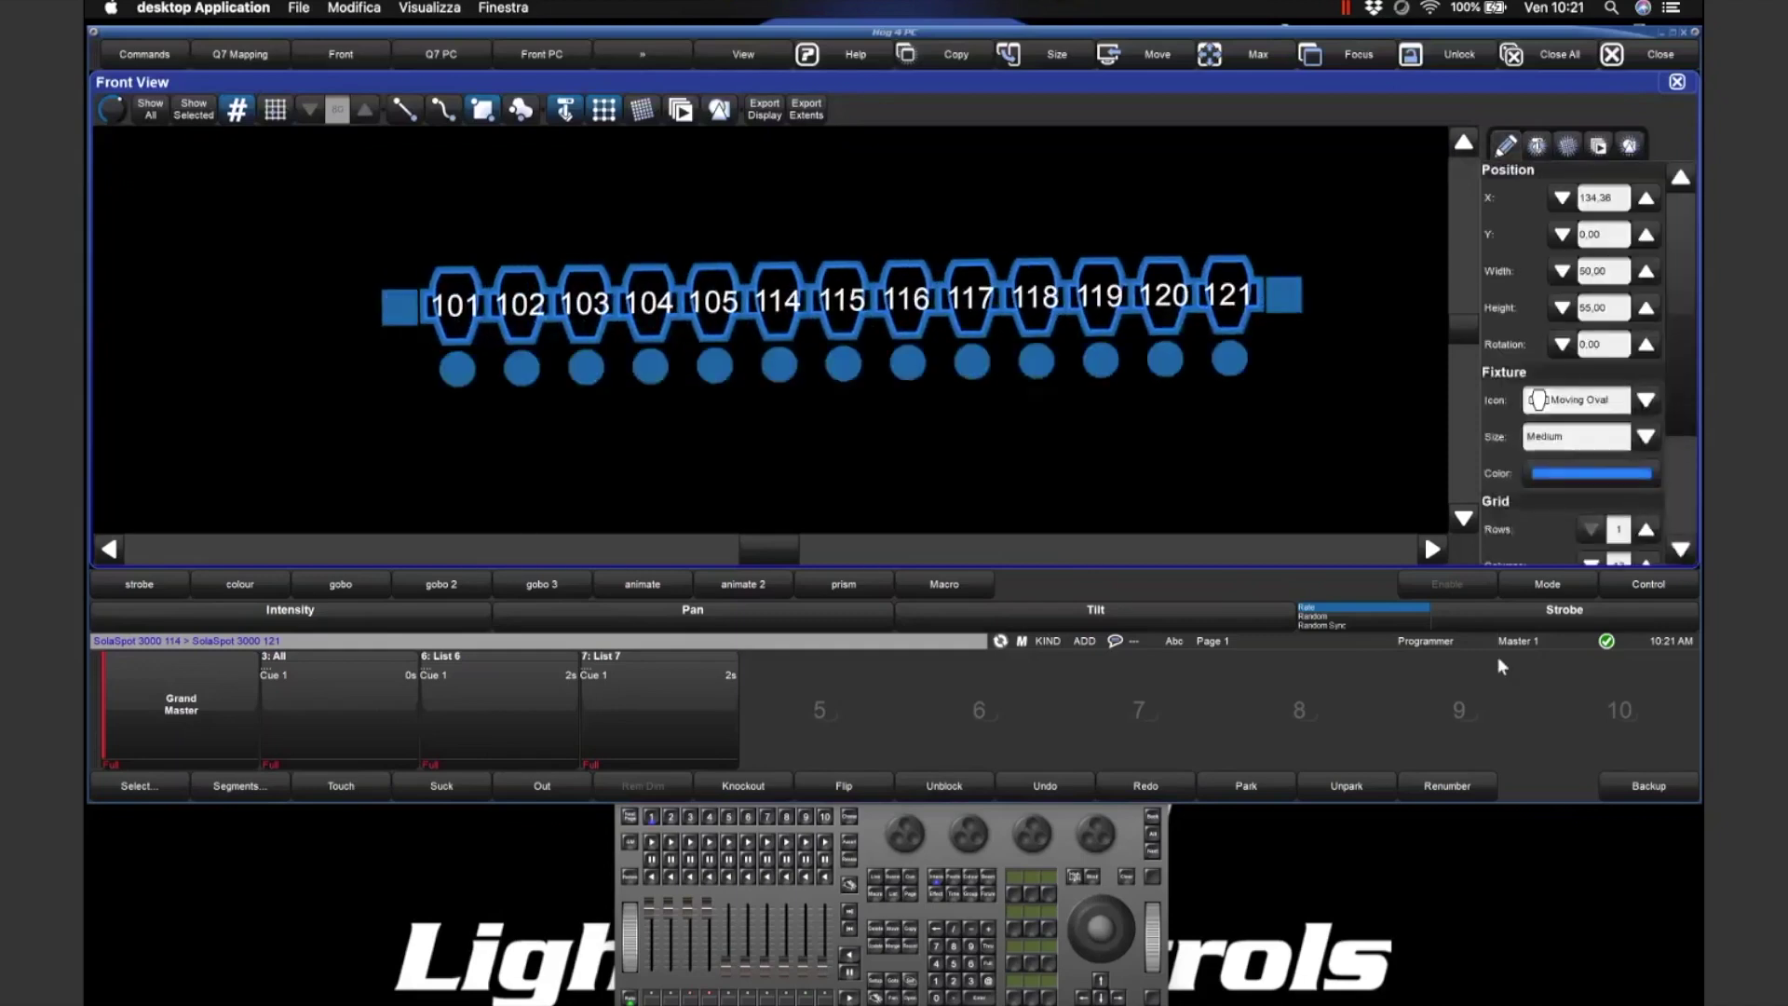
scroll(1626, 544, down, 5)
click(1611, 545)
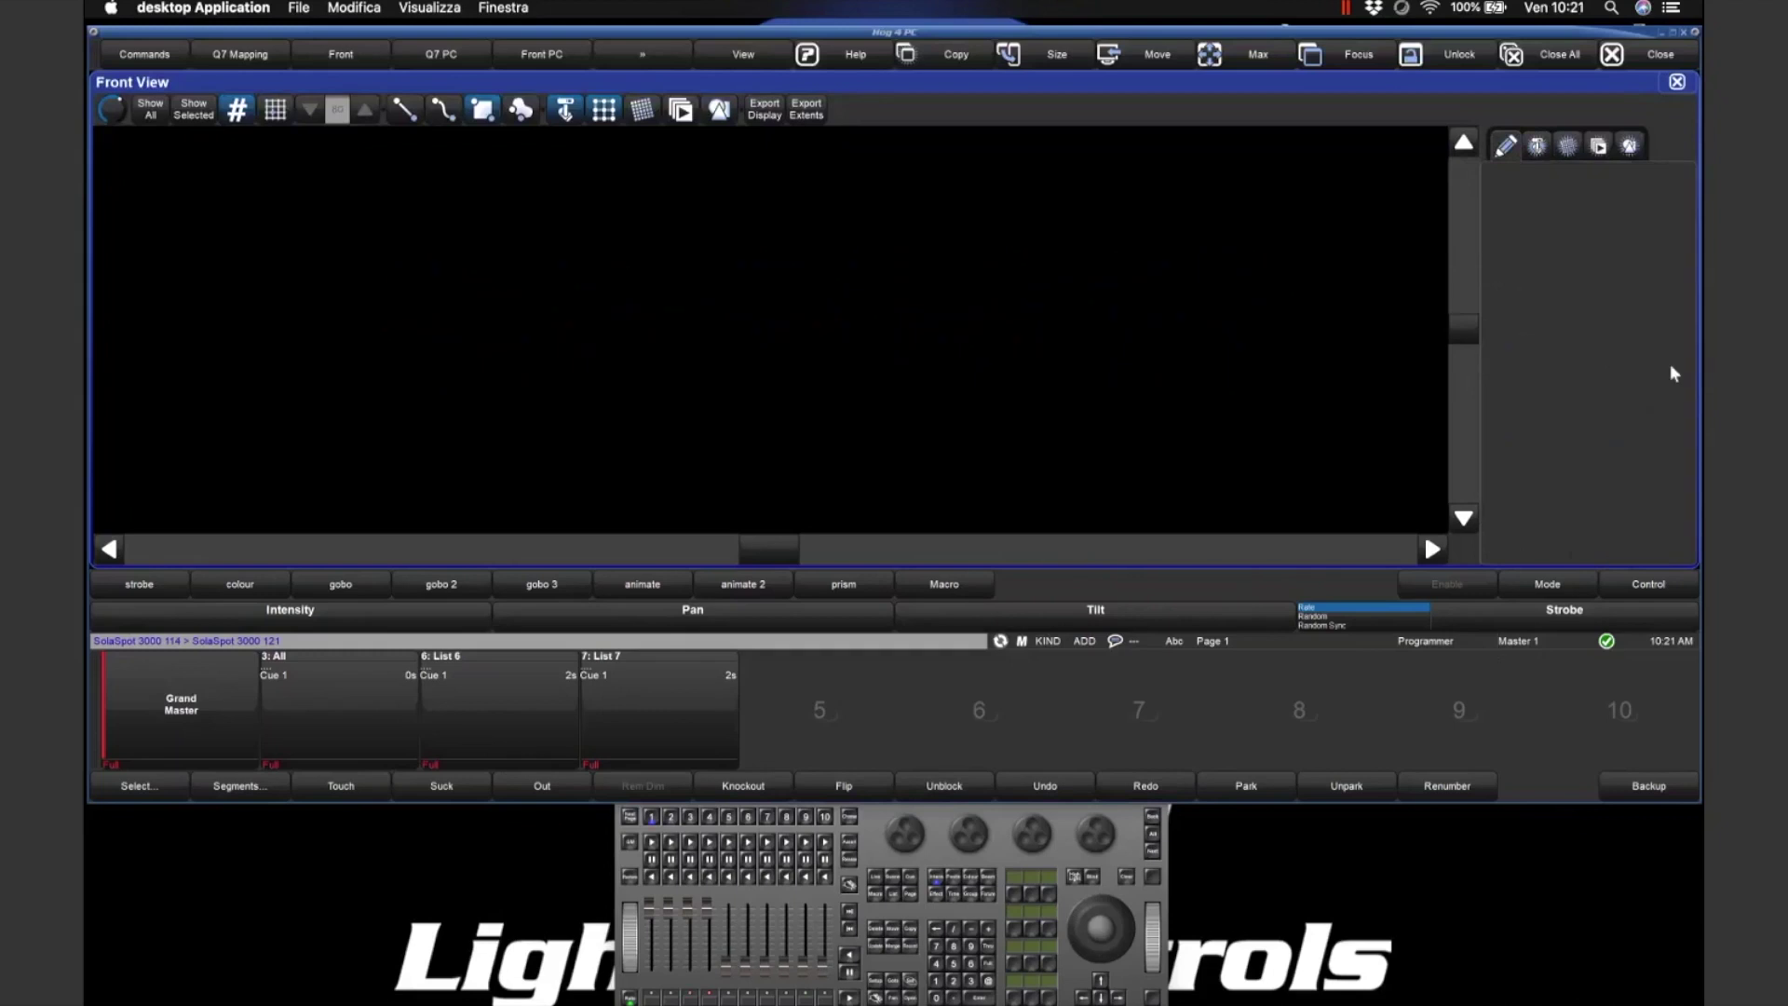
- Try placing the selected fixtures along a winding freehand curve, and delete them from the plot
click(1545, 184)
mouse_move(383, 375)
mouse_down()
mouse_move(416, 290)
mouse_move(652, 321)
mouse_up()
mouse_move(738, 466)
mouse_down()
mouse_move(1130, 271)
mouse_move(1329, 319)
mouse_move(1234, 463)
mouse_move(987, 466)
mouse_move(762, 257)
mouse_move(300, 377)
mouse_move(383, 434)
mouse_up()
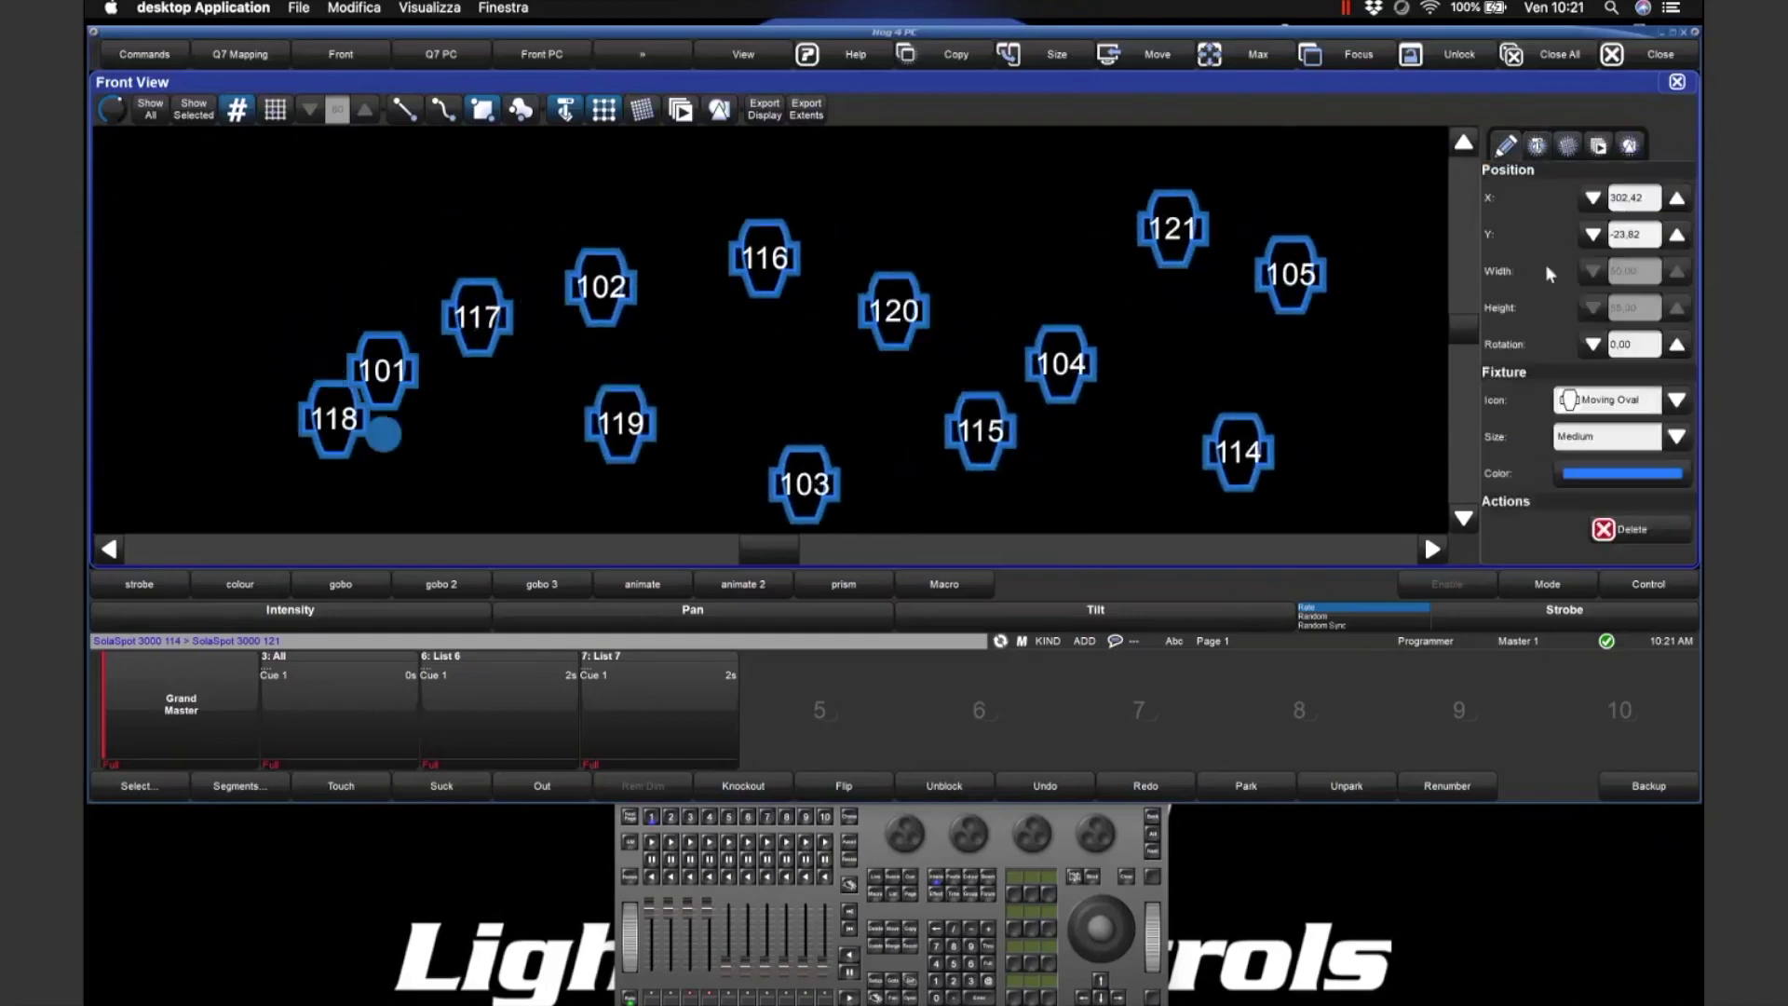
click(1639, 531)
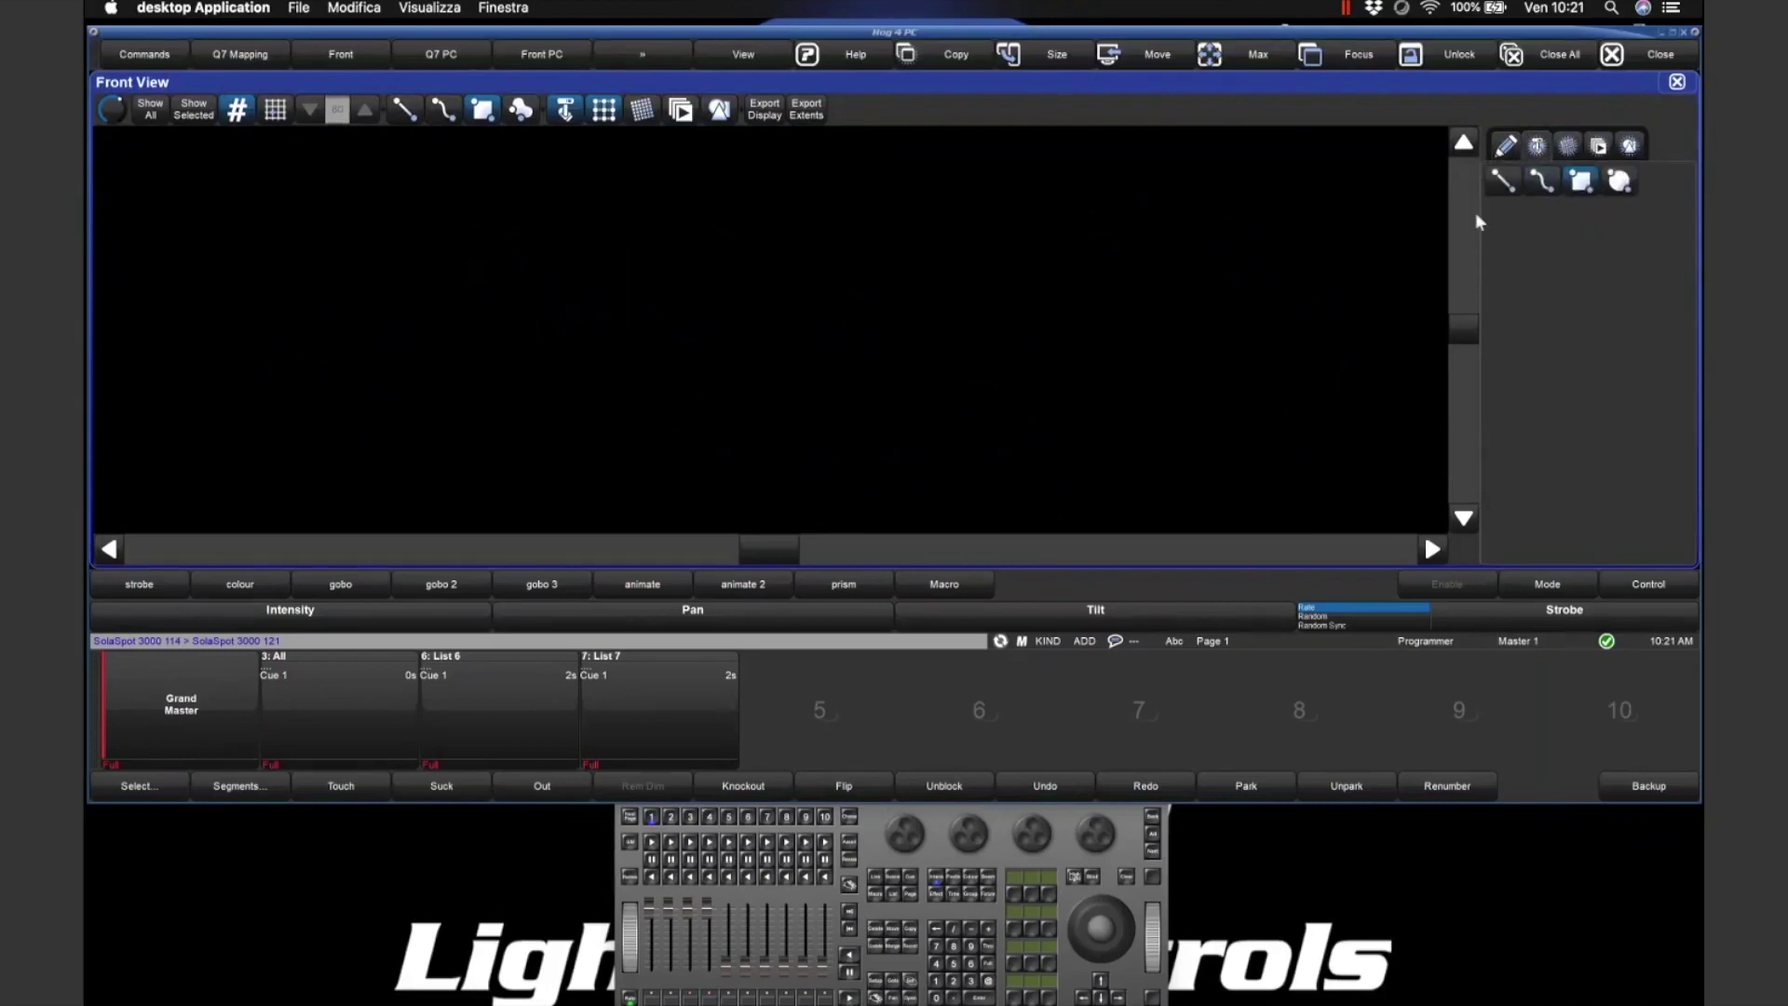
- Try placing the selected fixtures as a rectangular grid of 4 rows and 4 columns, and delete them
drag(177, 234, 1186, 470)
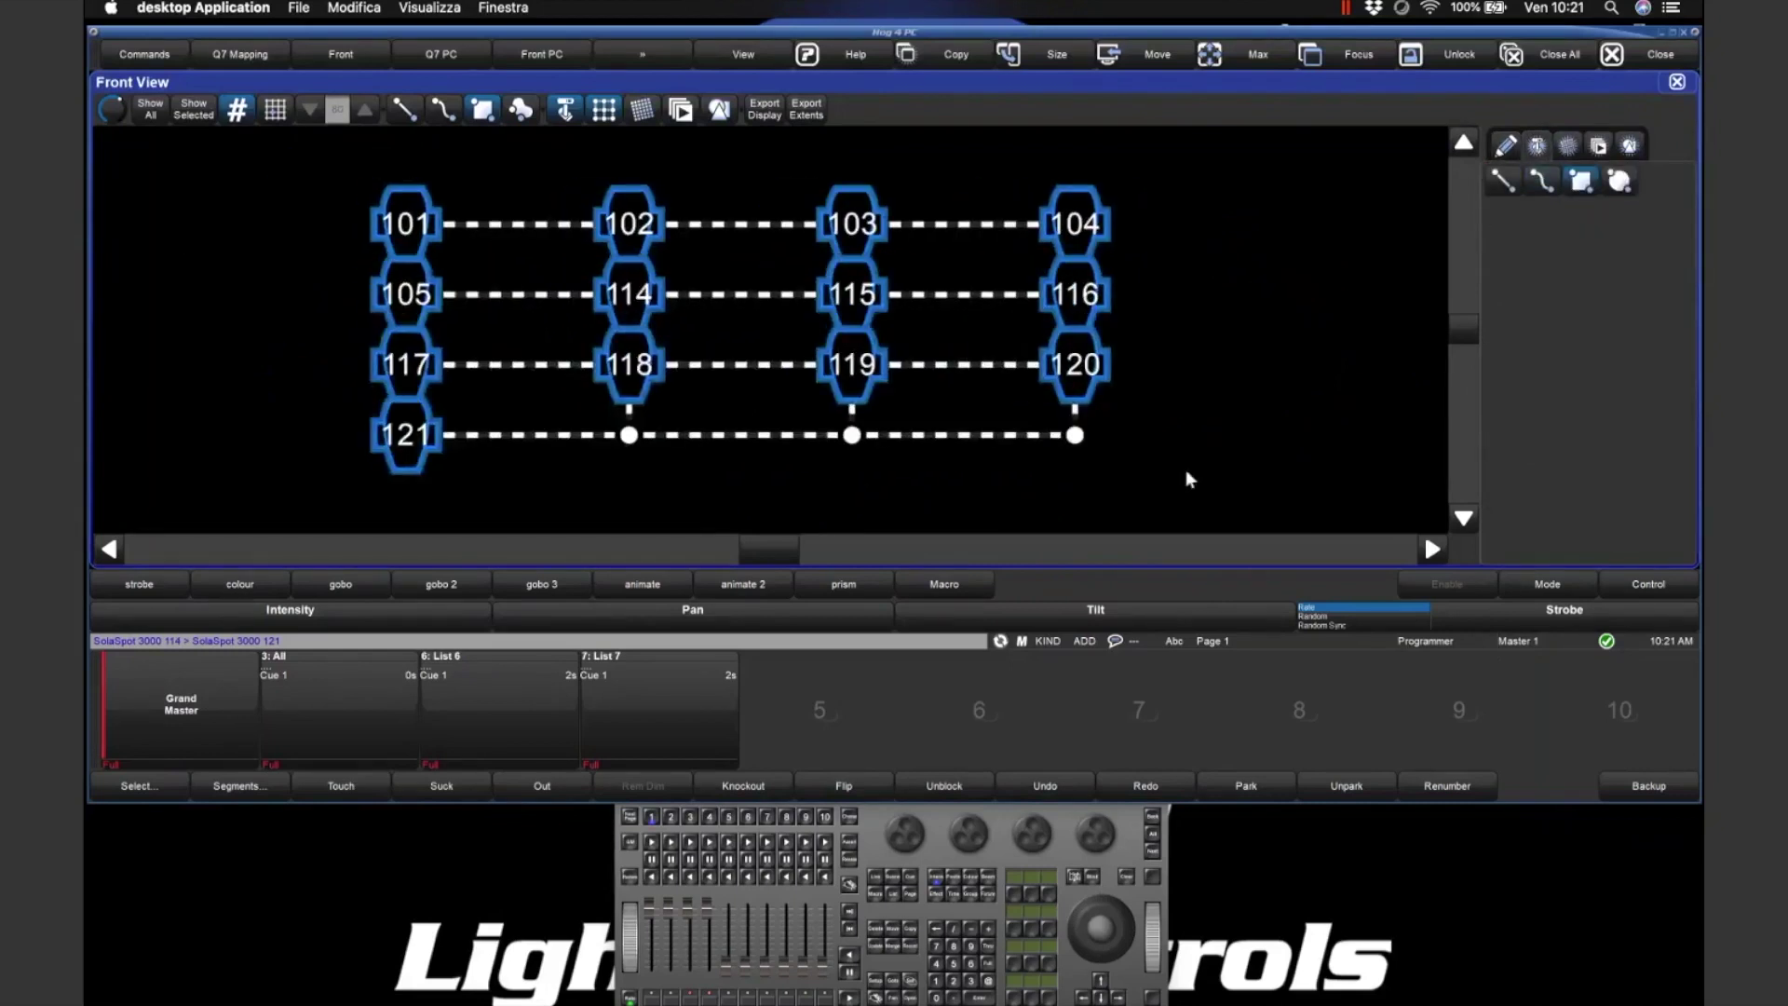
scroll(1668, 440, down, 3)
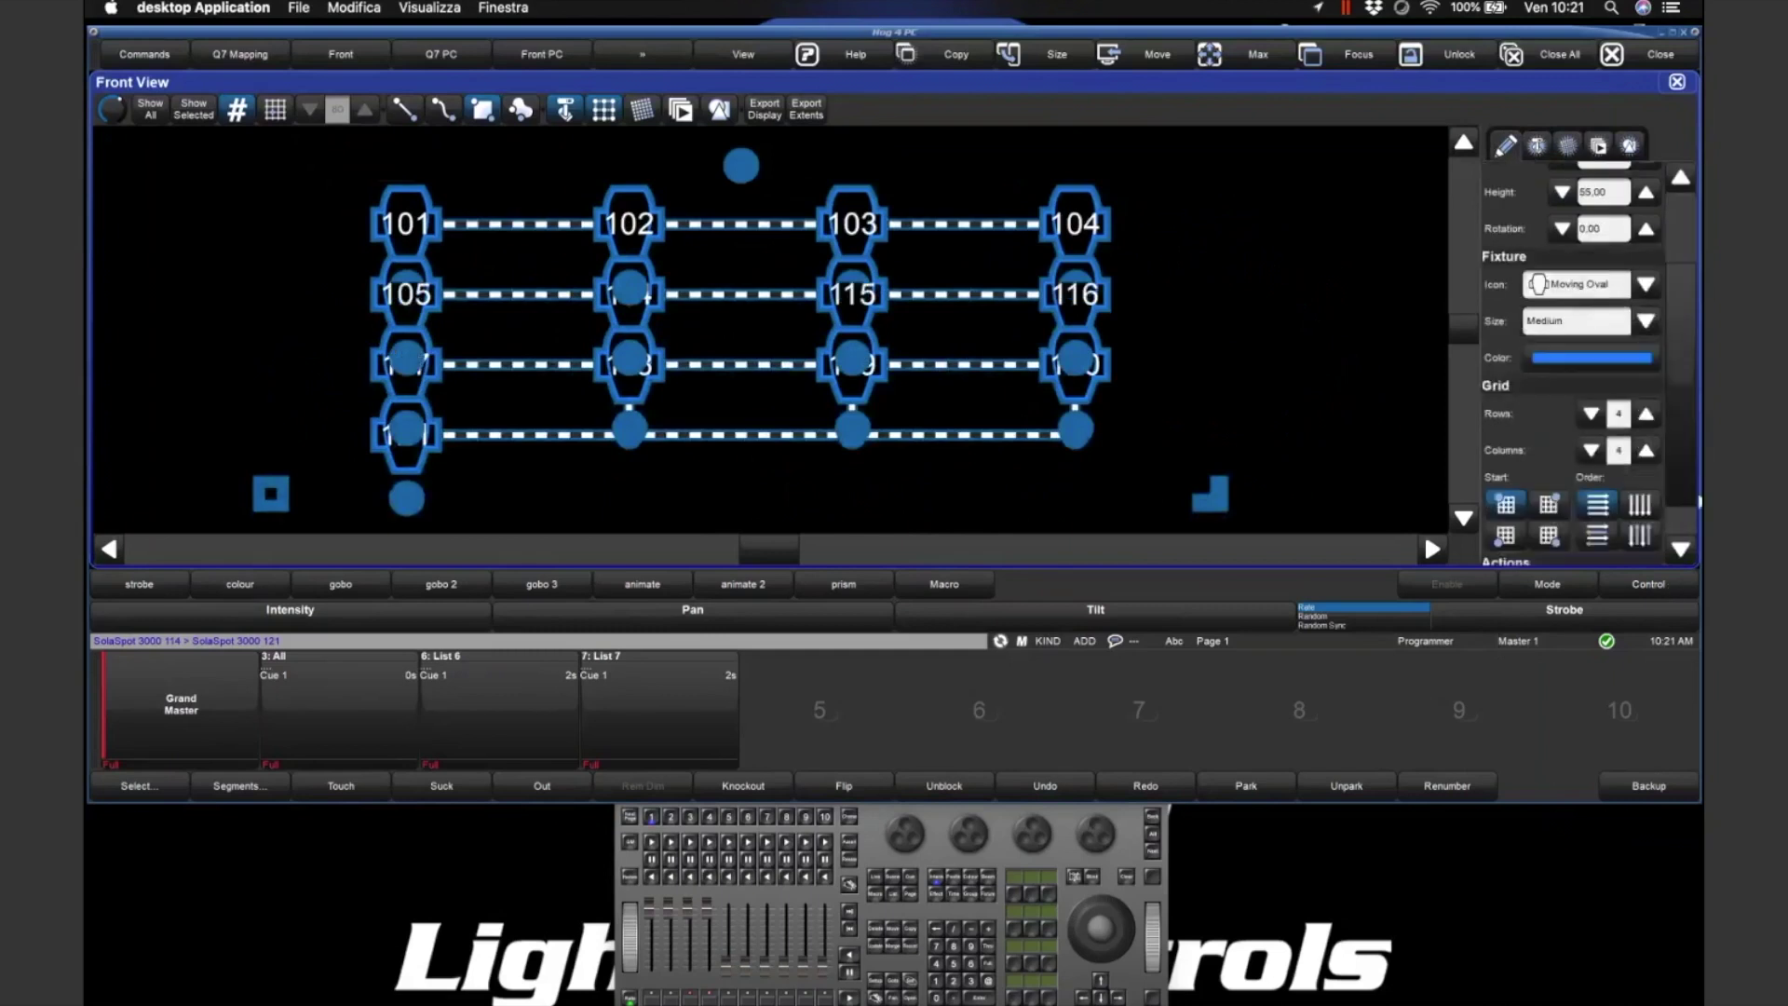
key(Delete)
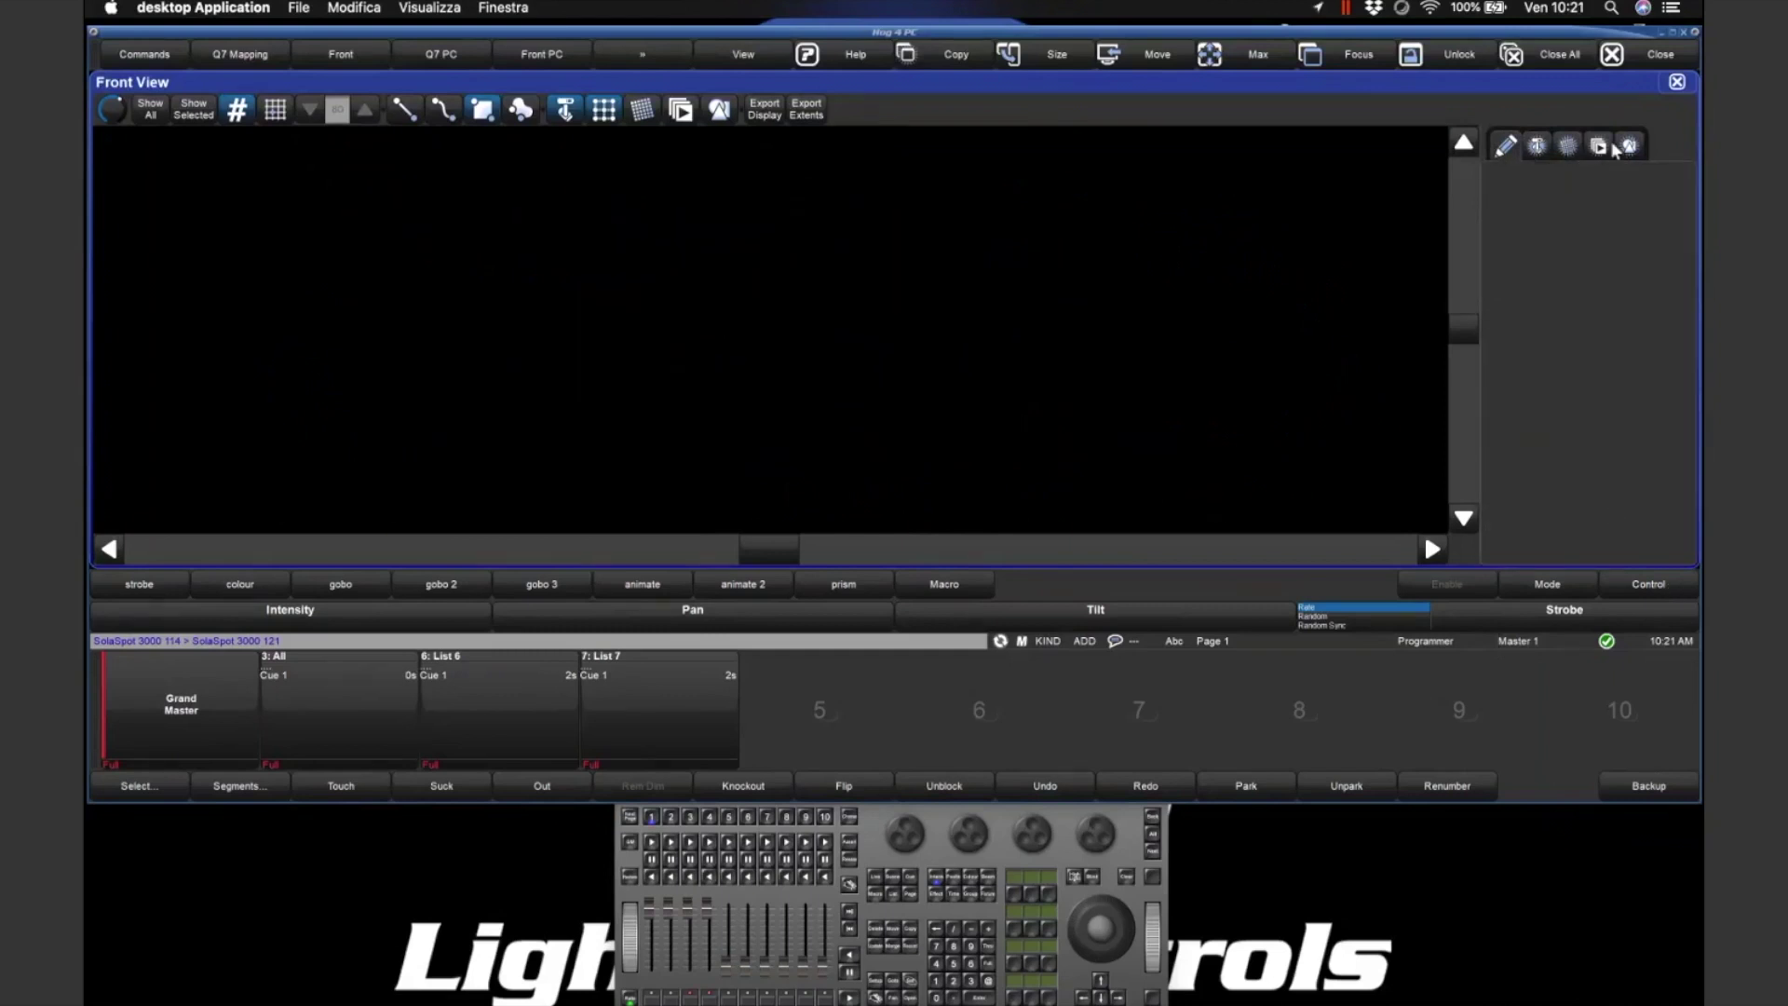
- Try placing the selected fixtures around an ellipse in the plot, and delete them
click(1537, 146)
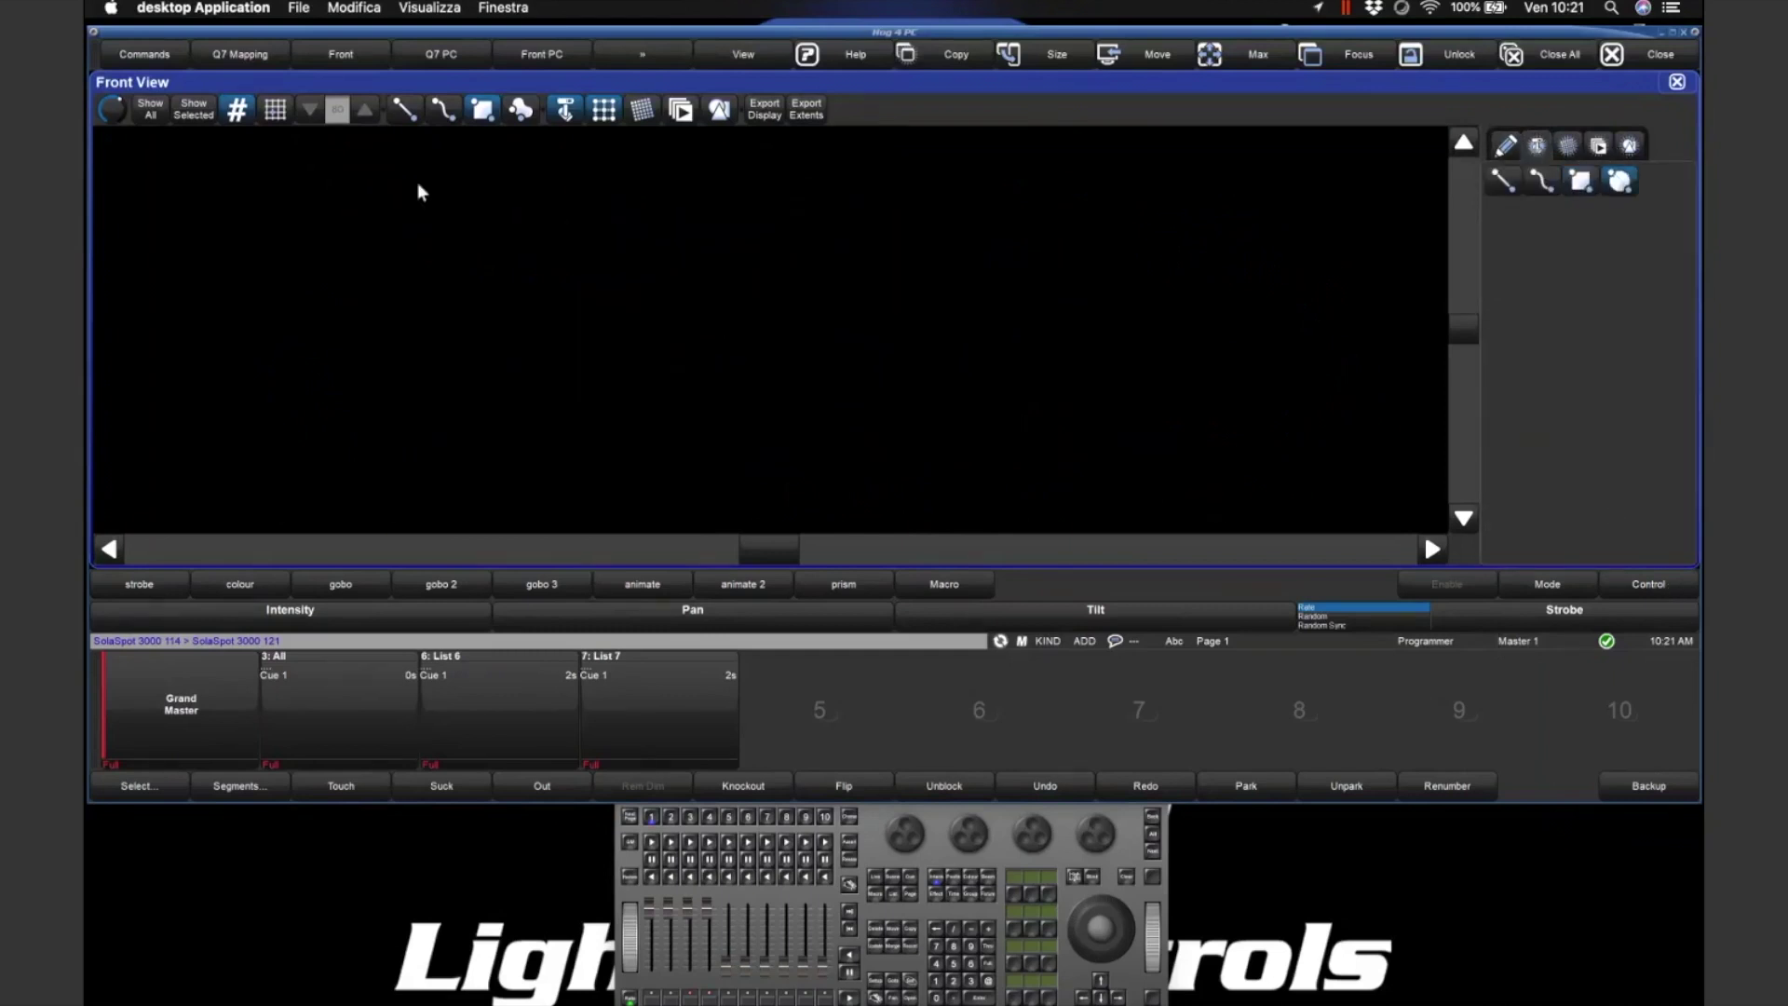
drag(417, 183, 897, 516)
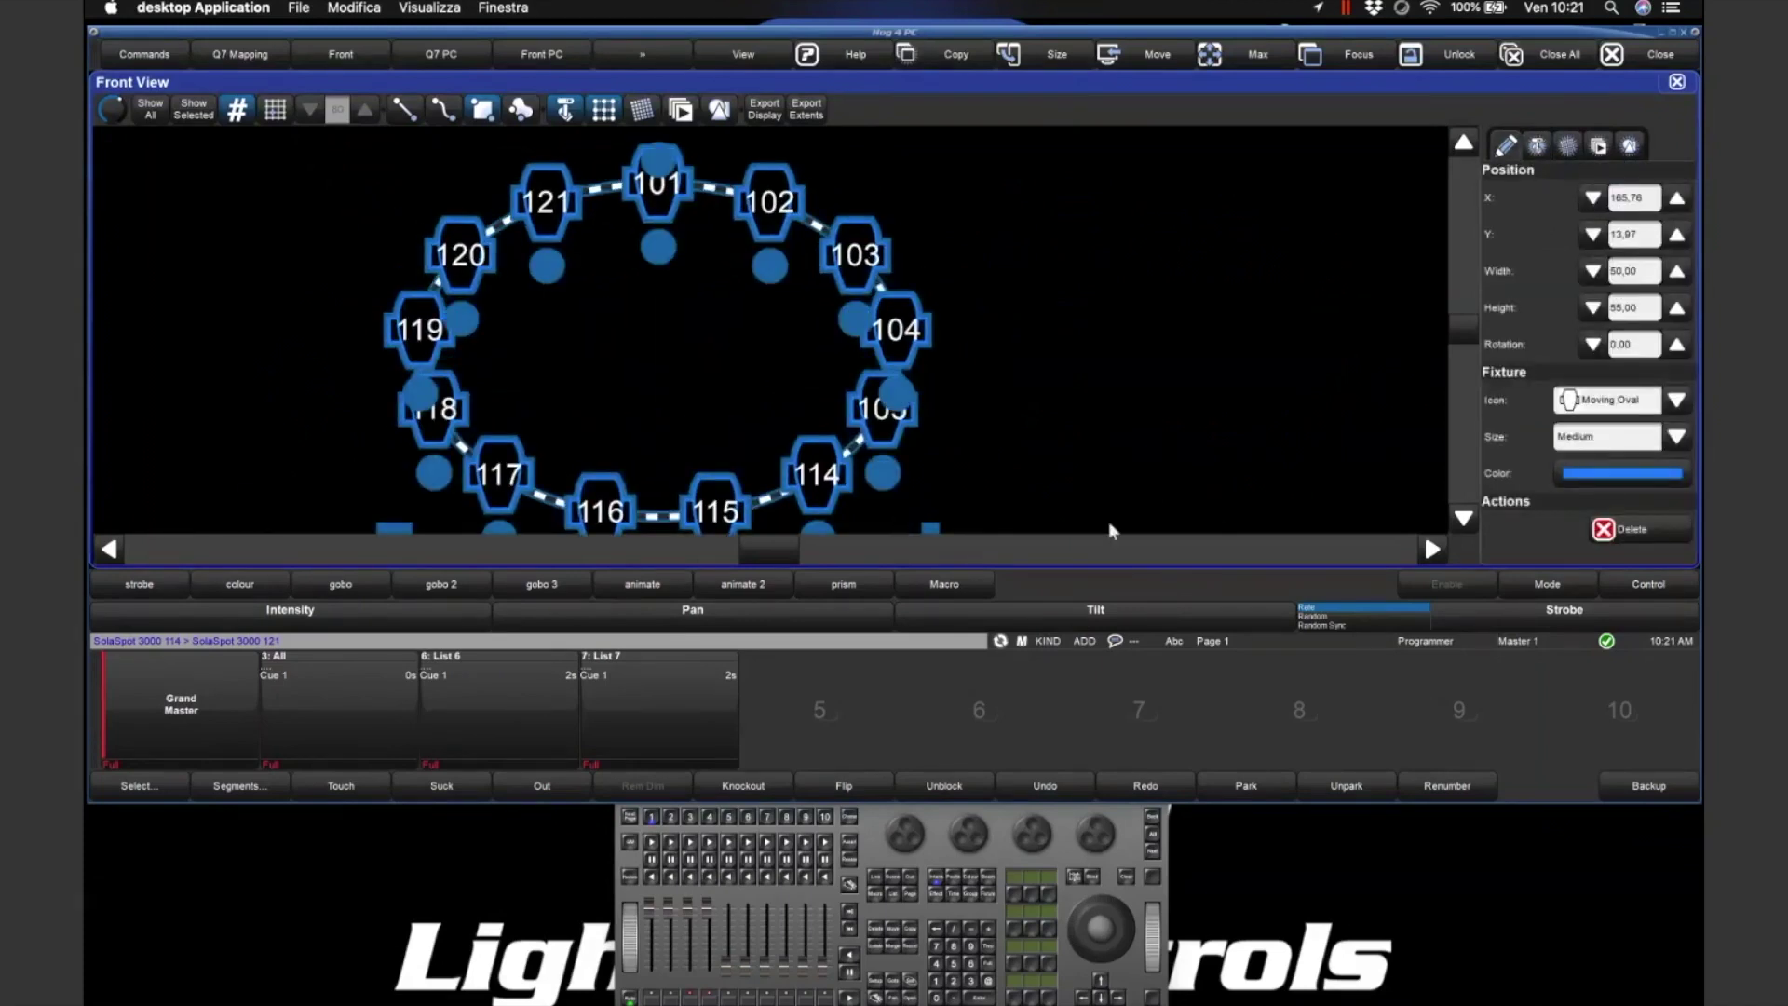
click(1636, 527)
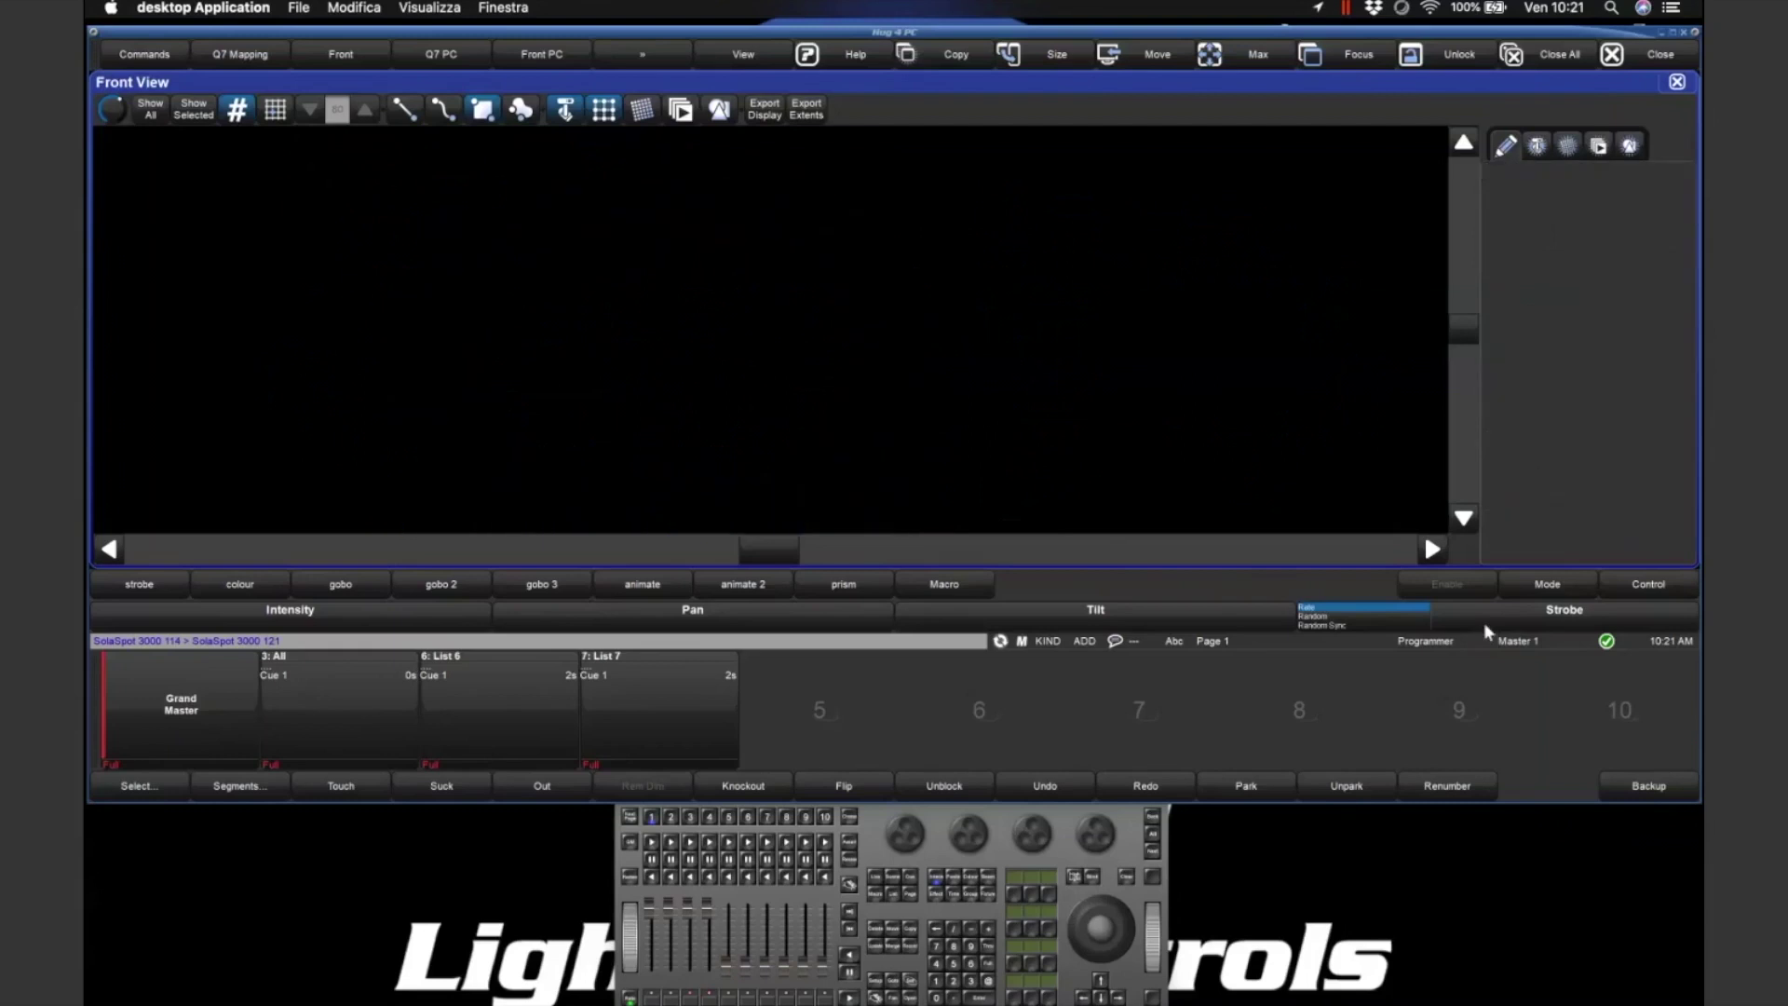
- Clear the programmer selection and select only fixtures SolaSpot 3000 114 through 121
click(1047, 947)
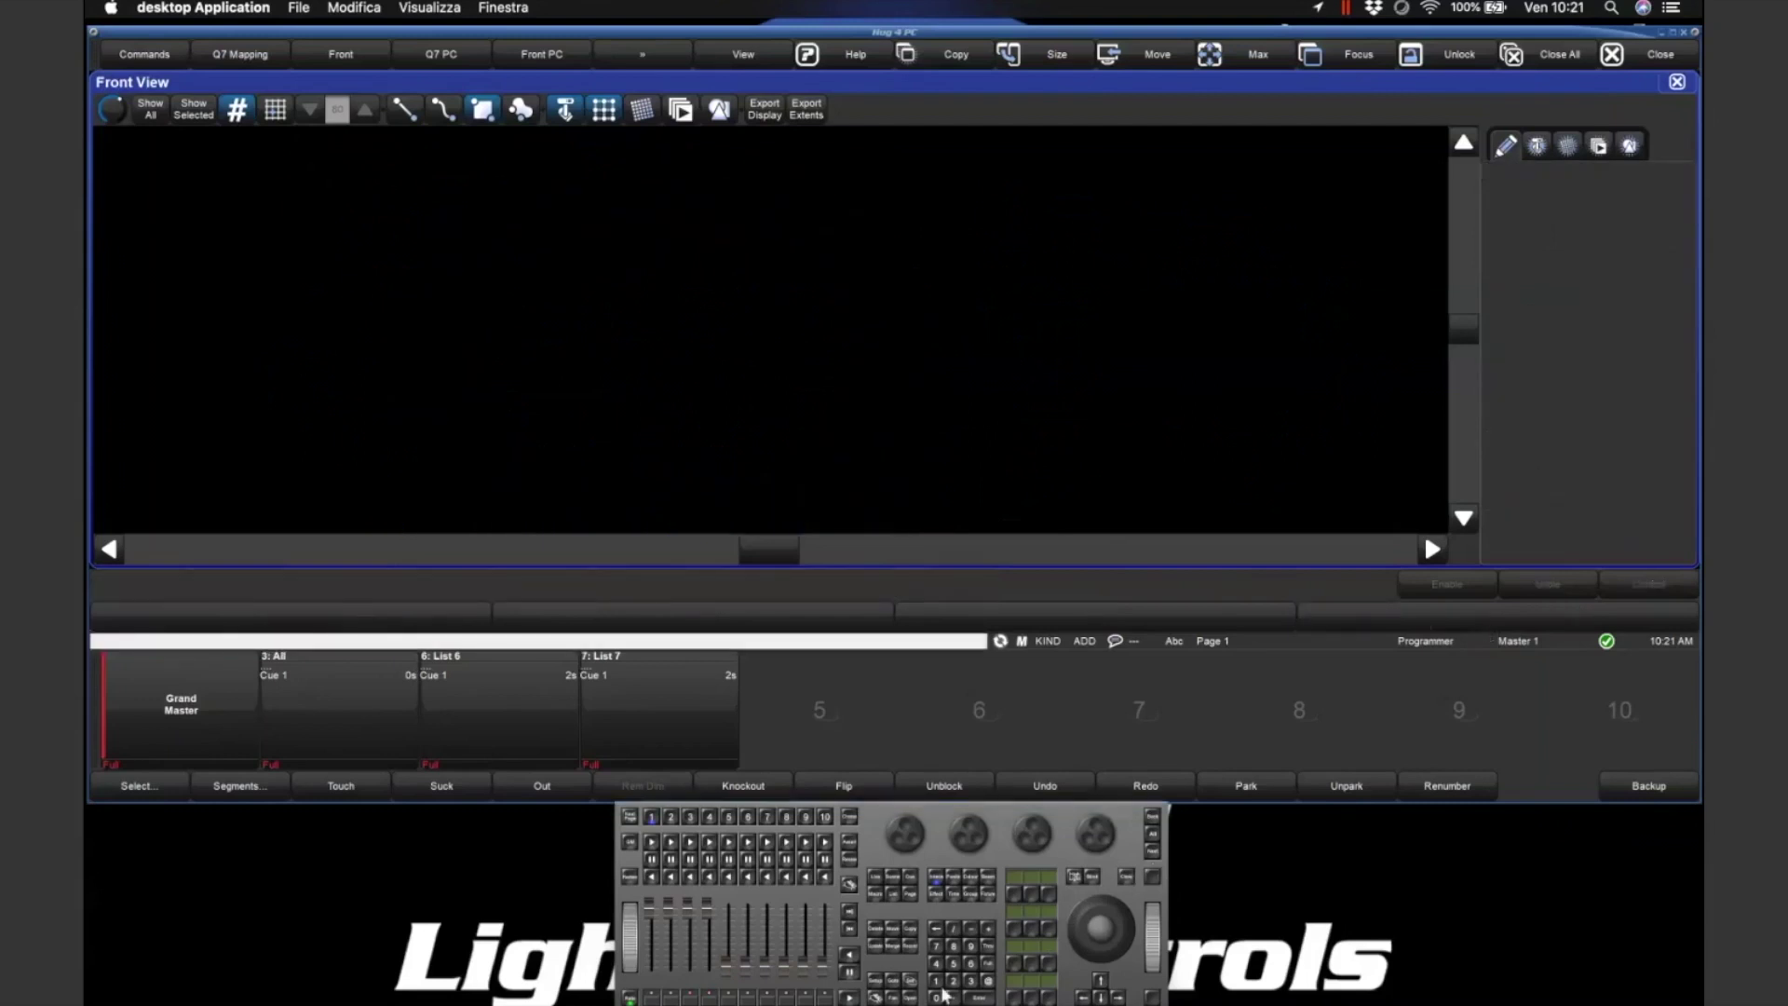
click(936, 980)
click(936, 979)
click(936, 963)
click(936, 979)
click(954, 980)
click(936, 980)
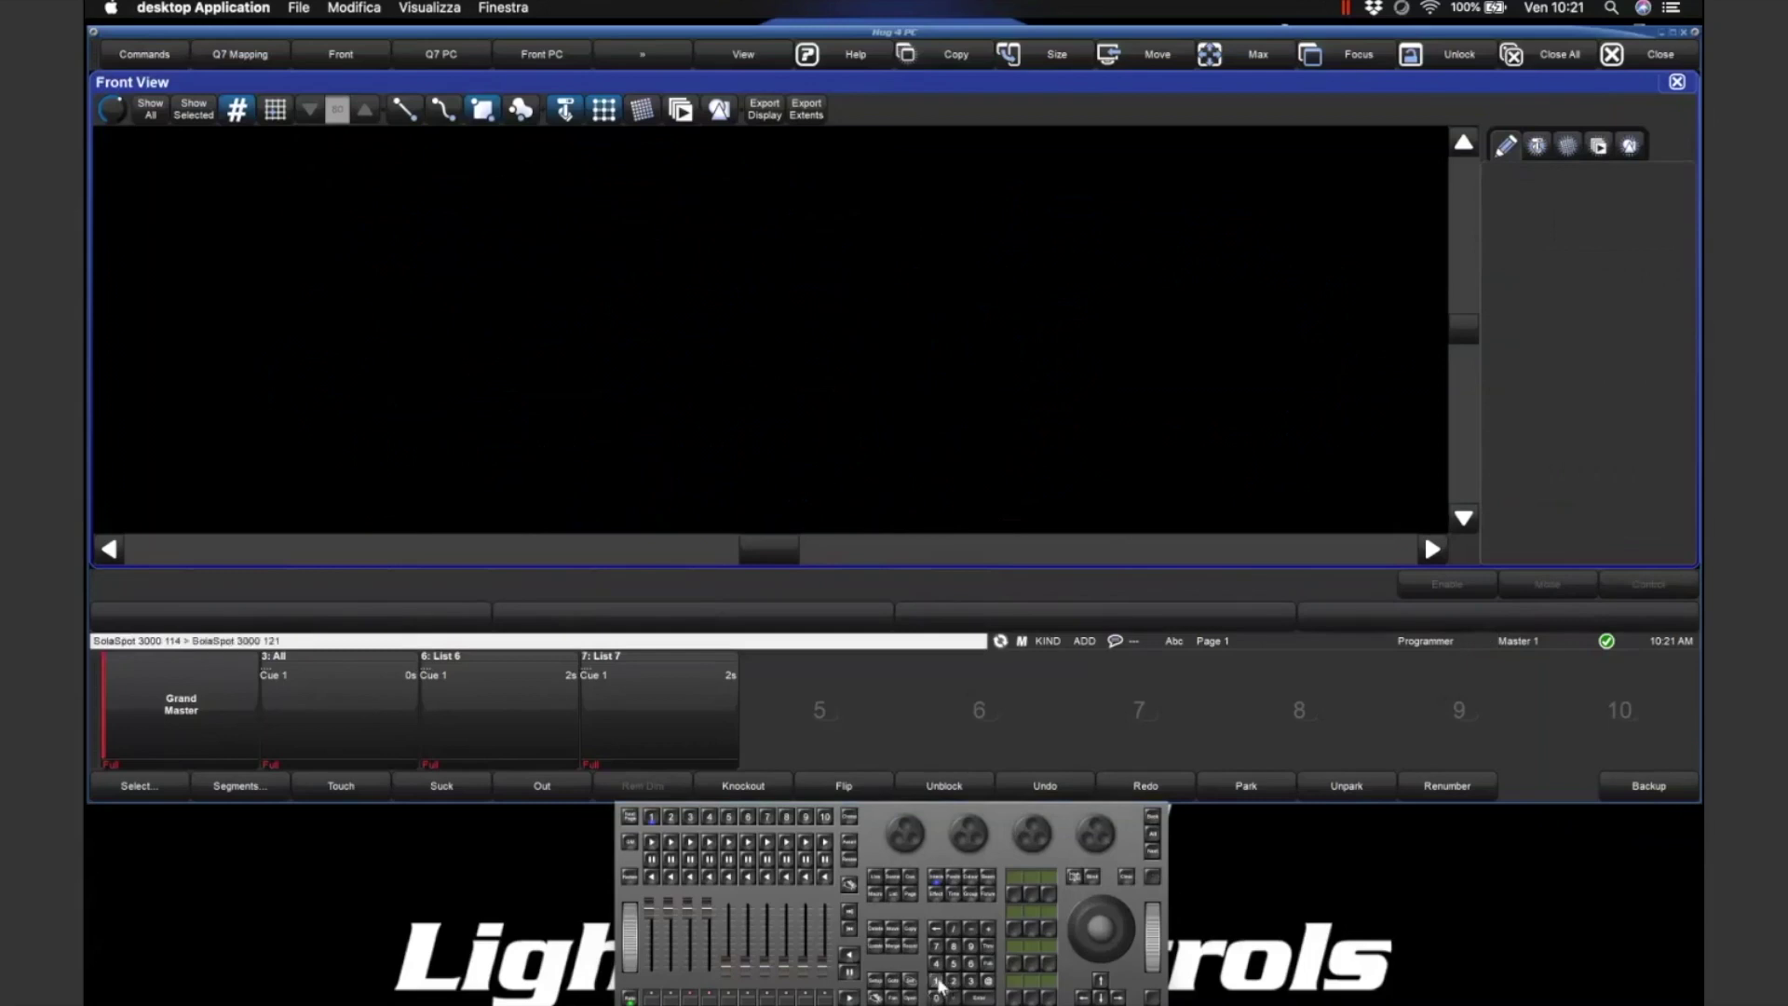
click(983, 996)
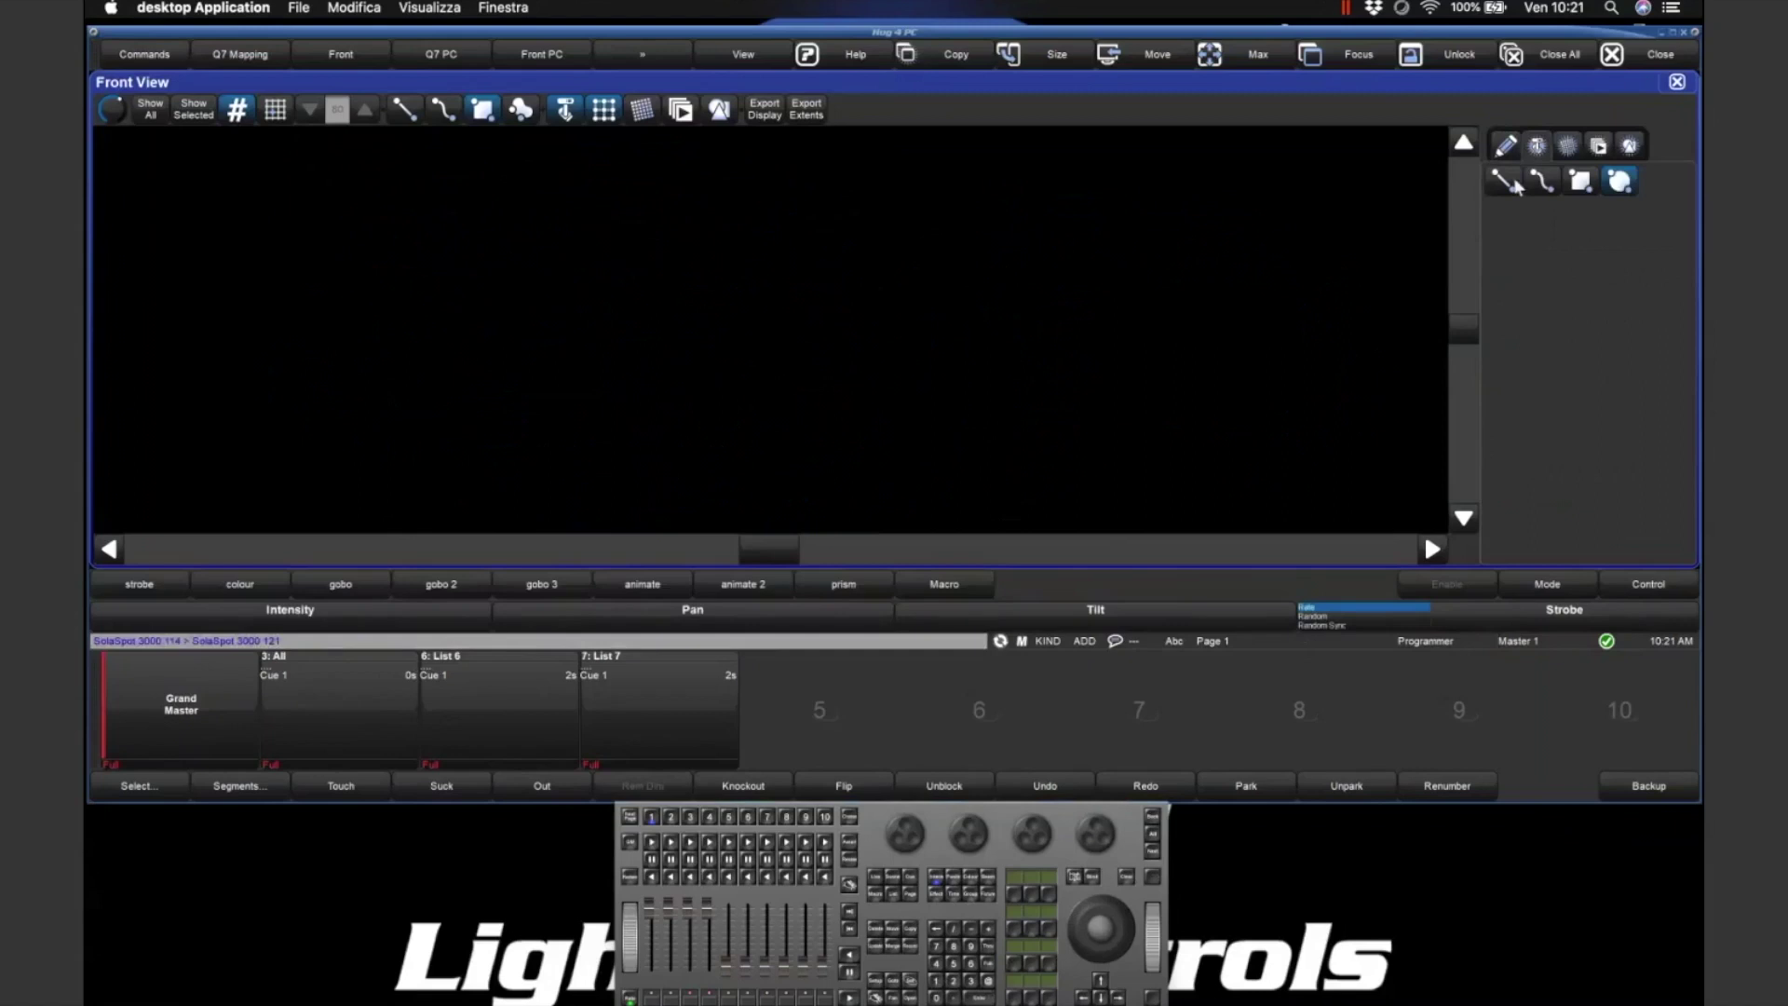
- Try placing fixtures 114 to 121 on a straight horizontal line numbered from left to right, and delete them
drag(444, 359, 1210, 362)
scroll(1686, 303, down, 3)
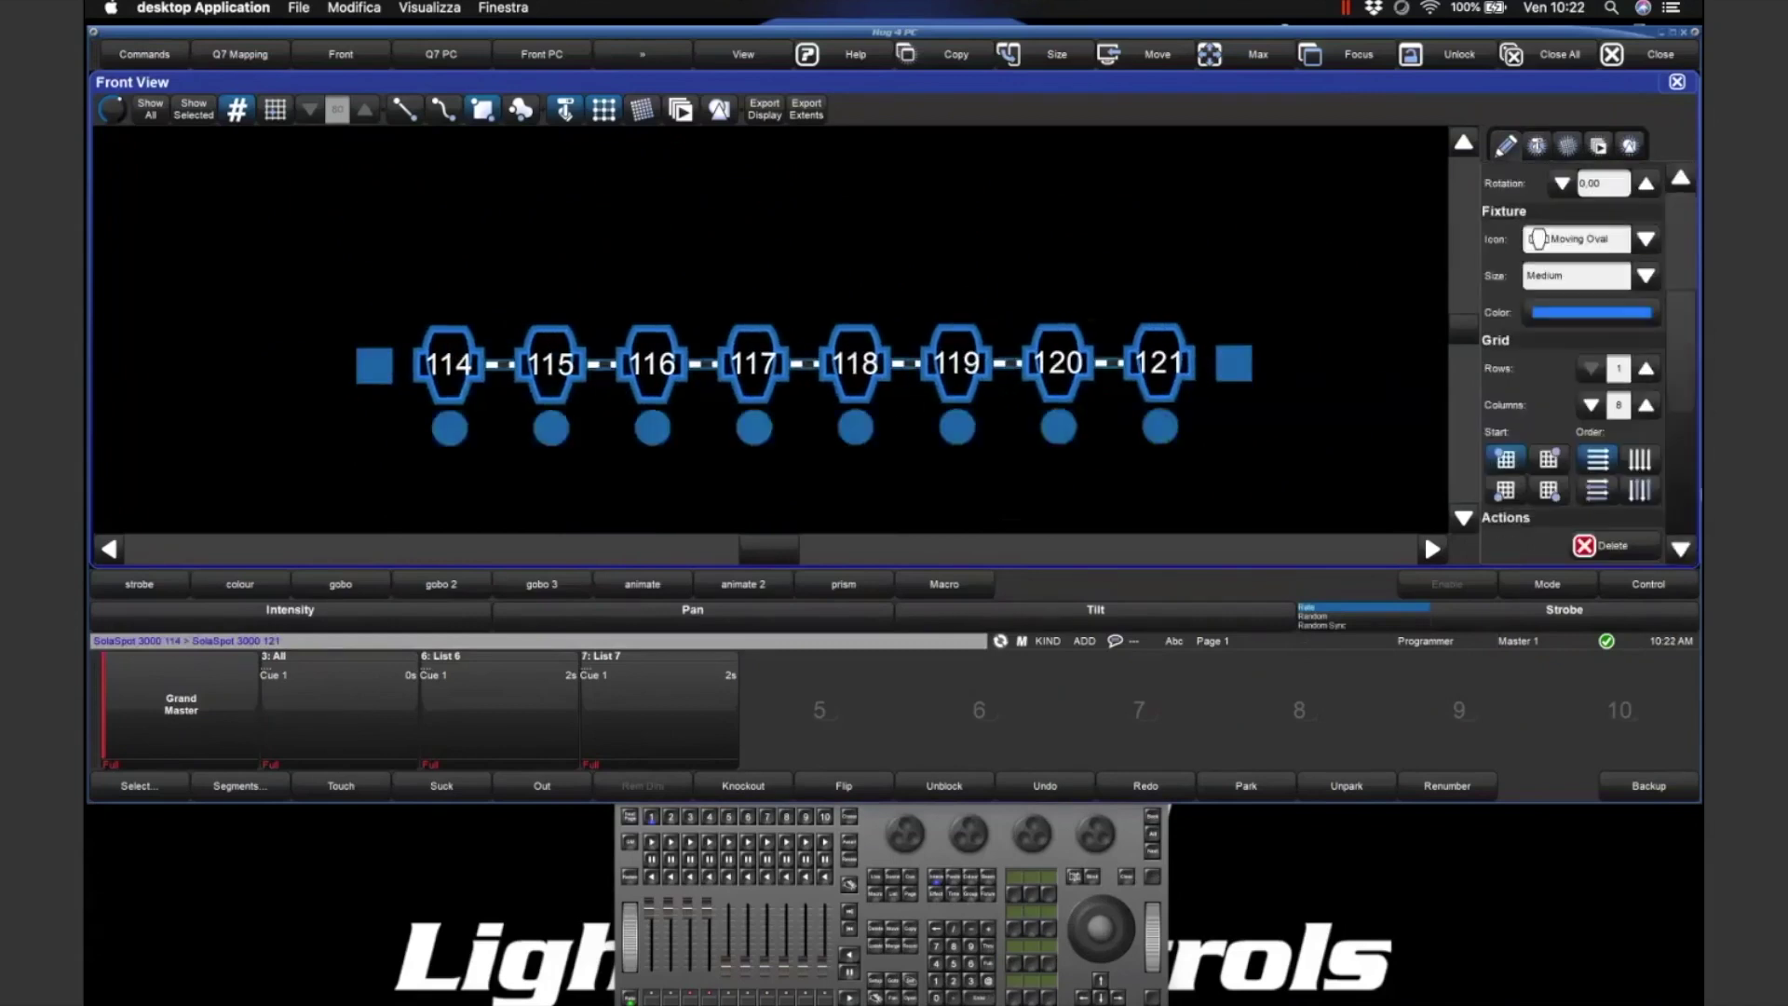
click(1604, 547)
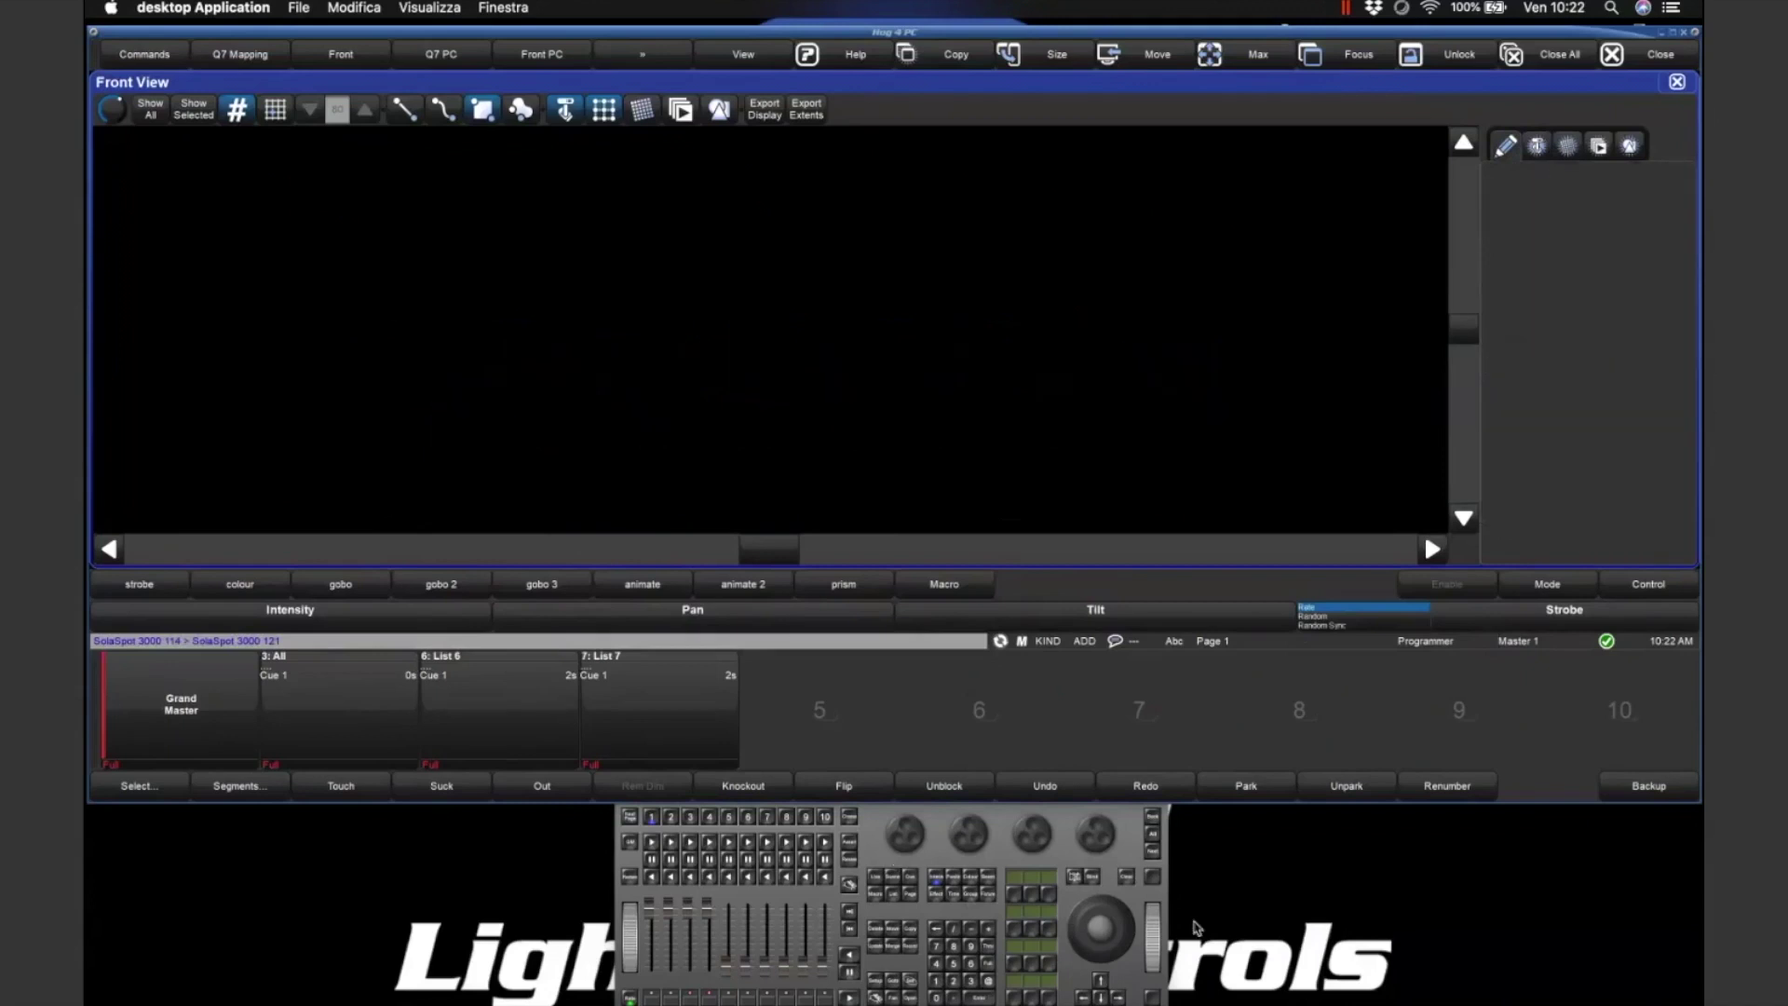
- Place fixtures 114 to 121 on a straight horizontal line drawn from right to left, so 121 is leftmost
click(1523, 154)
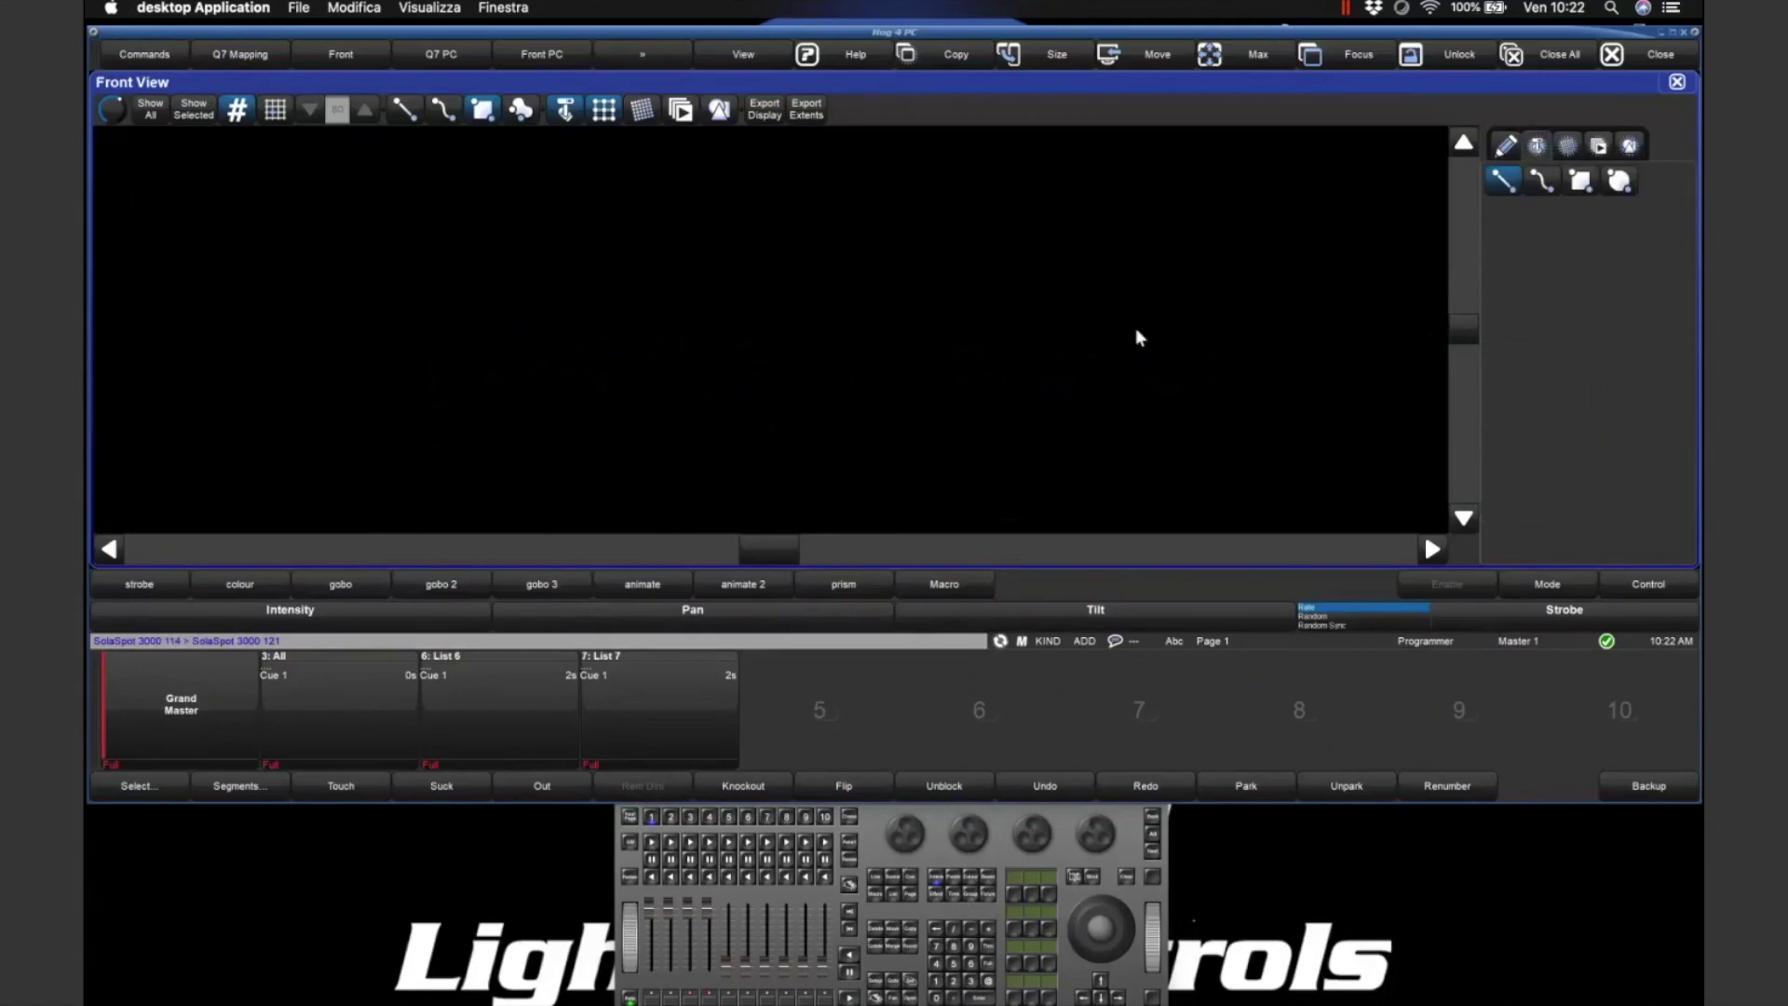
drag(1136, 328, 385, 337)
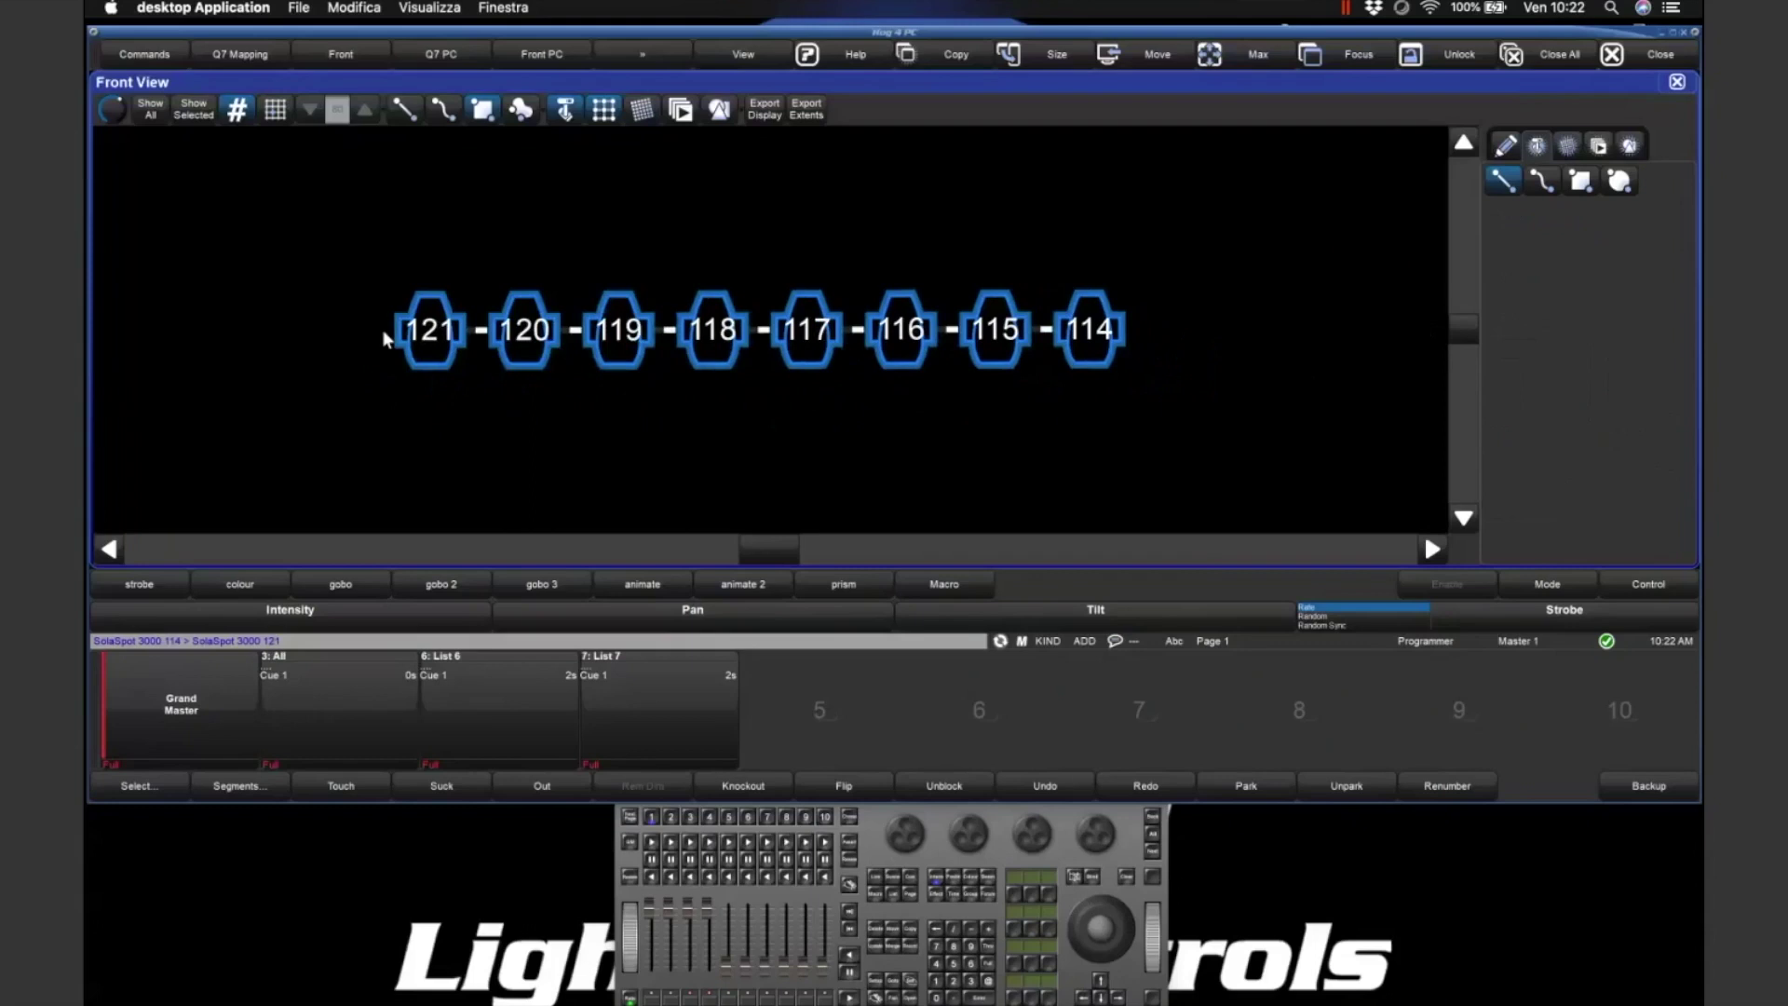
- Place fixtures 114 to 121 again in a row numbered from left to right, and move their gang to the middle of the plot
drag(385, 337, 1667, 340)
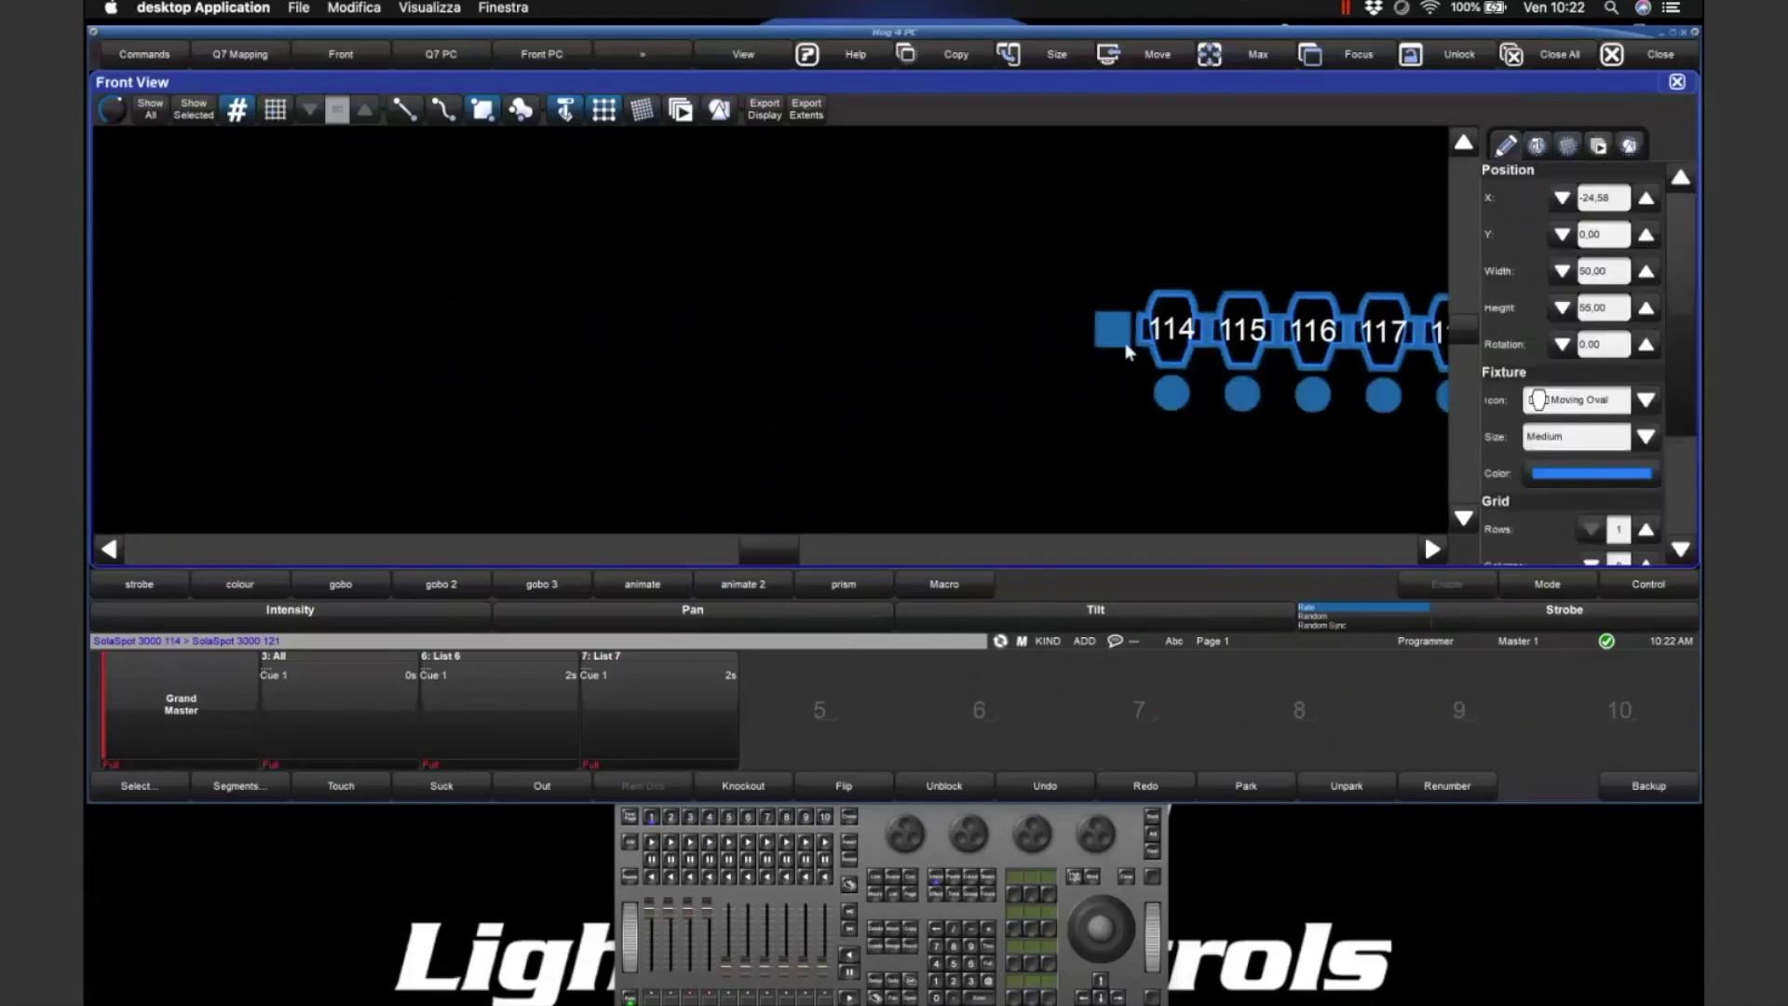
click(565, 109)
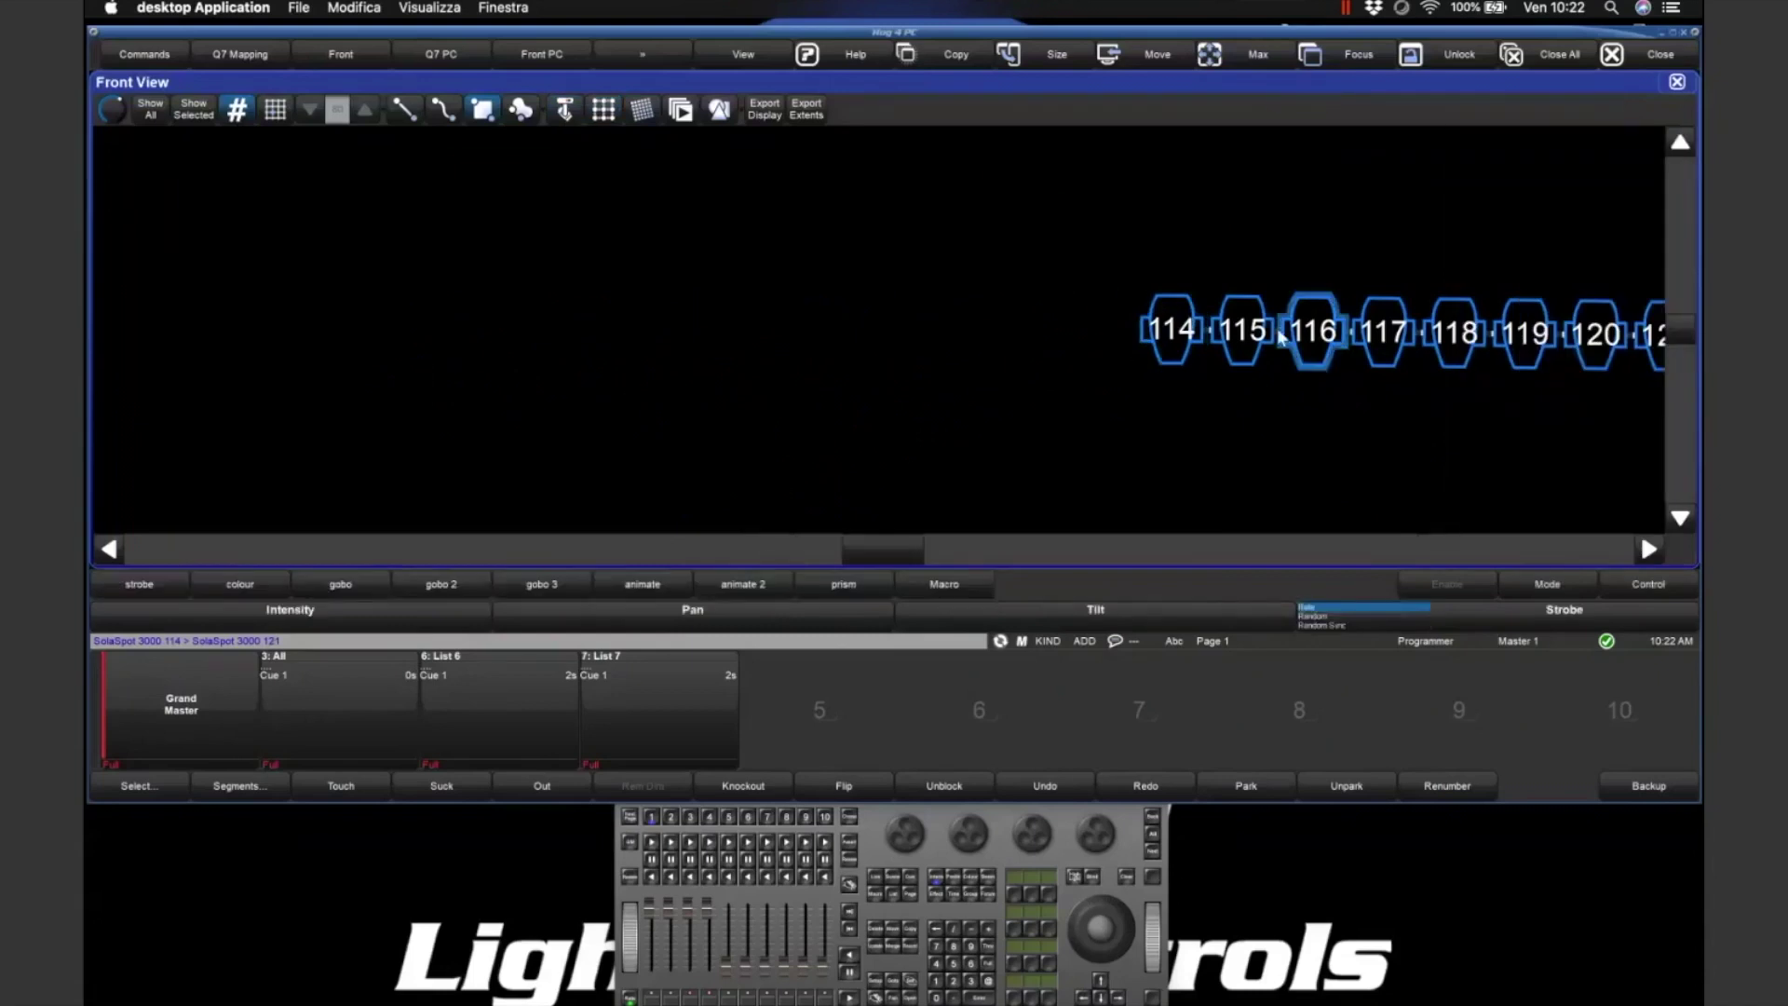
click(565, 109)
click(603, 111)
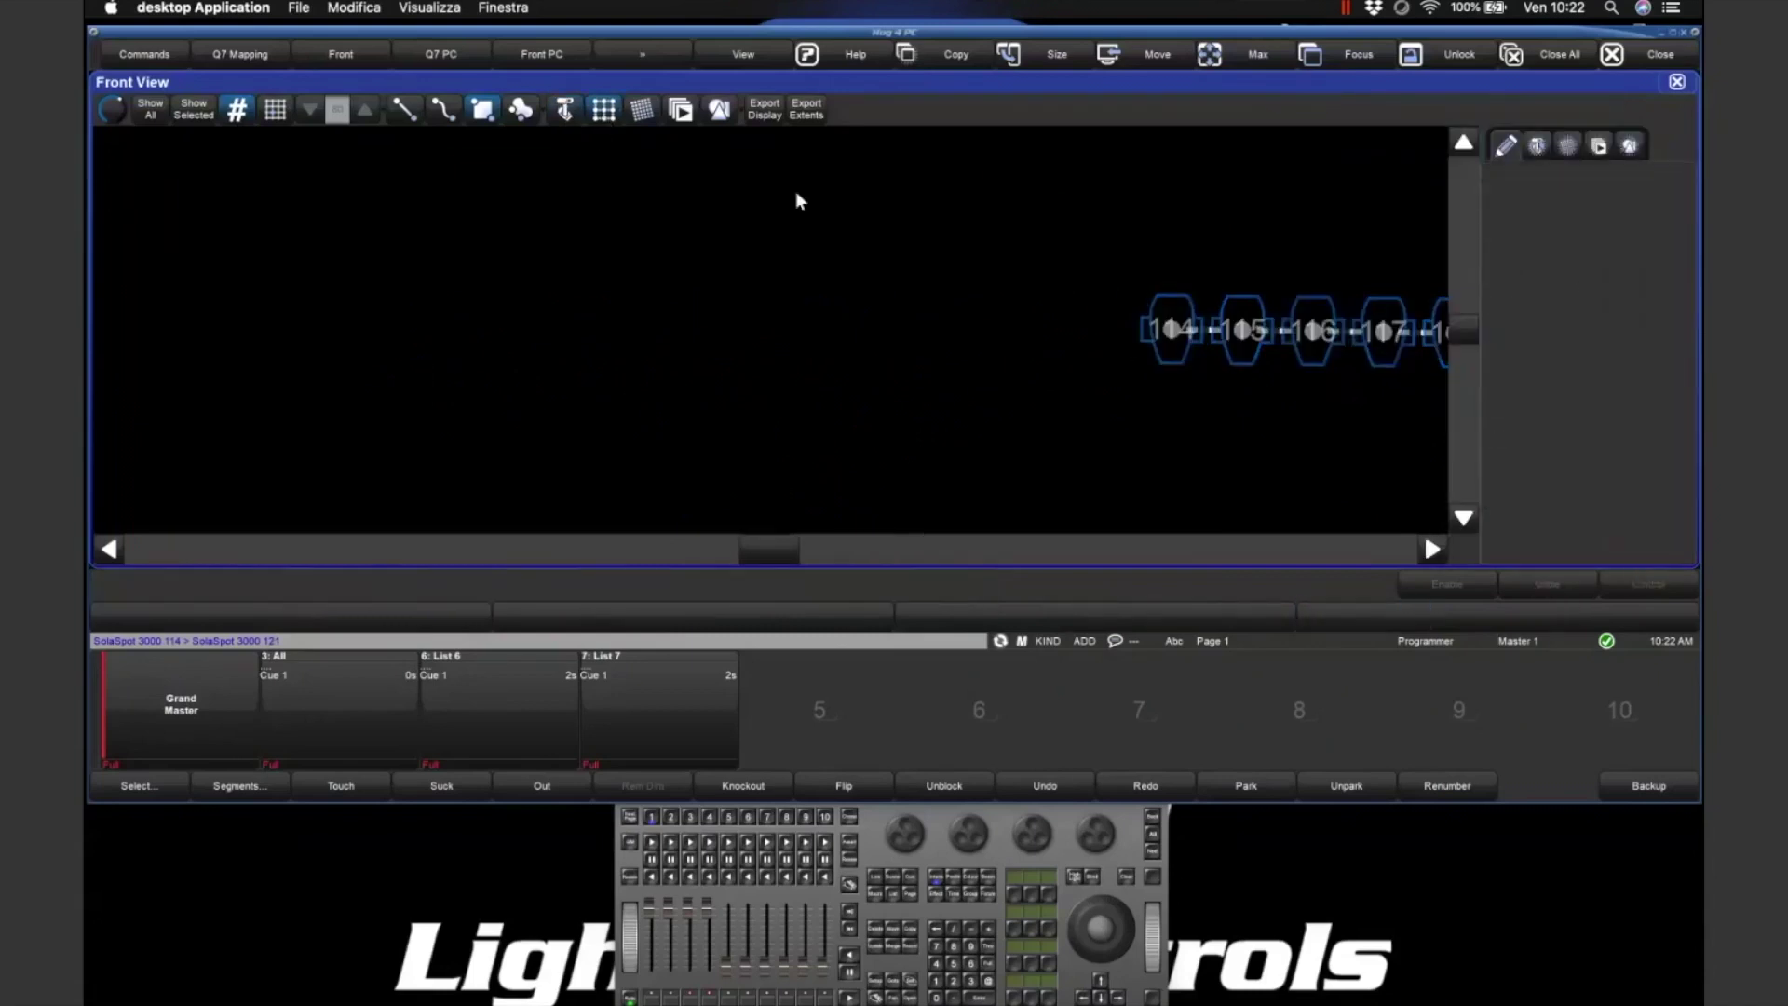
click(1281, 340)
drag(1281, 340, 600, 316)
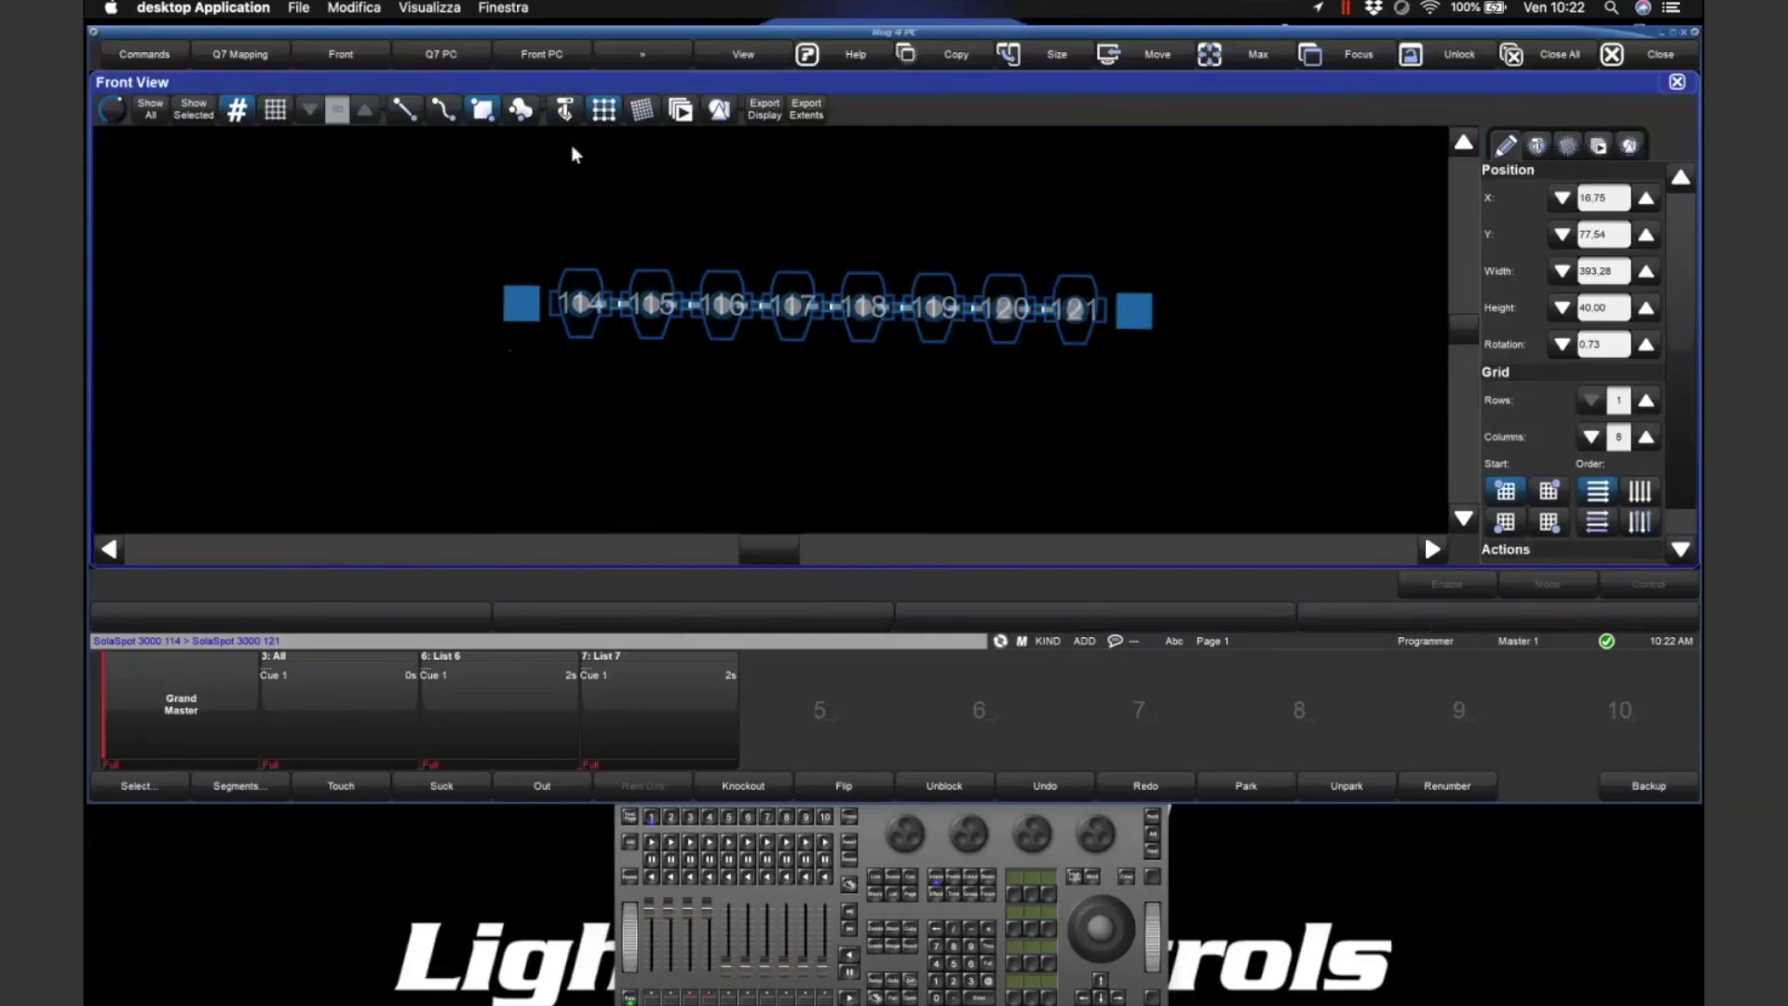
click(611, 387)
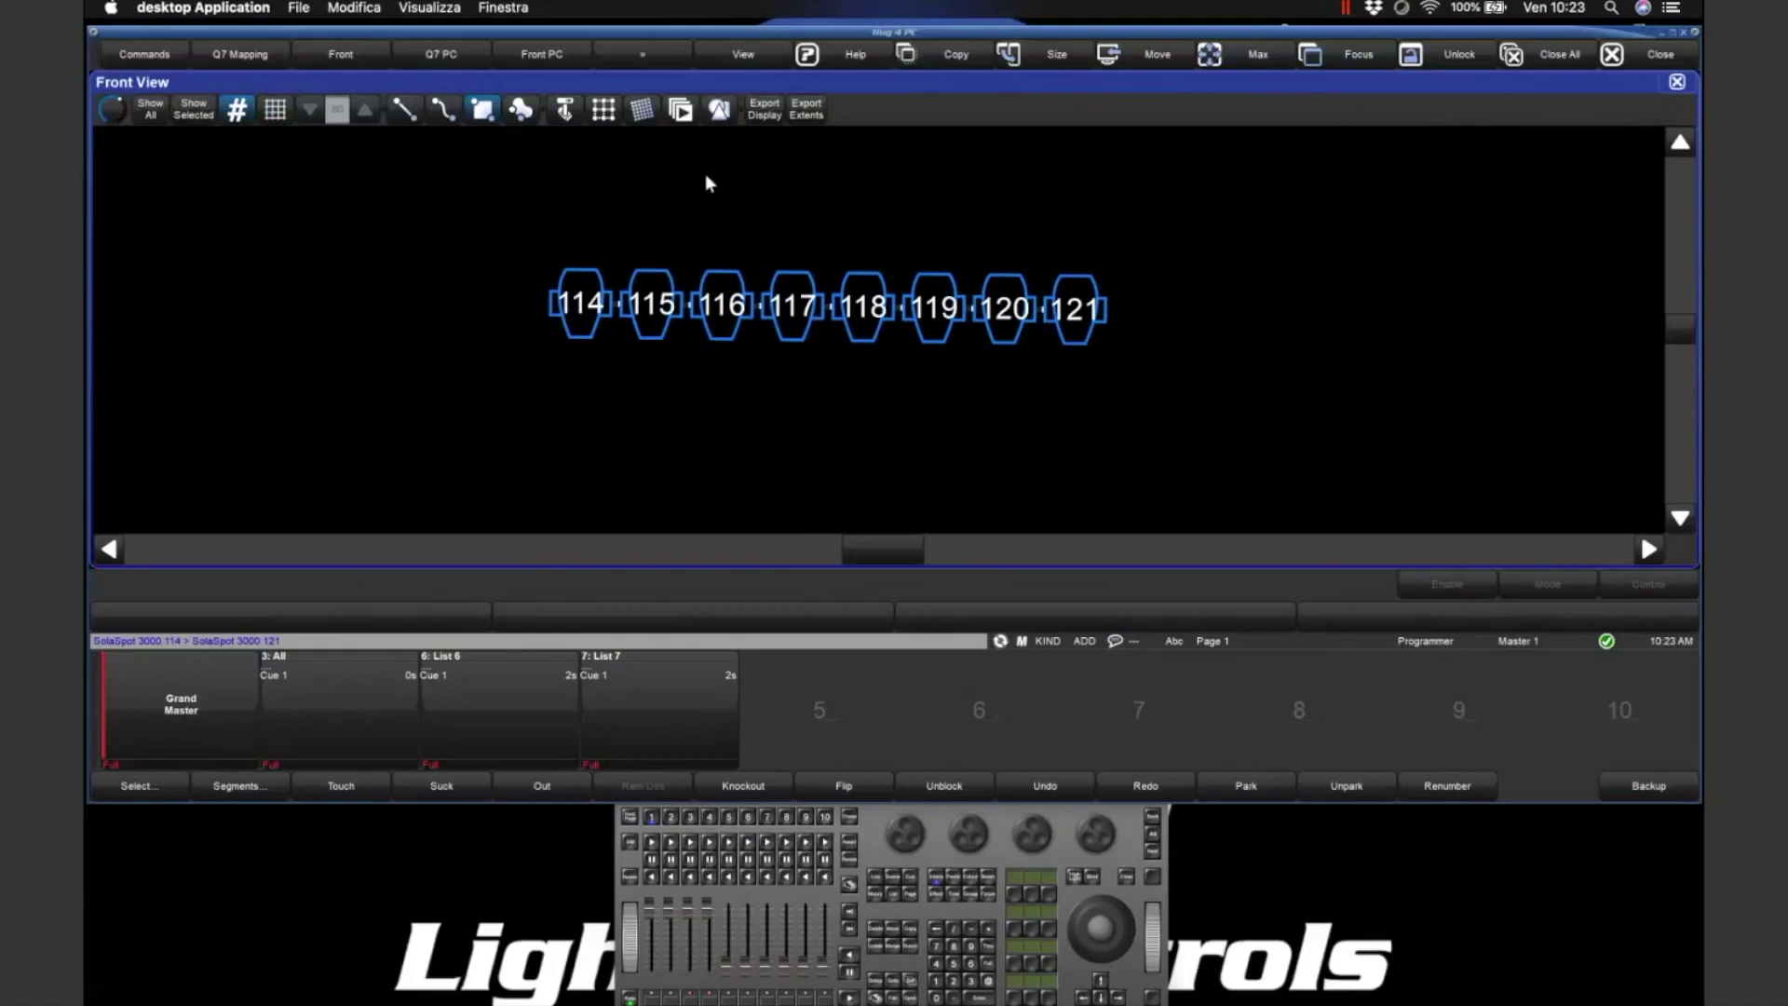
- Set the X and Y position of the gang holding fixtures 114 to 121 to 0
click(603, 111)
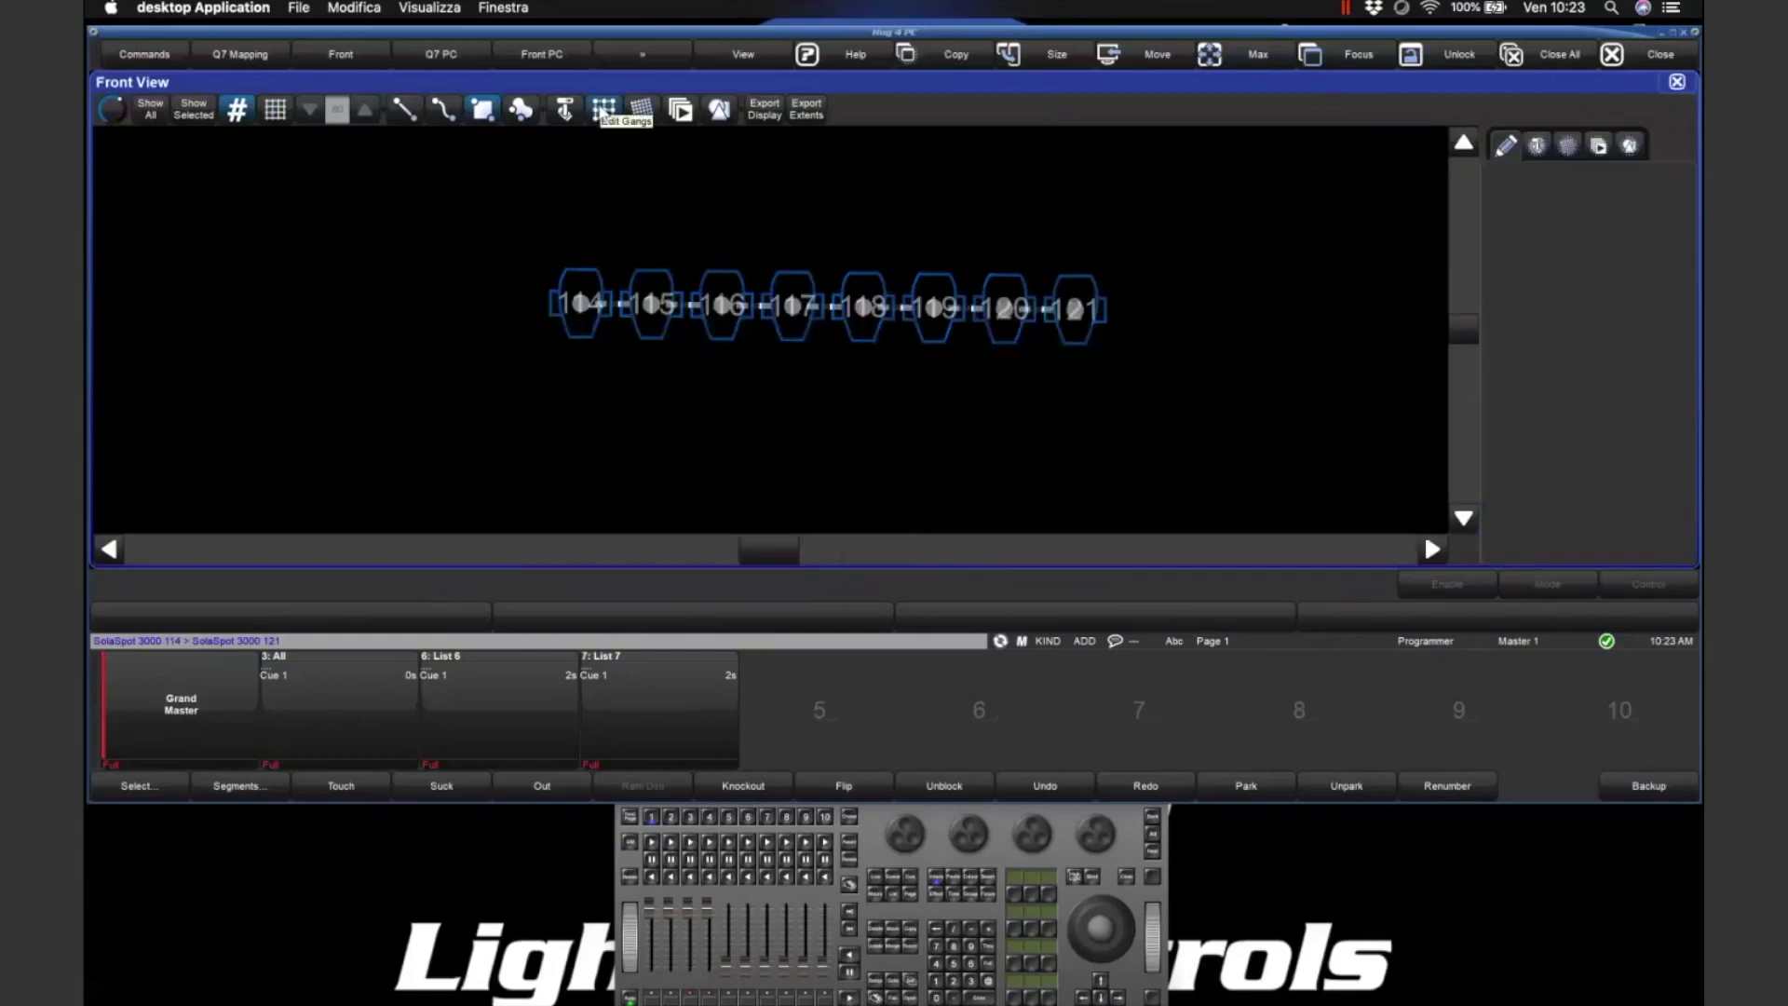
click(757, 314)
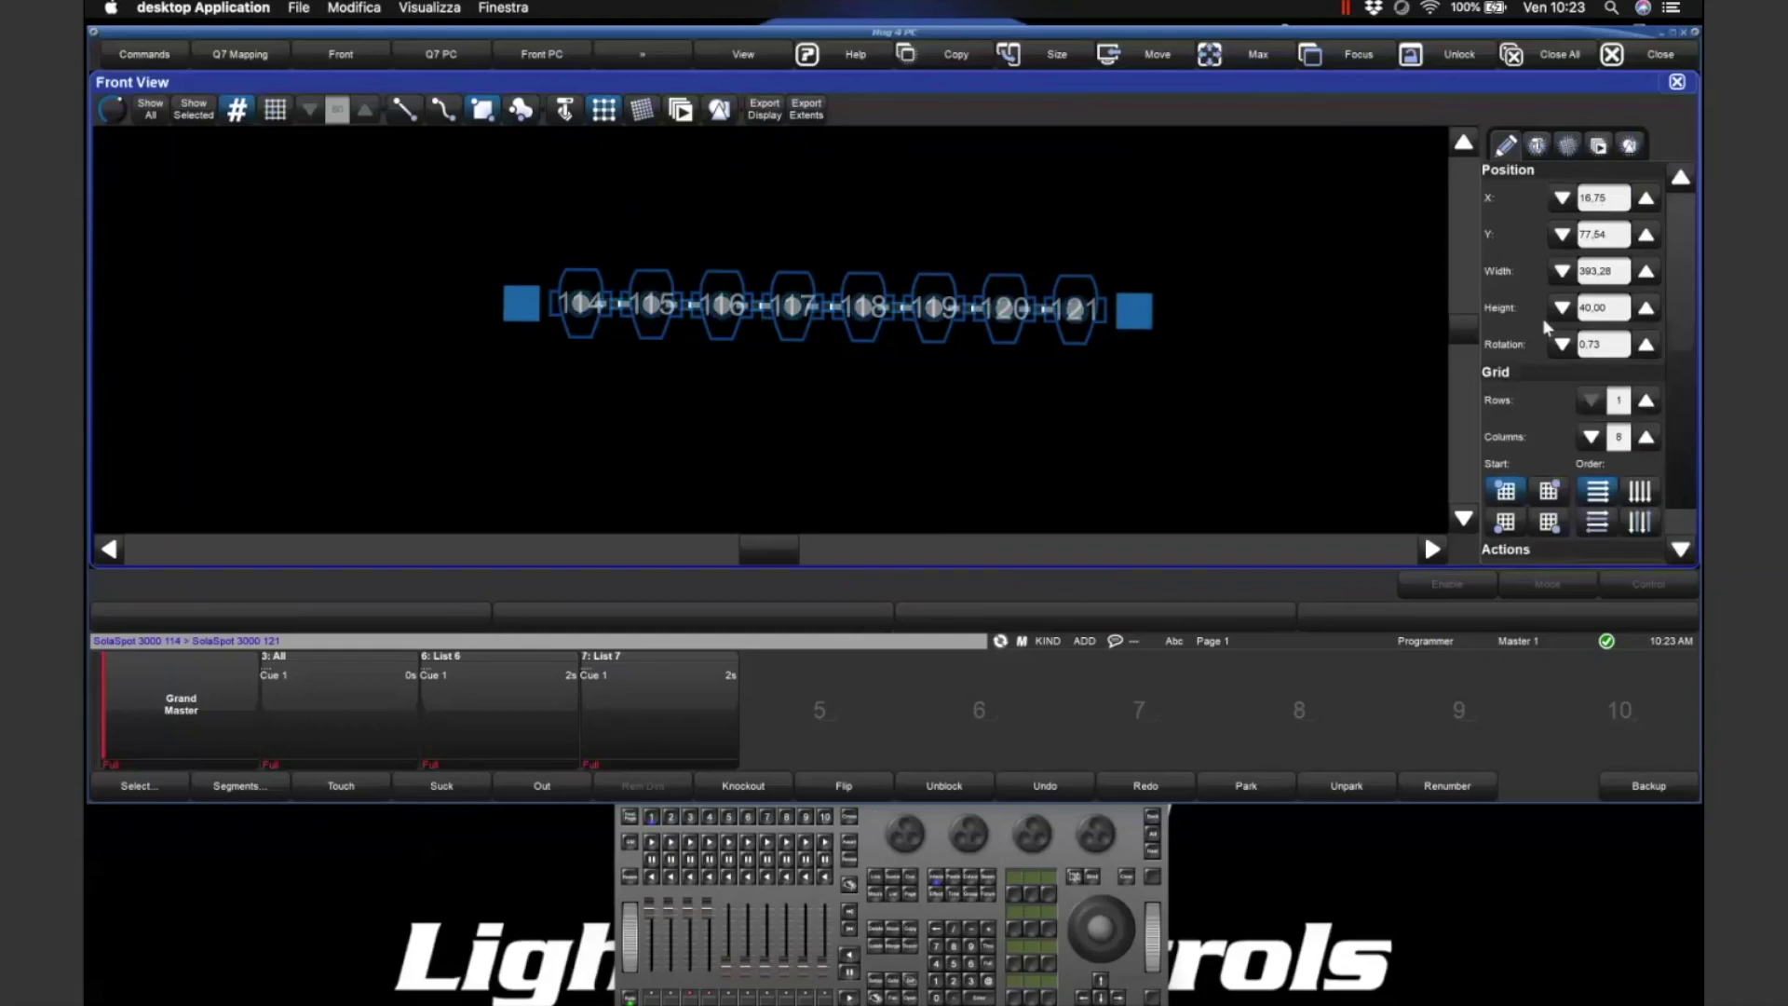
drag(803, 650, 803, 727)
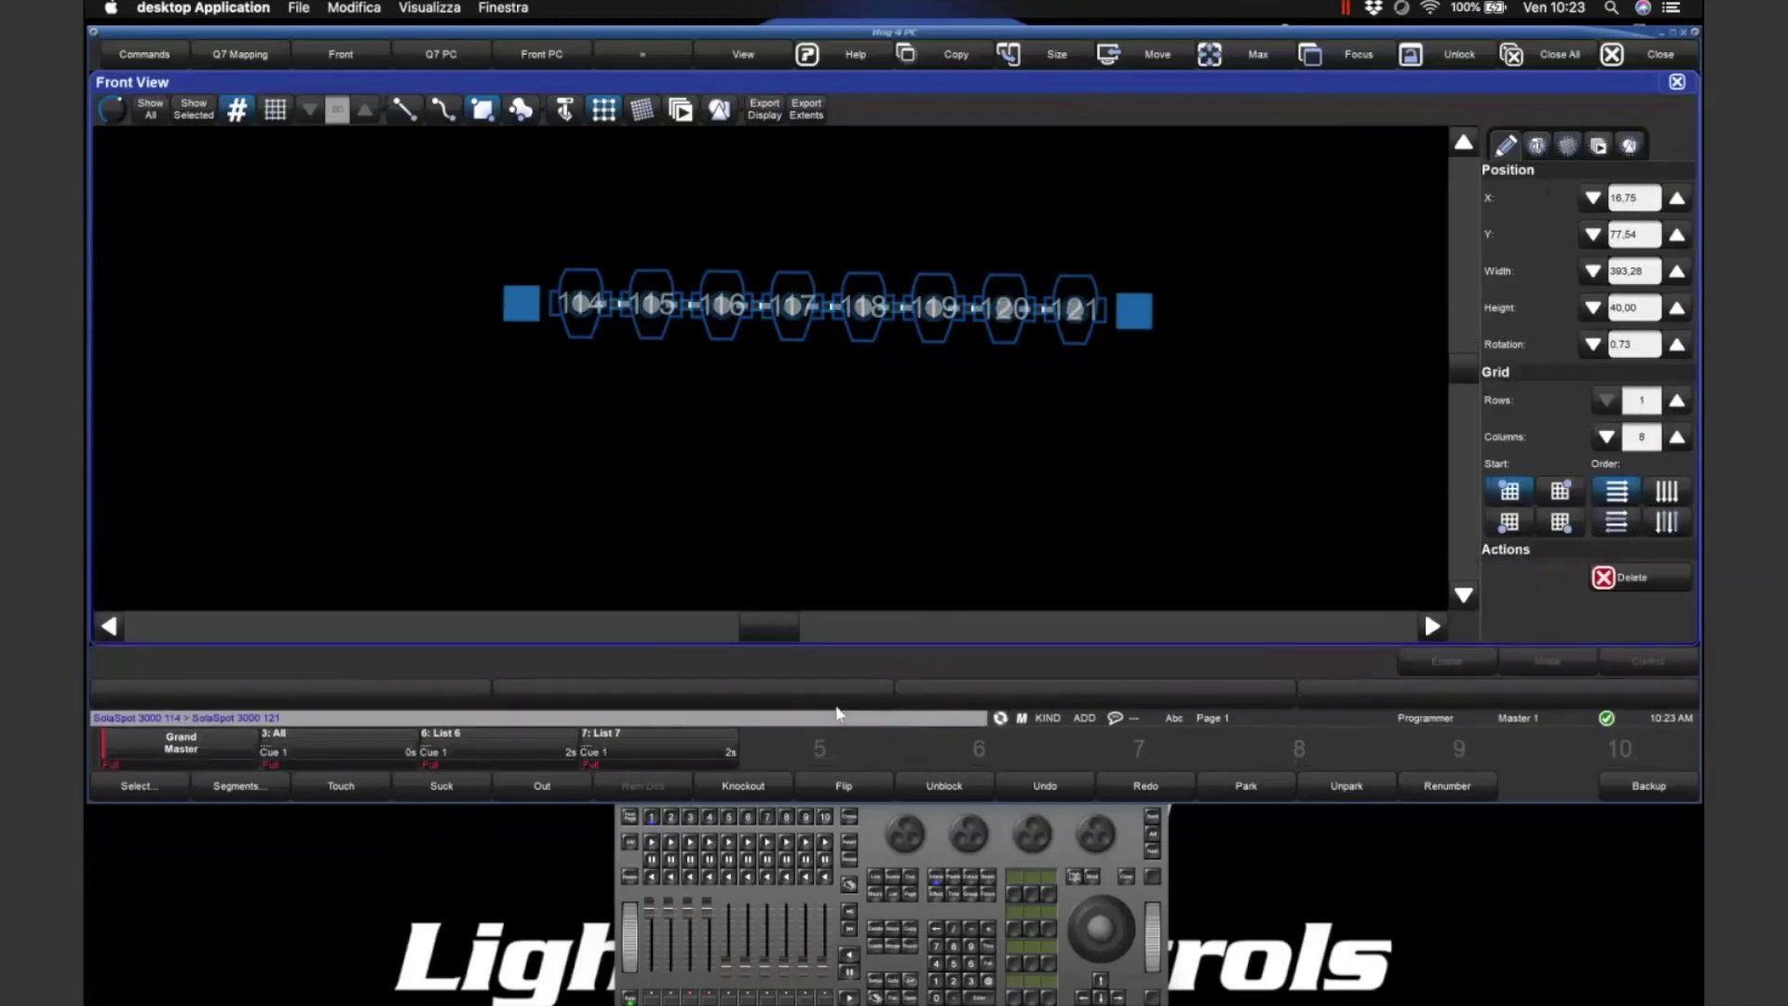
click(1641, 199)
text(0)
click(1640, 234)
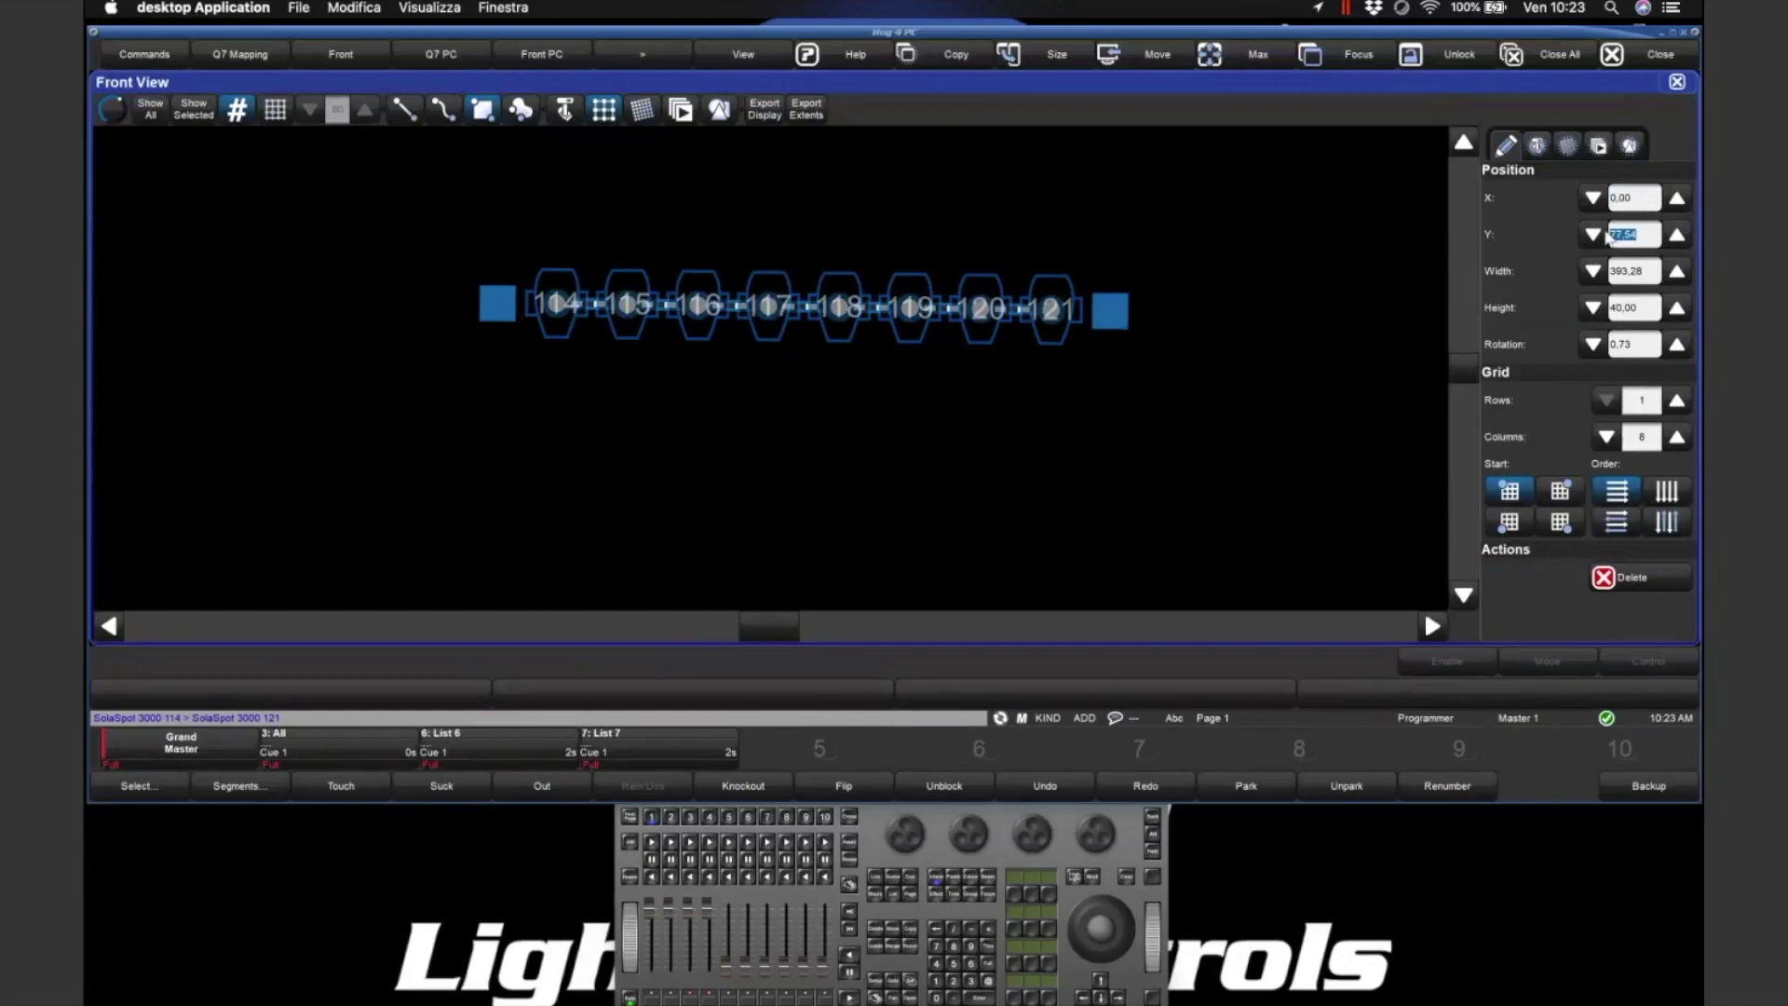
text(0)
key(Return)
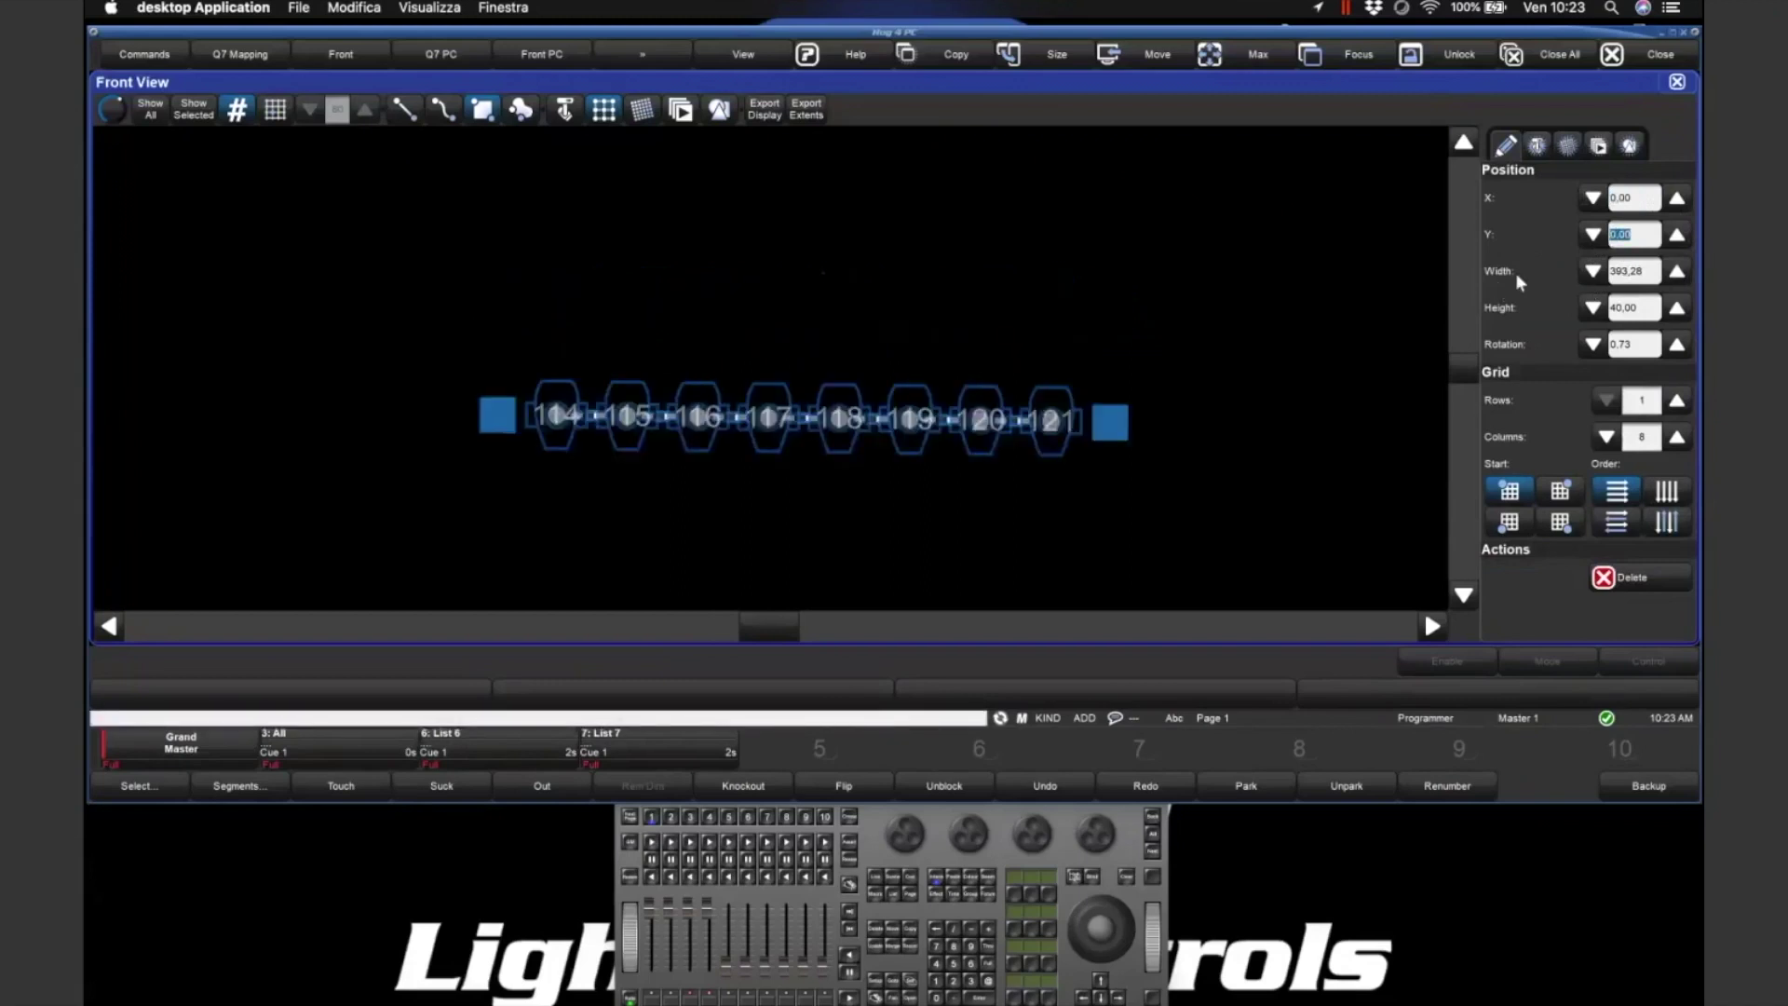
- Set the gang's width to 600 and its rotation to 0, and leave gang editing
click(1643, 269)
click(1643, 270)
text(600)
key(Return)
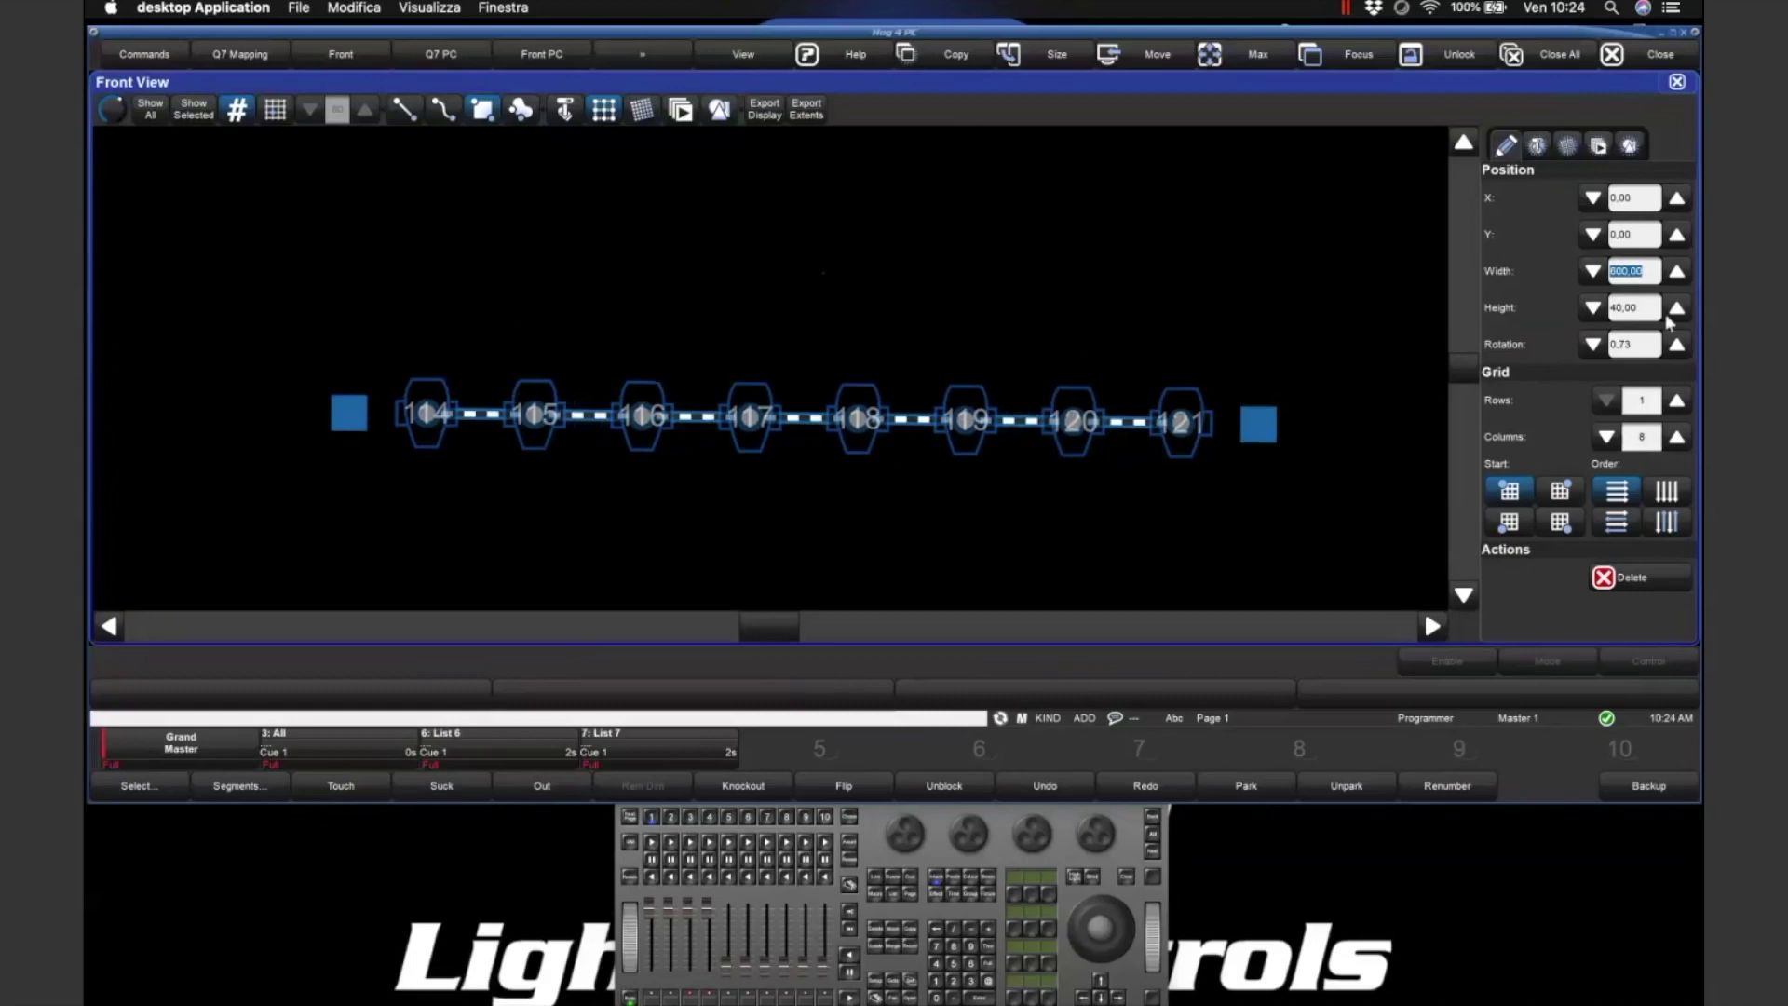
click(1608, 344)
click(1608, 345)
text(0)
key(Return)
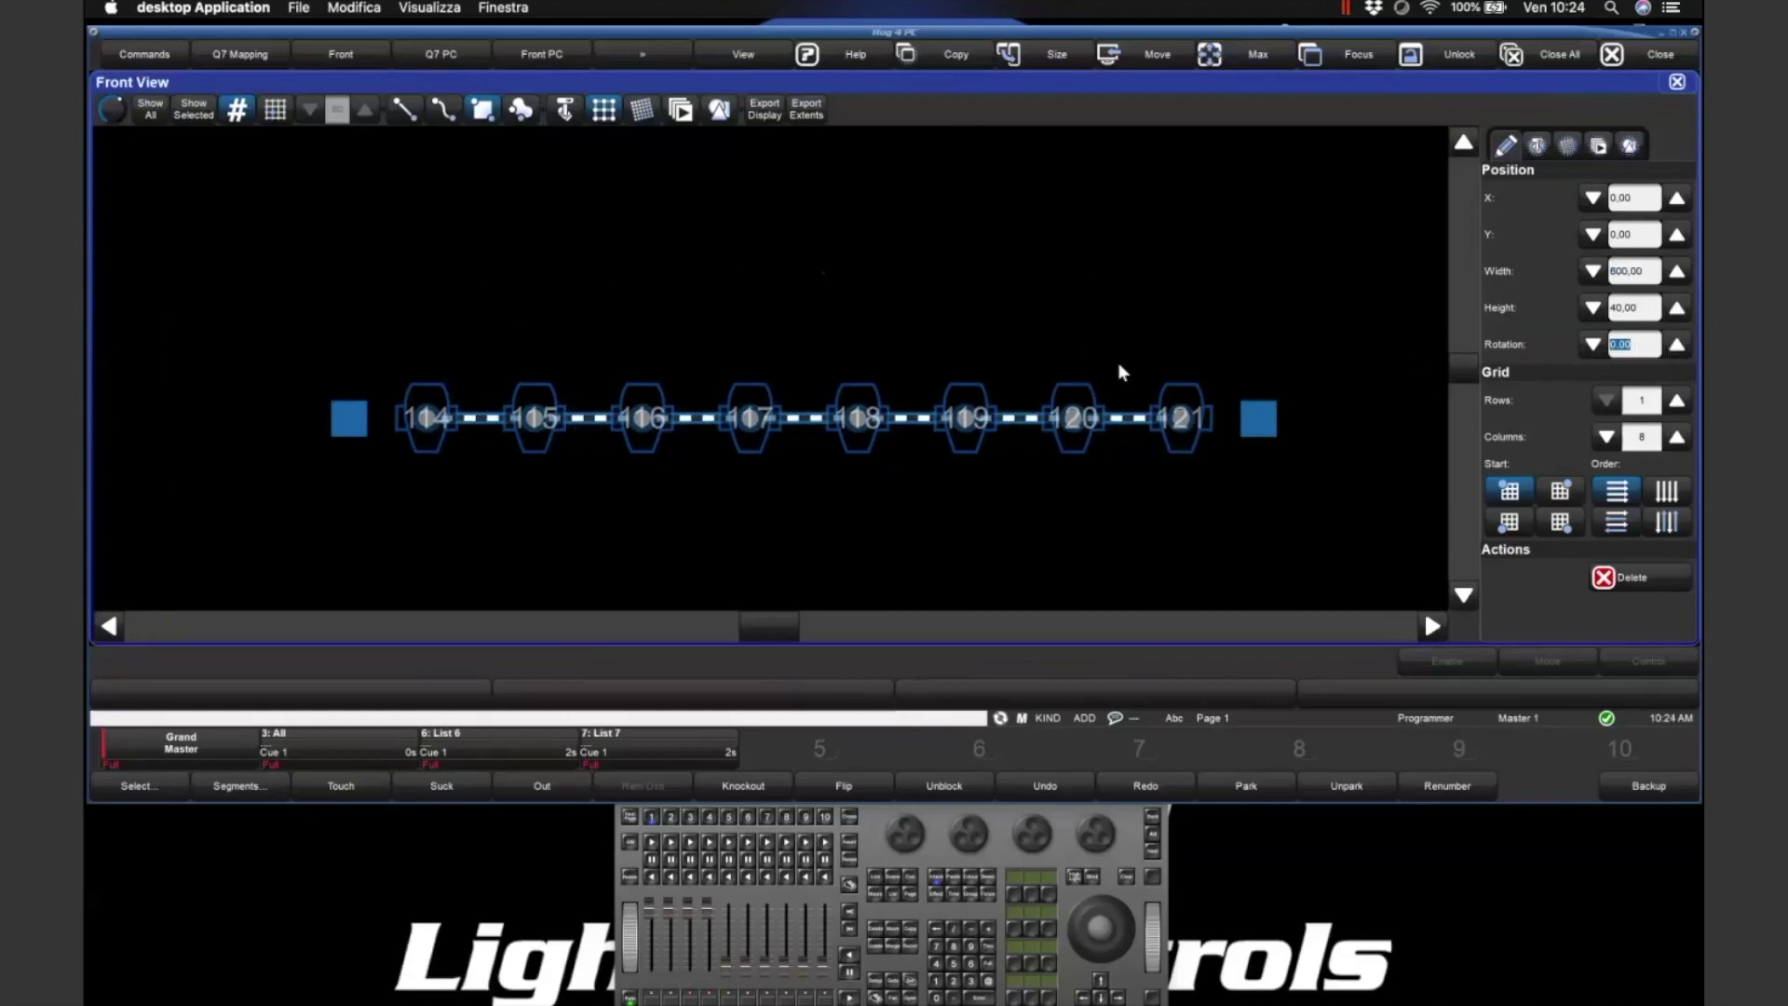
click(1308, 343)
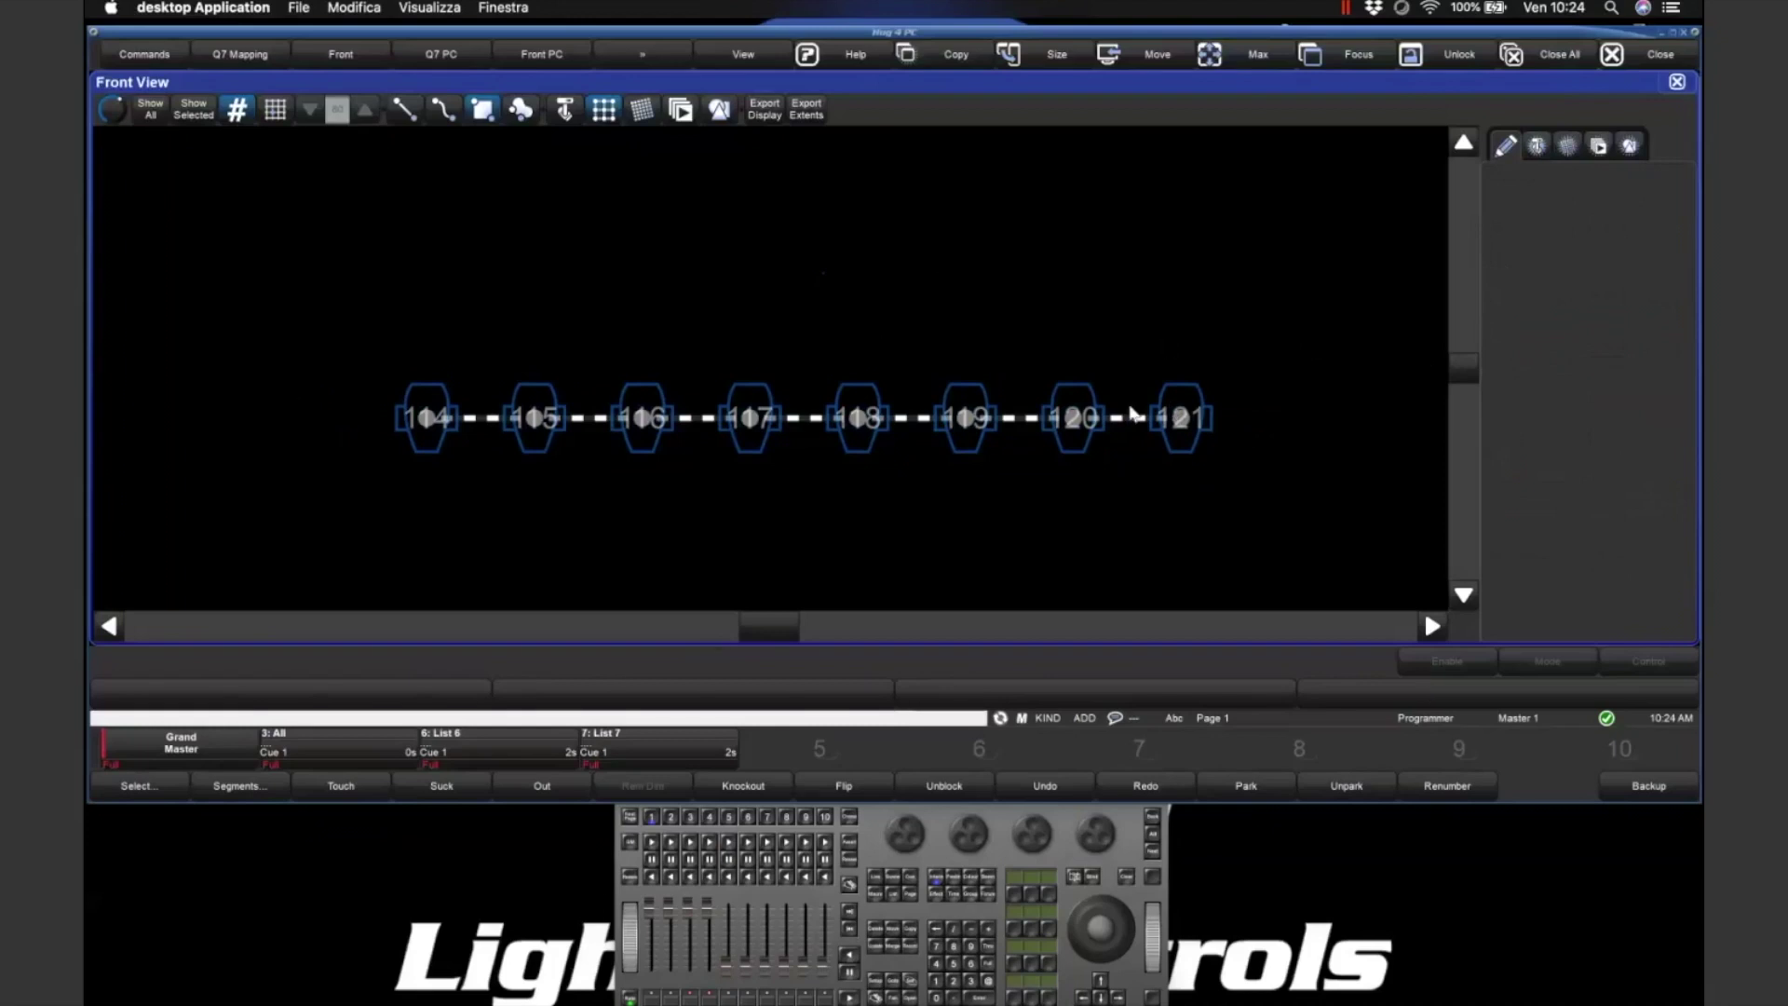
click(1145, 428)
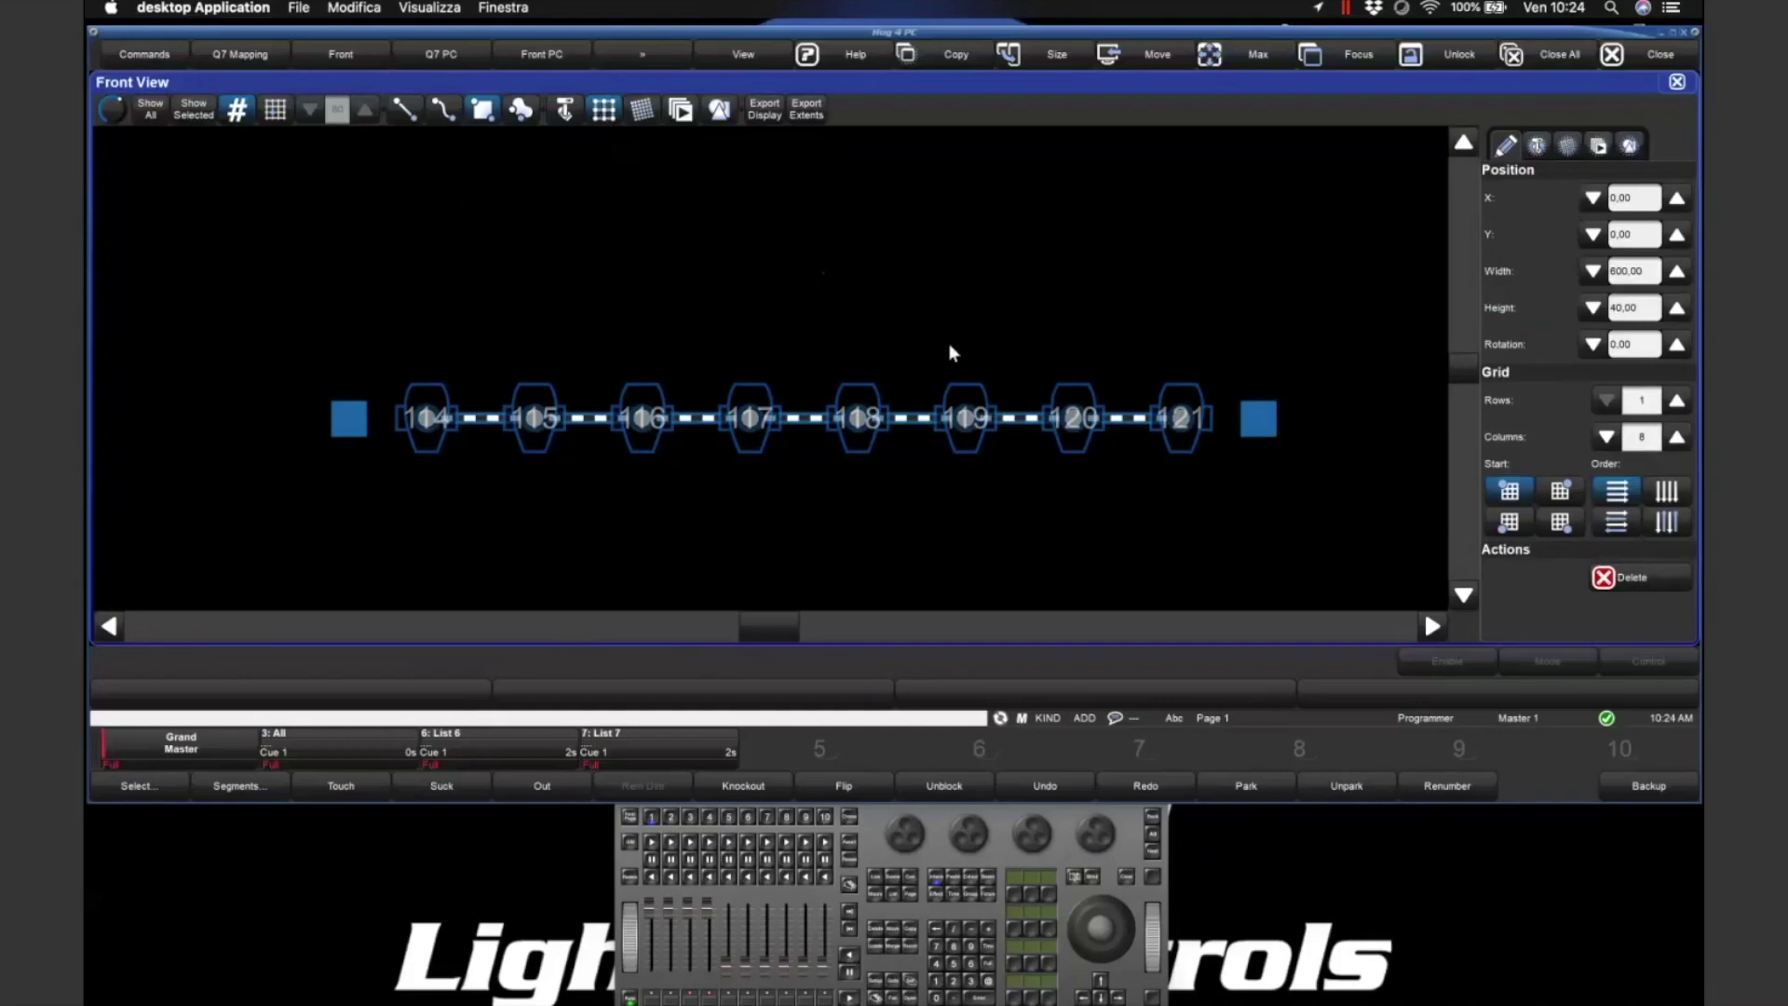
click(531, 223)
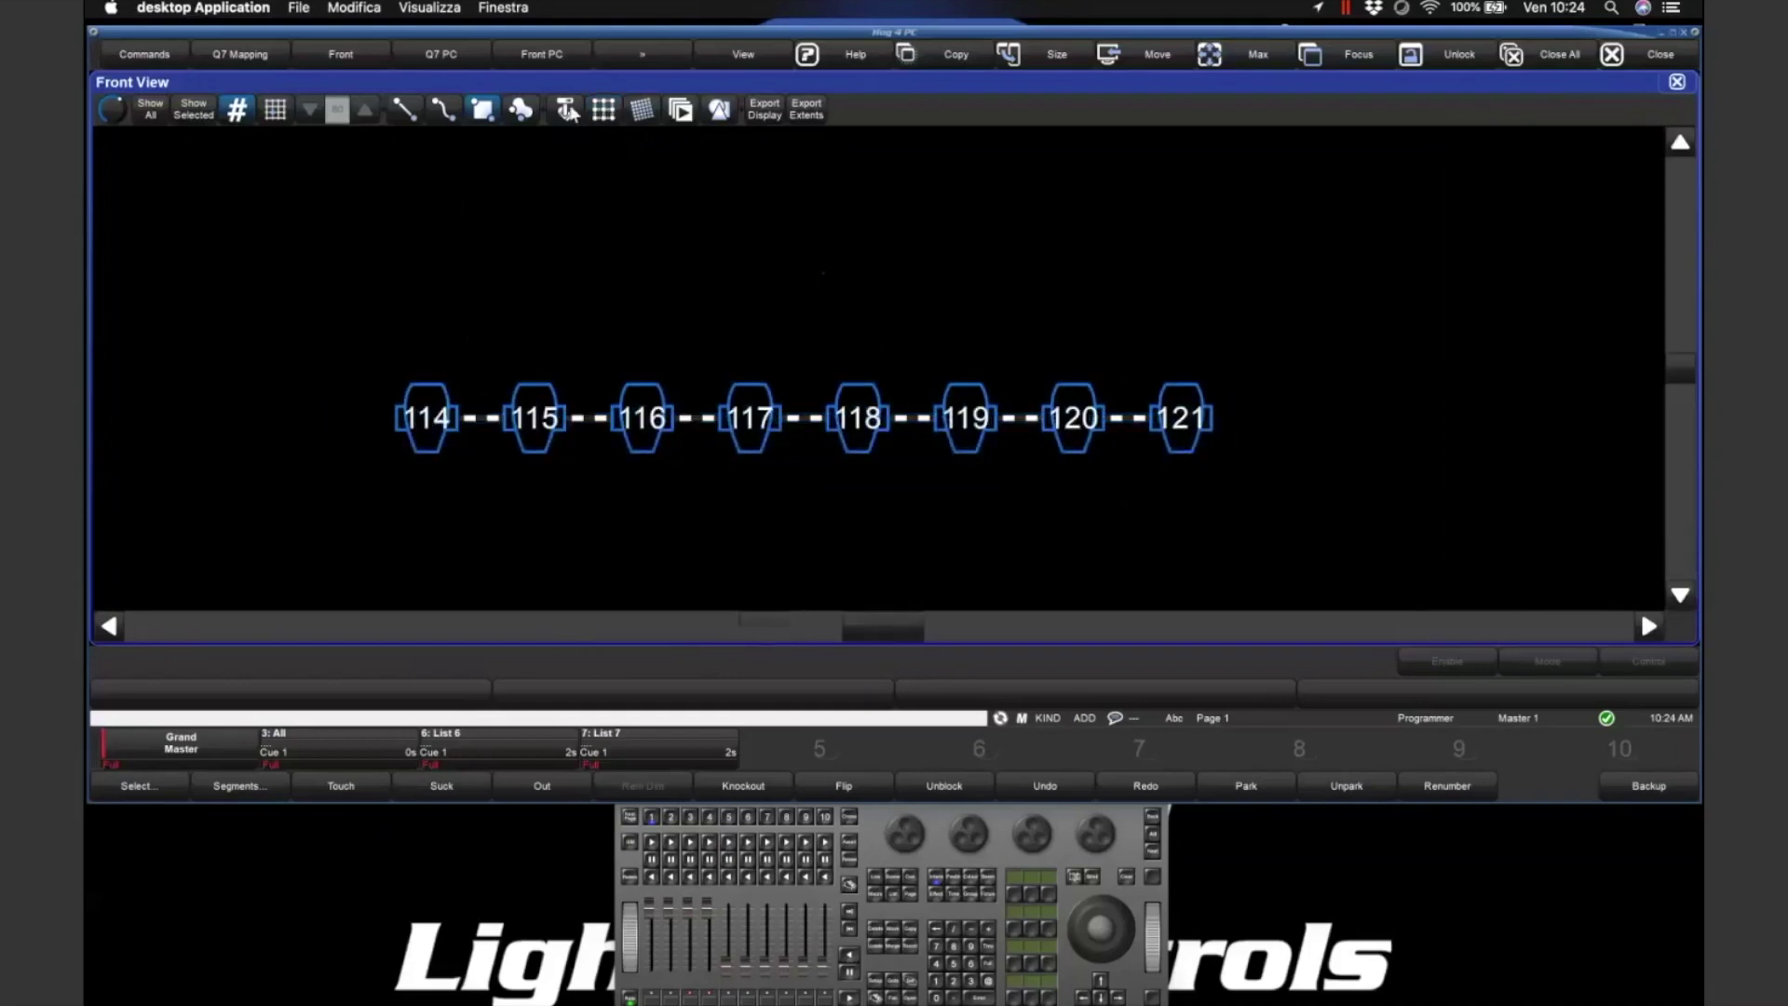
- Try a rotation of 75 on fixtures 114, 115, 118 and 119, and reset their rotation to 0
click(568, 110)
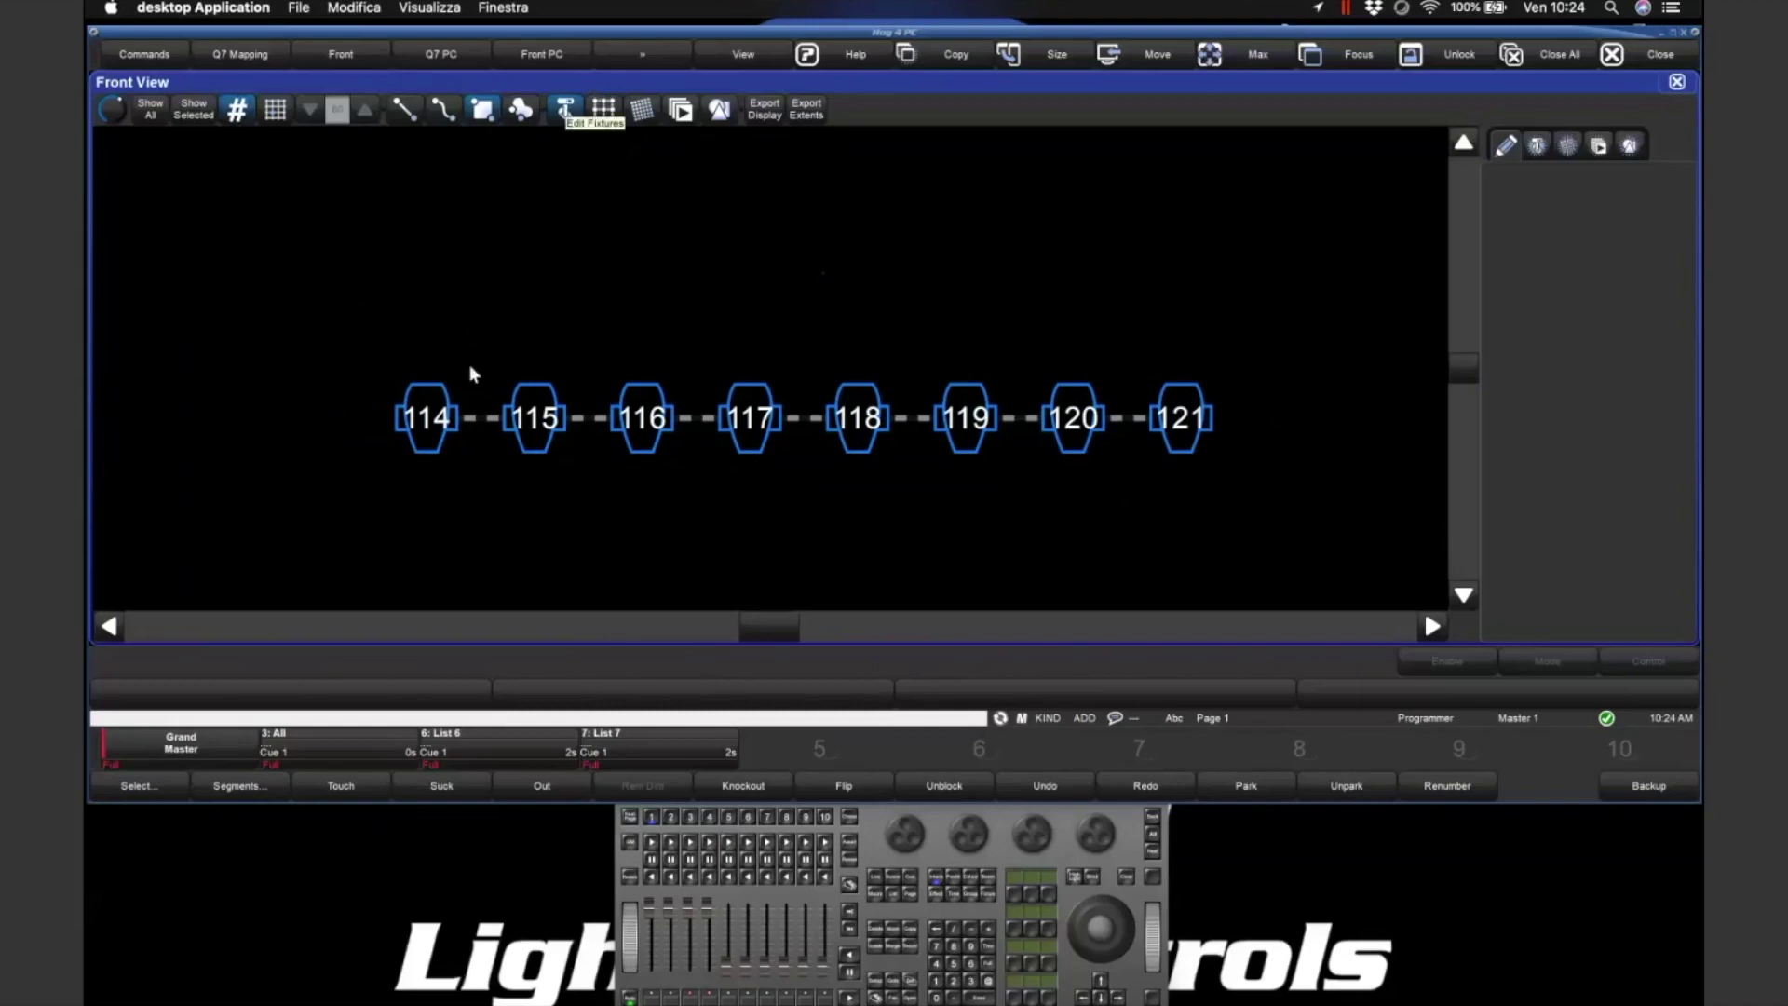
drag(347, 340, 607, 527)
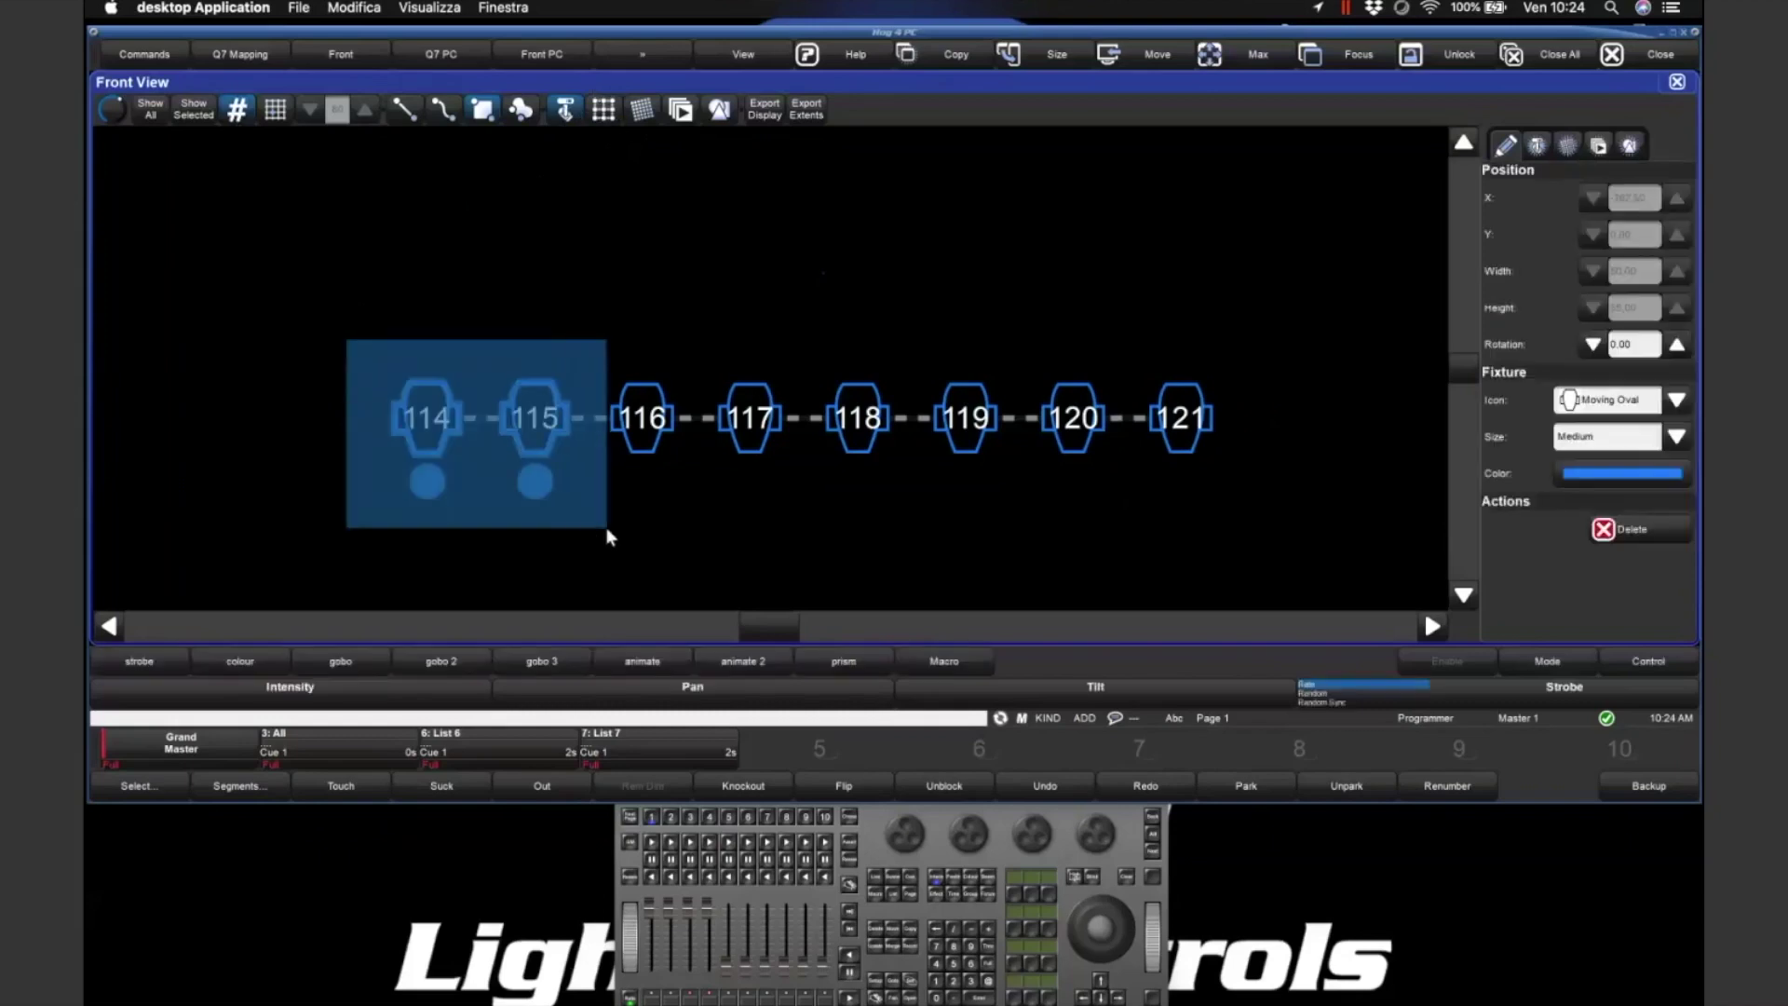
drag(768, 312, 1062, 499)
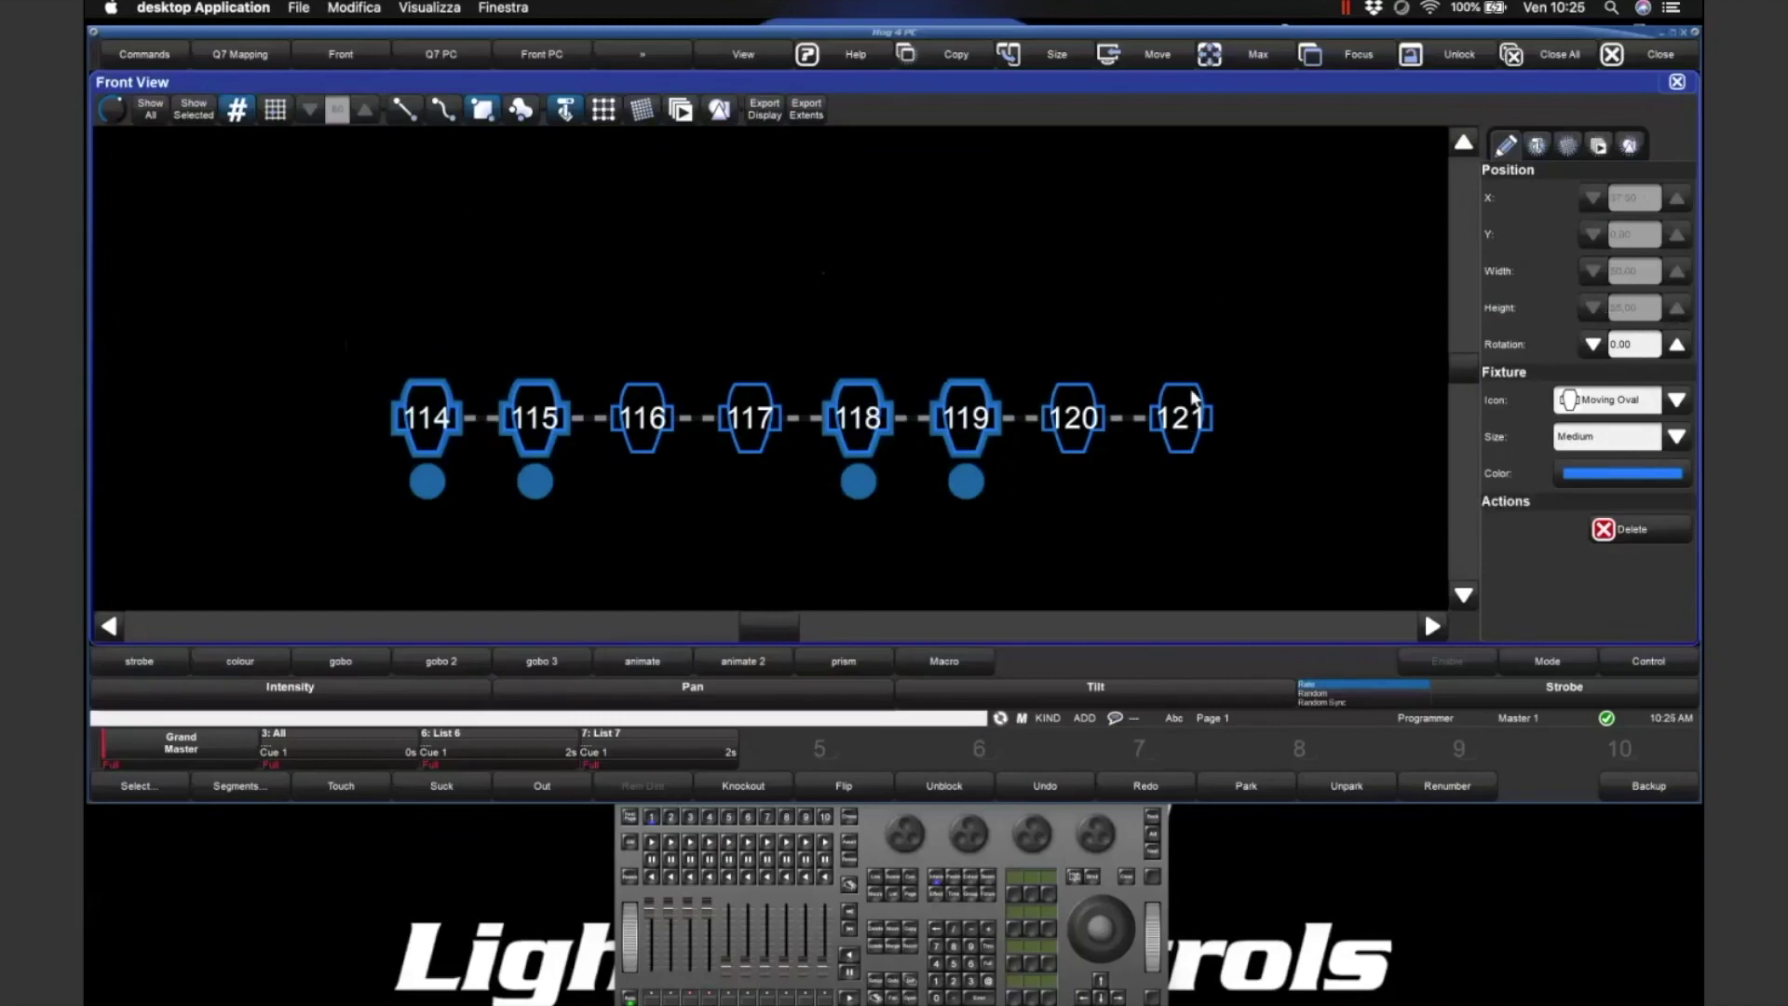
click(1639, 344)
text(75)
key(Return)
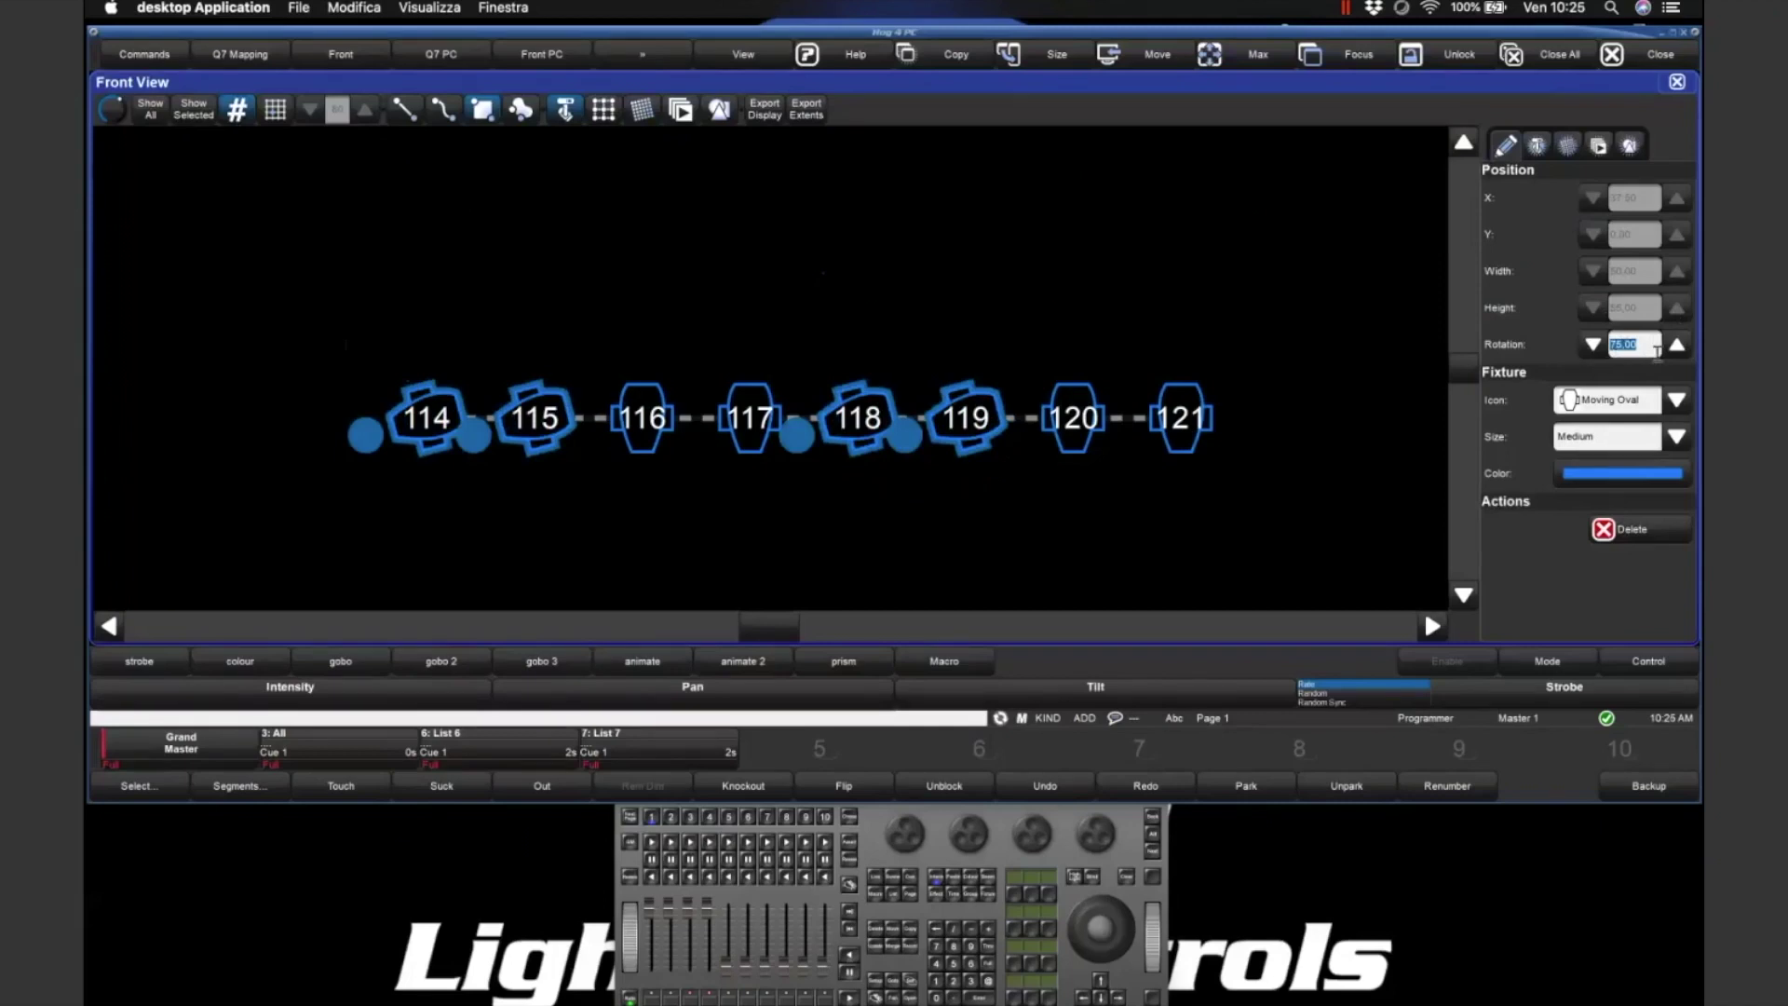
text(0)
key(Return)
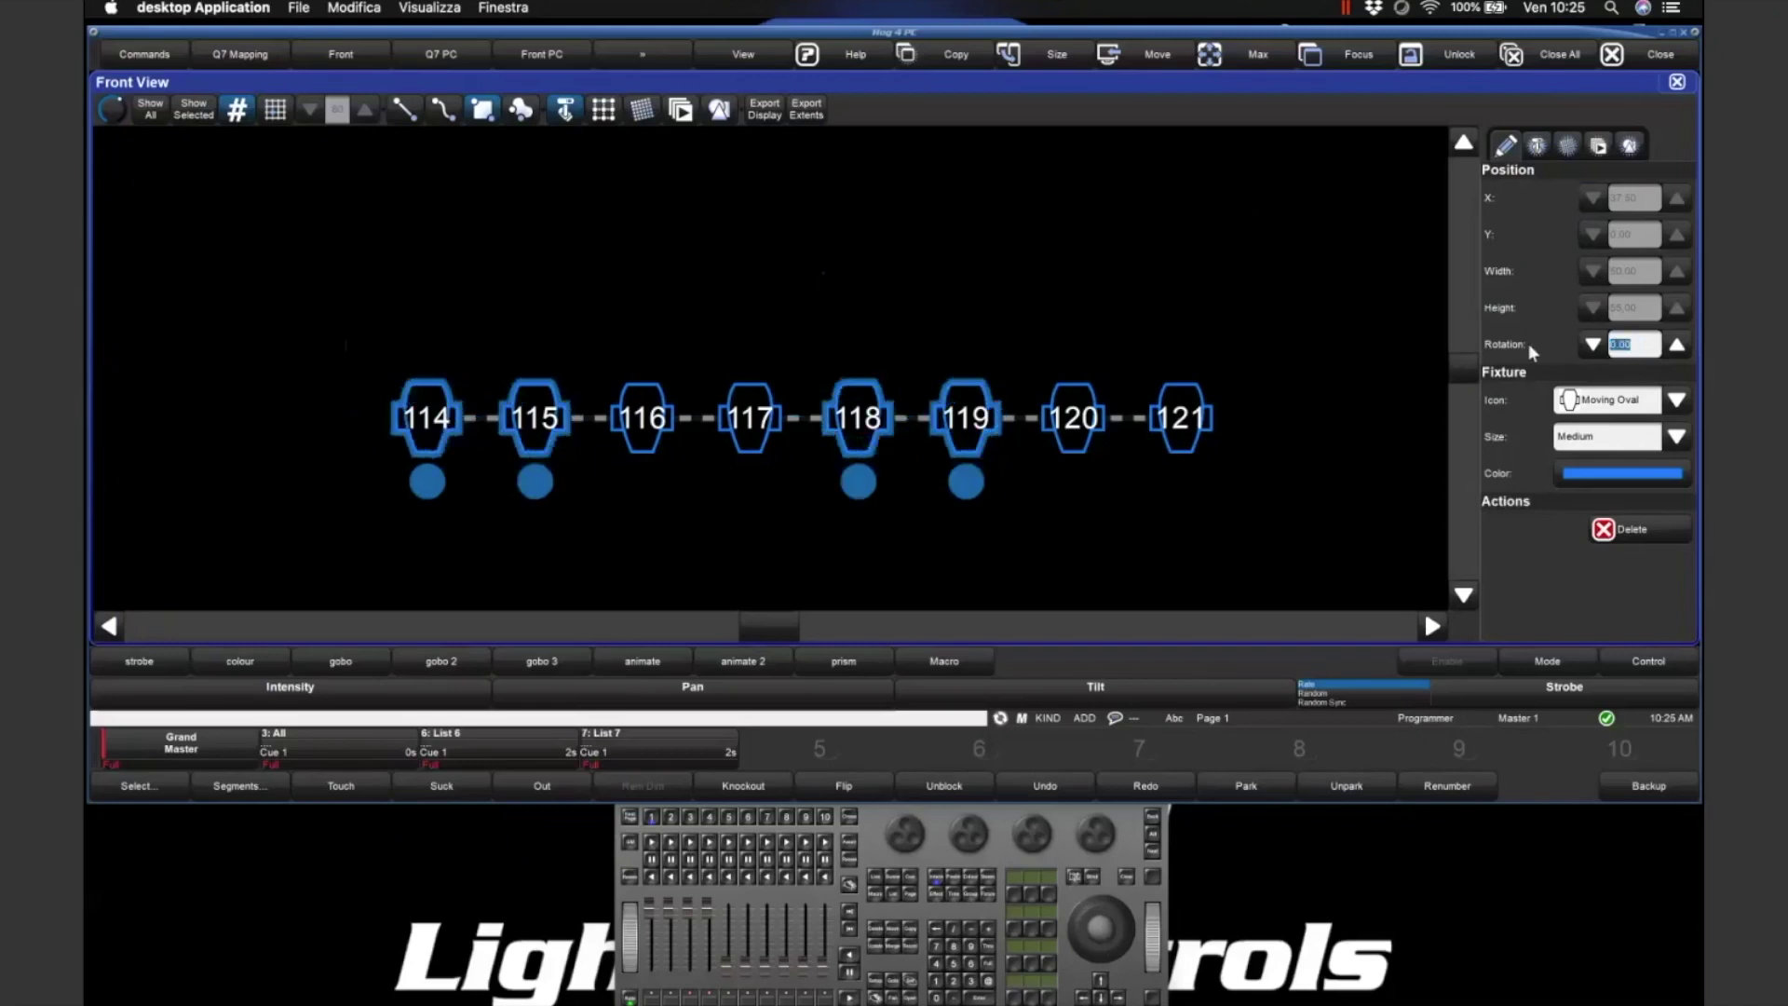
click(1083, 350)
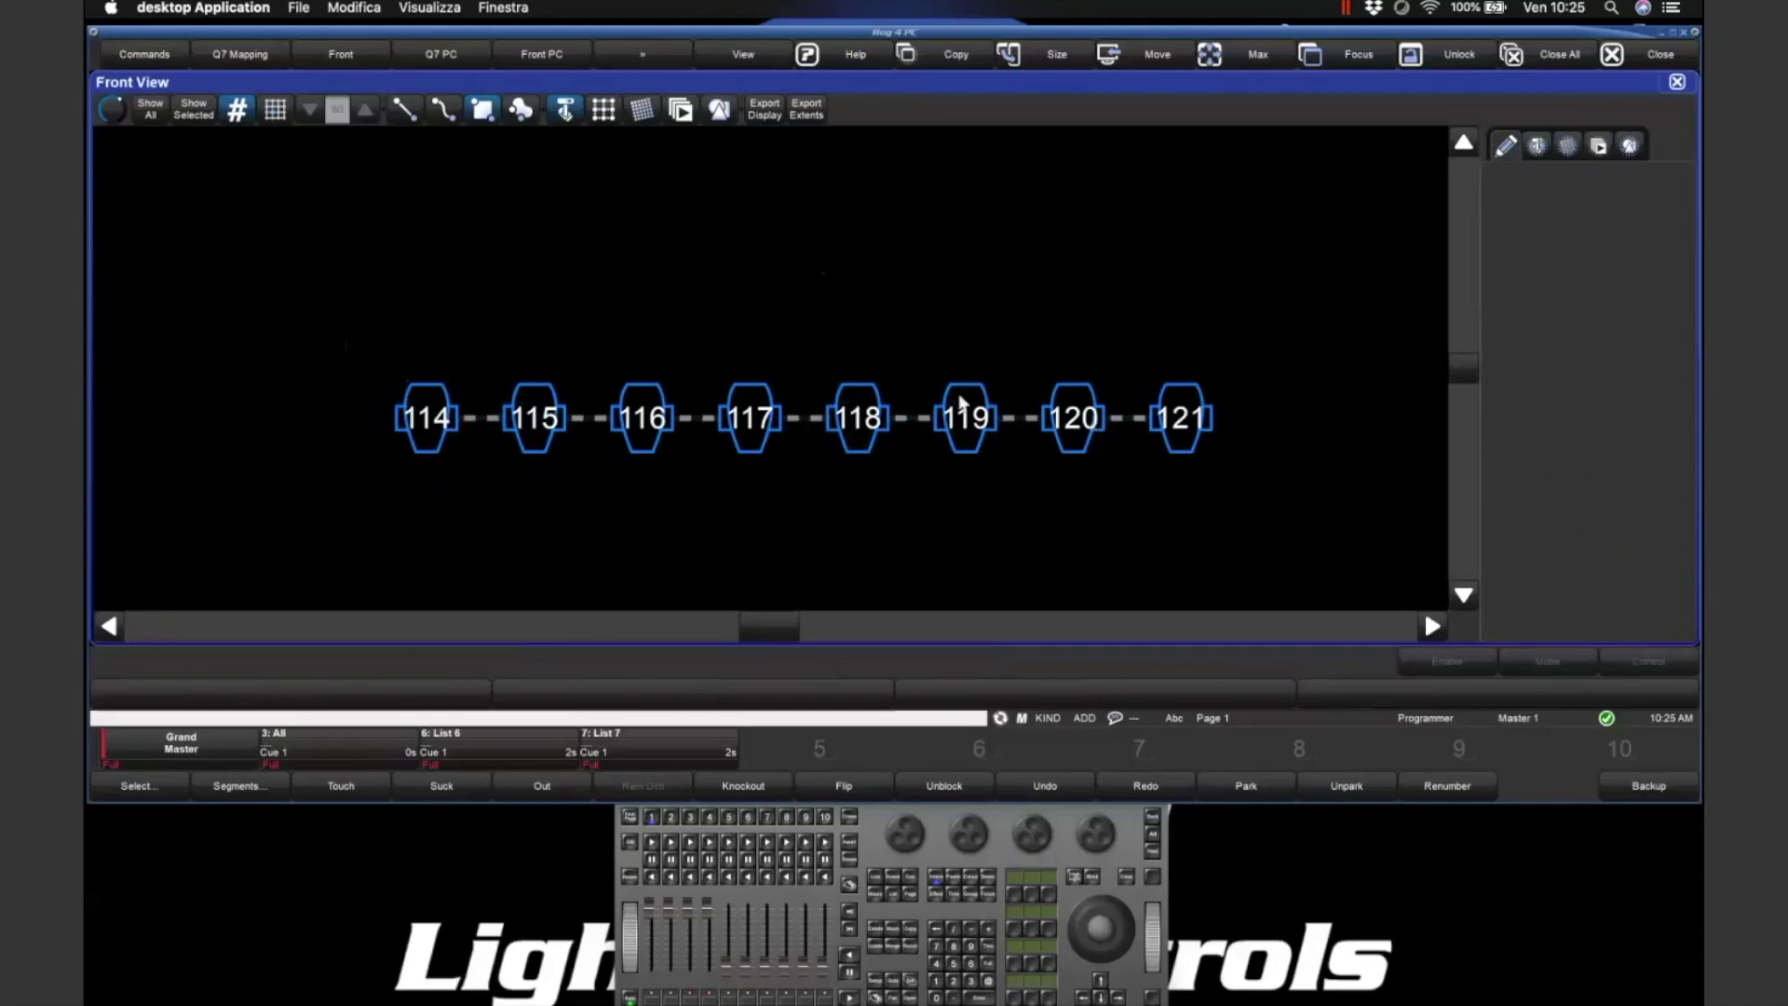
drag(279, 307, 407, 431)
drag(292, 323, 398, 357)
click(563, 110)
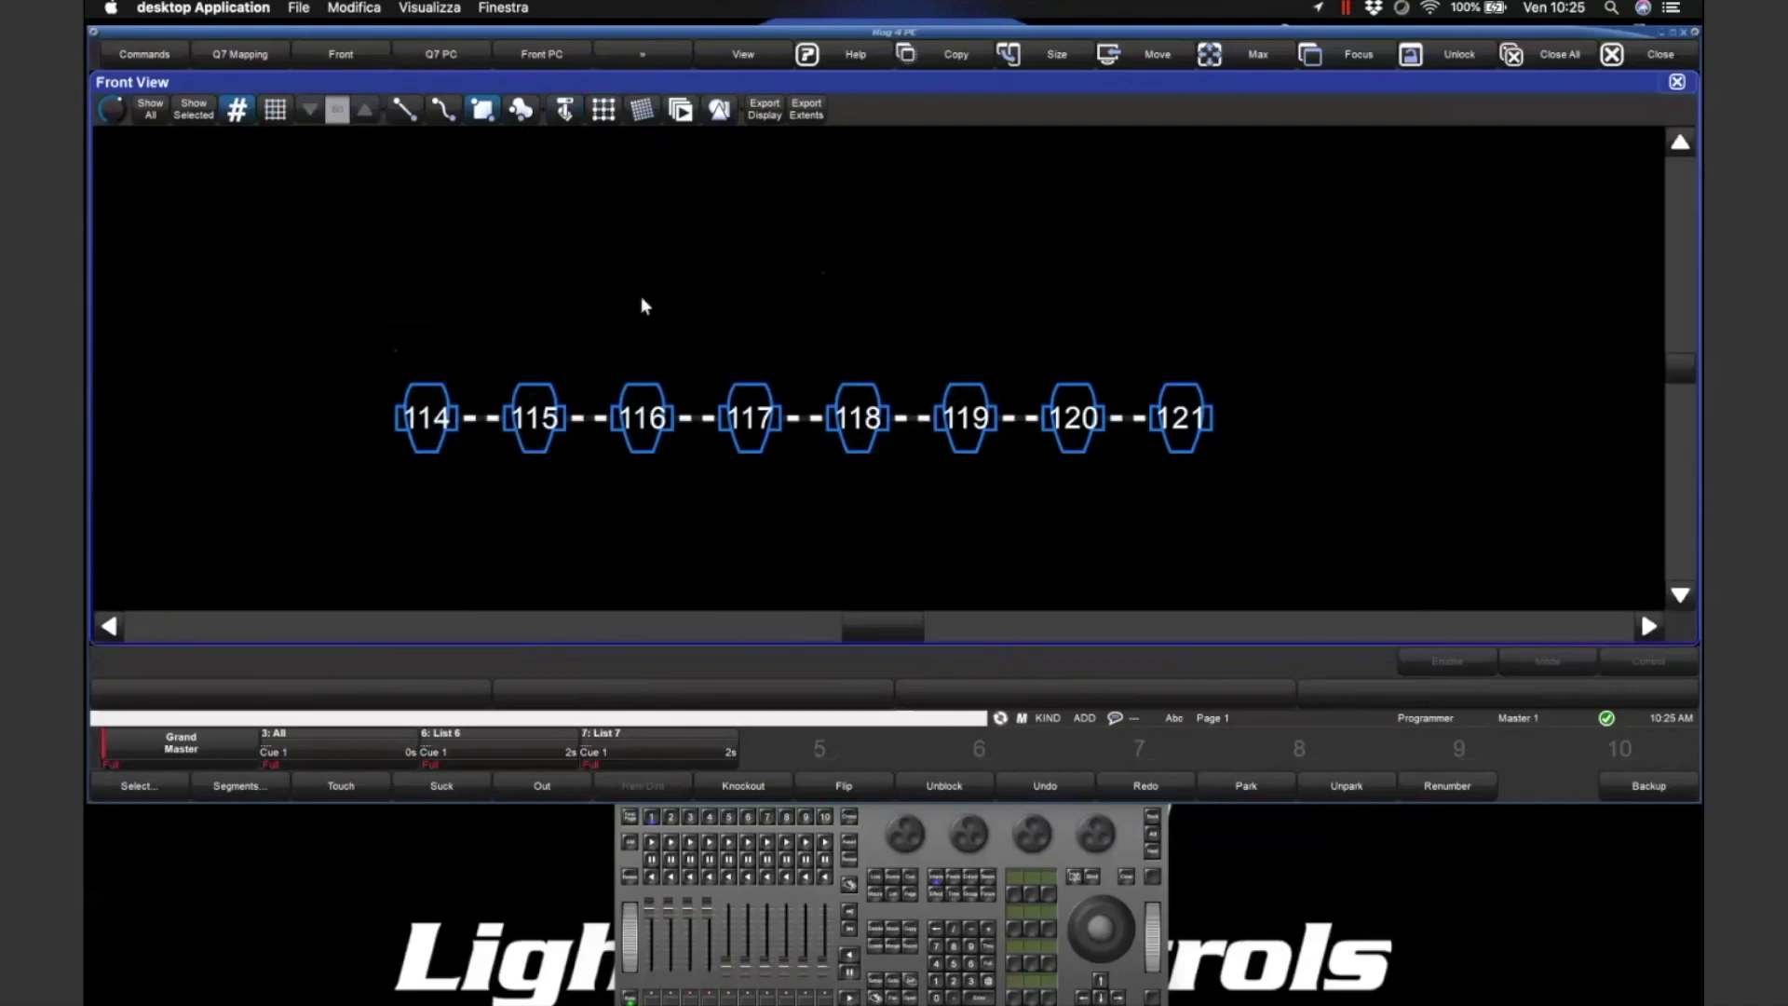
- Select all the fixtures from 114 to 121 for fixture editing
click(565, 110)
drag(312, 313, 1281, 535)
drag(1280, 529, 1280, 528)
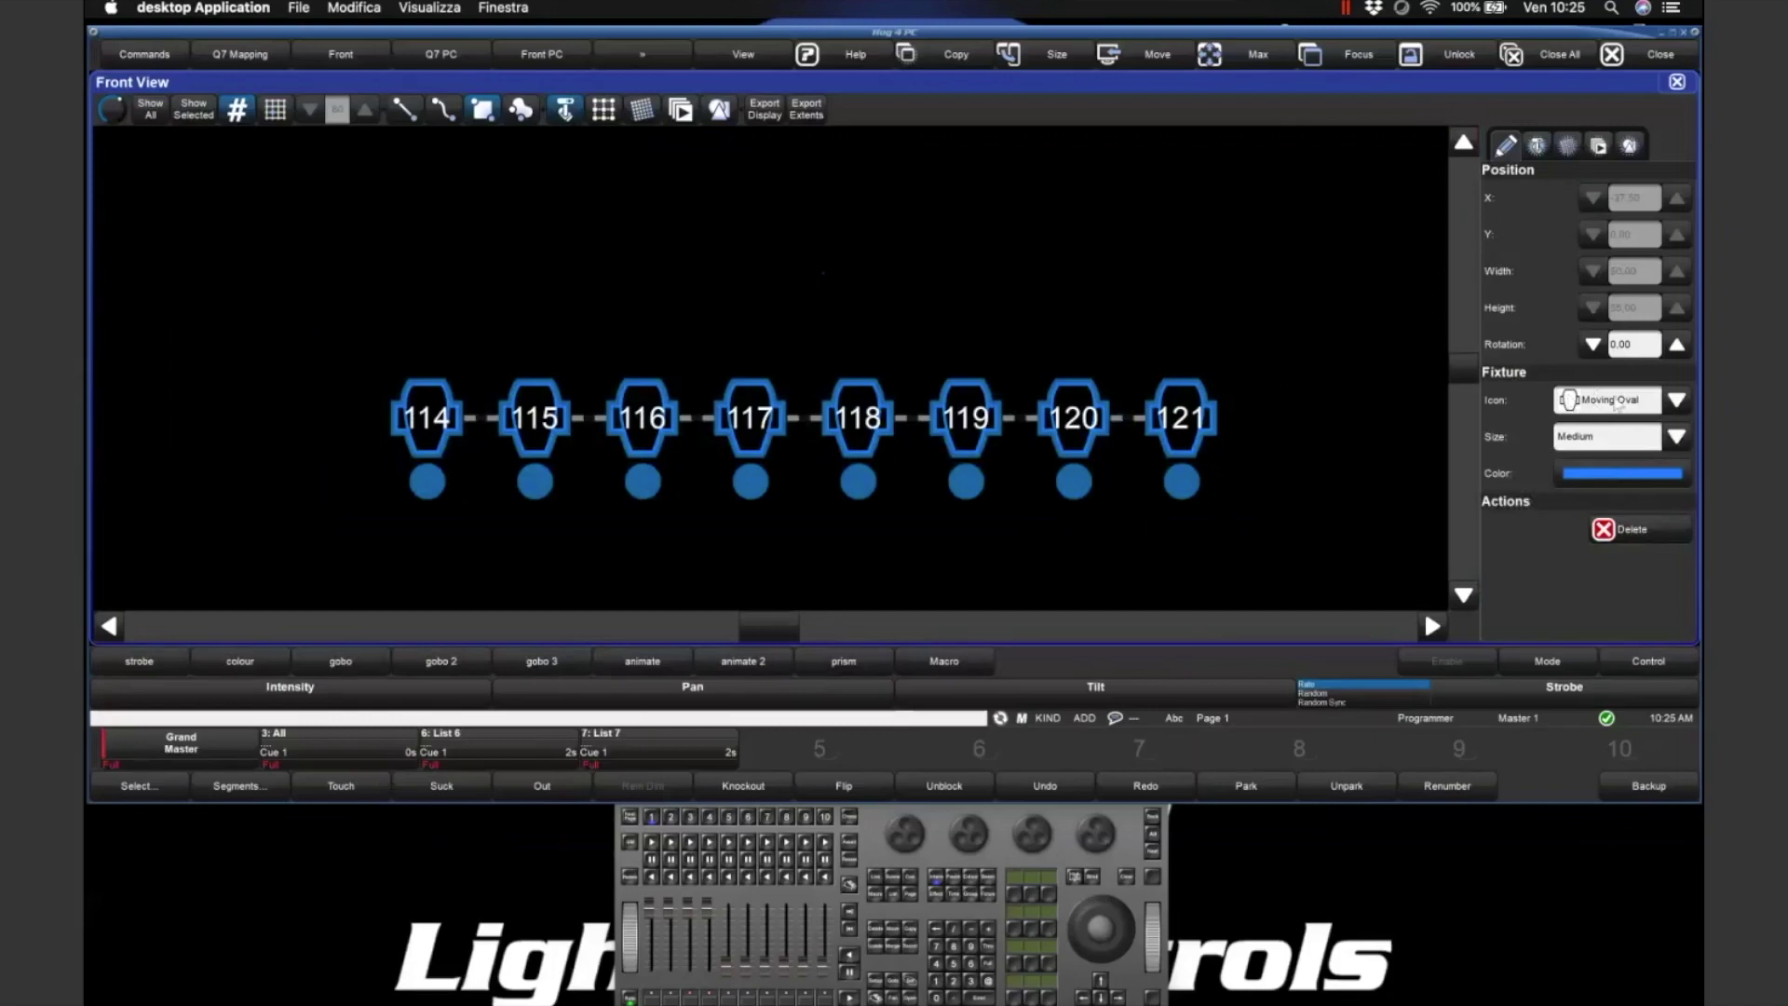
- Try the Profile 2, Profile 3, Profile 4 and Moving Mirror icons on the selected fixtures, and return to Moving Oval
click(1644, 409)
click(1644, 408)
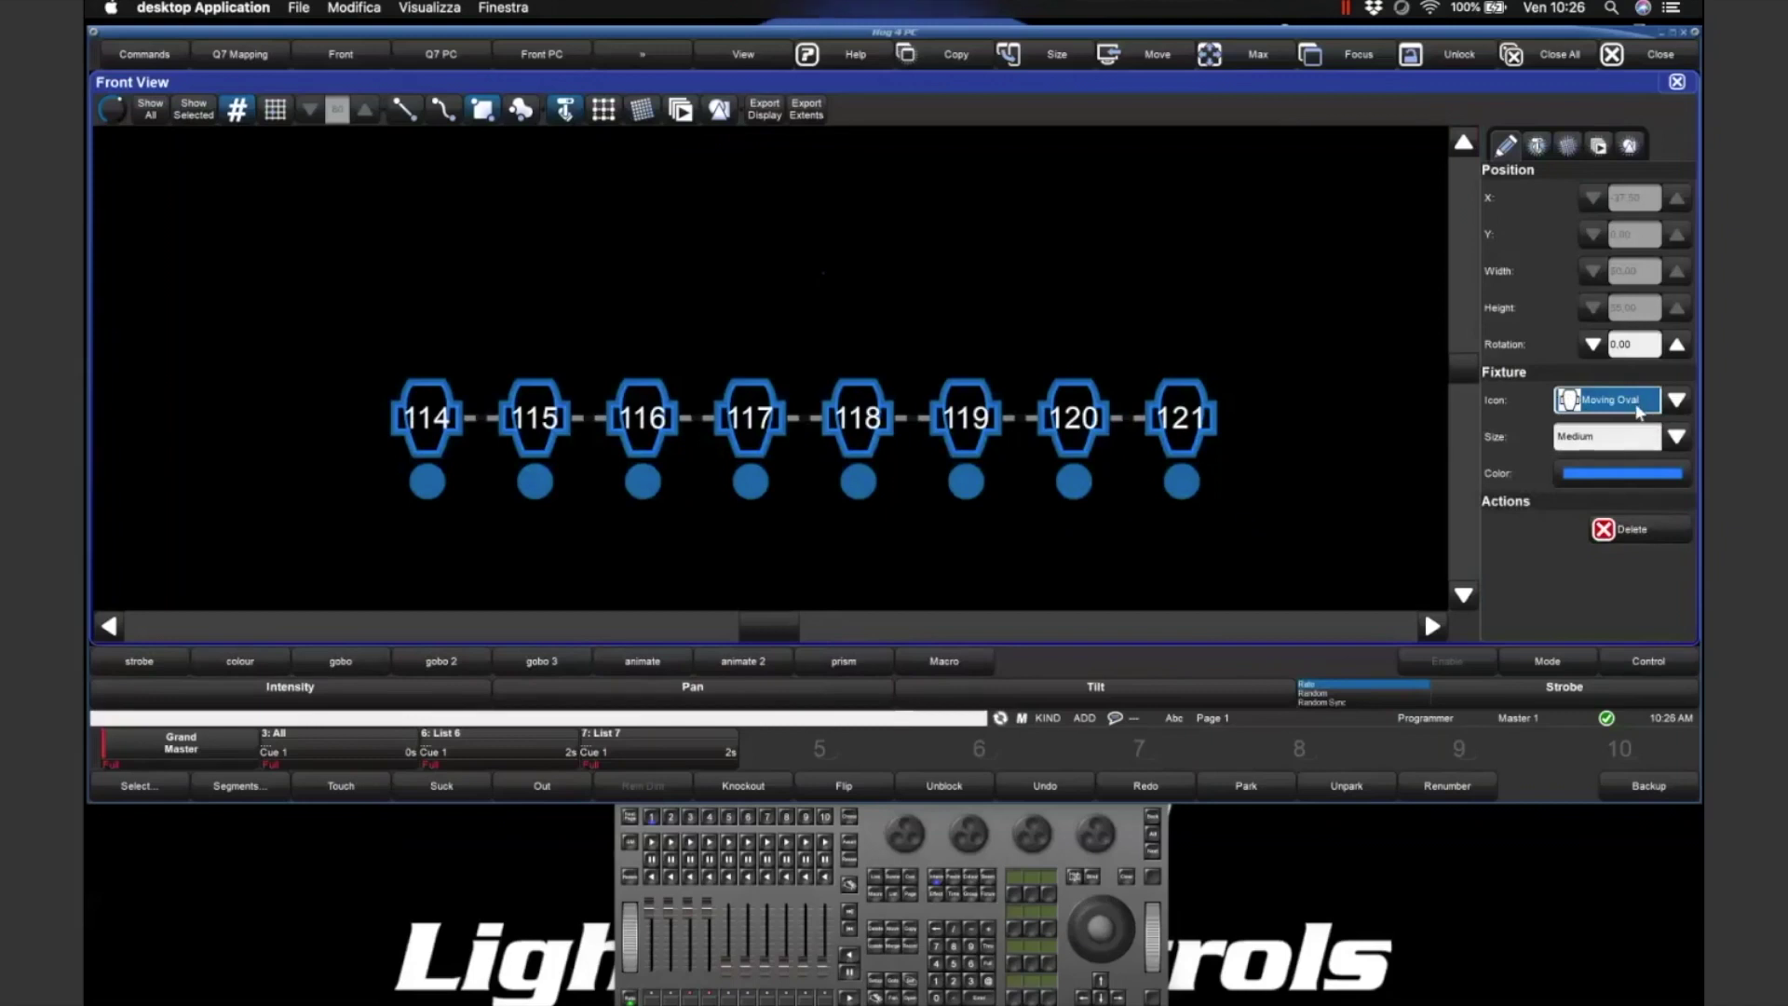
click(1641, 410)
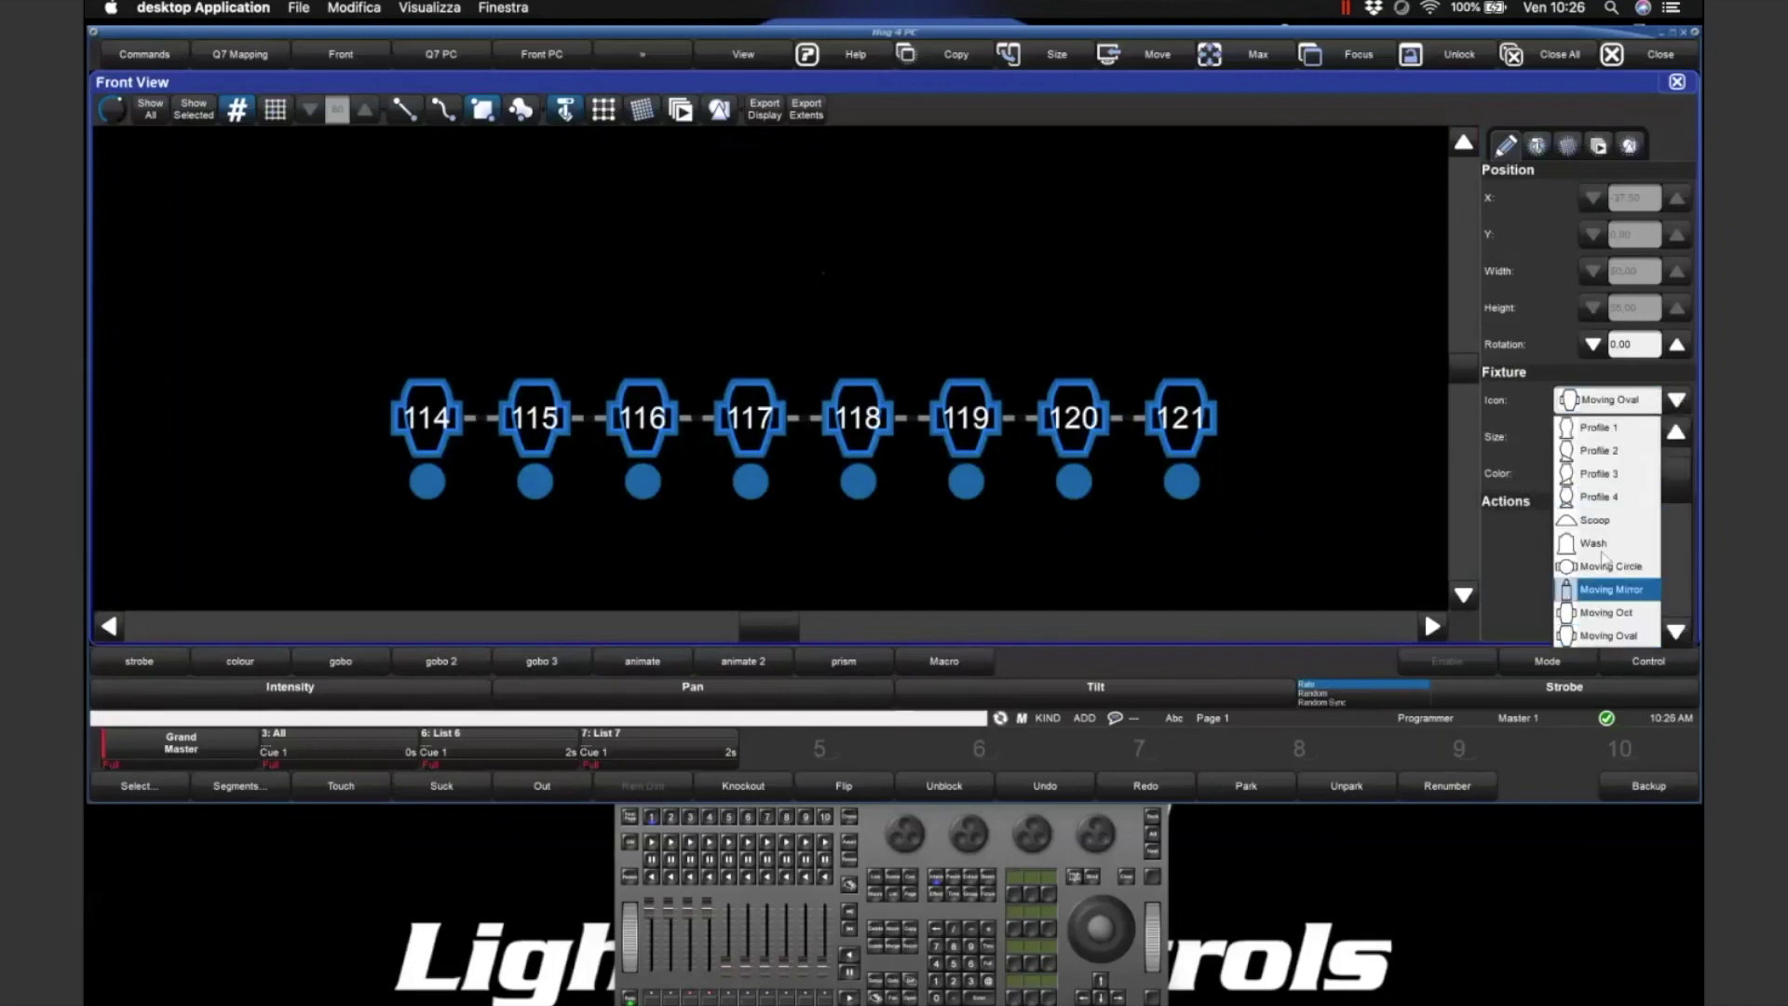
click(1606, 450)
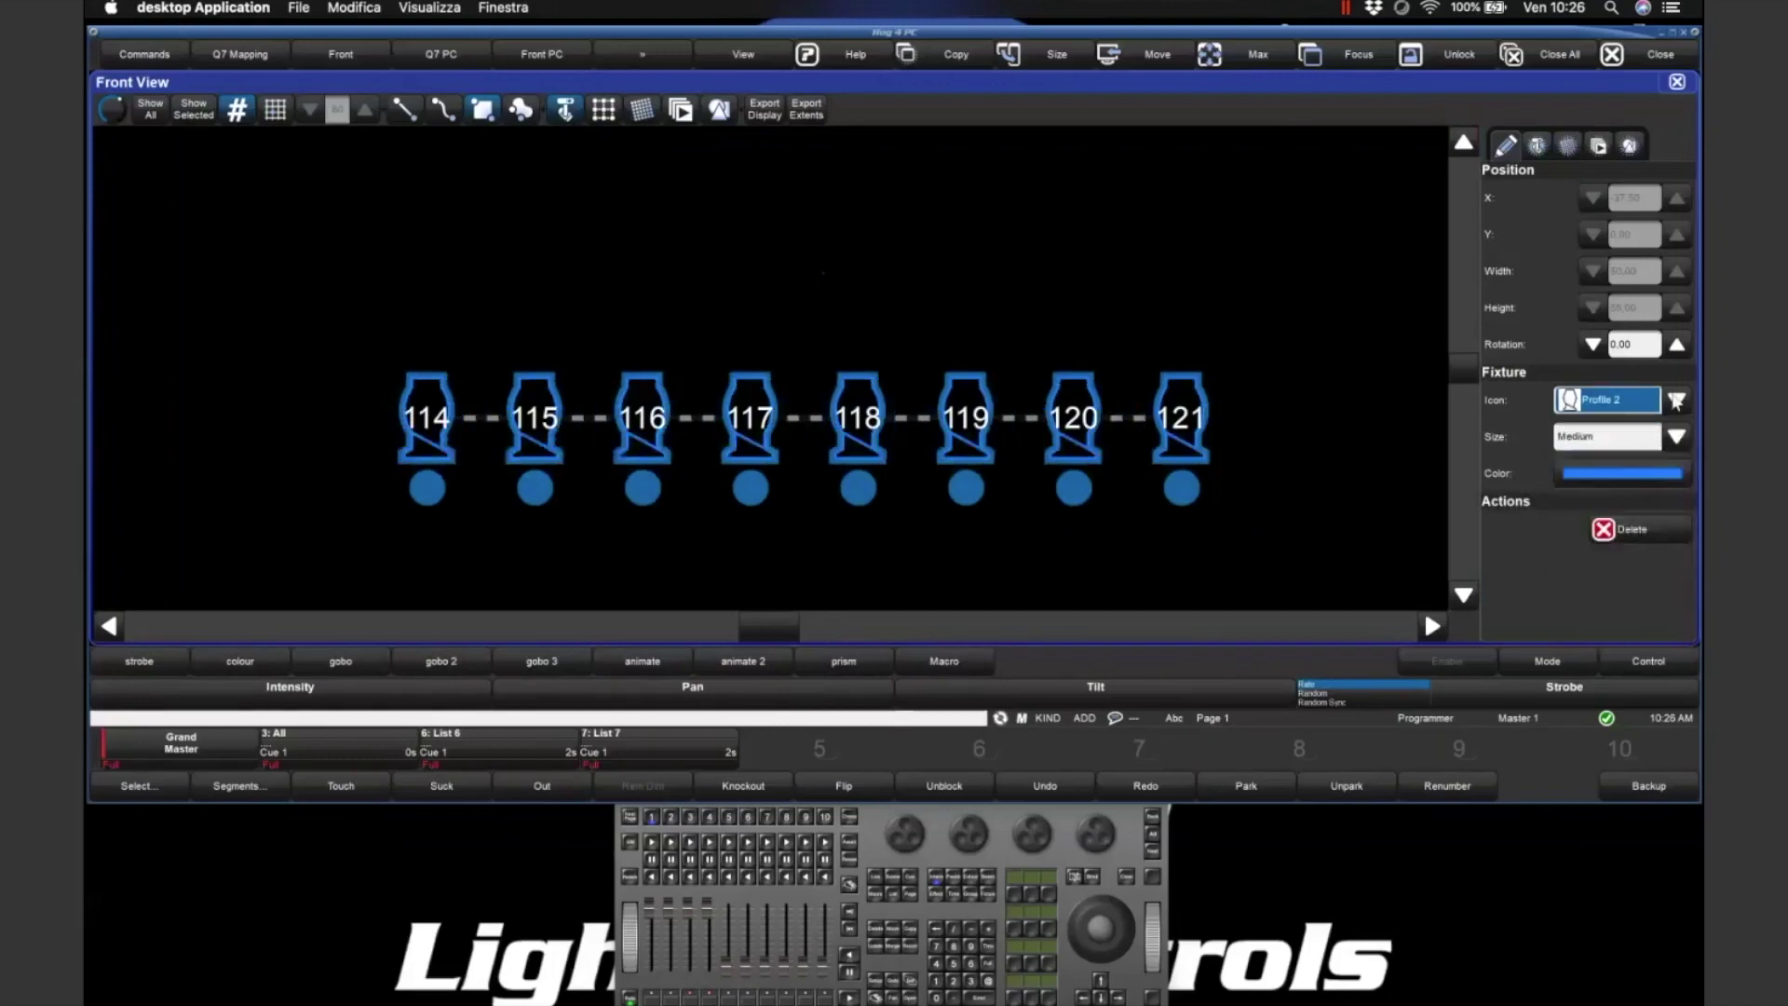
click(1678, 400)
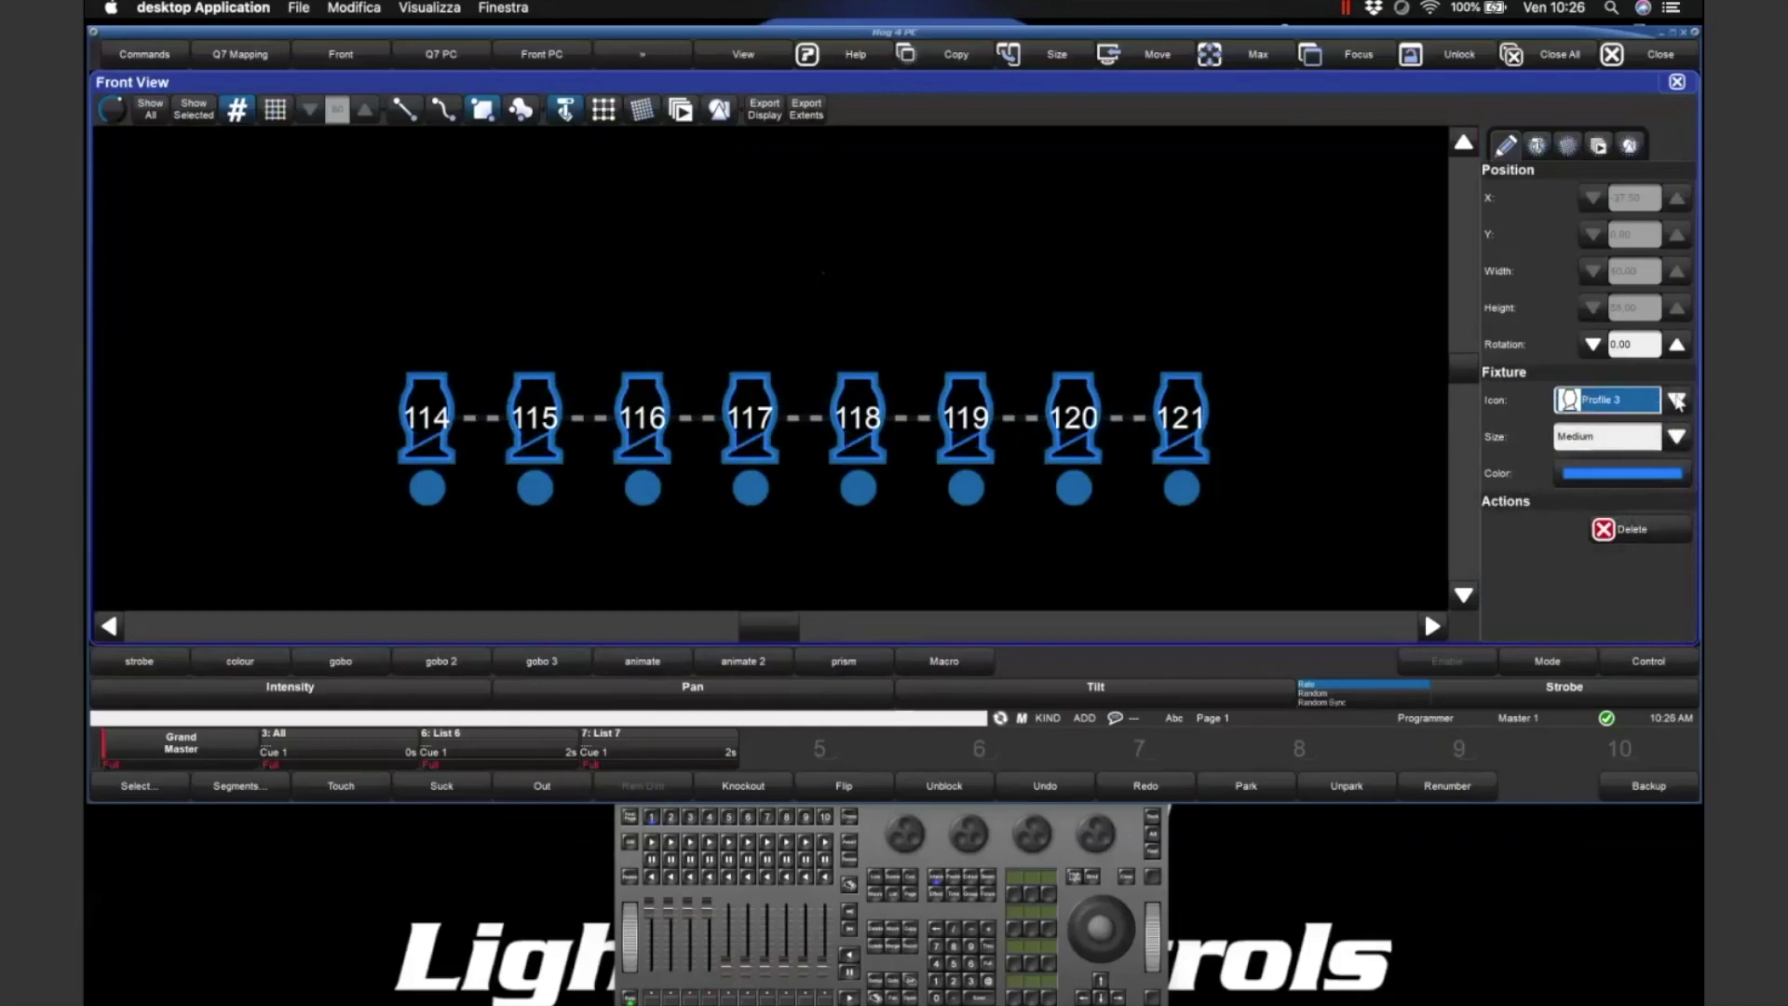
click(1679, 408)
click(1679, 406)
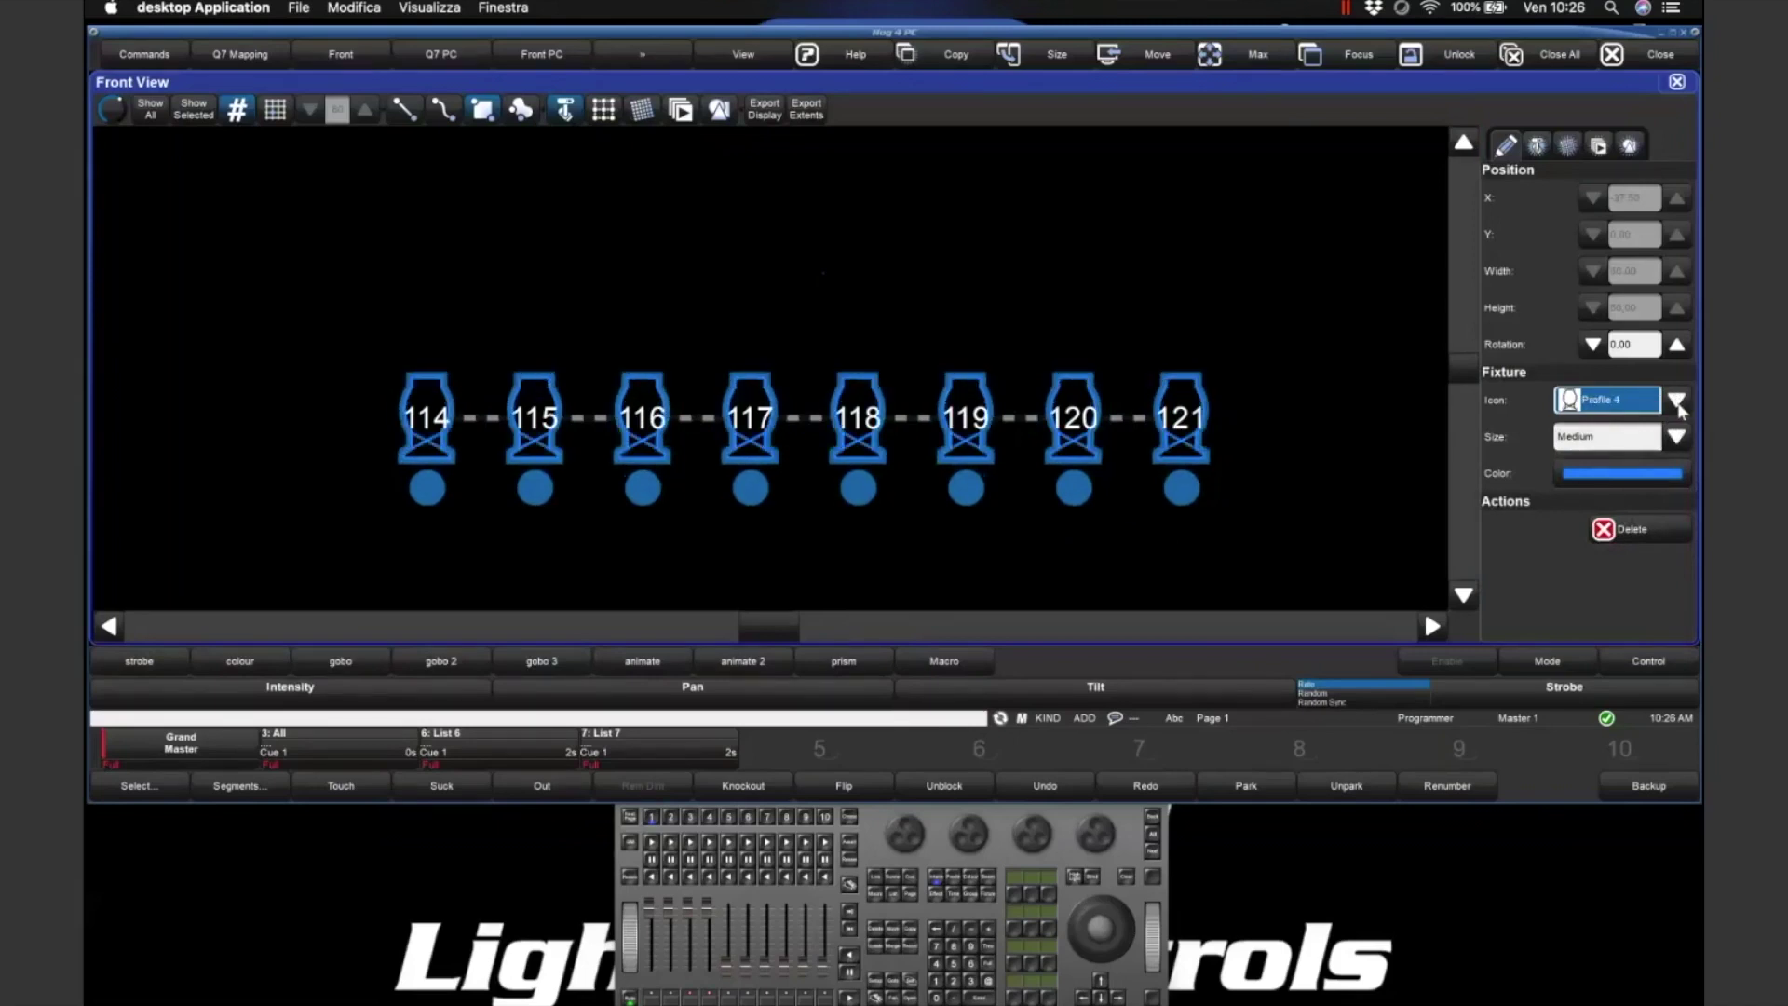
click(1680, 408)
click(1679, 408)
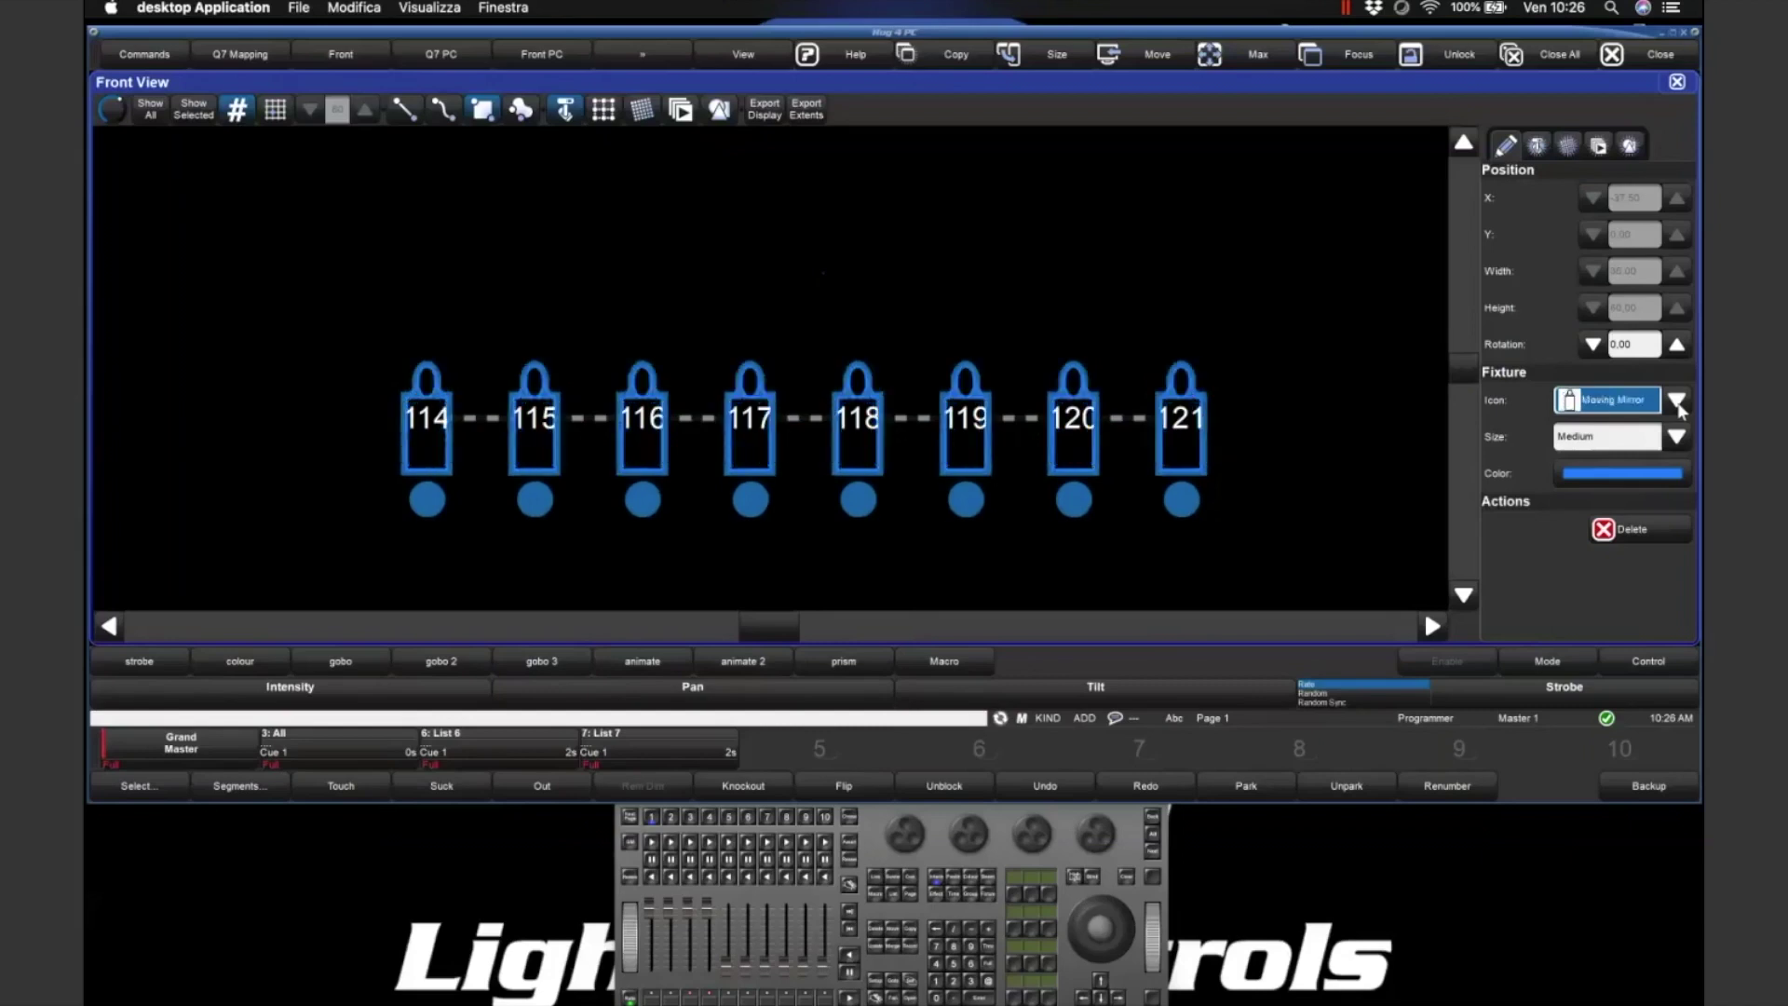
click(1680, 408)
click(1679, 408)
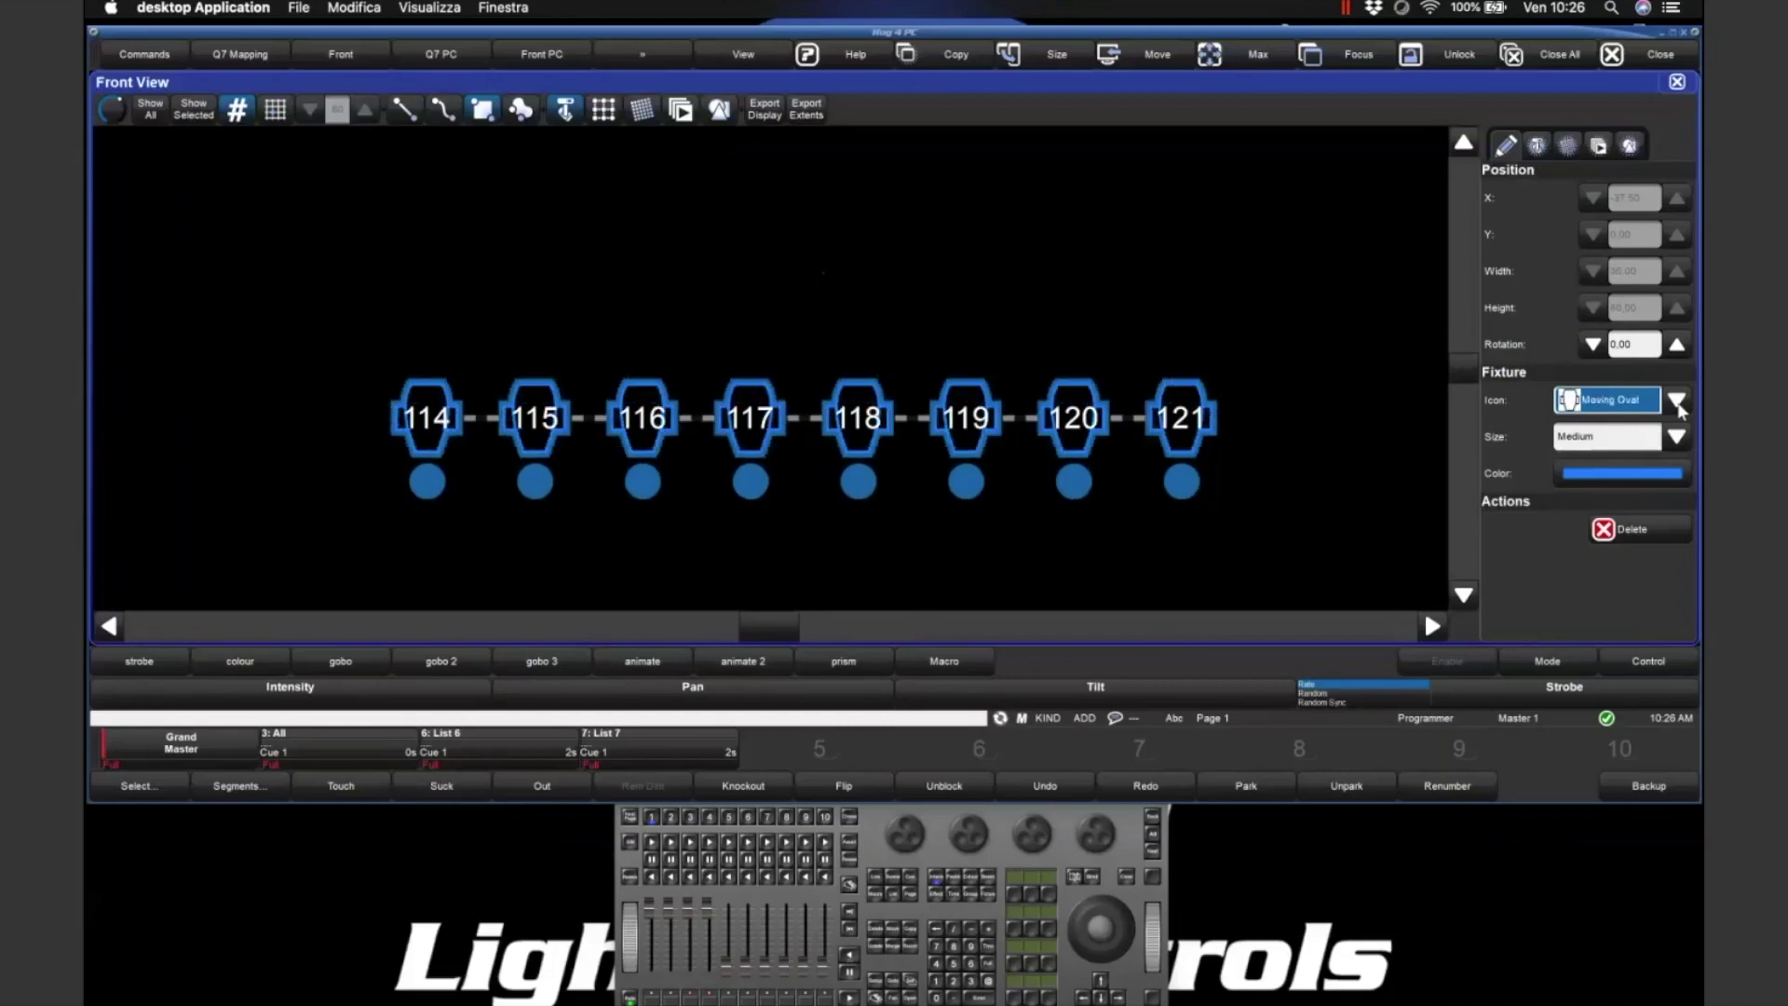
- Try the Small and Extra Extra Large icon sizes on the selected fixtures, and return to Medium
click(1676, 438)
click(1676, 440)
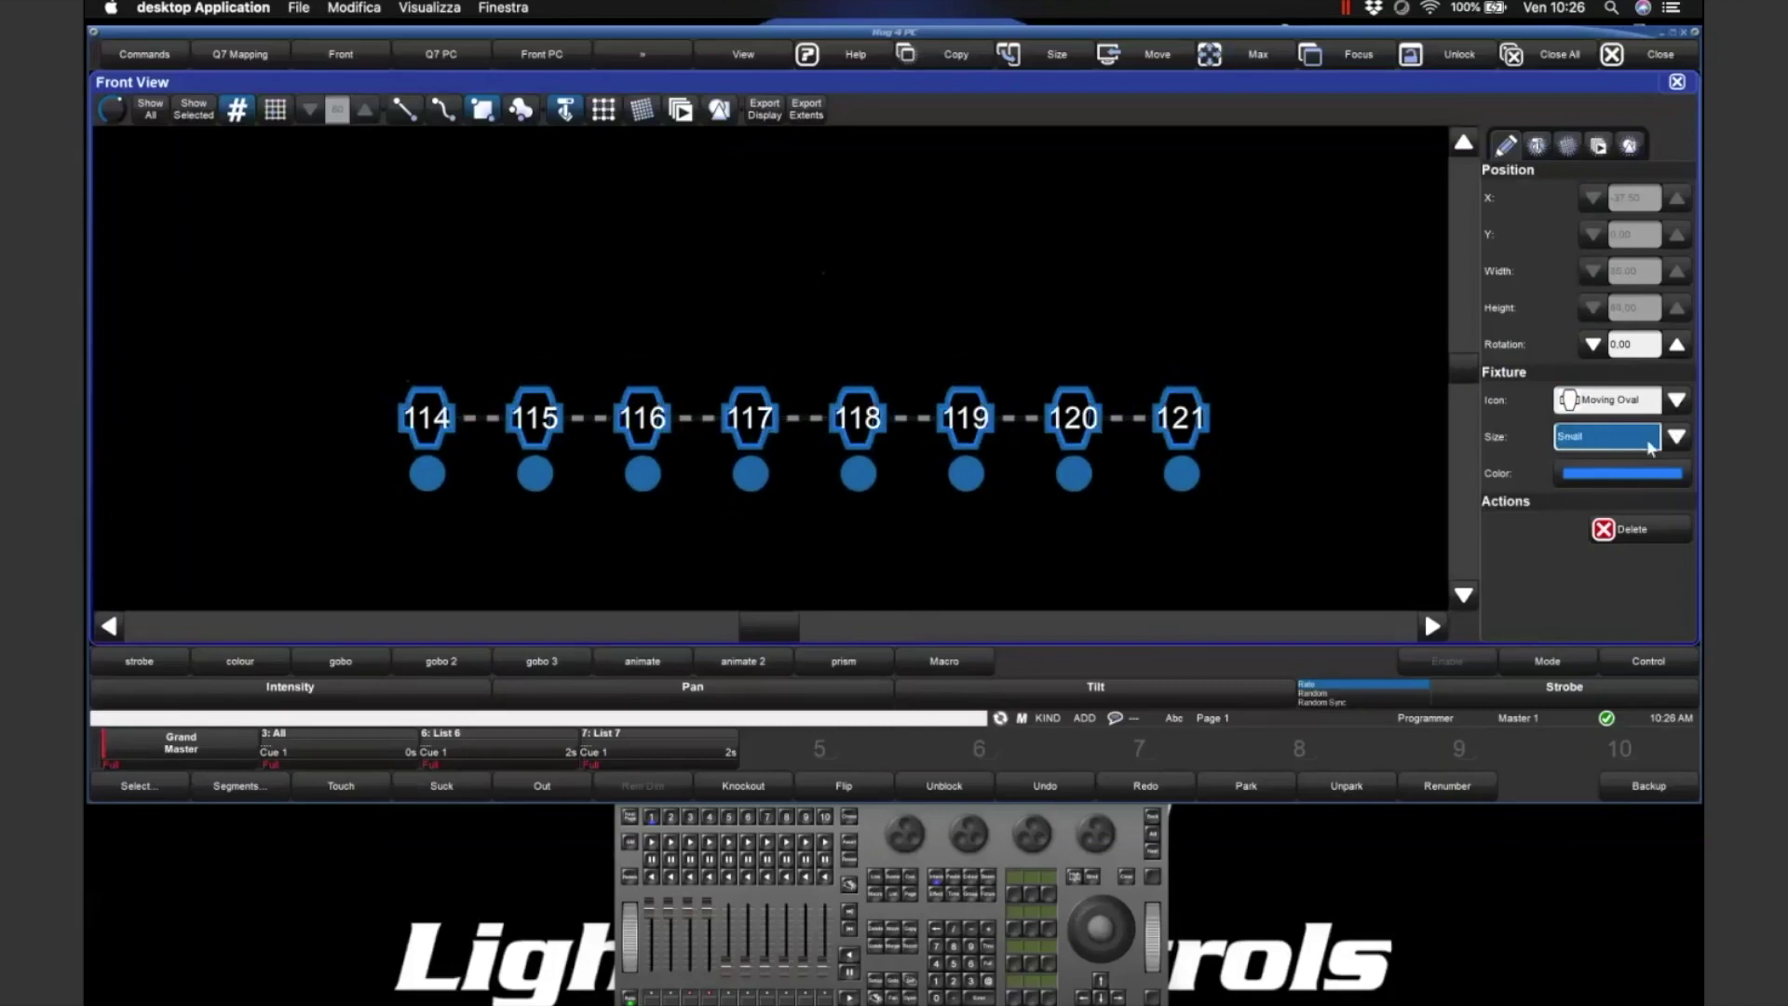
click(1649, 445)
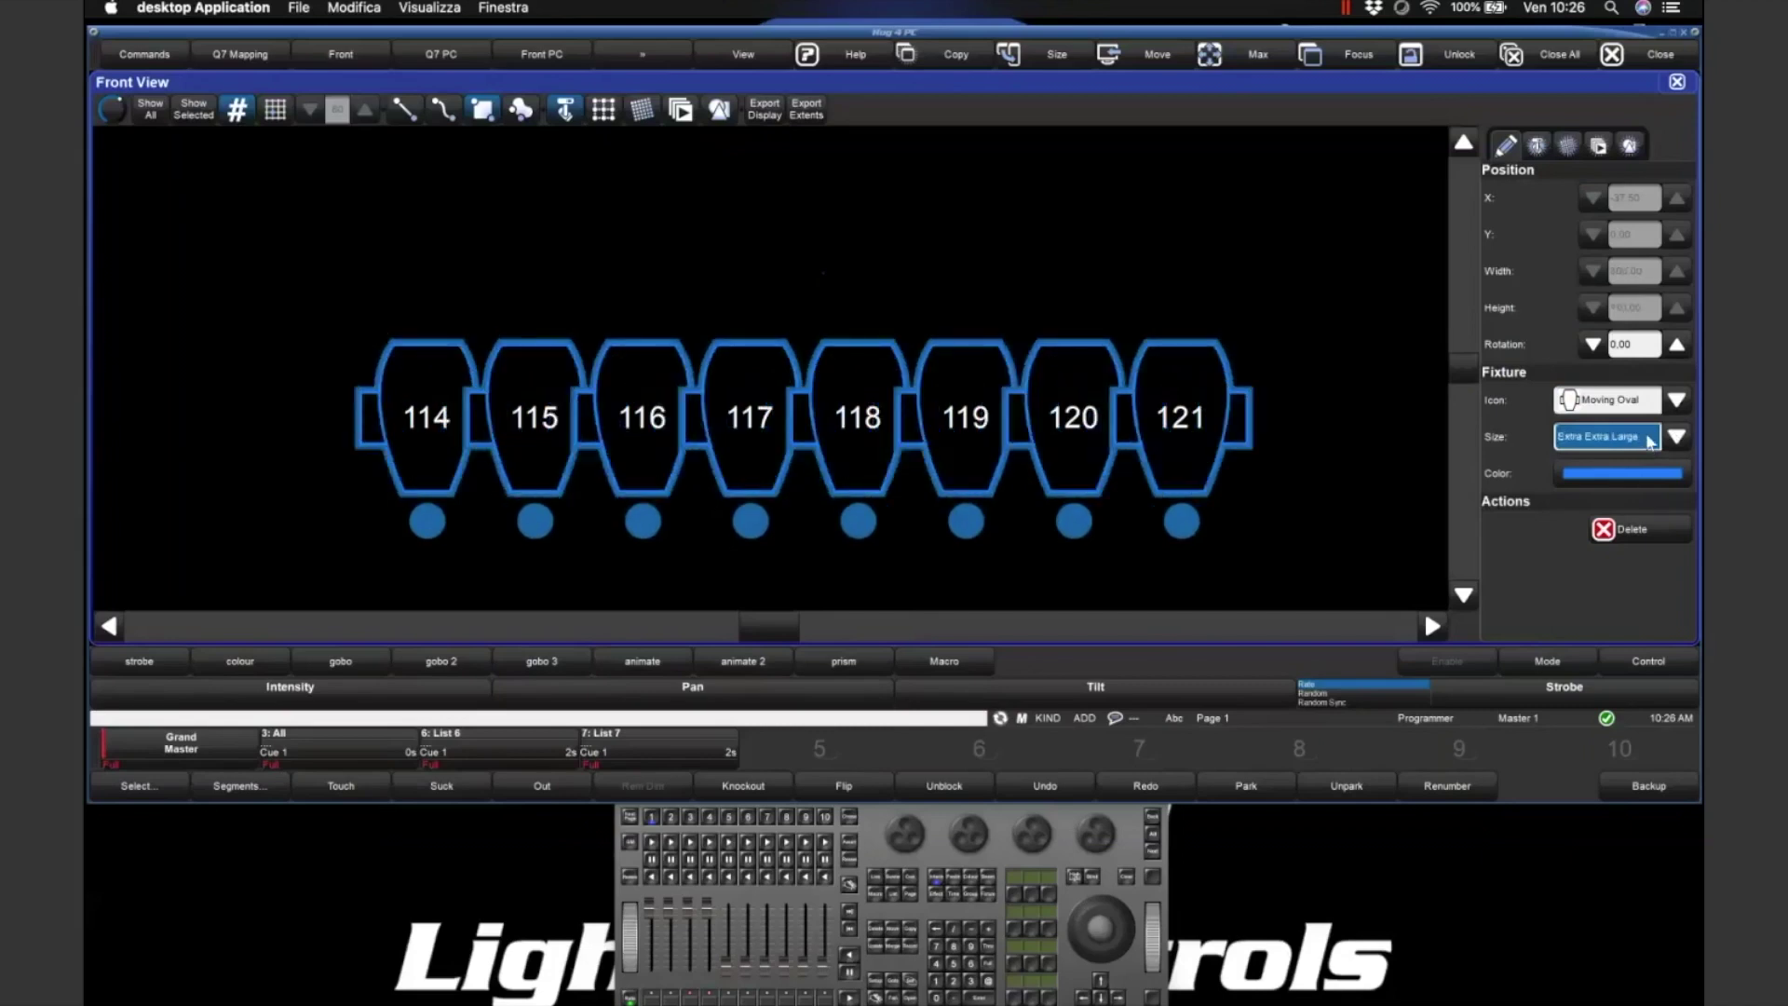
click(1648, 441)
click(1649, 442)
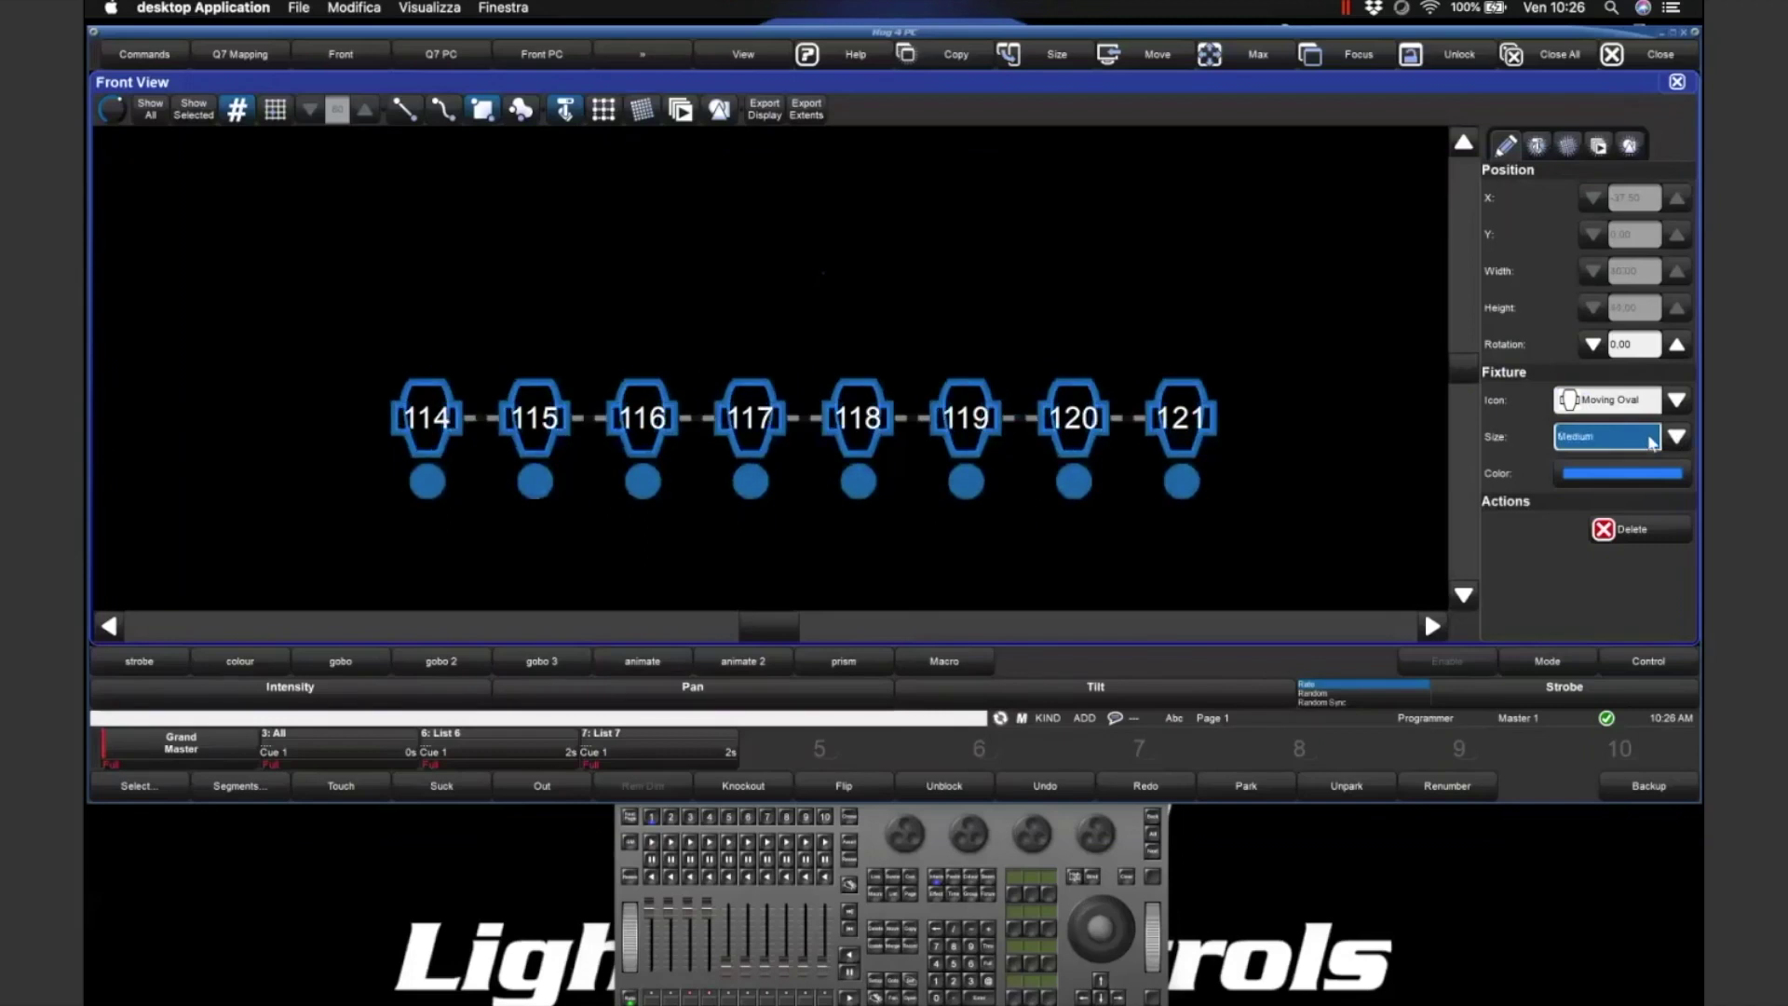
- Change the icon color of the selected fixtures to the bright red preset
click(1626, 477)
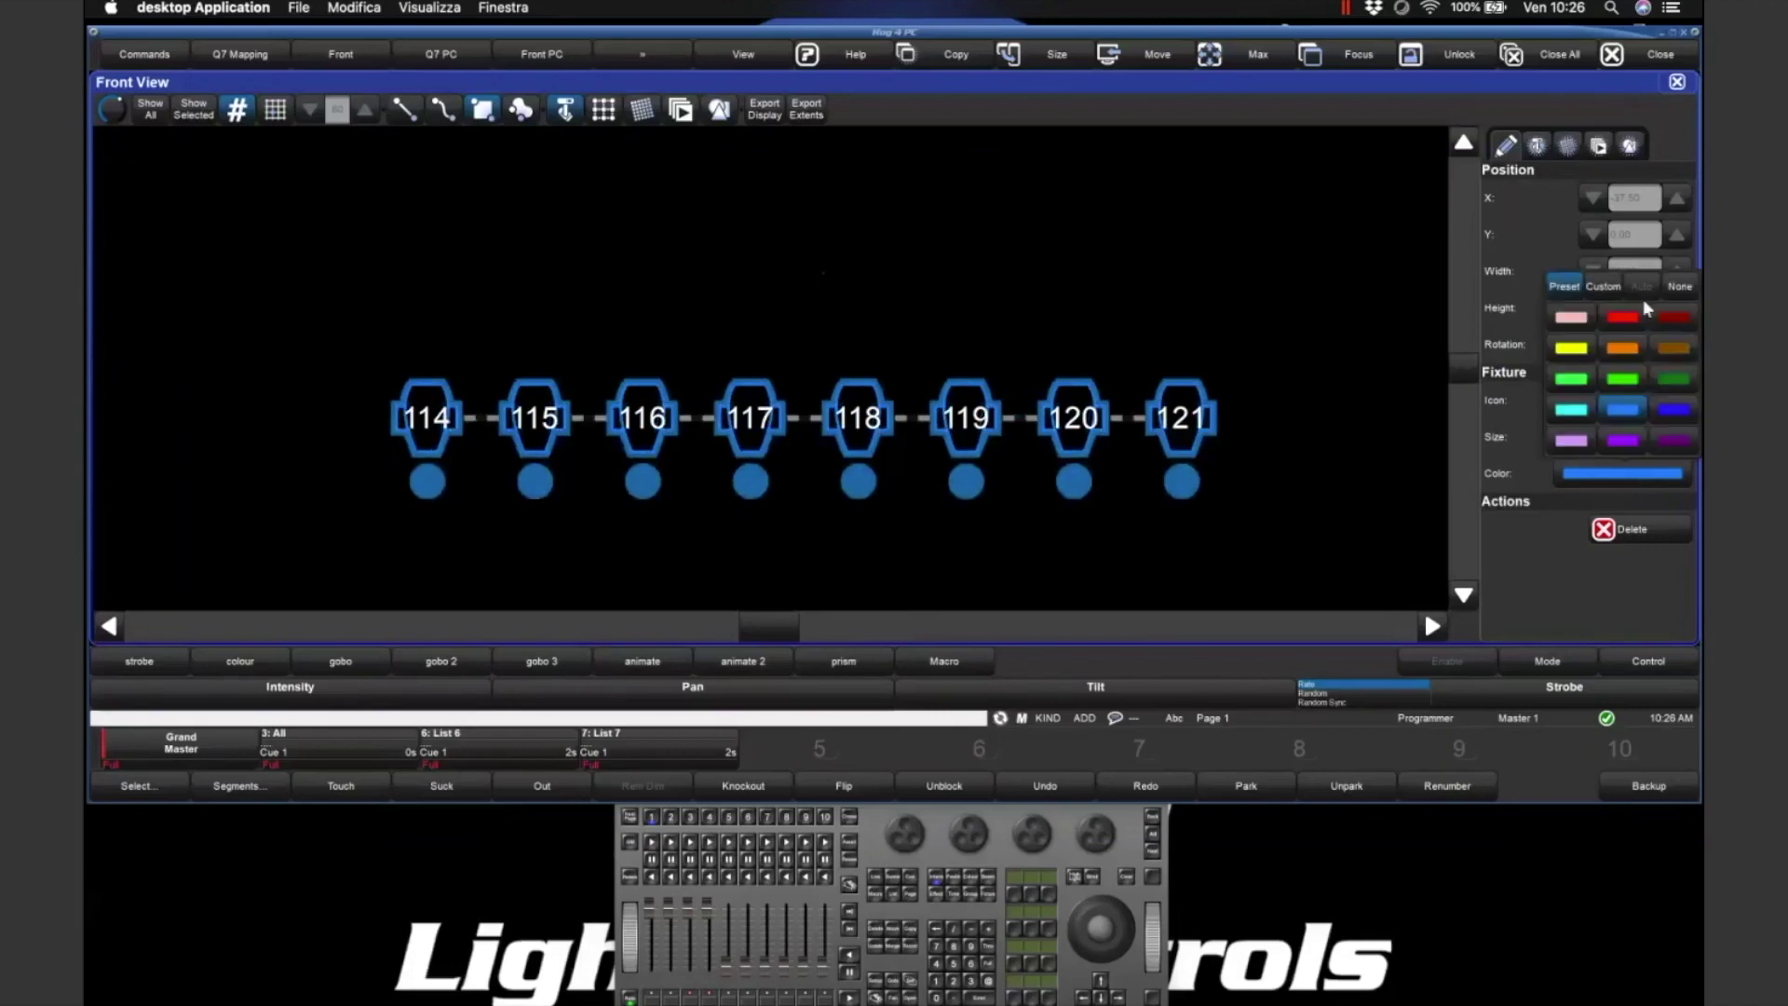
click(1622, 317)
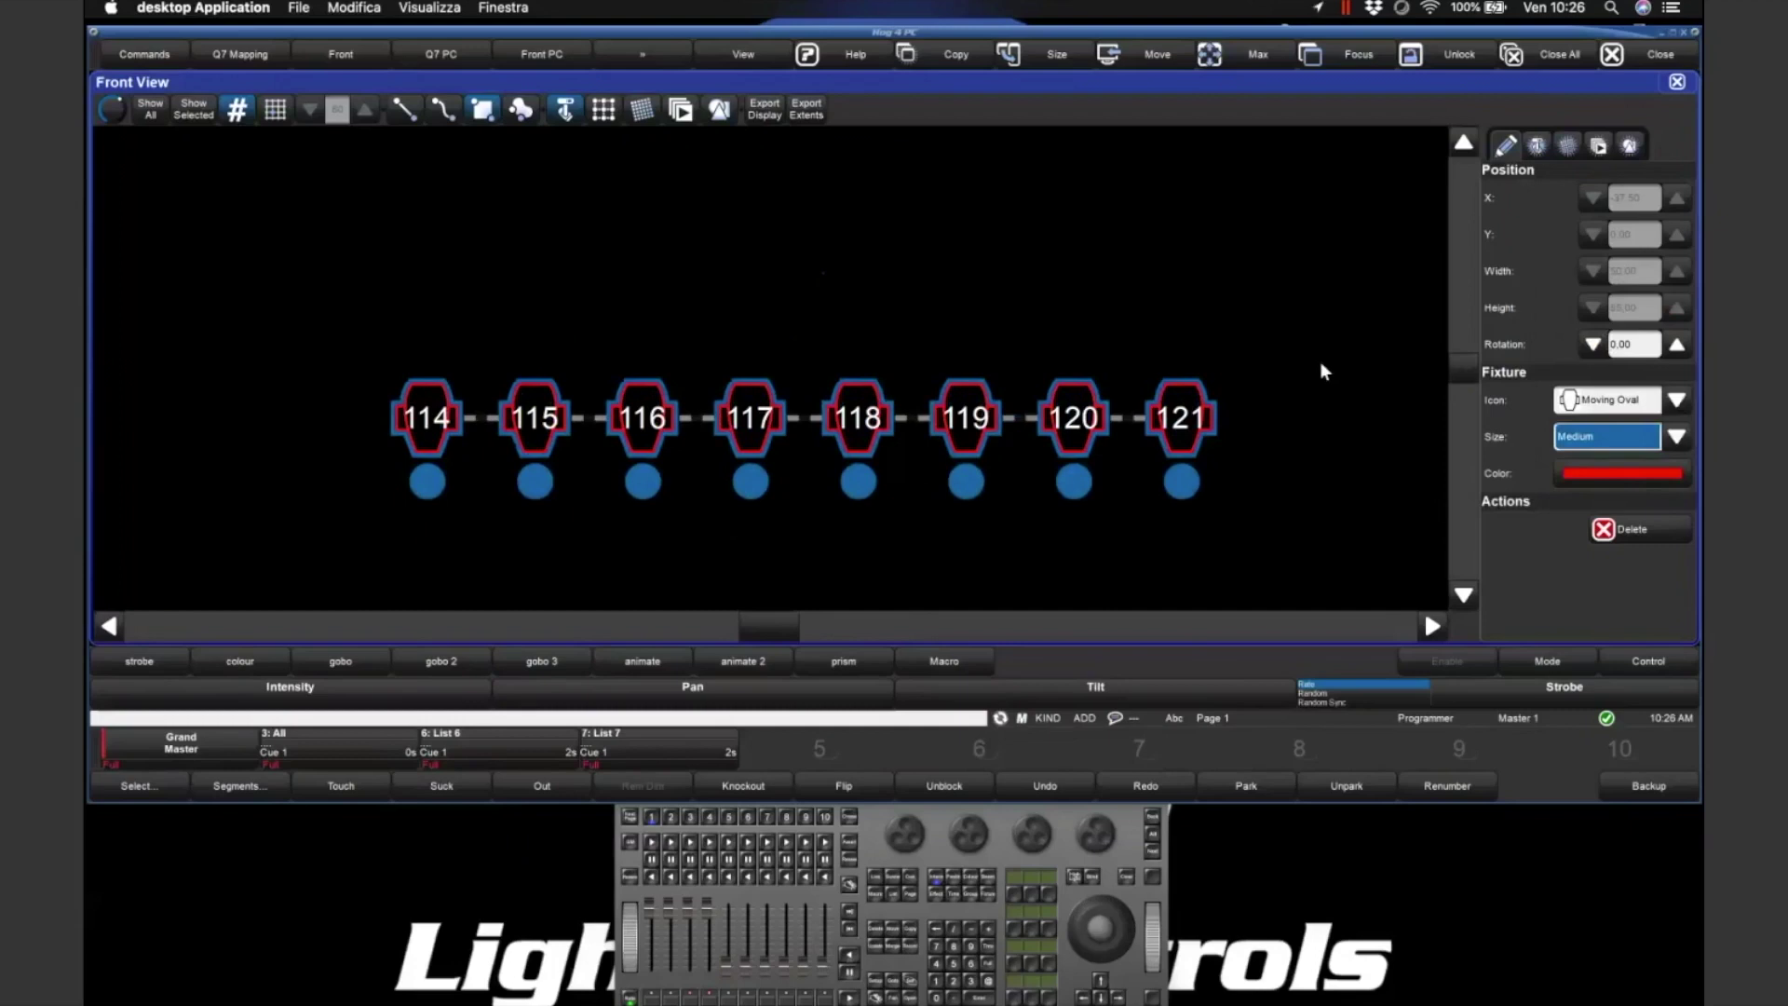
- Change the icon color of the selected fixtures 114 to 121 to the medium blue preset and clear the fixture selection
click(1607, 470)
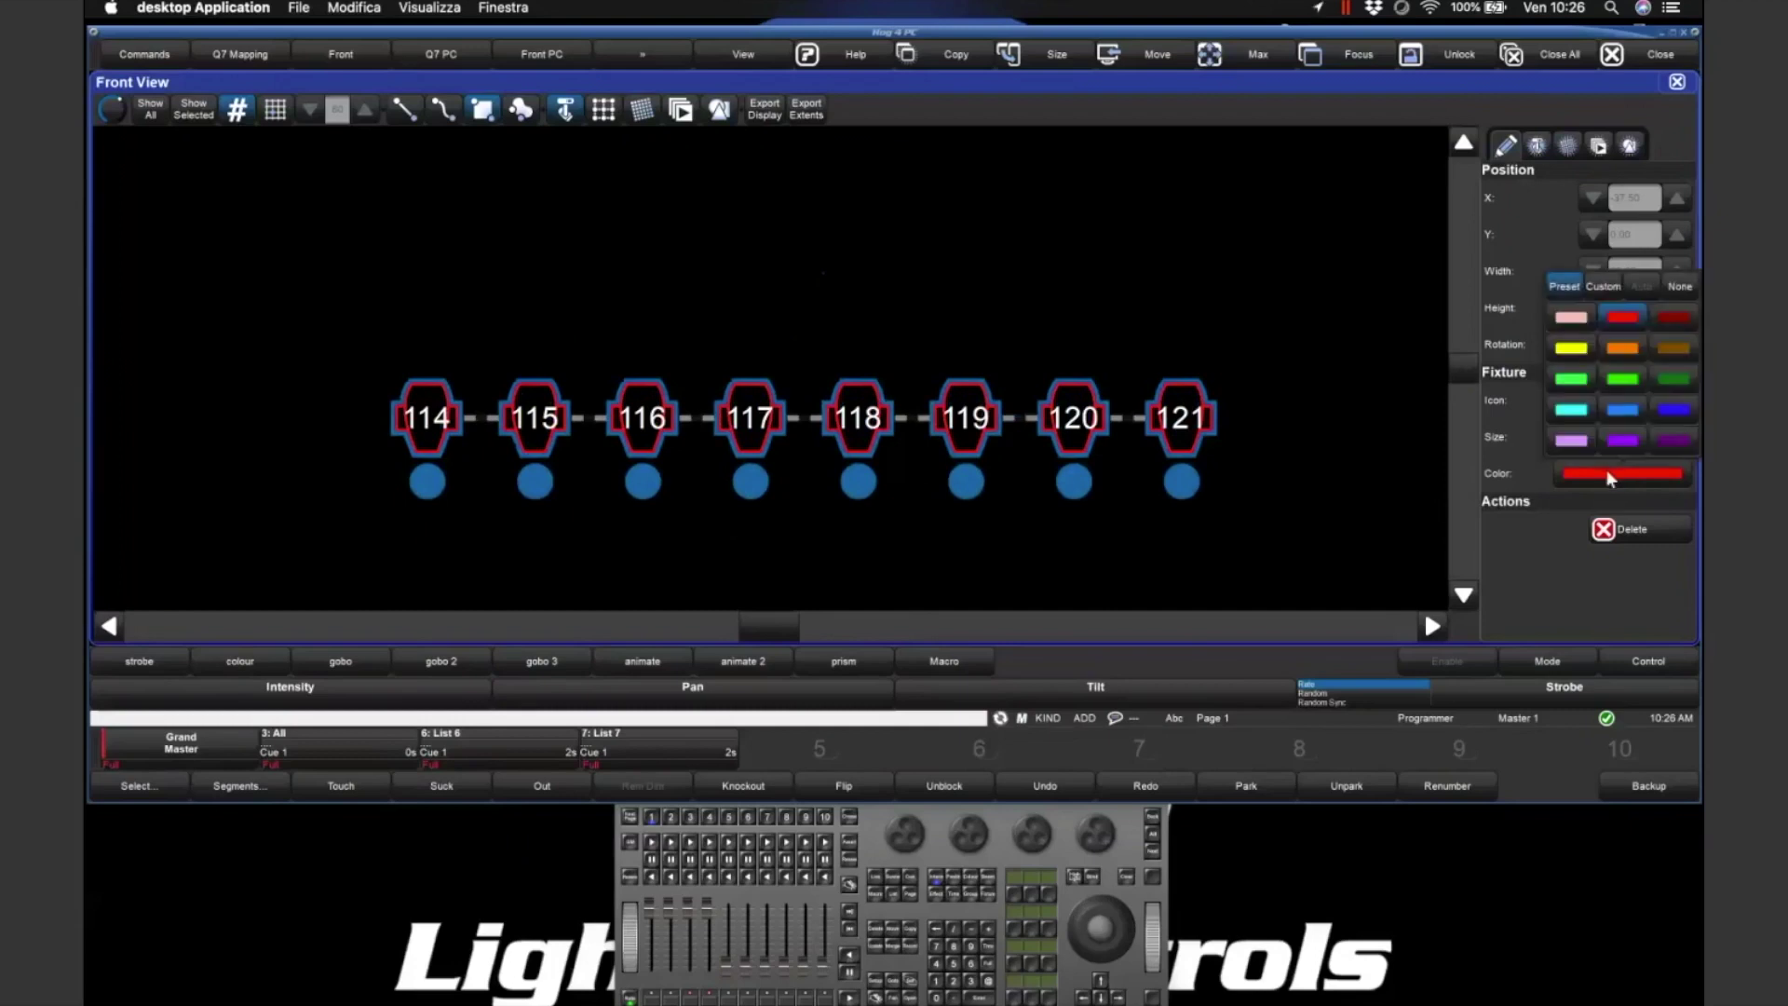
click(1624, 411)
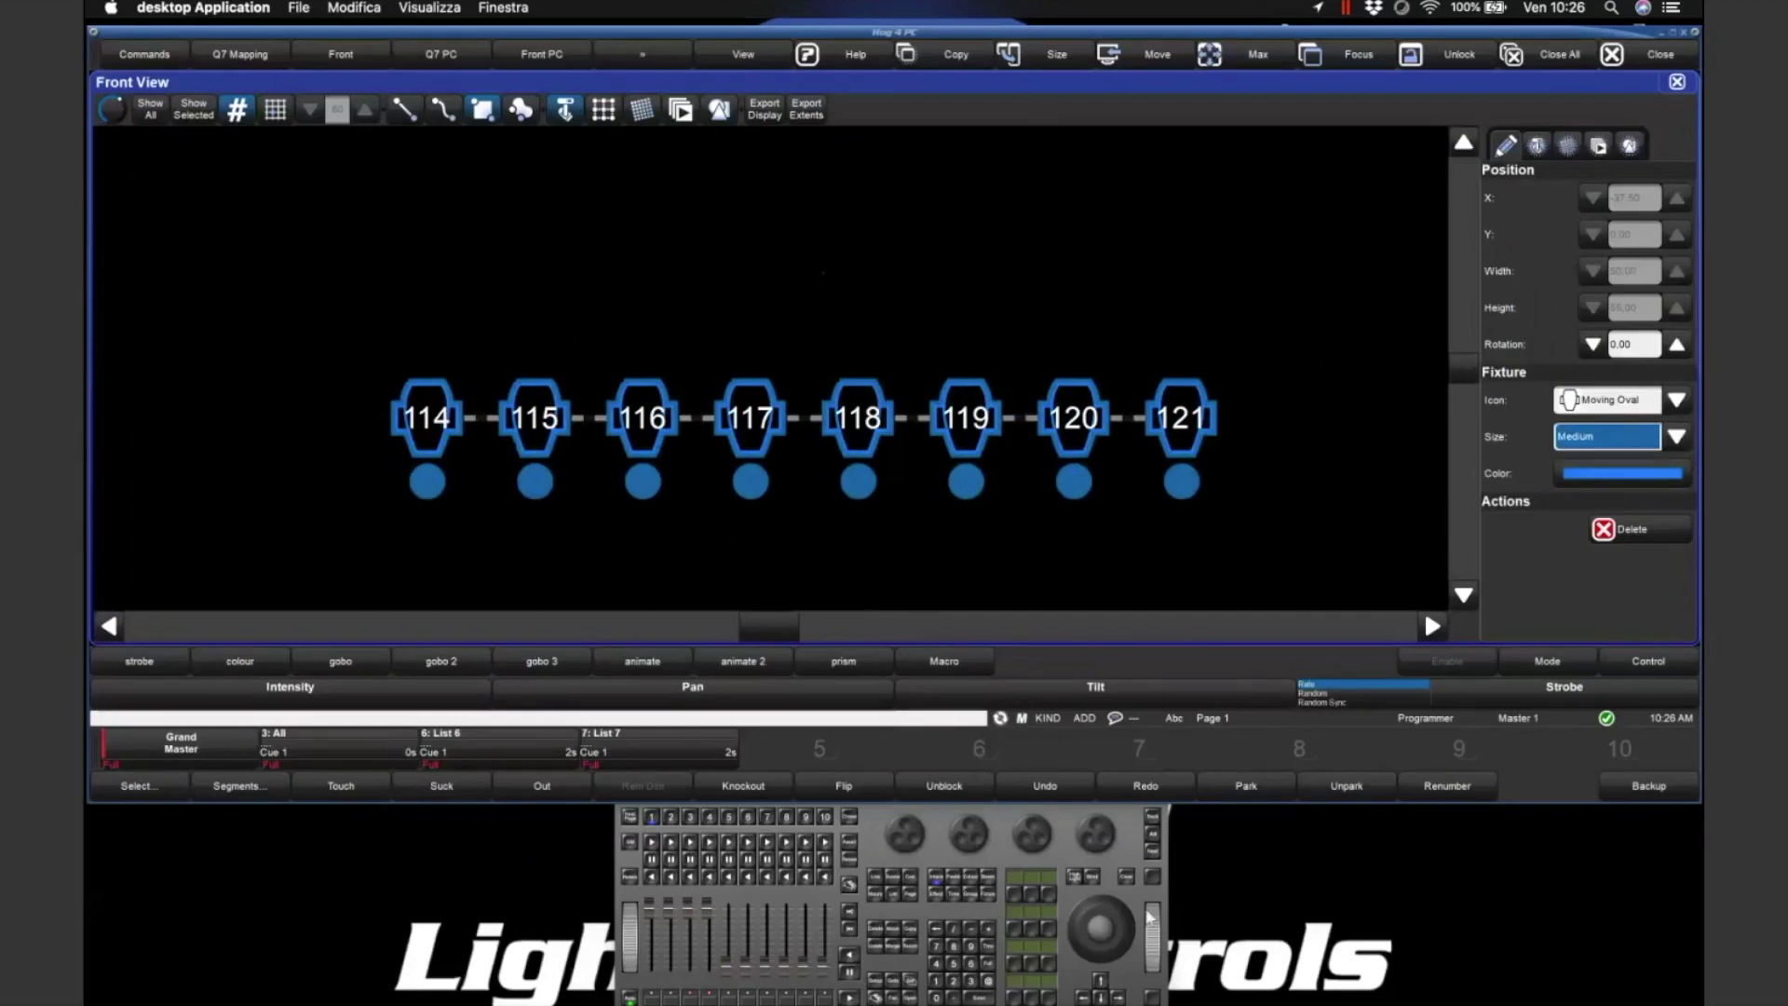
click(1128, 885)
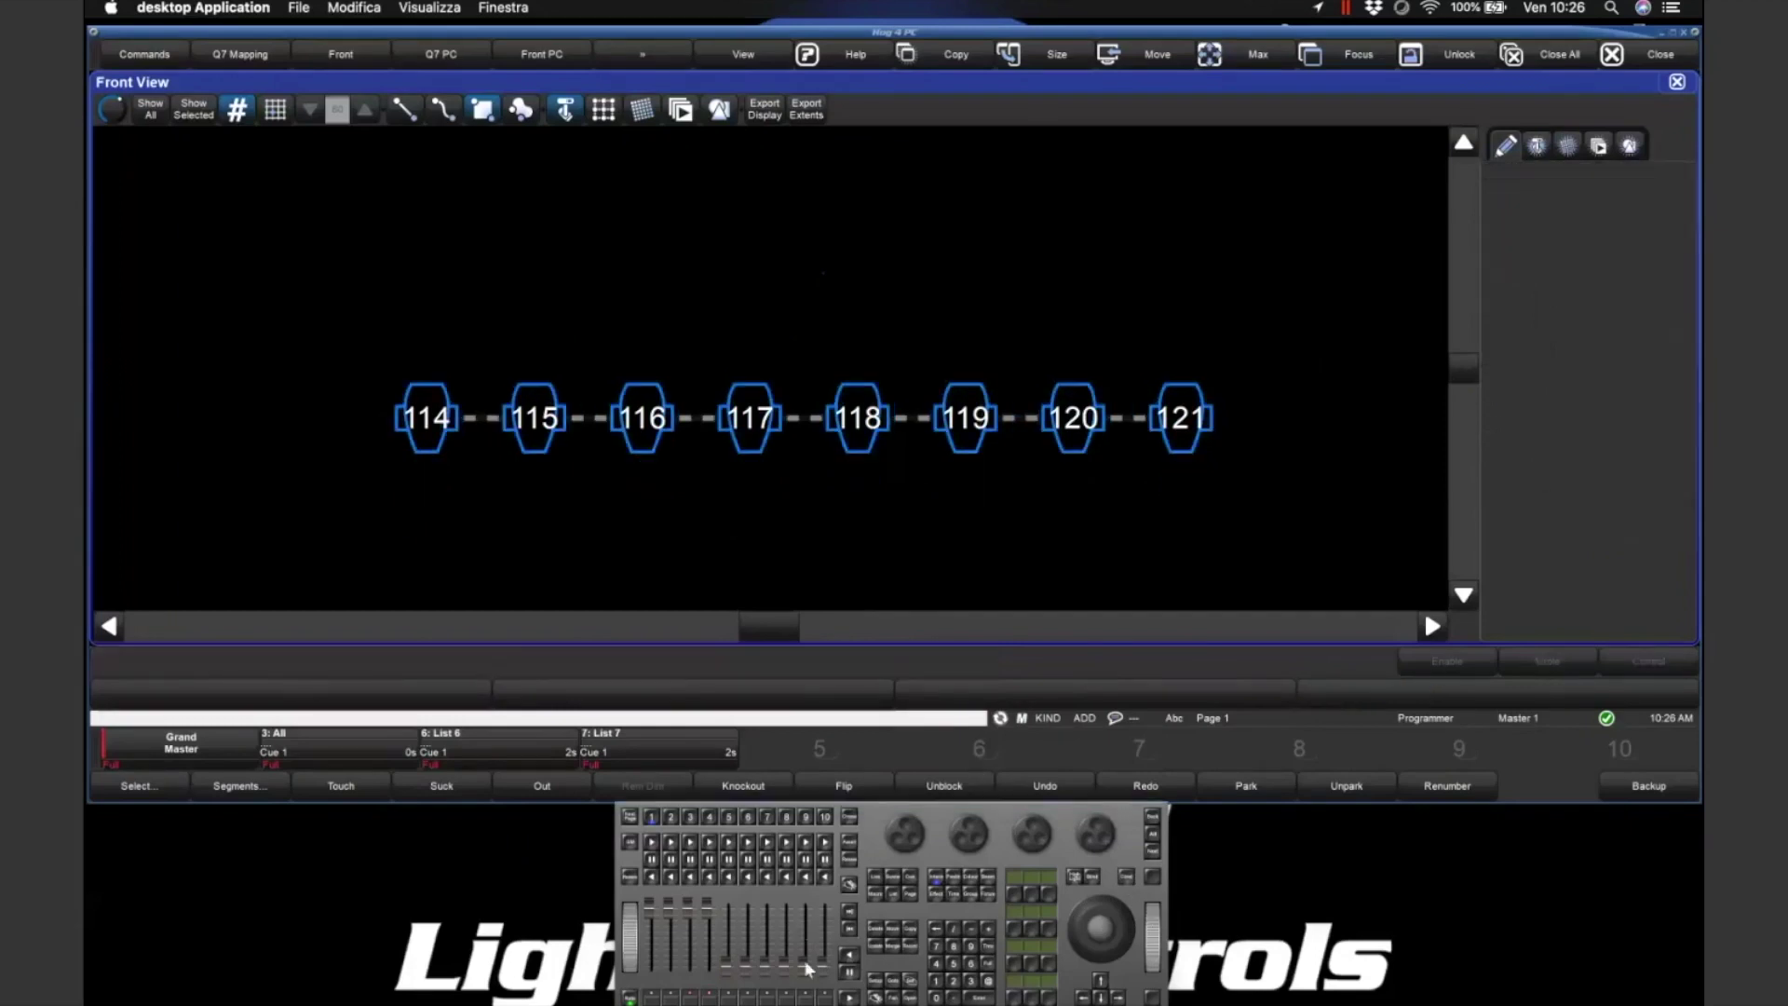
- Open the fixture patch with its detail columns shown, shrink its window beside the Front View plot, and locate the SolaSpot 3000 icon settings
click(876, 982)
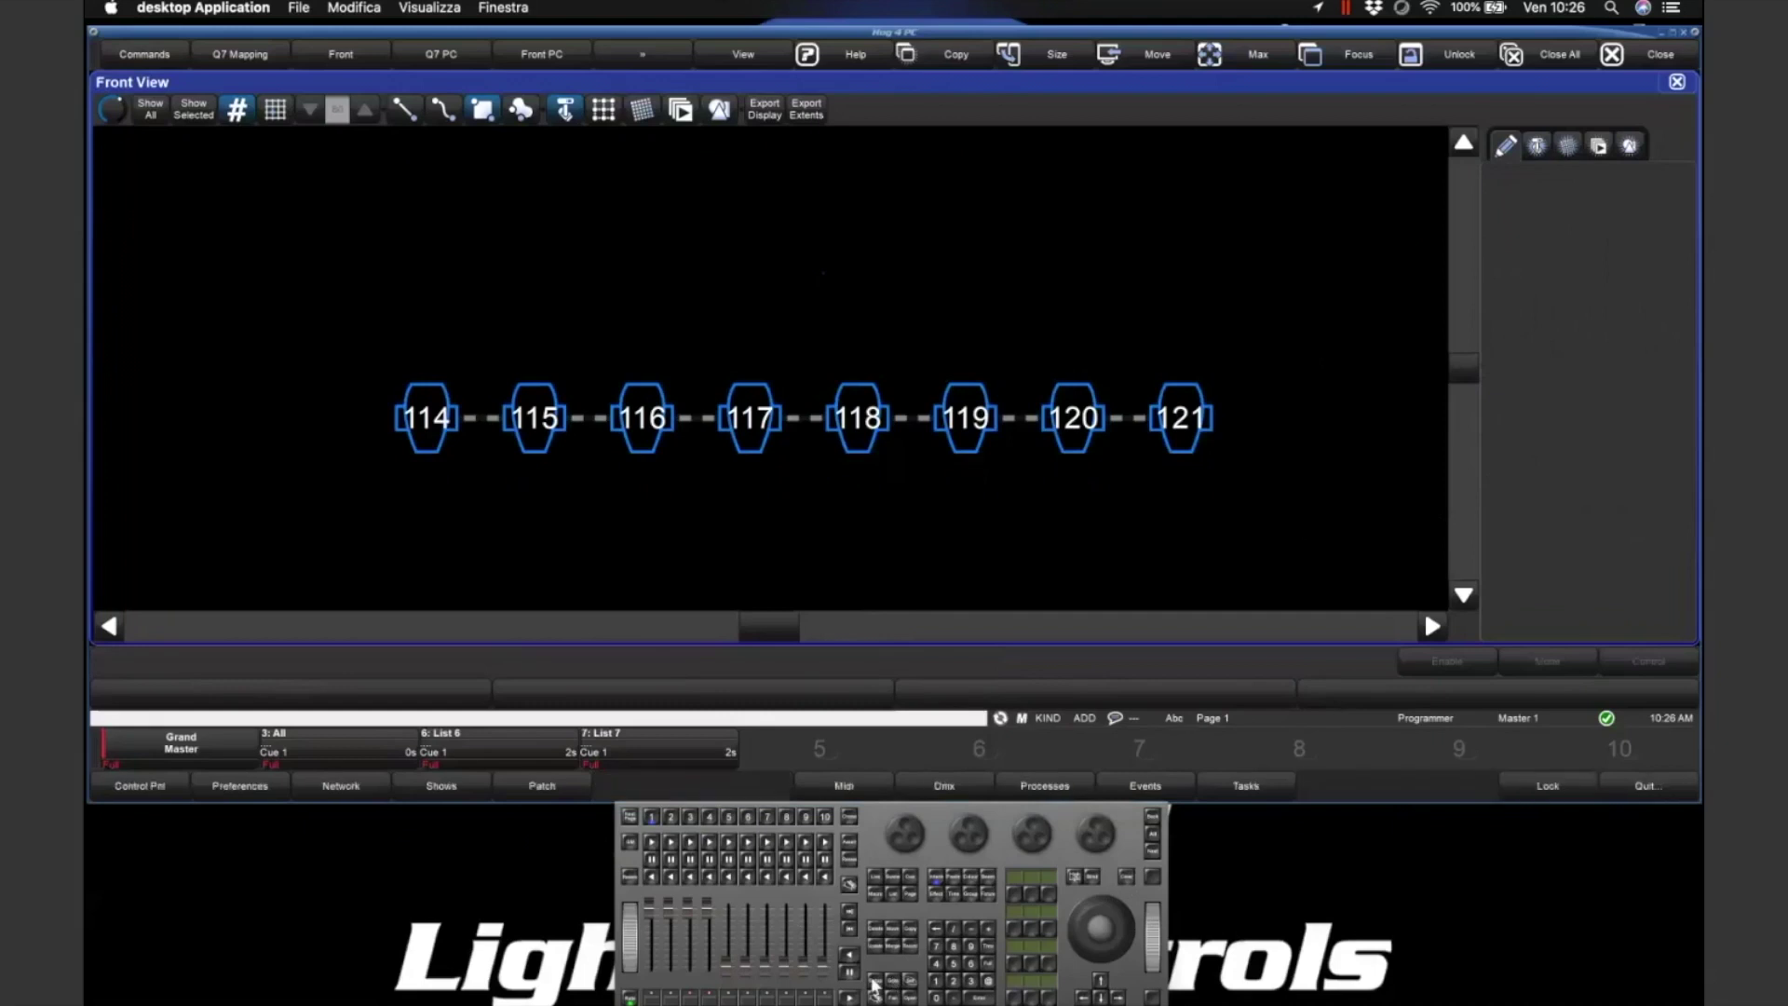
click(526, 765)
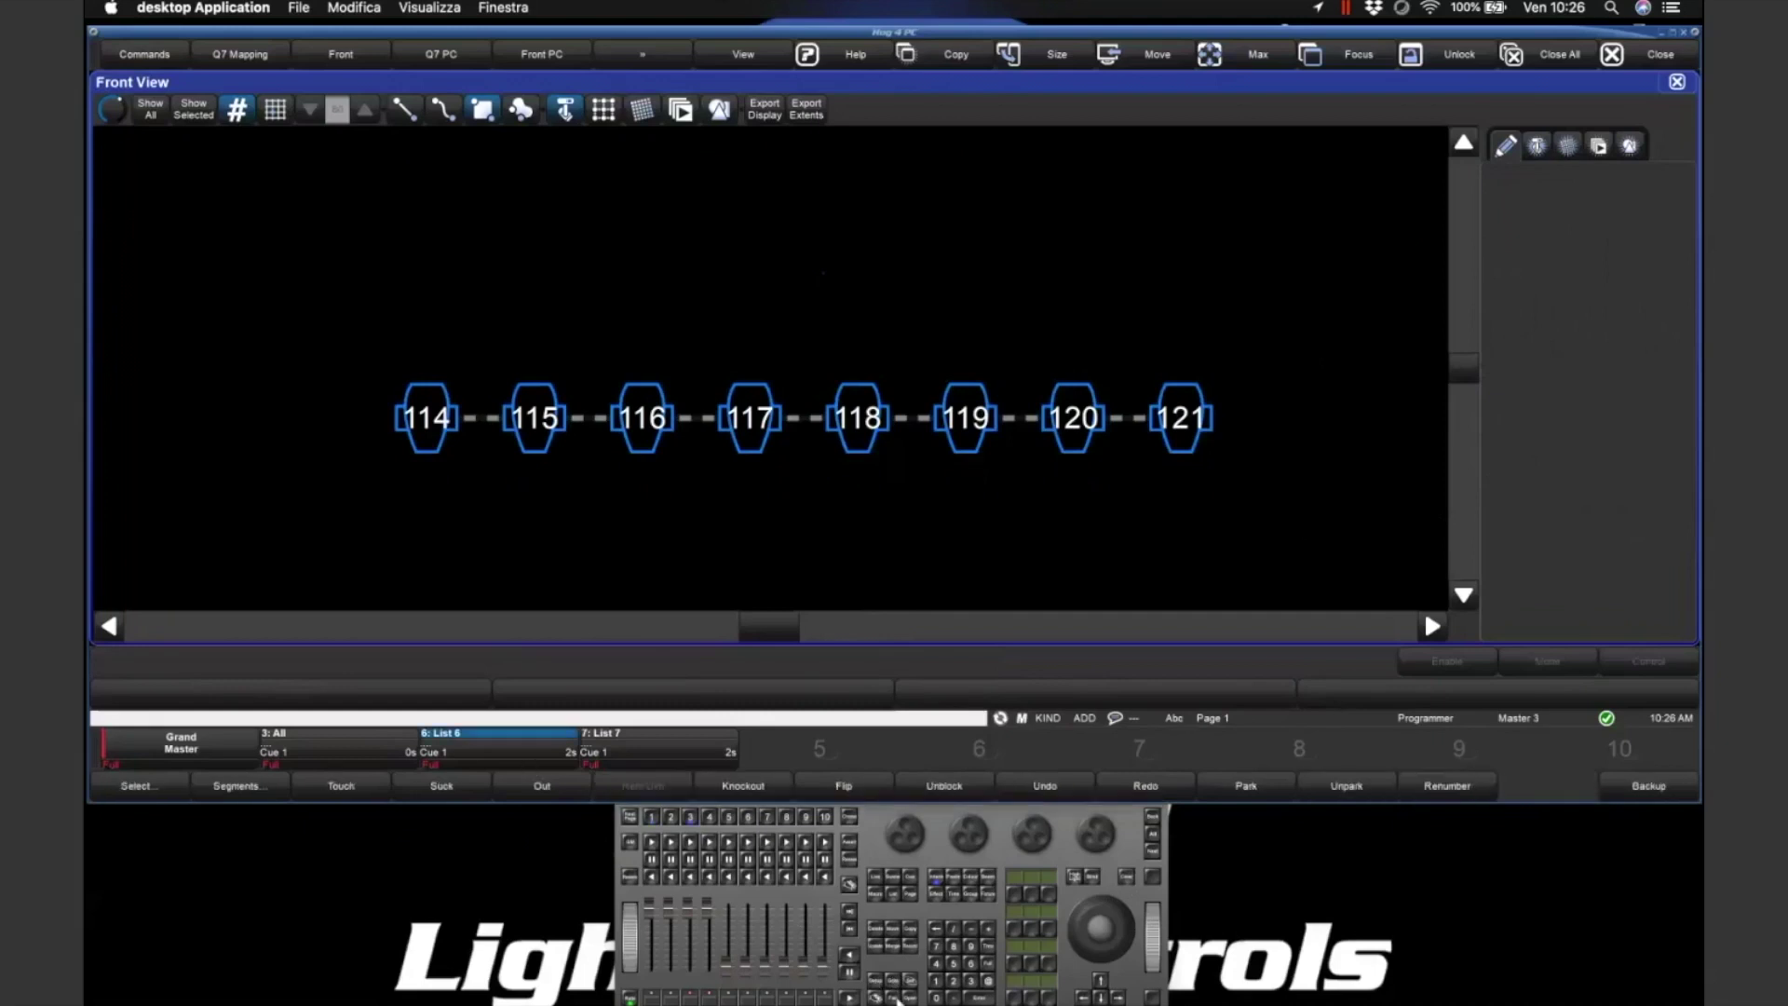
click(875, 987)
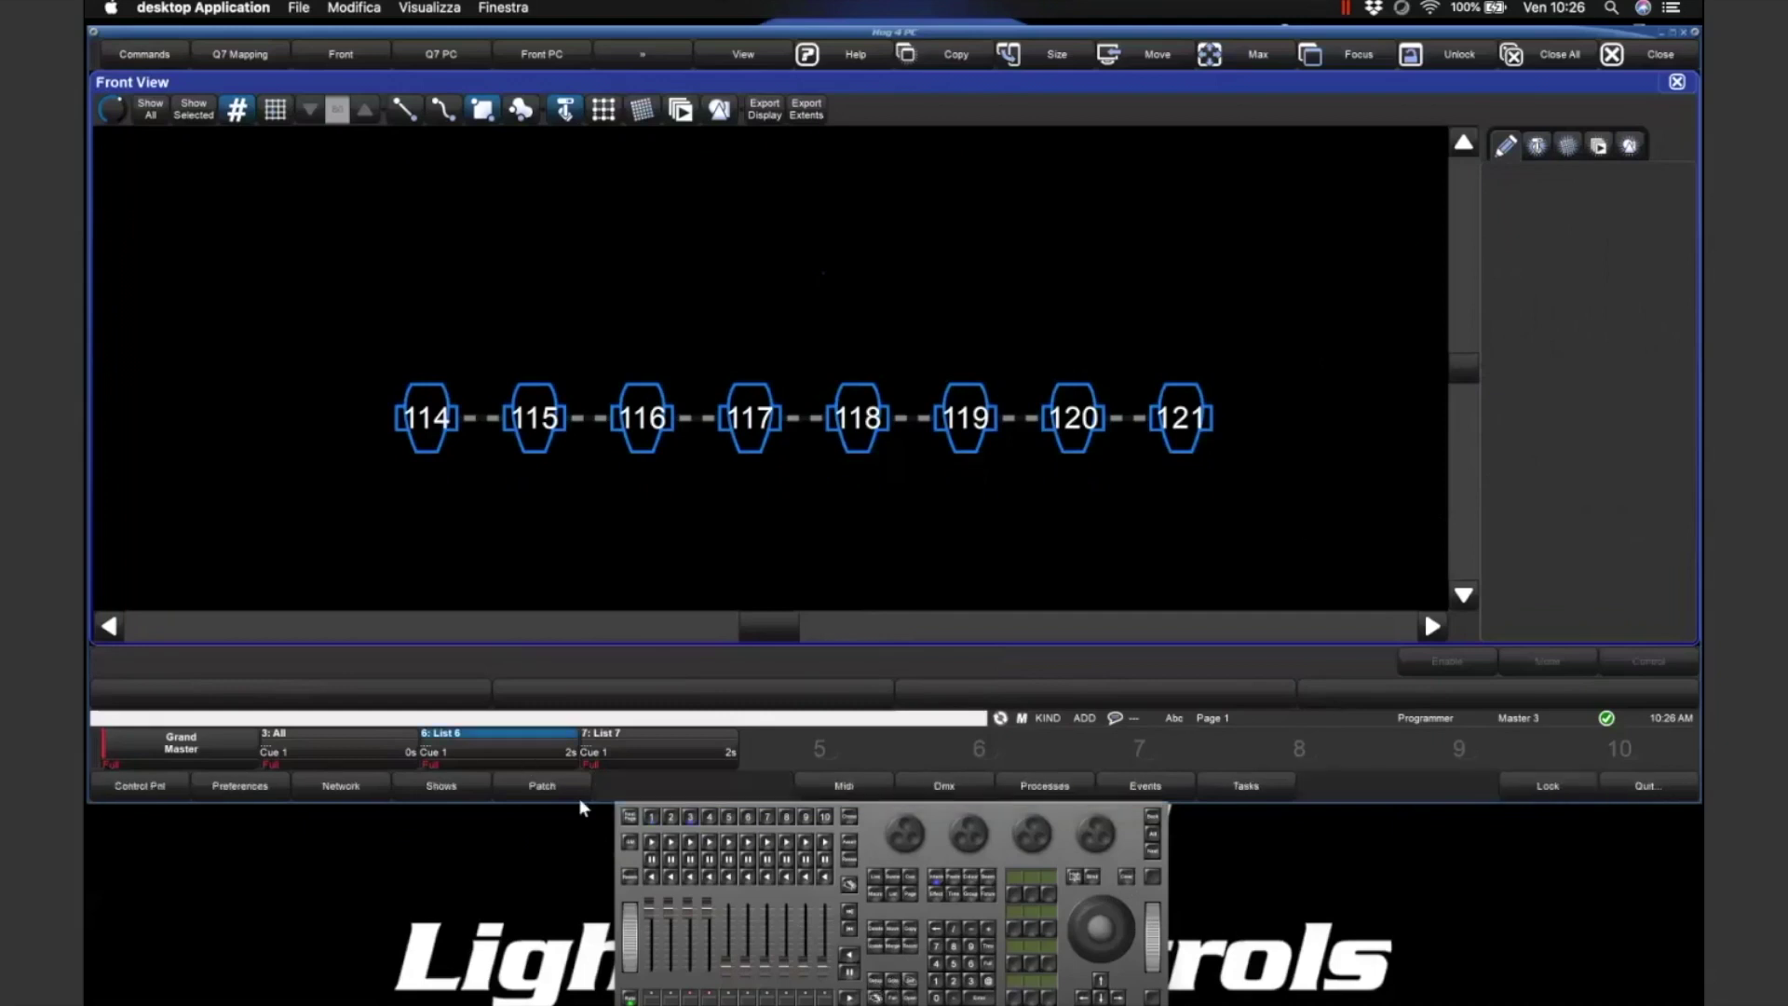
click(527, 788)
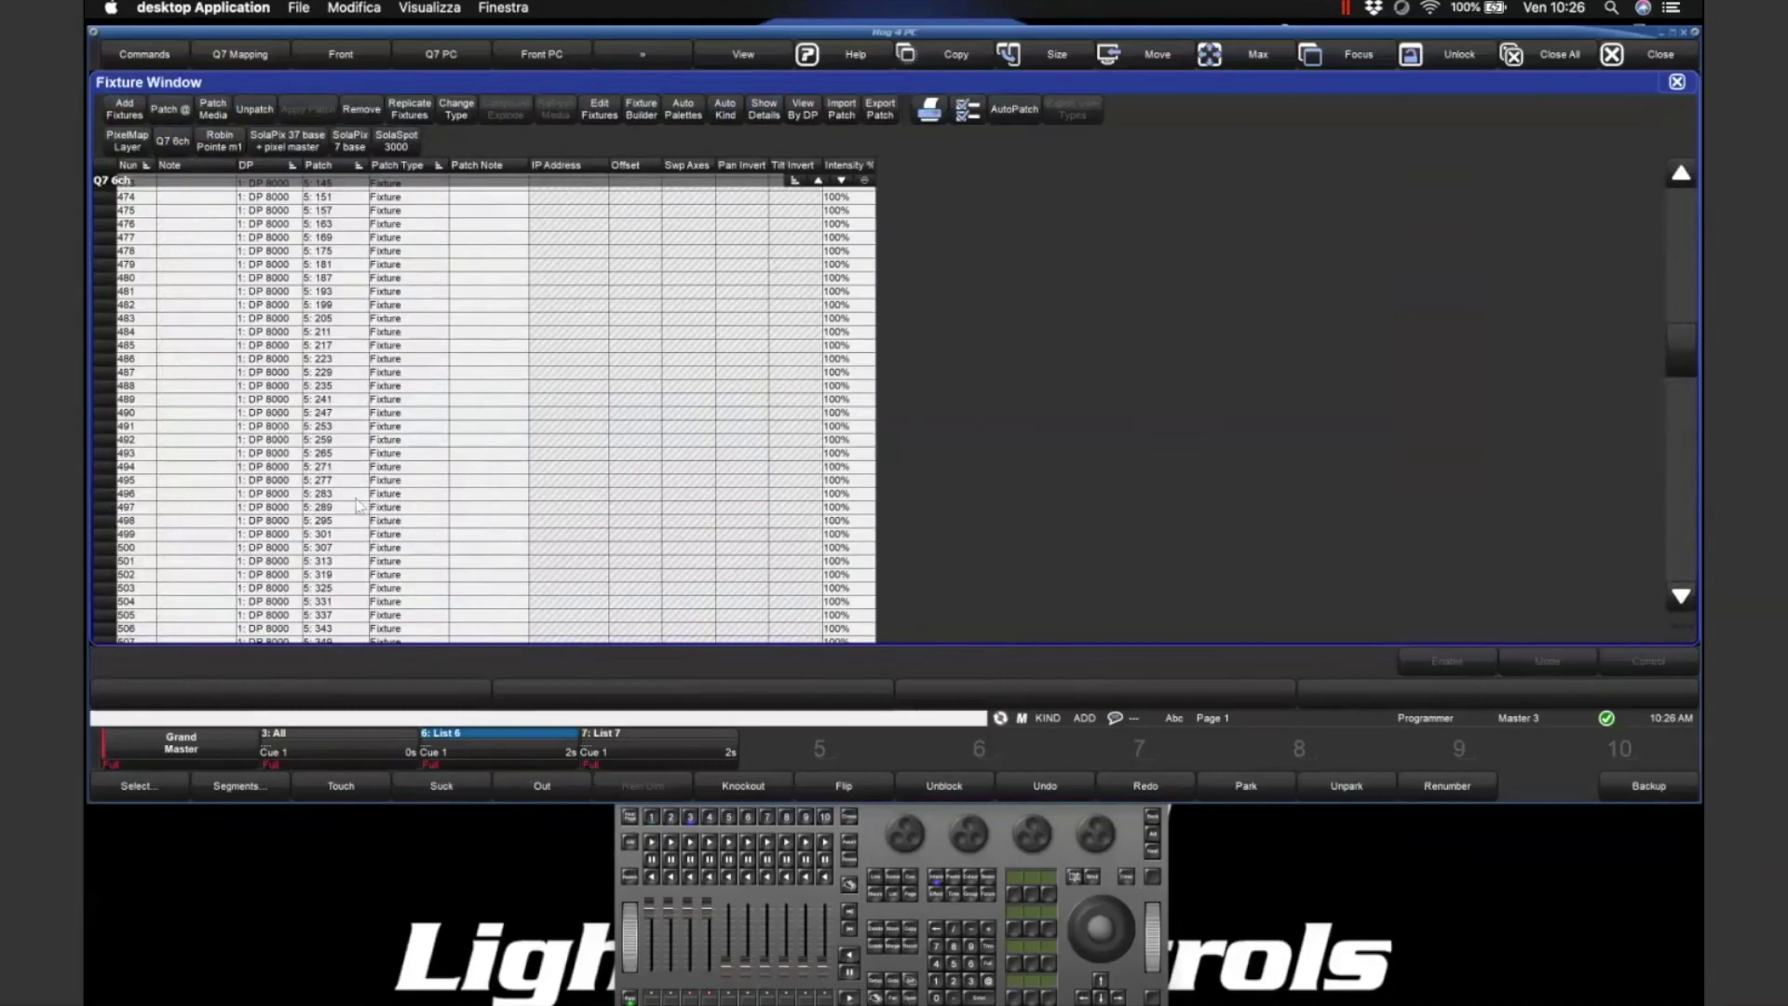
click(766, 117)
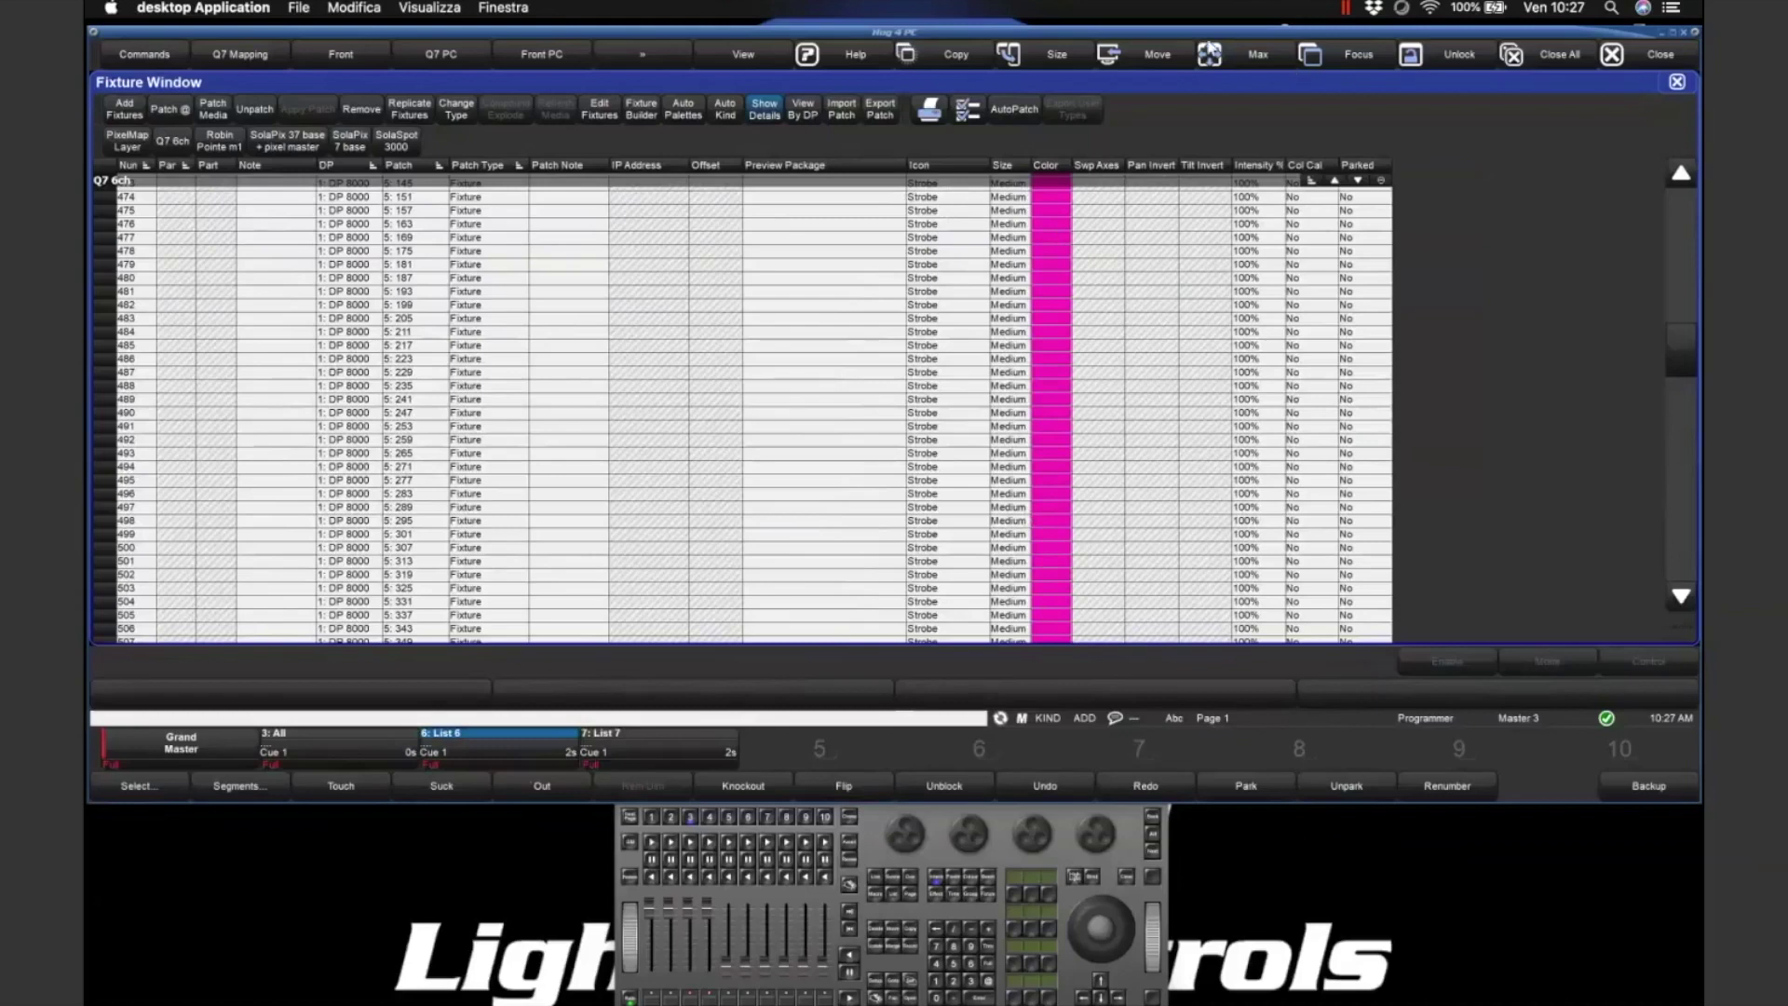
click(1047, 64)
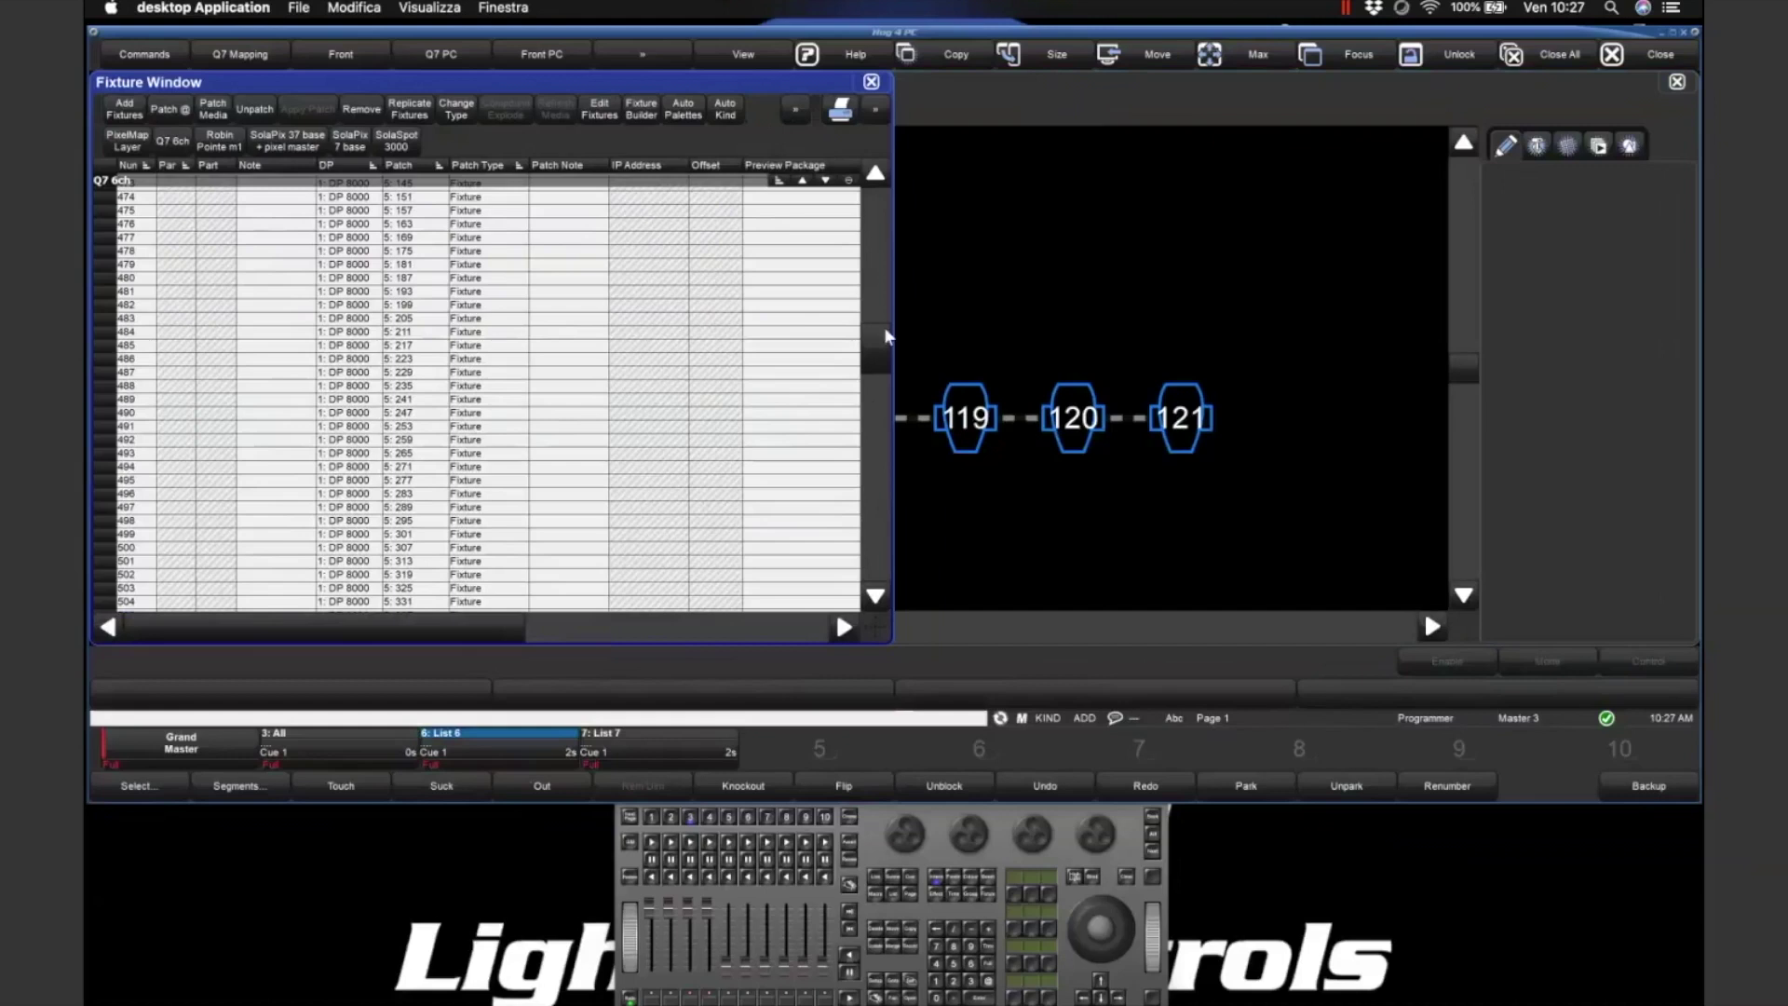
drag(870, 358, 862, 427)
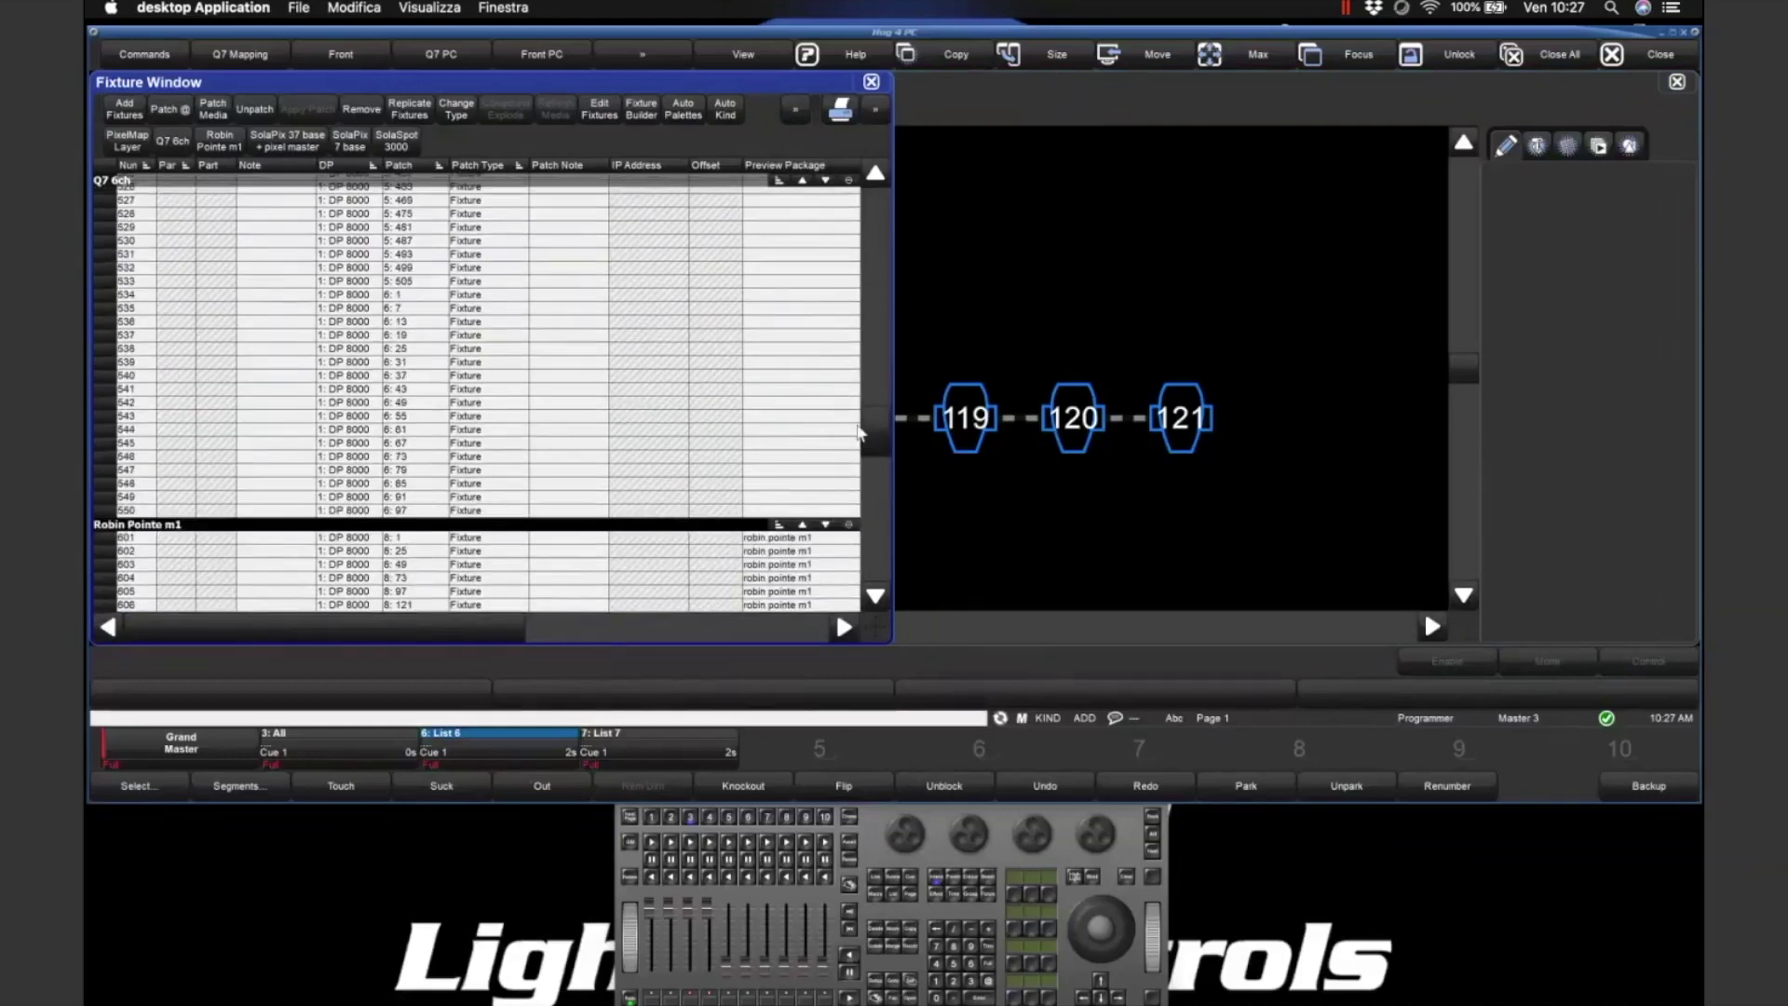
drag(859, 428, 868, 531)
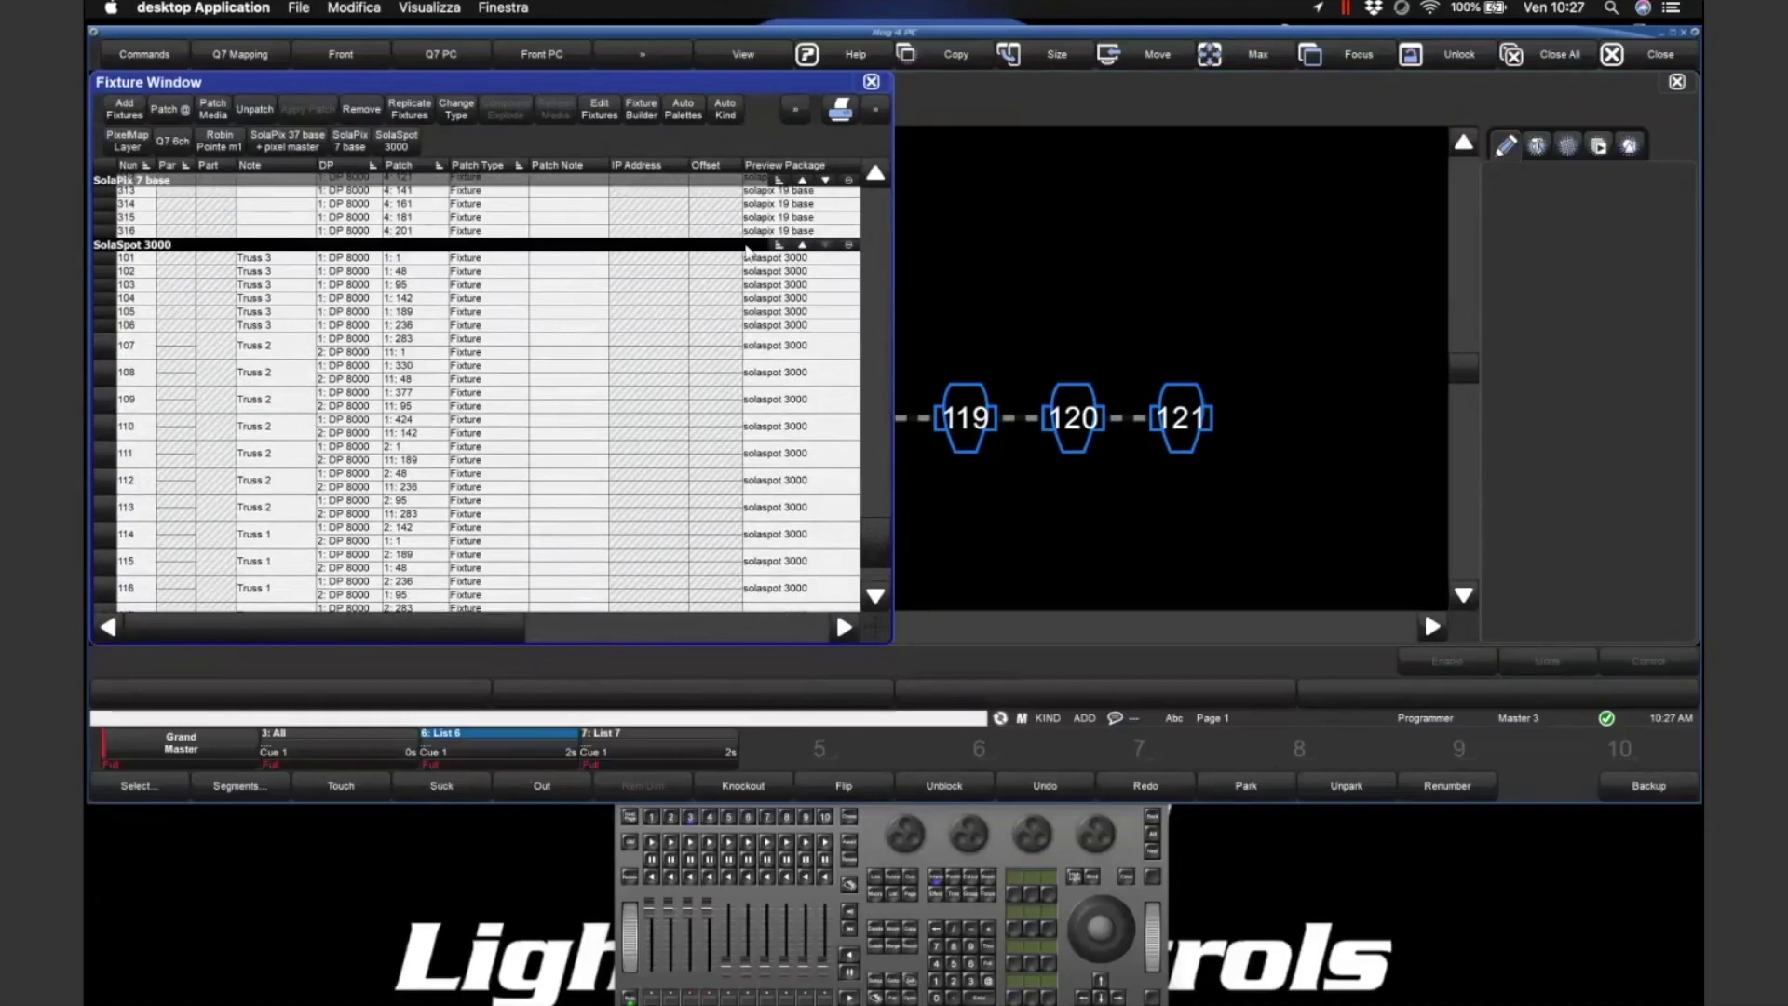
drag(467, 637, 645, 640)
- Set the icon color of all SolaSpot 3000 fixtures in the patch to the bright red preset
click(746, 252)
right_click(746, 252)
click(739, 249)
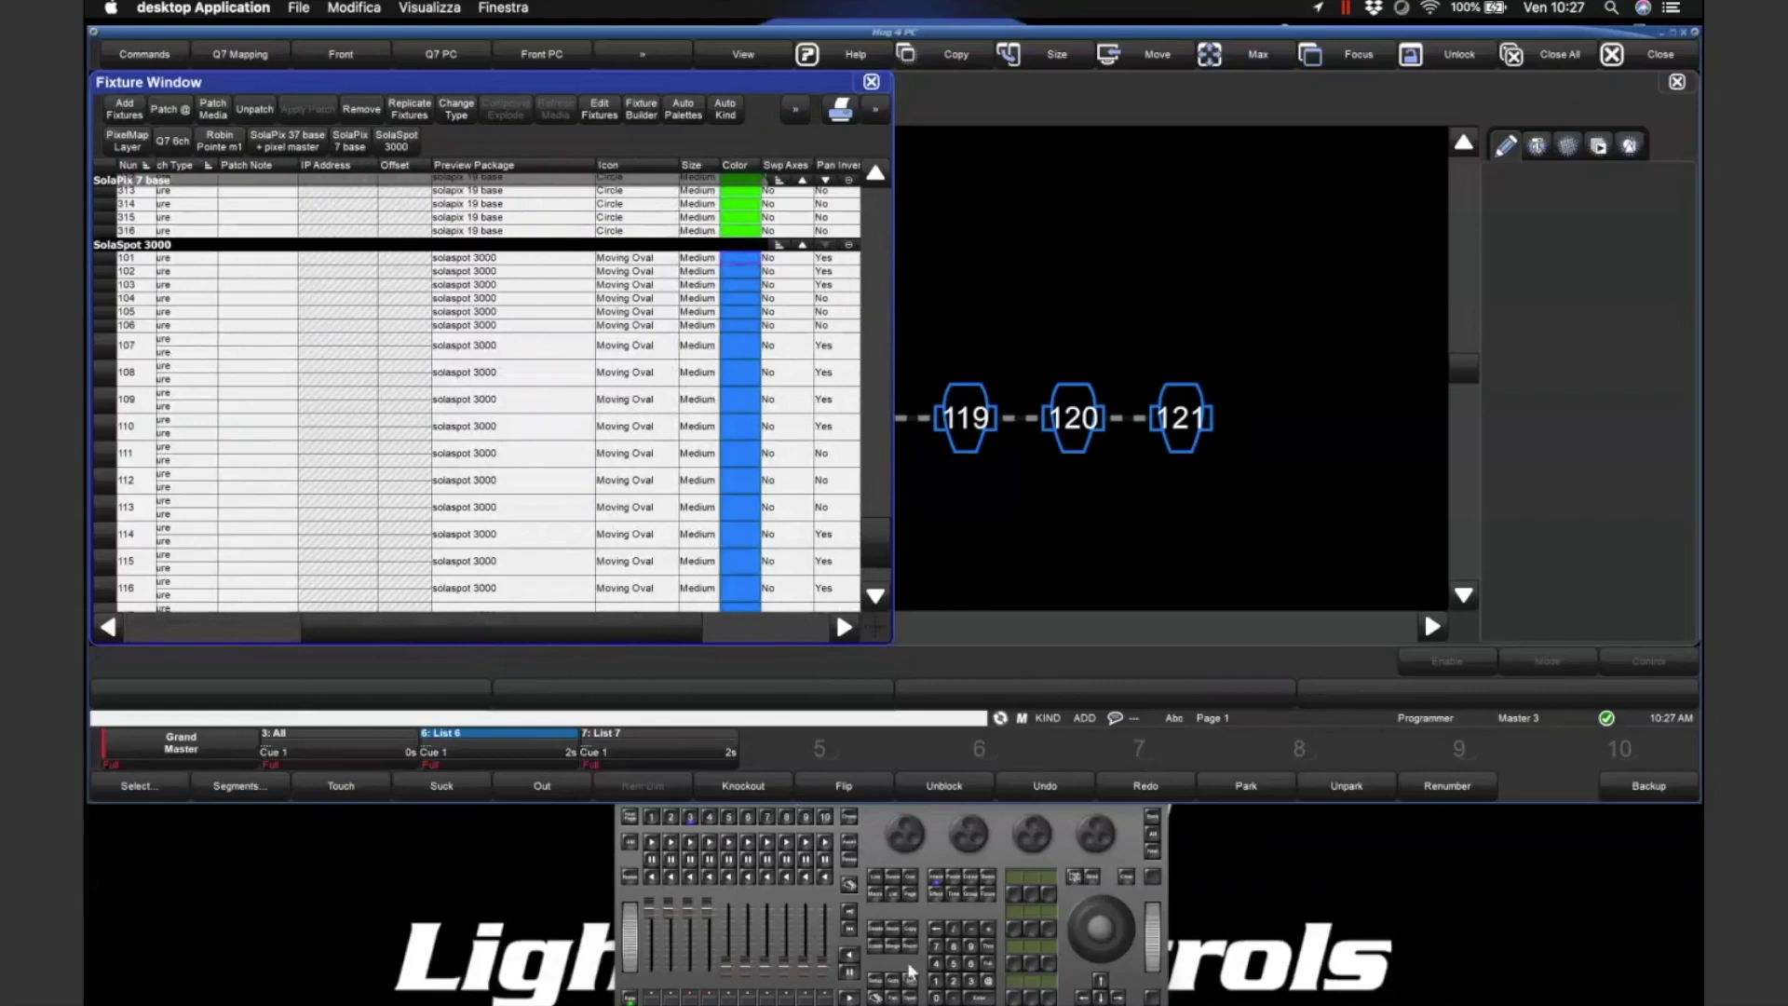
click(746, 307)
click(728, 343)
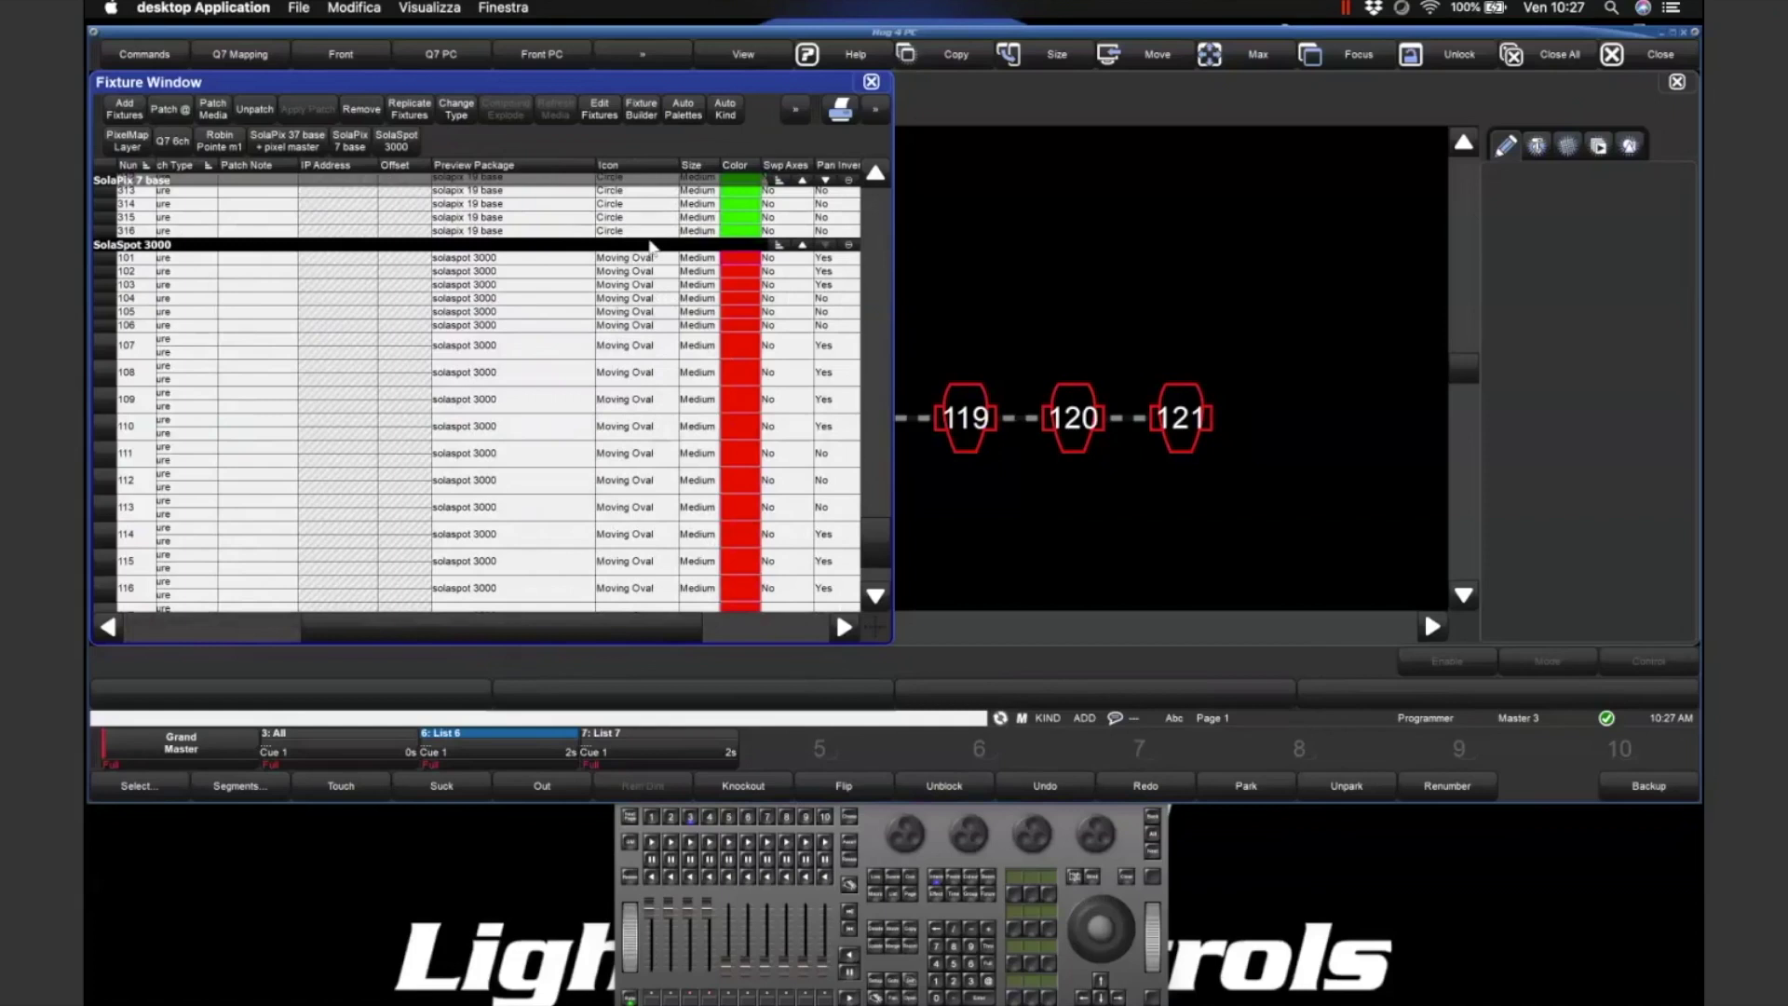
- Set the icon of all SolaSpot 3000 fixtures in the patch to Moving Mirror
click(651, 246)
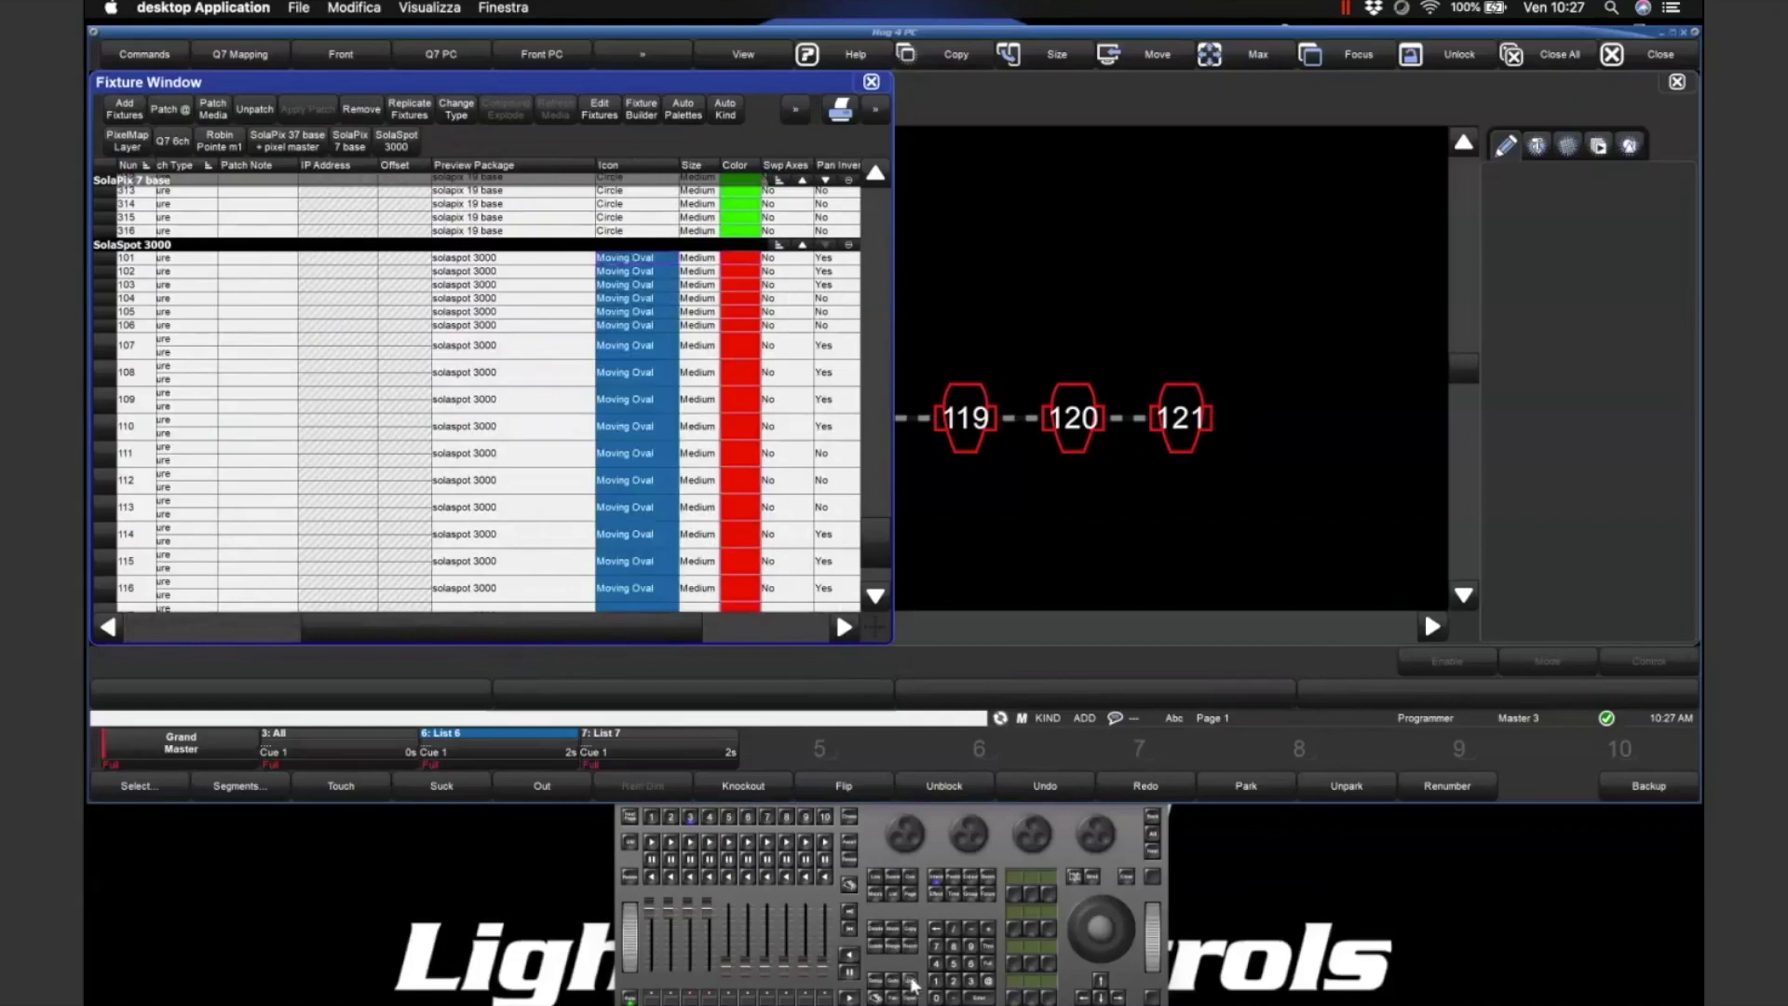
click(625, 257)
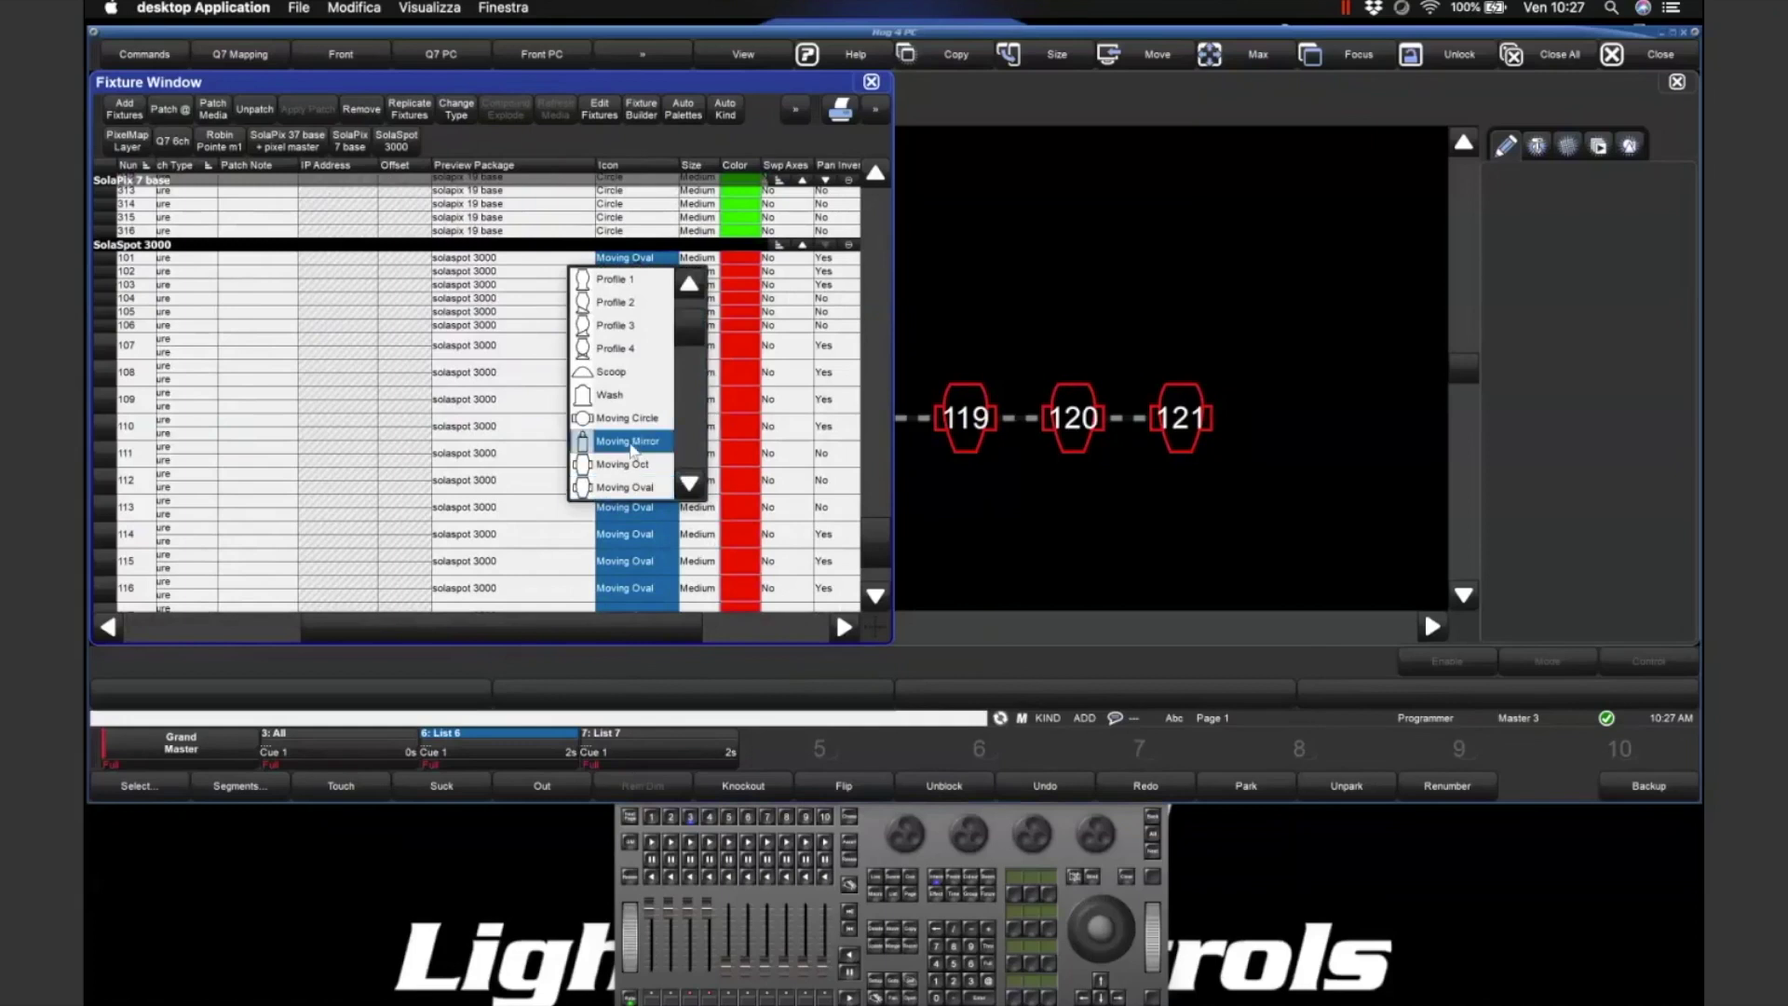
click(629, 442)
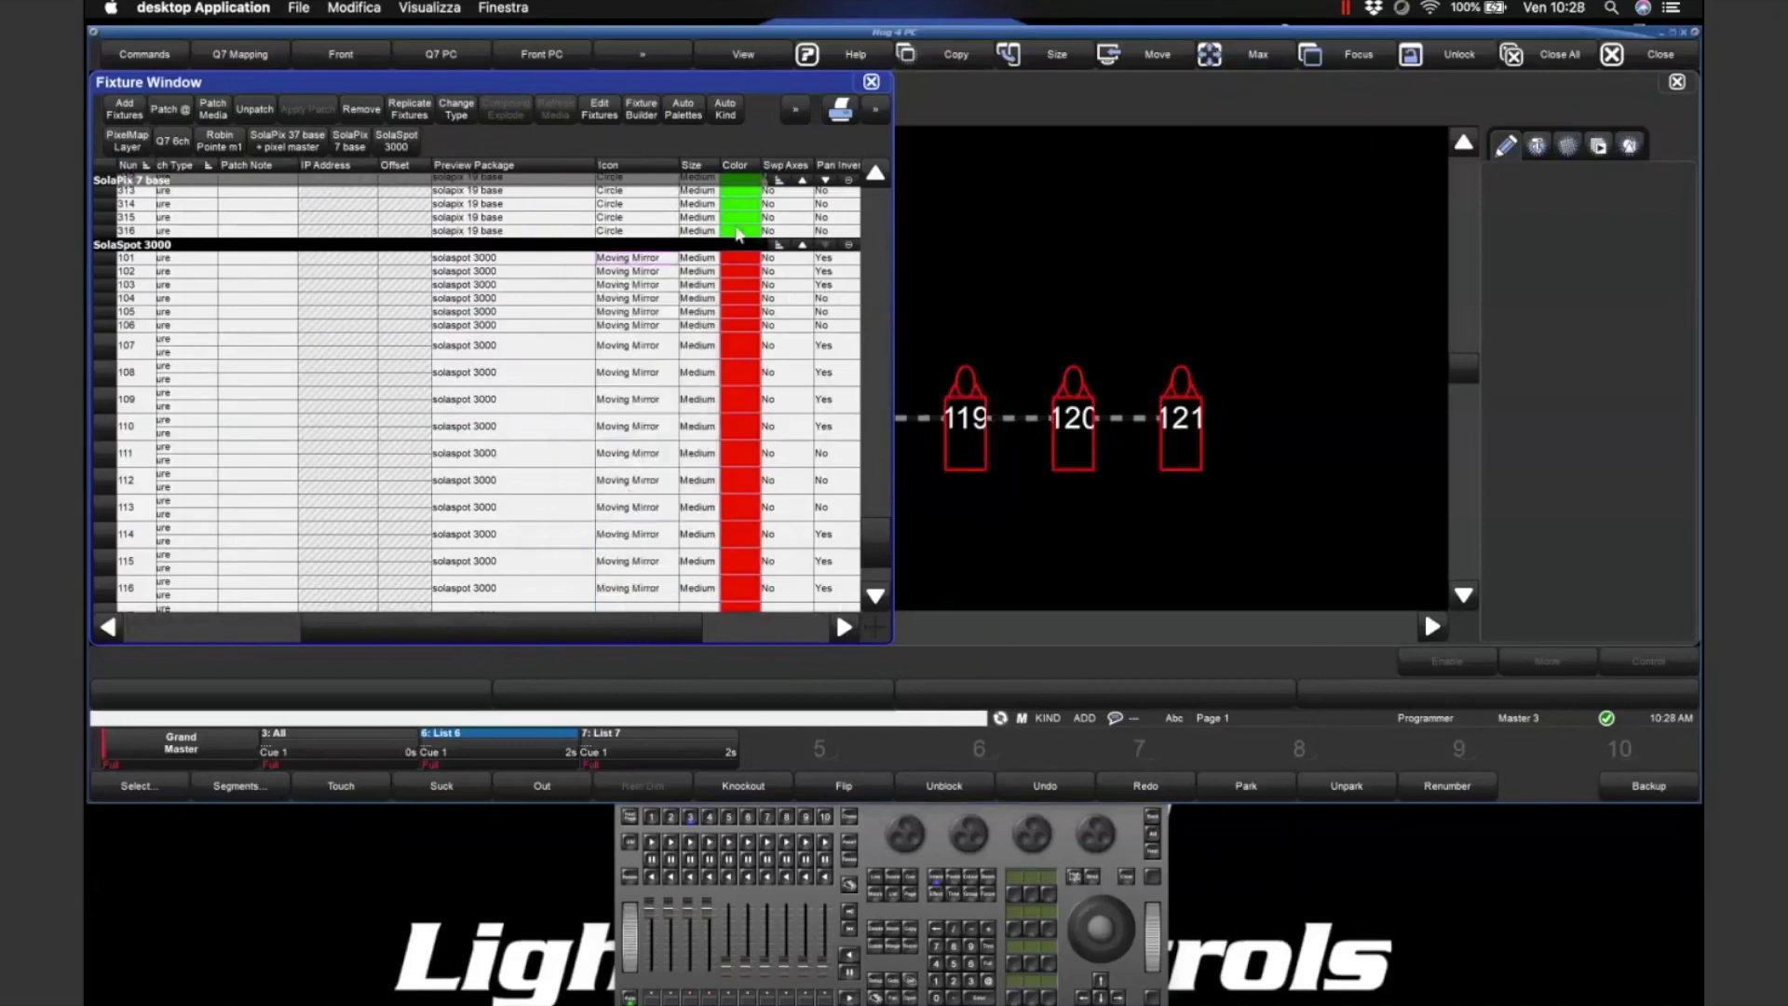
- Set the icon color of all SolaSpot 3000 fixtures in the patch to the medium blue preset
click(637, 249)
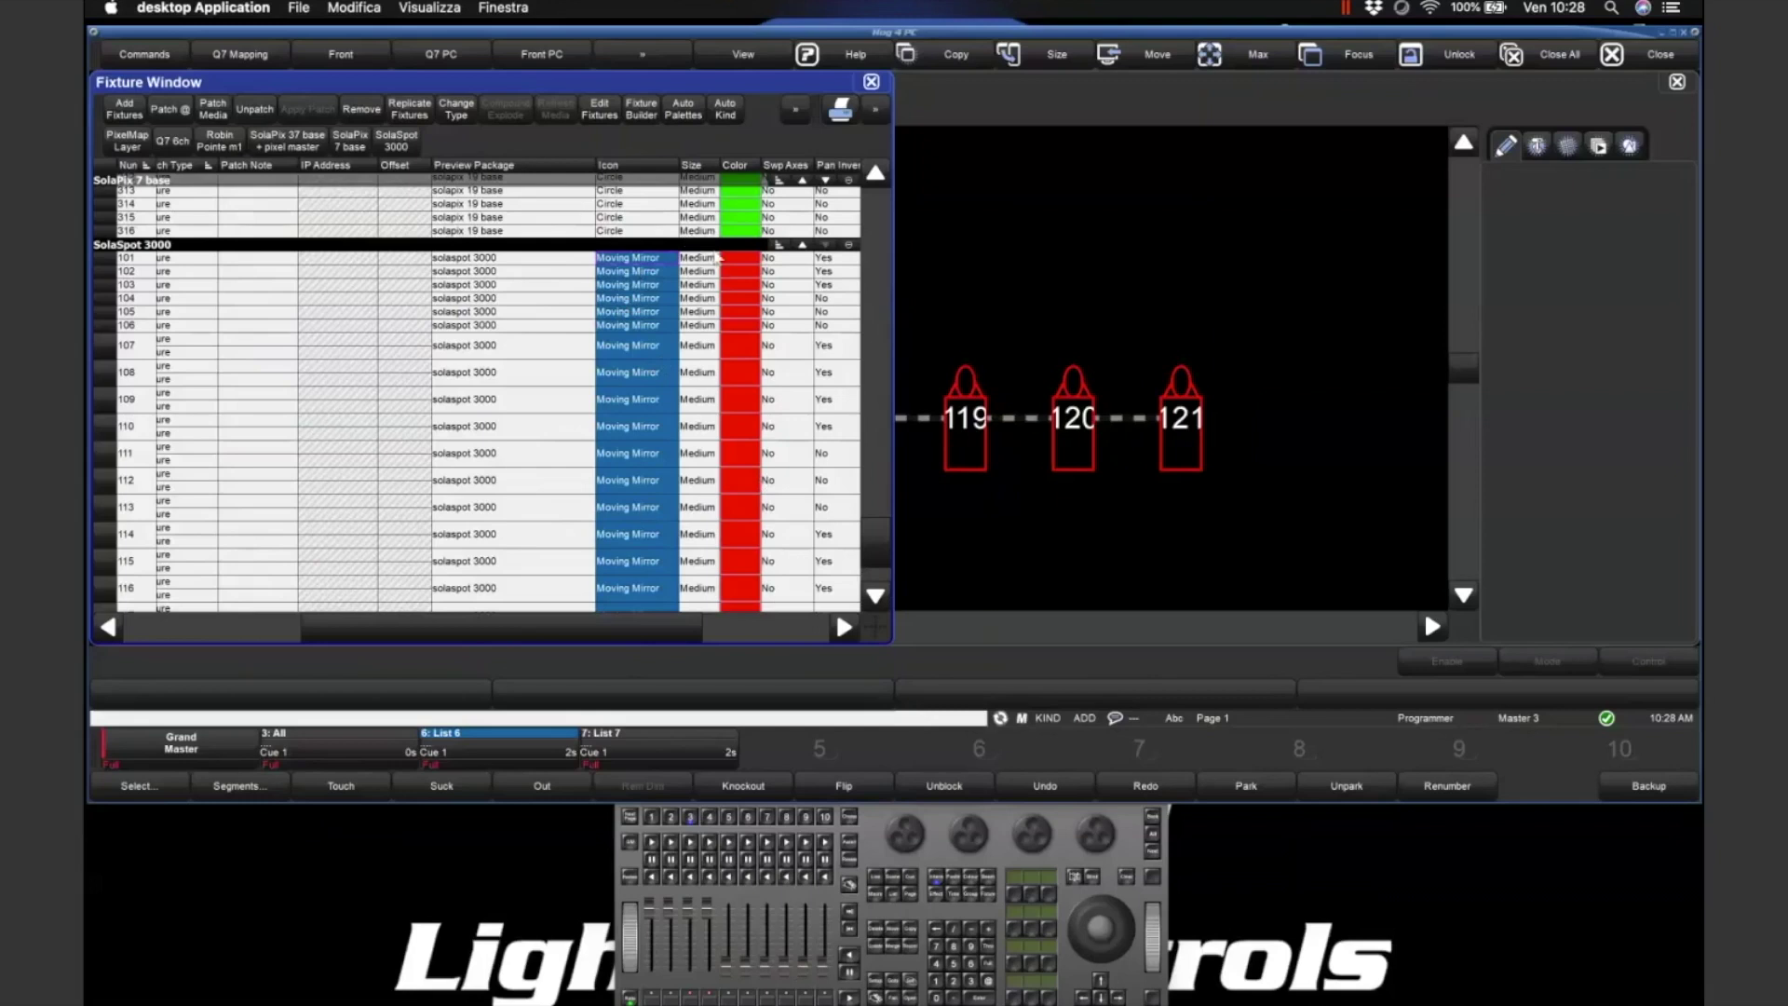
drag(732, 272, 729, 643)
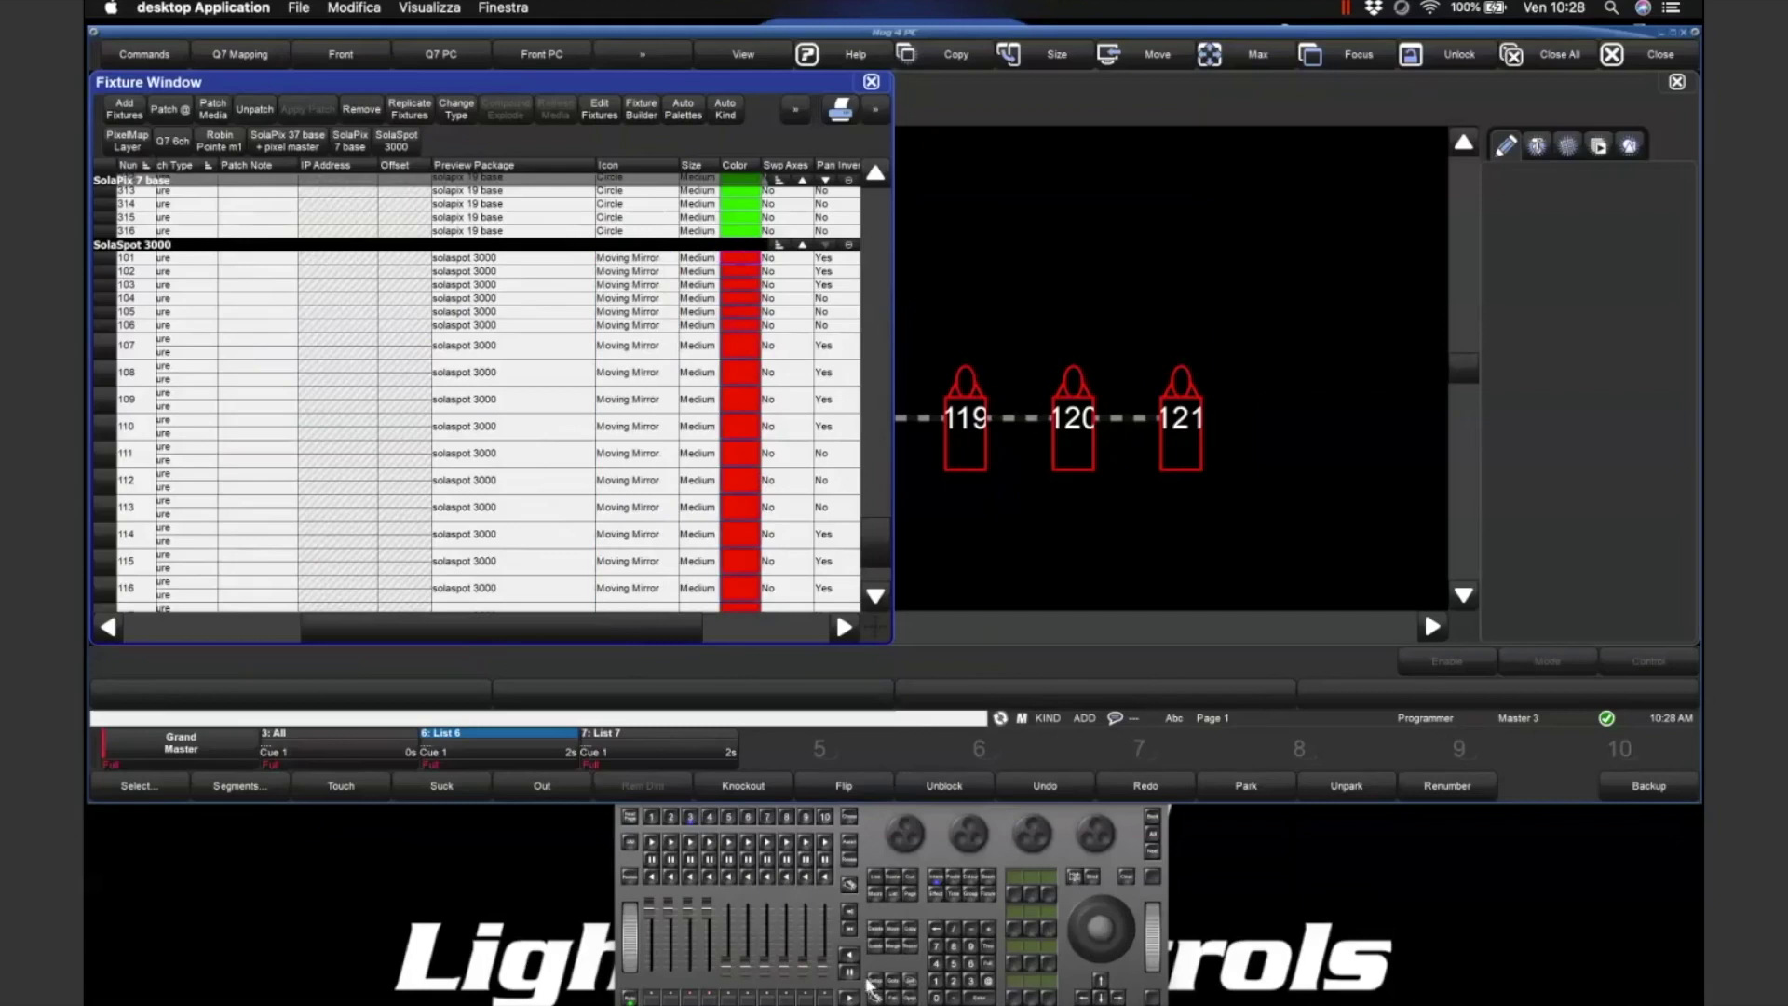
click(743, 451)
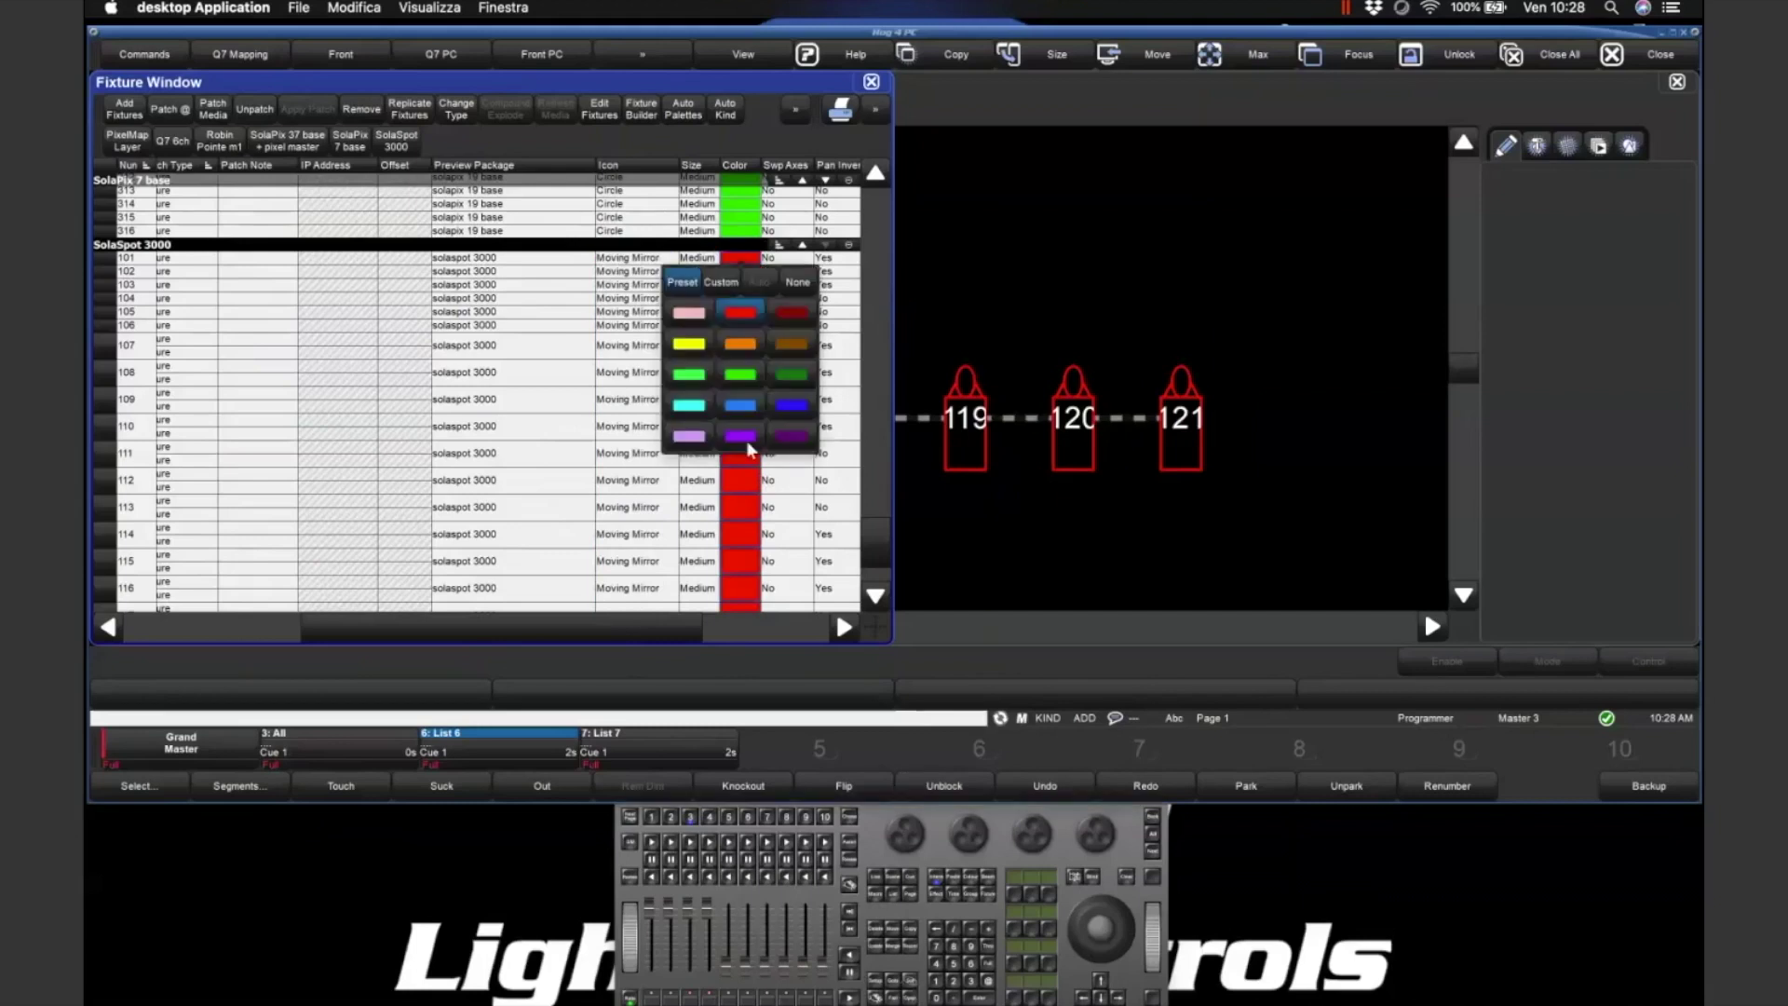
click(741, 406)
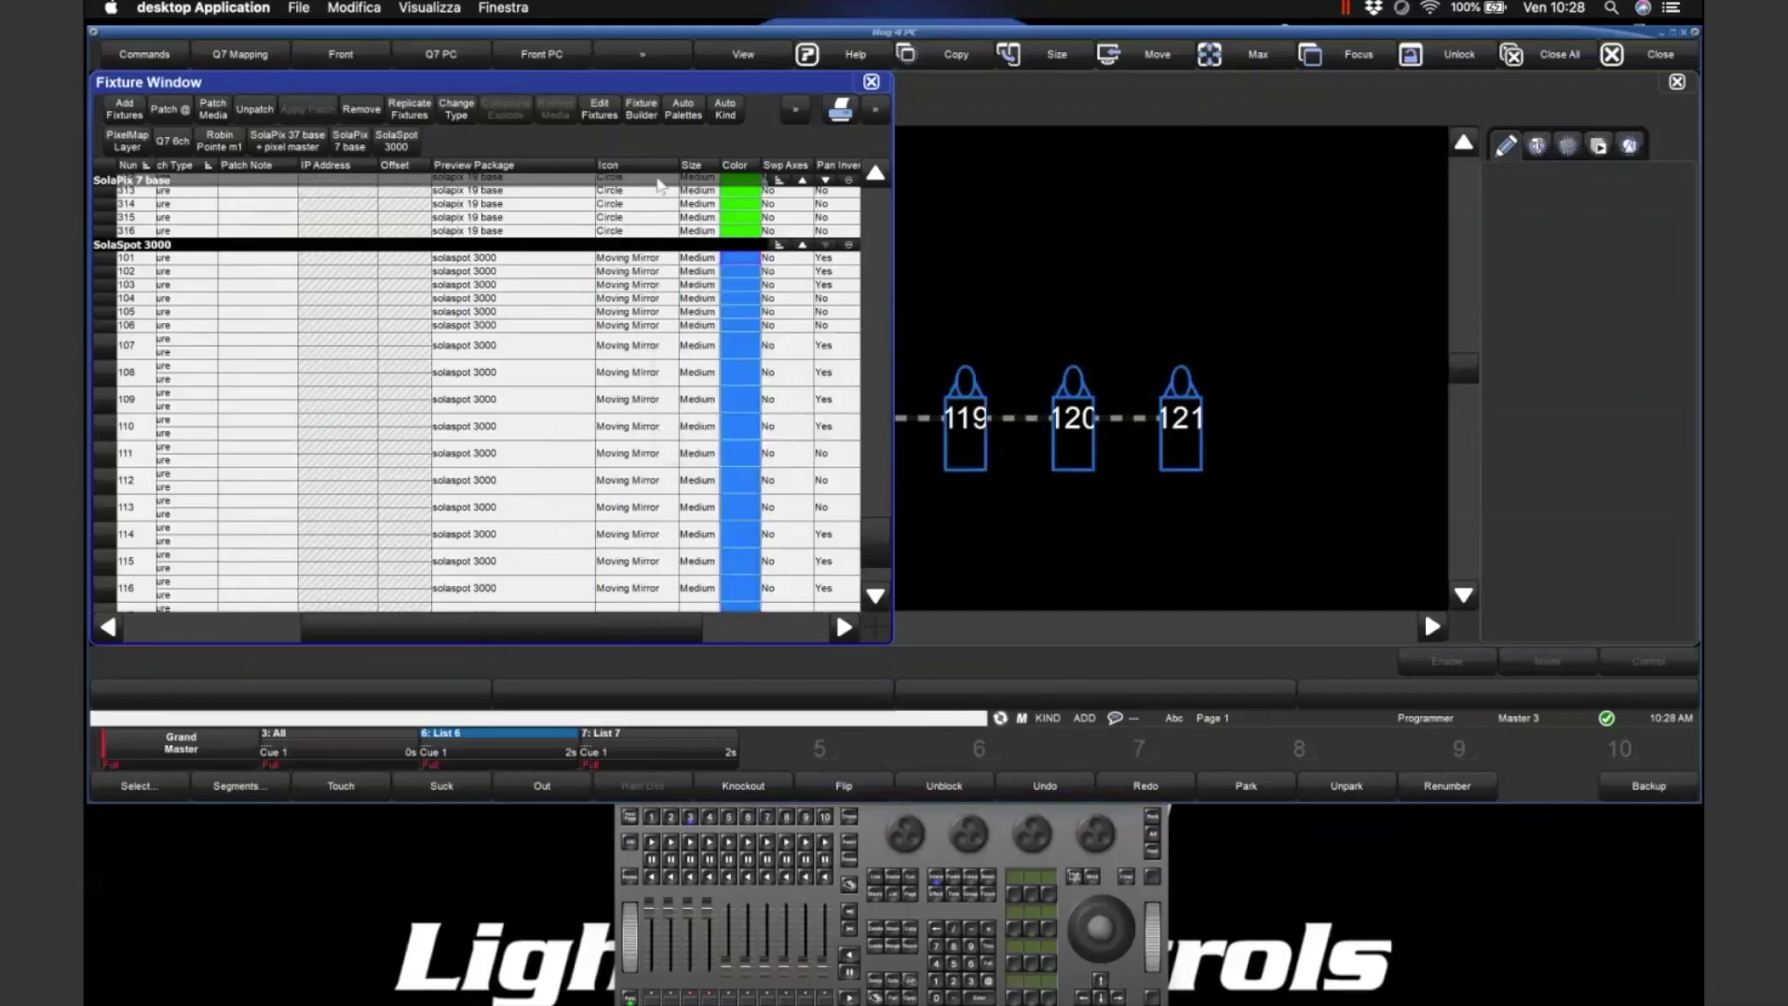
- Set the icon of all SolaSpot 3000 fixtures in the patch to Moving Oval and close the Fixture Window
click(665, 254)
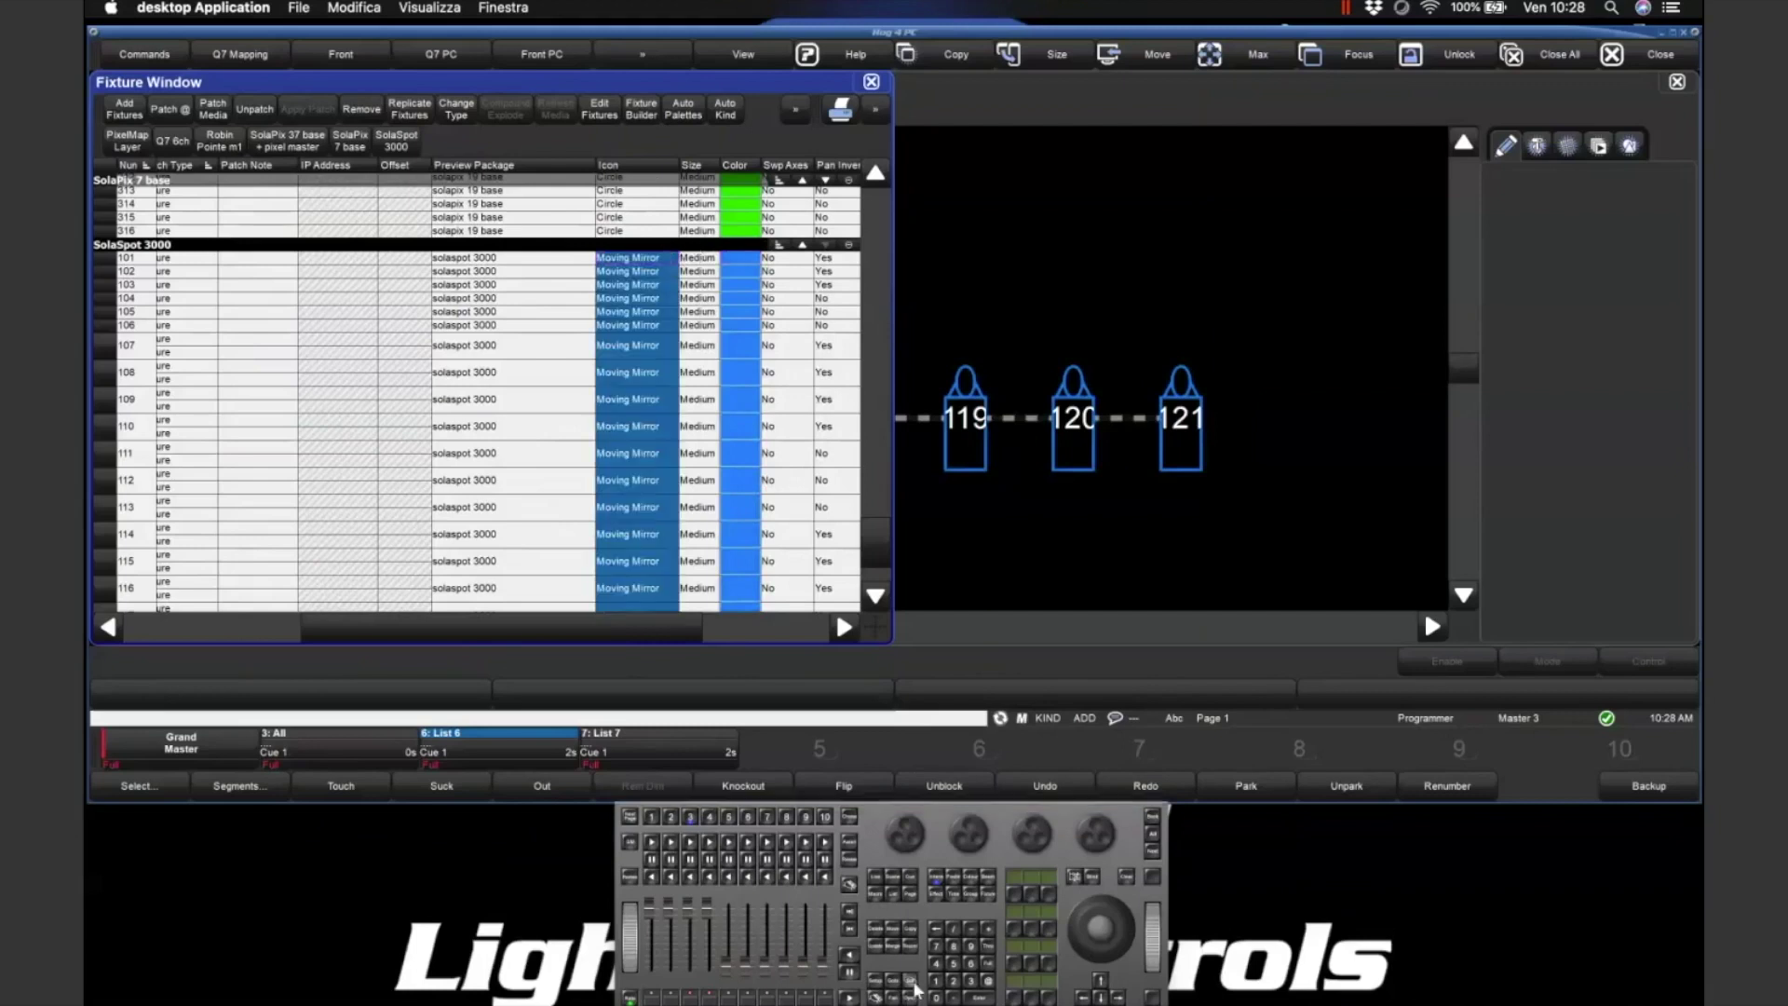
click(630, 593)
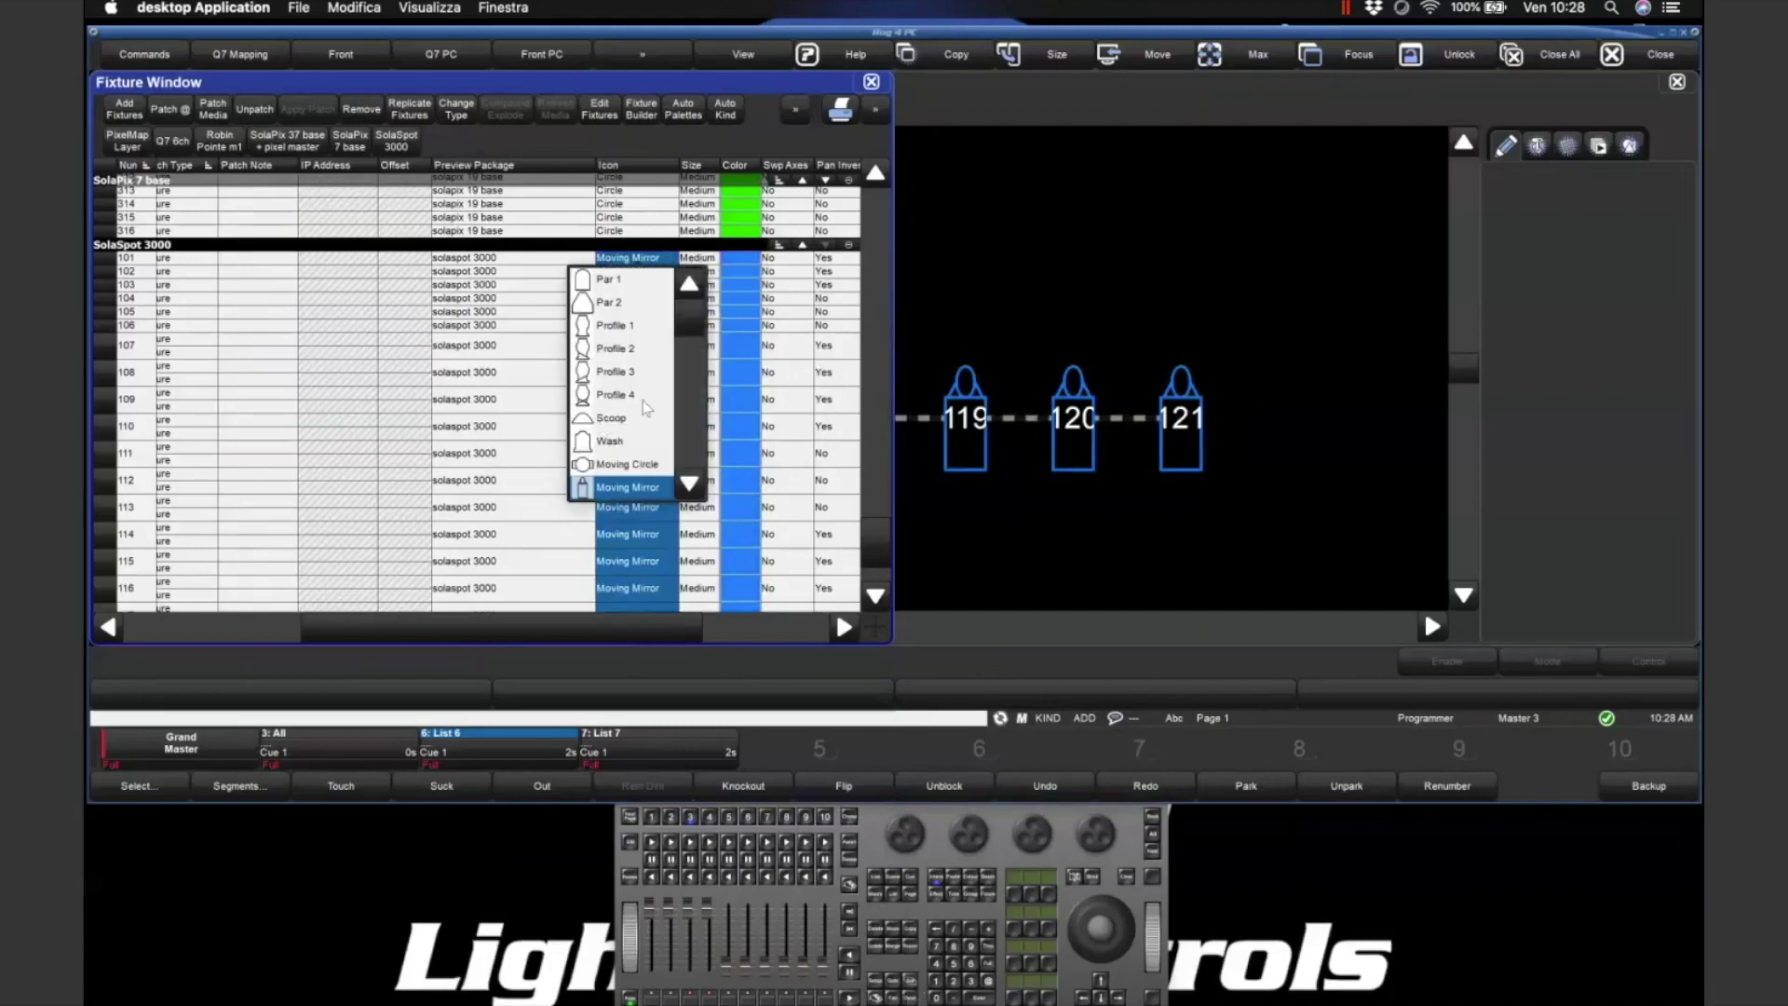
scroll(644, 407, down, 3)
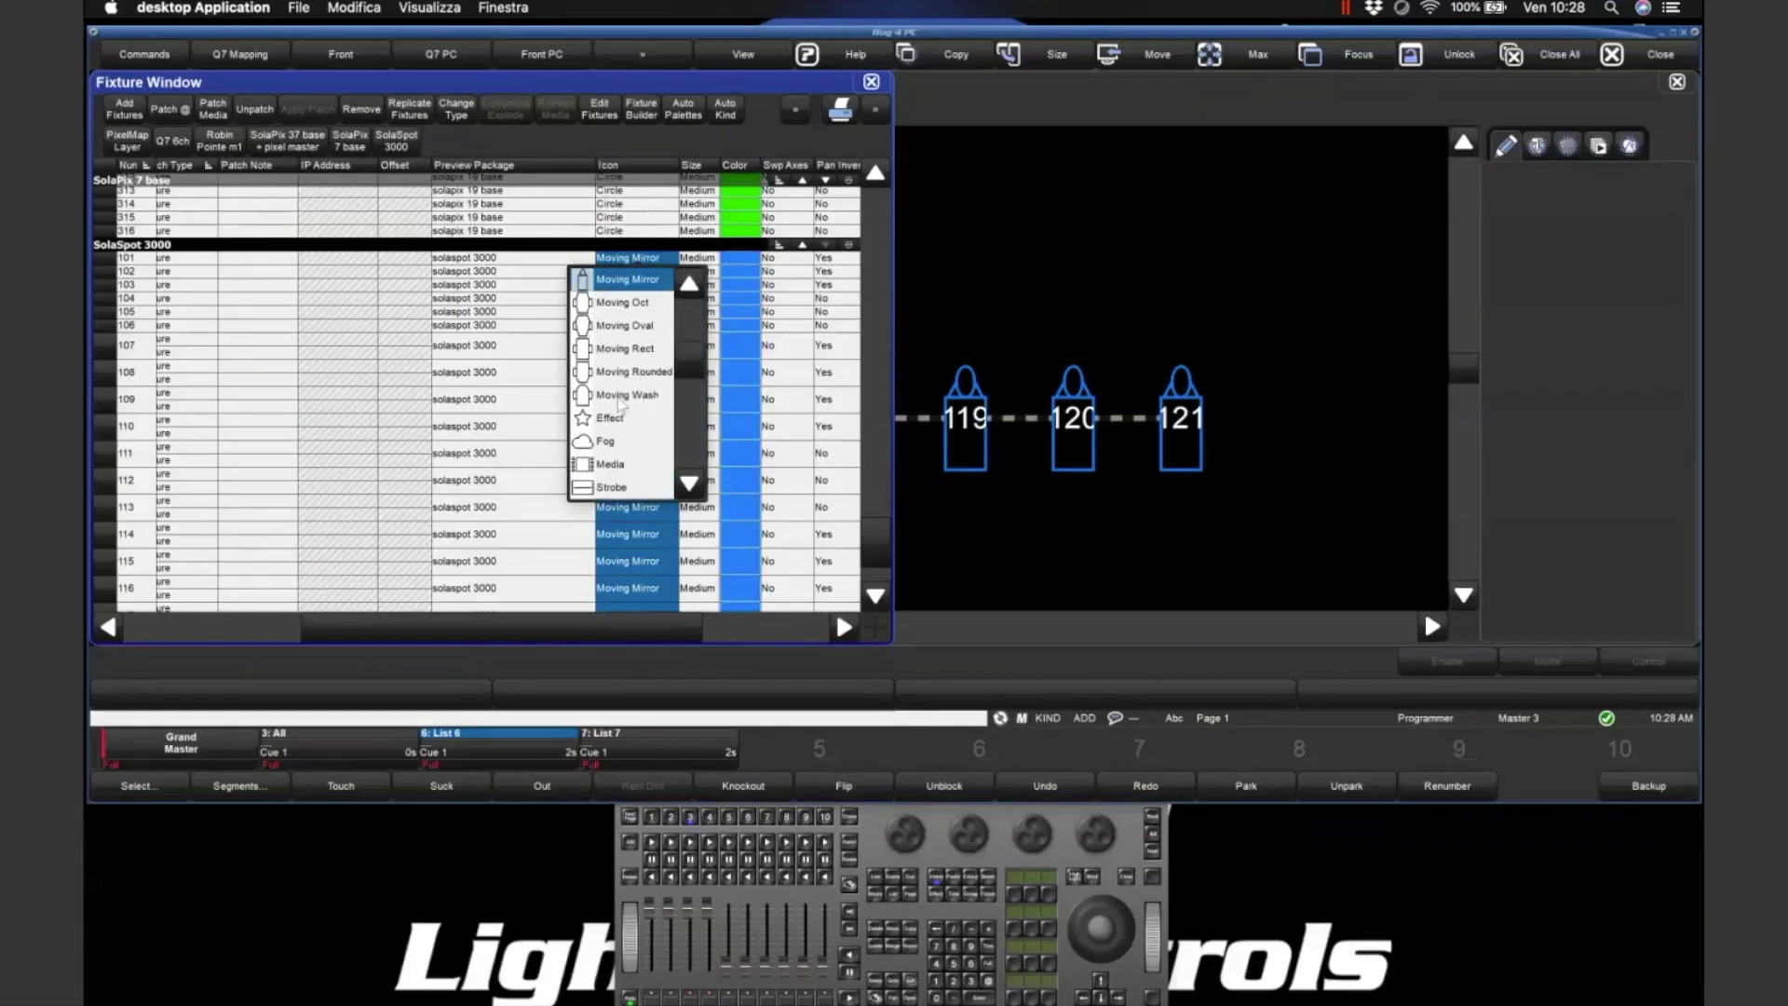
click(600, 325)
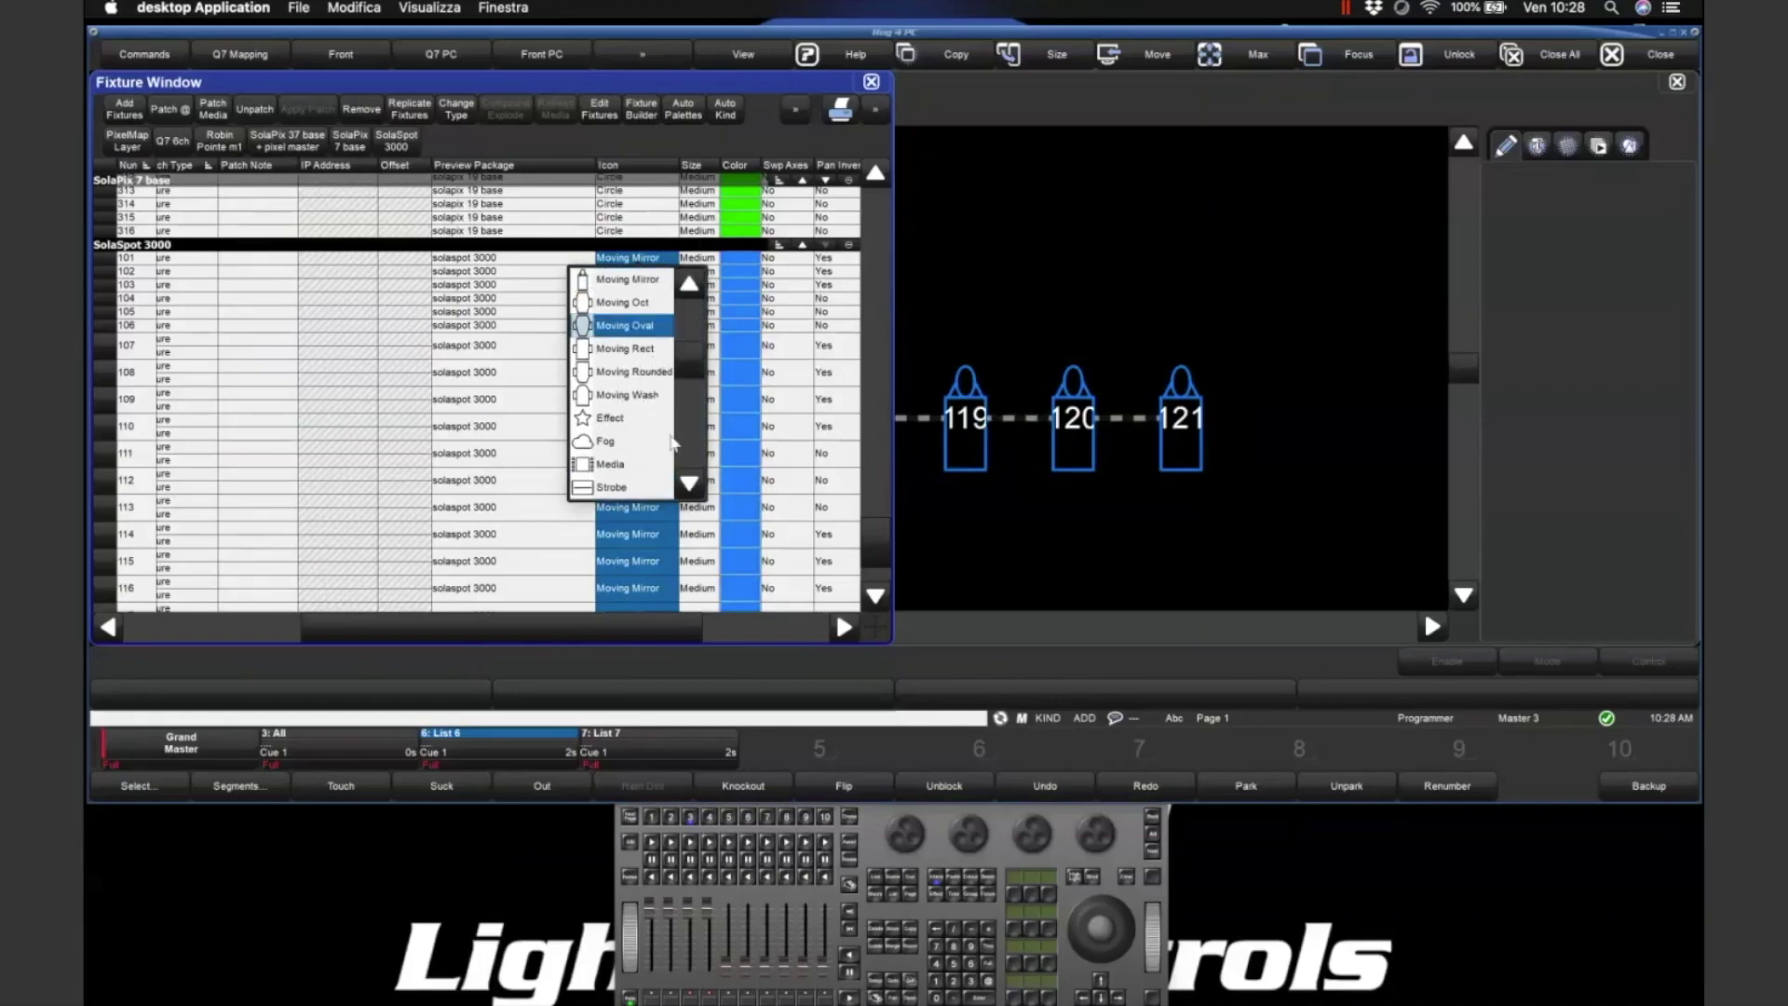
click(872, 85)
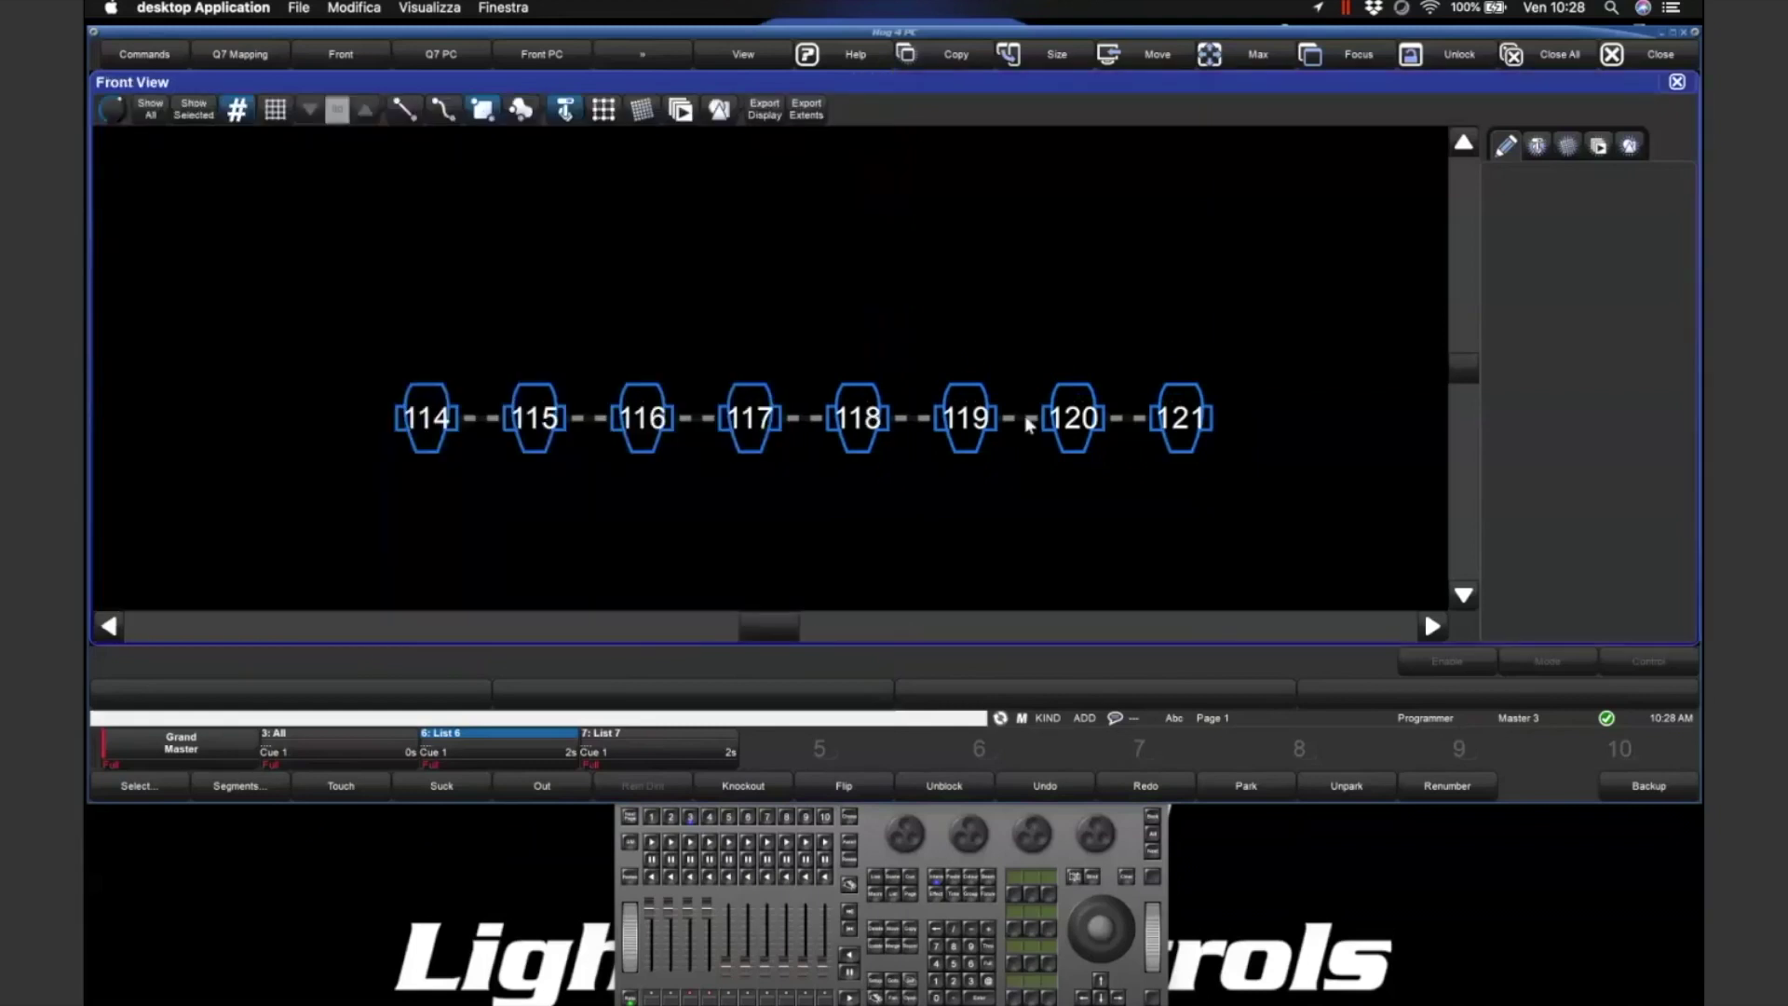
- Check the truss arrangement in the top-view stage drawing, and select SolaSpot 3000 107 to 113 in the programmer
scroll(895, 334, down, 1)
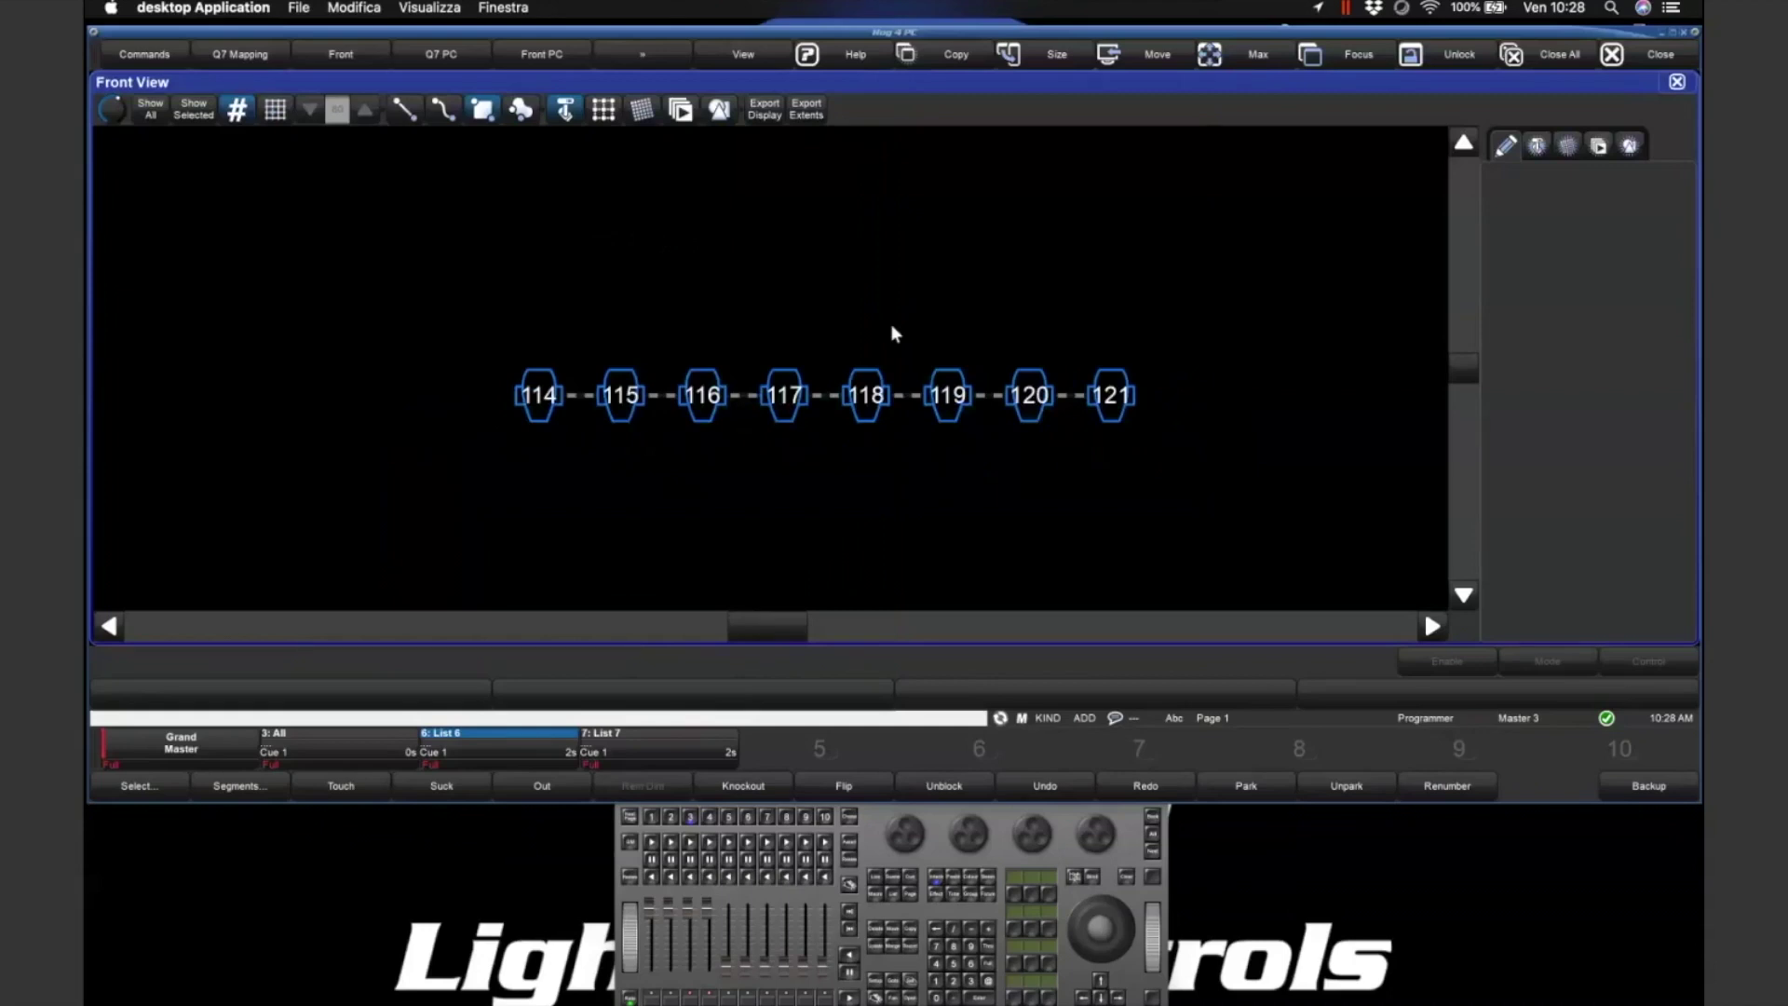
key(ctrl+Right)
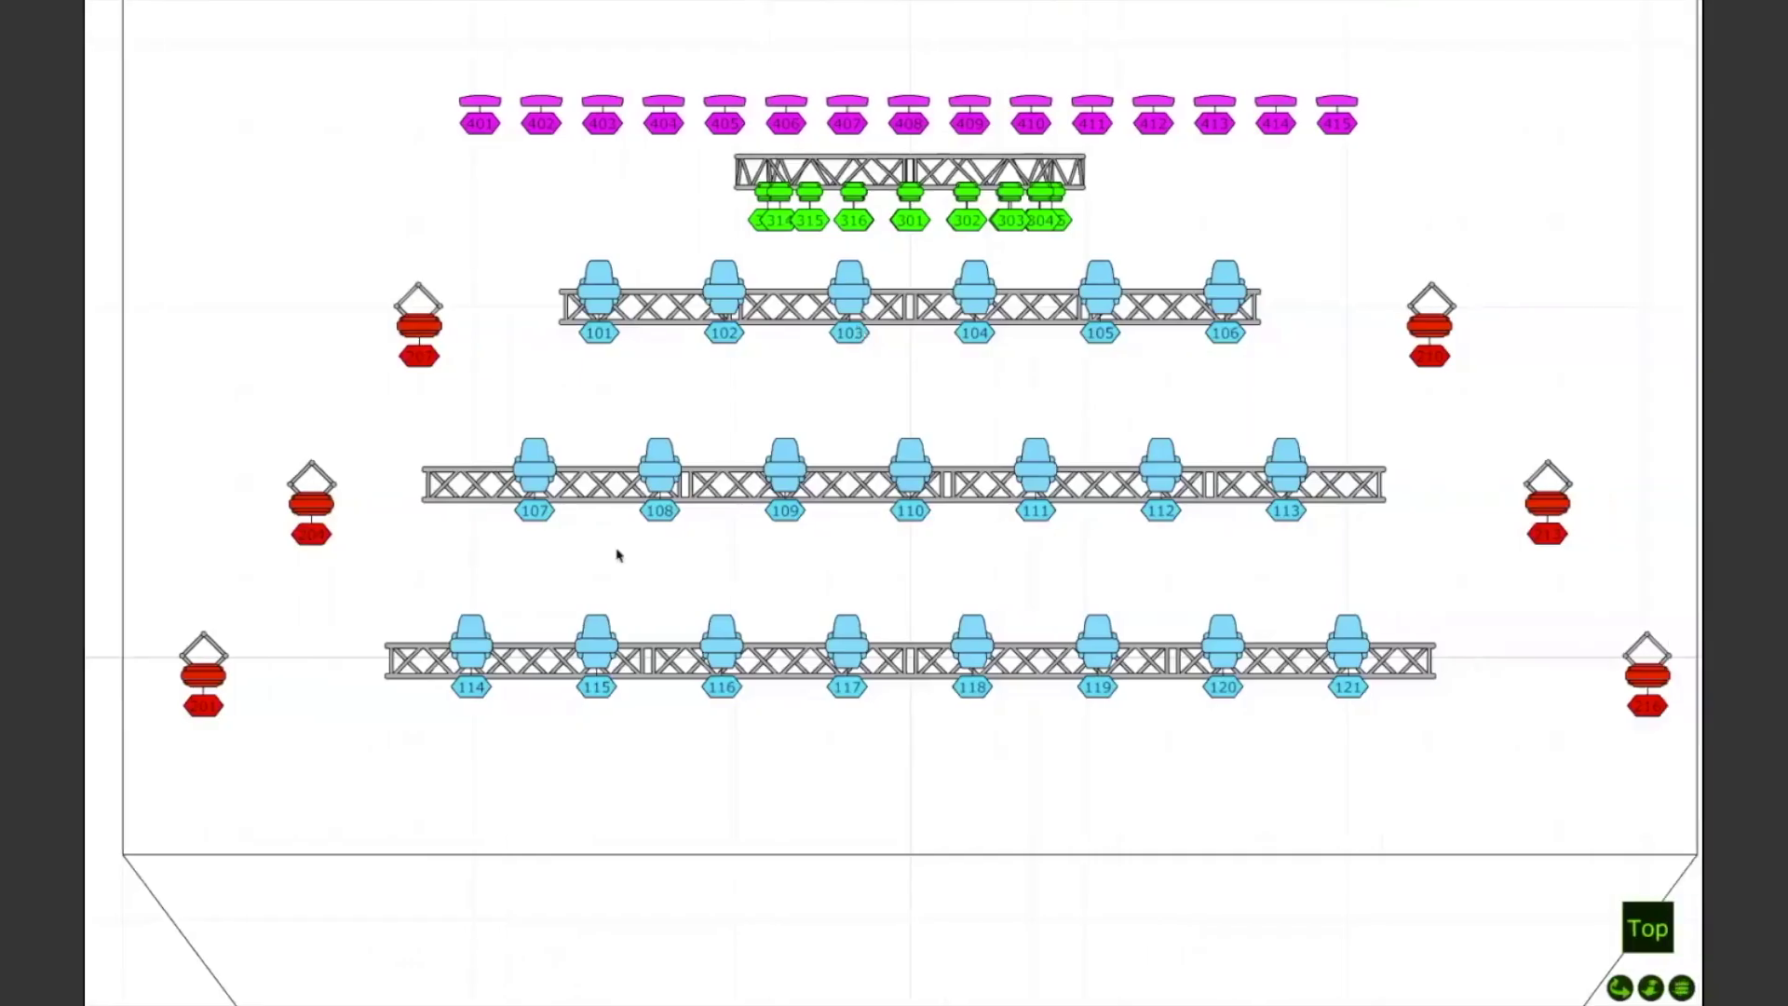
key(ctrl+Left)
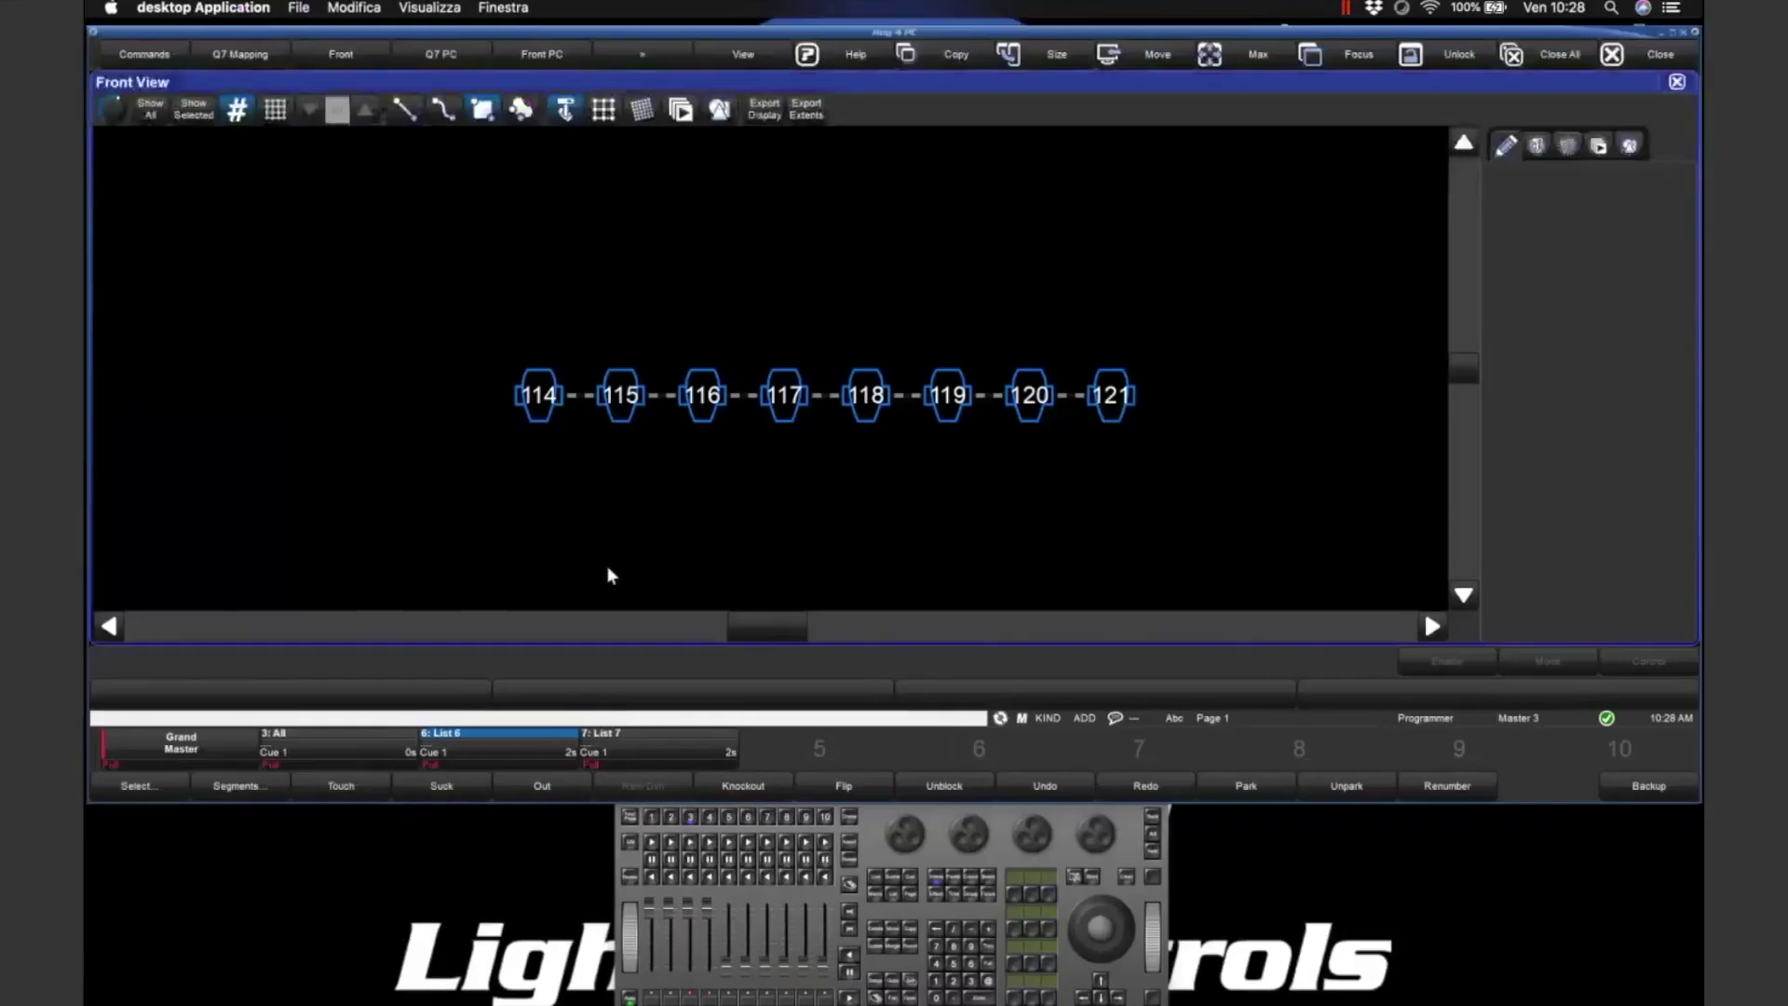
click(936, 946)
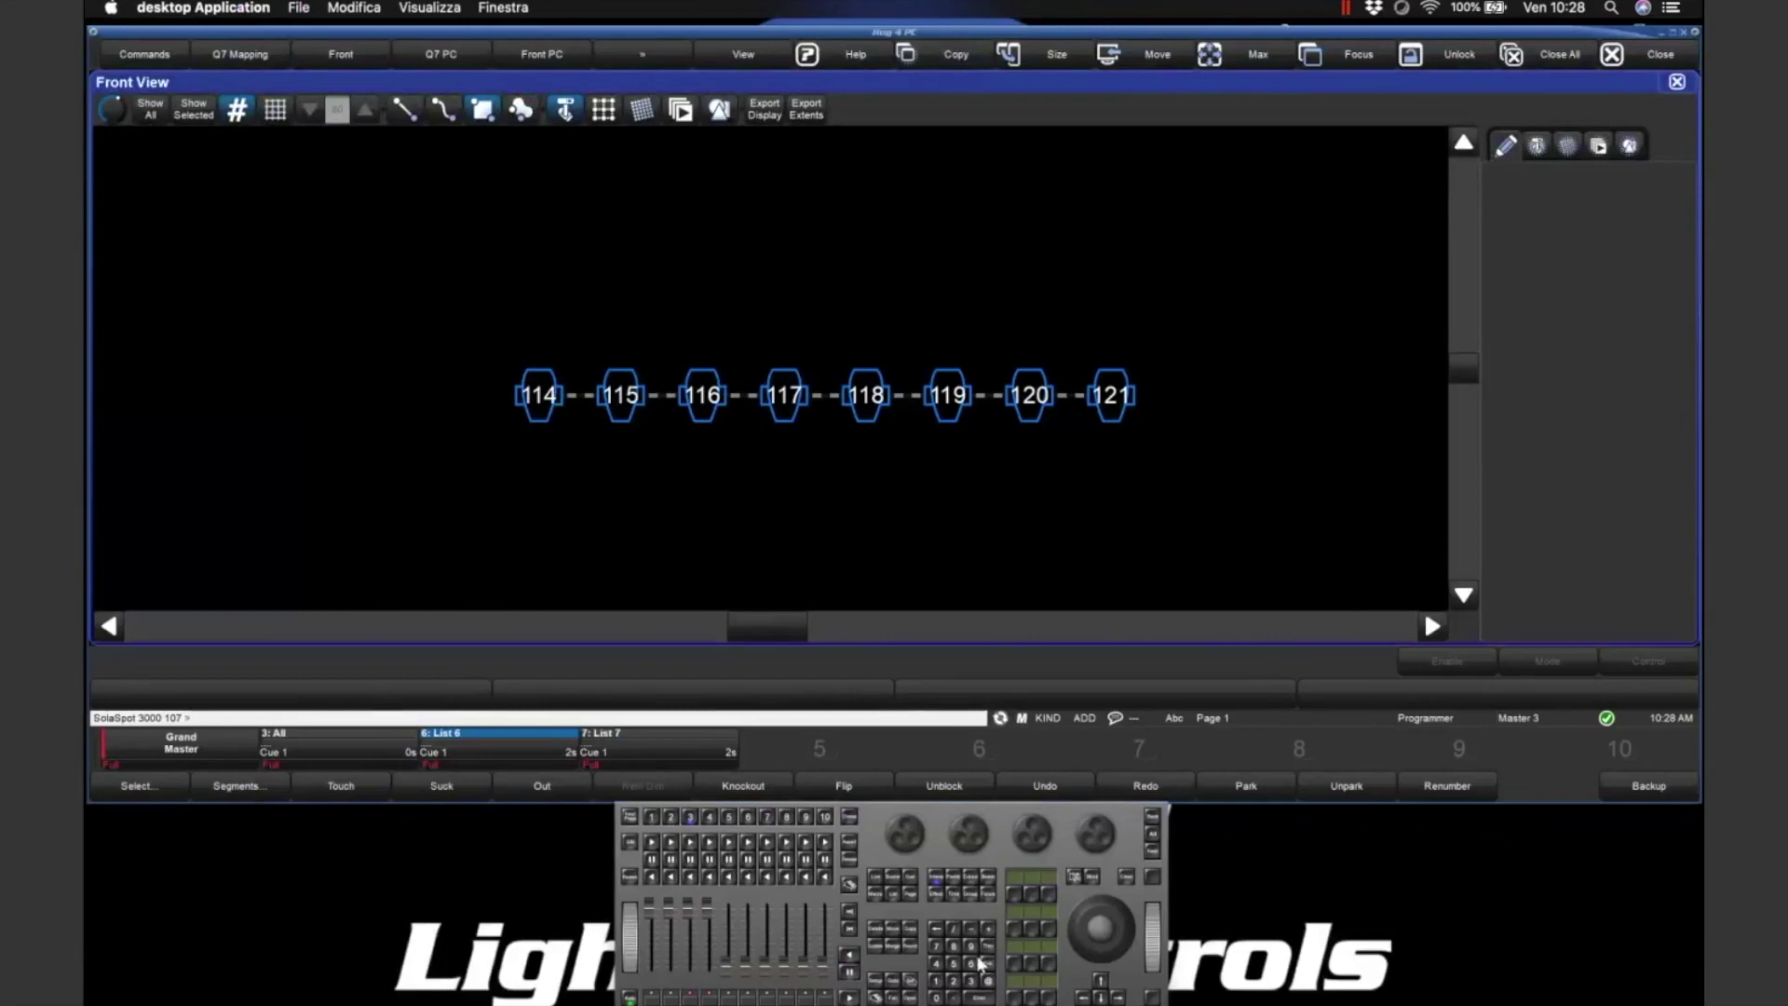
click(937, 981)
click(971, 982)
click(978, 997)
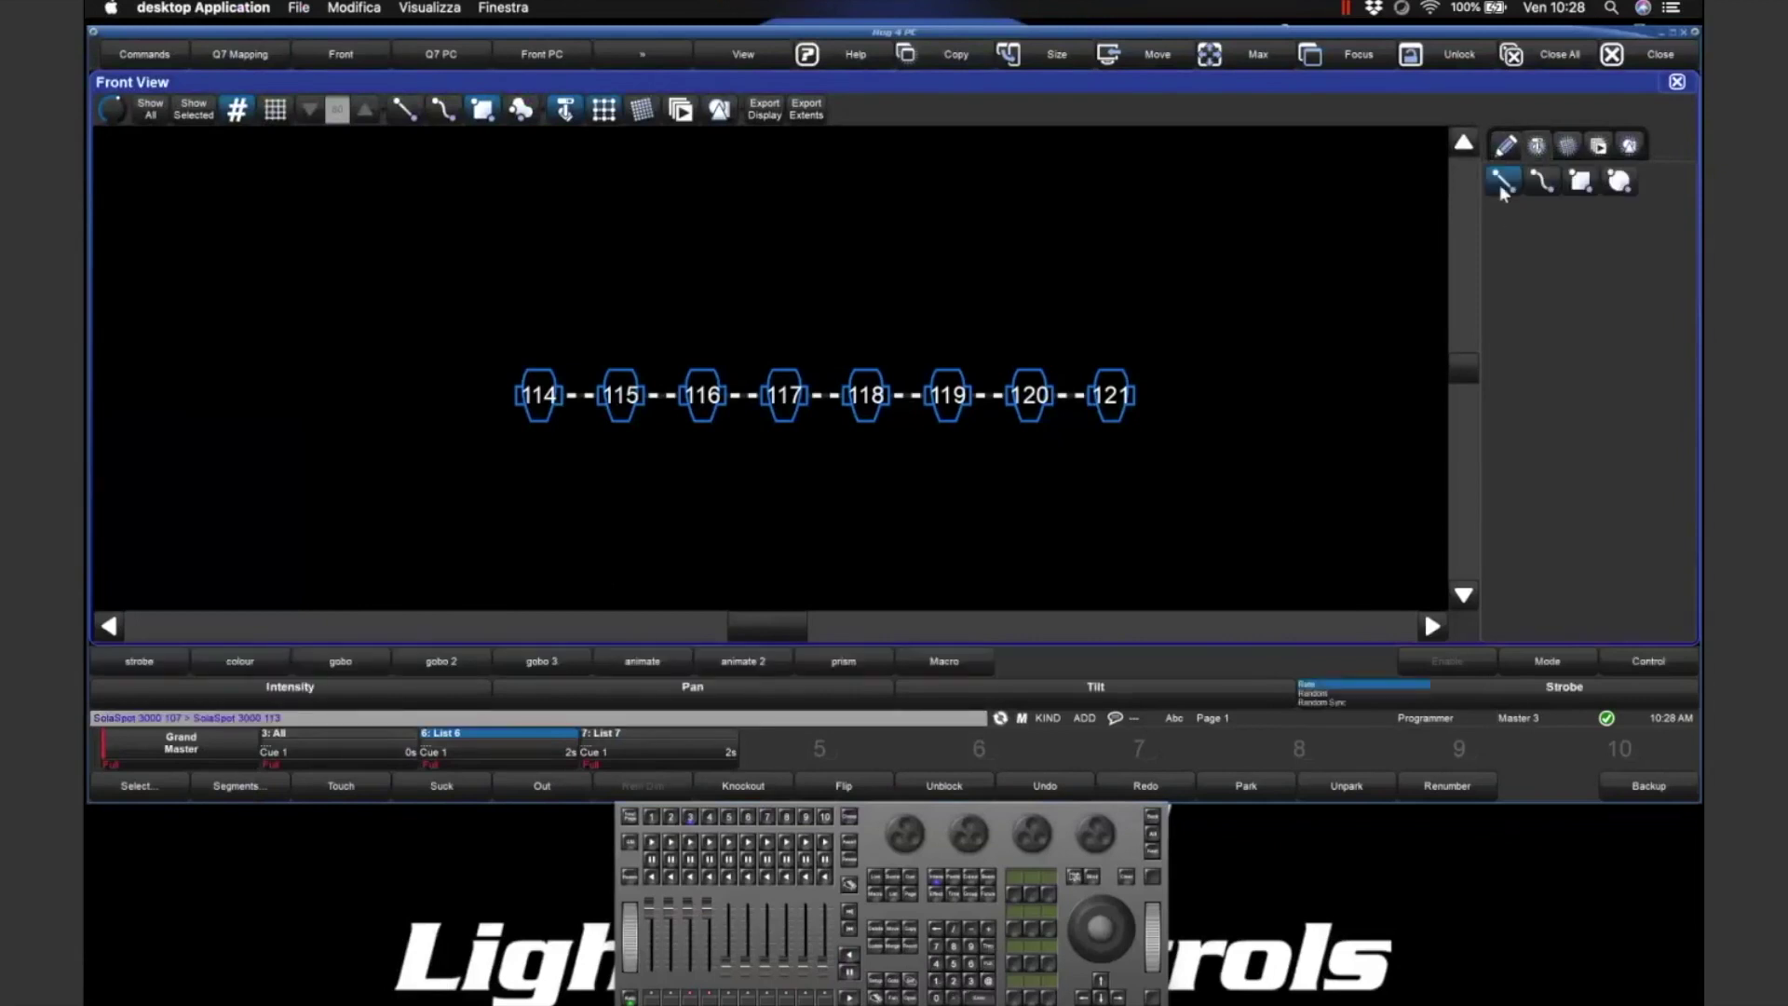
- Place fixtures 107 to 113 as a slightly slanted line grid about 484 wide above the 114 to 121 row, and deselect them
click(577, 289)
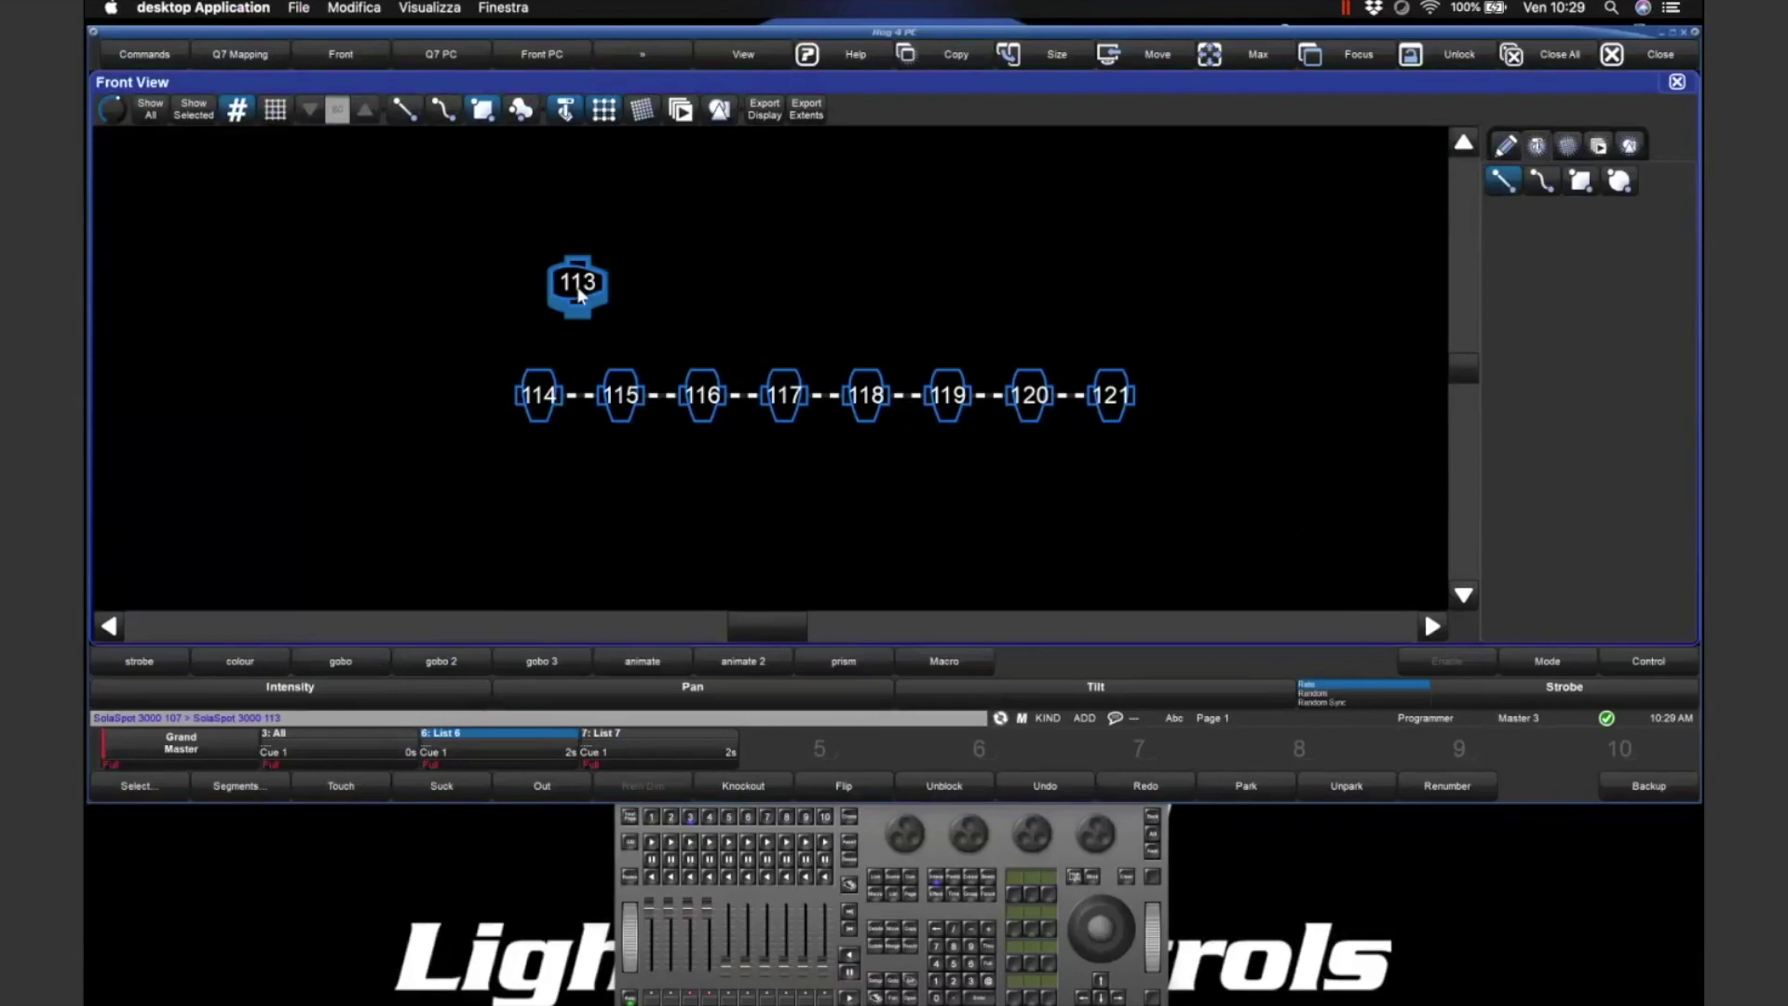
drag(577, 294, 858, 310)
drag(1084, 300, 1101, 349)
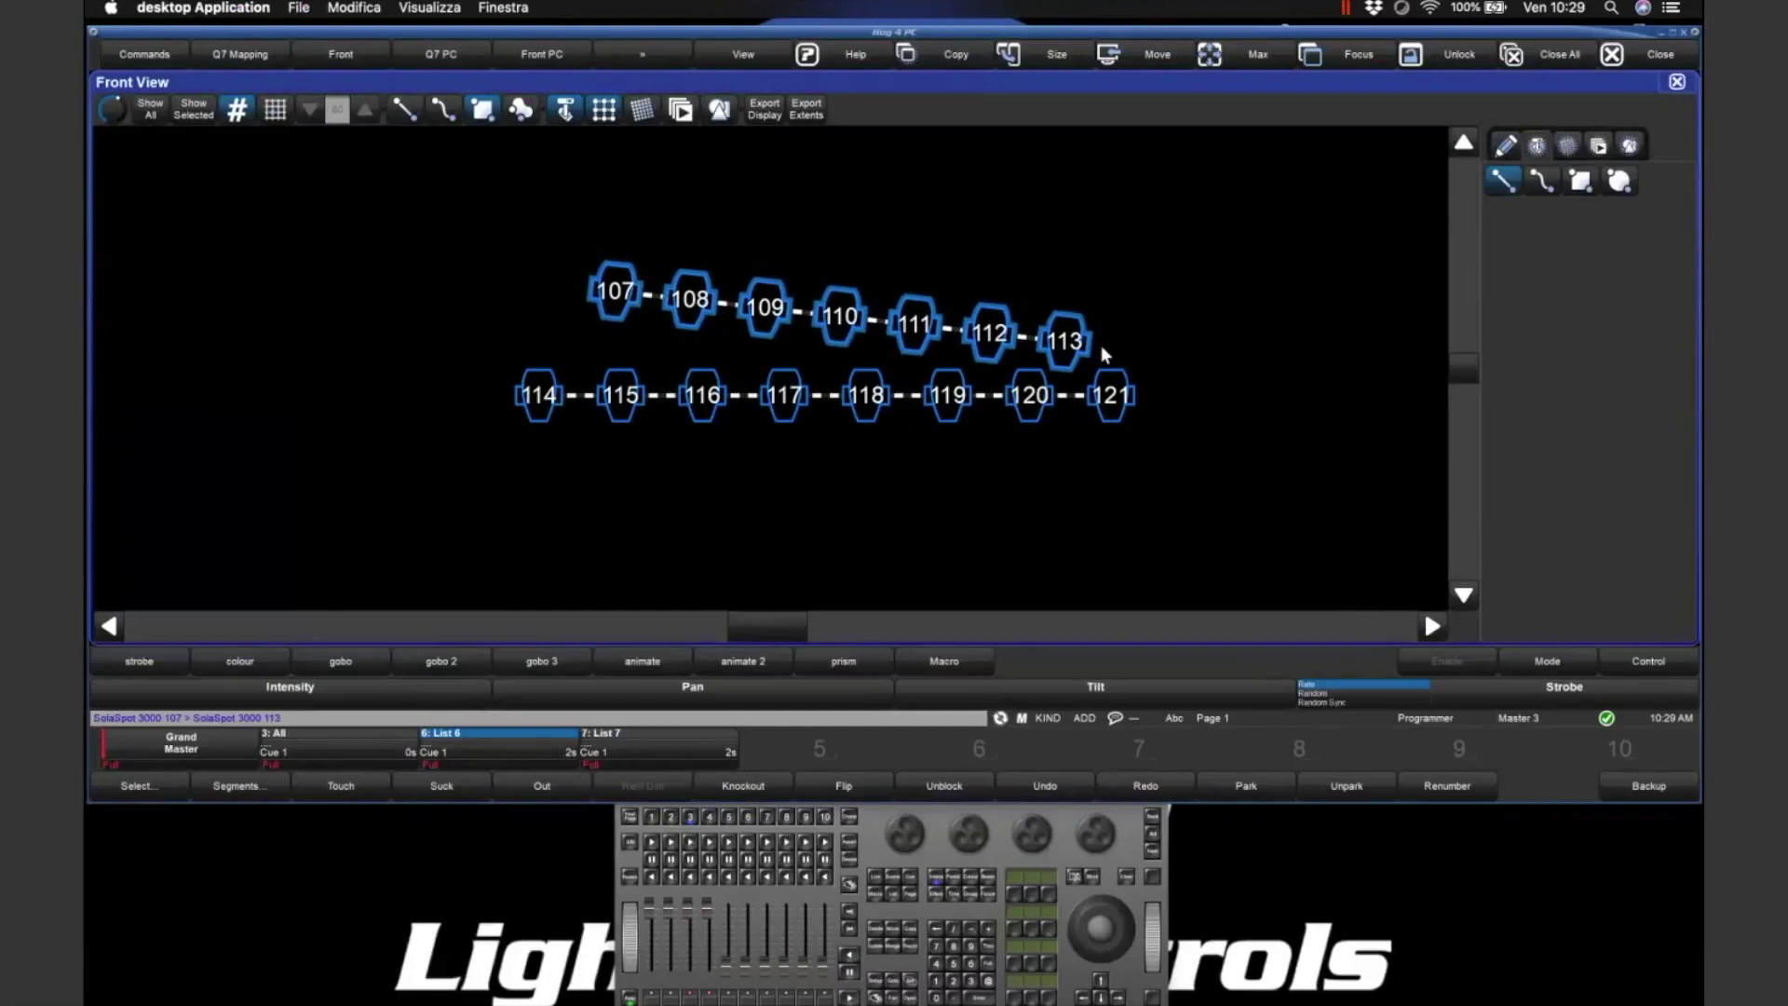
drag(1101, 345, 1101, 347)
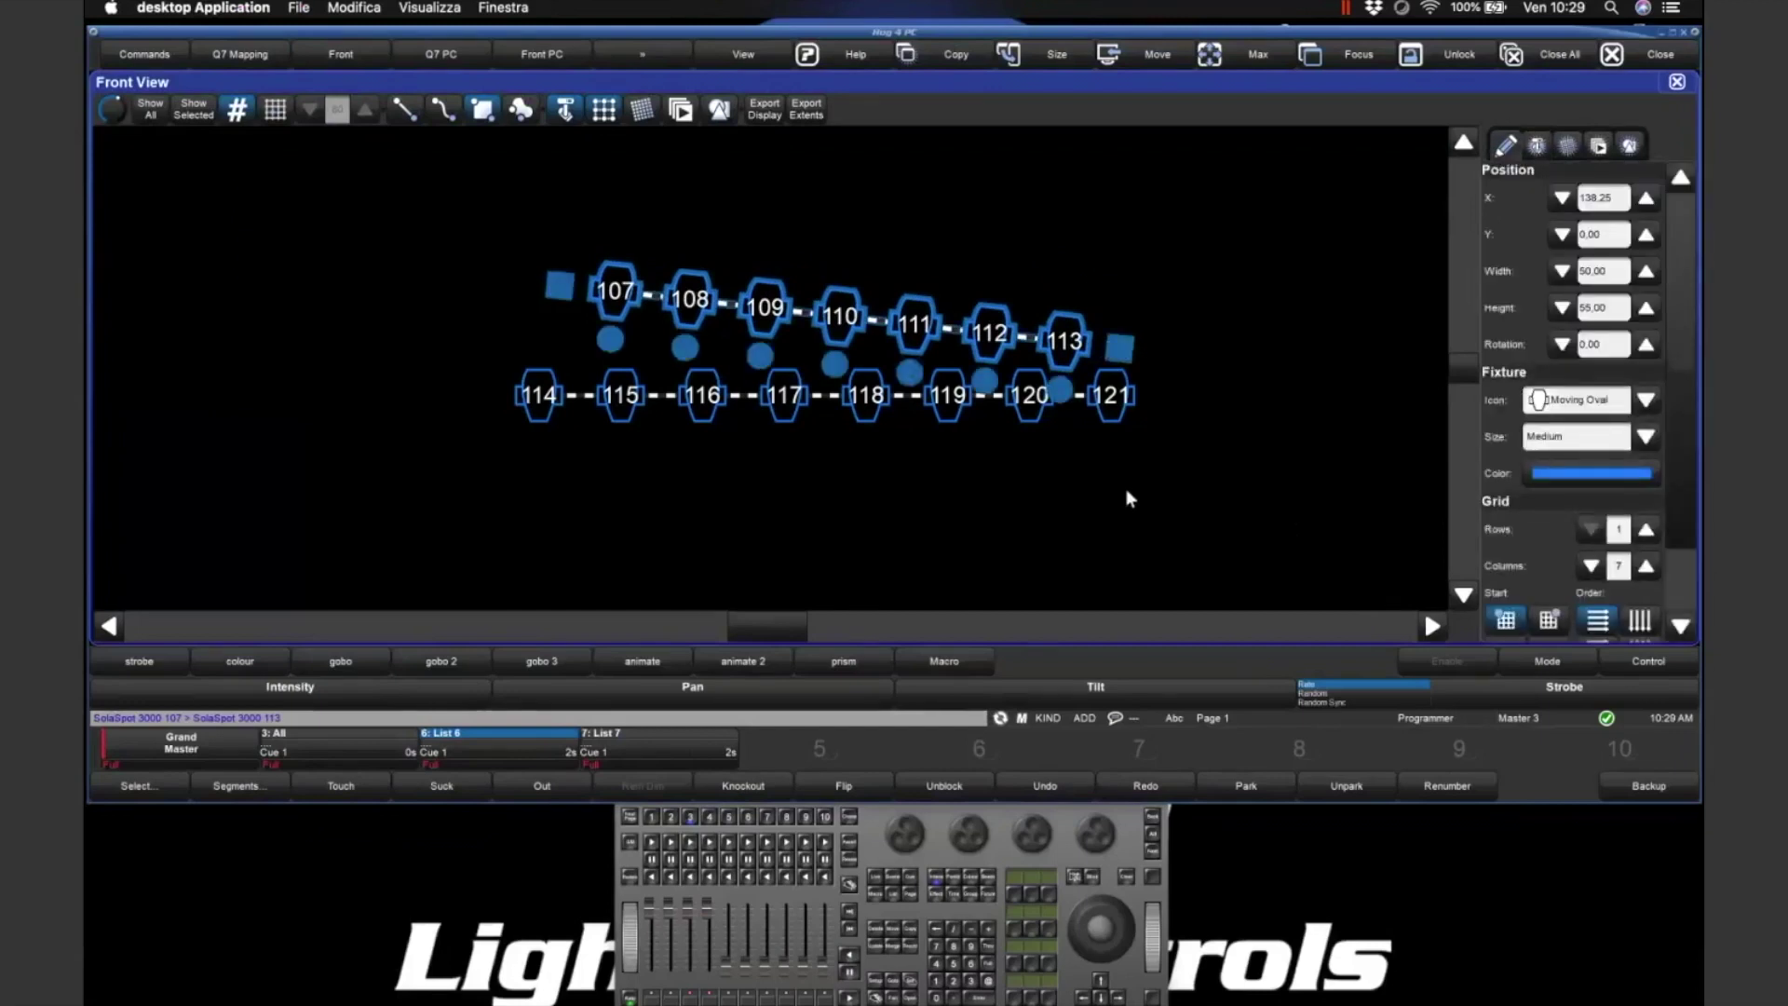
key(Escape)
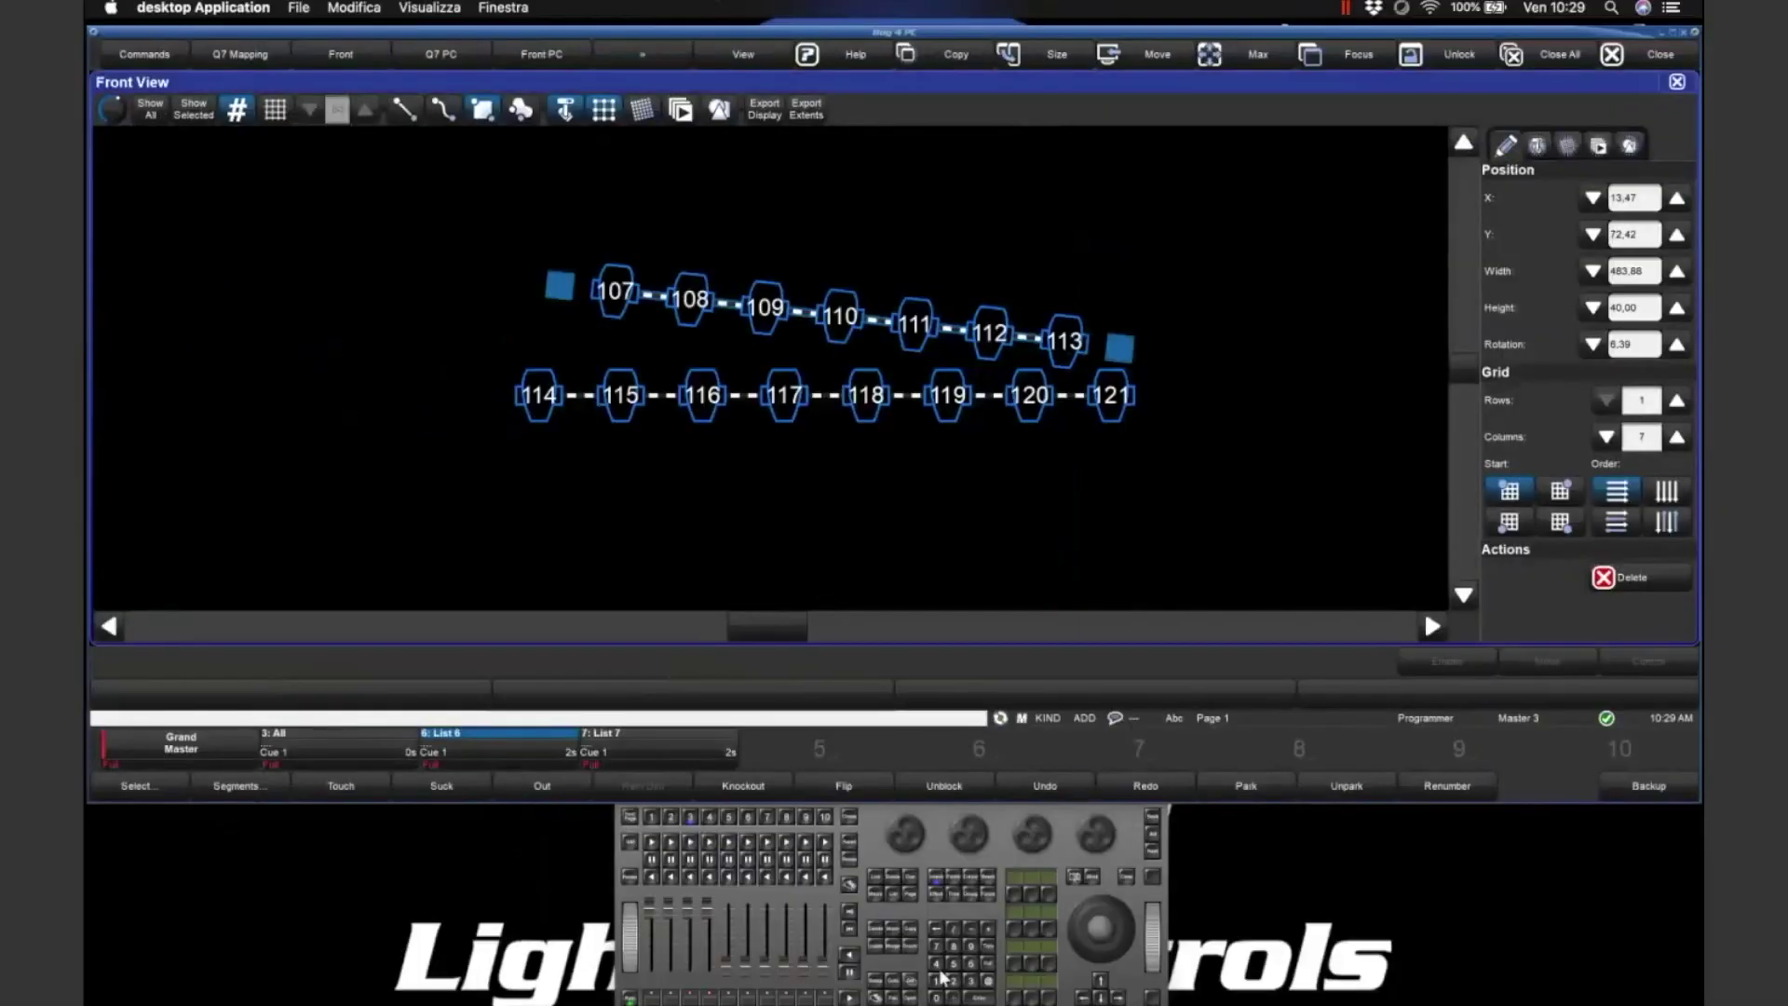
- Select SolaSpot 3000 101 to 106 and place them as a slanted line grid about 570 wide above the 107 to 113 row
click(936, 996)
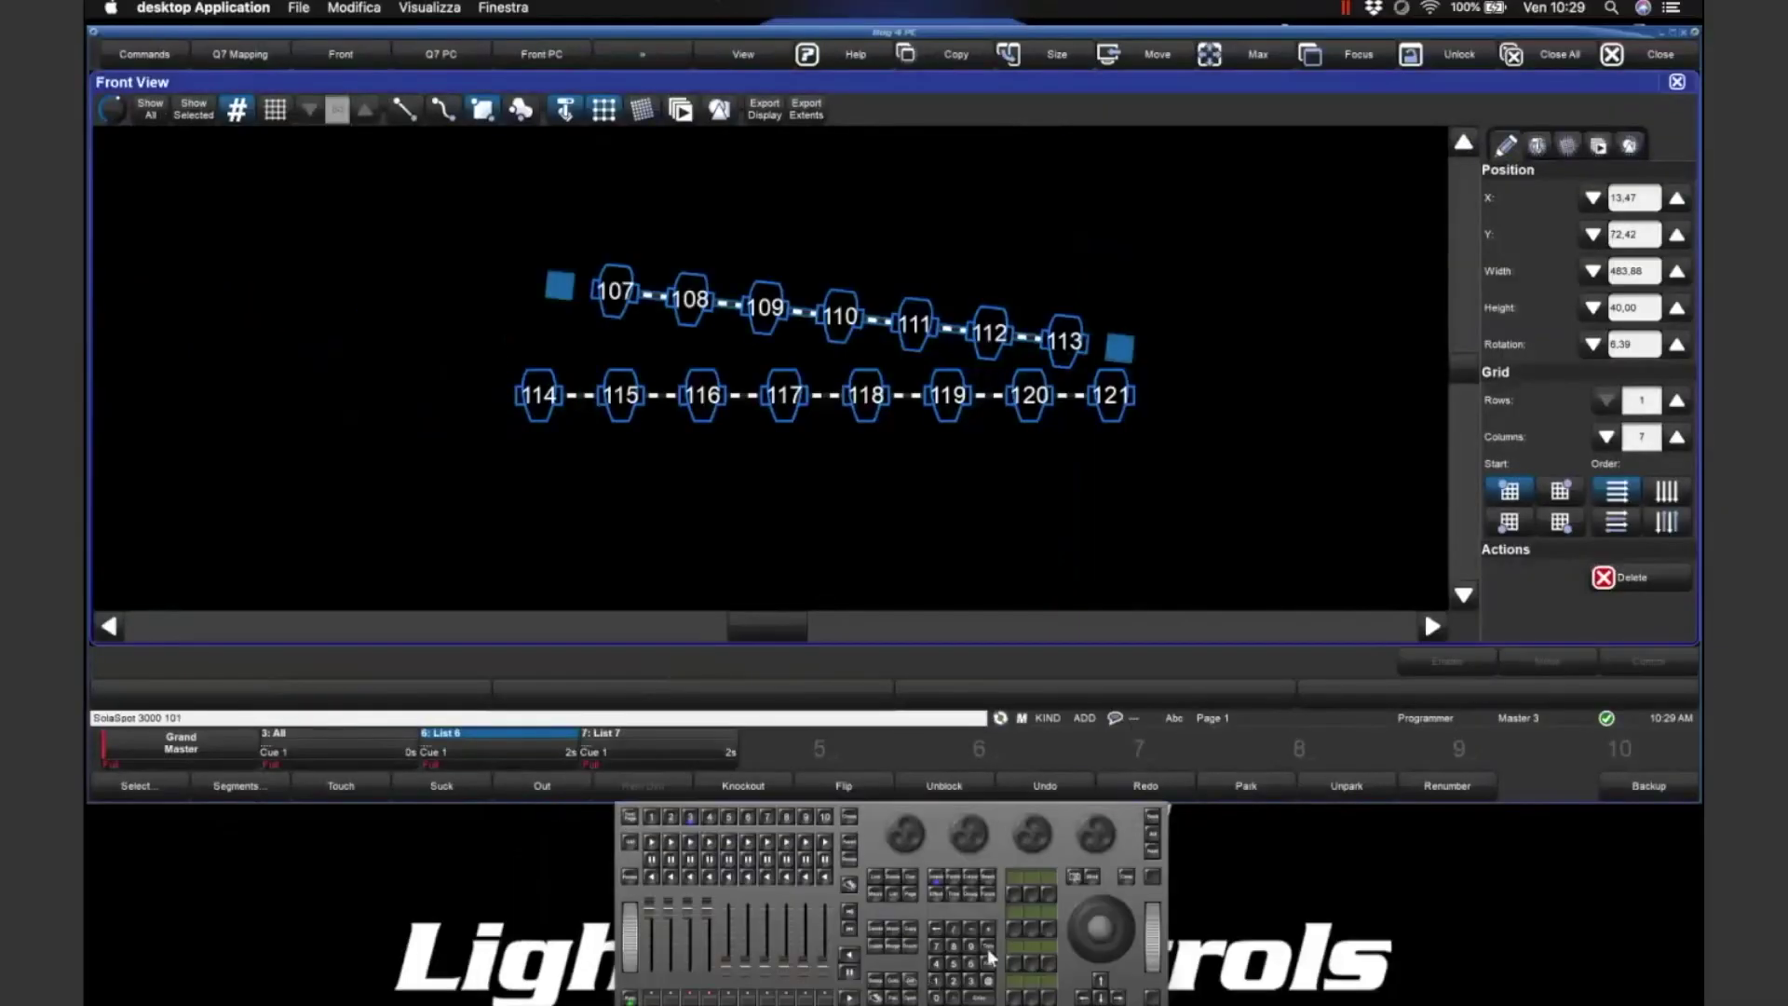
click(935, 990)
click(957, 978)
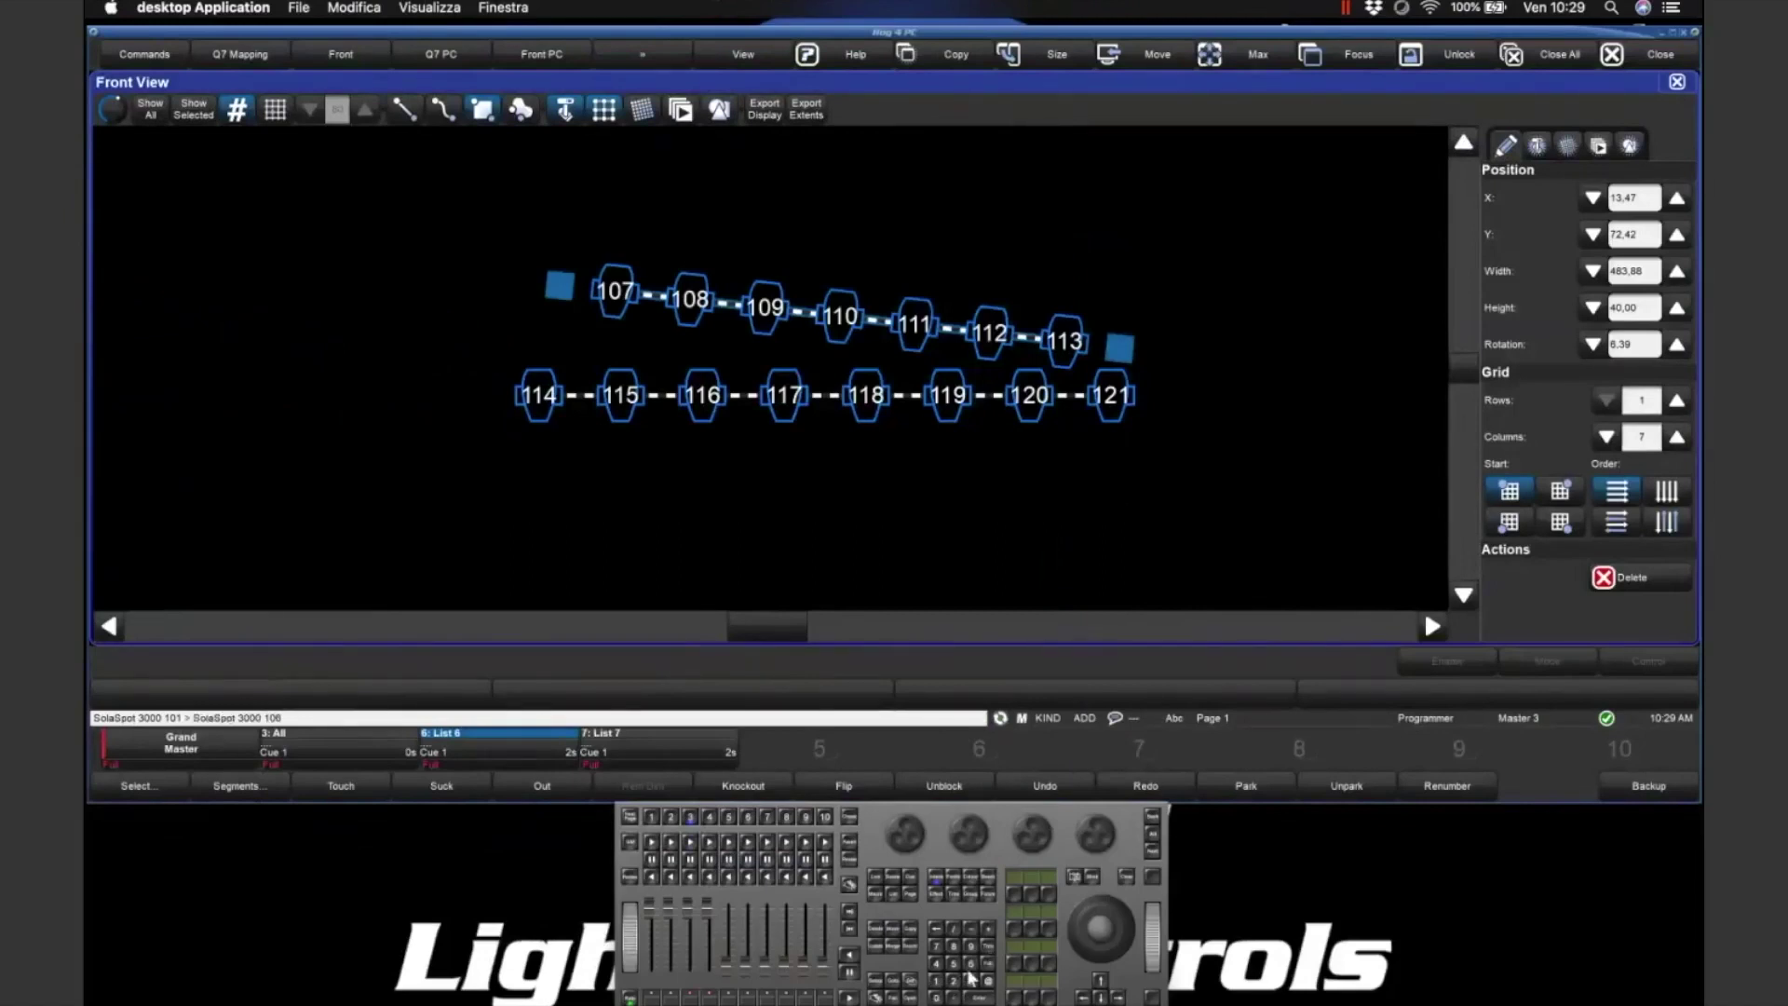
click(983, 996)
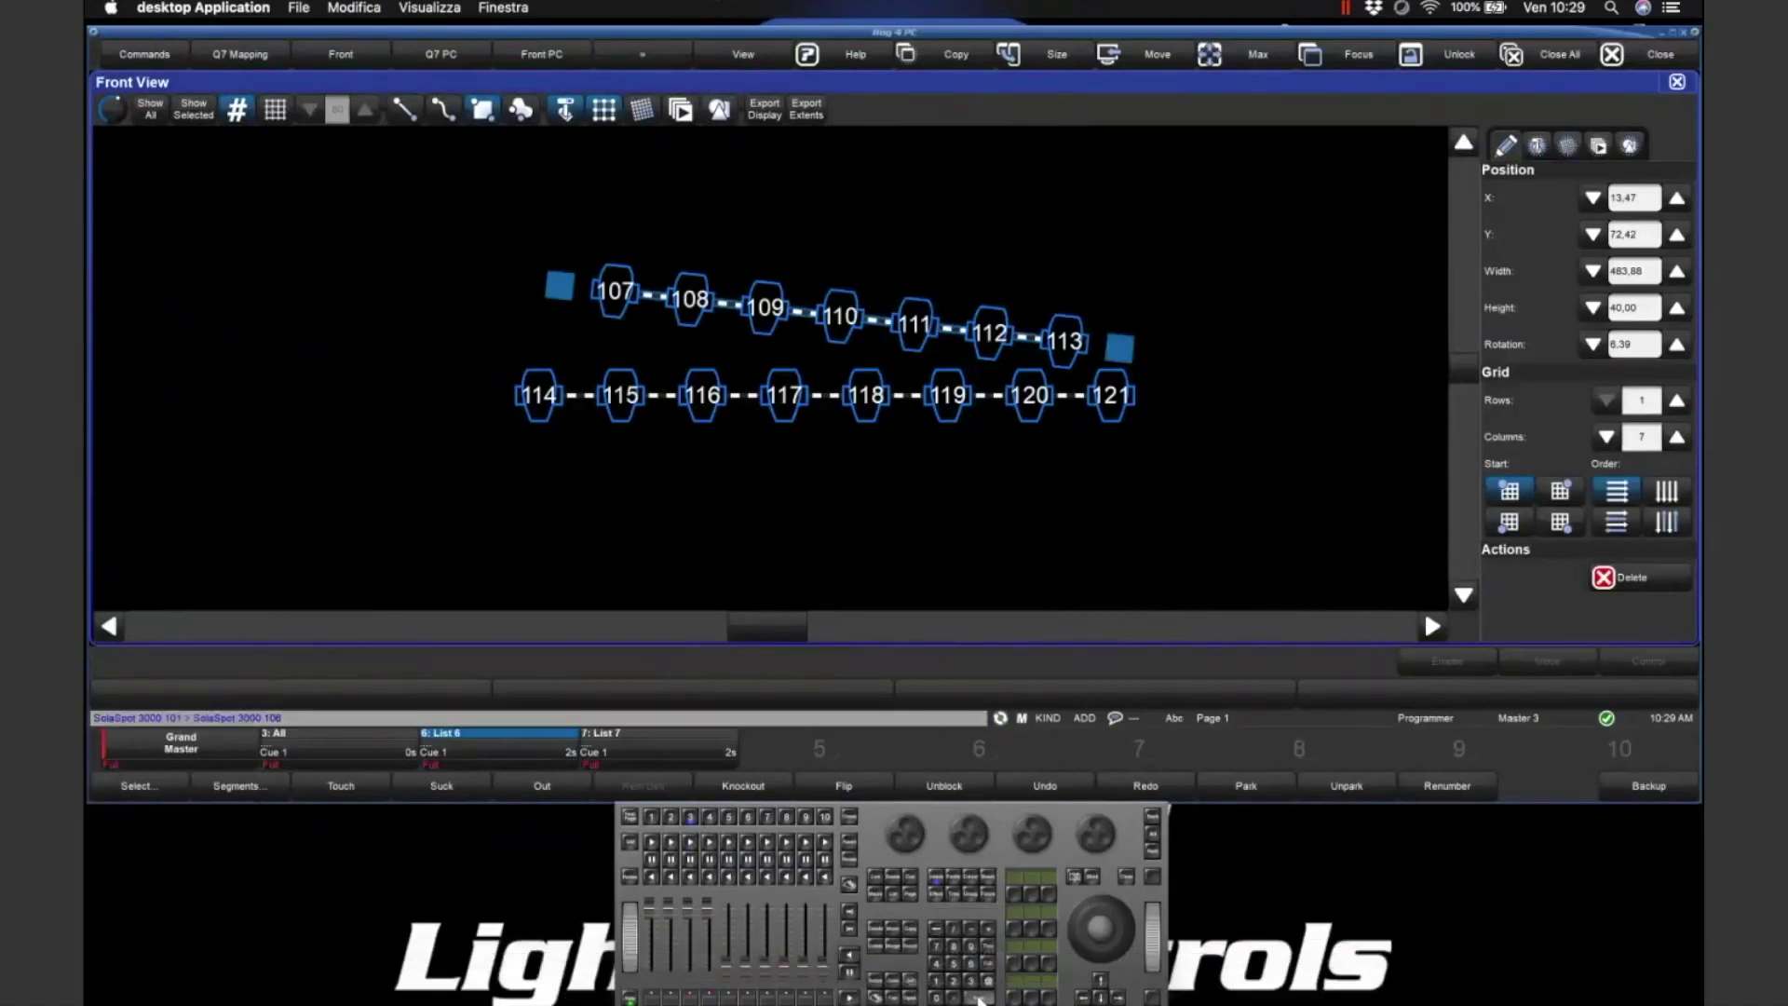
drag(948, 235, 1159, 268)
click(1270, 391)
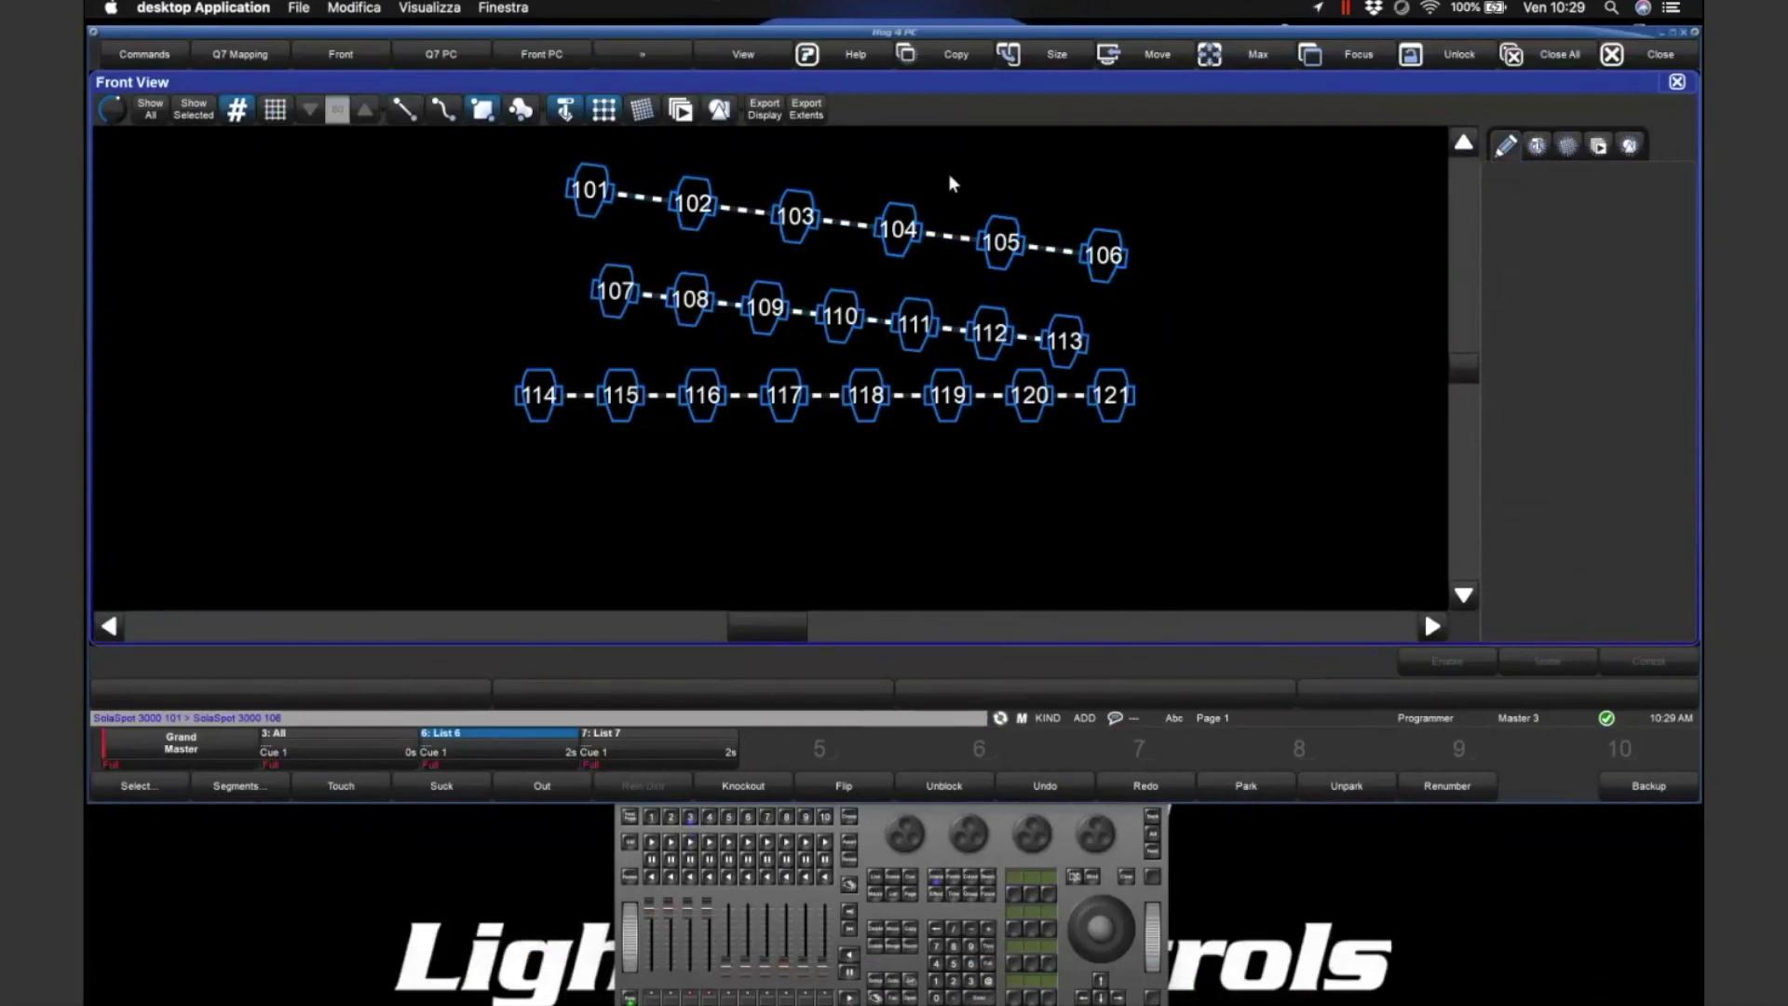
- Set the rotation of the 101 to 106 and 107 to 113 grids to 0 in the plot layout
click(565, 109)
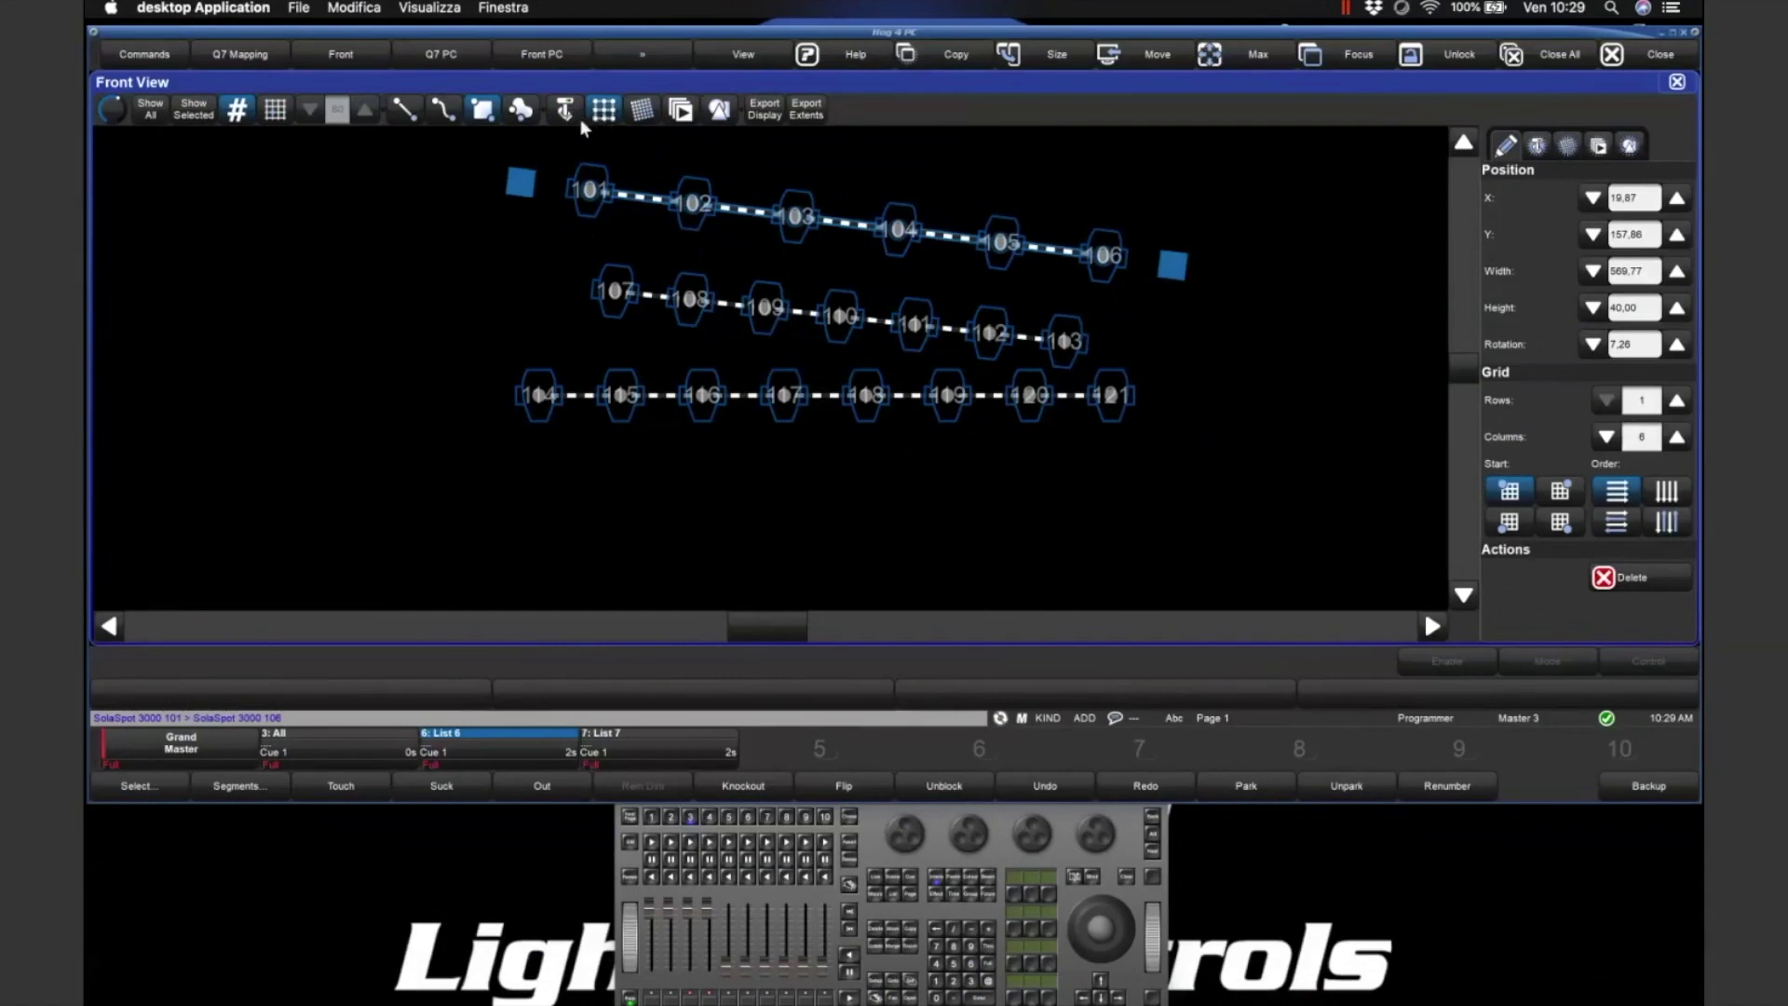
drag(649, 299, 1052, 360)
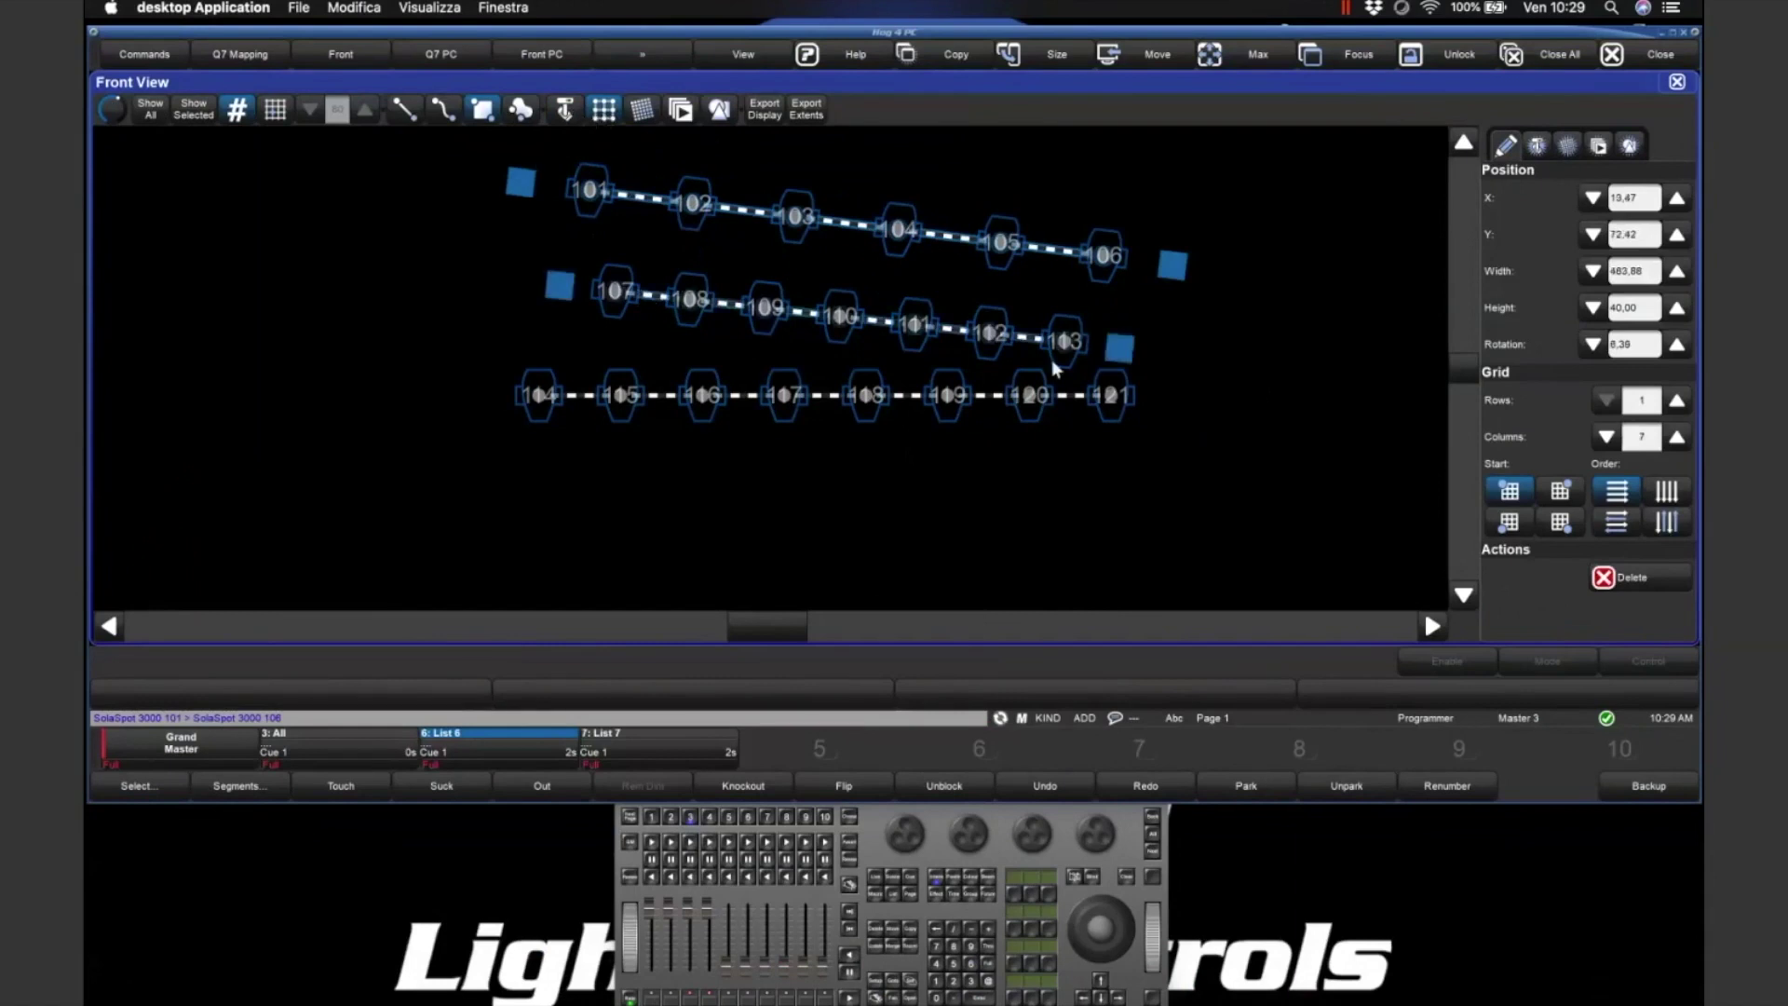
click(1636, 343)
text(0)
key(Return)
- Set the X position of both upper grids to 0 and deselect them
click(1658, 201)
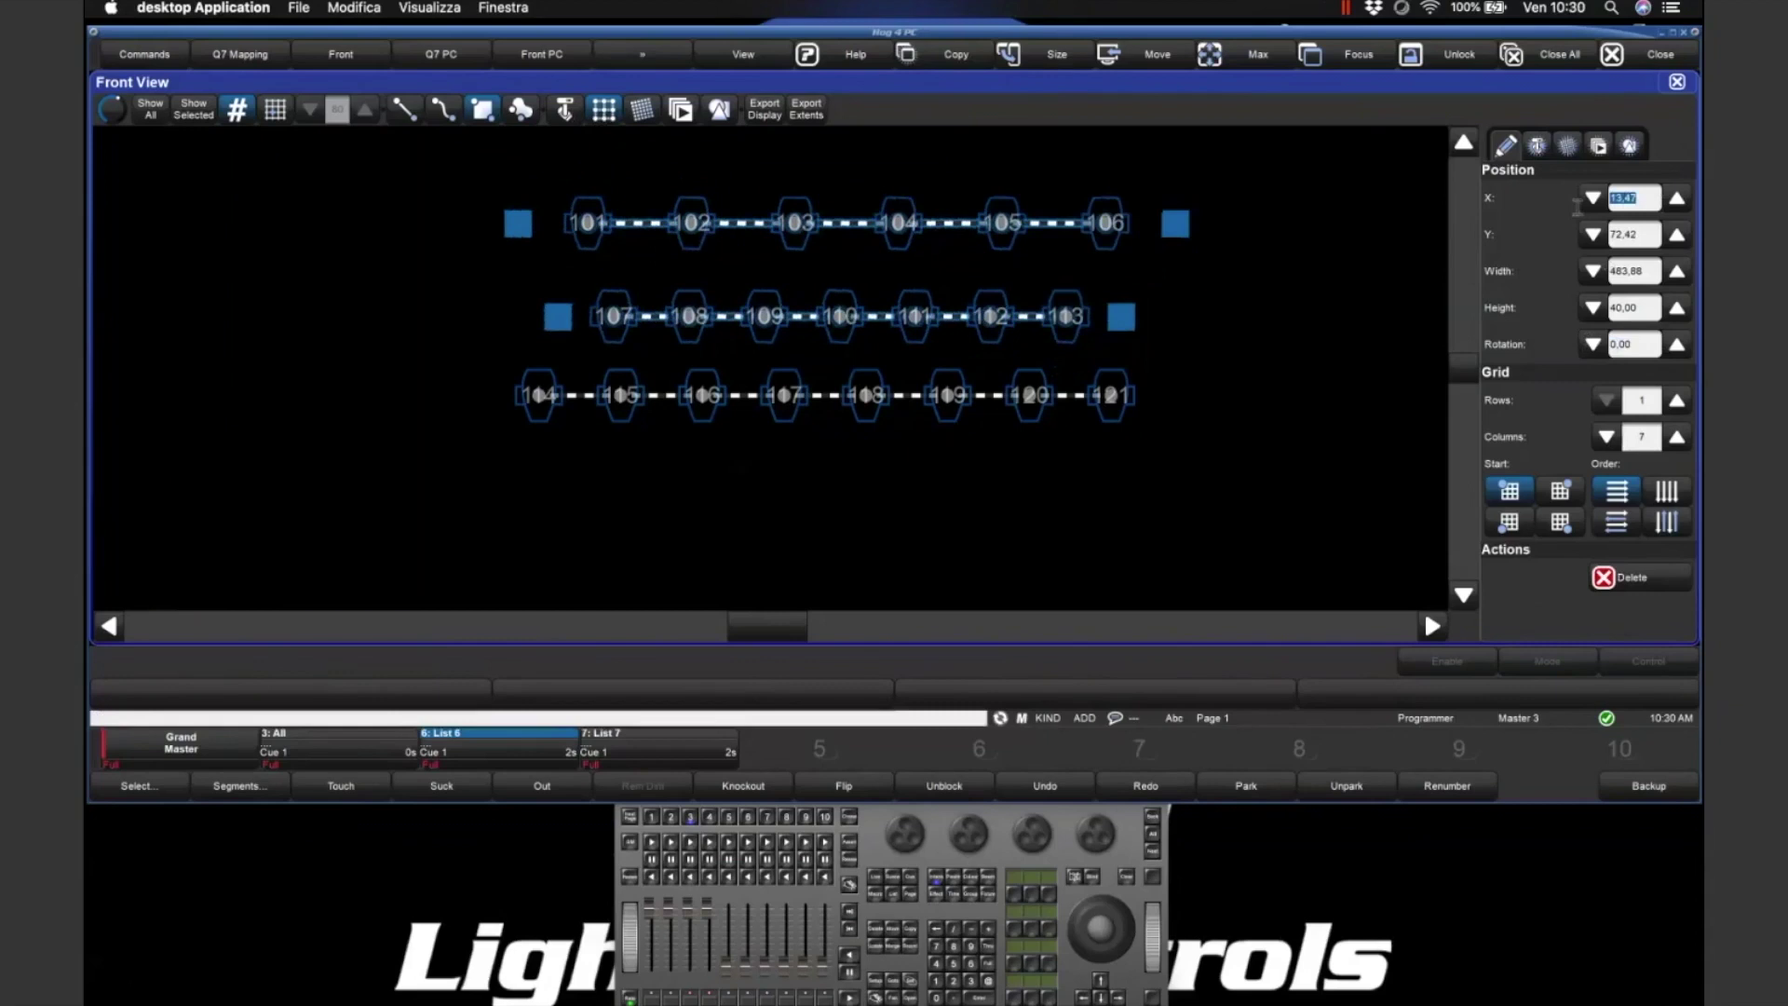
text(0)
key(Return)
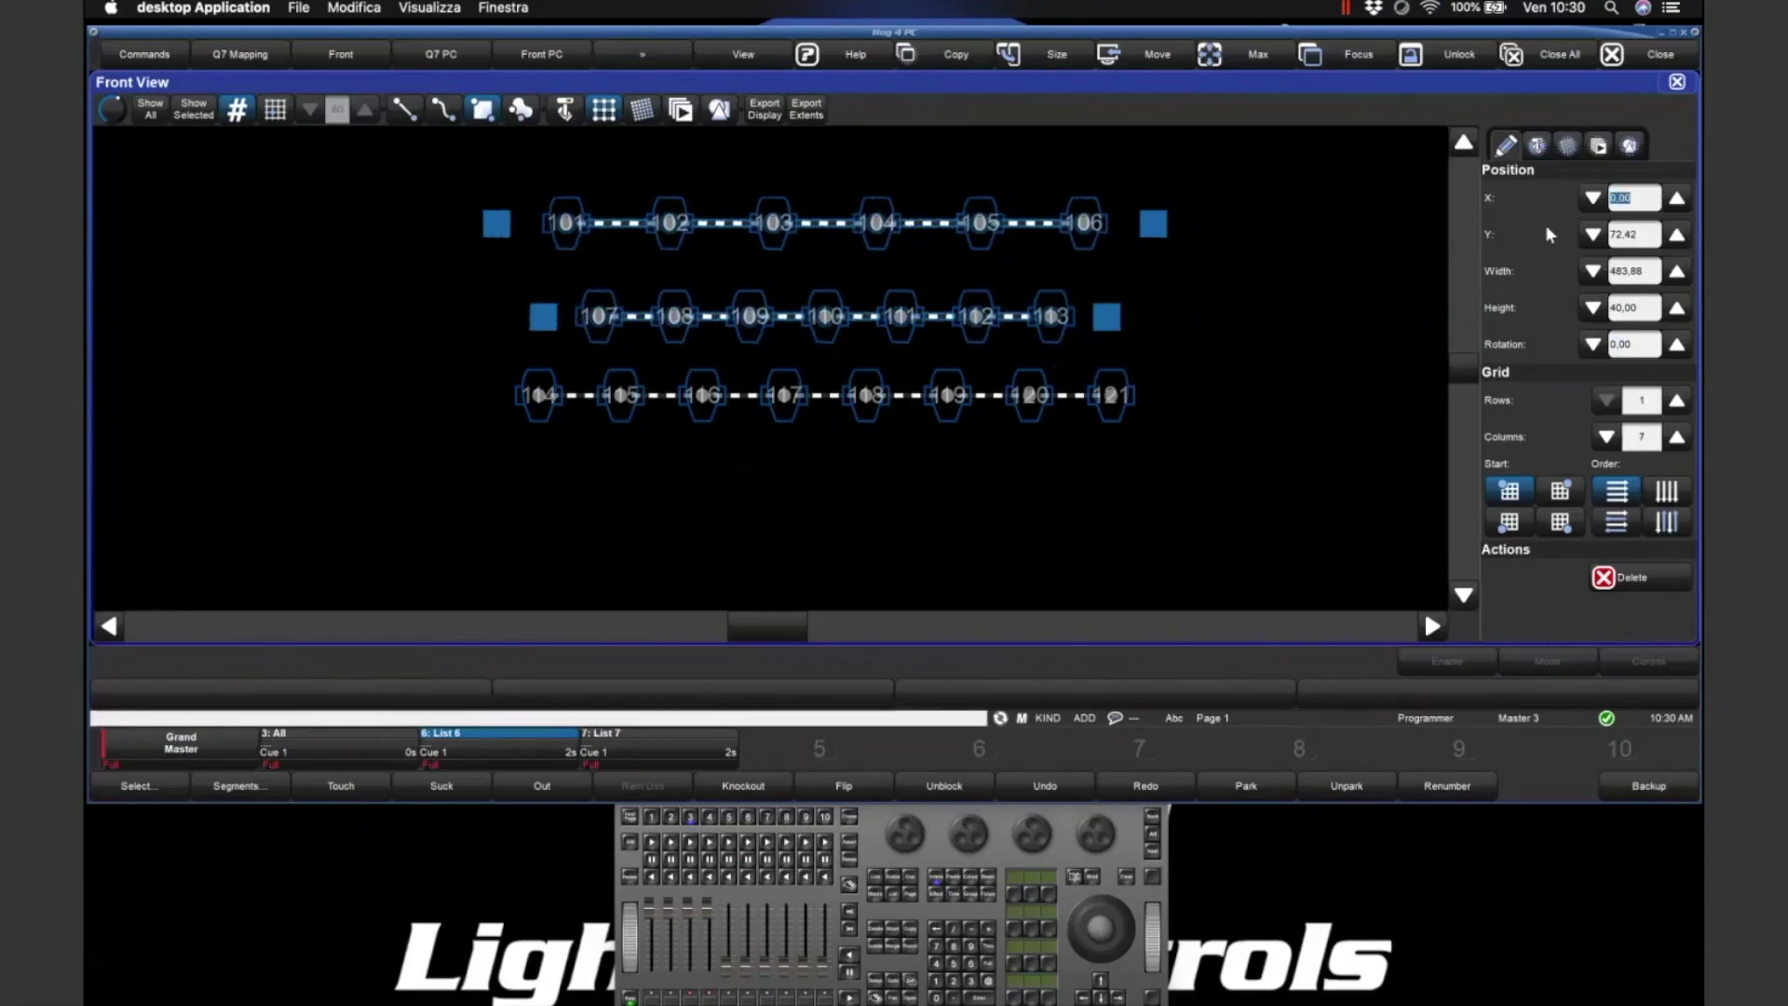
click(1190, 326)
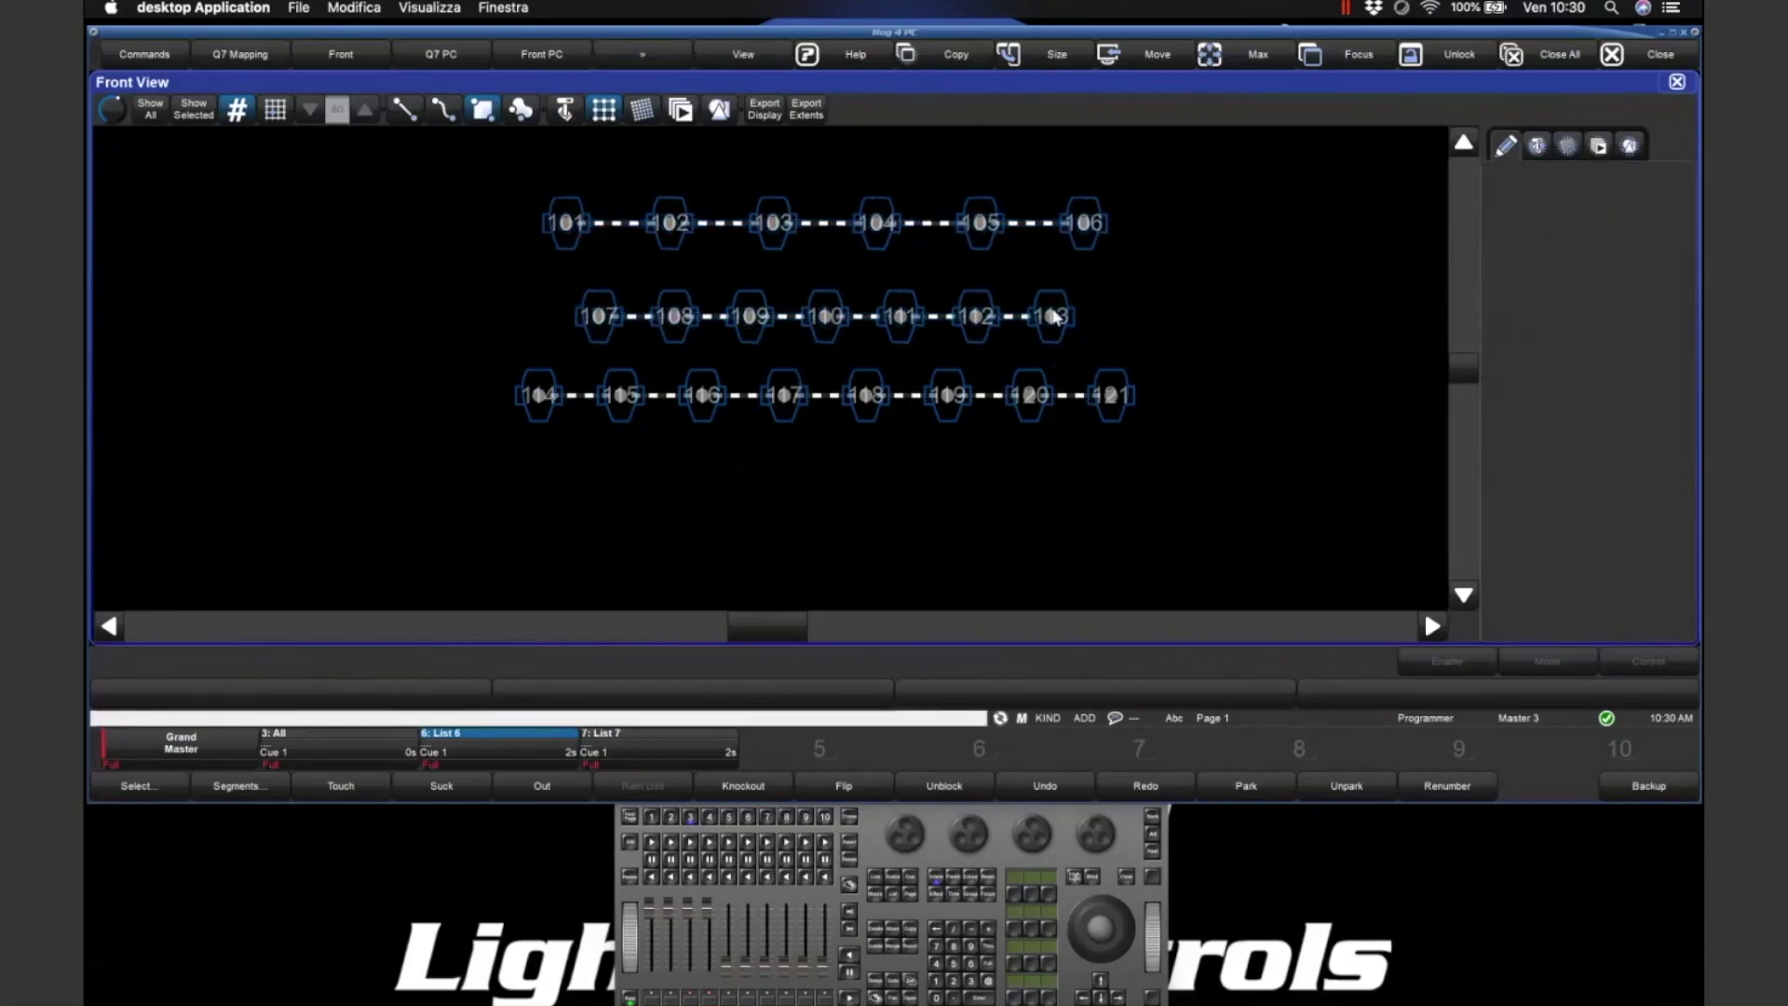
- Set the width of the 107 to 113 grid to 500
click(1028, 227)
shift+click(1019, 309)
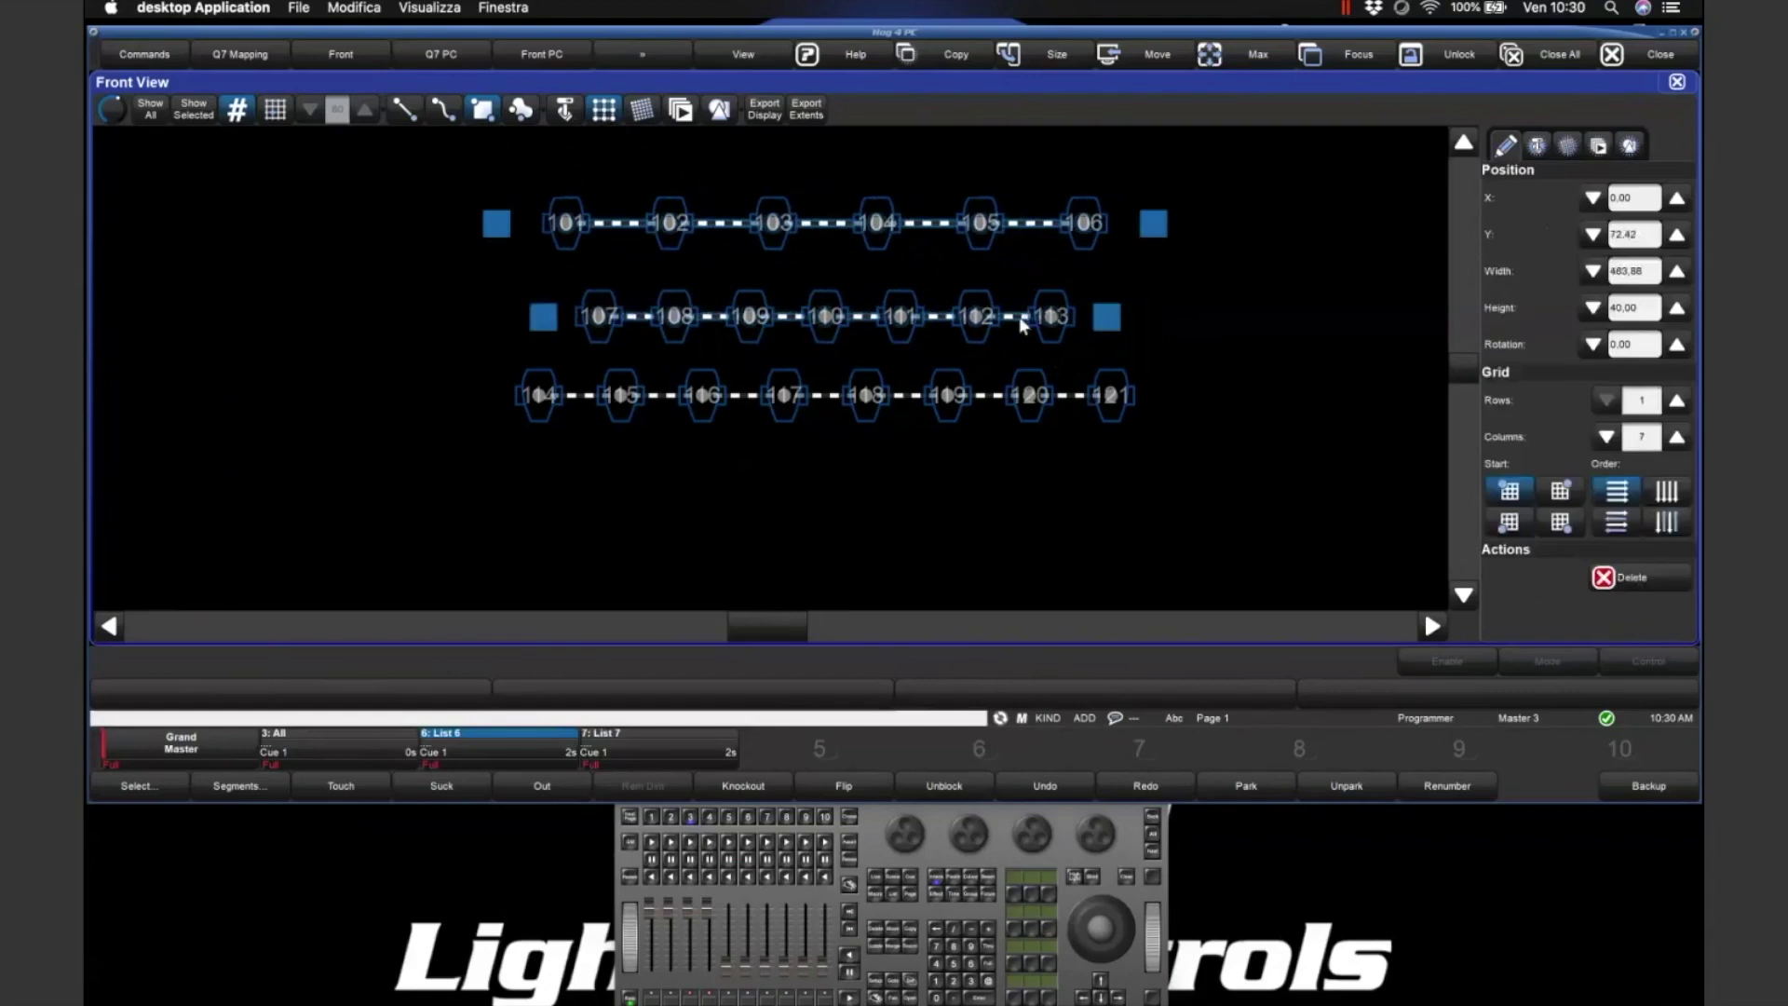
click(1019, 316)
click(1032, 341)
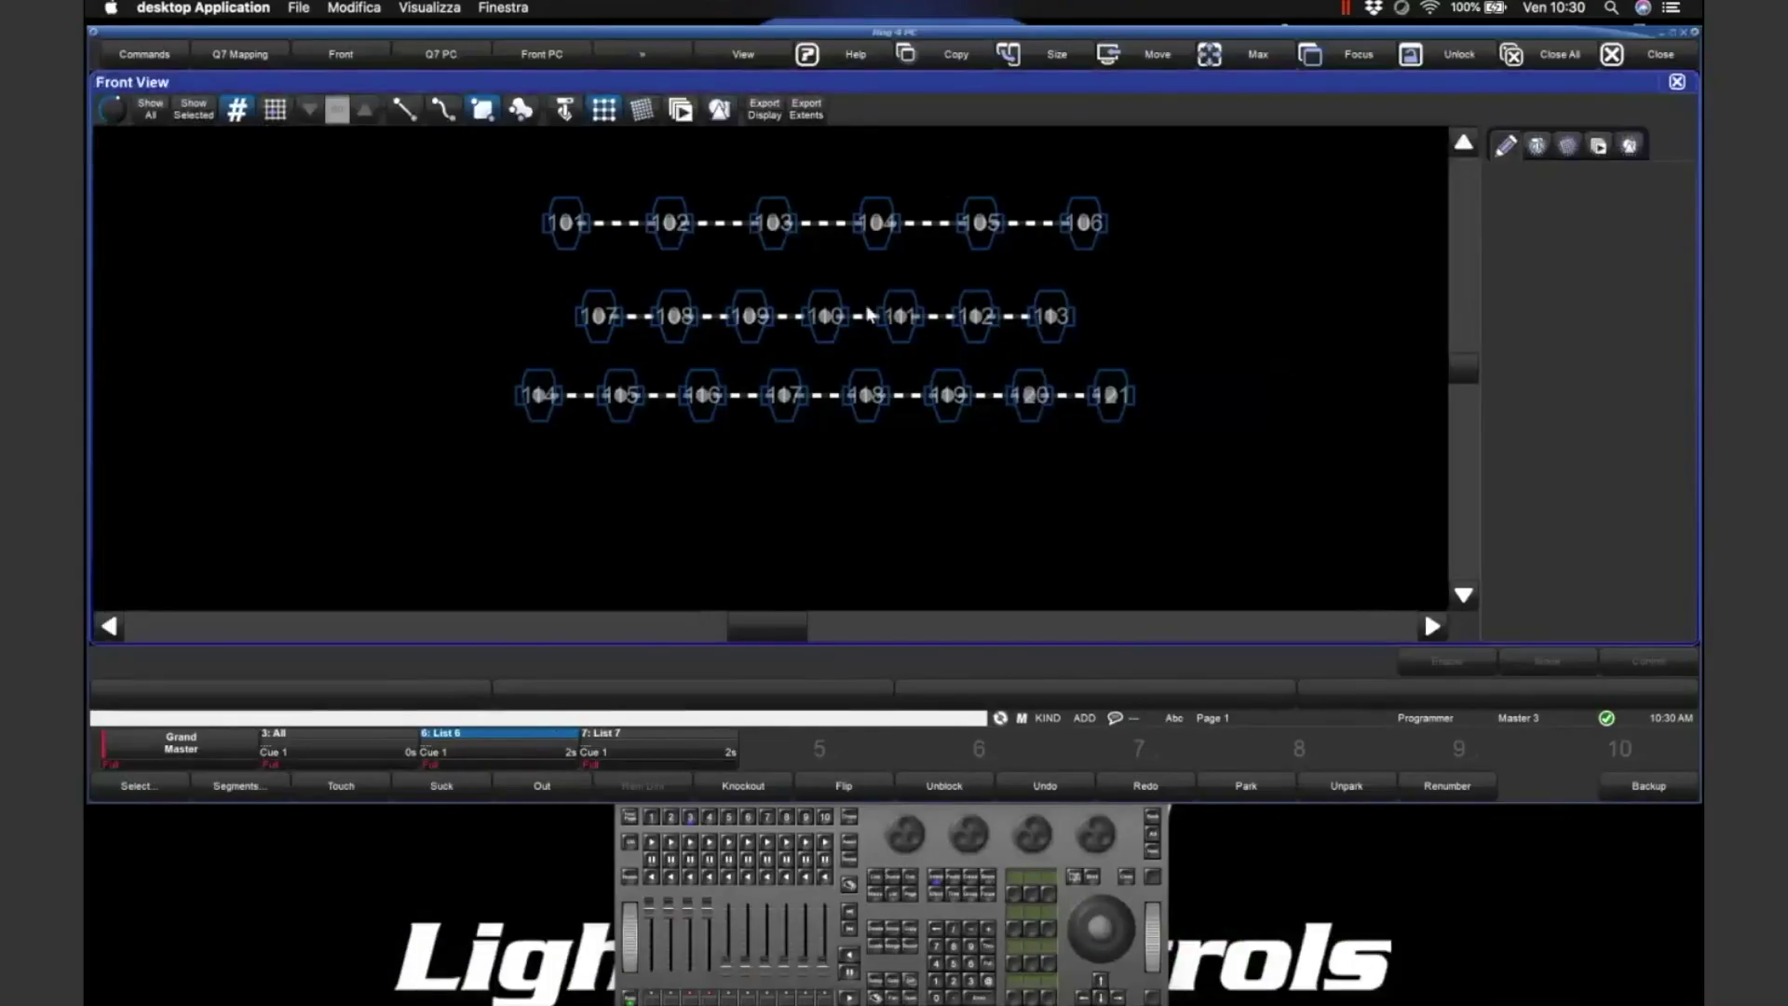
click(818, 326)
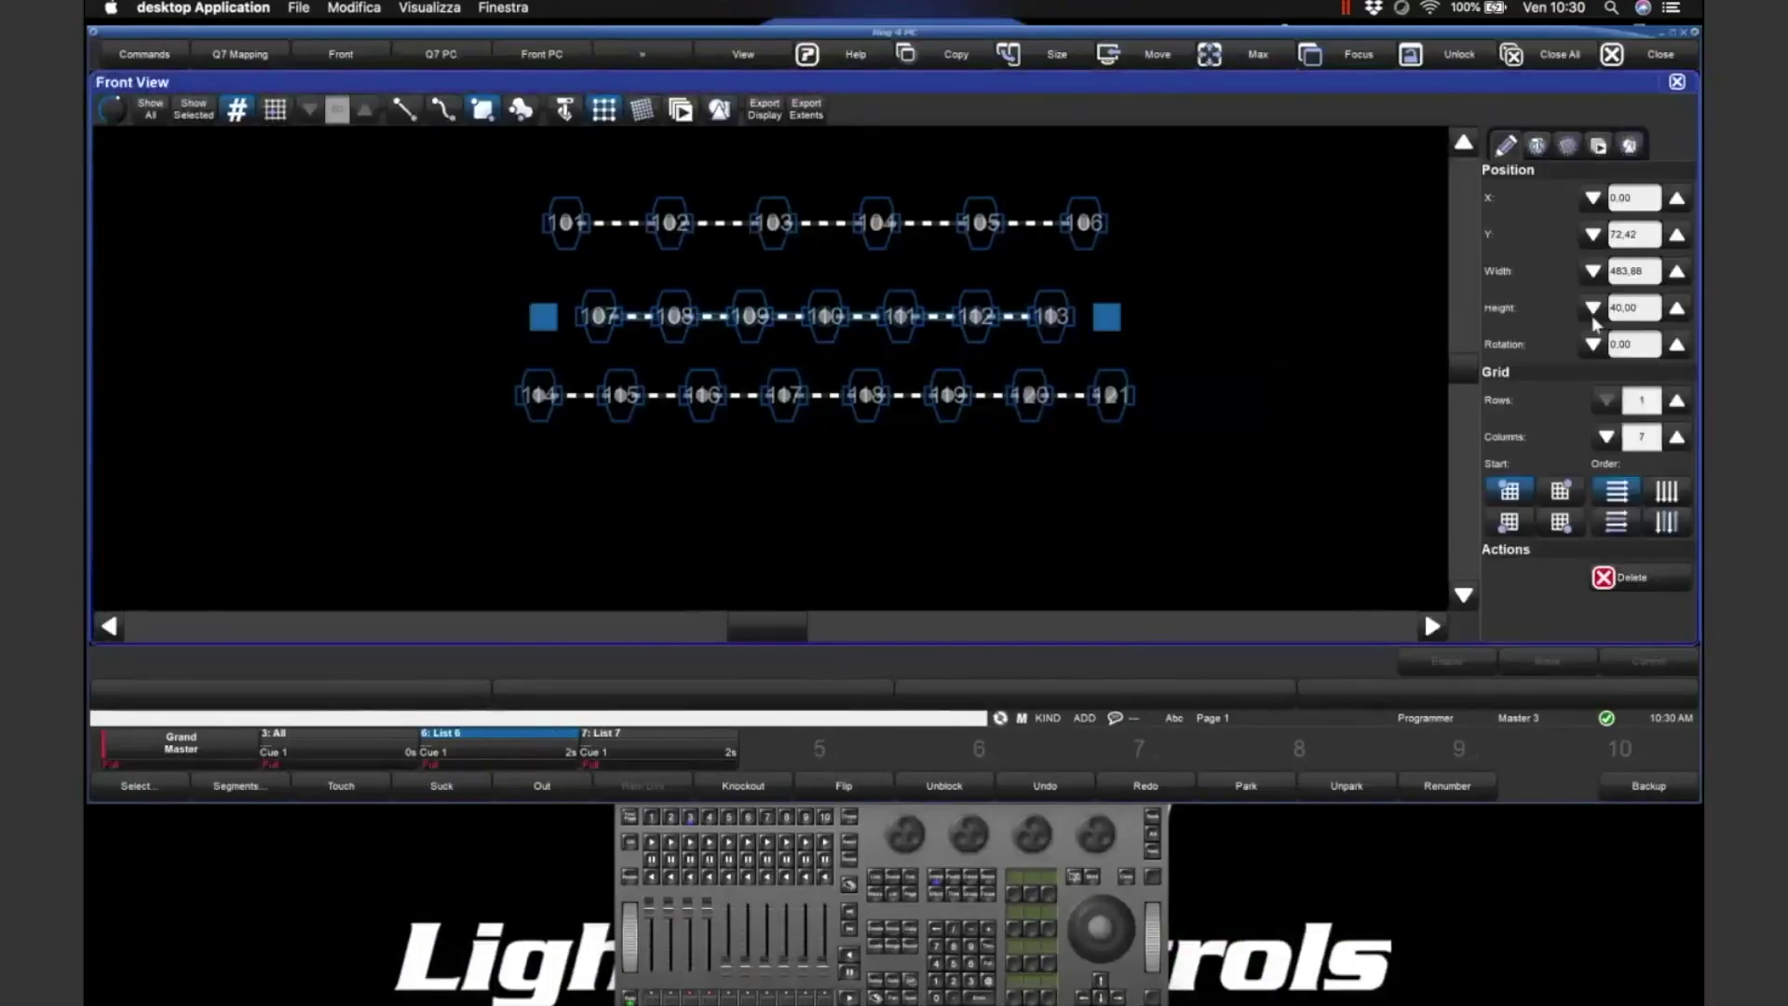
click(1647, 272)
text(500)
key(Return)
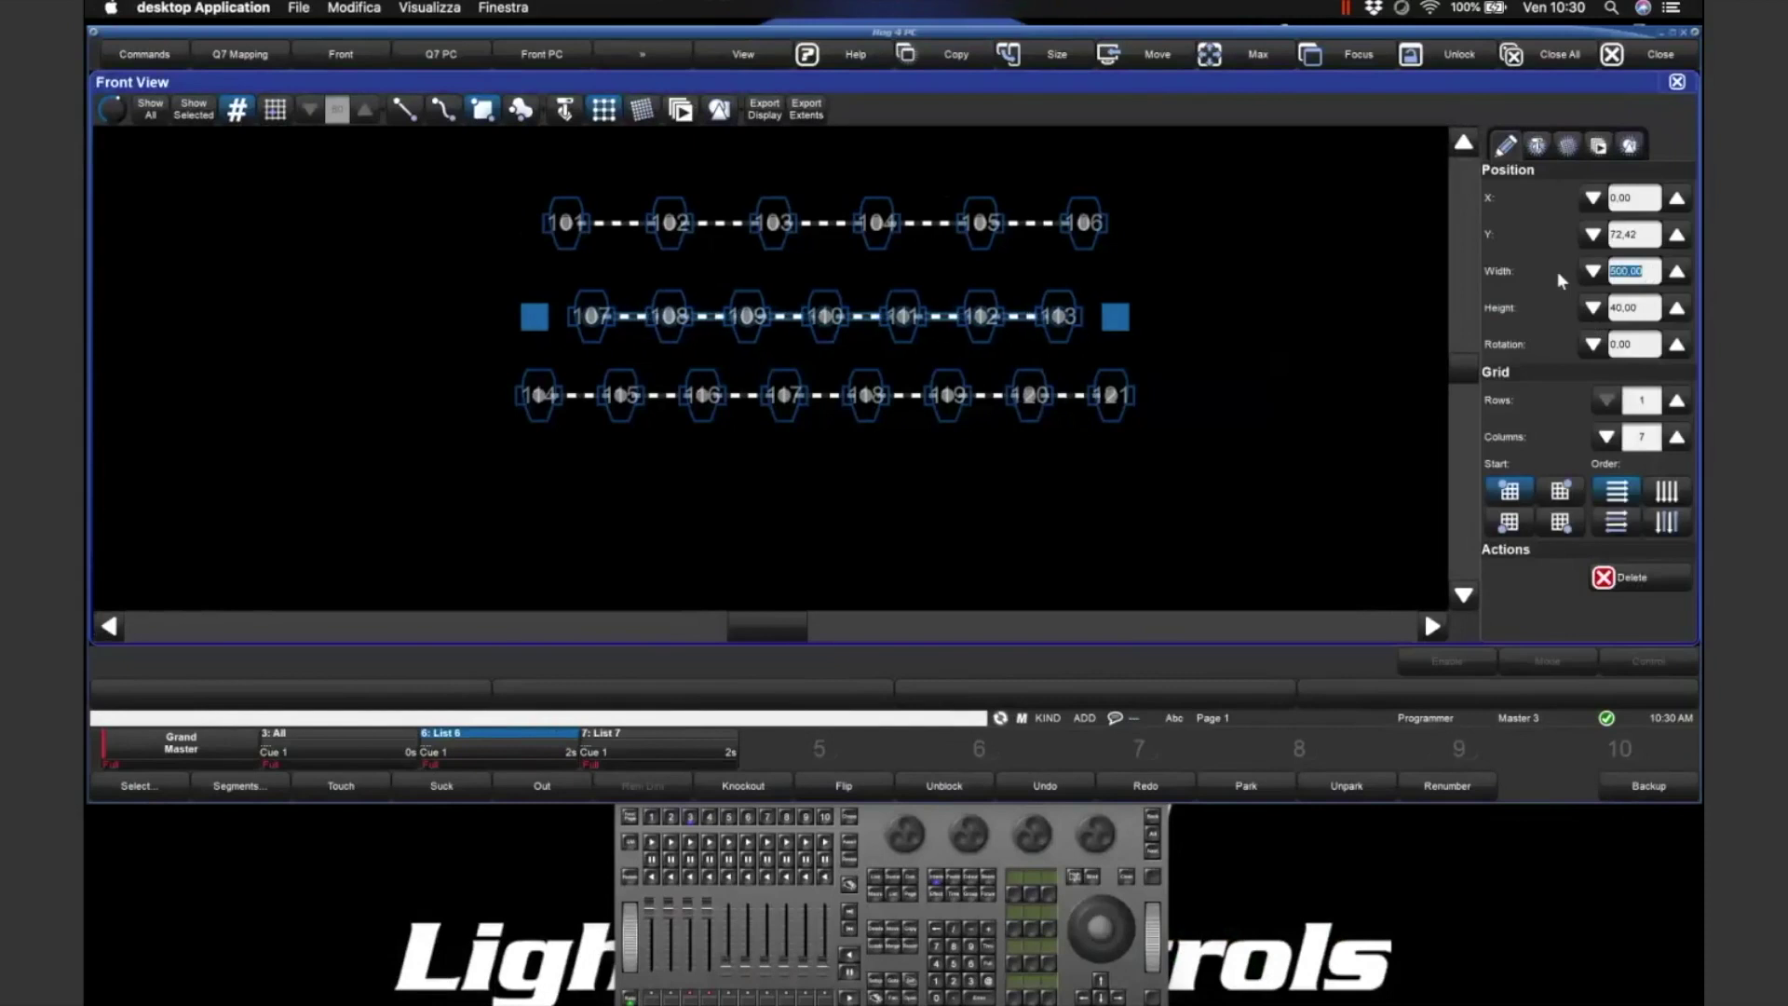
- Set the width of the 101 to 106 grid to 400 and leave layout editing
click(1021, 231)
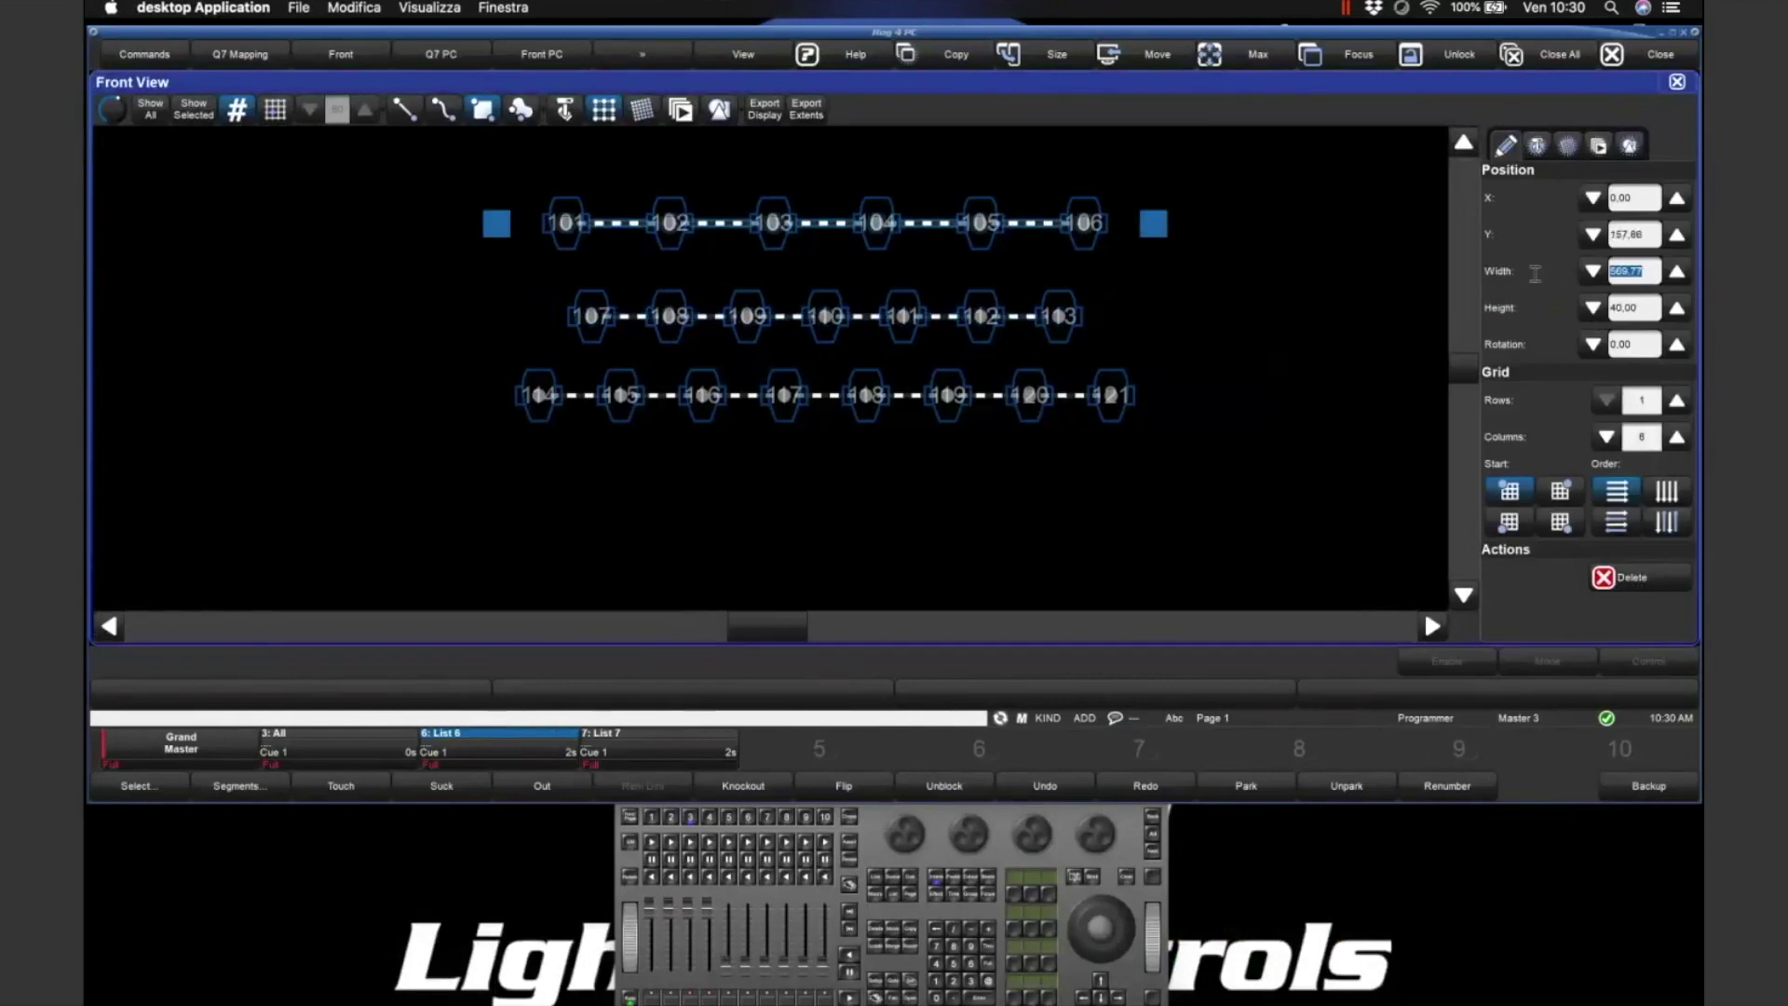
text(400)
key(Return)
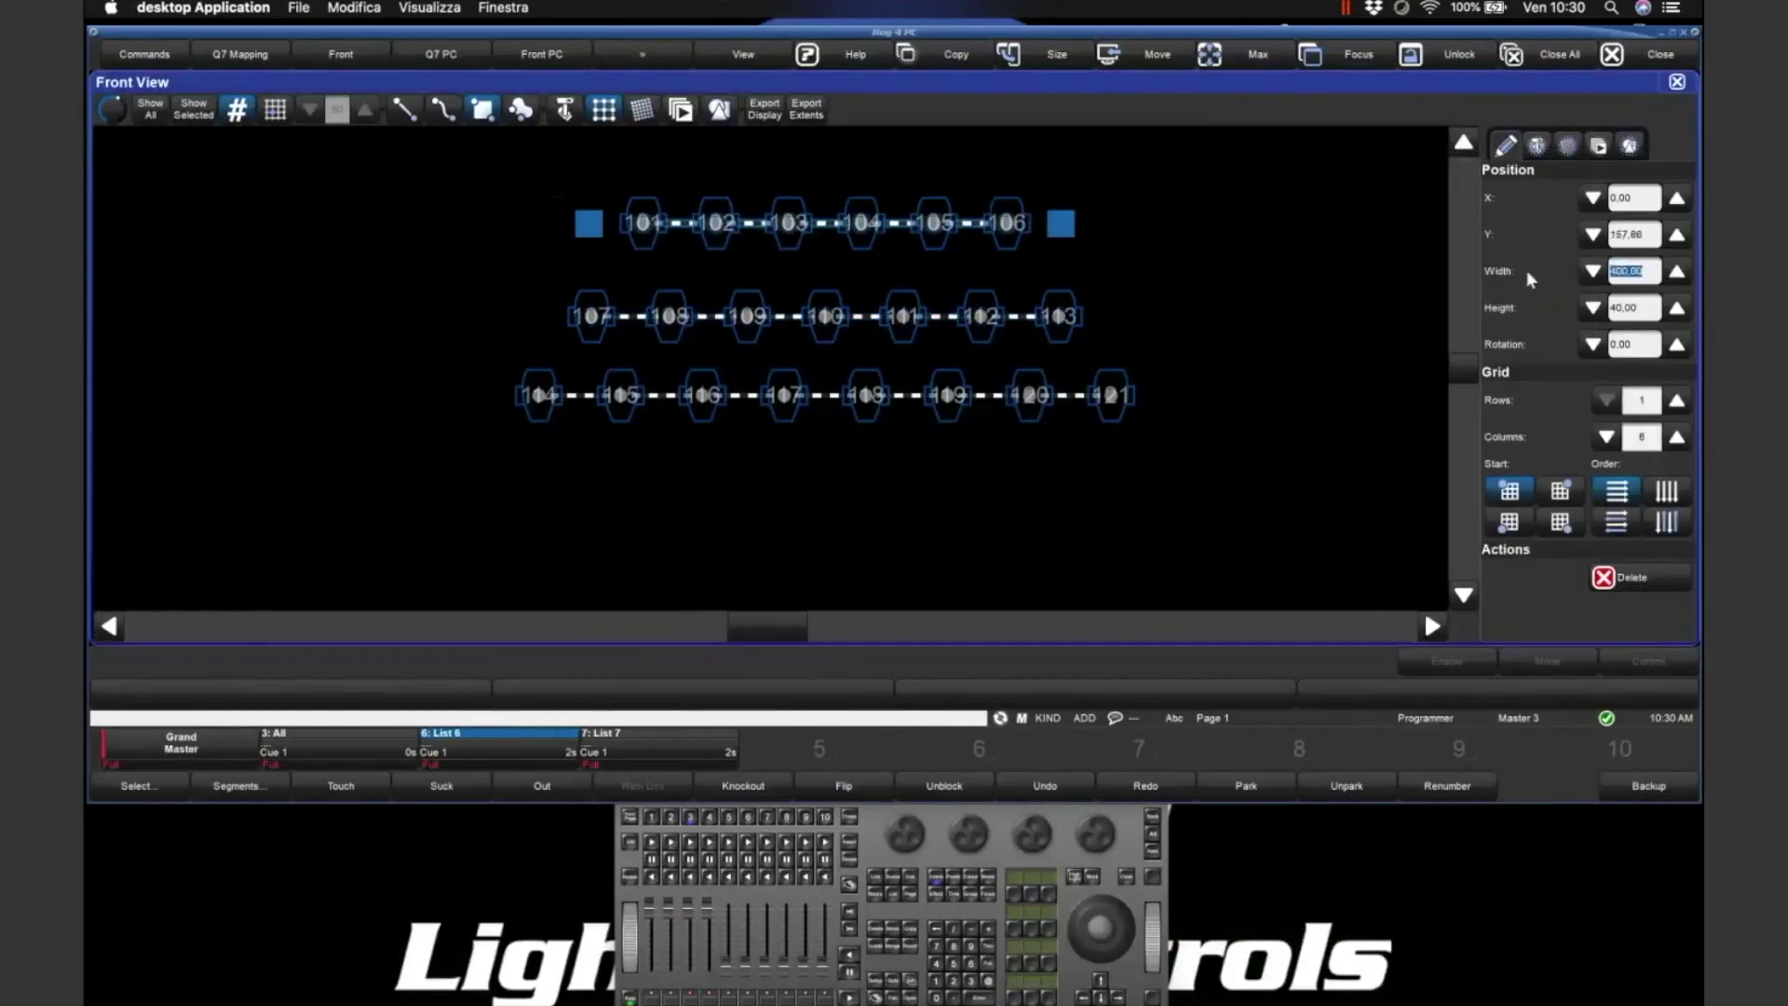
click(1276, 298)
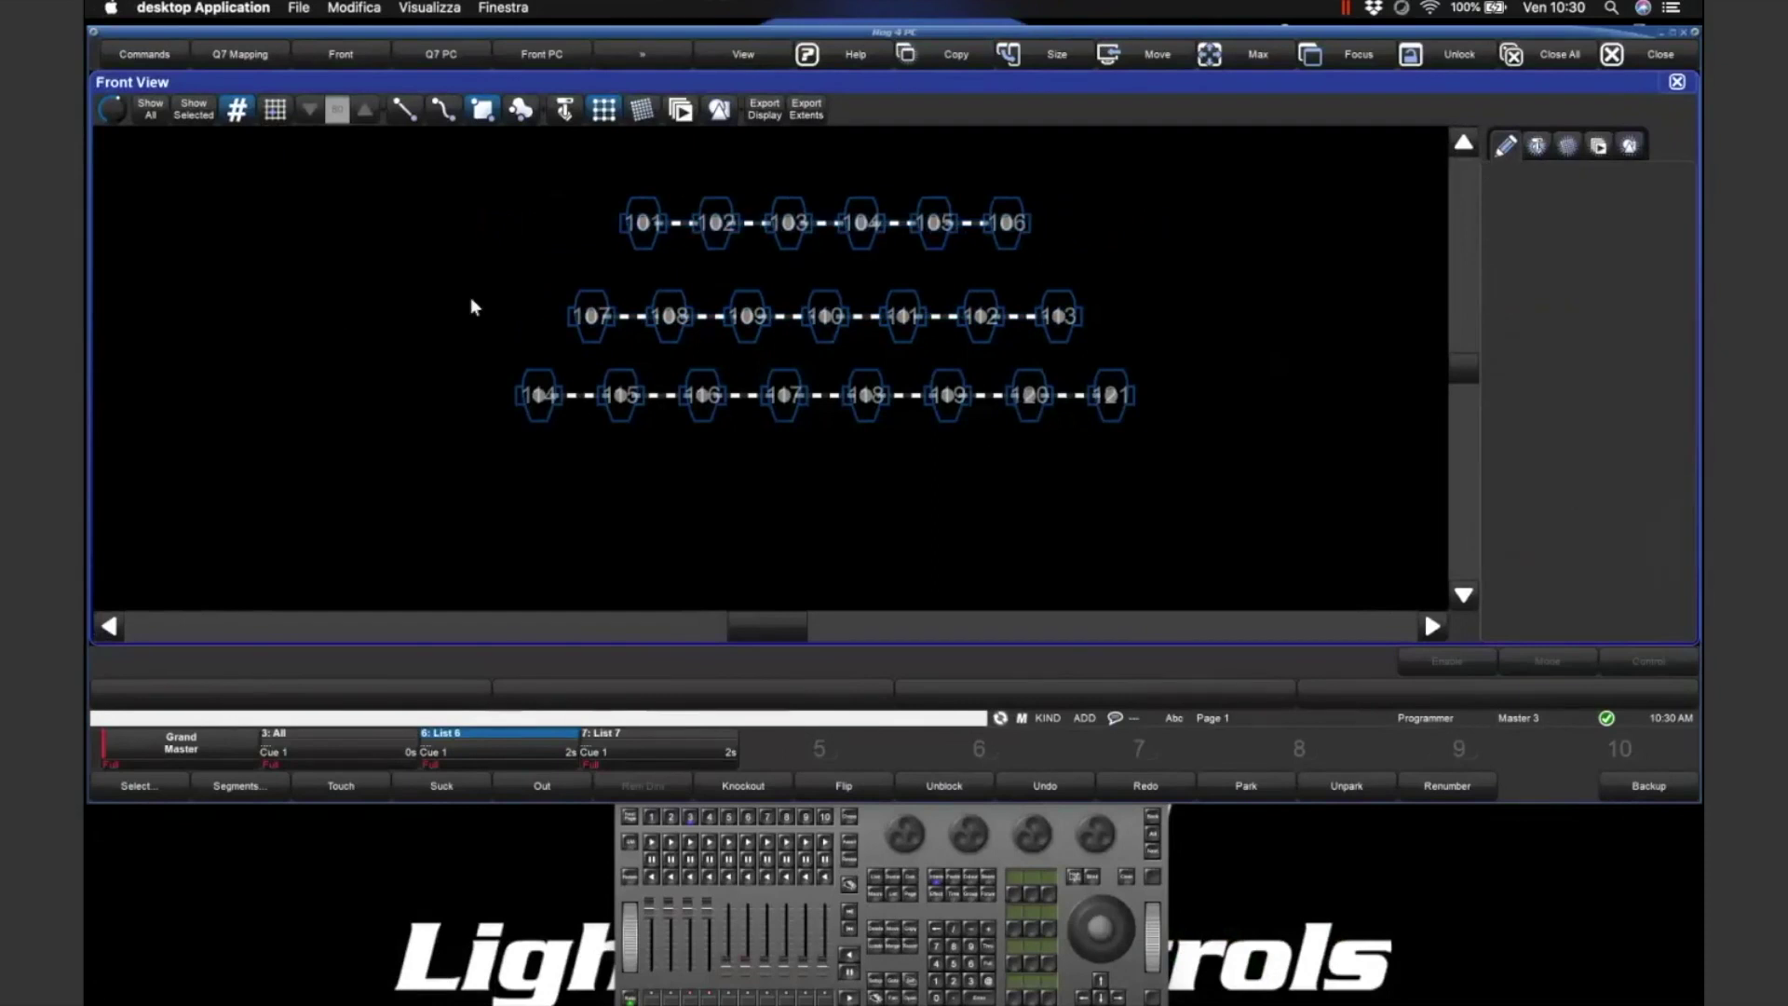
click(602, 121)
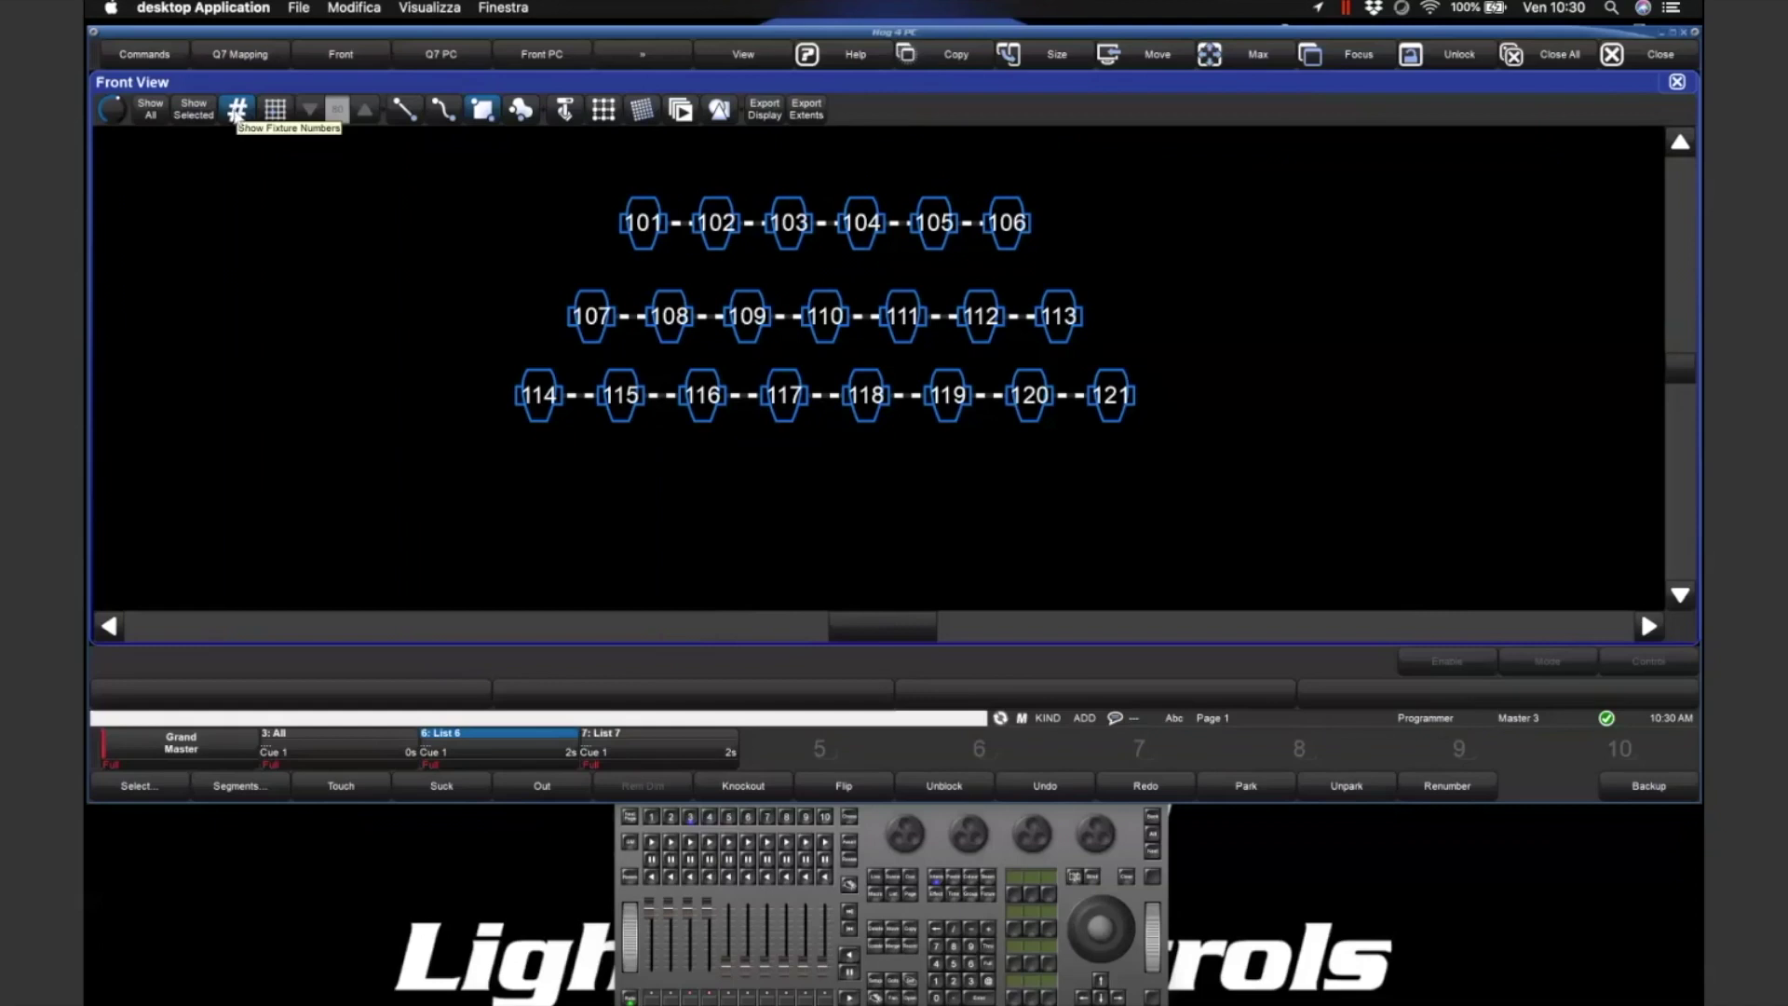
- Toggle the fixture numbers in the plot off and back on
click(236, 111)
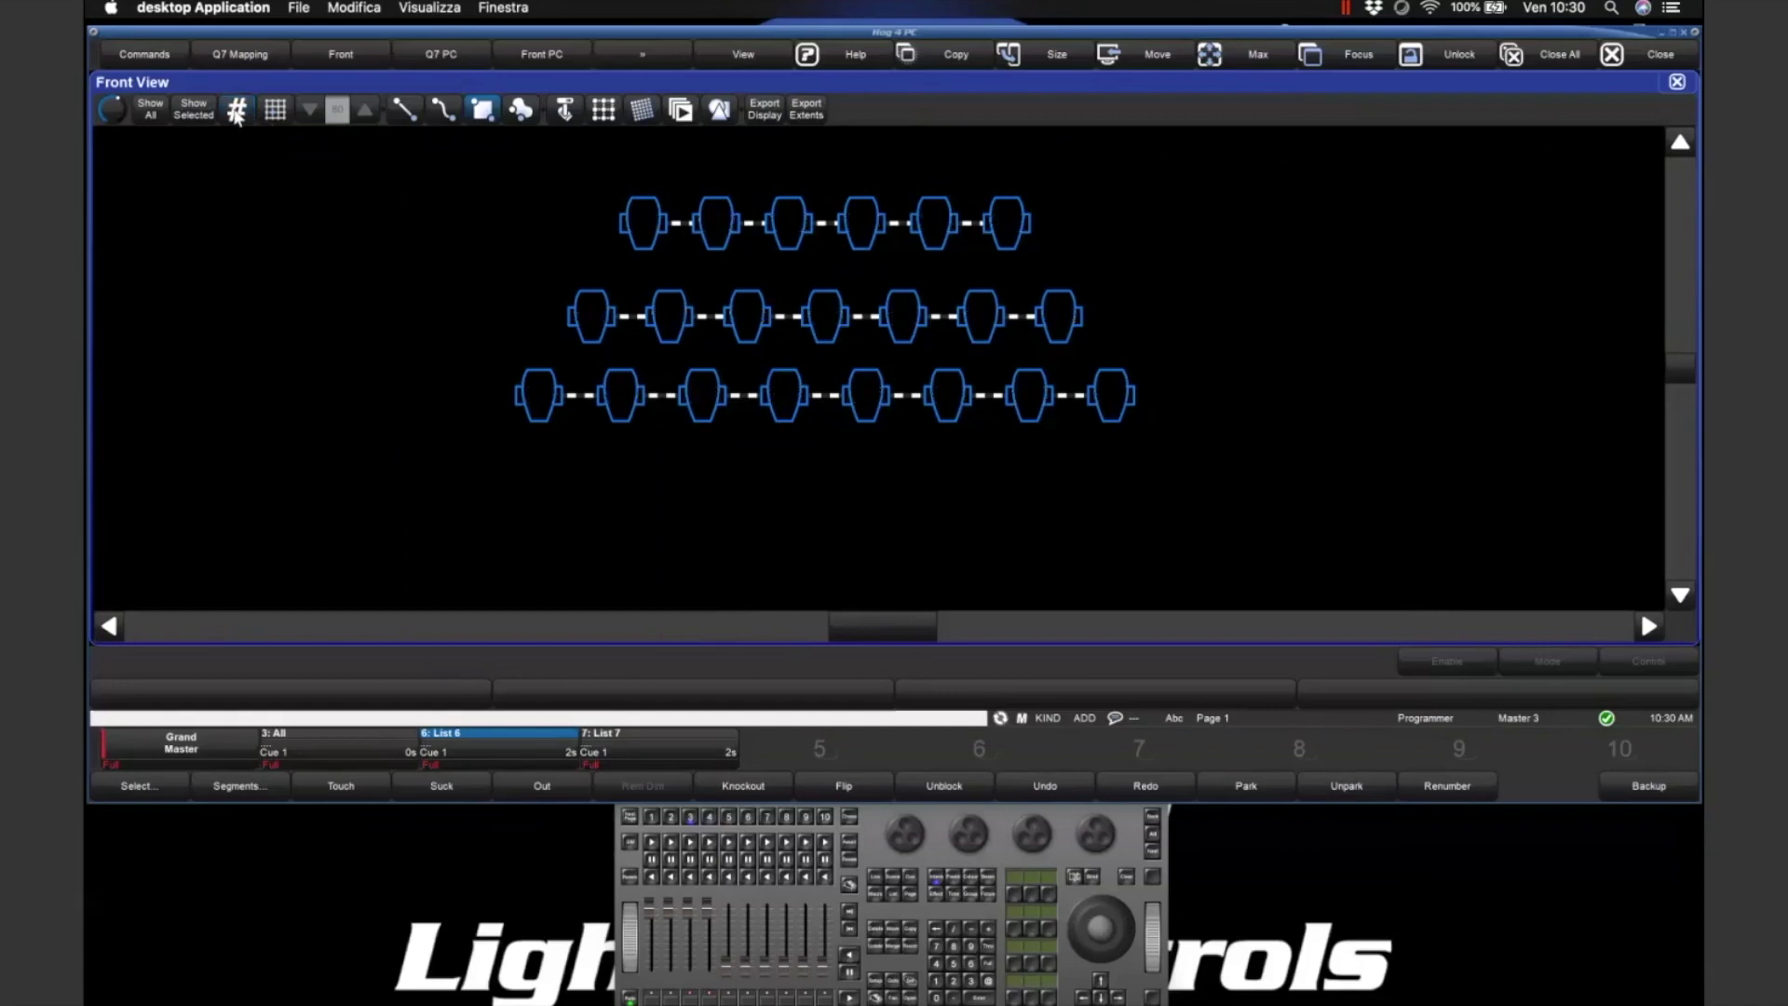
click(237, 111)
click(236, 111)
click(237, 111)
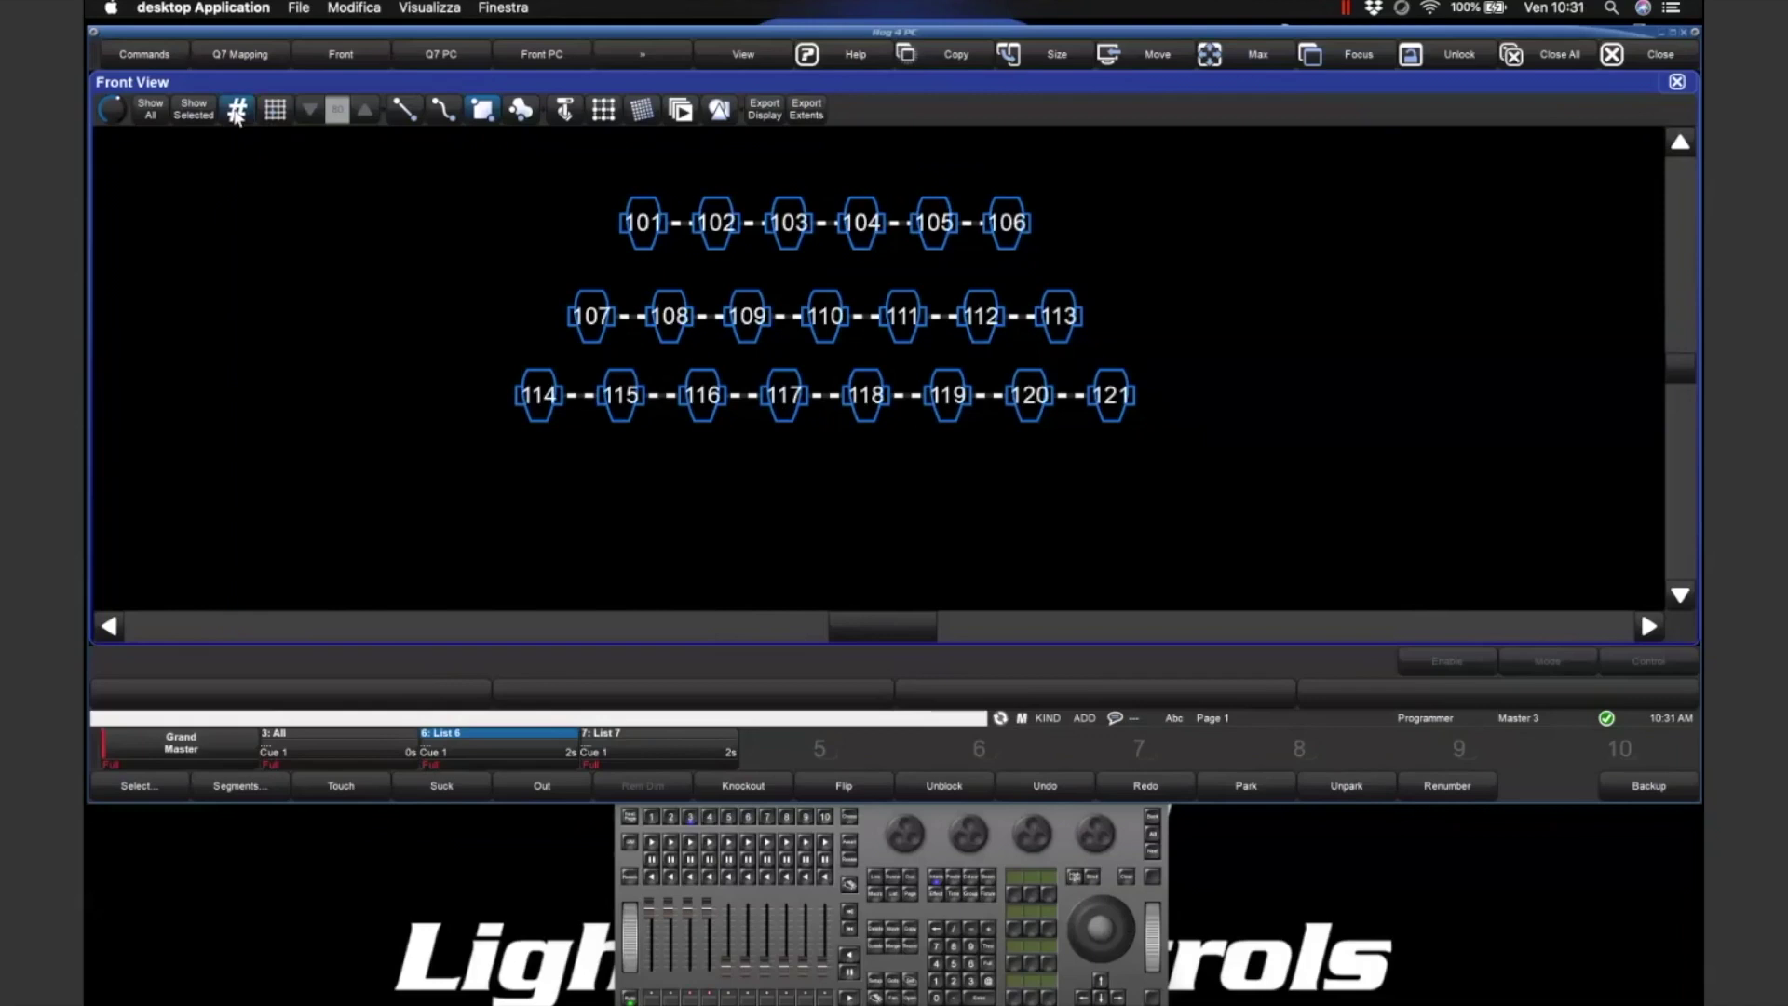
click(238, 114)
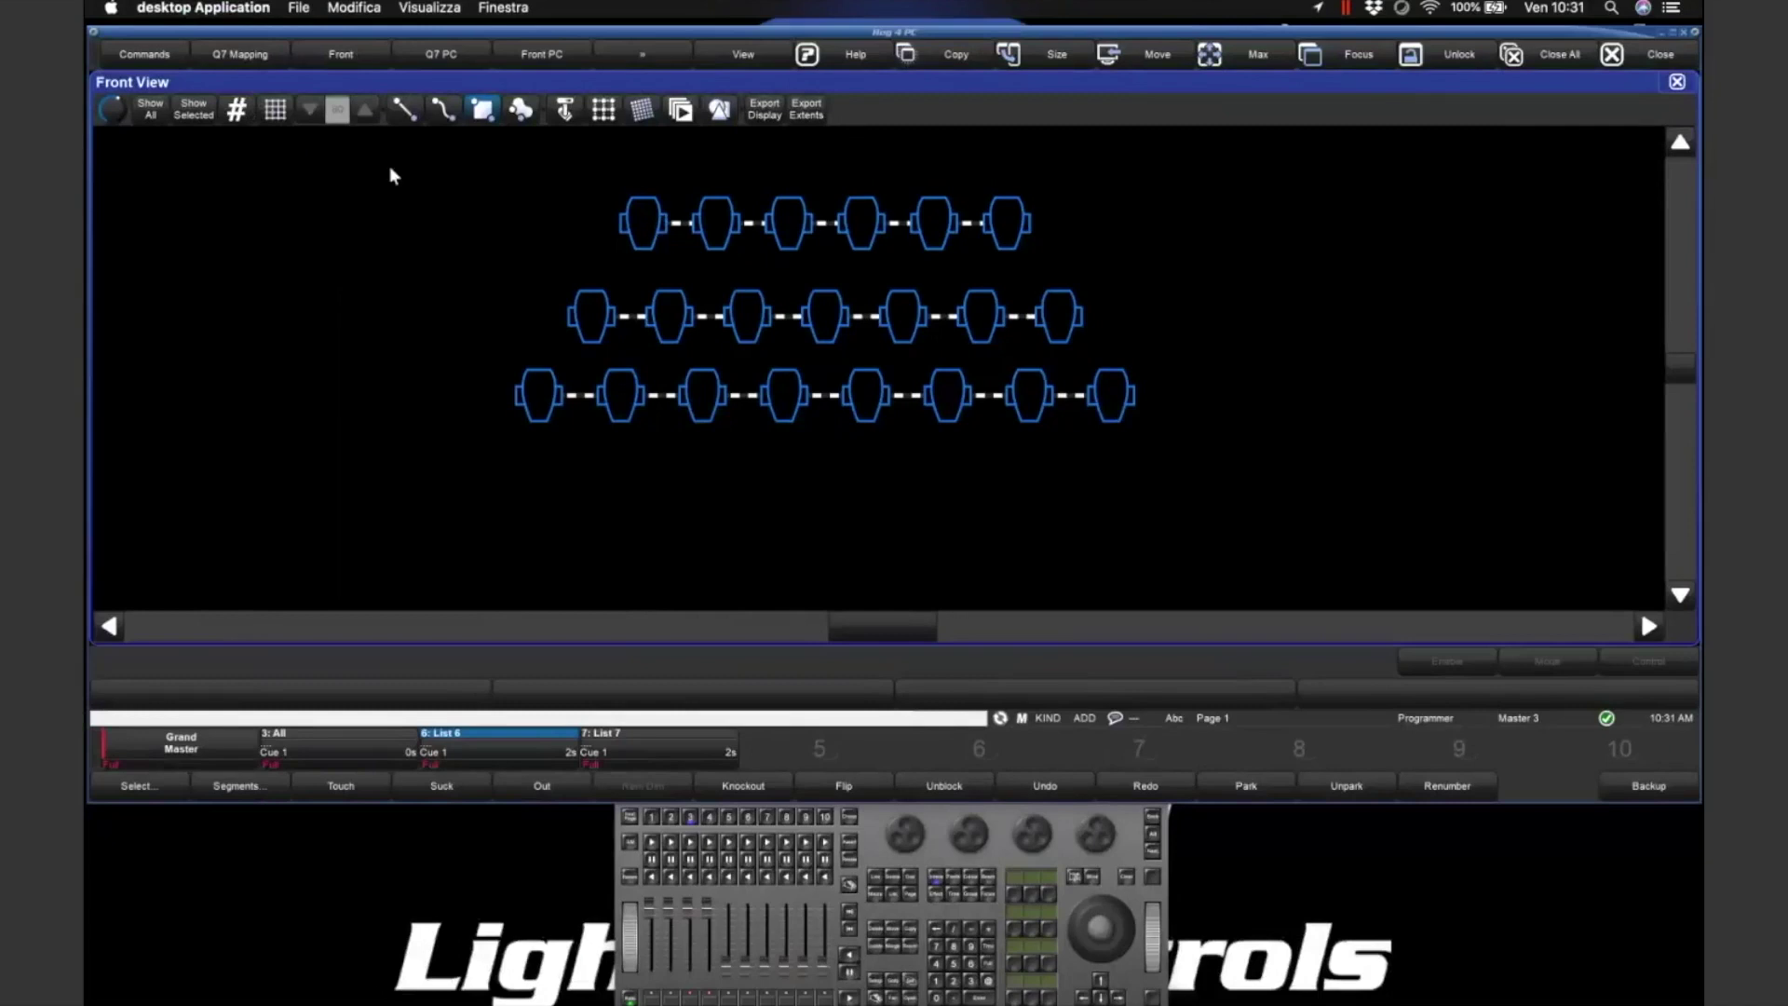
click(250, 110)
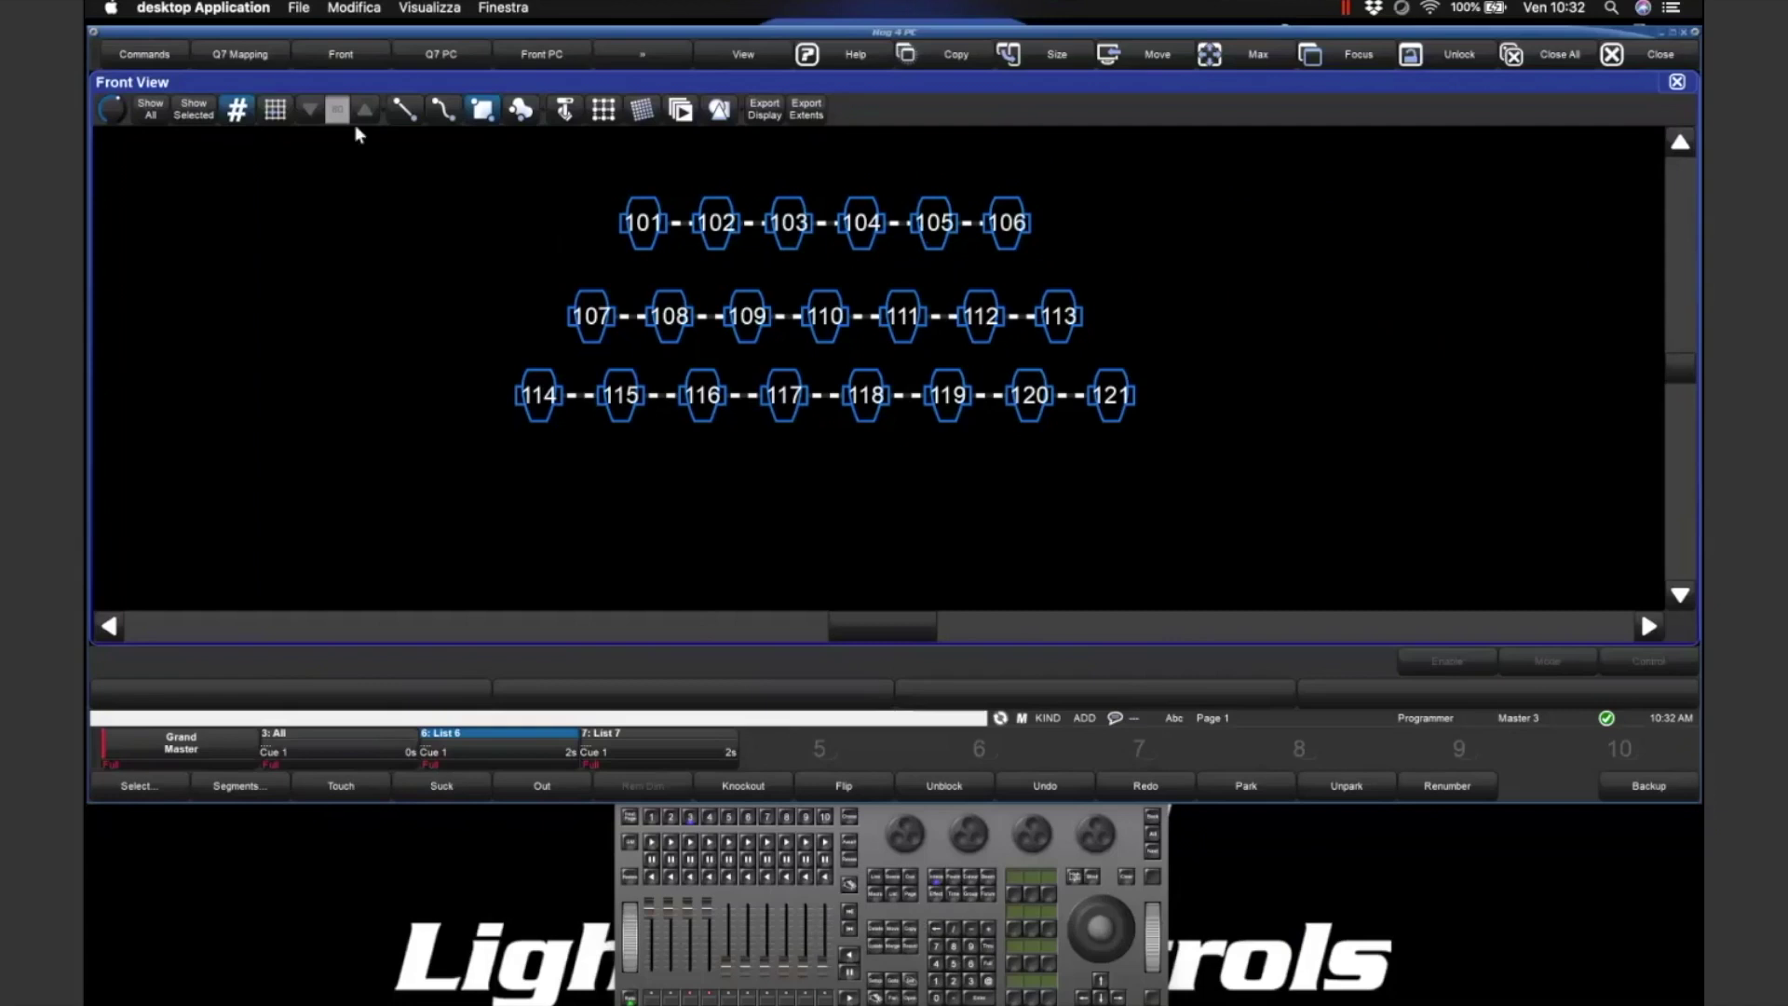
- Show the plot's background grid and adjust its spacing to 150
click(270, 110)
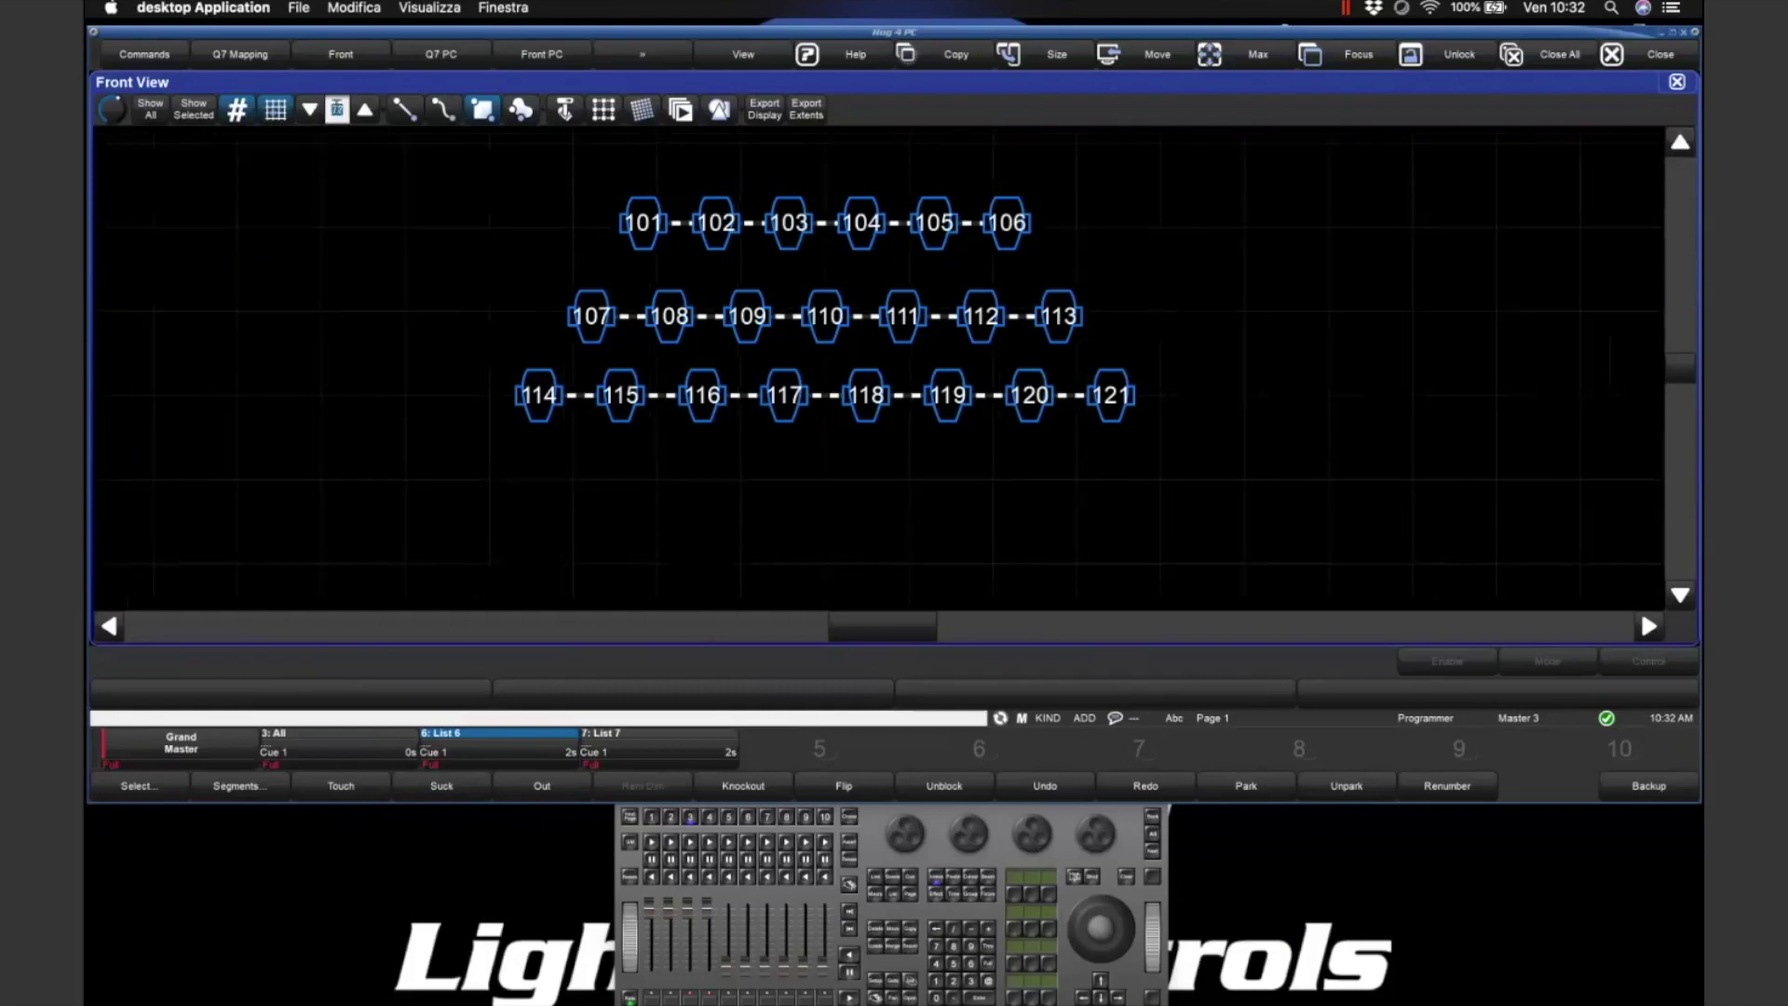
click(364, 110)
click(364, 111)
click(364, 111)
click(364, 112)
click(365, 113)
click(364, 111)
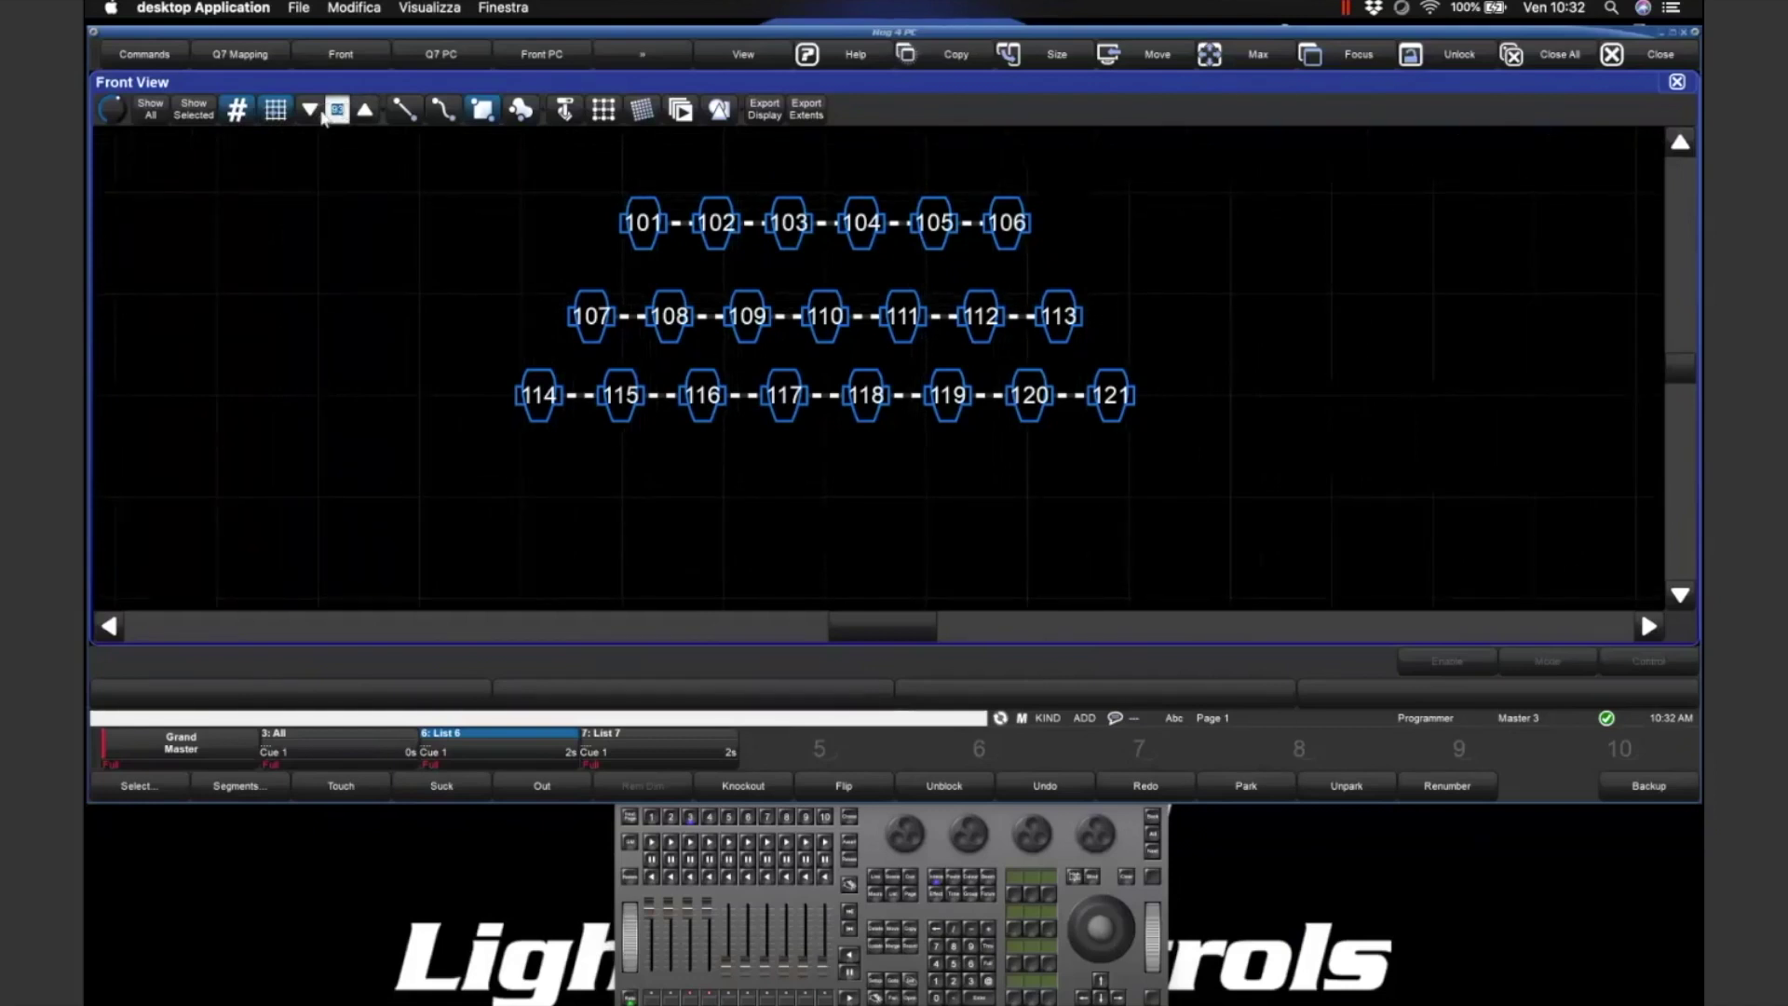
click(316, 114)
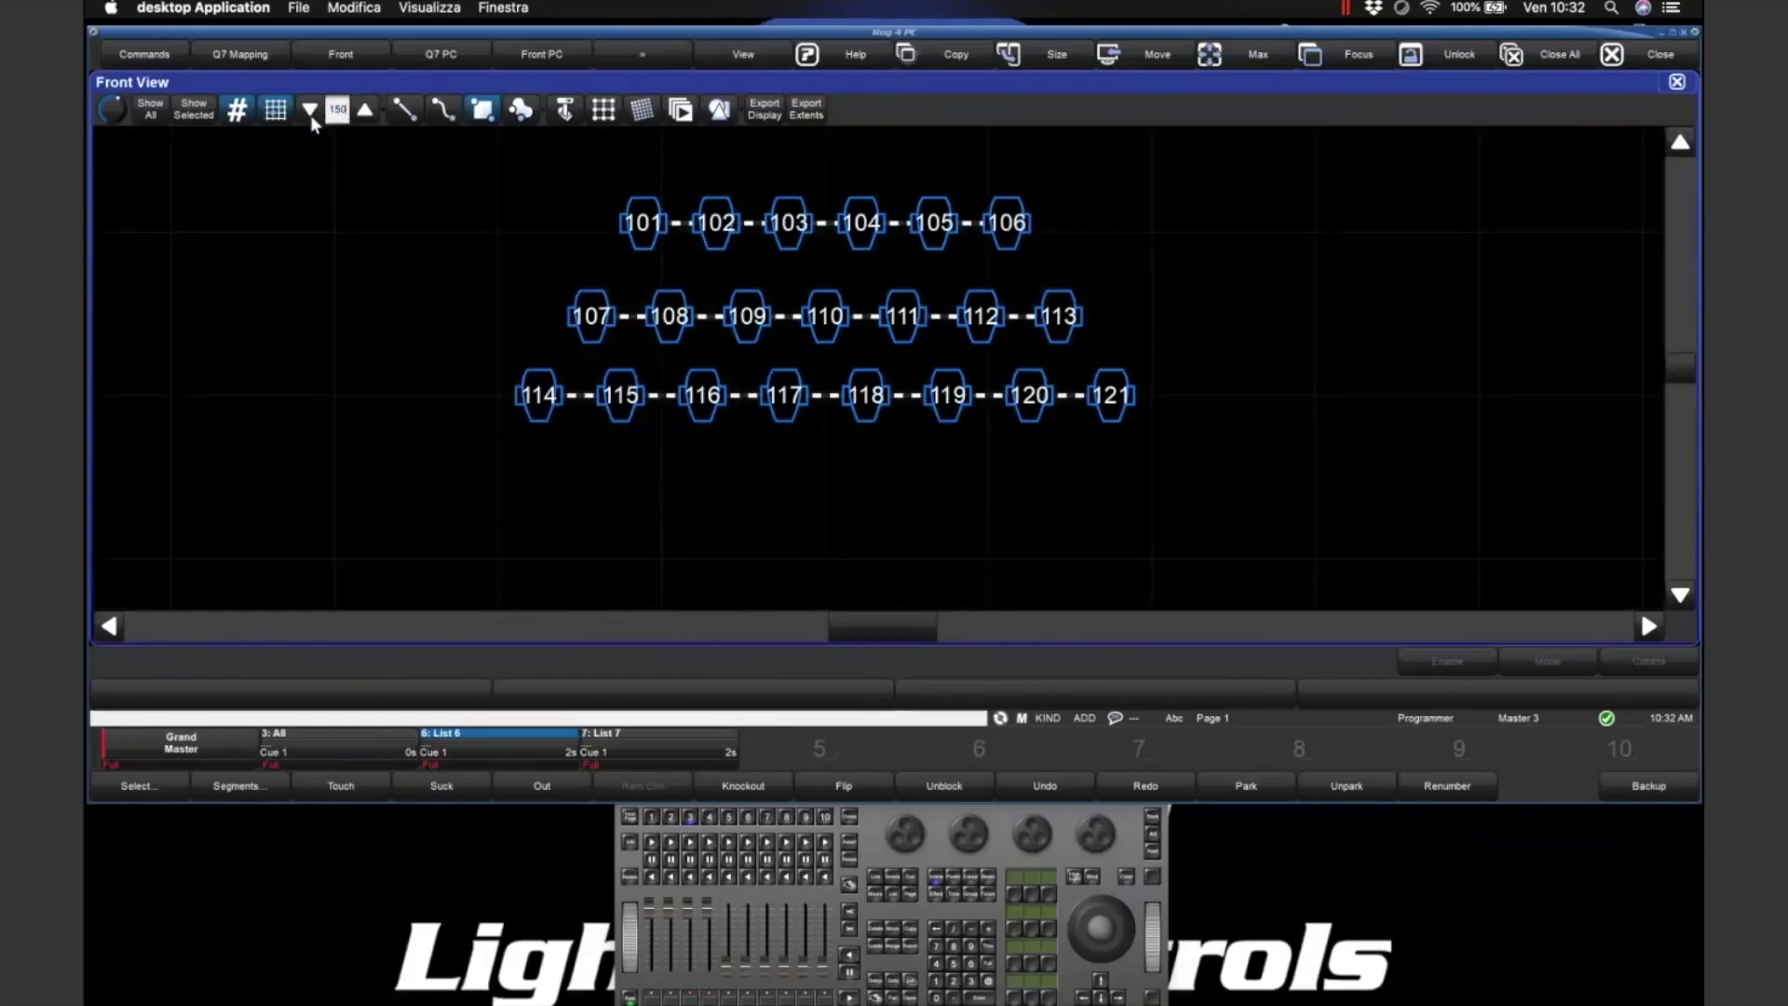
- Set the background grid spacing to 15 and snap the 101 to 106 row upward to Y 180 in layout editing
click(337, 110)
text(15)
key(Return)
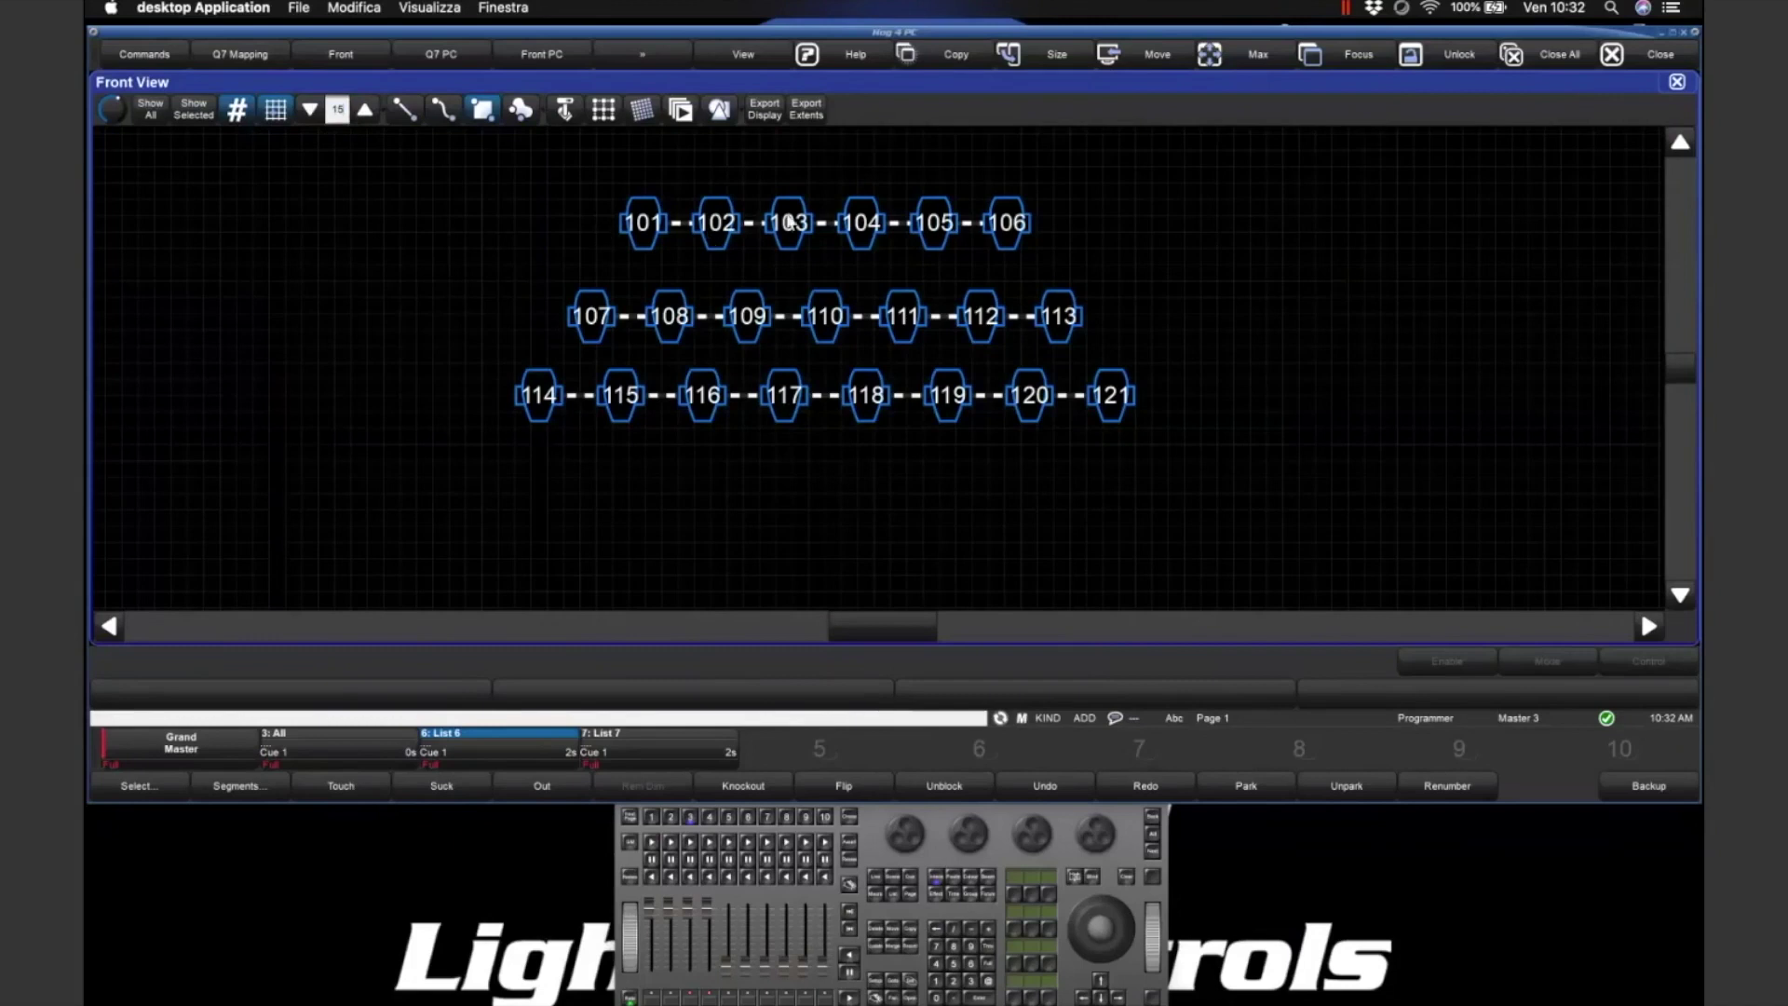
click(603, 110)
drag(754, 212, 747, 203)
- Set the grid spacing to 80 and try moving the 101 to 106 row off the grid and back to X 0, Y 160
click(339, 110)
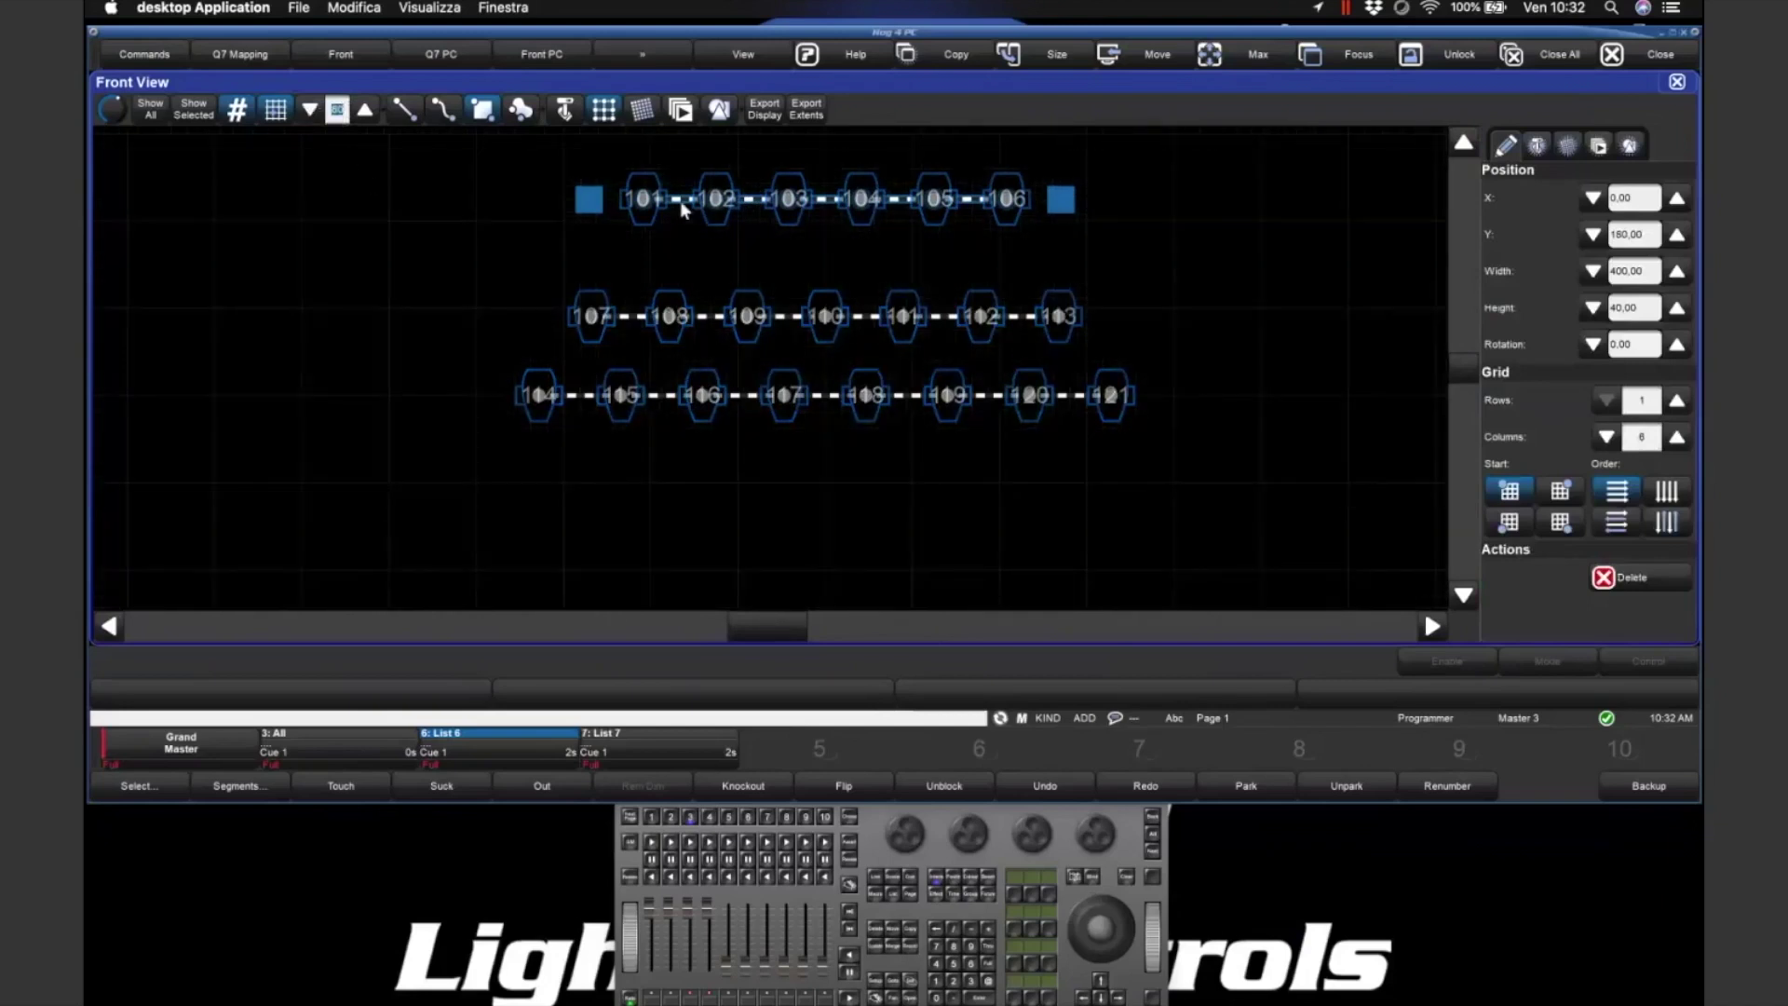
drag(671, 213, 723, 233)
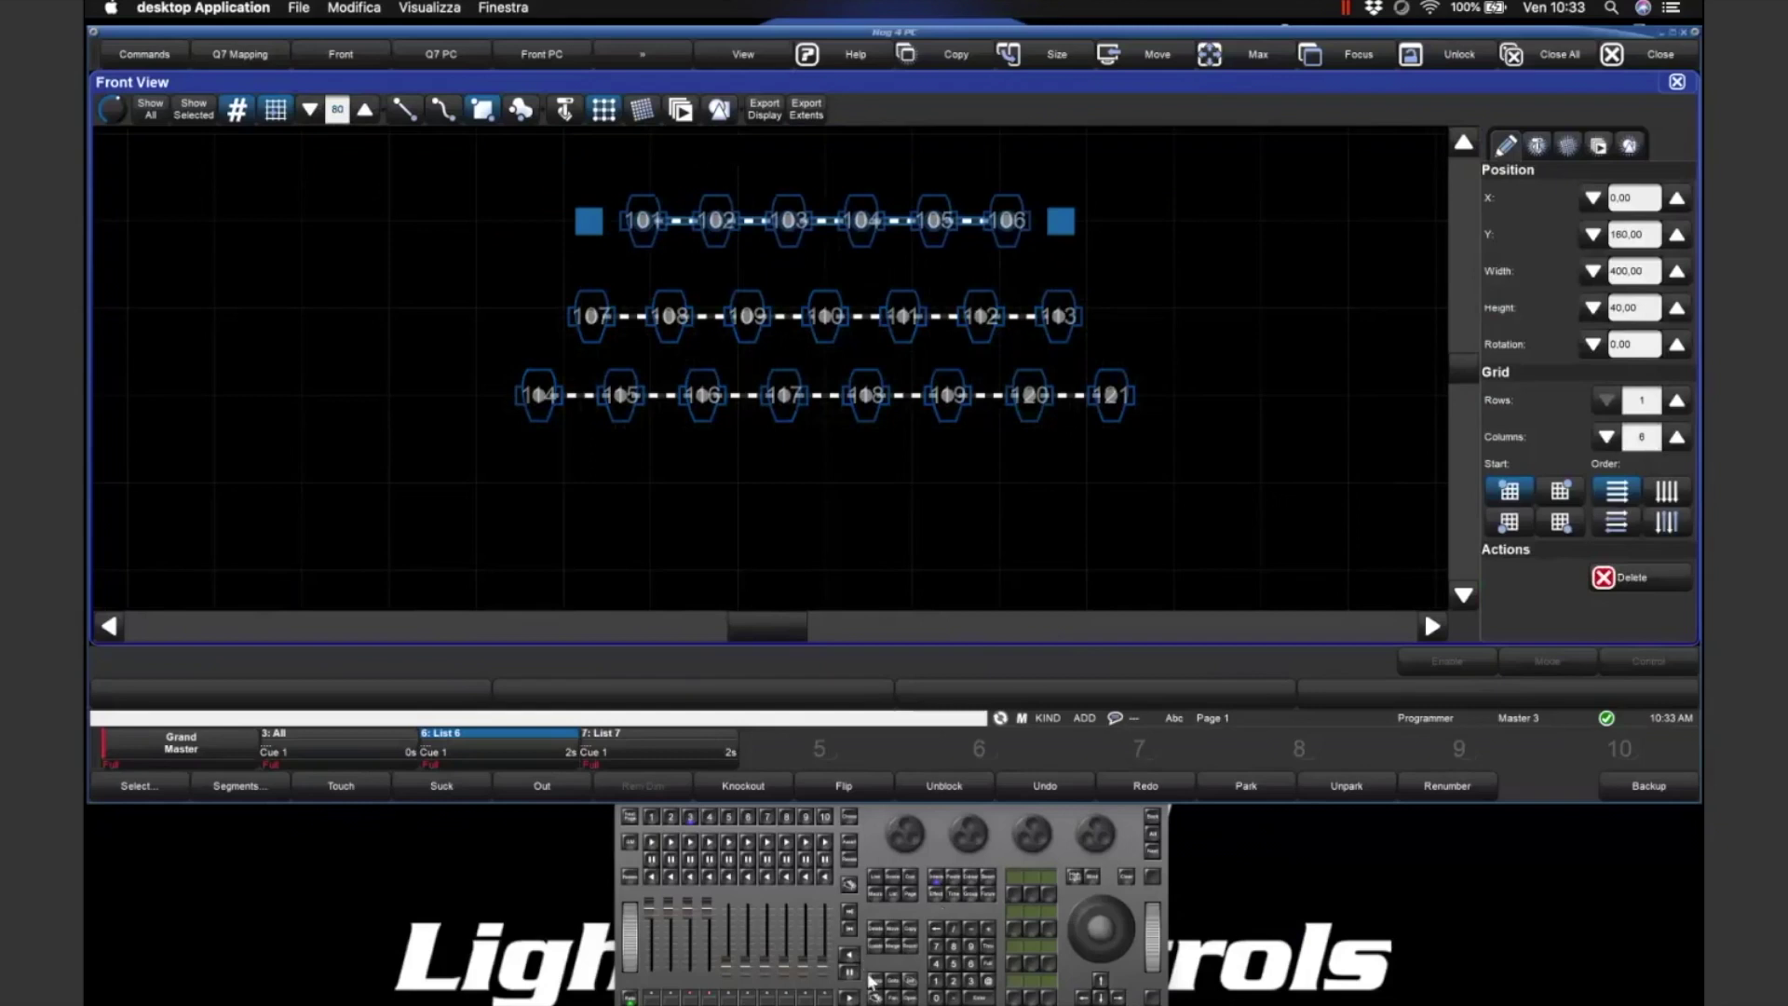
drag(822, 228, 904, 225)
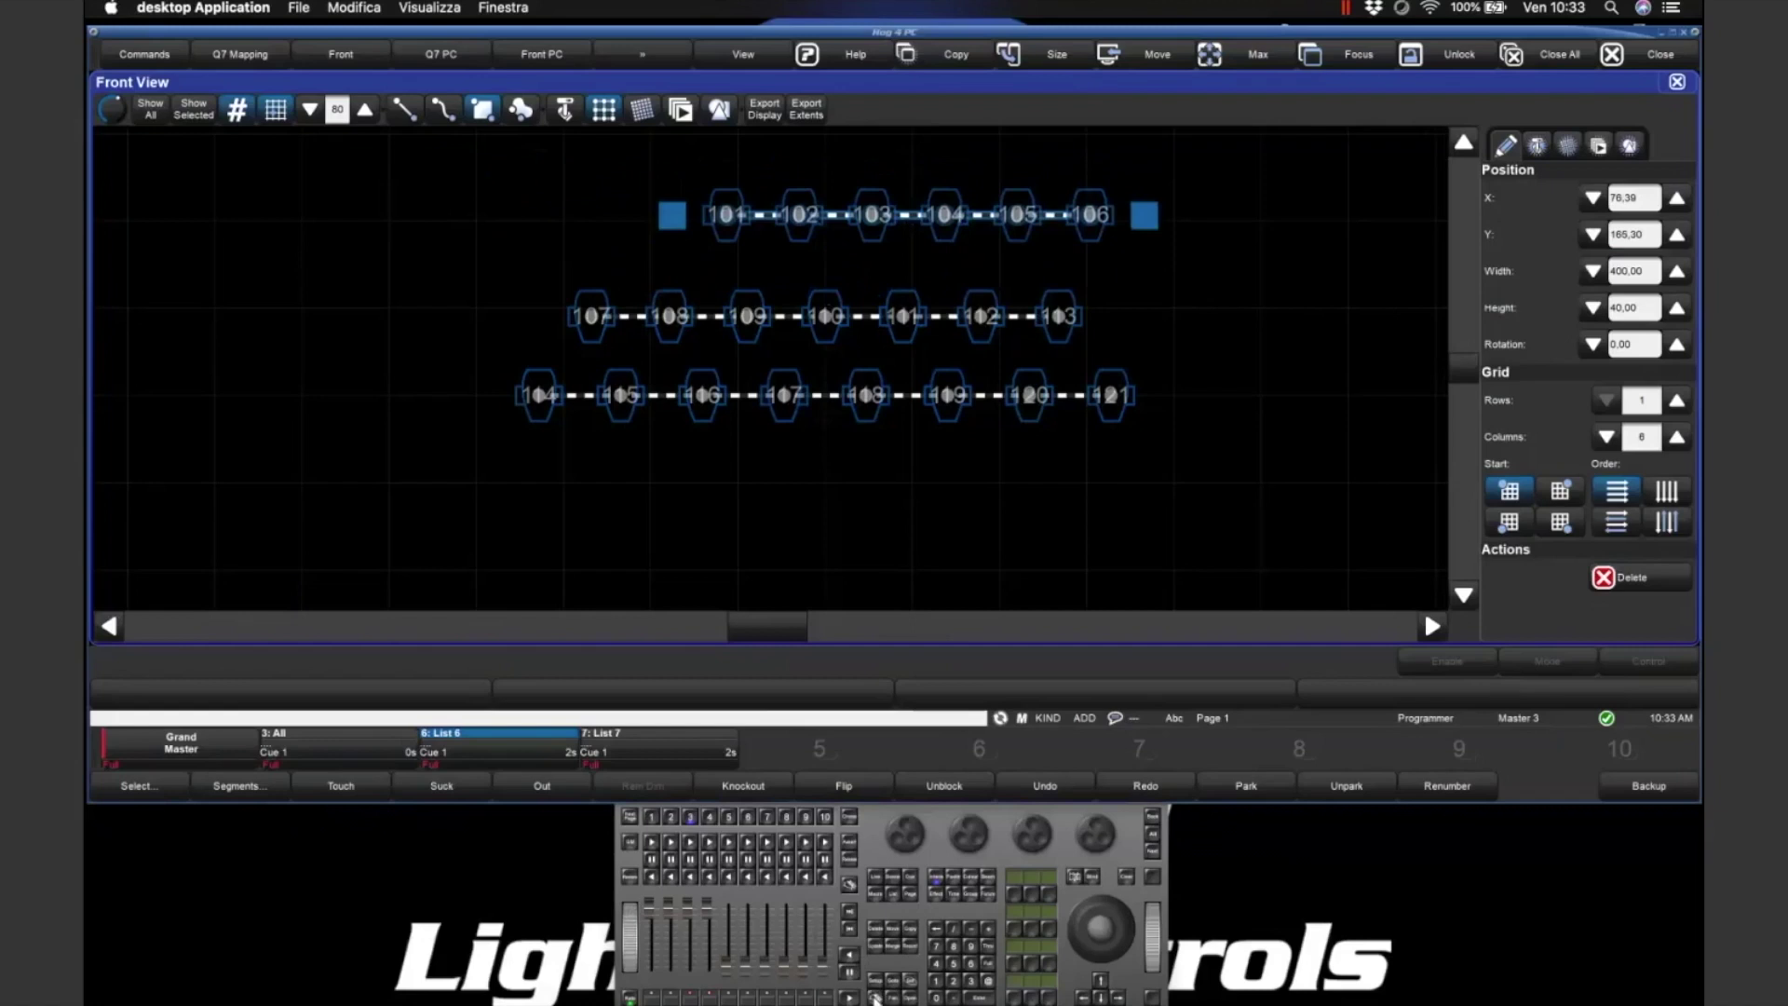
drag(834, 223, 723, 216)
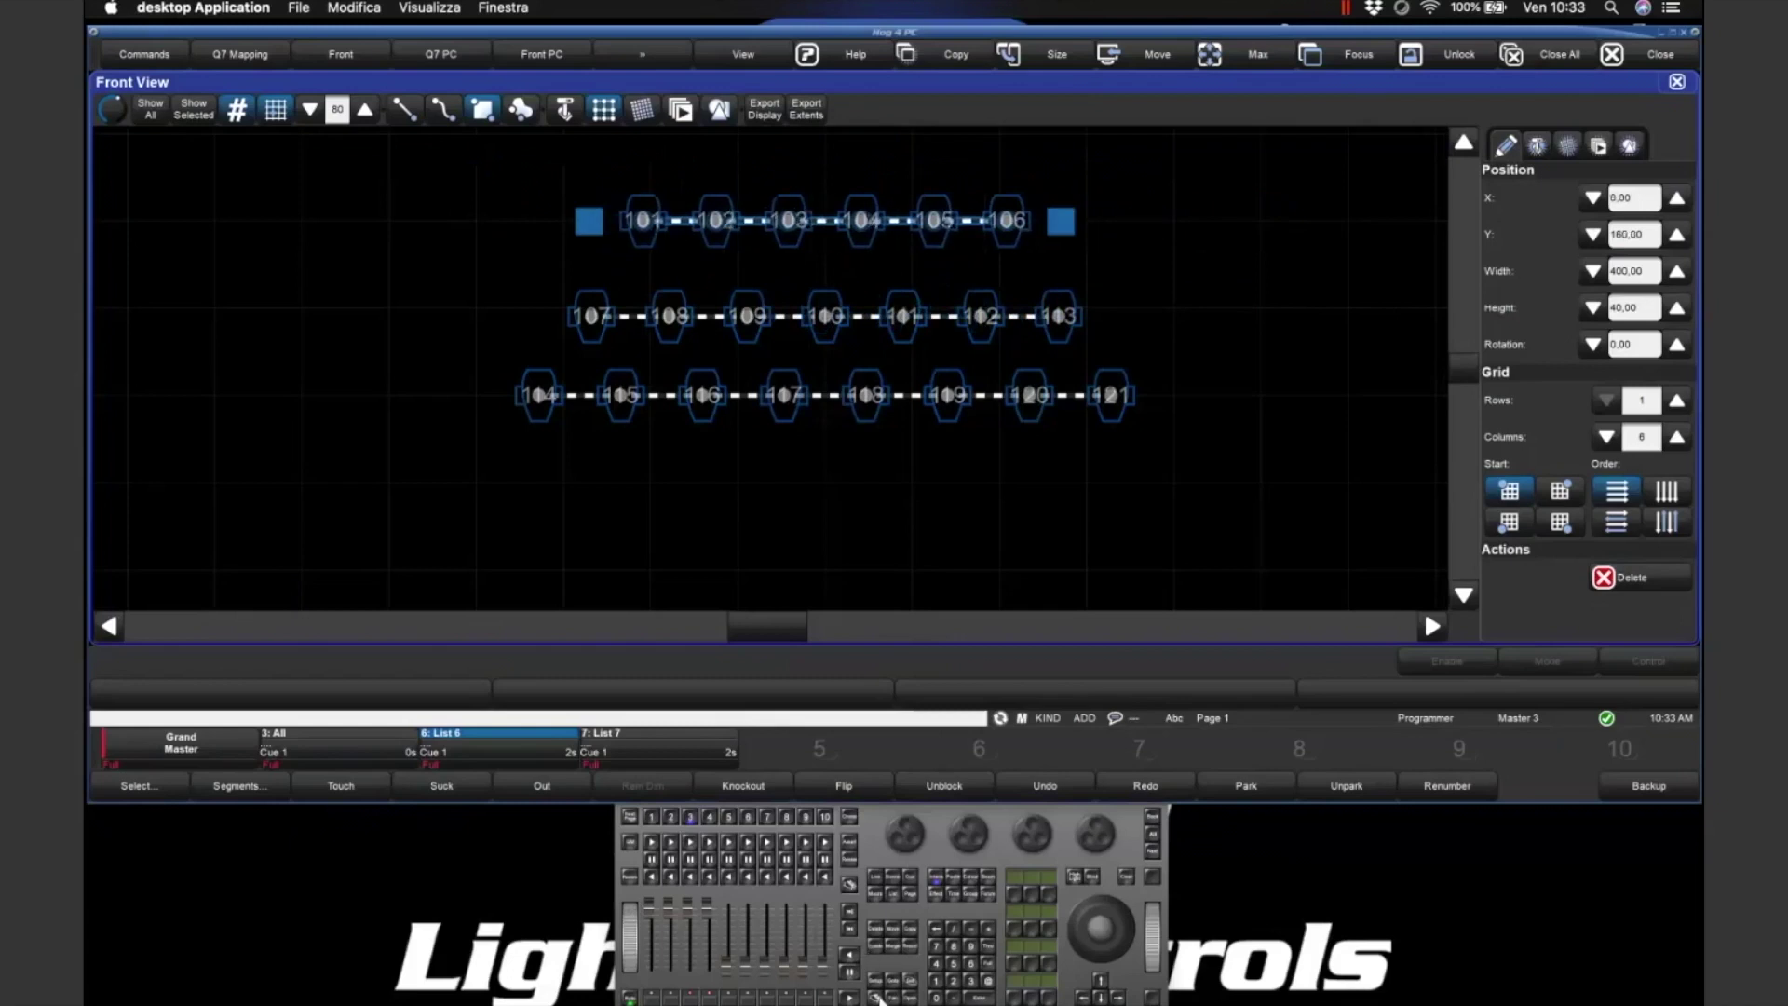
- Move the 101 to 106 row freely without snapping to Y about 162, and set its X position to 0
mouse_move(820, 227)
mouse_down()
mouse_move(844, 226)
mouse_move(803, 214)
mouse_move(727, 248)
mouse_move(958, 249)
mouse_move(651, 175)
mouse_move(722, 258)
mouse_move(730, 173)
mouse_move(596, 233)
mouse_move(873, 237)
mouse_move(843, 213)
mouse_move(776, 216)
mouse_move(798, 224)
mouse_up()
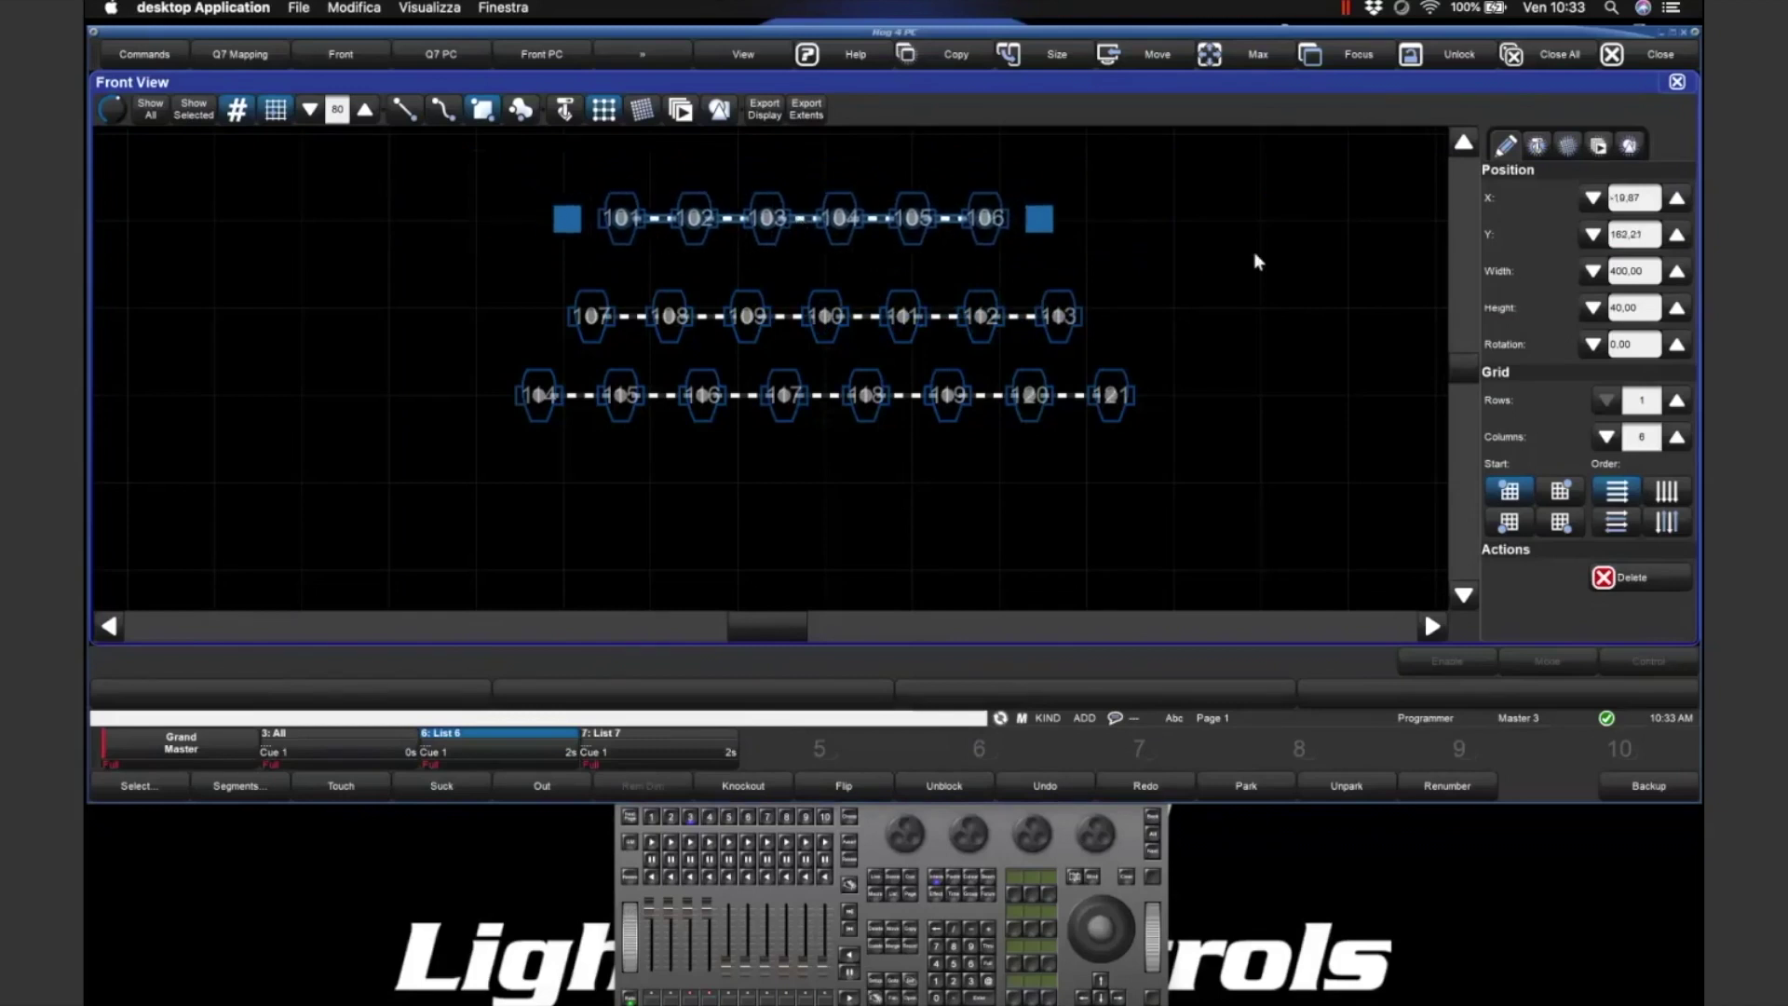
drag(1655, 207, 1539, 205)
text(0)
key(Return)
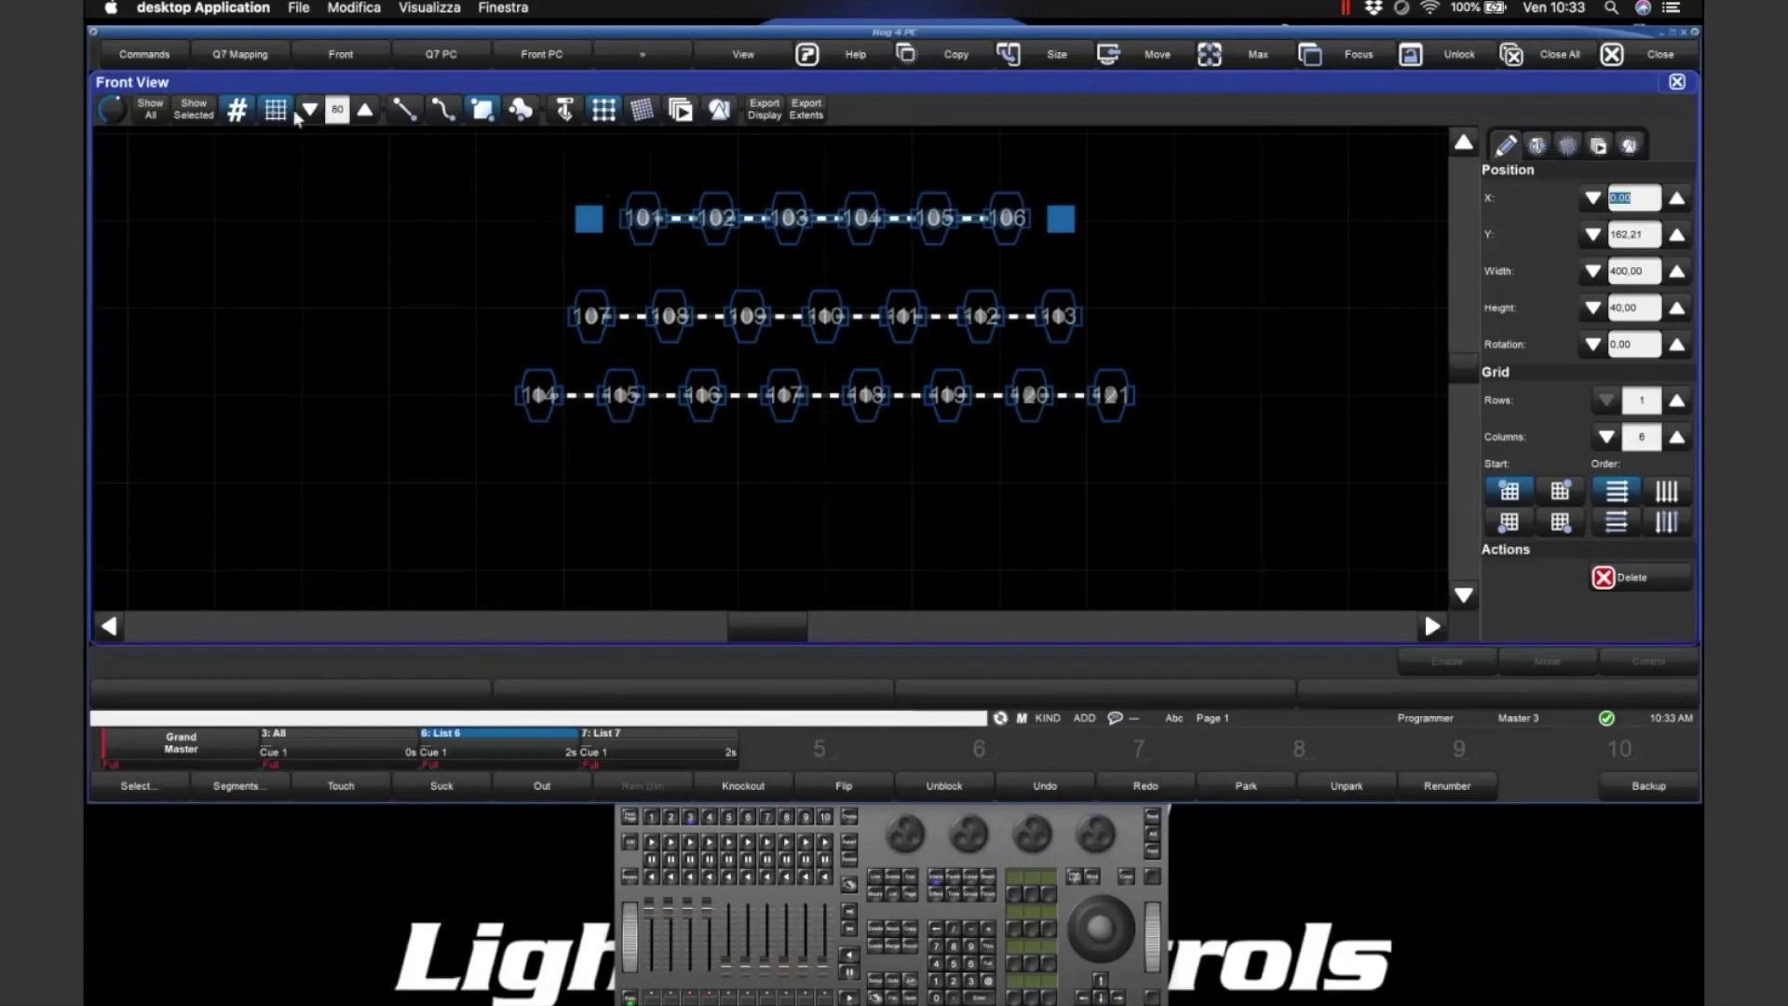
- Set the background grid spacing to 120, deselect the 101 to 106 row and leave layout editing
click(336, 109)
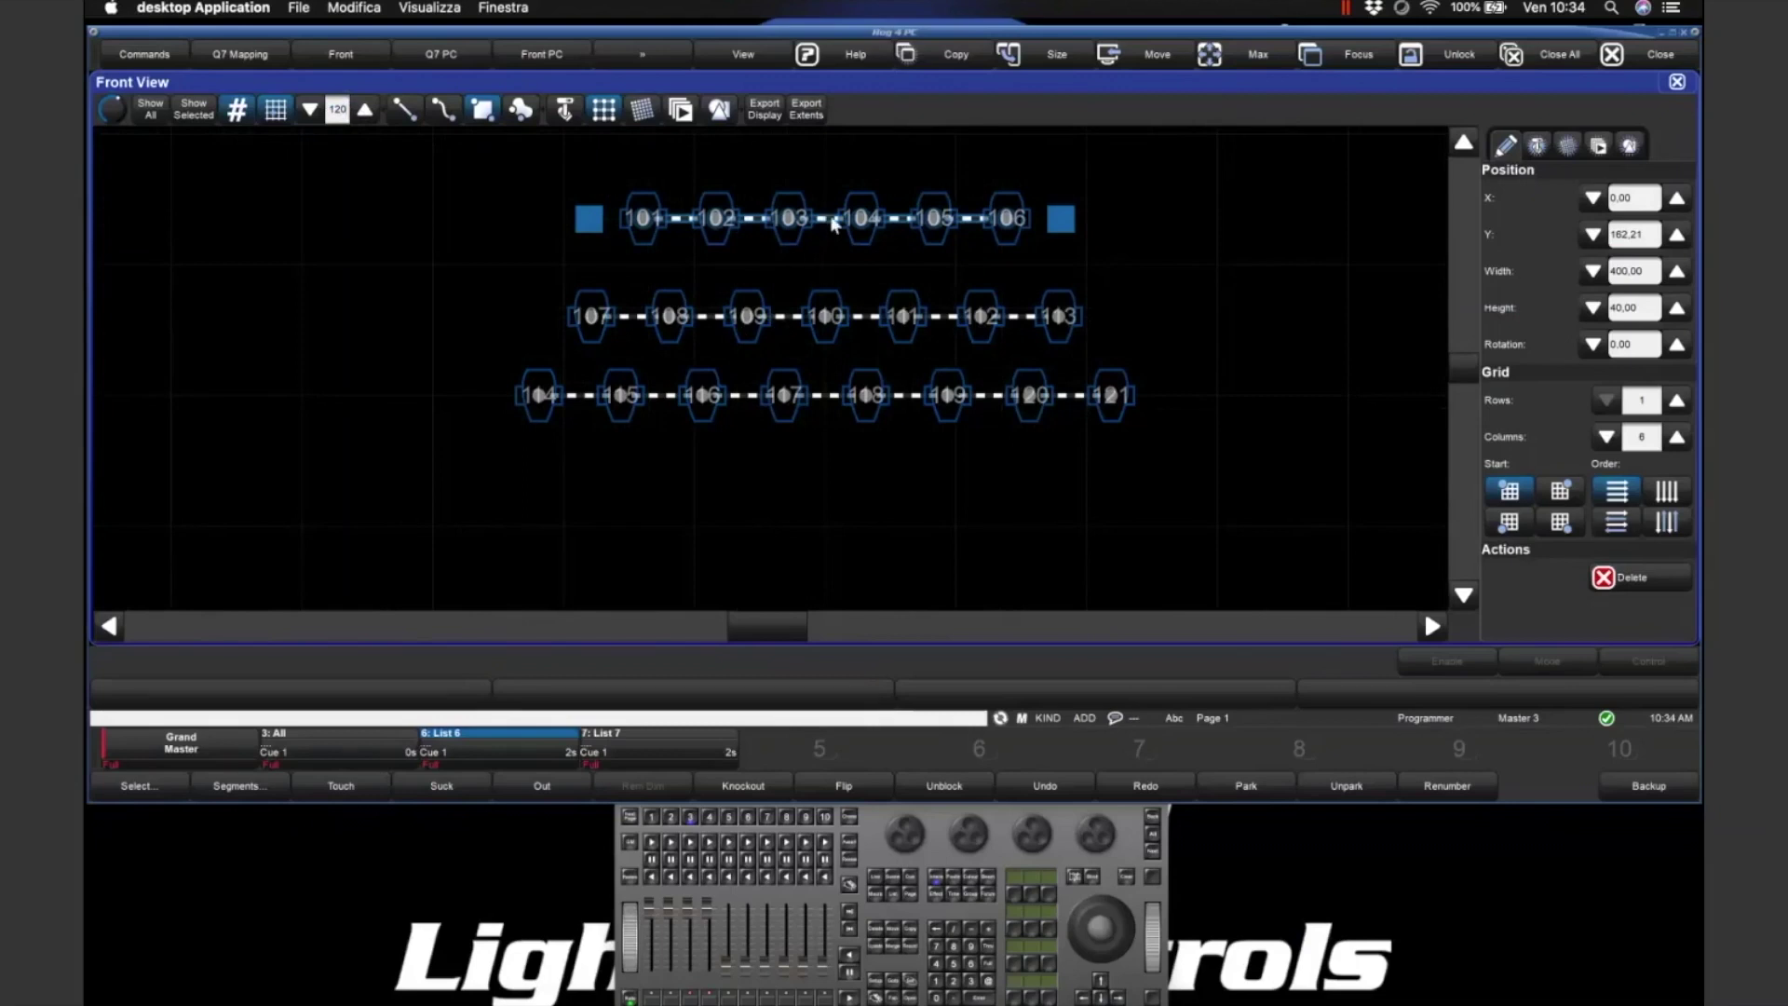
click(1126, 279)
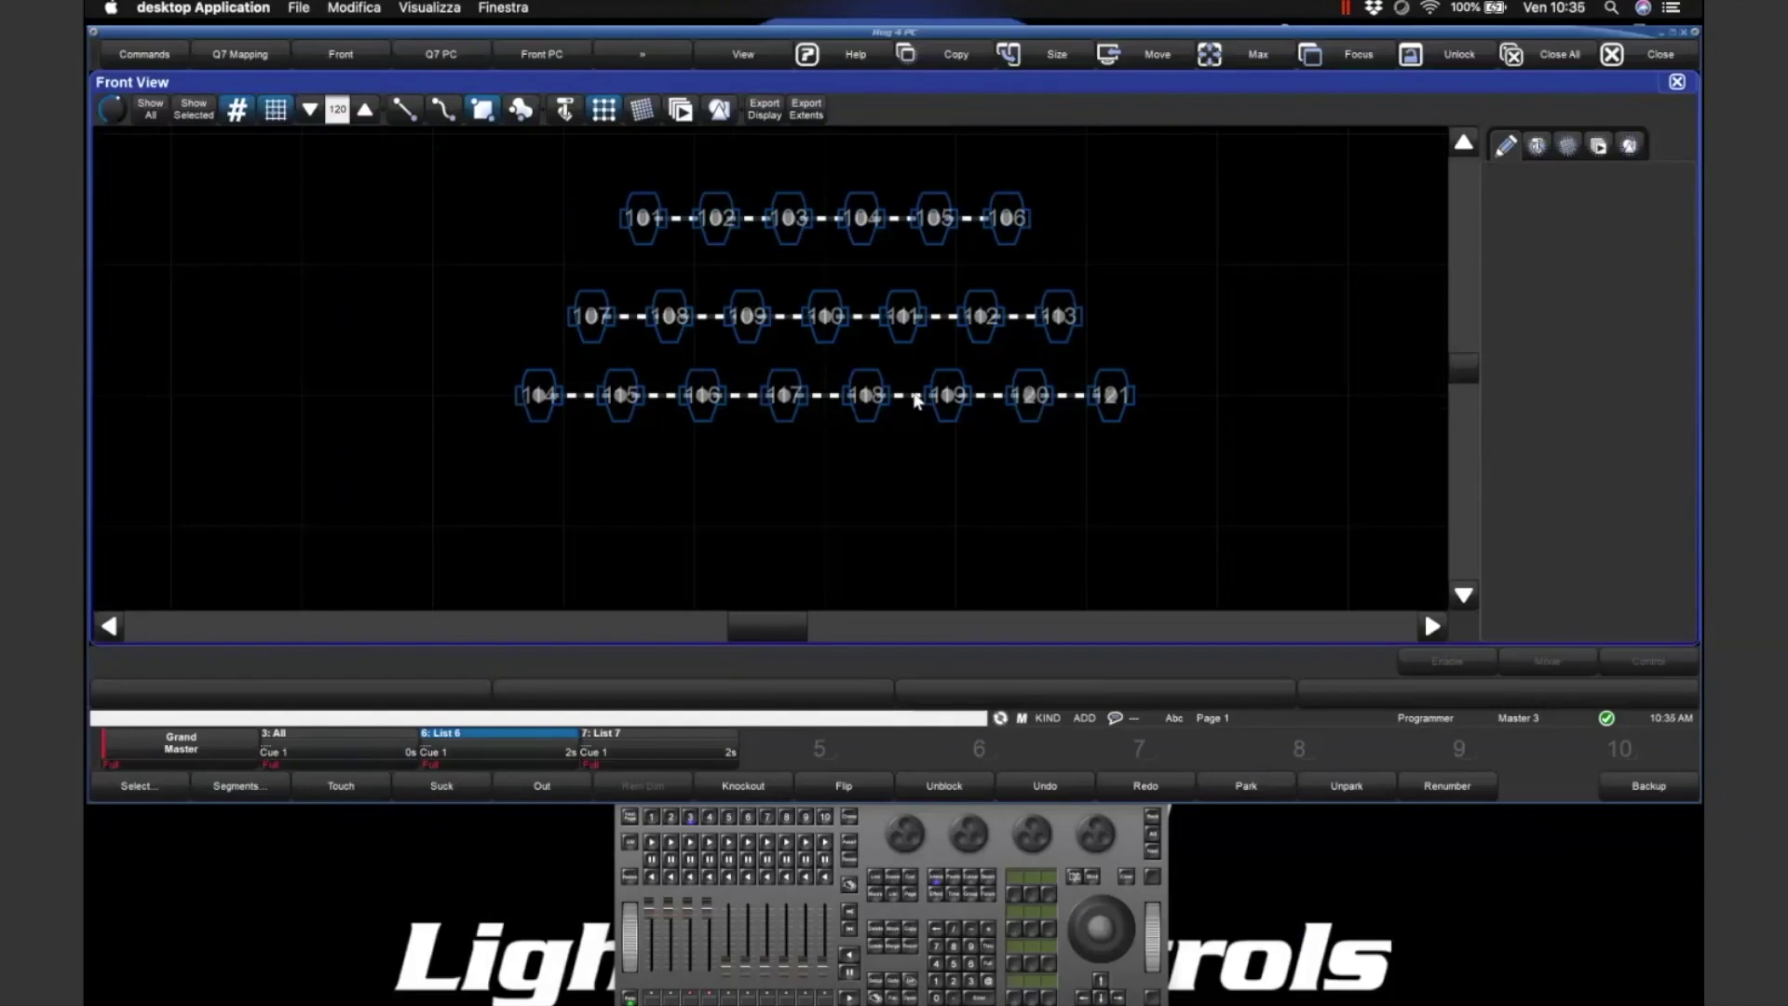
click(605, 112)
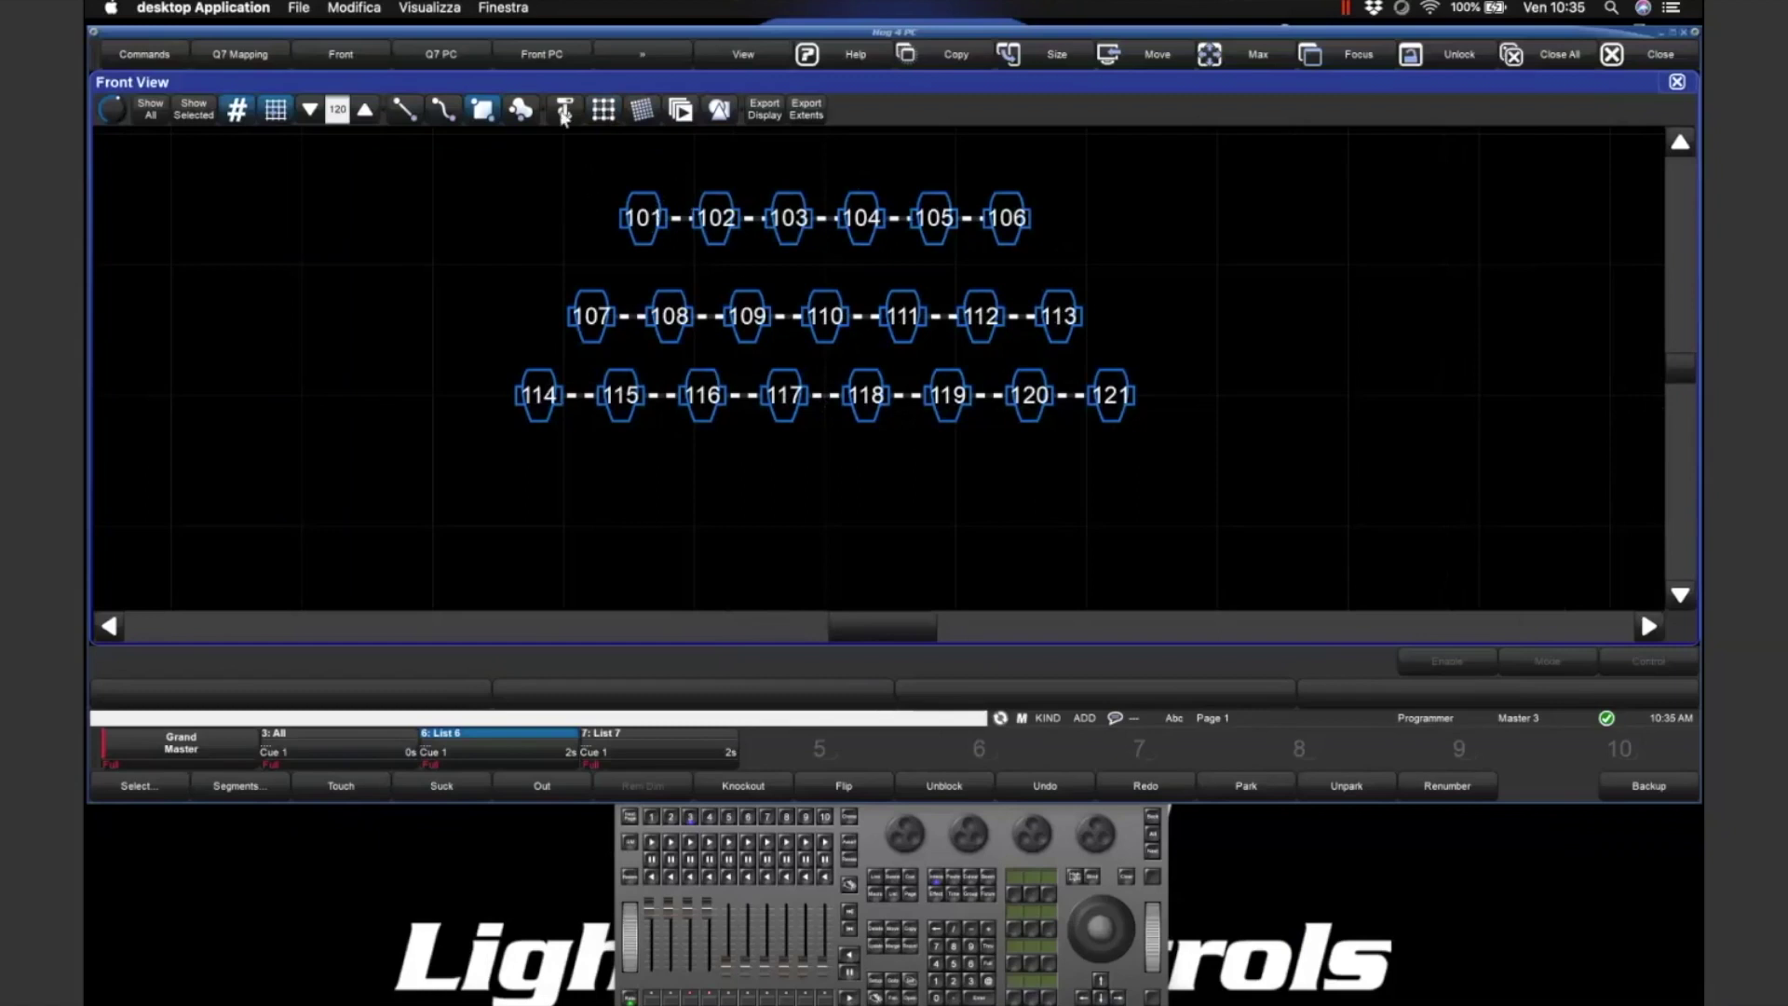
- Select fixtures 101 to 106 one by one directly in the plot
click(650, 207)
click(717, 224)
click(790, 224)
click(864, 228)
click(920, 224)
click(1009, 225)
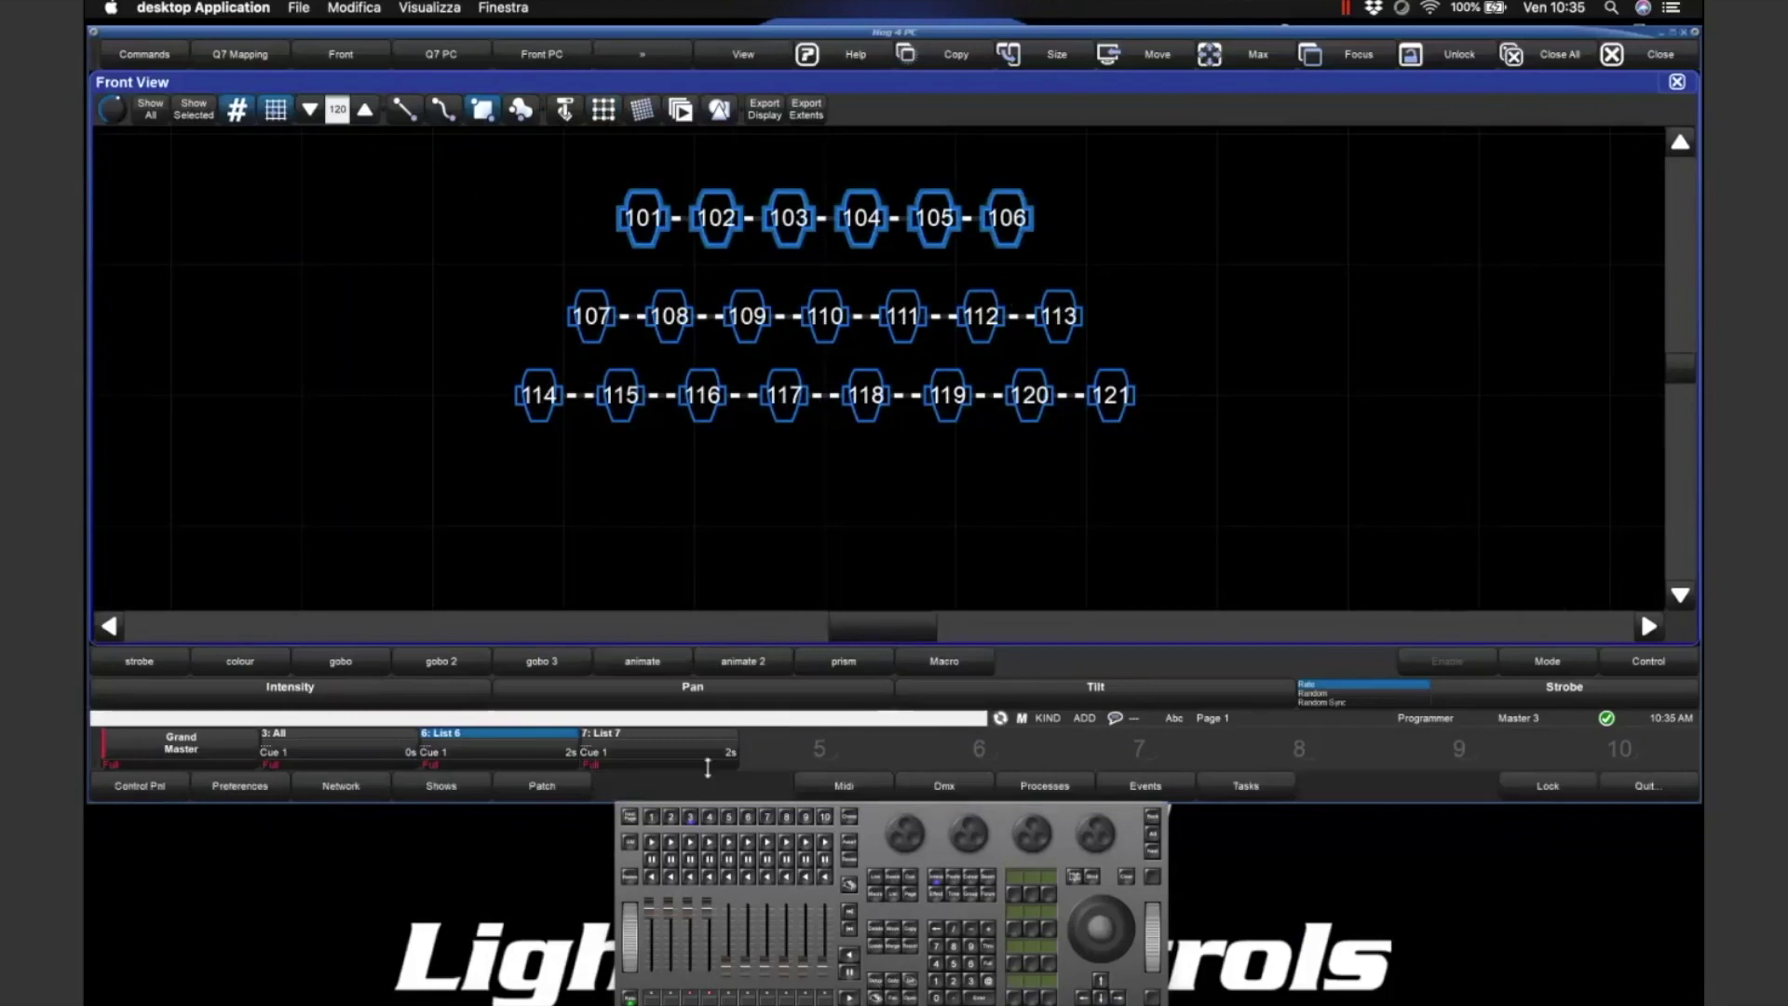
- Patch fixtures 101 to 106 on the first DP 8000 at DMX universe 12, address 1, and return to the plot
key(alt+f)
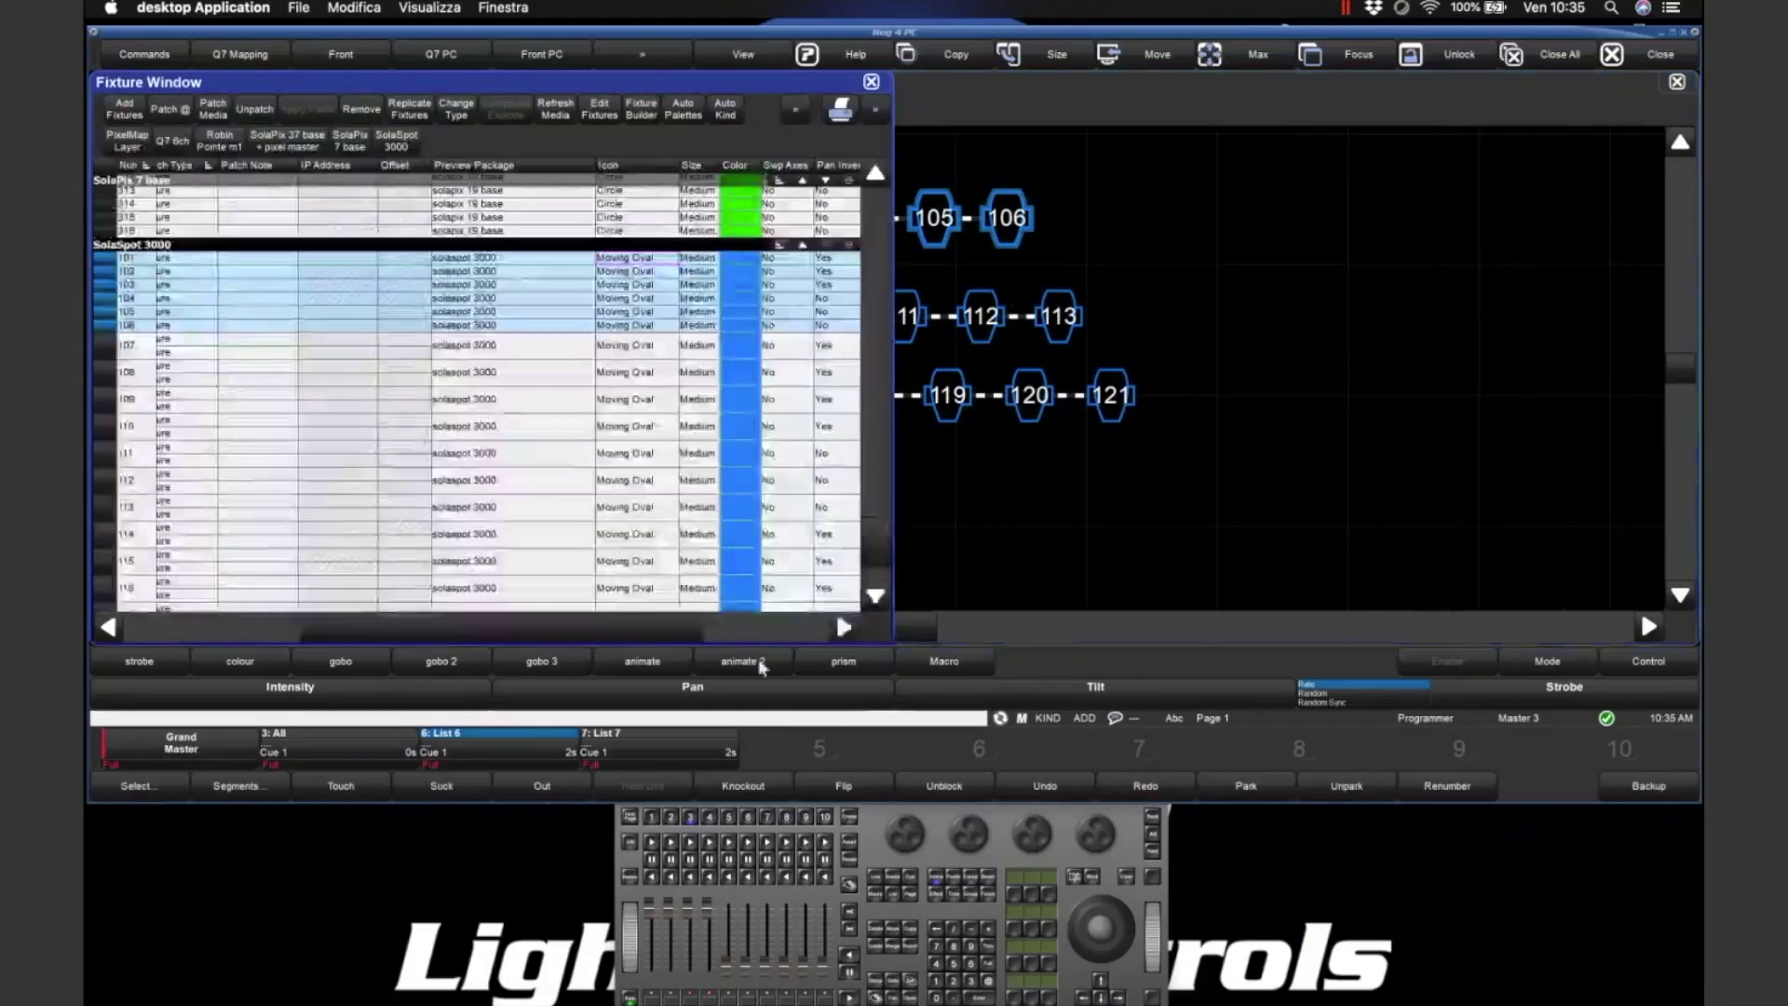
click(168, 111)
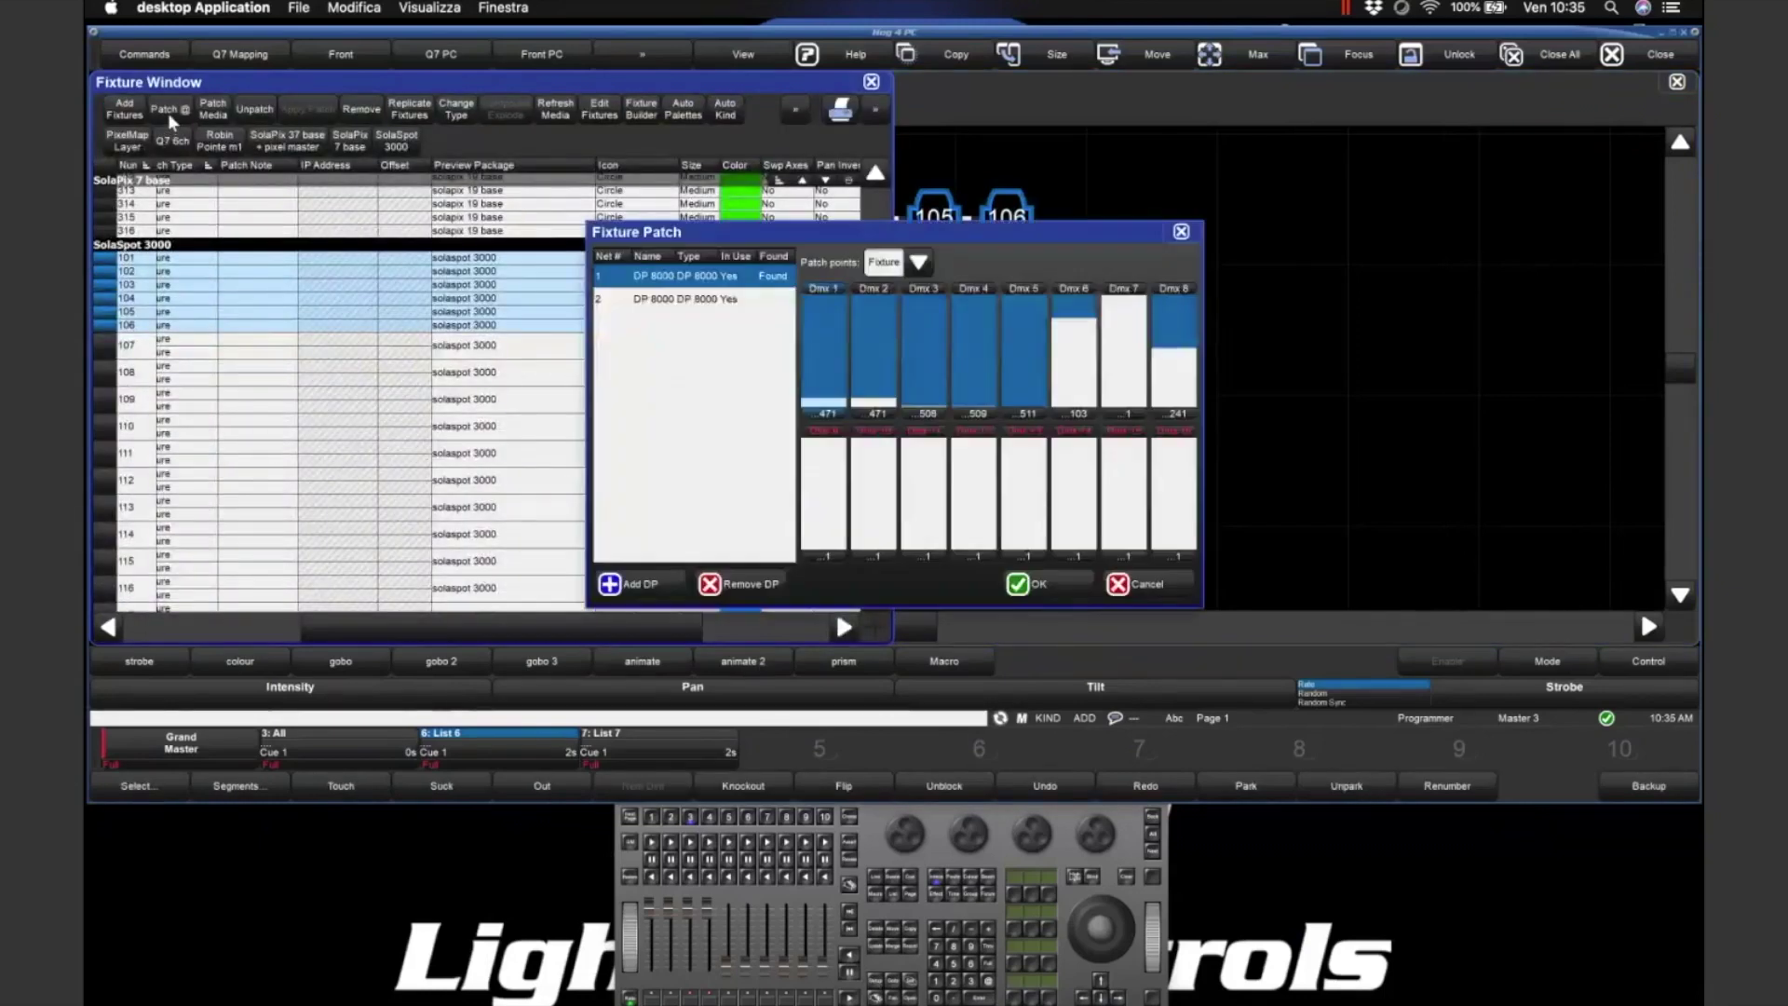
click(972, 496)
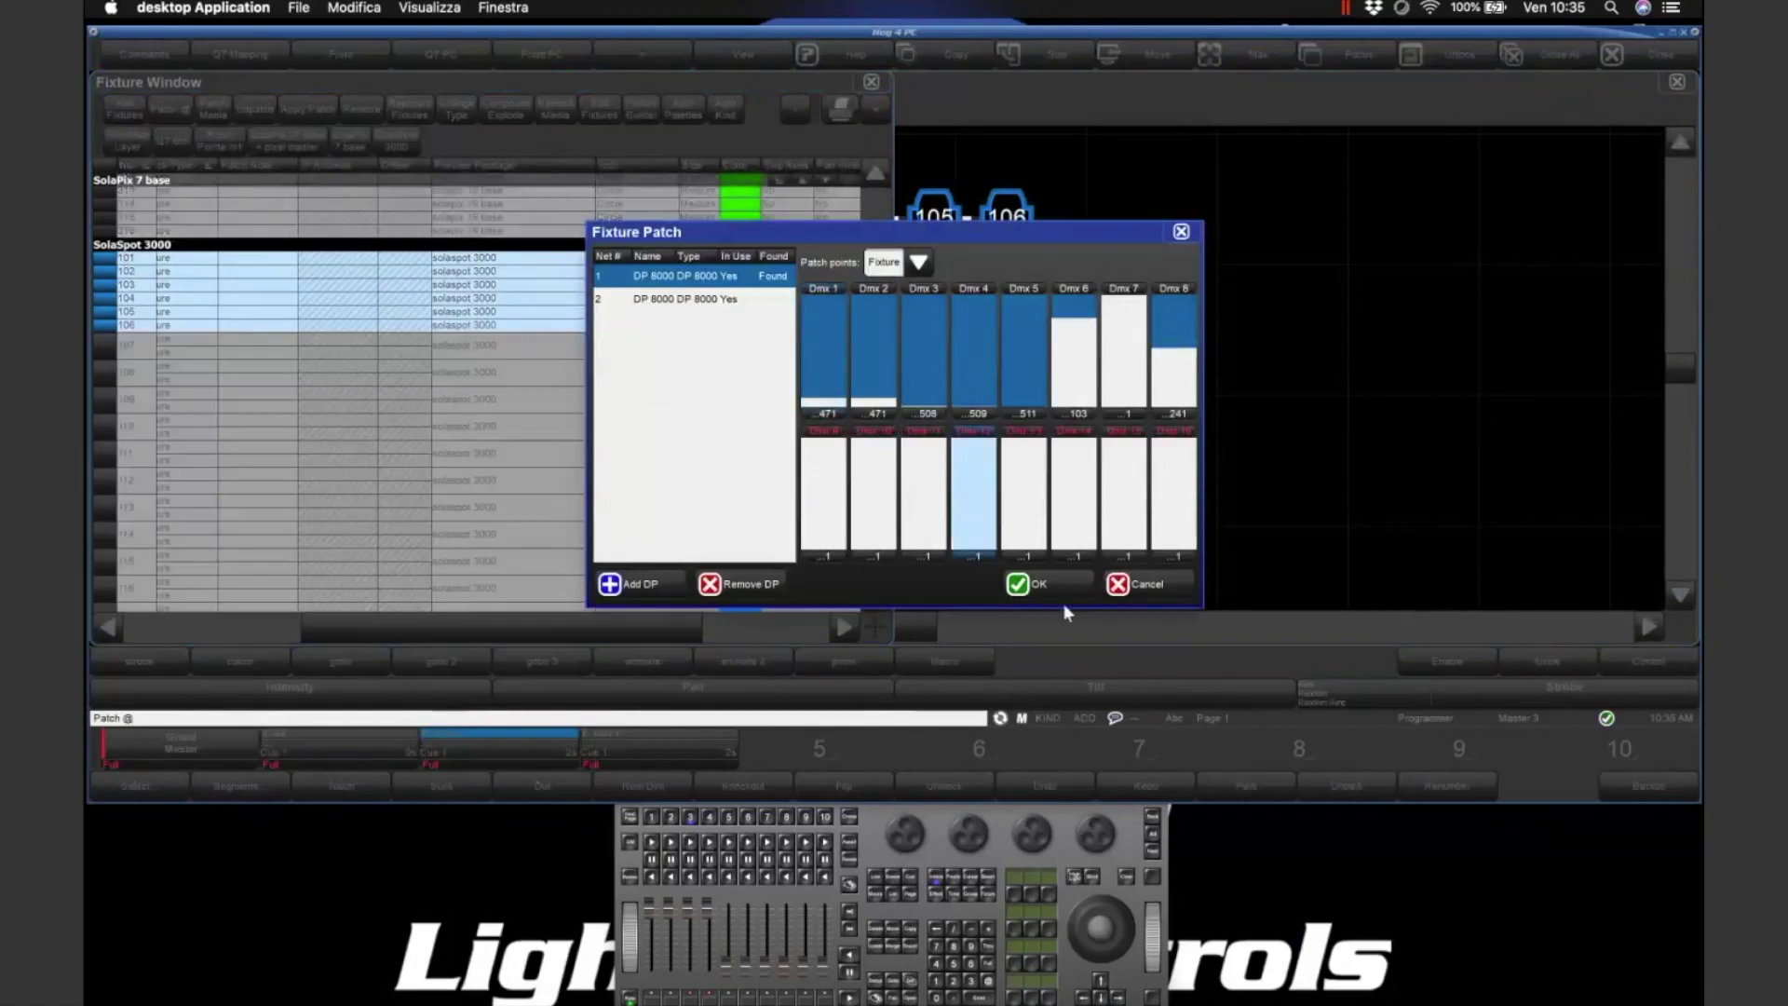
click(1049, 583)
click(1261, 402)
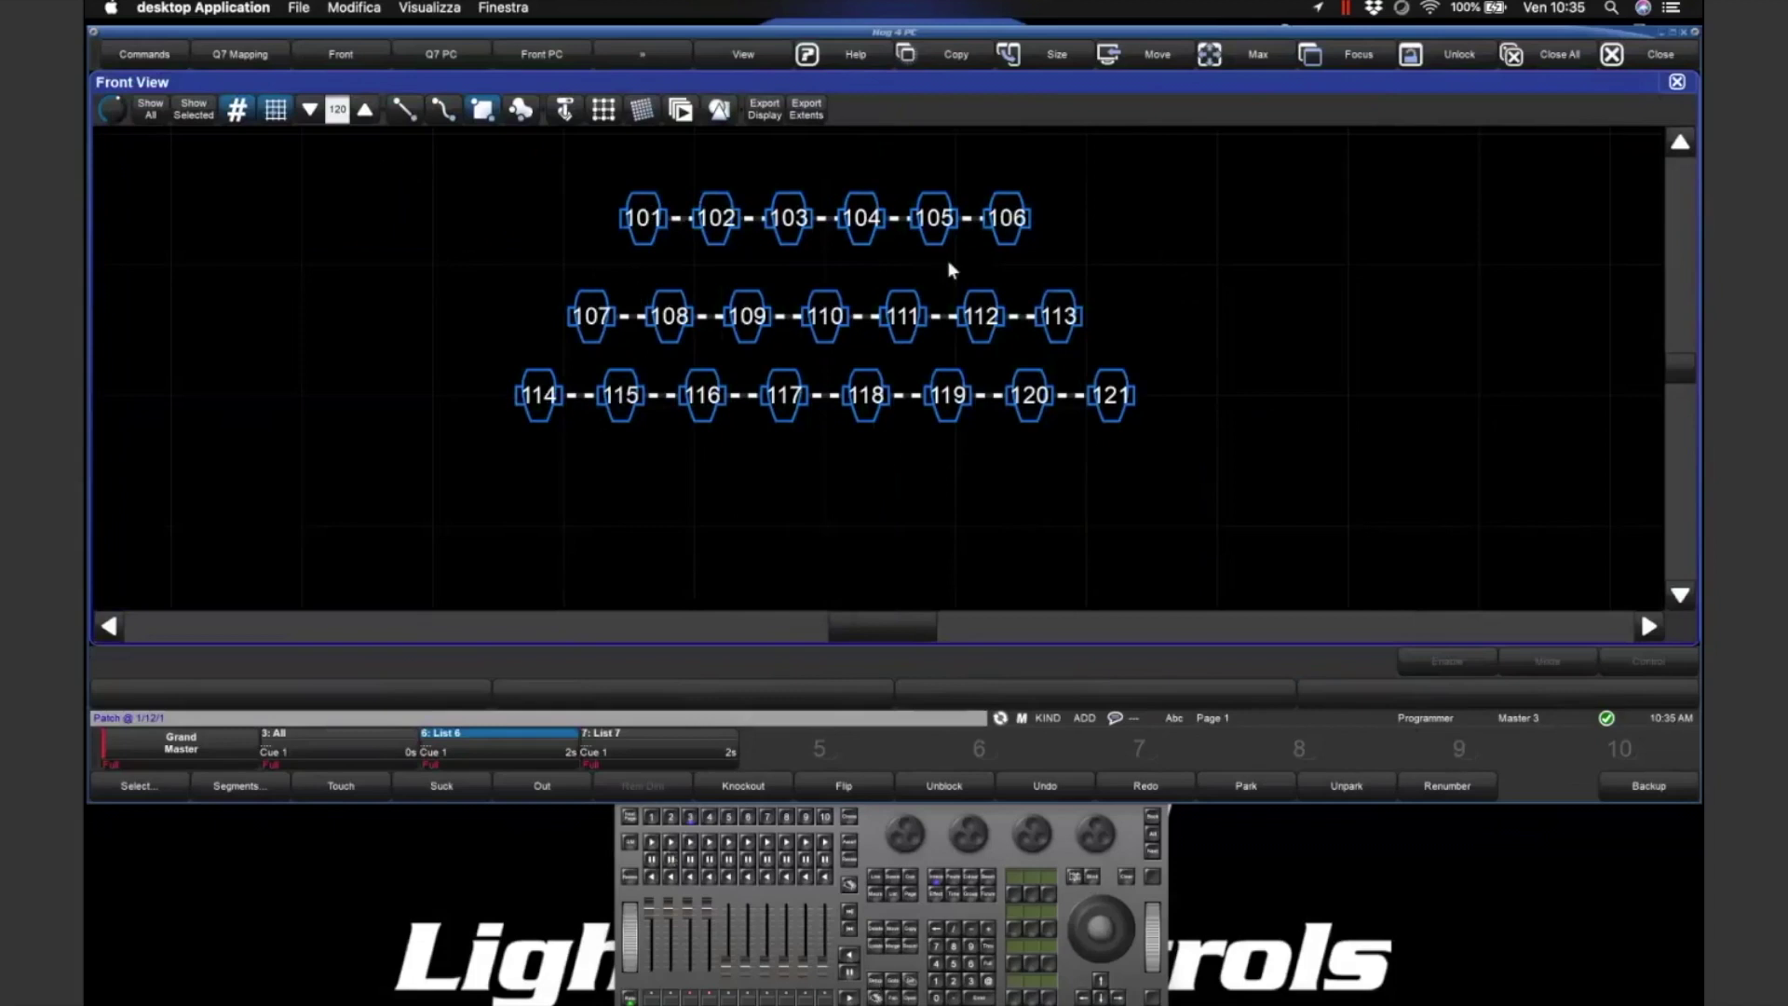
- Reselect fixtures 101 to 106 in the plot and unpatch them in the Fixture Window, closing it again
drag(575, 132, 1131, 276)
click(878, 984)
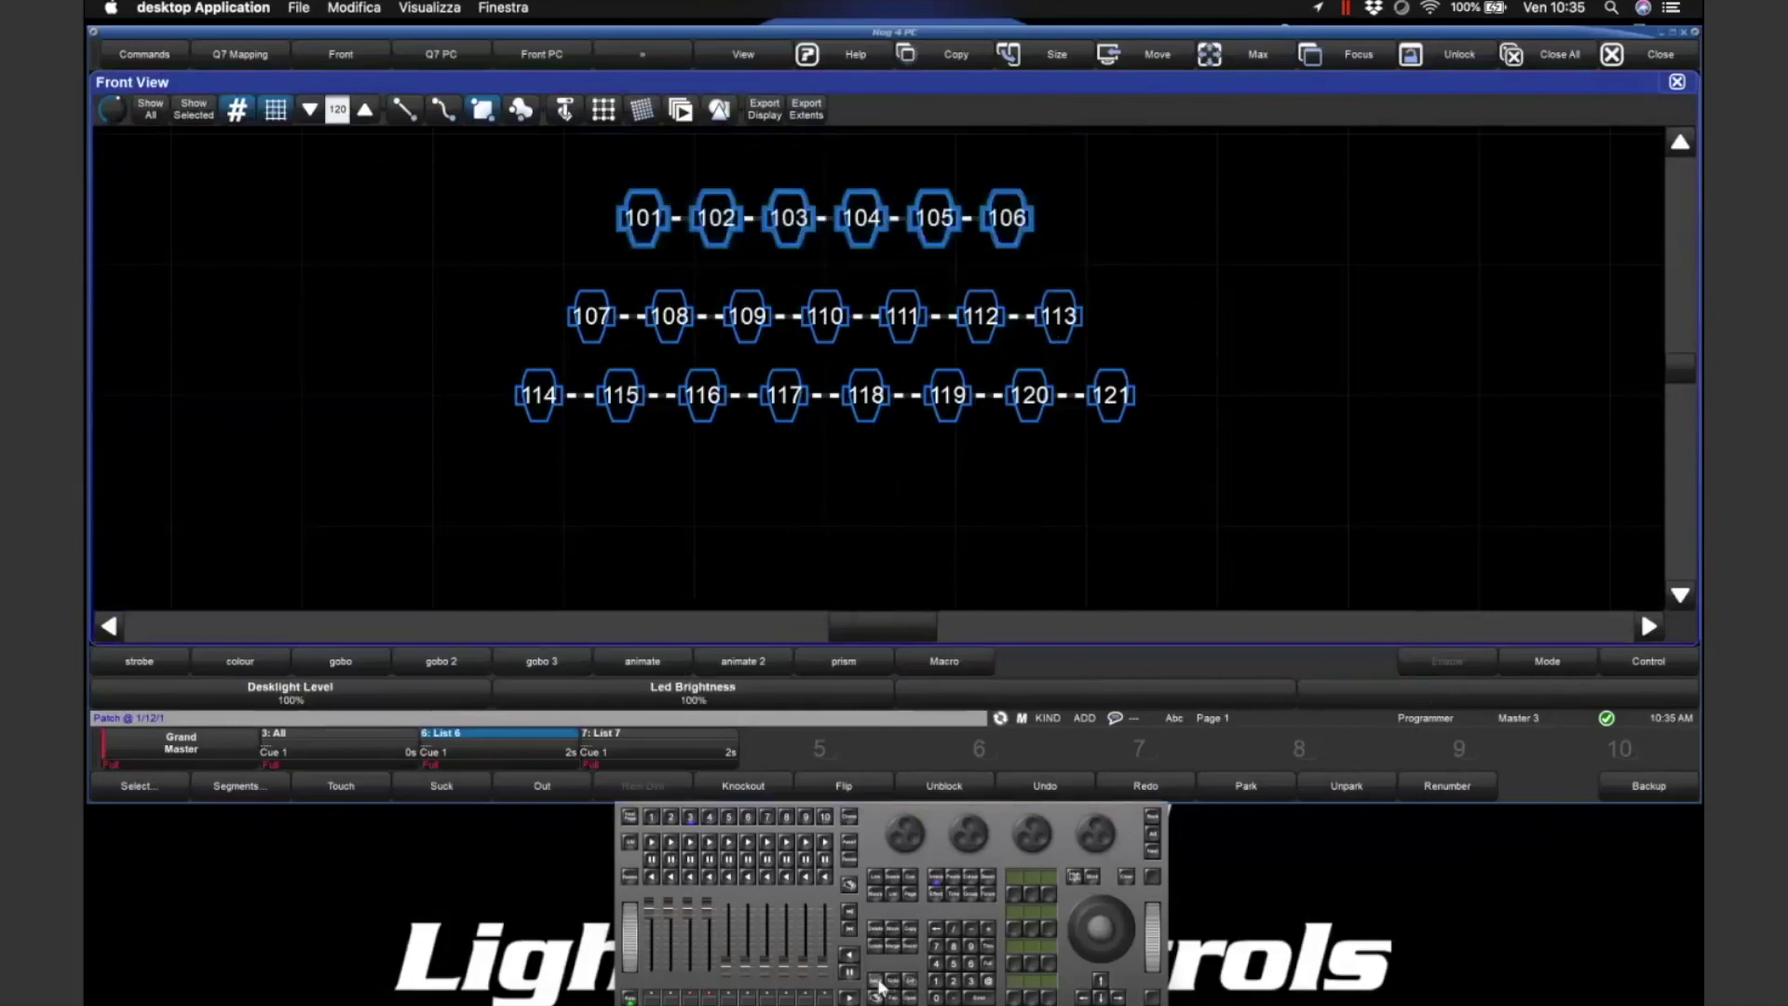
click(561, 791)
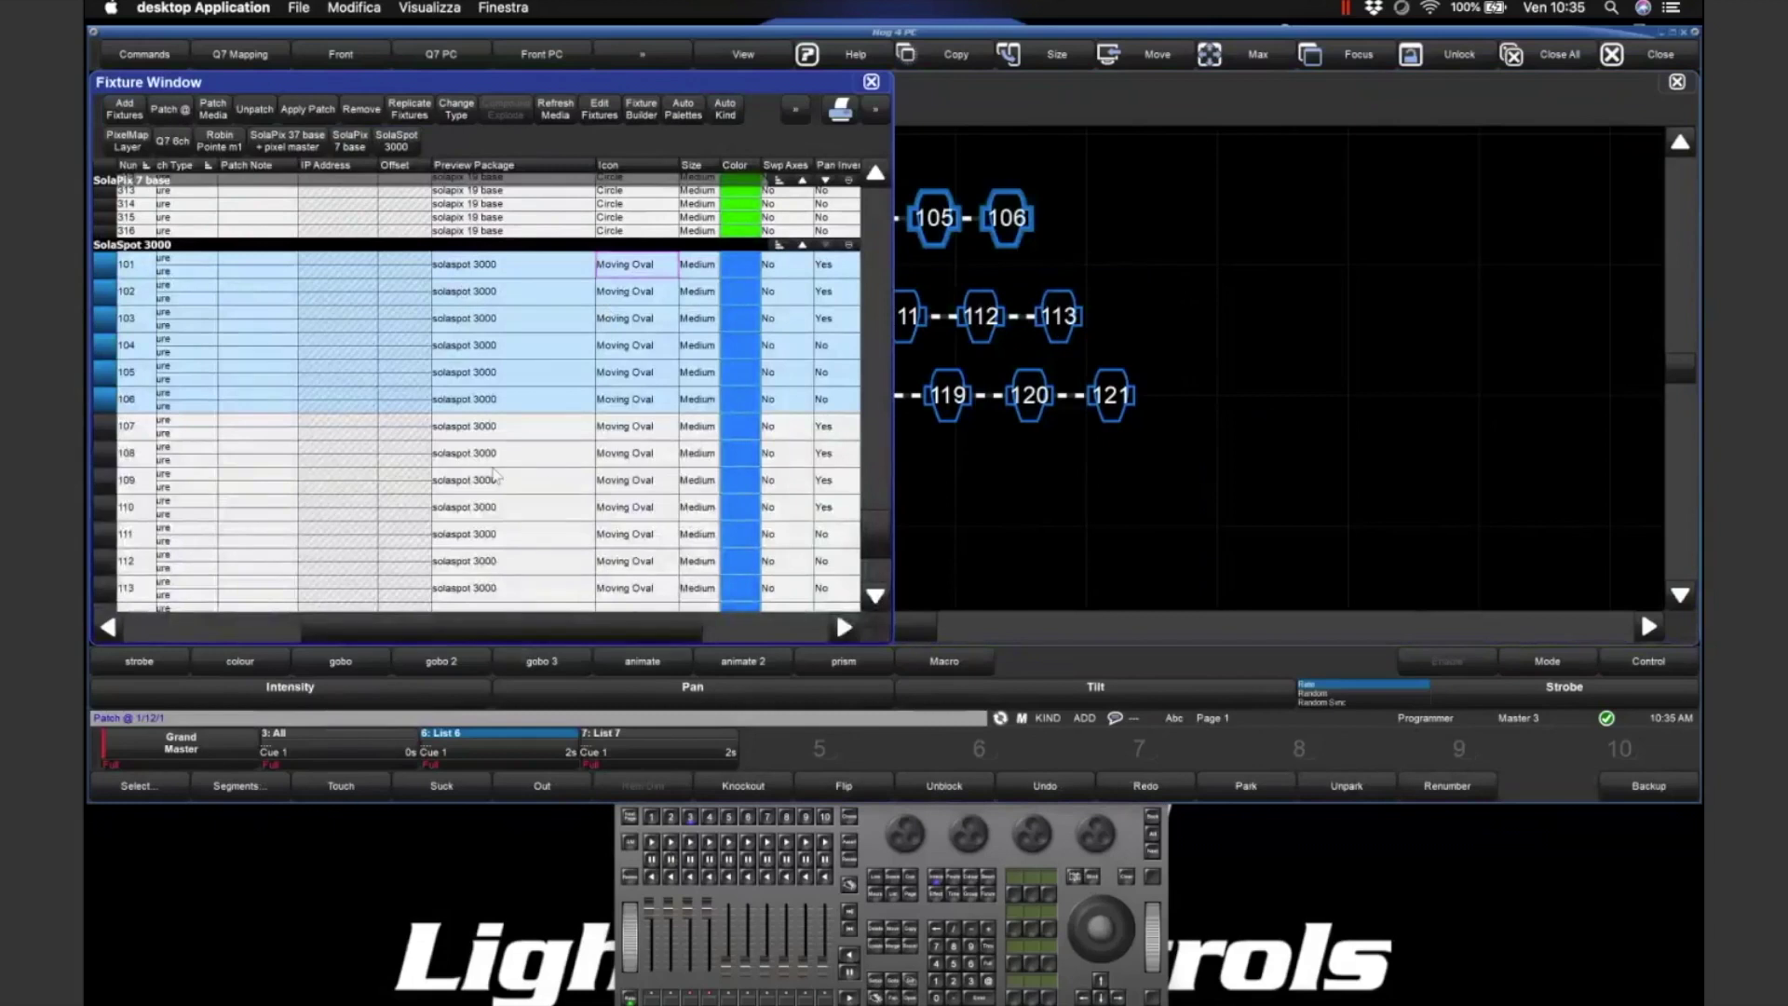
click(795, 109)
click(871, 112)
click(874, 110)
click(880, 104)
click(796, 109)
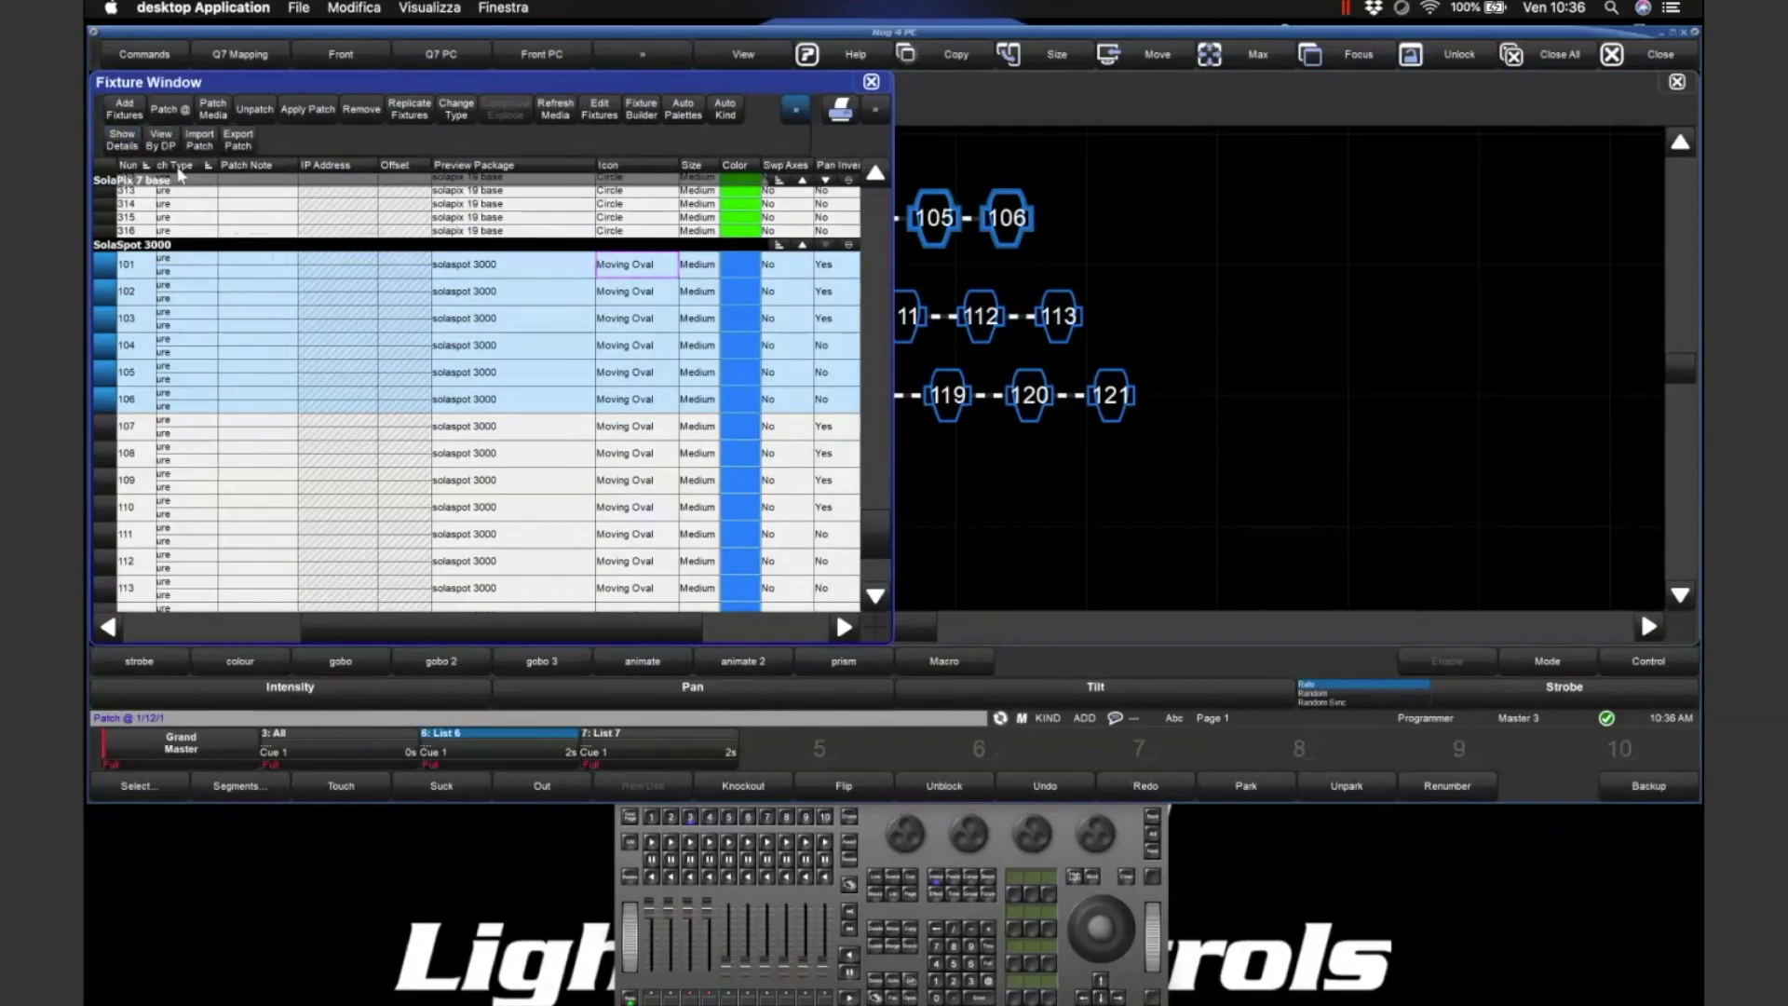
click(254, 109)
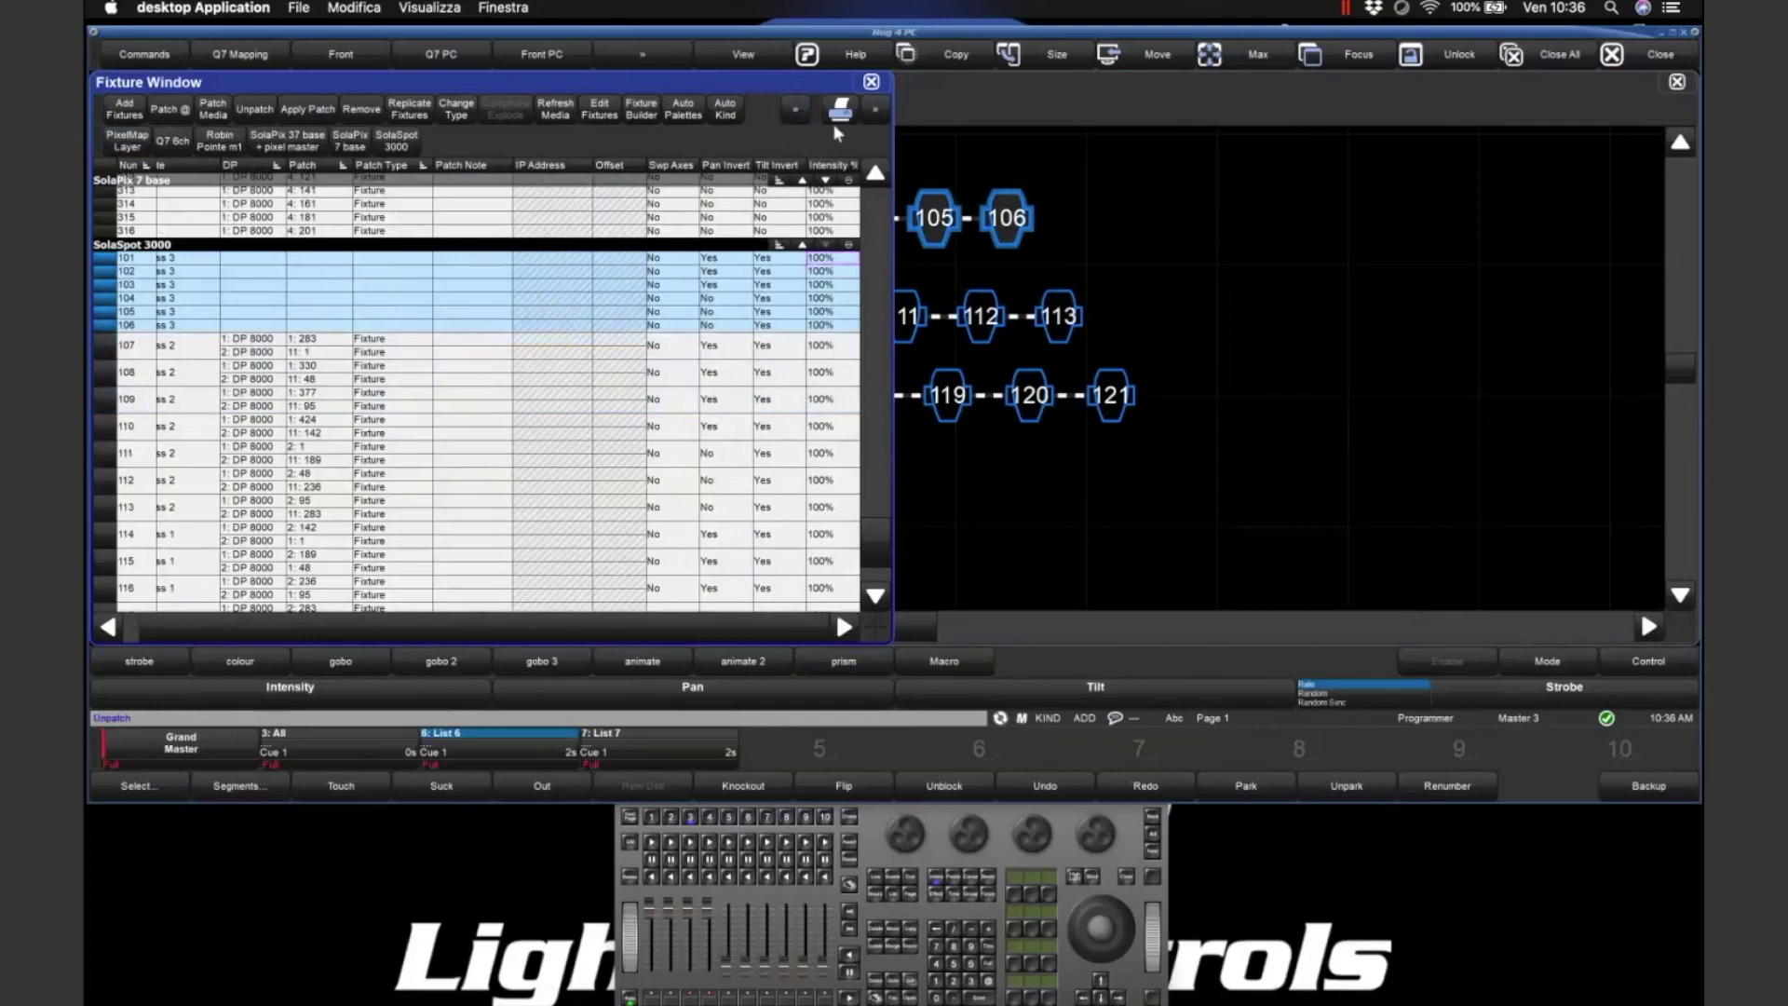
click(871, 83)
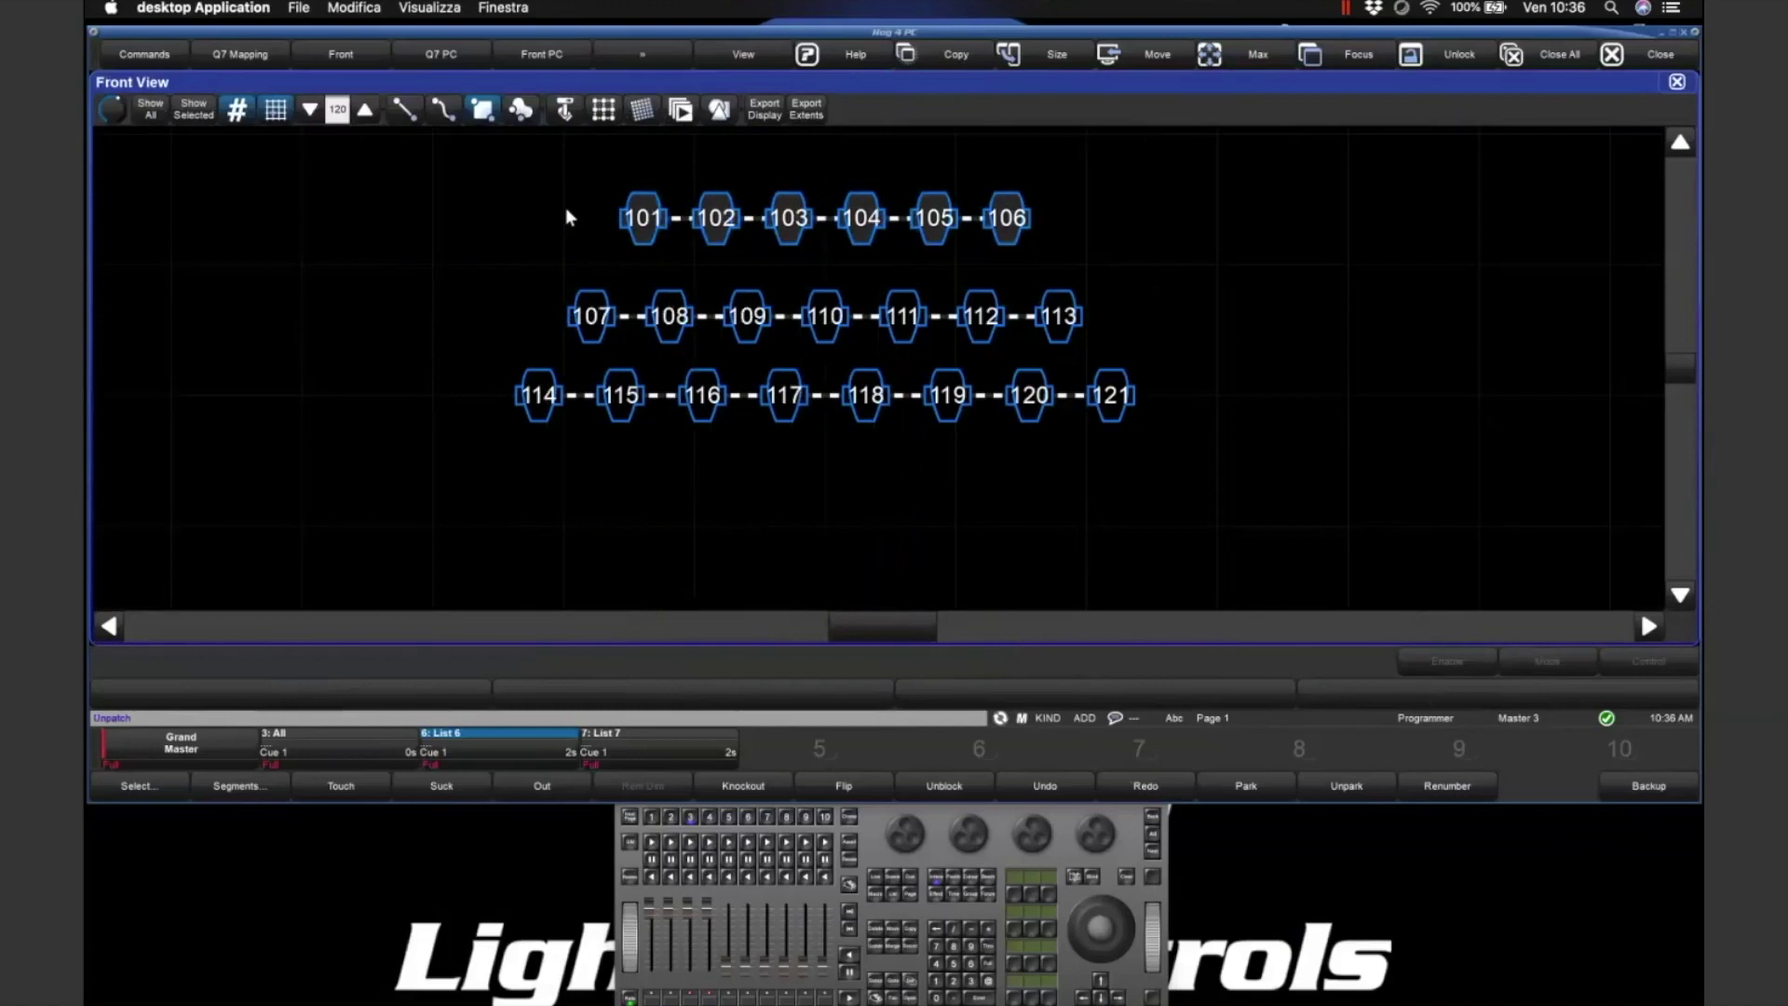
- Select the unpatched fixtures 101 to 106 one by one in the plot and clear the selection
click(650, 237)
click(708, 231)
click(787, 240)
click(867, 231)
click(931, 227)
click(1006, 224)
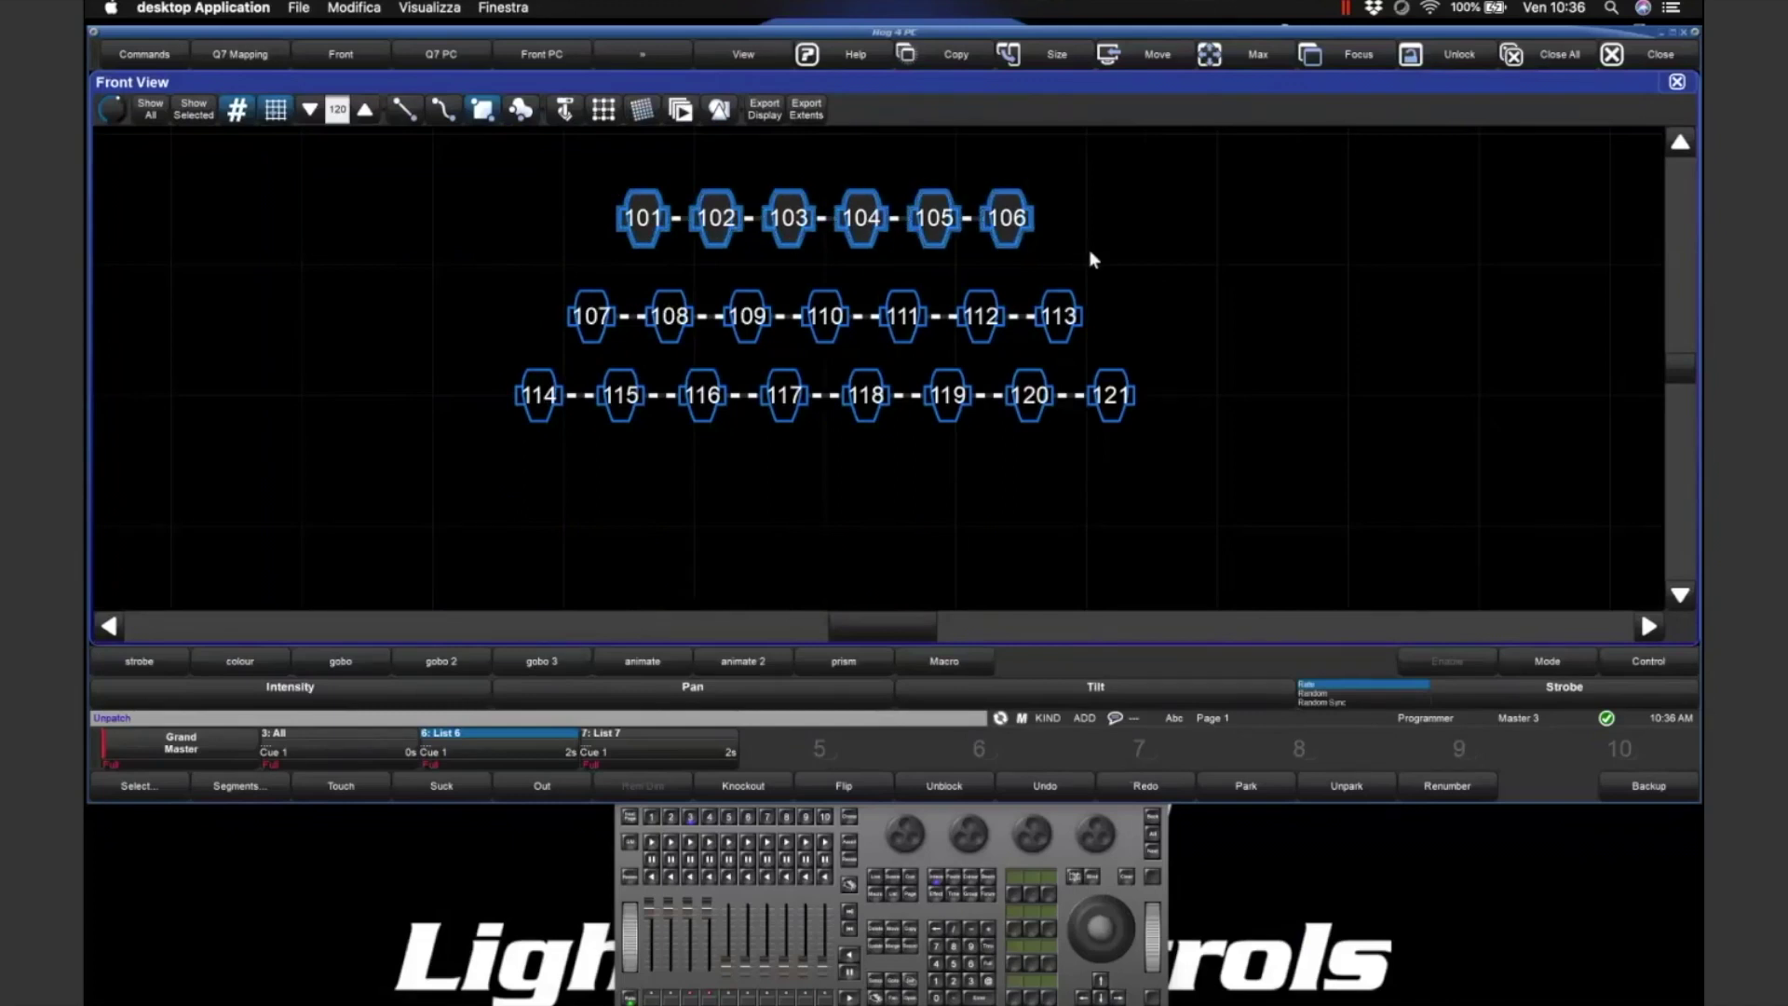
click(1092, 259)
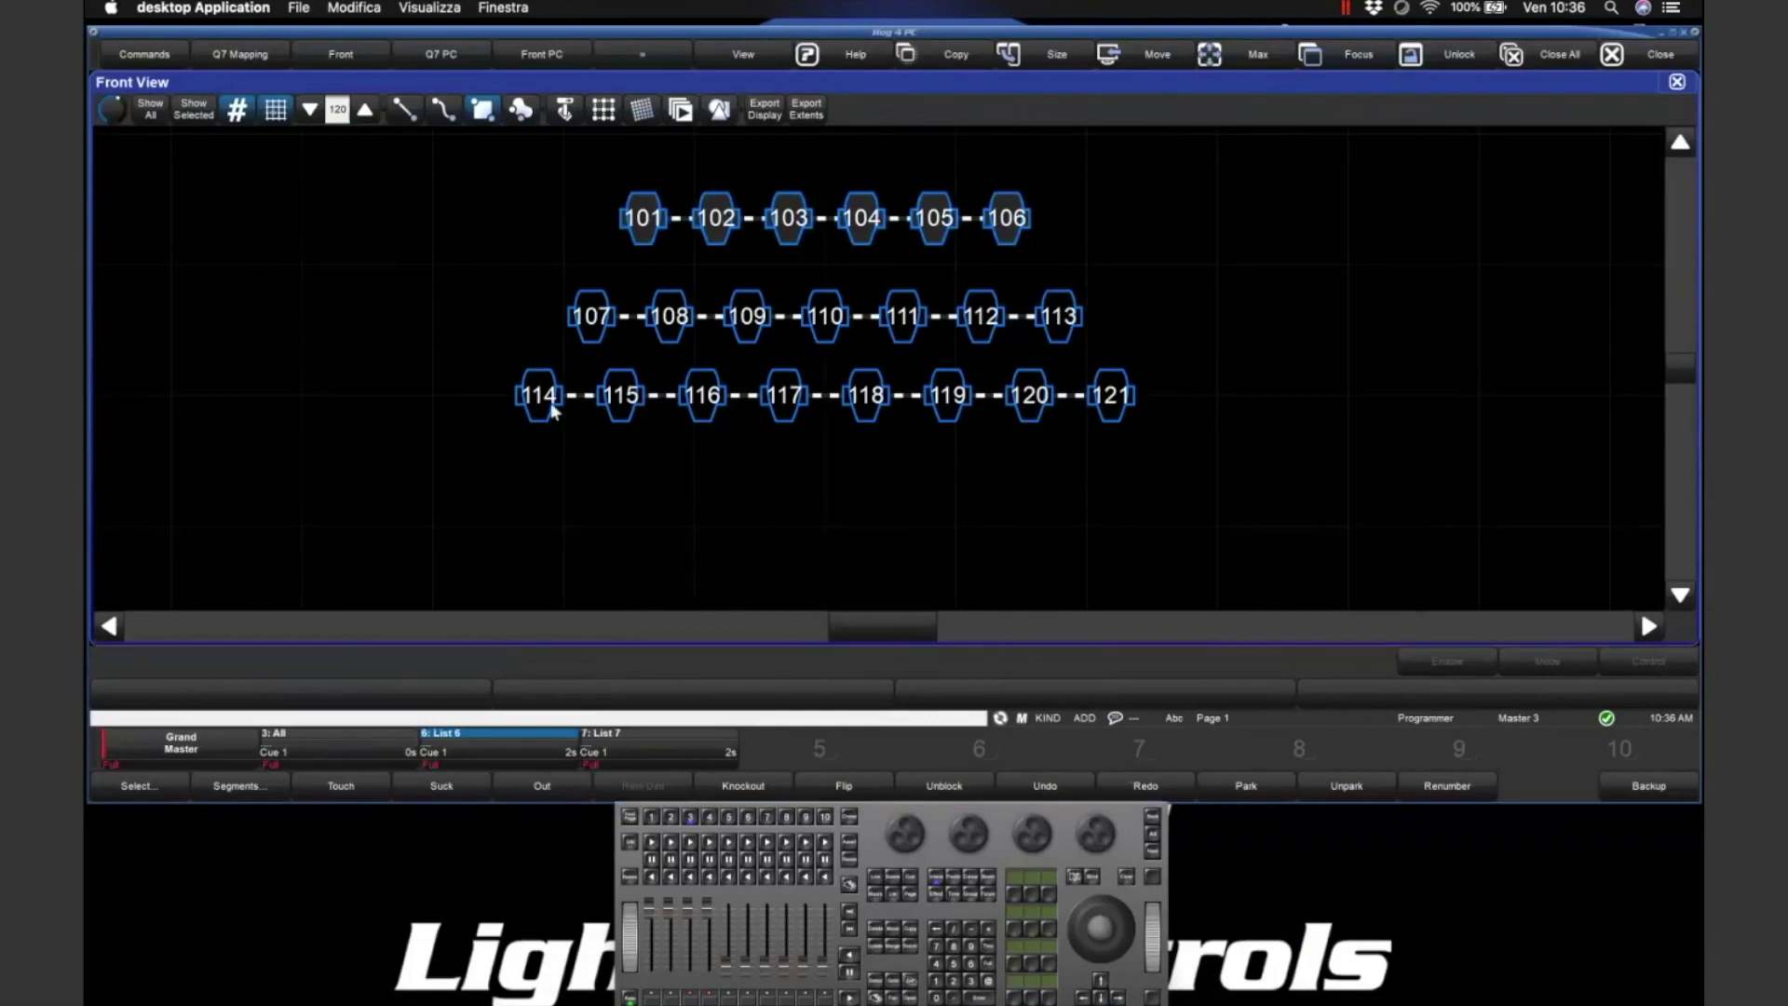
- Patch fixtures 101 to 106 at address 1 in the first DMX universe and return to the plot
drag(539, 158, 1148, 272)
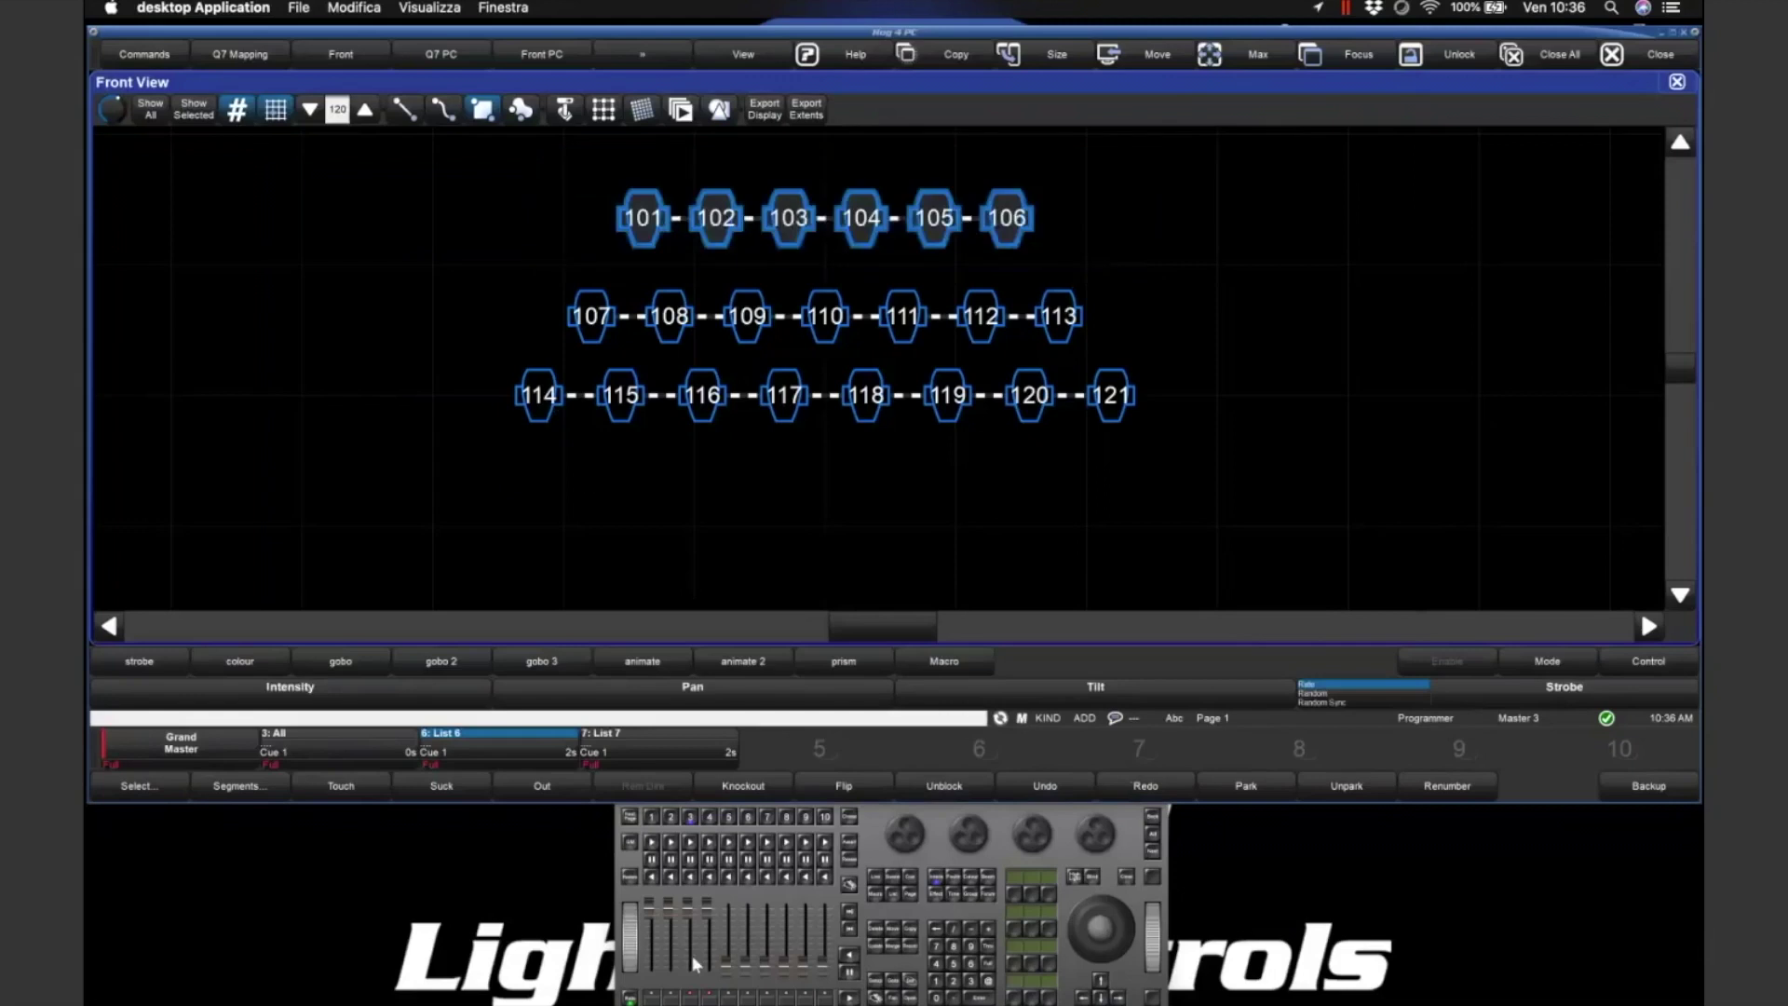
click(876, 987)
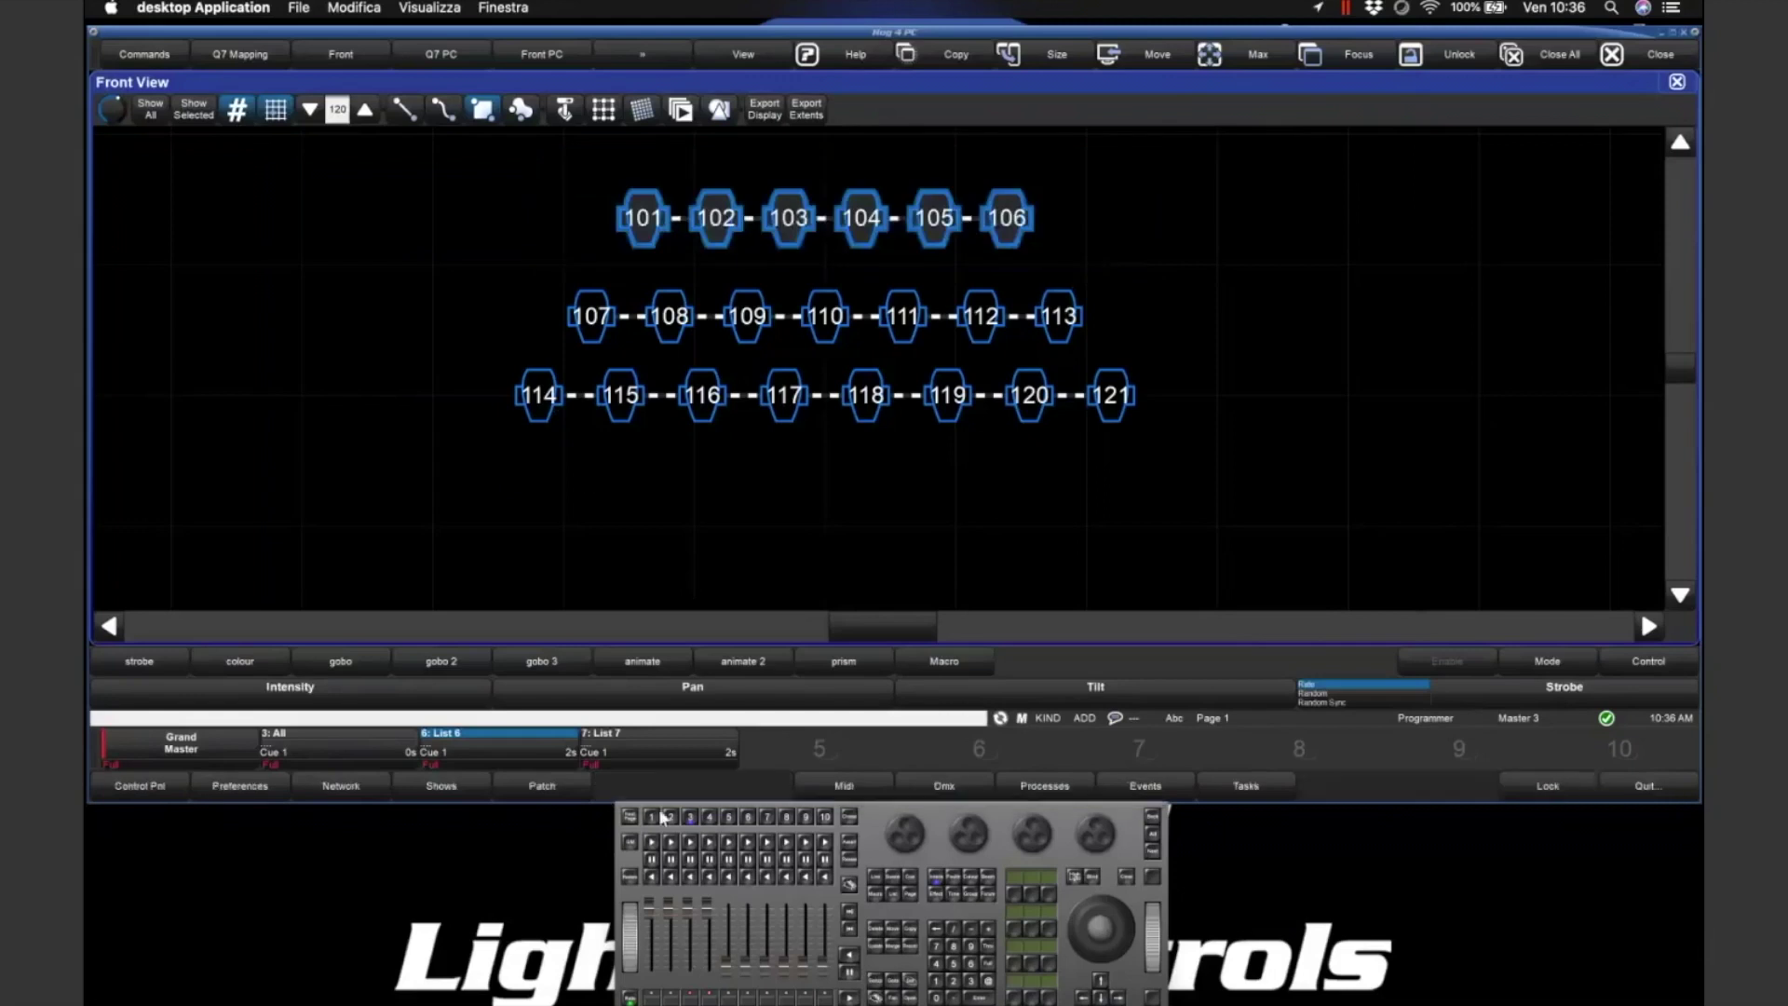
click(504, 782)
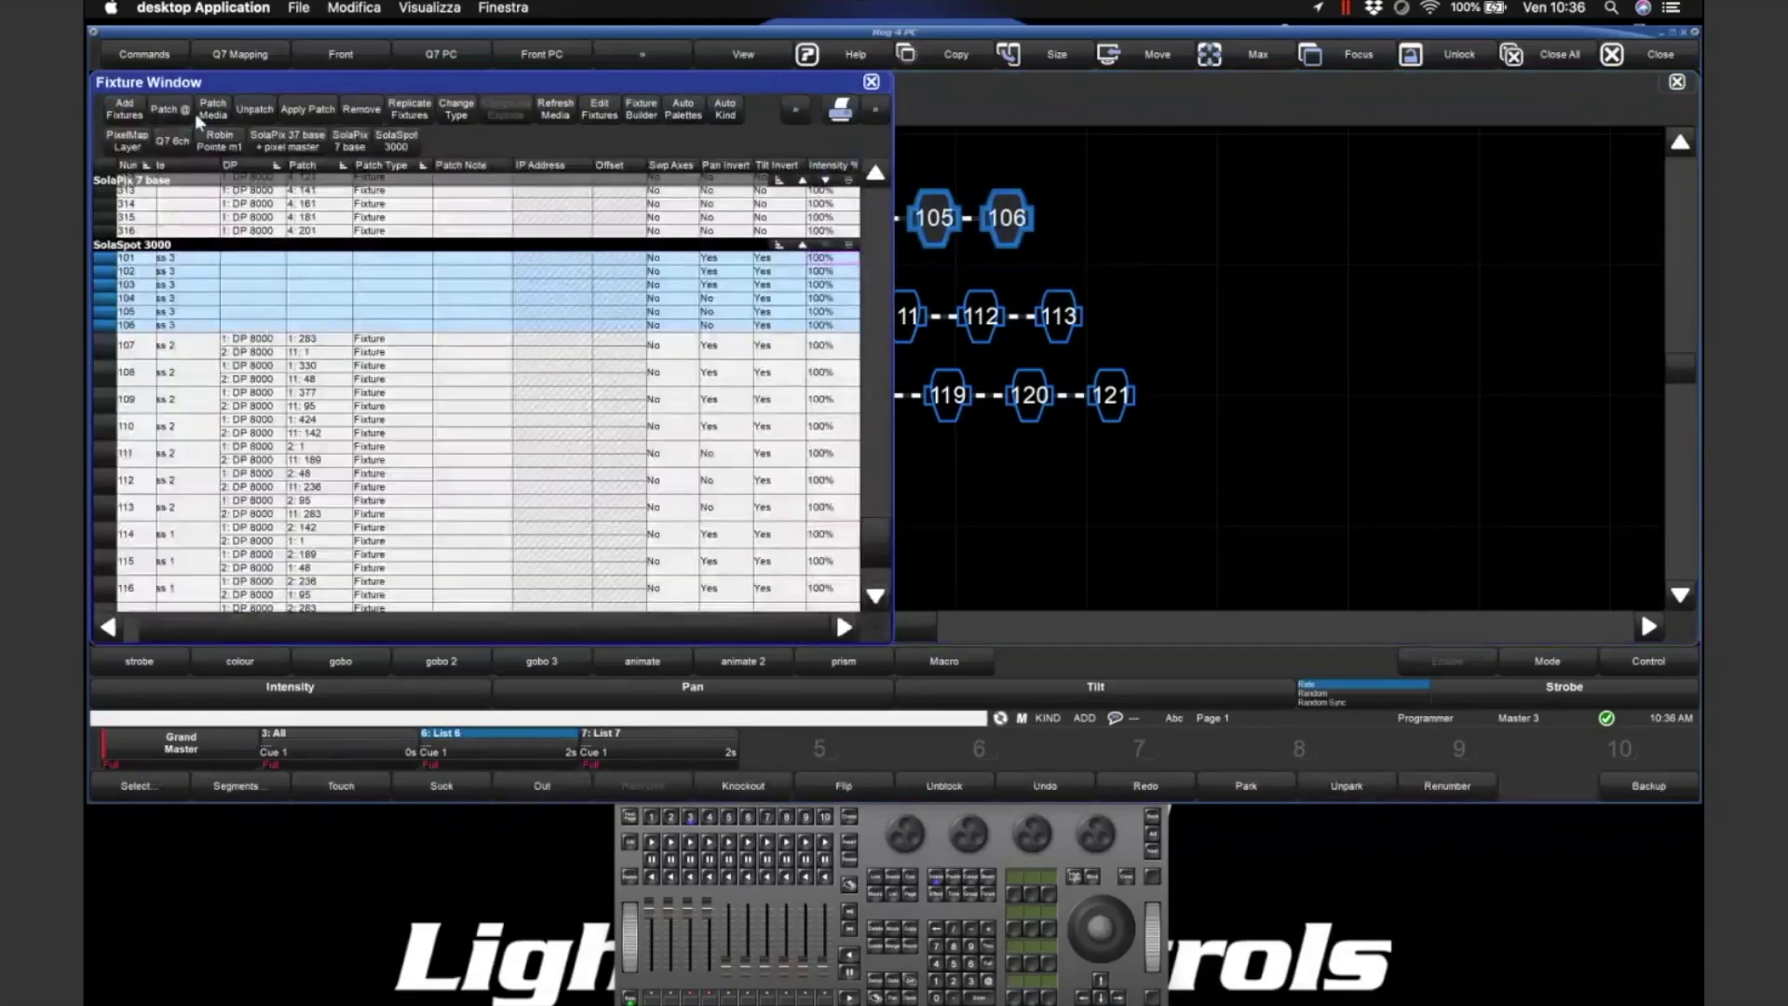
click(172, 109)
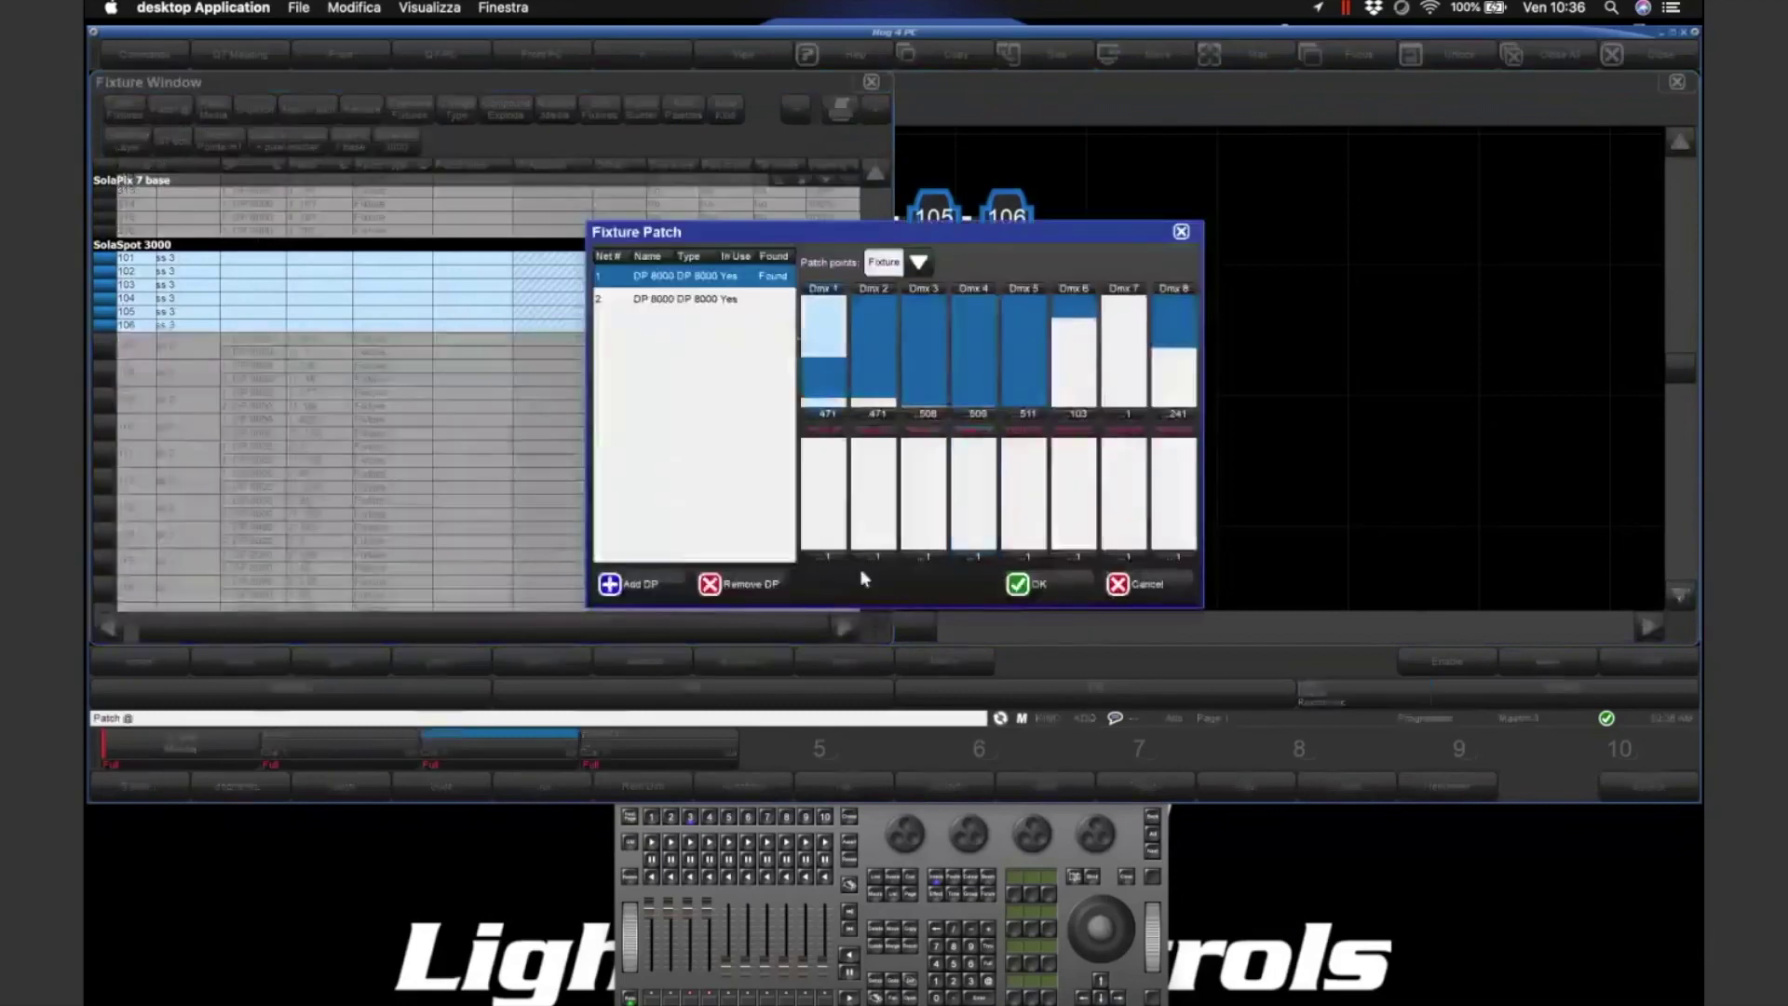
click(939, 982)
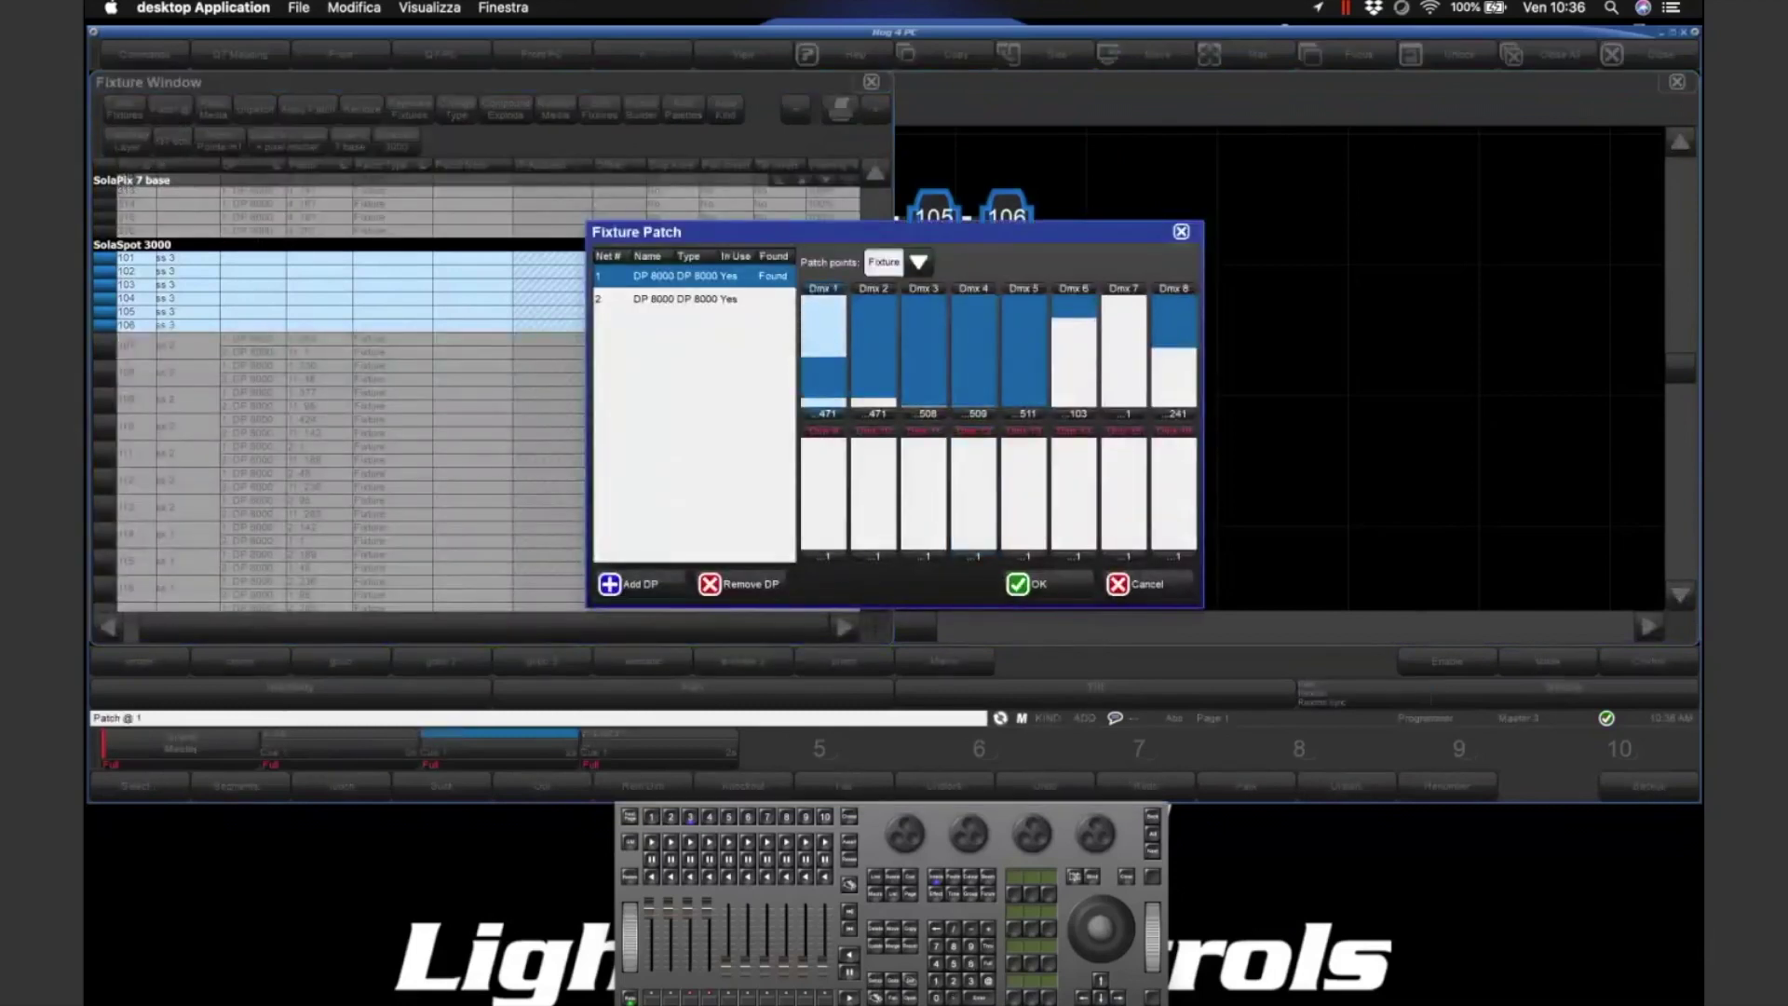
click(994, 1000)
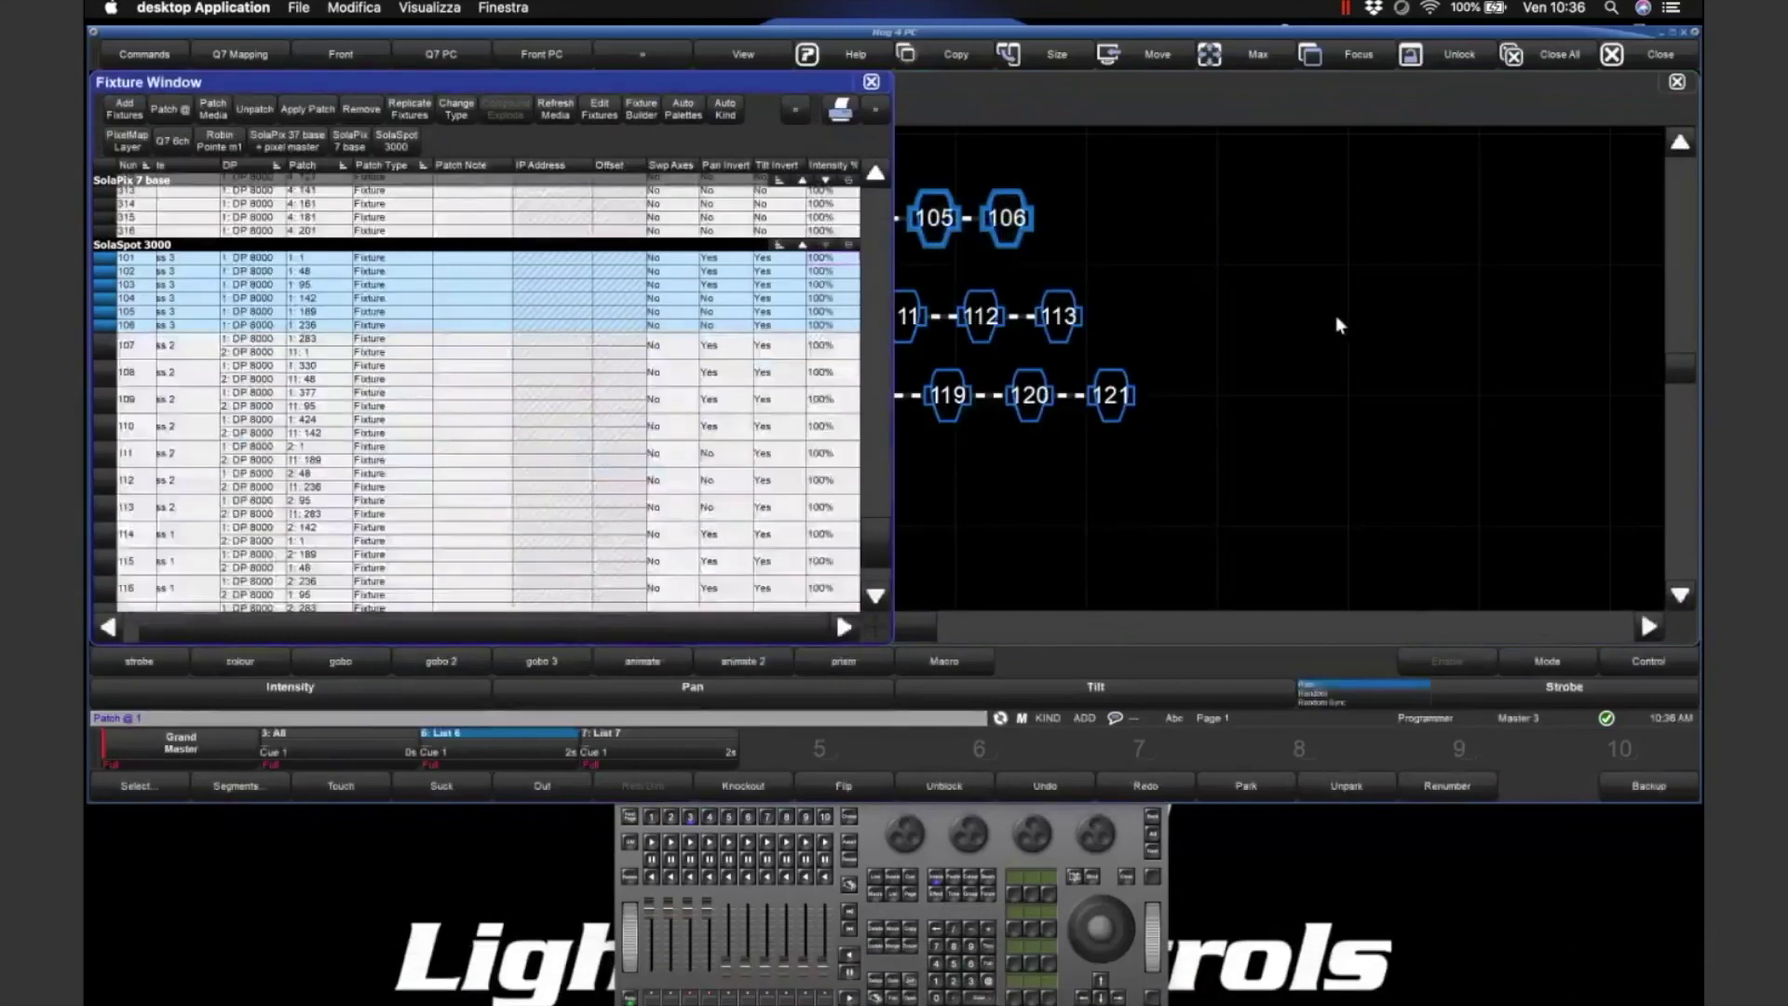
click(1335, 315)
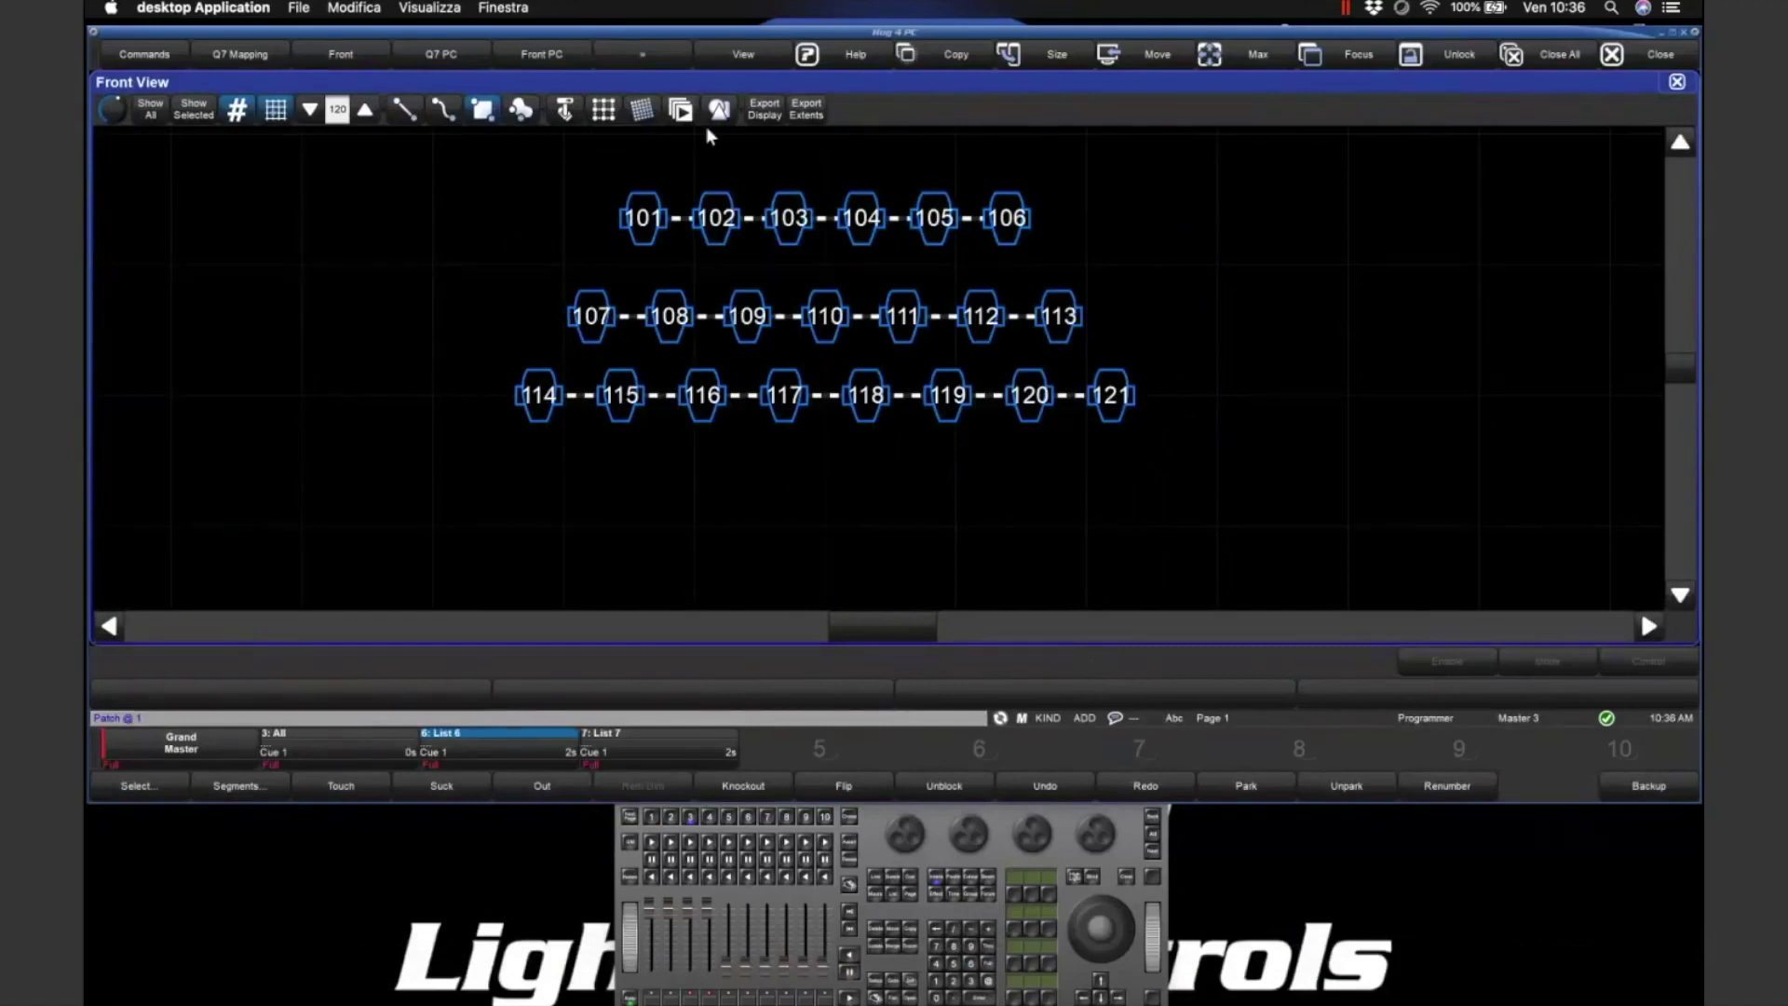
- Select fixtures 114, 107, 101, 115, 108, 102, 116, 103 and 109 in that order directly in the plot
click(536, 400)
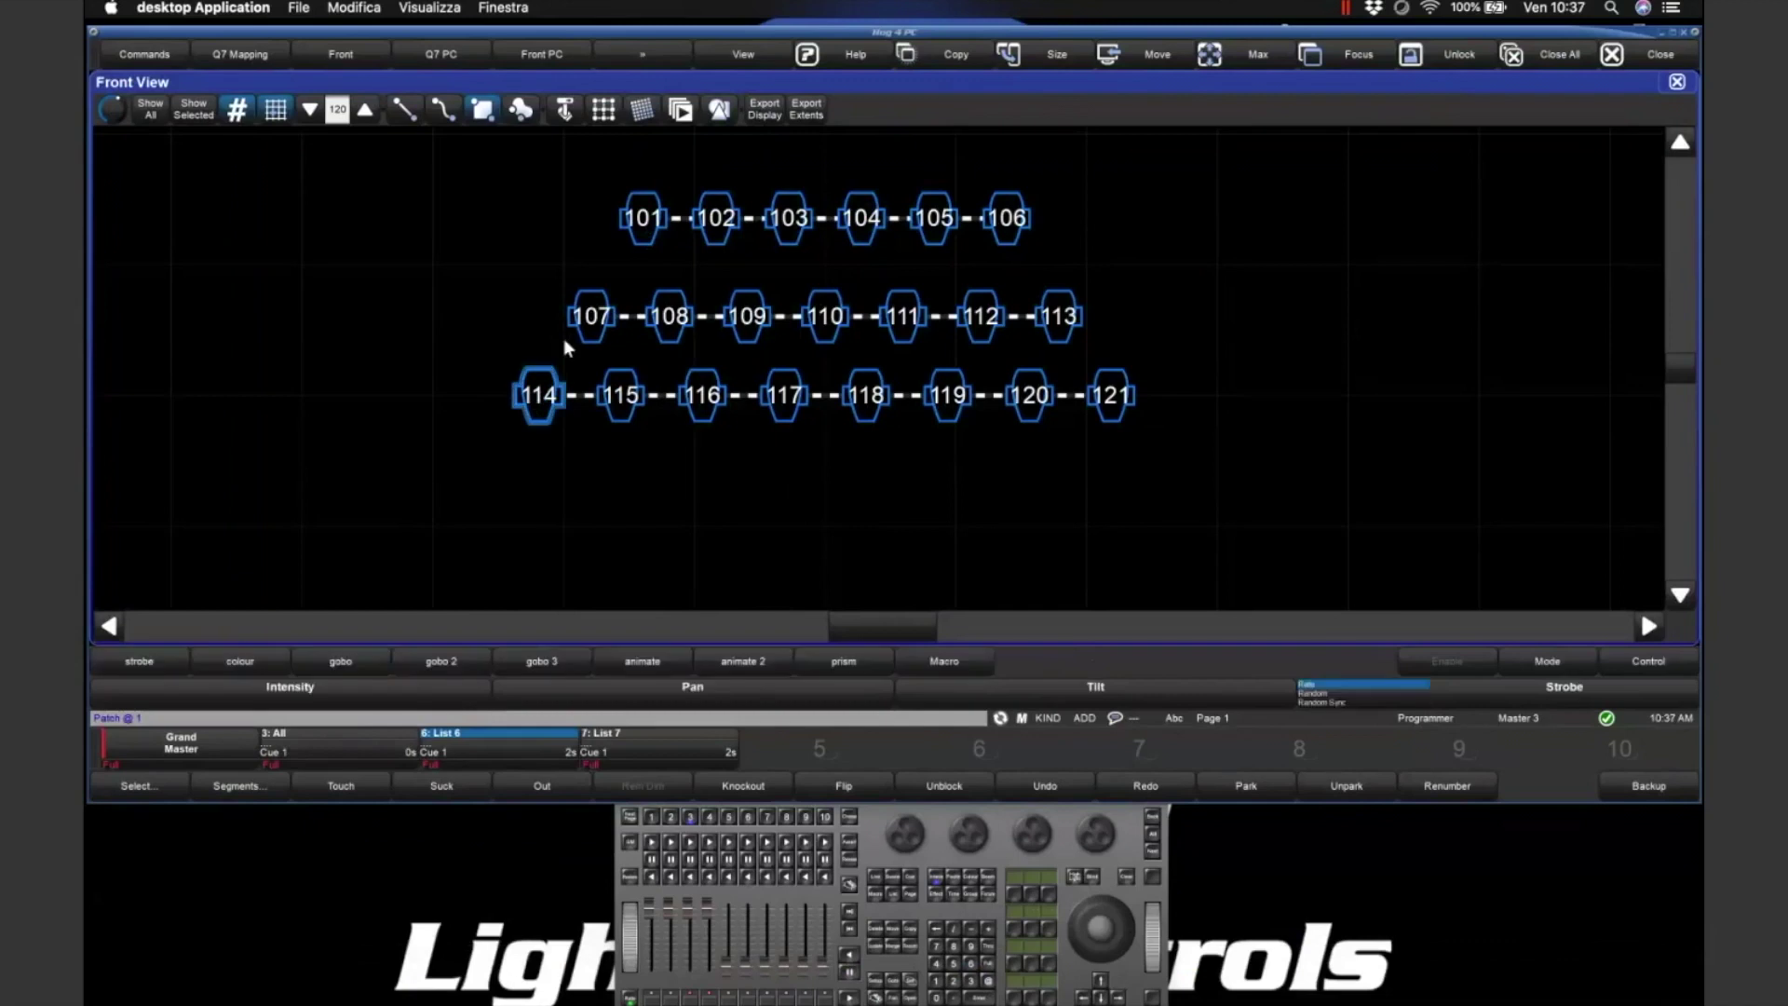
click(588, 314)
click(641, 218)
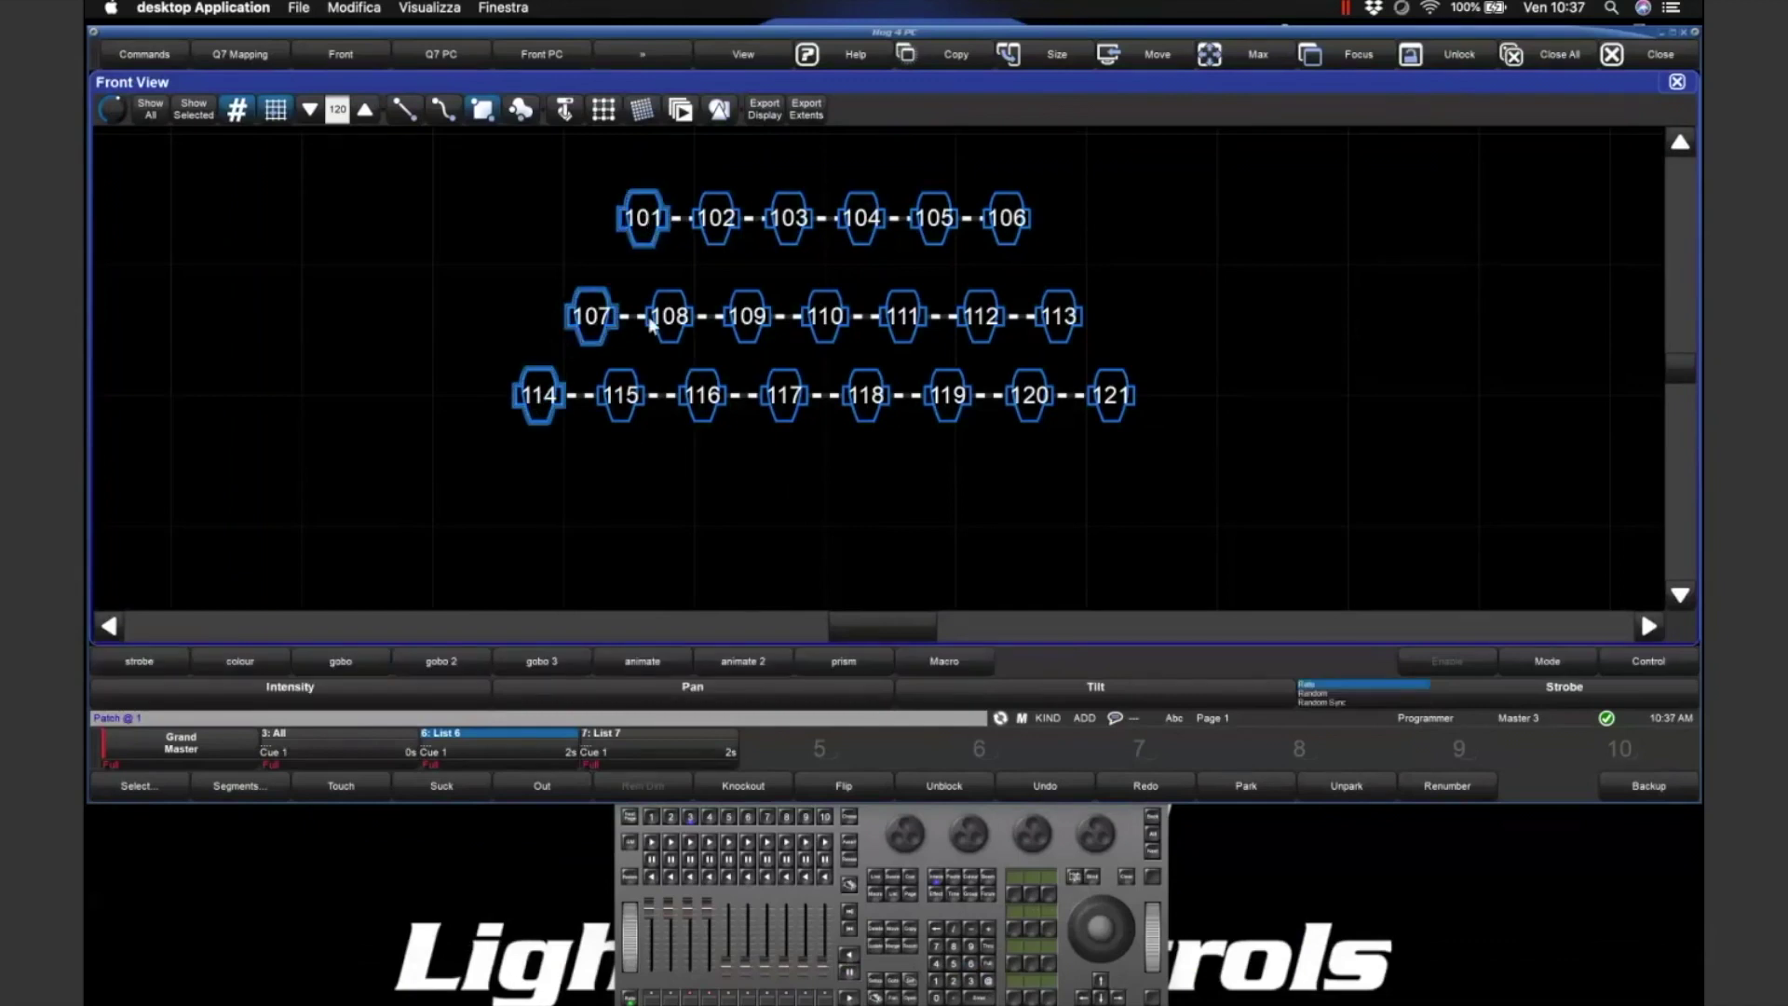
click(634, 391)
click(686, 323)
click(714, 217)
click(703, 397)
click(788, 218)
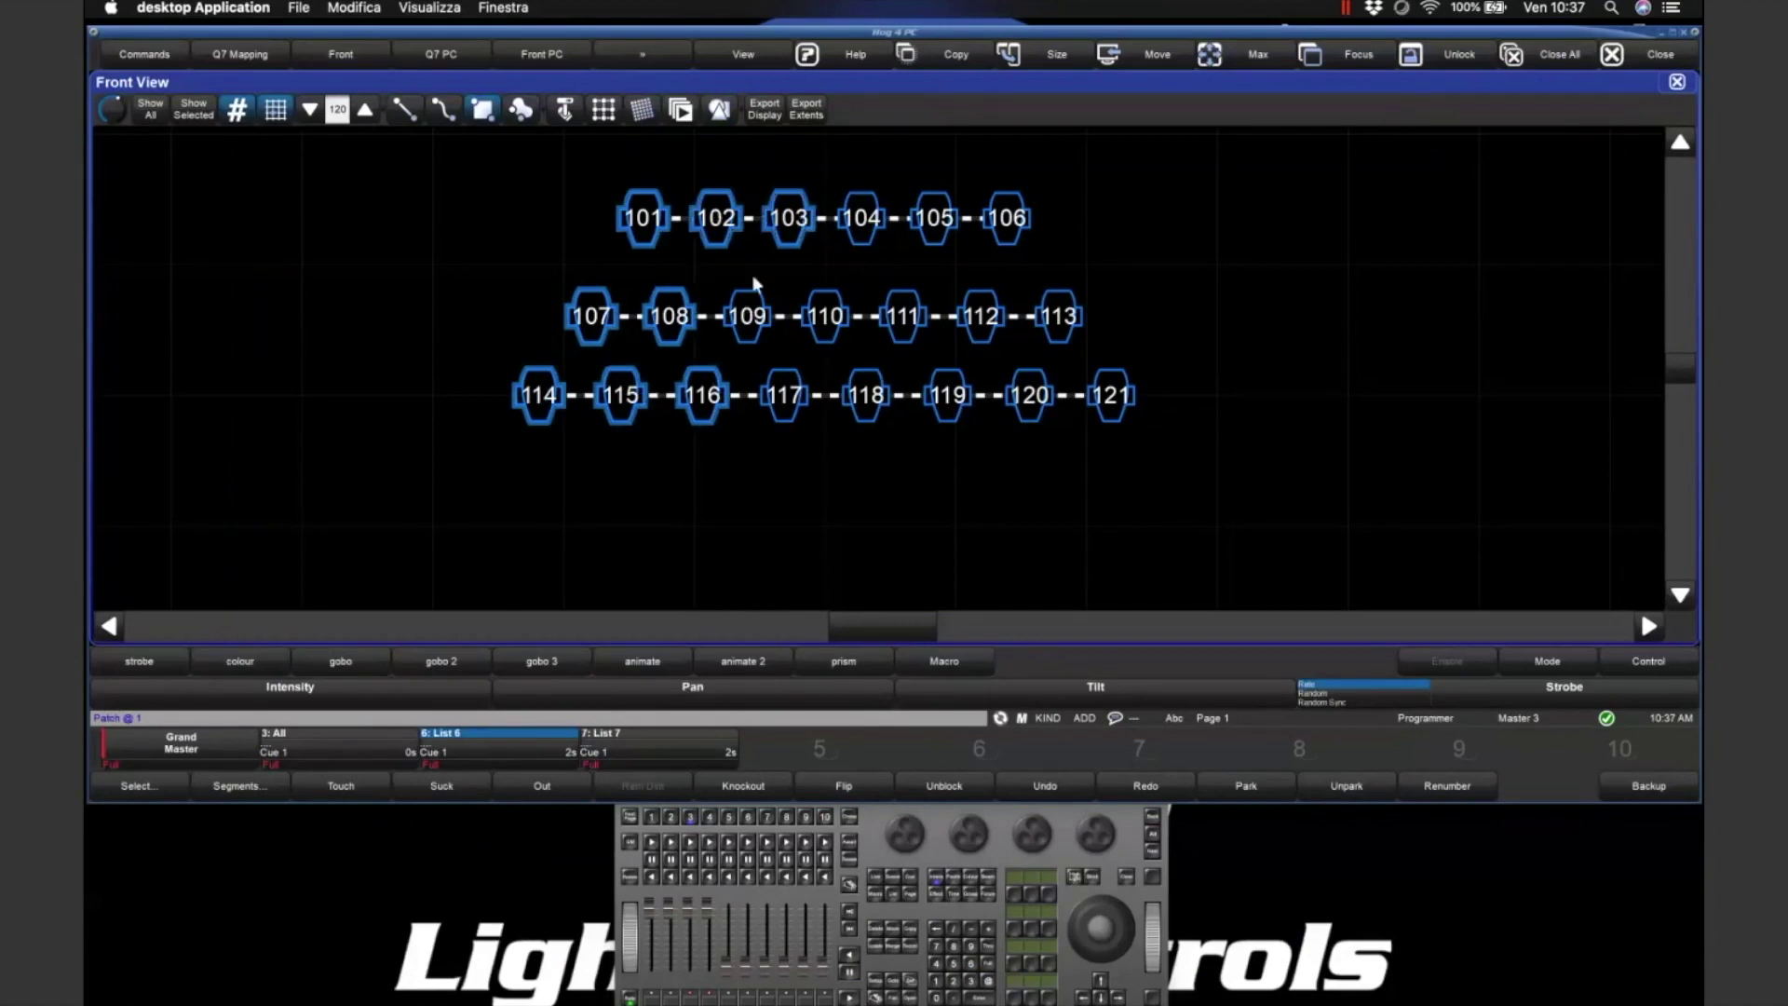
click(746, 313)
- Record the selected fixtures as group 87 and recall it to step through its fixtures
click(899, 948)
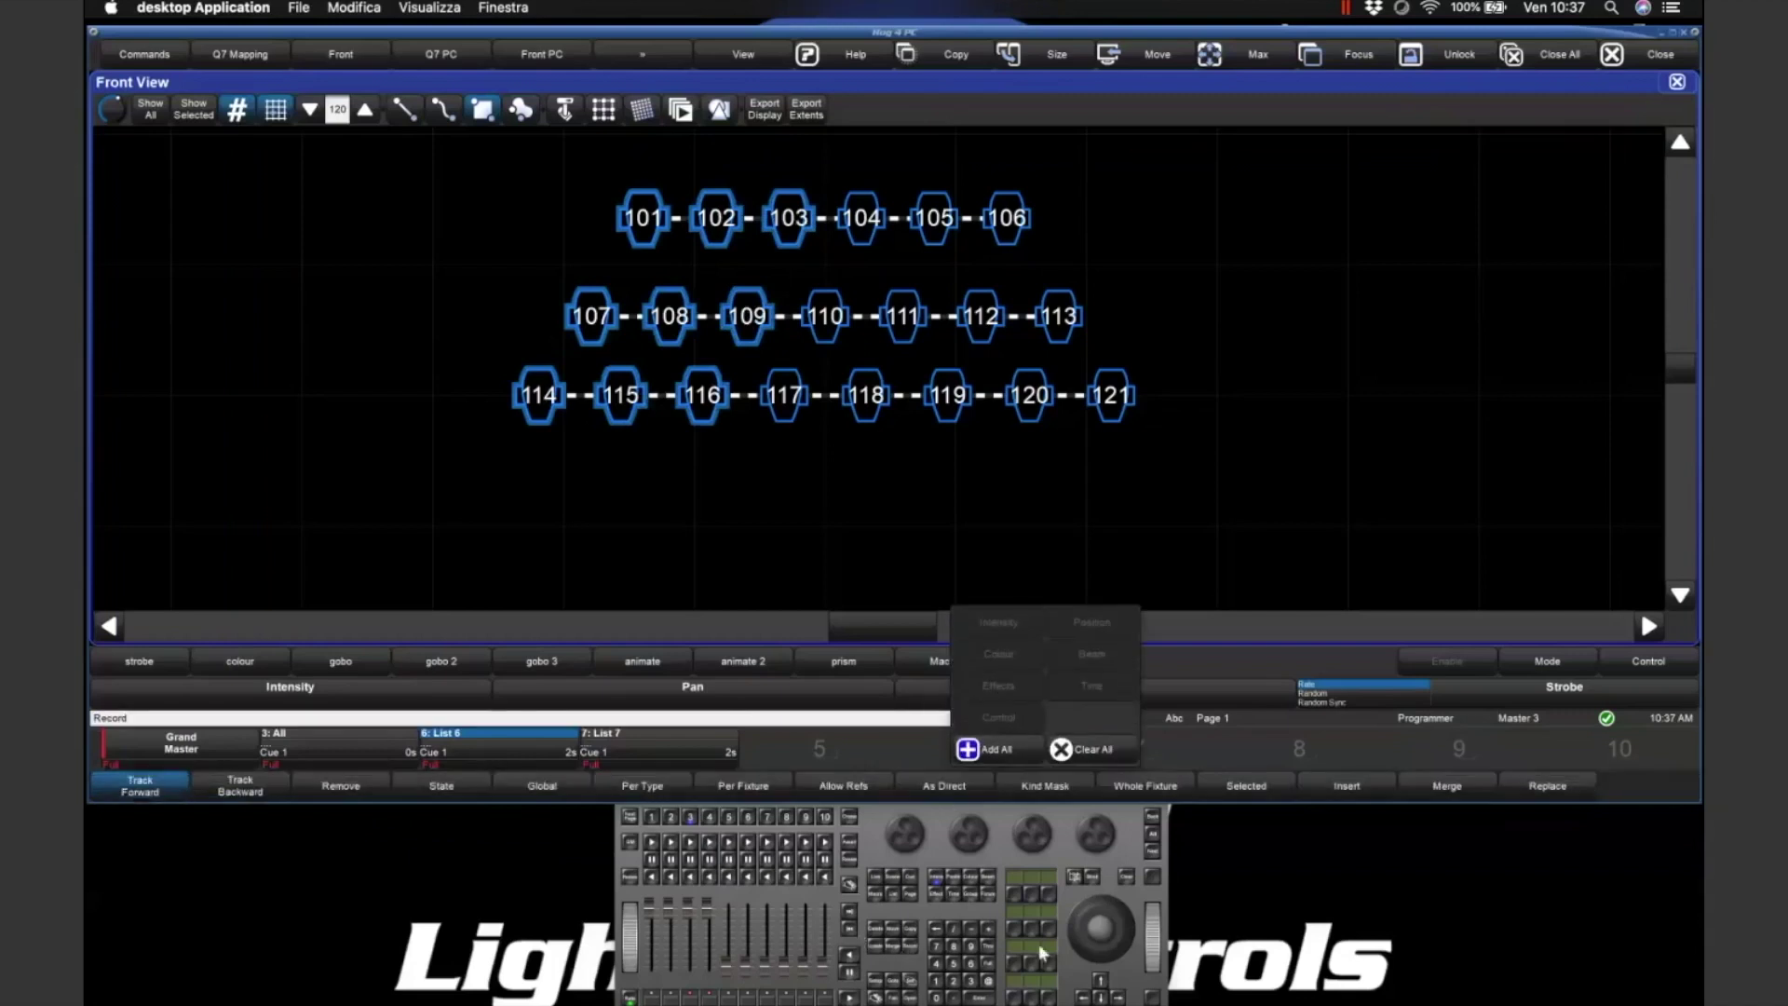
click(969, 892)
click(1103, 131)
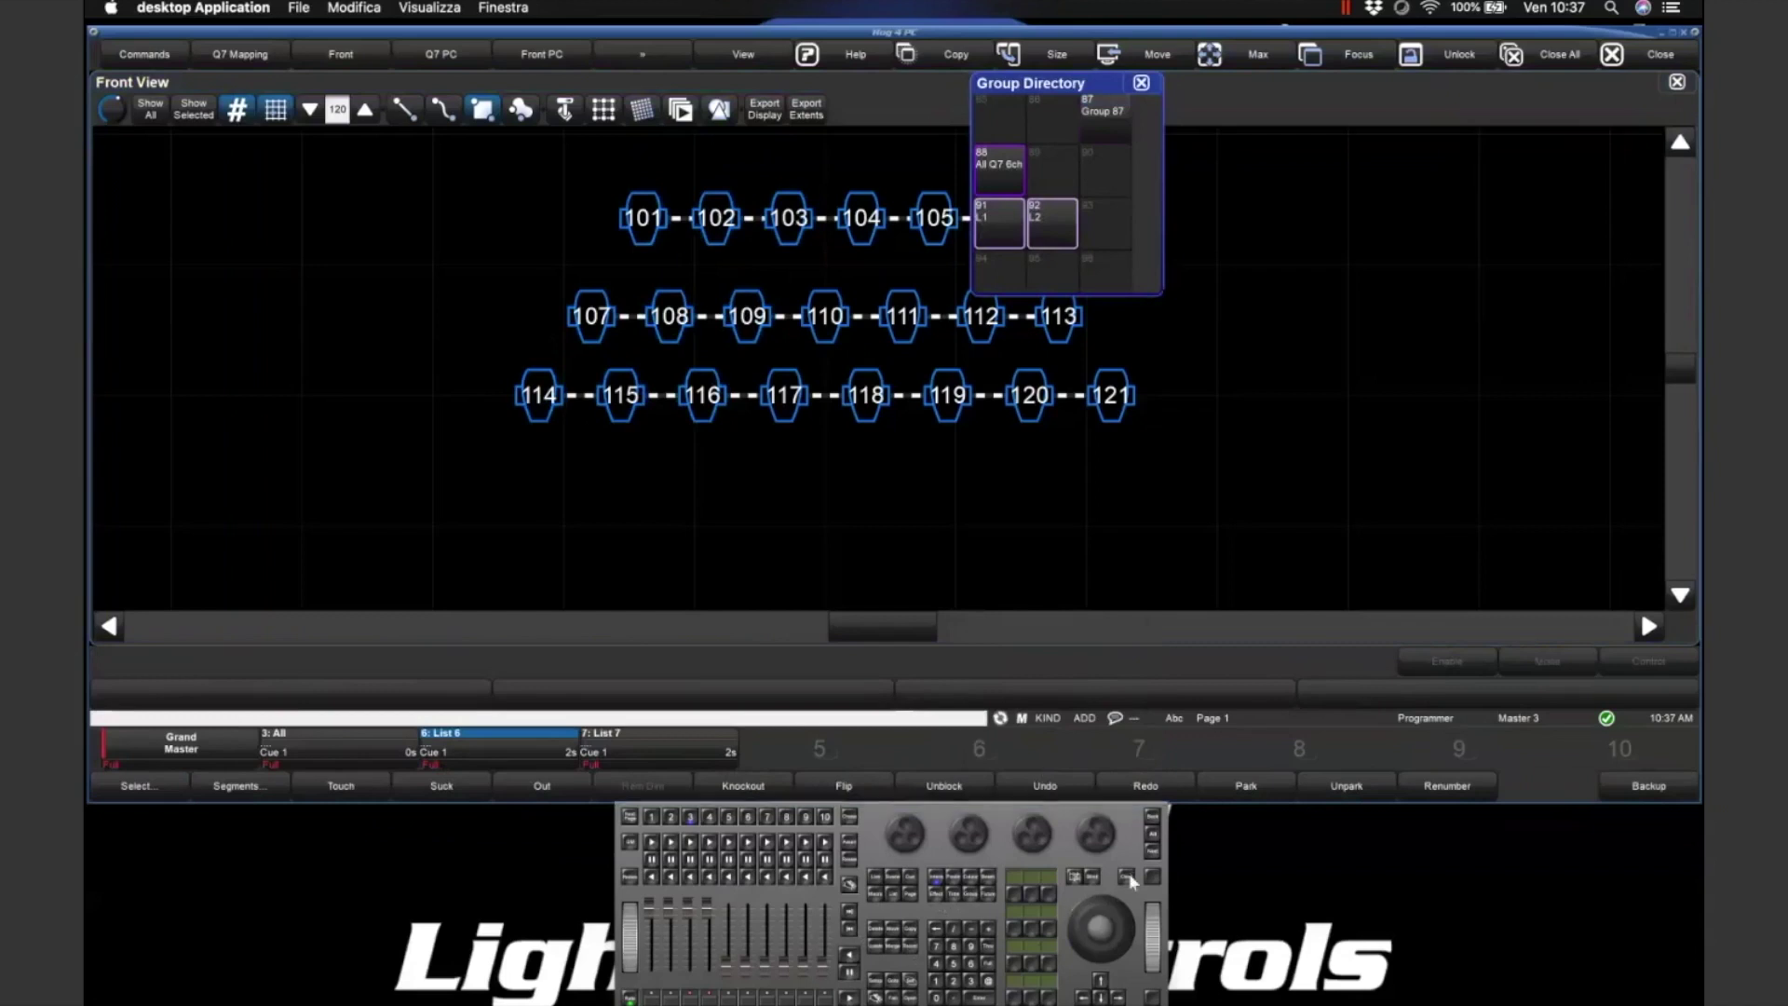
click(1122, 118)
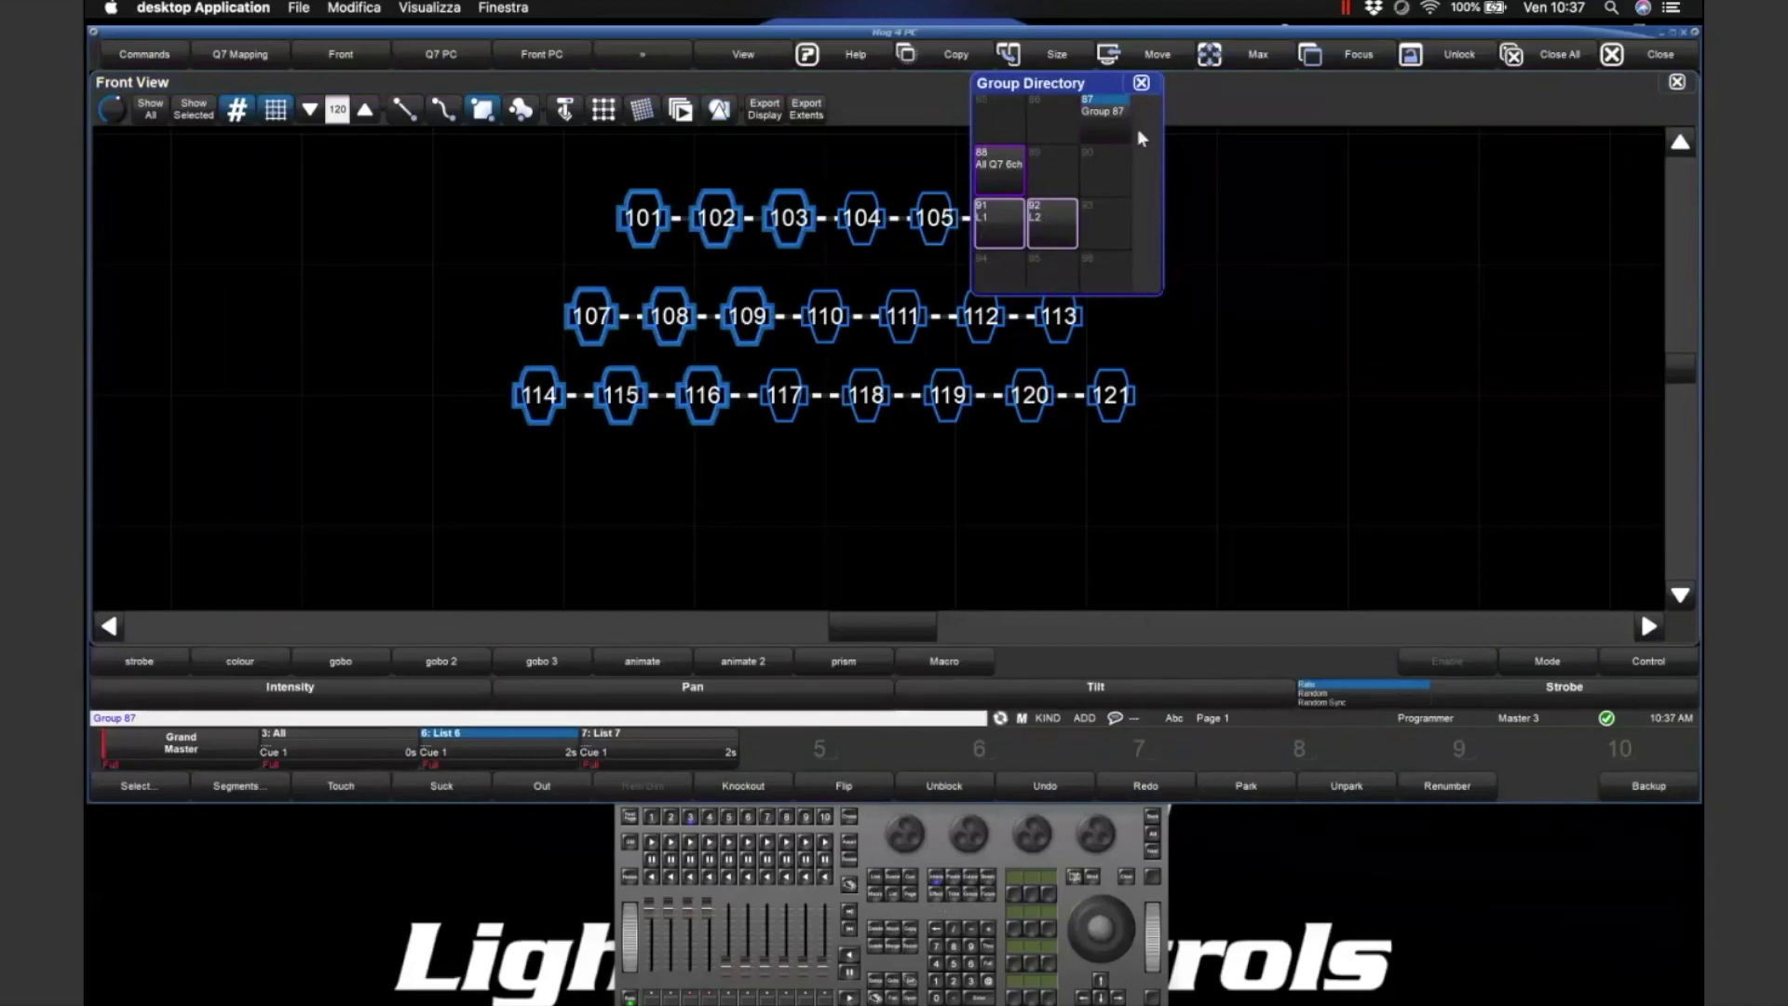
click(1153, 852)
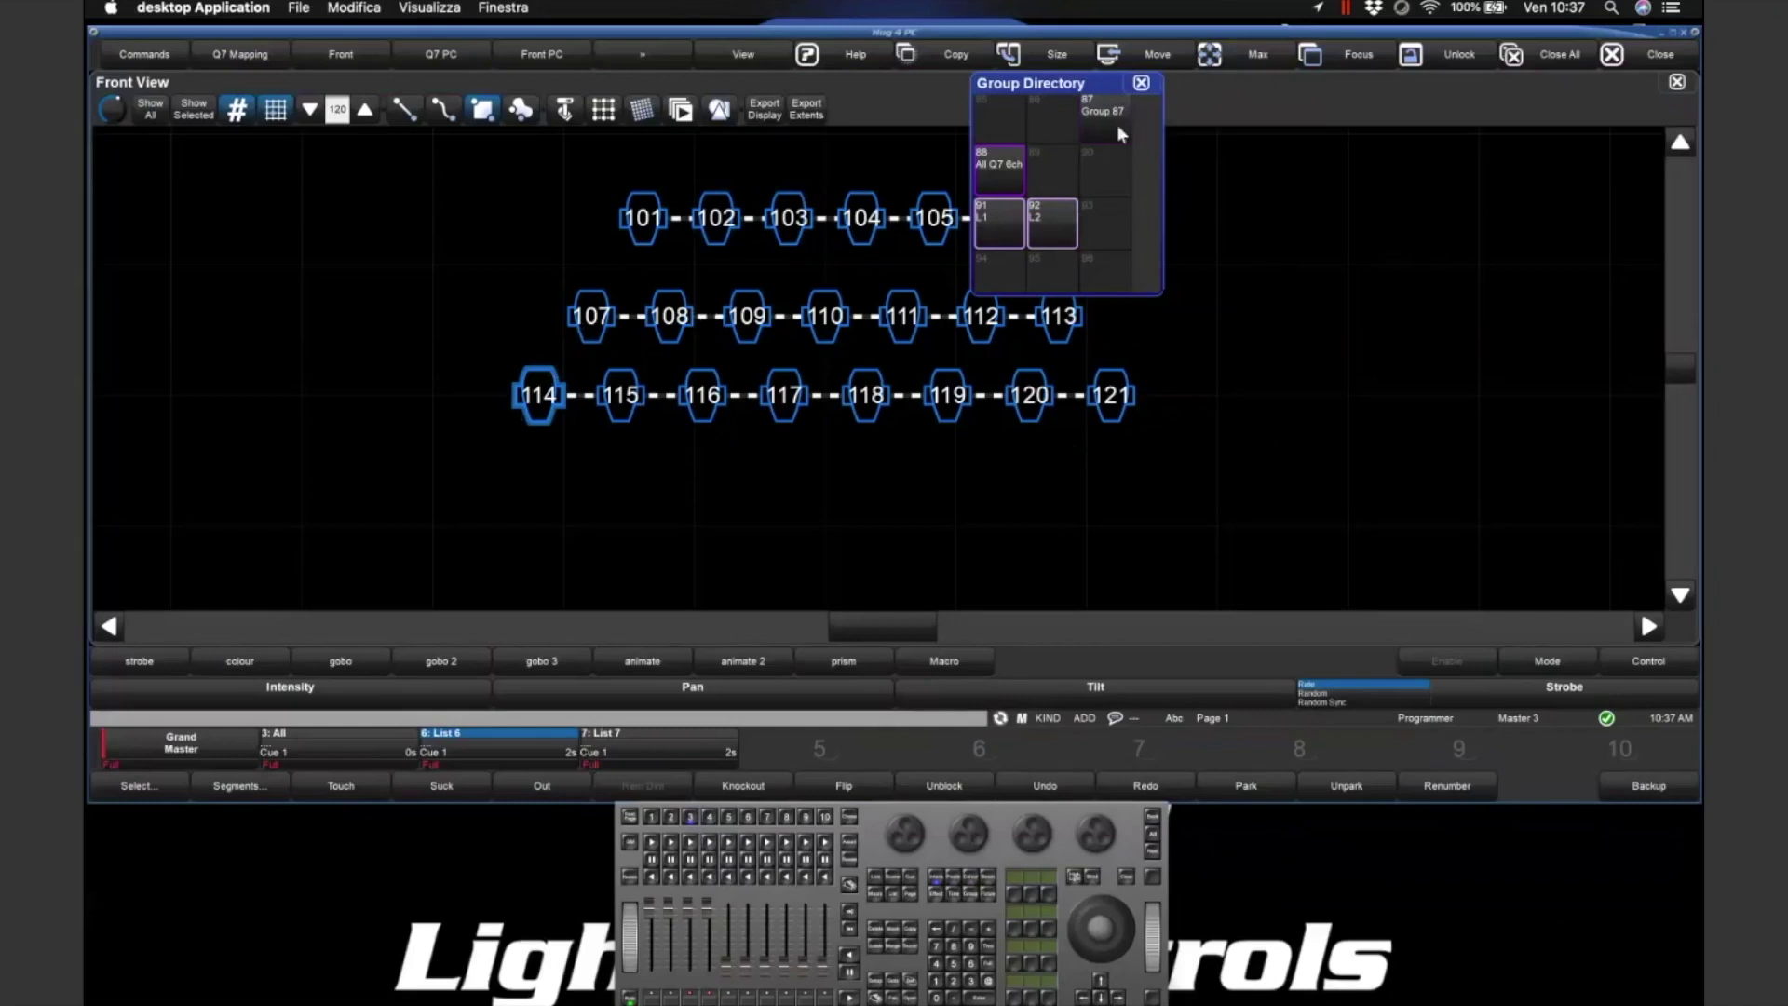
- Close the directory and Plots windows covering the Front View and clear the fixture selection
key(F4)
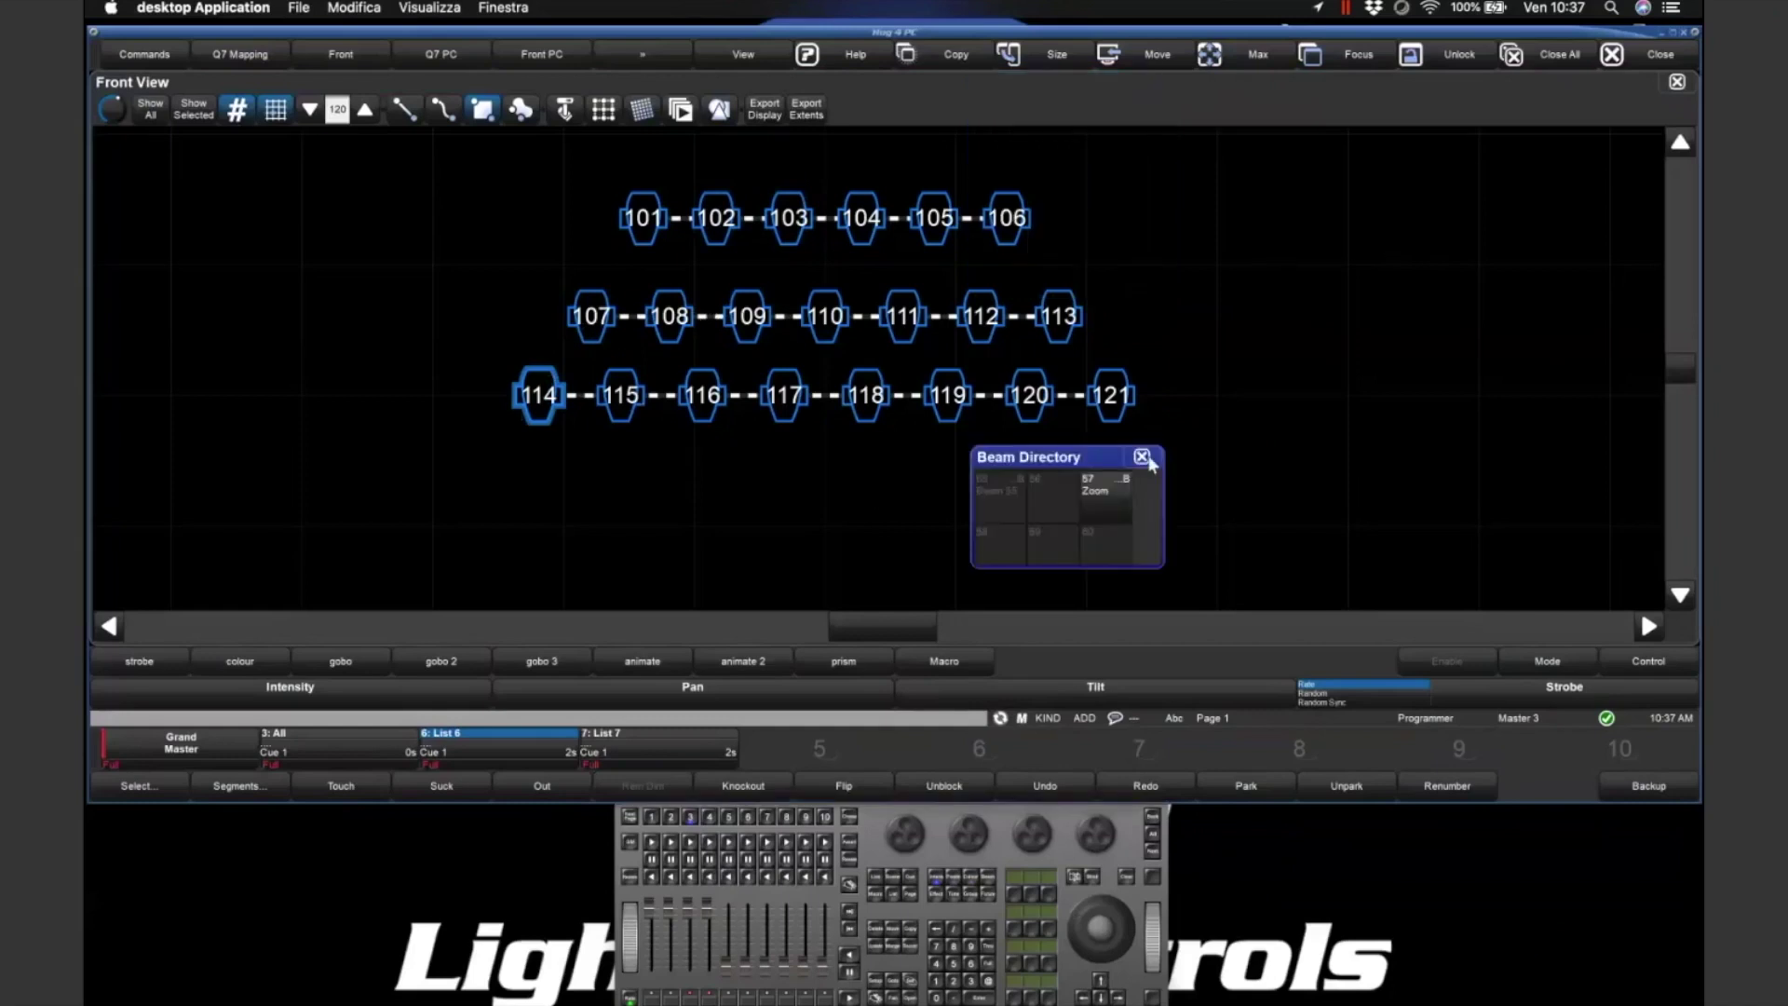
key(F4)
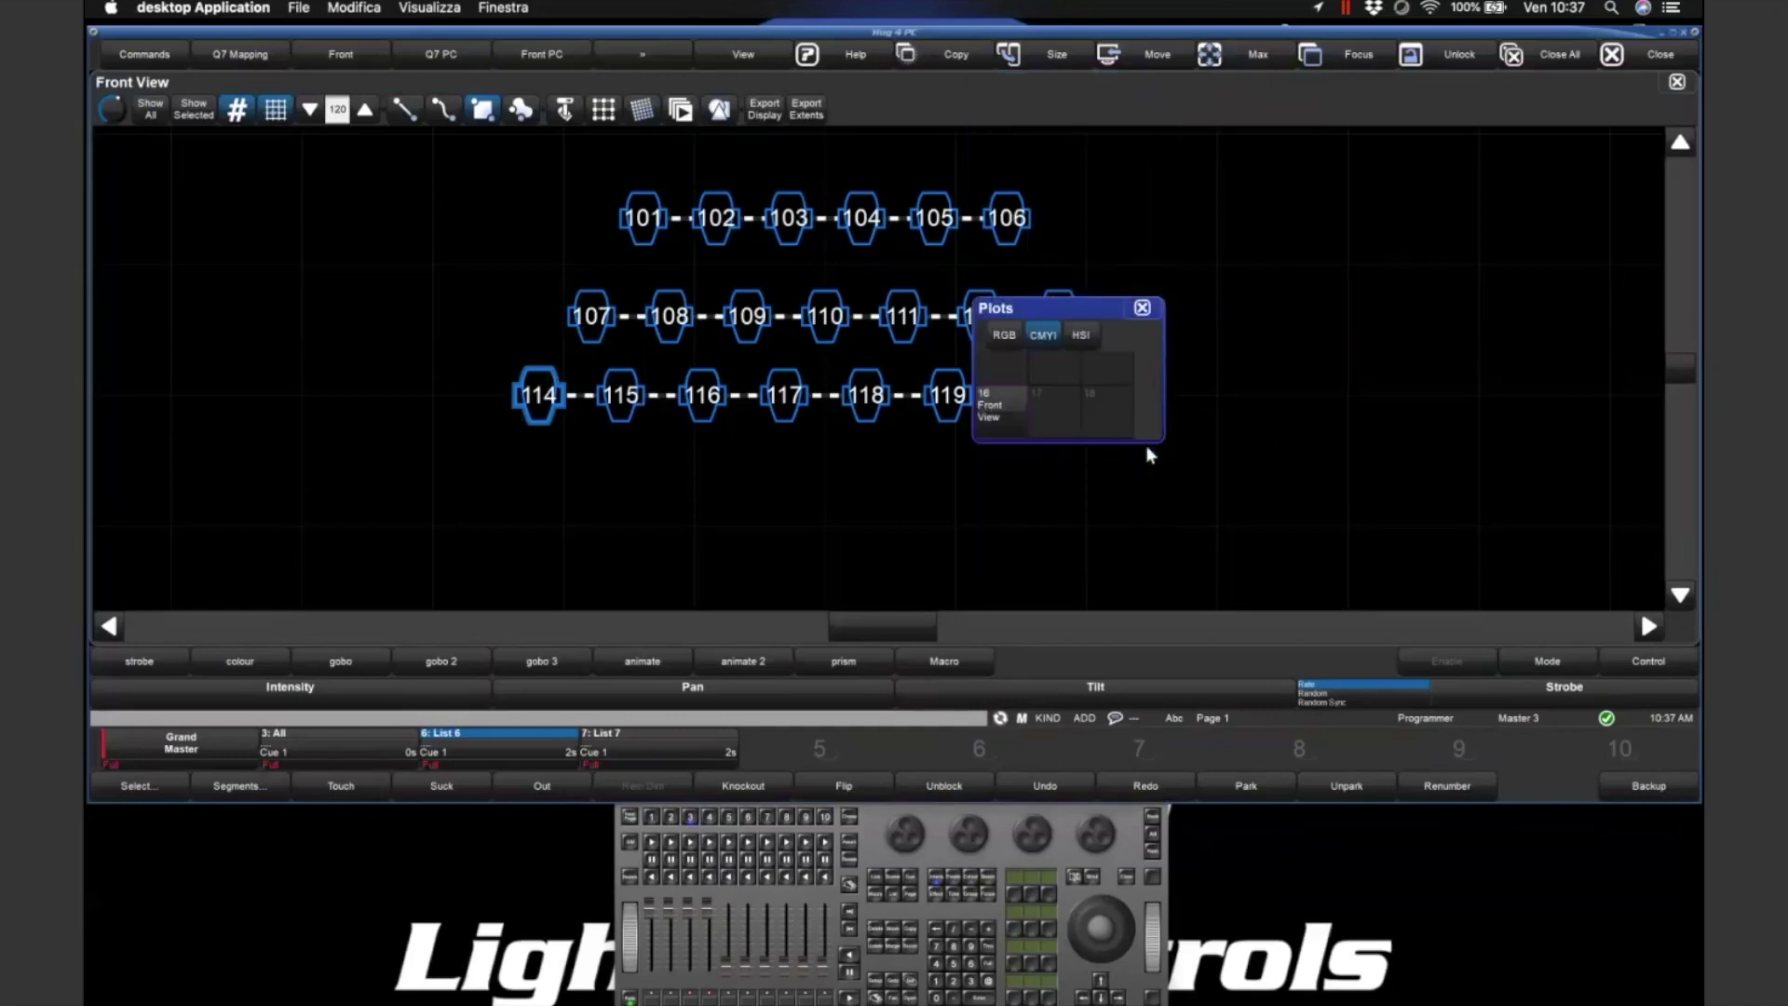
click(1142, 307)
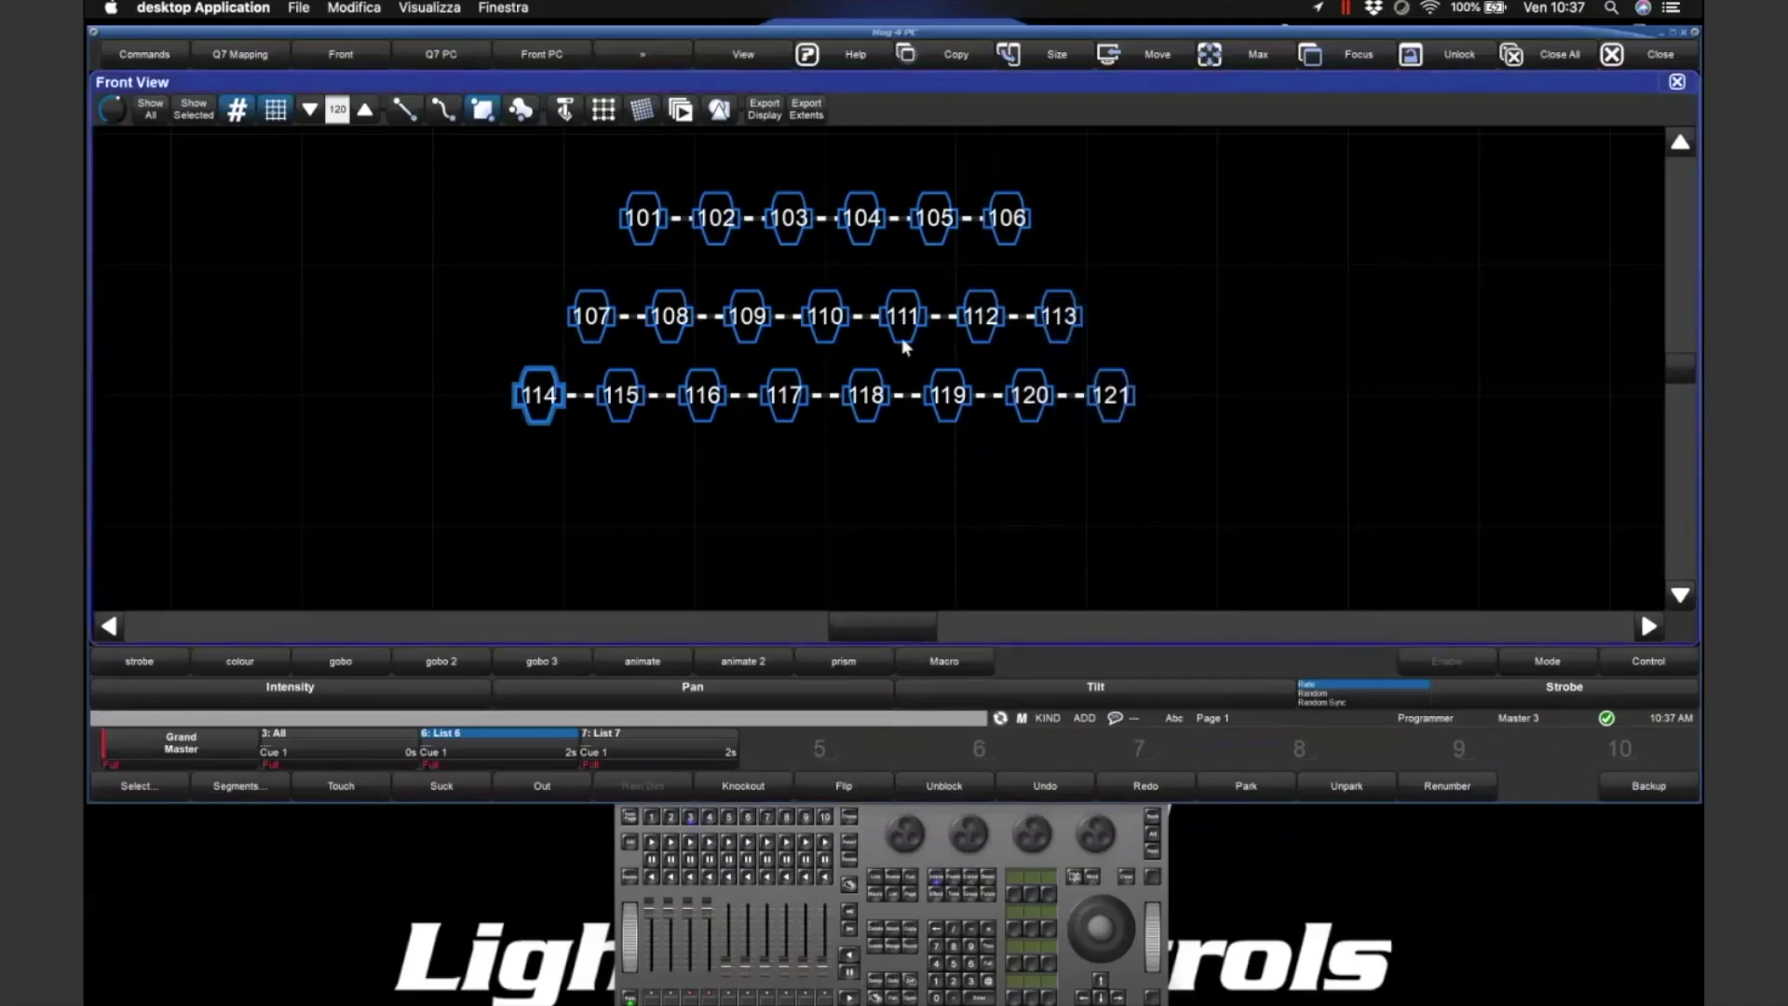
click(1126, 876)
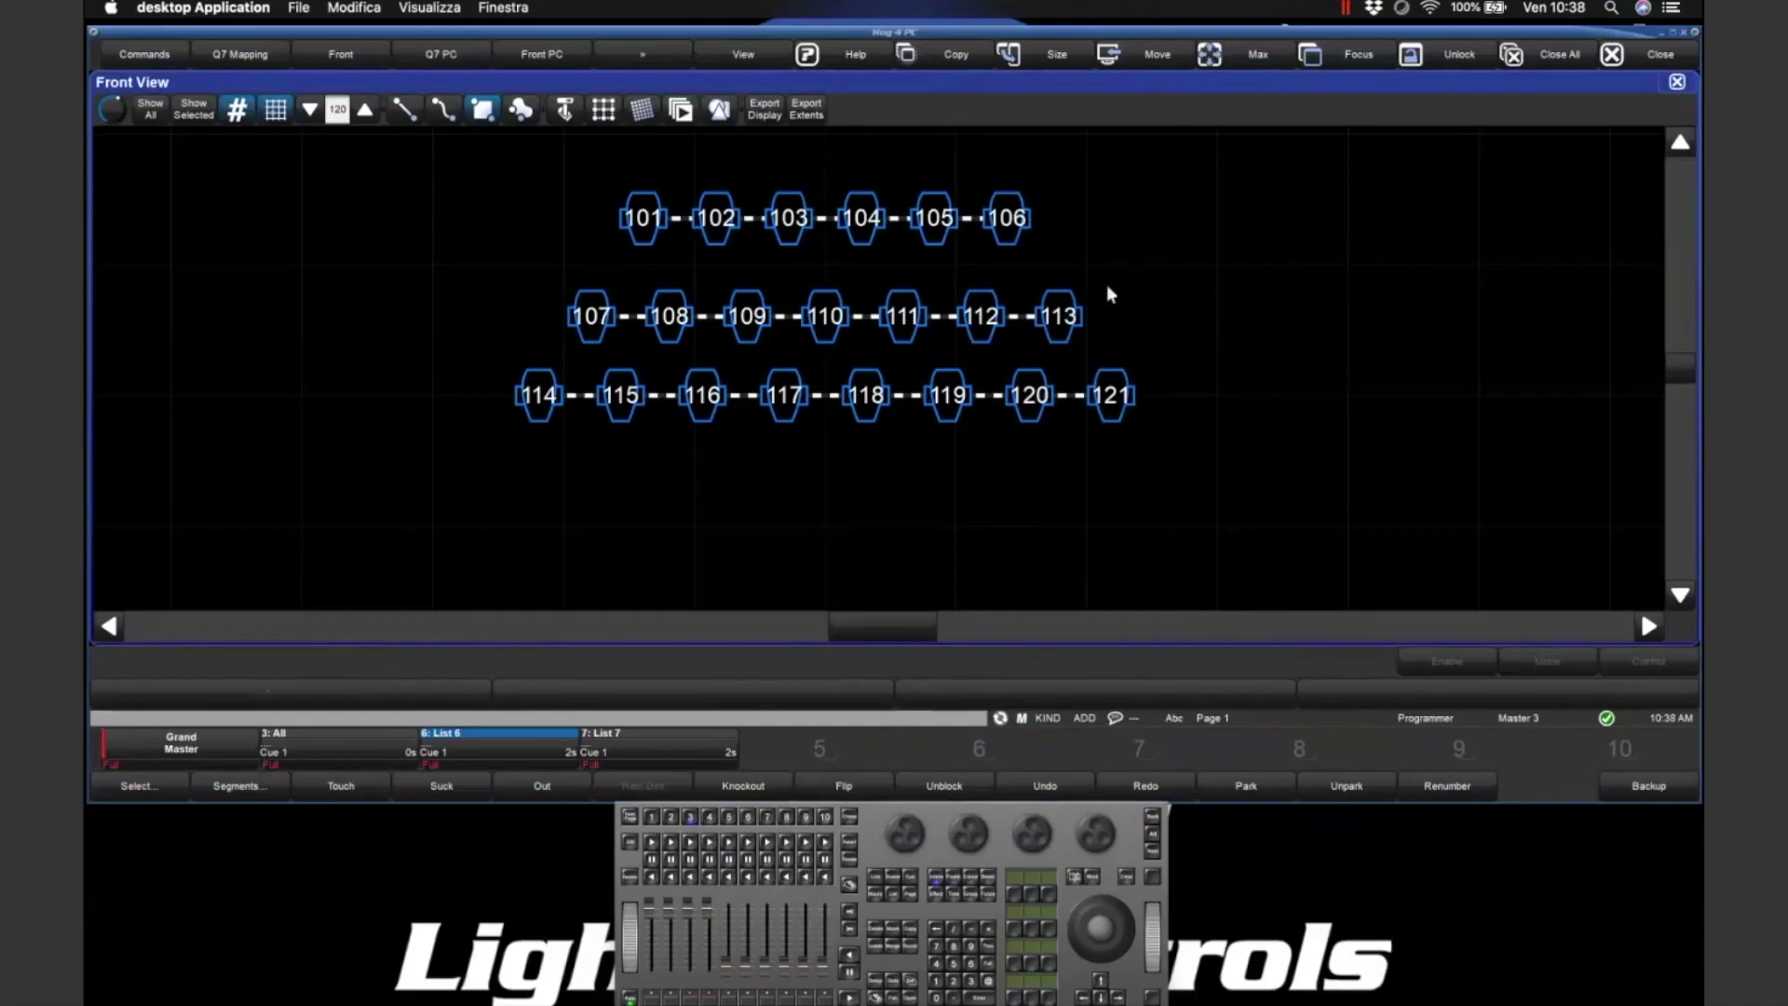
- Enter layout editing and delete all fixtures 101 to 121 from the Front View plot
drag(1302, 147, 404, 518)
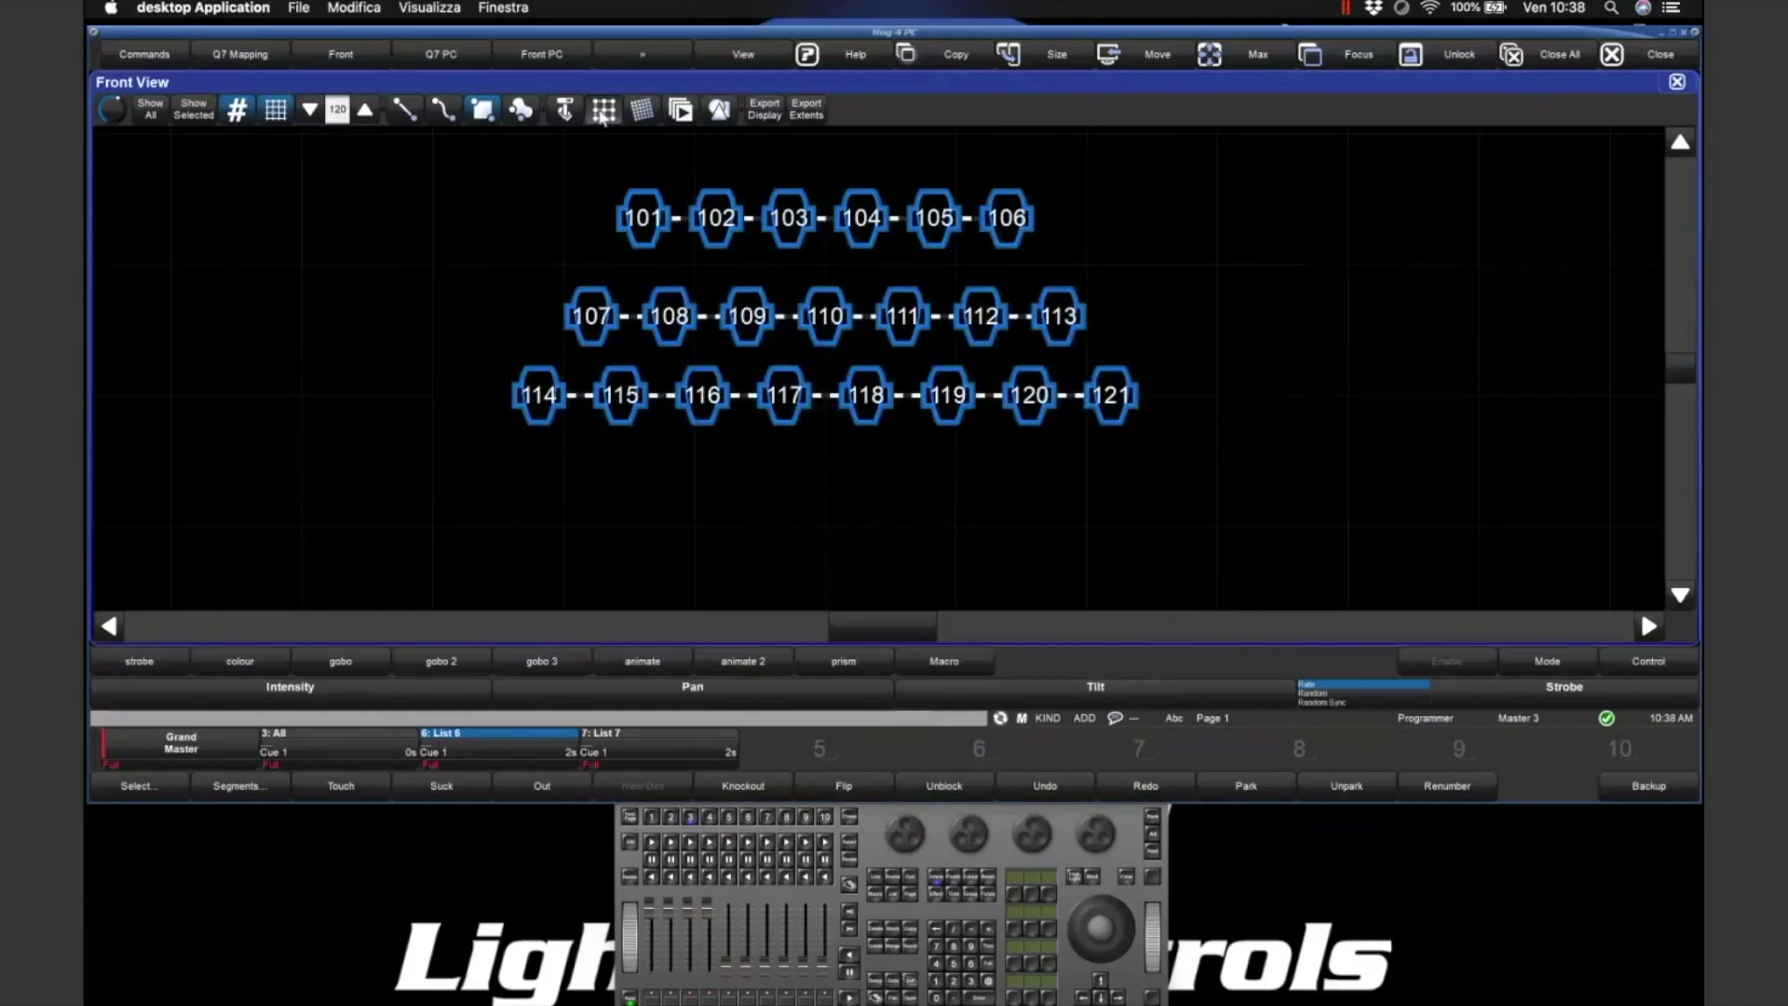
click(602, 116)
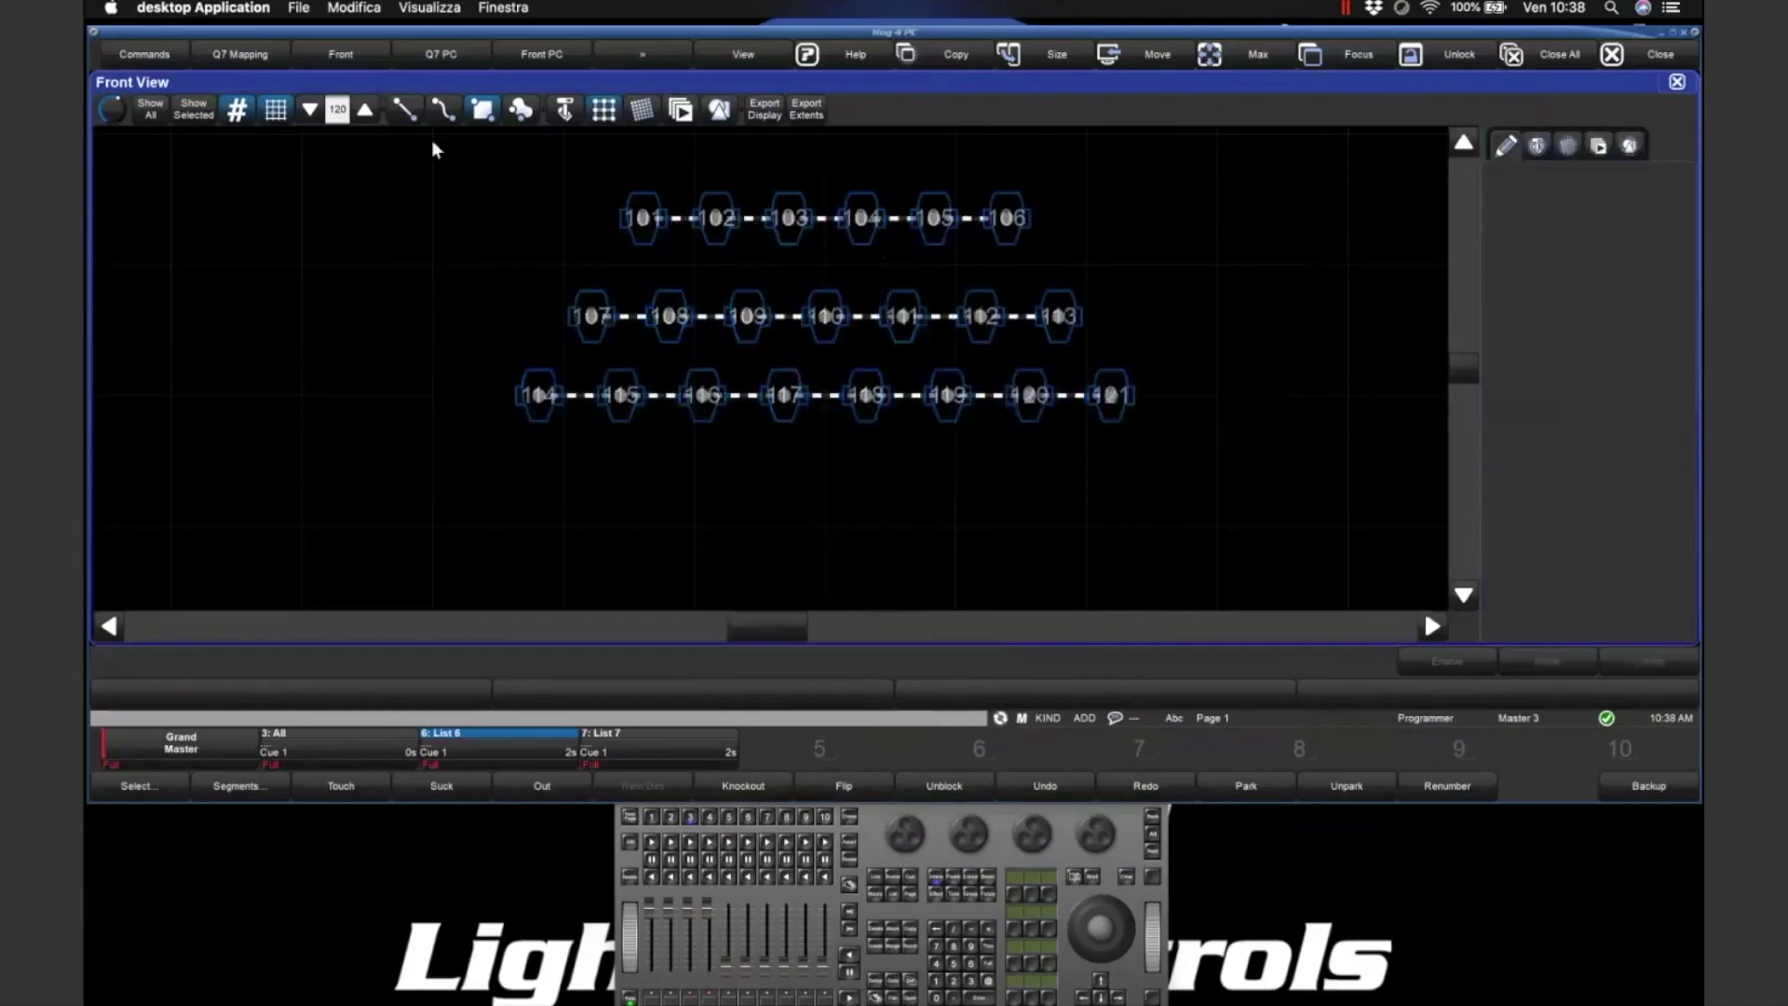
drag(402, 128, 1211, 533)
click(1621, 578)
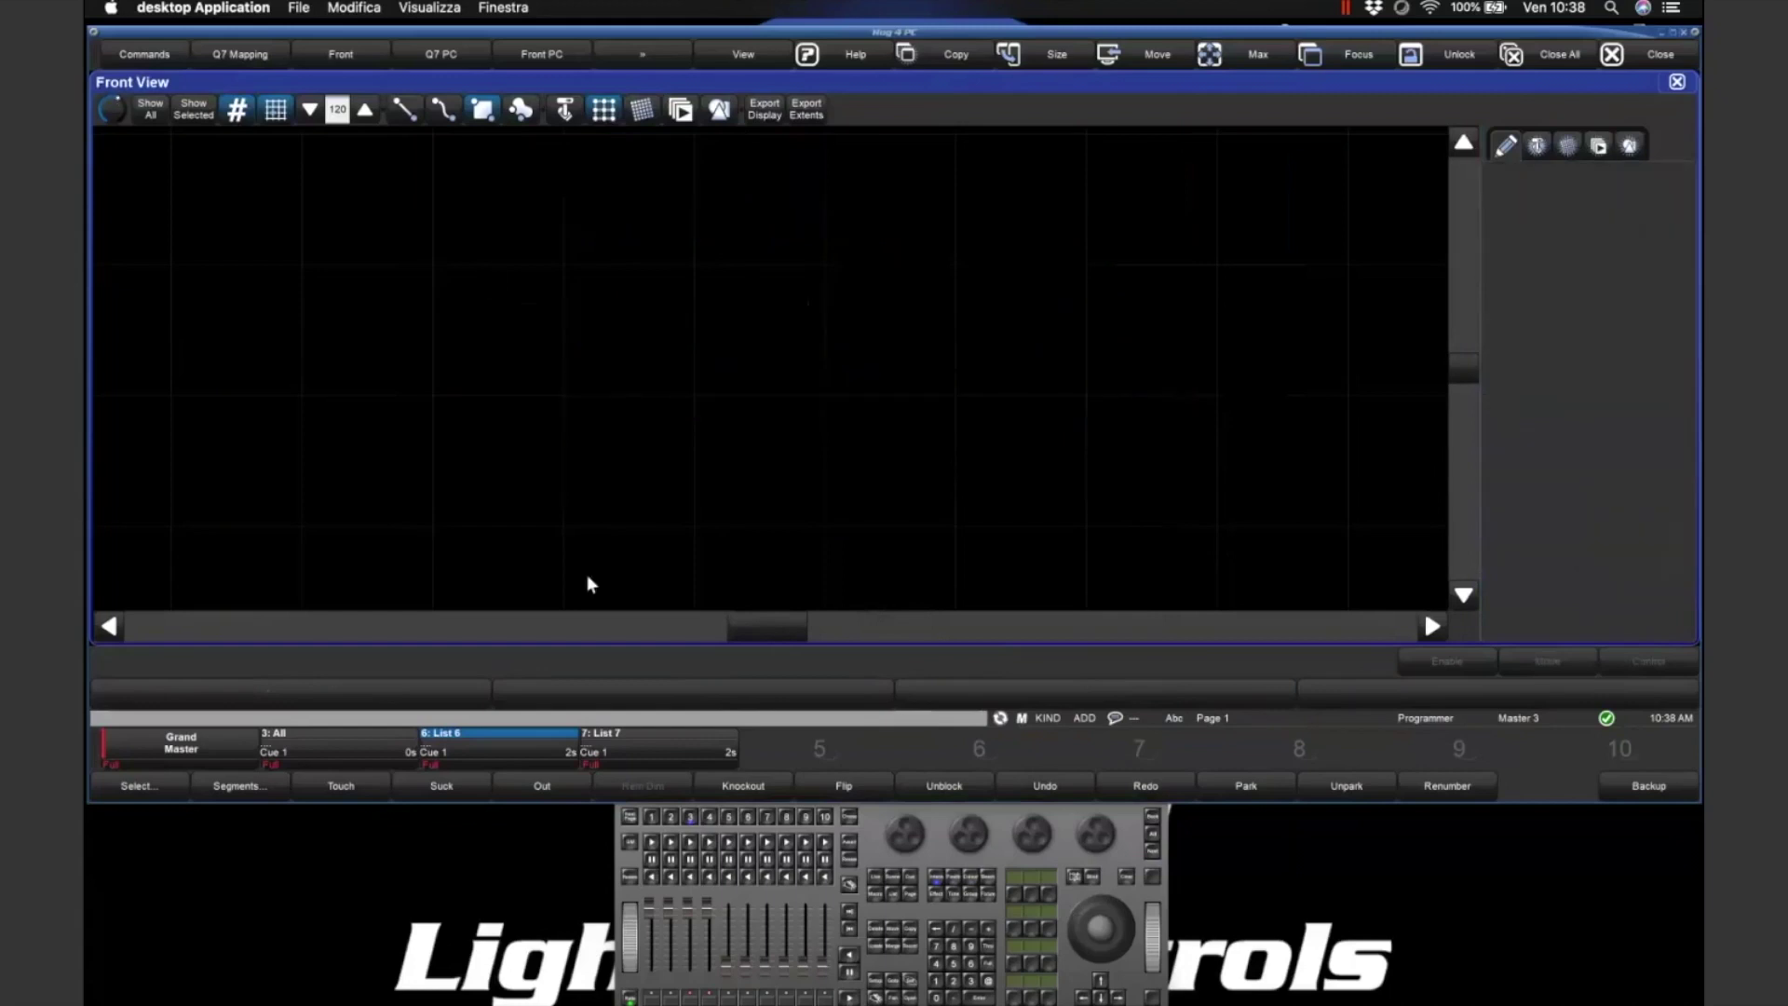
- Select fixtures 101 thru 121, place them along a wavy curve across the plot, and delete them again
click(937, 990)
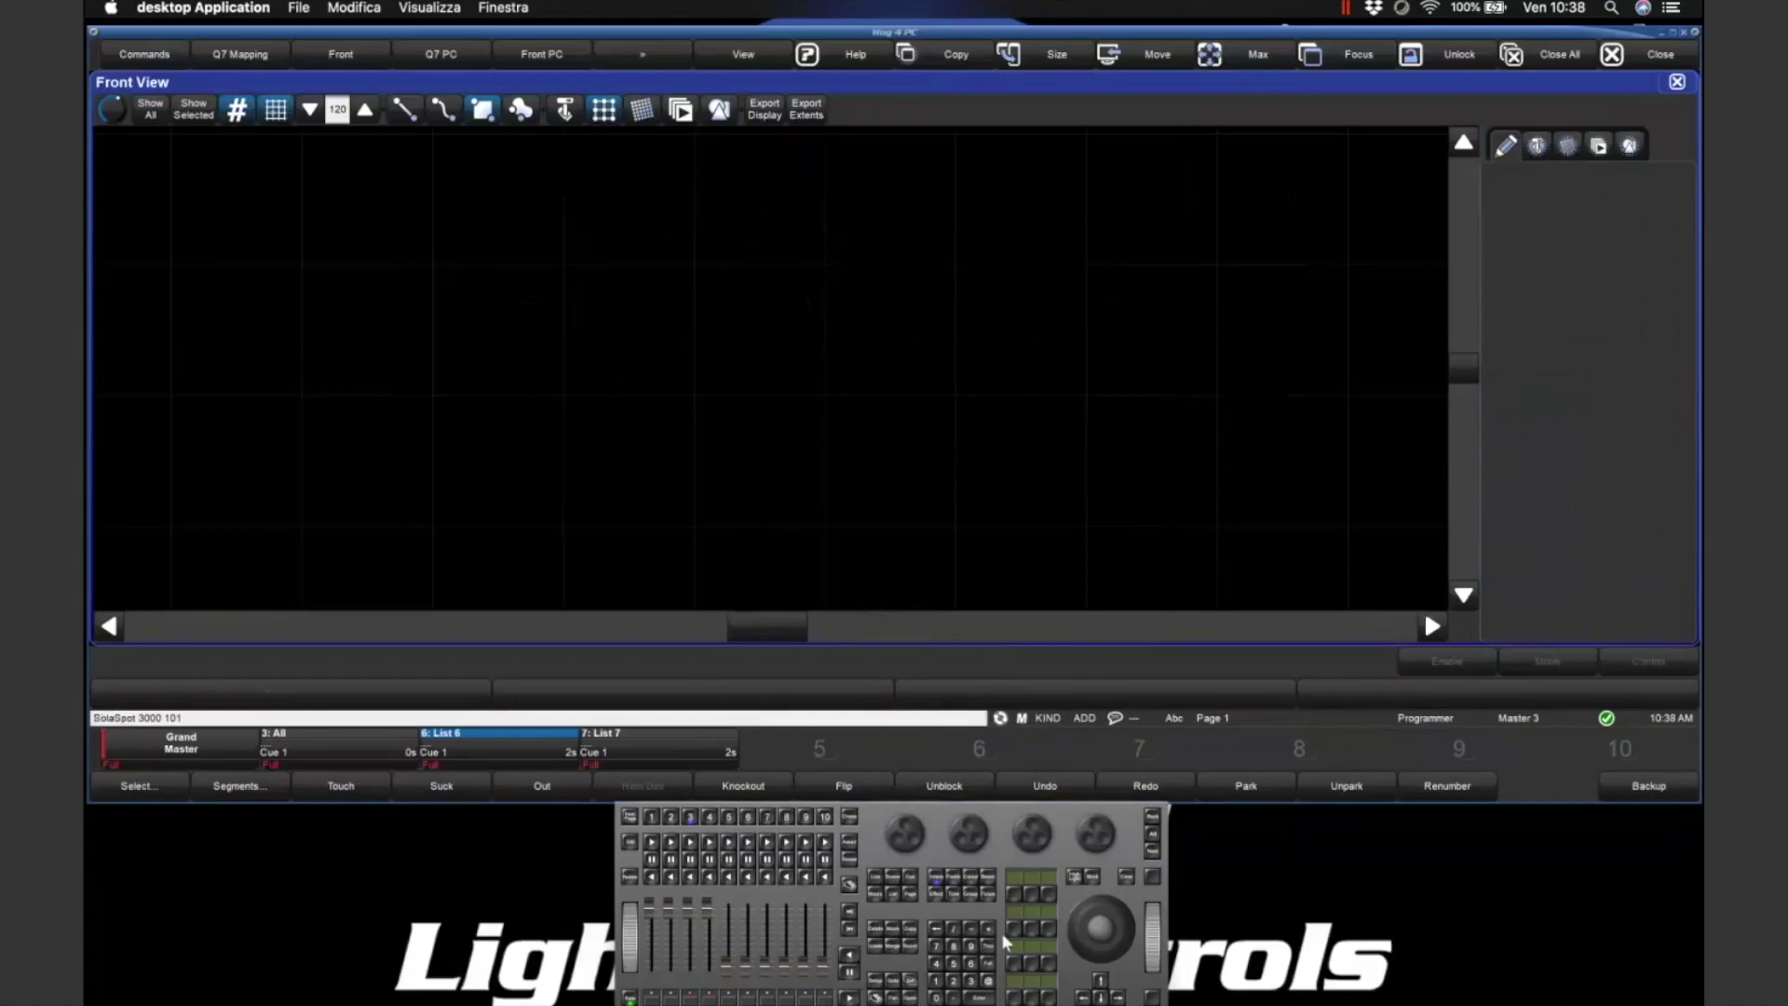
key(Return)
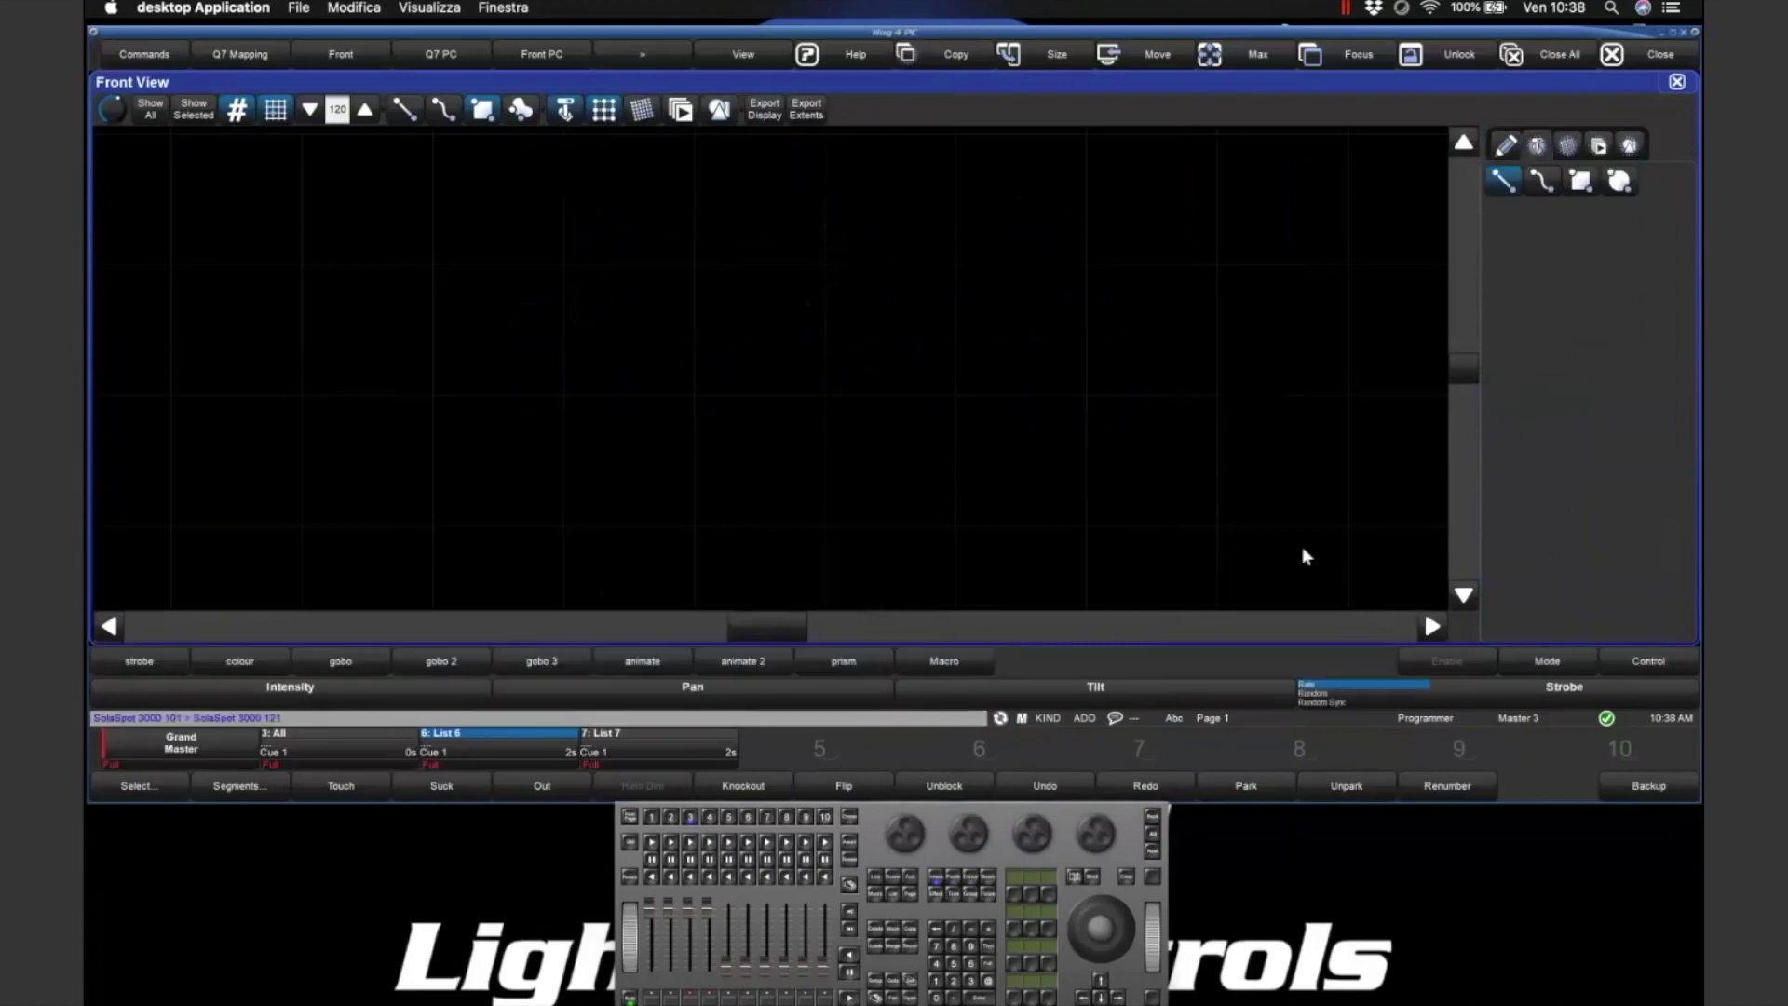
click(1541, 182)
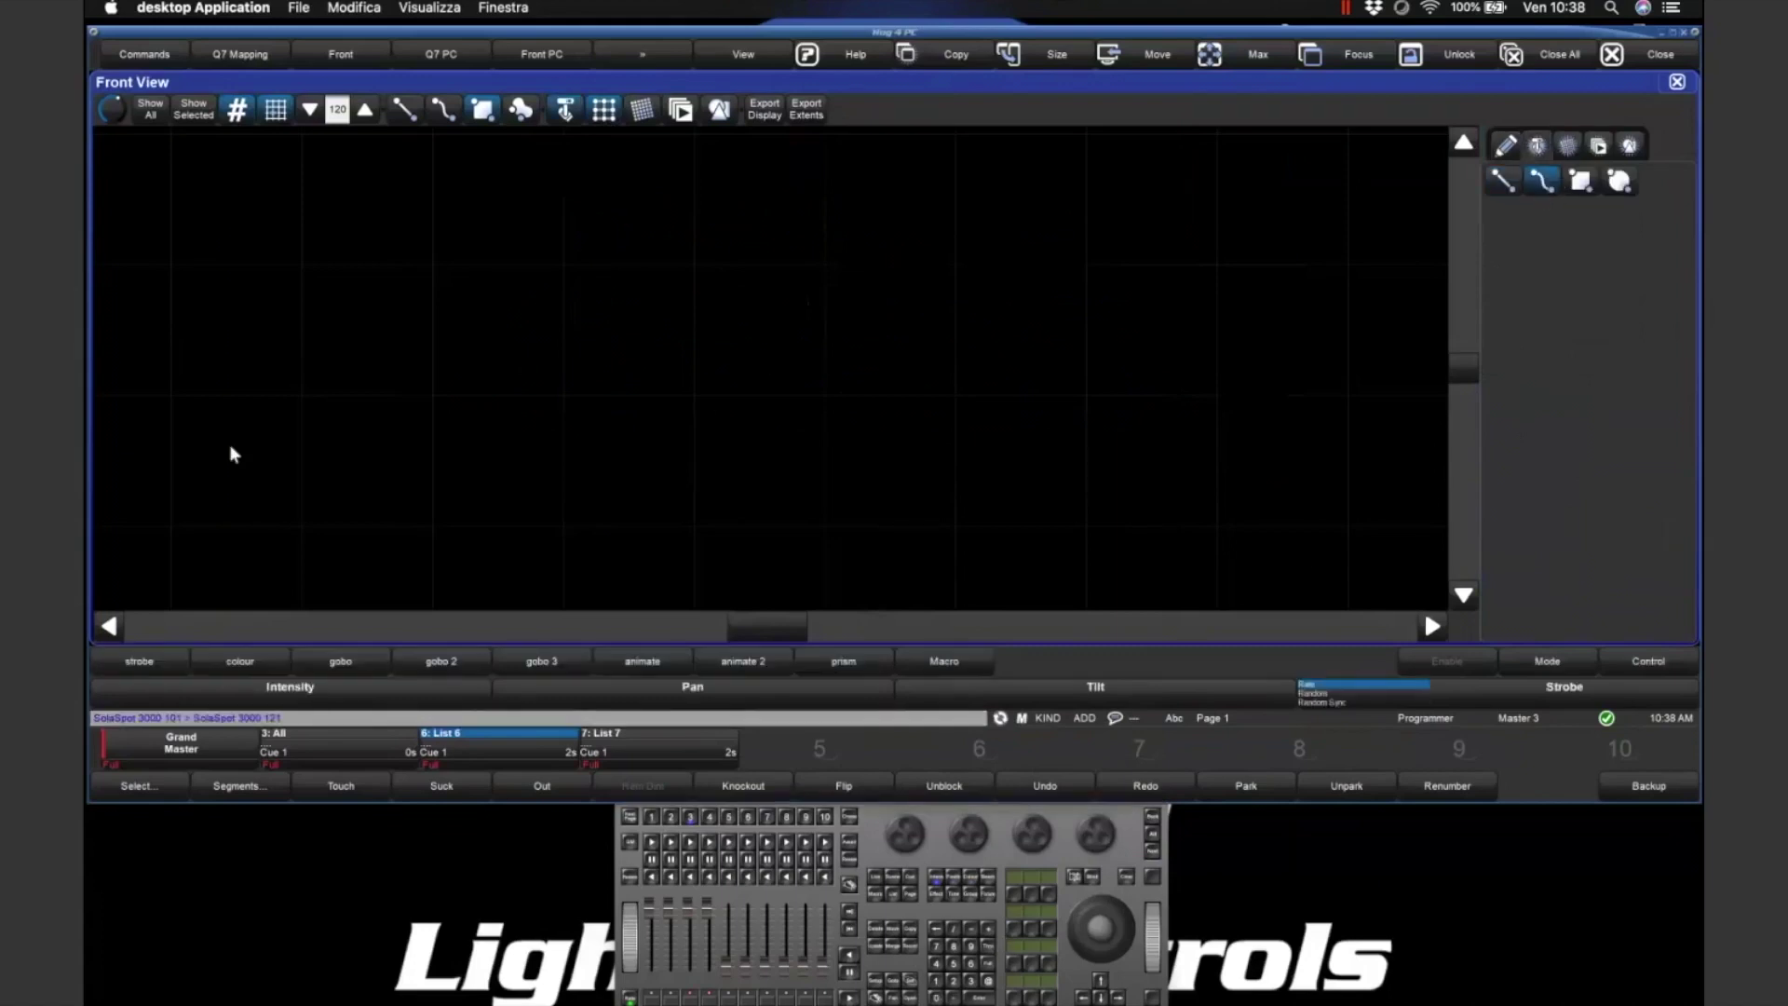
click(312, 479)
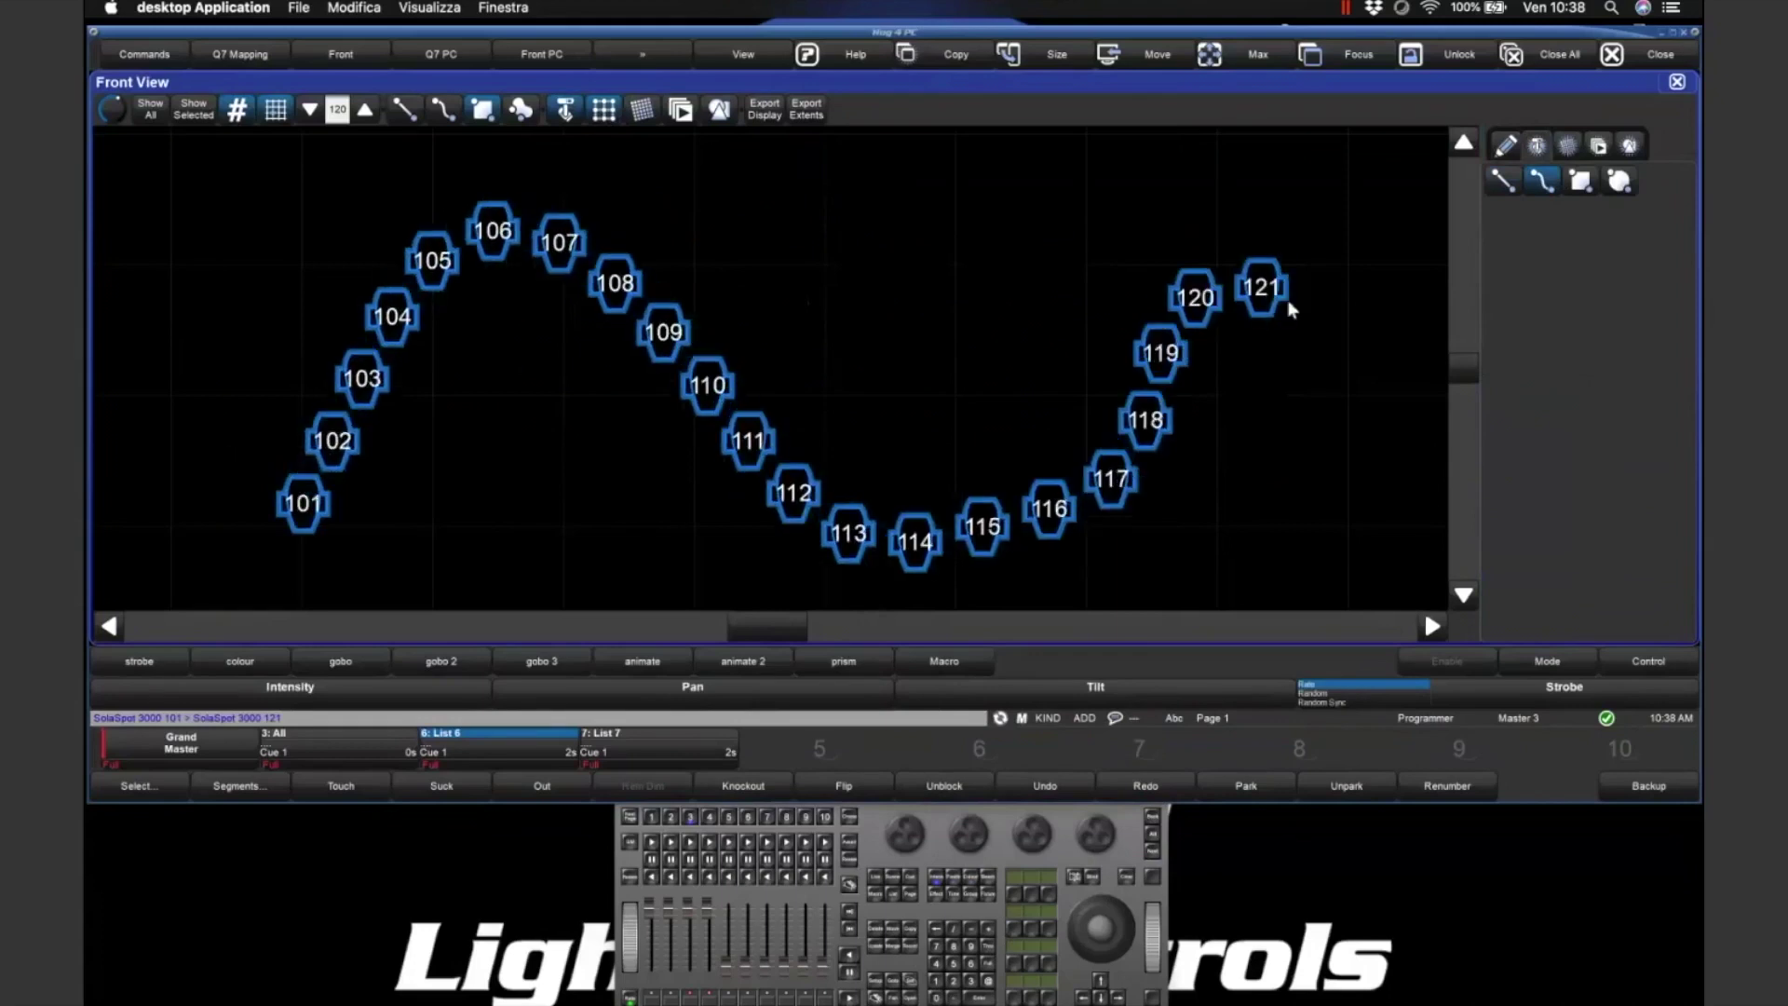
click(1325, 382)
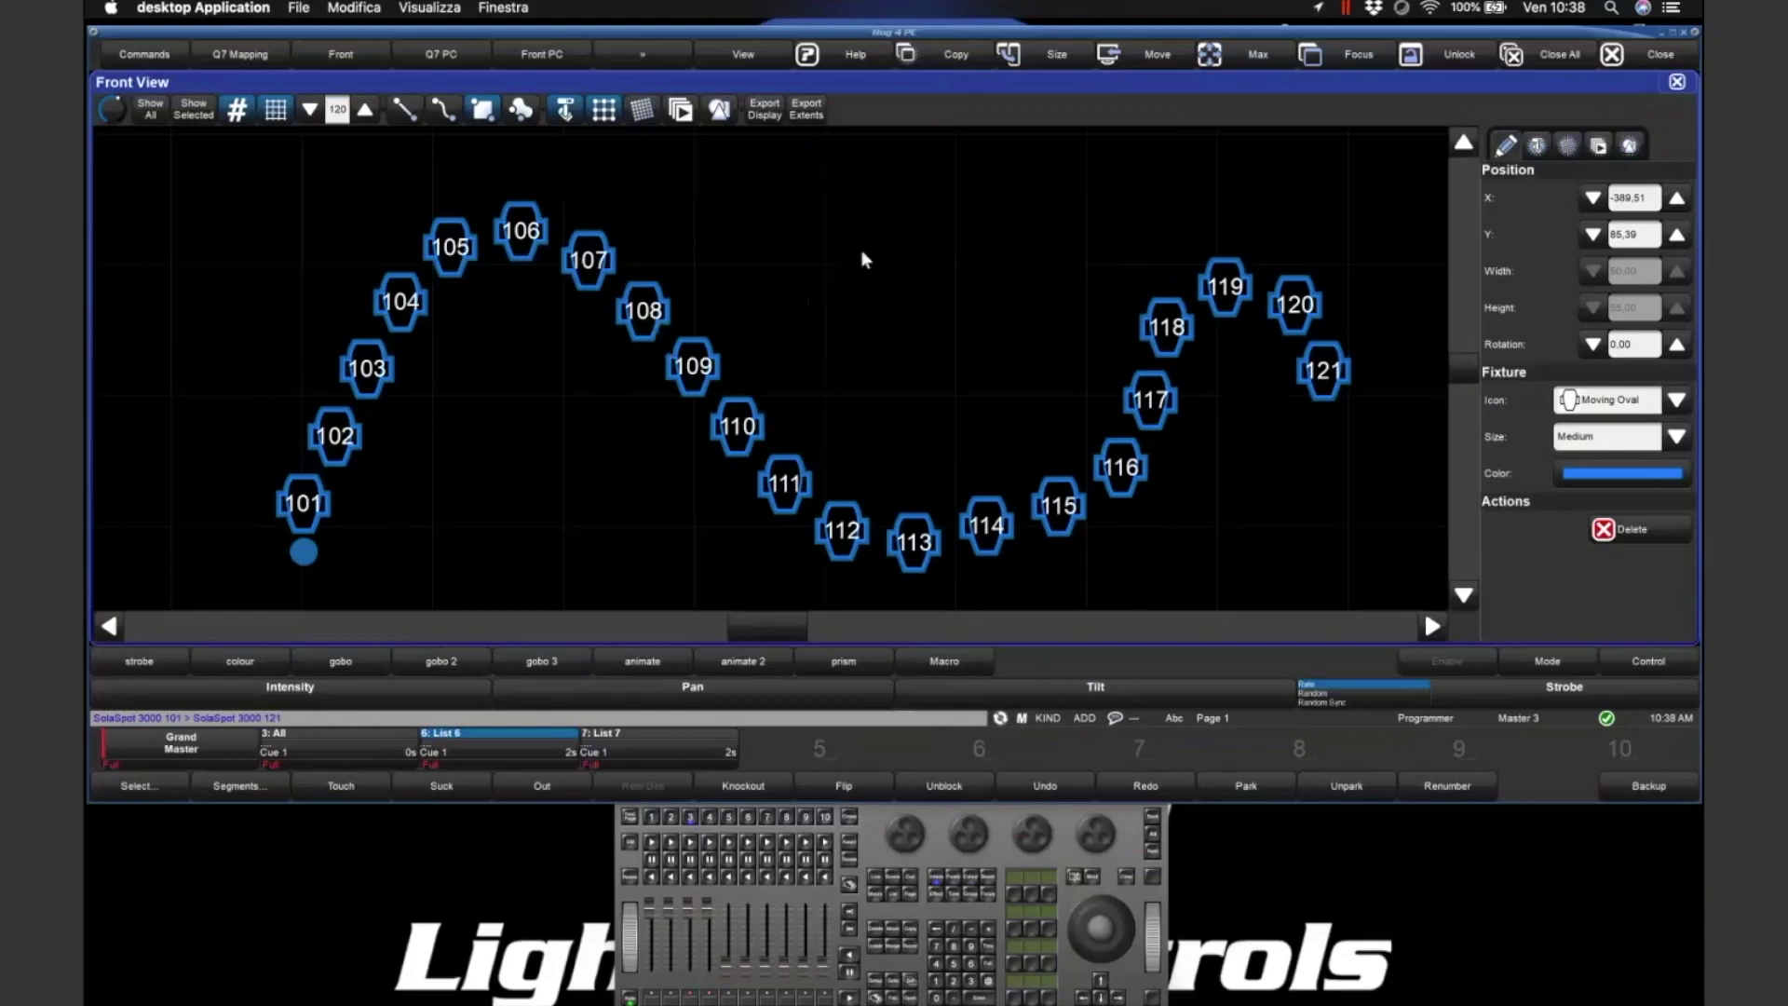
click(1656, 526)
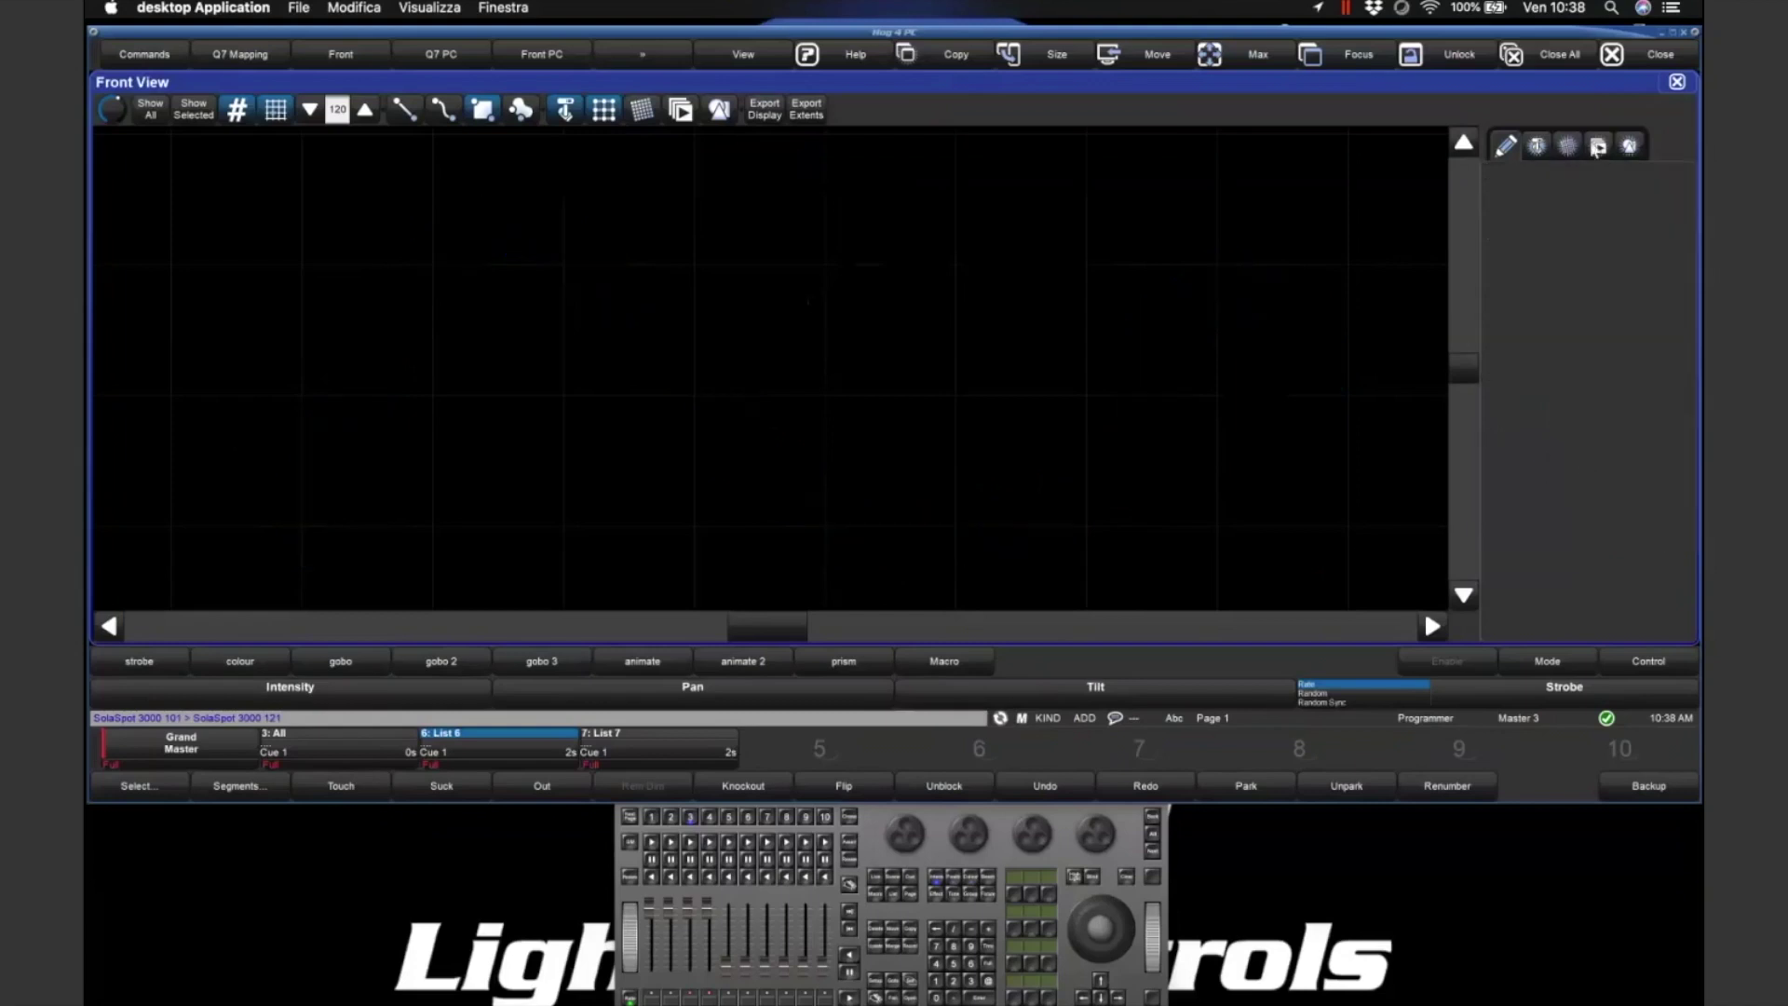
- Place the selected fixtures as a grid in the middle of the plot and delete that grid
click(1554, 149)
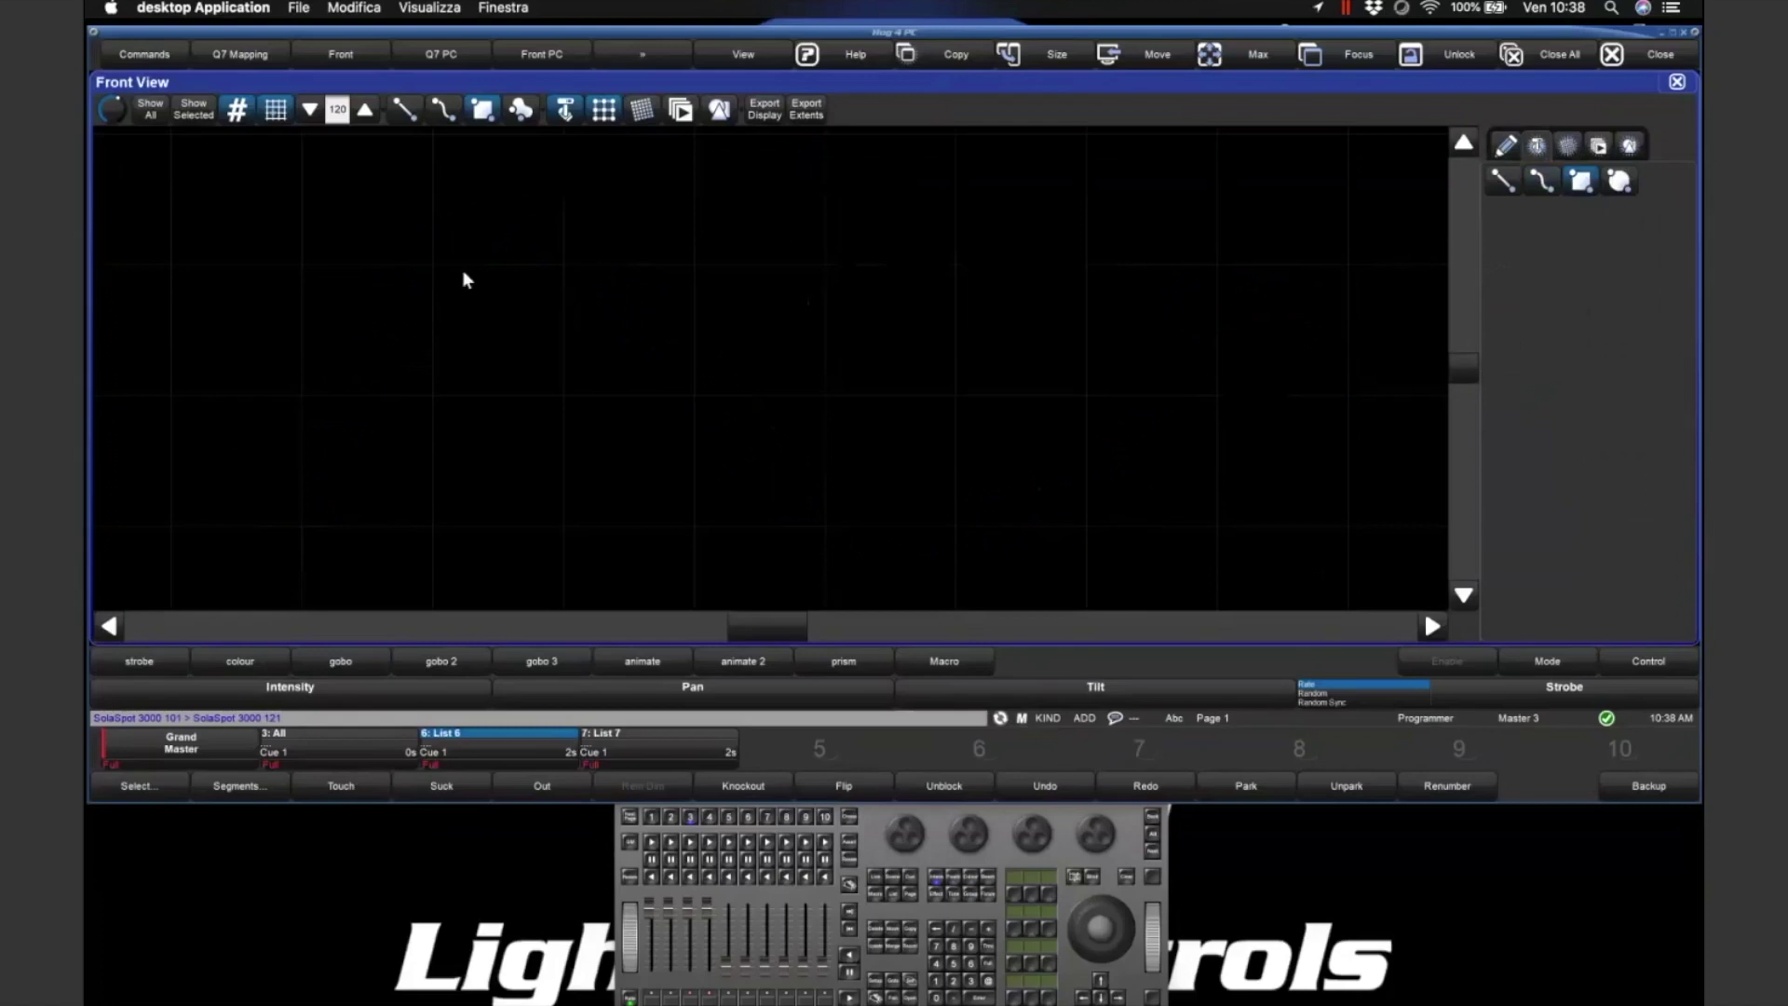
drag(541, 249, 1012, 492)
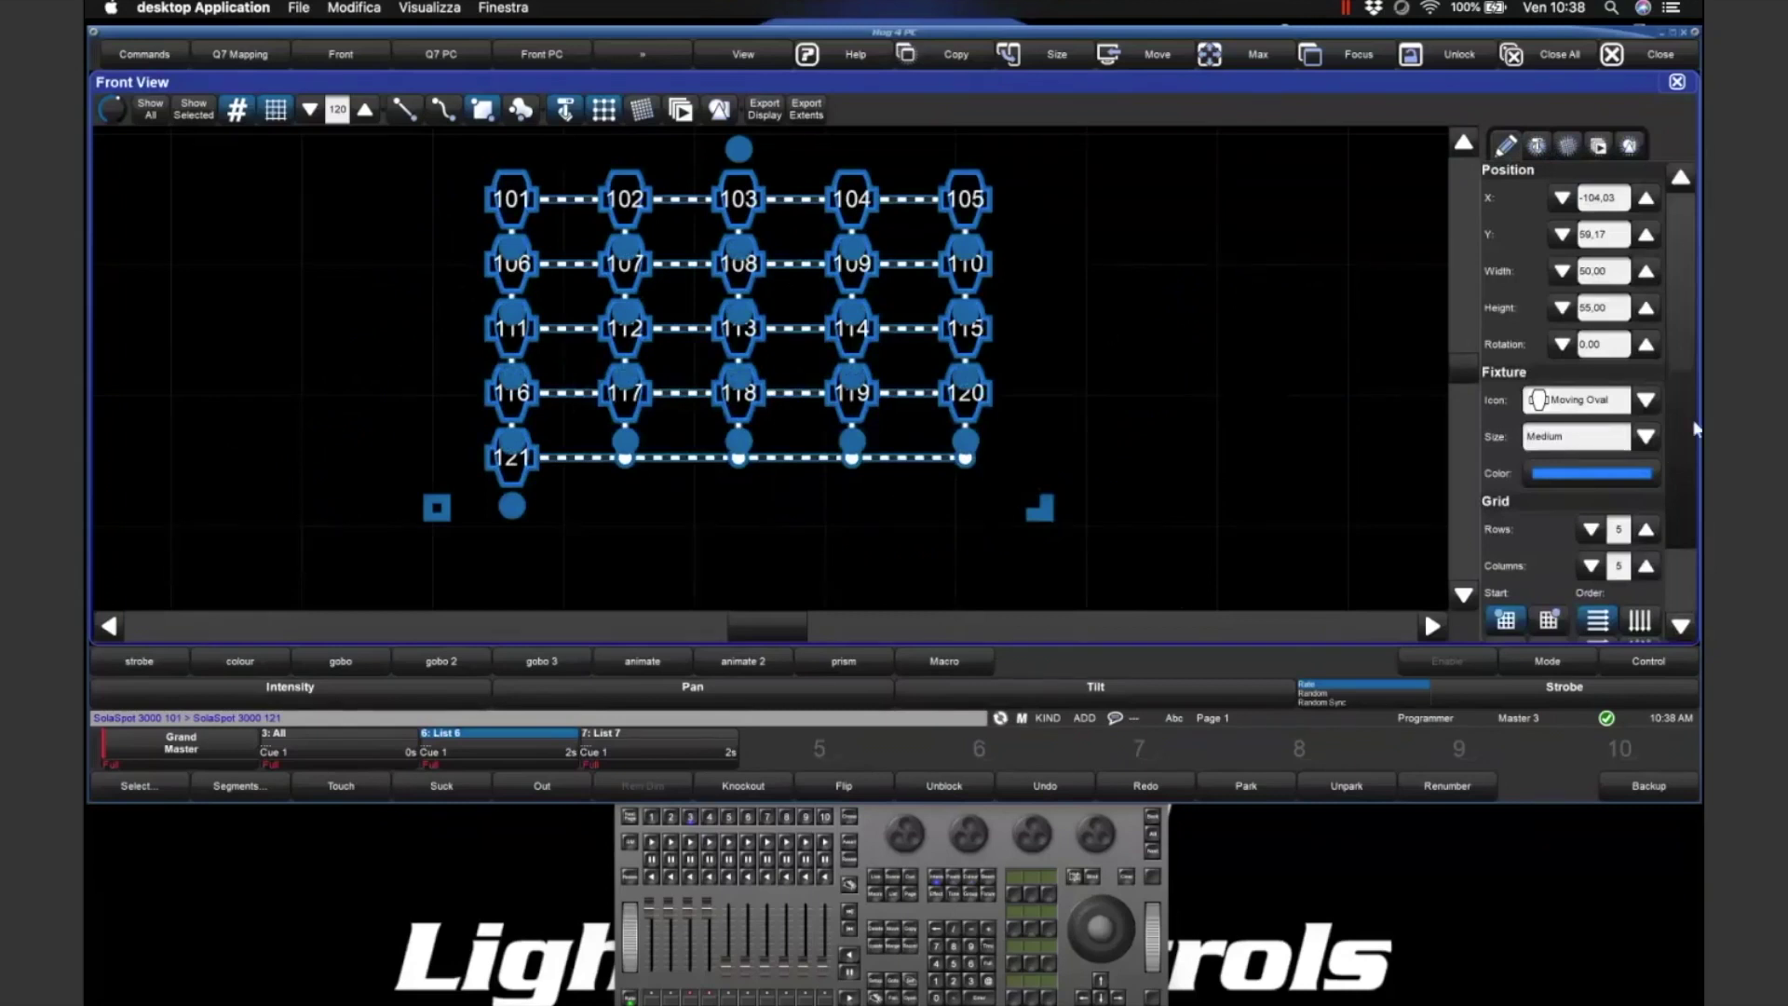
scroll(1669, 449, down, 2)
click(1637, 628)
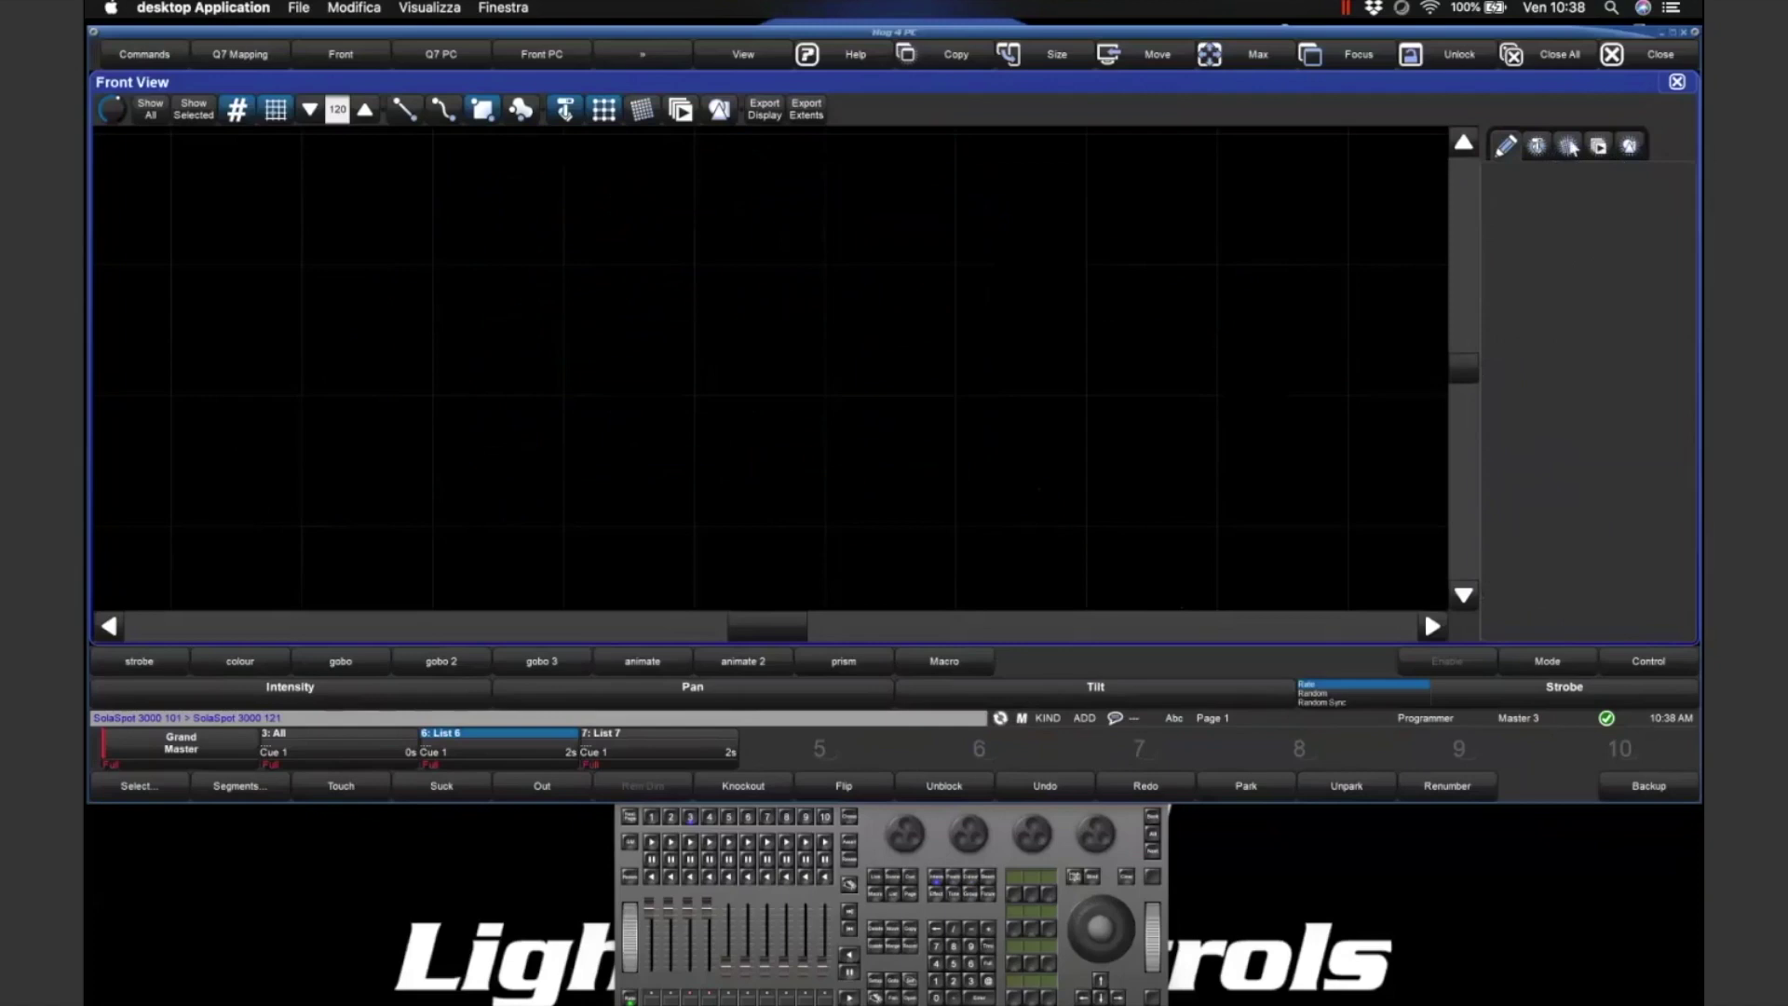
- Place fixtures 101 to 121 as a grid stretched from its upper-left to its lower-right corner, and delete it
click(1537, 147)
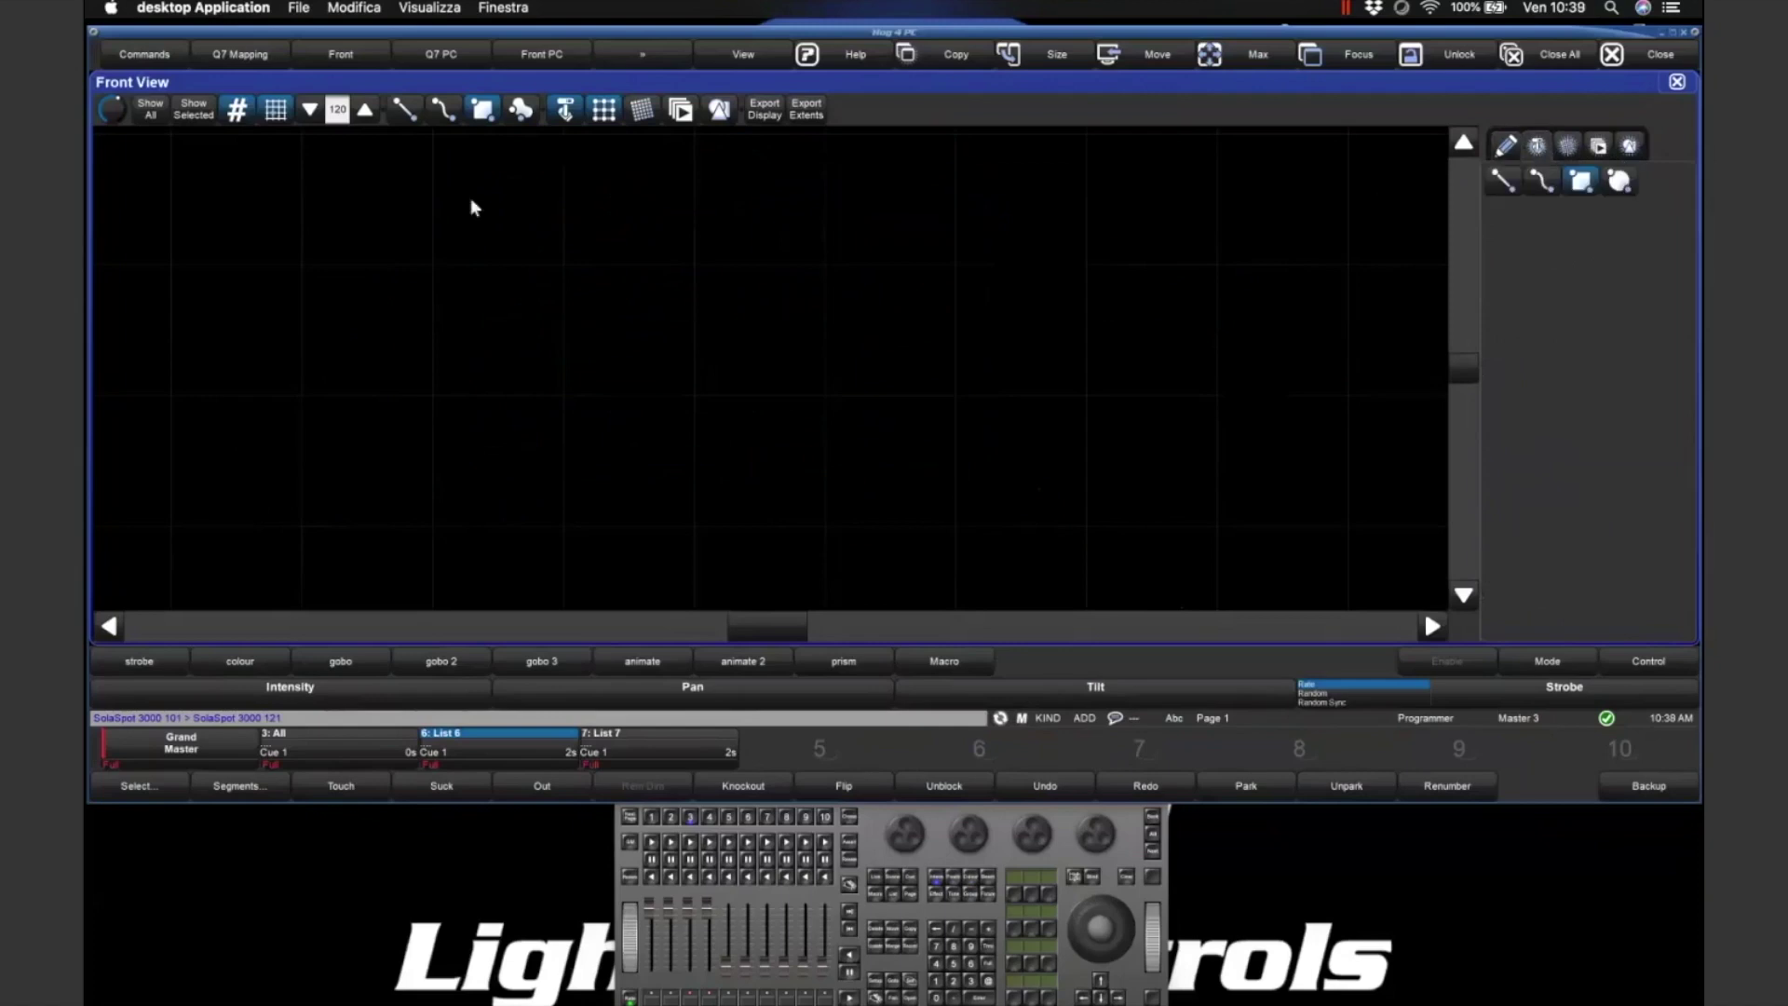
click(390, 182)
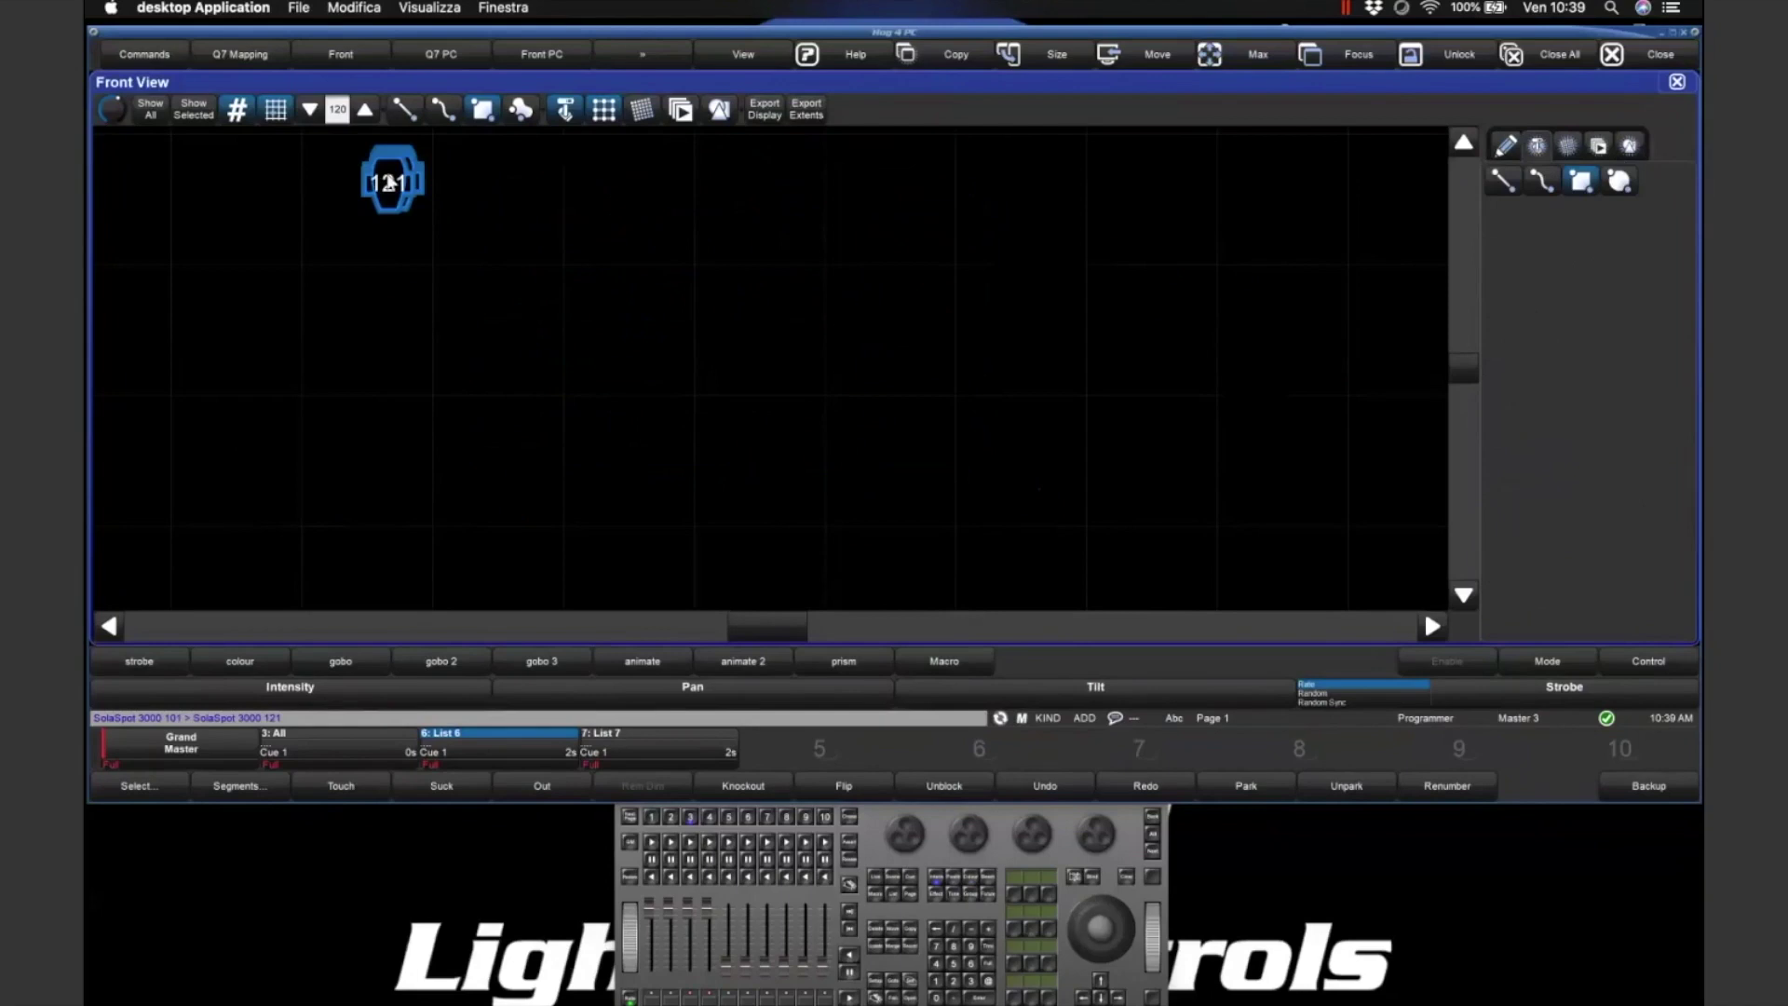
drag(390, 182, 549, 286)
drag(546, 279, 940, 542)
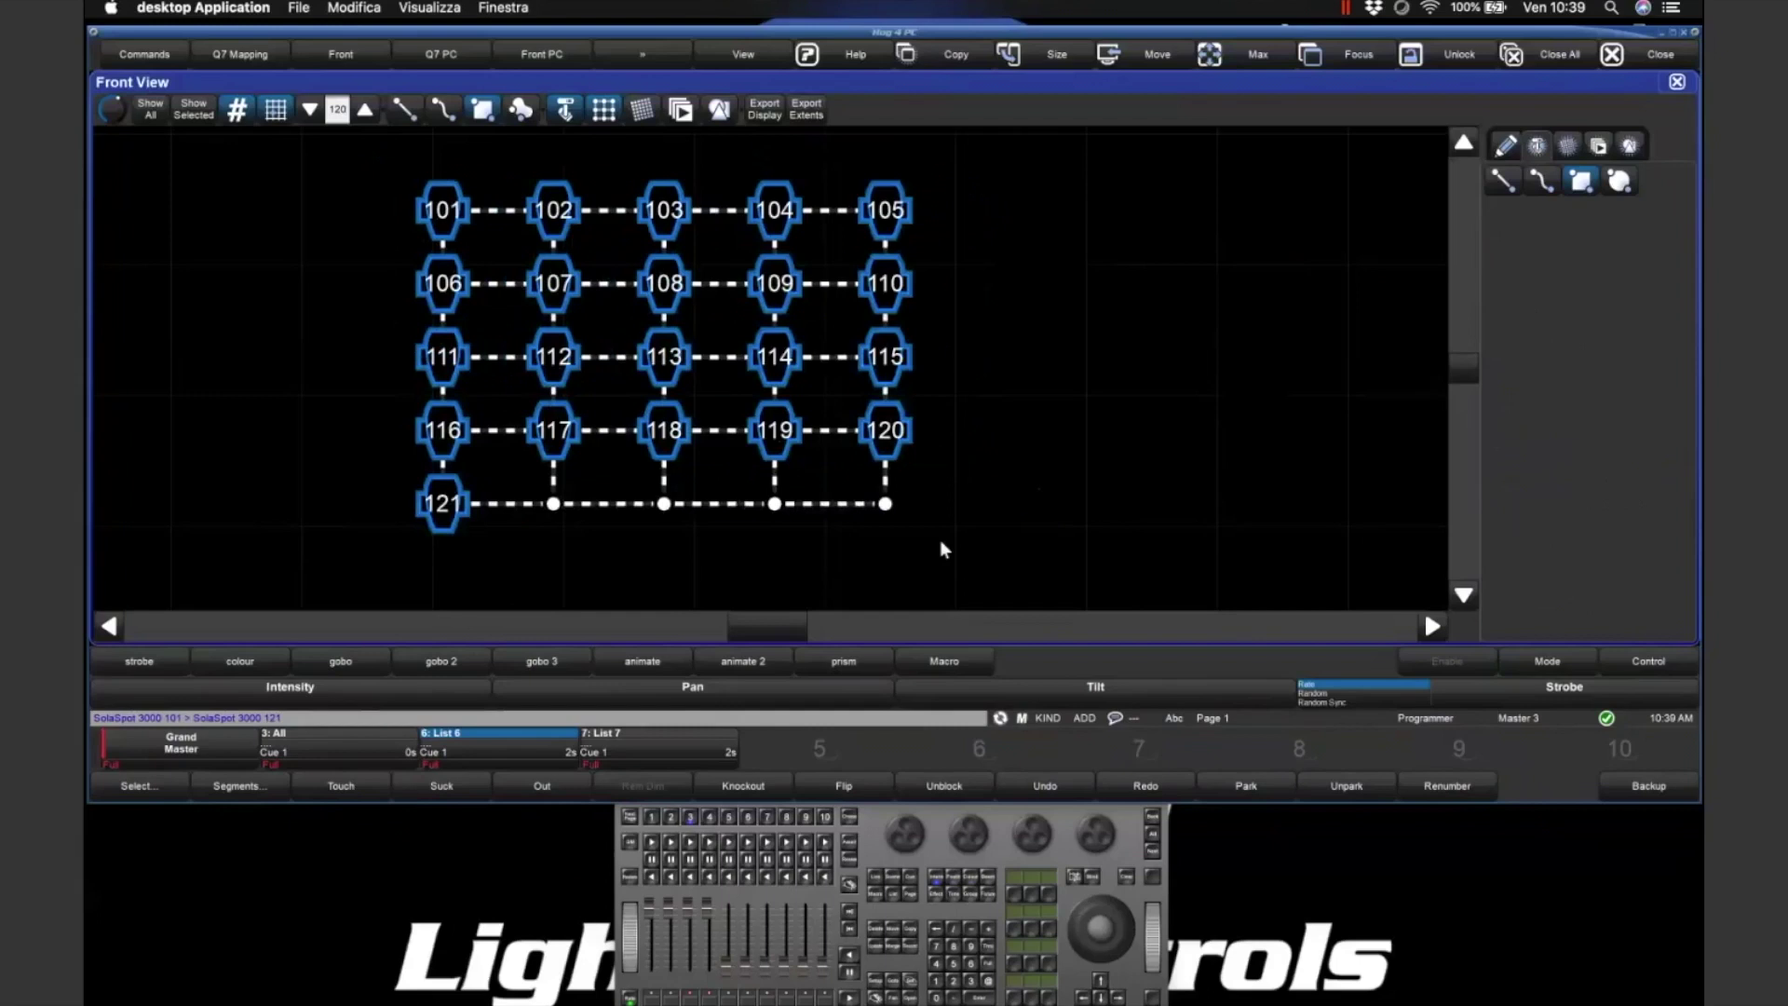
drag(940, 550, 941, 550)
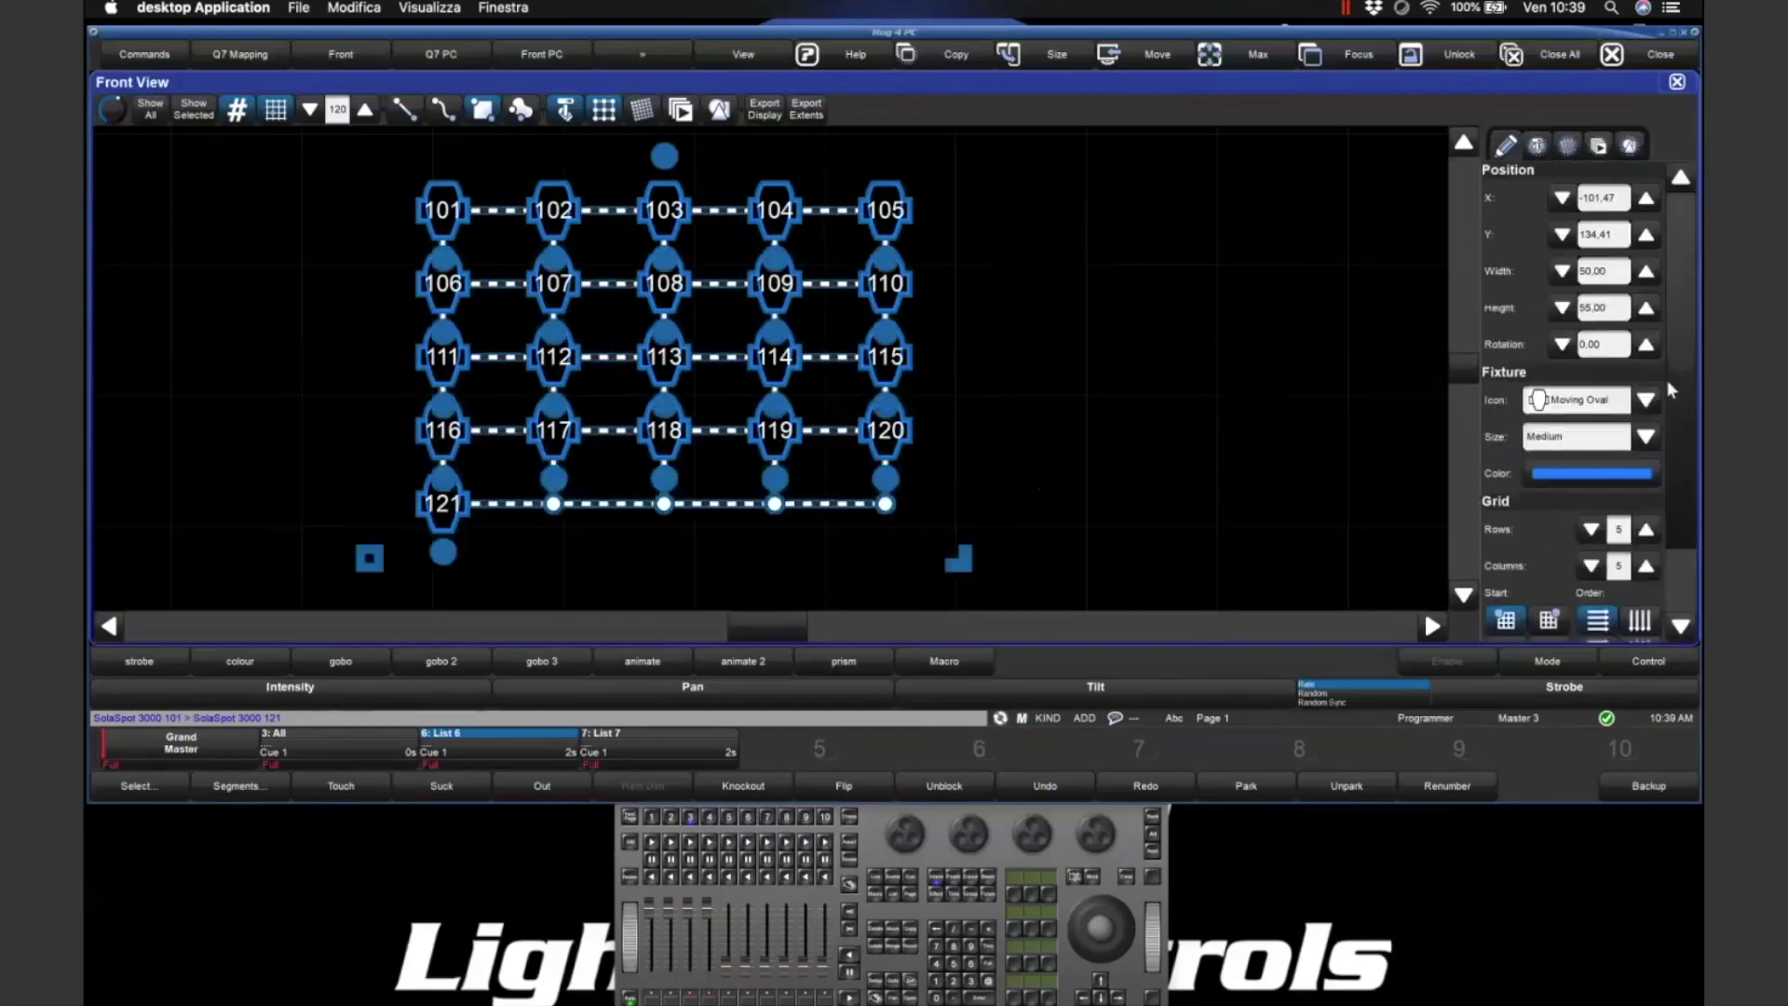
scroll(1644, 626, down, 2)
click(1641, 623)
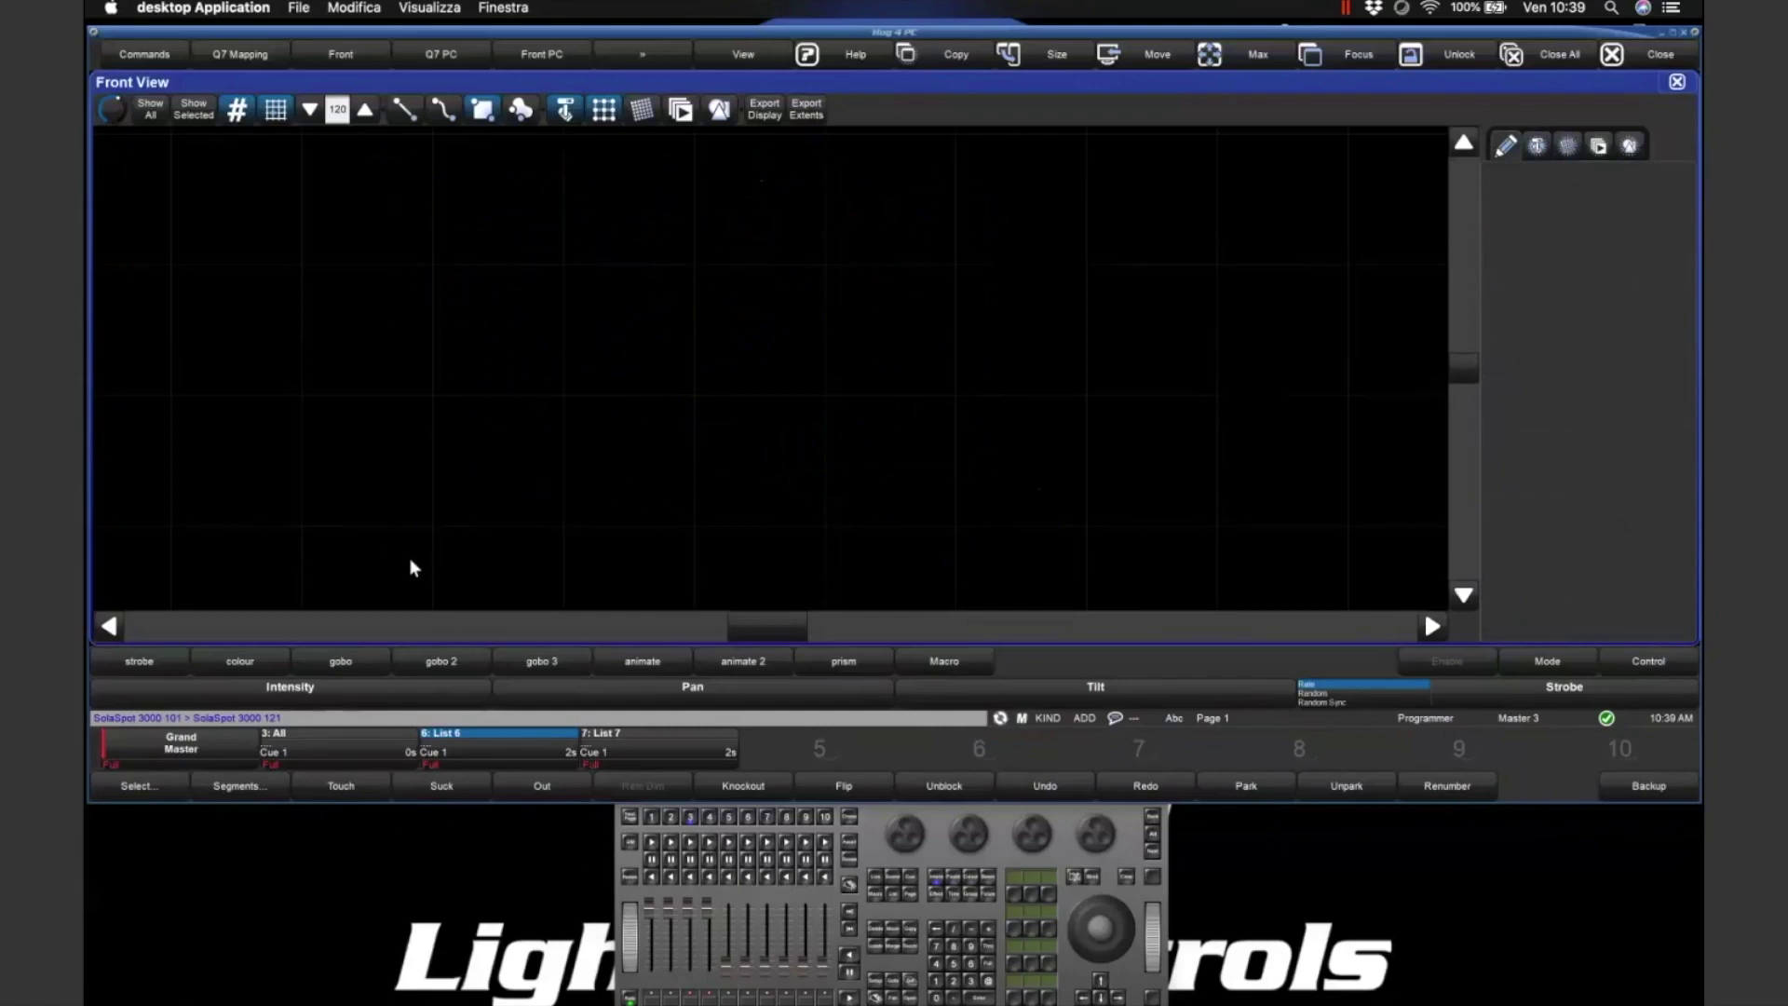
- Place fixtures 101 to 121 as a grid stretched from its lower-left to its upper-right corner, and set the fixture size to Small
click(1539, 149)
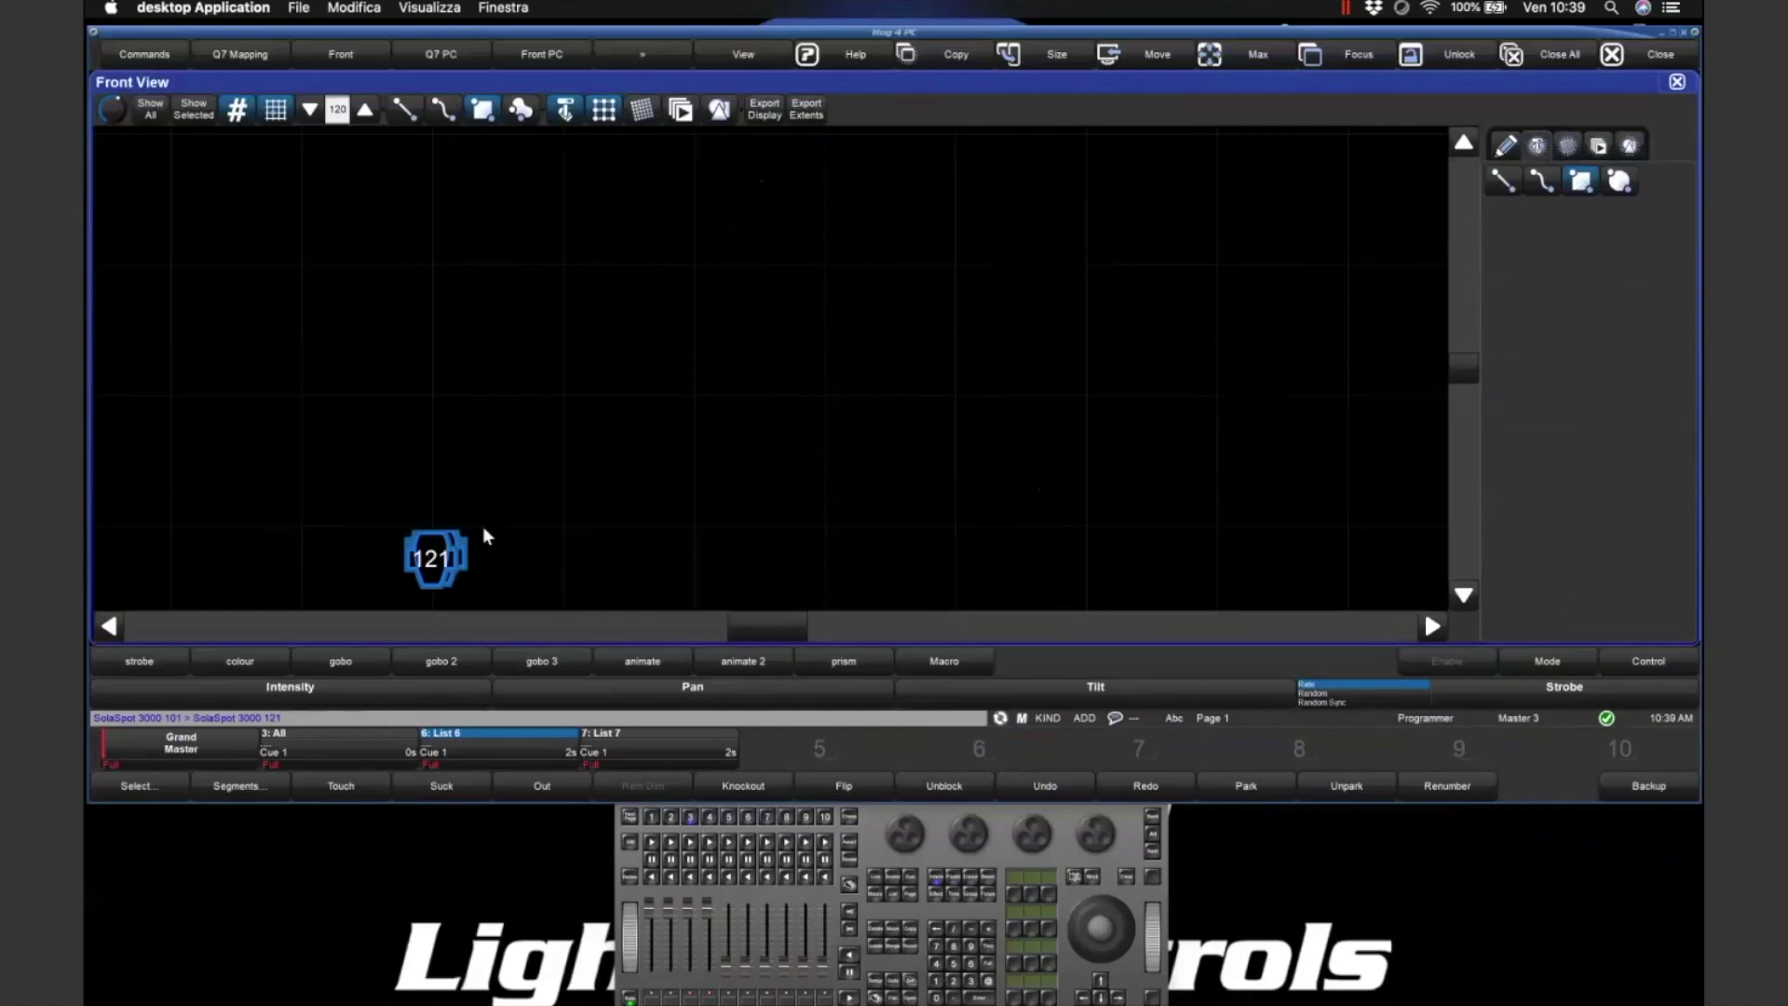
drag(483, 529, 968, 225)
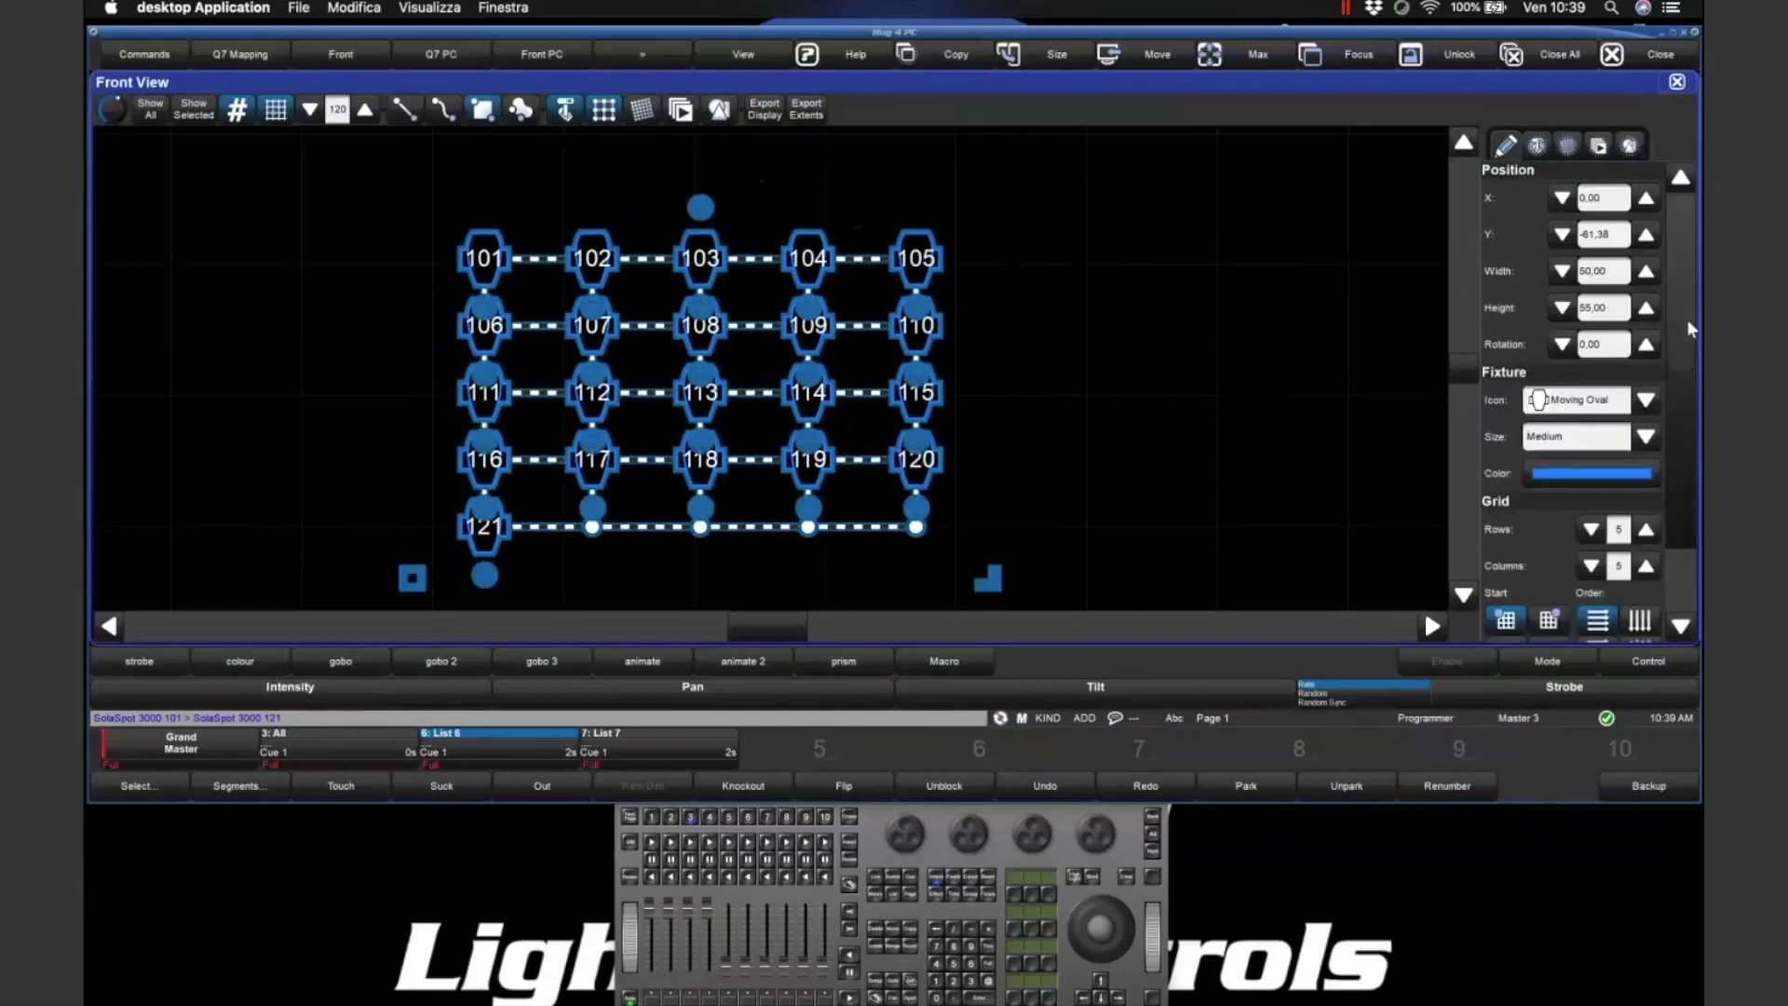
scroll(1685, 318, down, 3)
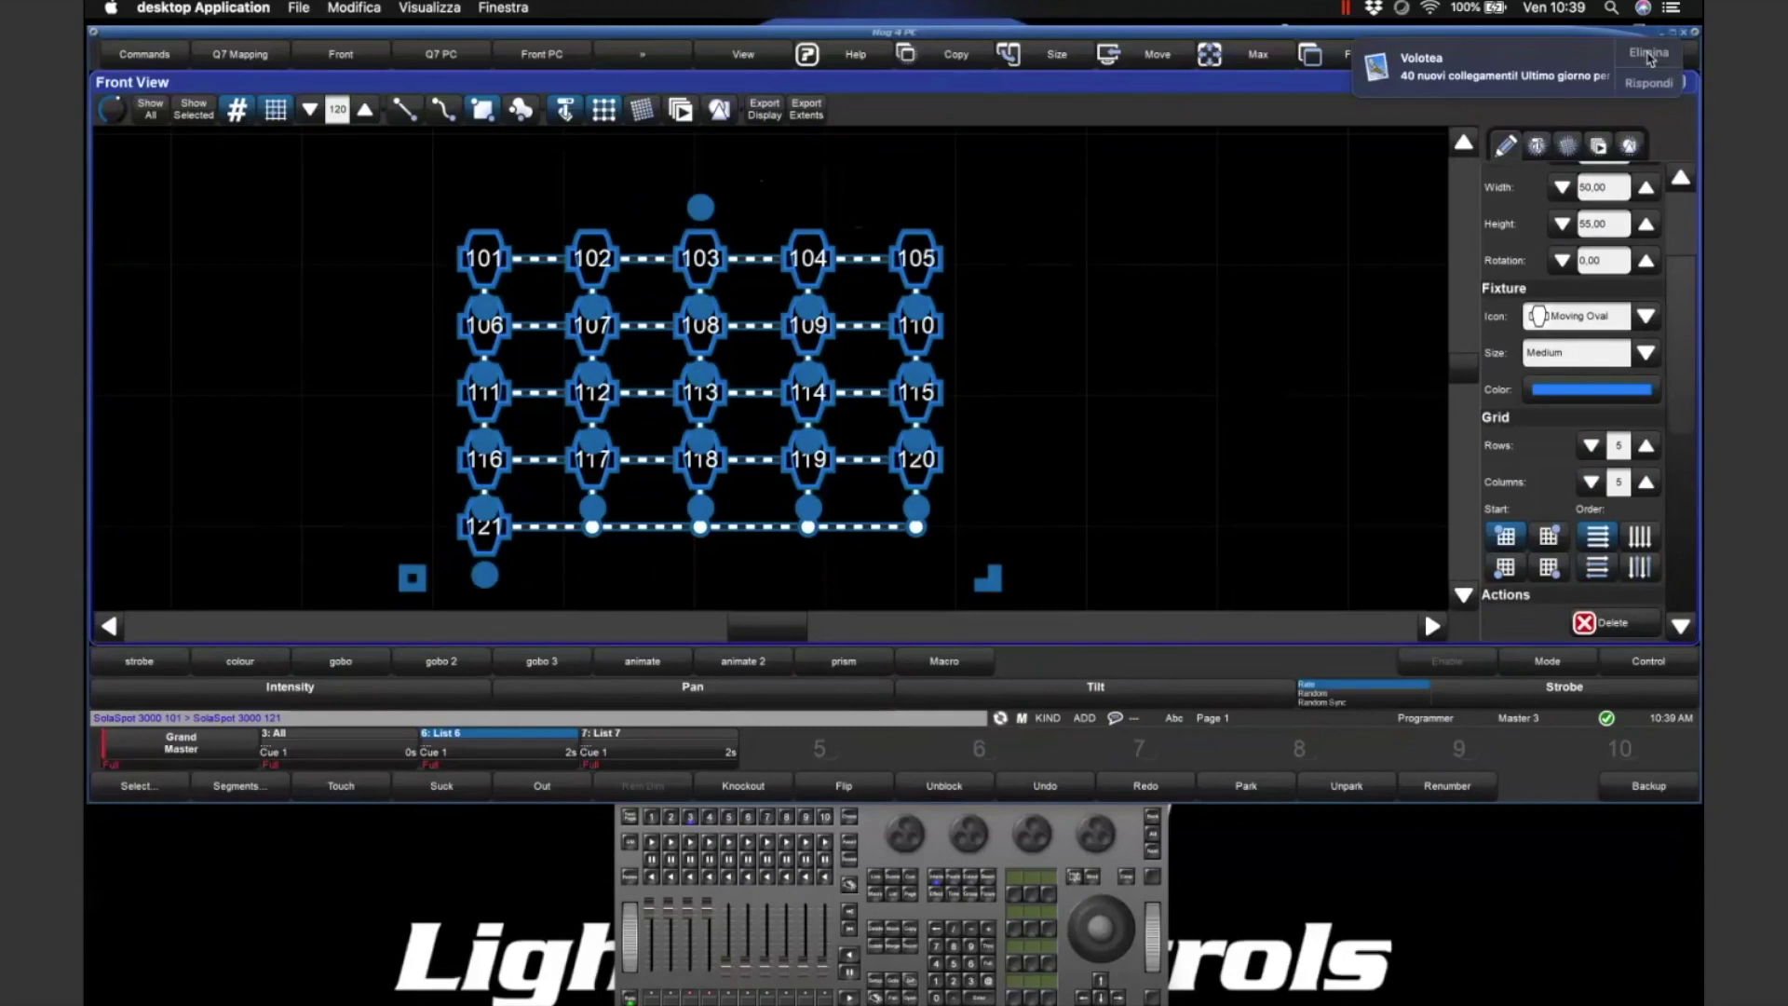
click(1672, 62)
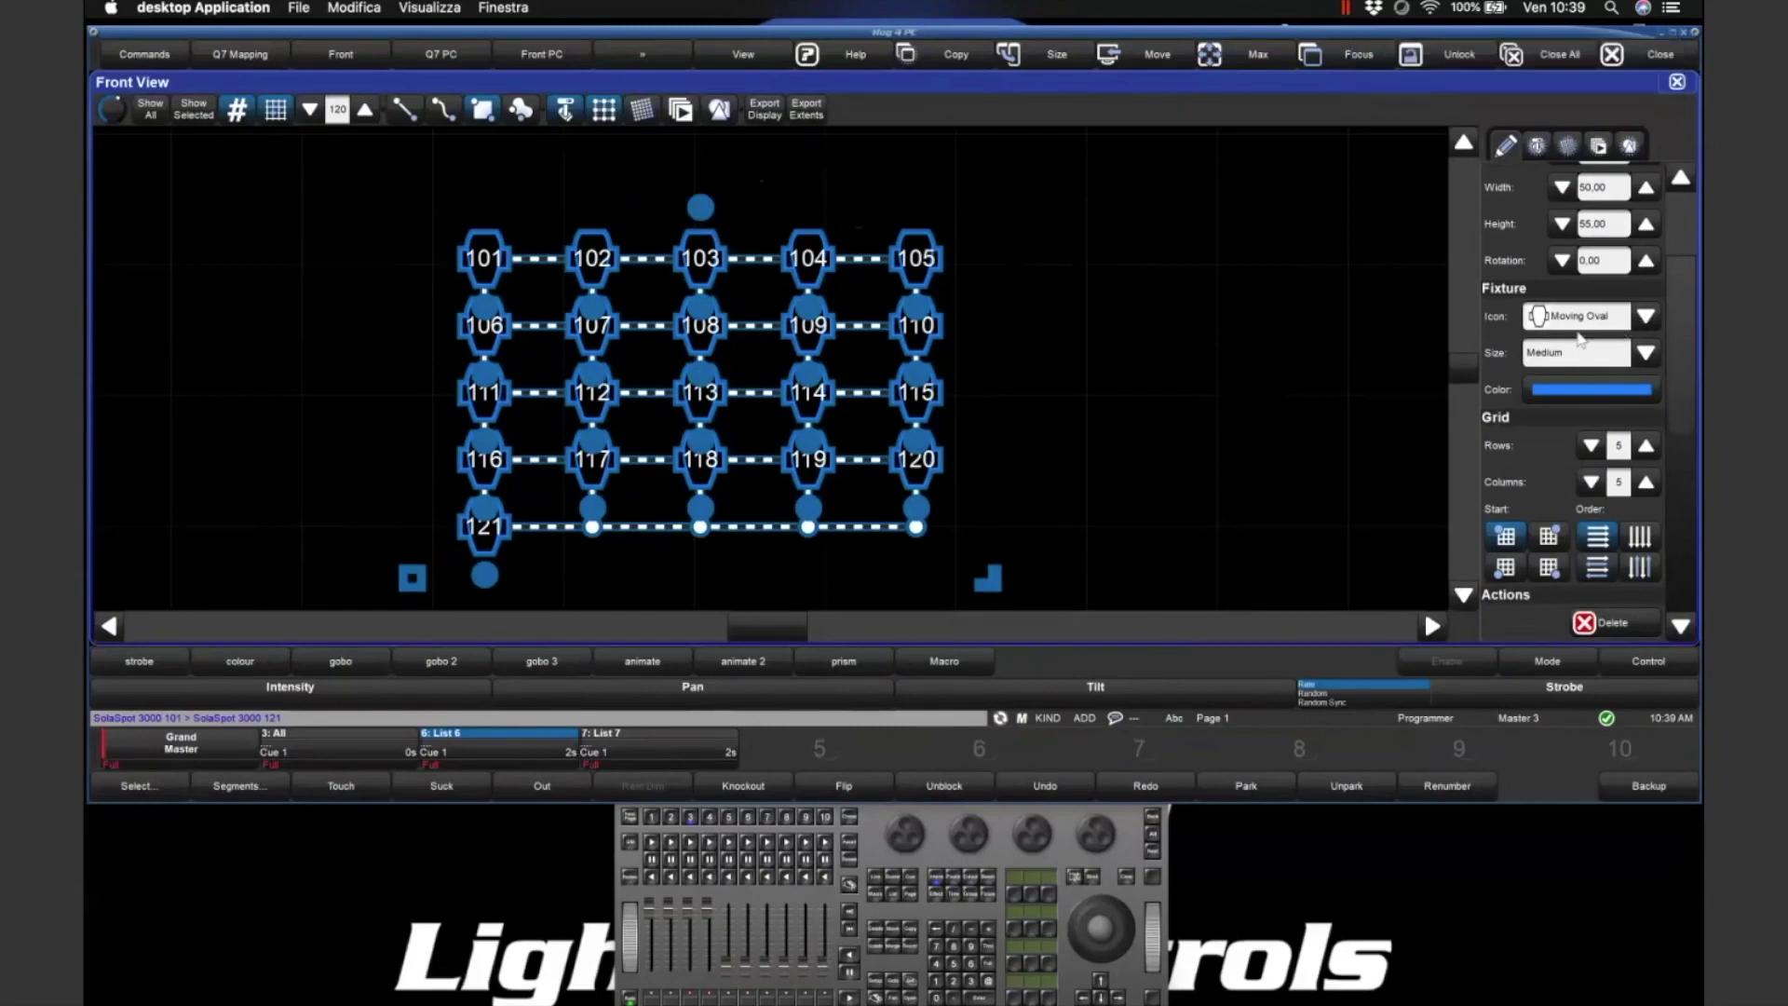
click(1545, 358)
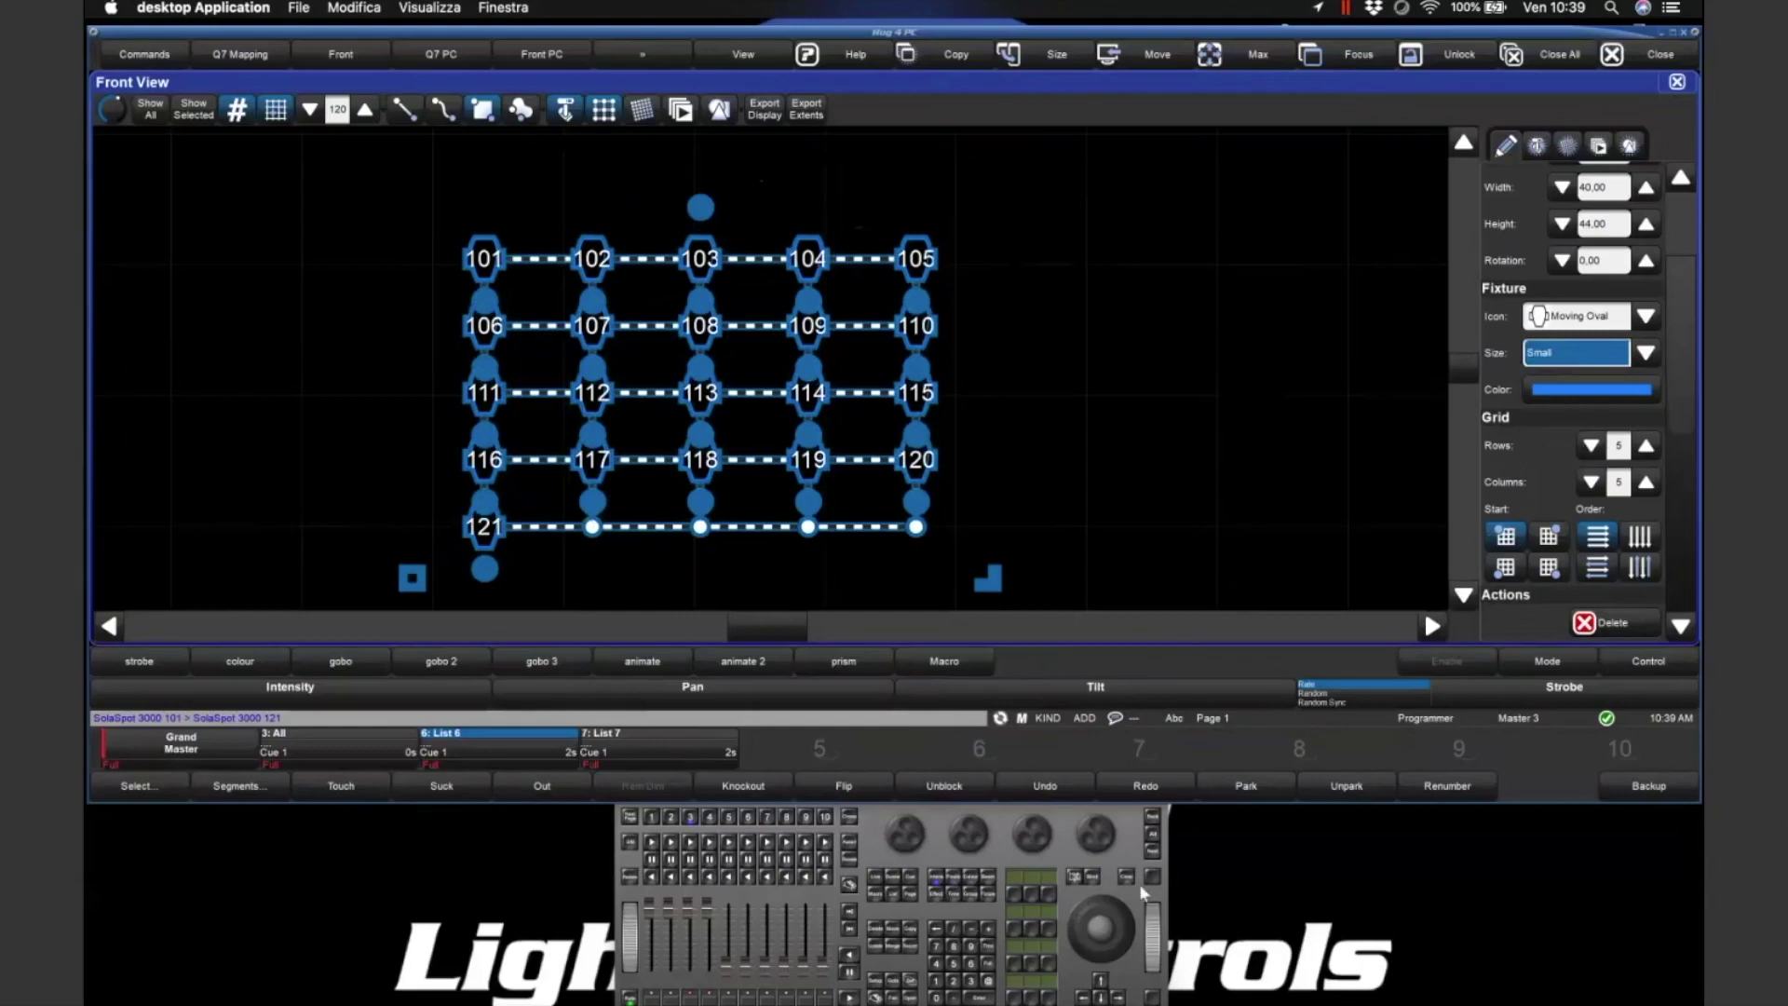
- Delete the 21-fixture grid from the plot and select fixtures 101 thru 120
click(1606, 624)
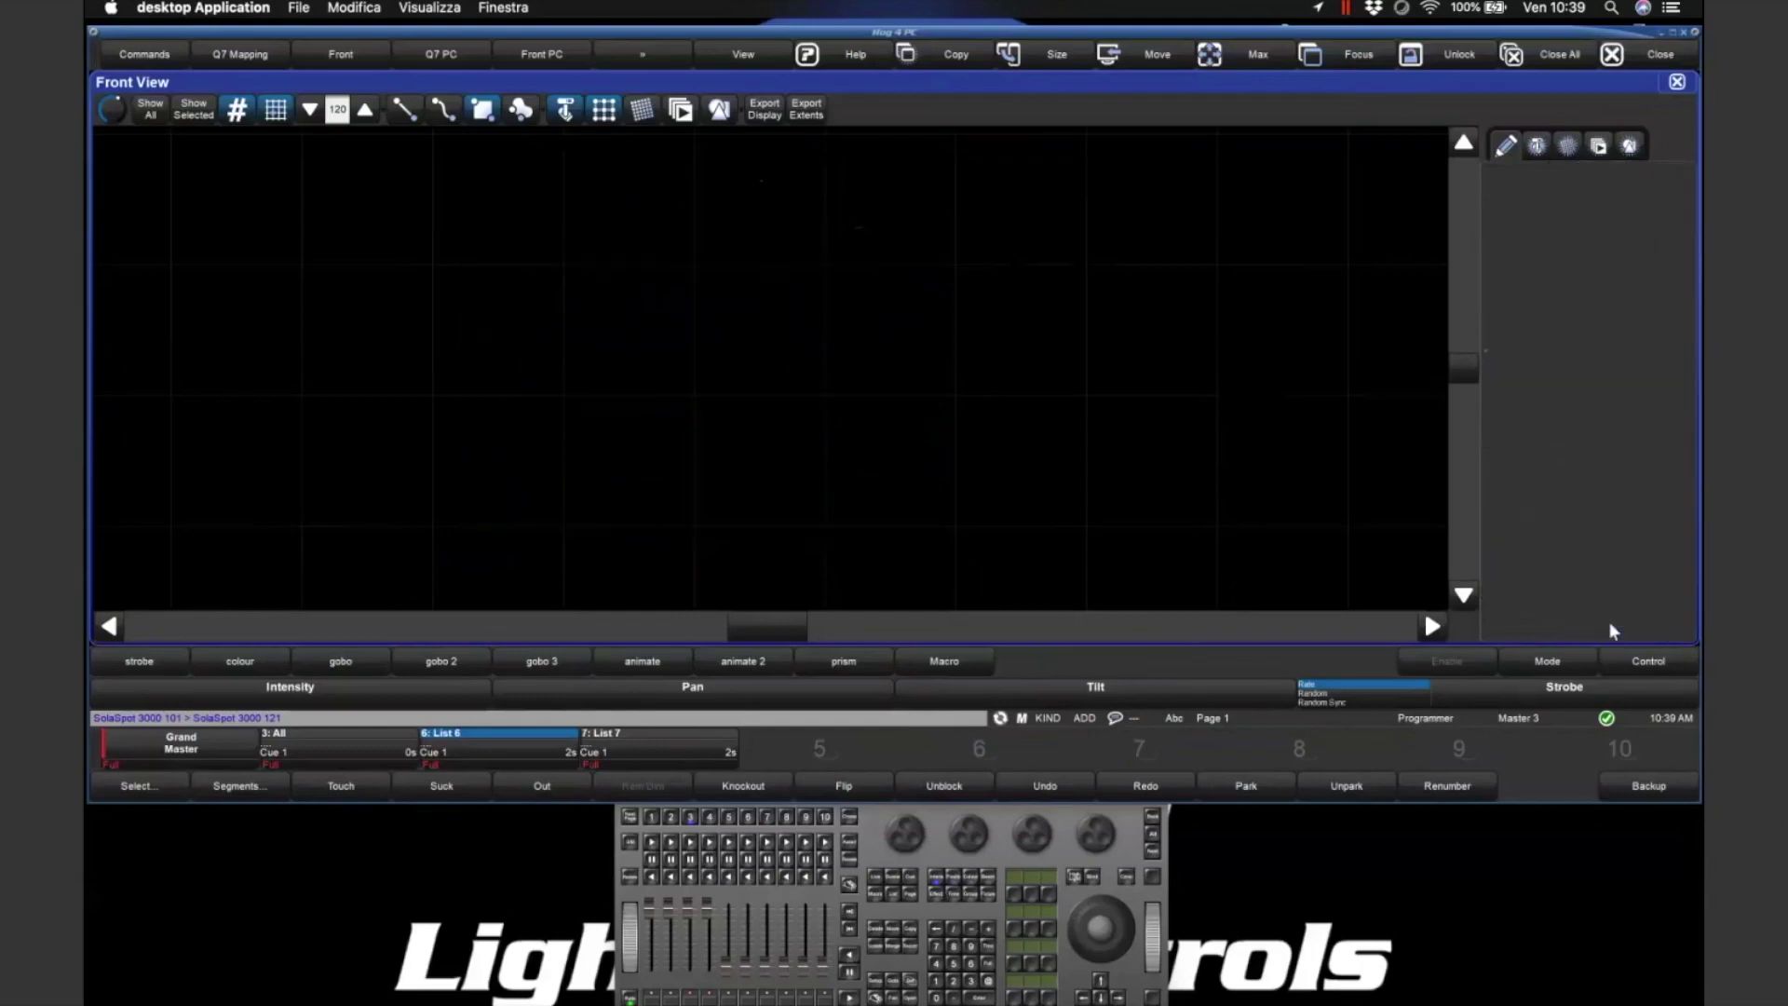
click(938, 989)
click(989, 949)
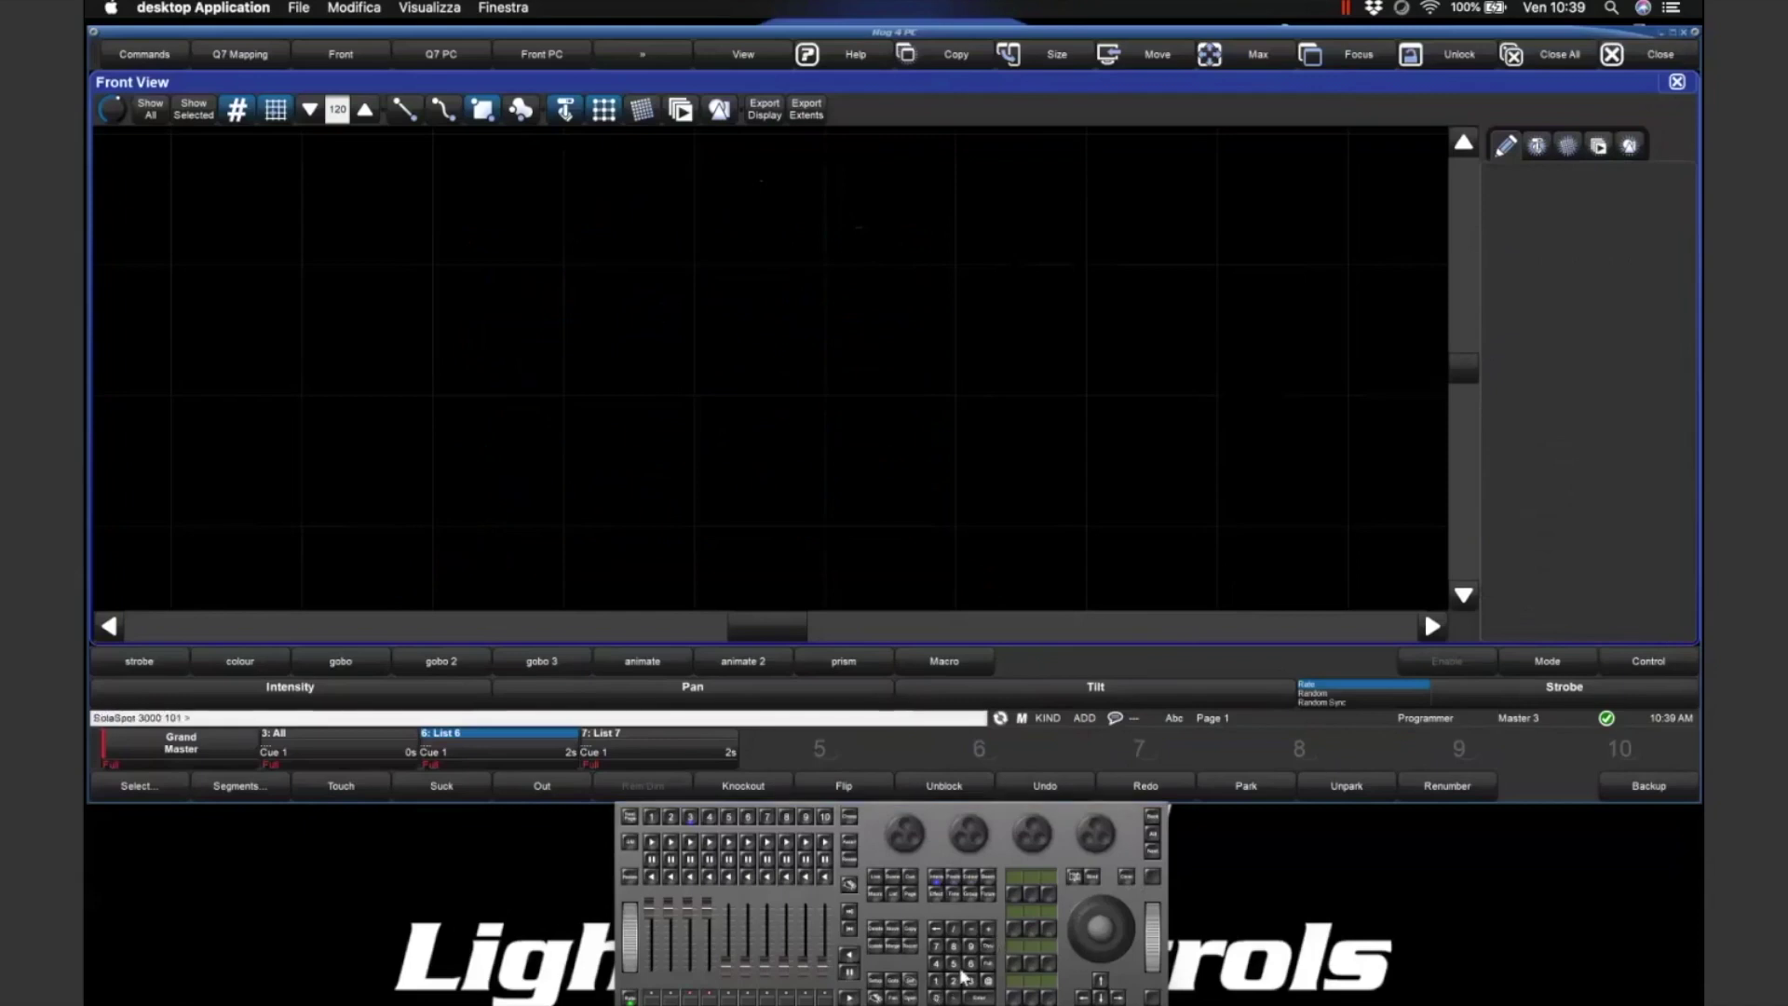
click(936, 981)
click(953, 981)
click(938, 997)
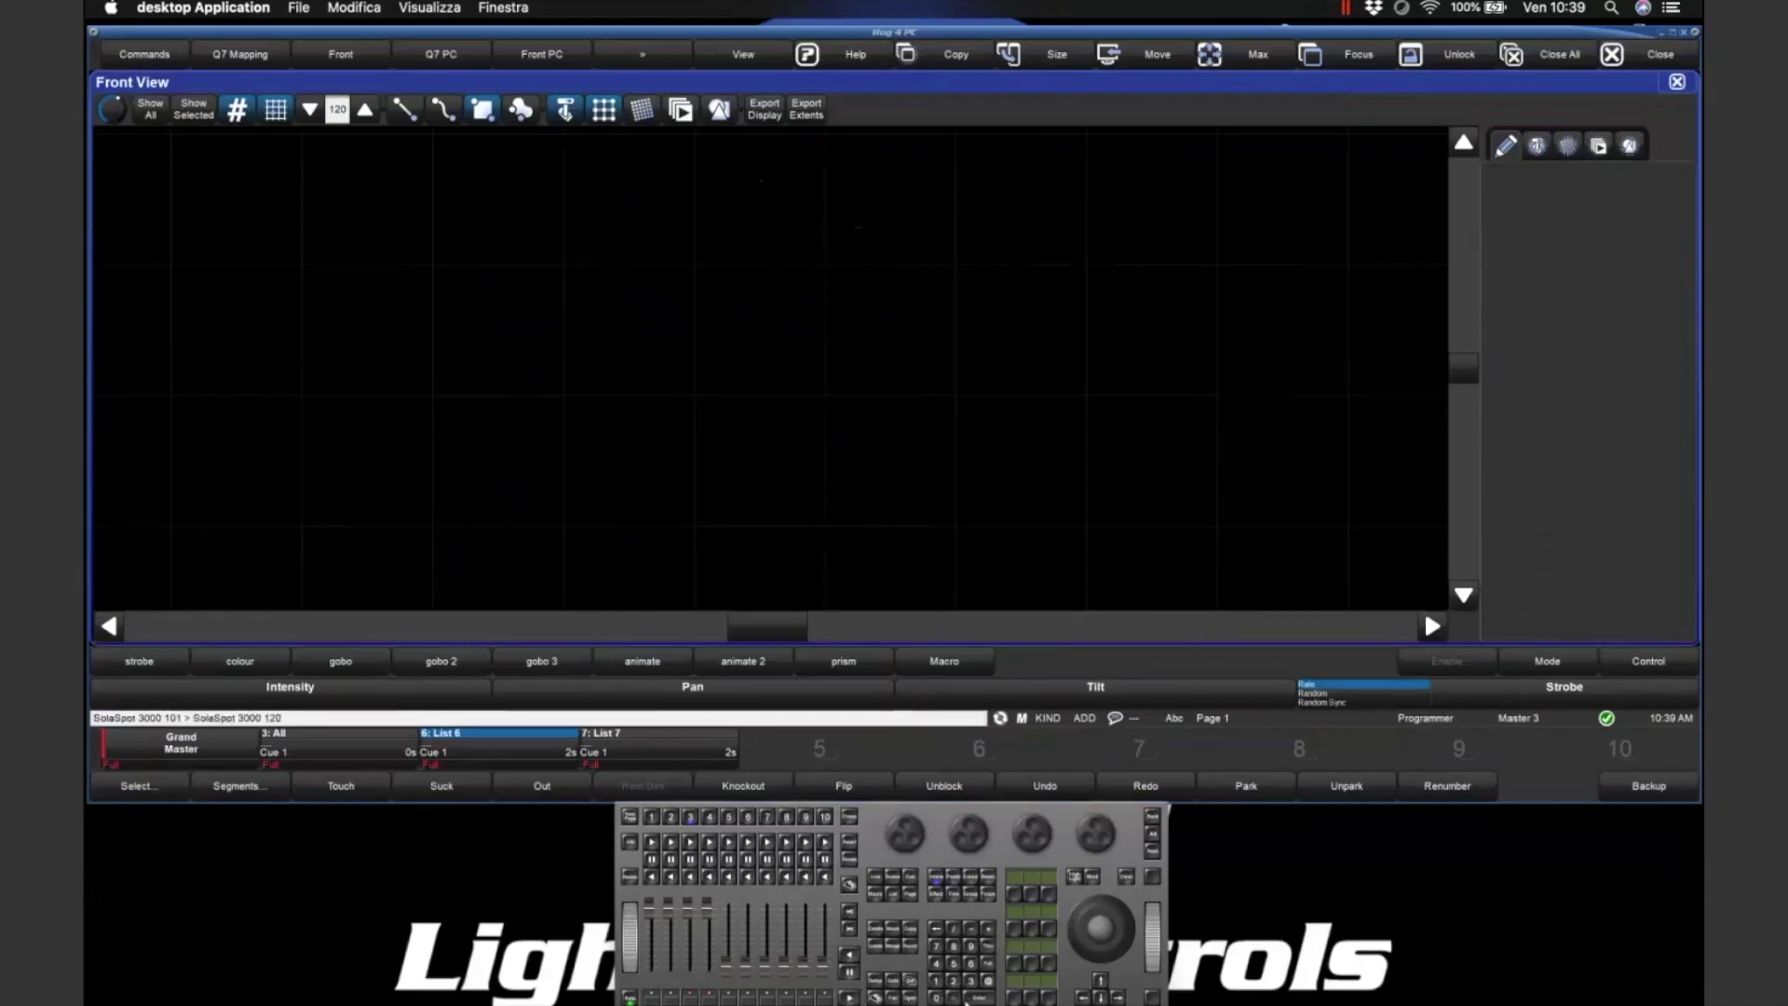
click(978, 997)
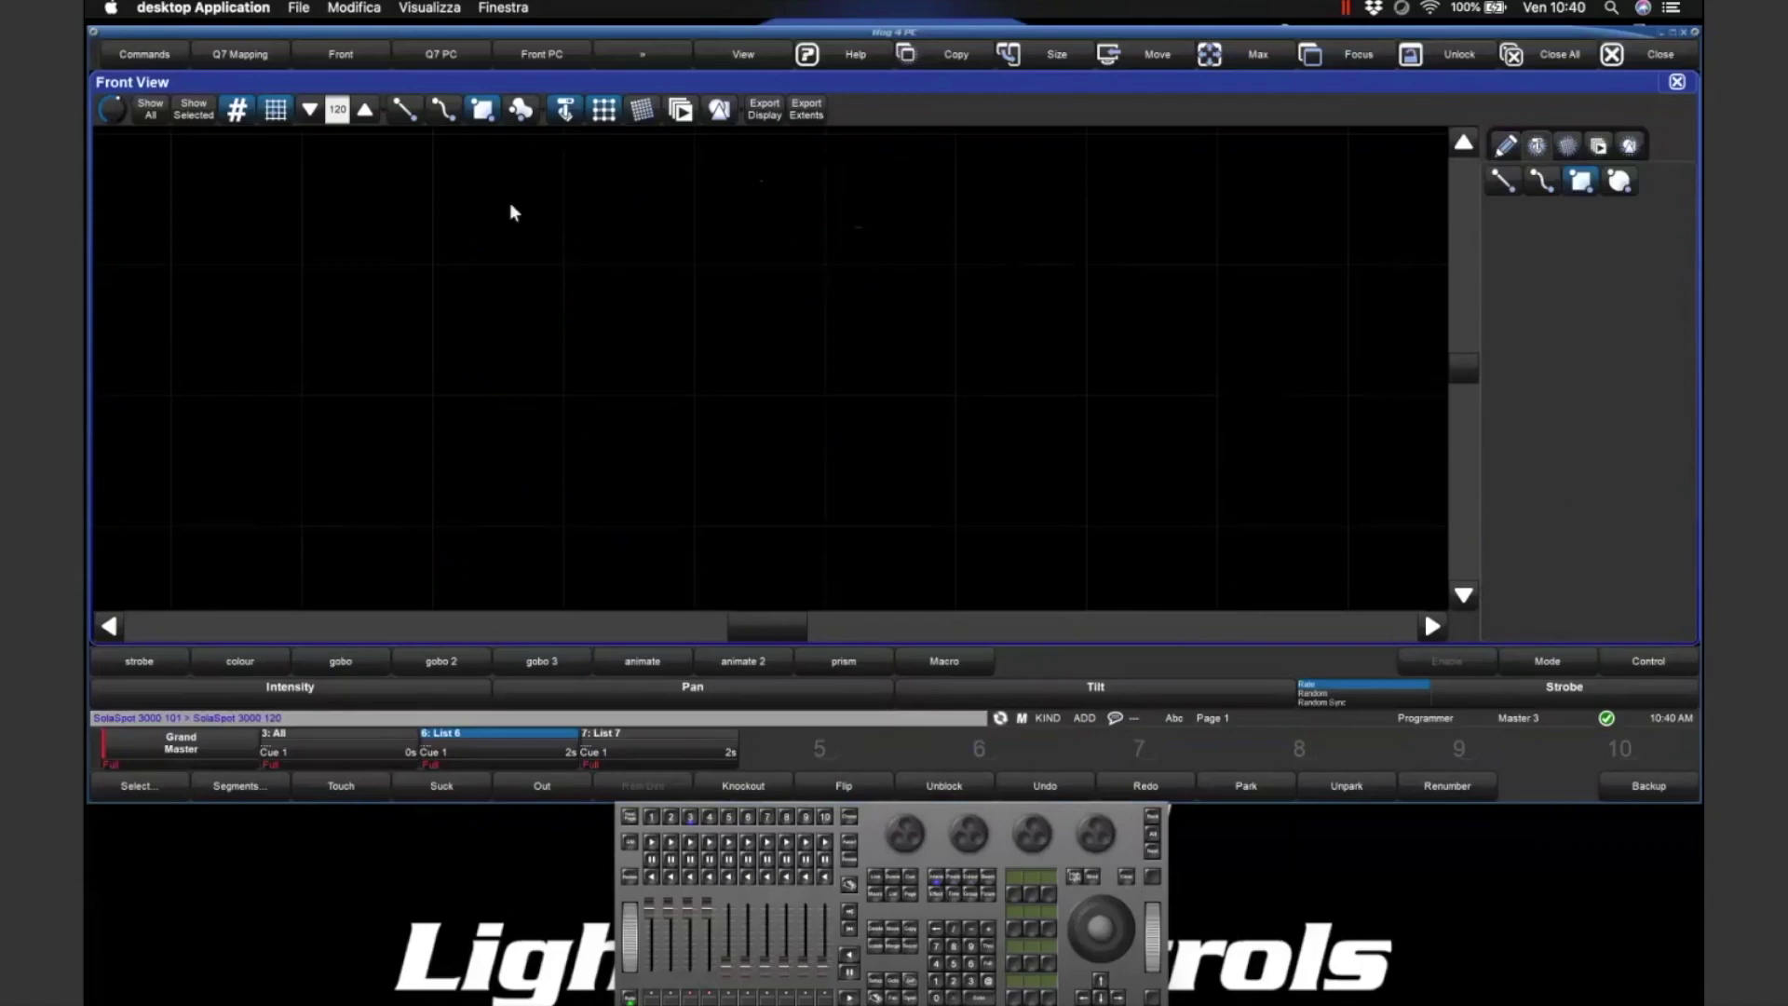
- Place fixtures 101 to 120 as a grid of five rows and four columns and select the grid object
drag(511, 203, 1084, 540)
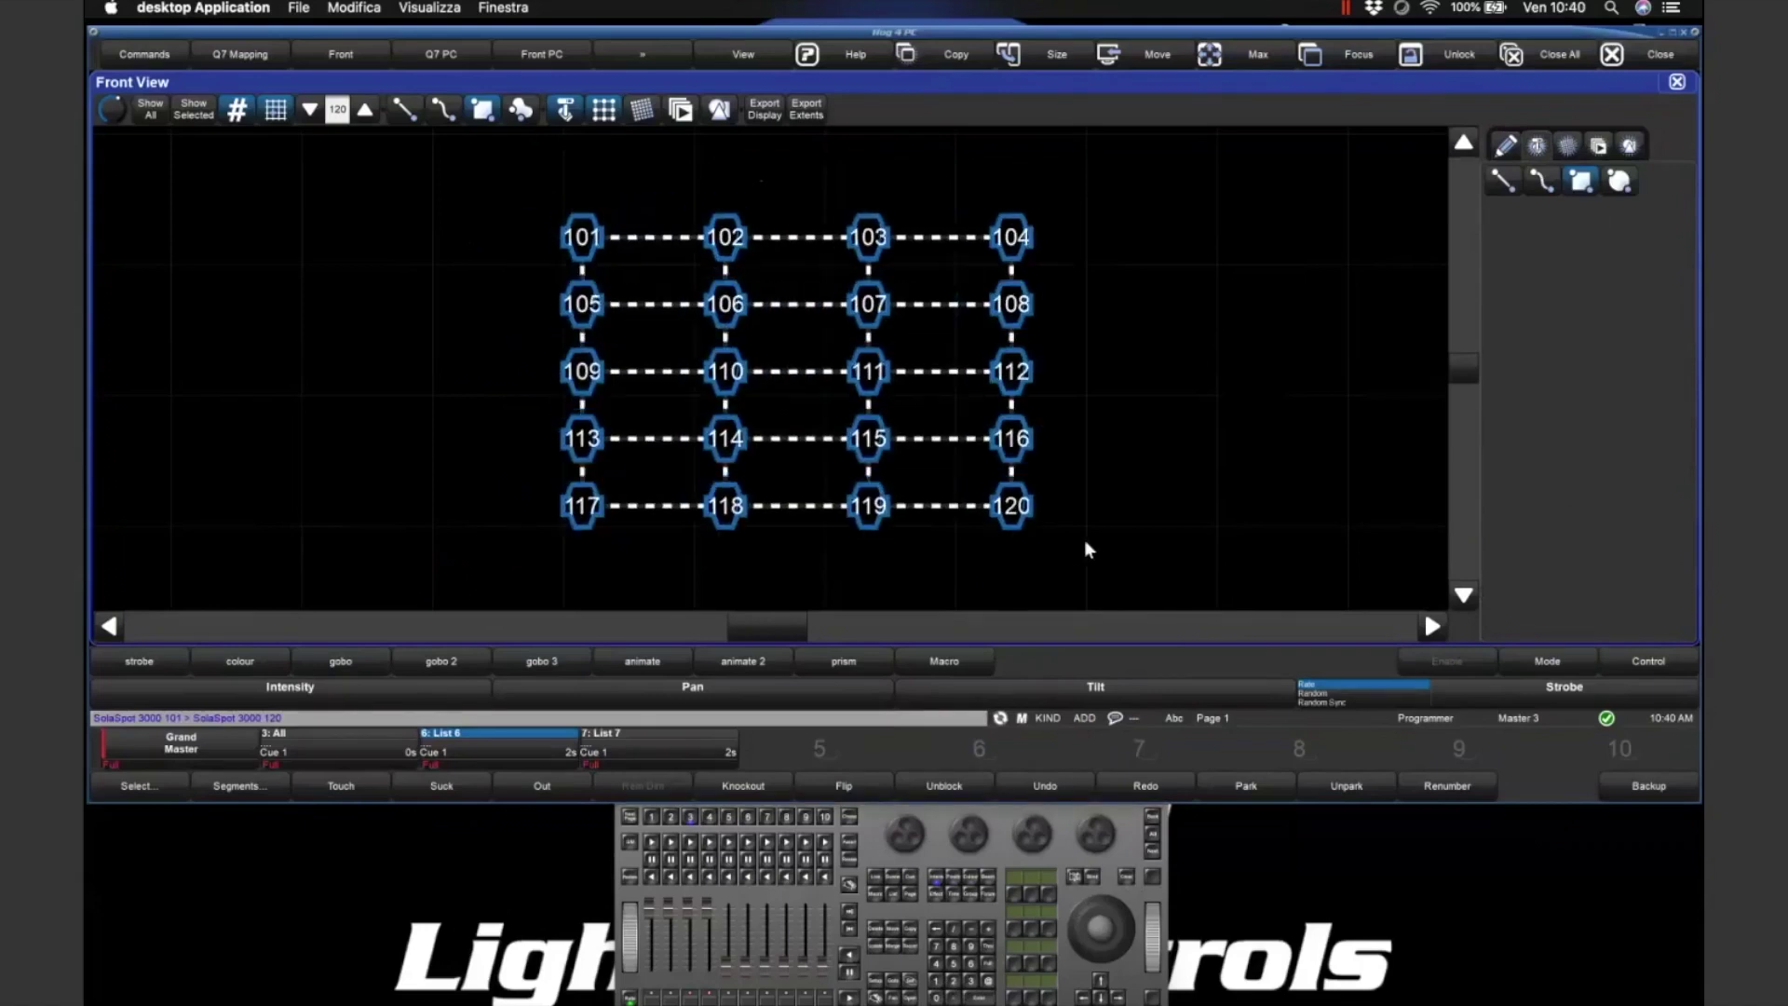
click(1243, 246)
click(970, 240)
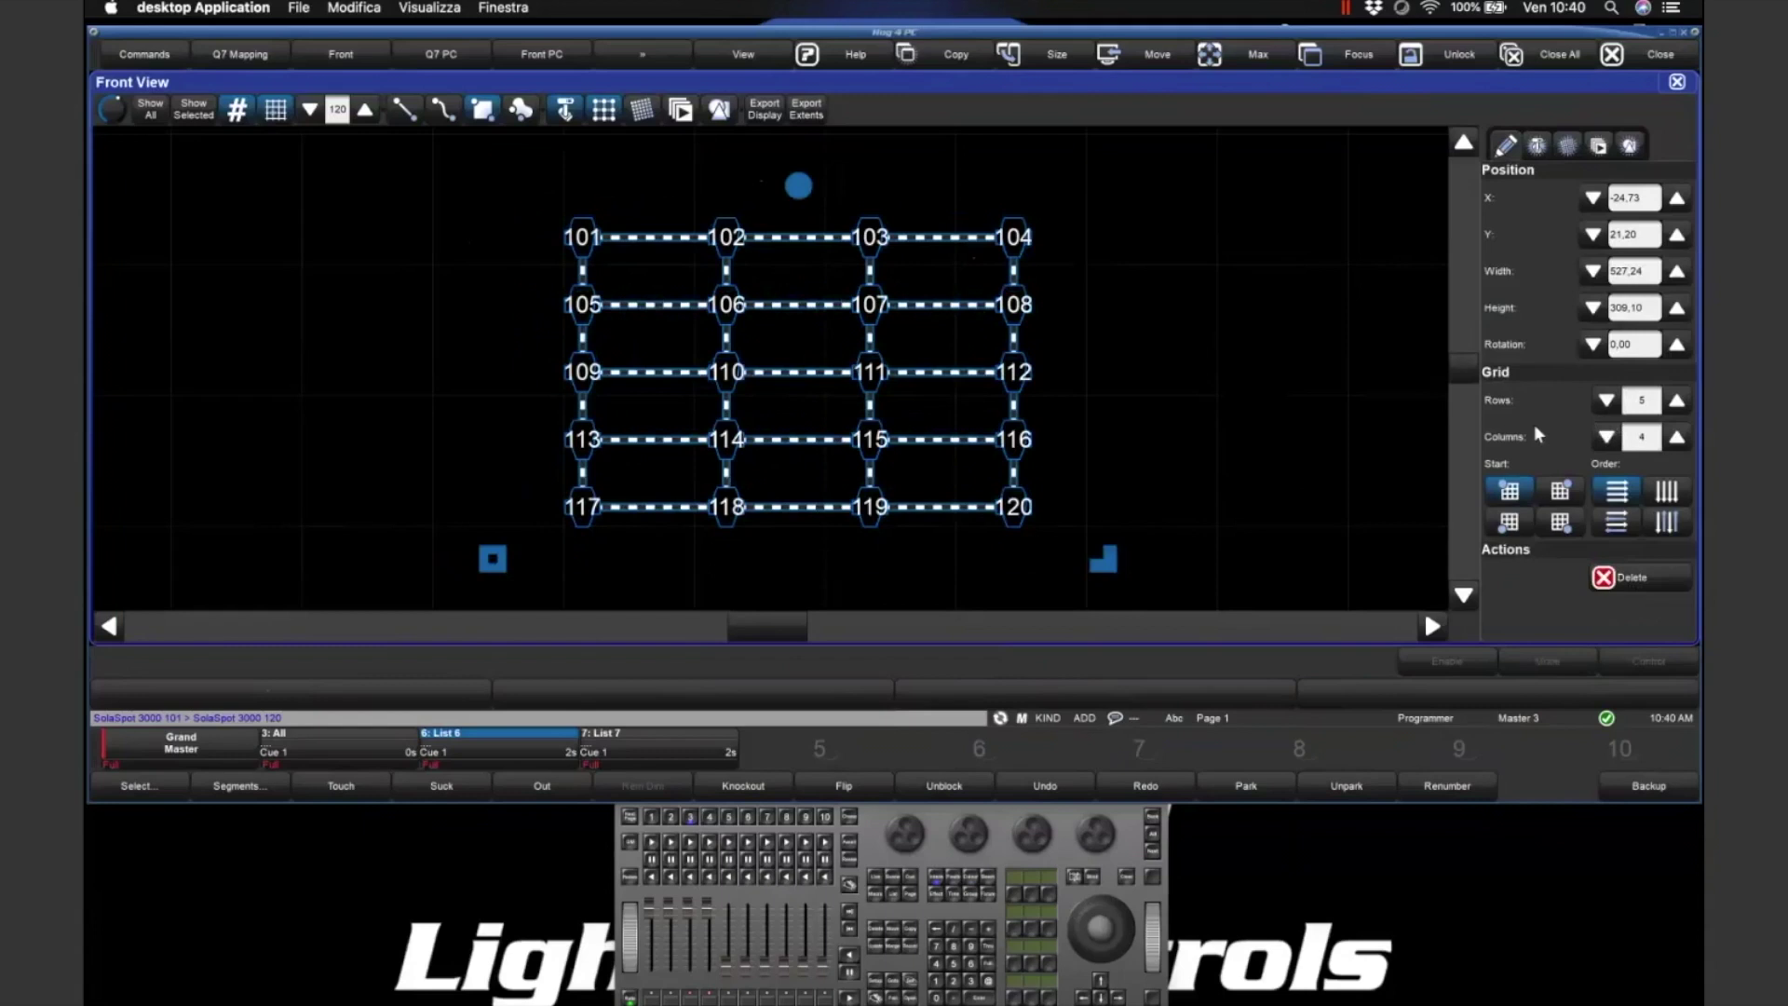
- Set the fixture grid to 10 rows and 2 columns
click(1677, 402)
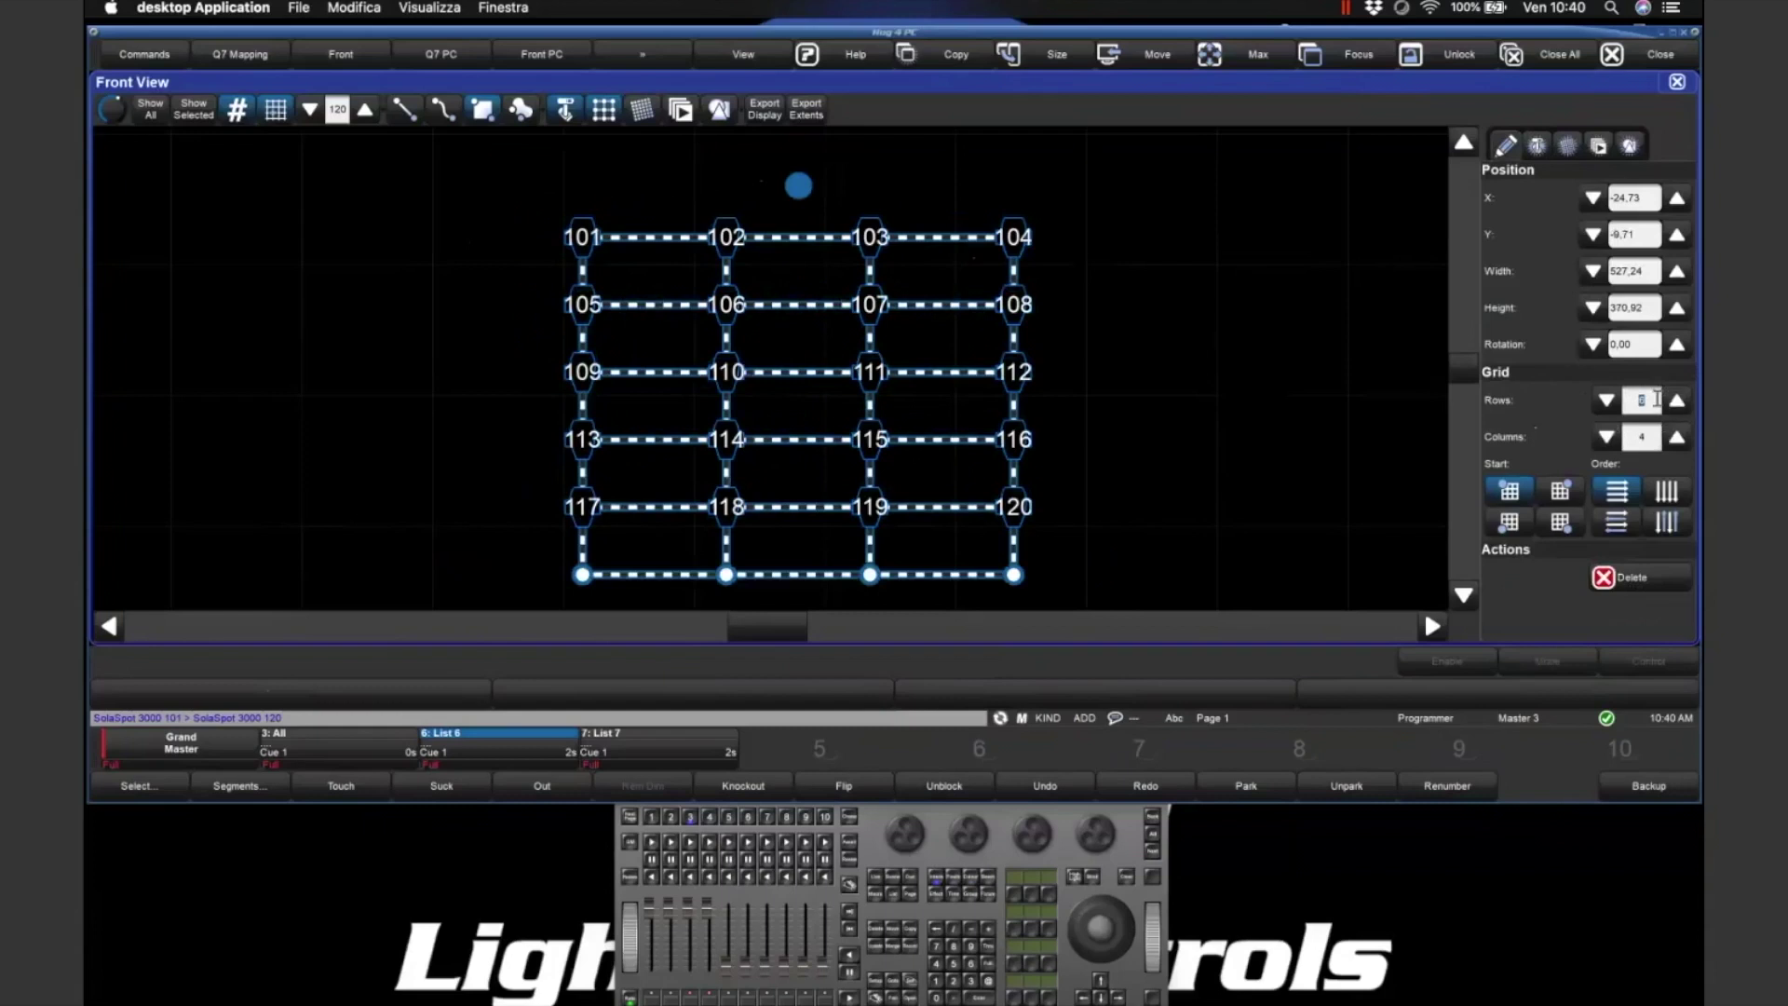
click(1677, 402)
click(1678, 401)
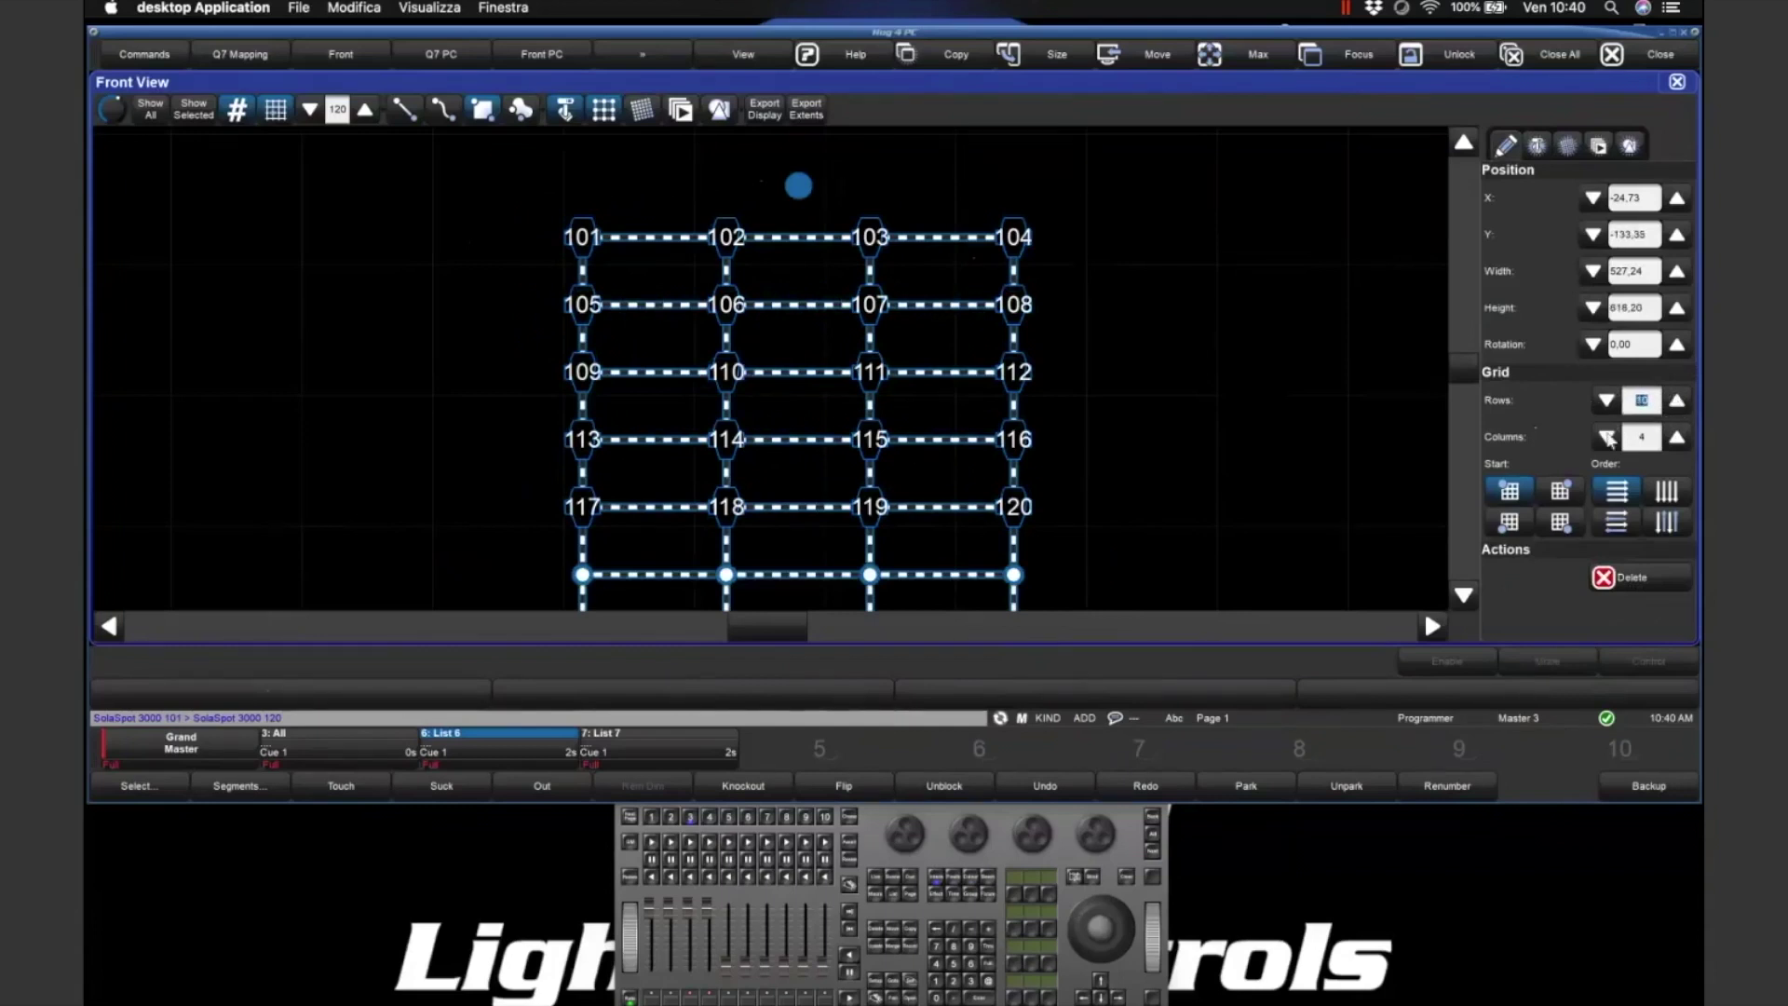
click(1607, 437)
click(1607, 437)
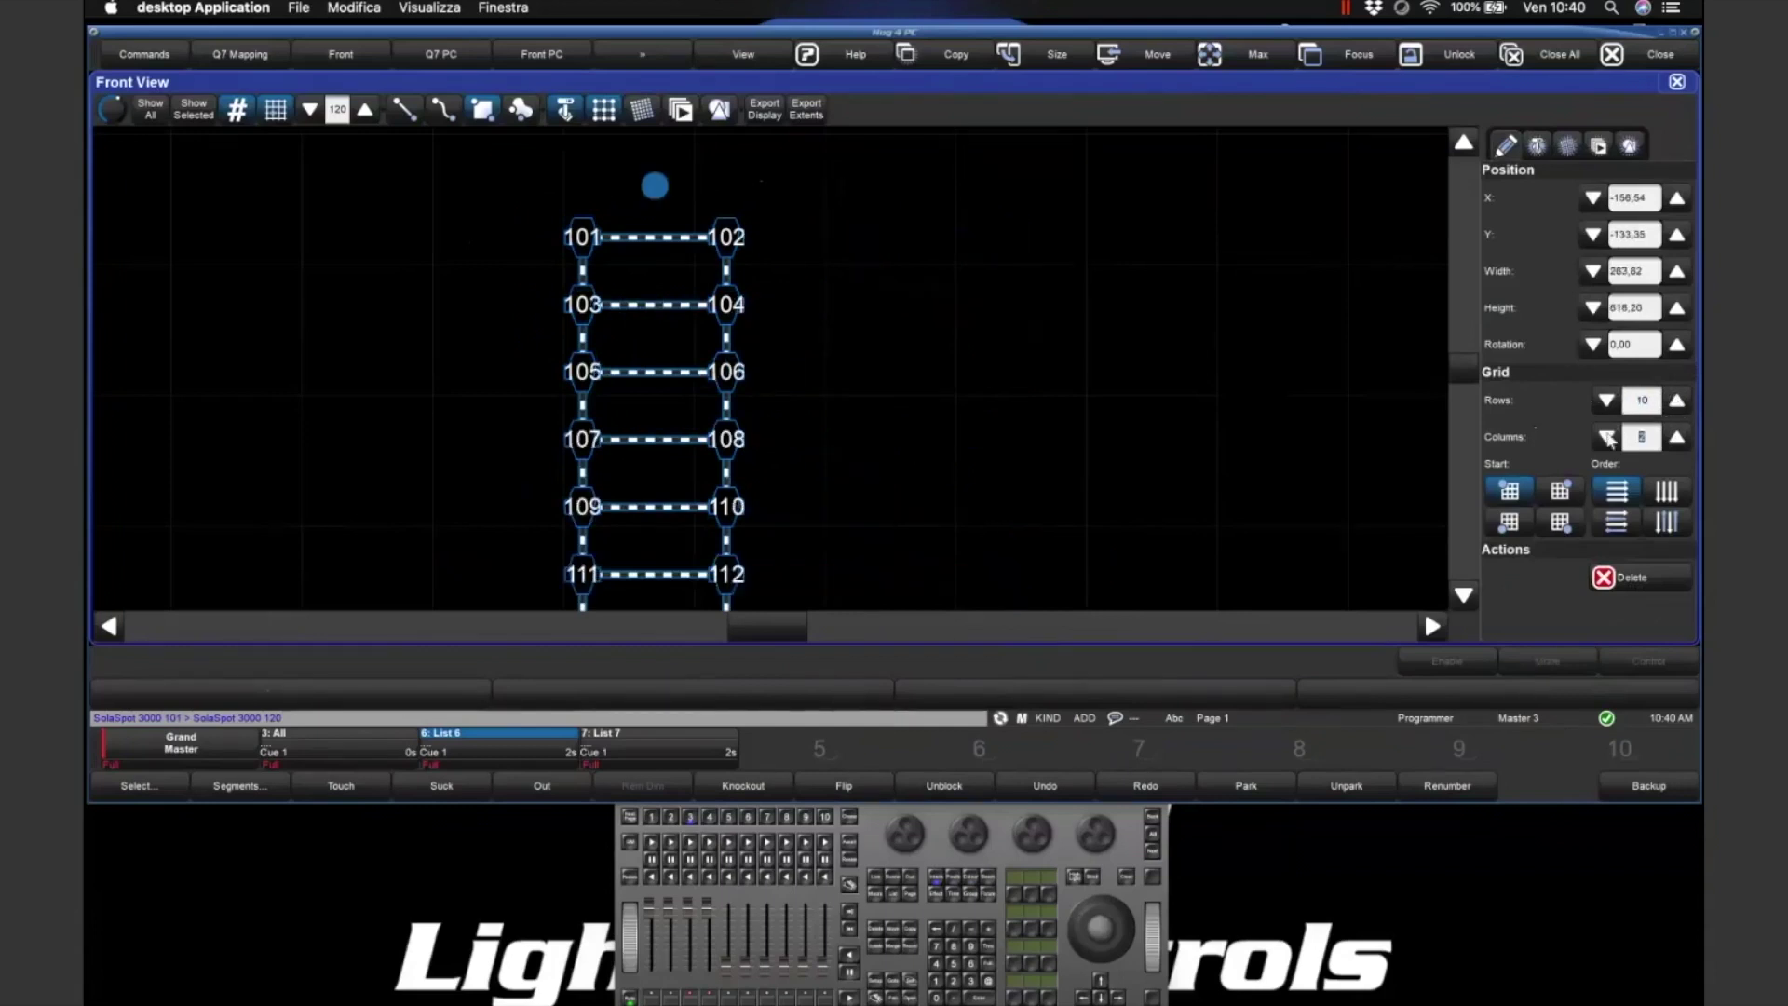
click(145, 115)
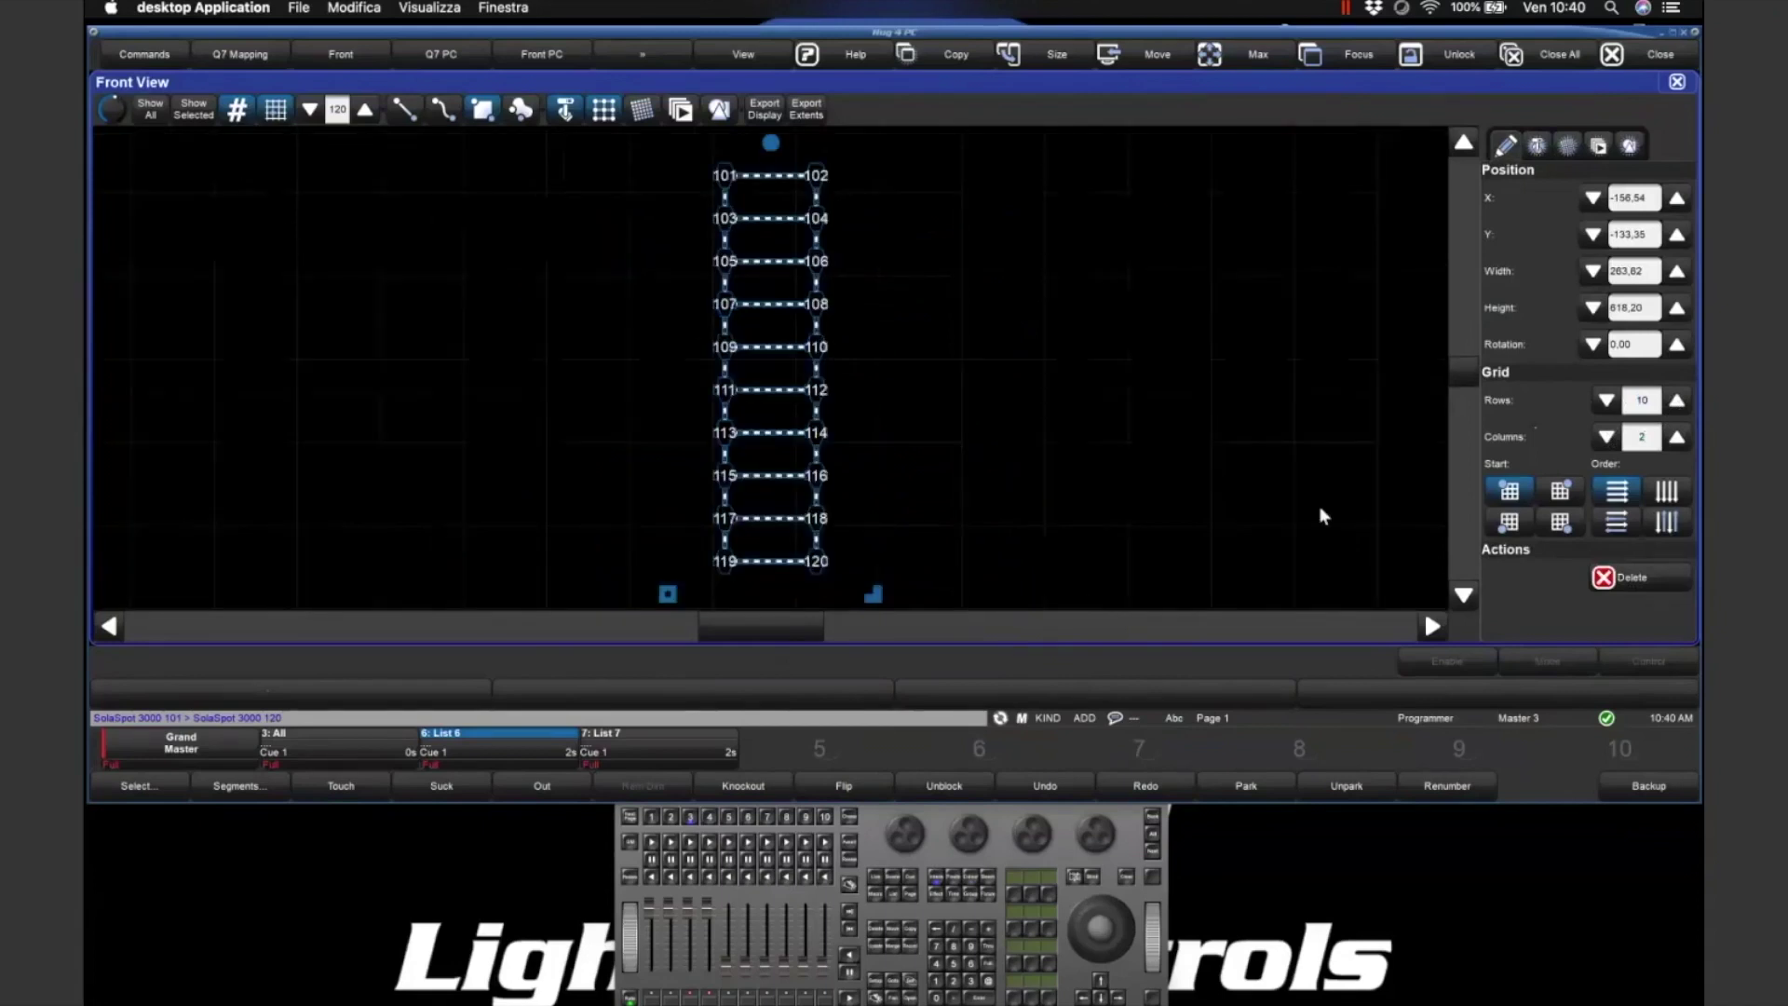
- Set the grid to 5 rows and 4 columns, then deselect it and select it again
click(1676, 400)
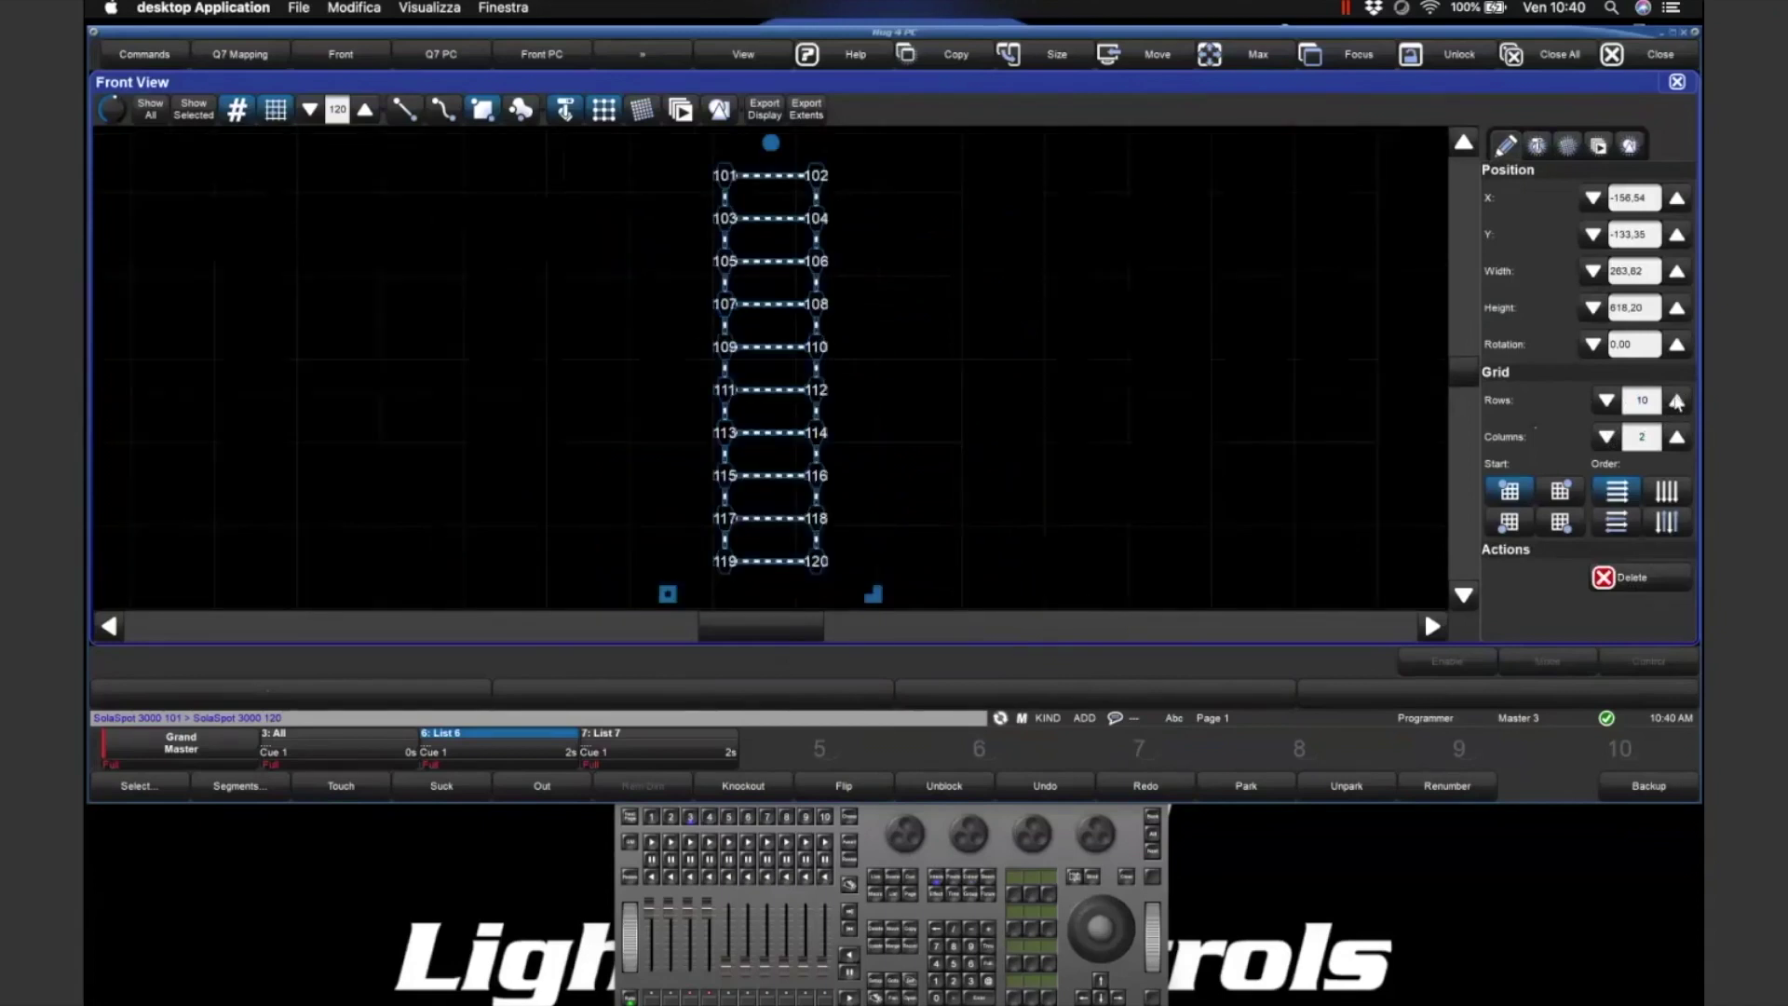
click(1607, 400)
double_click(1677, 437)
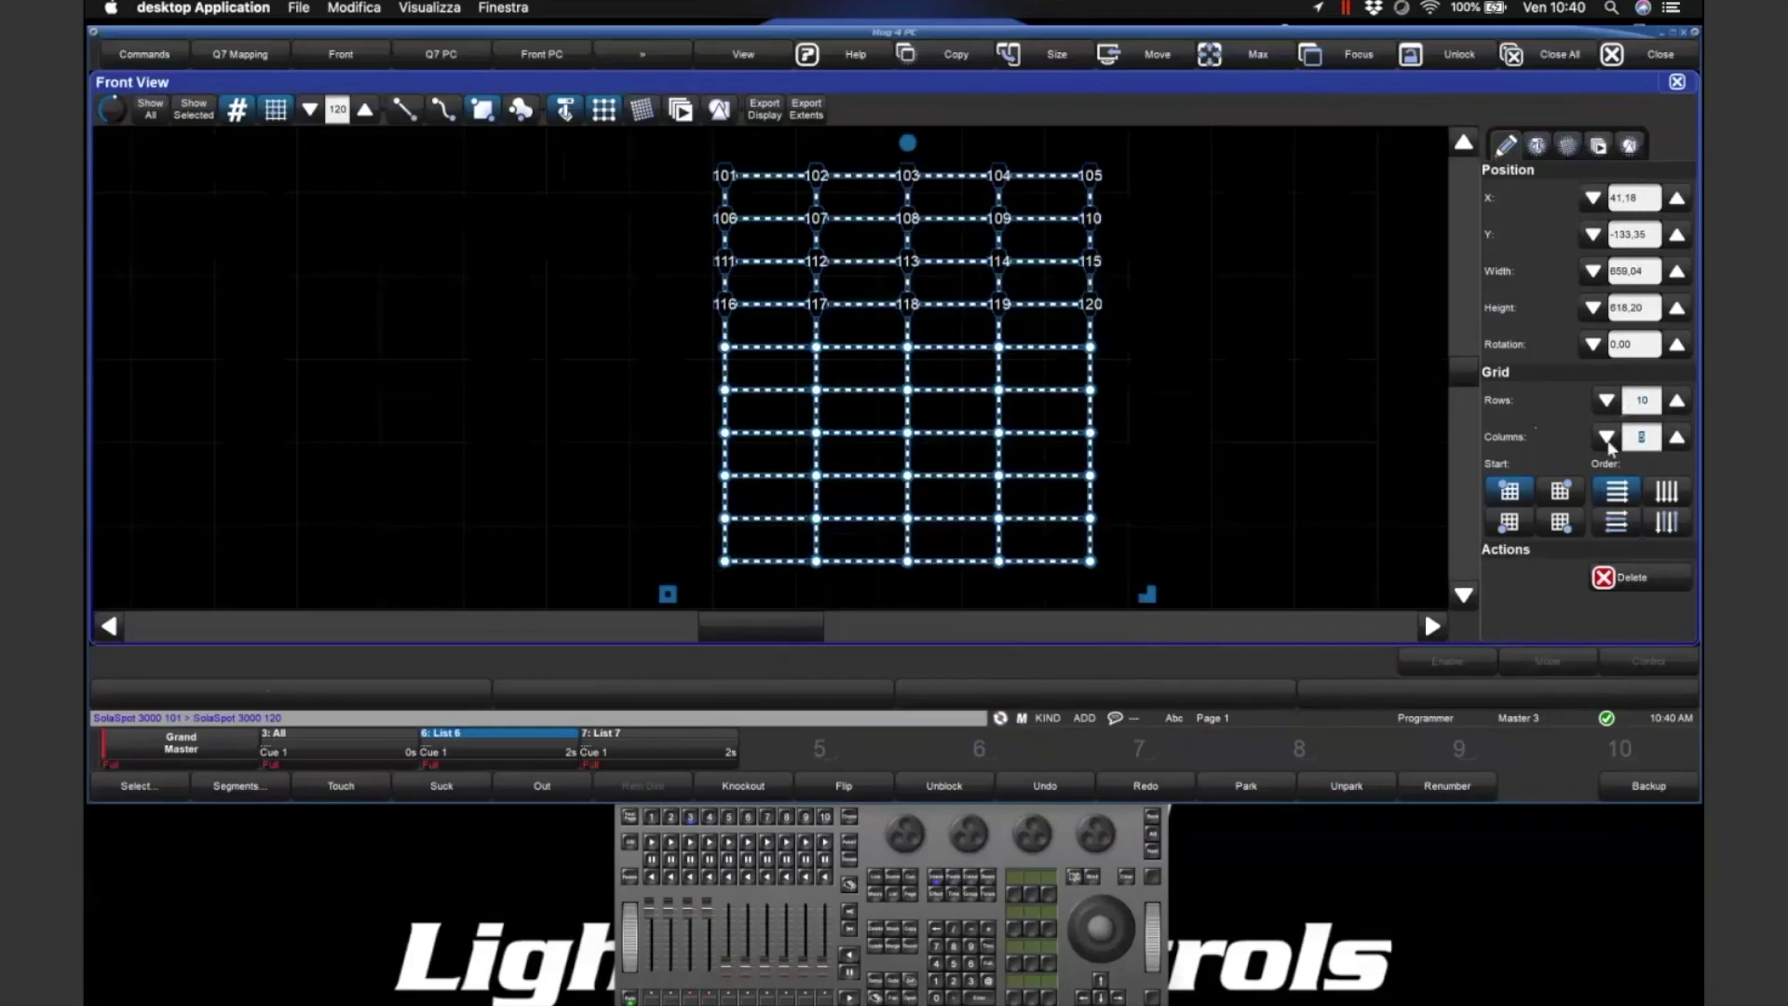
click(1606, 402)
click(1607, 402)
click(1606, 403)
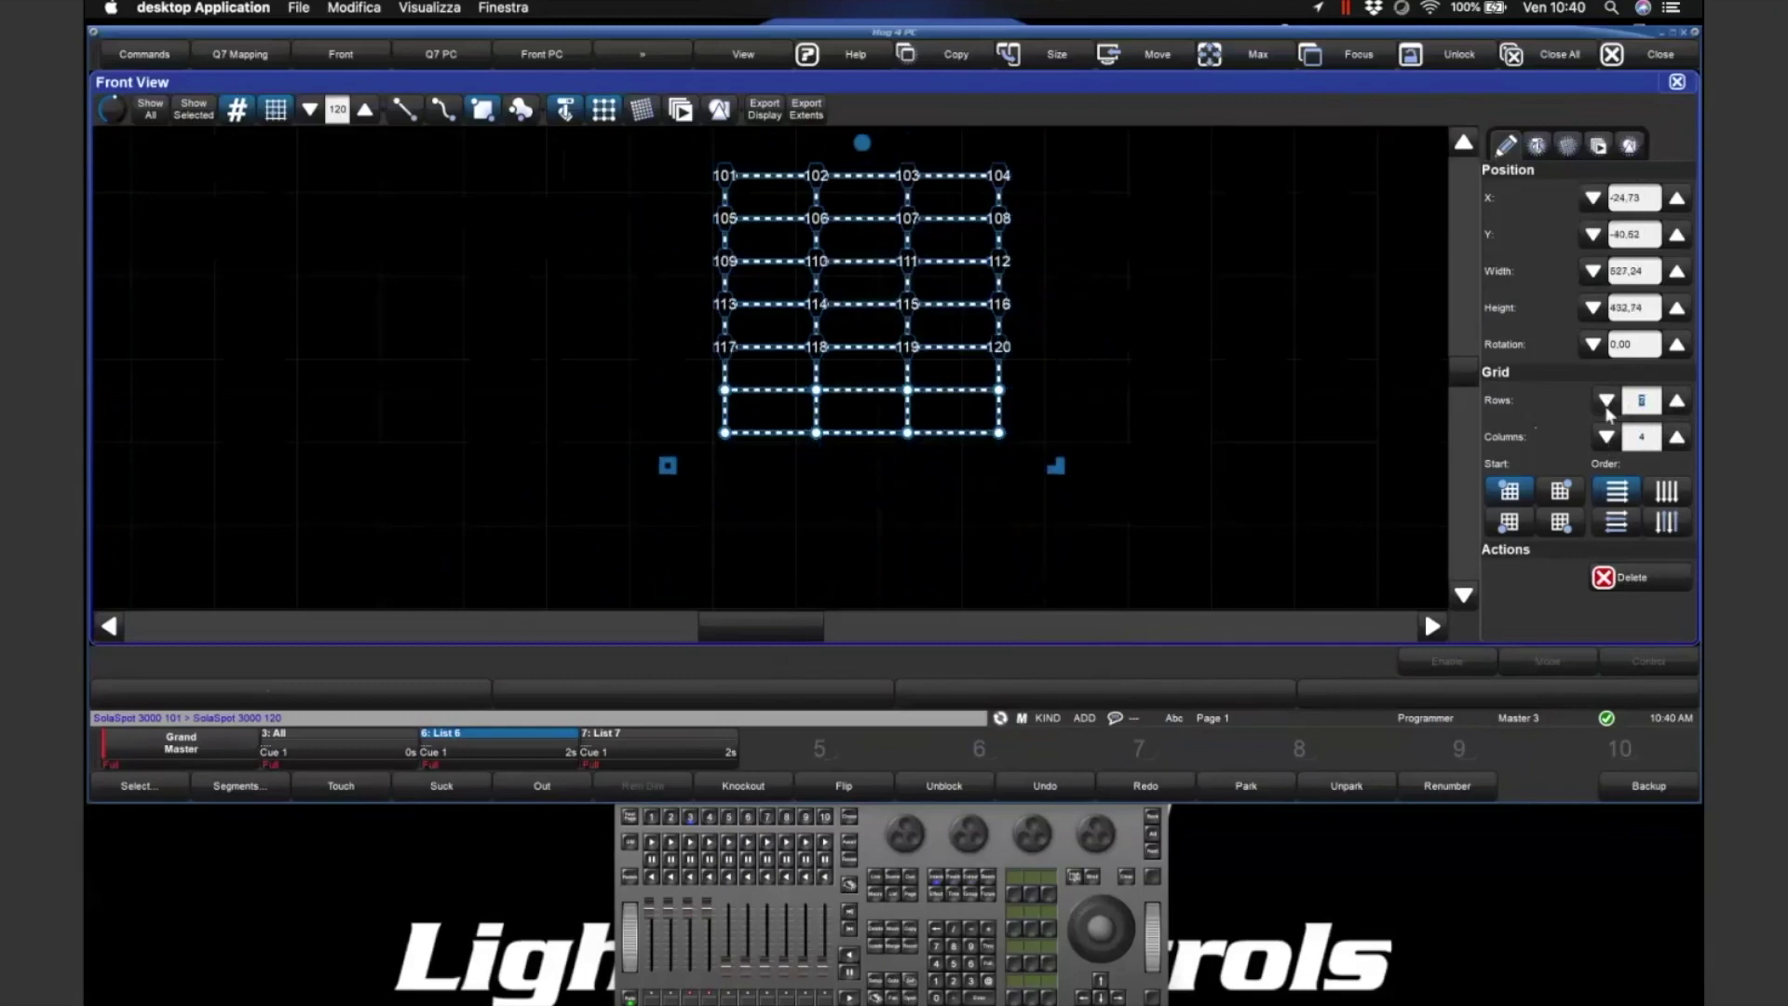
click(1607, 404)
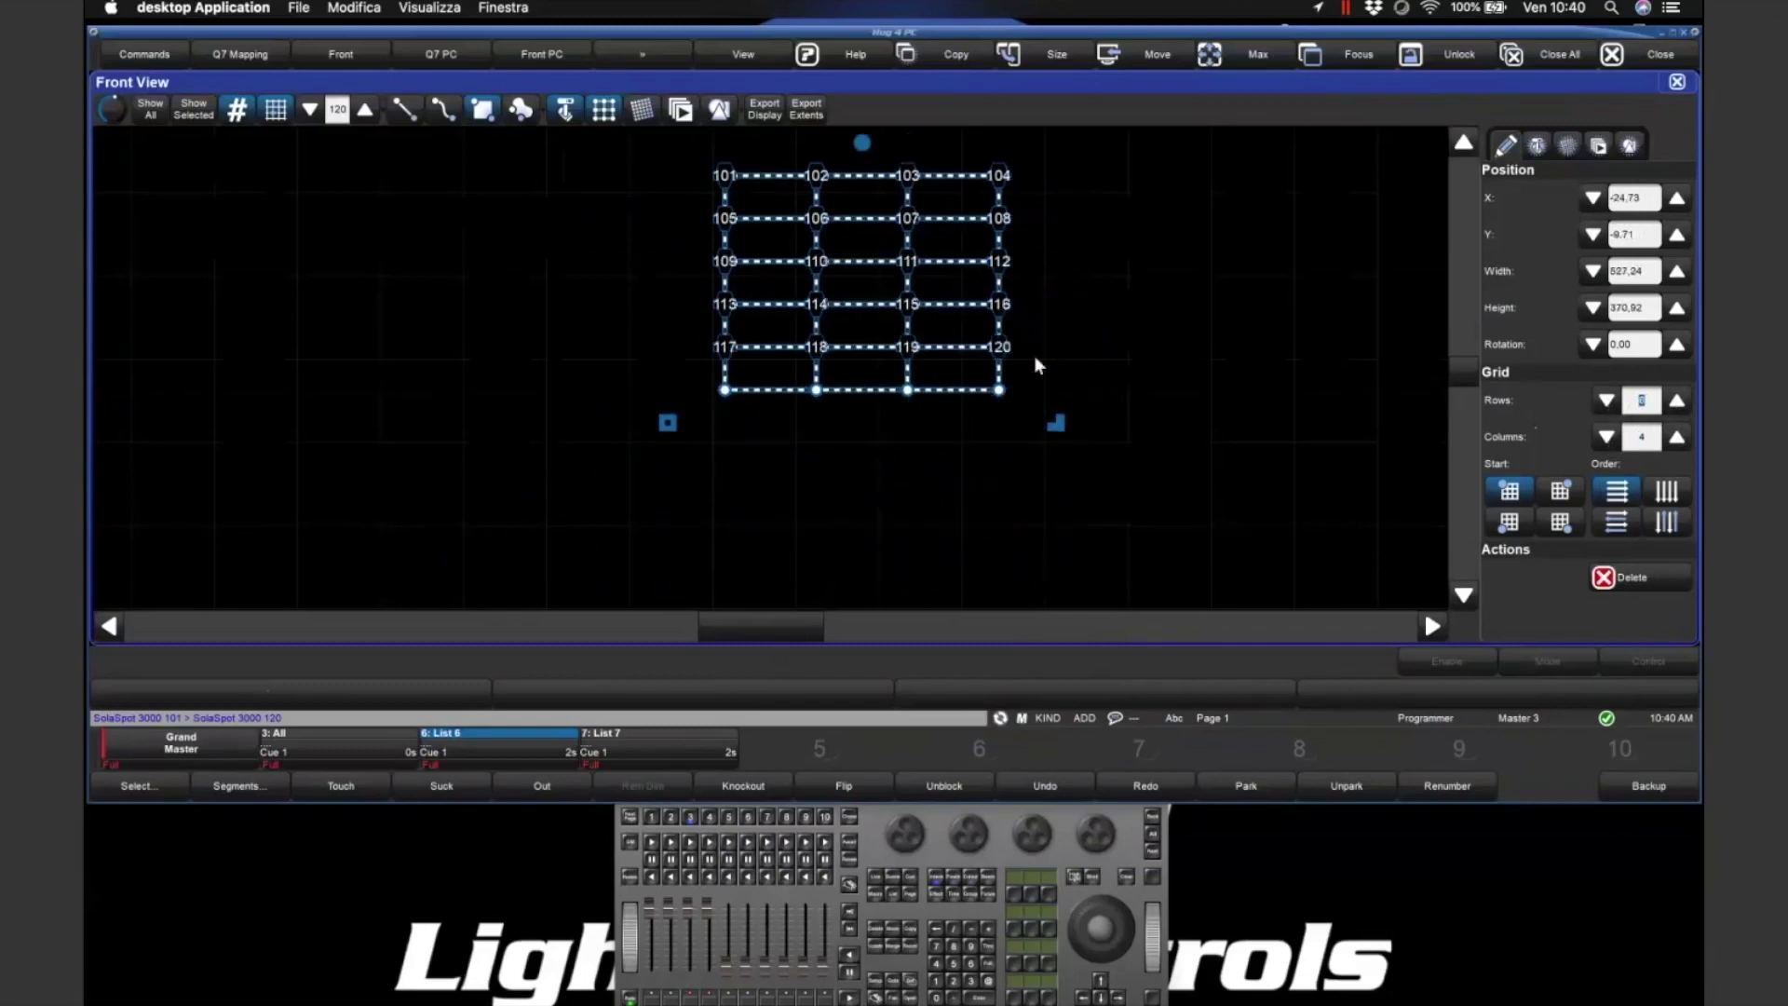
click(1606, 402)
click(1072, 219)
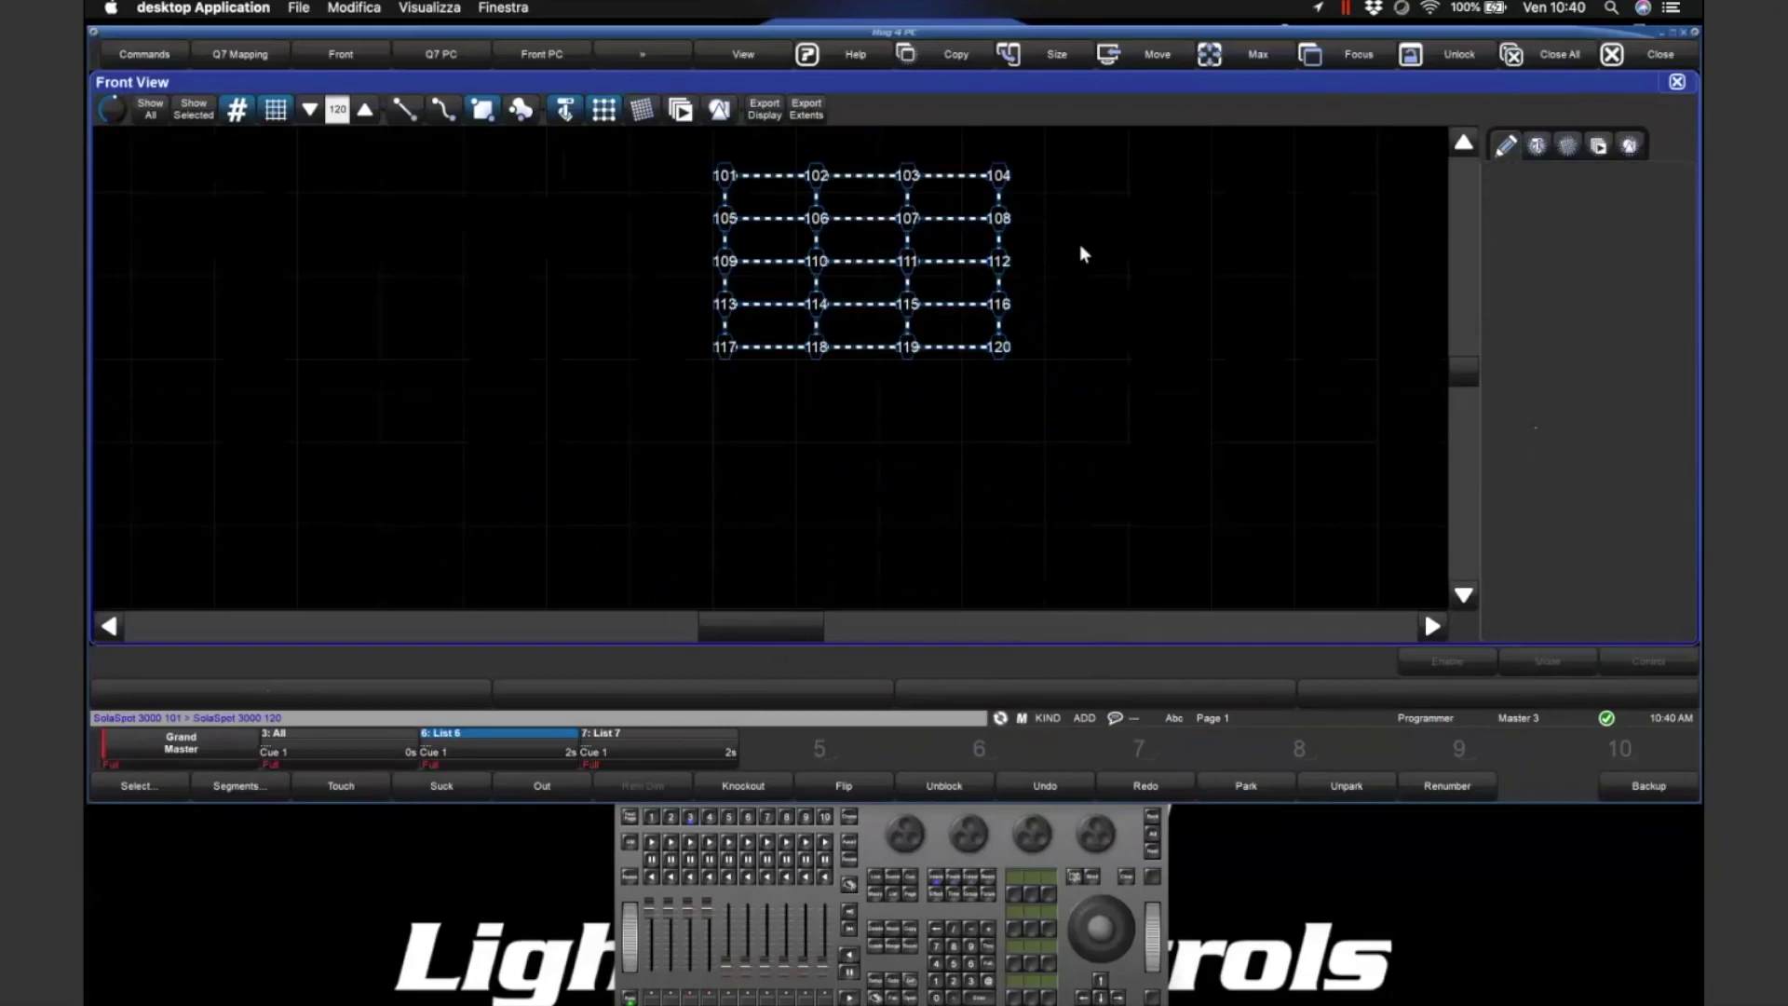
click(874, 207)
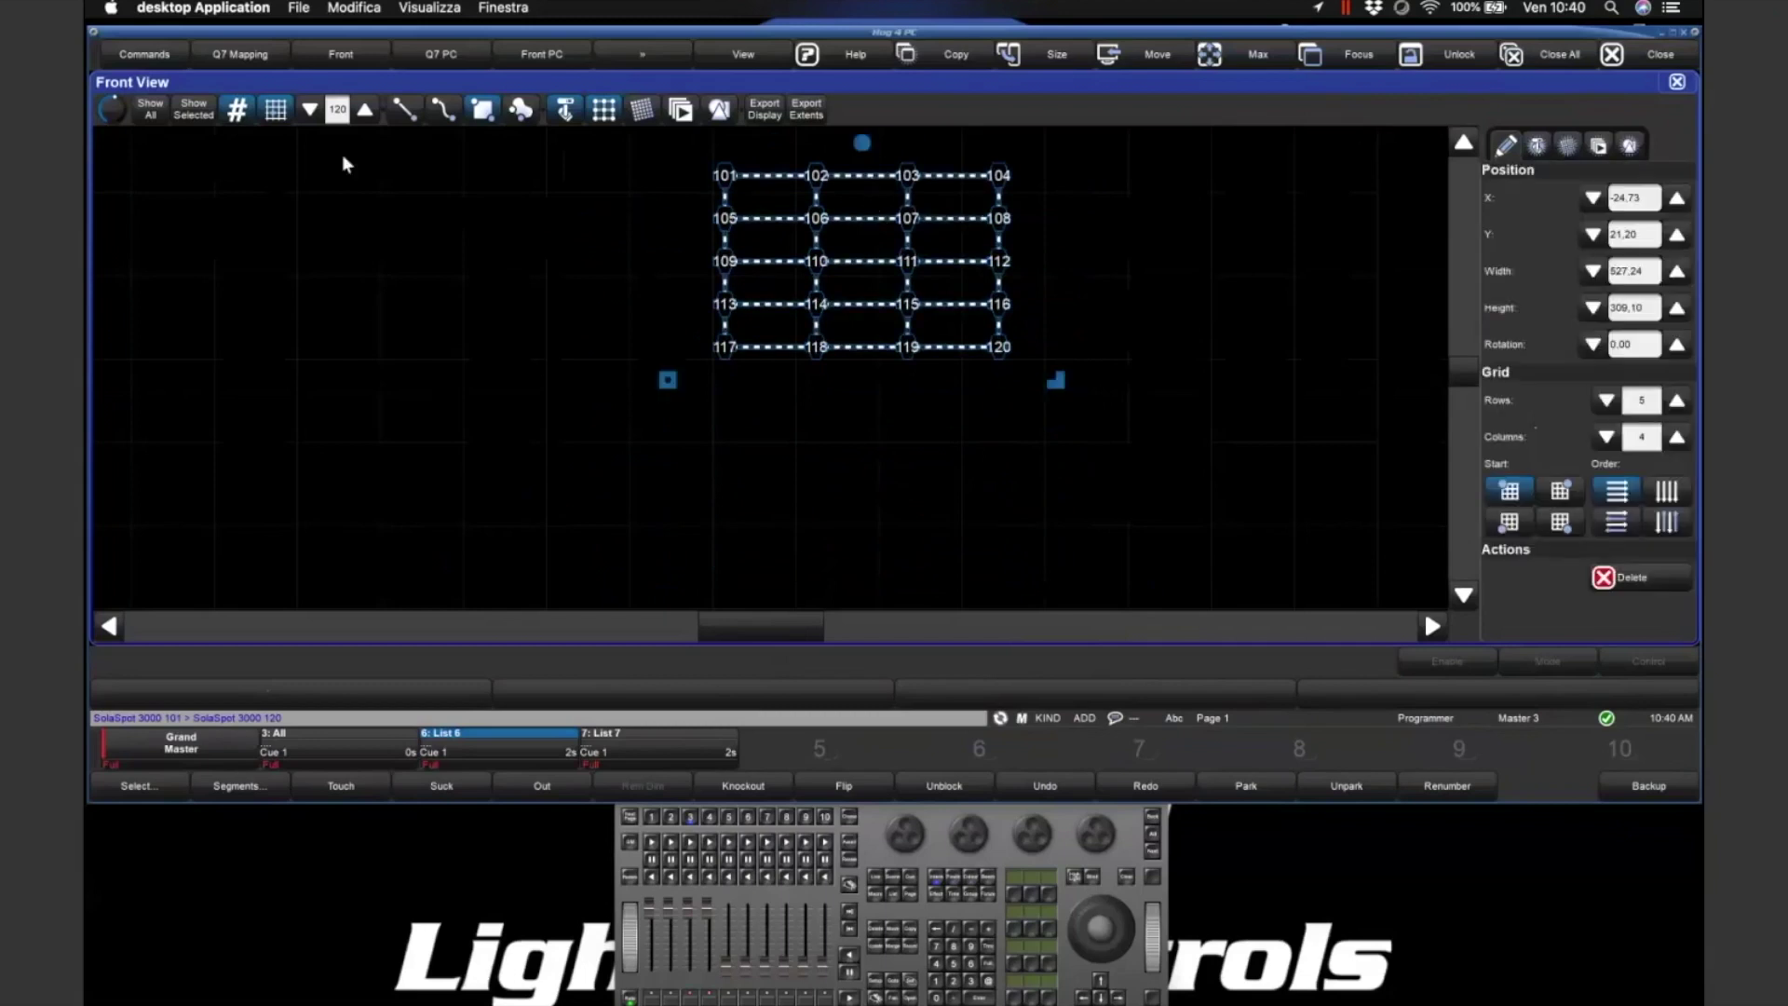
- Cycle the fixture grid's starting corner through top-right and bottom-right, ending with the bottom-left corner
click(177, 109)
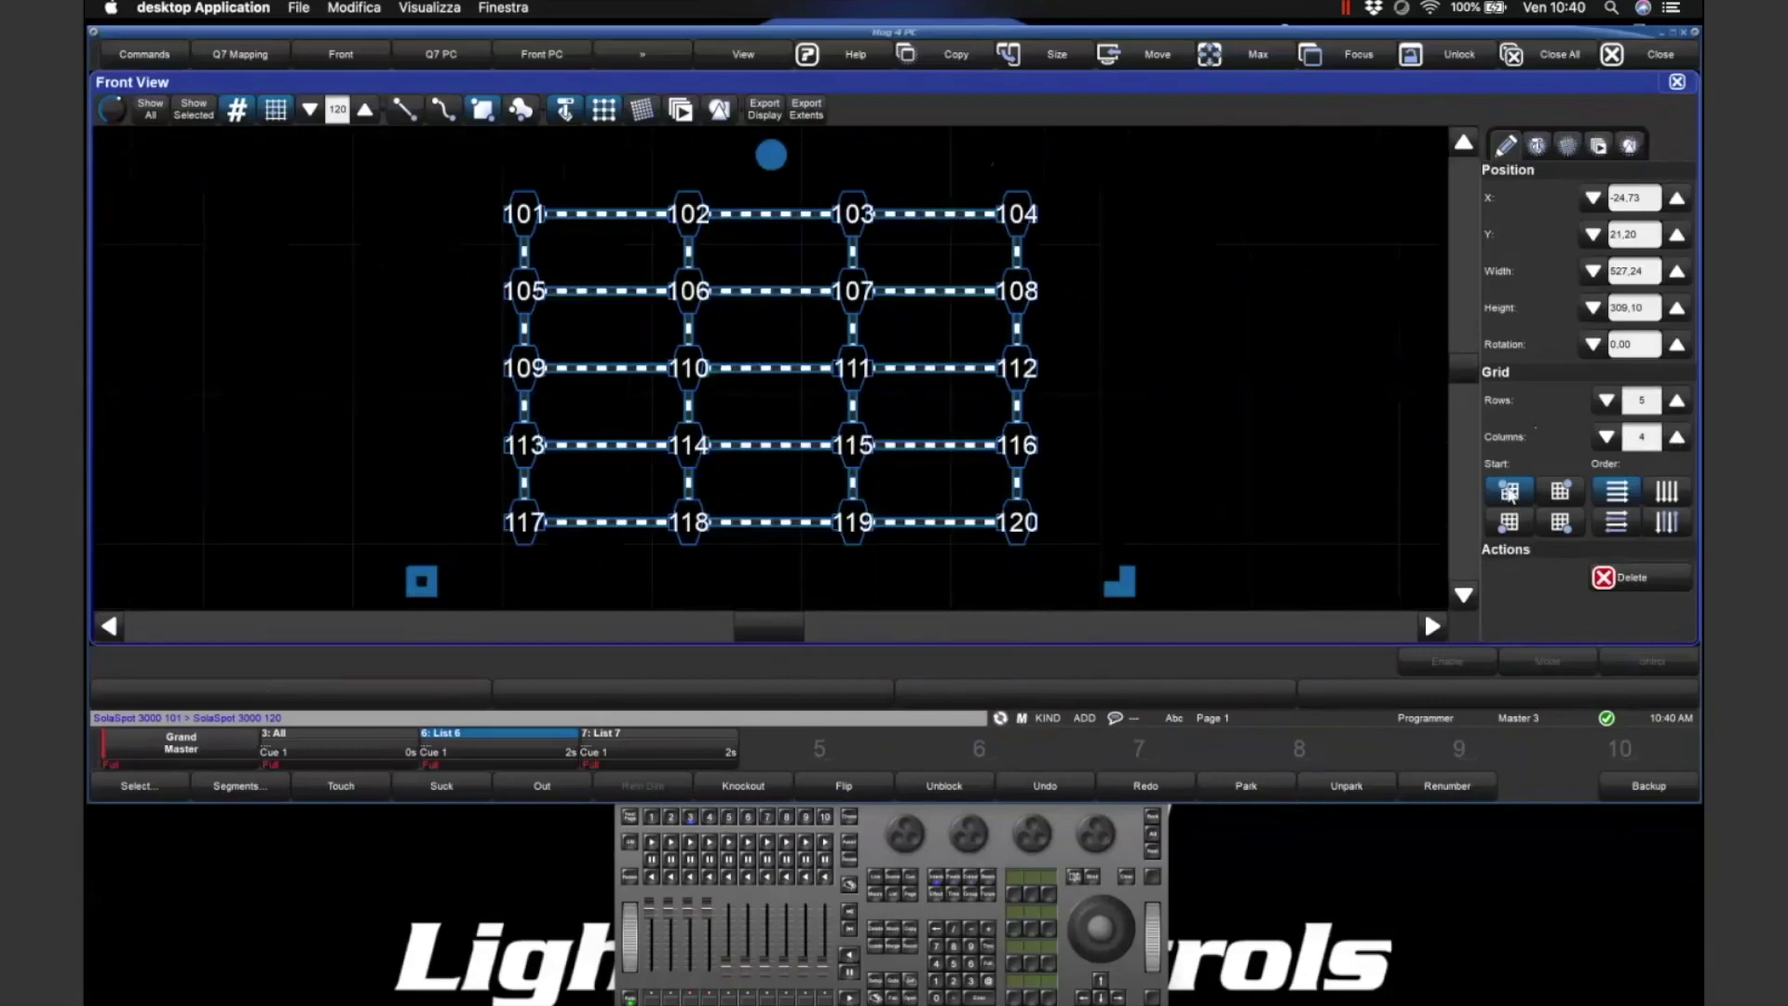
click(1556, 502)
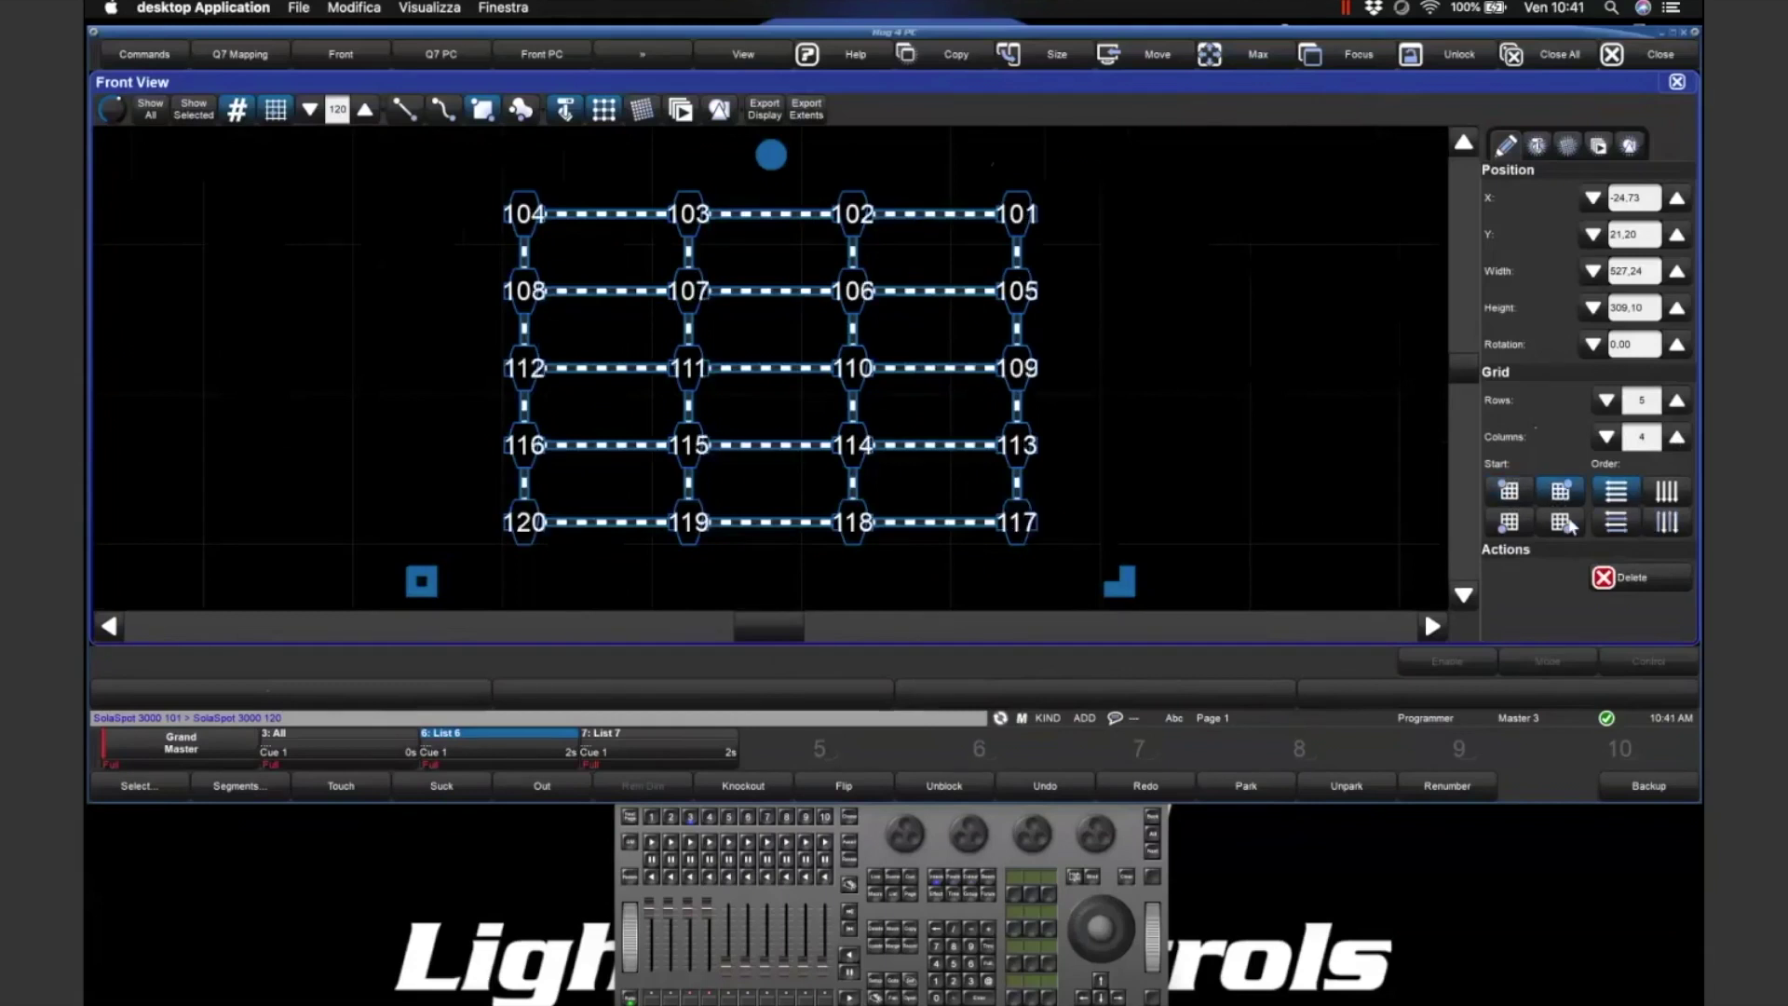
click(1569, 524)
click(1510, 526)
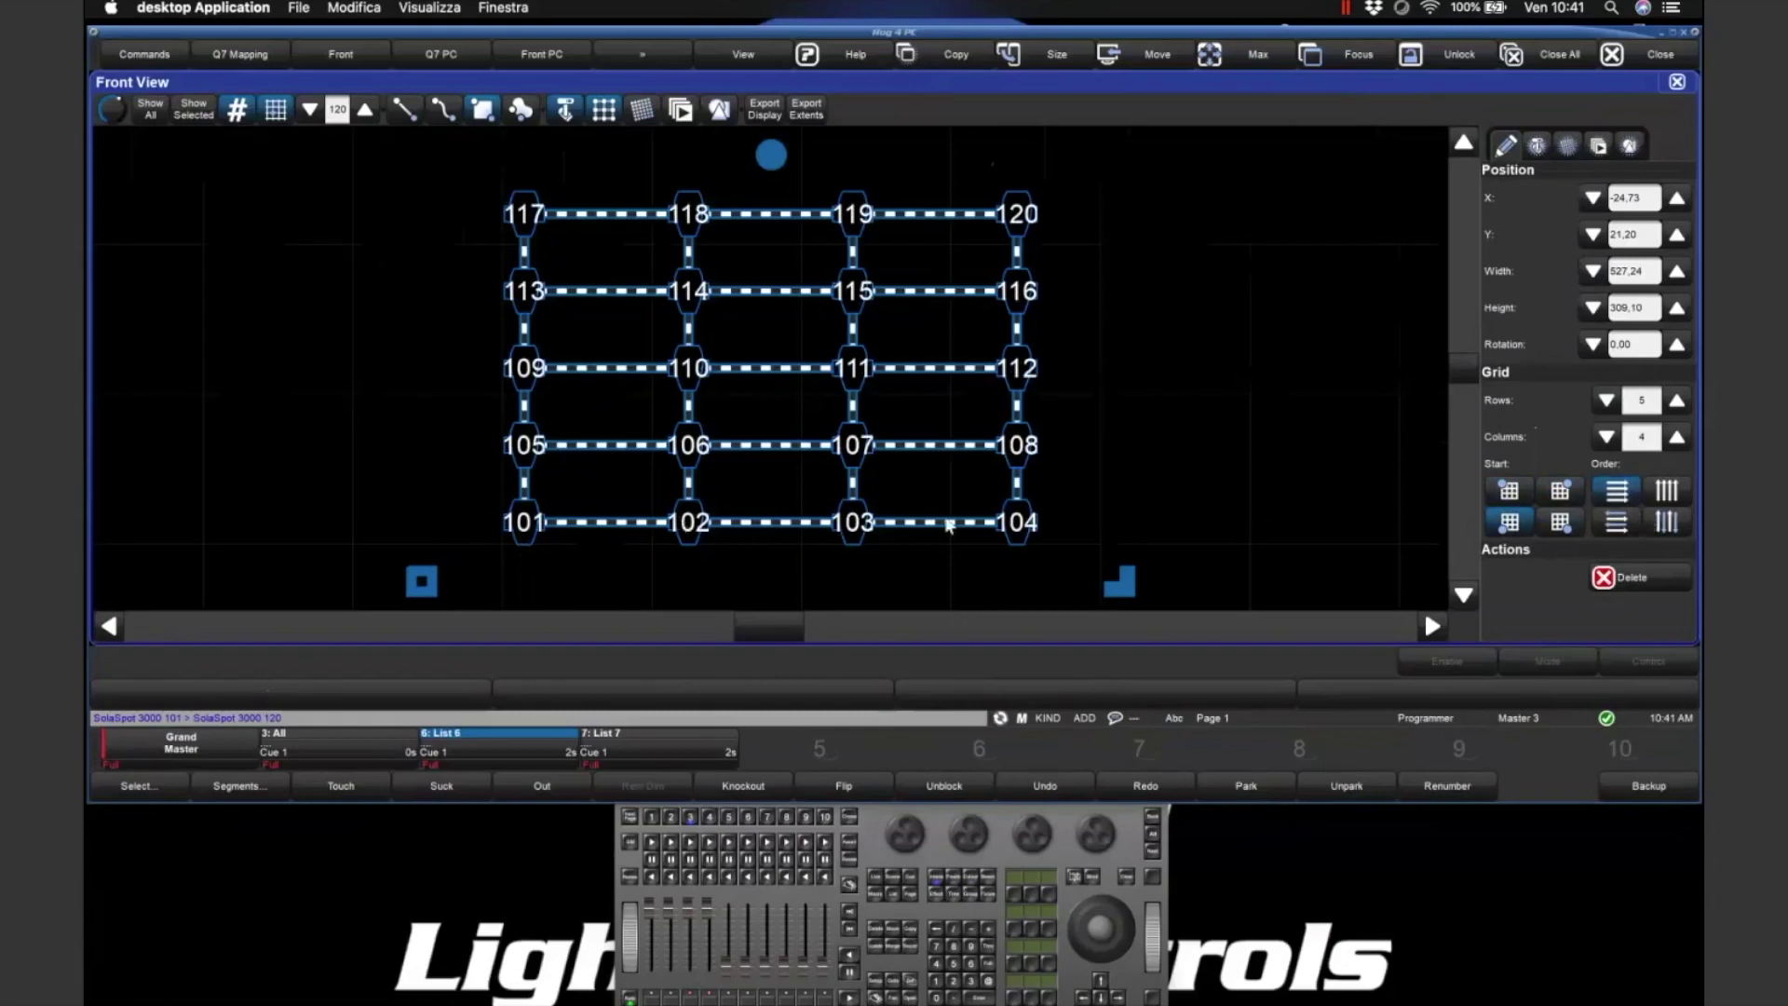
- Switch the grid's fixture order to columns, to alternating rows, and finally to alternating columns
click(1667, 492)
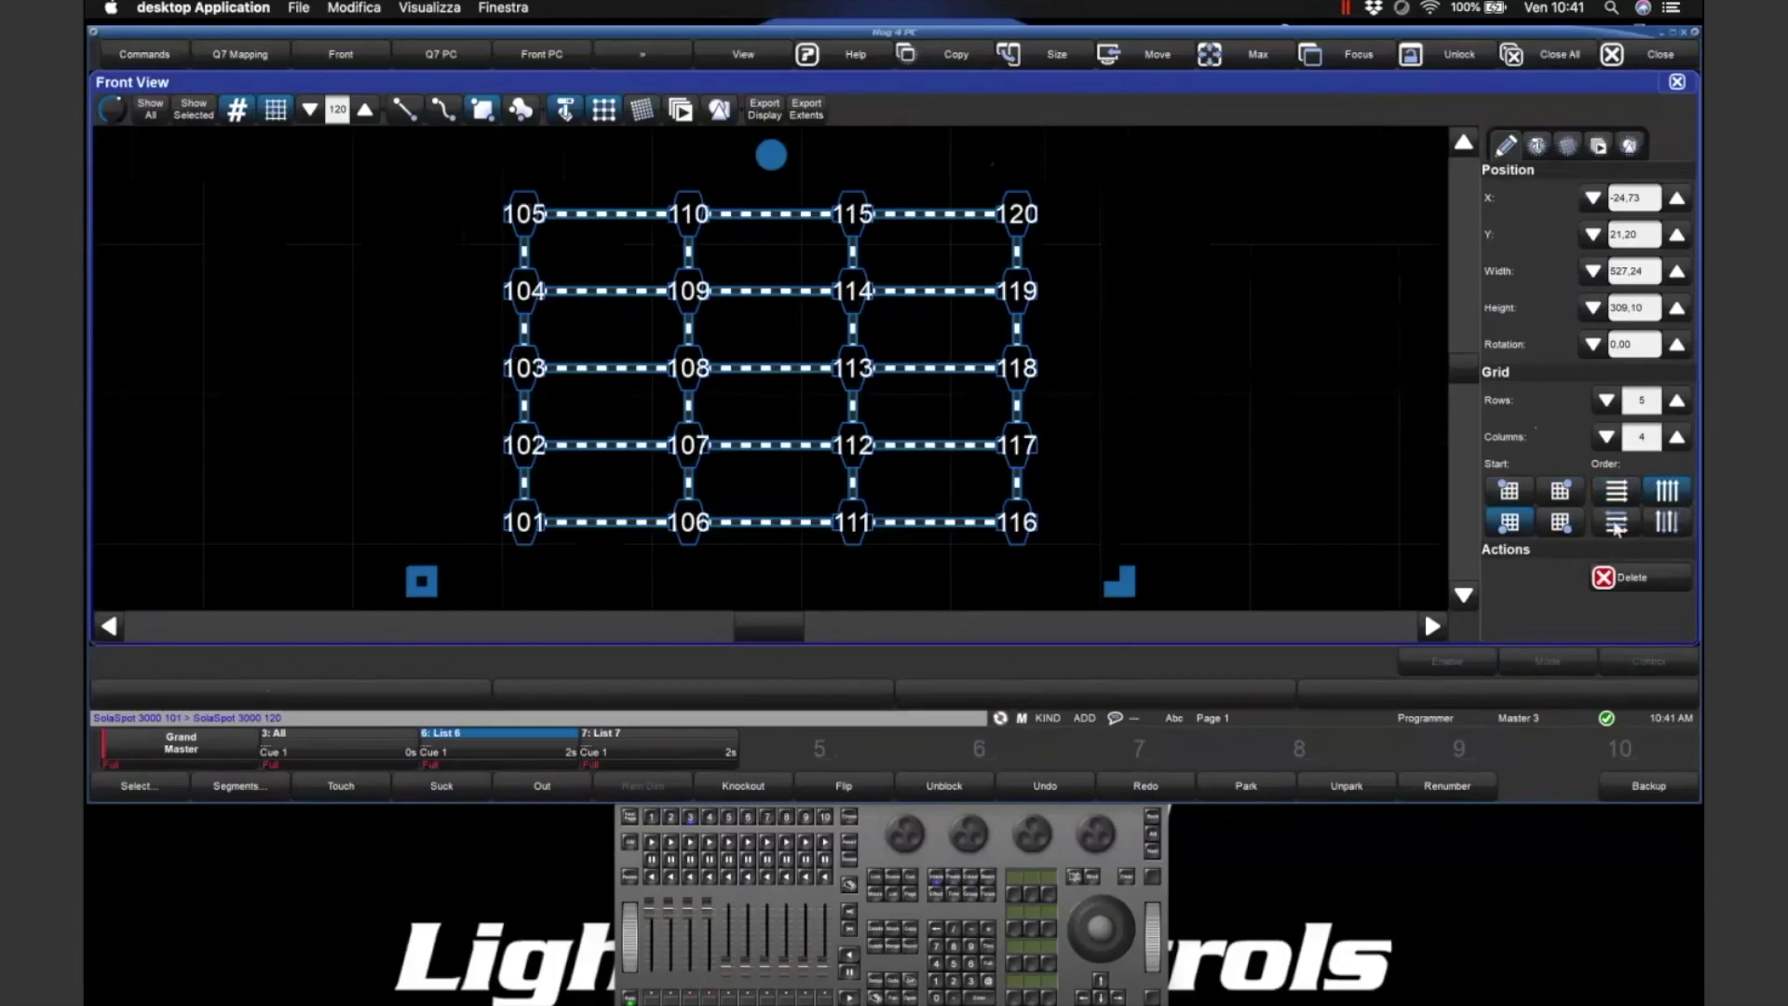
click(1617, 523)
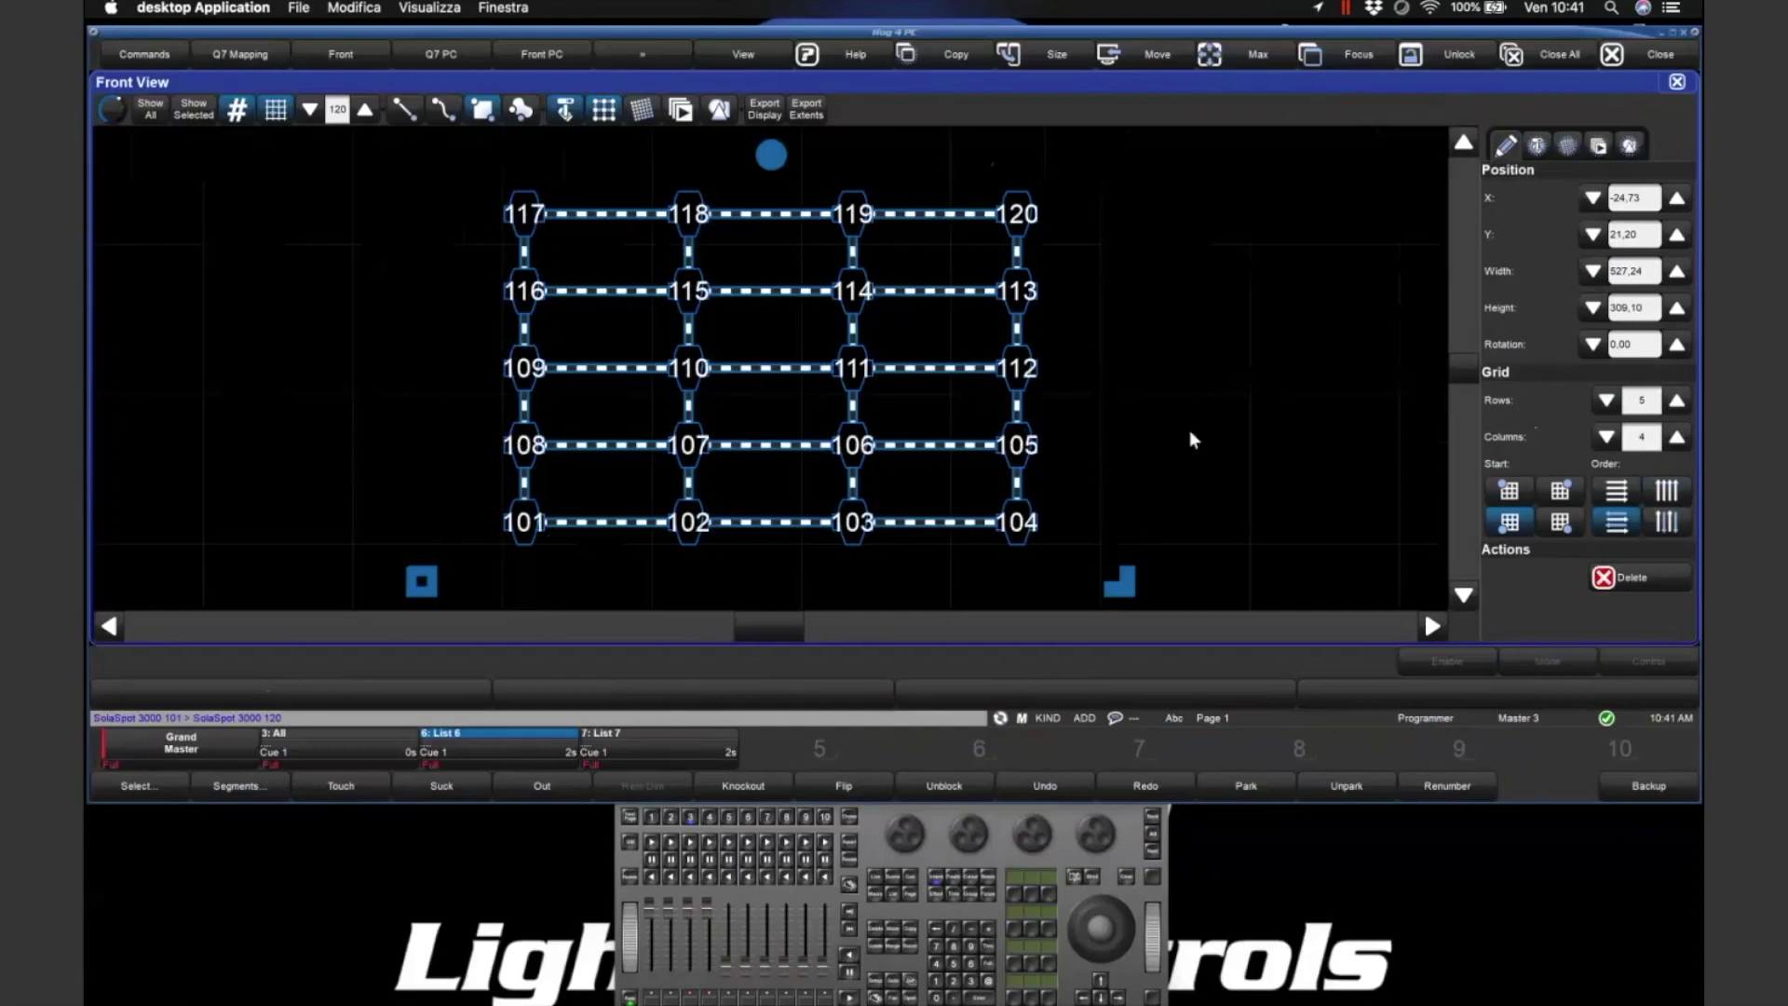
click(1668, 524)
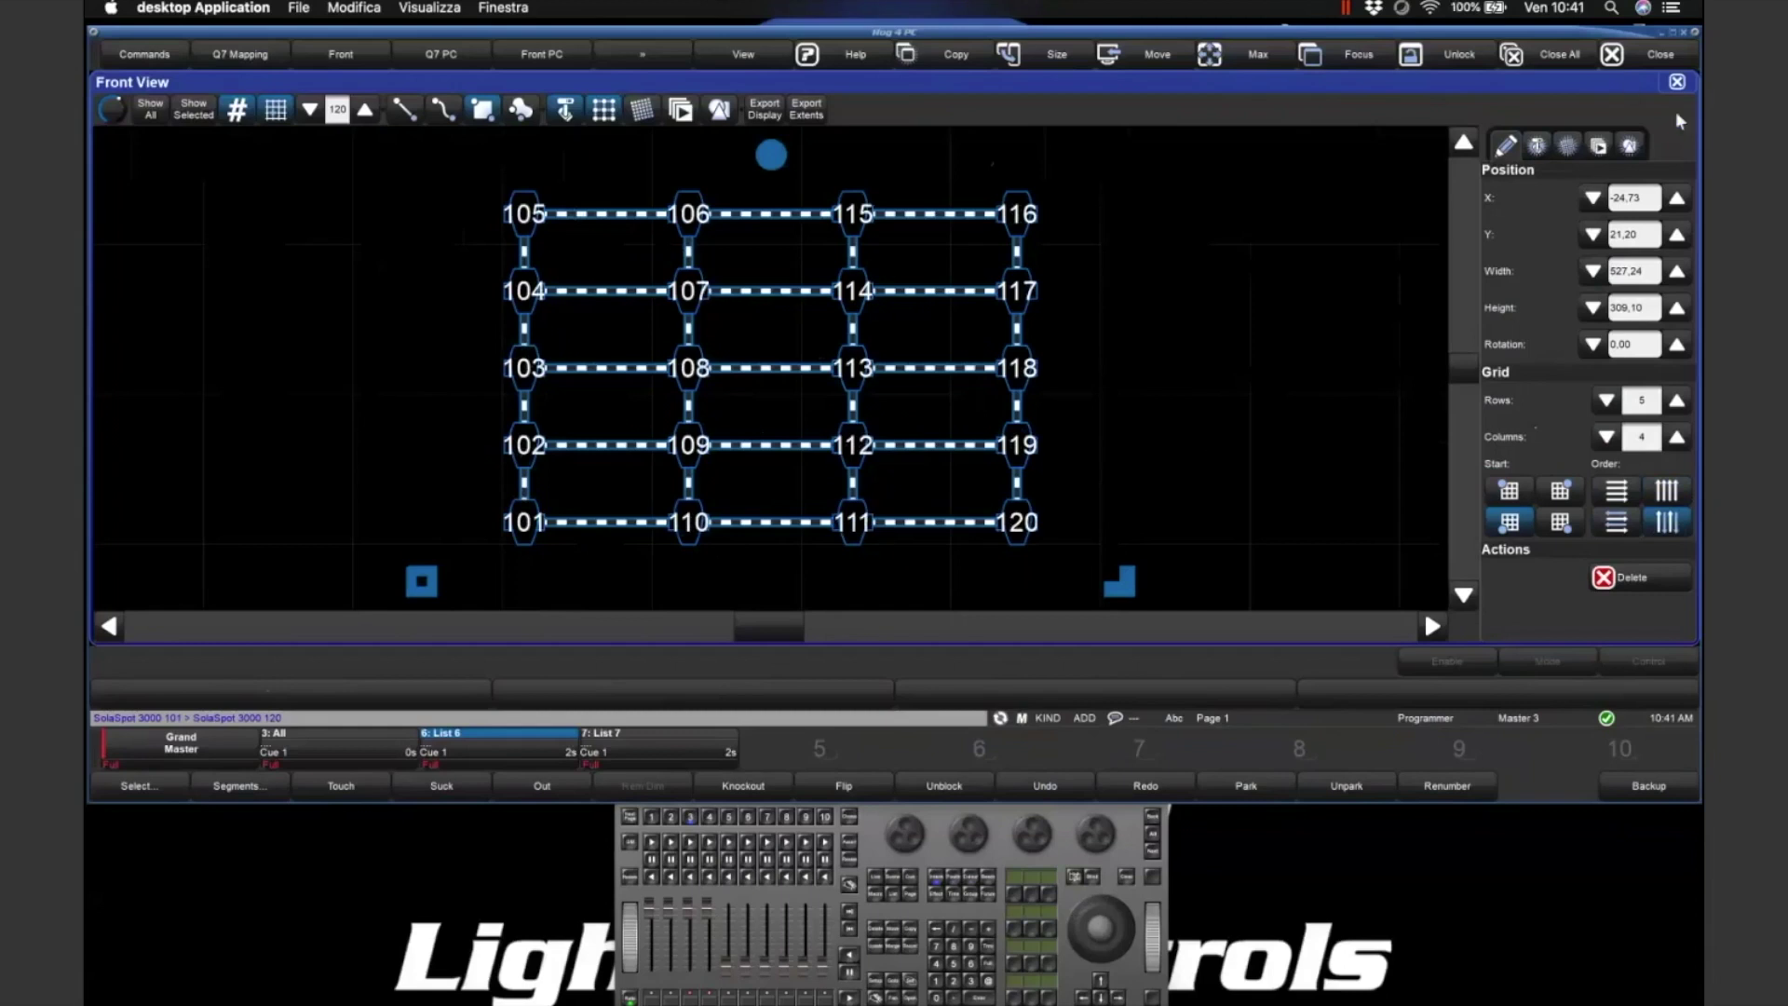
- Close the Front View plot and the Fixture Window, and open the Q7 PC view with the Mapping Q7 plot
click(1678, 82)
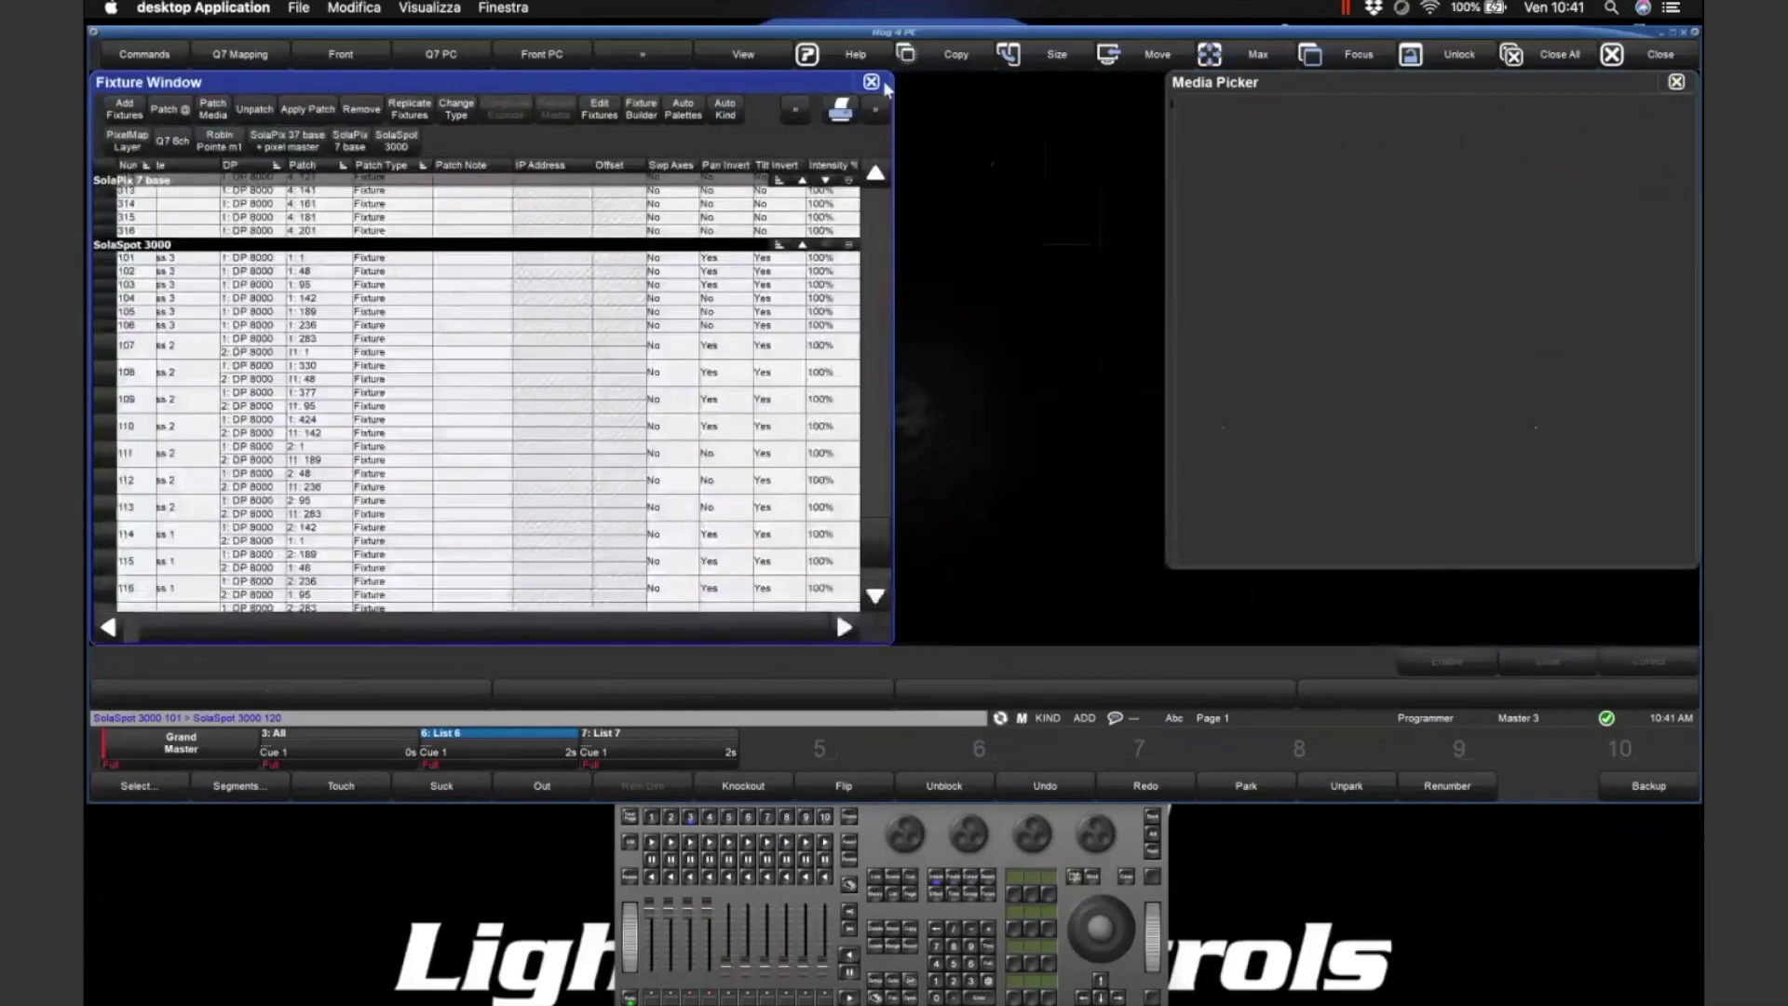
click(896, 82)
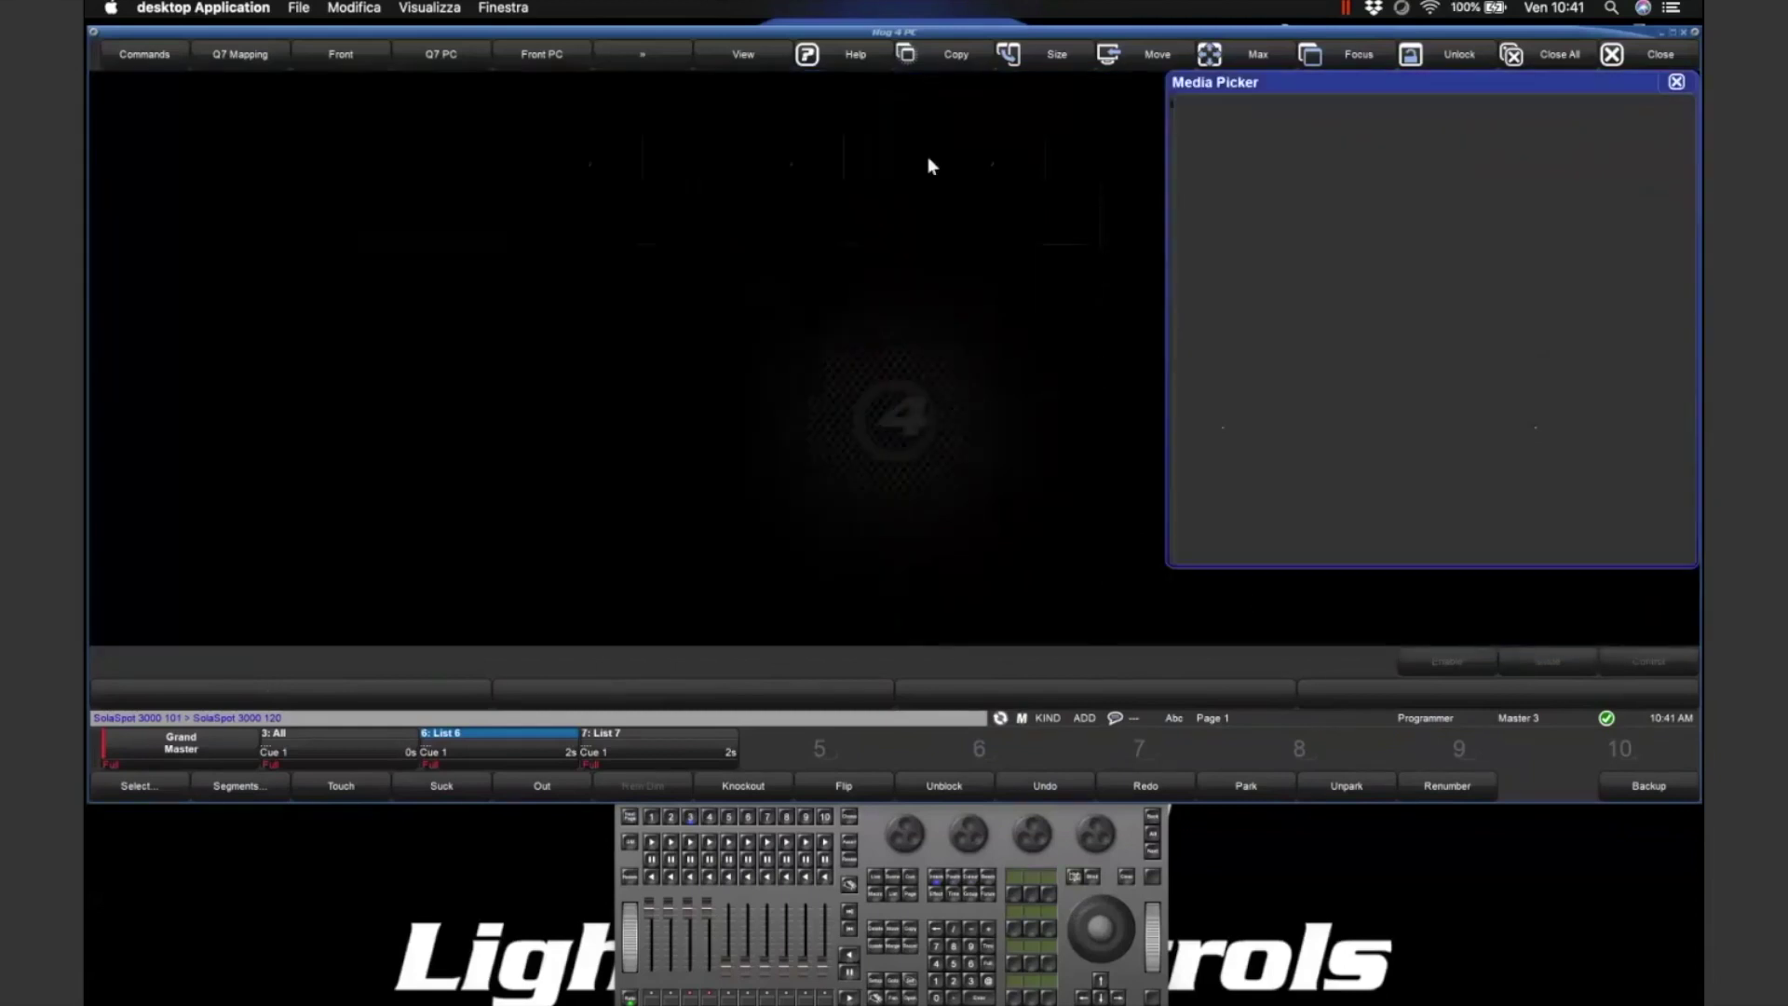
click(459, 61)
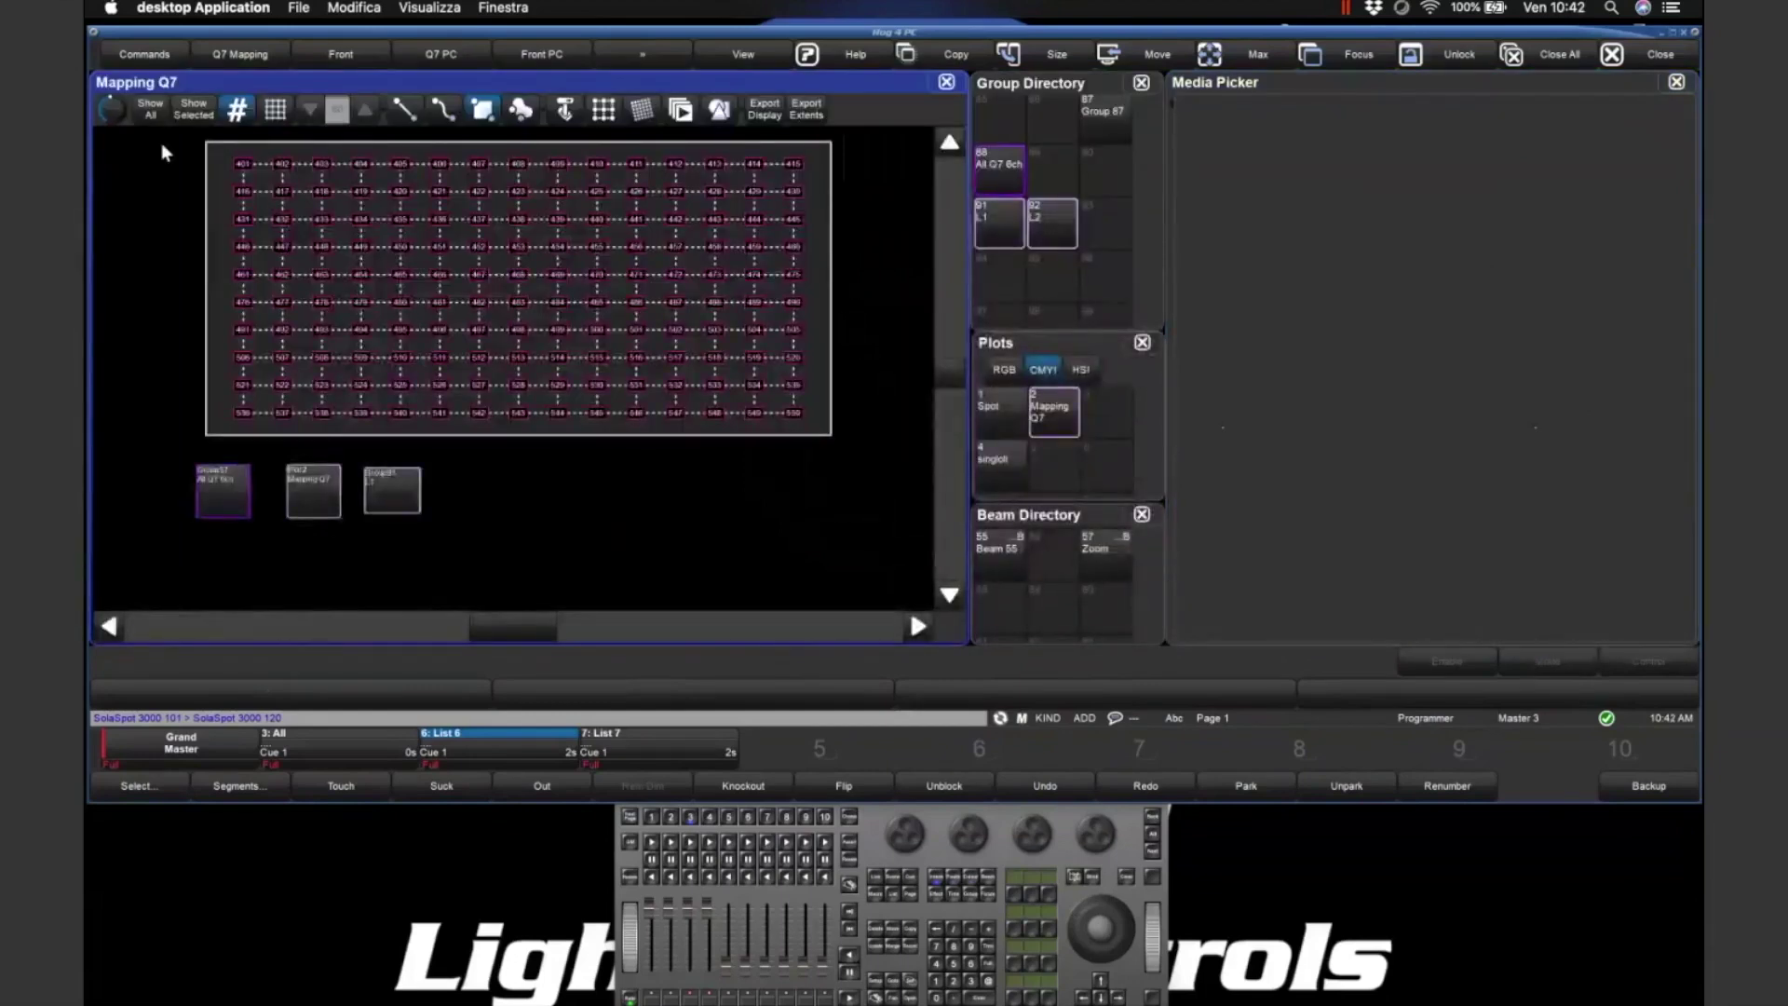
- Select all fixtures of the Mapping Q7 grid, then clear the selection
drag(226, 148, 840, 447)
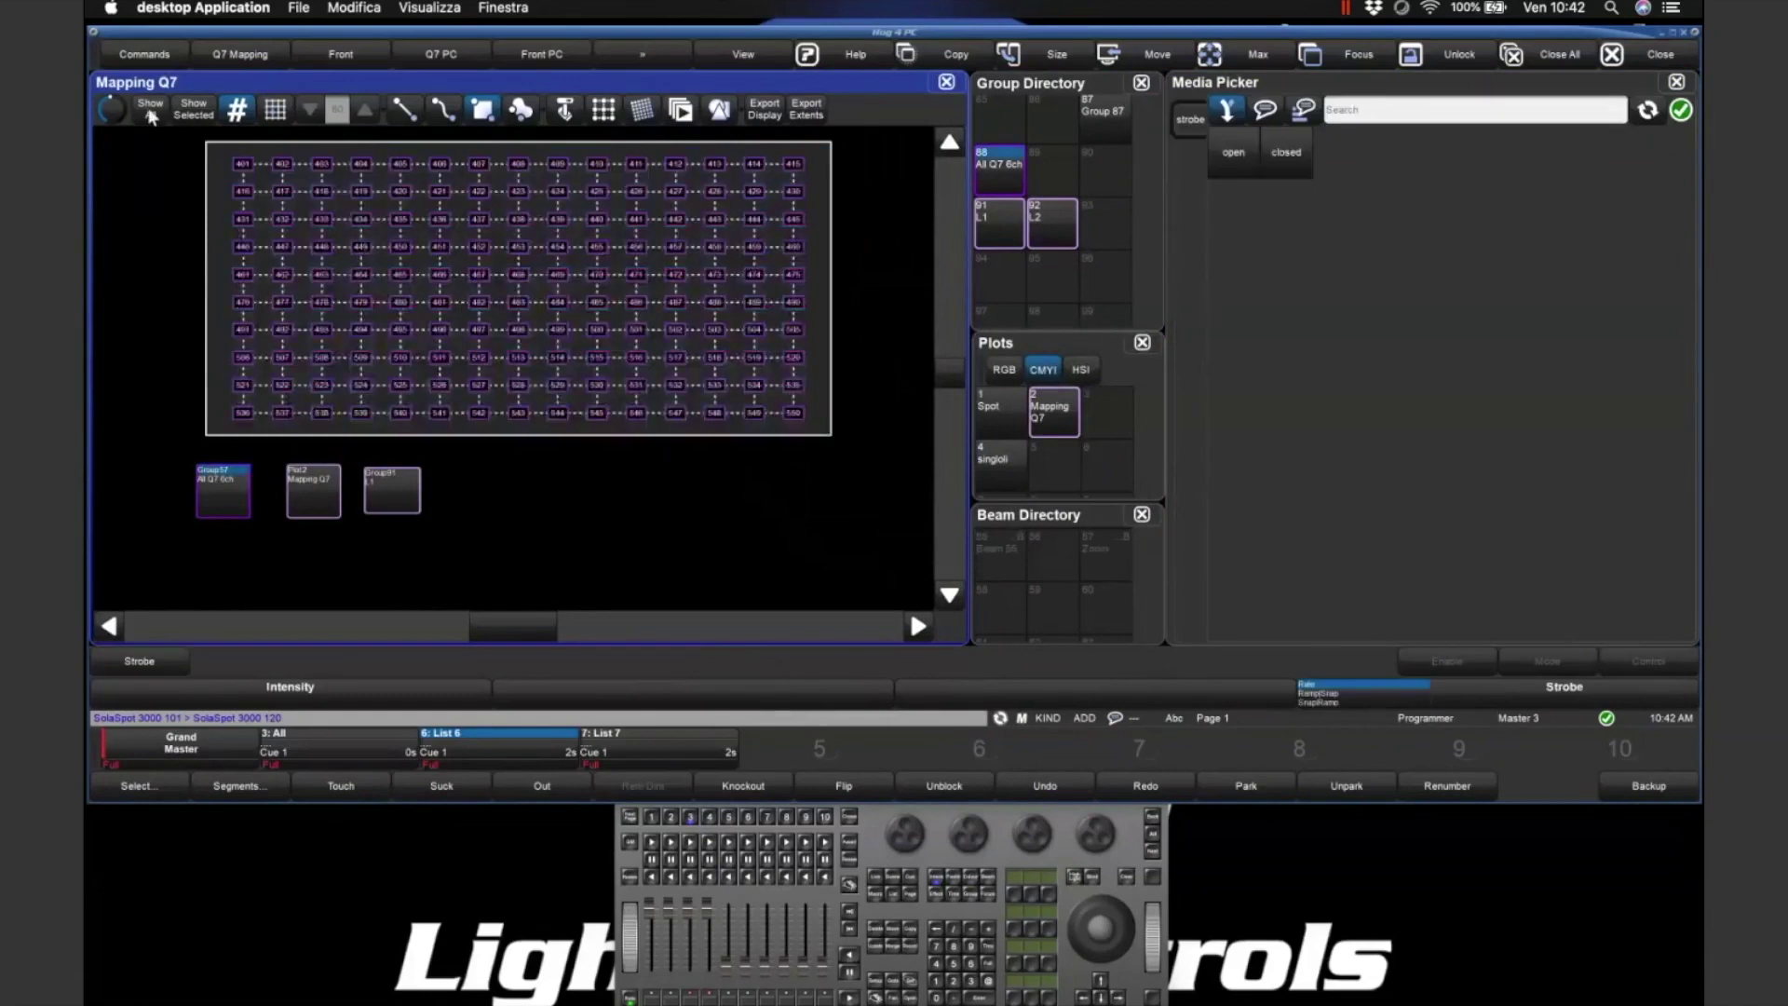
click(150, 110)
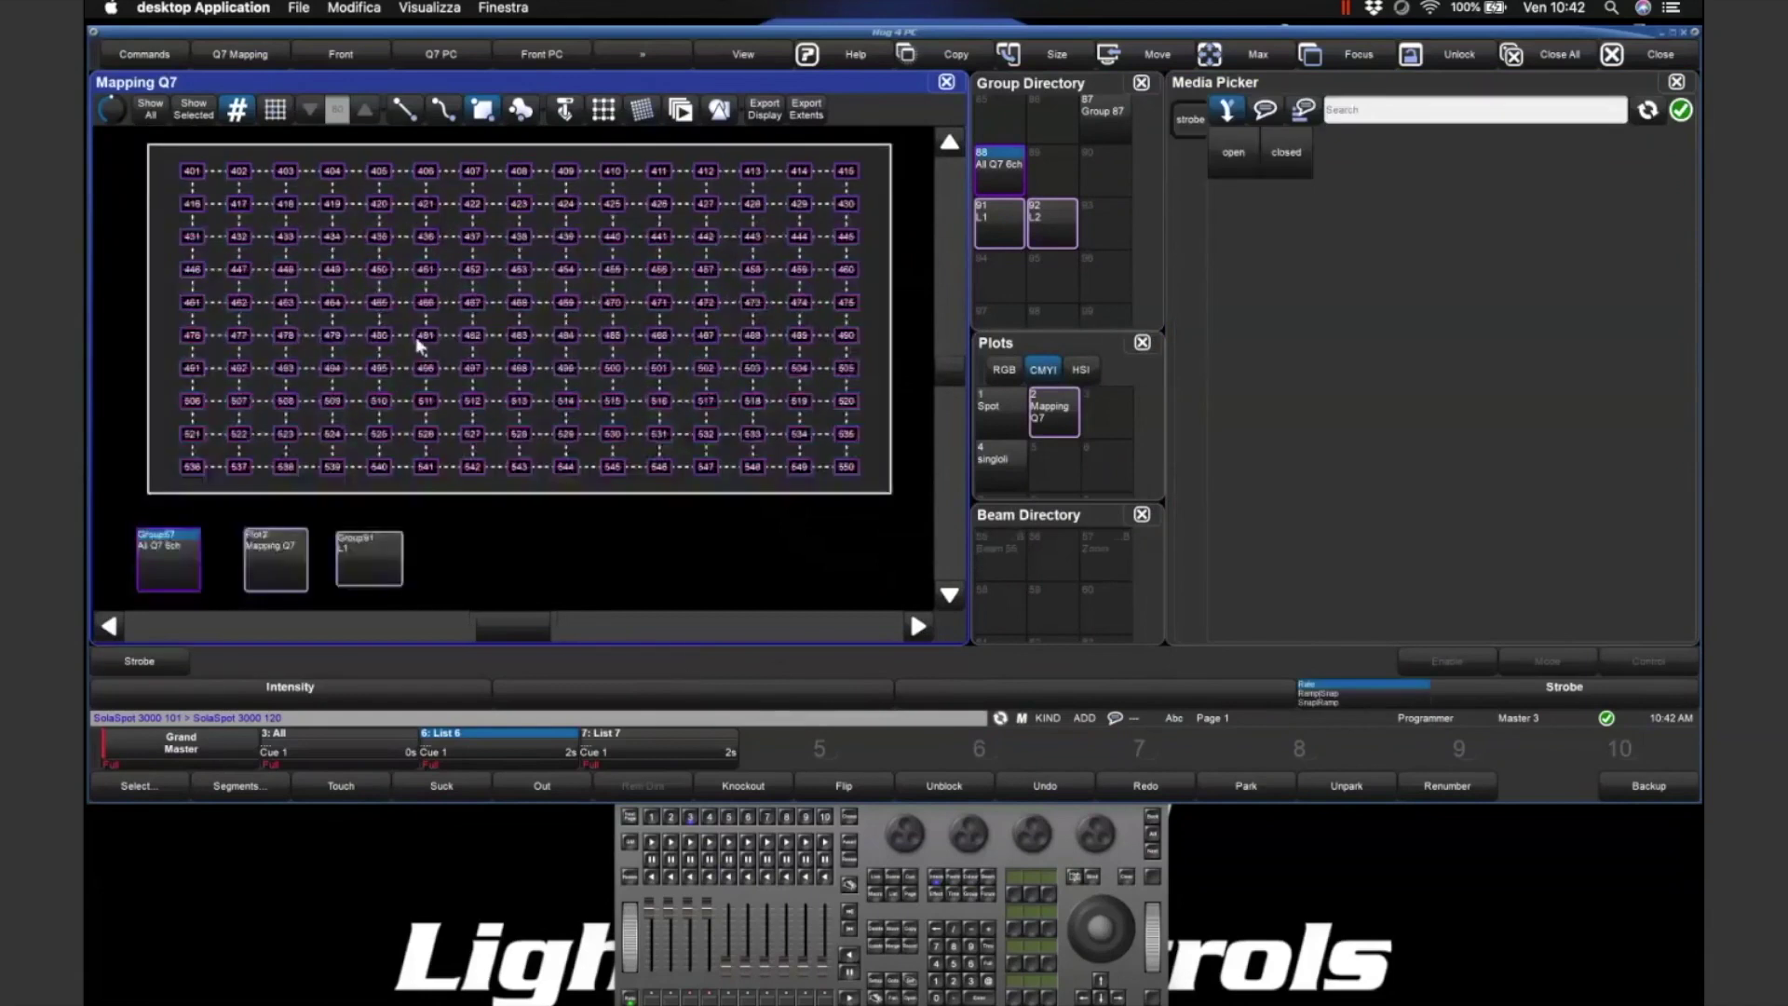
click(137, 216)
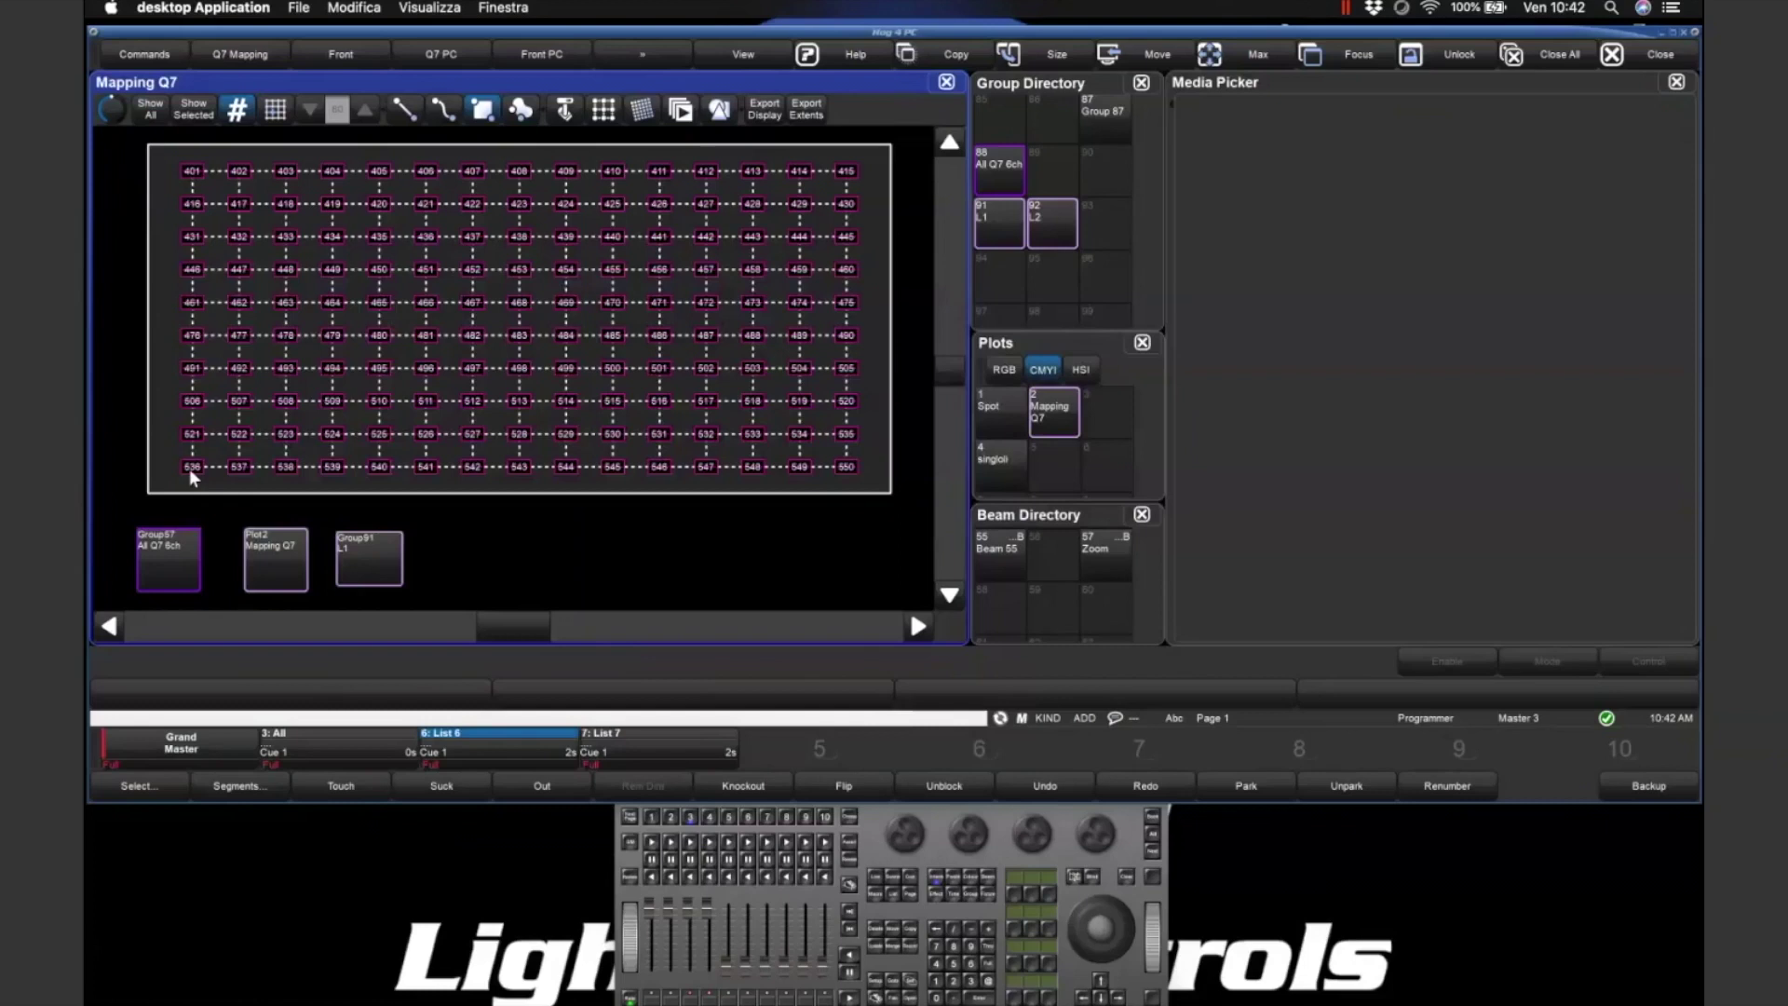
- Maximize the Mapping Q7 plot and set its fixture grid to start at the bottom-left corner in alternating column order
click(573, 109)
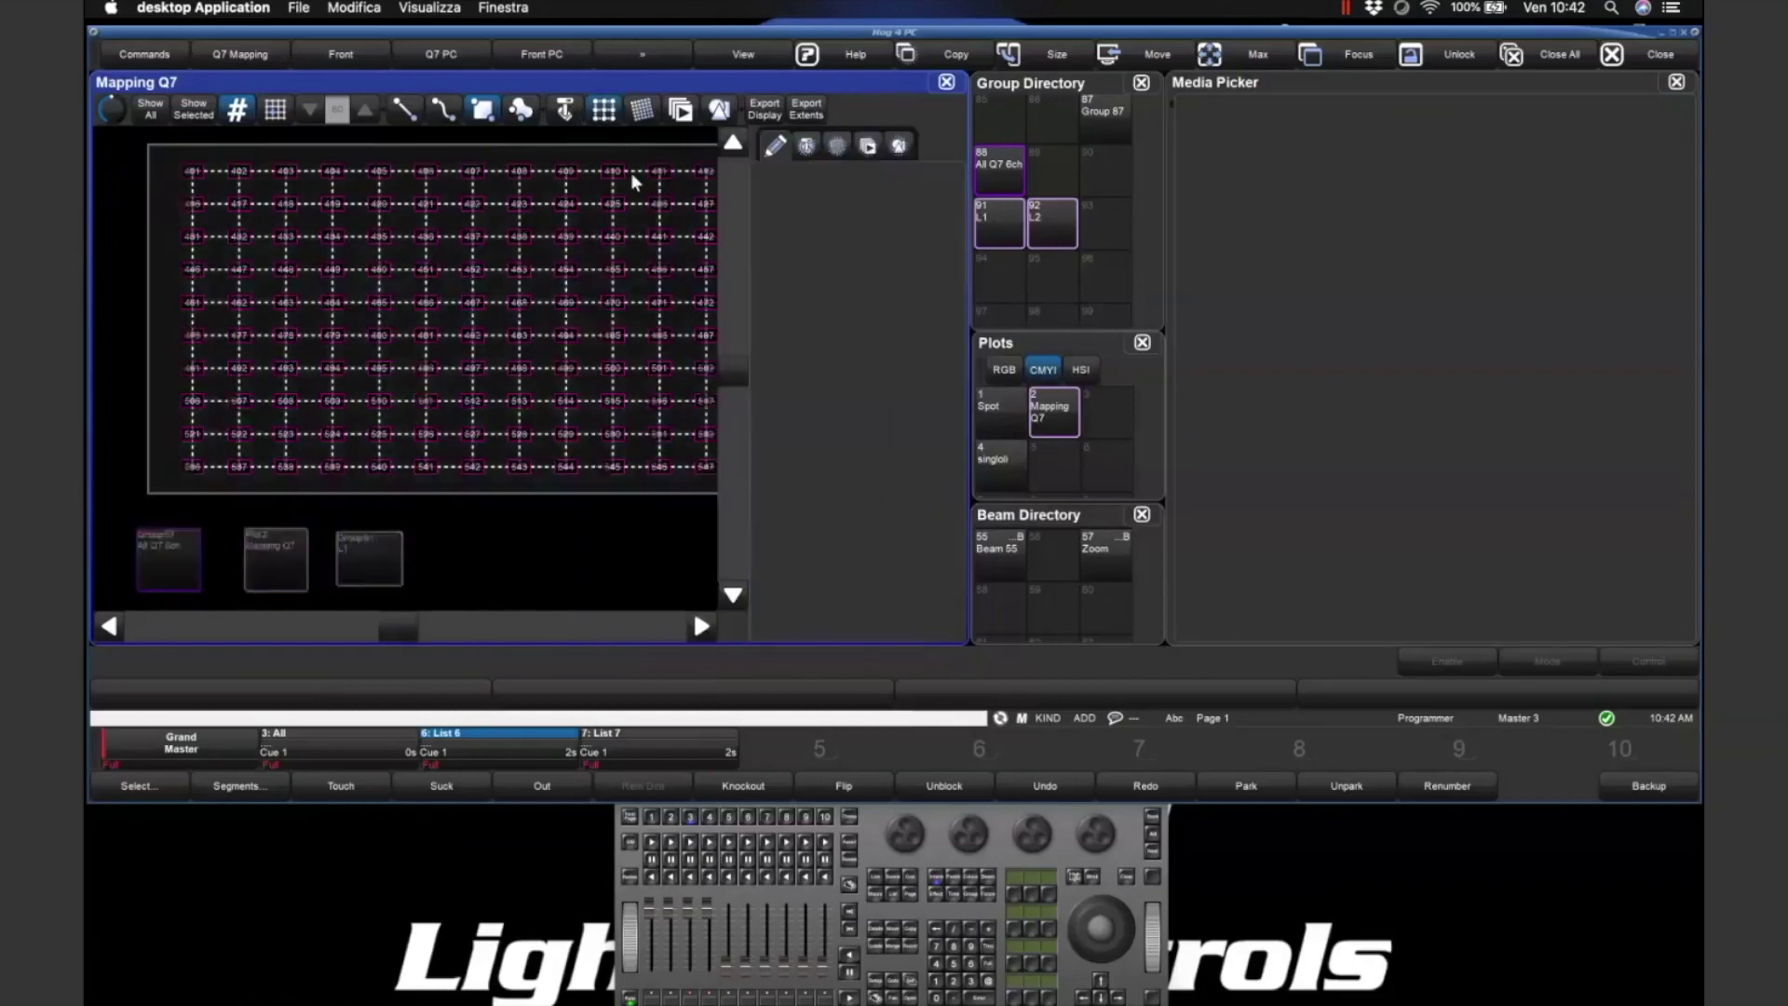
click(630, 171)
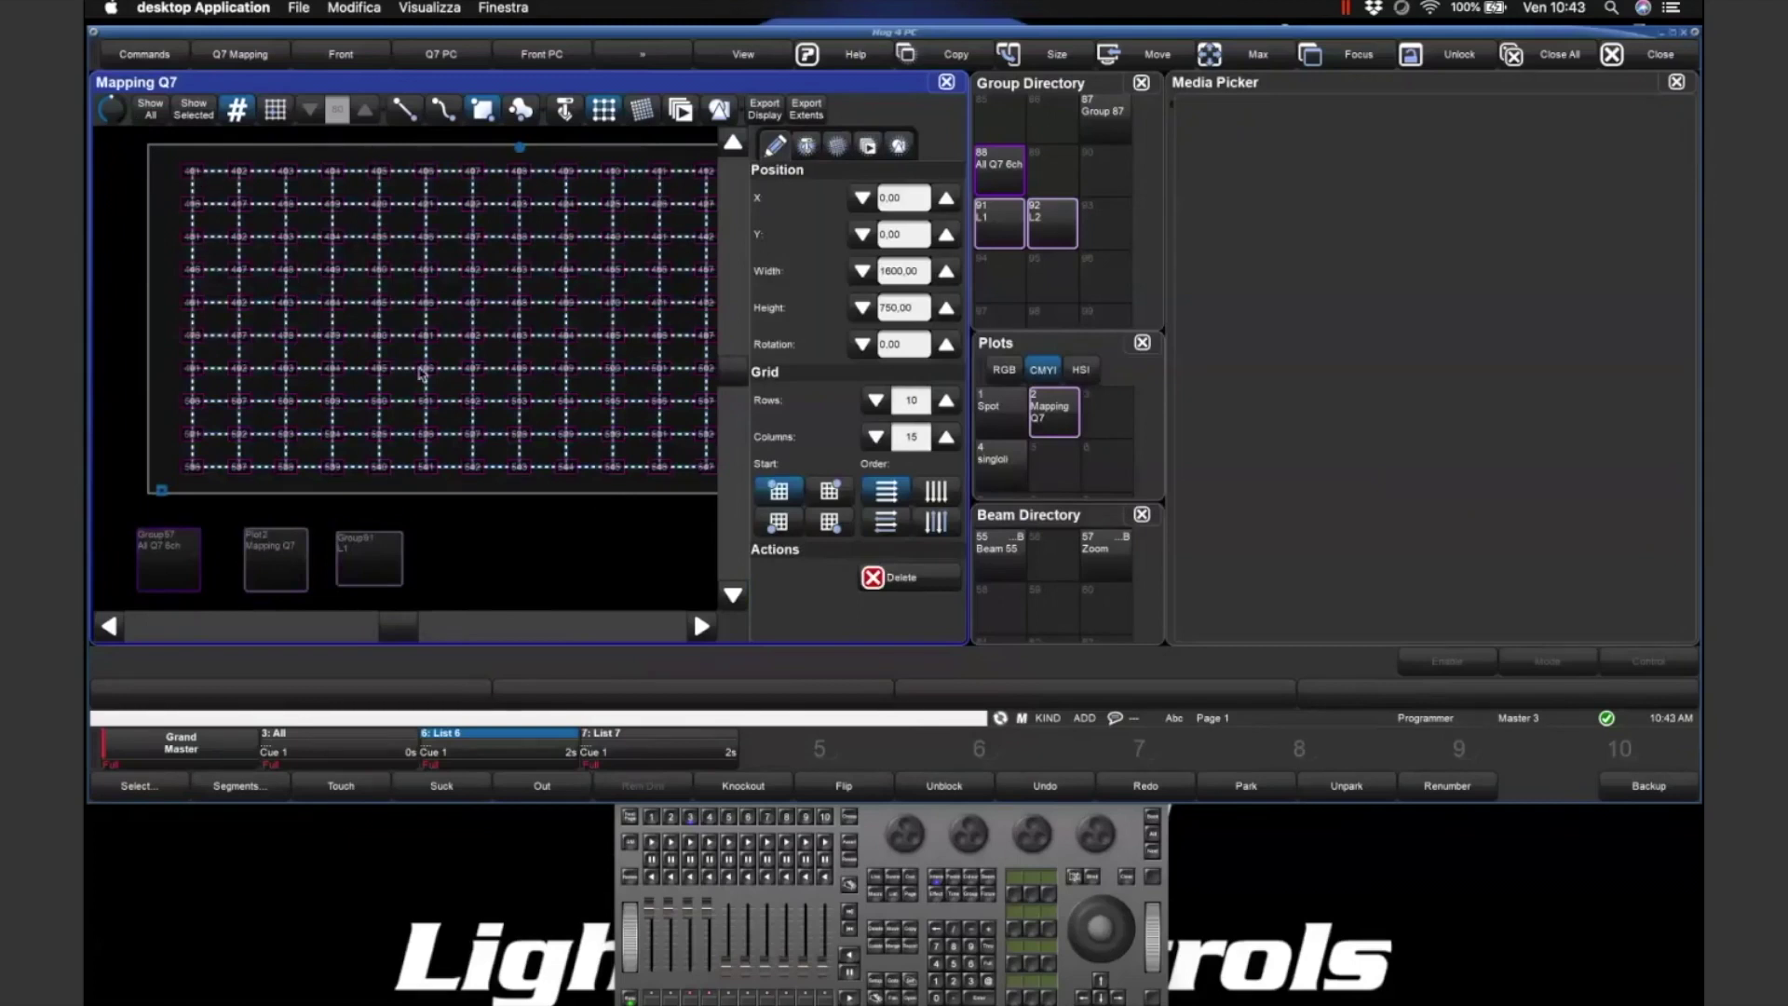
click(1248, 59)
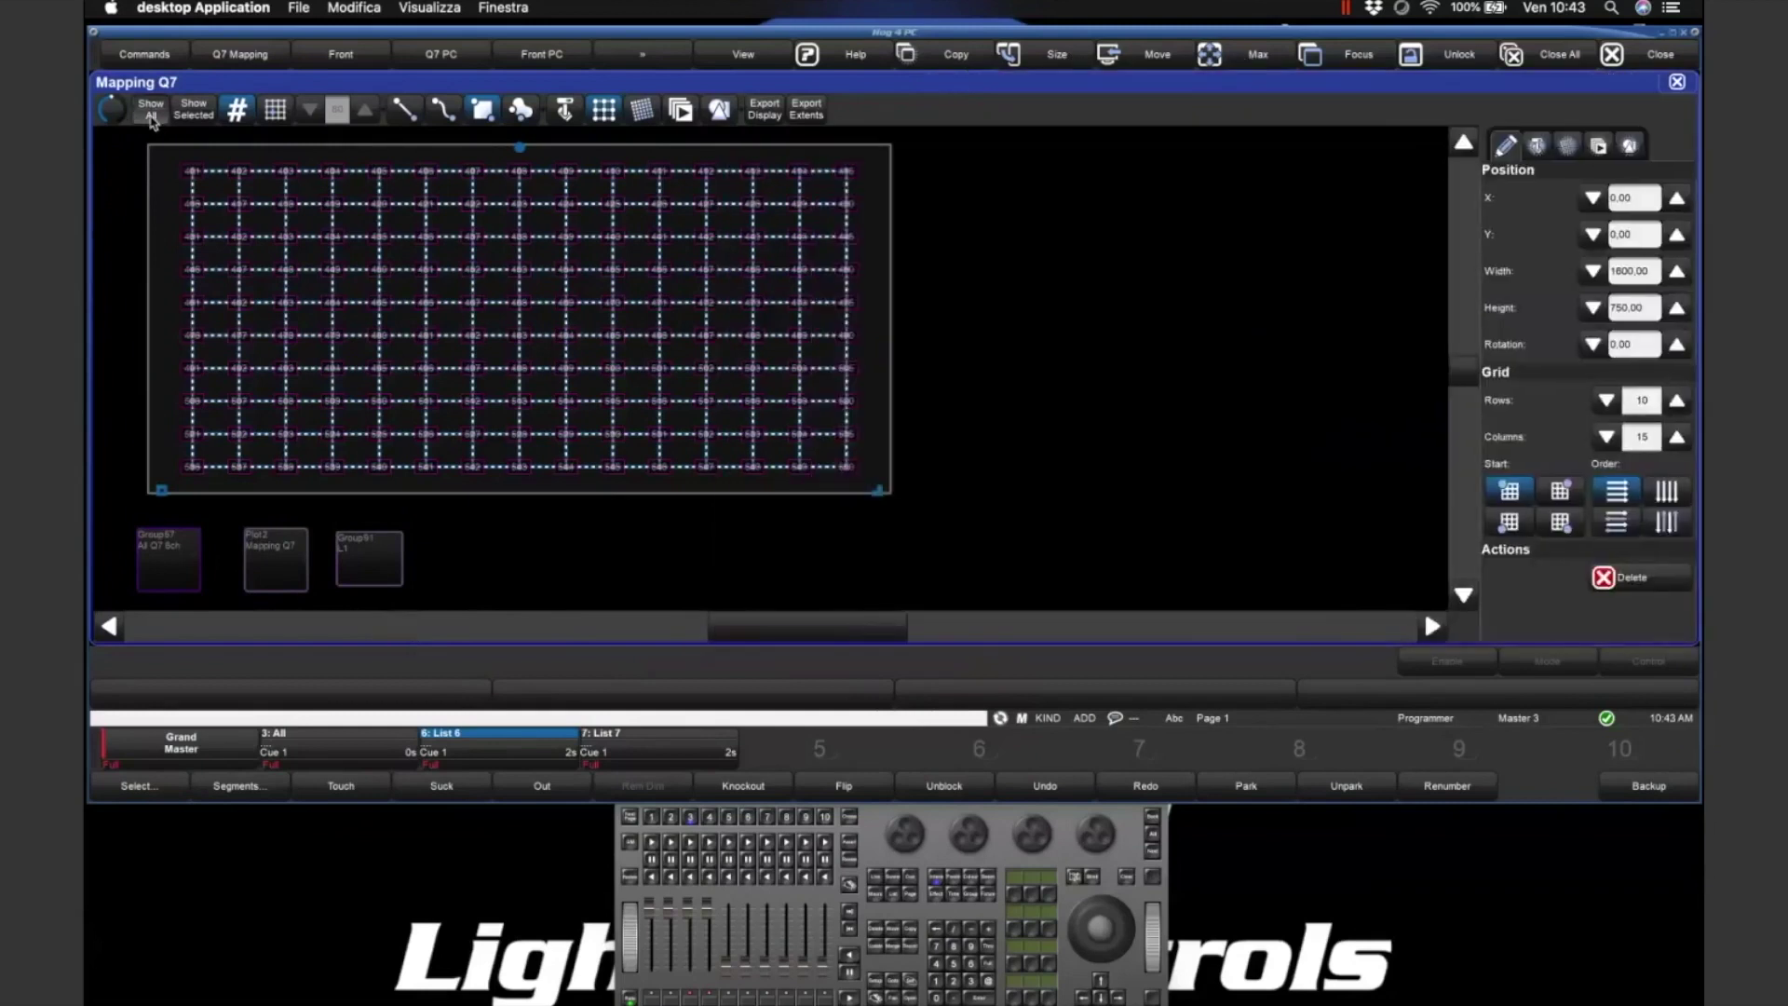
click(150, 114)
click(1510, 524)
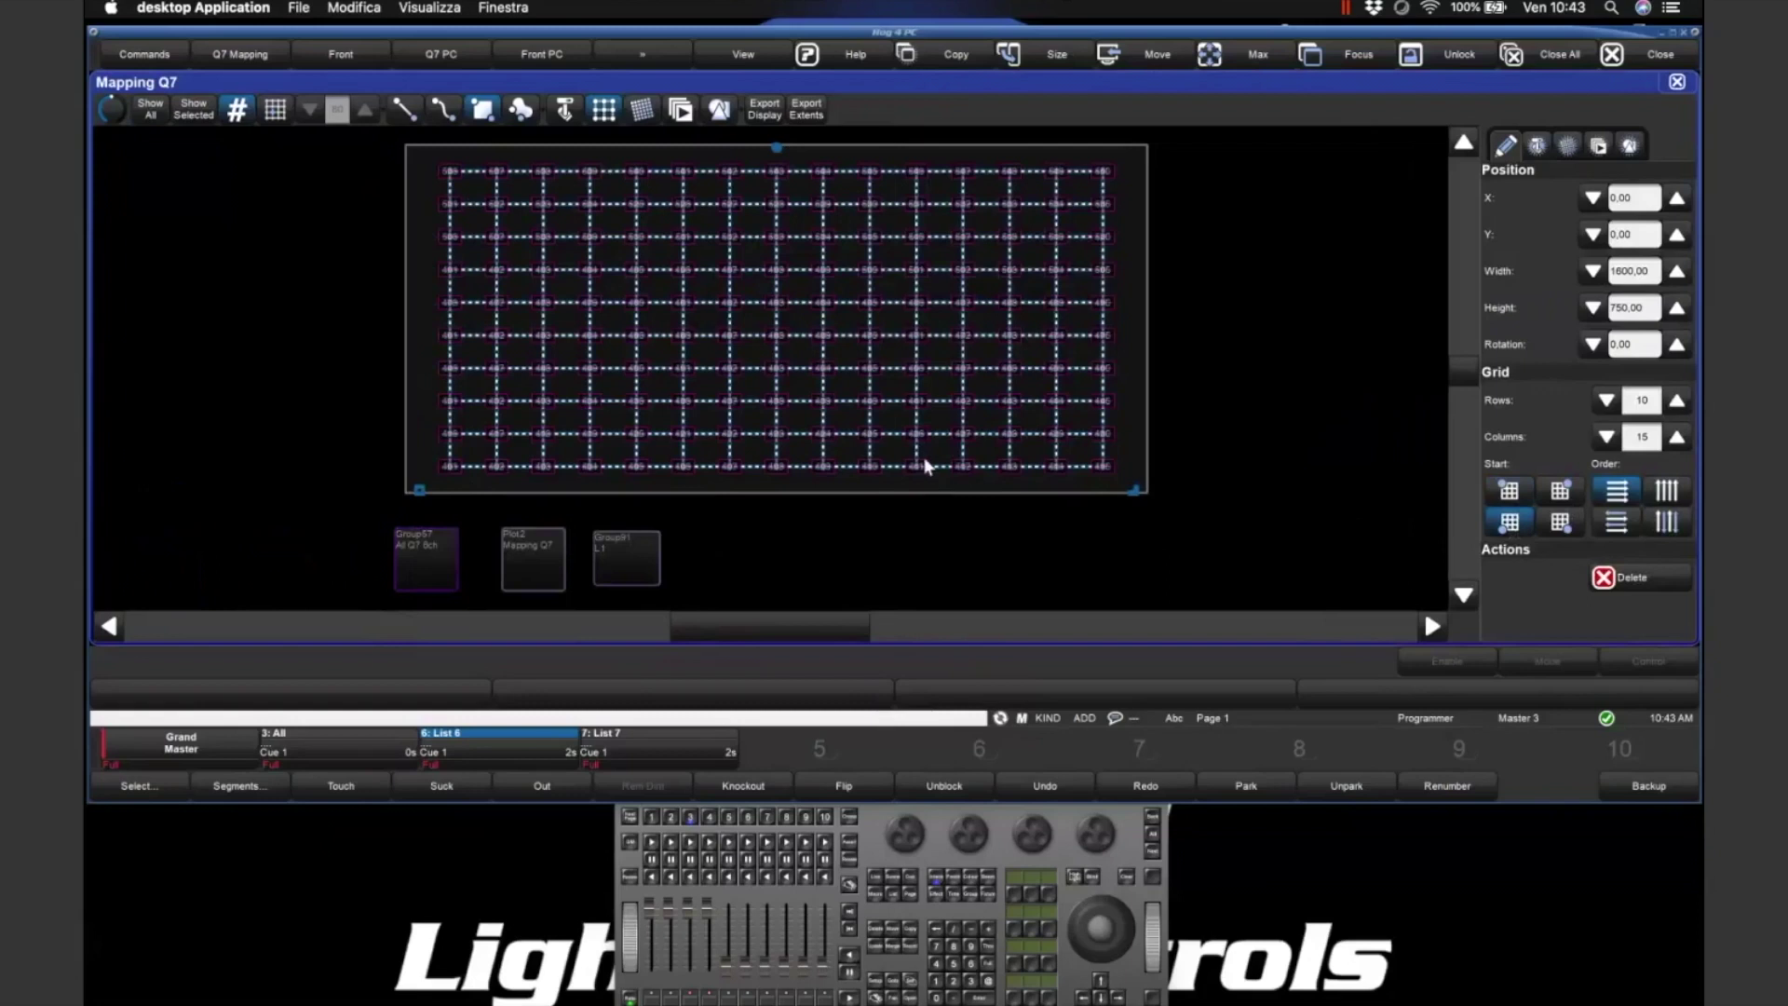
click(1678, 522)
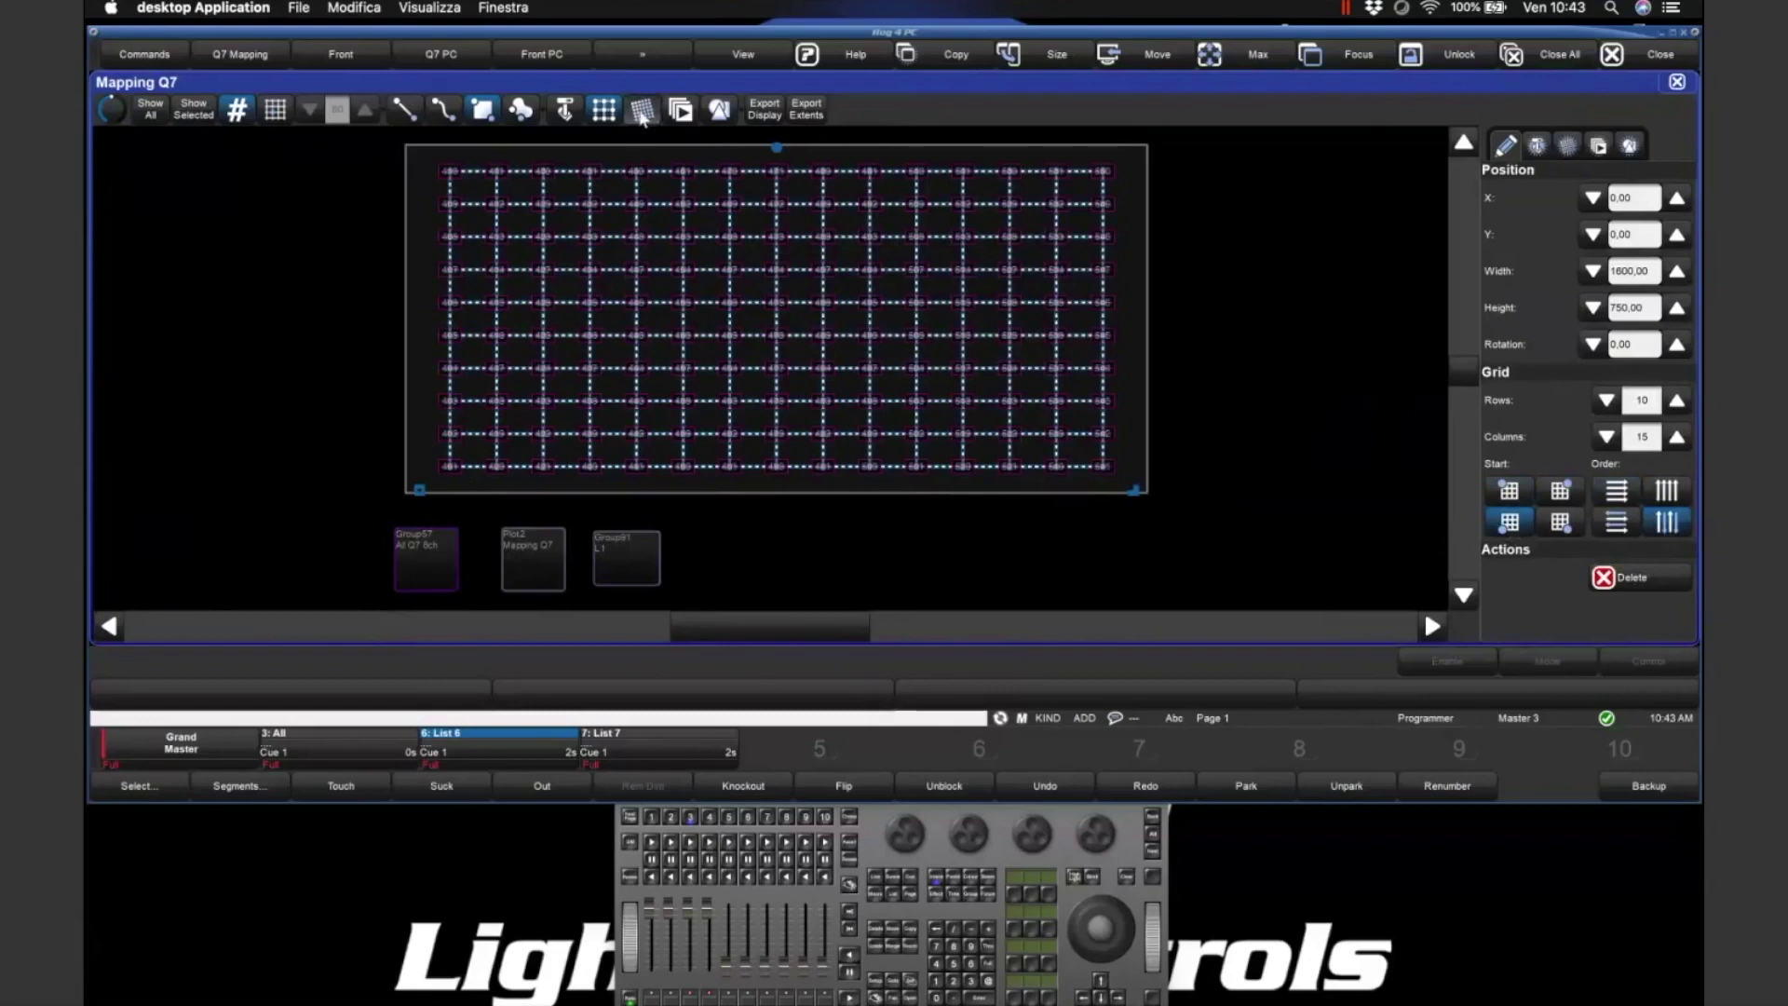
click(605, 110)
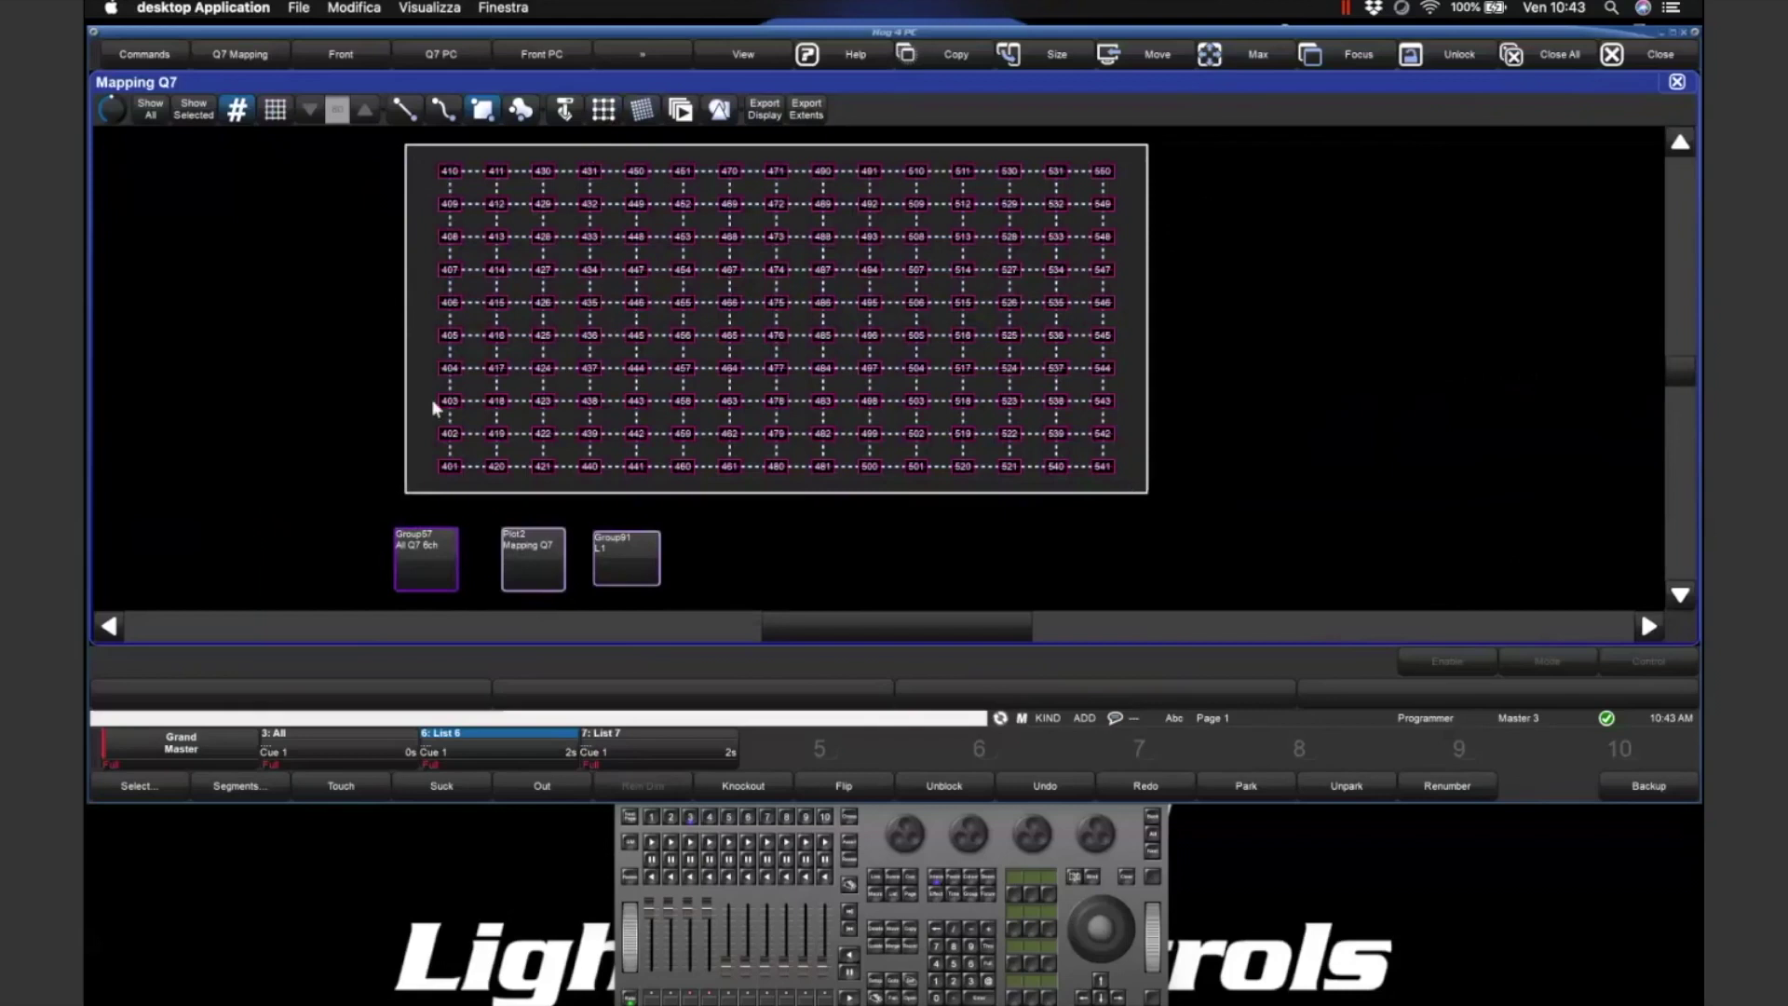
- Swap the positions of fixtures 550 and 528 in the Mapping Q7 grid by moving each one individually
click(449, 466)
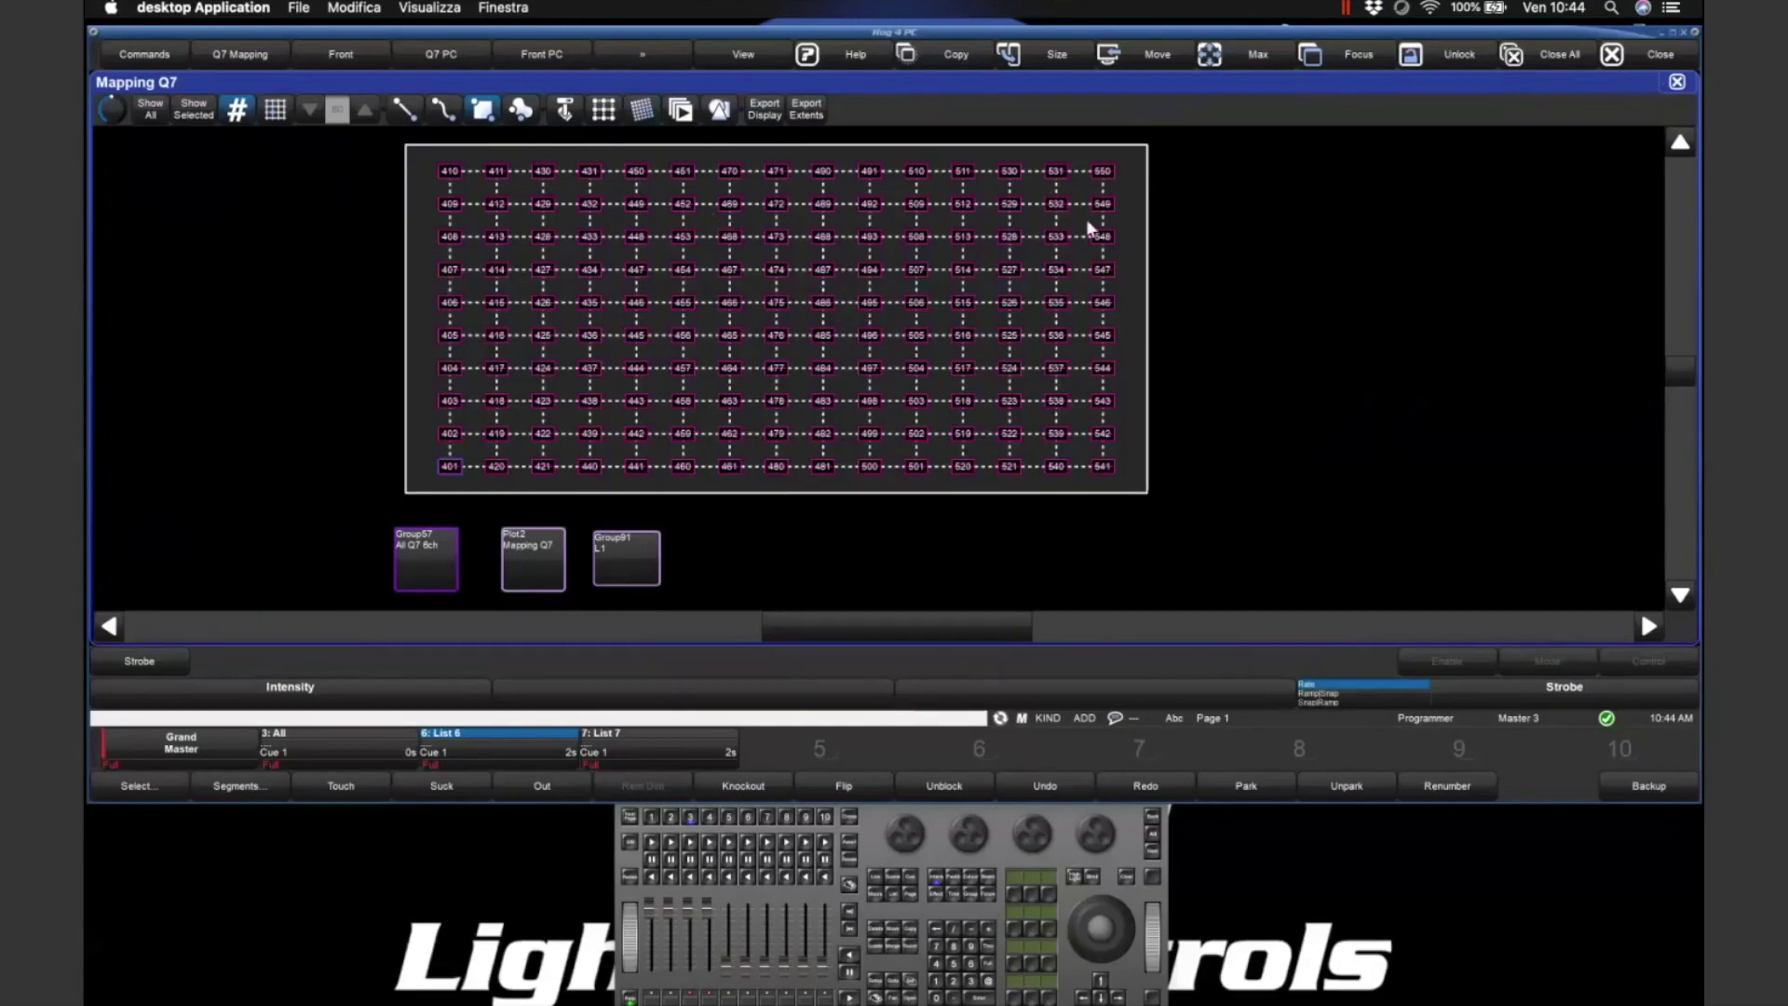
scroll(1086, 220, up, 3)
scroll(1086, 216, down, 1)
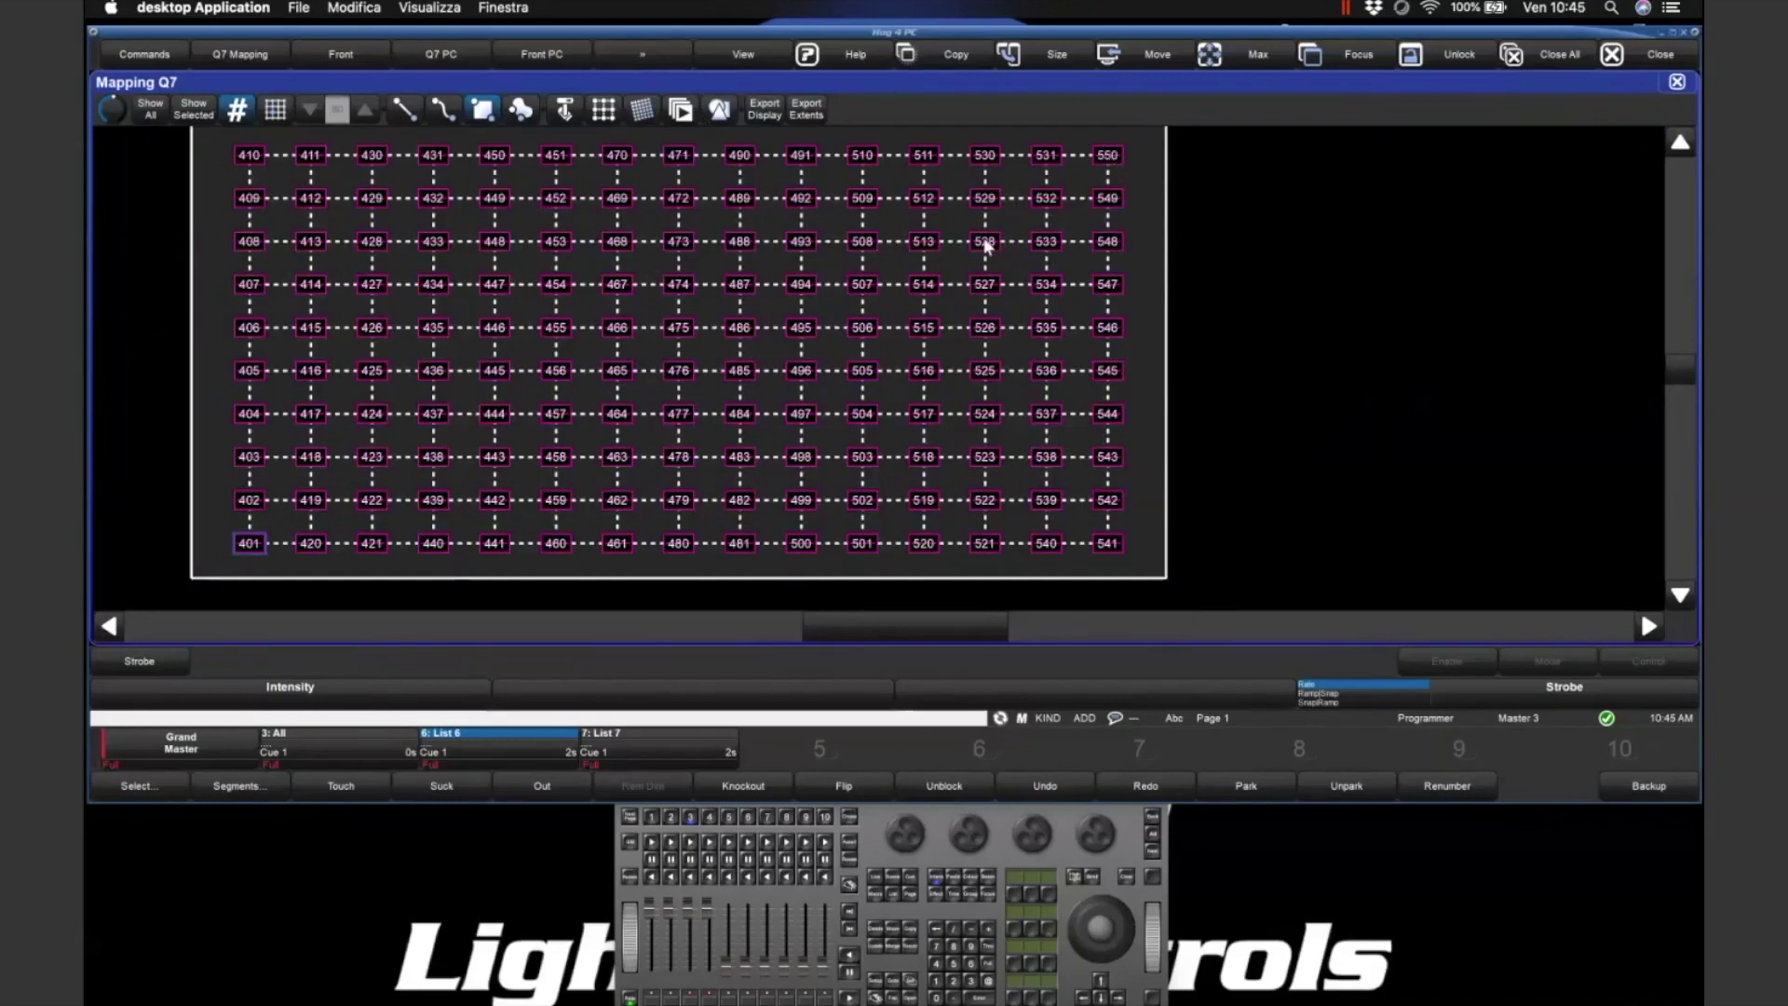
click(481, 112)
click(564, 110)
click(1107, 155)
drag(1108, 155, 1180, 284)
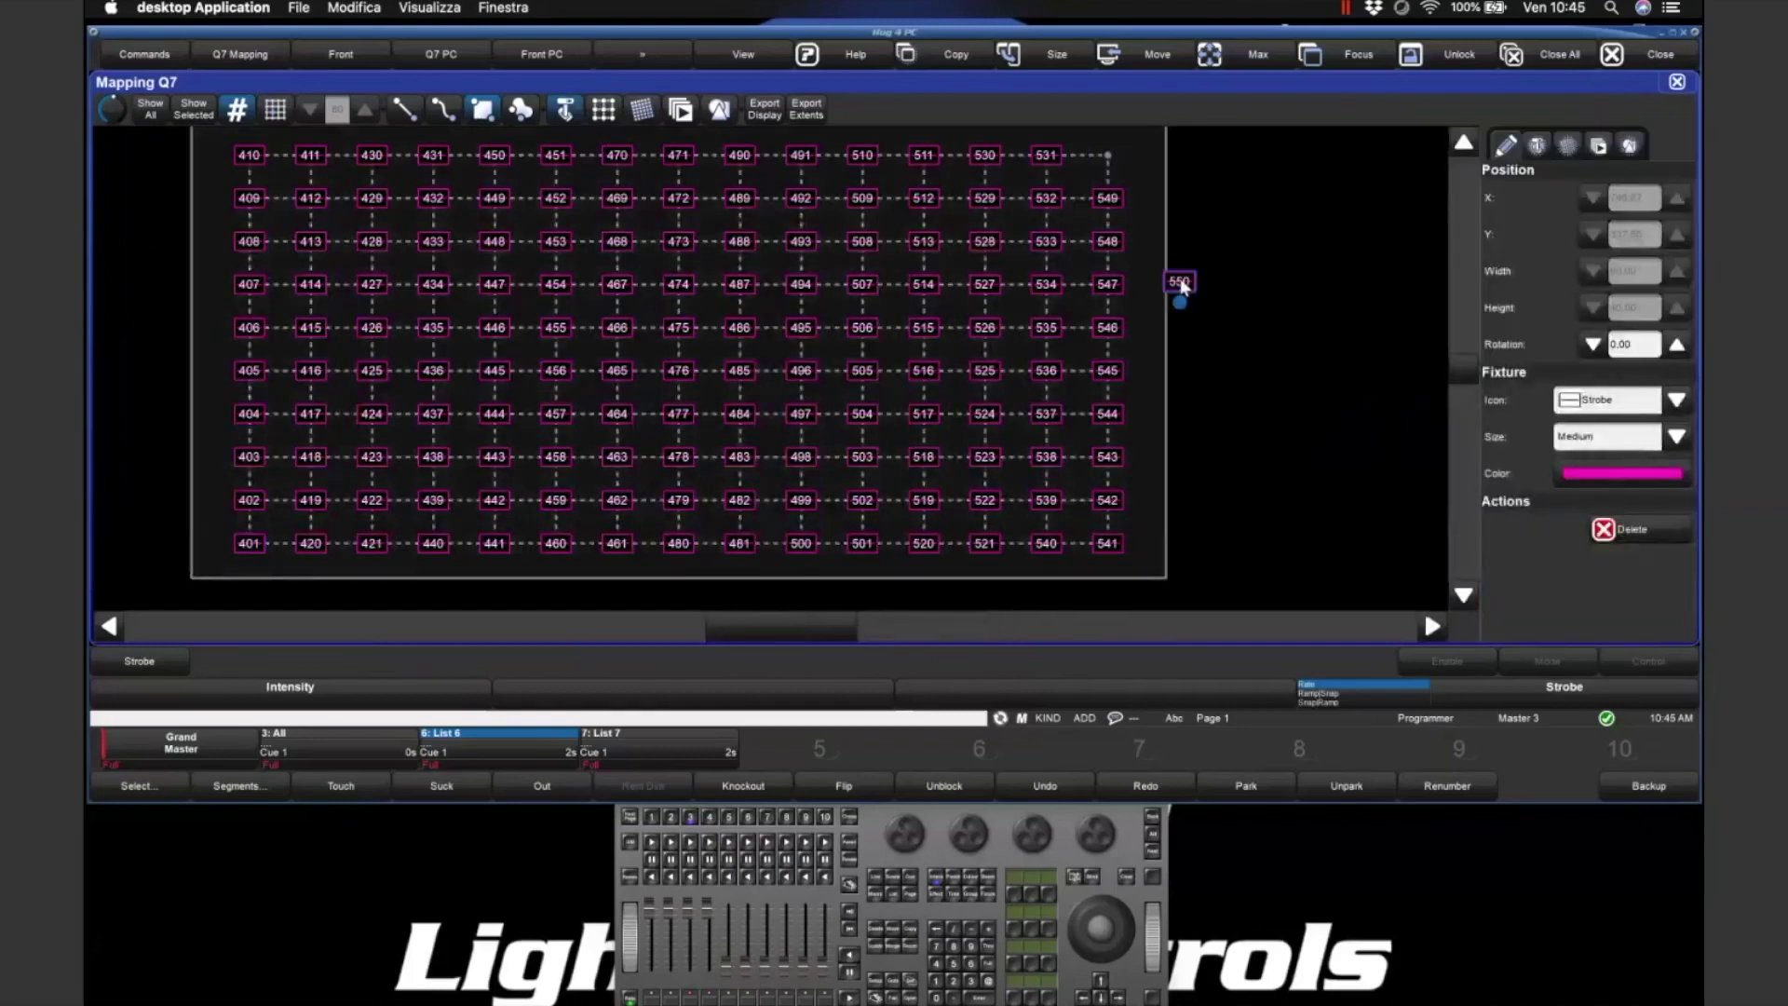
click(983, 245)
drag(984, 242, 1103, 159)
drag(1180, 284, 988, 246)
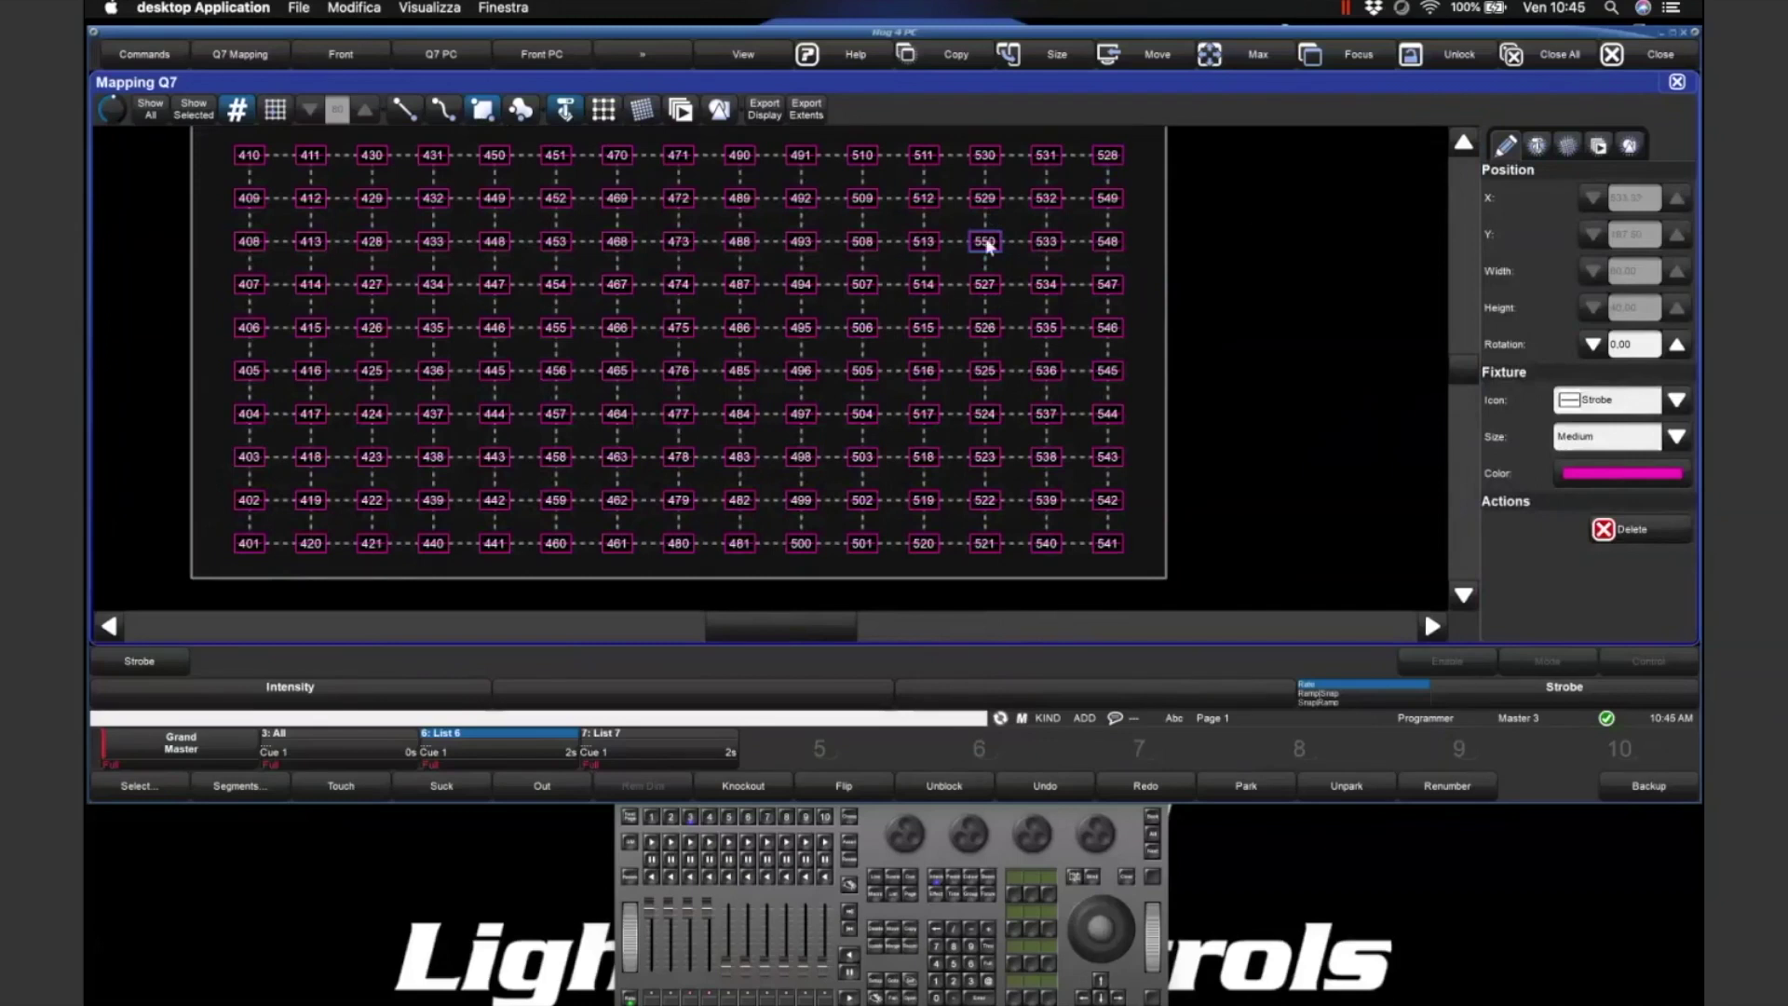
- Undo the fixture swap and the start corner and order changes of the Mapping Q7 grid
click(1041, 787)
click(1111, 159)
click(1032, 791)
click(1032, 791)
click(1032, 790)
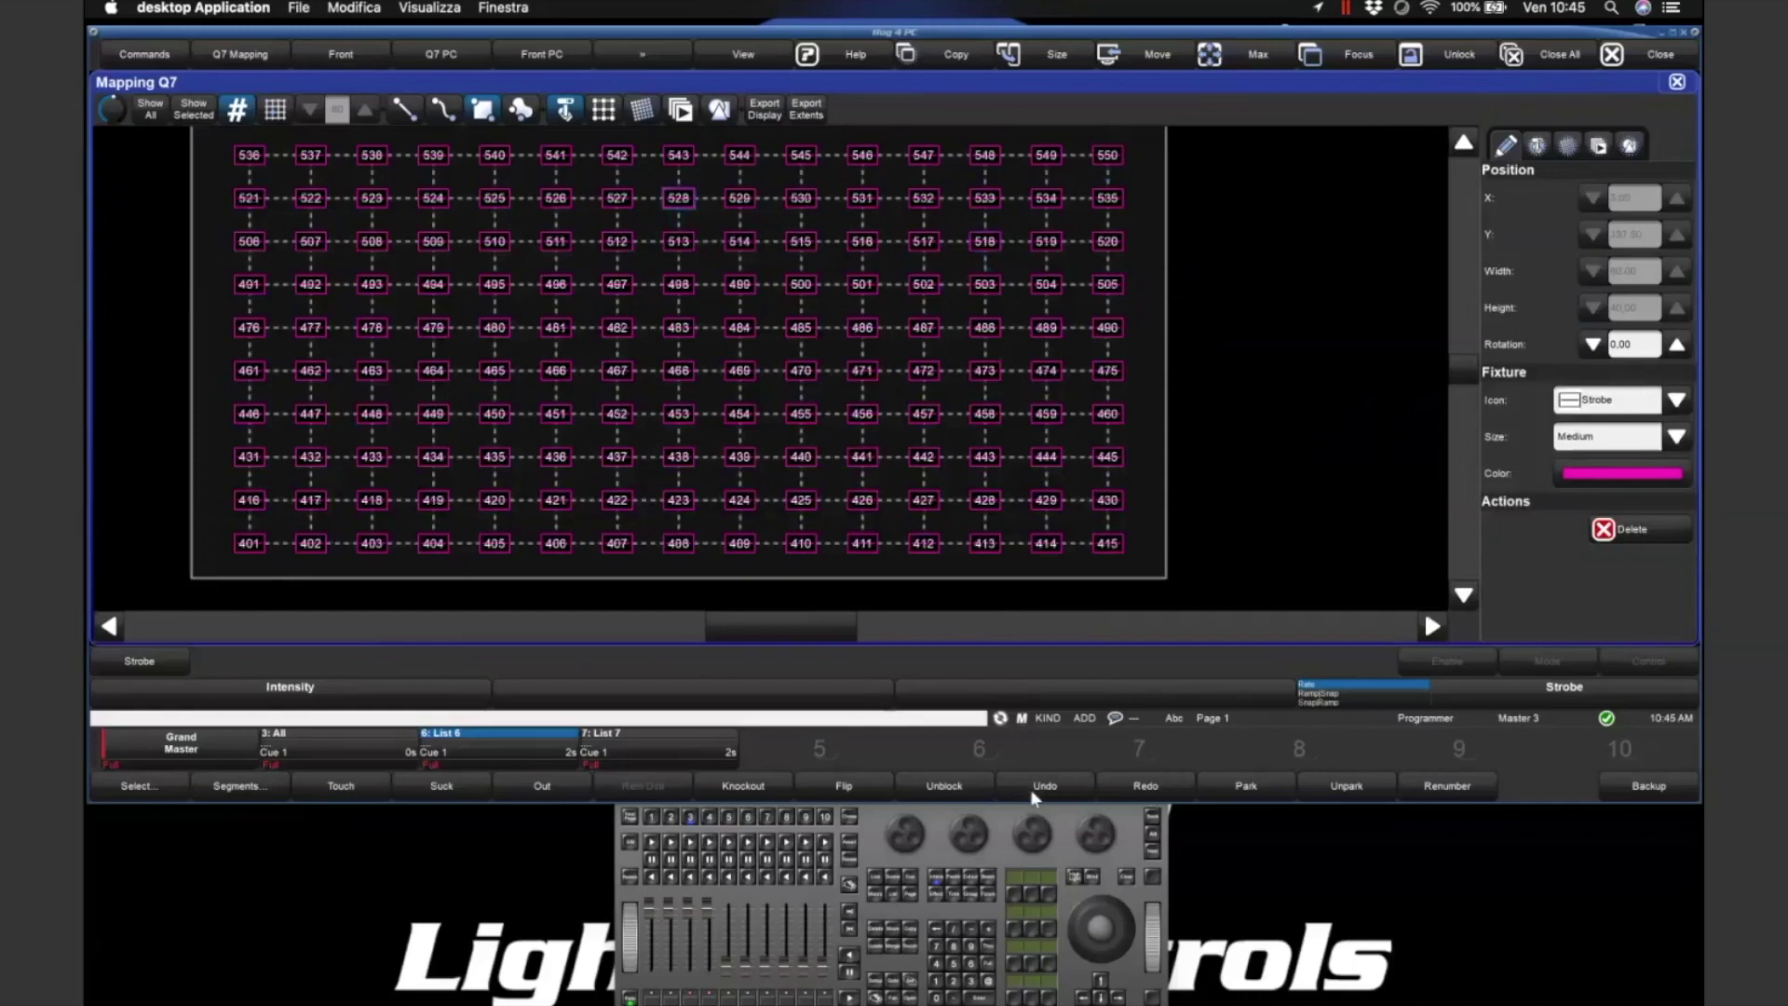
click(1038, 789)
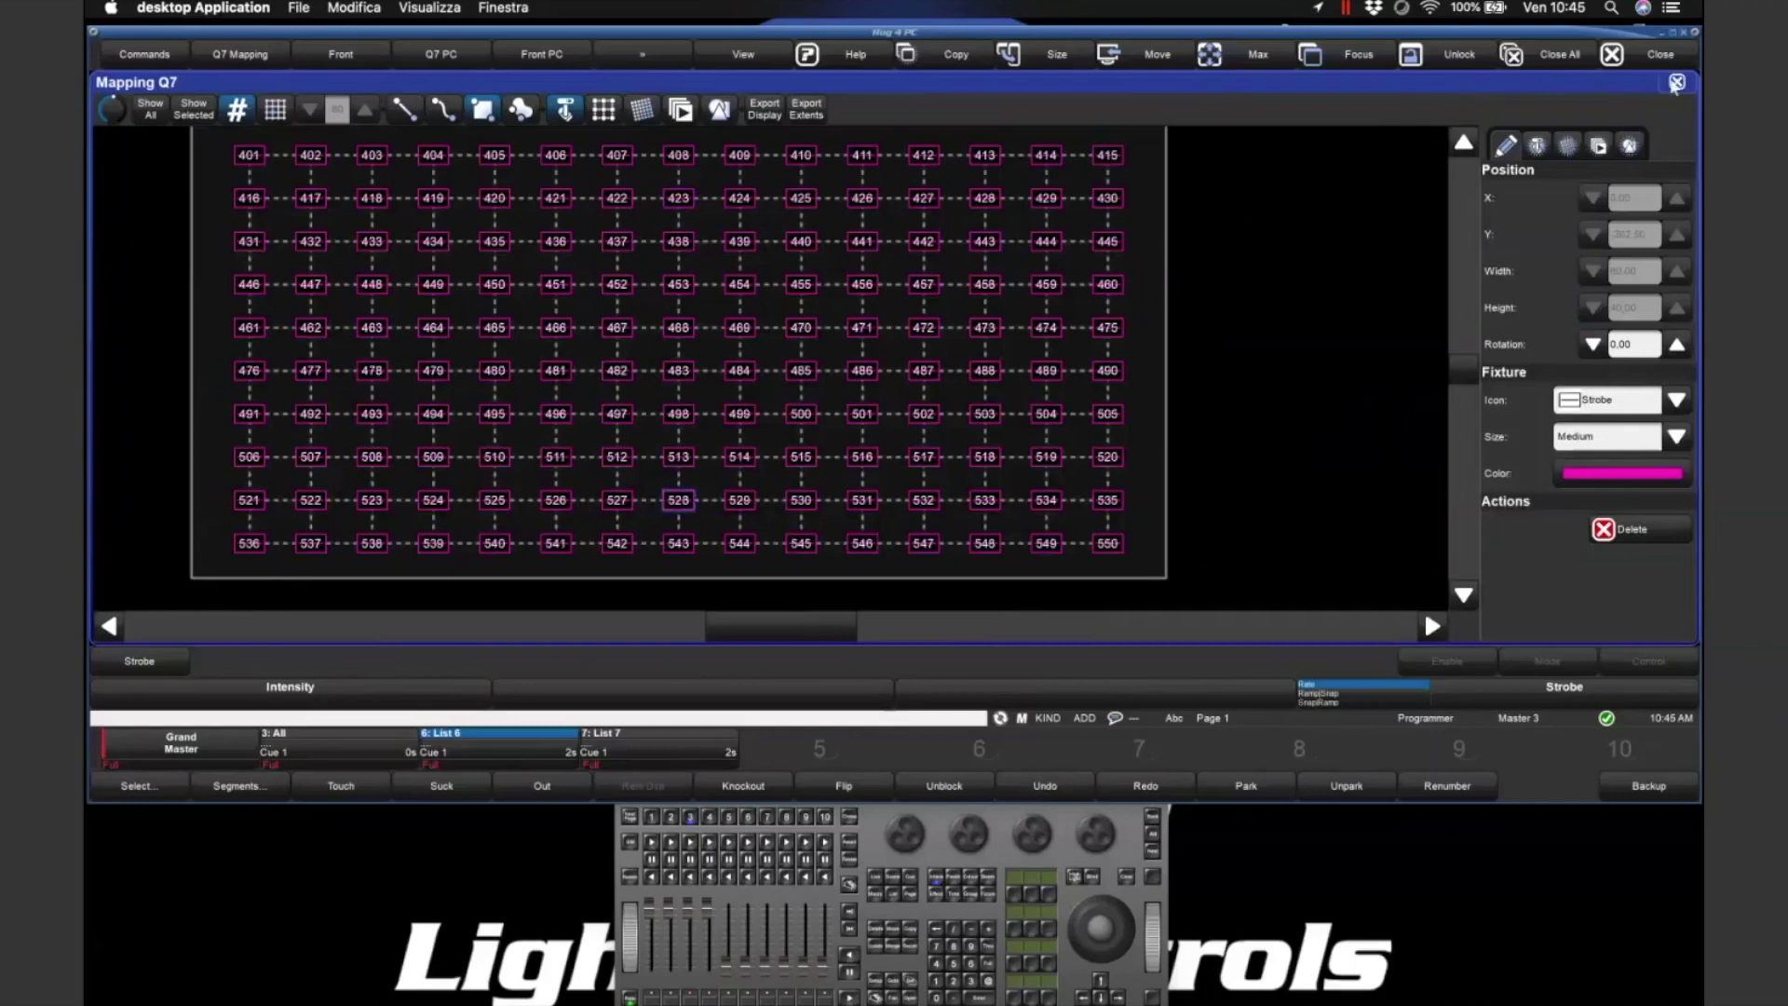
- Close the Mapping Q7 plot and open the Front View plot from the Plots directory
click(1677, 82)
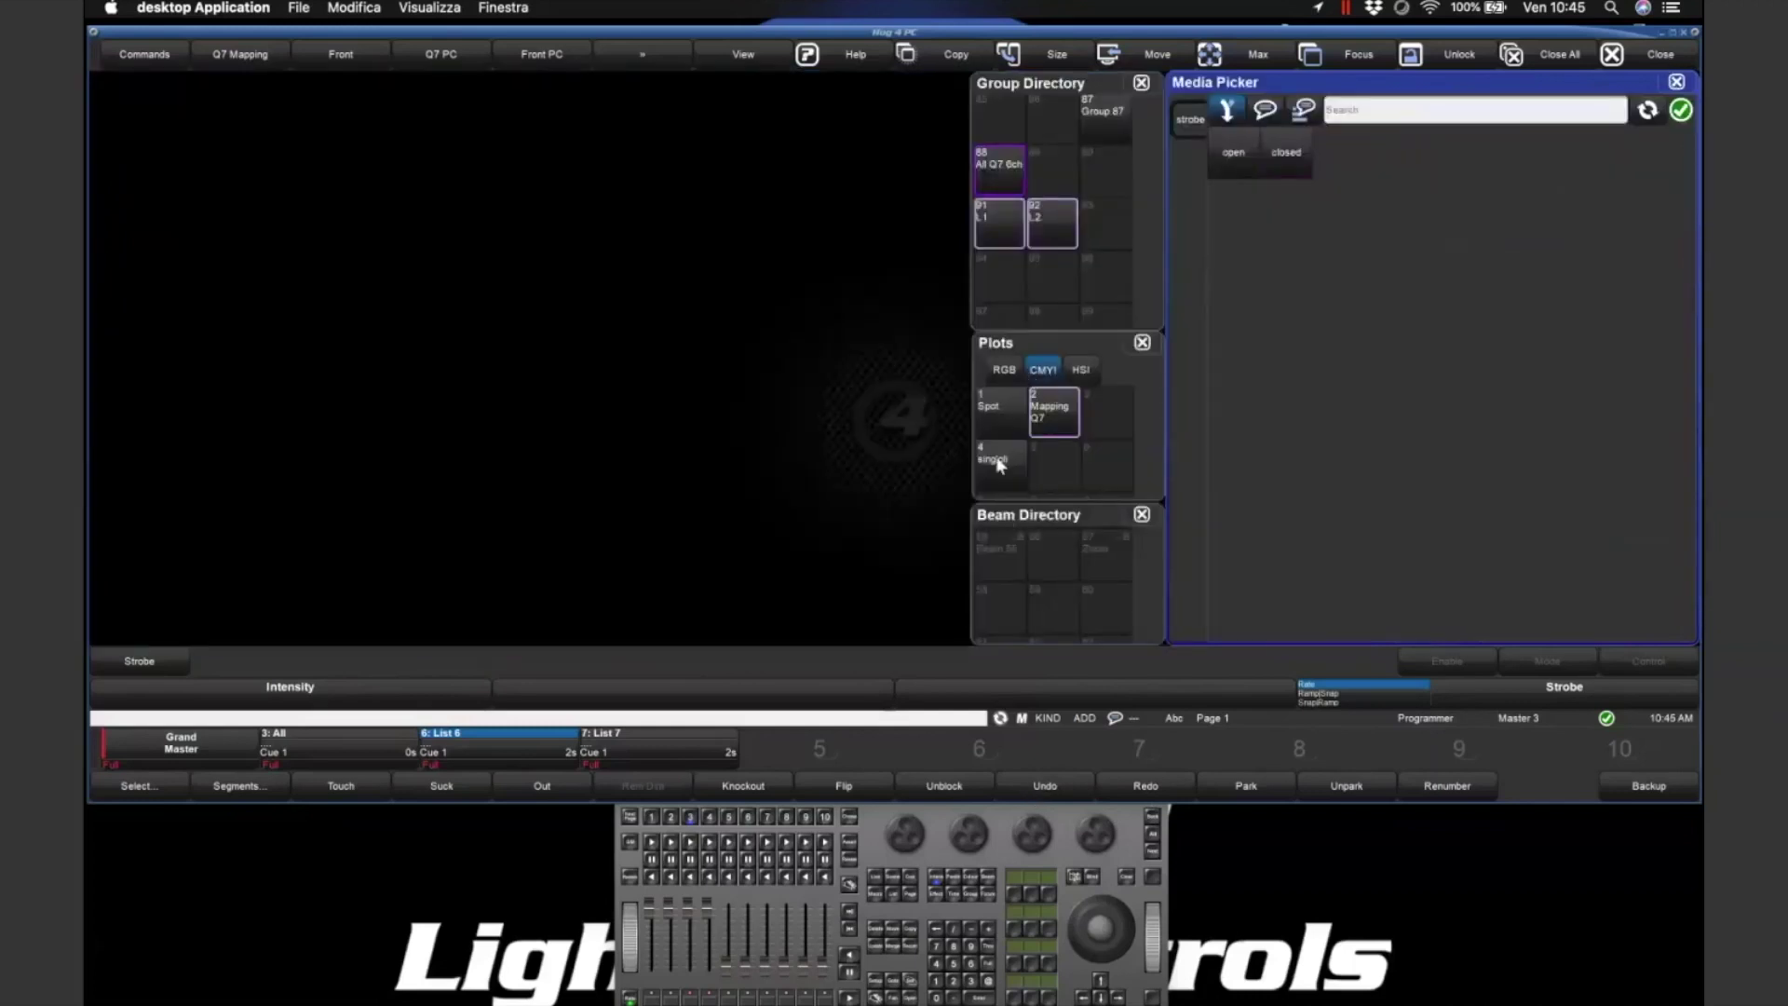
click(1117, 345)
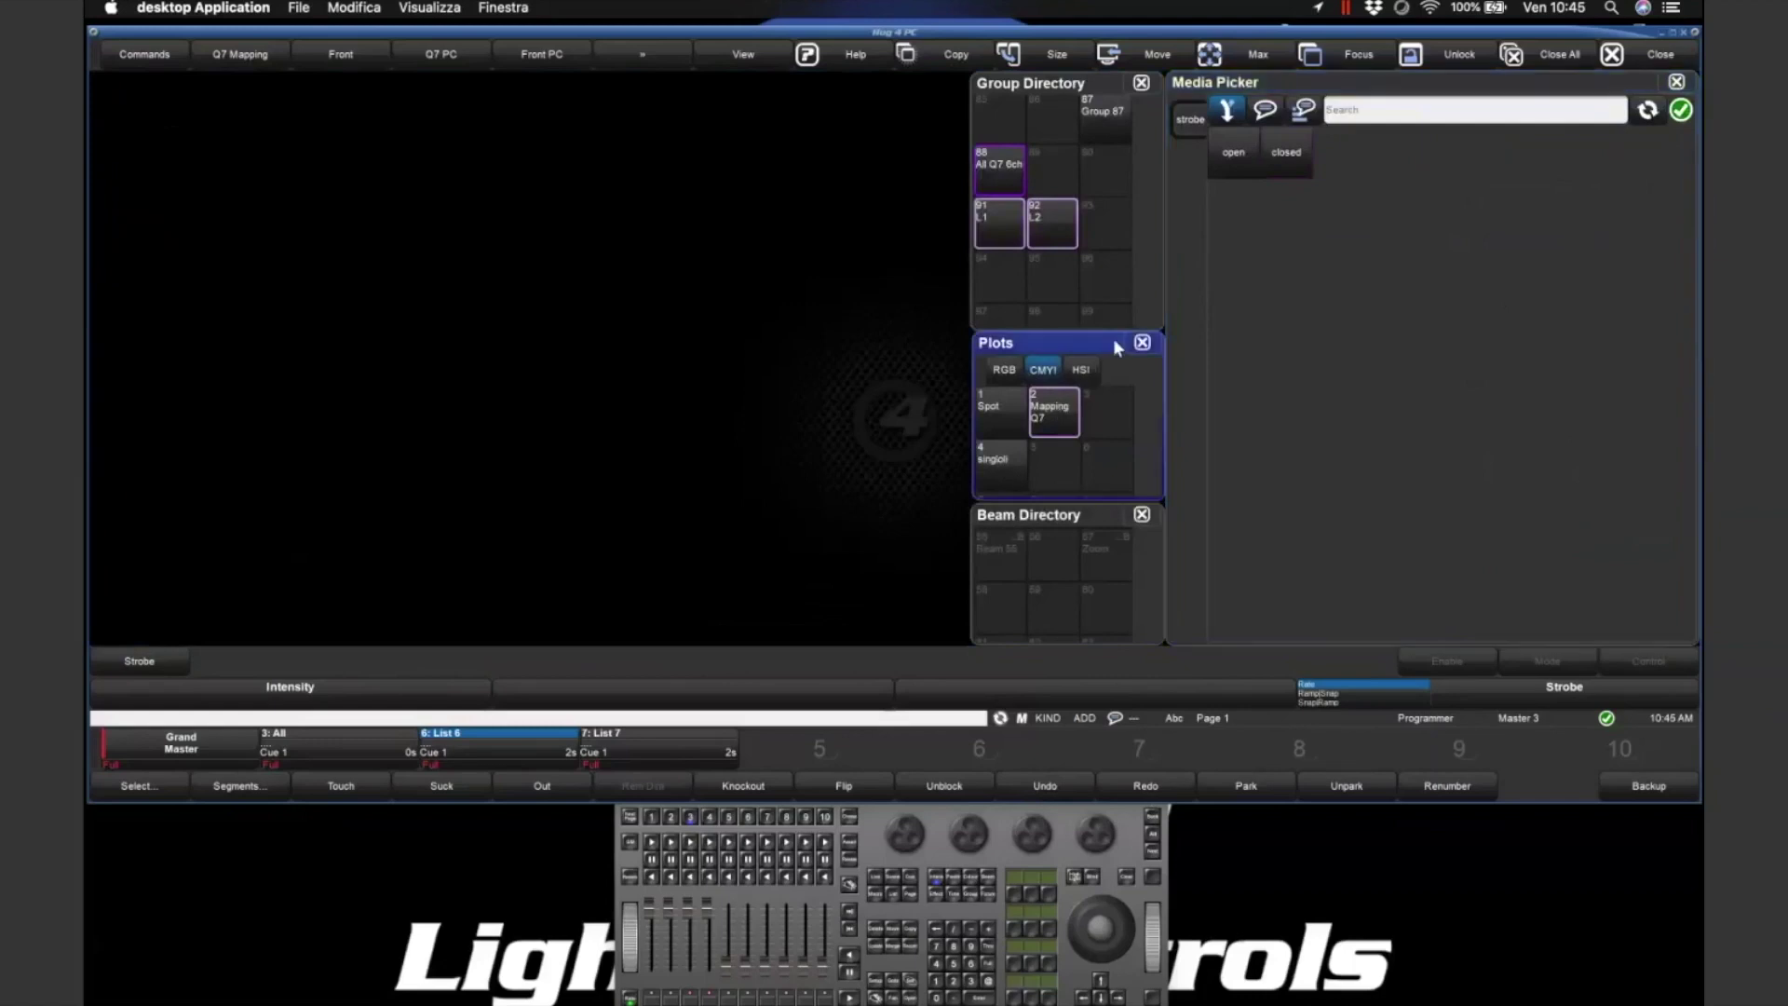
scroll(1030, 478, down, 4)
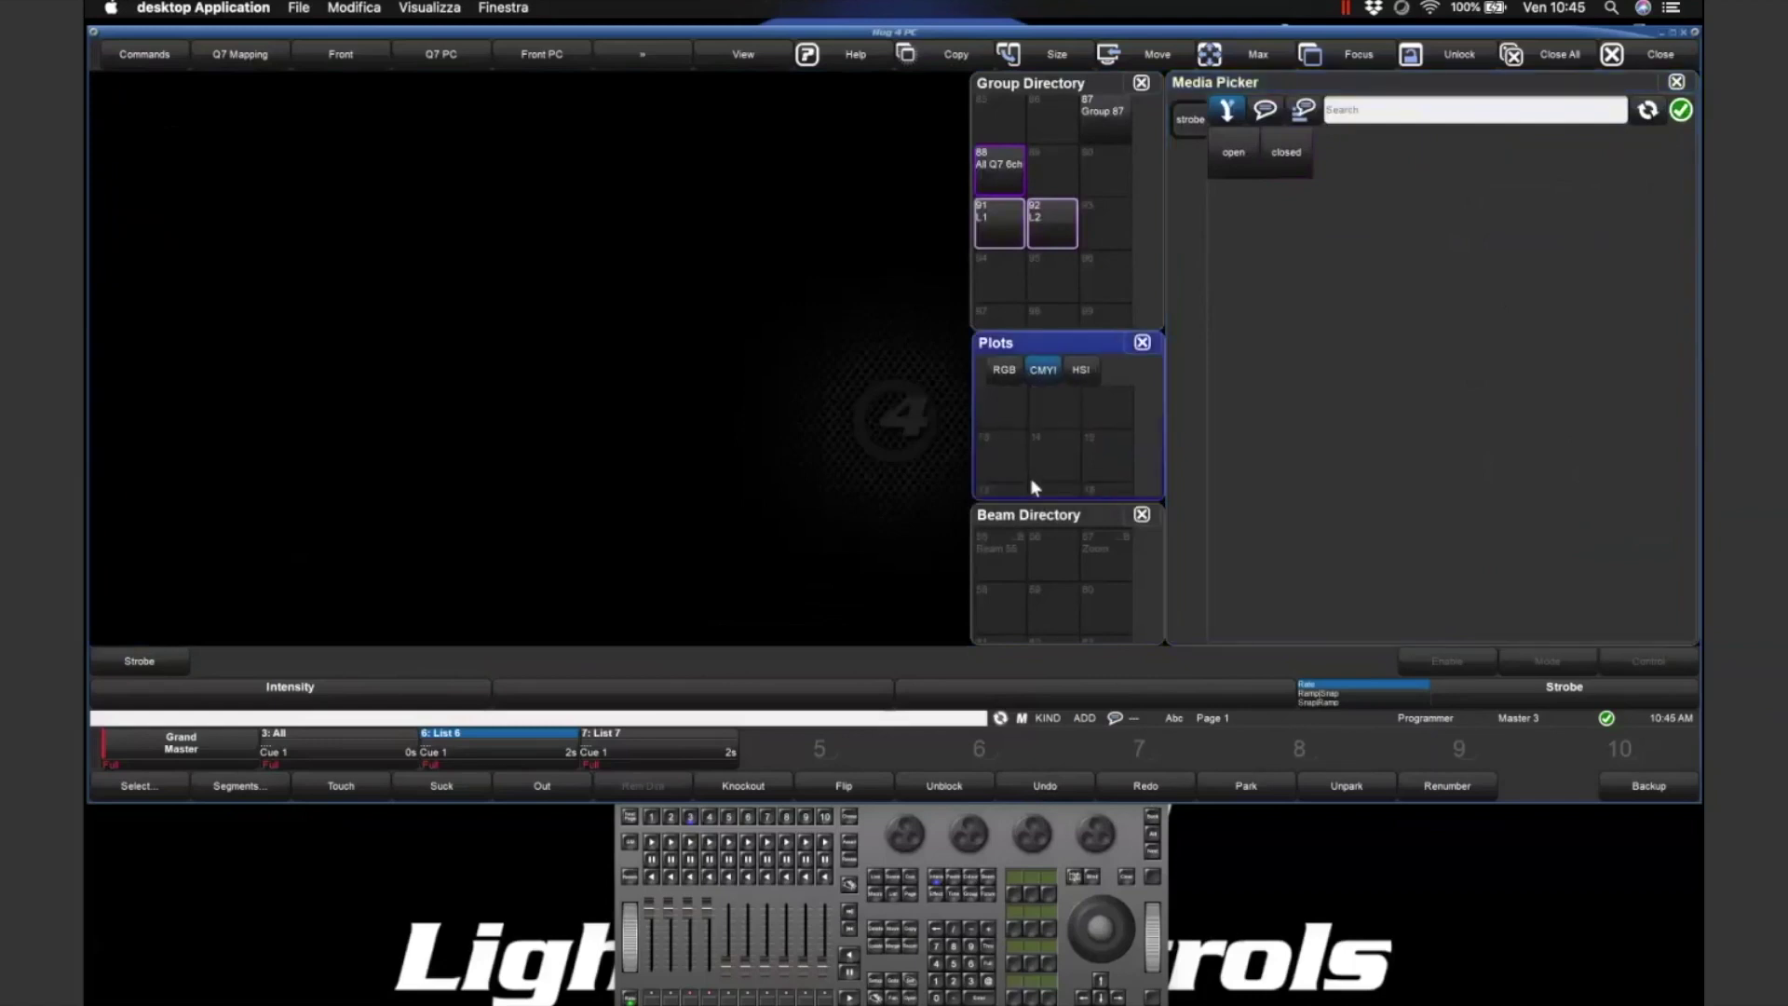
scroll(1031, 478, down, 1)
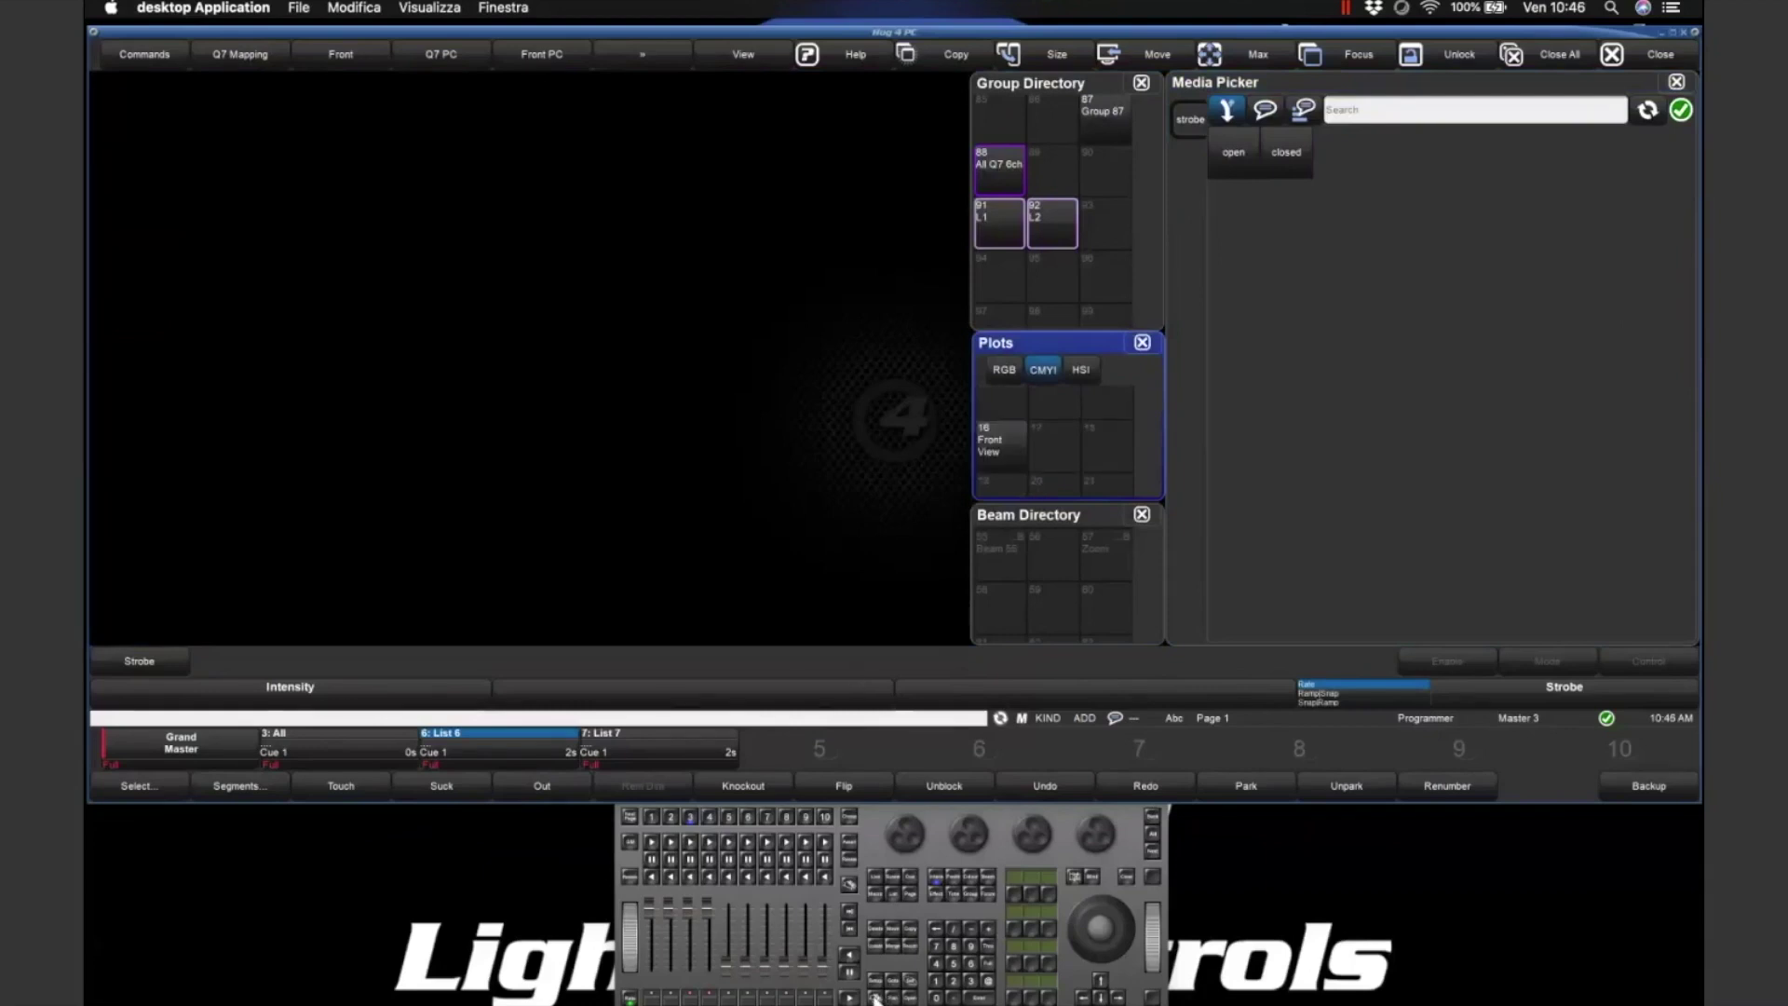
click(997, 448)
click(1018, 426)
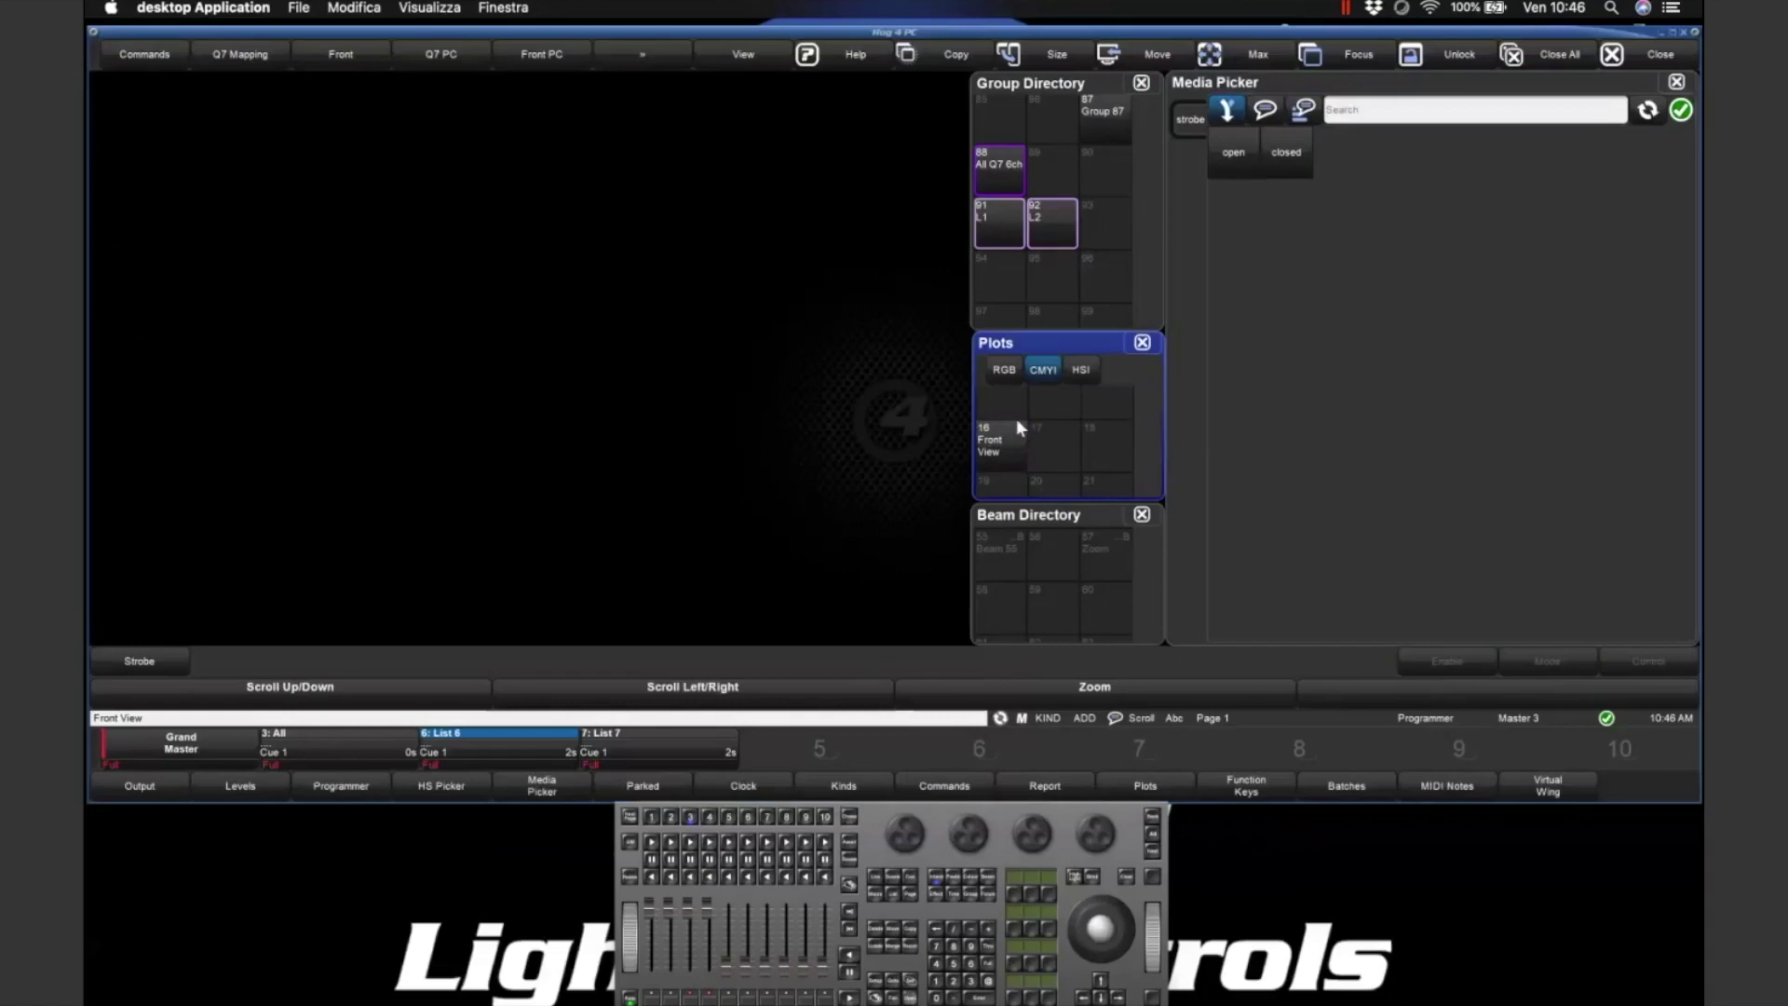
click(1015, 419)
- Select fixtures 101 to 120 in the Front View plot and open the Programmer window
drag(516, 154, 1275, 557)
drag(516, 153, 1153, 652)
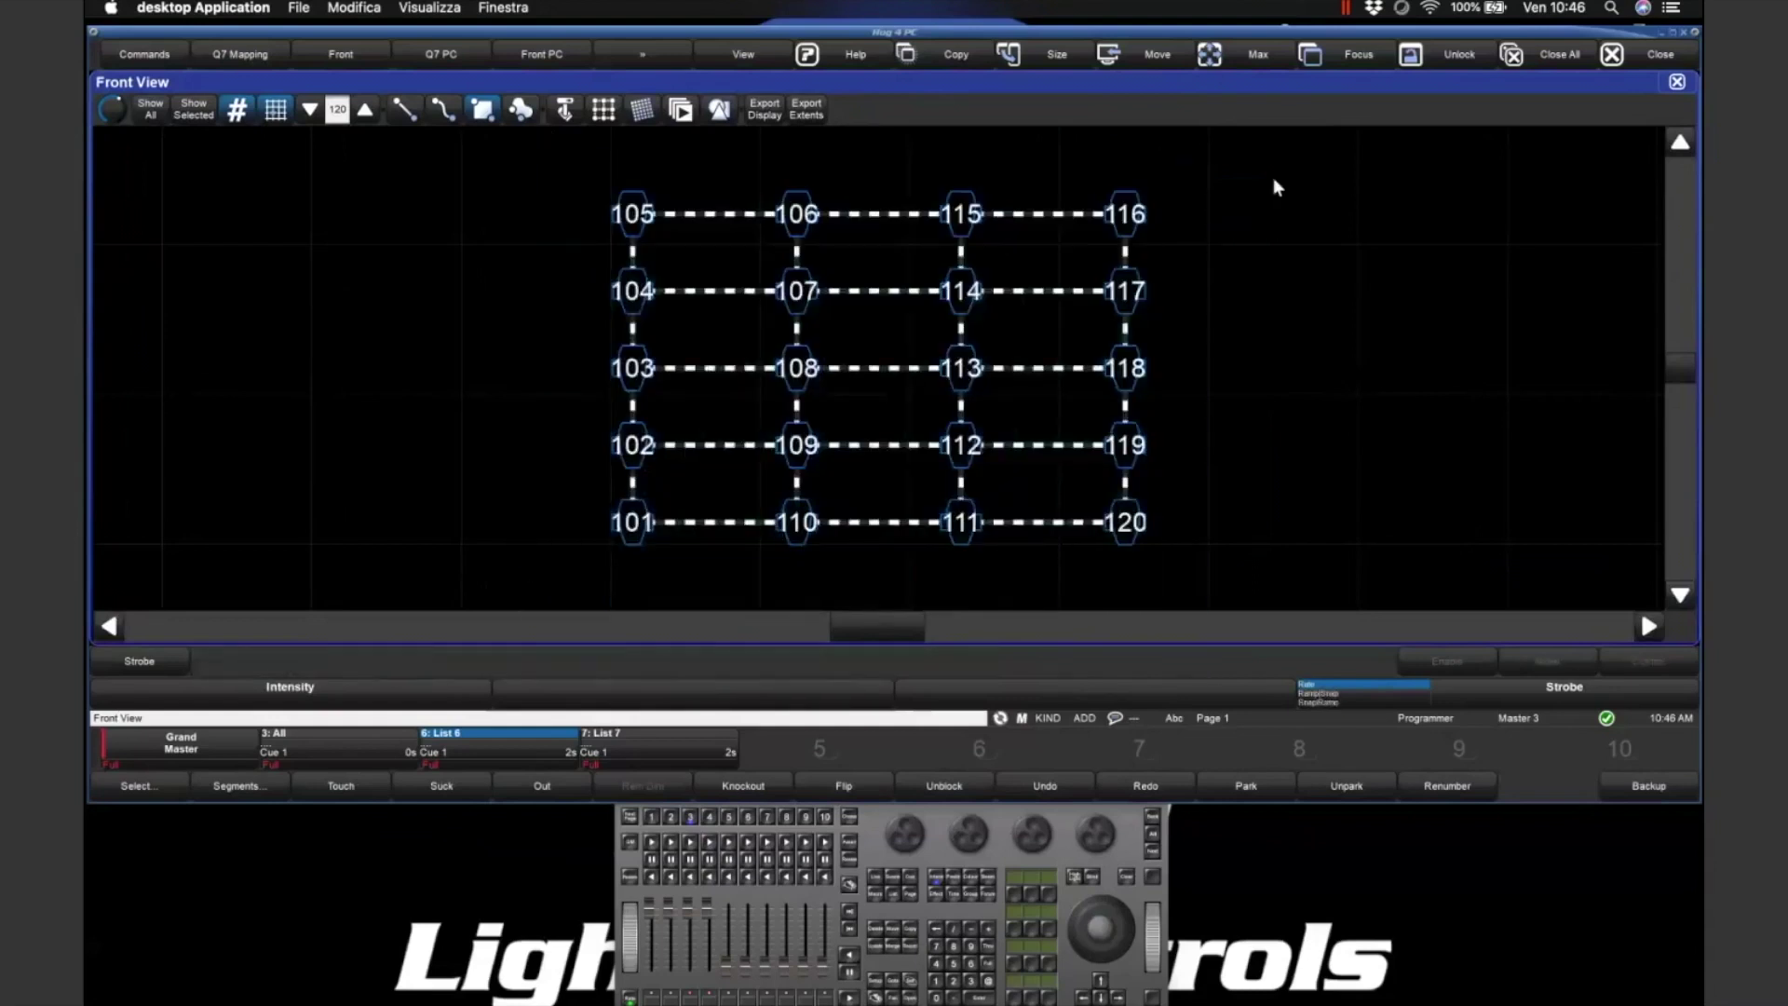
drag(528, 135, 1223, 618)
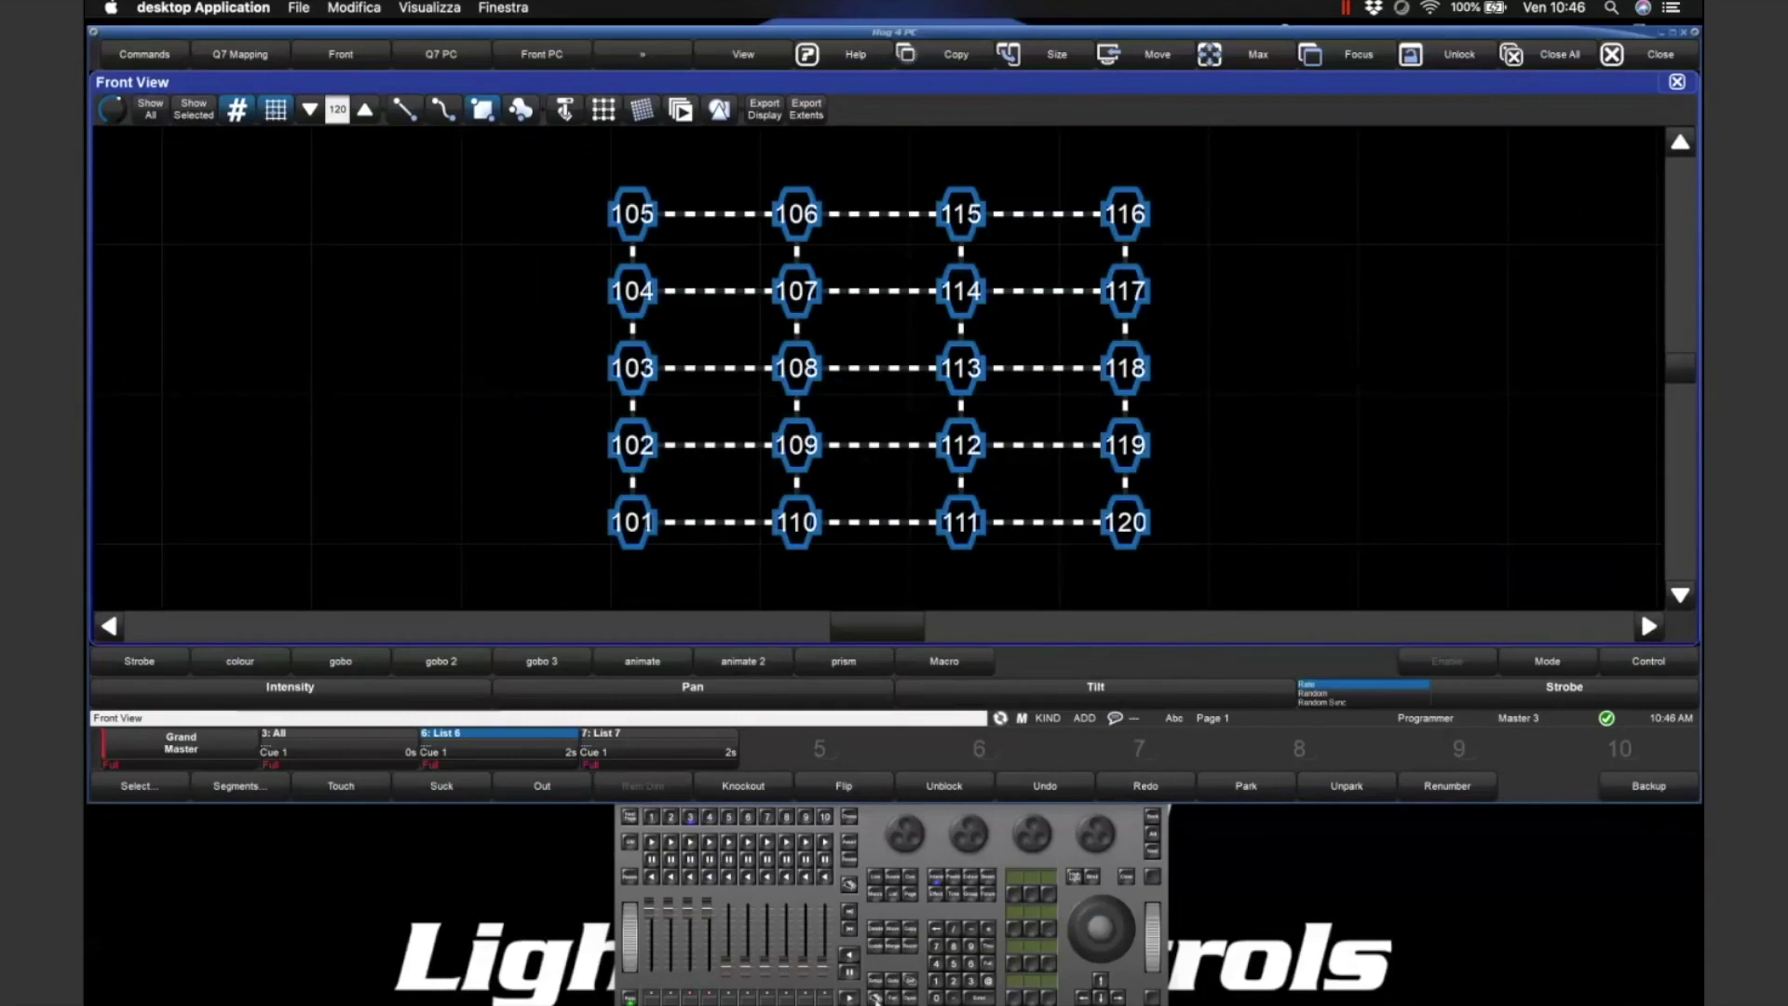
click(658, 53)
click(528, 60)
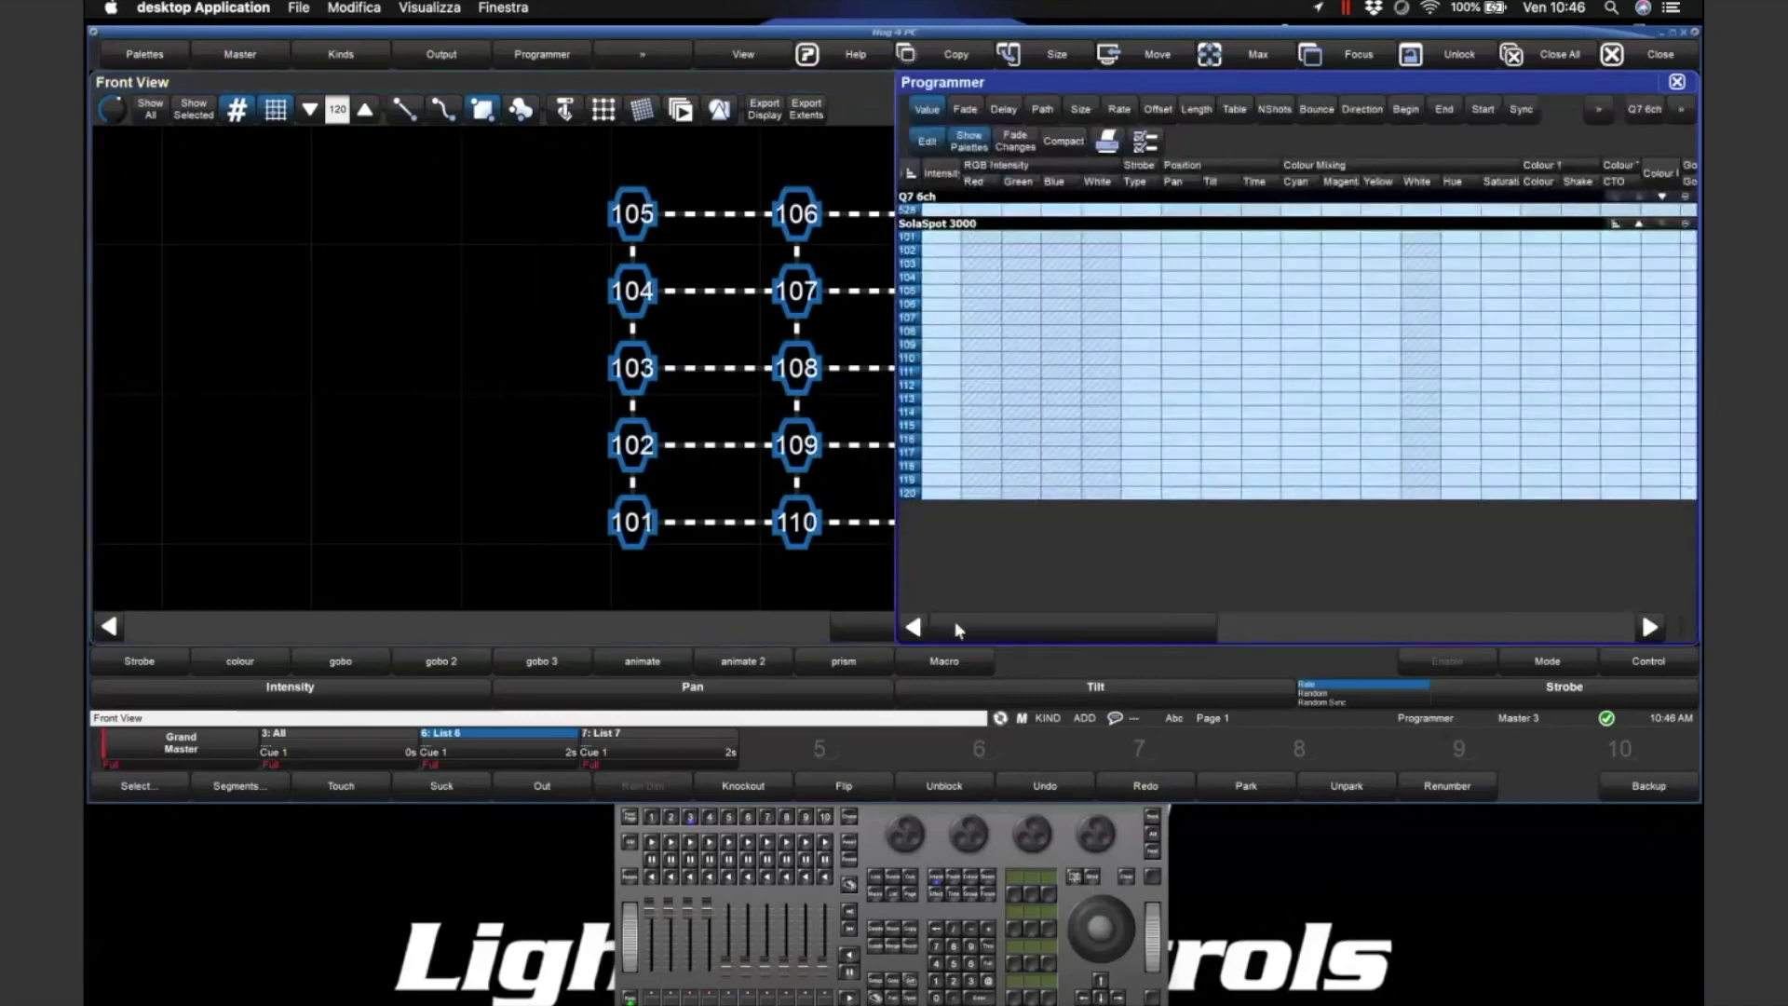
- Clear the programmer and resize the Front View plot to sit beside the Programmer window, selecting fixture 116
click(1104, 888)
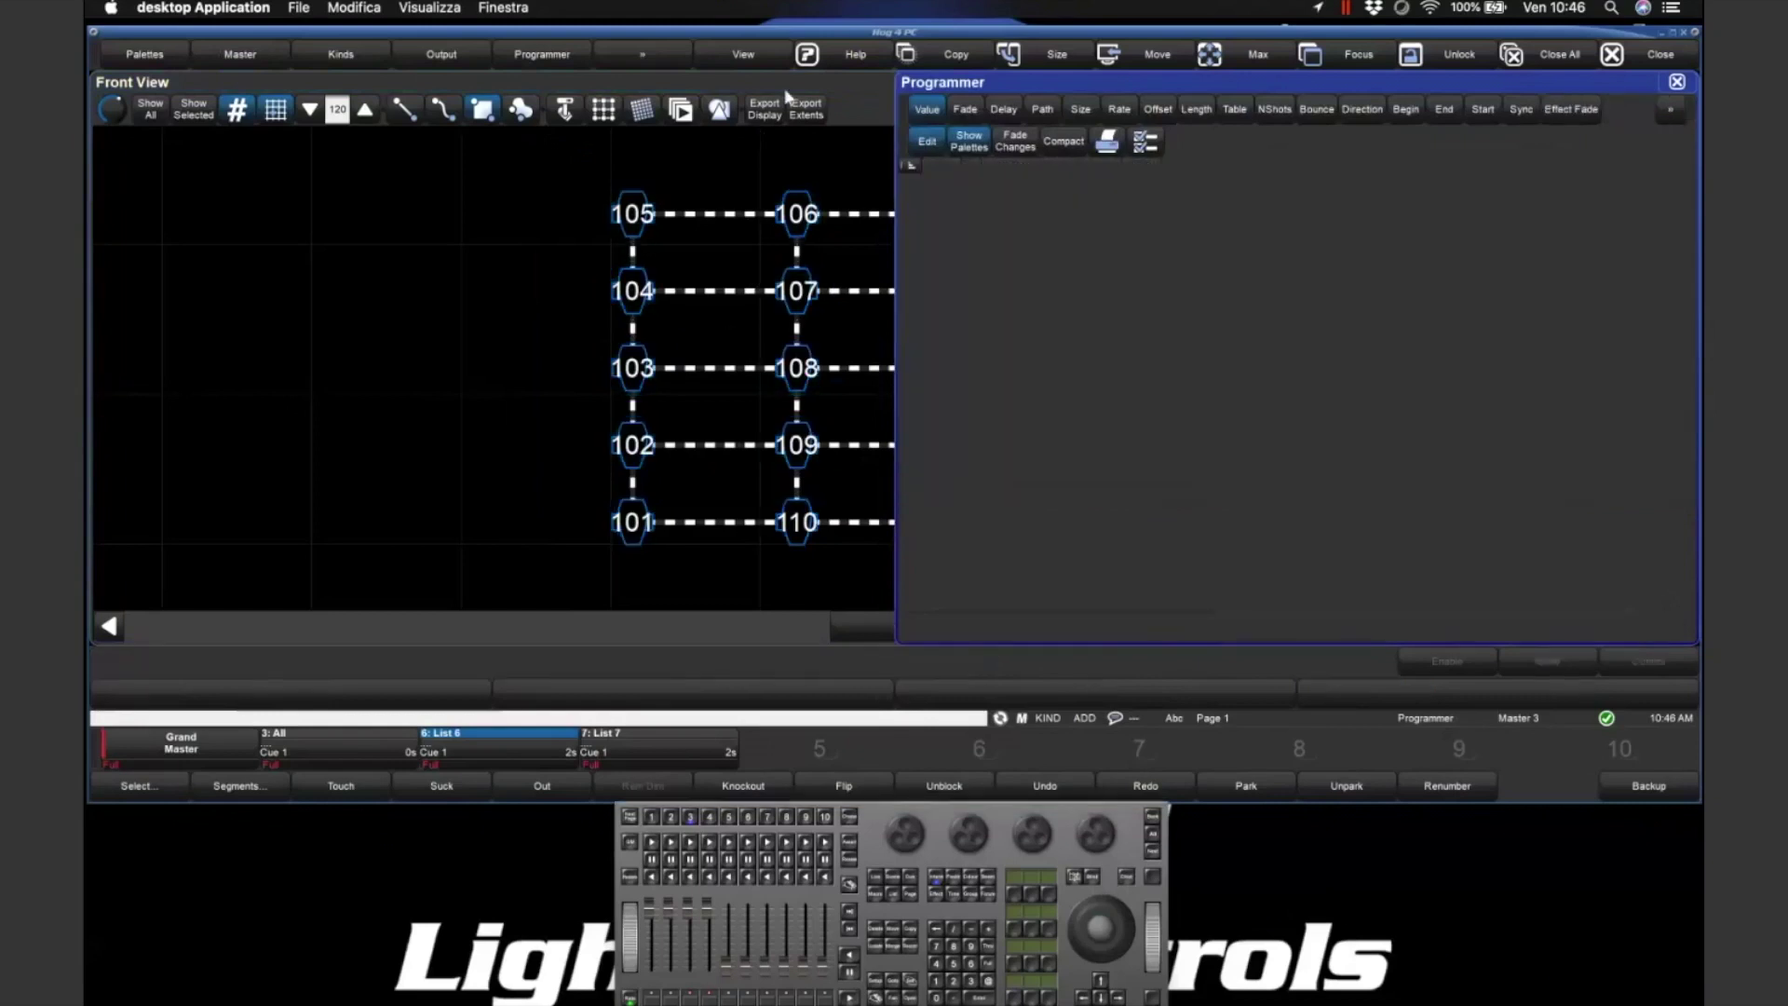
click(988, 70)
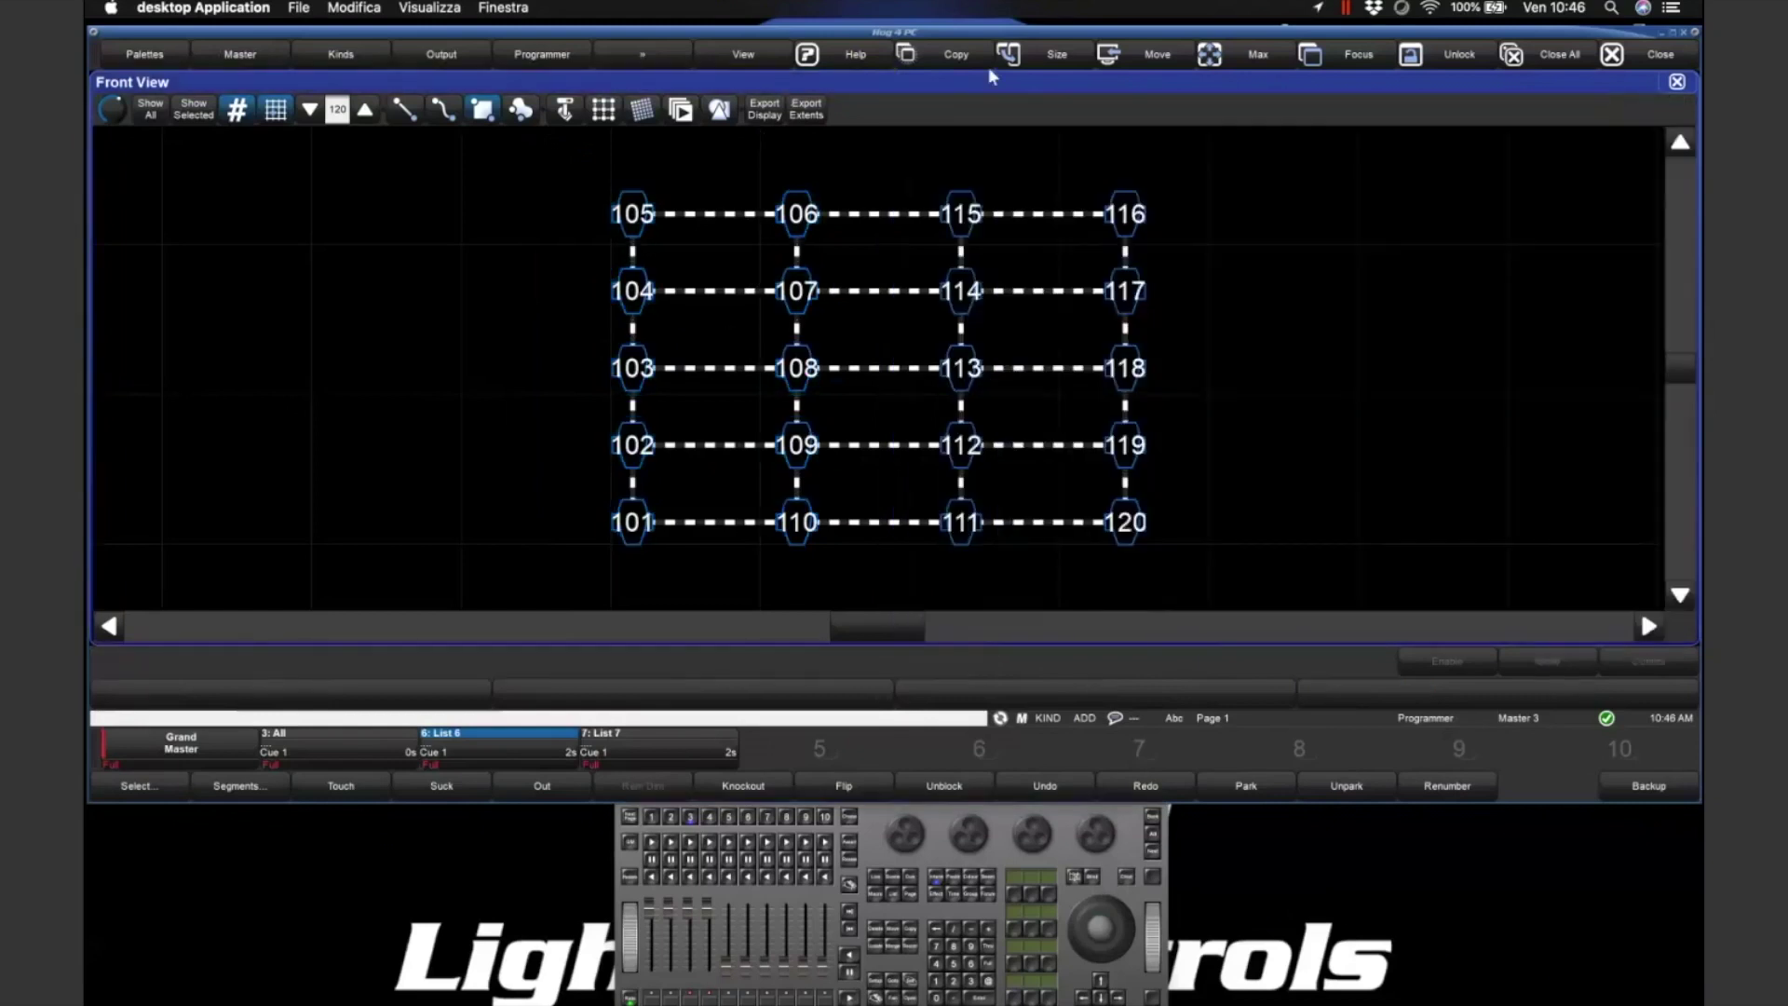
click(1047, 41)
click(735, 210)
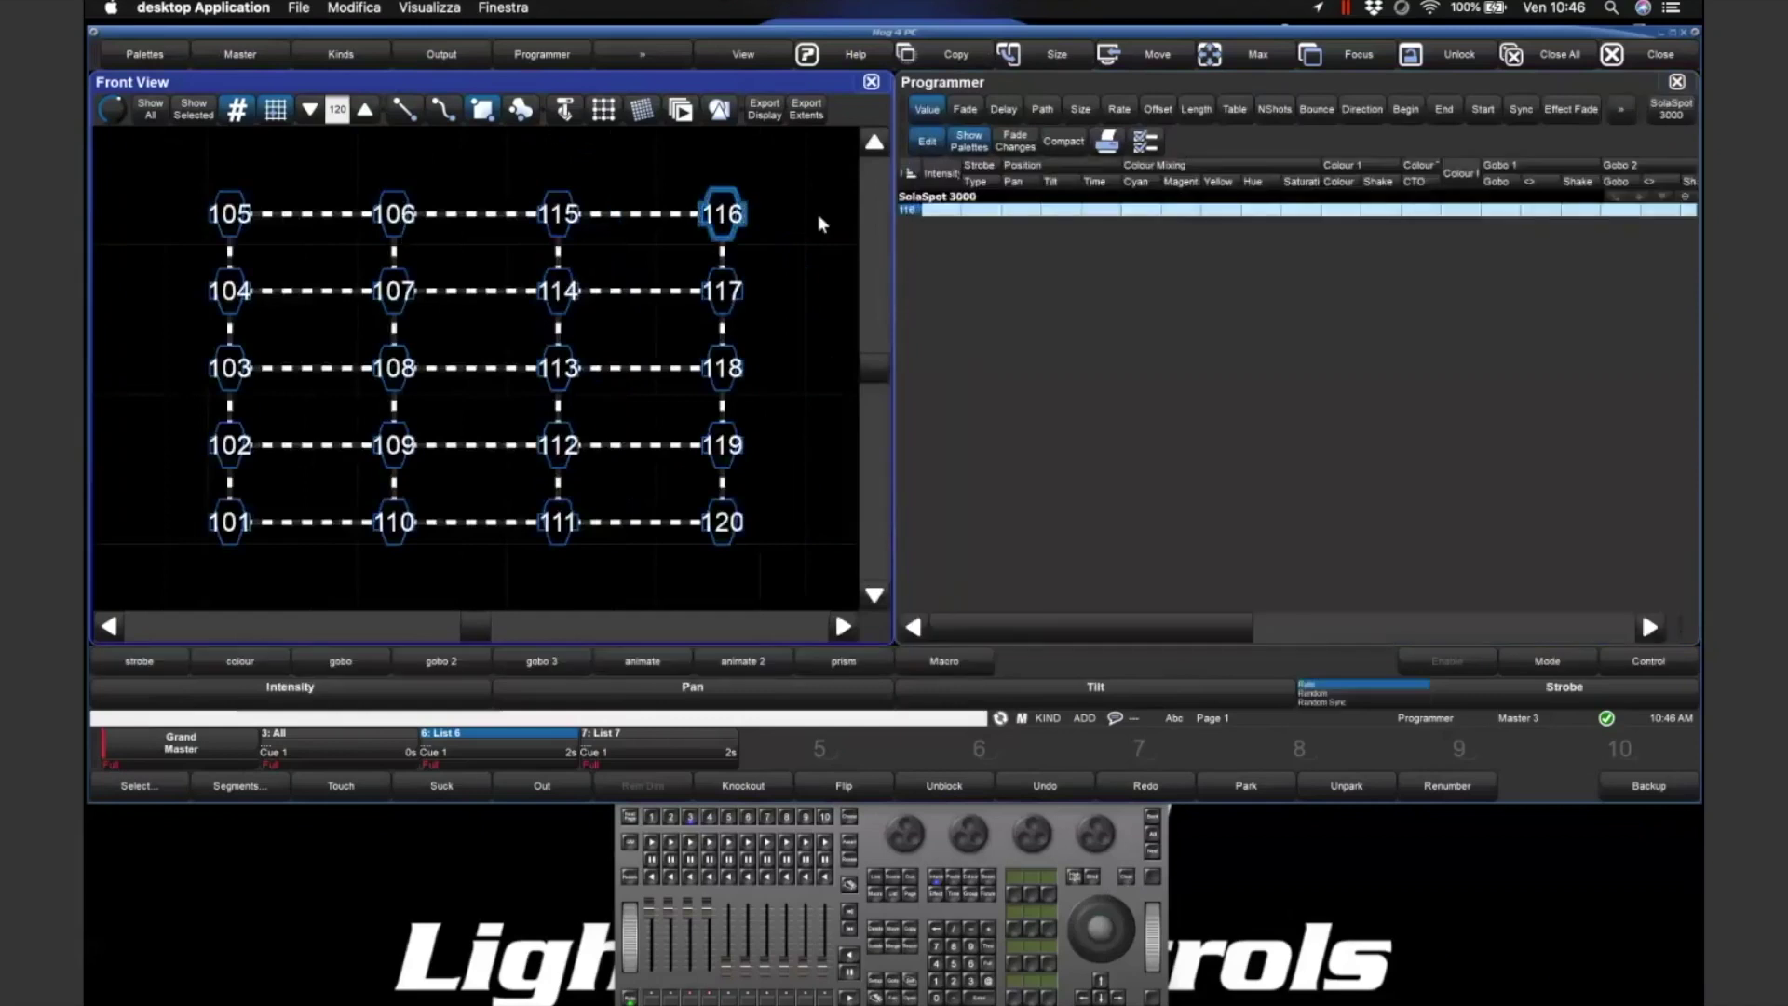
- Add fixtures 117, 113, 108 and 109 to the Front View plot selection and set the selected fixtures to full intensity
click(722, 300)
click(553, 377)
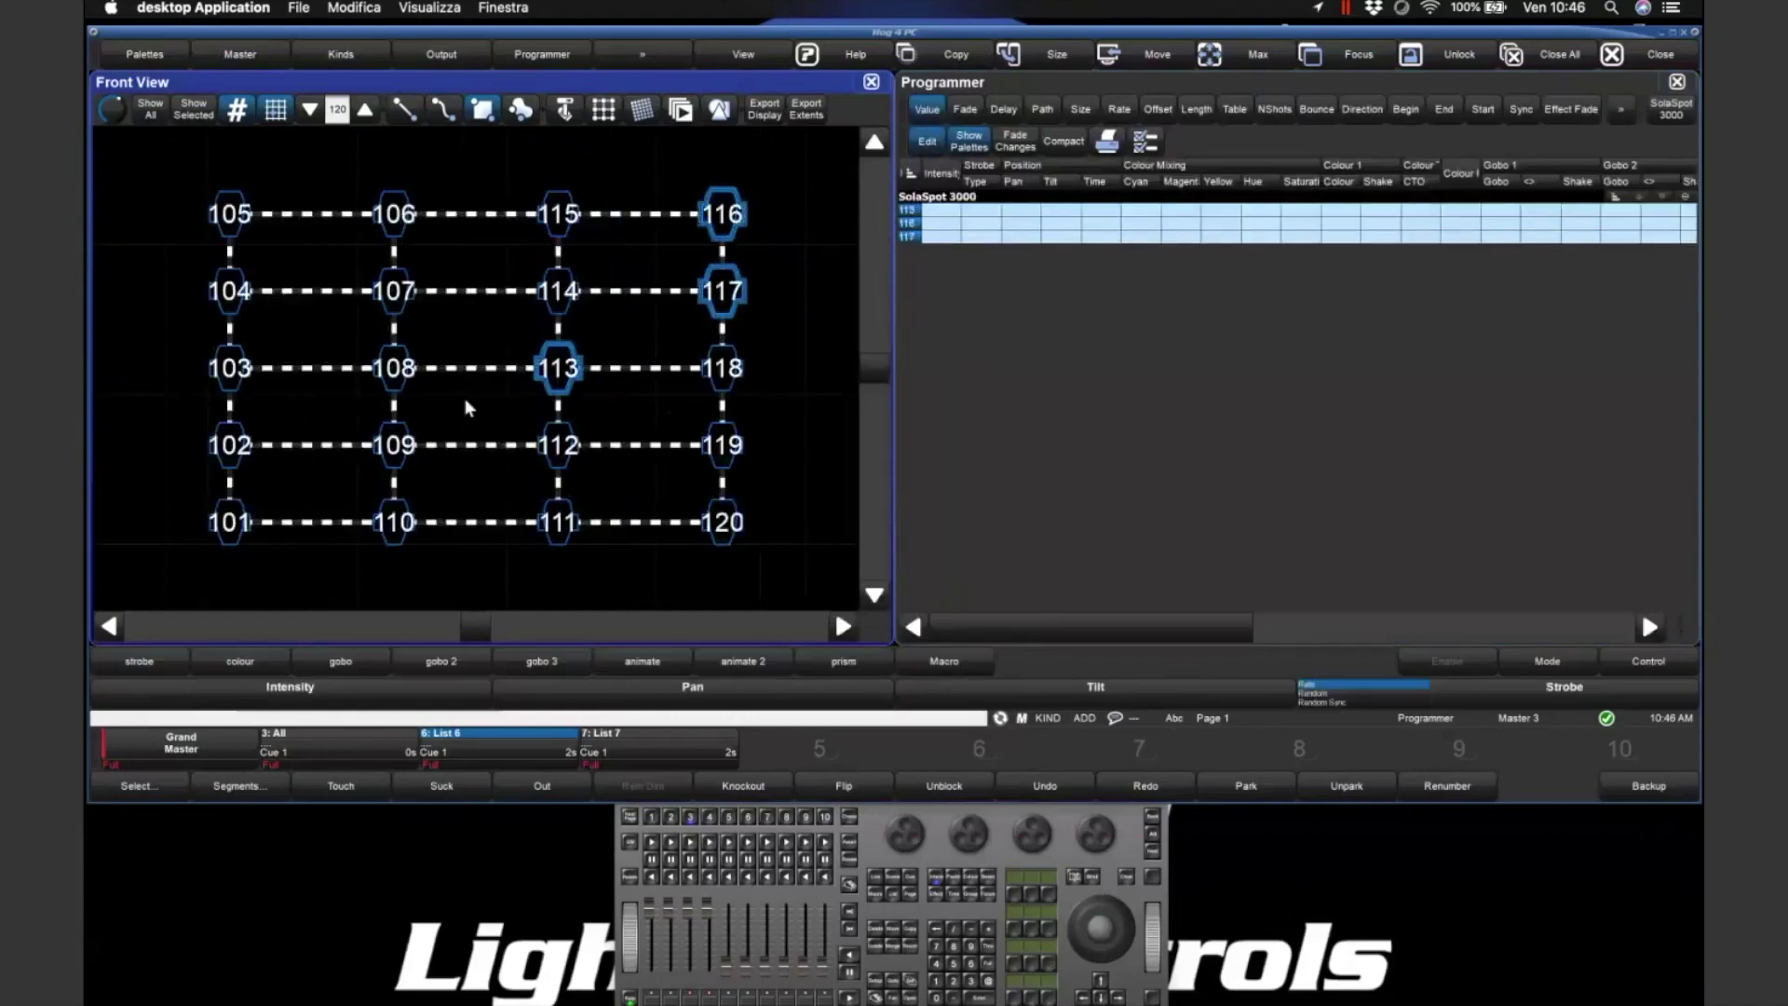
click(404, 376)
click(397, 456)
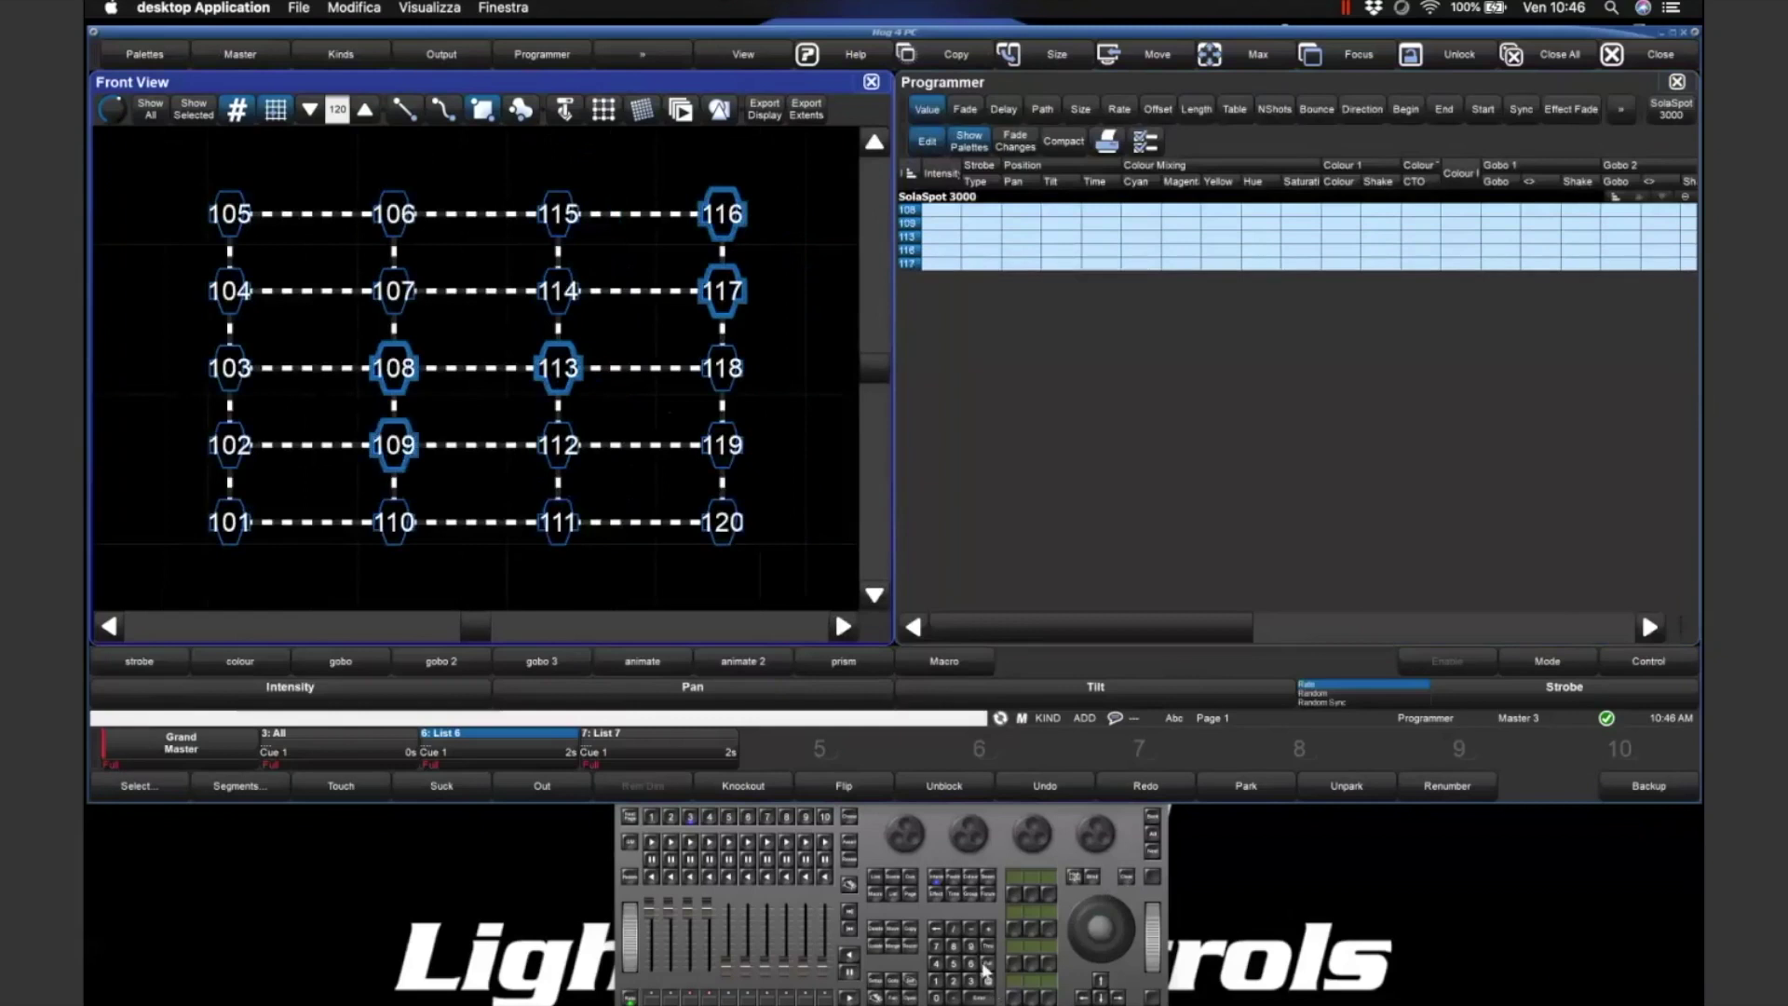
click(986, 967)
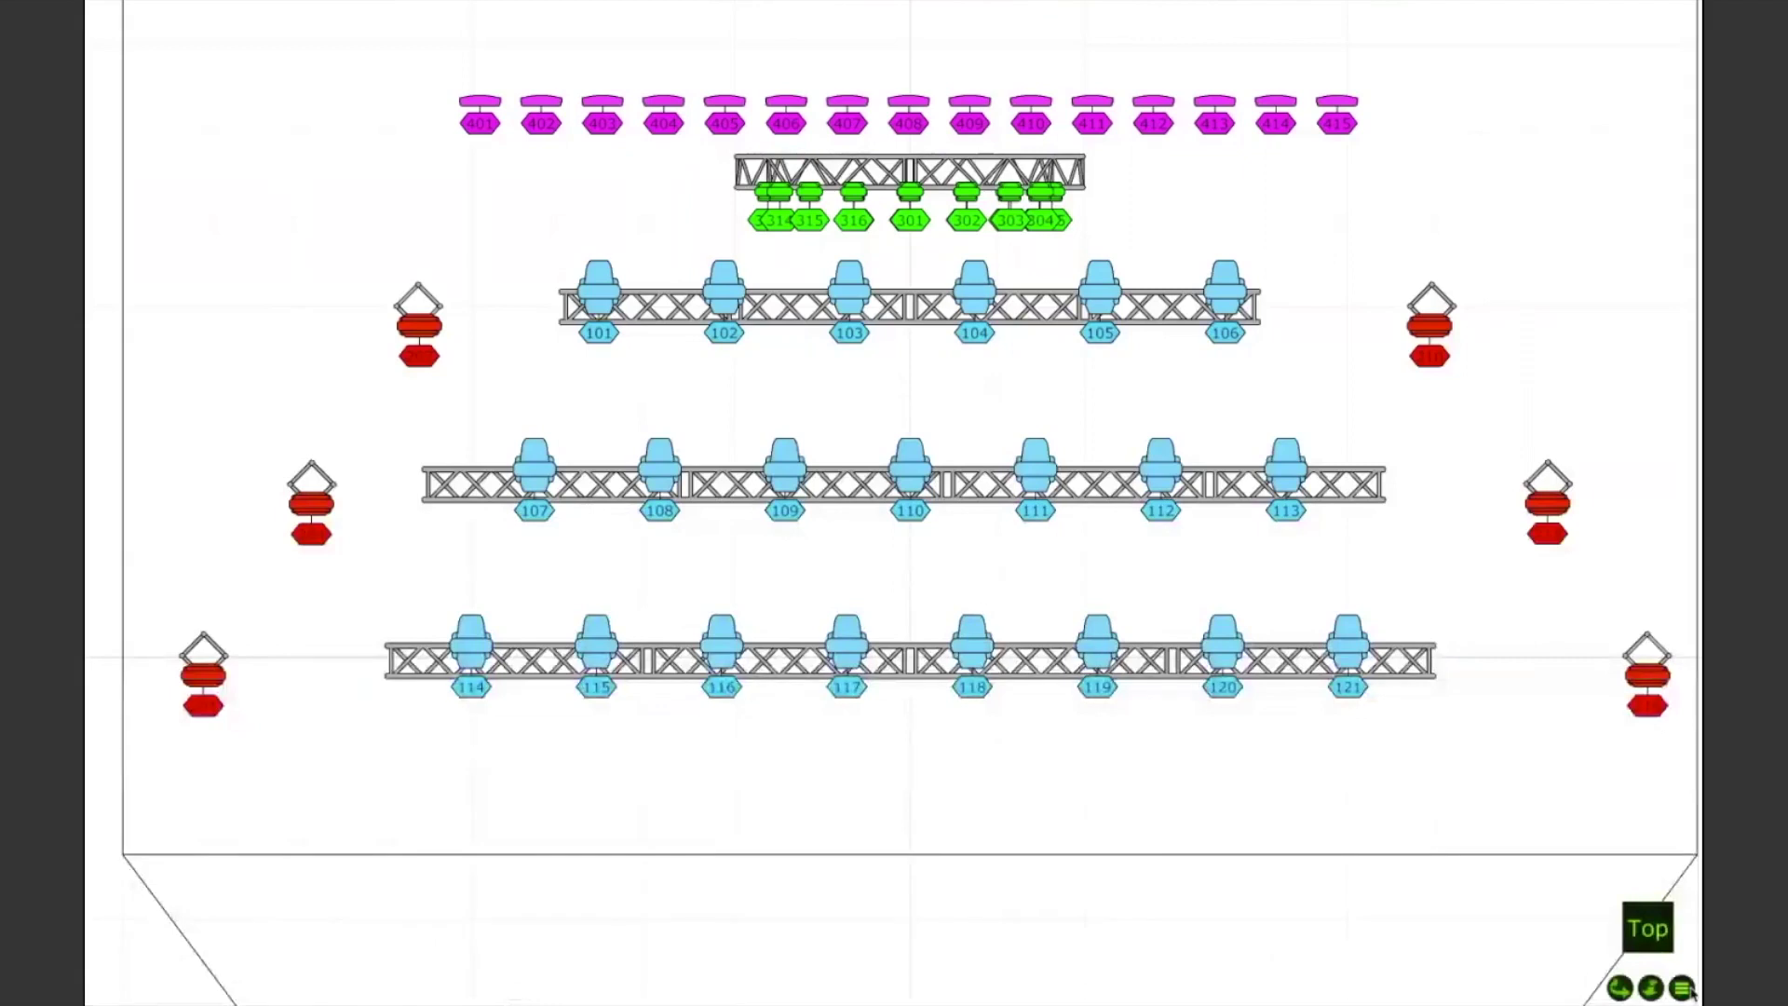
- Switch to the visualizer and set its view to Live rendering, and deselect the fixtures in Hog 4 PC
right_click(1548, 680)
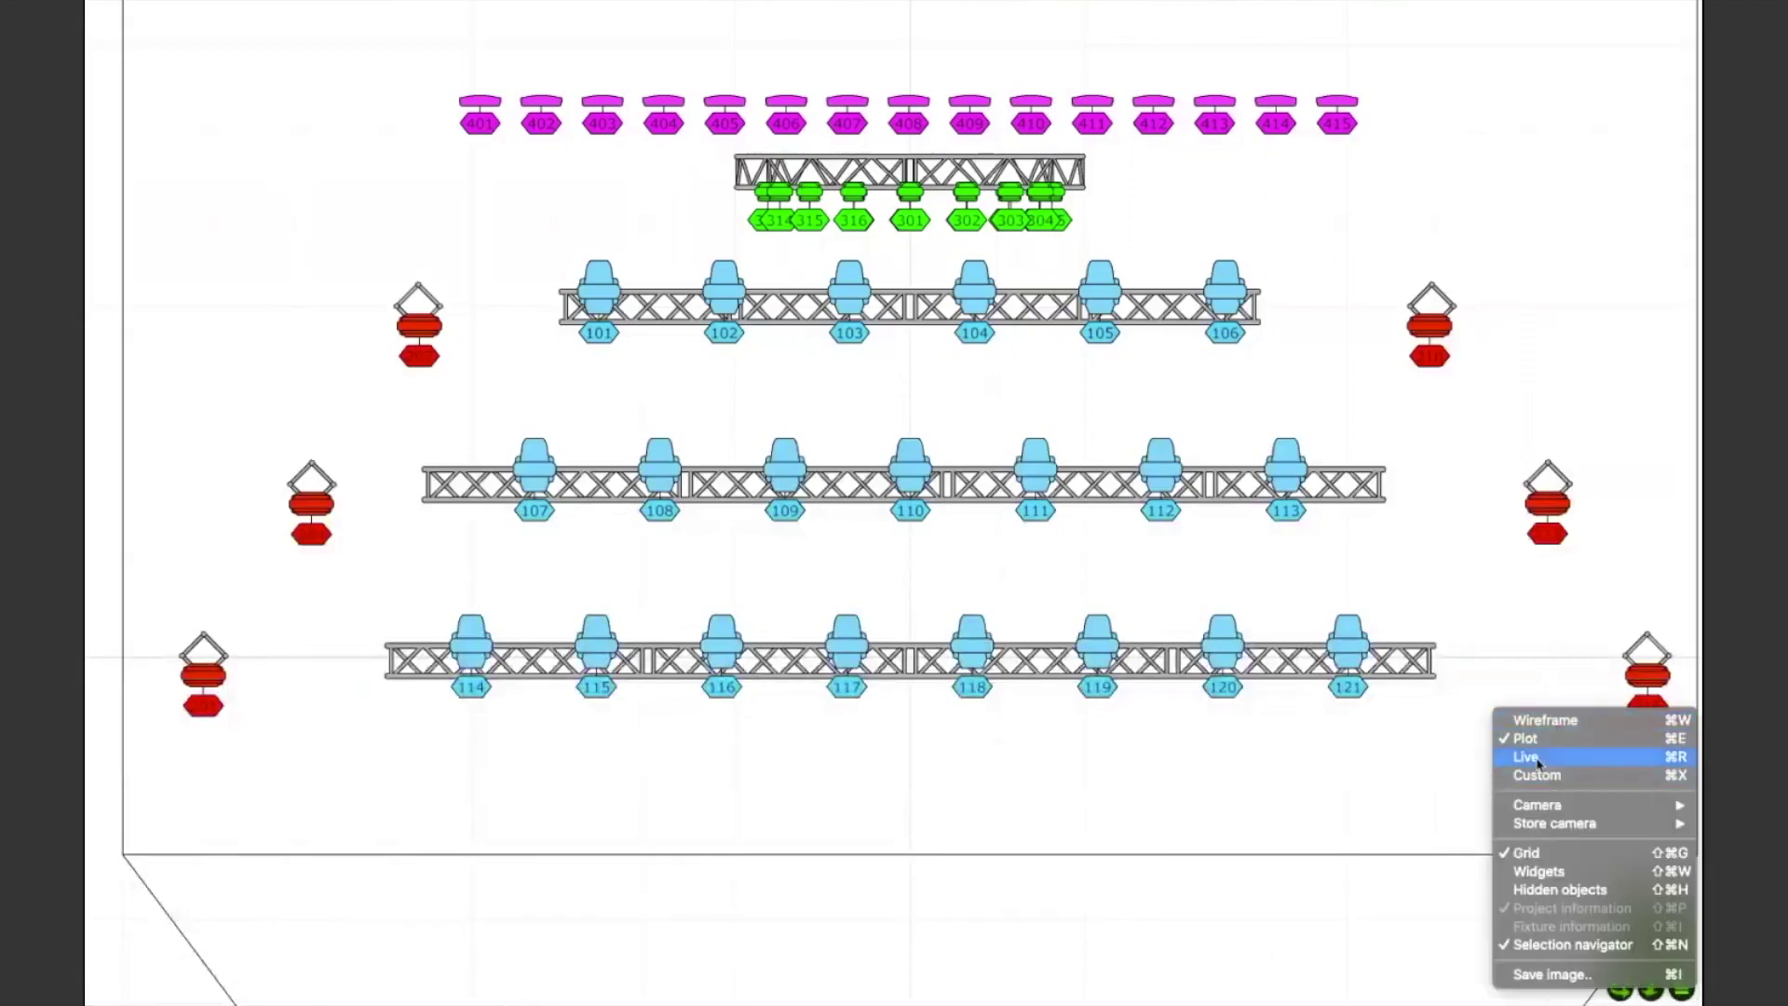
click(1399, 776)
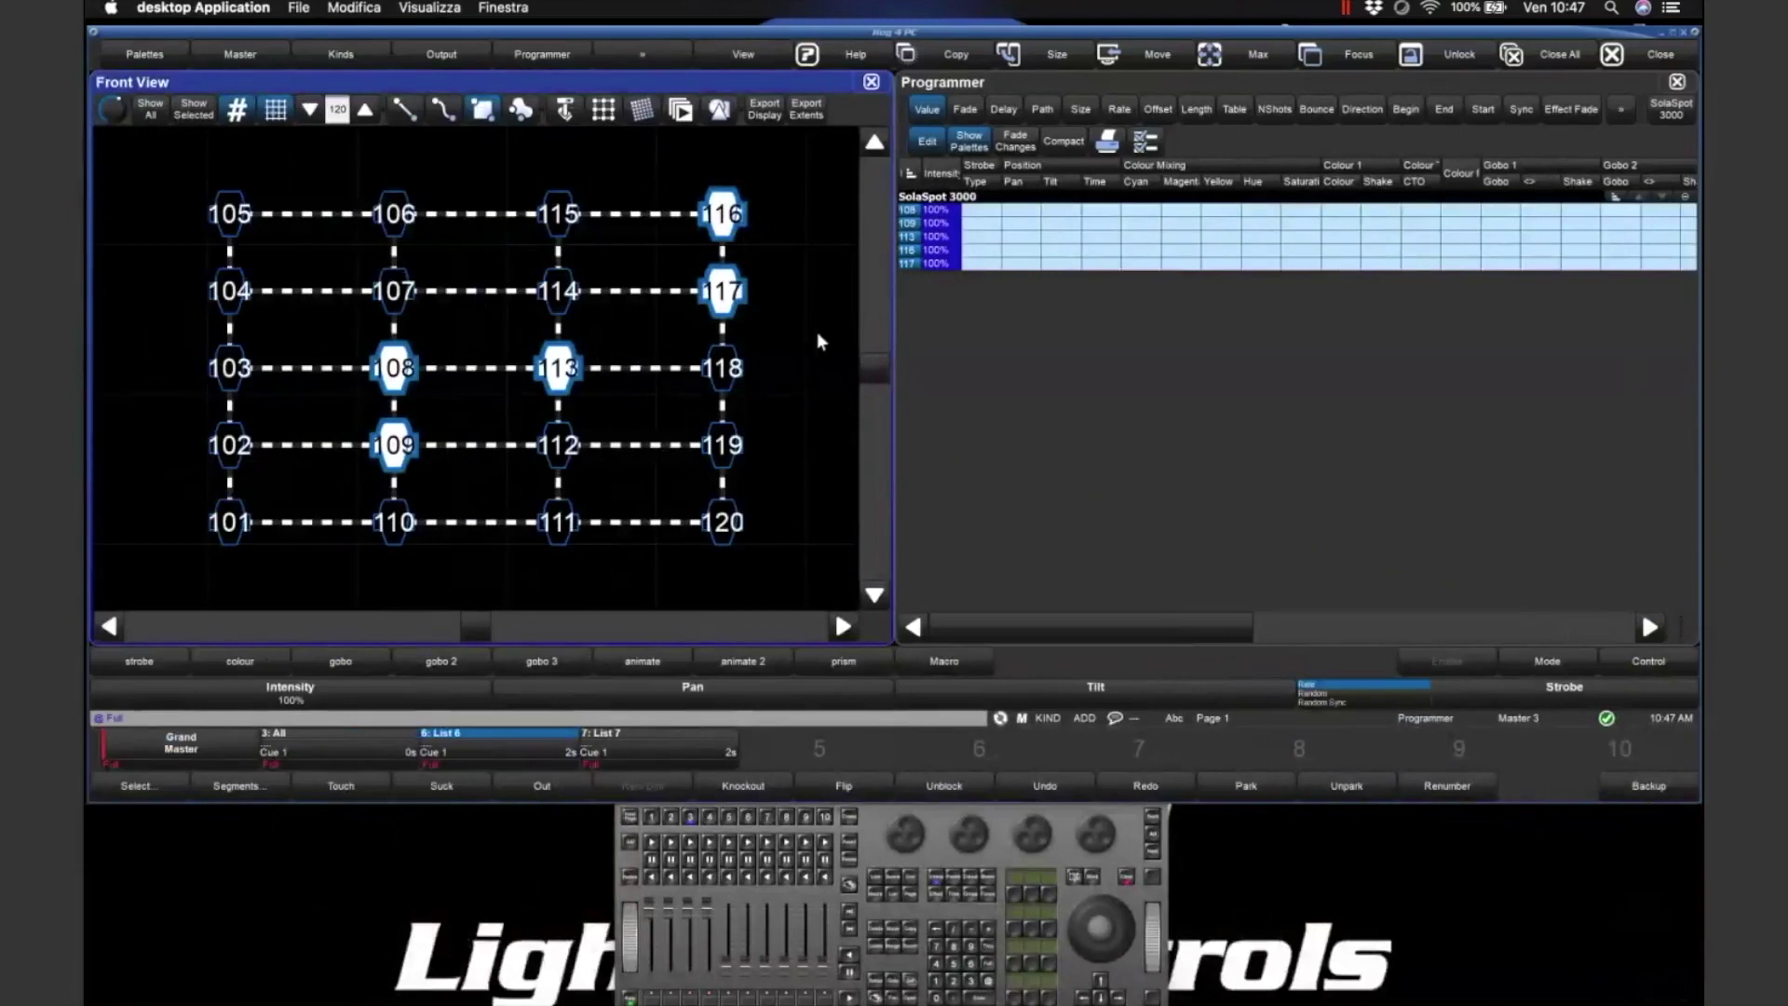
key(Escape)
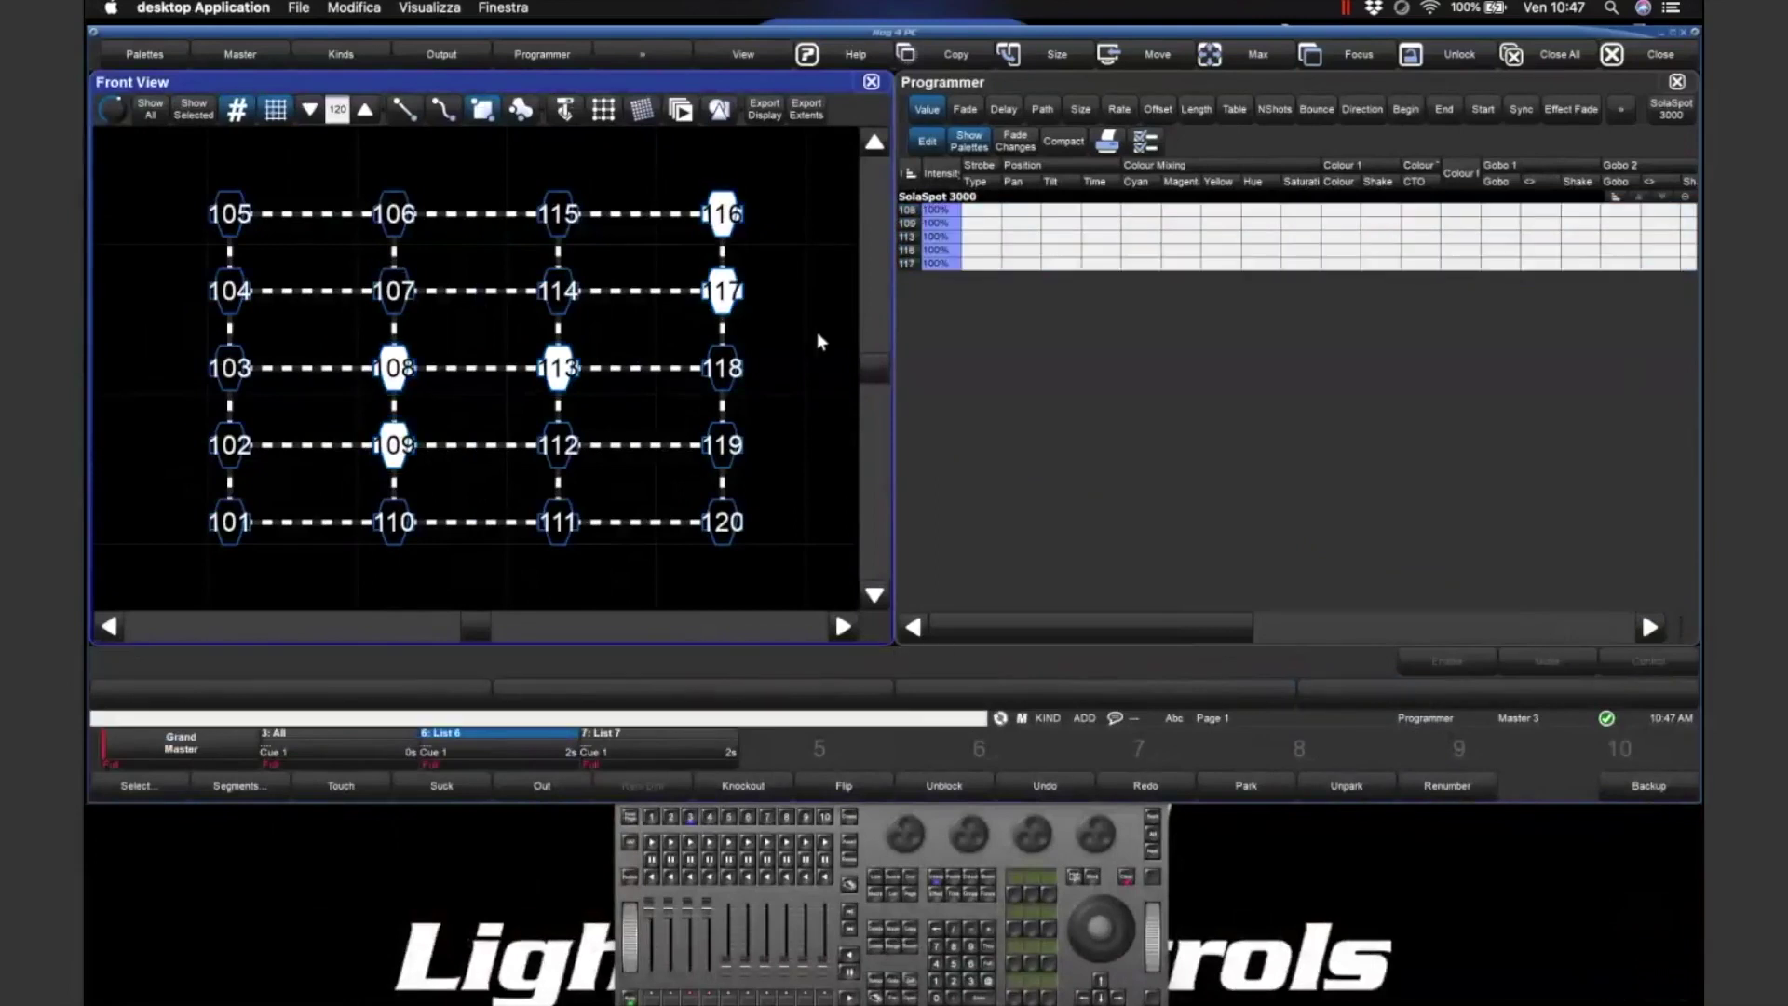
- Close the Front View plot and the Programmer window, and reopen Front View from the Plots directory
click(871, 82)
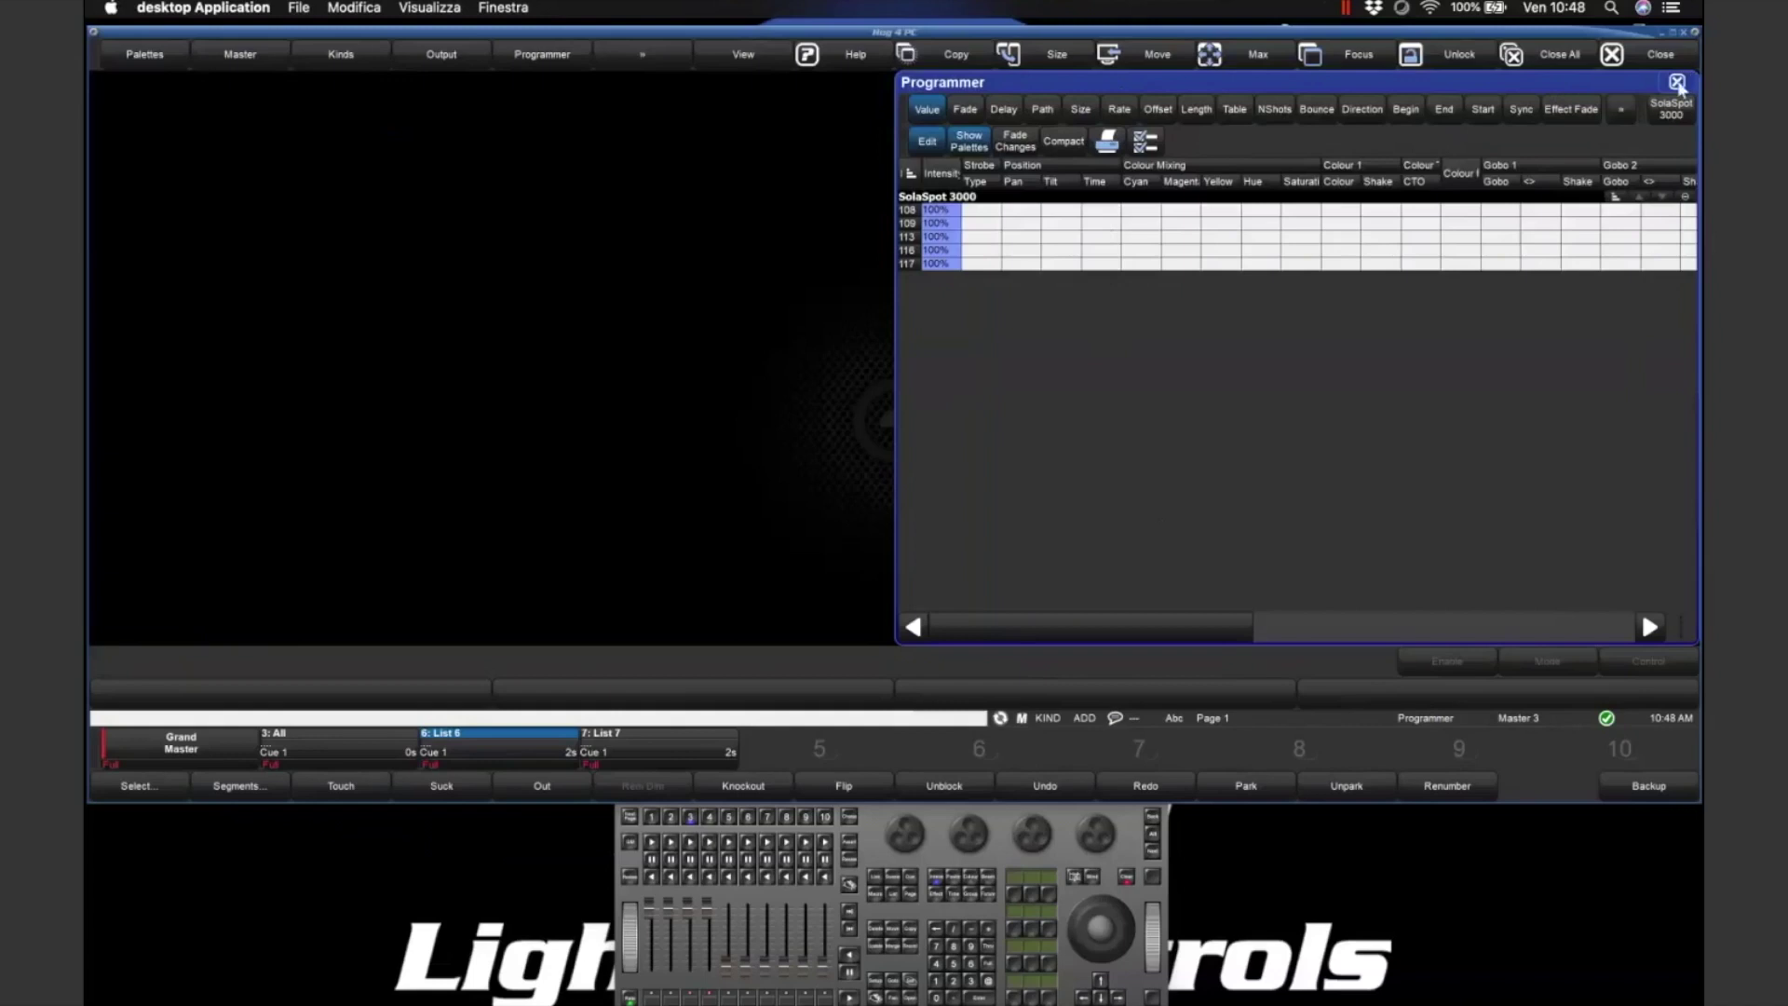
click(1677, 82)
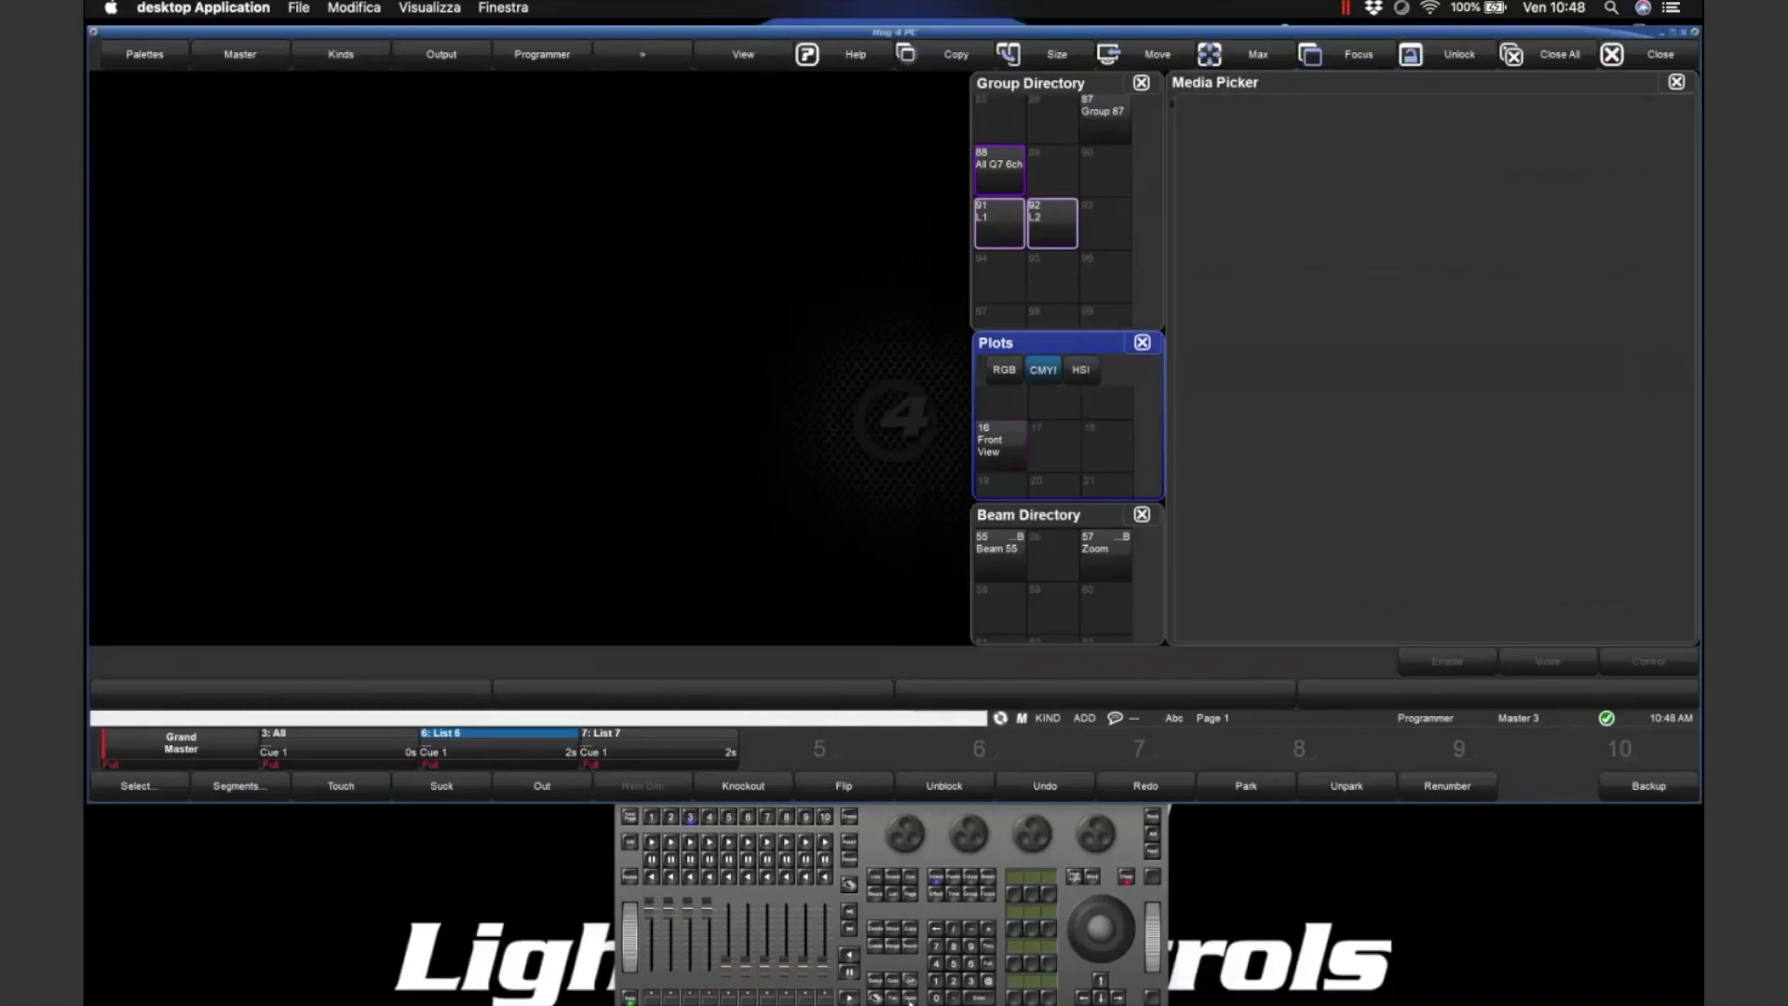
click(910, 1001)
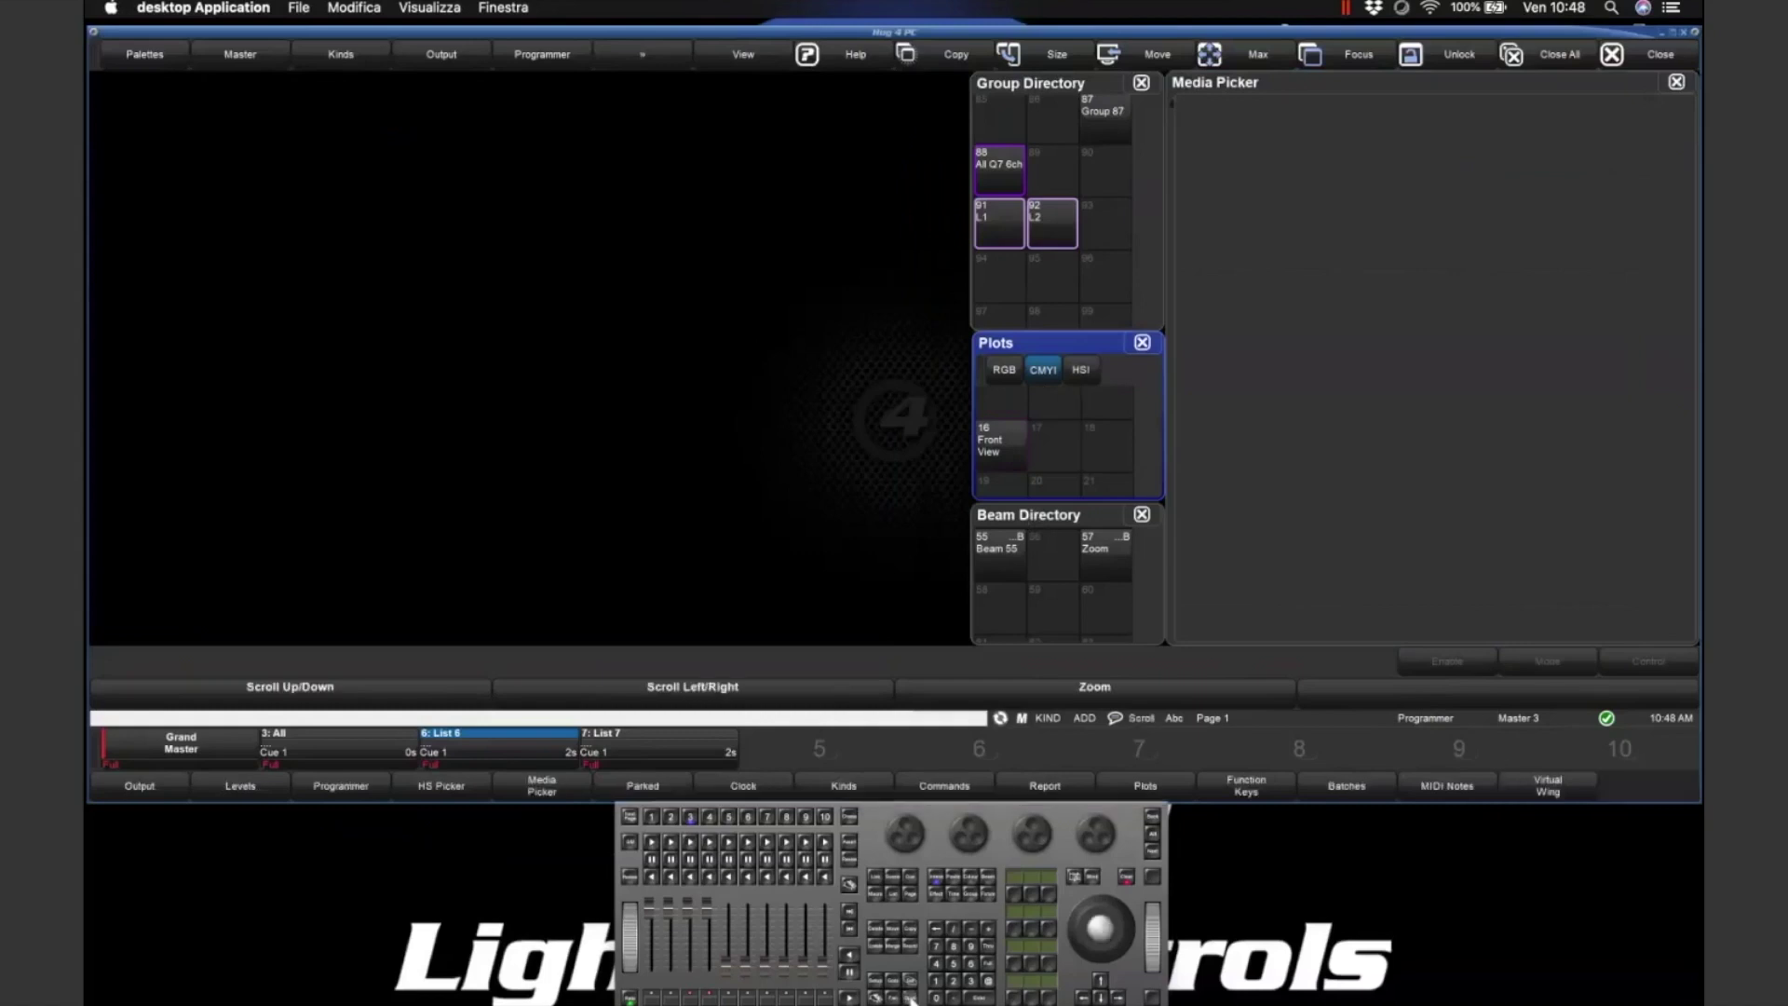
click(998, 450)
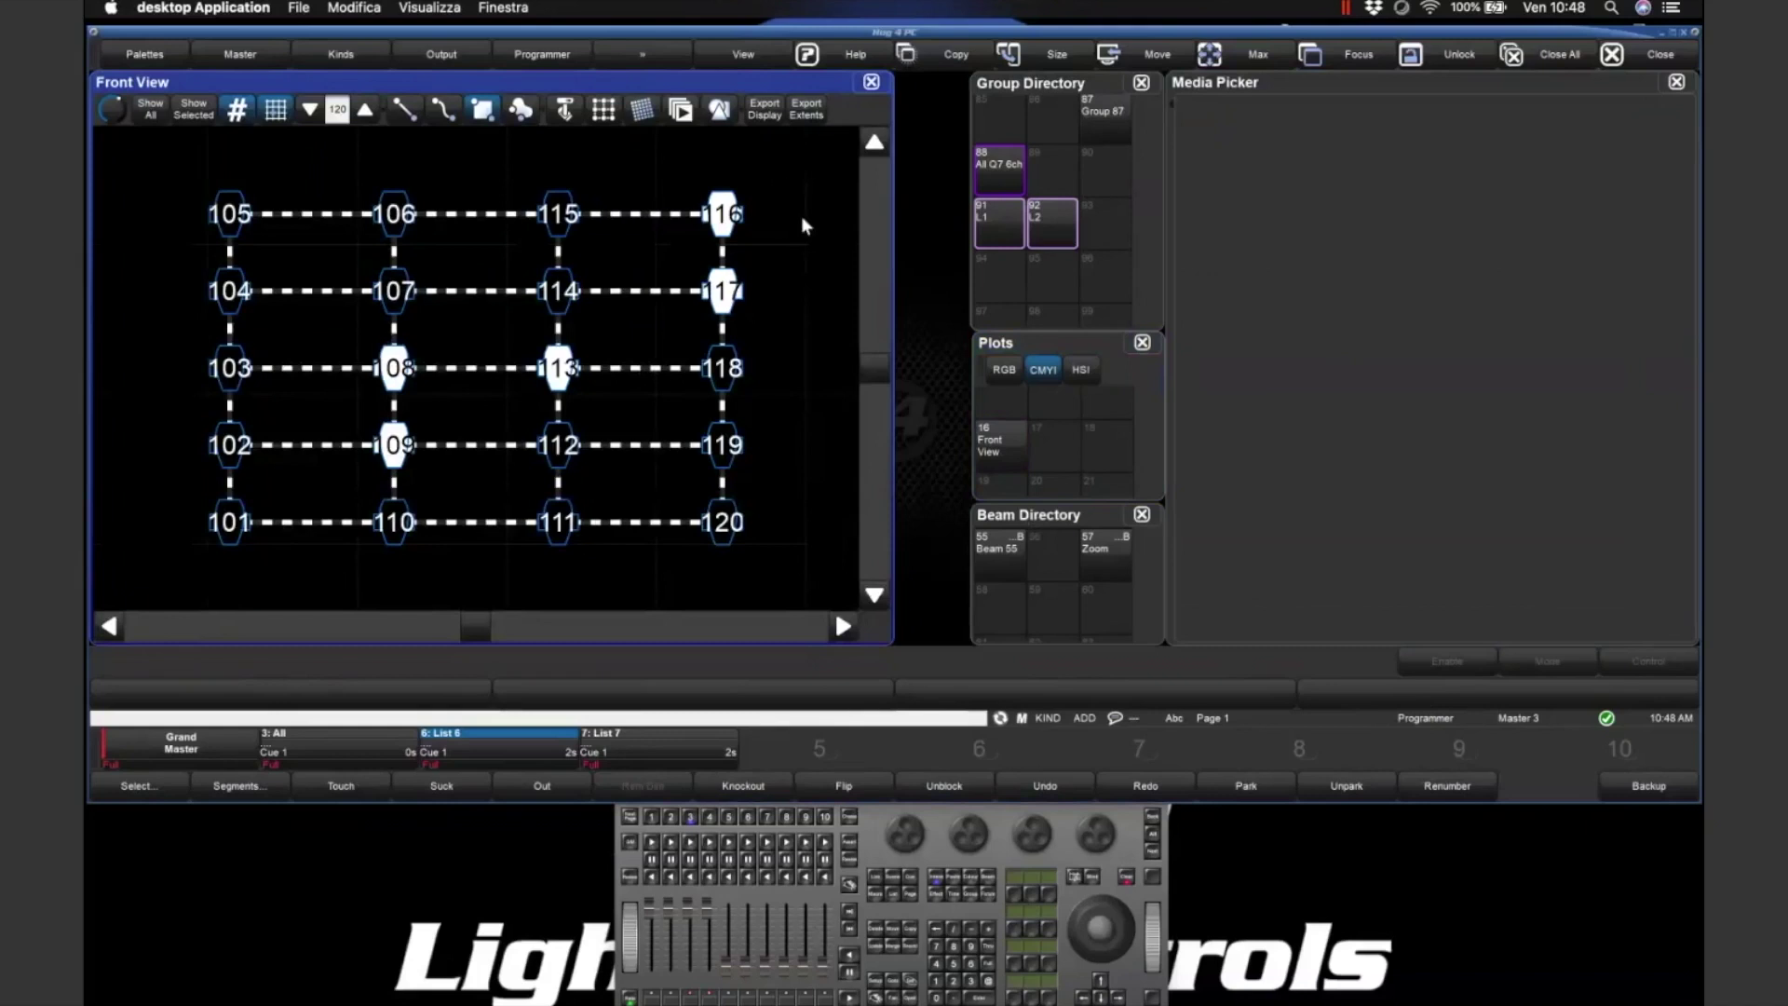
- Select fixtures 101 to 120 in the Front View plot, enable layout editing and remove them from the plot
drag(791, 172, 171, 566)
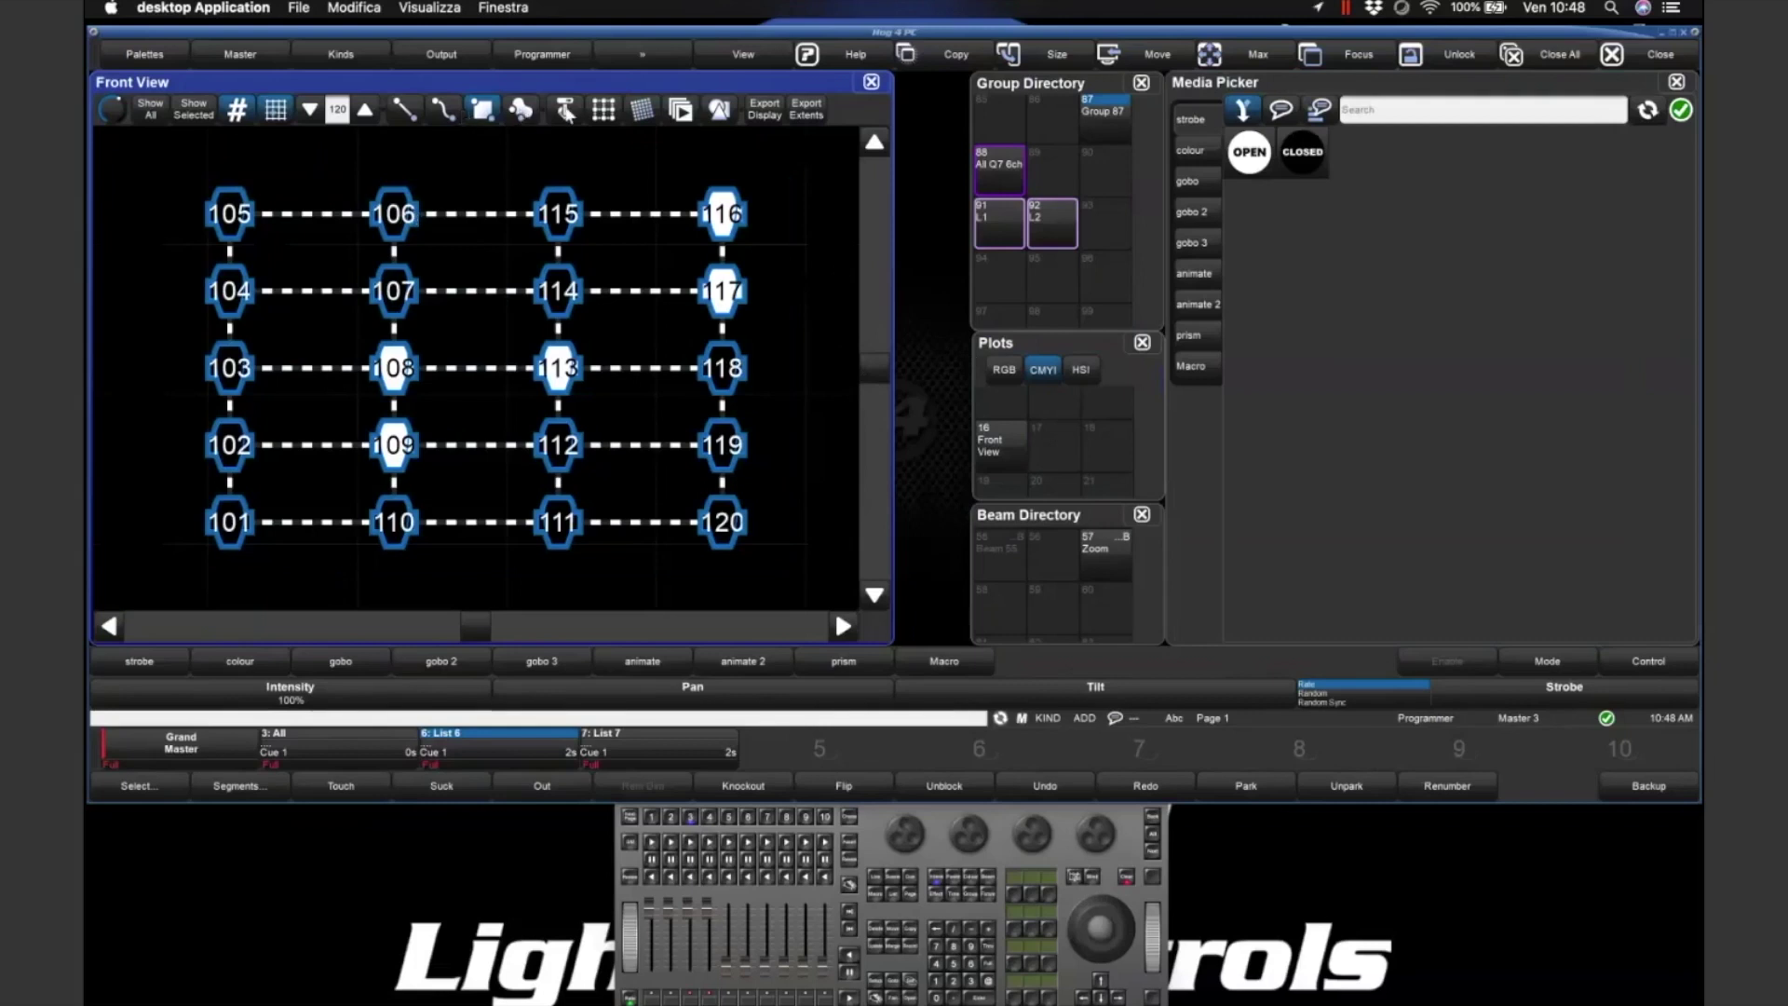
click(564, 110)
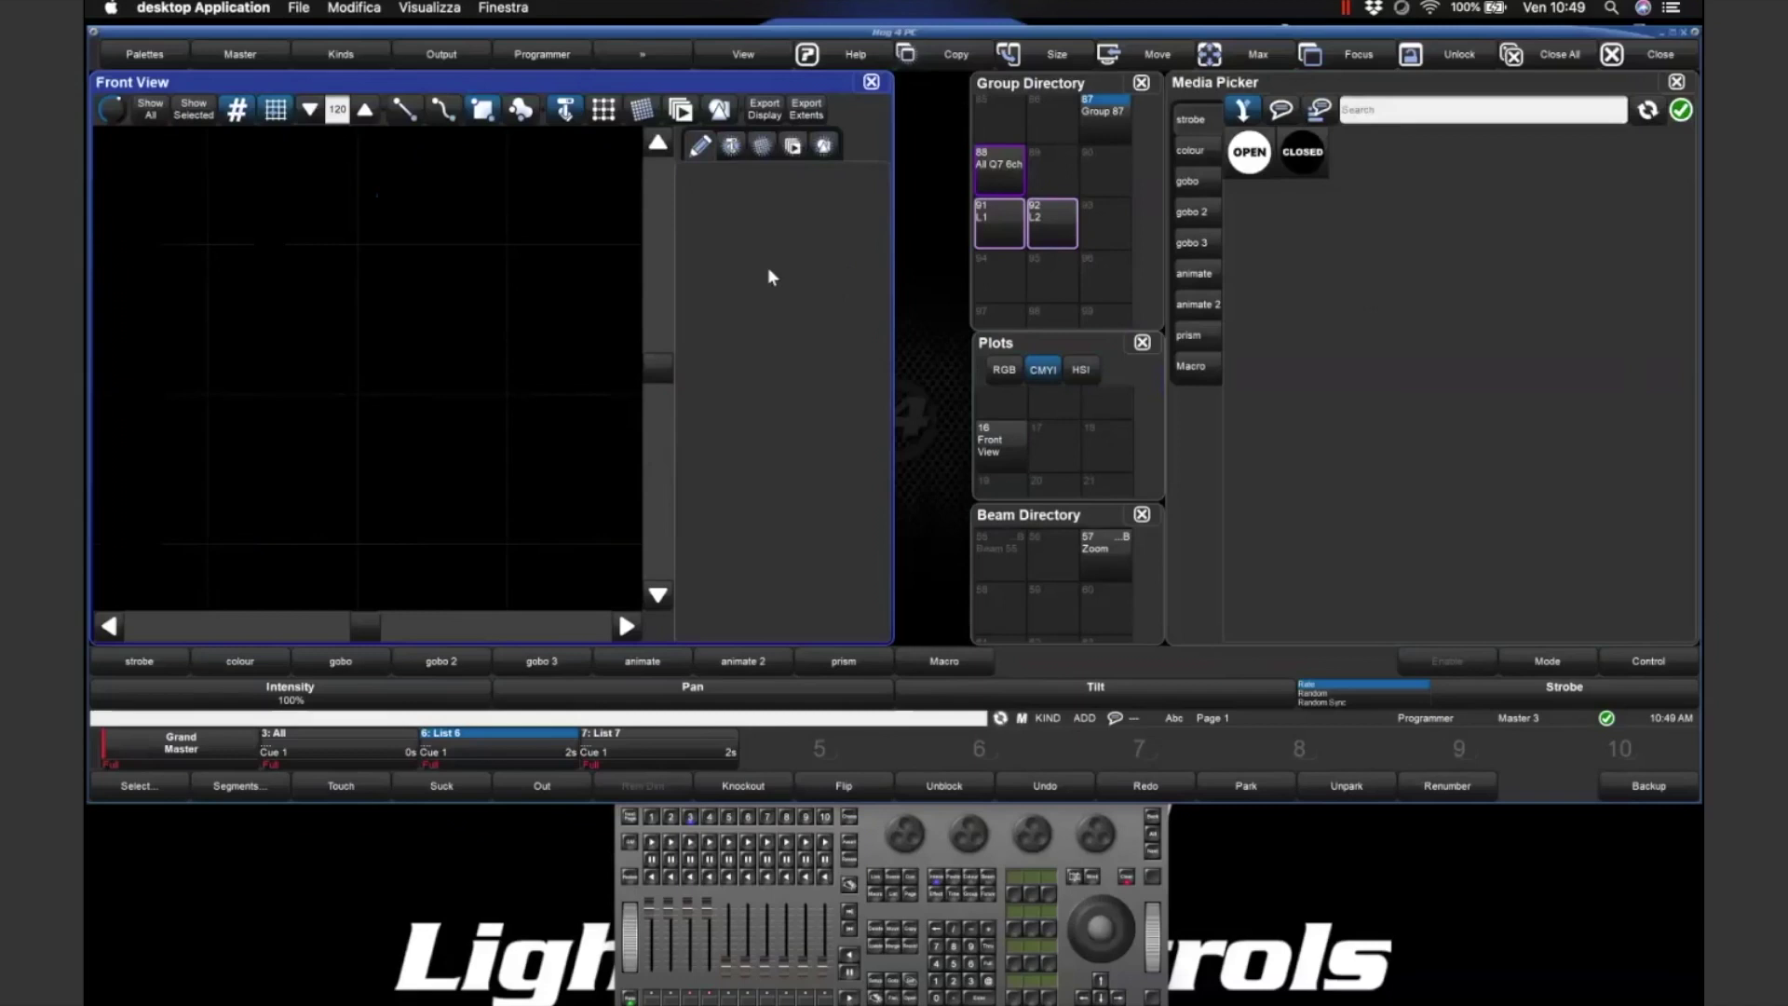
- Open the Spot plot from the Plots directory to examine its finished layout, and close it again
scroll(1063, 459, up, 5)
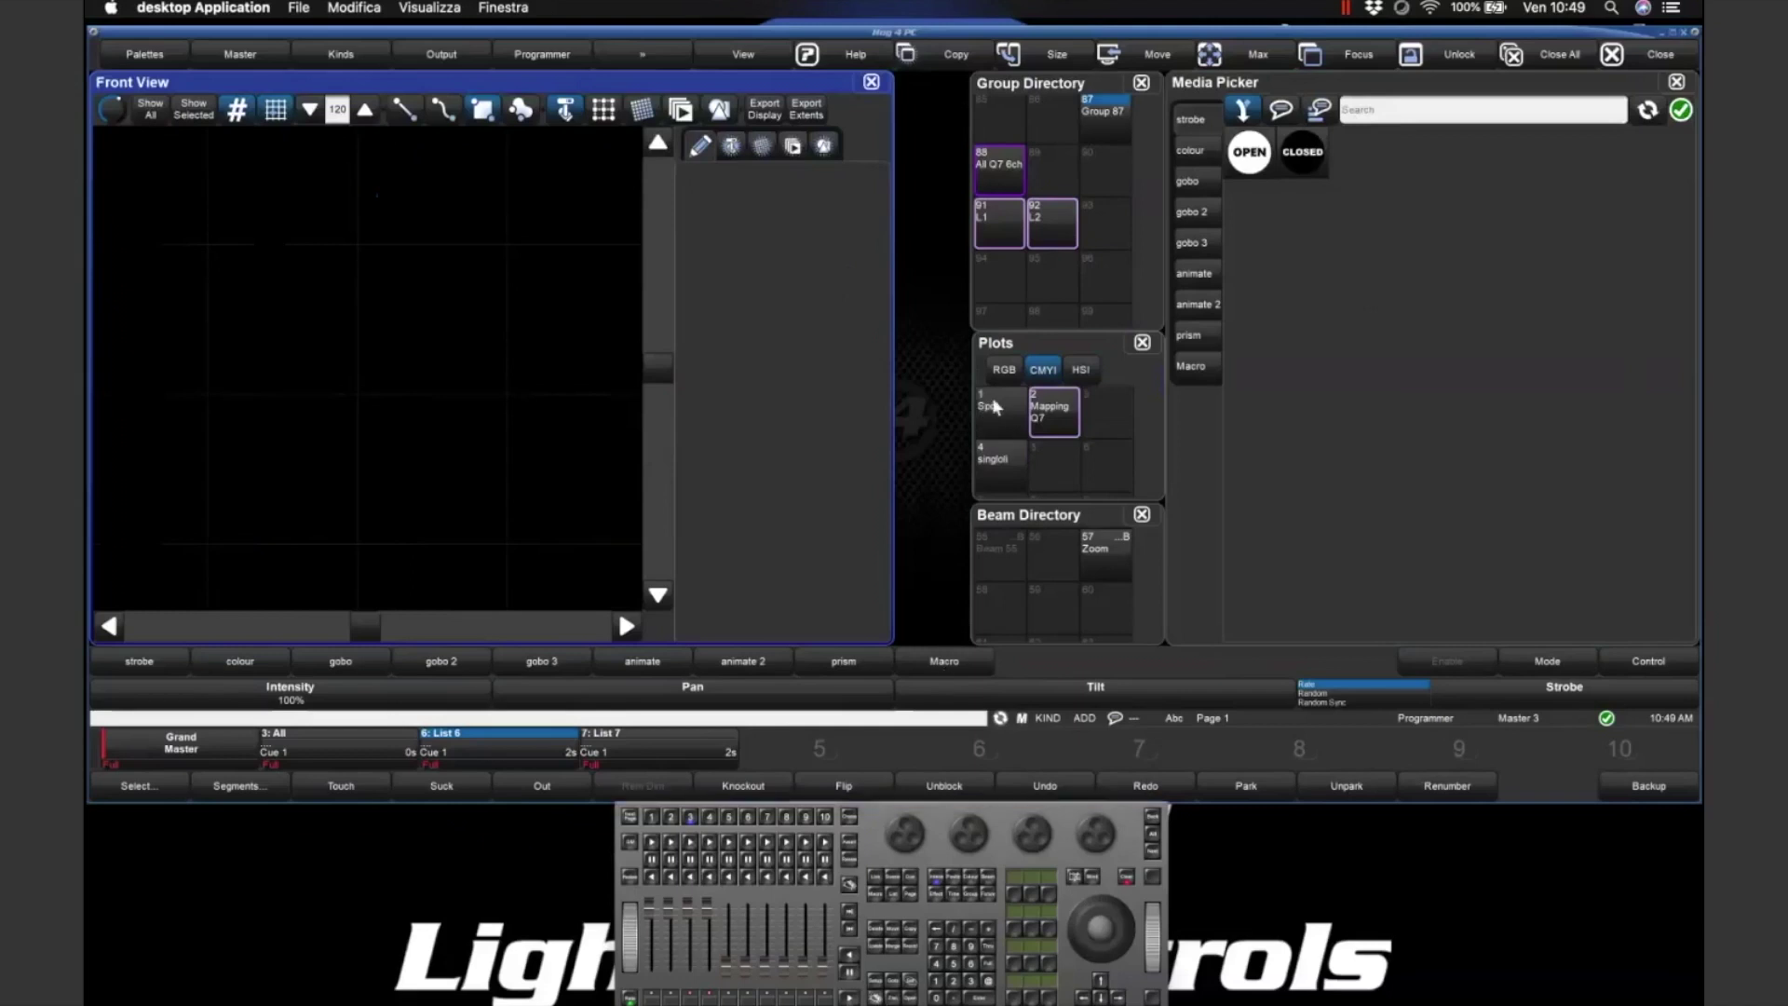
key(alt+o)
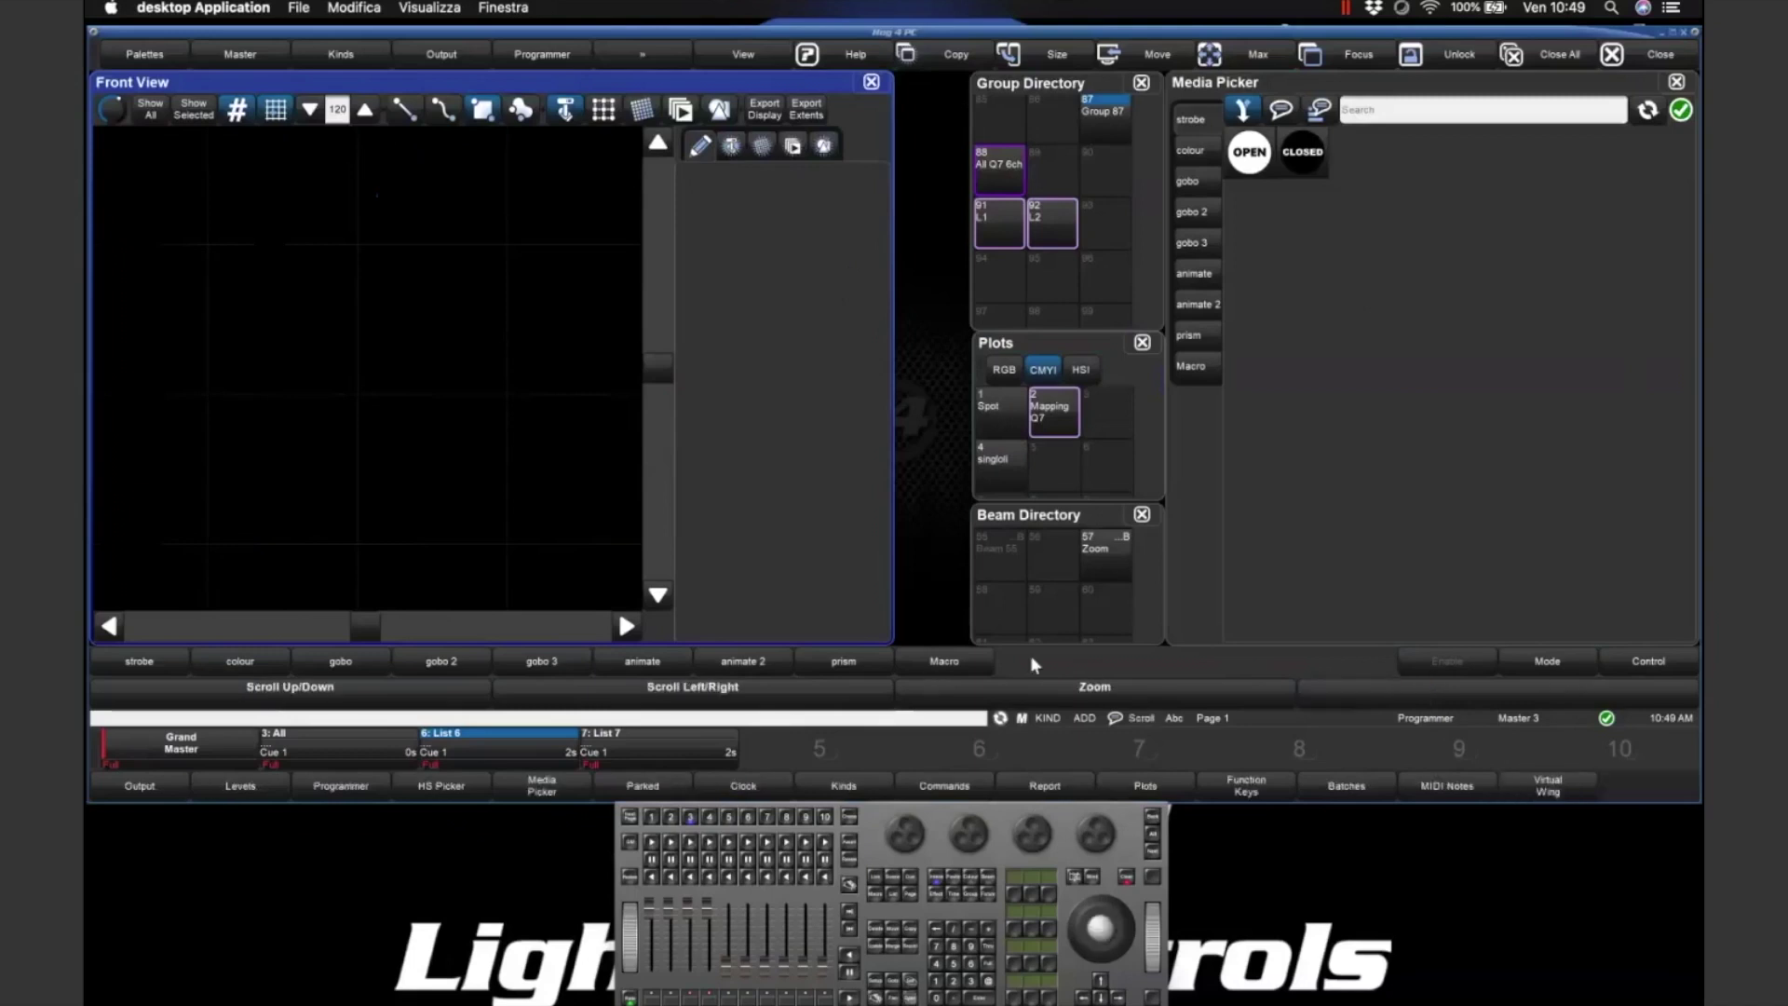
click(997, 409)
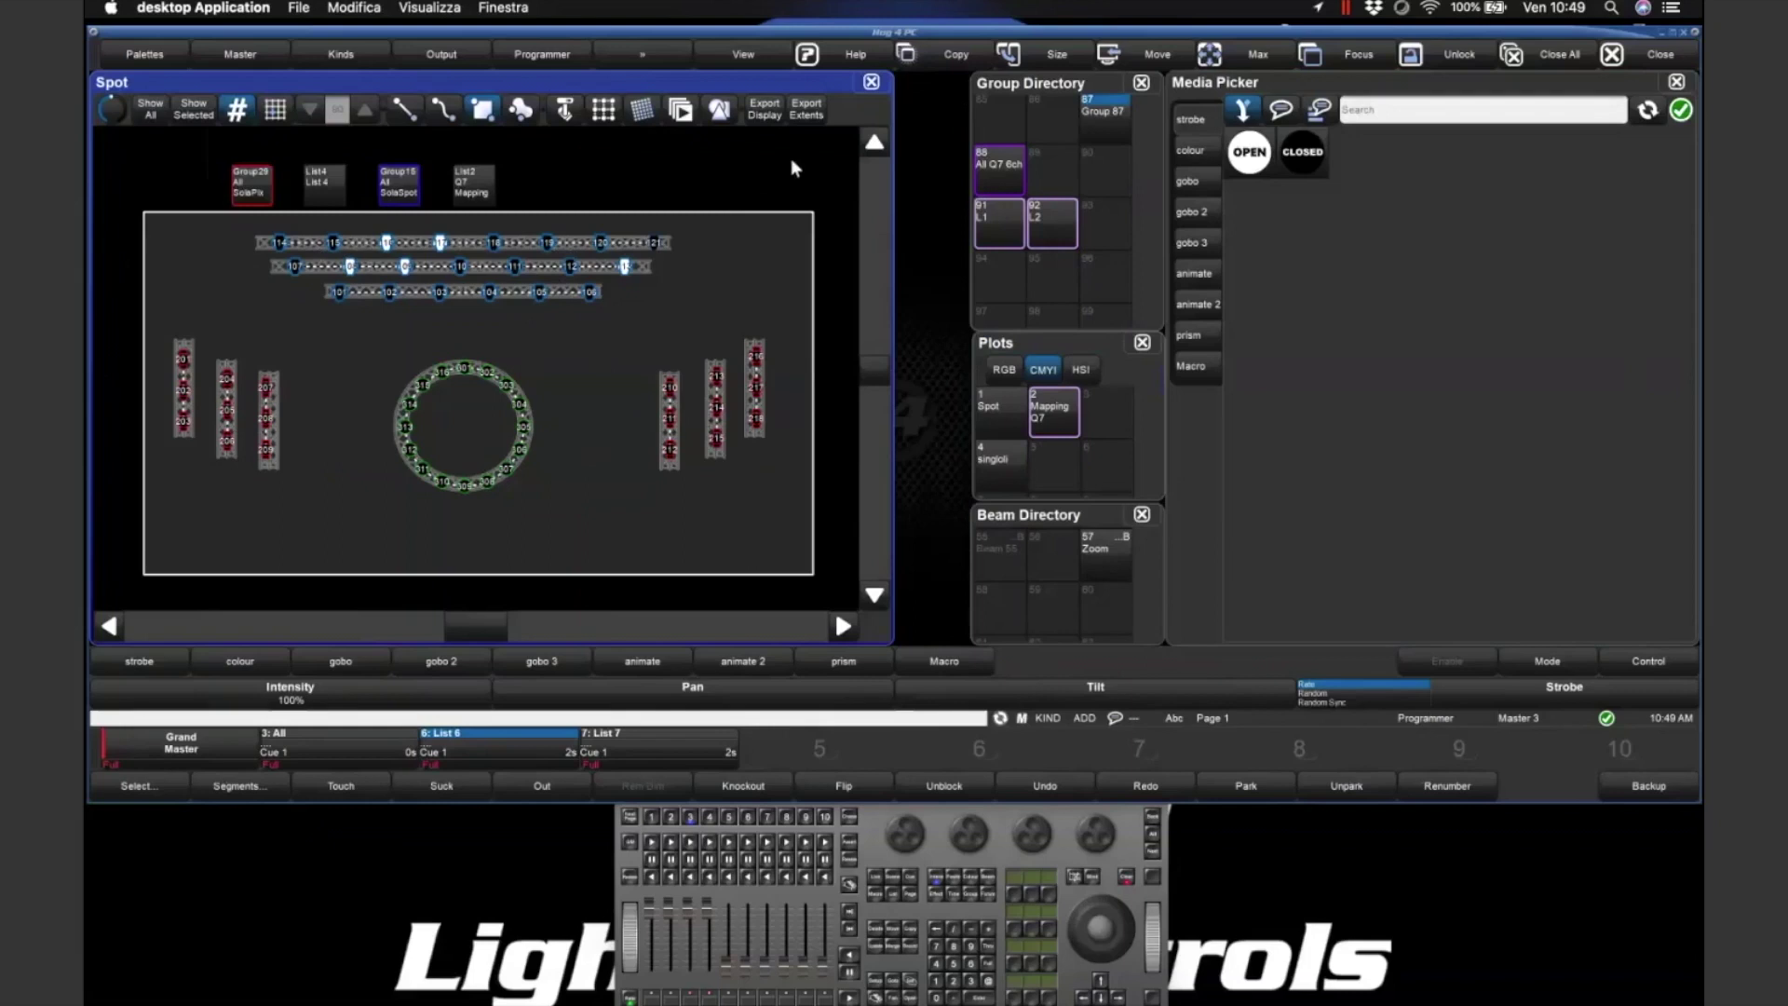
click(871, 84)
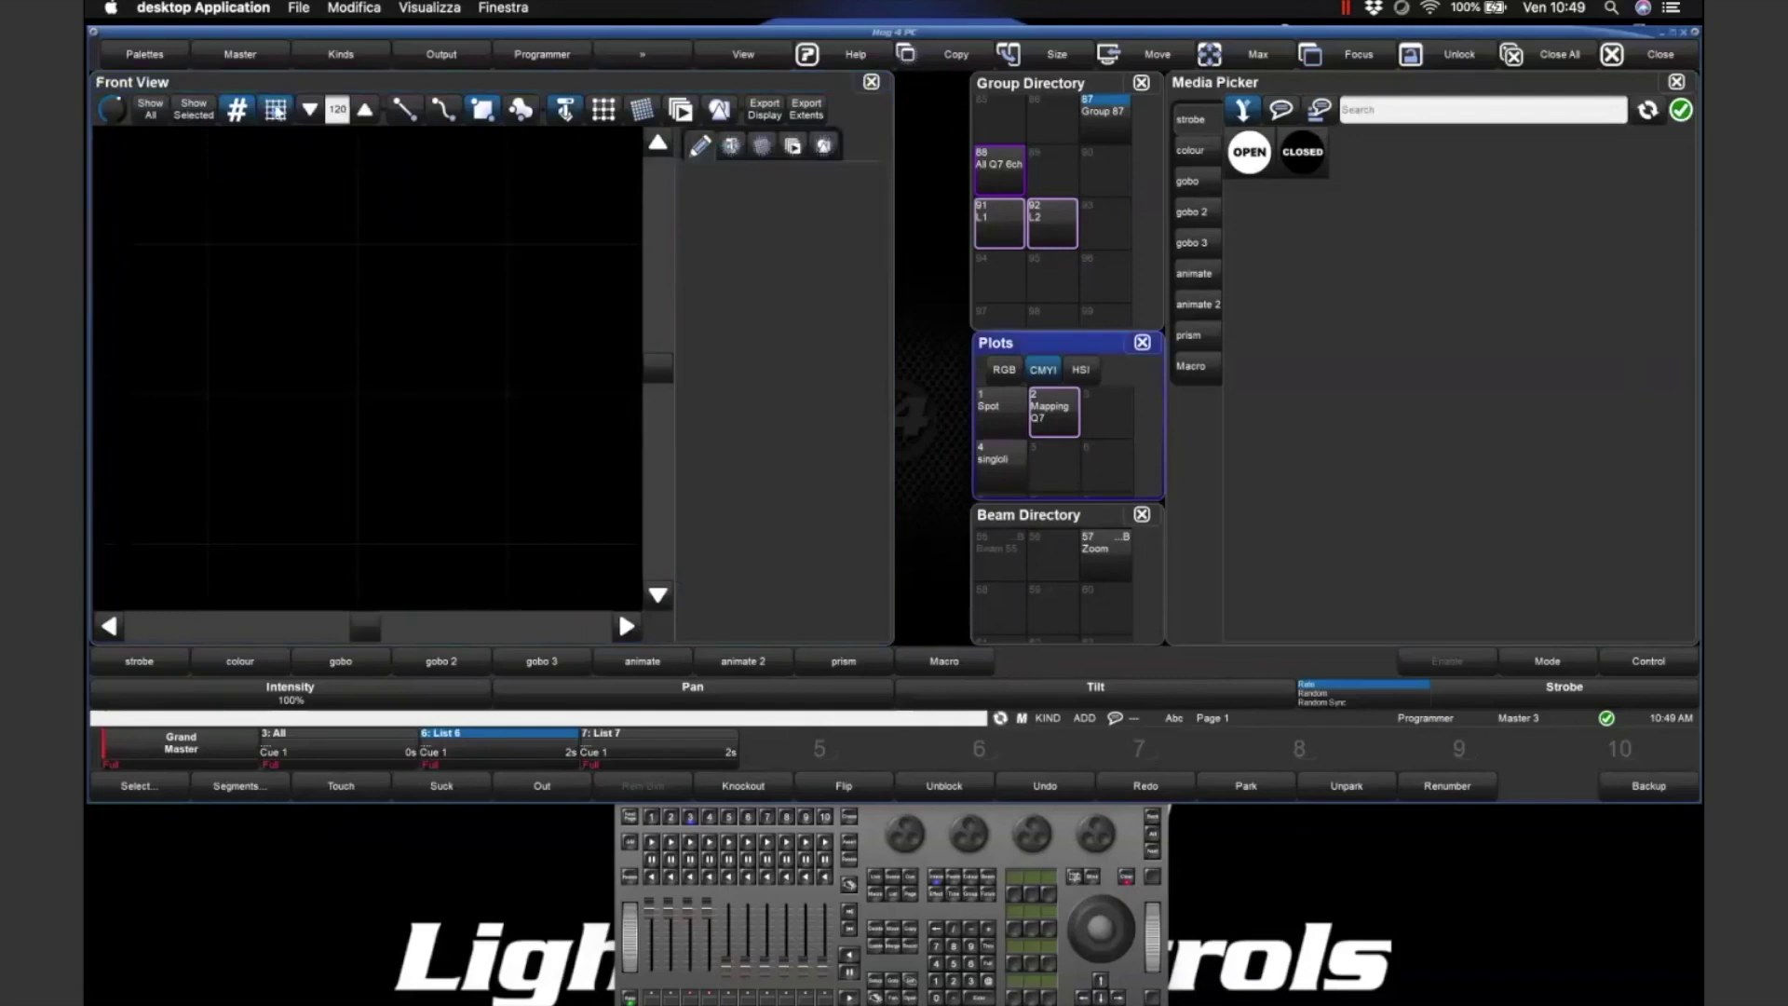
- Turn off the grid and the number display in the Front View plot
click(276, 111)
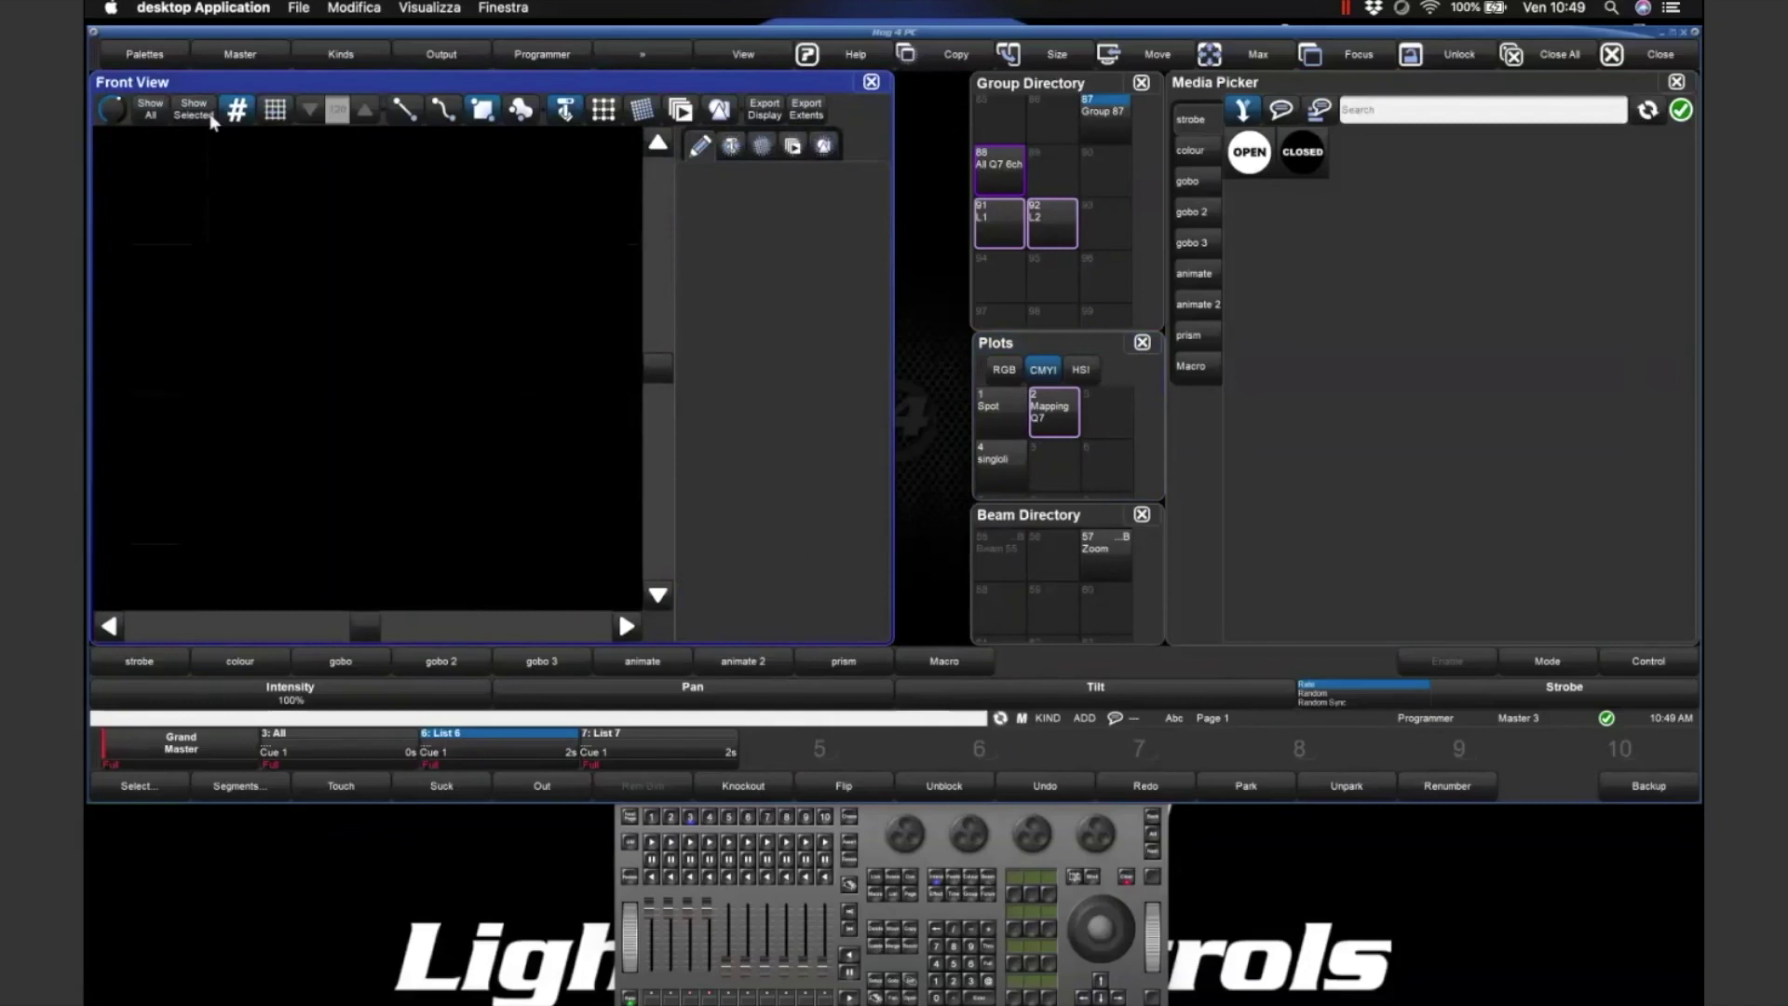
click(247, 112)
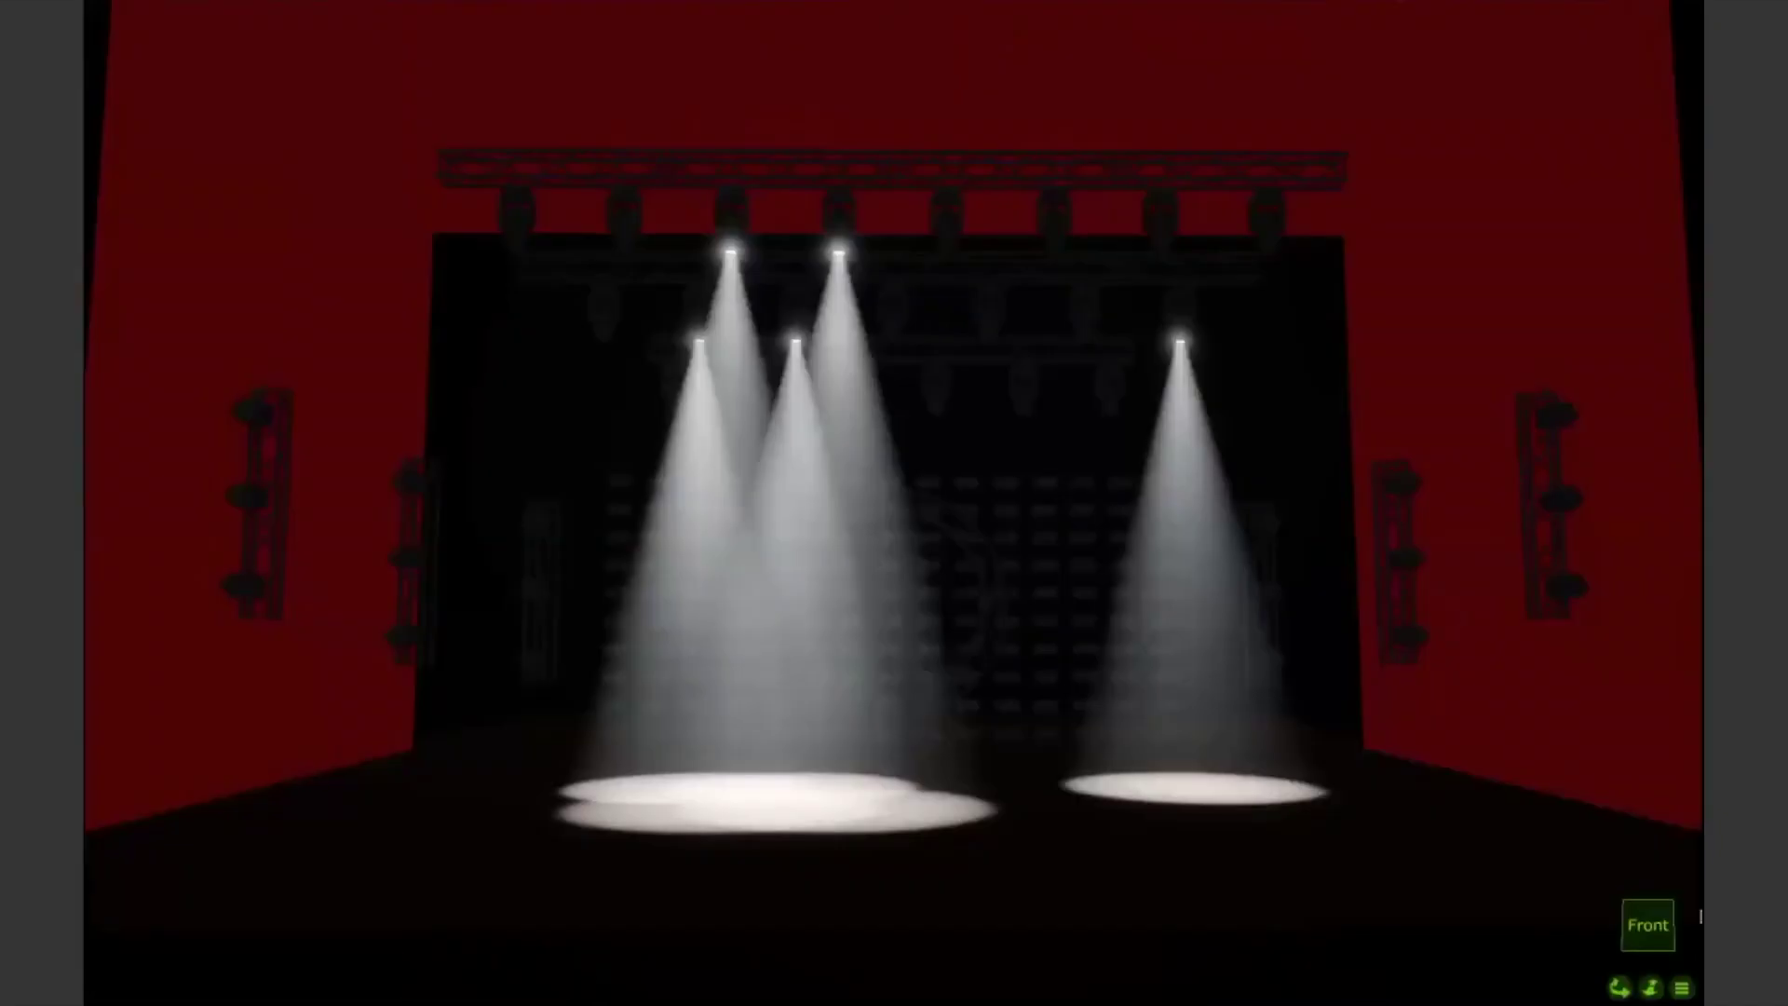
- Switch to the visualizer and show the front view of the rig in Wireframe, followed by Plot rendering
click(1682, 989)
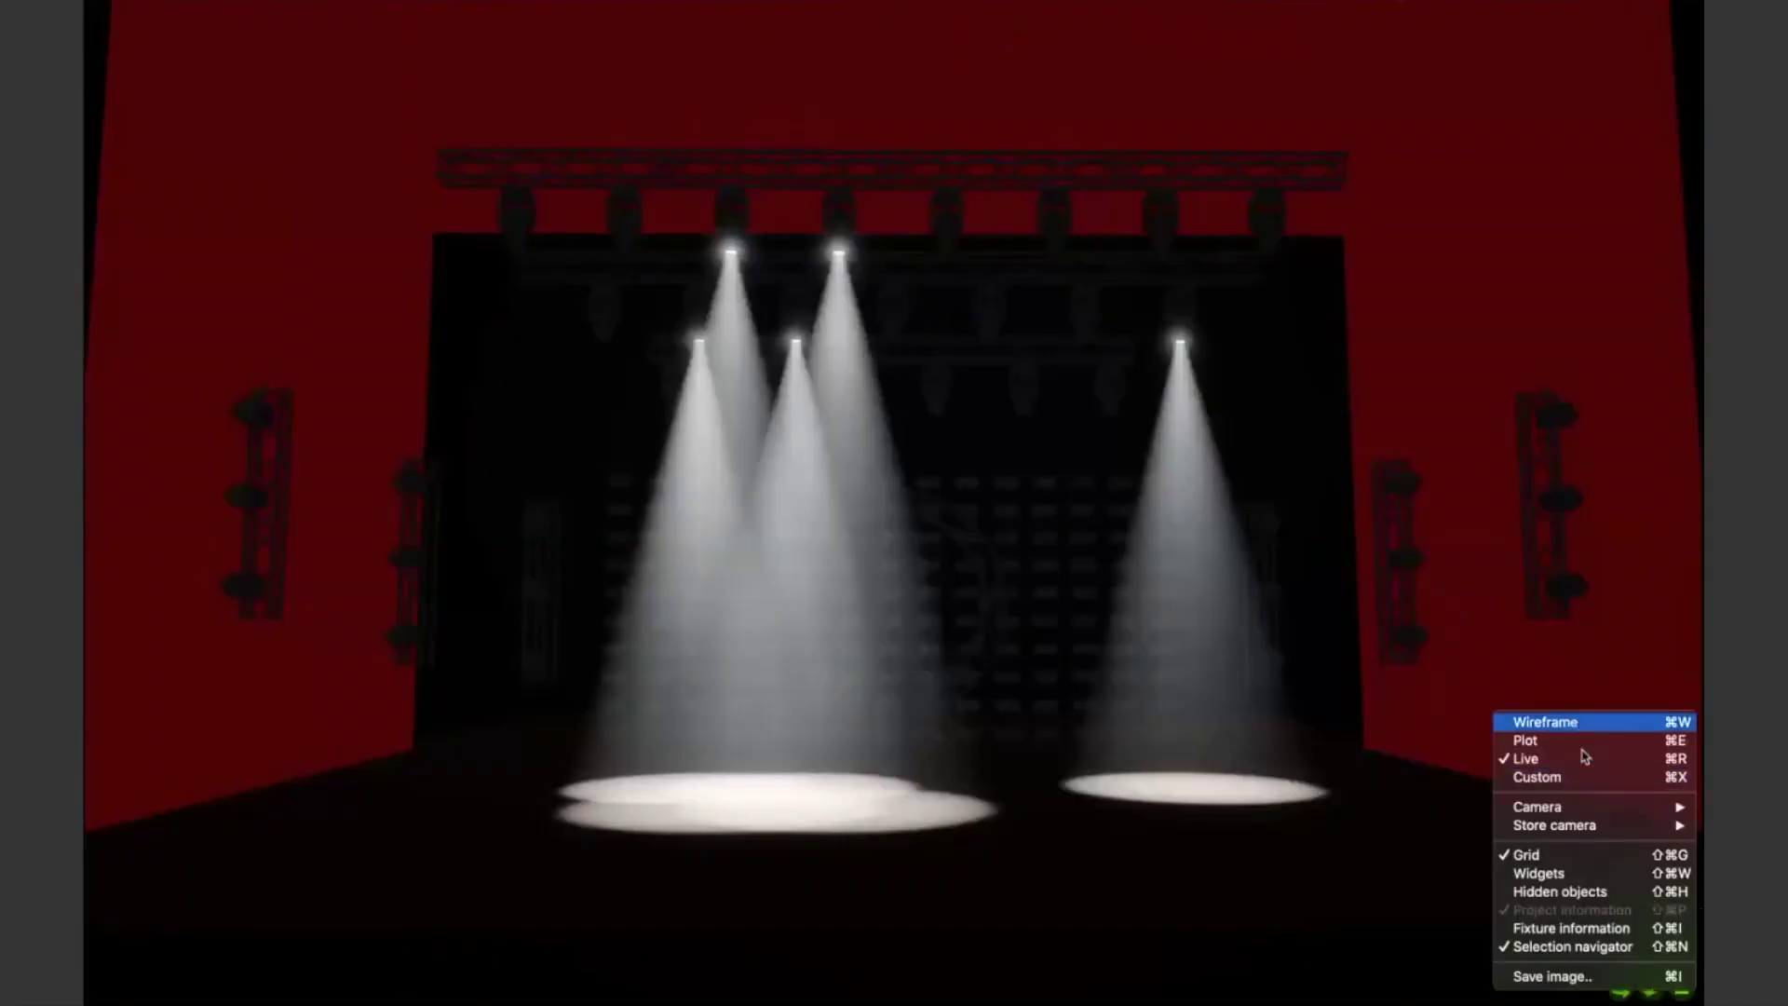
click(1575, 723)
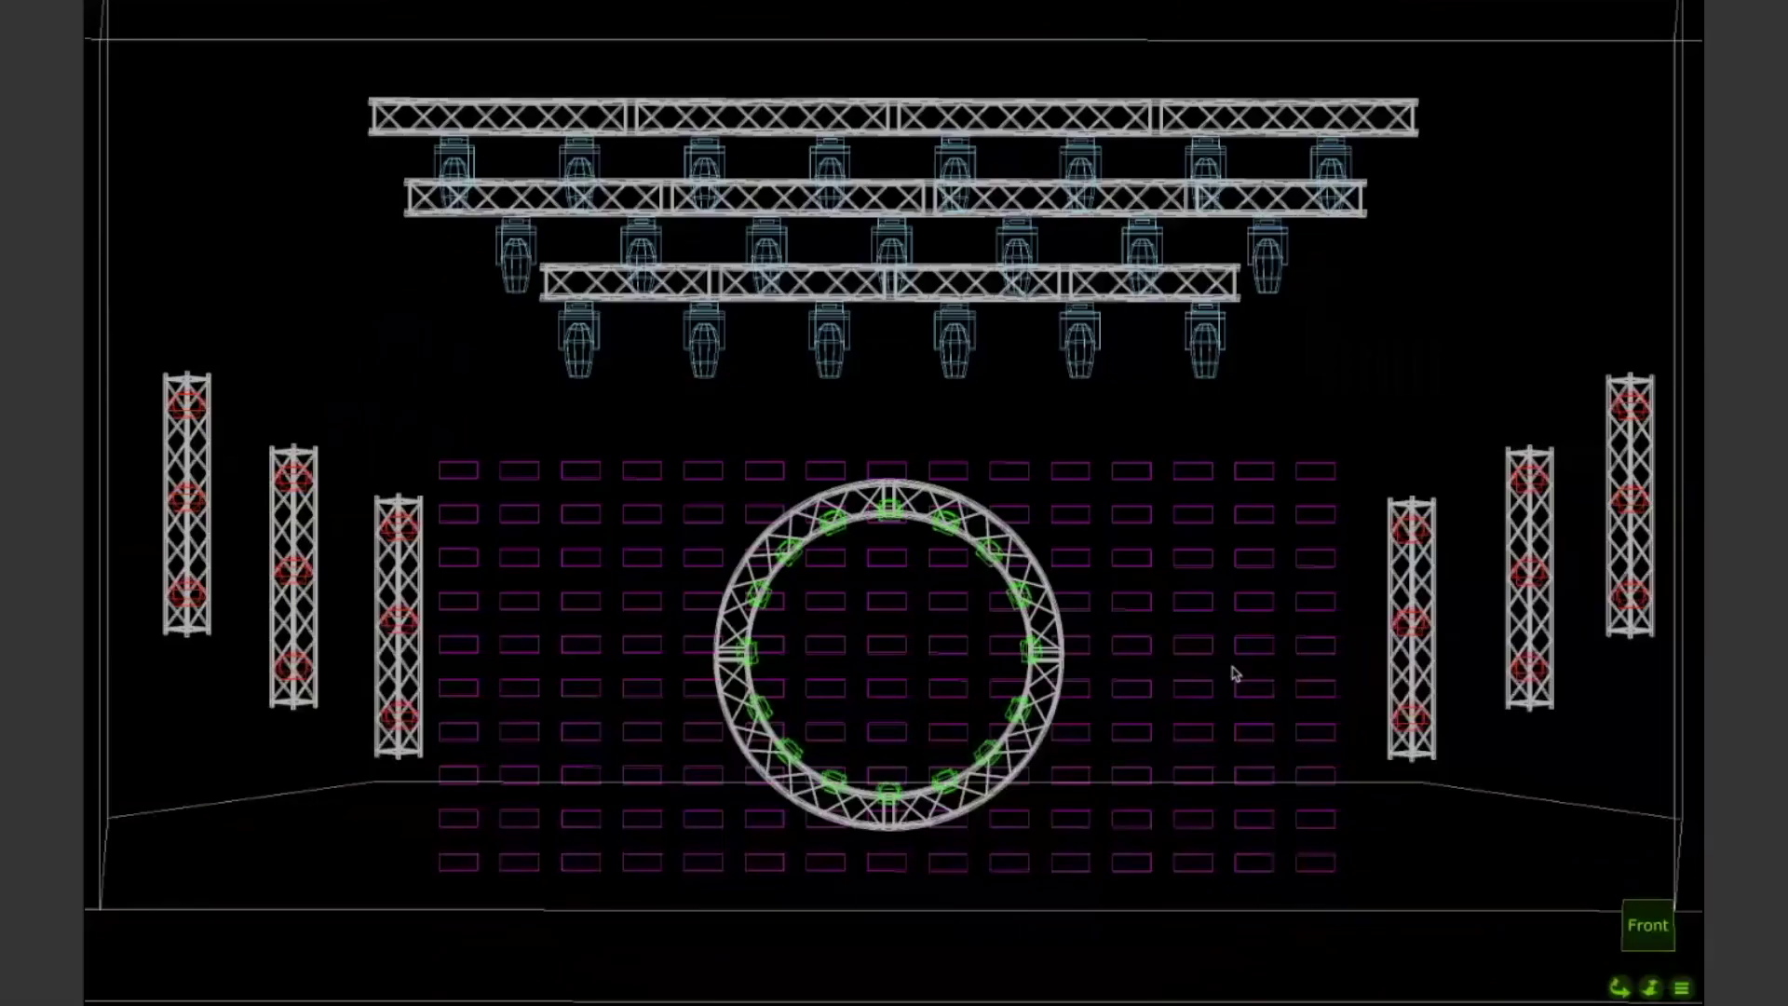
click(1682, 989)
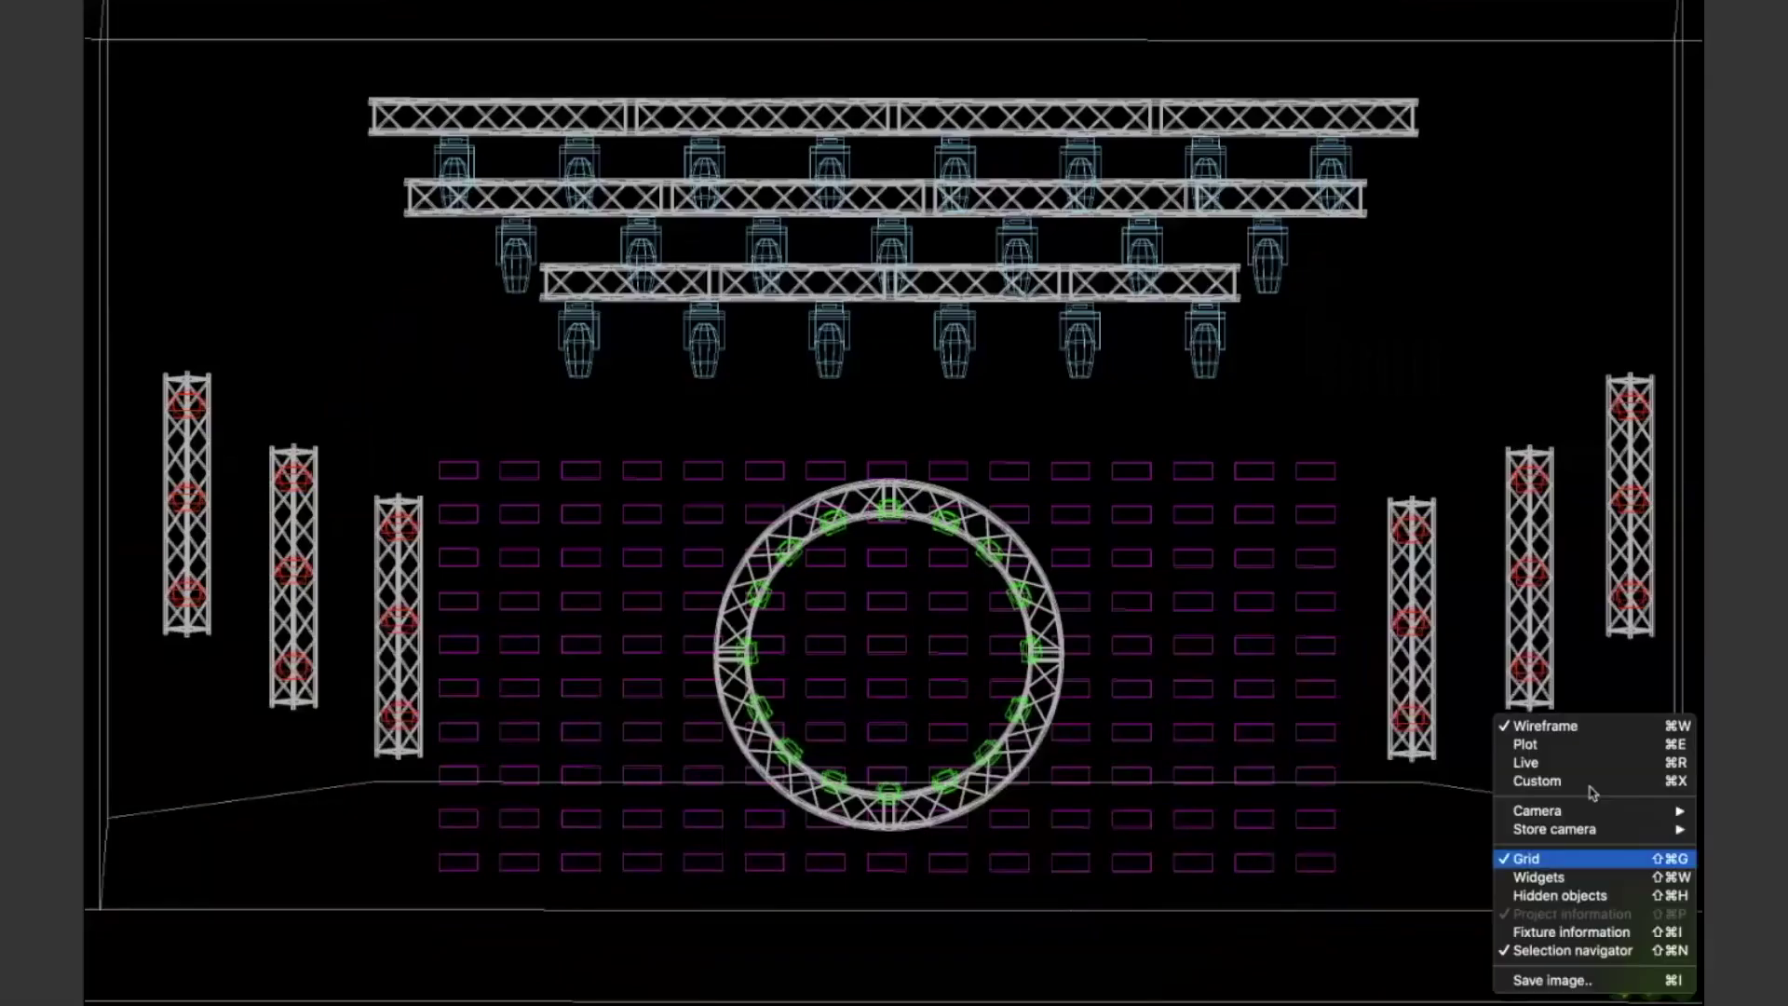
click(1542, 745)
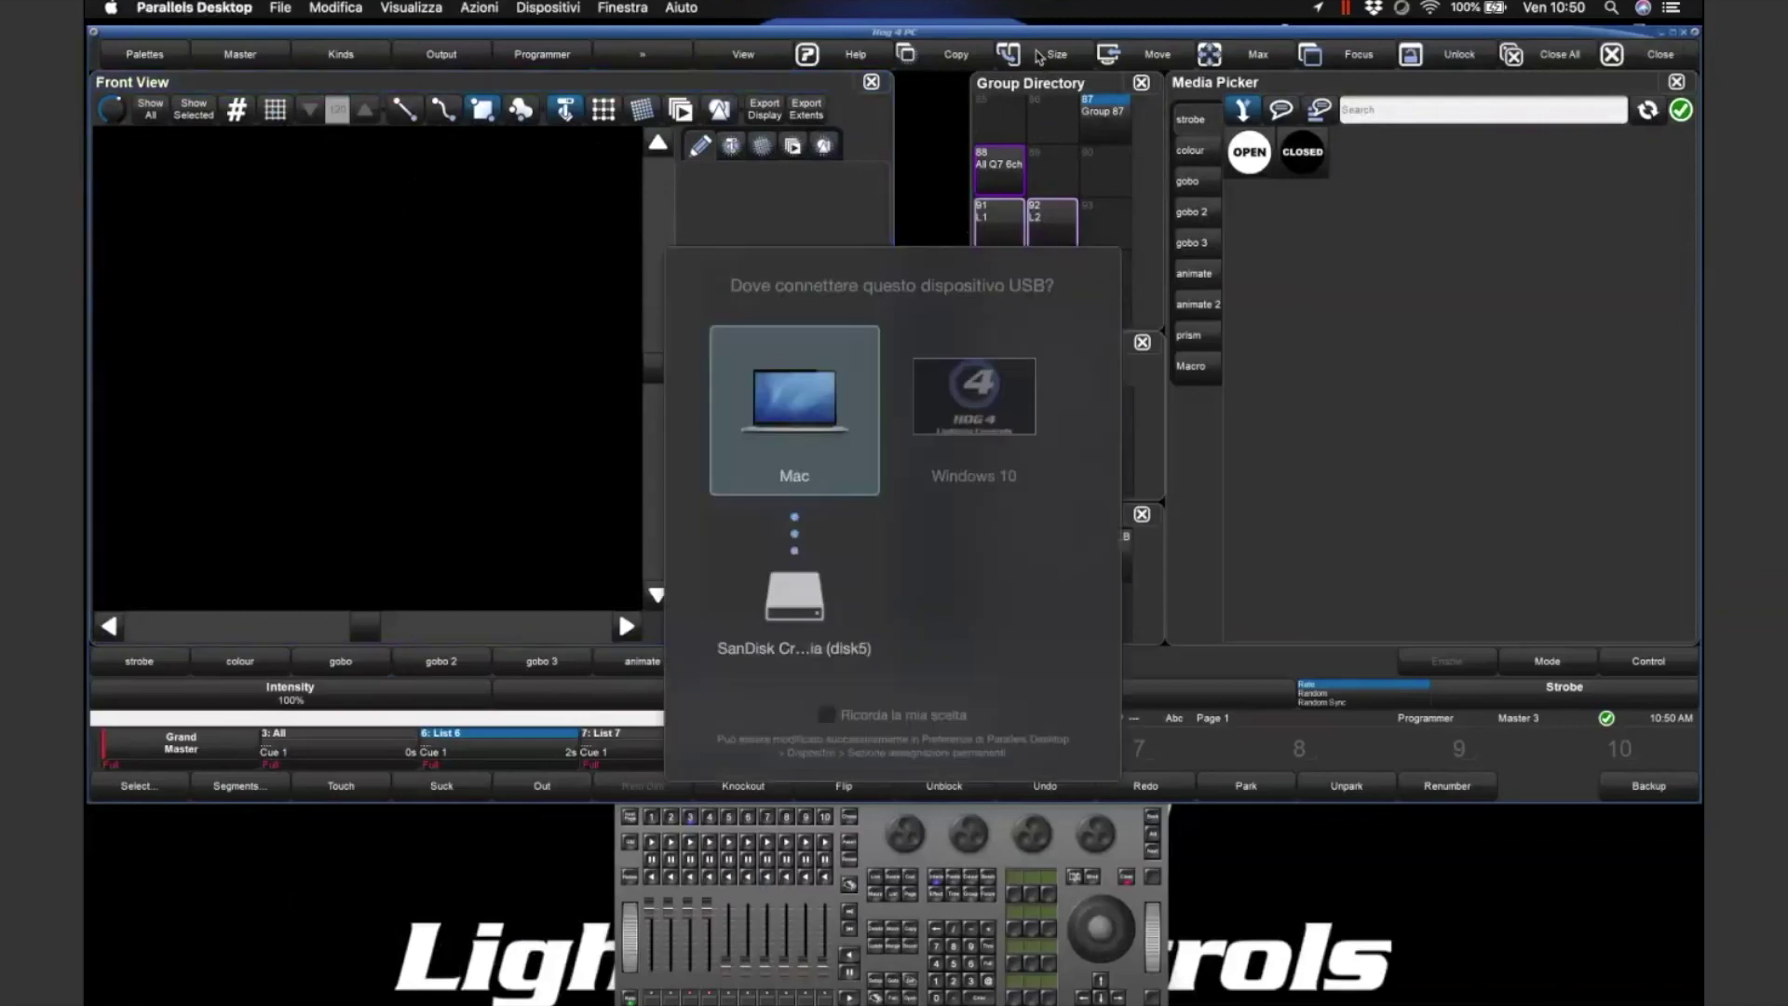
- Connect the SanDisk USB drive to the Mac, and maximize the Front View plot with layout editing turned off
click(824, 417)
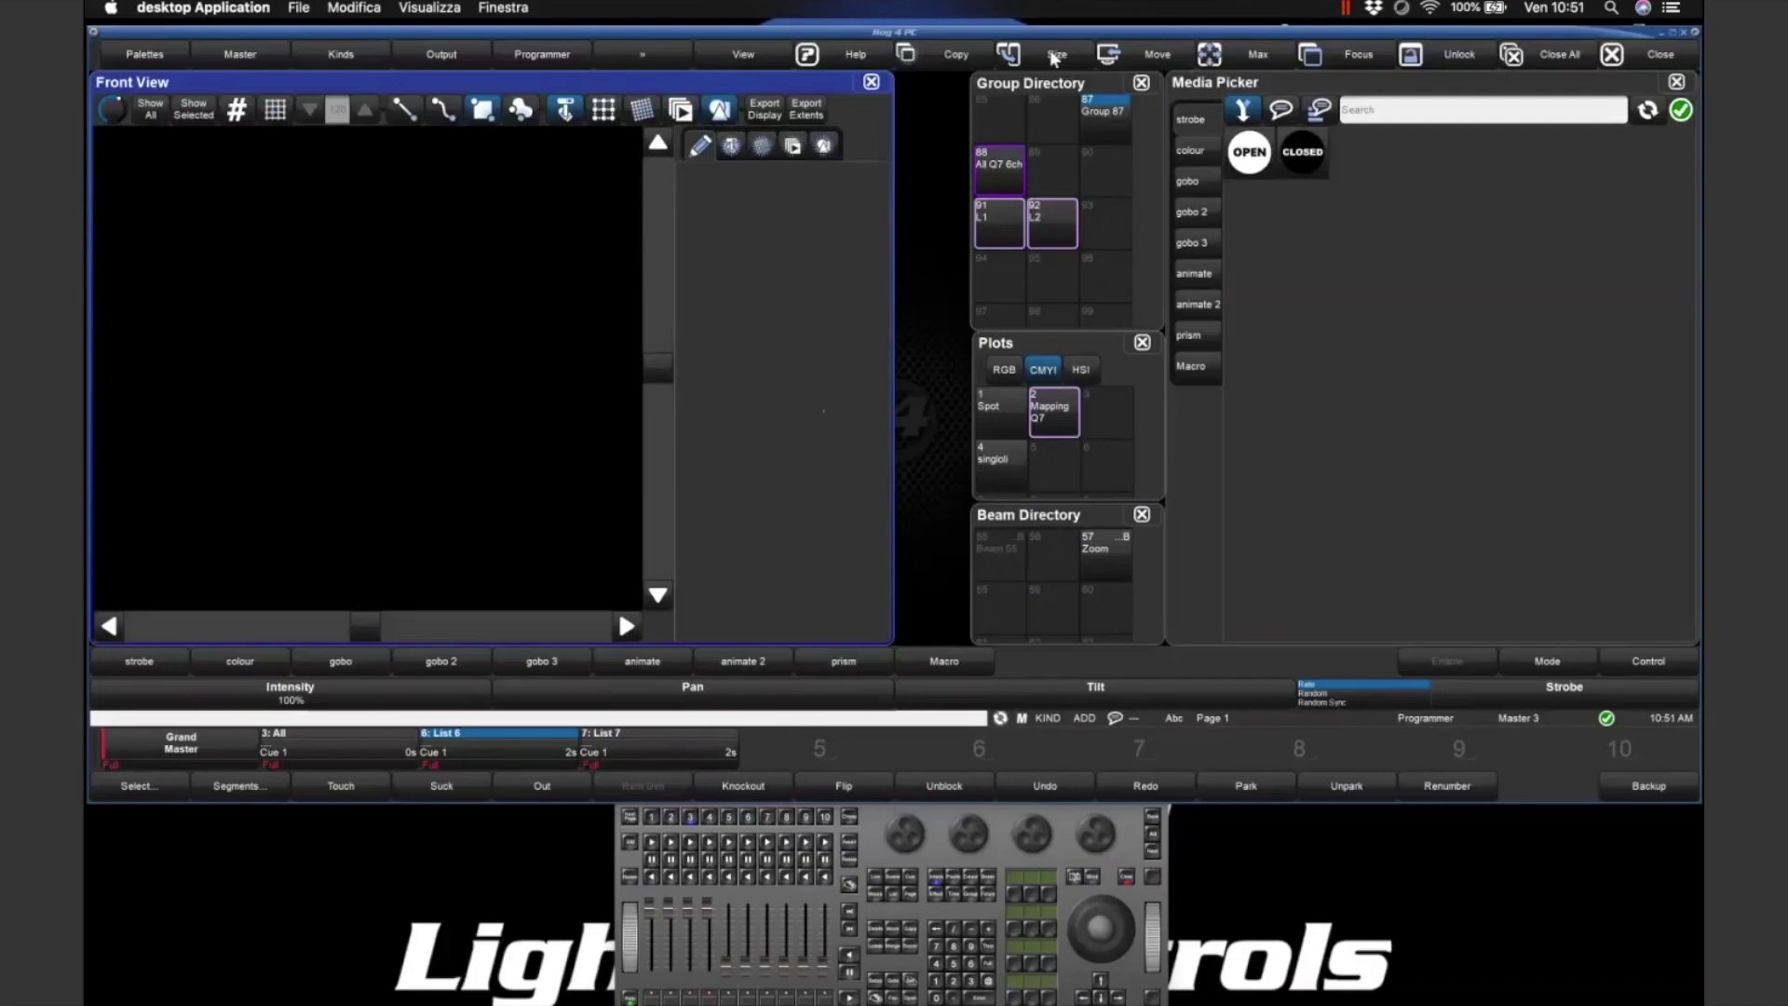
click(1253, 56)
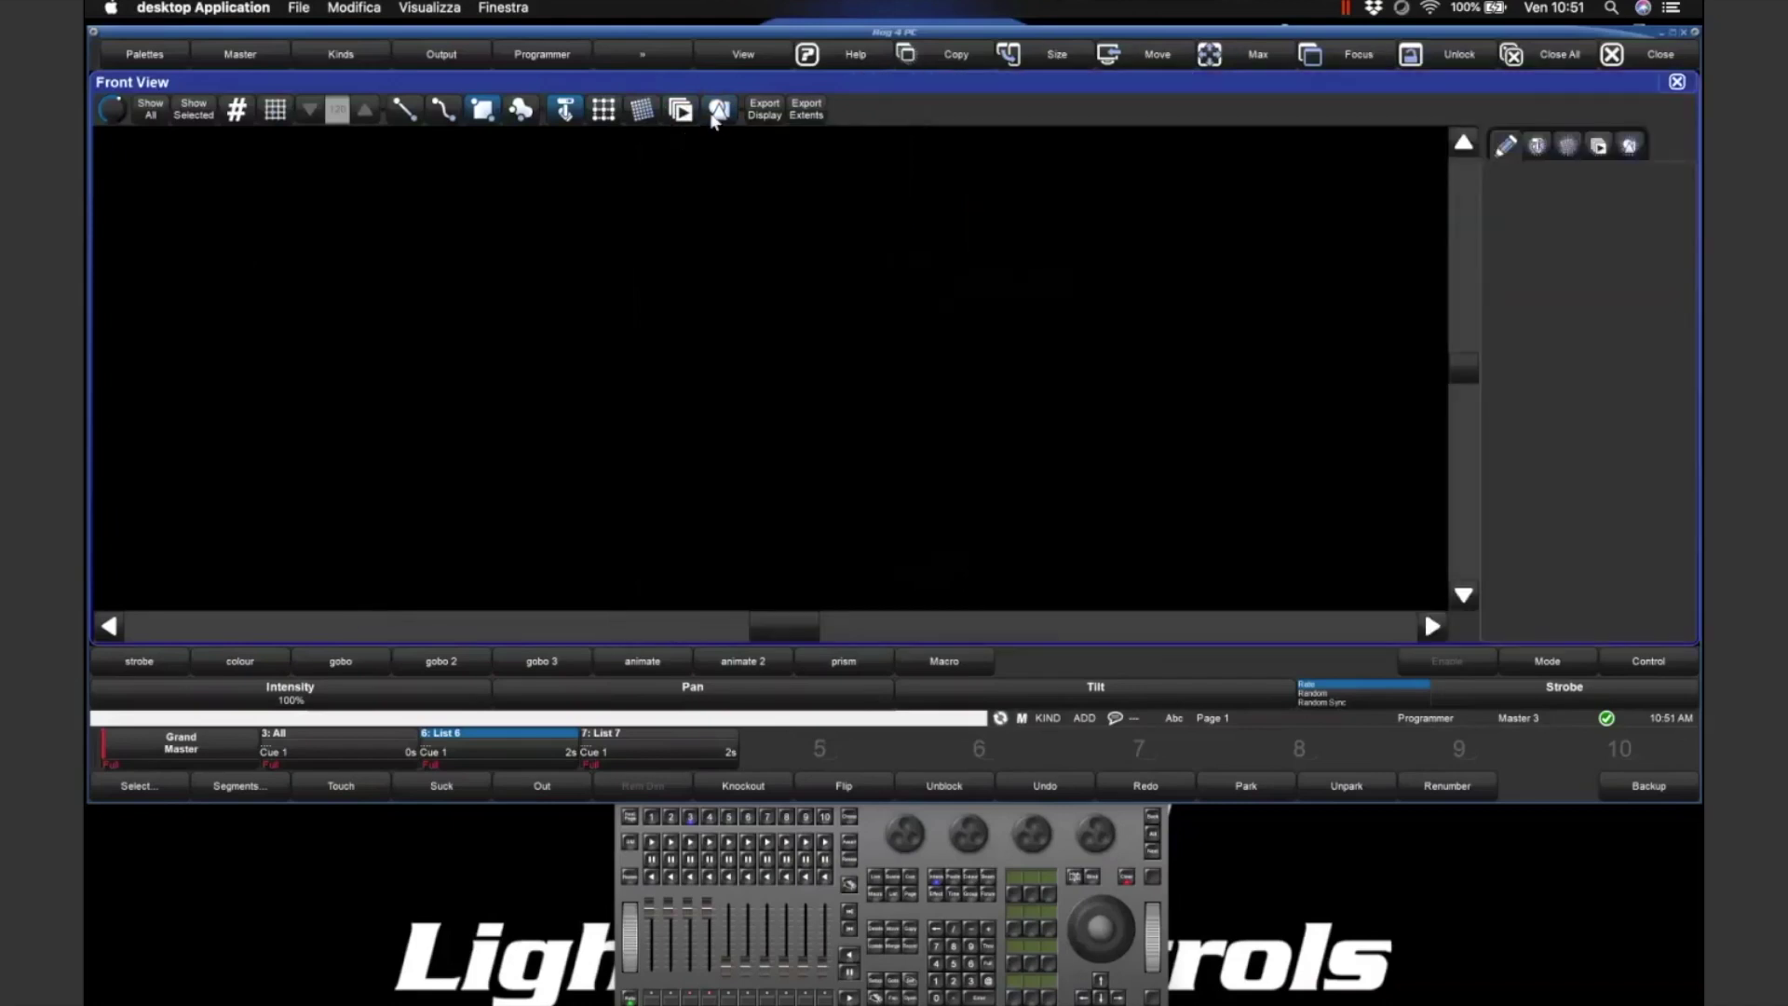
click(568, 111)
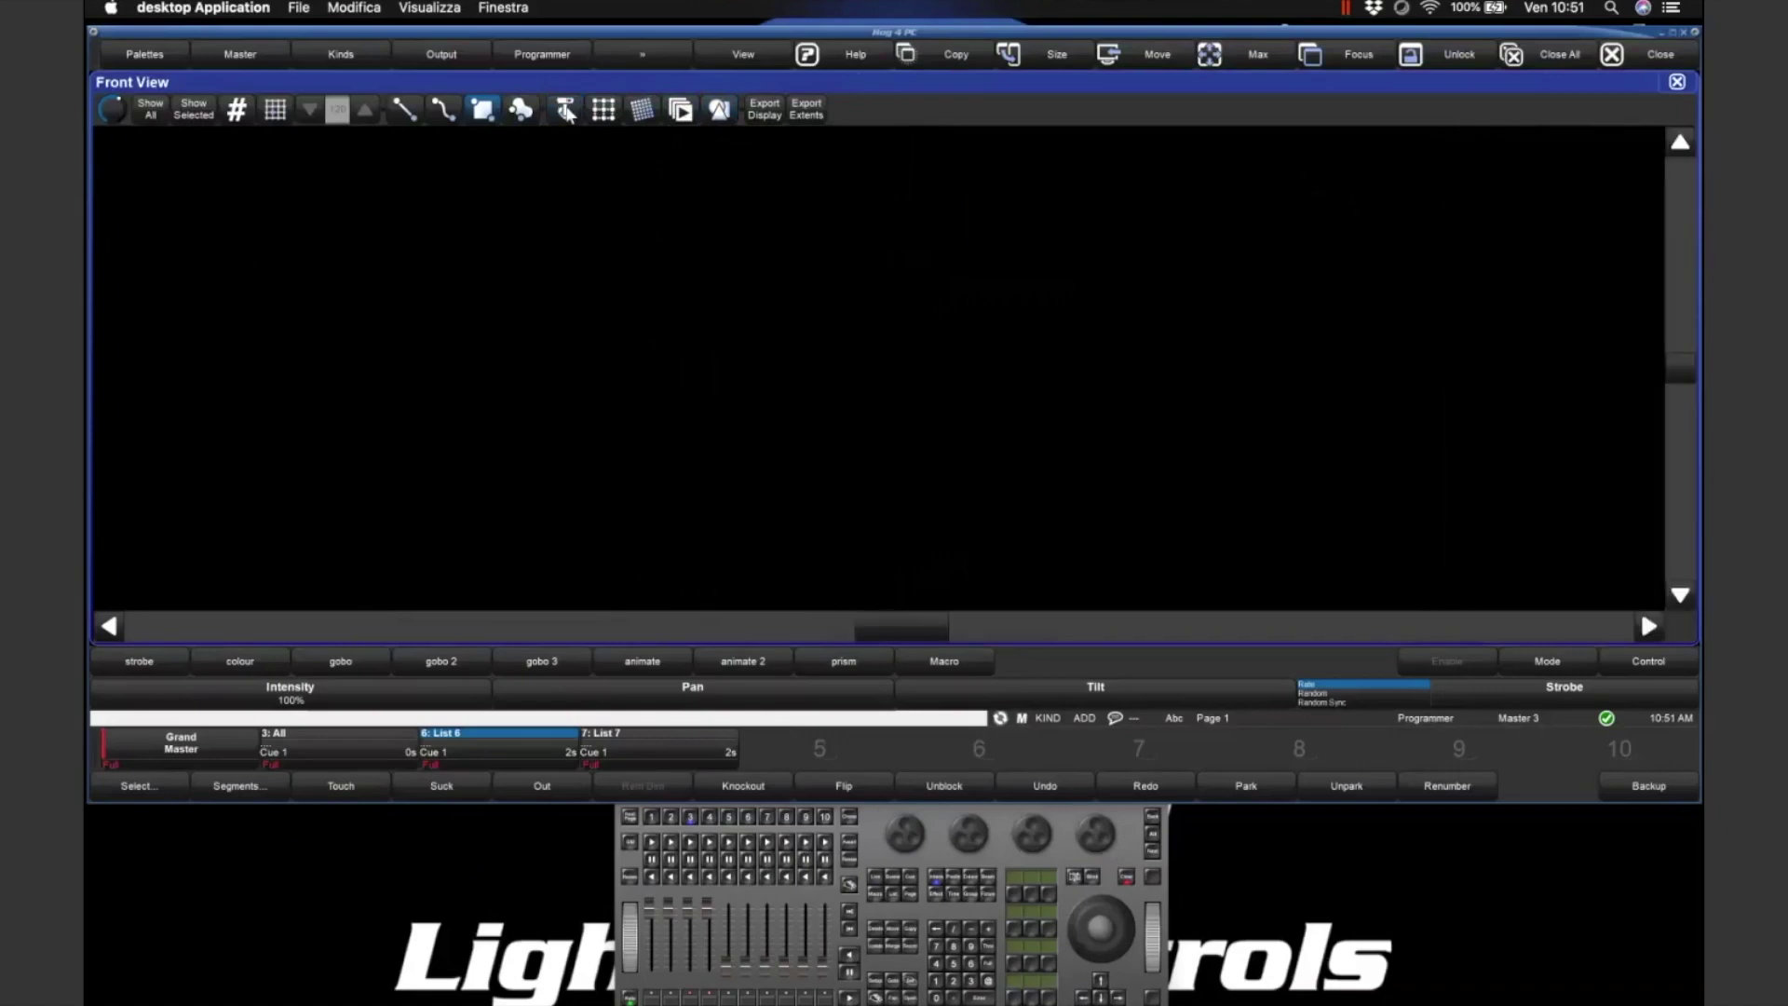
- Draw a rectangle shape about 399 wide and 279 high in the empty Front View layout
click(566, 111)
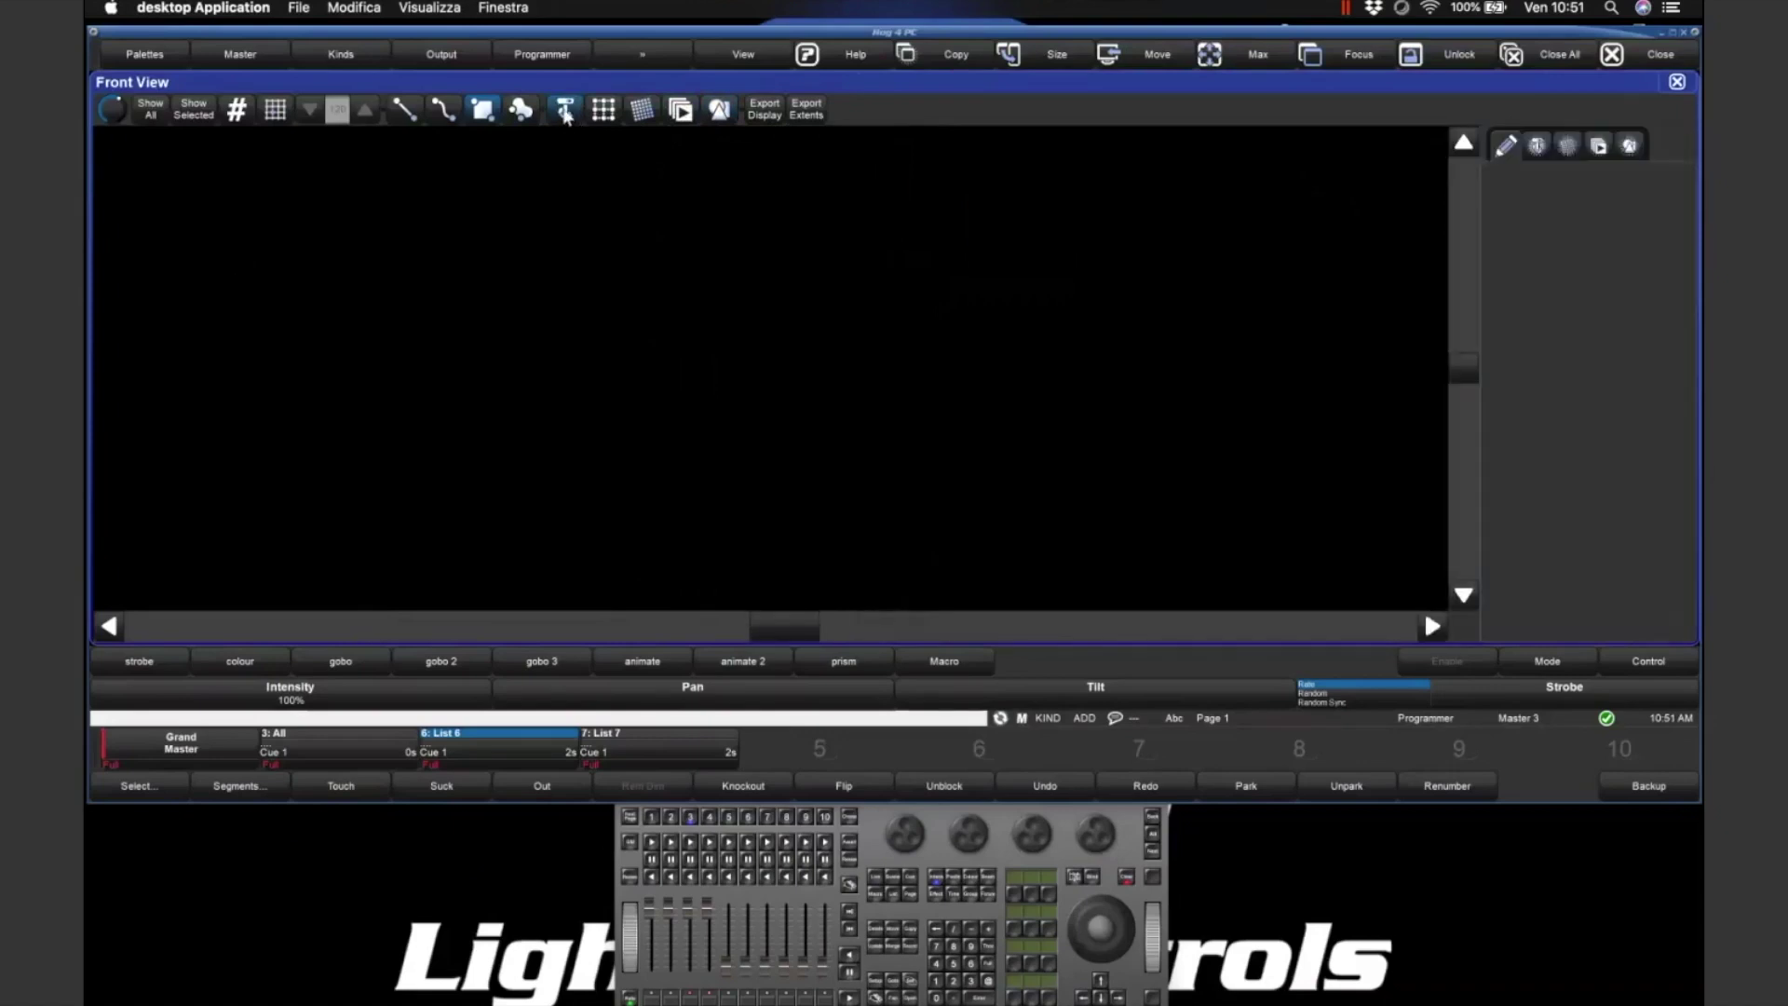
click(565, 112)
click(565, 112)
click(565, 112)
click(719, 110)
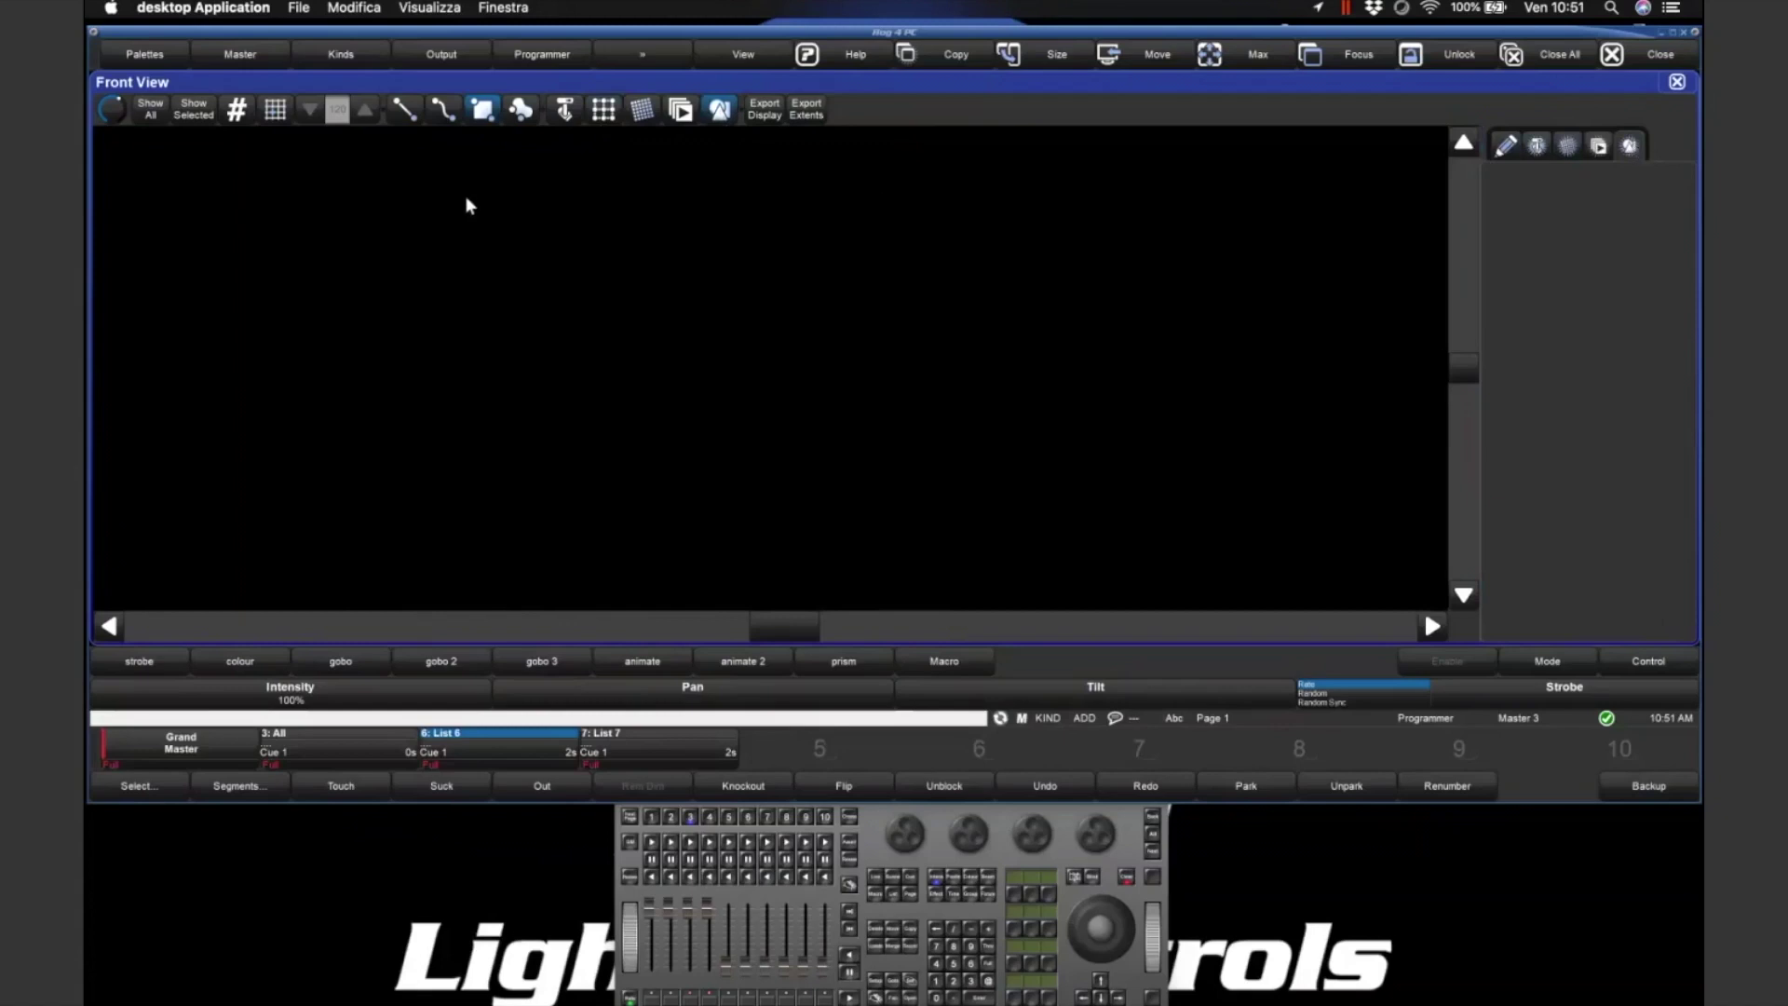
mouse_move(463, 201)
mouse_down()
mouse_move(555, 307)
mouse_move(692, 387)
mouse_move(846, 430)
mouse_move(919, 478)
mouse_move(956, 546)
mouse_up()
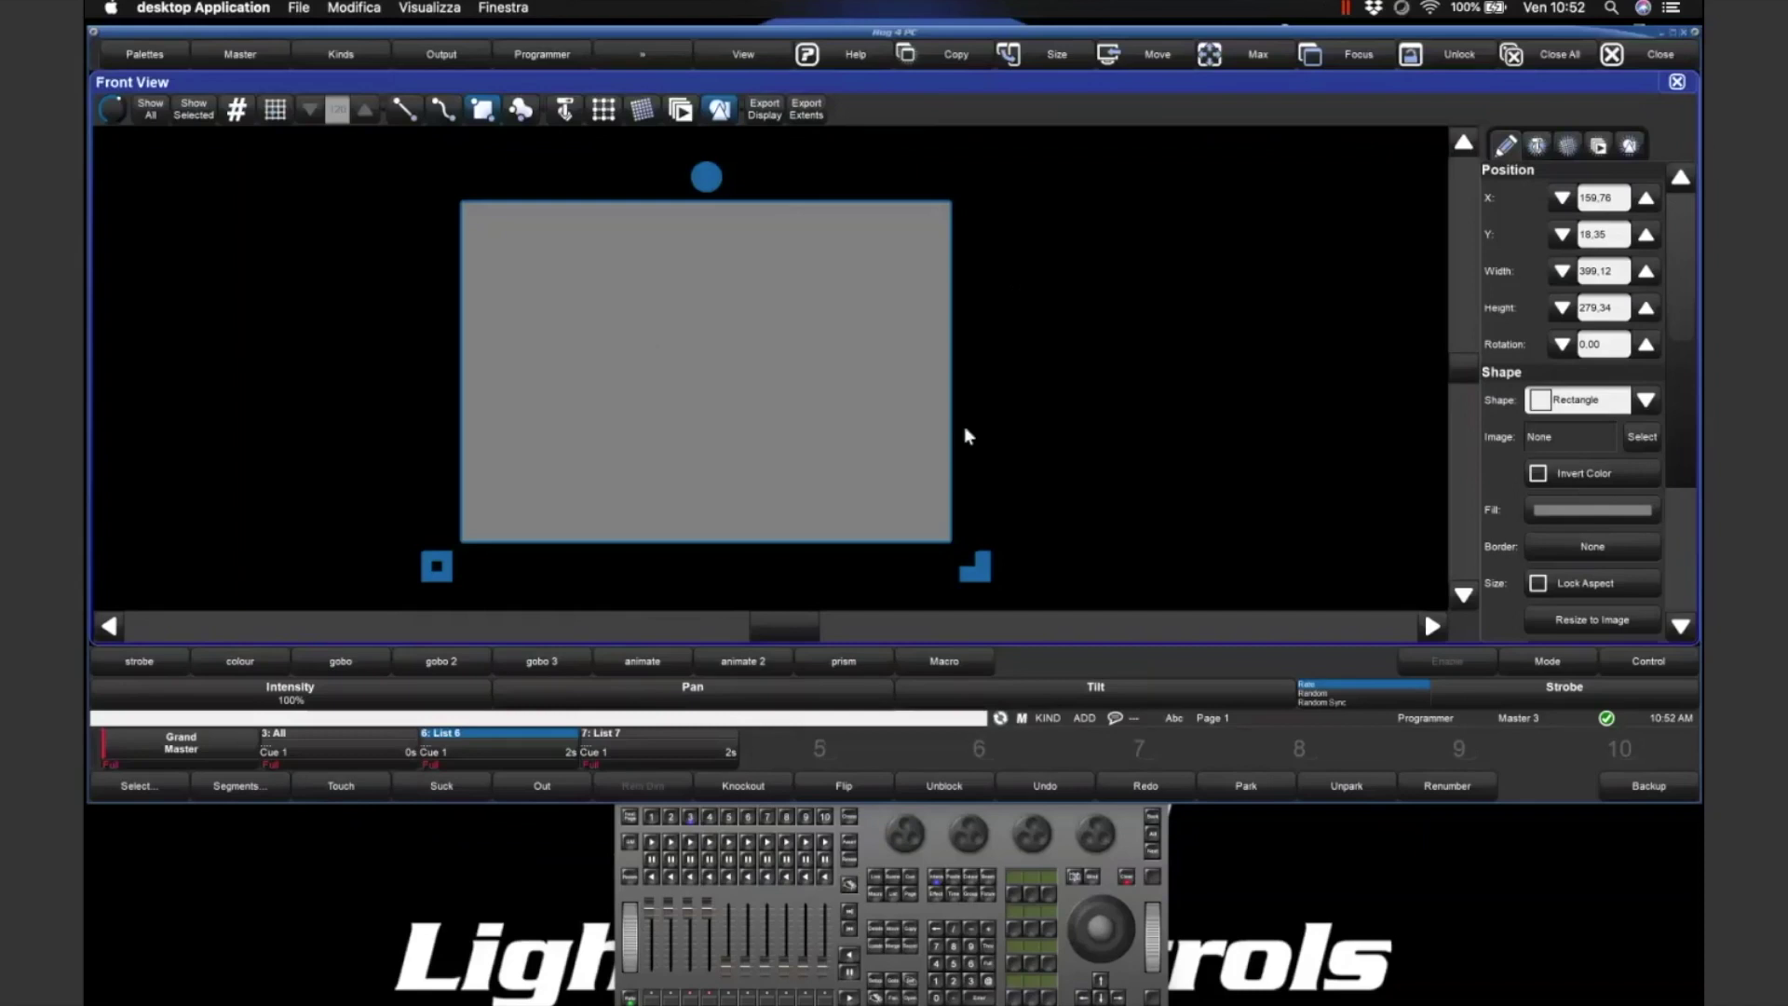
- Label the rectangle "Stage" and set the label's font size to 12
scroll(1641, 467, down, 3)
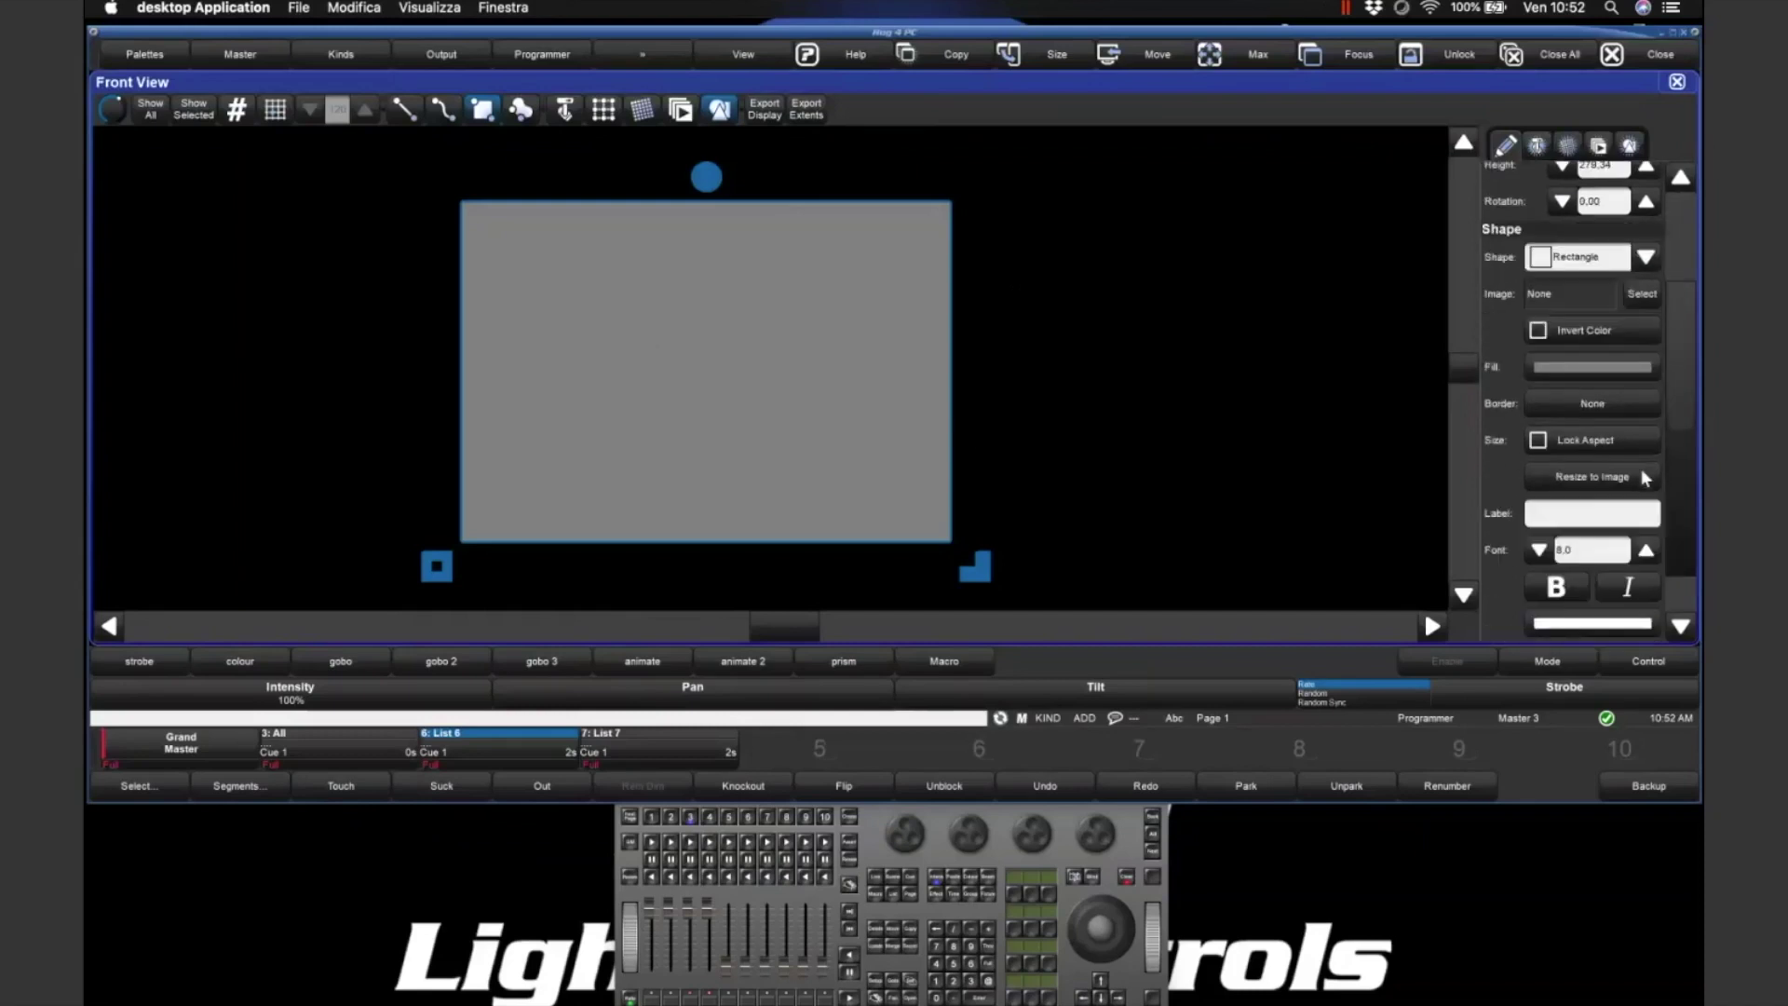
click(1558, 509)
text(Stage)
key(Tab)
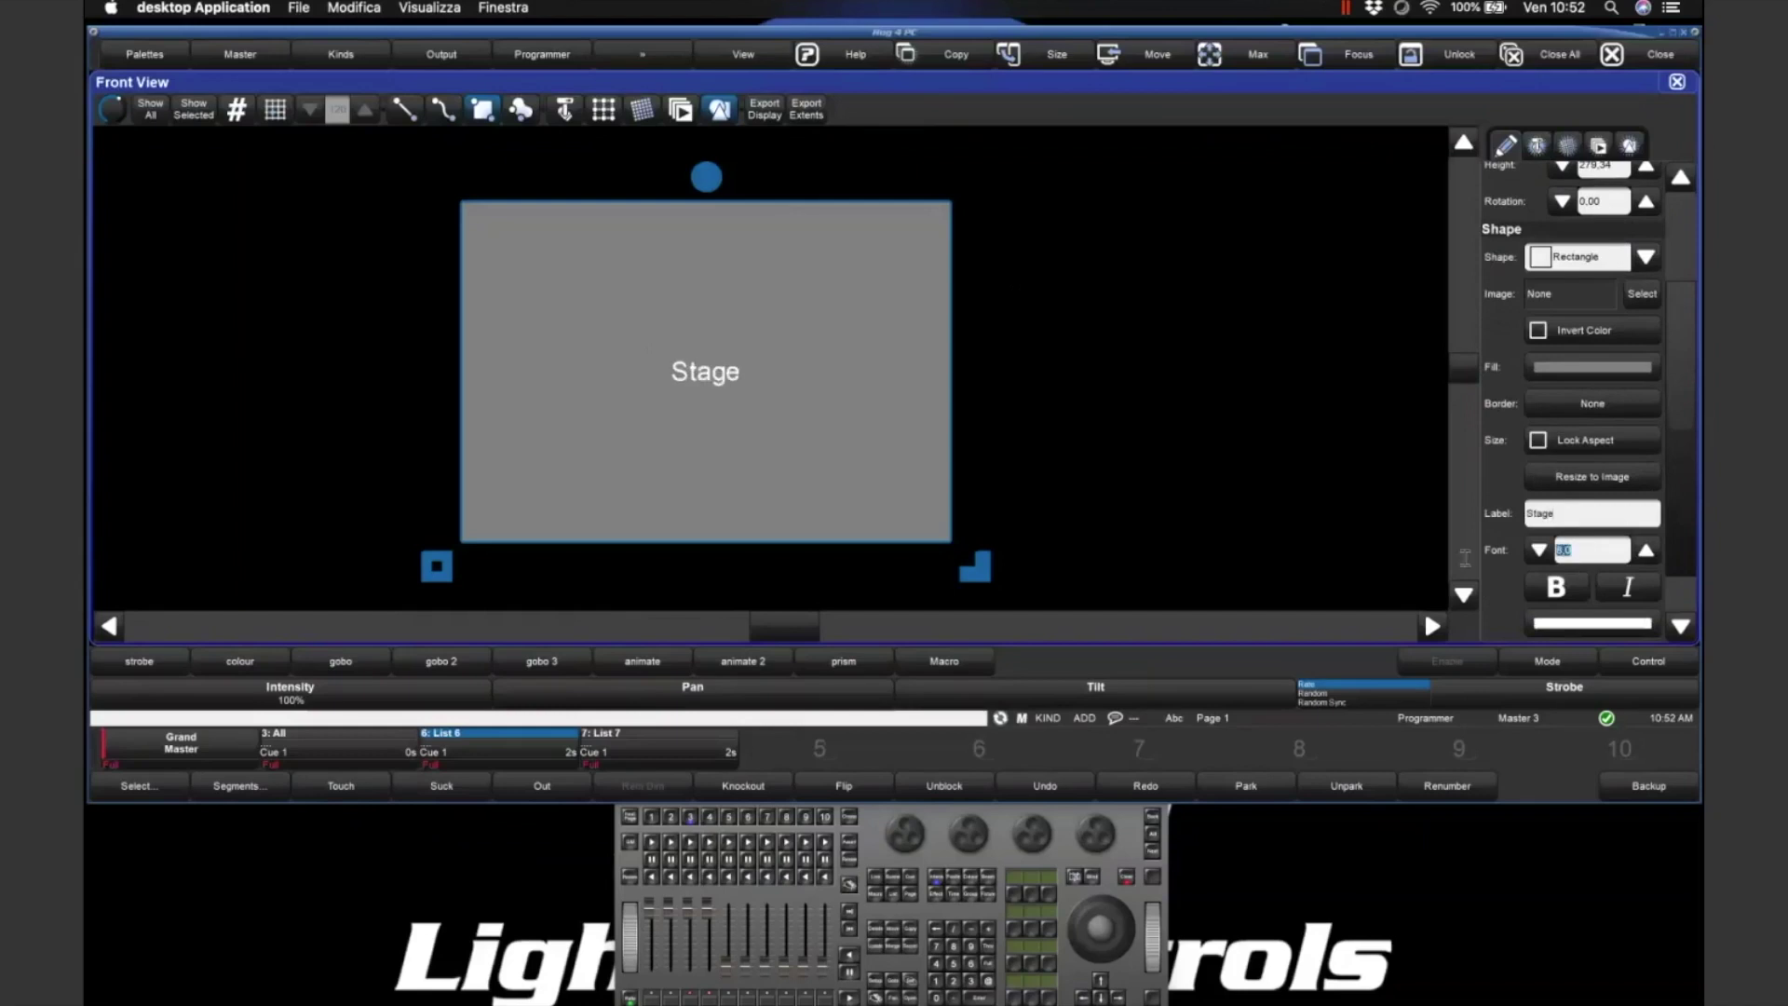
text(12)
key(Return)
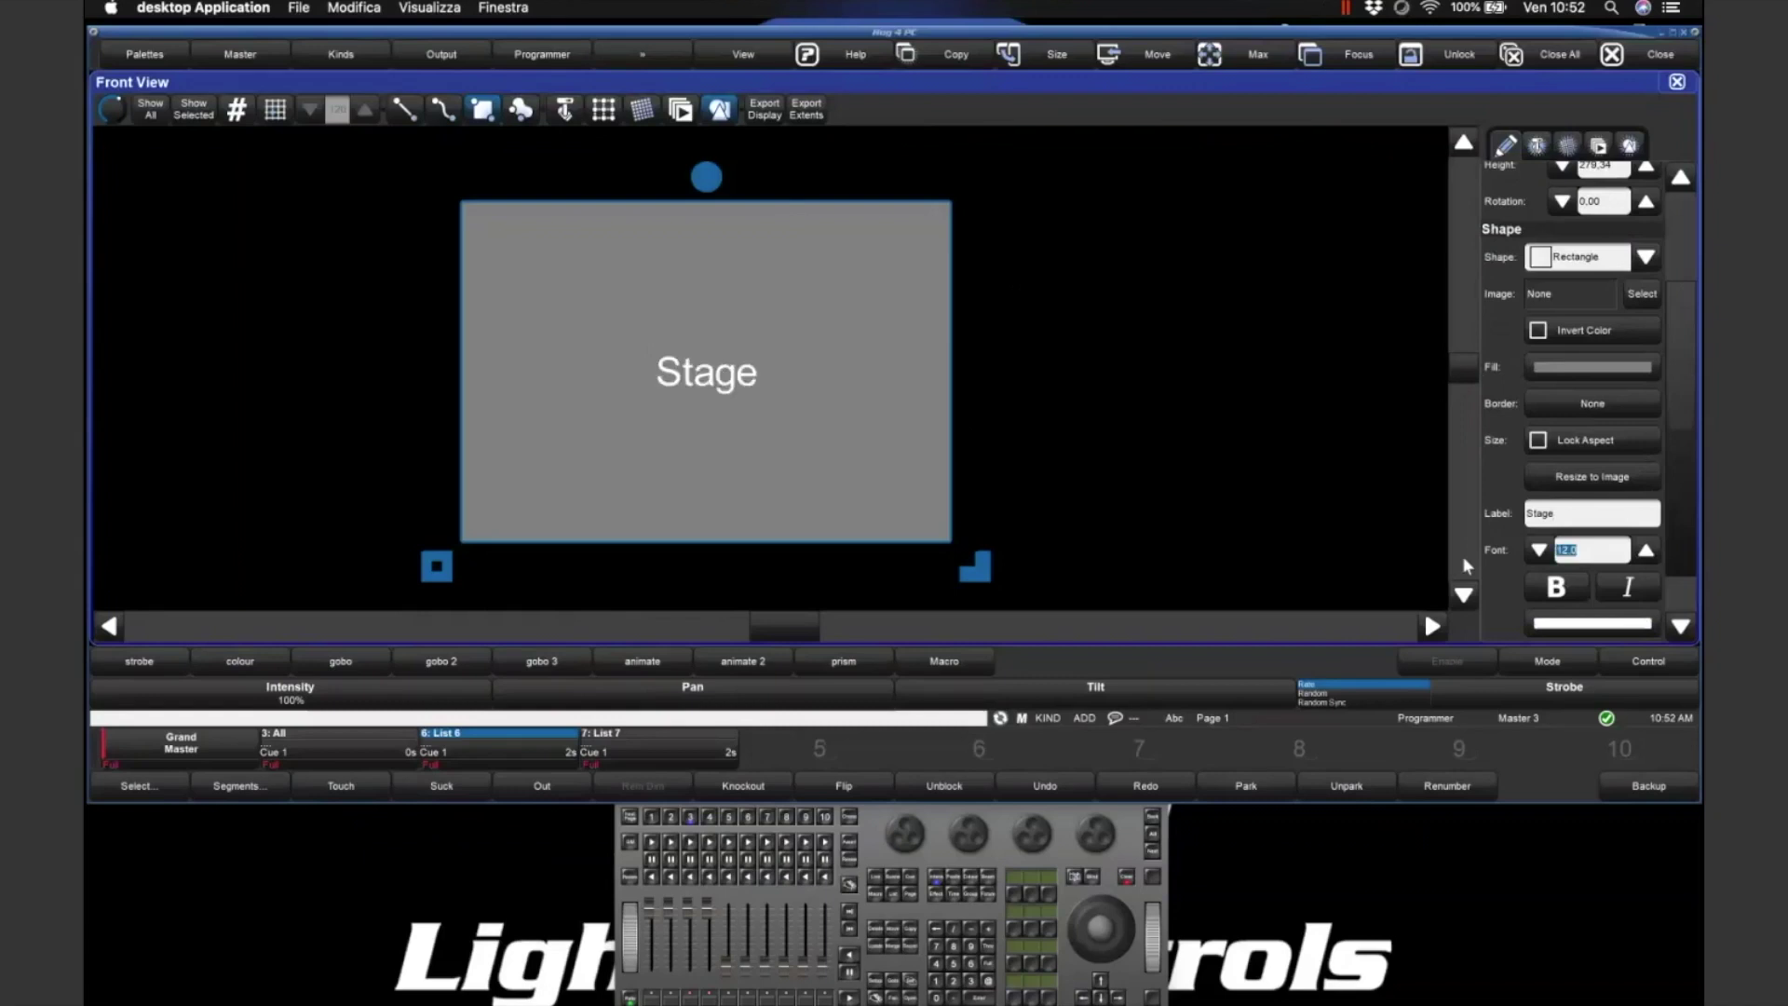
- Change the Stage shape to Circle, rotate it about 1.1 and resize it to about 311 by 307
scroll(1579, 376, up, 3)
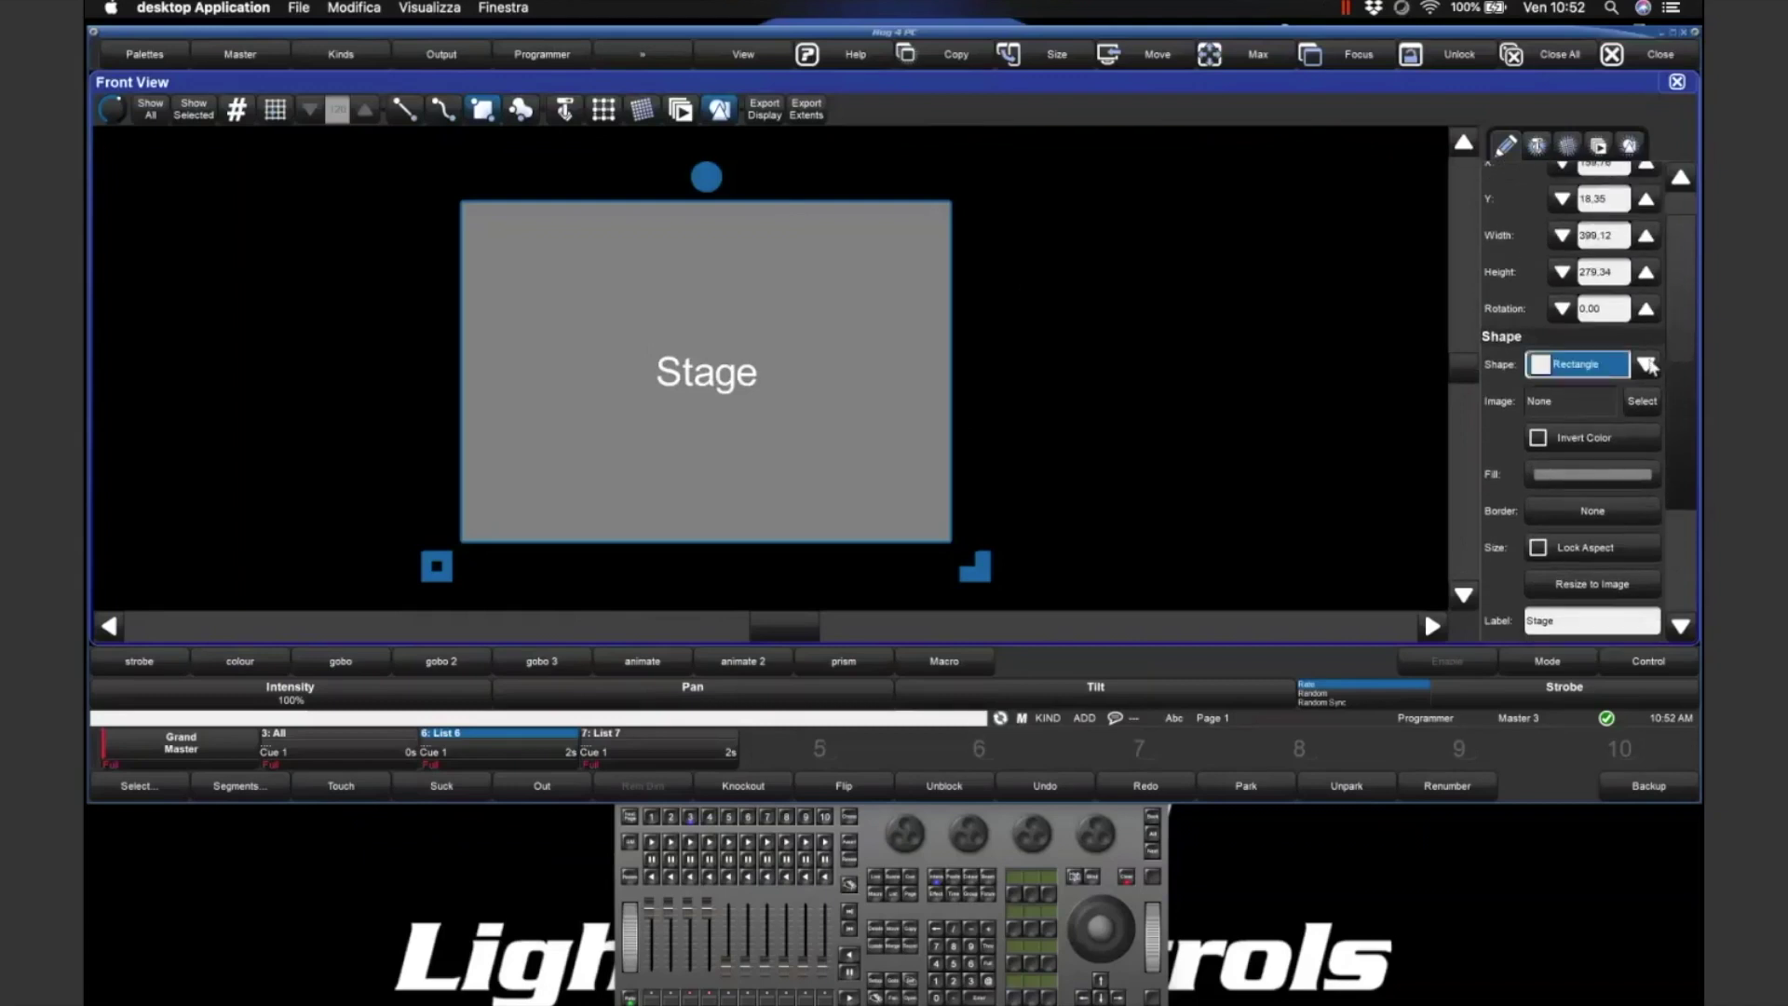
click(1646, 365)
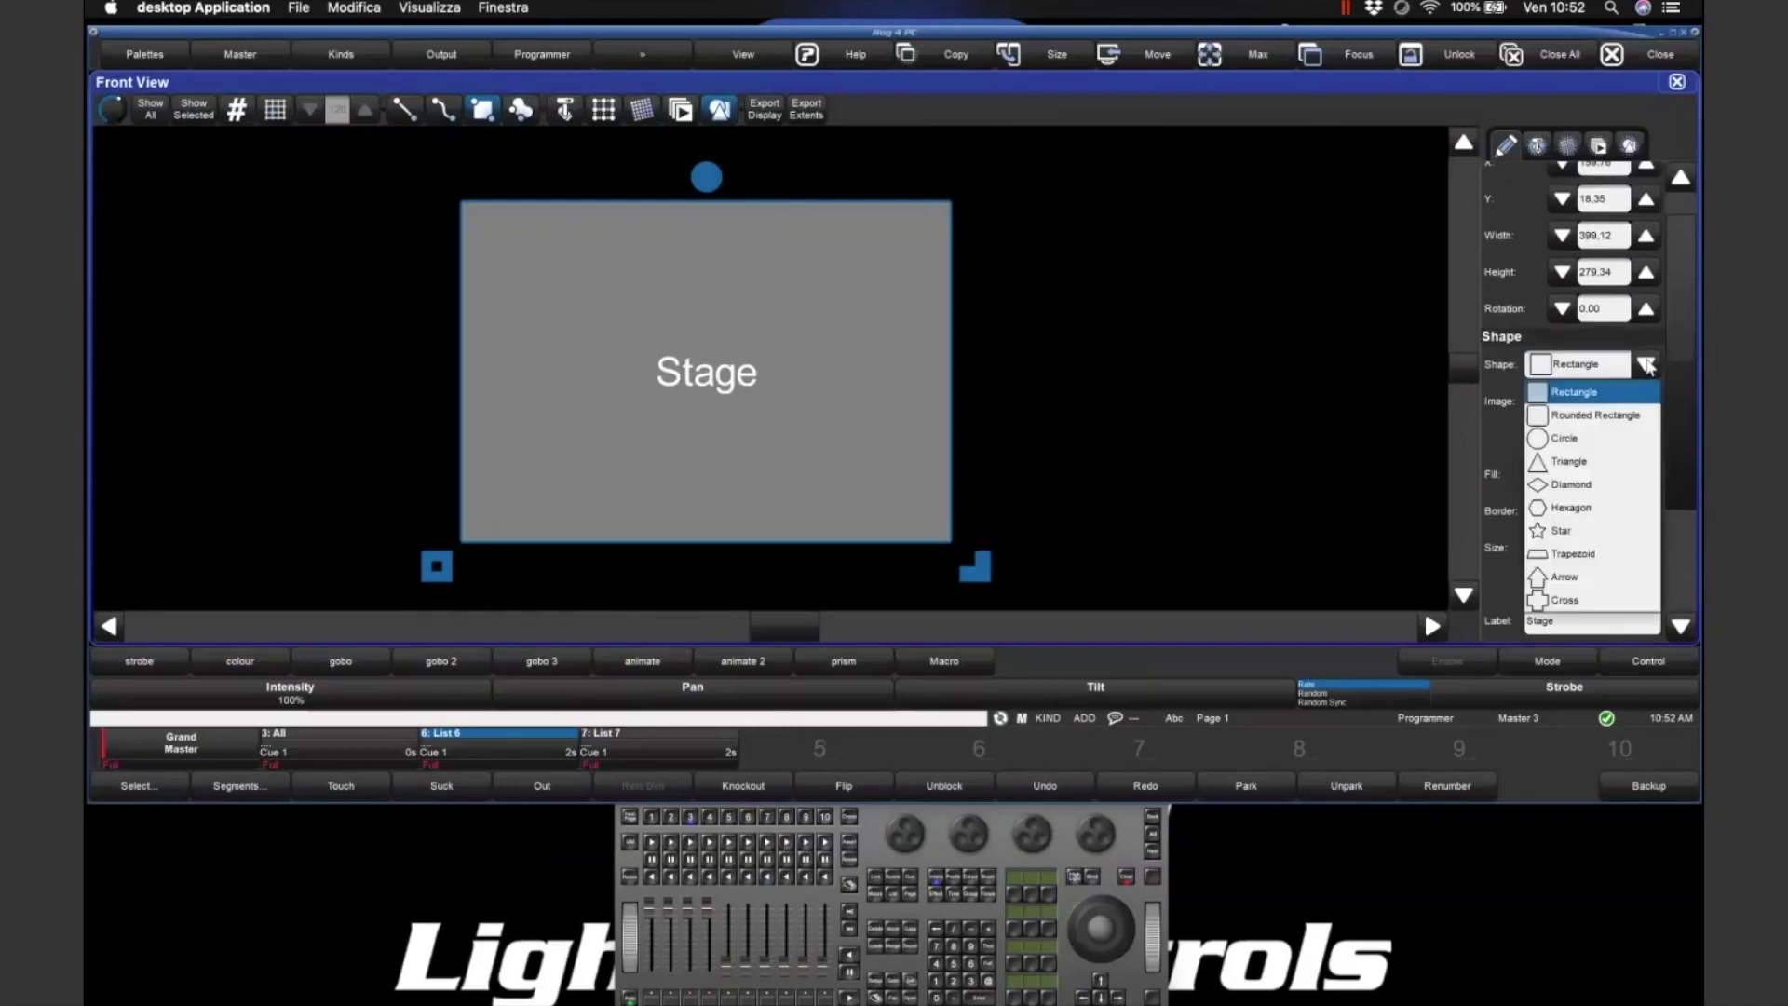
click(1572, 440)
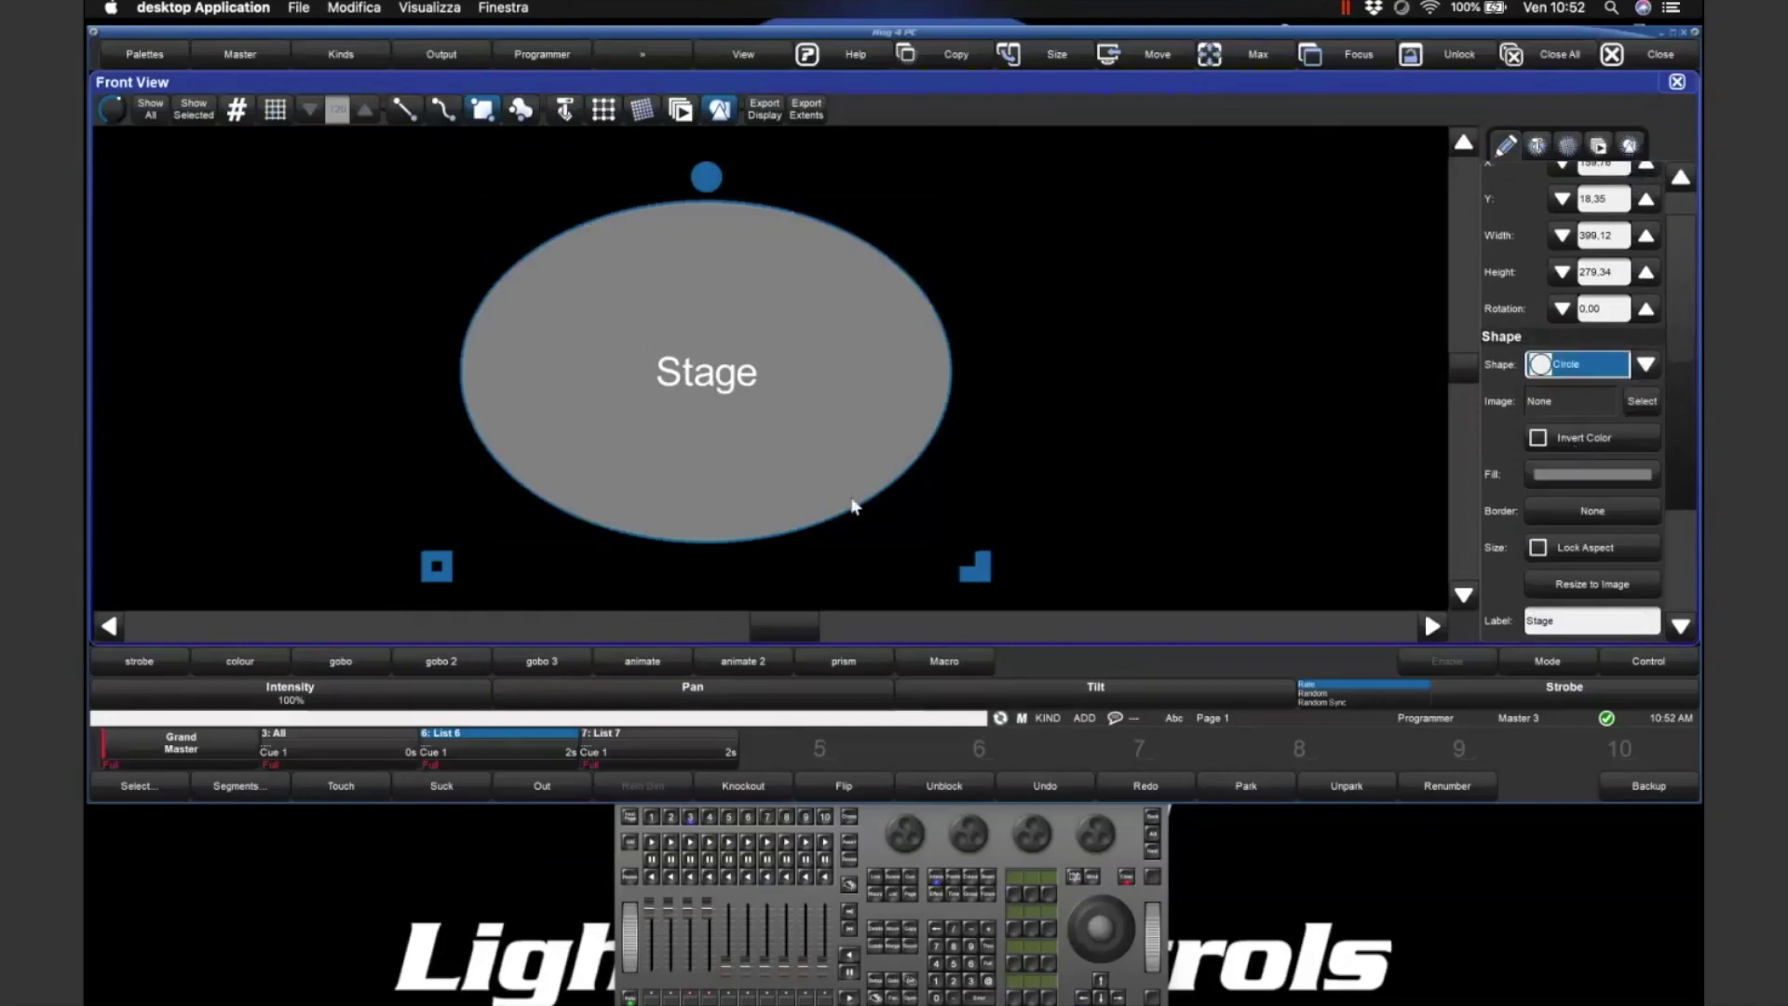
drag(975, 566, 1013, 589)
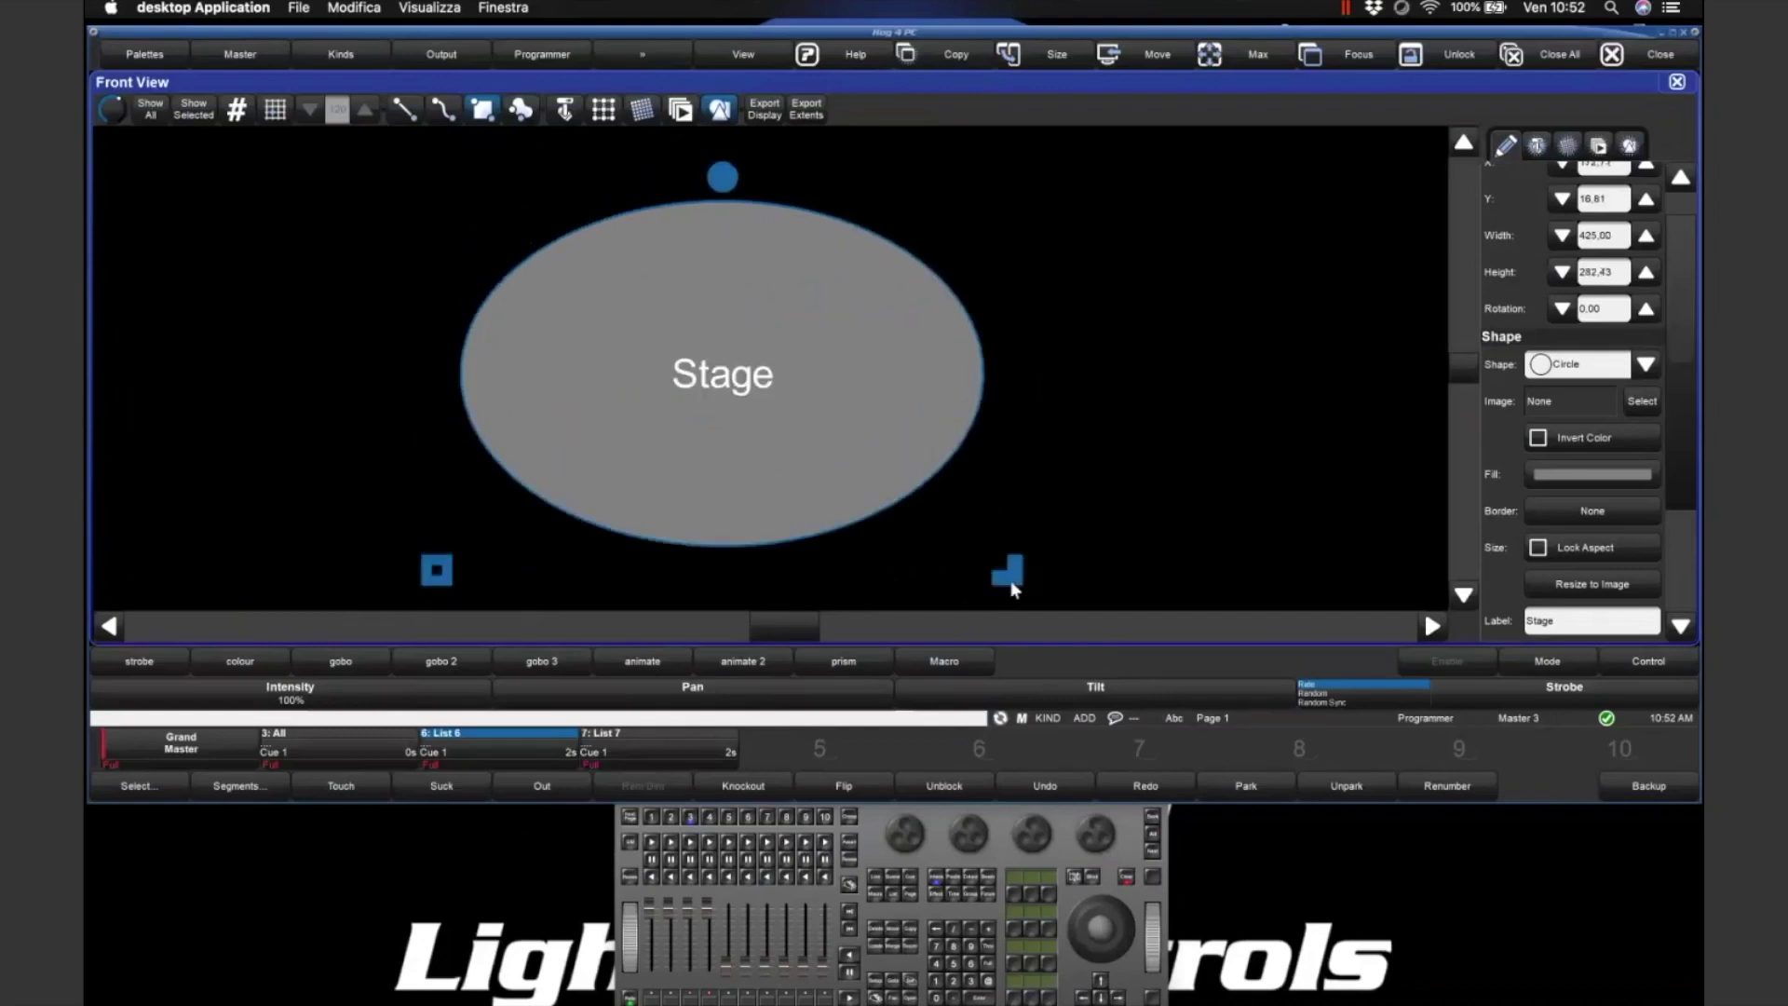
mouse_move(725, 189)
mouse_down()
mouse_move(890, 256)
mouse_move(438, 270)
mouse_move(728, 179)
mouse_up()
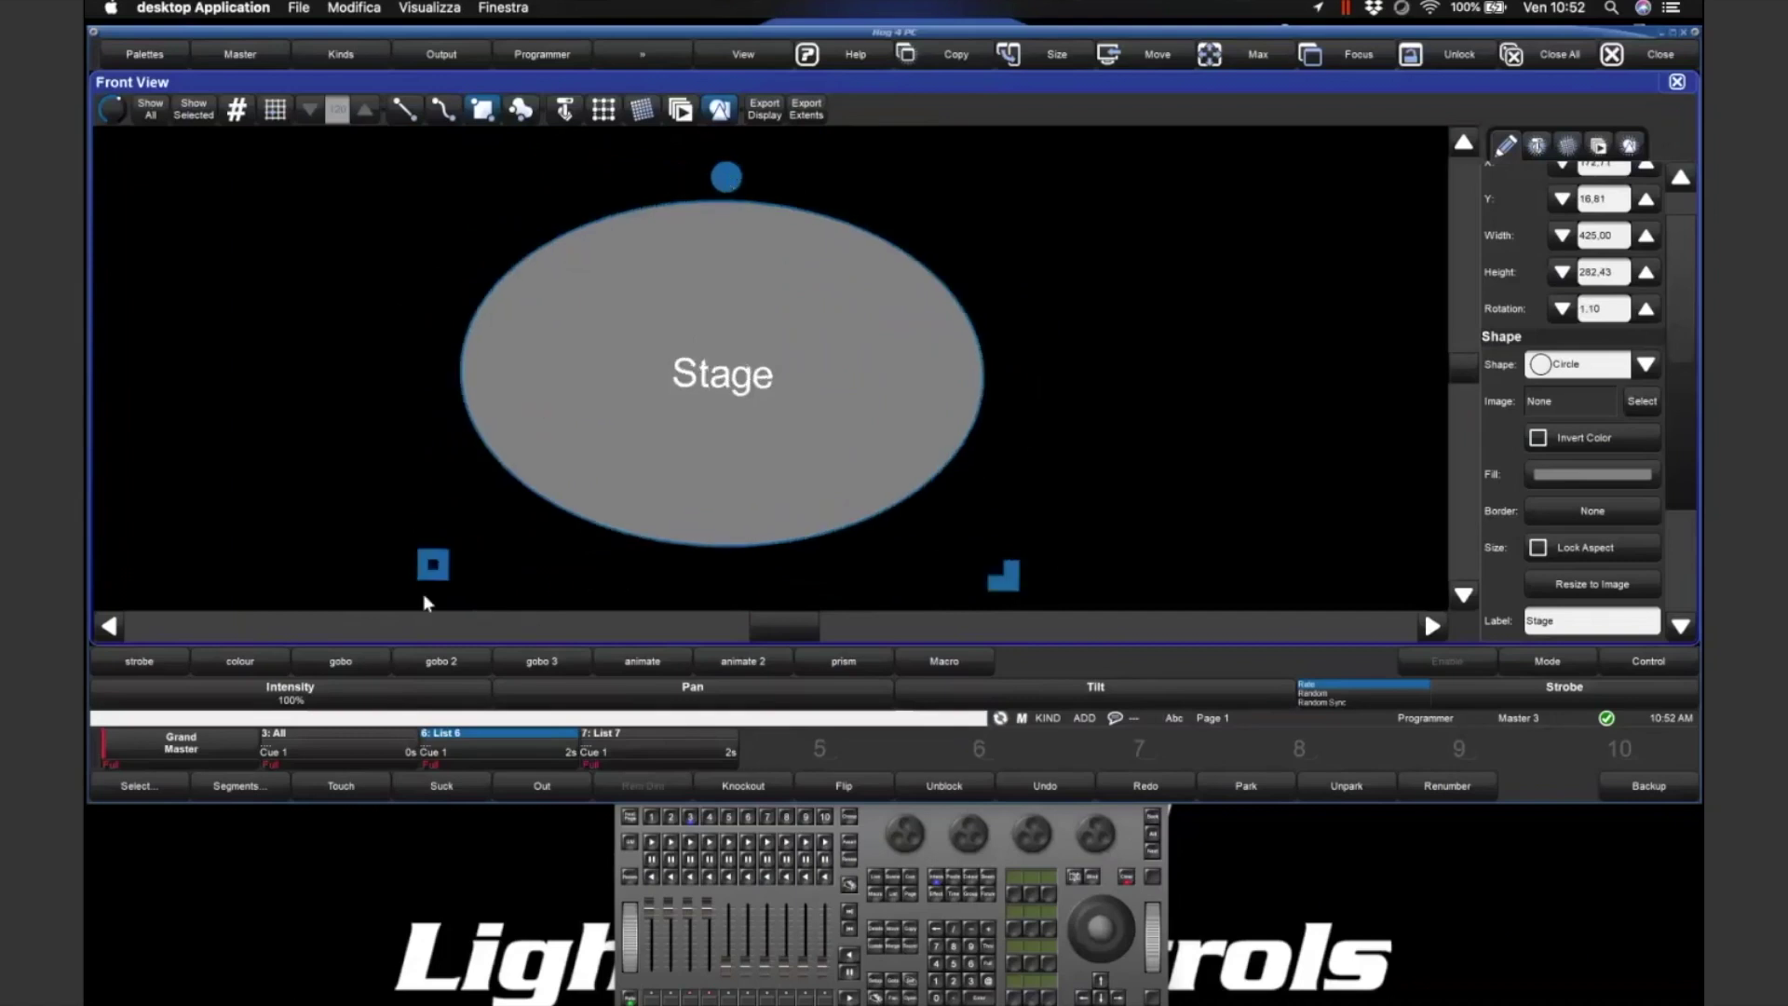
drag(431, 565, 504, 585)
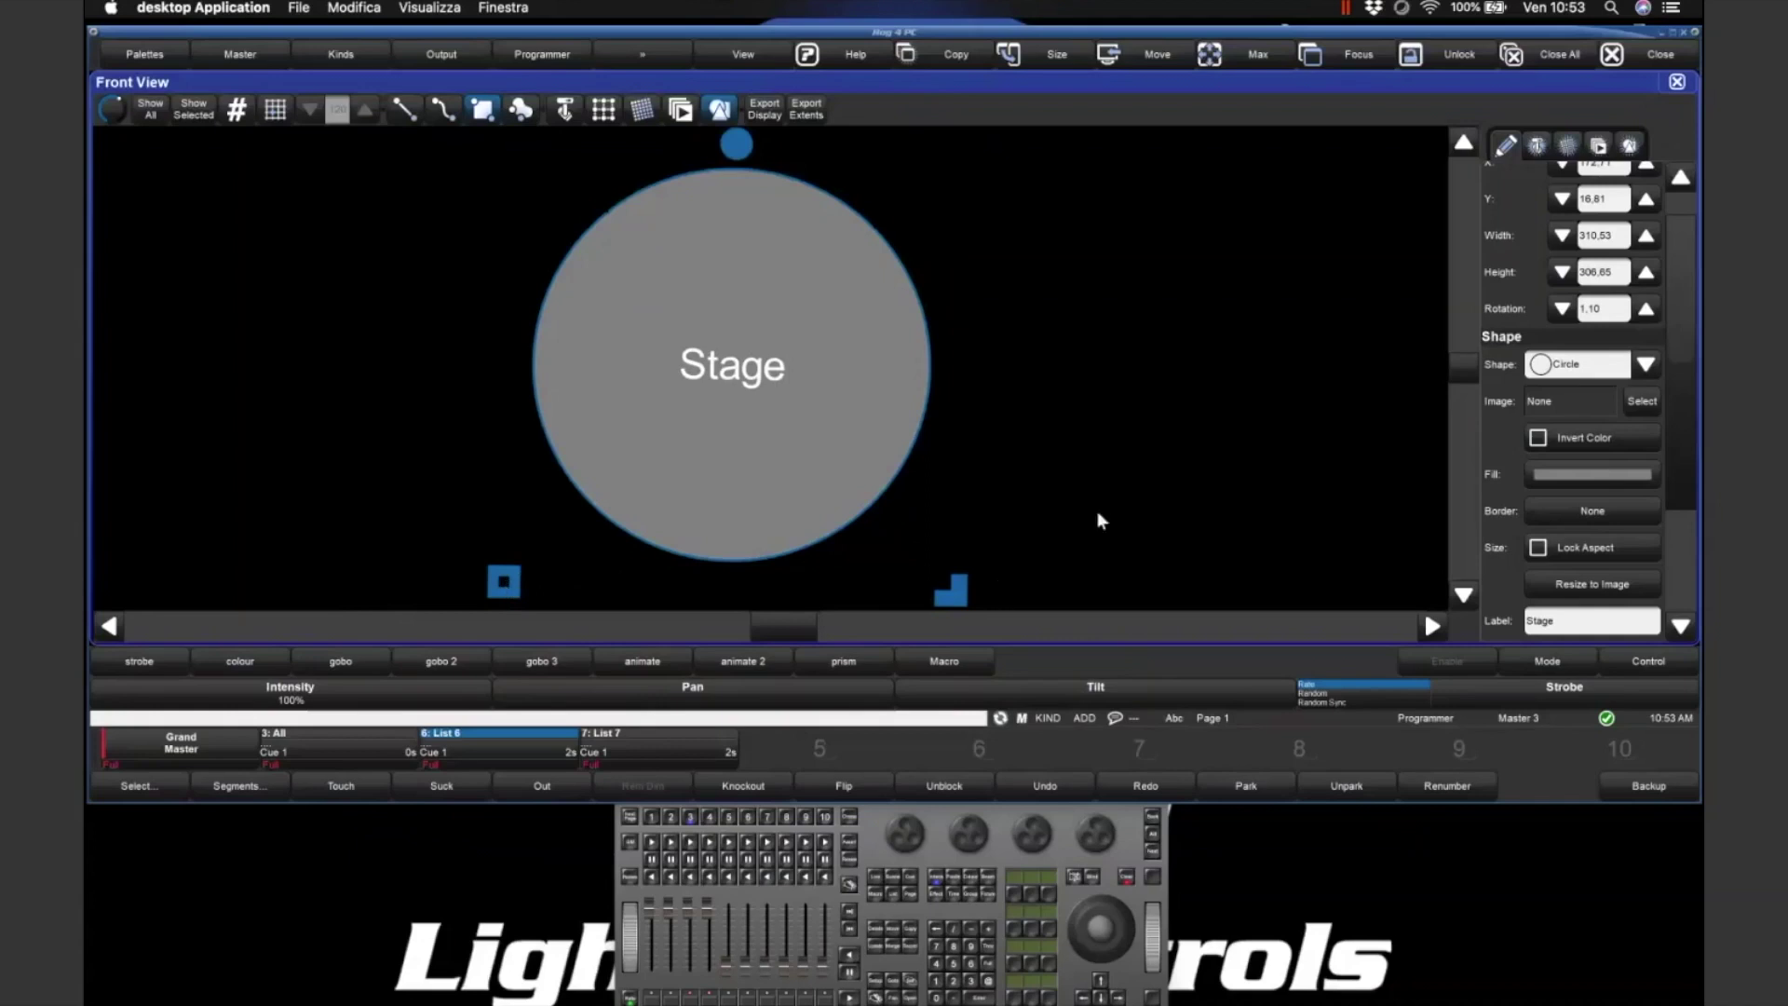
- Change the Stage shape back to Rectangle and stretch it to about 488 wide and 278 high
click(1646, 366)
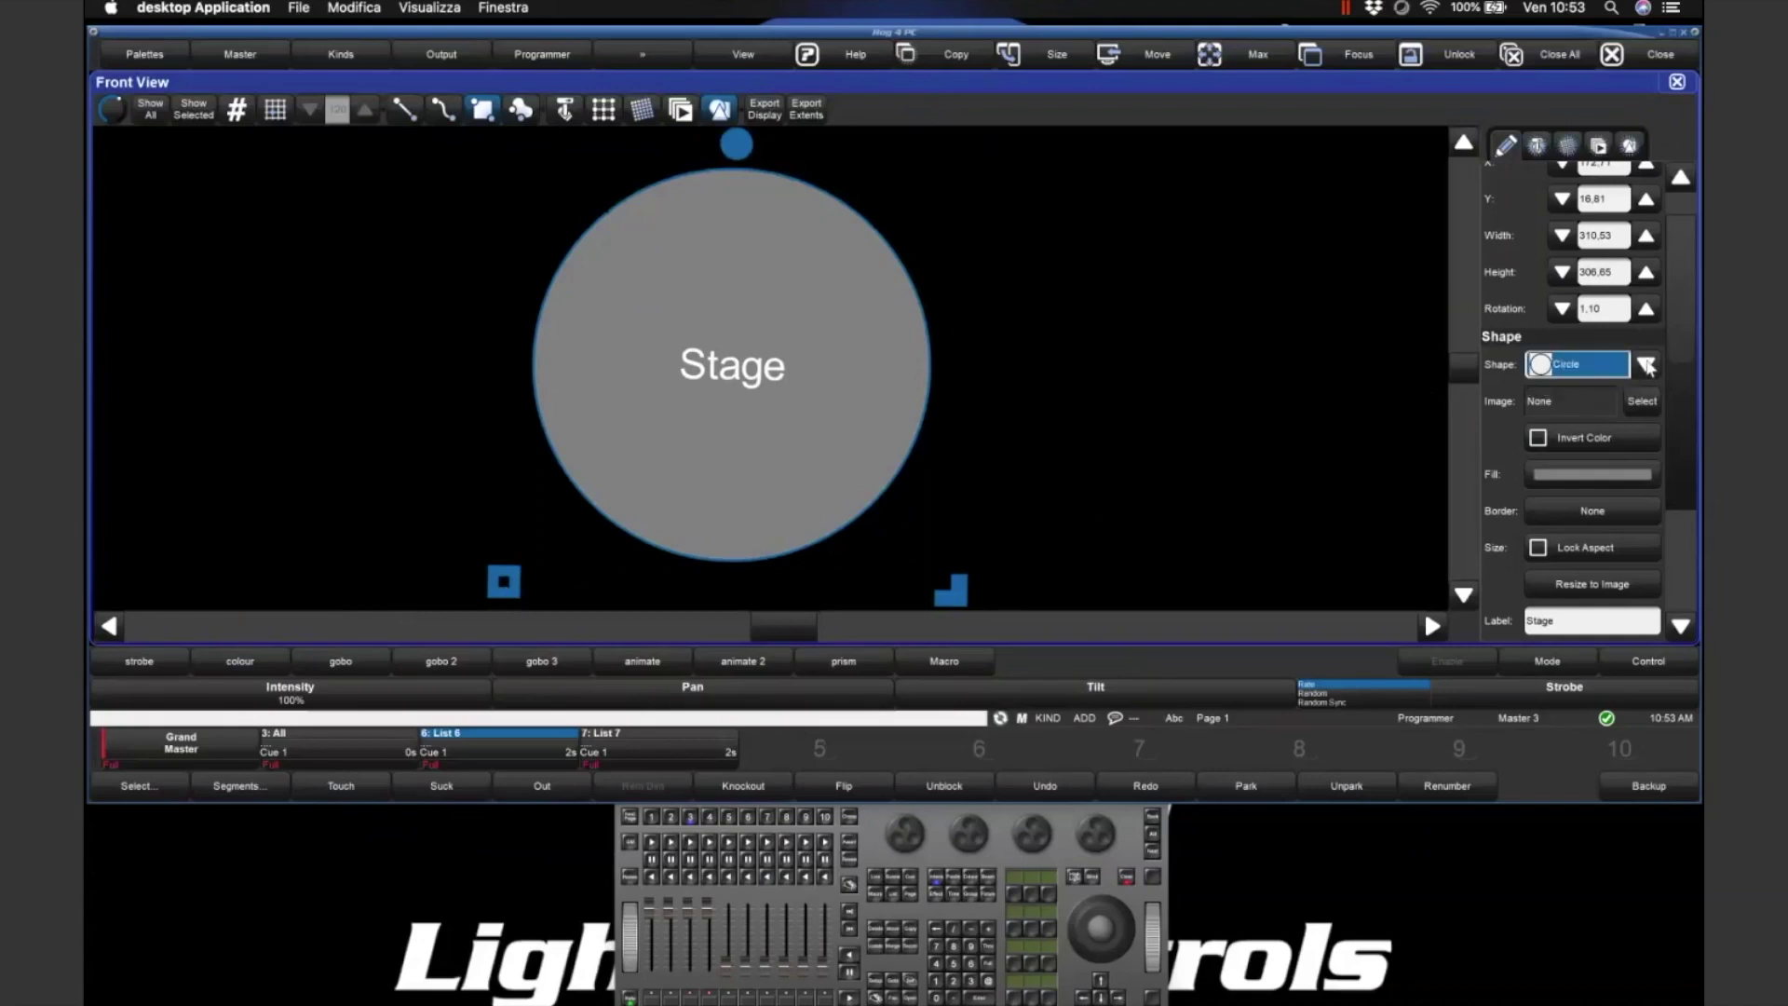
click(1645, 366)
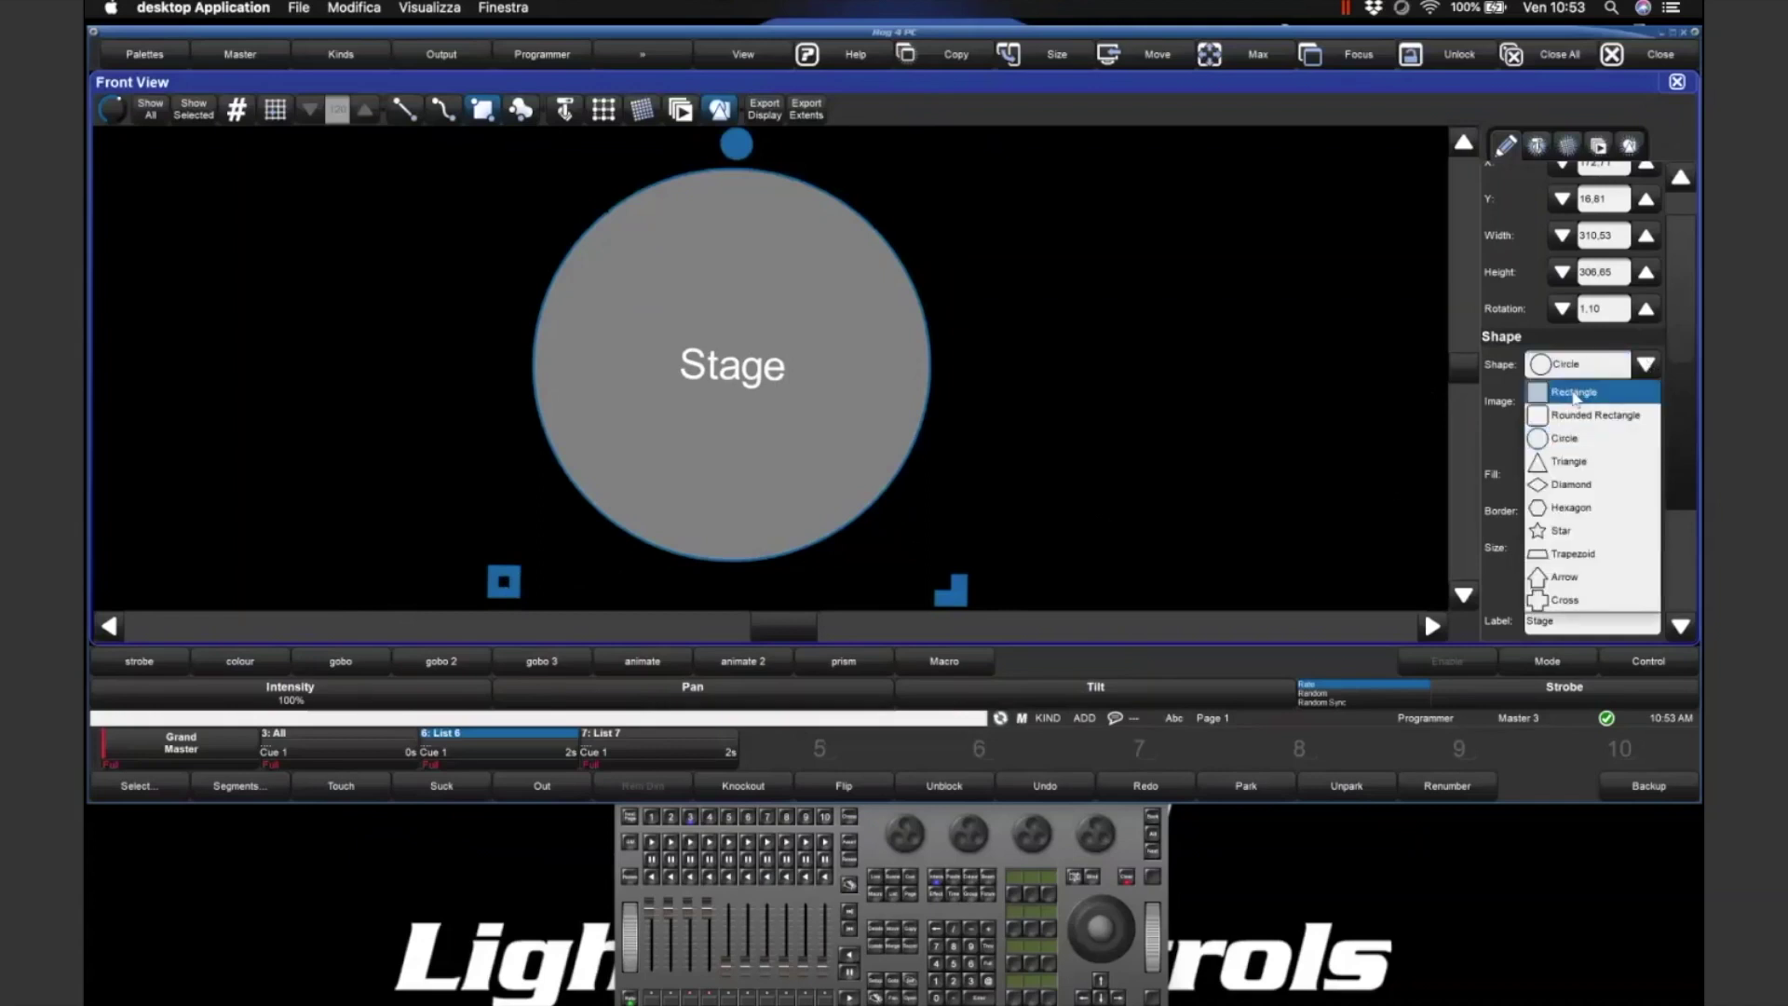
click(1572, 390)
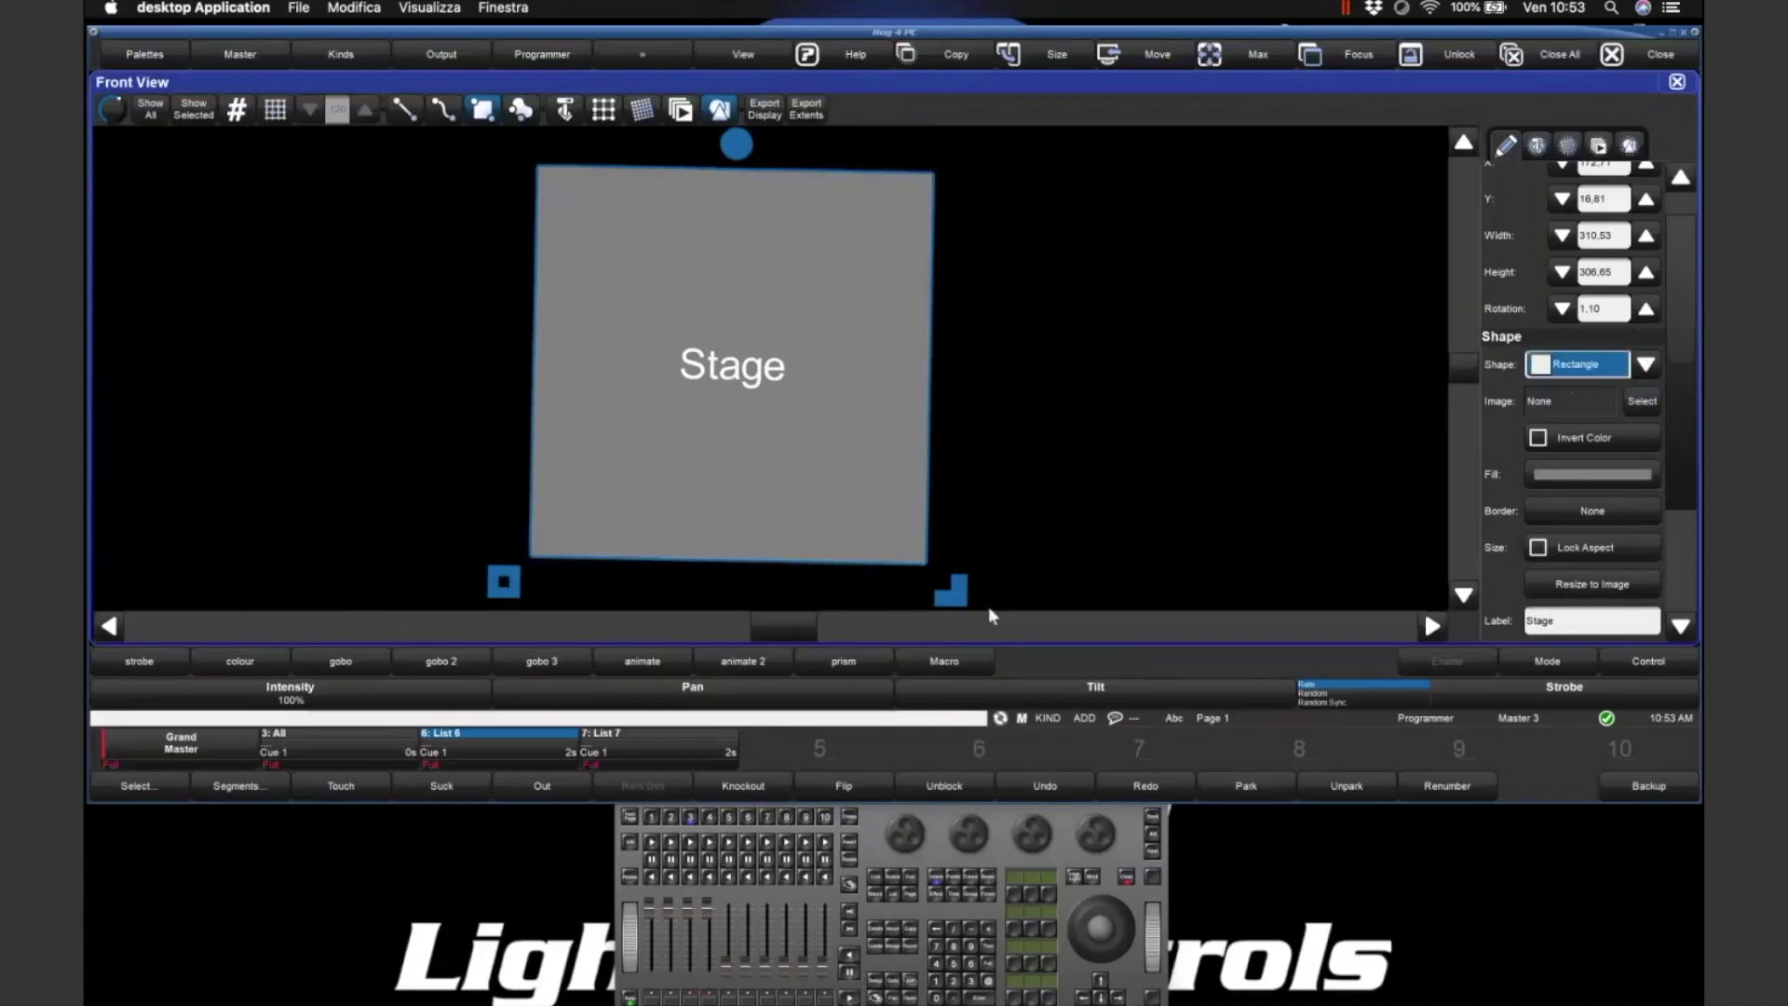
drag(954, 599, 1188, 563)
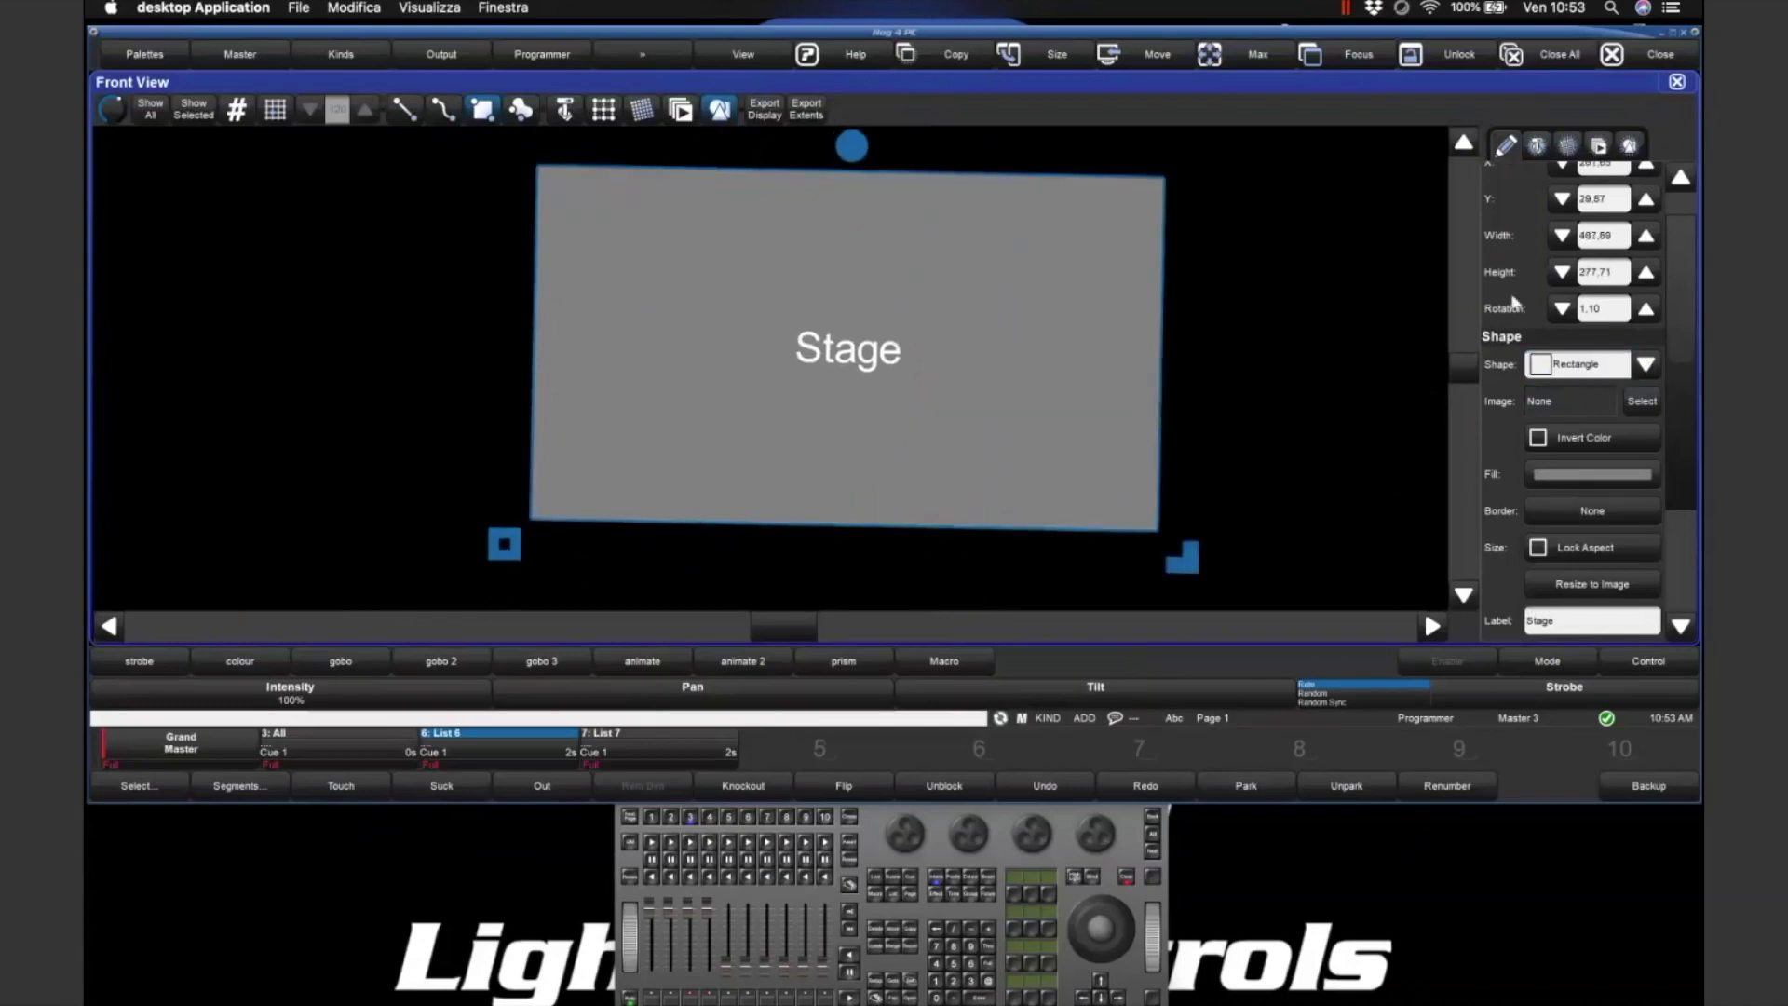
- Set the Stage rectangle's rotation to 0 and its X and Y position to 0
click(1603, 313)
text(0)
key(Return)
scroll(1670, 268, up, 2)
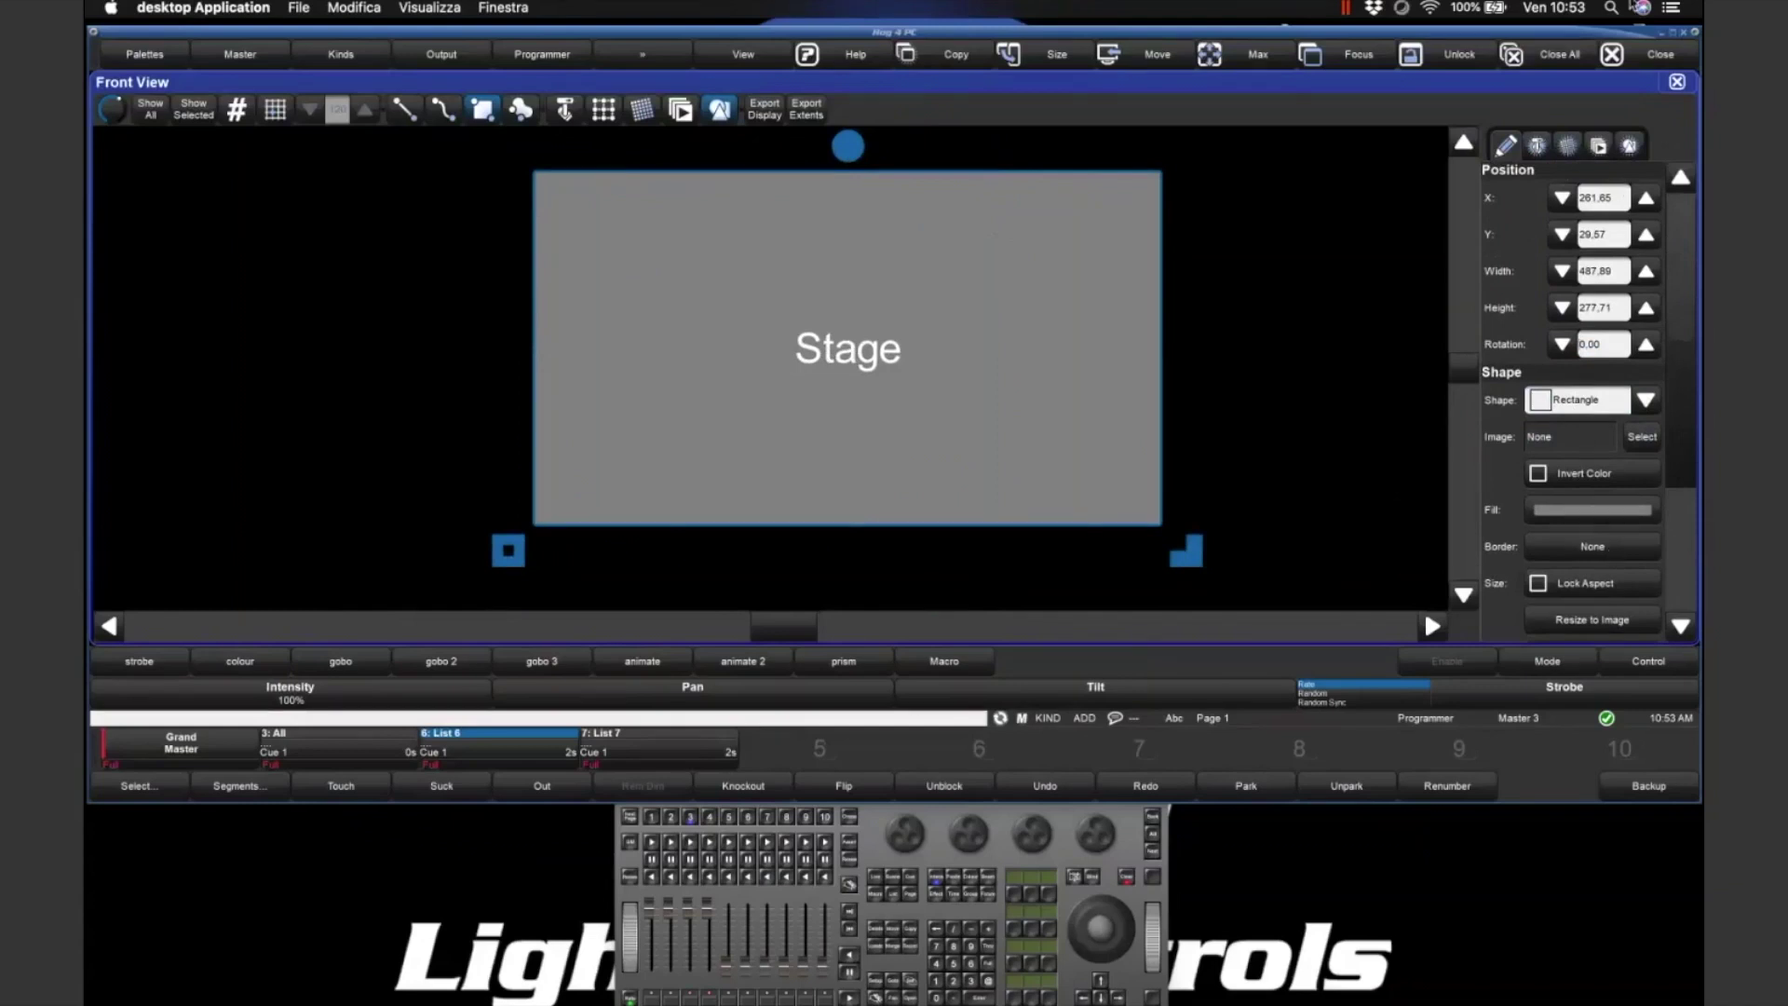
click(1625, 198)
text(0)
key(Tab)
text(0)
key(Tab)
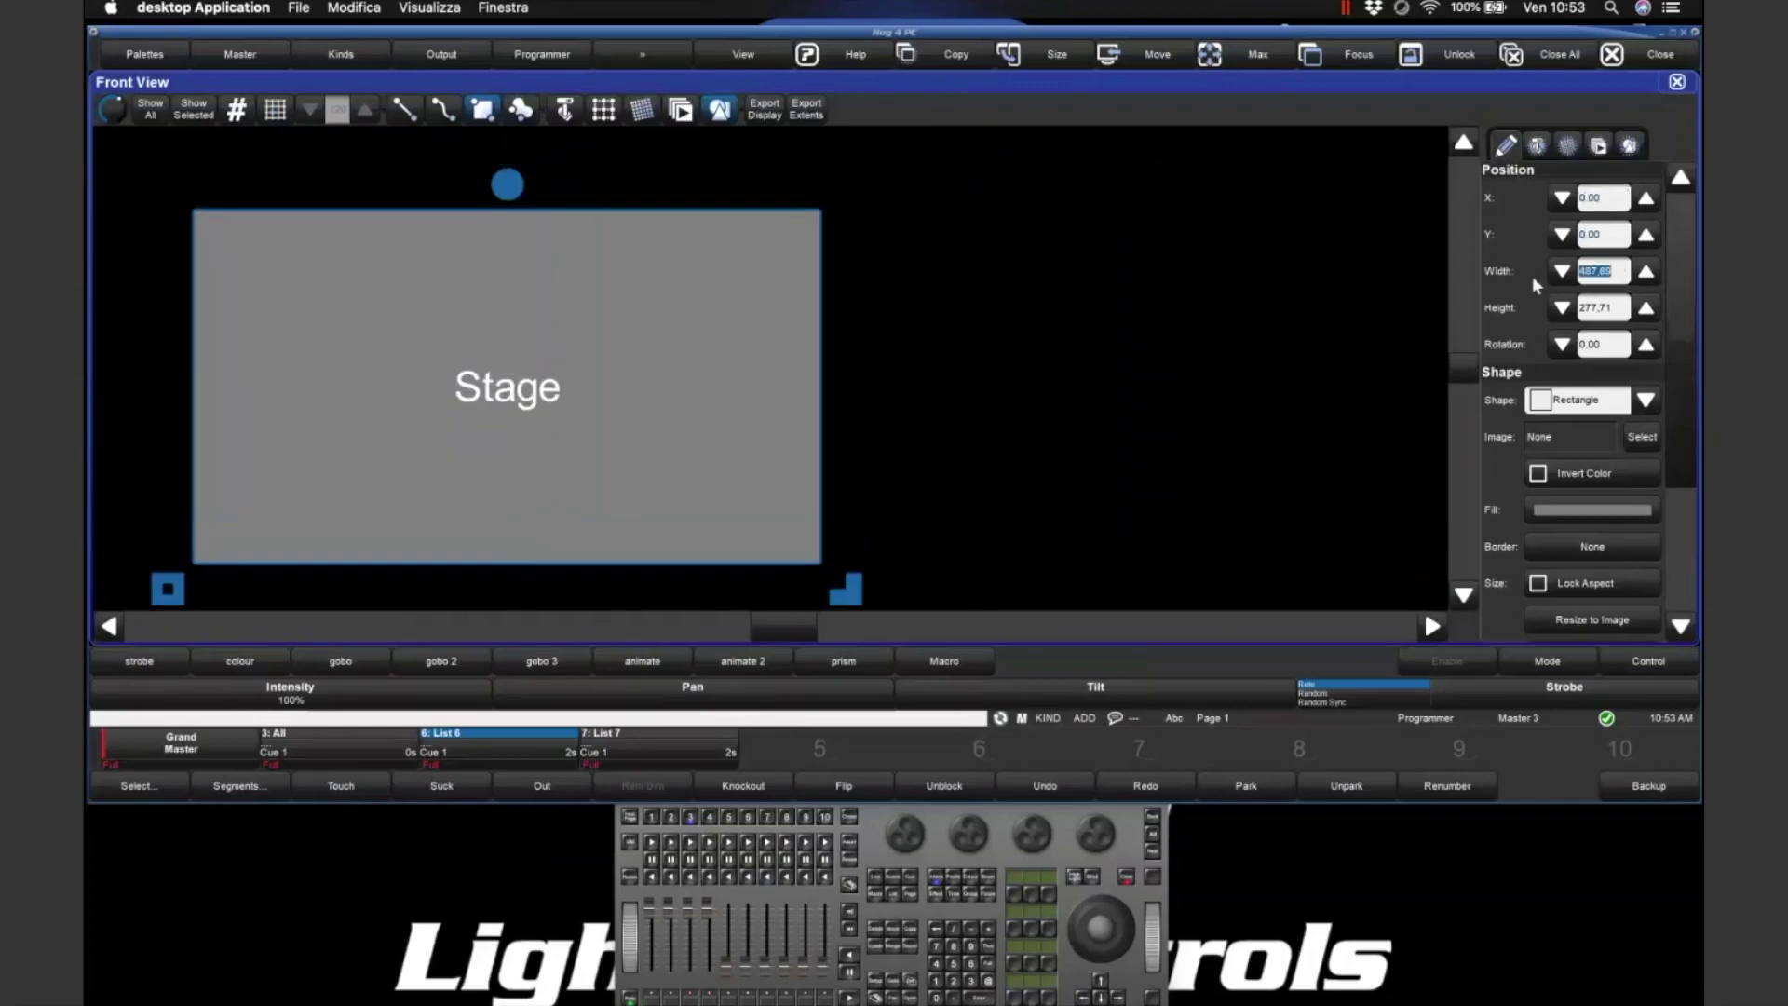
- Set the Stage rectangle's width to 600 and height to 500, and fit the whole layout in view
text(800)
key(Tab)
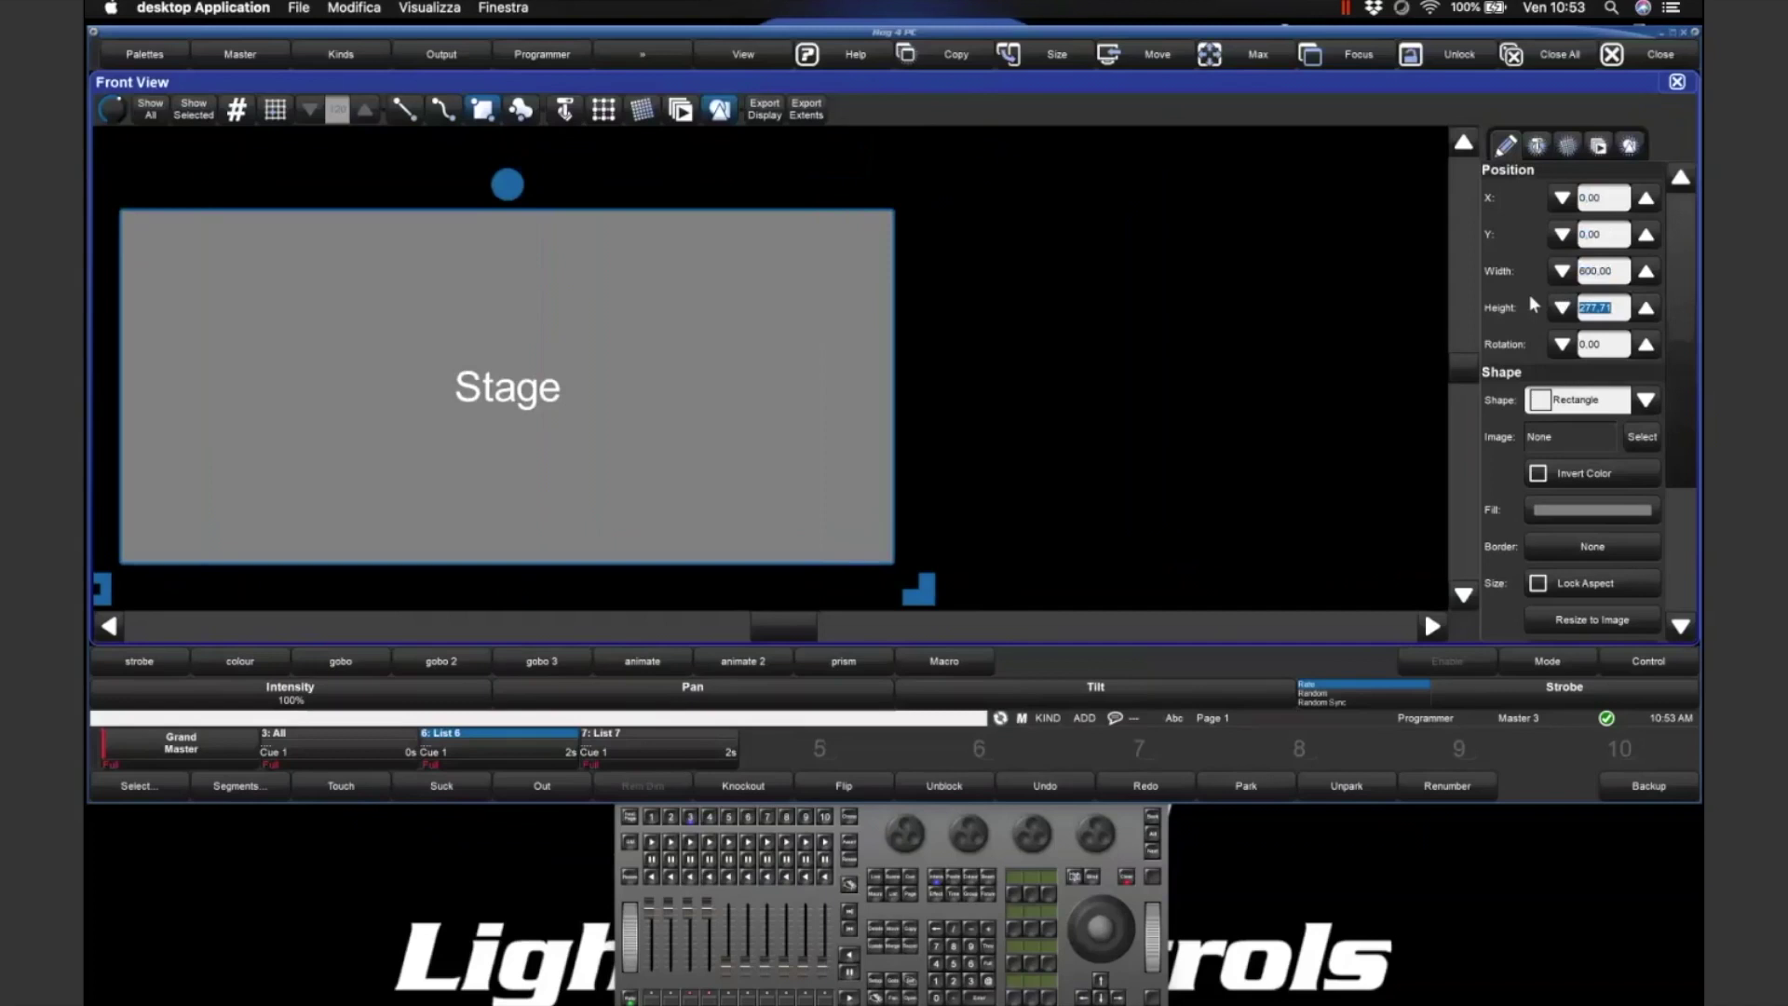
text(500)
key(Return)
click(164, 124)
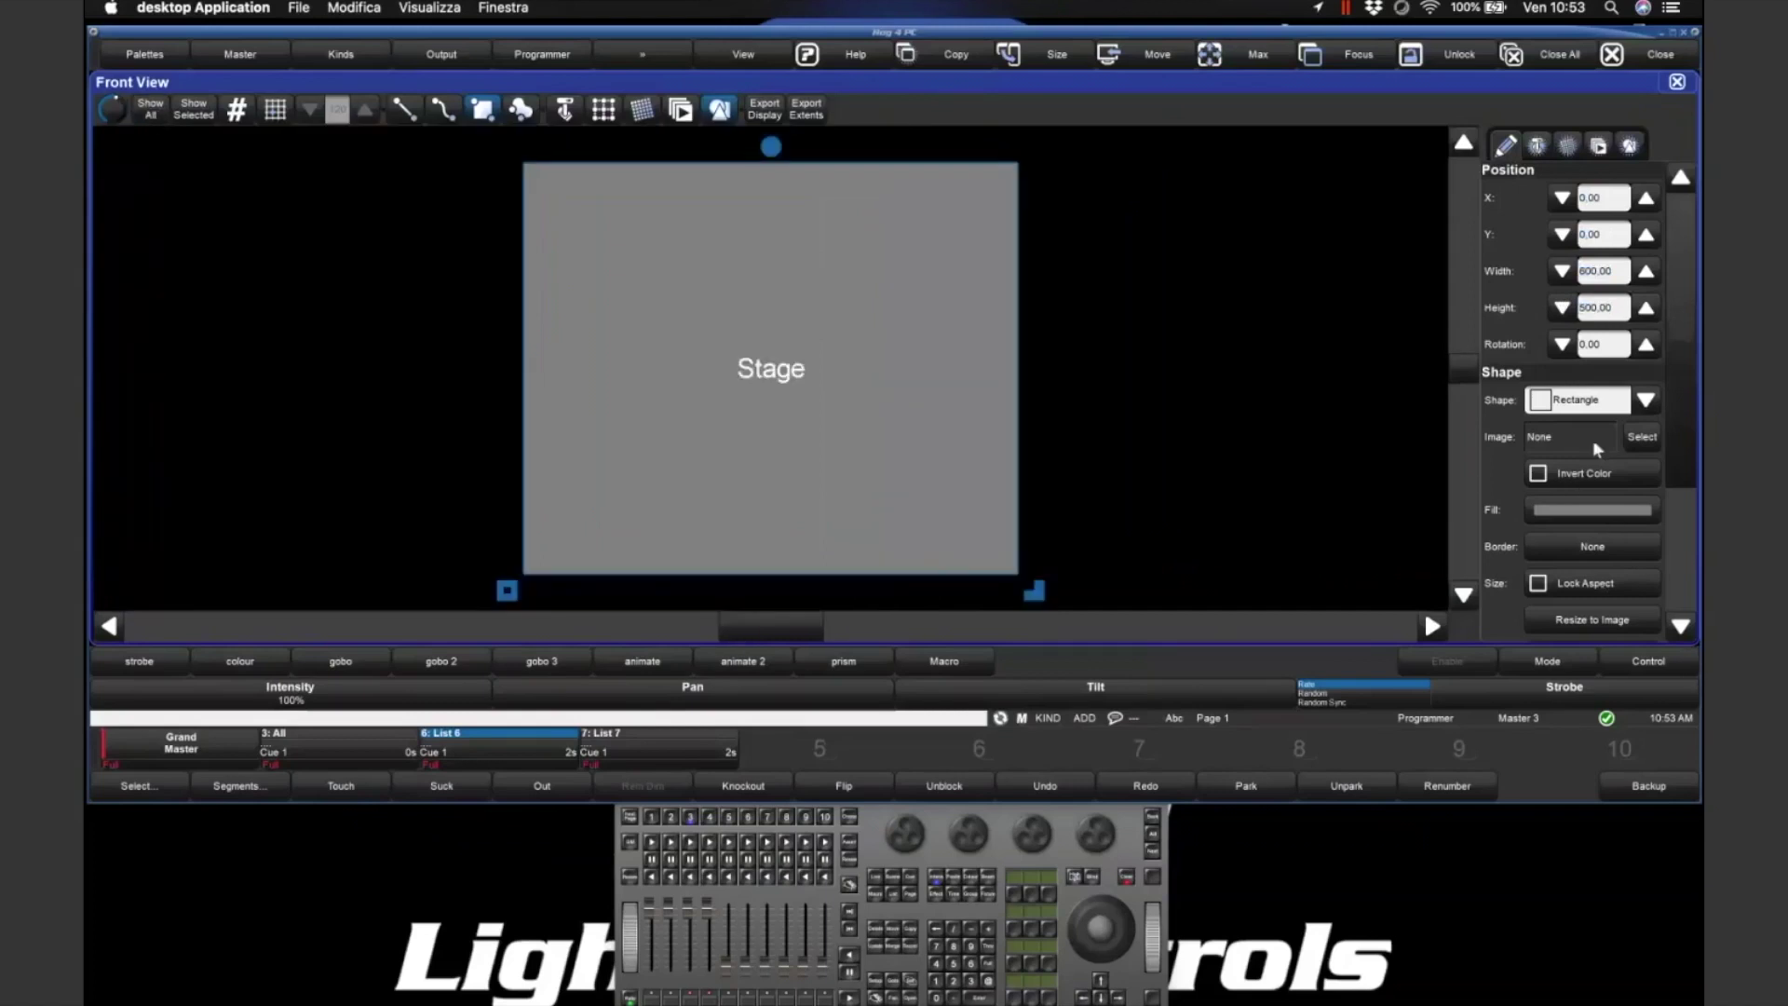
- Delete the "Stage" label text from the rectangle and reselect the shape
scroll(1592, 440, down, 1)
key(BackSpace)
key(BackSpace)
key(BackSpace)
key(BackSpace)
key(BackSpace)
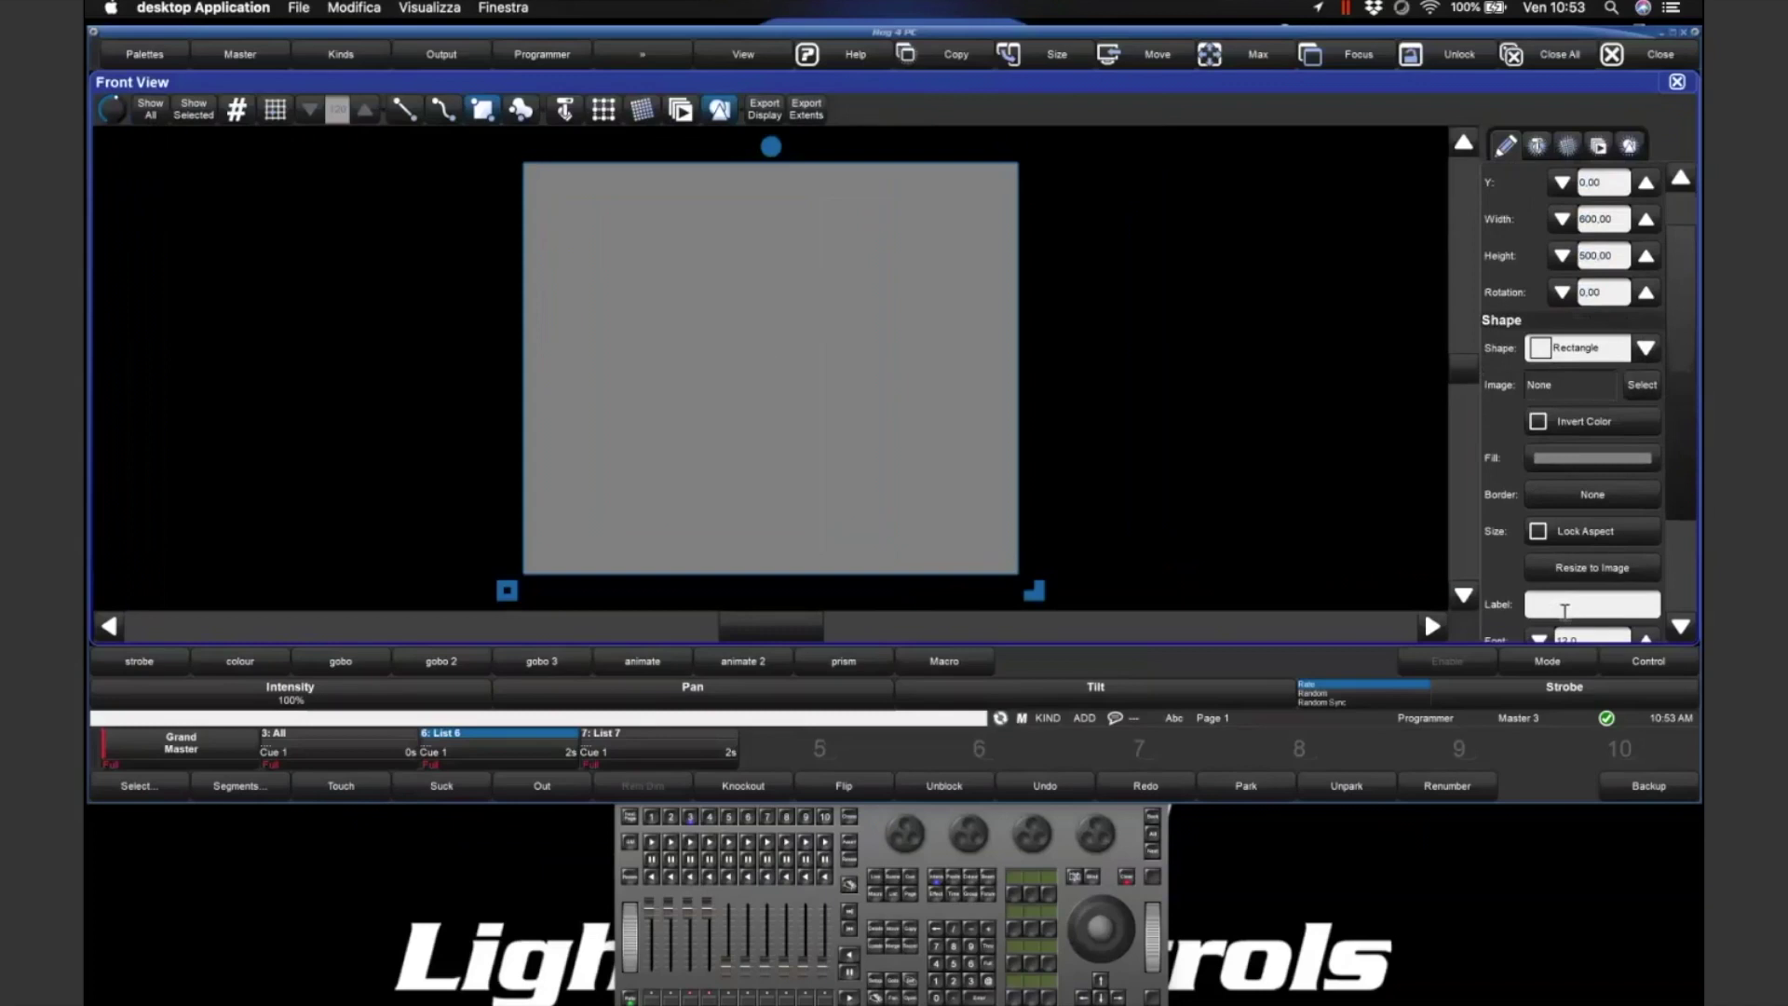
click(1351, 355)
click(788, 280)
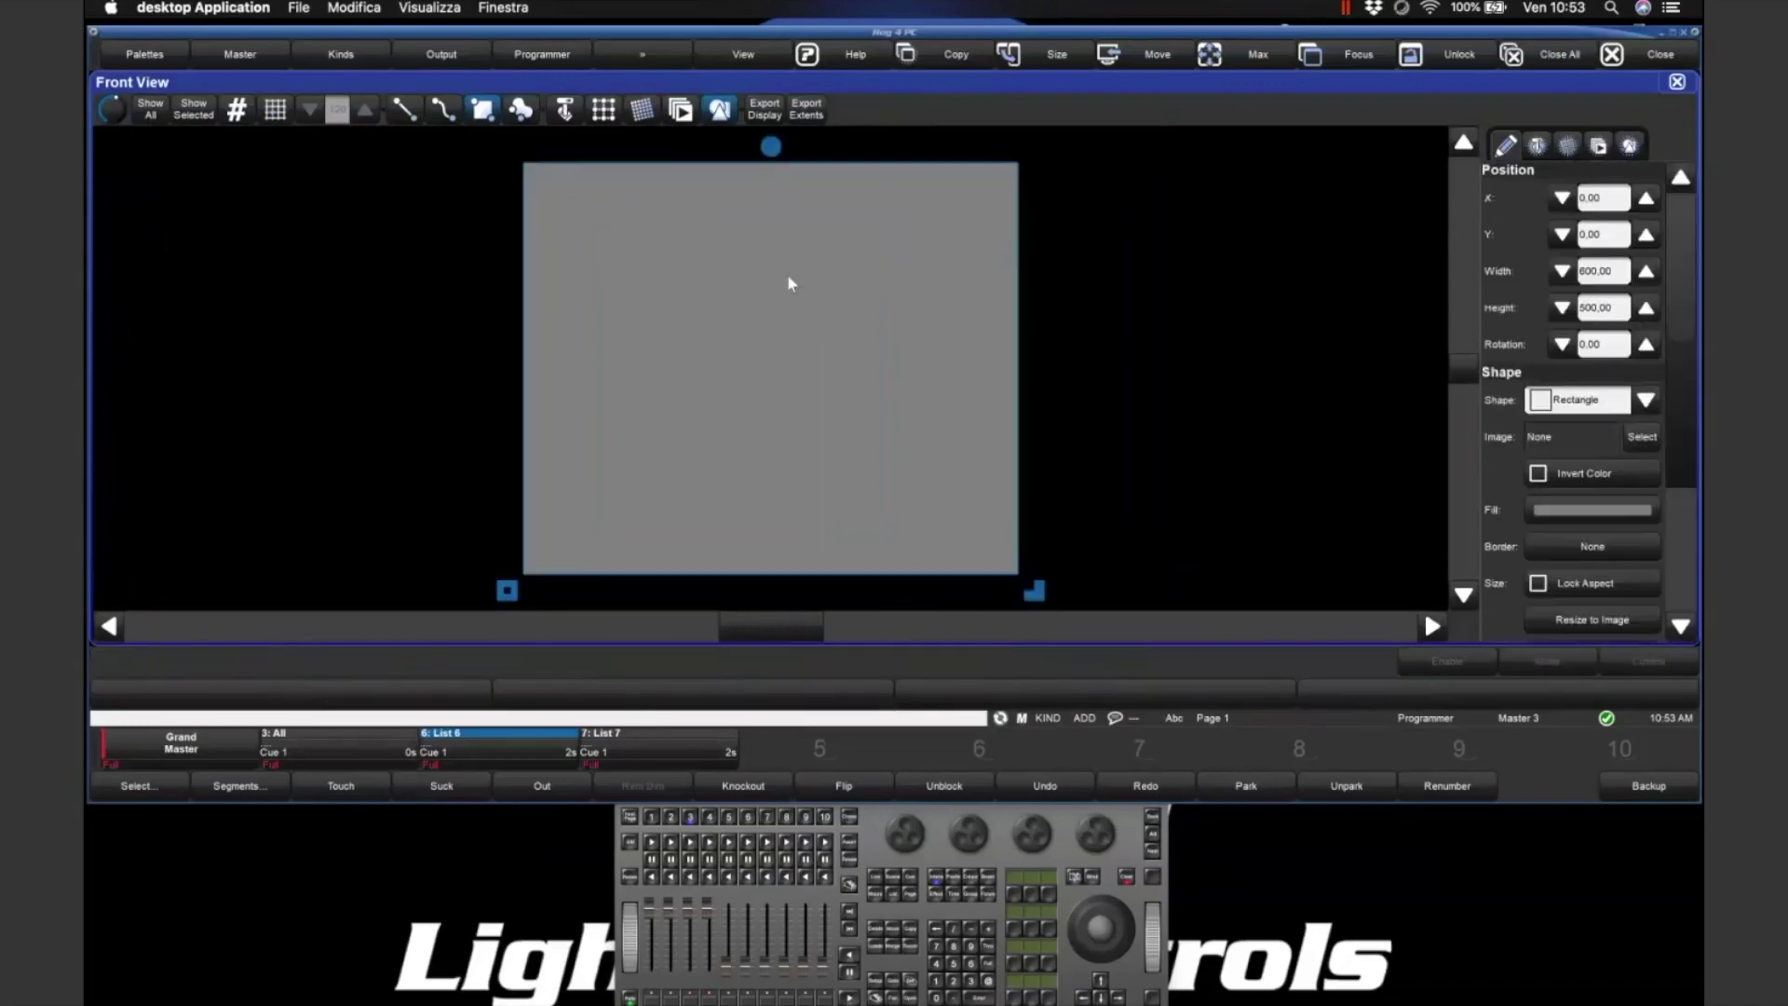
- Examine the Hog 4 PC drives and folders available for importing an image file for the rectangle
click(1644, 438)
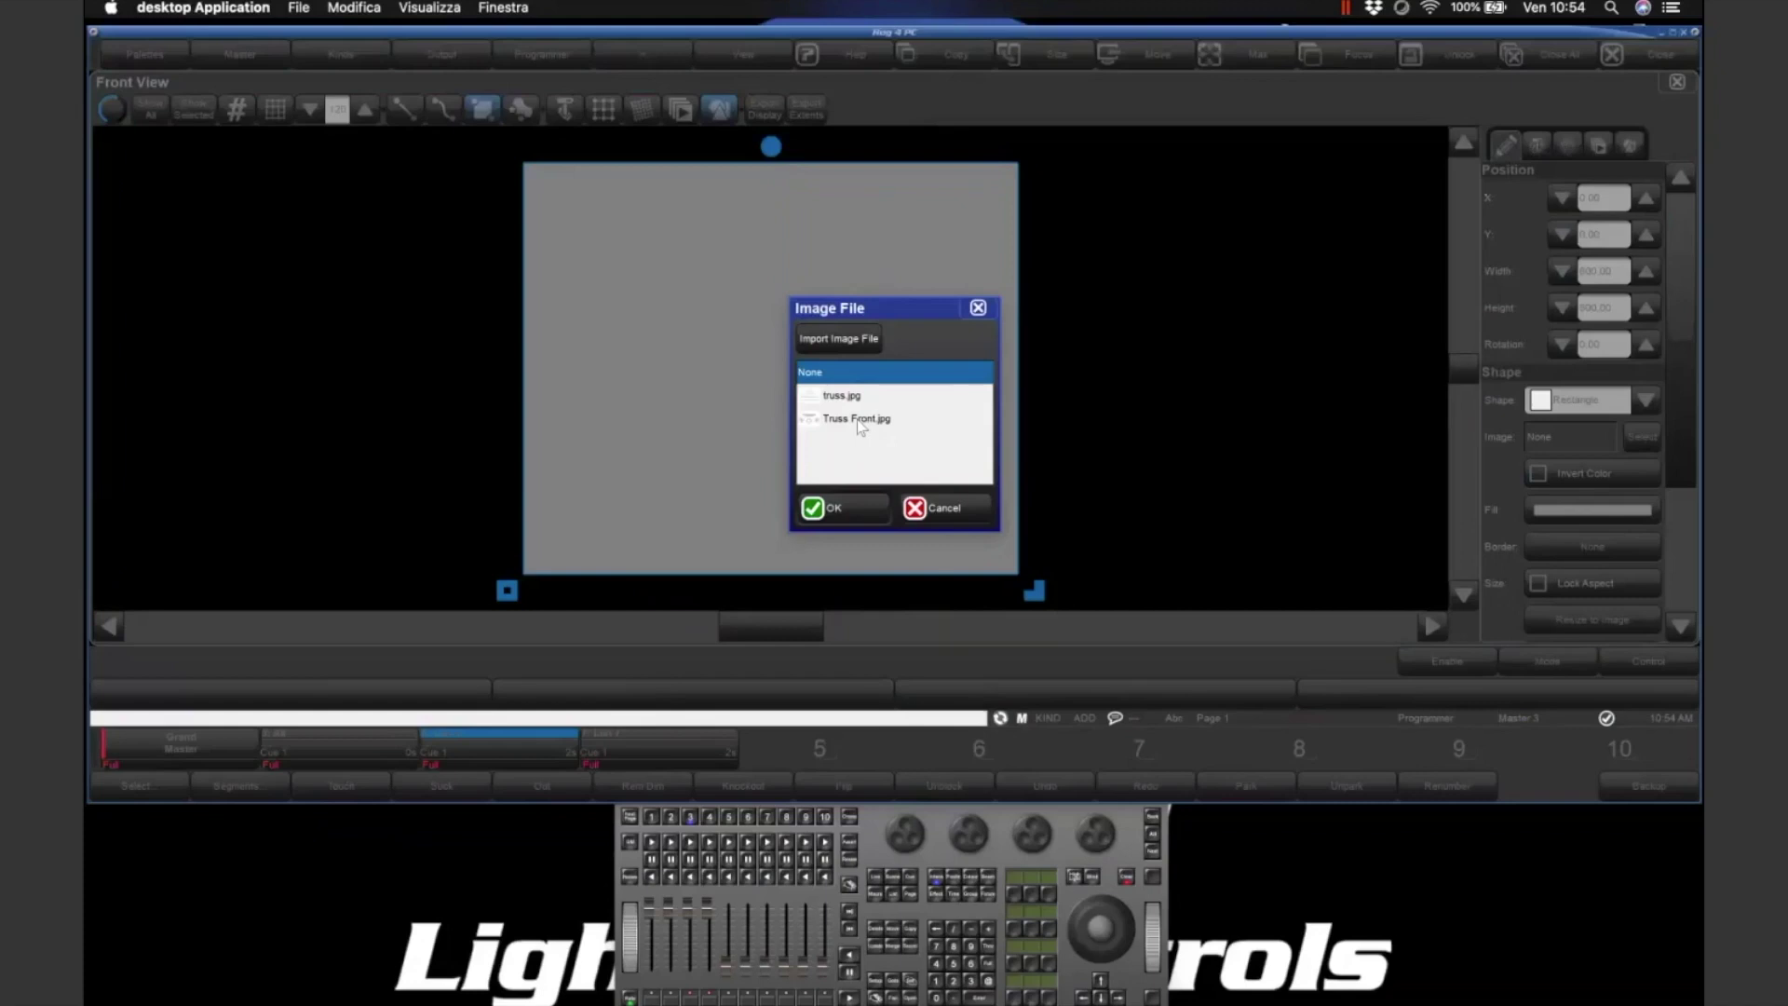
click(838, 341)
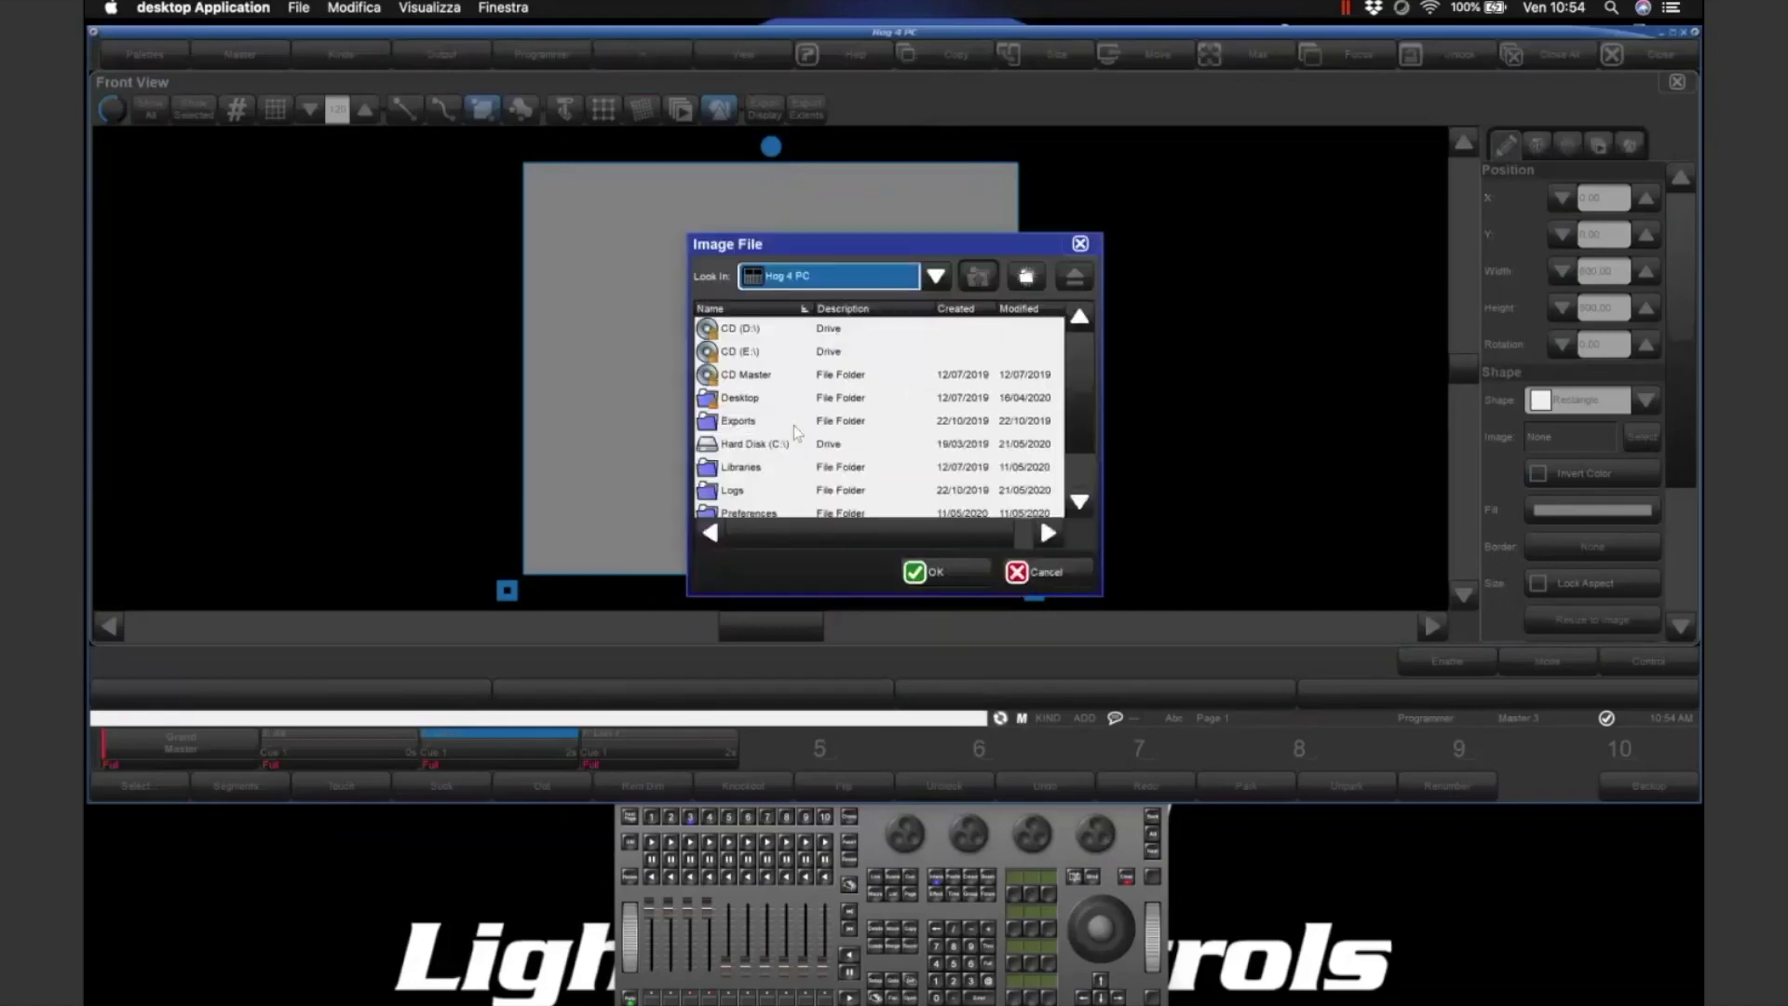
scroll(750, 489, down, 2)
scroll(750, 489, up, 2)
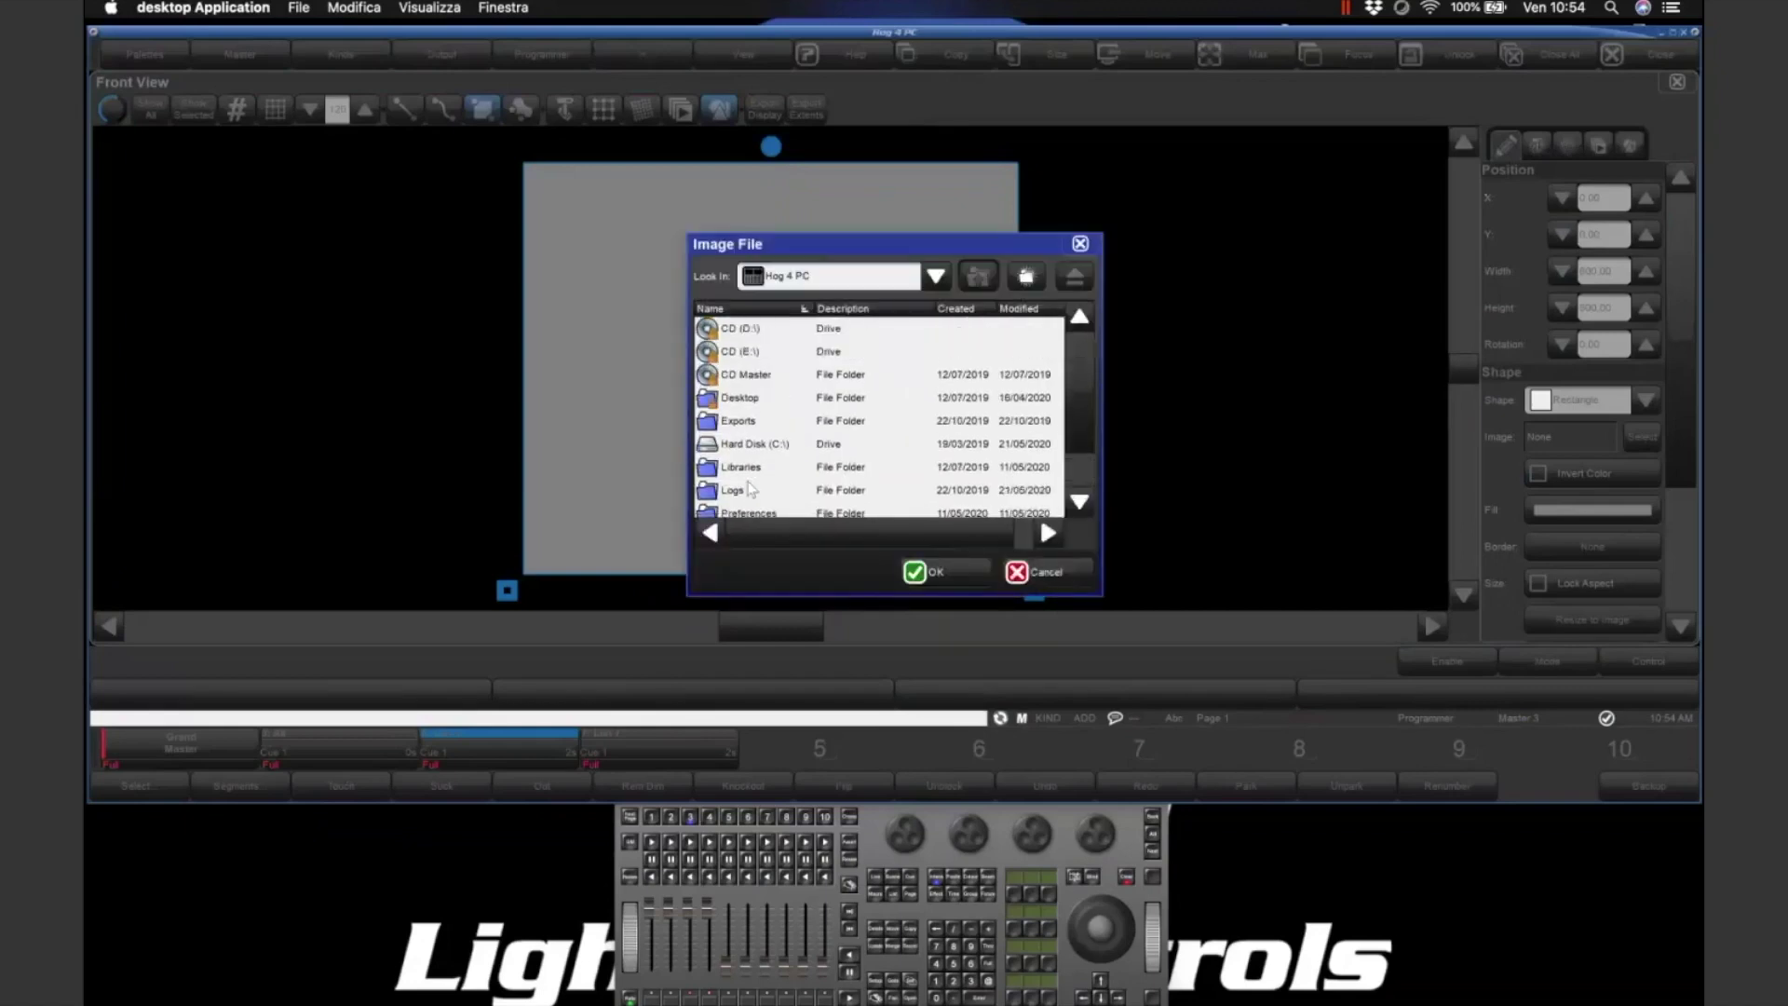
scroll(742, 479, down, 2)
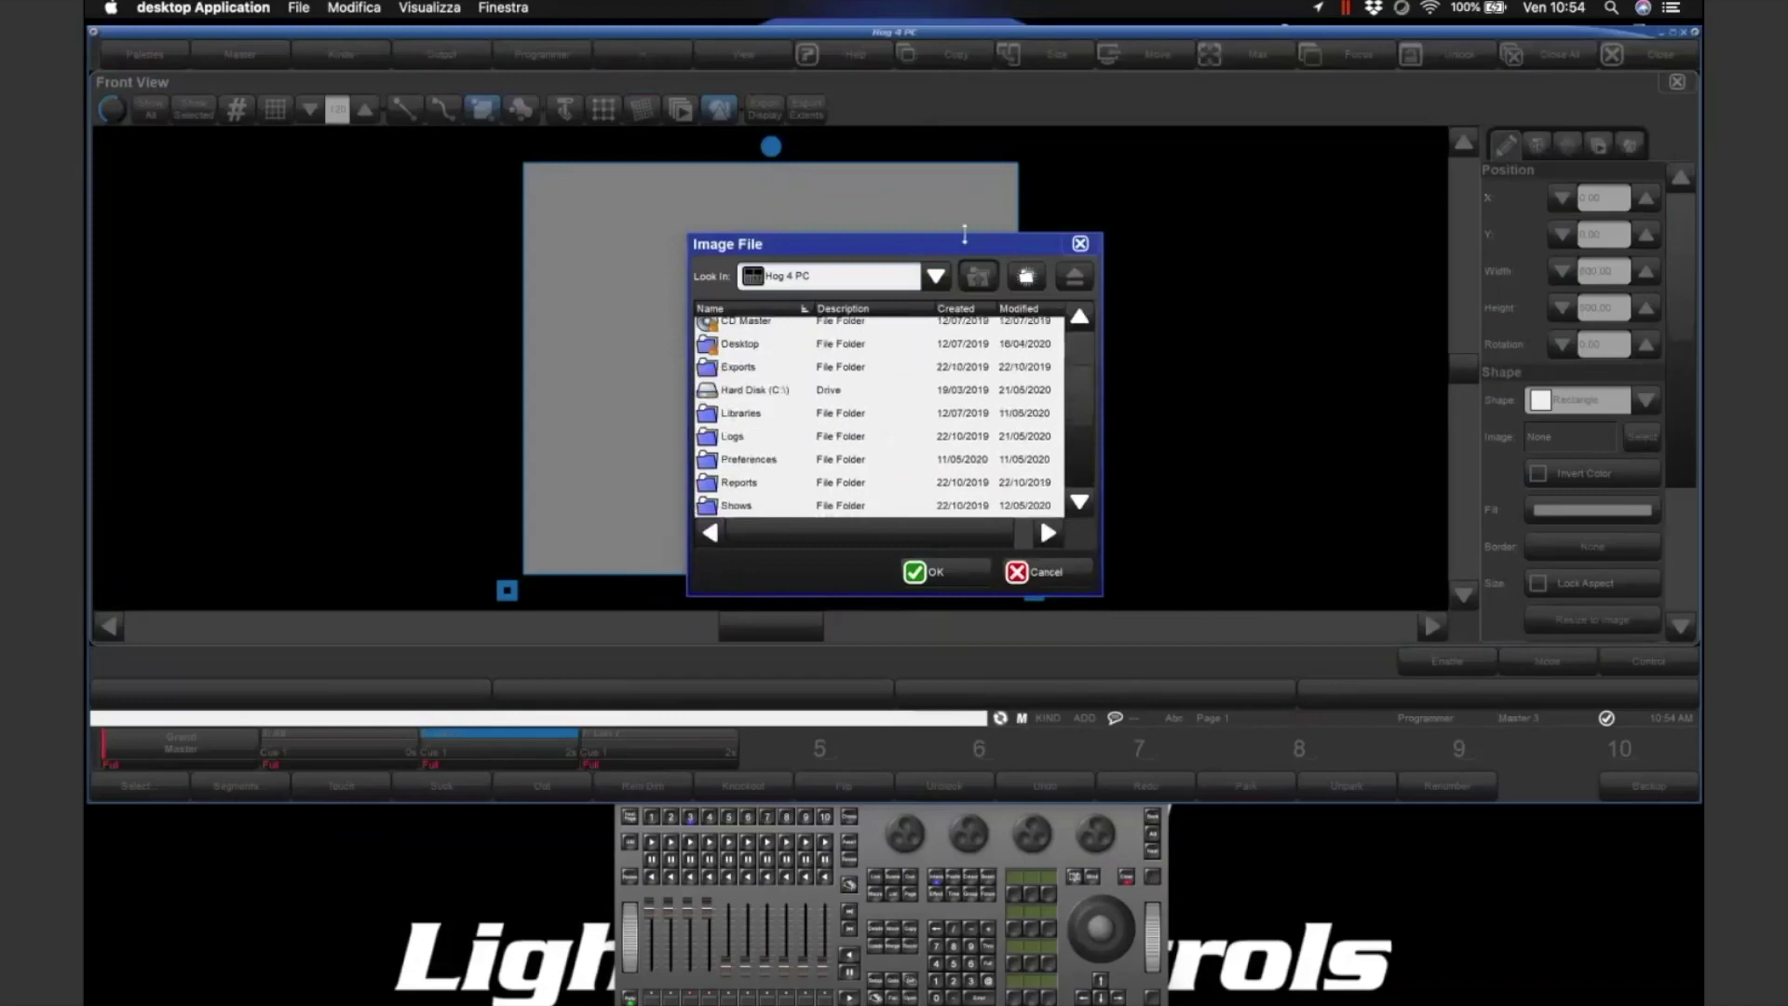
click(936, 276)
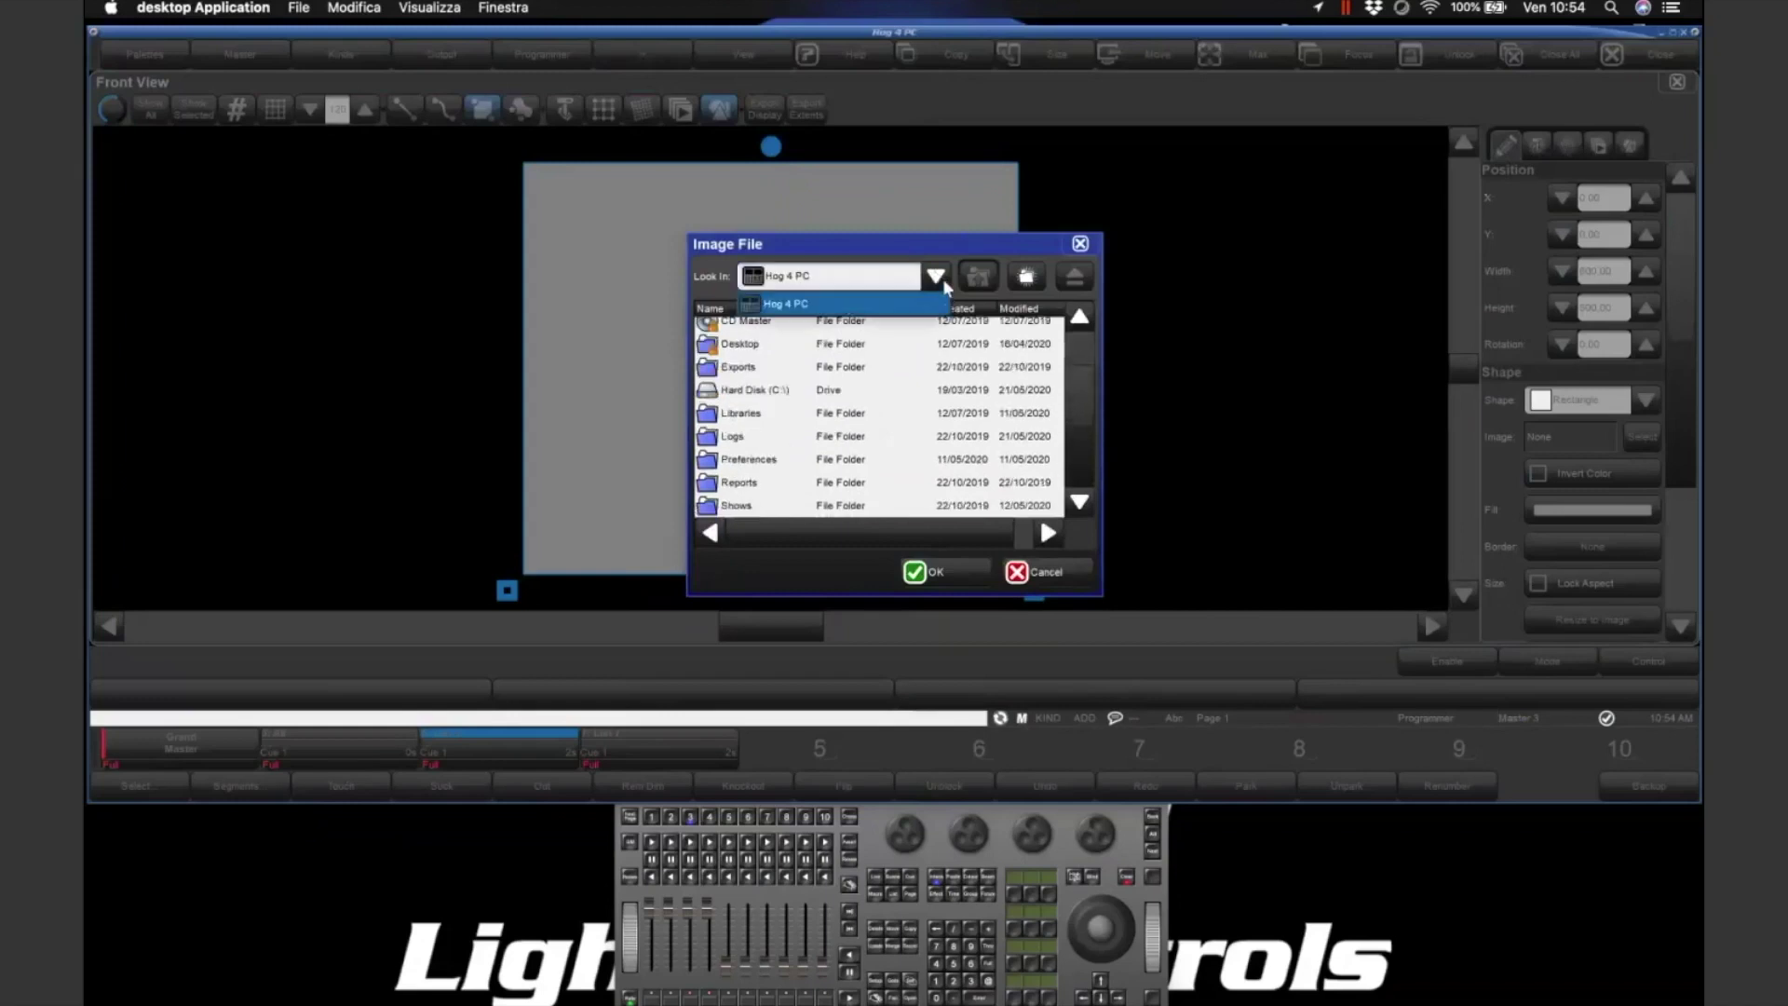
click(942, 277)
click(943, 277)
scroll(838, 447, up, 2)
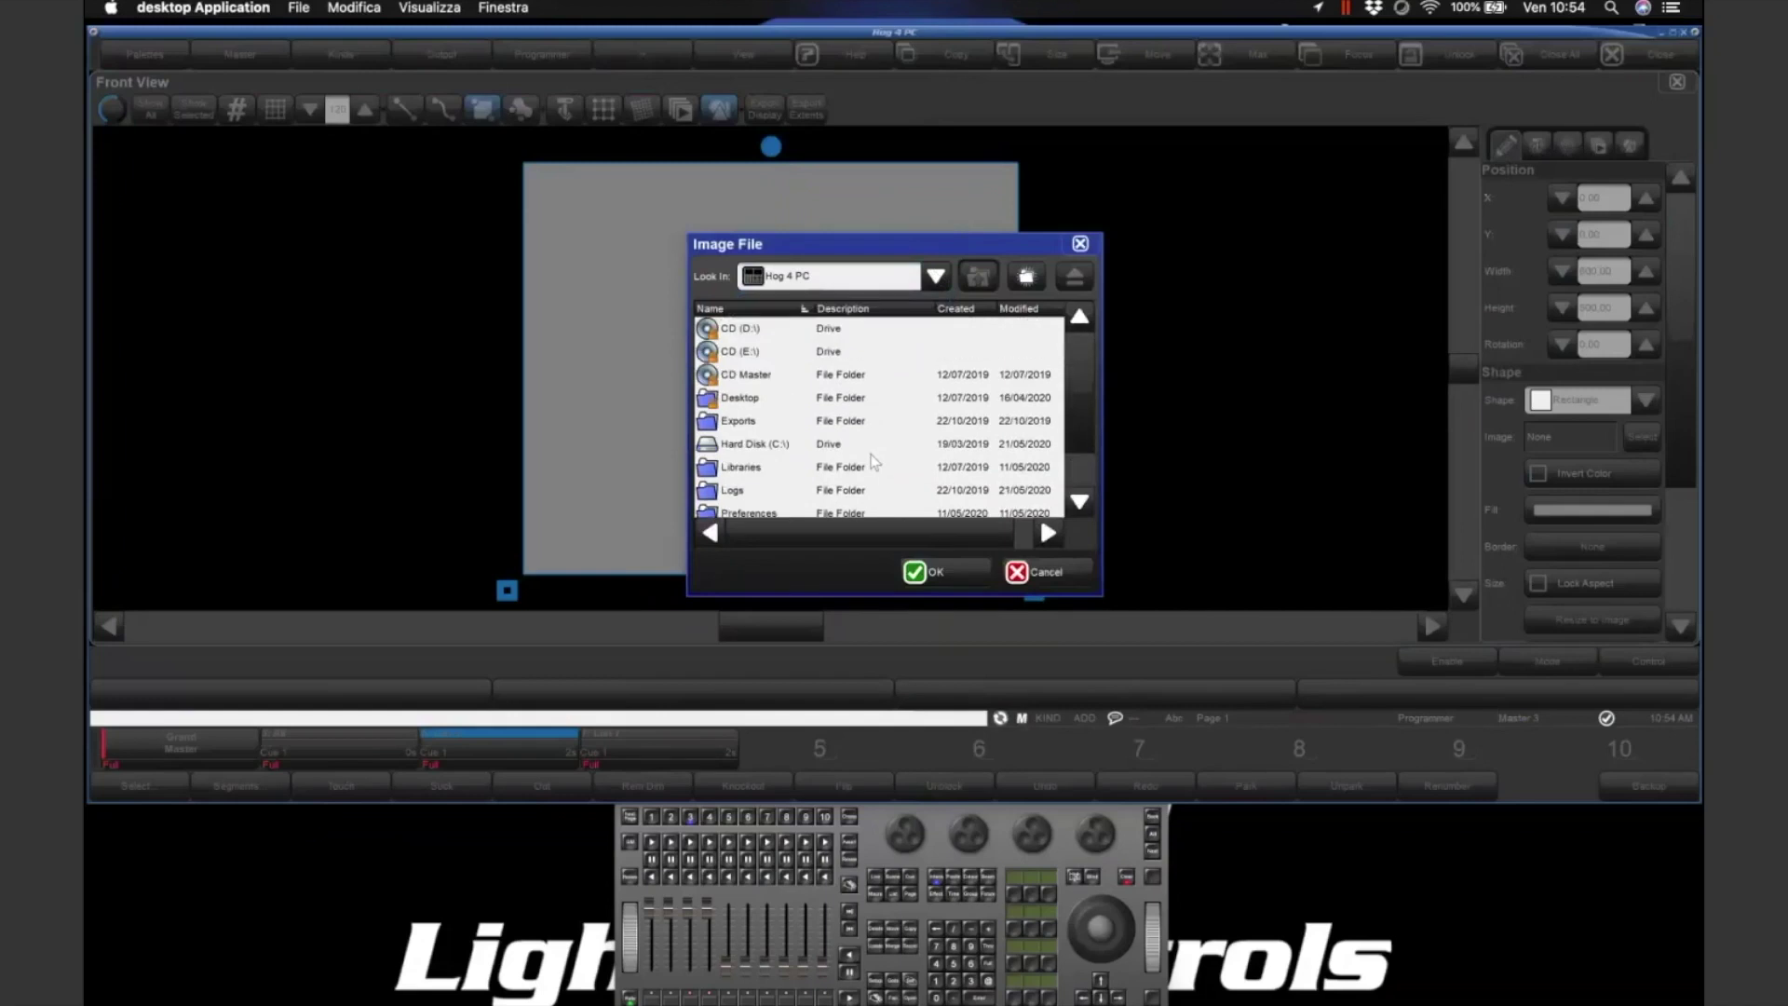
scroll(776, 443, down, 2)
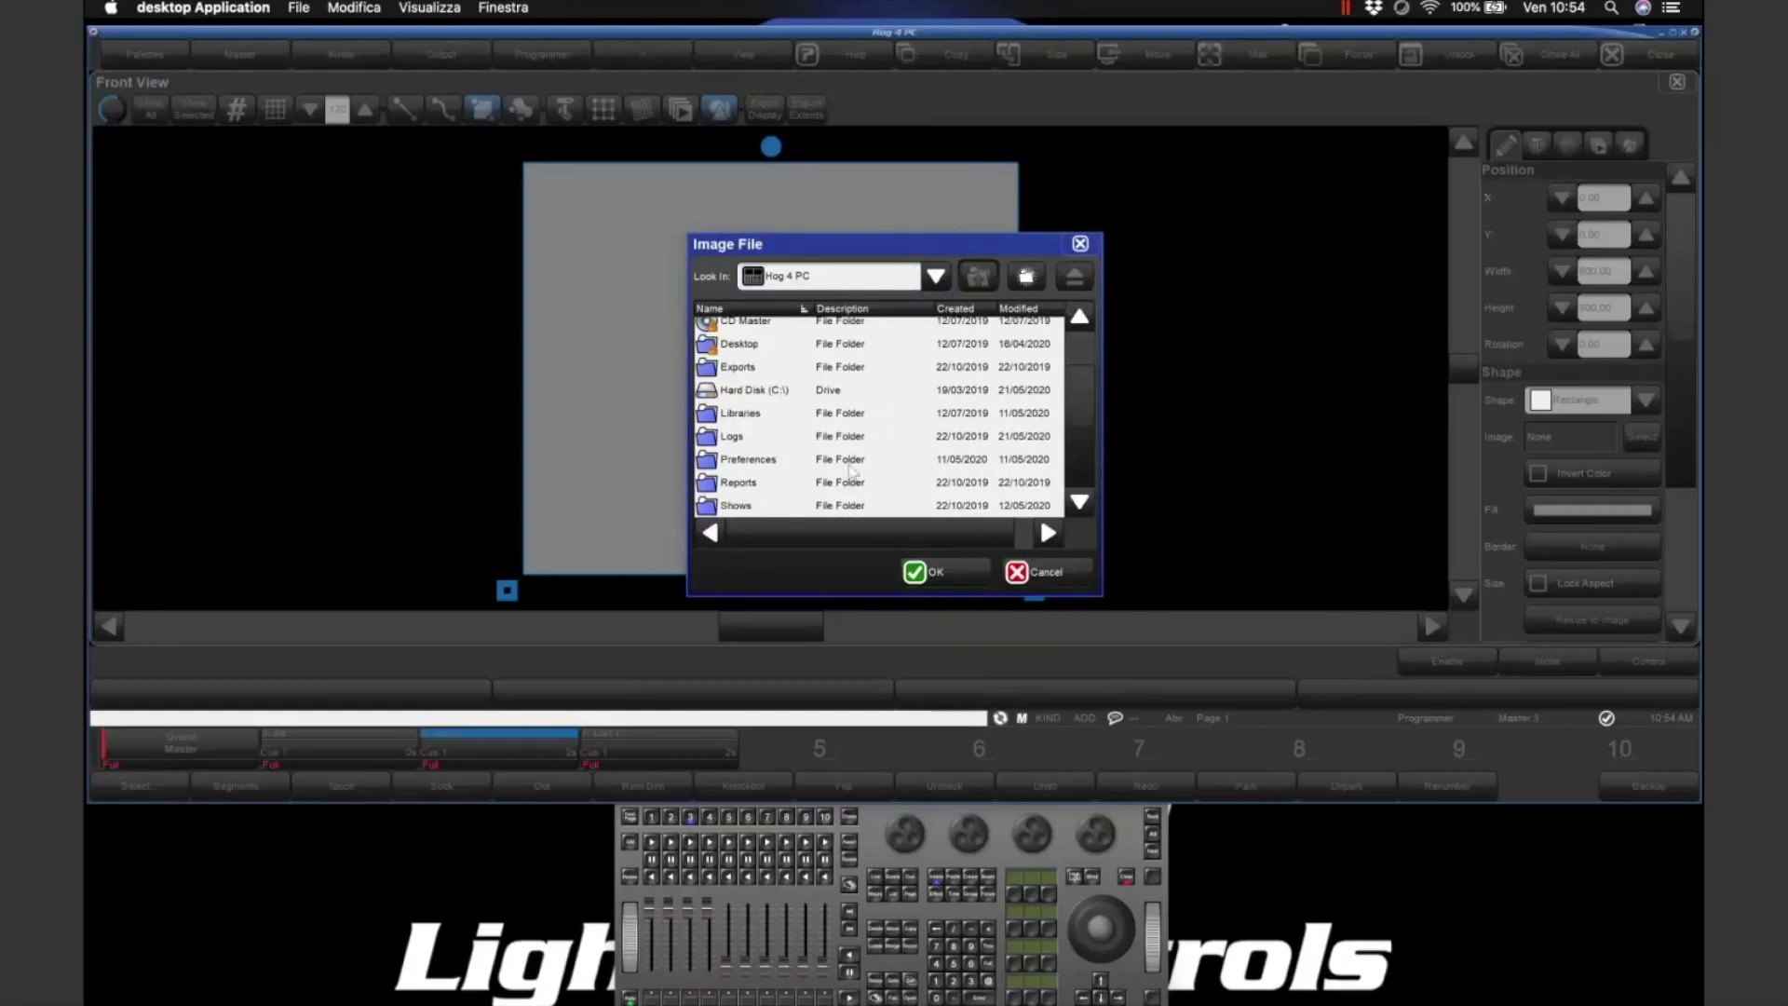
click(937, 572)
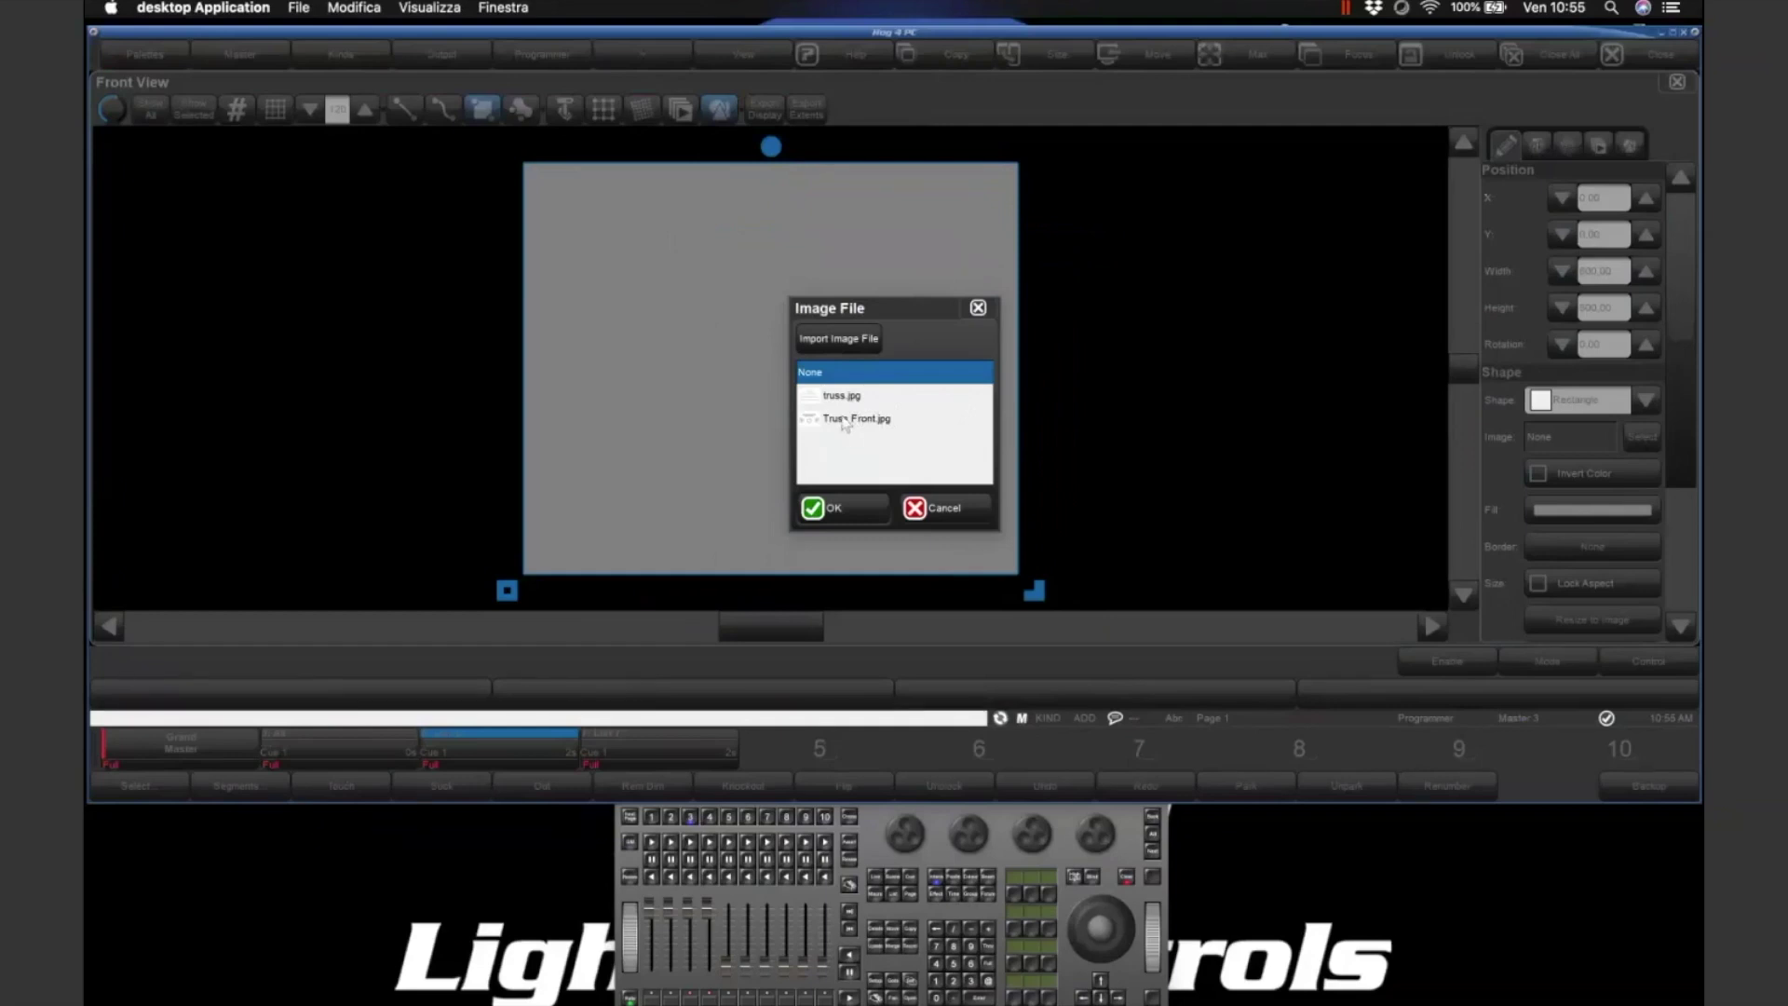
- Apply Truss Front.jpg as the rectangle's image and widen the shape to about 703 by 498
click(844, 422)
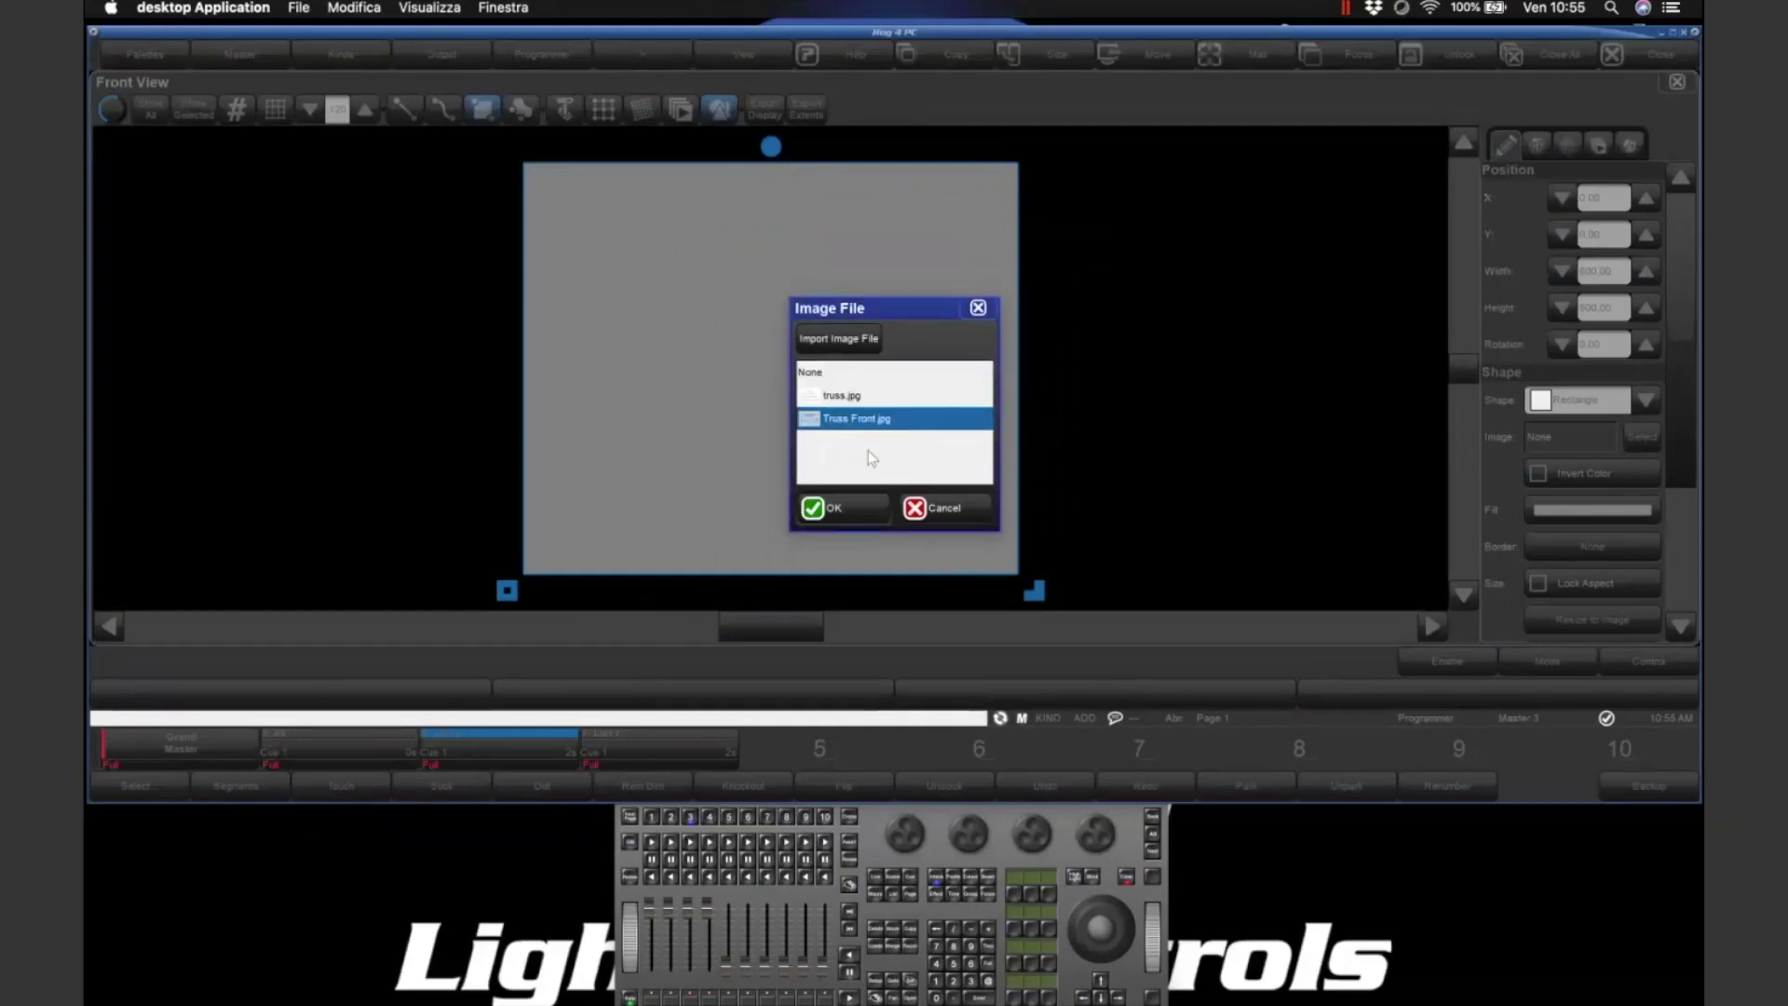
click(835, 506)
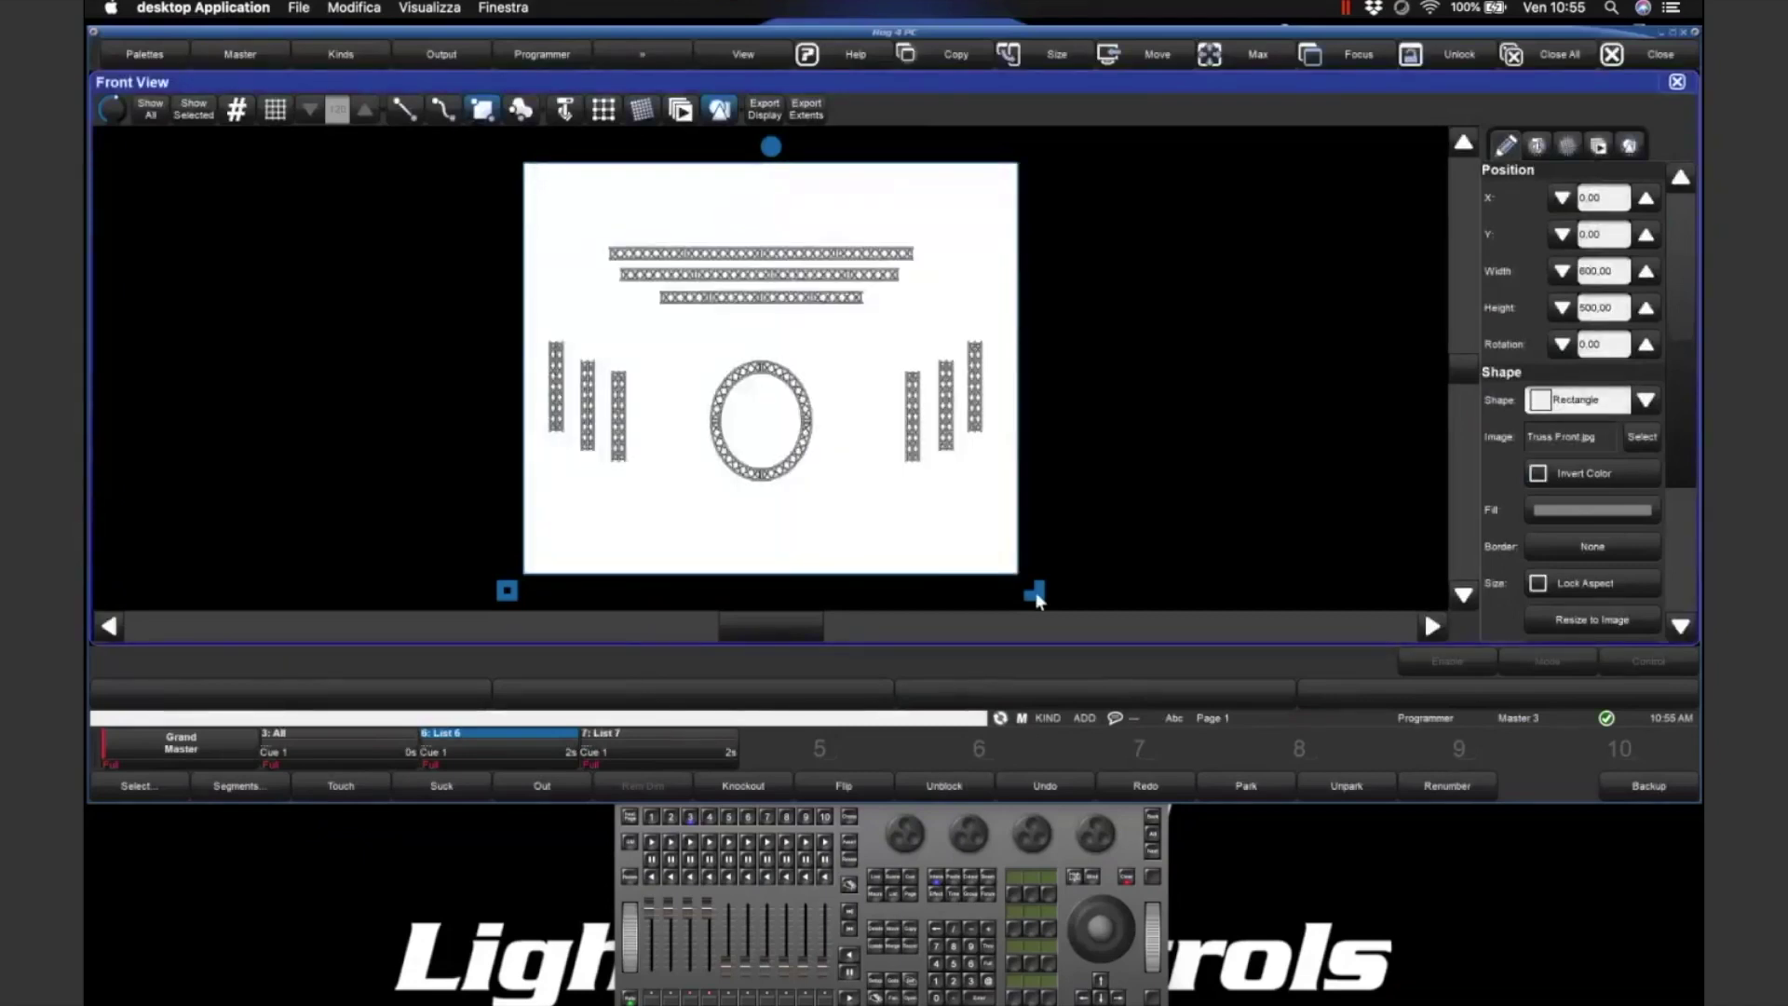
drag(1036, 598, 1127, 599)
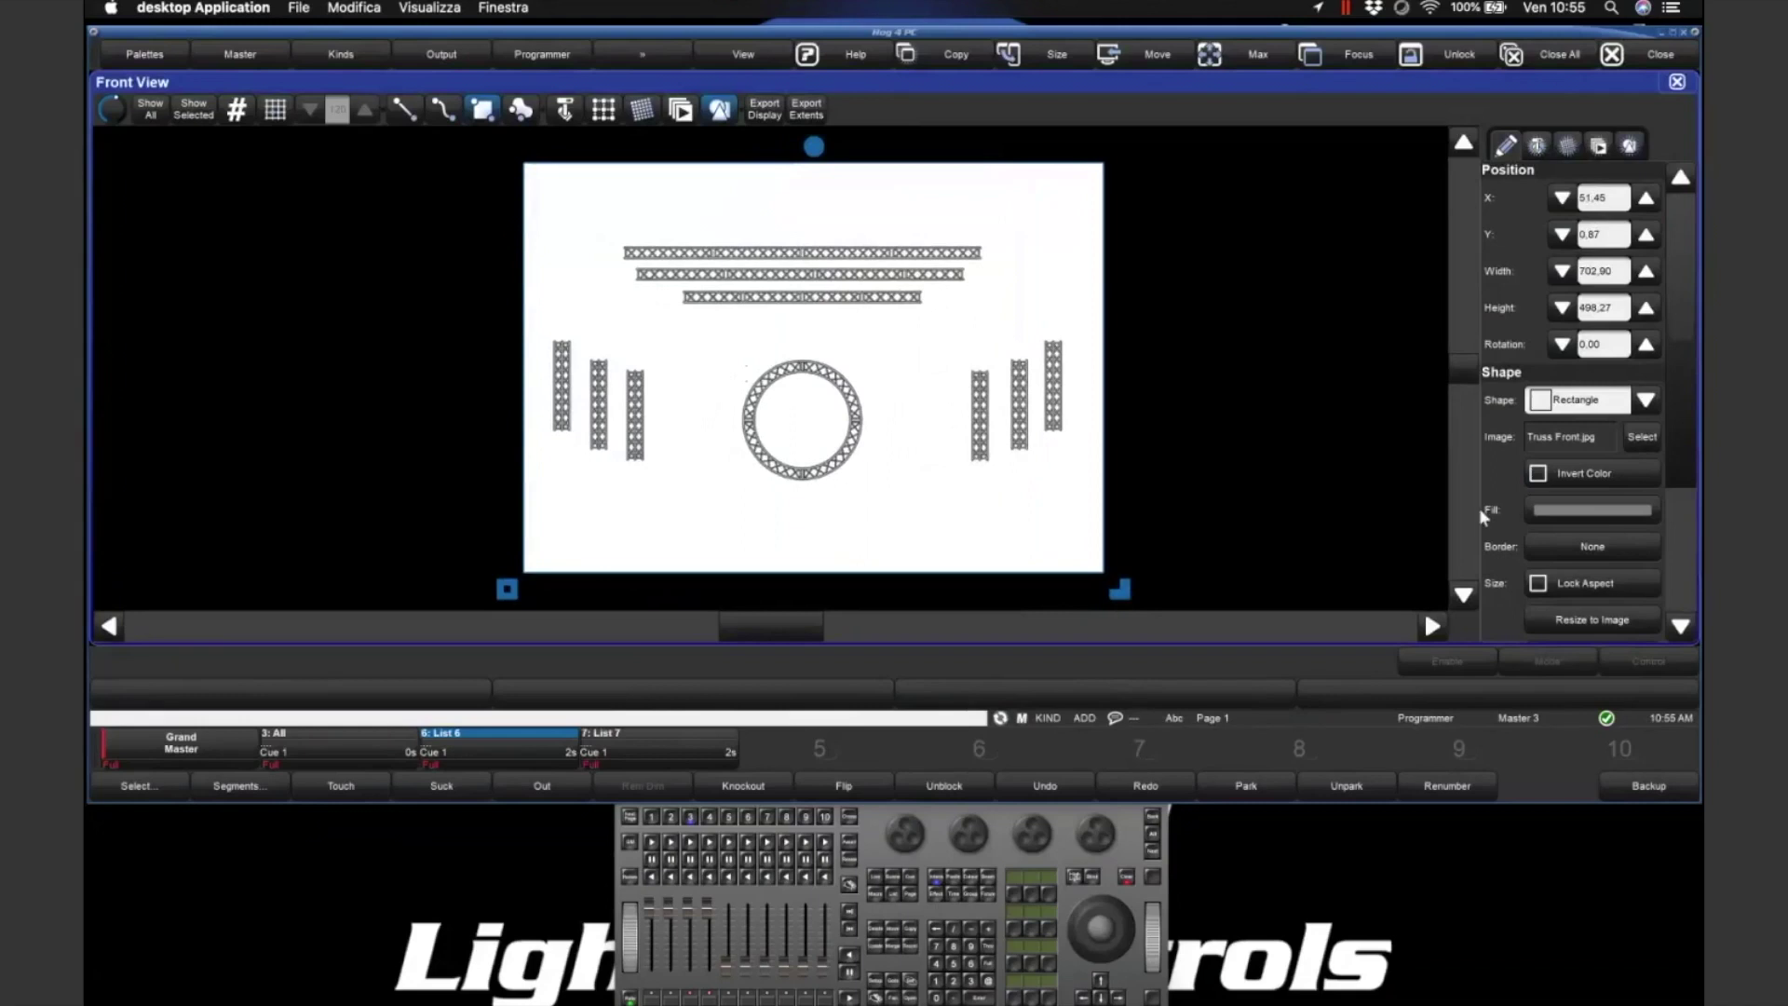
click(1180, 384)
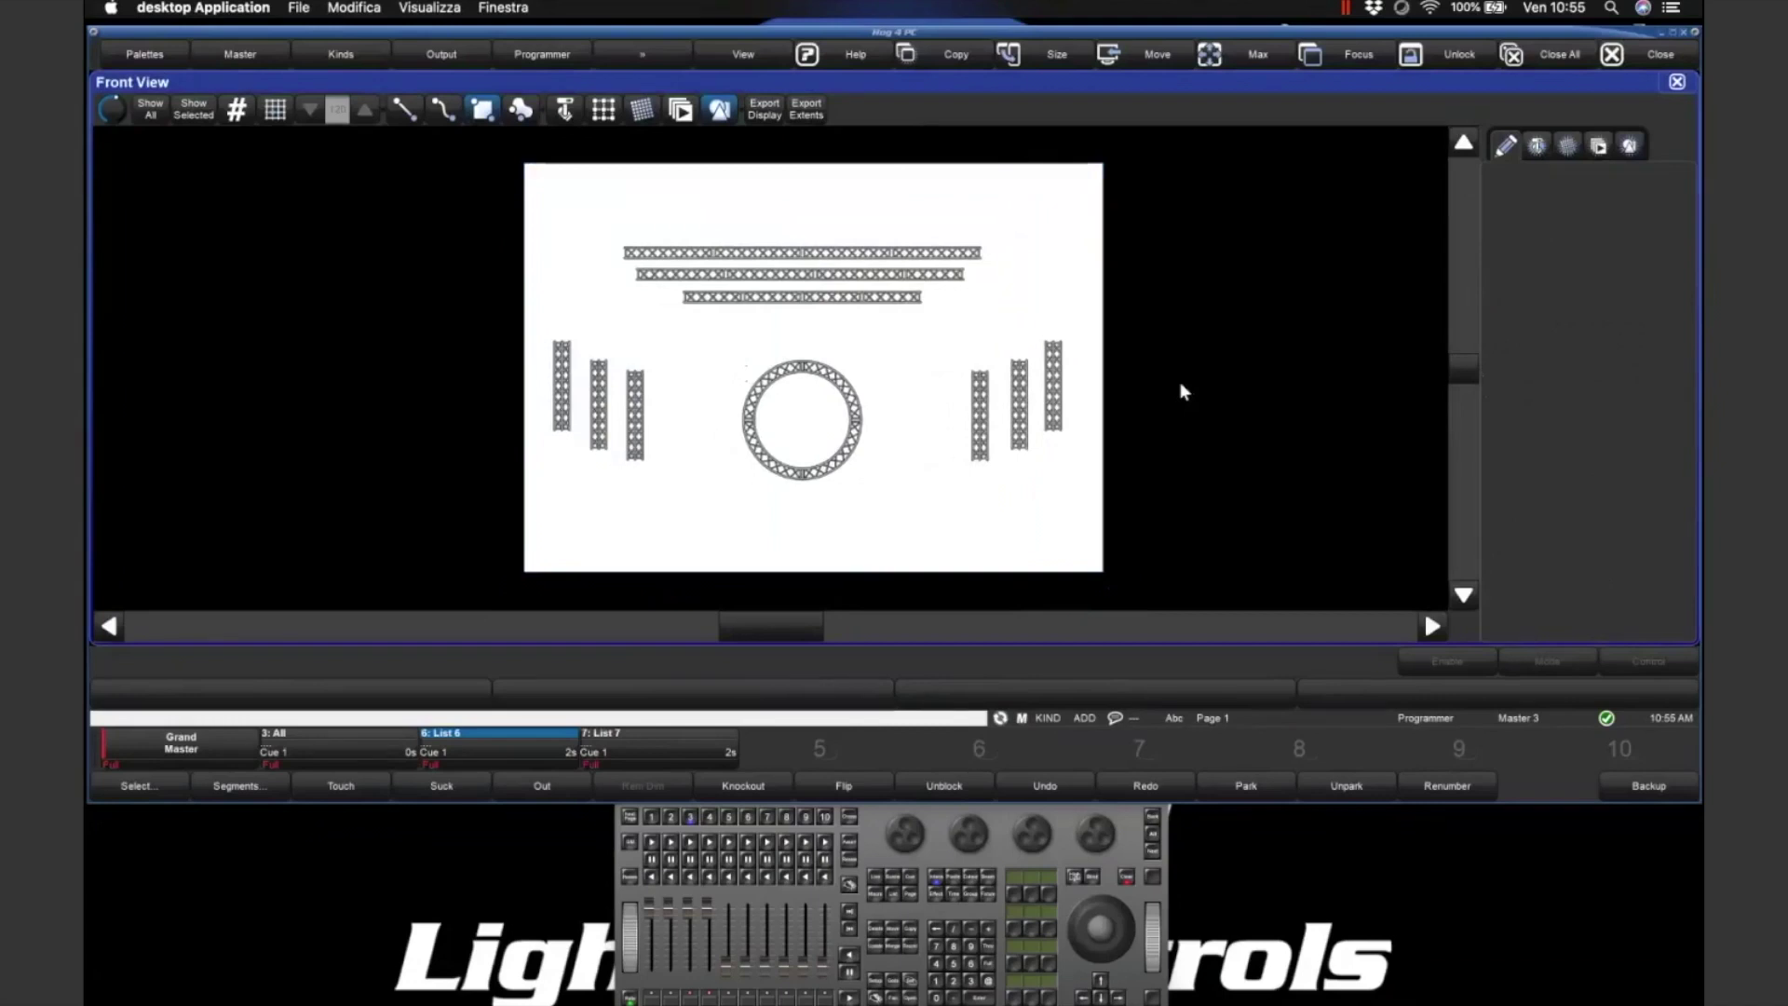
click(981, 290)
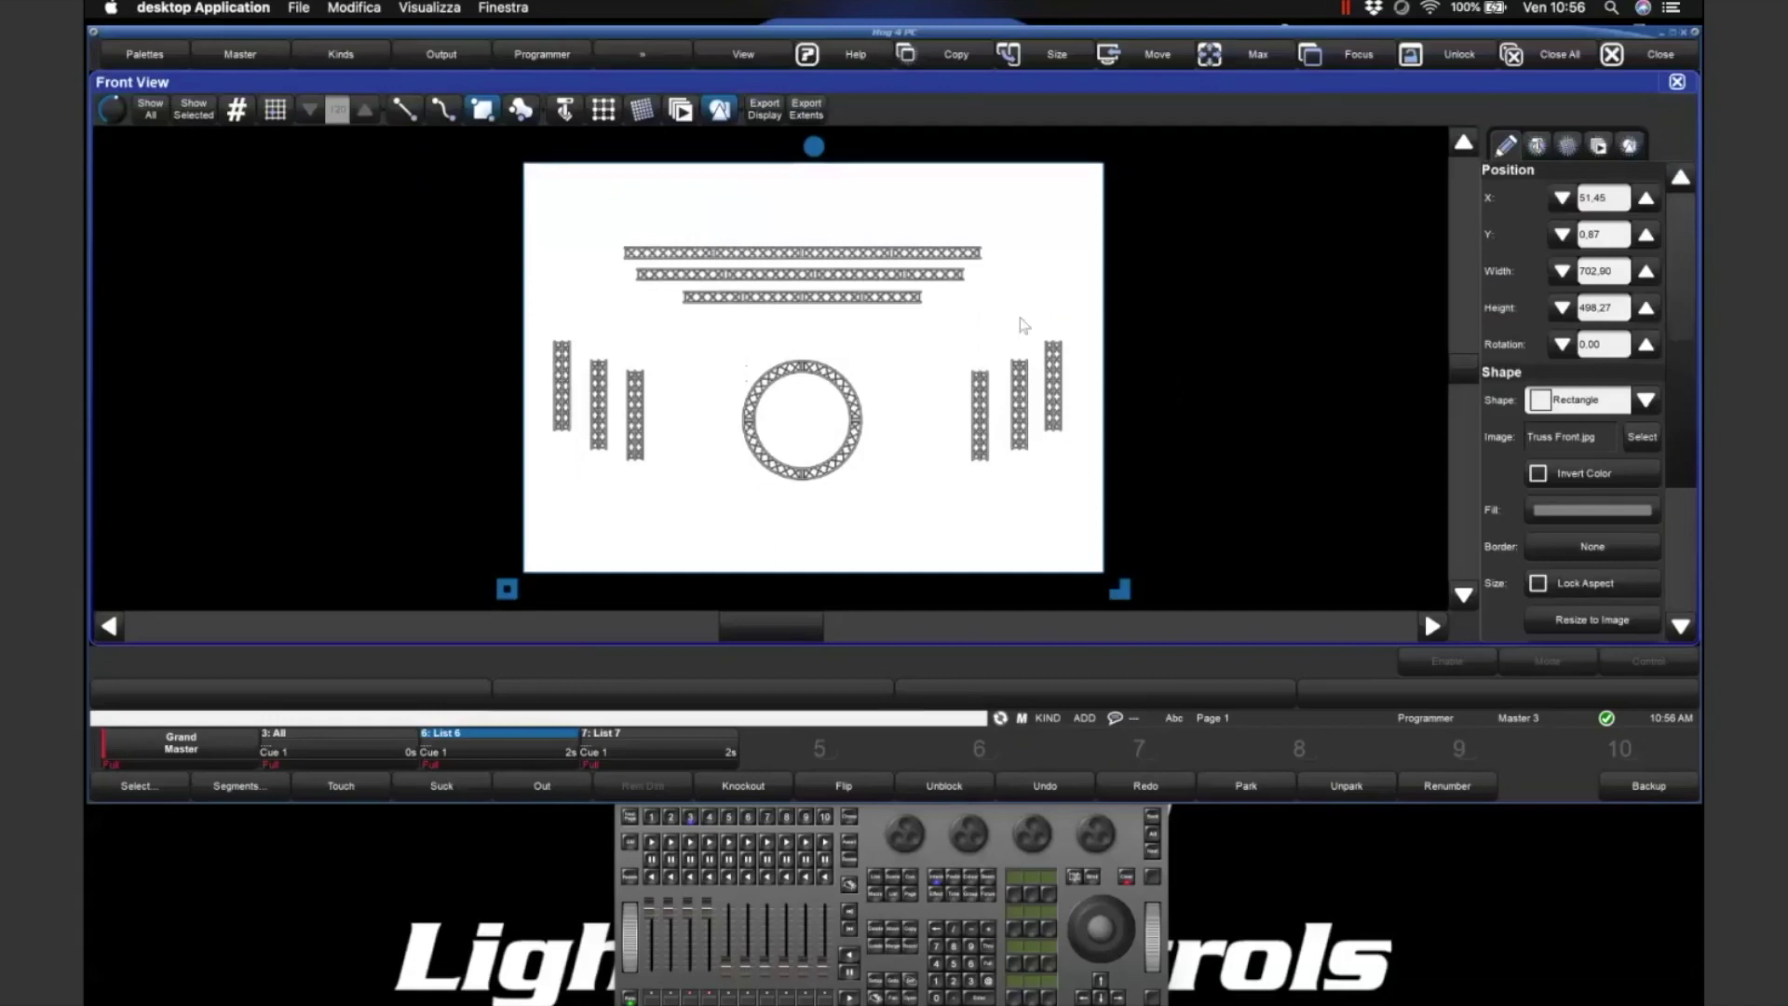
- Invert the colors of the Truss Front.jpg background shape and set its fill to None
click(1539, 474)
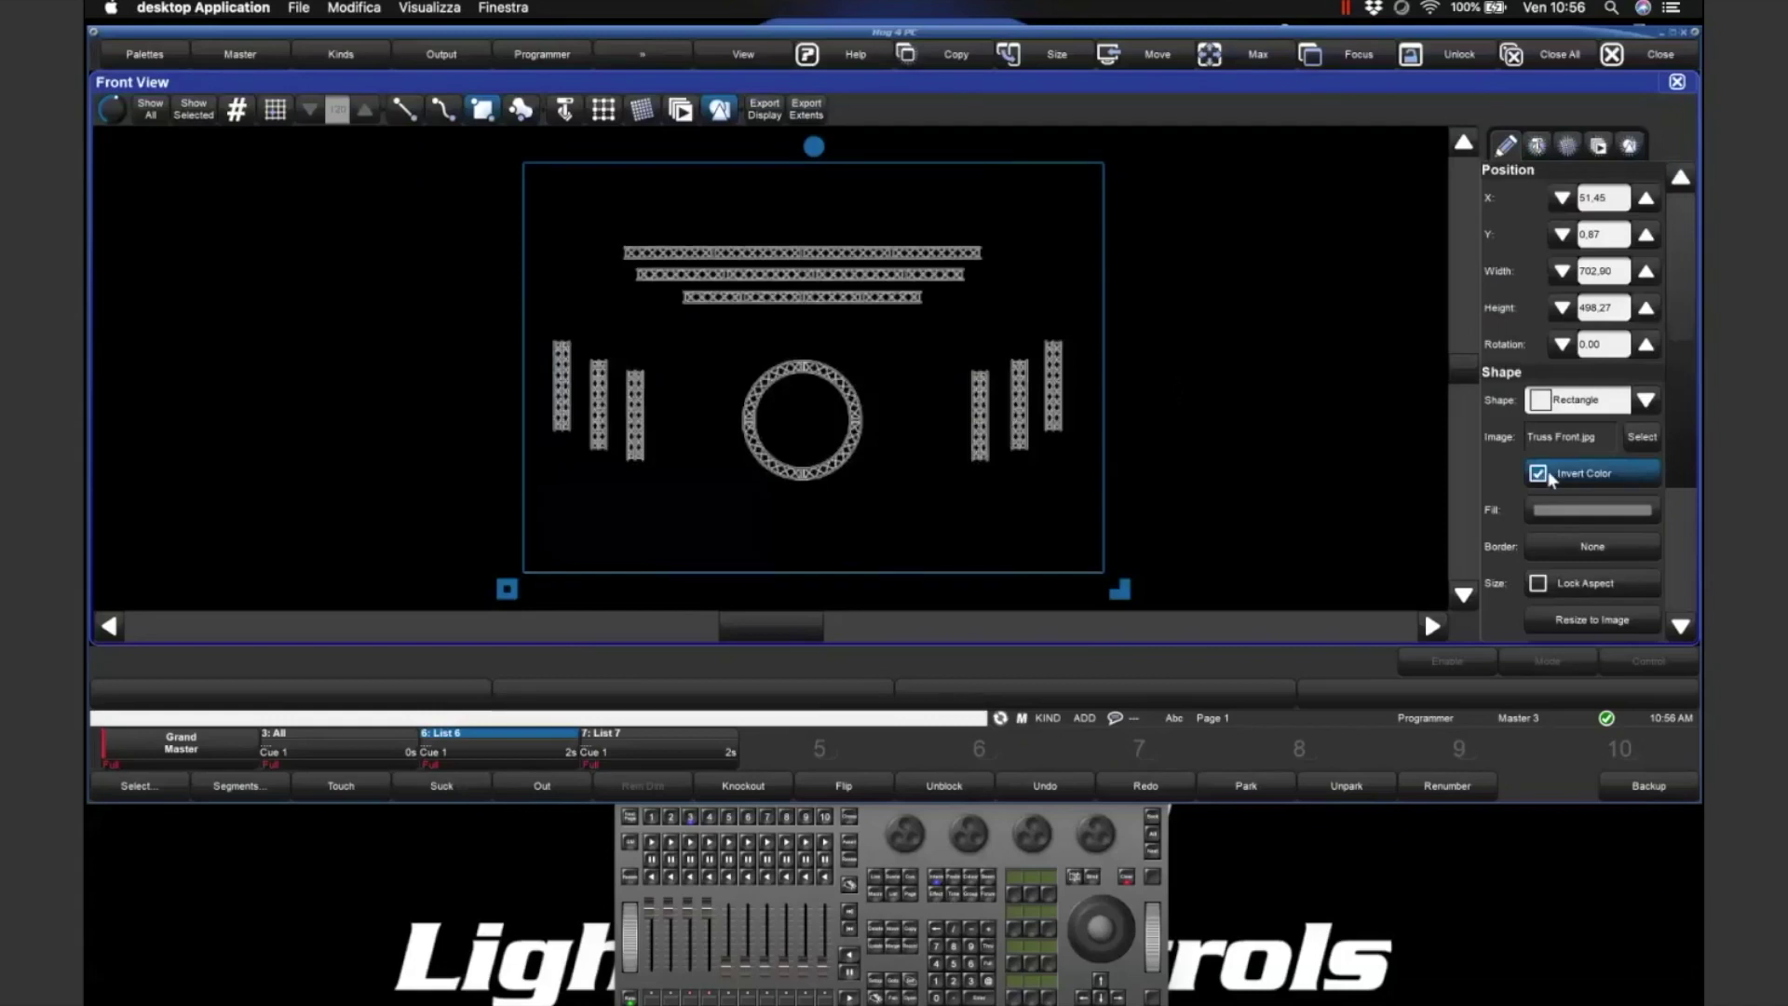
click(1140, 305)
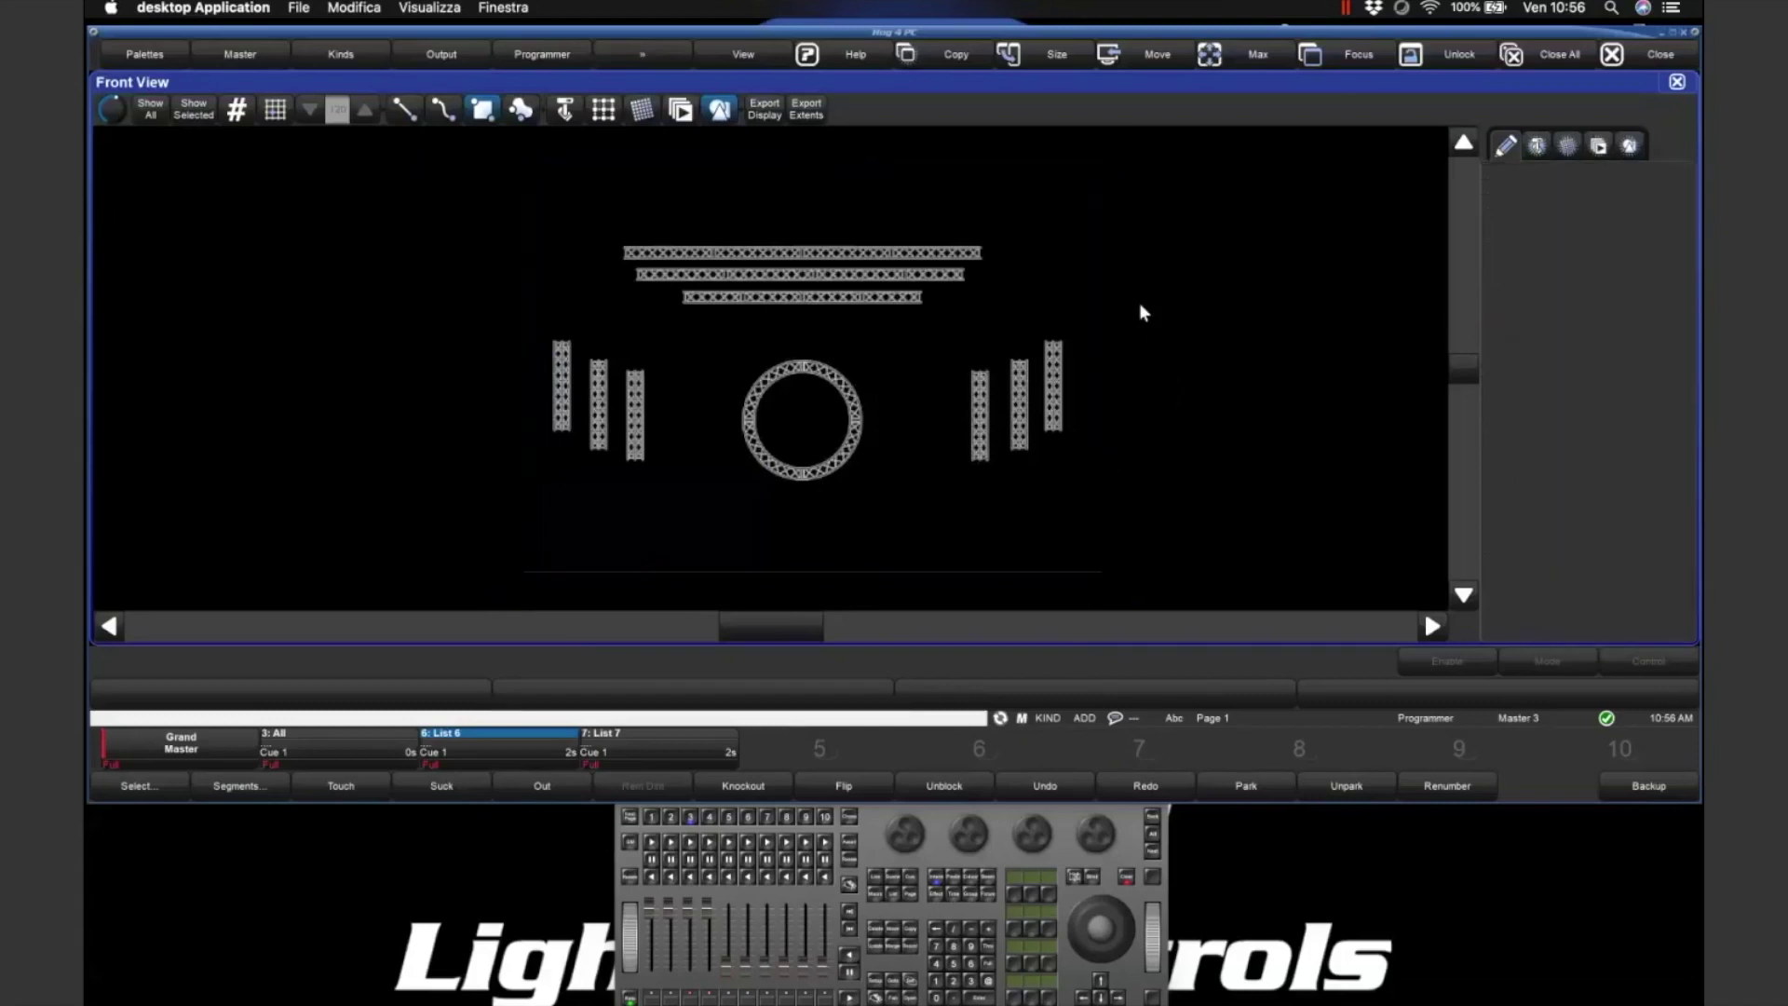
click(940, 354)
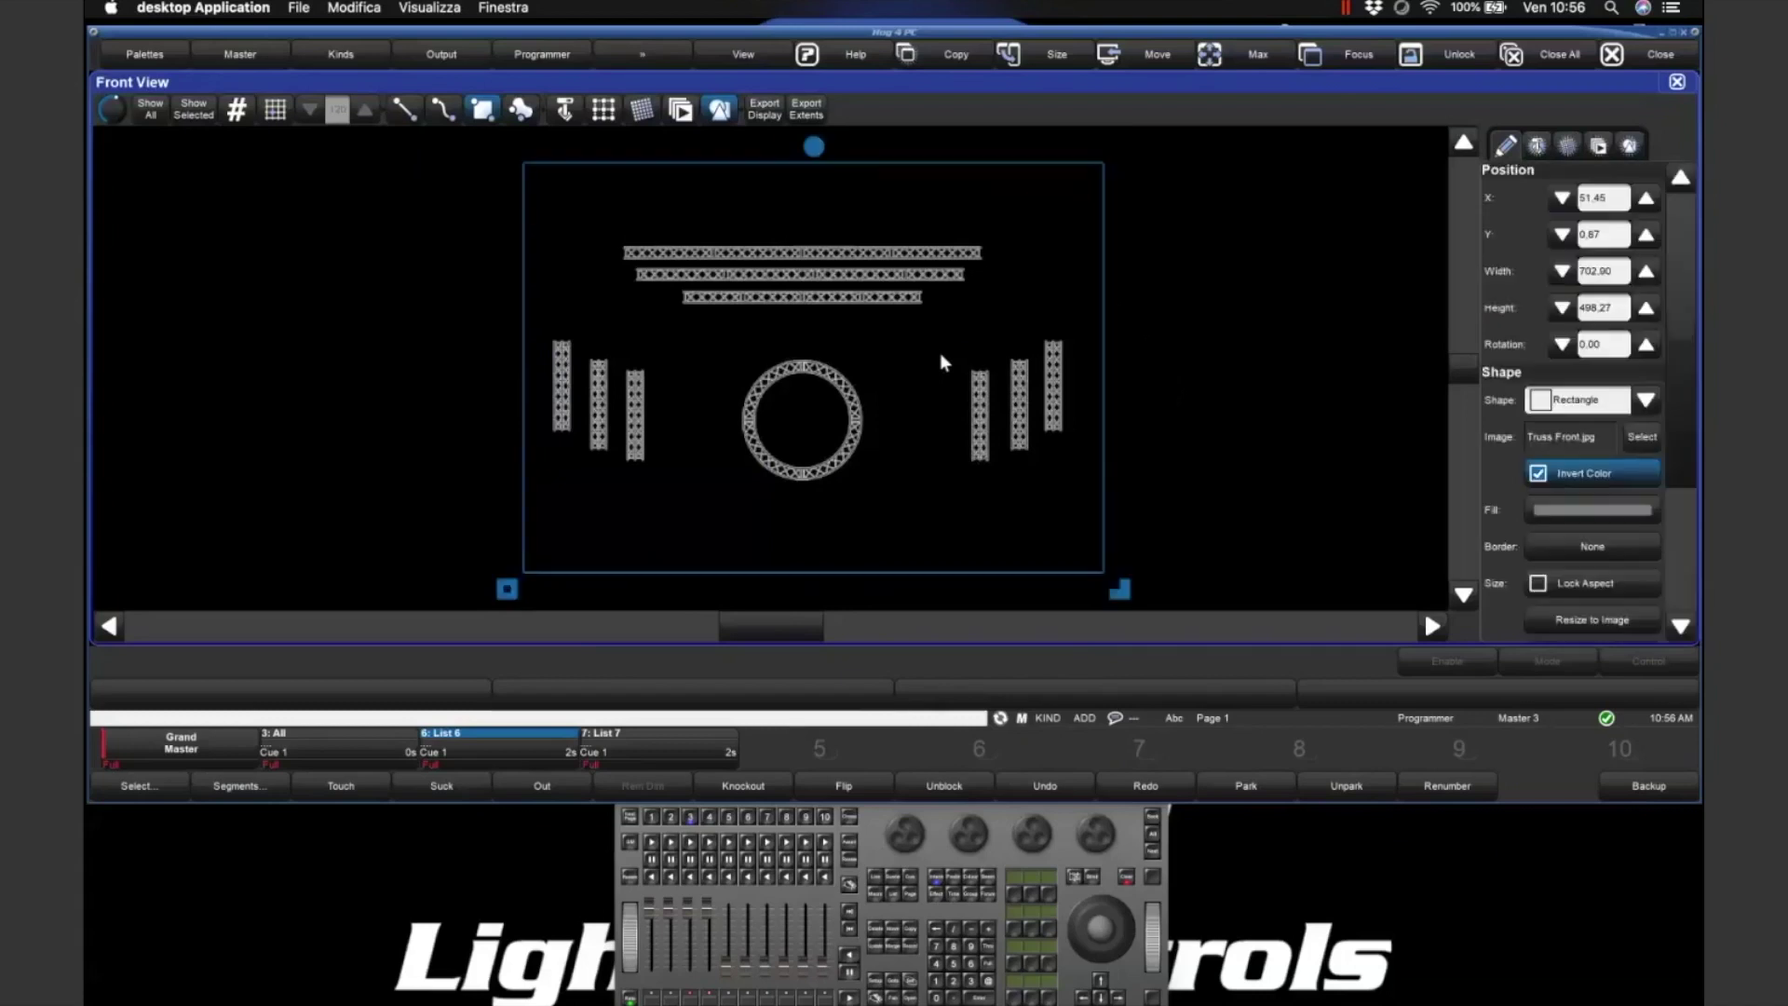
click(1590, 509)
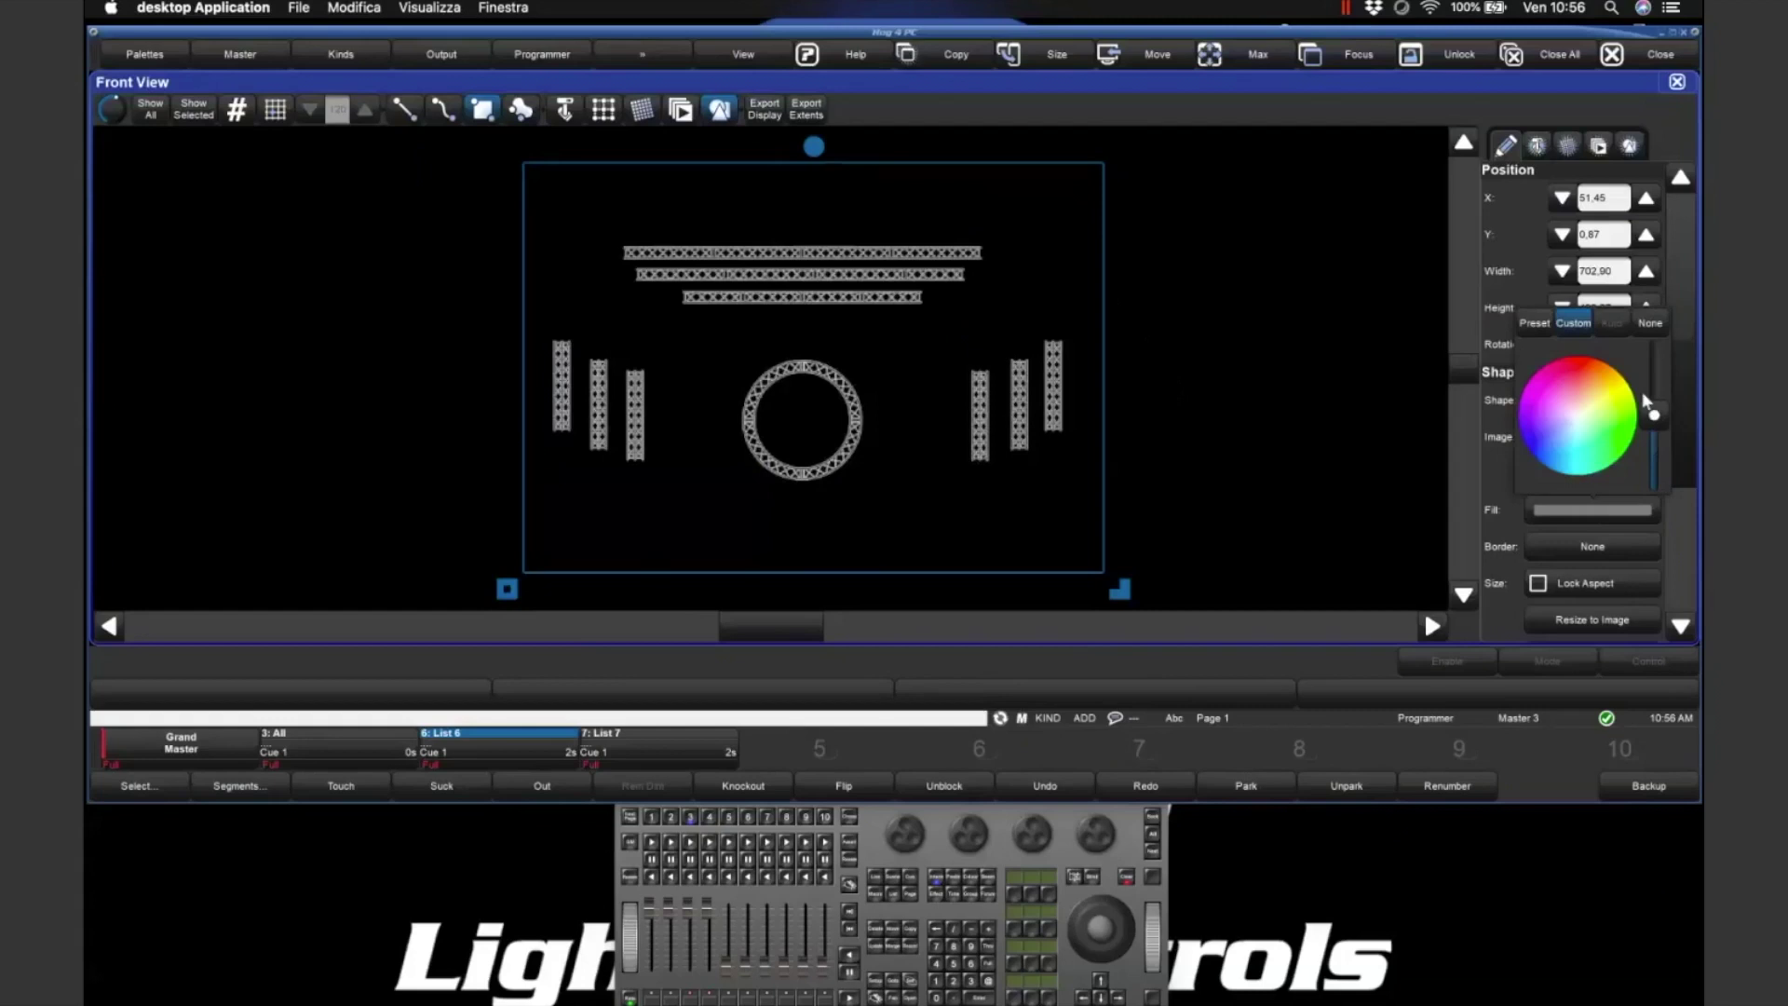
click(1652, 325)
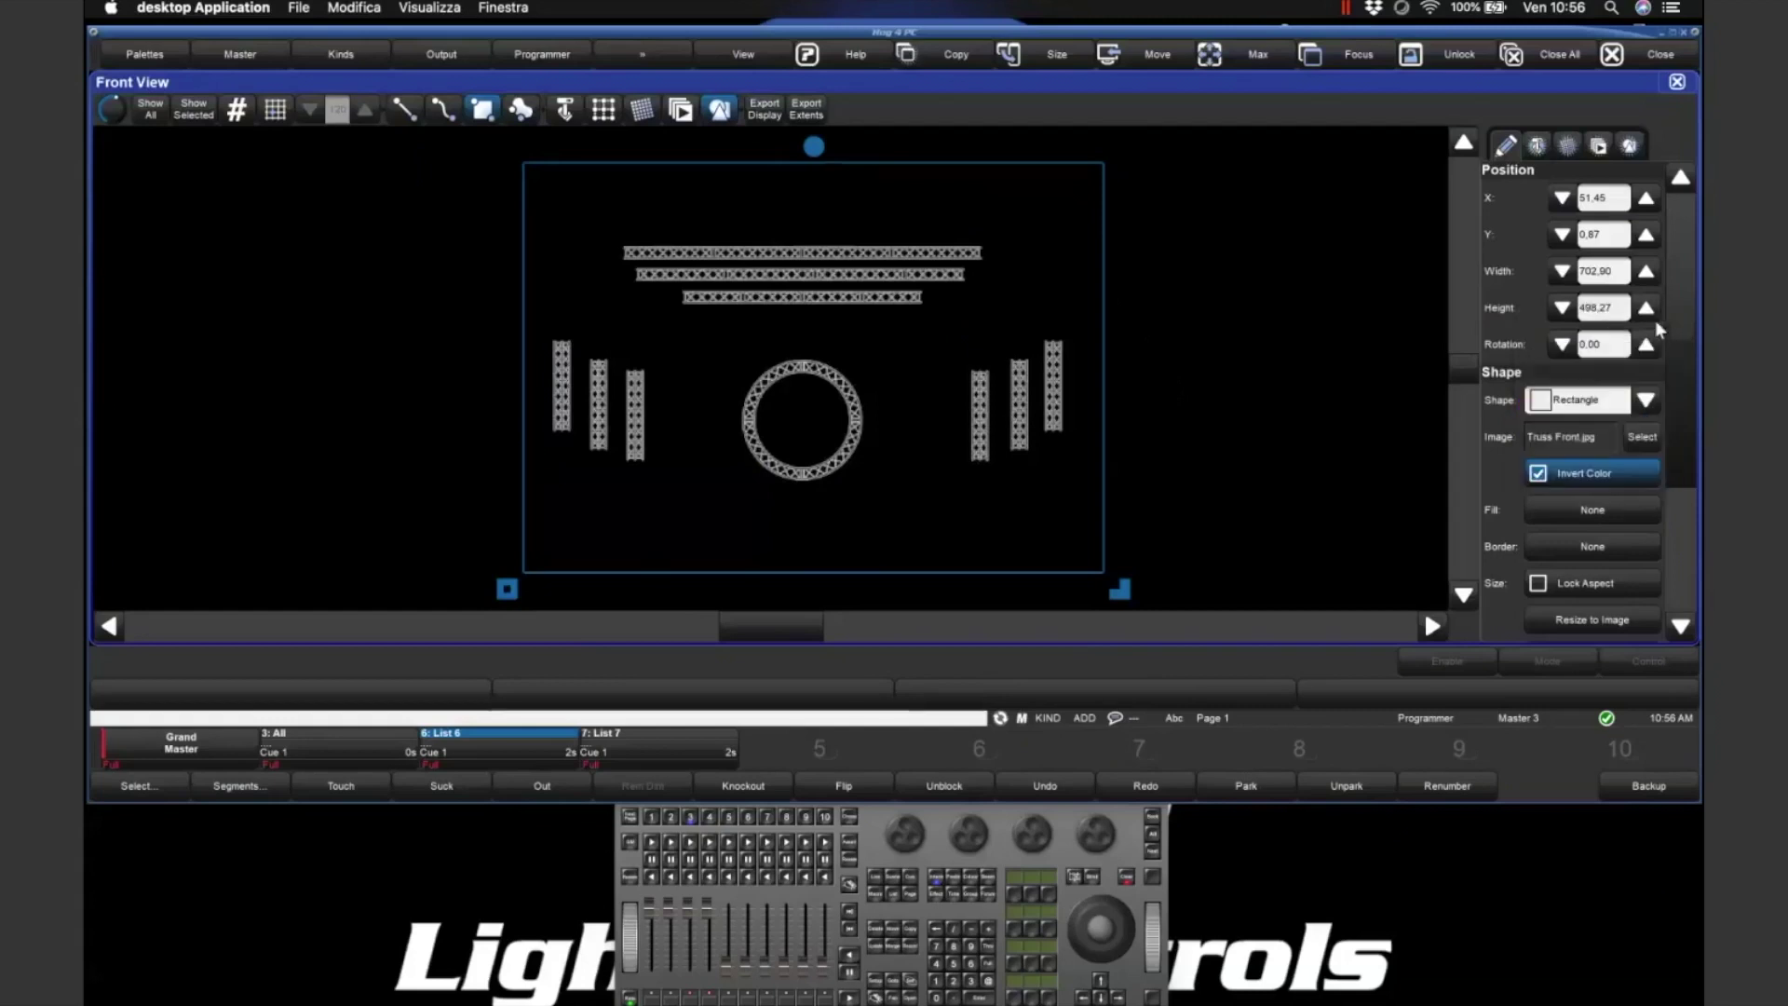
click(1565, 514)
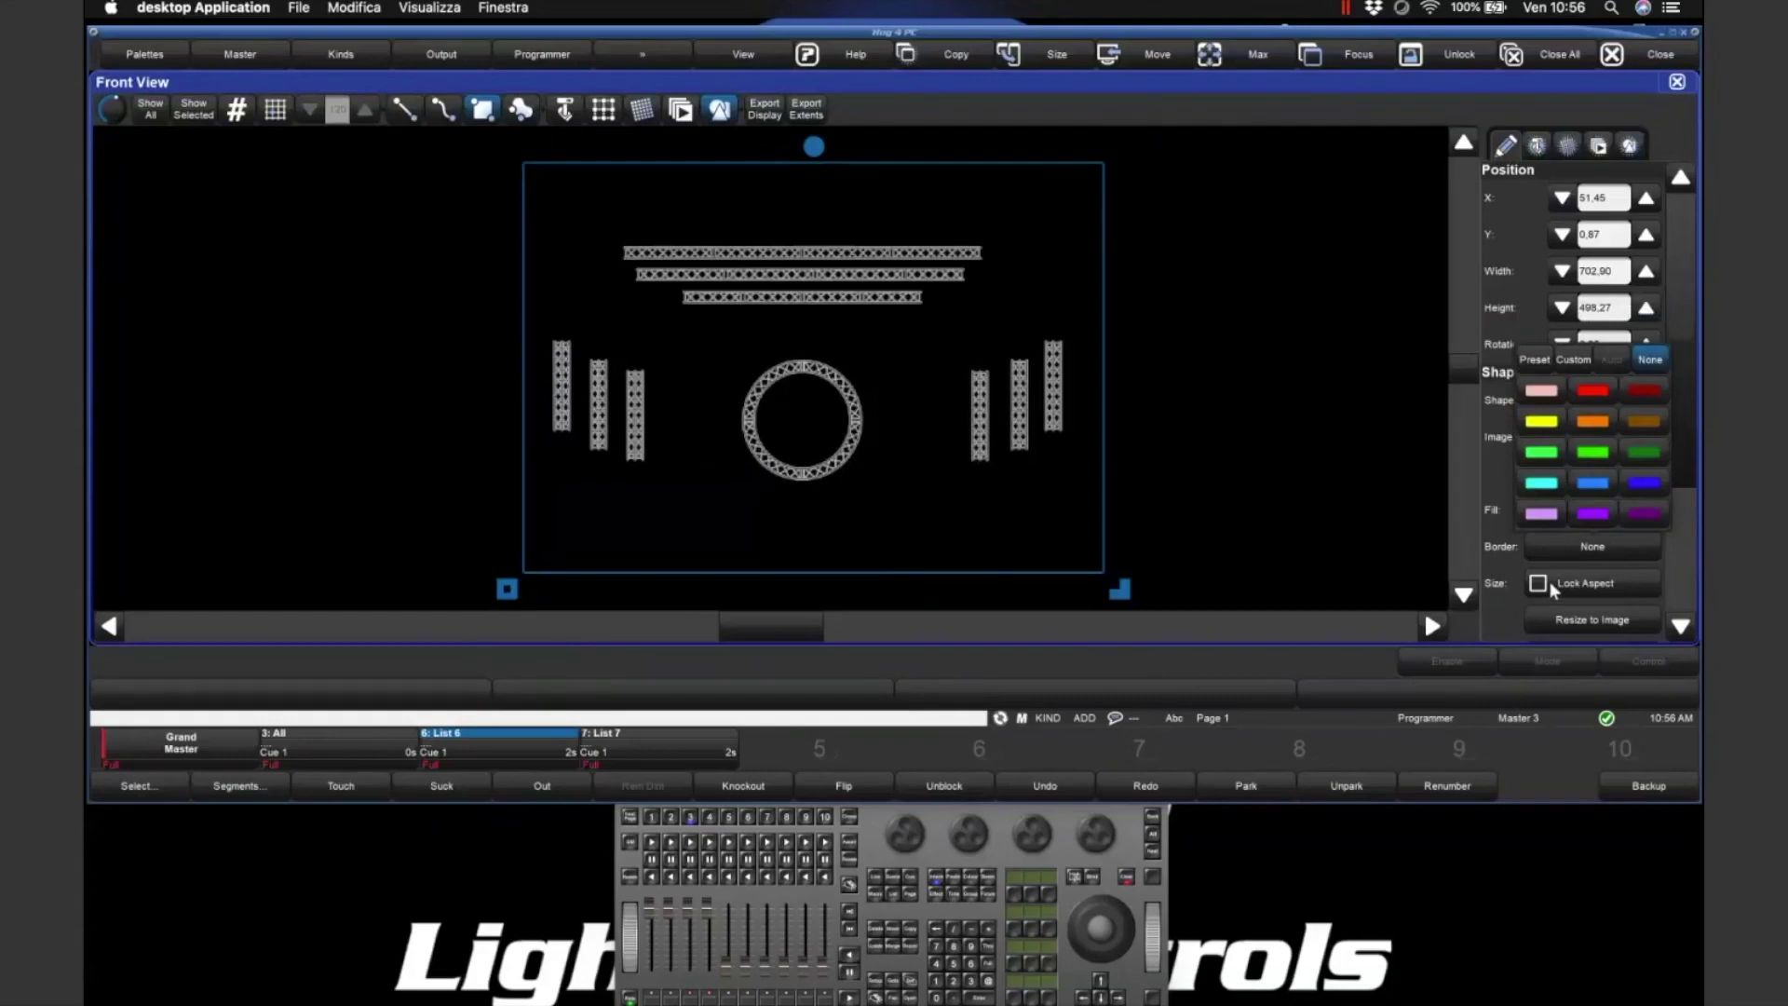
click(1395, 474)
click(1395, 474)
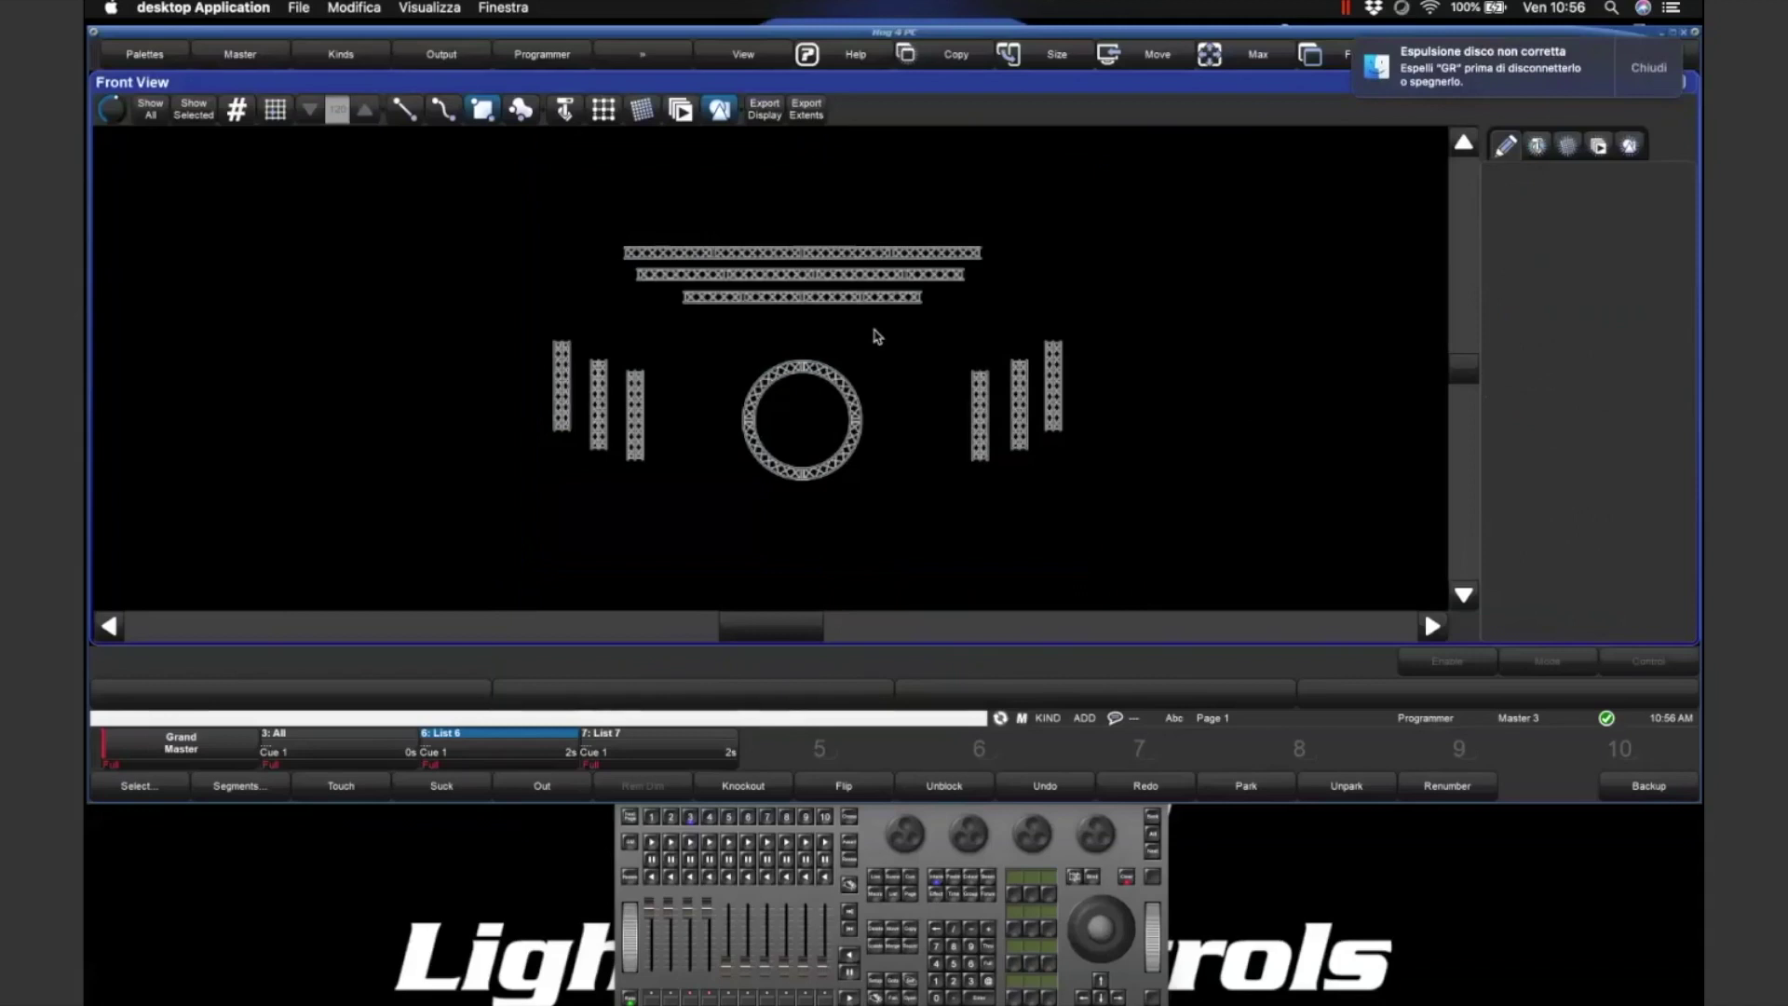
click(1649, 69)
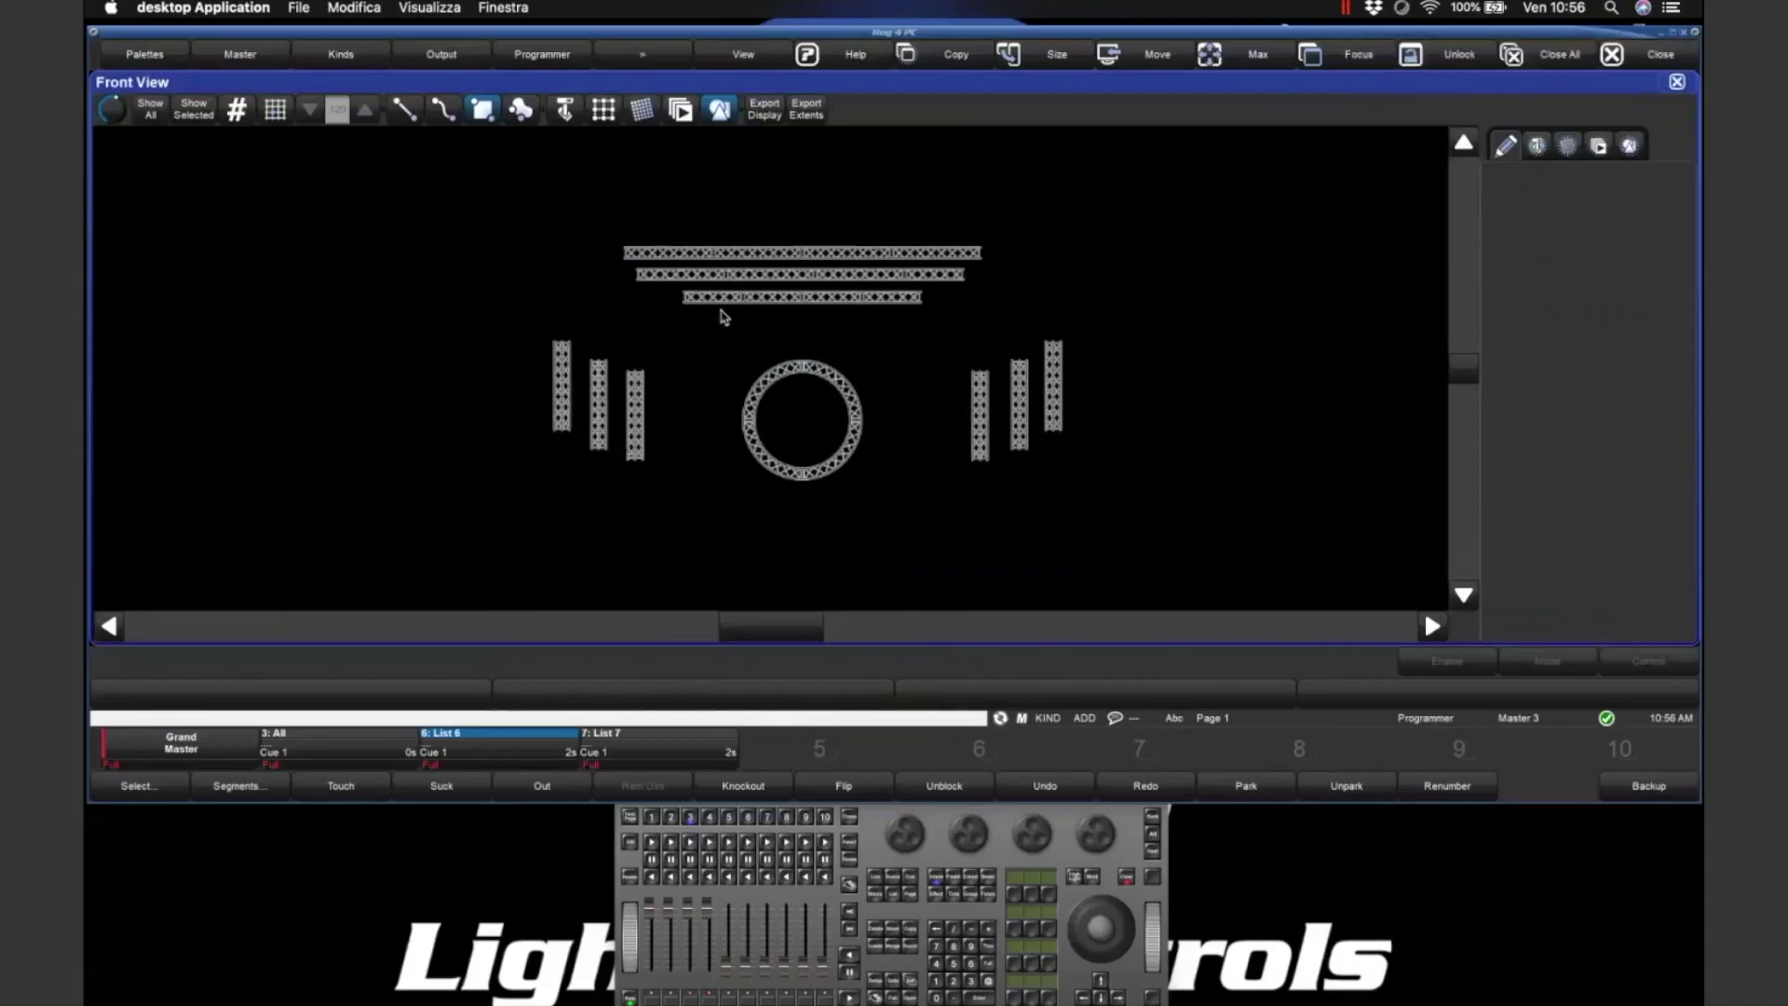
- Select fixtures SolaSpot 3000 101 through 106 in the programmer
scroll(724, 316, up, 3)
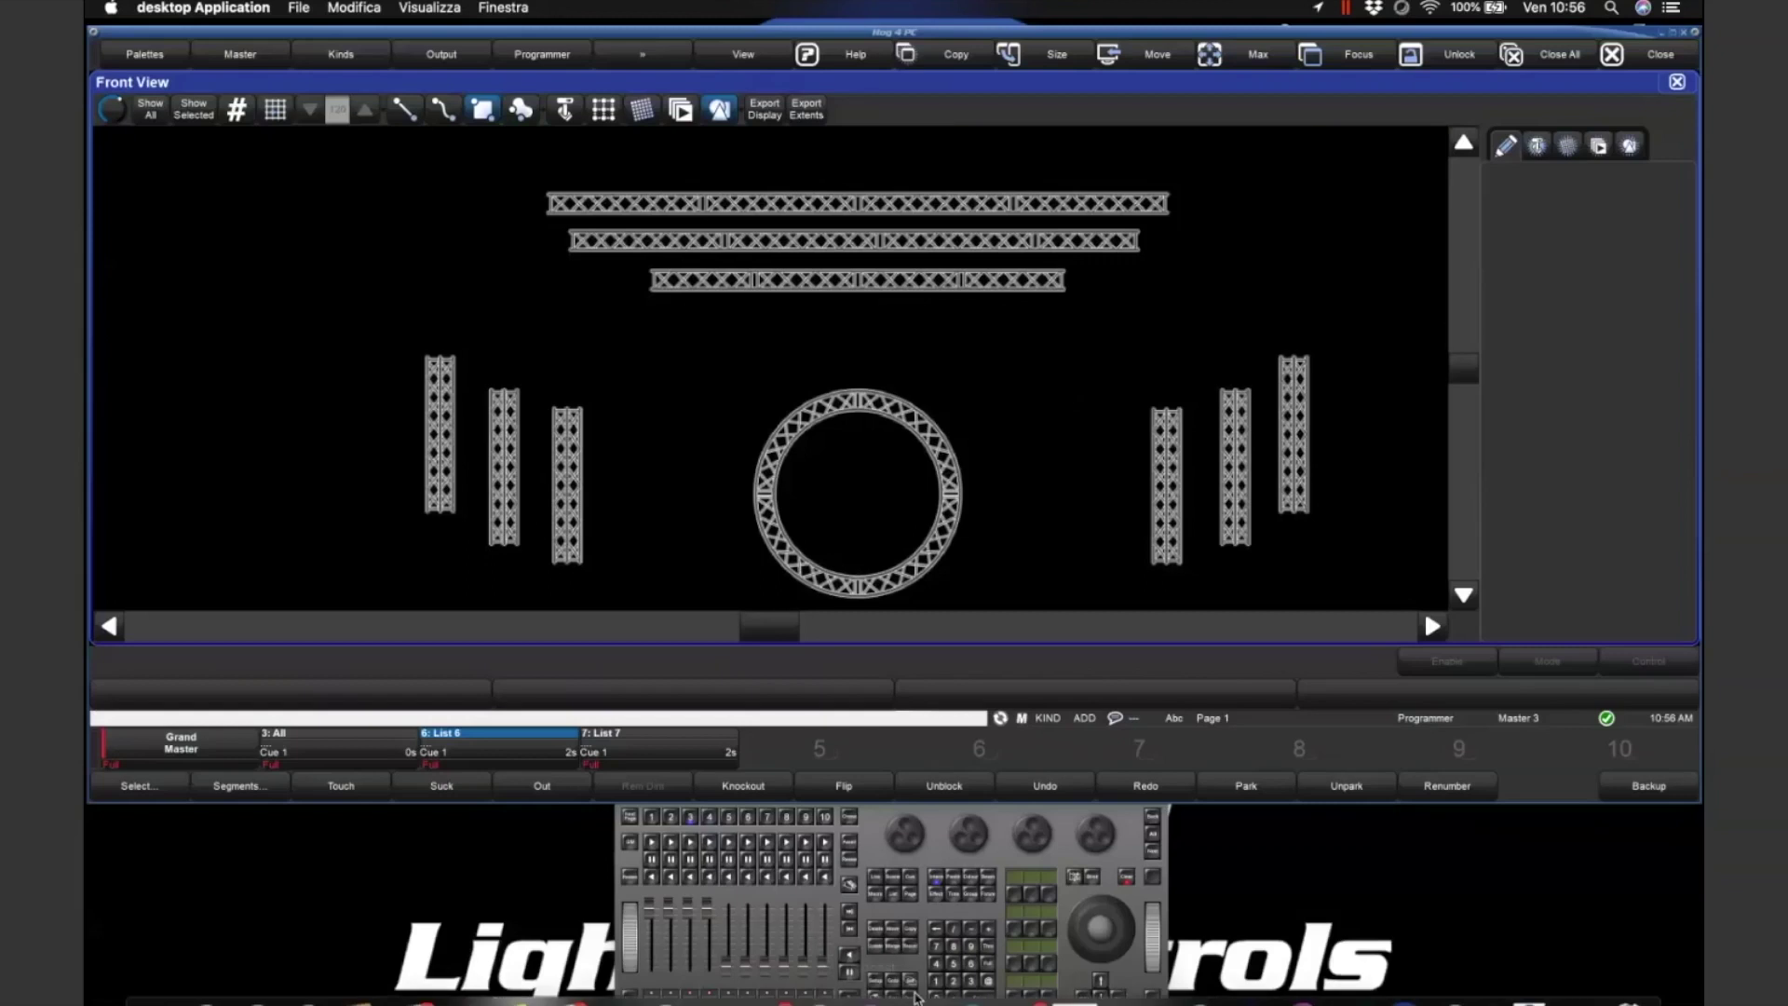
click(936, 981)
click(936, 998)
click(936, 980)
click(987, 945)
click(936, 981)
click(936, 997)
click(971, 964)
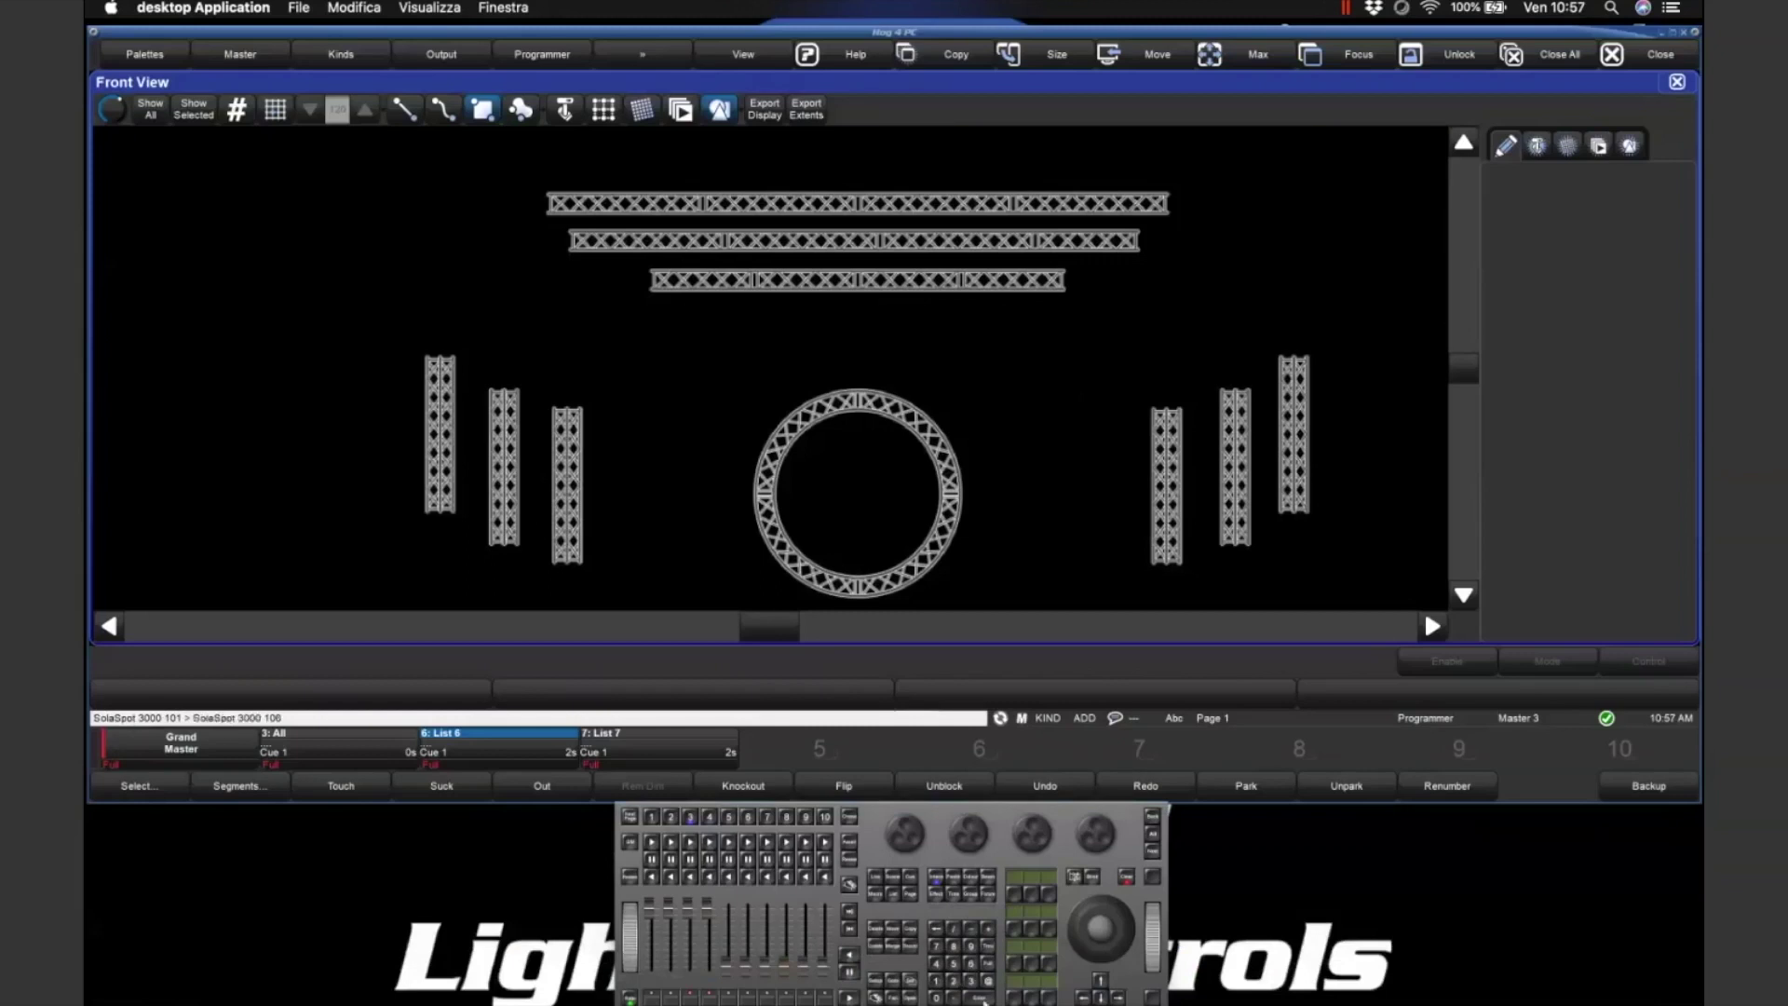
click(982, 998)
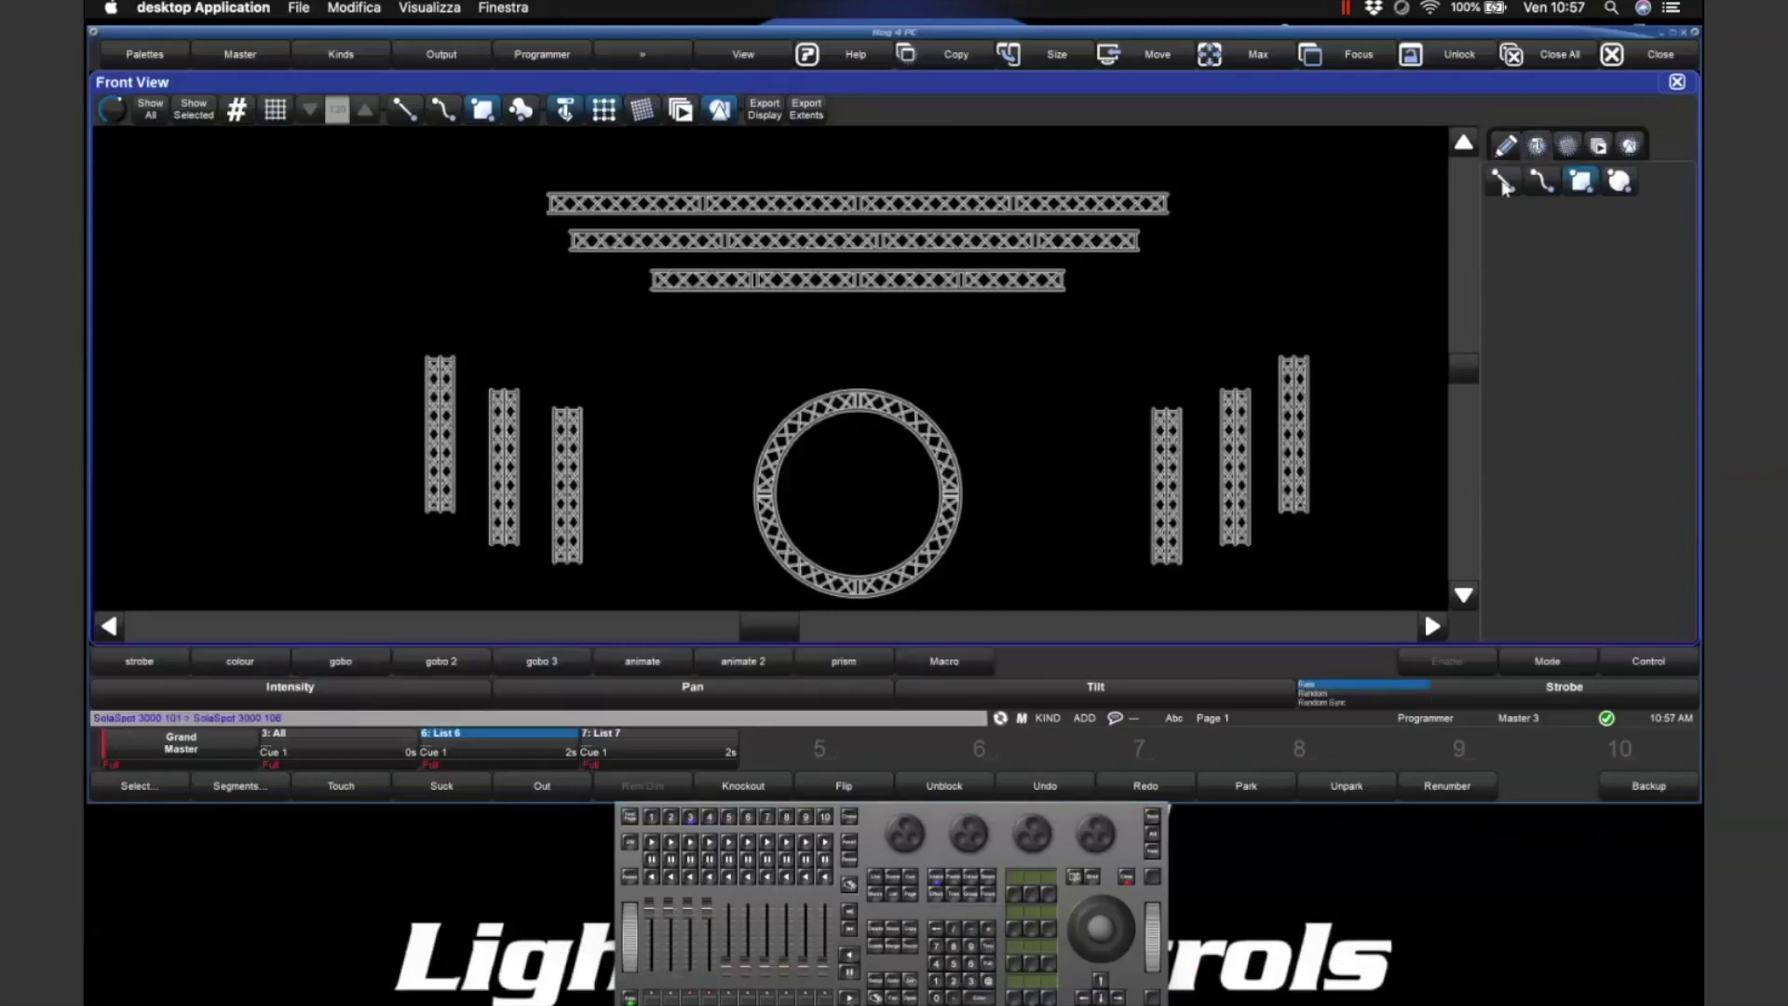
- Lay out the six selected fixtures in a straight line along the lowest horizontal truss and show their fixture numbers
click(1506, 184)
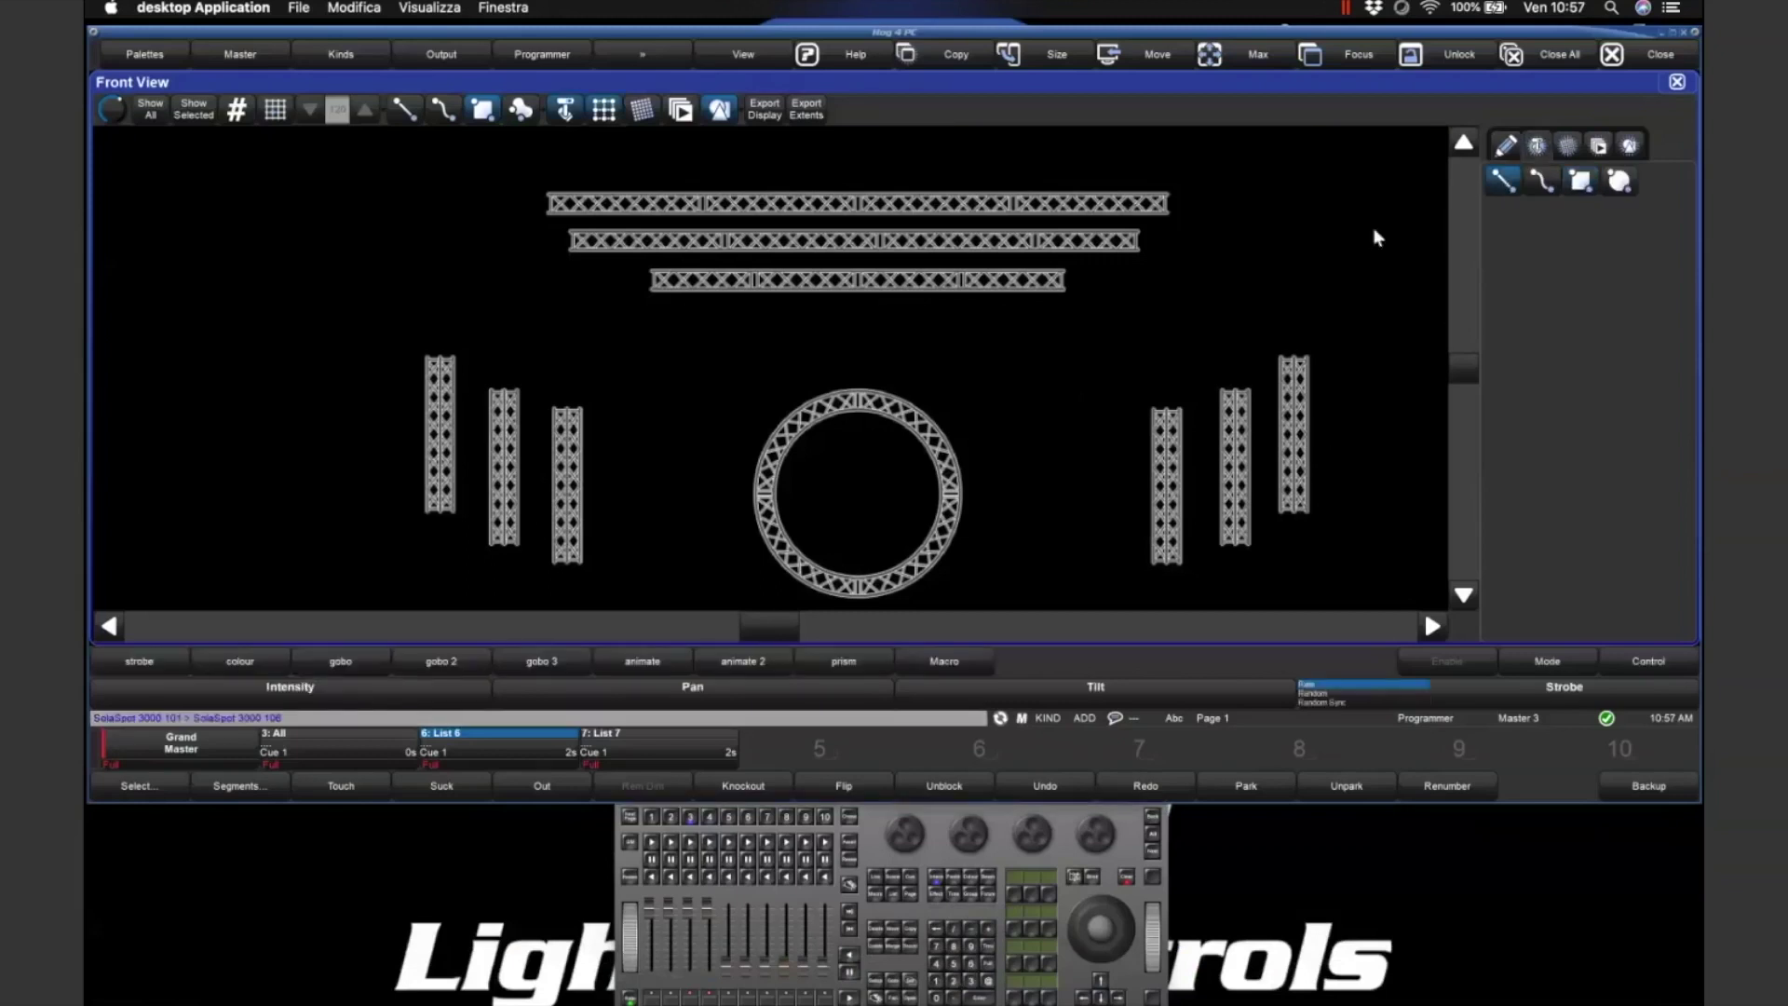
drag(661, 282, 1086, 278)
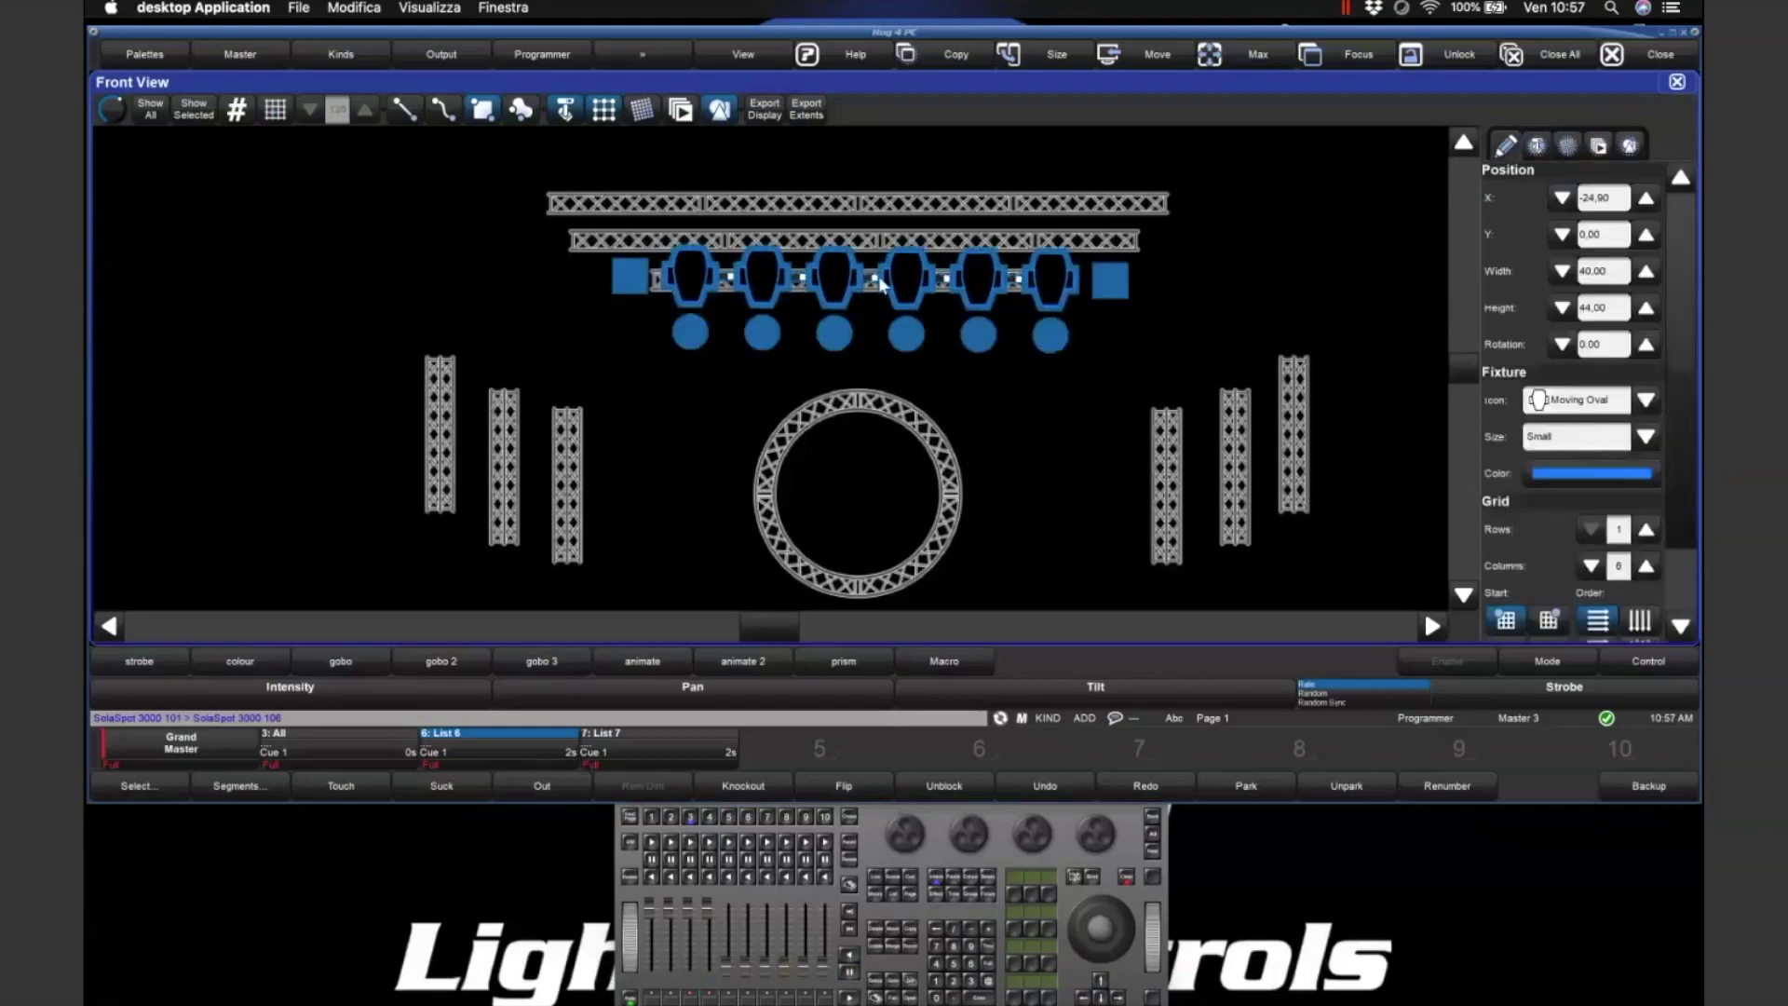
drag(869, 284, 867, 292)
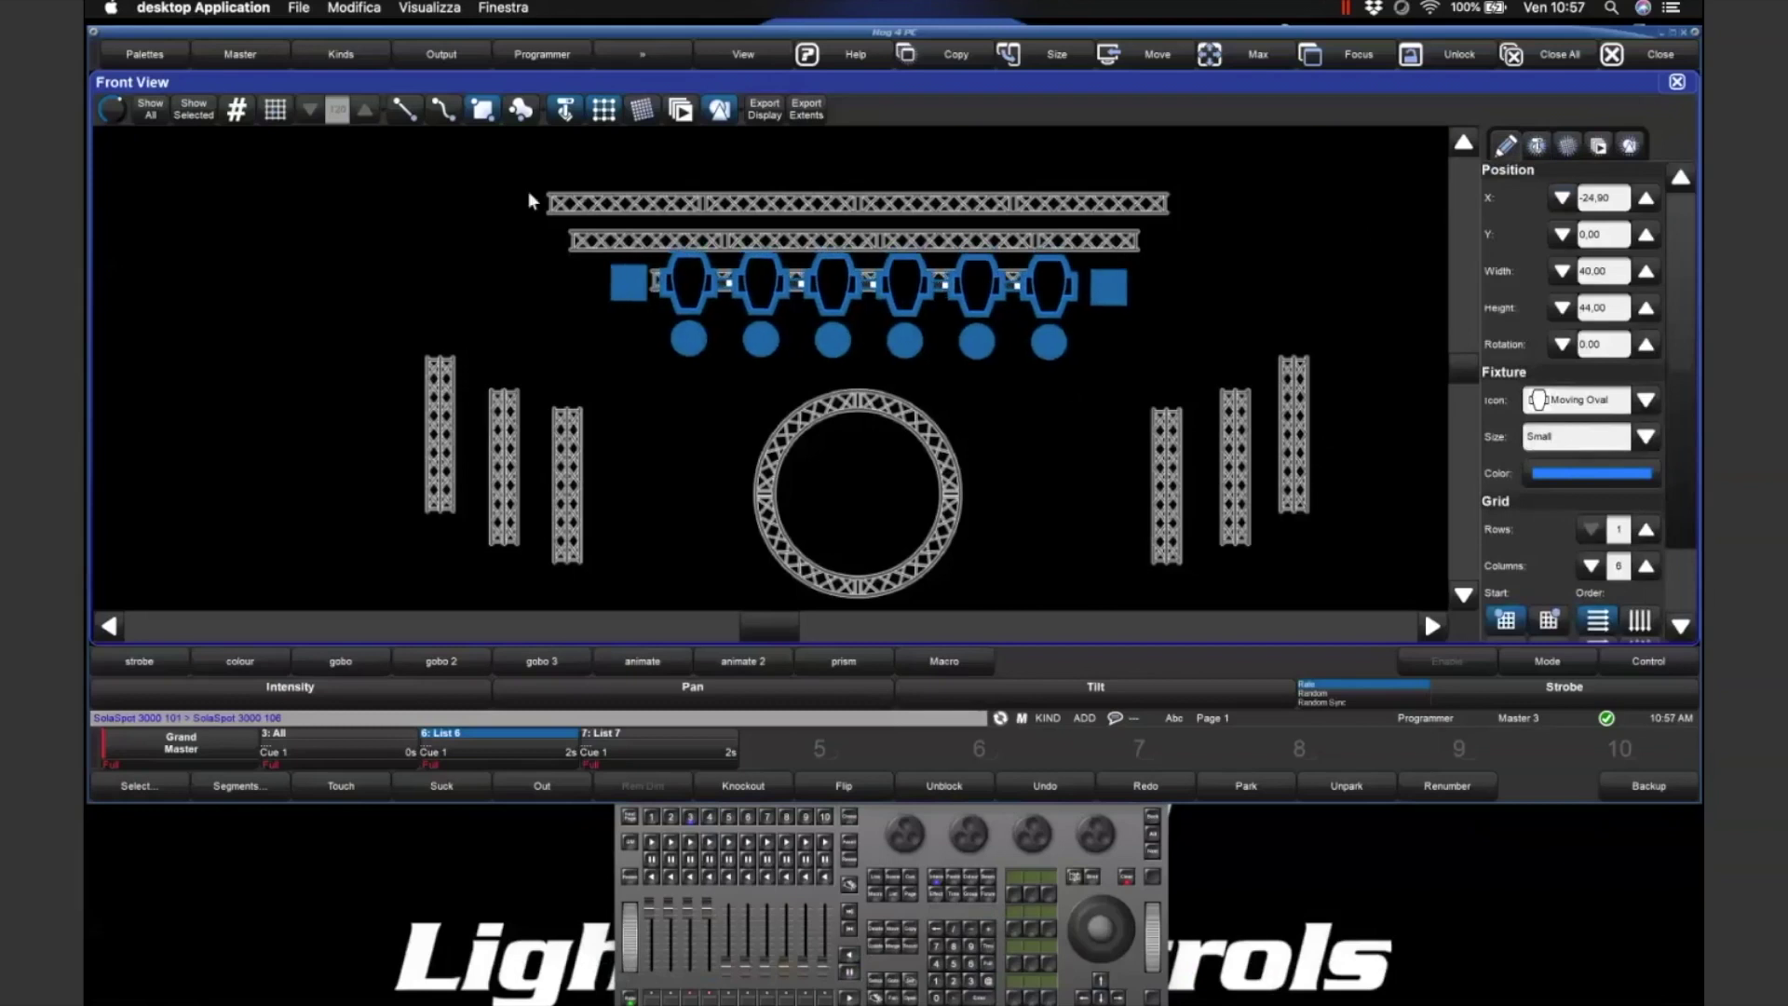
click(244, 110)
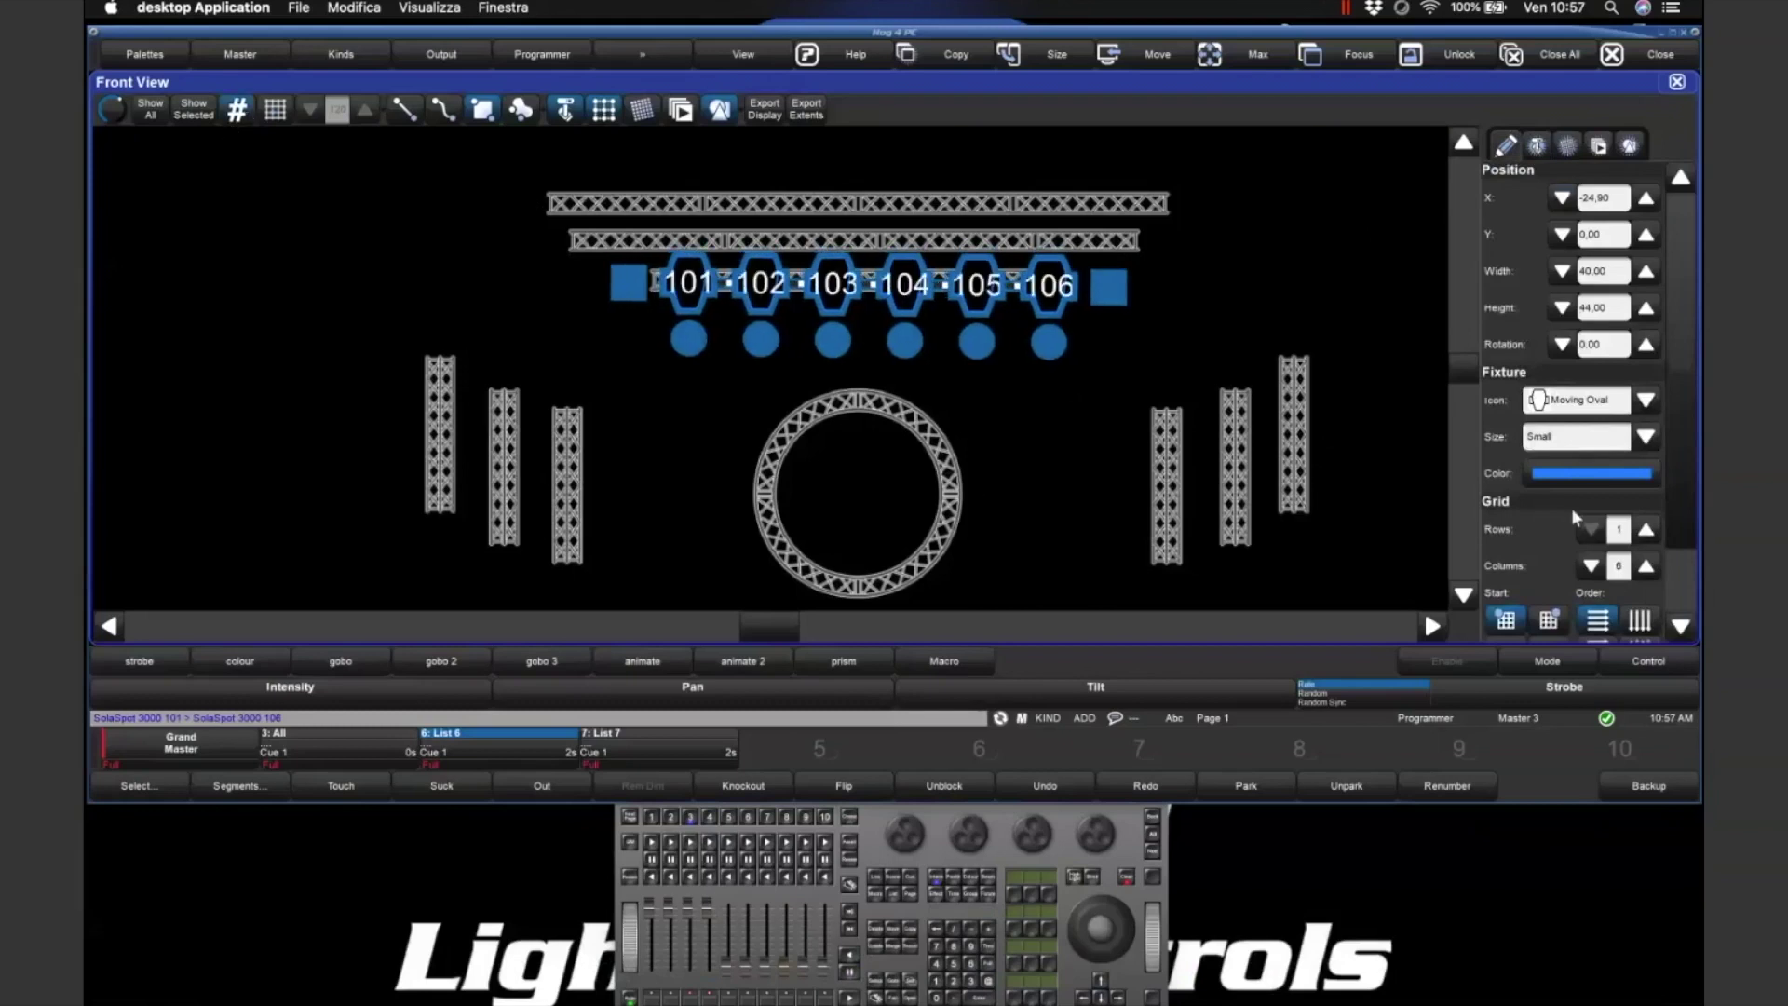
- Enlarge the truss background shape to about 1212 by 847 and move it so the lowest horizontal truss lies behind the fixtures
click(1299, 266)
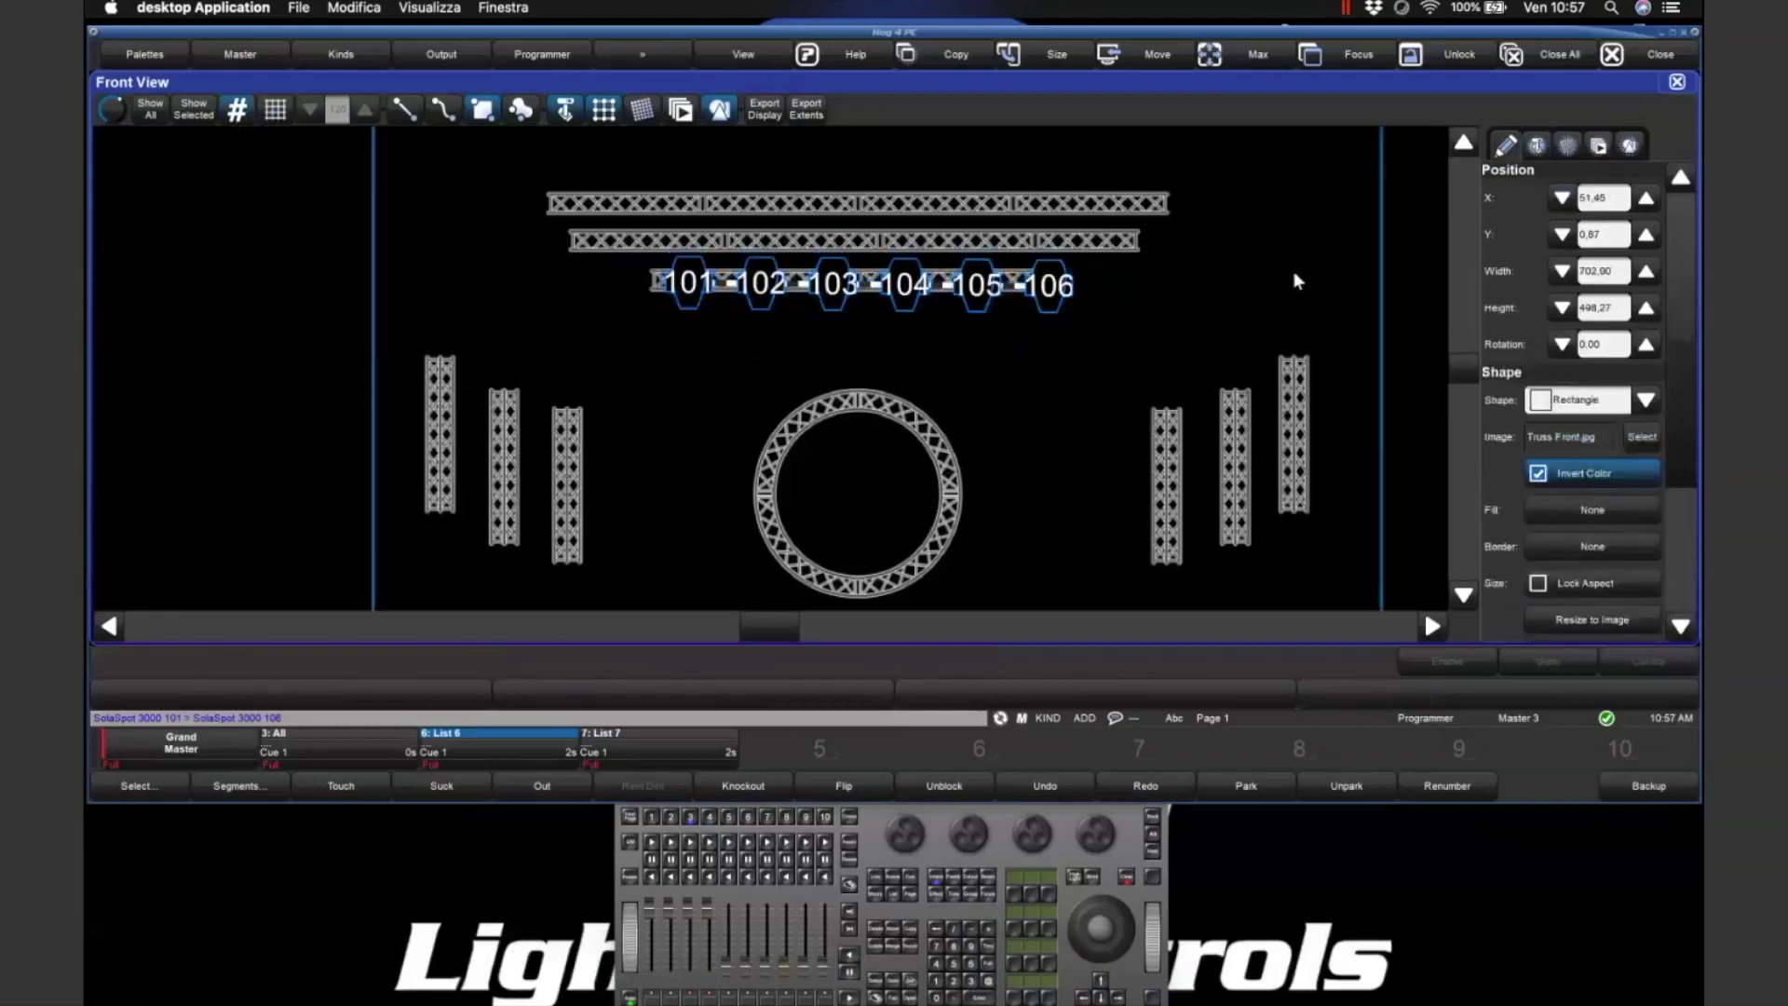
scroll(1282, 294, down, 2)
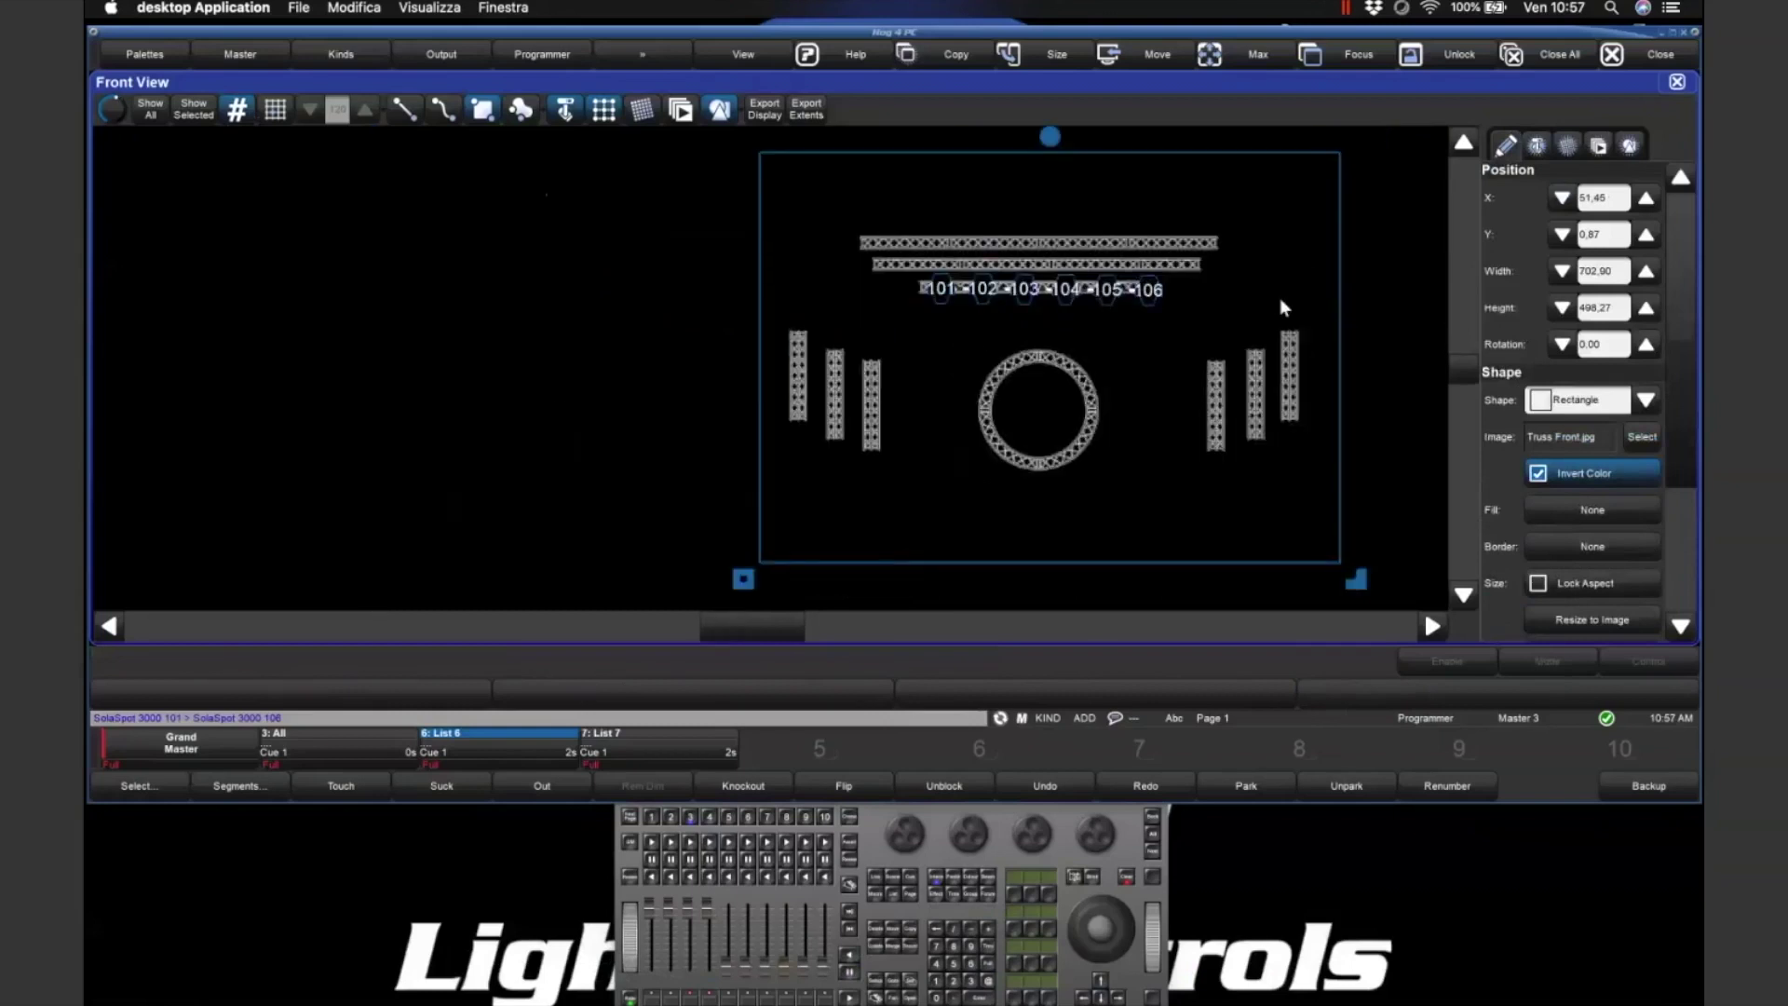
scroll(1280, 298, down, 2)
scroll(1280, 298, up, 1)
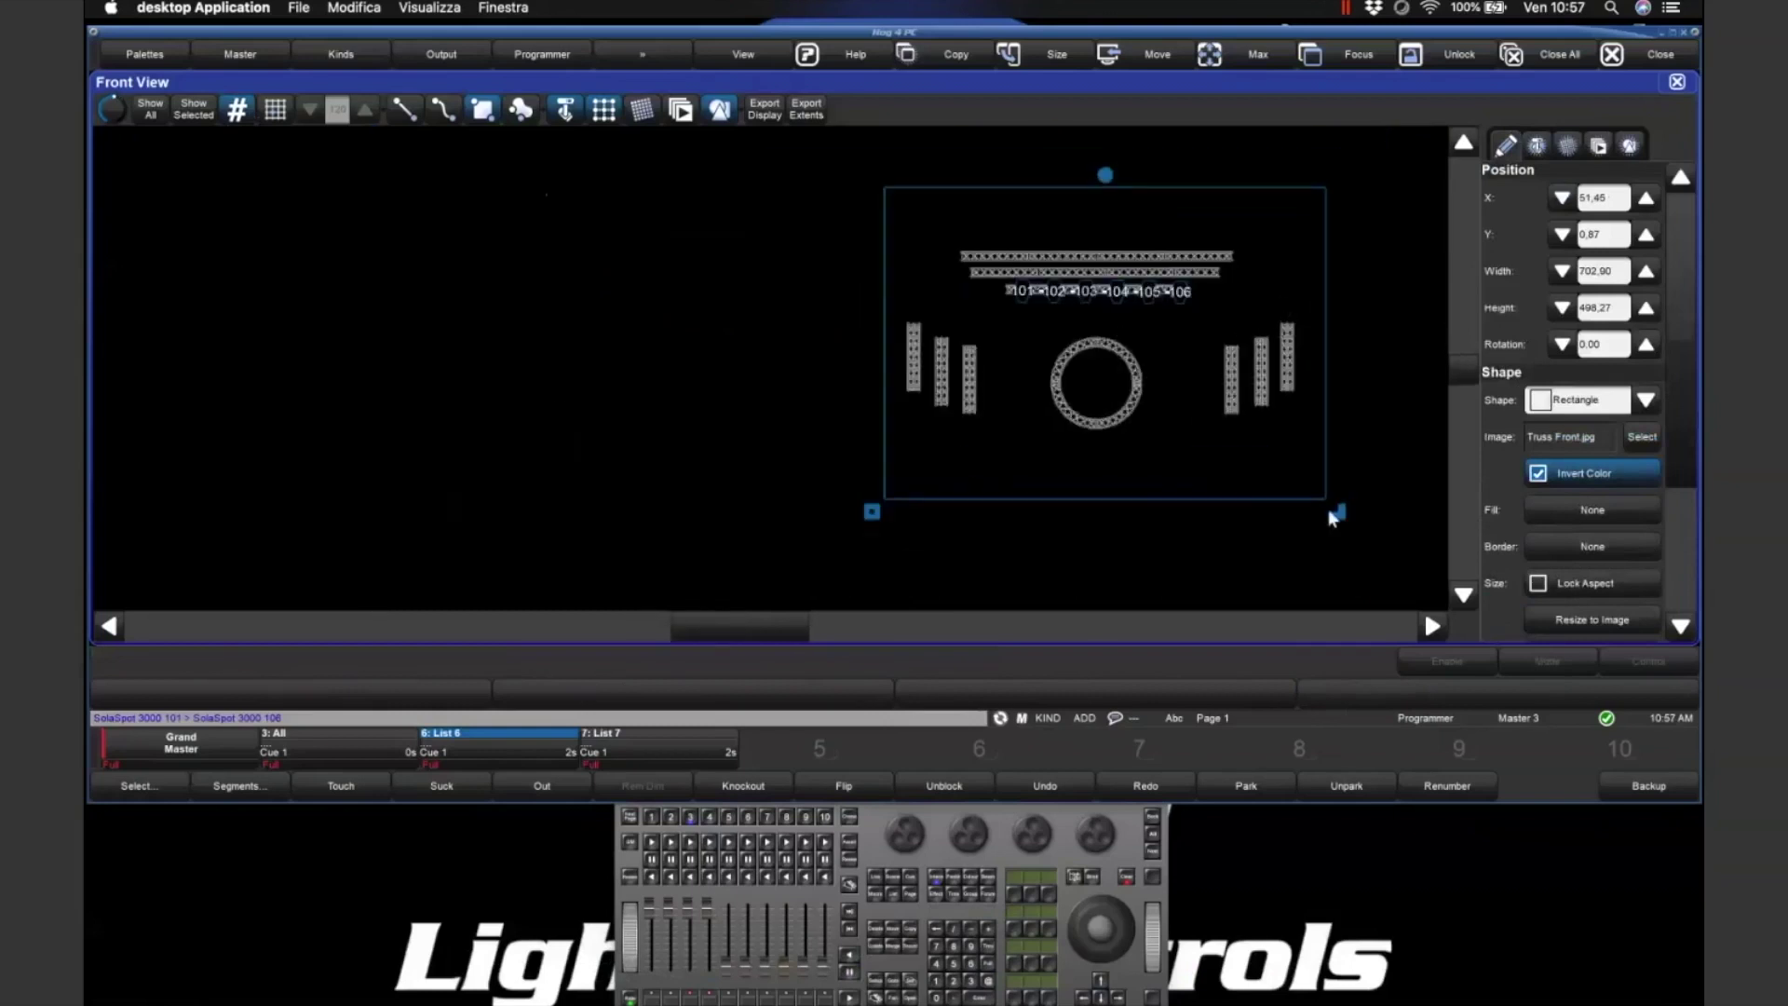
drag(1339, 513, 1434, 578)
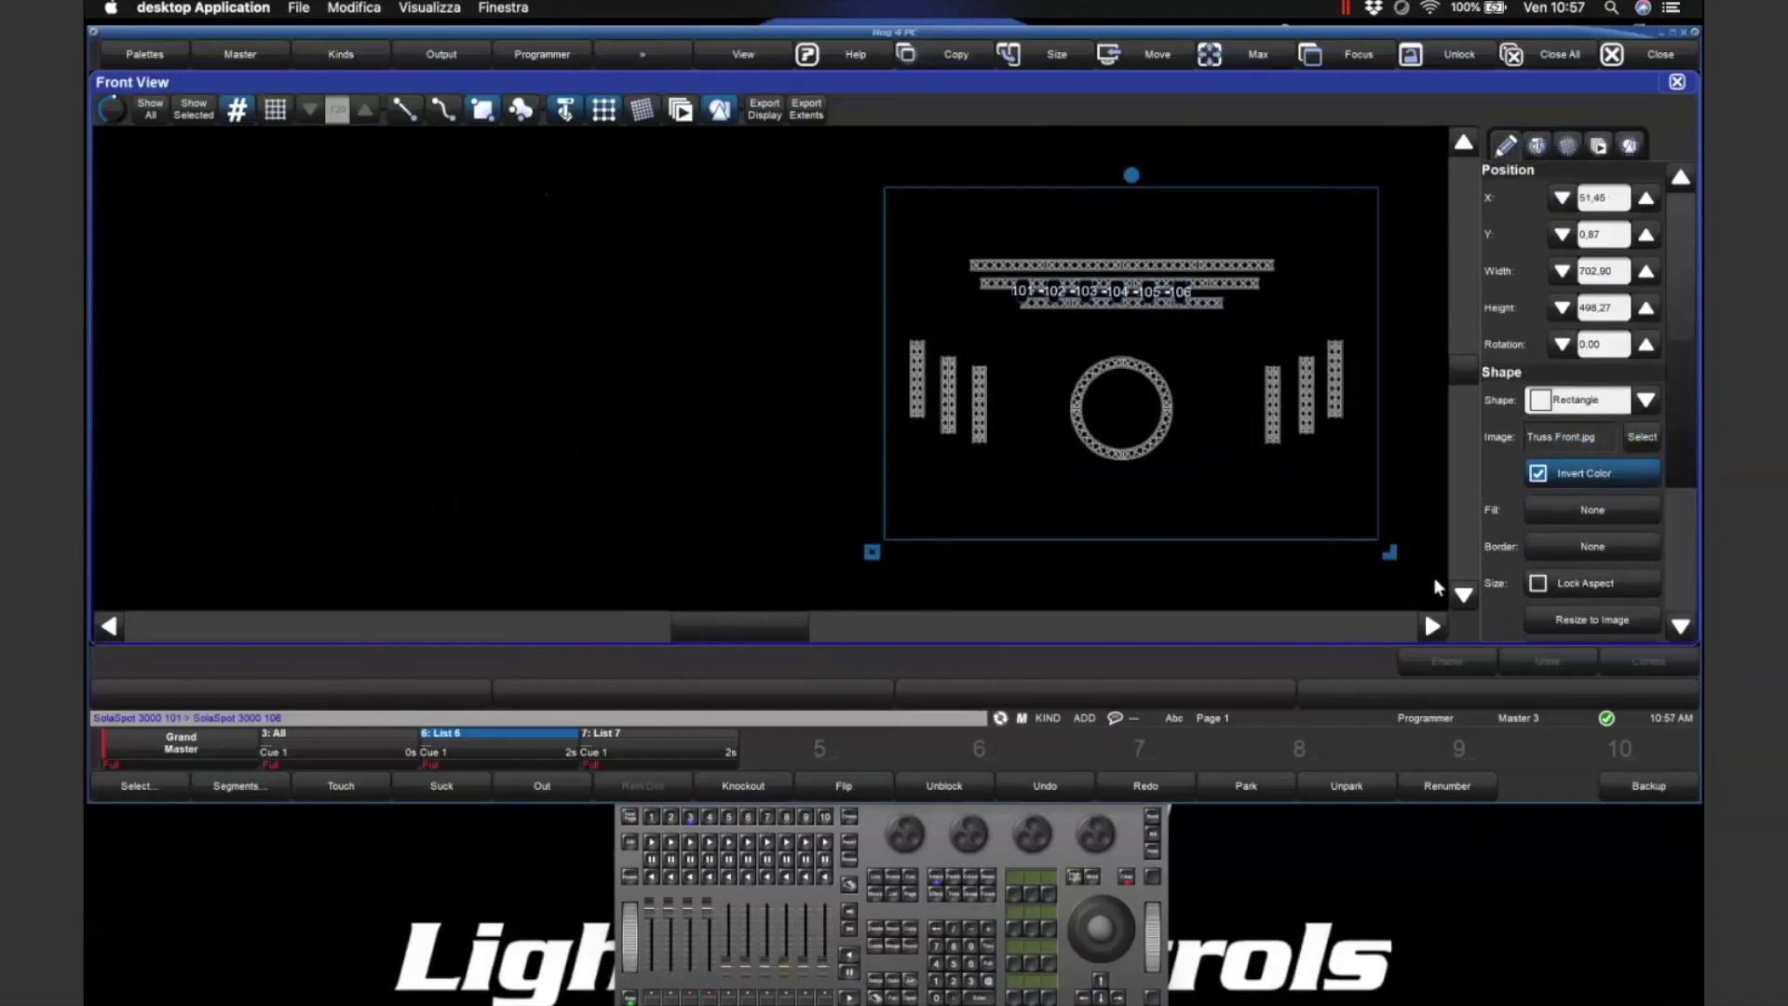
scroll(1261, 388, down, 2)
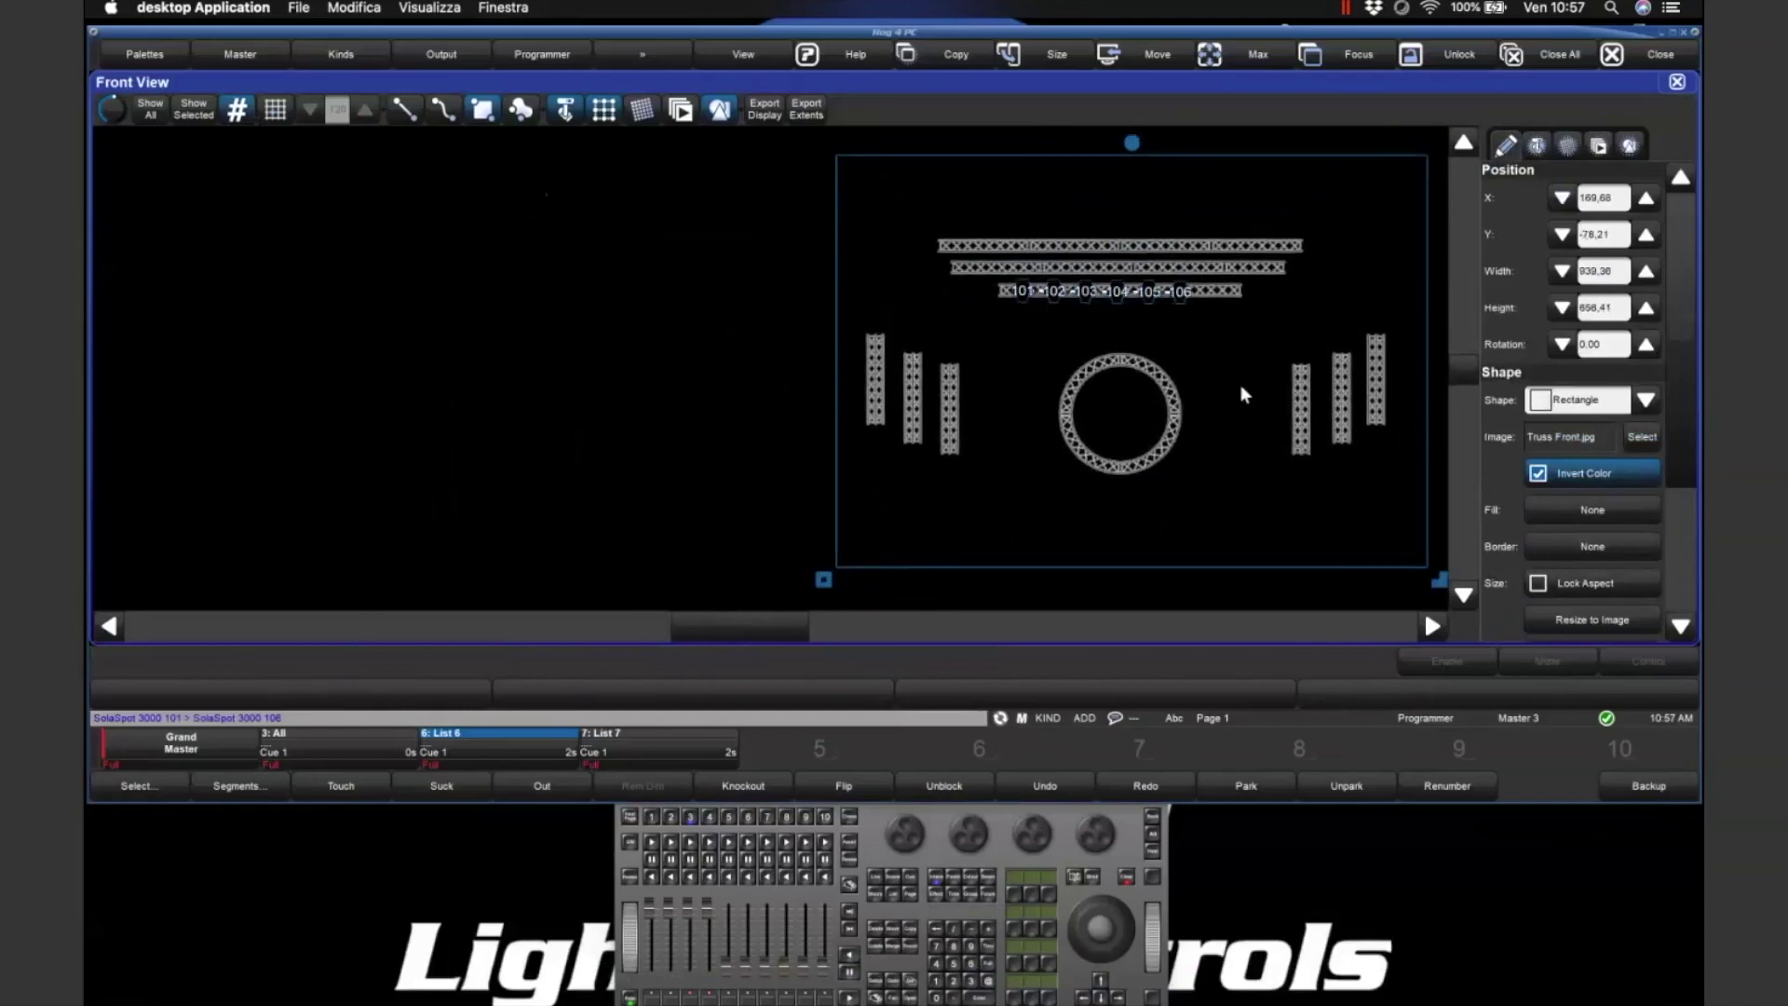
drag(1428, 580, 1583, 685)
drag(1284, 401, 1192, 362)
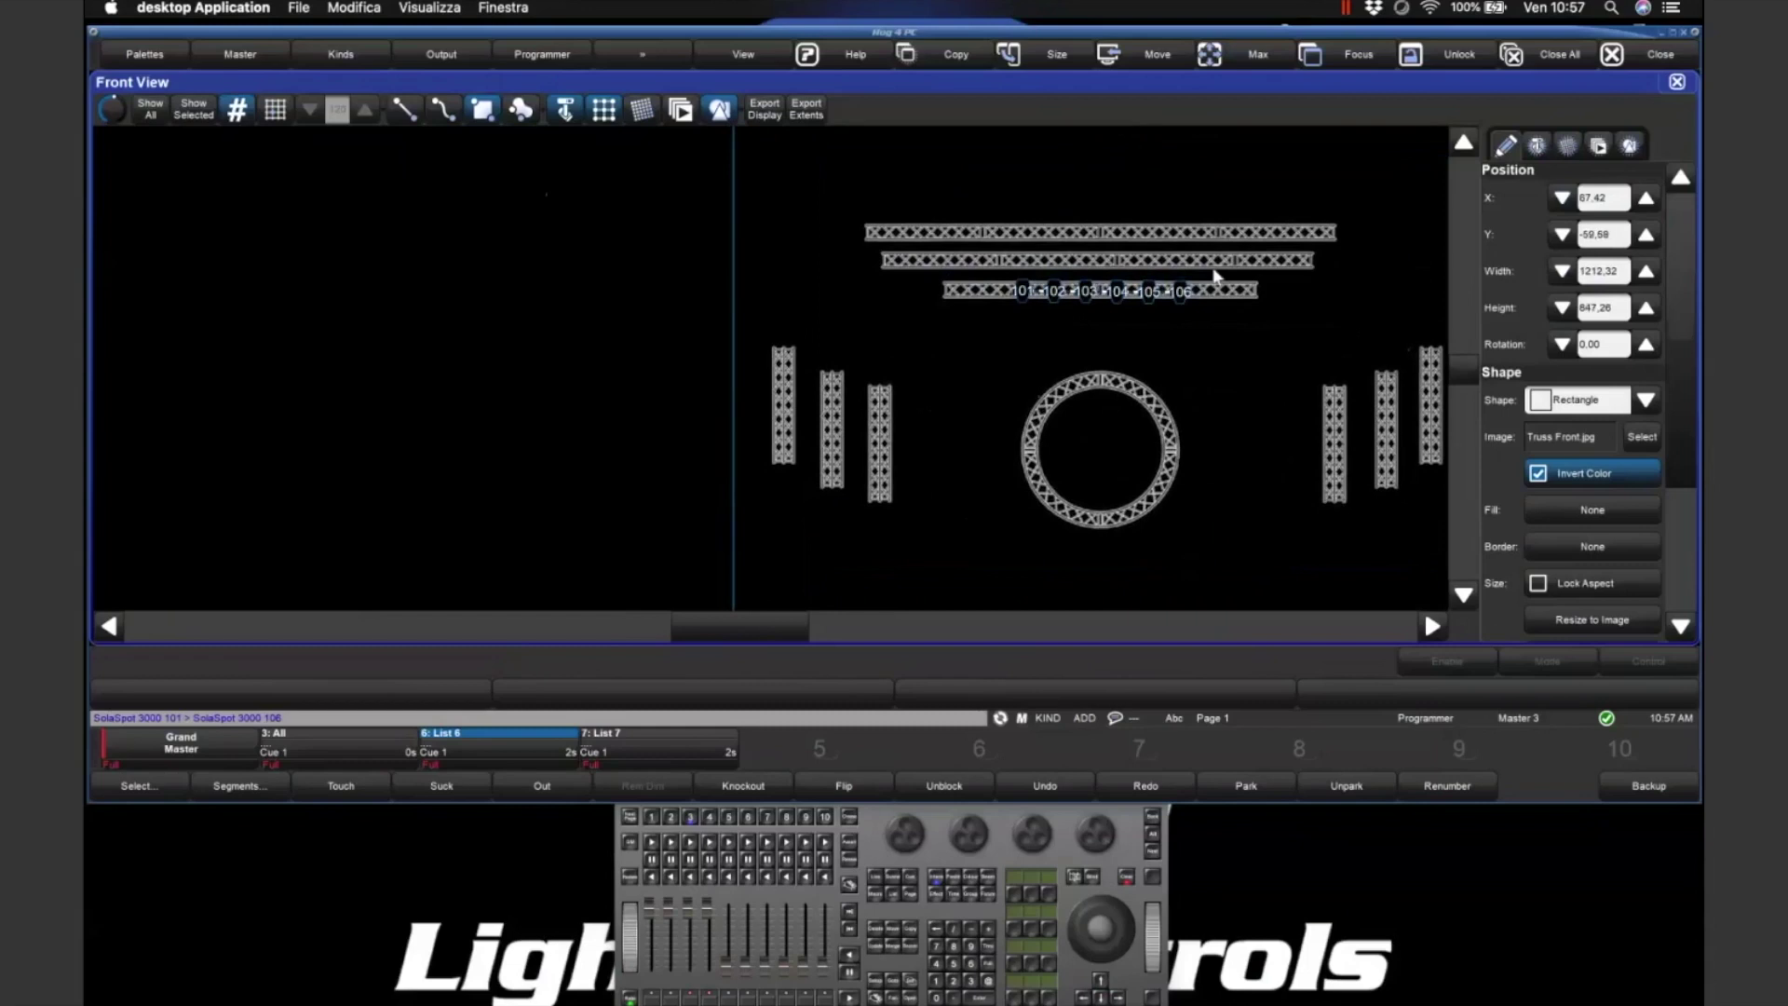
- Leave background editing and set the fixture grid's X and Y position to 0
click(1079, 288)
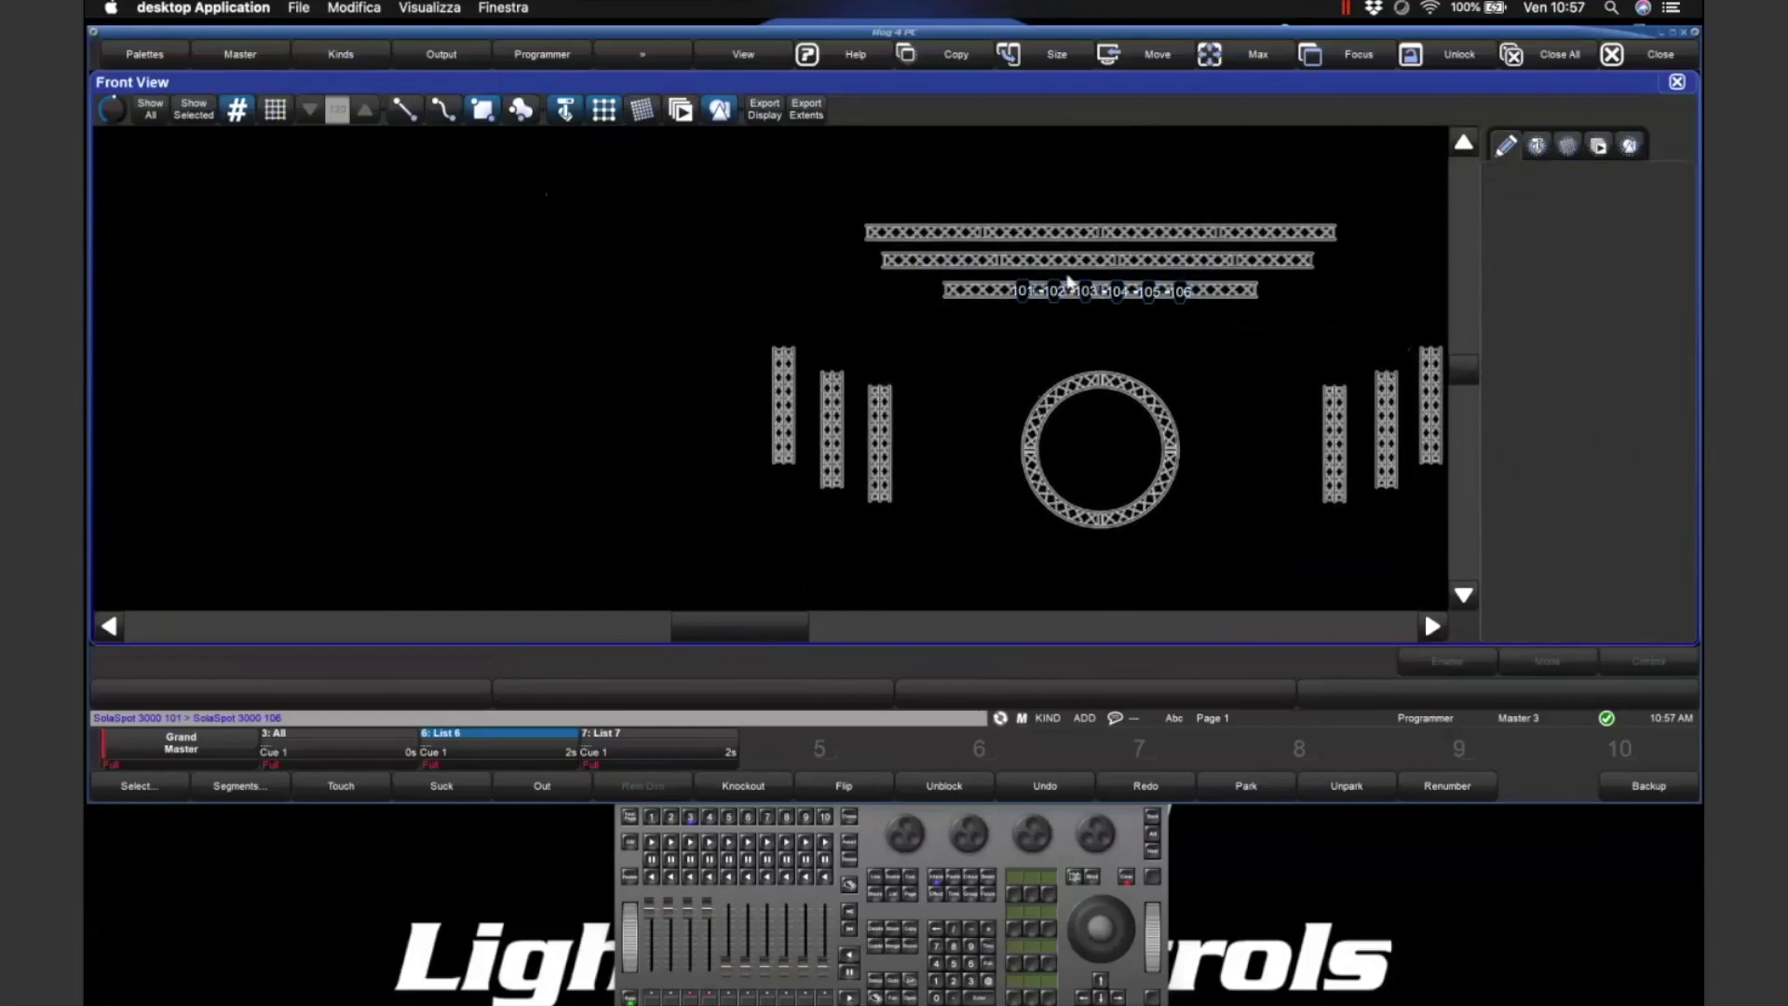
click(695, 112)
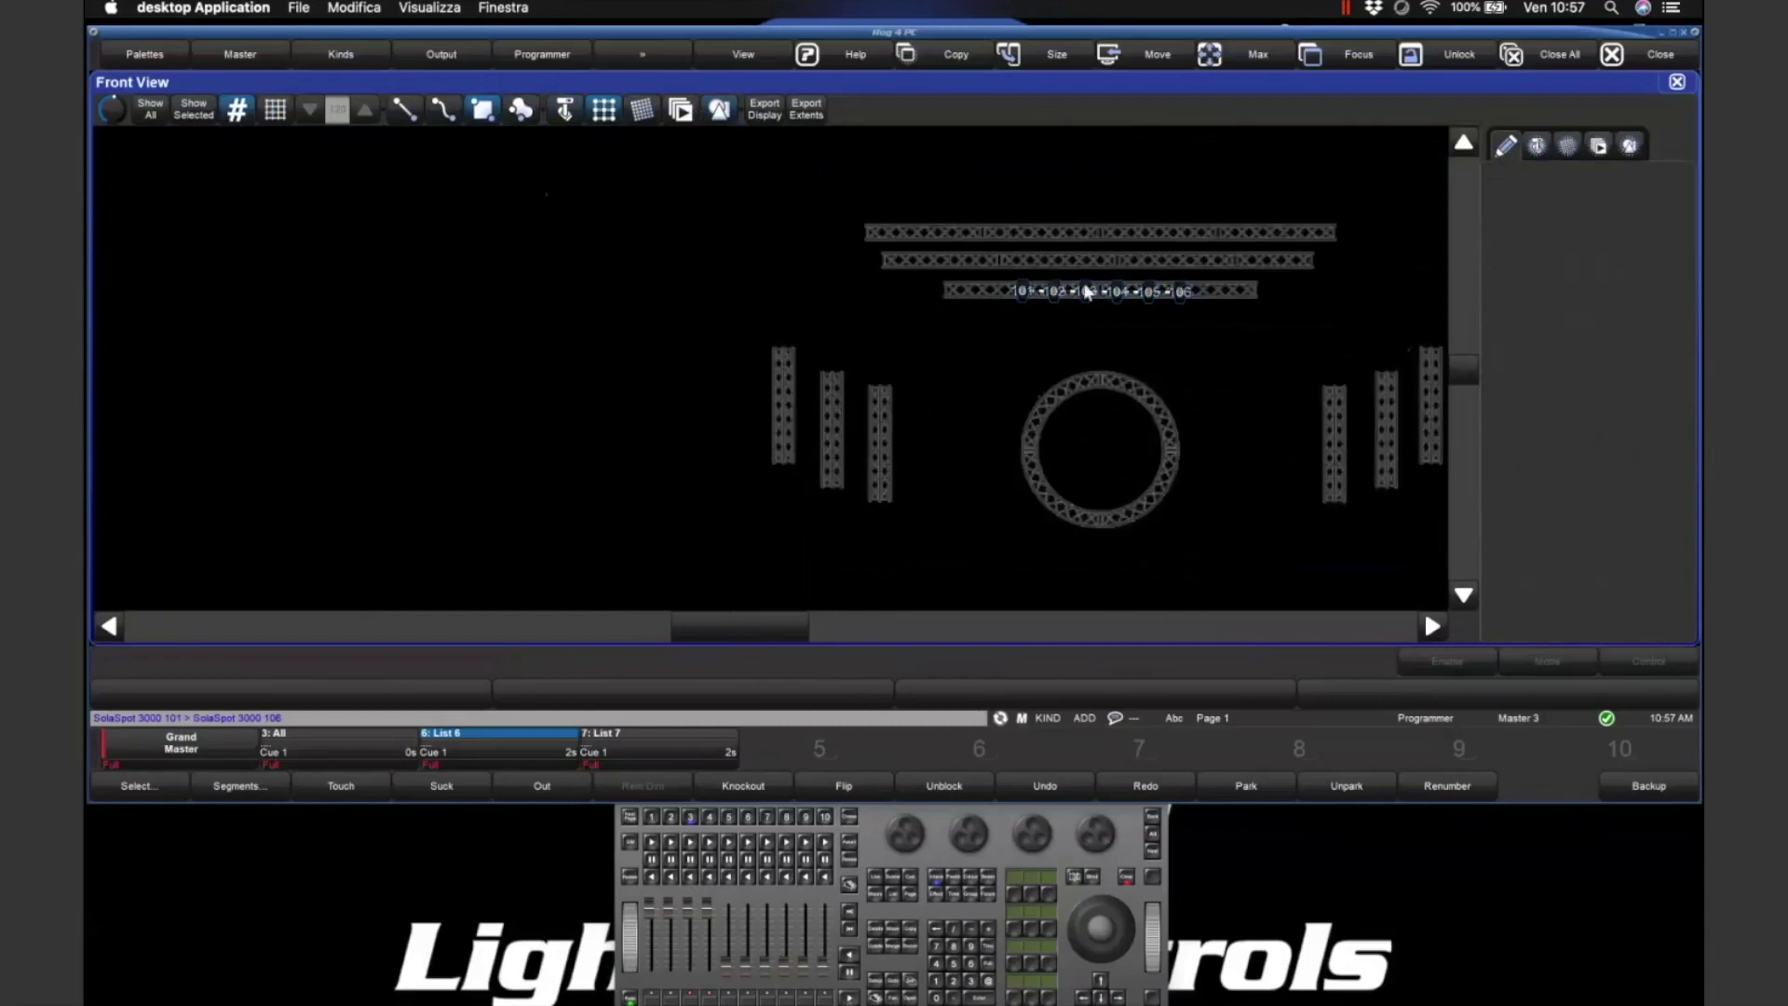
click(1635, 198)
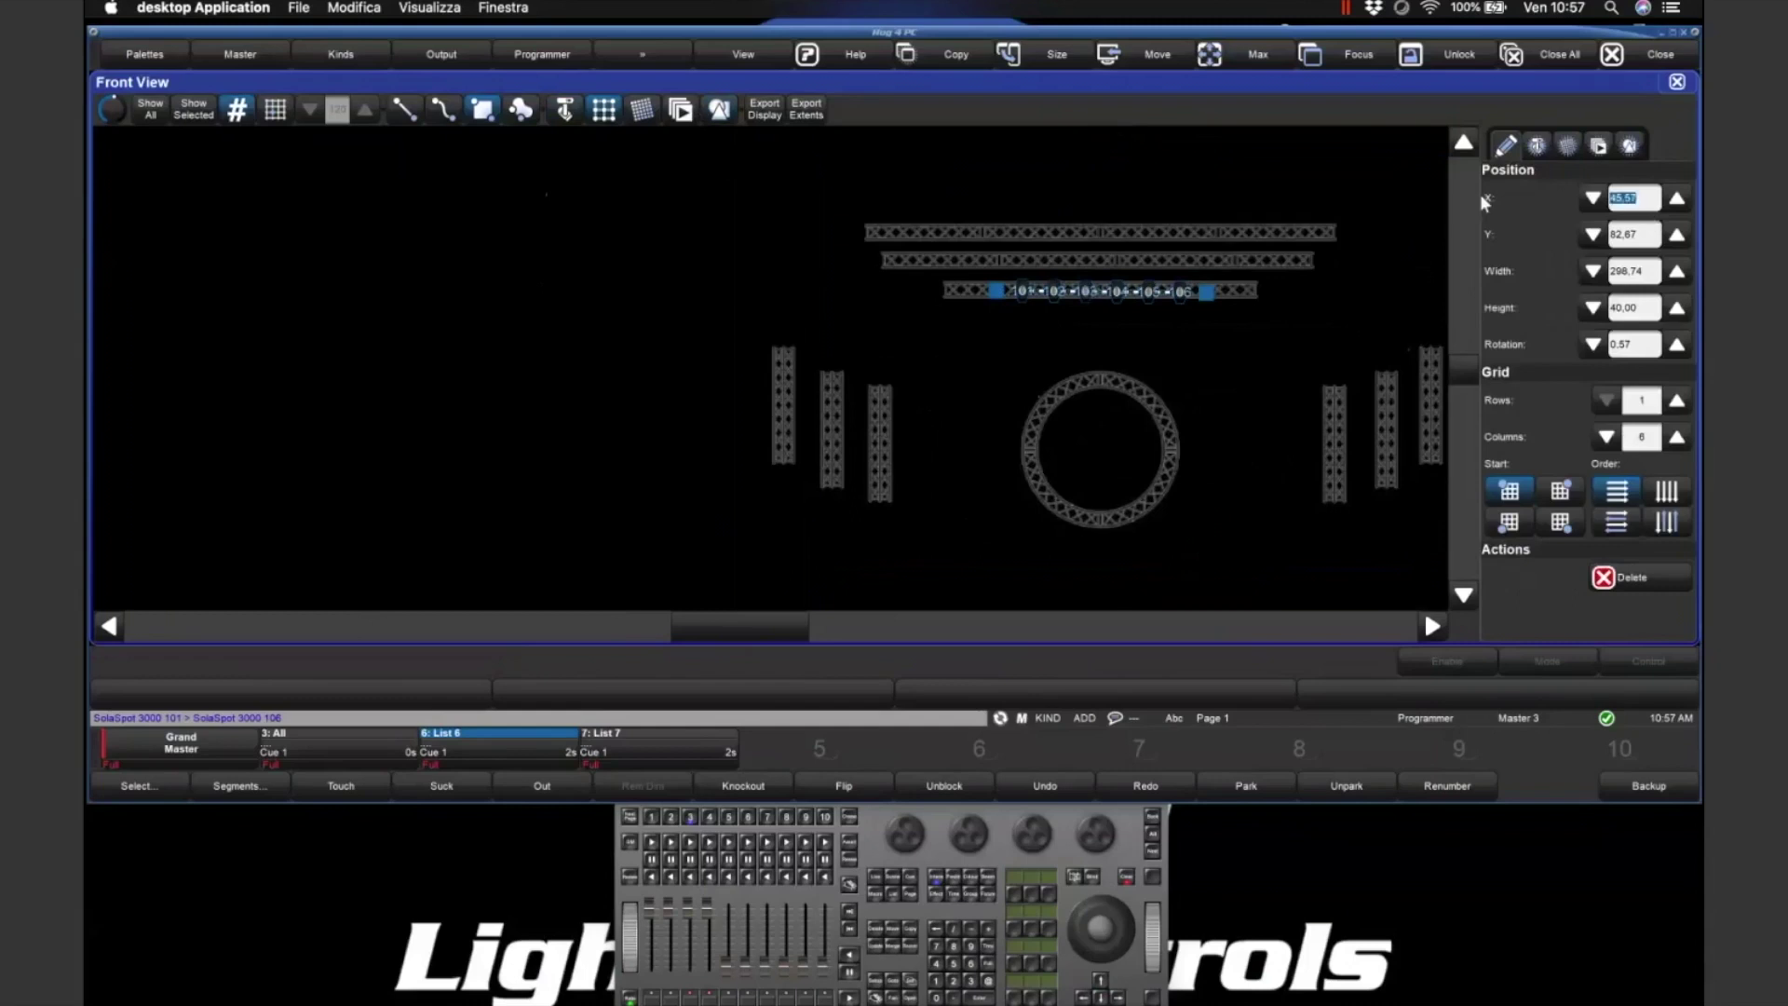
text(0)
key(Return)
click(1644, 232)
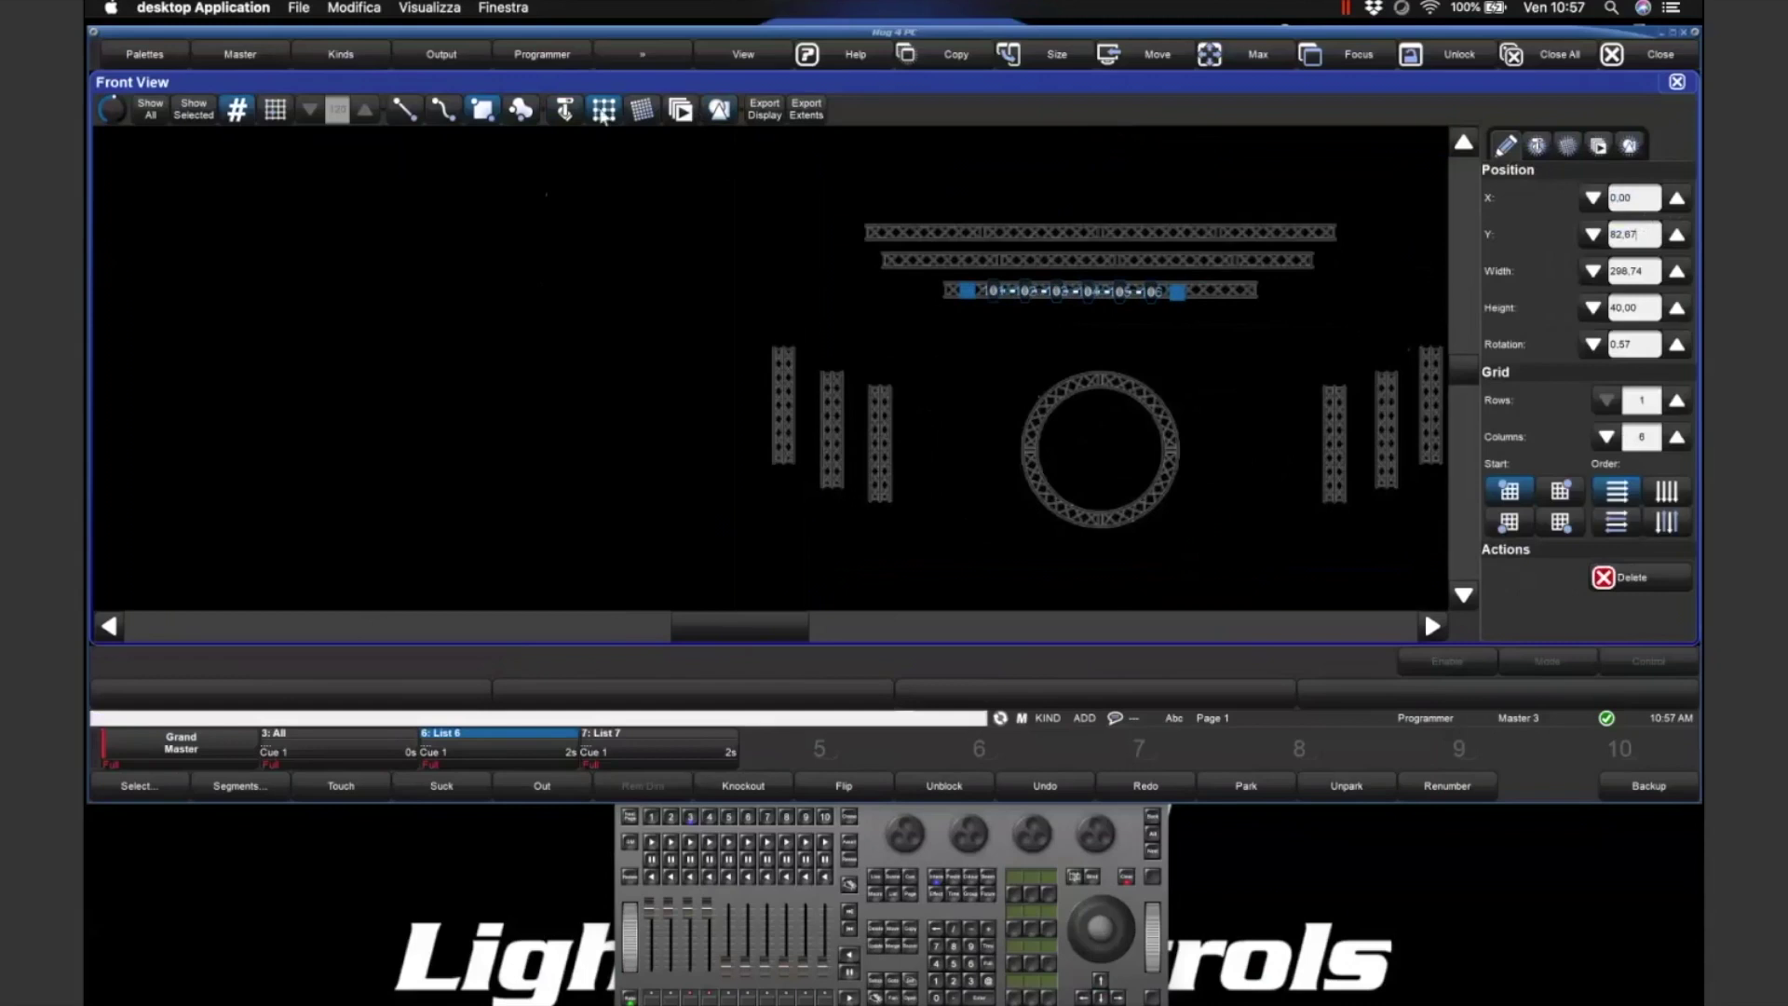
drag(1644, 235, 1524, 235)
text(0)
key(Return)
click(902, 269)
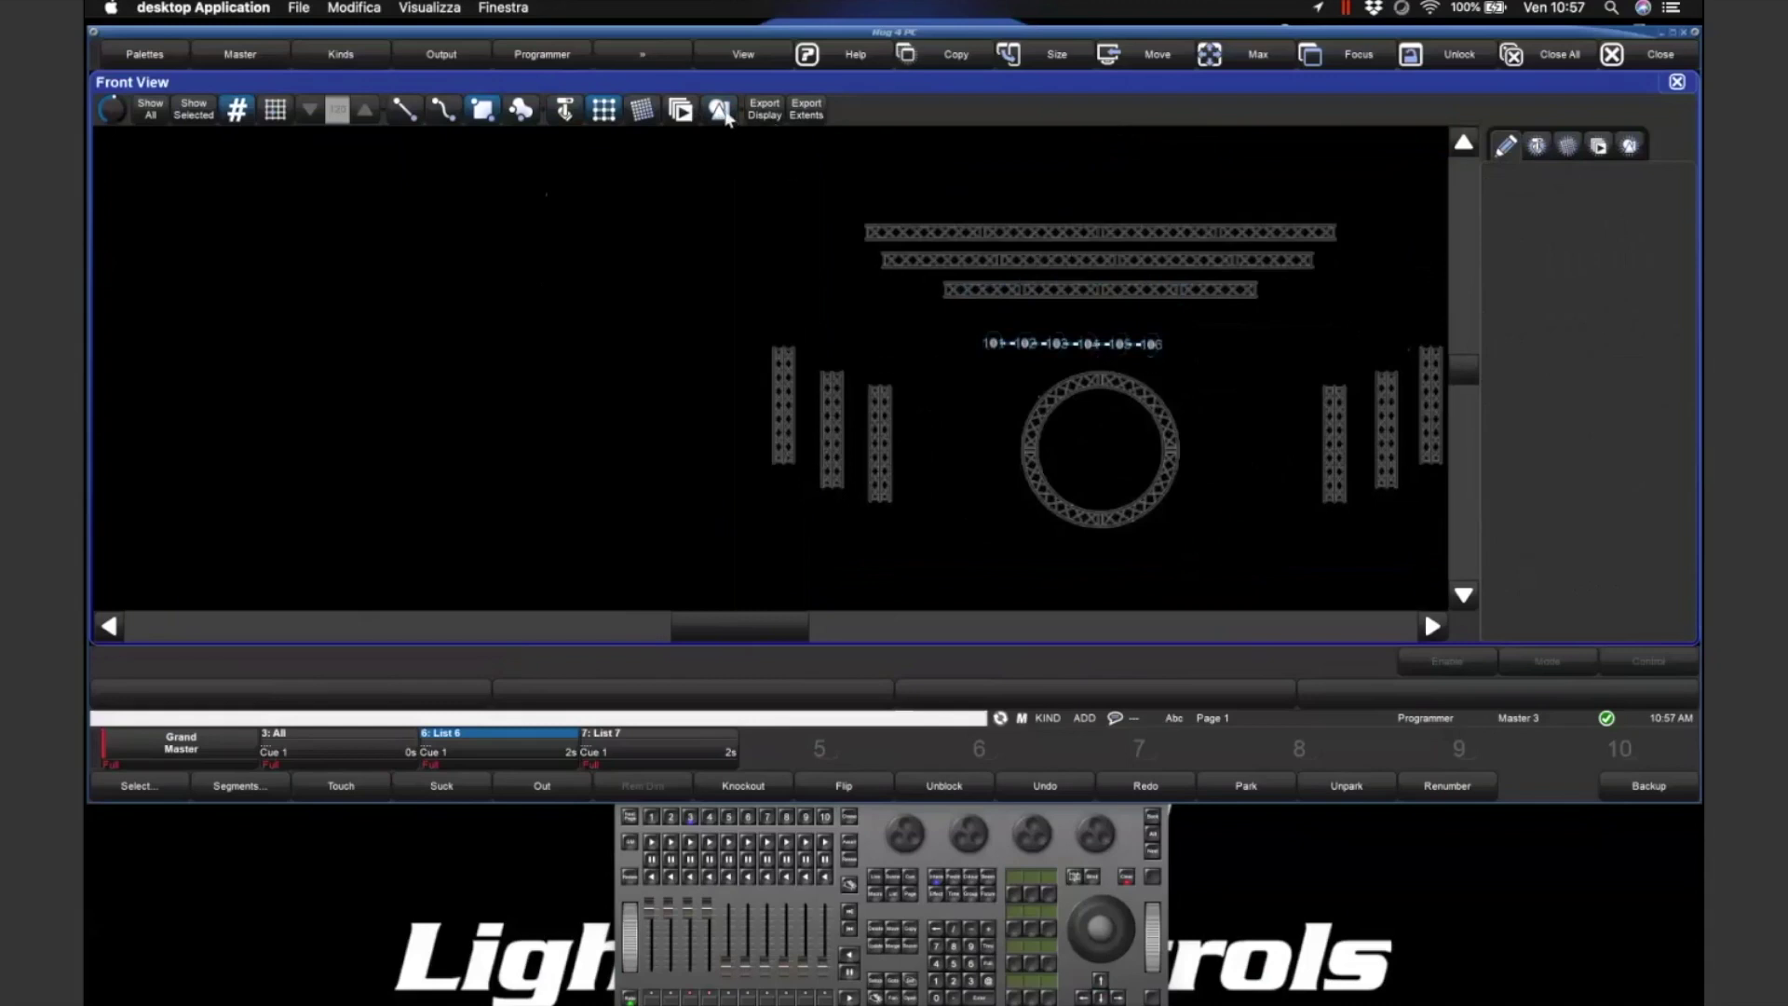
- Move the background shape to about X 22.56, Y -144.74, aligning the lowest horizontal truss with the fixtures, and leave background editing
click(1065, 244)
drag(1162, 254, 1134, 314)
click(579, 213)
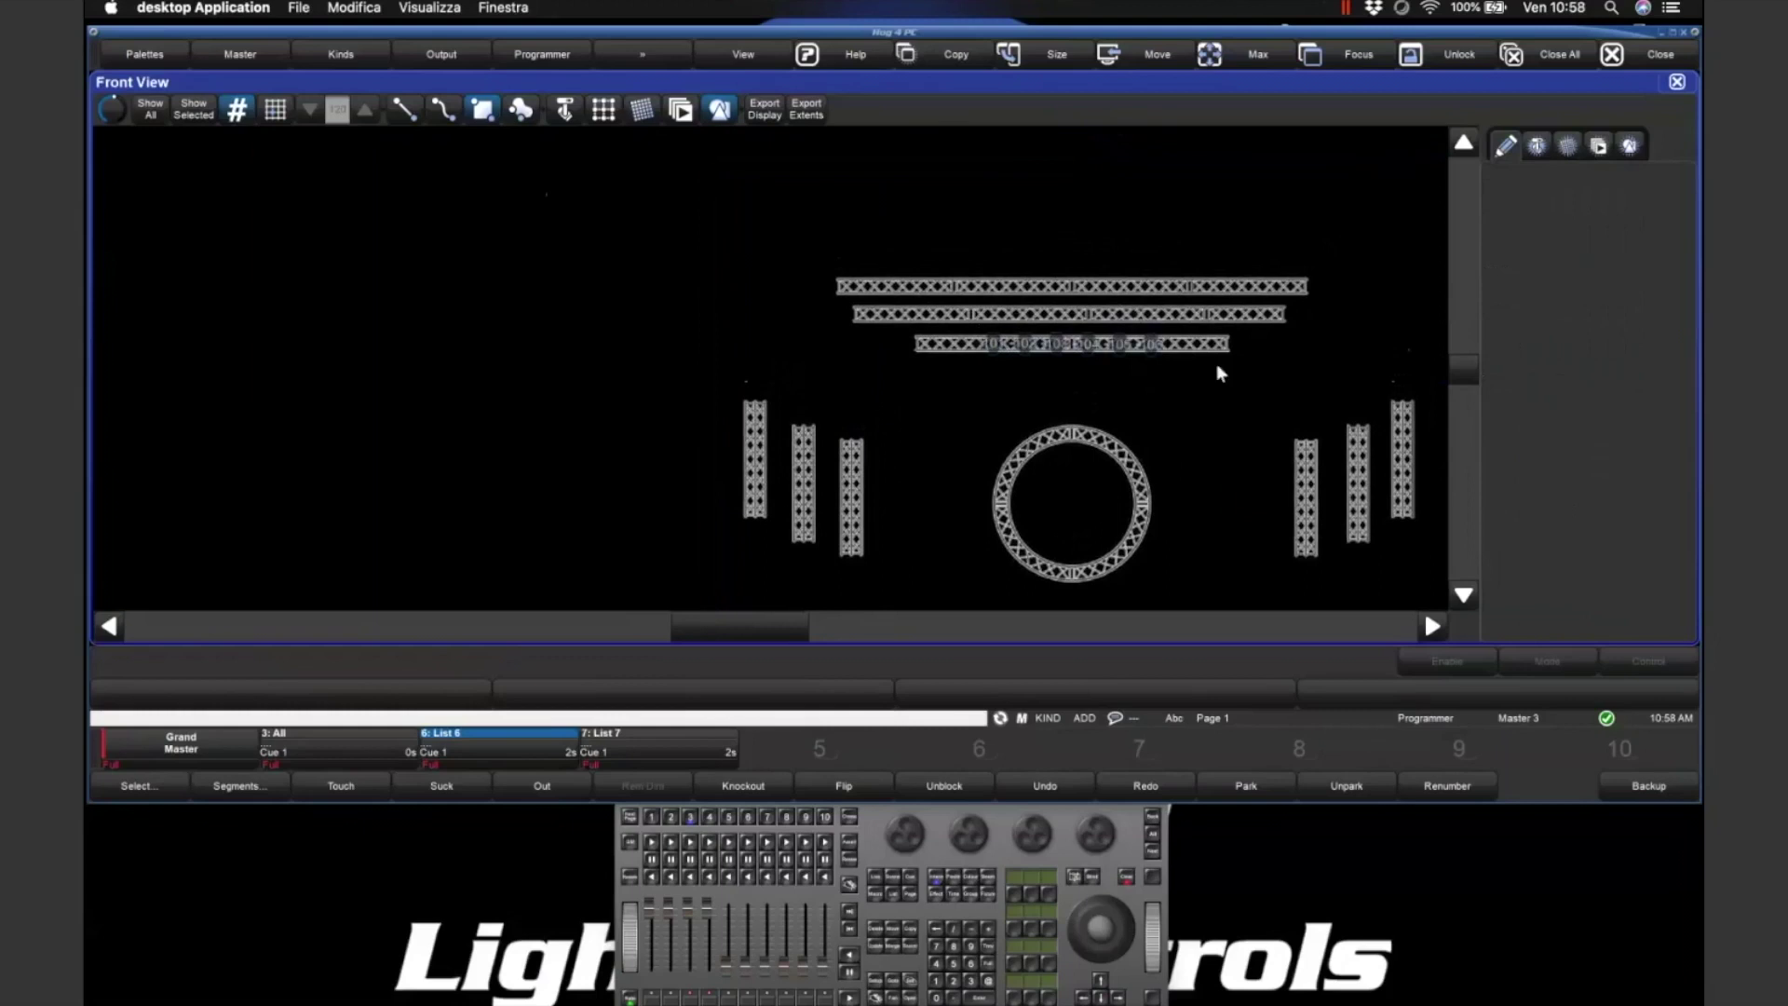
click(1086, 296)
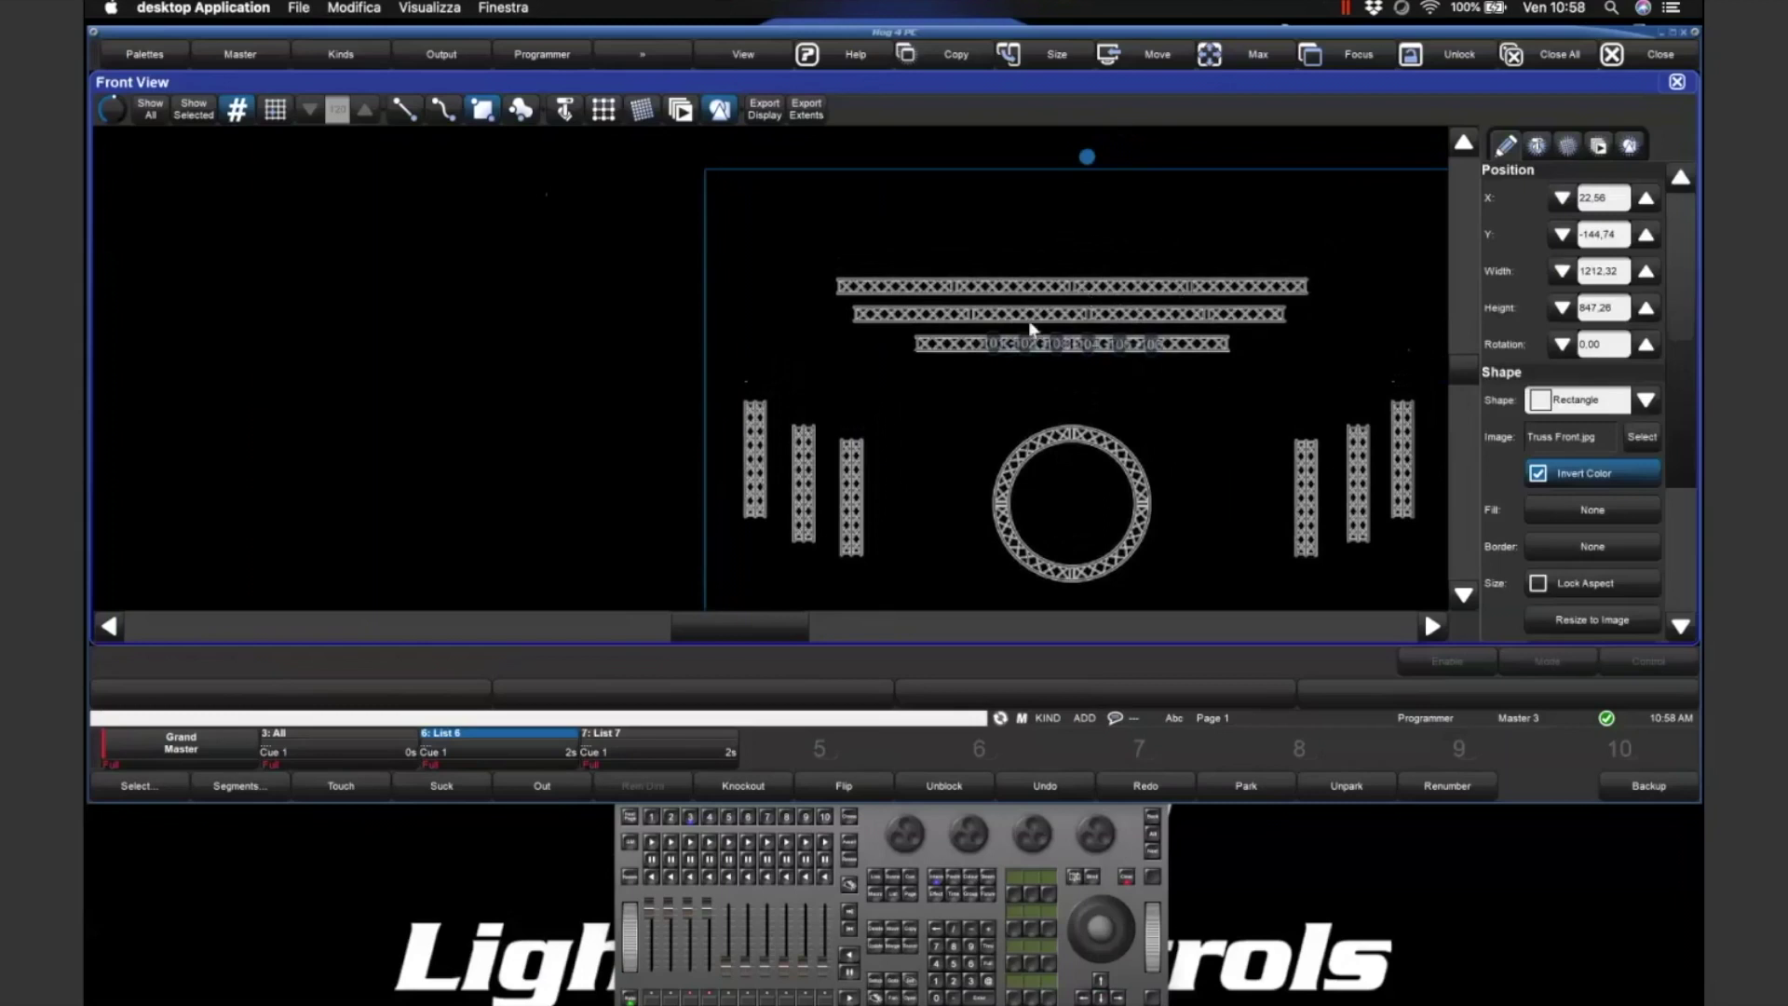
click(1432, 626)
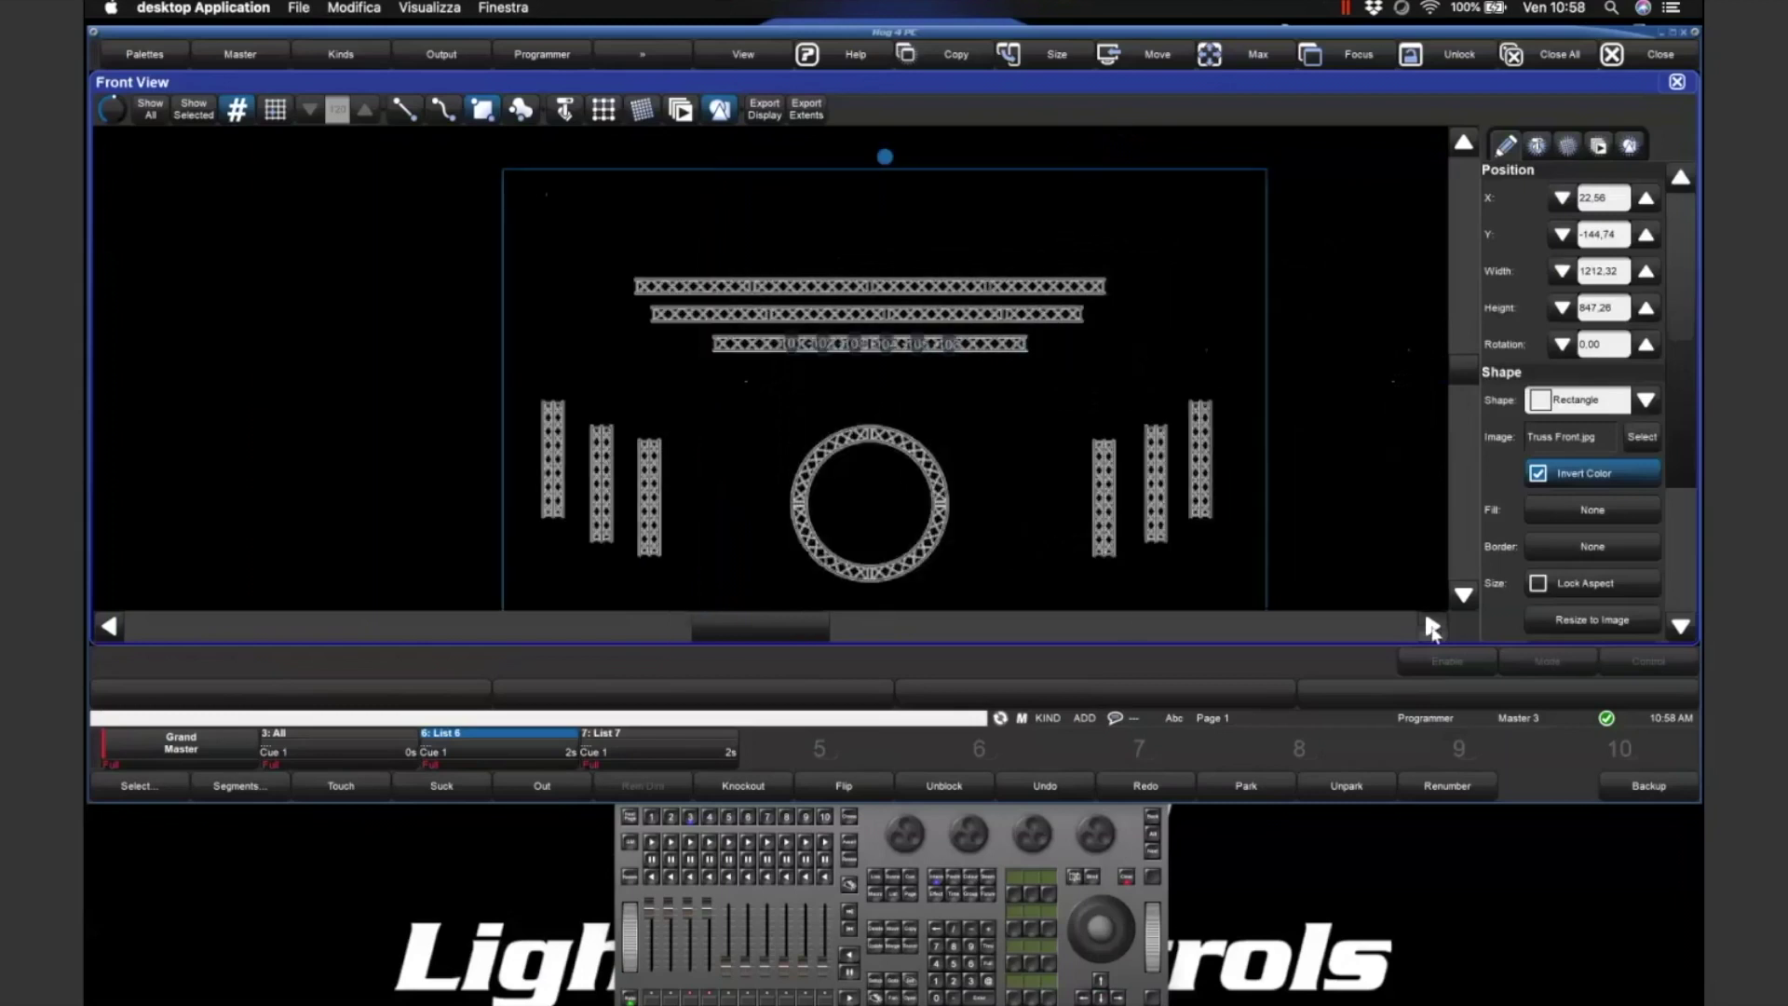
click(1467, 383)
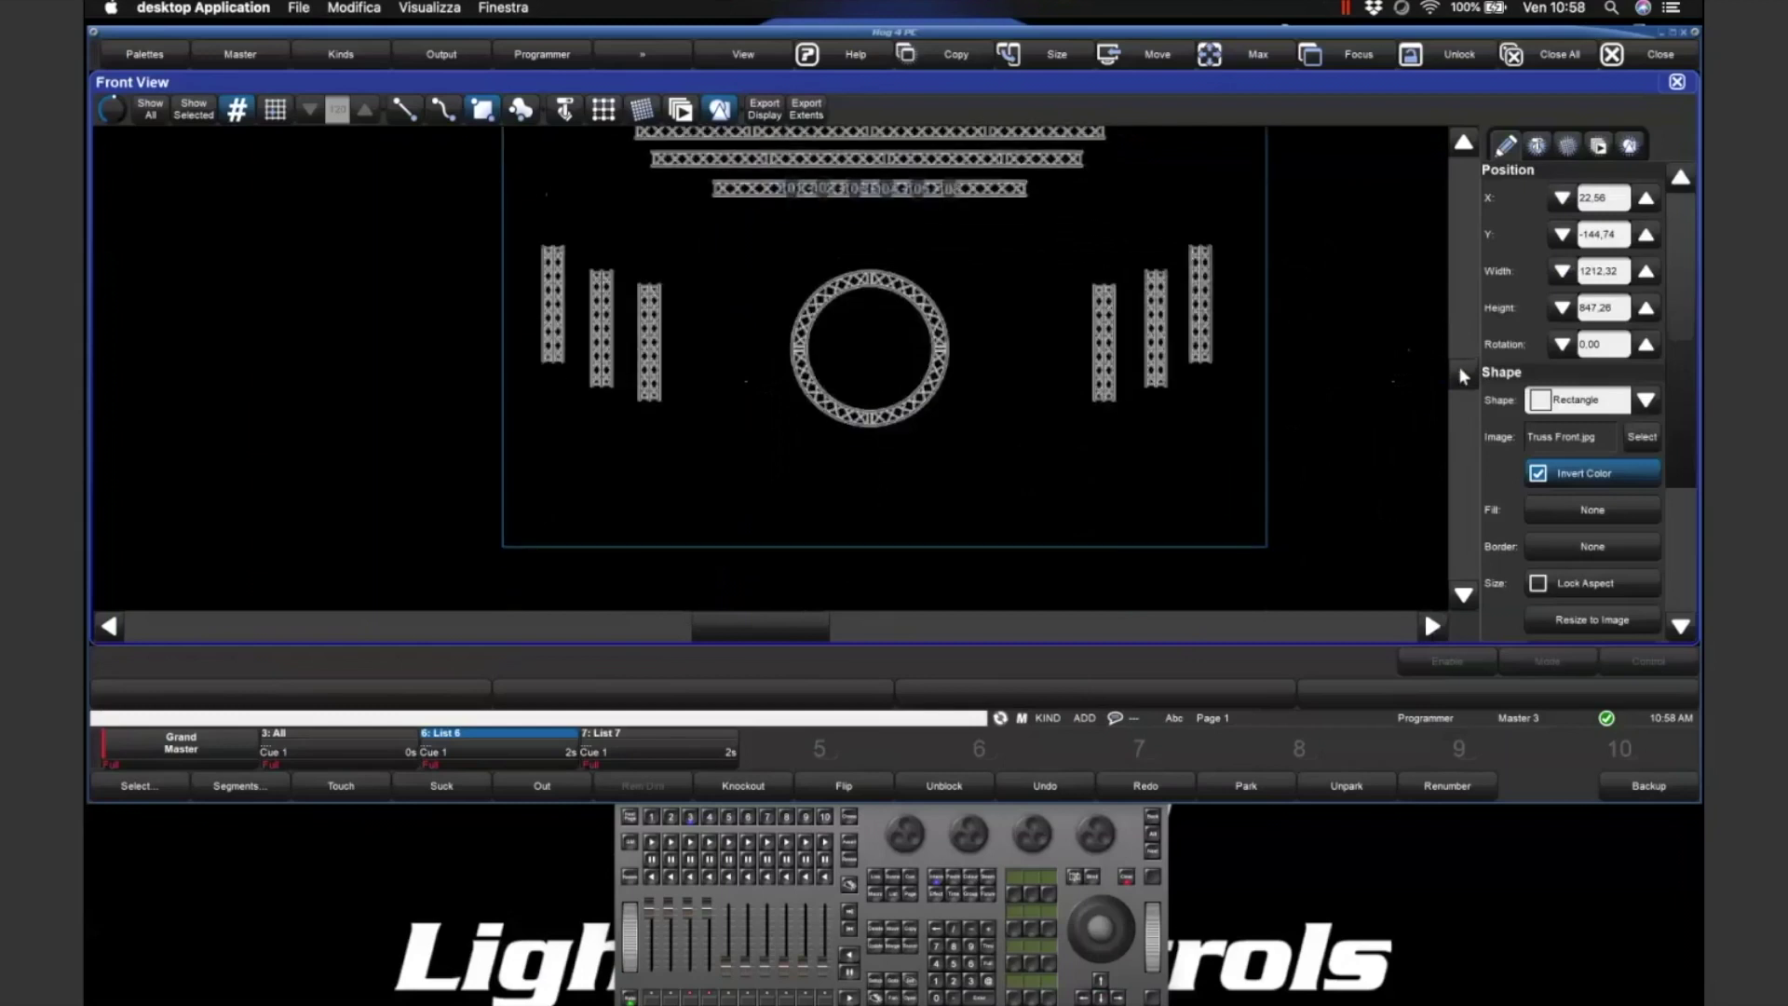
click(1459, 365)
scroll(1170, 369, down, 2)
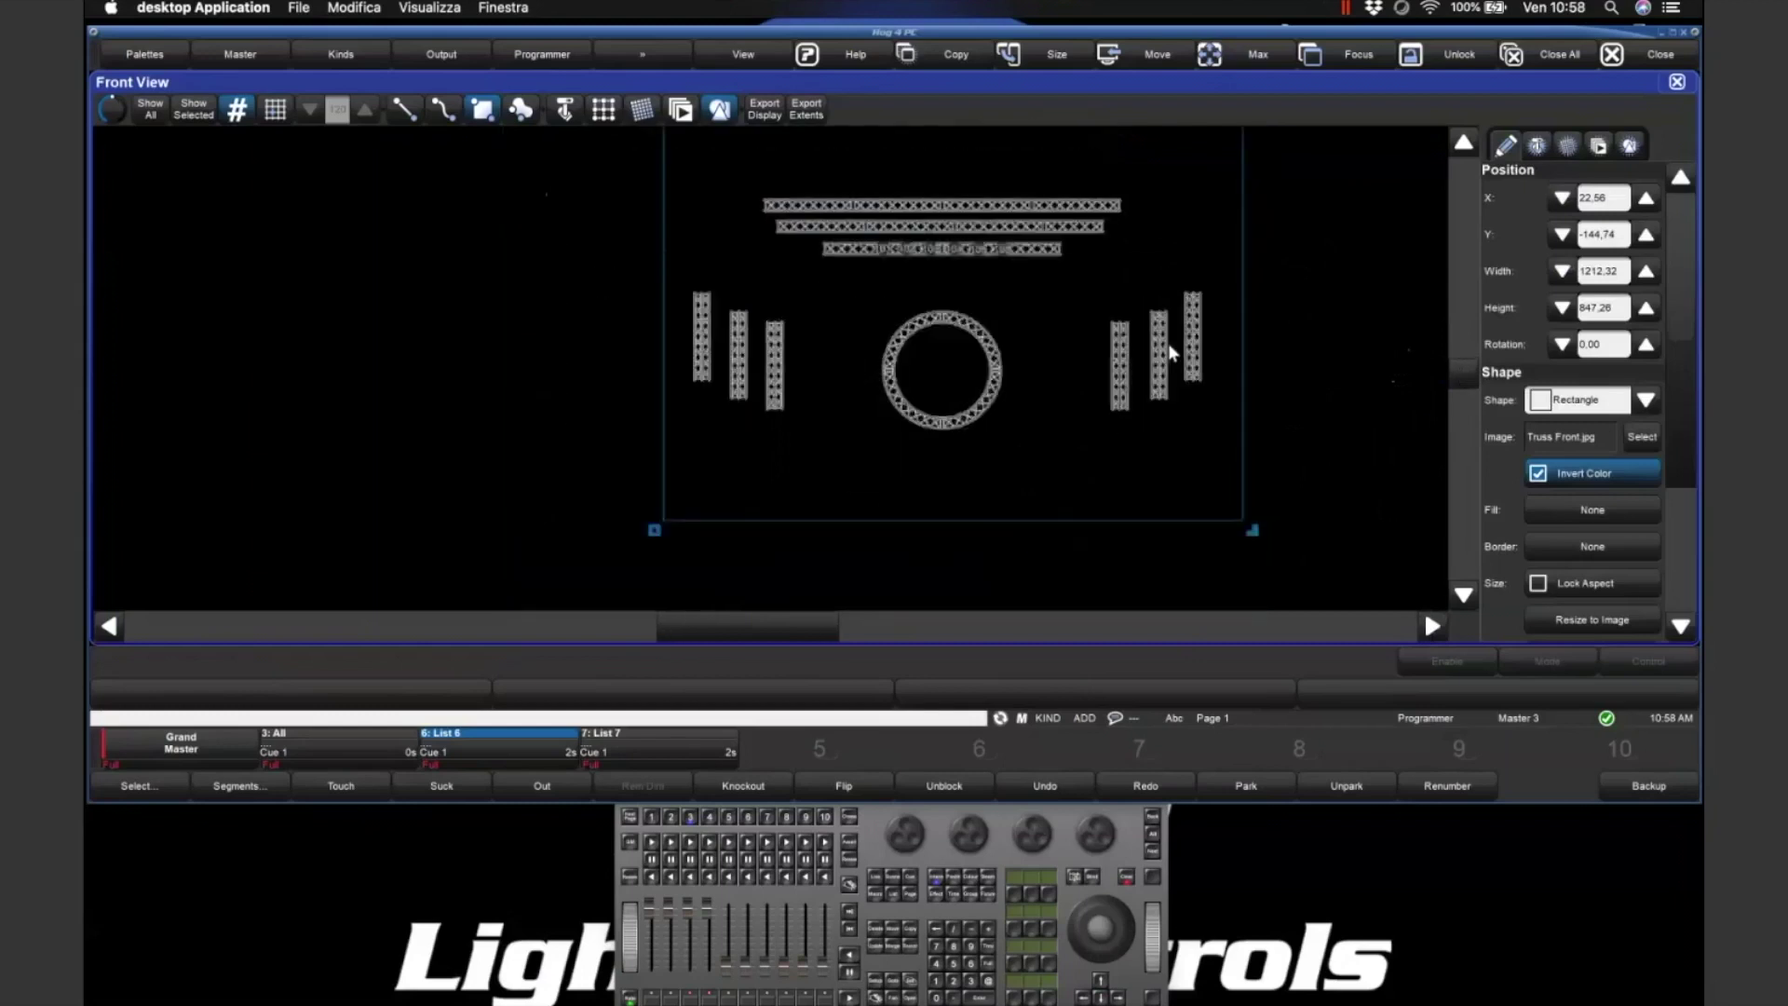
click(1465, 146)
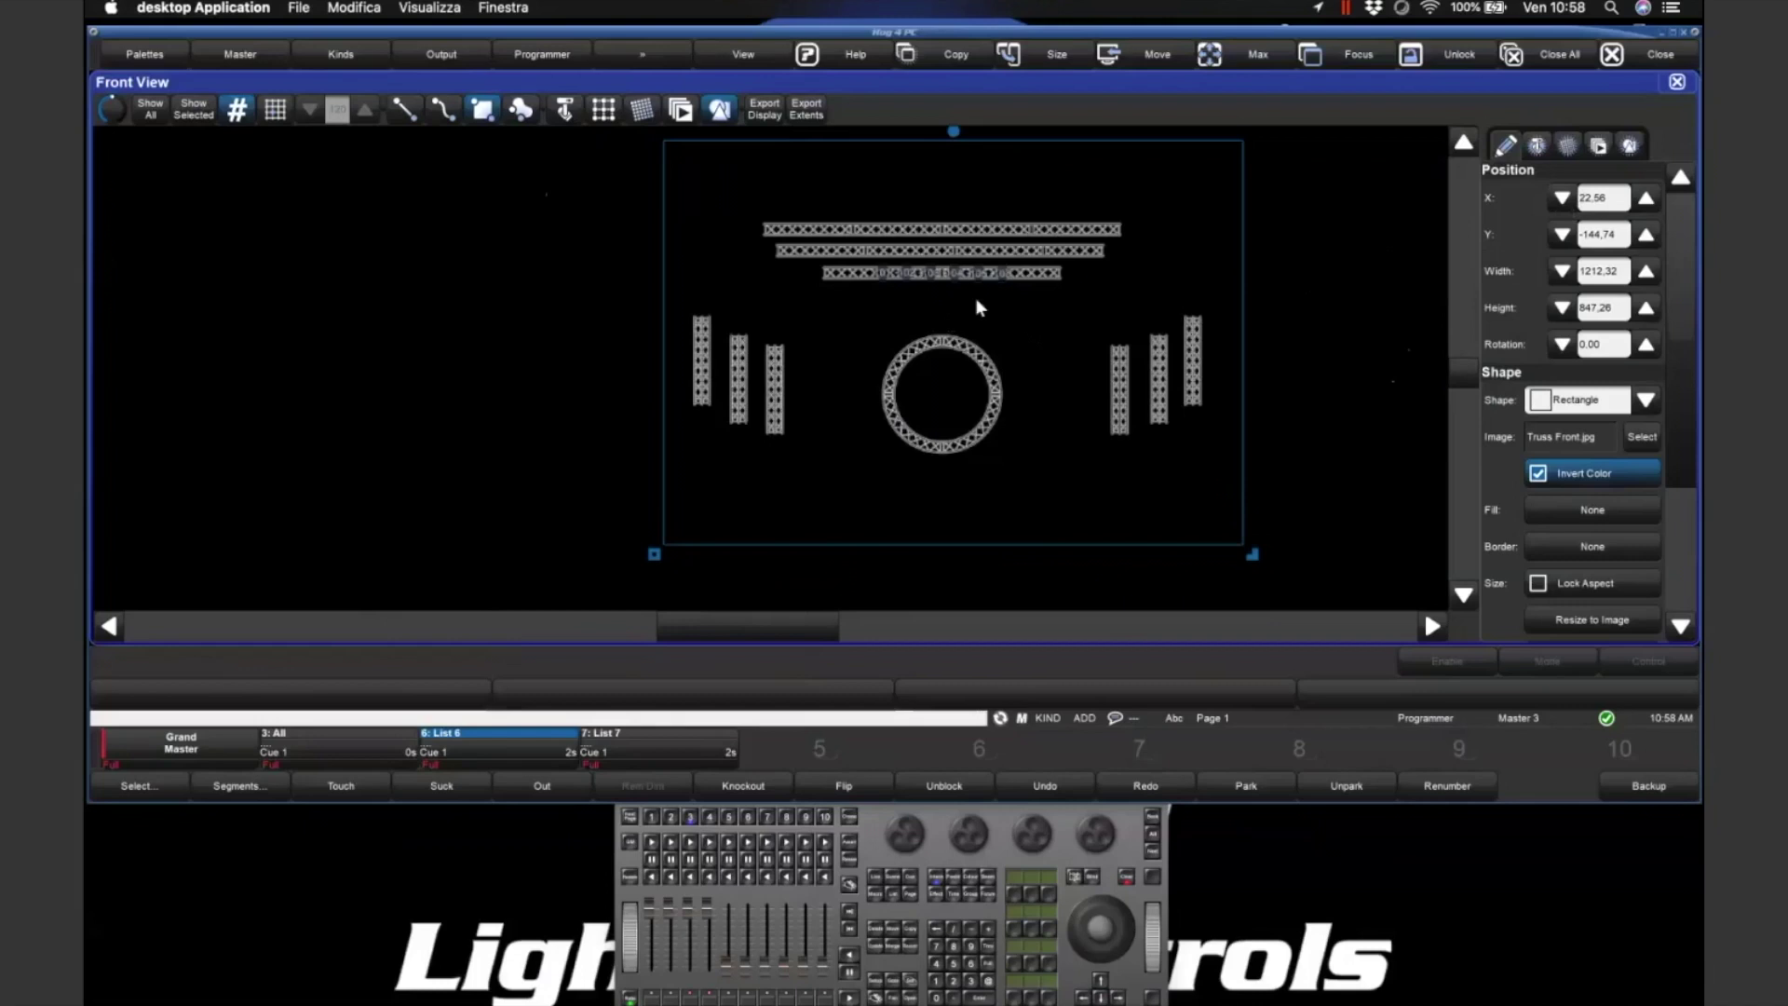
click(720, 109)
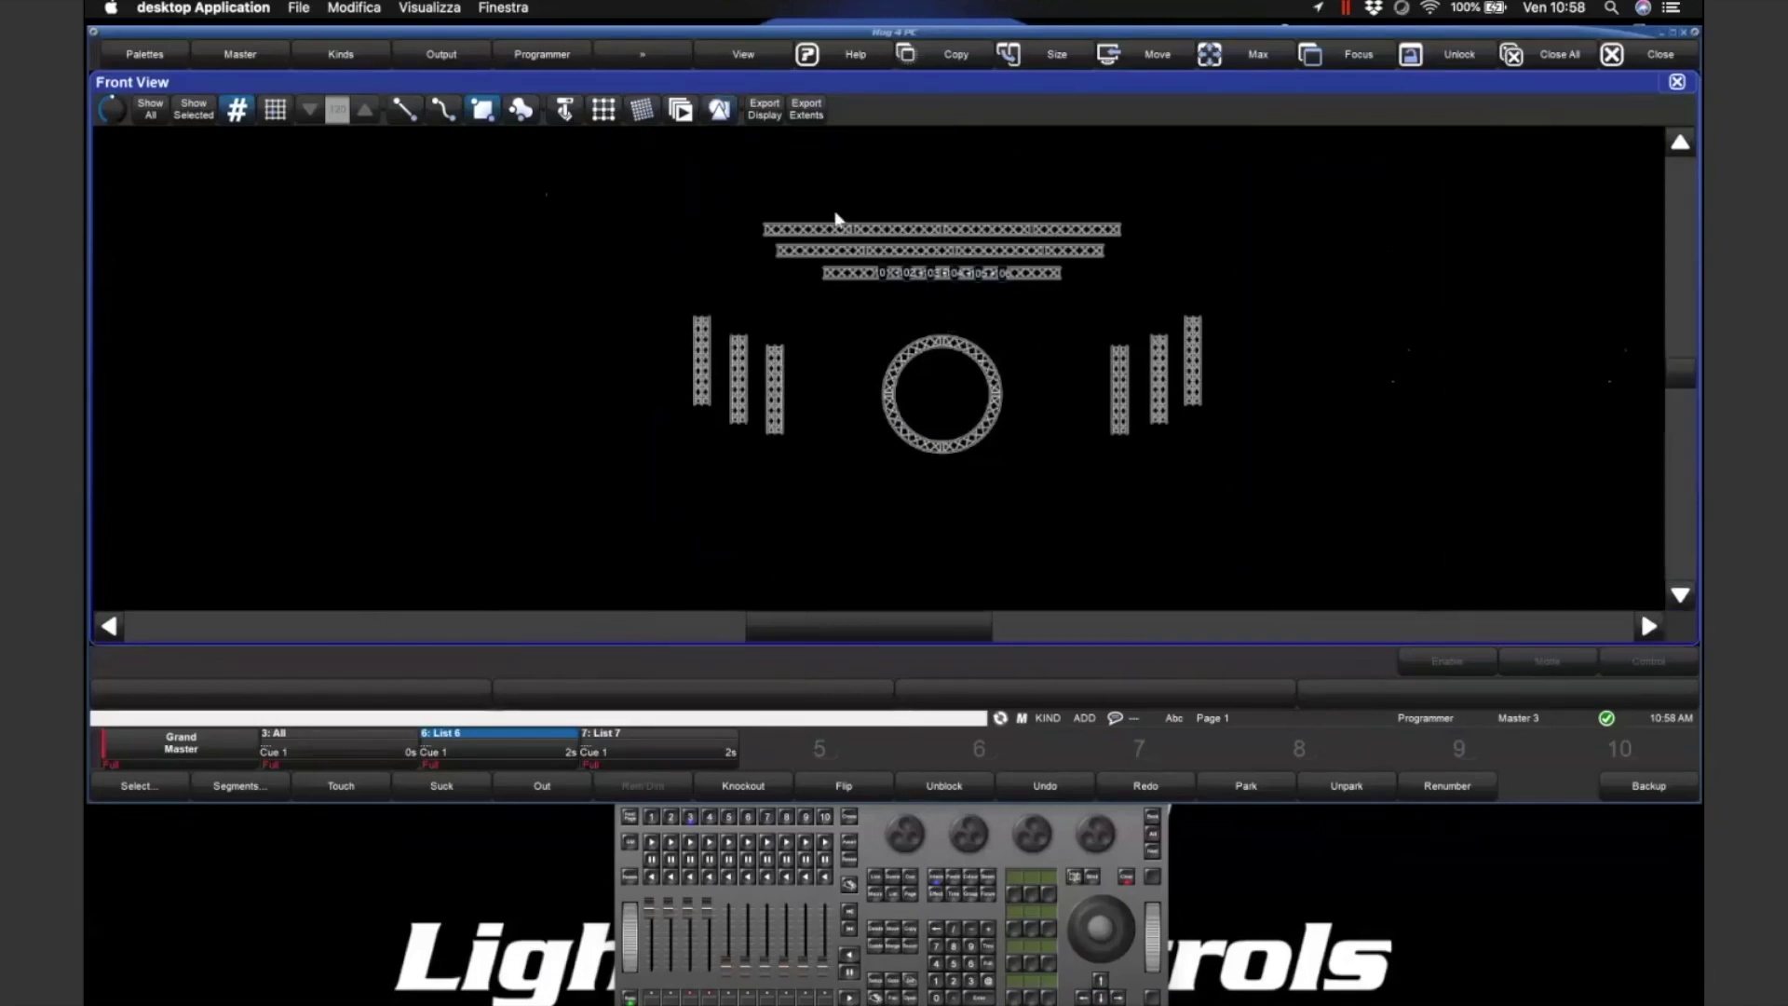
- Stretch the six-fixture grid at both ends to a width of about 496 along the lowest horizontal truss
click(939, 274)
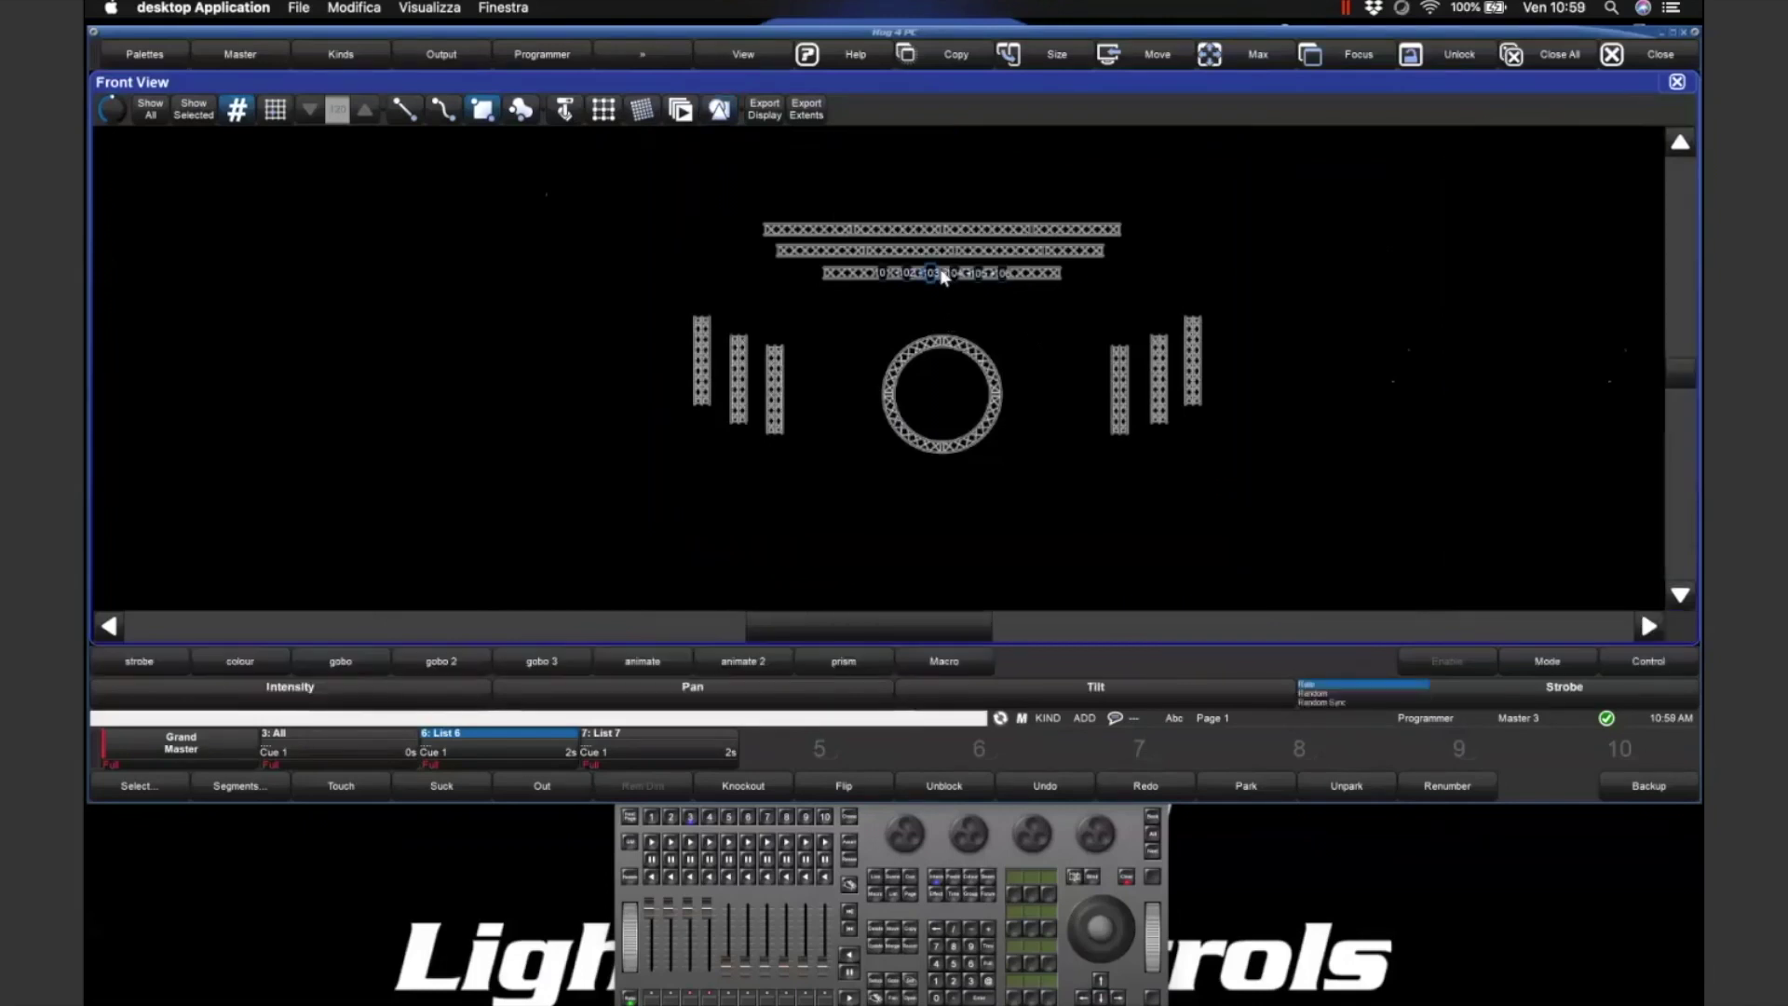
click(603, 110)
drag(1021, 276, 1067, 276)
drag(859, 274, 813, 279)
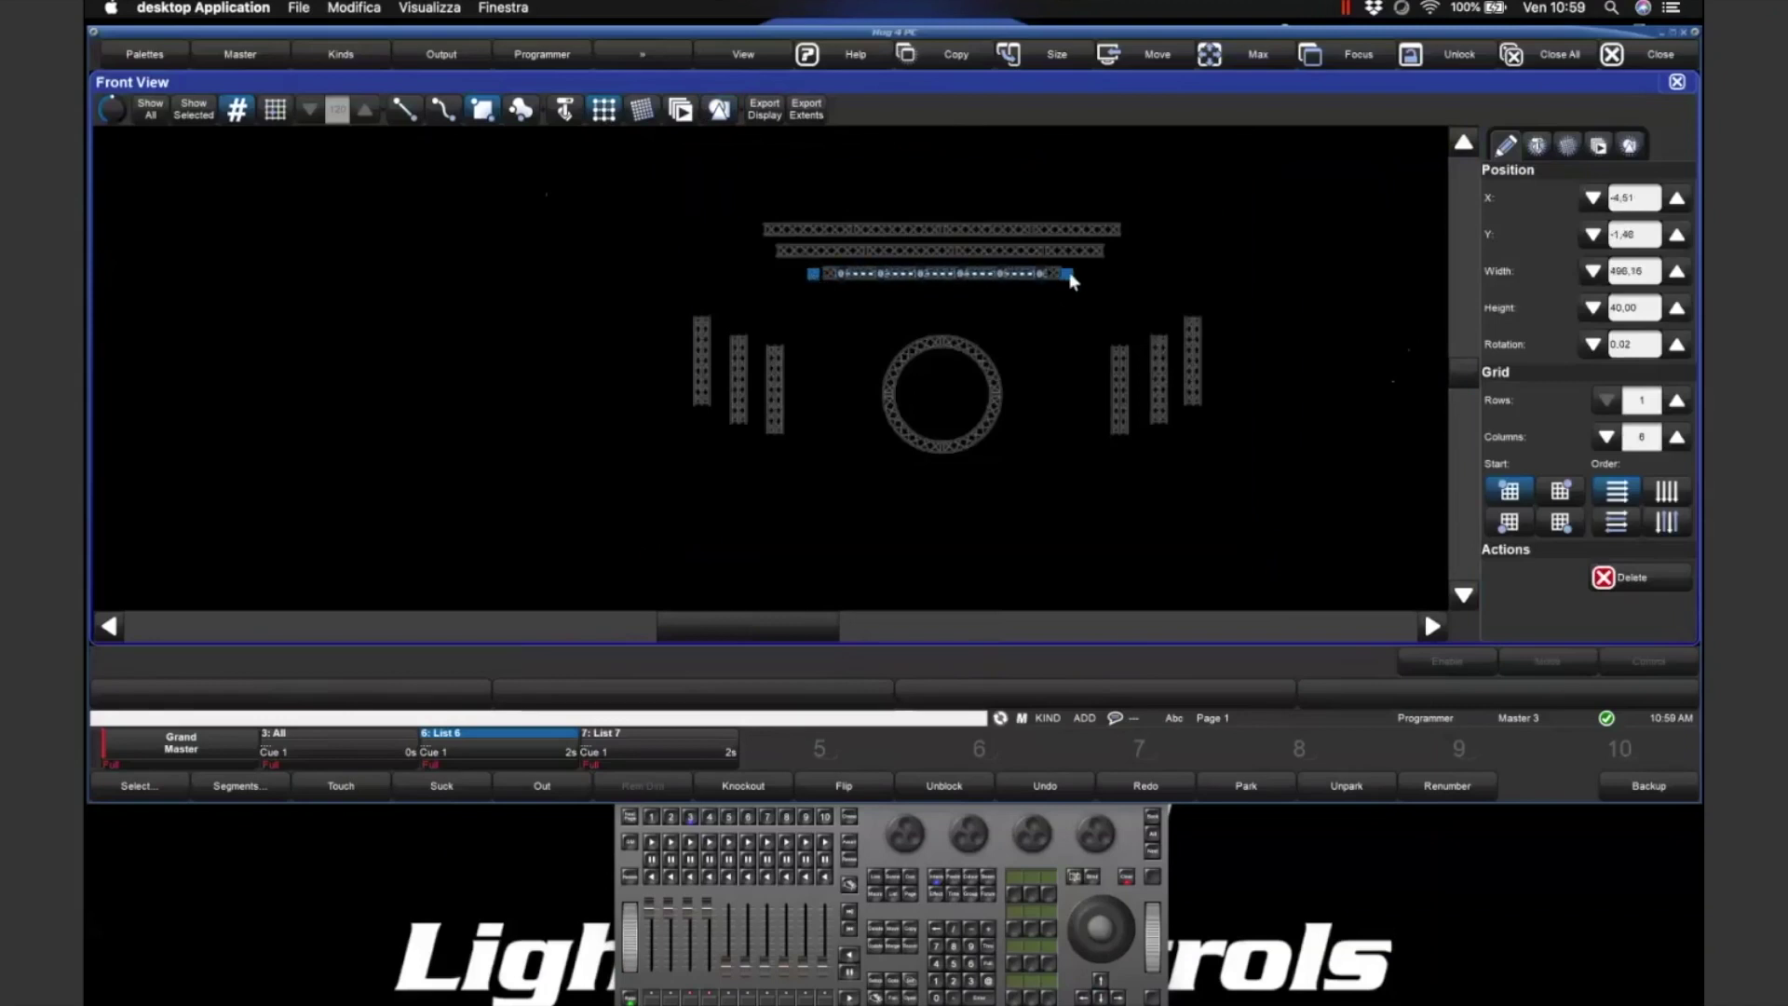
- Adjust the end of the six-fixture grid on the lowest horizontal truss and deselect the grid
drag(1073, 280, 1082, 283)
click(1233, 304)
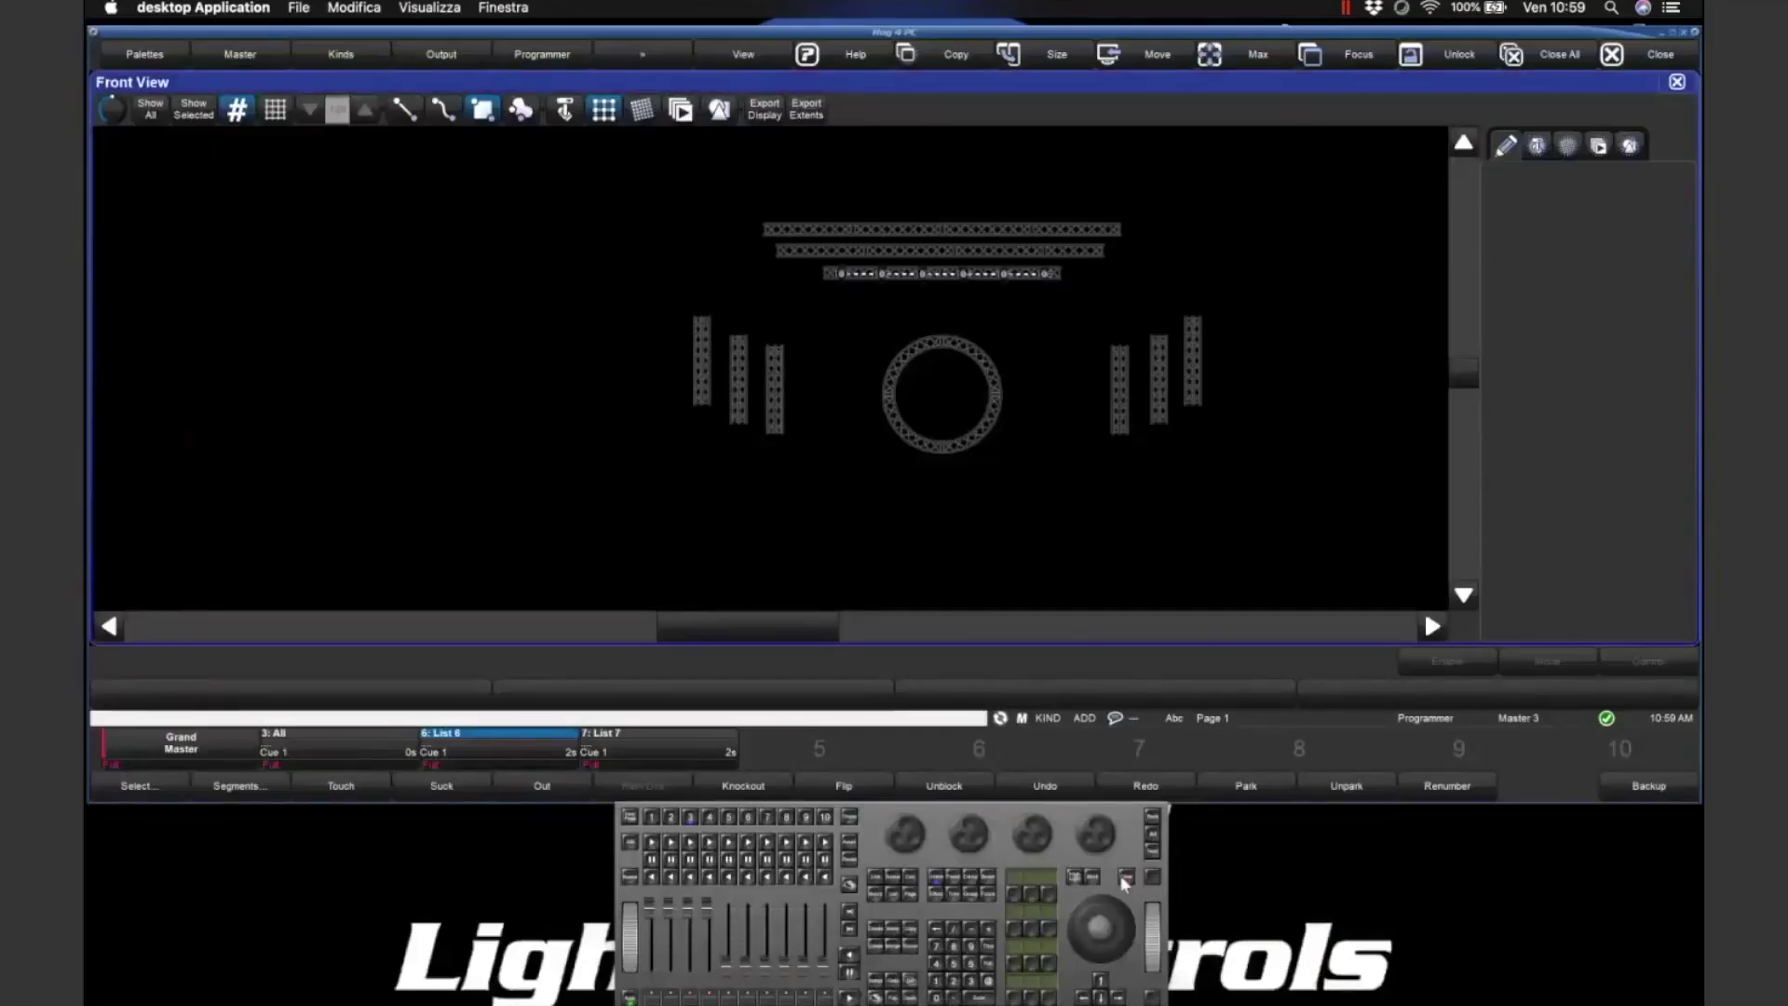
- Select SolaSpot 3000 fixtures 107 through 113 and lay them out in a line along the middle horizontal truss
click(943, 985)
click(965, 954)
click(986, 944)
click(936, 985)
click(936, 985)
click(970, 985)
click(974, 997)
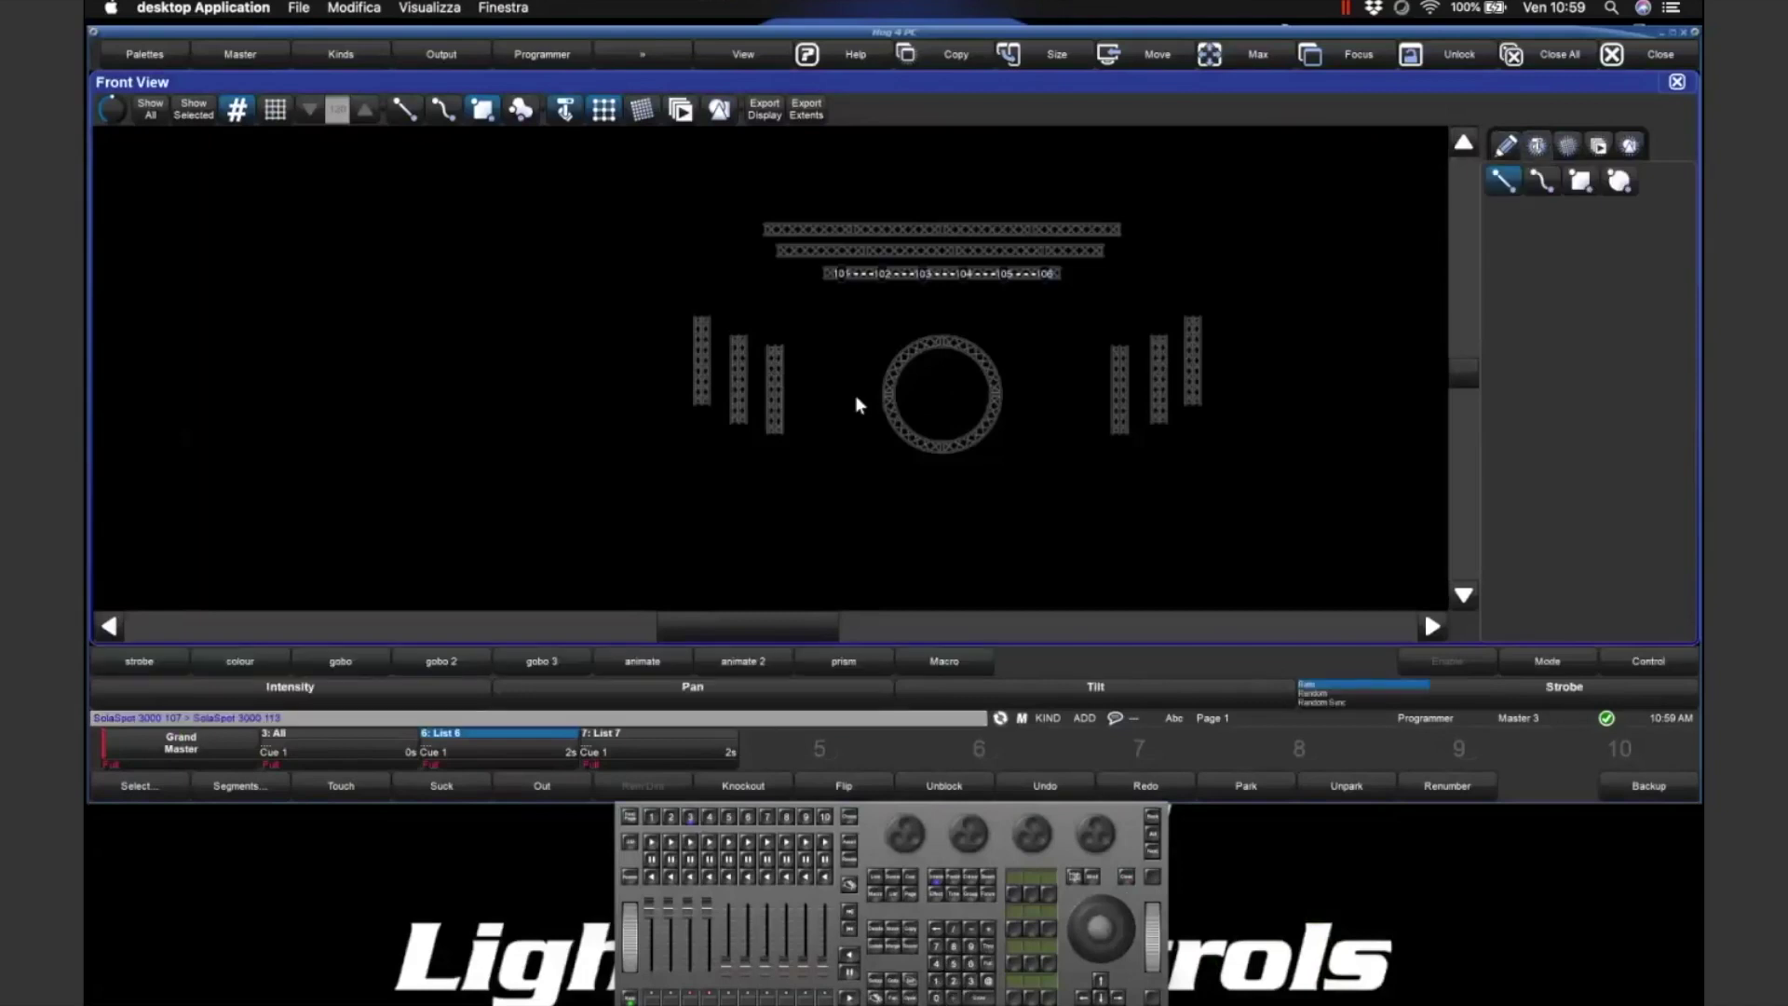
drag(783, 250, 1128, 251)
drag(978, 250, 968, 254)
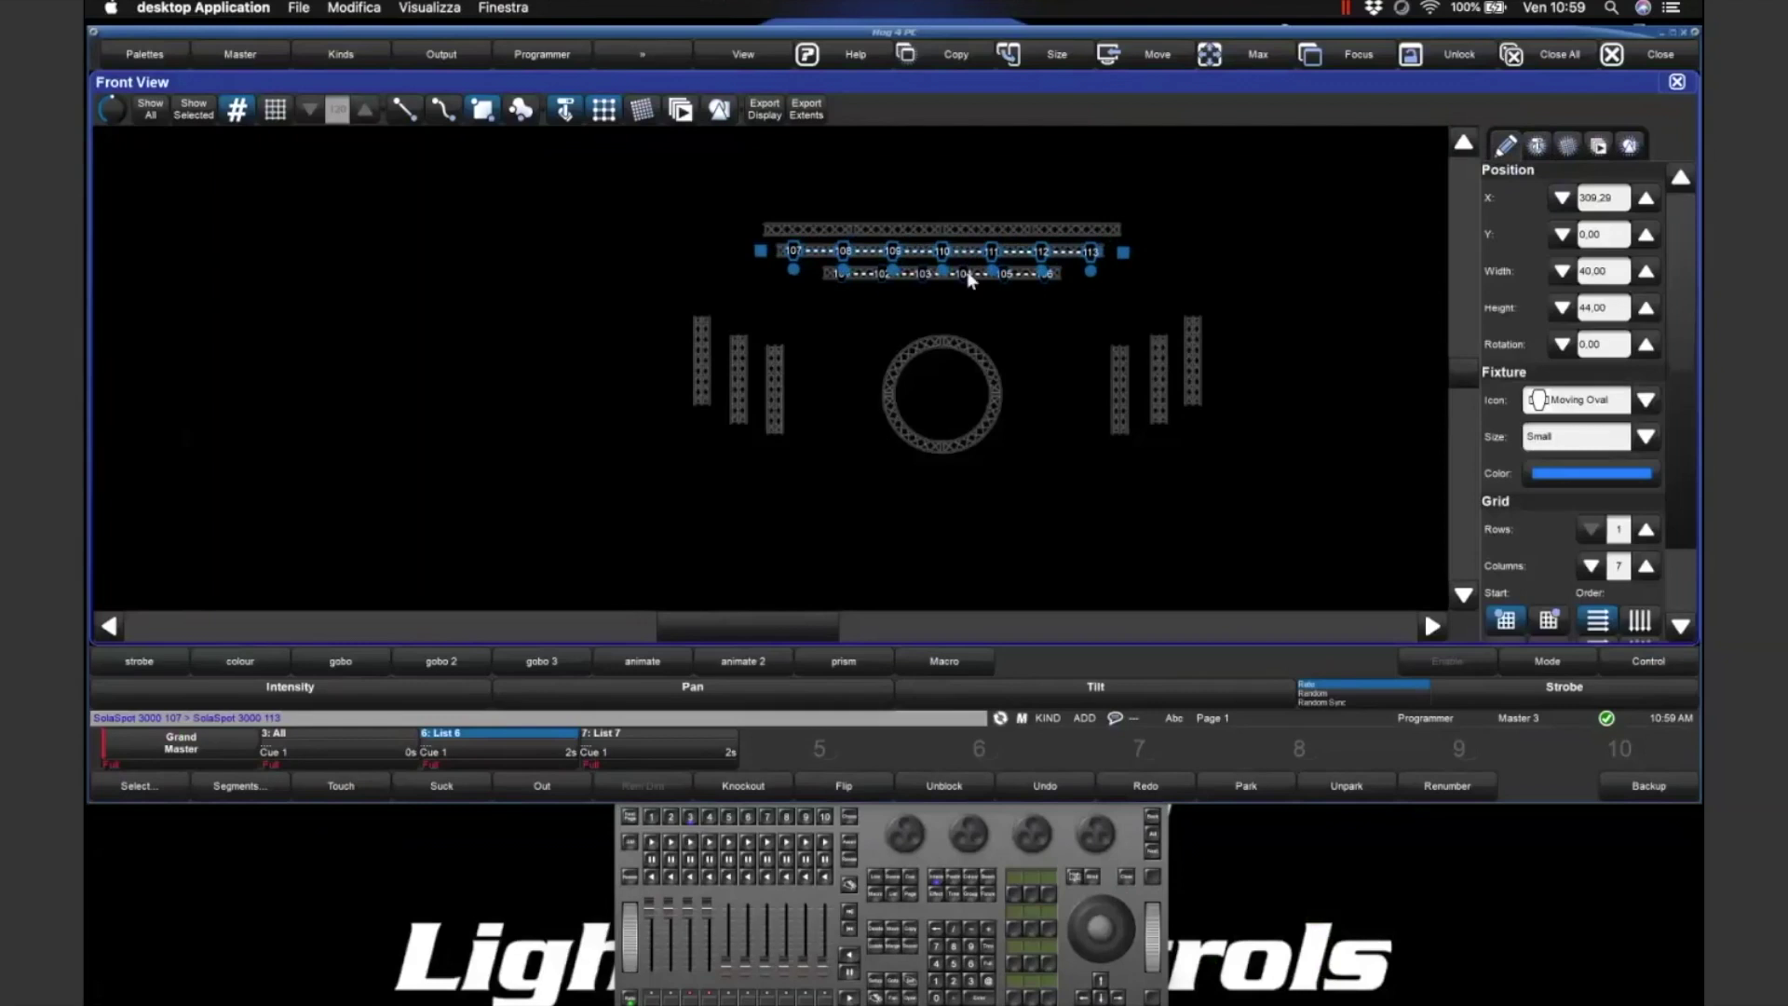
click(1057, 566)
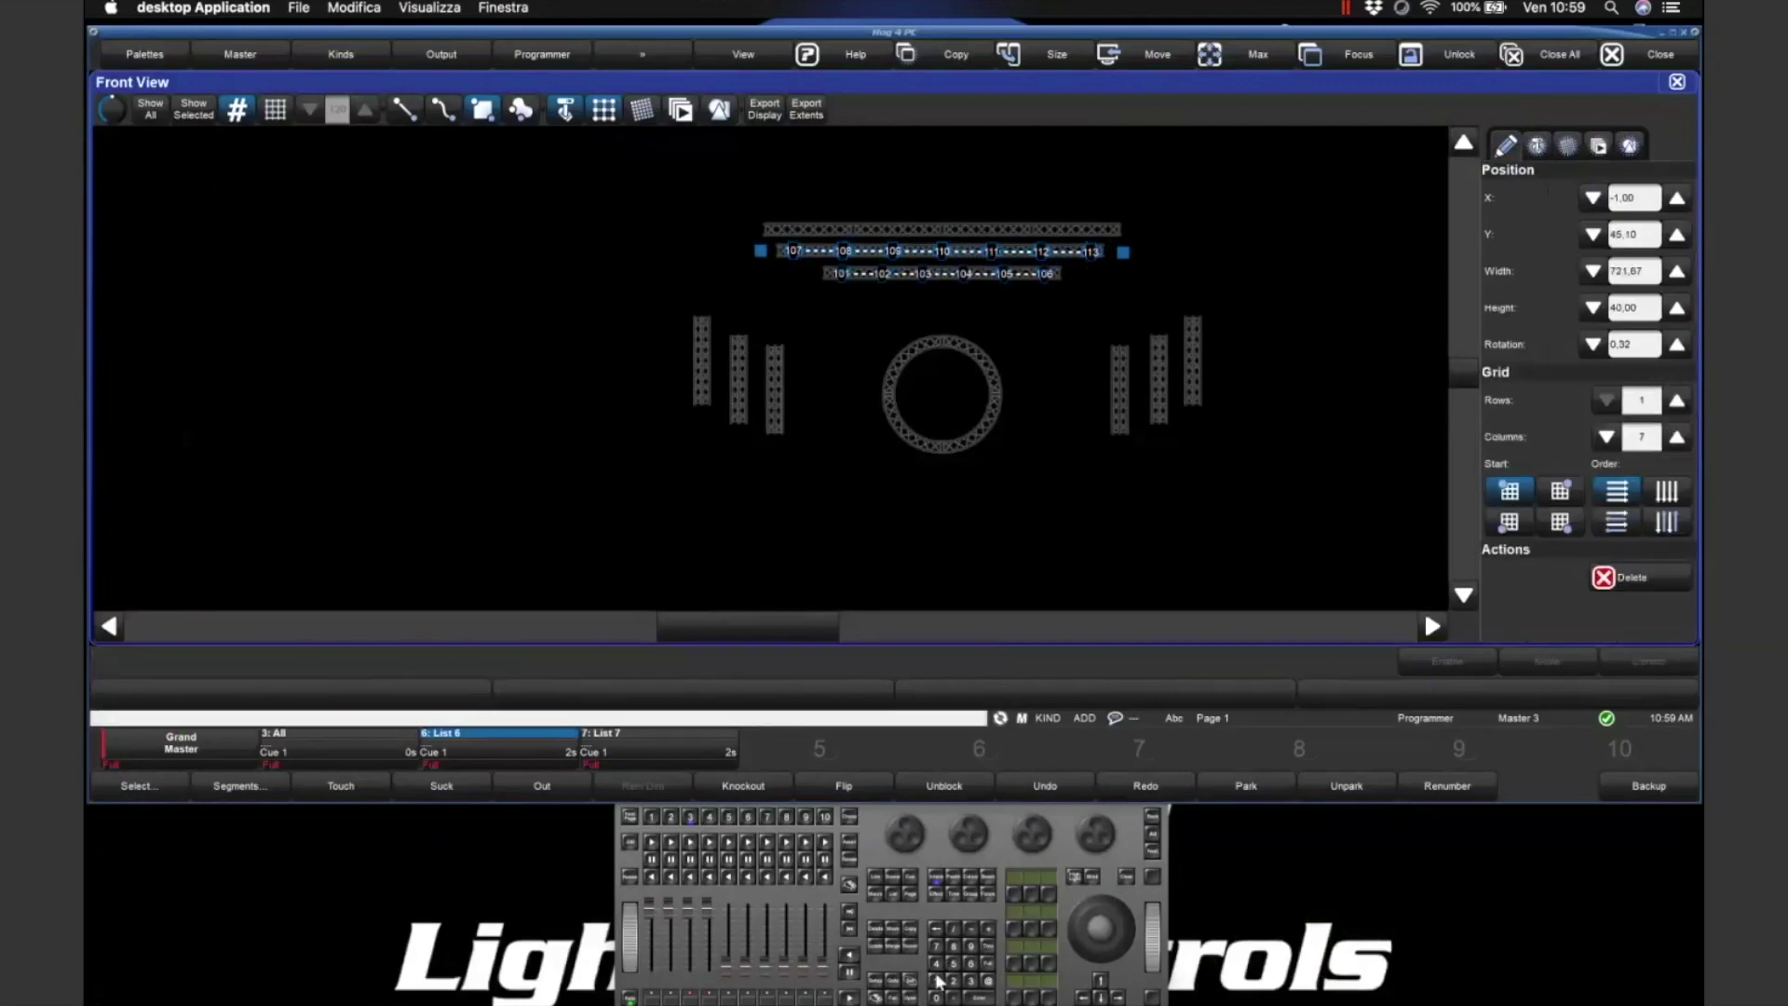
- Select SolaSpot 3000 fixtures 113 through 121 and lay them out in a line along the top horizontal truss
click(979, 985)
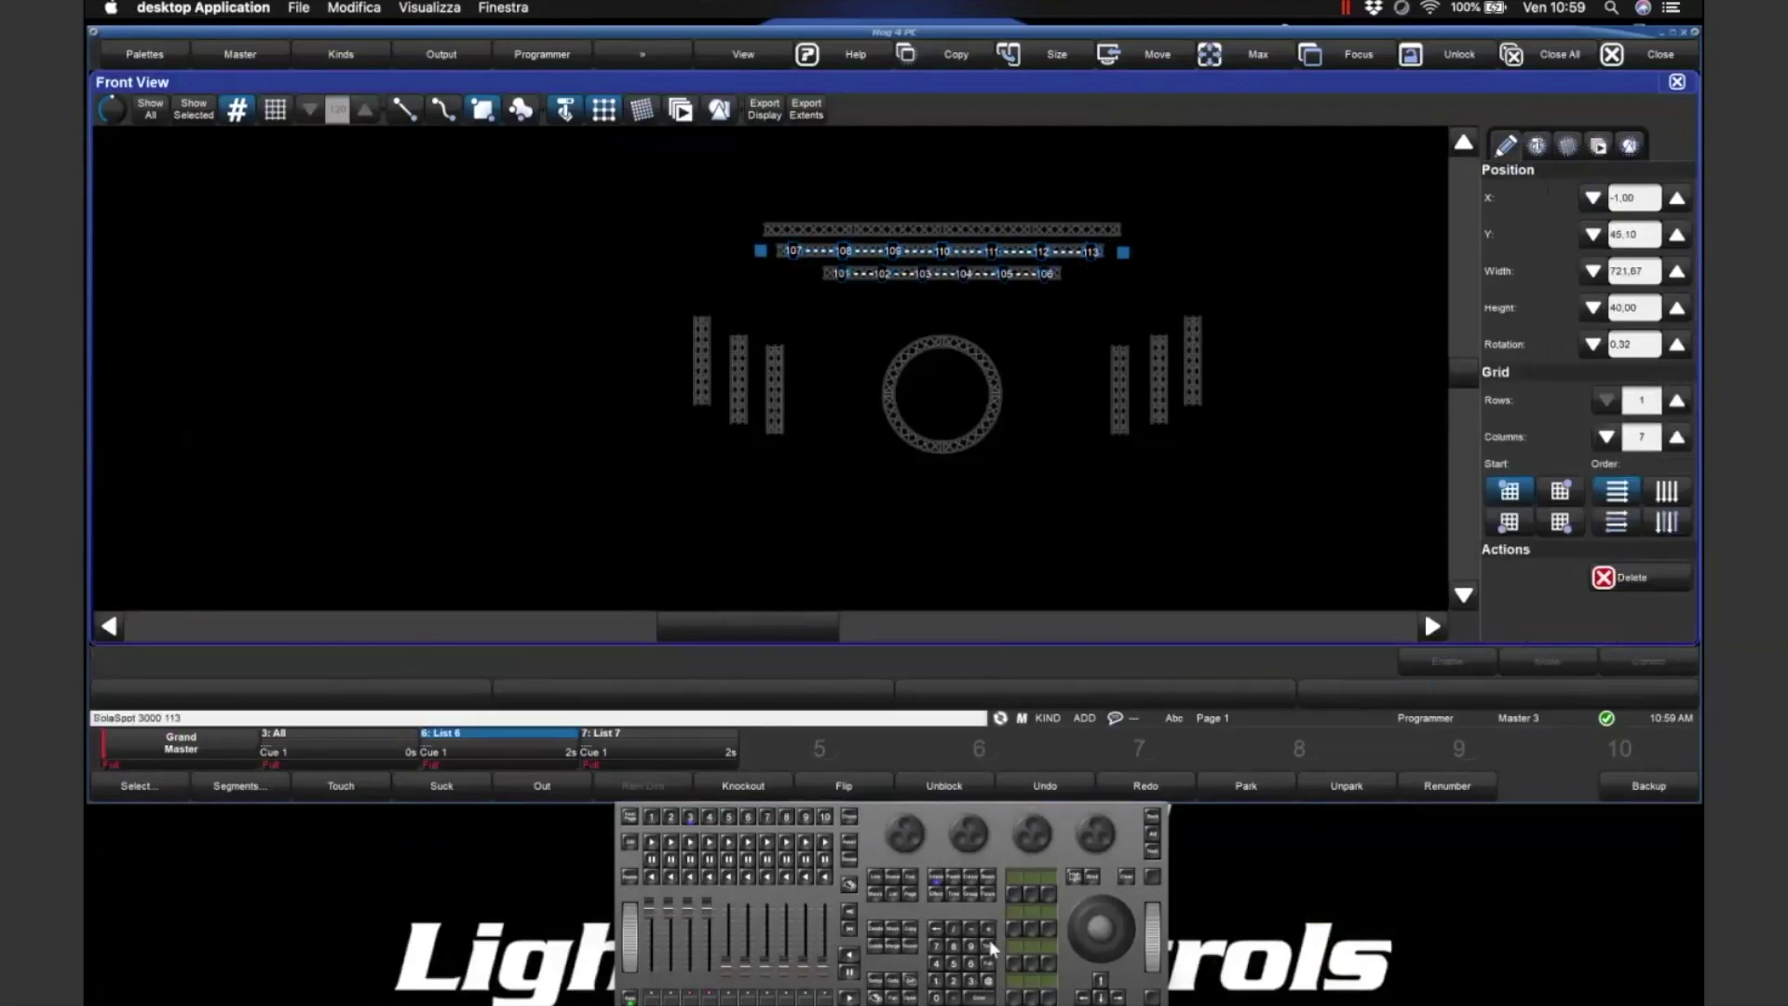
click(936, 981)
click(954, 981)
click(936, 981)
click(980, 997)
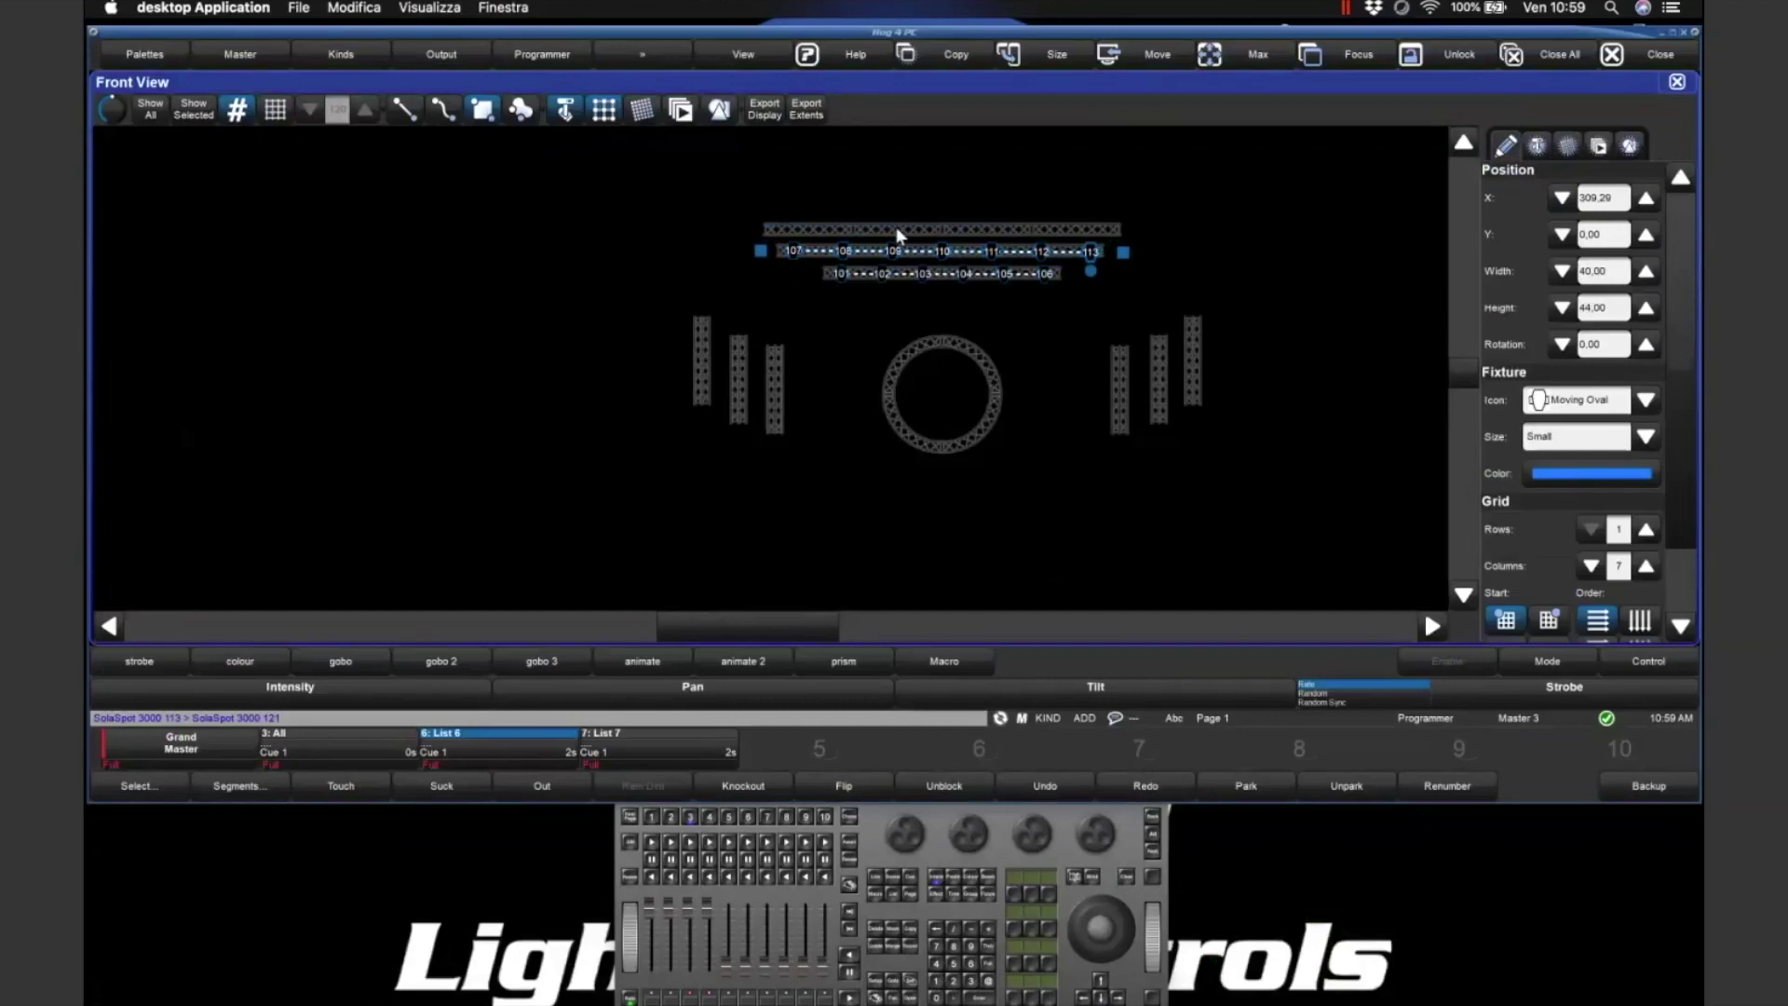
click(1538, 146)
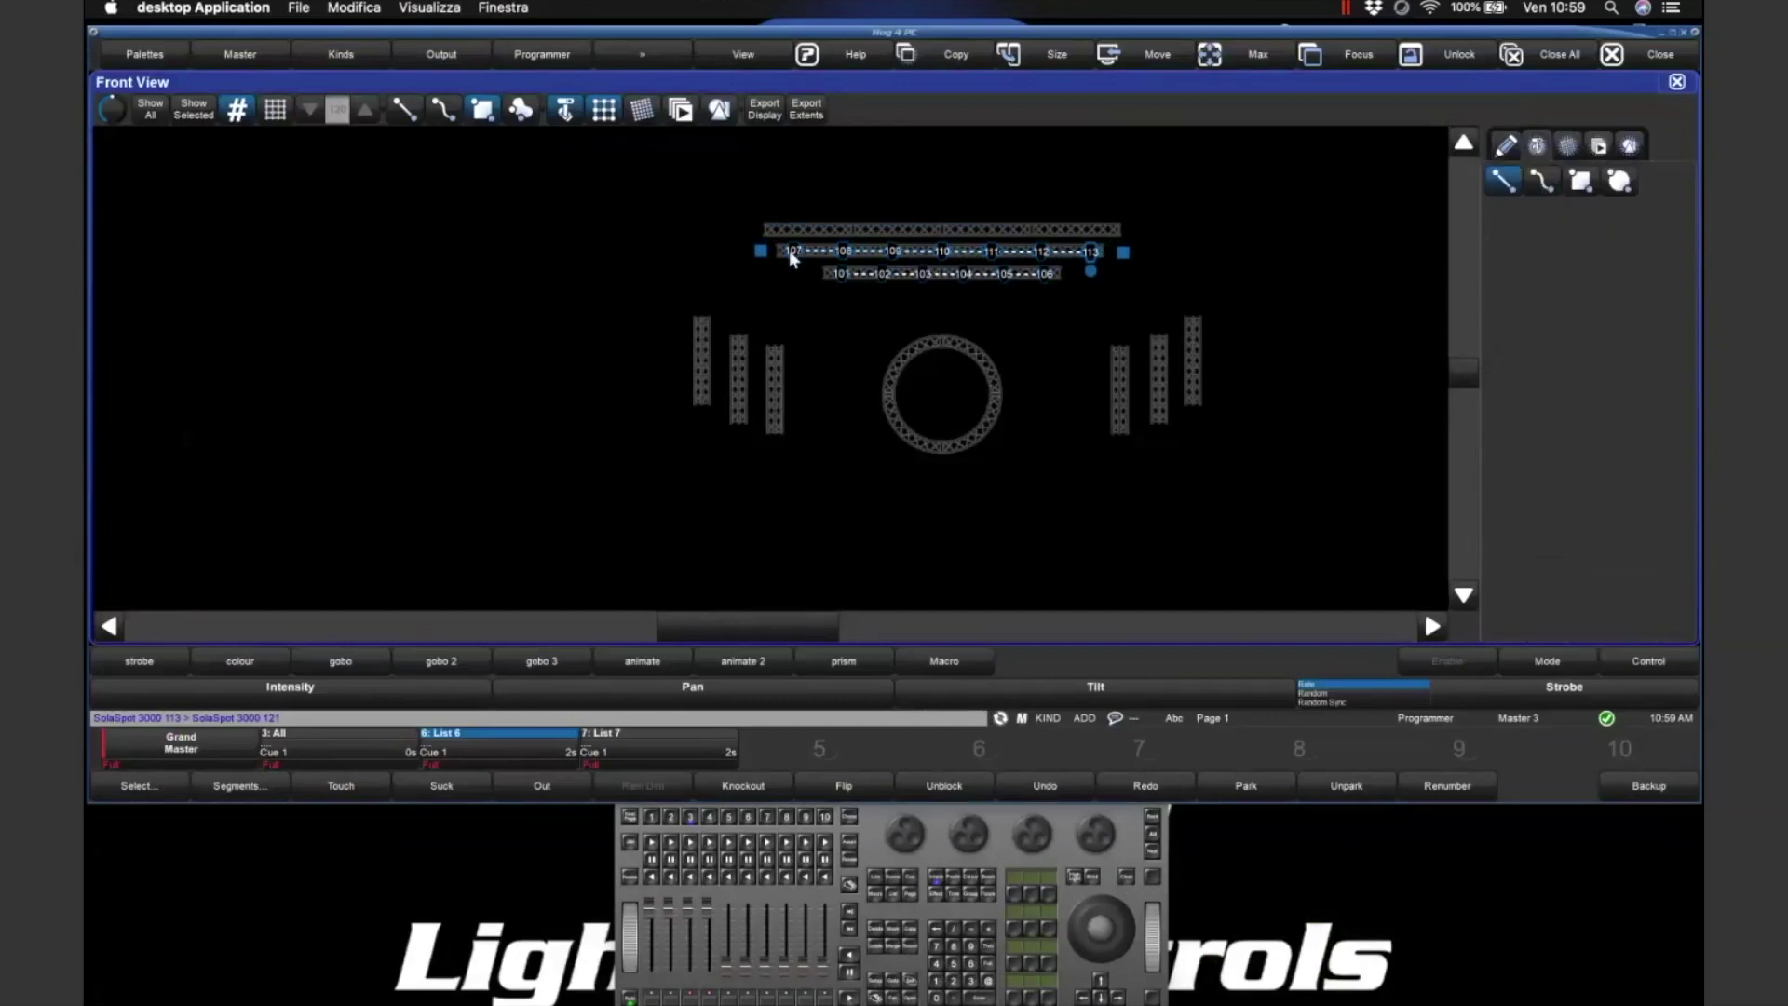
drag(774, 232, 1124, 233)
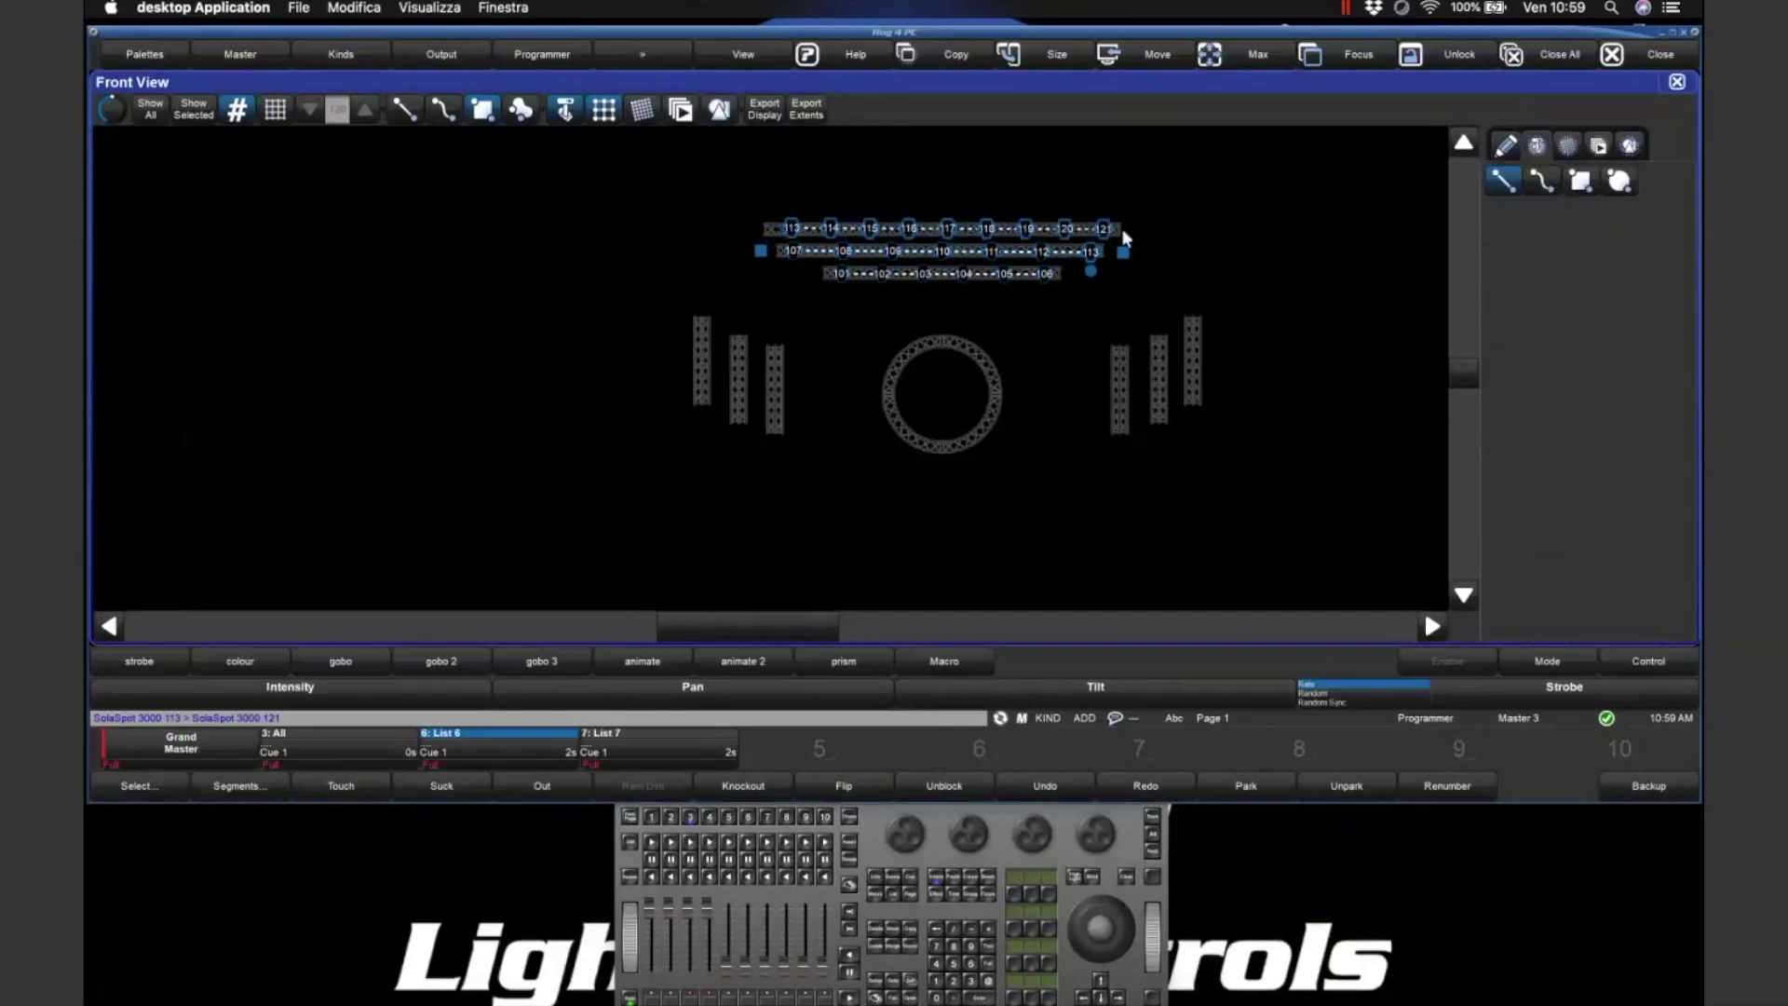
- Centre the three horizontal fixture rows on a common X position and deselect them
click(875, 228)
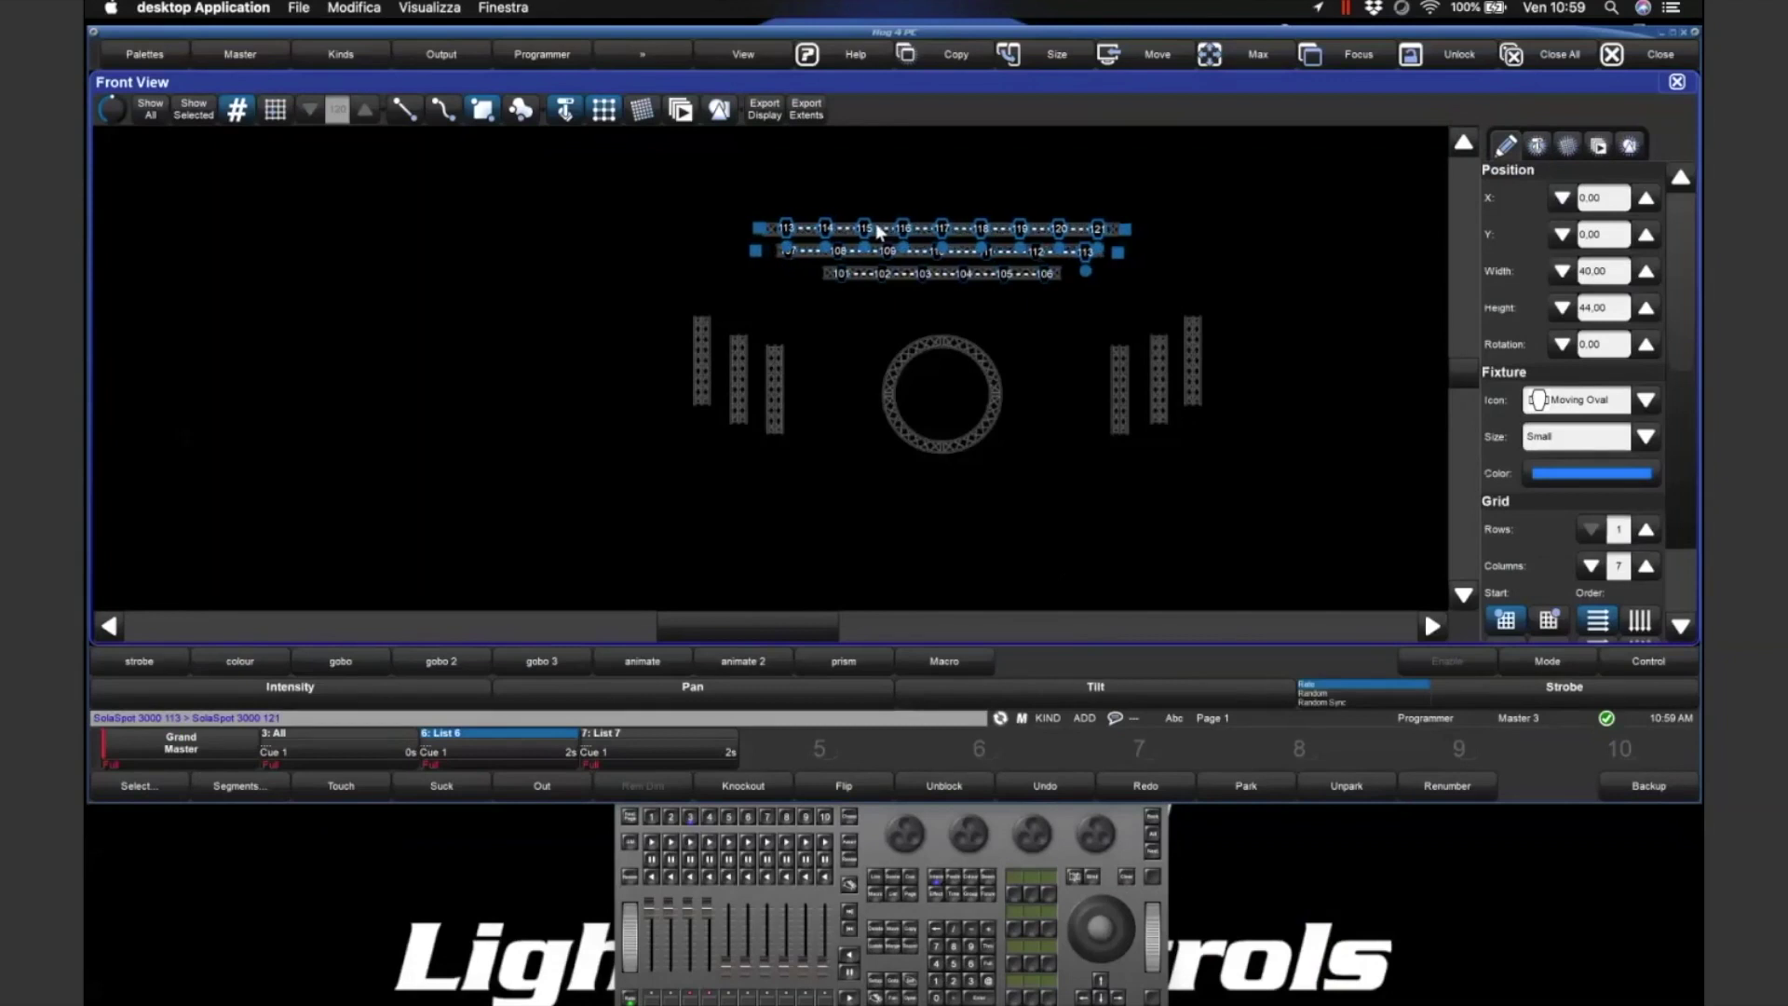
click(696, 194)
drag(732, 168, 1230, 317)
click(1624, 197)
key(Return)
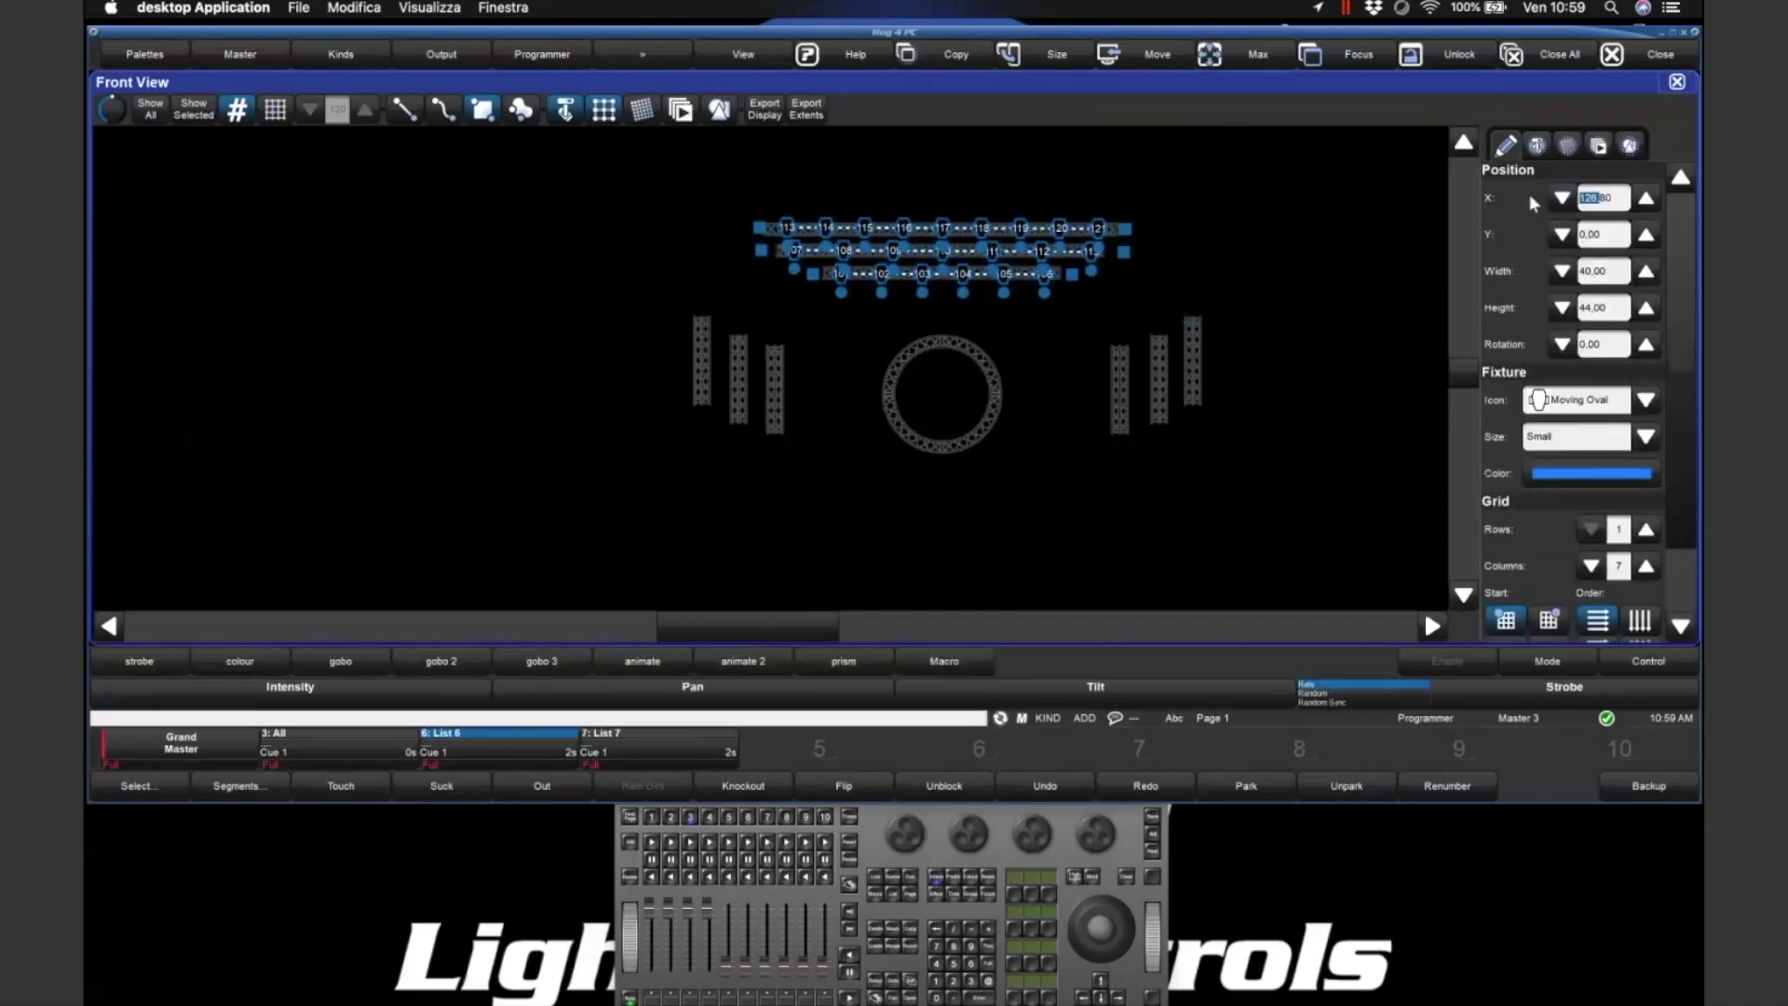
click(1239, 196)
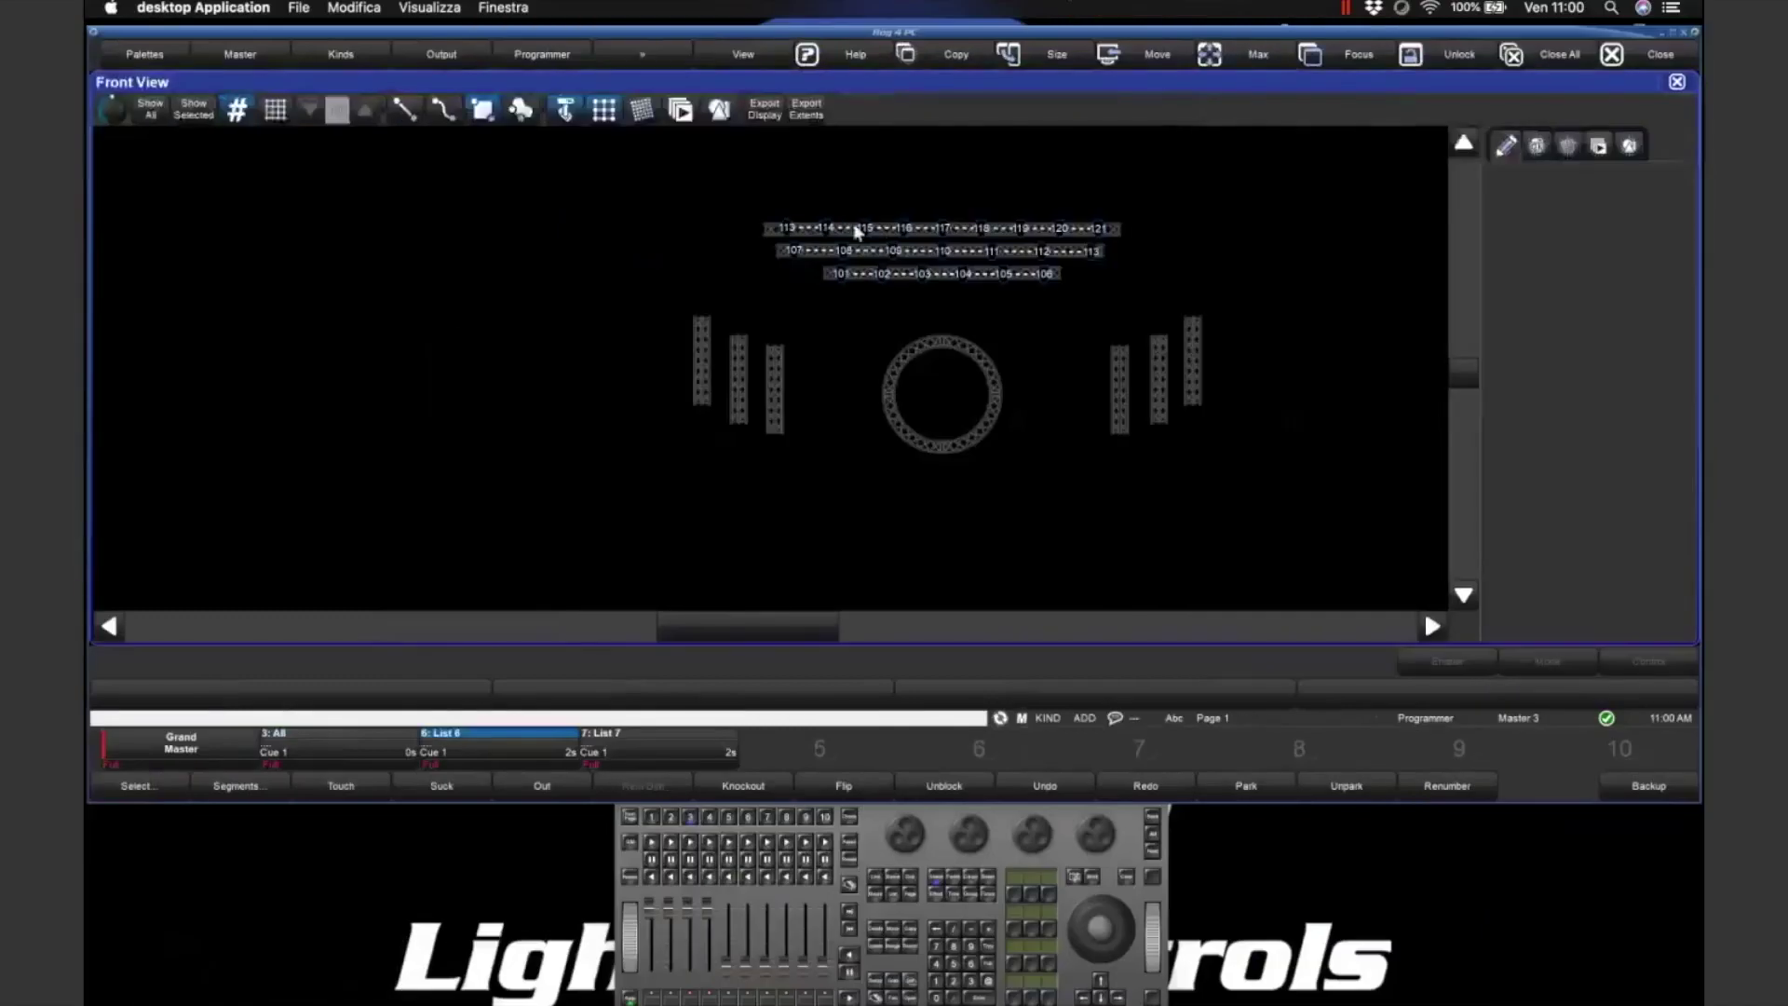
- Delete the top fixture row and lay out SolaSpot 3000 fixtures 114 through 121 in a line along the top horizontal truss
click(857, 231)
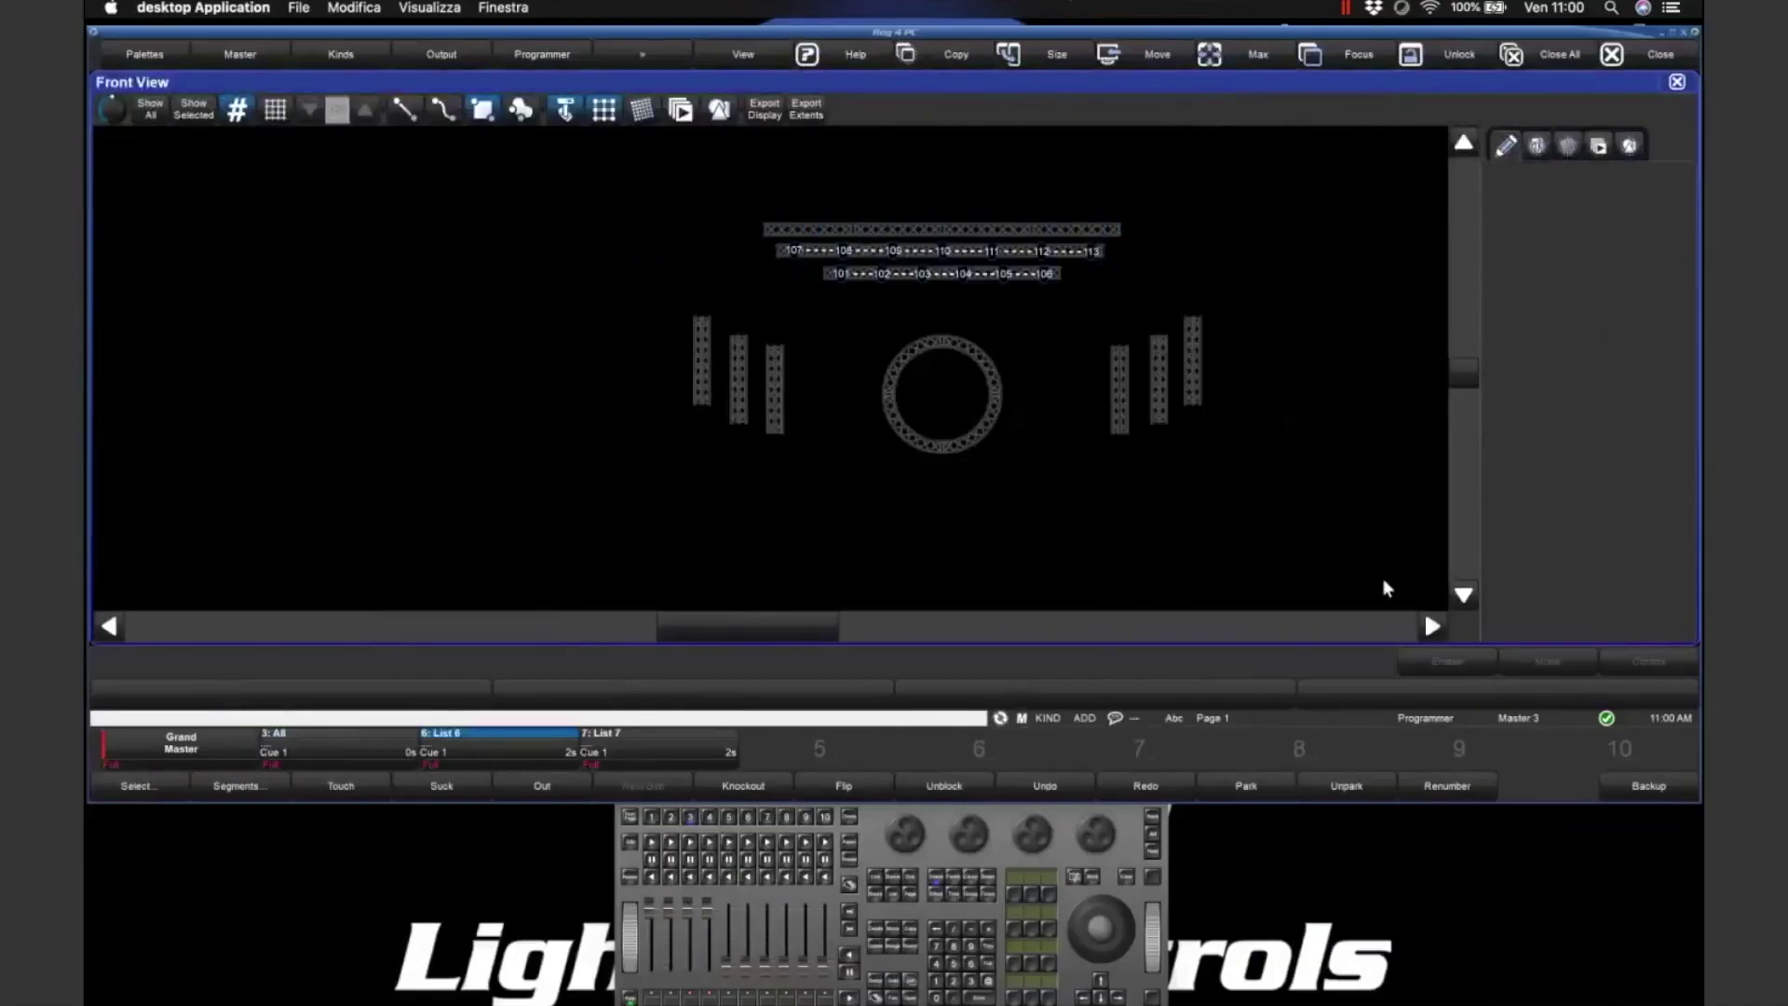
click(937, 980)
click(937, 980)
click(936, 963)
click(988, 946)
click(983, 998)
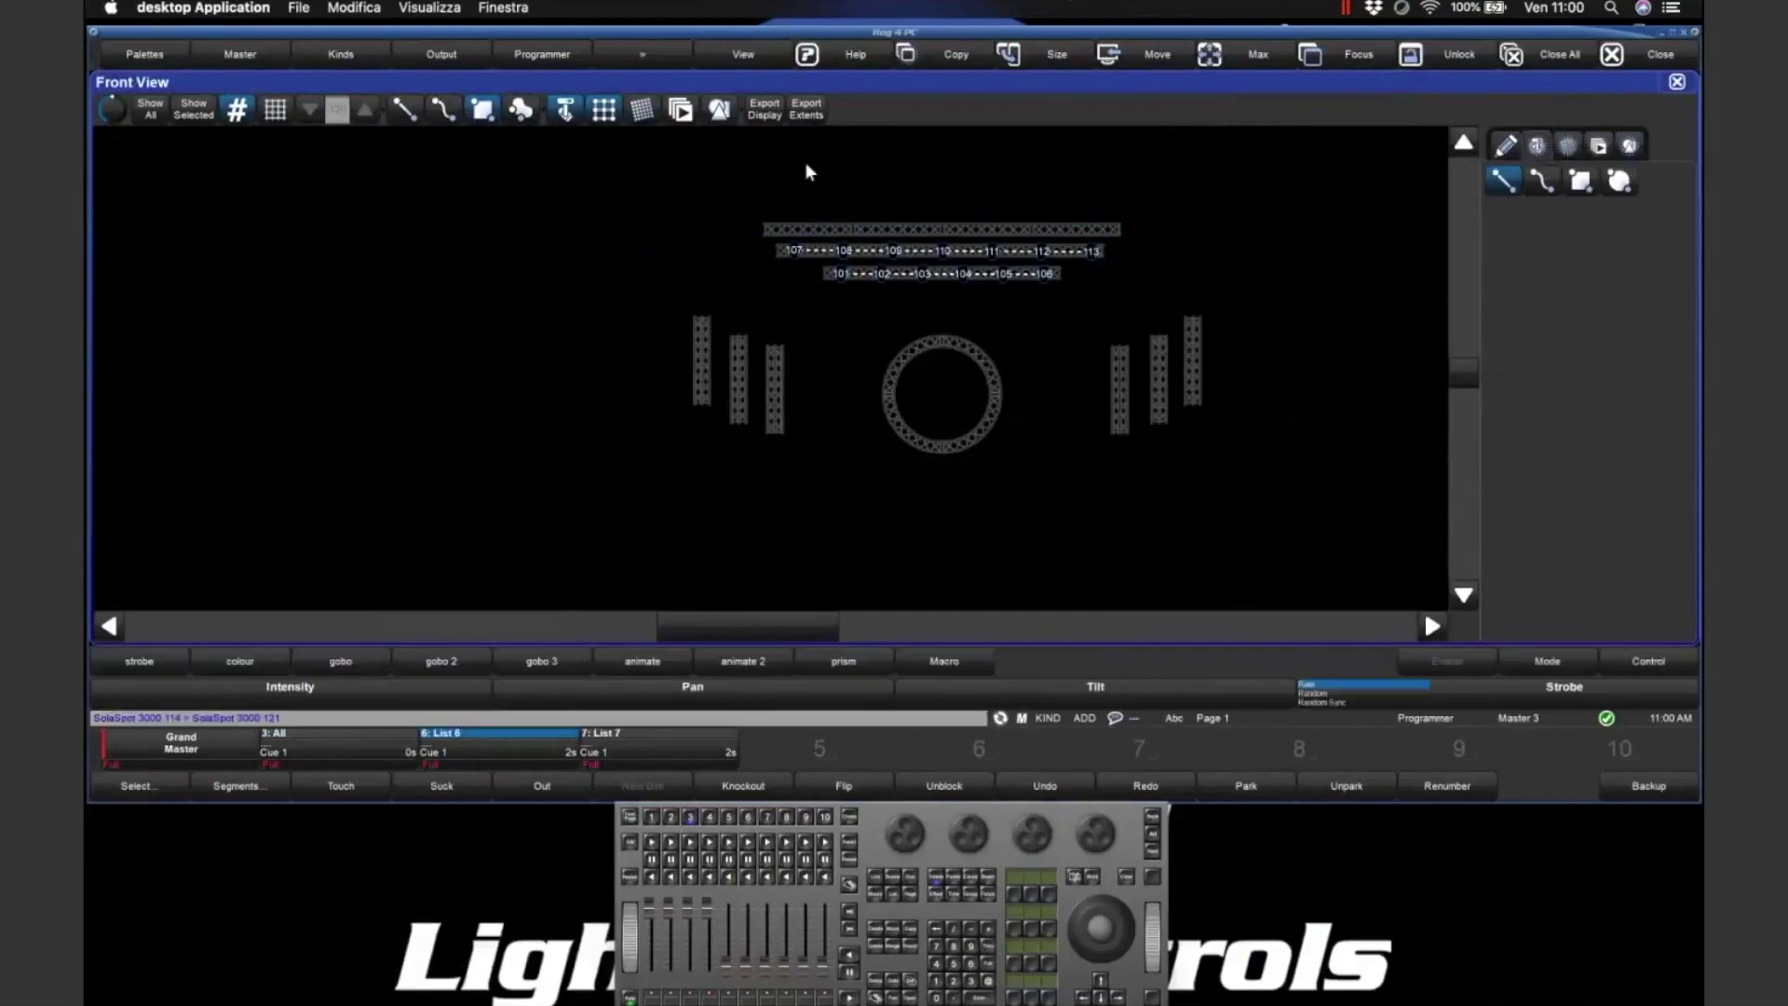
drag(774, 236, 1125, 233)
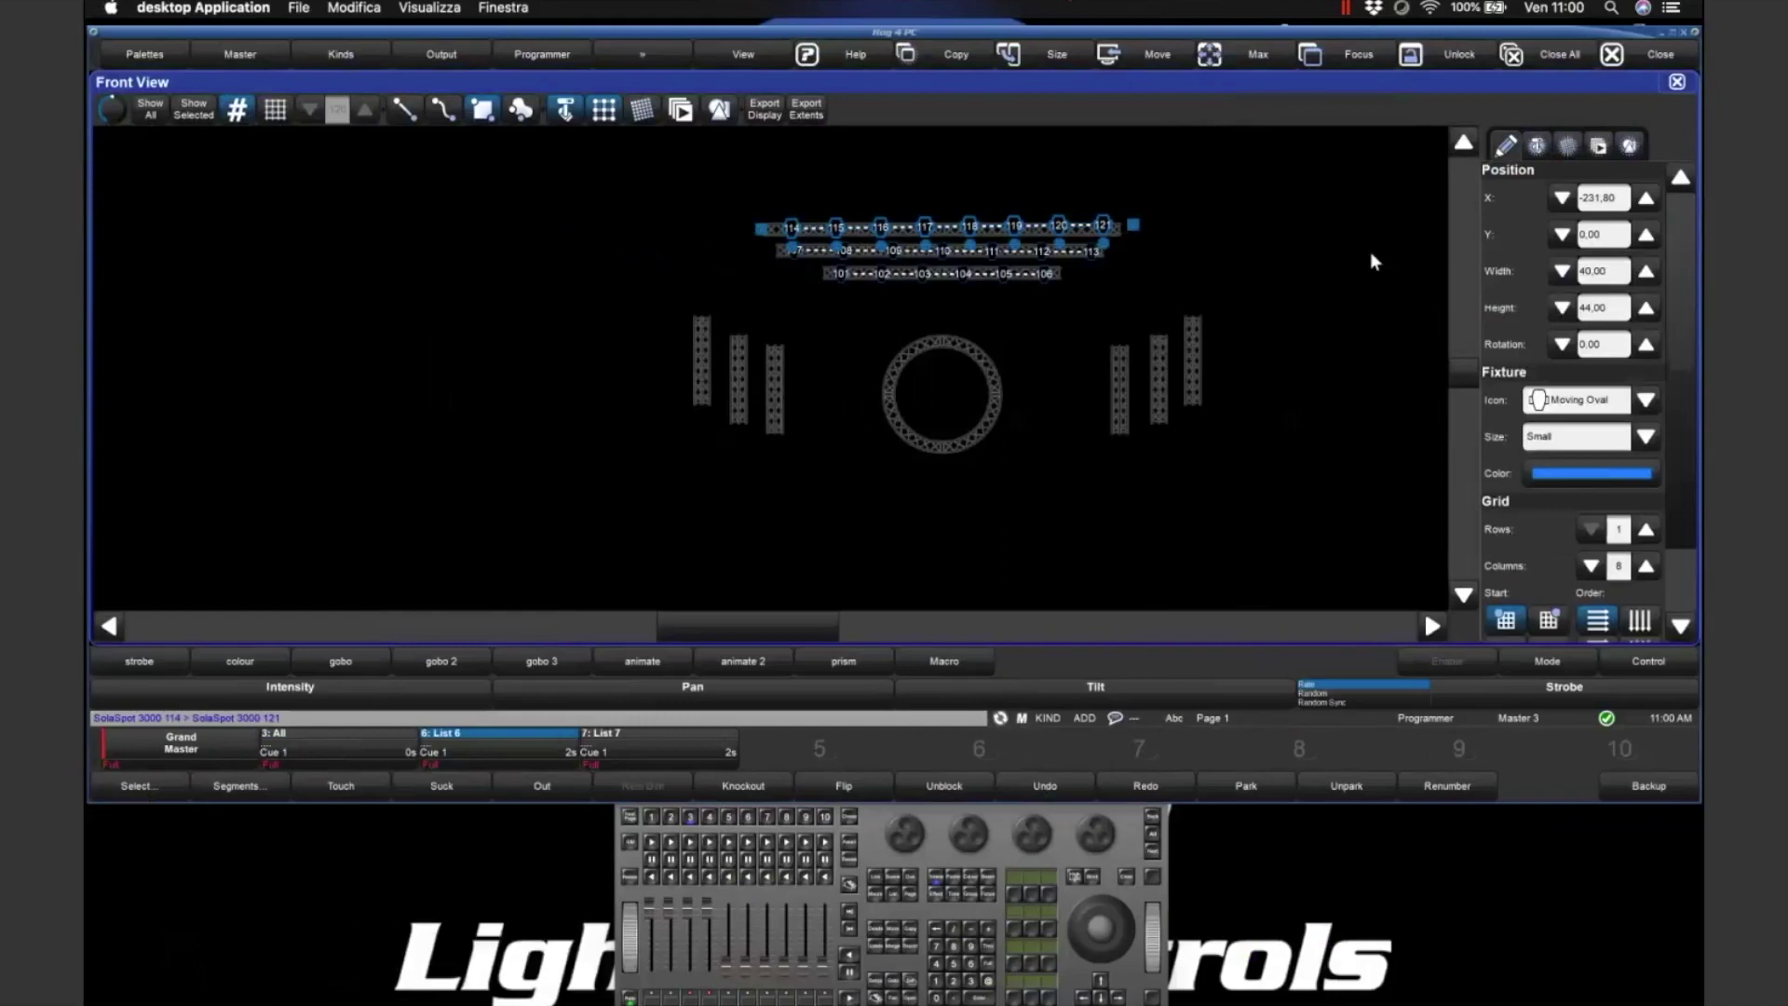
- Adjust the eight-fixture row's X position so it is centred with the other two horizontal rows, and clear the selection
click(1595, 198)
key(Return)
drag(1228, 164, 707, 311)
click(1534, 347)
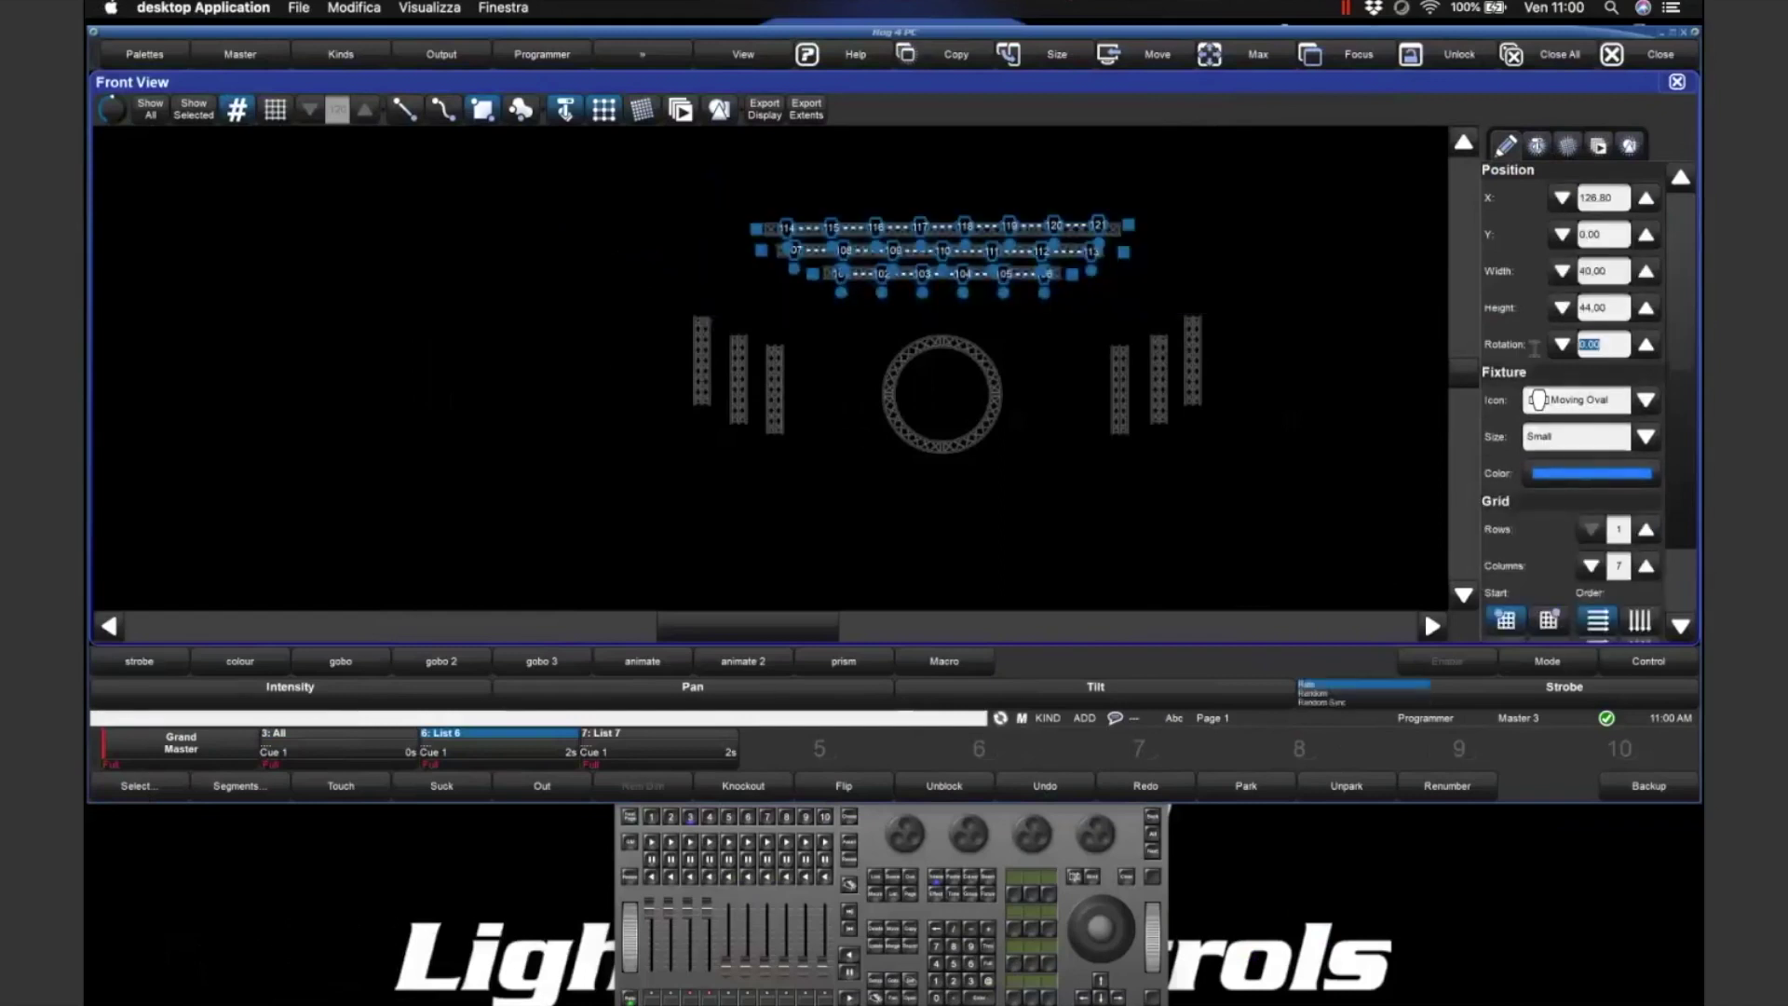
click(1134, 293)
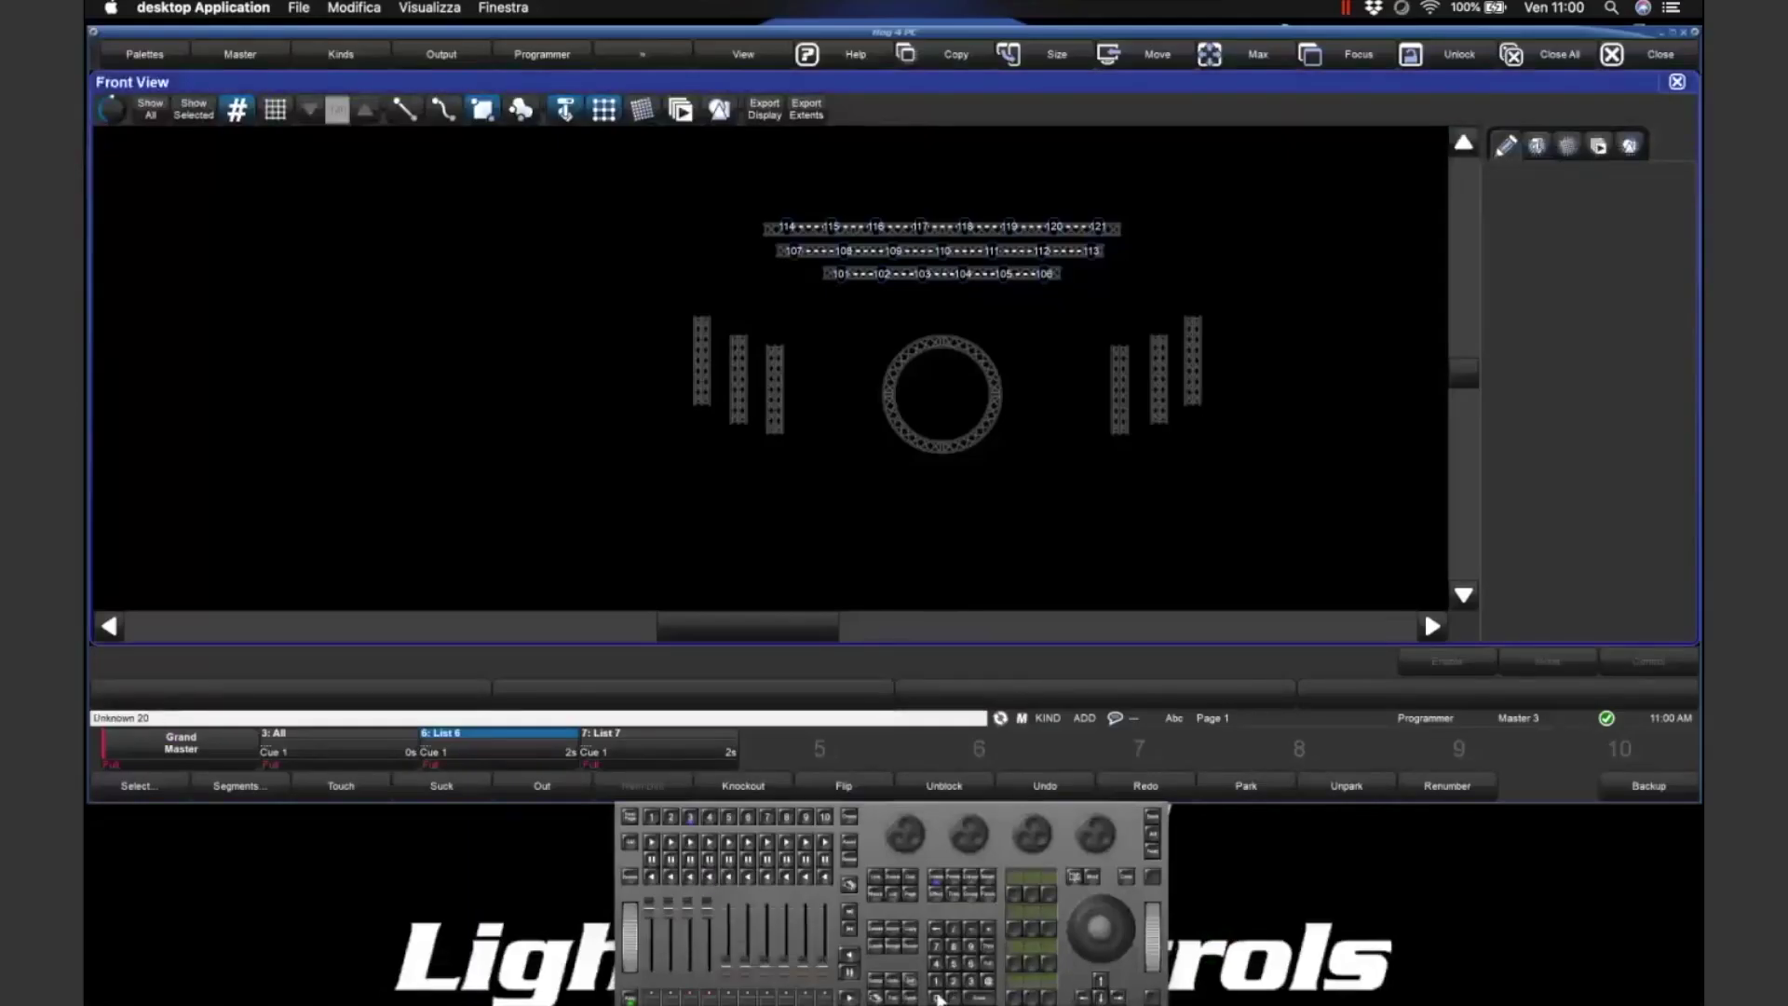
- Select SolaPix 37 base + pixel master fixtures 201 through 203 and place them in a line down the outermost left vertical truss
click(937, 982)
click(954, 982)
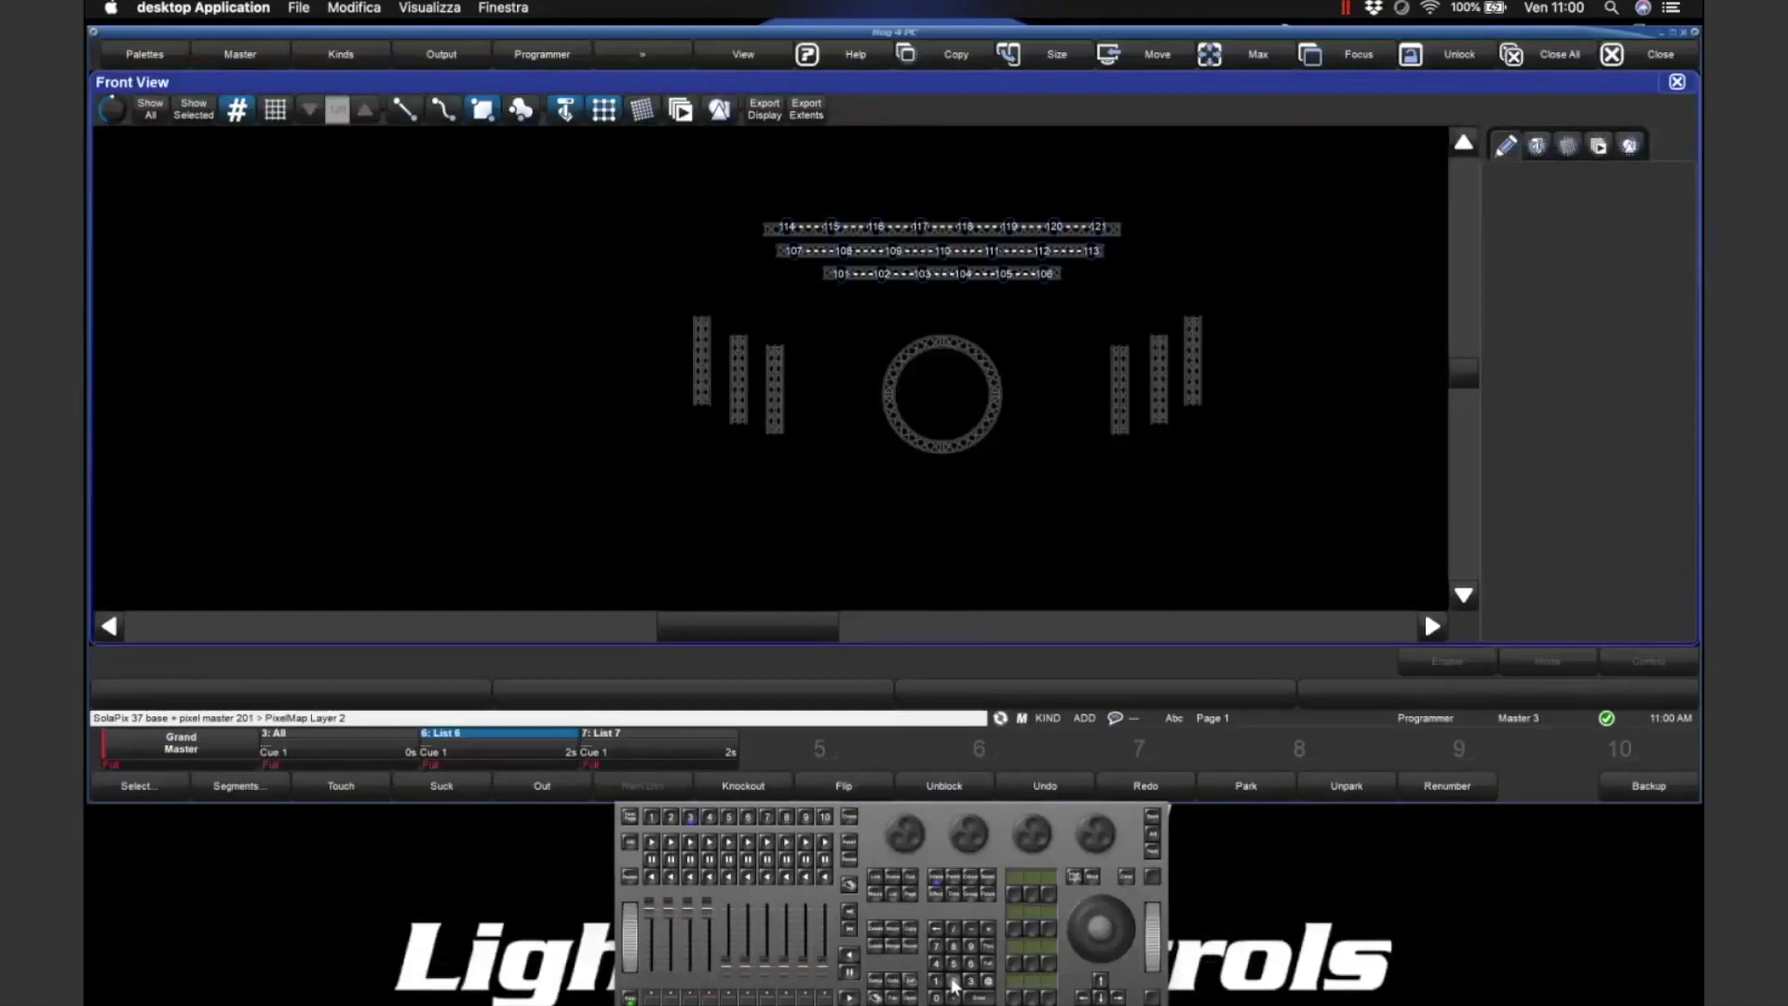
click(936, 998)
click(970, 981)
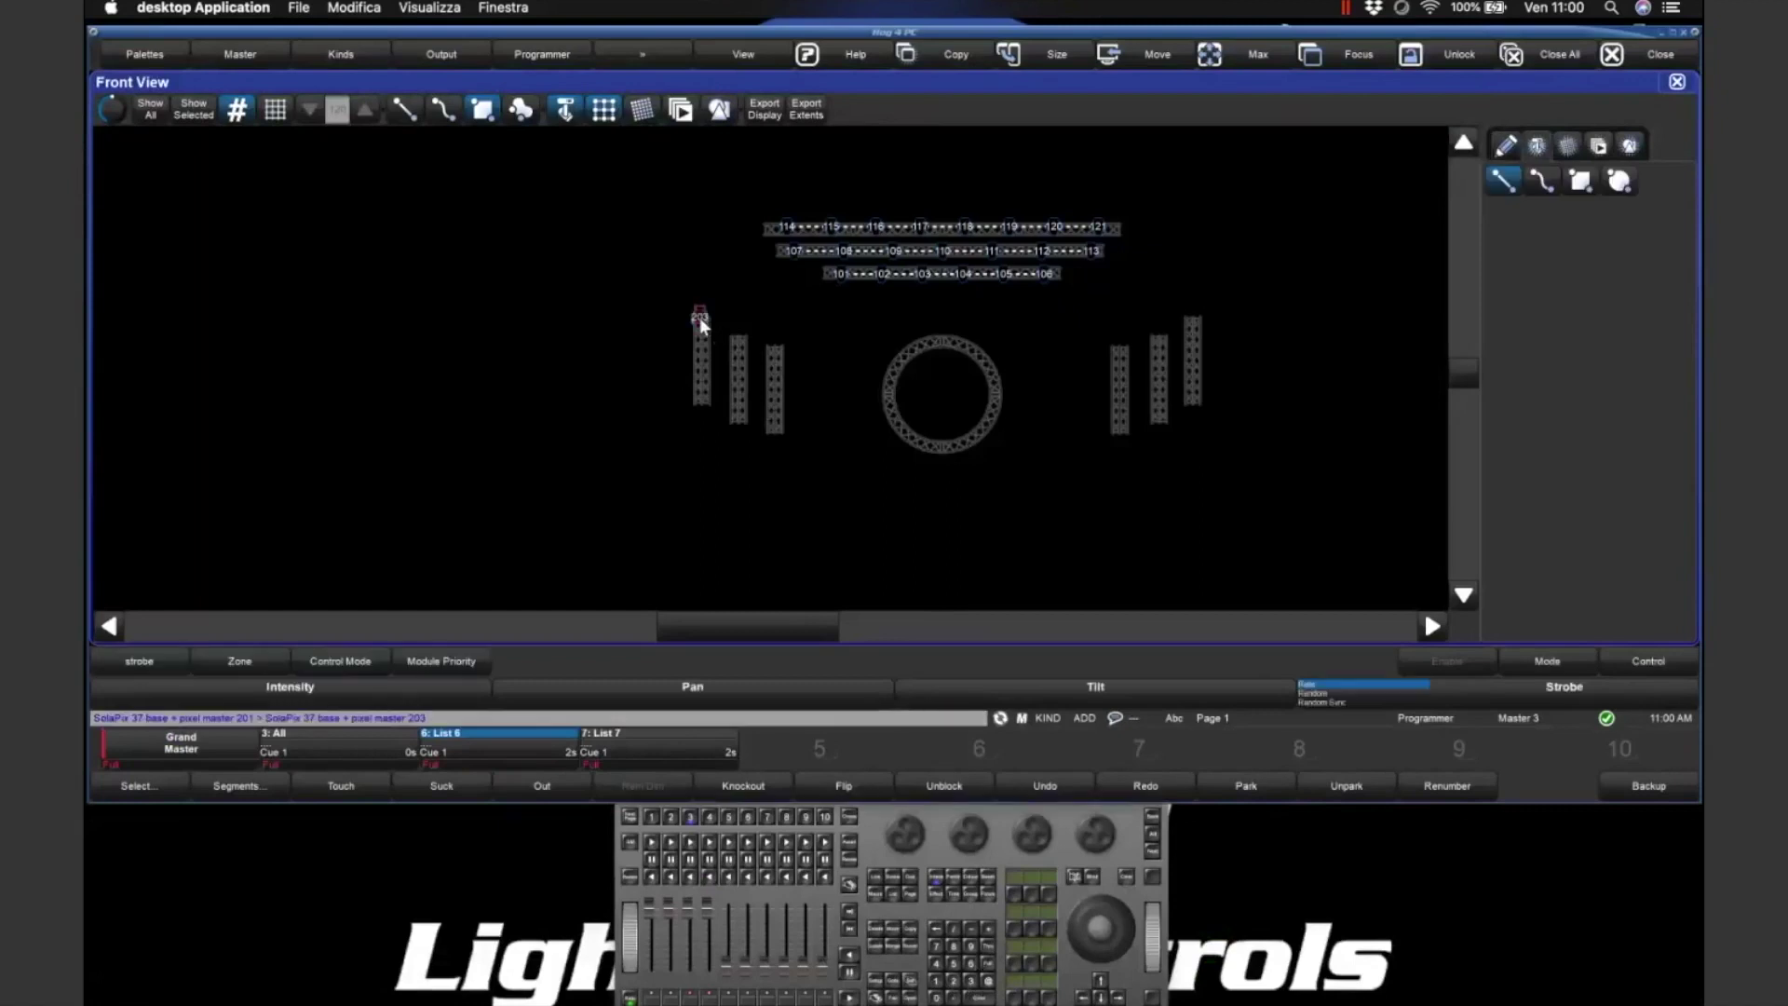
click(700, 406)
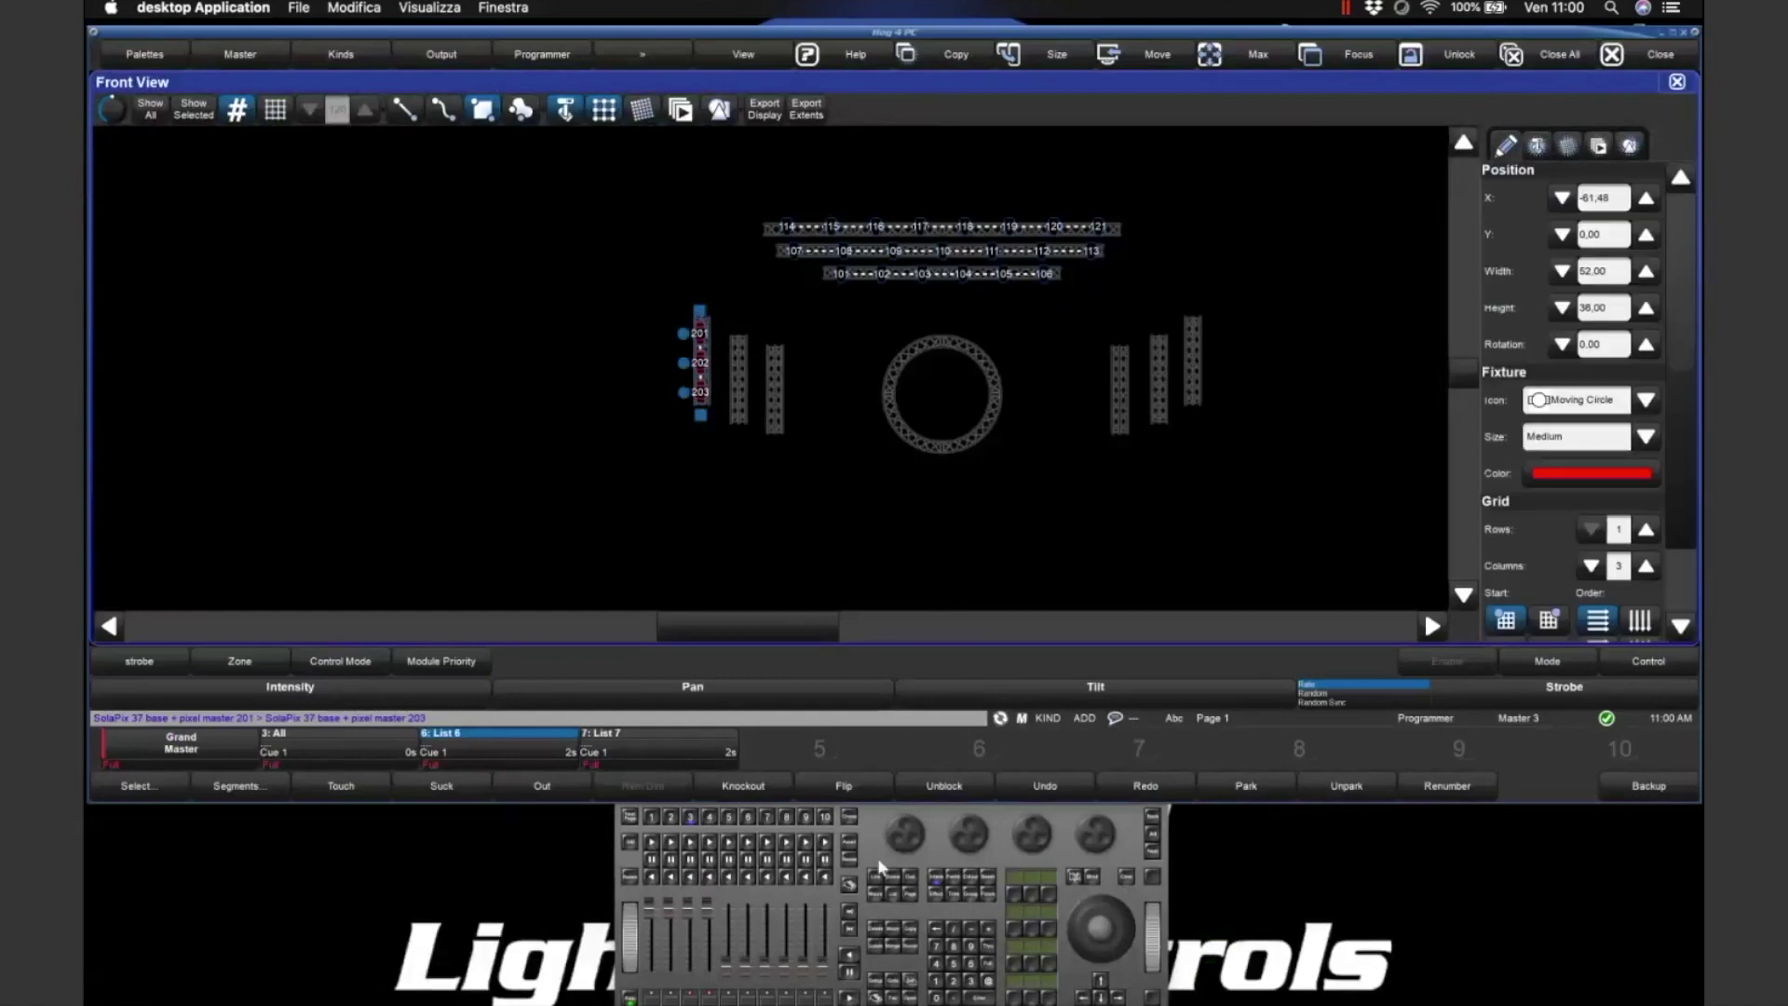
- Select SolaPix 37 base + pixel master fixtures 204 through 206 and place them in a line down the middle left vertical truss
click(953, 981)
click(936, 997)
click(936, 963)
click(989, 943)
click(952, 981)
click(936, 997)
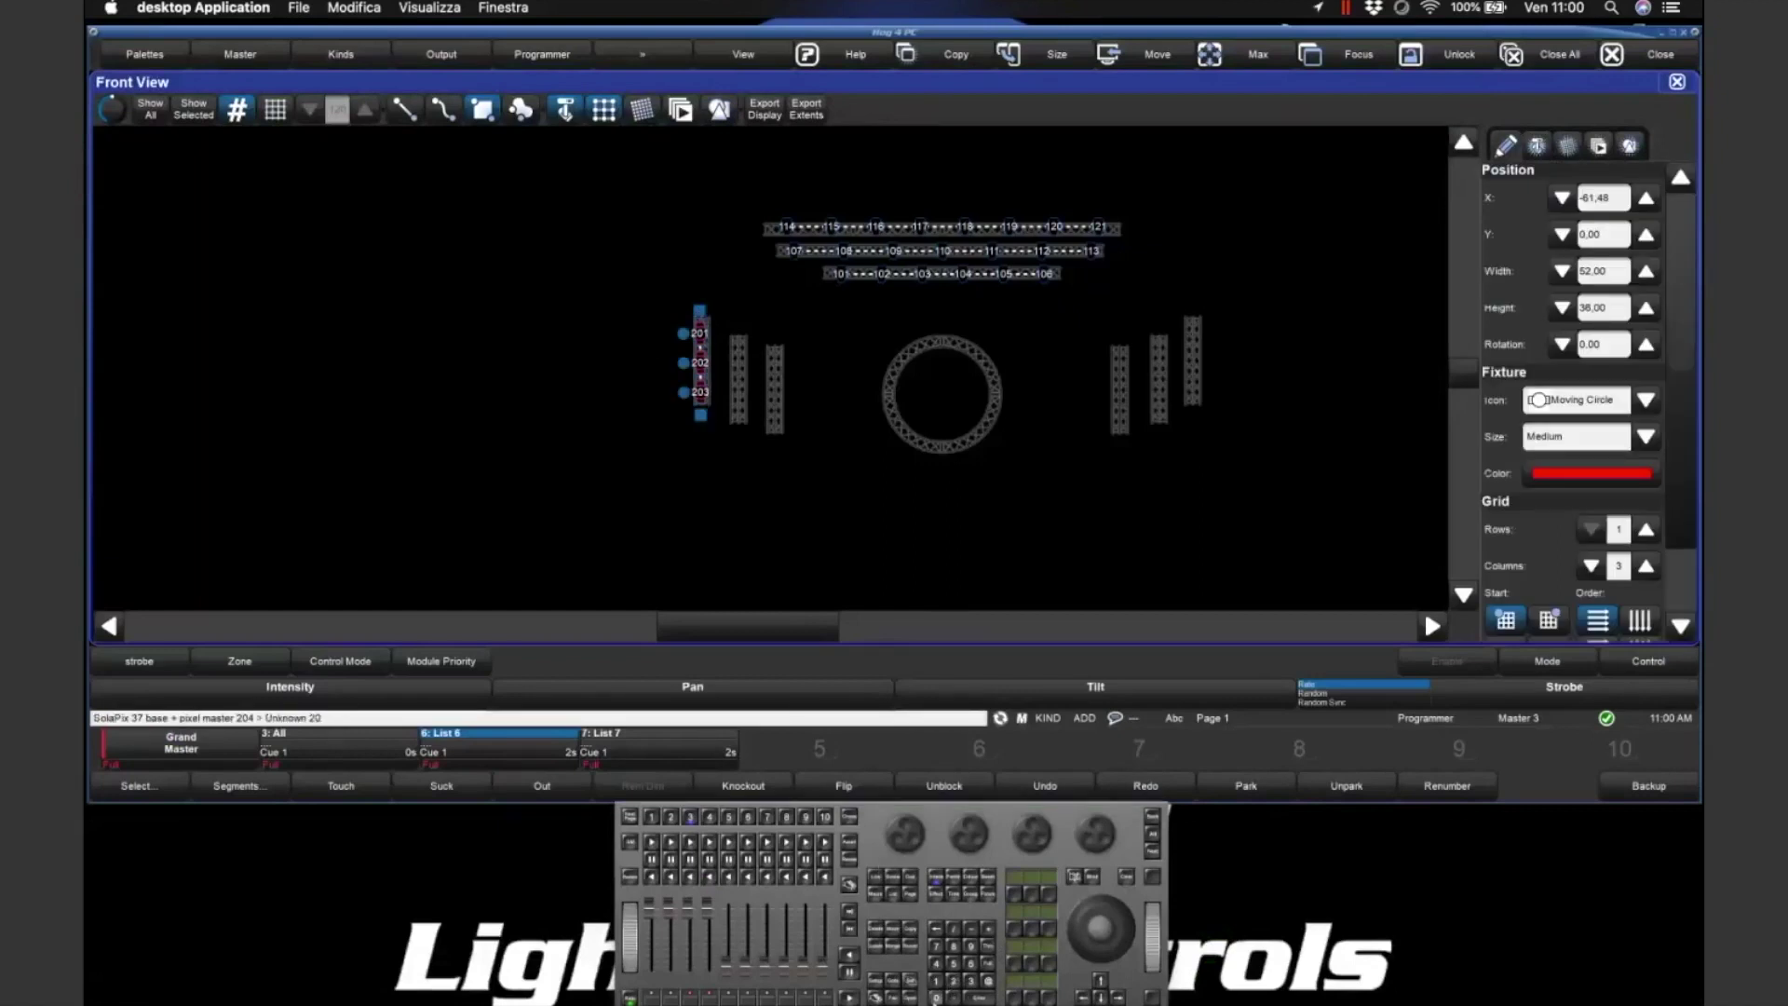
click(970, 965)
click(743, 421)
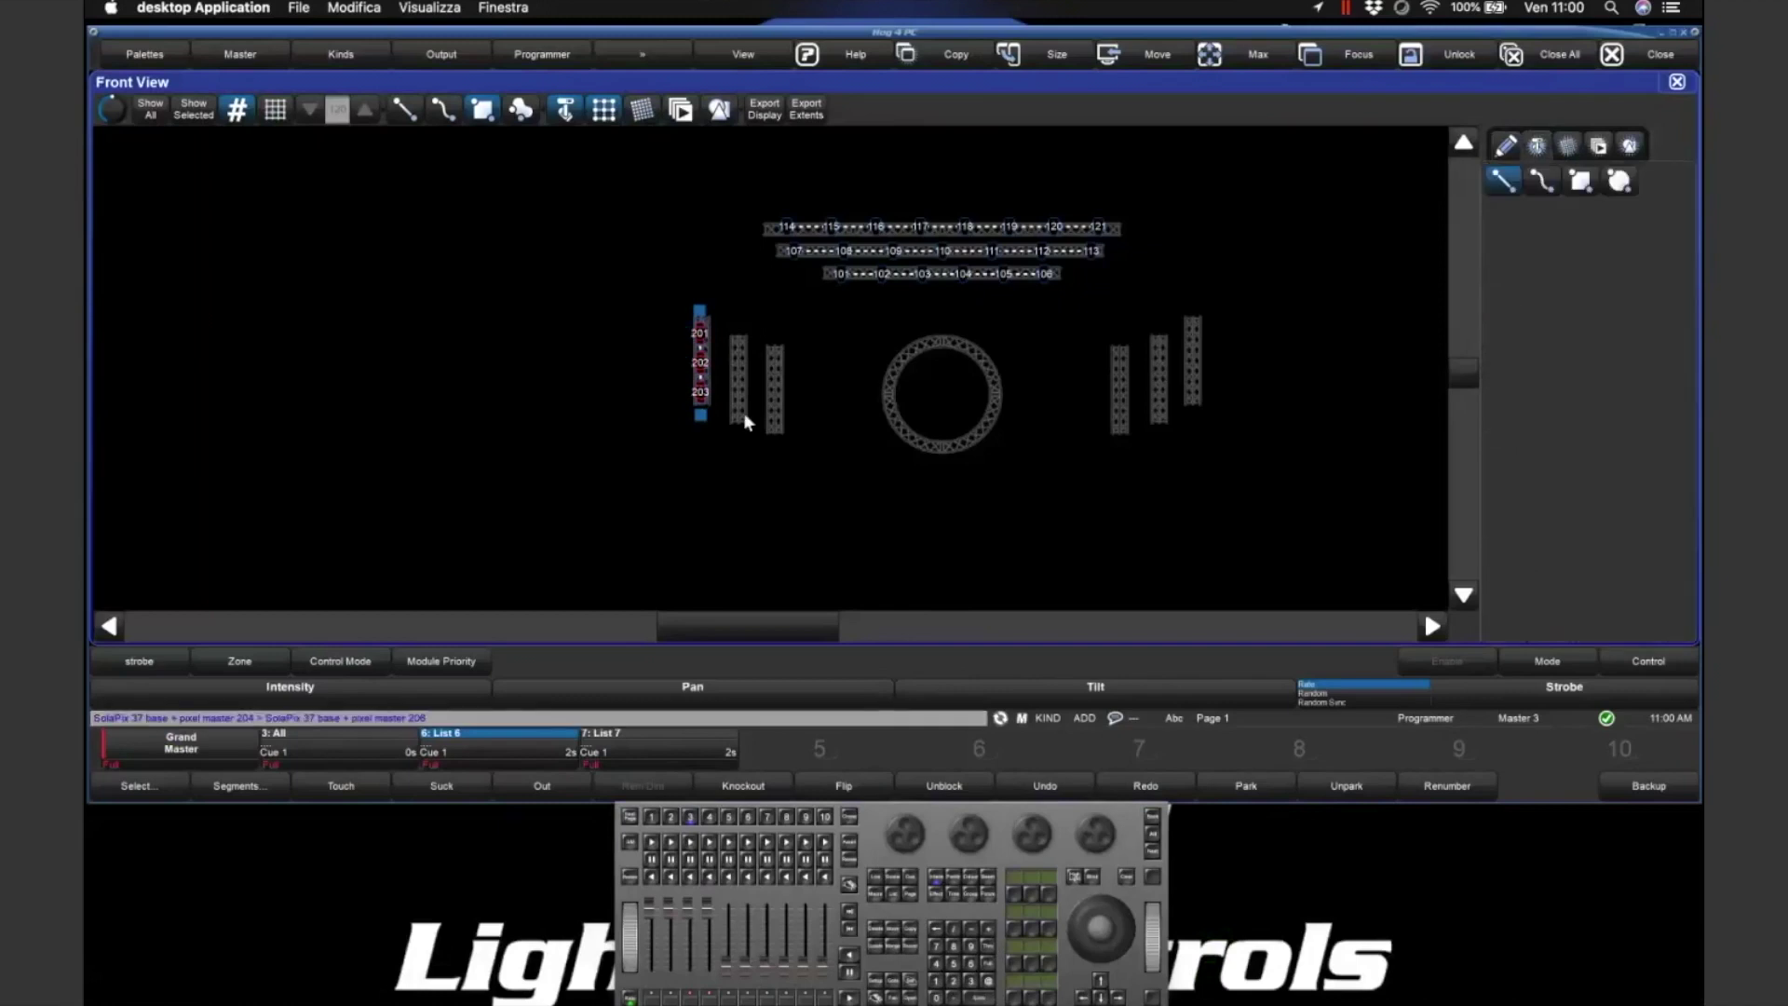
click(741, 422)
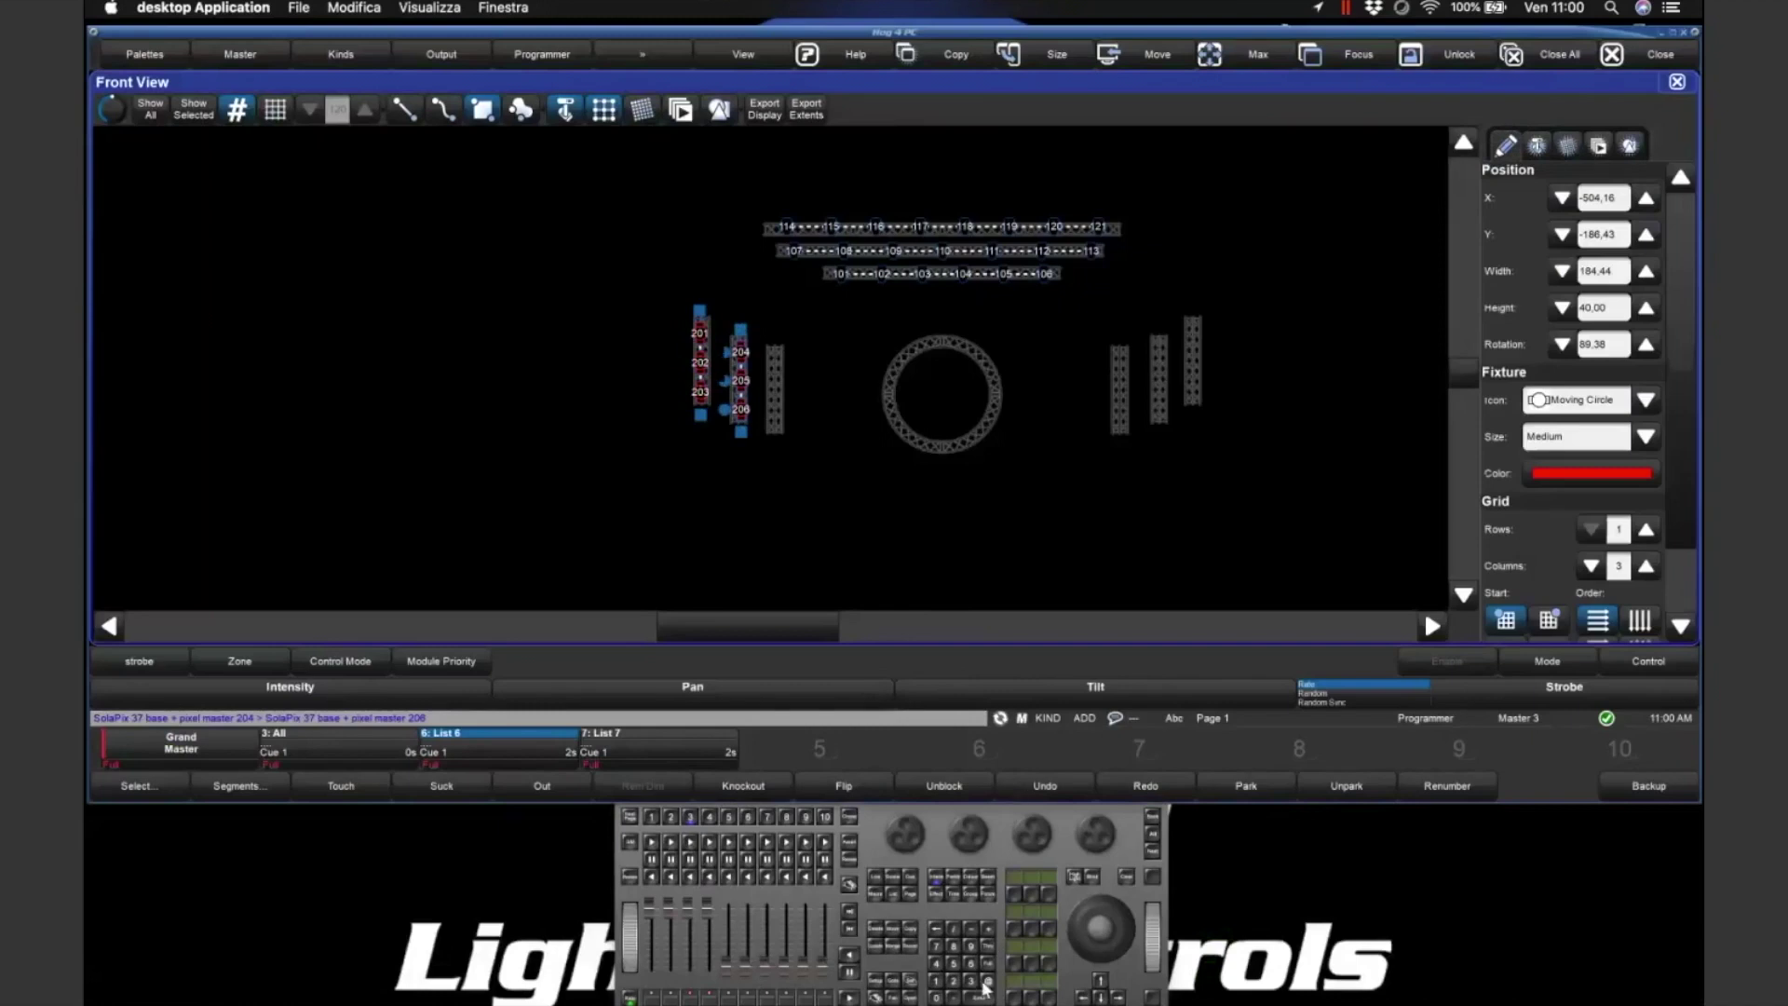
- Select SolaPix 37 base + pixel master fixtures 207 through 209 and place them in a line down the innermost left vertical truss
click(953, 981)
click(936, 998)
click(936, 946)
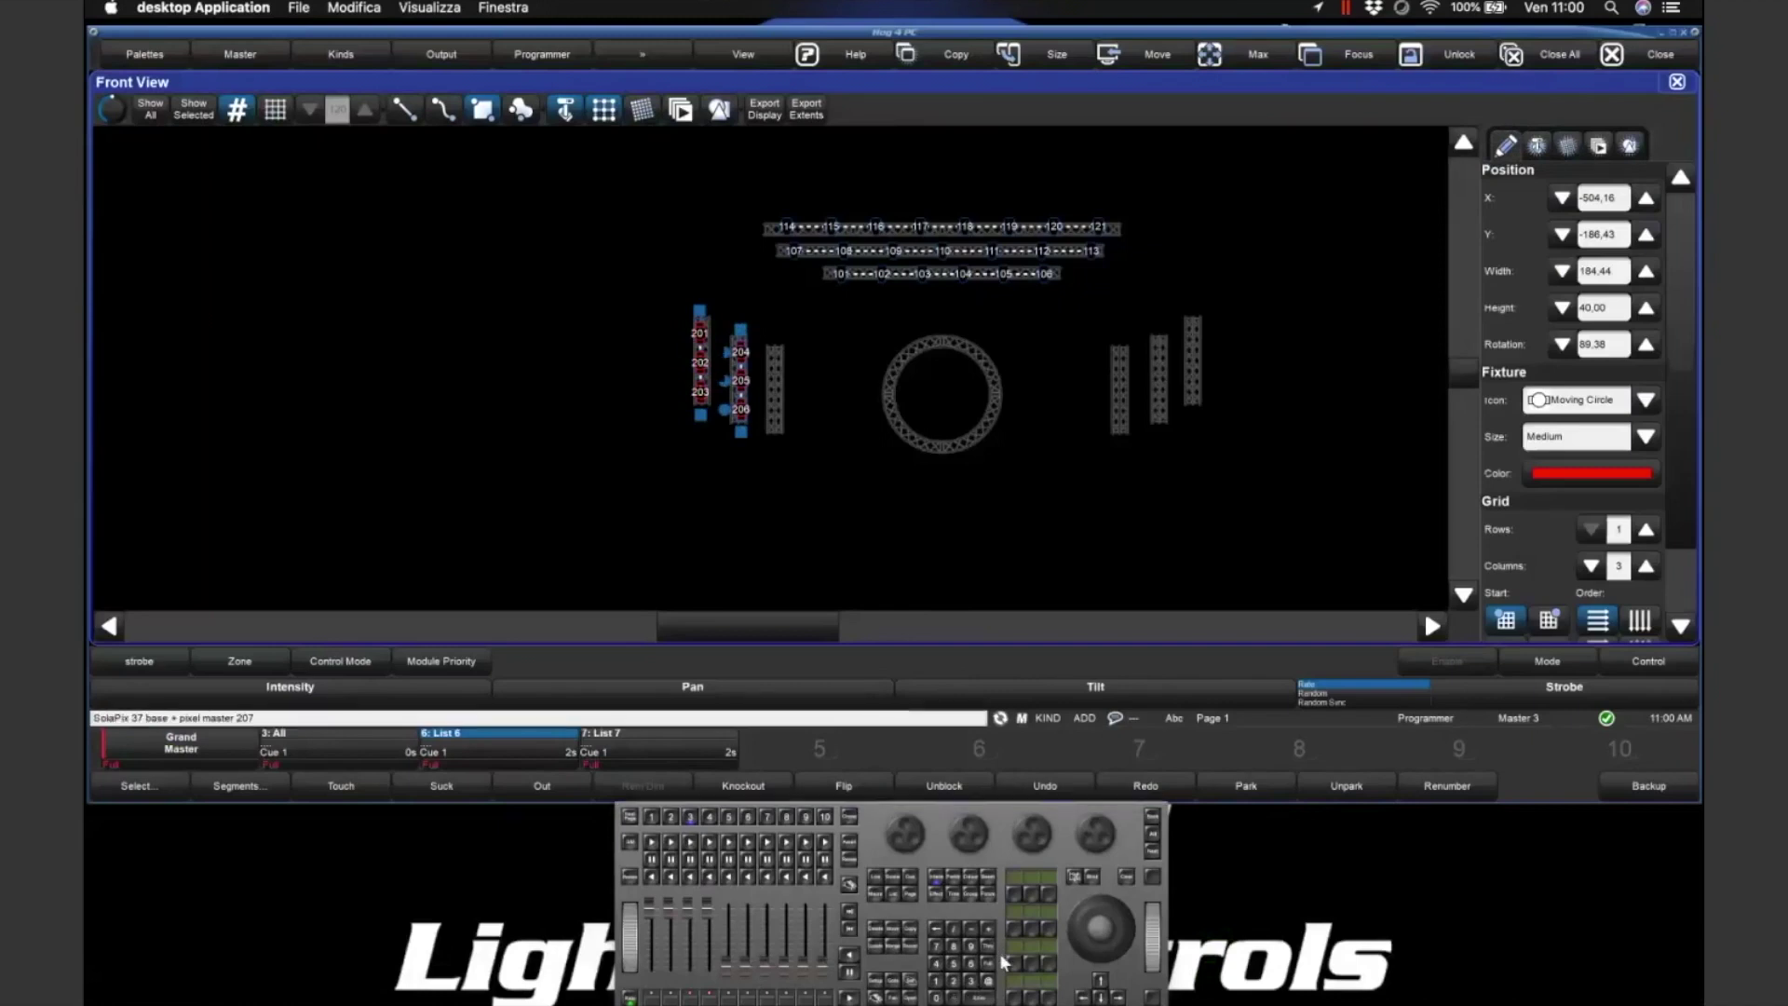
click(953, 981)
click(937, 998)
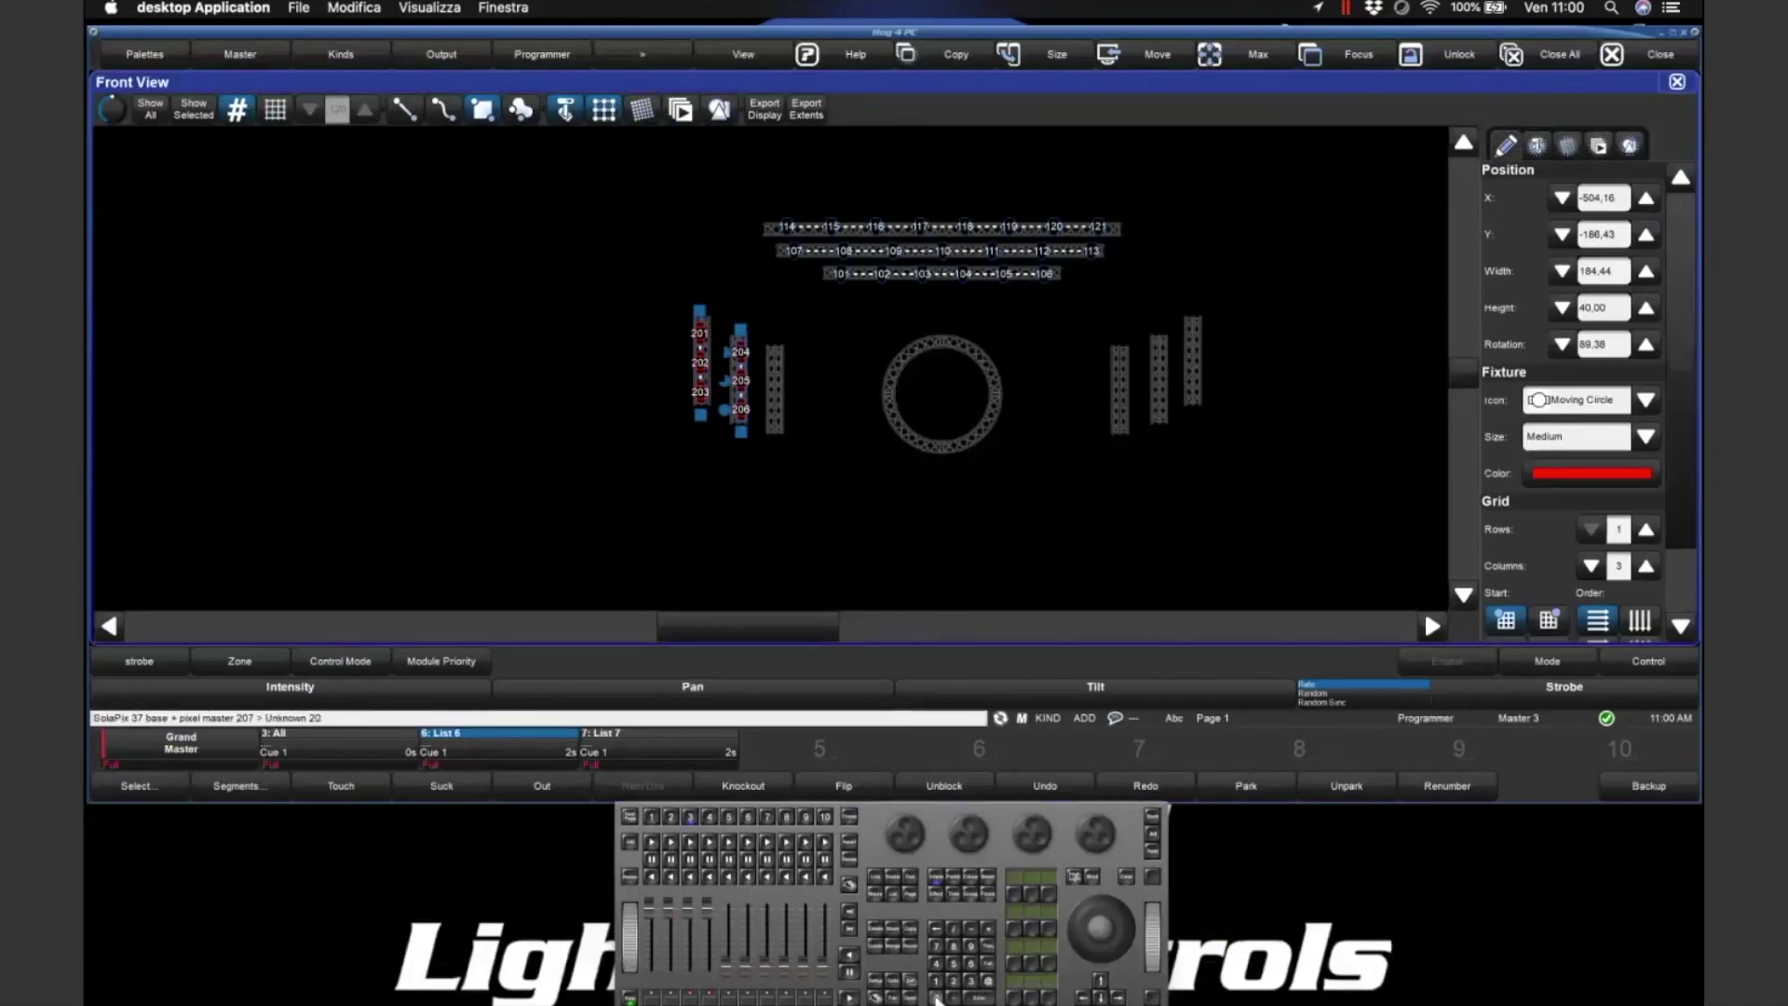
click(972, 949)
click(983, 992)
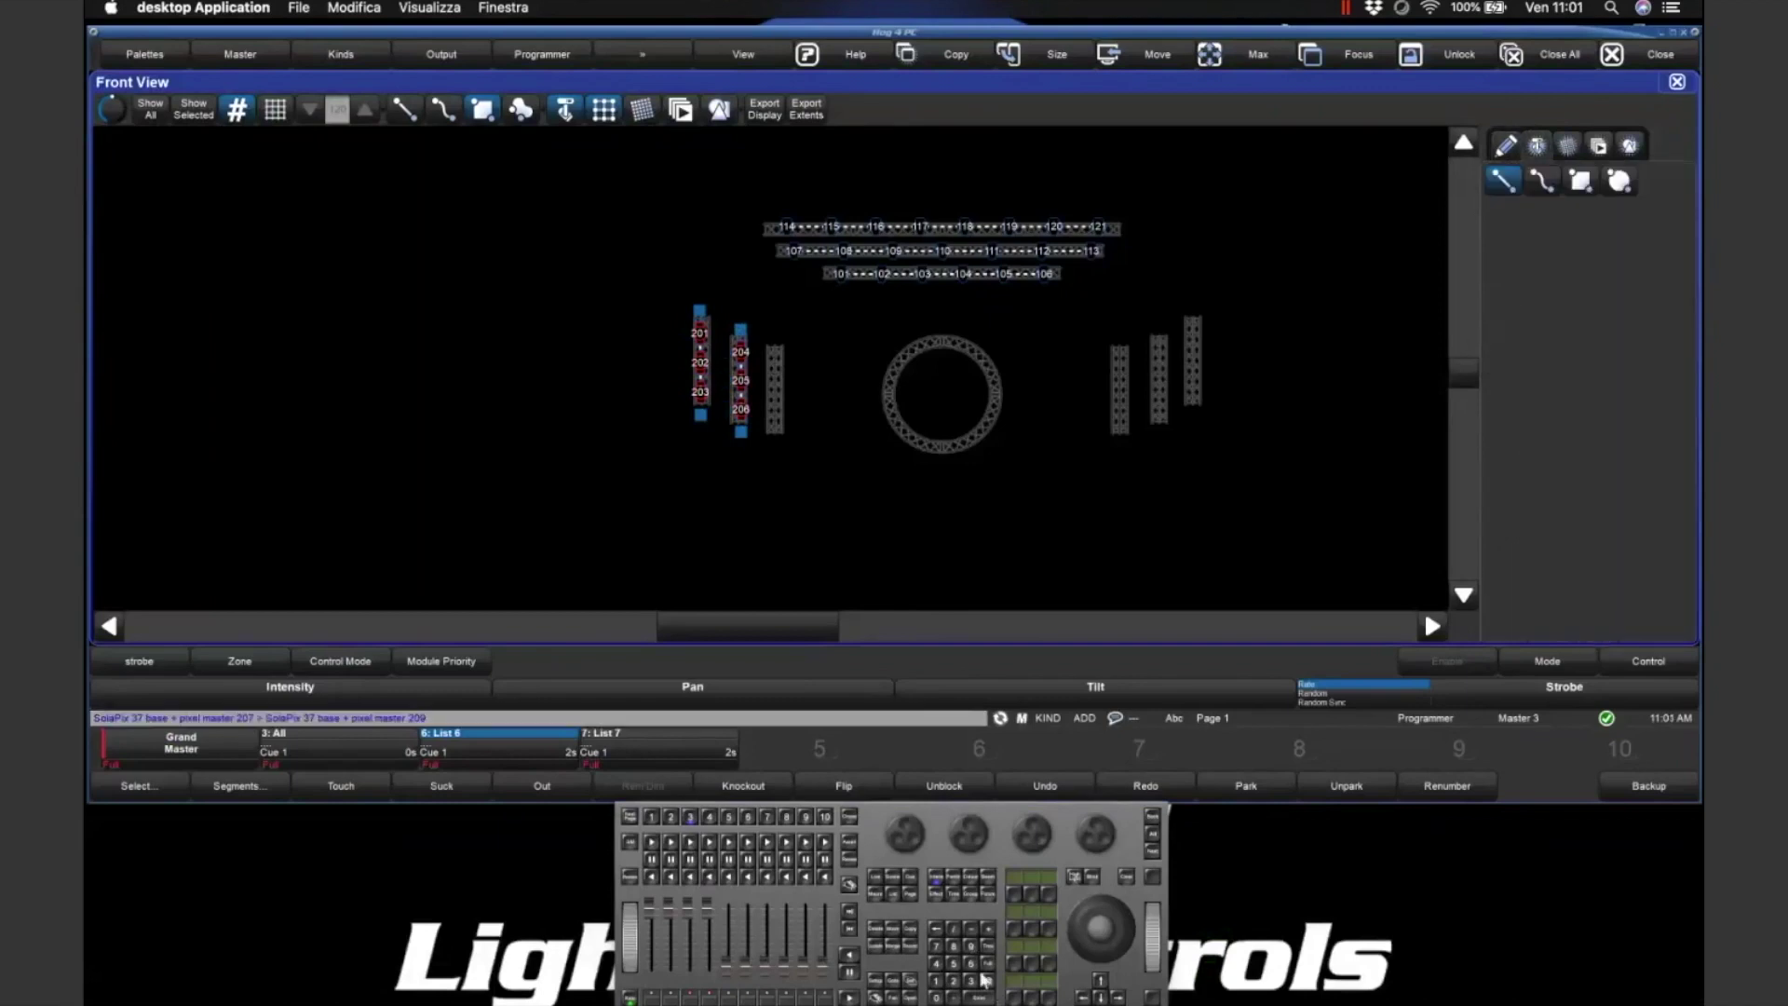
drag(773, 349, 775, 434)
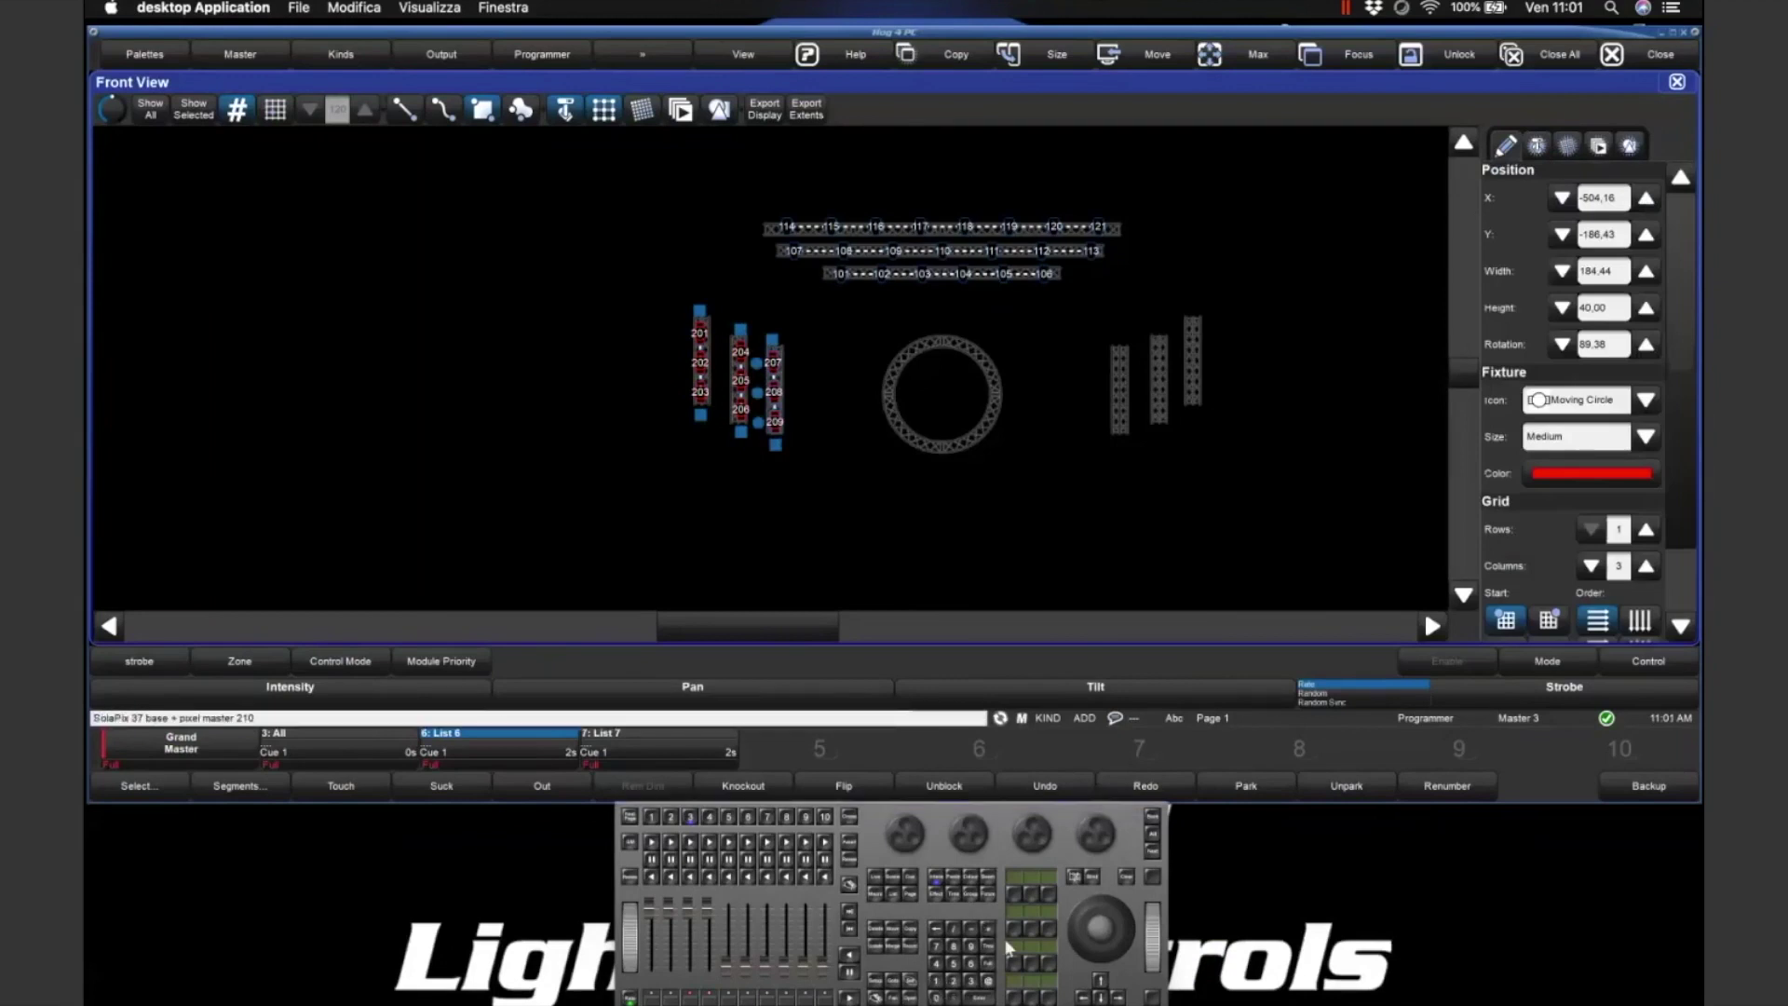
- Select SolaPix 37 base + pixel master fixtures 210 through 212 and place them in a line down the innermost right vertical truss
click(954, 981)
click(936, 981)
click(953, 980)
click(969, 993)
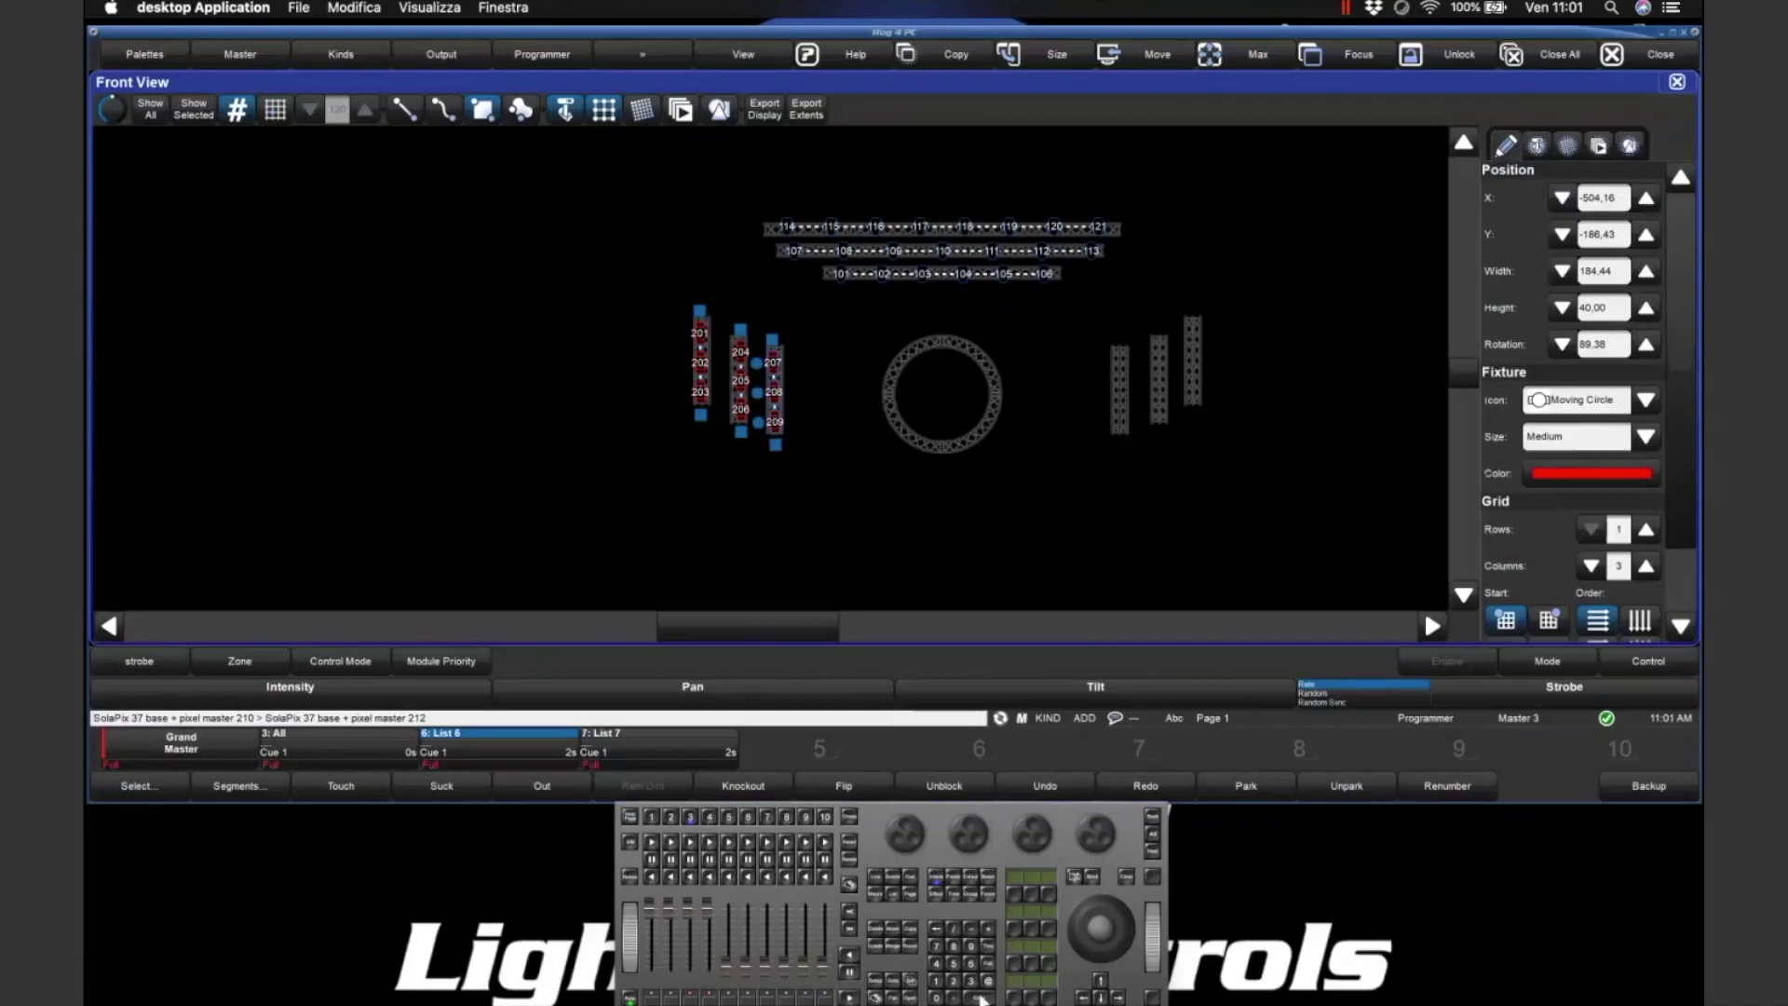
click(1119, 389)
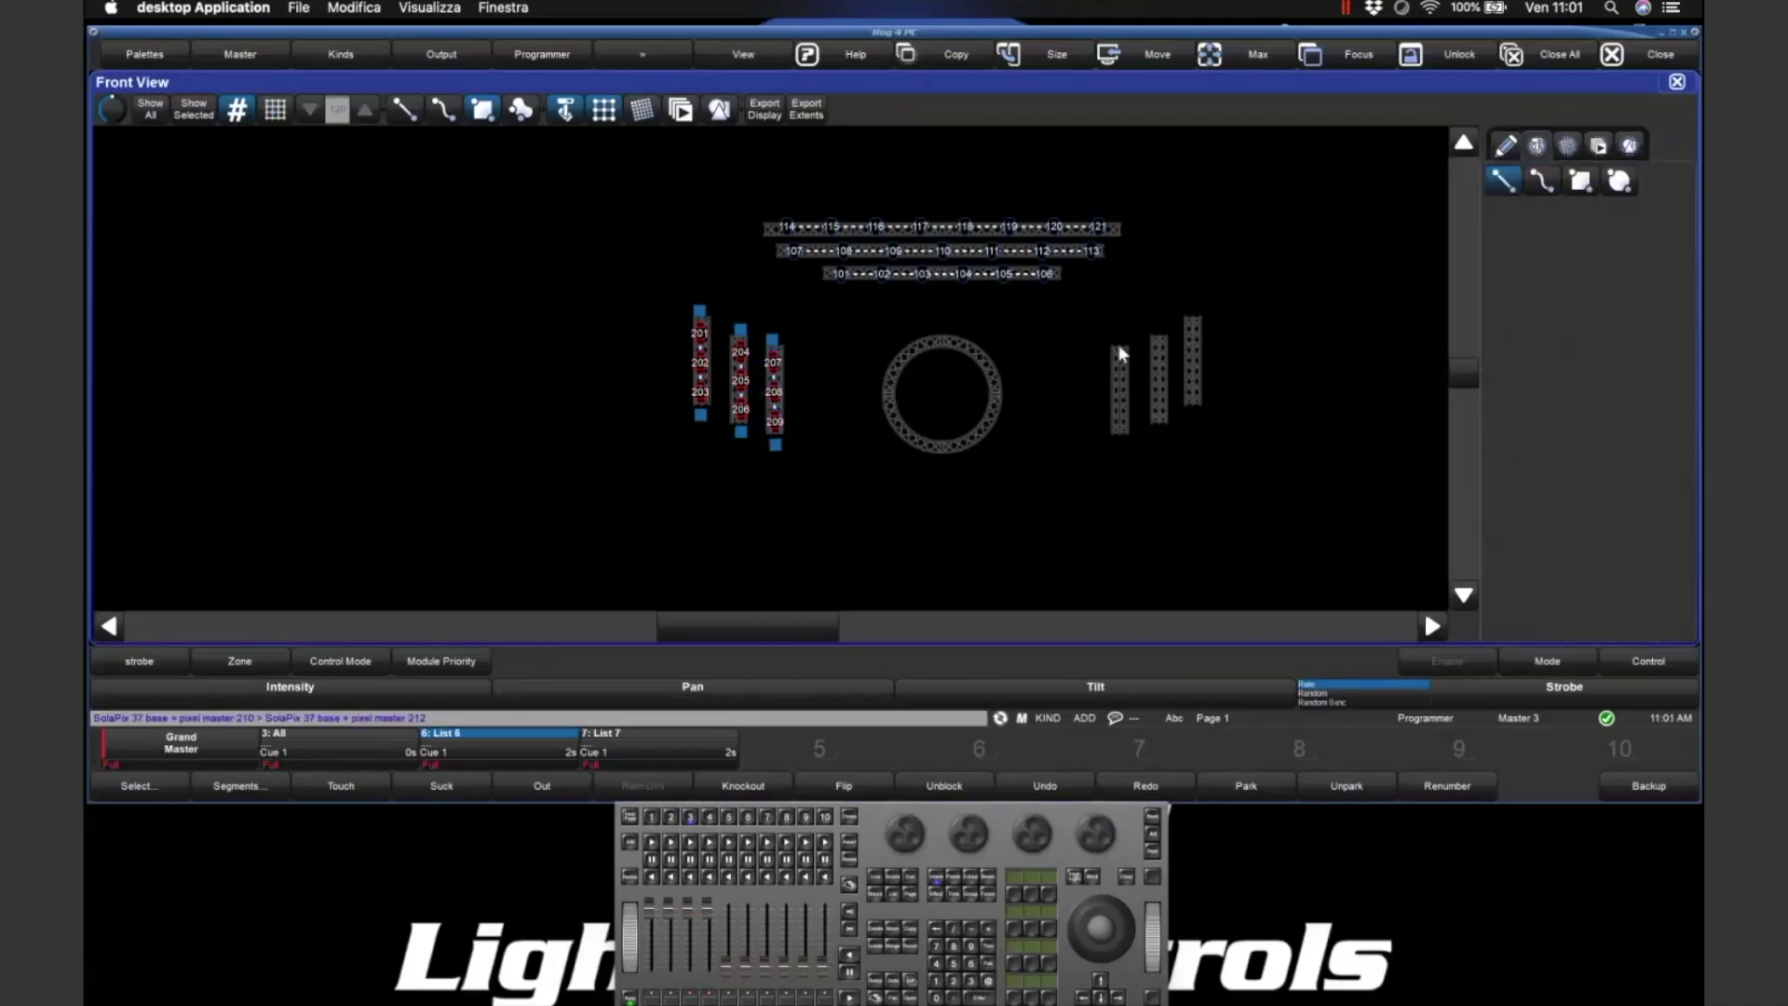
click(1120, 440)
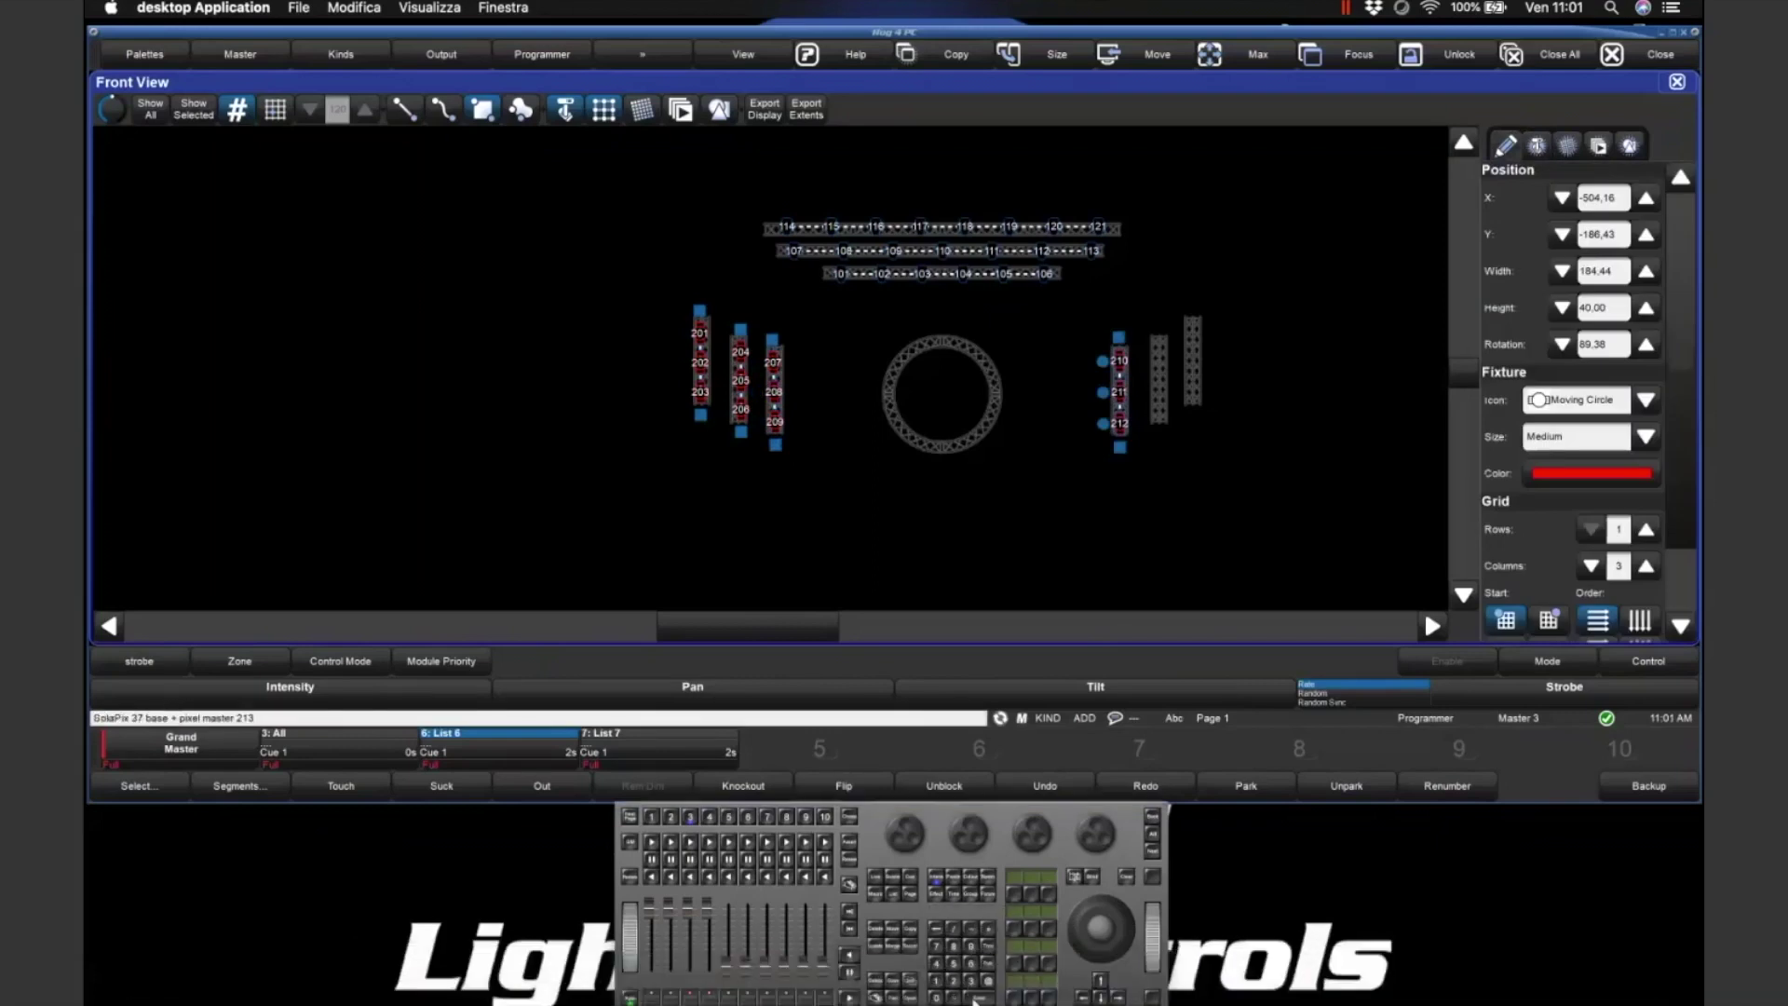
click(1171, 358)
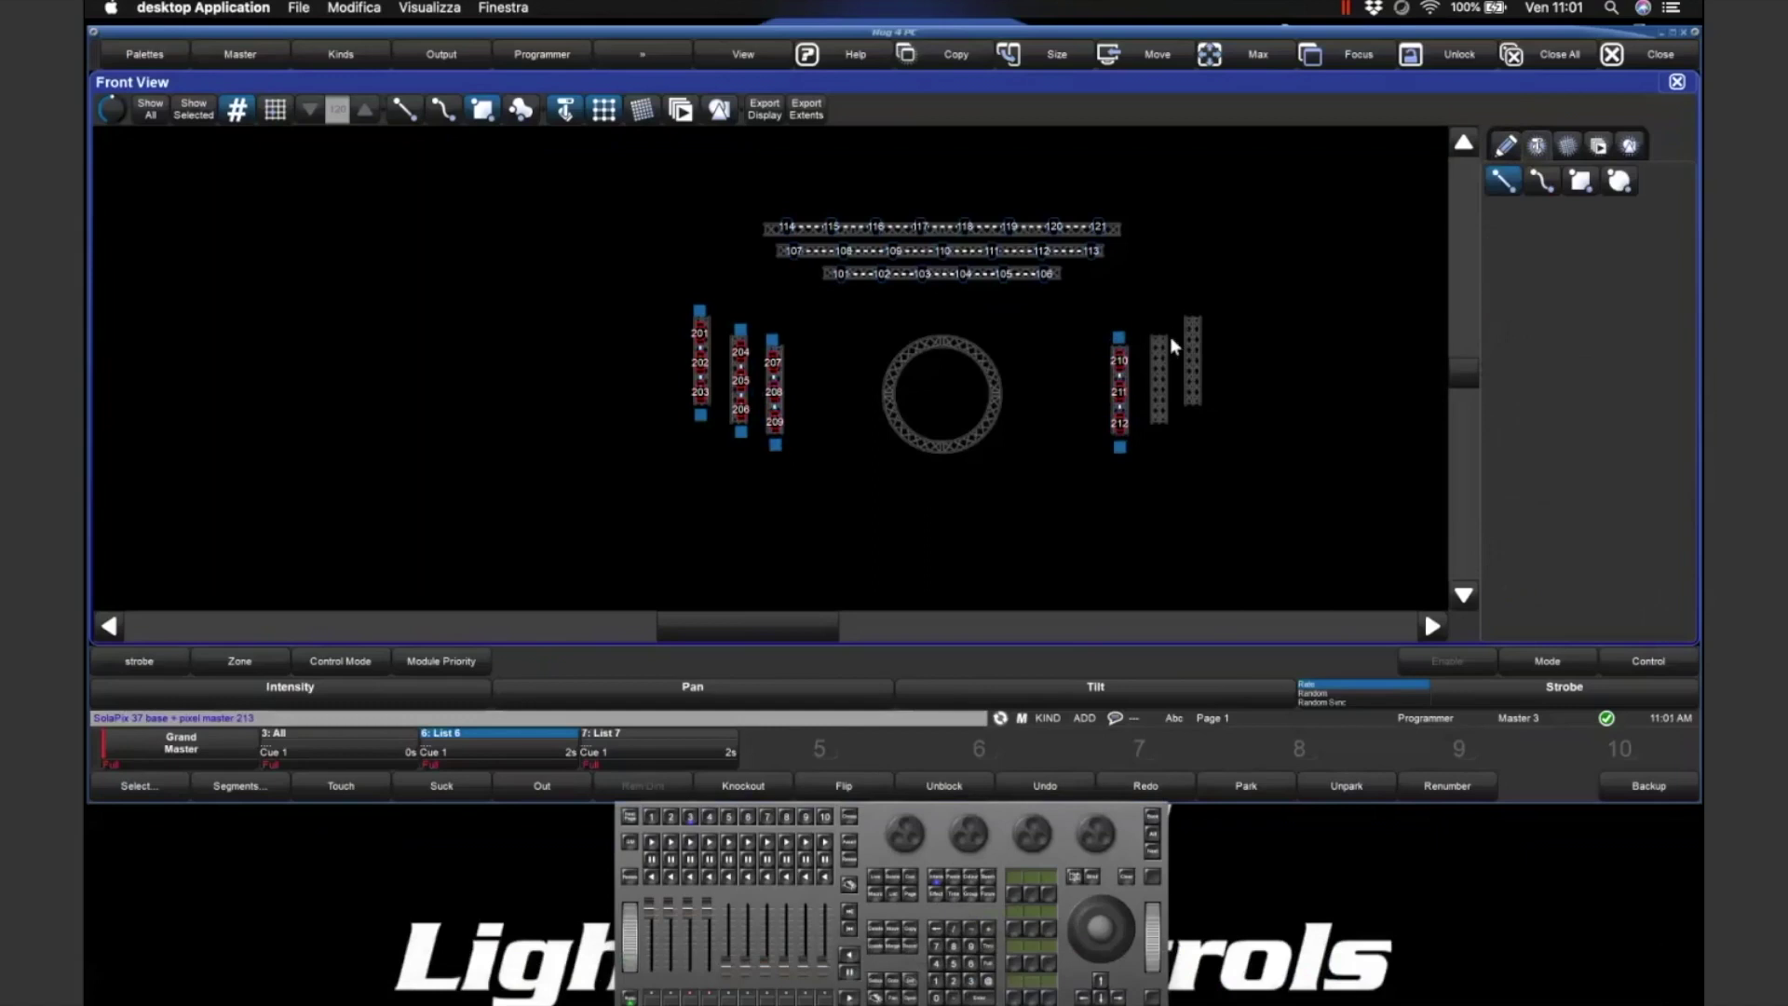
click(1127, 868)
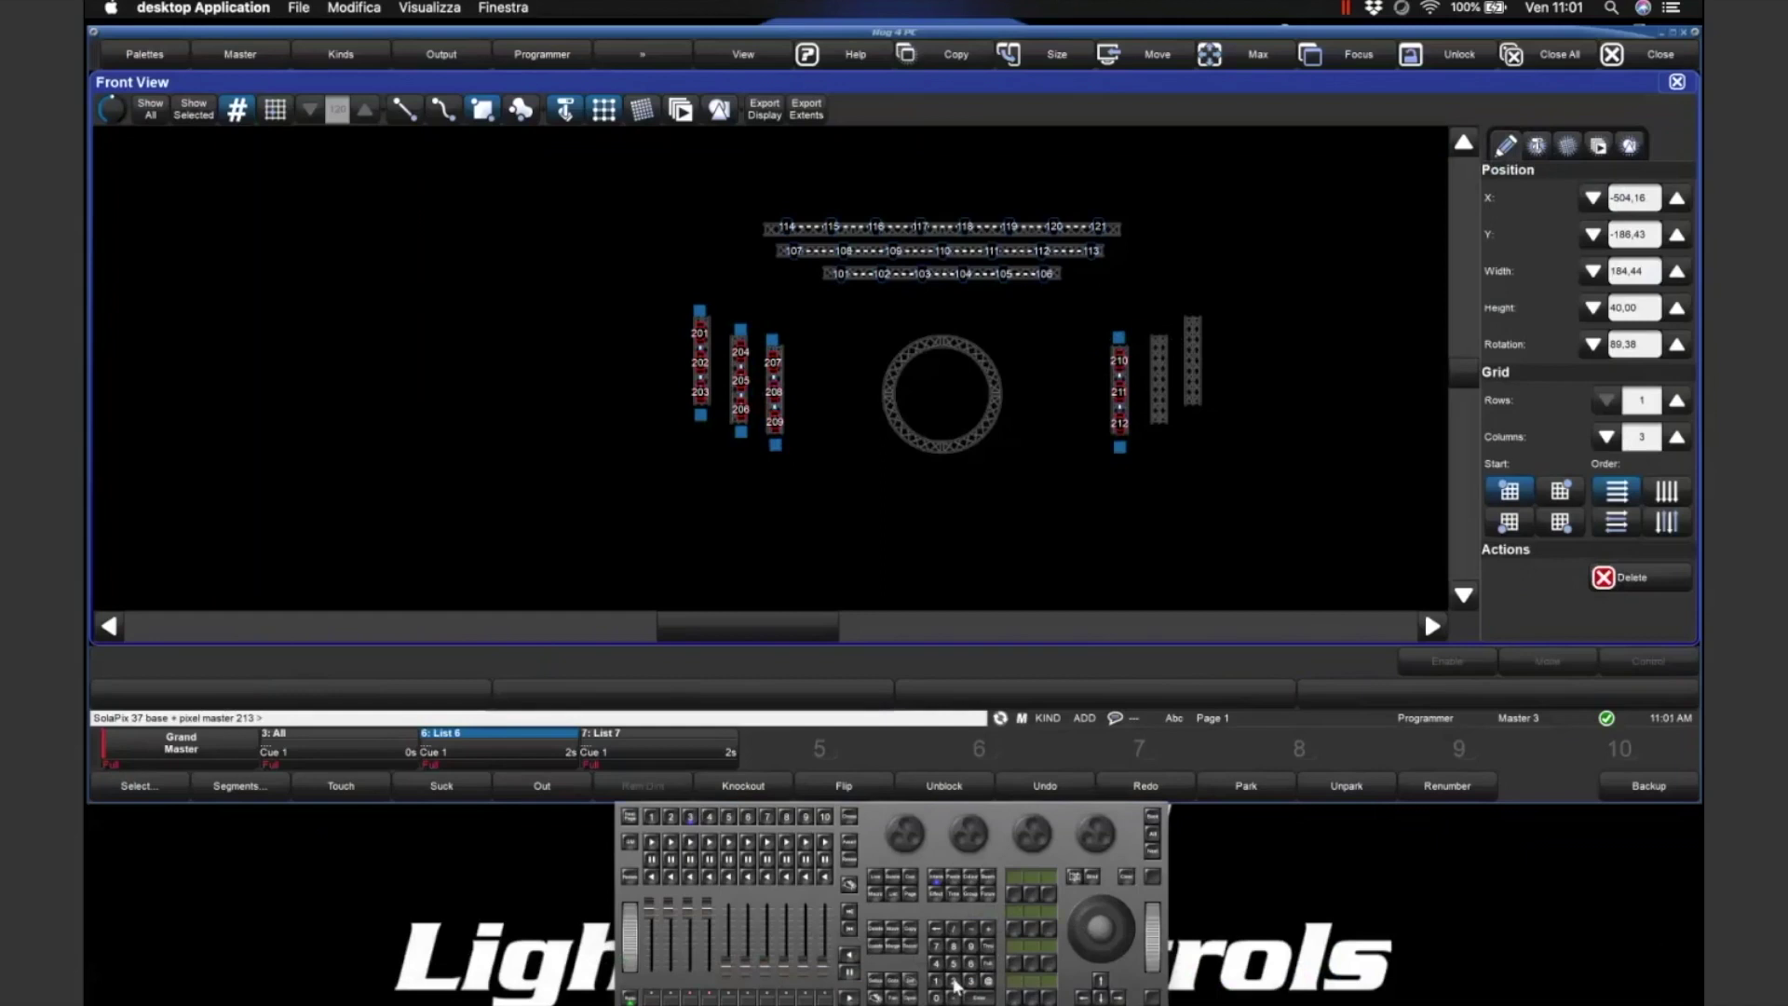
click(1130, 879)
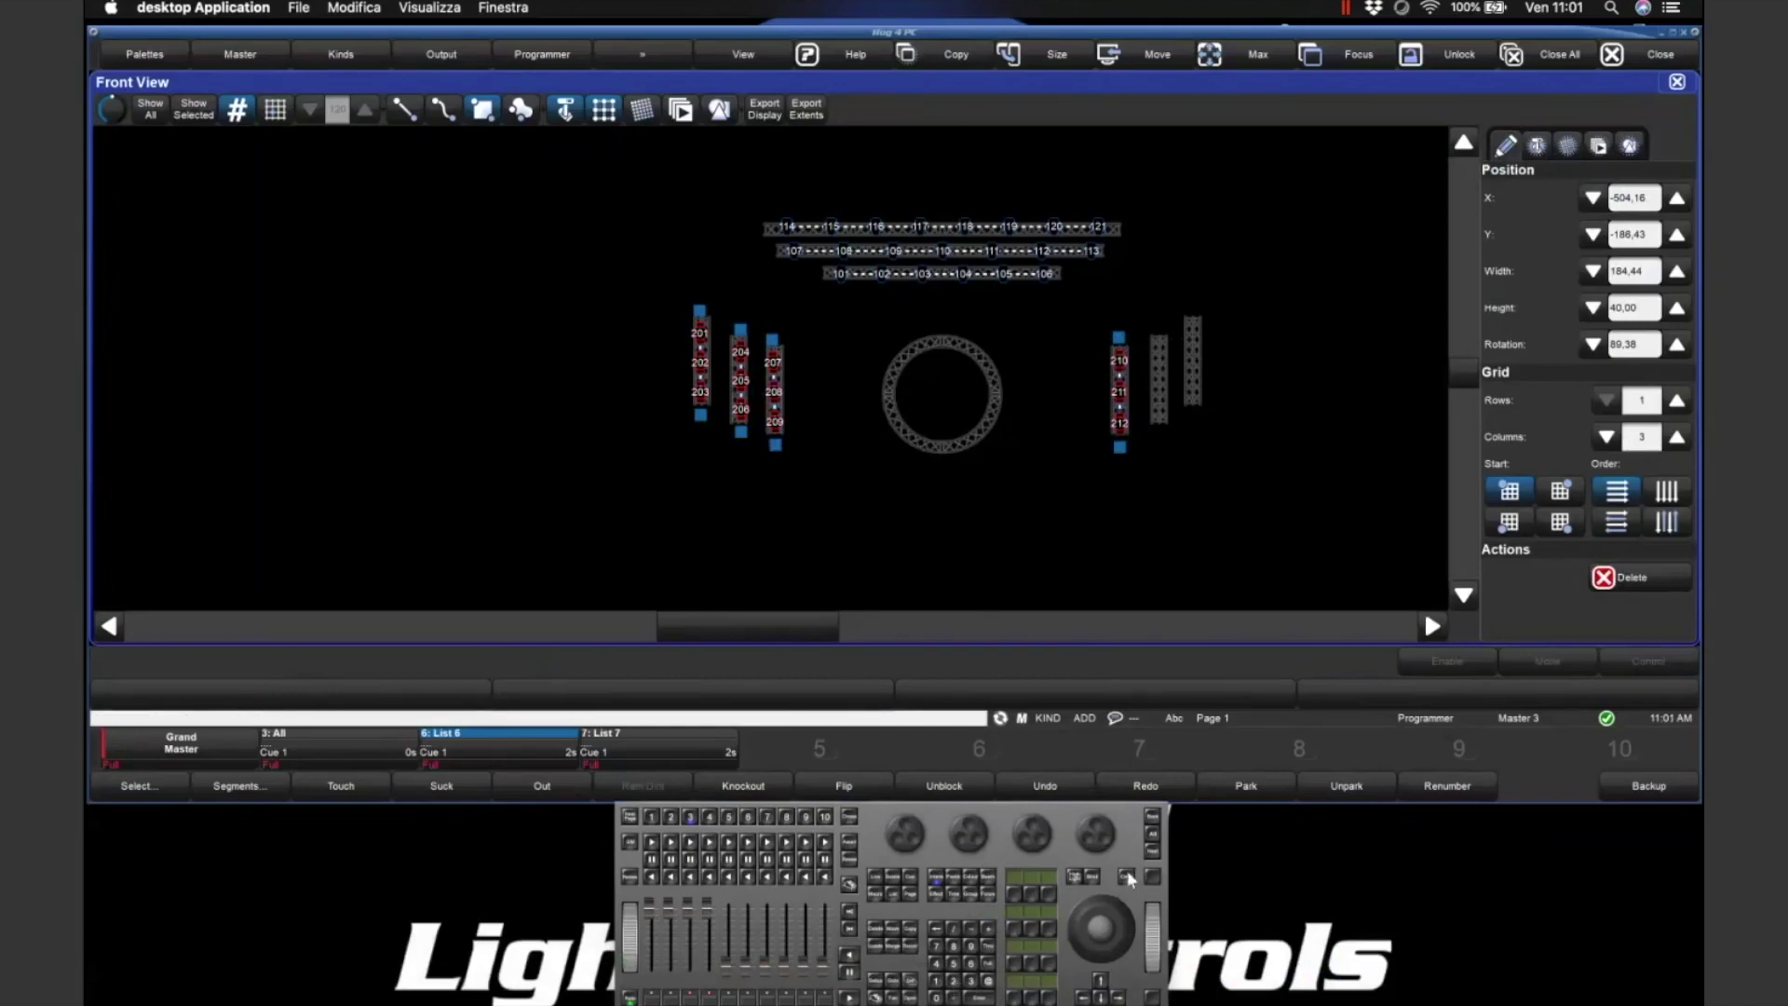
- Select SolaPix 37 base + pixel master fixtures 213 through 215 and place them in a line down the middle right vertical truss
click(954, 982)
click(937, 982)
click(971, 982)
click(993, 950)
click(953, 982)
click(937, 982)
click(954, 965)
click(980, 998)
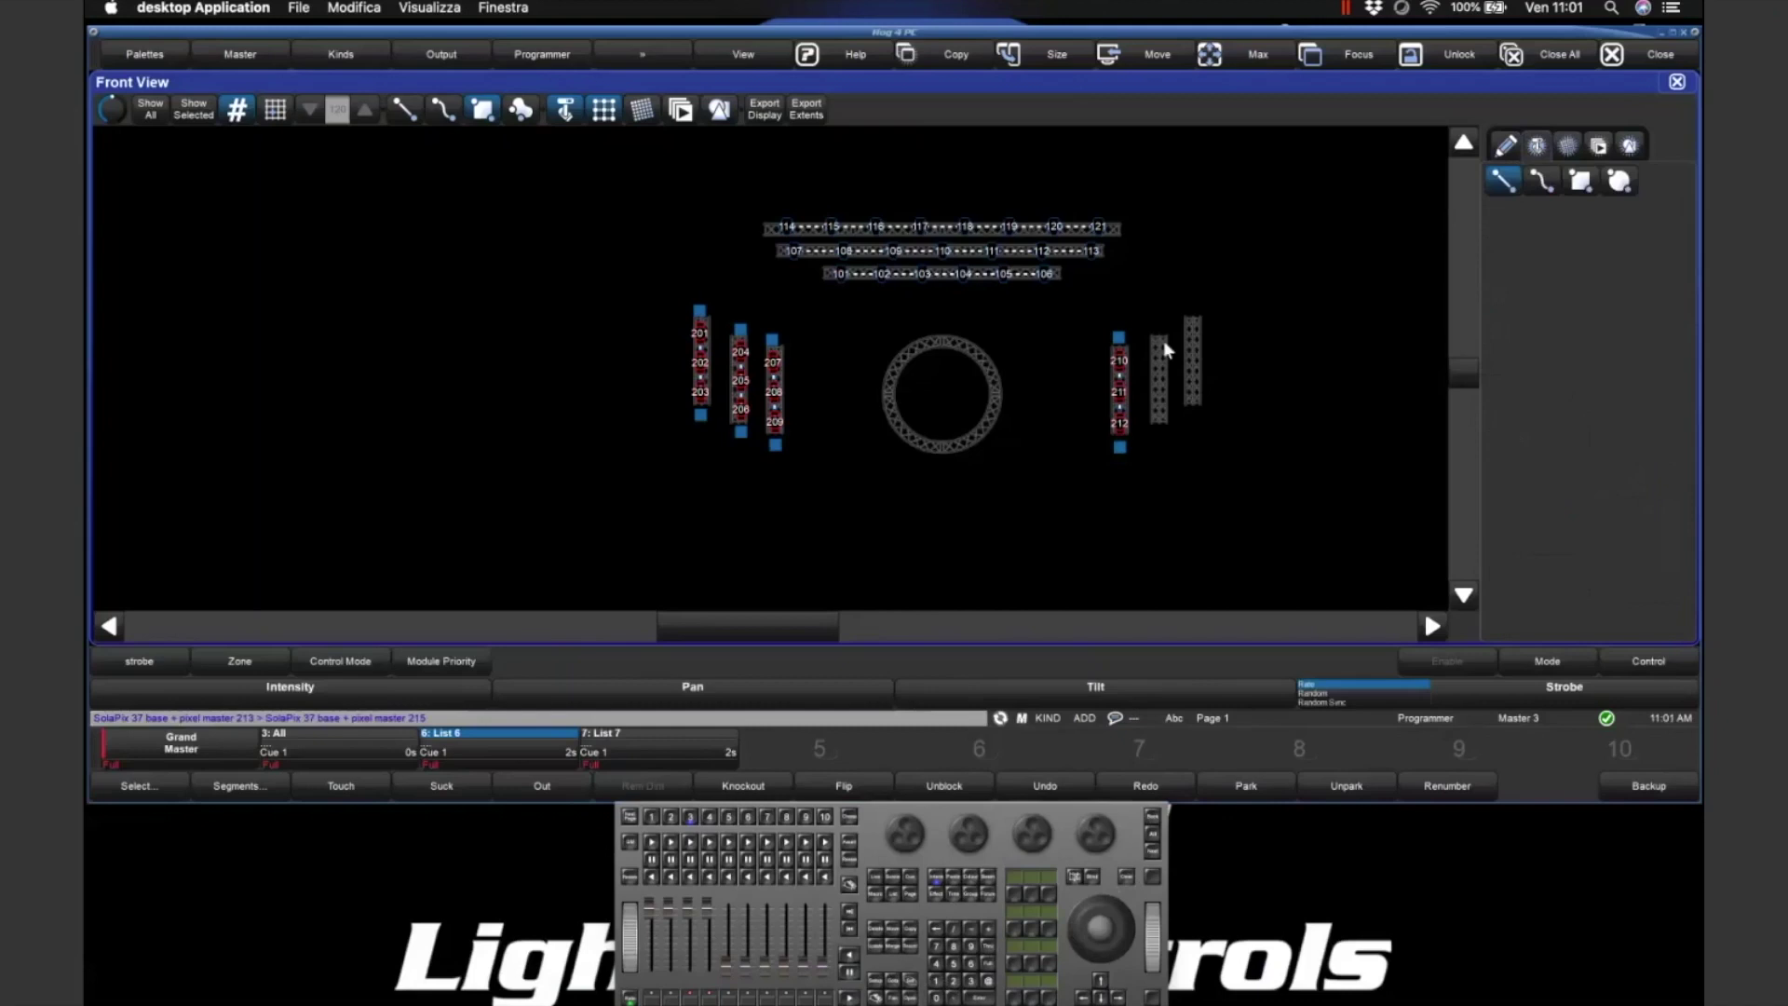
drag(1159, 334, 1161, 432)
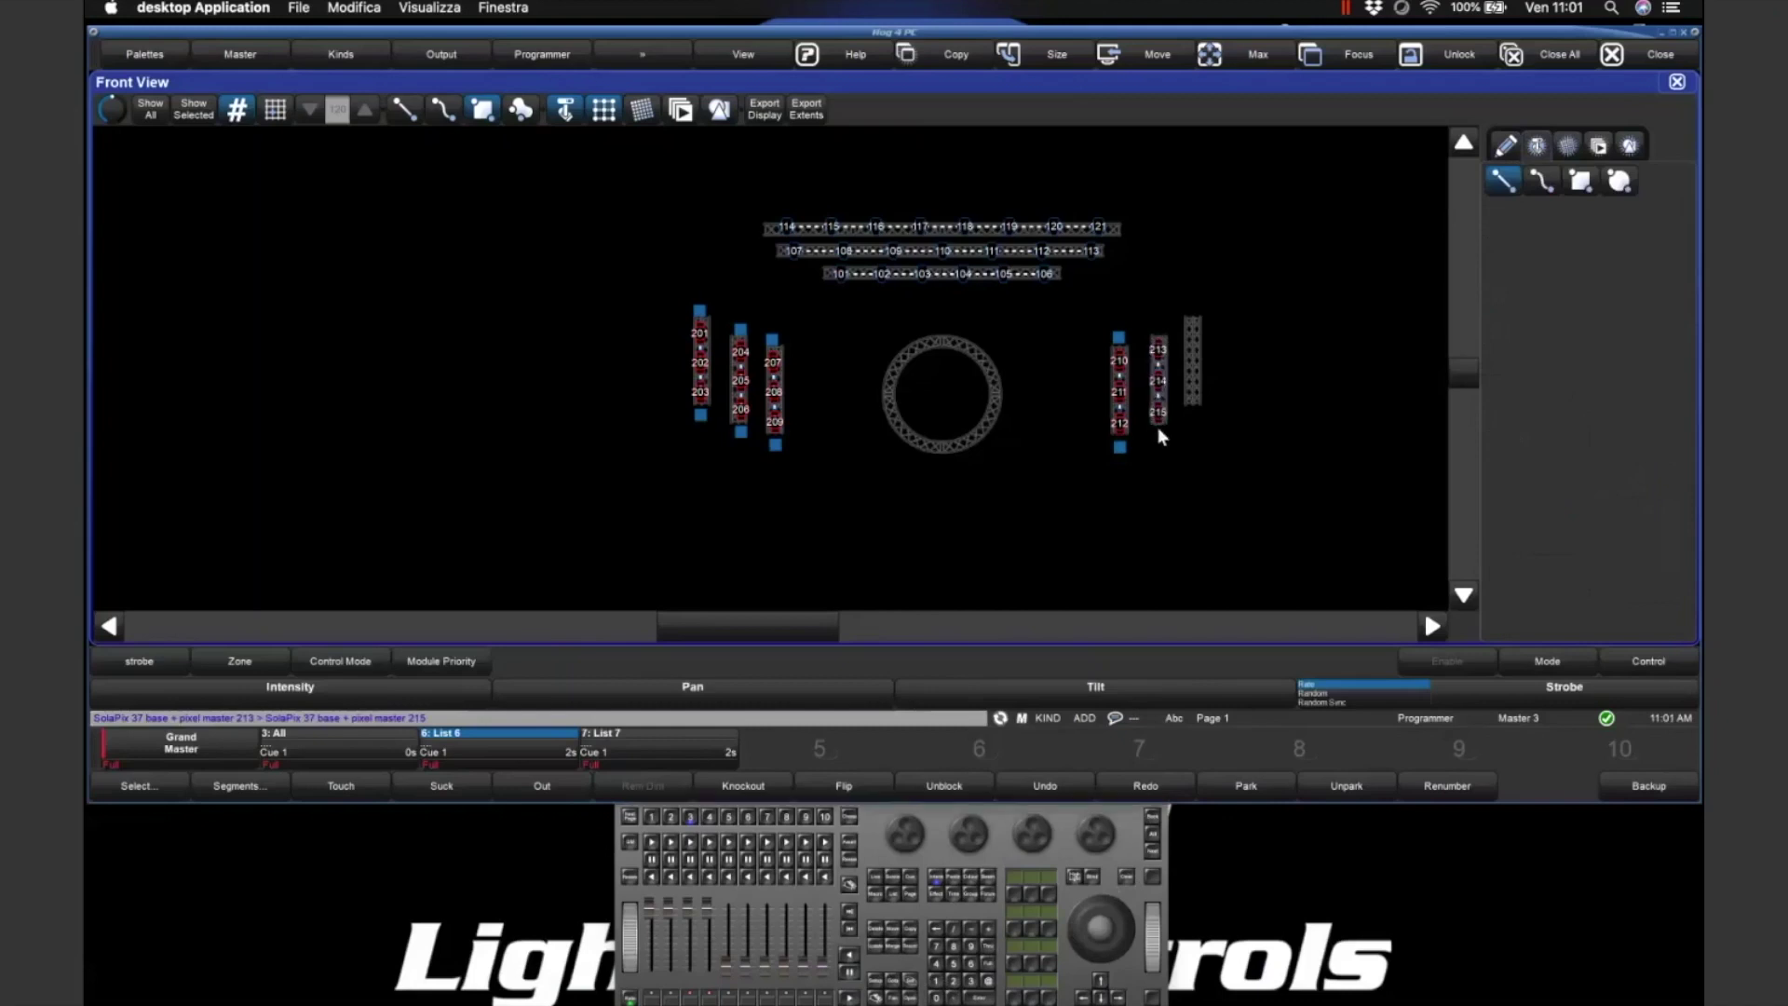
- Select SolaPix 37 base + pixel master fixtures 216 through 218 and place them in a line down the outermost right vertical truss
click(953, 982)
click(937, 981)
click(971, 963)
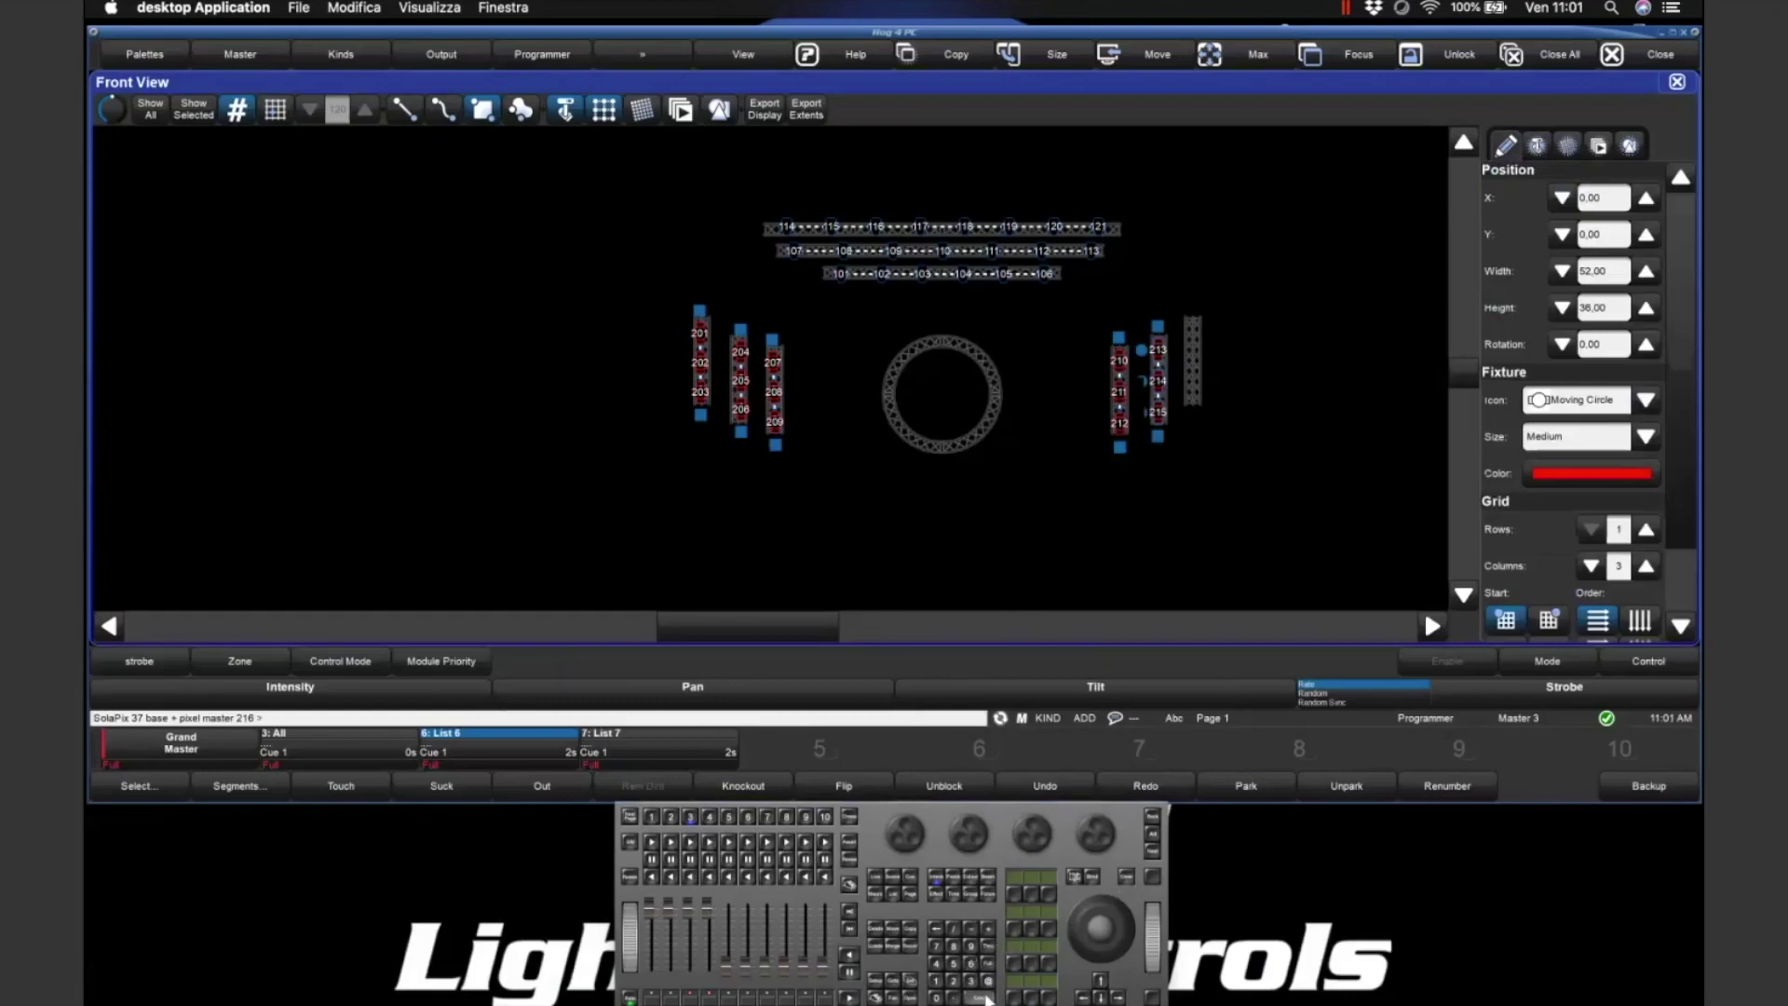
click(985, 998)
drag(1192, 321, 1201, 417)
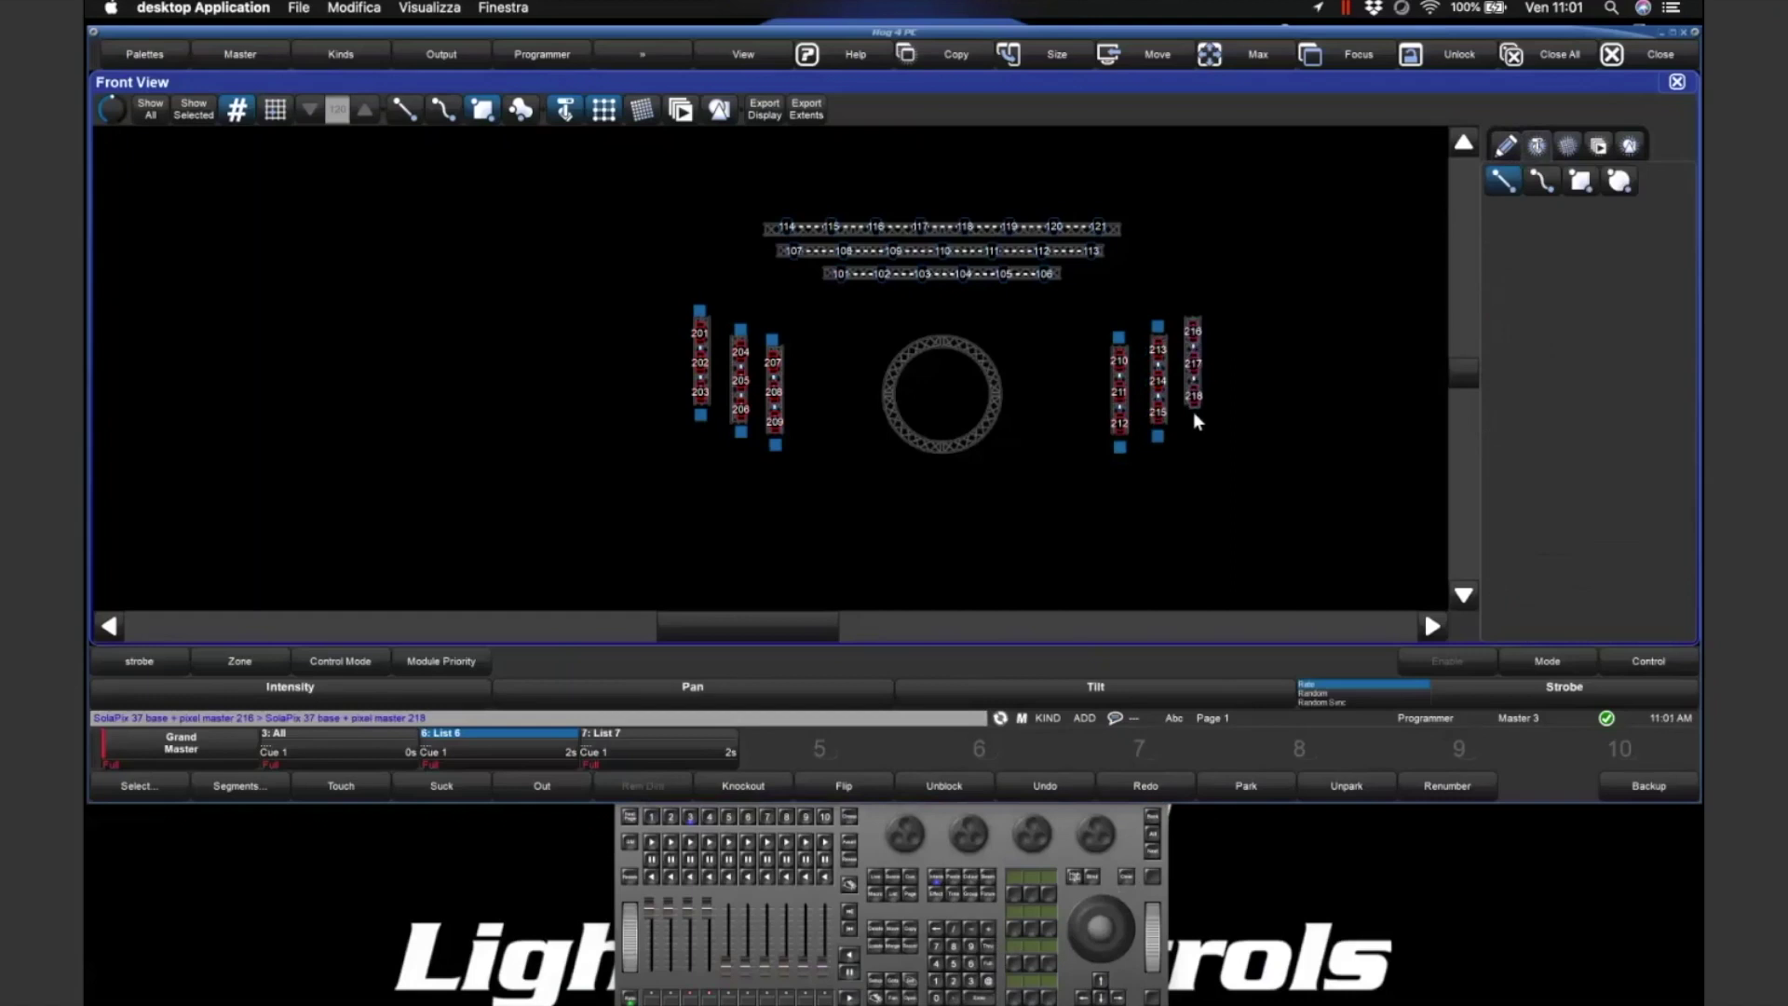
- Select the three fixture grids on the right vertical trusses and set their rotation to 90
drag(1304, 249, 1232, 379)
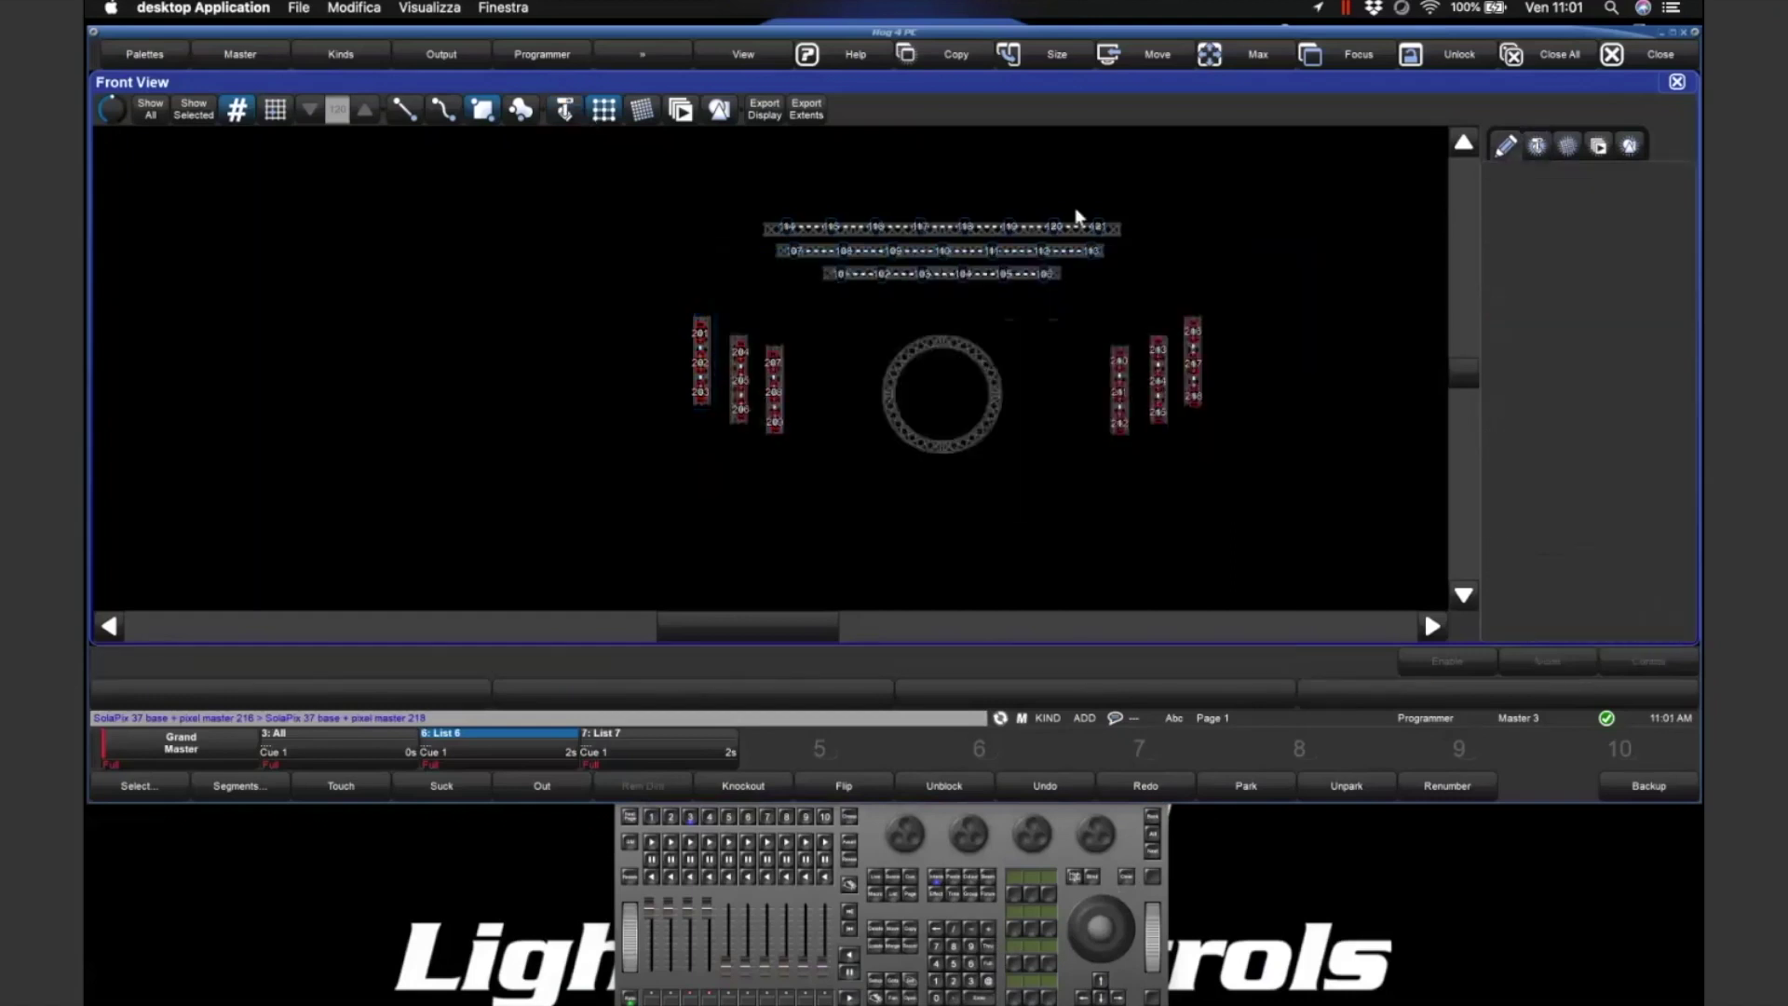
drag(1221, 298, 1020, 490)
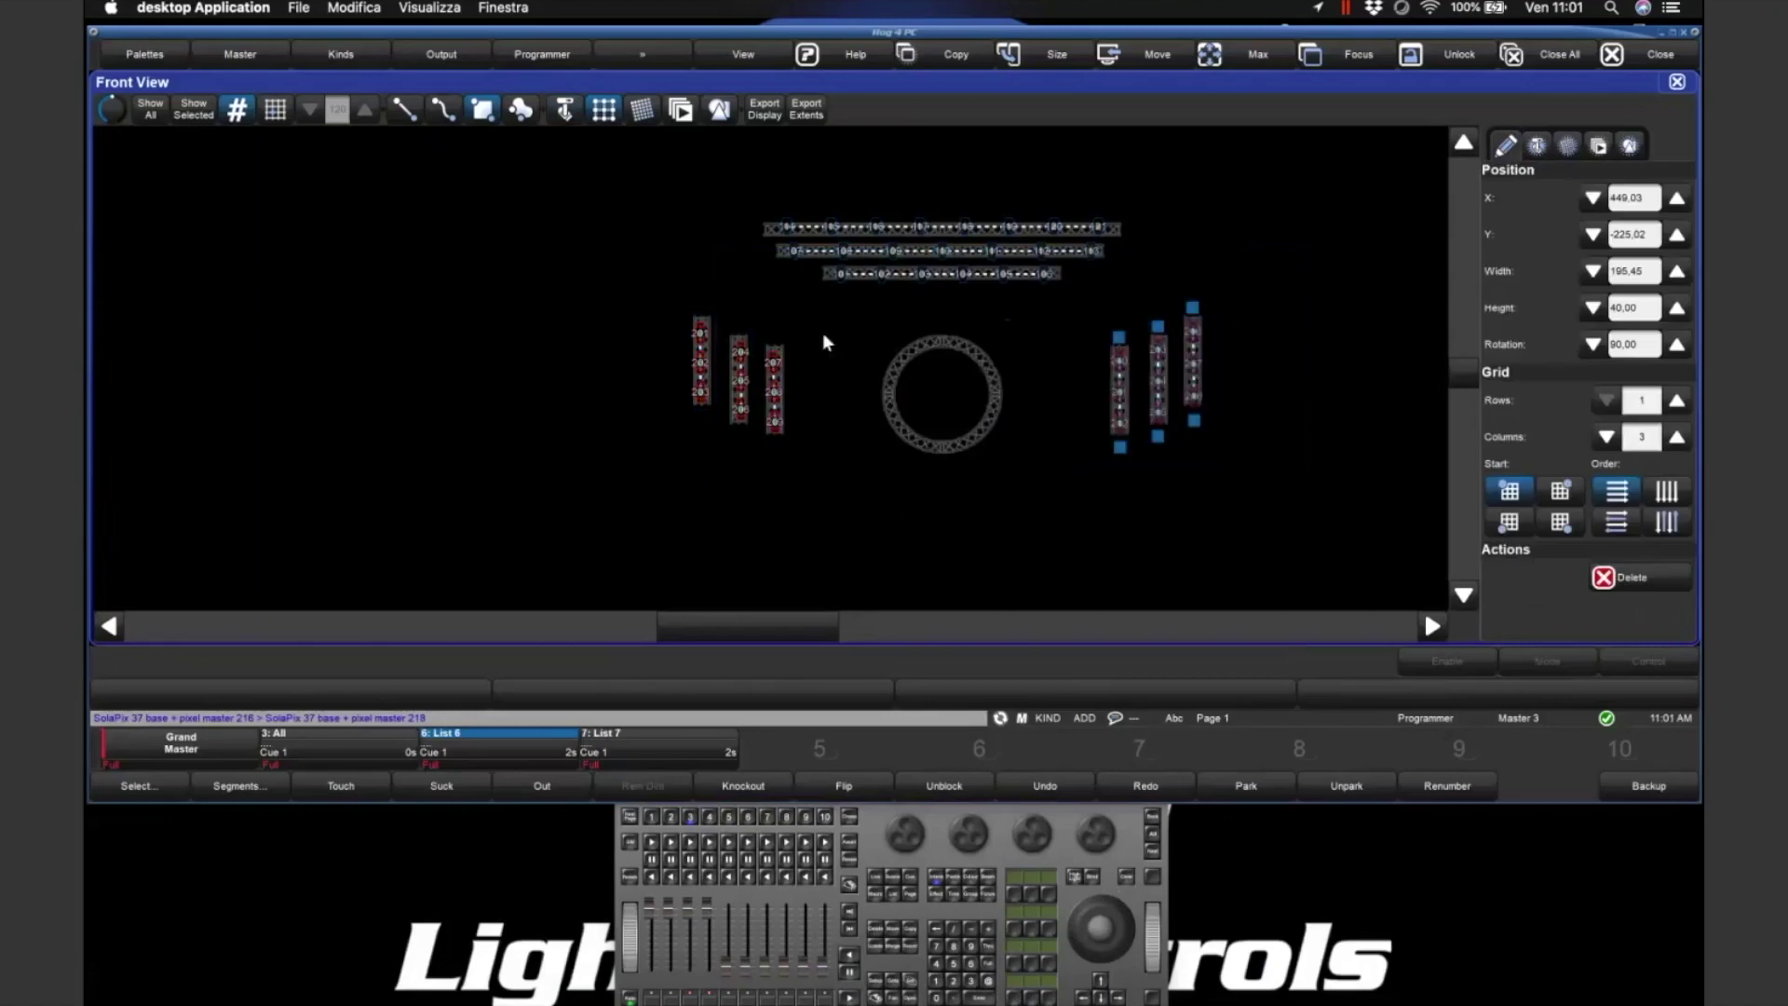
click(1635, 345)
text(90)
key(Return)
- Select the three fixture grids on the left vertical trusses, set their rotation to 90 and deselect them
drag(775, 294, 706, 458)
drag(843, 321, 623, 498)
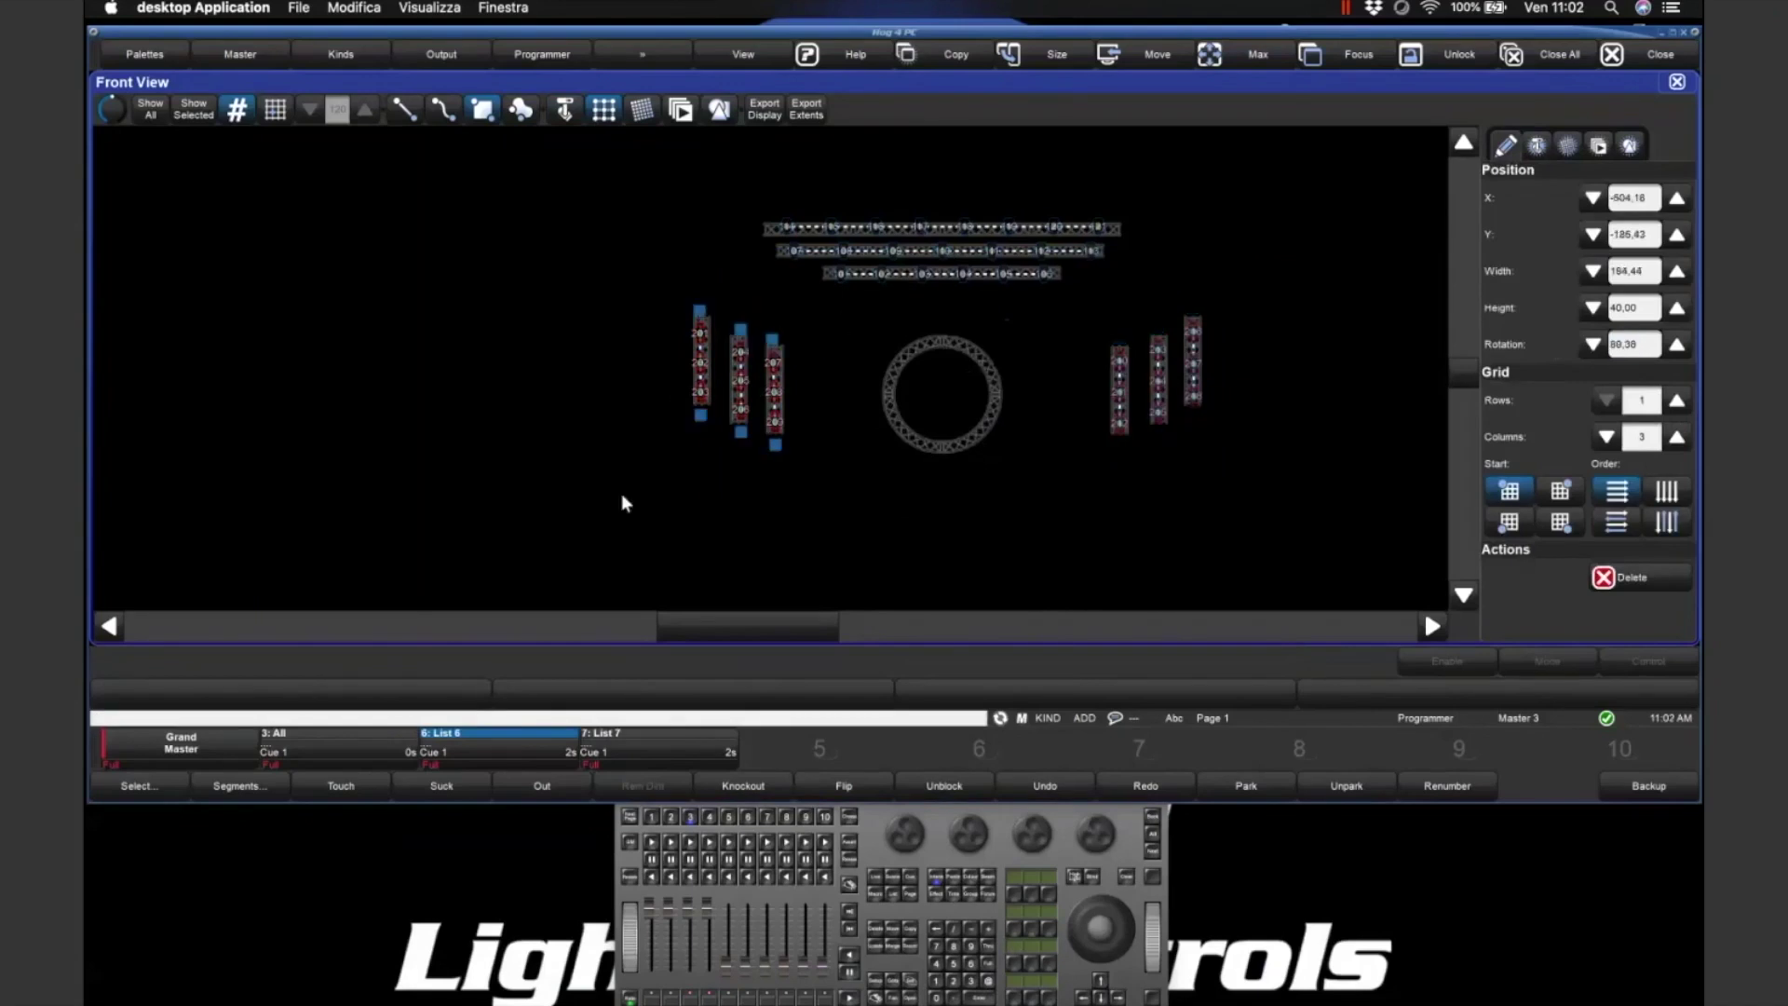
click(1645, 341)
text(90)
key(Return)
click(1008, 357)
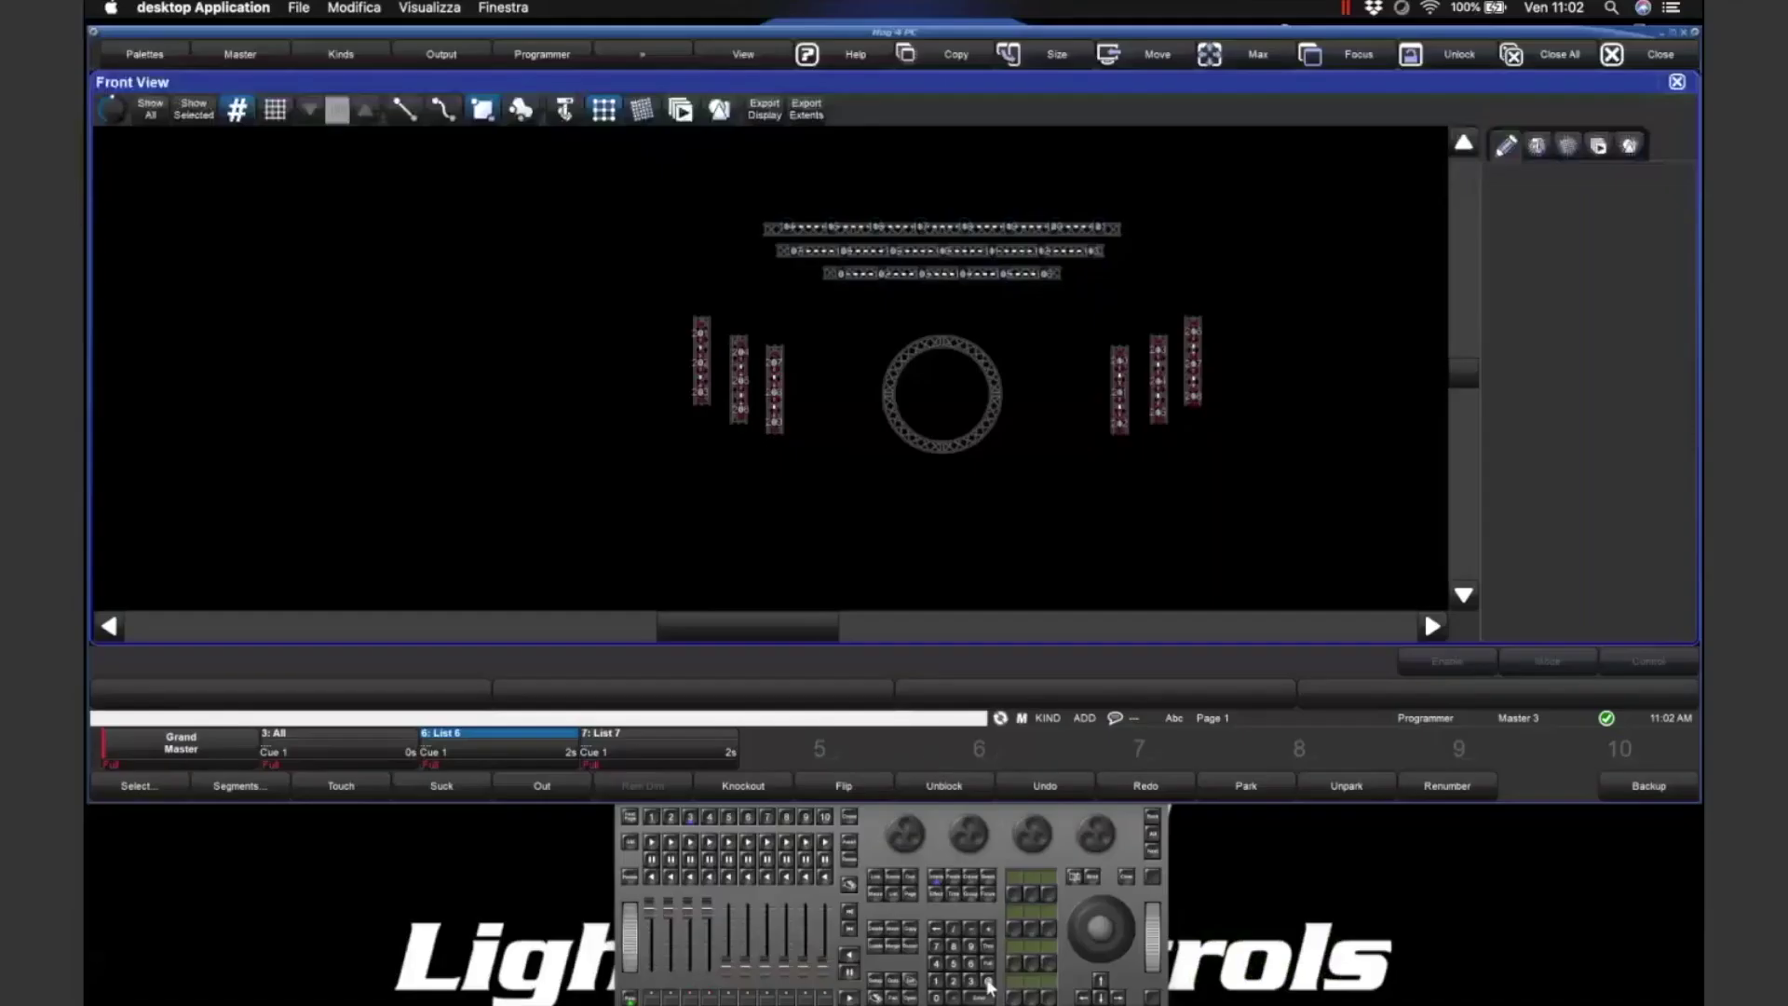
- Select SolaPix 7 base fixtures 301 through 316 and arrange them in a circle fitted to the round truss
click(989, 986)
click(936, 997)
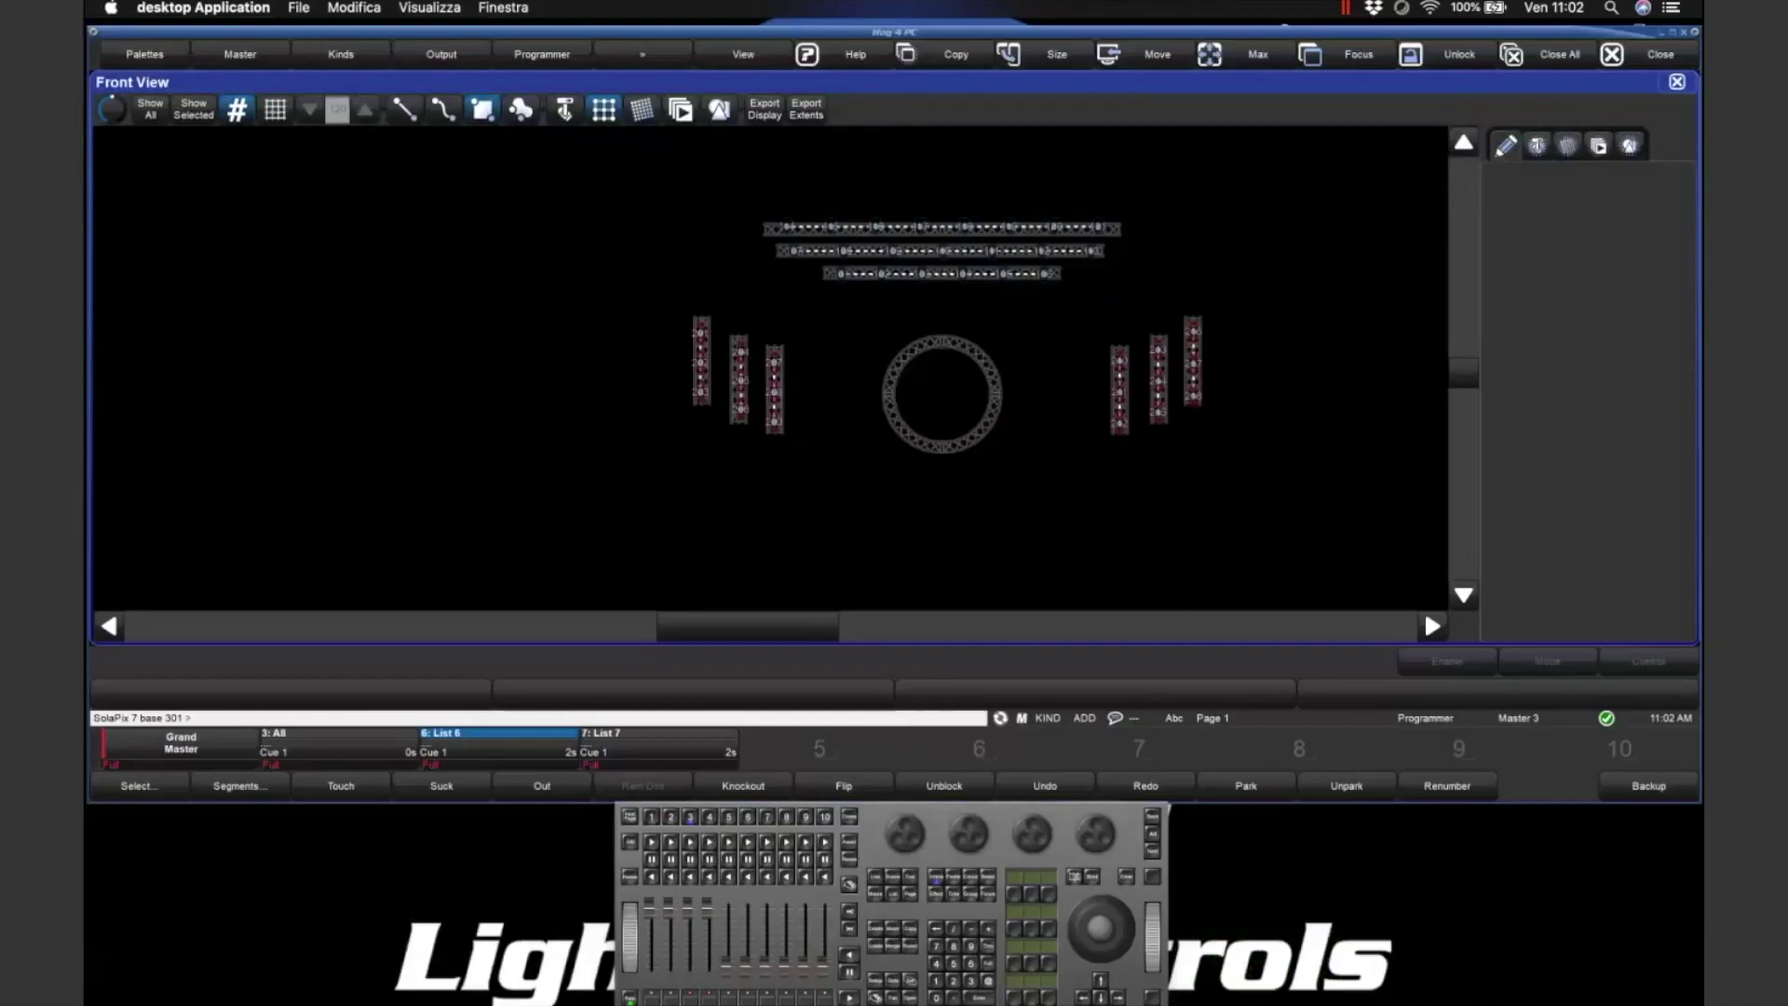
text(316)
key(Return)
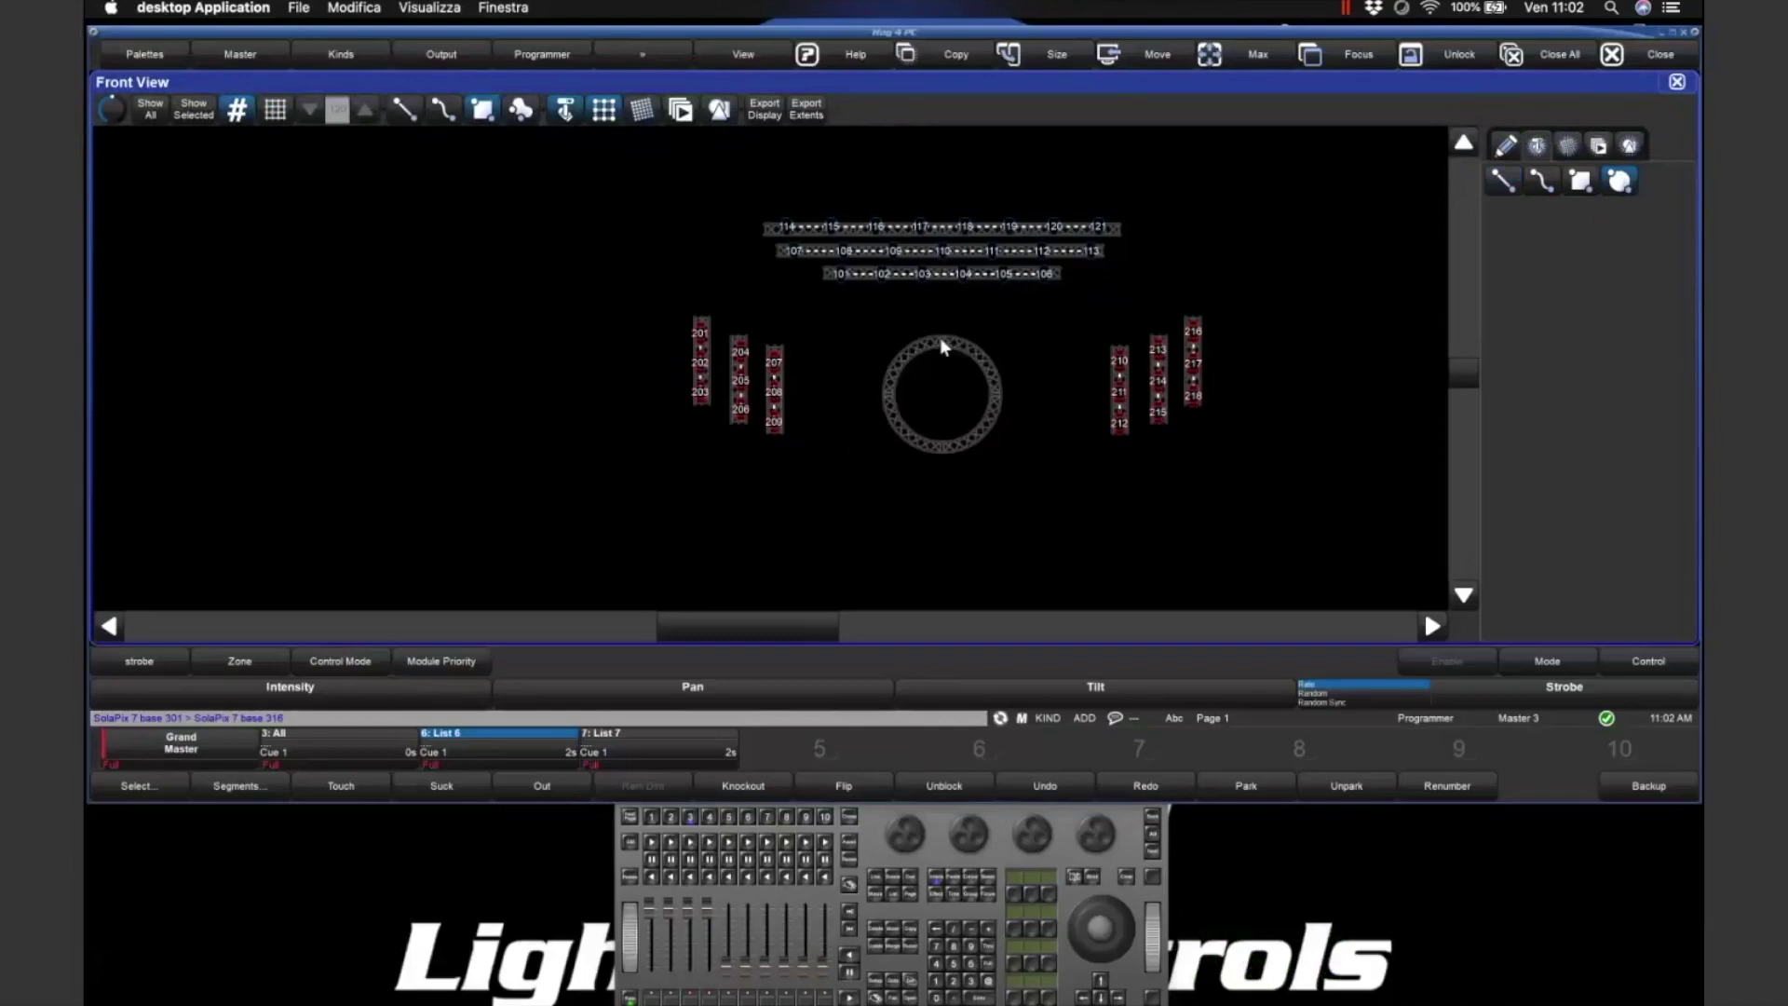
drag(952, 407, 993, 483)
drag(1014, 443, 997, 391)
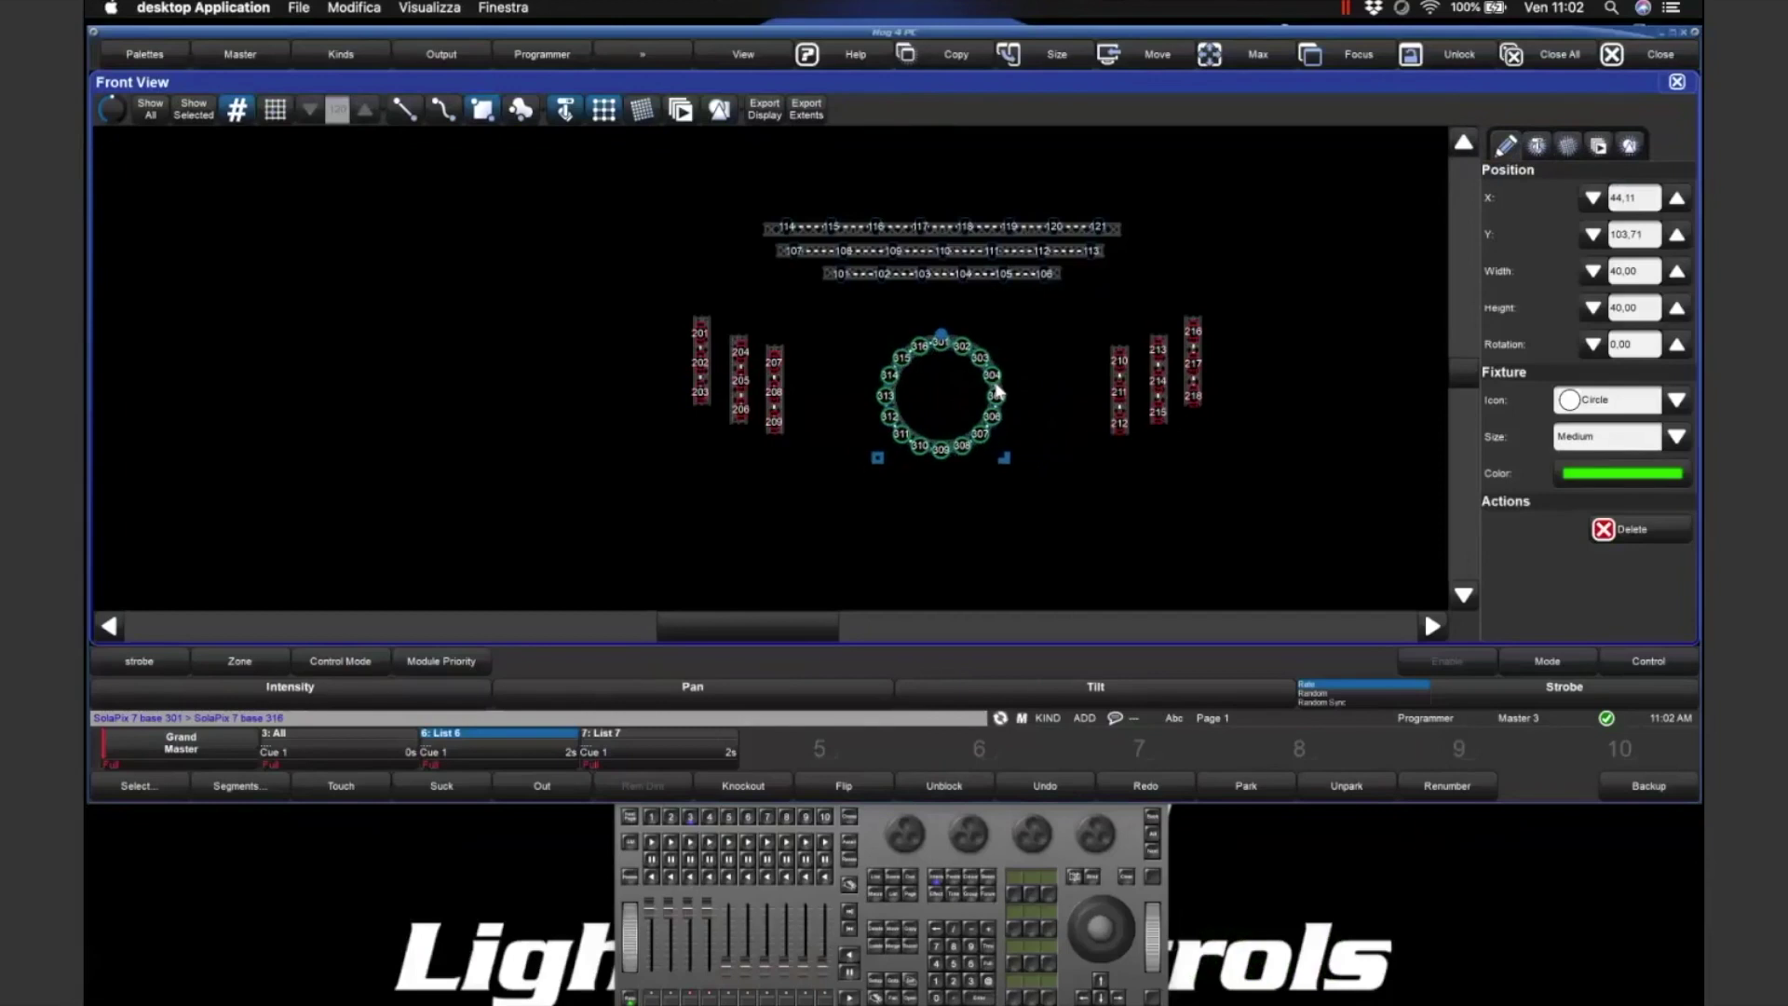
click(1093, 307)
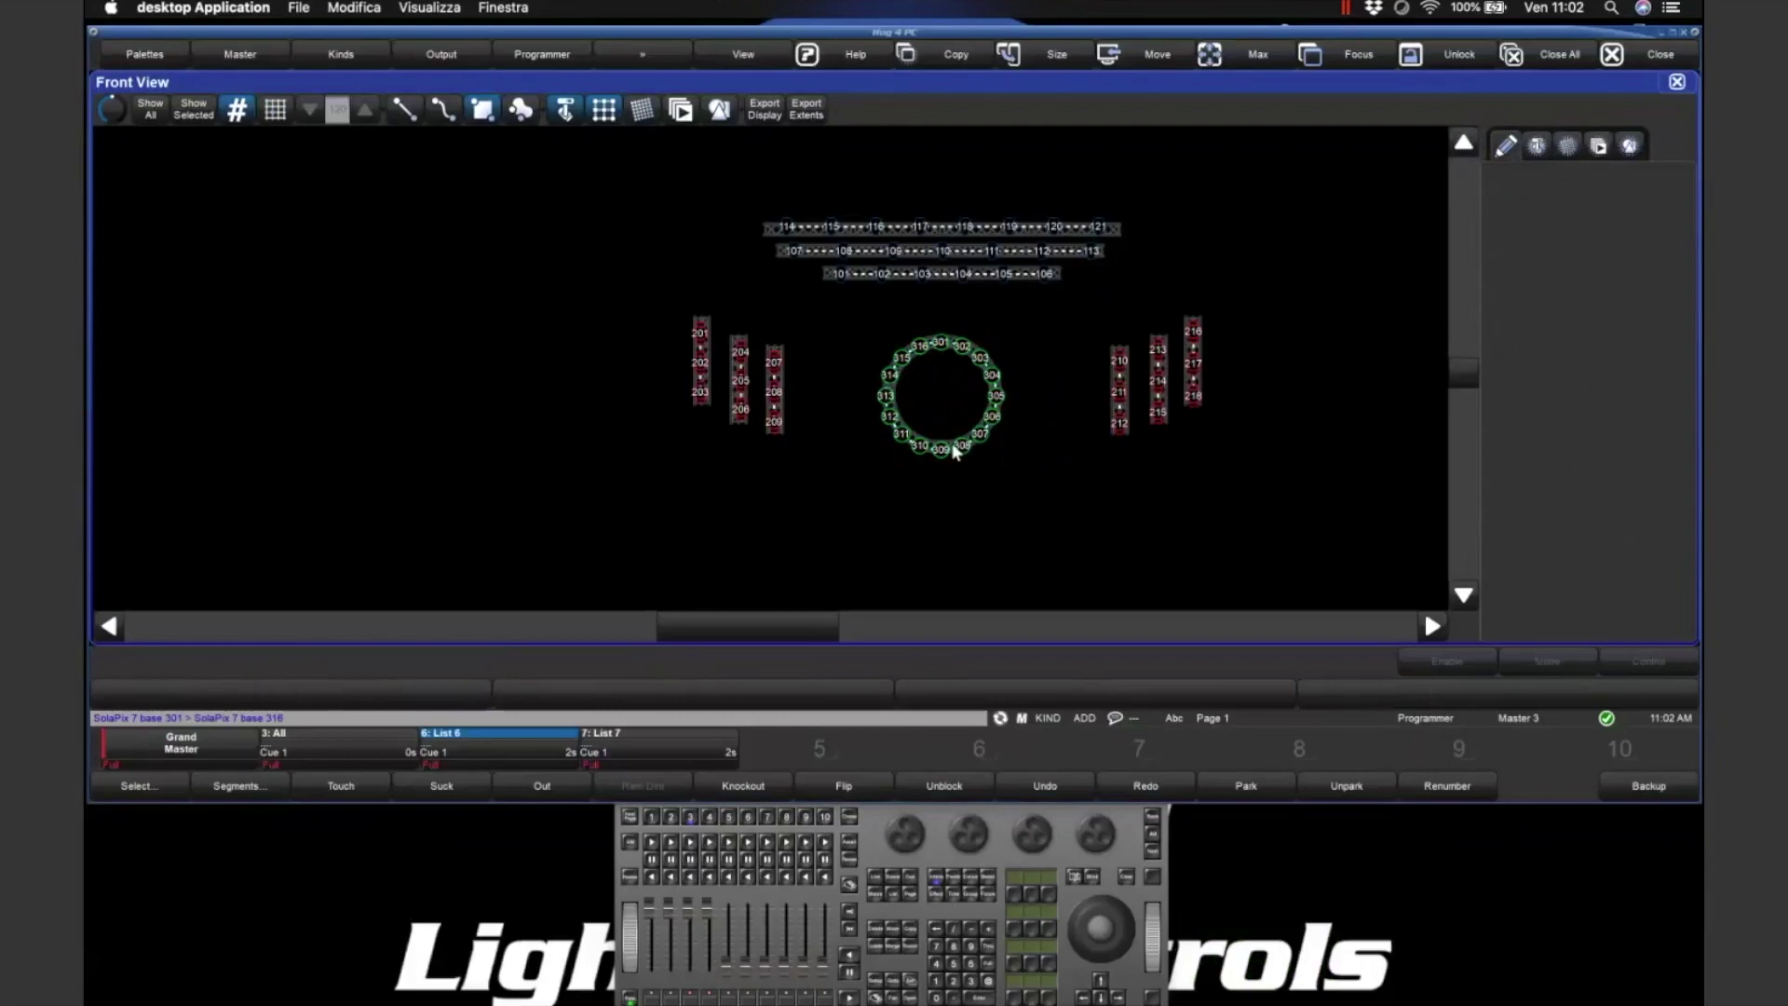
- Fit the whole plot in view, enlarge it slightly, and leave fixture and layout editing
click(144, 108)
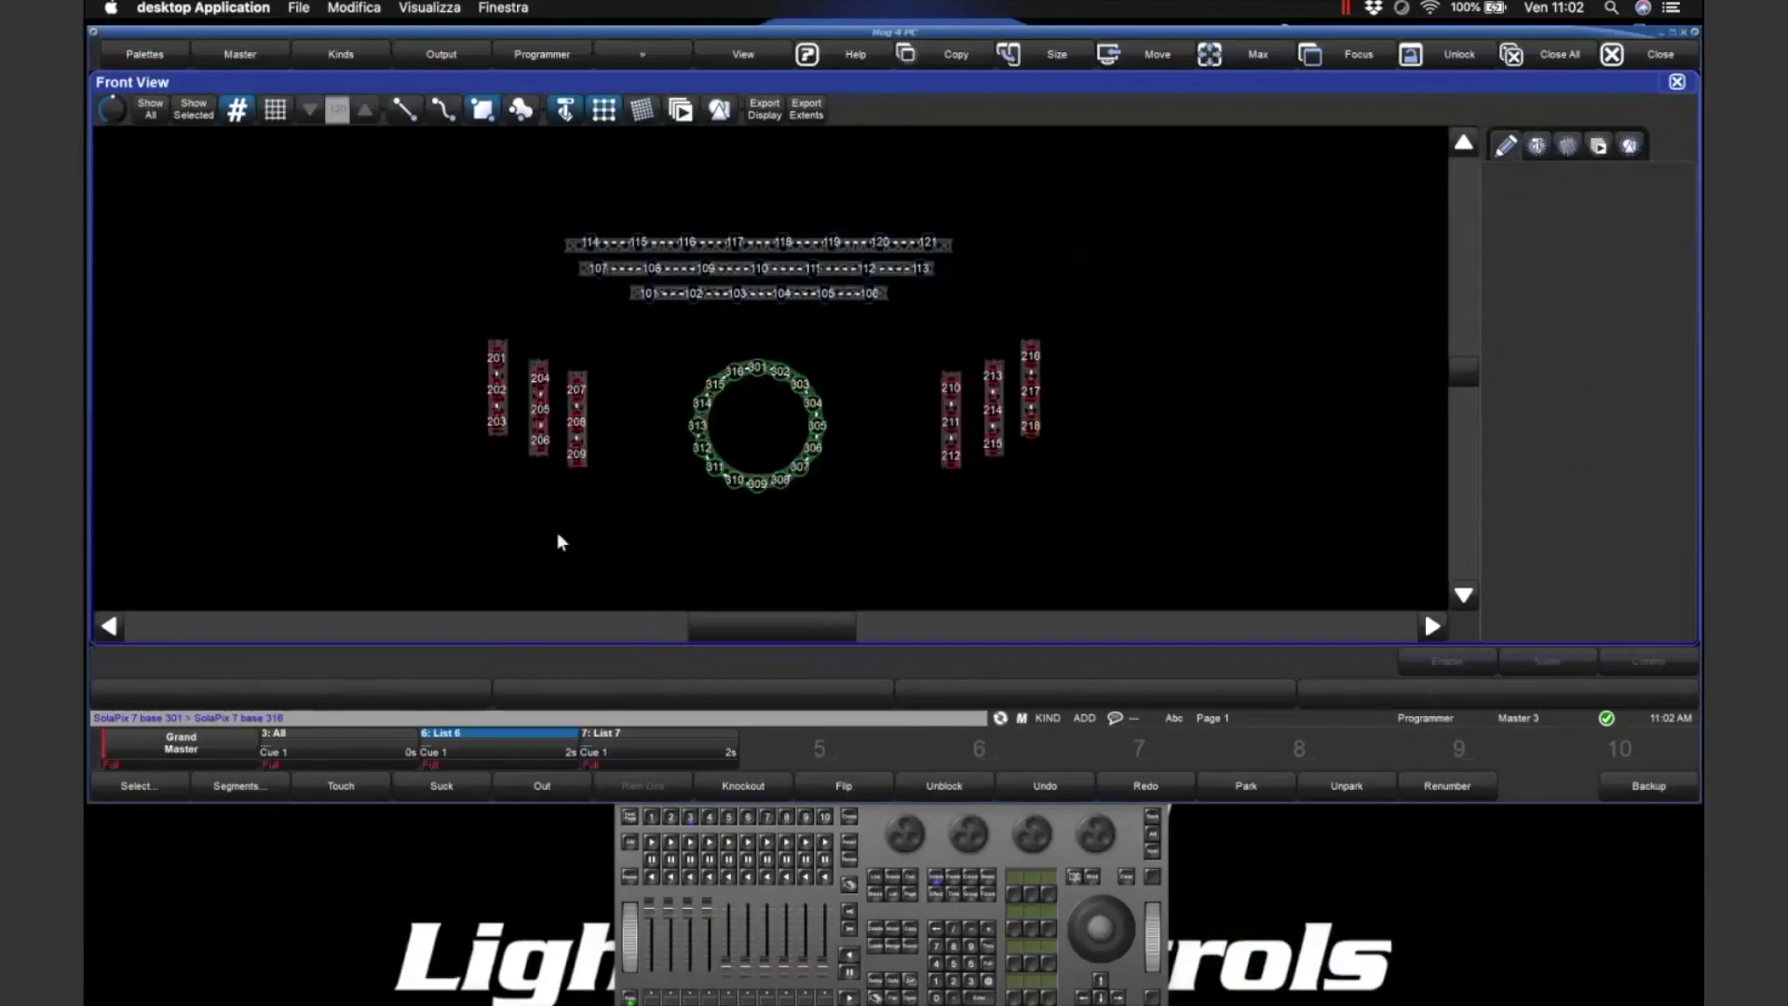
scroll(467, 372, up, 3)
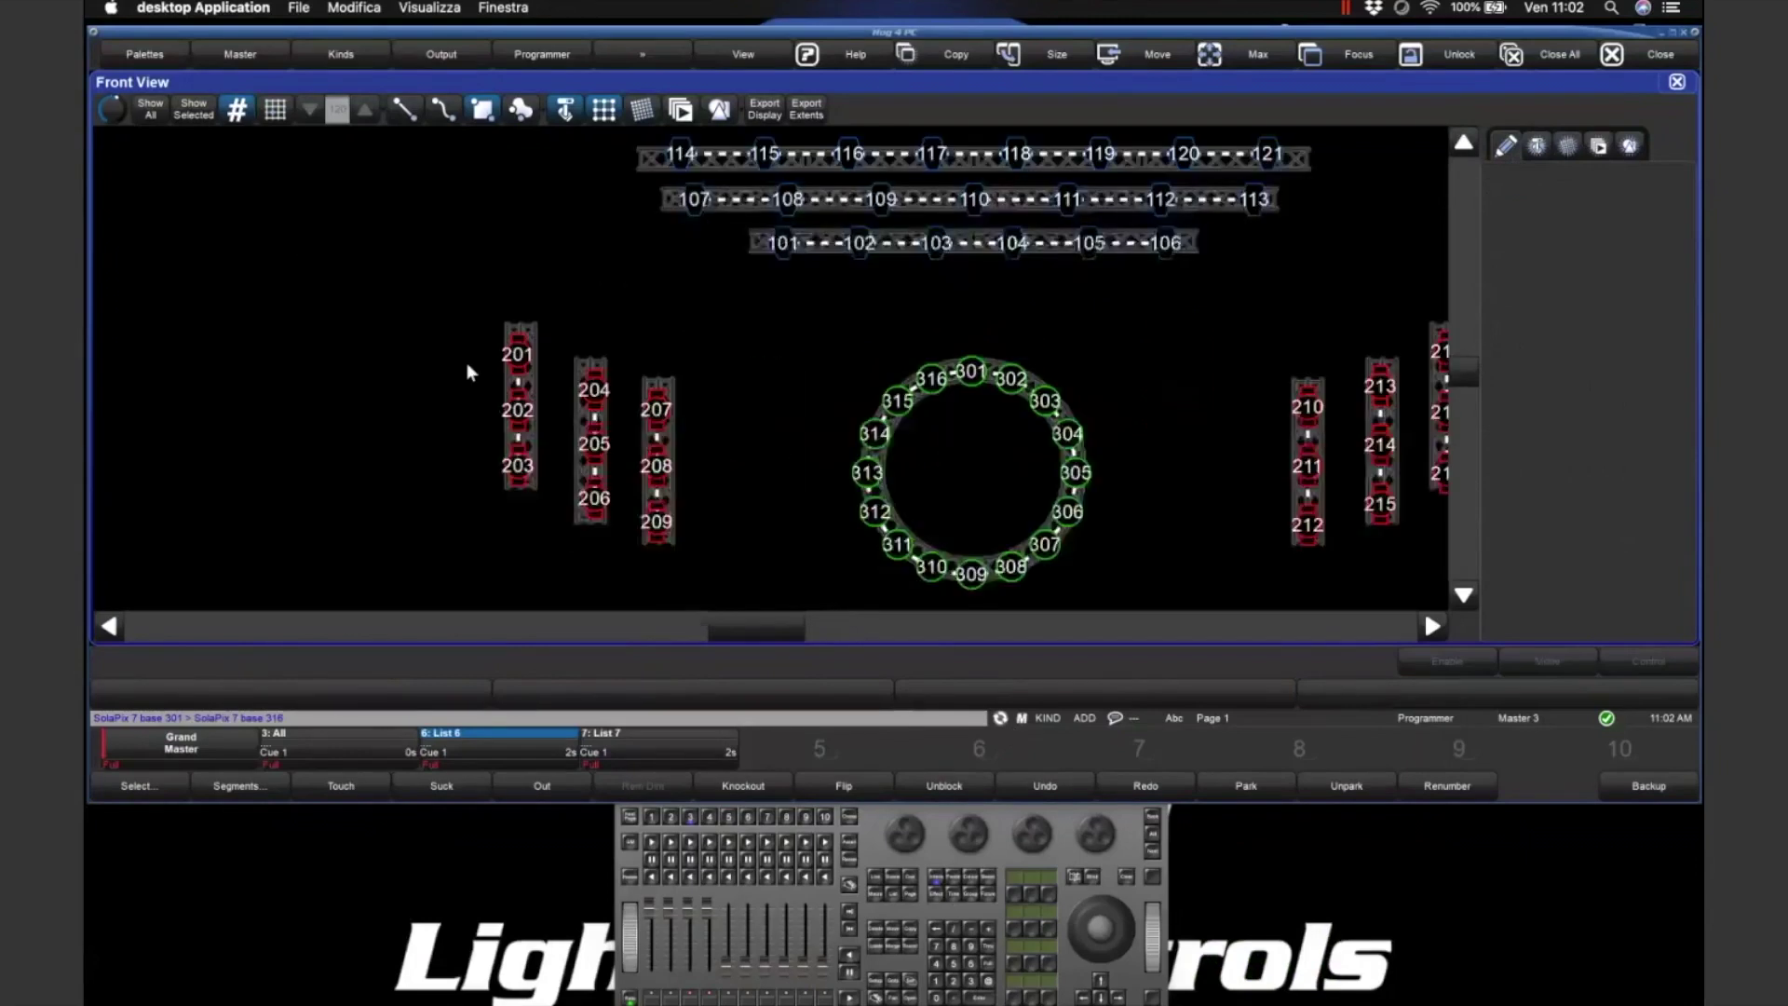
scroll(466, 372, down, 1)
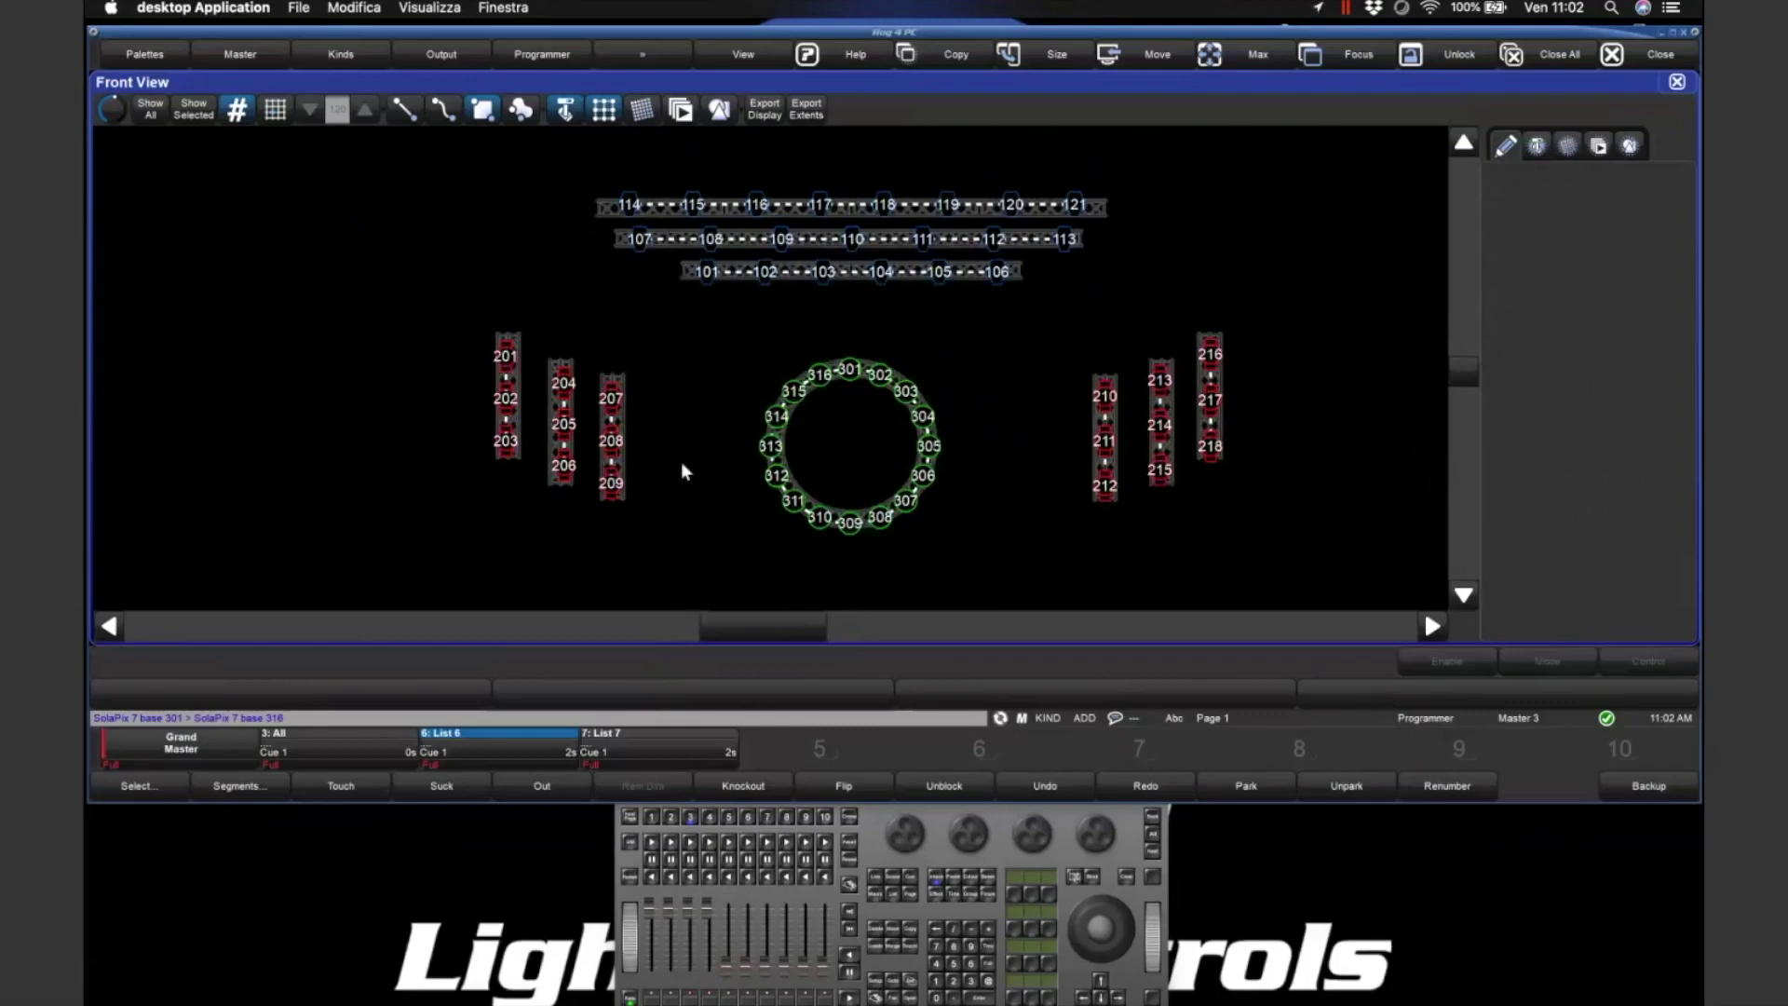
click(507, 357)
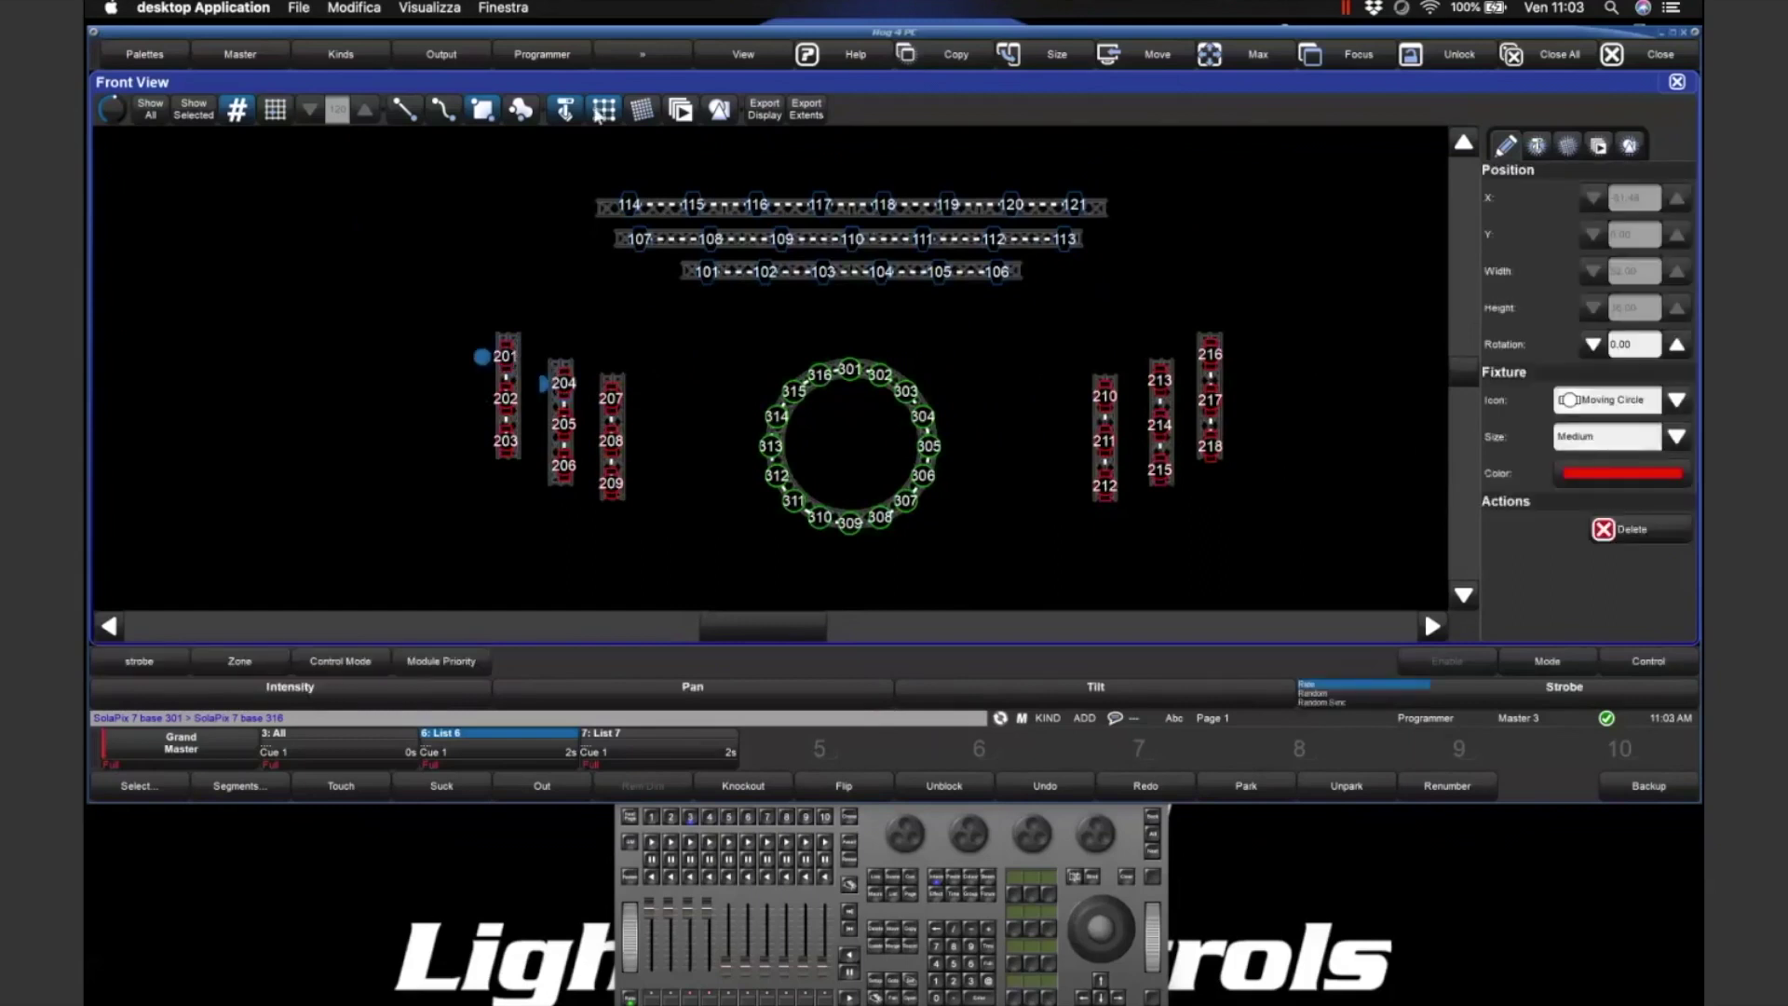
click(564, 109)
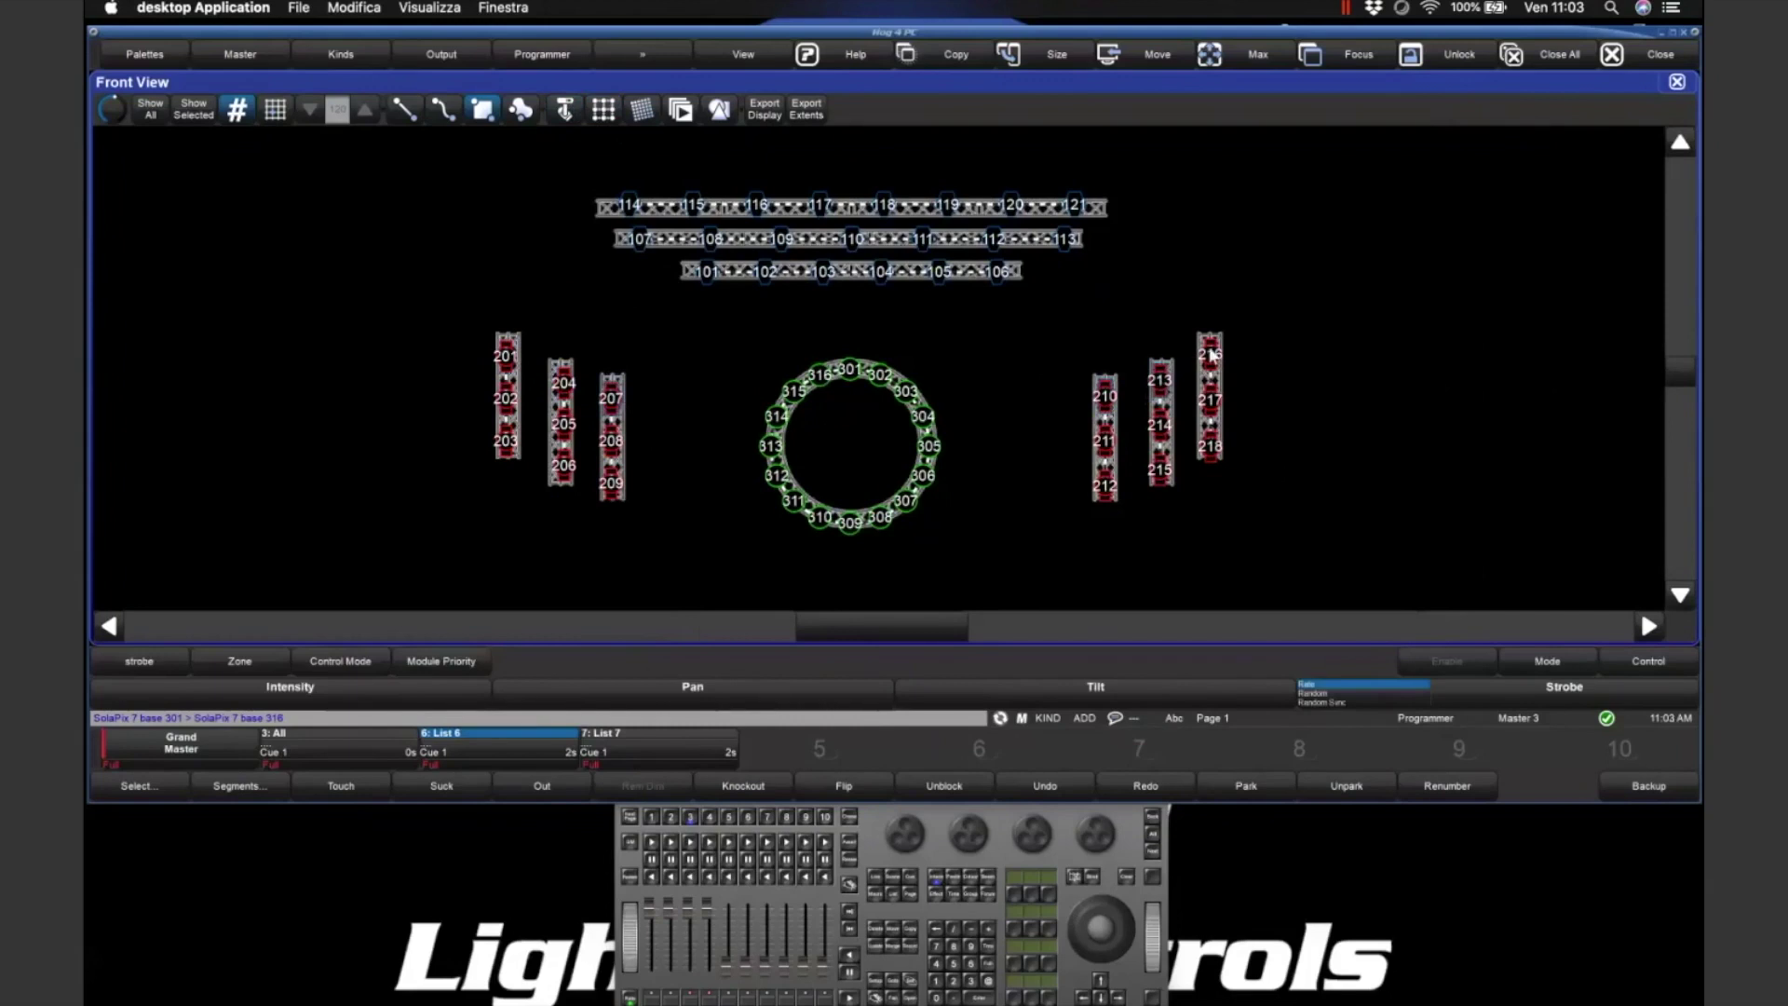
- Clear the current selection and select the top fixture on each vertical truss: 201, 204, 207, 210, 213 and 216
click(1073, 876)
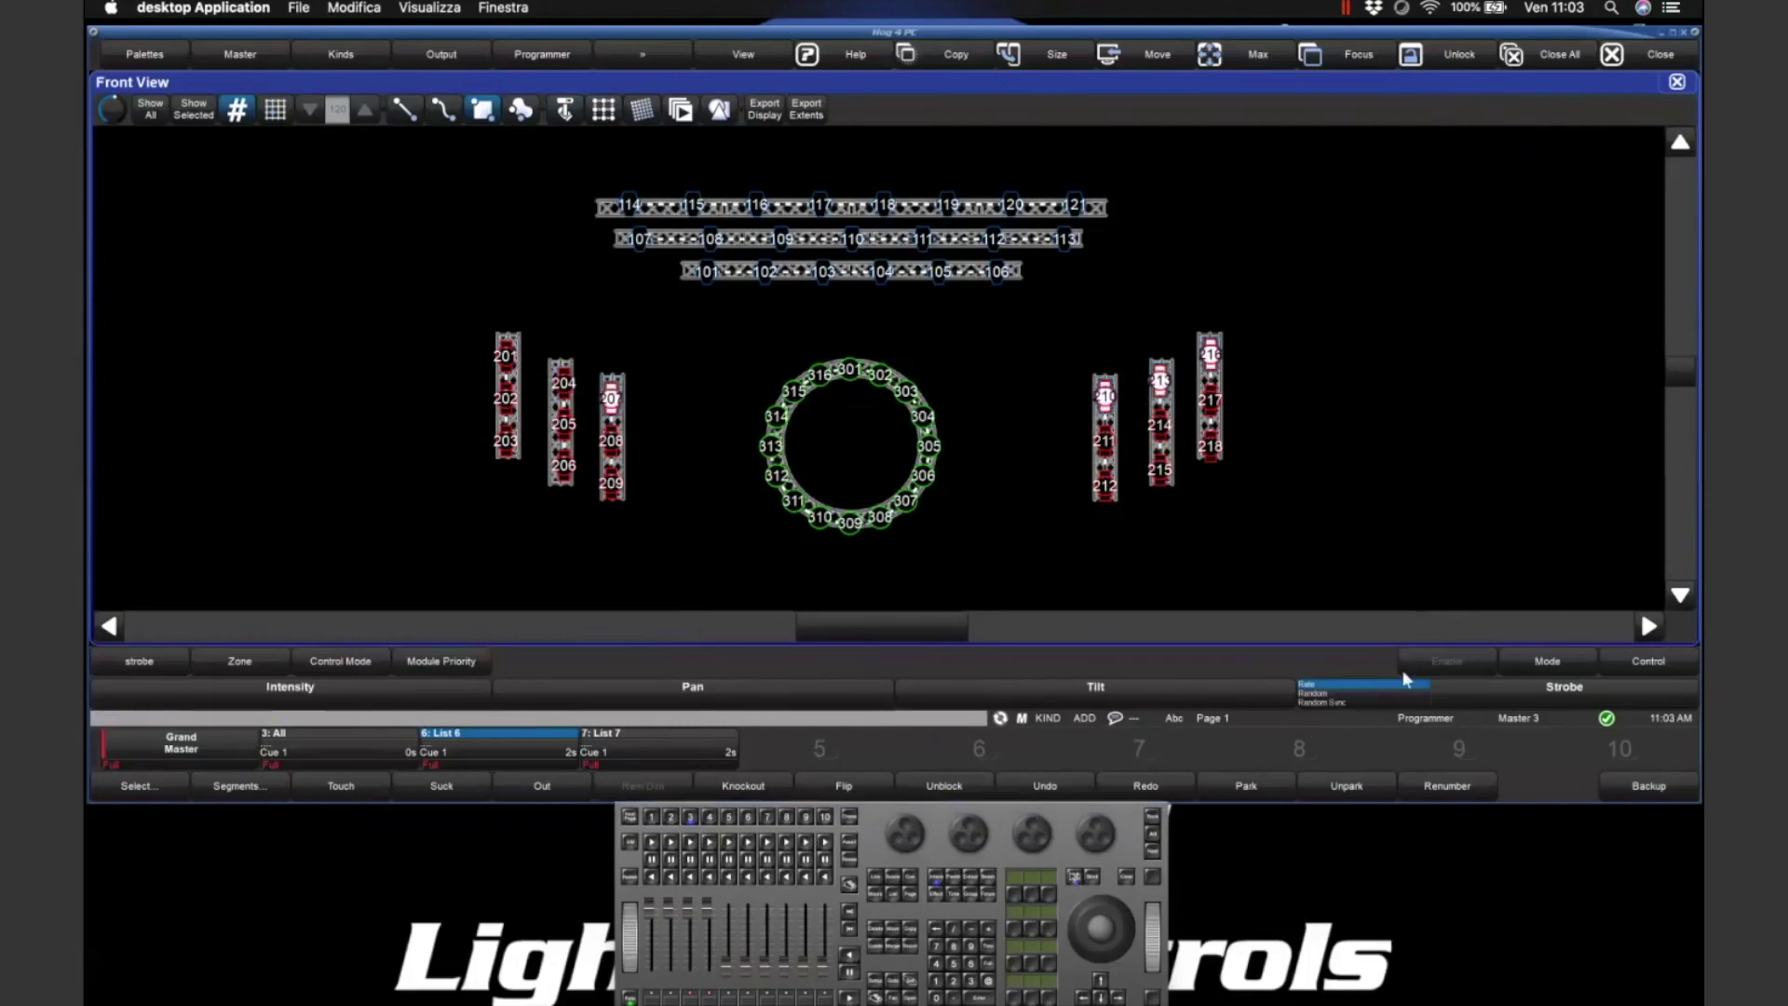
key(BackSpace)
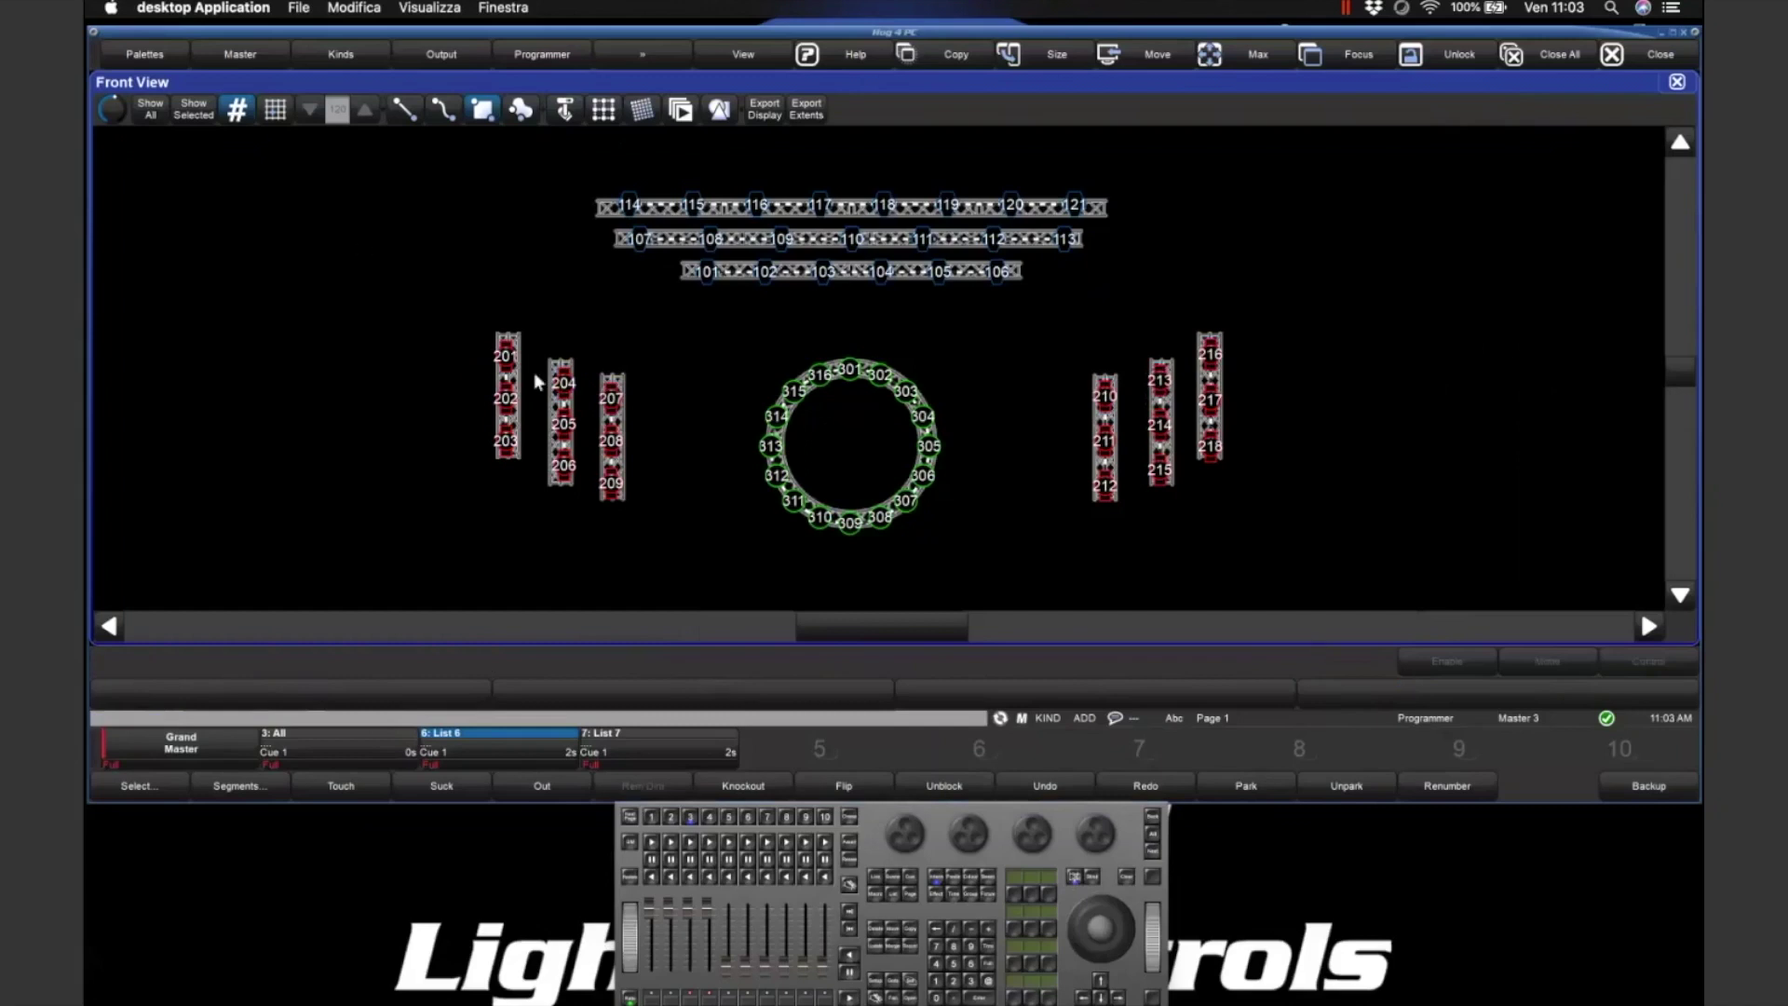
click(509, 356)
click(564, 384)
click(611, 398)
click(1106, 397)
click(1160, 380)
click(1210, 355)
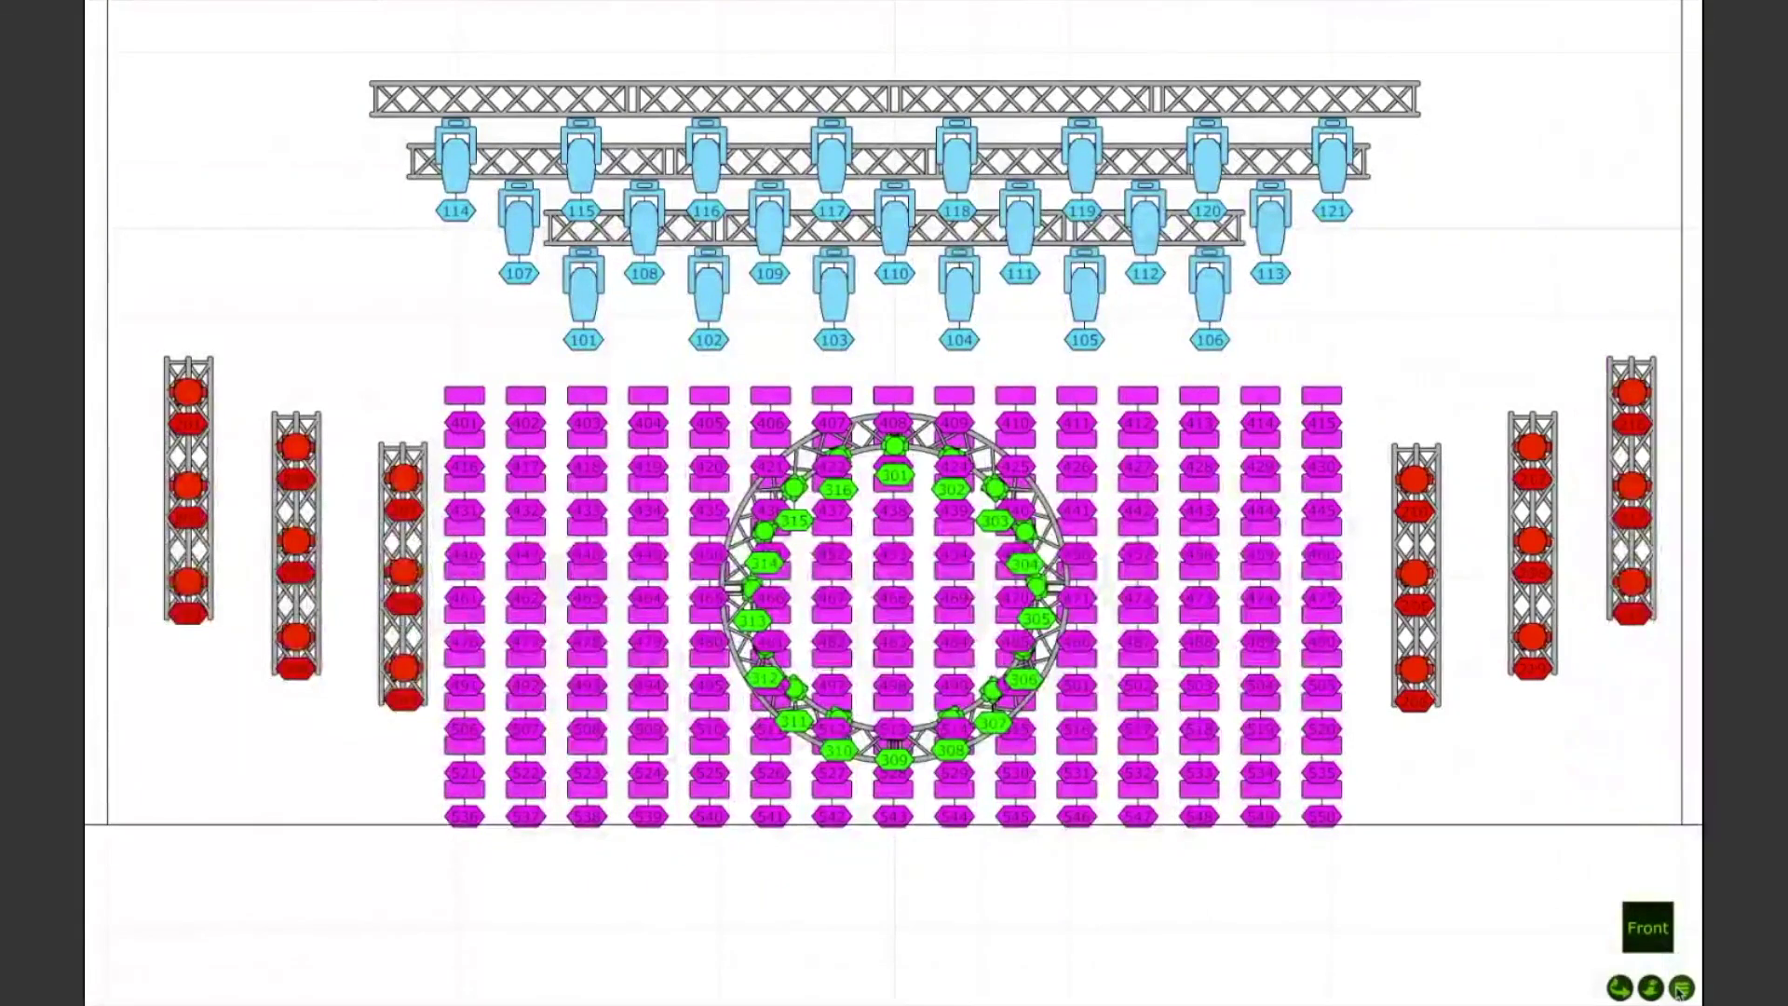
- Switch to the stage visualizer, set its front view to Live, and clear the fixture selection in the console plot
click(1682, 987)
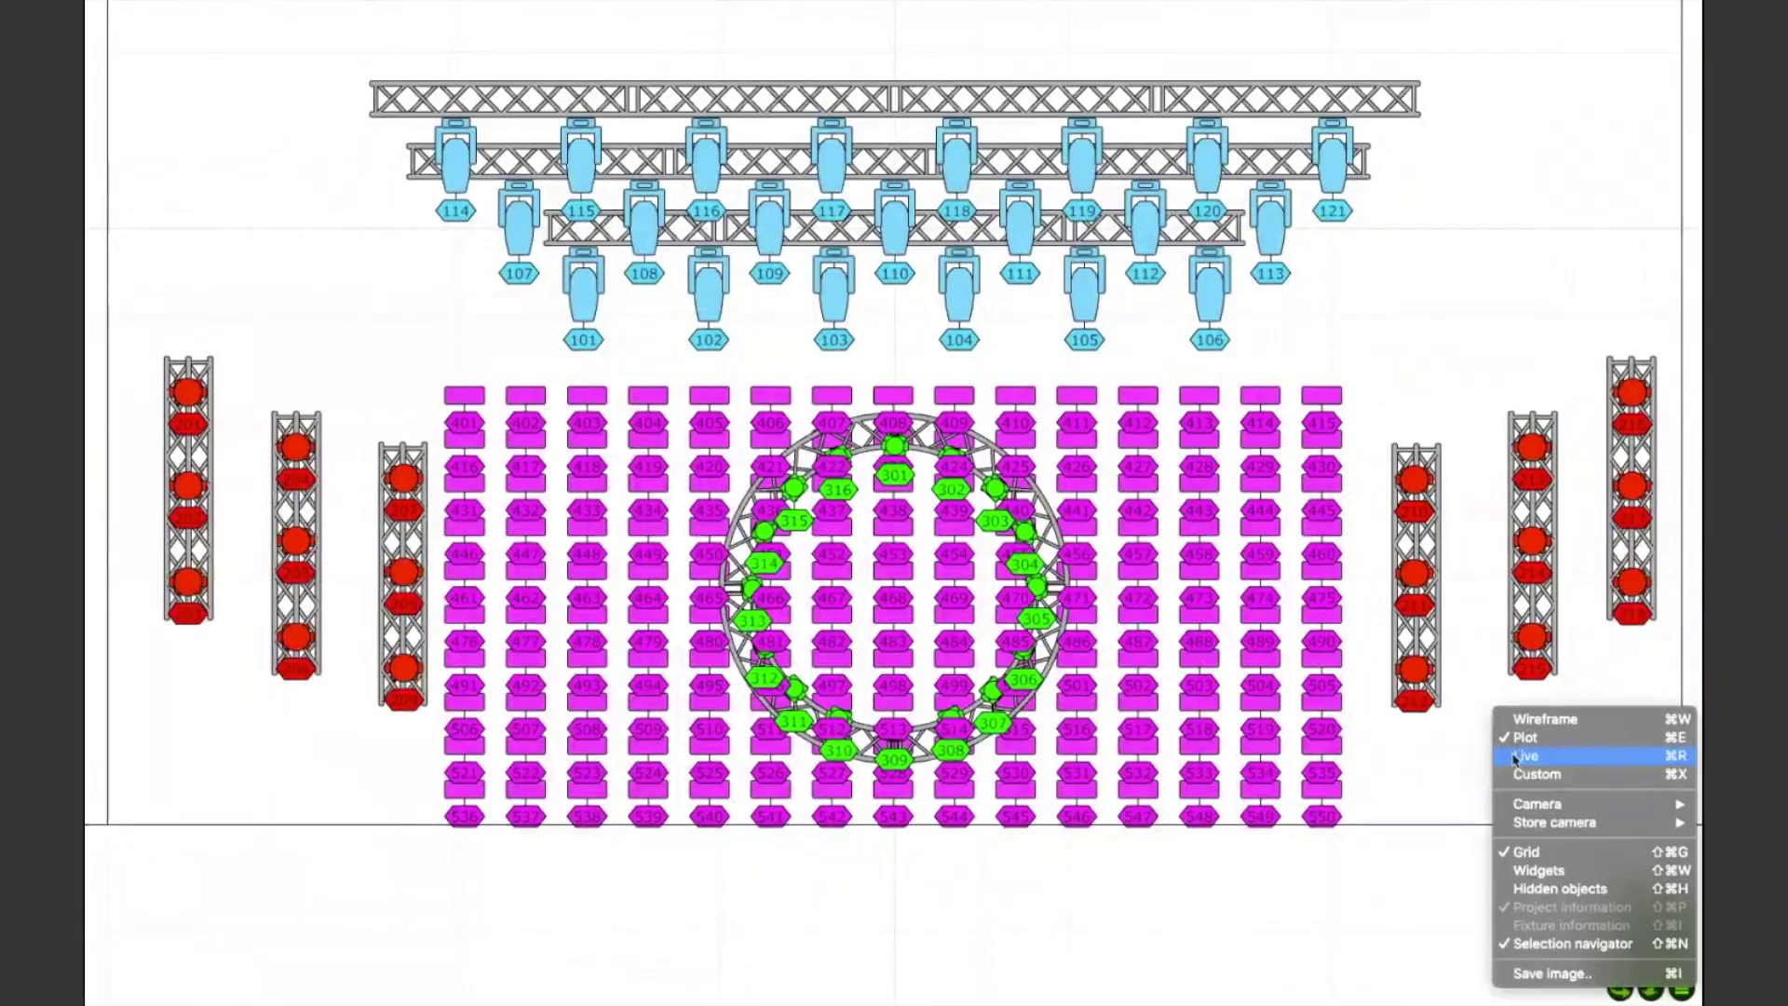
click(1518, 756)
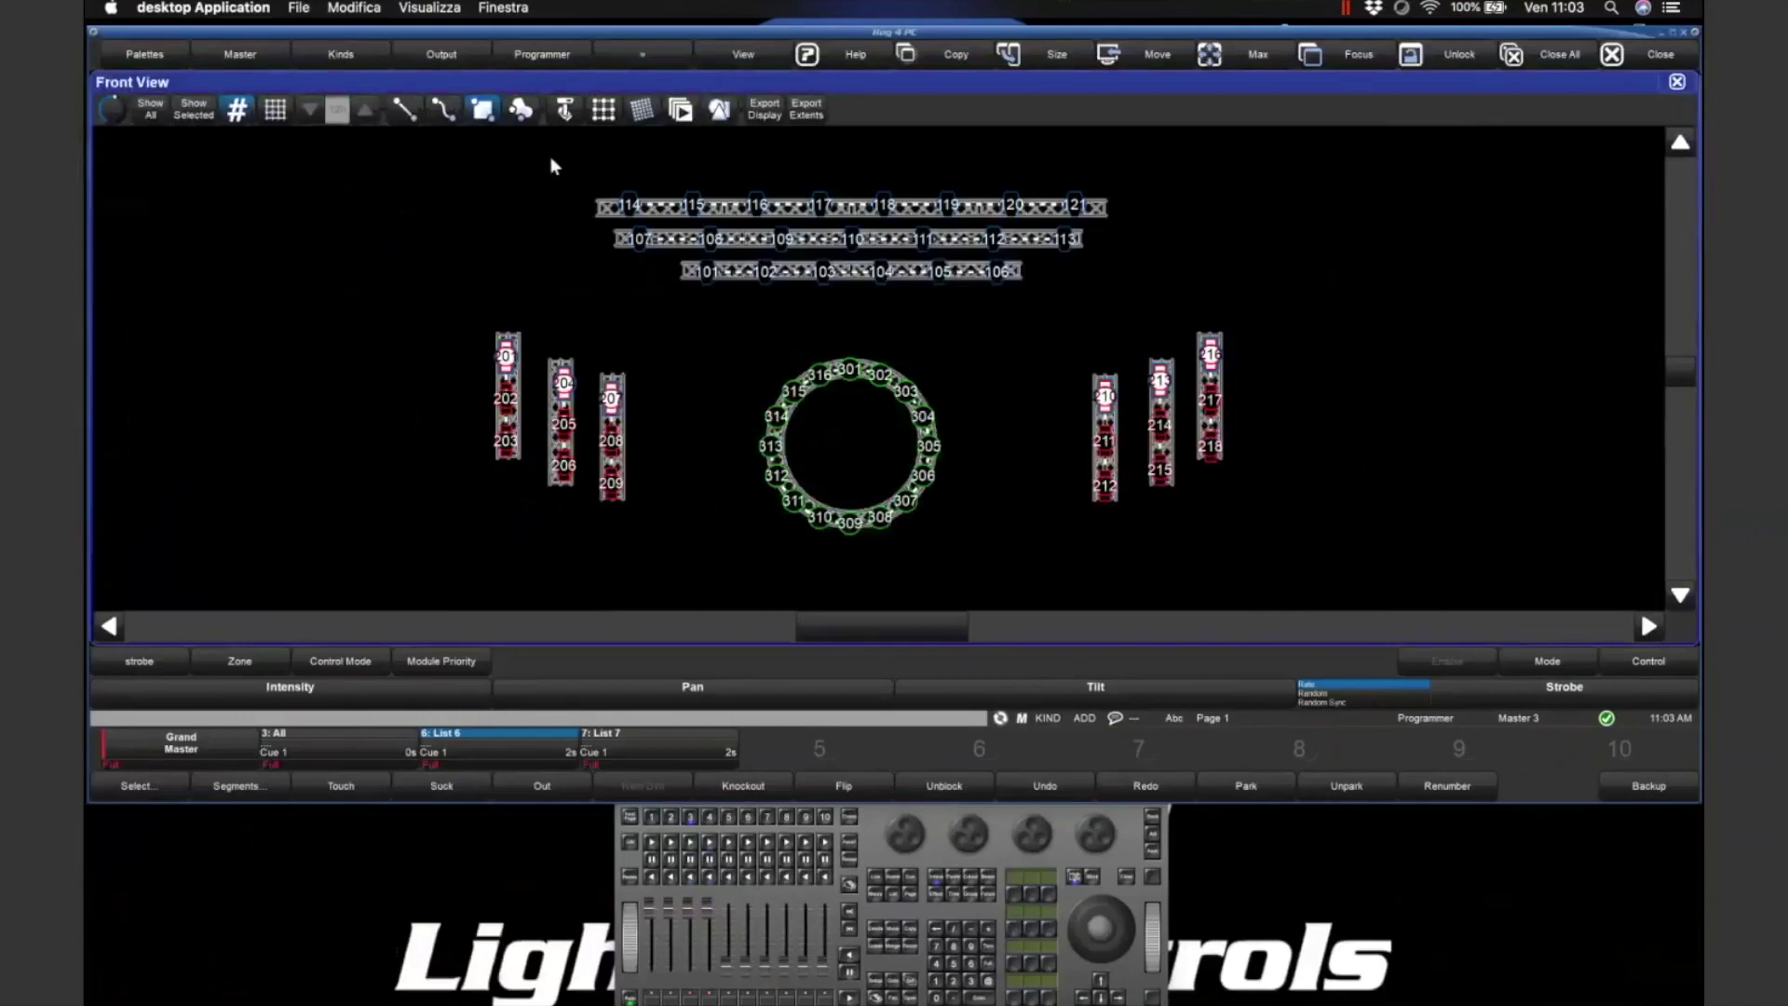
key(Escape)
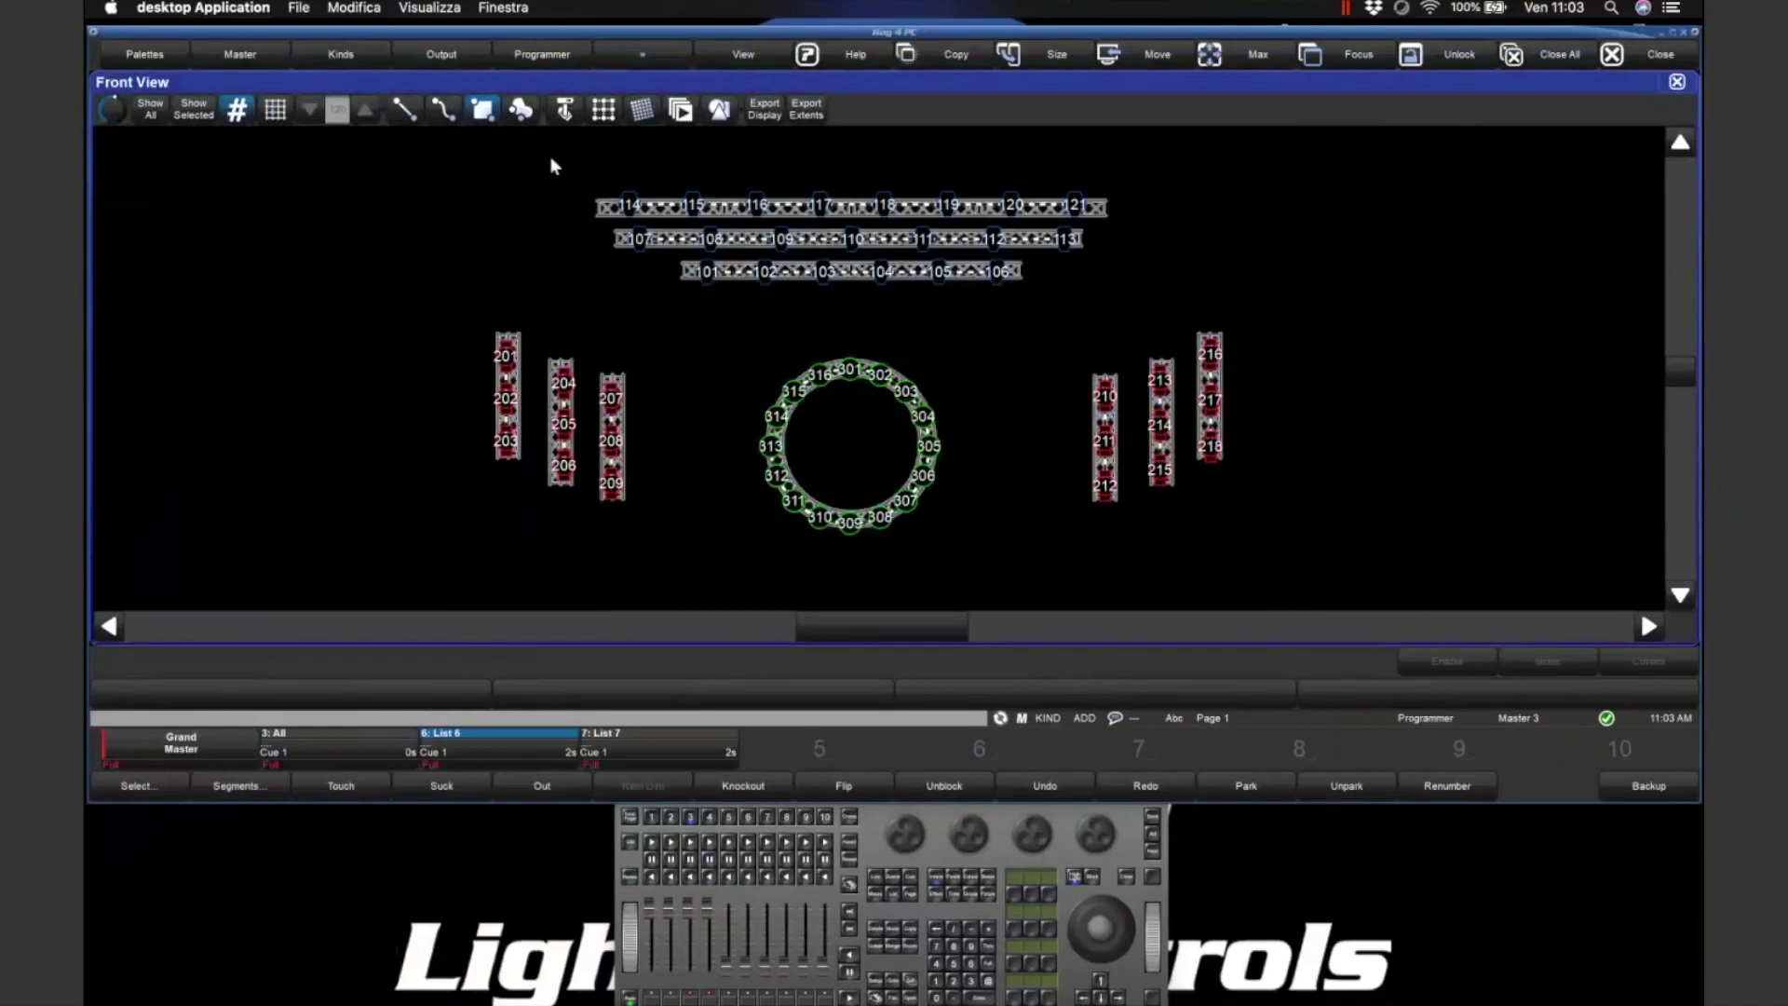
- Select all fixtures on the three horizontal trusses with one selection box, and clear that selection
drag(575, 258, 886, 328)
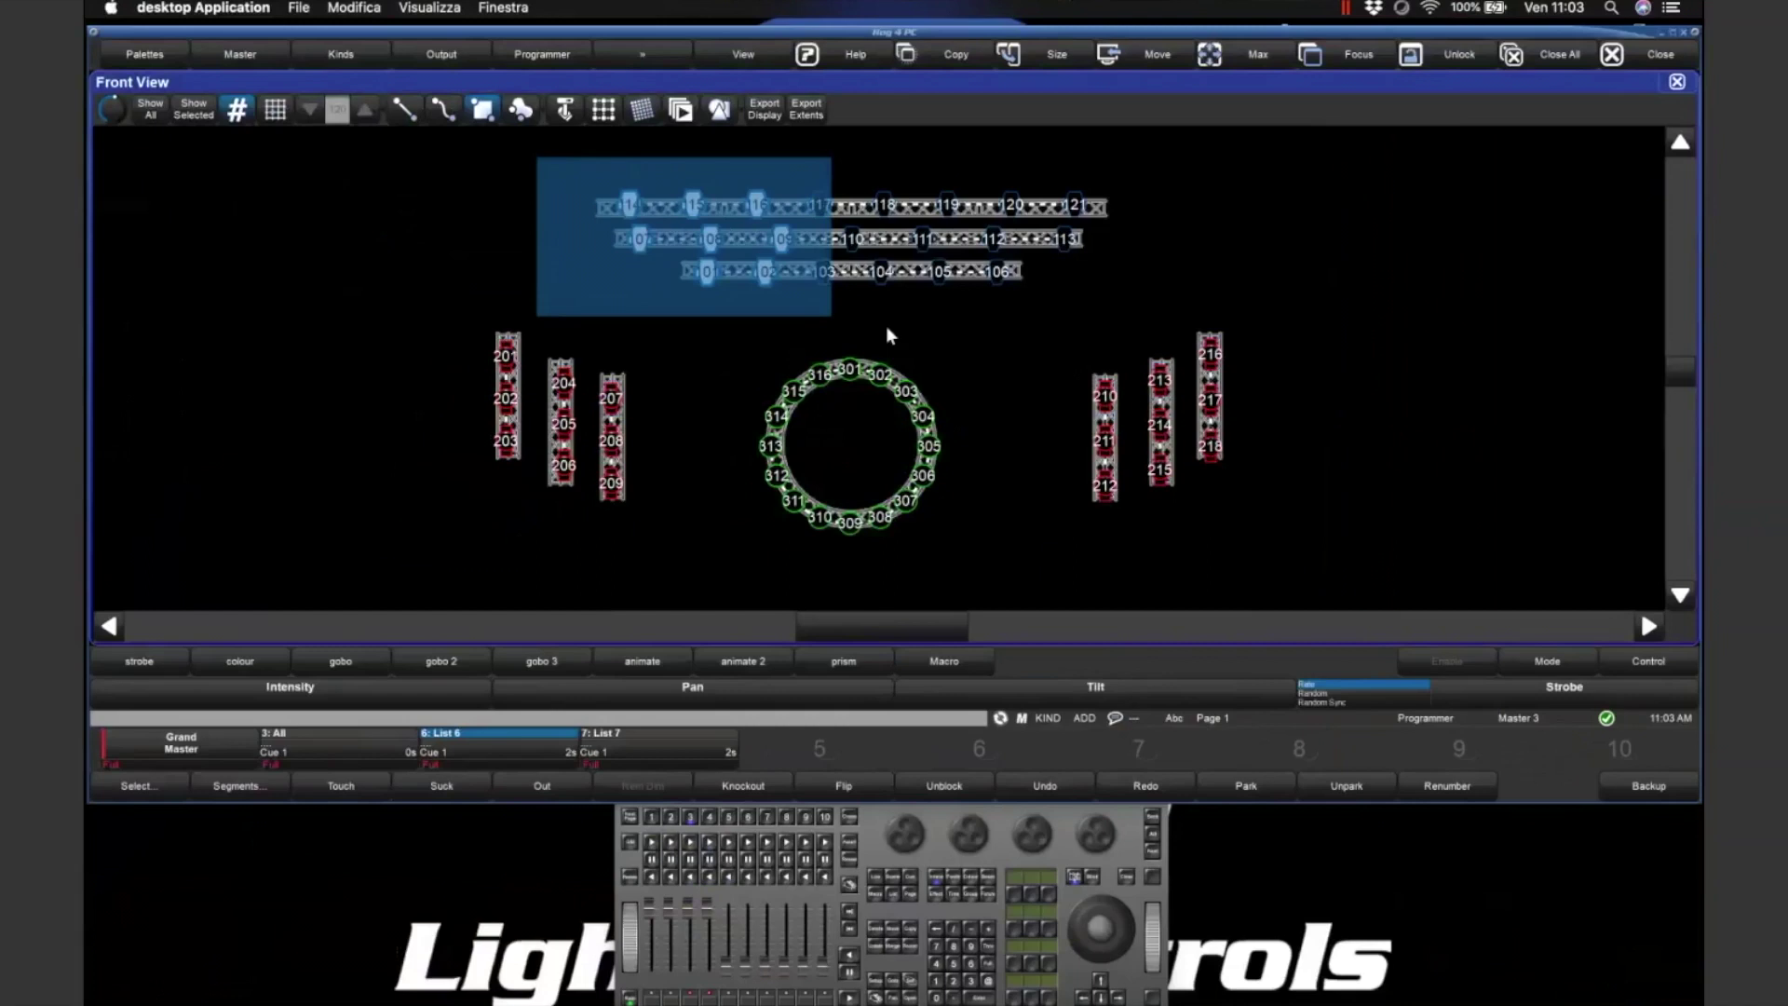
drag(1148, 327, 1148, 327)
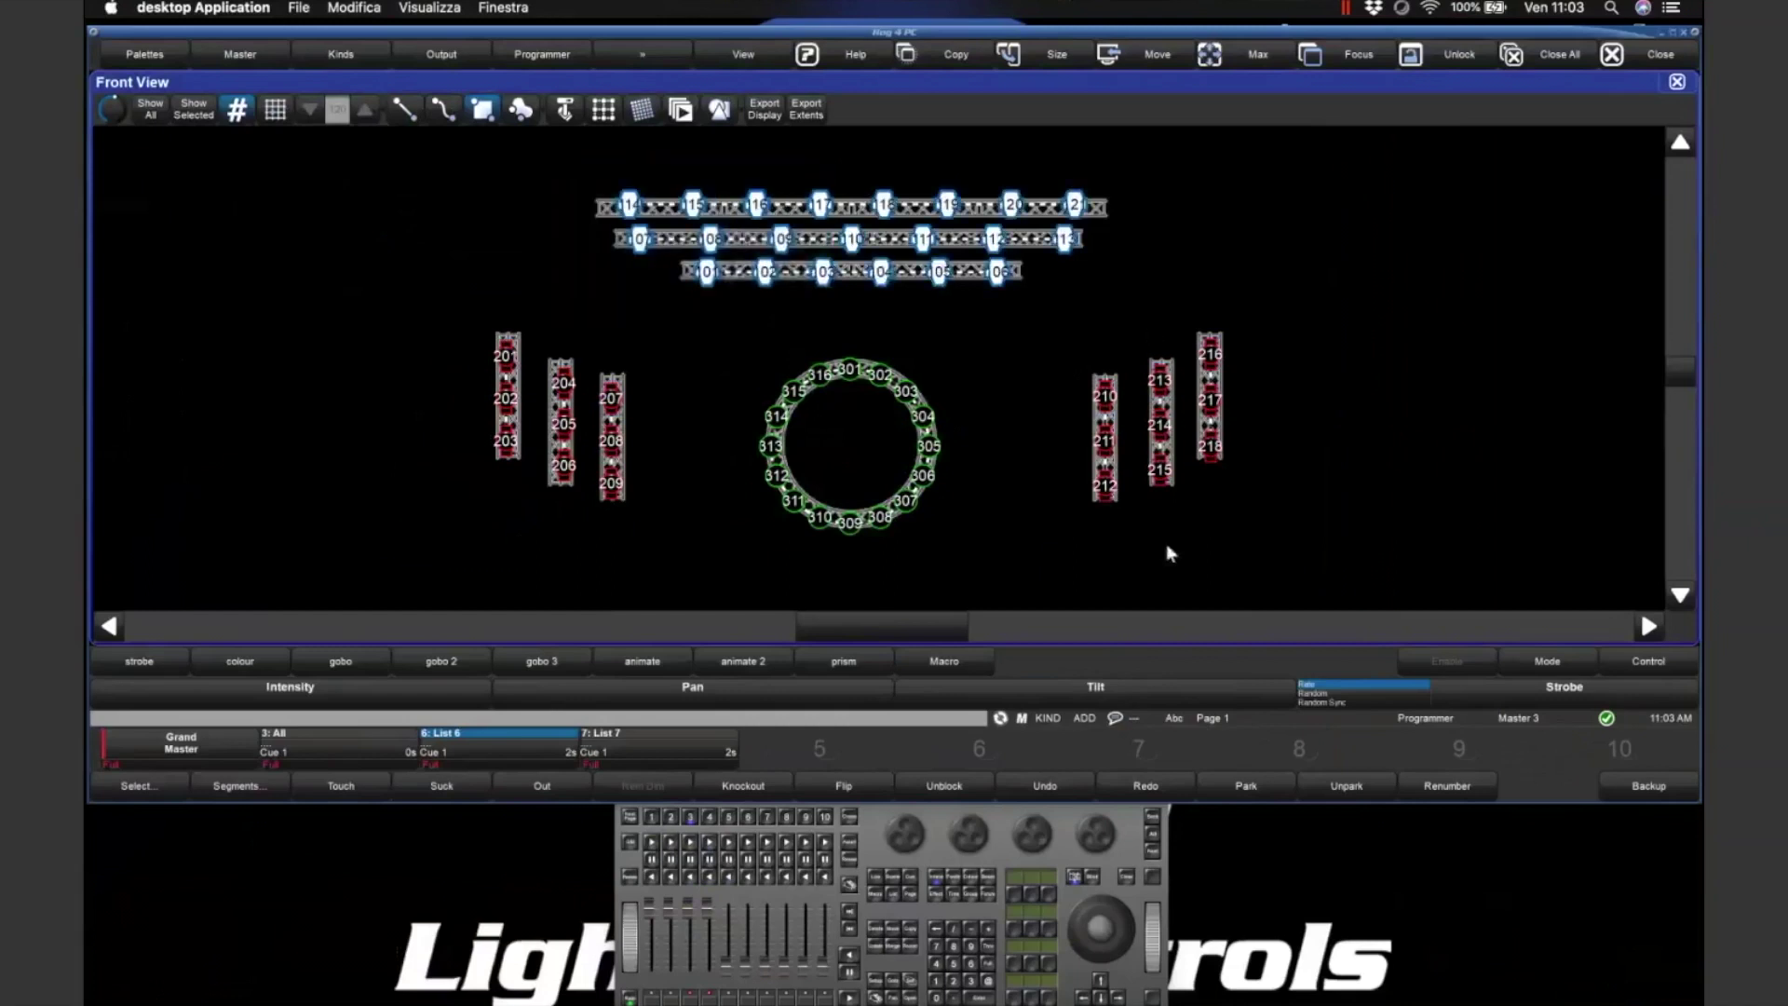
click(1149, 525)
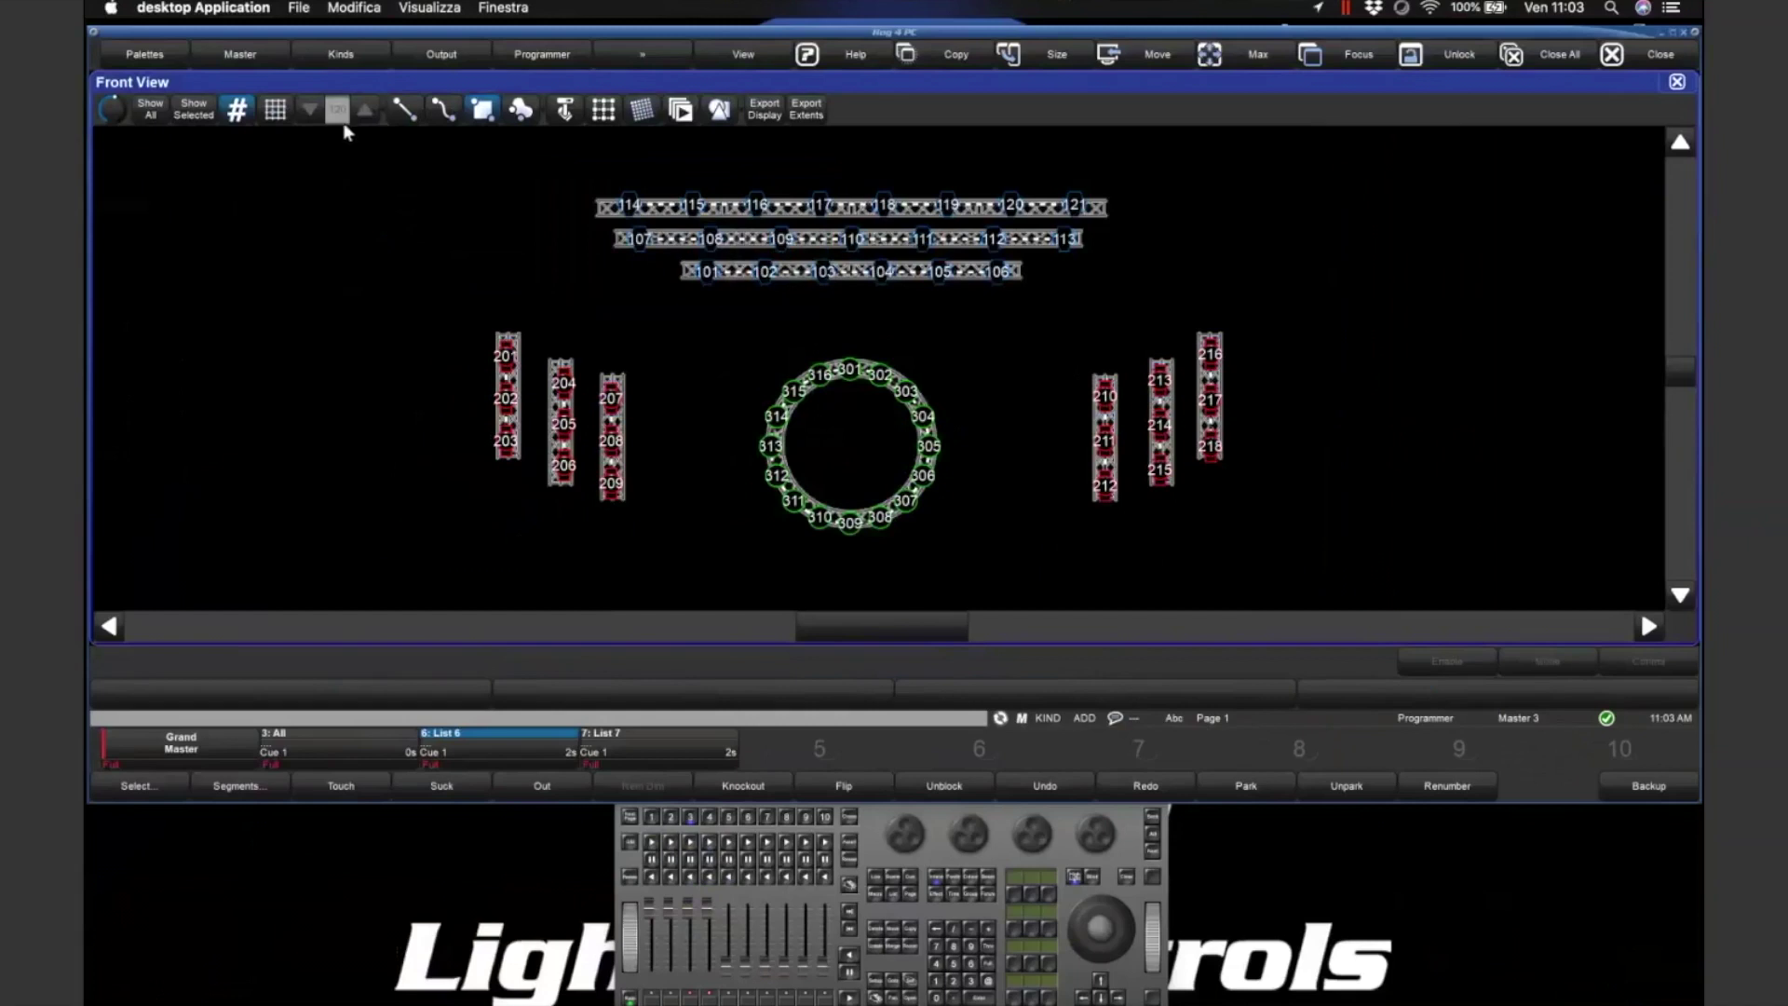
- Select every fixture in the plot with one selection box around all trusses, and clear the selection
drag(471, 138, 1363, 188)
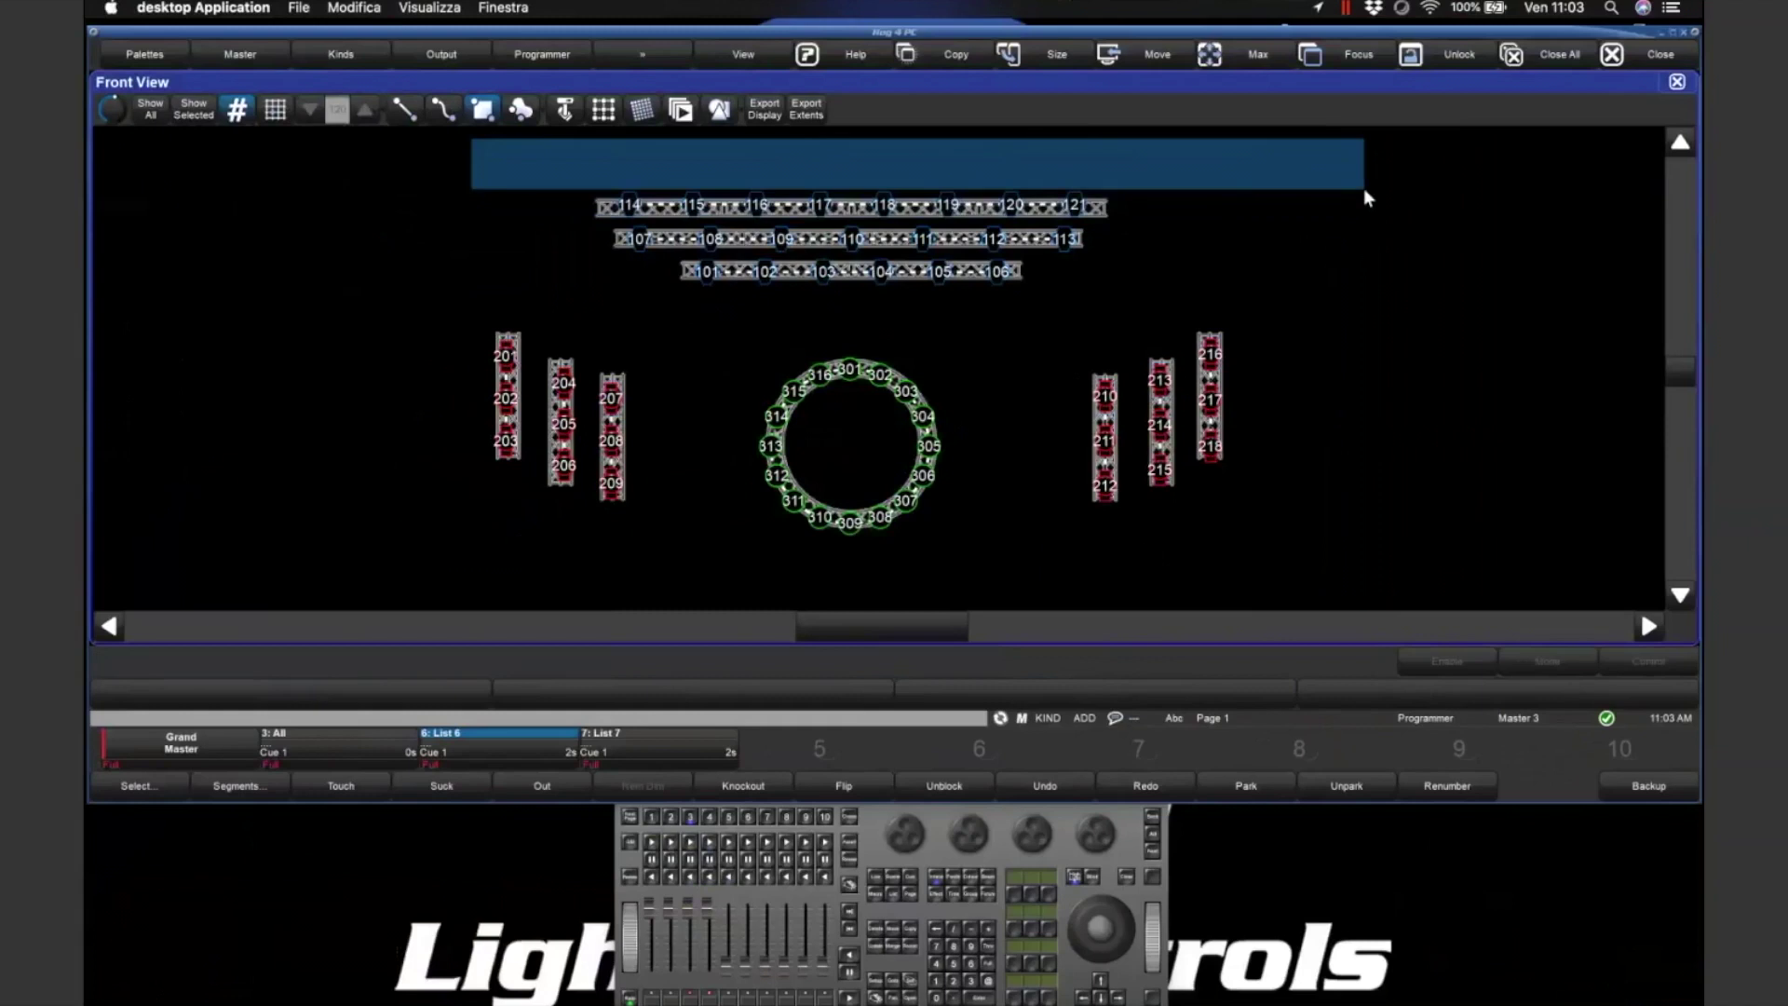
drag(1363, 198, 1641, 609)
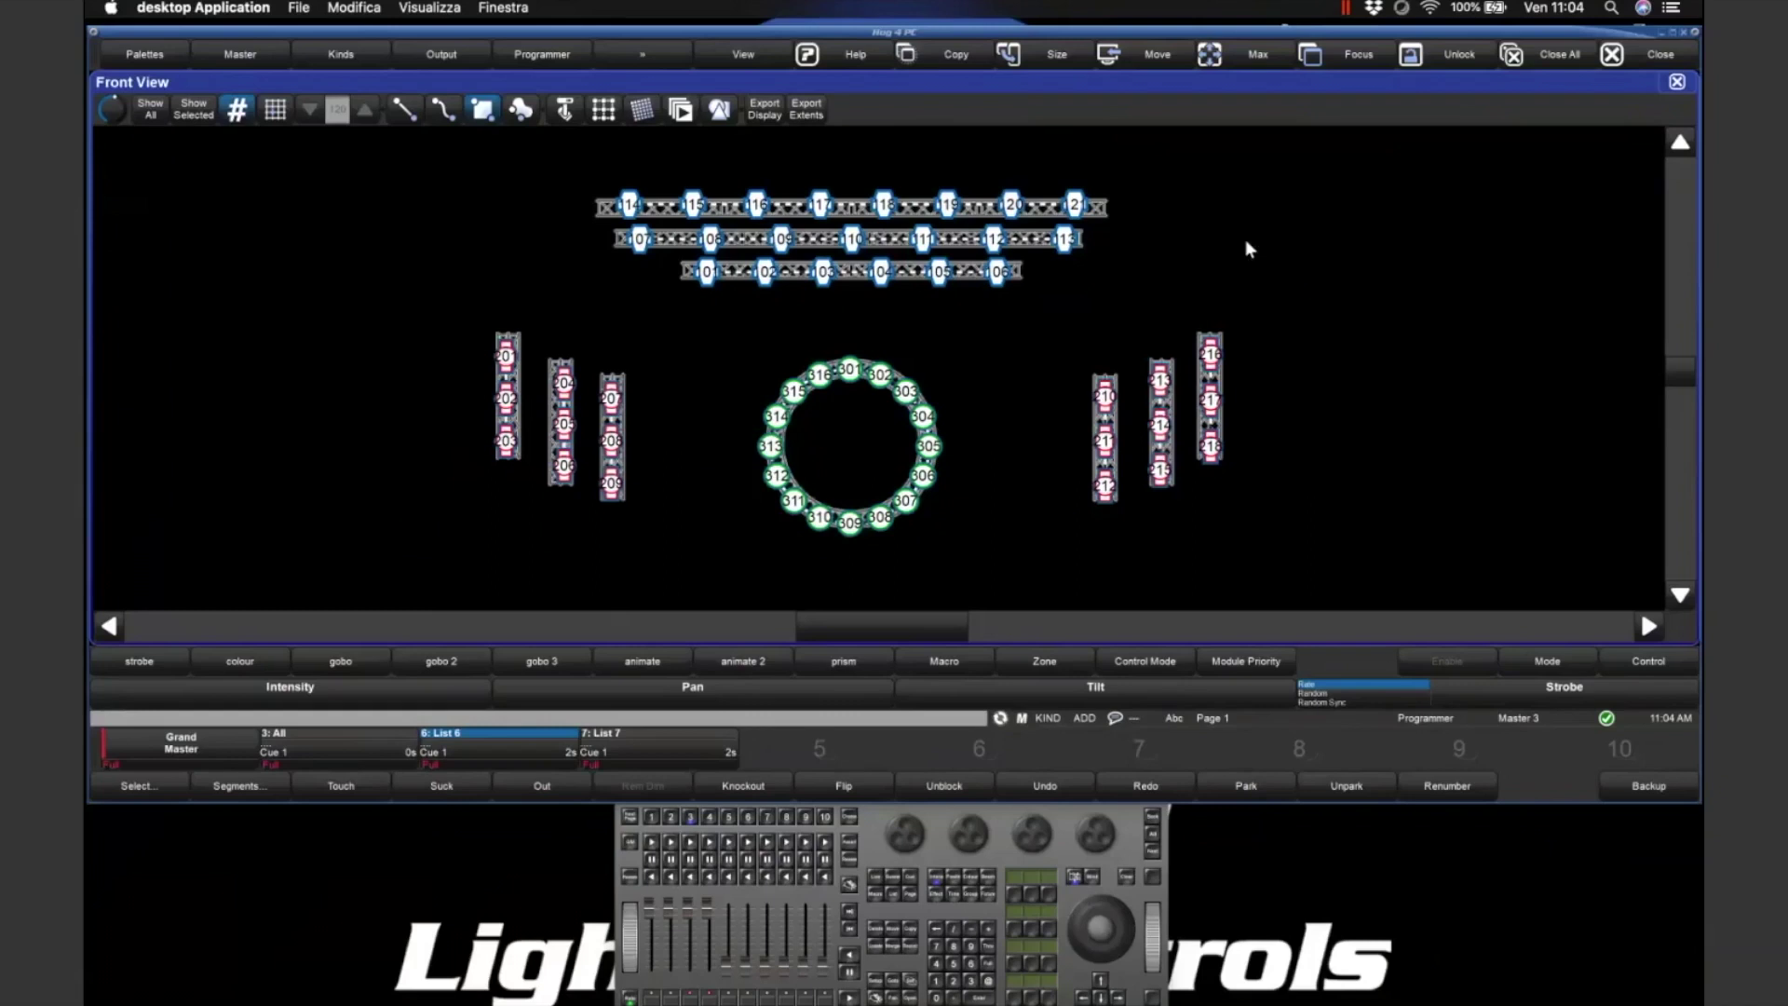
key(Escape)
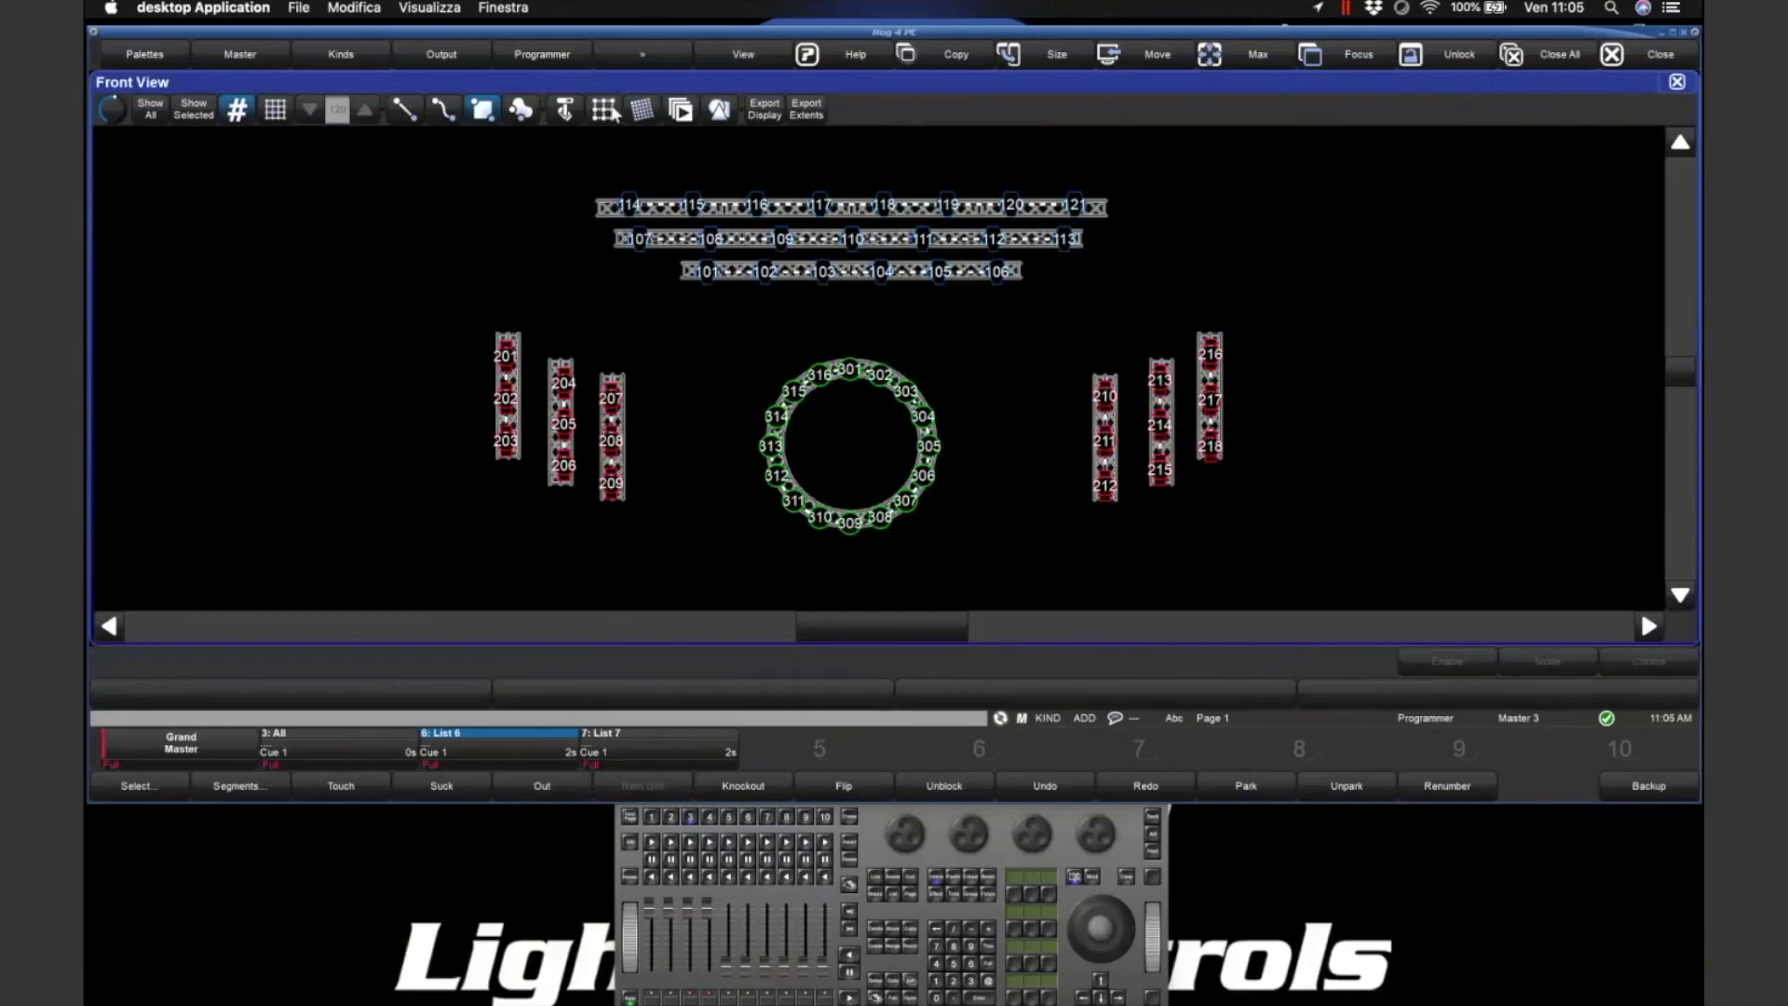
- In layout editing, narrow the fixture grid on the middle horizontal truss to about 661 wide and set its X position to 0
click(607, 112)
click(878, 244)
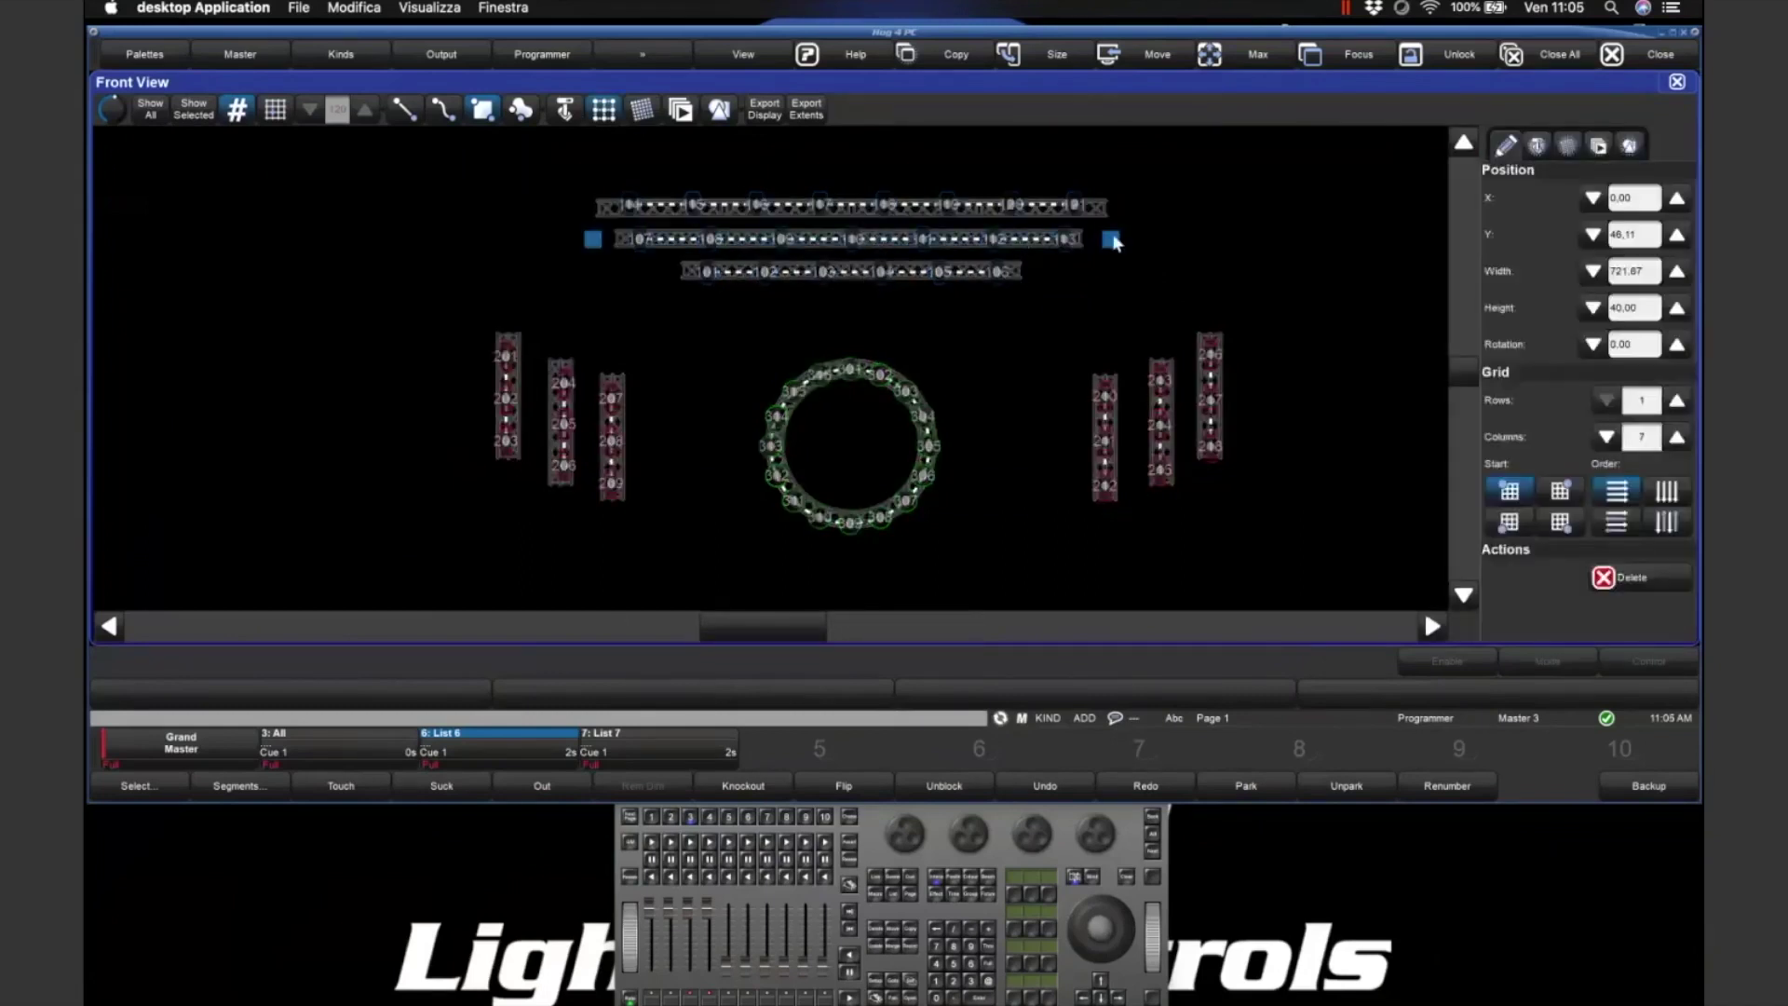
drag(1094, 243, 1088, 242)
drag(593, 240, 611, 248)
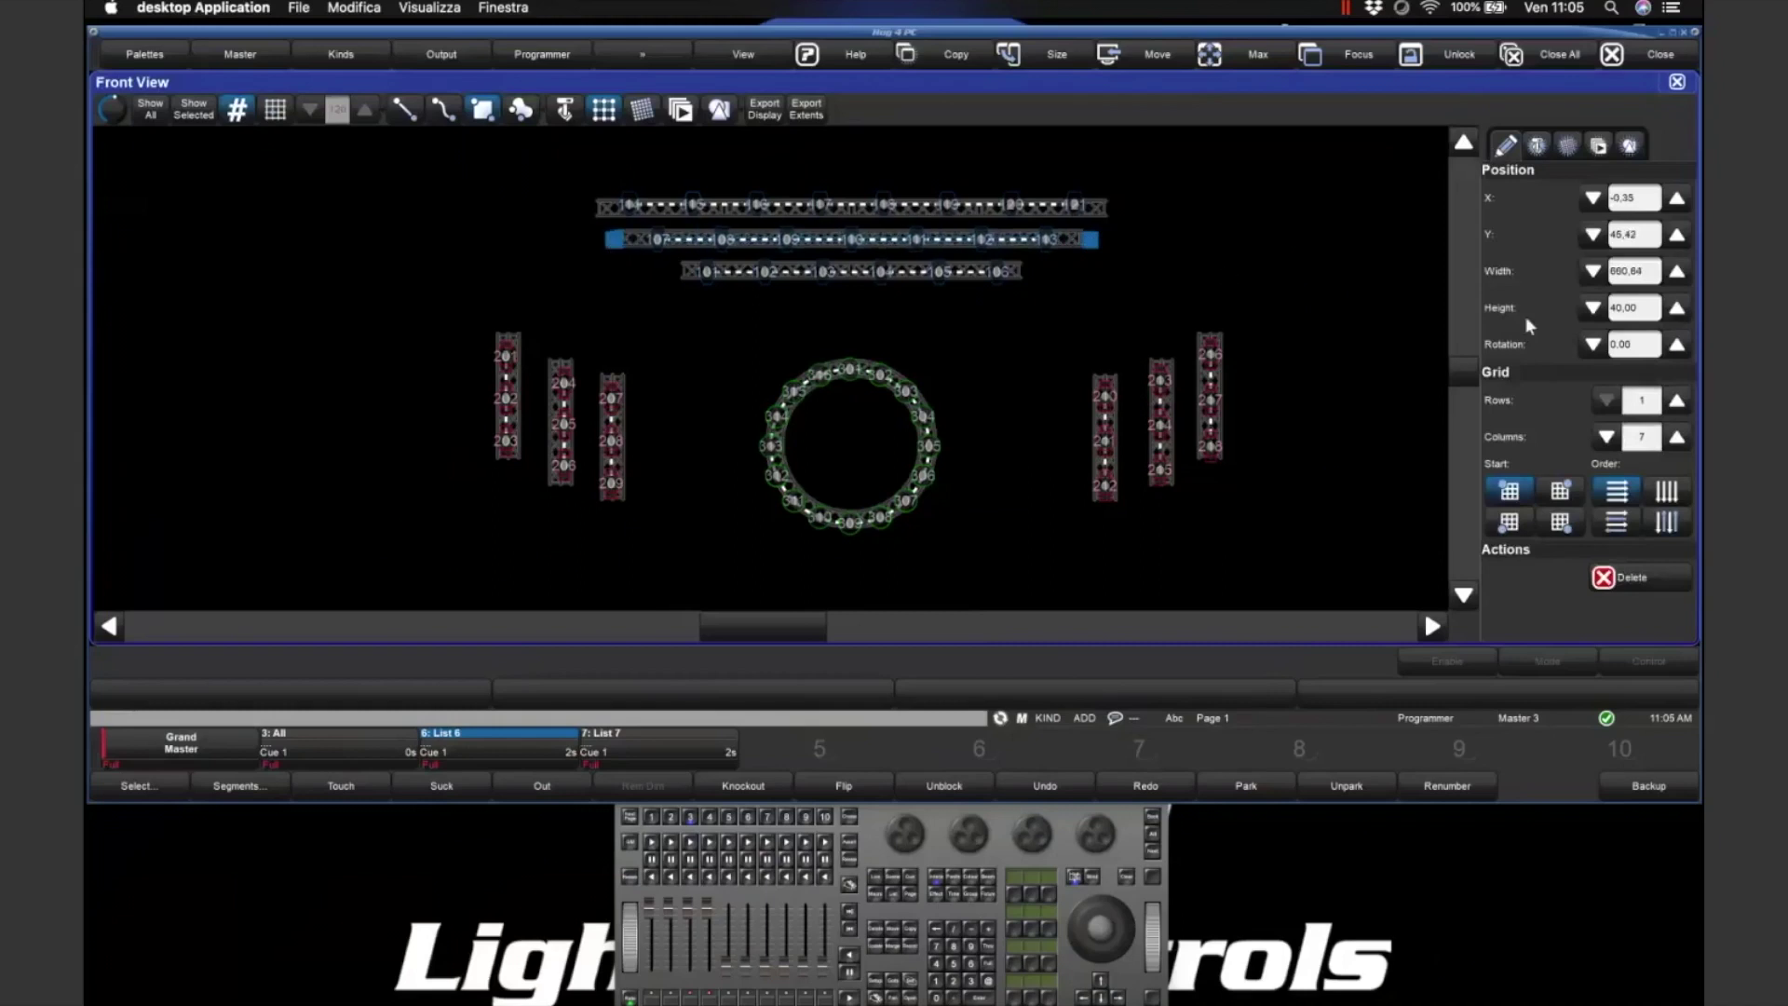
click(1626, 197)
text(0)
key(Return)
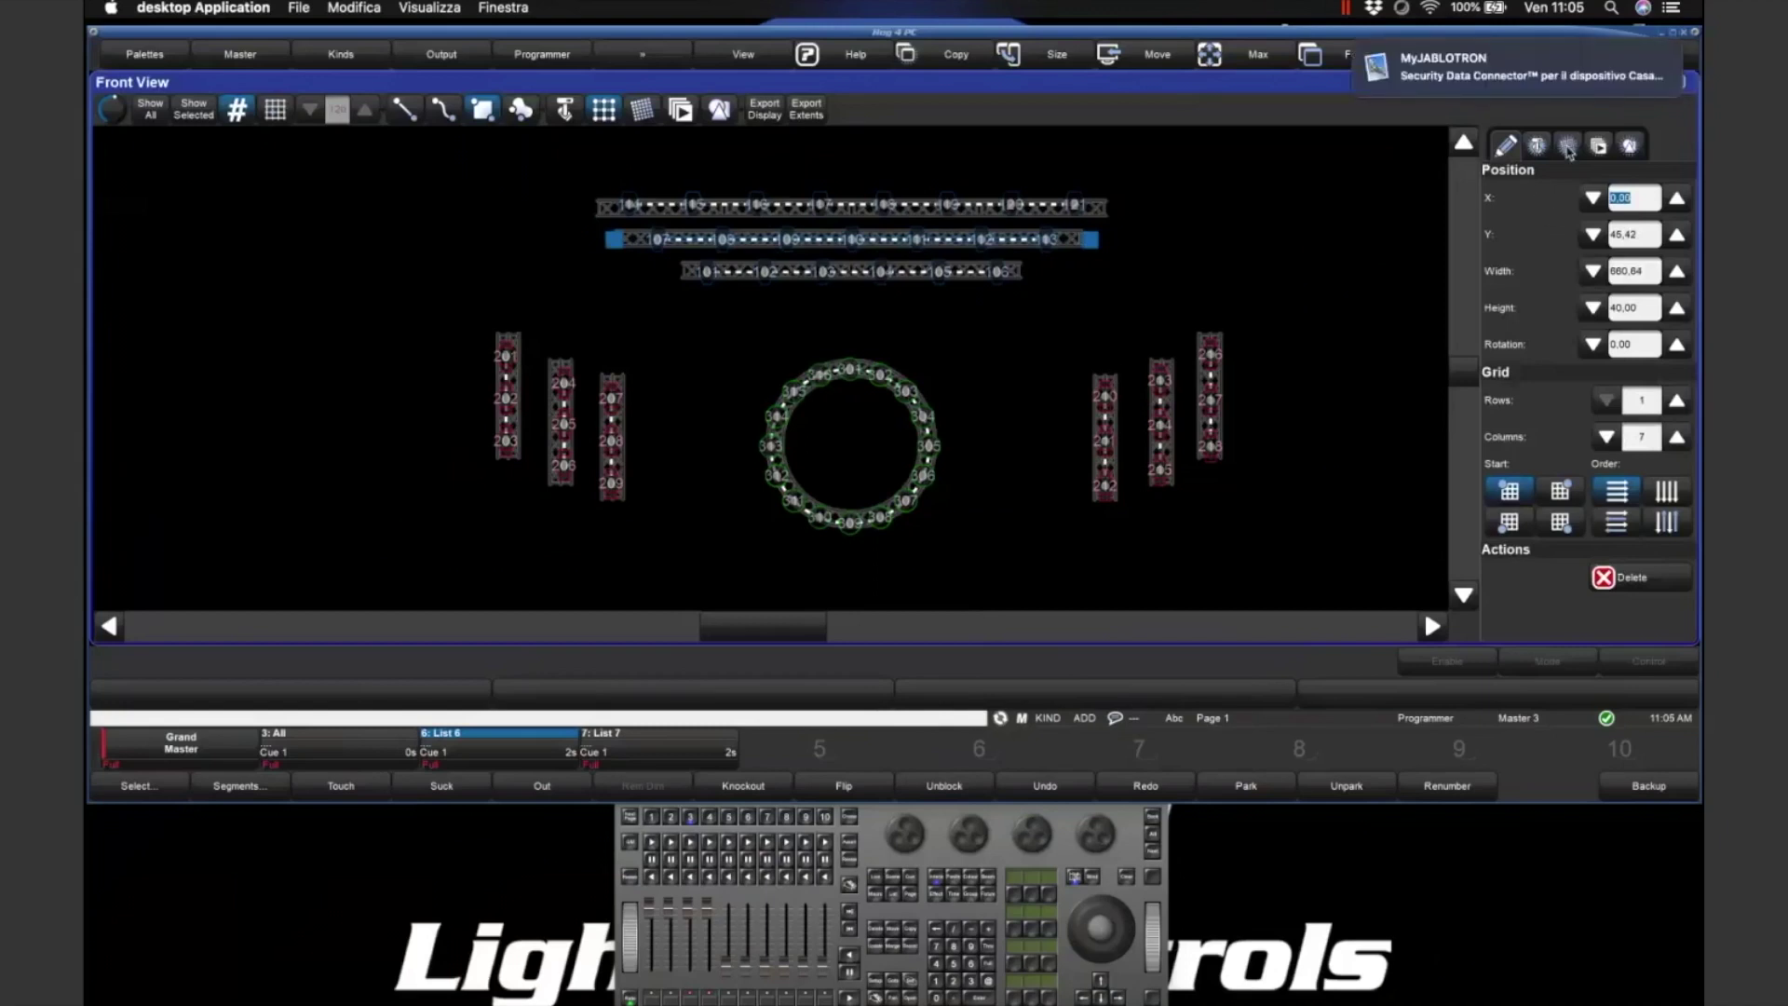
click(1649, 54)
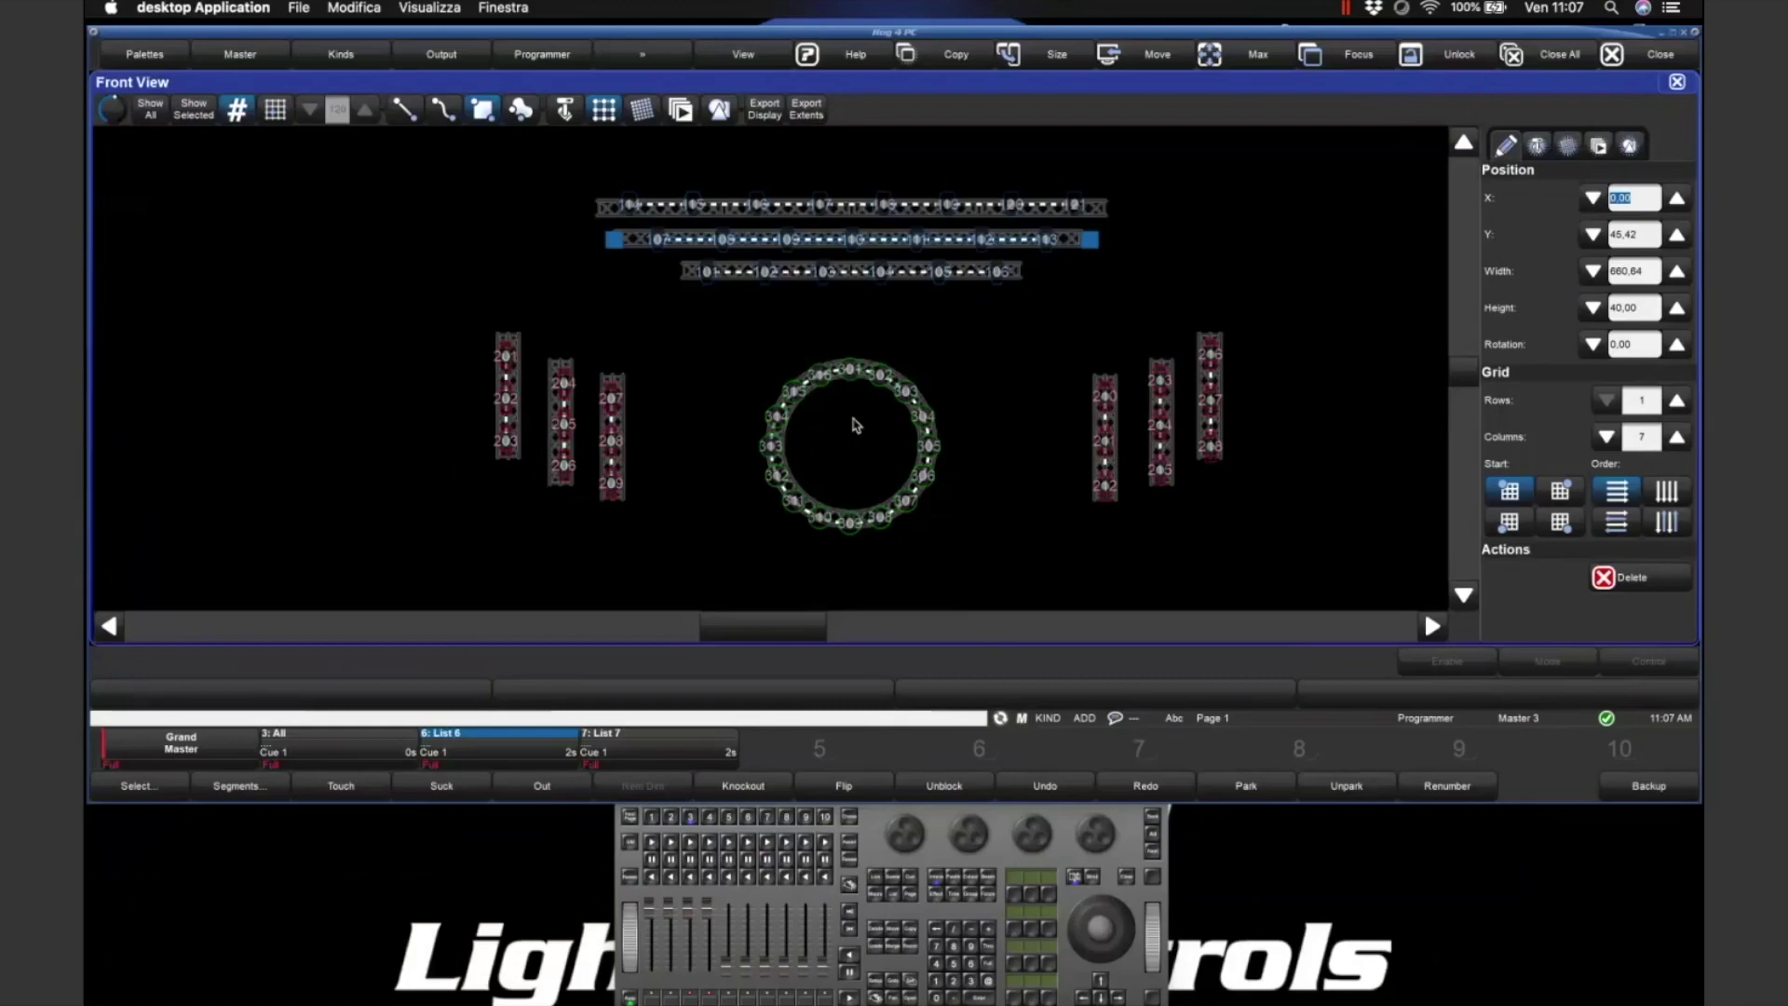
key(BackSpace)
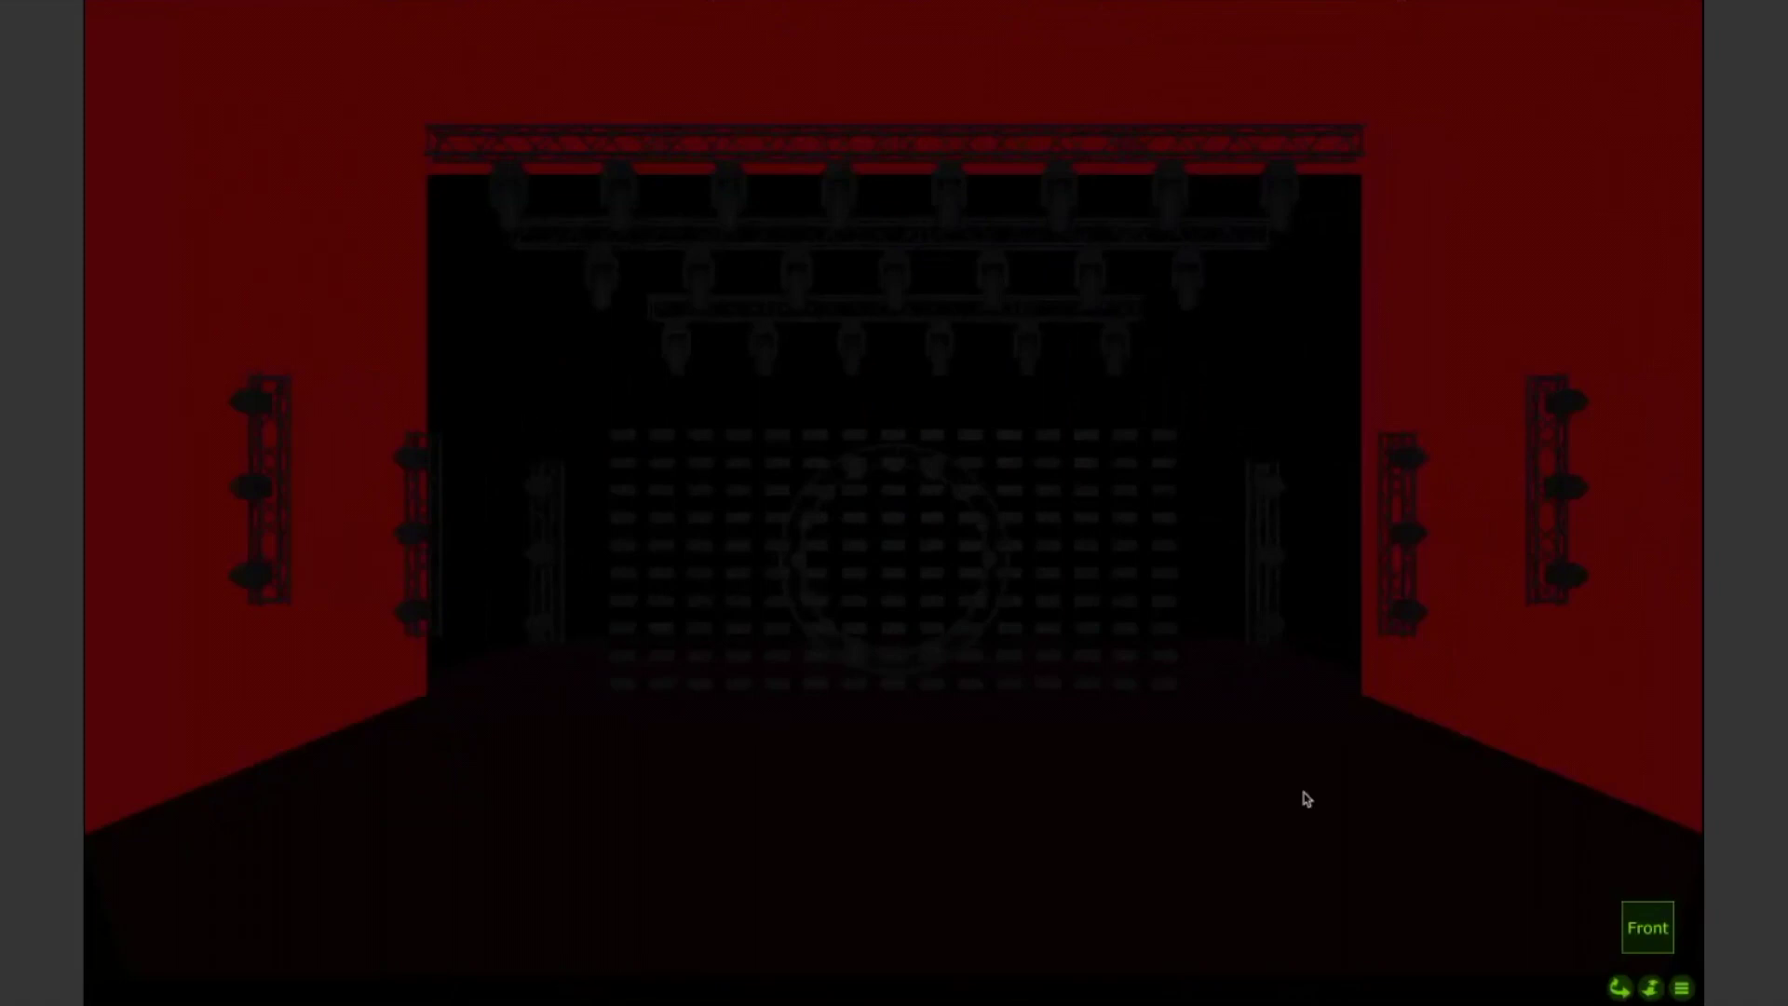
- Switch to the stage visualizer and set its front view to Wireframe
click(1682, 987)
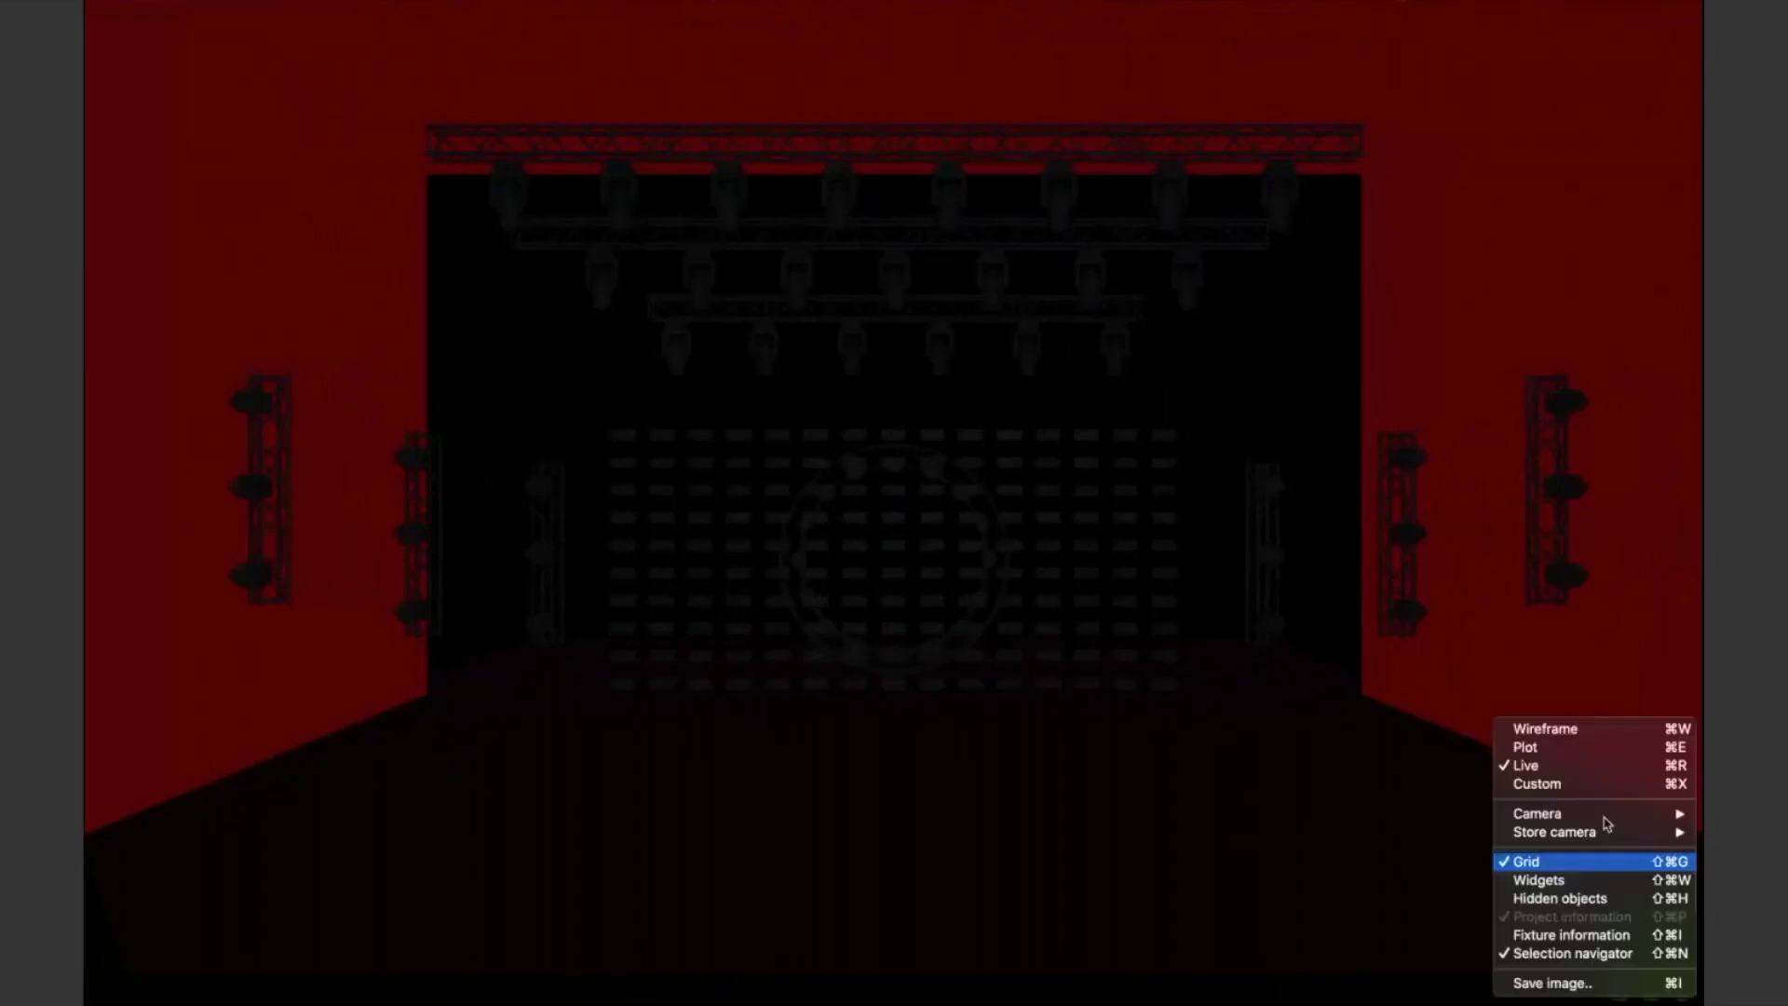
click(1572, 730)
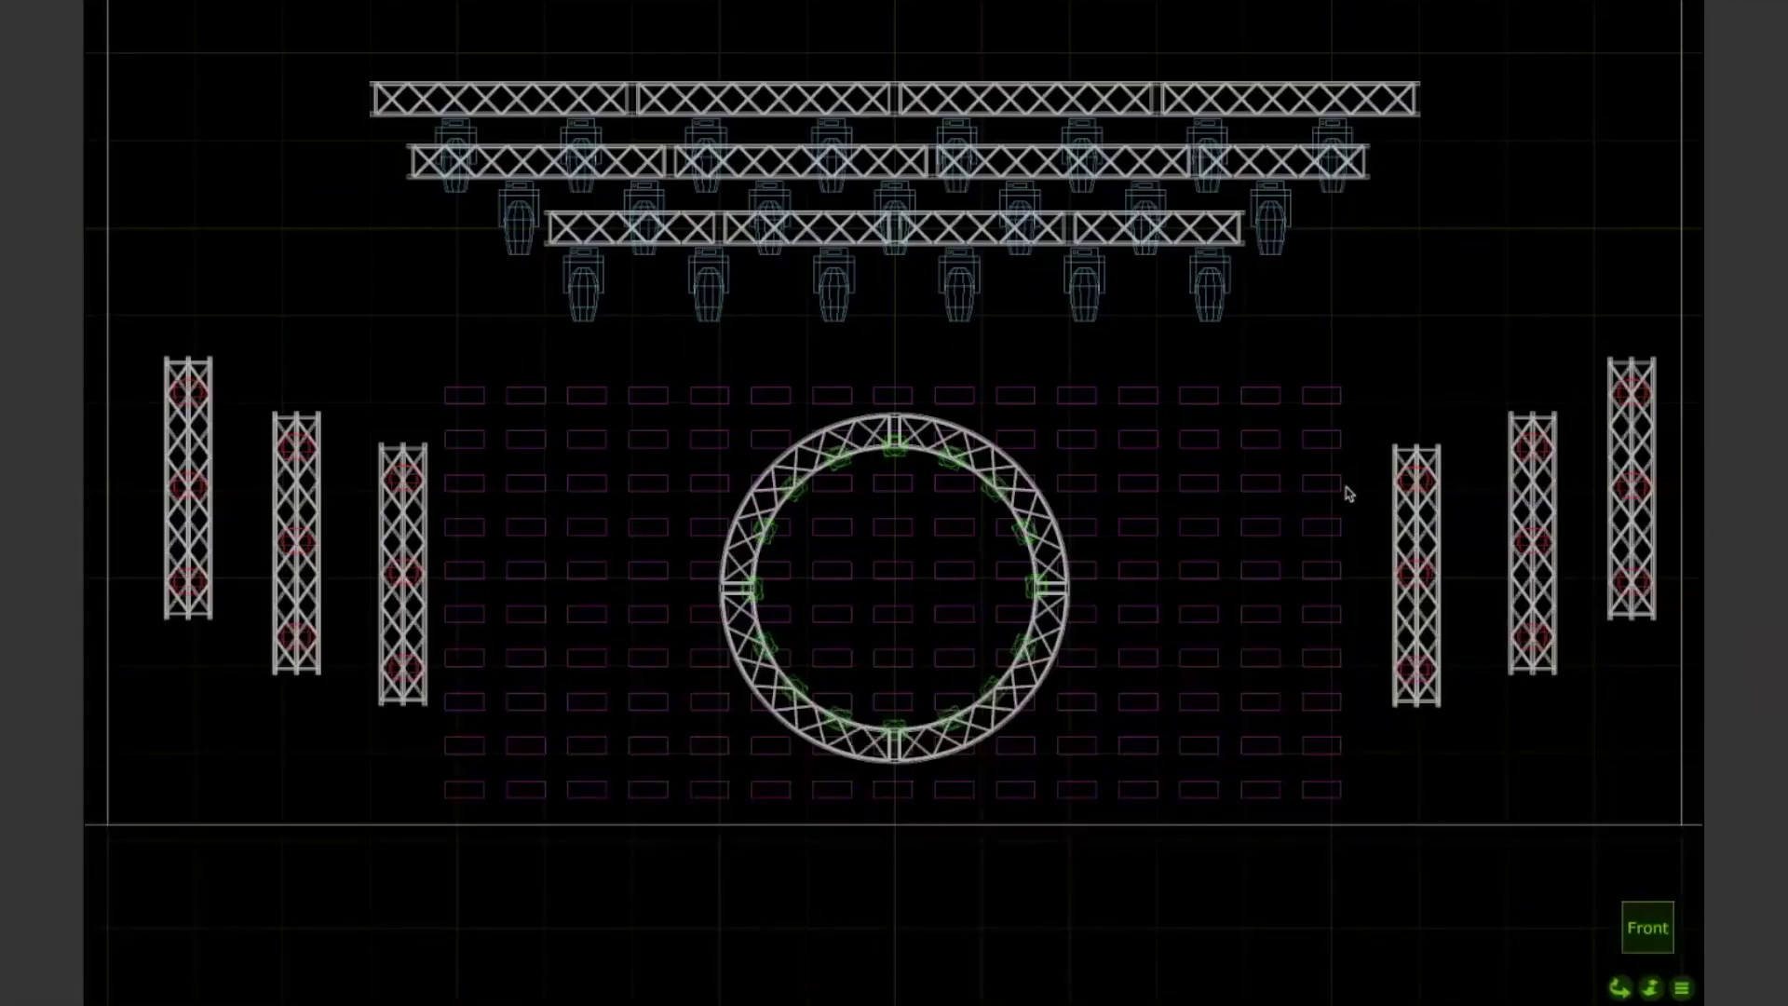
click(1684, 989)
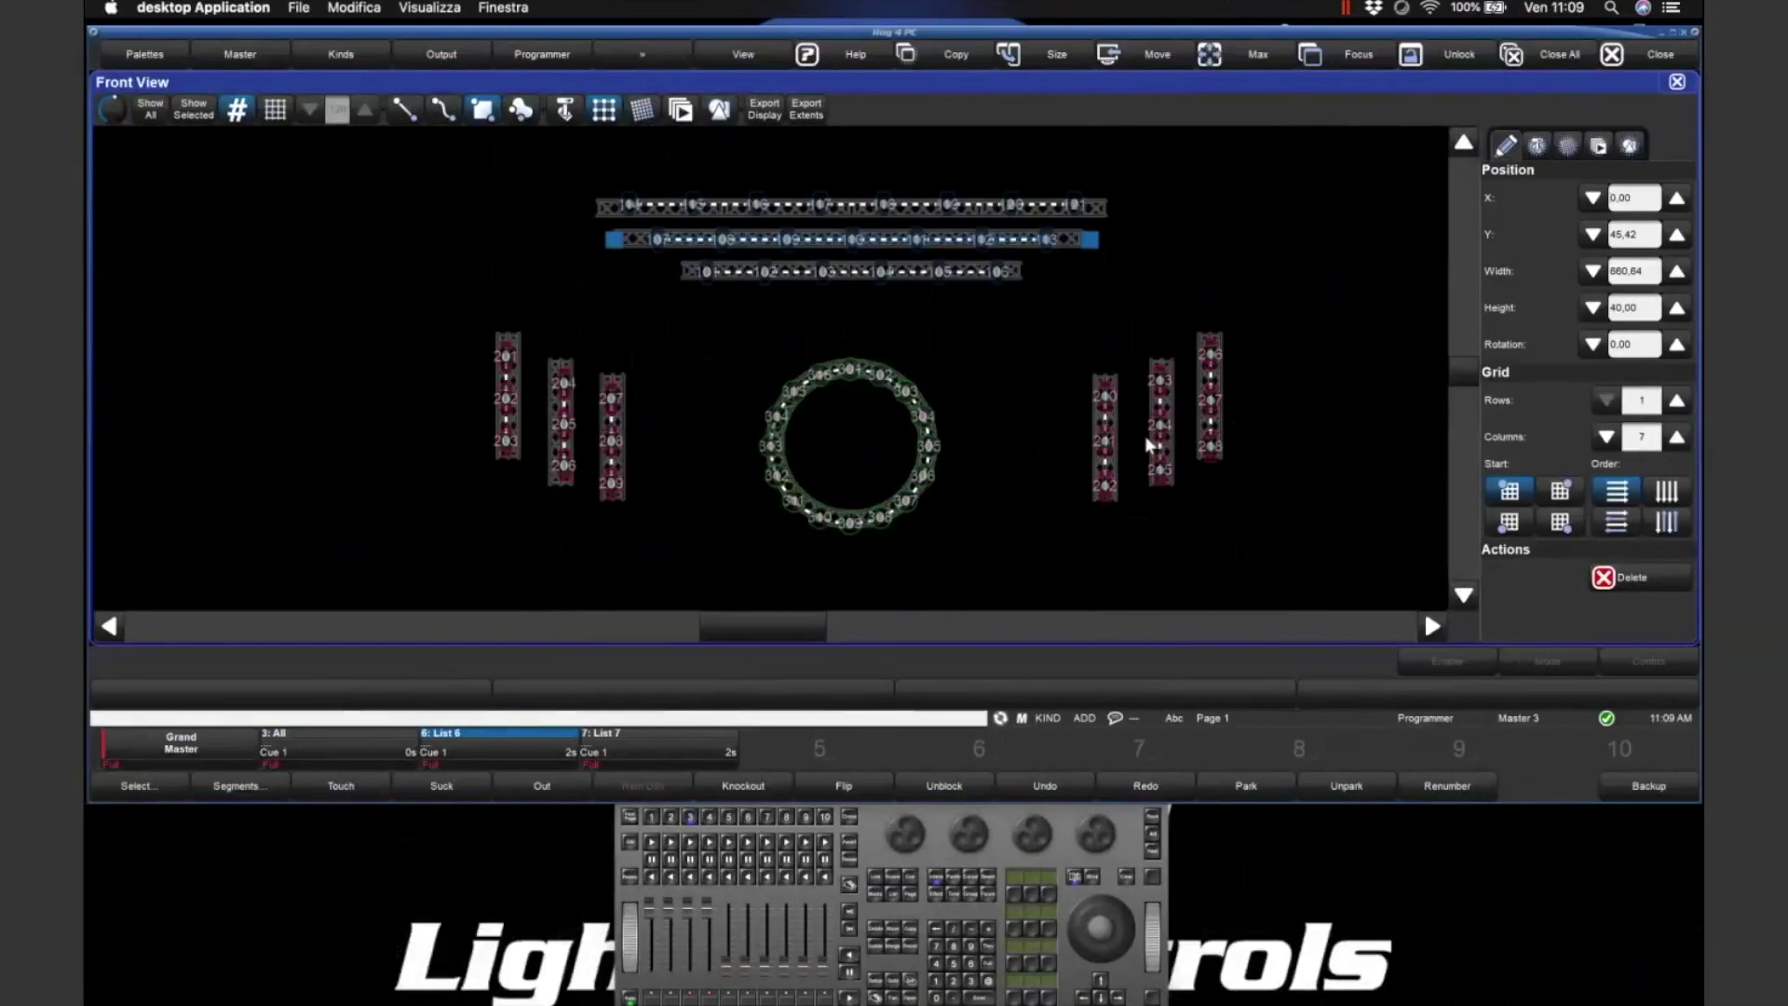
- Delete the fixture grid on the topmost horizontal truss, and undo that deletion
click(1028, 348)
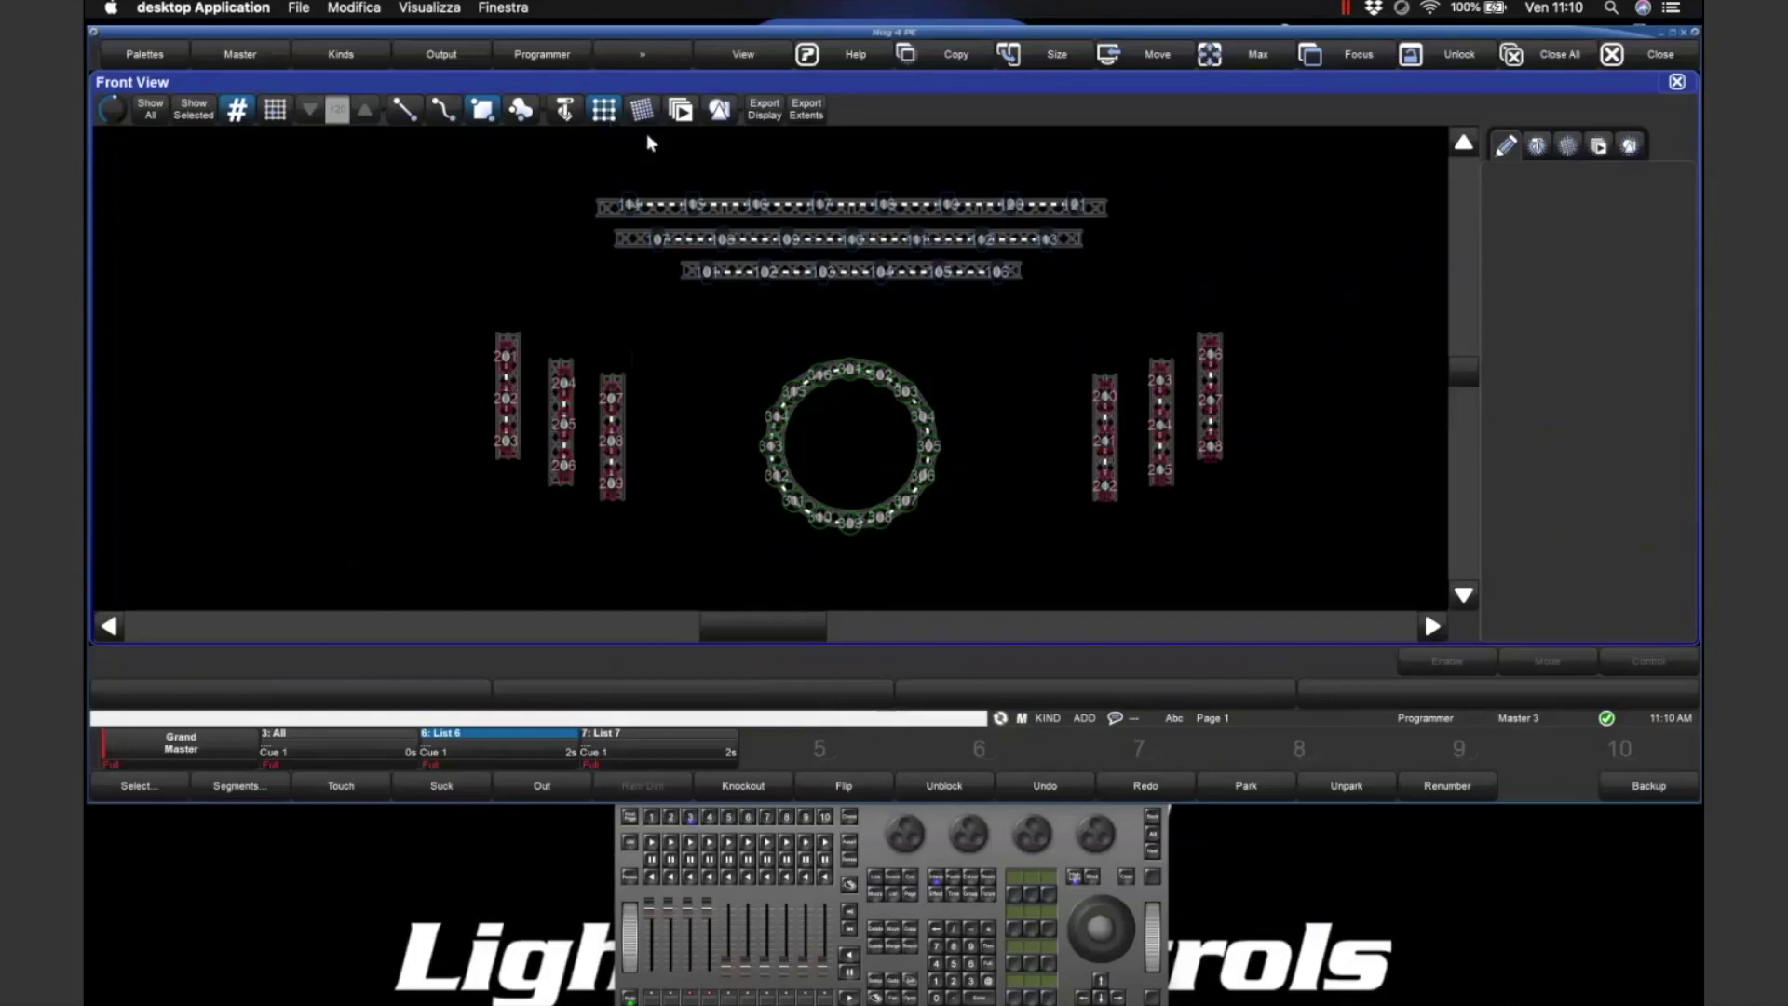
click(732, 208)
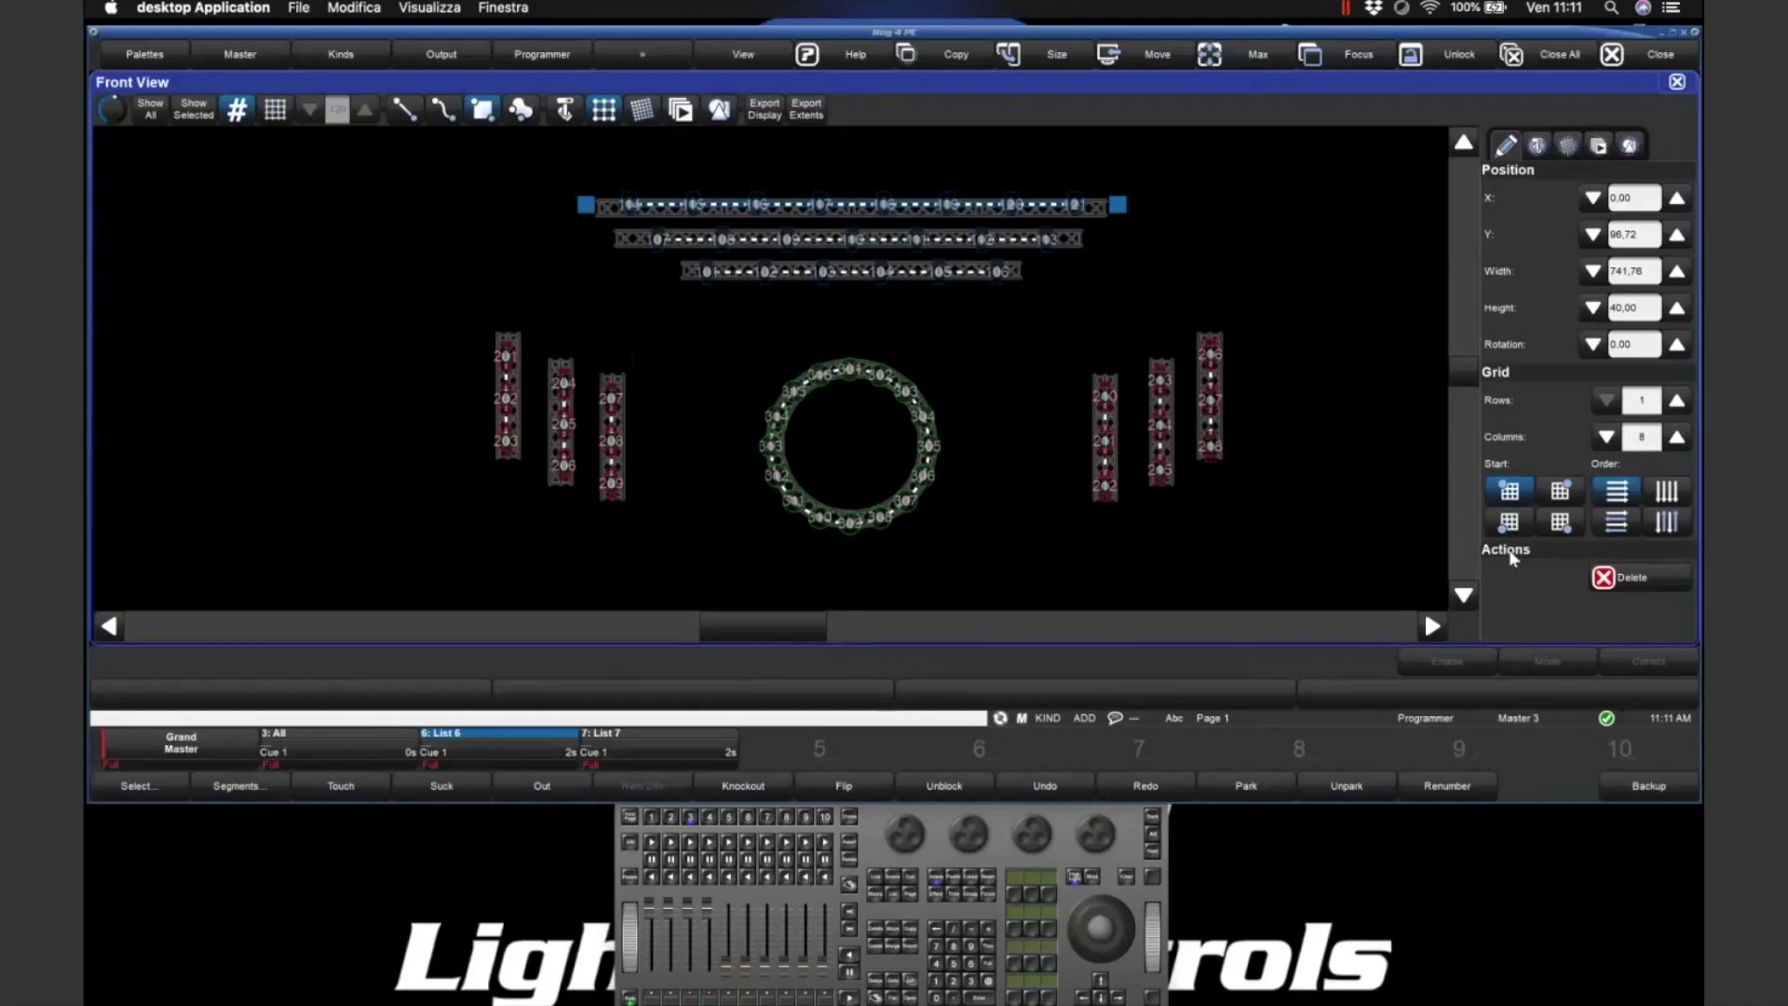
click(1614, 578)
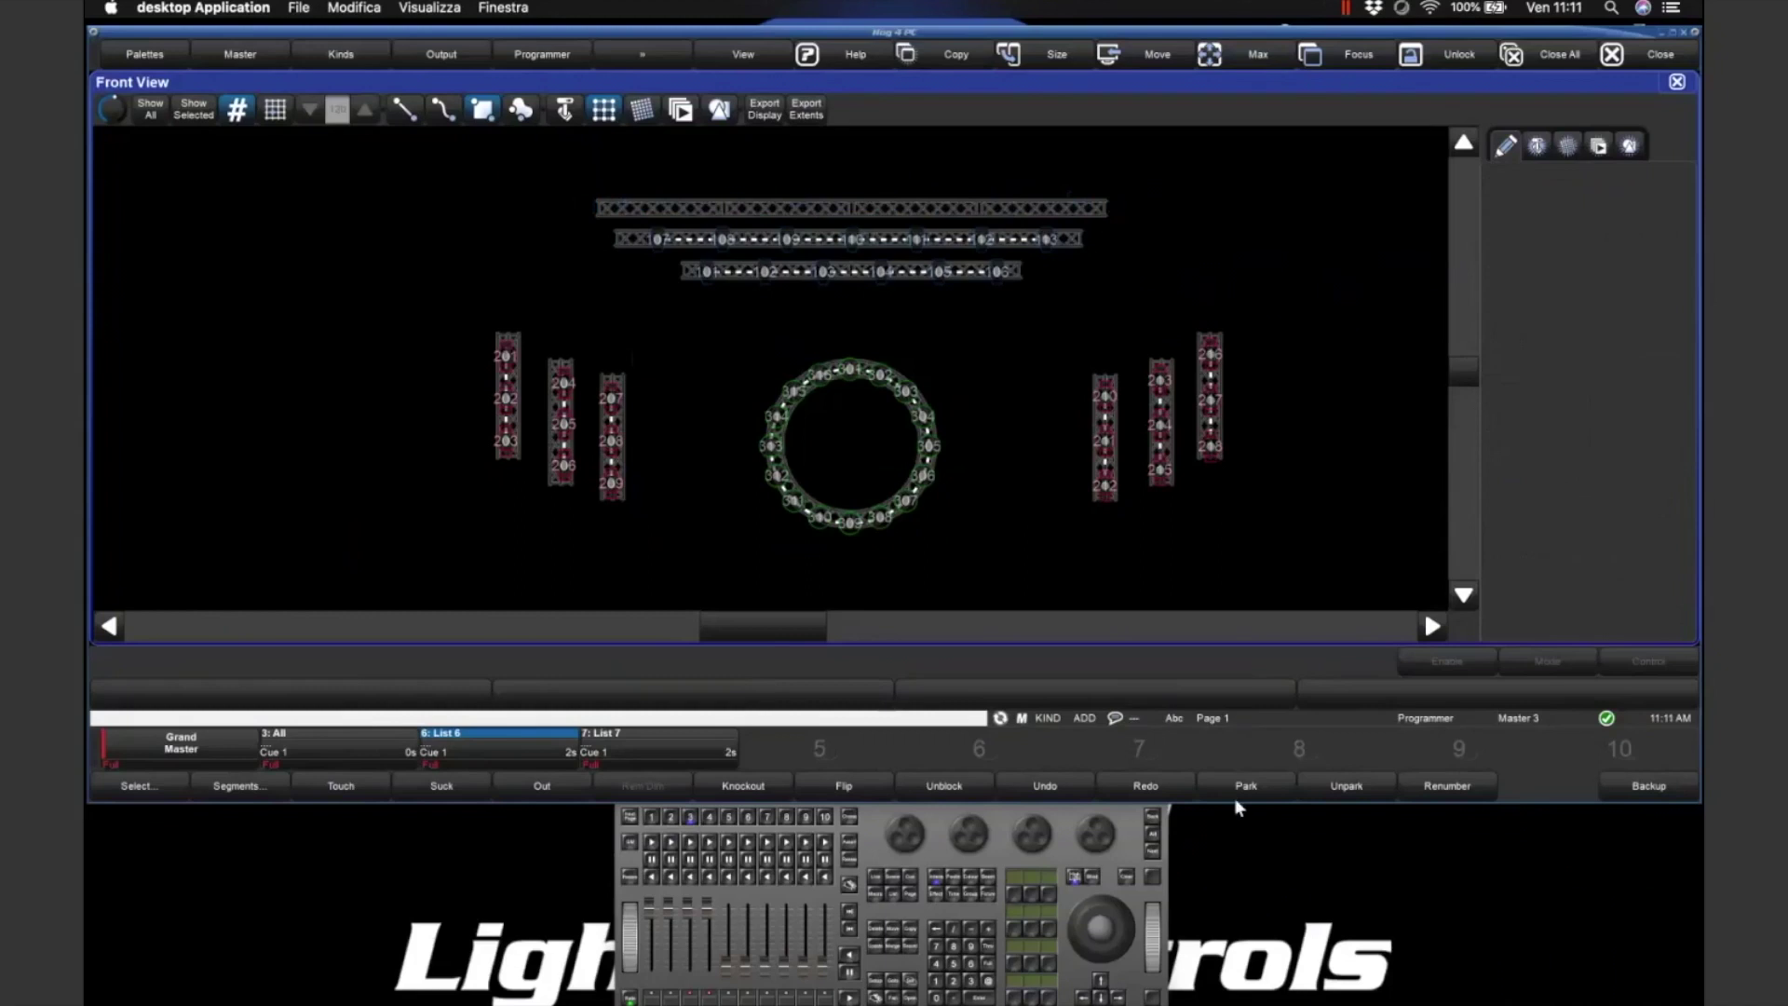
click(1048, 788)
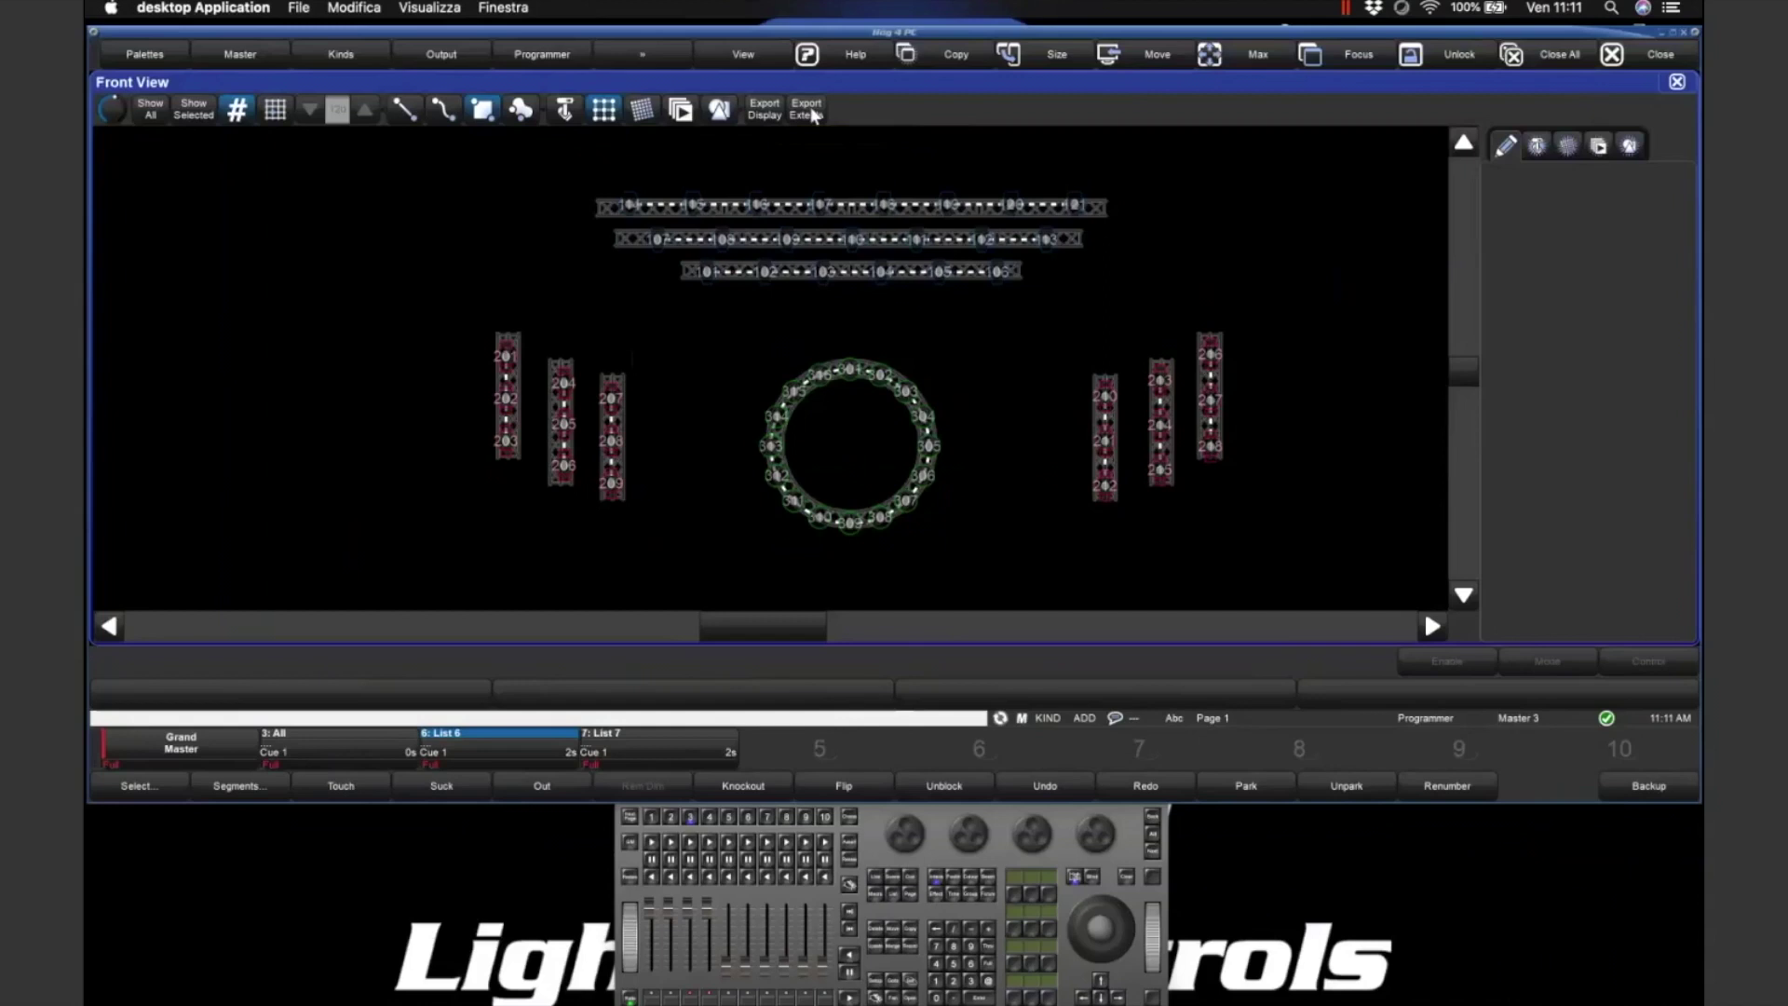
- Leave the display export unsaved and check the Exports folder in the Show Manager's file browser
click(766, 110)
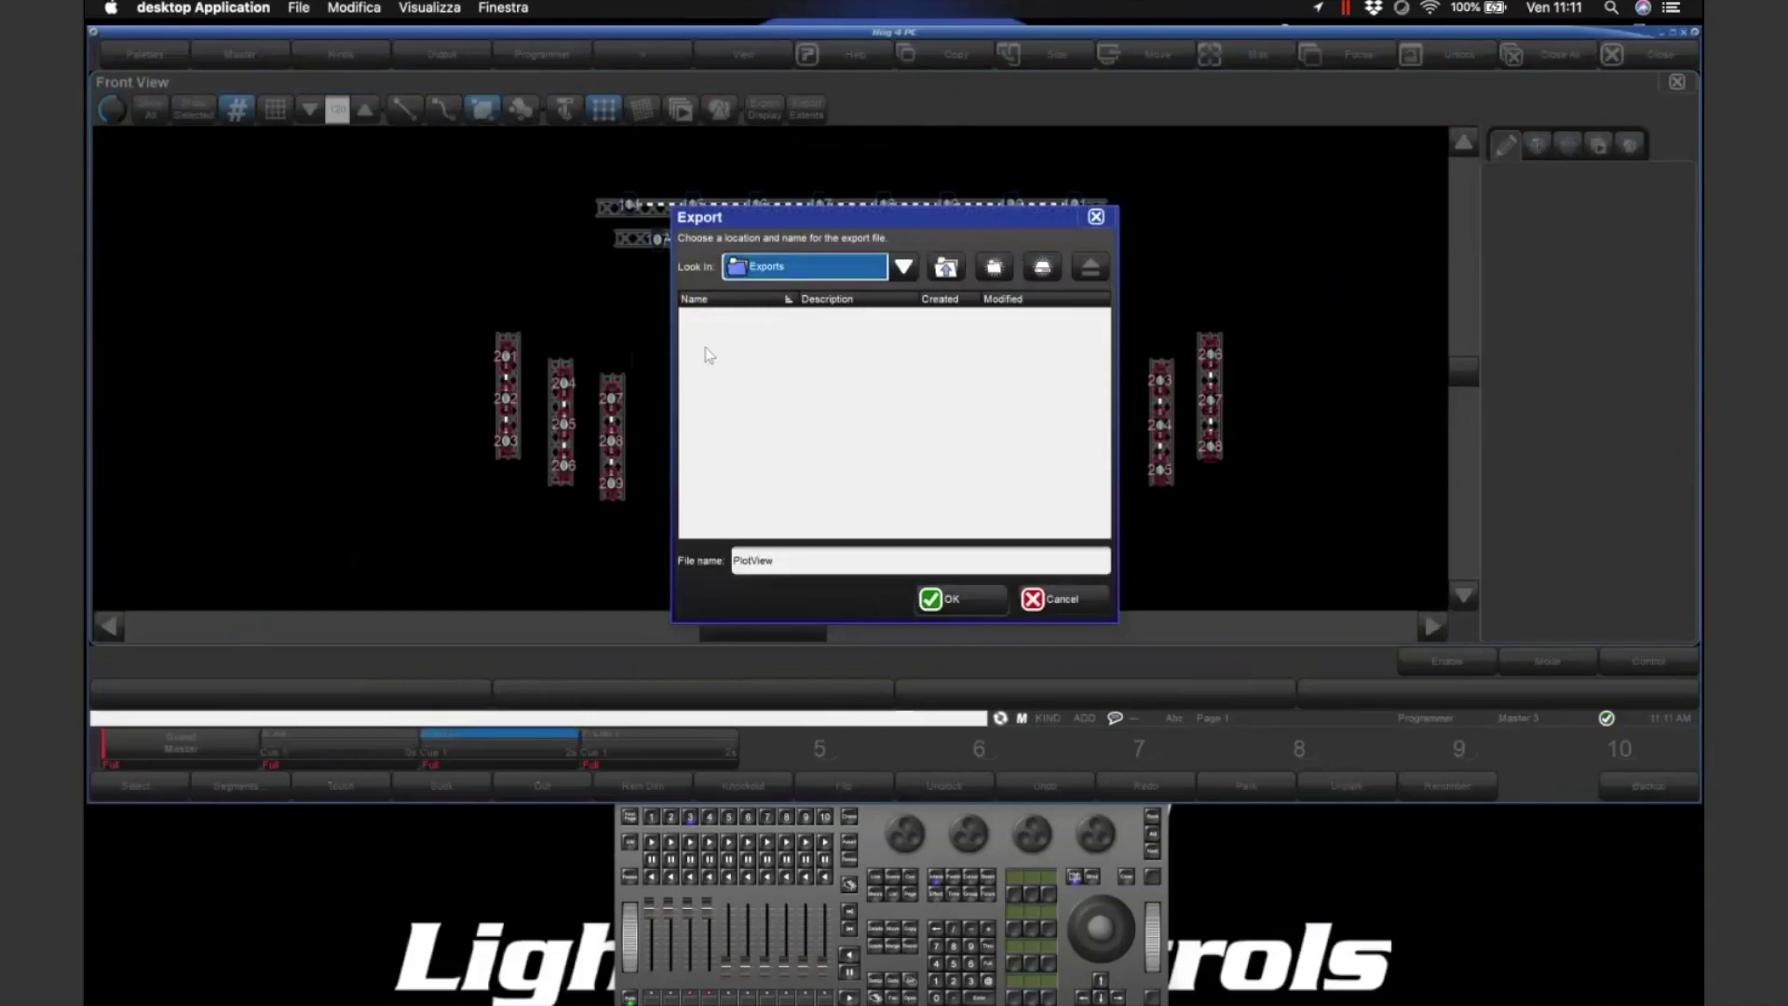
click(1051, 604)
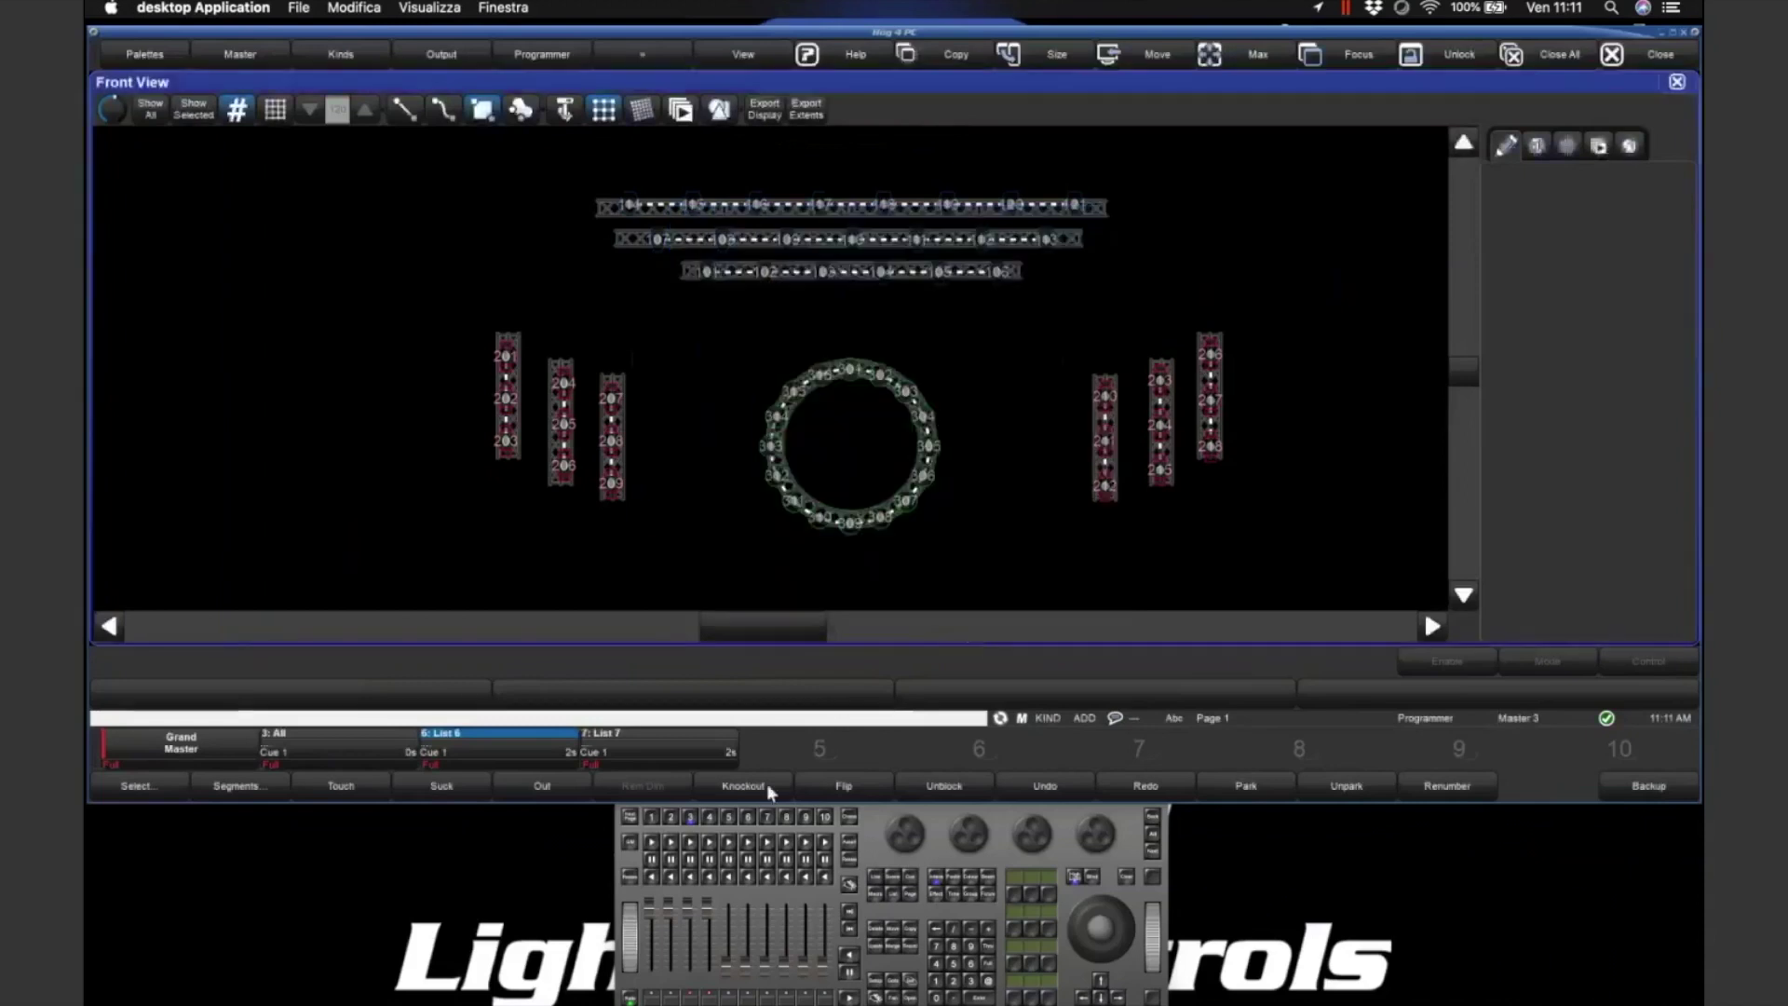
click(880, 989)
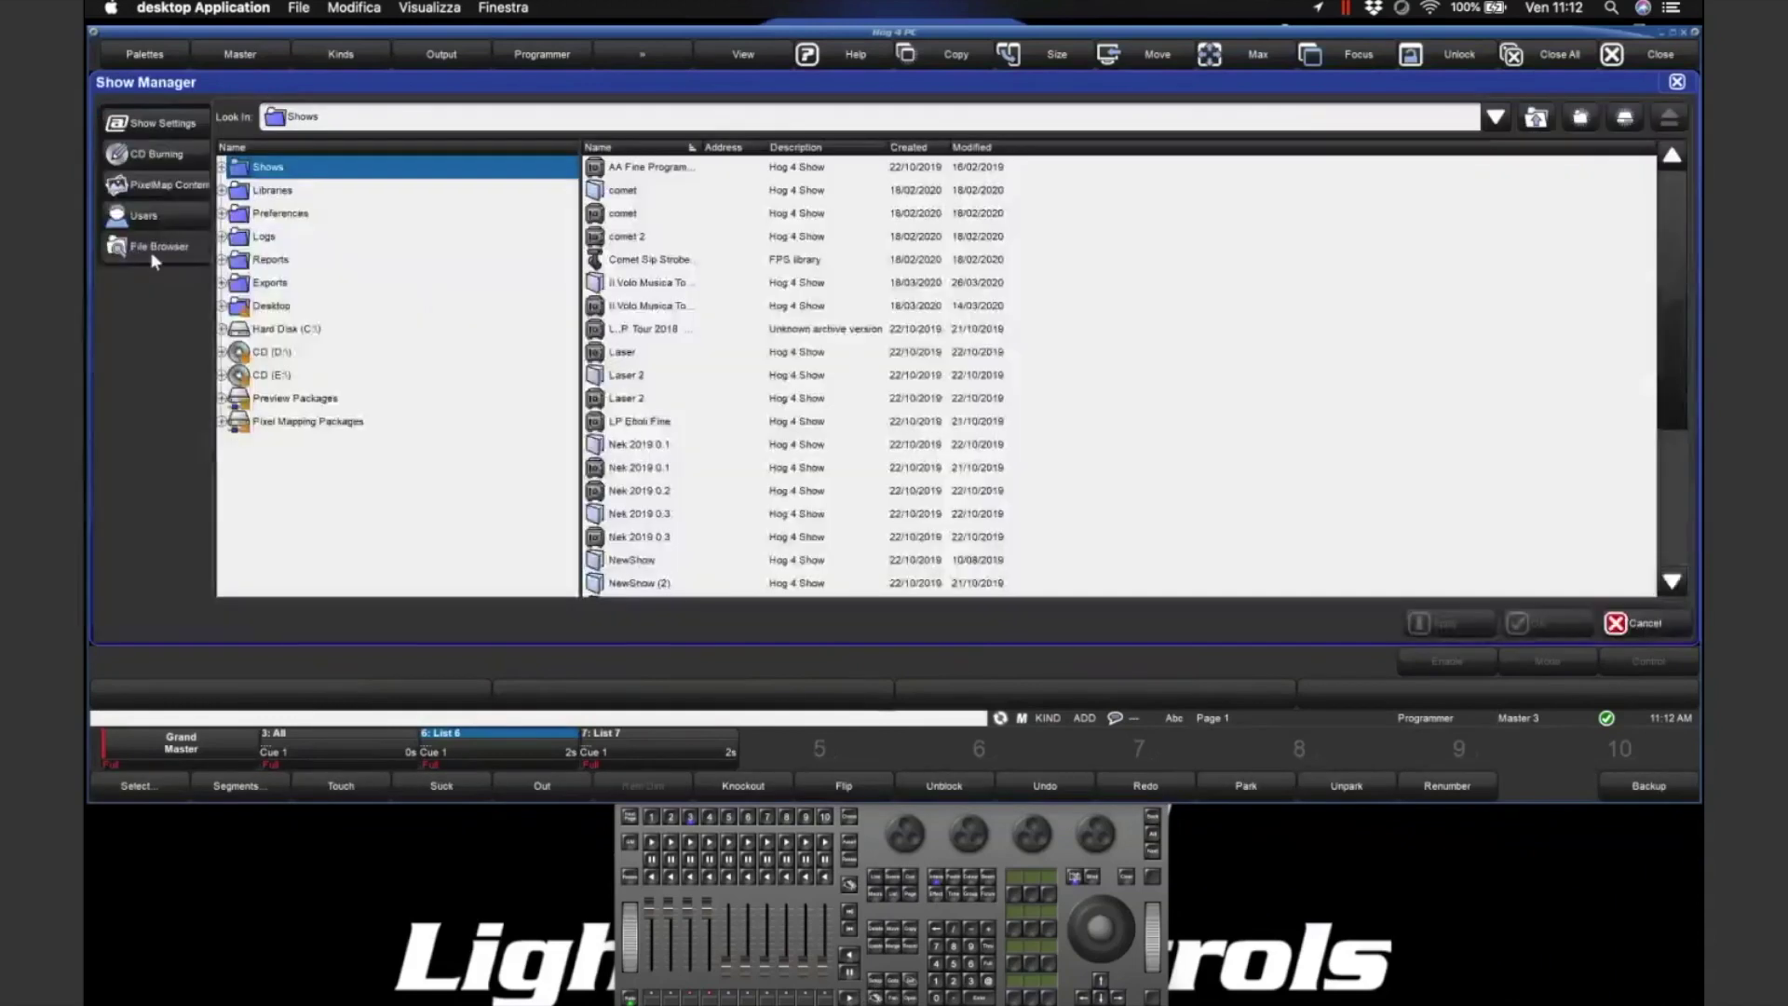
click(264, 285)
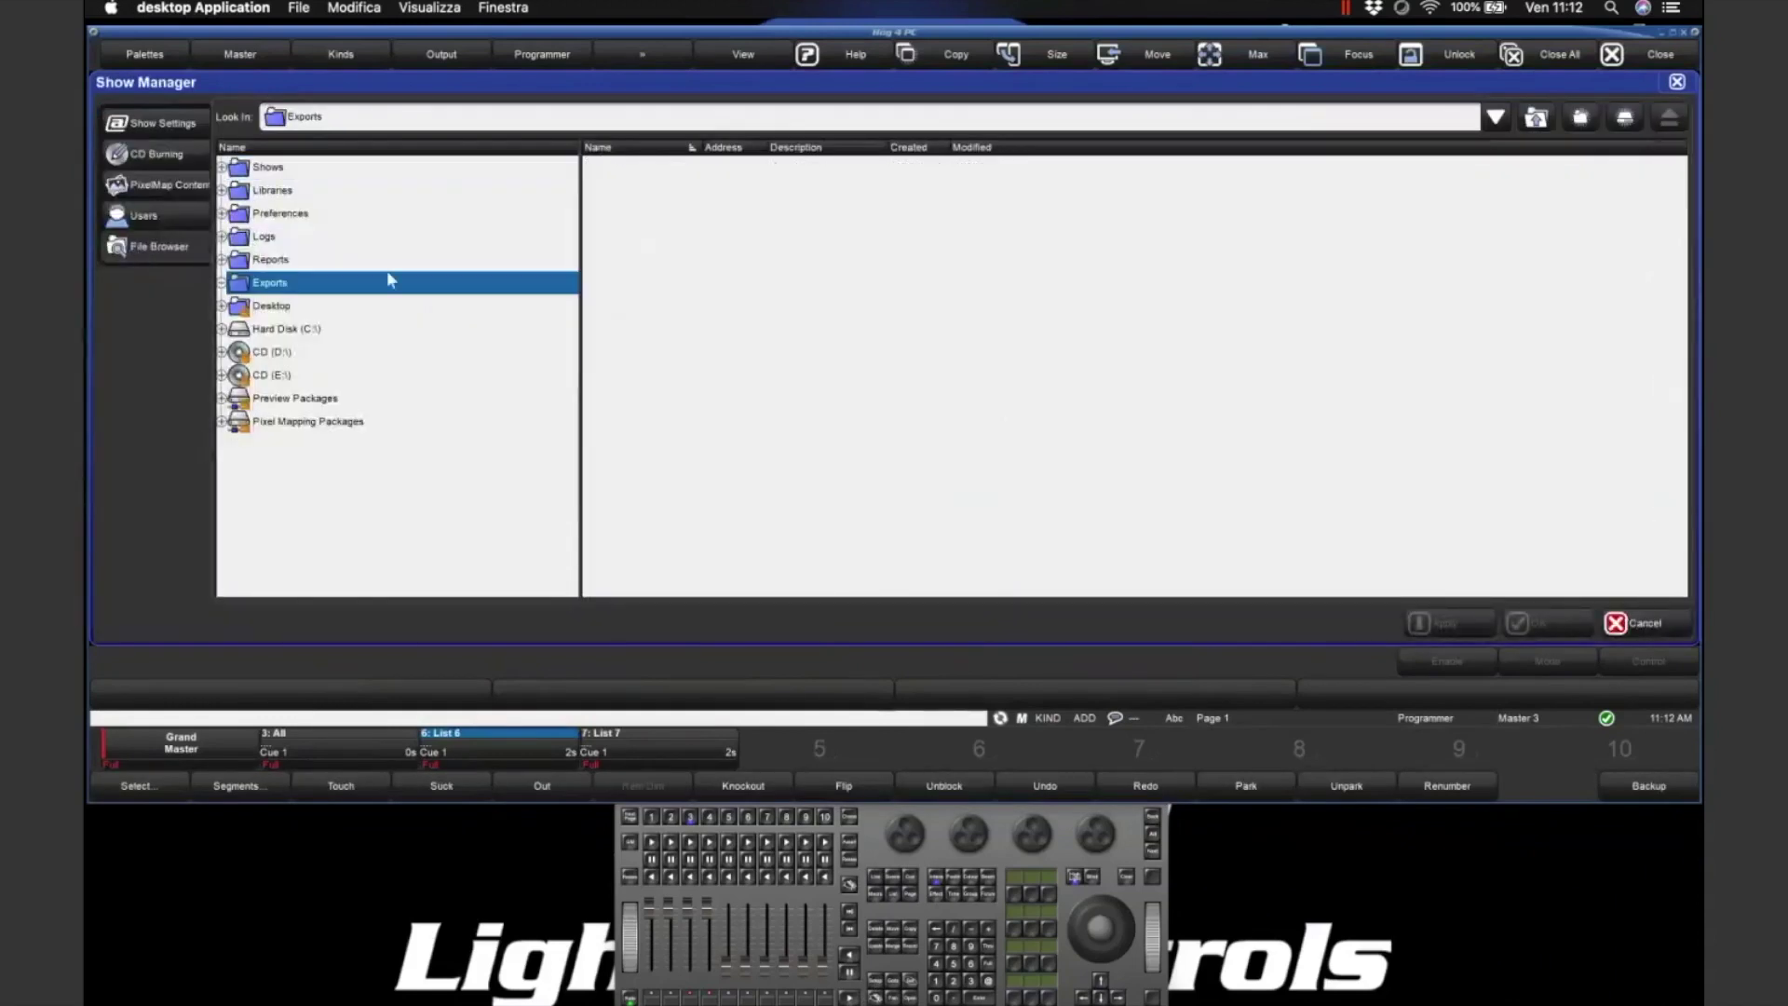
click(1677, 83)
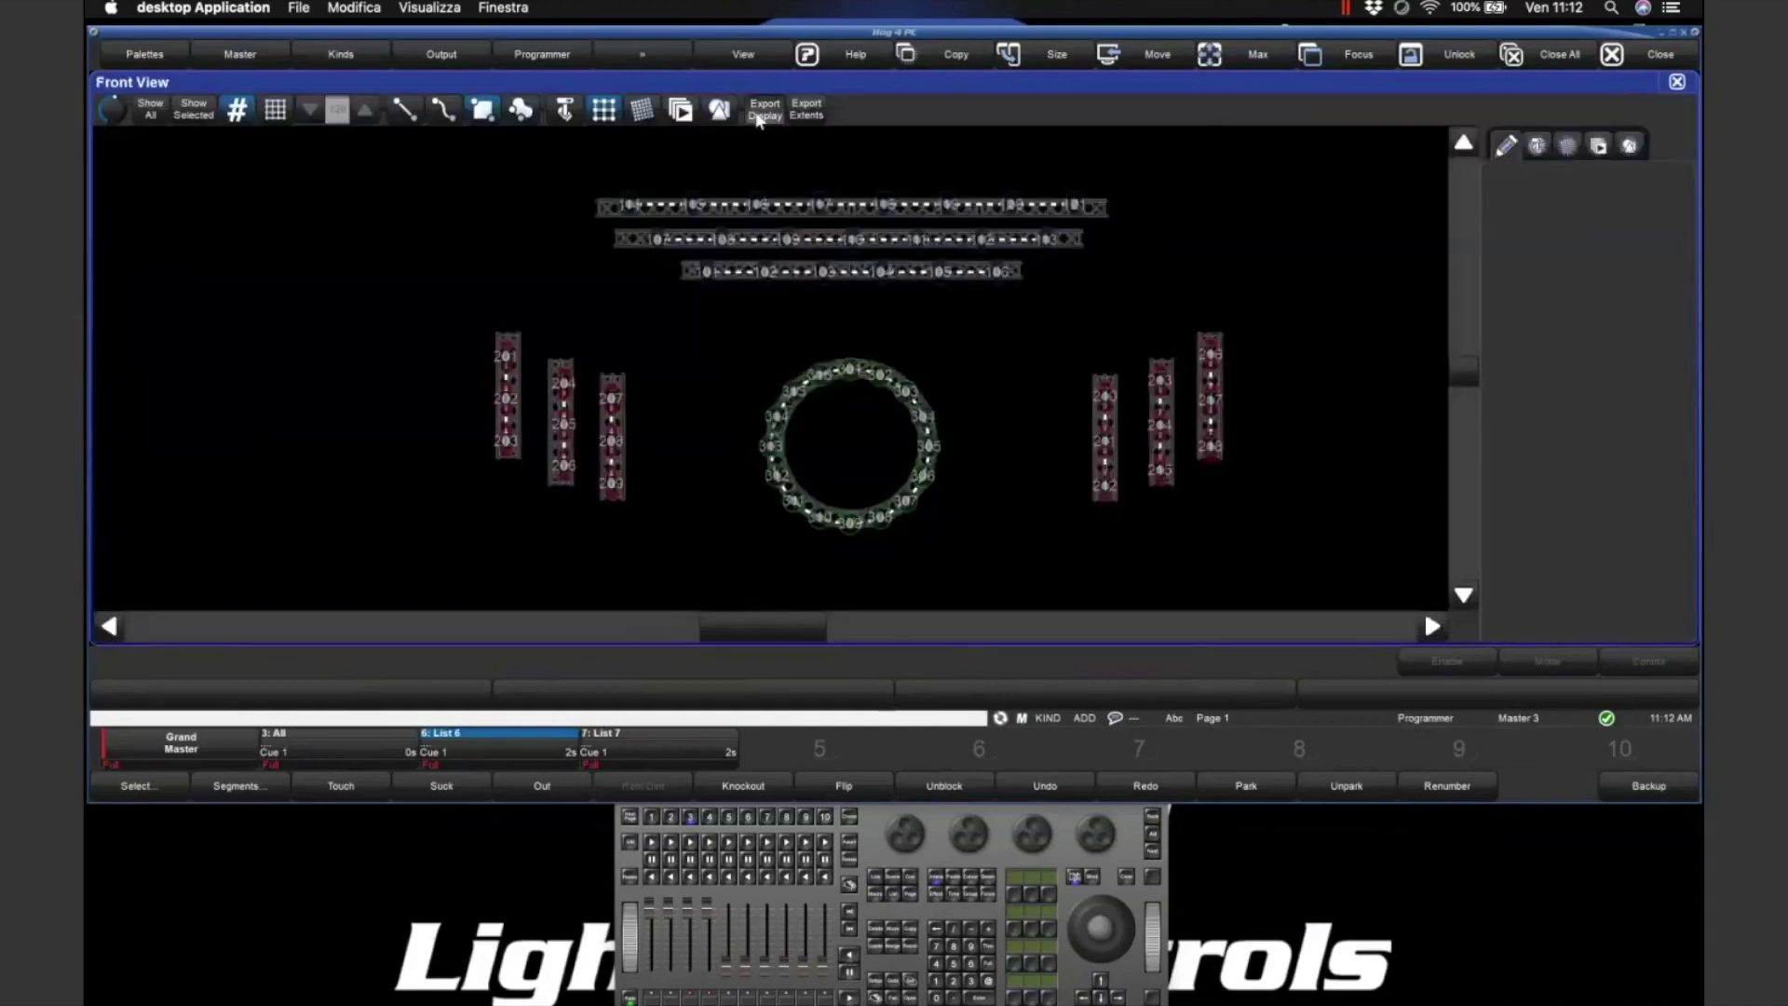
- Export the displayed plot as PlotView to the Exports folder, and check PlotView.png in the Show Manager's file browser
click(764, 109)
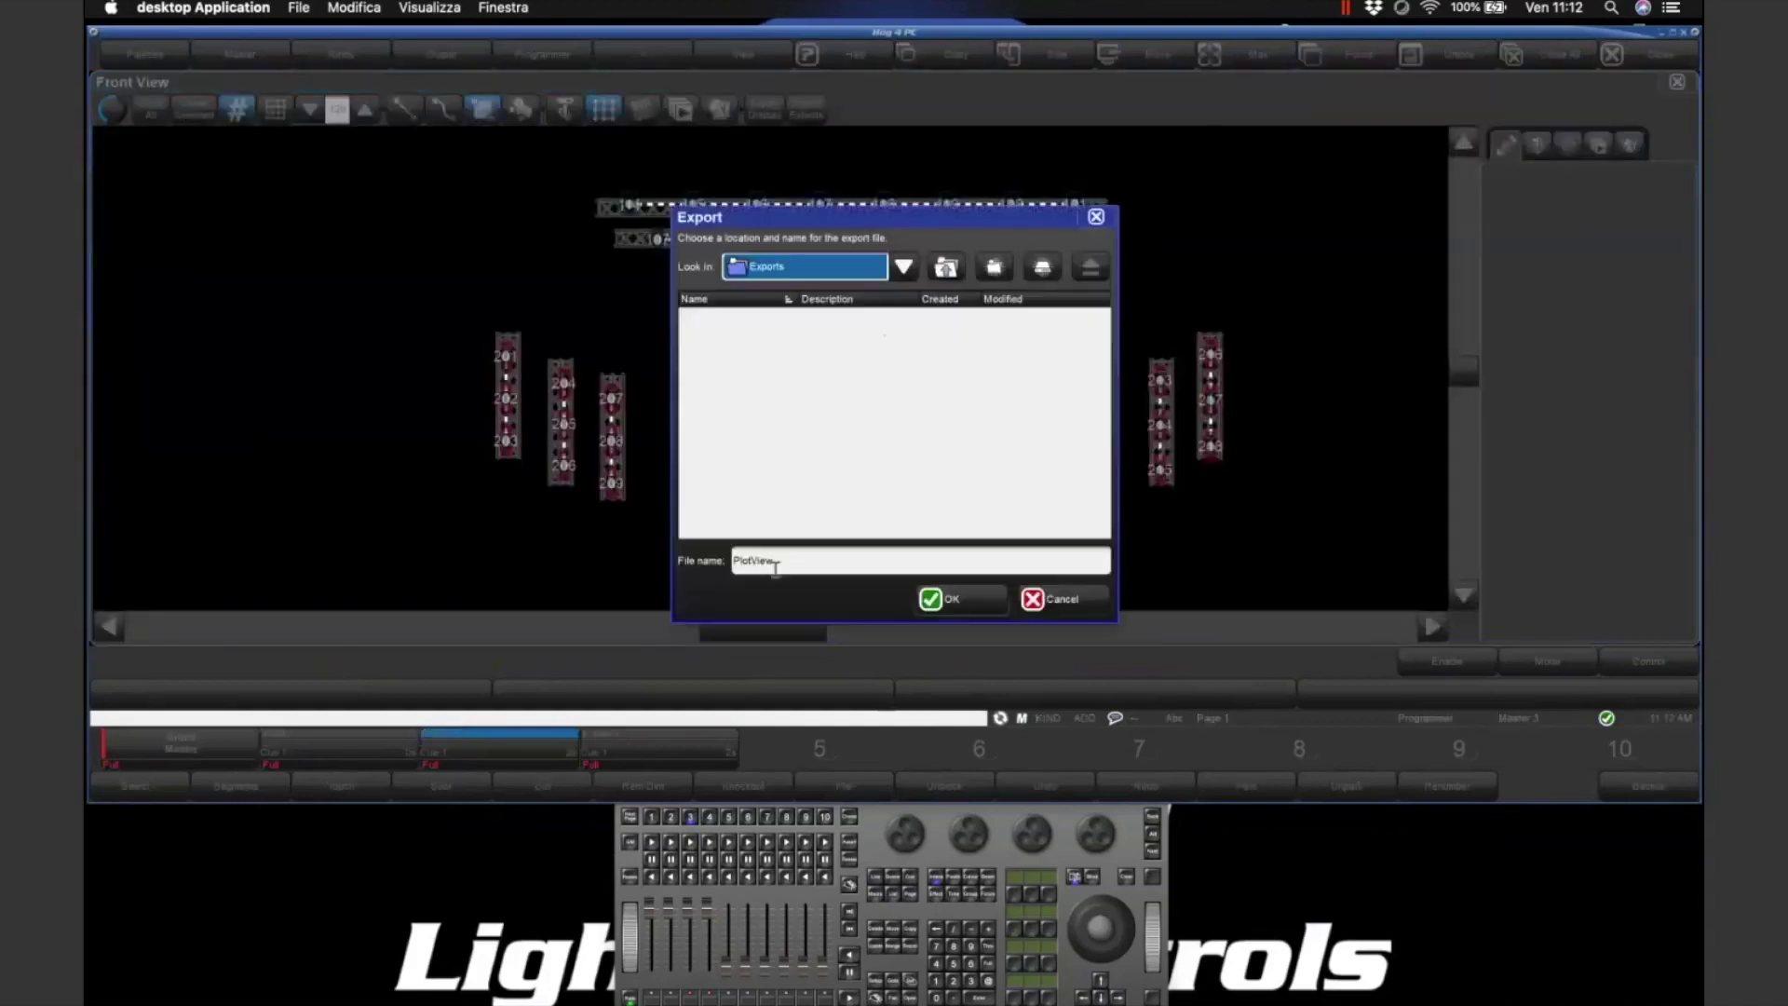
click(973, 604)
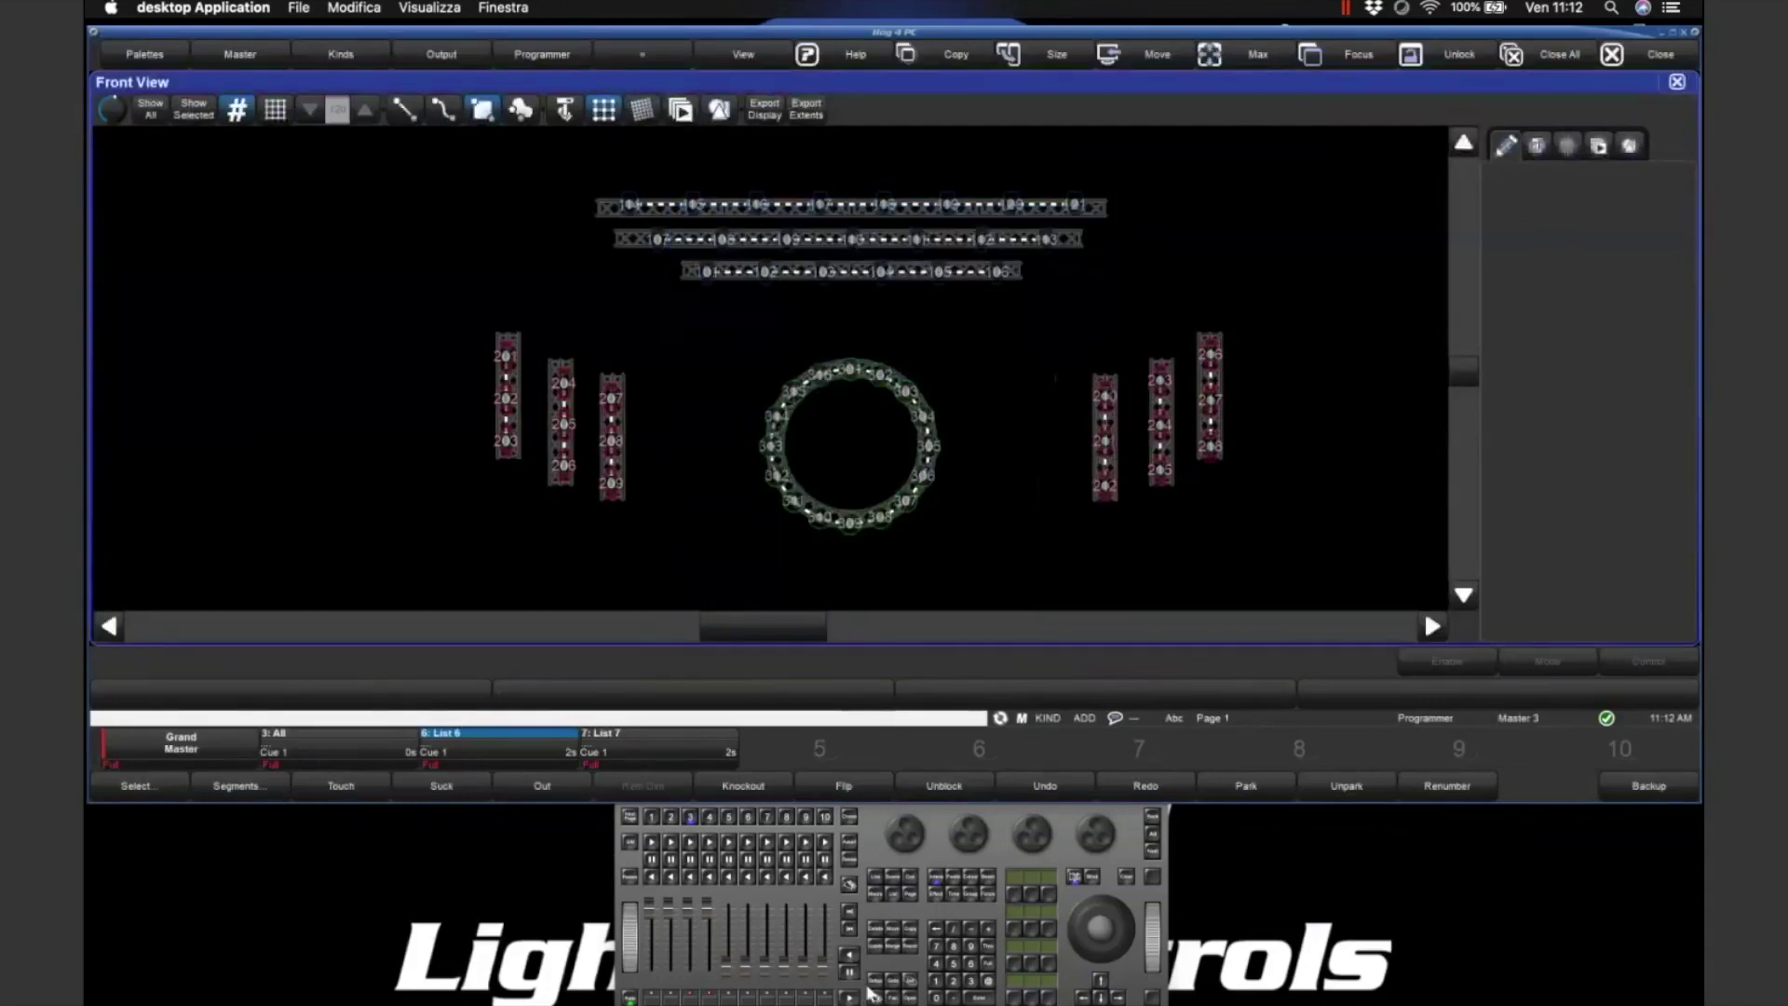
click(469, 794)
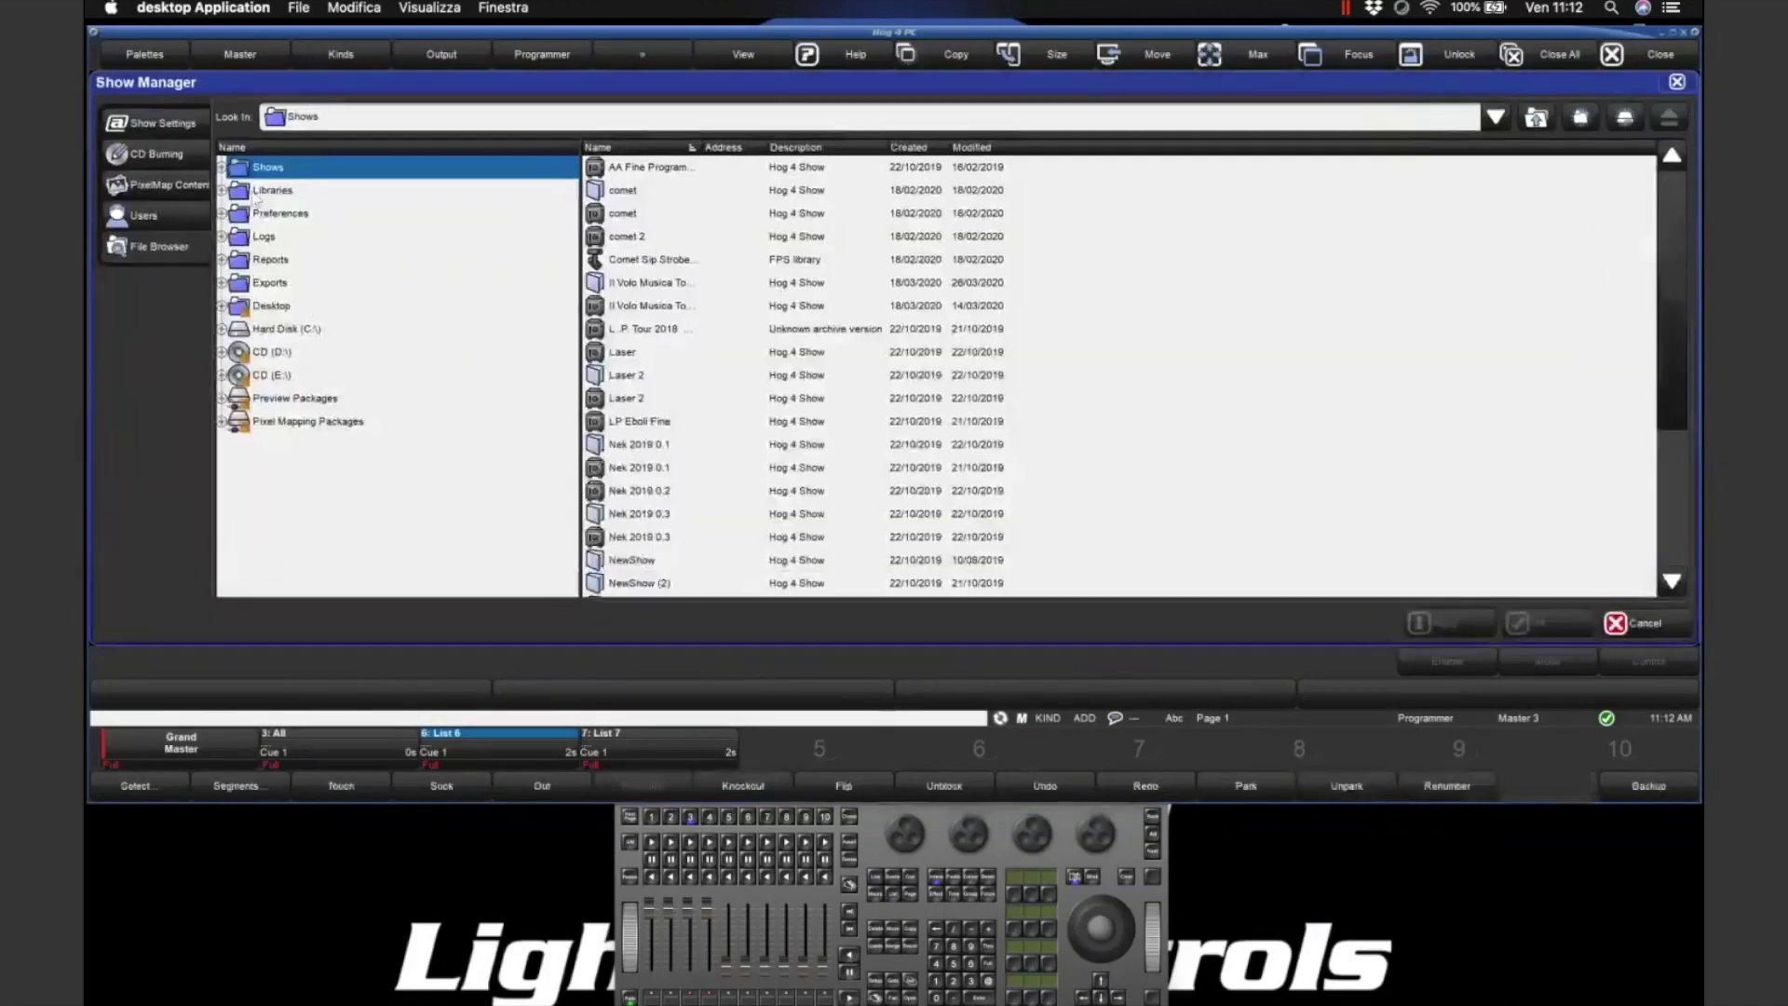
click(467, 281)
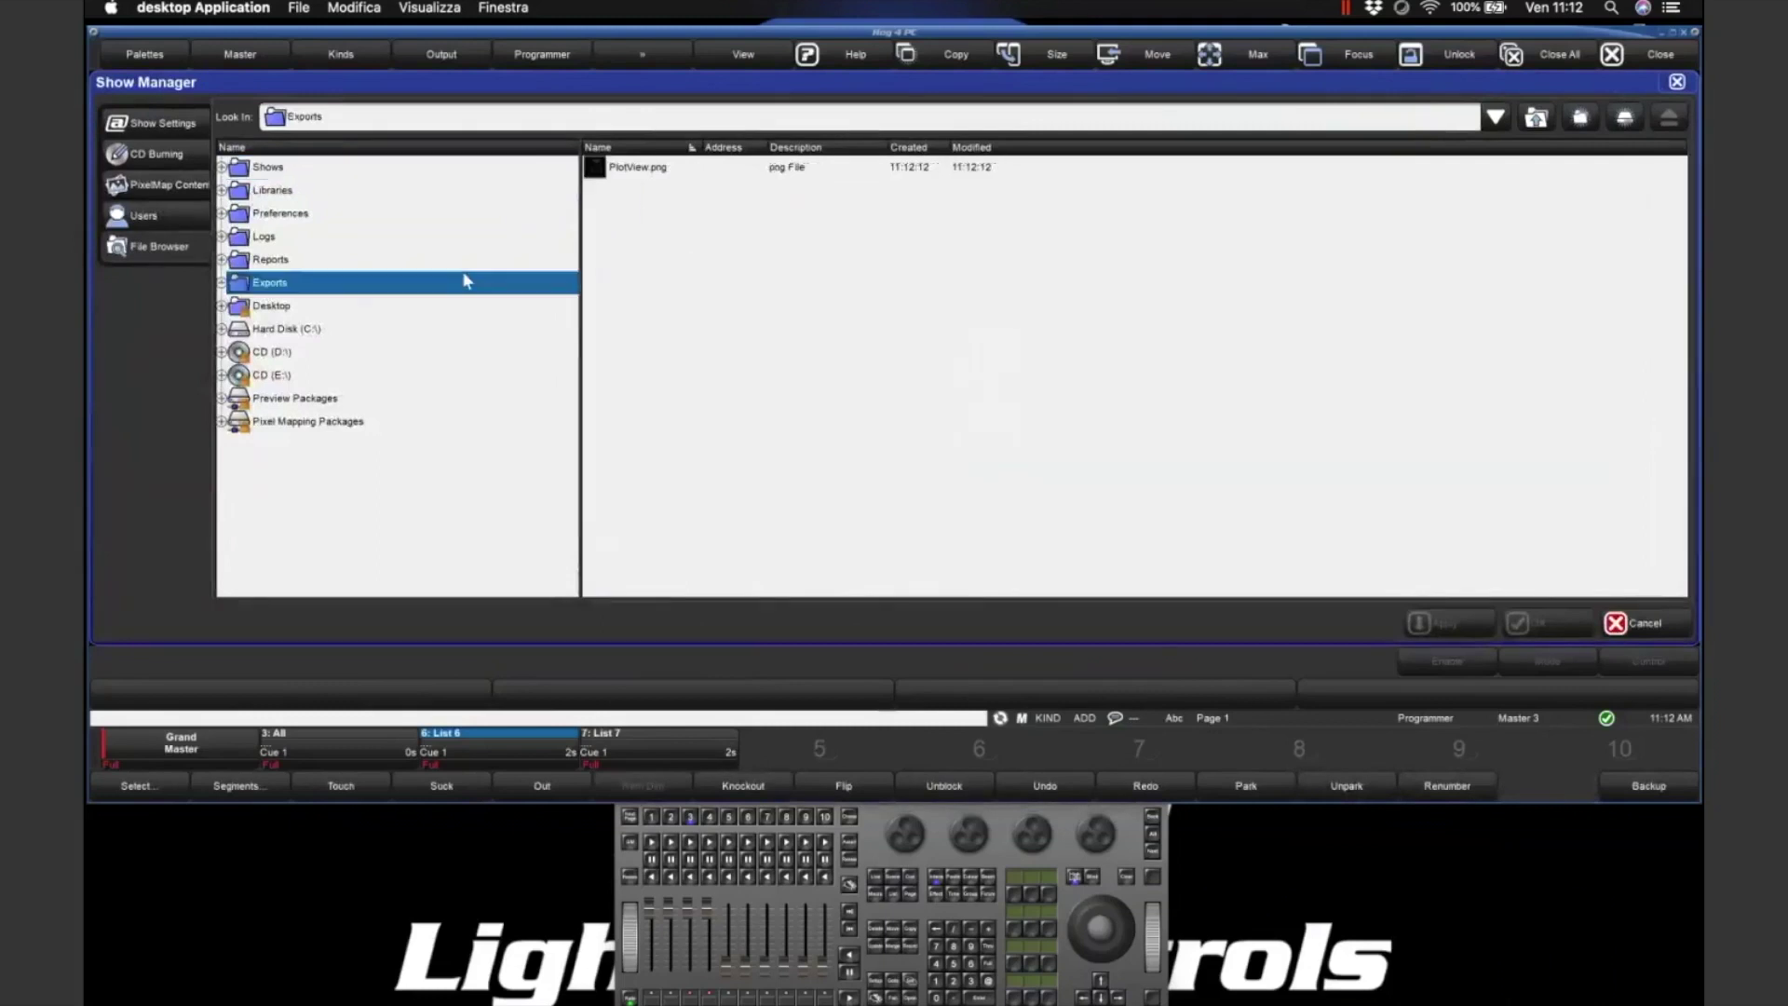
click(654, 170)
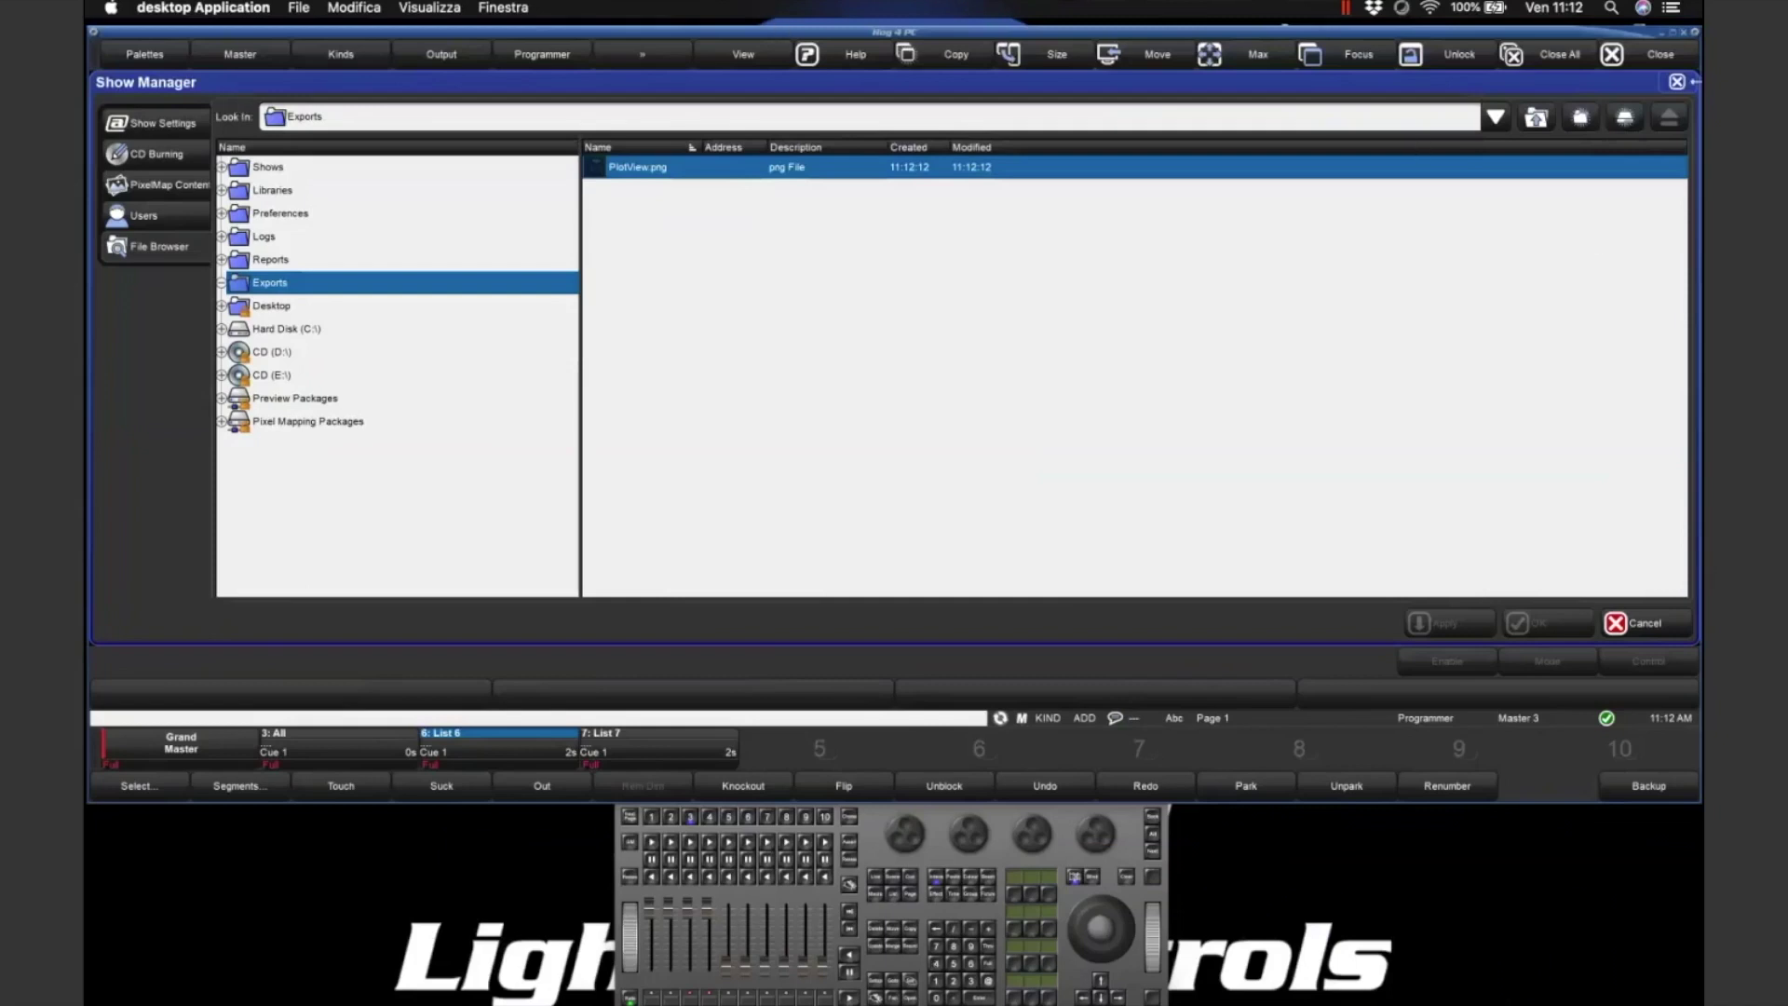
click(1677, 83)
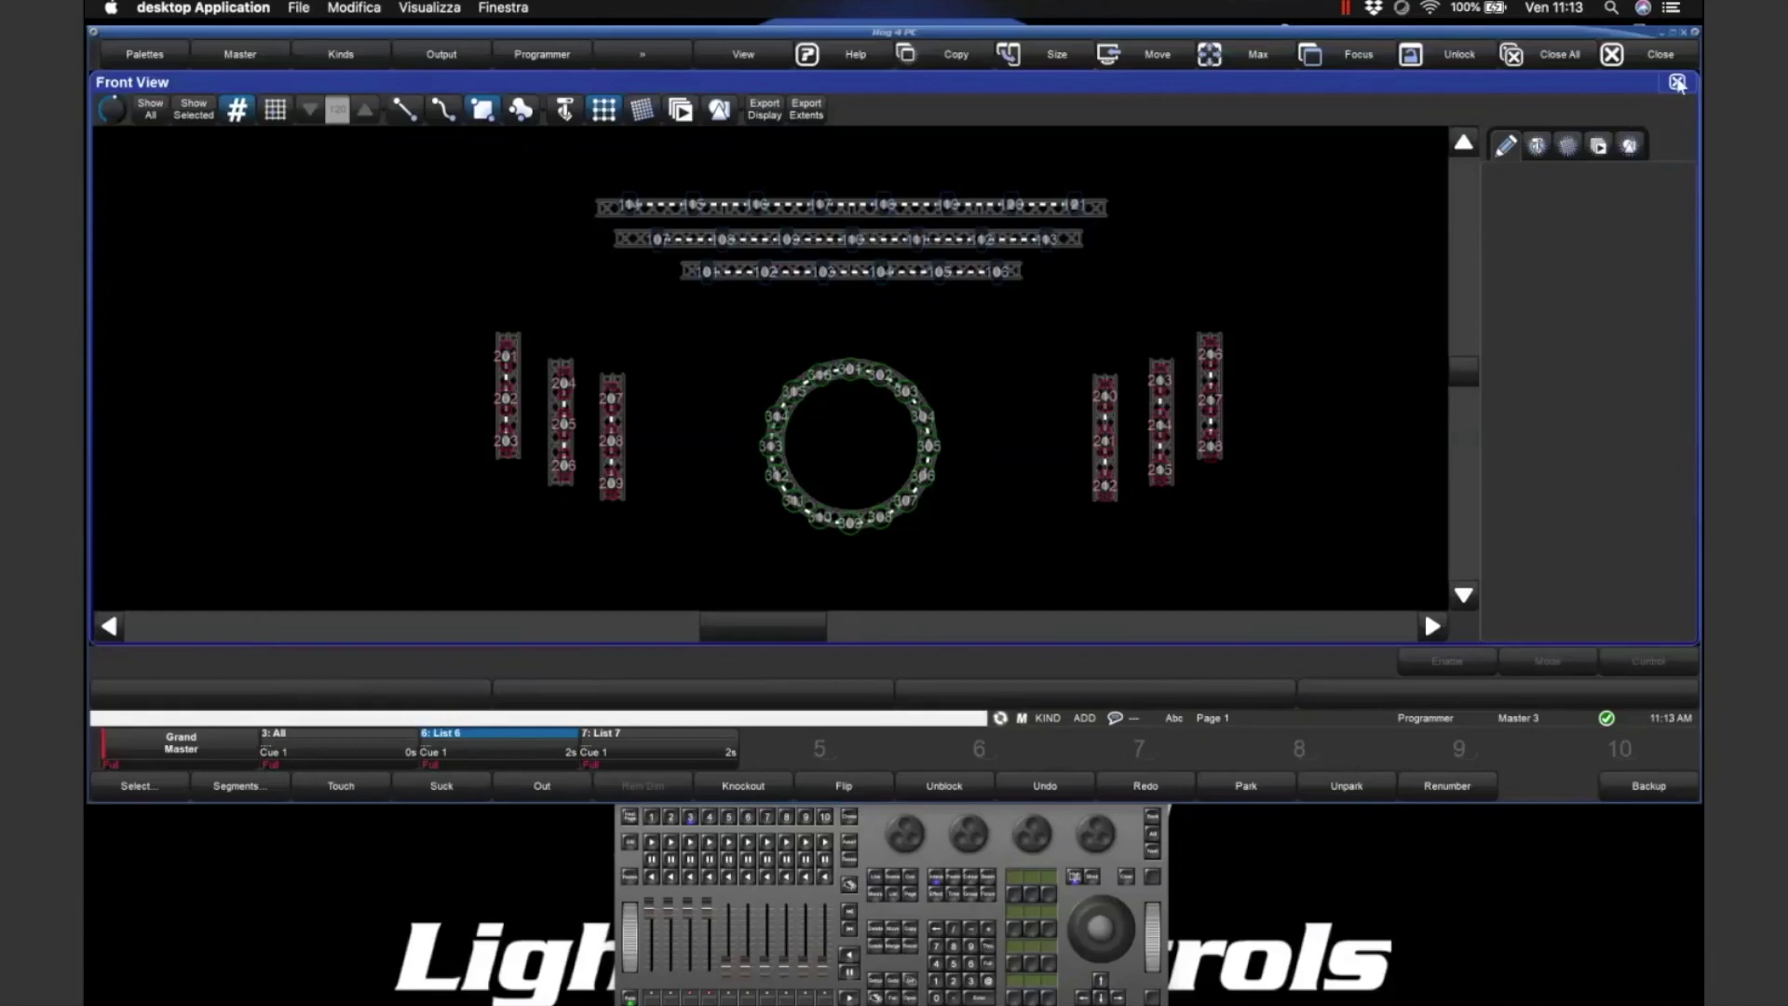
- Close the Front View plot, and set the stage visualizer's front view to Plot display
click(1676, 83)
scroll(1058, 444, down, 2)
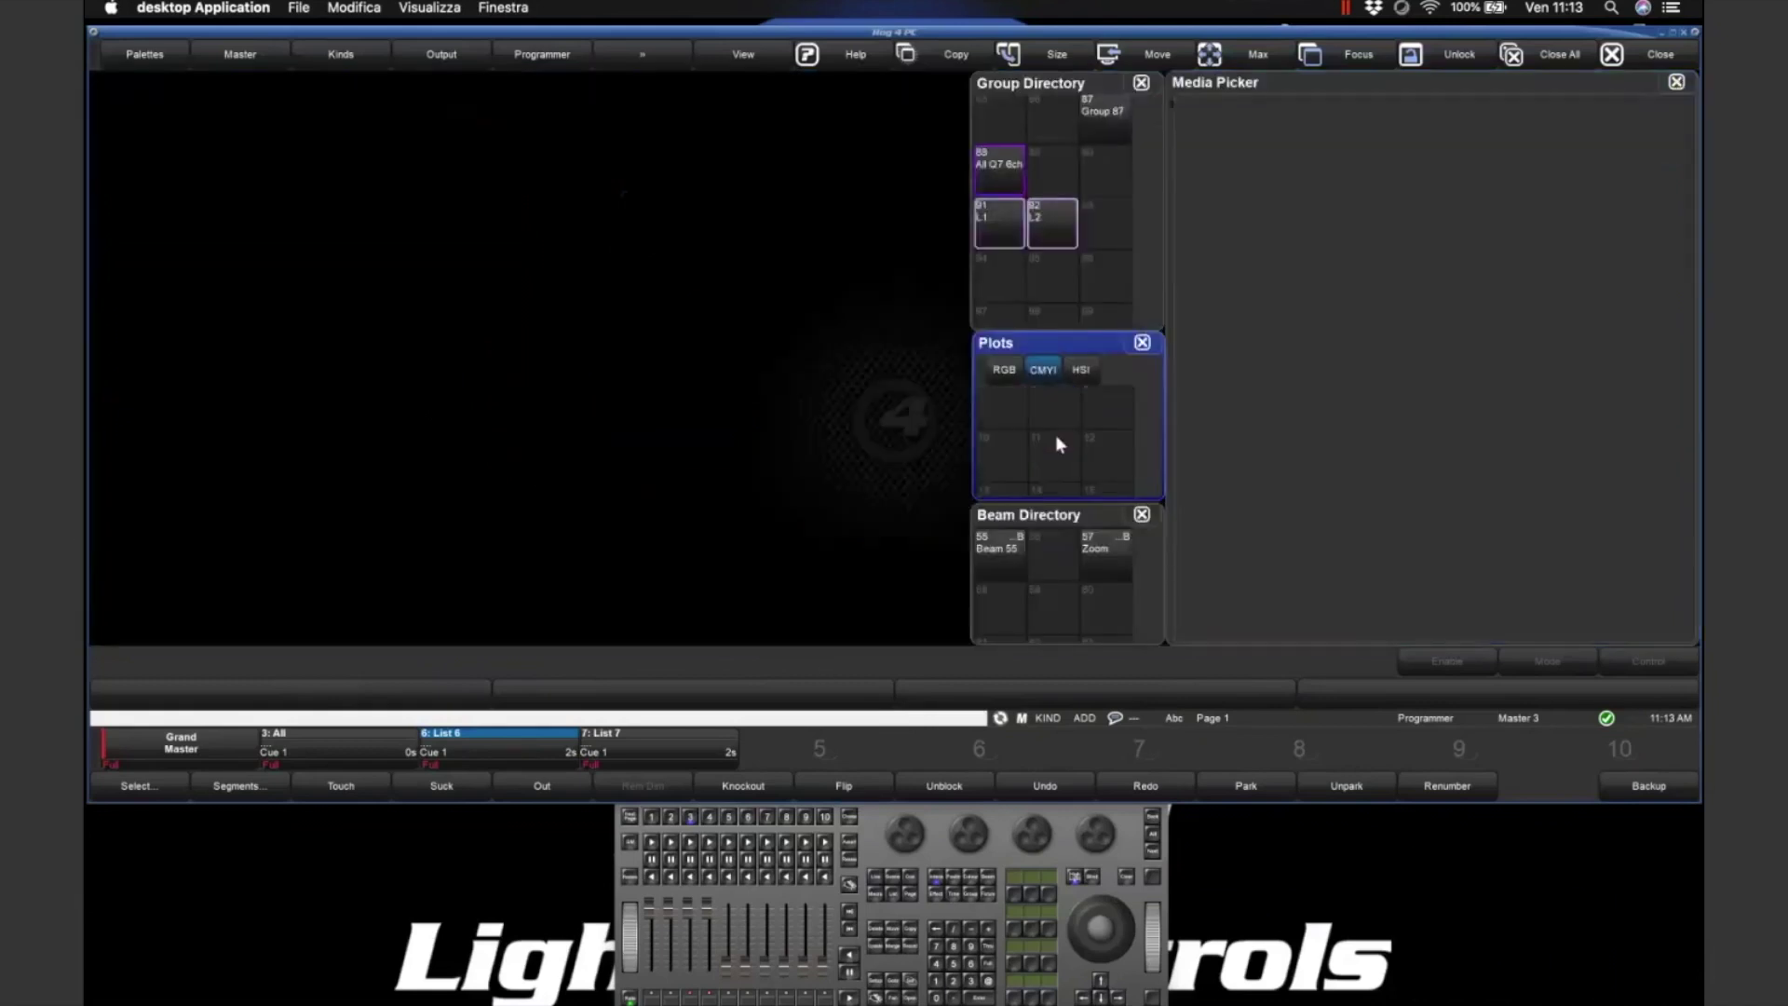
scroll(1056, 434, down, 2)
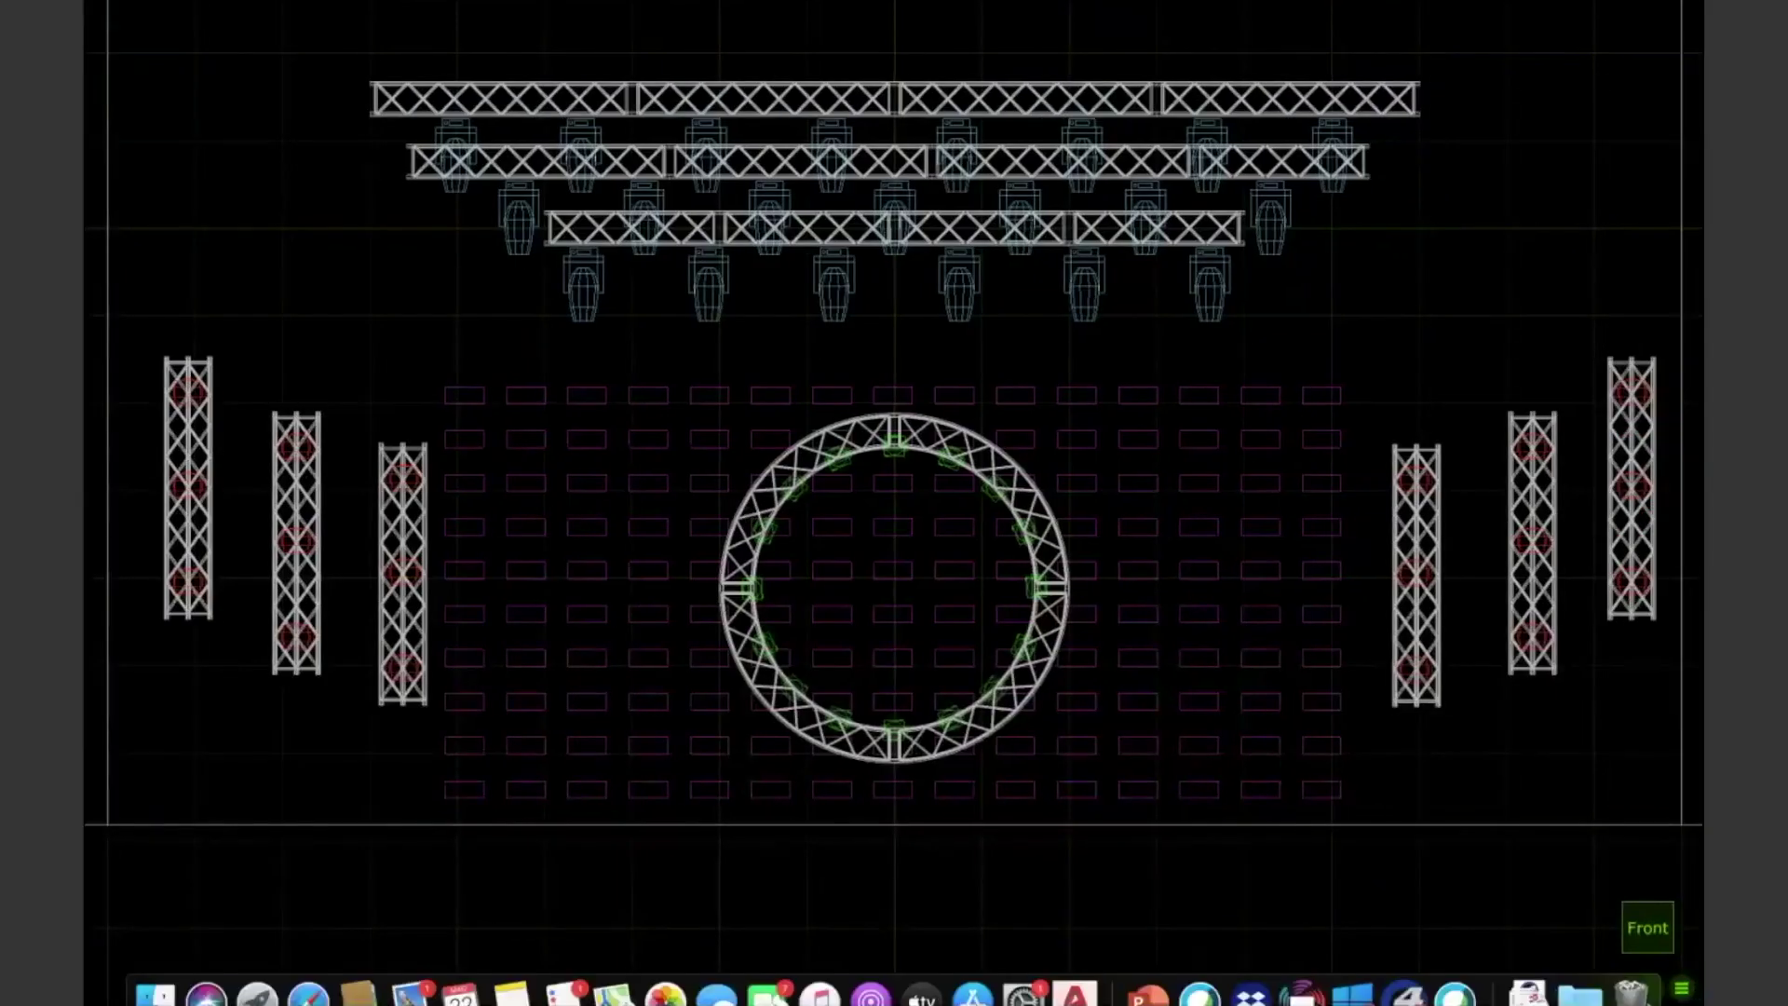
click(1686, 974)
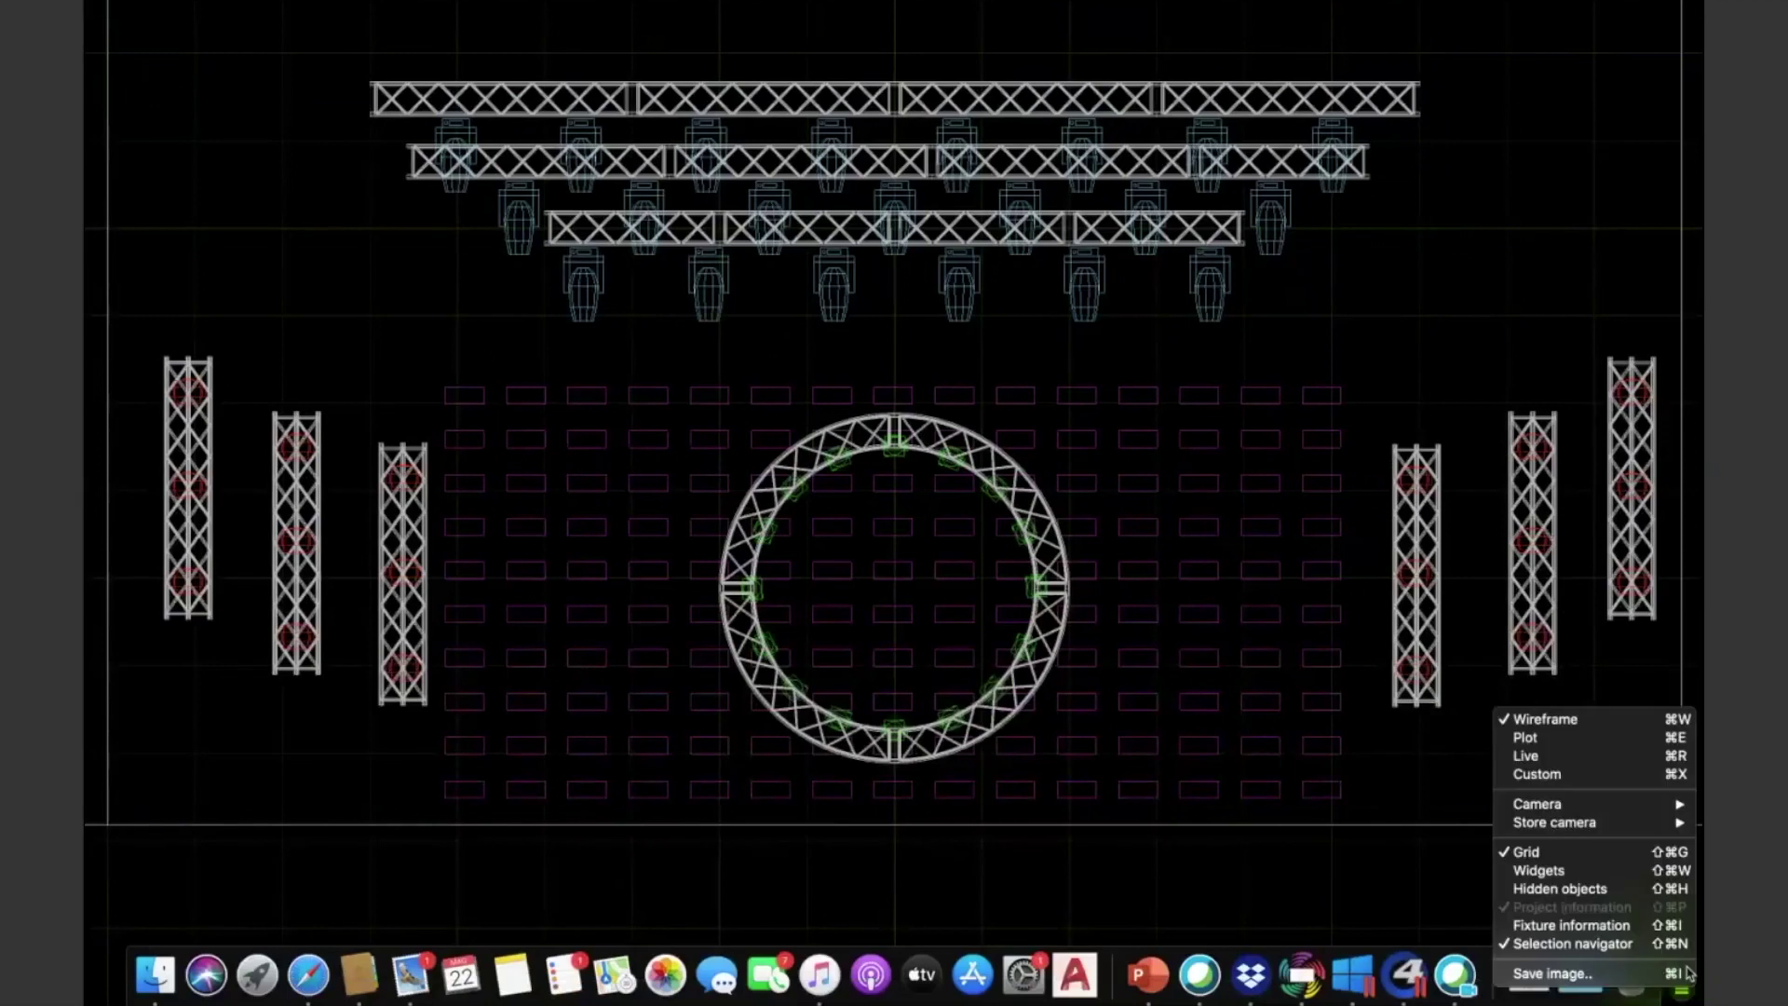
click(1602, 743)
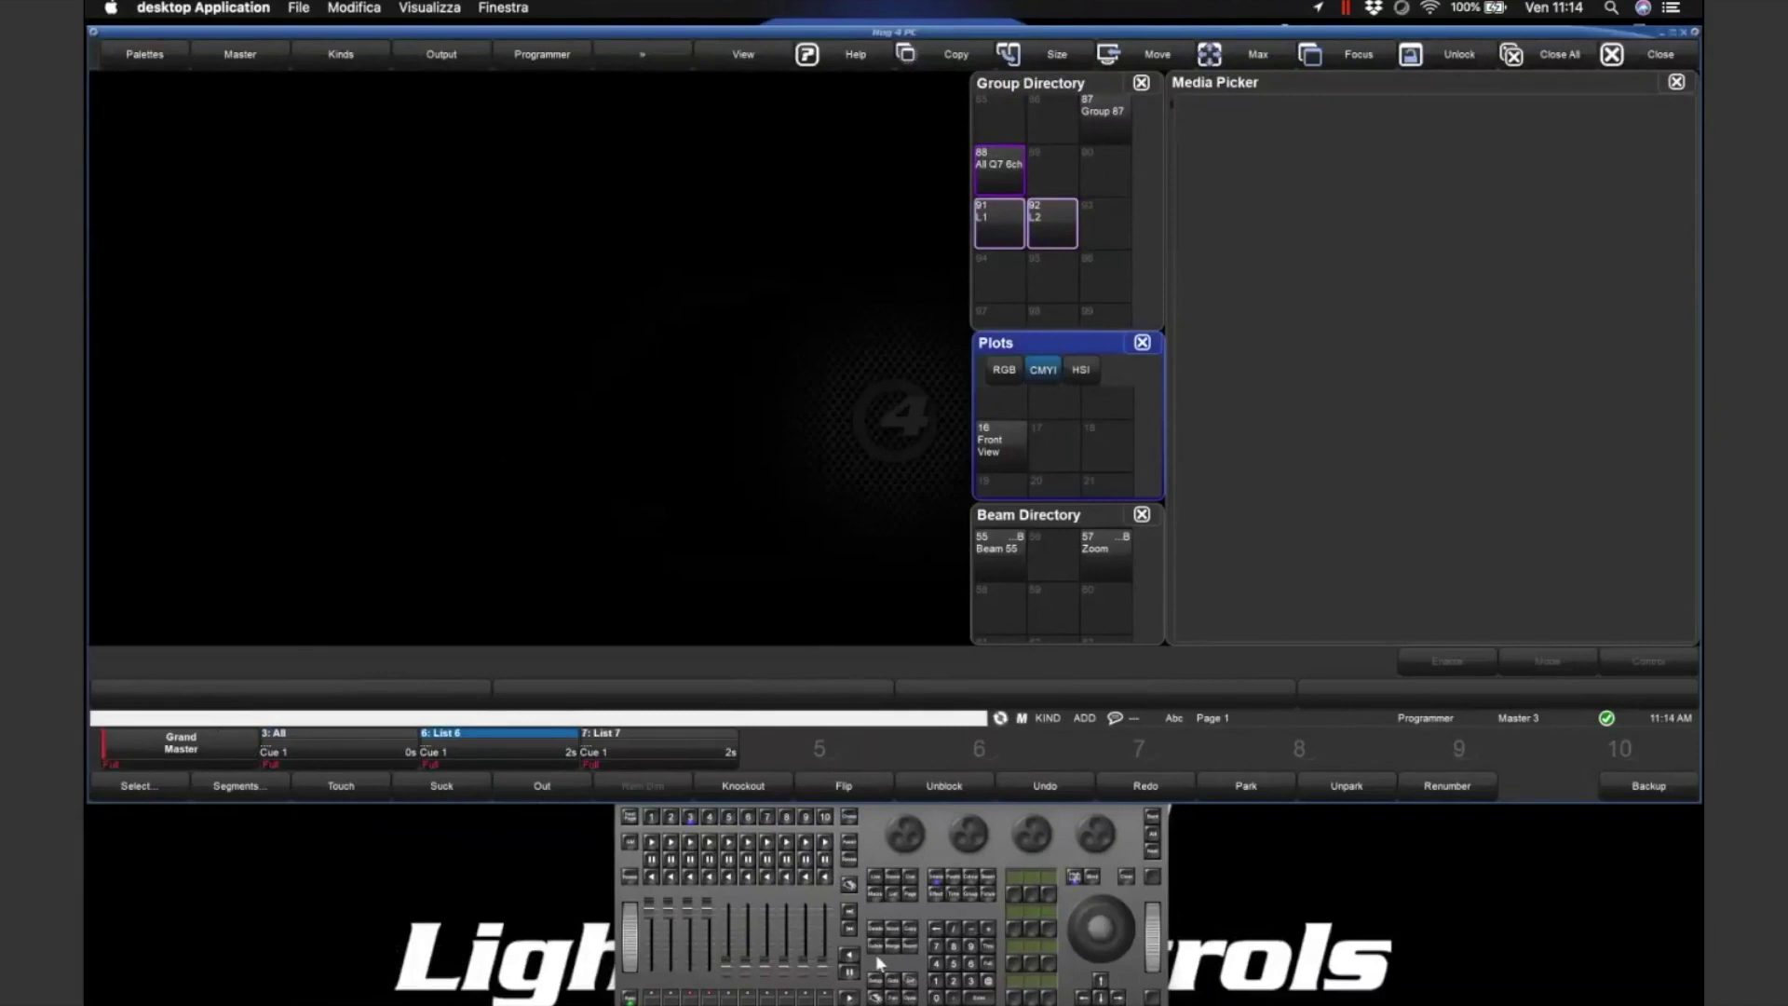
- Record a new plot in slot 17 of the Plots directory and name it Q7 Plot
key(ctrl+r)
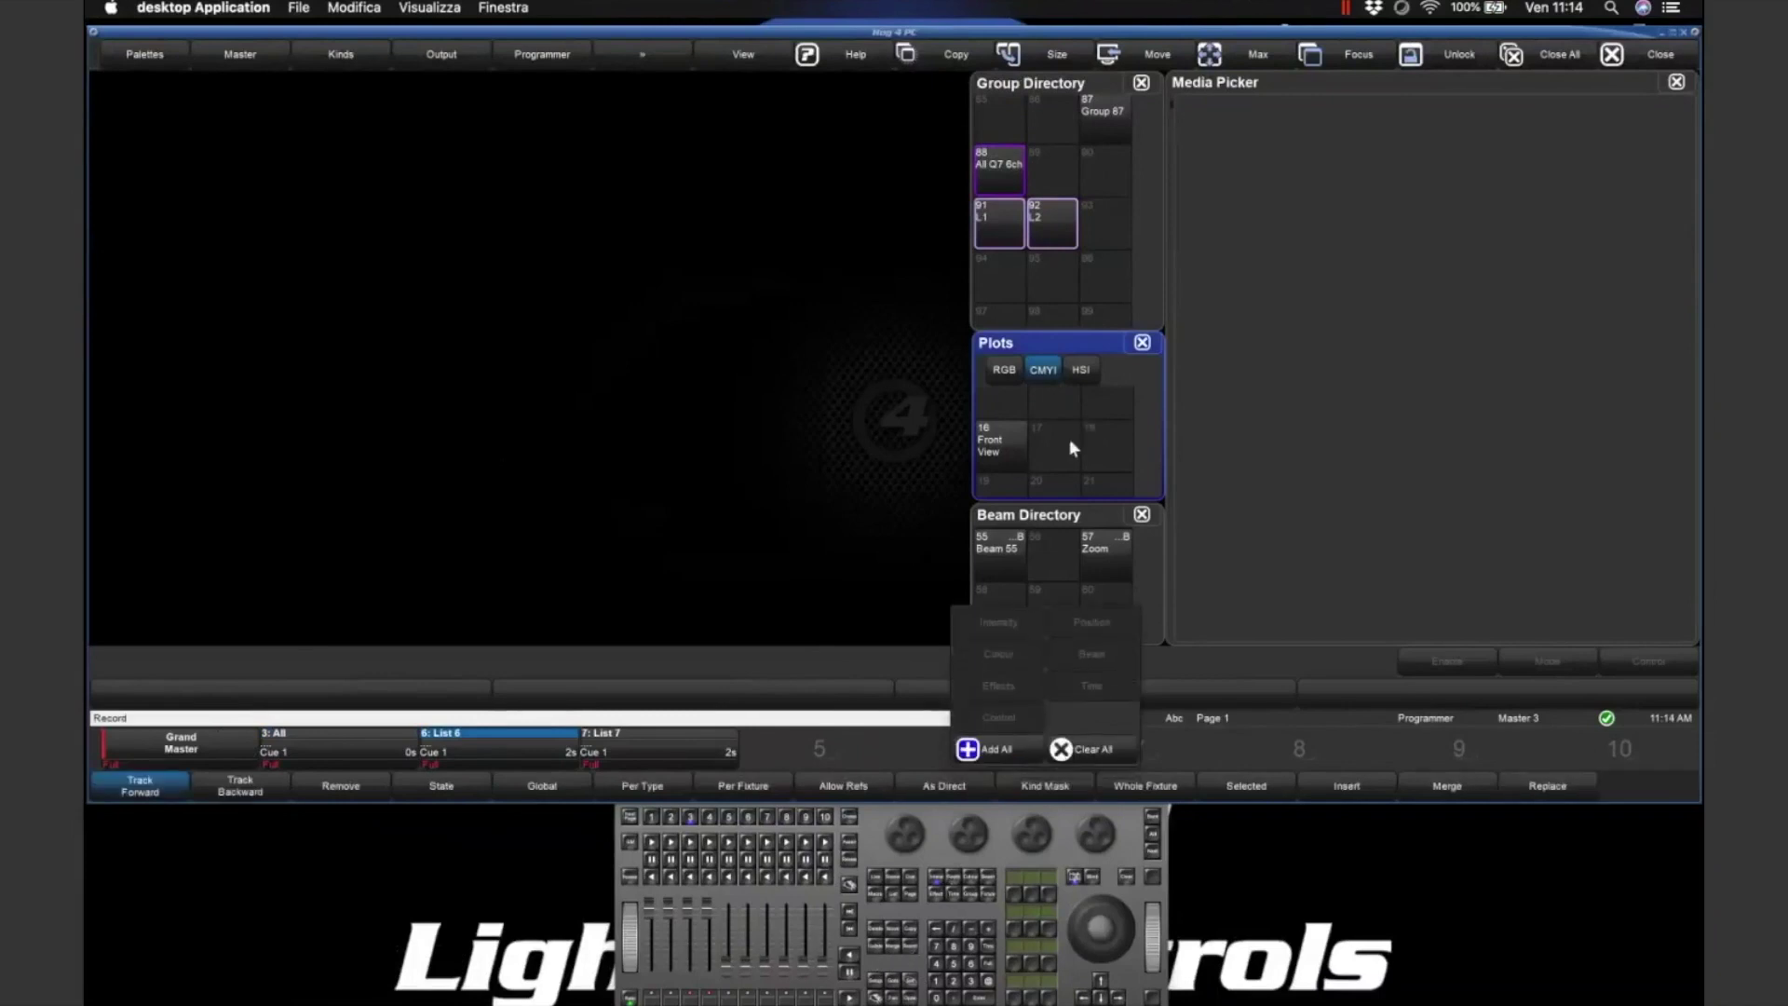
click(1069, 443)
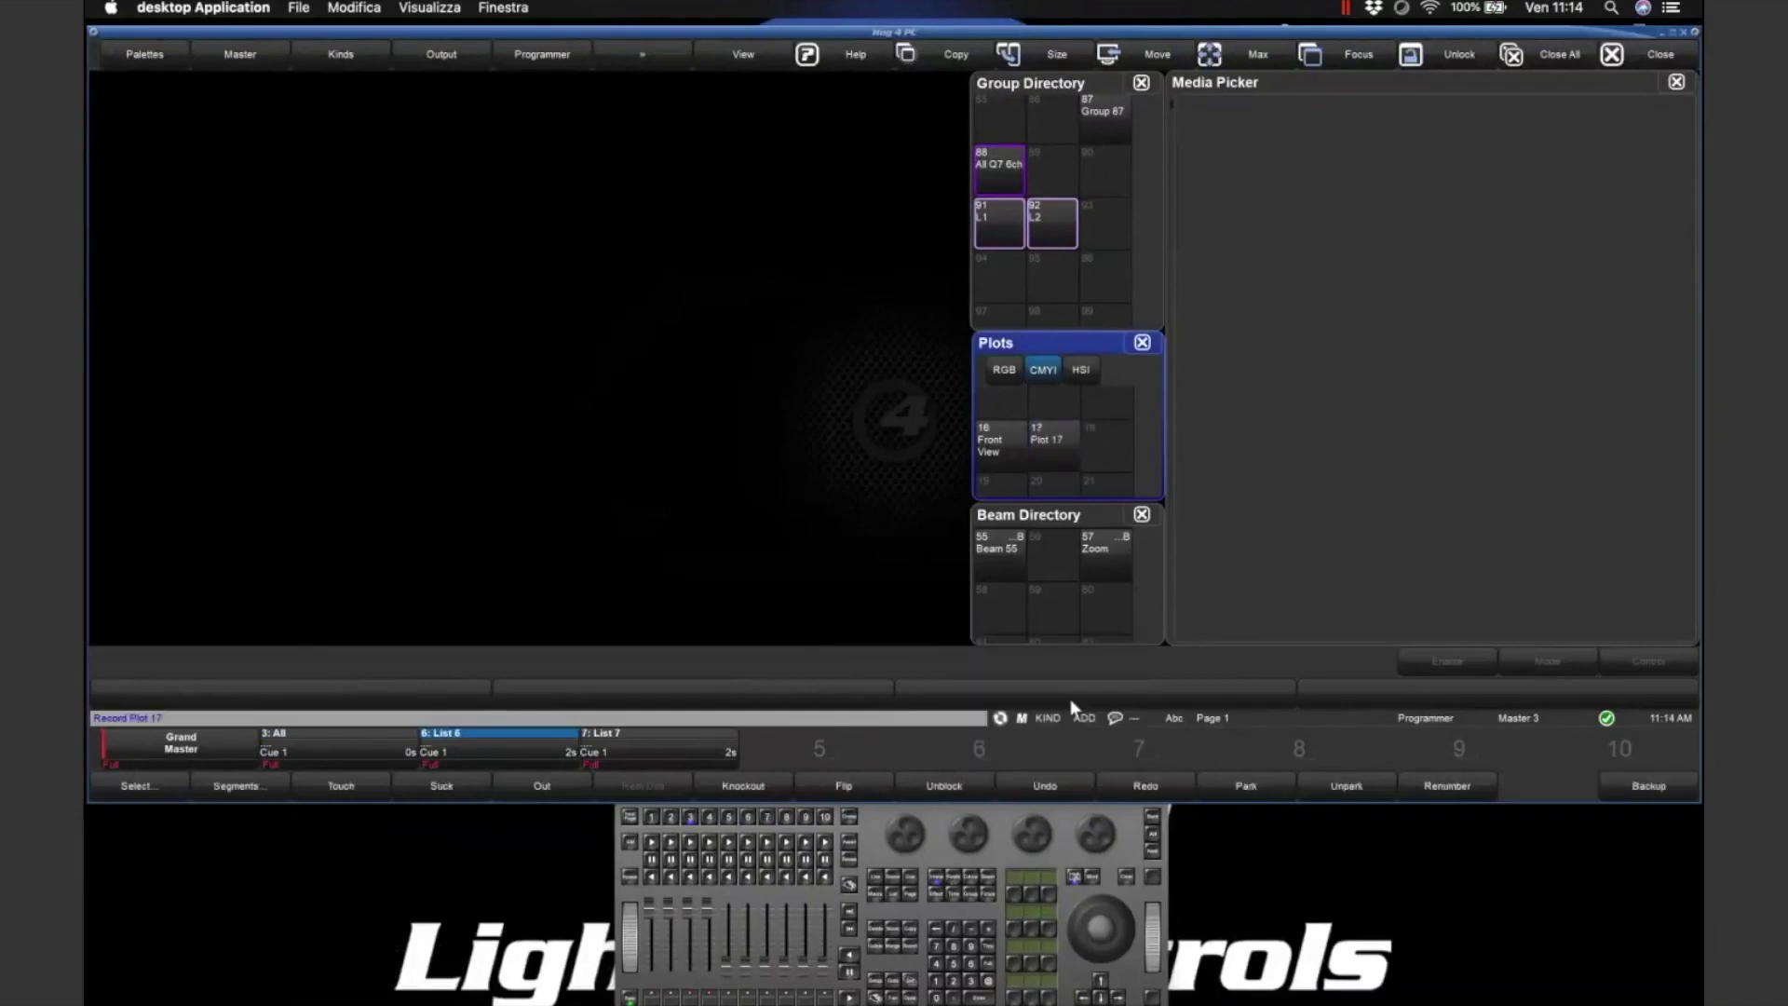
click(911, 986)
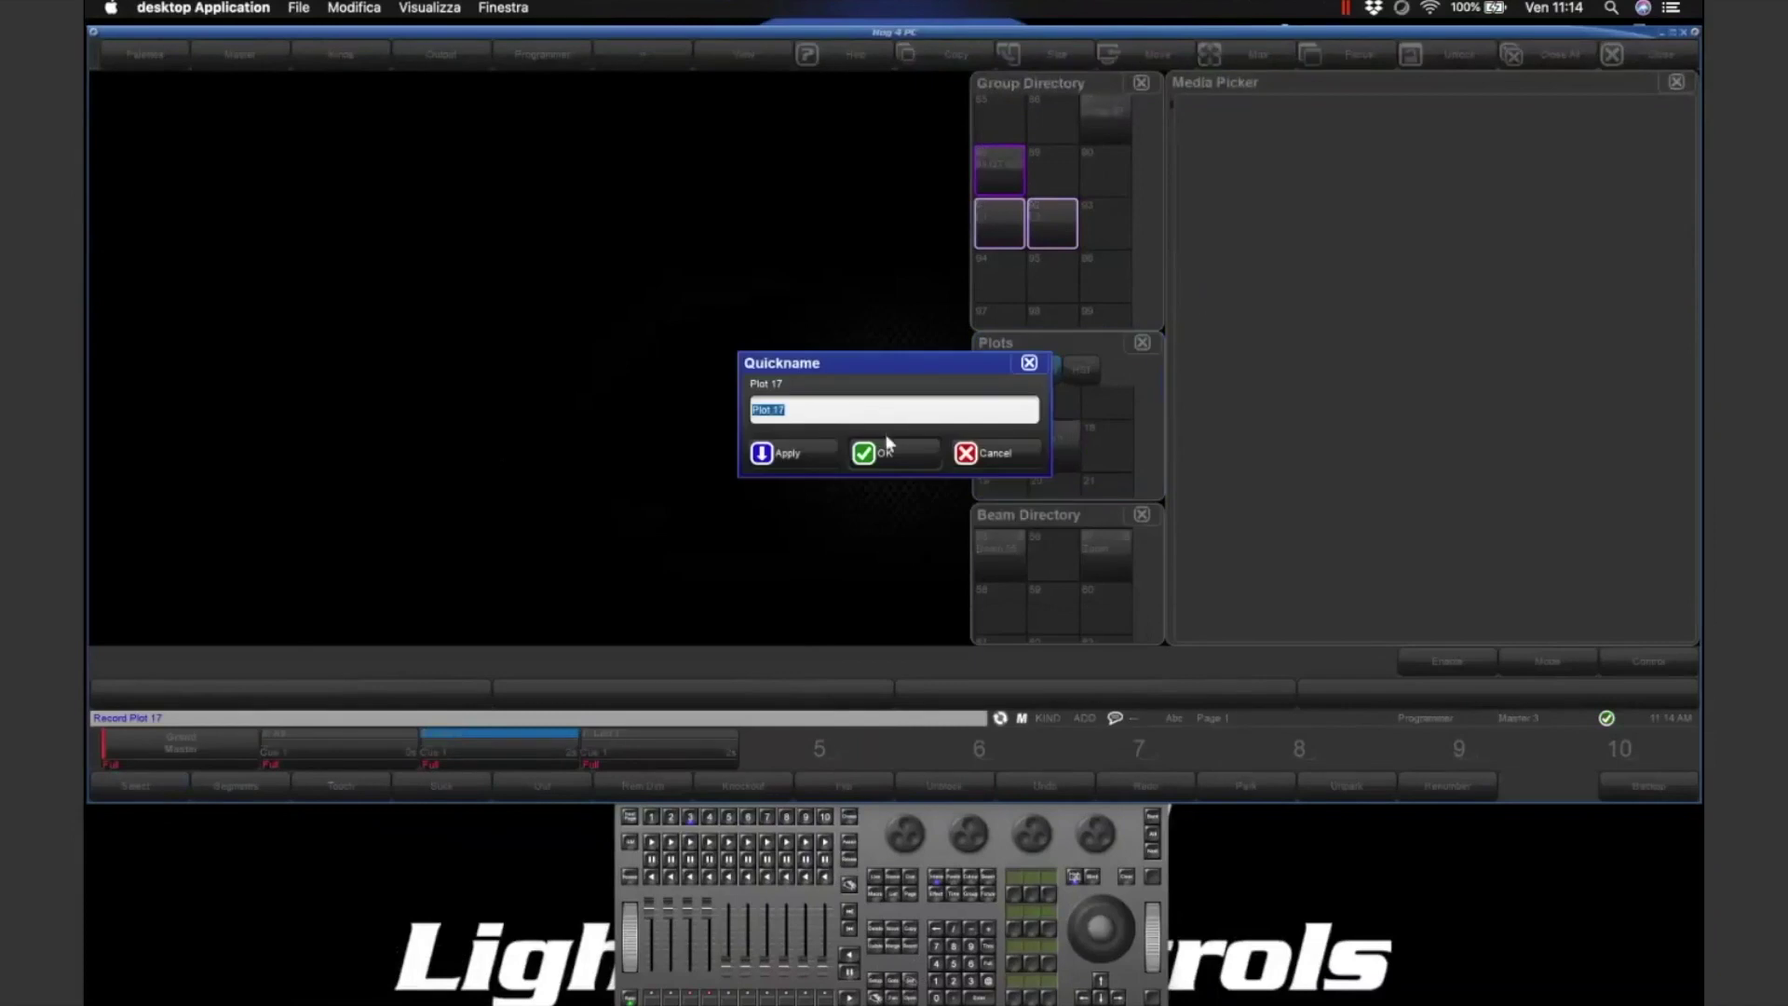
text(Q7 Plot)
click(885, 440)
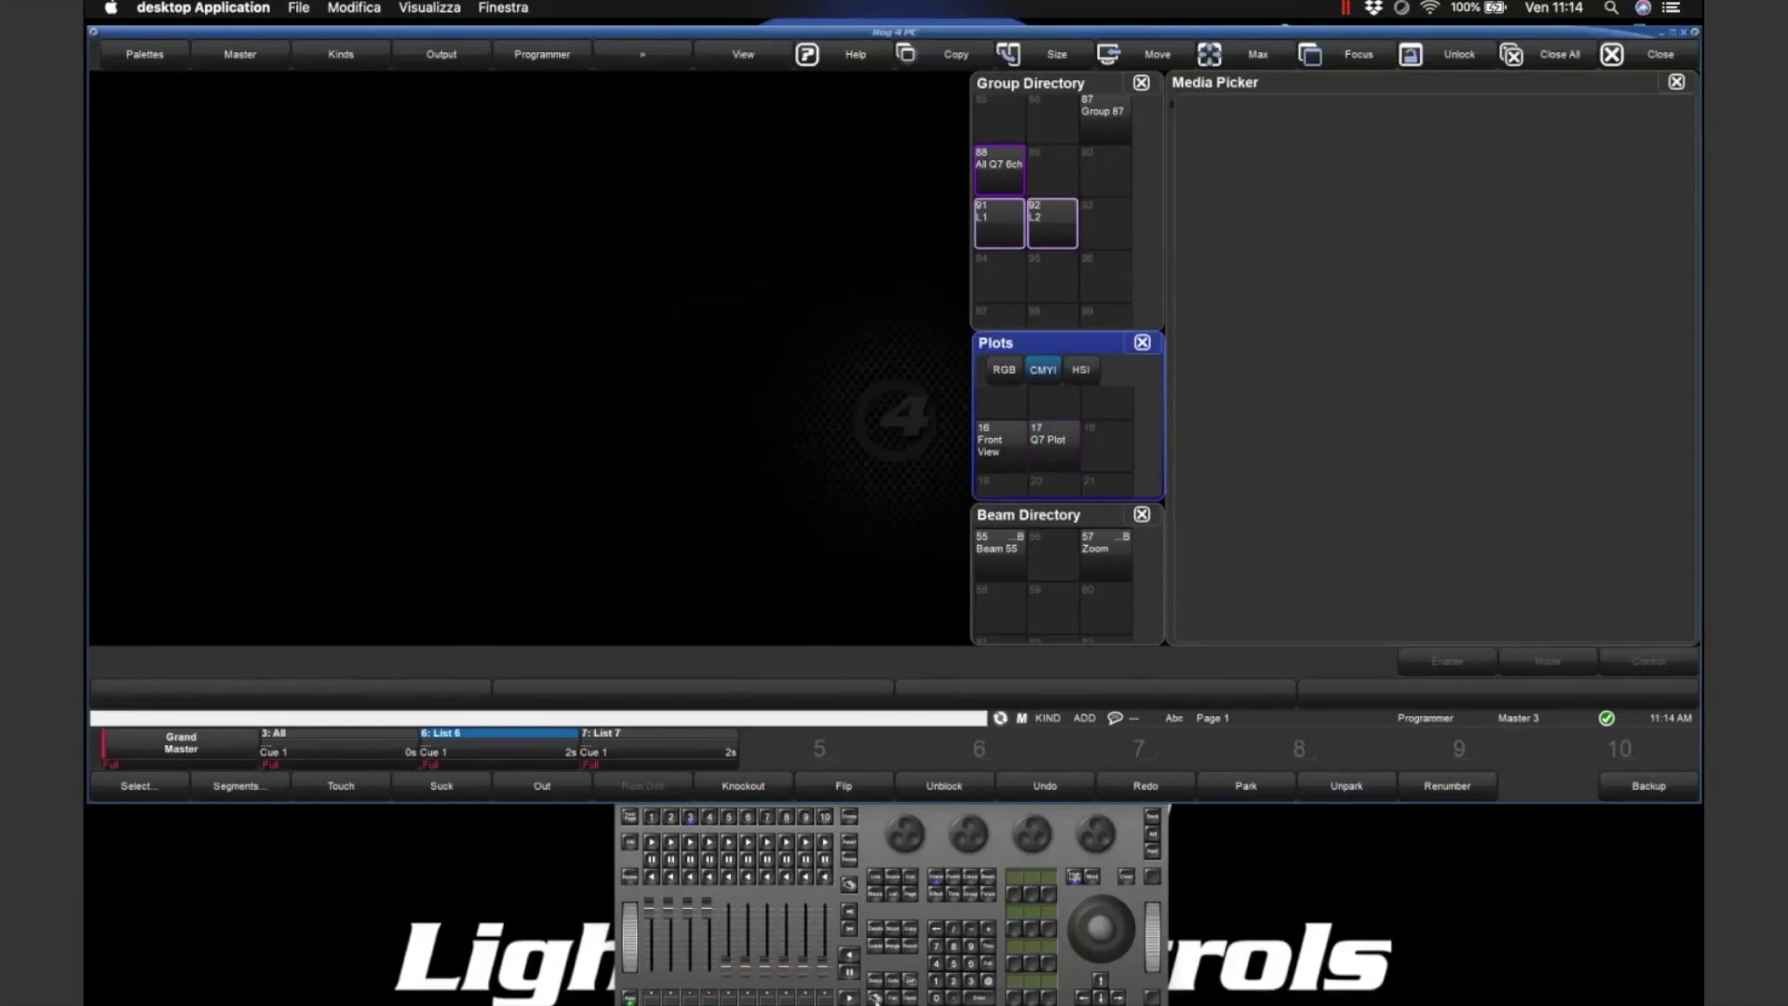
- Record another plot as Plot 18 by number from the command line
click(989, 894)
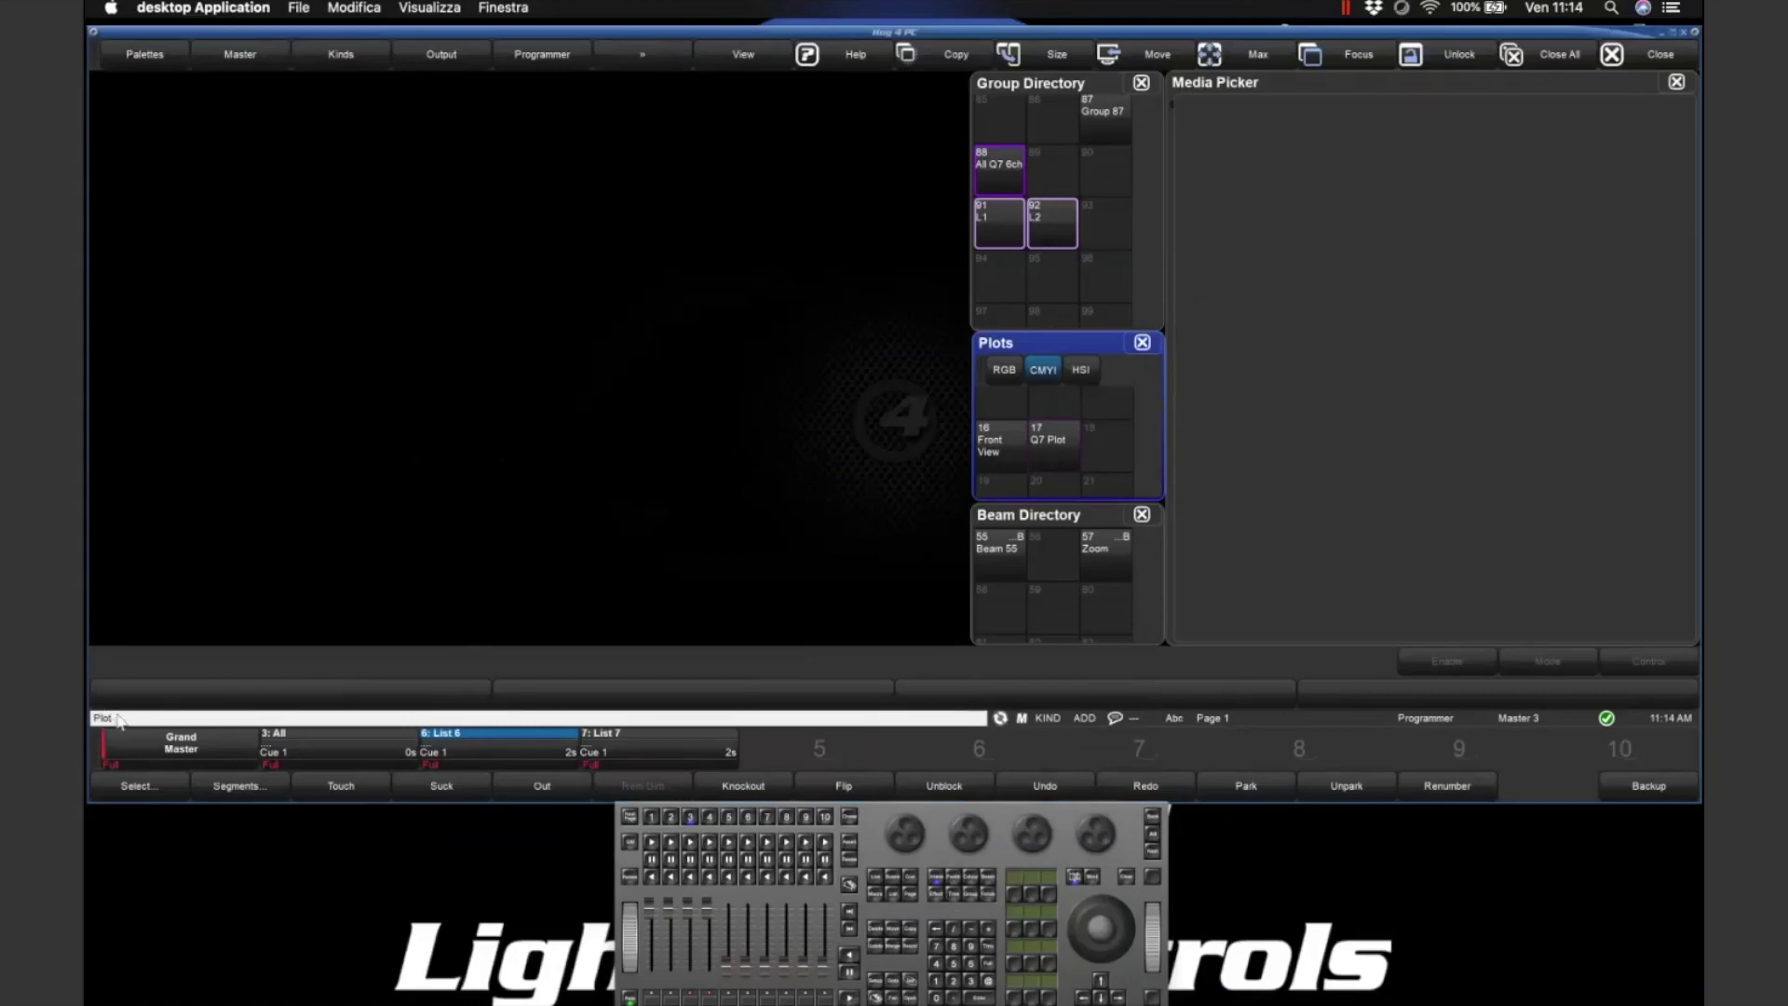
click(1124, 880)
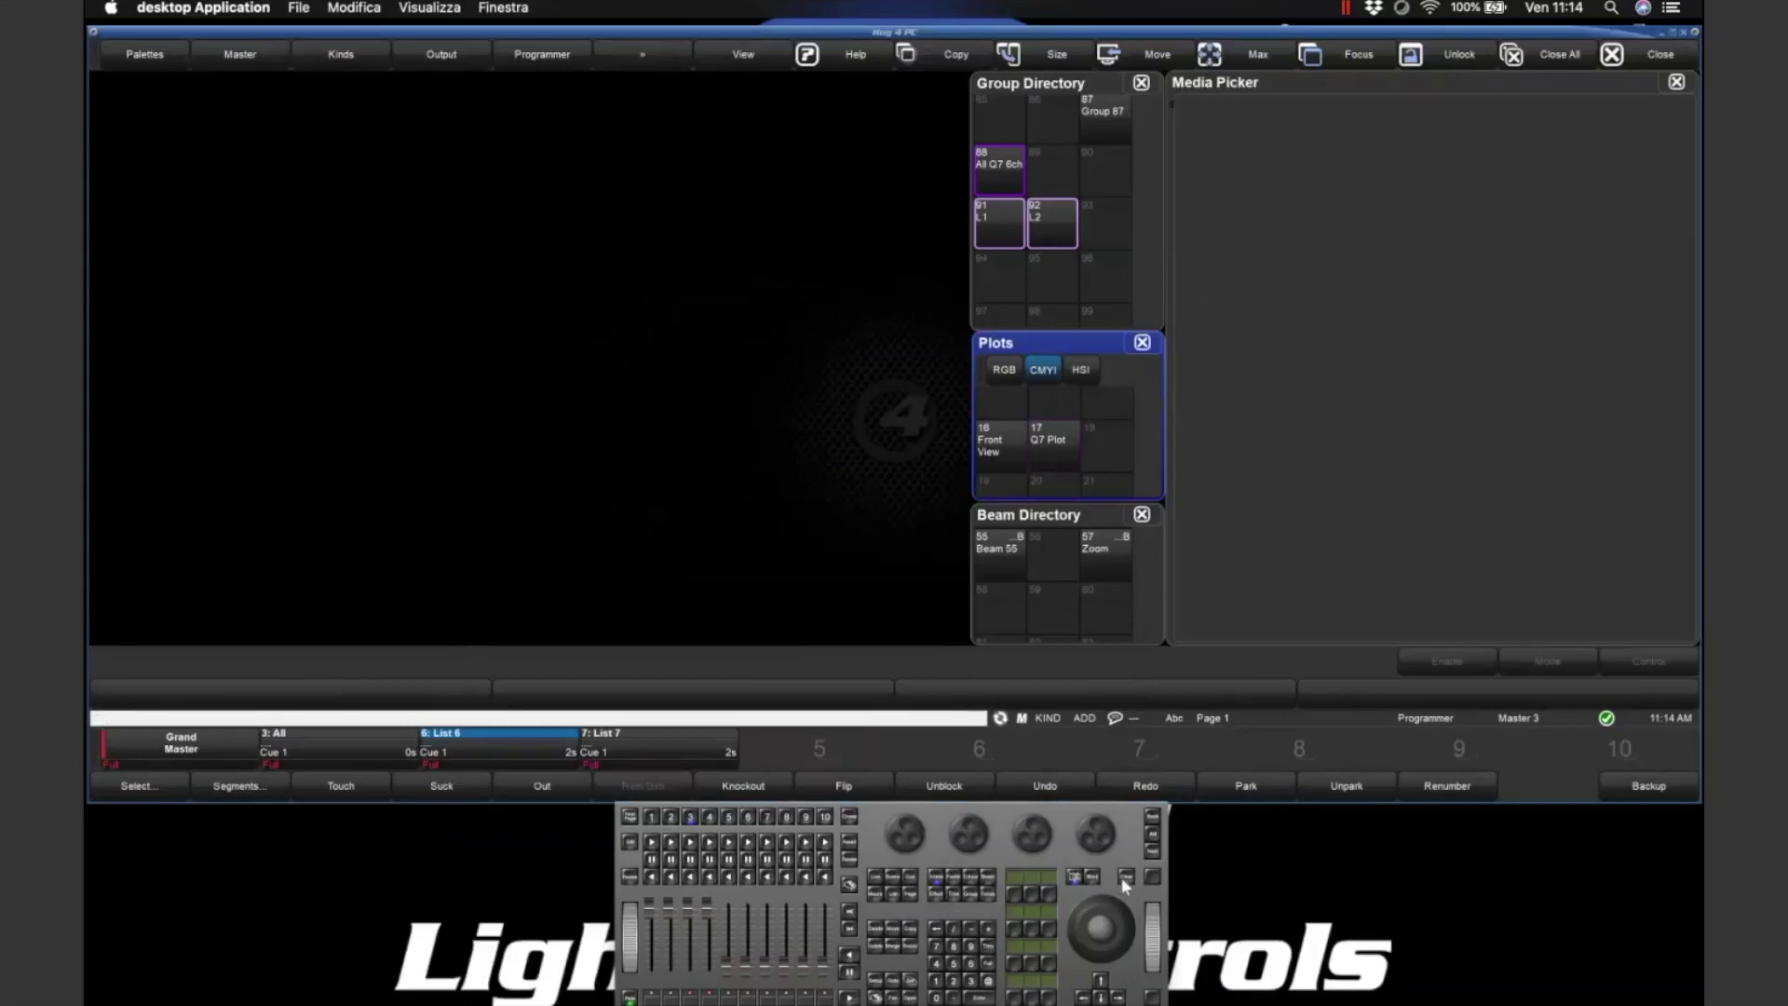
click(909, 947)
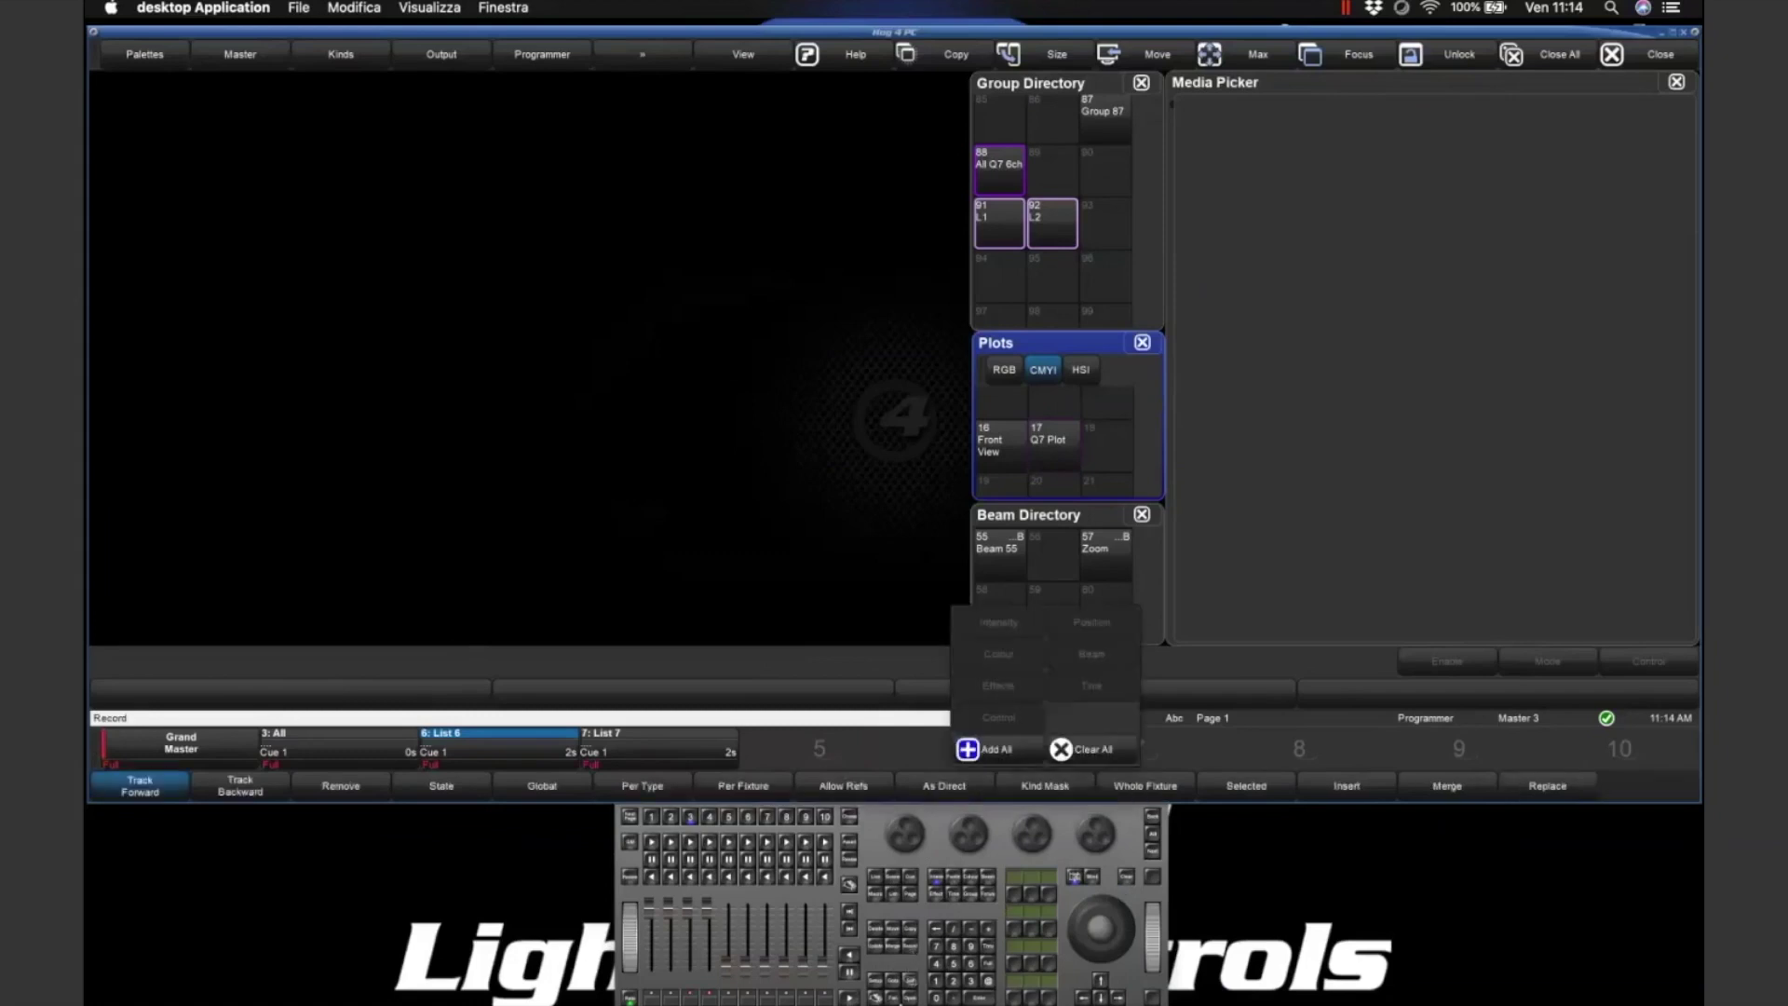
click(987, 896)
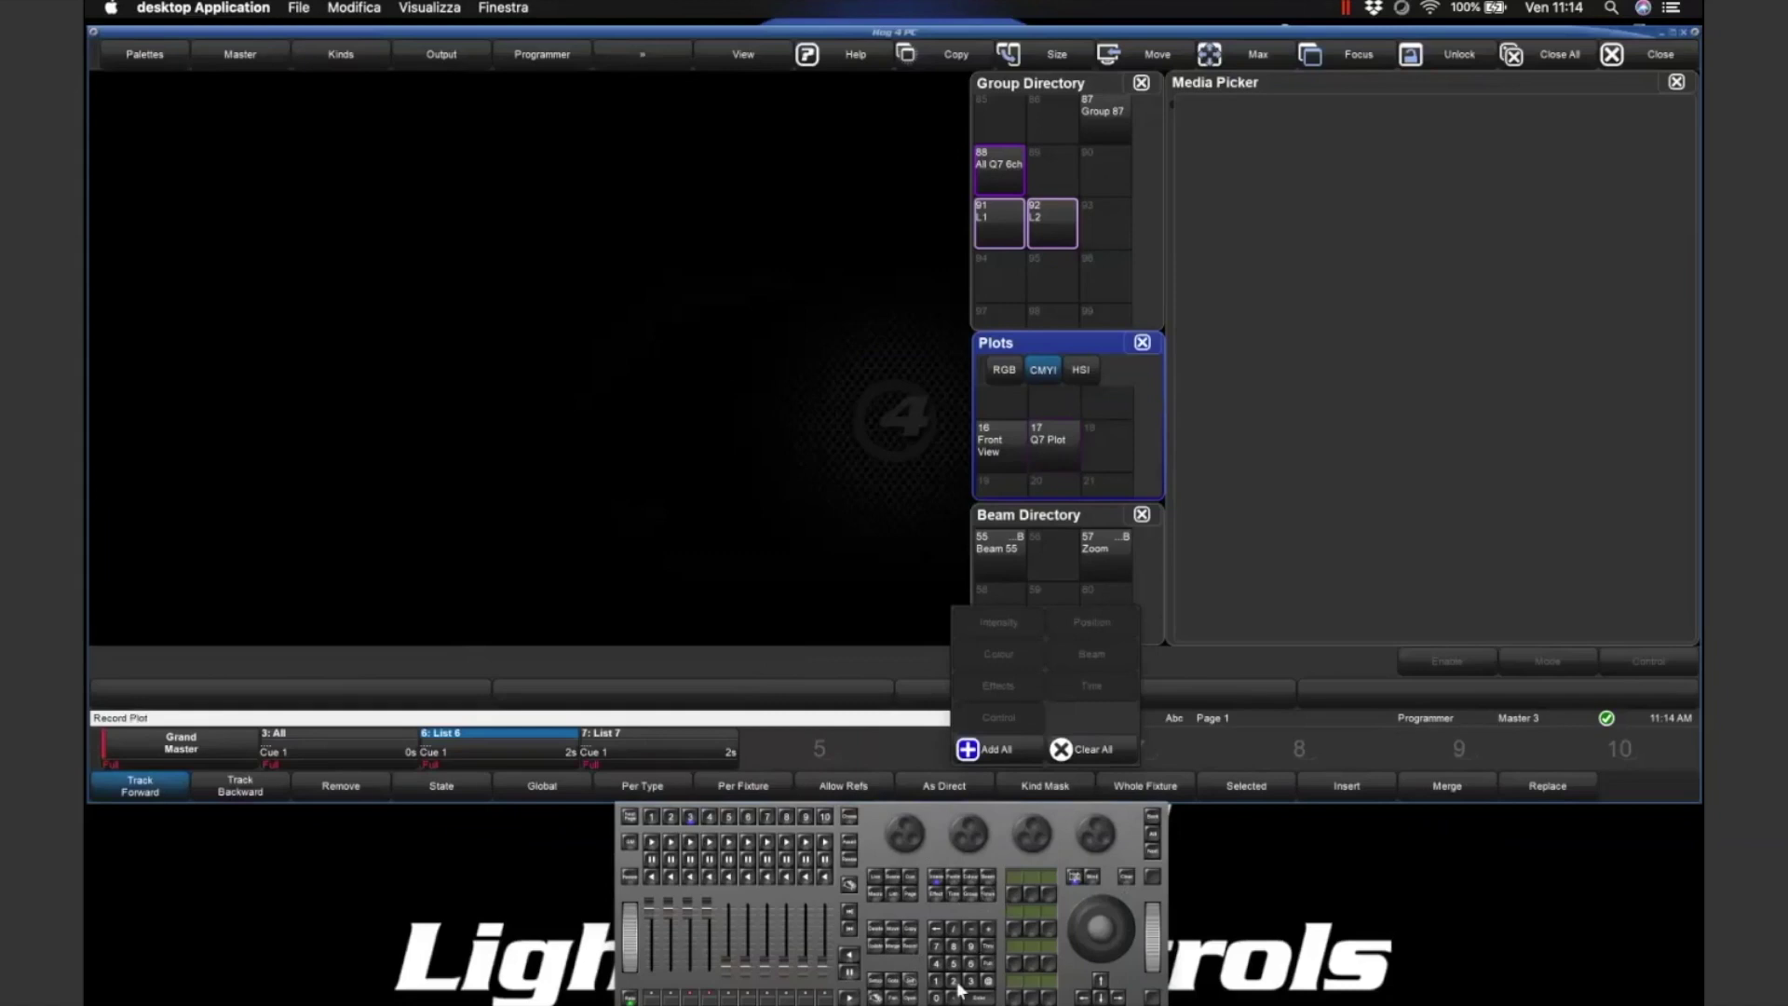
click(937, 978)
click(961, 952)
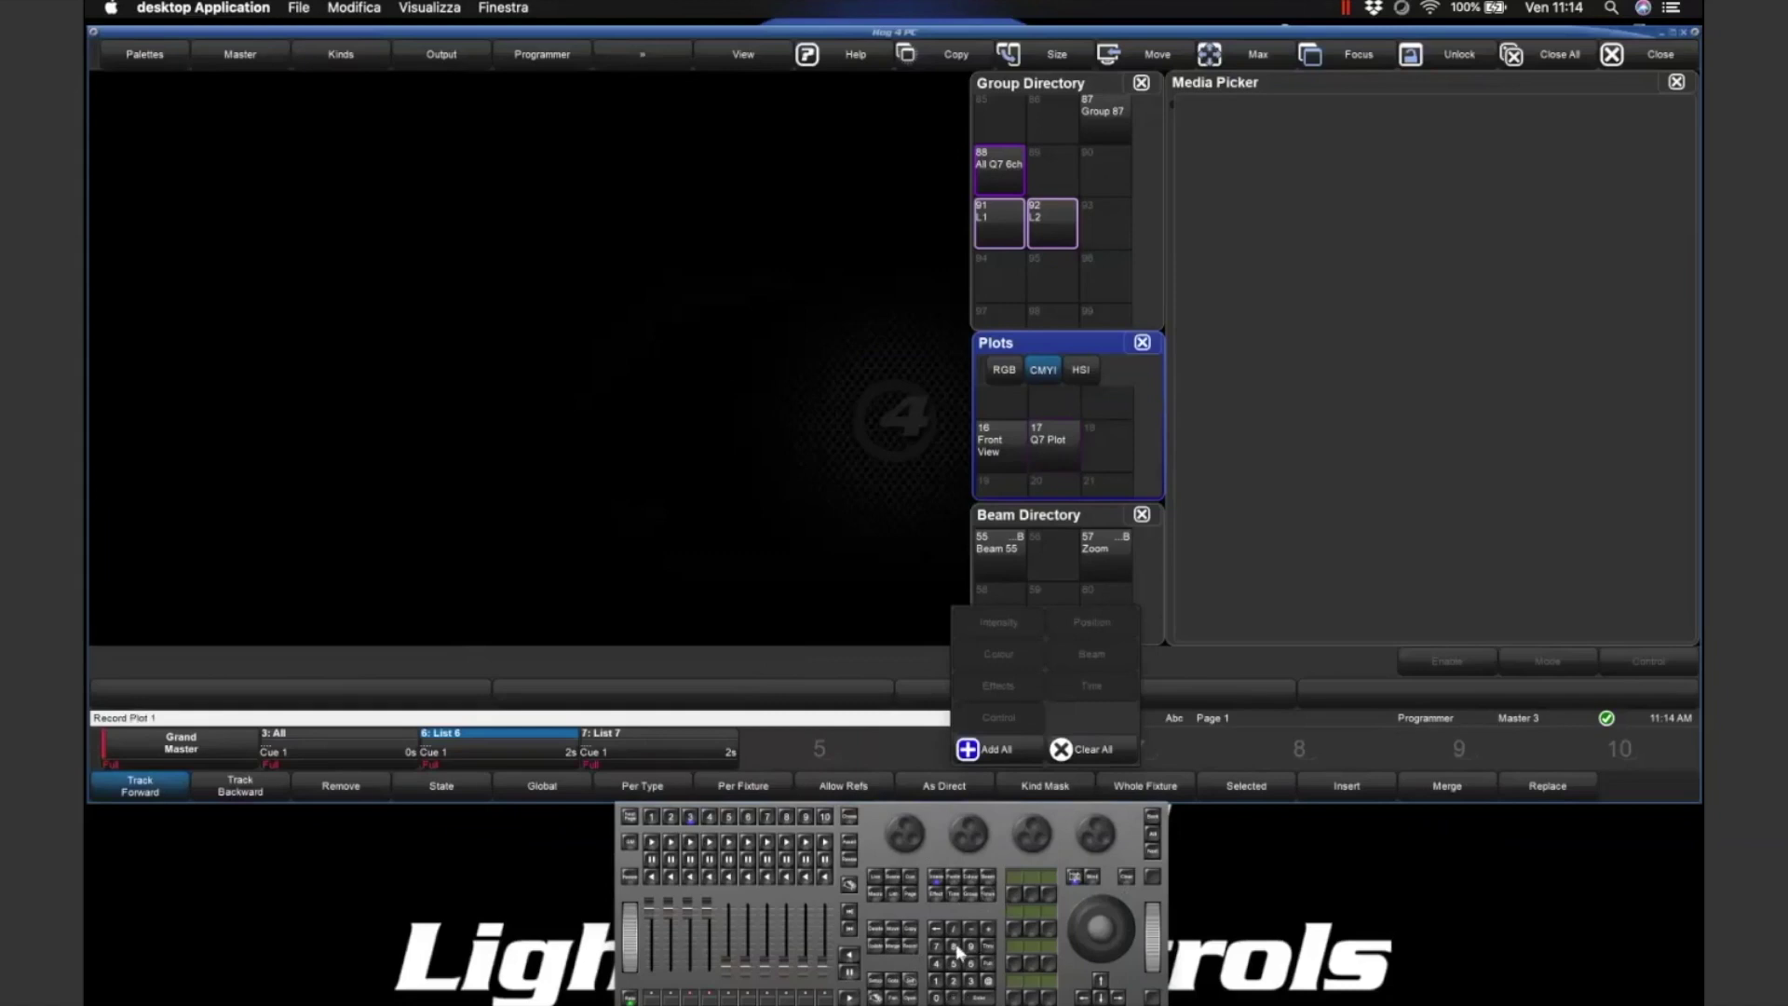
click(983, 996)
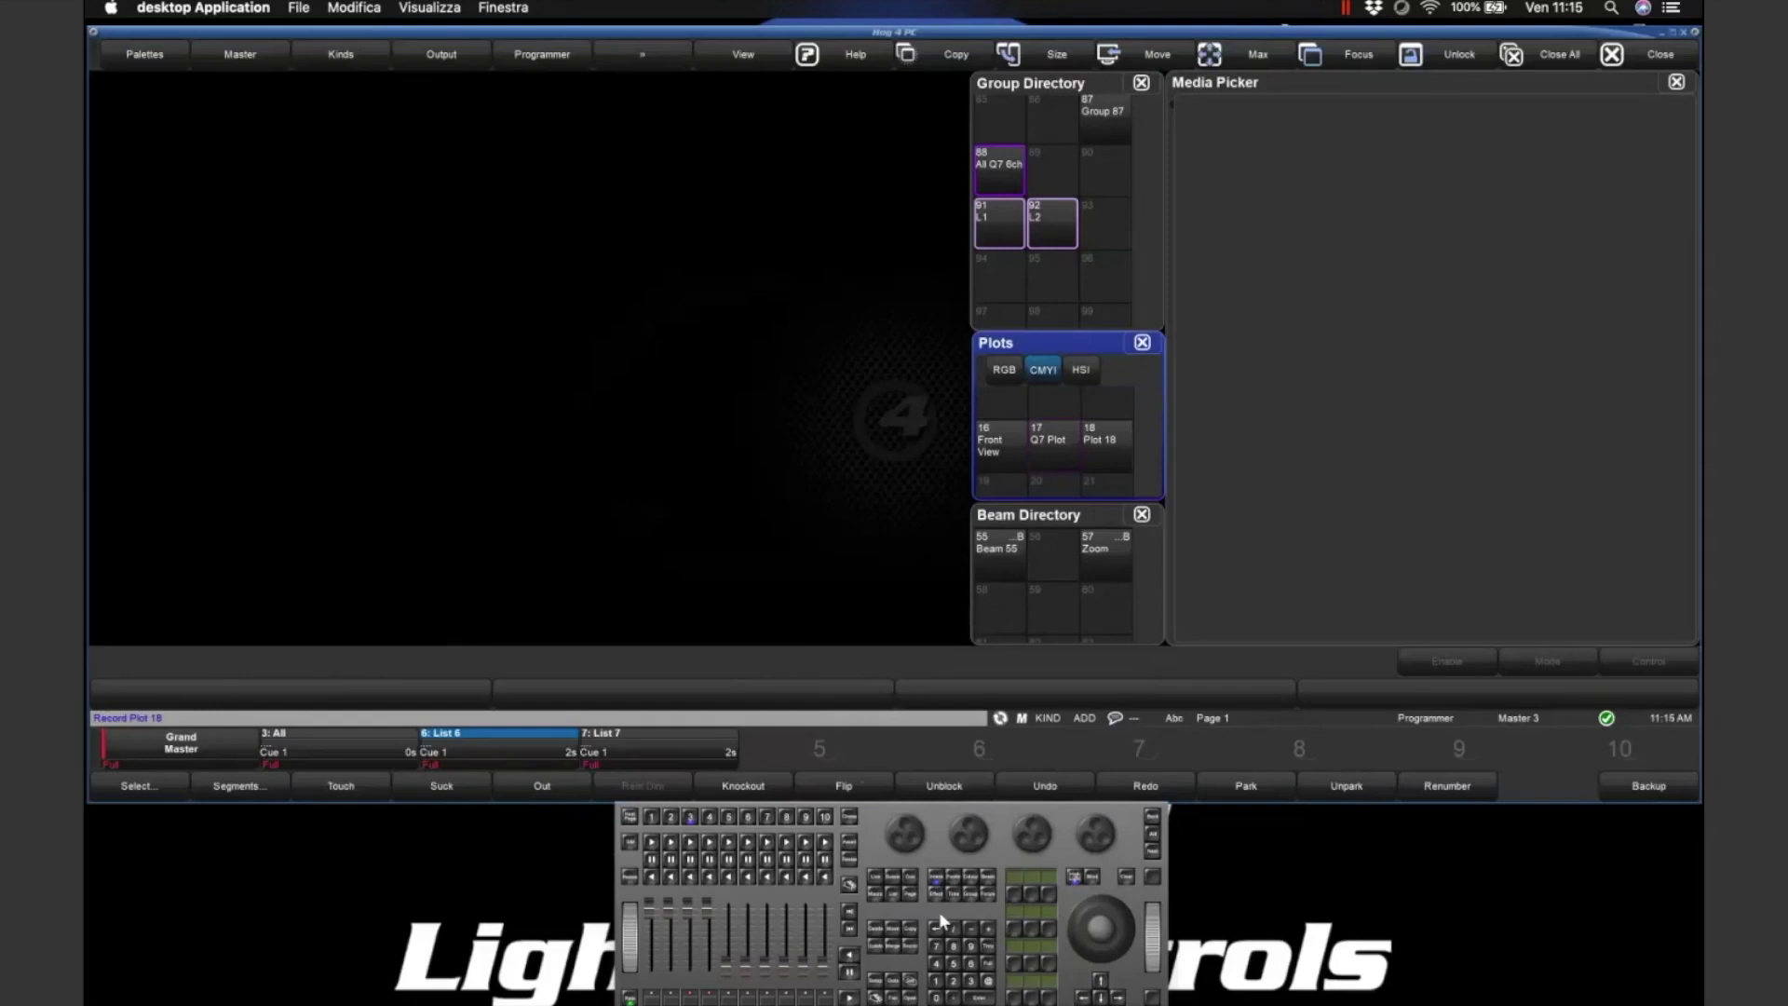
key(Return)
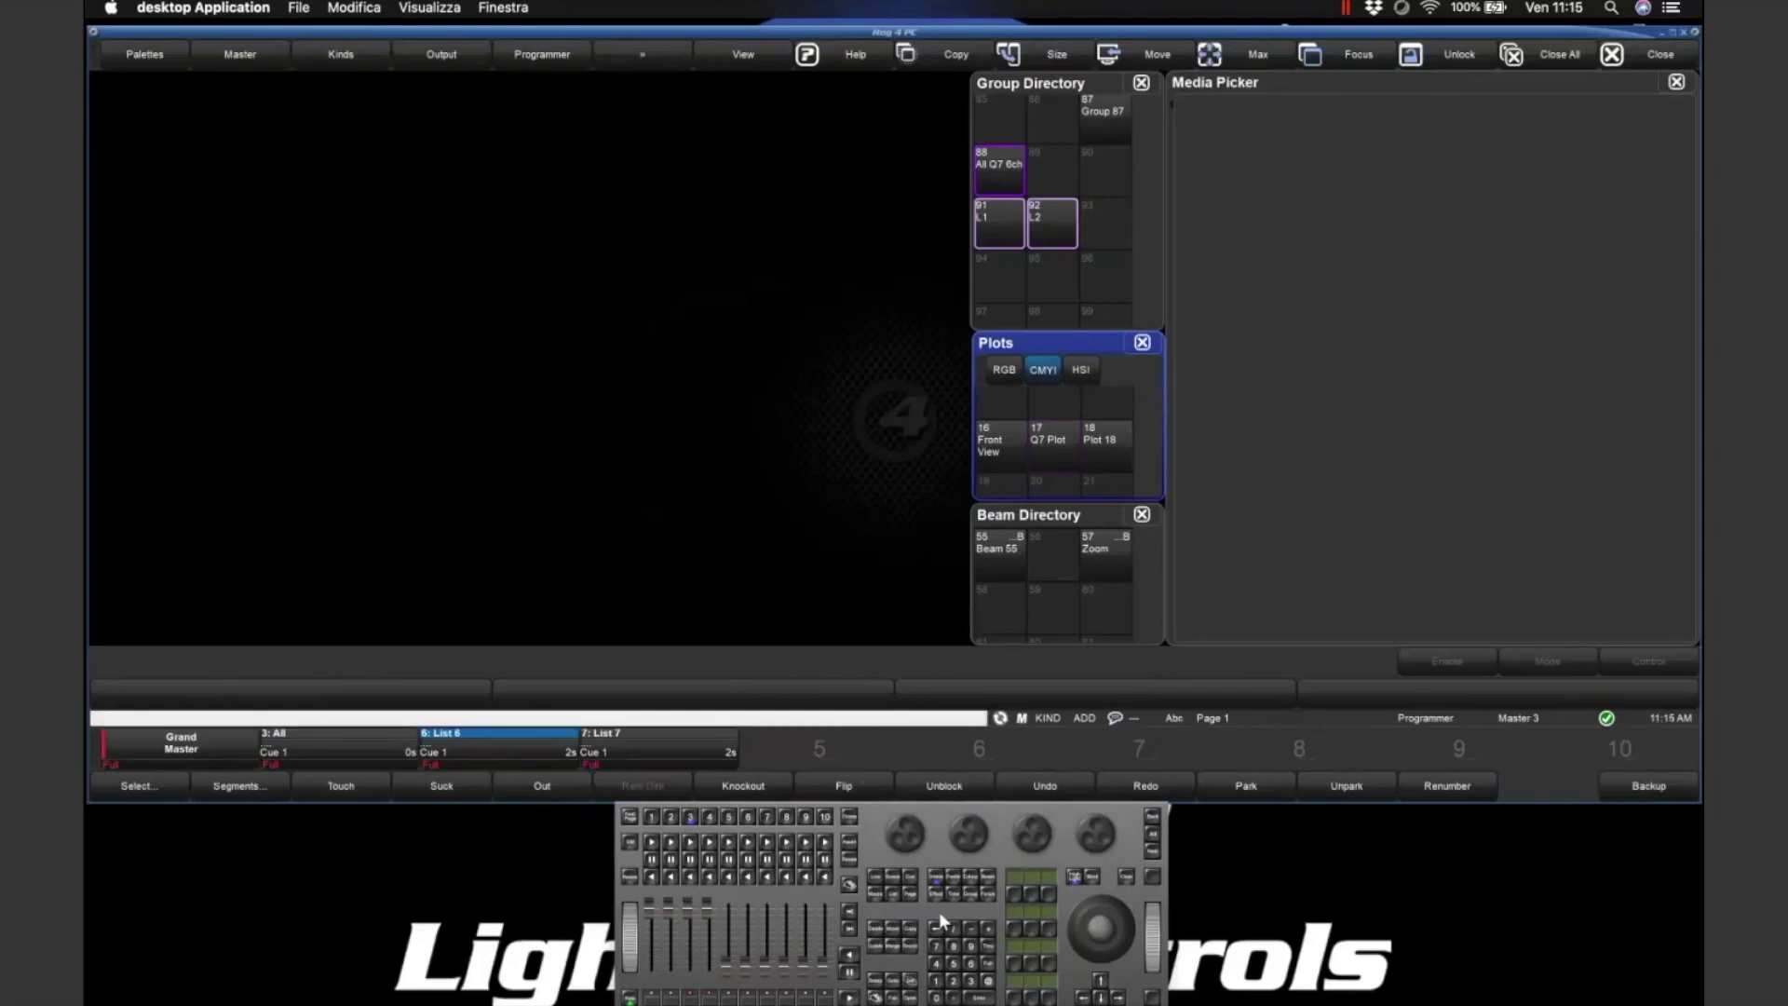
- Delete Plot 18 from the Plots directory and clear the command line
click(873, 934)
click(1086, 449)
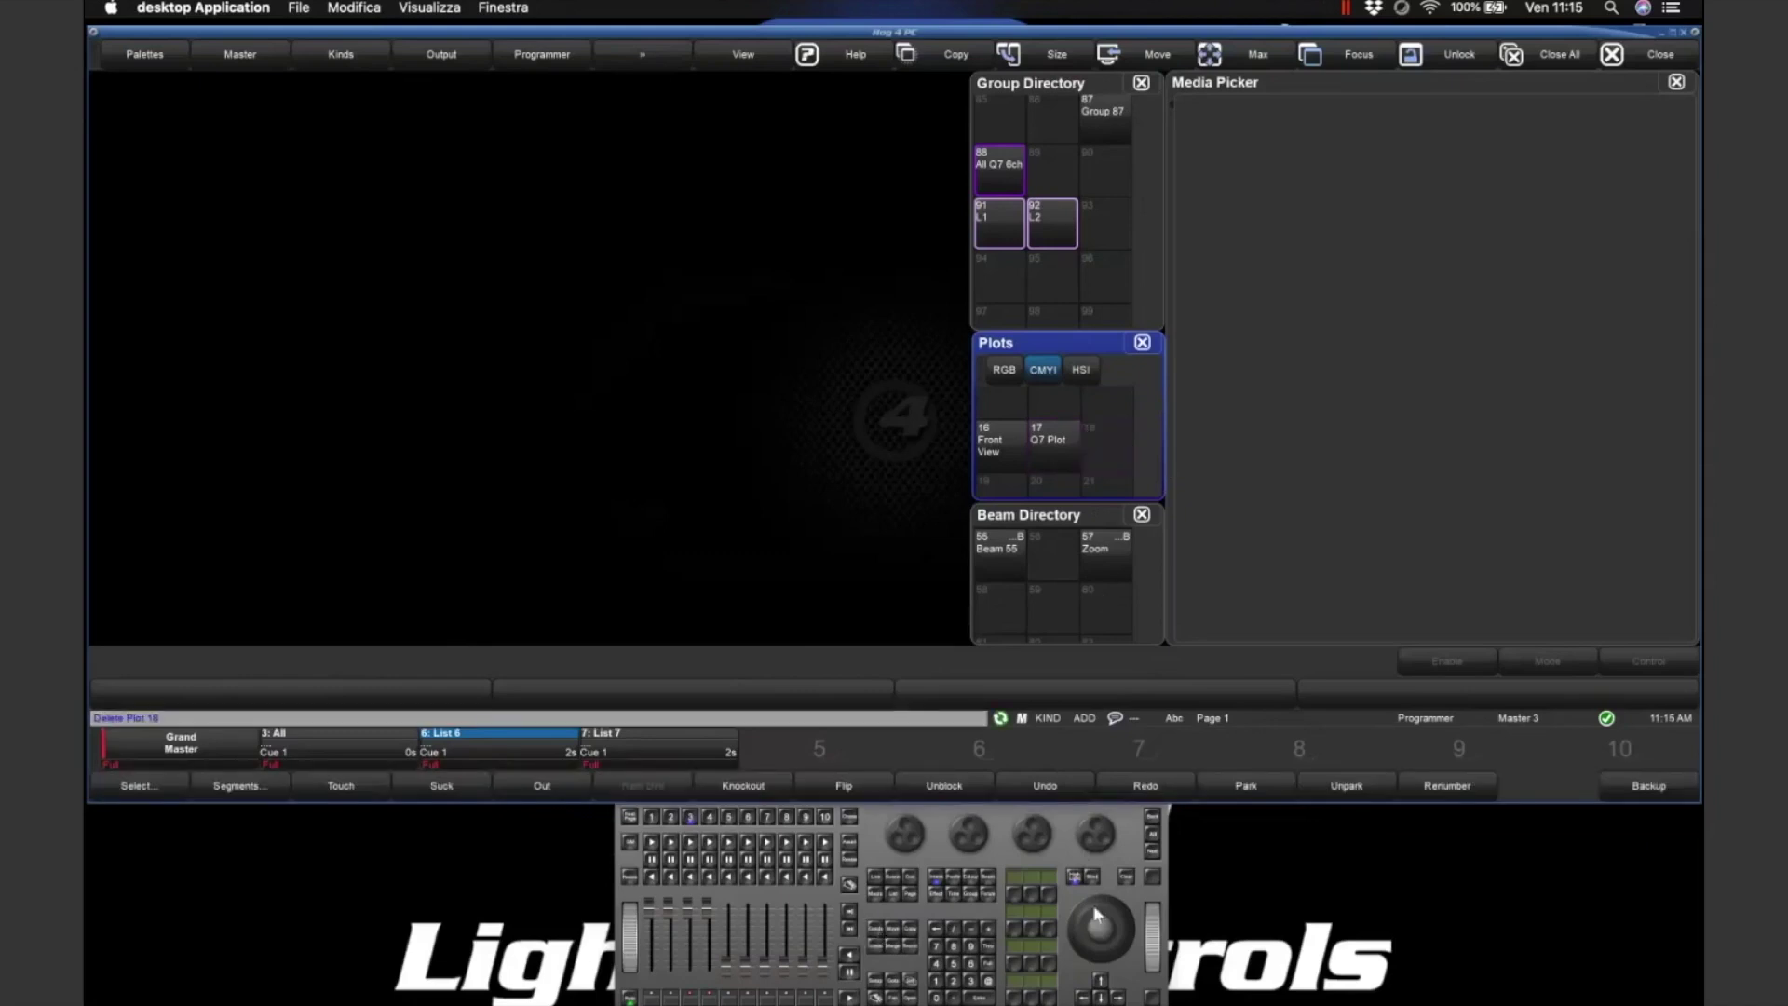
click(1126, 876)
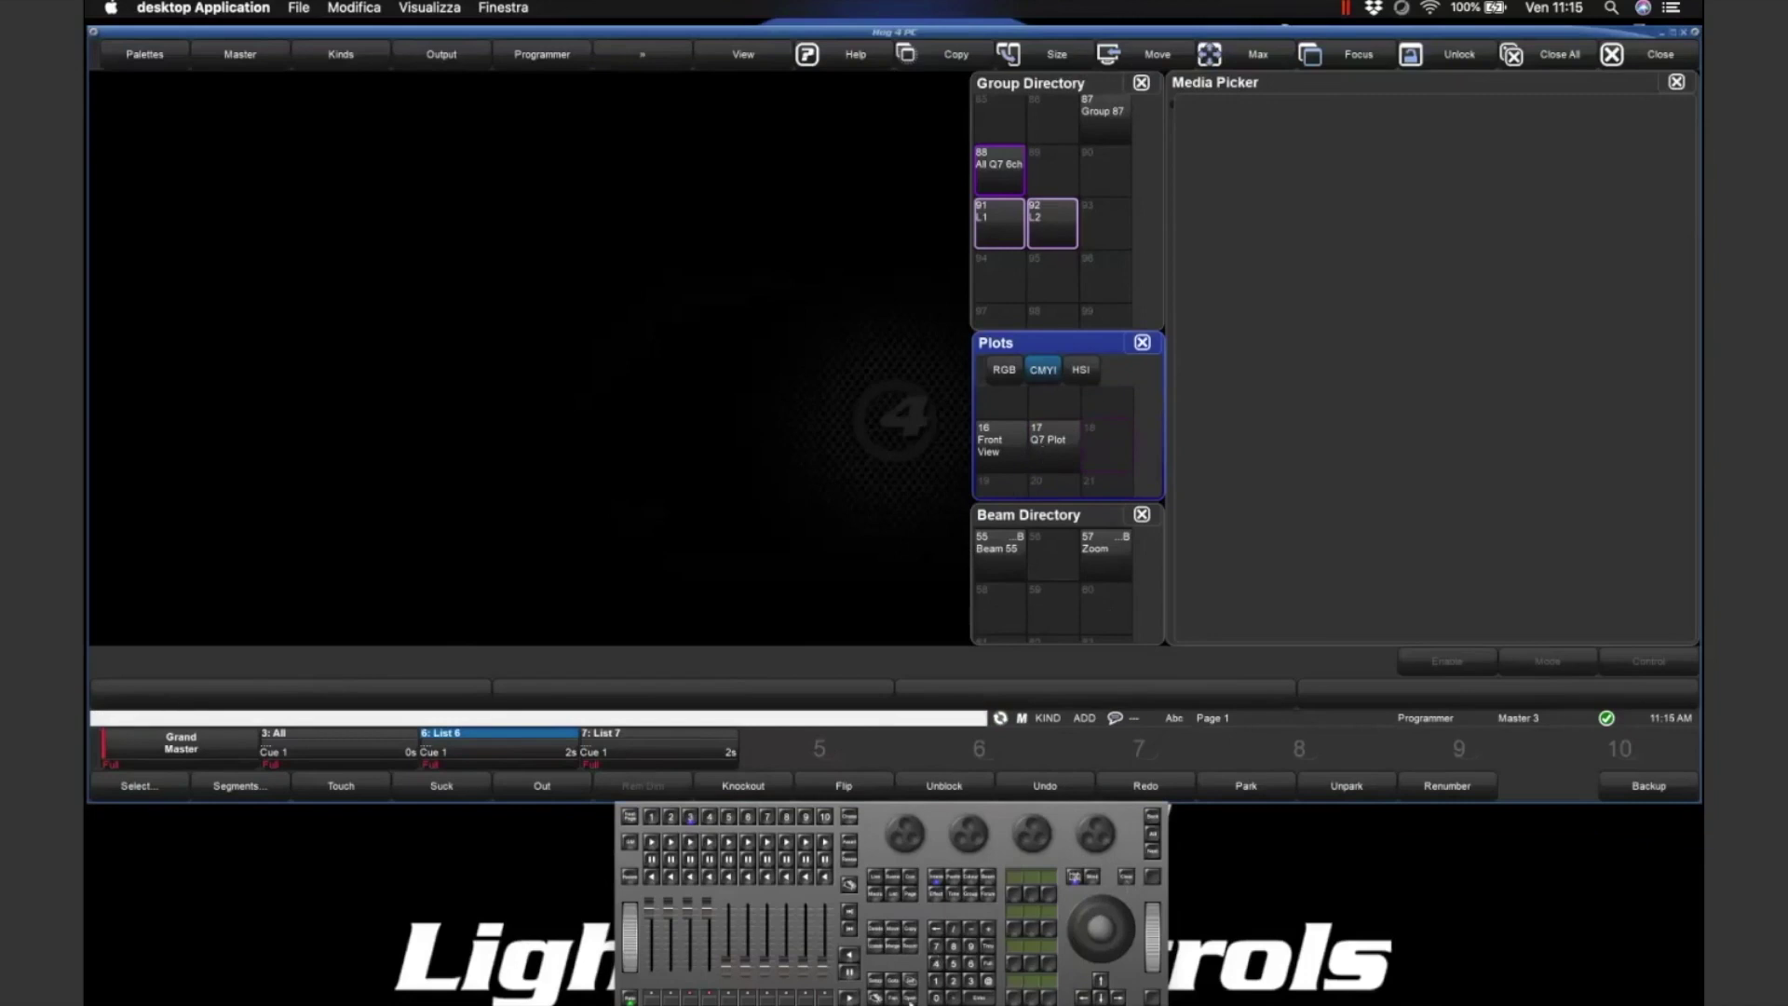
- Open Q7 Plot, and switch to the stage visualizer to view the fixture numbering in its front view
key(ctrl+o)
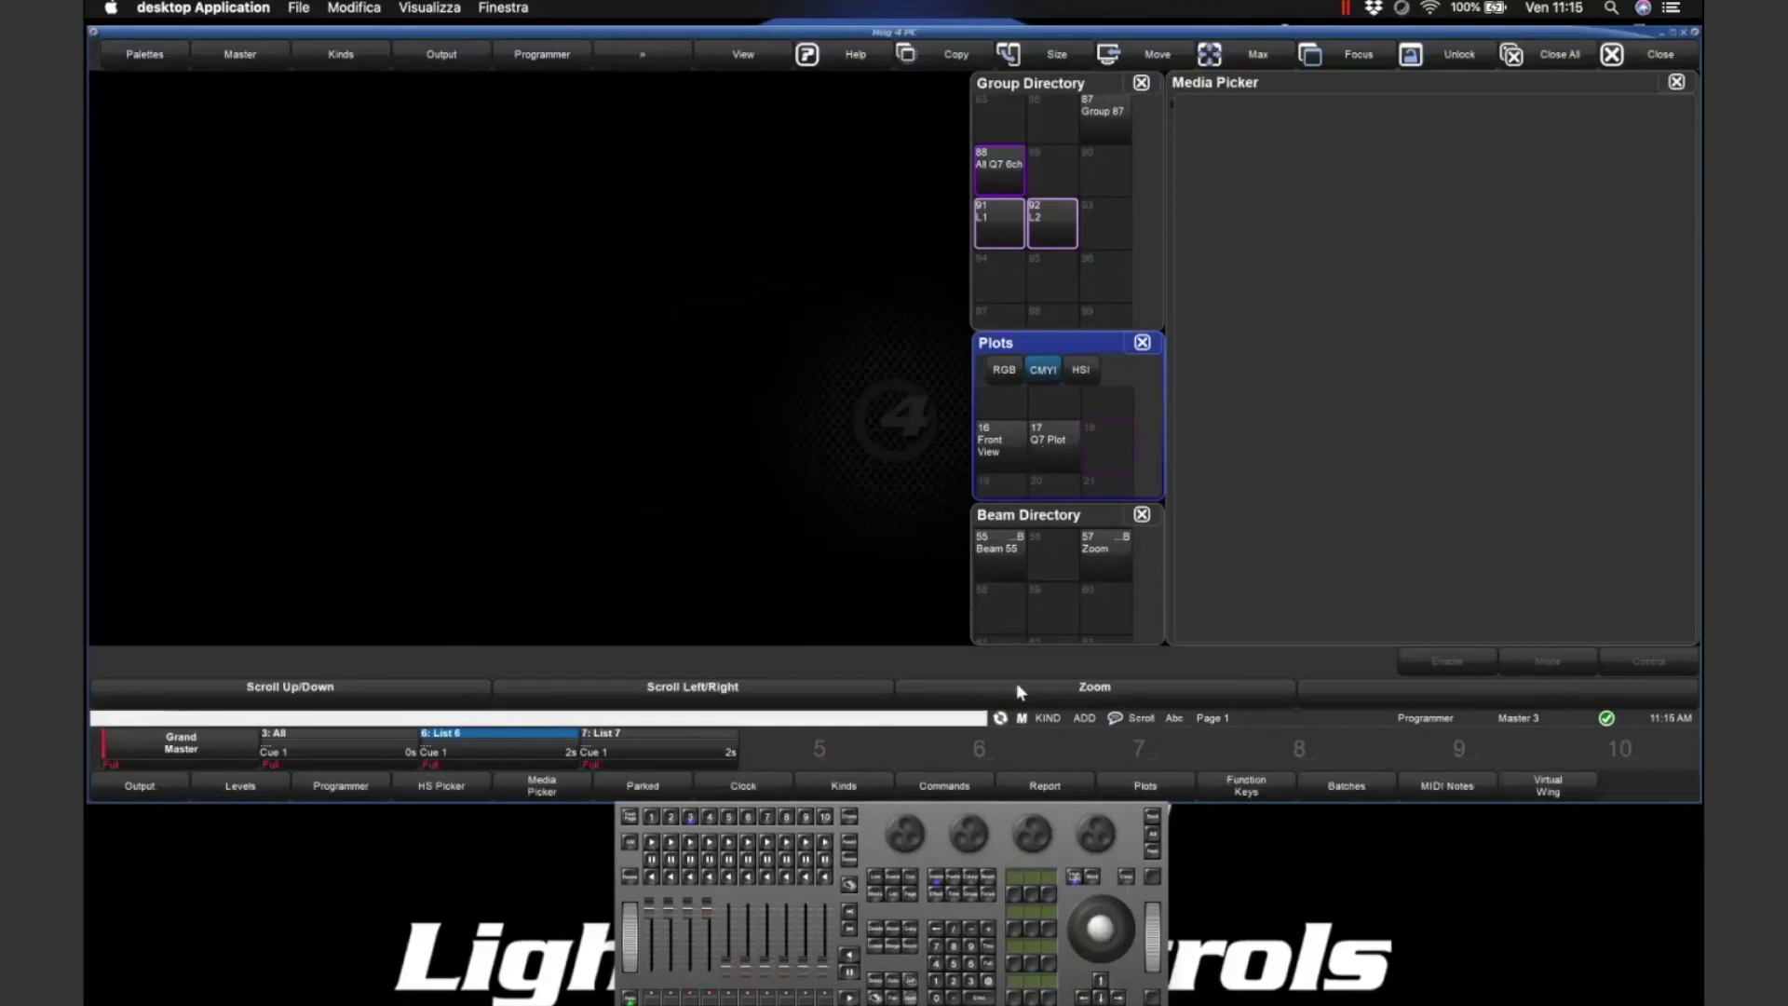
click(1047, 439)
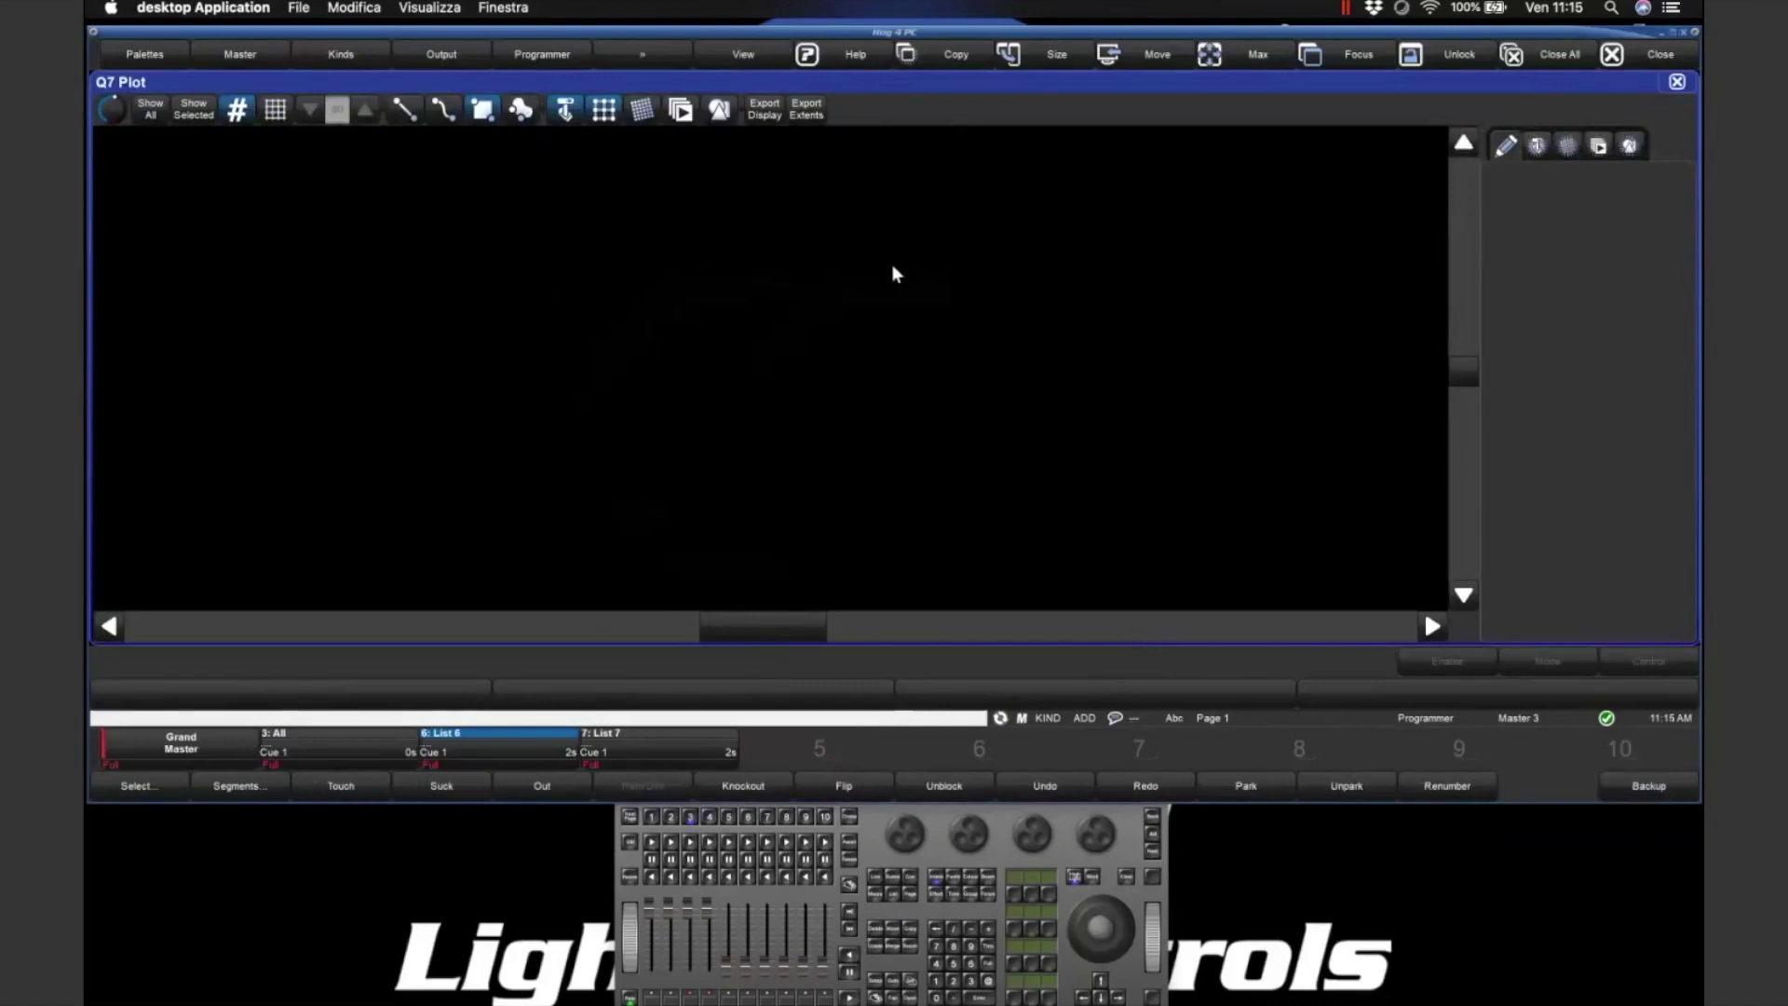
key(ctrl+Right)
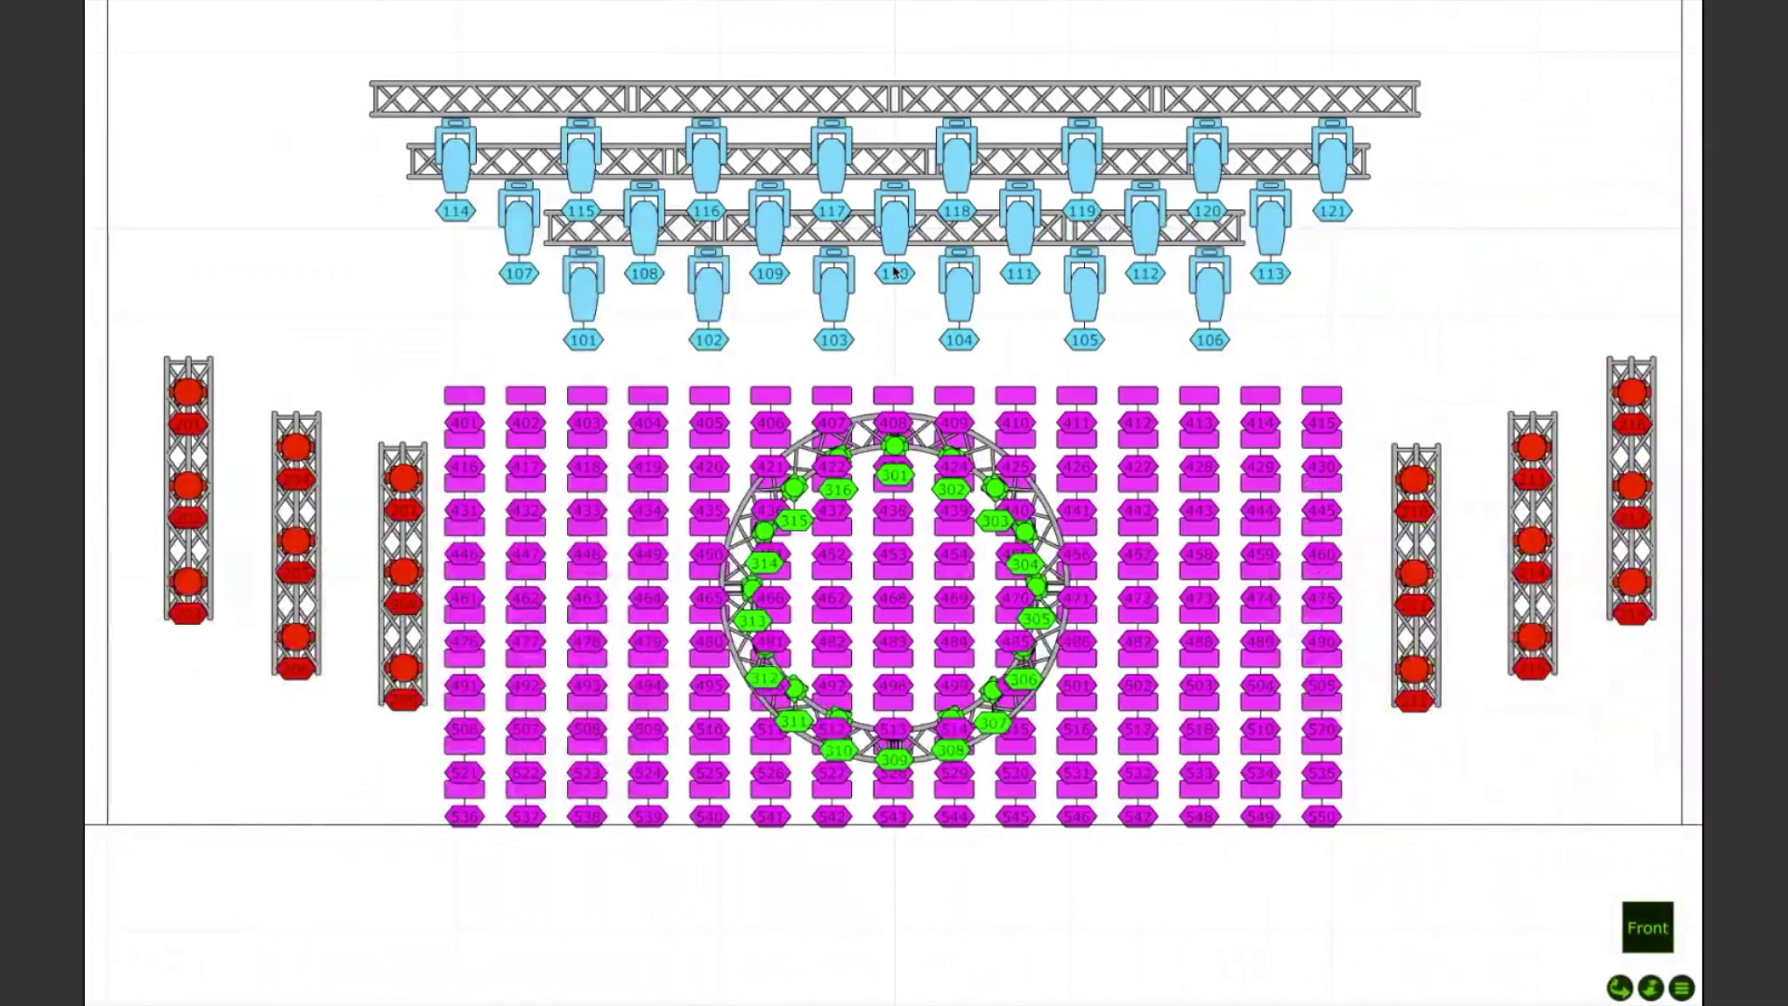
- Return to the console and add Q7 fixtures 401 through 550 to the Q7 Plot
key(ctrl+Left)
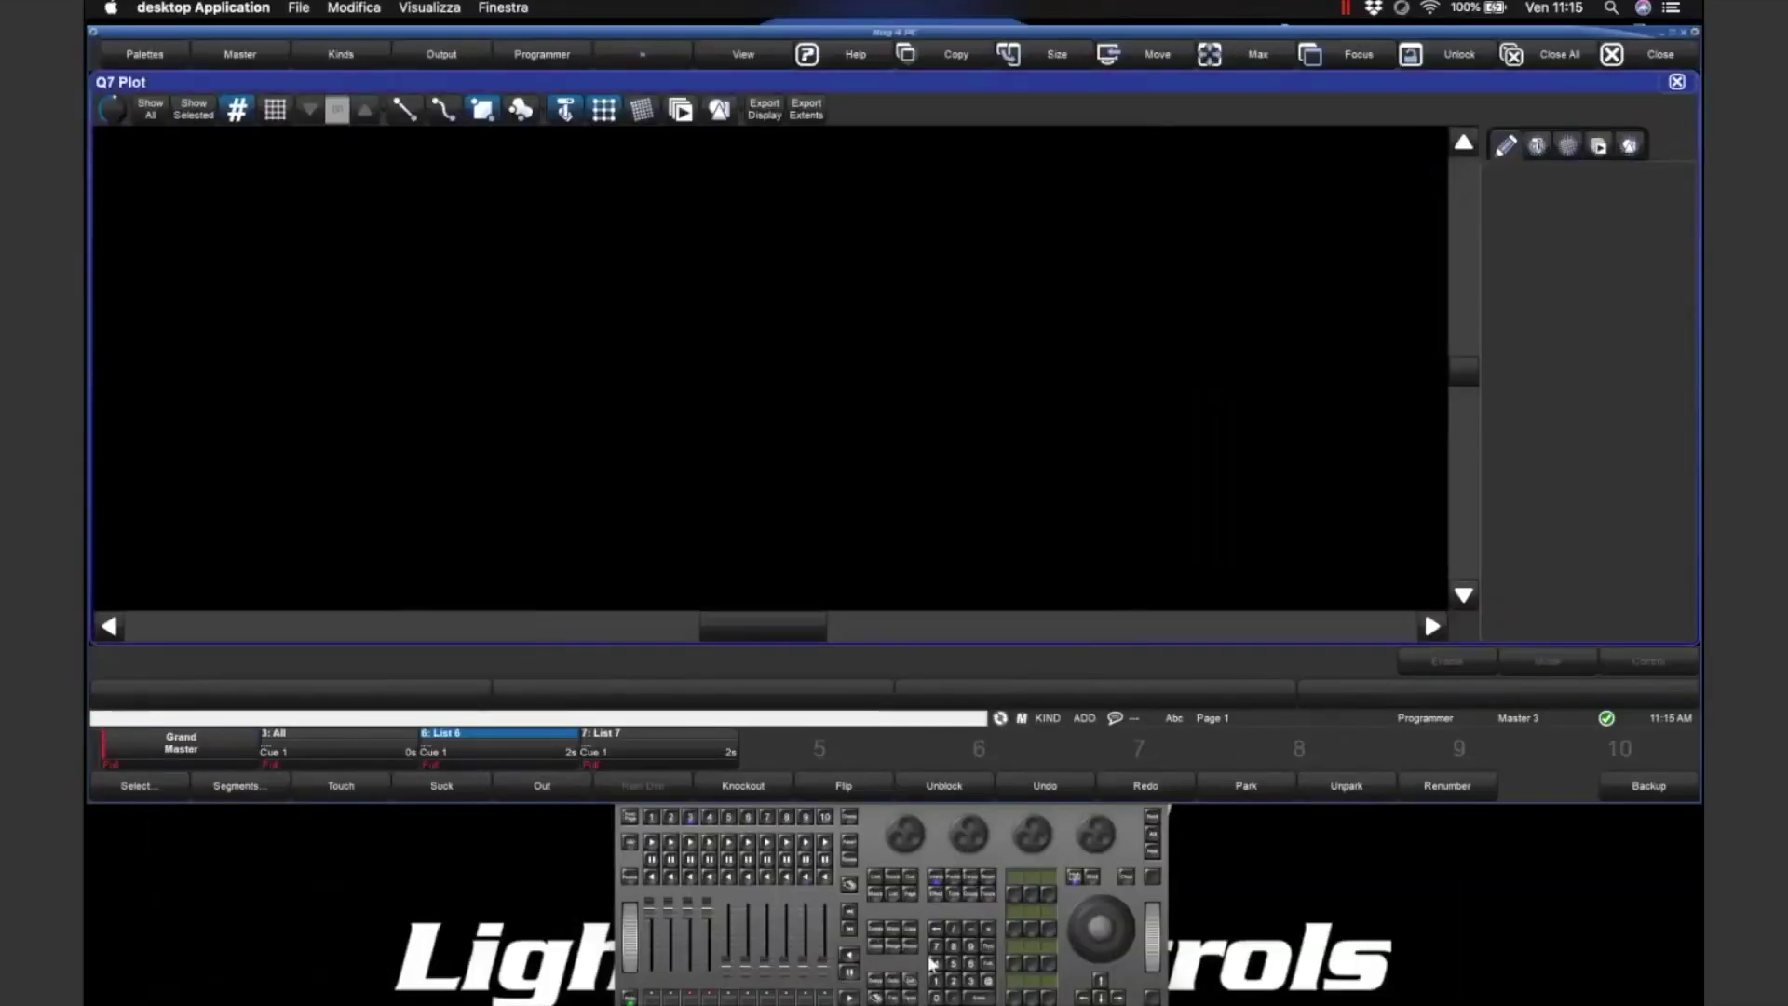
click(935, 980)
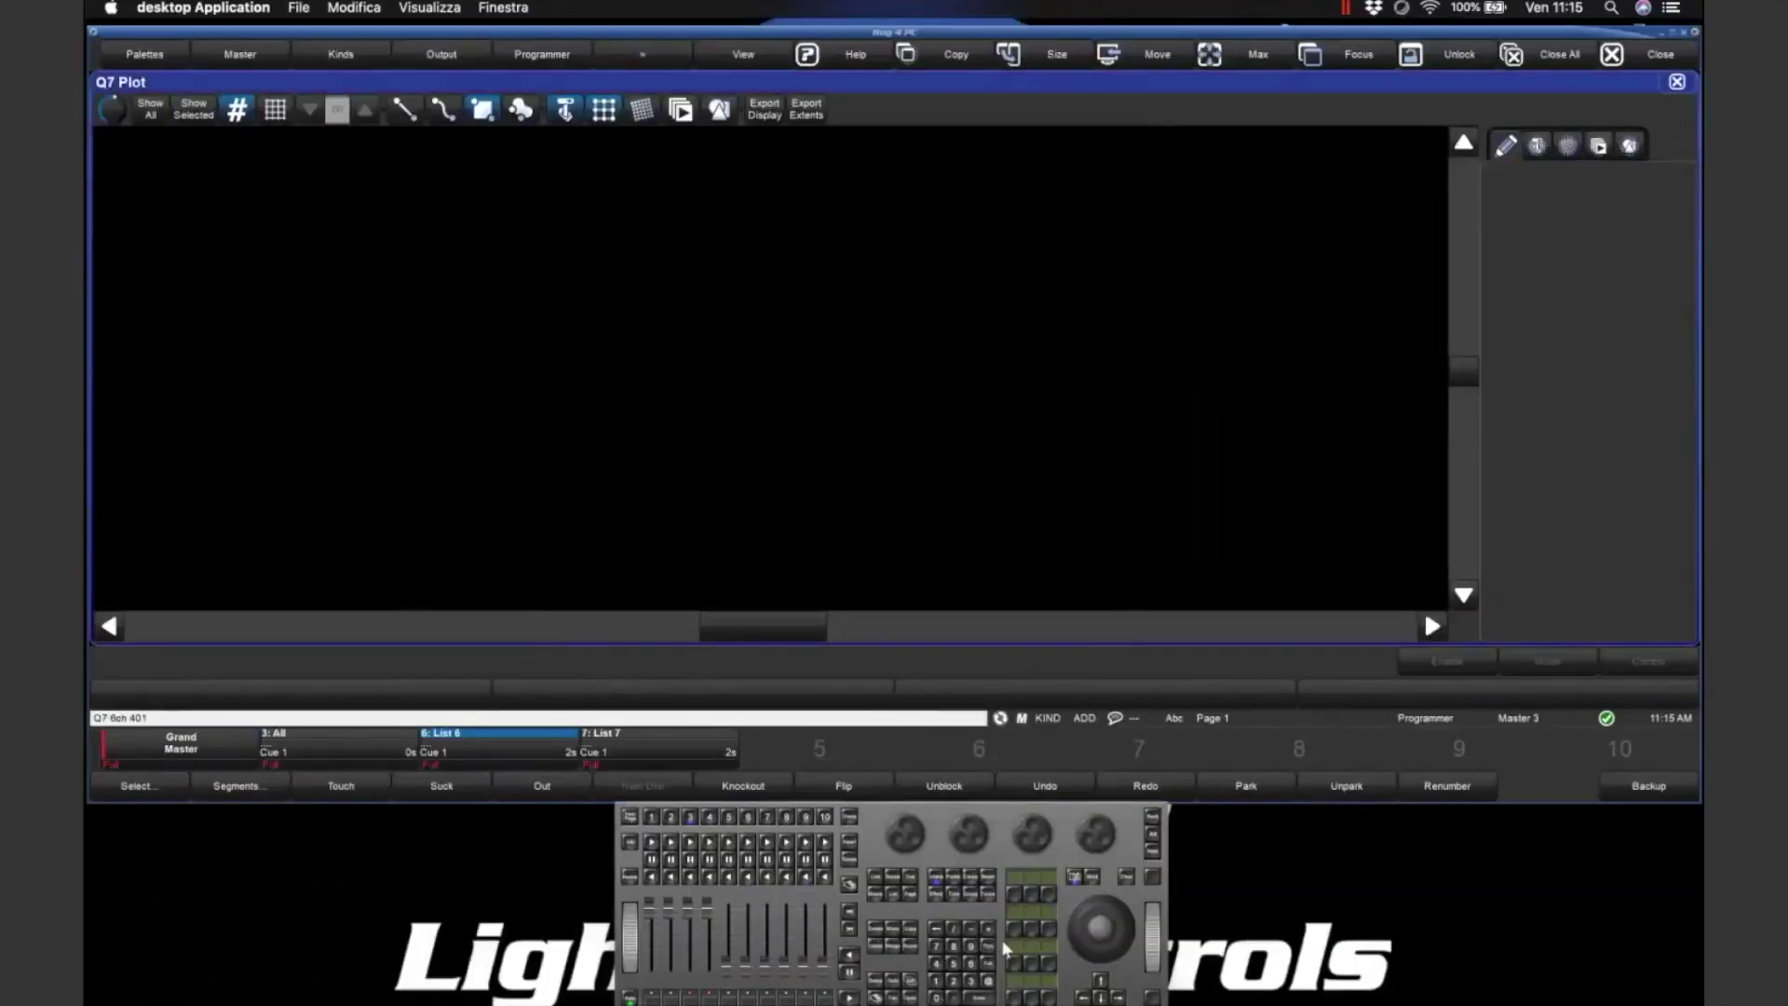
text(550)
click(988, 995)
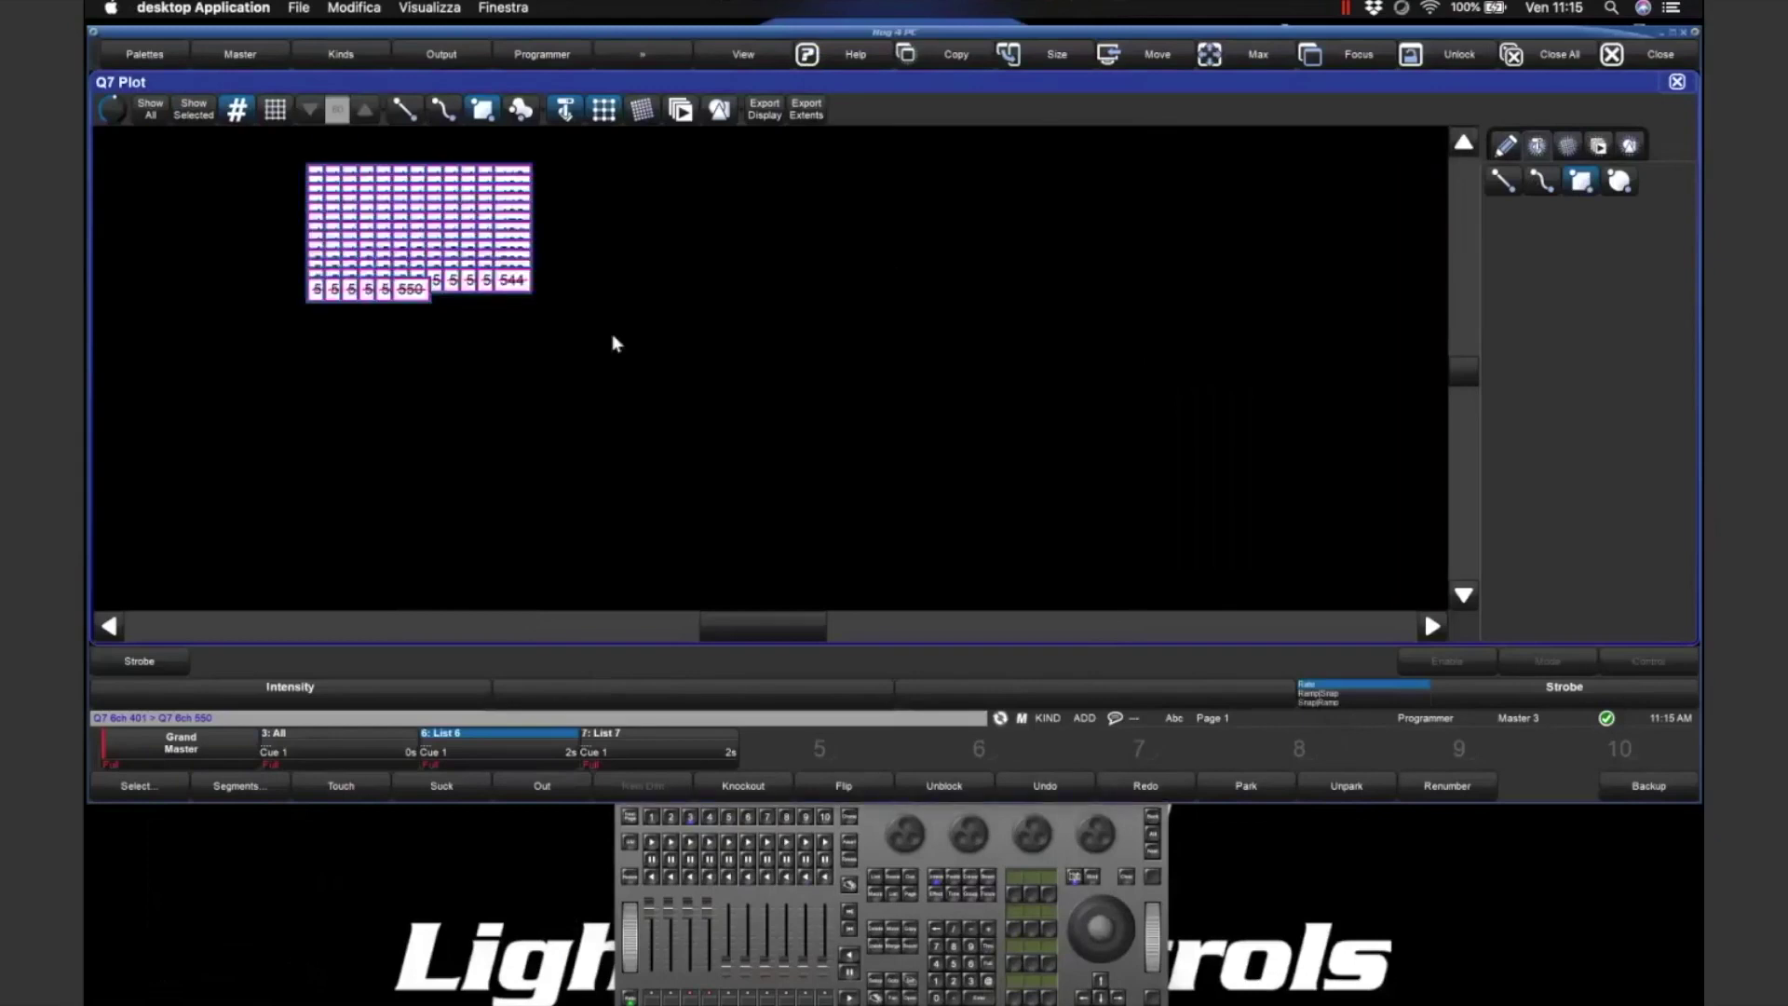
scroll(610, 340, up, 5)
click(1291, 579)
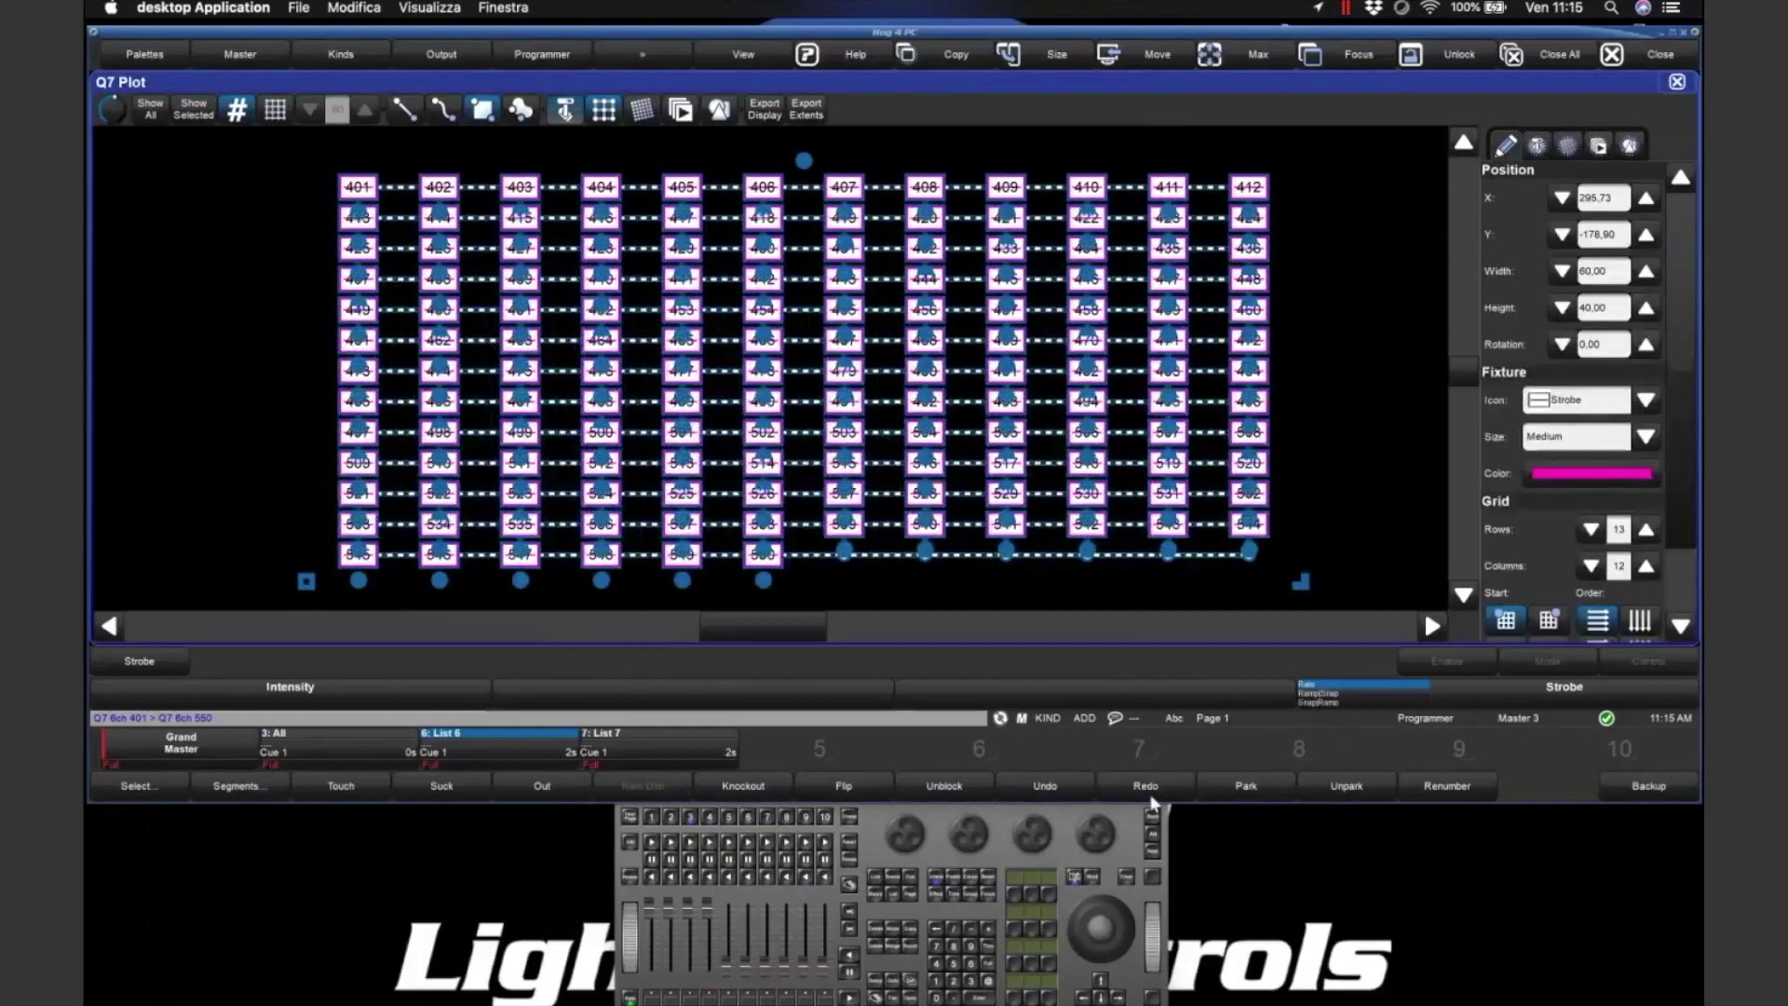
- Select the Q7 fixture grid and set it to 10 rows and 15 columns
click(1236, 518)
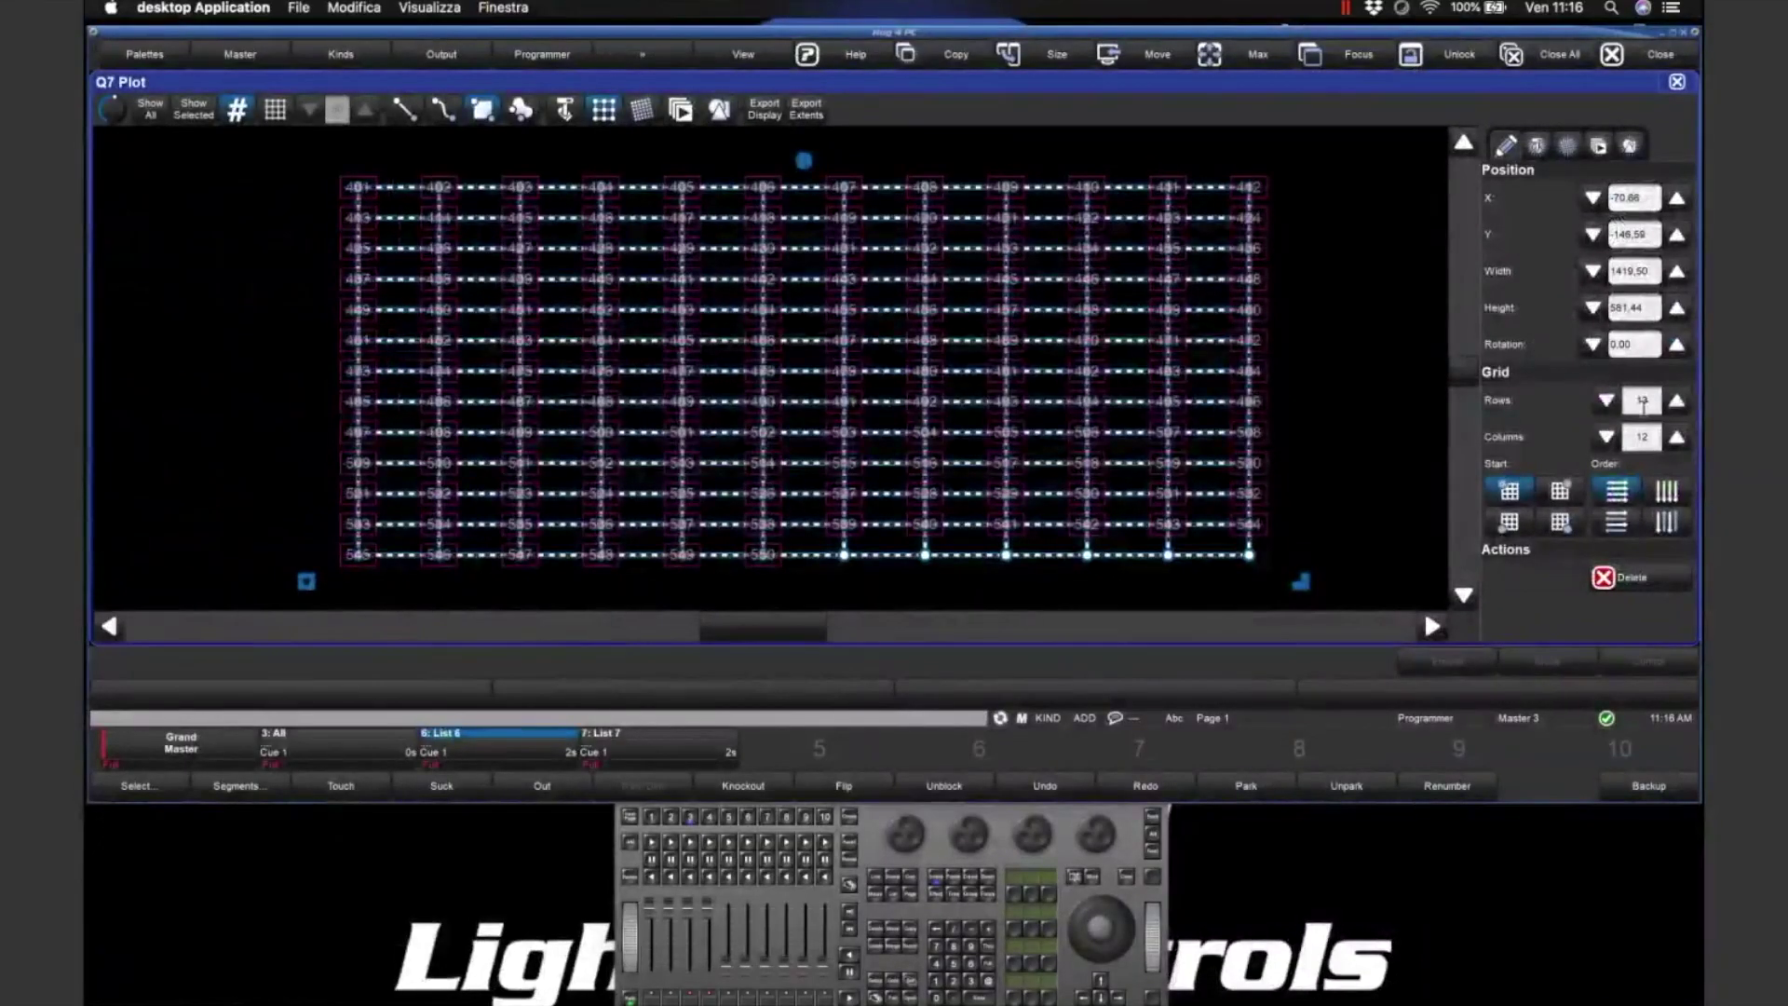
click(1608, 404)
click(1633, 430)
scroll(1634, 430, up, 3)
click(1639, 401)
scroll(1640, 400, down, 3)
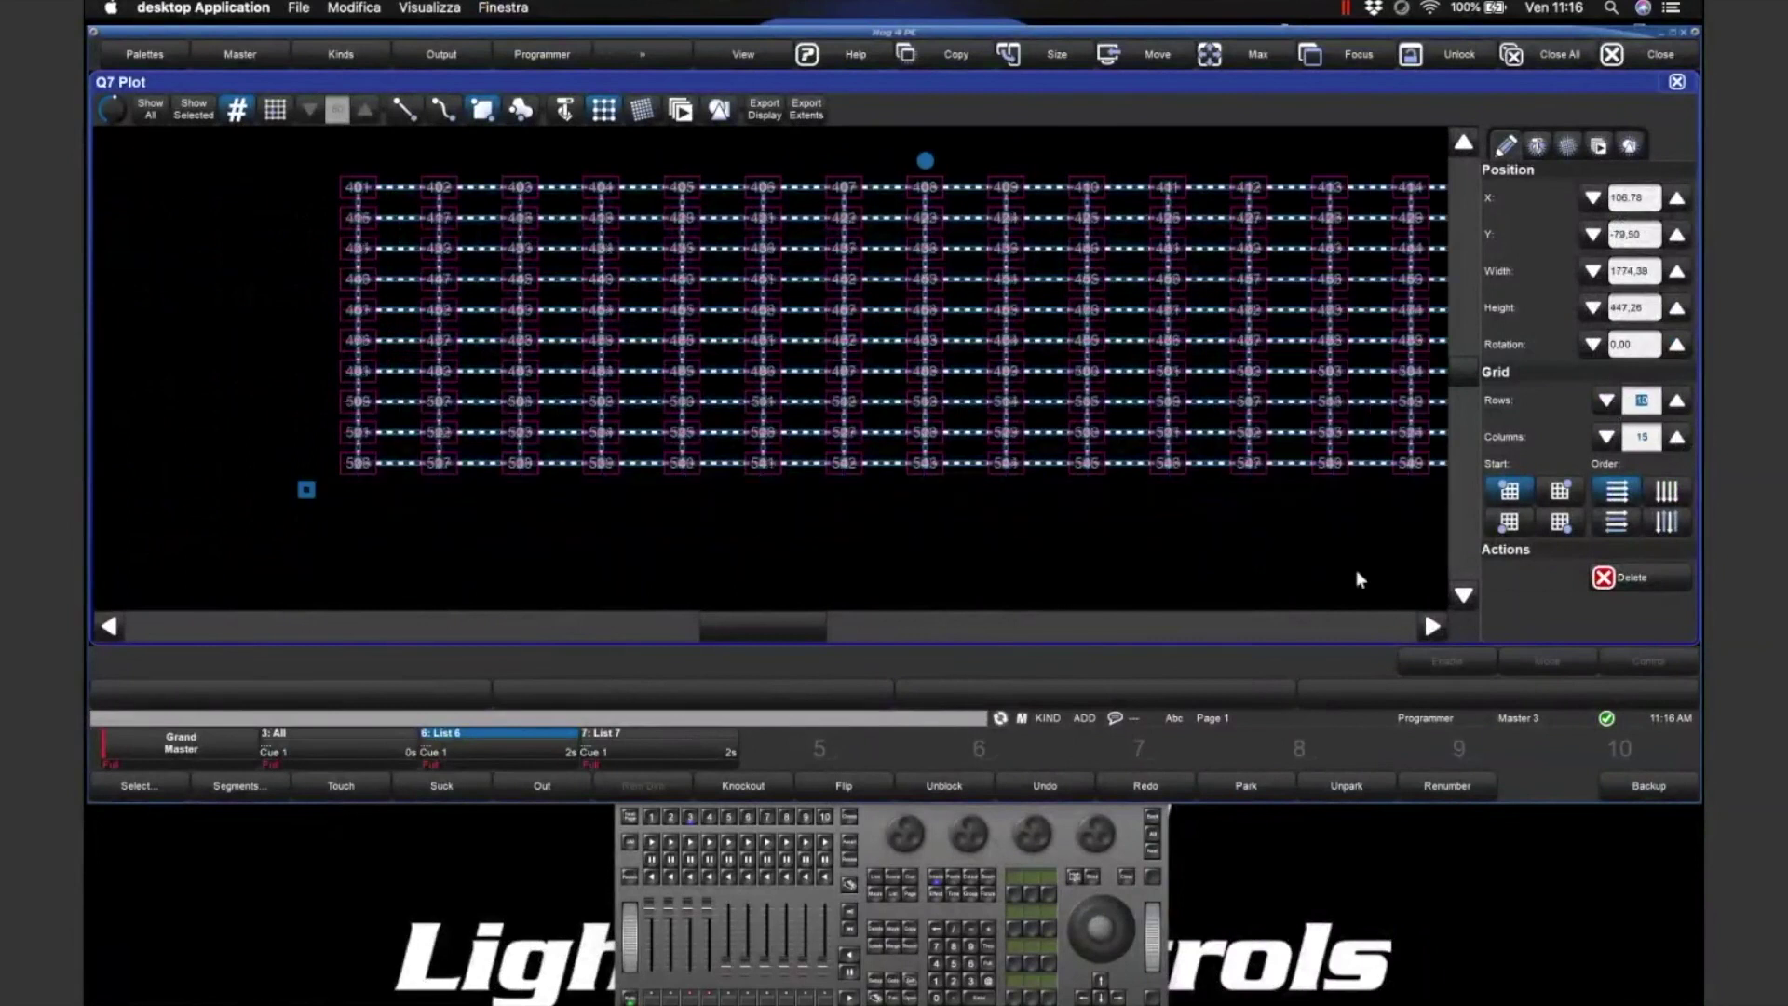
- Narrow and heighten the fixture grid freehand to about 1230 wide and 646 high
click(1444, 630)
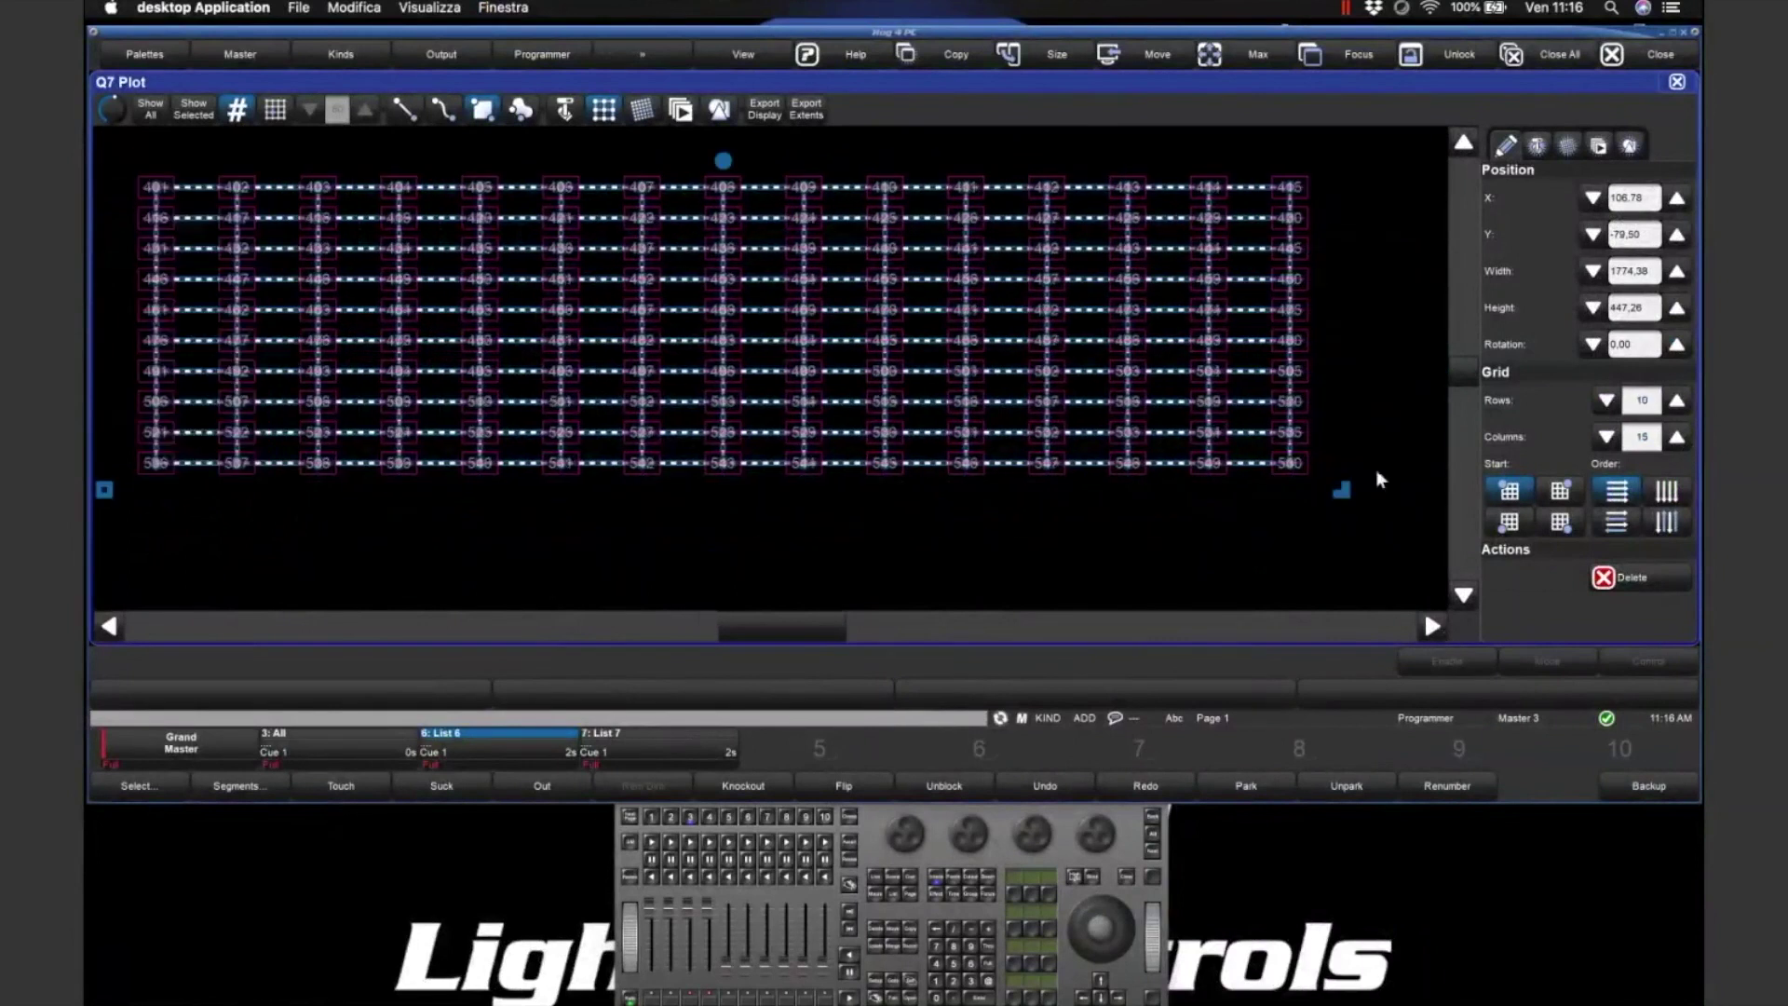
drag(1344, 495, 1044, 579)
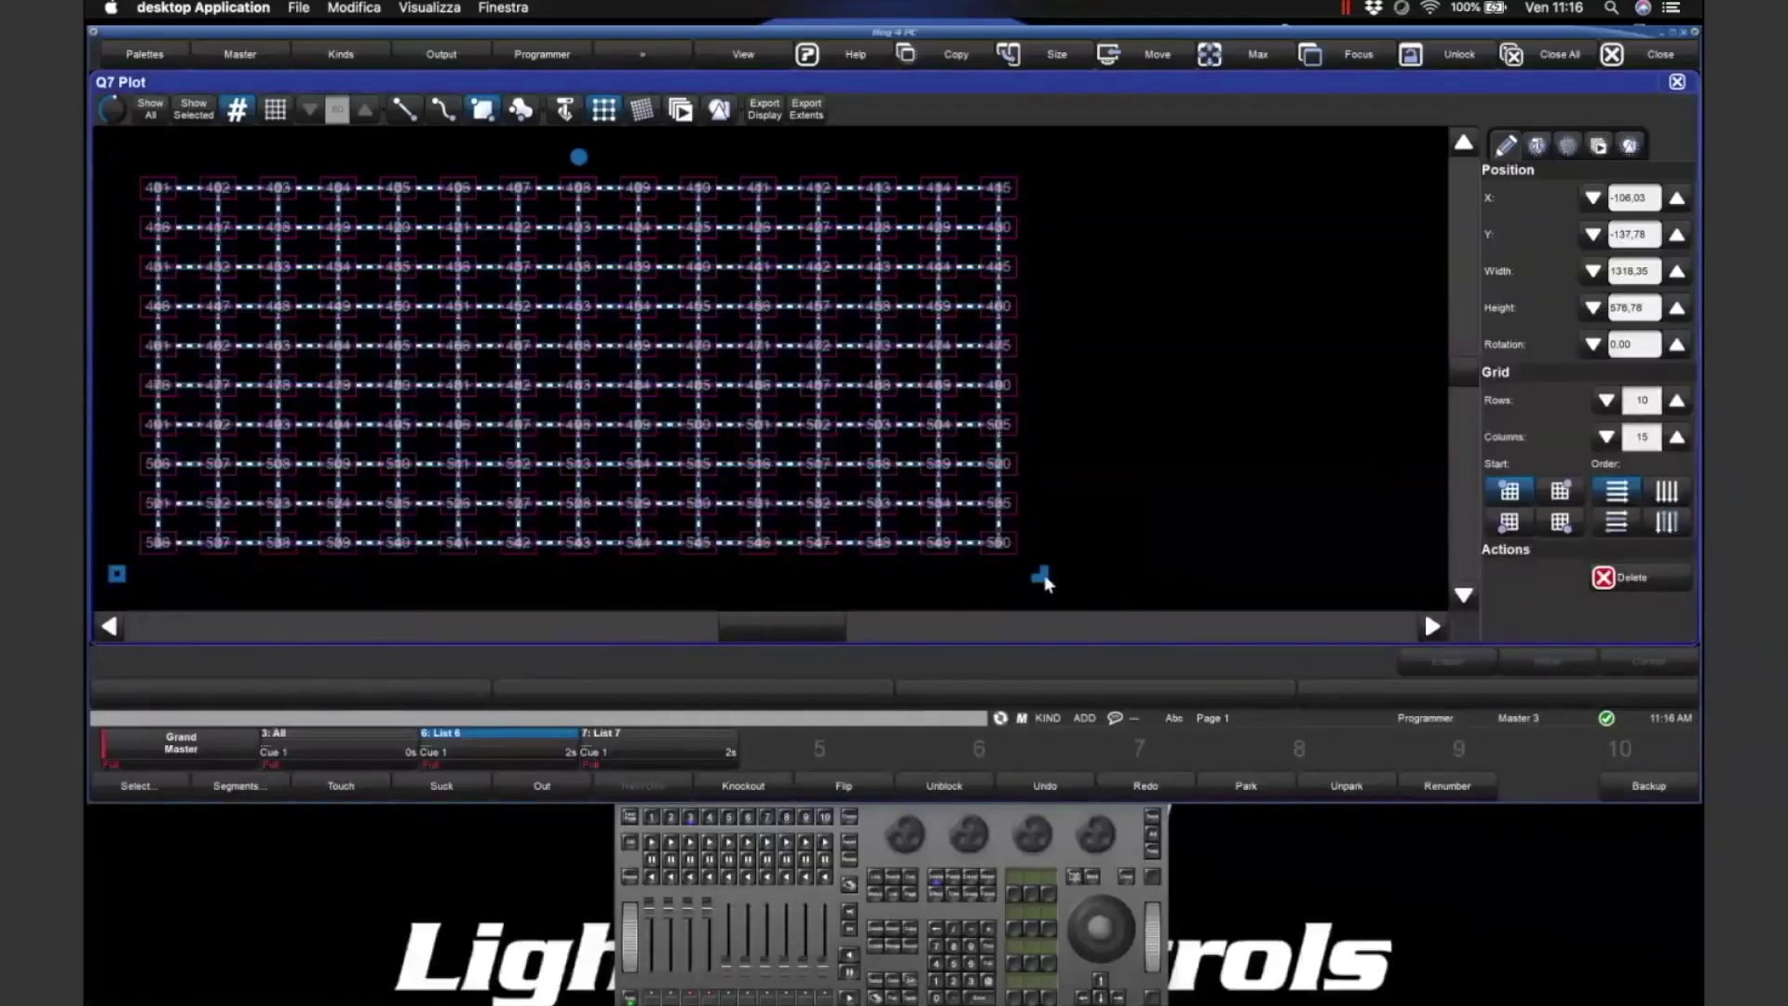
drag(1043, 581, 985, 624)
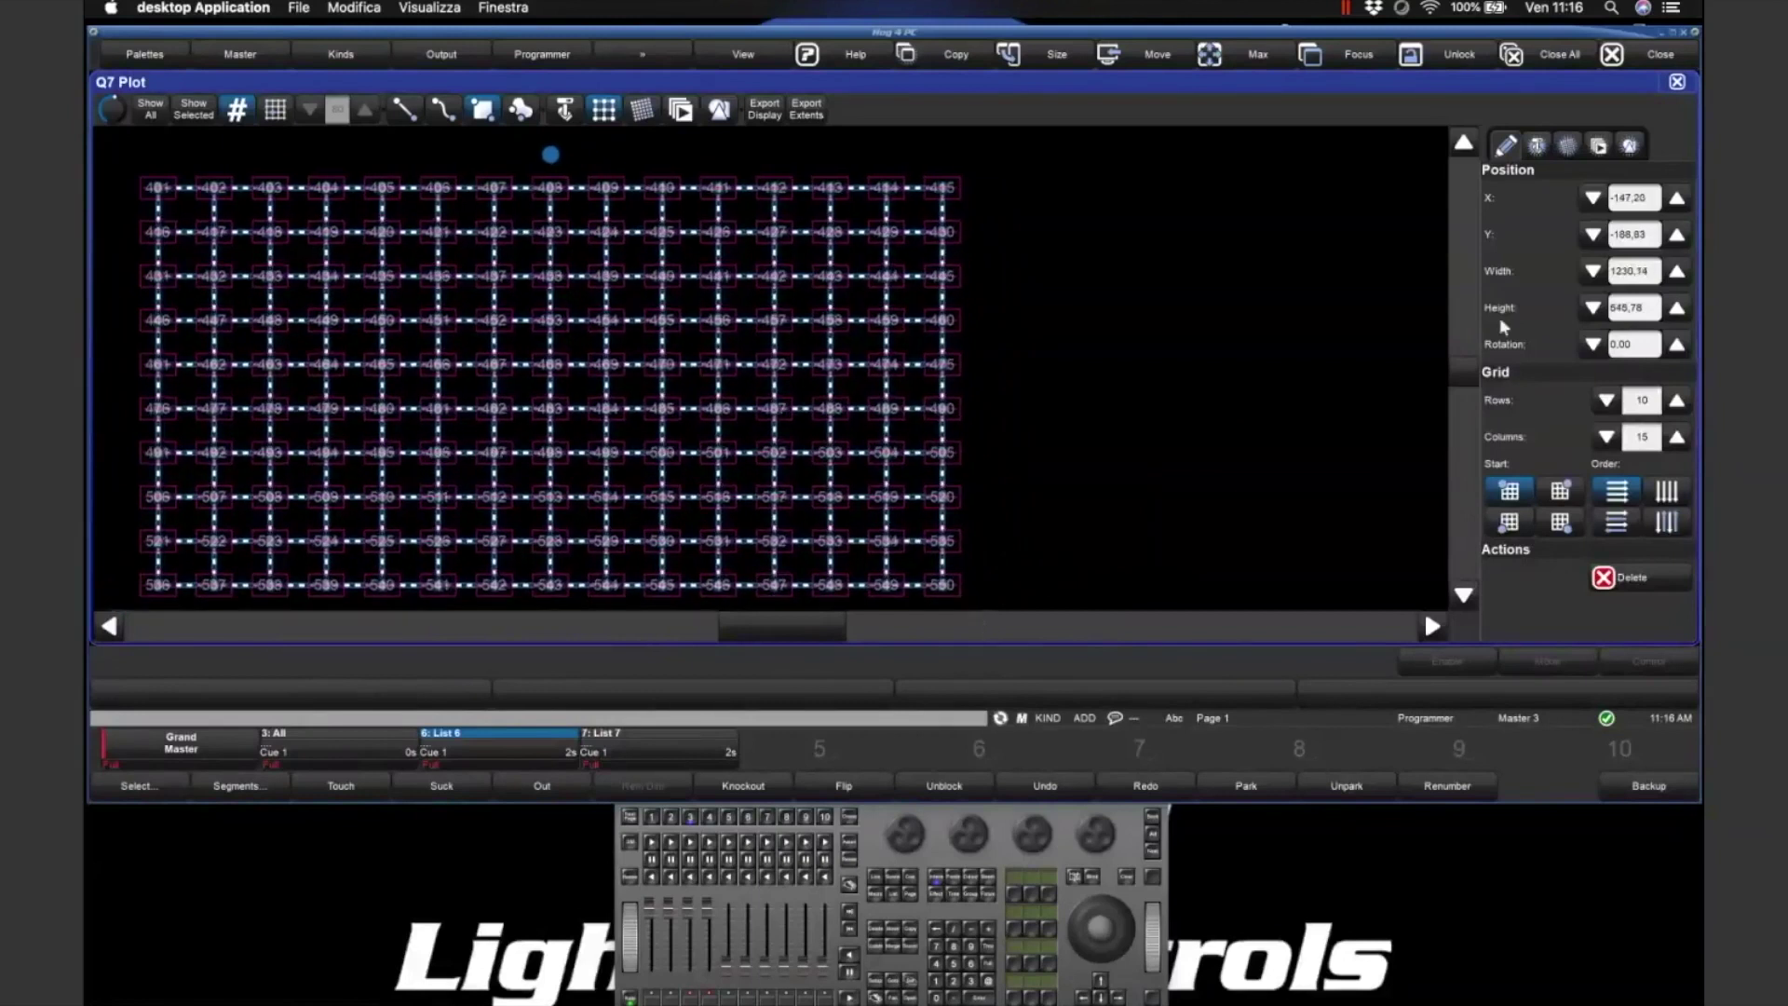
- Set the fixture grid's width to 1200 and its height to 600
click(1646, 270)
text(1200)
key(Tab)
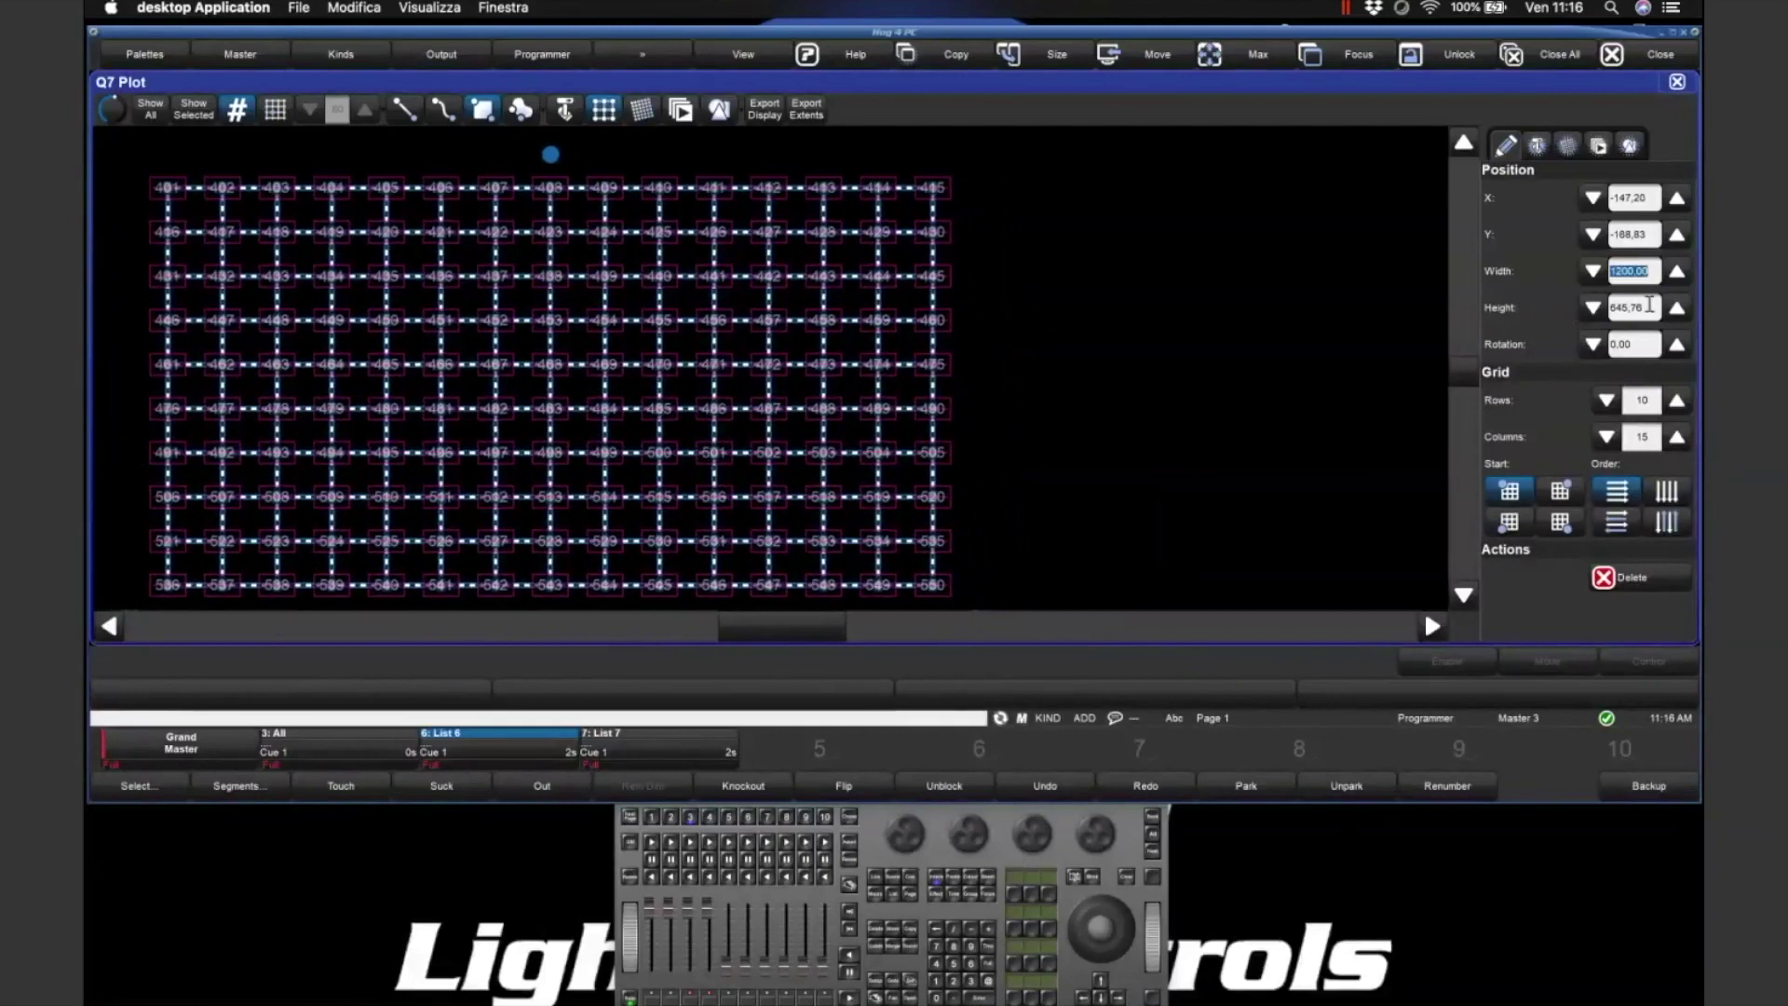
text(6000)
key(Return)
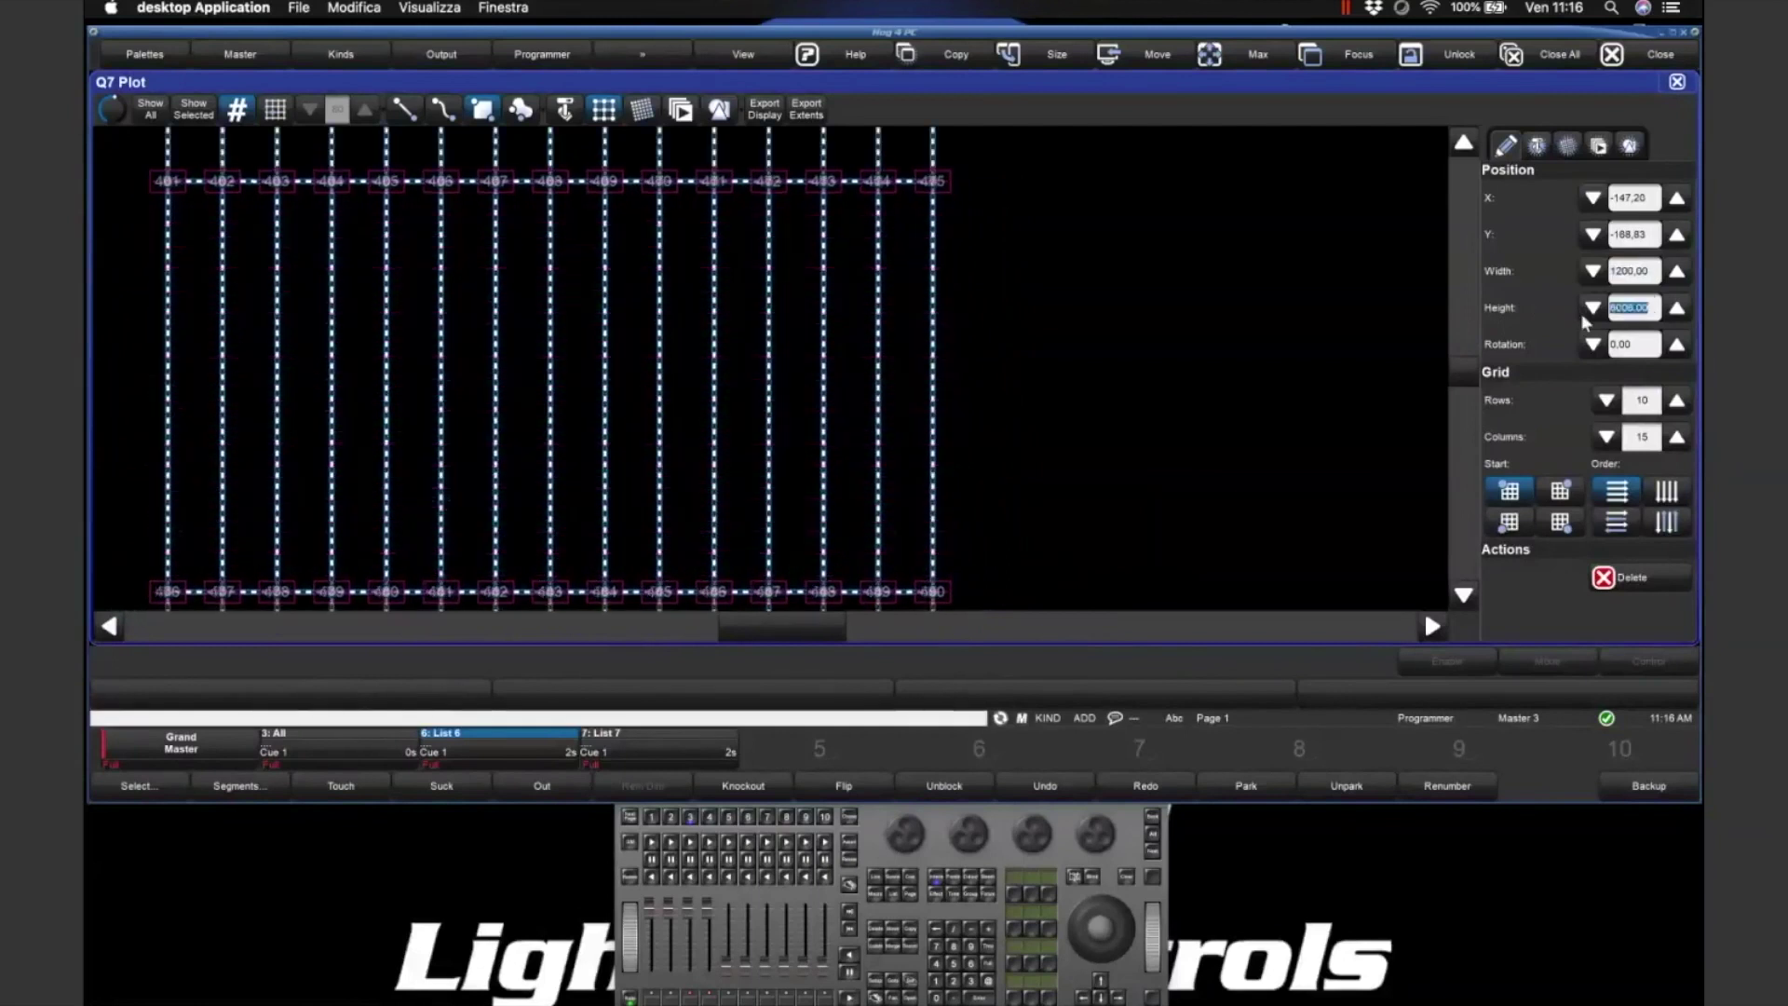
text(600)
key(Return)
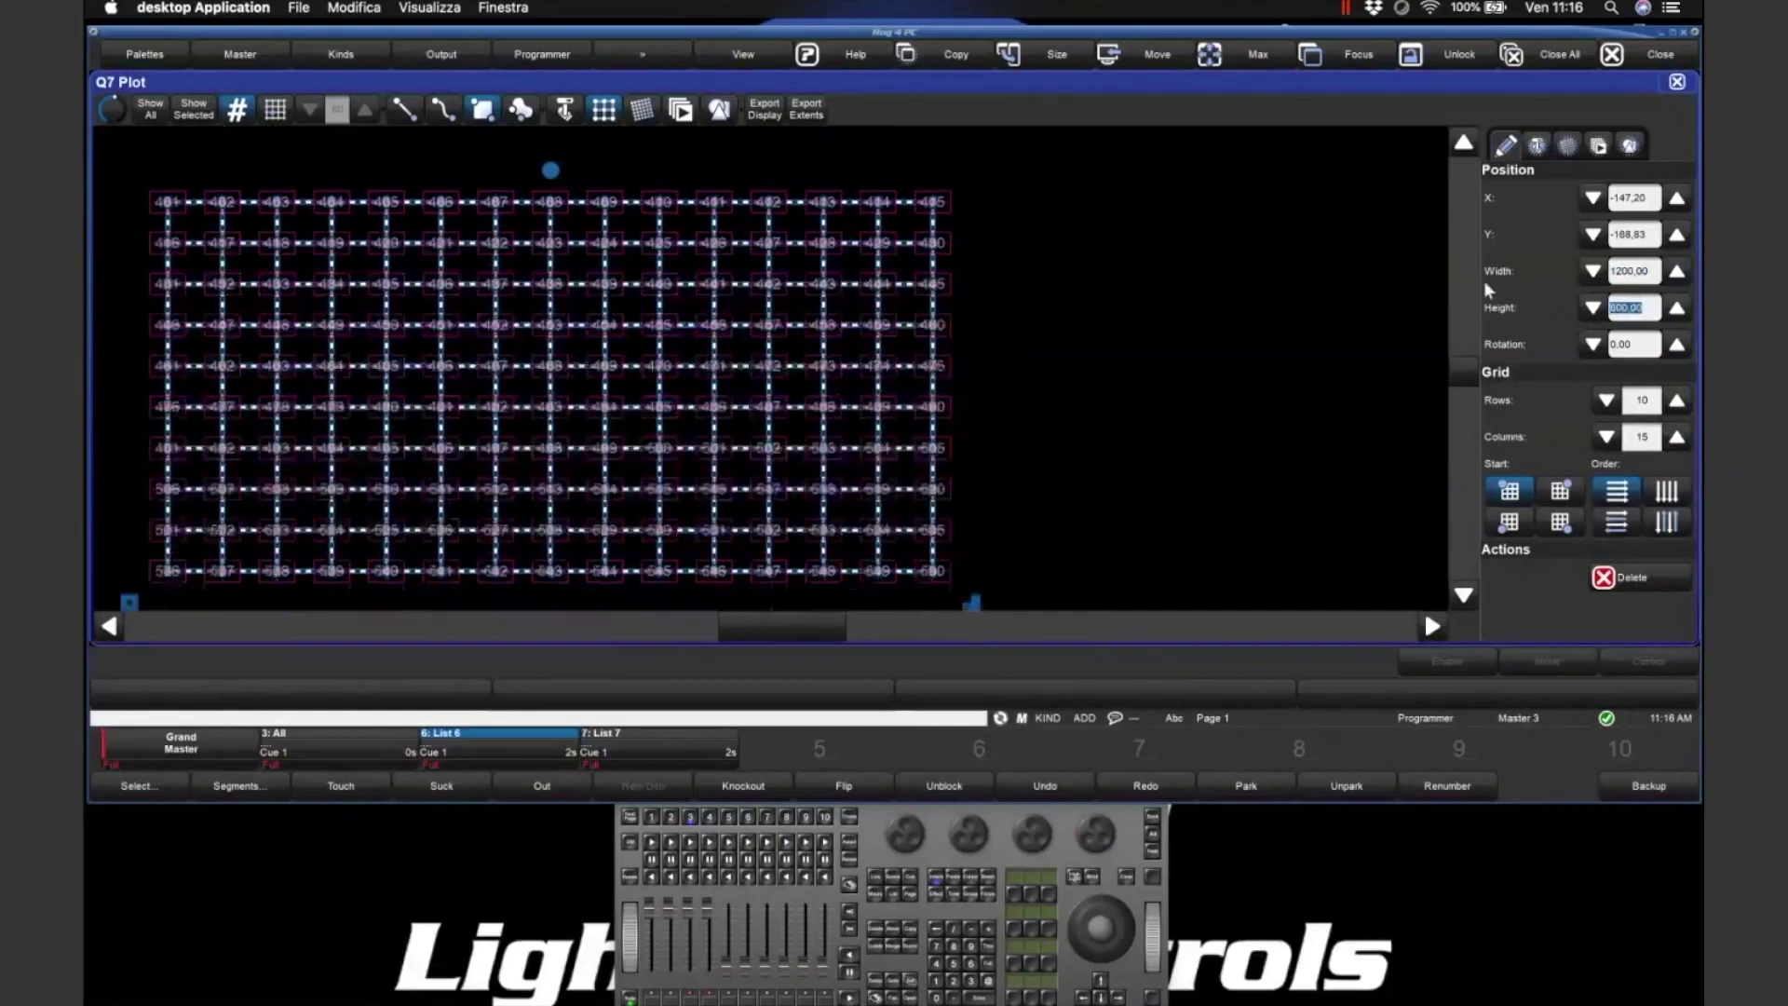
- Move the fixture grid to X 0 and Y 0, and leave plot editing
click(1653, 196)
text(0)
key(Return)
key(Tab)
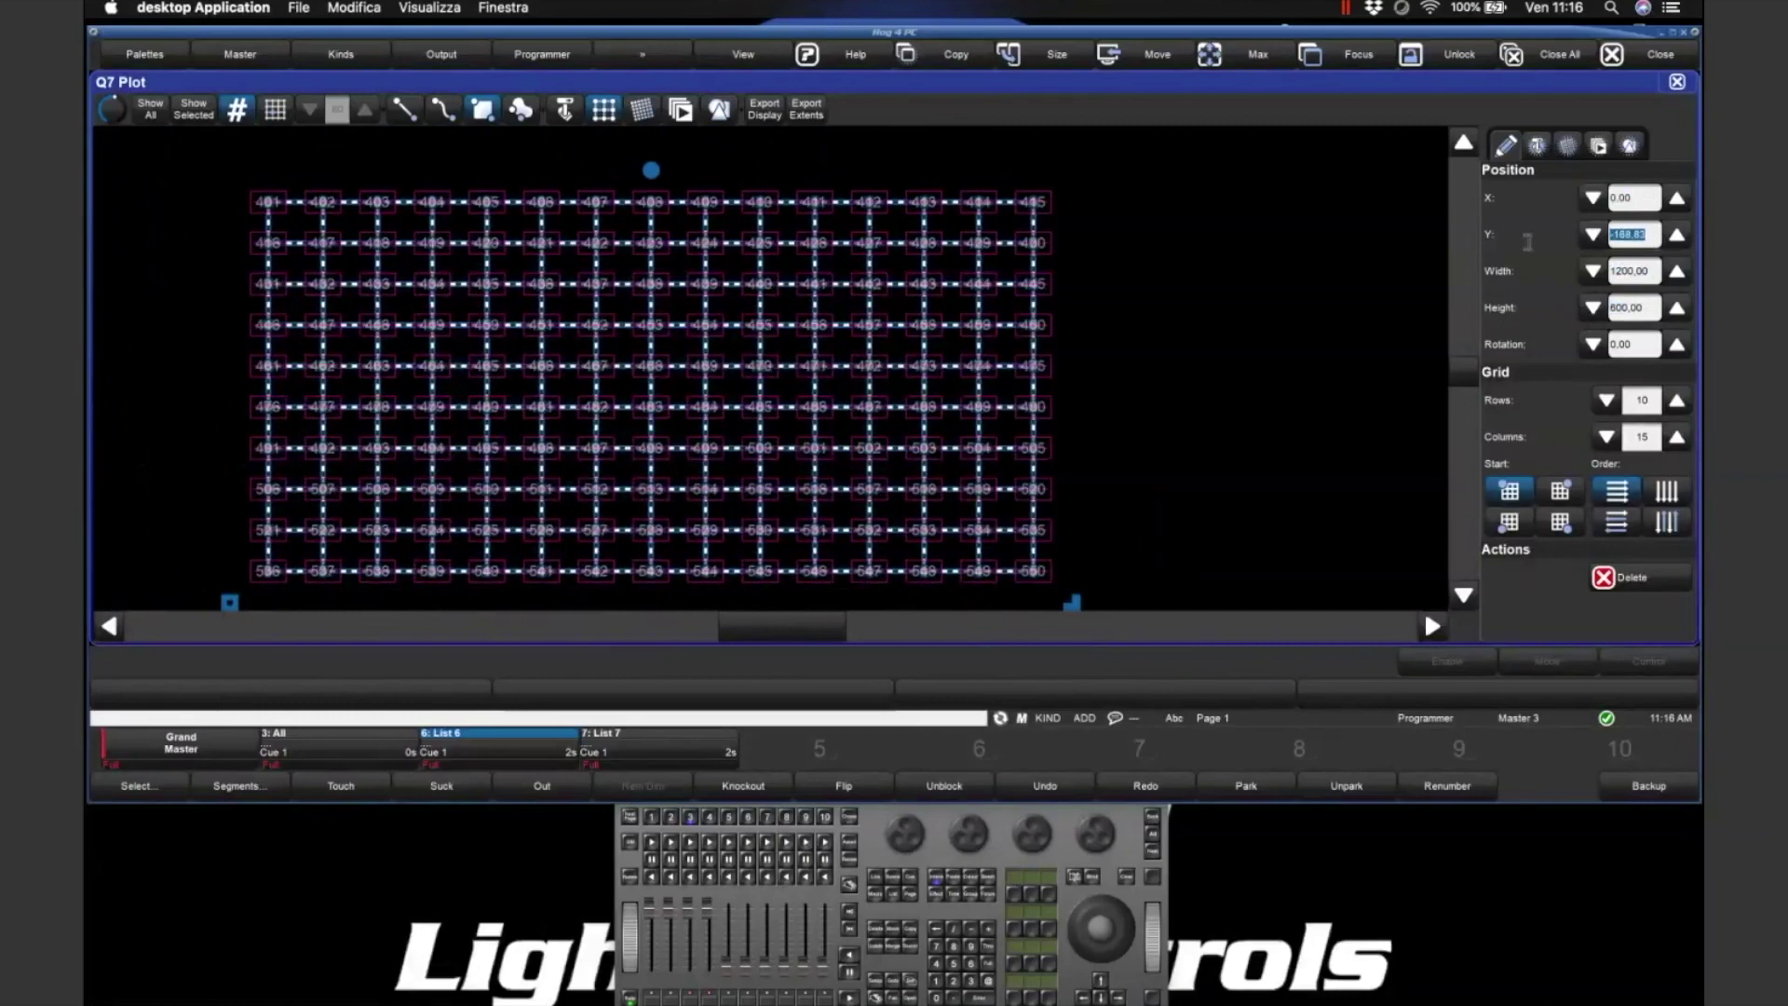
text(0)
key(Return)
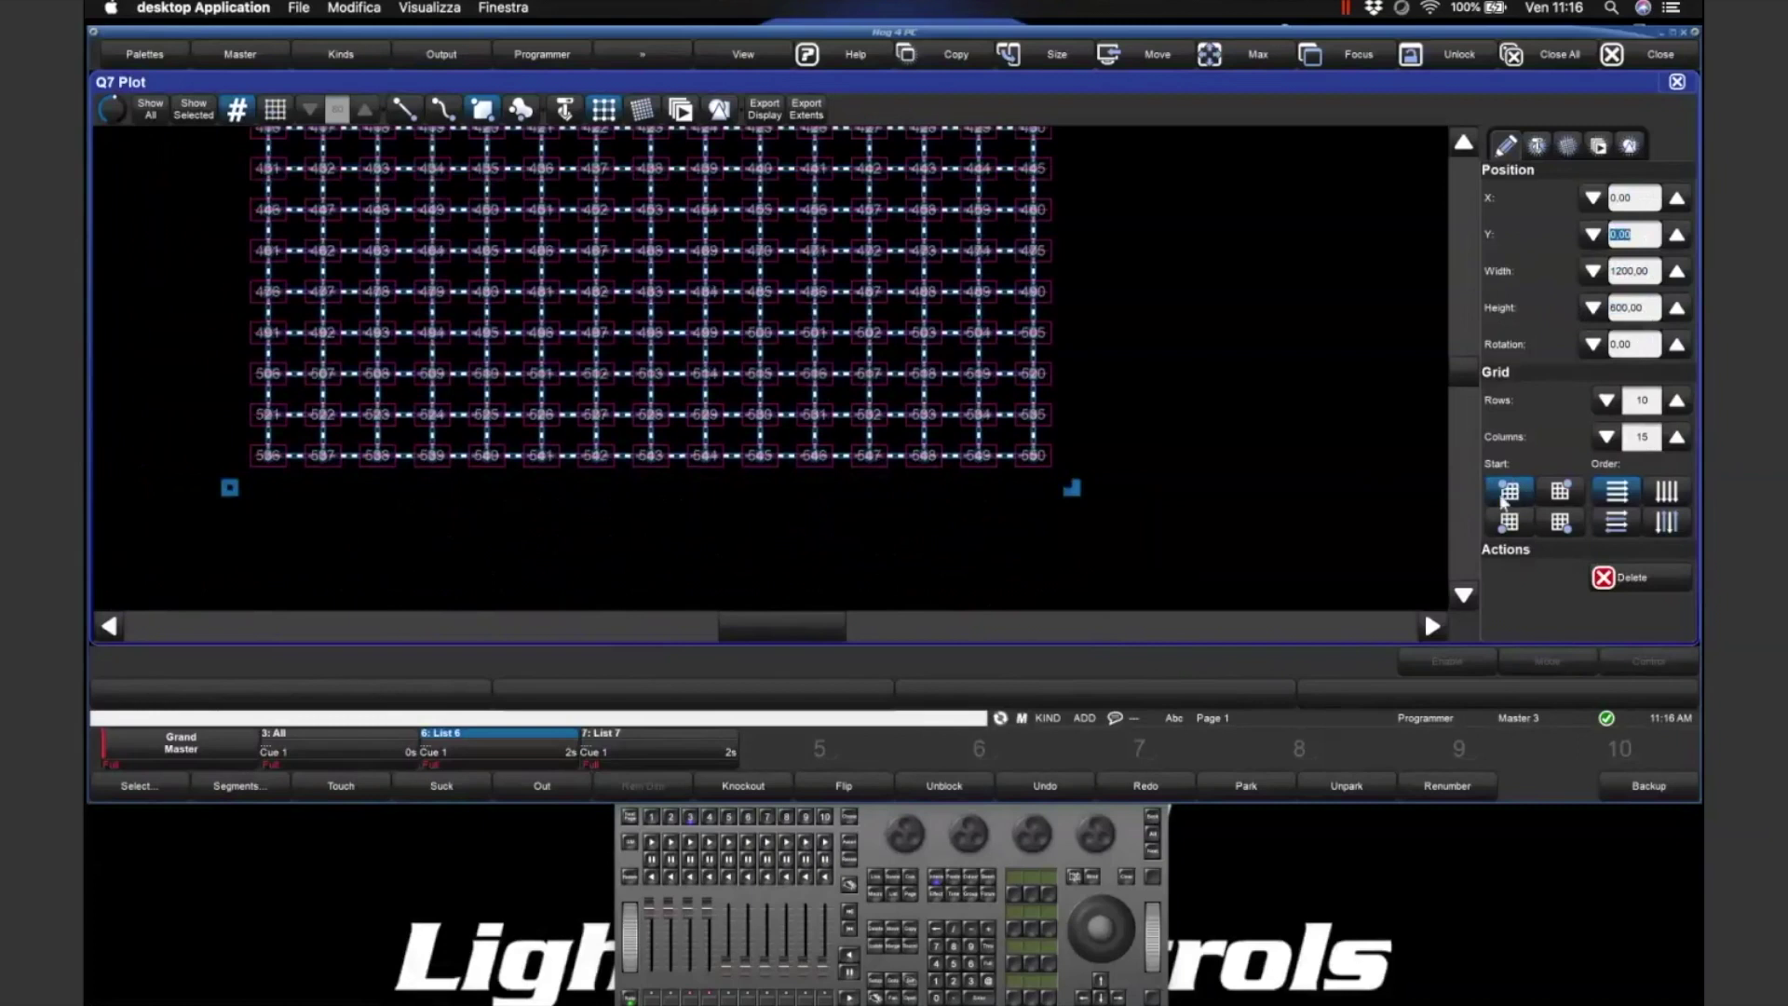
scroll(1467, 265, up, 3)
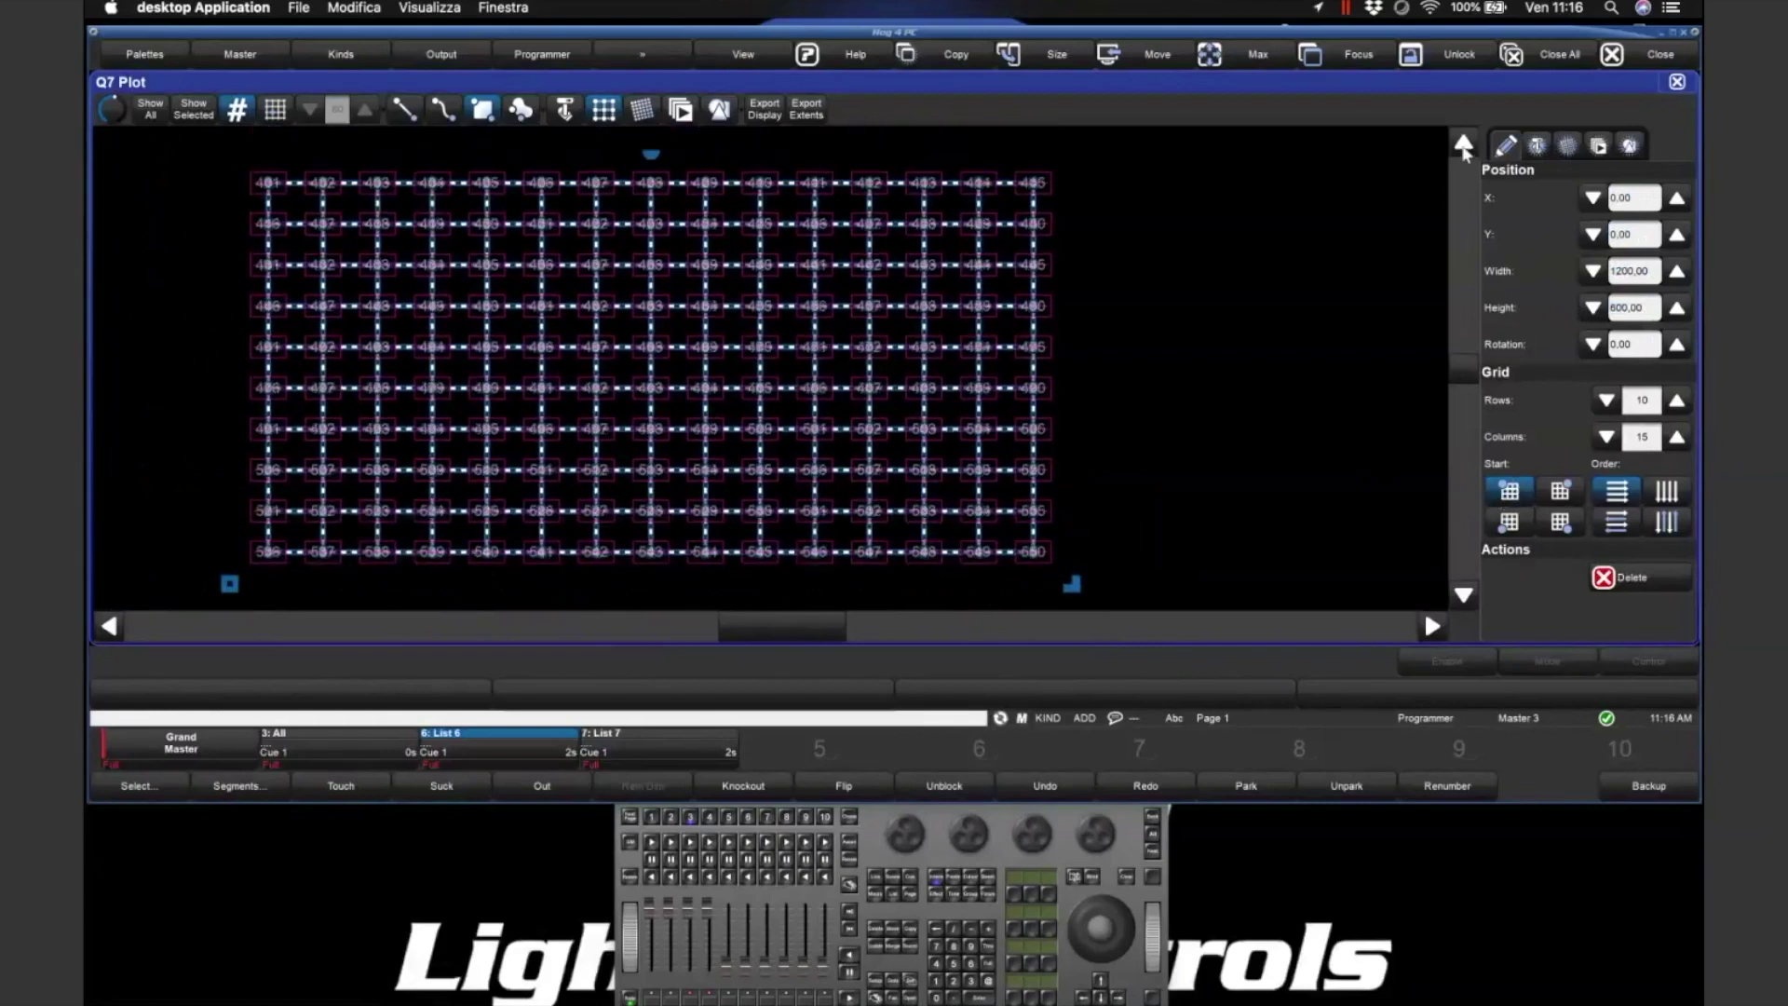
scroll(1466, 567, down, 1)
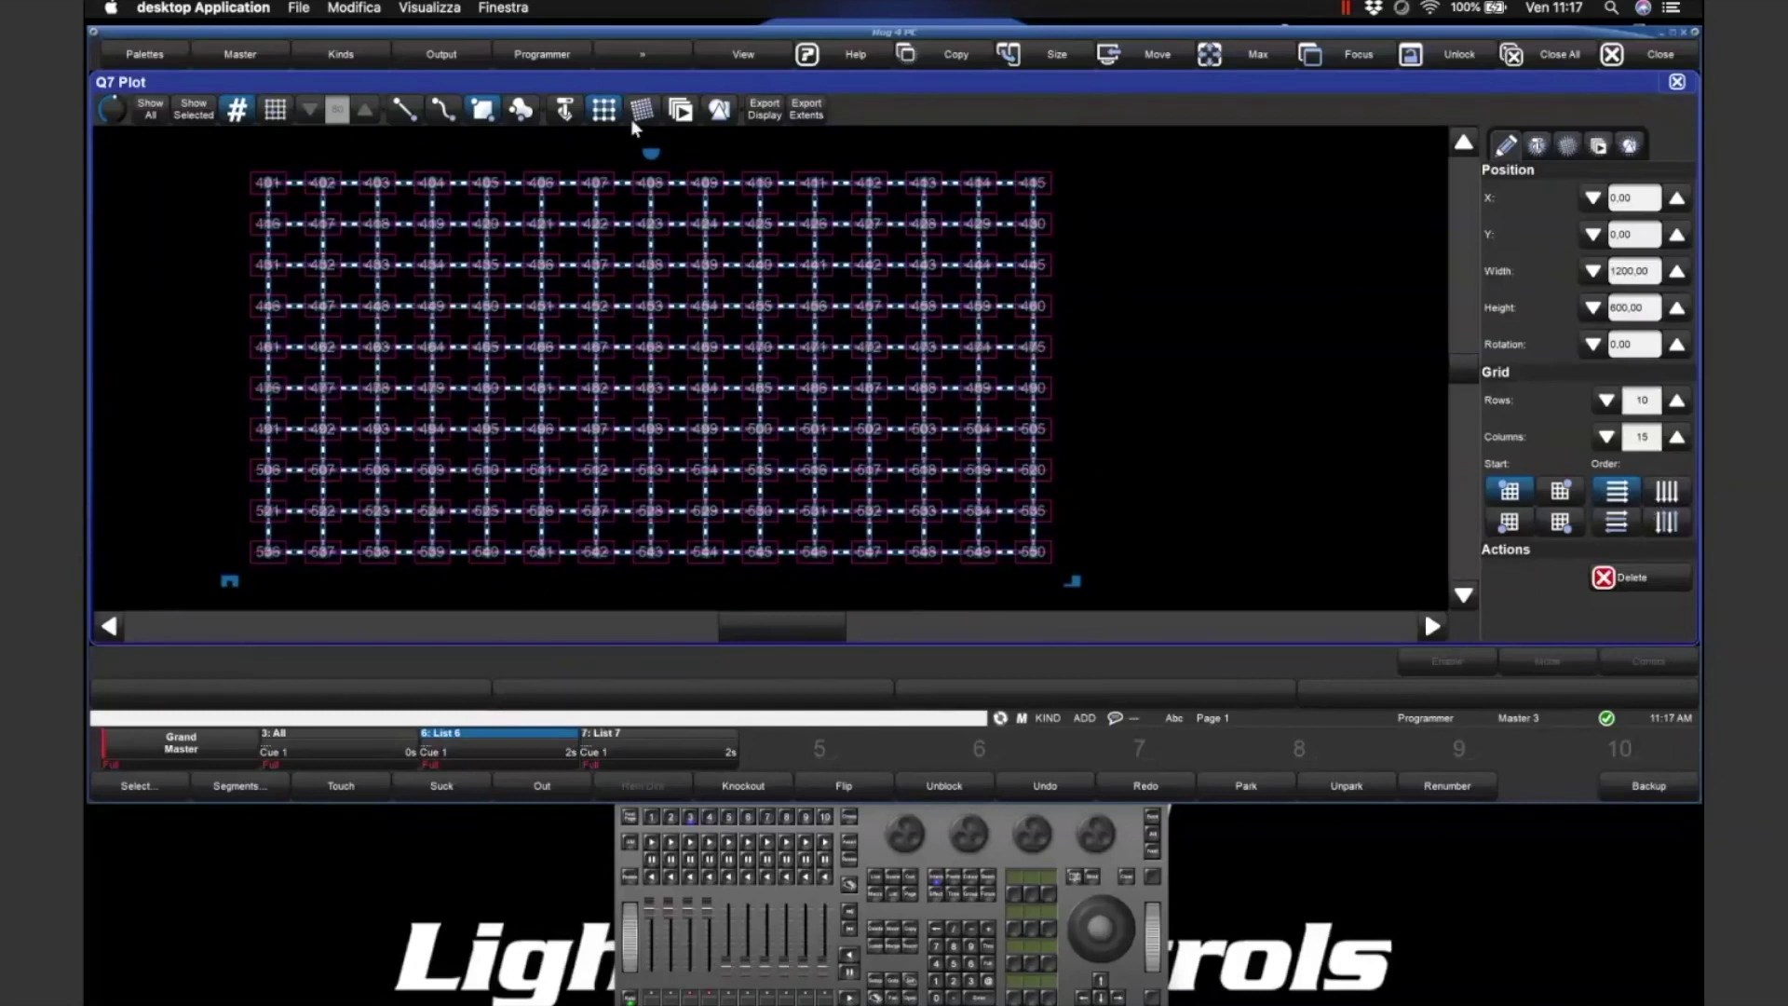
click(937, 220)
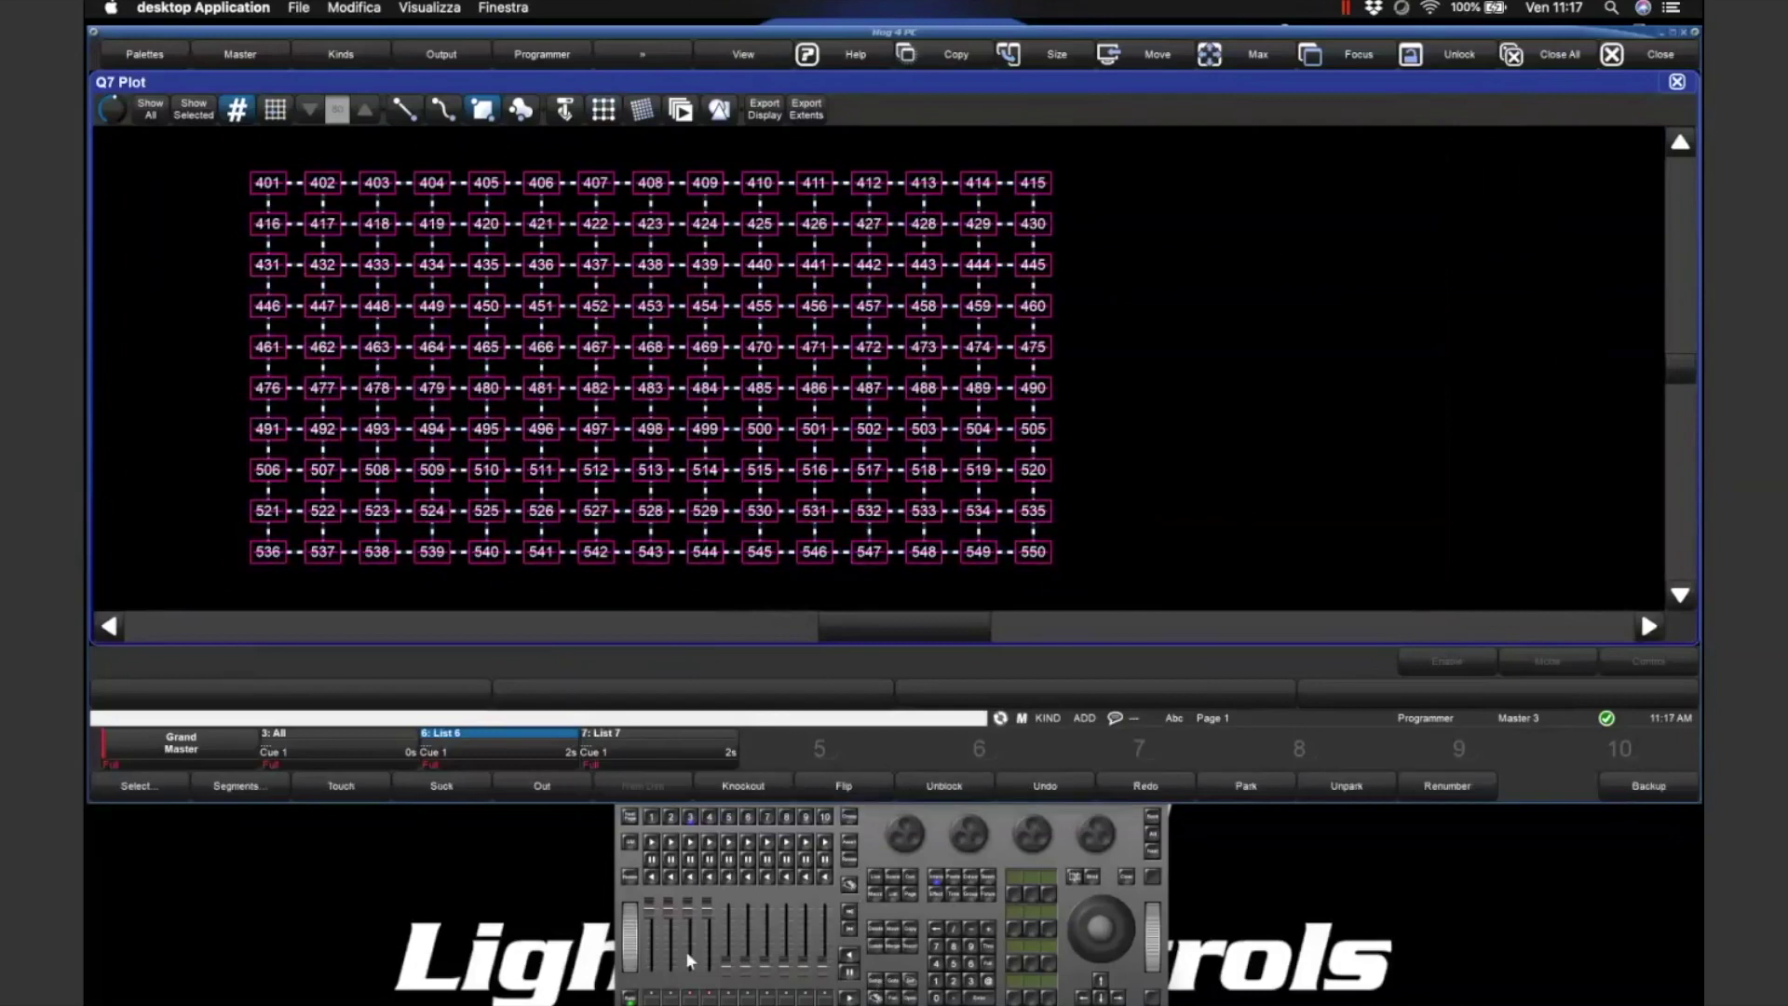
- Examine the patched PixelMap Layer fixtures and Hog's PixelMap Layer entry in the Fixture Schedule, and close both without applying changes
key(ctrl+f)
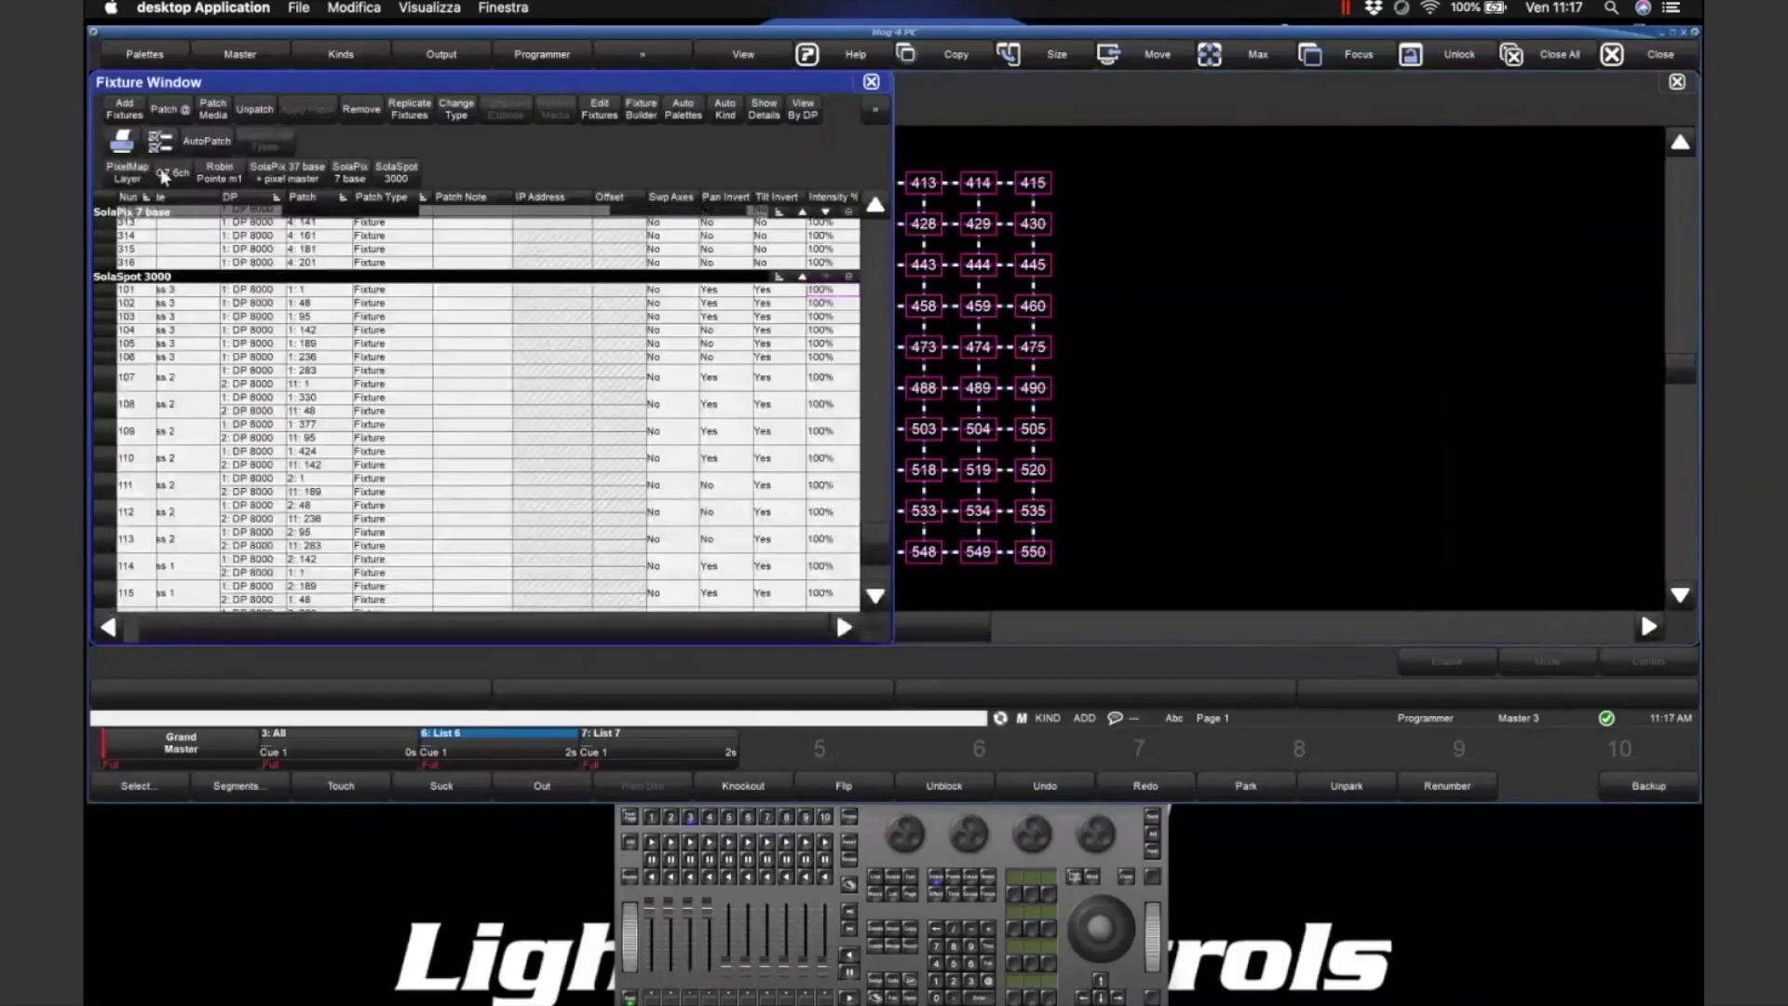
click(129, 172)
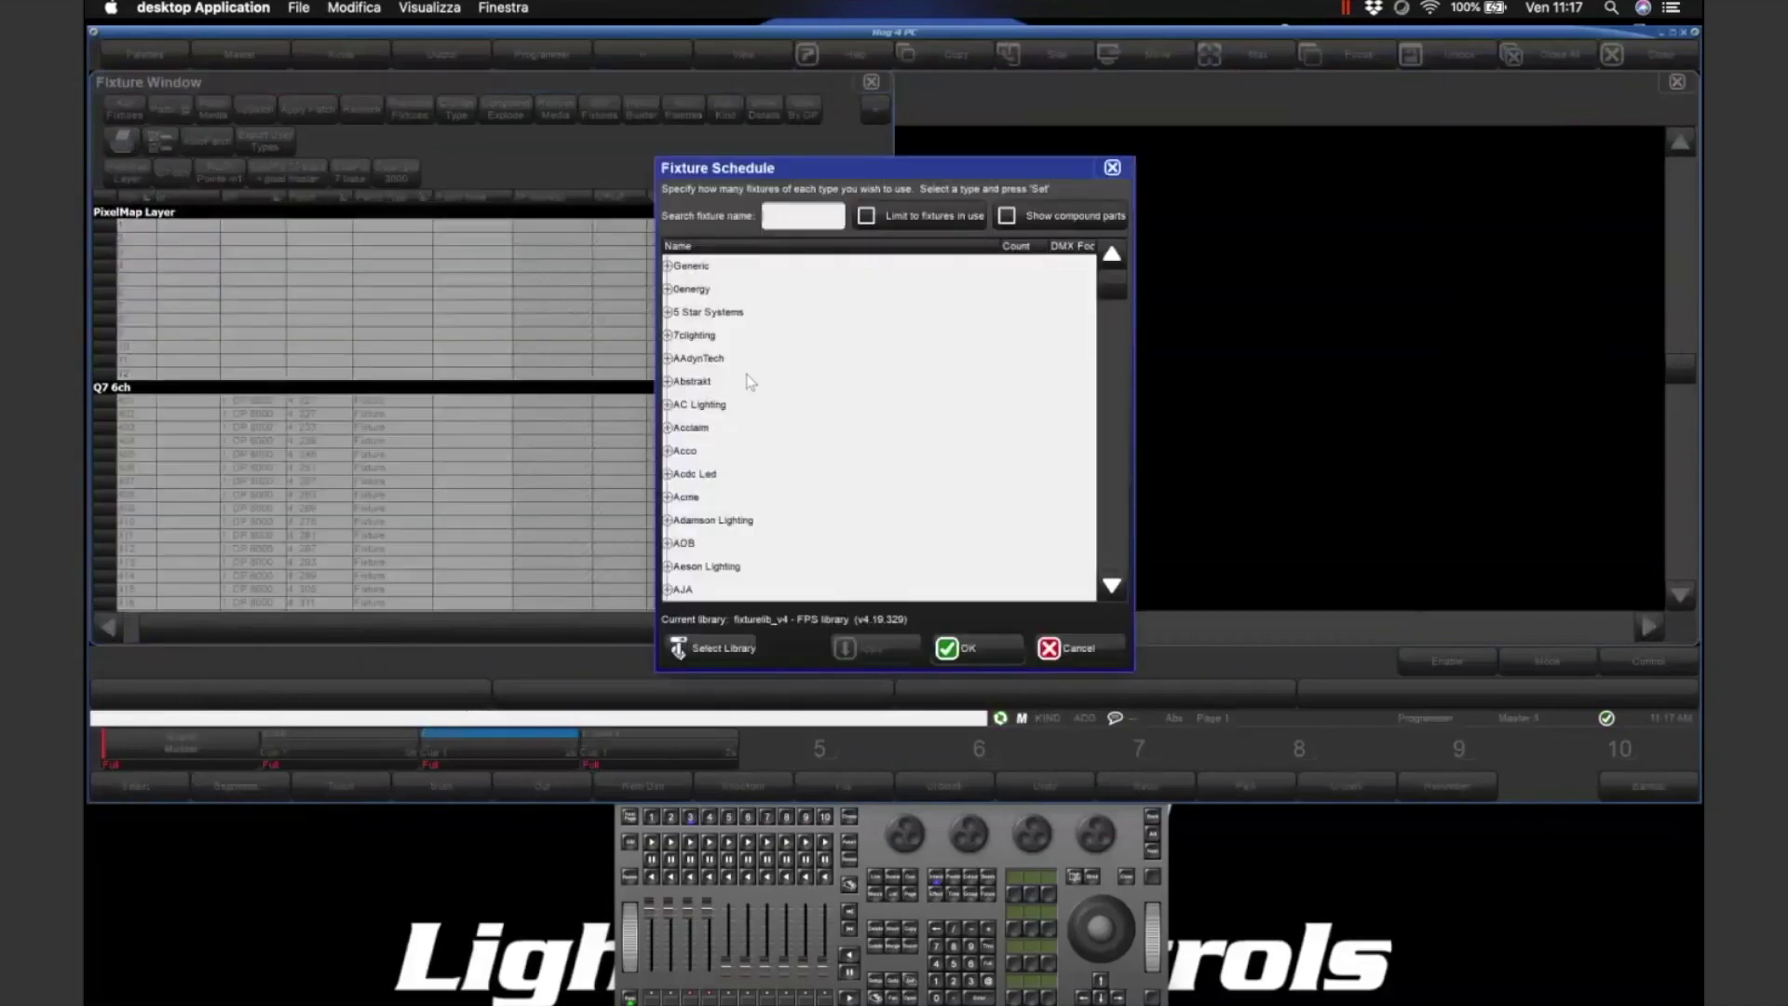
scroll(746, 444, down, 5)
scroll(746, 444, down, 15)
scroll(751, 444, down, 20)
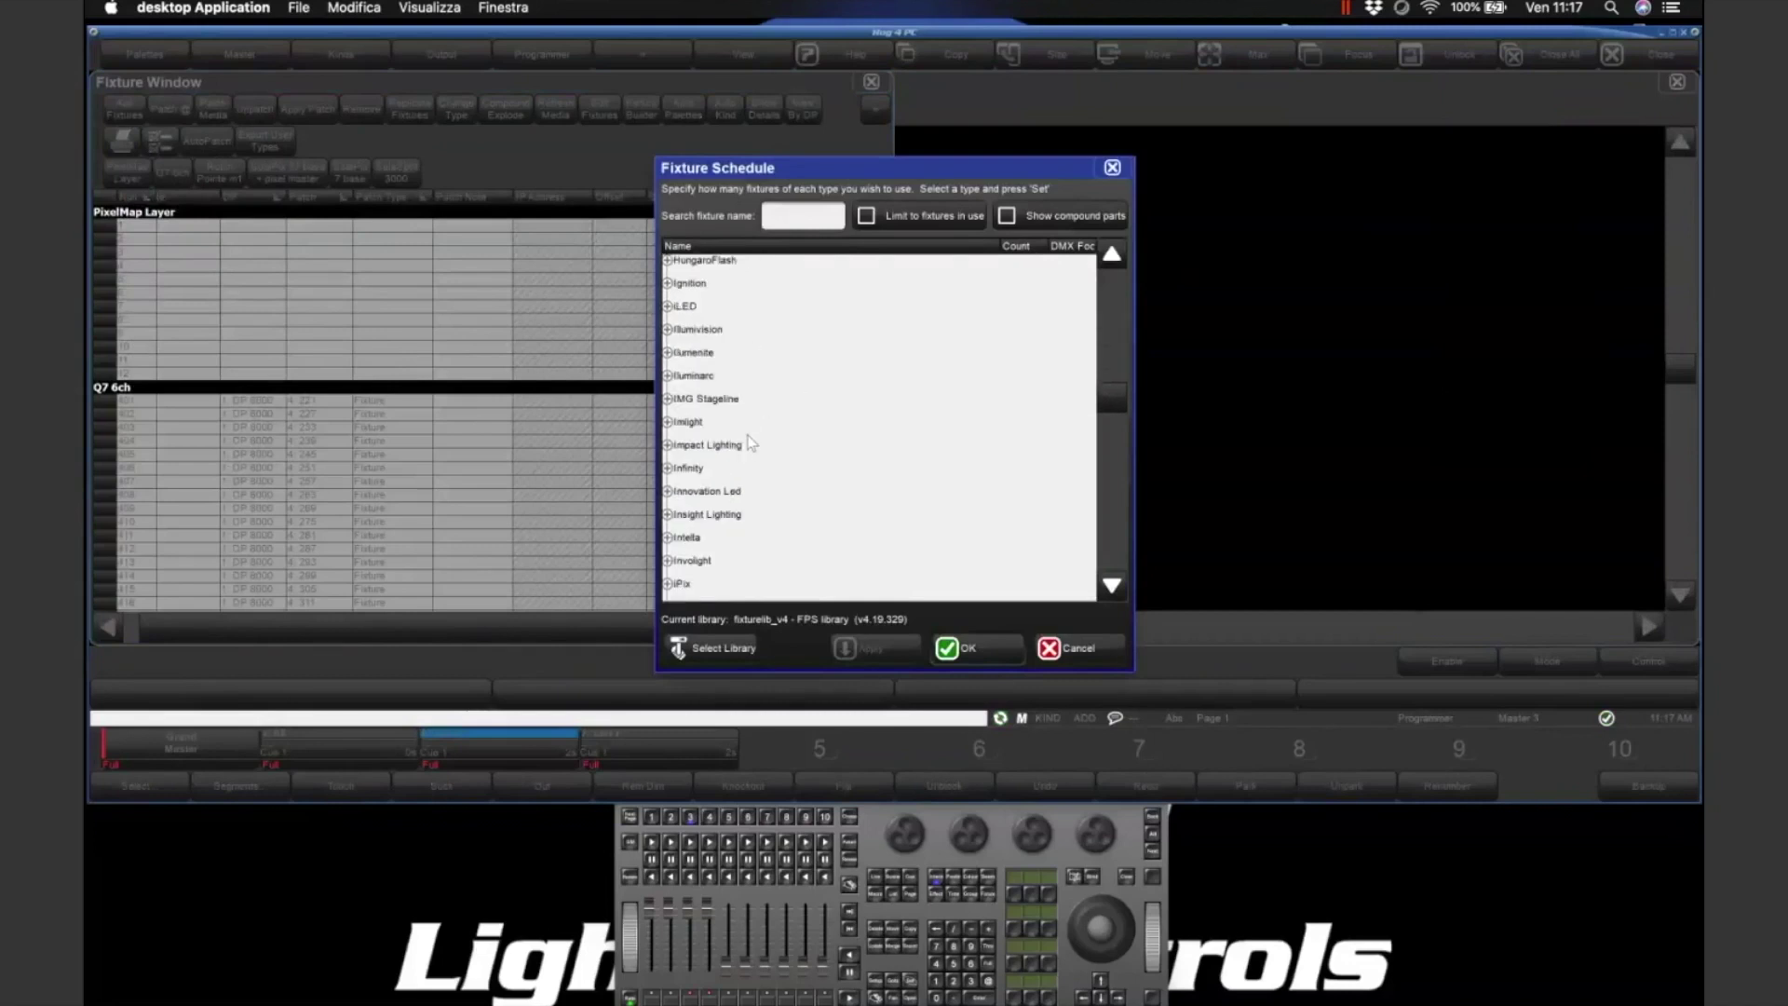
scroll(750, 443, up, 2)
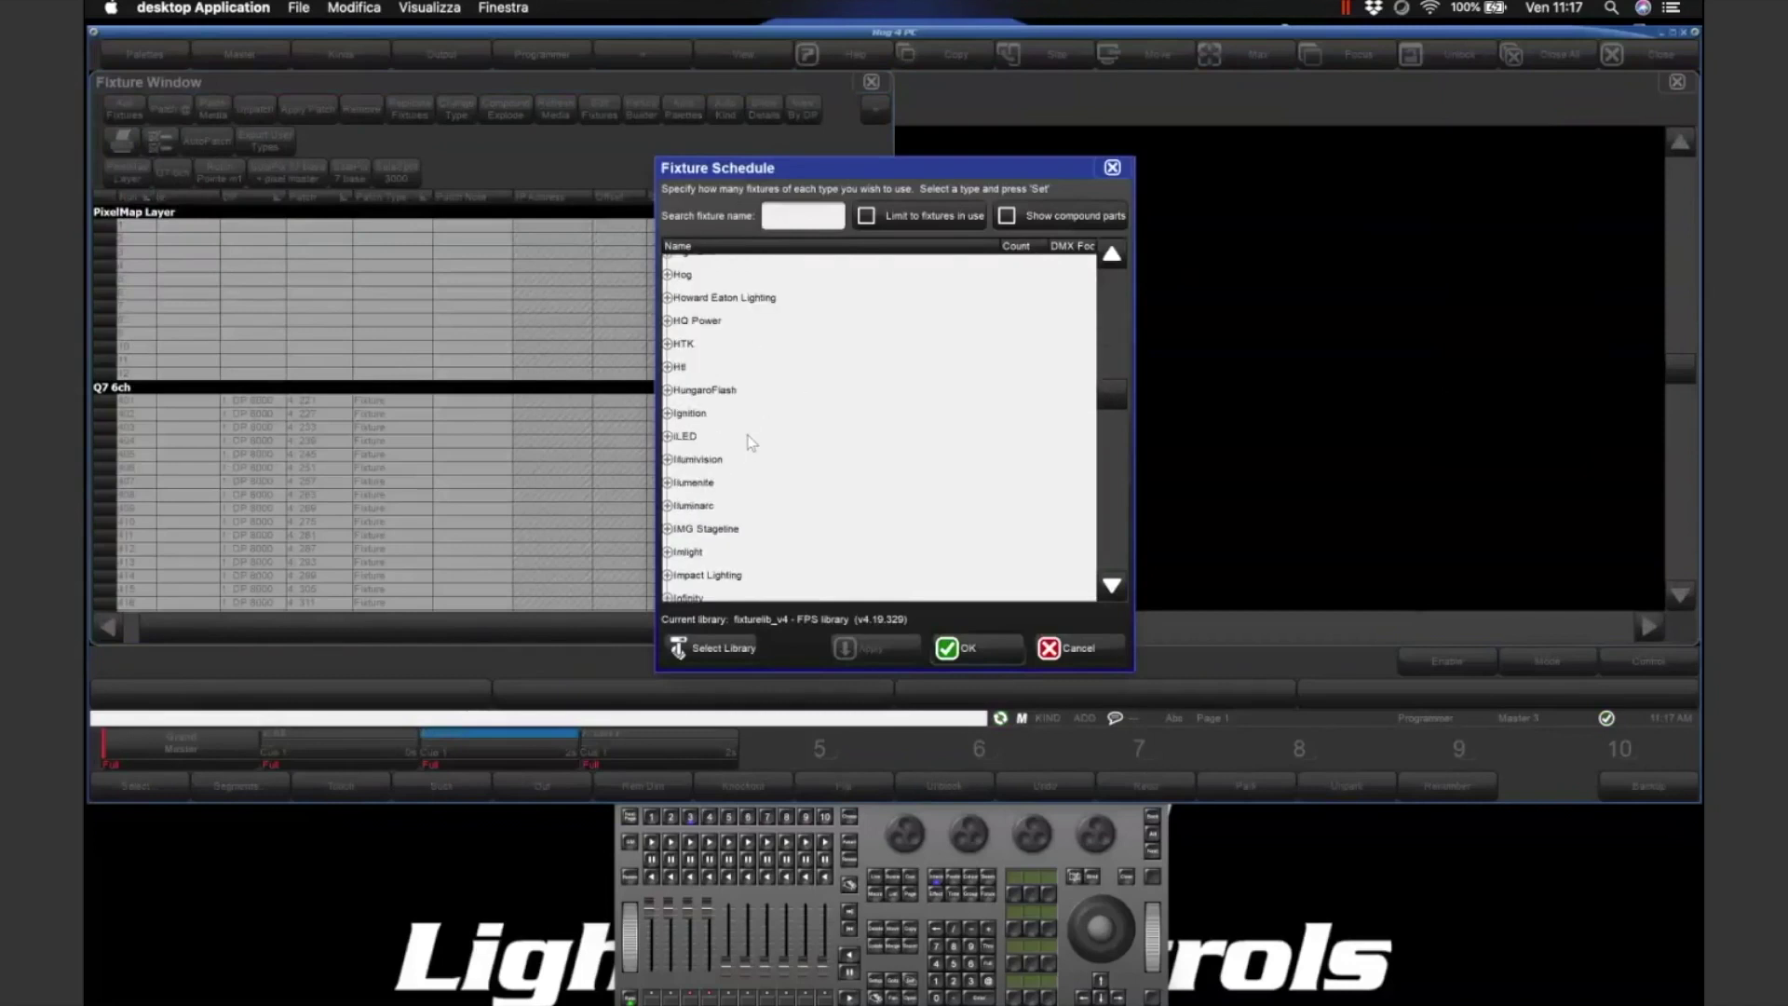
double_click(684, 277)
click(744, 300)
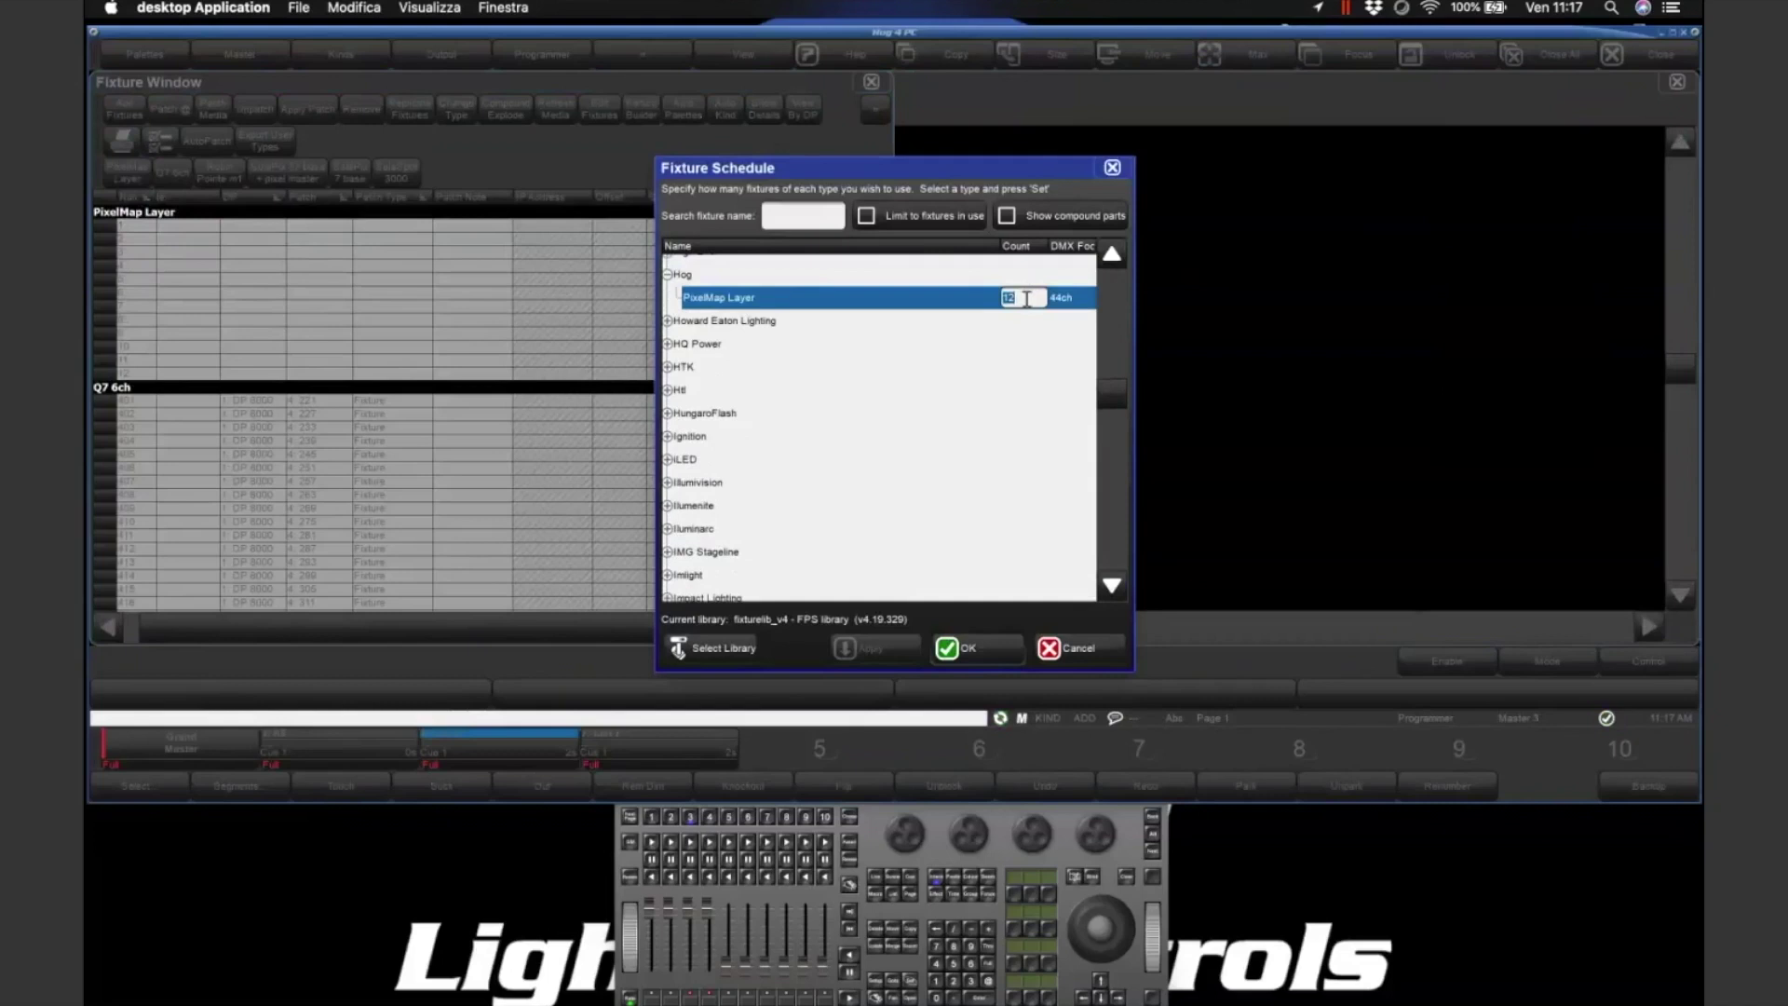
double_click(998, 384)
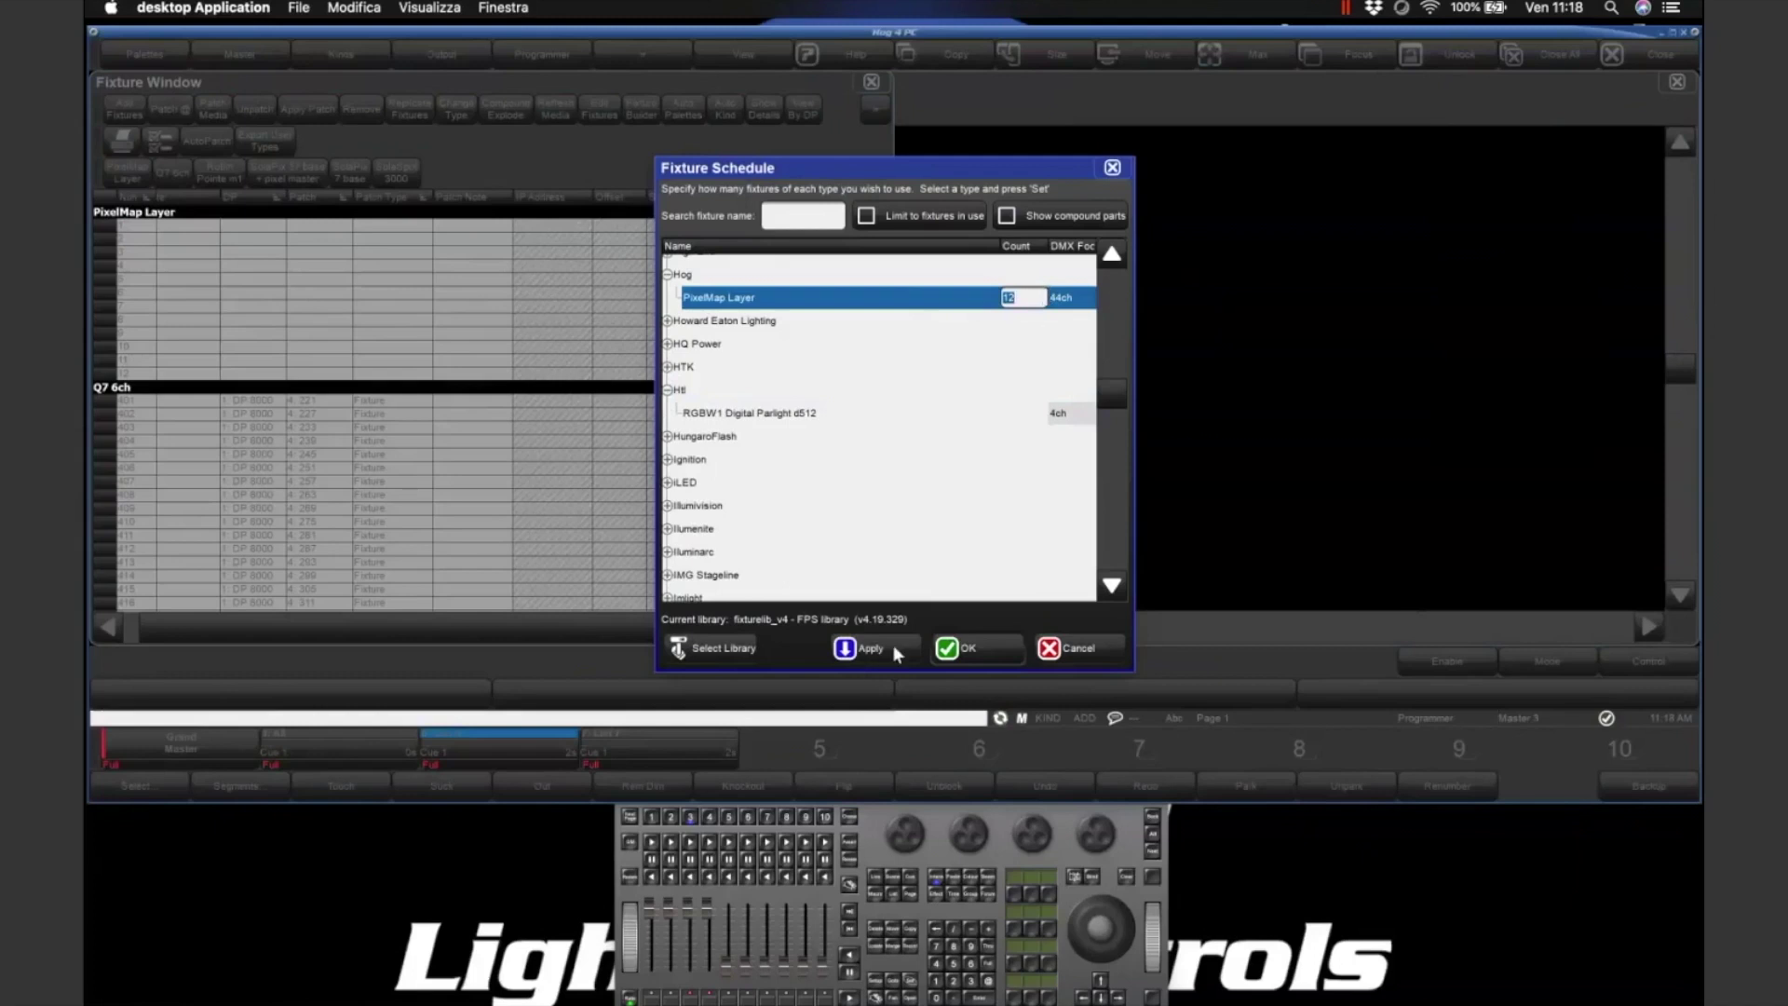
click(1062, 649)
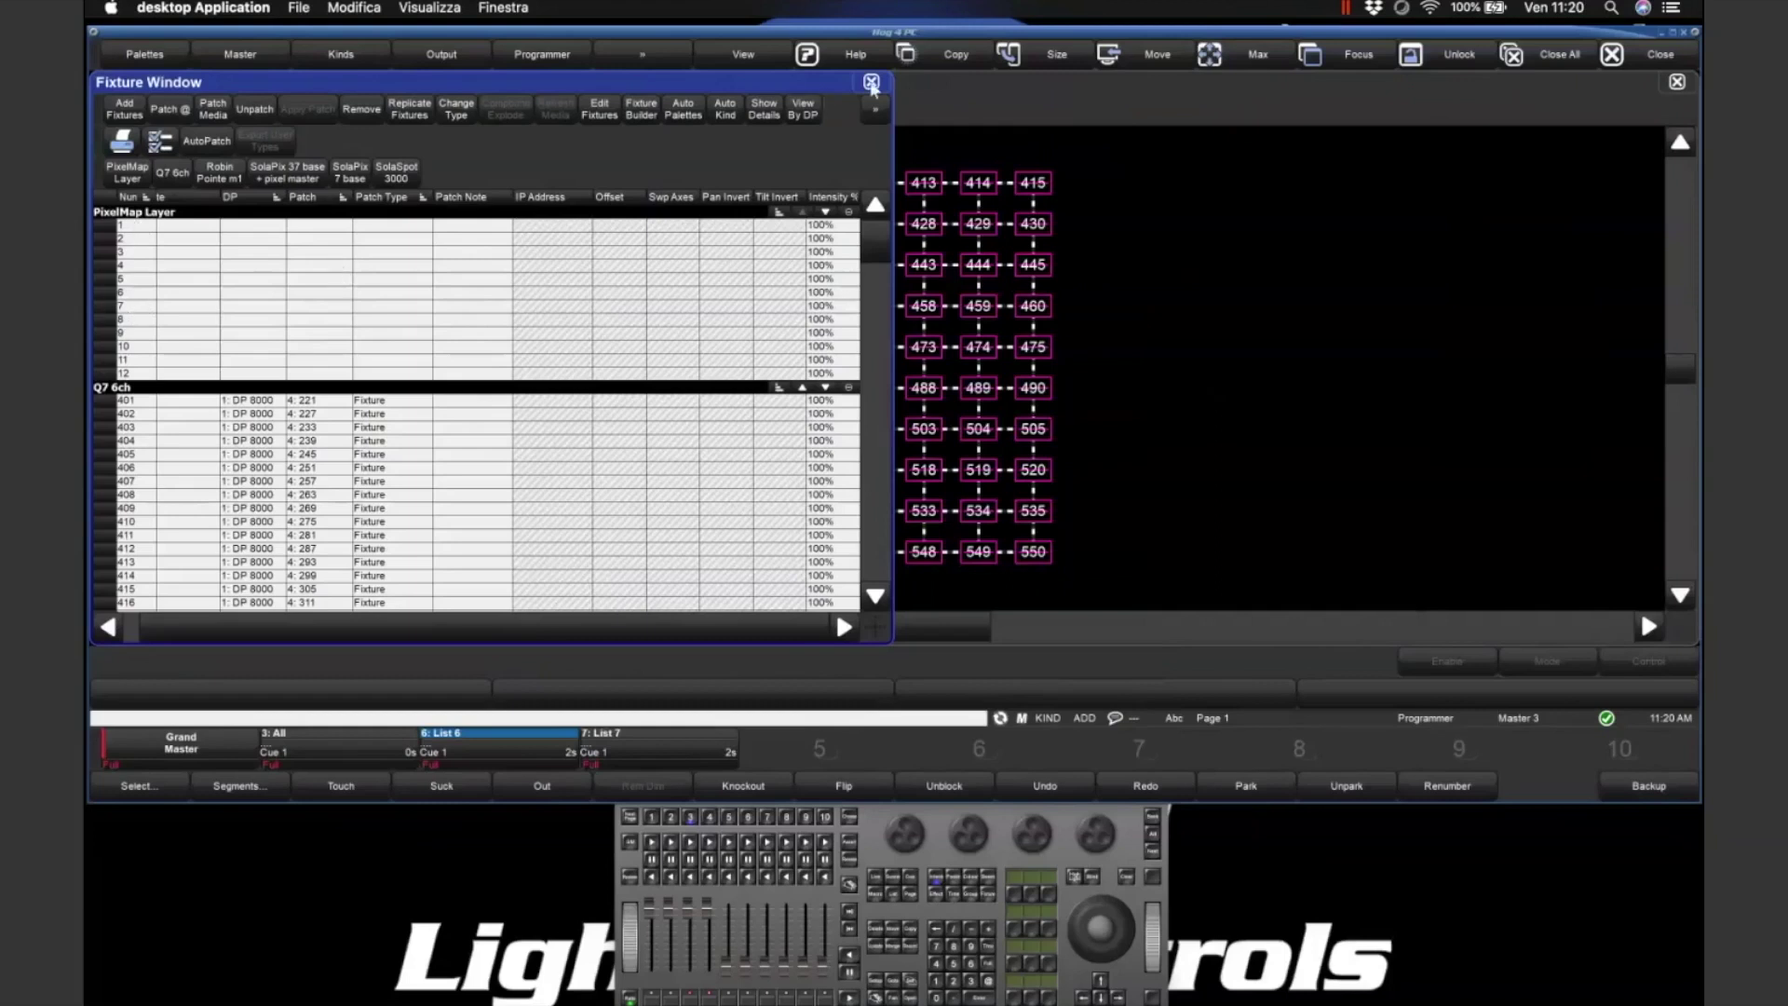
click(870, 83)
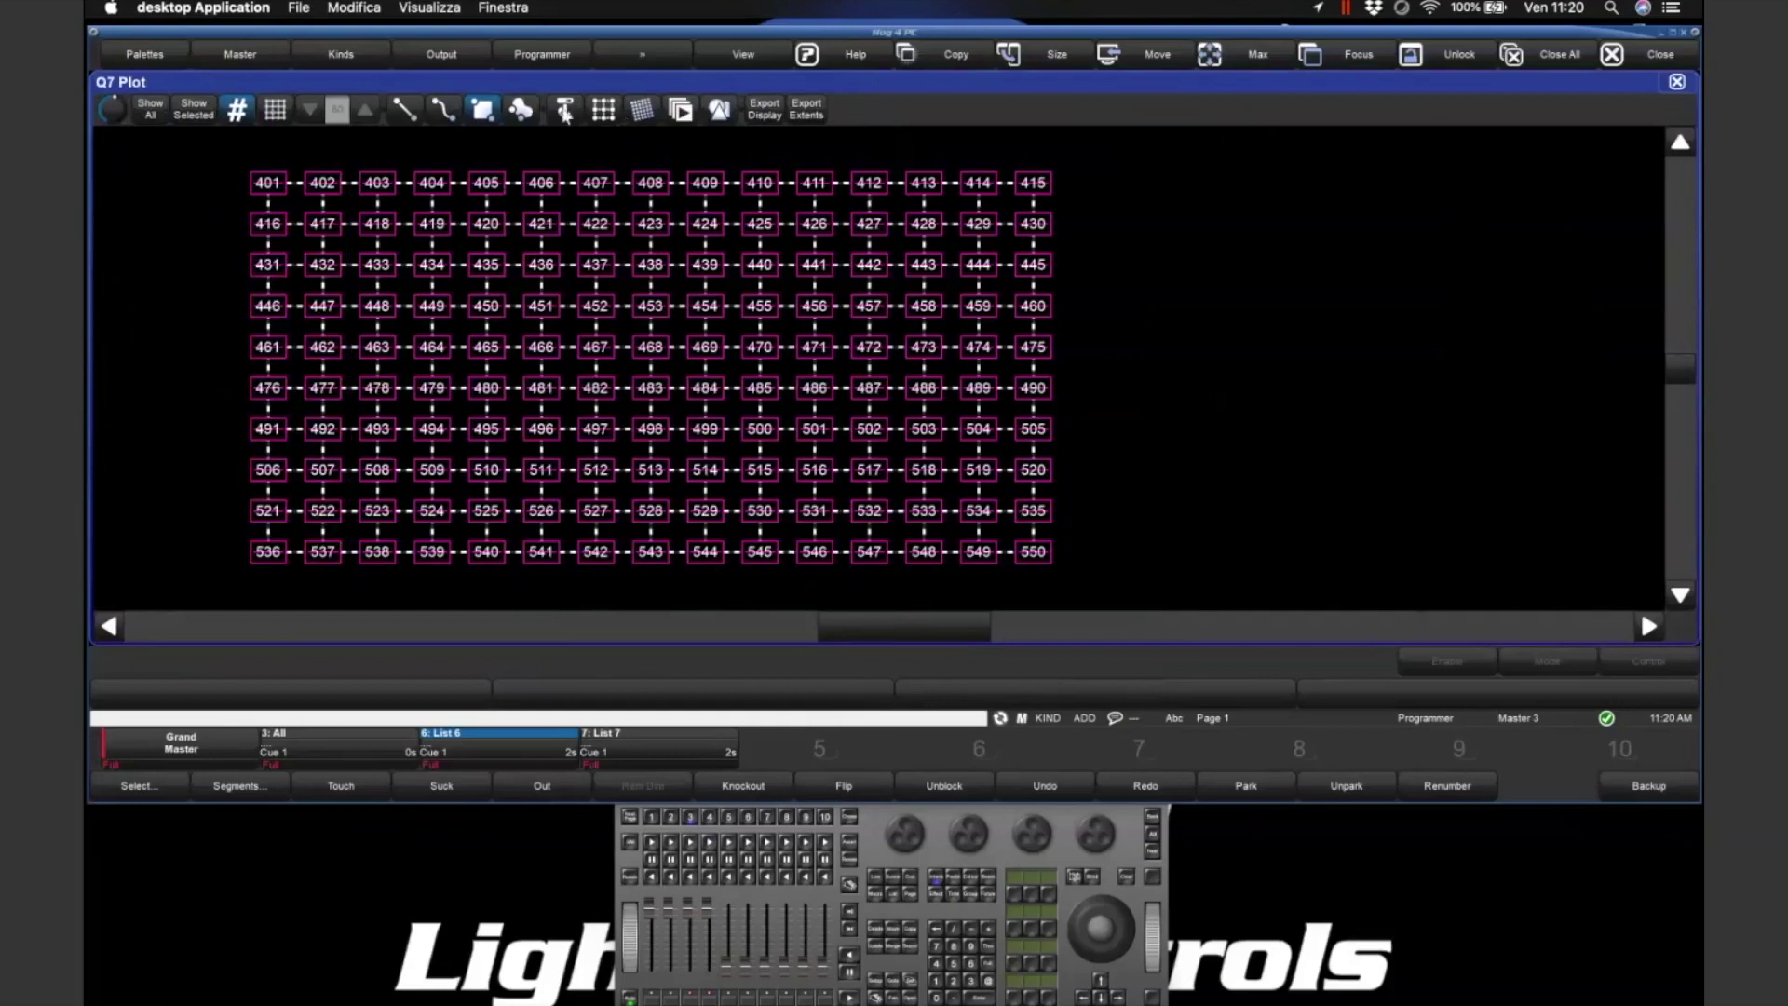
- Enter plot editing, try the fixture and grid editing modes, and enable Edit PixelMaps
click(565, 112)
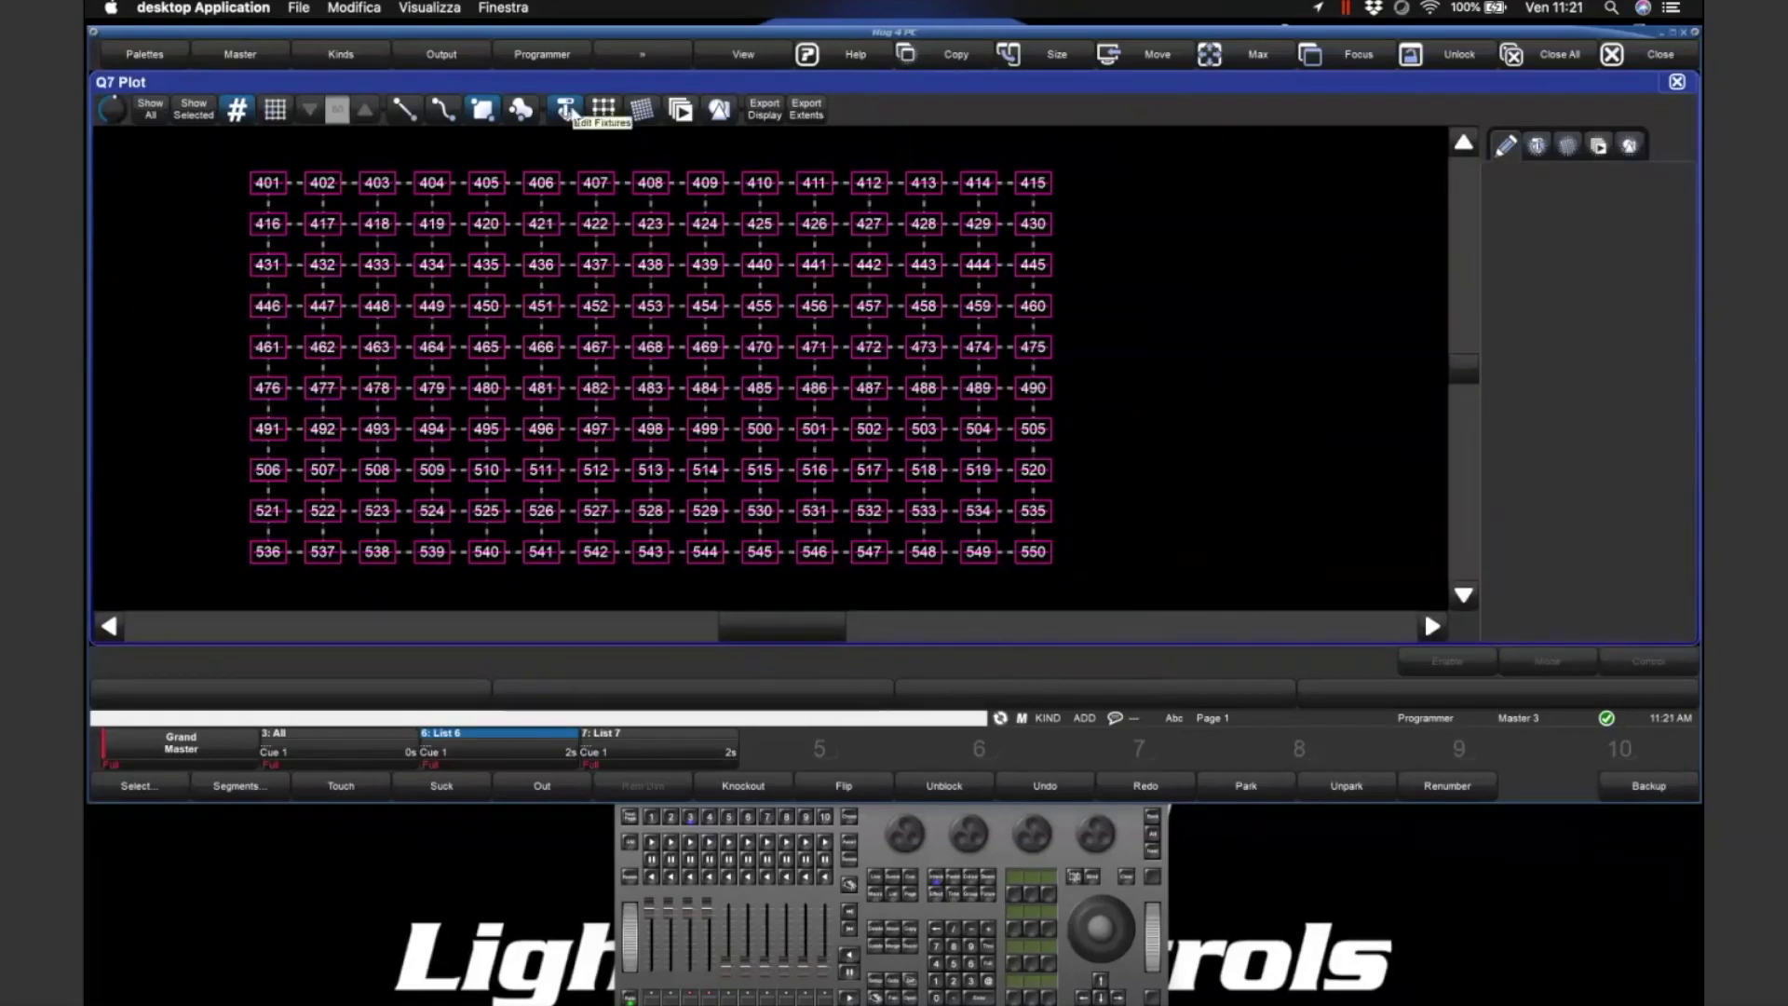
click(602, 113)
click(602, 113)
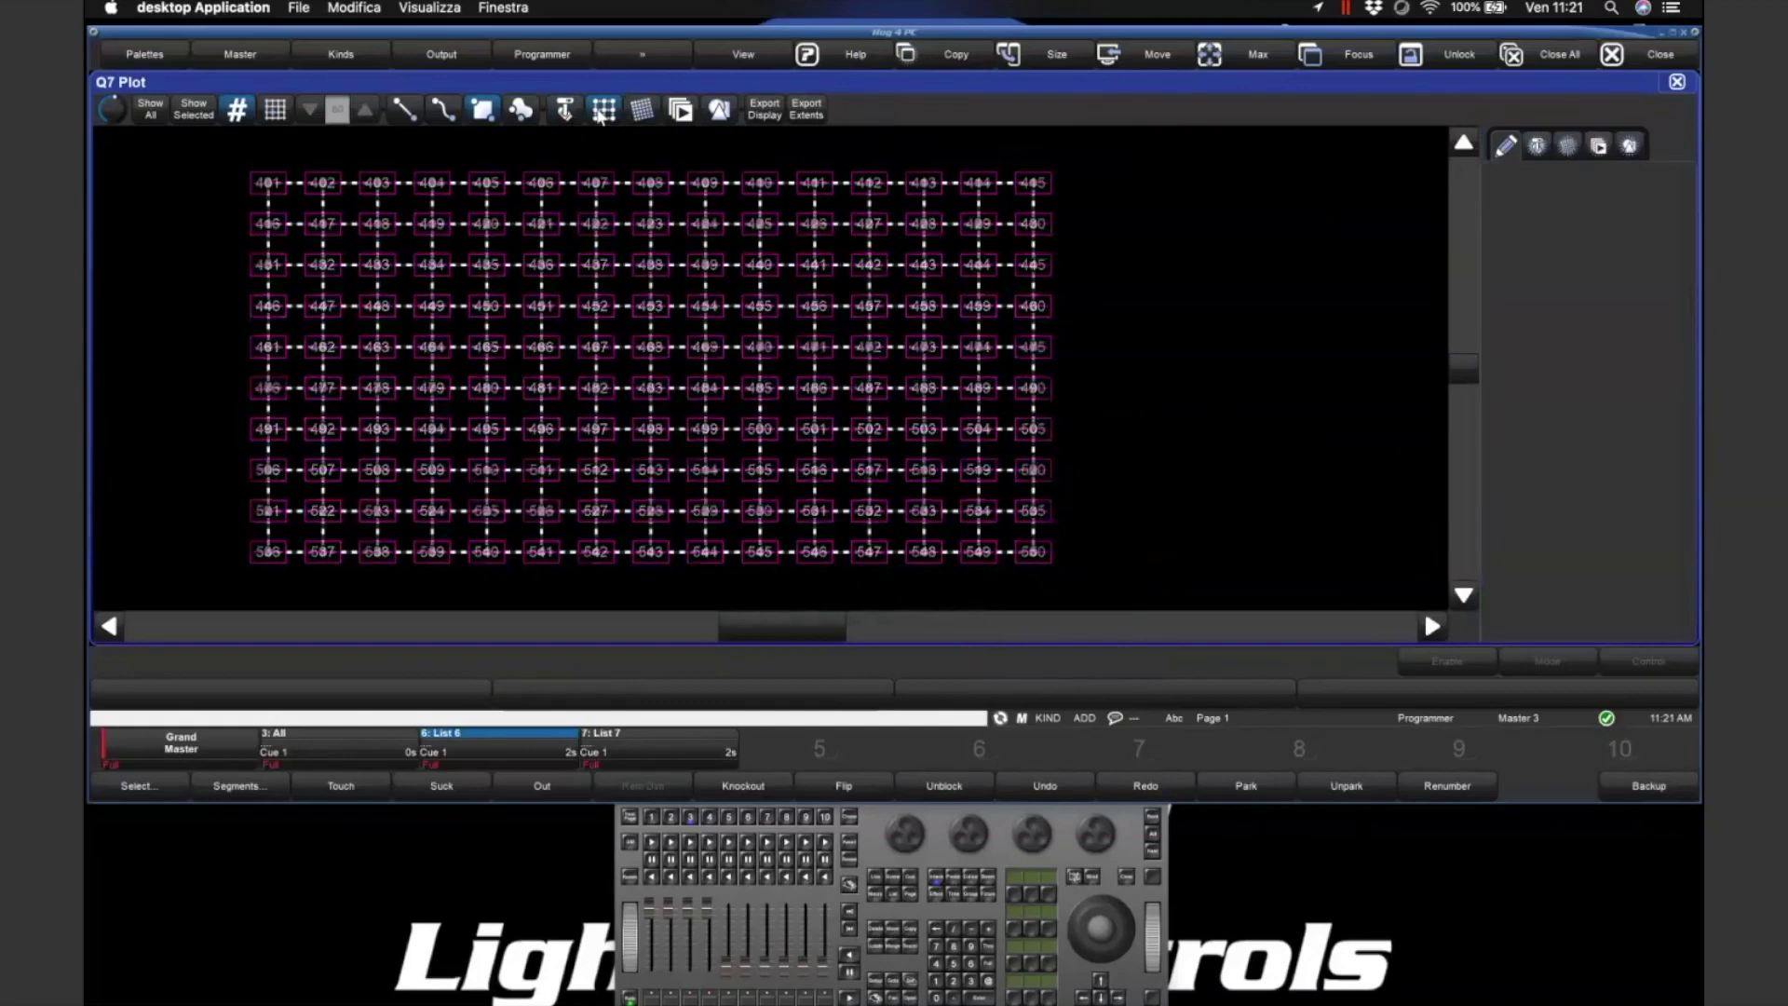
click(602, 113)
click(715, 111)
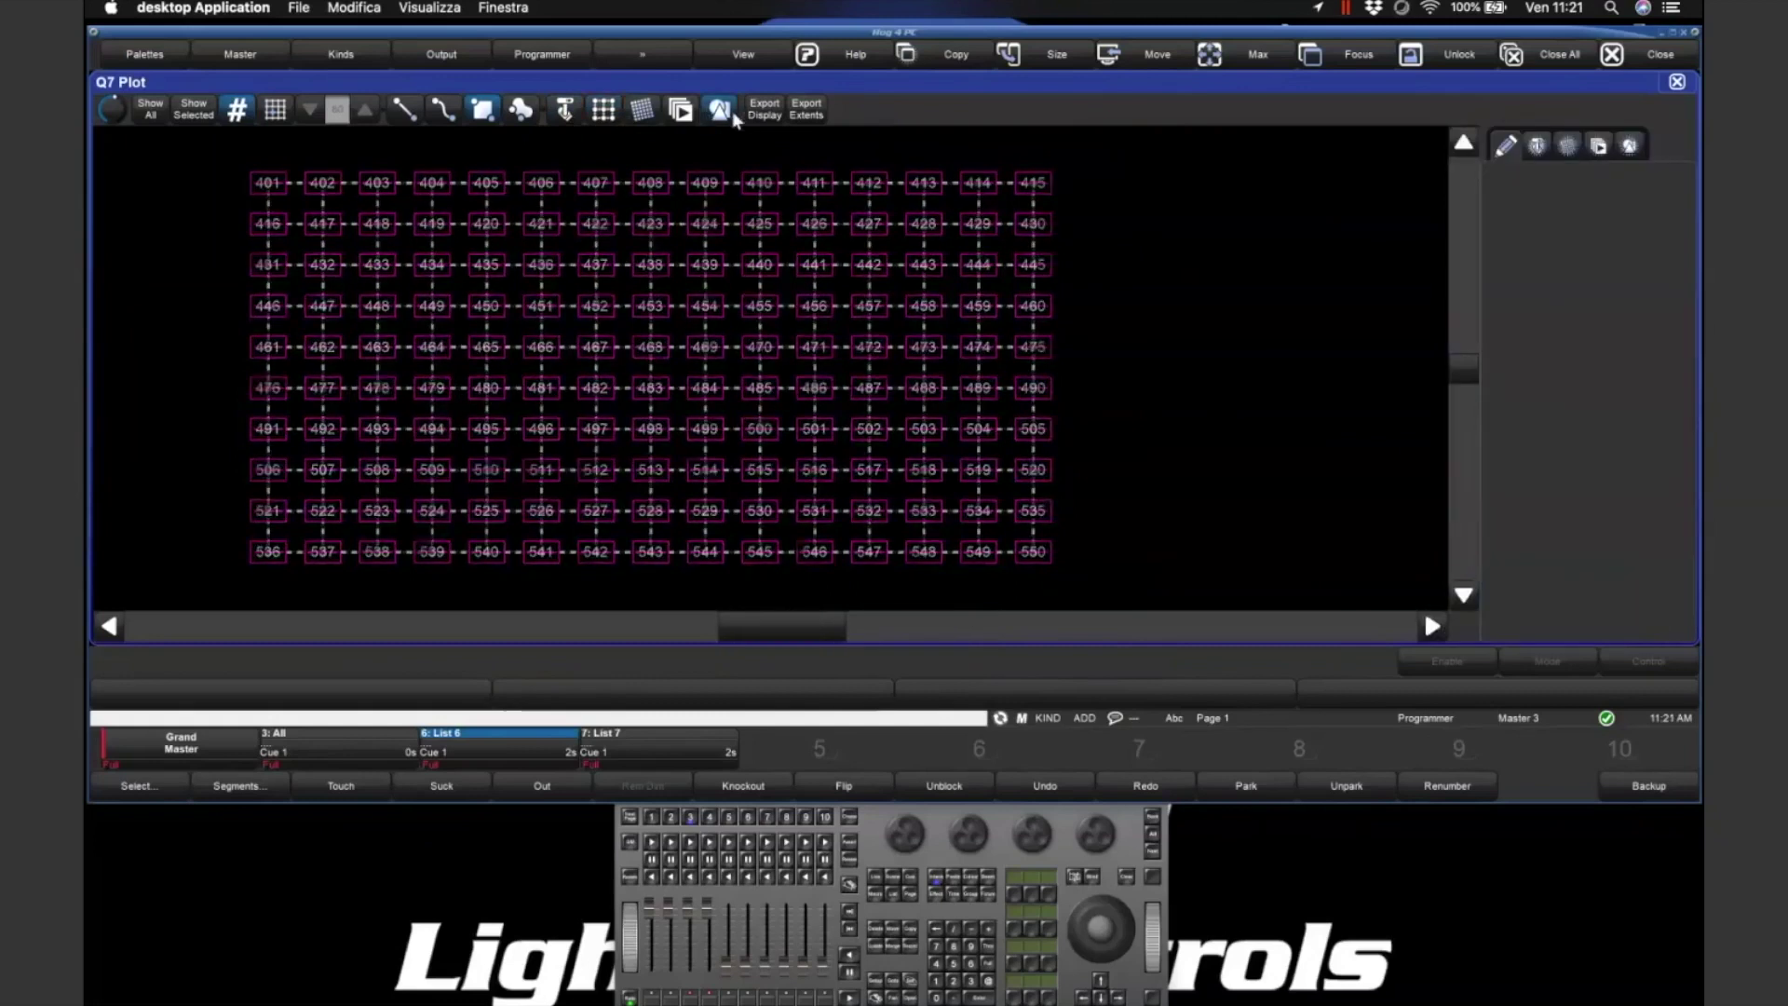
click(730, 110)
click(645, 112)
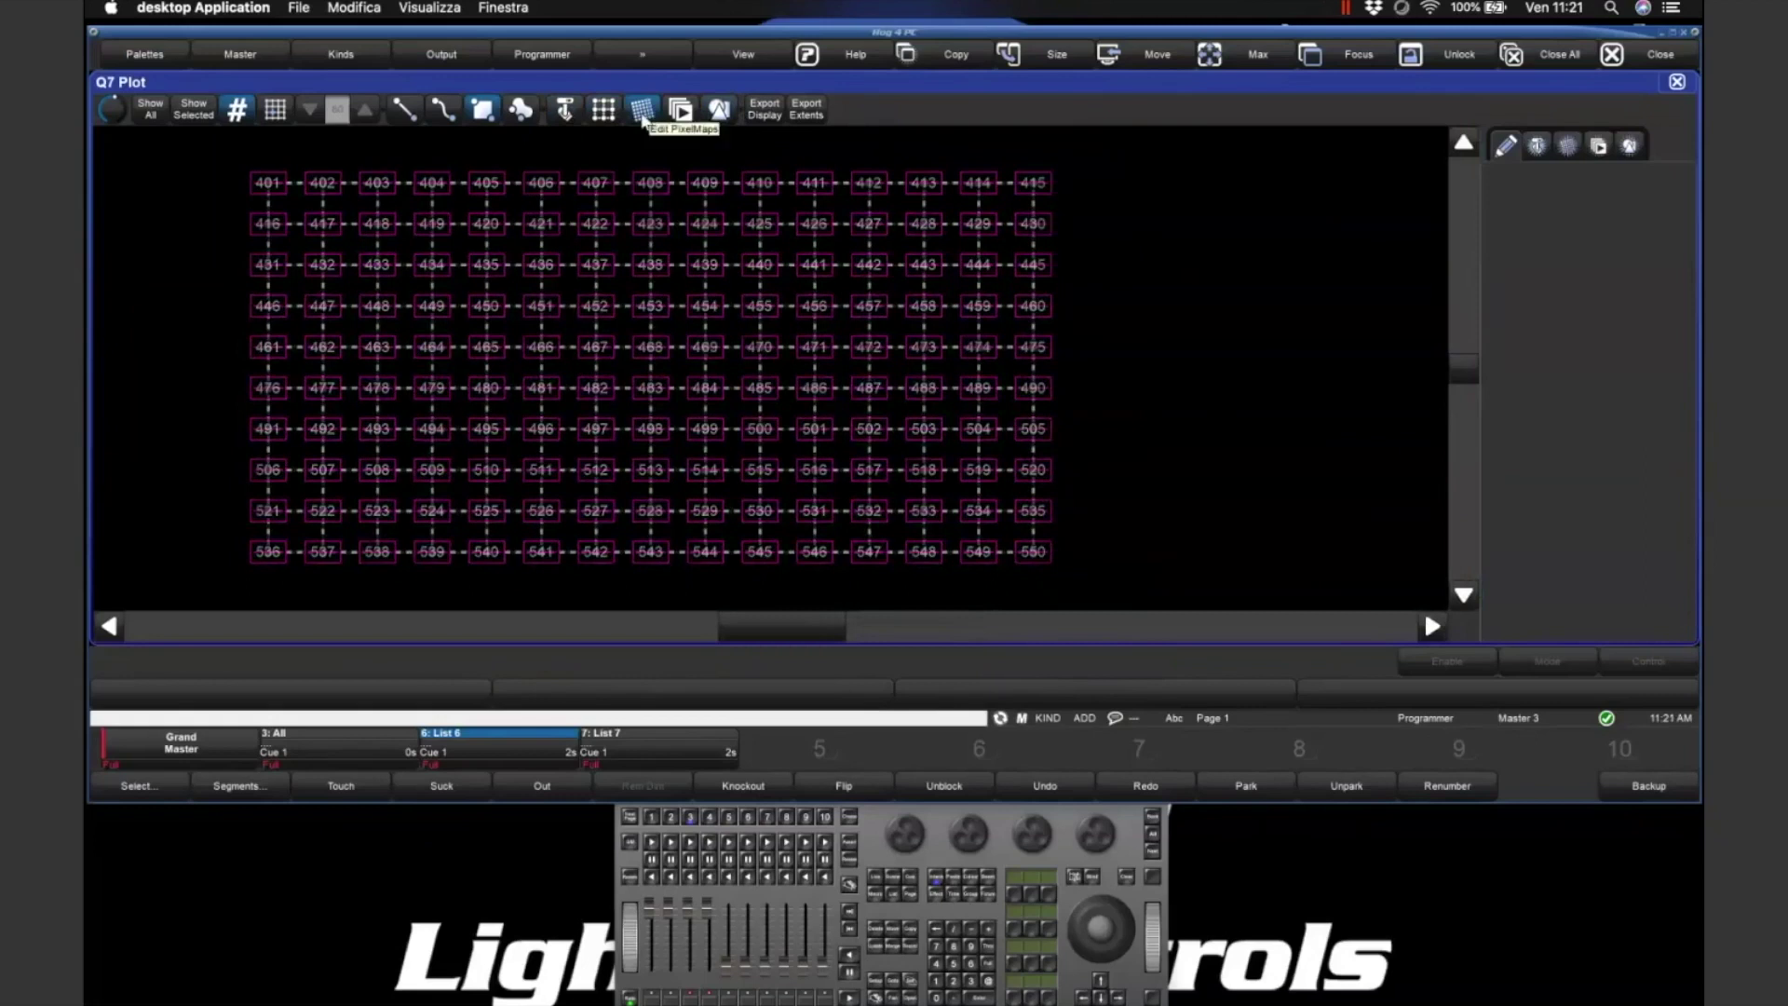
- Draw a pixel map about 1290 wide and 640 high around the whole Q7 fixture grid
click(1570, 147)
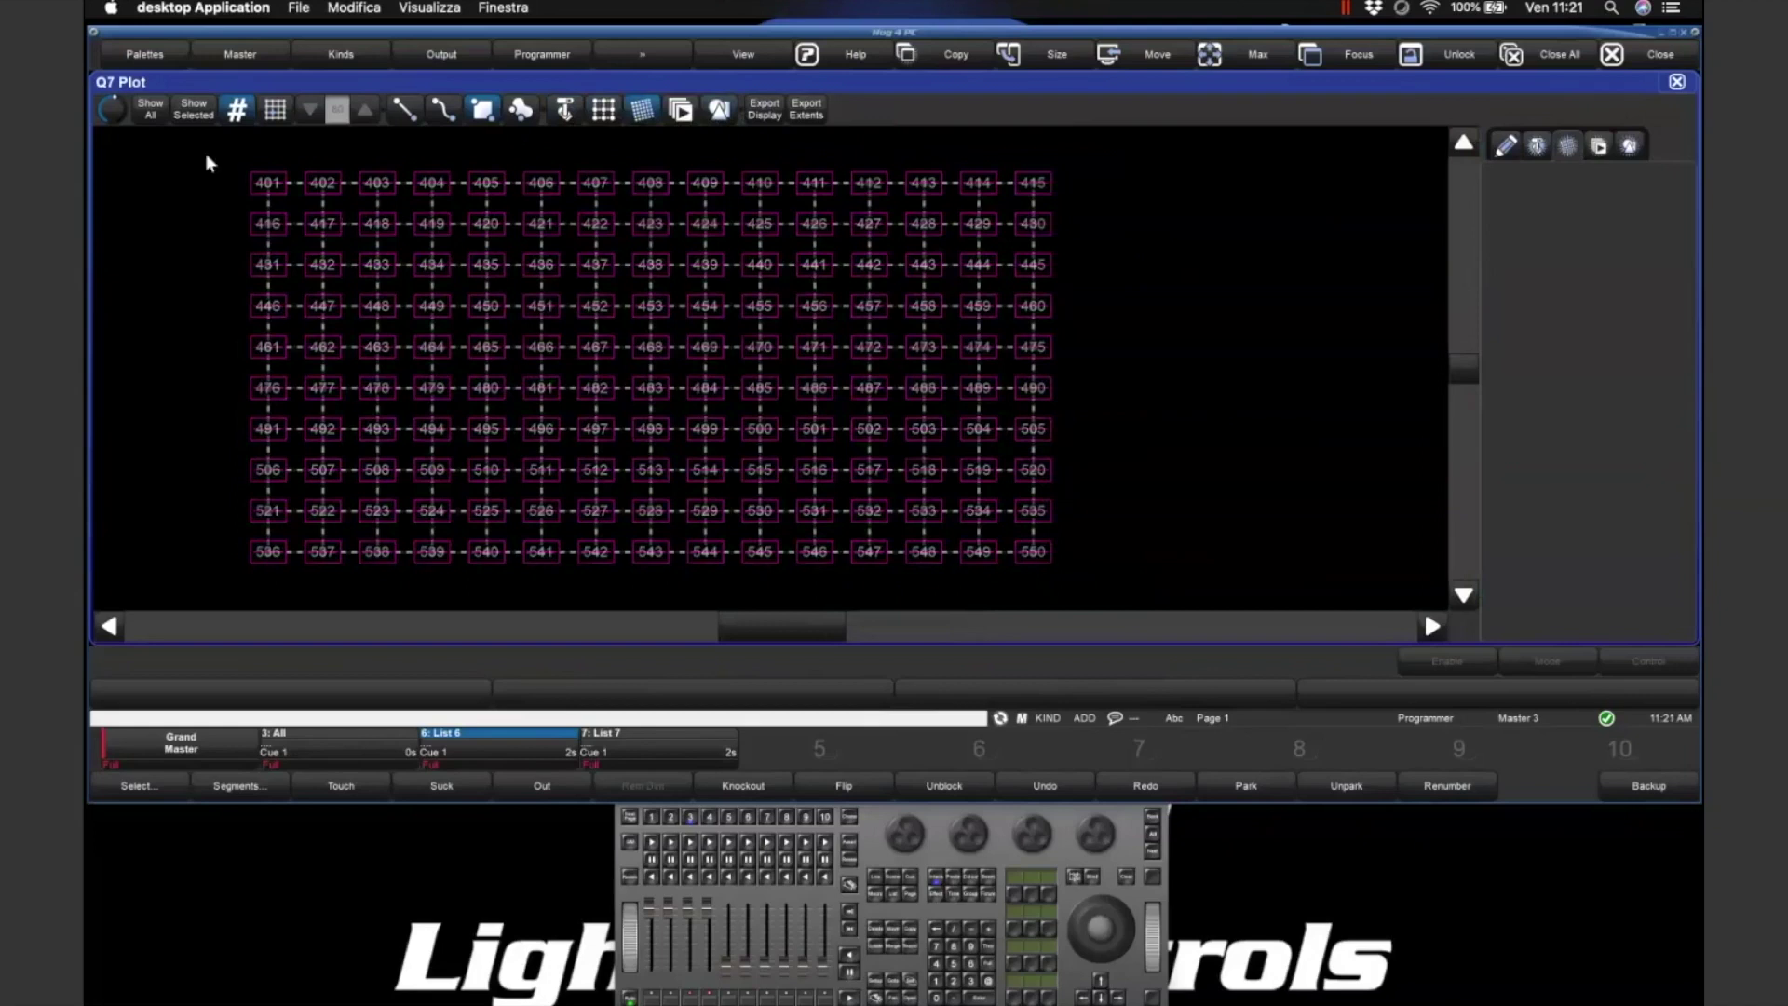
mouse_move(207, 152)
mouse_down()
mouse_move(343, 228)
mouse_move(213, 158)
mouse_up()
drag(207, 145, 1090, 585)
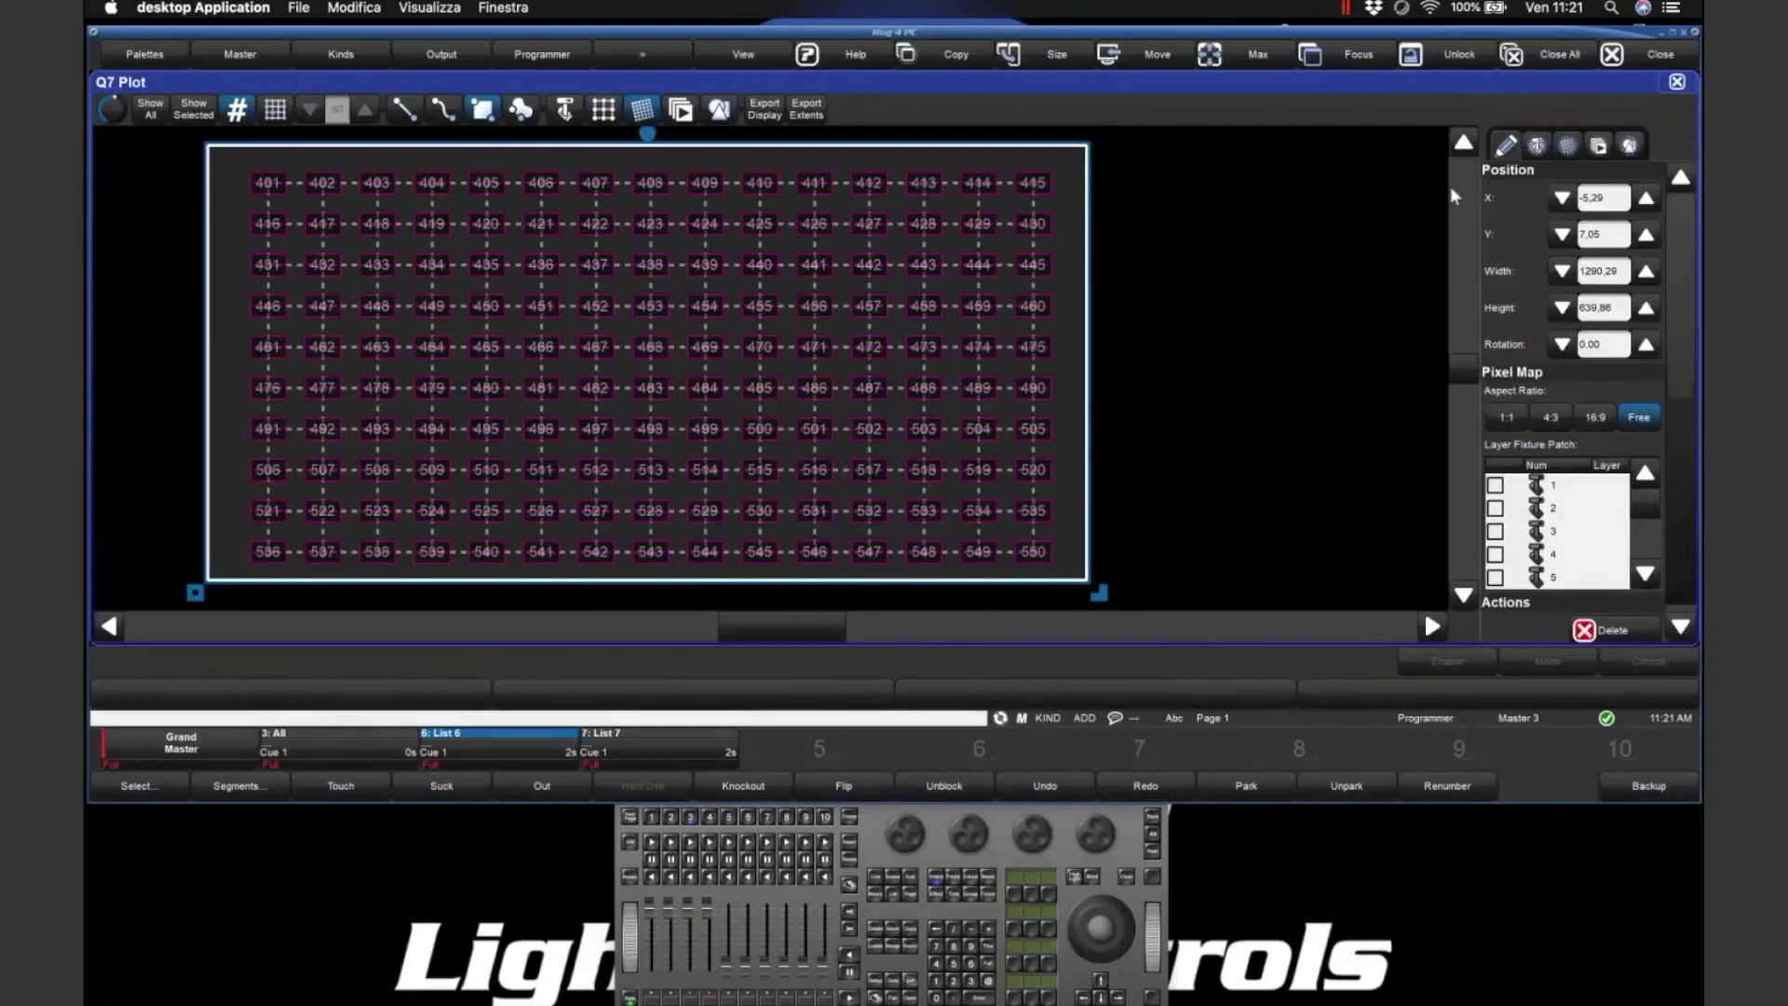
- Set the pixel map's position to X 0, Y 0 and its size to 1300 wide by 700 high
click(1619, 197)
text(0)
key(Tab)
text(0)
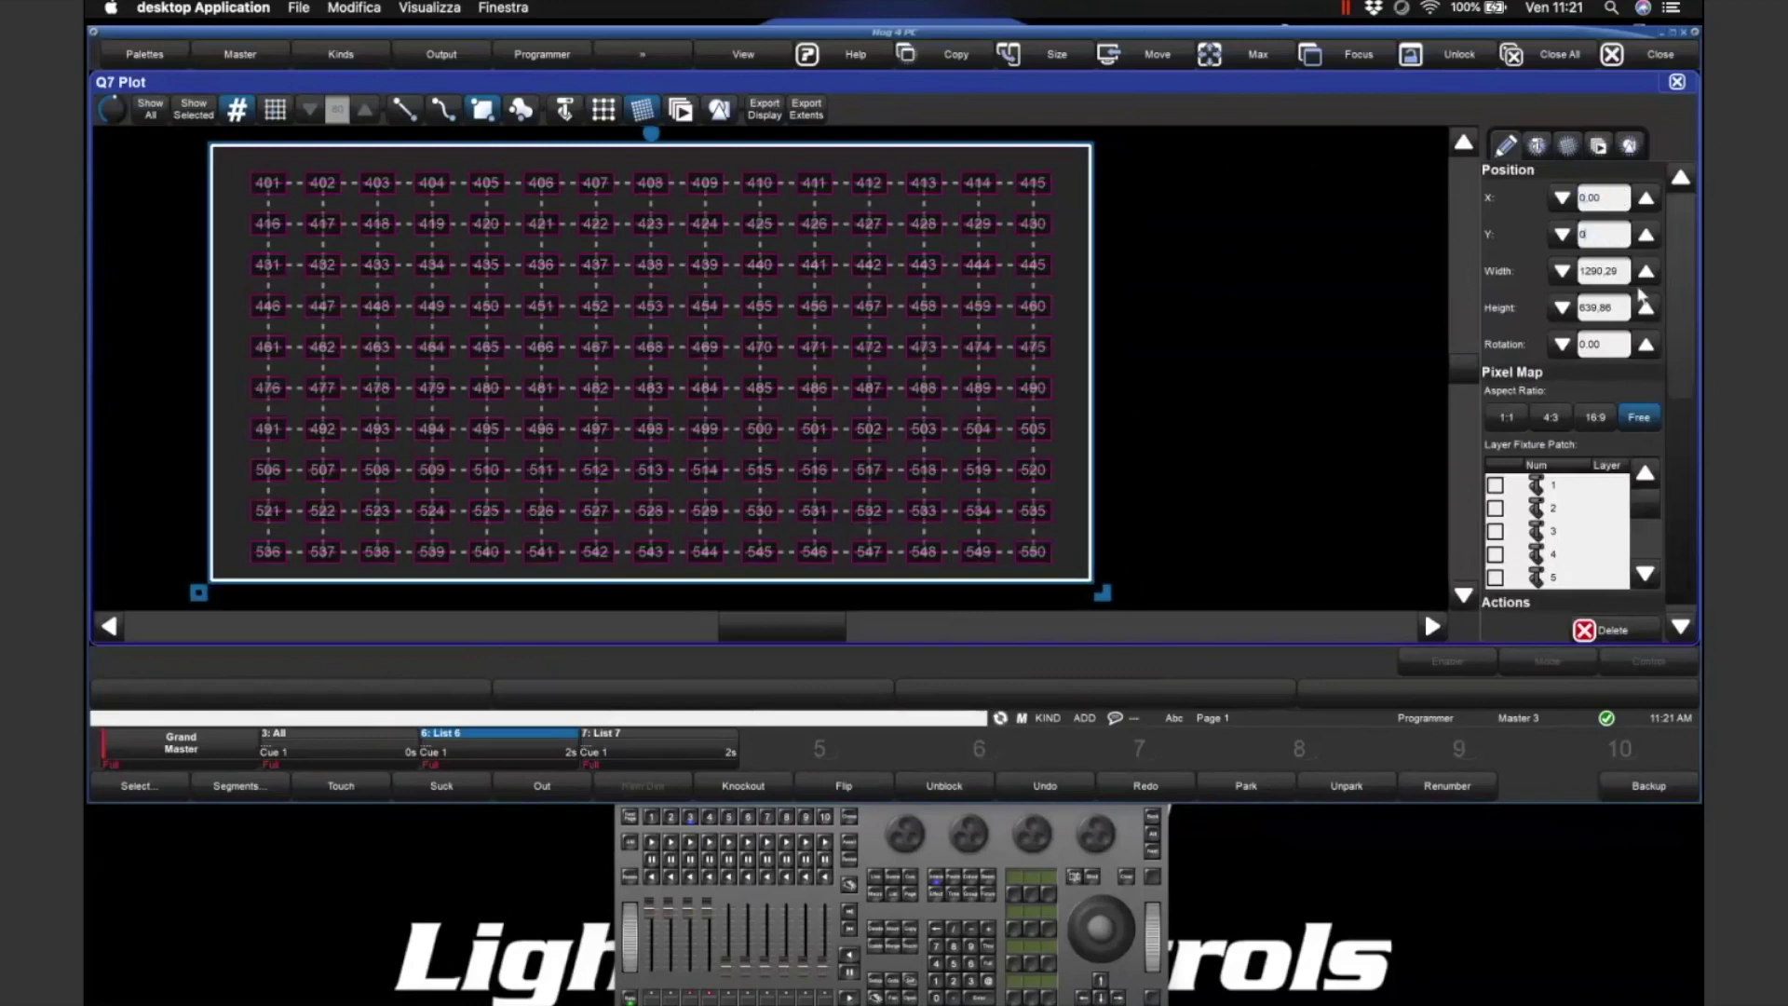
click(1611, 272)
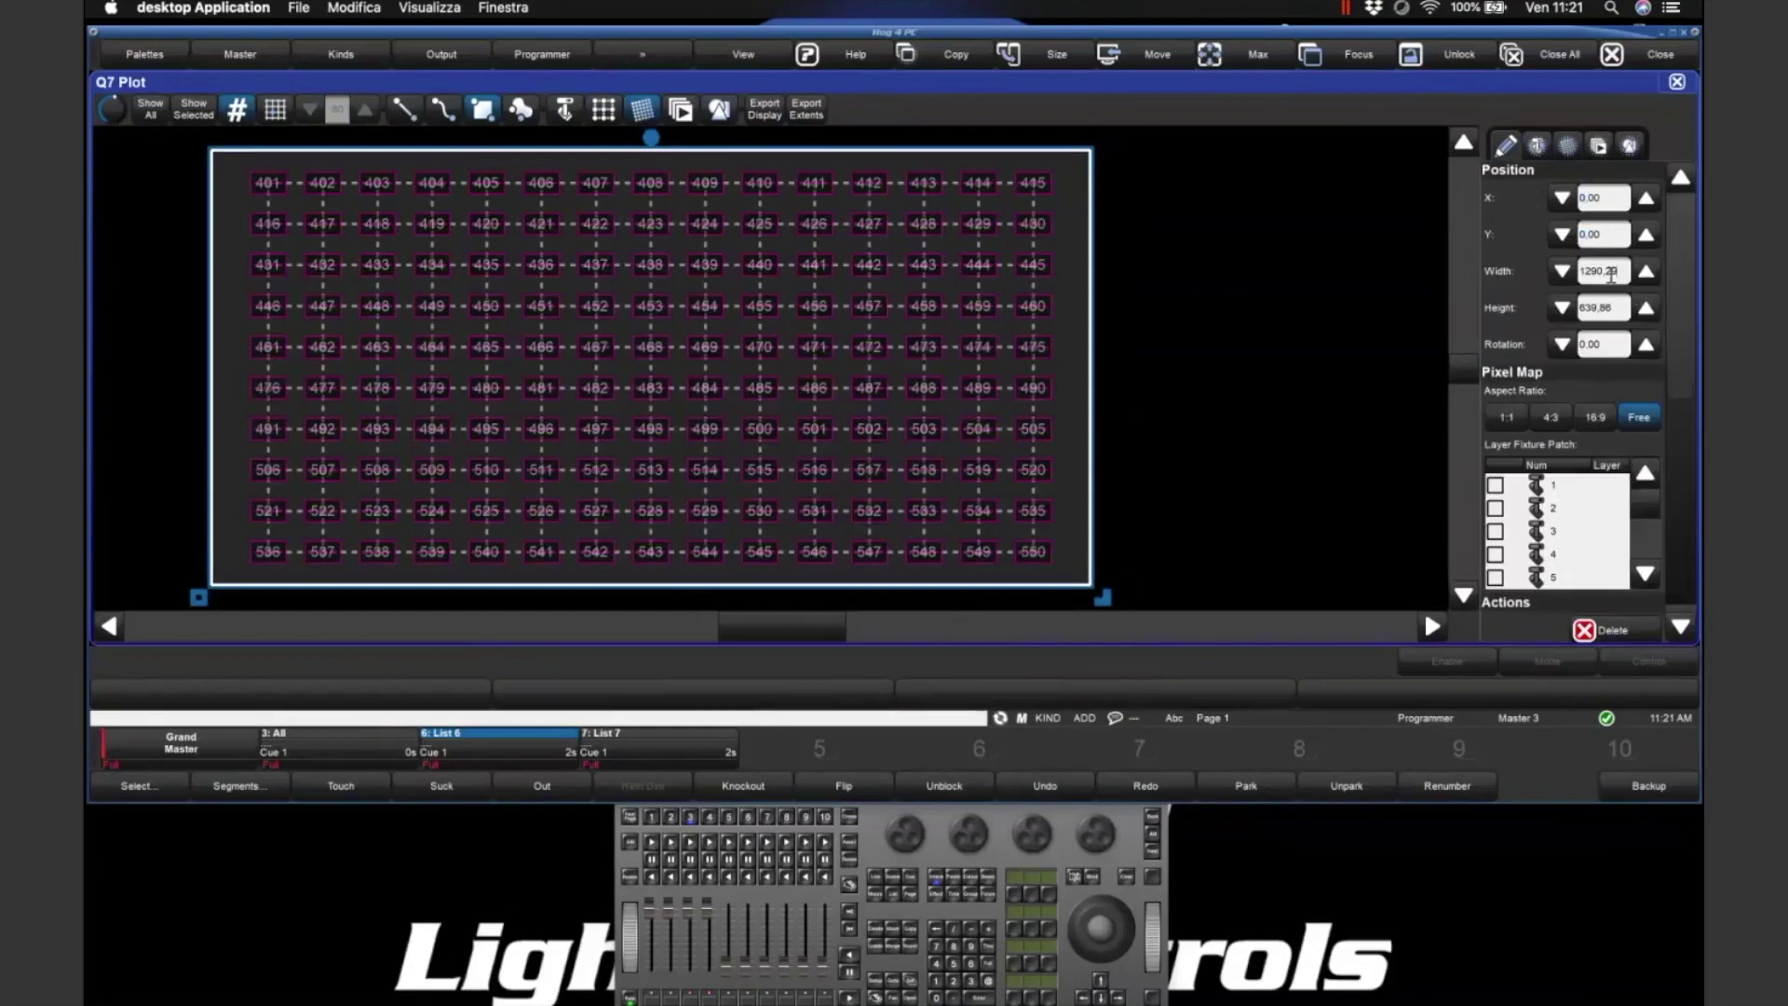
text(1300)
key(Tab)
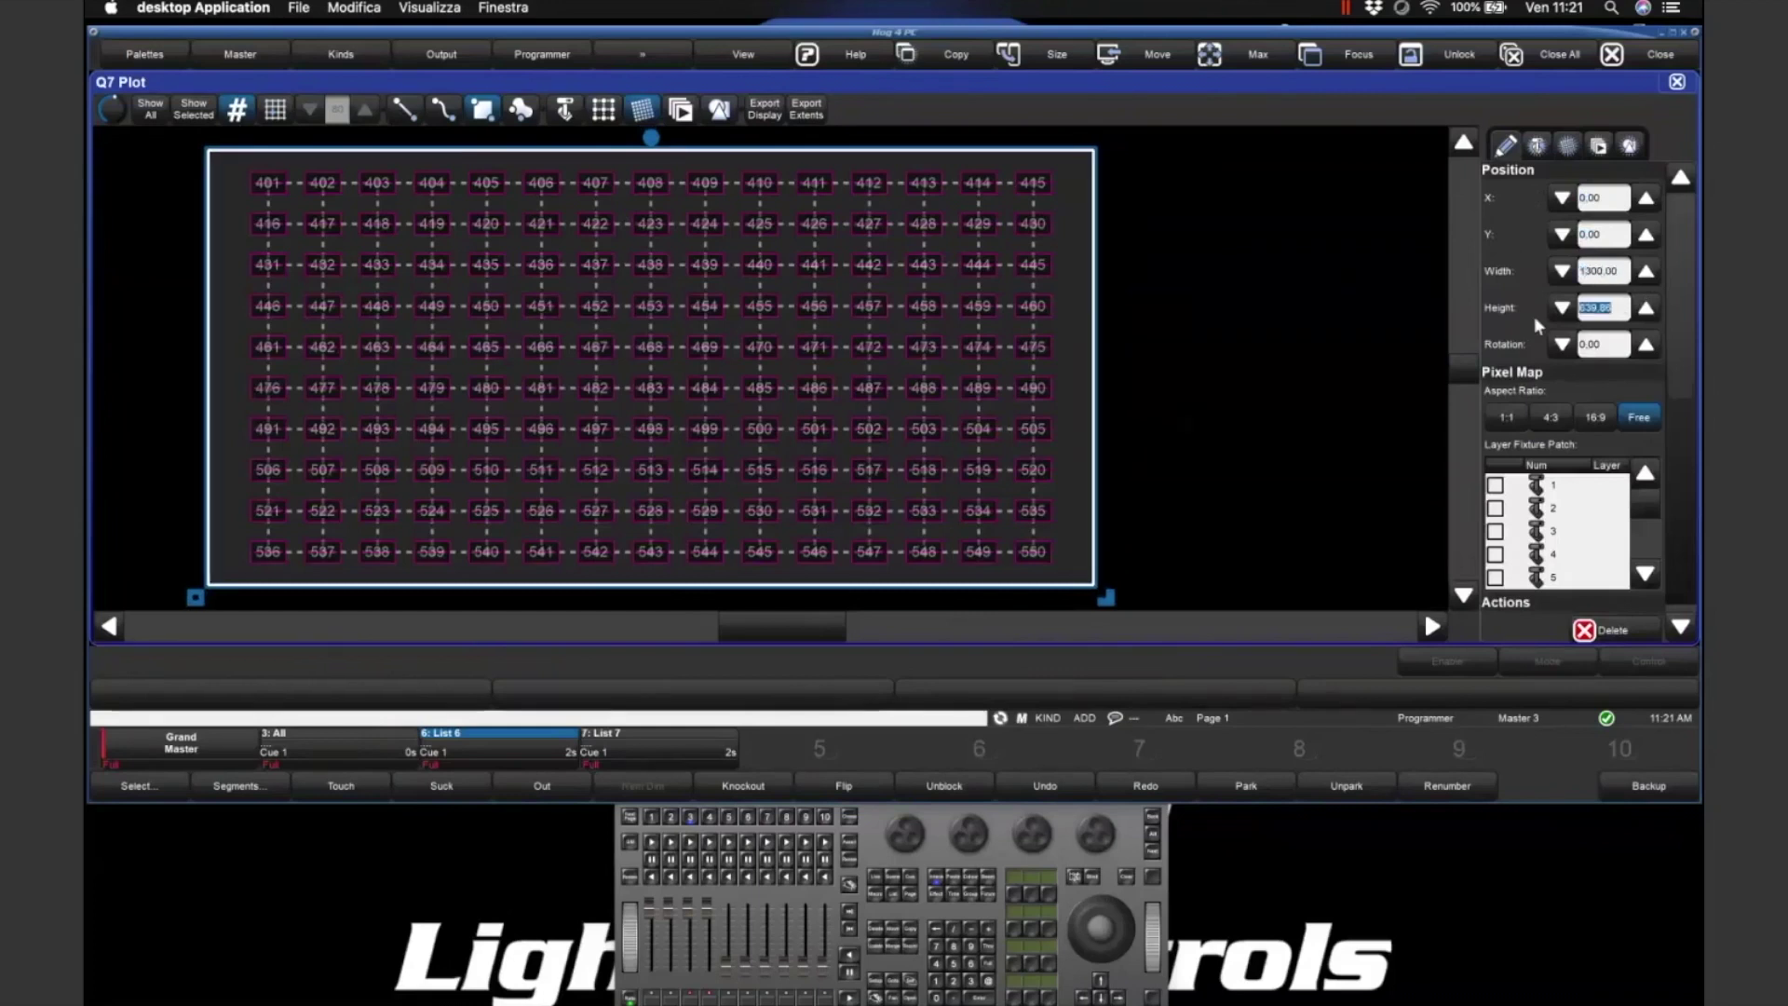
text(700)
key(Return)
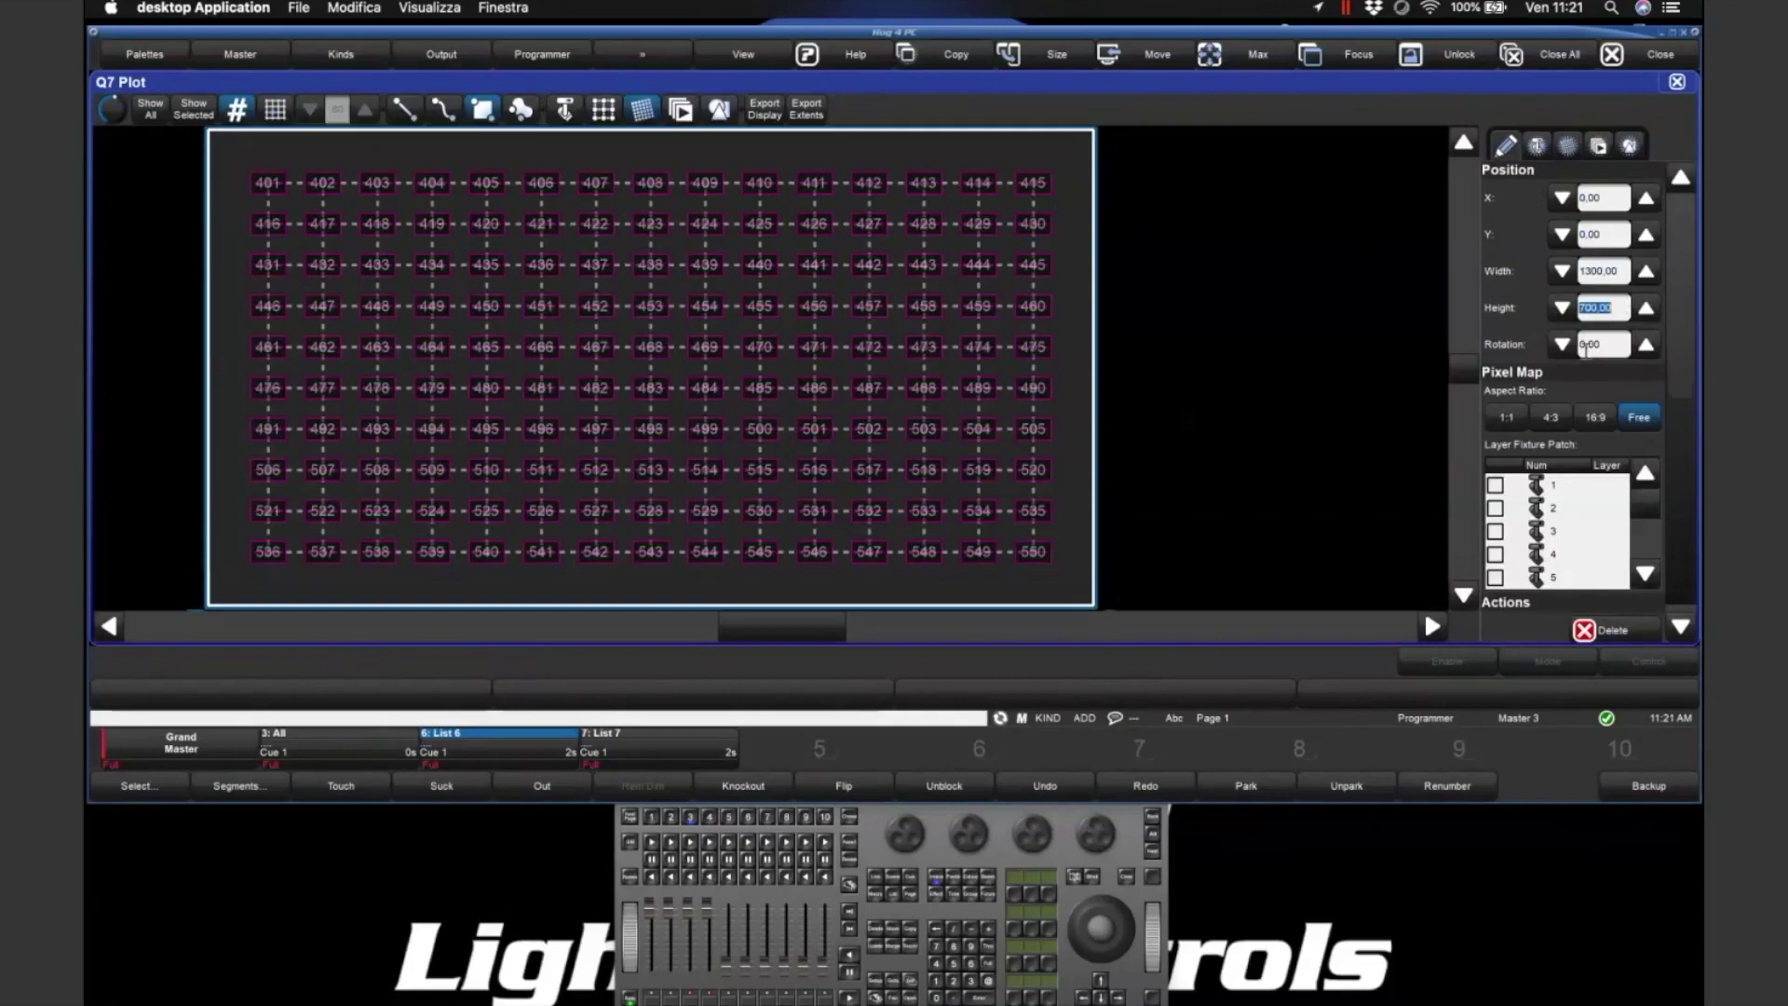
- Try rotating the pixel map to 90 degrees and return its rotation to 0
click(1607, 350)
text(90)
key(Return)
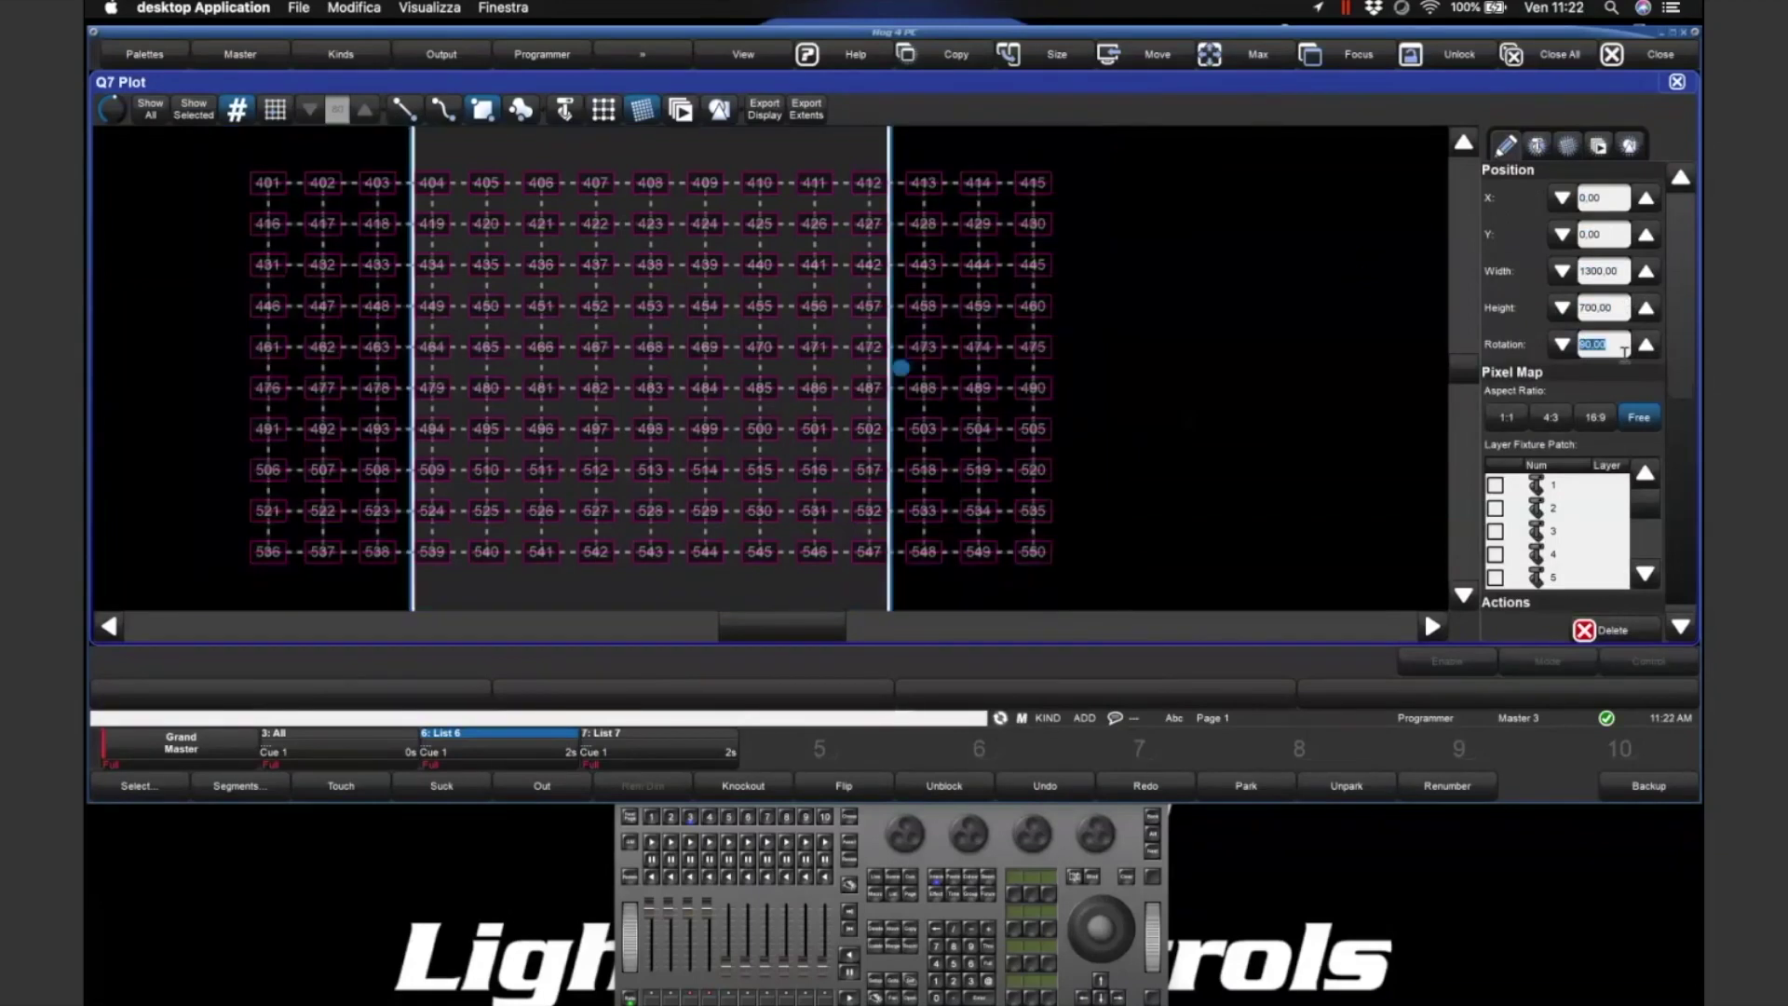
key(Return)
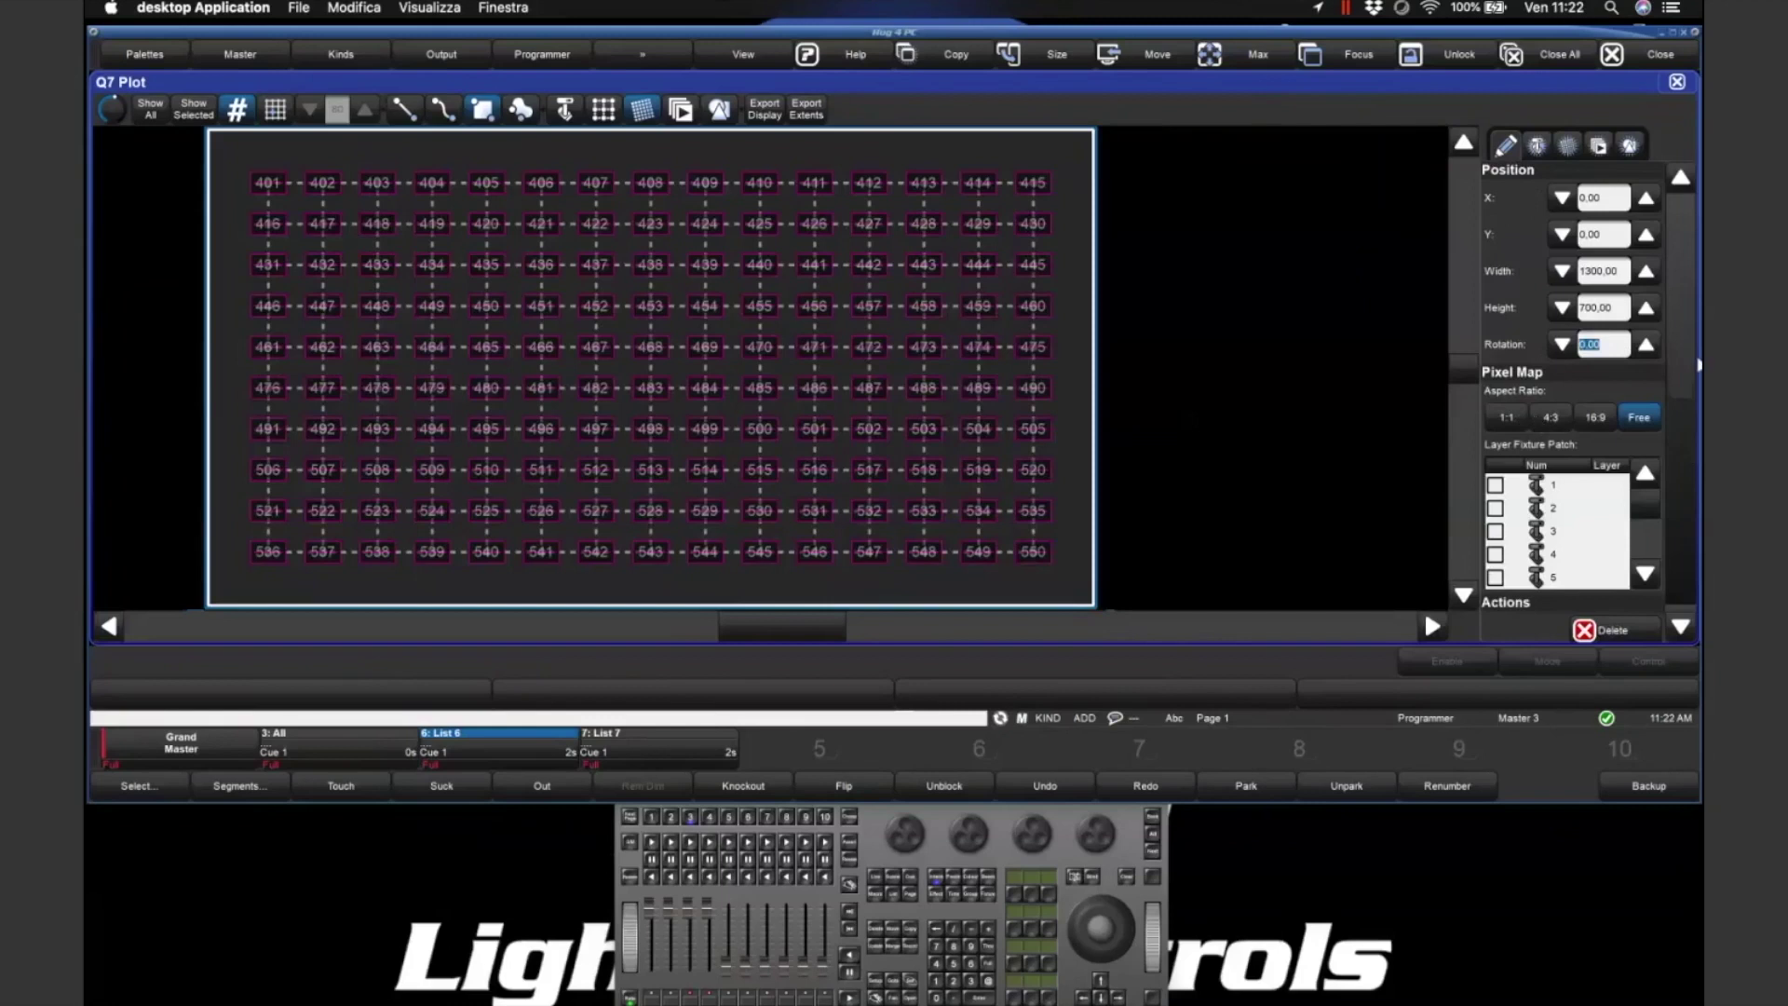
- Try the available aspect ratios, set the pixel map to 16:9, and assign layer fixtures 1 and 2 to it
drag(1686, 356, 1684, 372)
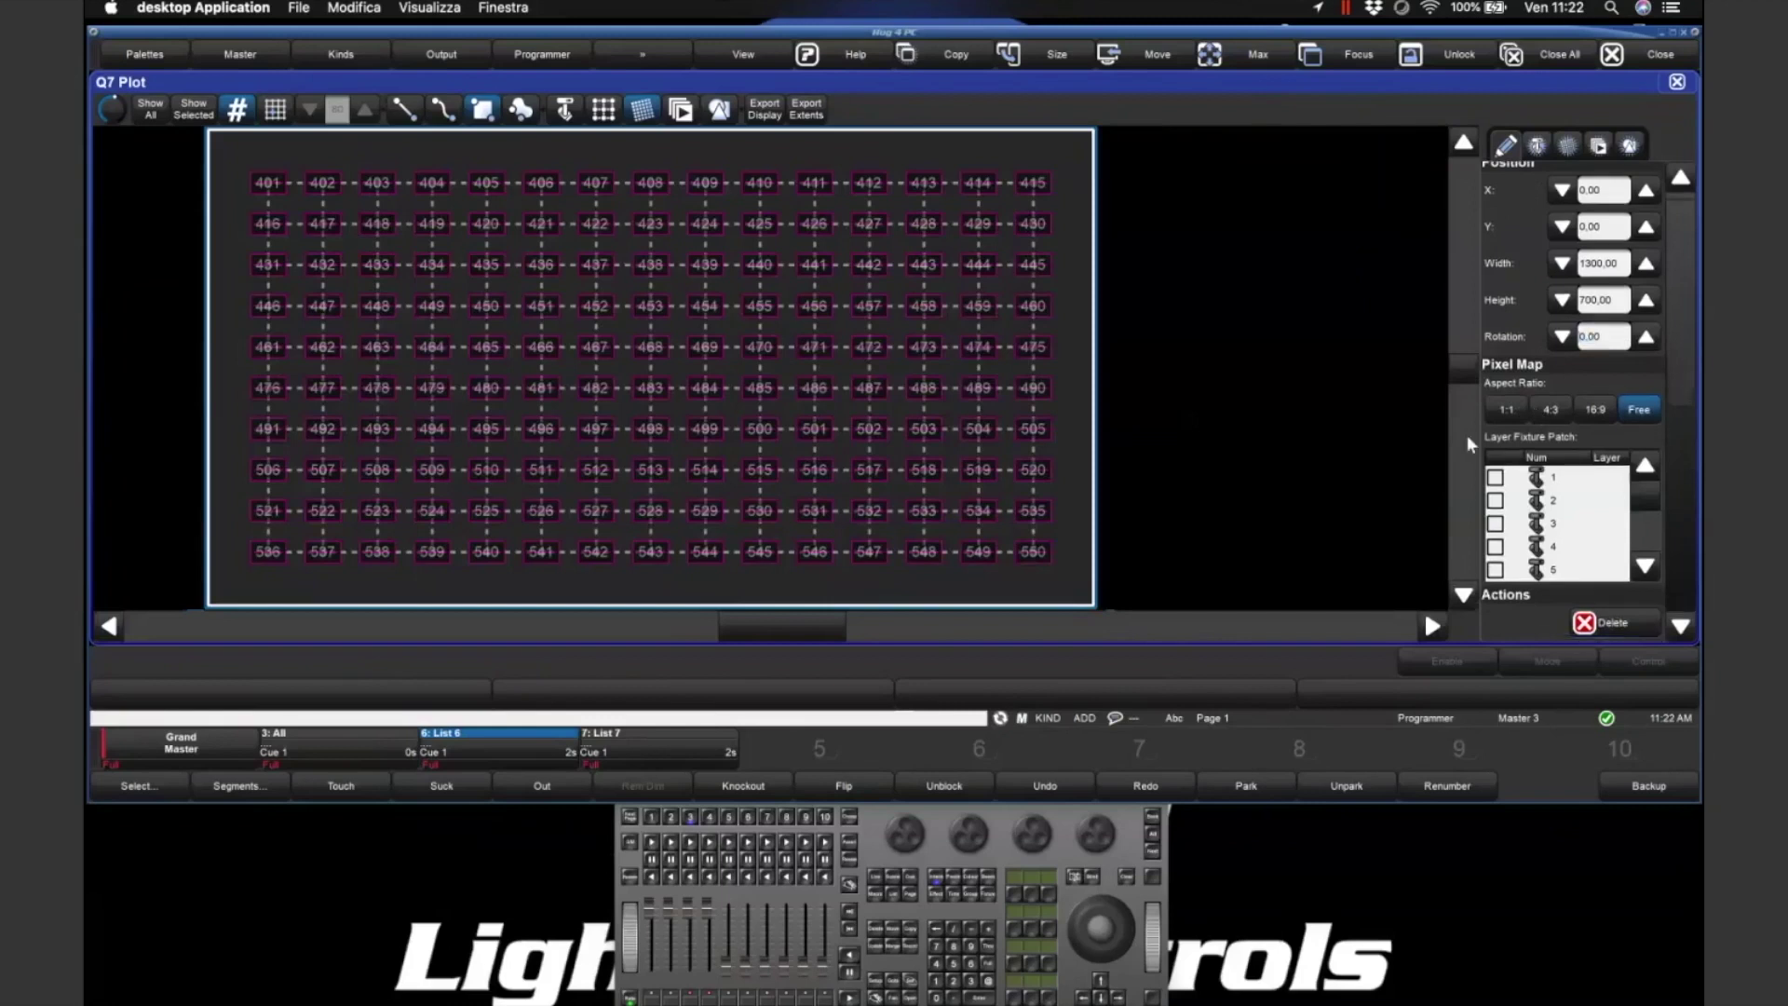
click(1507, 410)
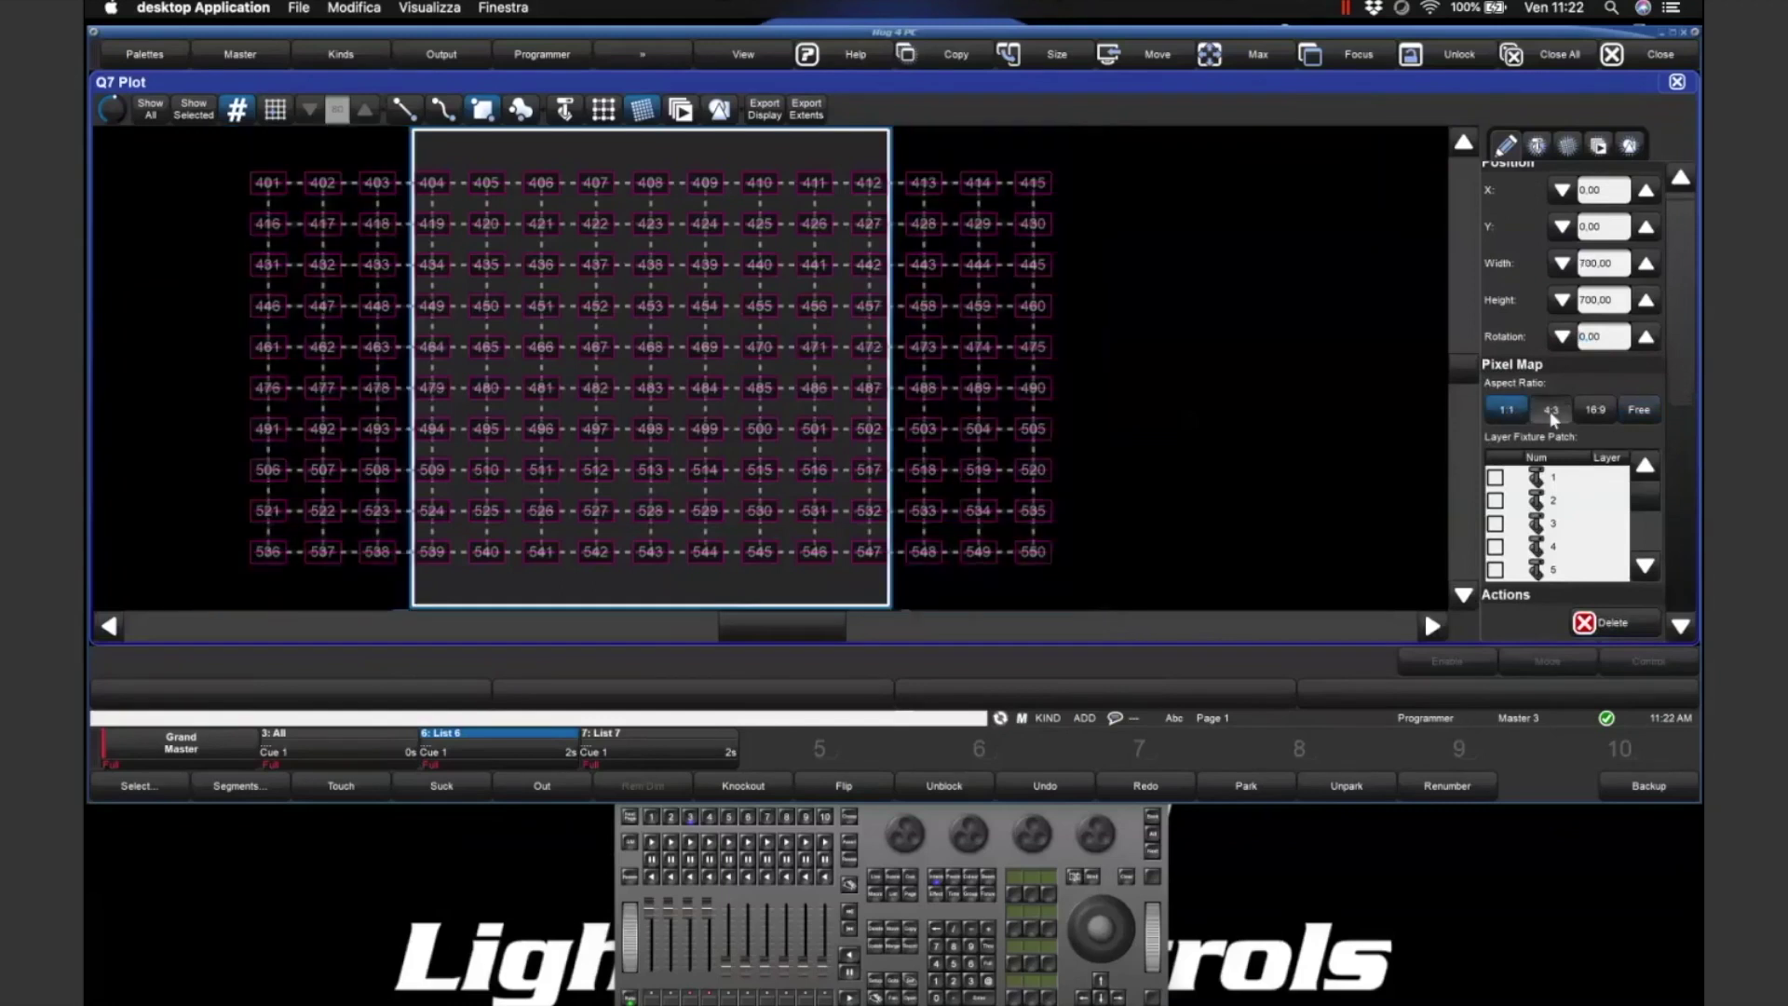
click(1550, 411)
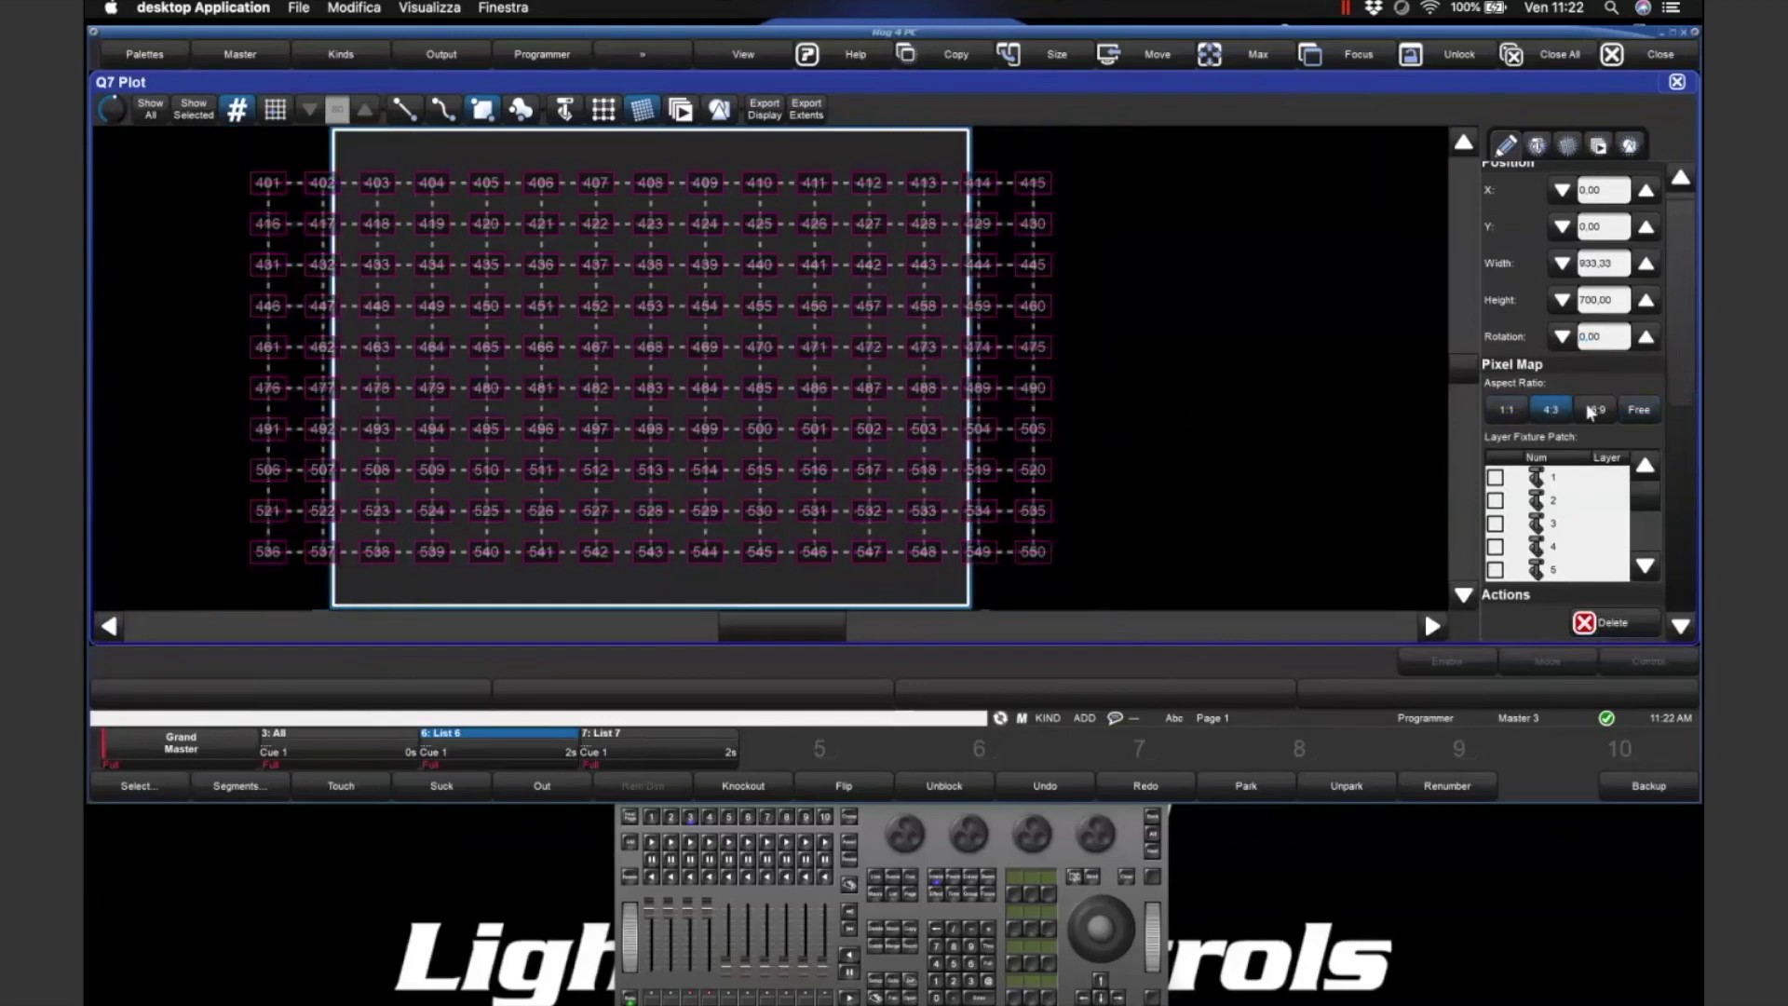
click(1592, 410)
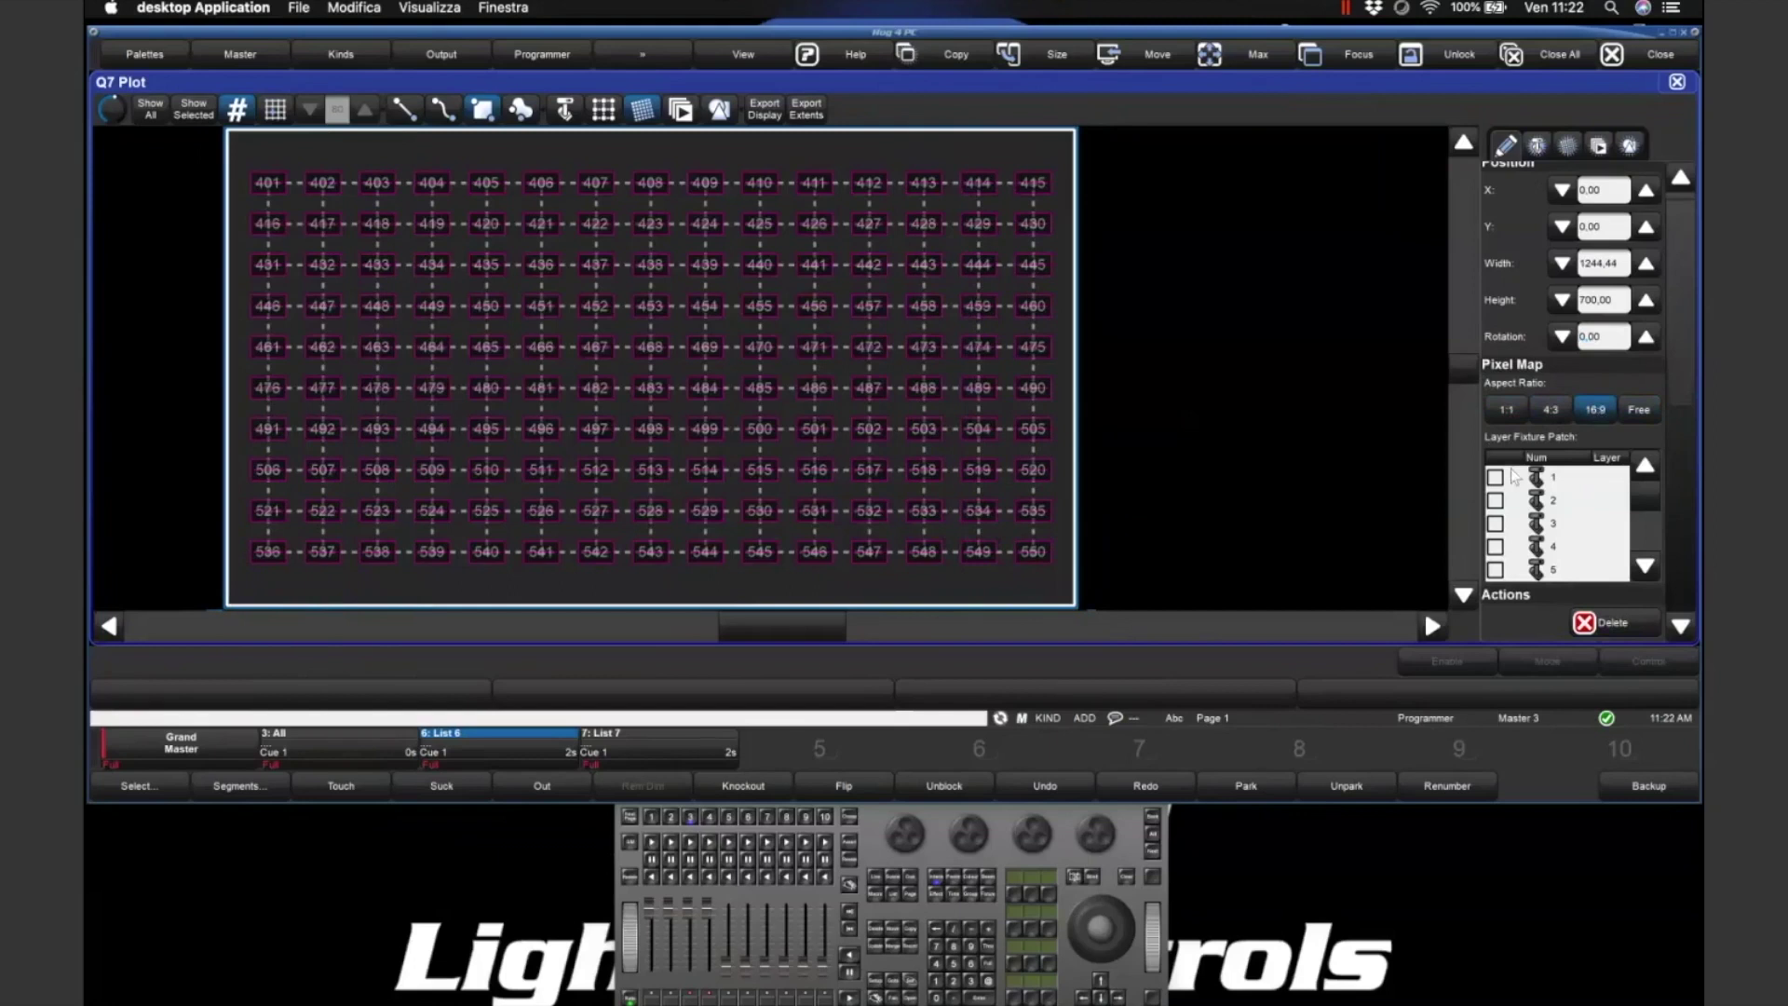
click(1638, 411)
click(1596, 410)
click(1496, 478)
click(1496, 501)
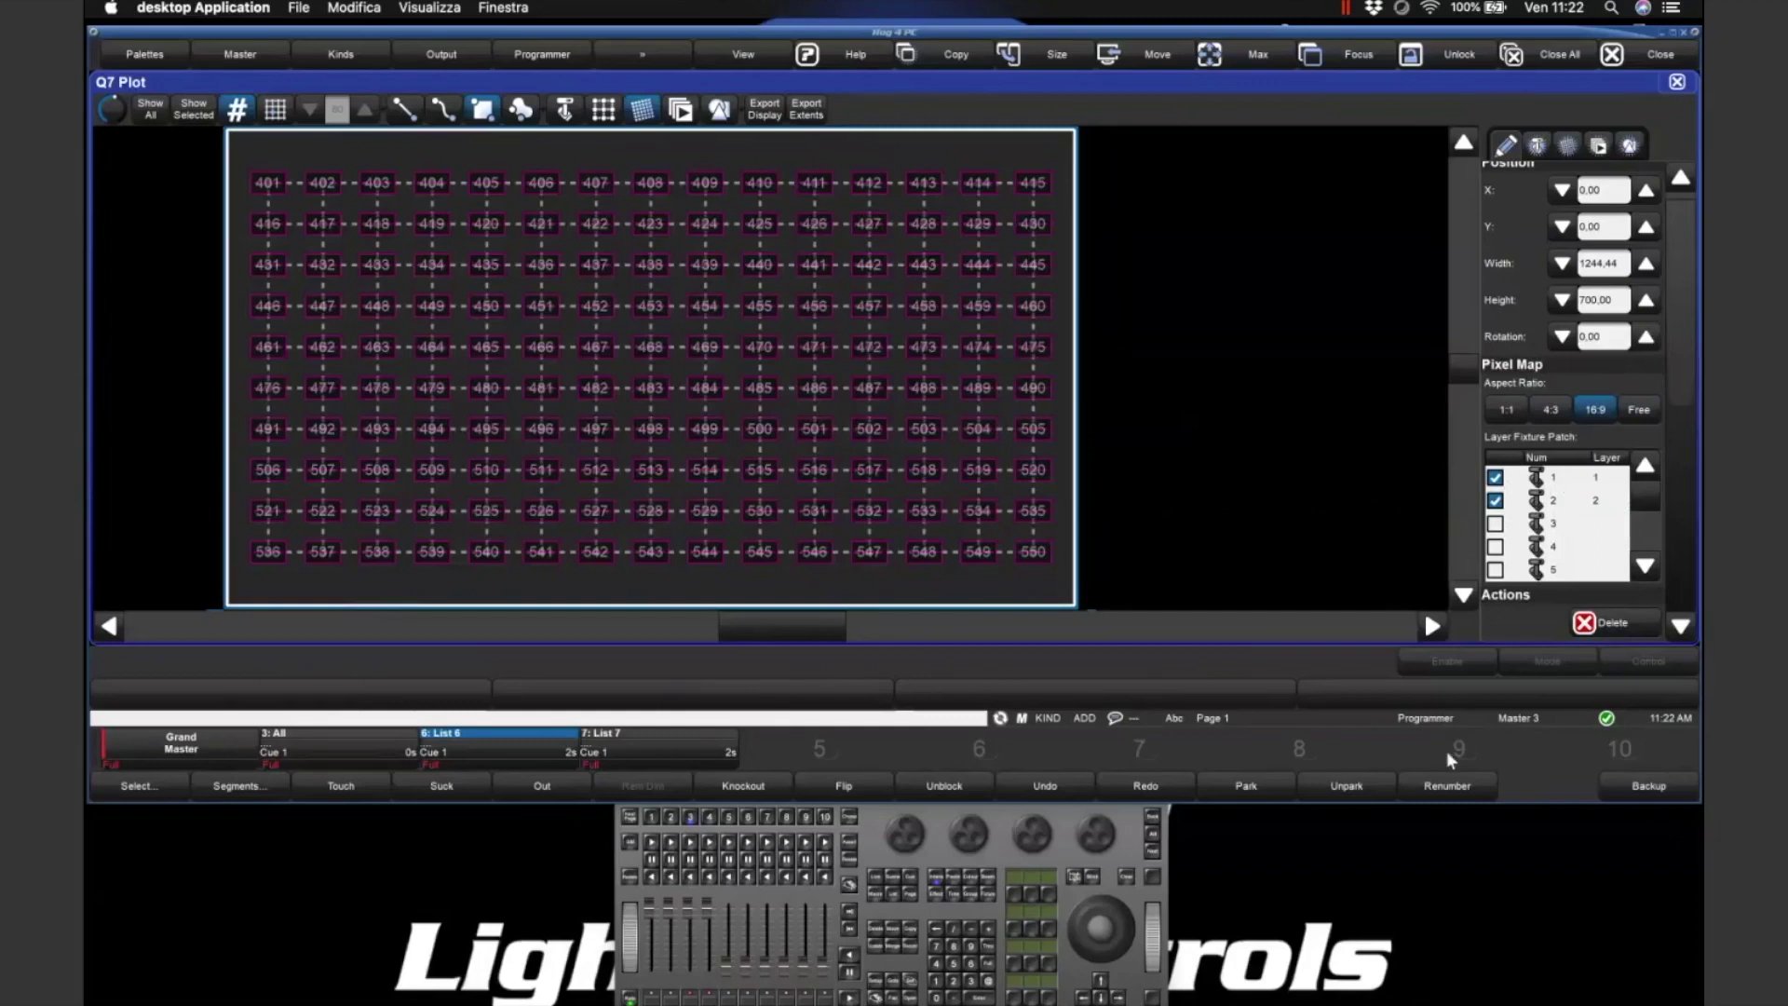
- Open the Fixture Window and renumber all PixelMap Layer fixtures starting from 5001
click(875, 980)
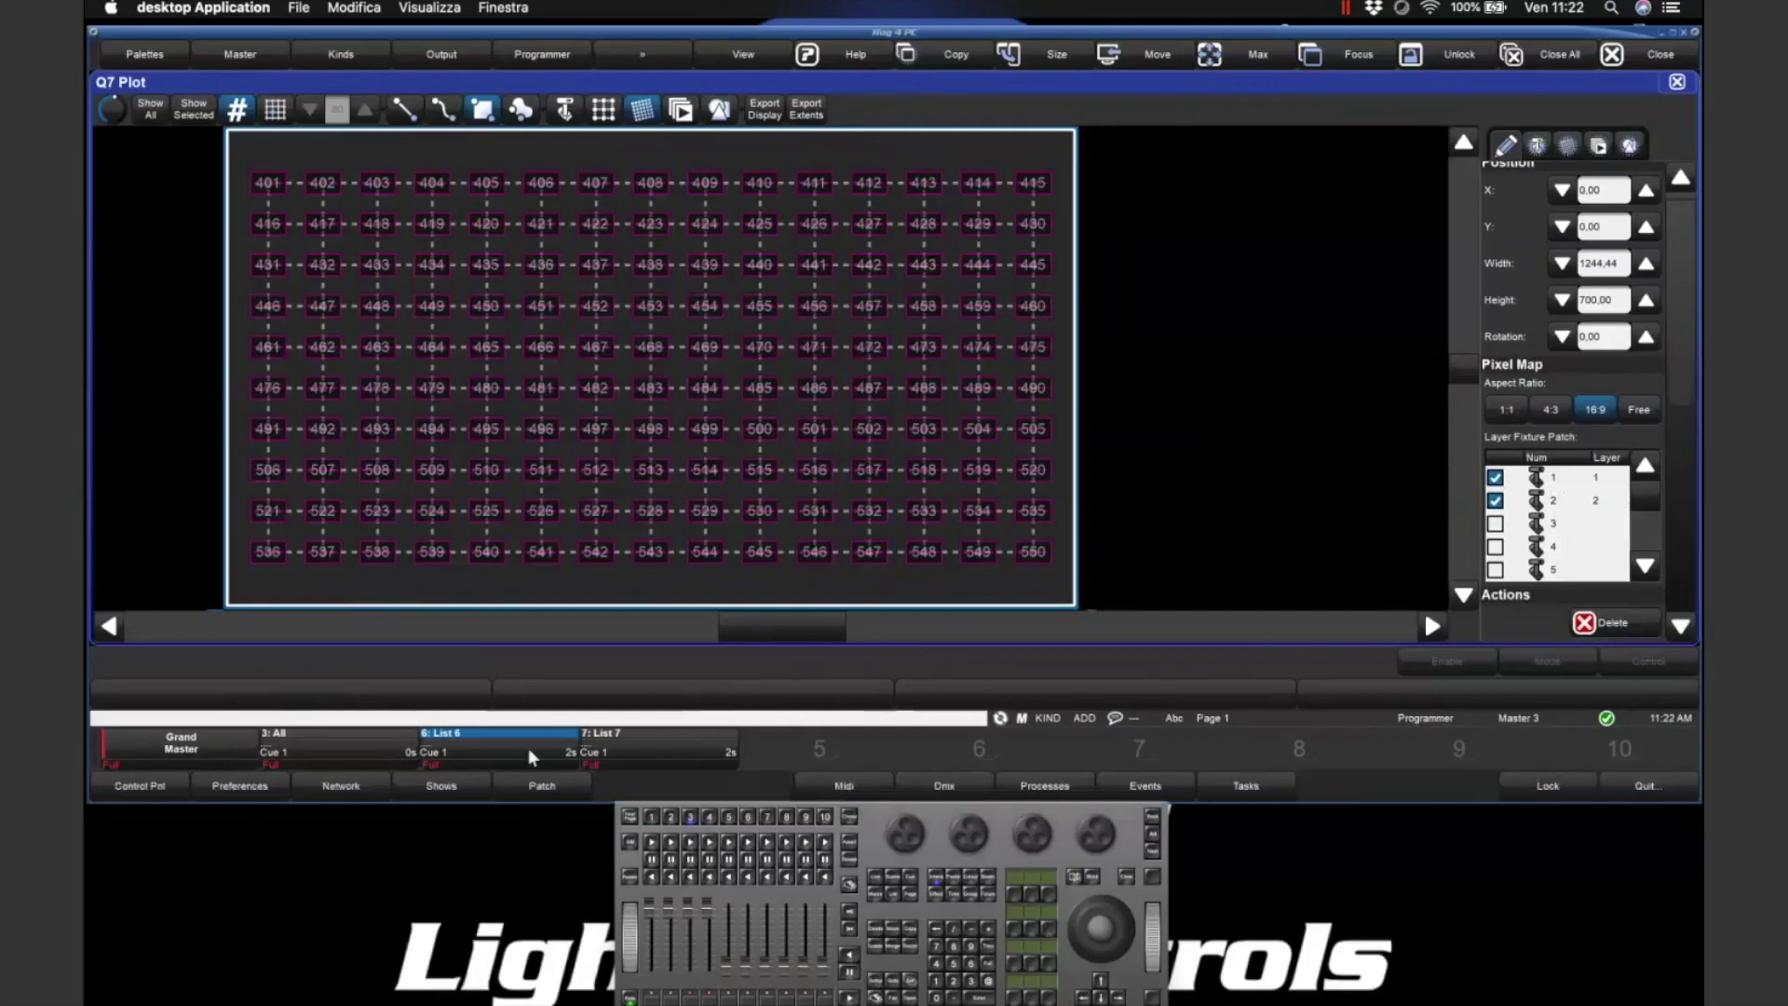
key(ctrl+f)
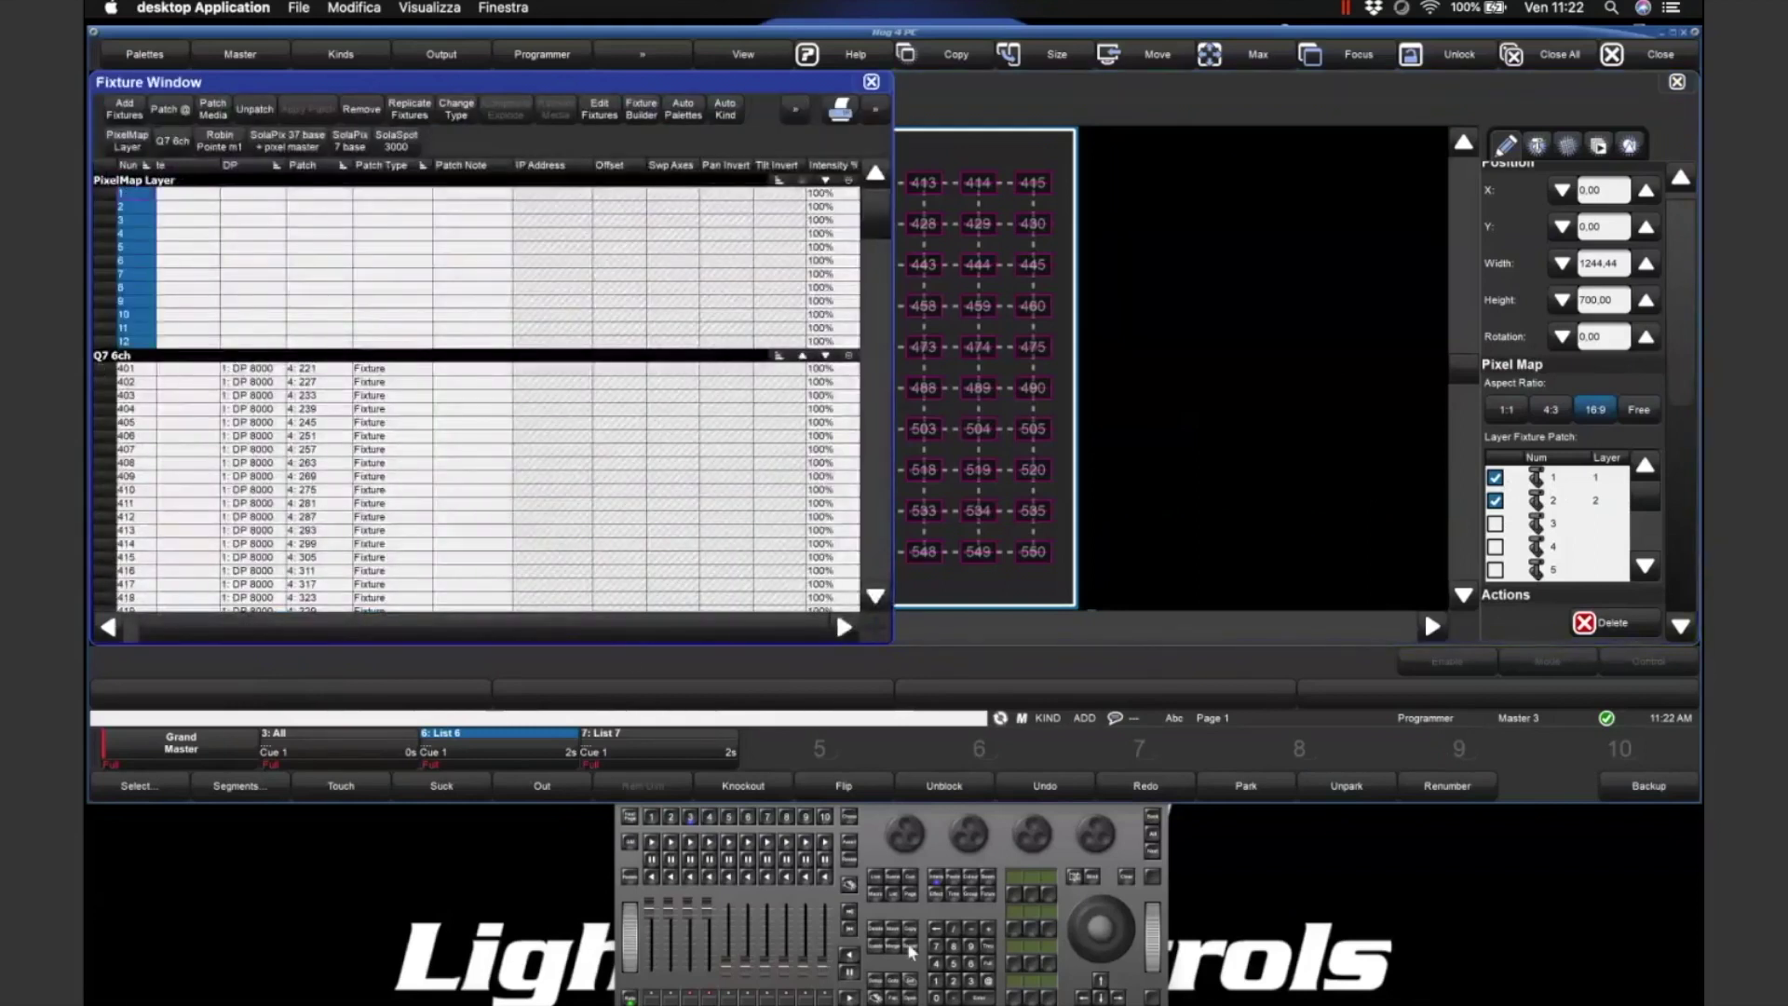
click(916, 984)
text(5001)
key(Return)
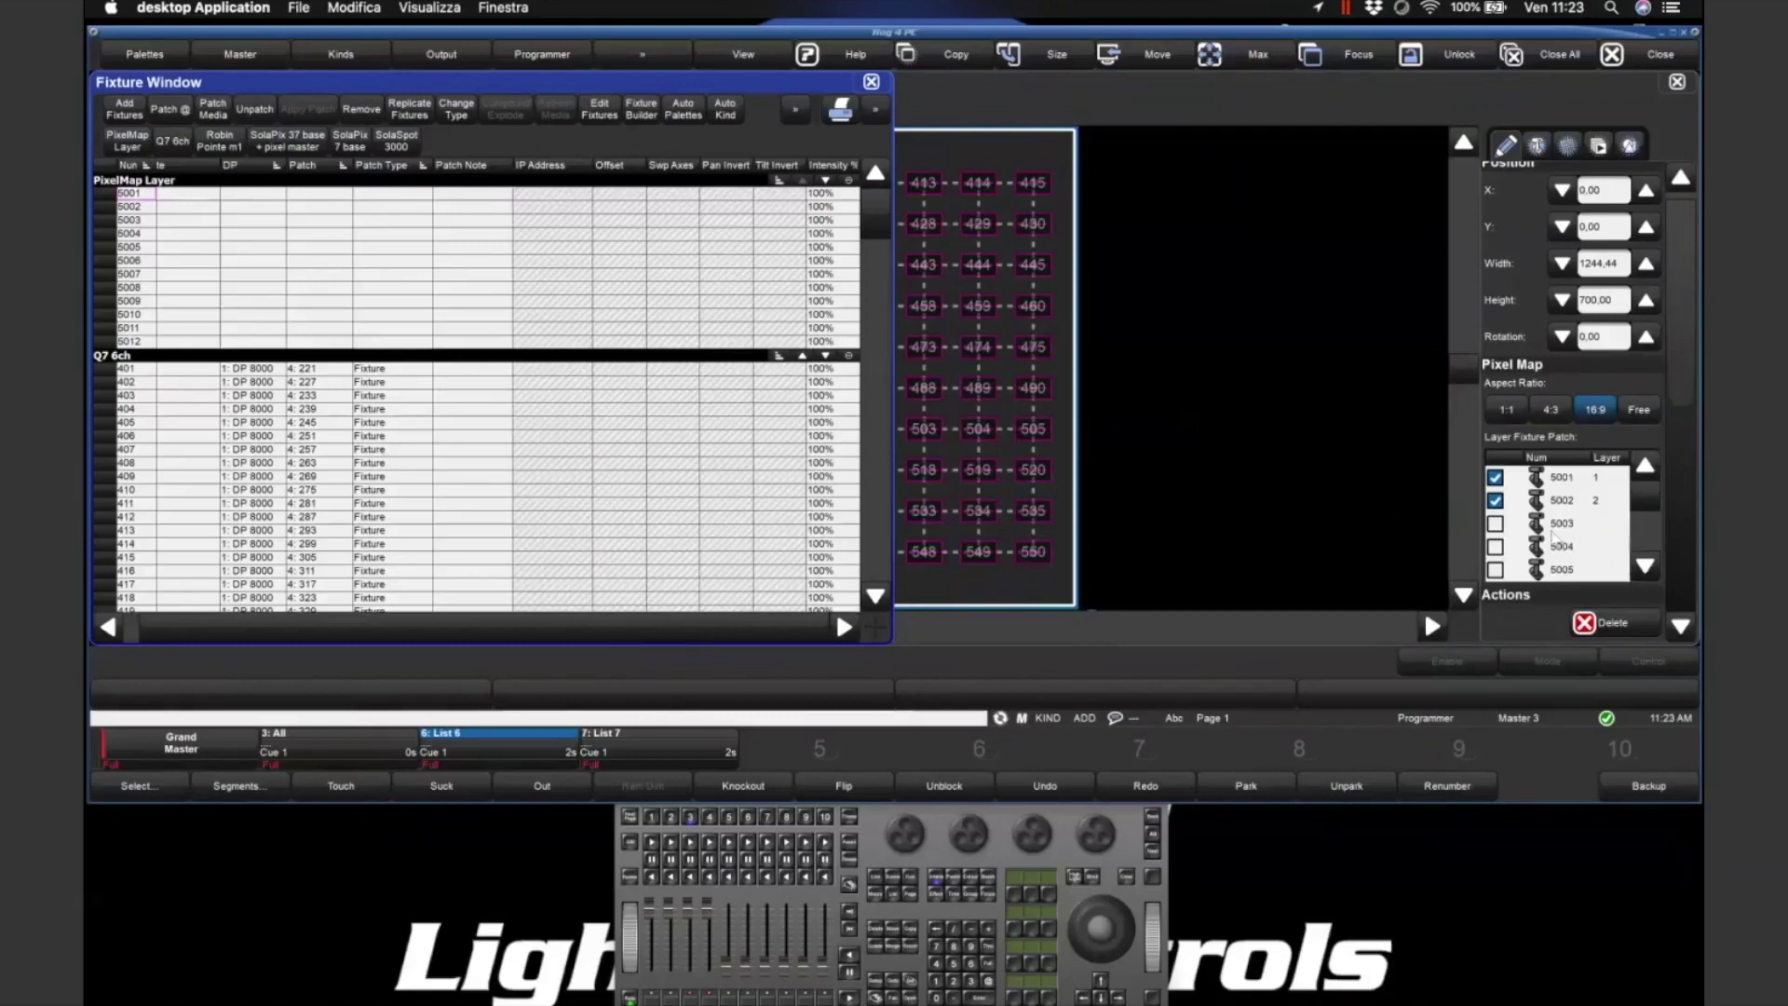
- Renumber all PixelMap Layer fixtures starting from 1 again and close the Fixture Window
click(126, 186)
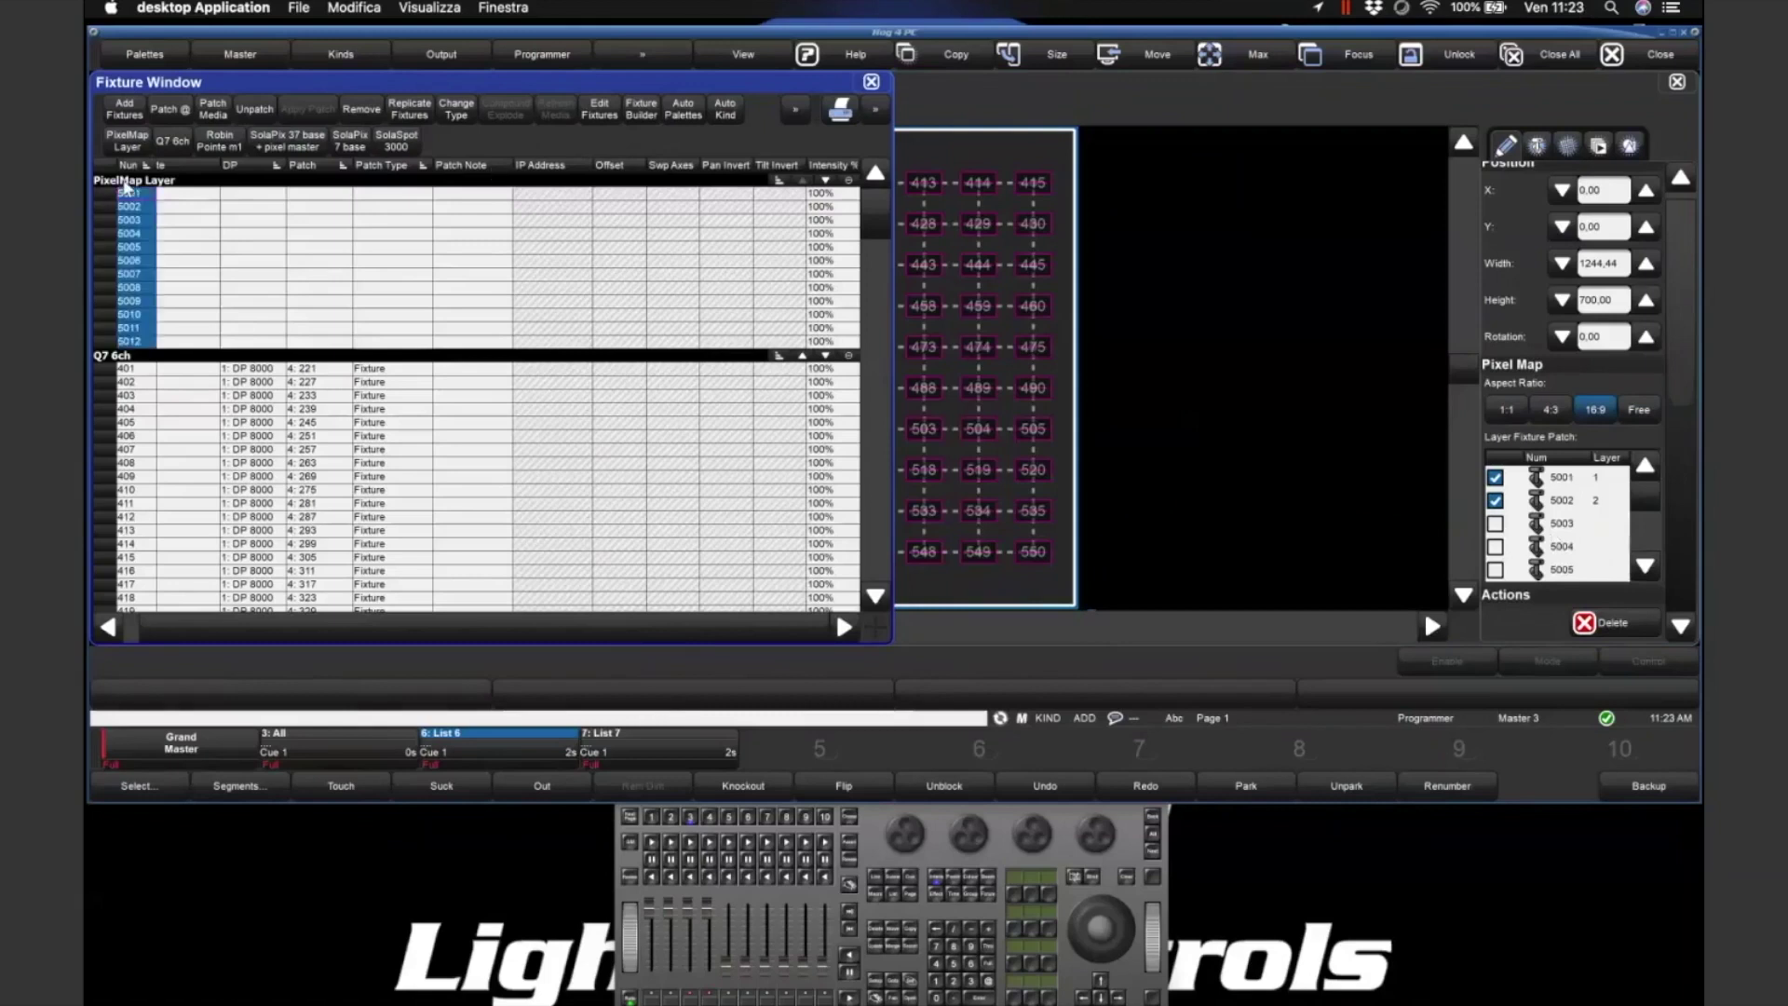
click(911, 989)
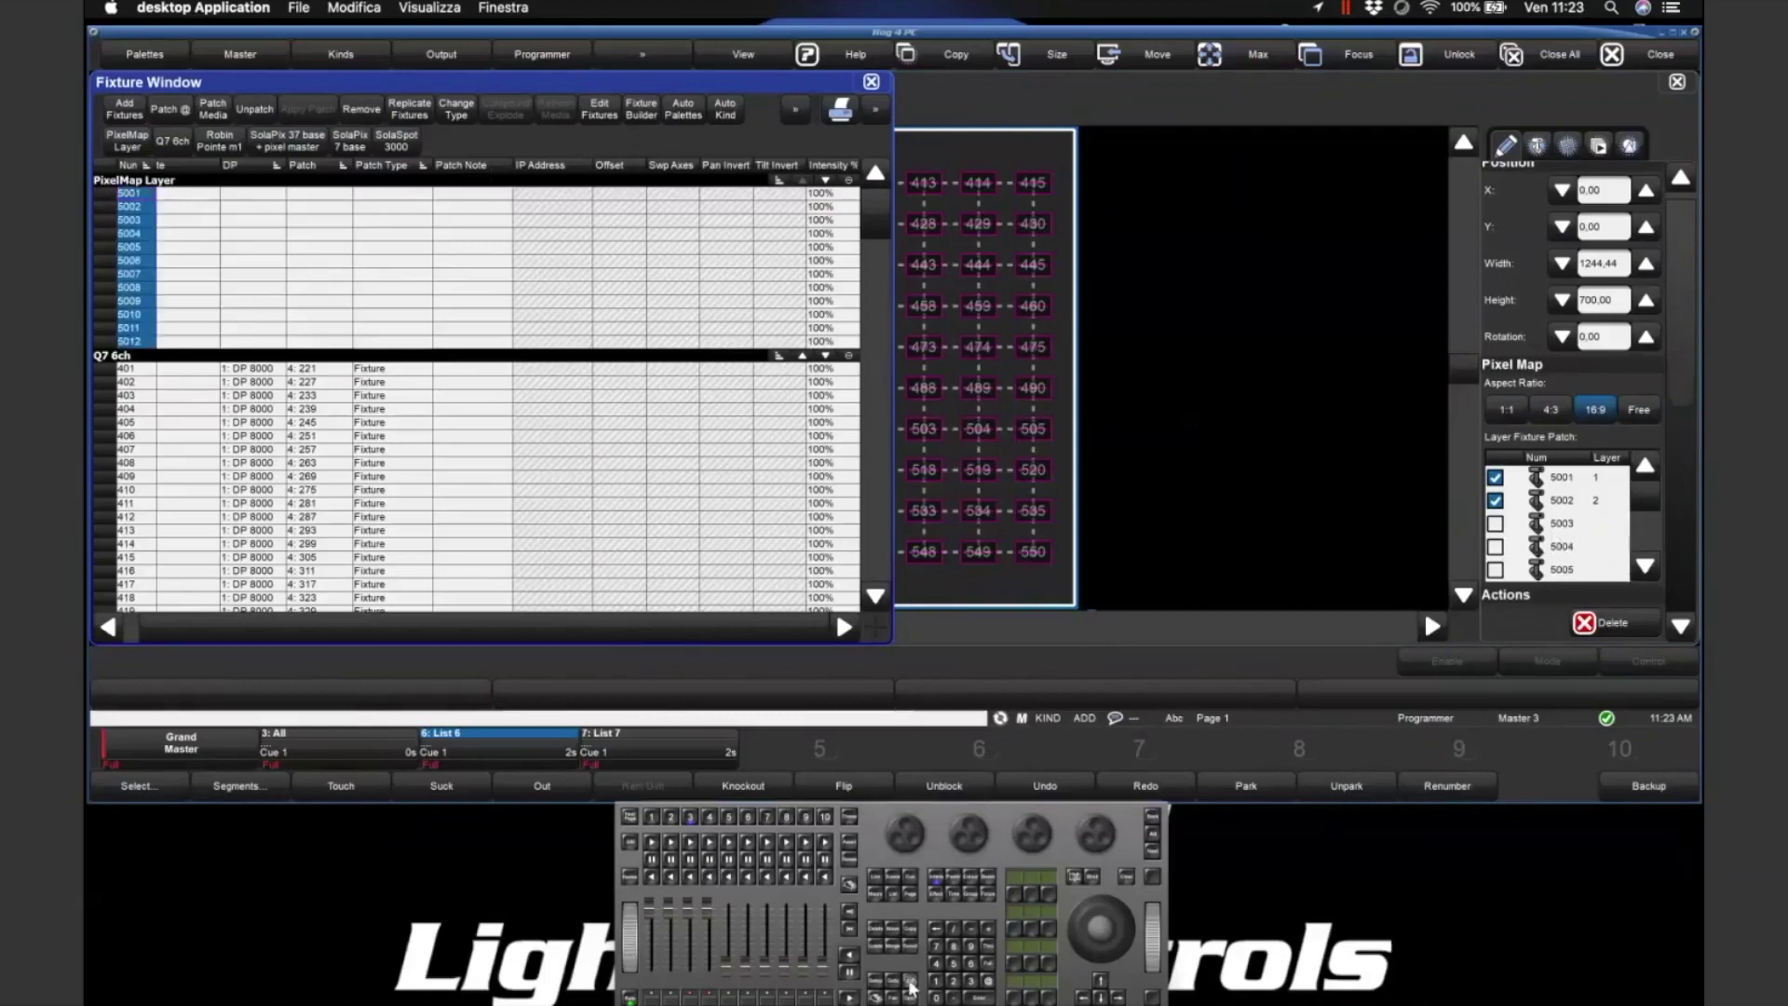
click(911, 989)
text(1)
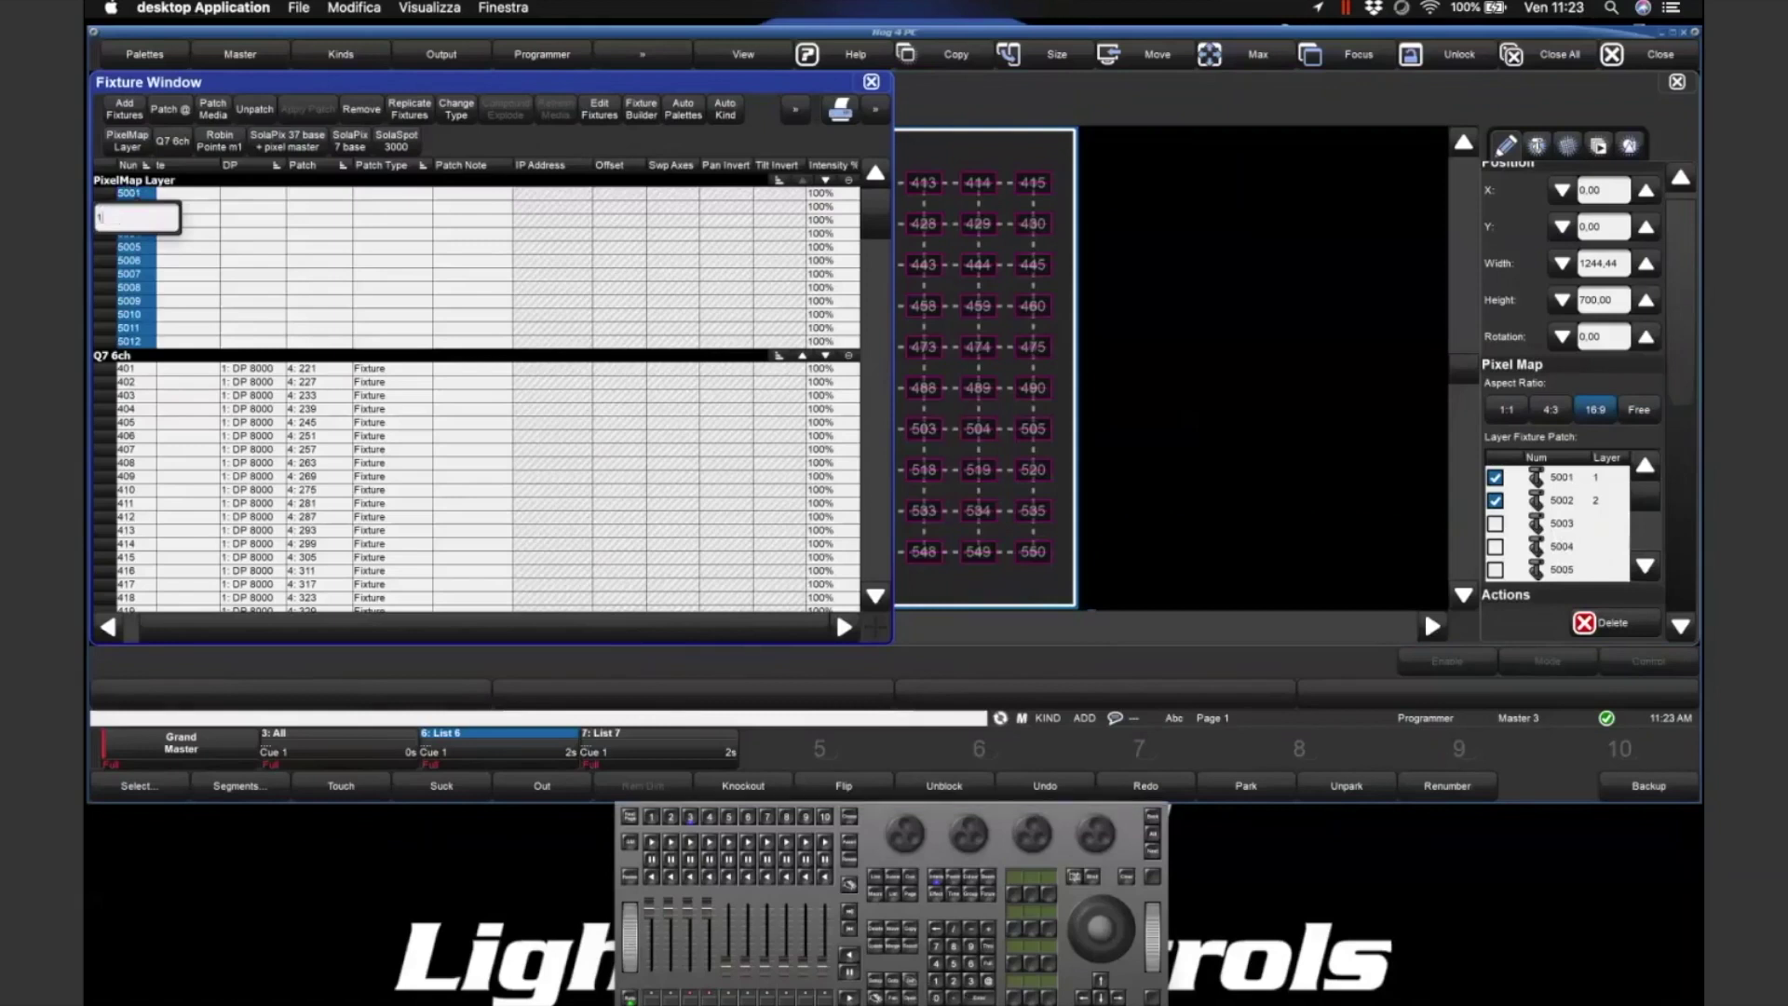
key(Return)
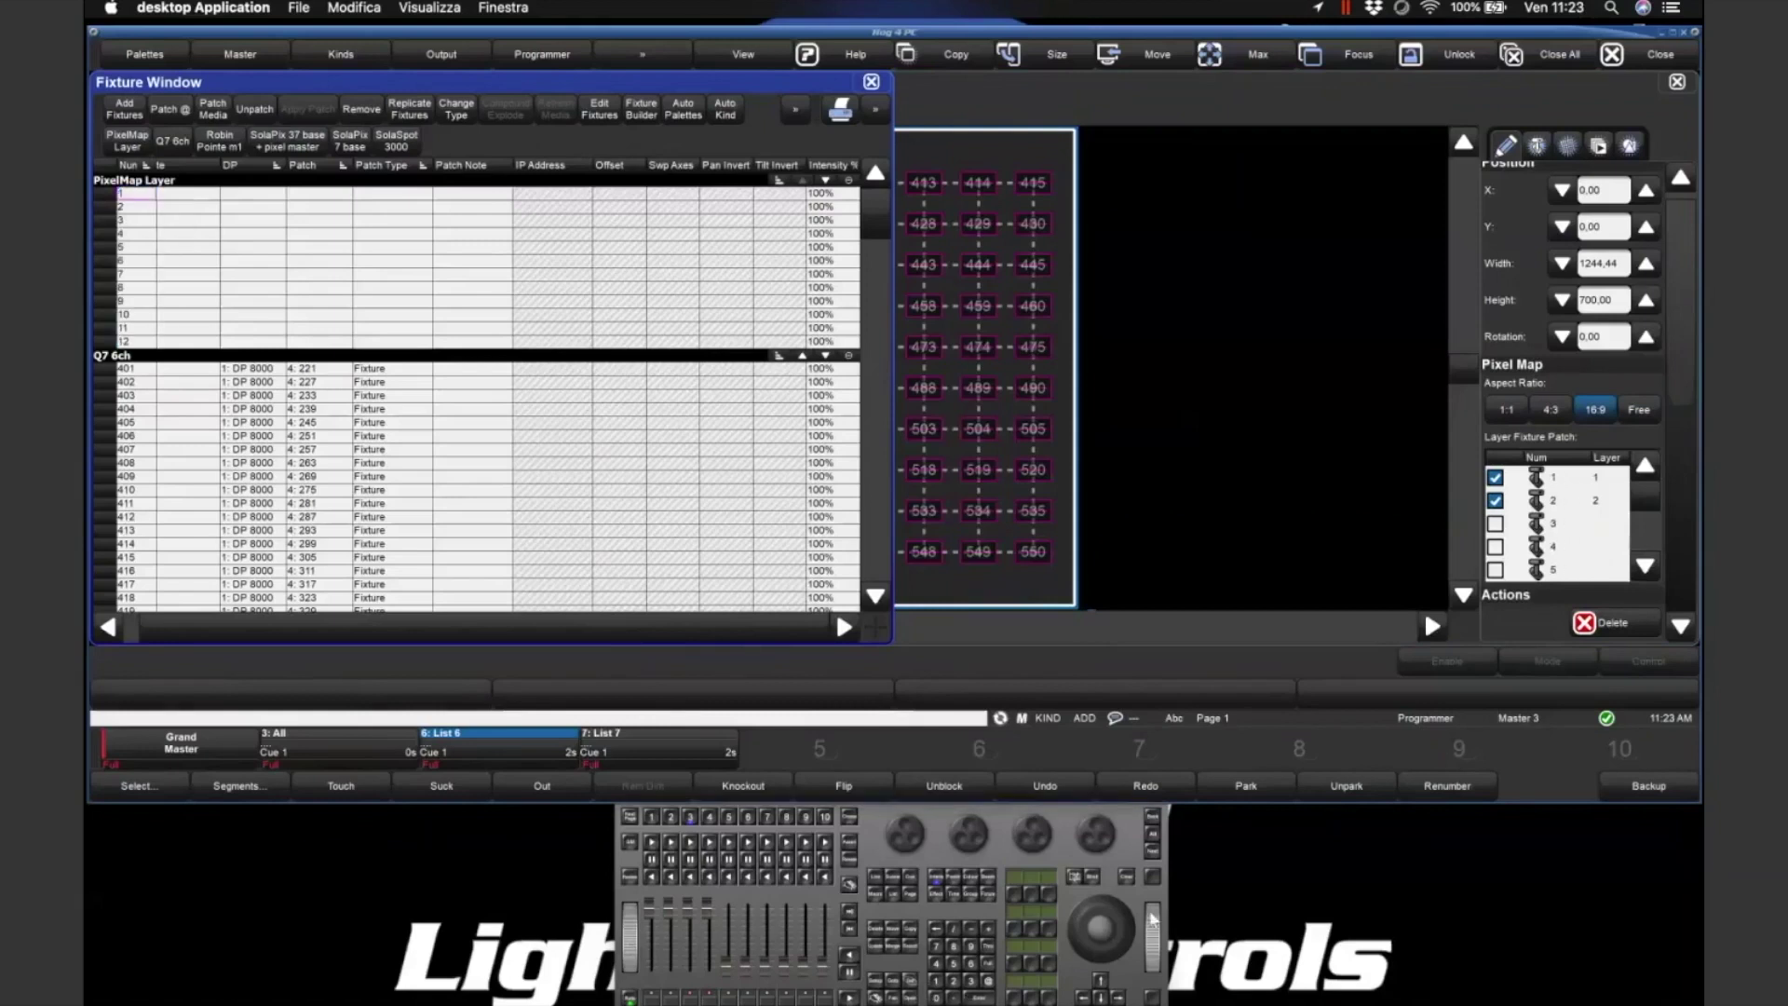
click(871, 82)
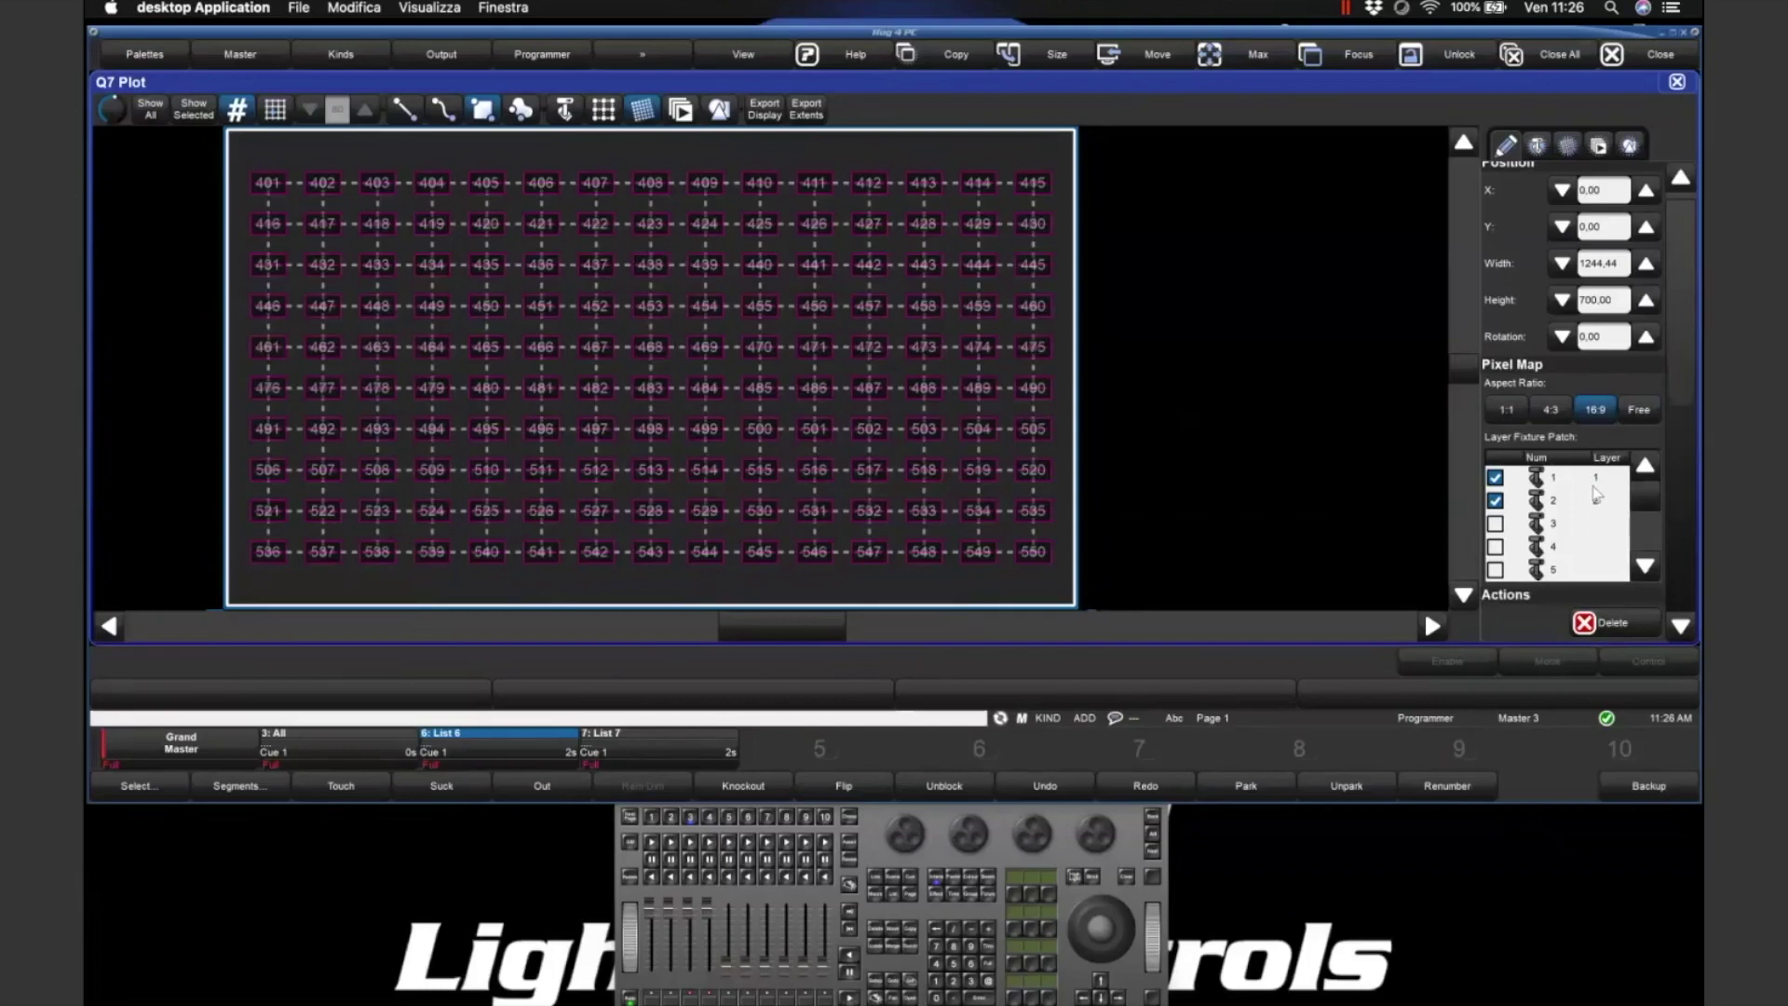
- Leave pixel map editing and resize the Q7 Plot window to fit beside the Group Directory
click(1596, 499)
click(639, 113)
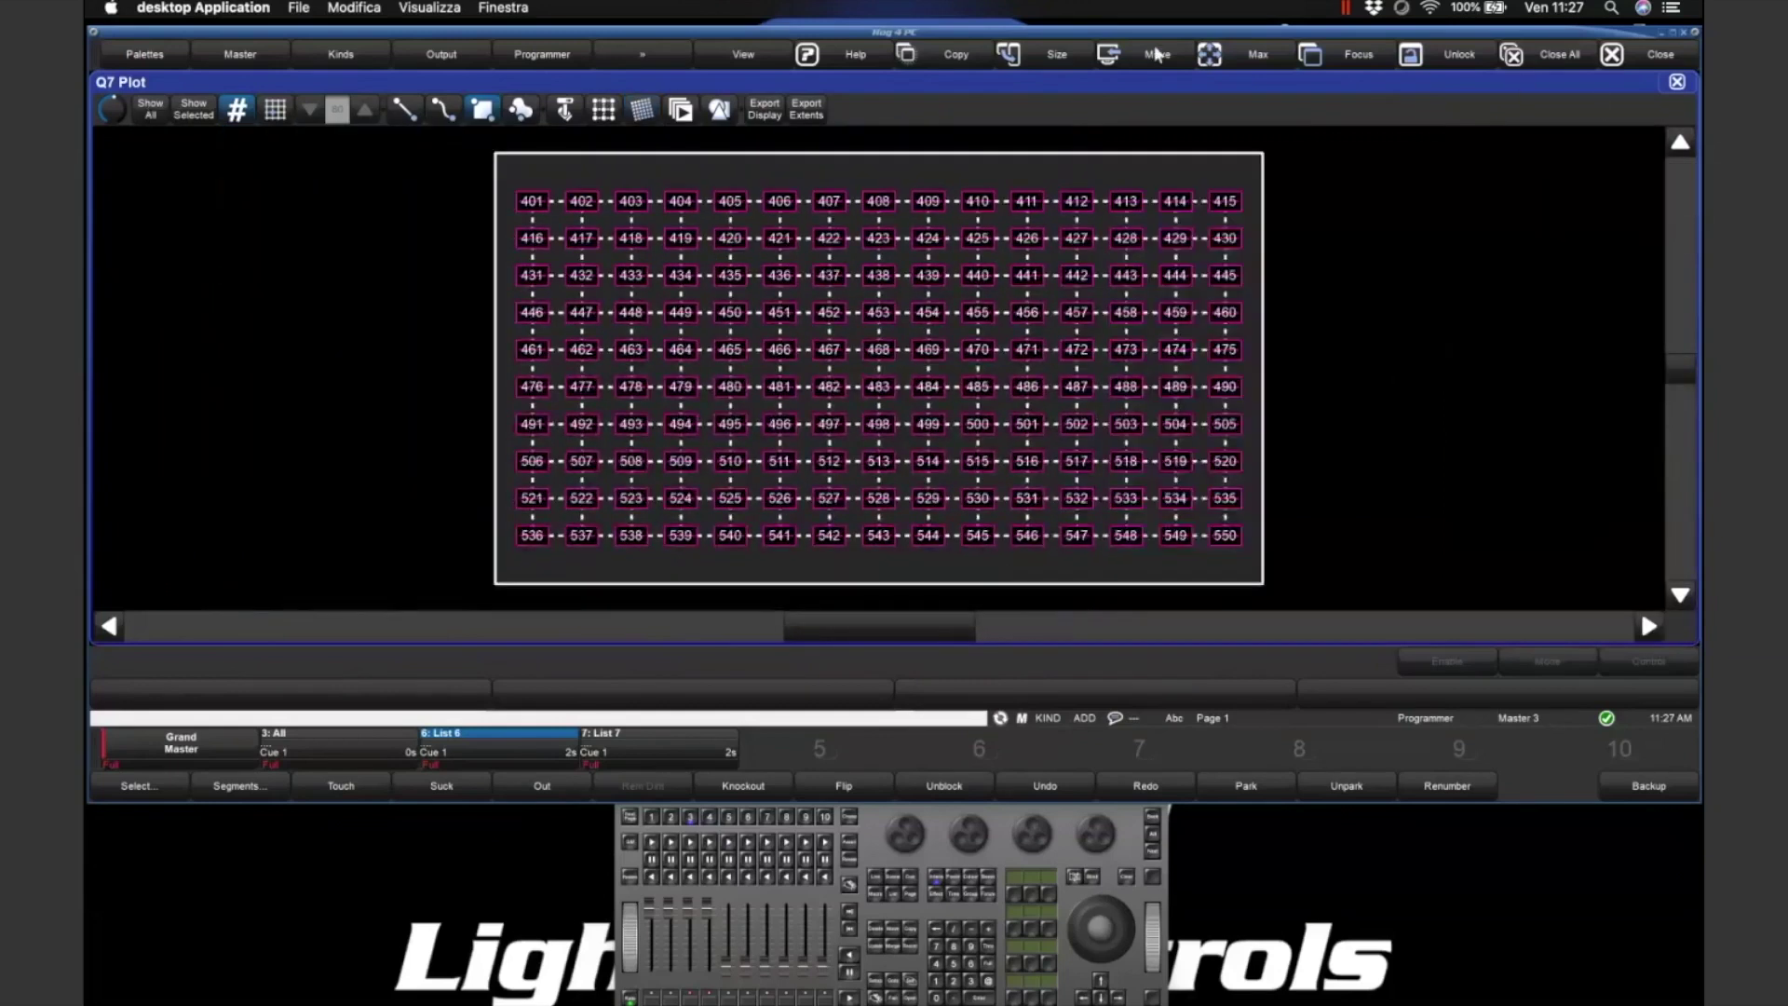
click(1030, 53)
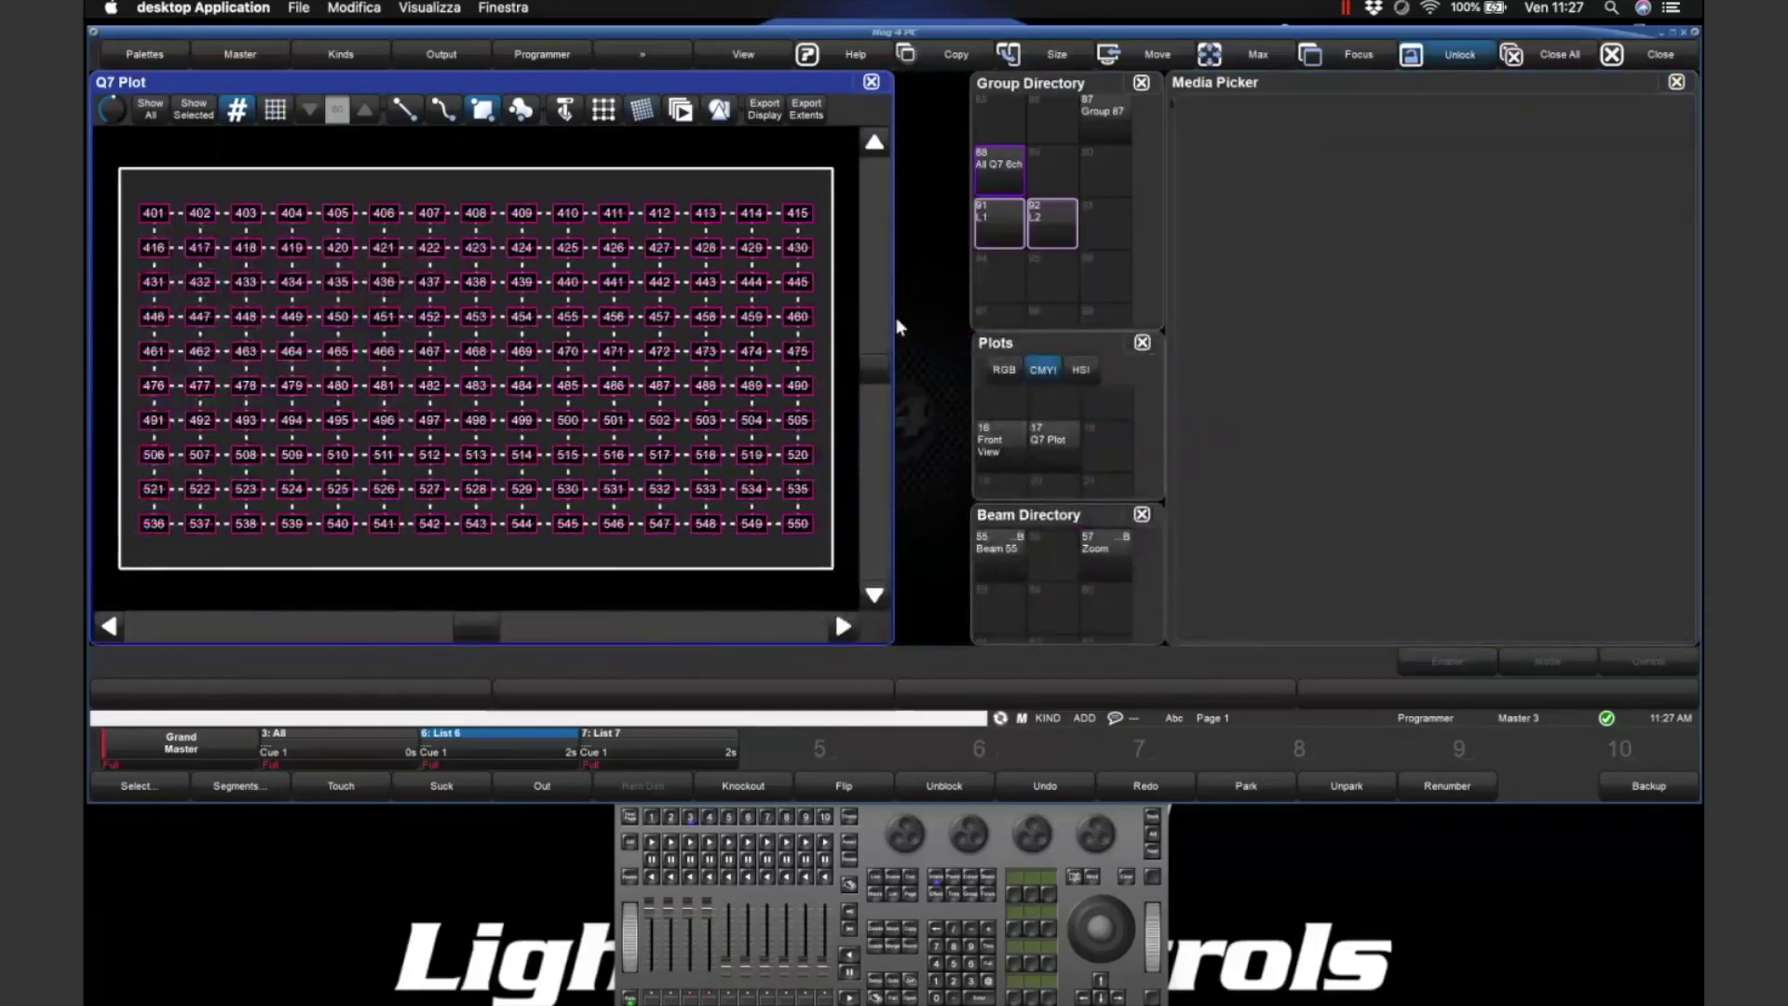
drag(891, 317, 969, 318)
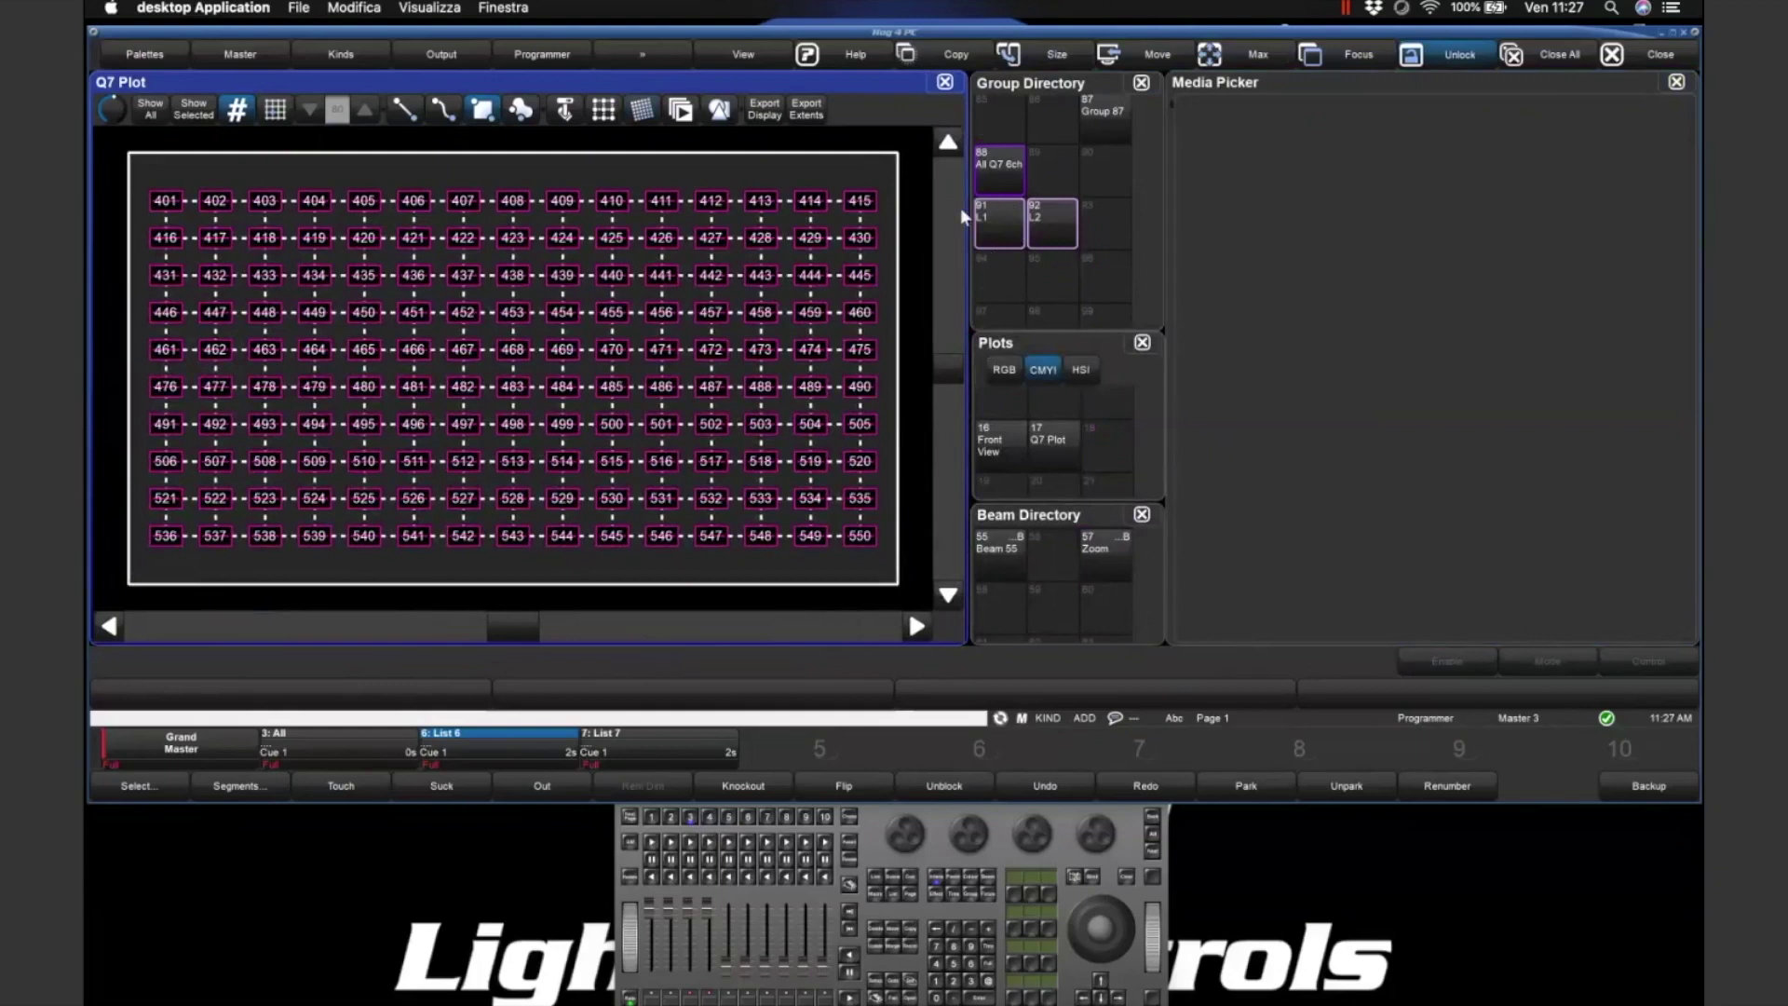
- Check the All Q7 6ch, L1 and L2 groups by selecting and deselecting each in turn
click(1010, 171)
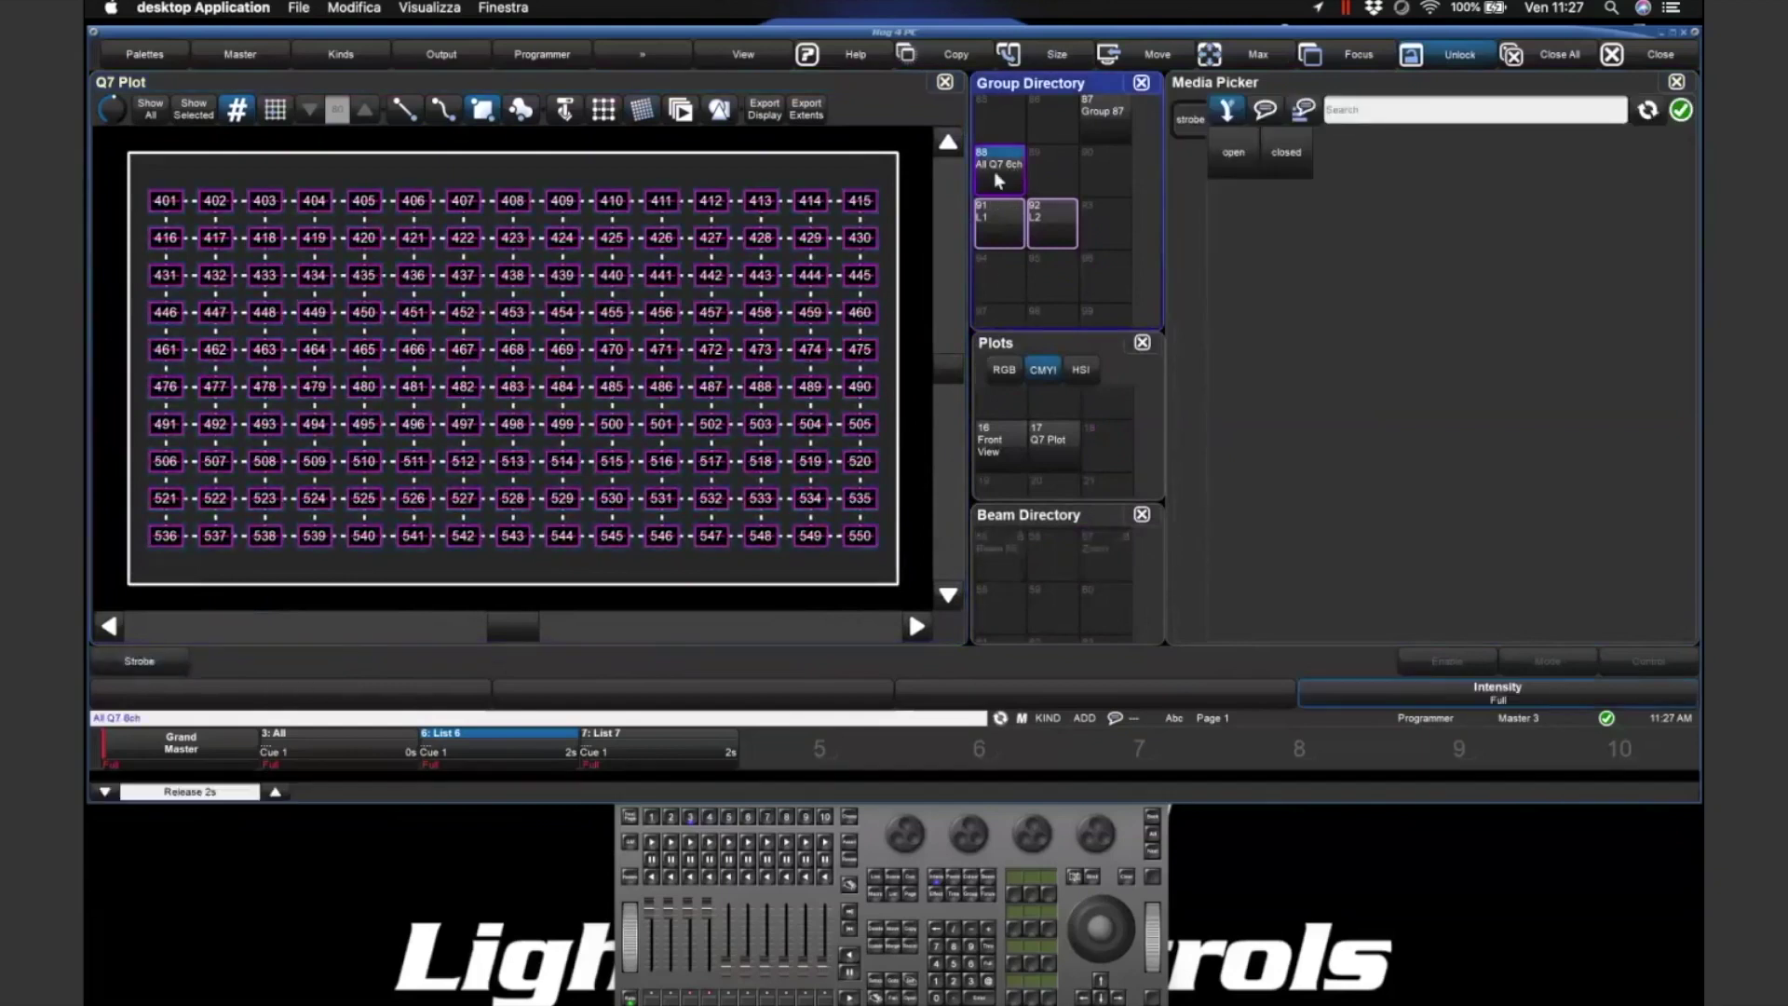
click(992, 171)
click(991, 229)
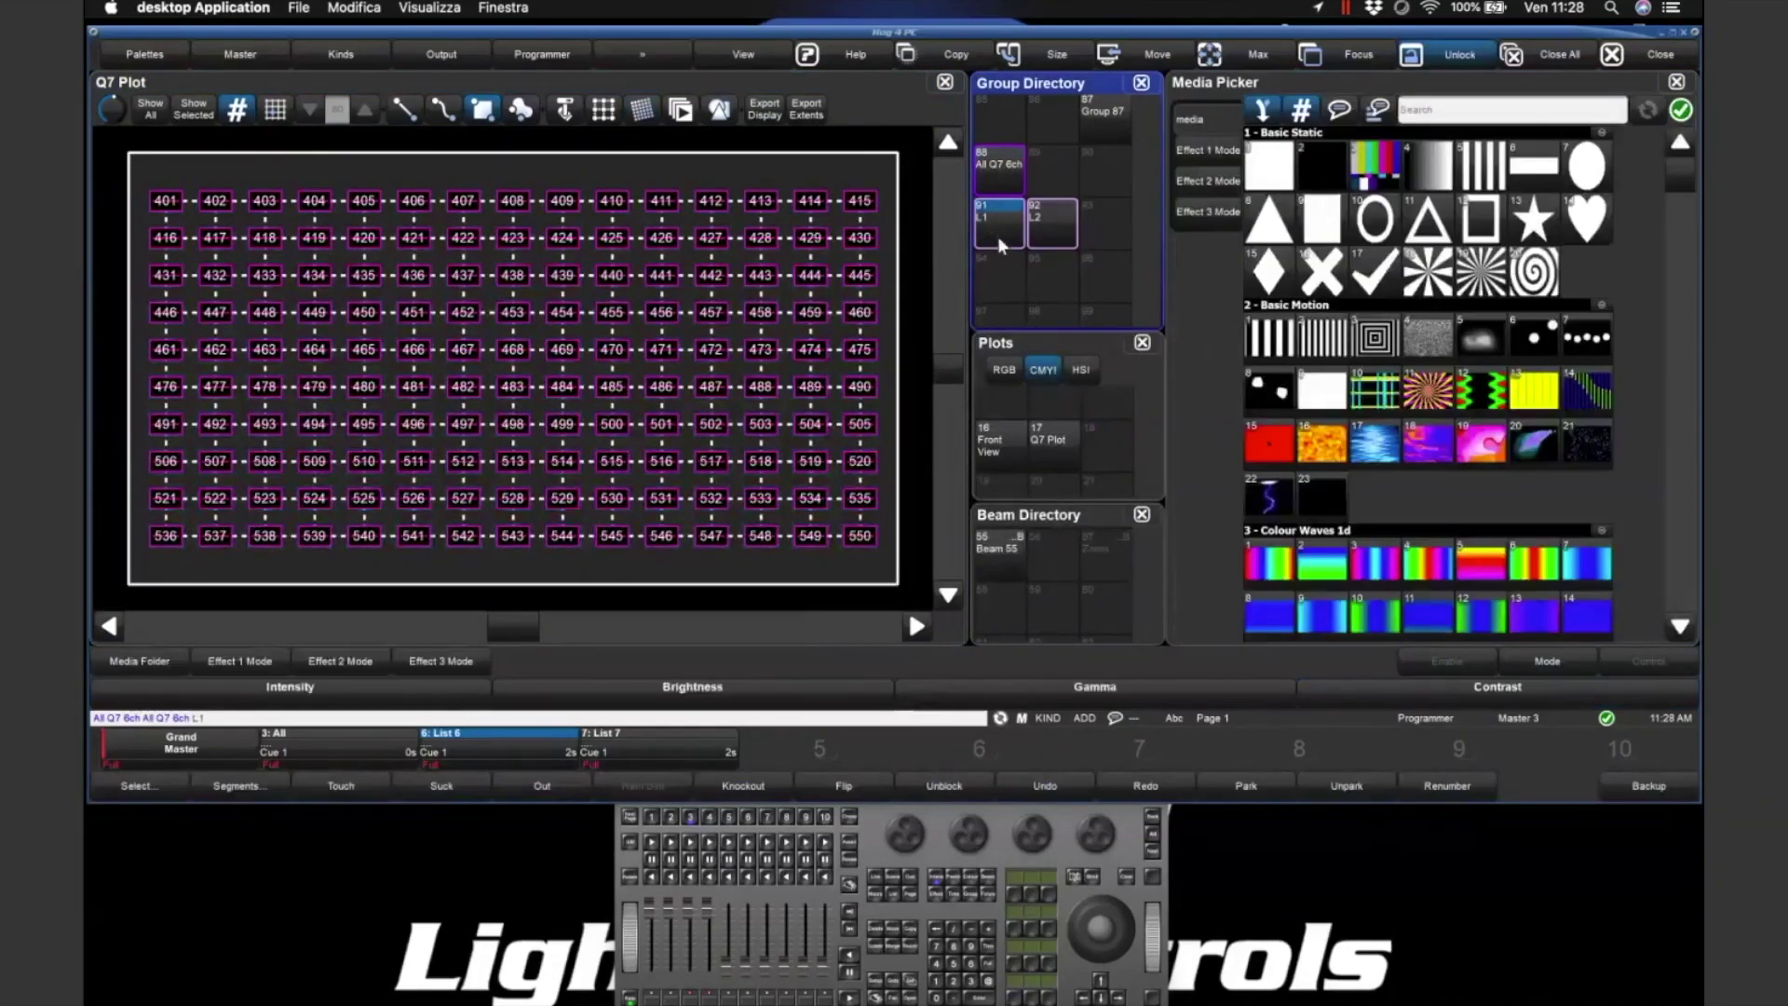
click(1001, 223)
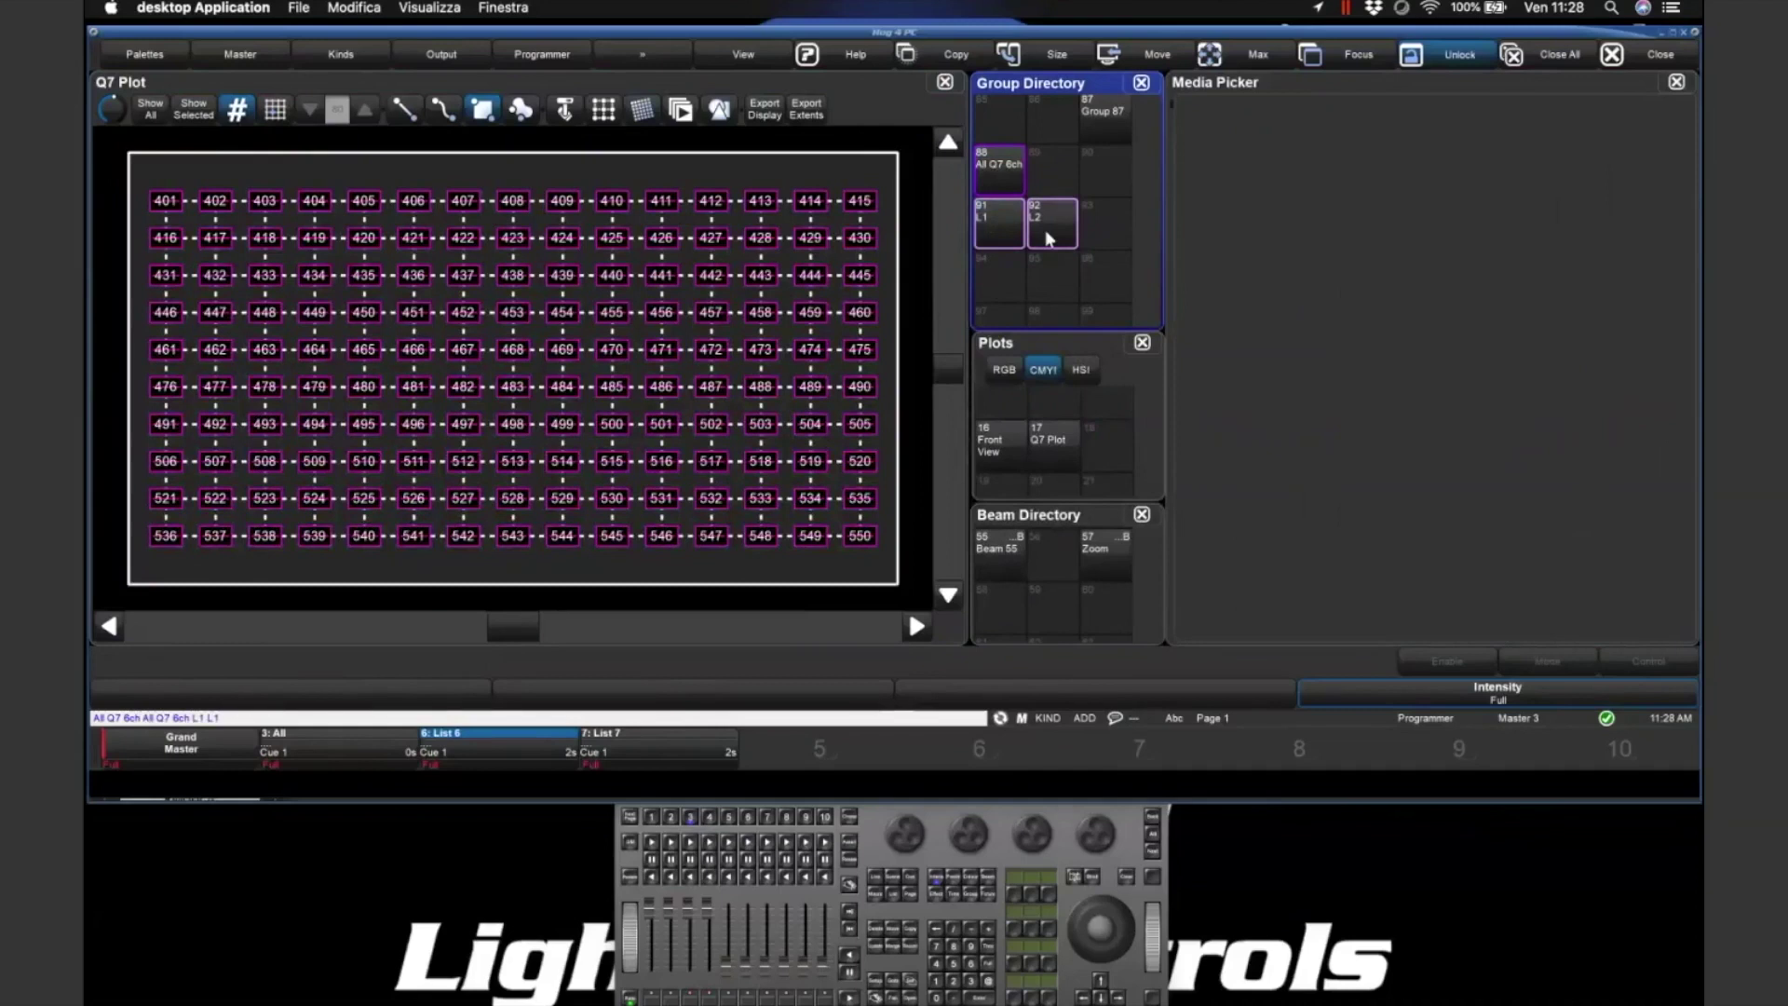
click(1045, 229)
click(1045, 229)
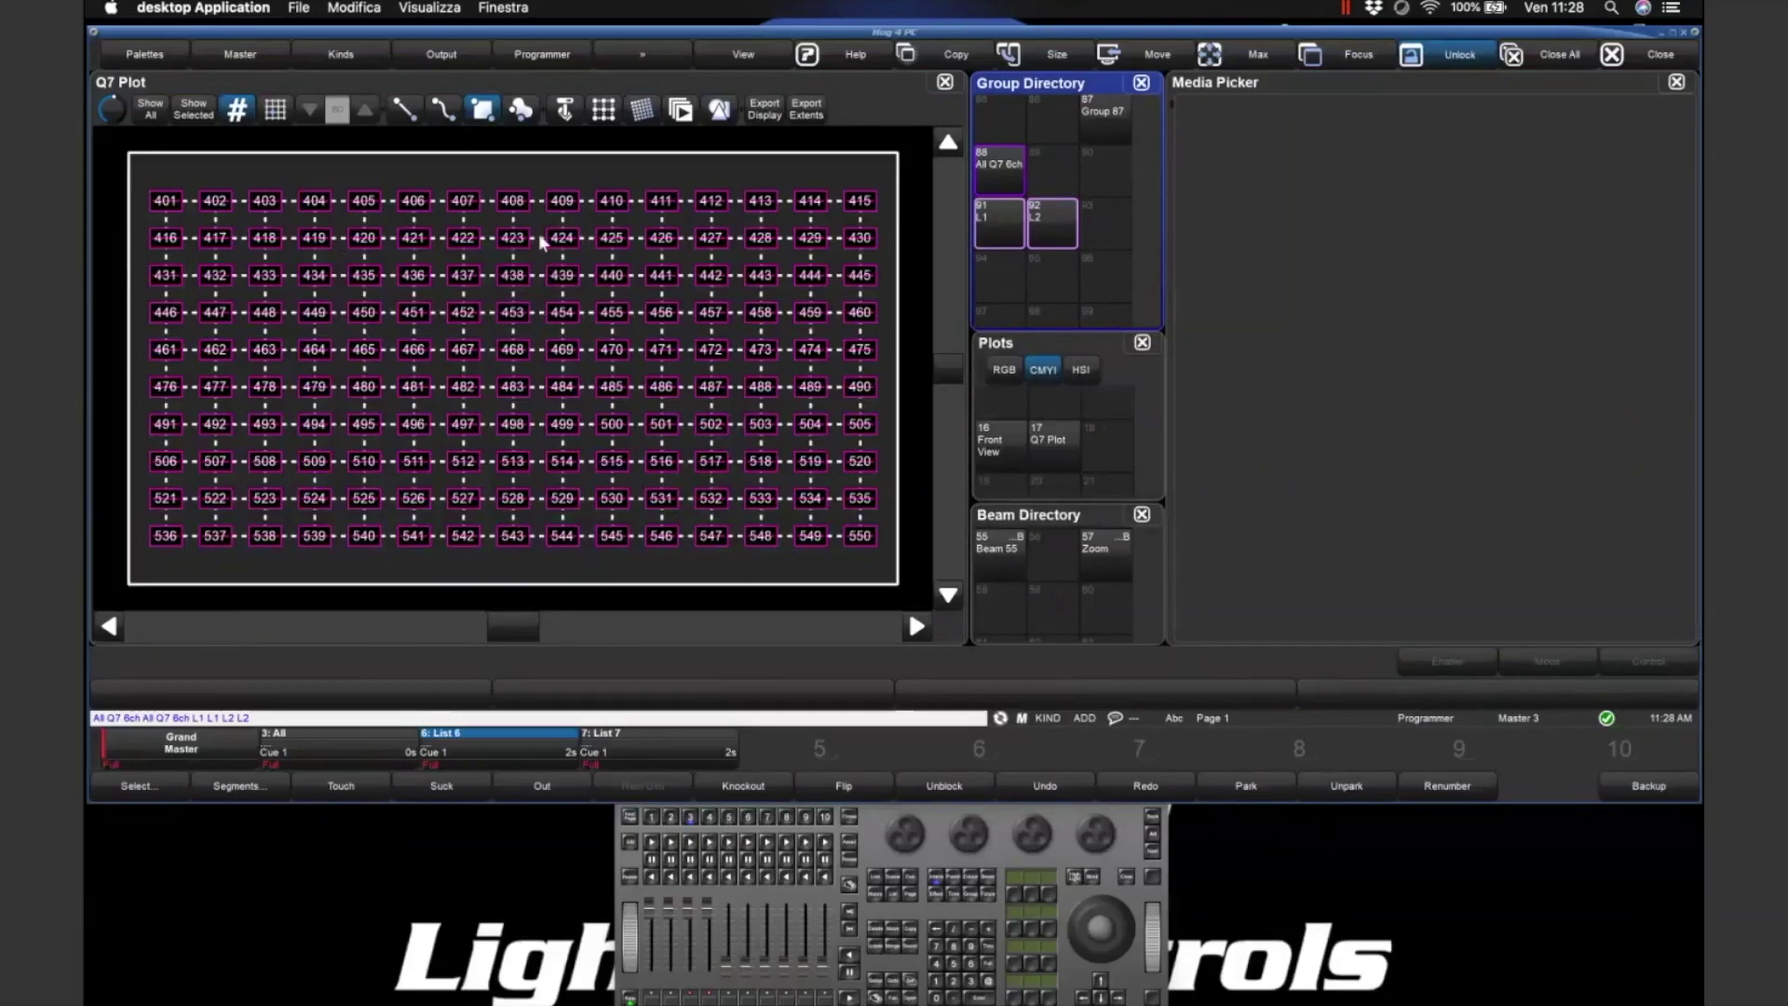
- Apply the Q7 Plot to the All Q7 6ch group in CMYI mode, inspect its colour parameters, and clear the programmer
click(1006, 171)
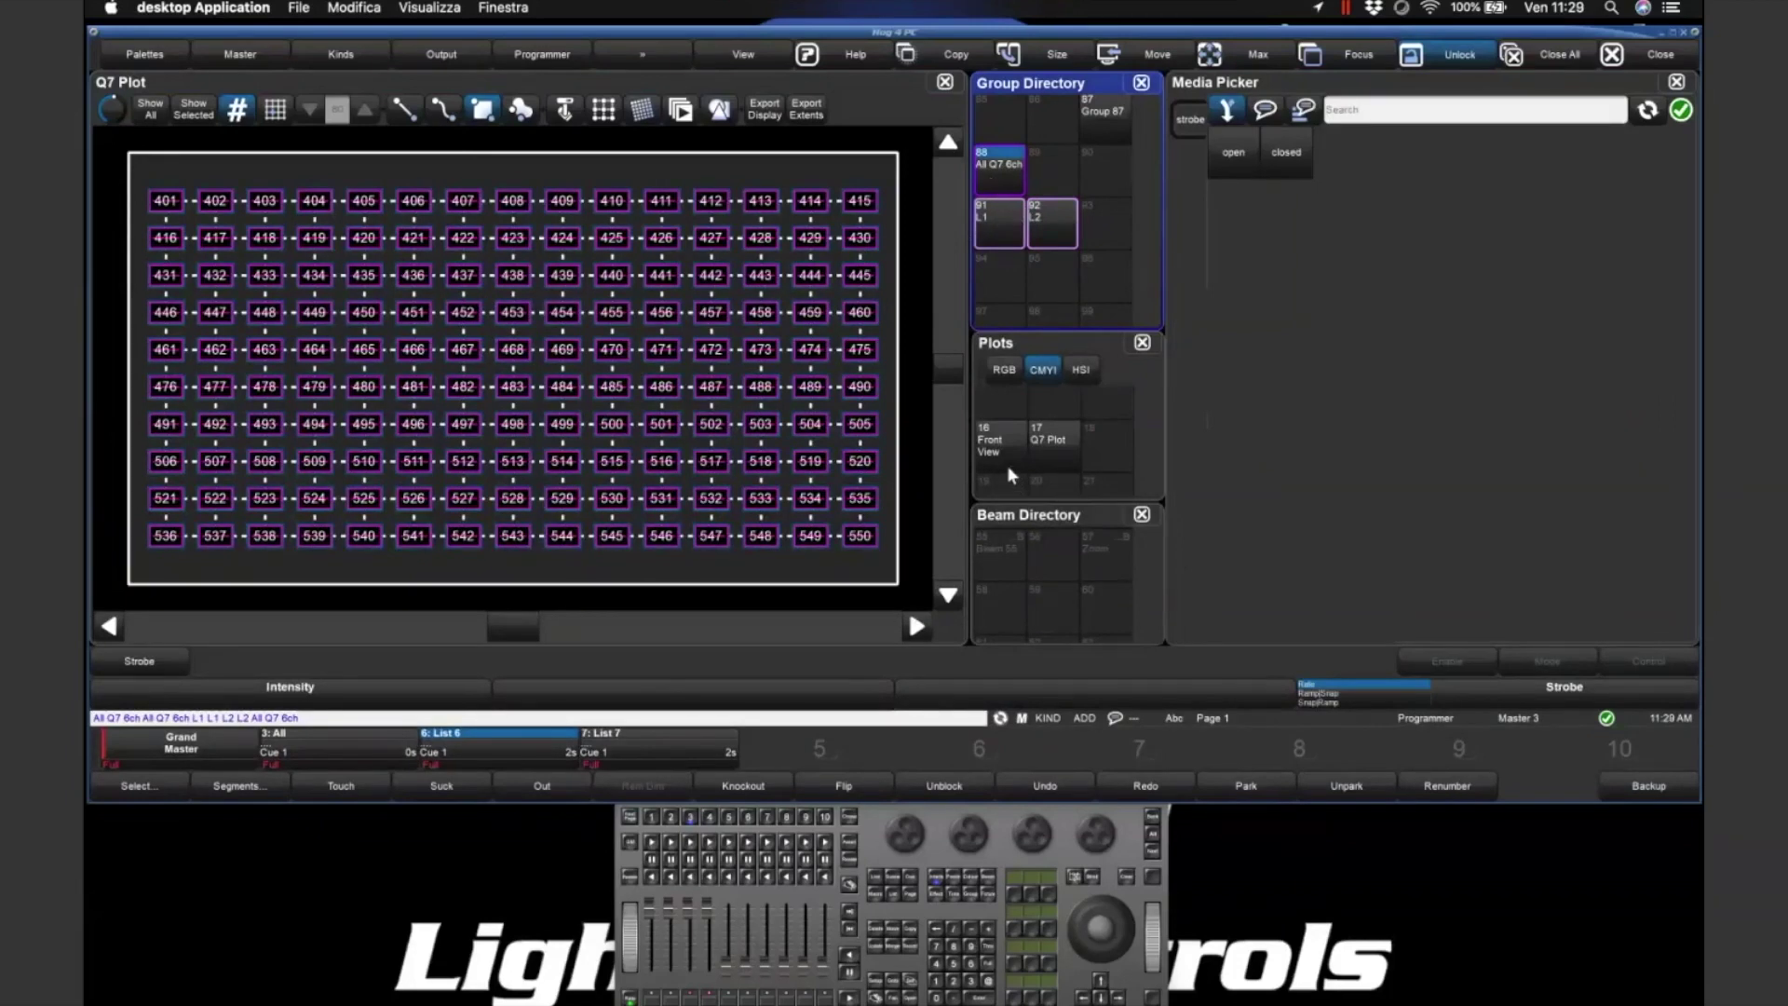
click(1058, 450)
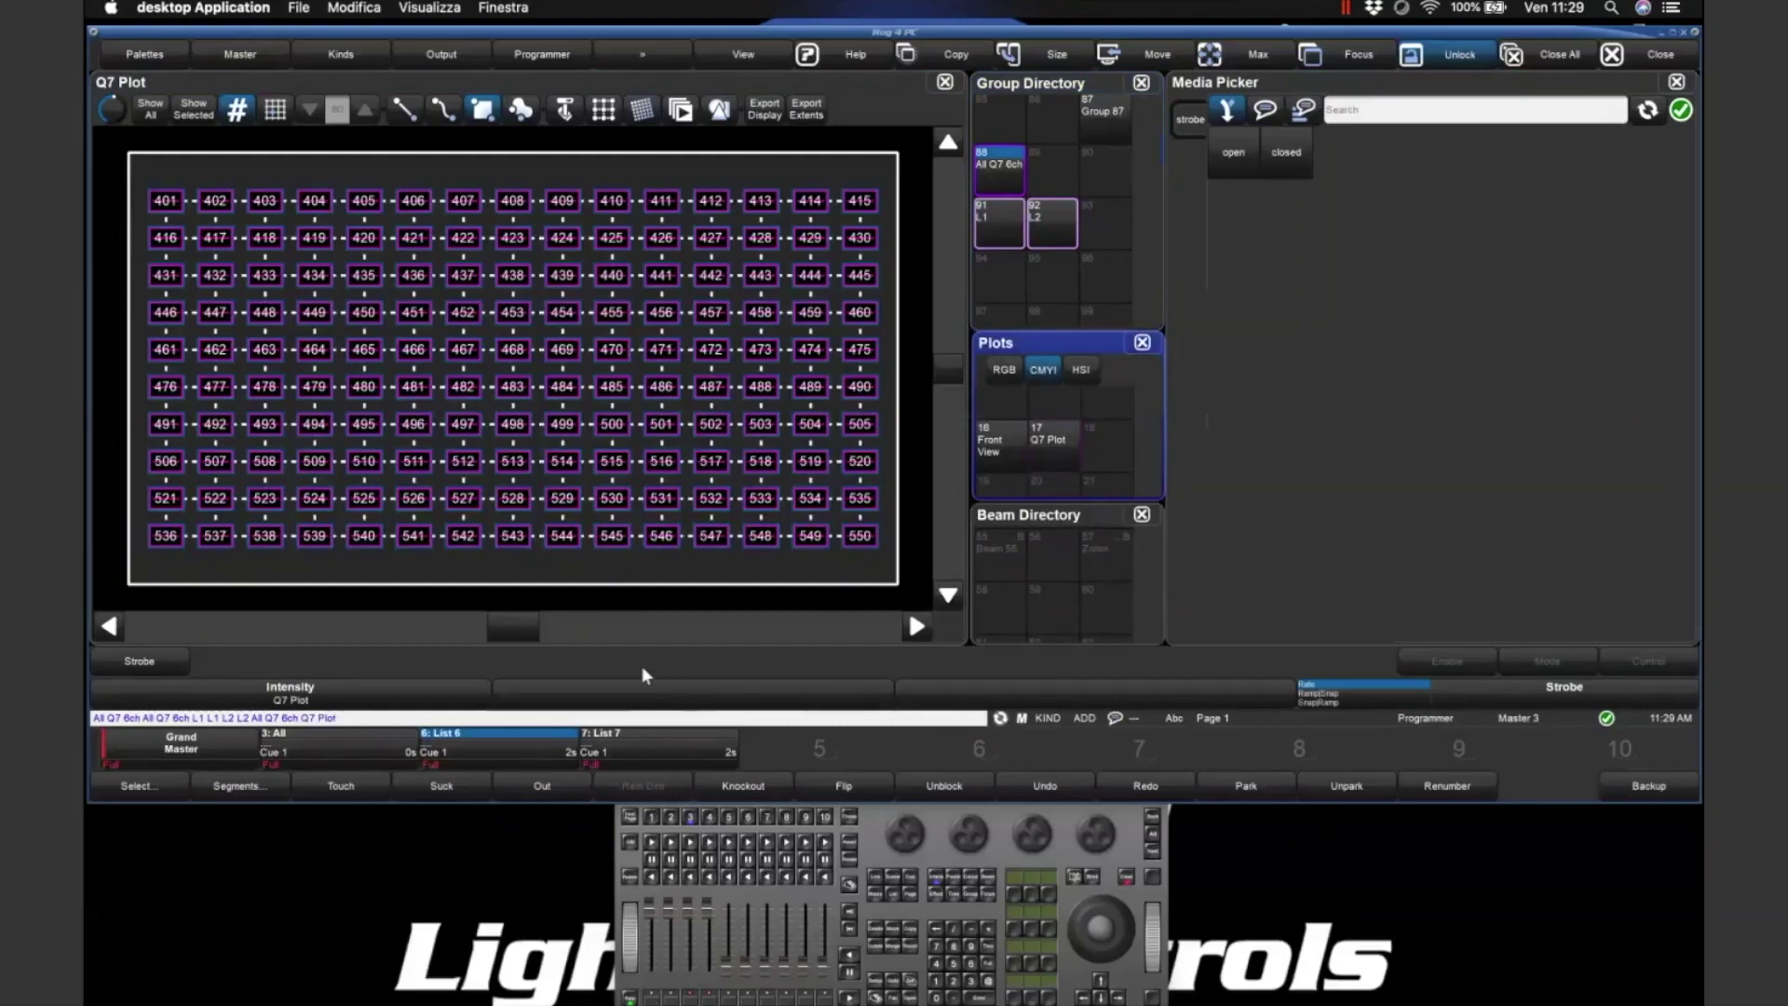
key(Escape)
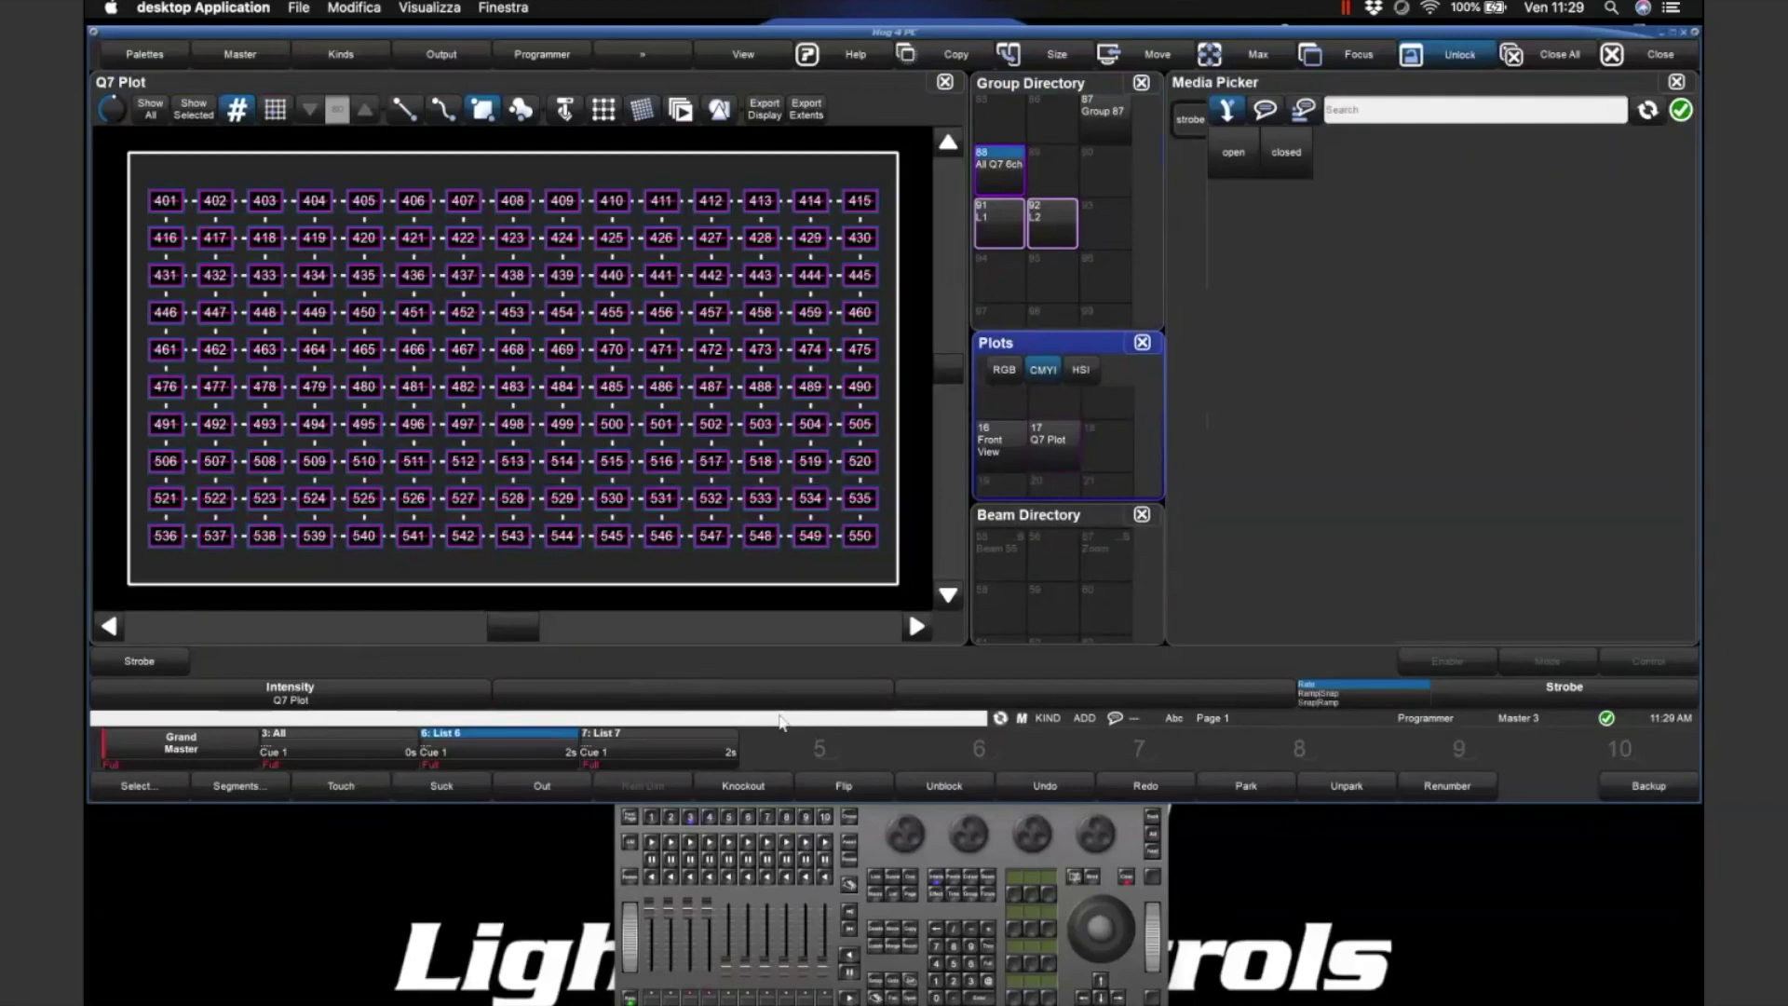
click(969, 880)
click(962, 879)
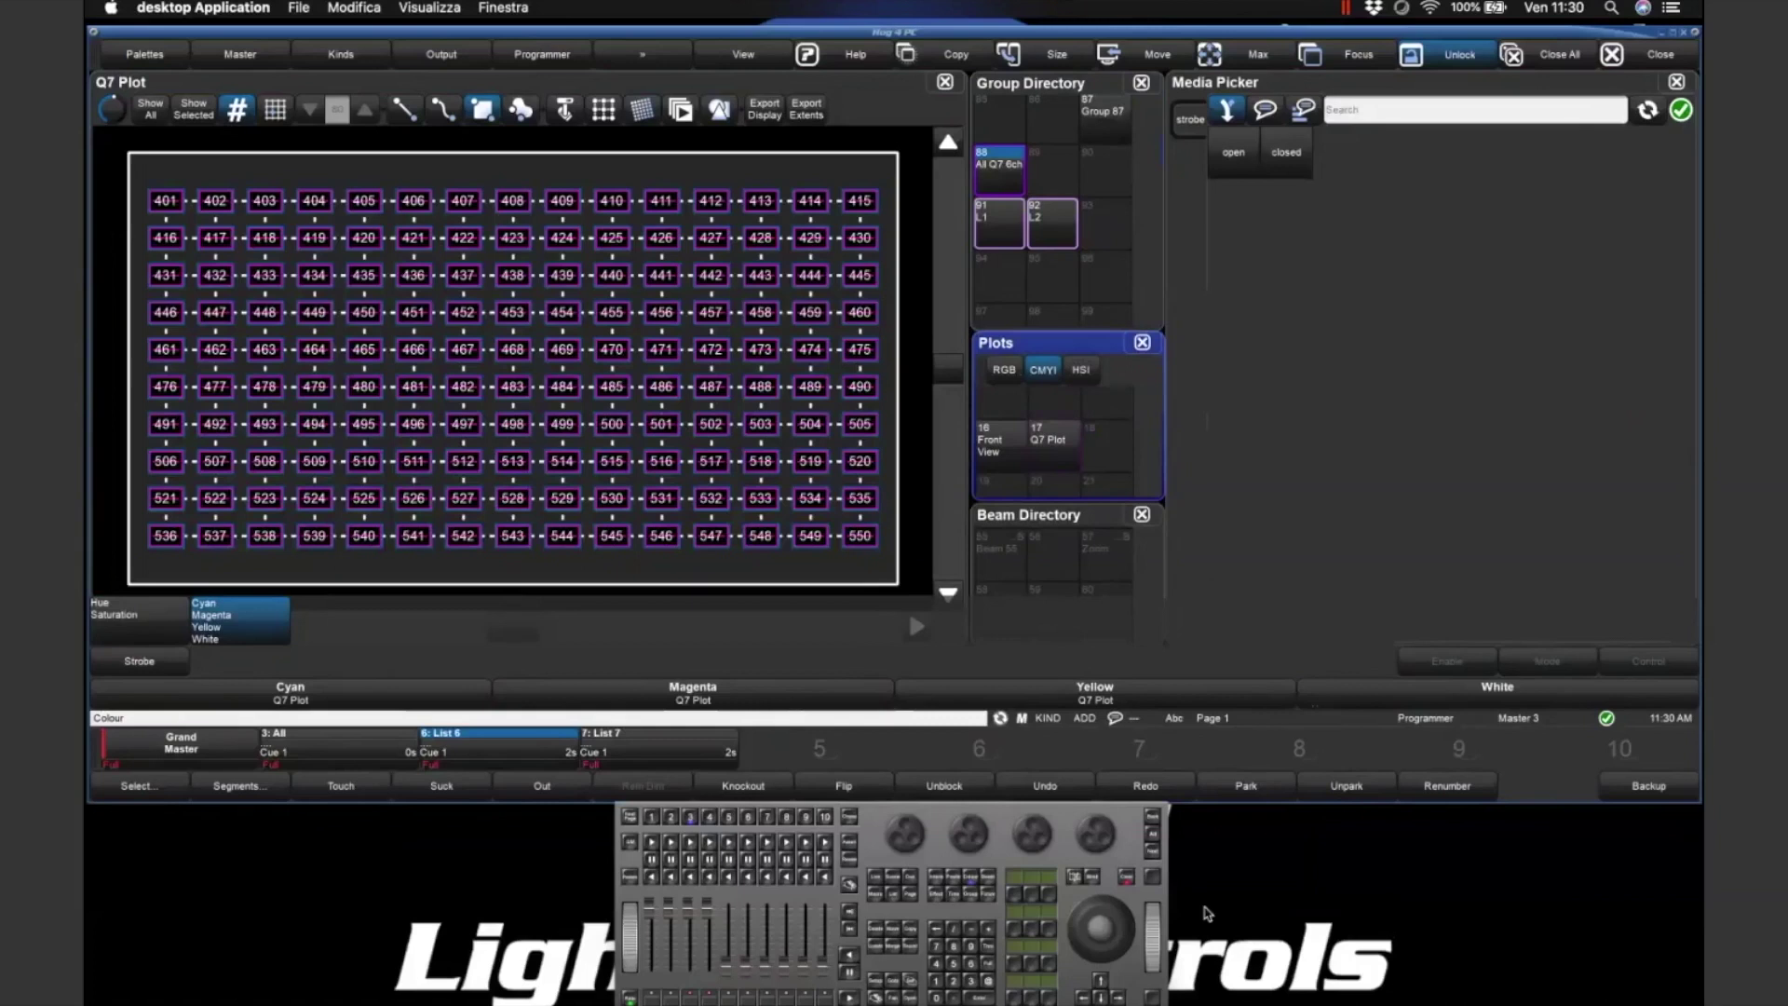
click(1126, 877)
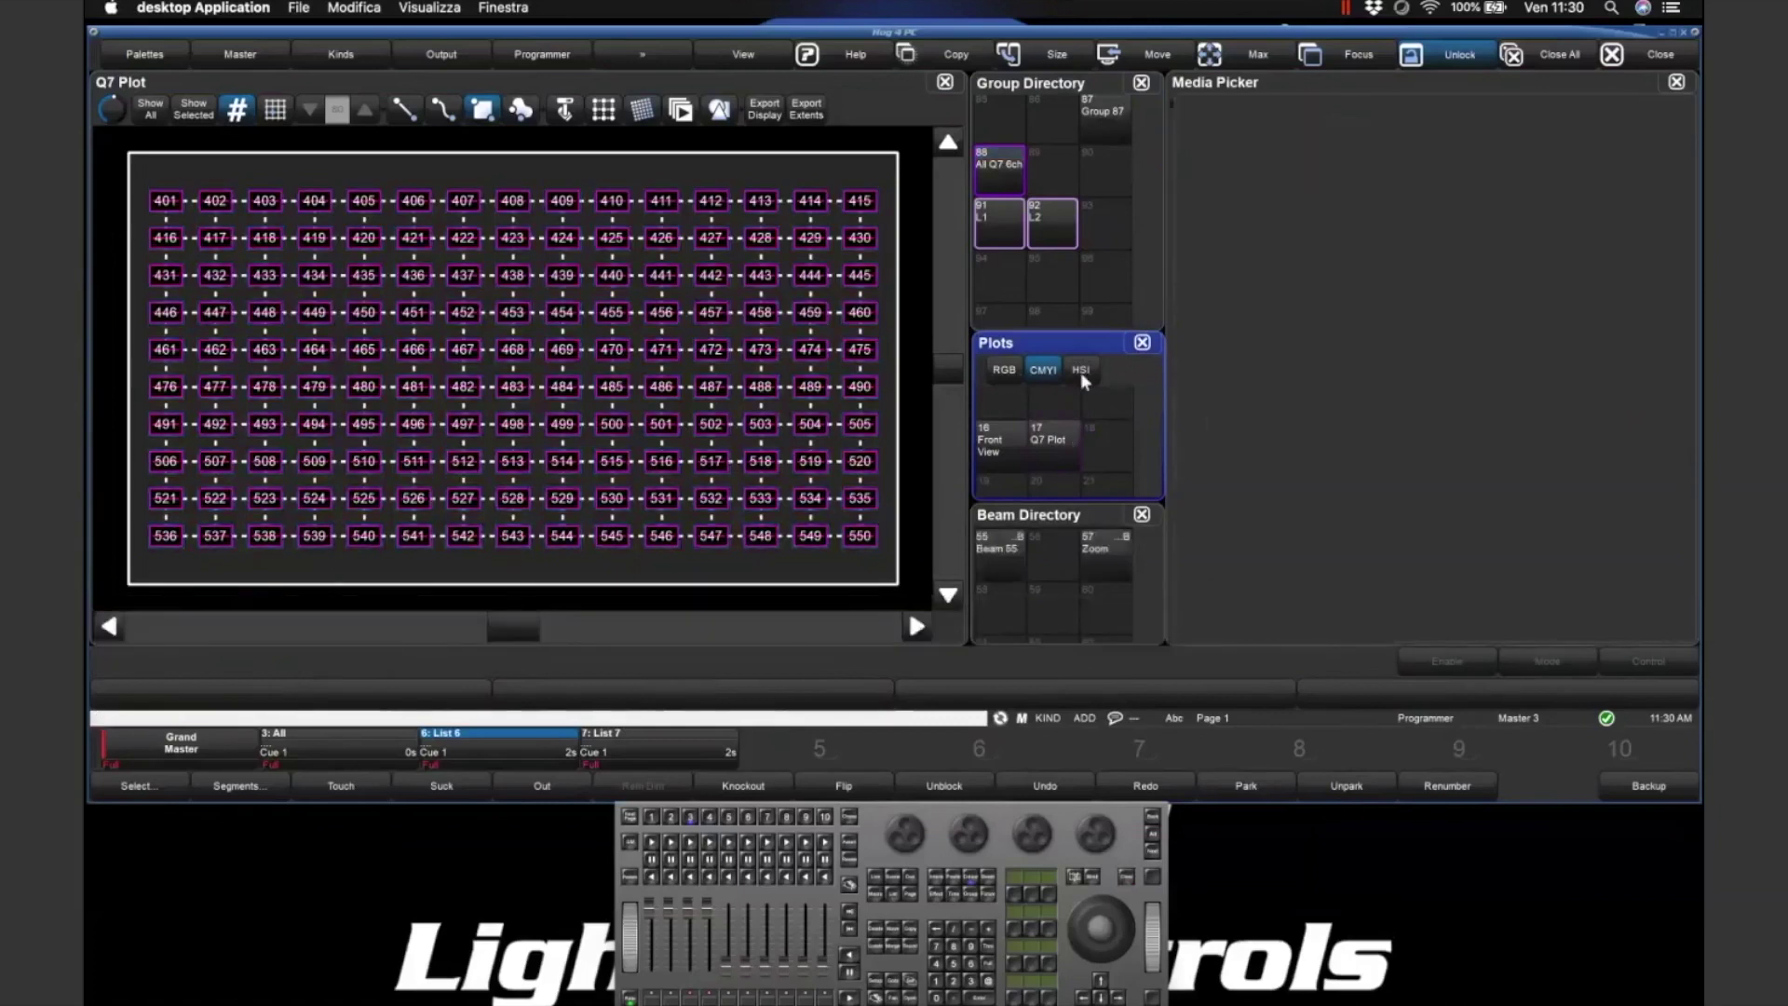
- Apply the Q7 Plot to the All Q7 6ch group in HSI mode, inspect its colour and intensity parameters, and clear the programmer
click(979, 156)
click(1080, 368)
click(1061, 453)
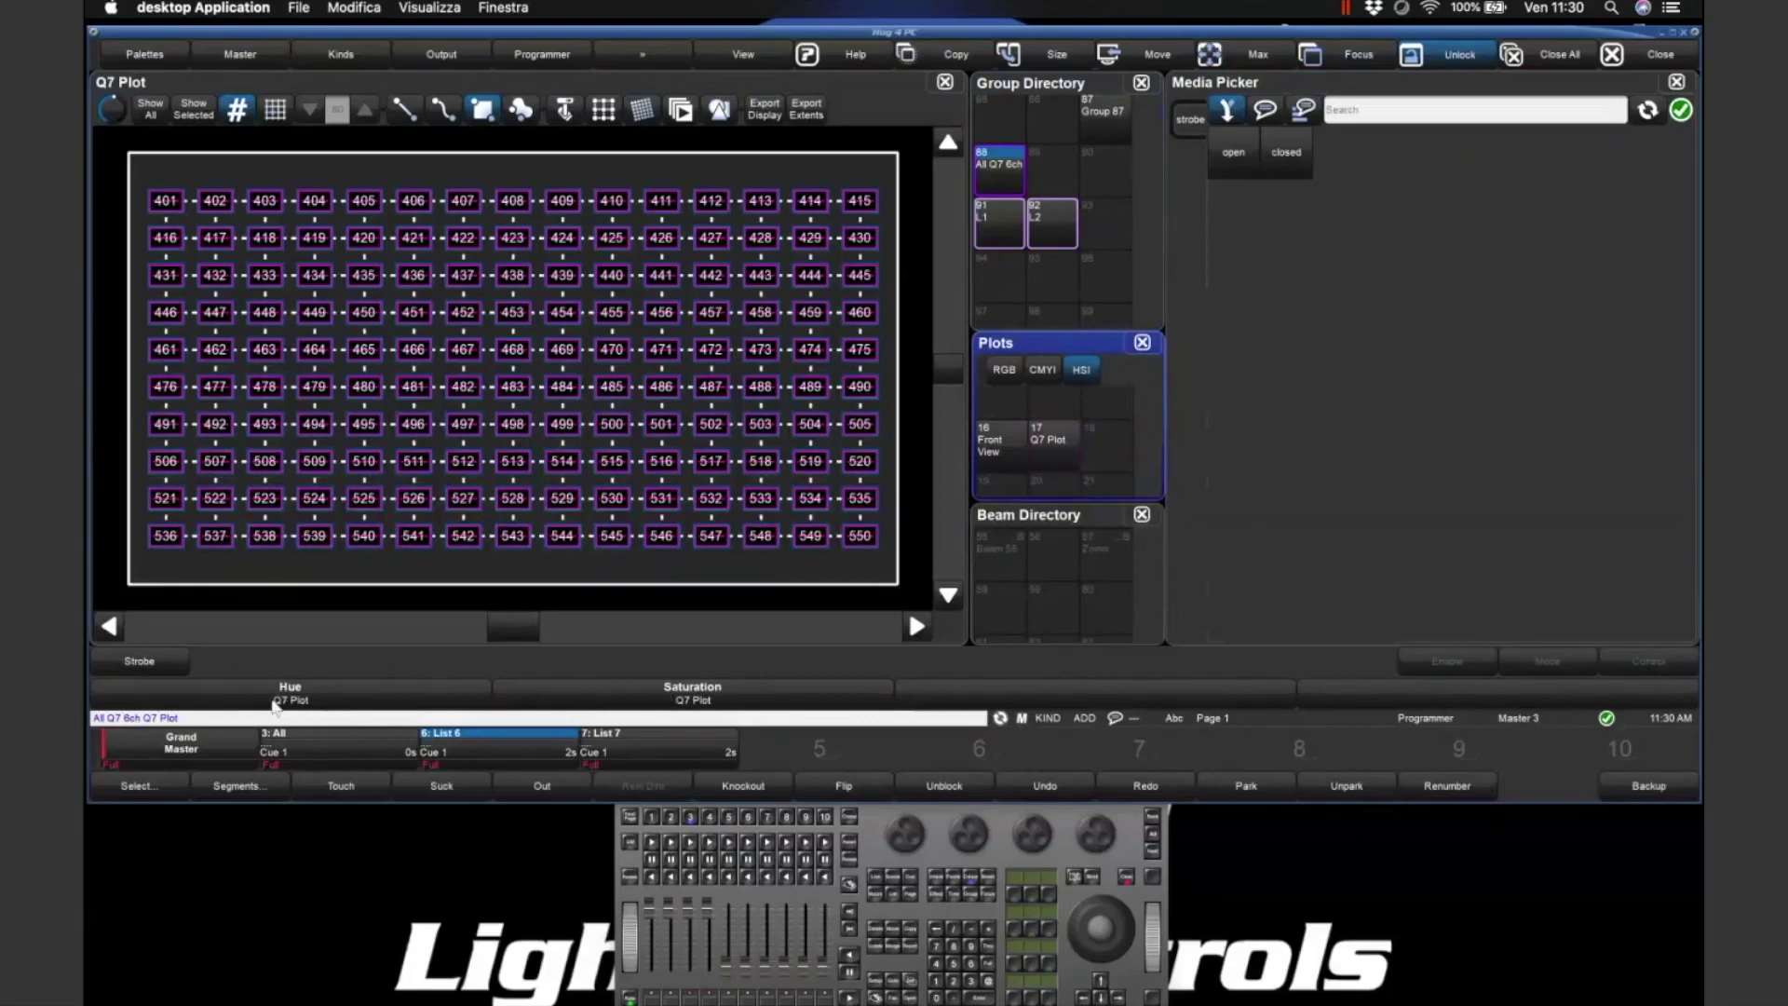
click(969, 883)
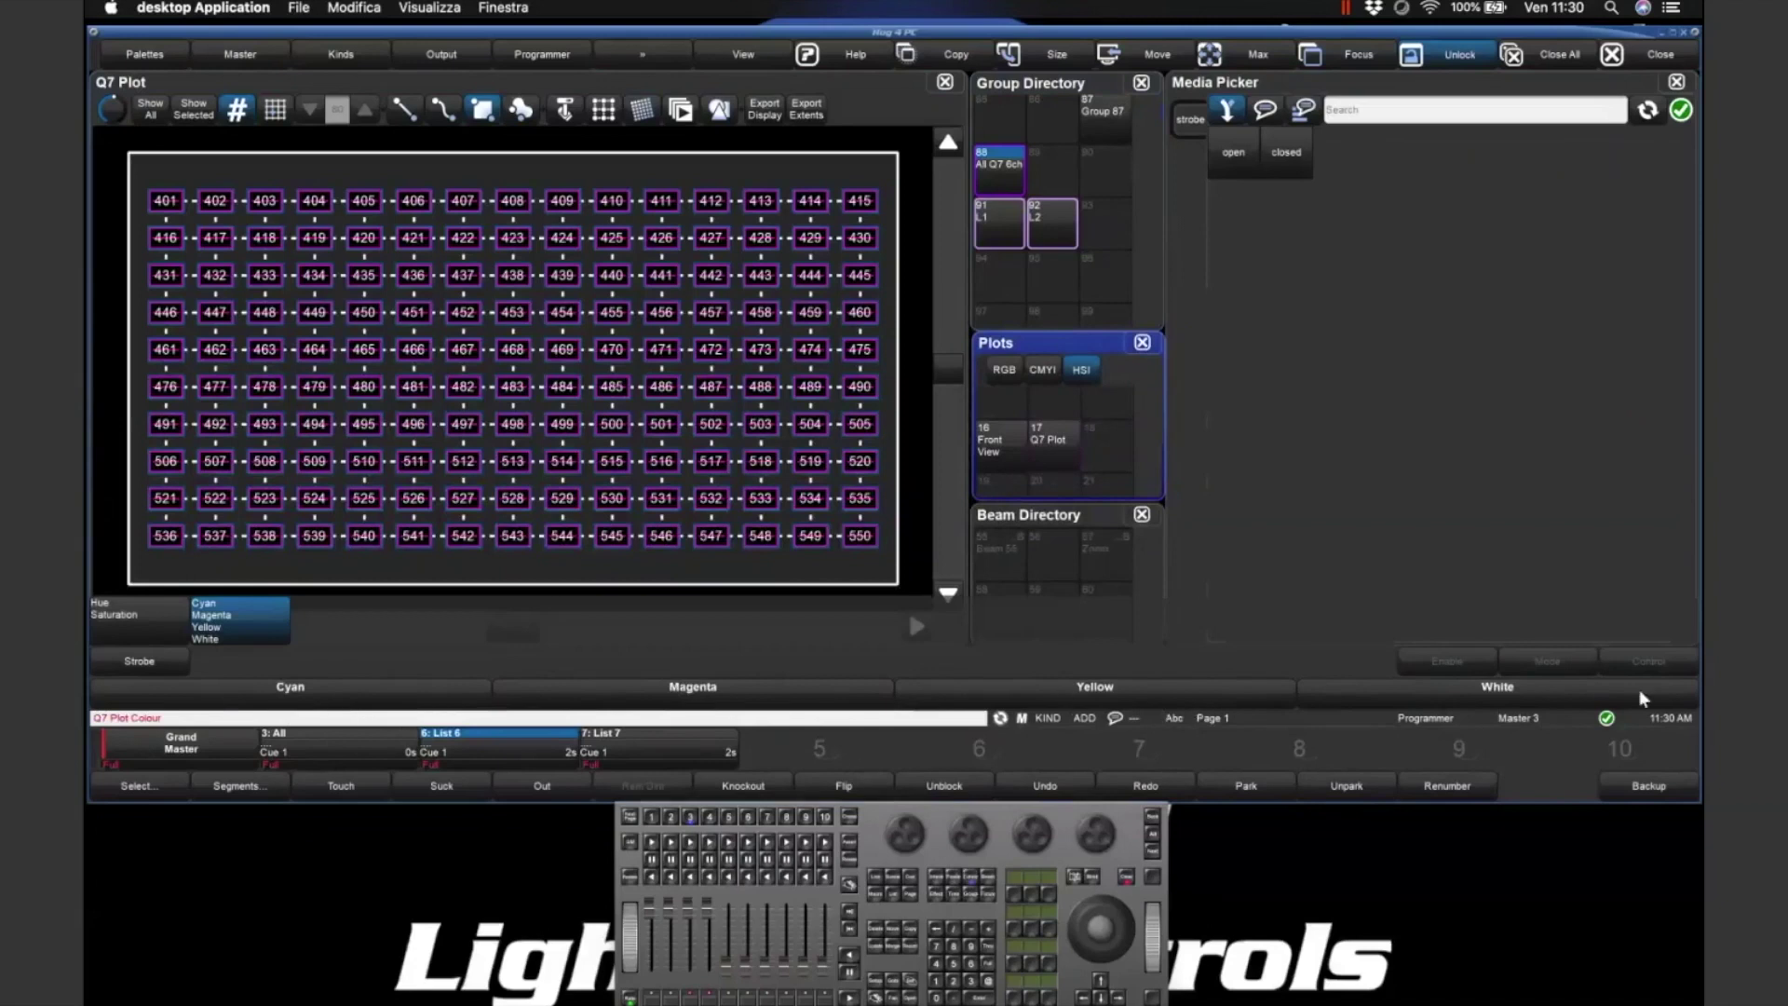
click(943, 879)
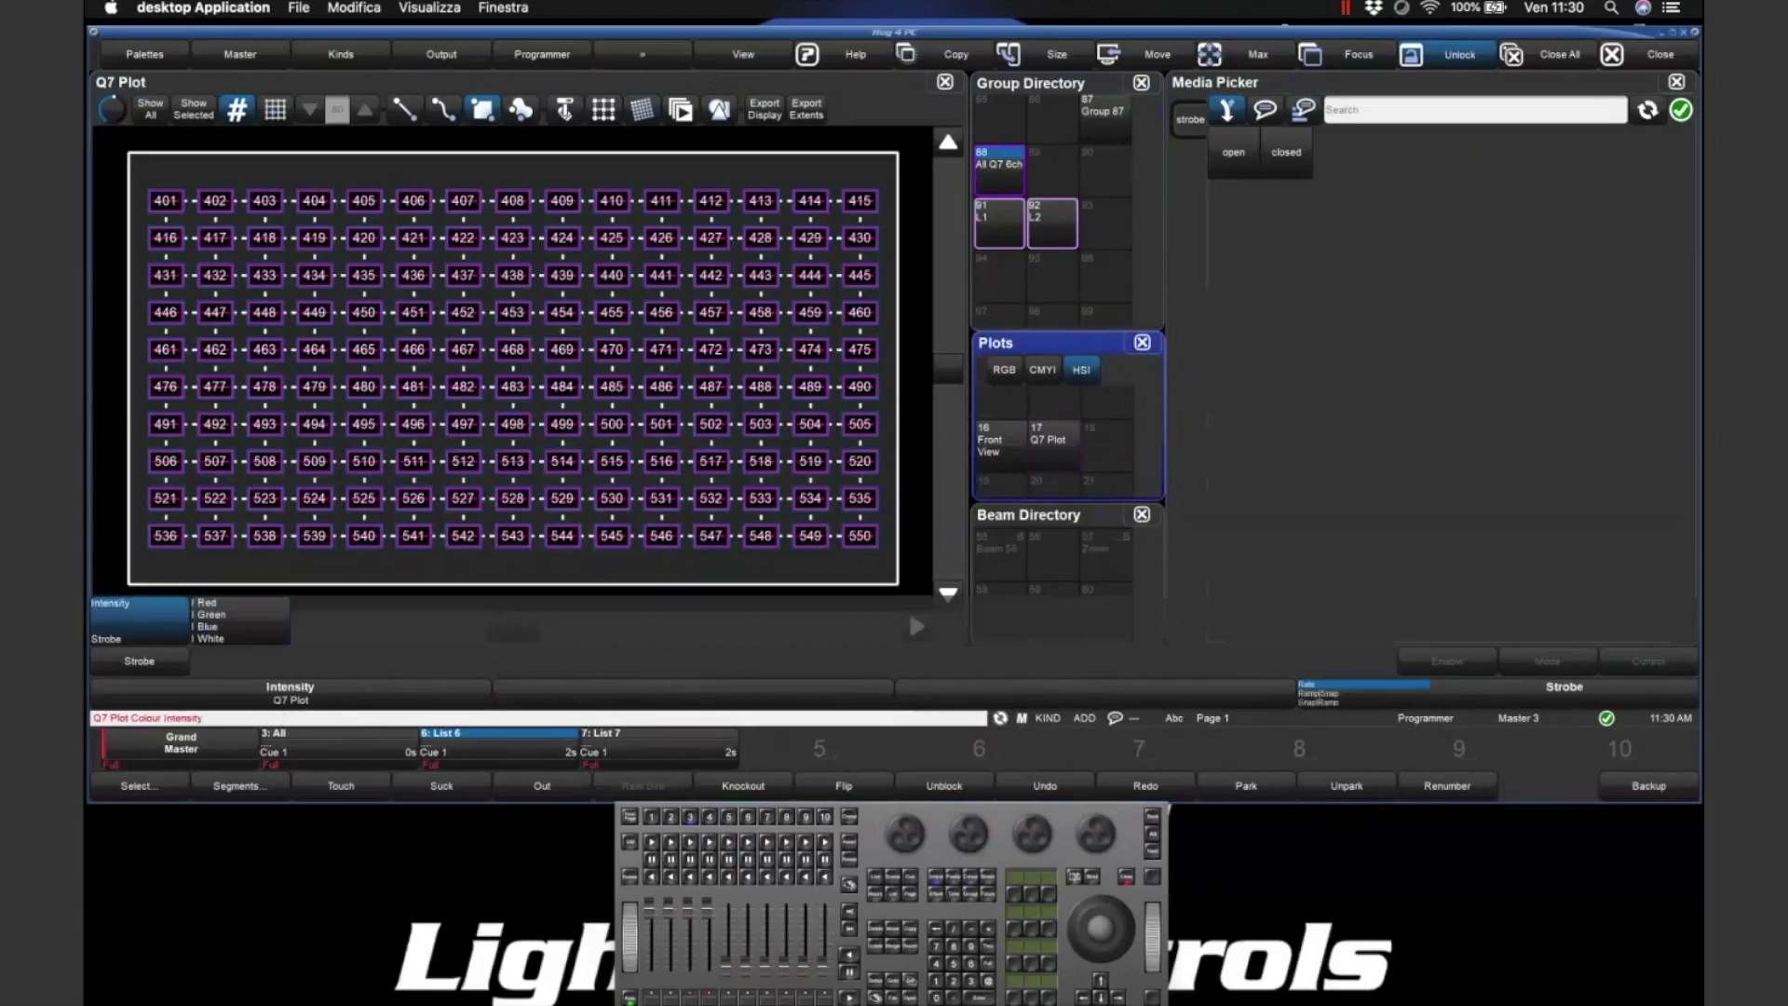
click(1126, 877)
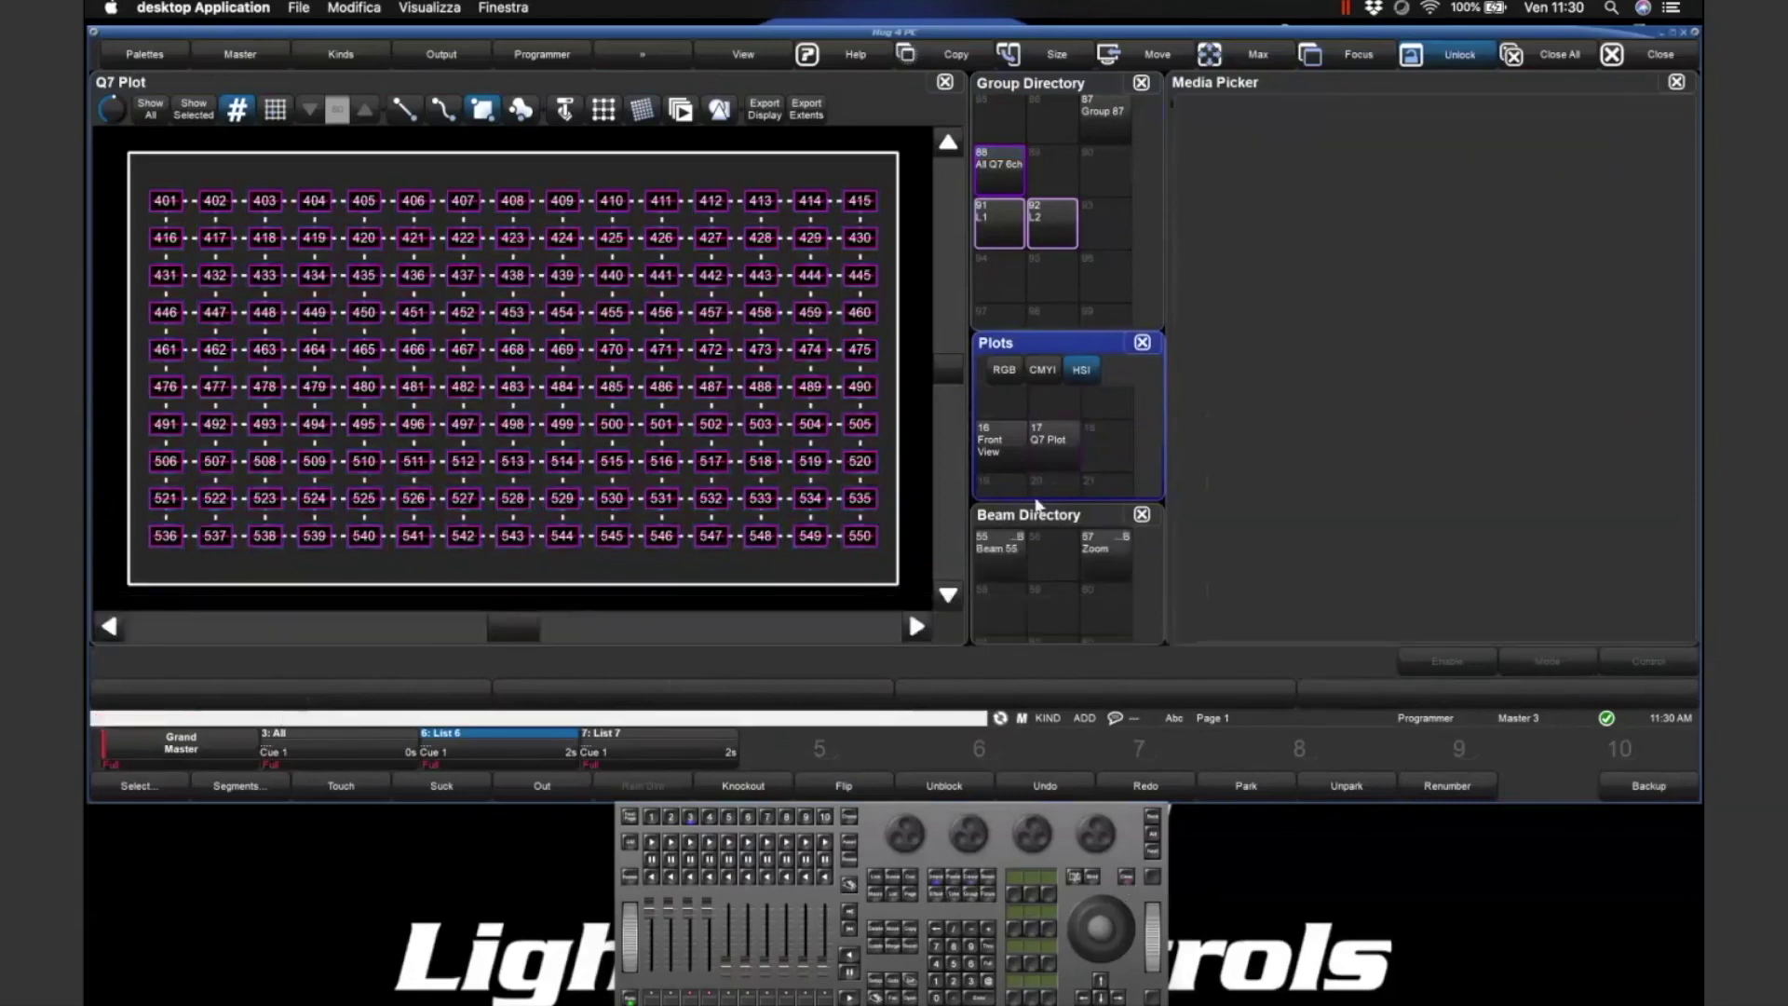
- Apply the Q7 Plot to the All Q7 6ch group in RGB mode, check its intensity parameters, and switch the Plots directory to CMYI
click(981, 169)
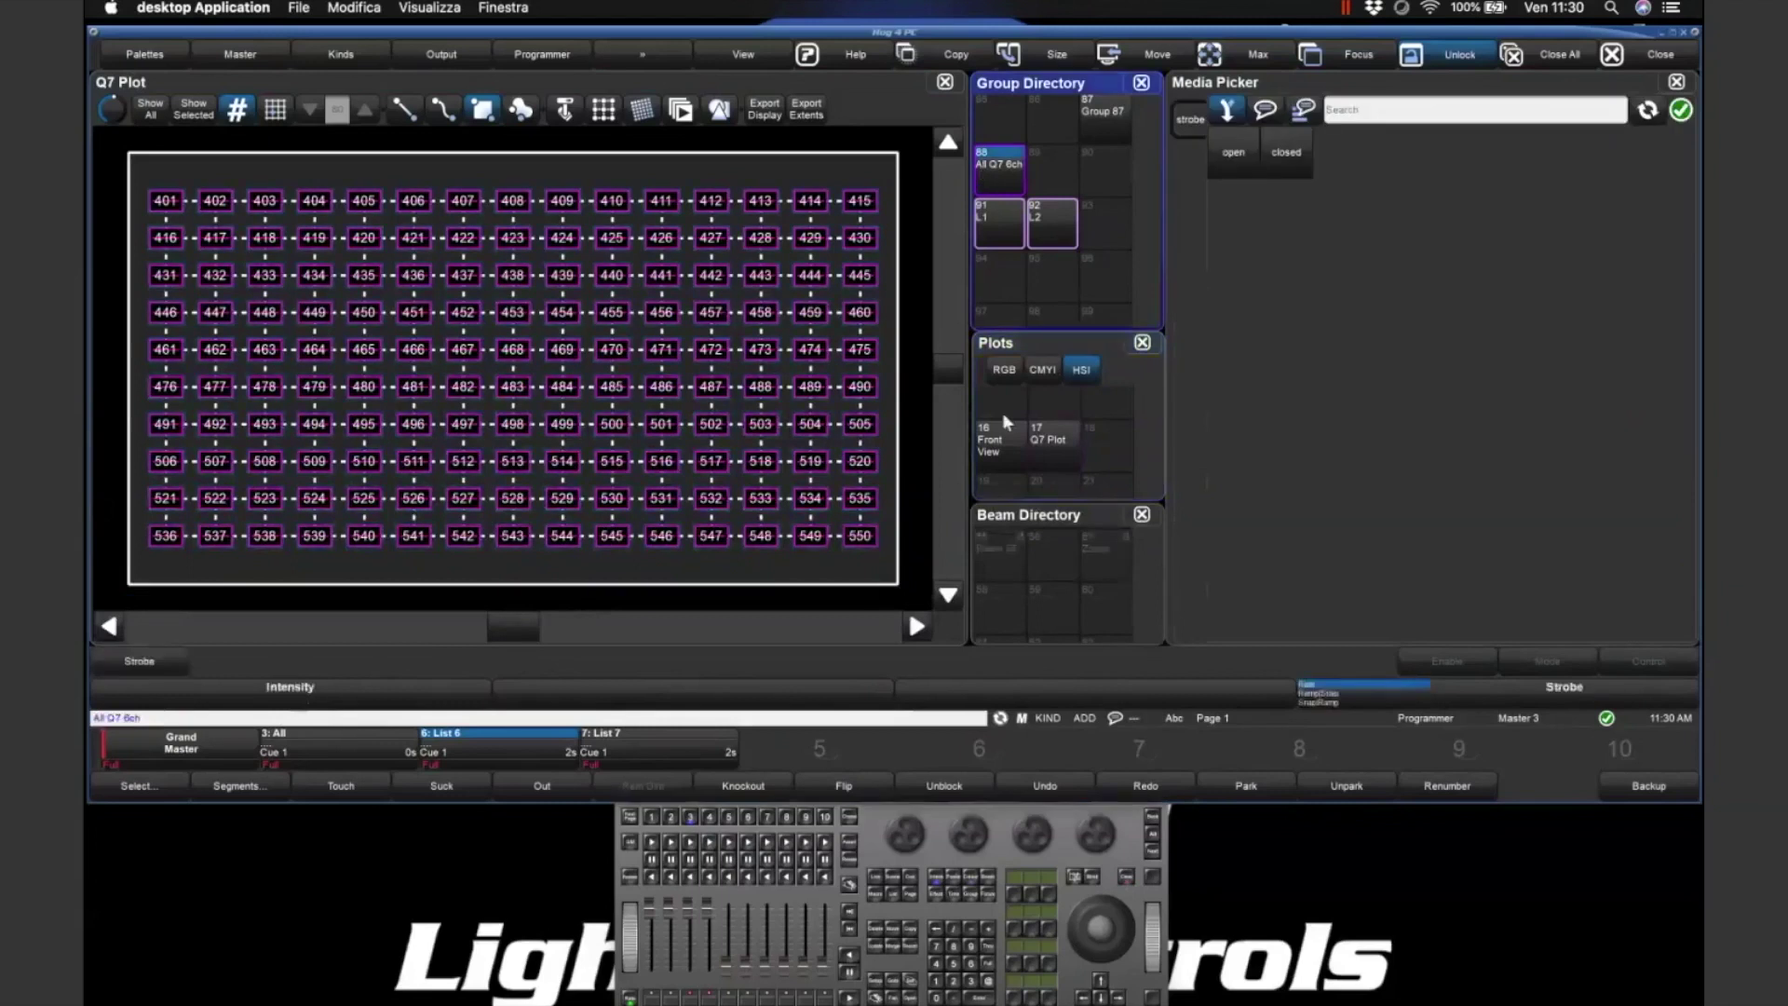
click(1004, 371)
click(1062, 447)
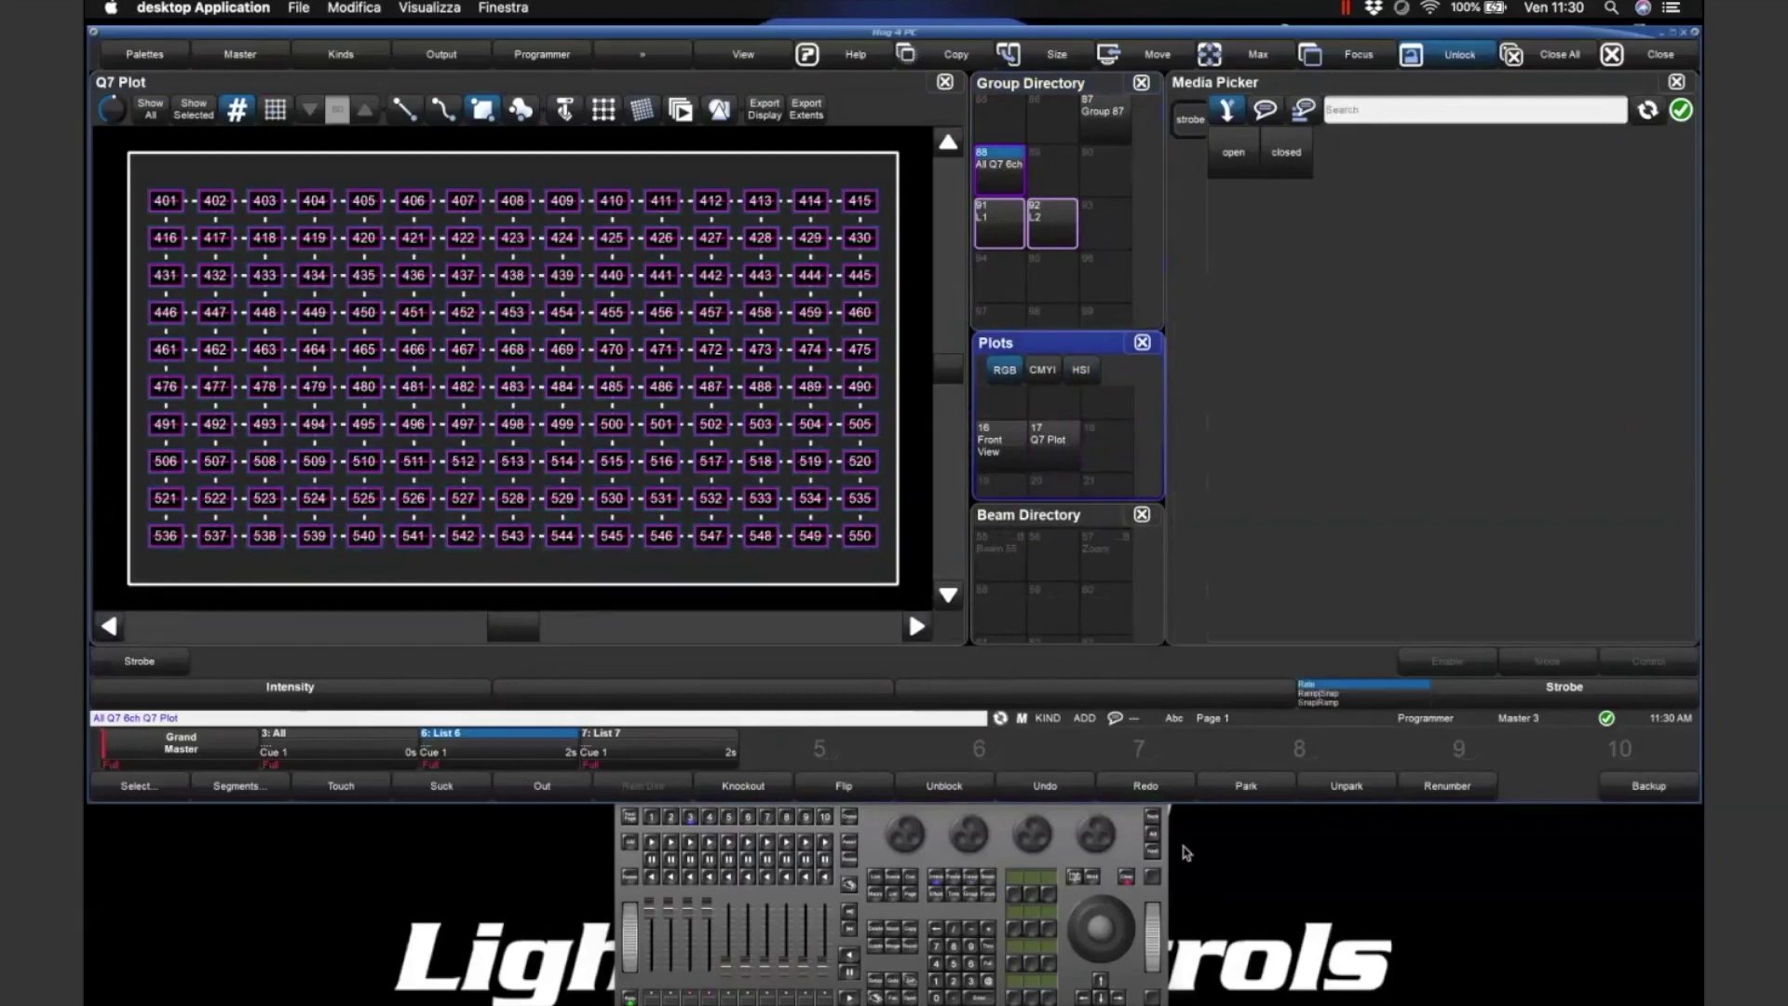
click(931, 881)
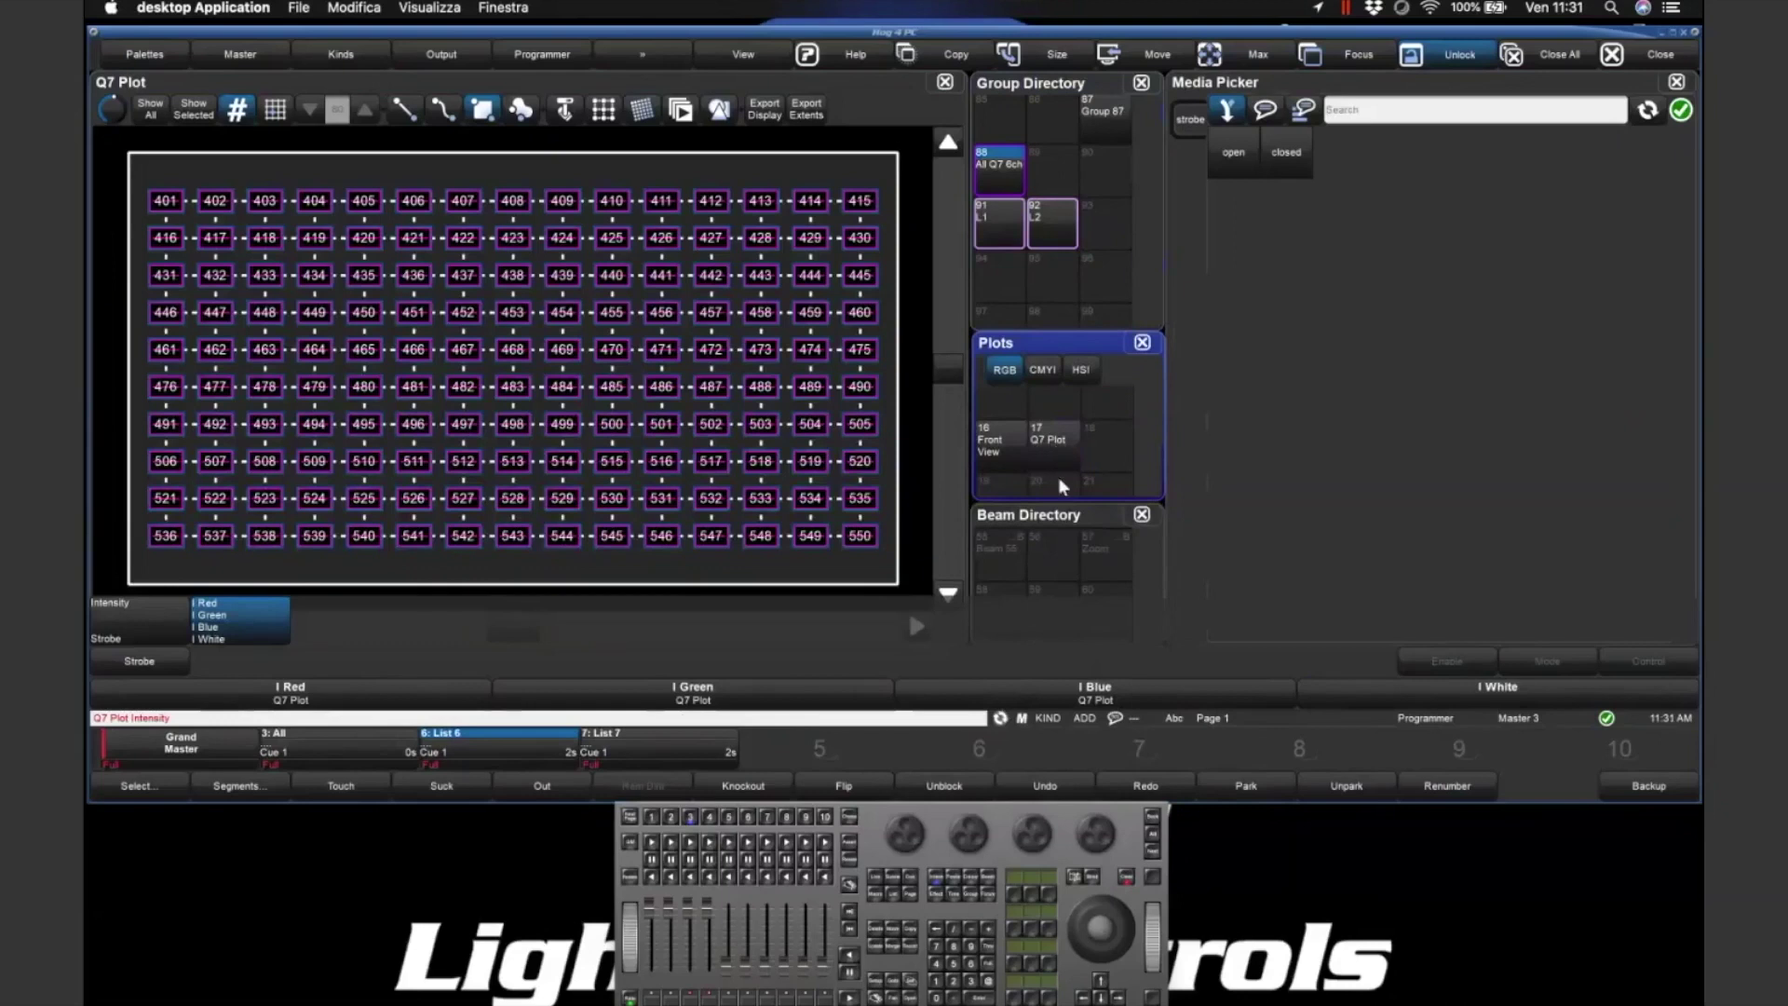
click(1043, 370)
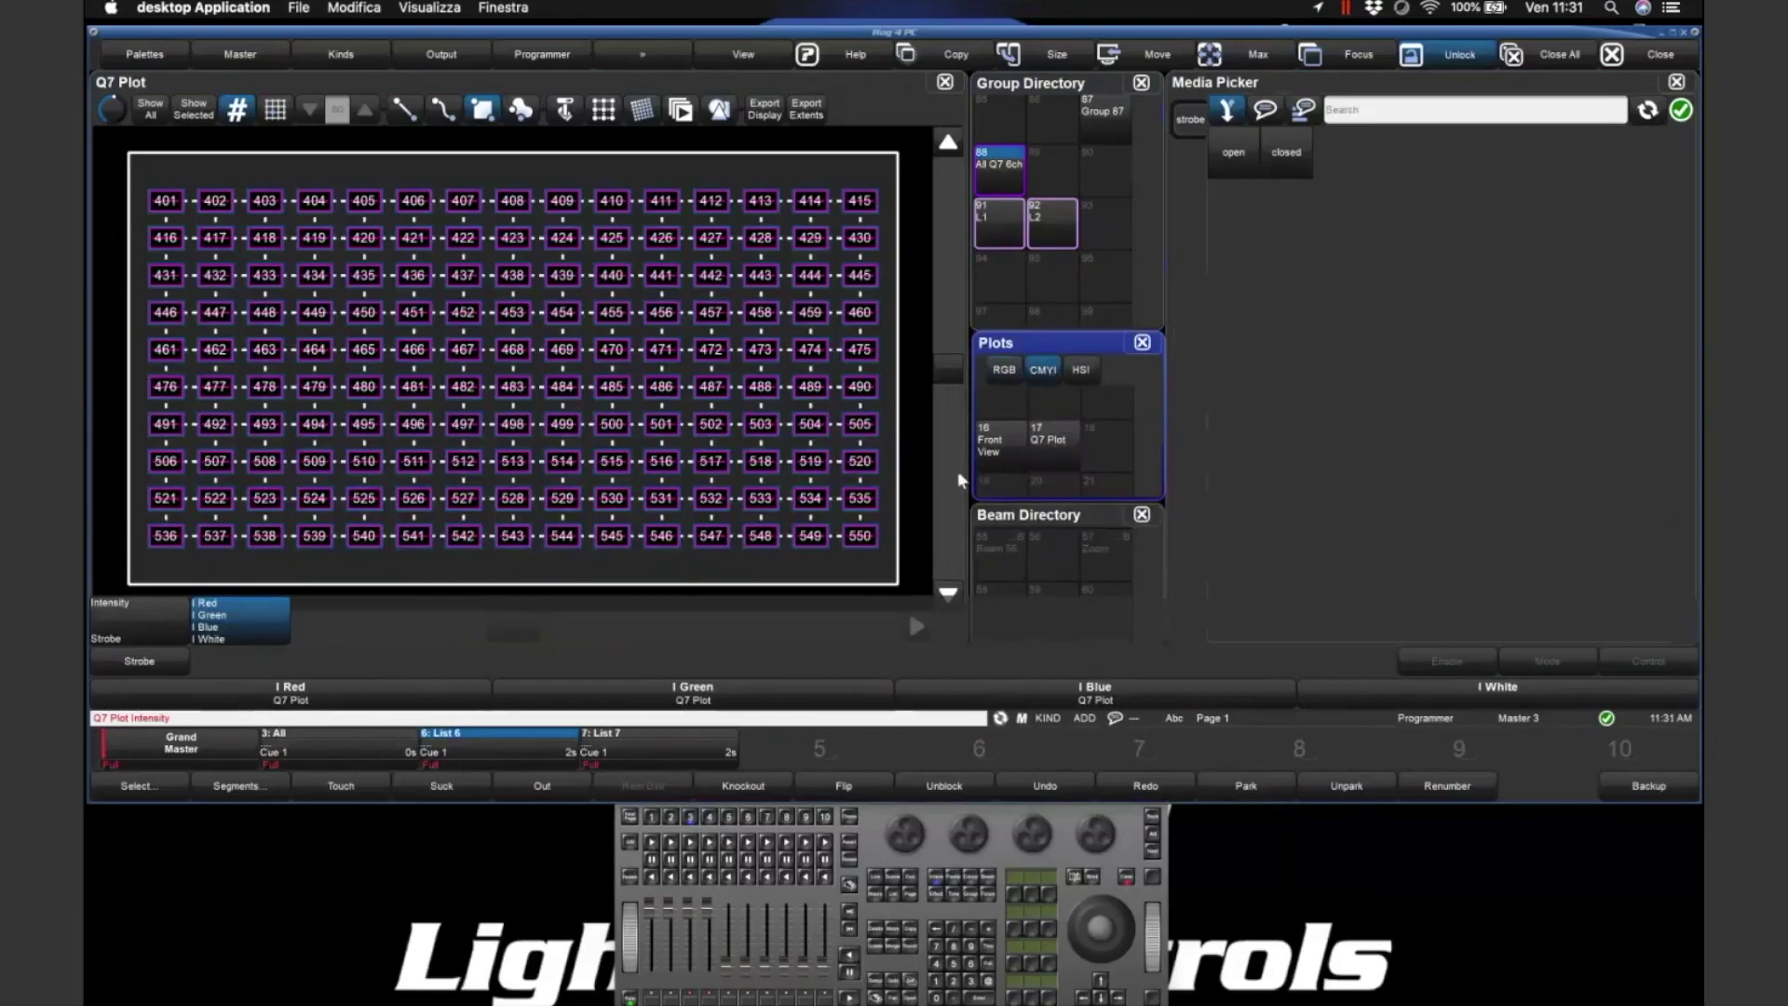
- Check the Q7 Plot's CMYI intensity parameters, clear the programmer, and reapply Q7 Plot to the All Q7 6ch group
click(937, 878)
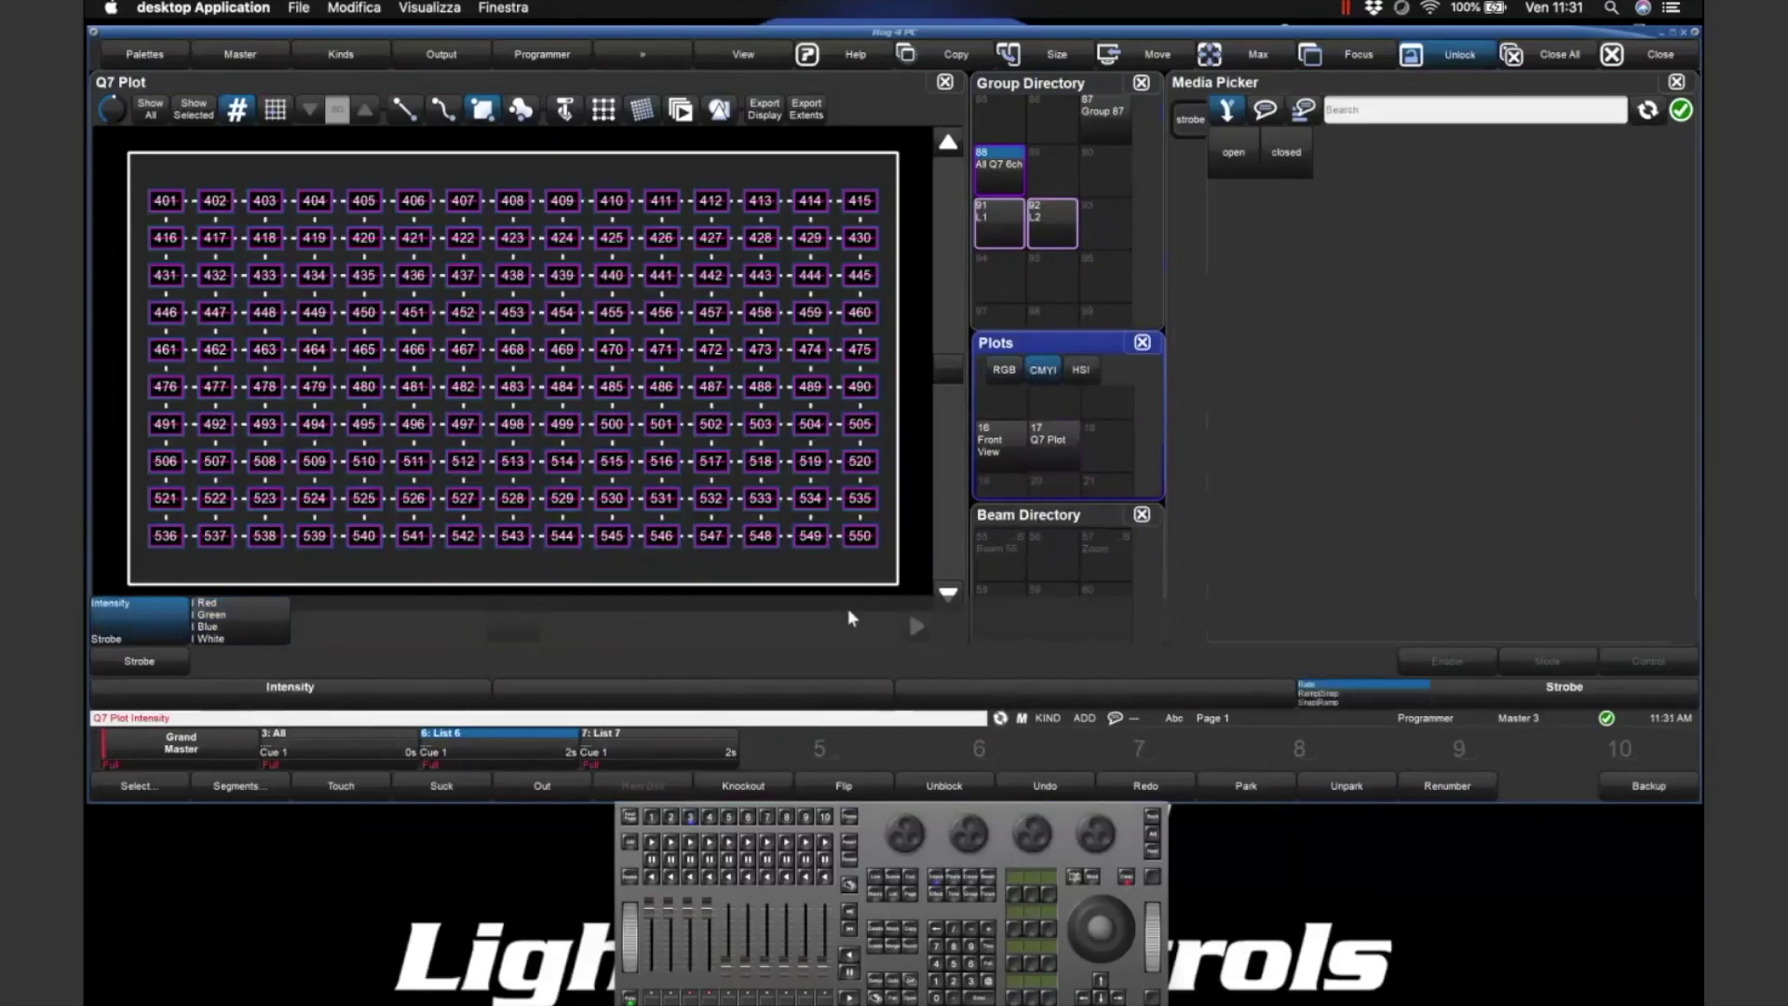
click(1125, 878)
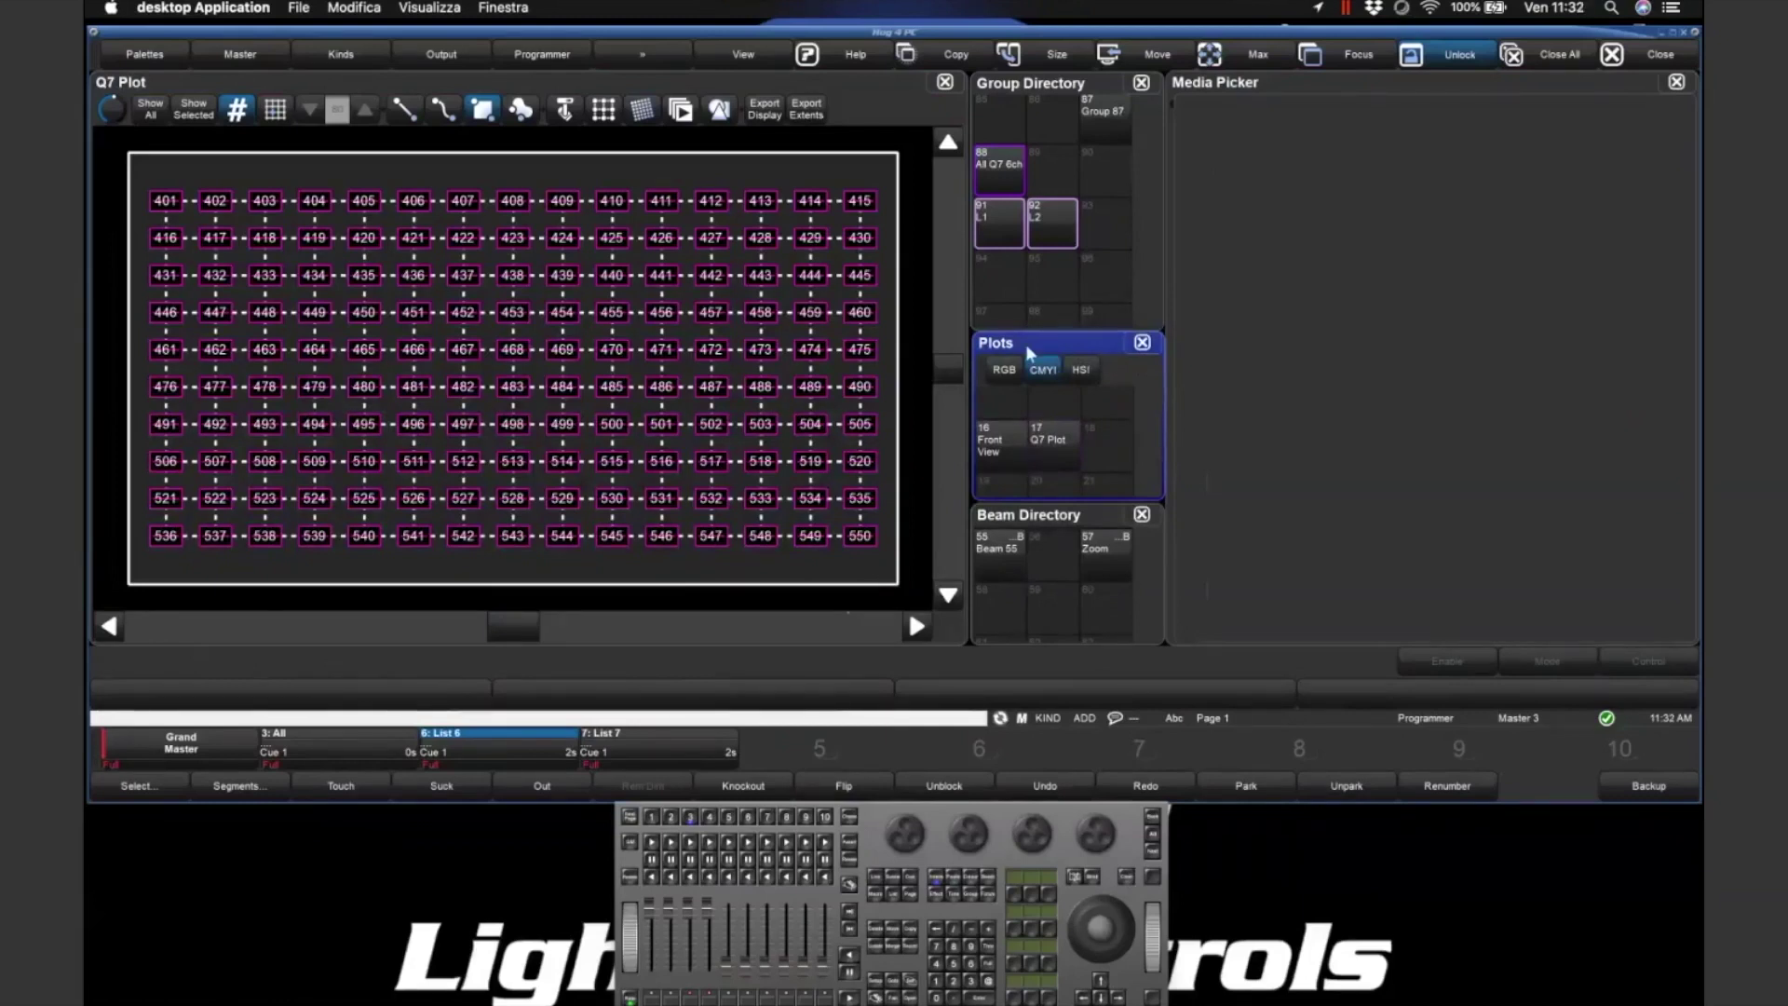
click(1013, 187)
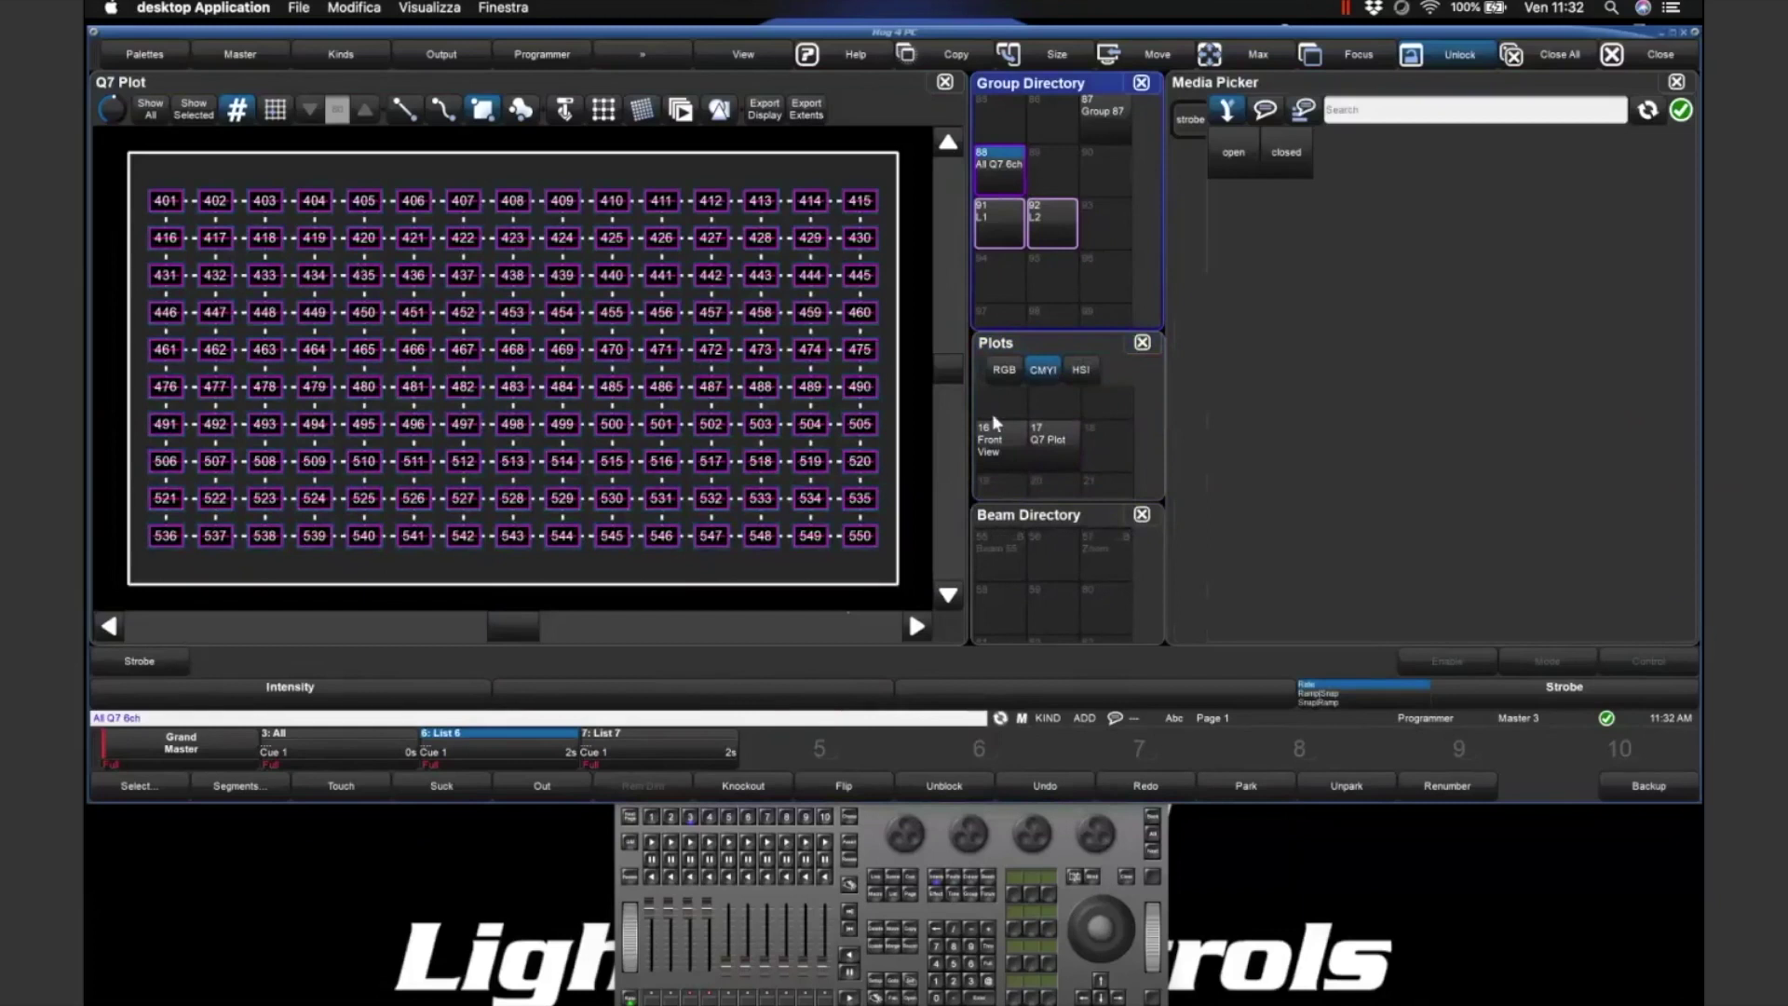
click(1056, 447)
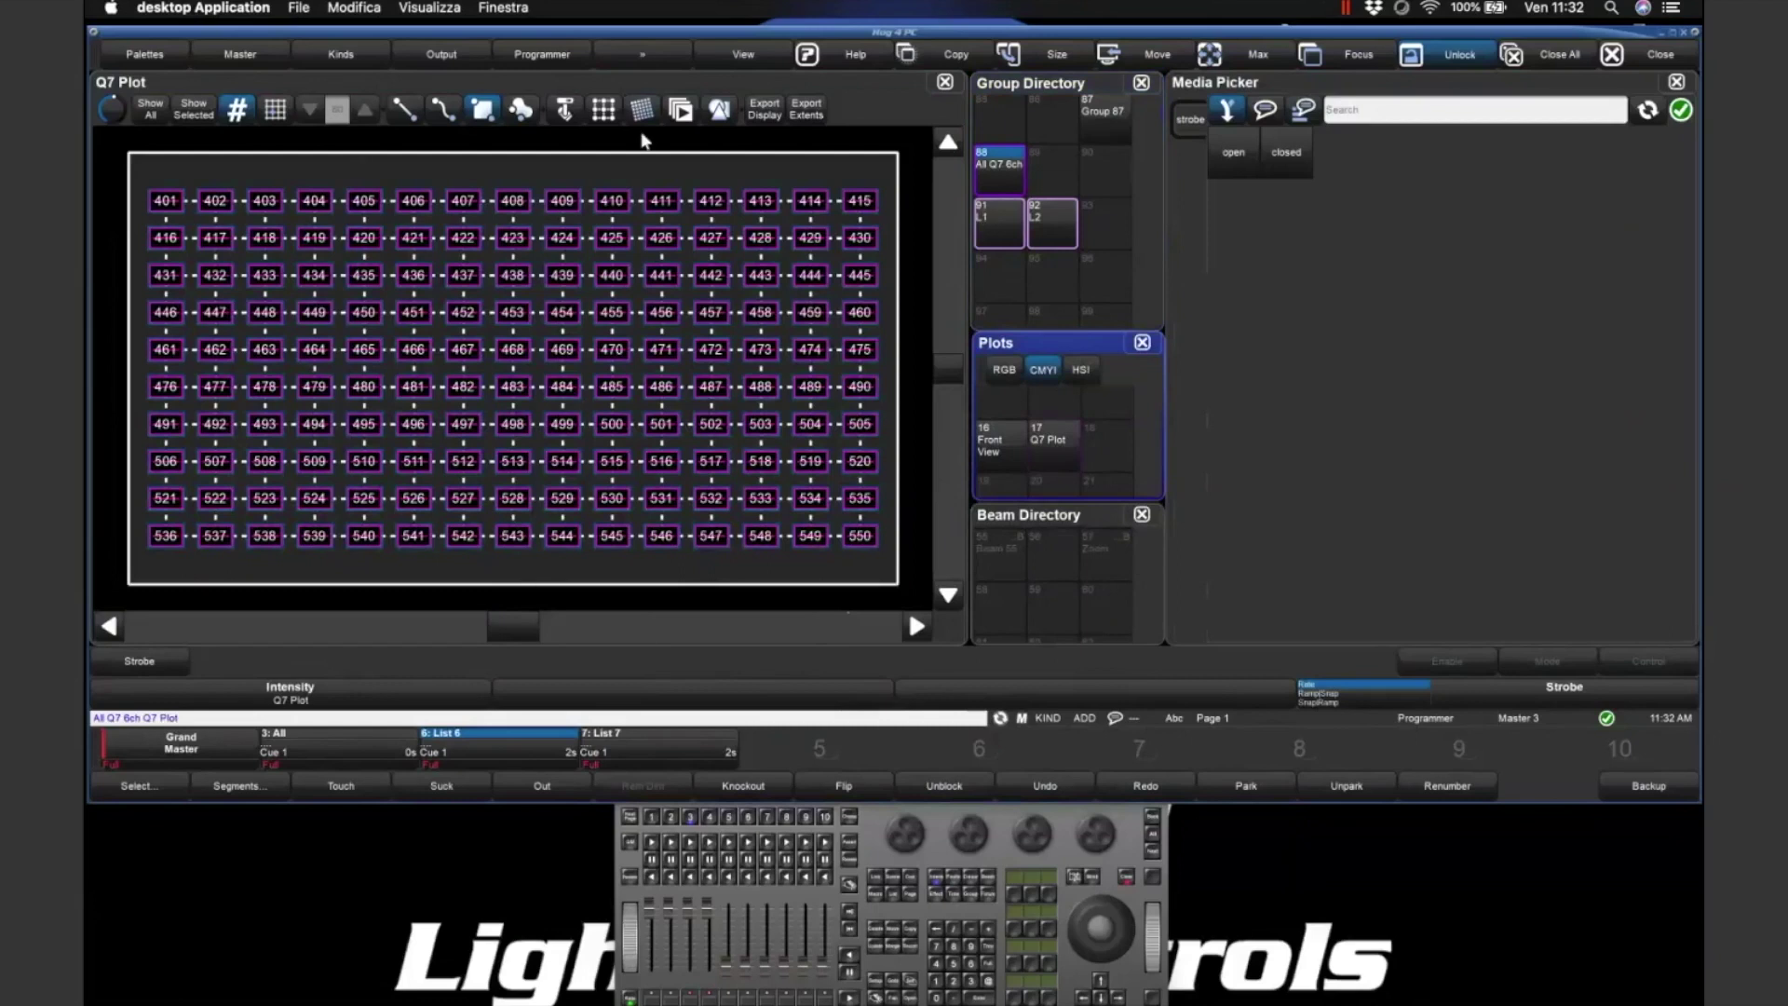
- Set pixel map layer L1 to full intensity and assign it clip 19 from the Basic Motion media folder
click(1002, 220)
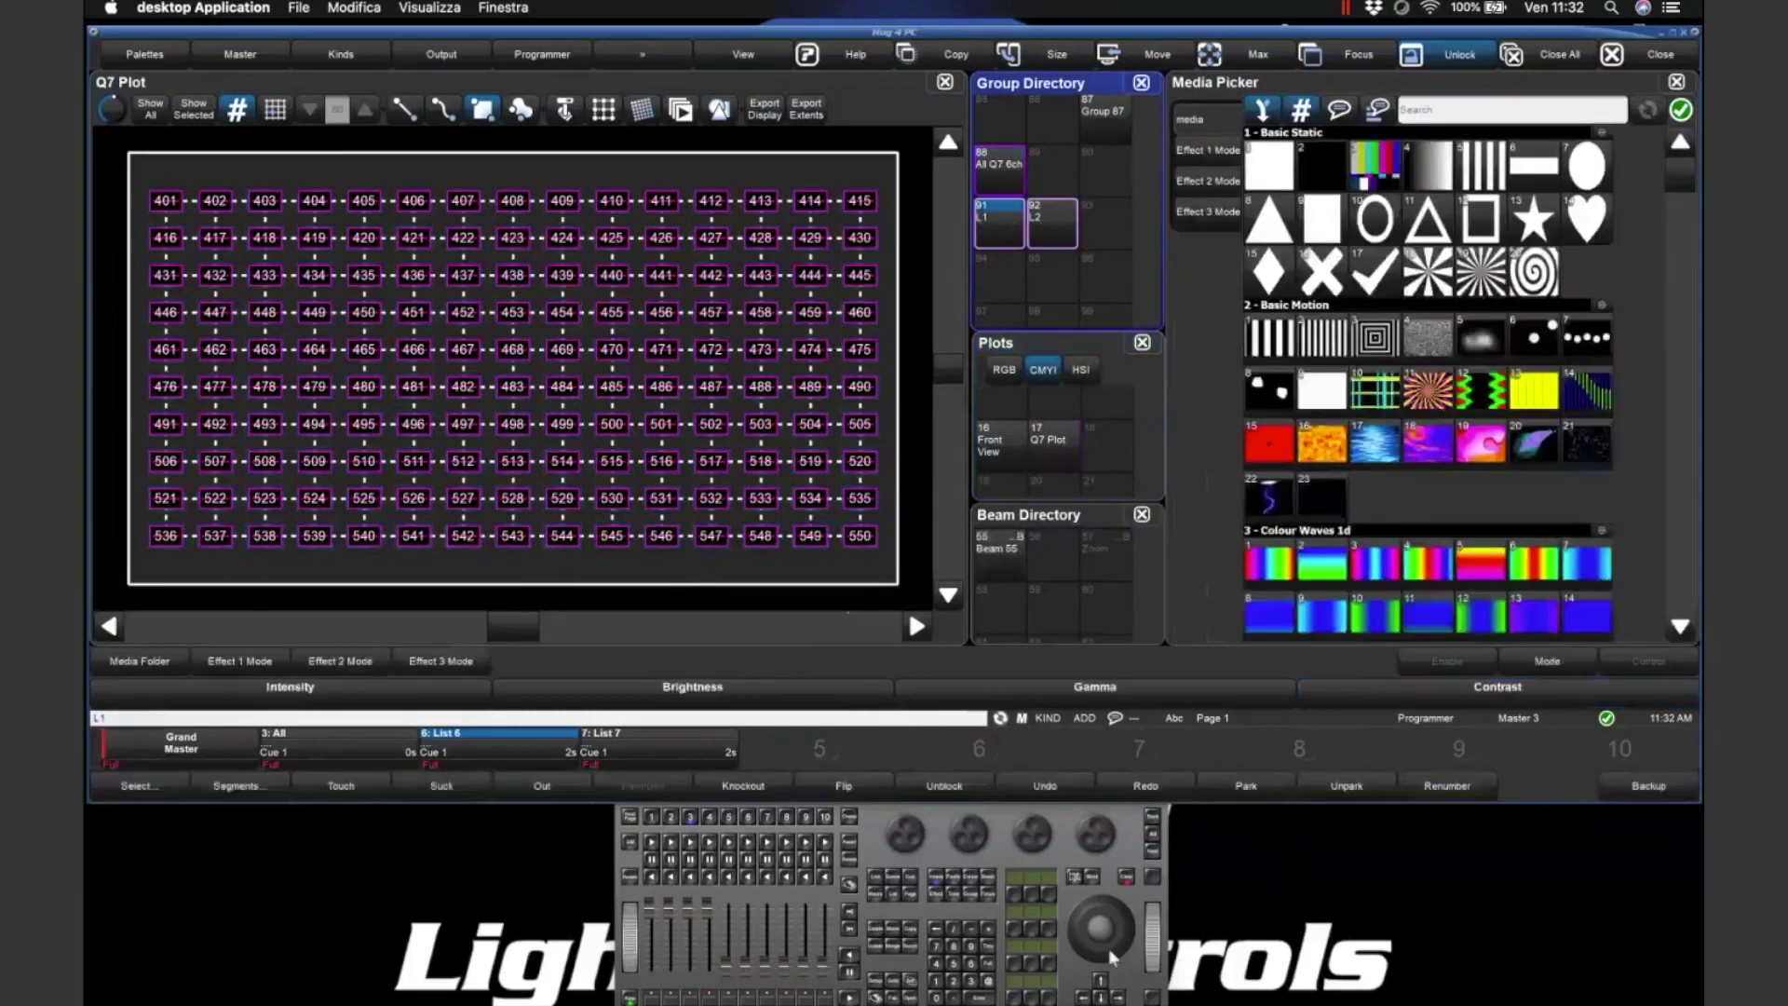
click(989, 978)
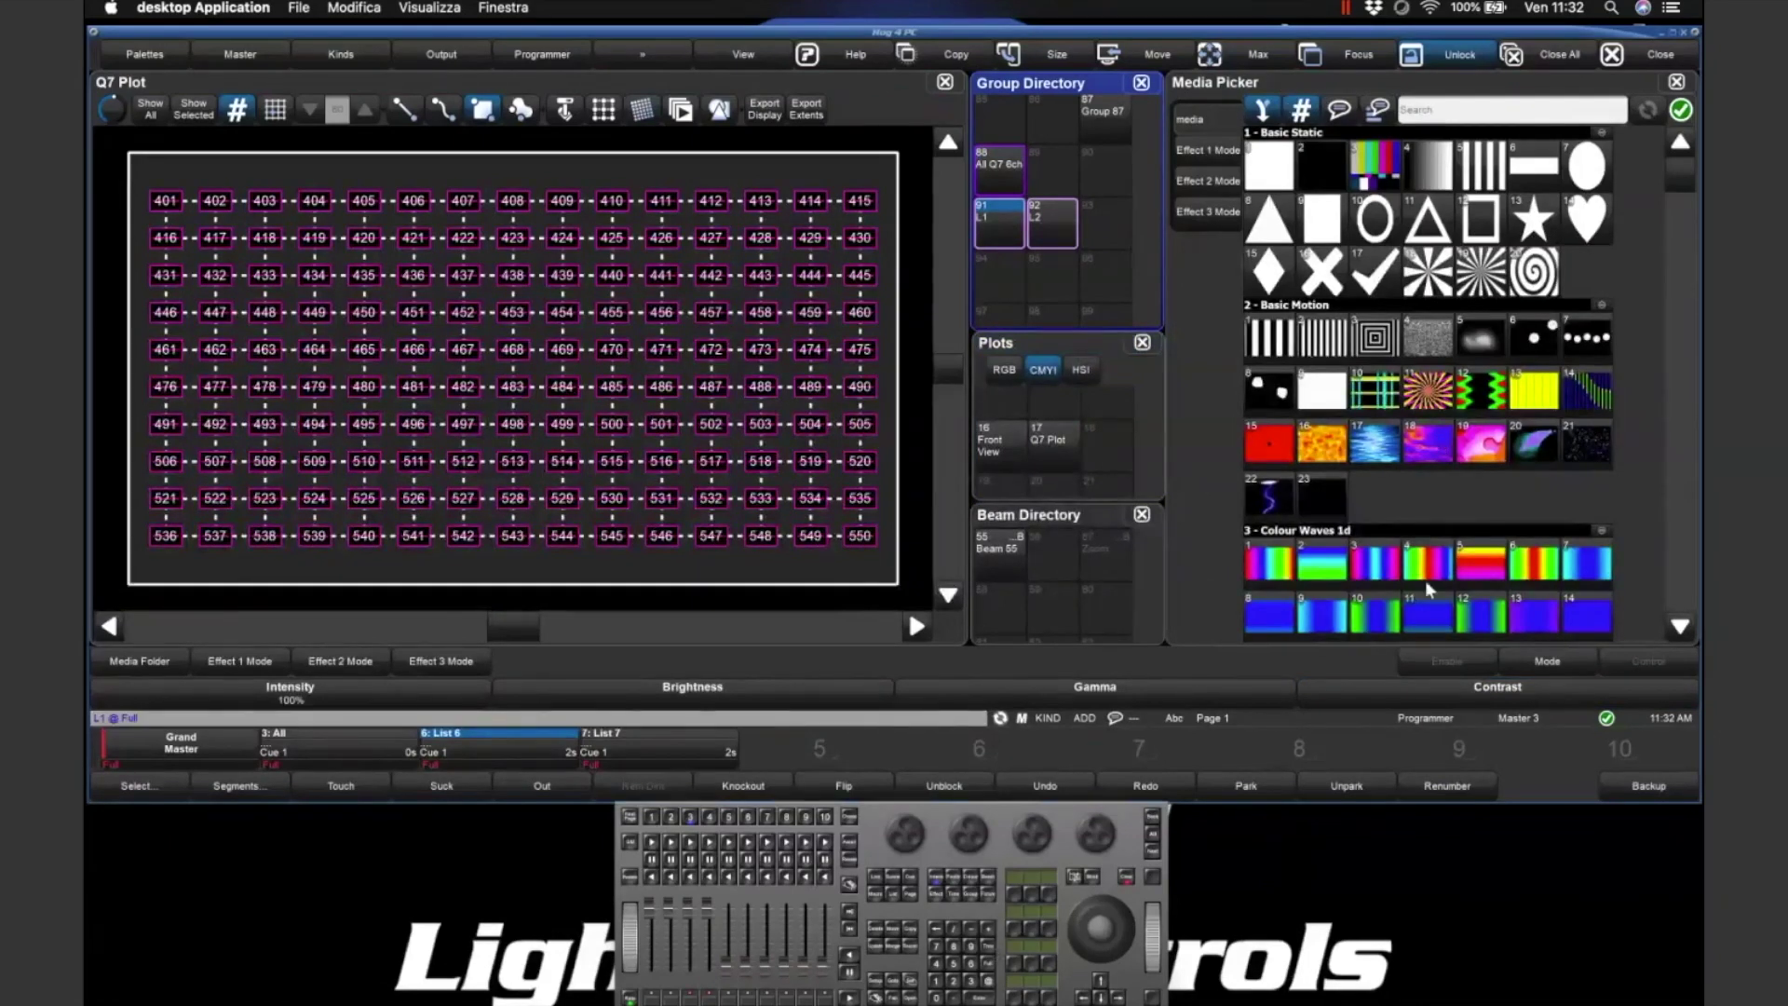
mouse_move(1673, 169)
mouse_down()
mouse_move(1680, 240)
mouse_move(1683, 179)
mouse_up()
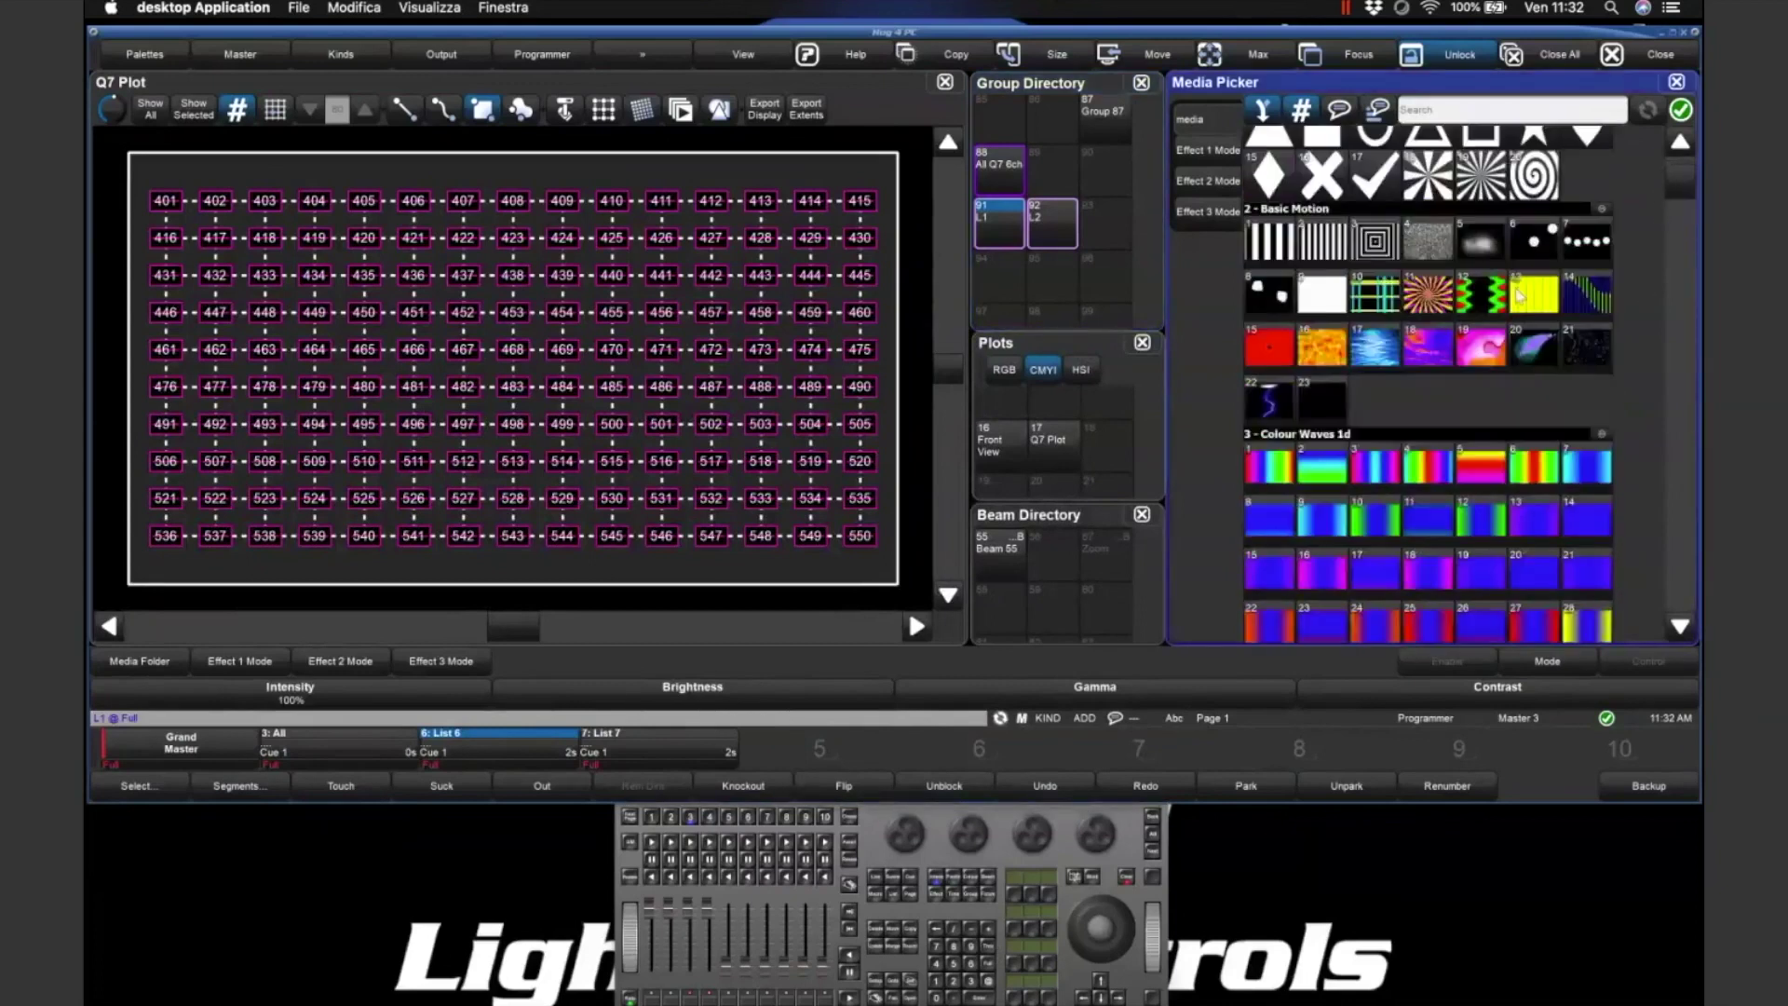
click(1494, 350)
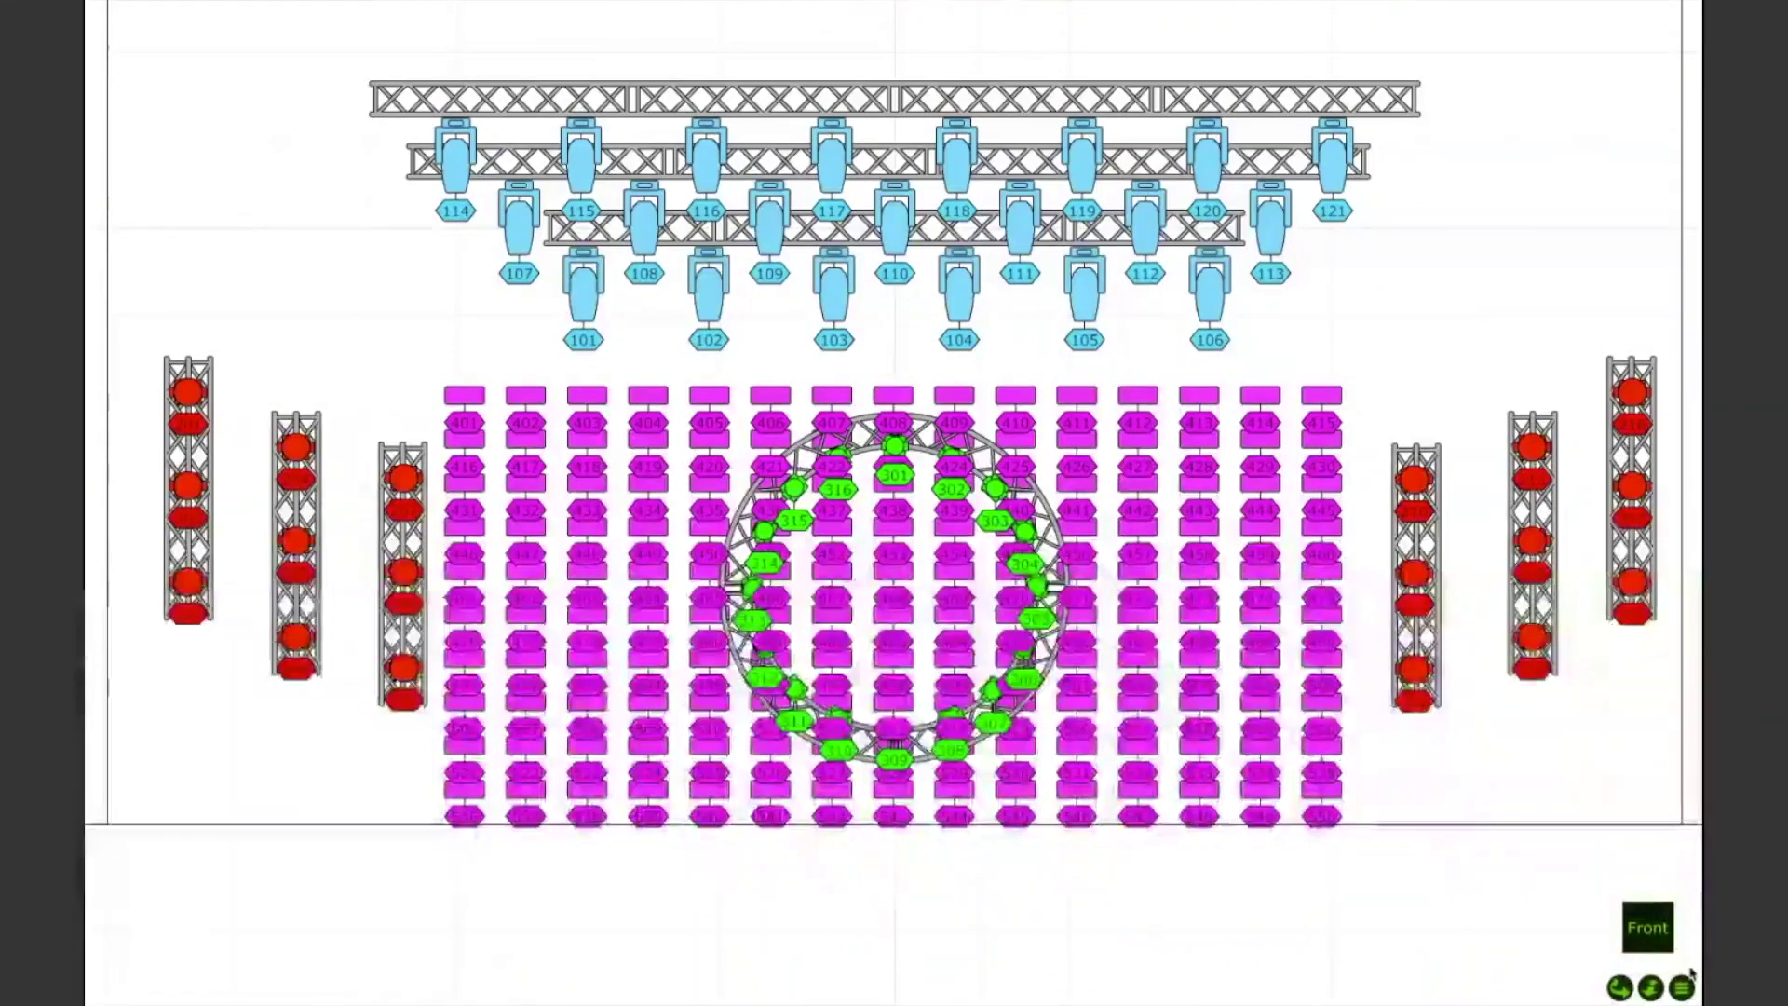
- Switch the visualizer's front view from Plot to Custom display
click(1682, 988)
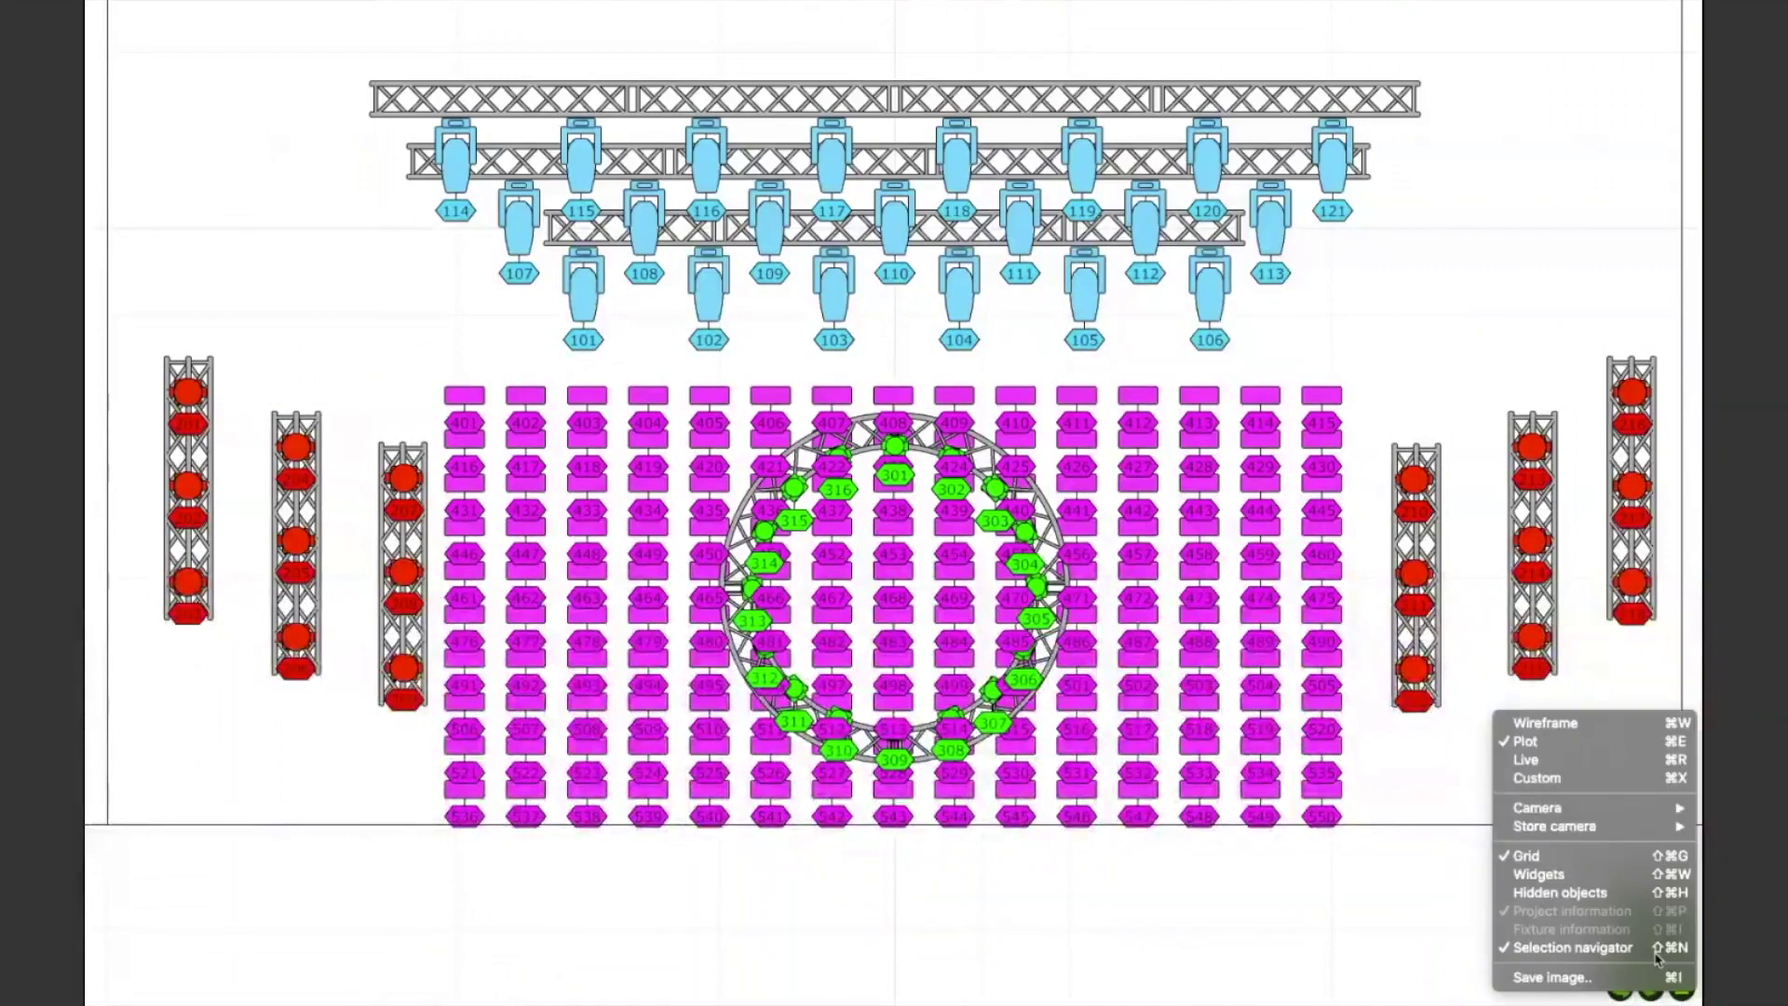
click(1553, 775)
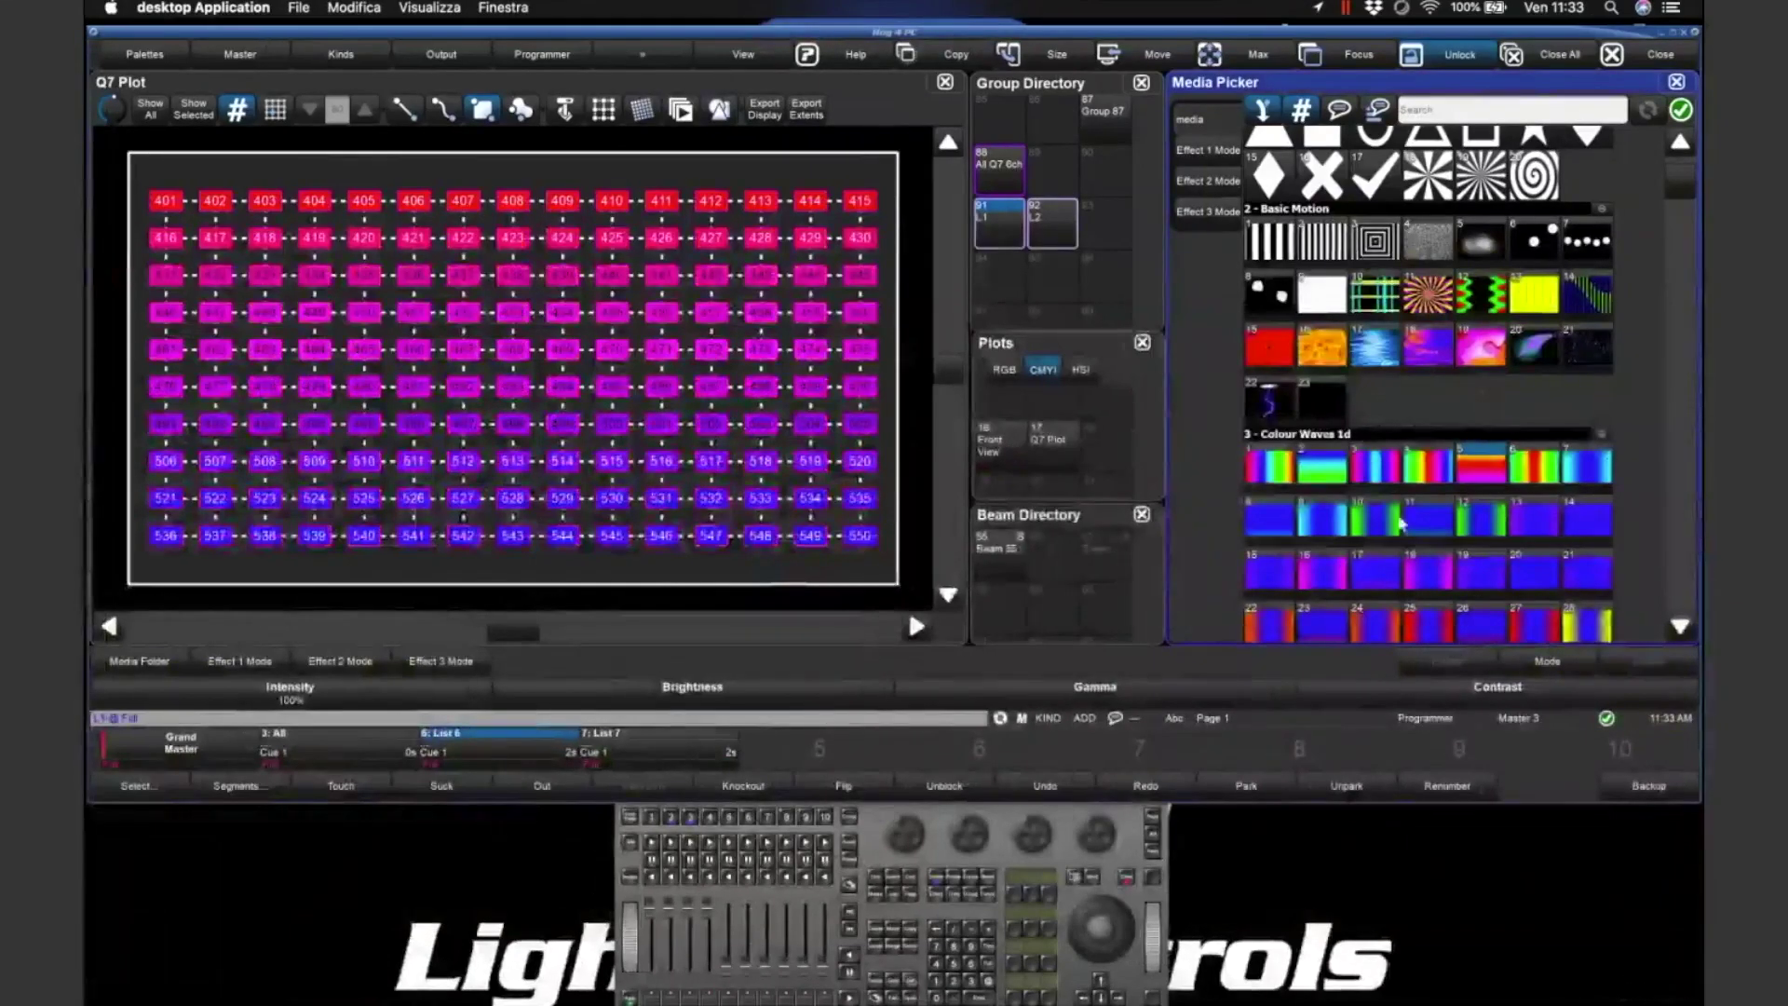
- Assign clip 48 from the White Waves media folder to layer L1, and clear the programmer
scroll(1398, 523, down, 5)
scroll(1397, 523, up, 4)
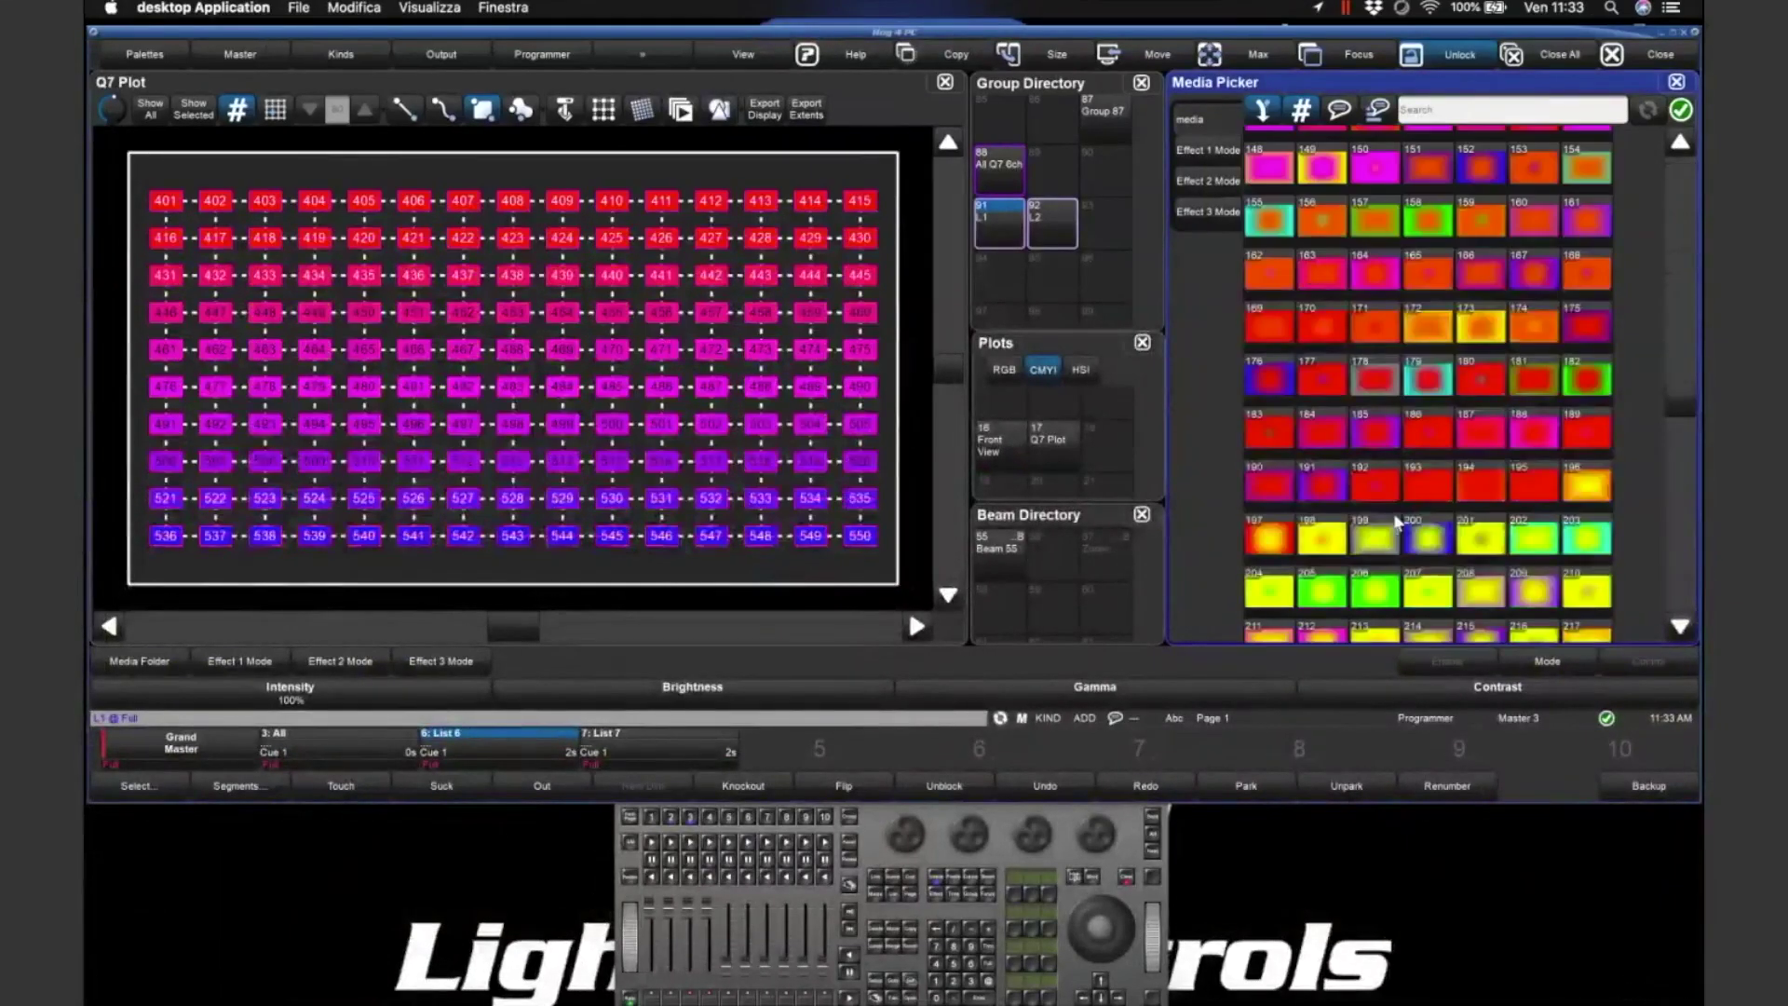
scroll(1394, 530, up, 10)
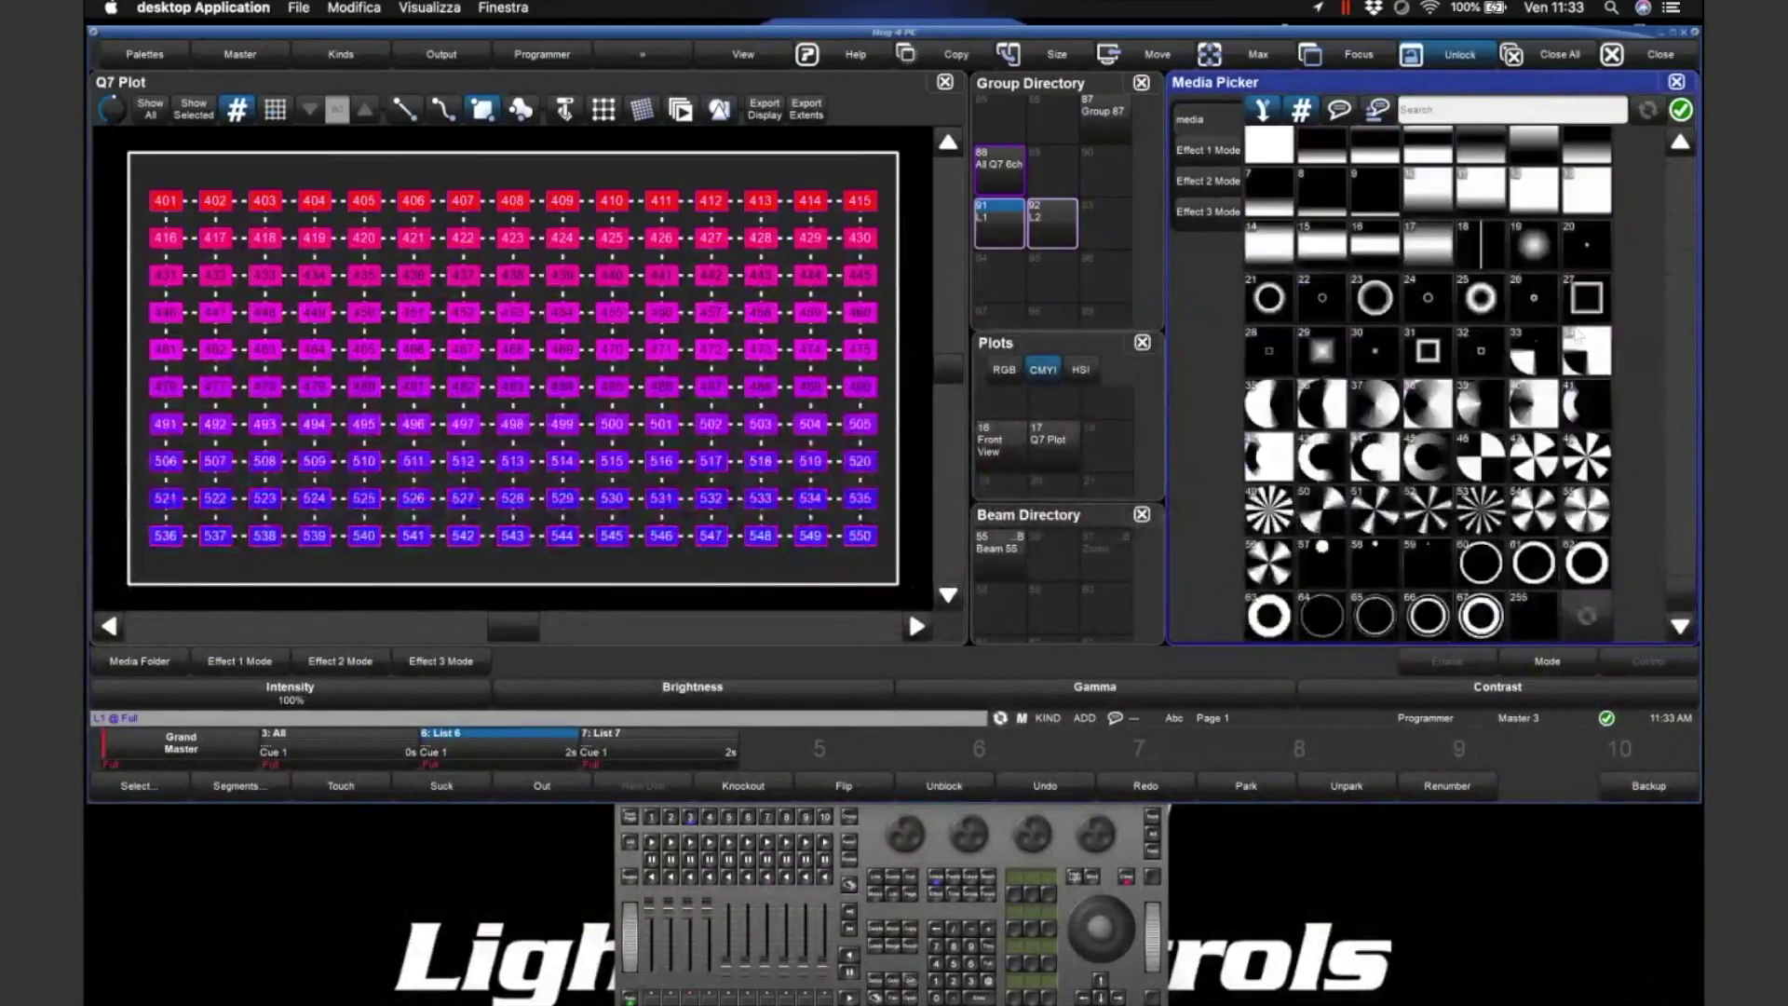
click(1532, 254)
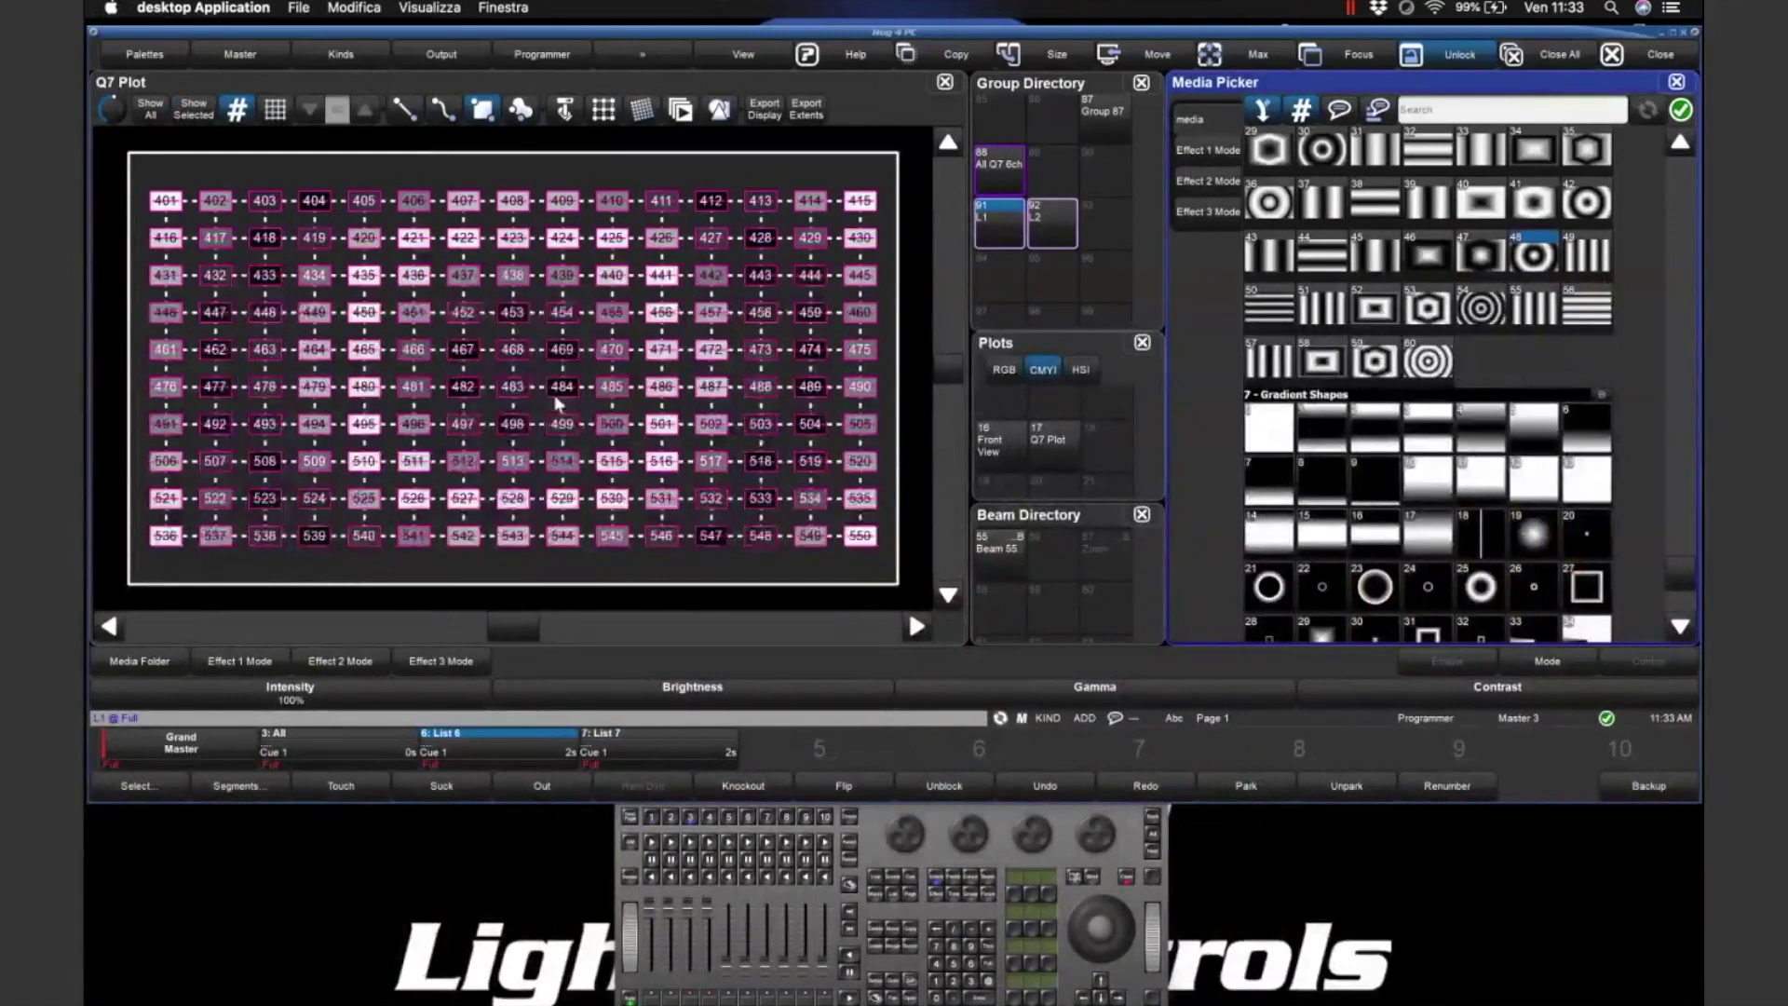
key(Escape)
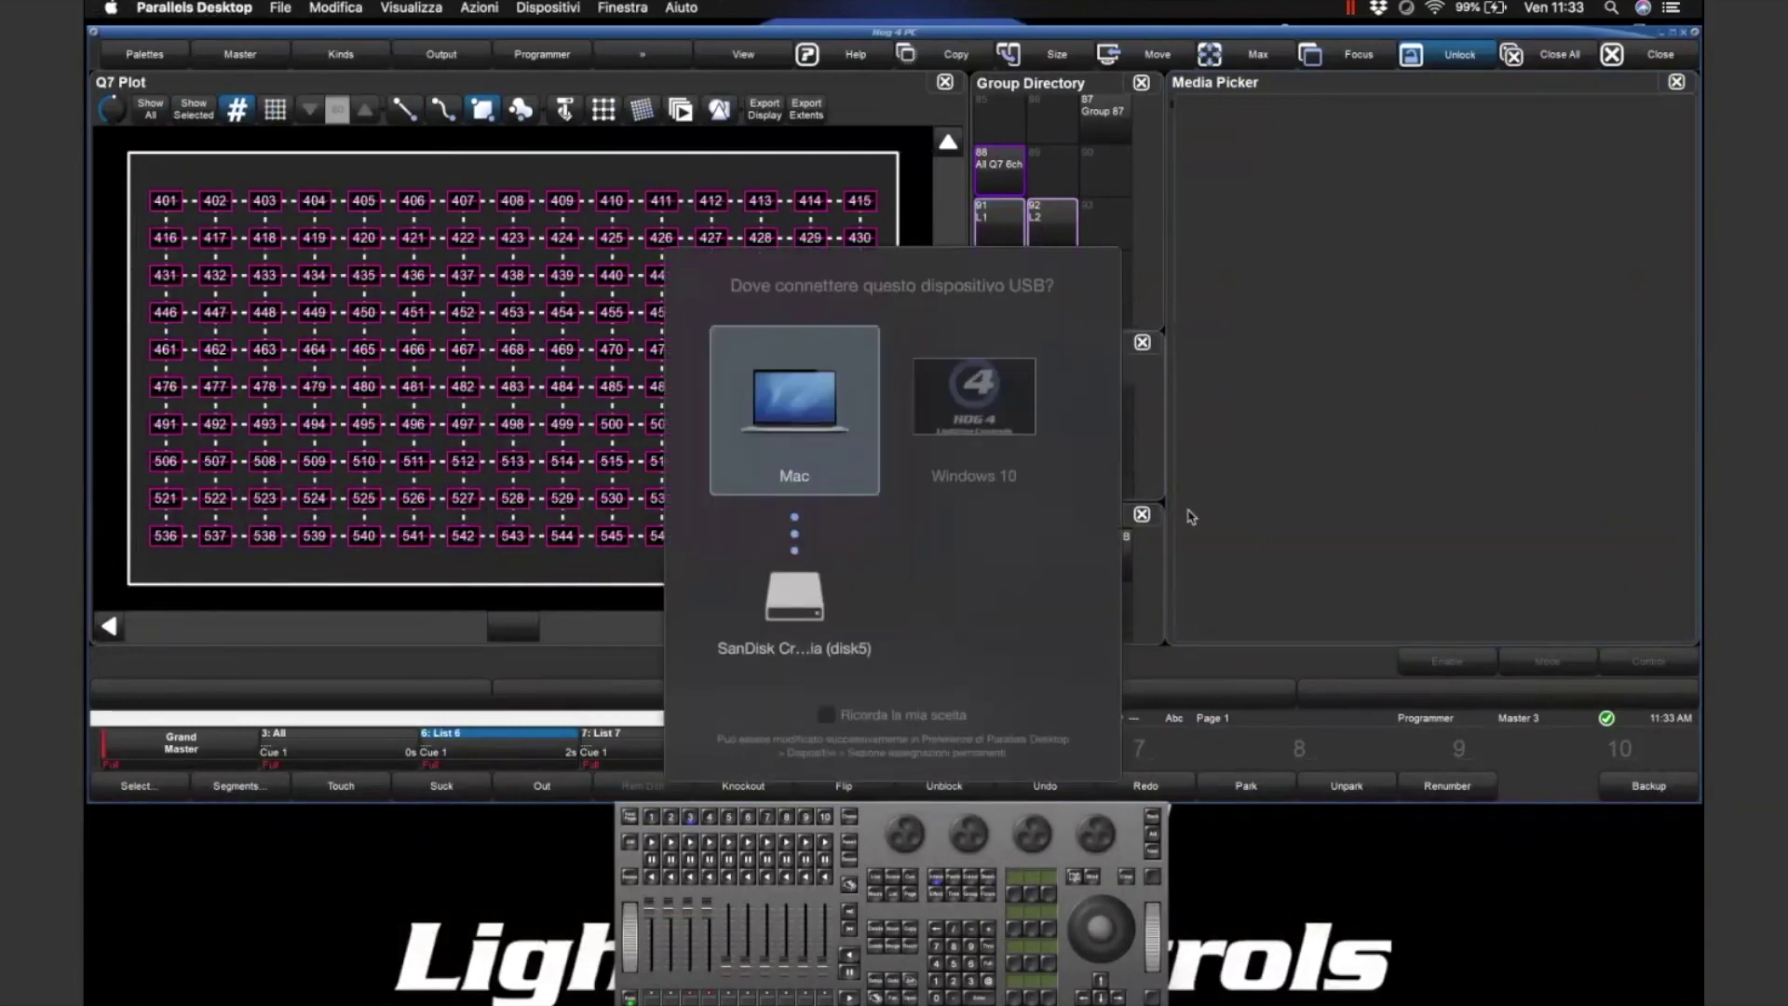
- Connect the SanDisk USB drive to the Windows 10 machine, and dismiss the drive's file window and the ejection notification
click(816, 454)
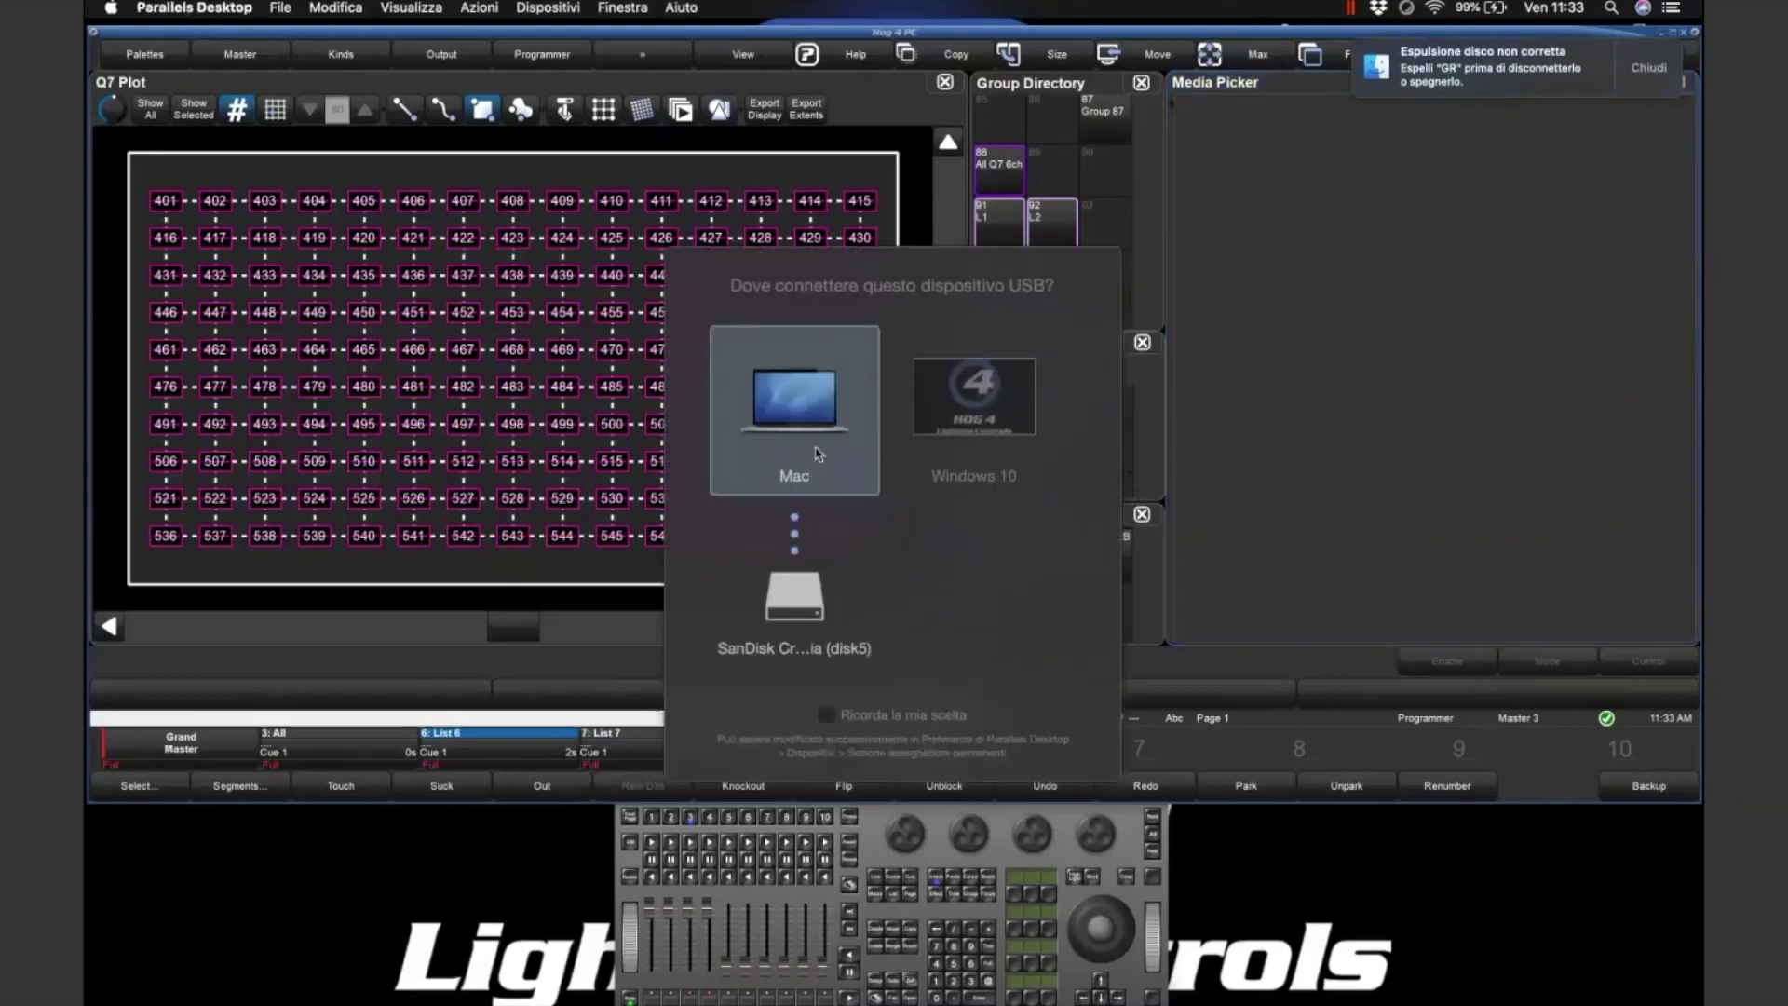
click(993, 421)
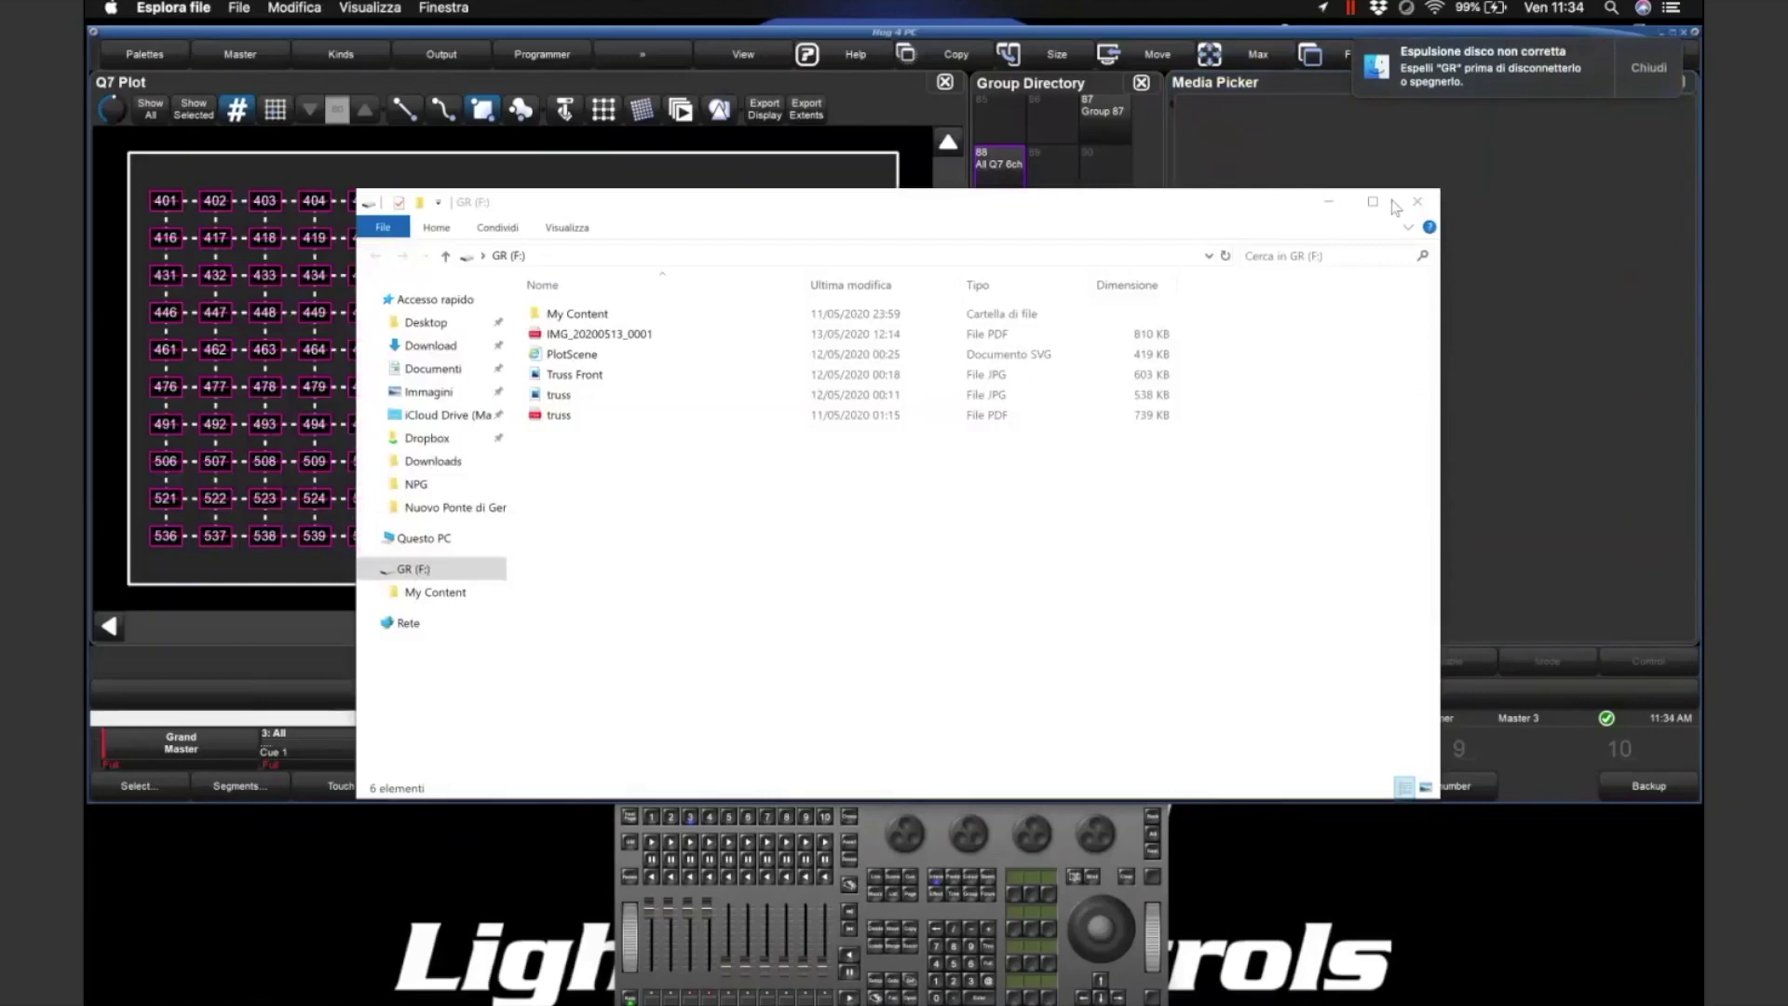
click(1416, 203)
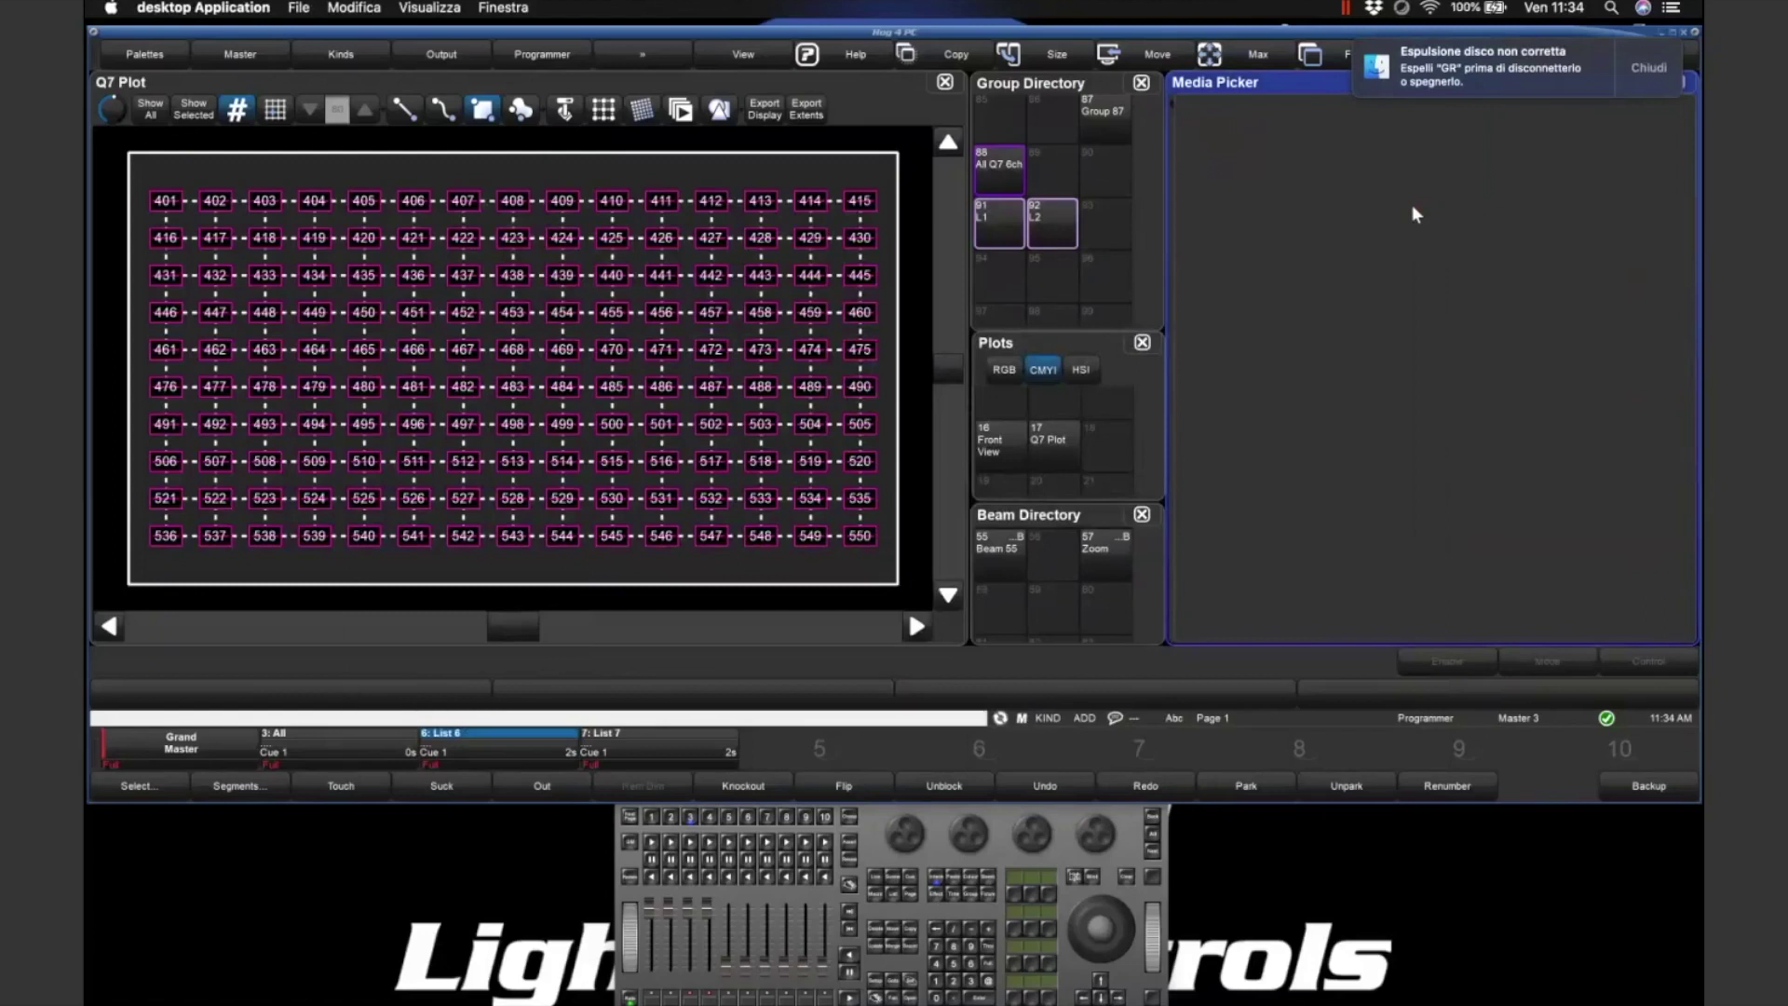
click(1644, 88)
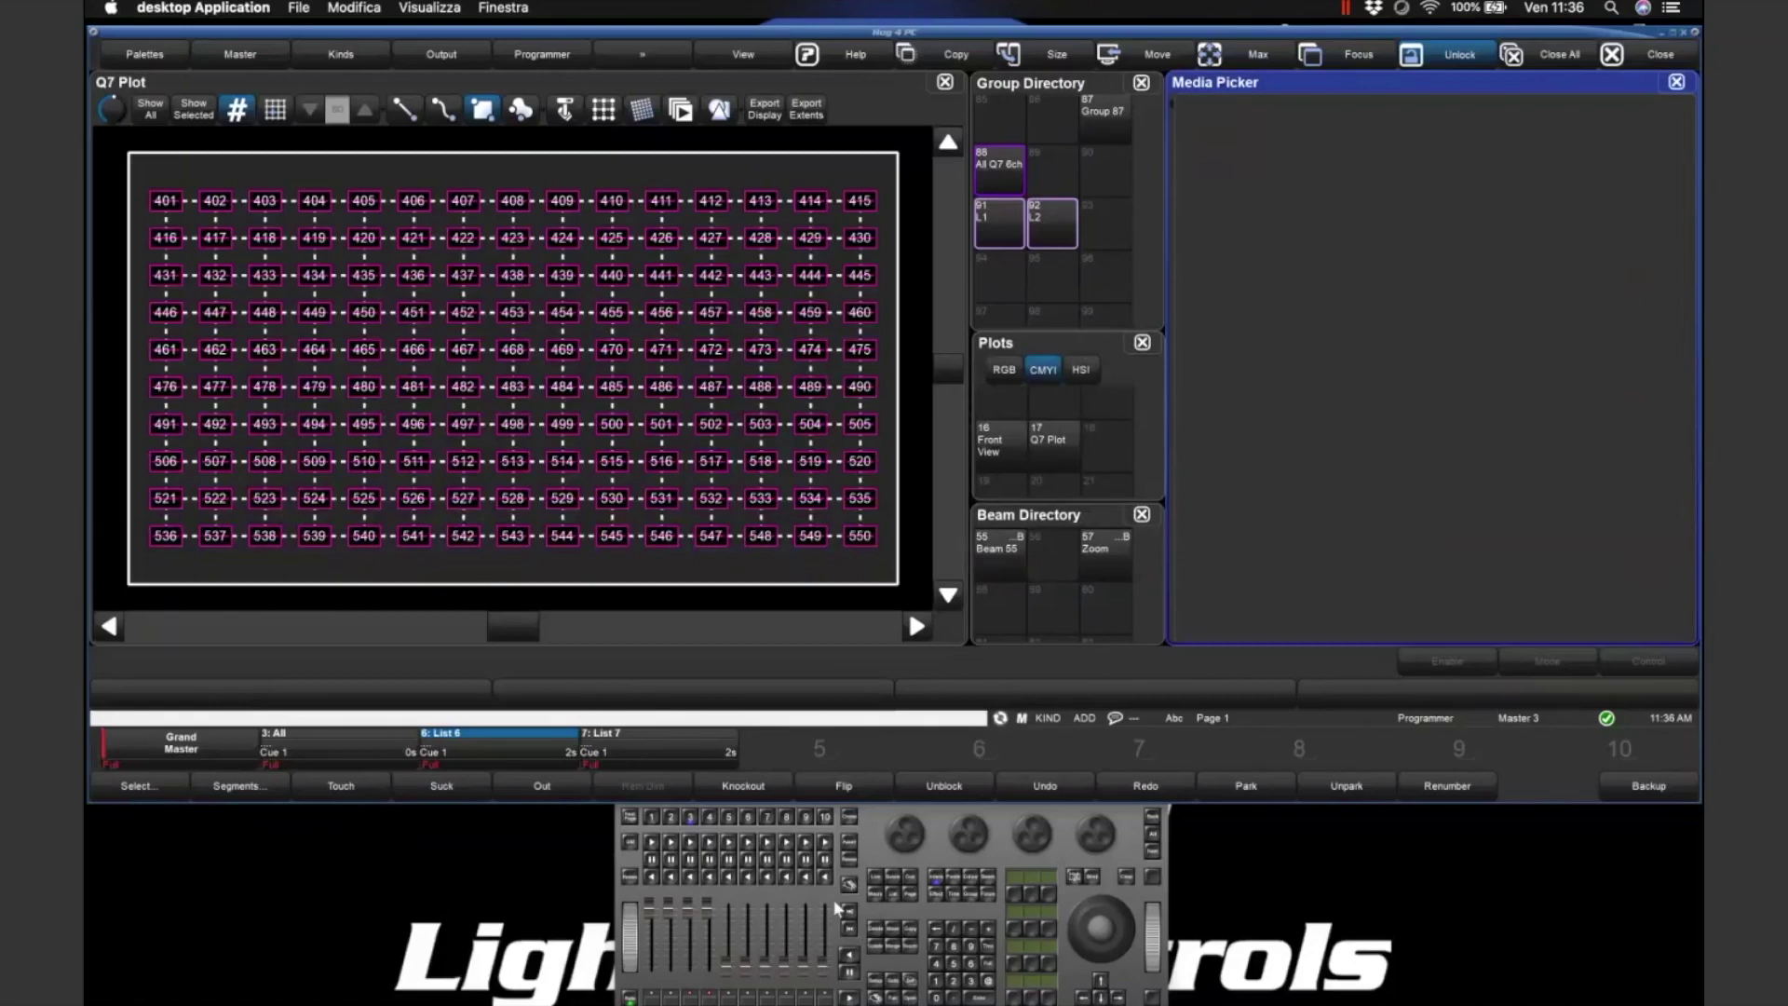
- In the Show Manager's file browser, open the Media folder of the pixelmap layer package under Pixel Mapping Packages
click(881, 985)
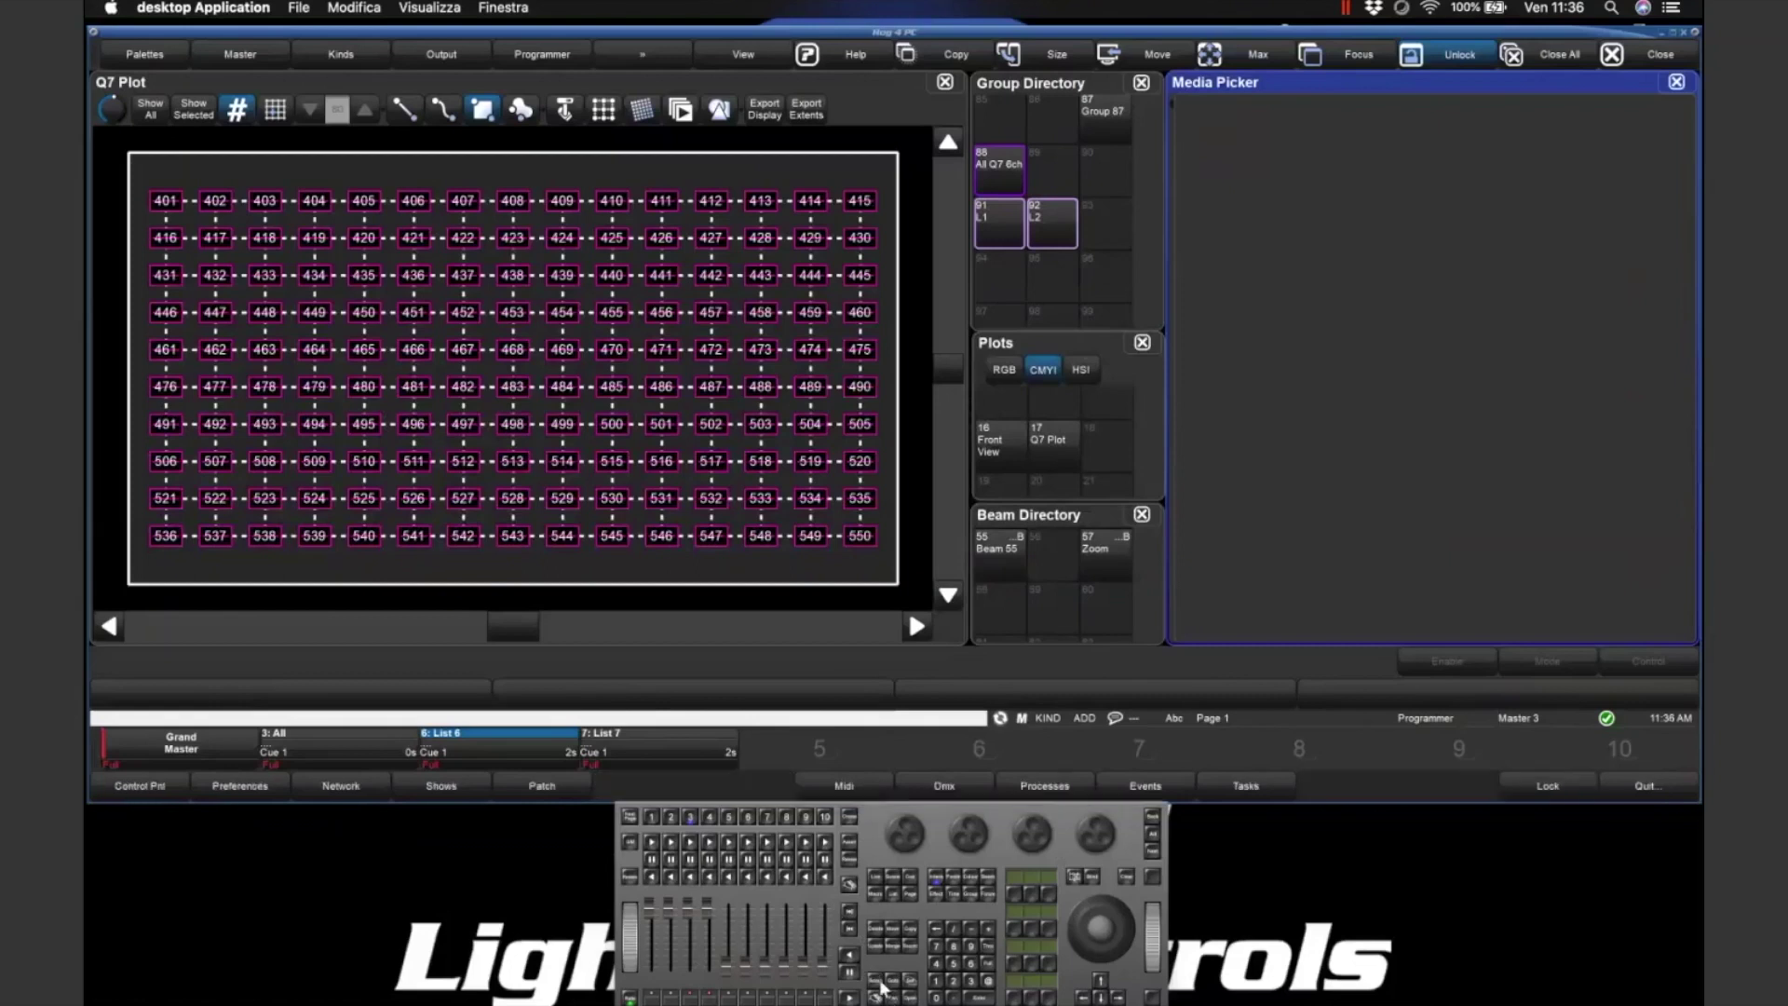
click(441, 785)
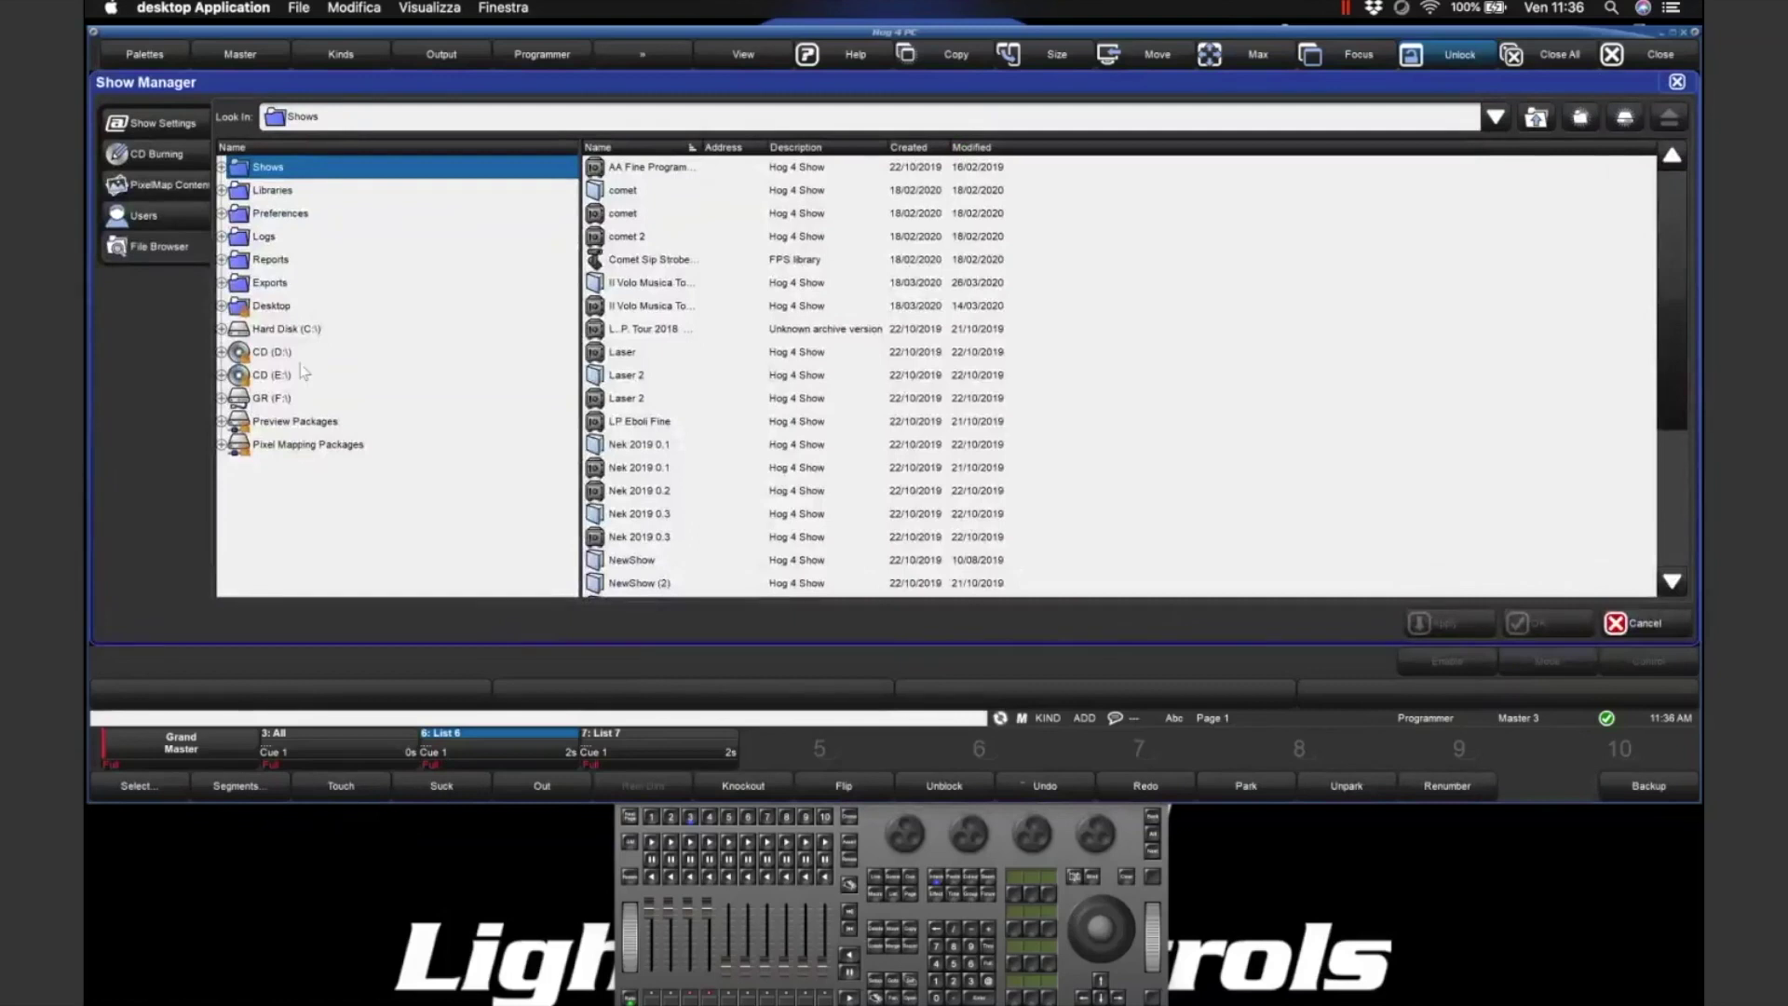
click(300, 448)
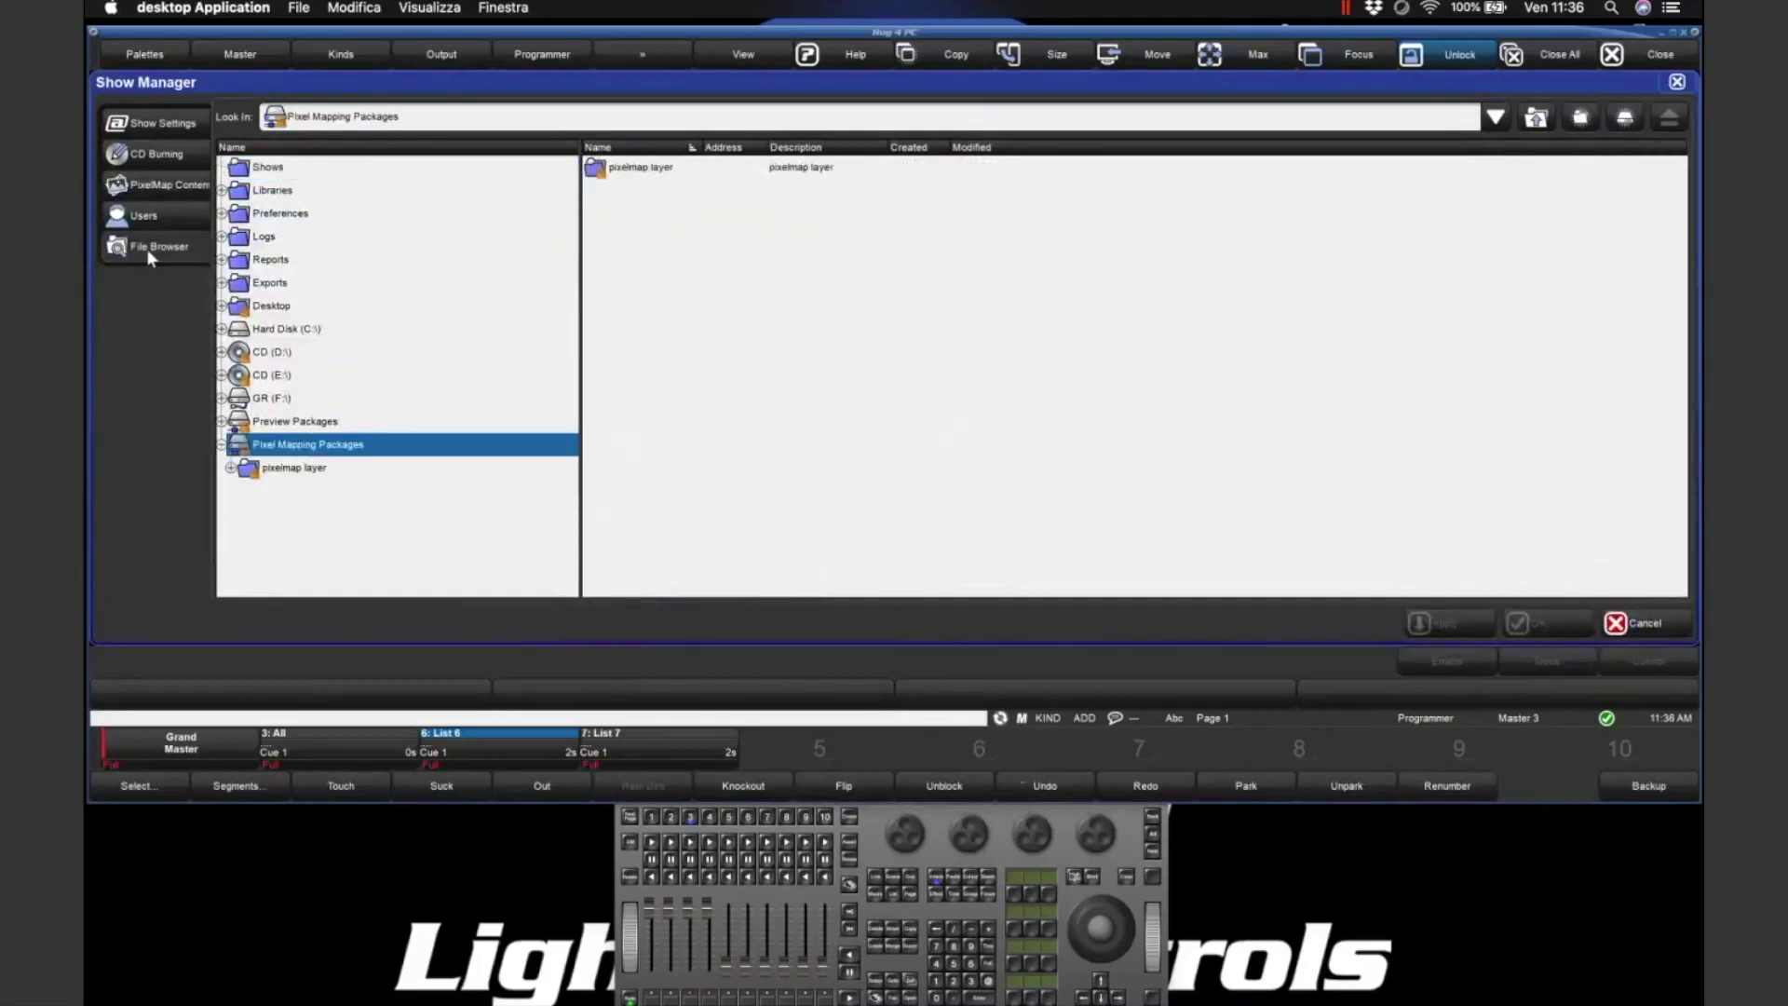
click(291, 468)
double_click(616, 170)
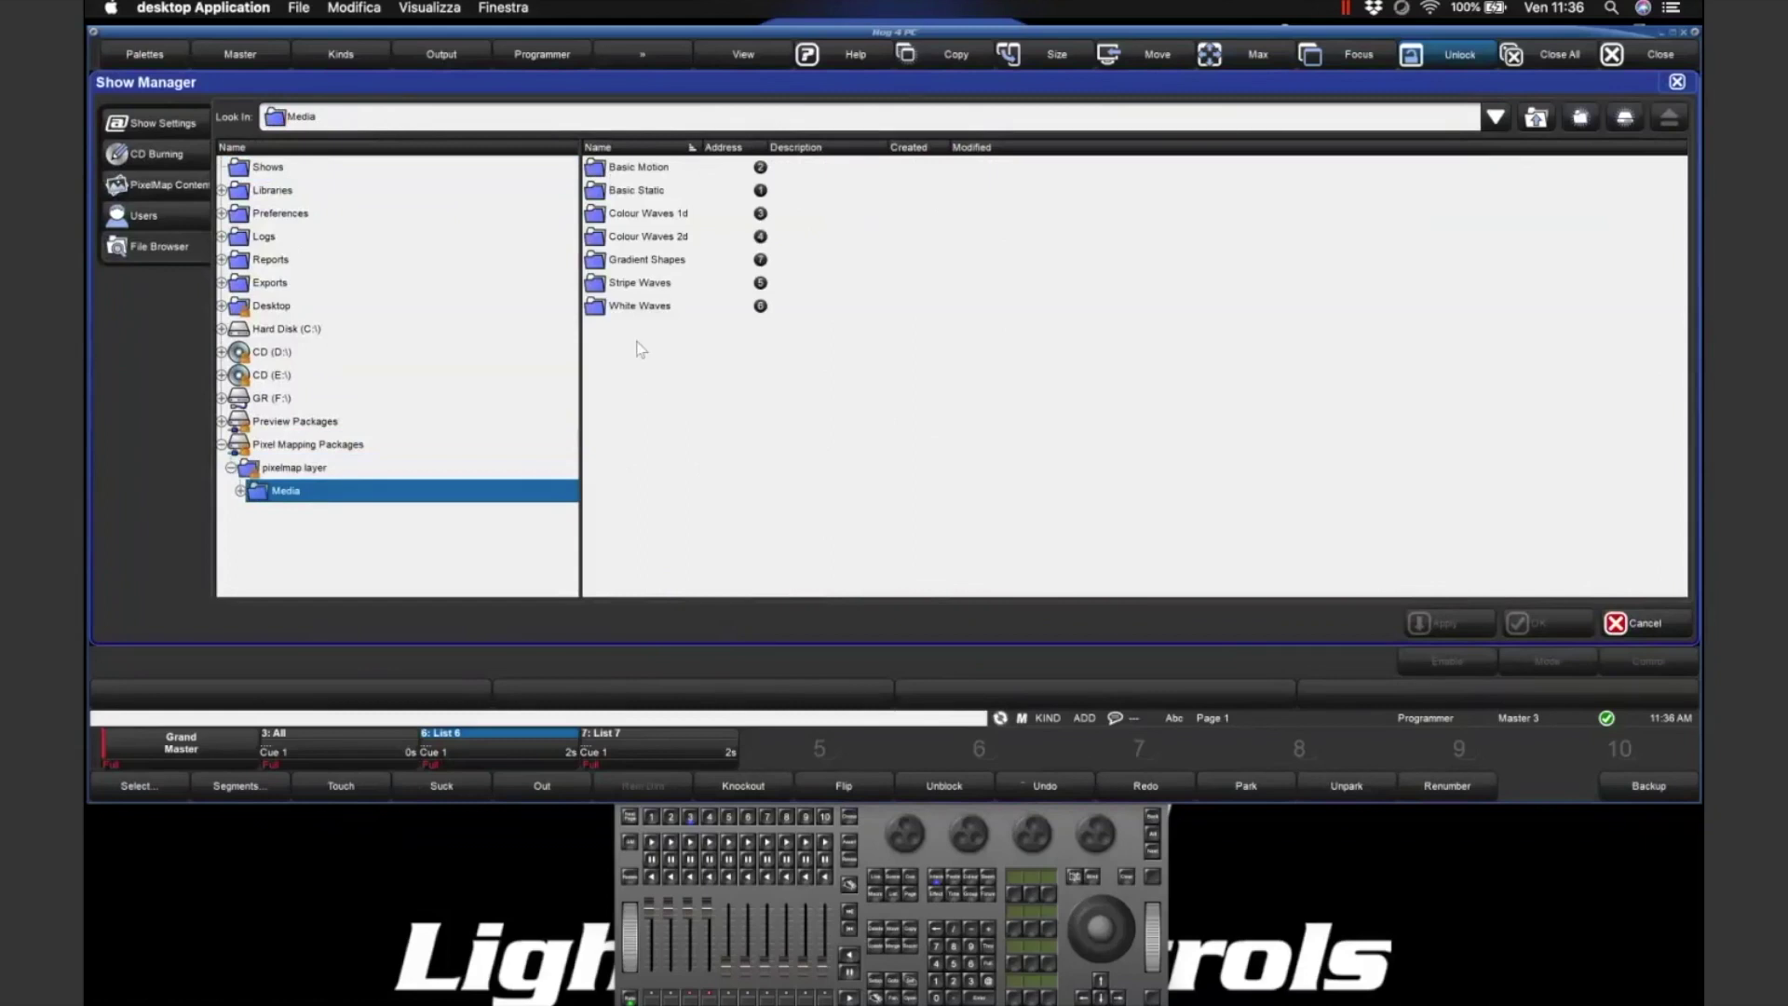
- Examine the movie files in the My Content folder on the GR (F:) drive
click(272, 399)
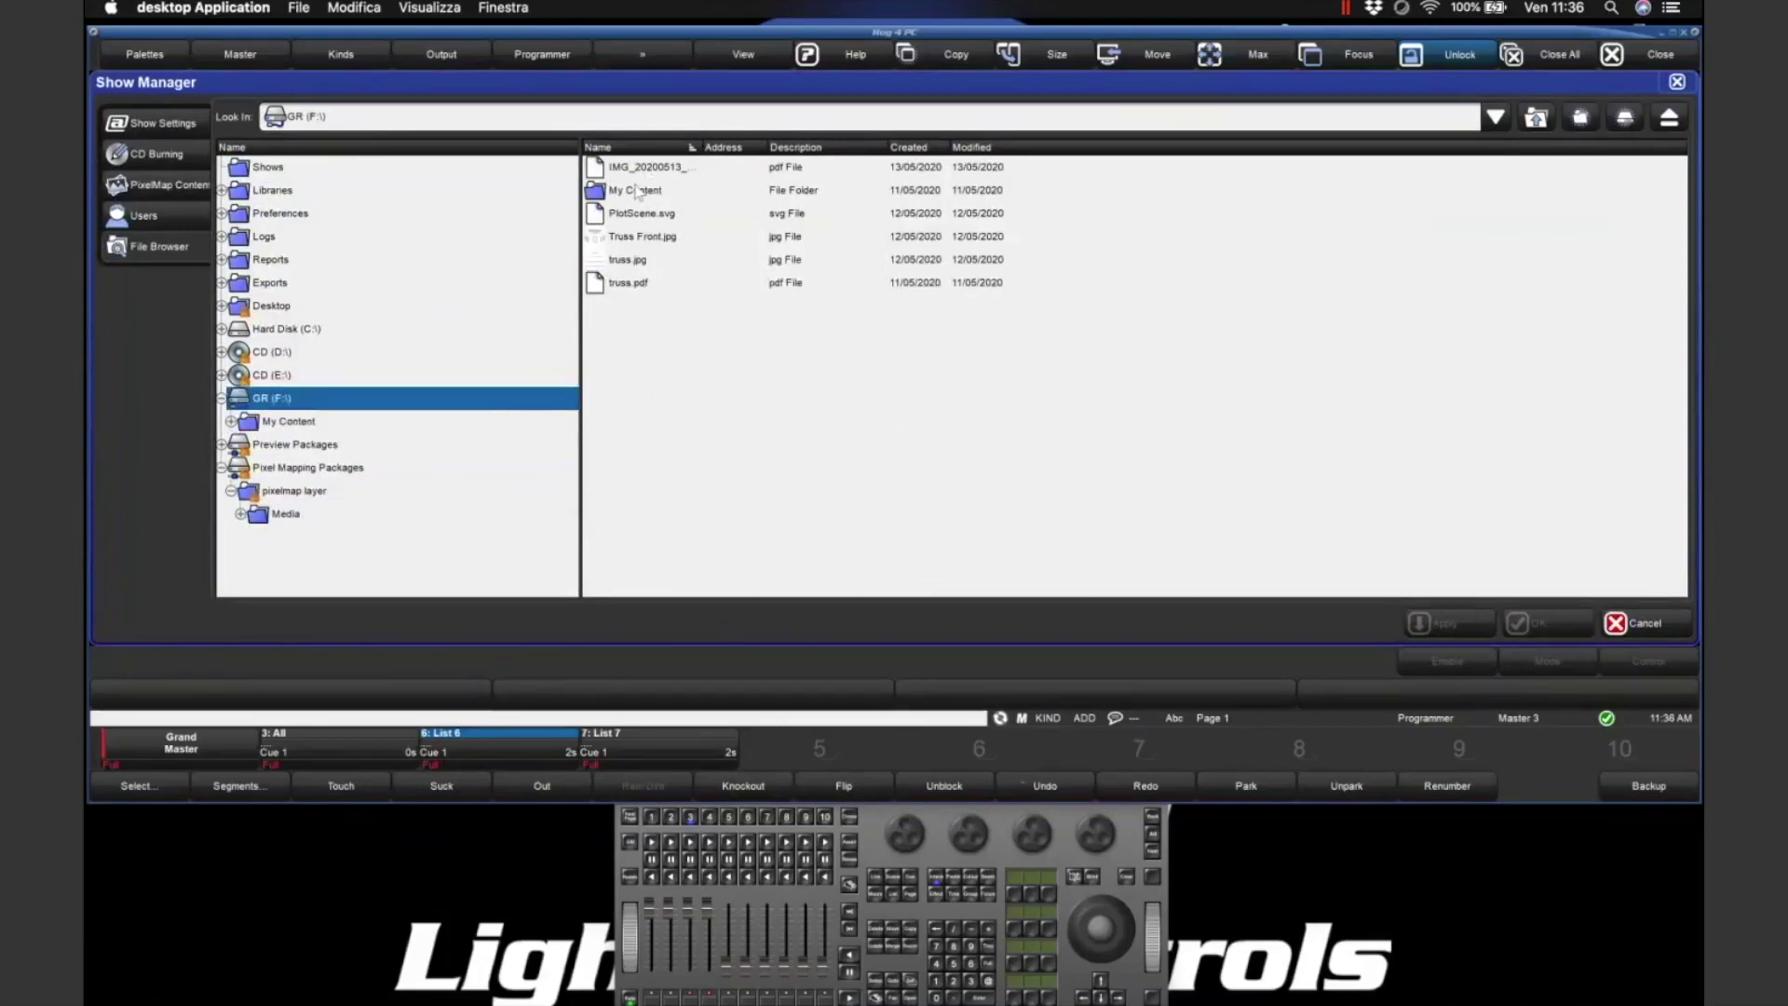
double_click(631, 191)
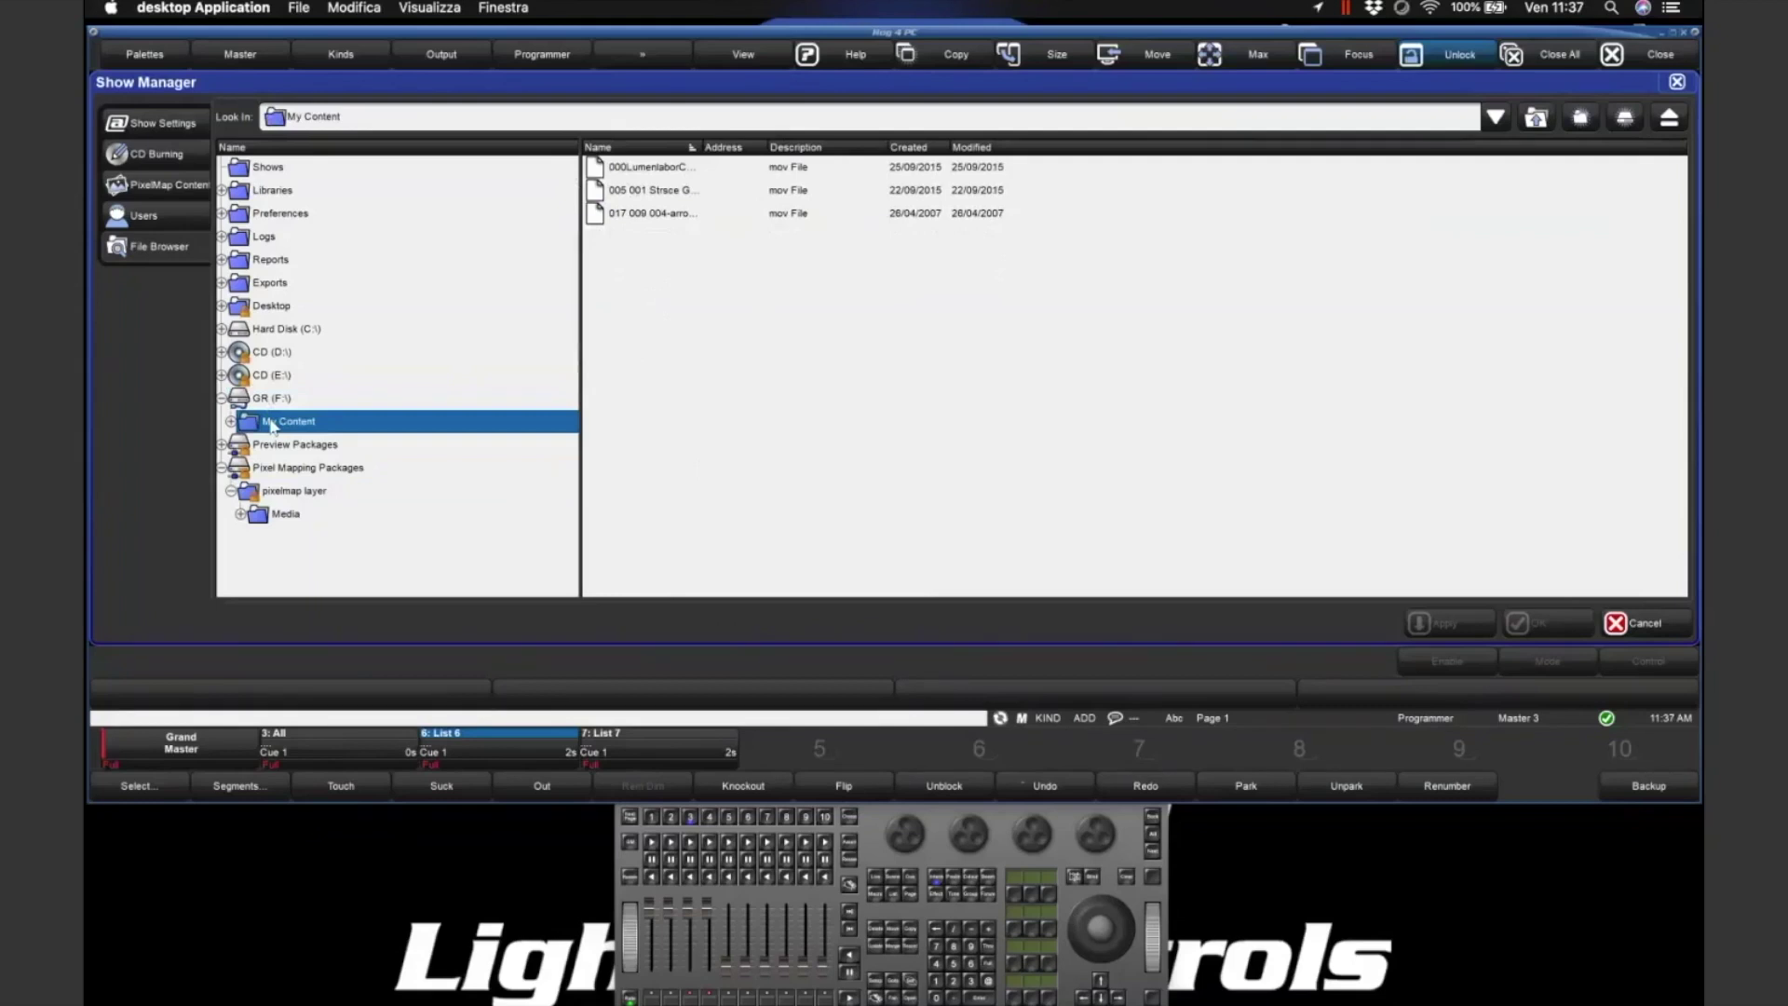
click(292, 445)
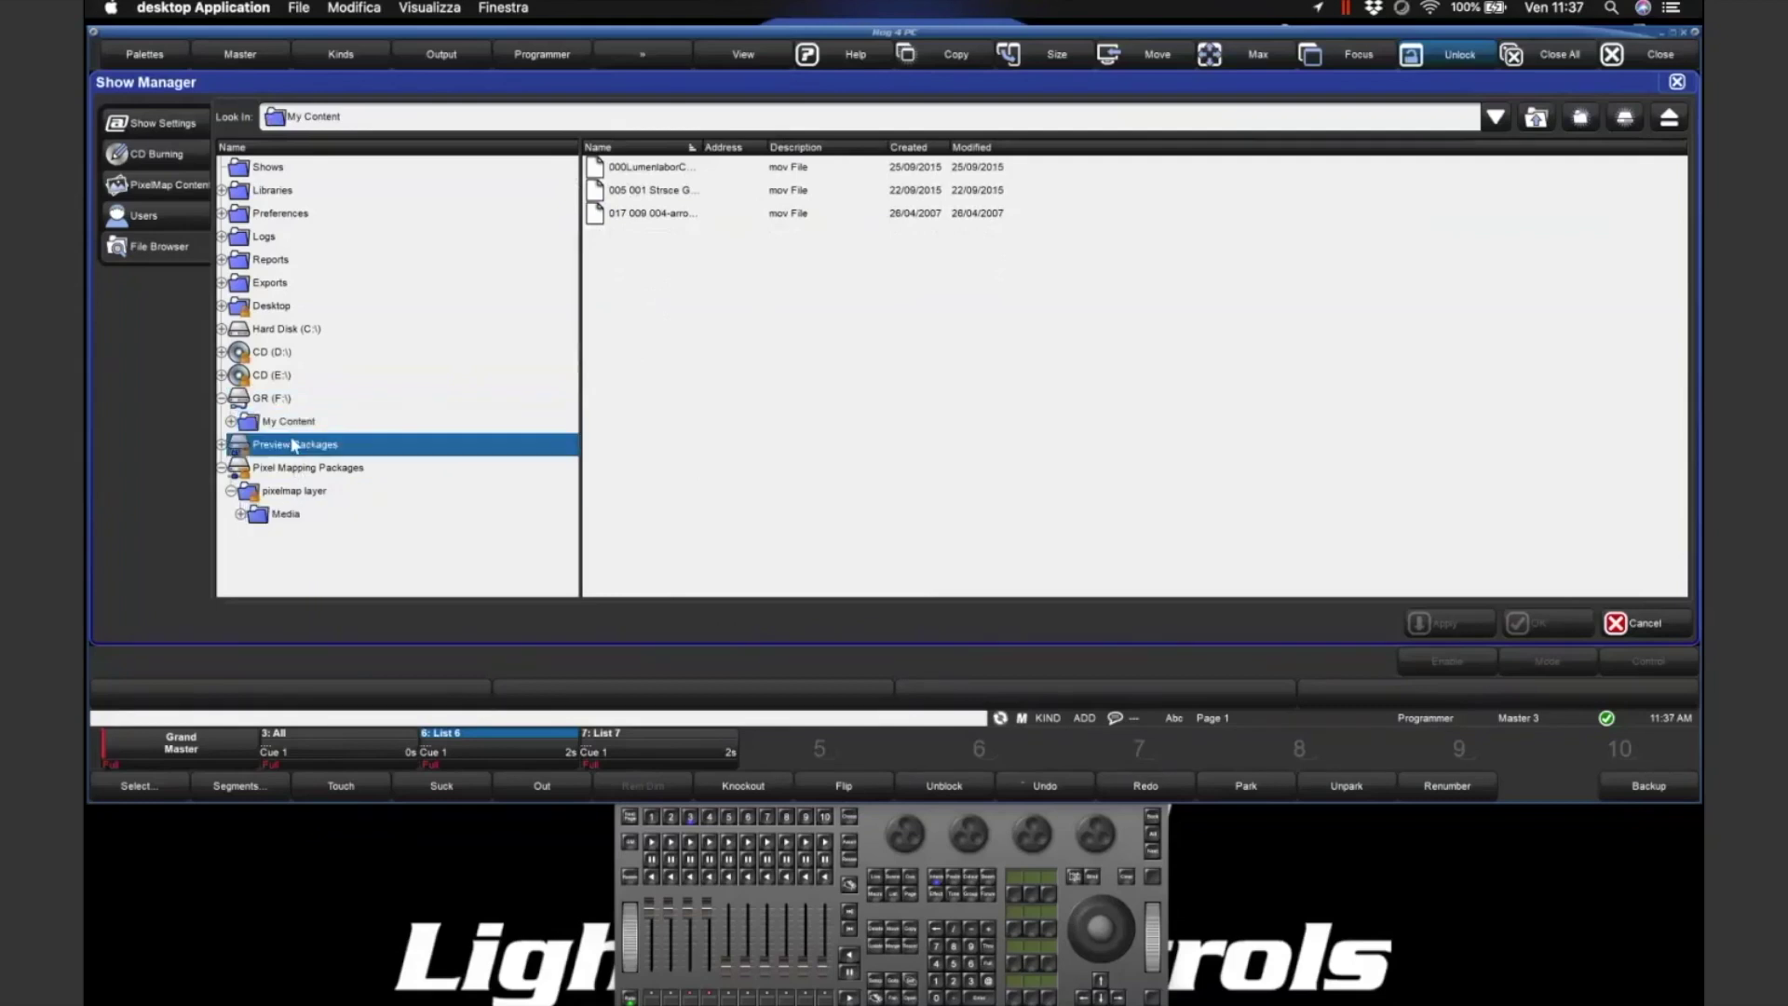
- Copy the My Content folder from the GR (F:) drive into the pixelmap layer's Media folder, and open Media
double_click(270, 398)
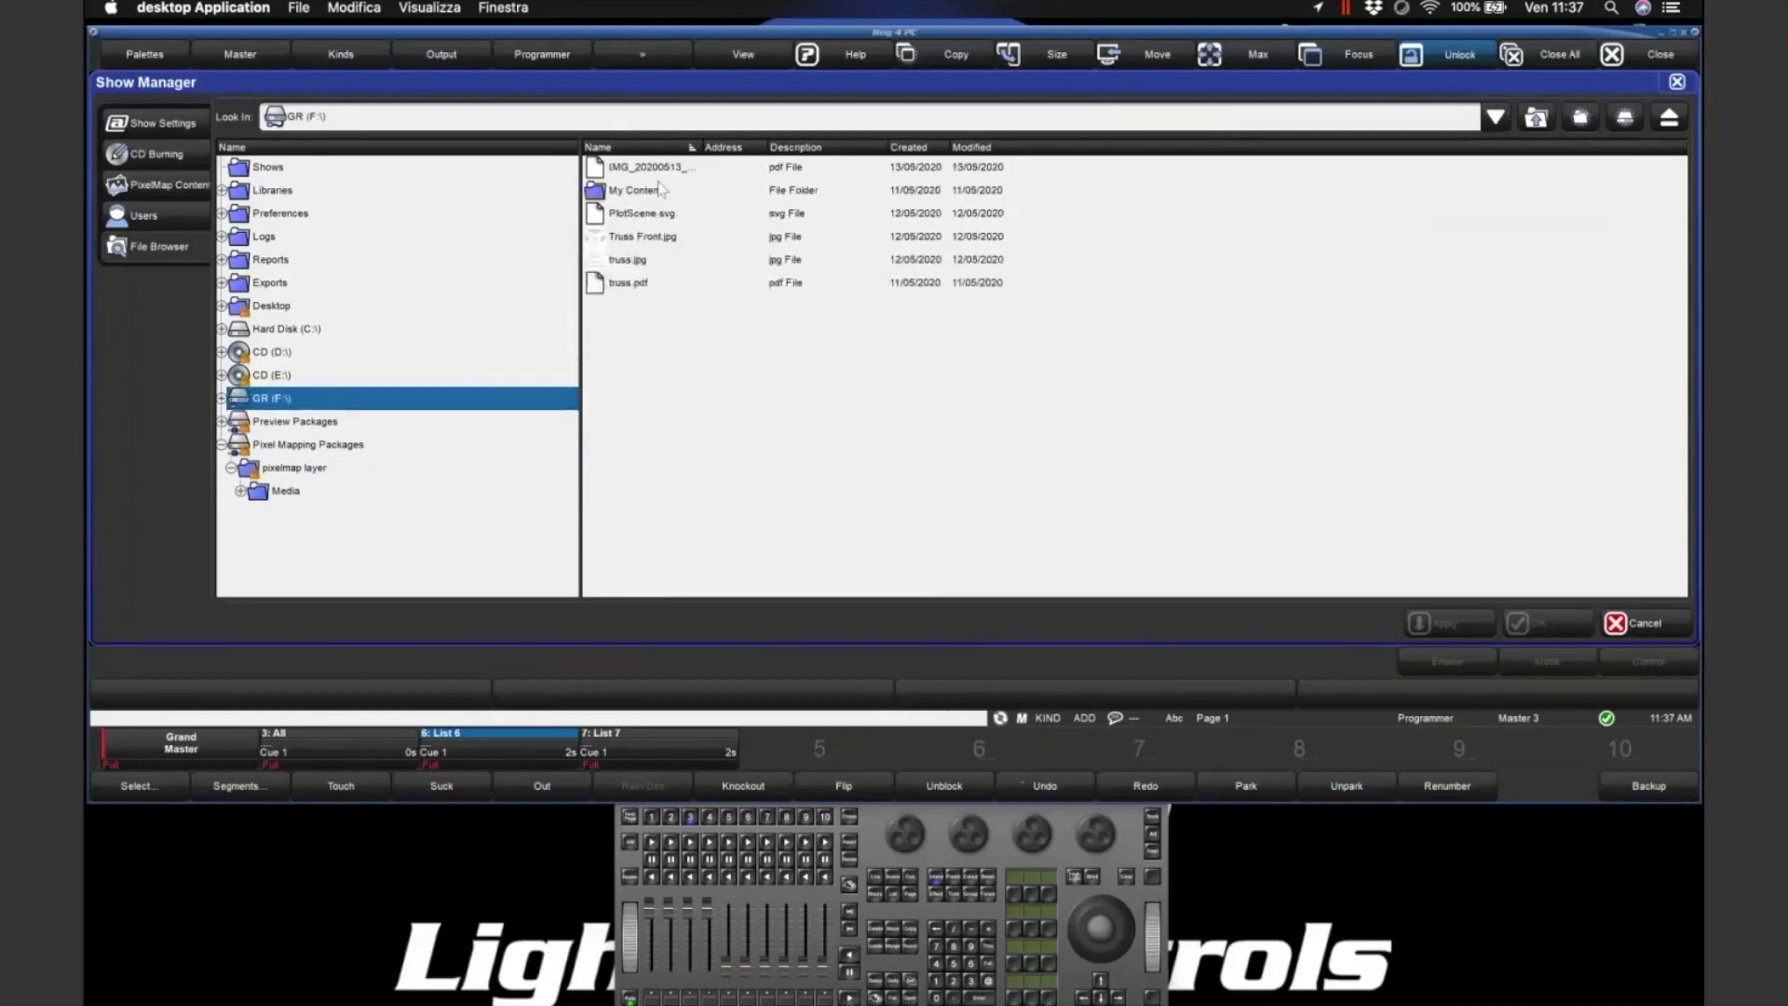
click(657, 190)
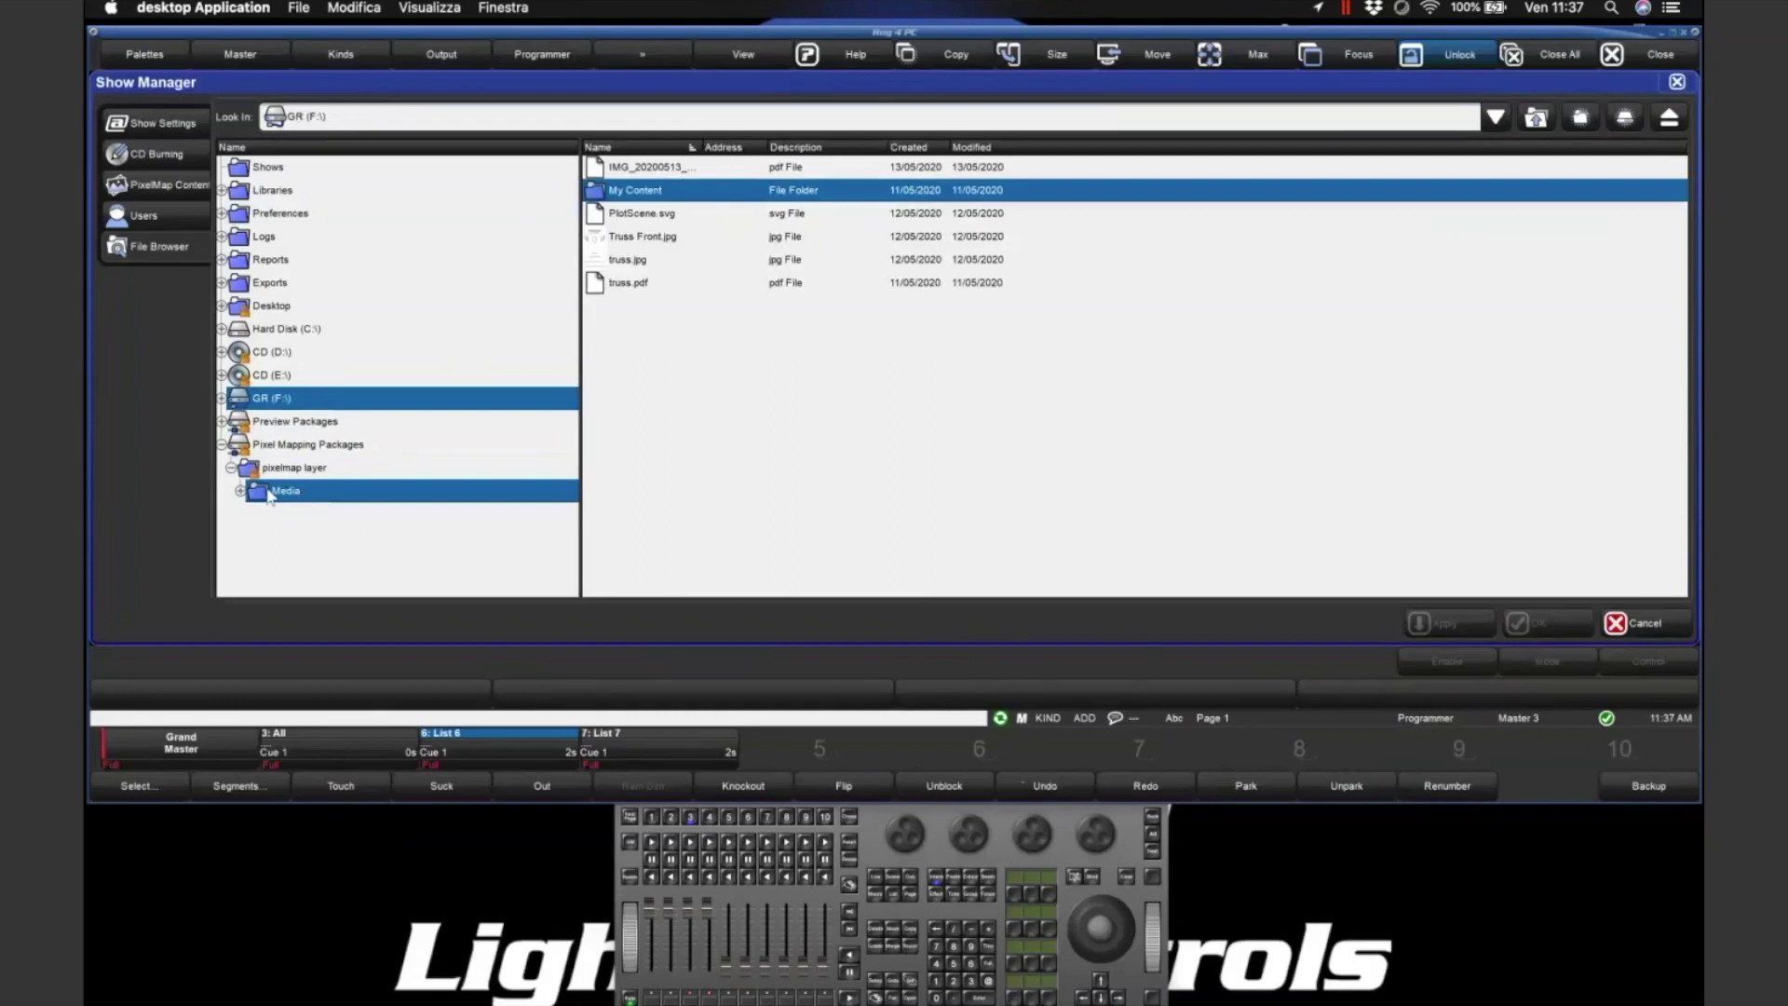
drag(270, 494, 271, 495)
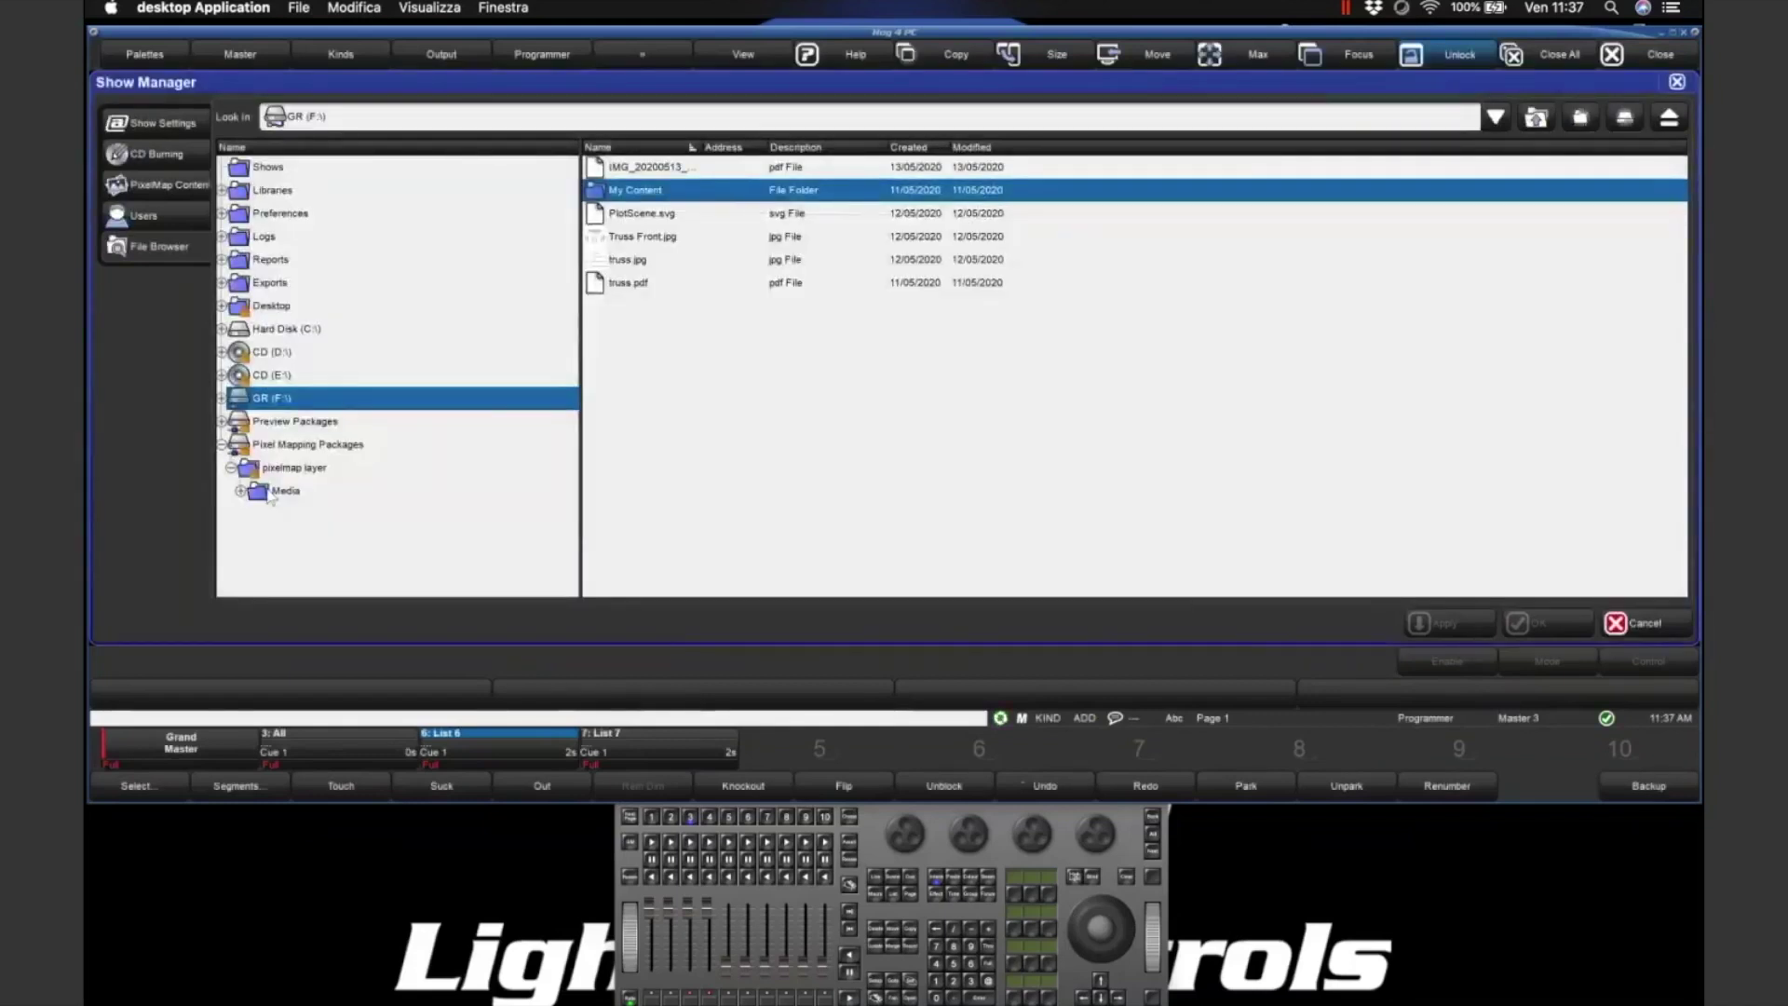
click(270, 494)
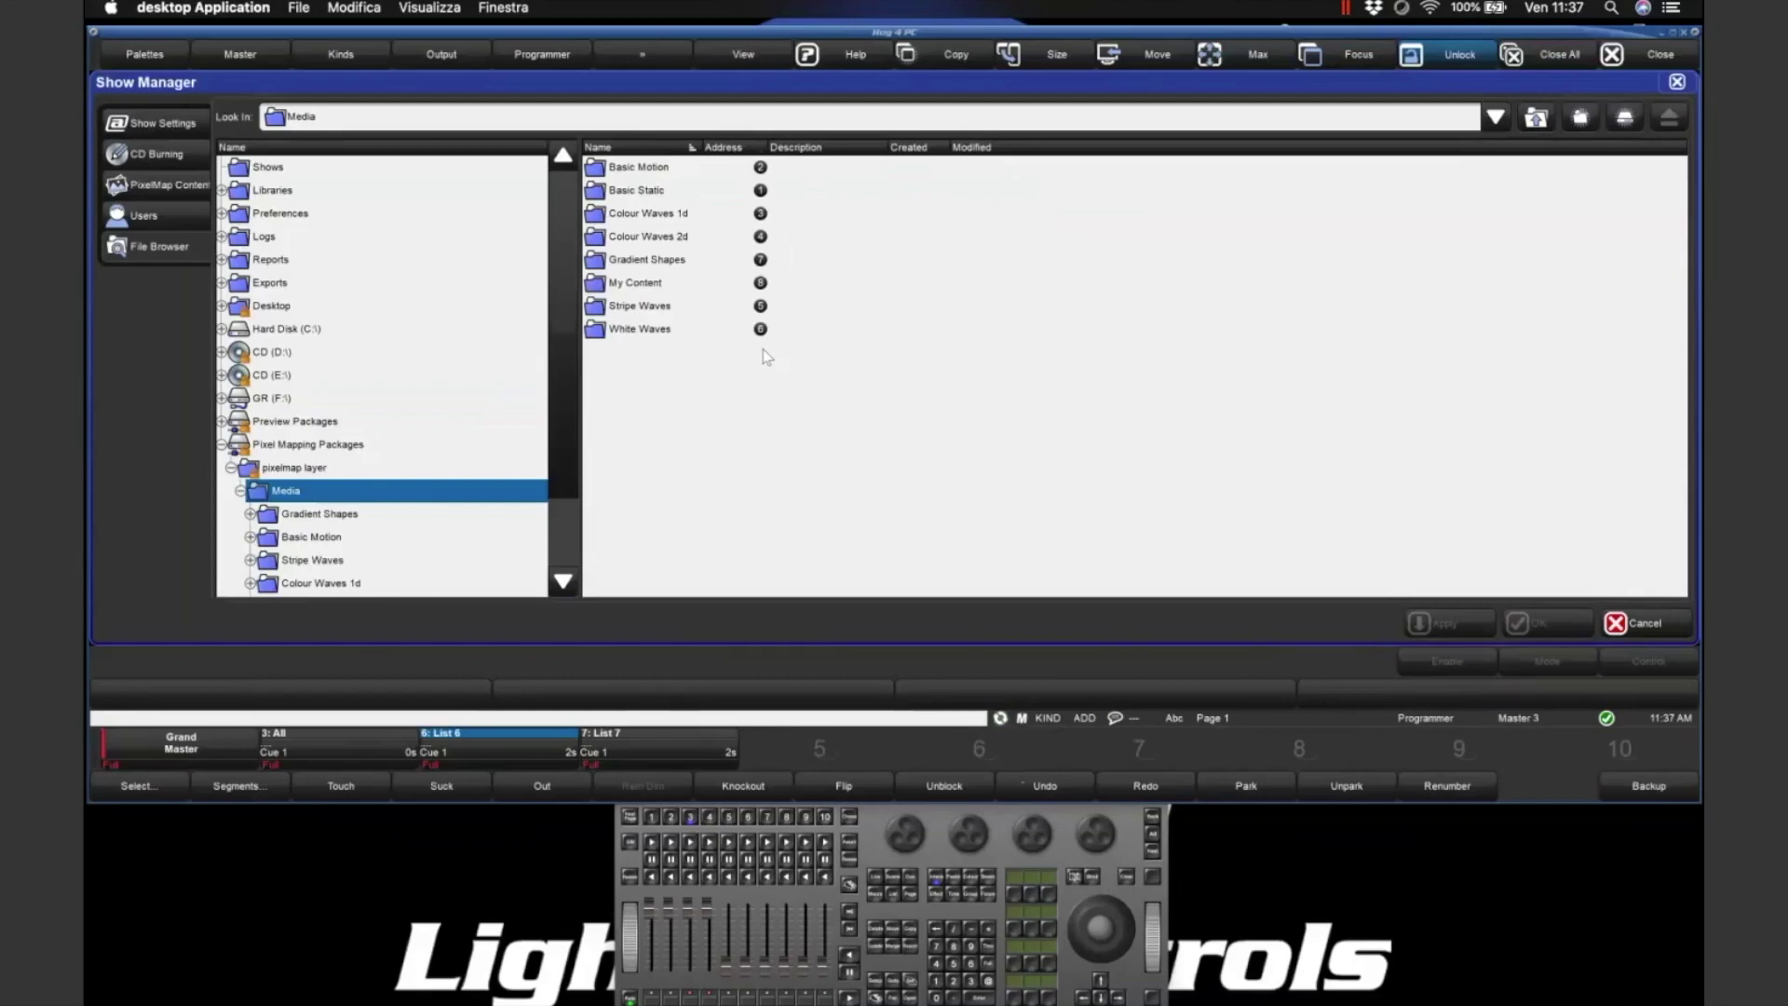
- Examine the clips and their addresses in the Media folder's My Content and Basic Motion subfolders
double_click(649, 290)
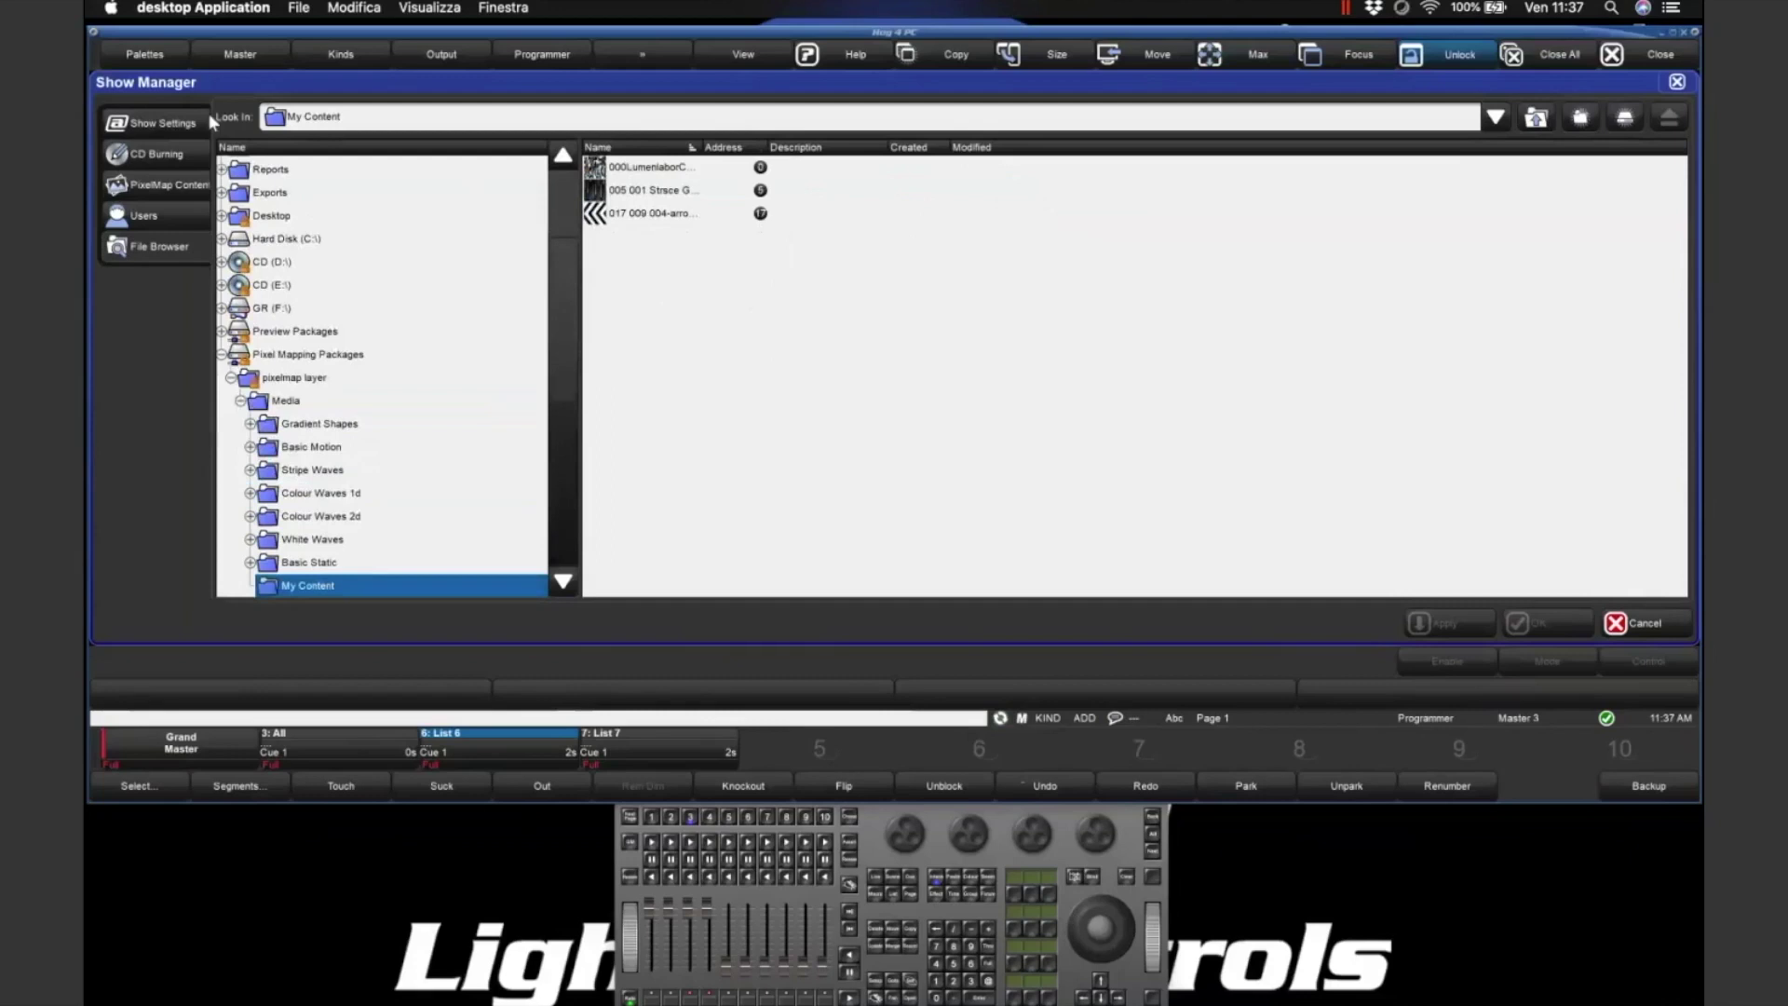
click(284, 403)
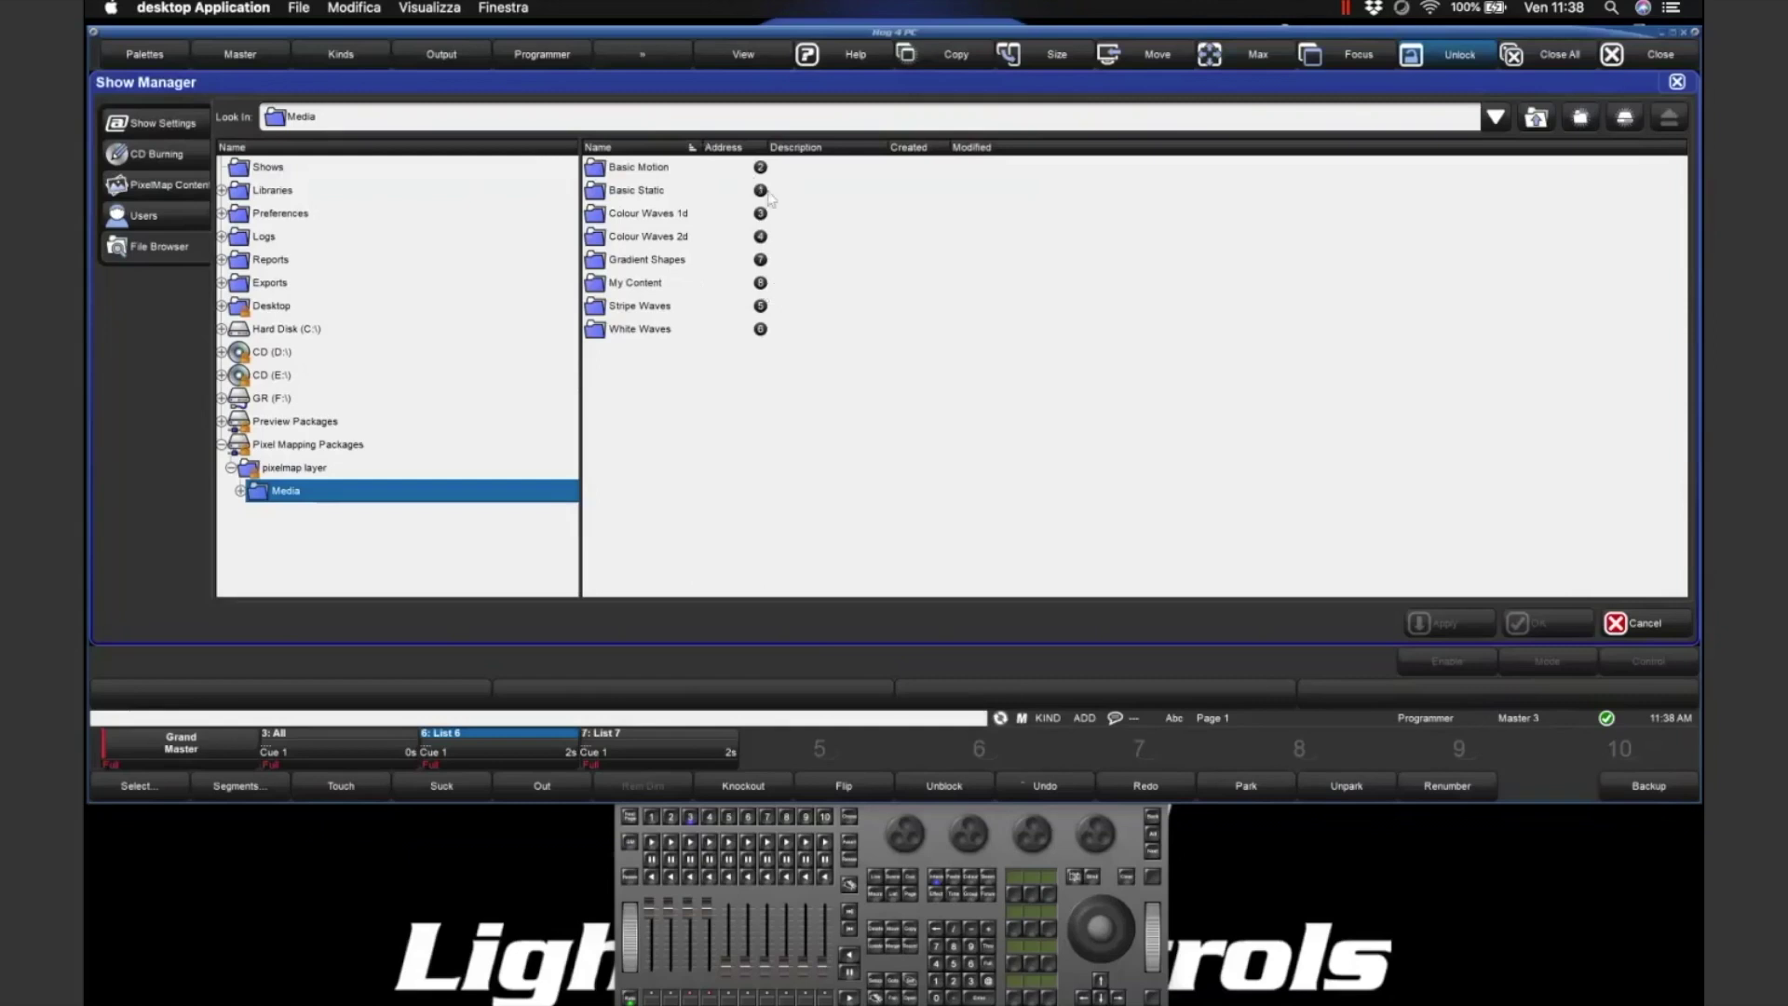
double_click(638, 172)
scroll(850, 473, down, 2)
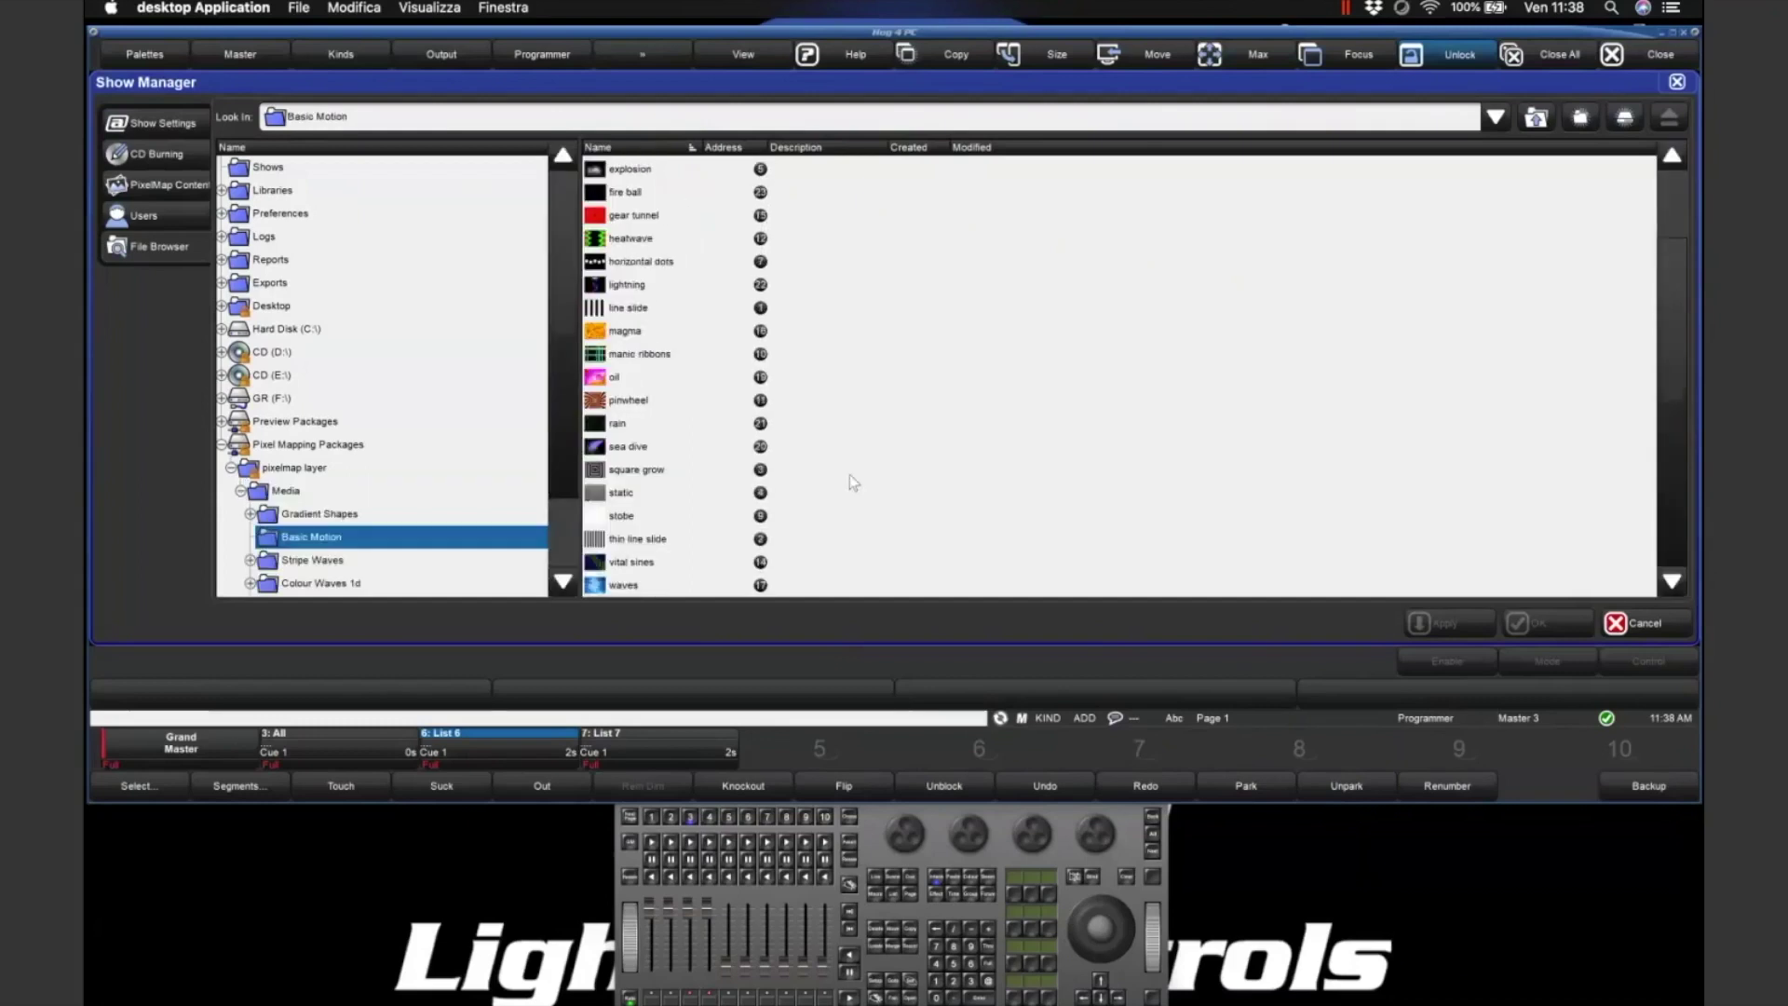
scroll(850, 475, up, 2)
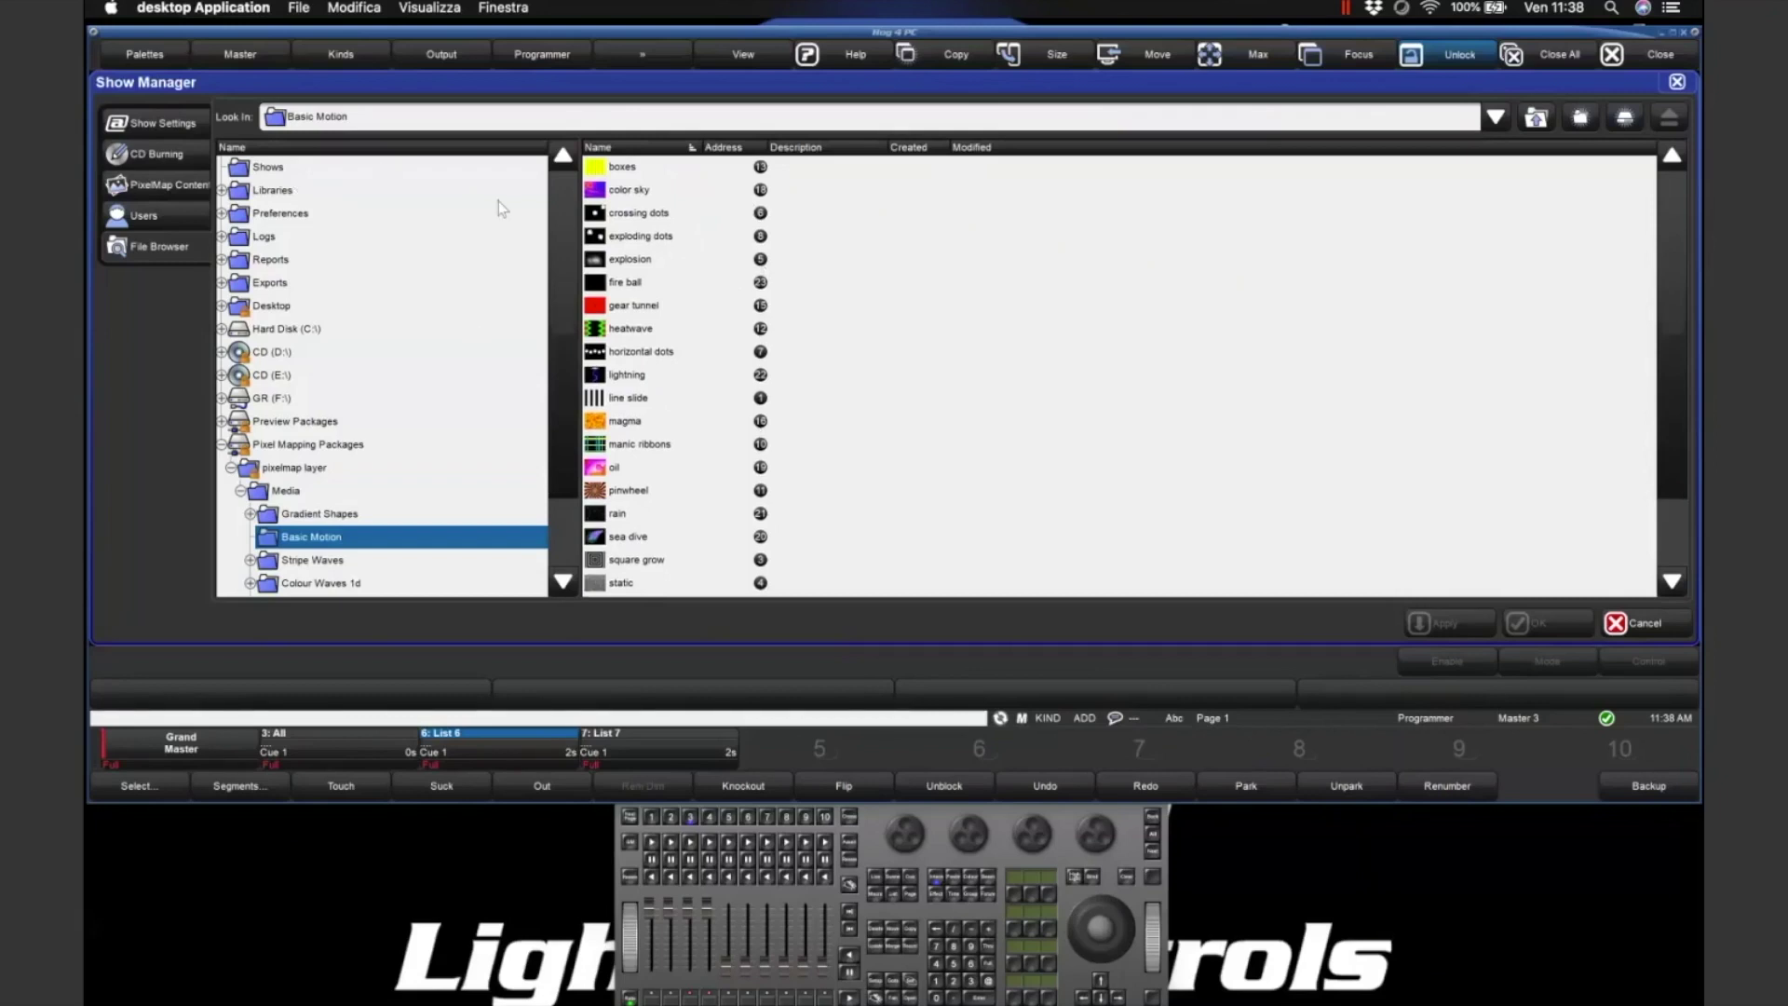
double_click(341, 489)
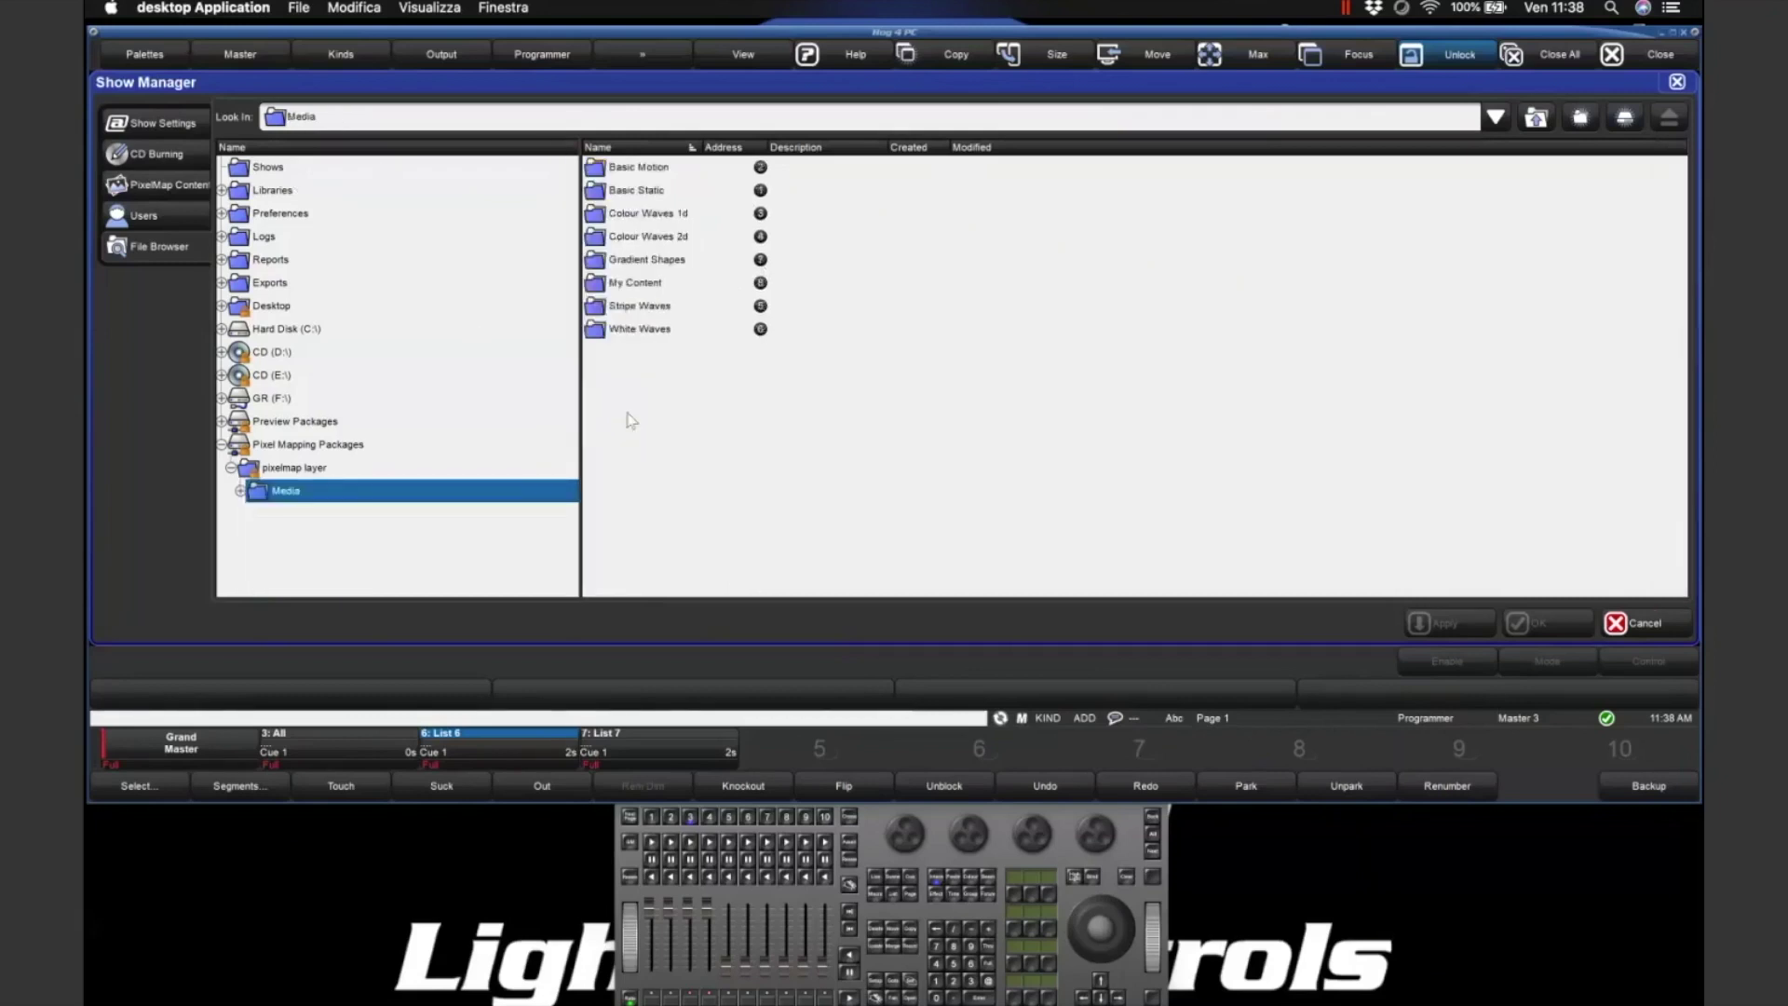
double_click(659, 284)
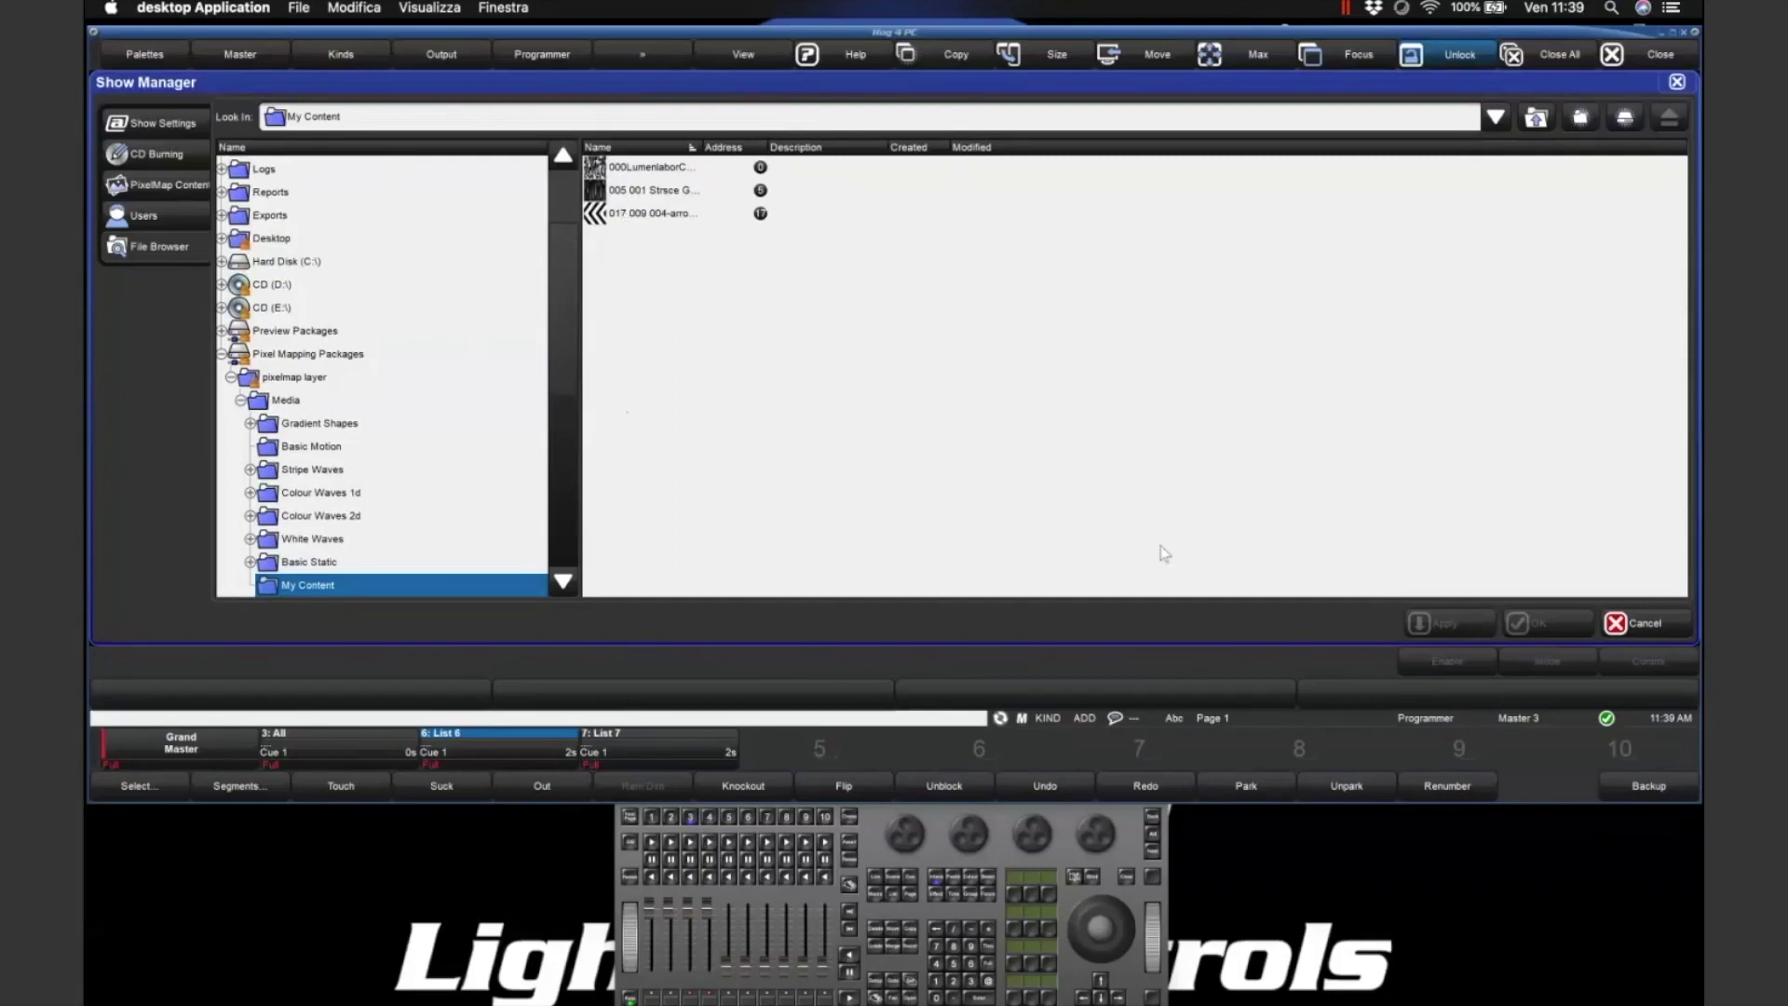
- Renumber the 017 009 004 arrow clip in the pixelmap layer's My Content folder to address 1
right_click(762, 215)
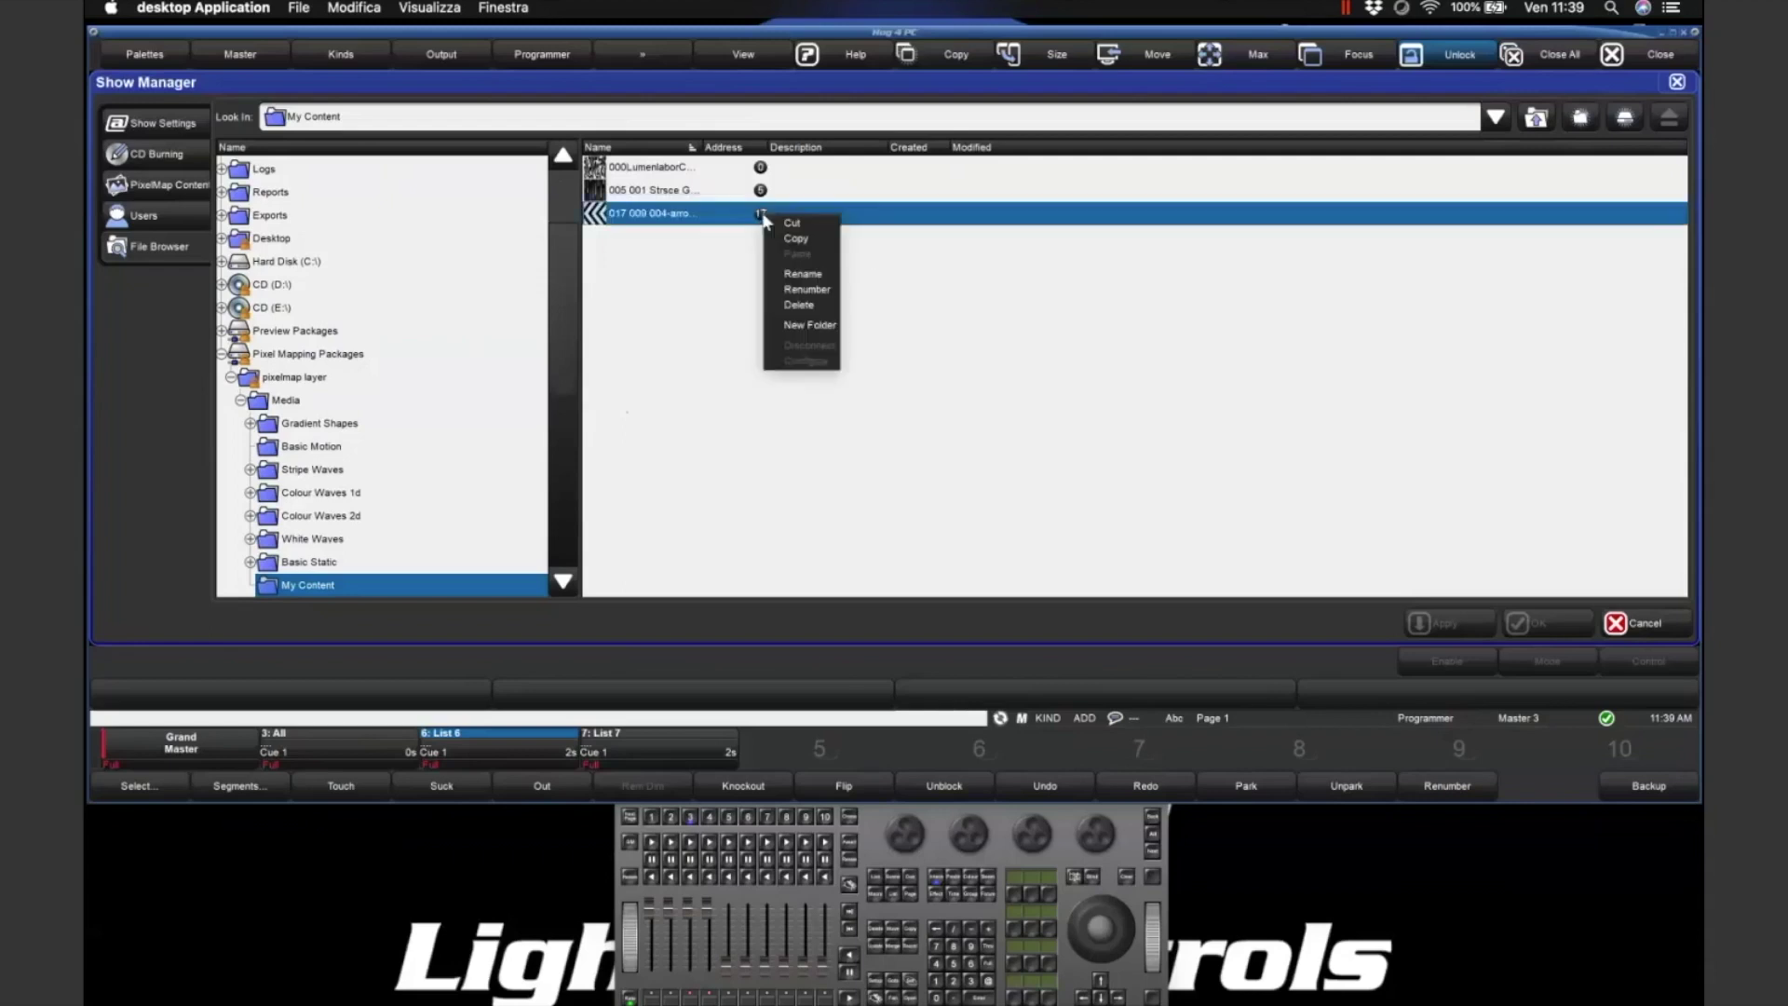
click(809, 290)
text(1)
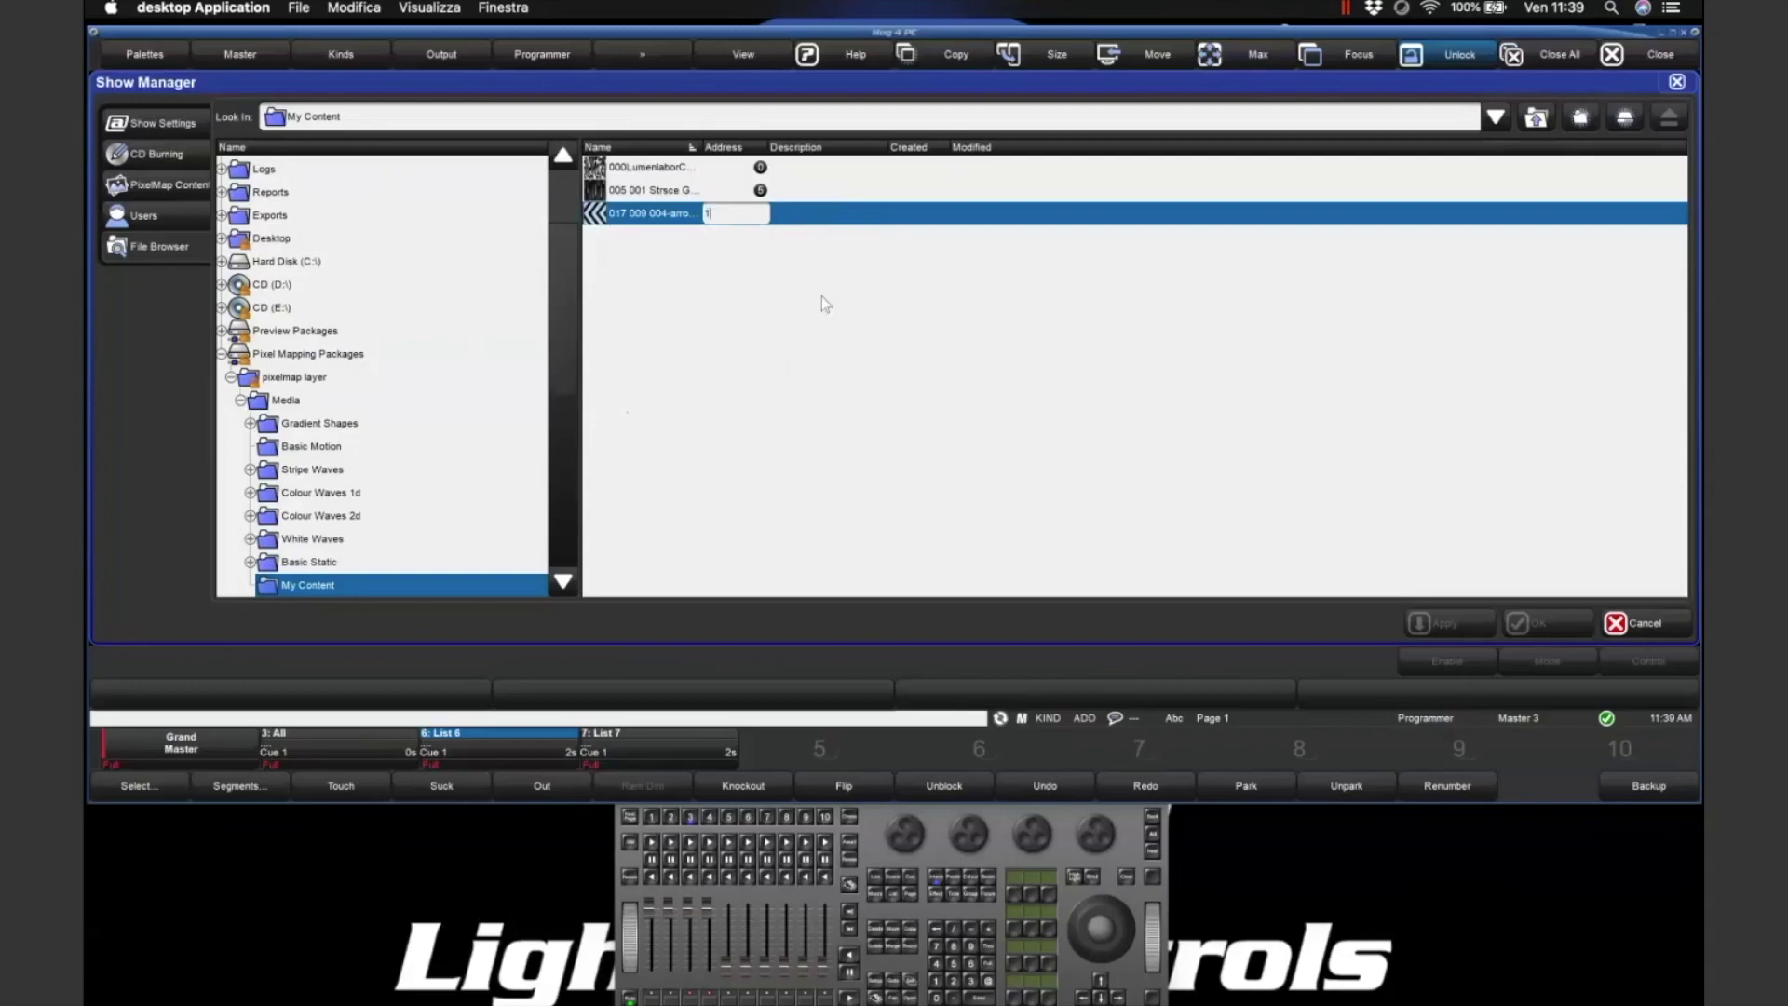
key(Return)
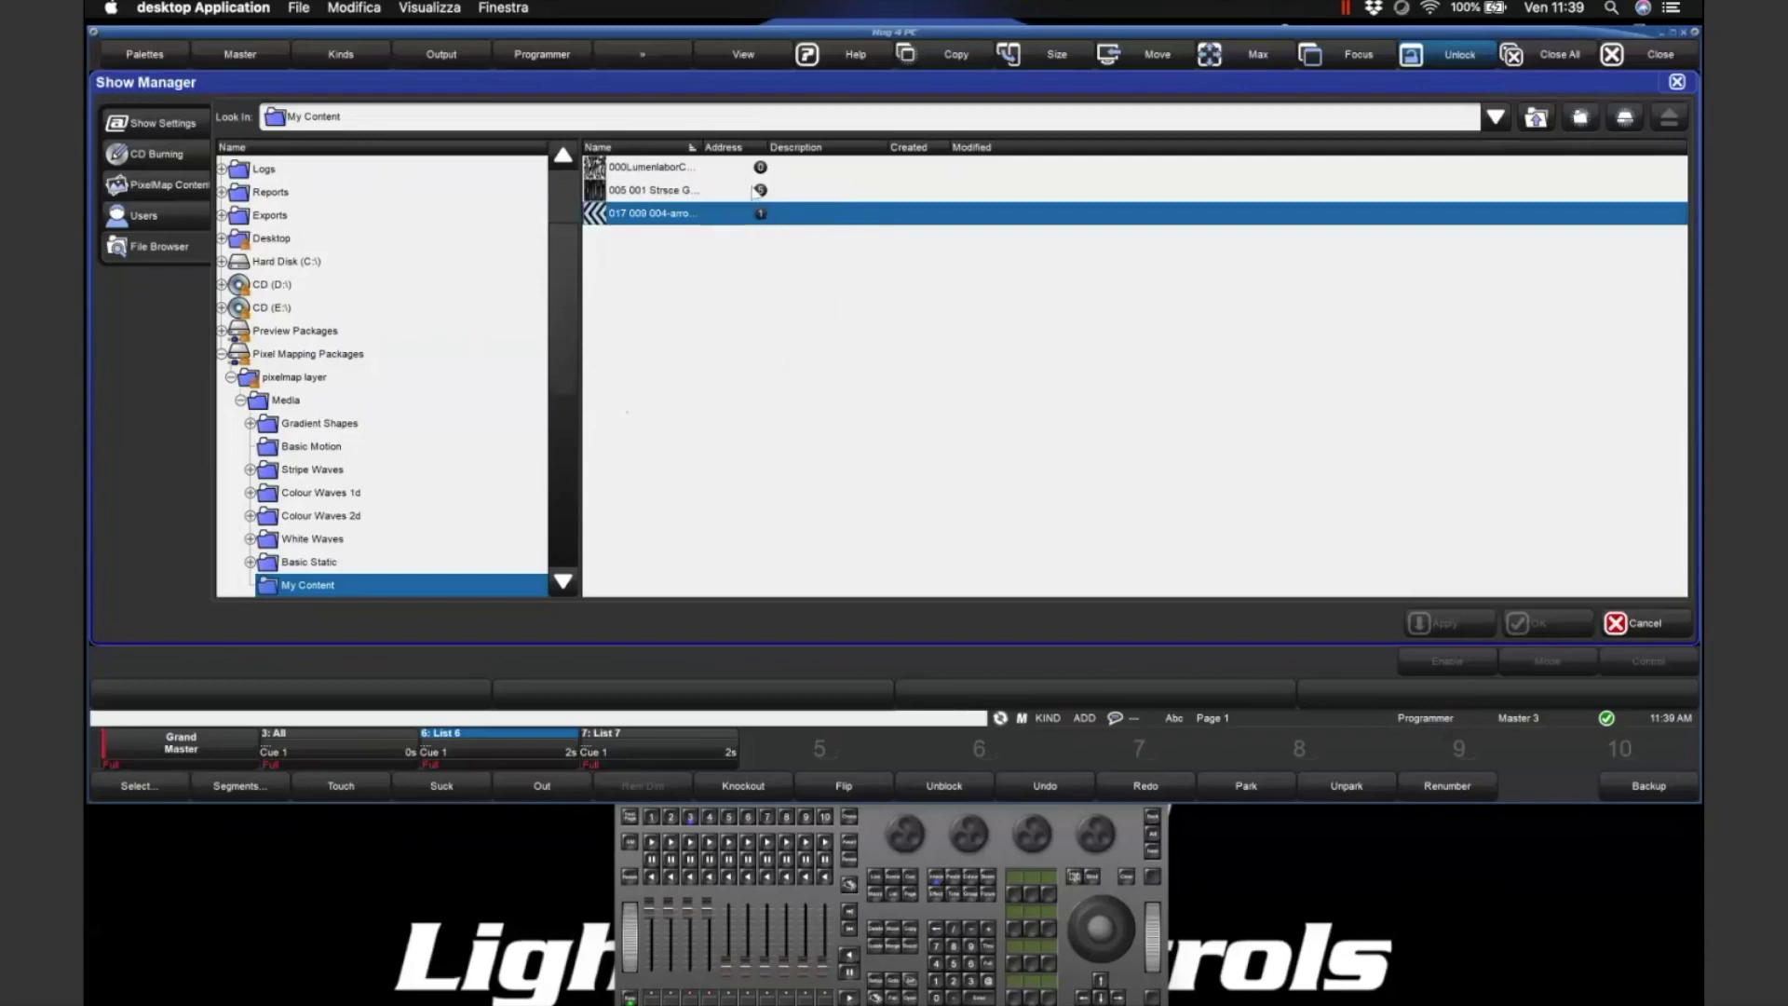
- Renumber the 005 001 clip in My Content to address 2 and close the Show Manager
right_click(755, 191)
click(793, 265)
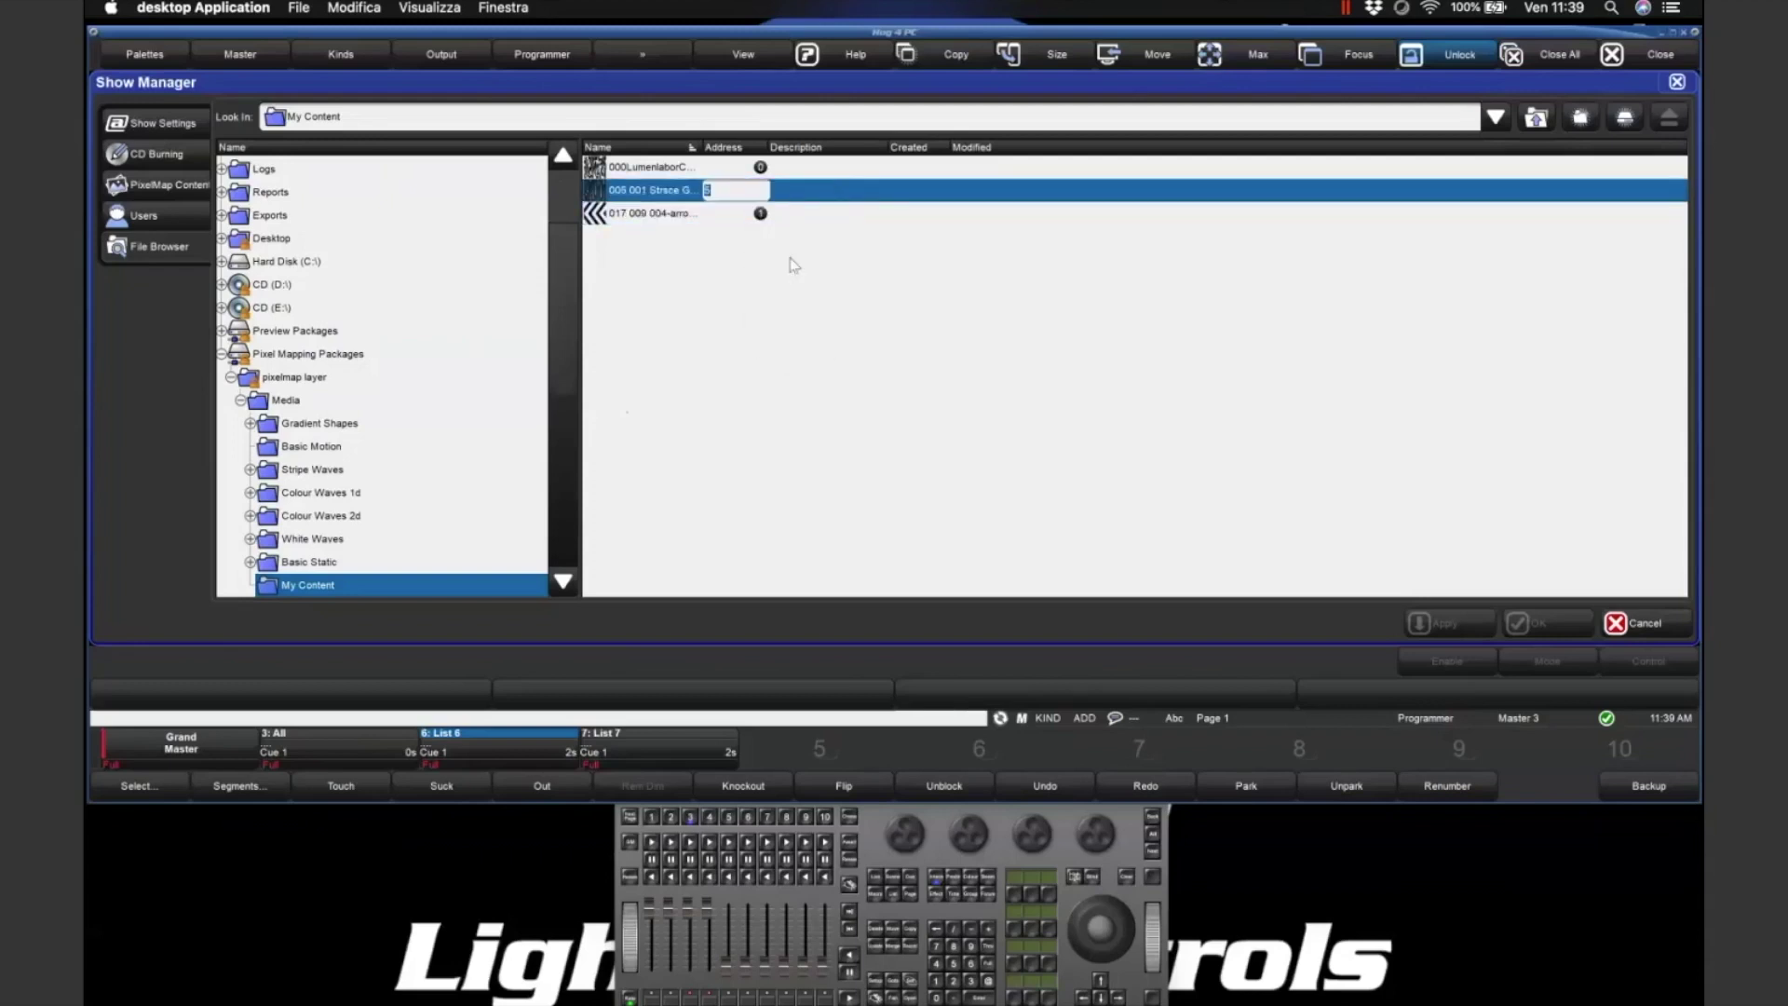
text(2)
key(Return)
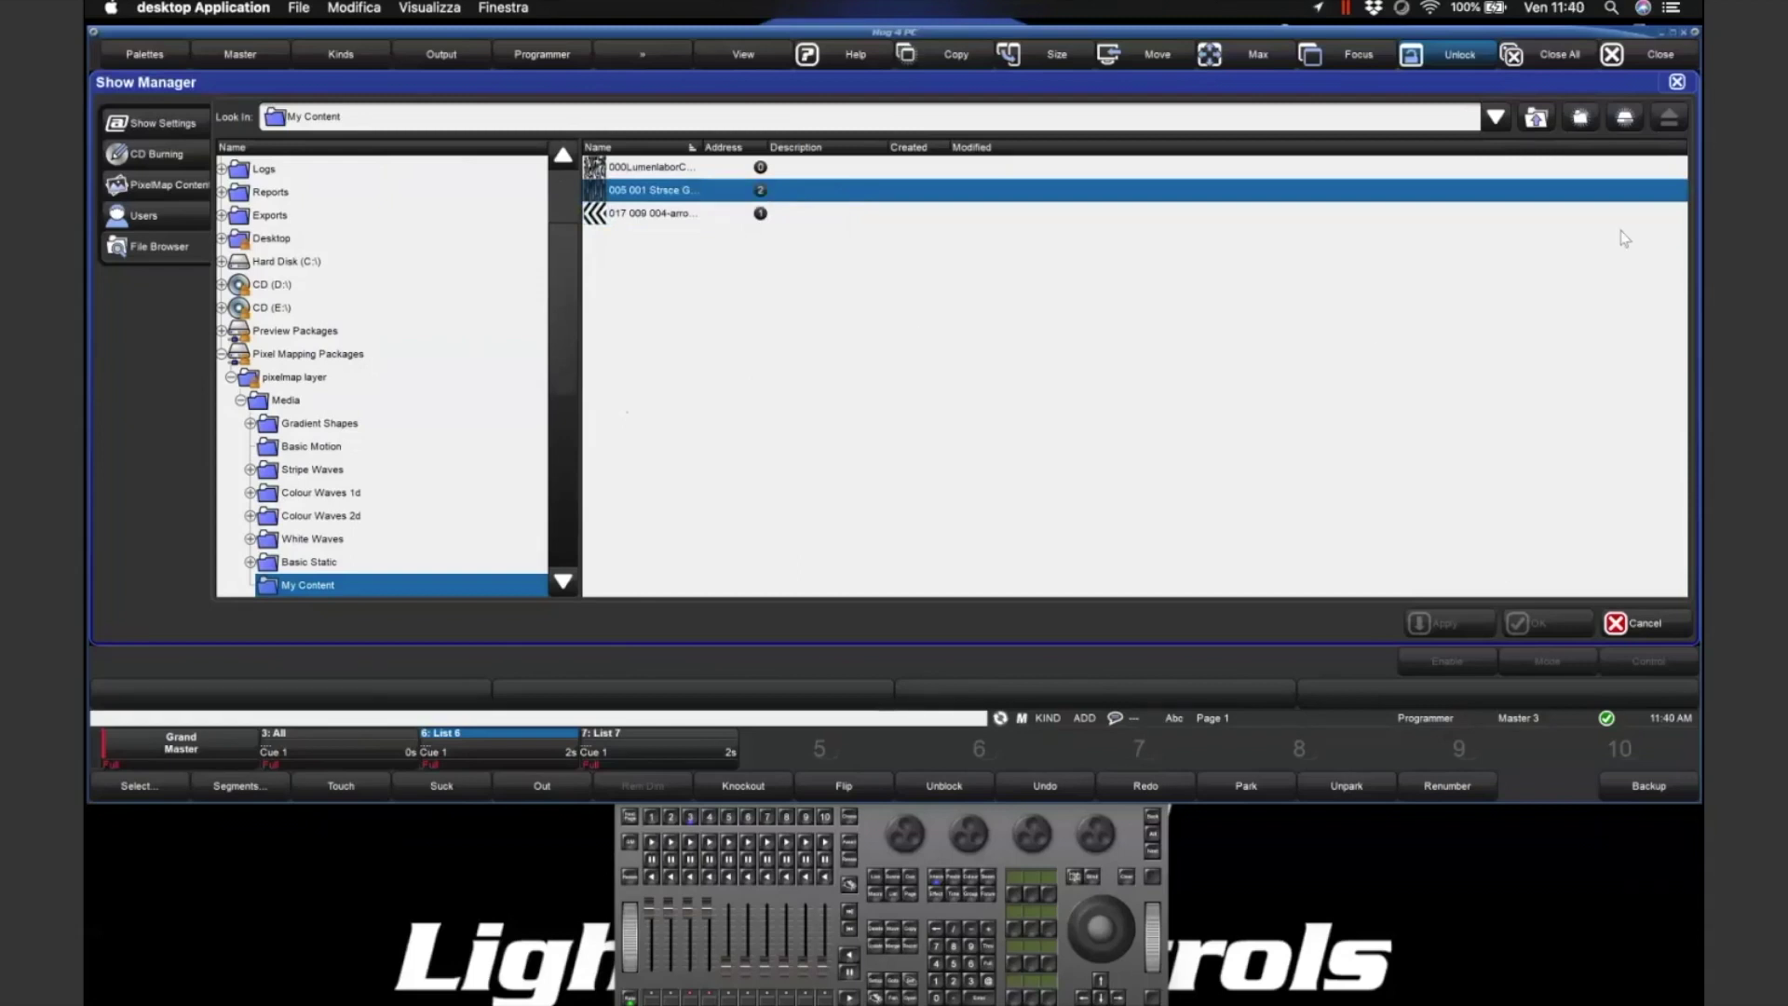
click(1679, 82)
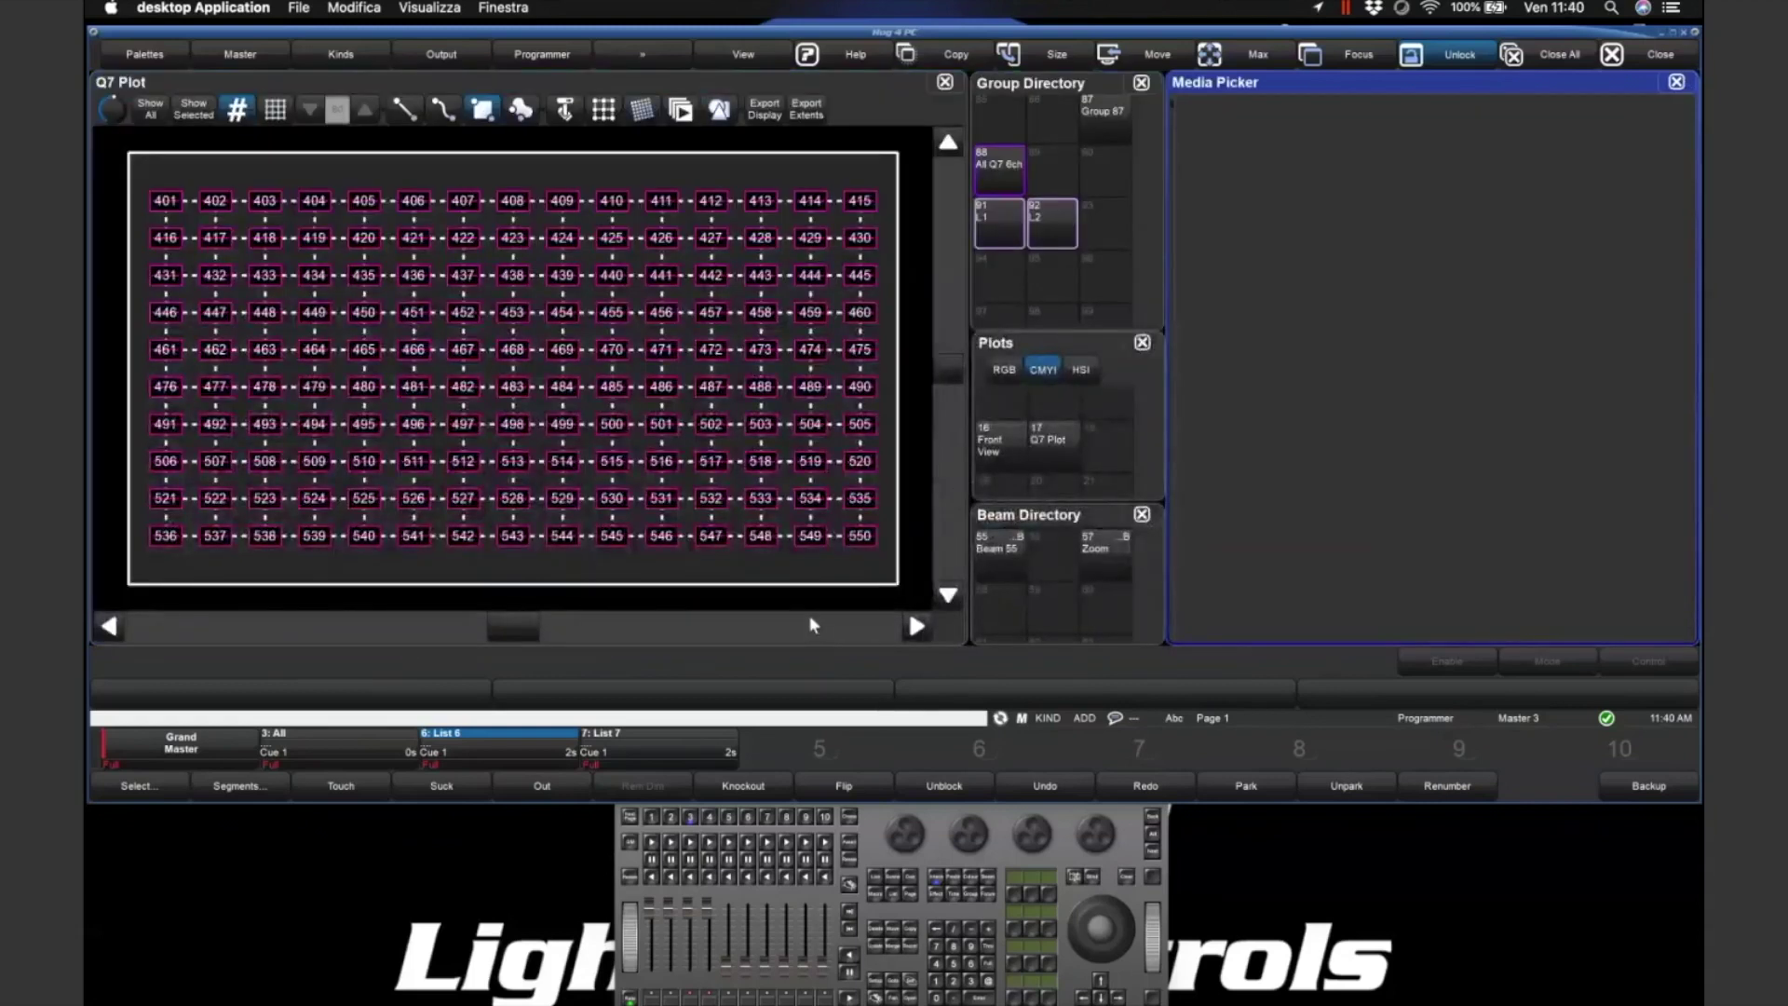
- Select group L1, locate the My Content folder in the Media Picker, and clear the programmer
click(993, 228)
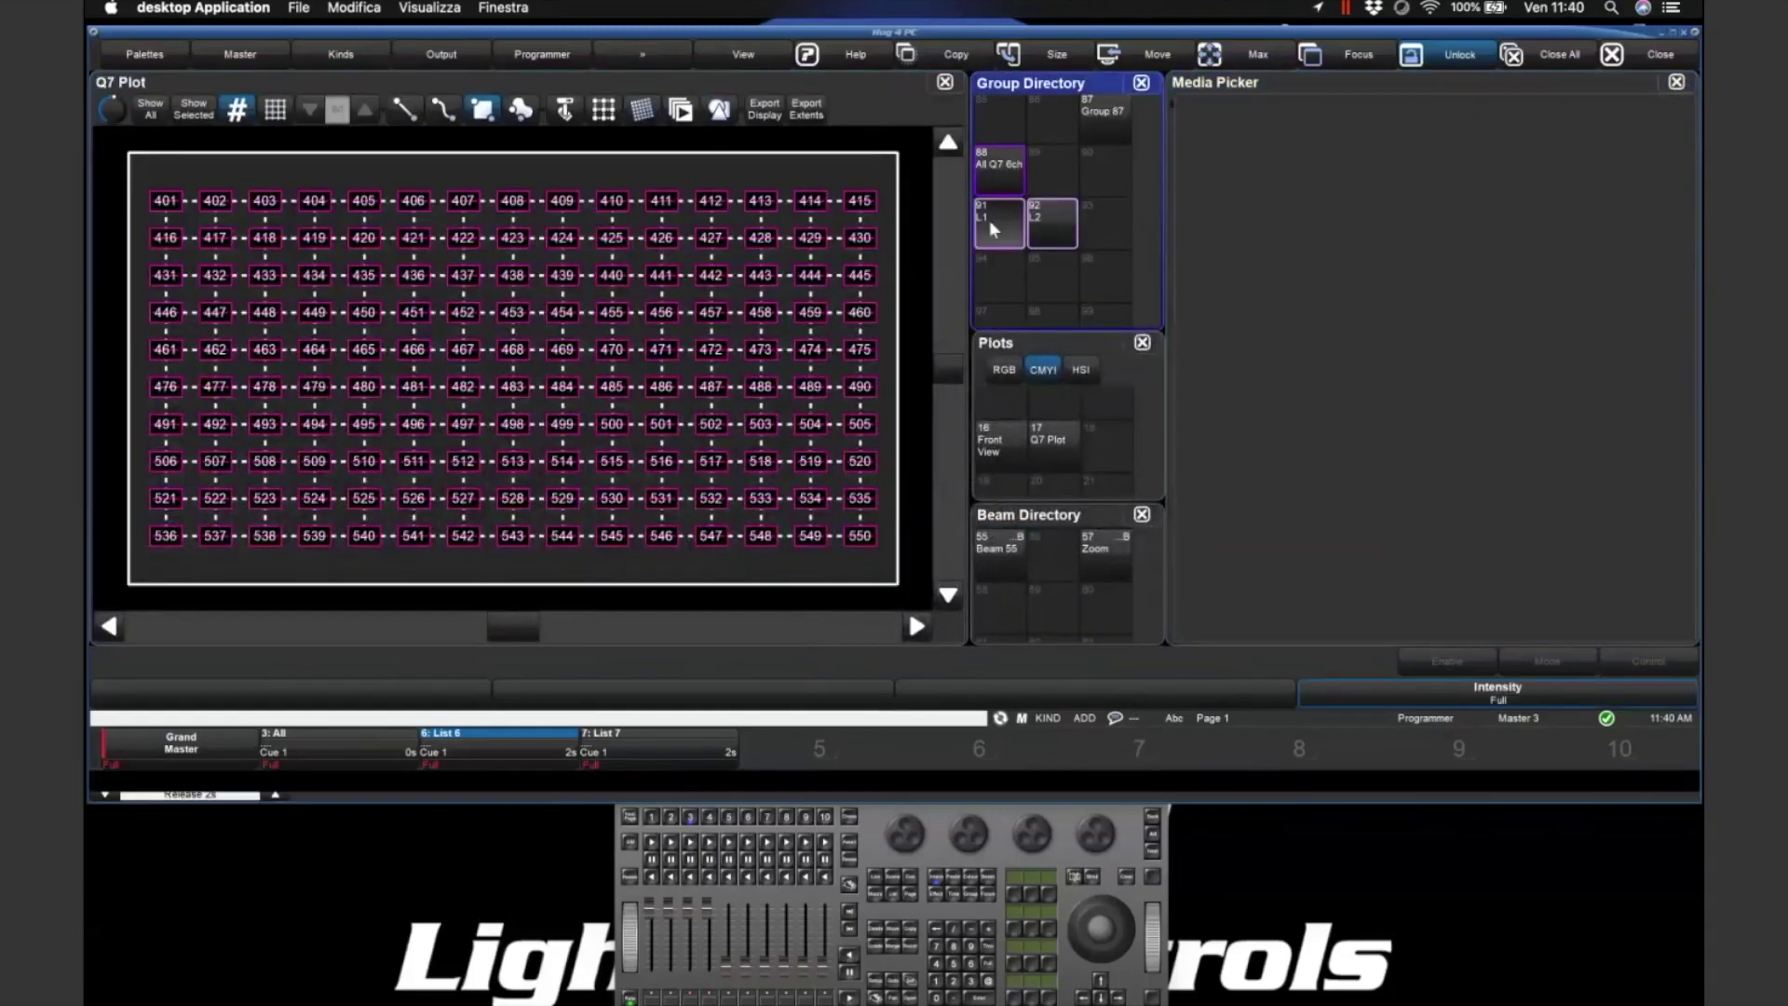
click(989, 220)
scroll(1428, 382, down, 5)
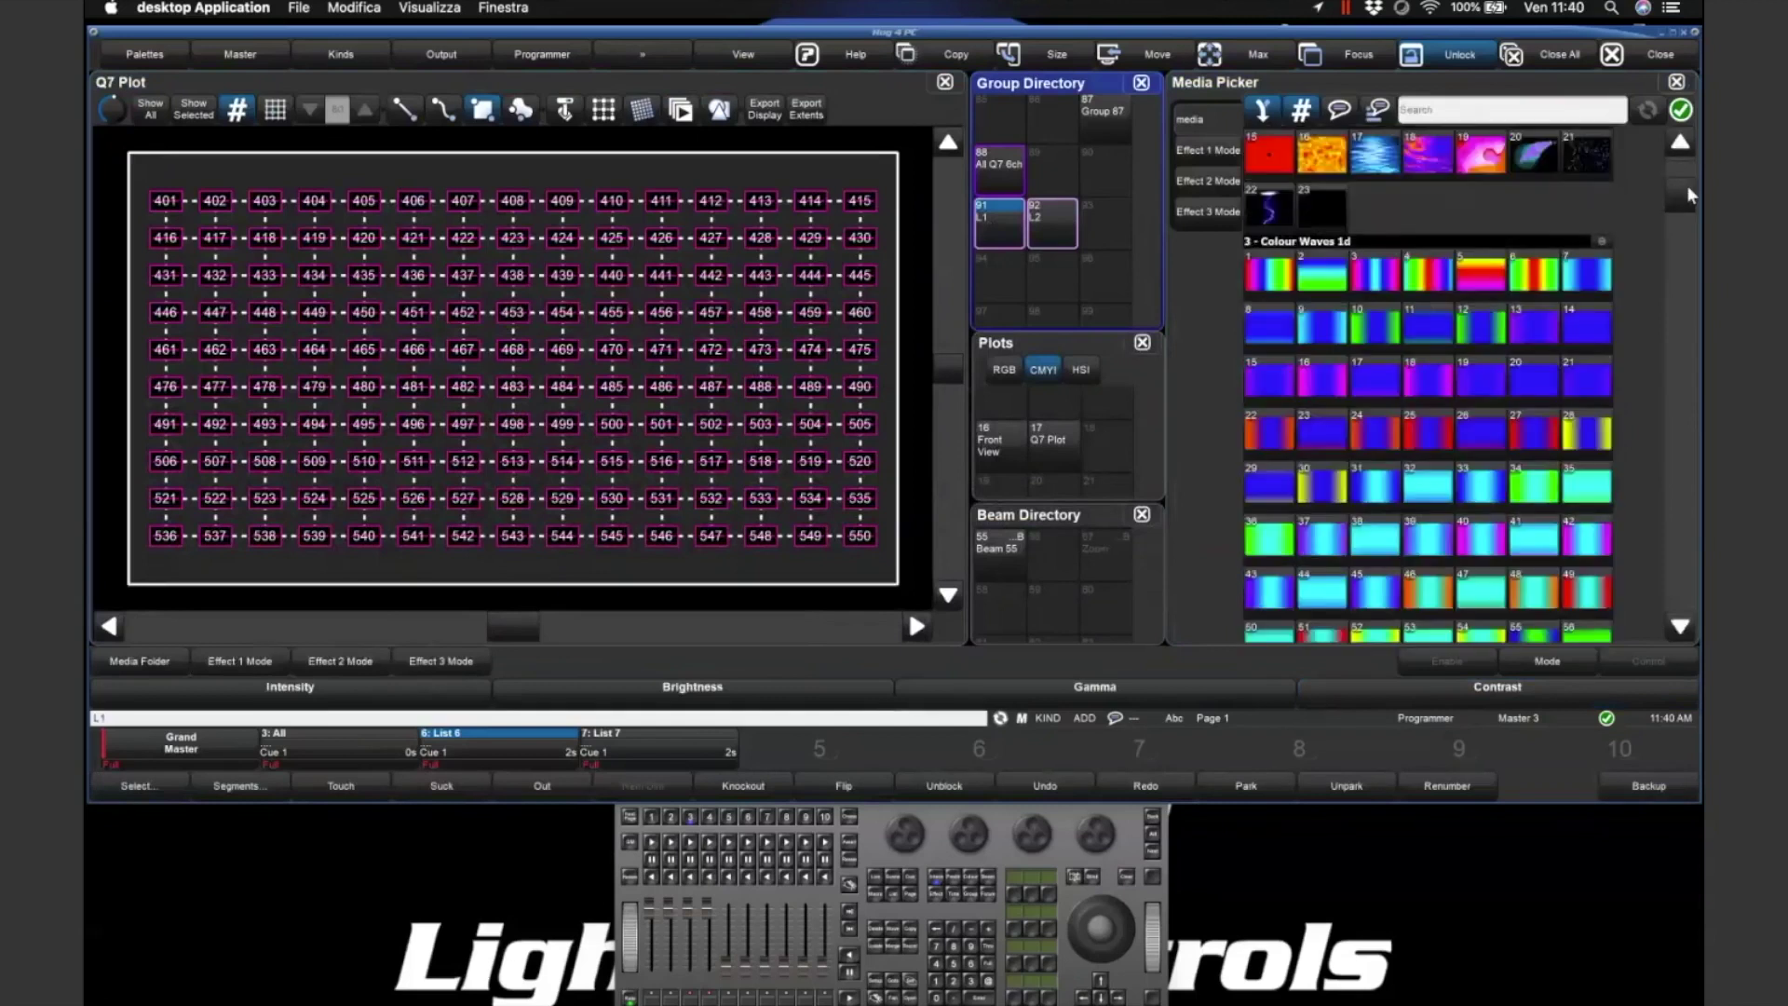
drag(1691, 195, 1692, 605)
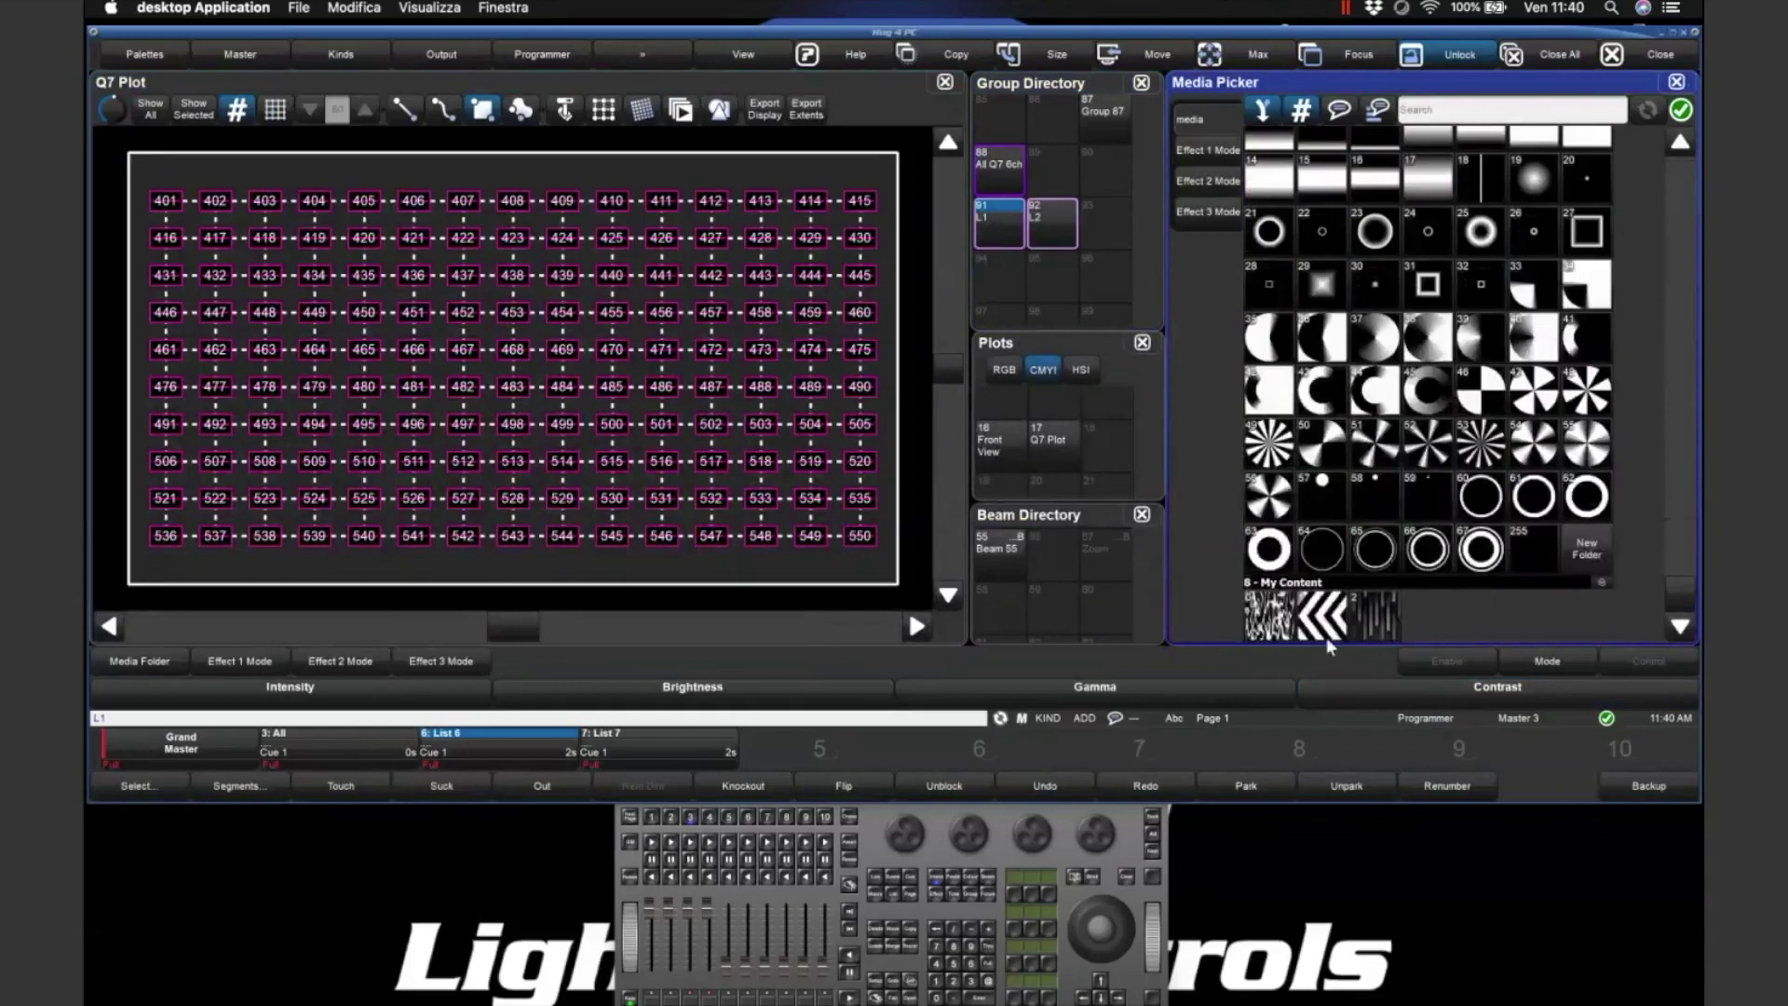
click(1003, 175)
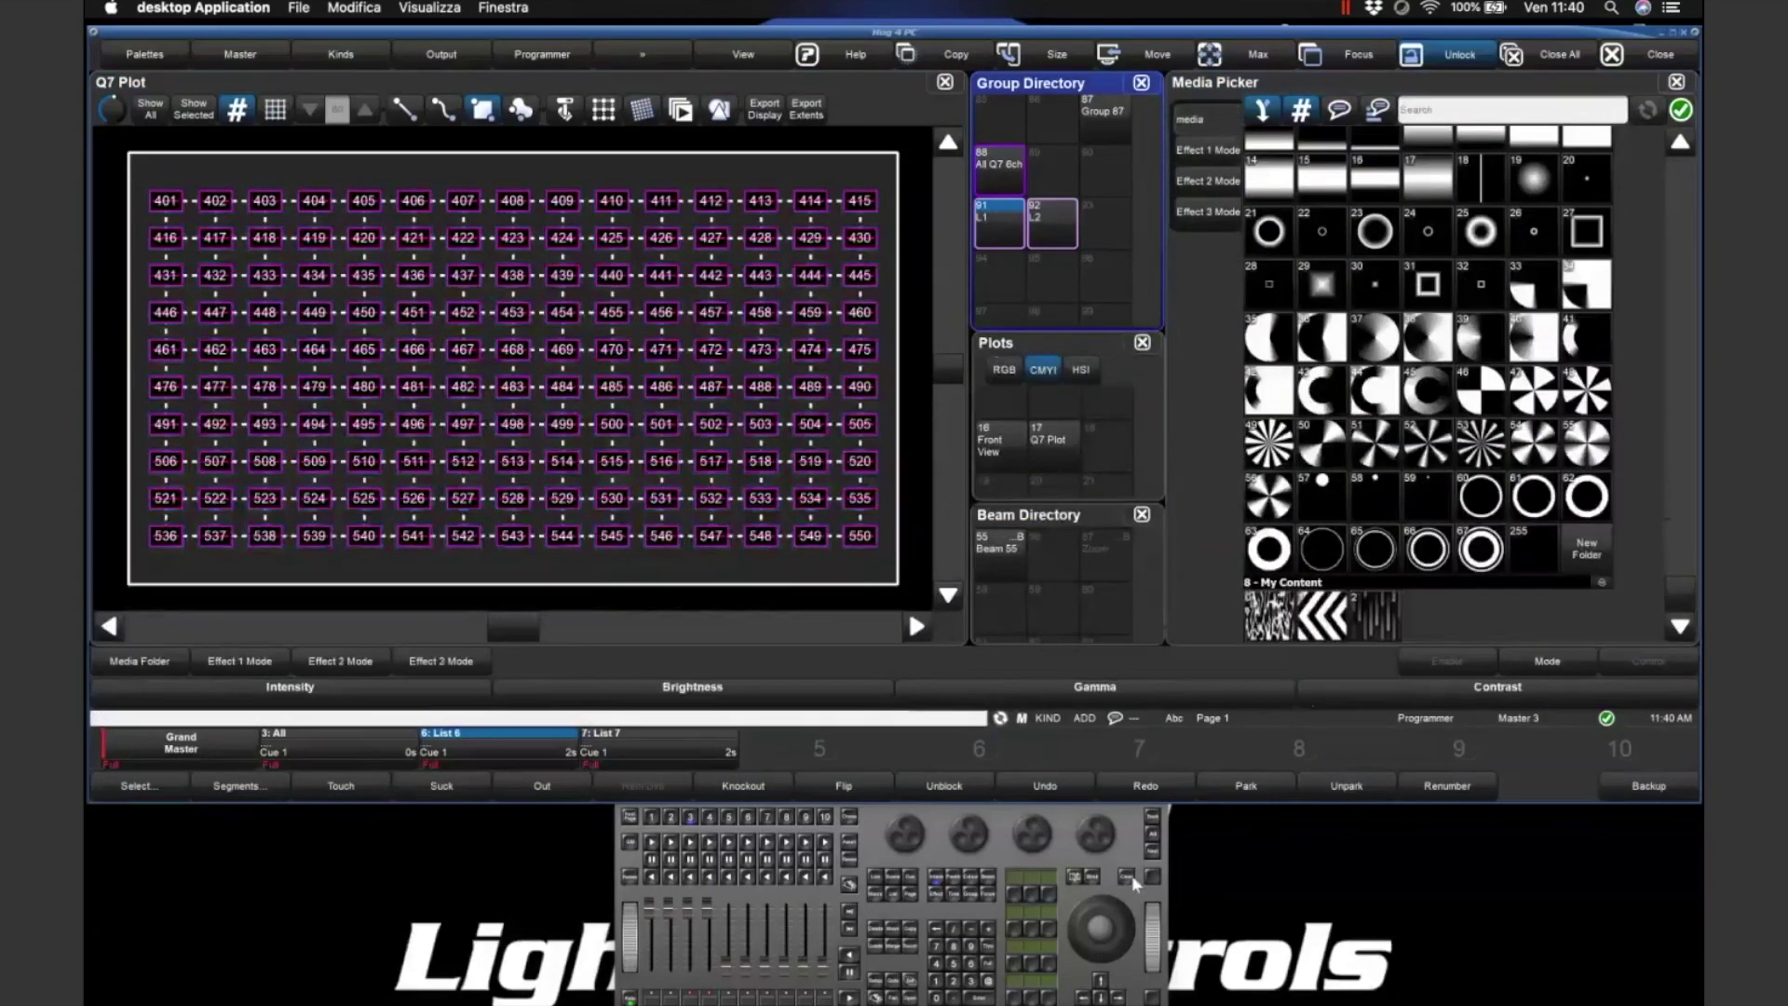
click(1128, 877)
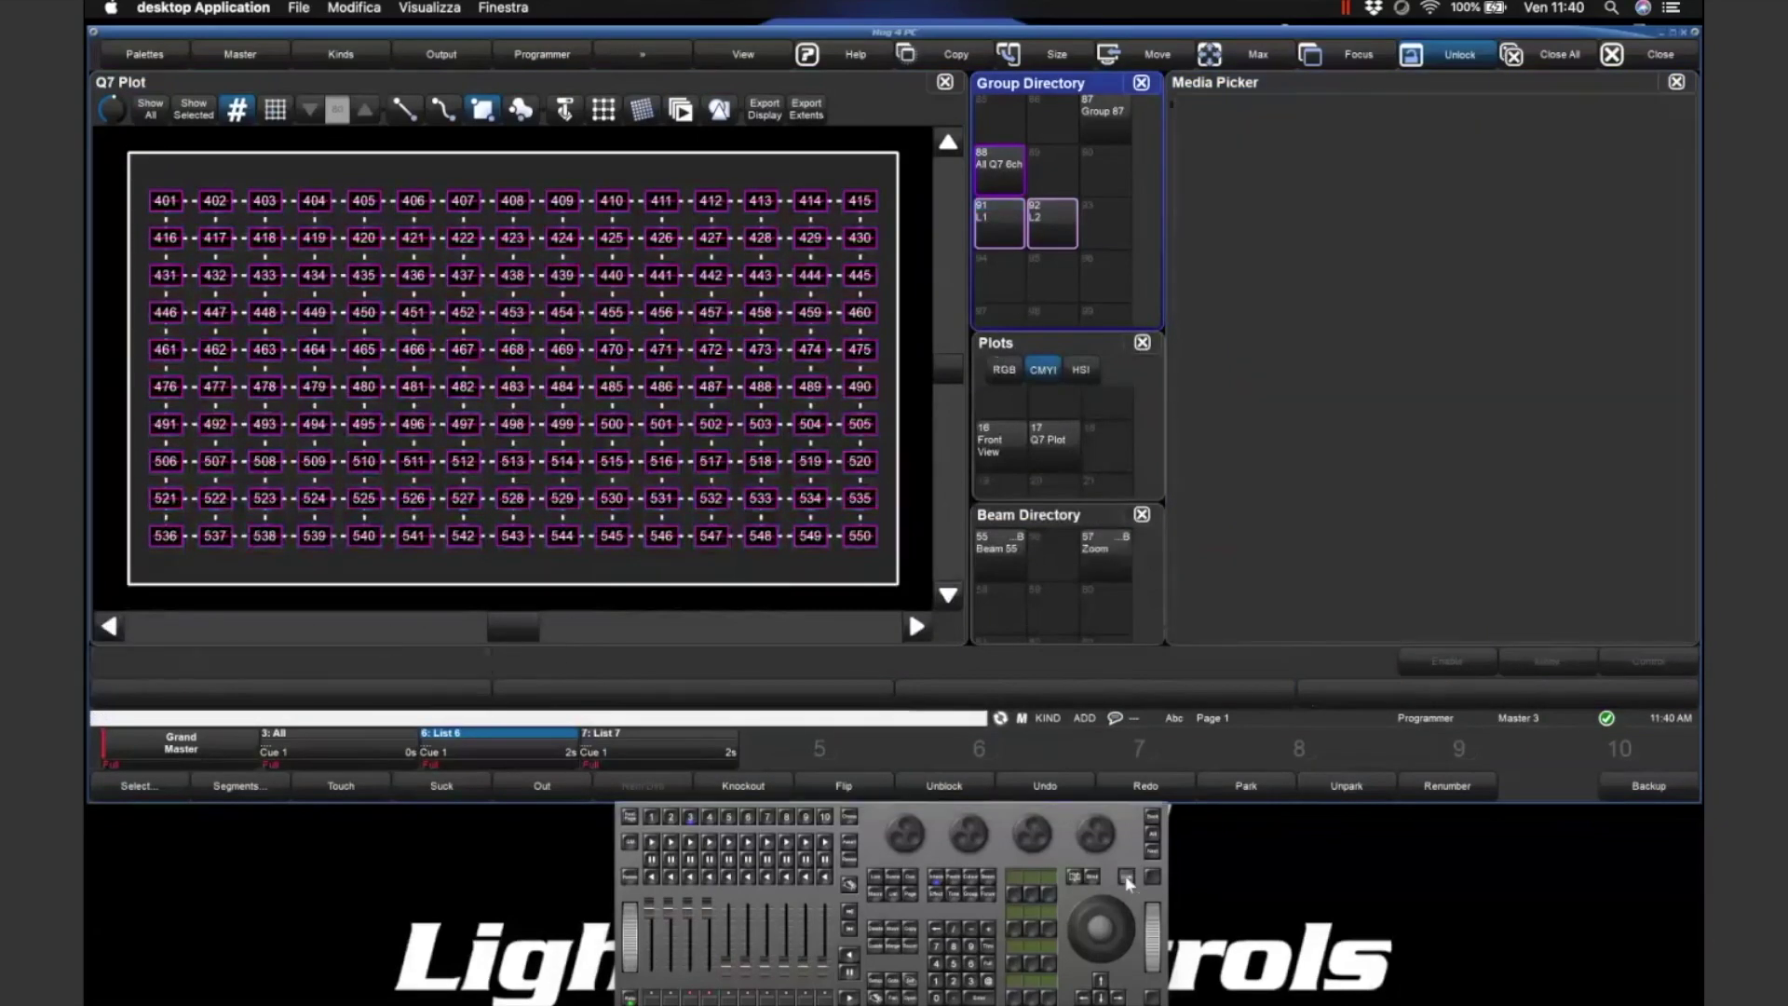
- Set the L1 layer to full intensity and assign it the arrows clip, media 1 of the My Content folder
click(998, 174)
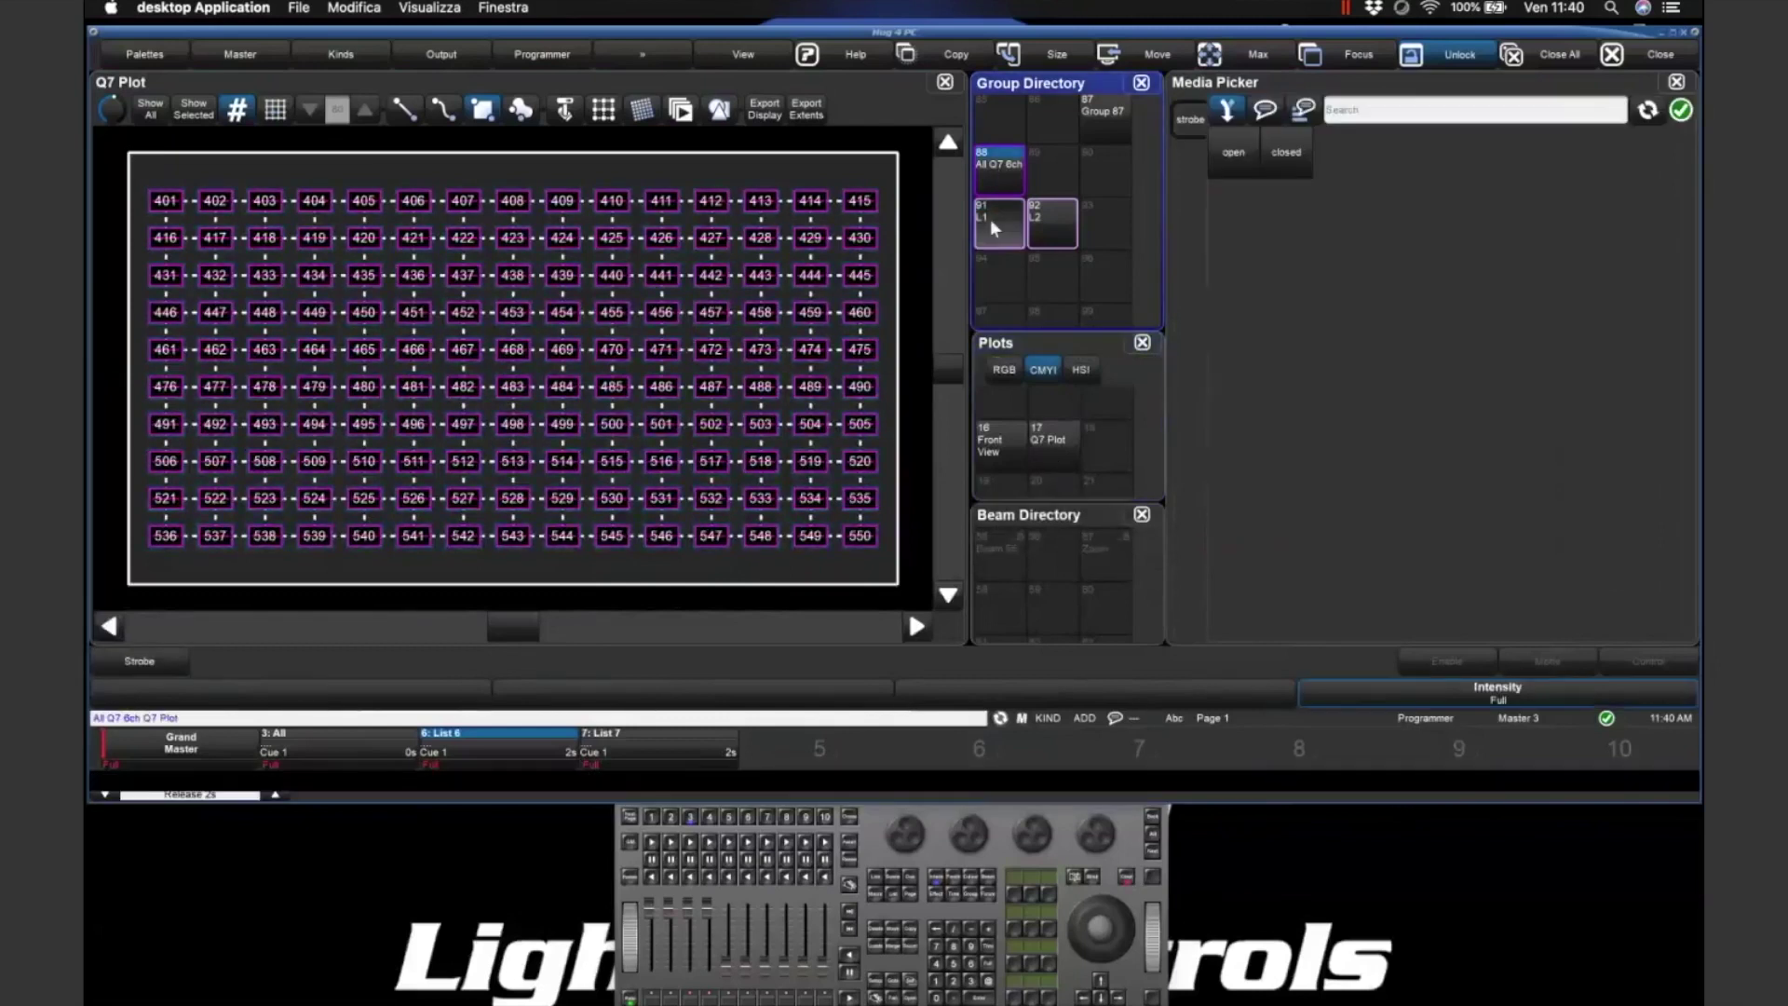
click(991, 220)
click(989, 968)
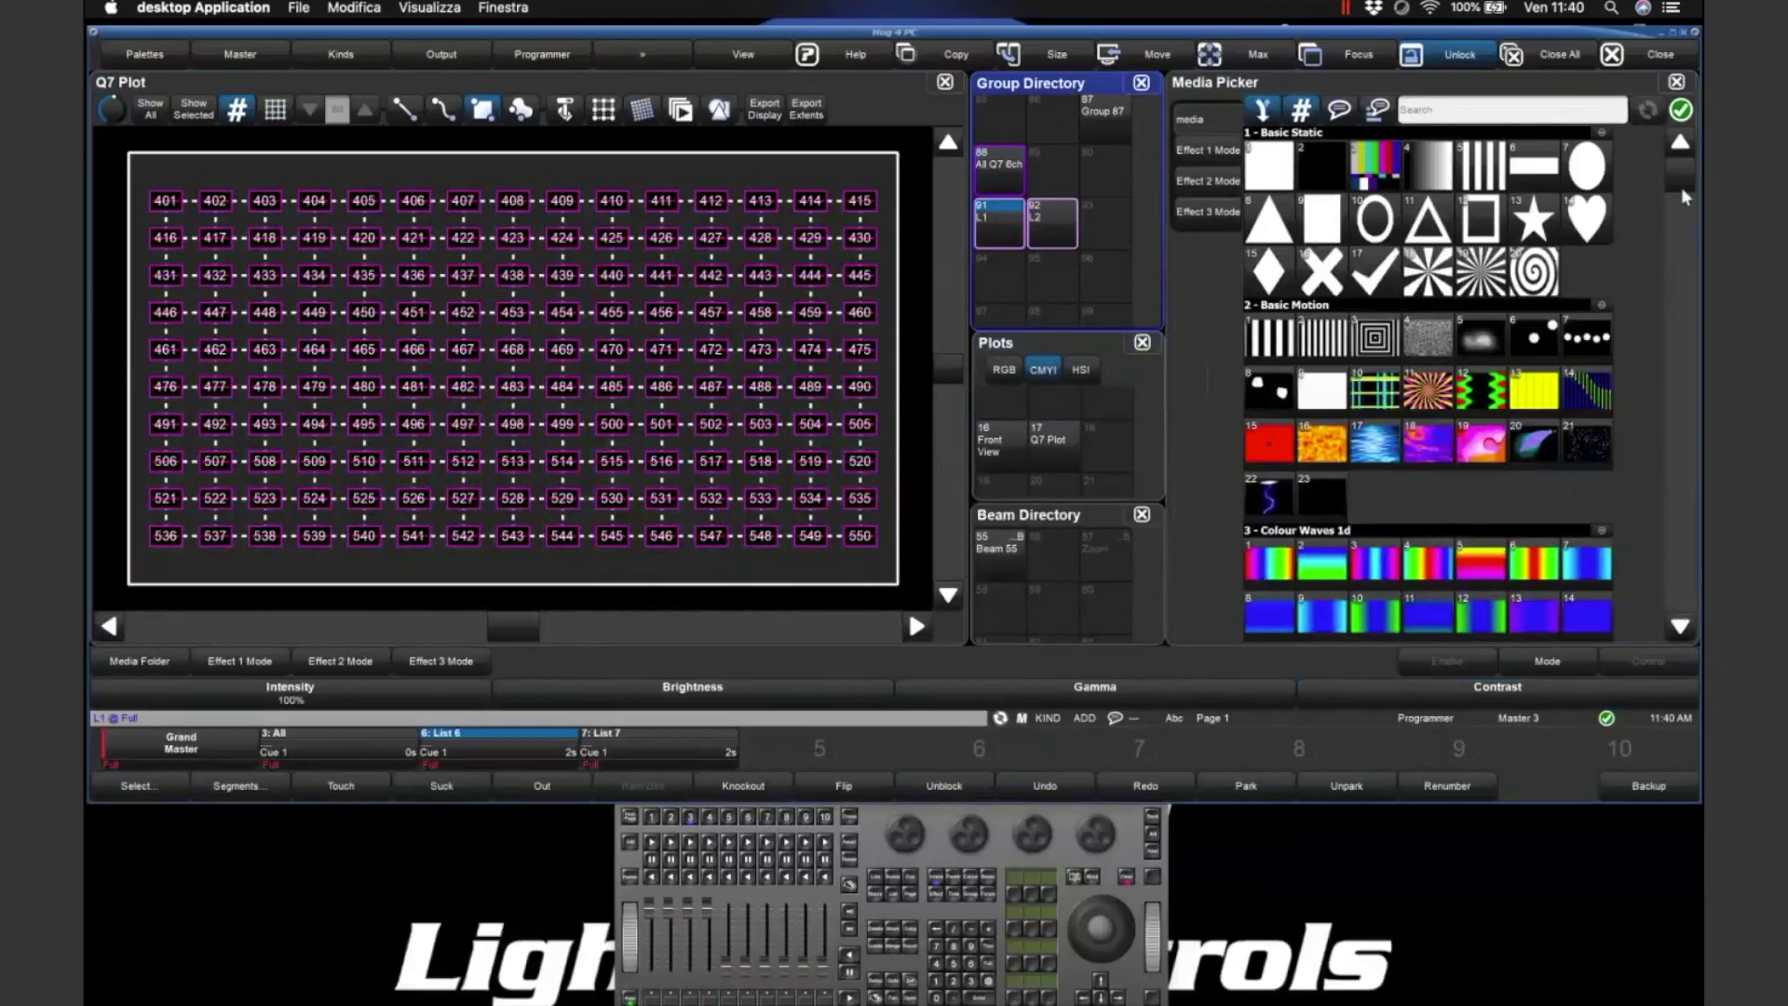
scroll(1680, 188, down, 10)
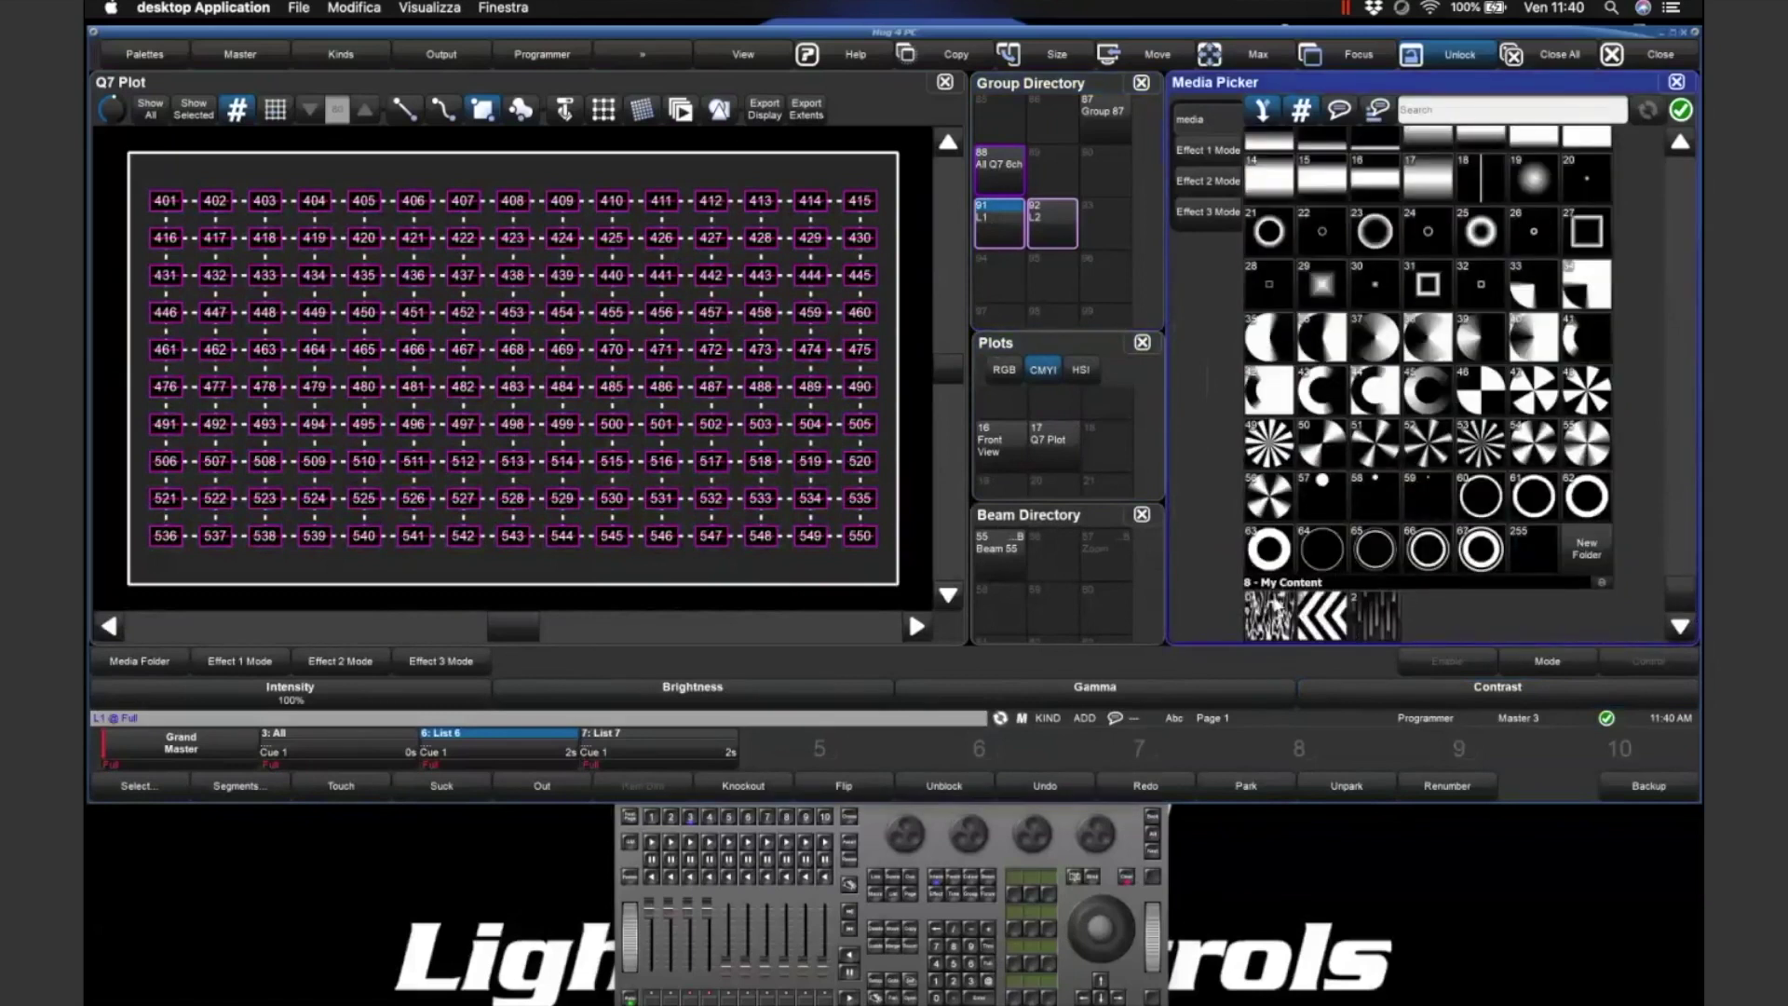
click(1322, 617)
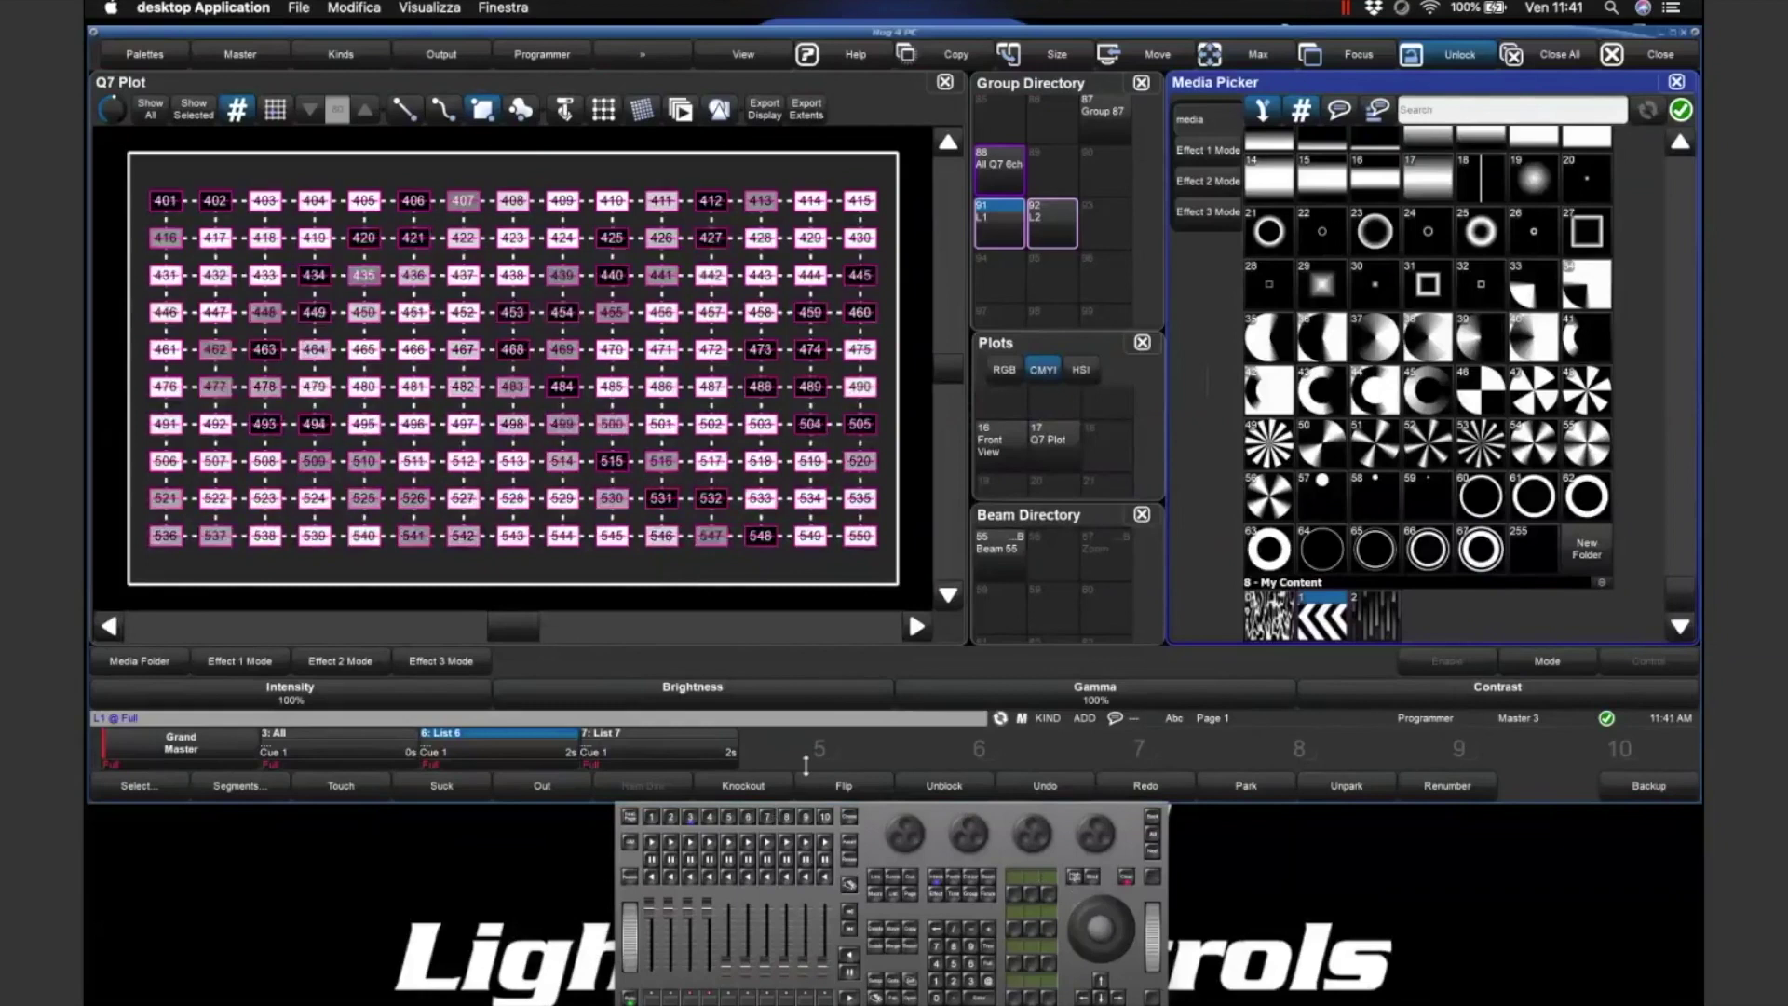
- Colour the L1 layer yellow by setting cyan and magenta to 0% and yellow to 100%
click(960, 883)
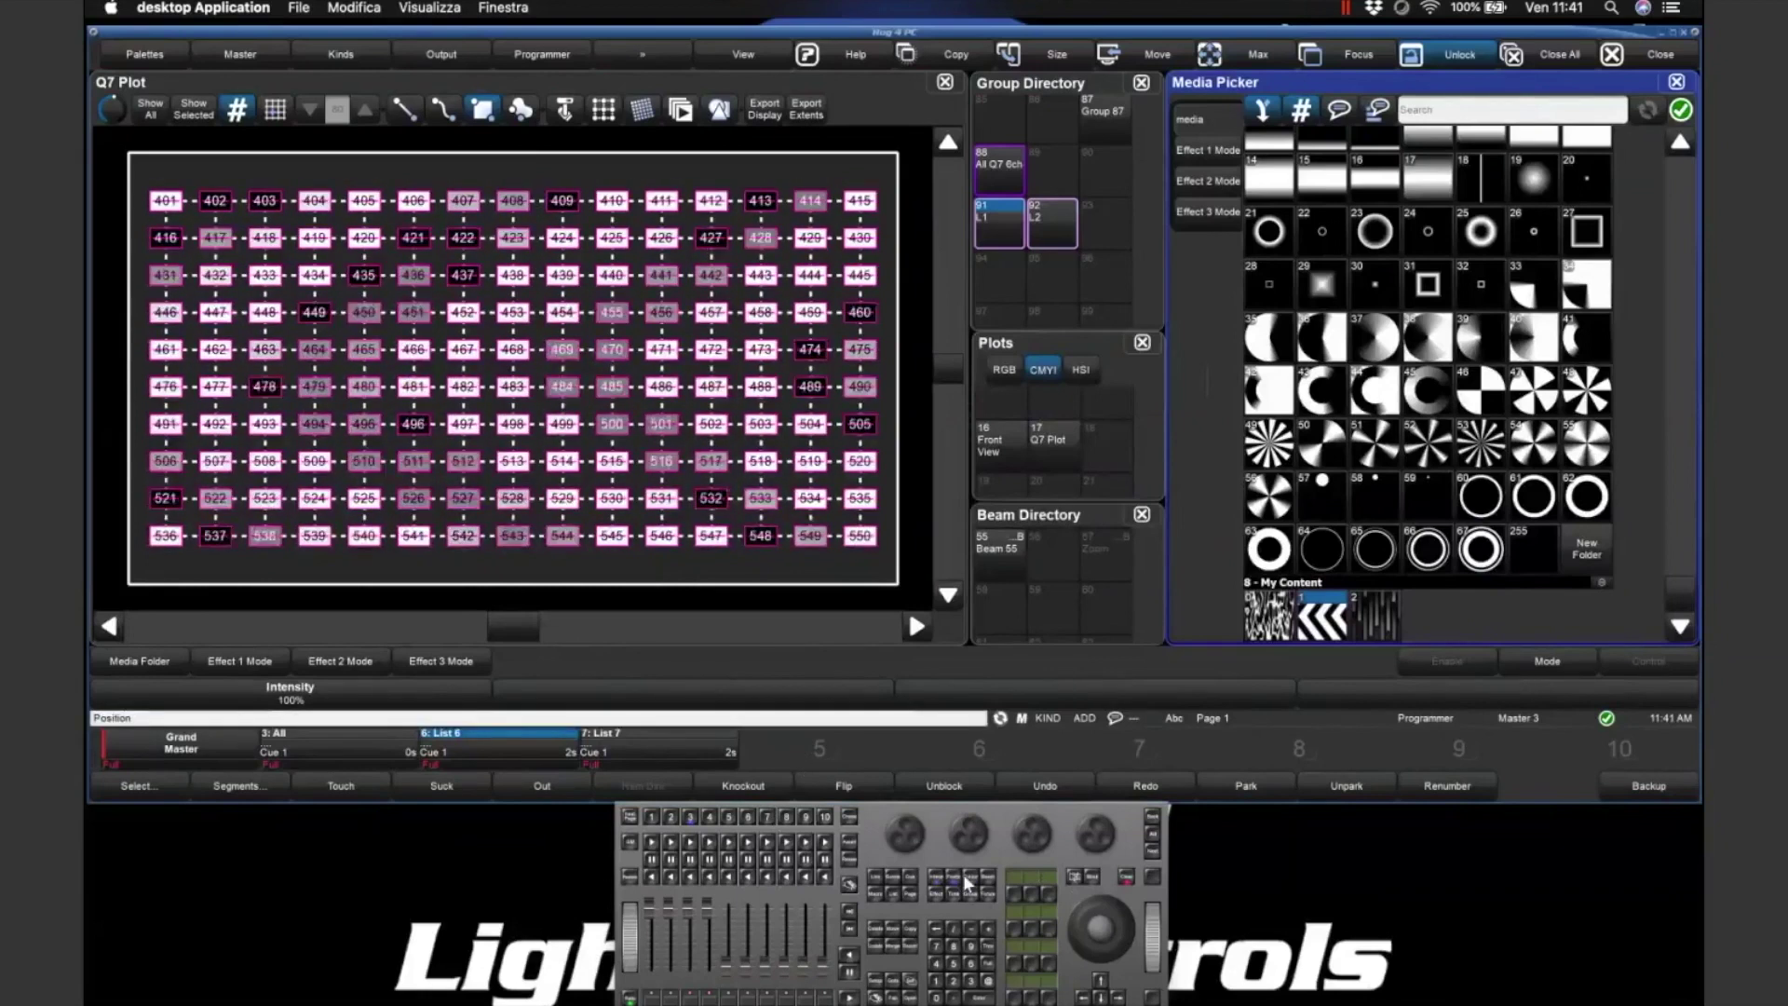
click(969, 875)
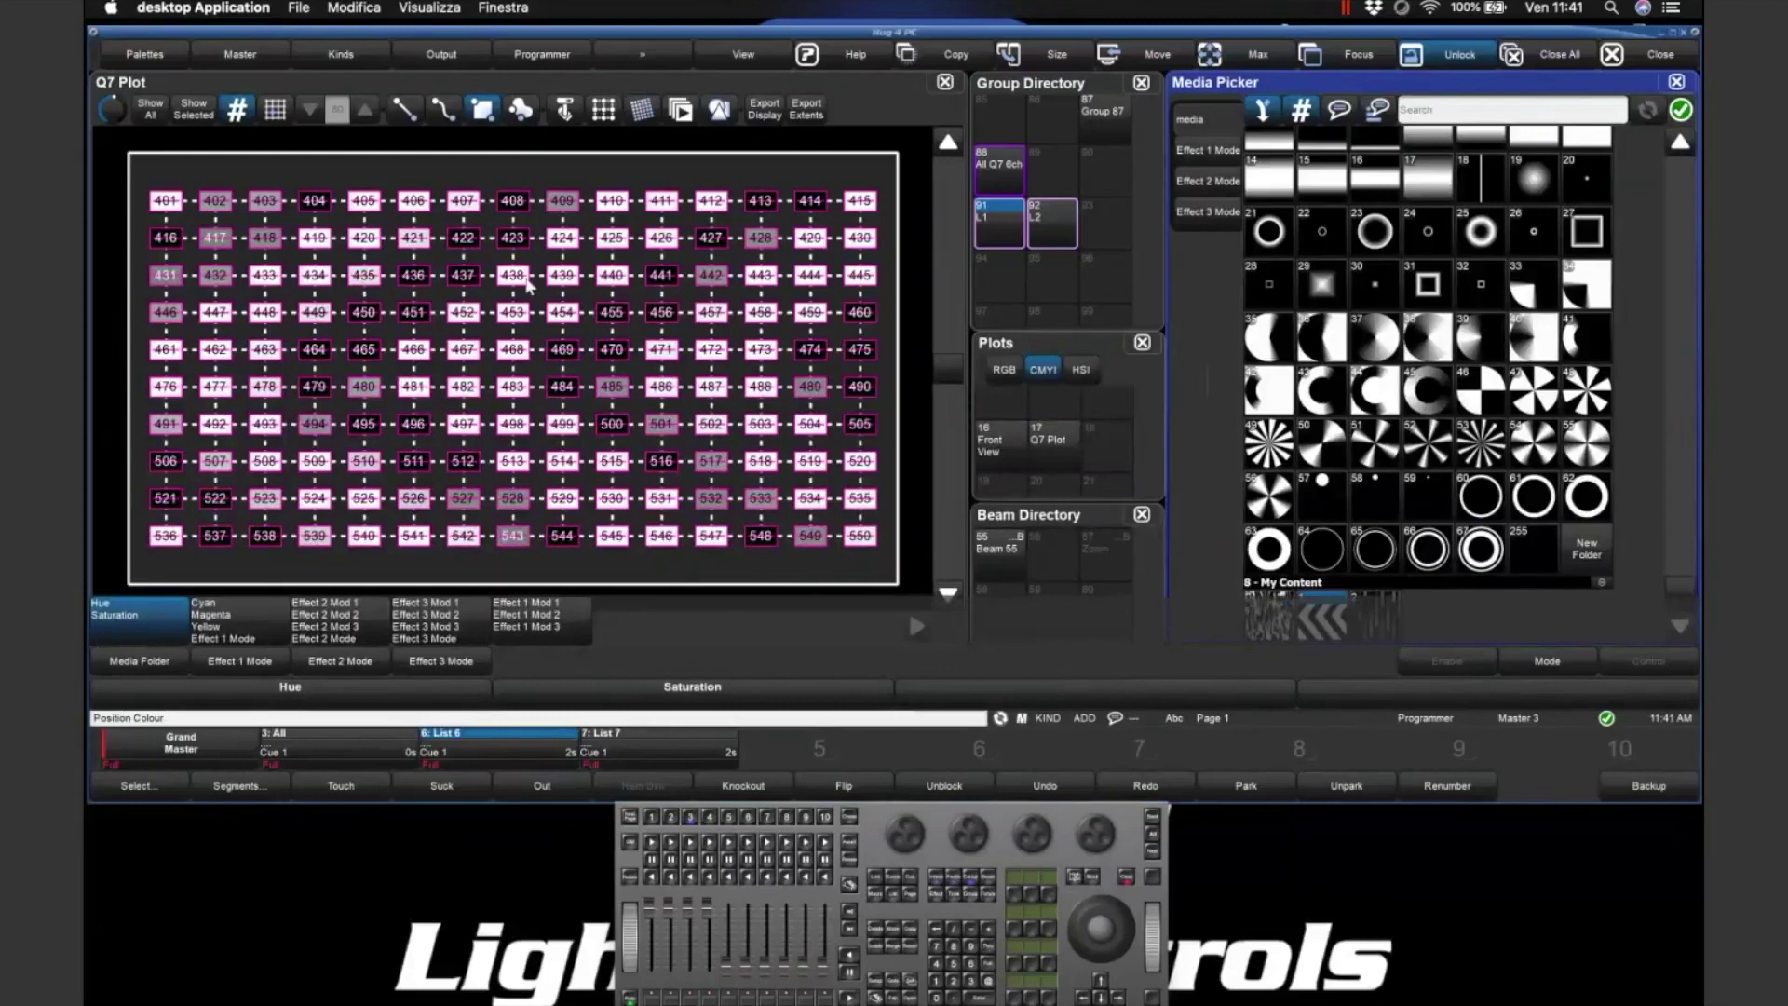
click(968, 885)
drag(1044, 837, 1023, 662)
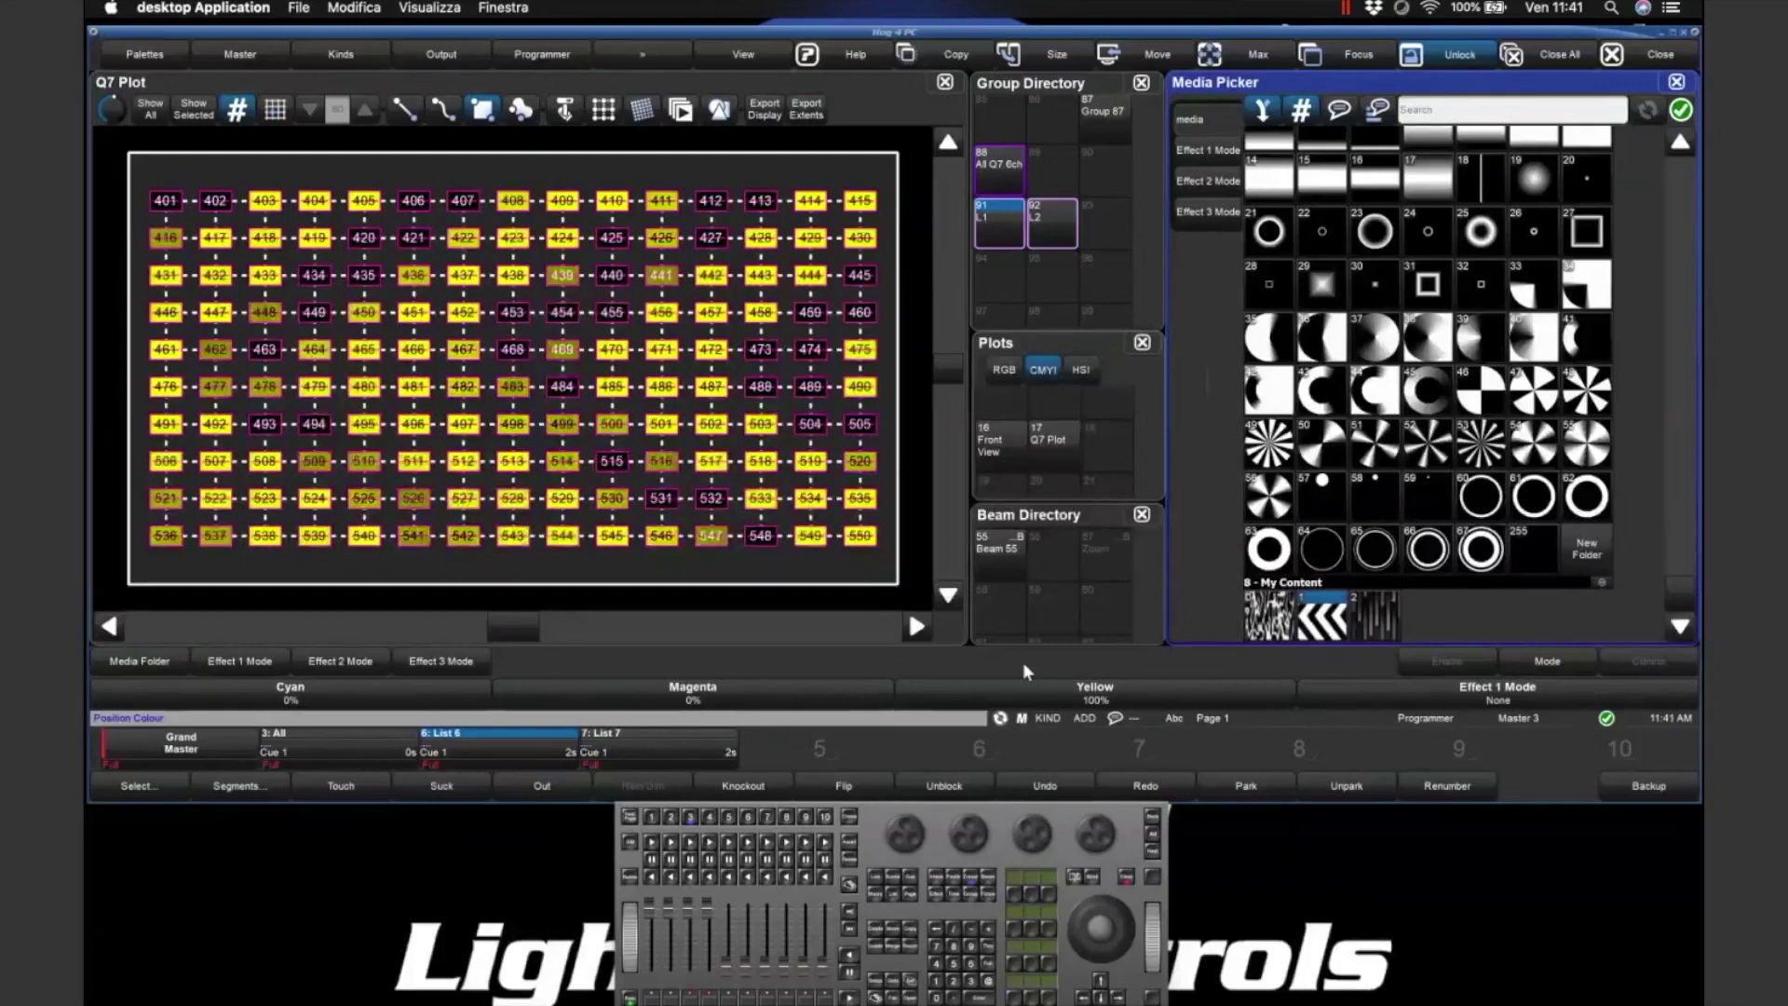
drag(1024, 742, 1019, 831)
- Try the L1 layer's gamma down to -100%, and reset its gamma and brightness to 0%
key(super+Tab)
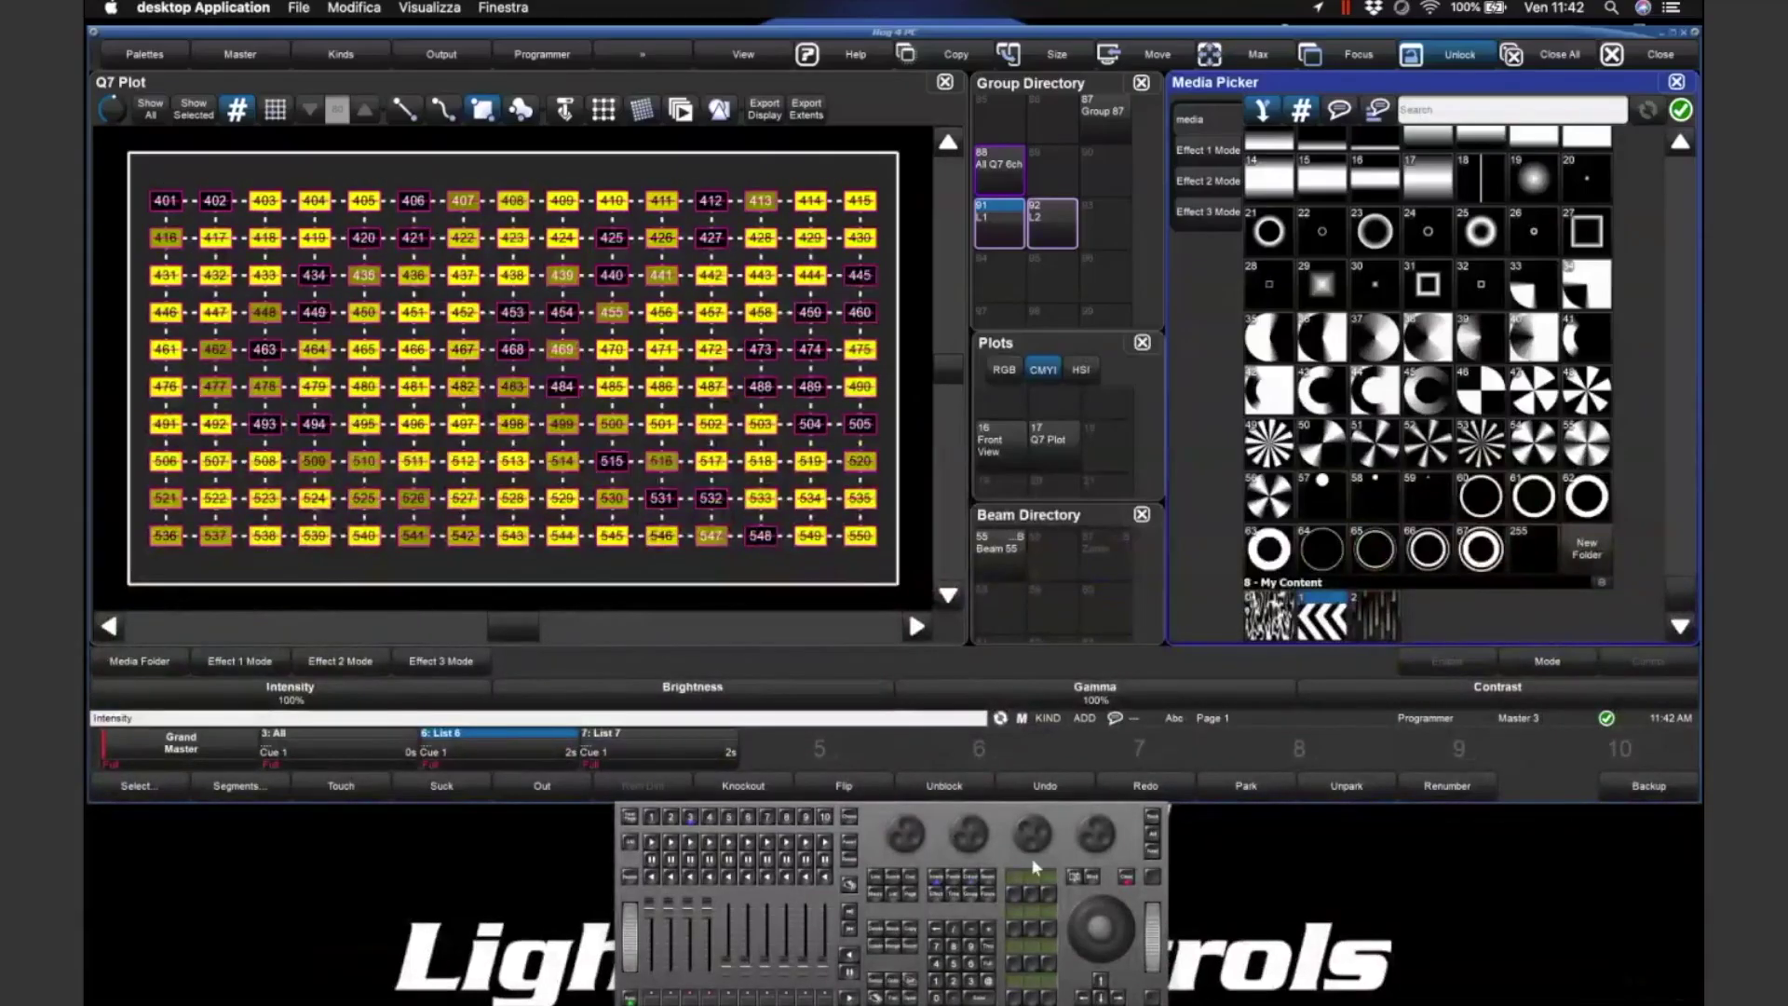
scroll(961, 818, down, 1)
scroll(961, 818, up, 2)
scroll(1026, 838, down, 5)
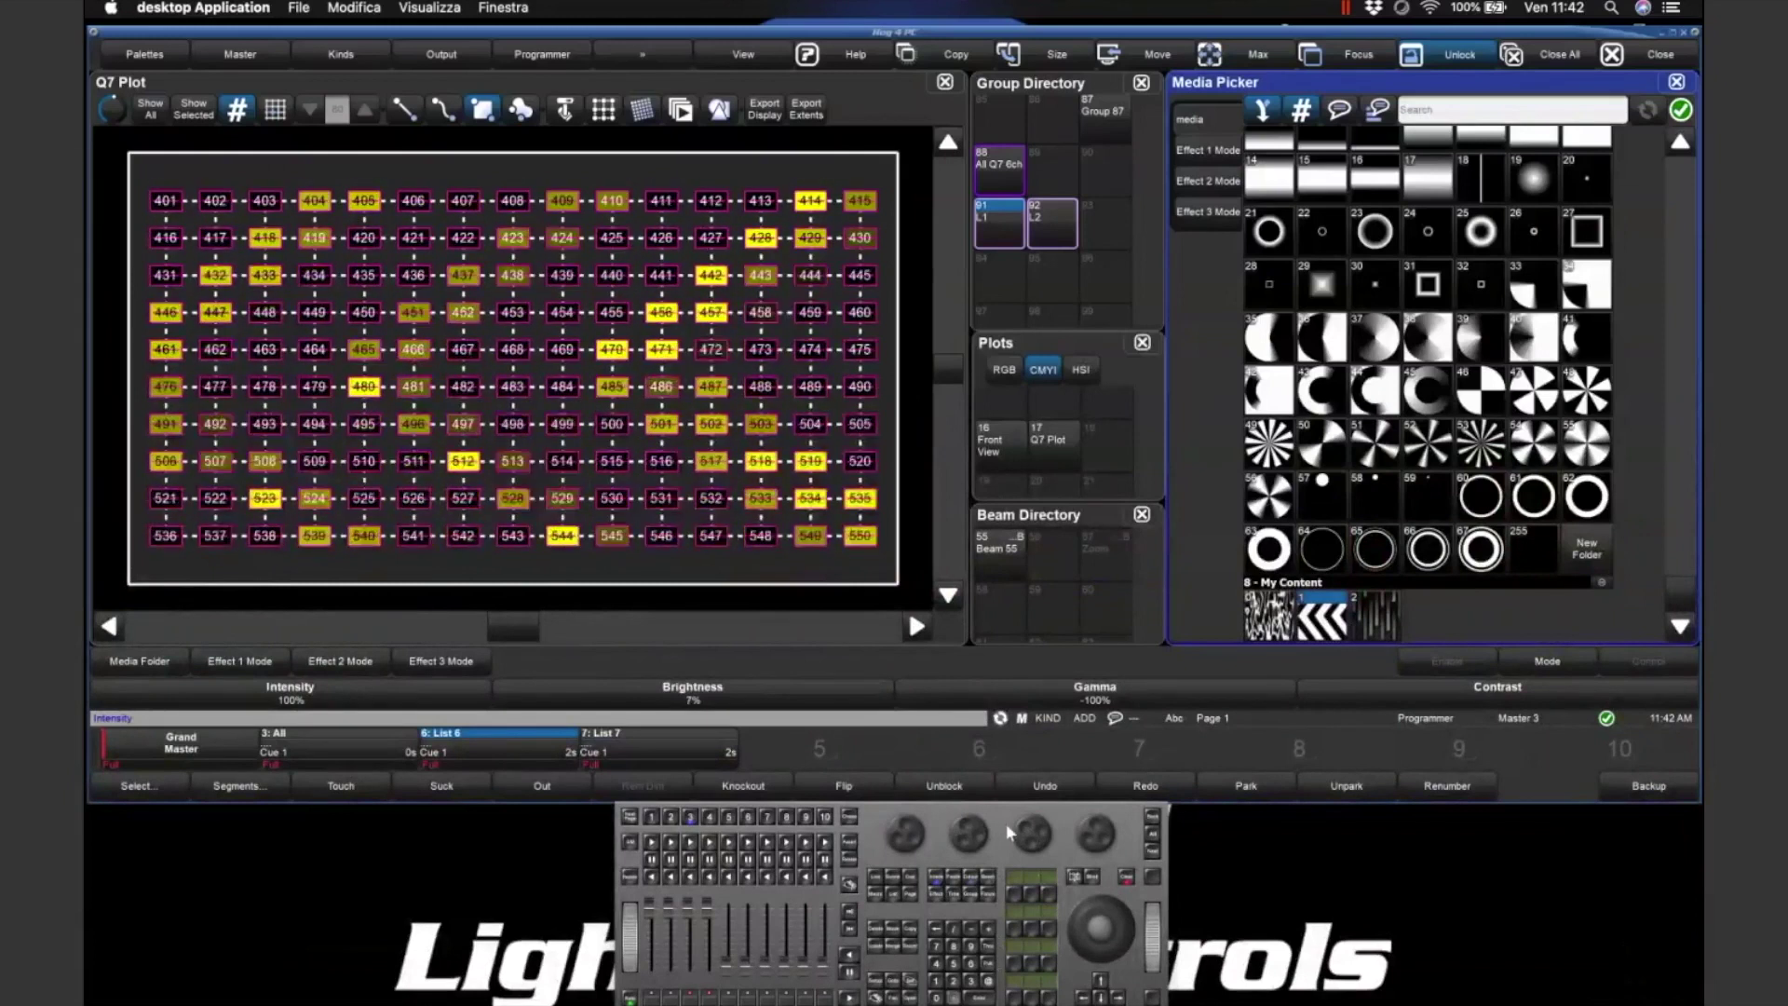
click(1039, 785)
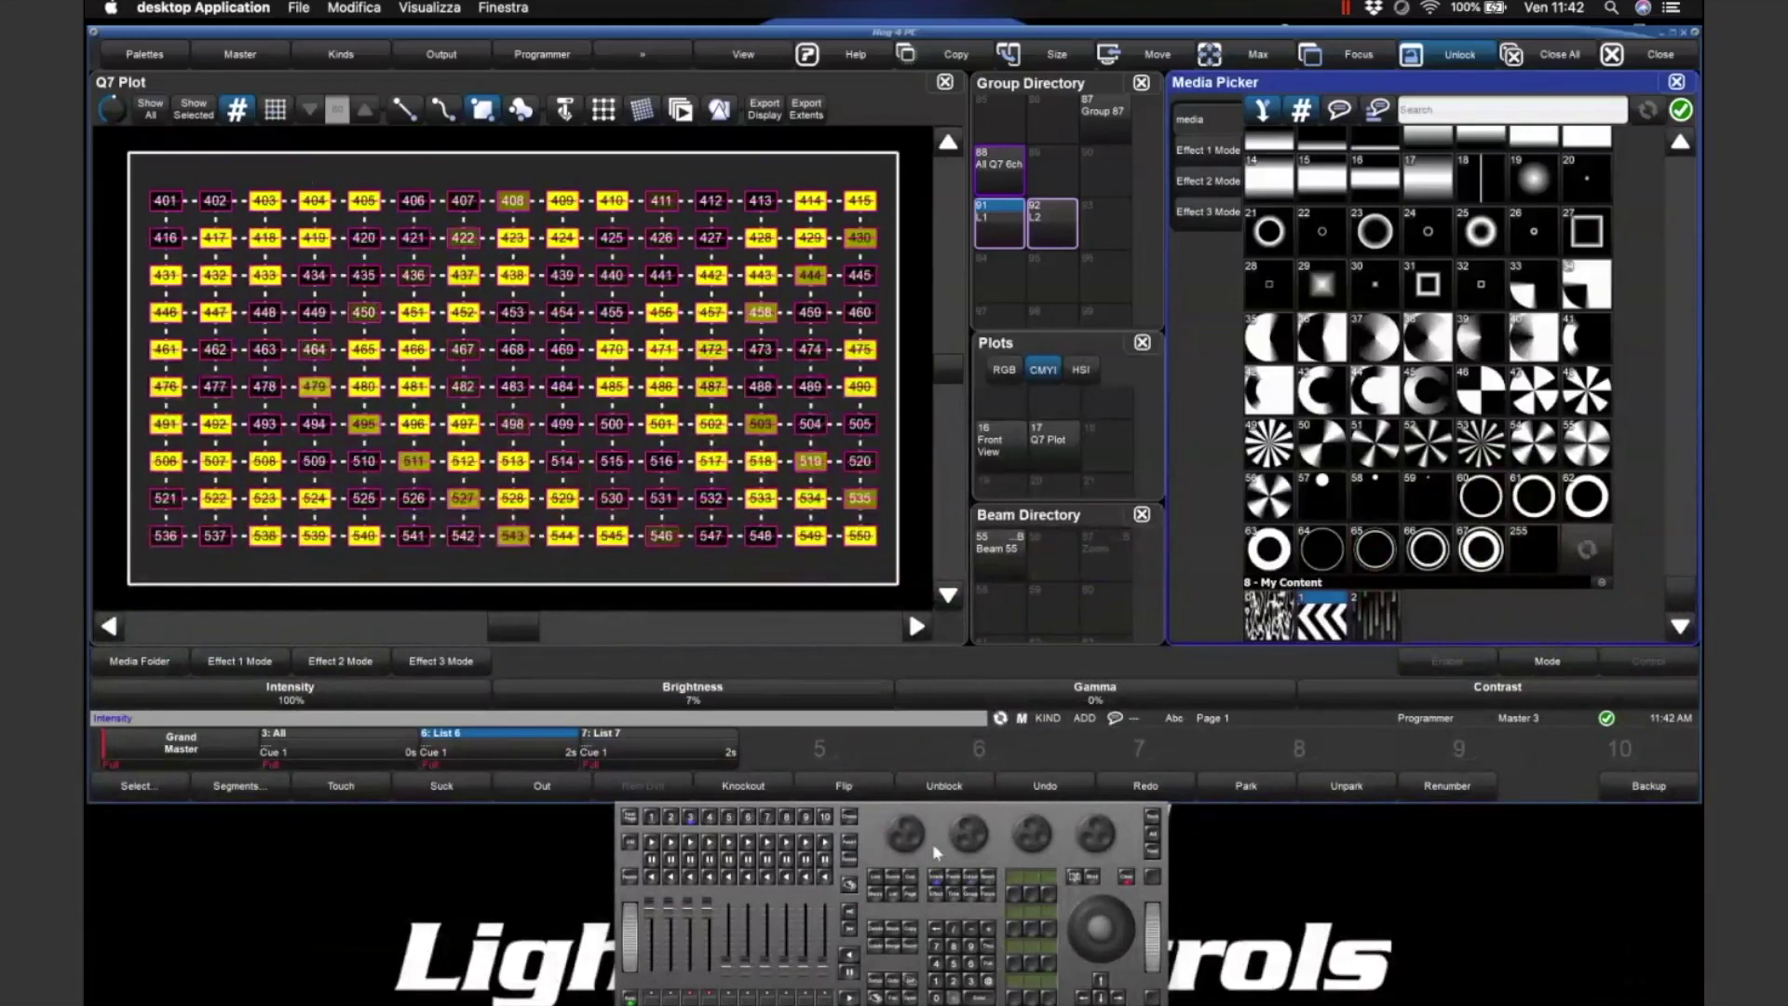
drag(965, 832, 888, 491)
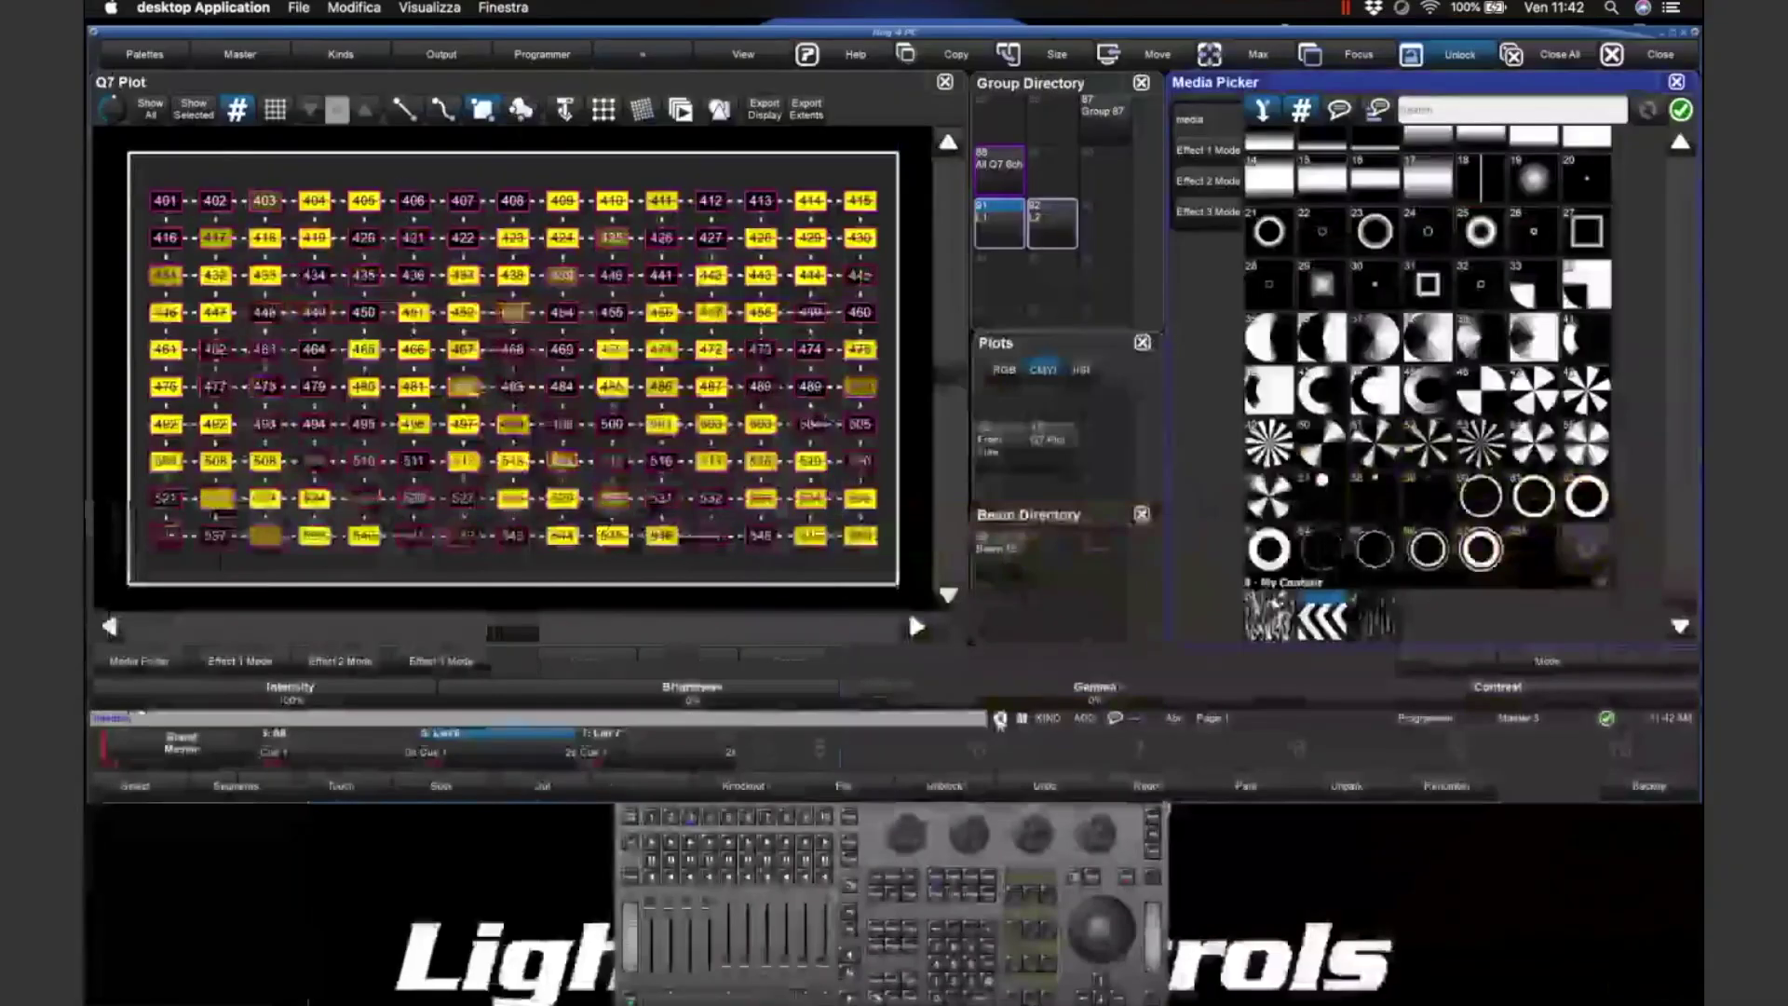
- Open the cyan, magenta and yellow colour parameters of the L1 layer
click(964, 876)
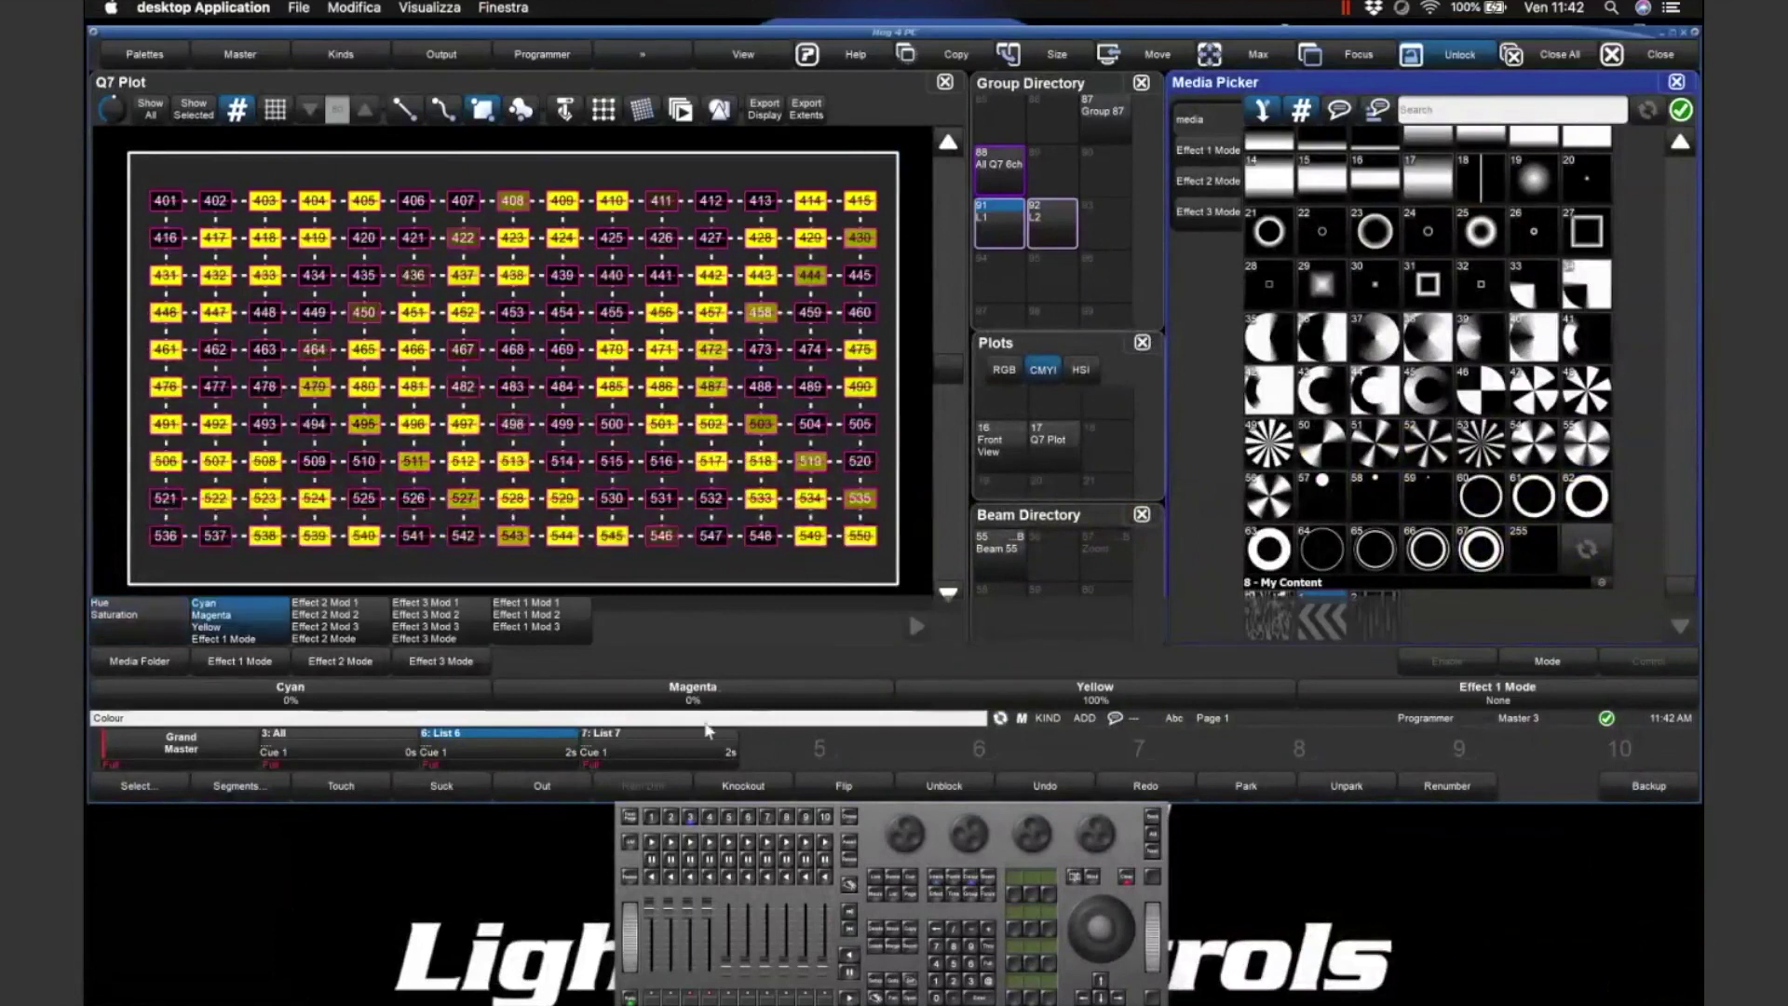
- Raise layer L1's Magenta to 100% and pick Tiling among the effect modes in the media picker
drag(964, 834, 964, 811)
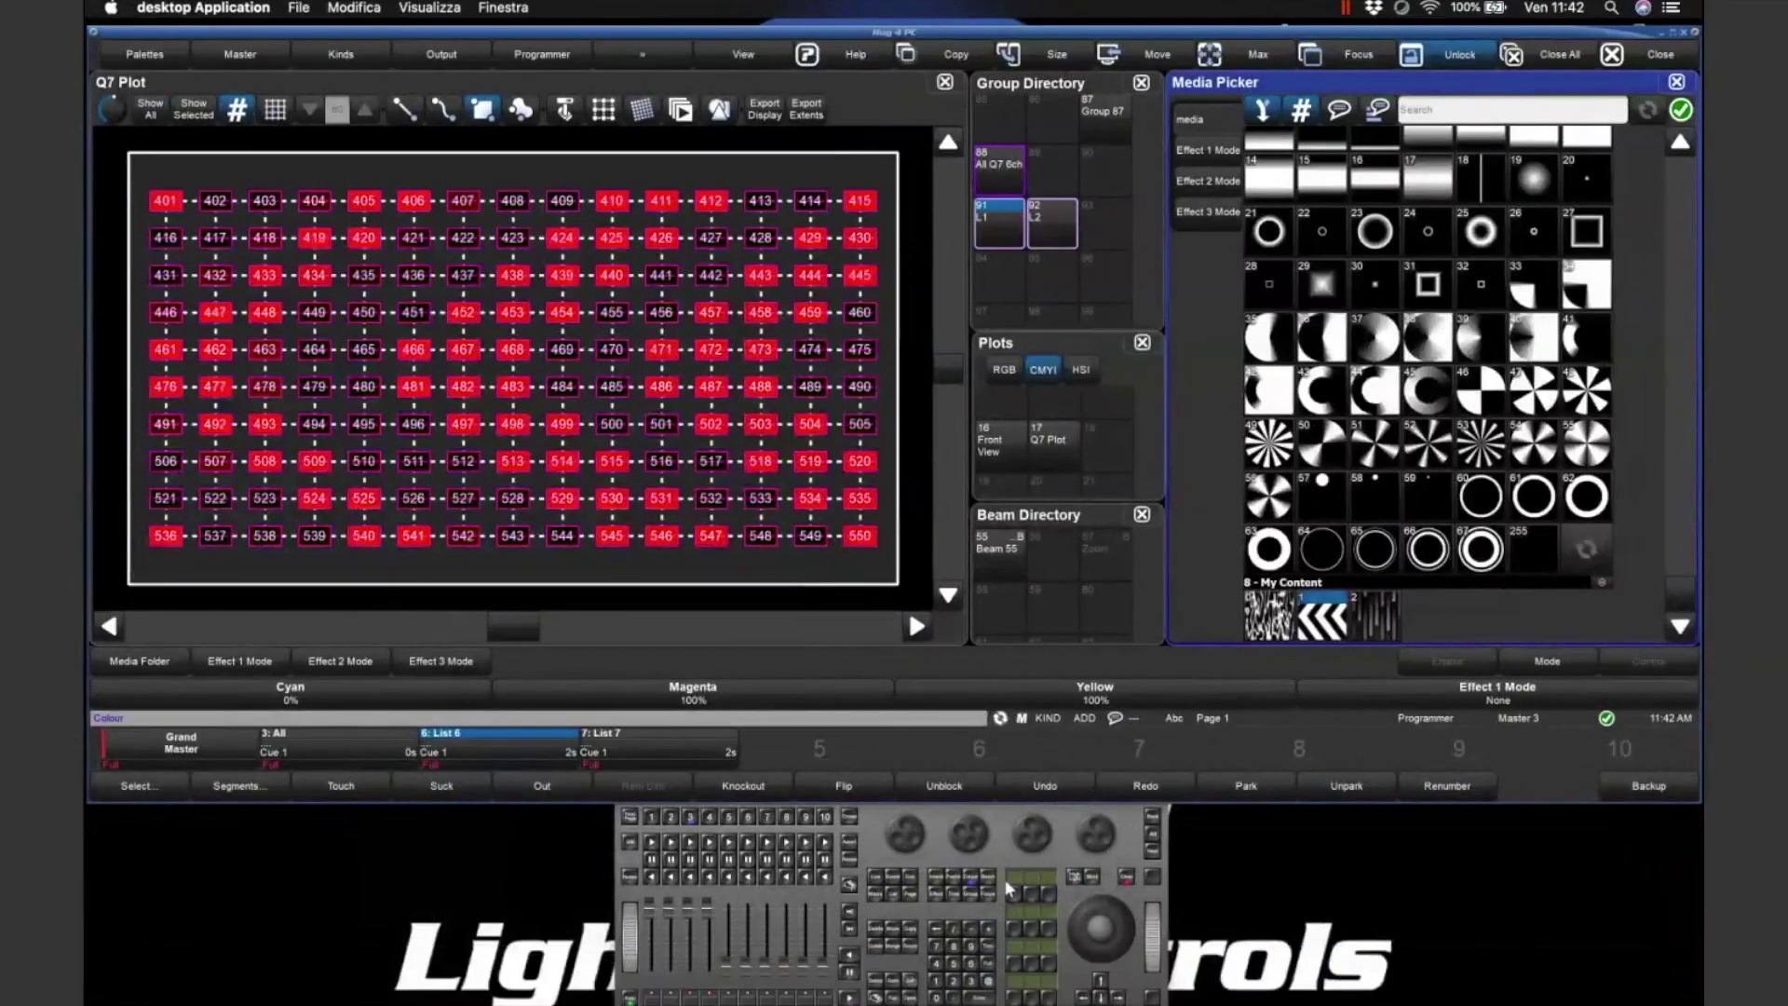
click(291, 693)
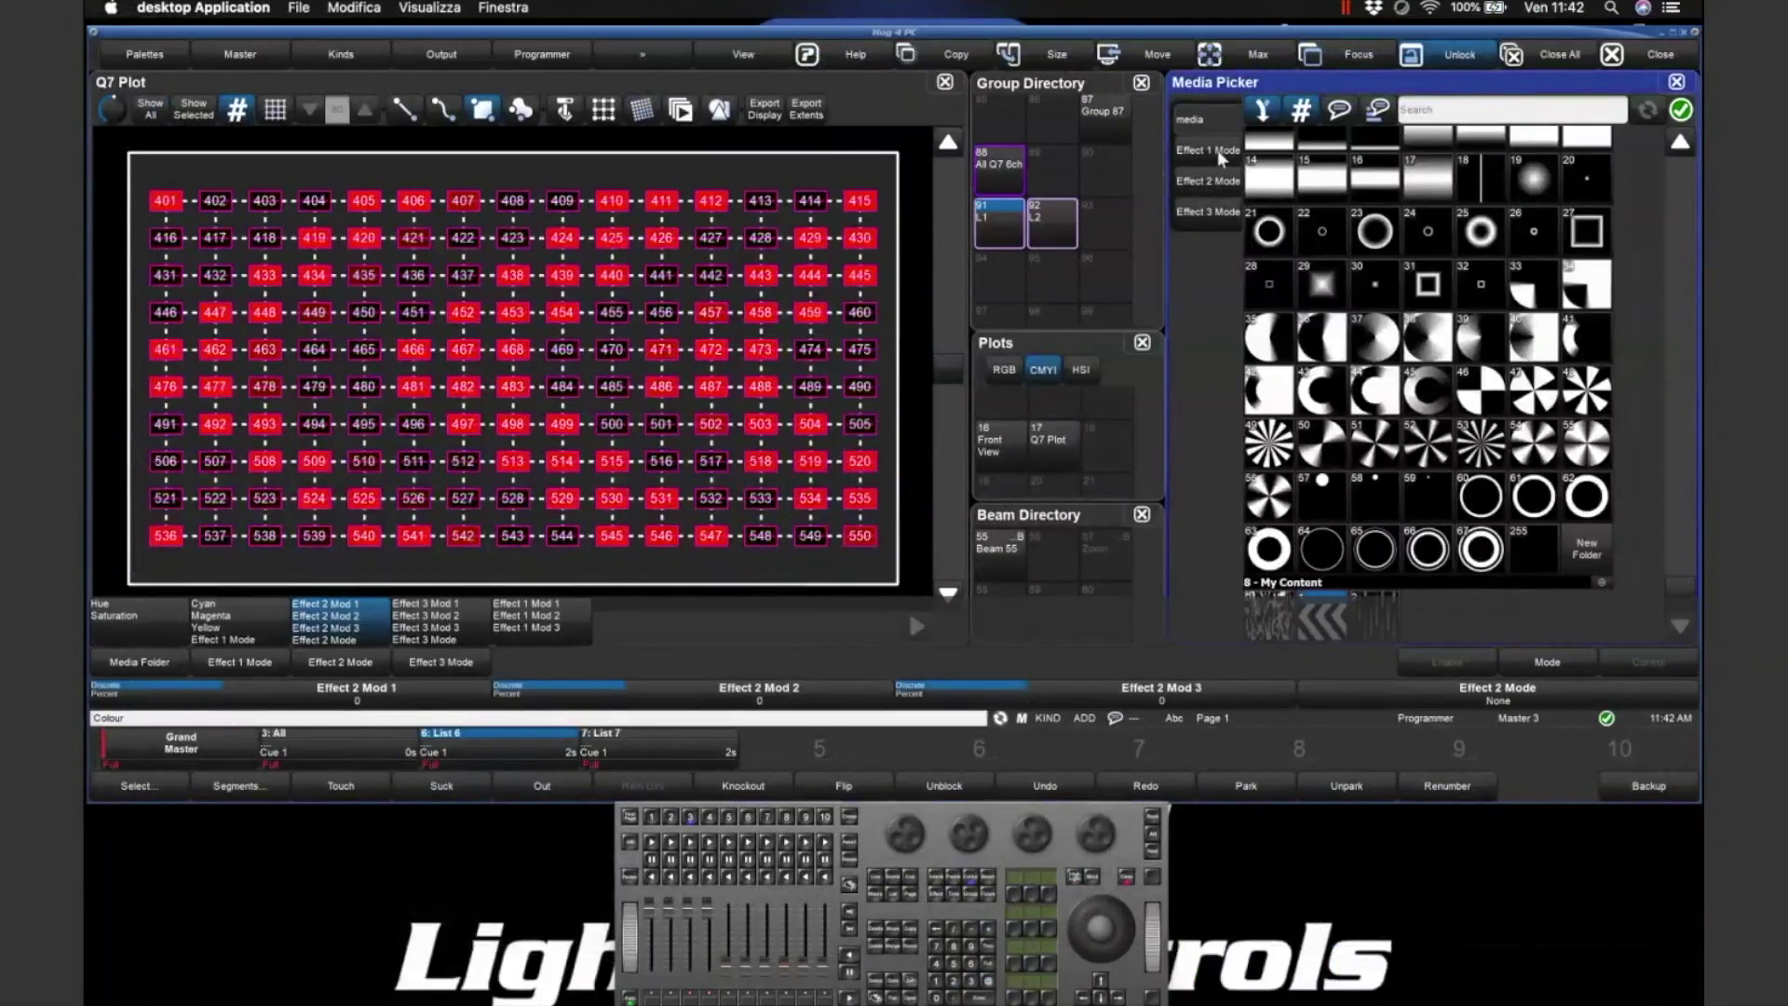
click(1218, 183)
click(1375, 153)
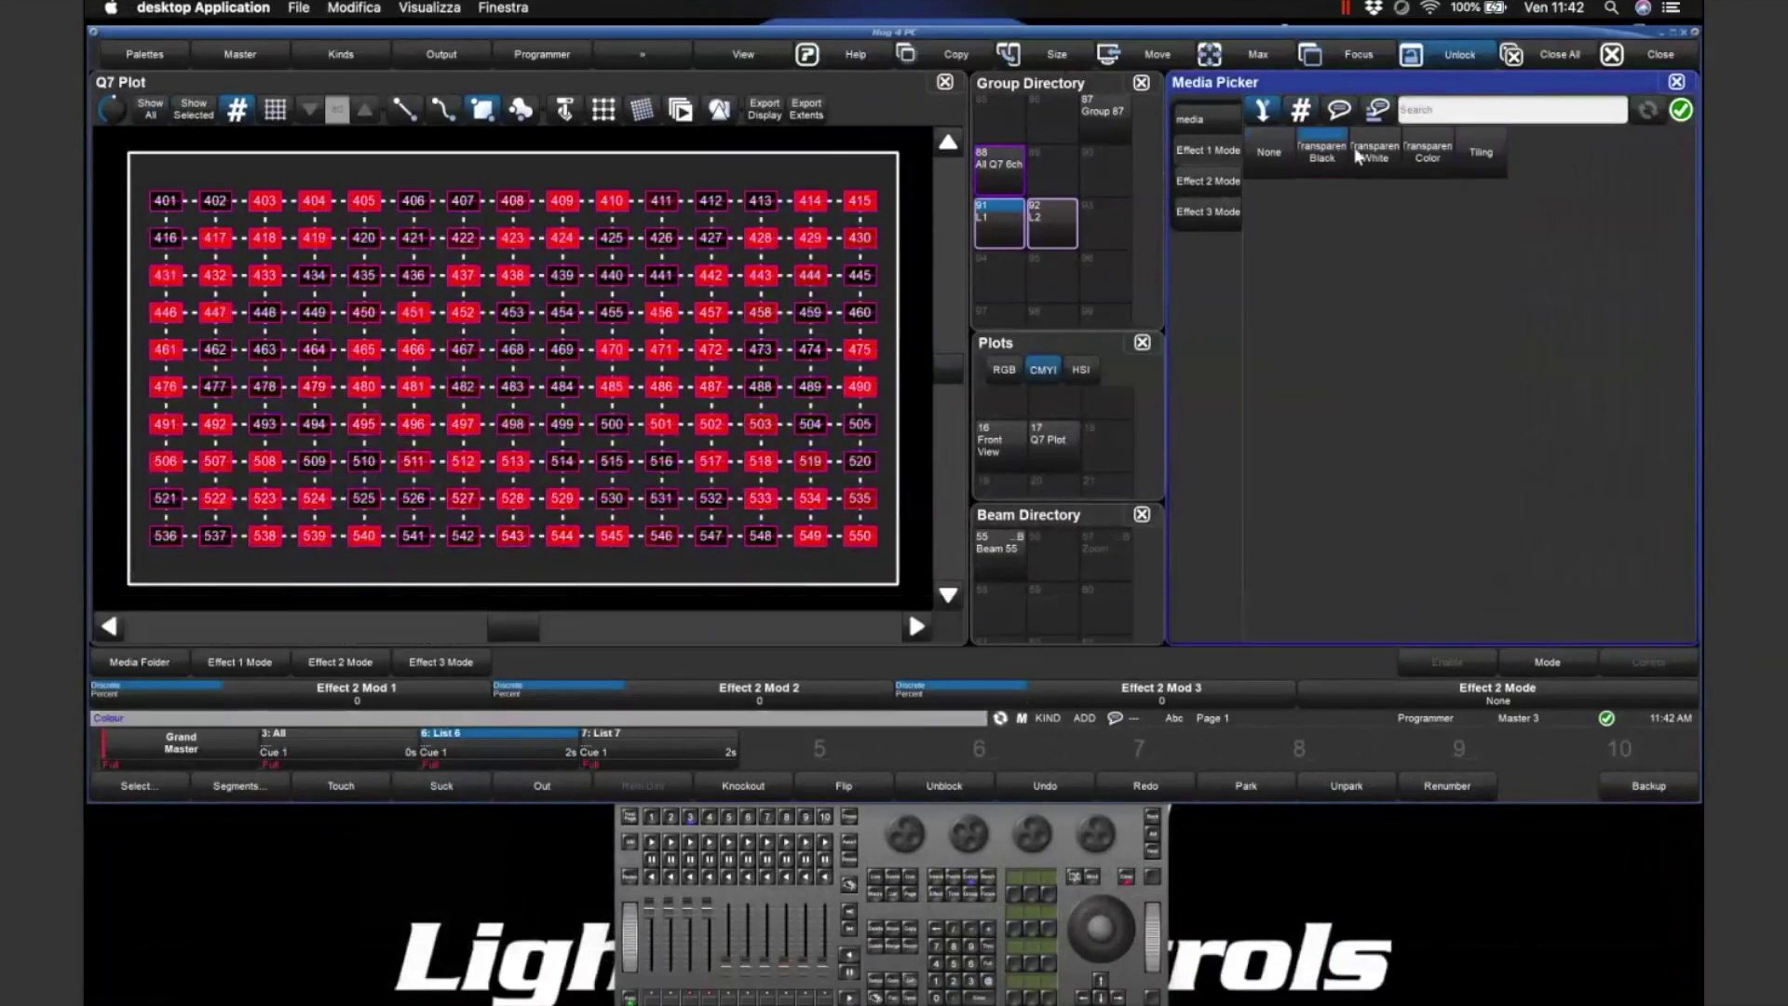
click(1479, 153)
click(1220, 152)
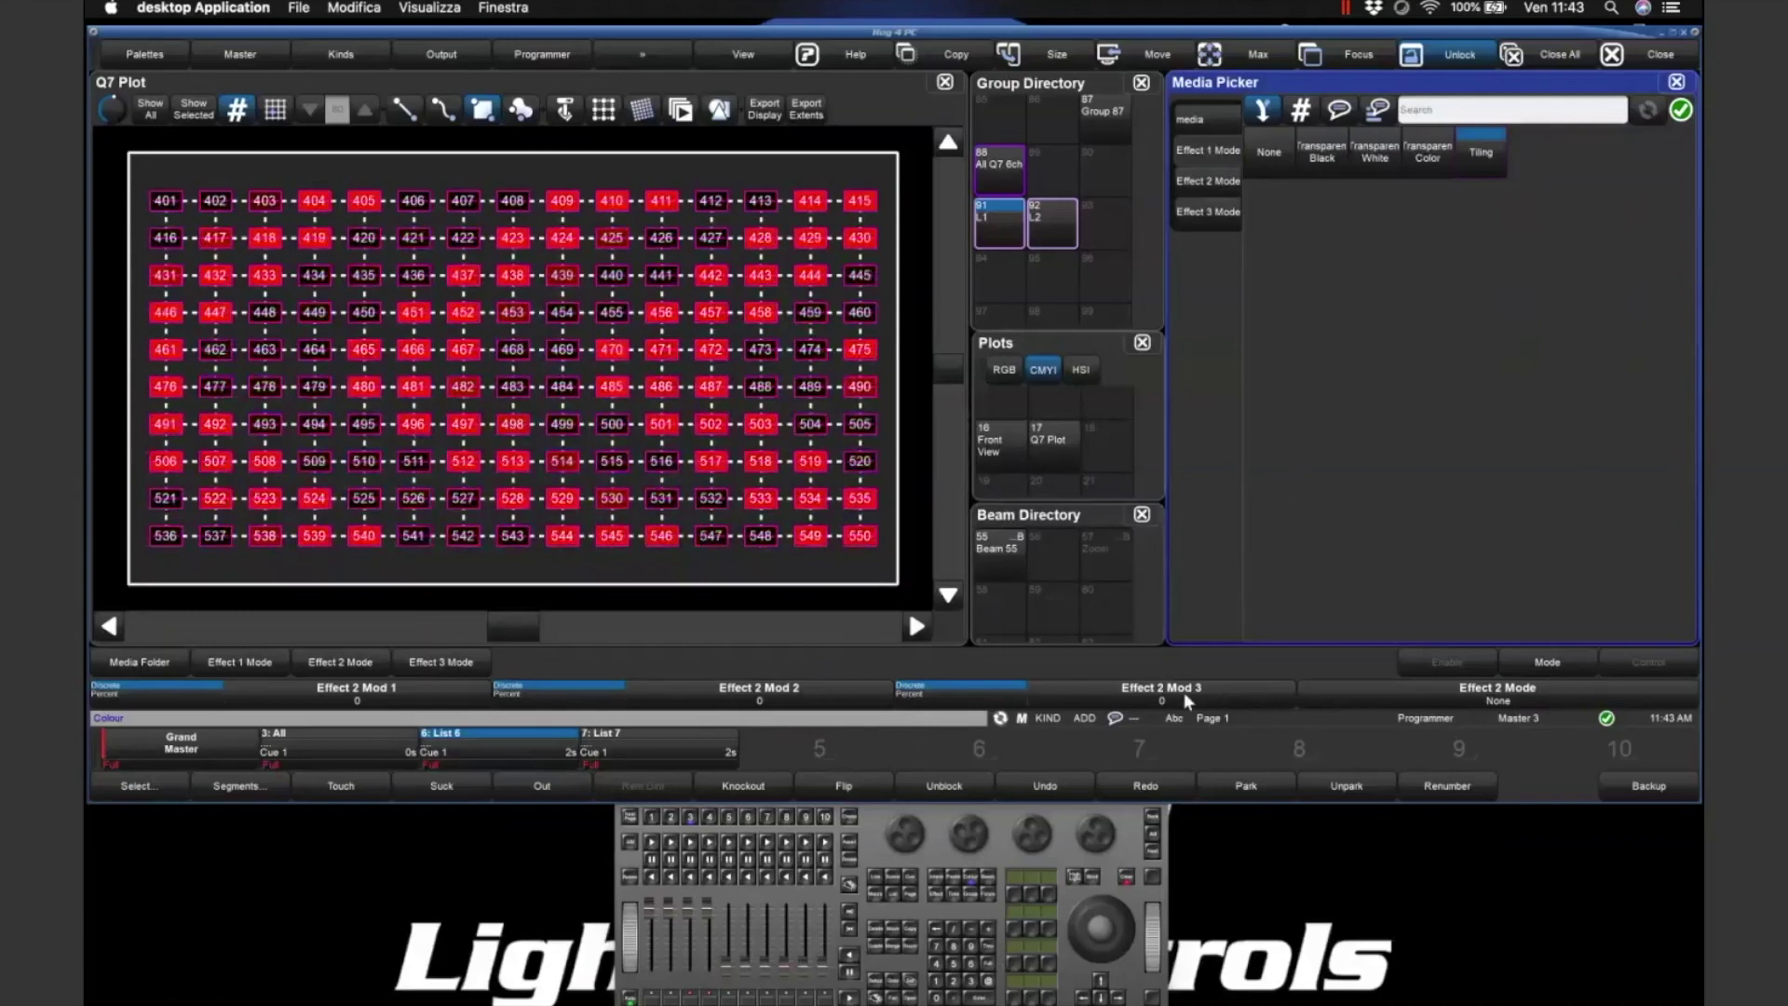
- Browse the pixelmap layer package in the Show Manager down to the My Content media folder, and close the manager
click(991, 872)
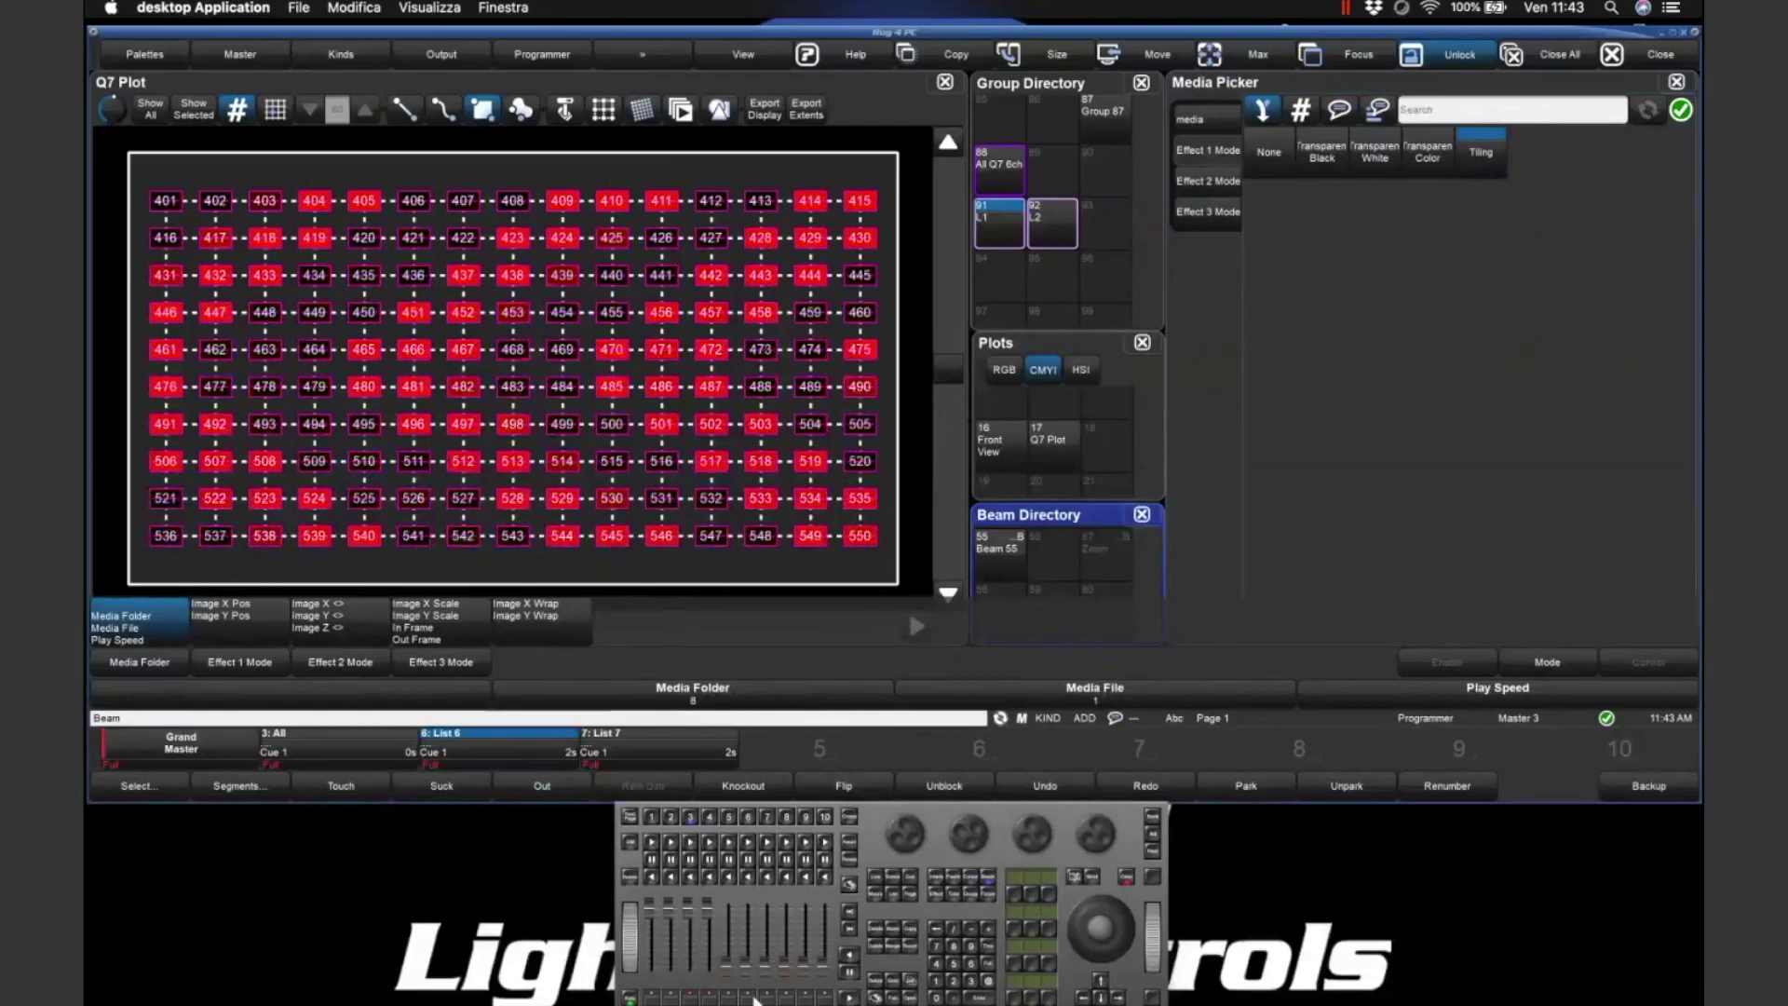
click(902, 948)
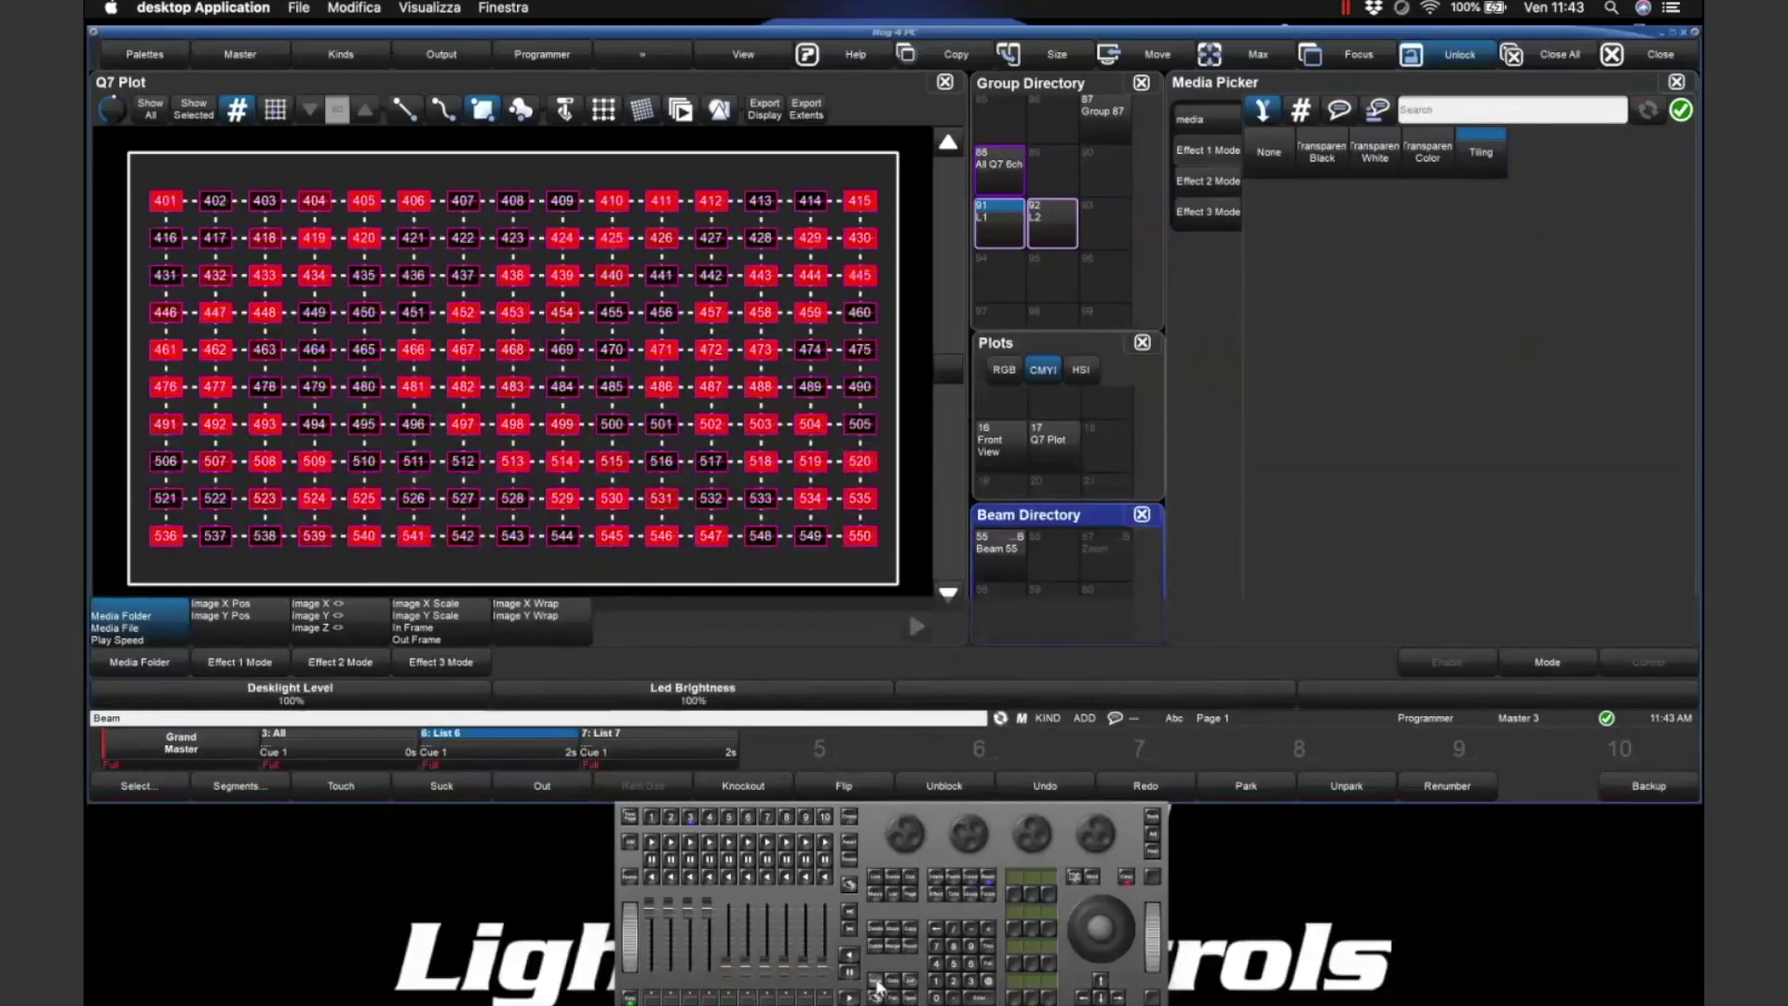
click(441, 785)
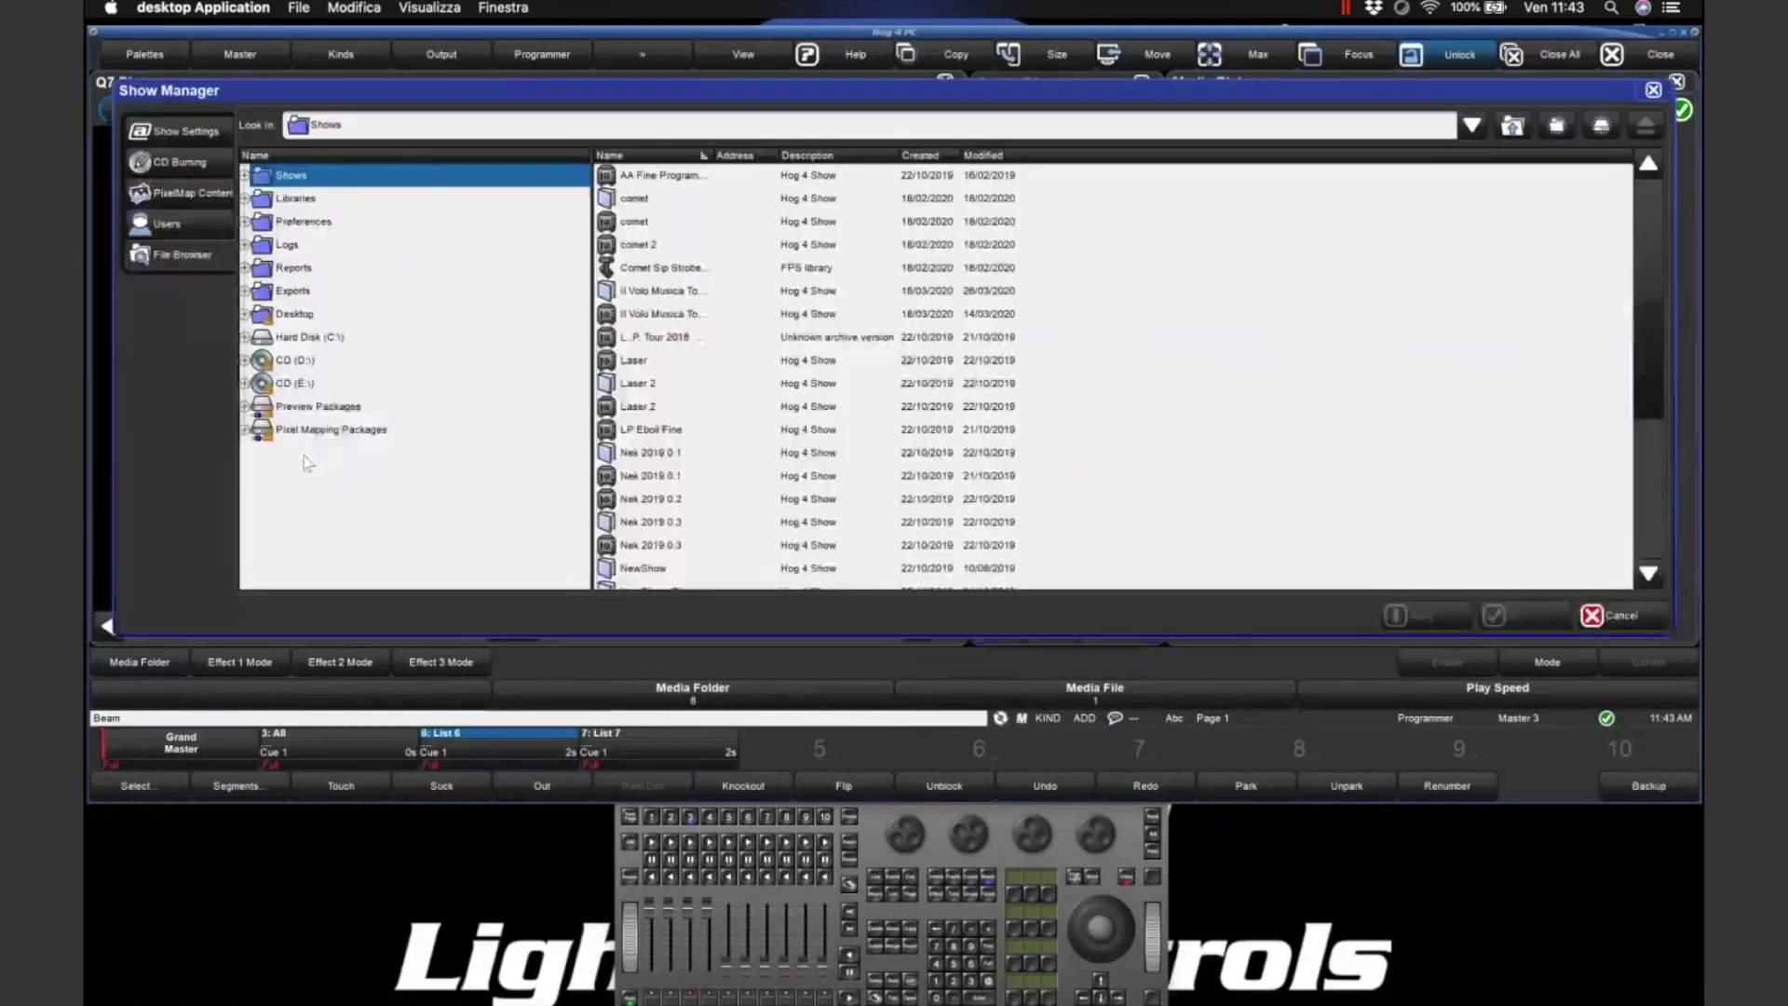
click(284, 398)
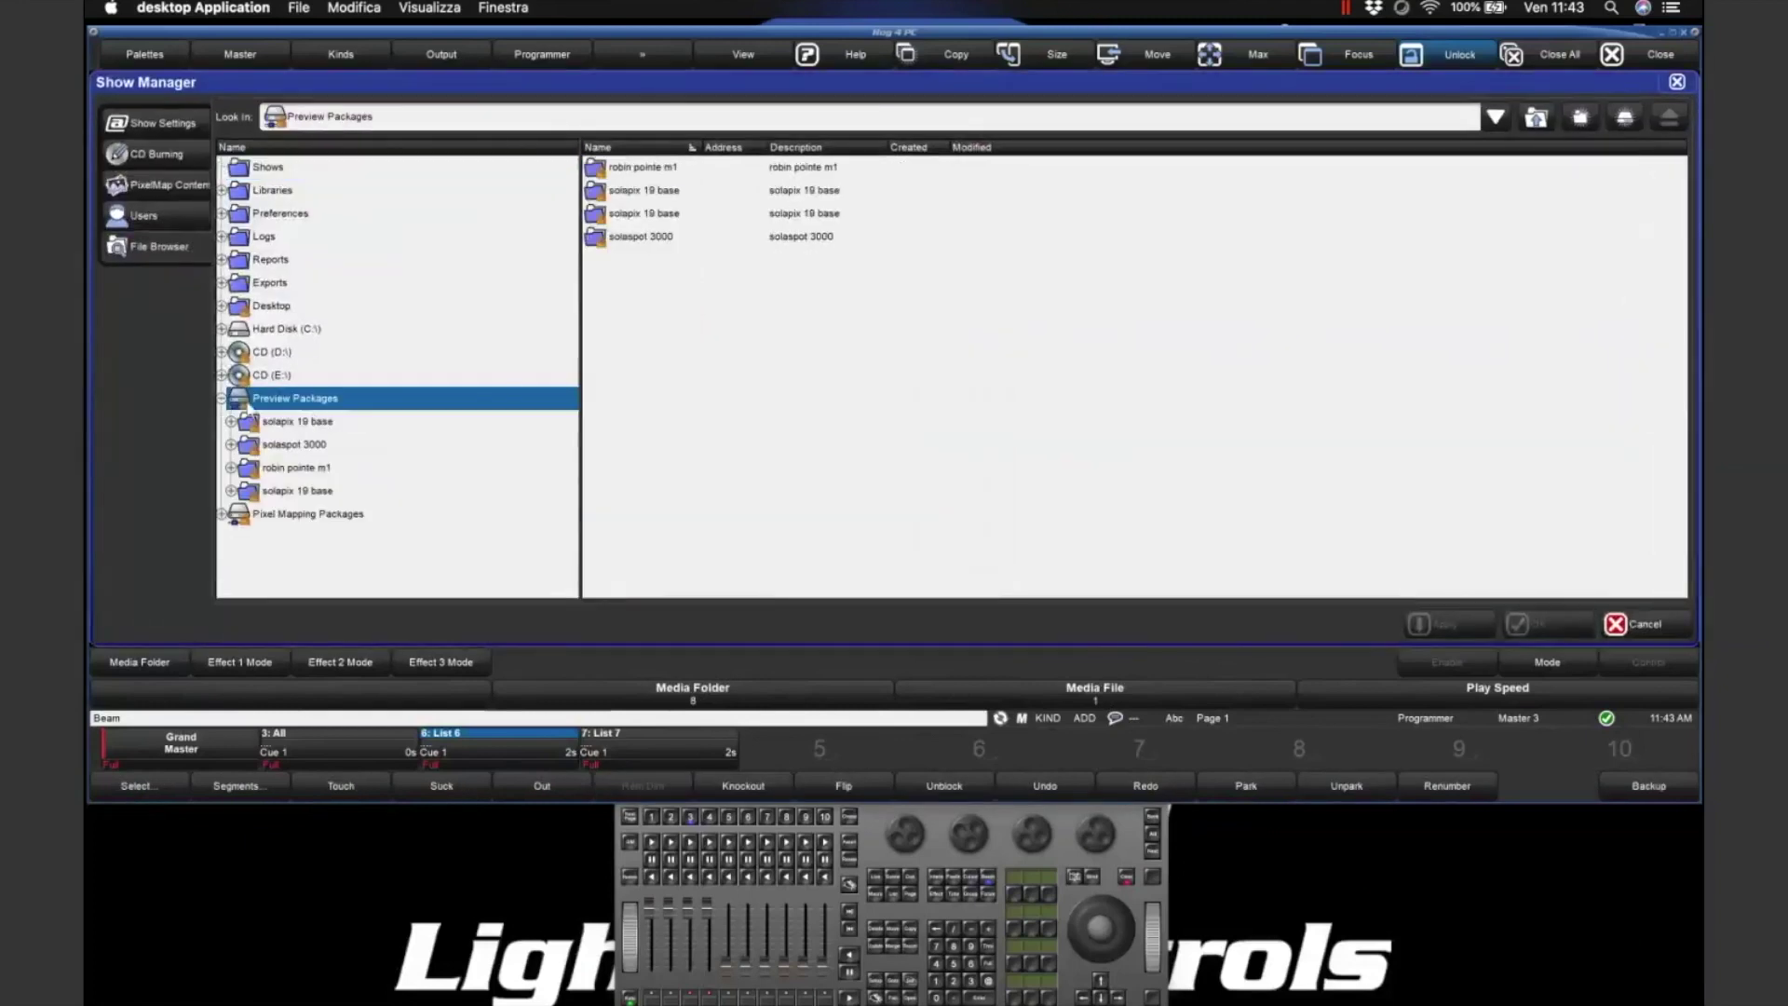
click(298, 513)
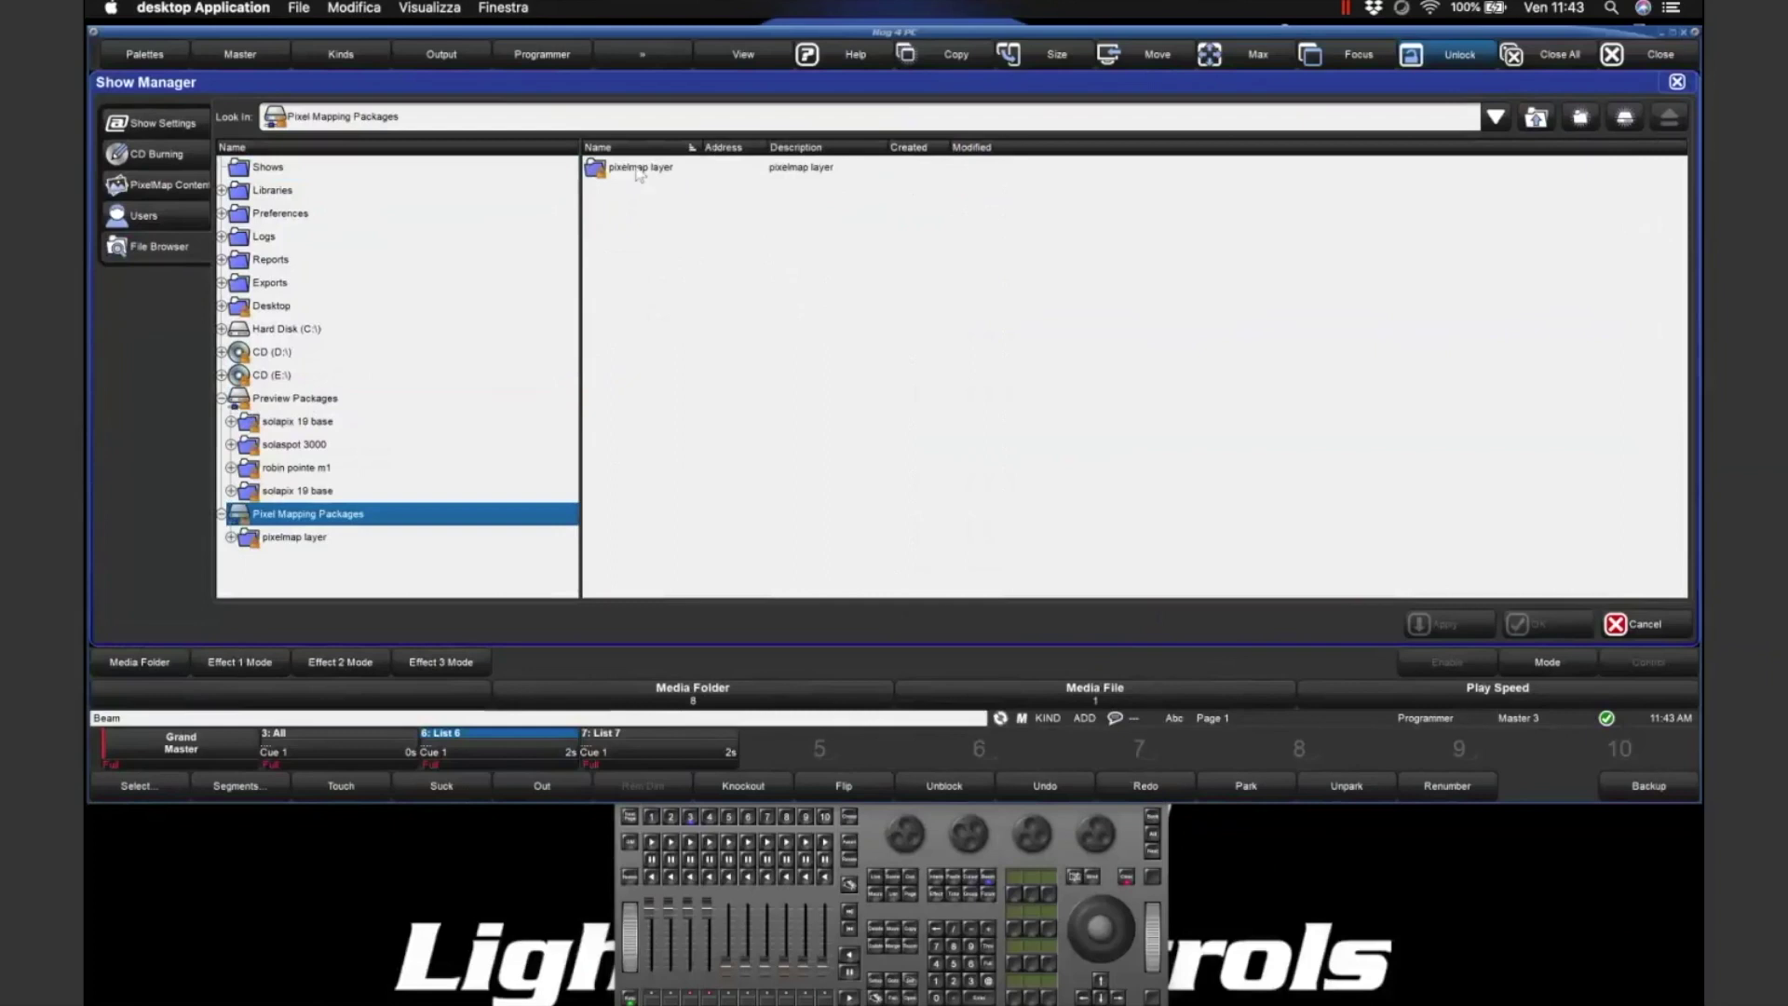
click(294, 537)
double_click(618, 169)
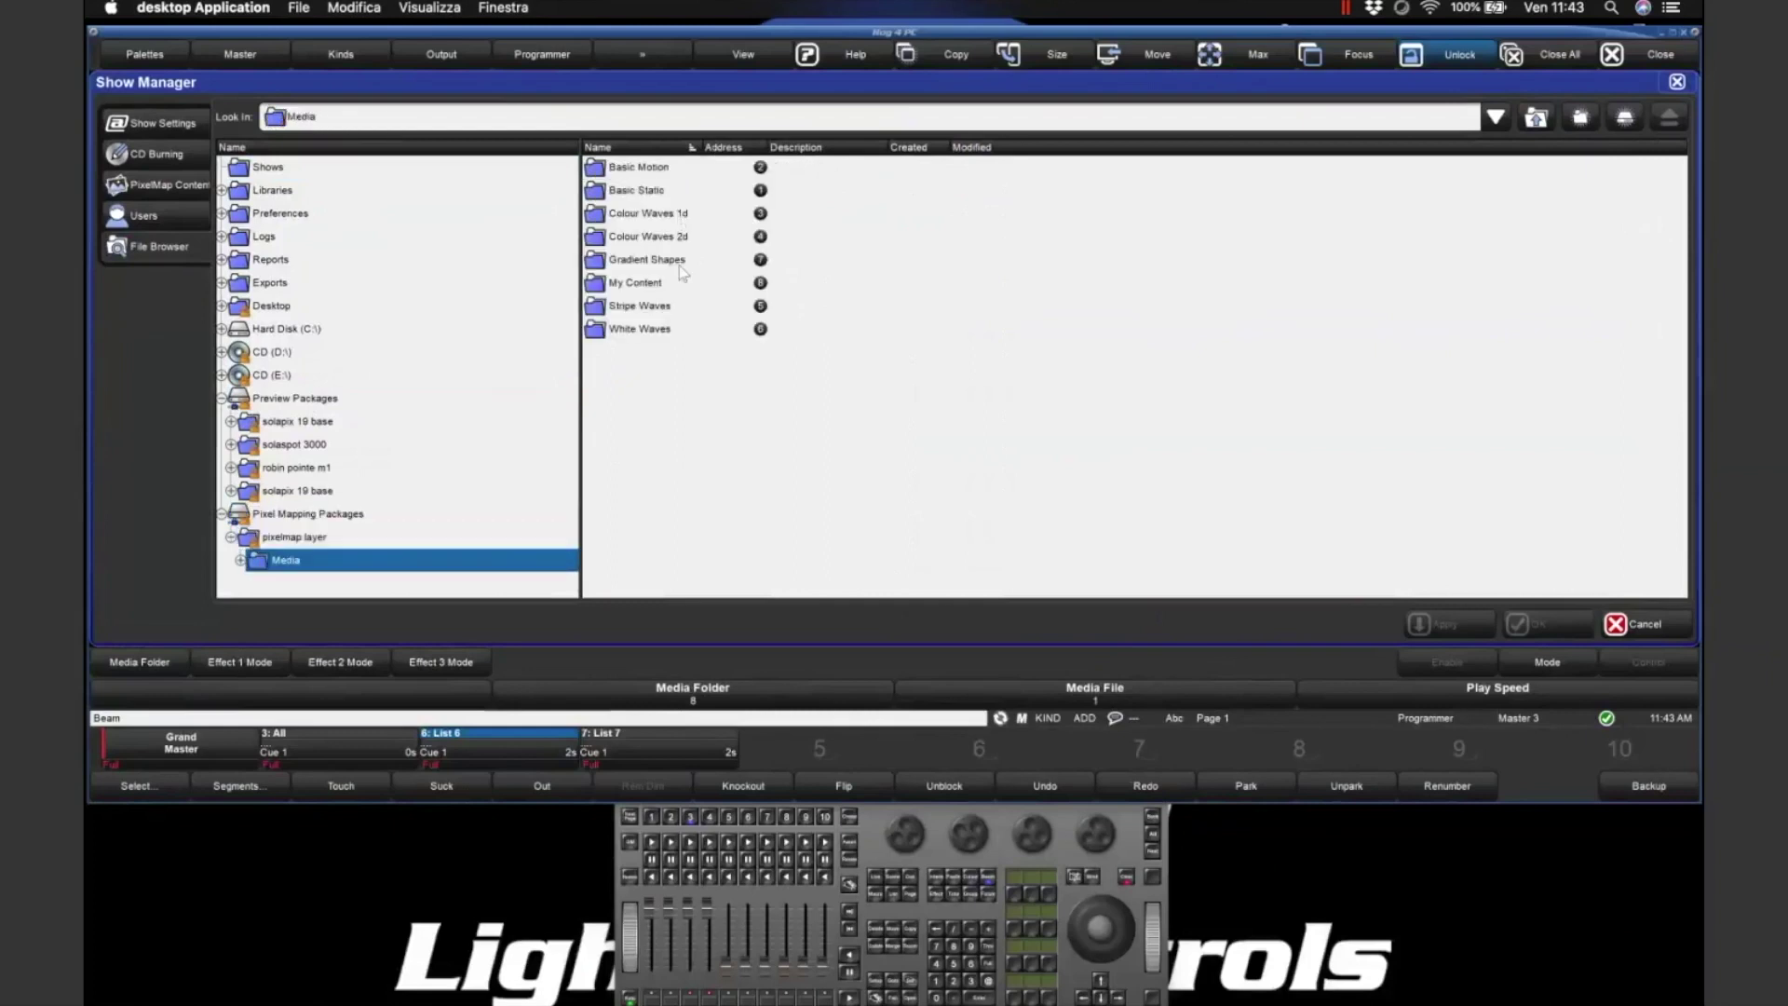
double_click(638, 284)
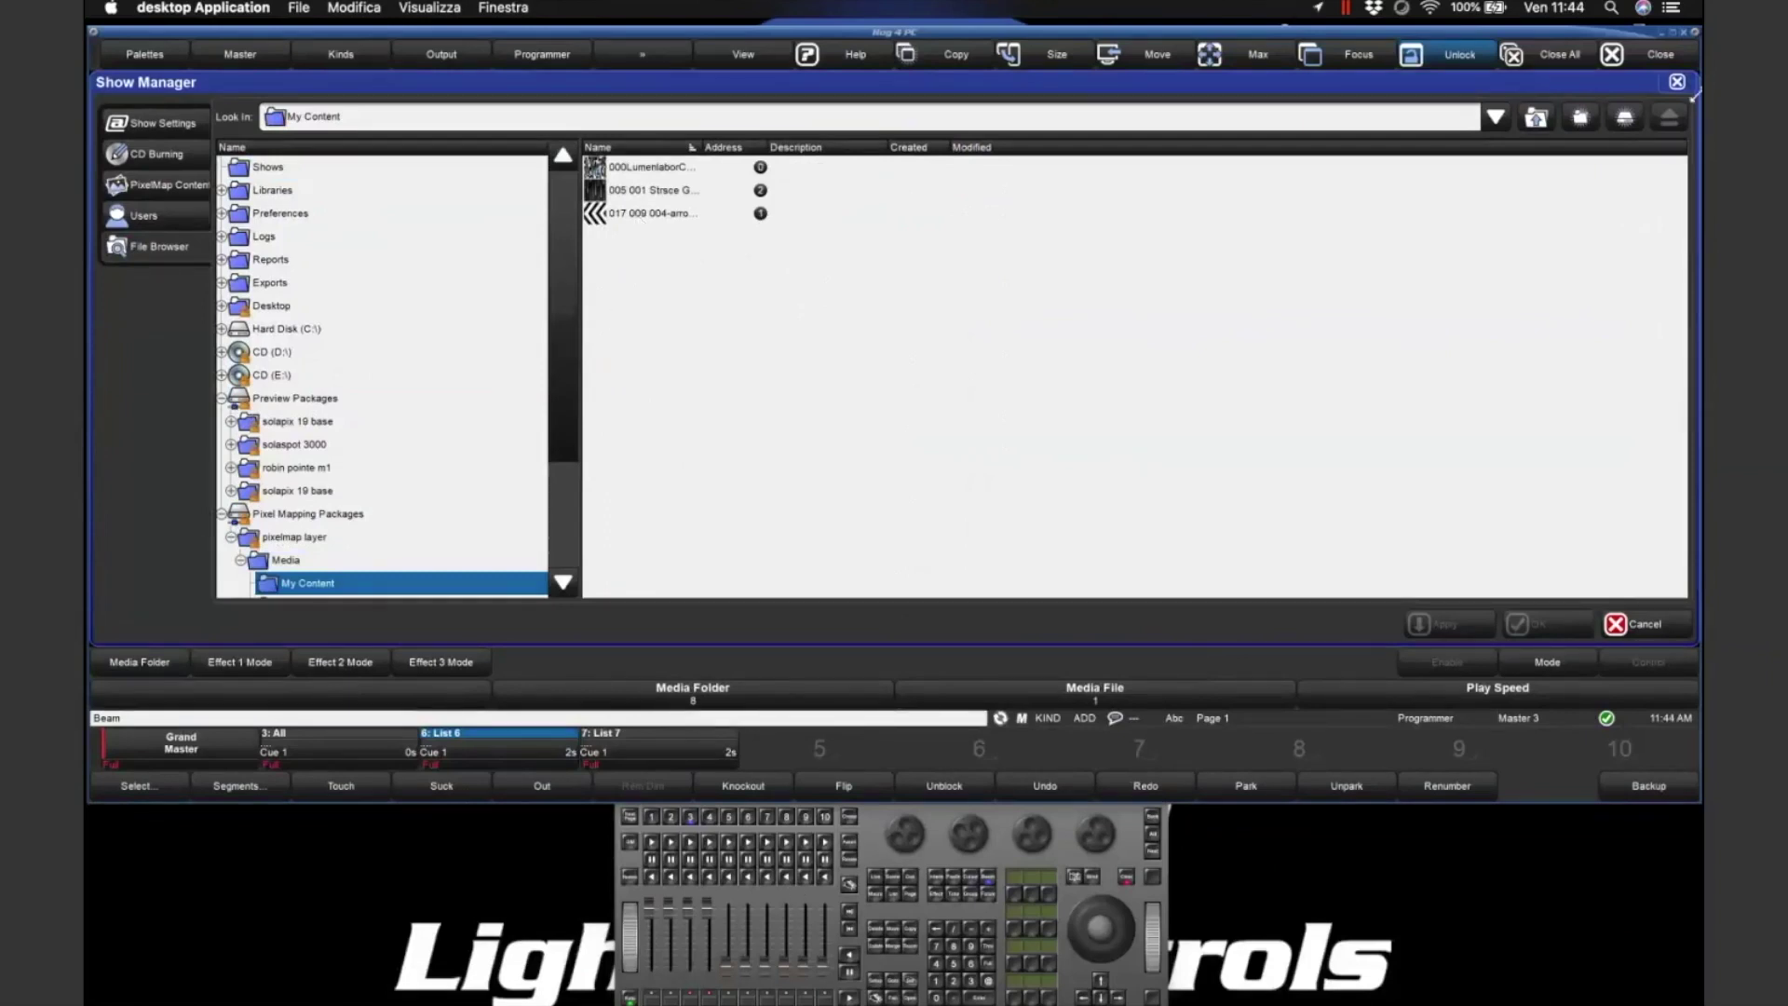
click(1677, 83)
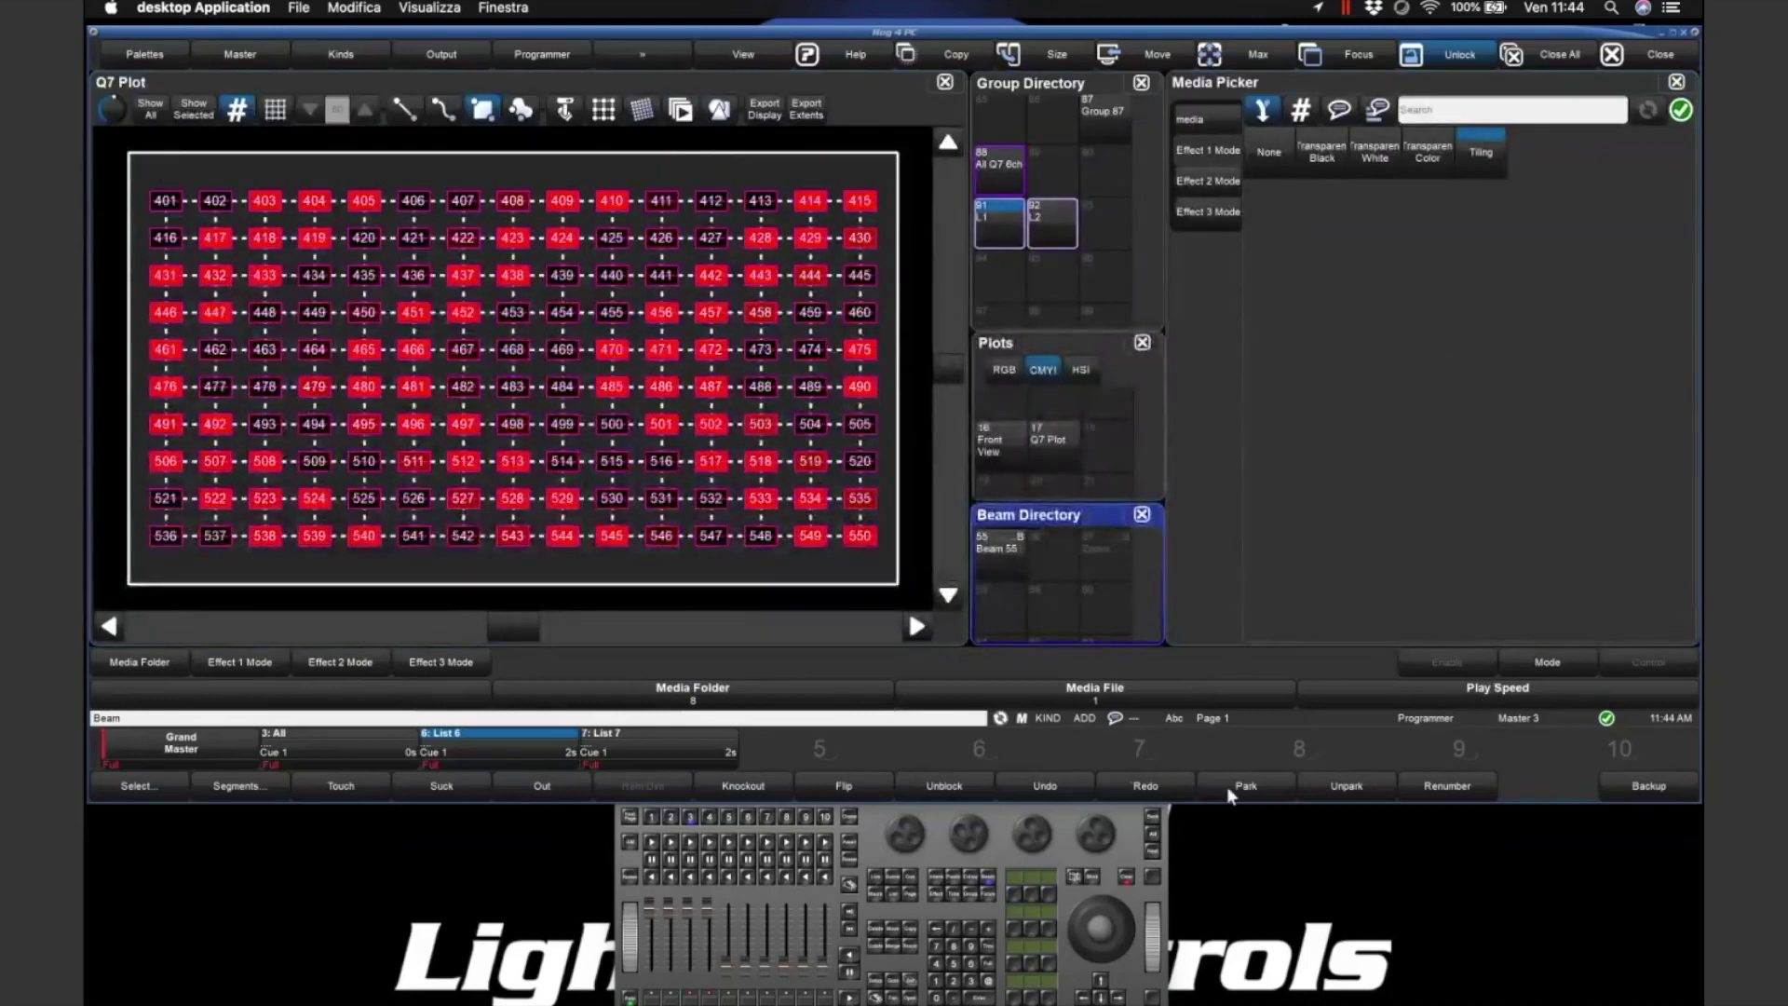
- Try the L1 media's Play Speed at 399% and 0%, finishing at 100%
drag(1071, 841, 1092, 776)
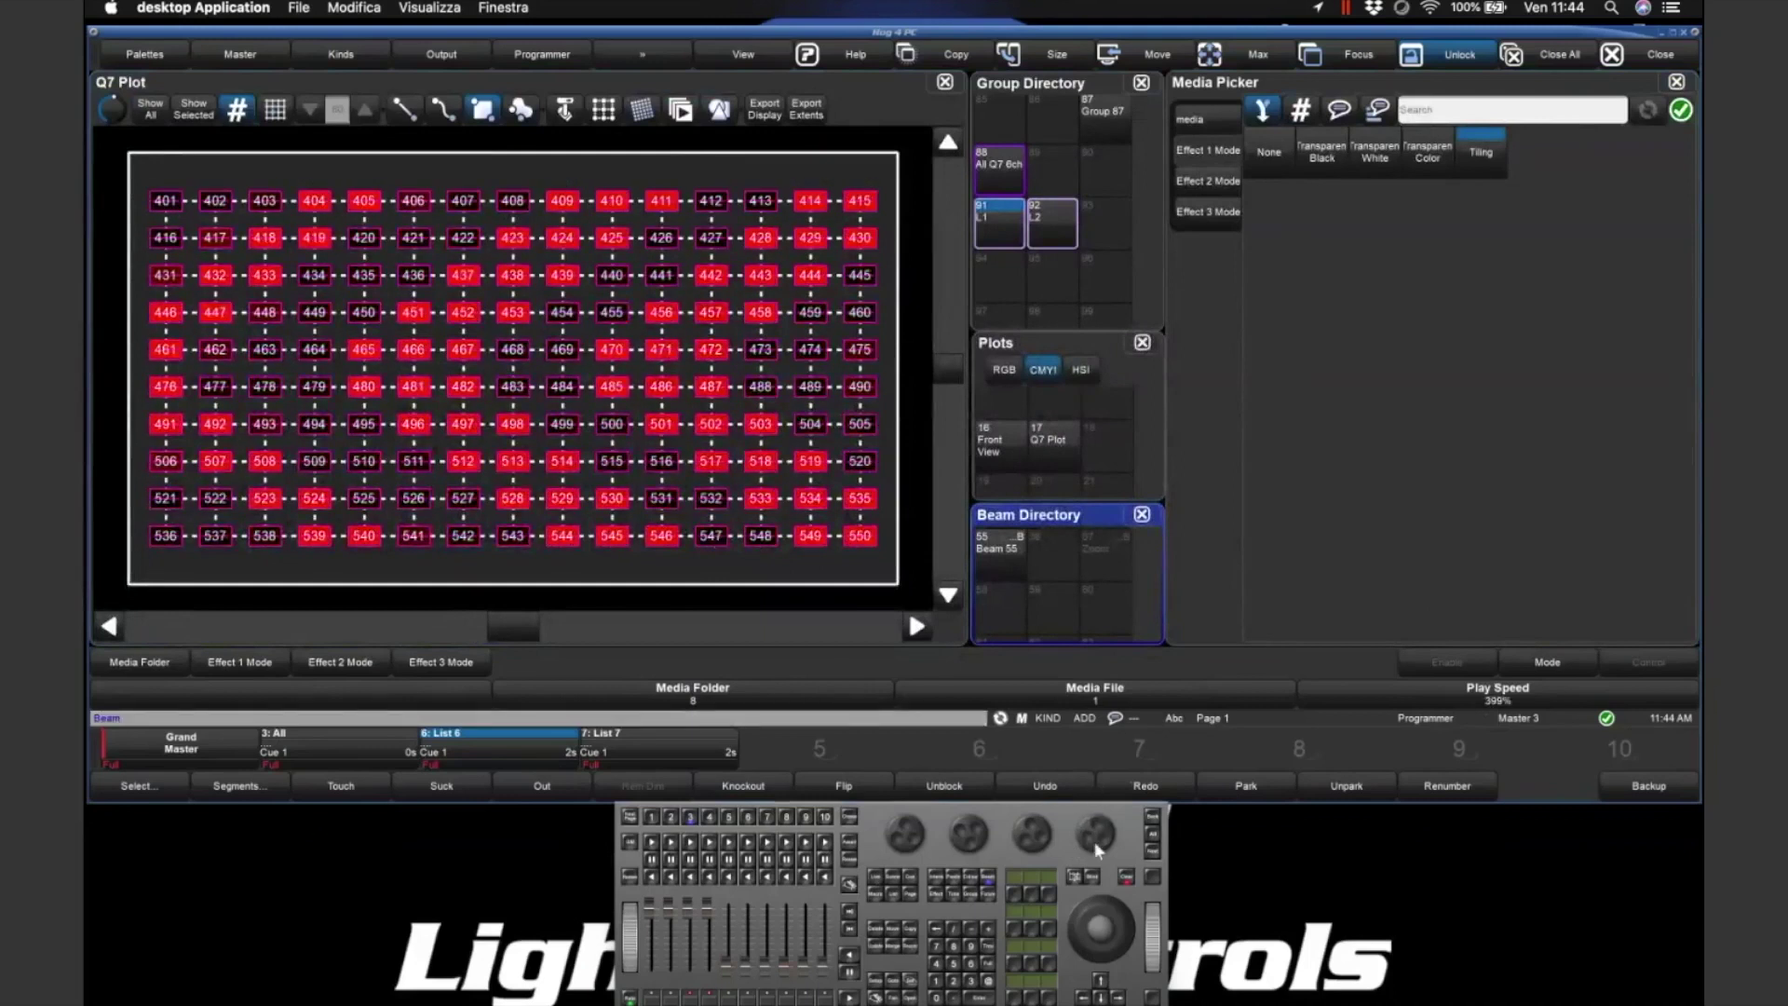
drag(1089, 839, 1112, 935)
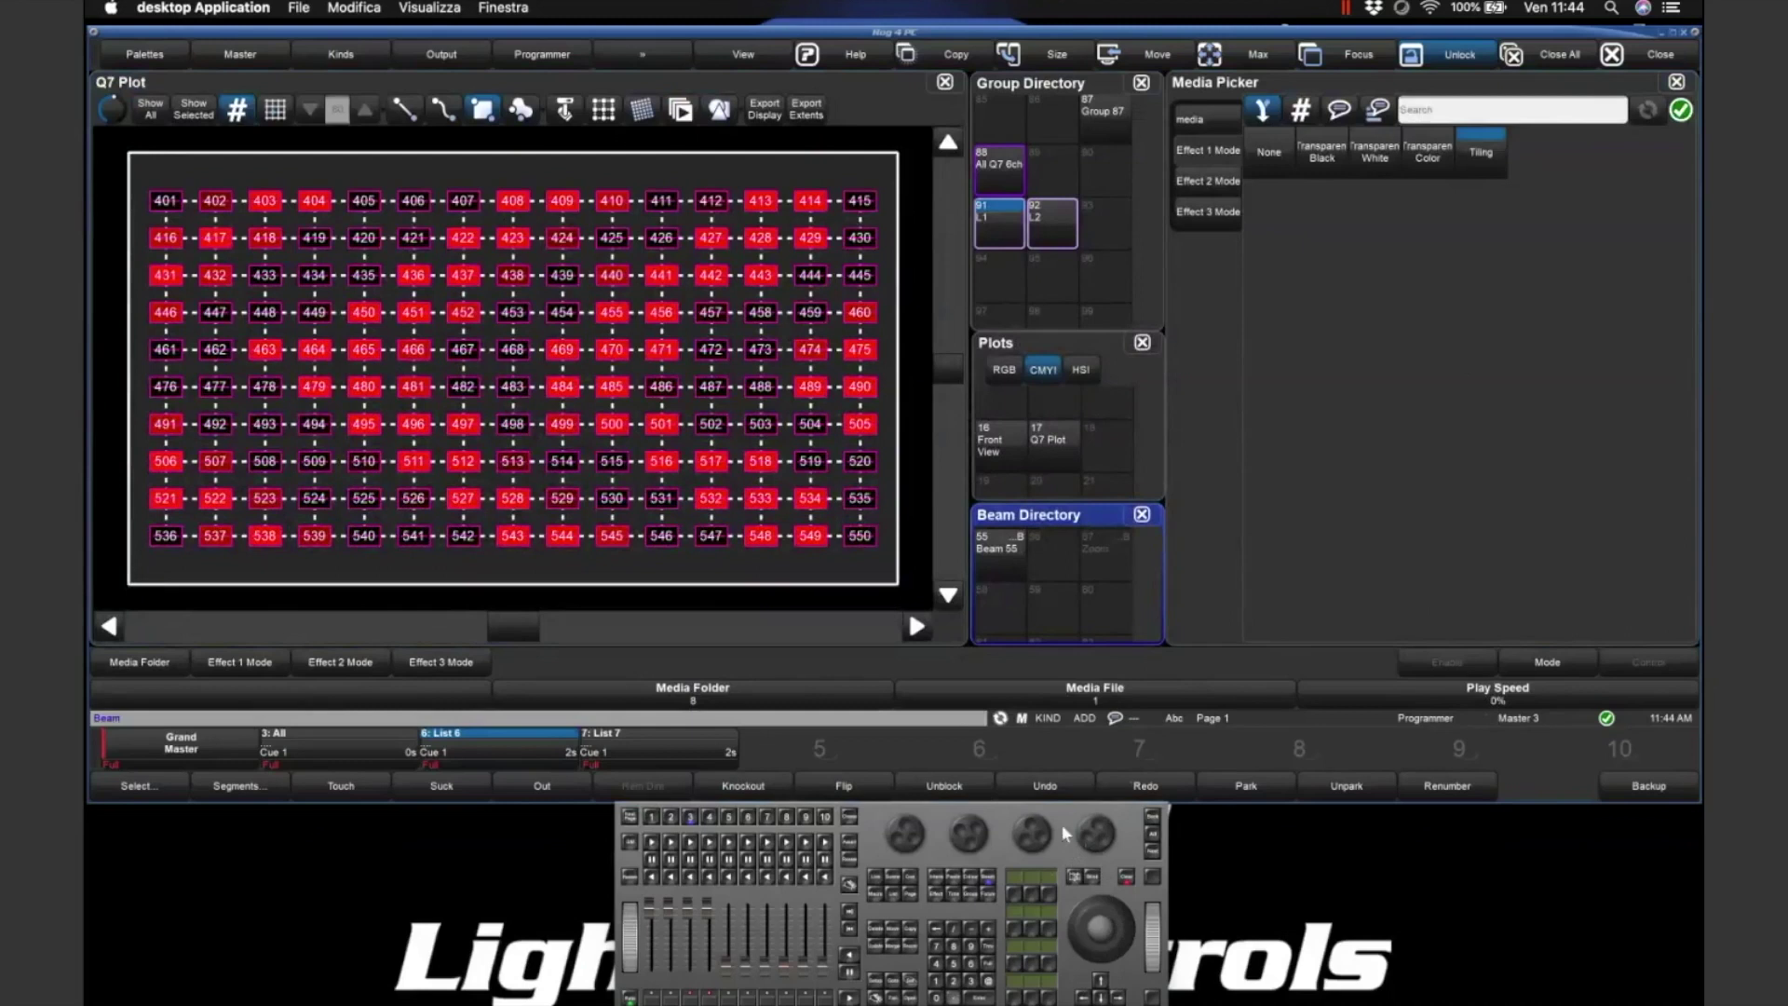
drag(1092, 831, 1098, 757)
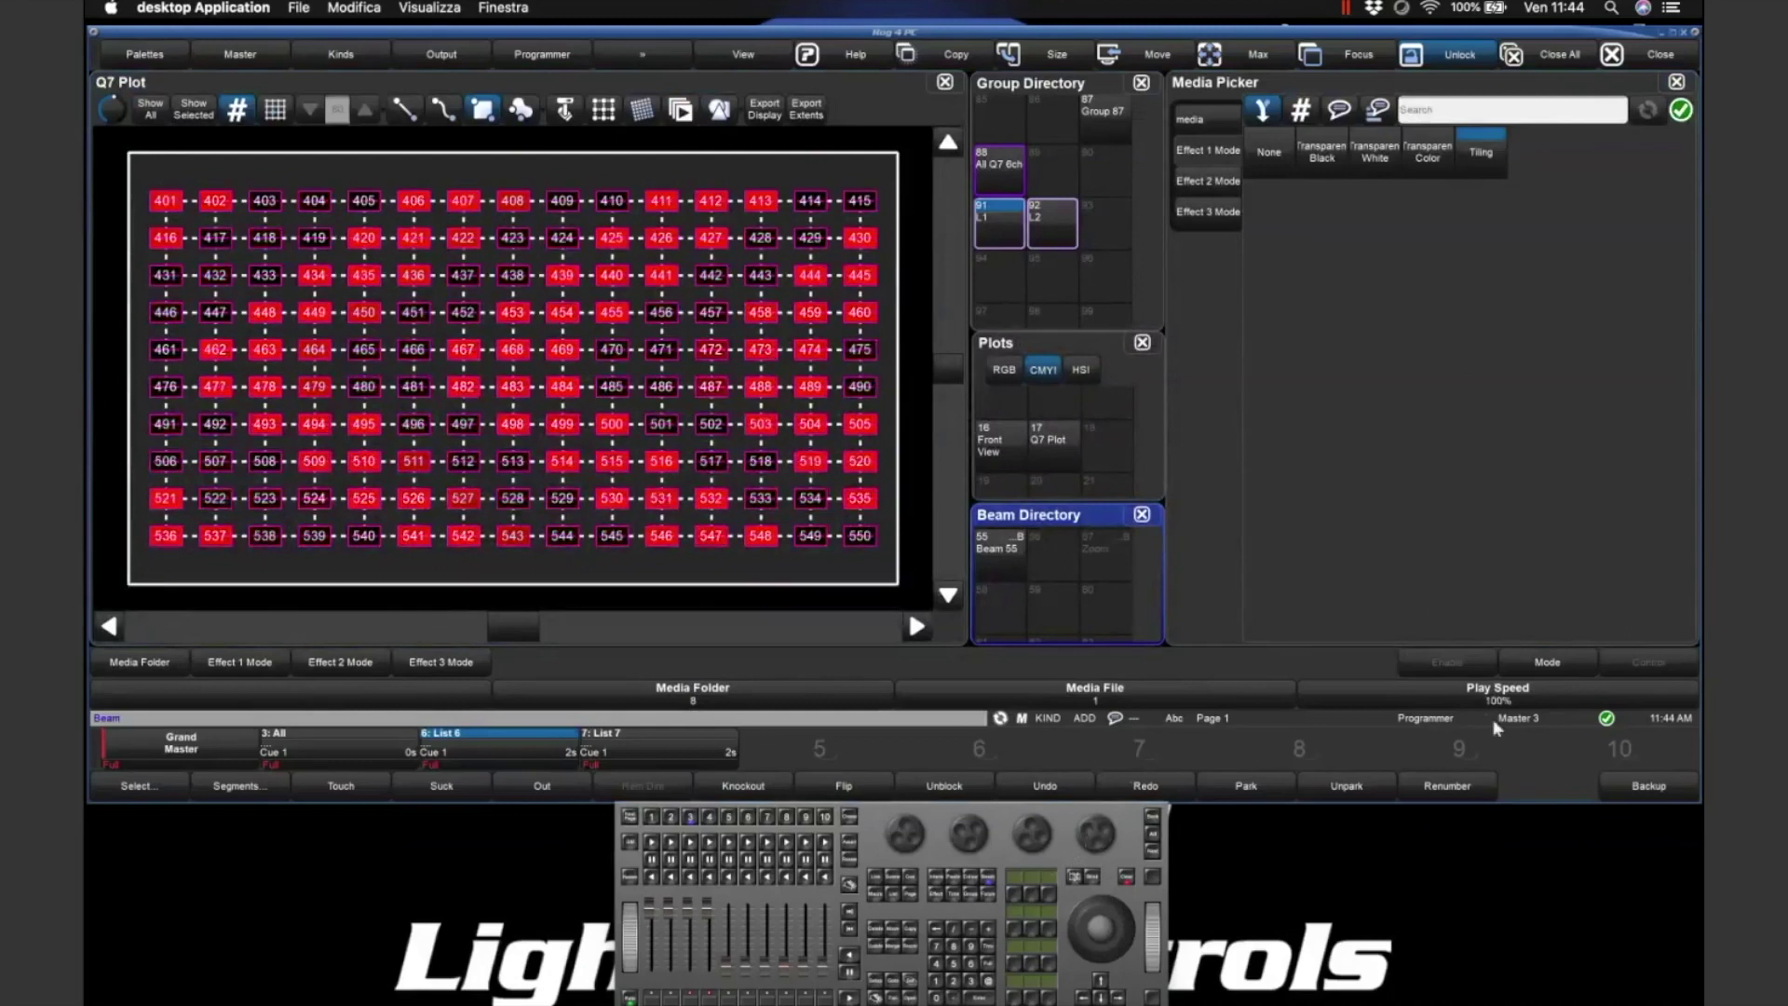
- Try tilting the layer image around its X axis by index down to -720°
click(987, 874)
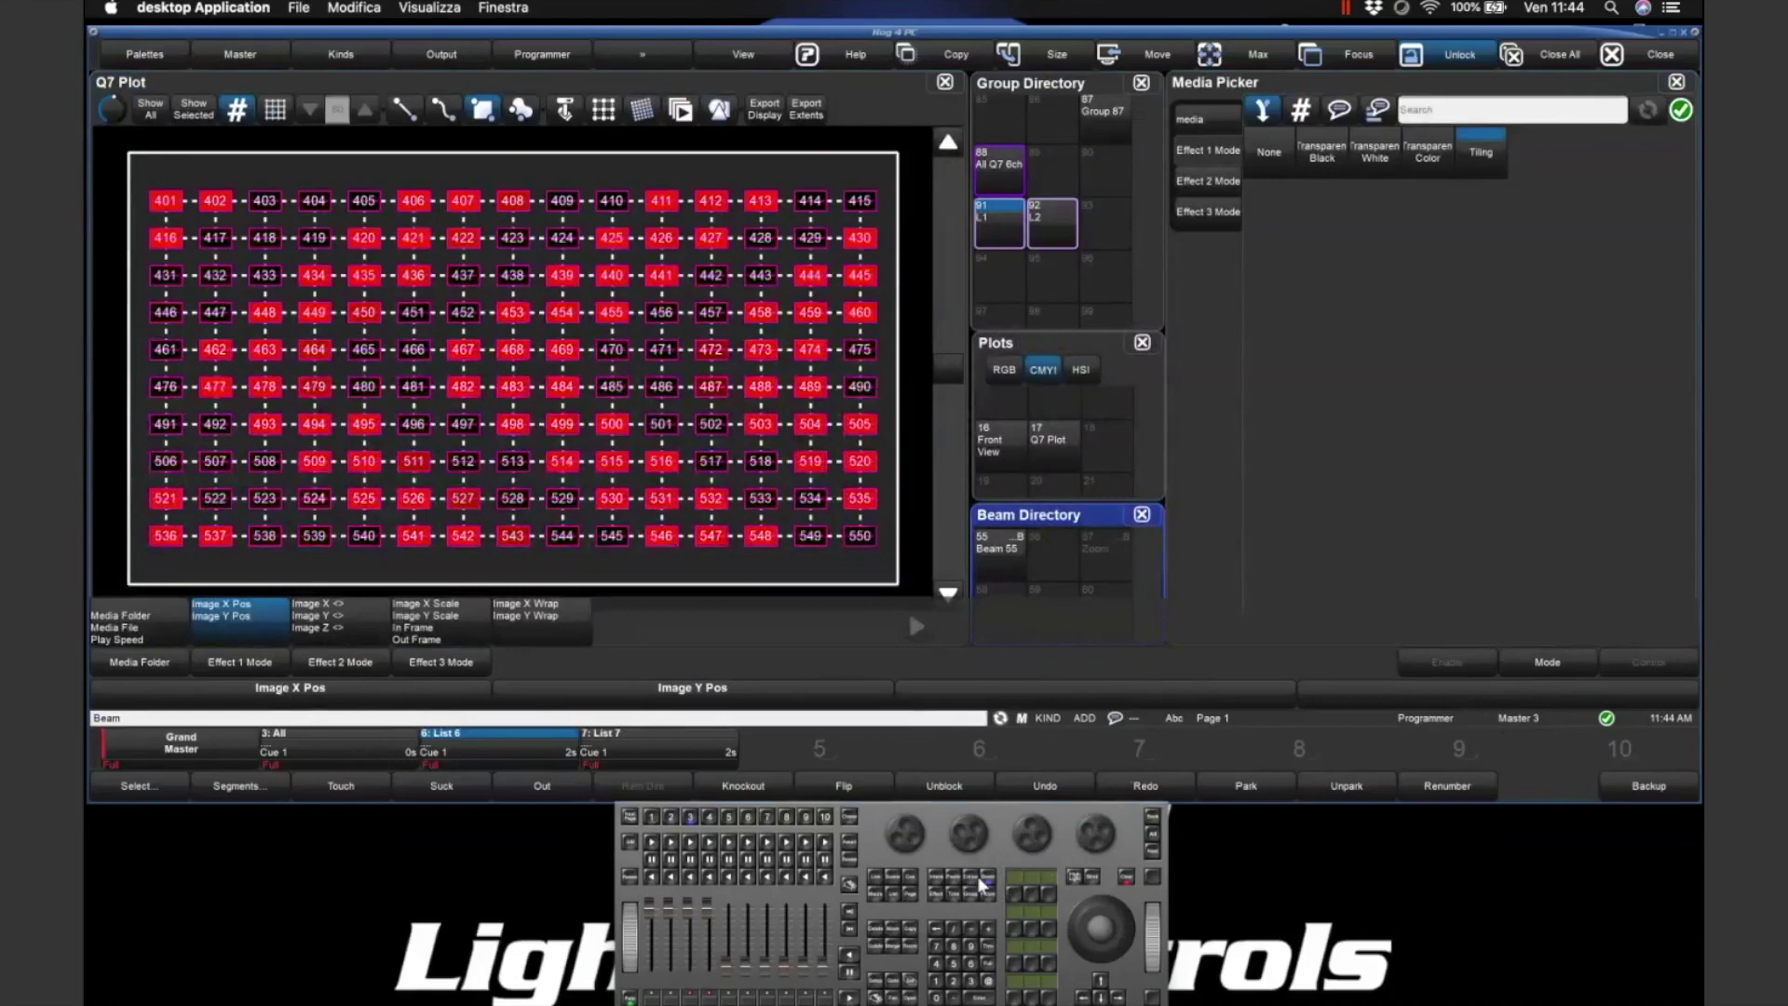
click(340, 615)
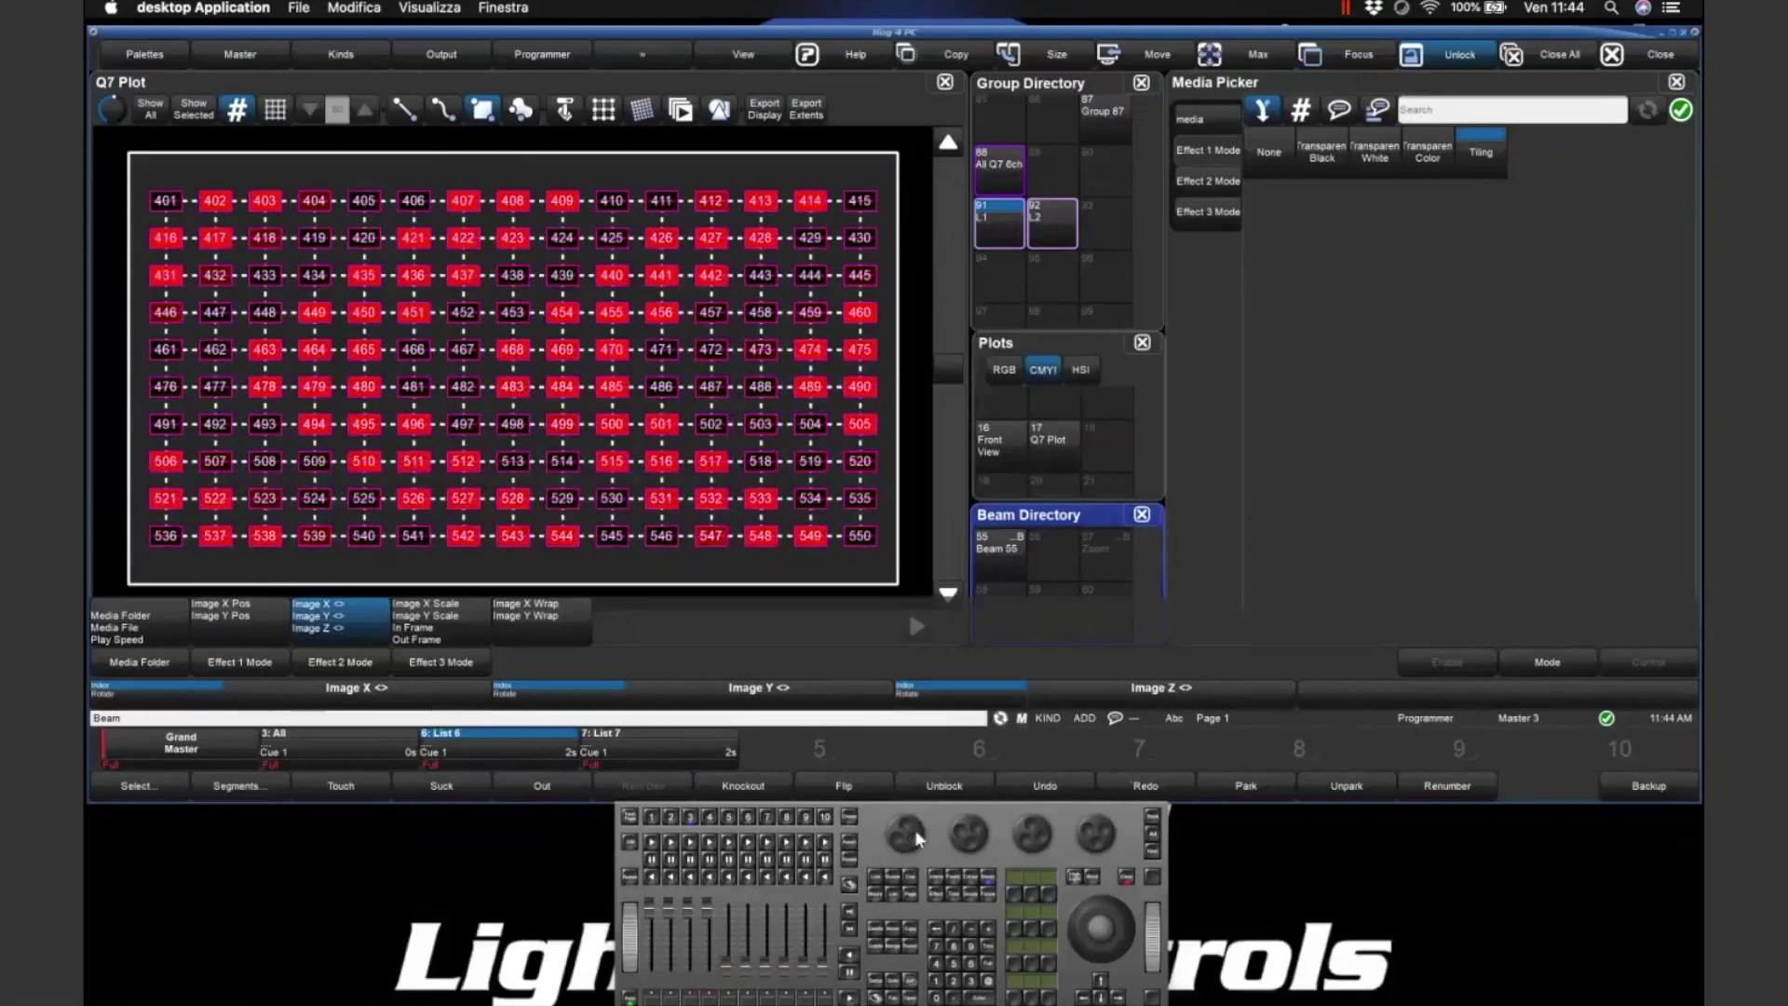
drag(918, 838, 910, 866)
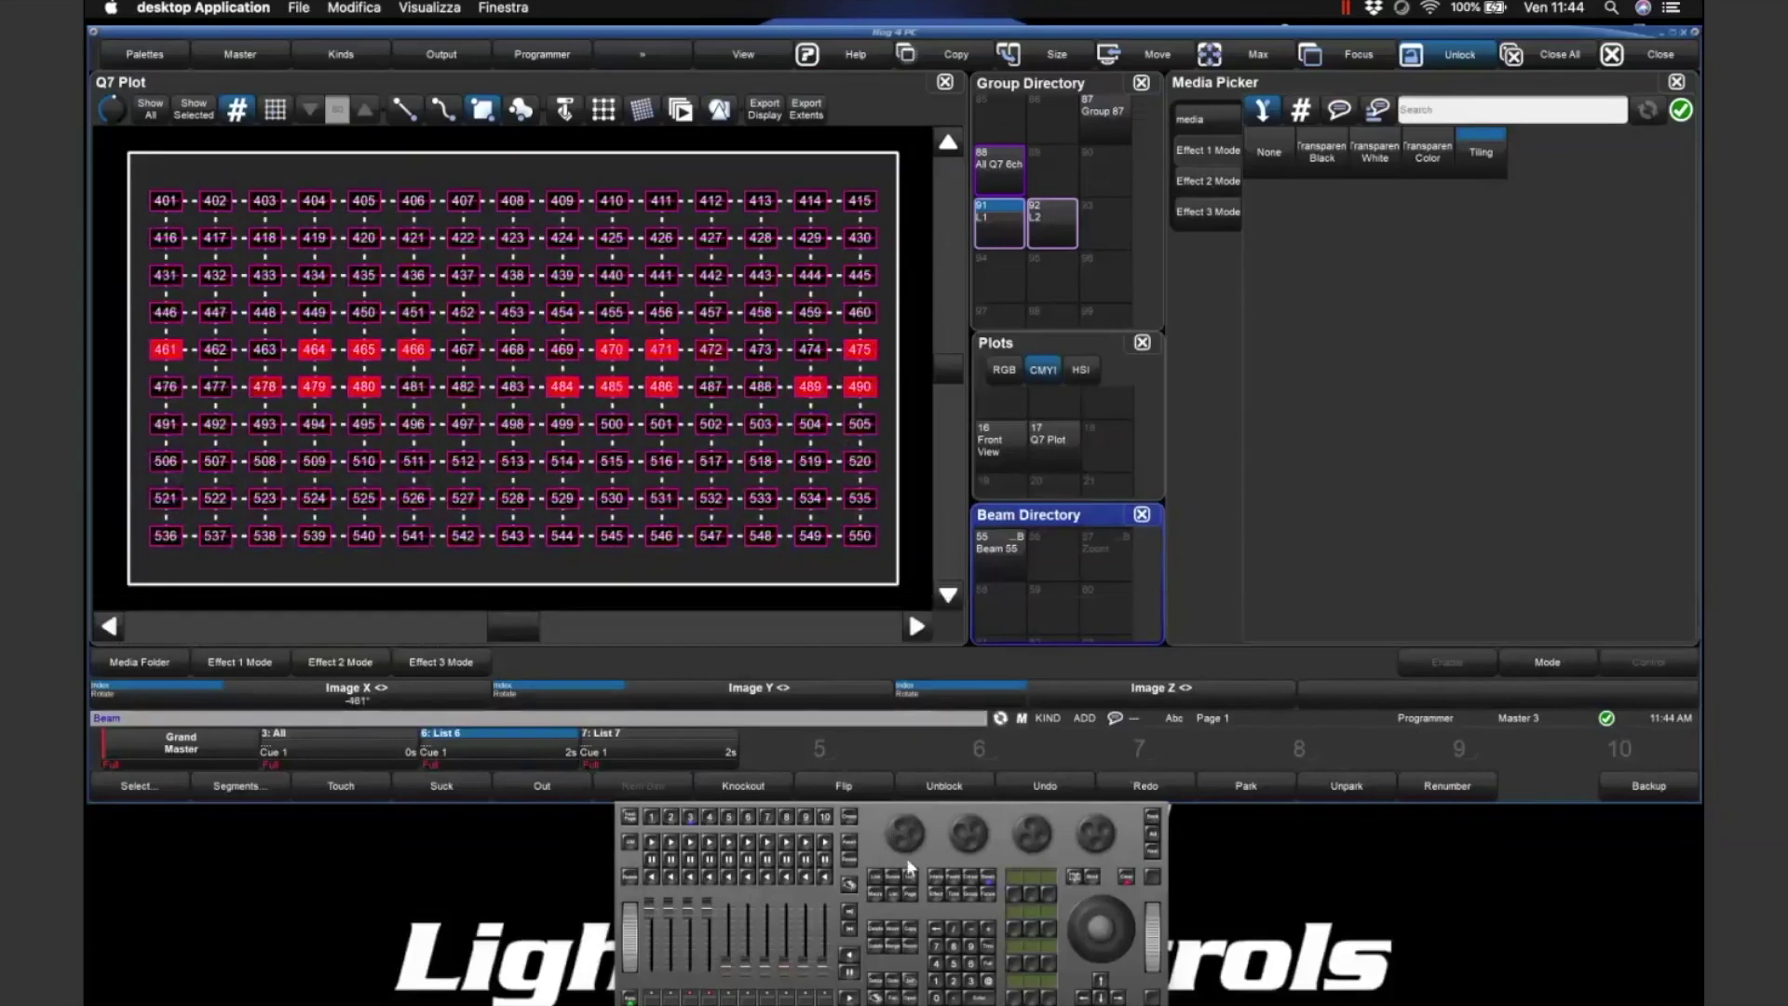
scroll(910, 866, down, 5)
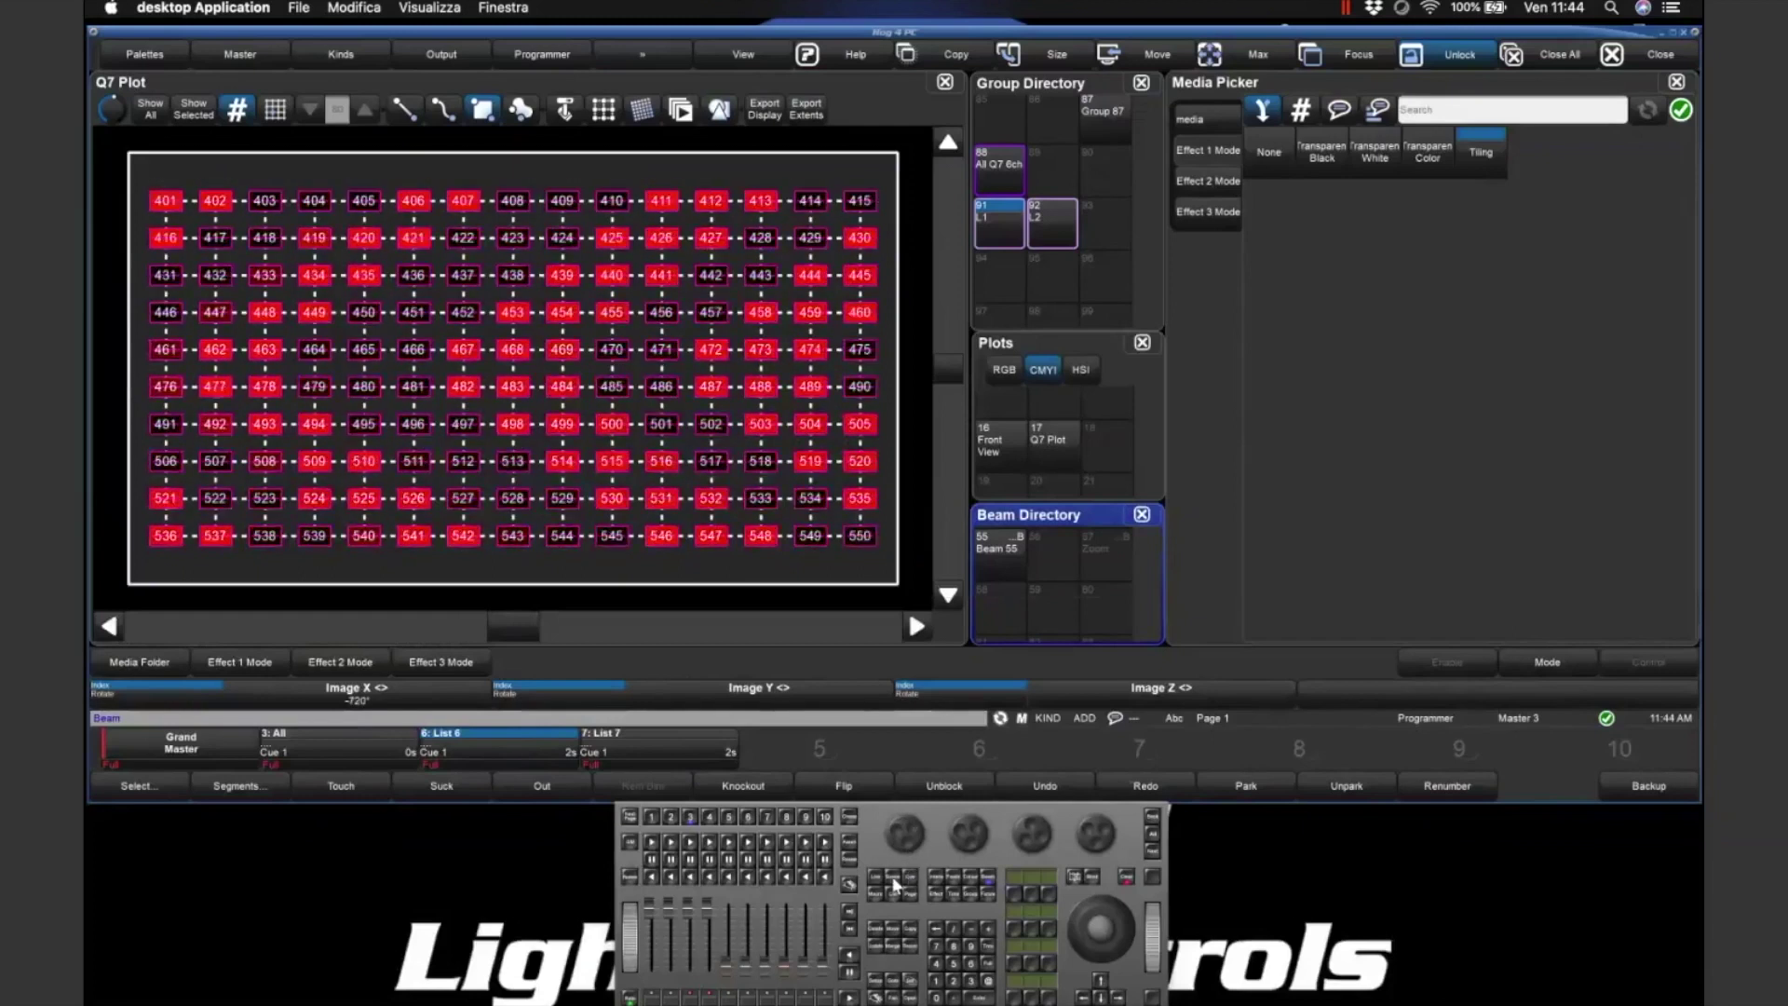
- Try continuous X-axis rotation of the layer image at about 35 rpm, and return it to index mode
click(140, 708)
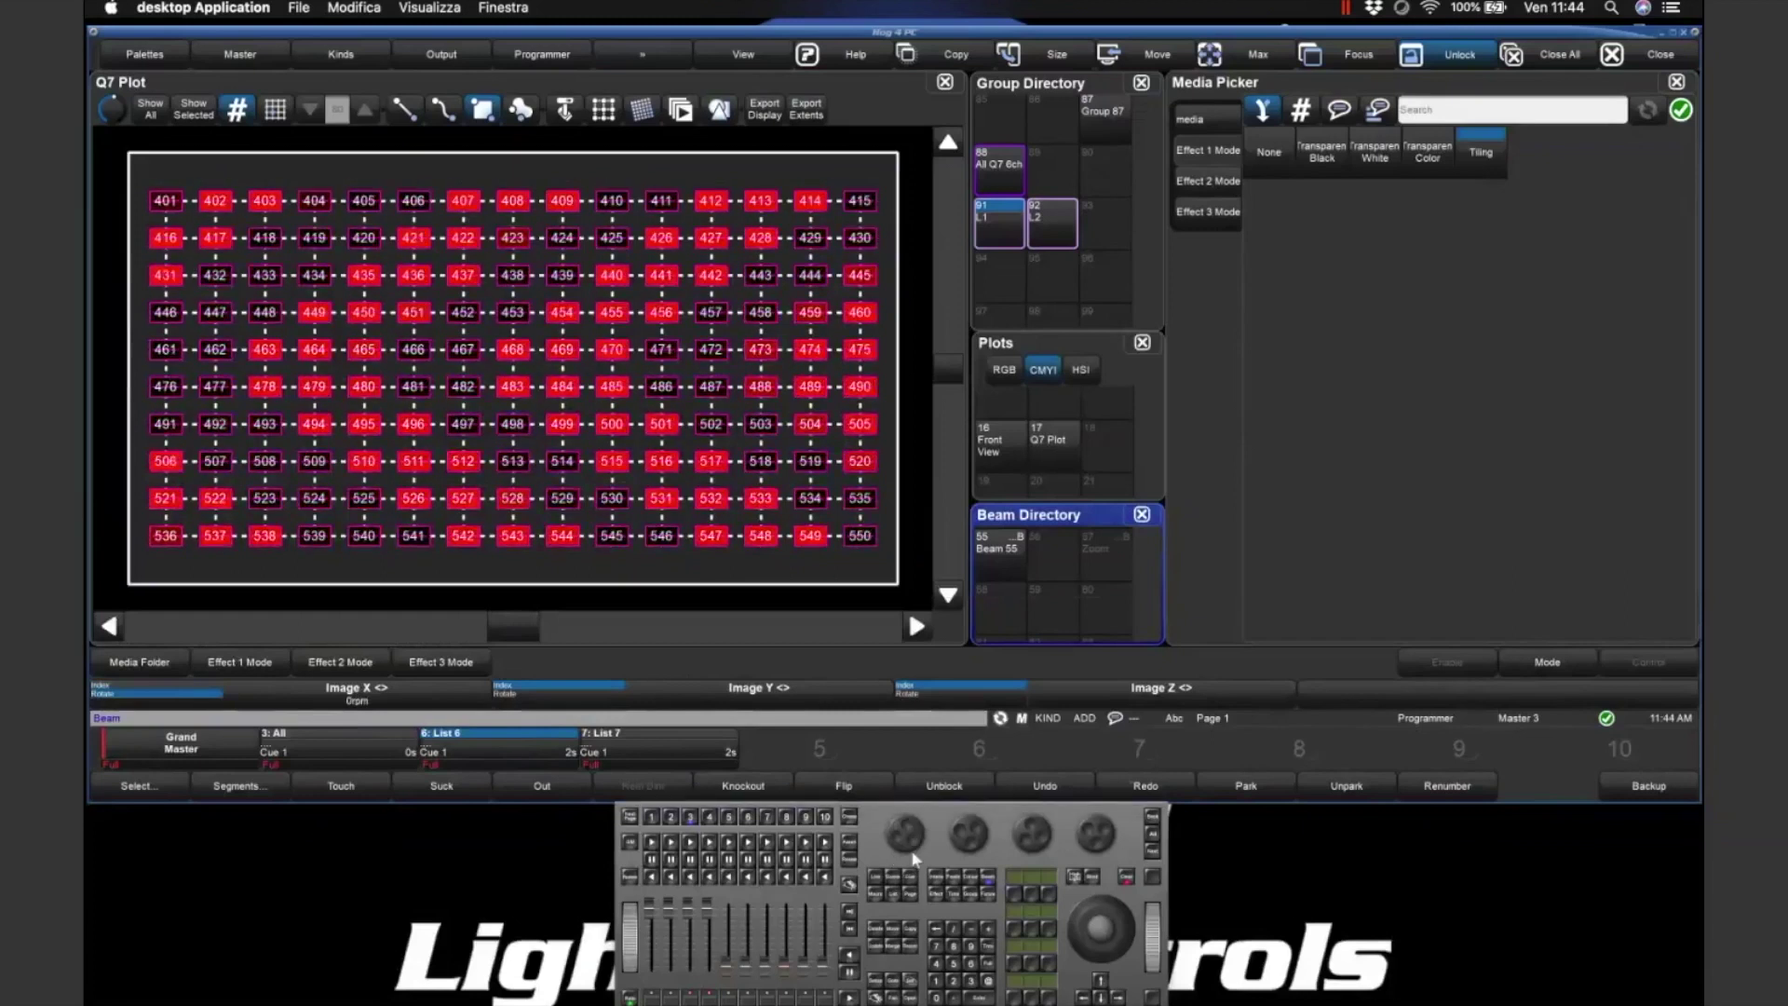
drag(916, 858, 919, 836)
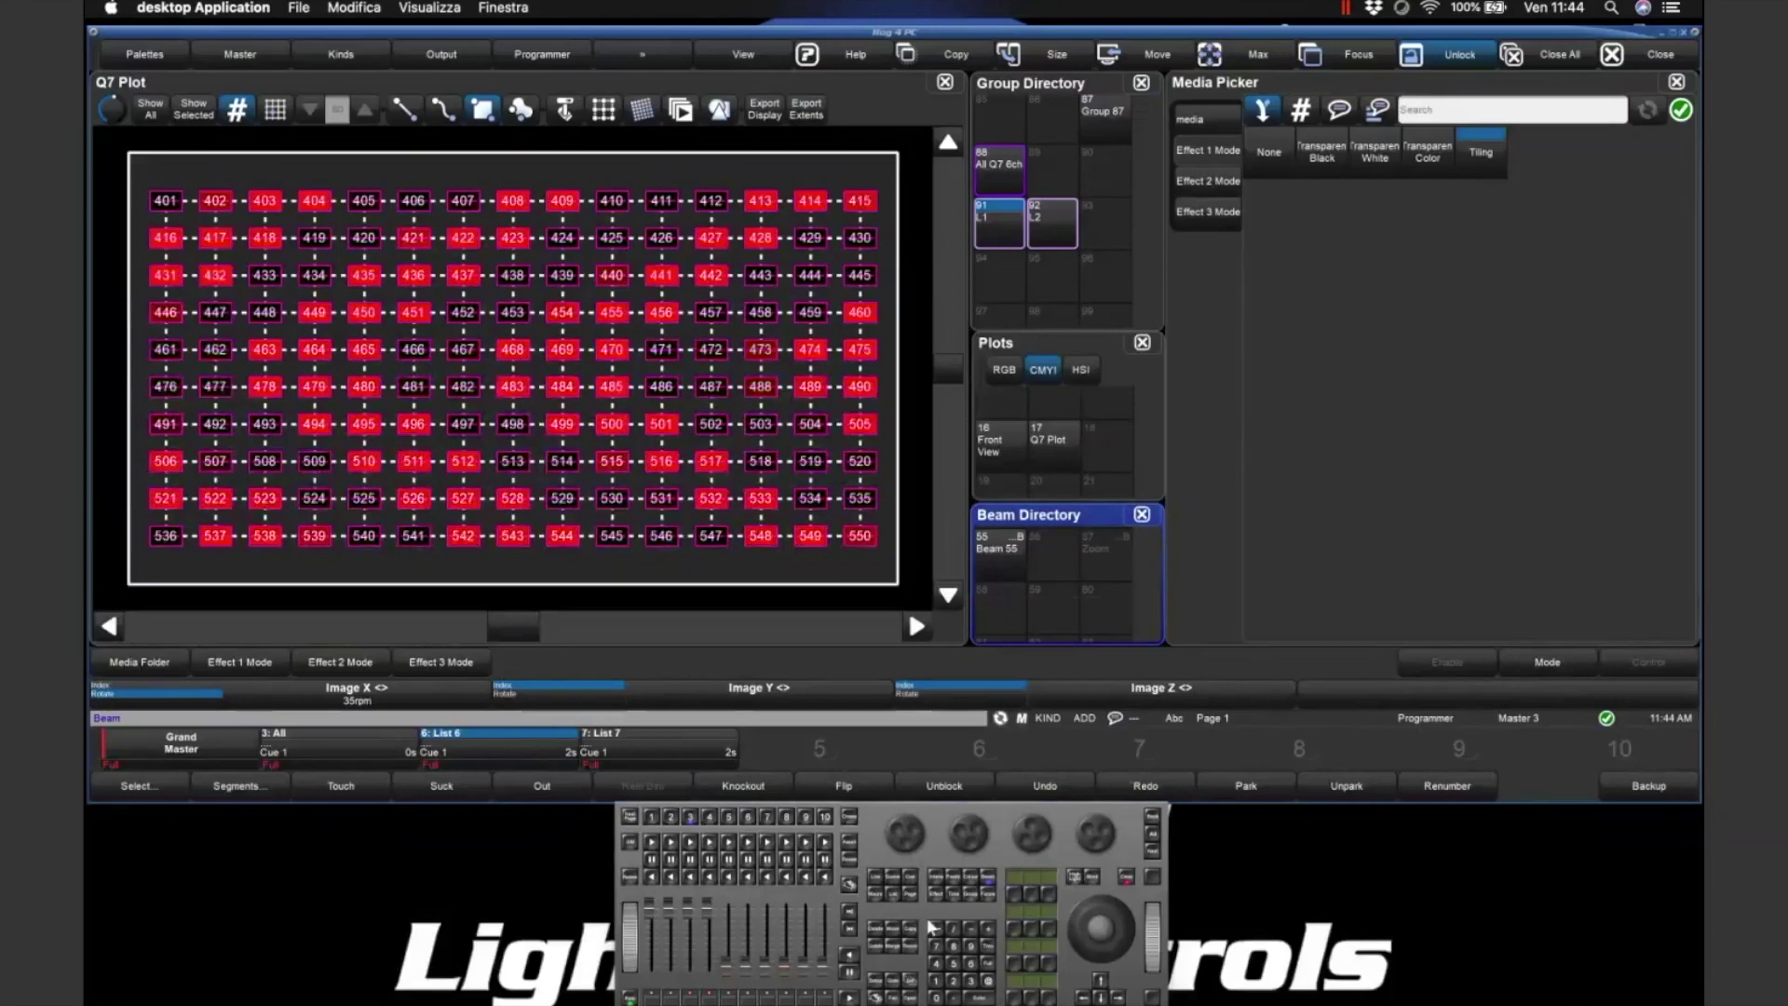
mouse_move(973, 999)
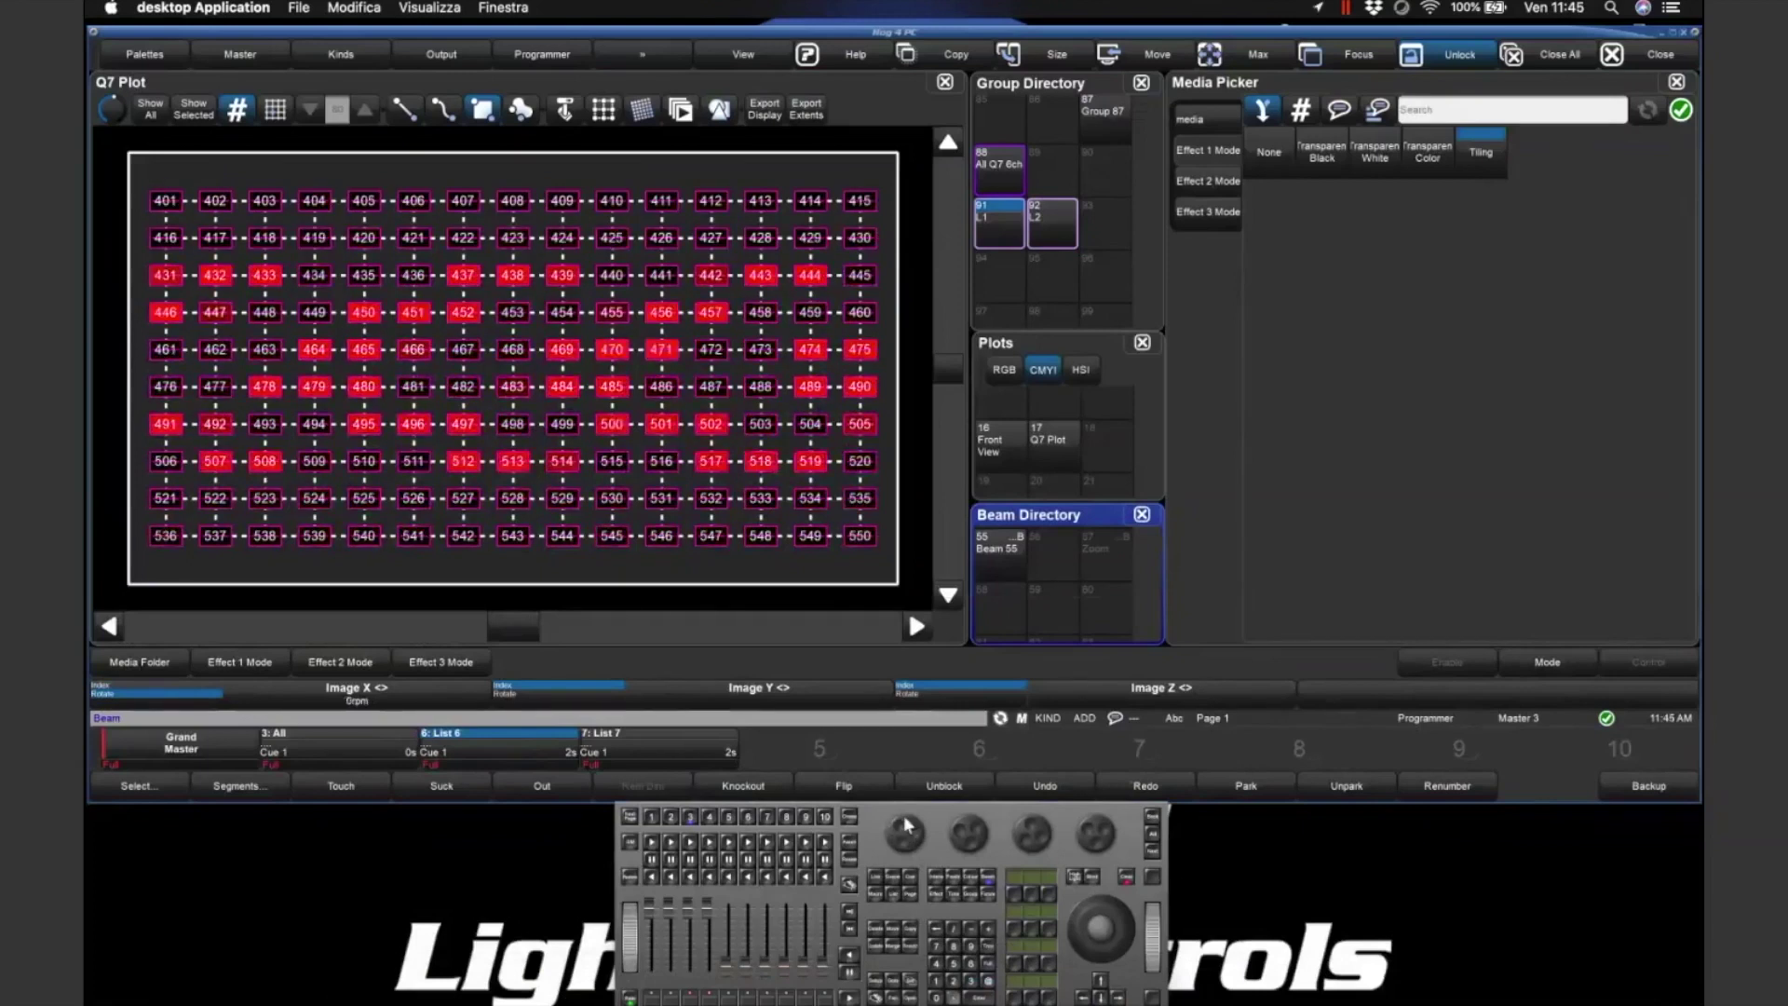
click(138, 688)
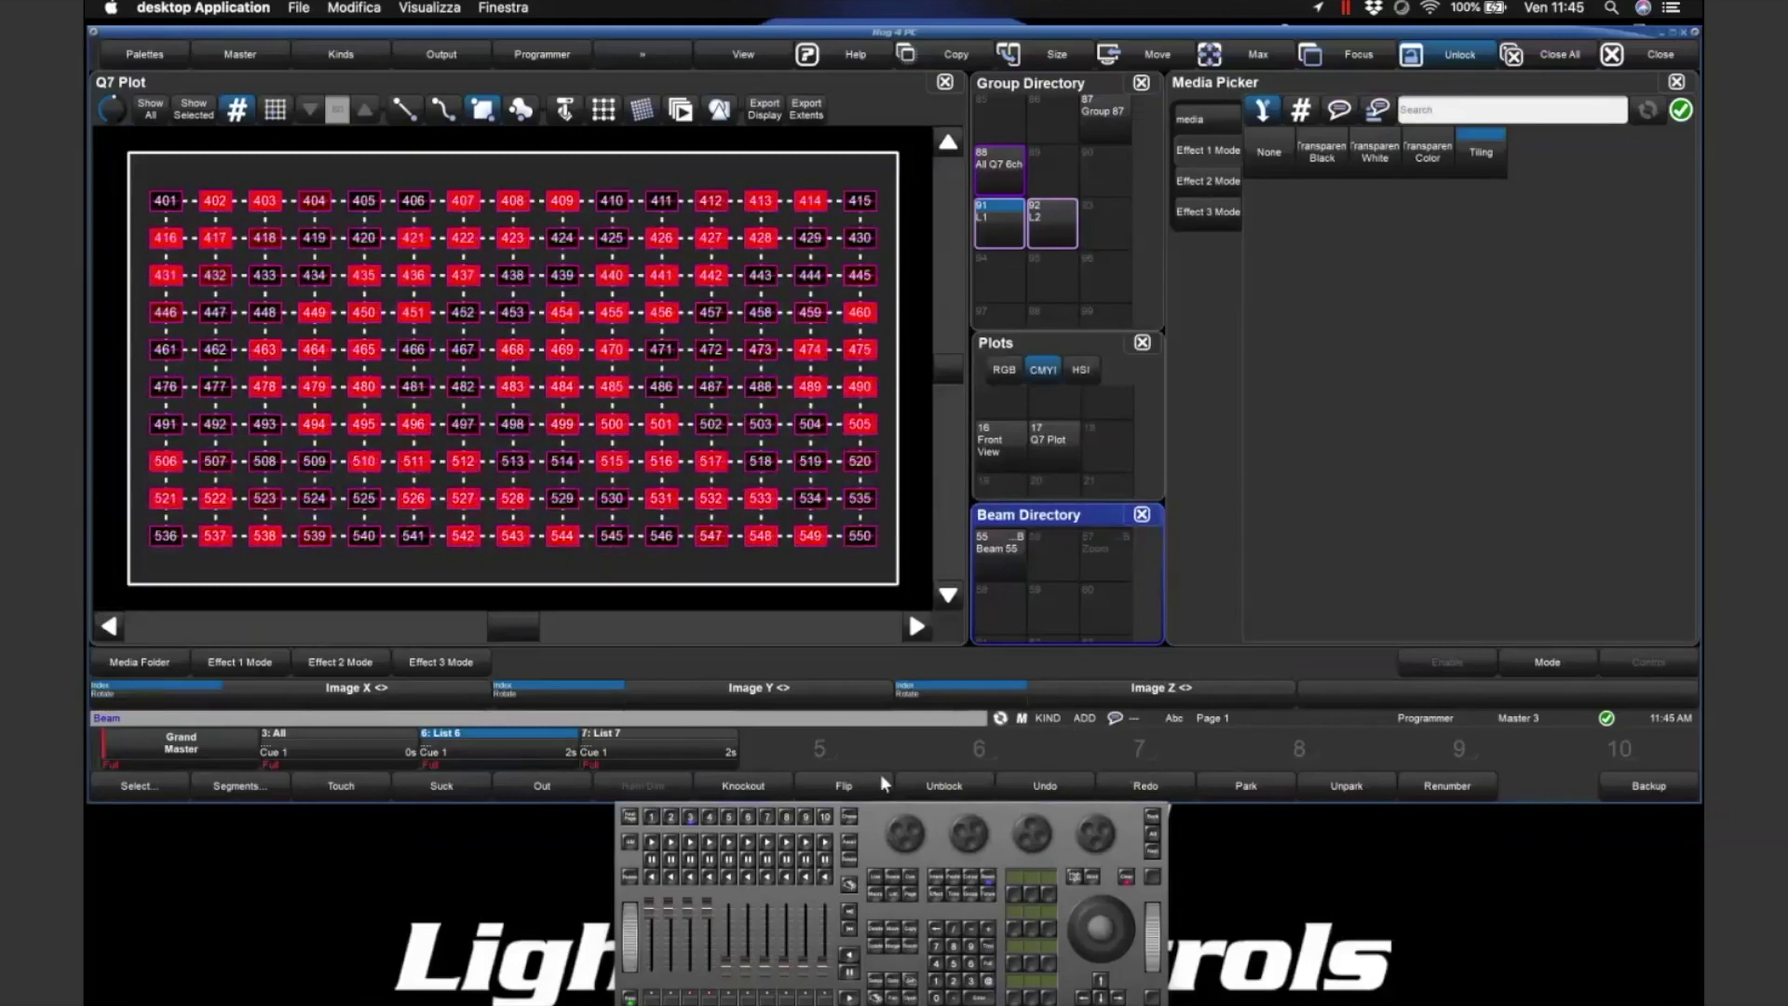
- Set the L1 media's In Frame to 75
click(943, 868)
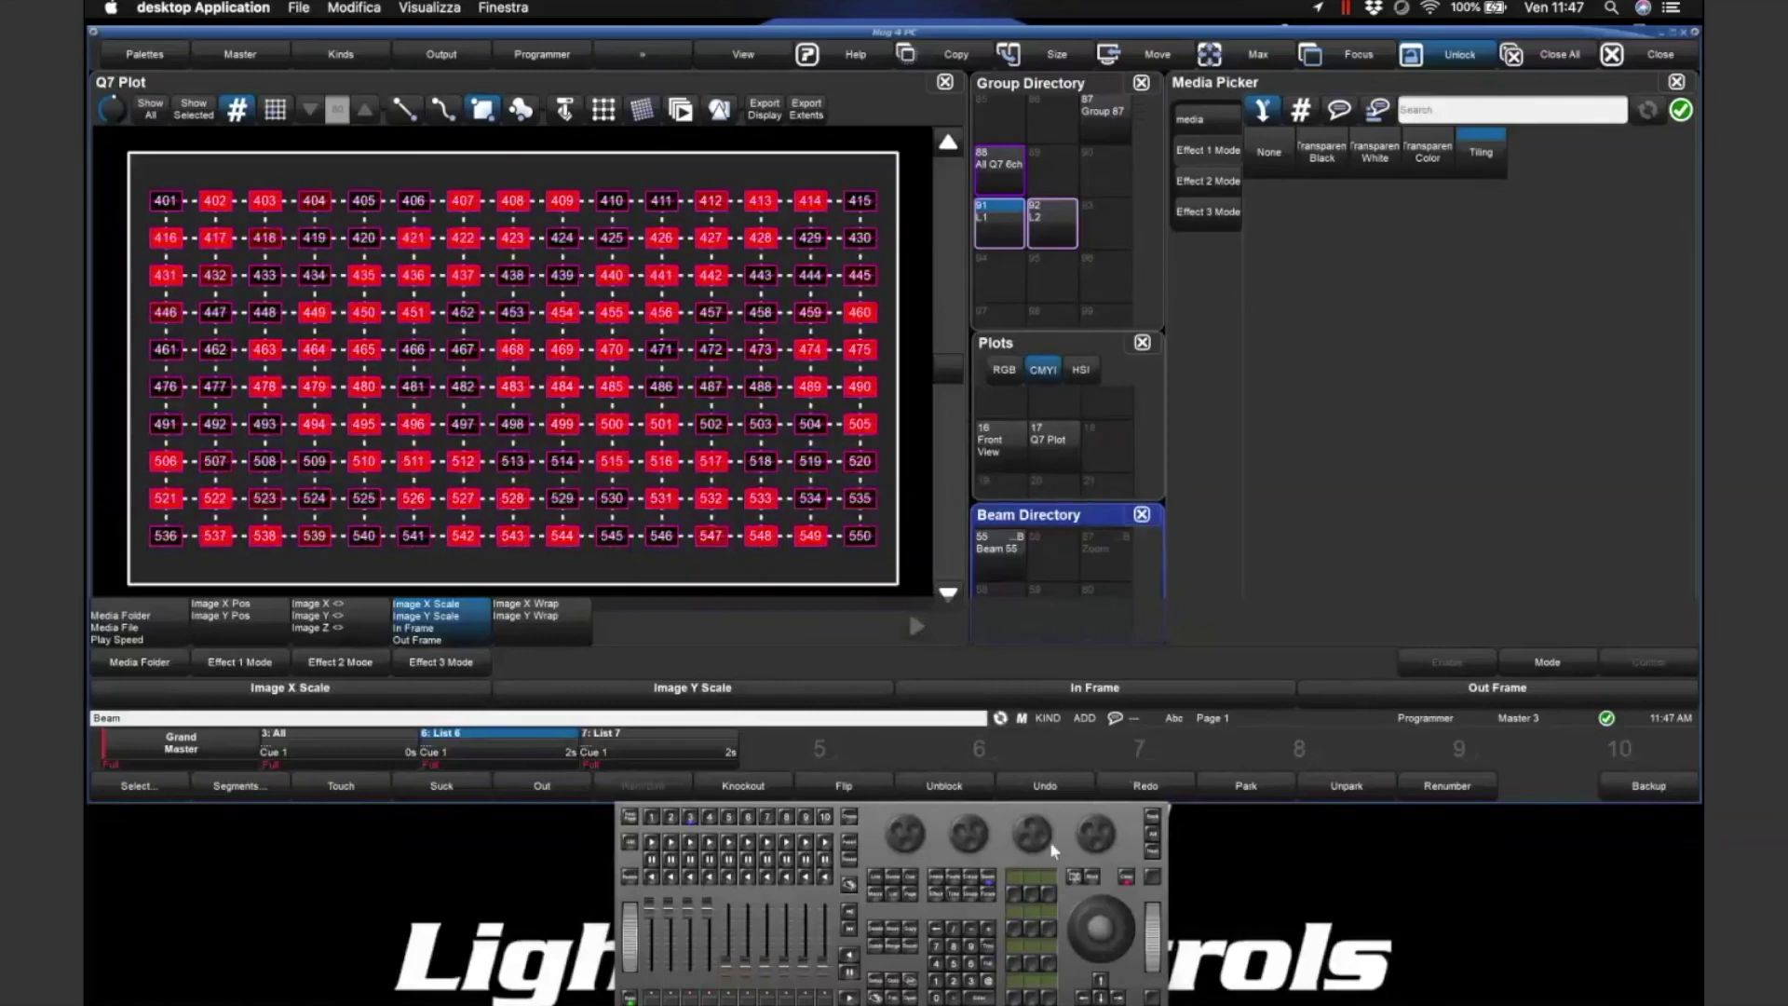
scroll(1024, 834, up, 3)
scroll(1027, 837, down, 3)
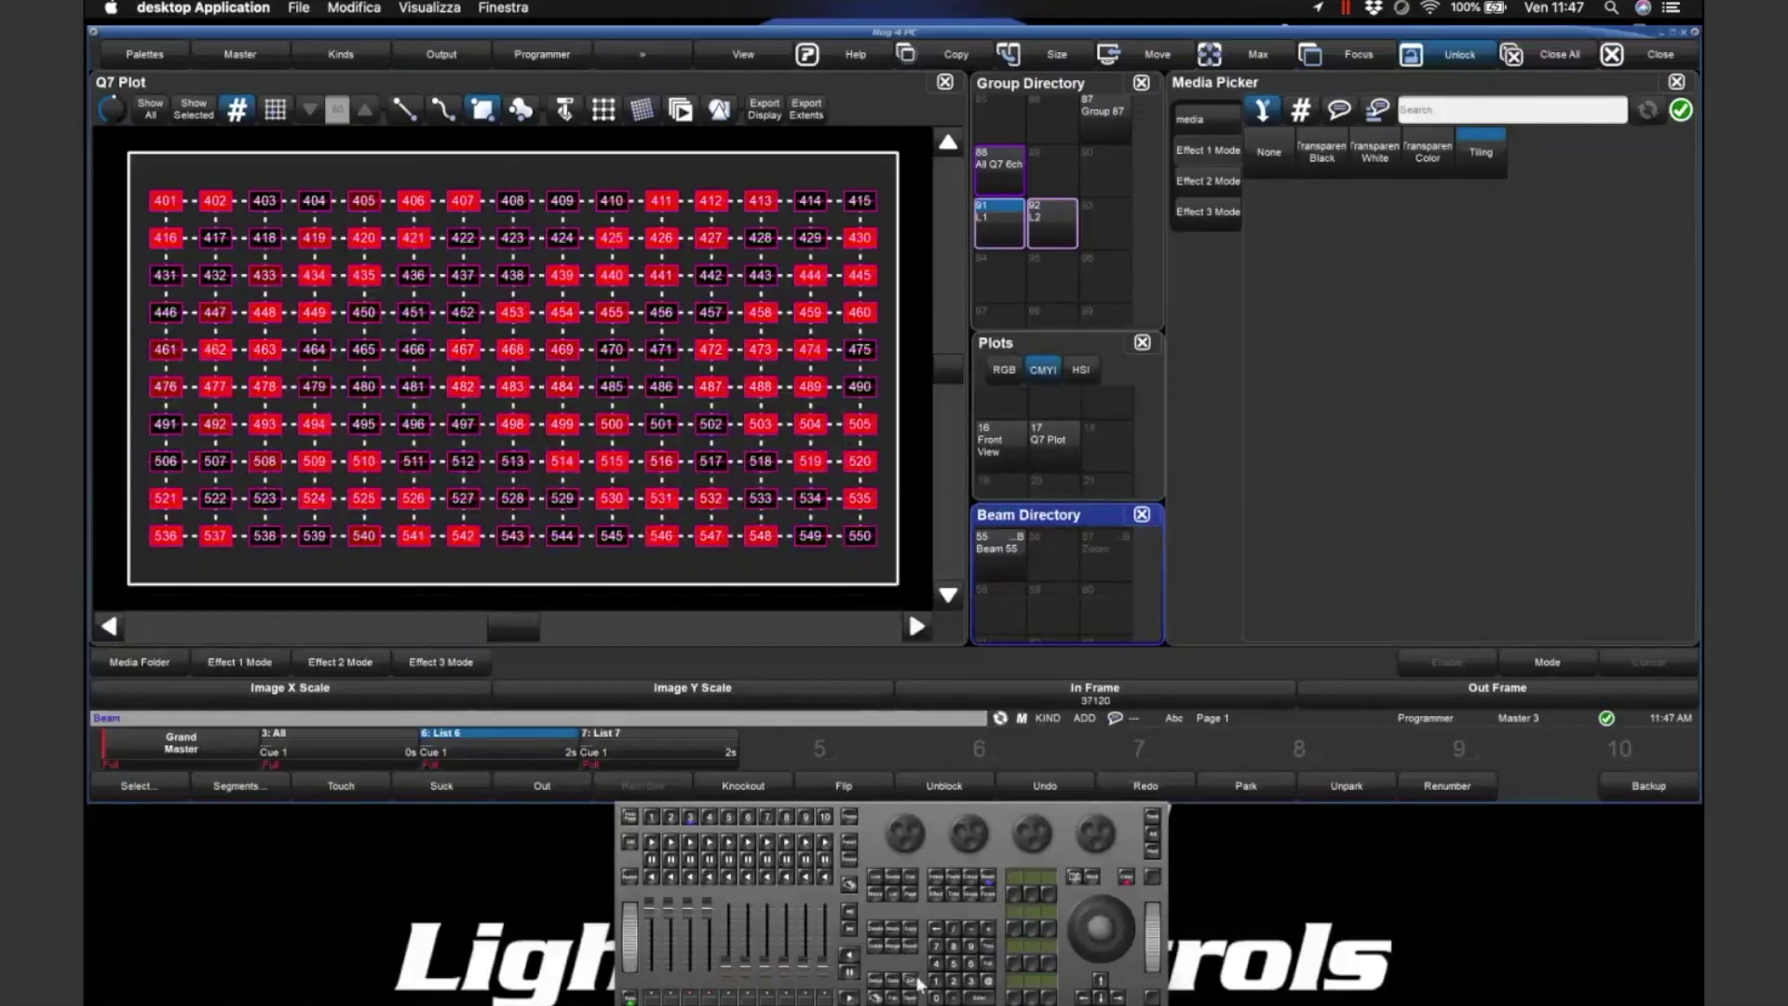
click(1108, 703)
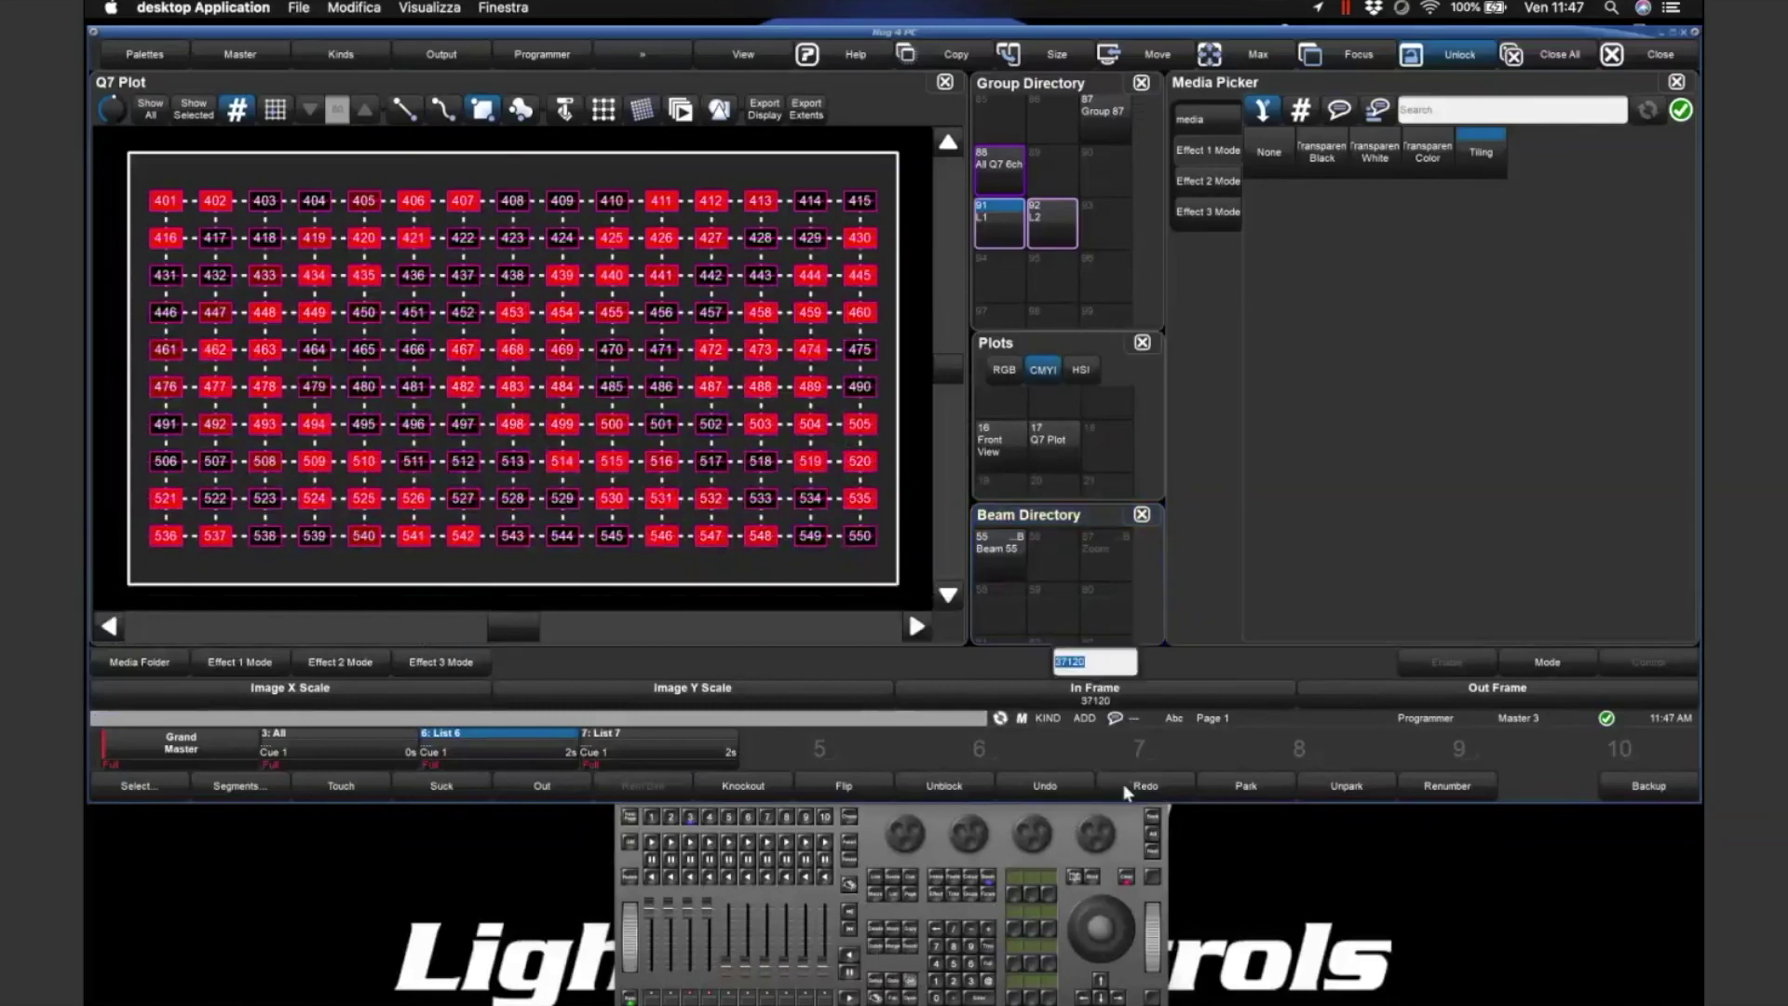
text(75)
key(Return)
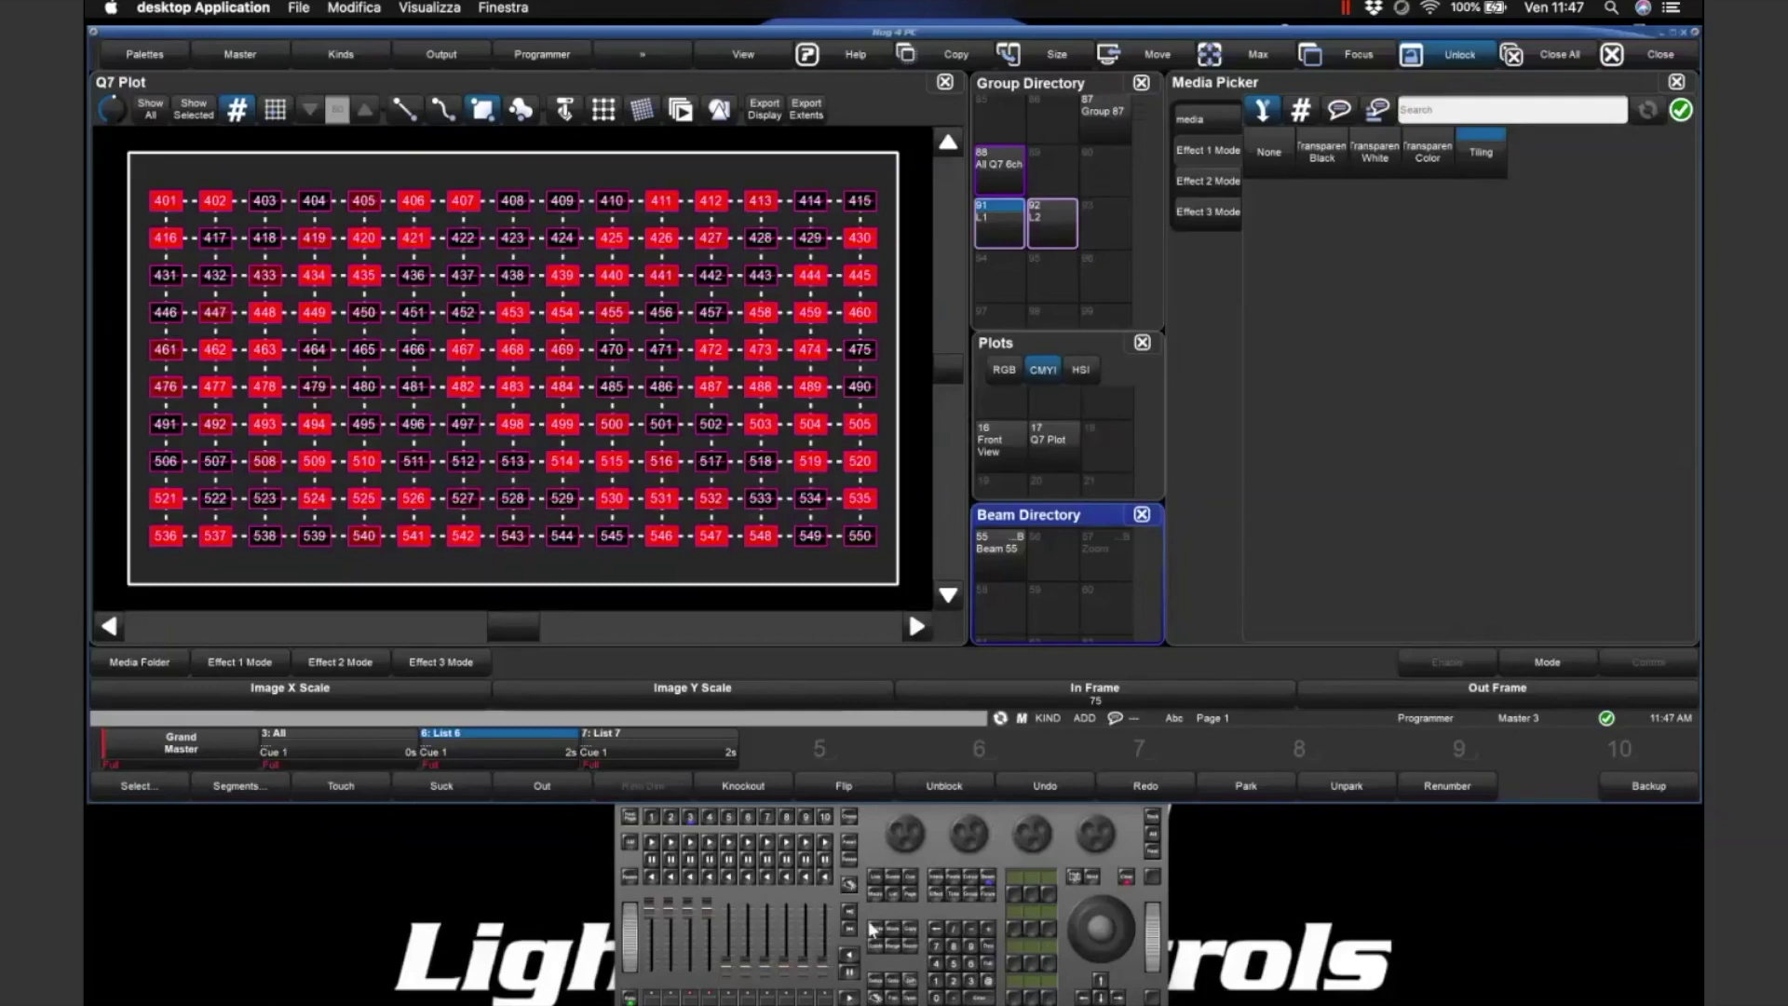
- Record the programmer content to master 10 and play its cue back with the programmer cleared
click(913, 947)
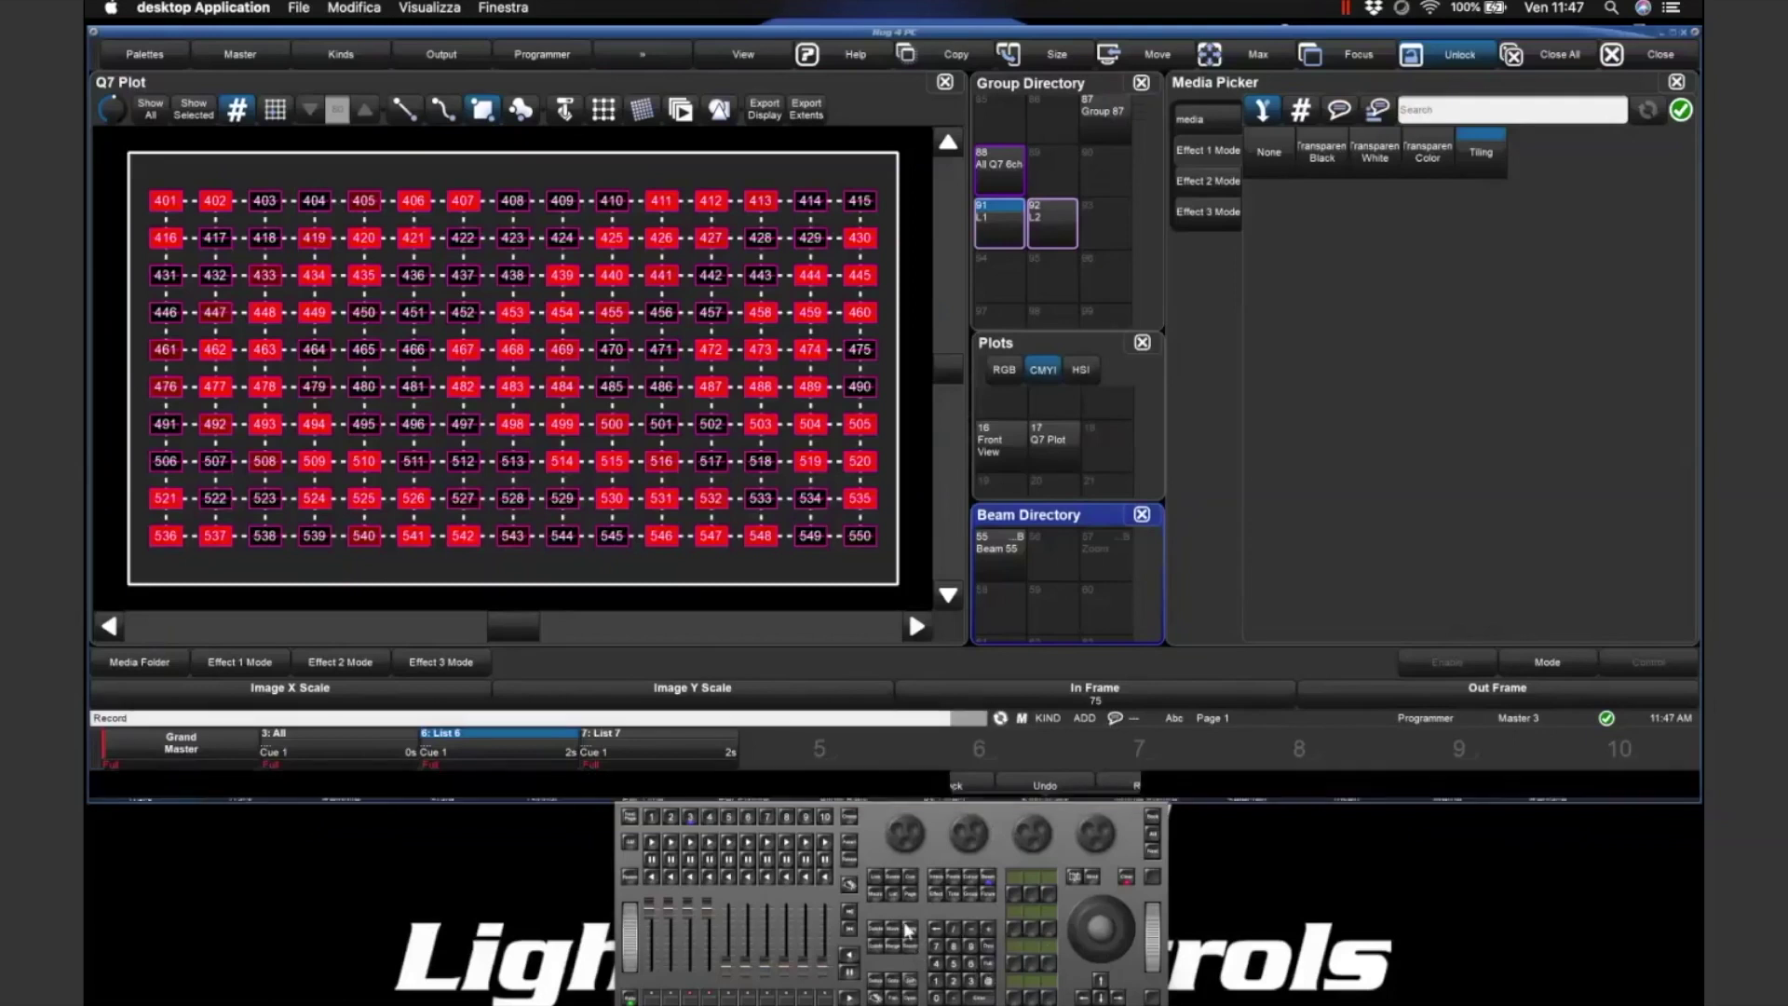
click(824, 816)
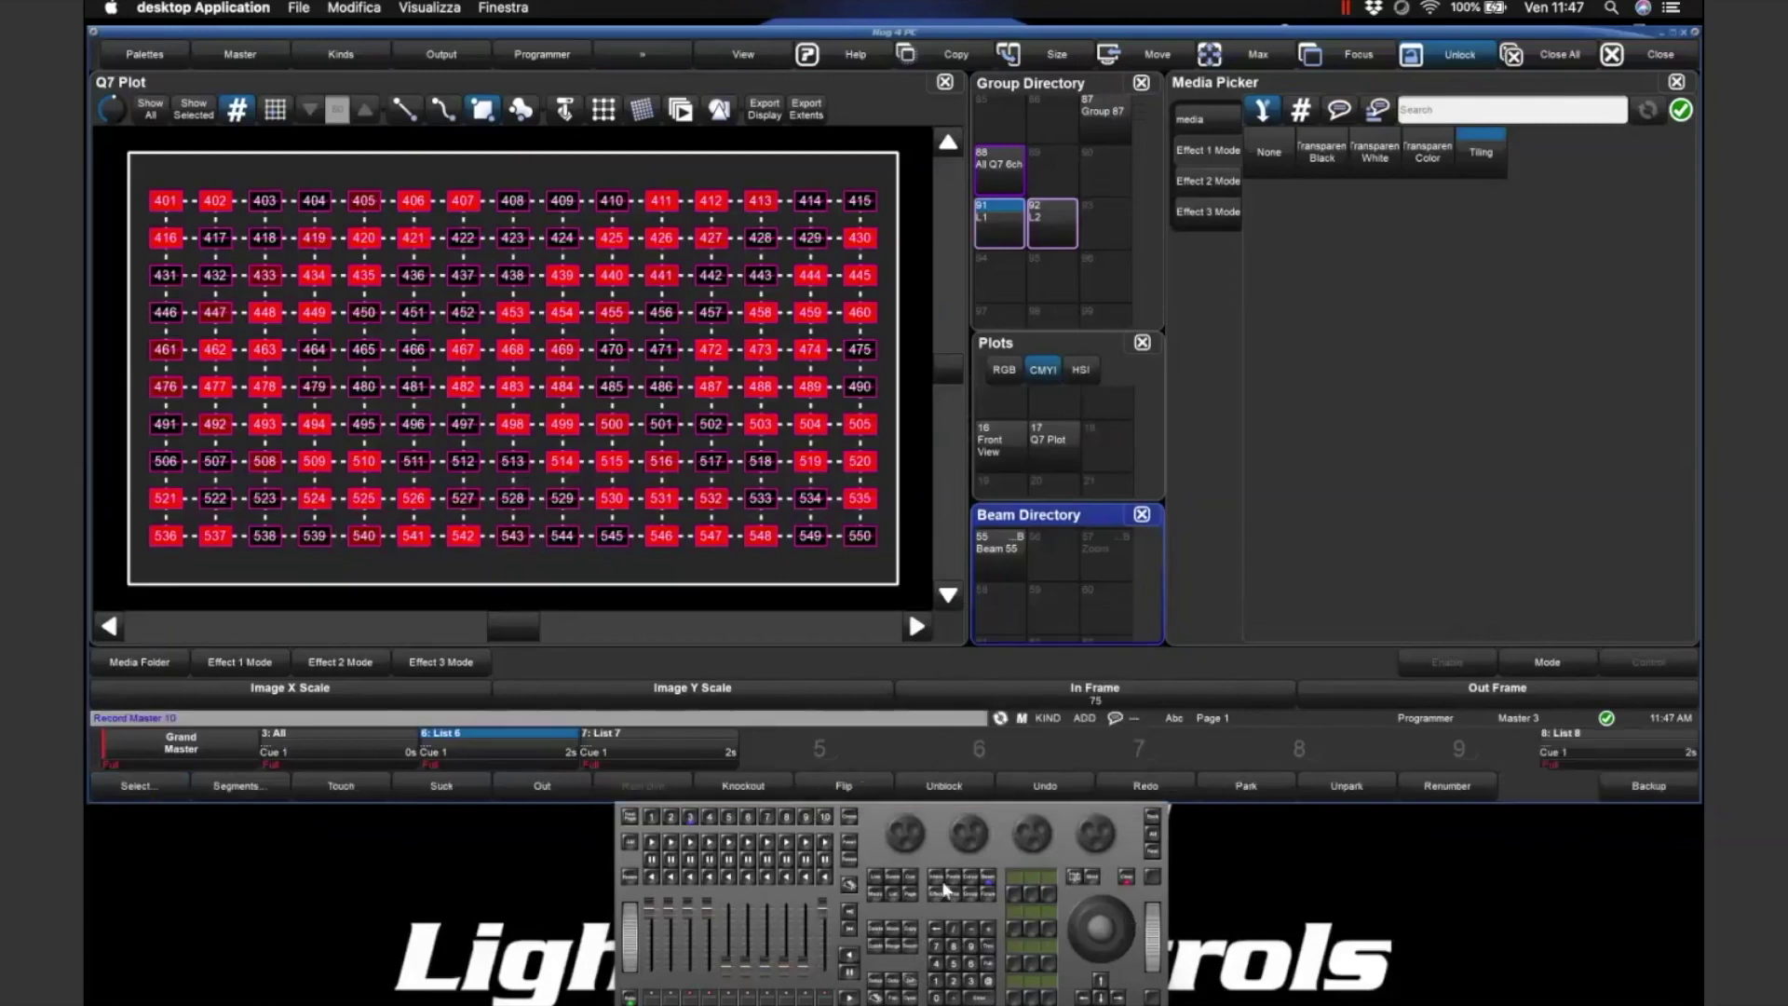
click(1131, 880)
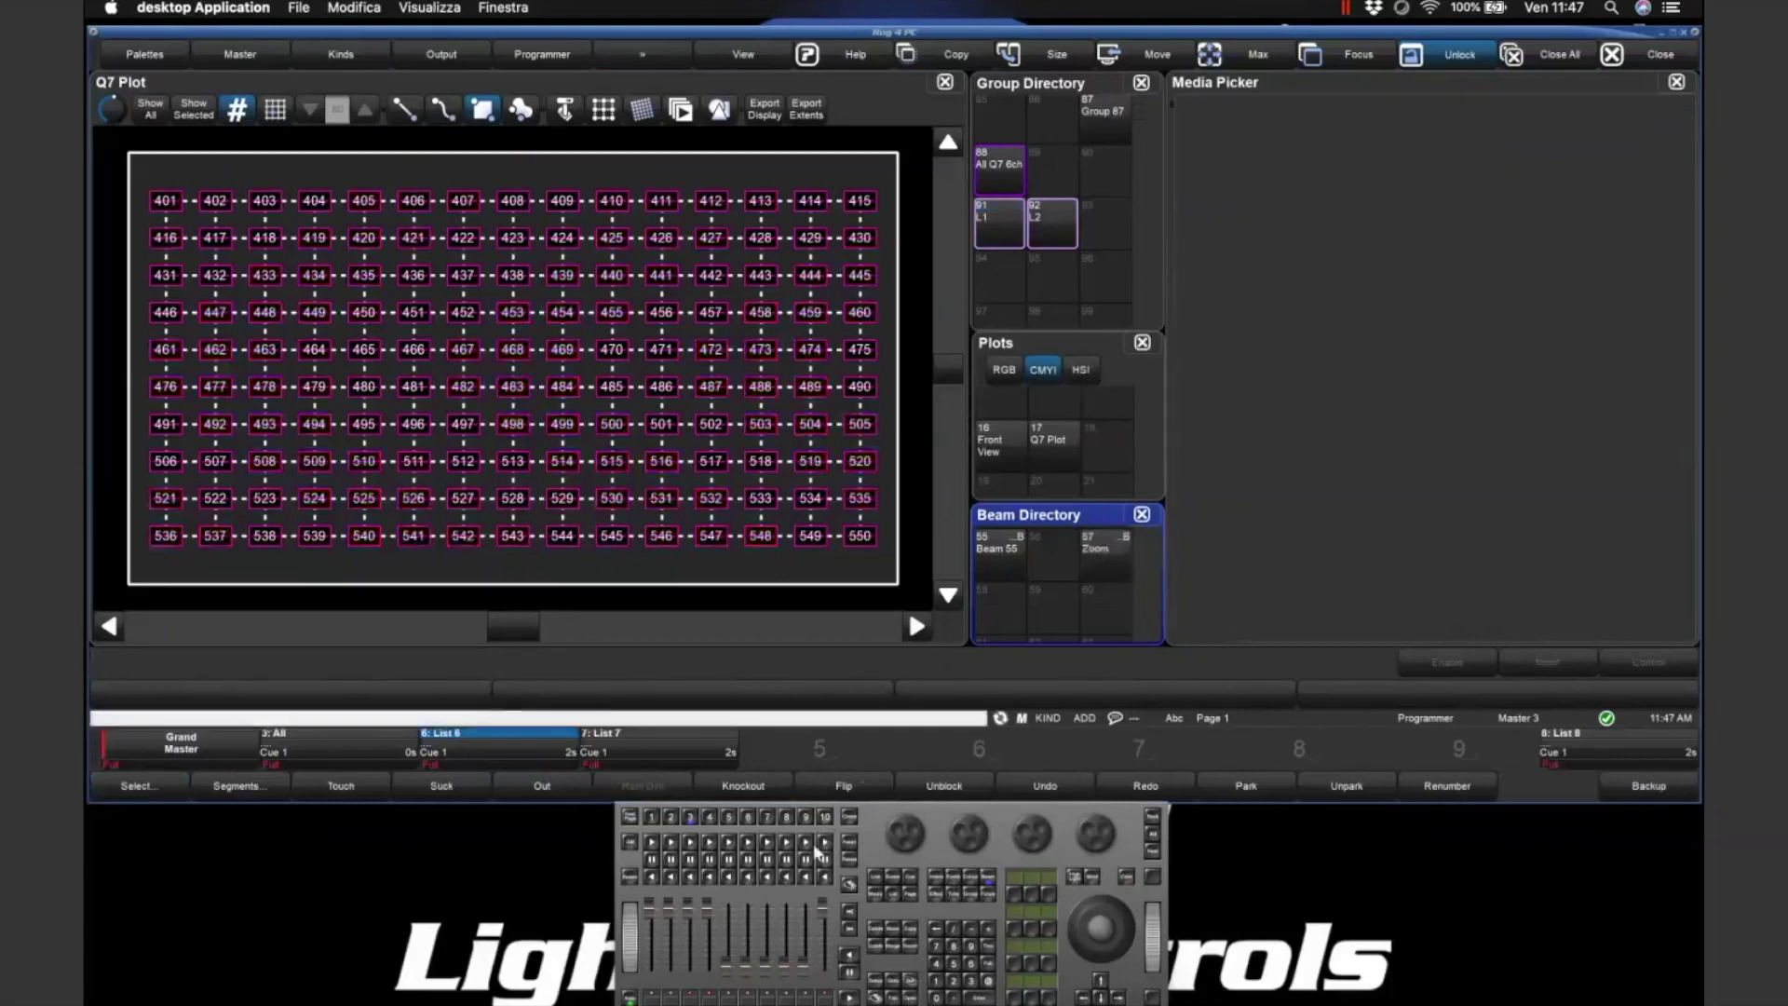
click(849, 954)
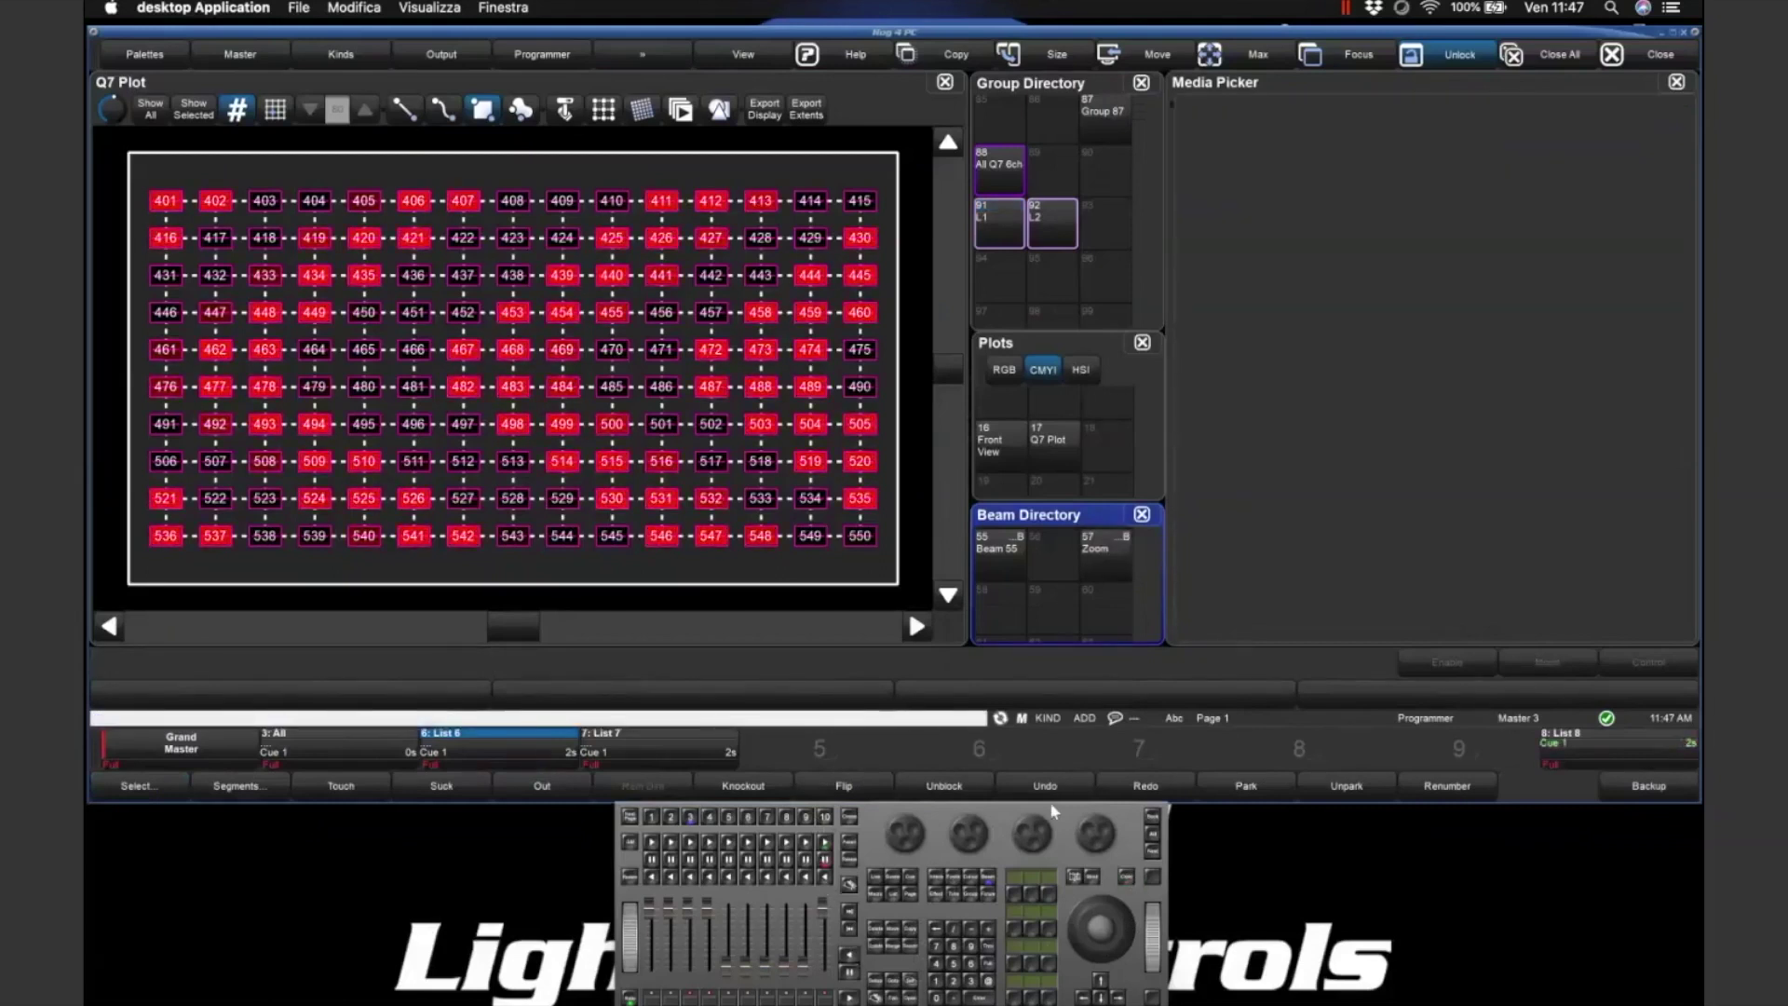
- Set group L1's play mode to Loop Forward and its Play Speed to about 127%
click(997, 212)
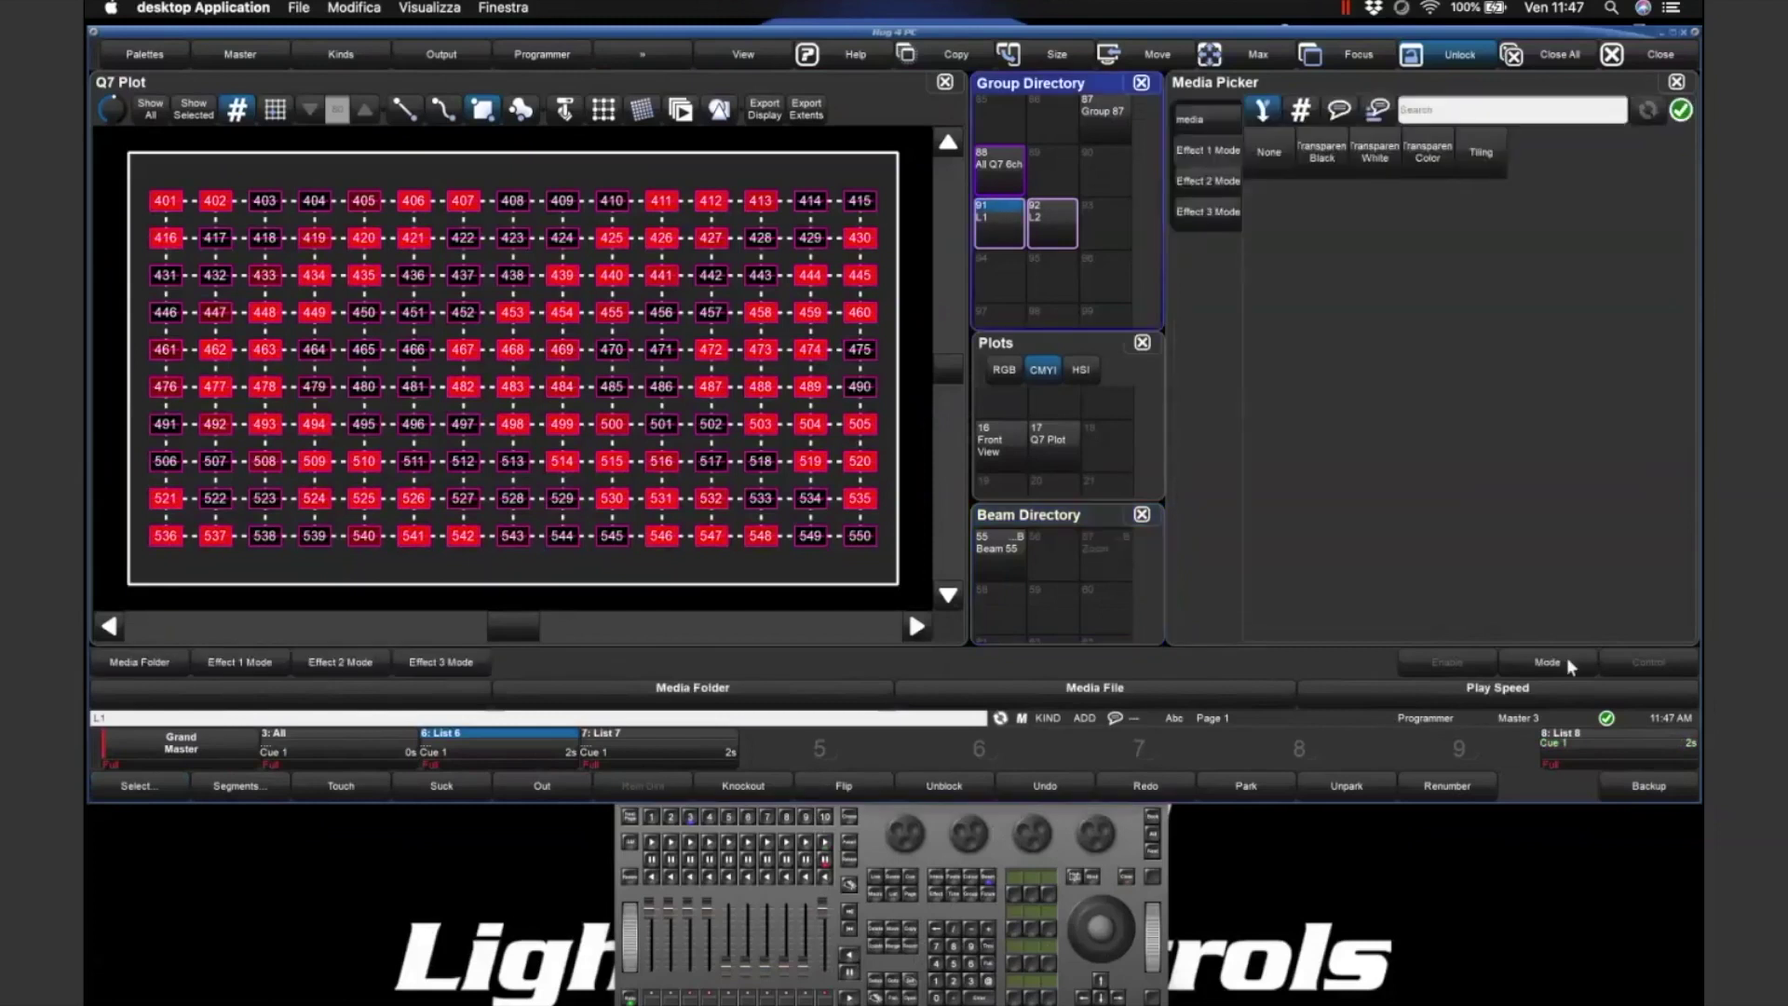
click(1572, 667)
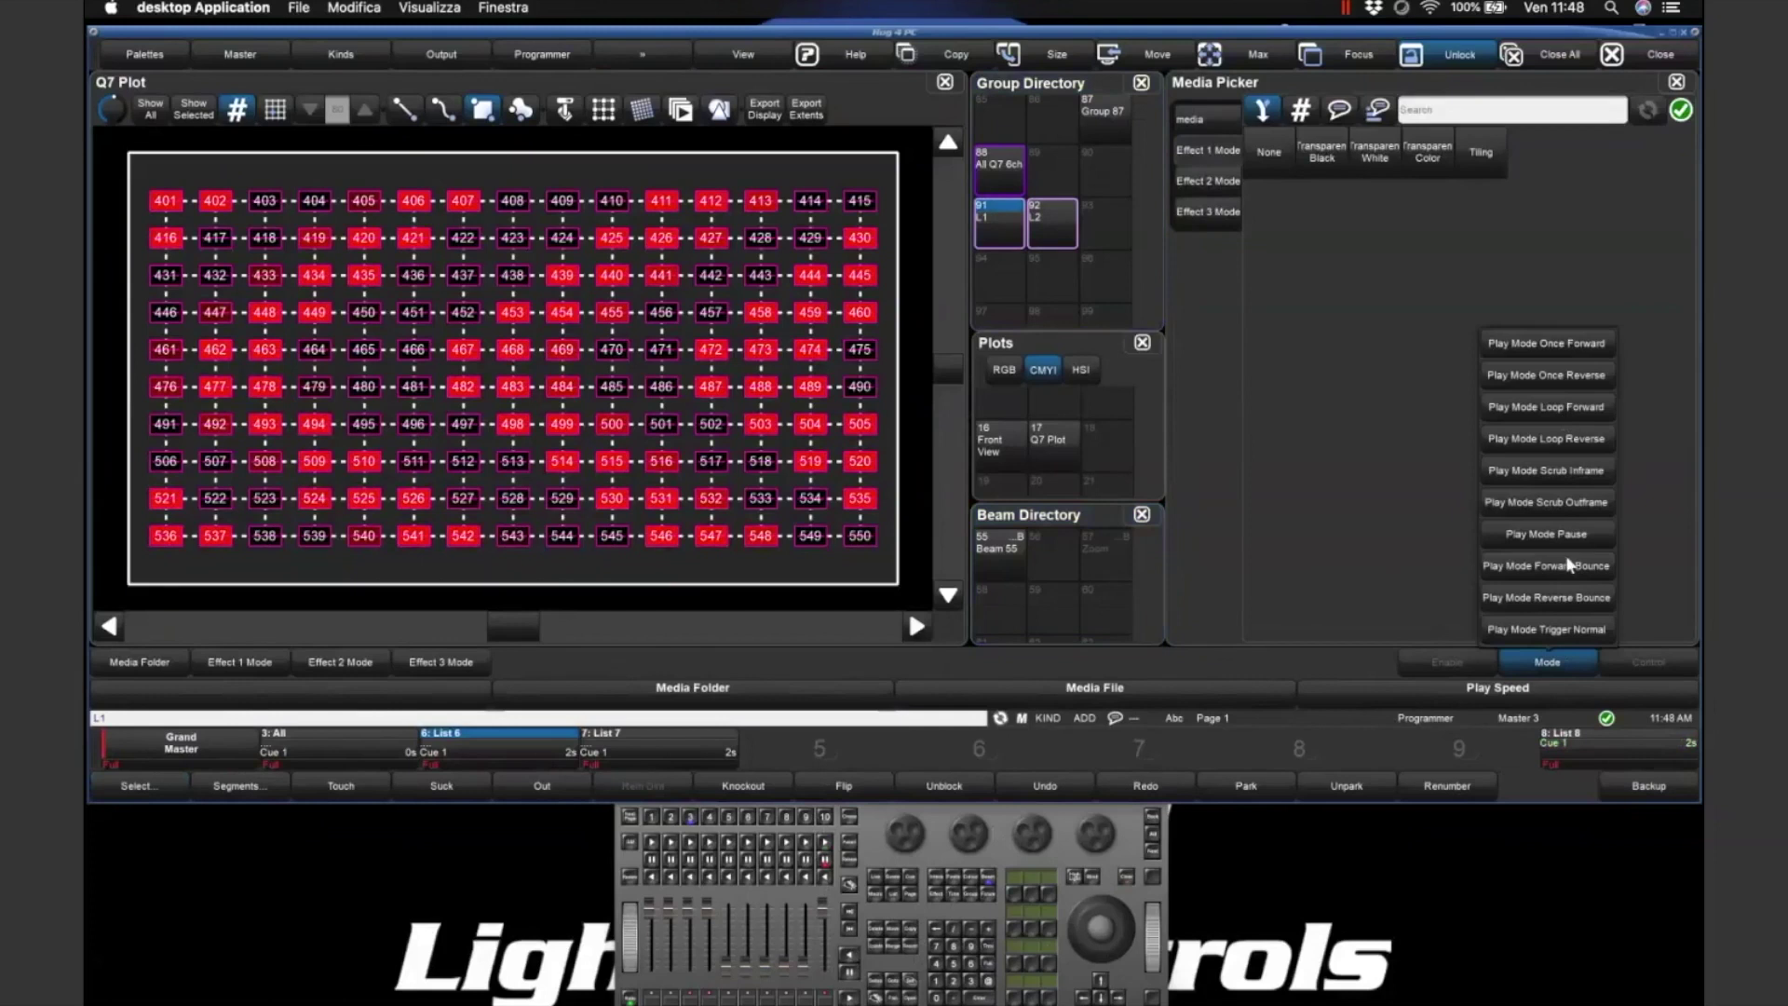
click(1550, 412)
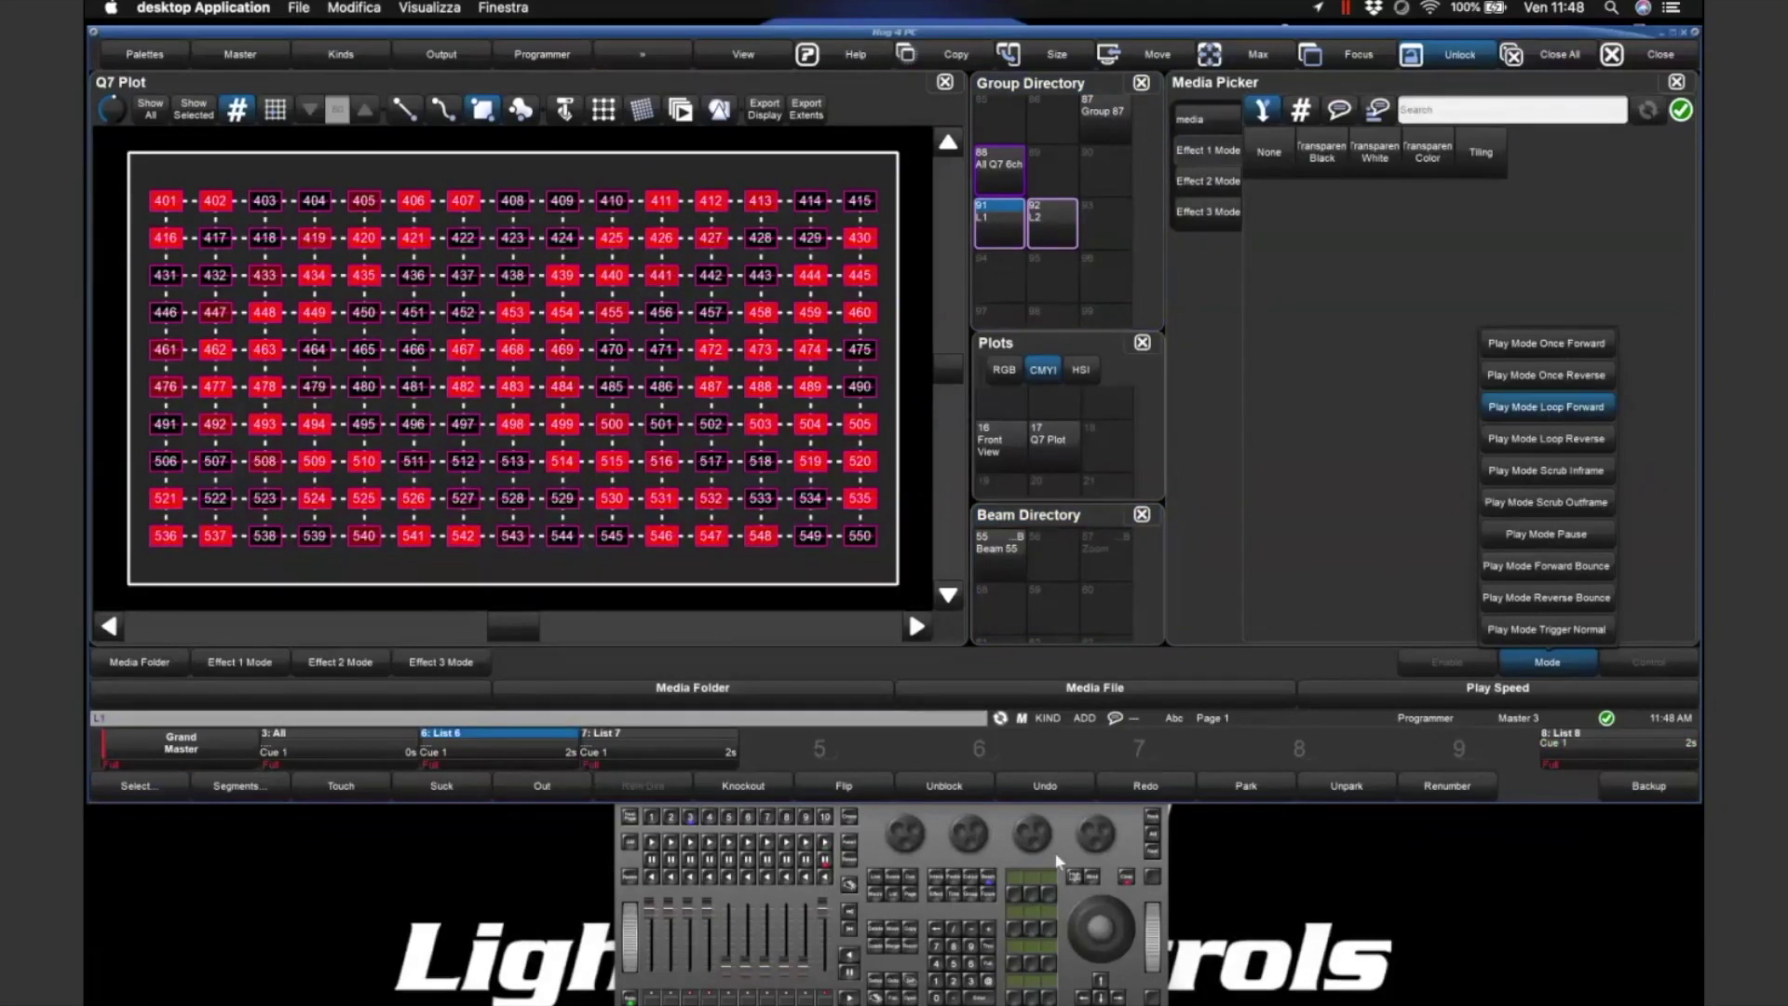
drag(1084, 839, 1092, 820)
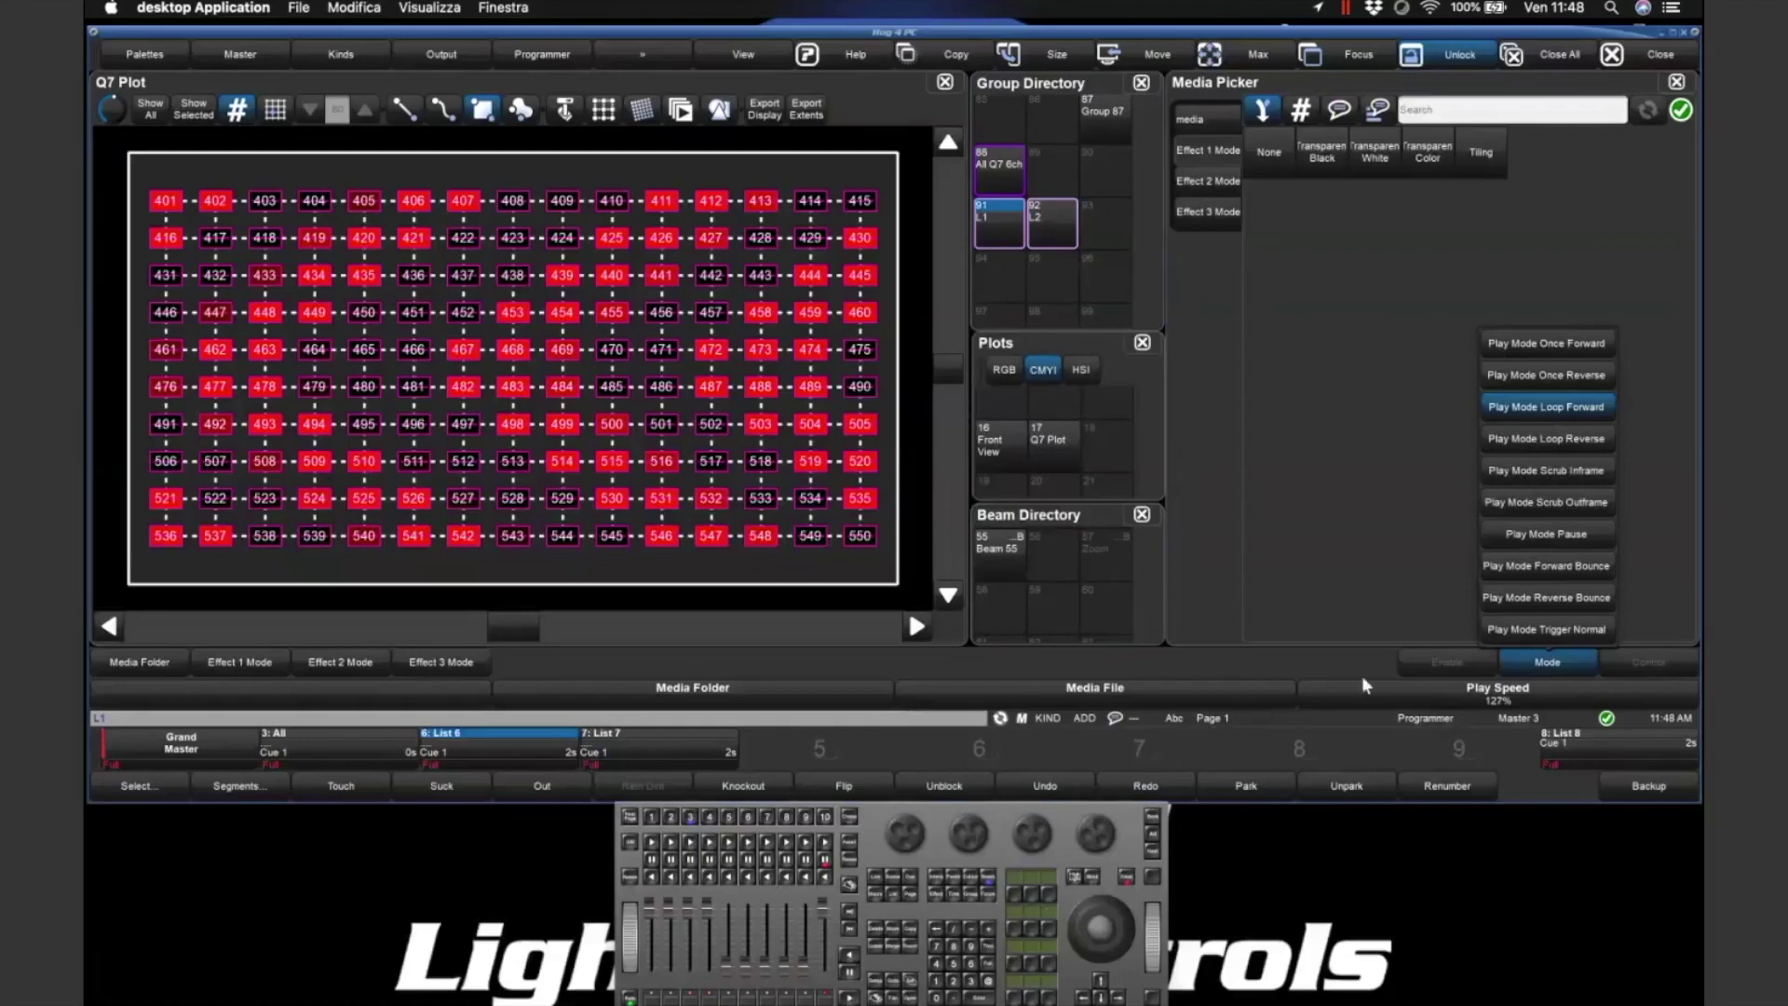
- Try the Loop Forward play mode on group L1 from an empty programmer, and clear the programmer again
click(1115, 874)
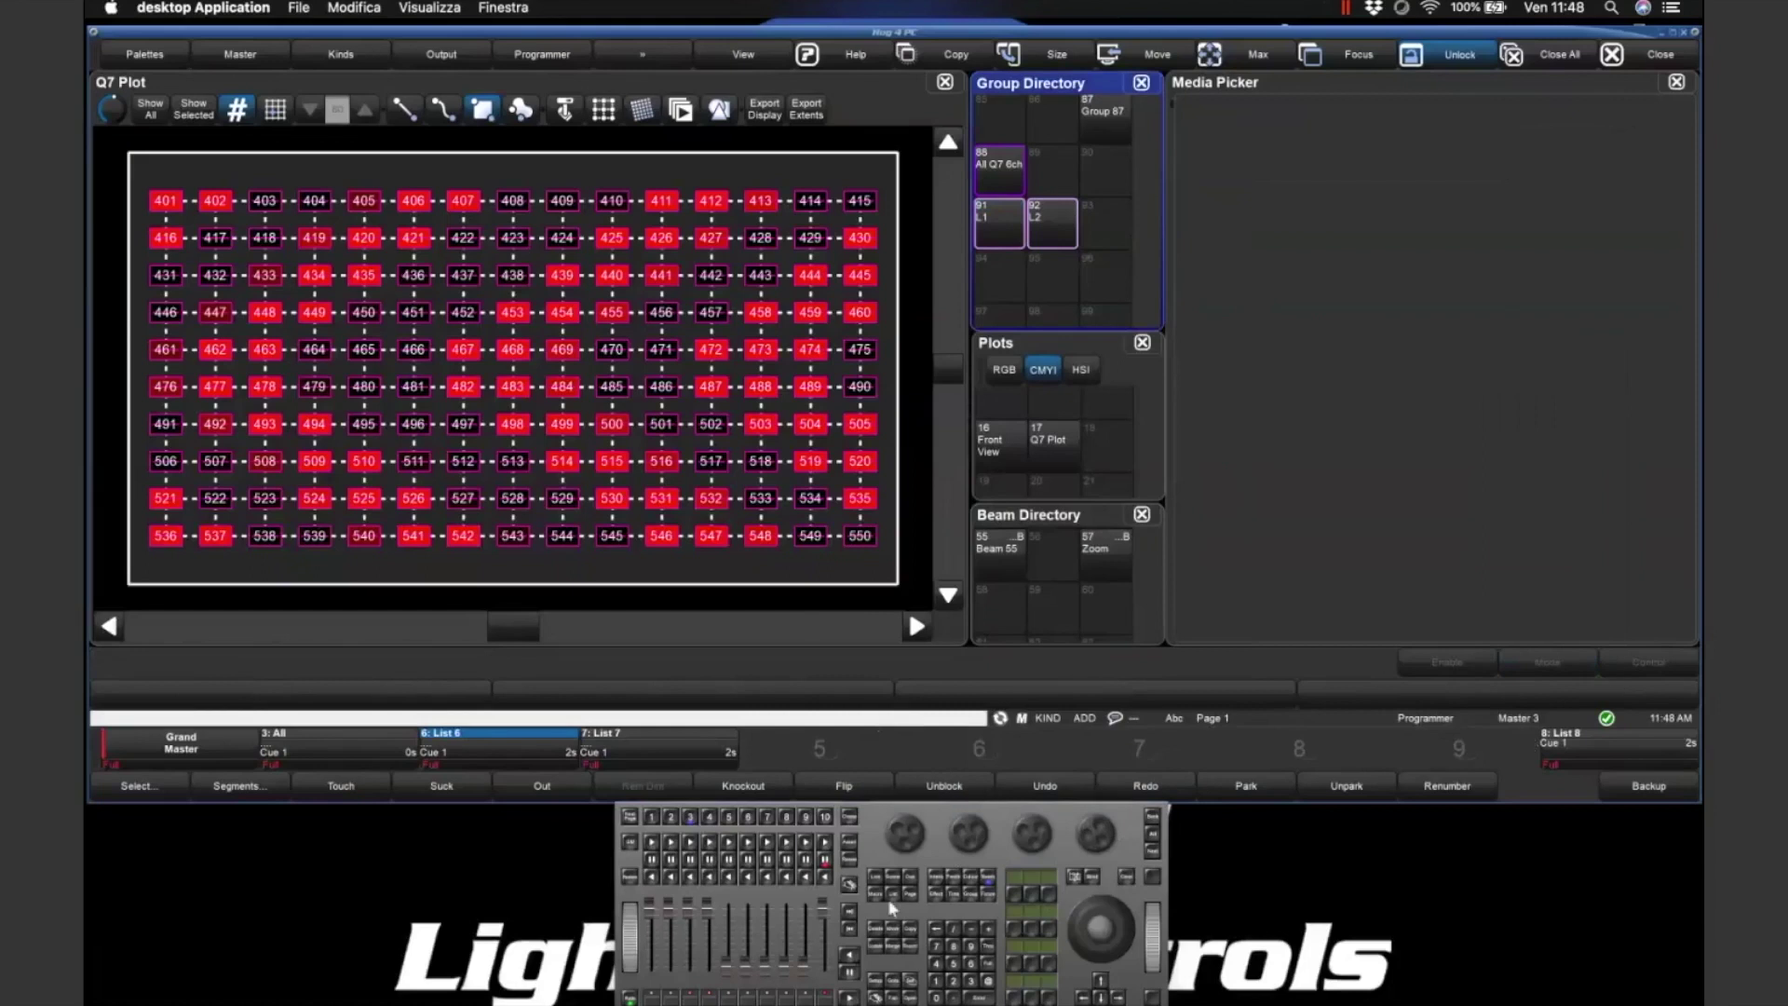
click(992, 219)
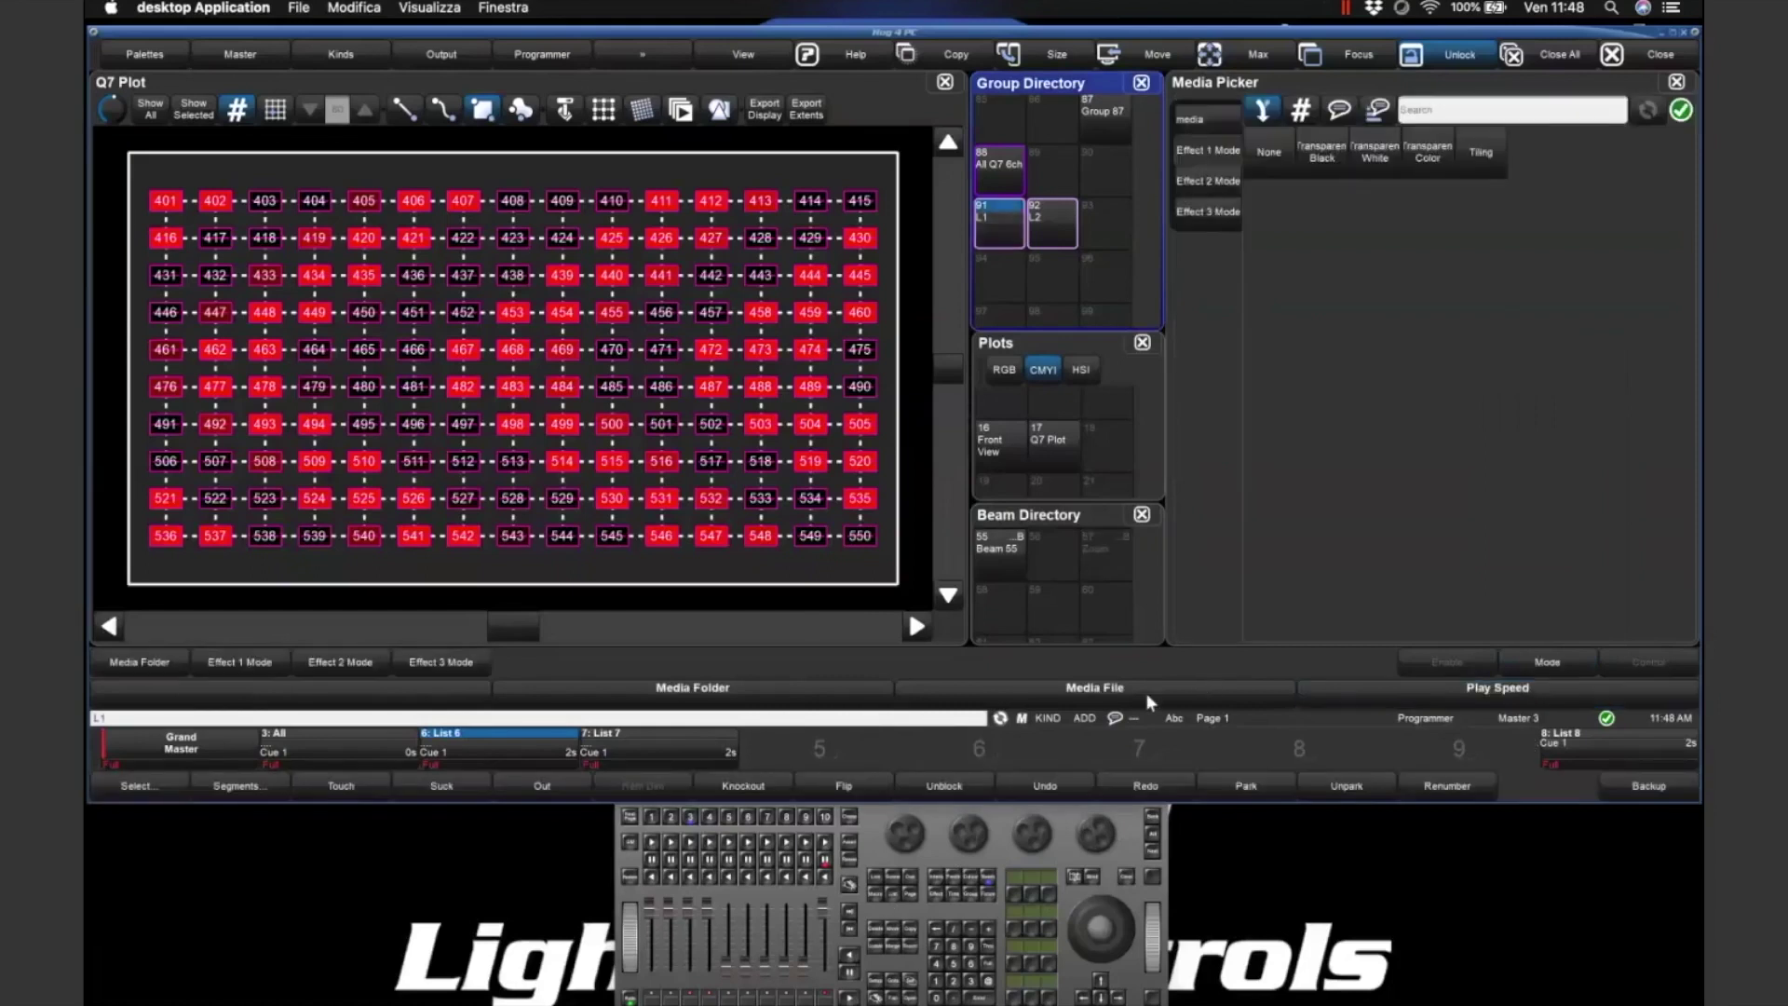
click(989, 878)
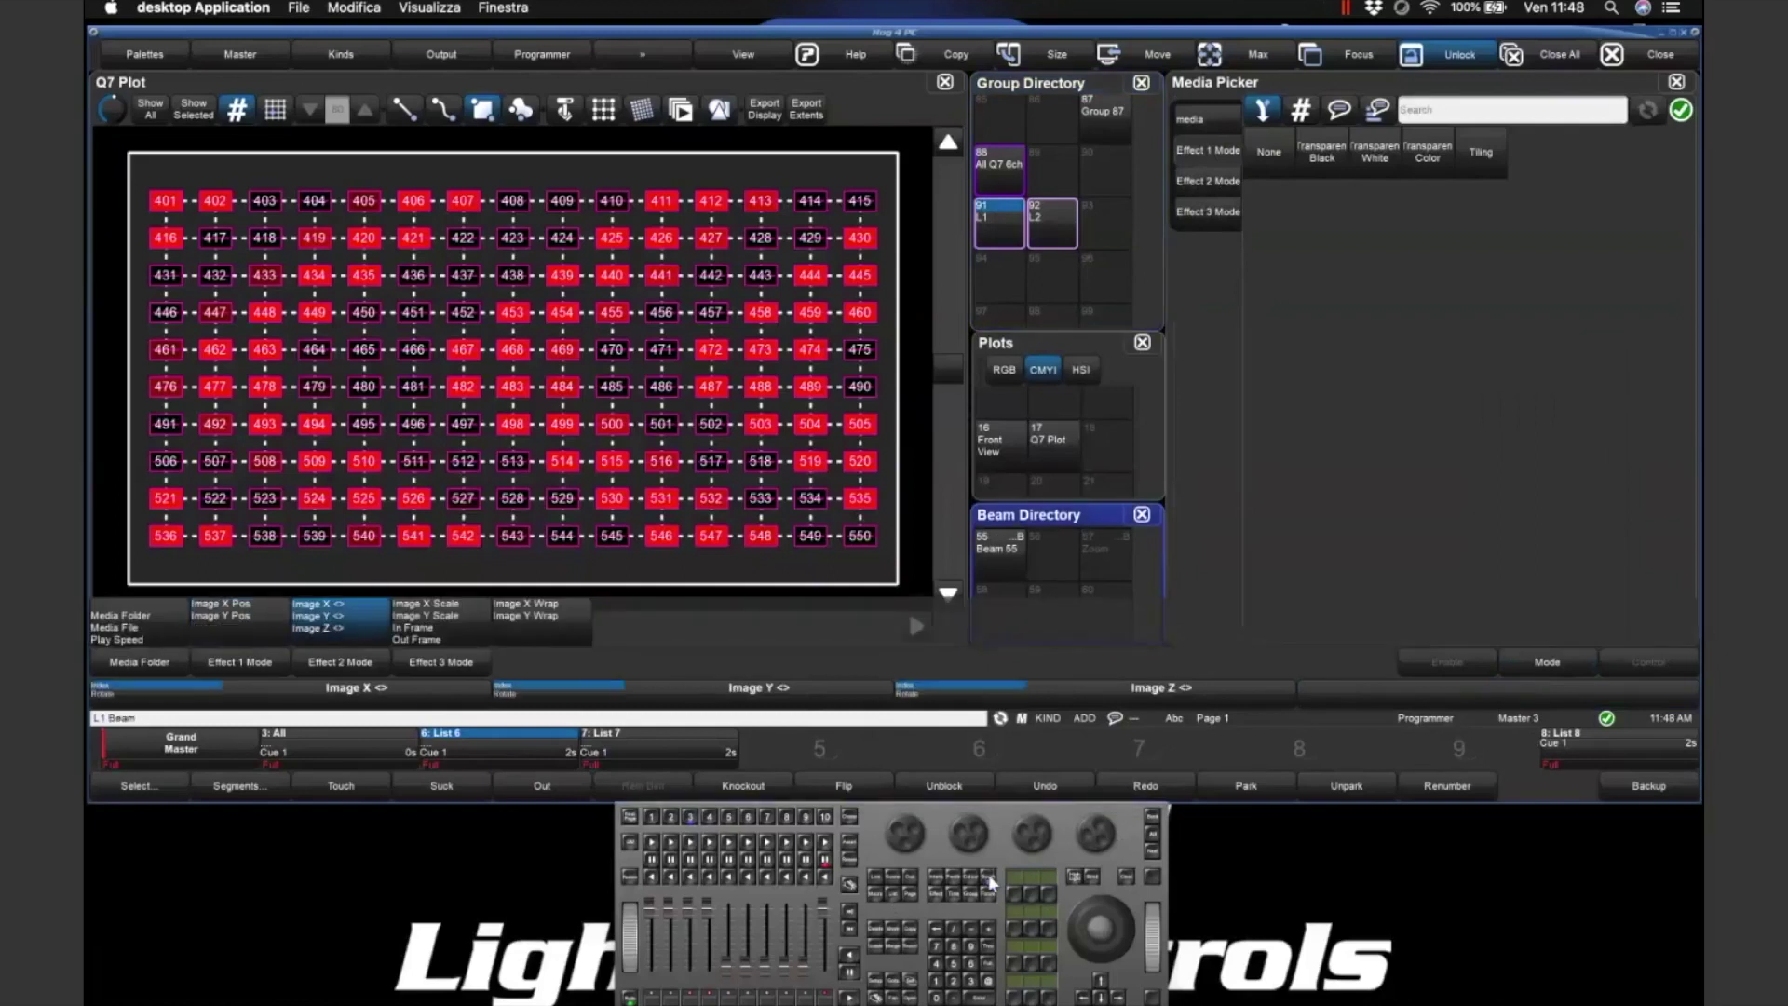
click(989, 880)
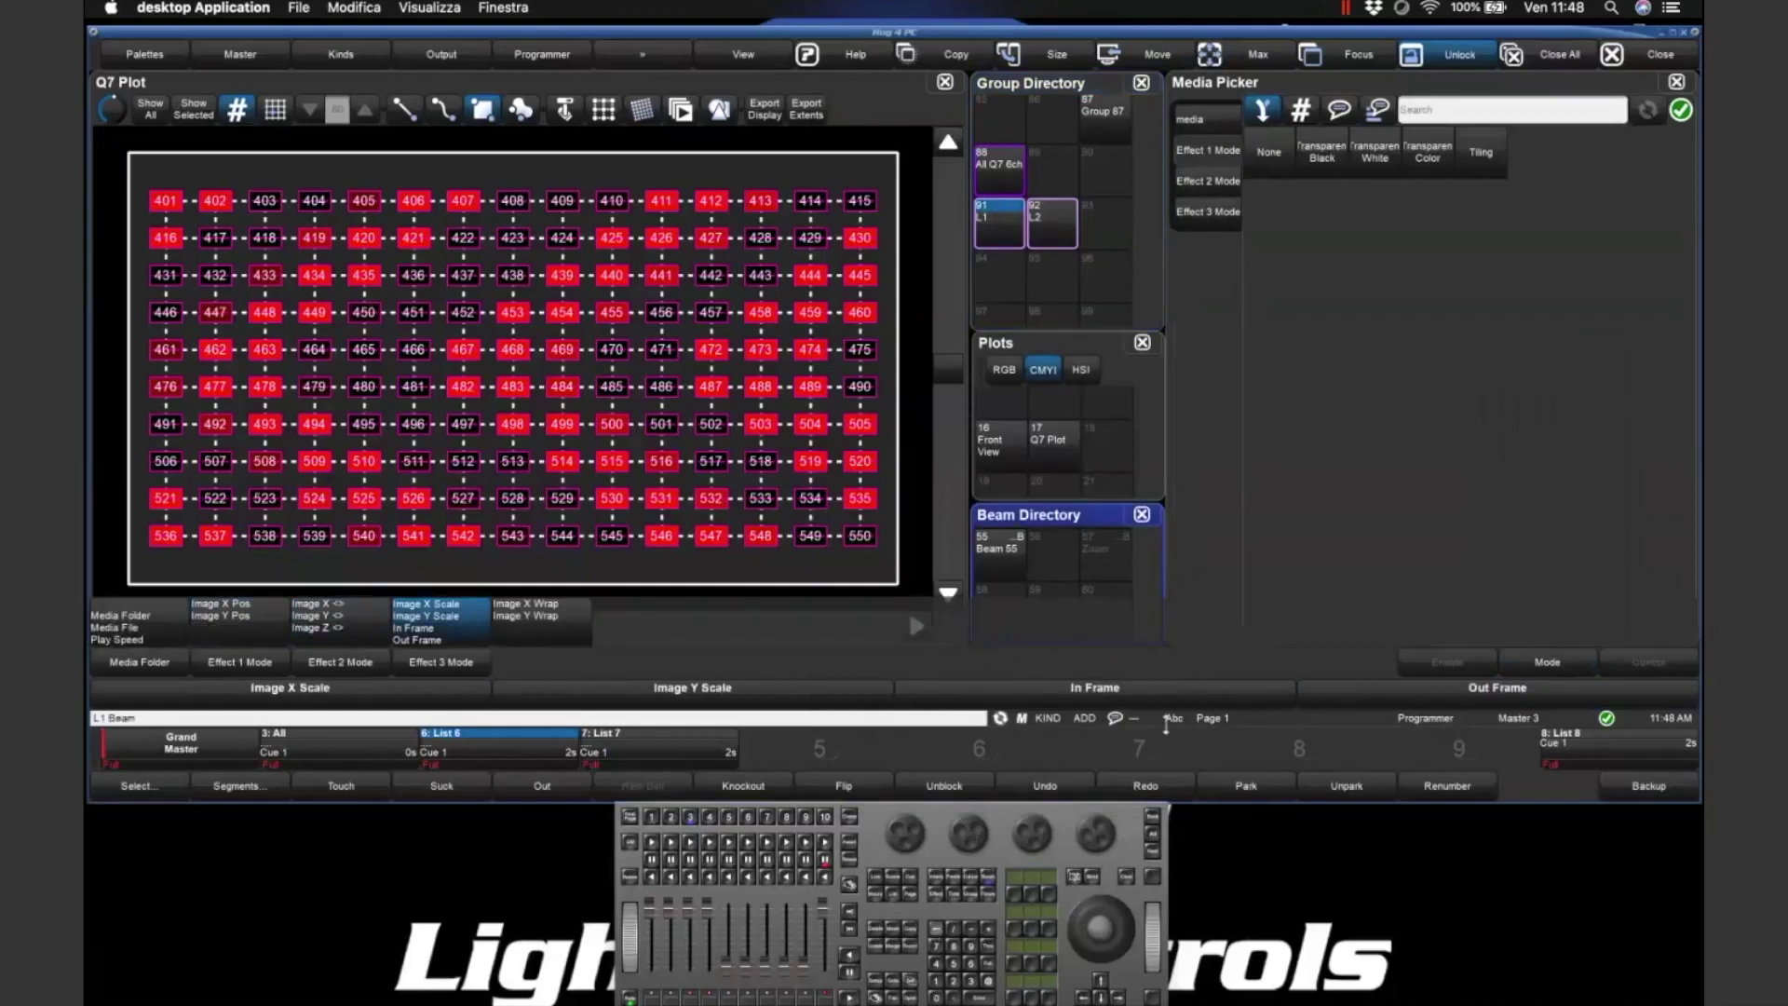
click(1137, 699)
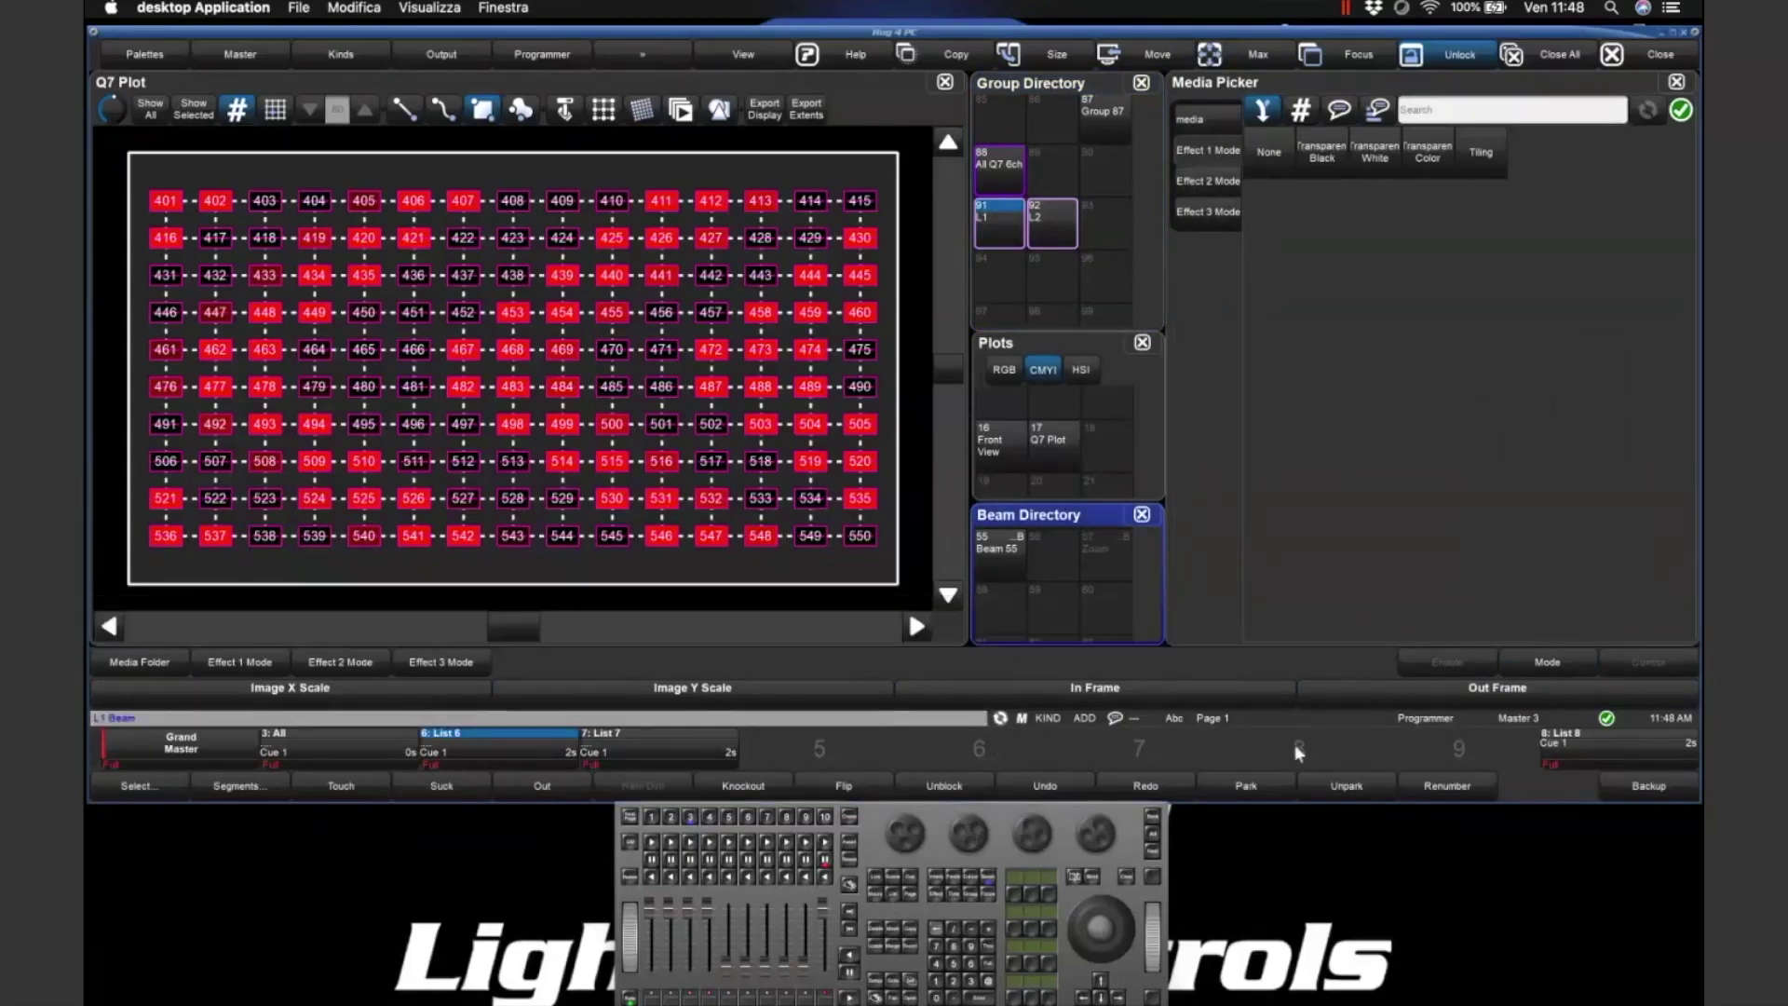
click(1550, 662)
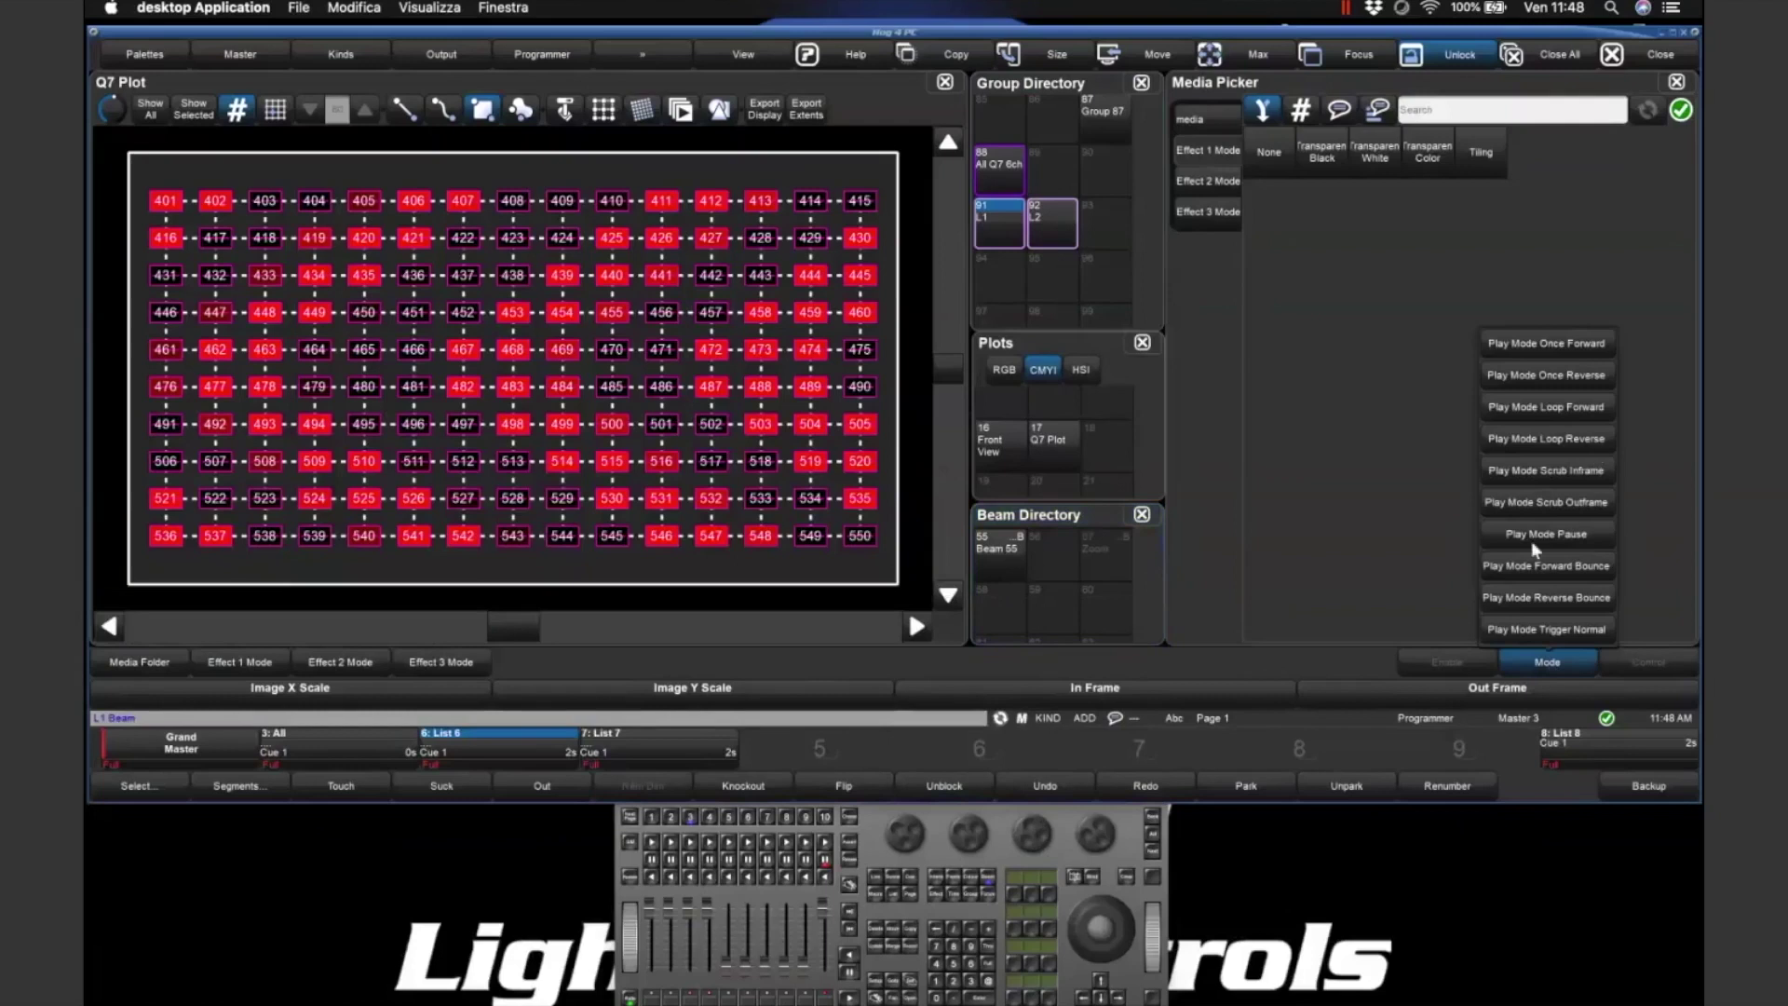
click(1544, 408)
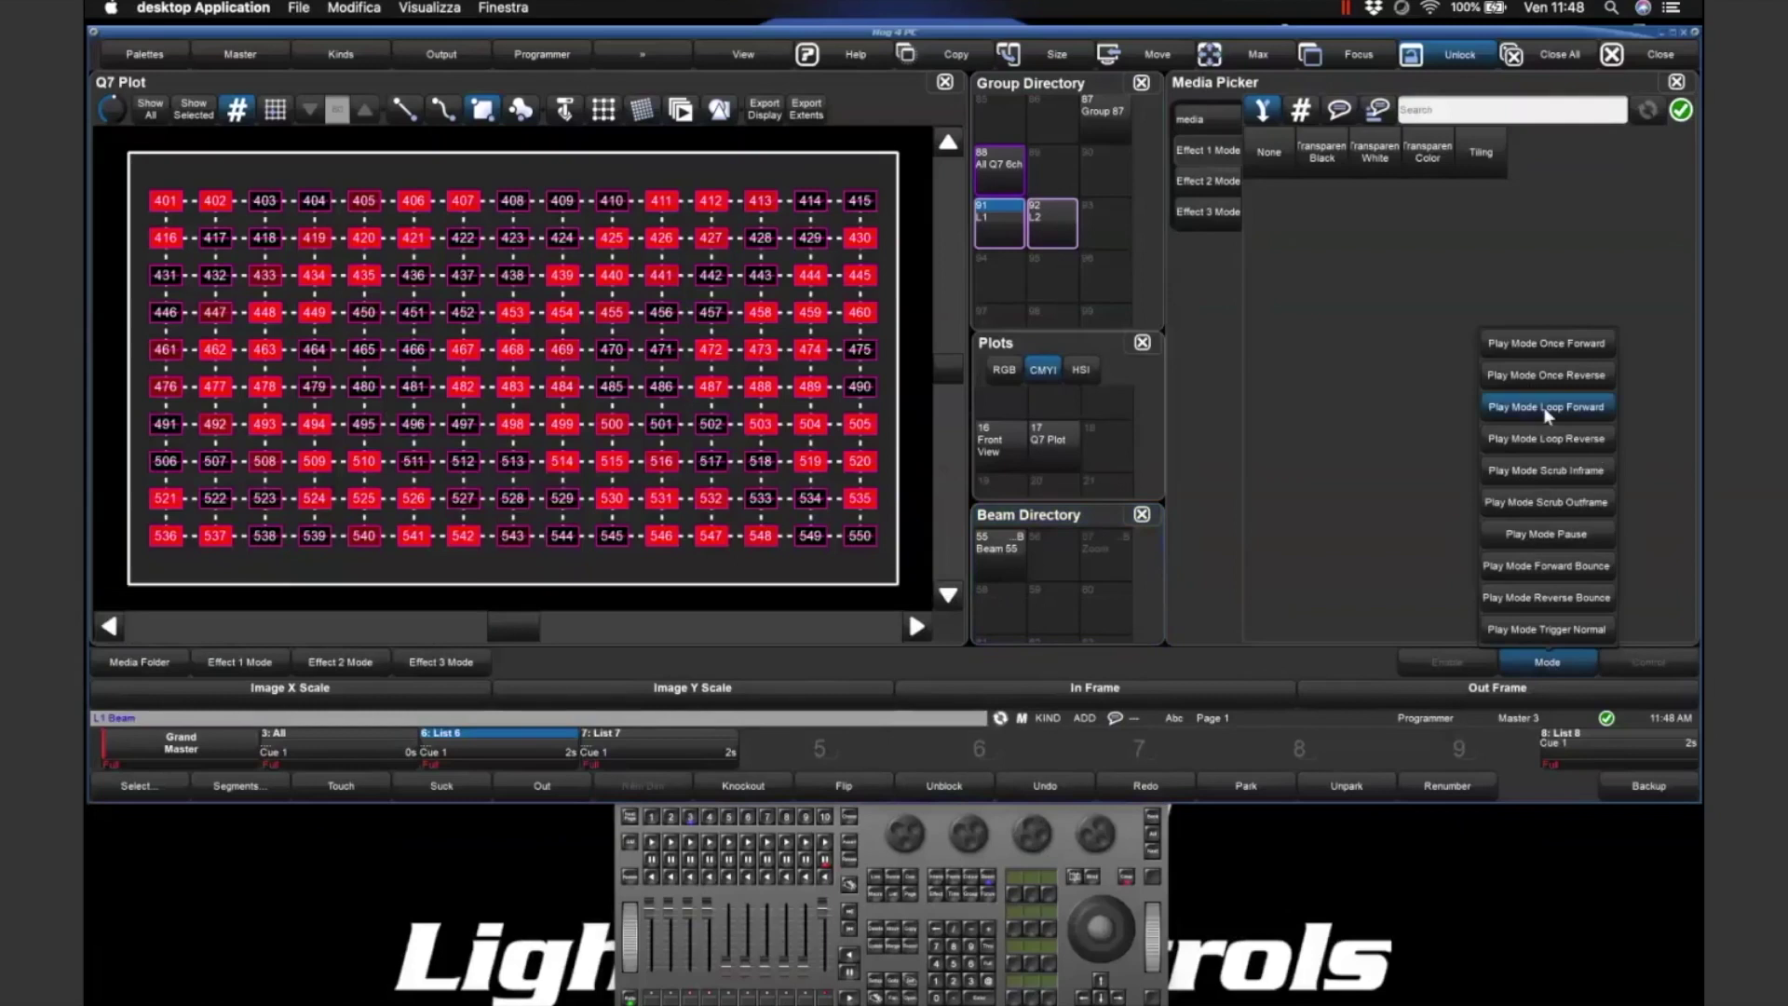
click(1124, 880)
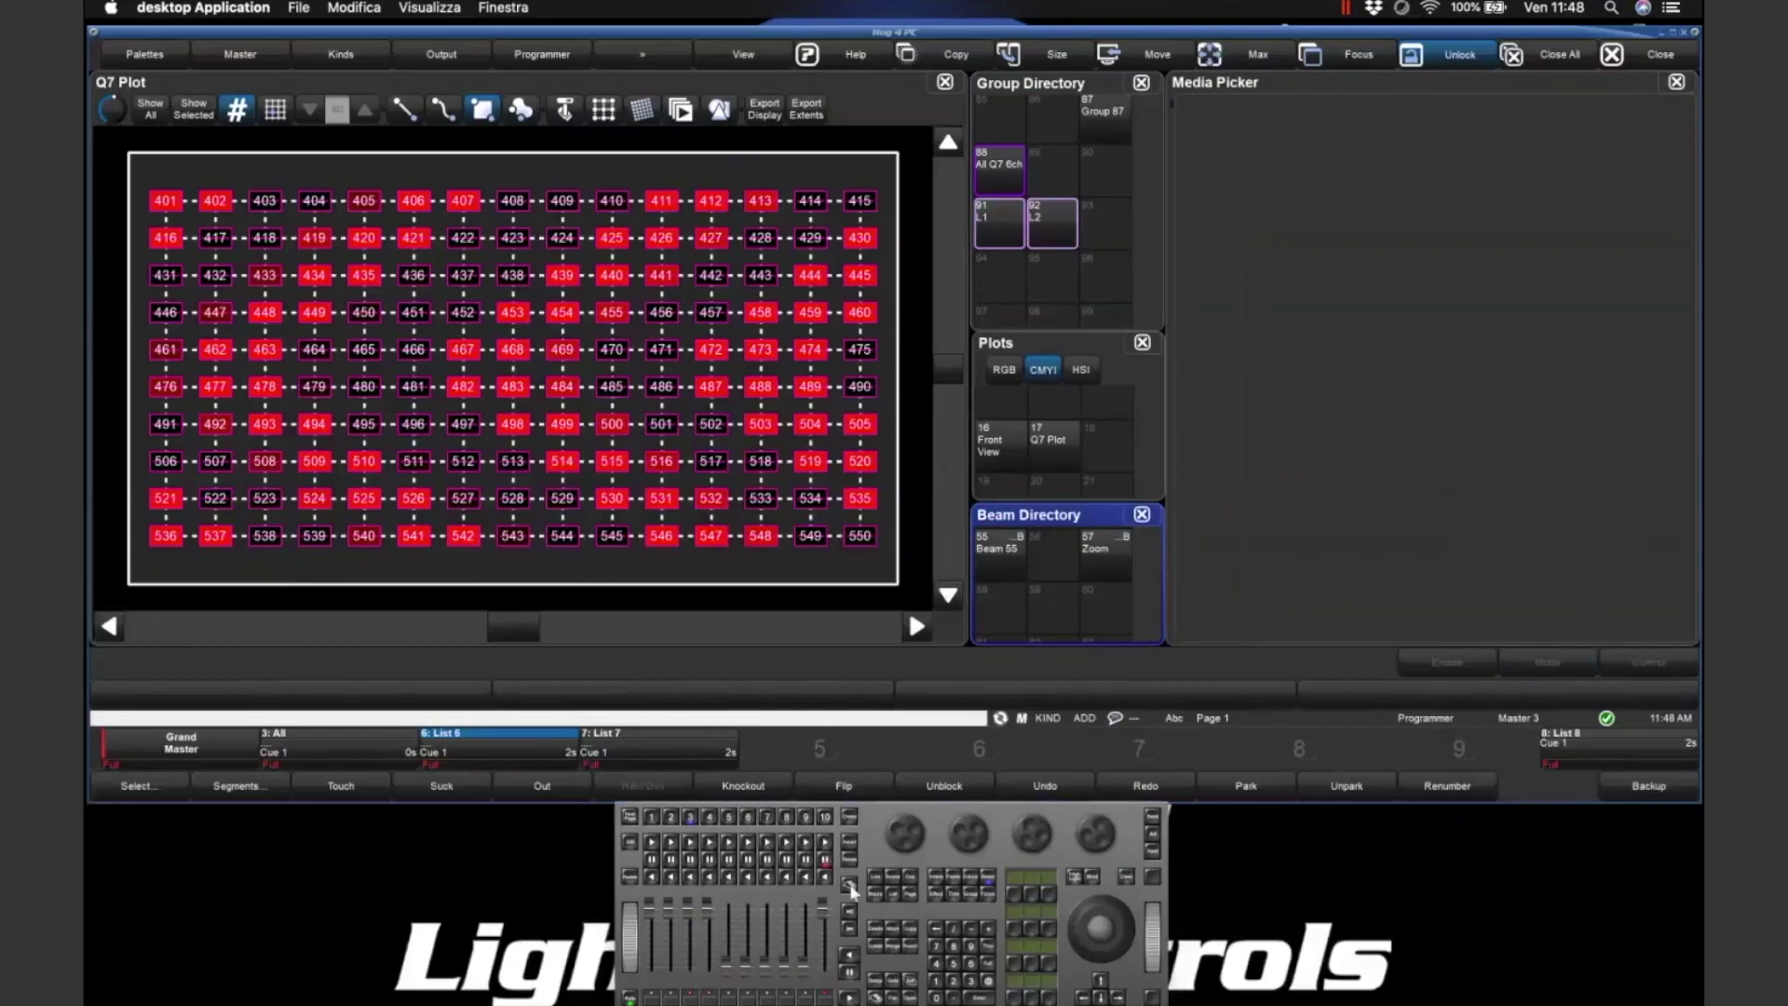
- Release the running cue list and apply Q7 Plot in CMYI mode to the group All Q7 6ch
click(1153, 845)
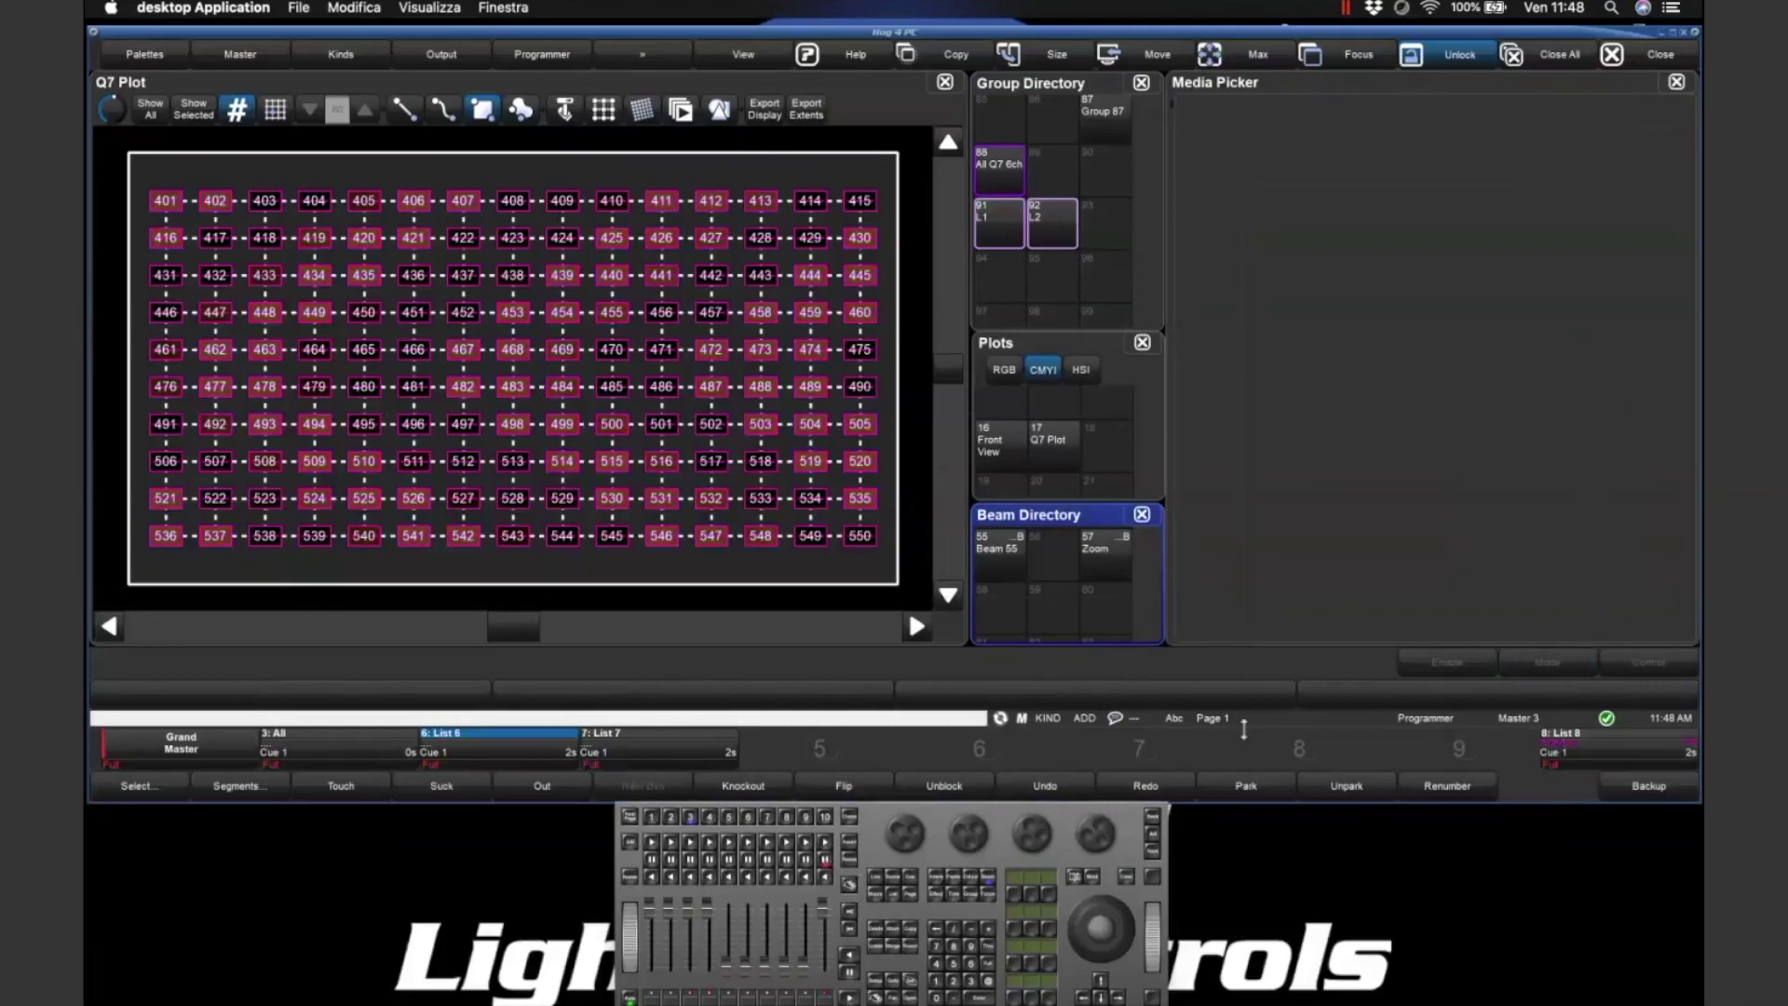
click(998, 168)
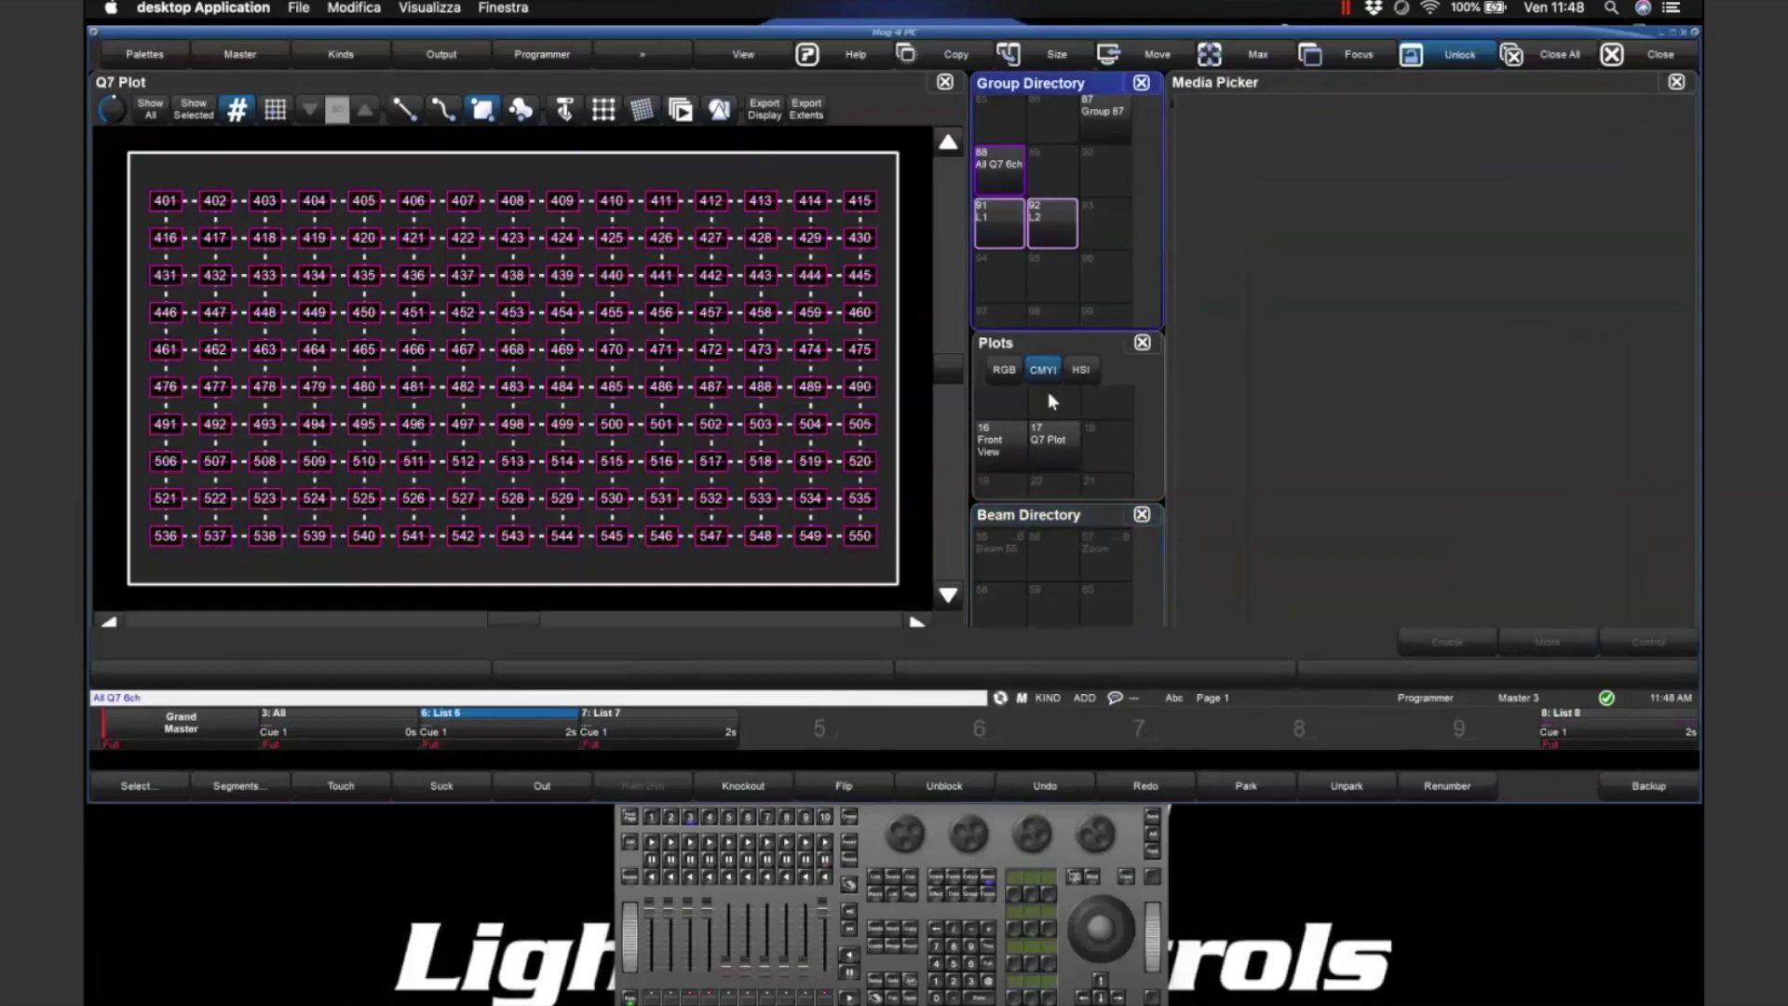
click(1048, 391)
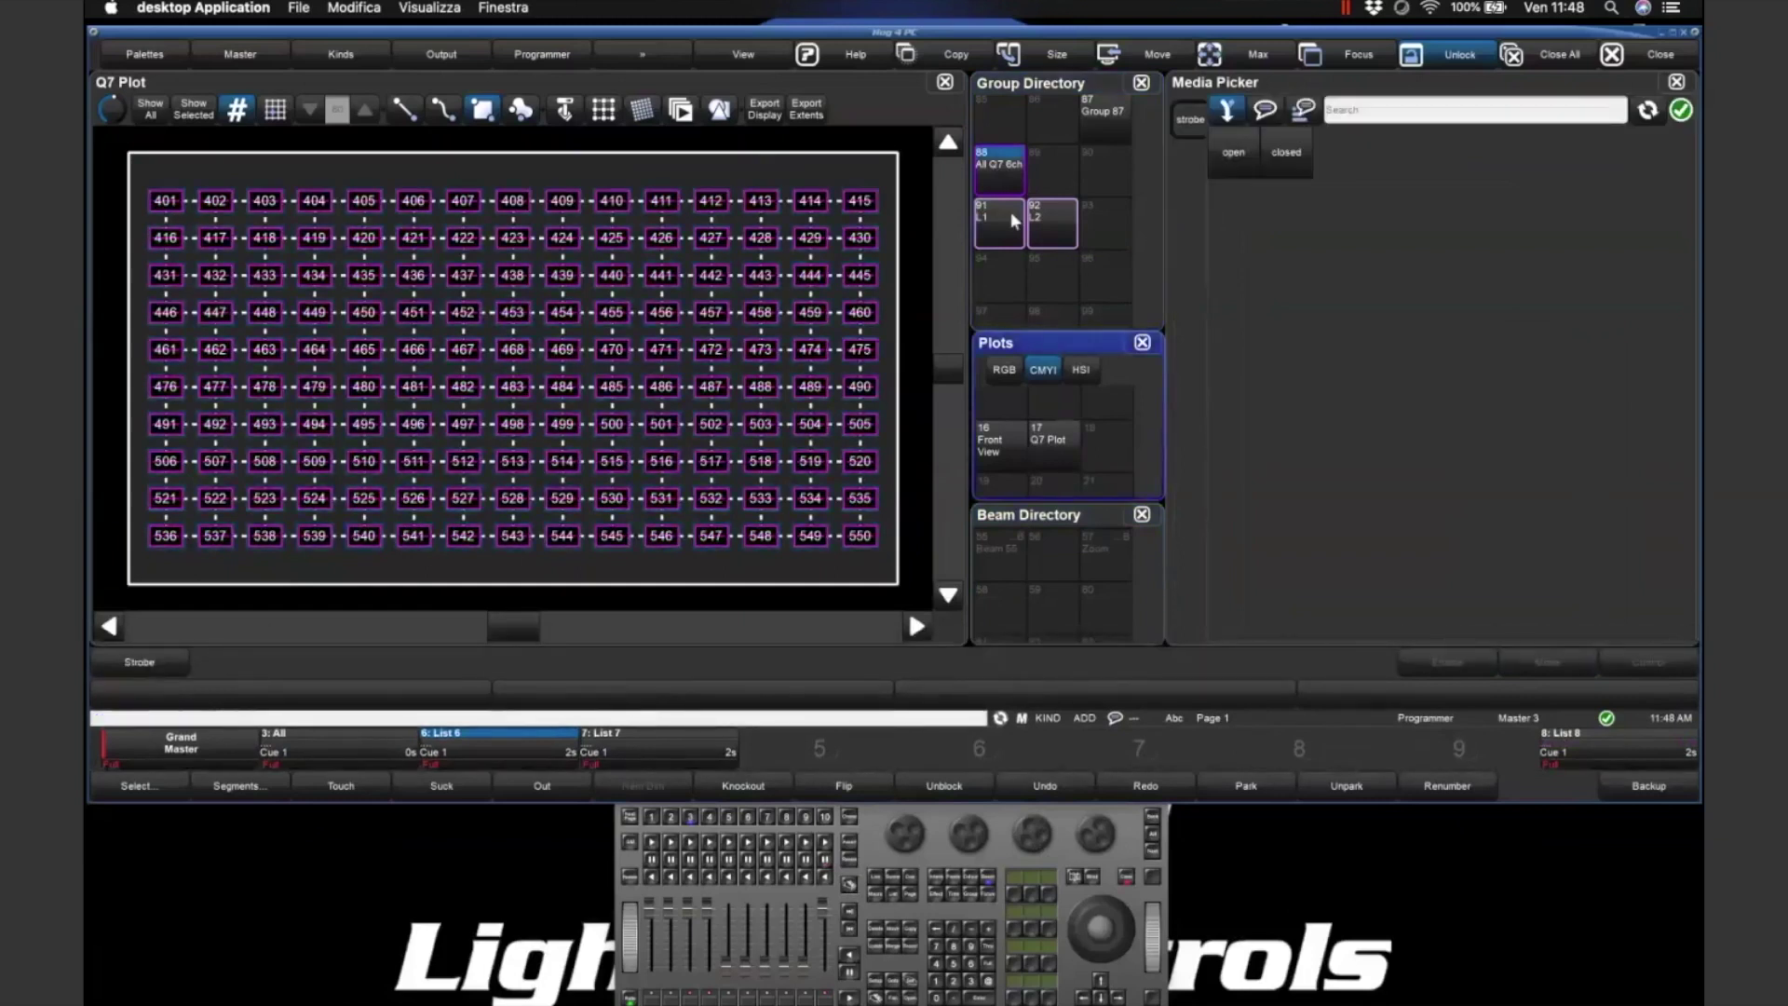
click(1014, 175)
click(1045, 439)
- Assign media file 19 from Basic Motion to group L1 at full intensity, with its play mode set to Pause
click(989, 224)
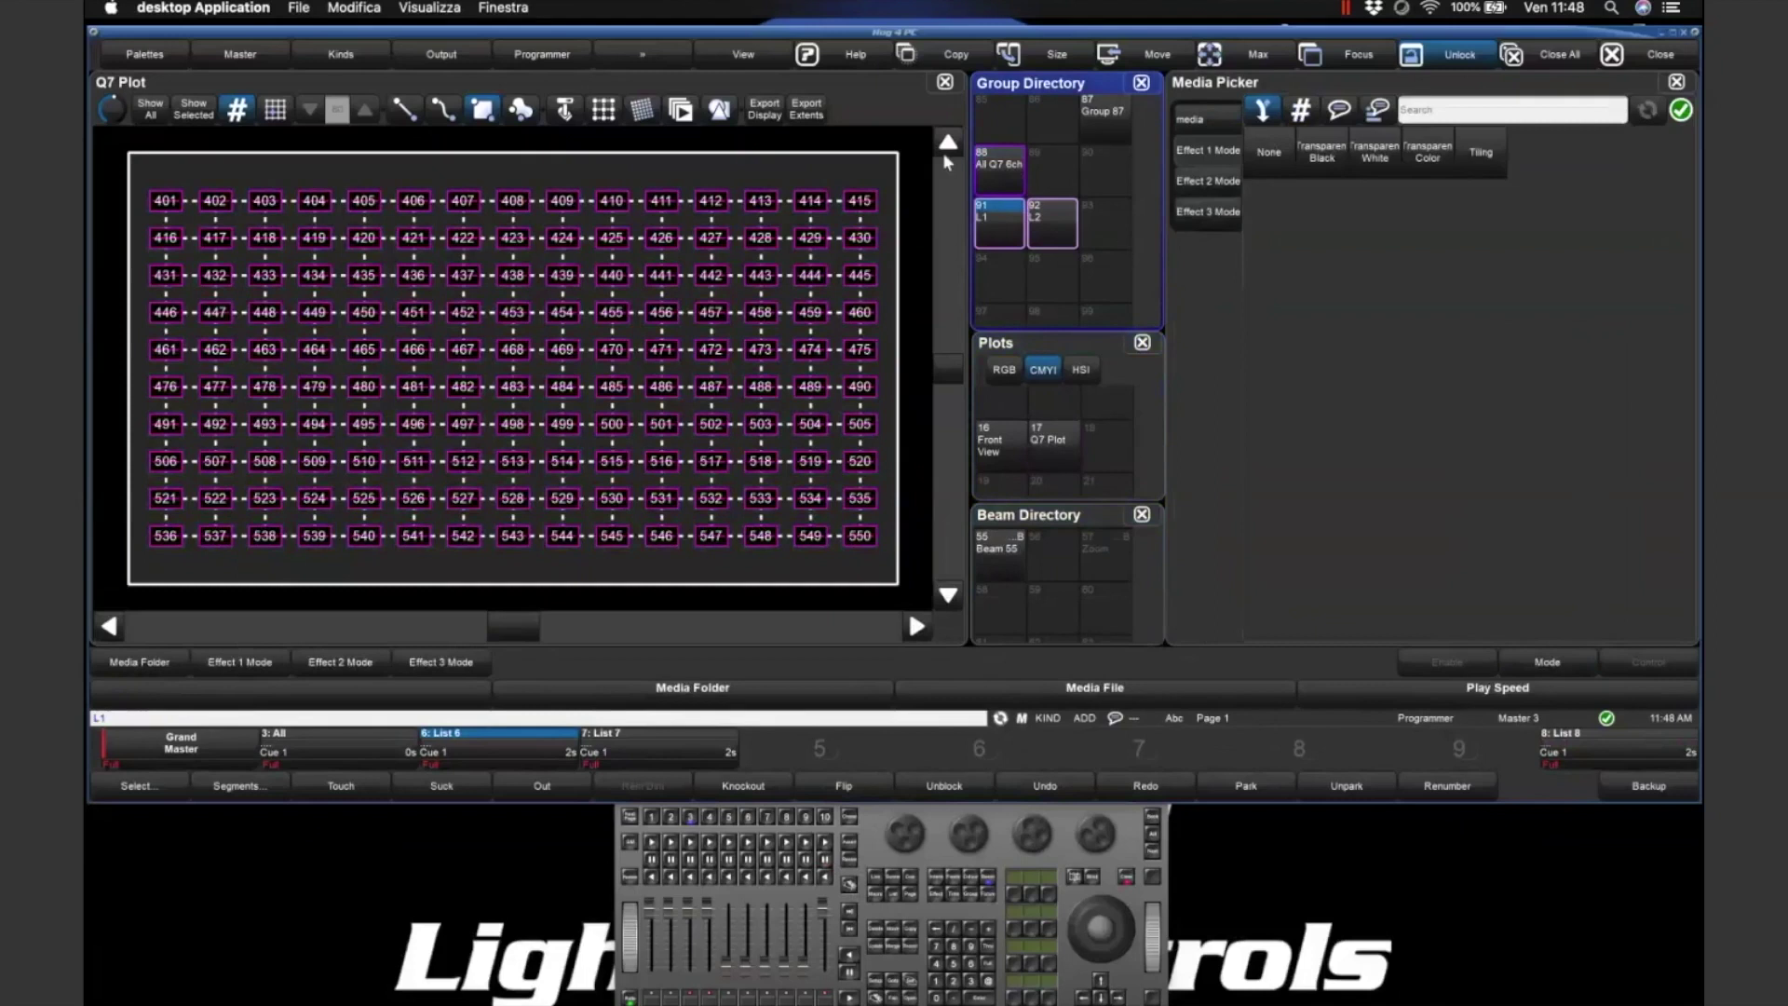
click(1199, 123)
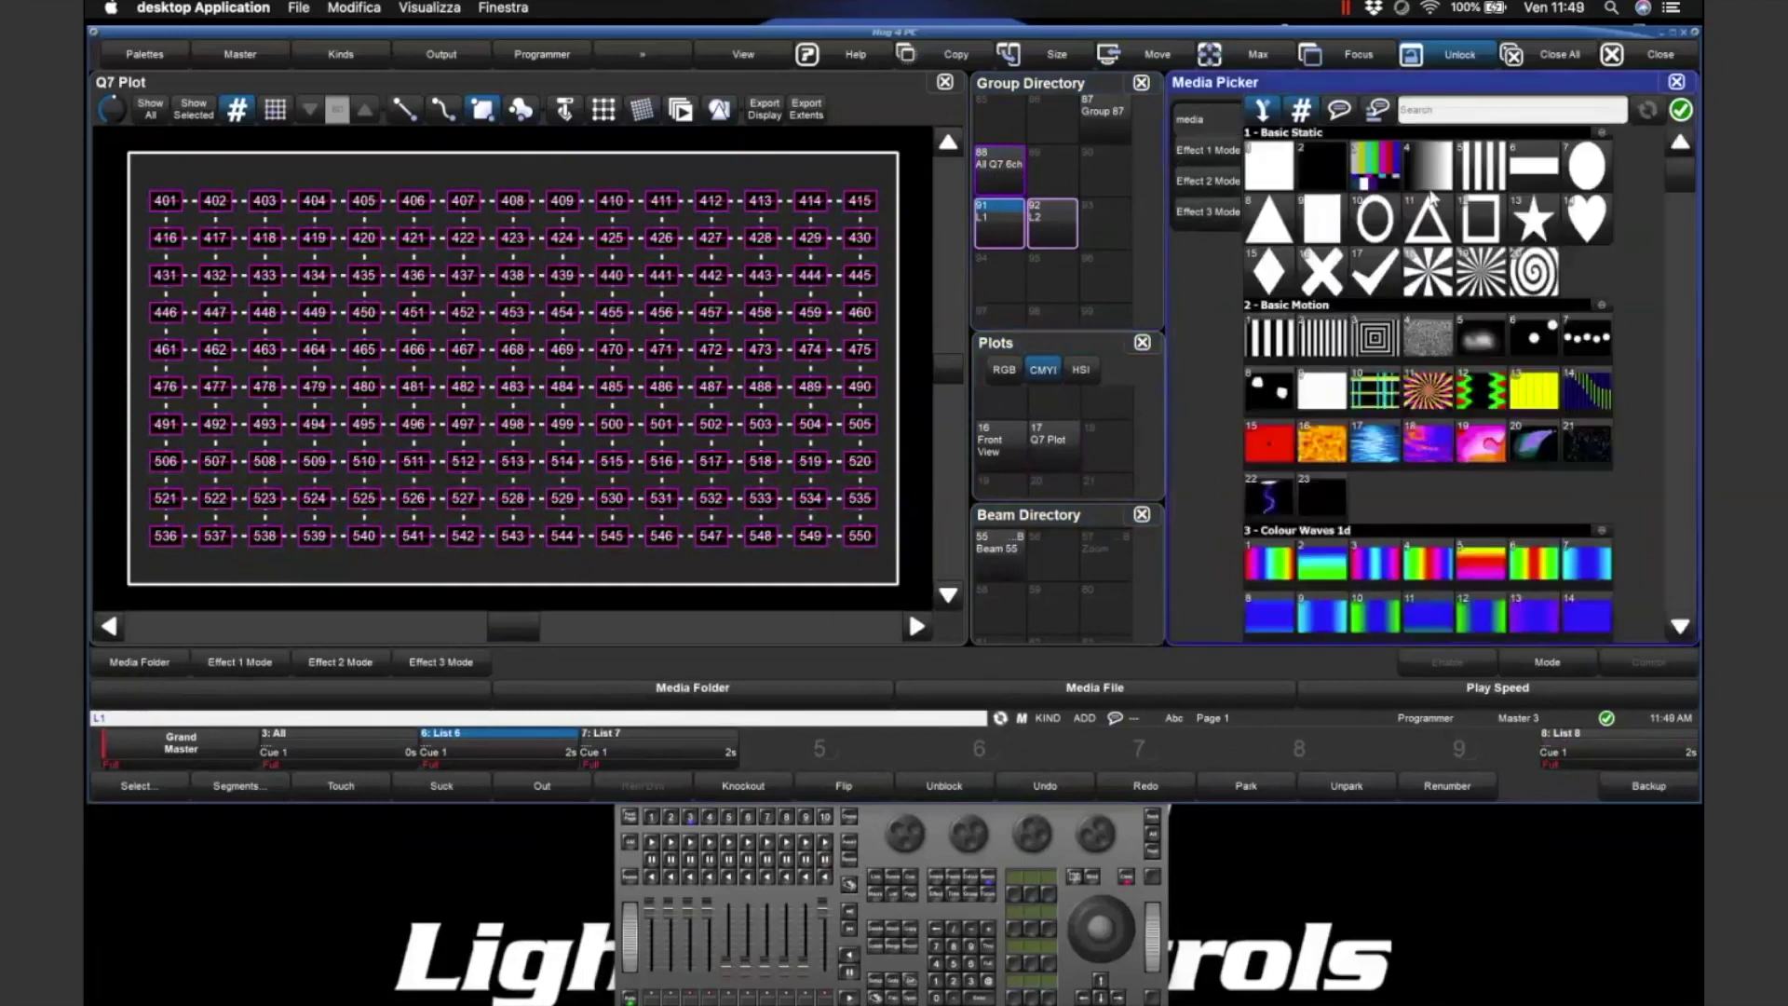
click(1482, 457)
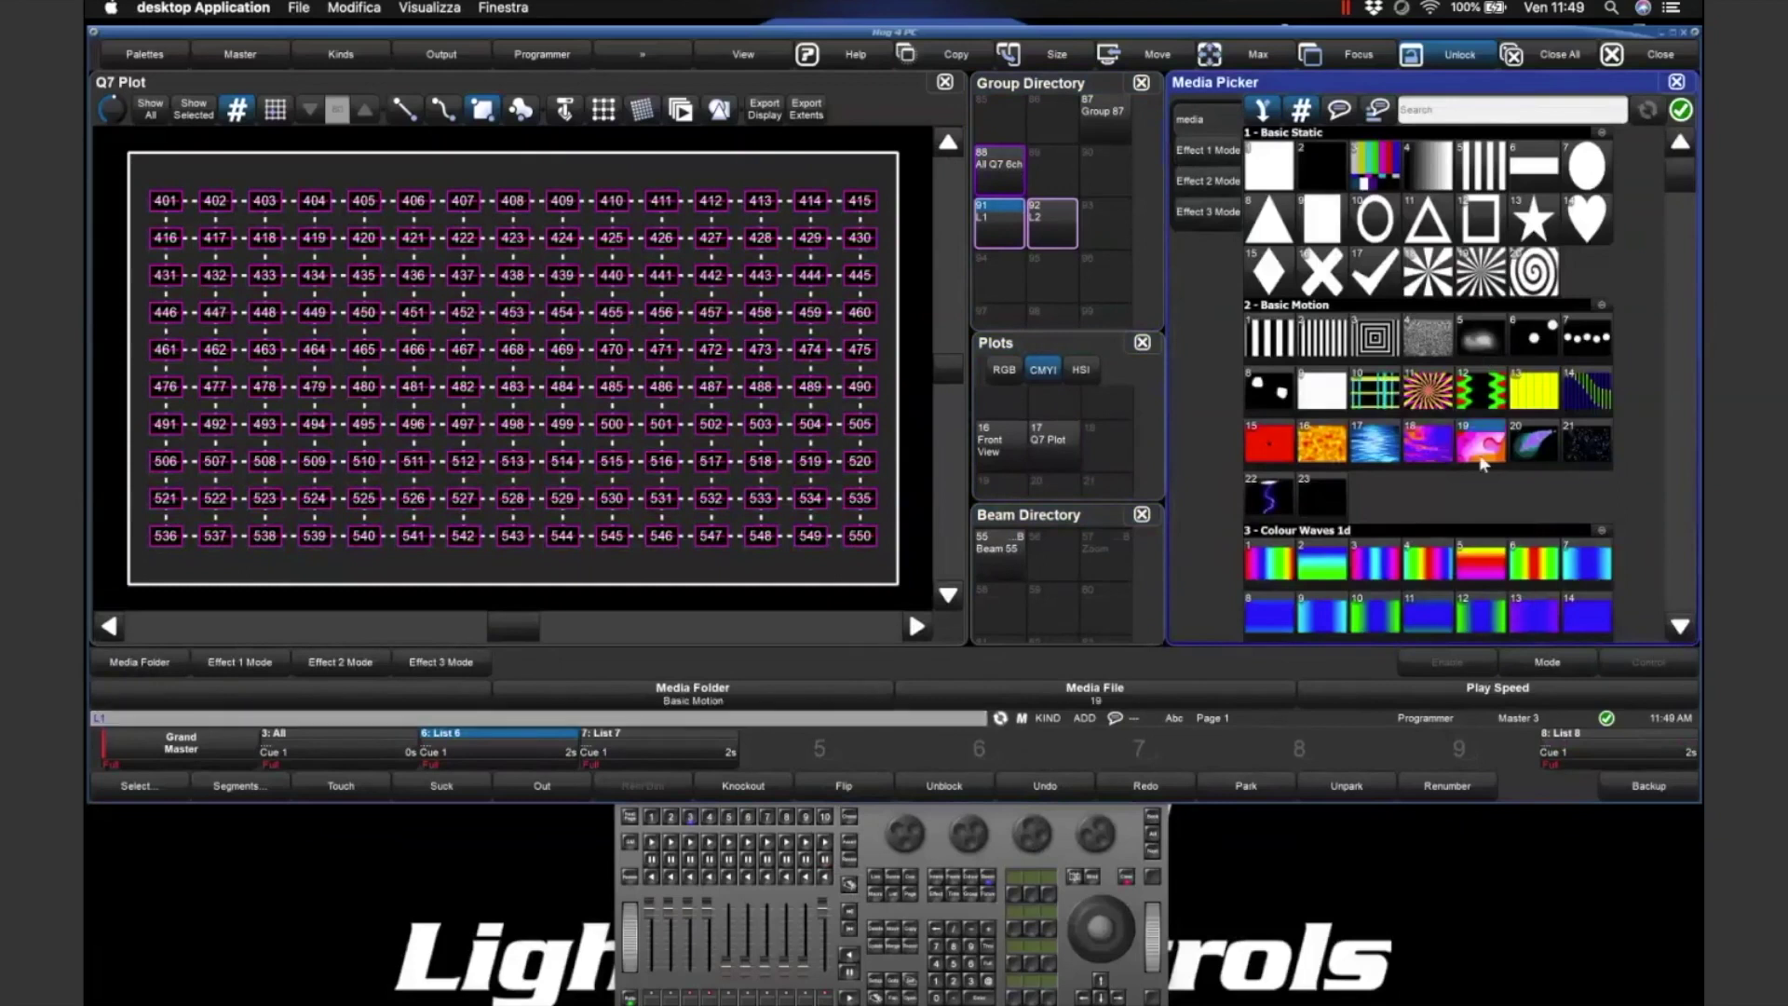
click(988, 963)
click(1574, 663)
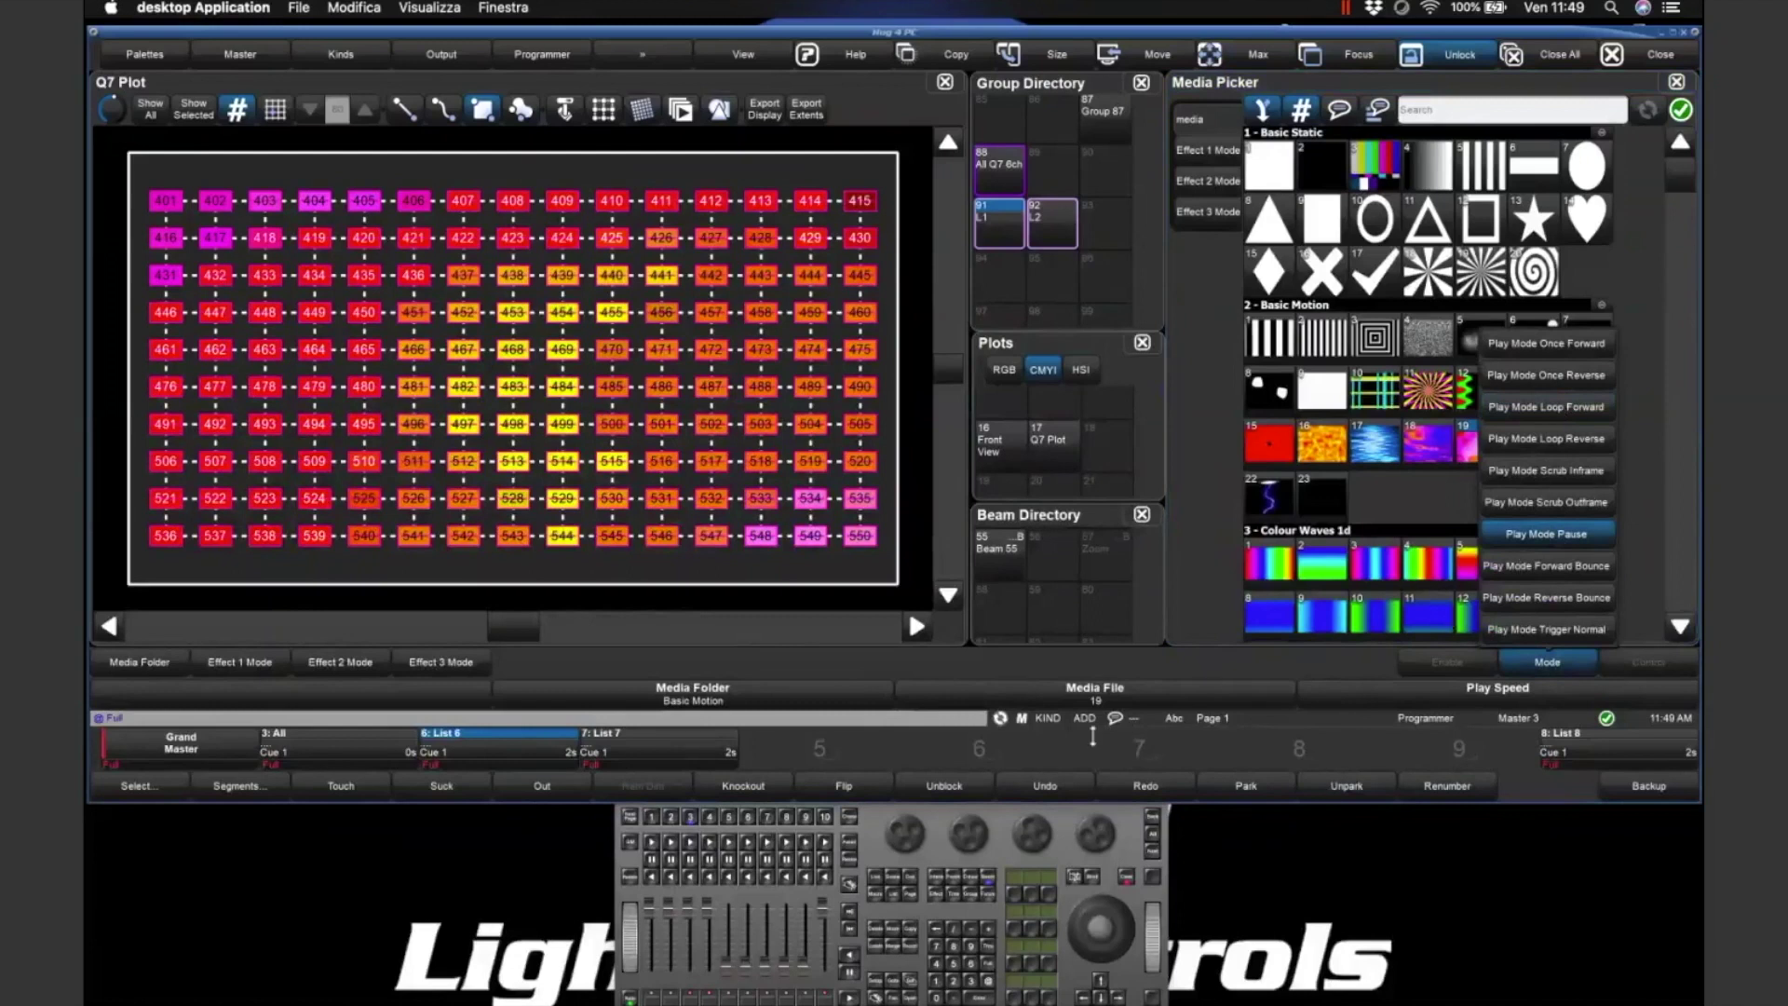
- Set the In Frame of the L1 media to 75
click(991, 881)
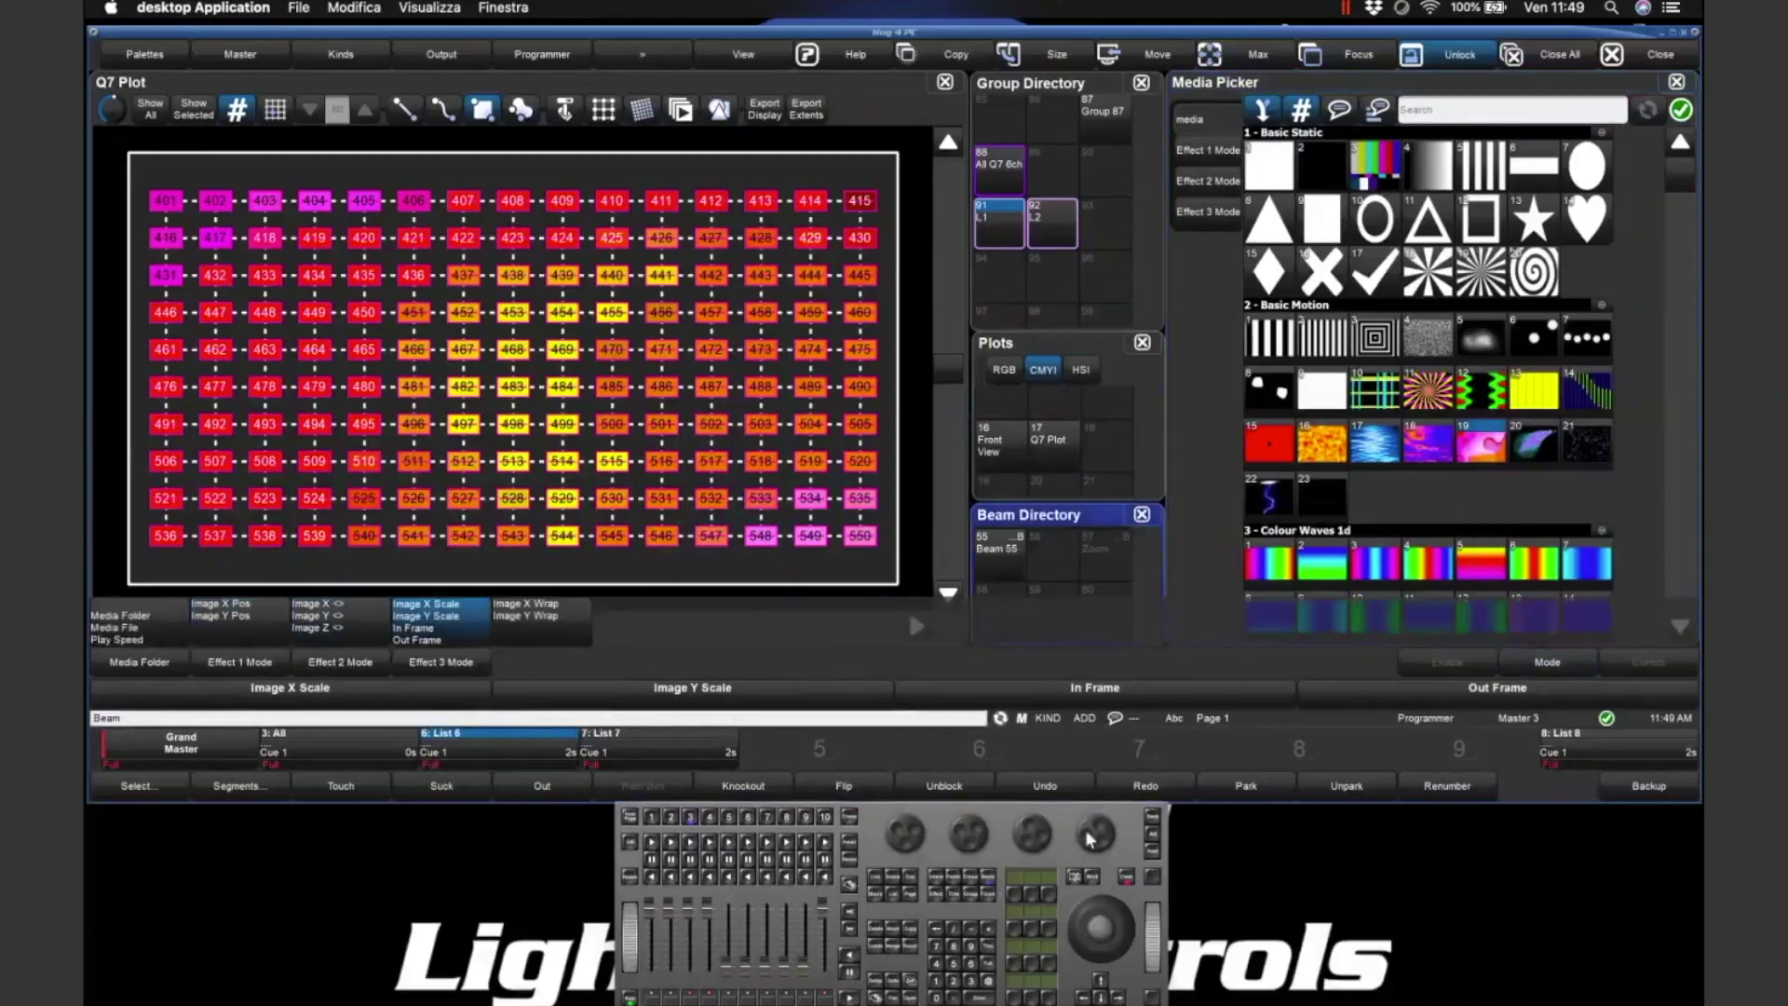
scroll(1033, 833, up, 3)
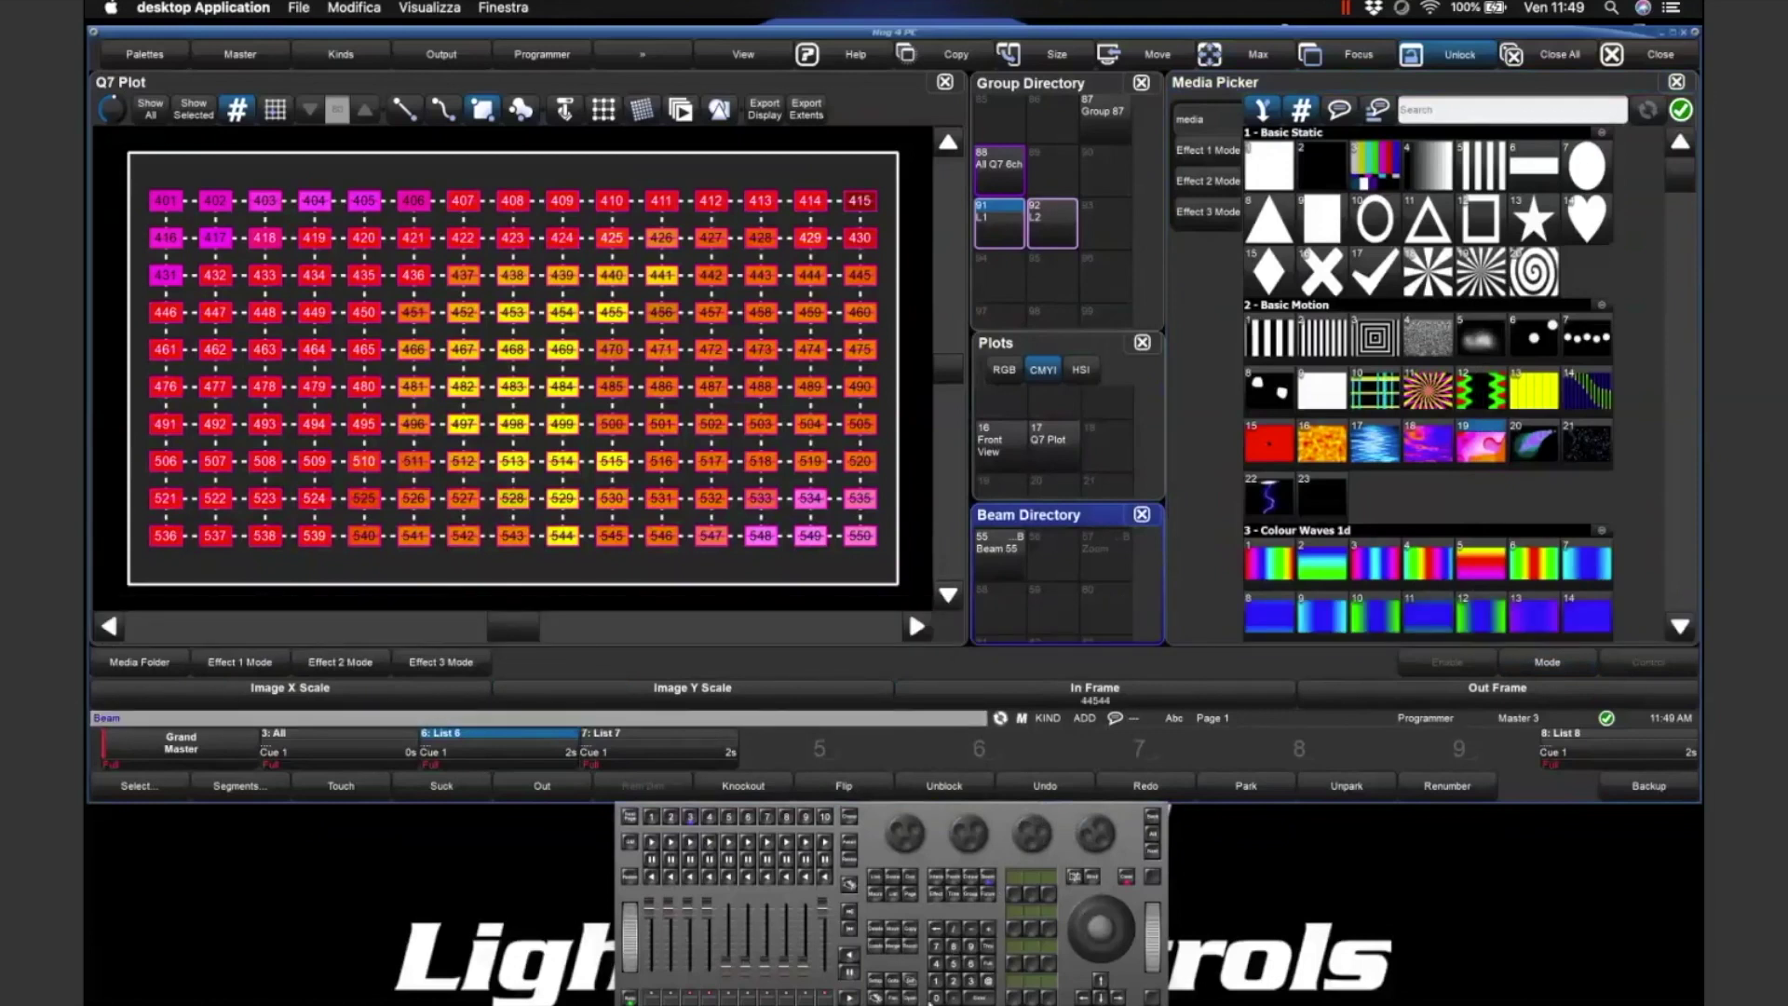
click(1127, 694)
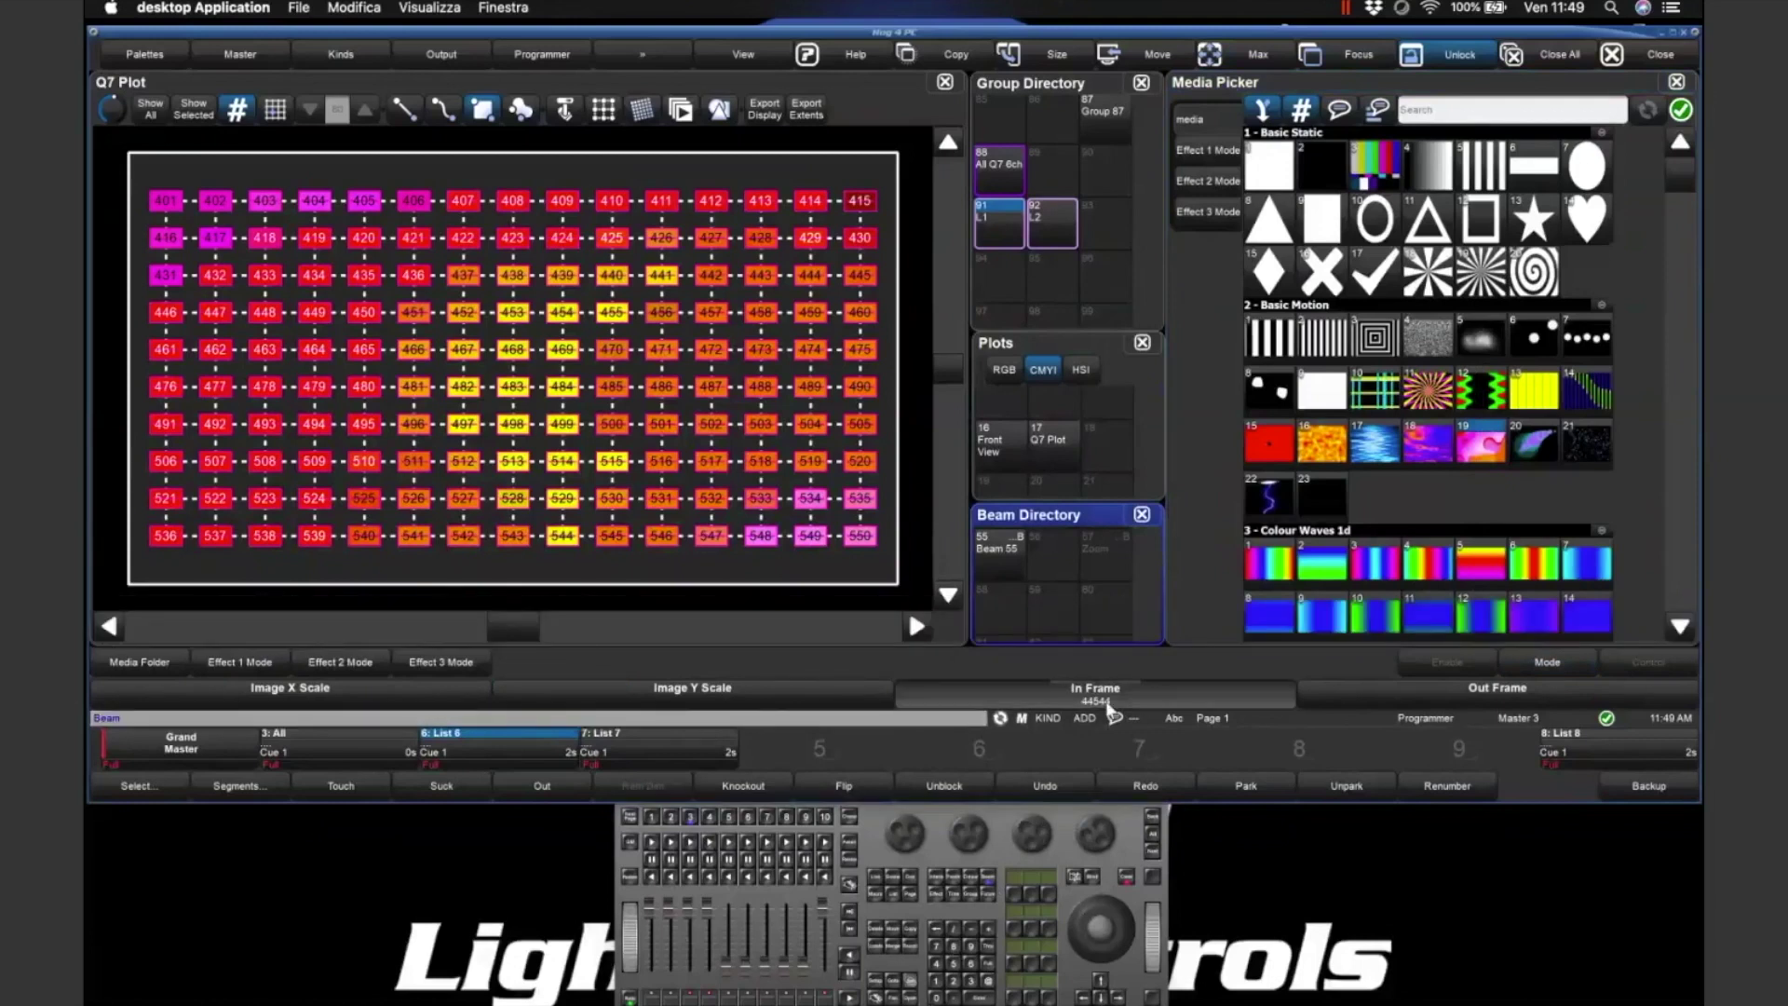
text(75)
key(Return)
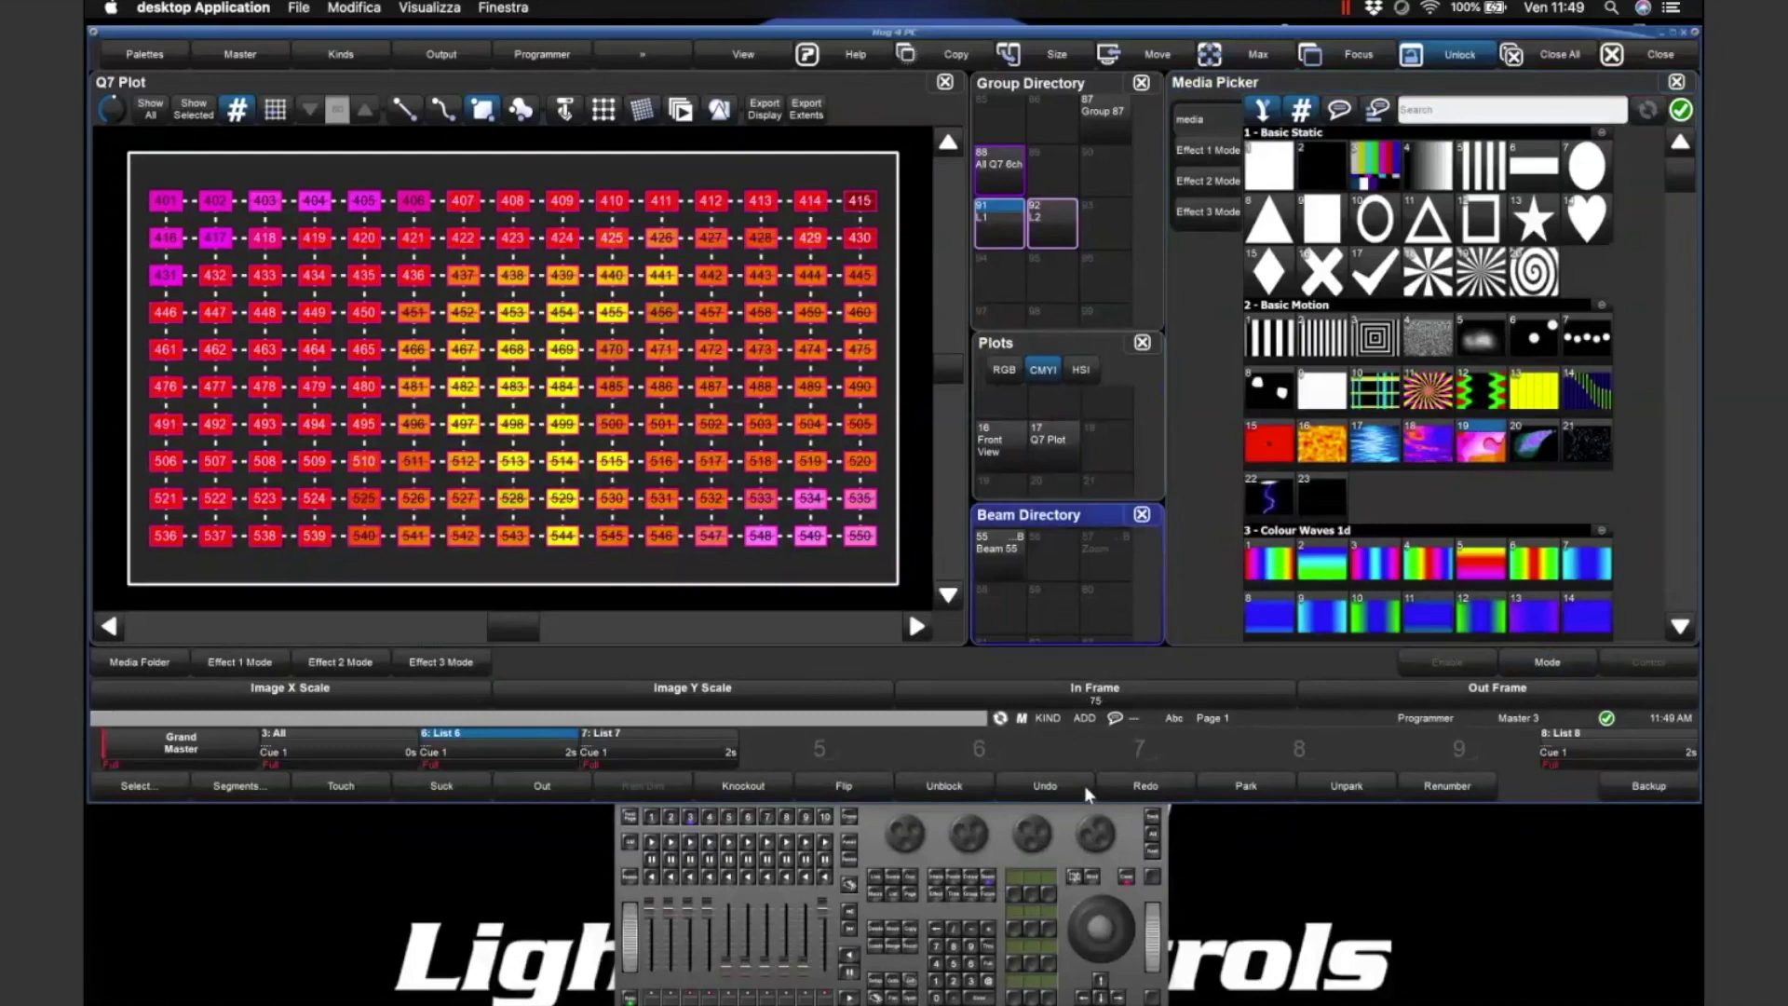
- Record the paused L1 look as cue 1 on master 10 and play it back with the programmer cleared
click(919, 982)
click(909, 948)
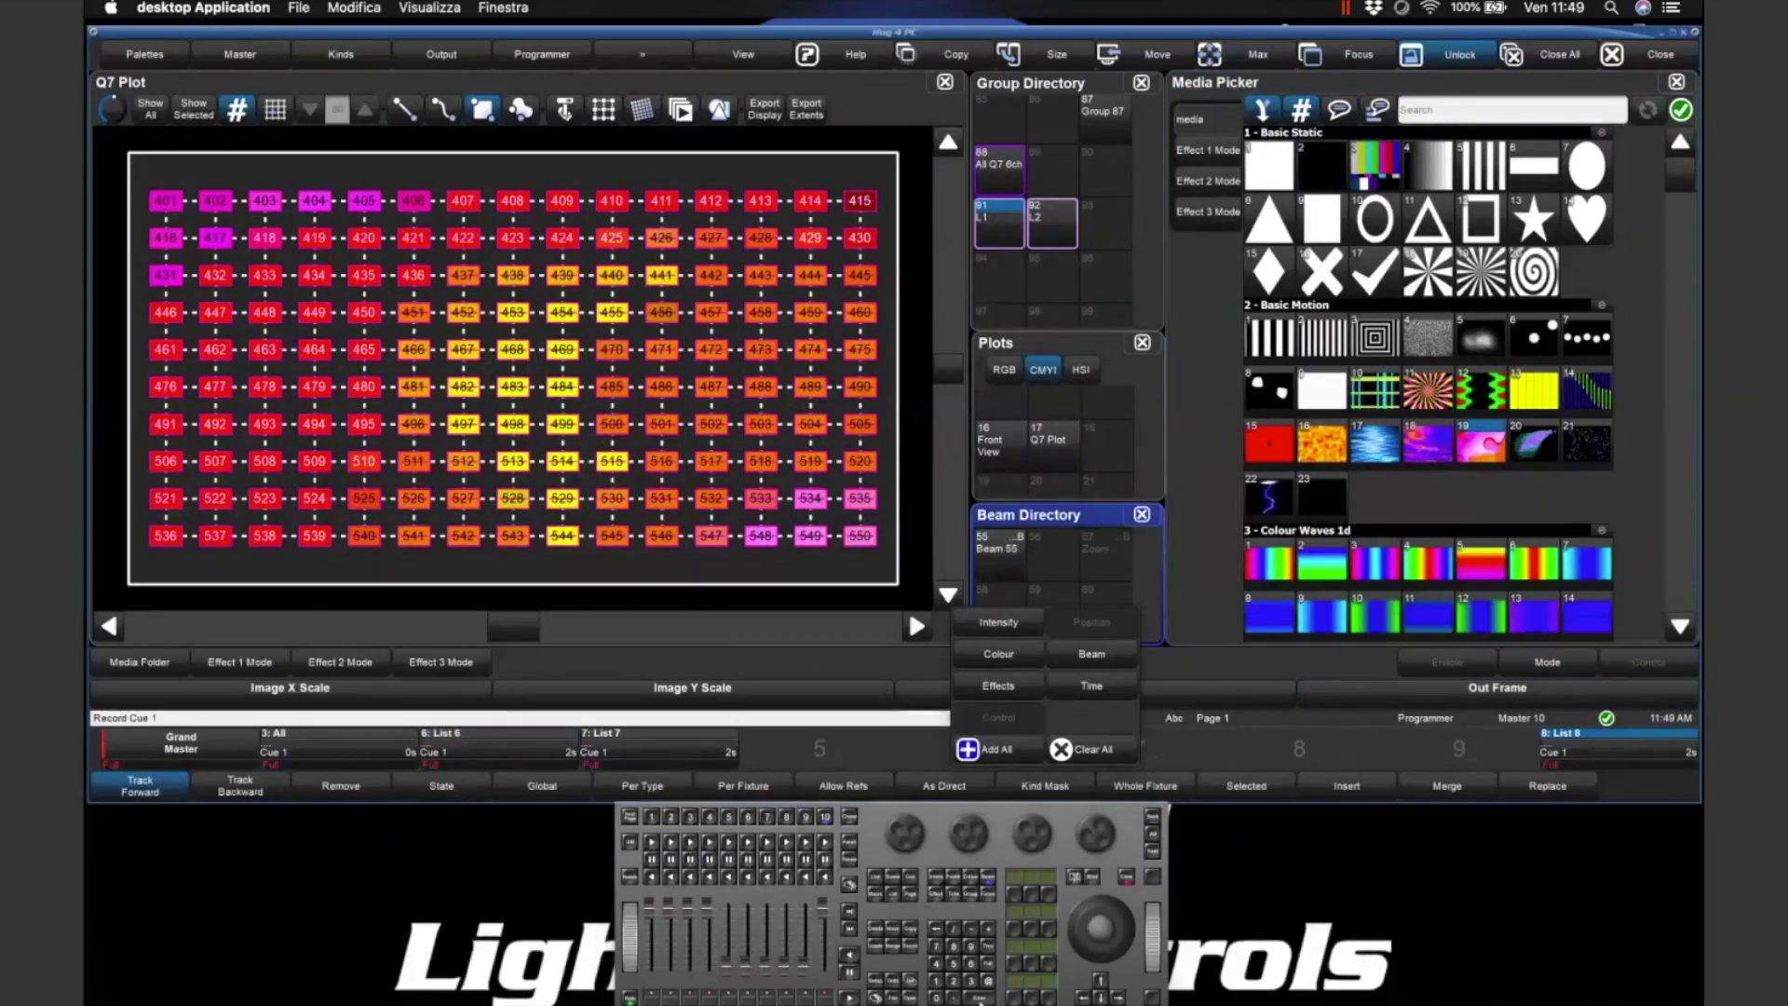
key(Return)
click(952, 525)
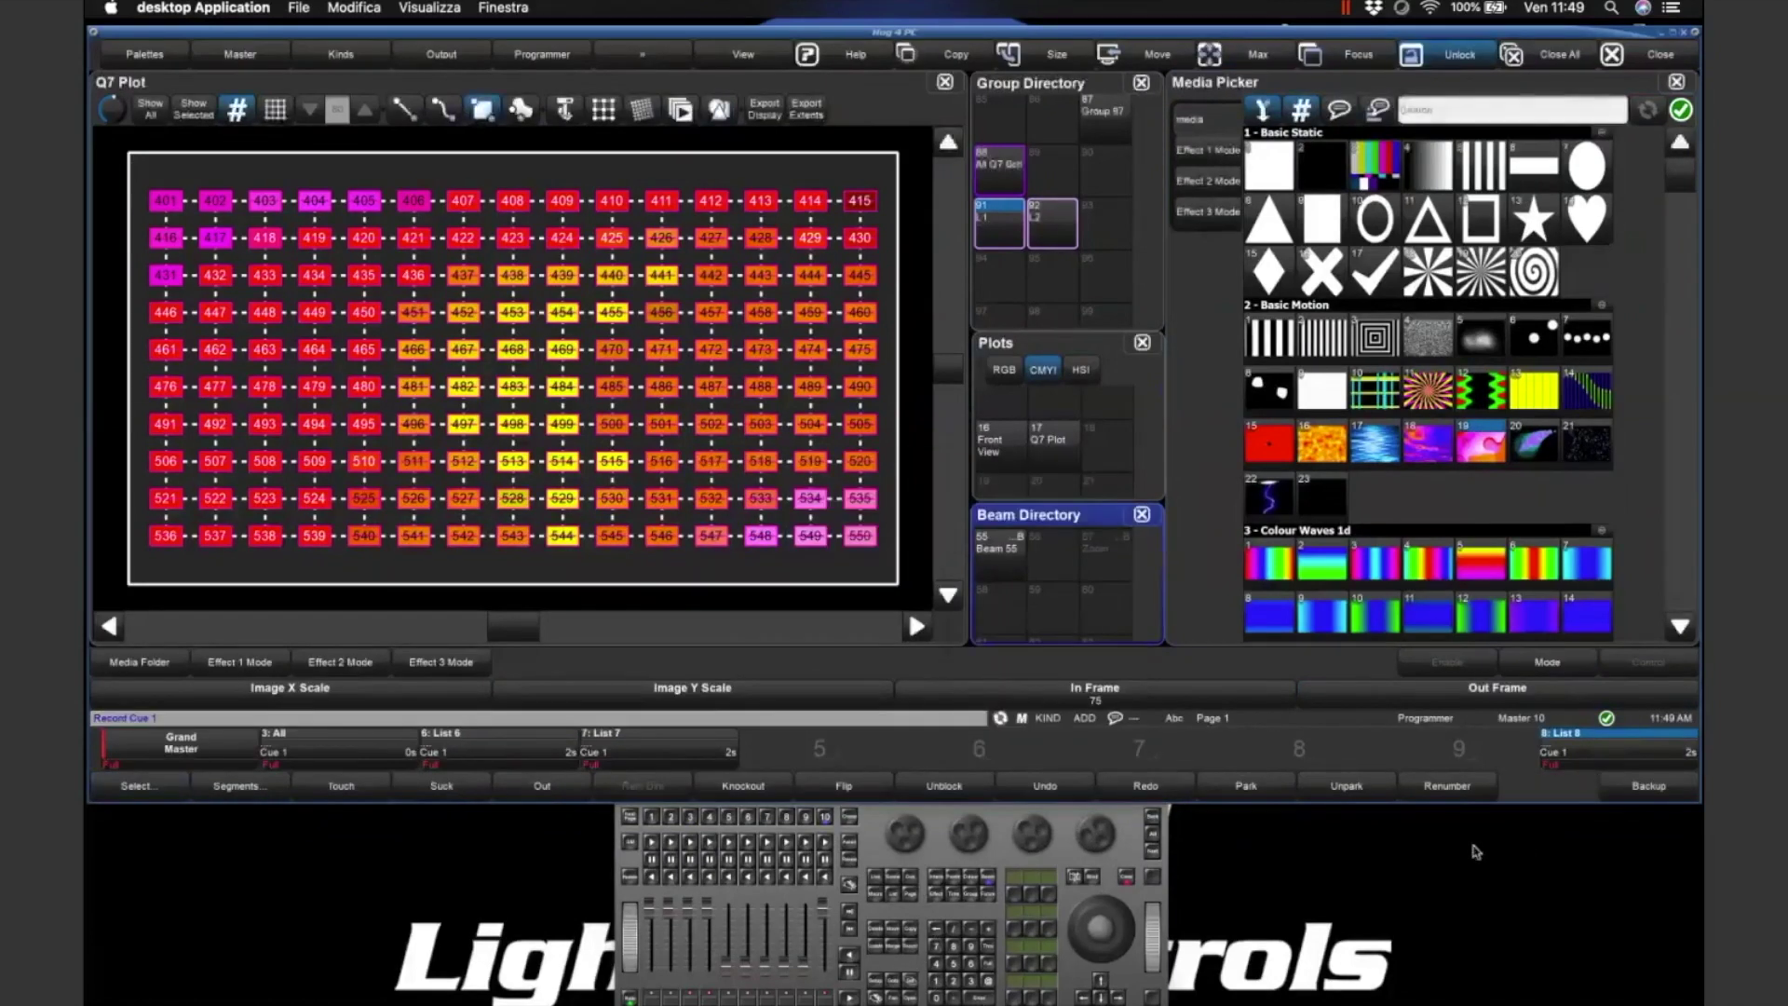
click(1125, 877)
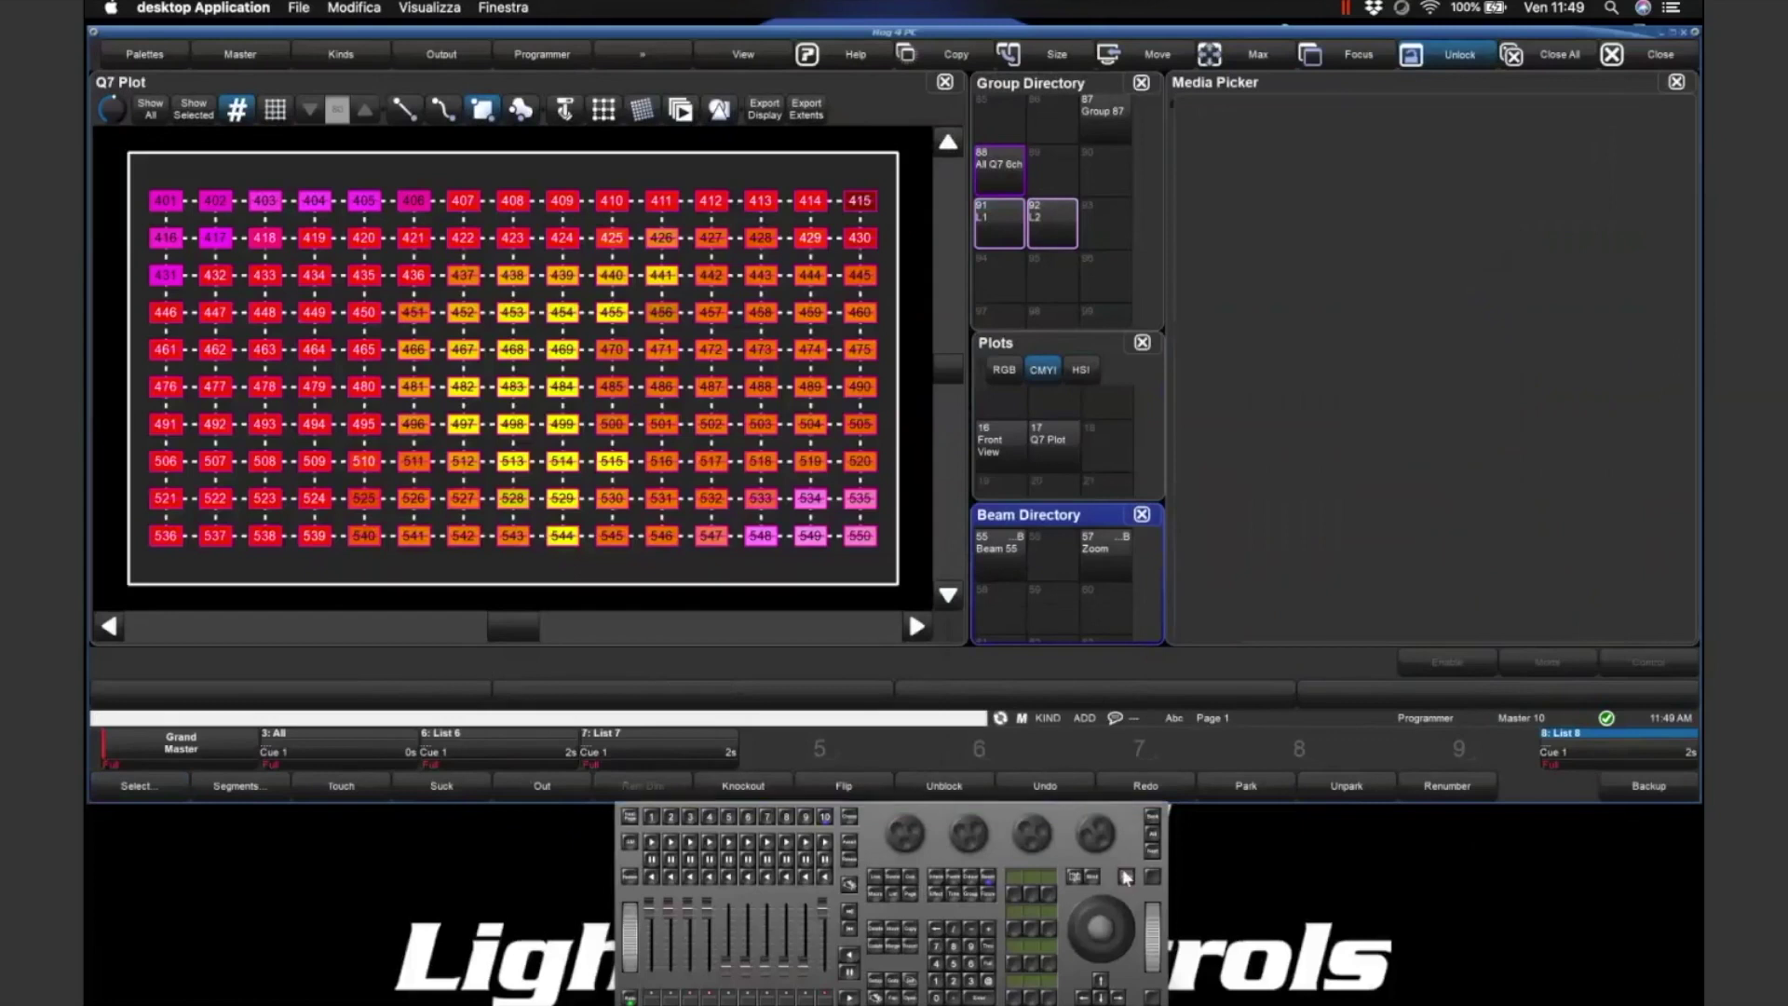
click(823, 846)
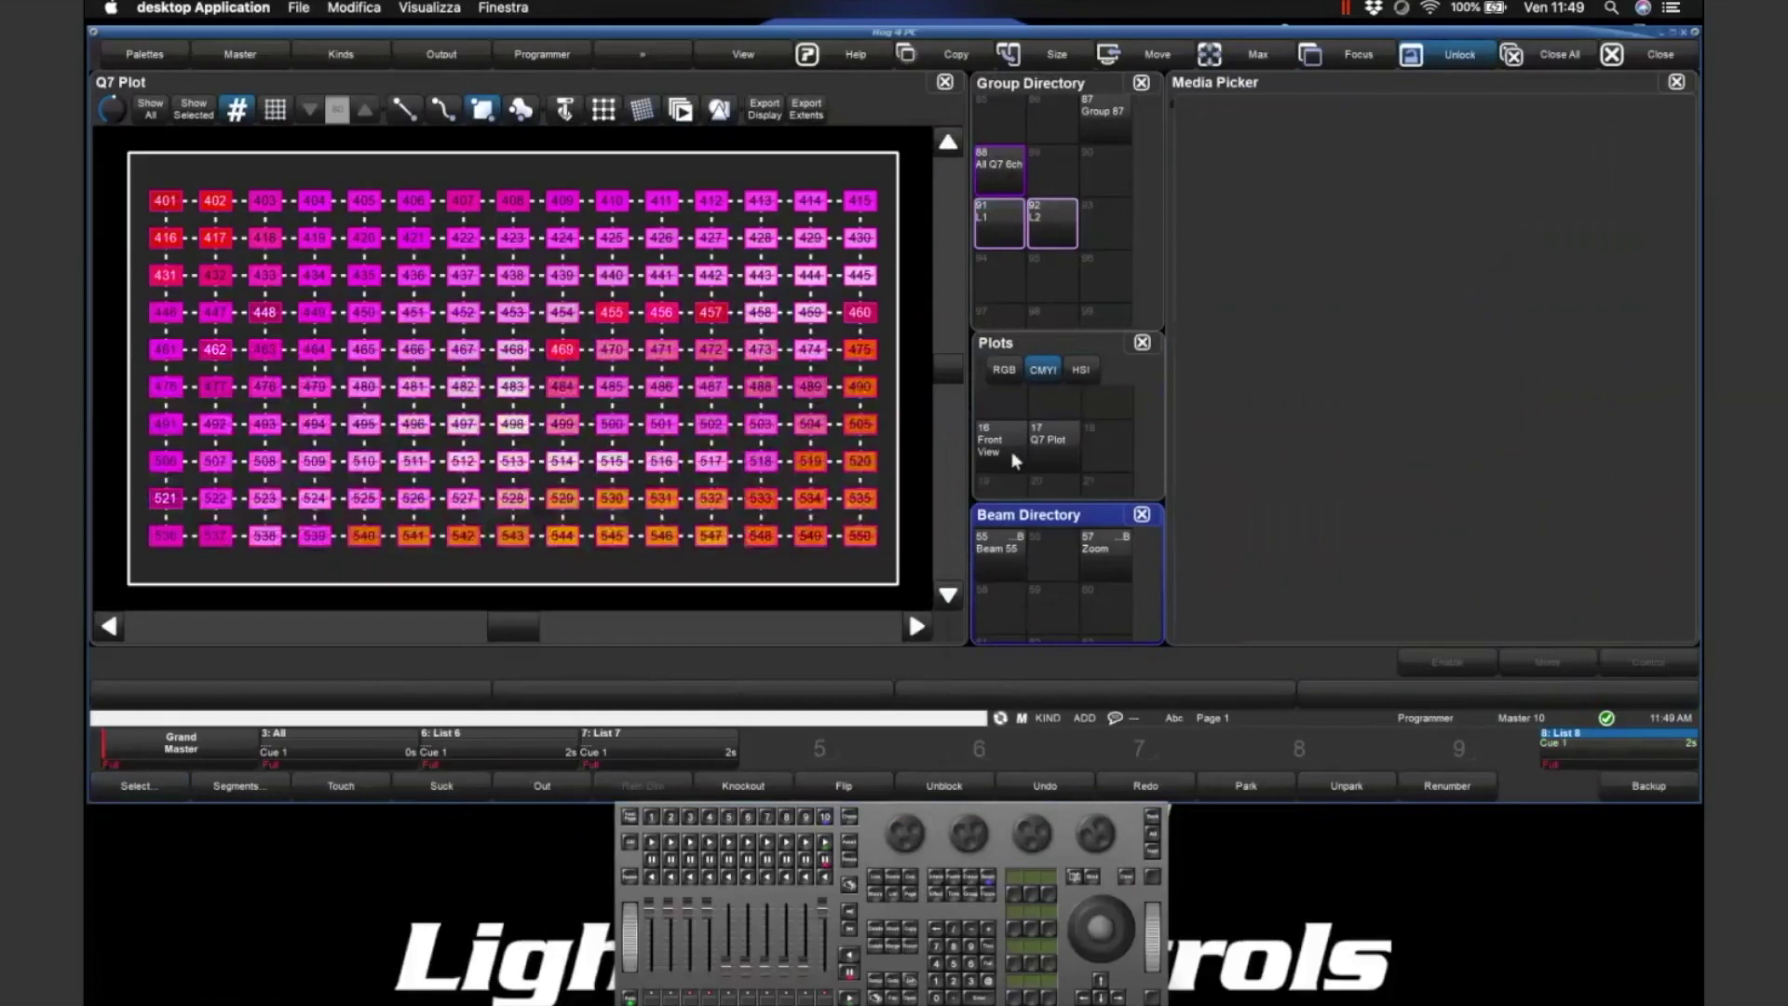
- Set L1's play mode to Loop Forward, record it as cue 2 on master 10, and clear the programmer
click(987, 216)
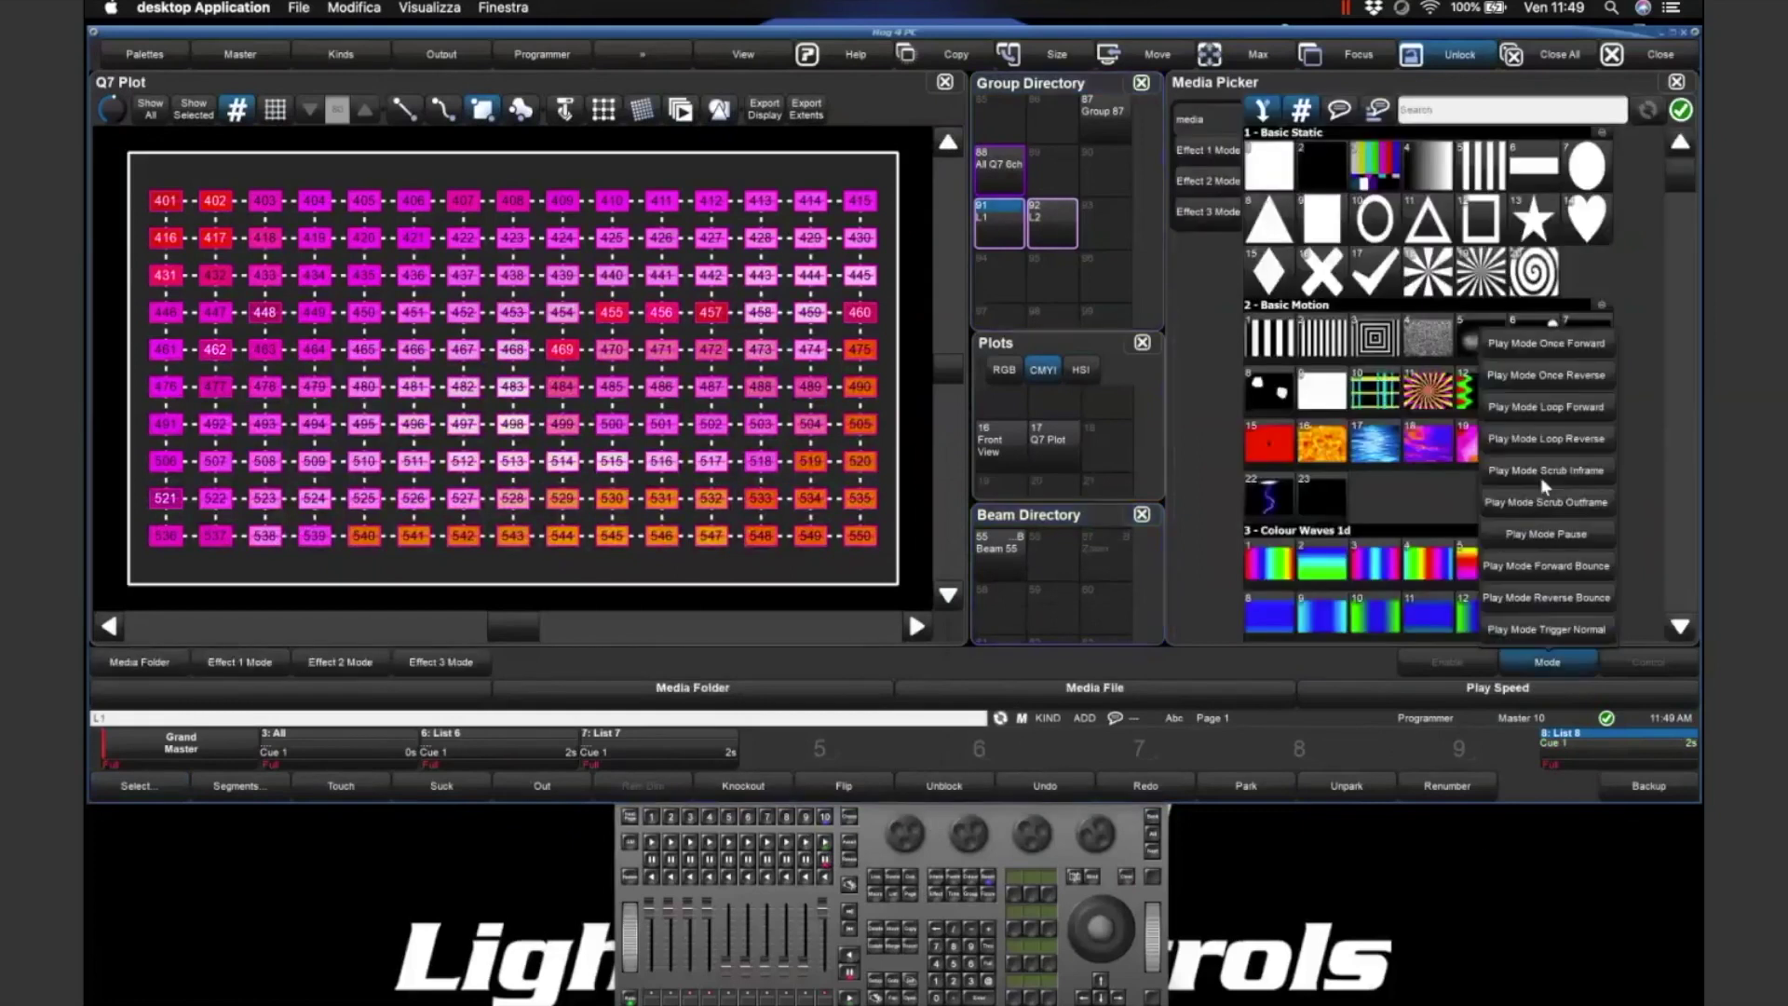
click(1558, 410)
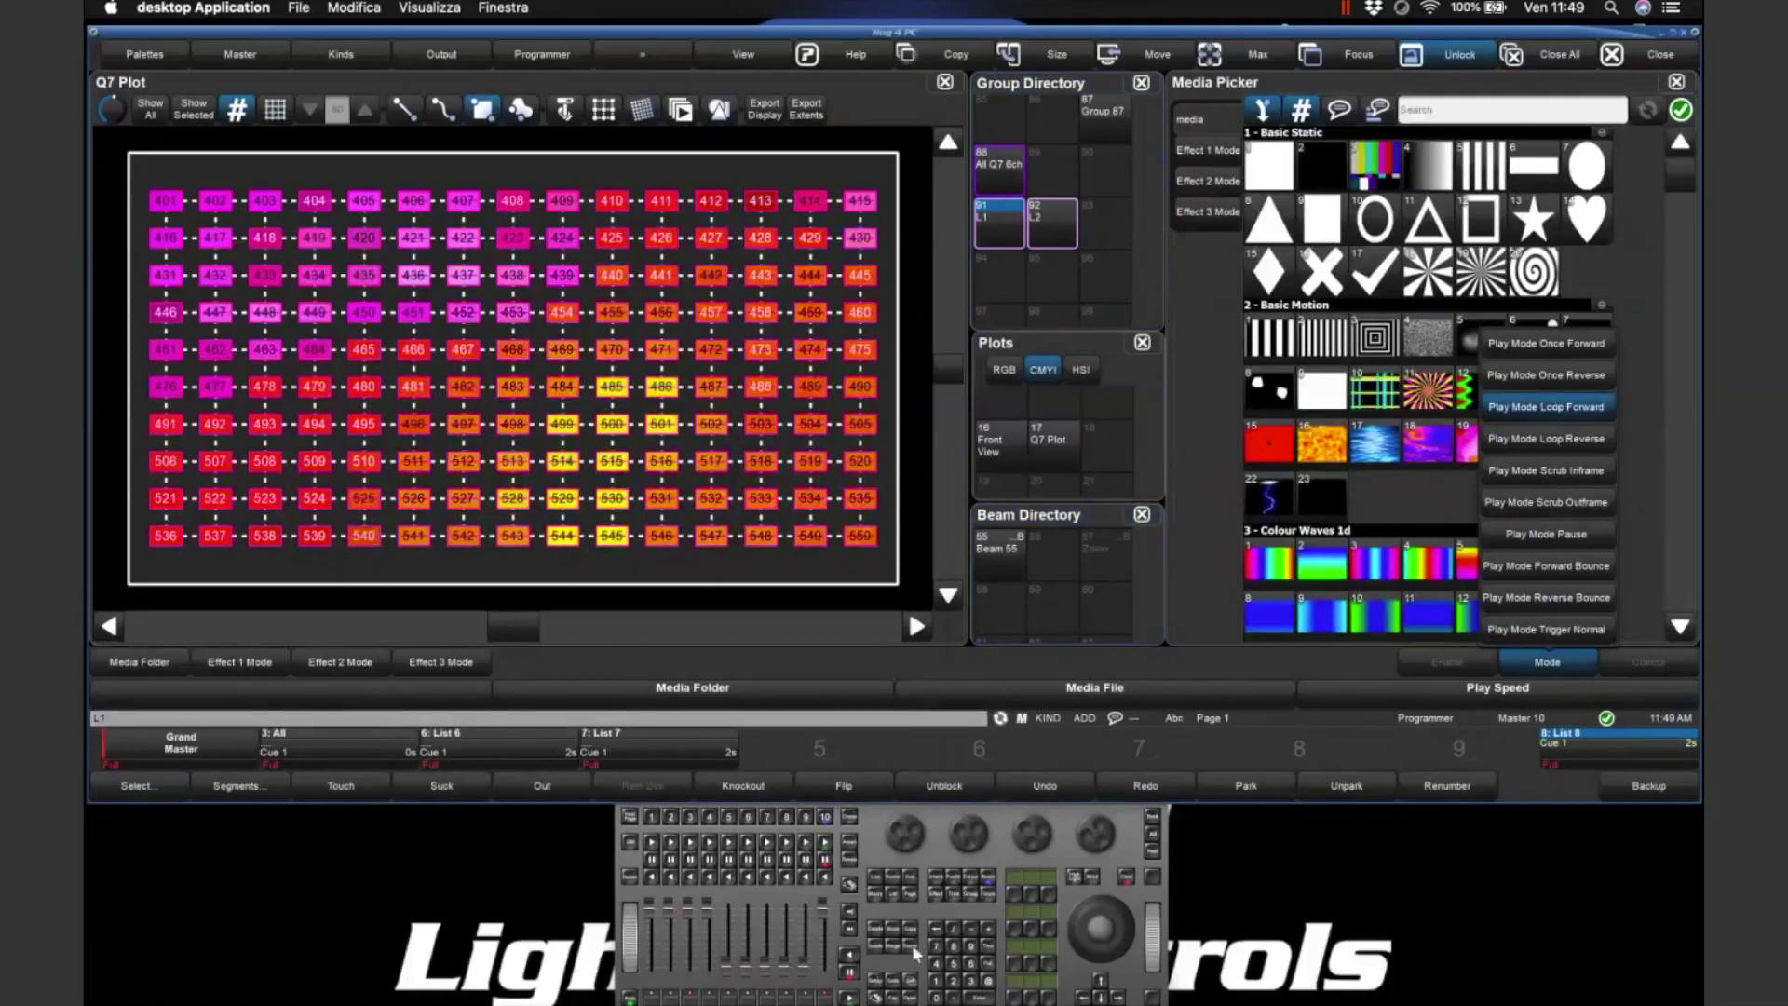
click(913, 945)
click(810, 819)
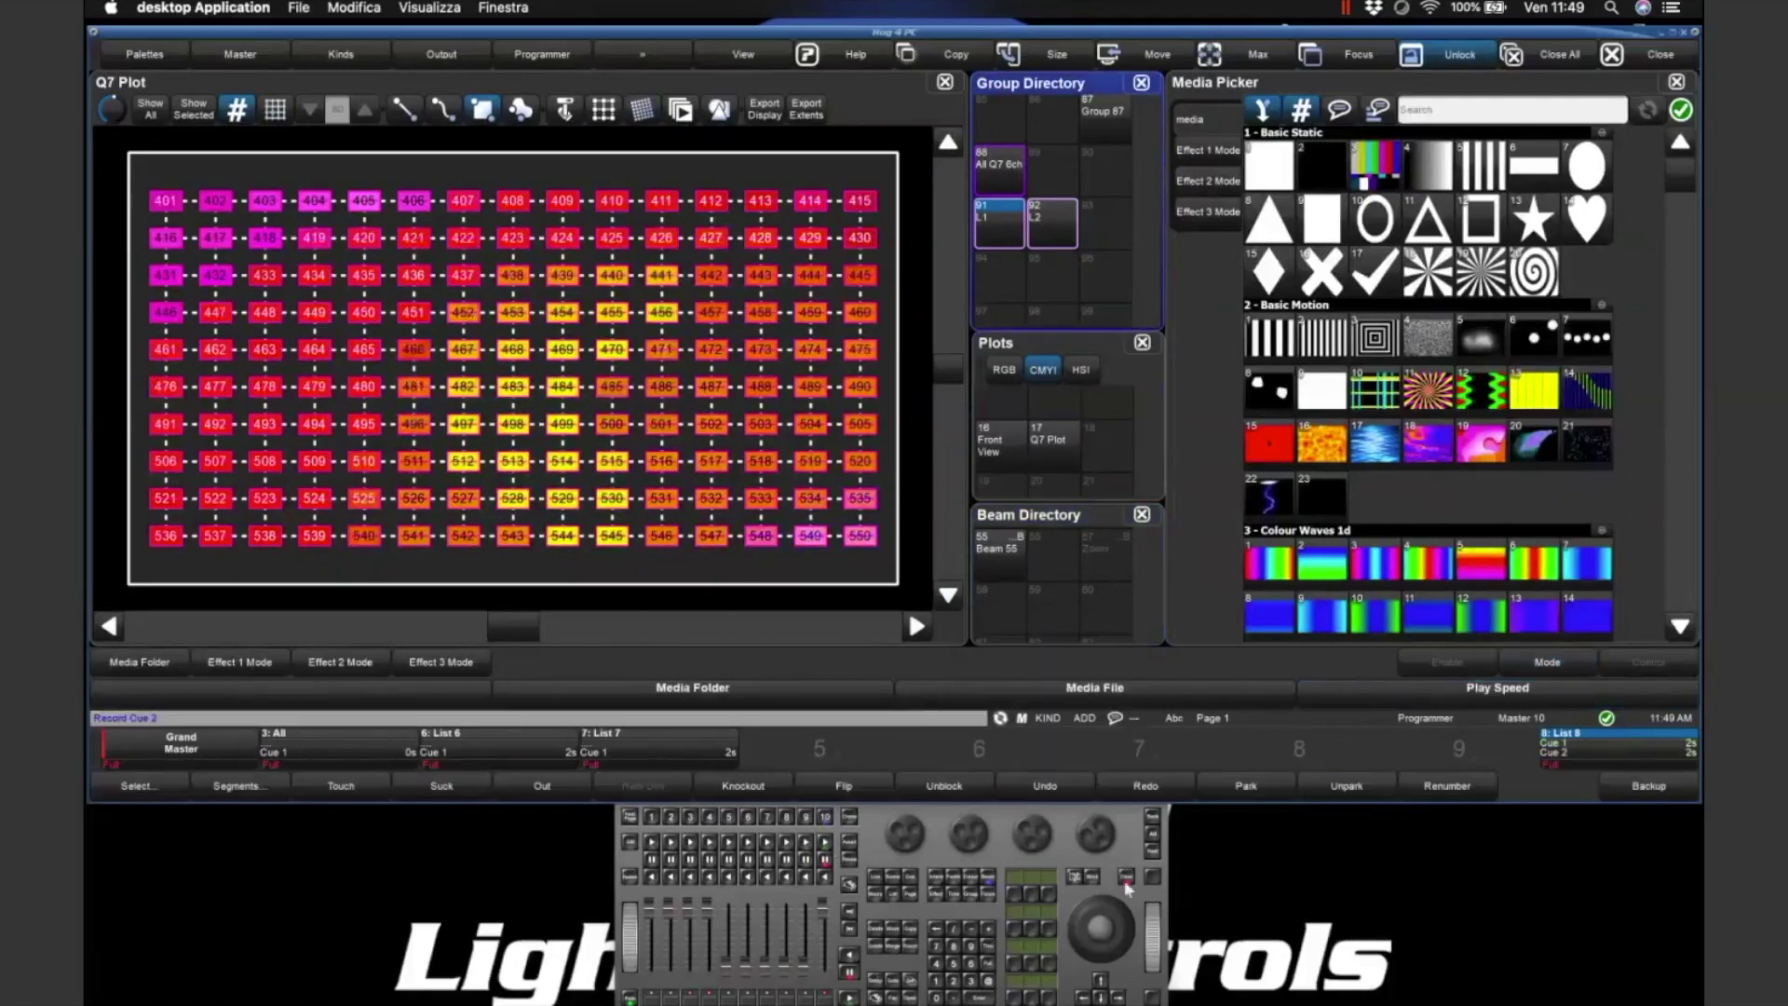
click(1125, 879)
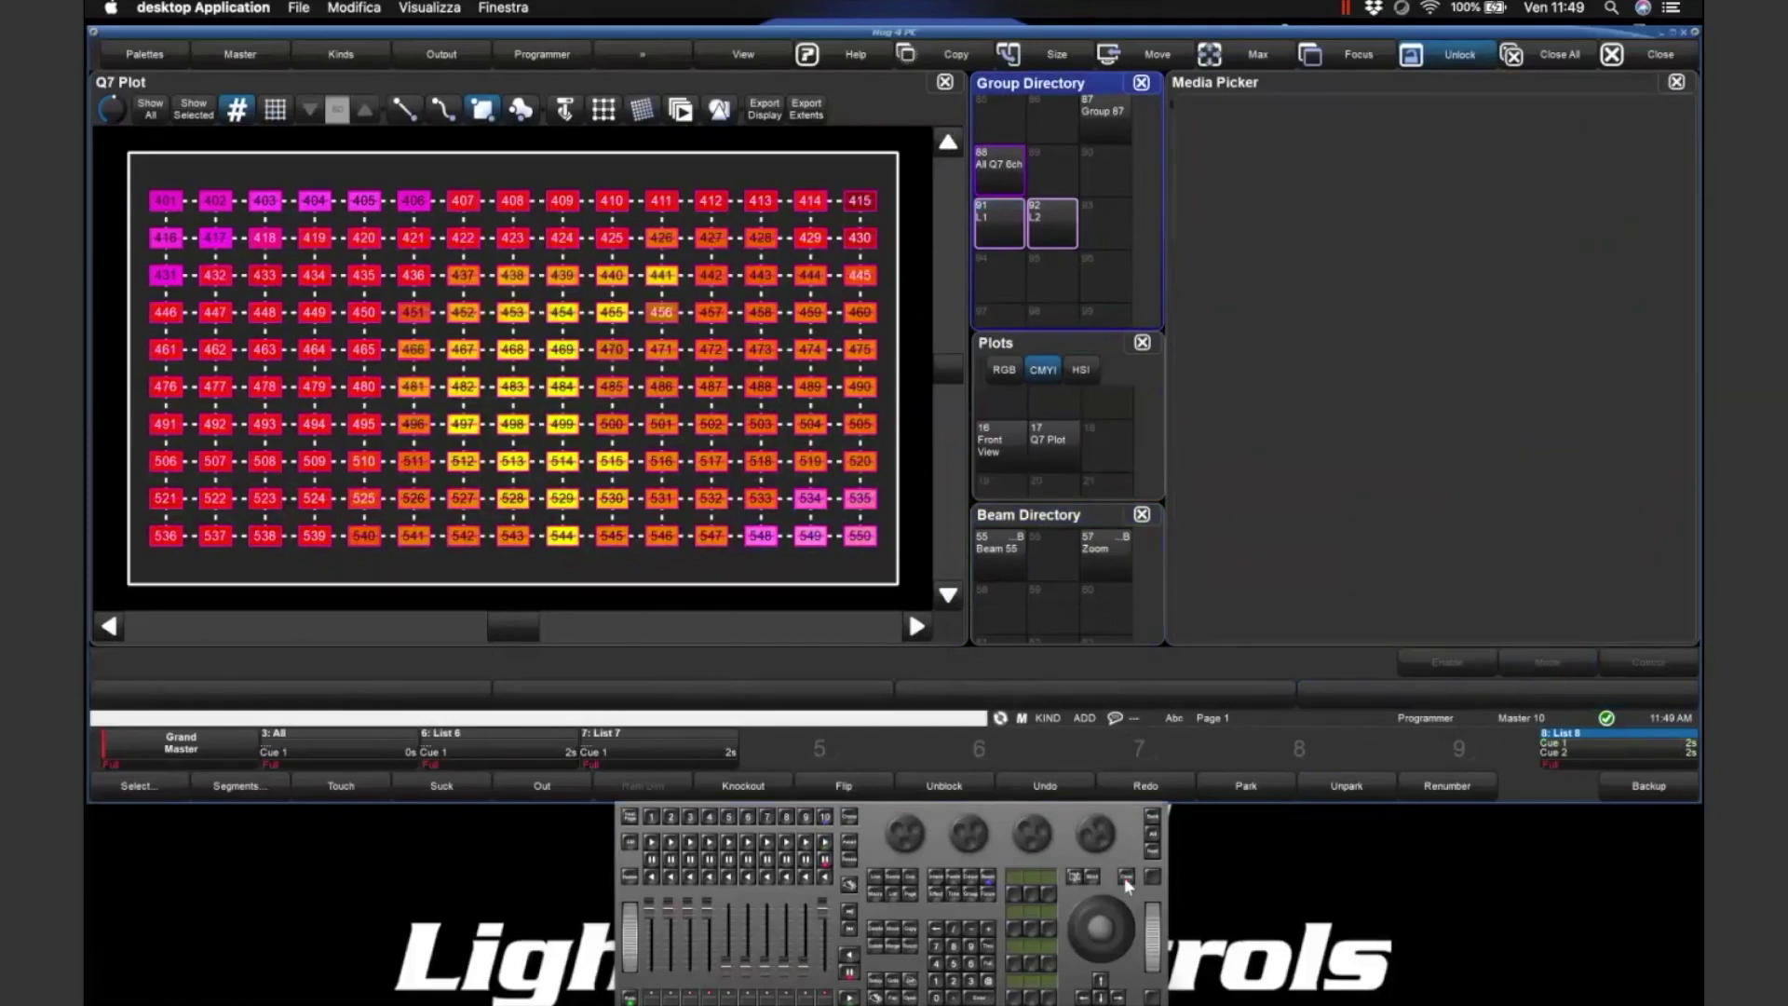
- Examine the PixelMap Layer's media mode and frame values in the output window while advancing master 10 from cue 1 to cue 2
click(826, 842)
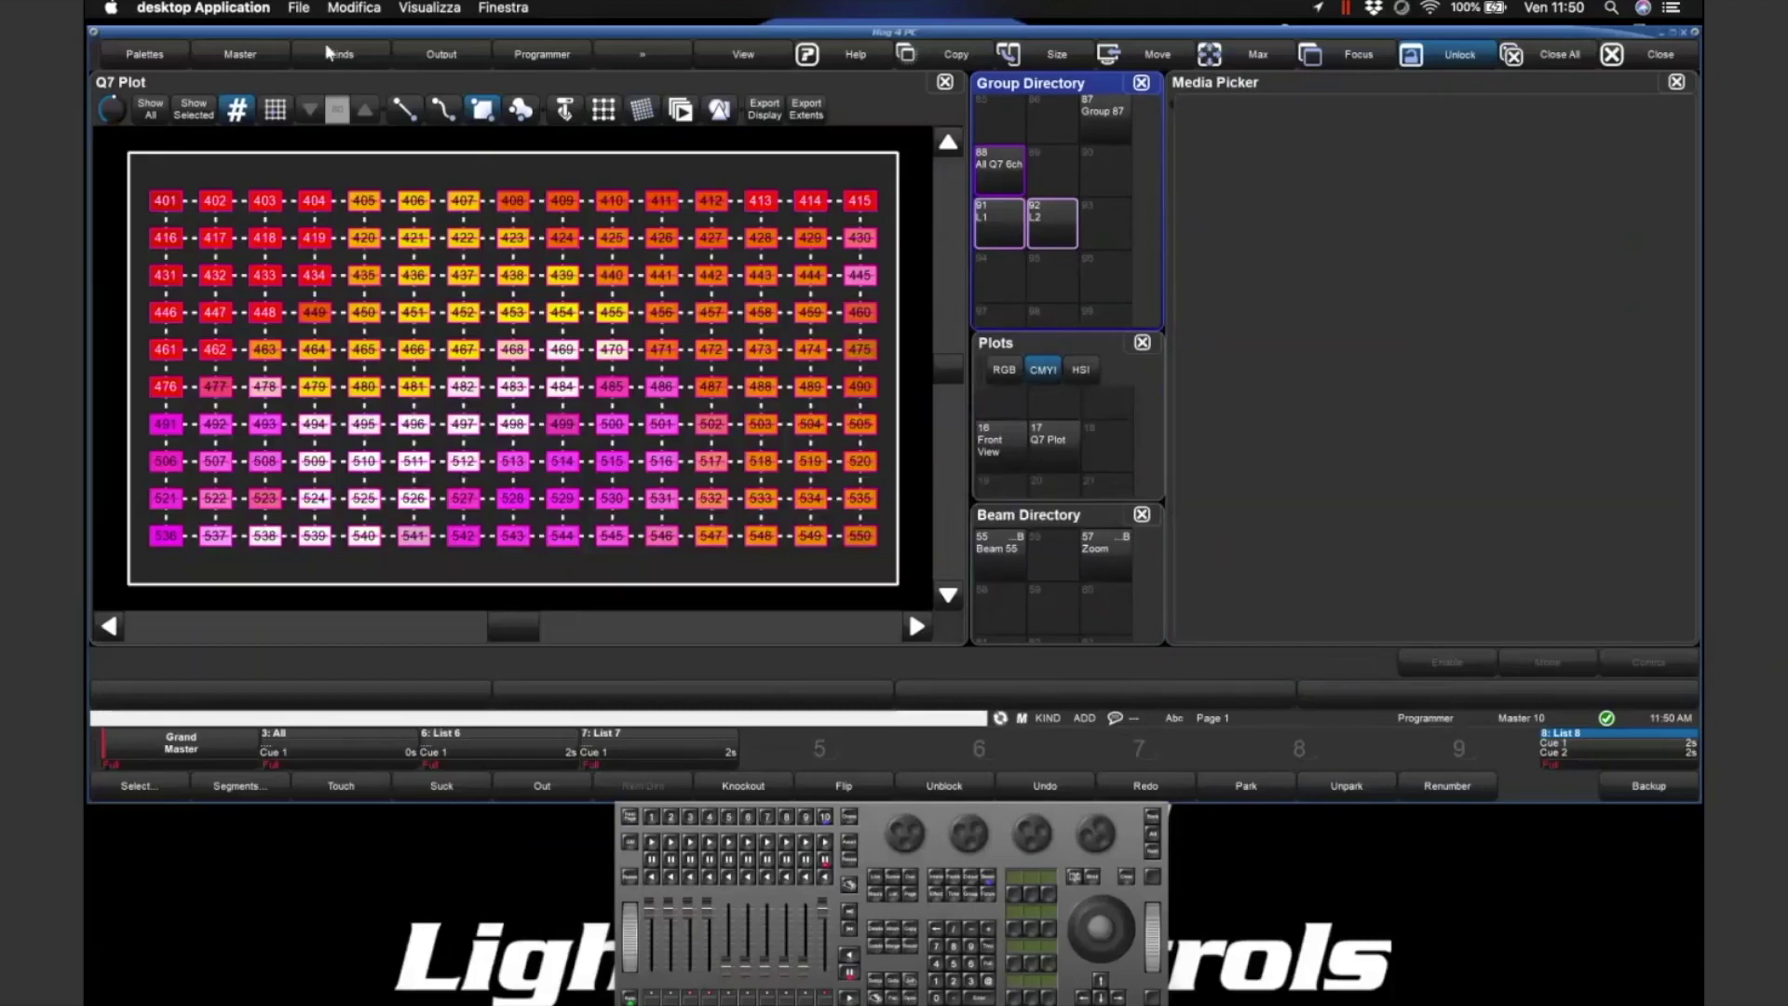
click(441, 56)
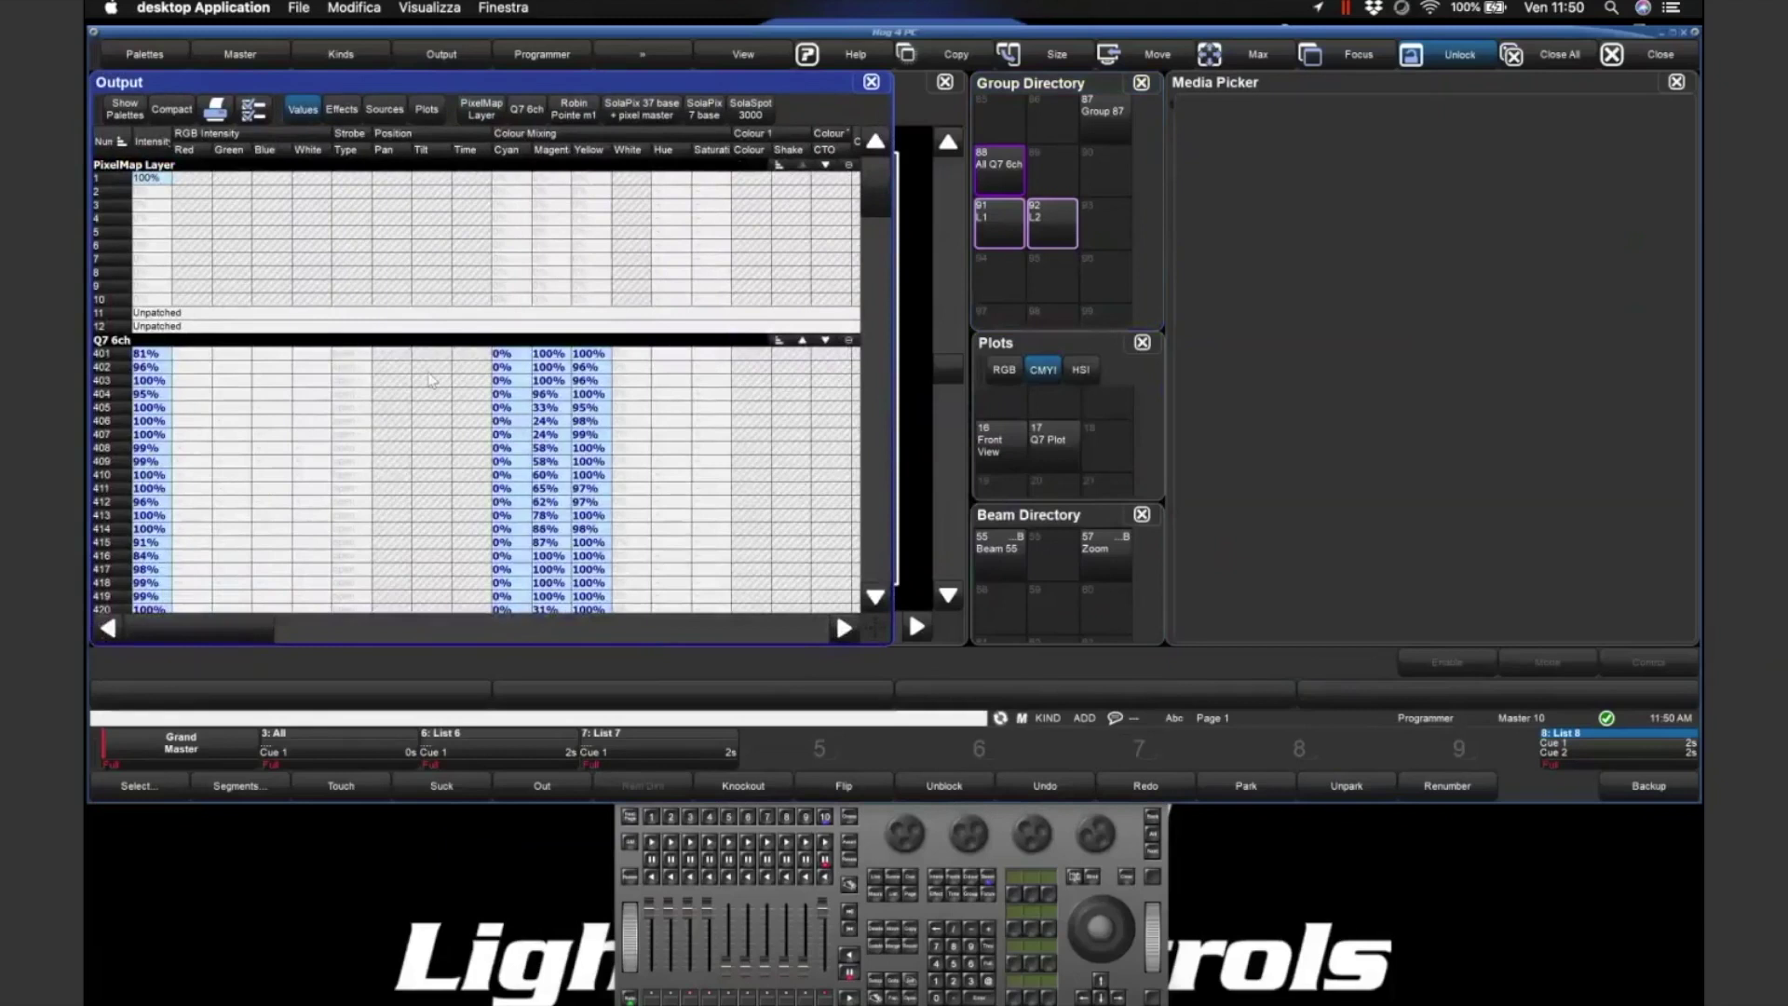
drag(233, 629, 684, 680)
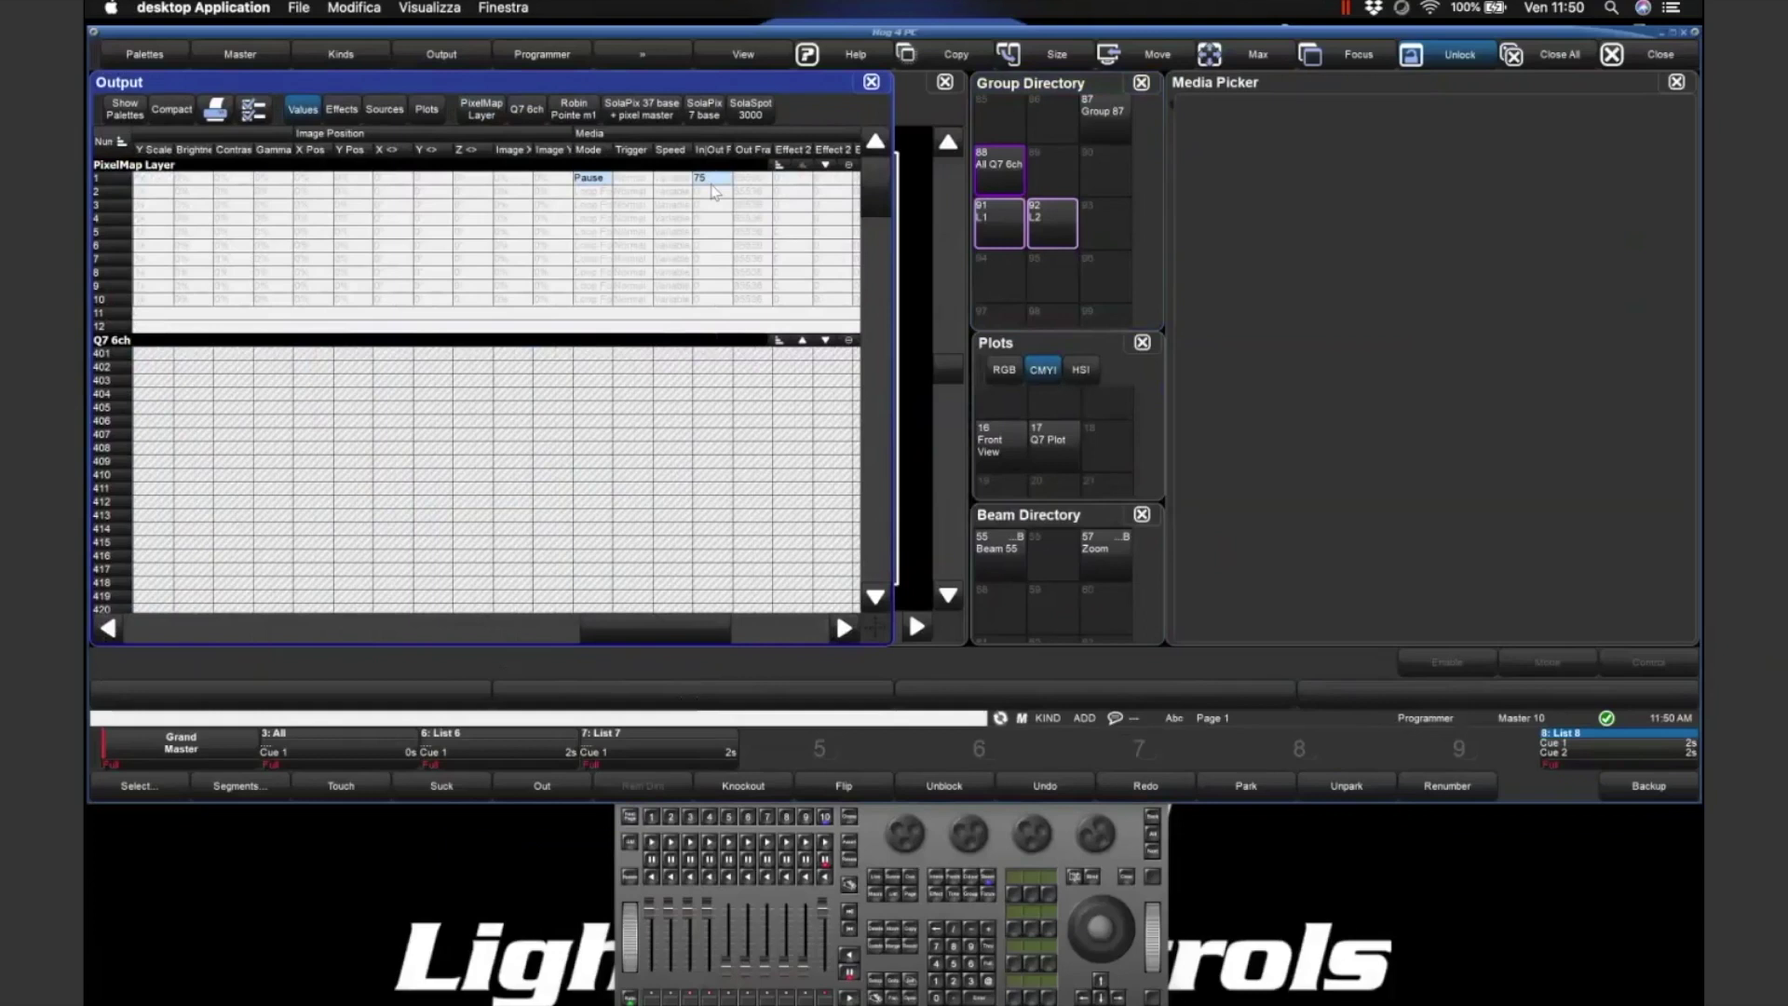
click(825, 843)
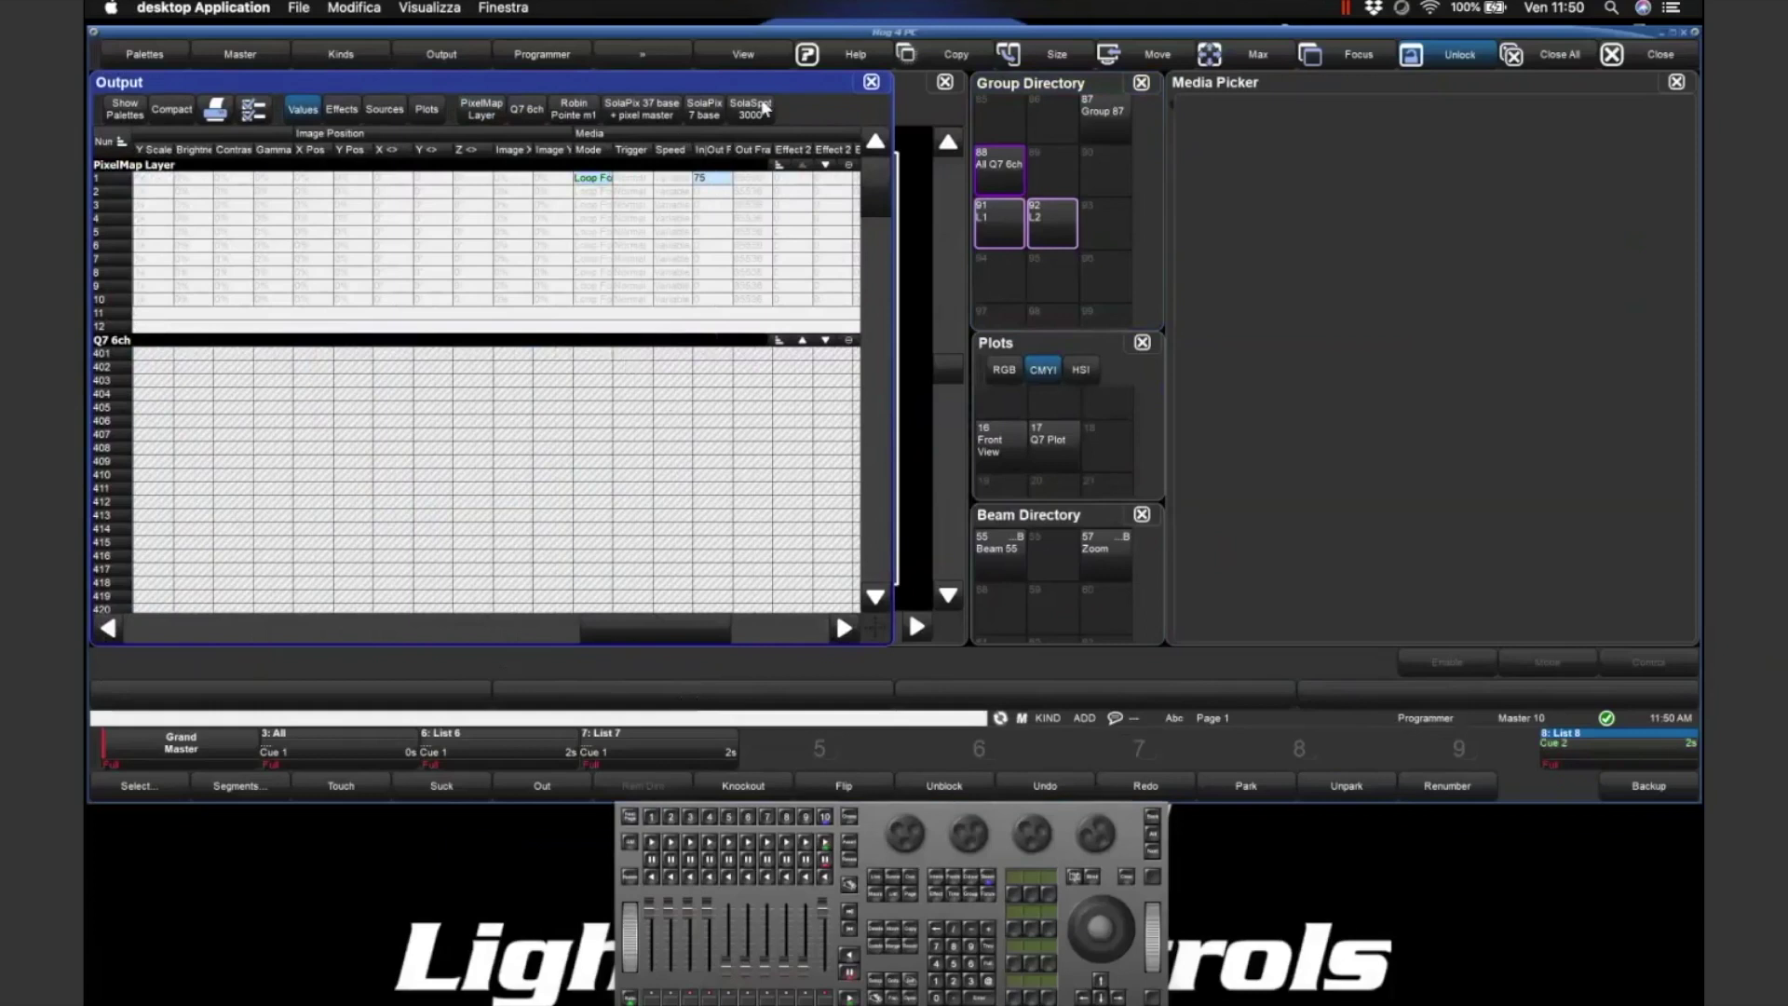
drag(785, 86, 971, 213)
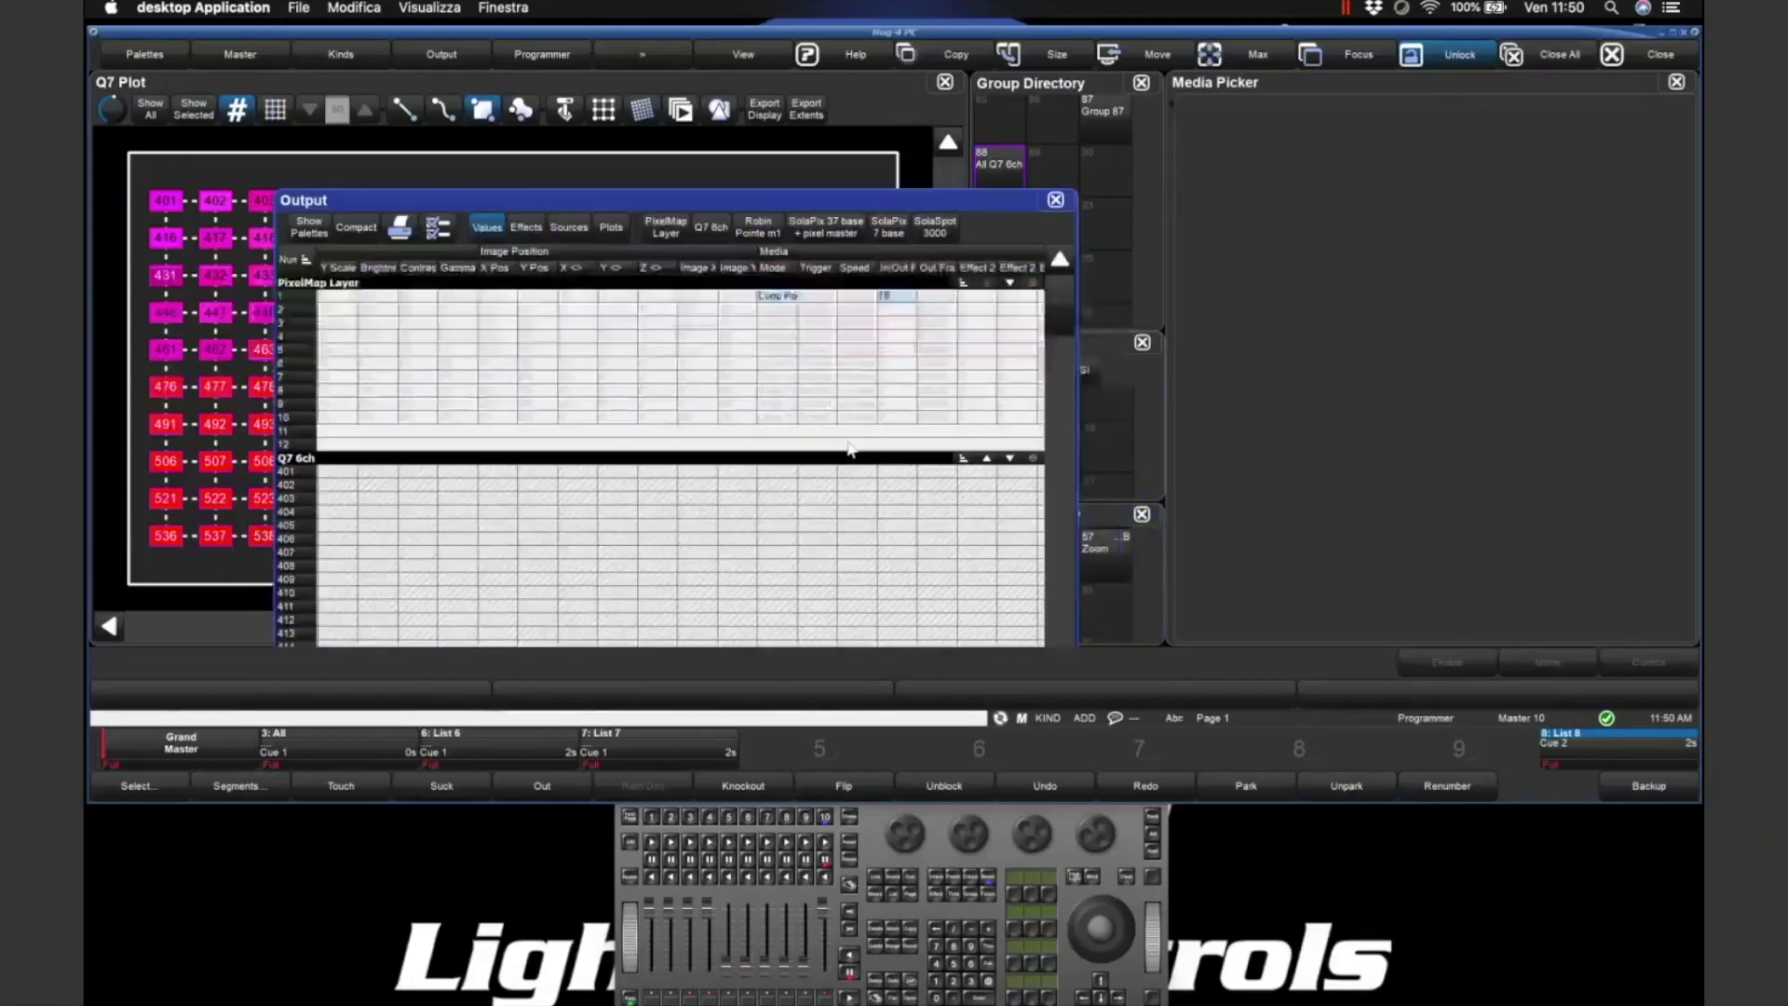
click(1056, 200)
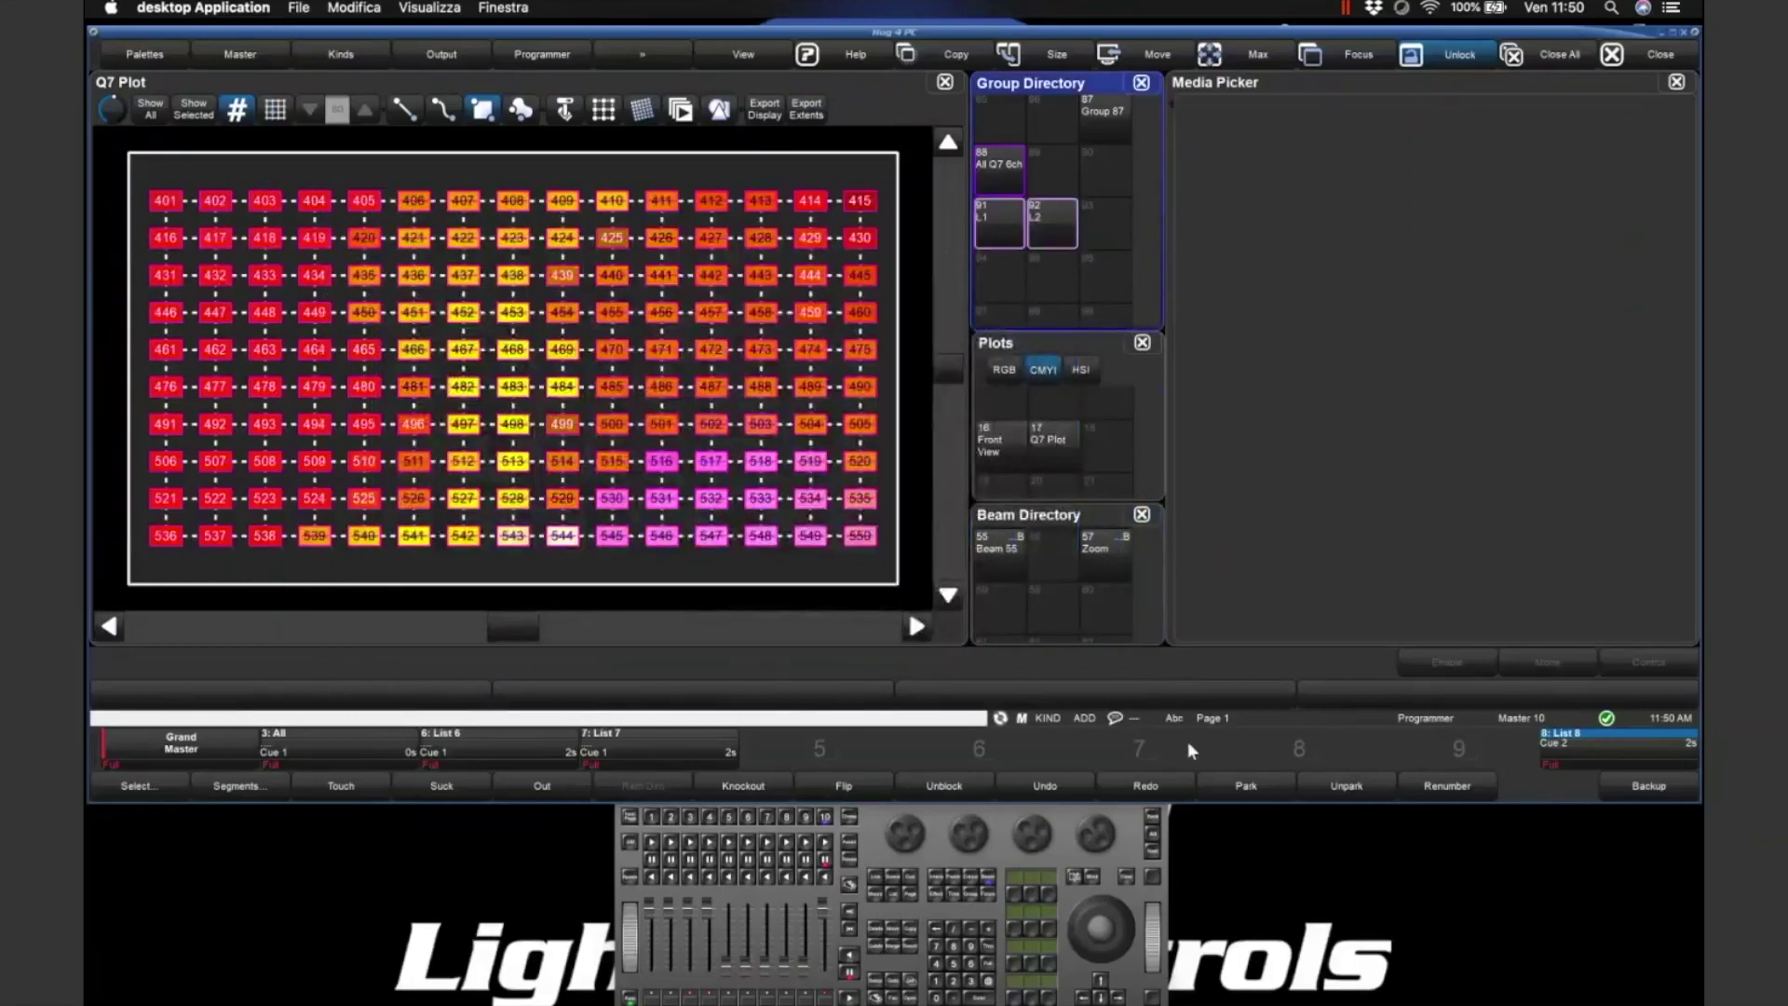
- Examine the play modes available for L1 and its beam parameter pages through the image wrap parameters
click(1001, 220)
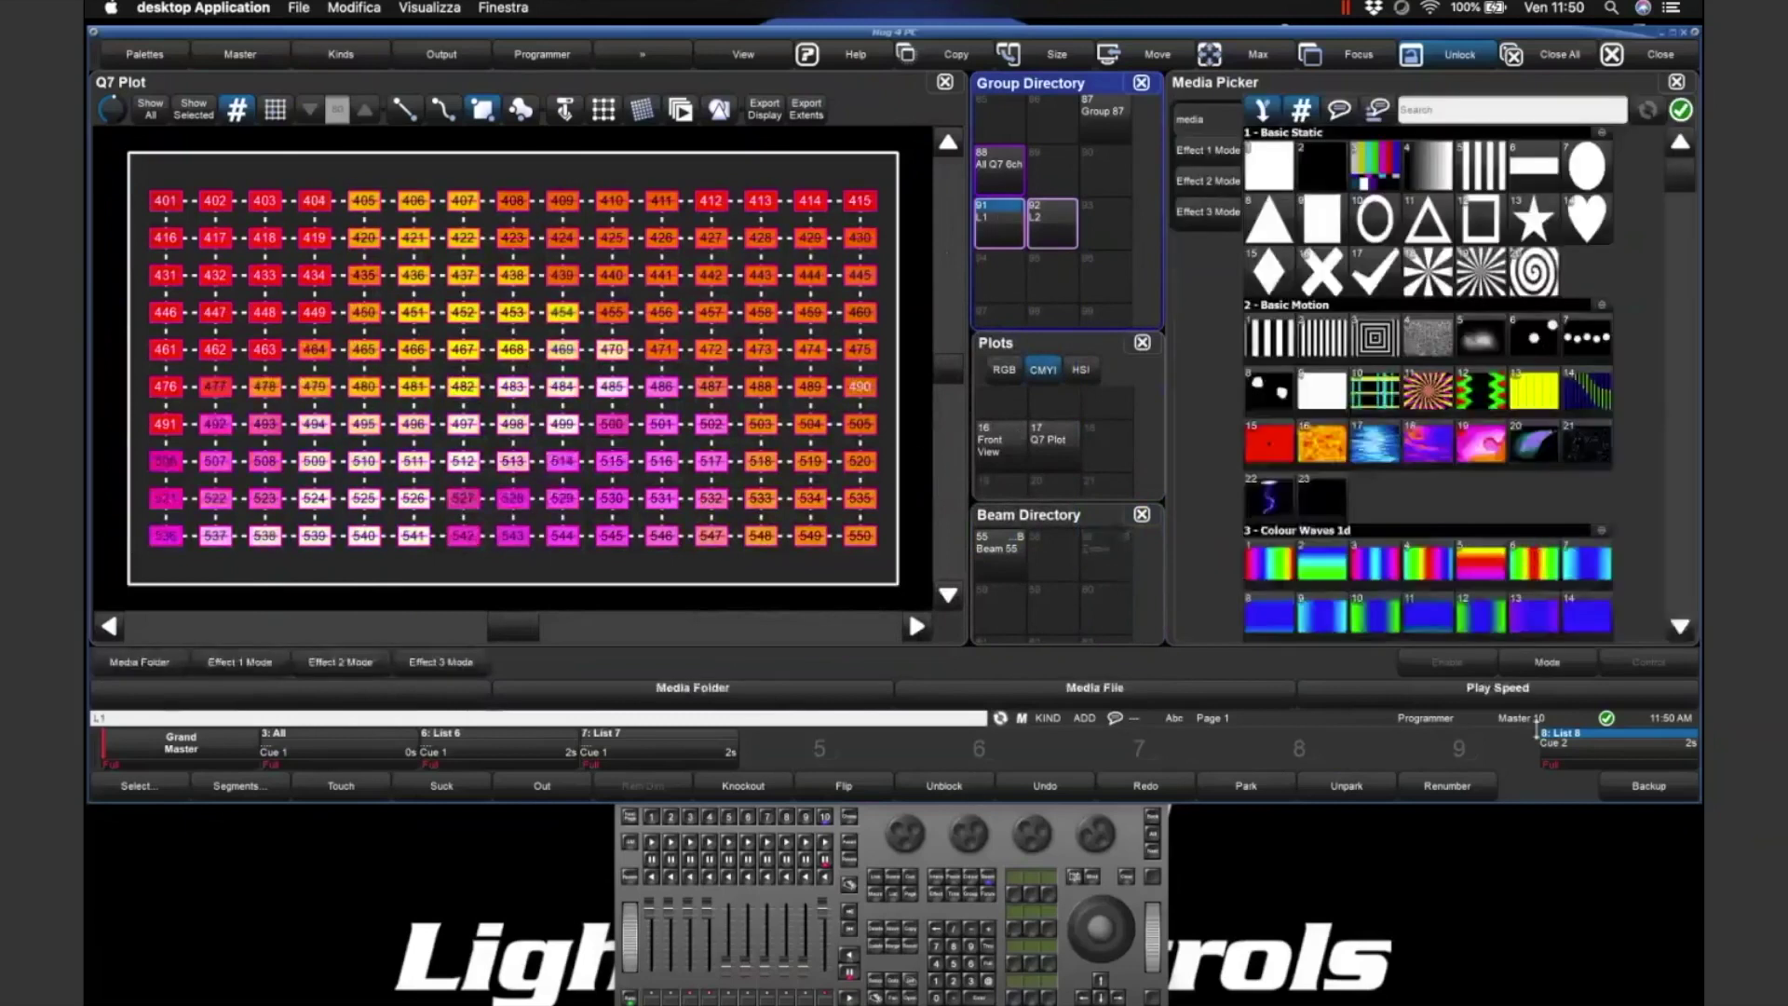
click(1556, 662)
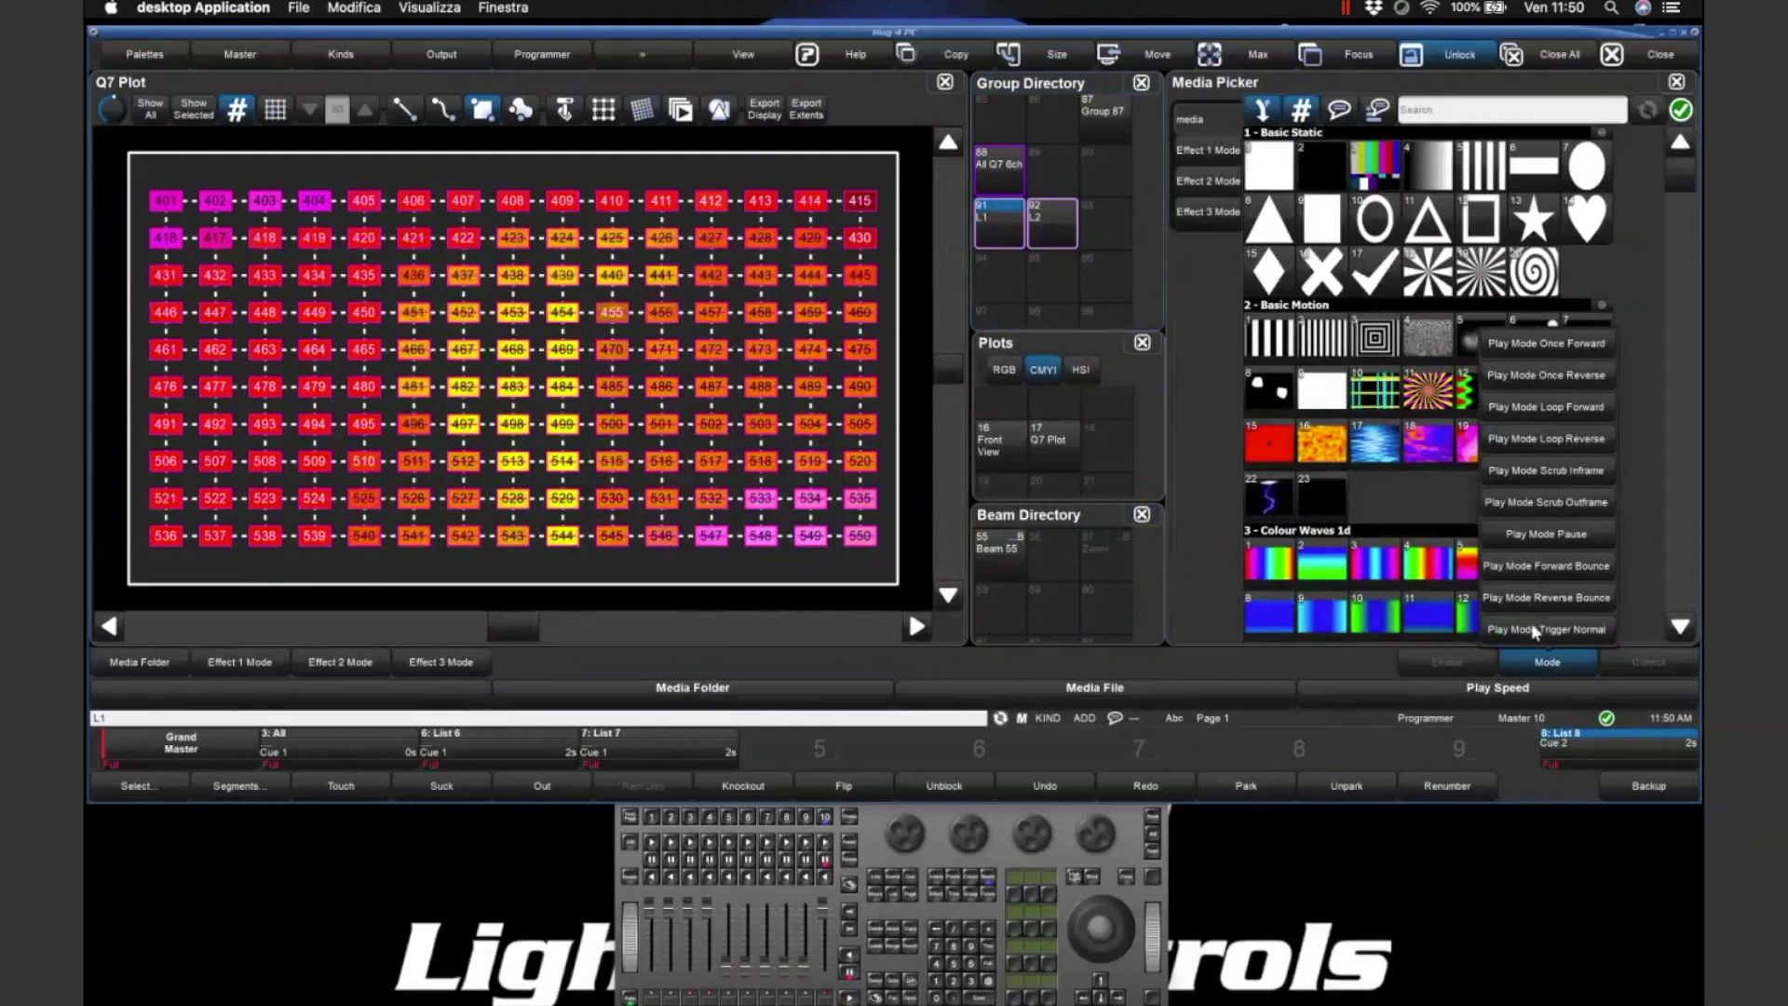
click(747, 662)
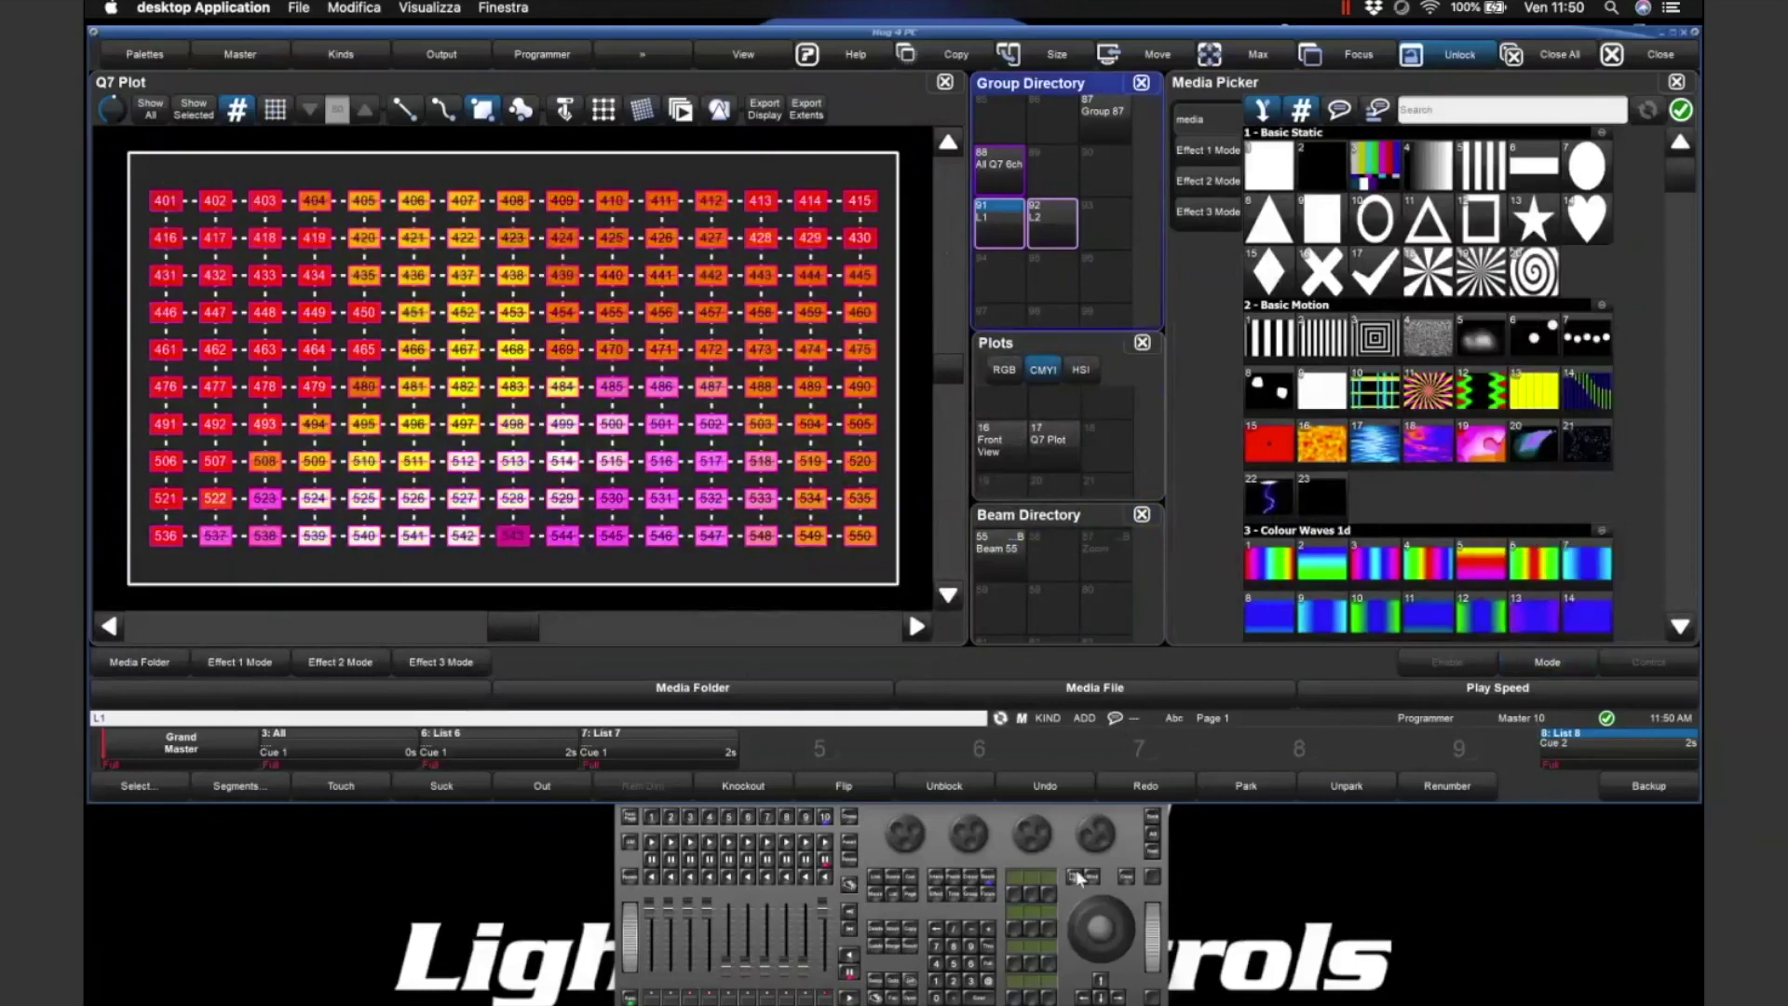
click(988, 874)
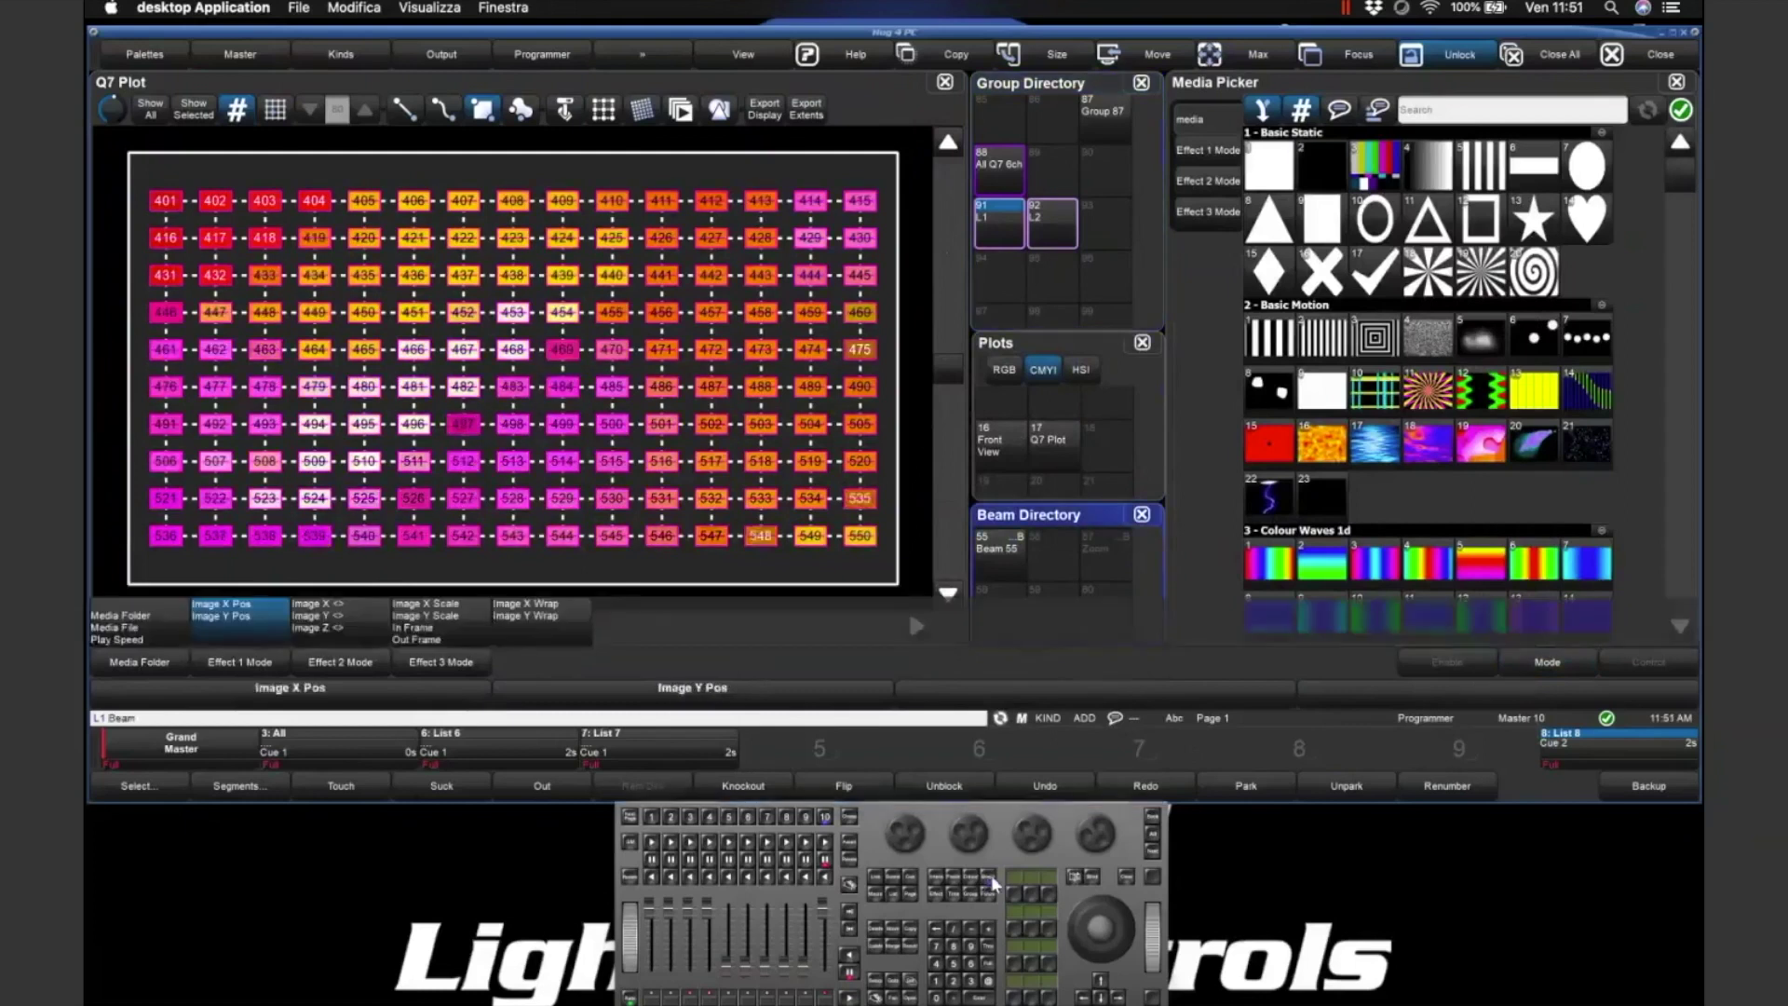
click(991, 874)
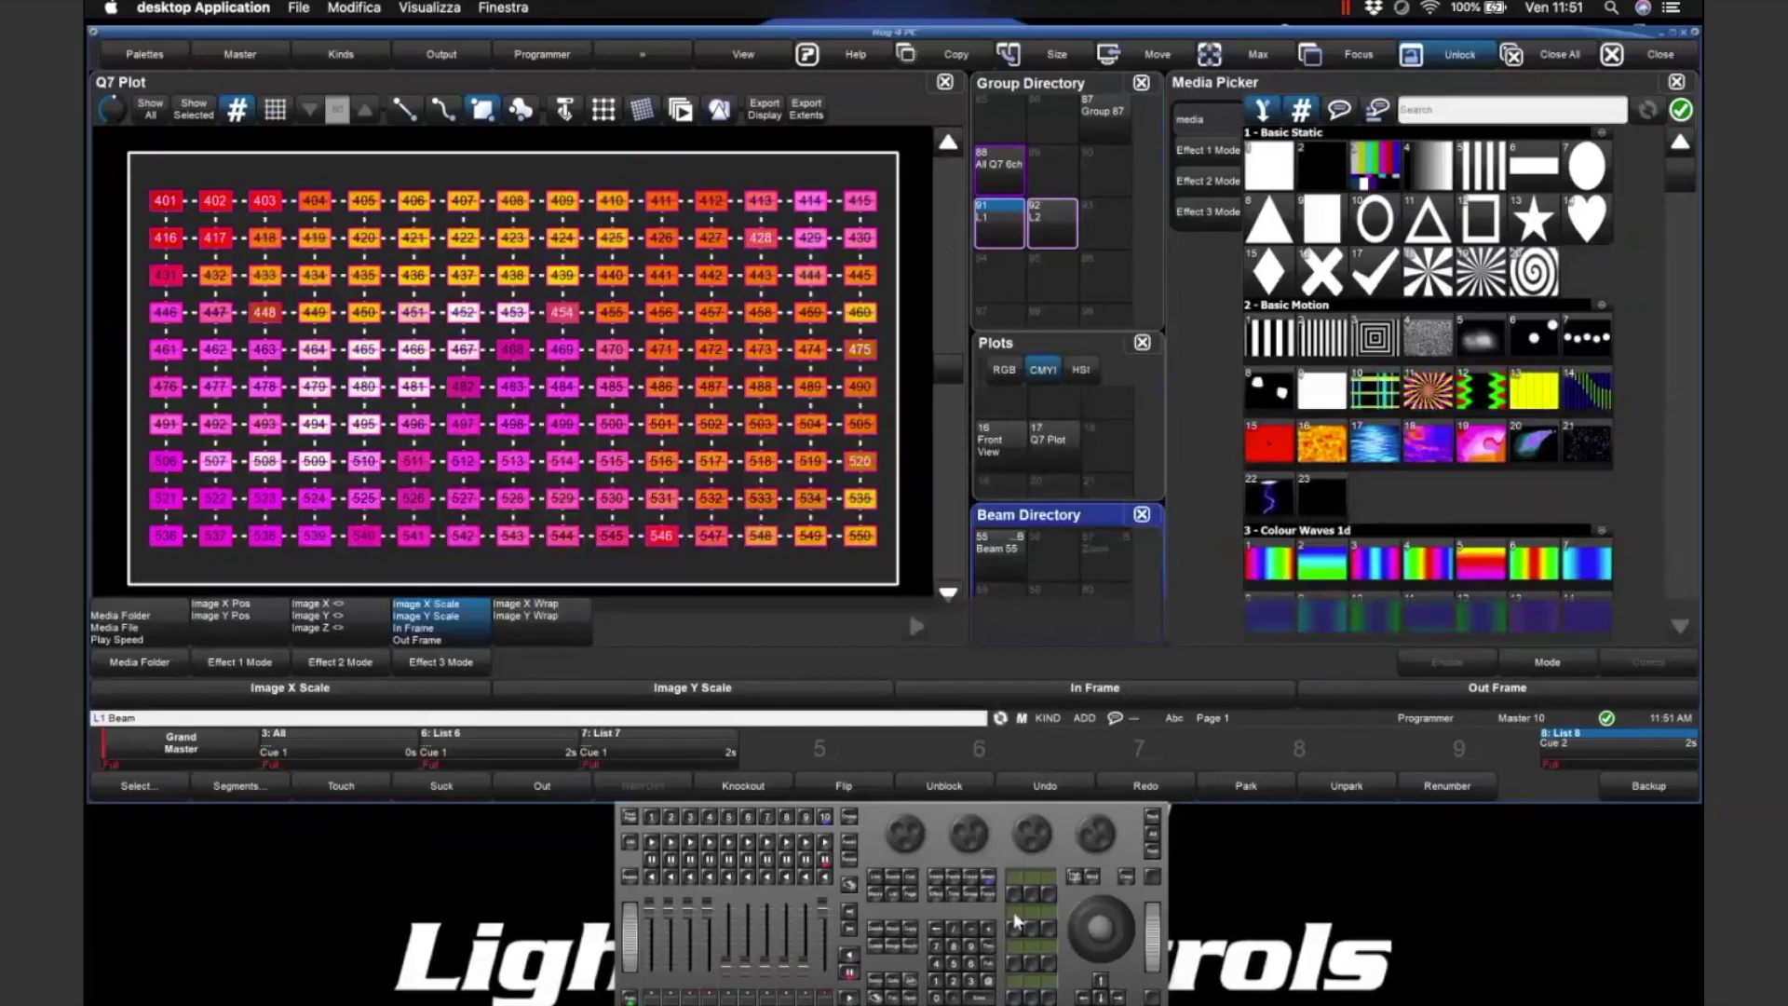
click(541, 615)
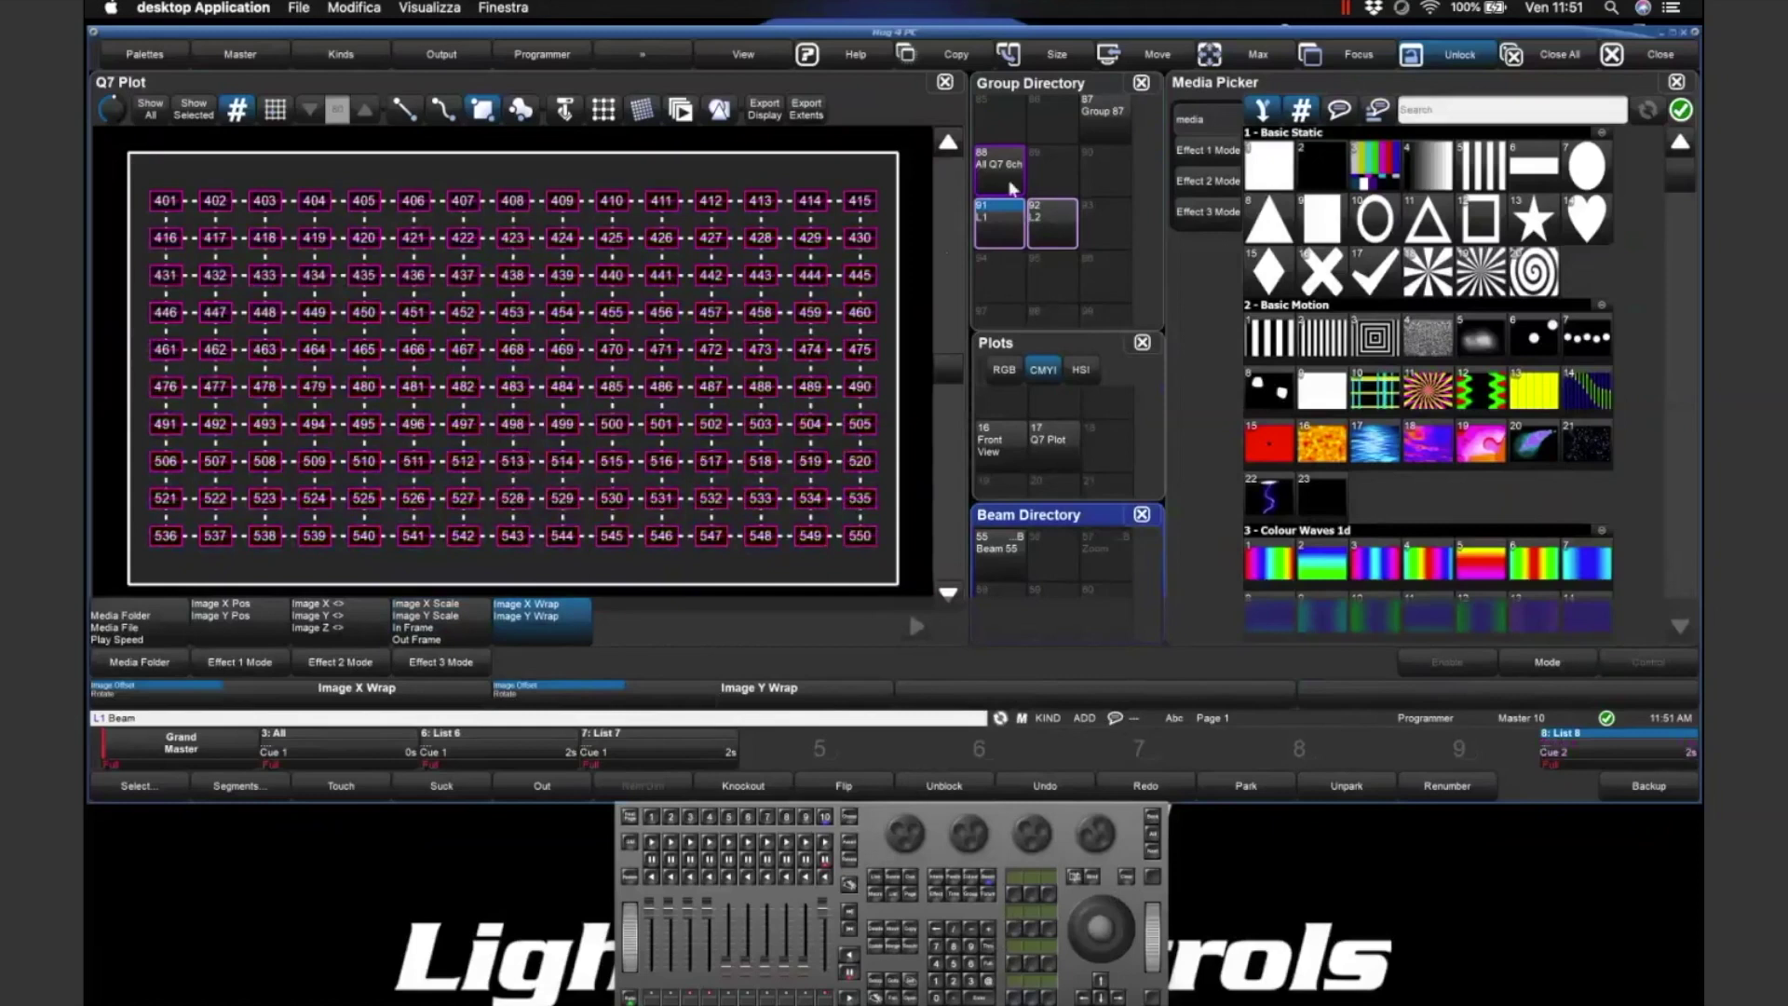
- Clear the programmer and apply the Q7 Plot to the All Q7 6ch group
key(Escape)
click(1128, 878)
click(983, 168)
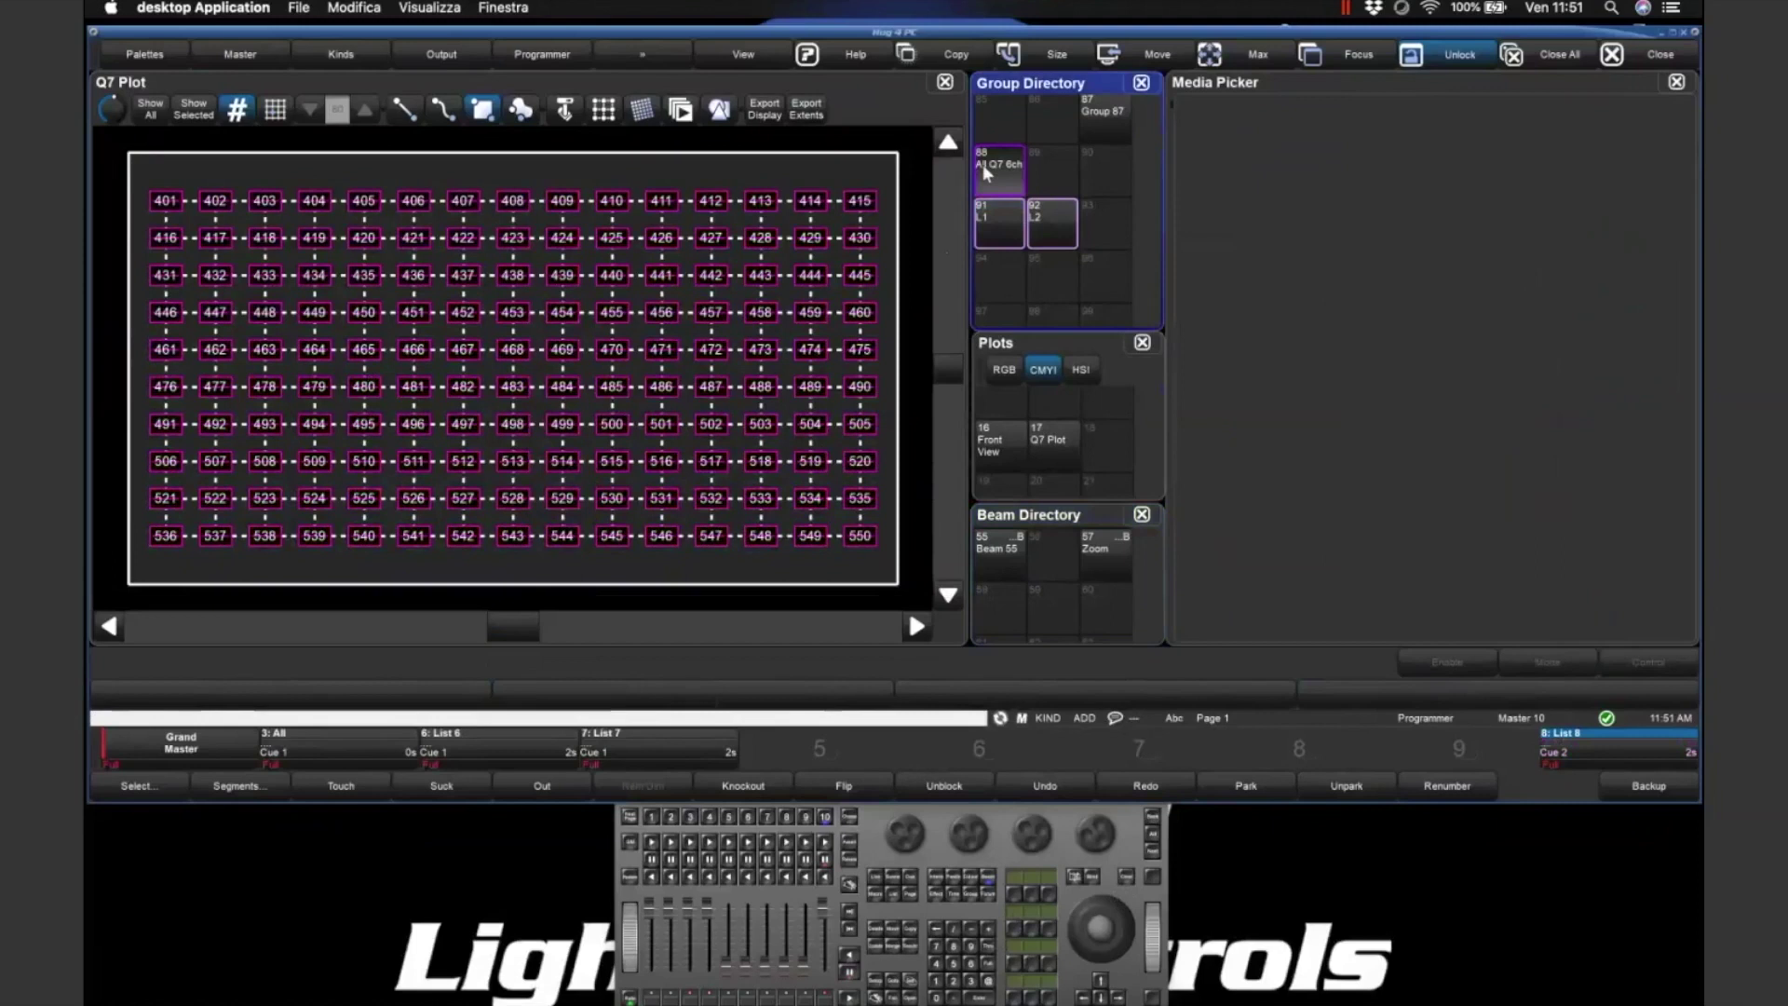
click(982, 164)
click(1054, 448)
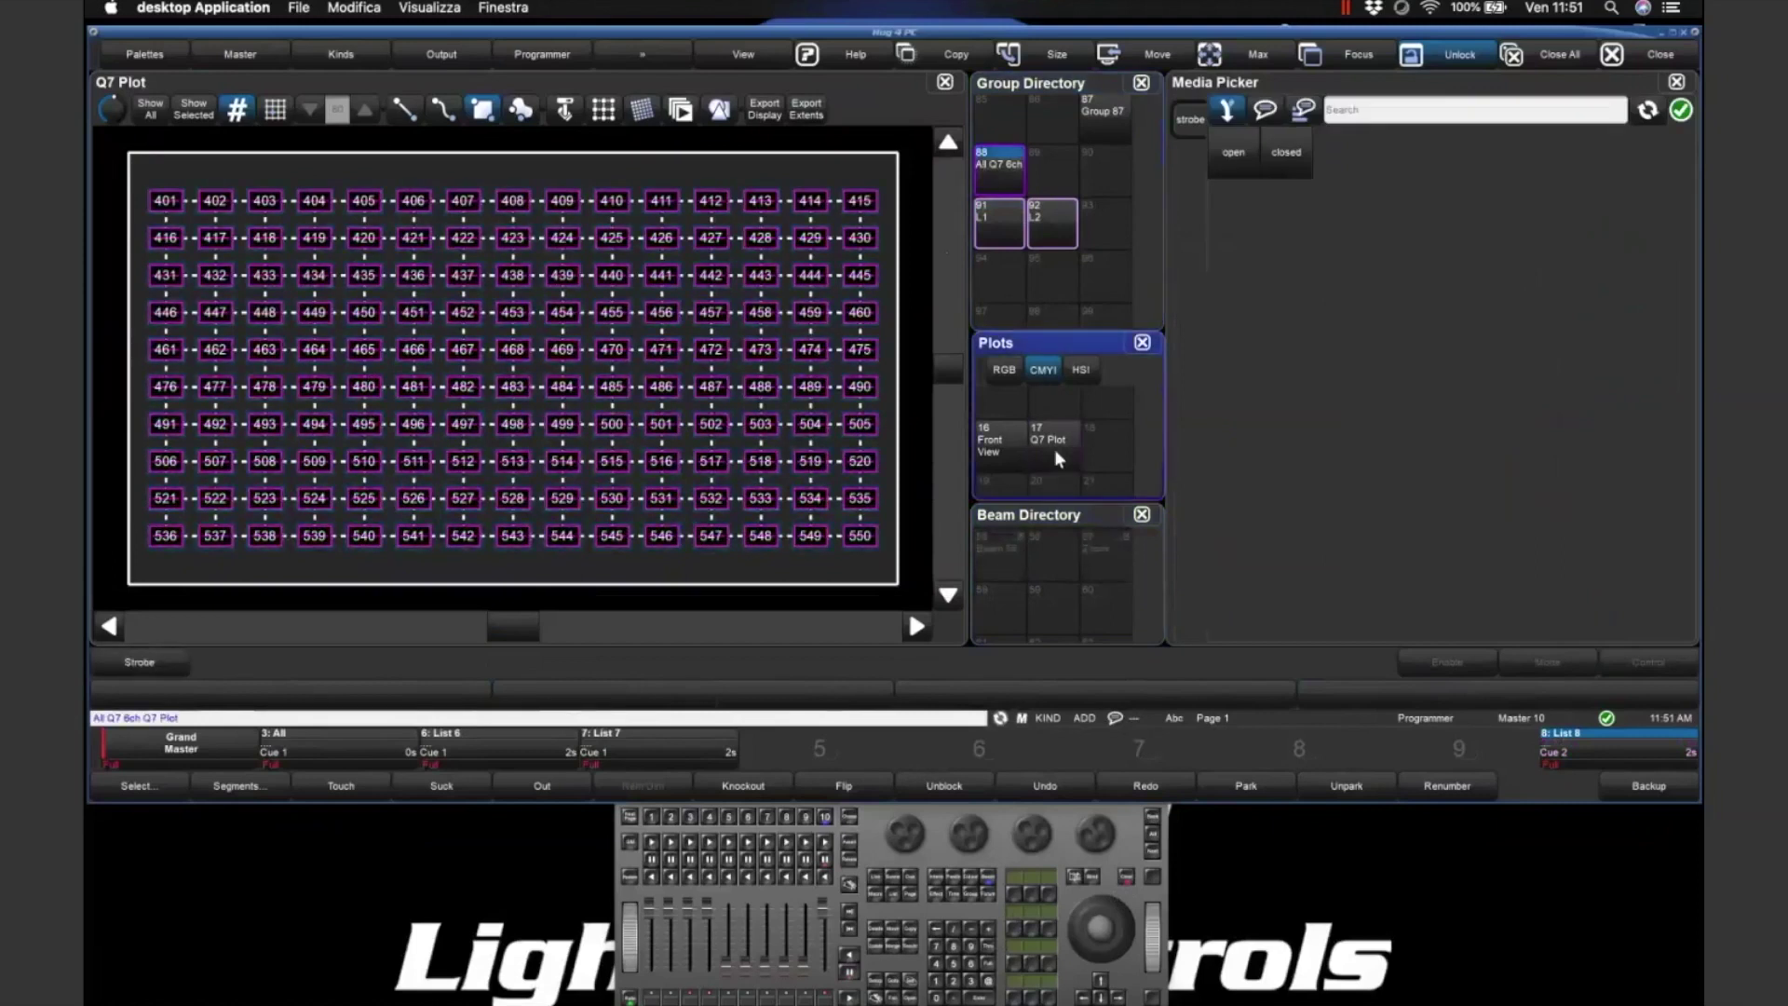
- Assign Basic Static media 18 to layer L1 and set its intensity to full
click(983, 220)
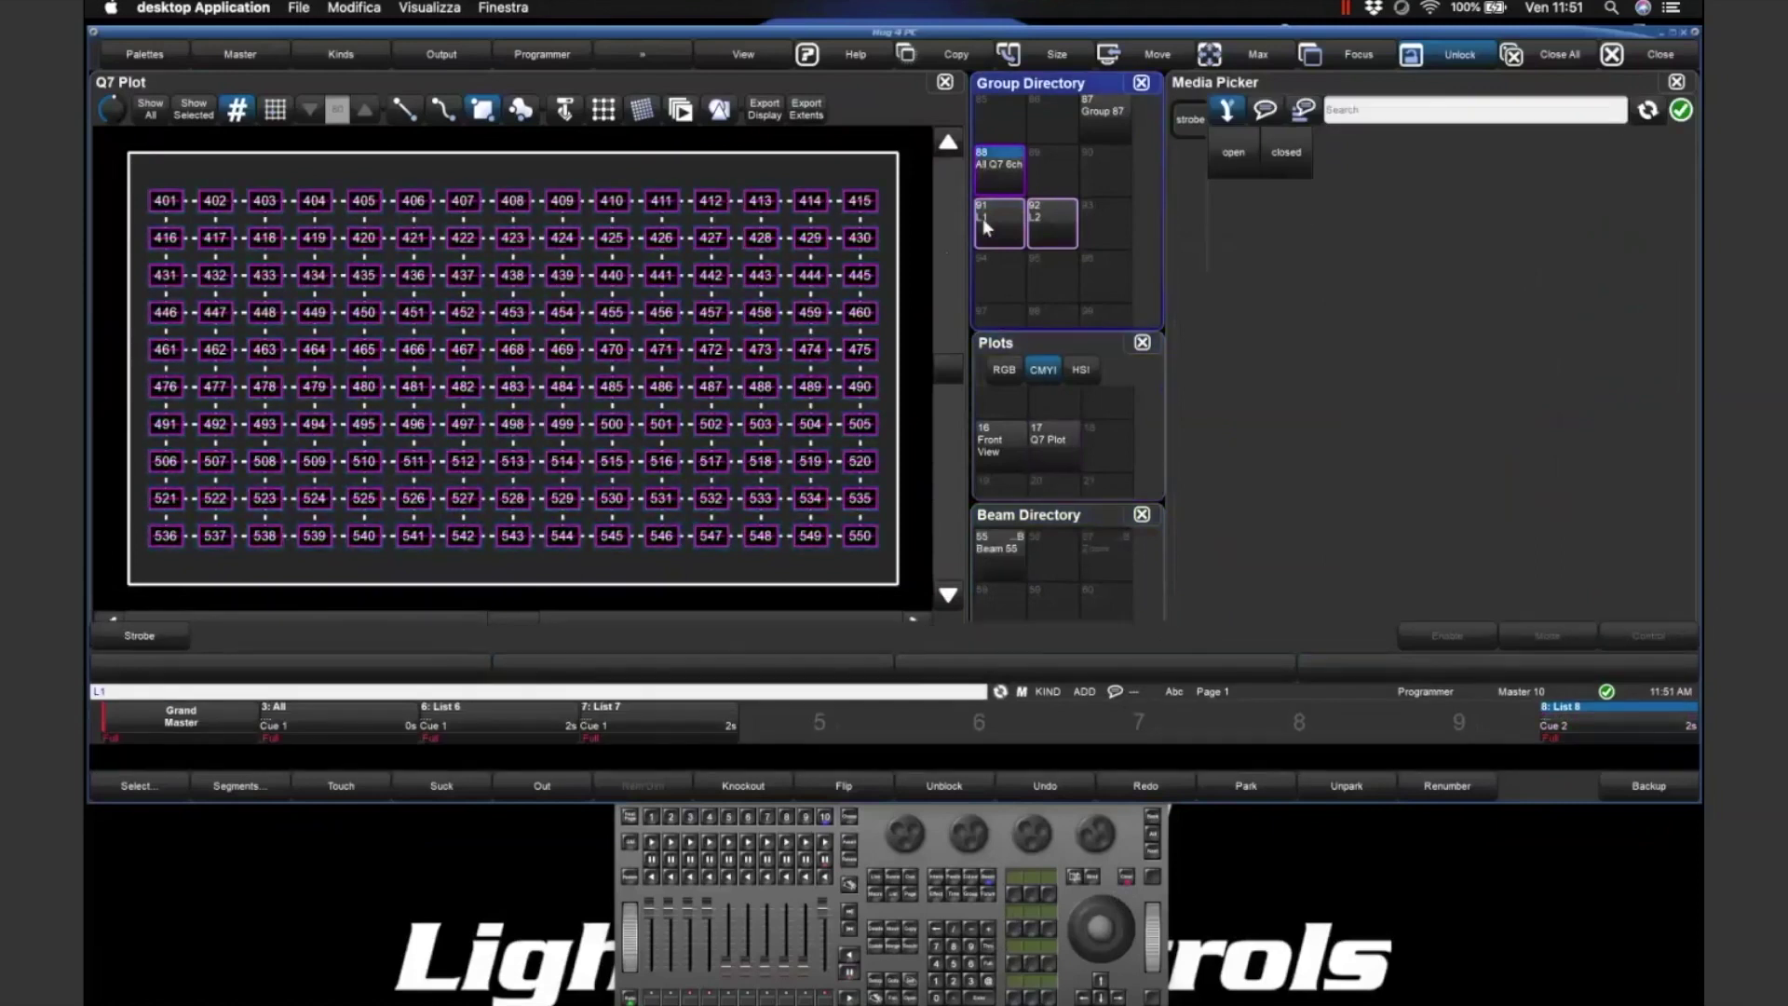
click(981, 218)
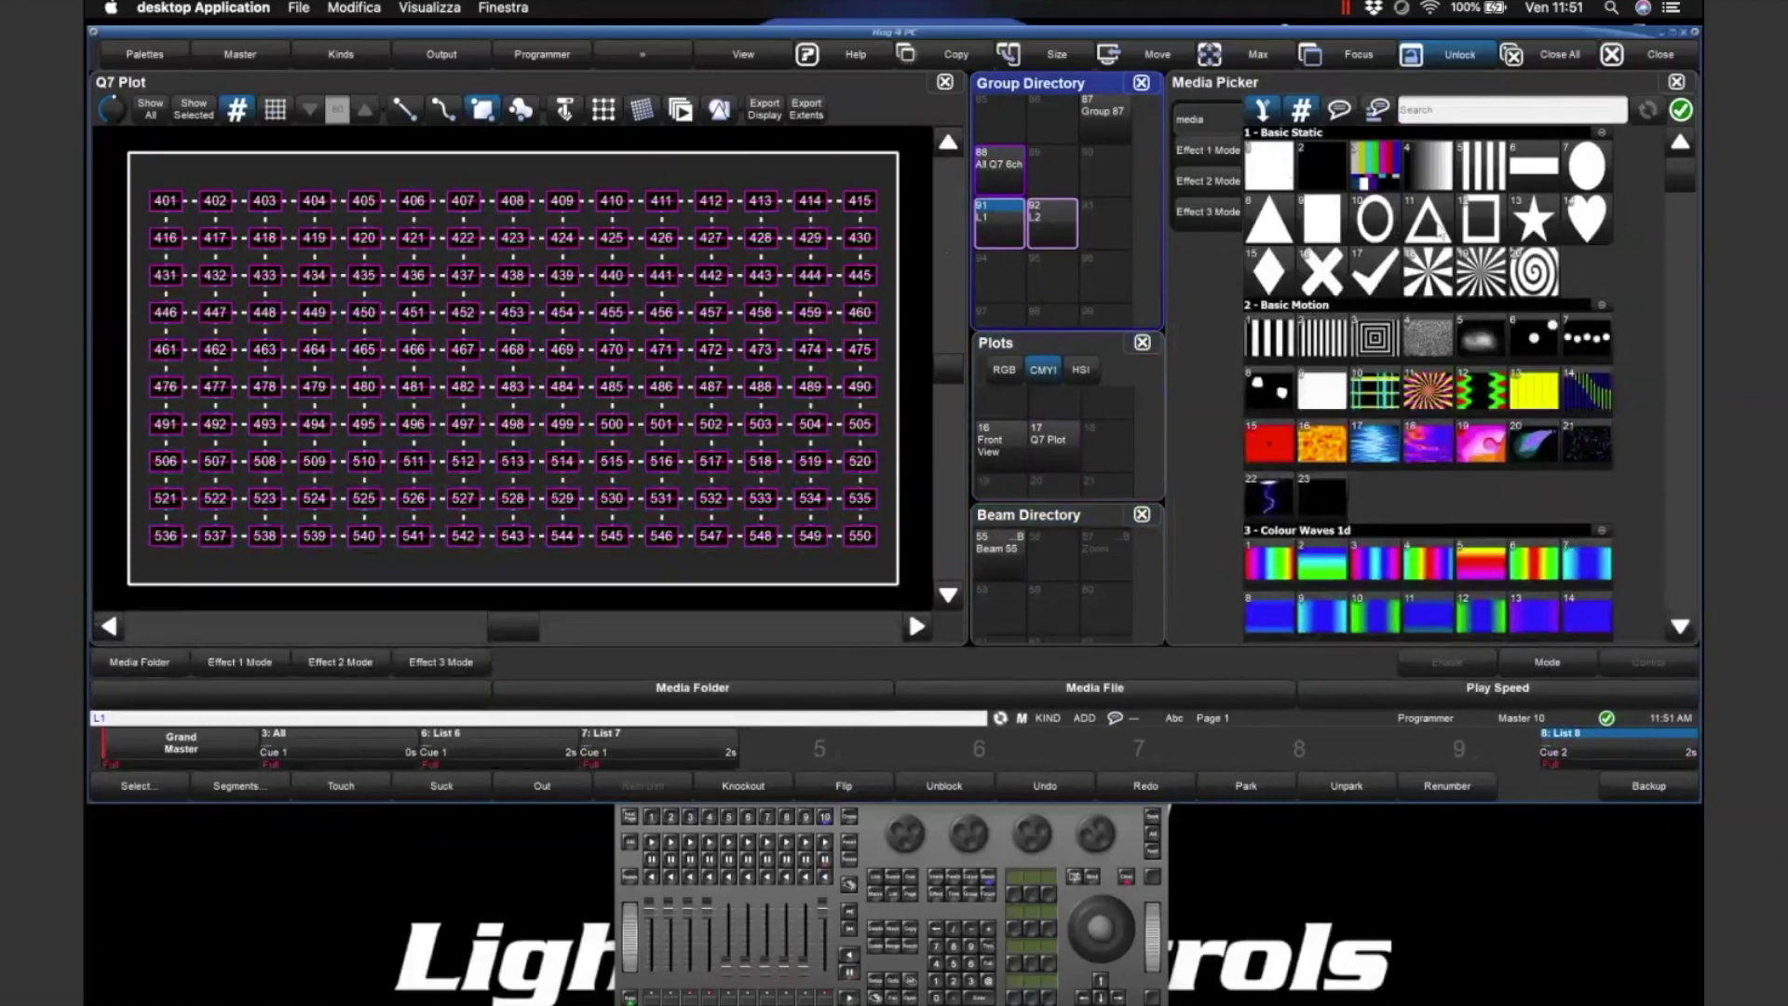
click(1428, 274)
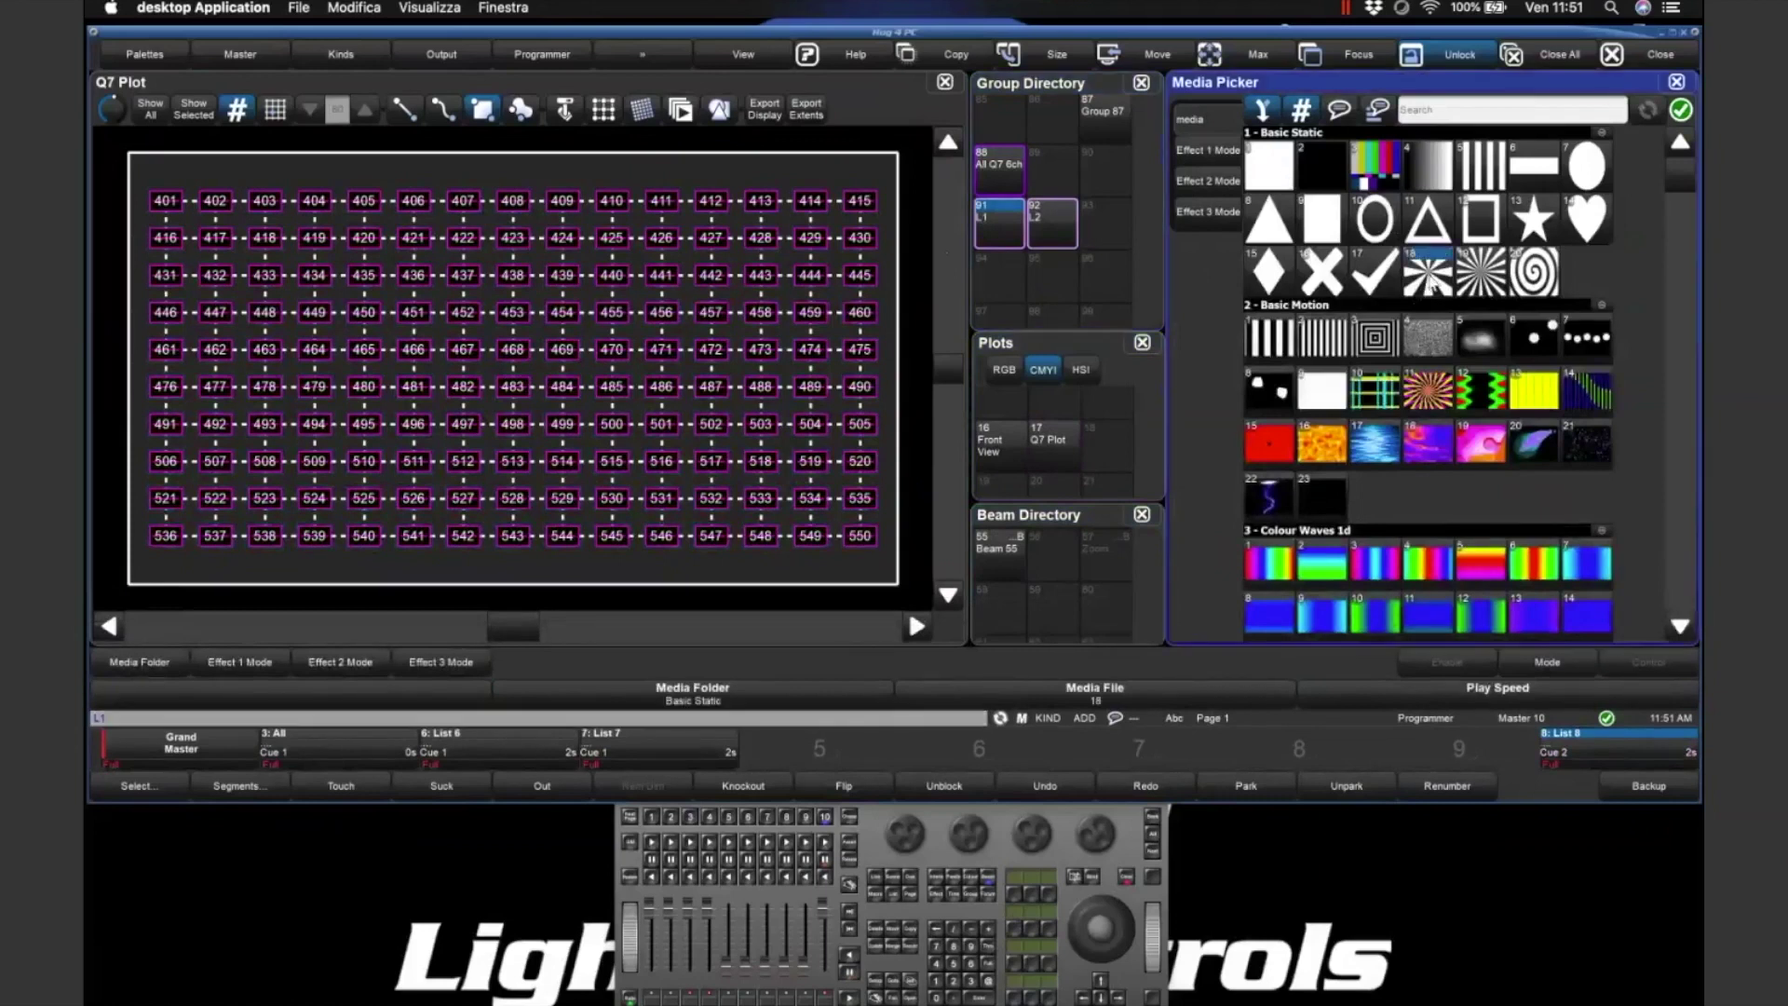
click(988, 965)
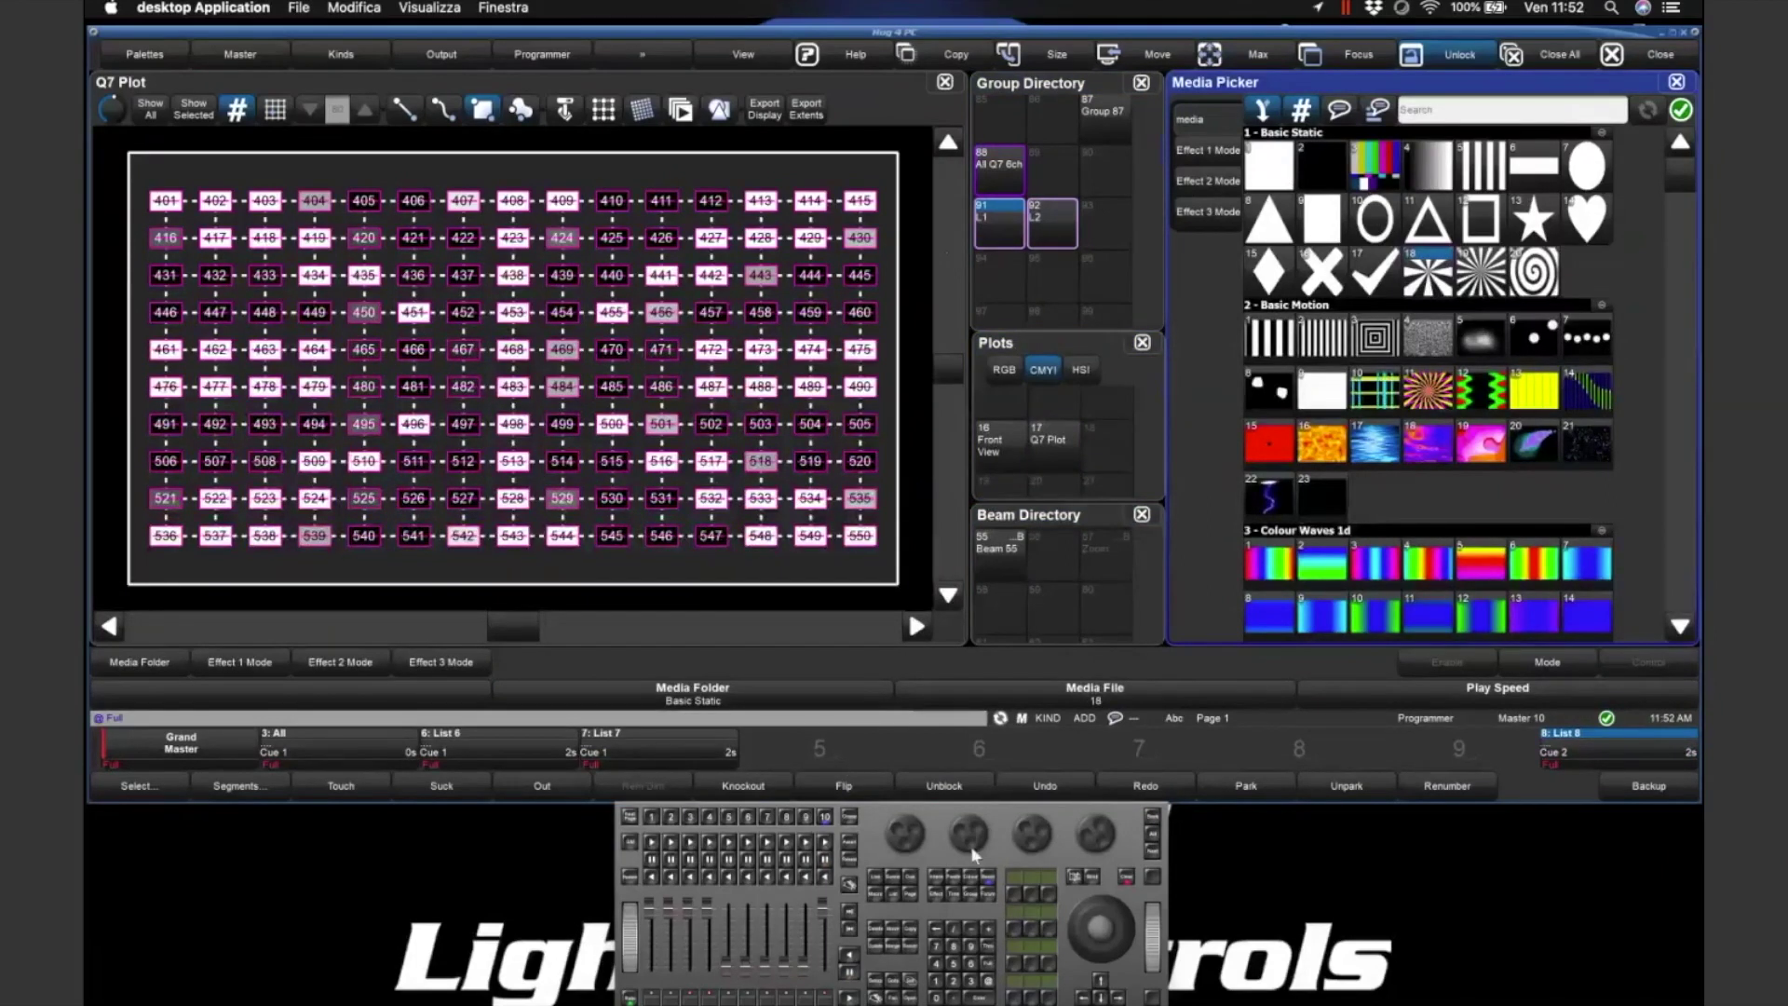
- Set L1's Image X Wrap to an image offset of 38%
click(988, 878)
click(988, 878)
click(988, 878)
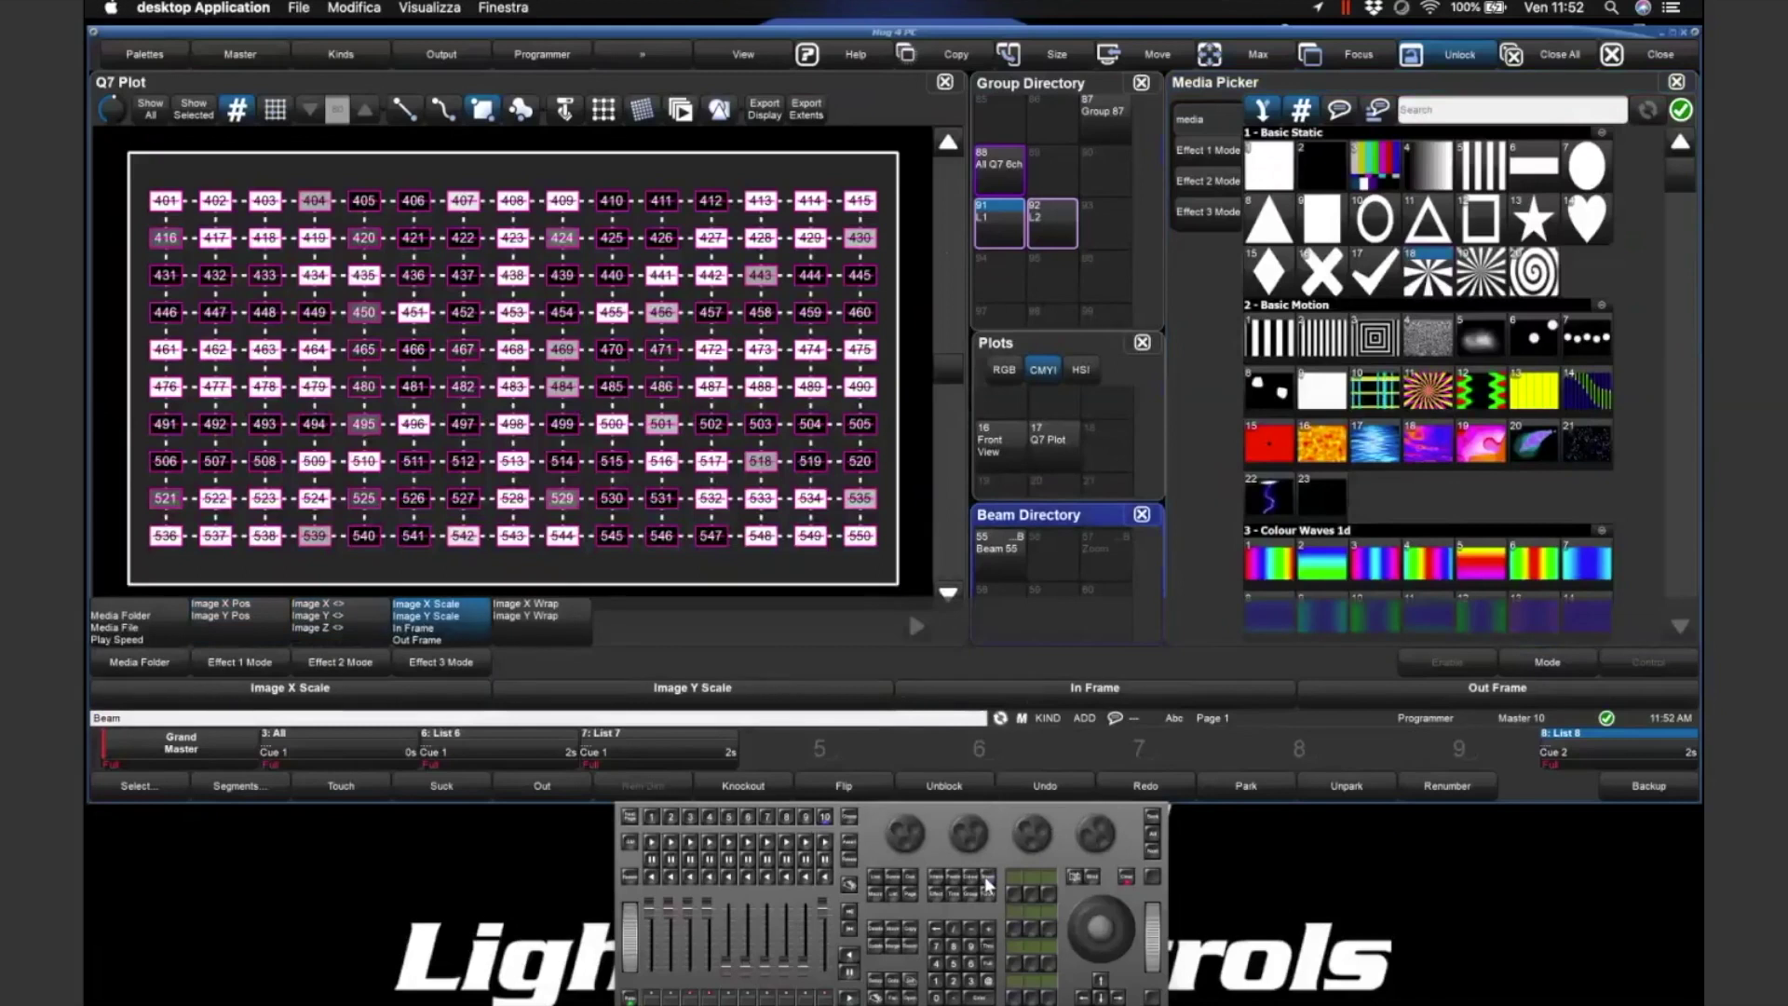
click(987, 880)
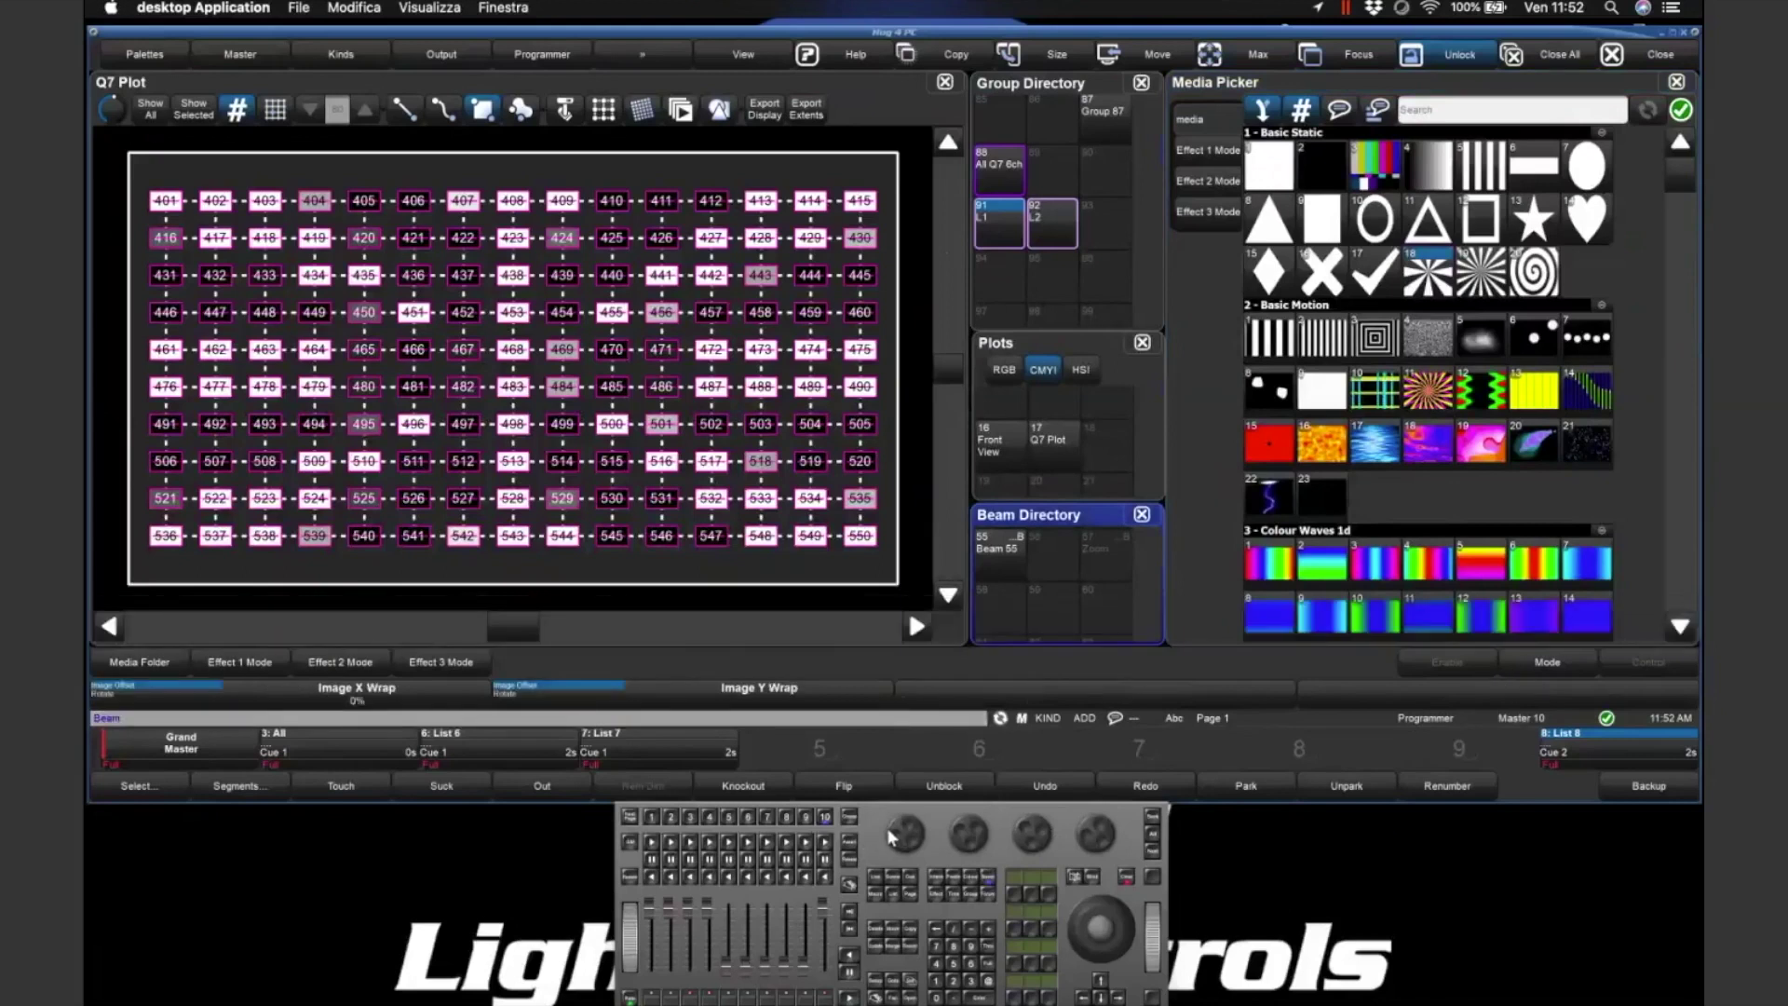
drag(886, 827, 888, 818)
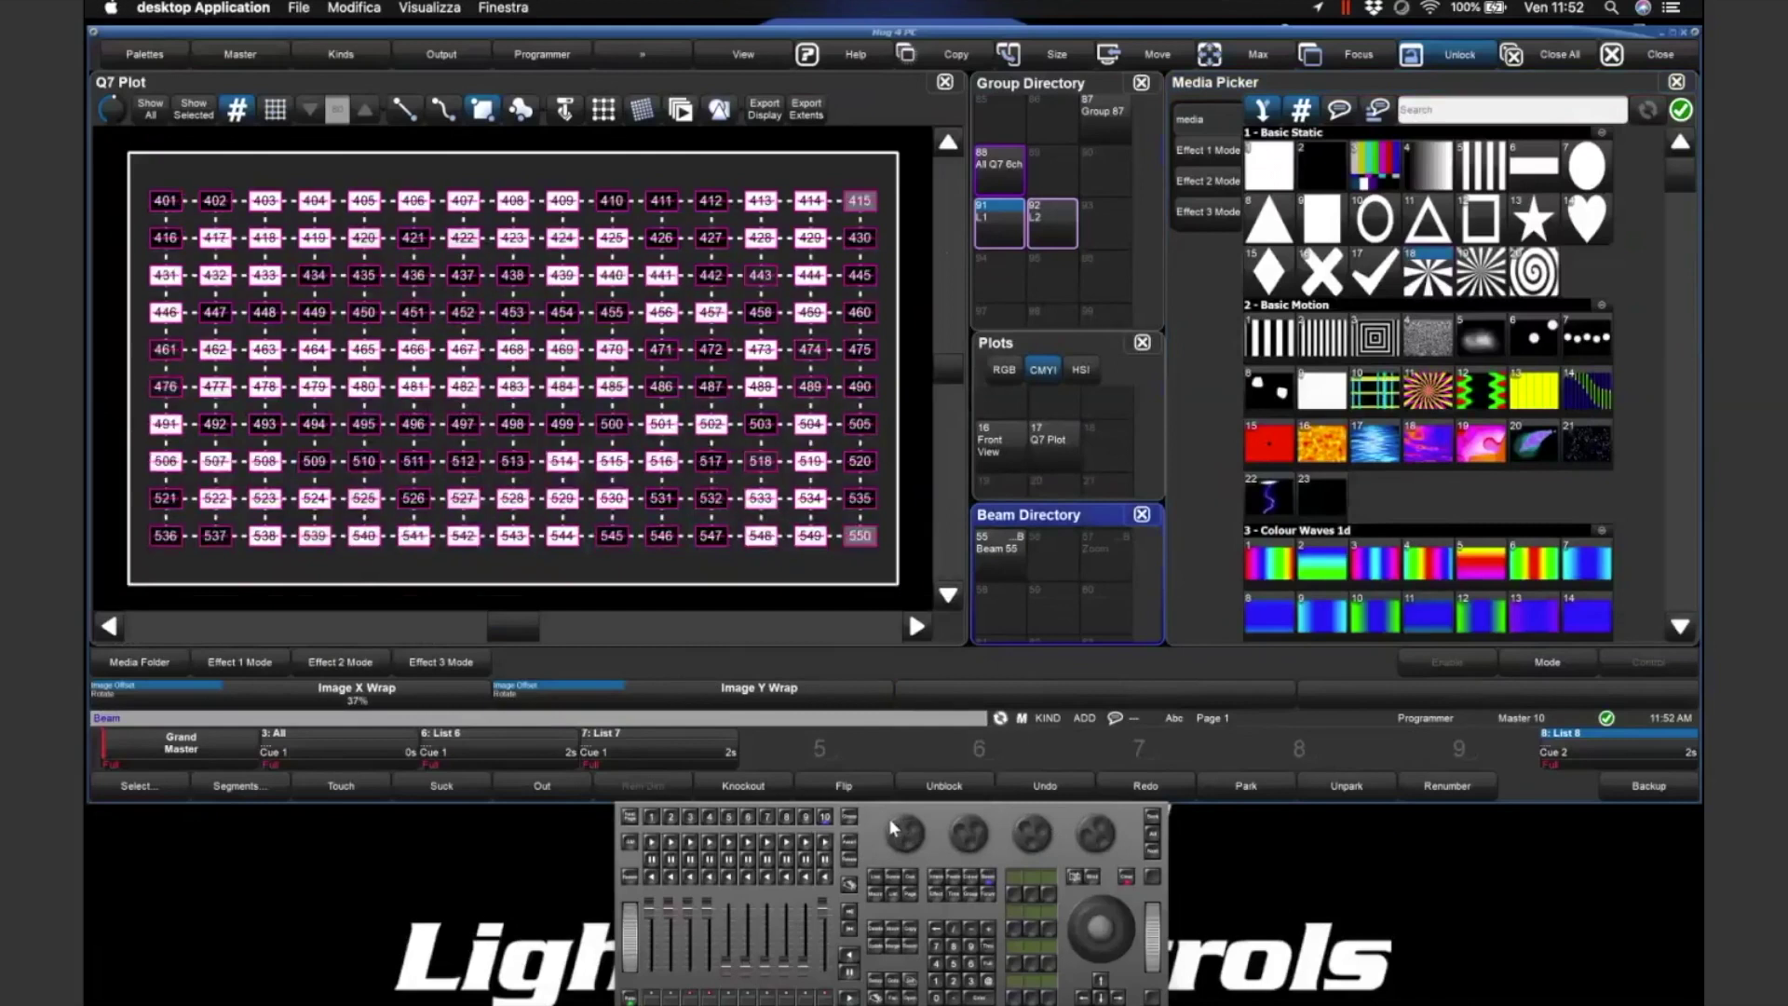
scroll(167, 682, up, 1)
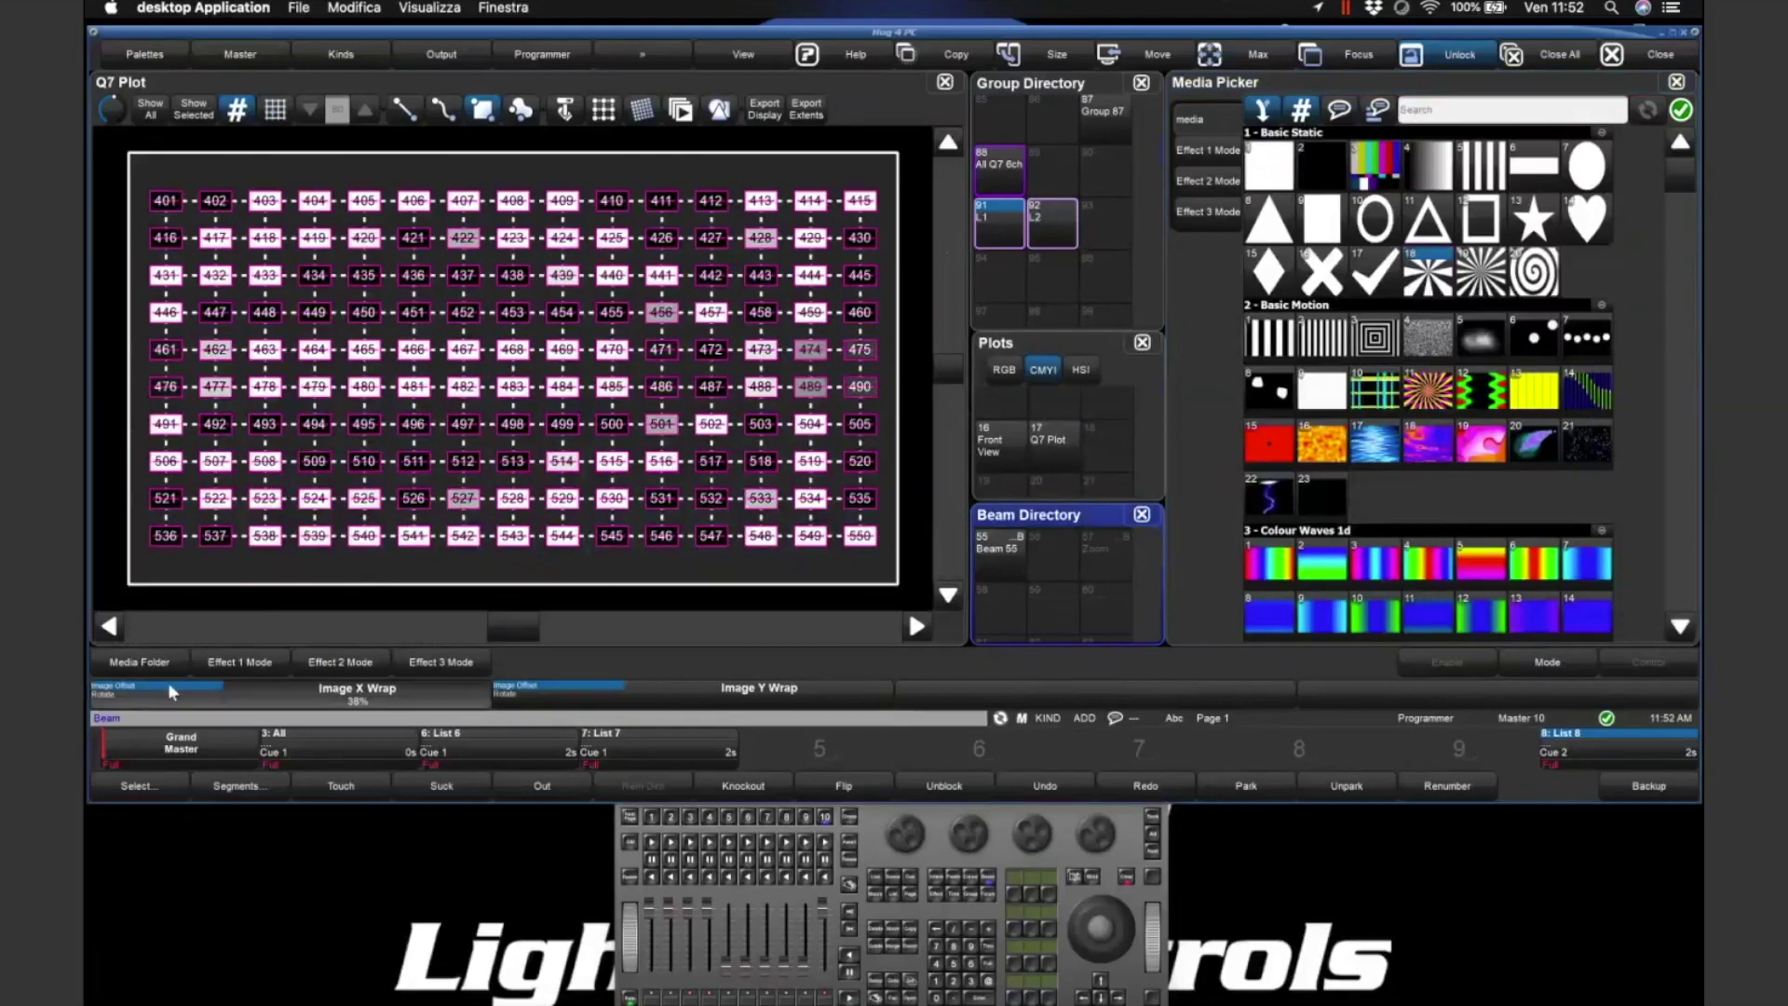
- Set L1's Image X Wrap to Rotate at 33 rpm and its Image Y Wrap offset to 30%
click(168, 682)
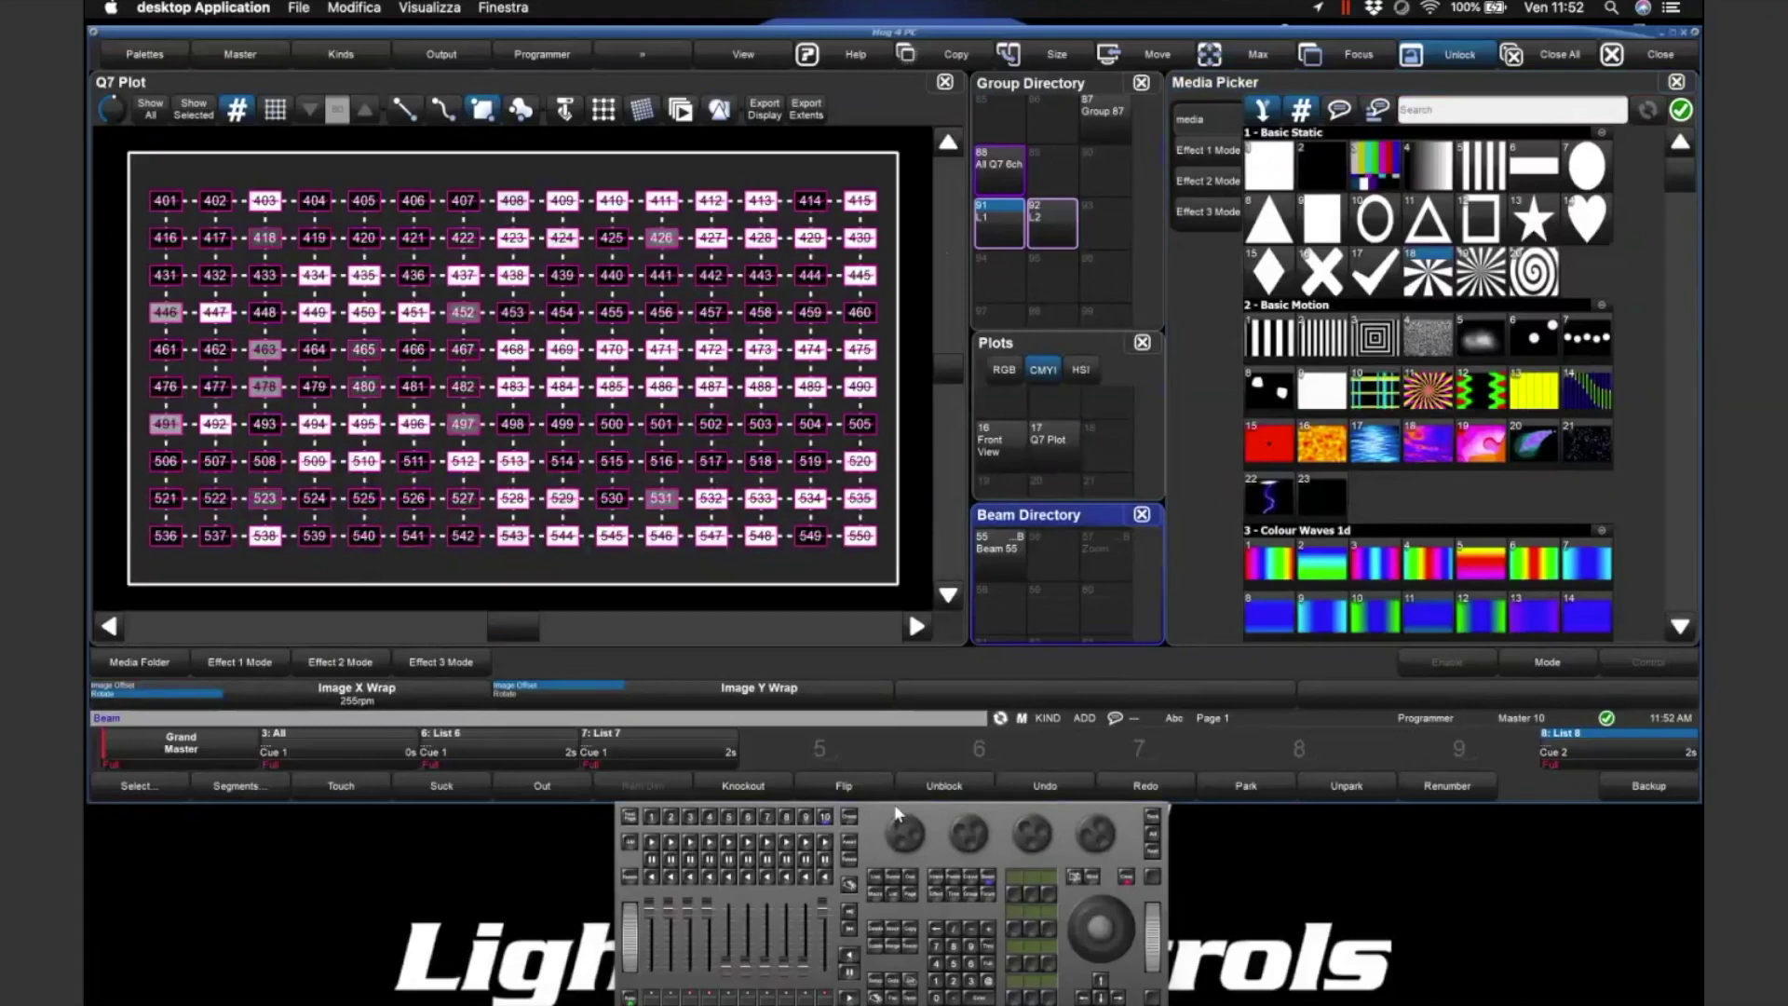
scroll(905, 838, up, 3)
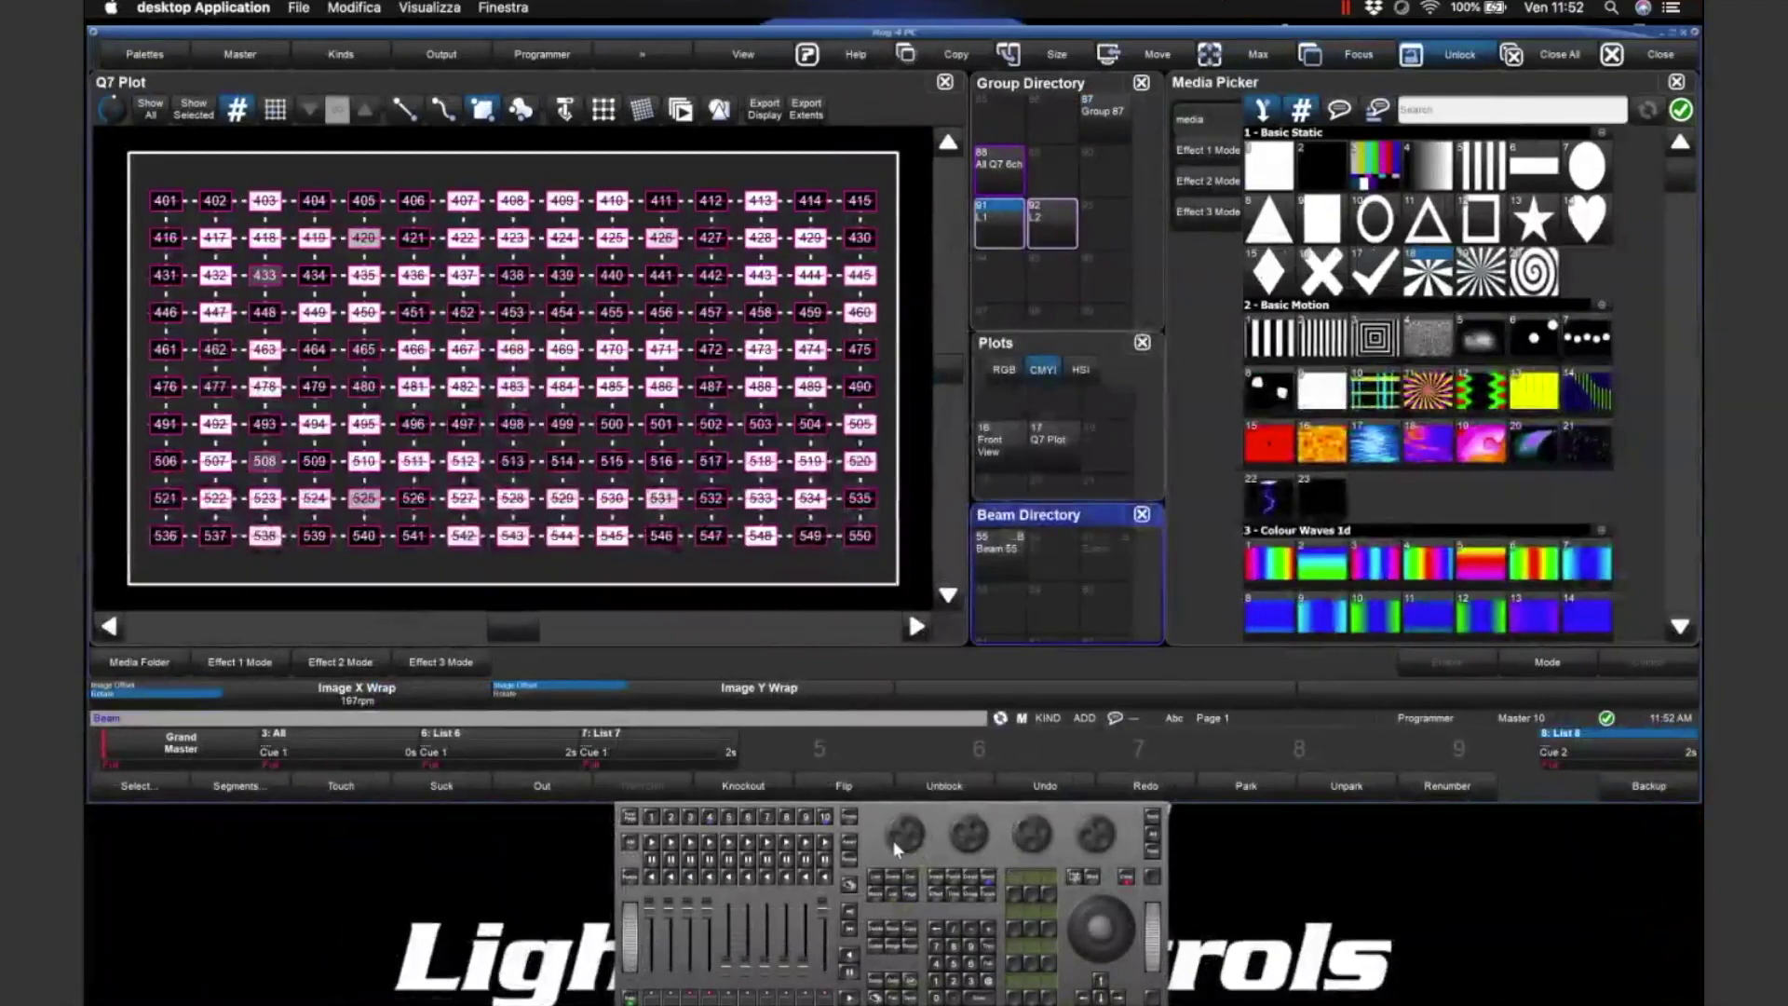
scroll(897, 847, down, 10)
scroll(896, 847, down, 10)
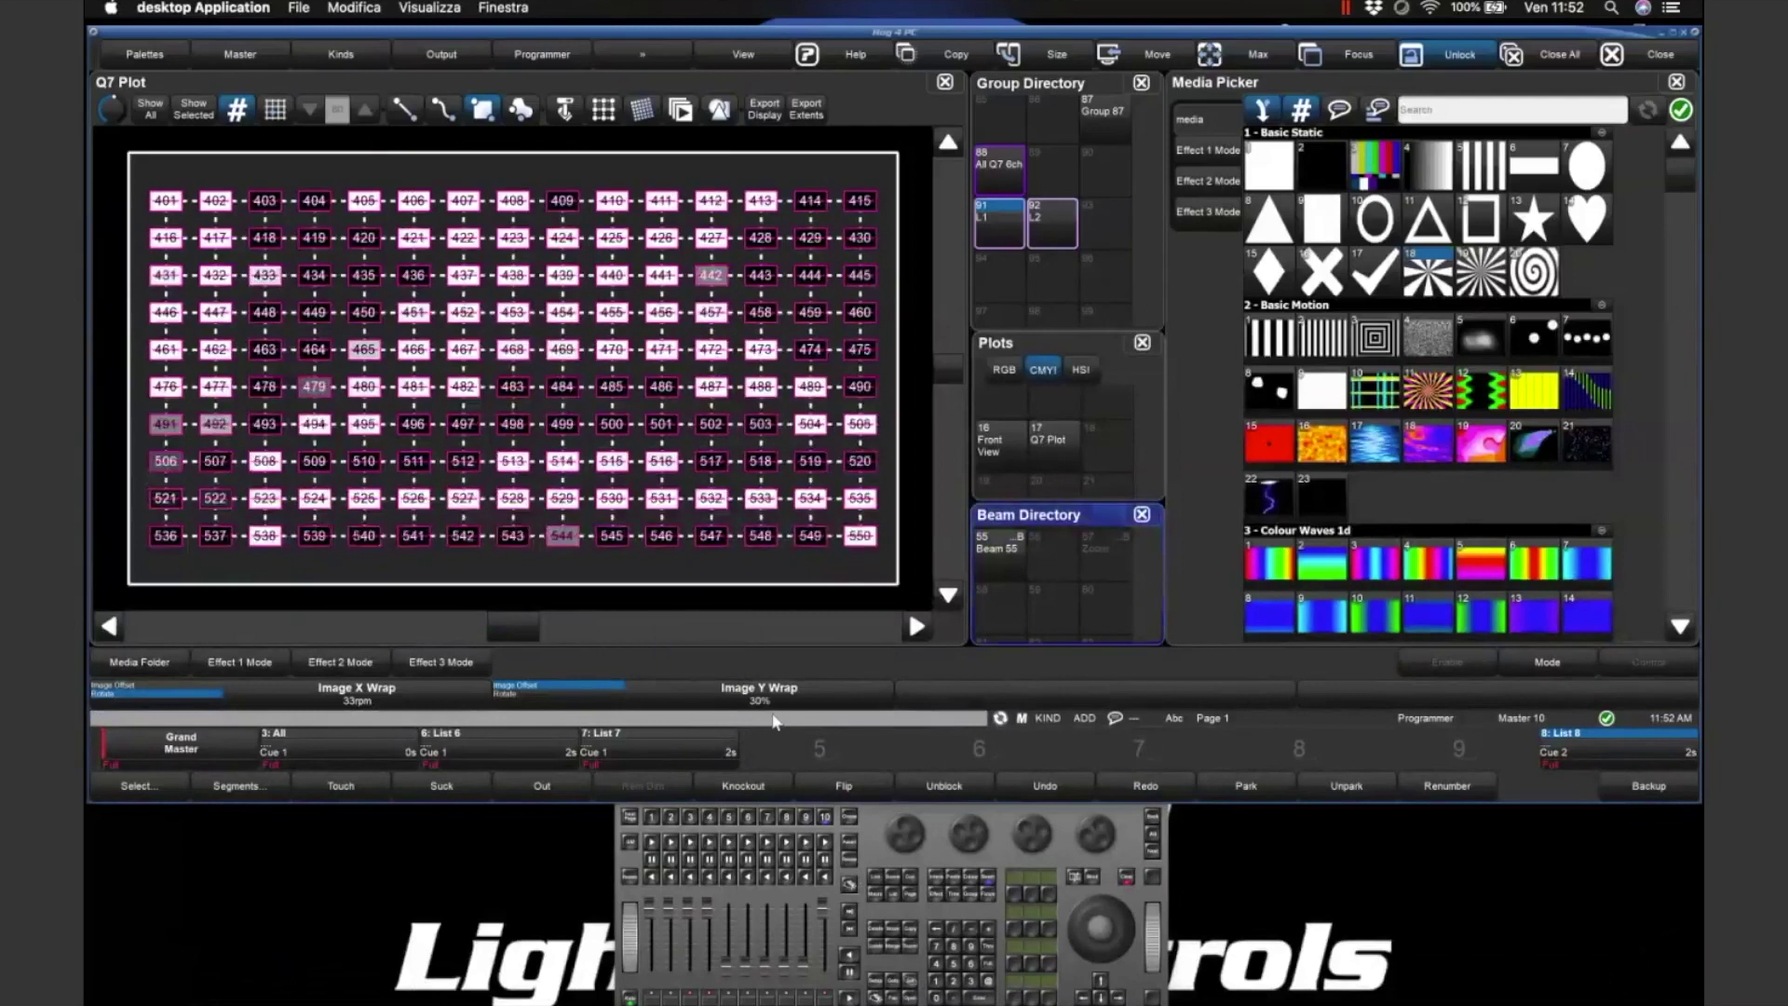
- Reset L1's Image X Wrap to 0% offset and set Image Y Wrap to Rotate at 30 rpm
click(373, 709)
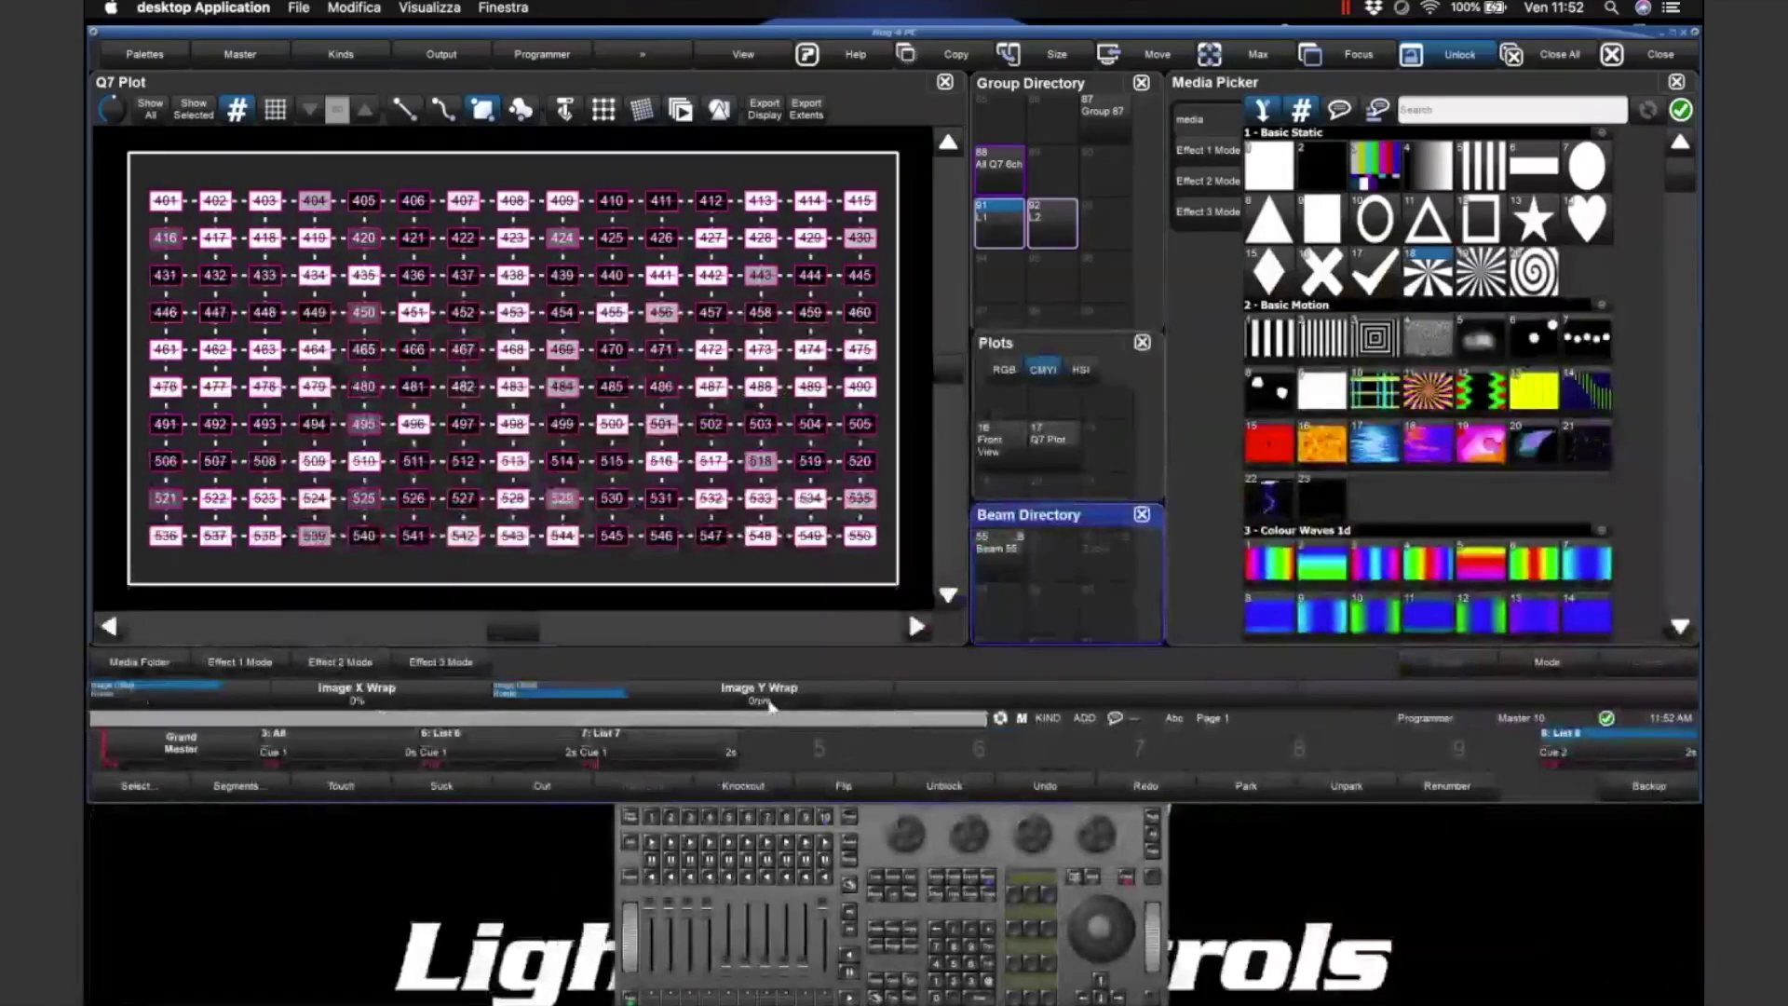
click(769, 706)
click(716, 710)
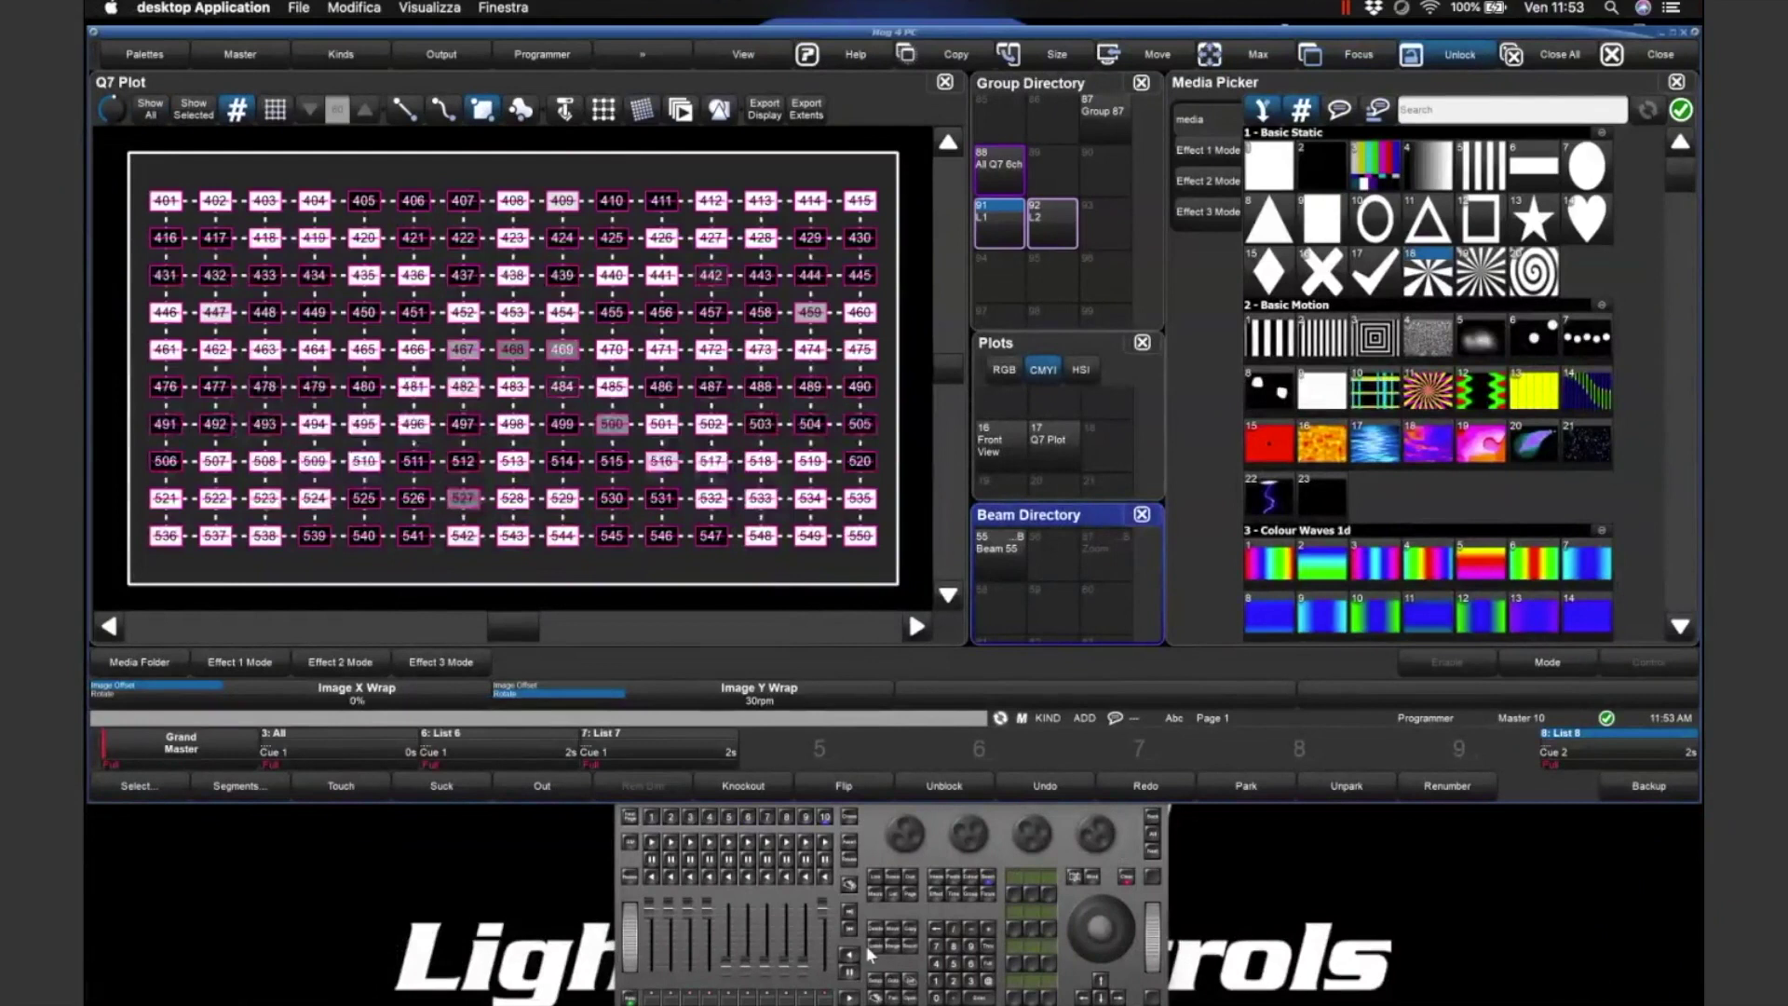
- Reverse L1's Image Y Wrap rotation to -30 rpm and clear the programmer
click(994, 975)
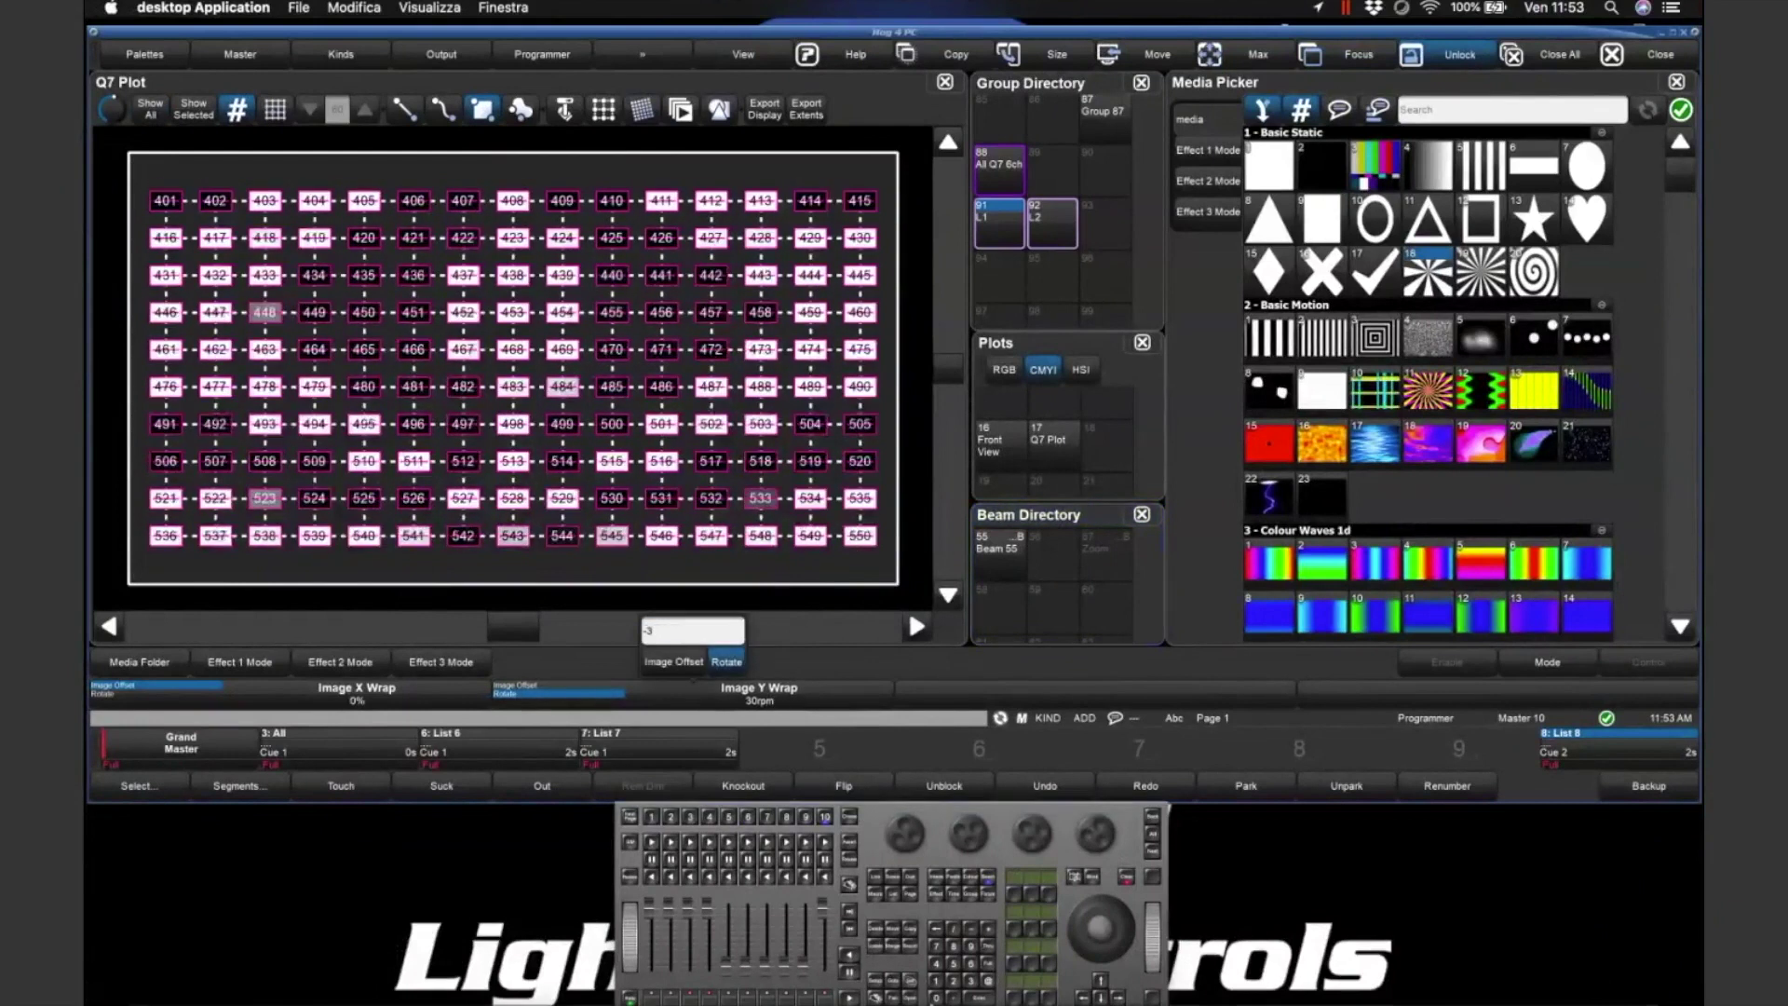
text(-30)
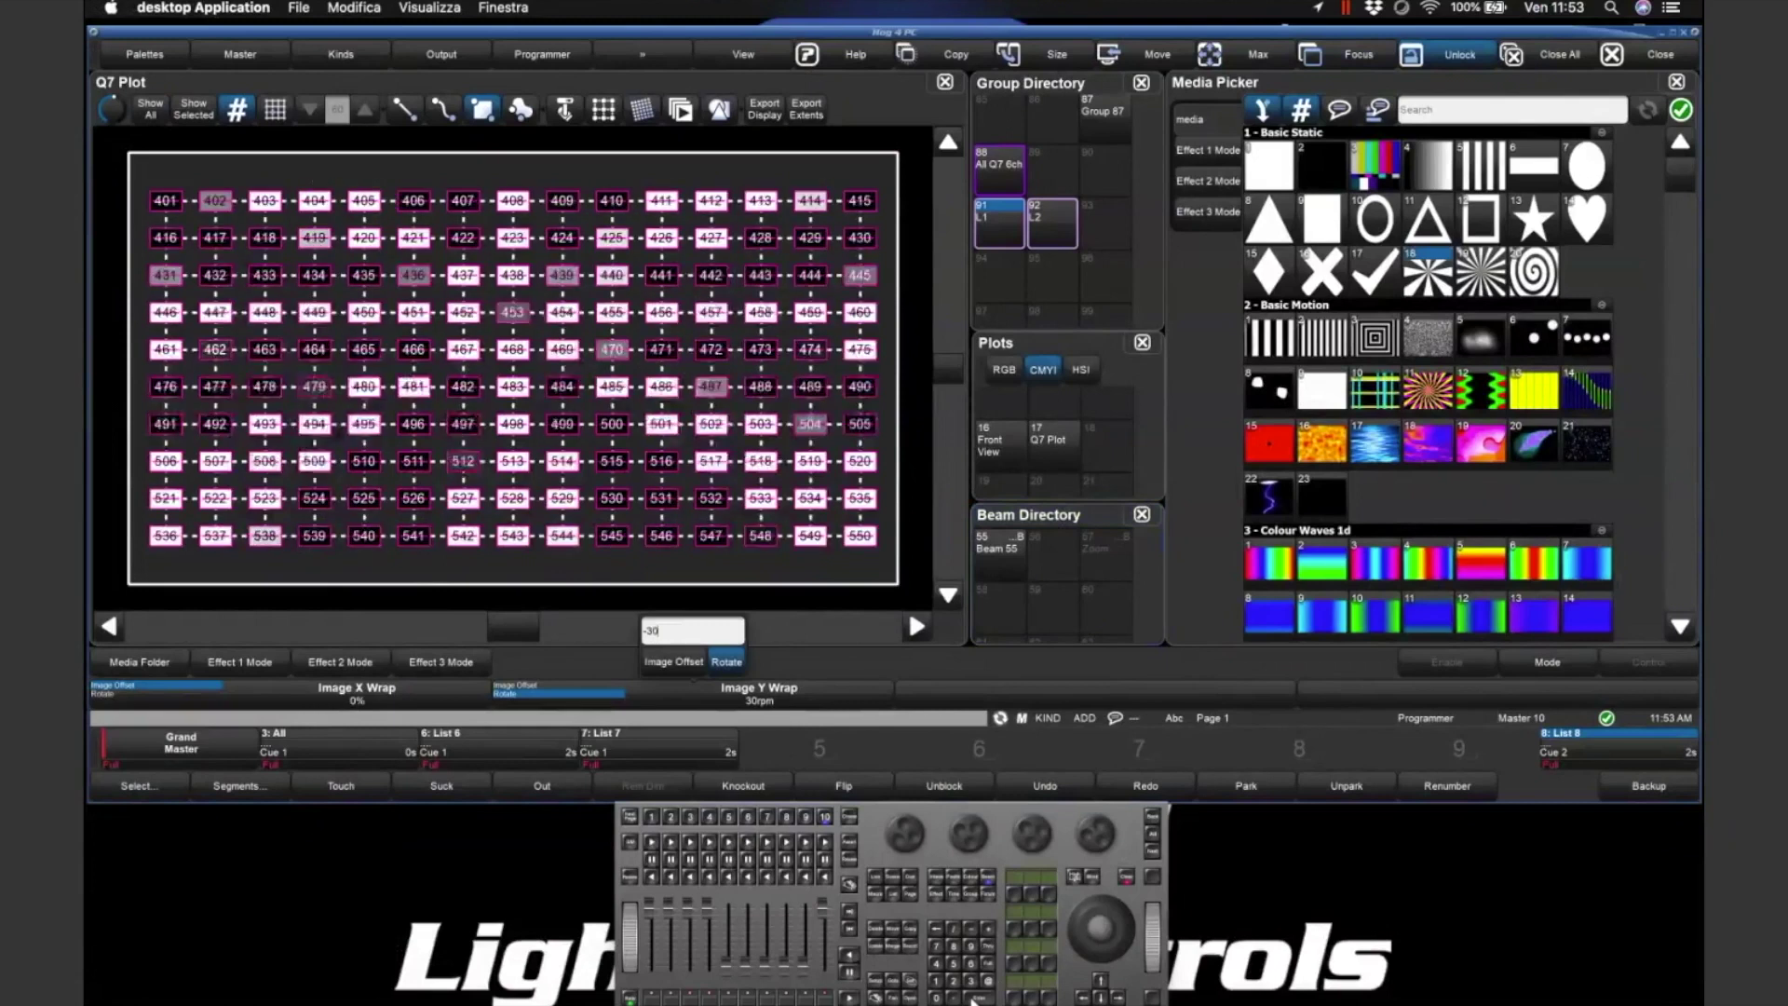
key(Return)
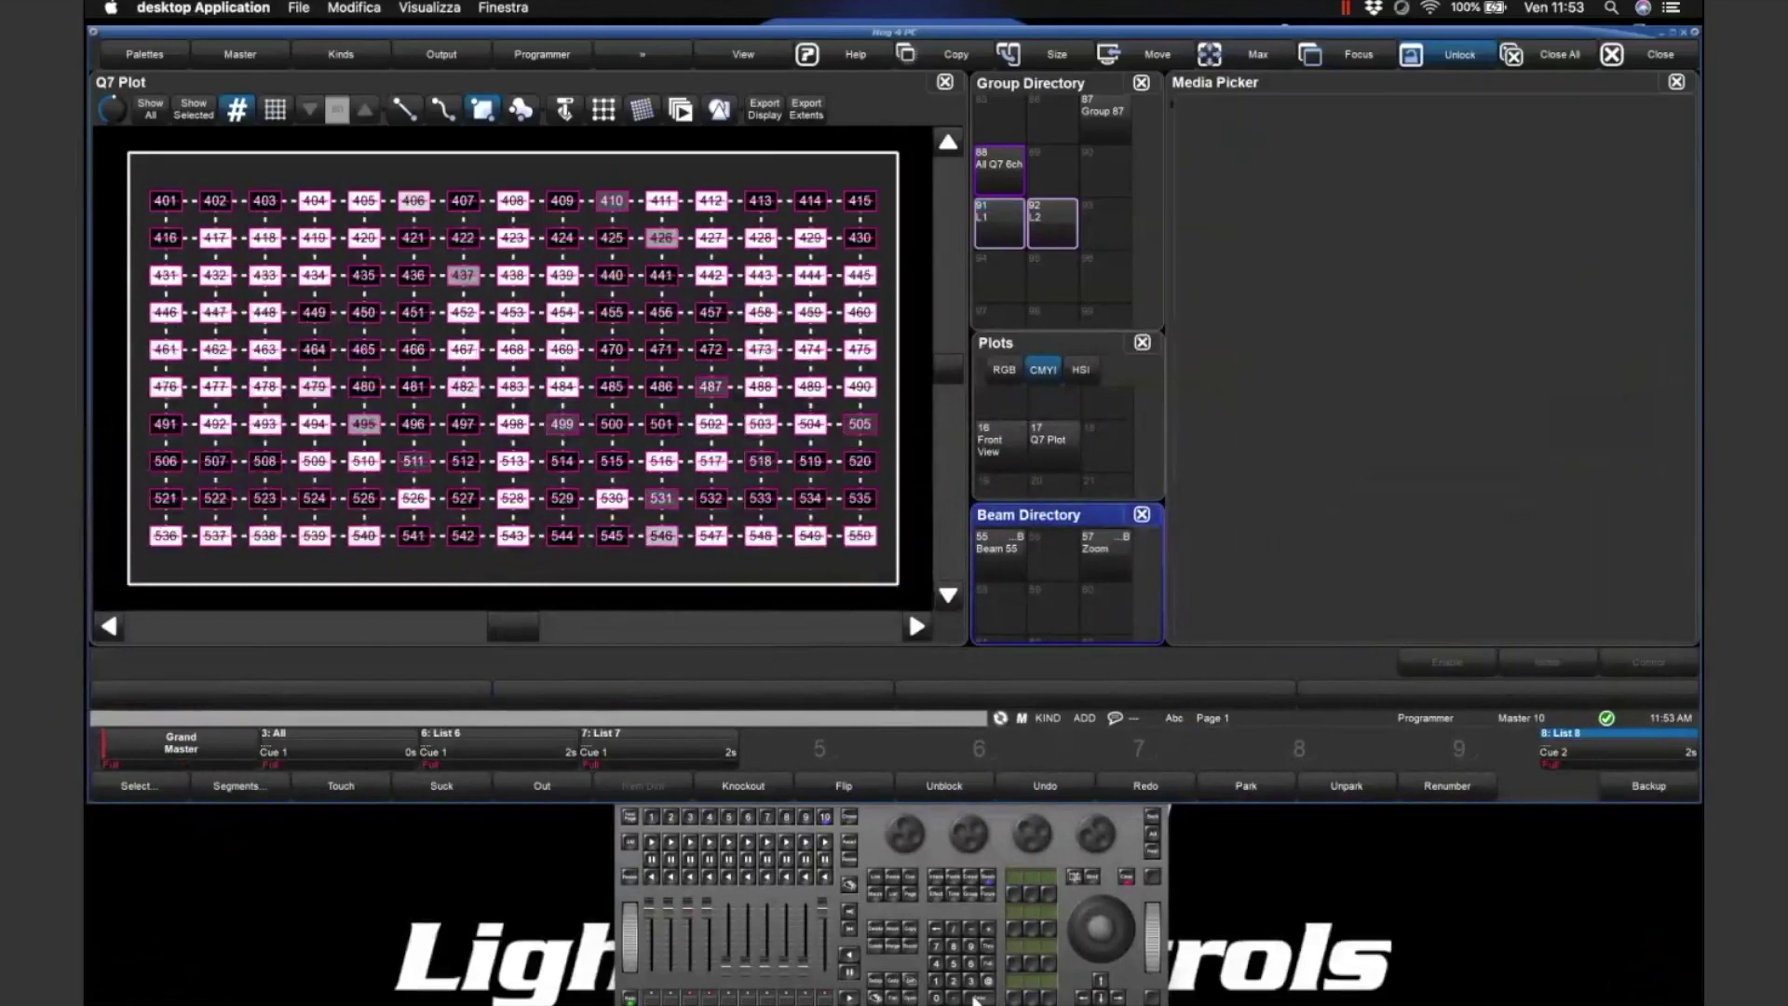
click(1125, 877)
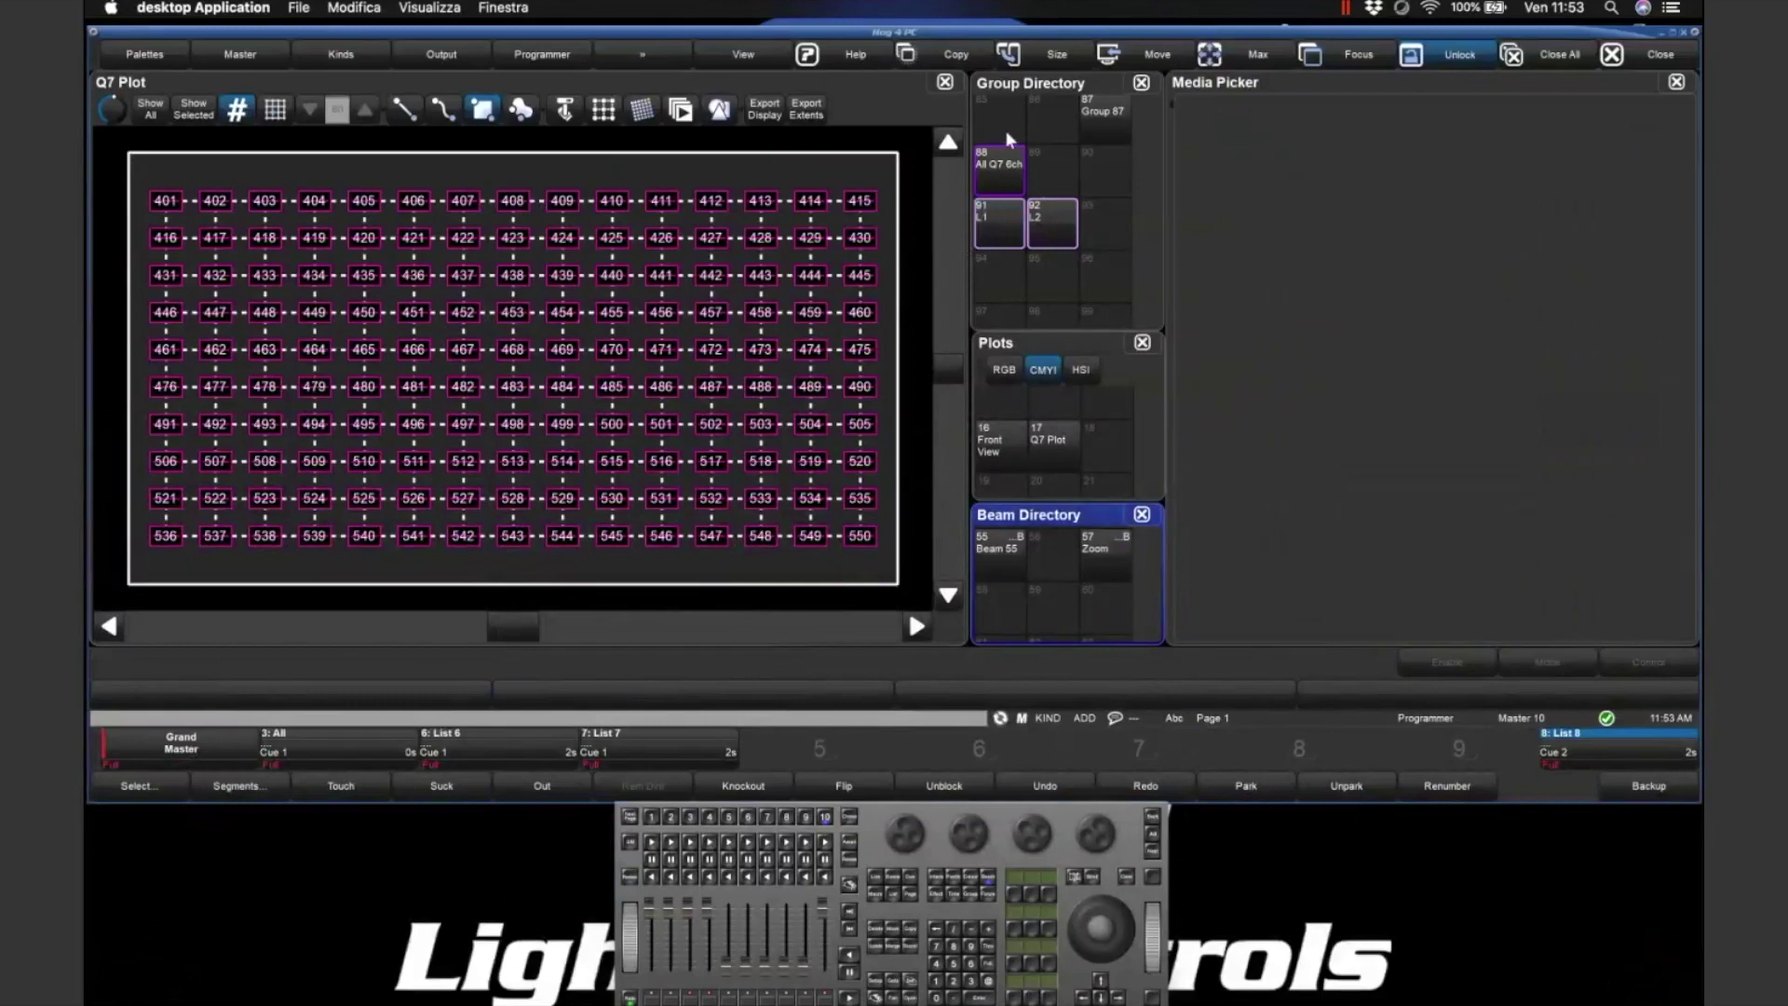
- Maximize the Q7 Plot and display the target types available for adding shortcut objects to it
click(882, 97)
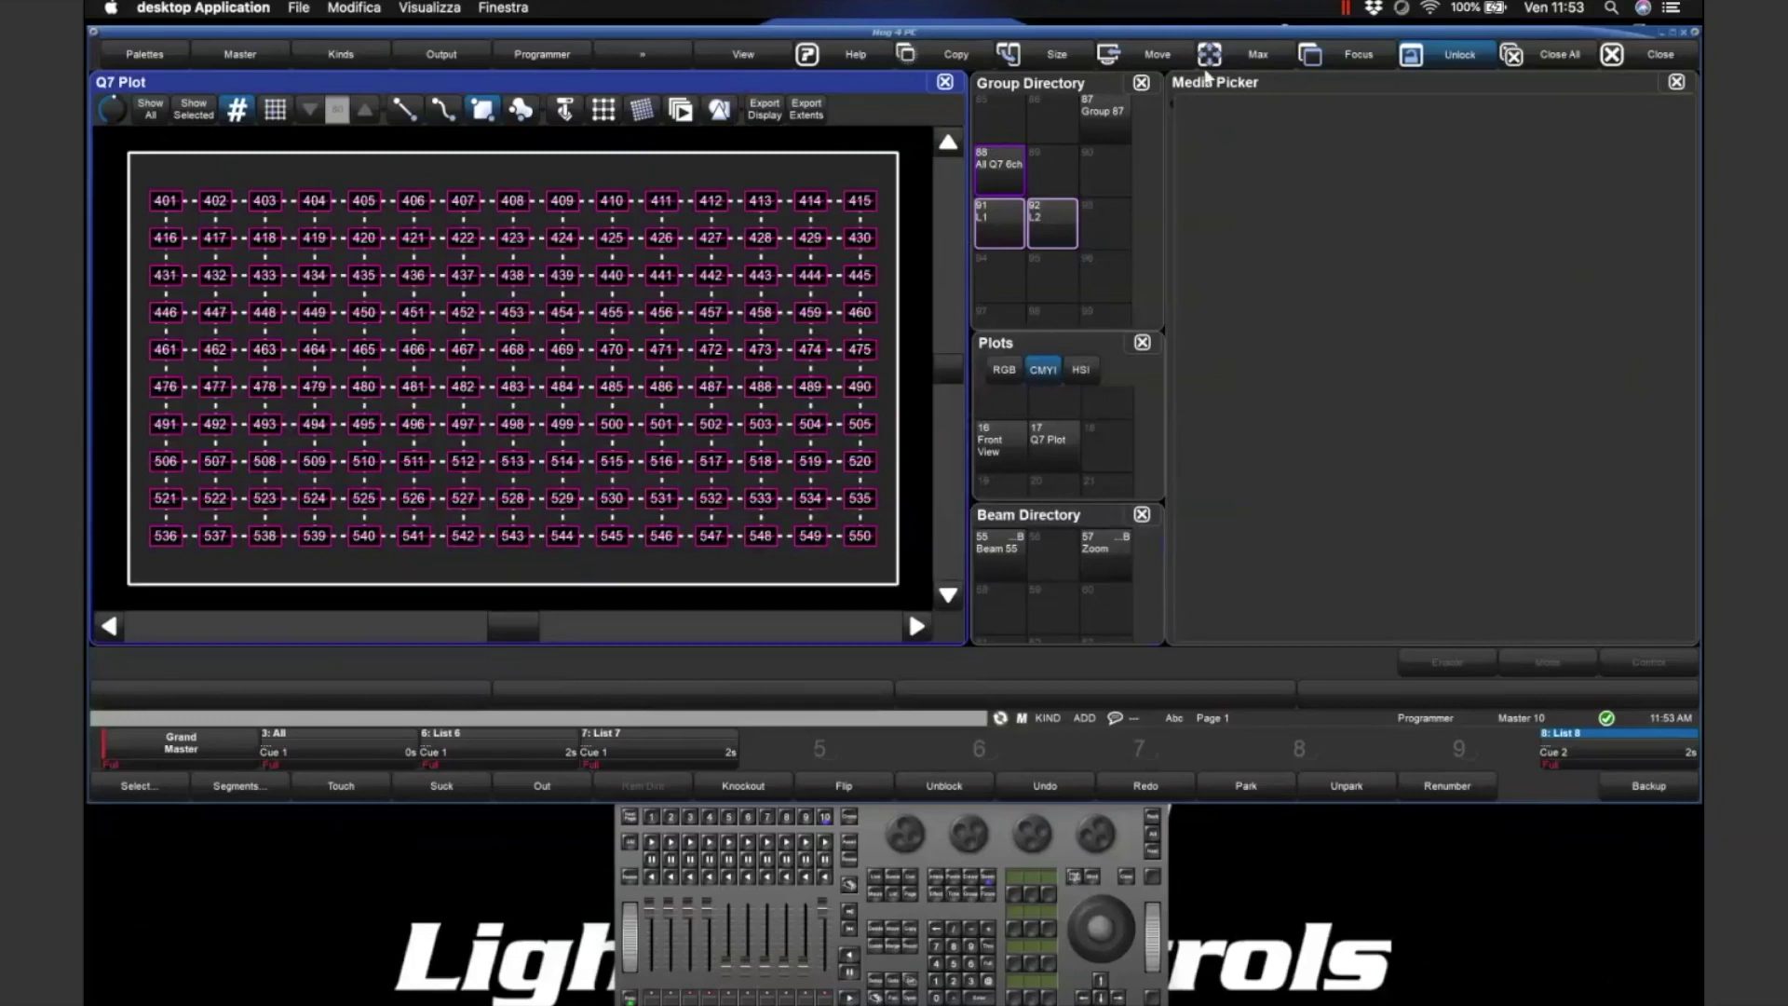
click(1252, 54)
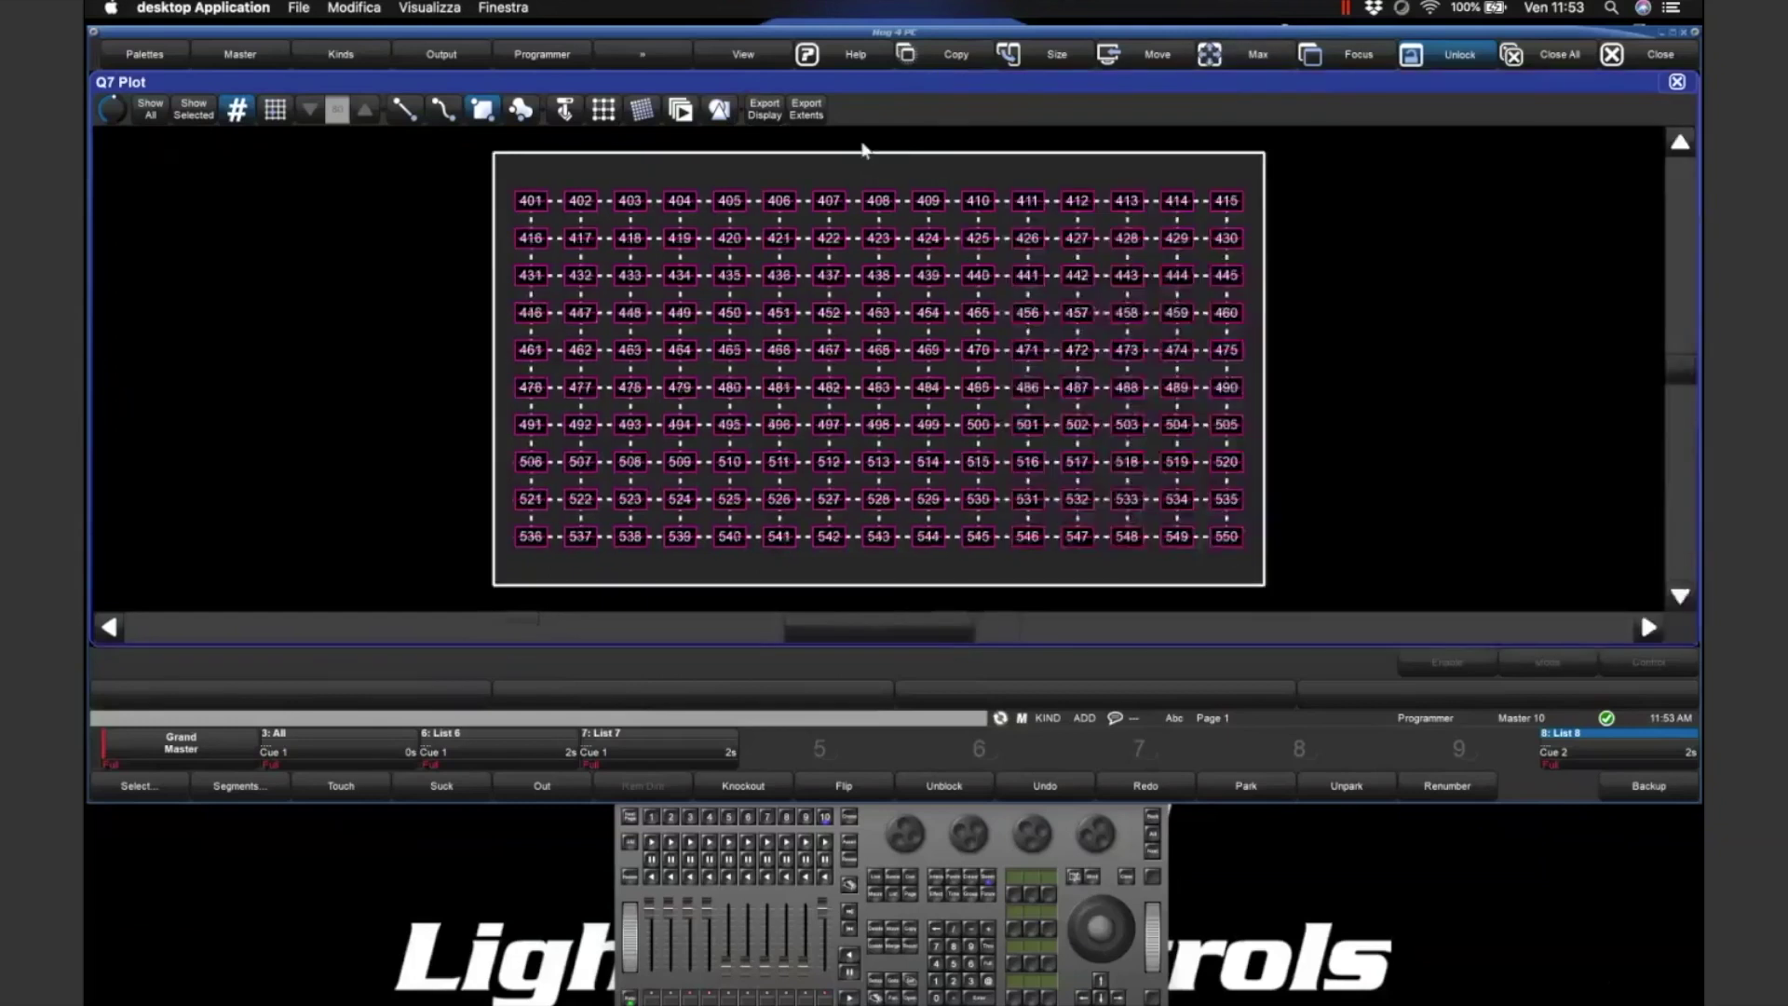
click(681, 112)
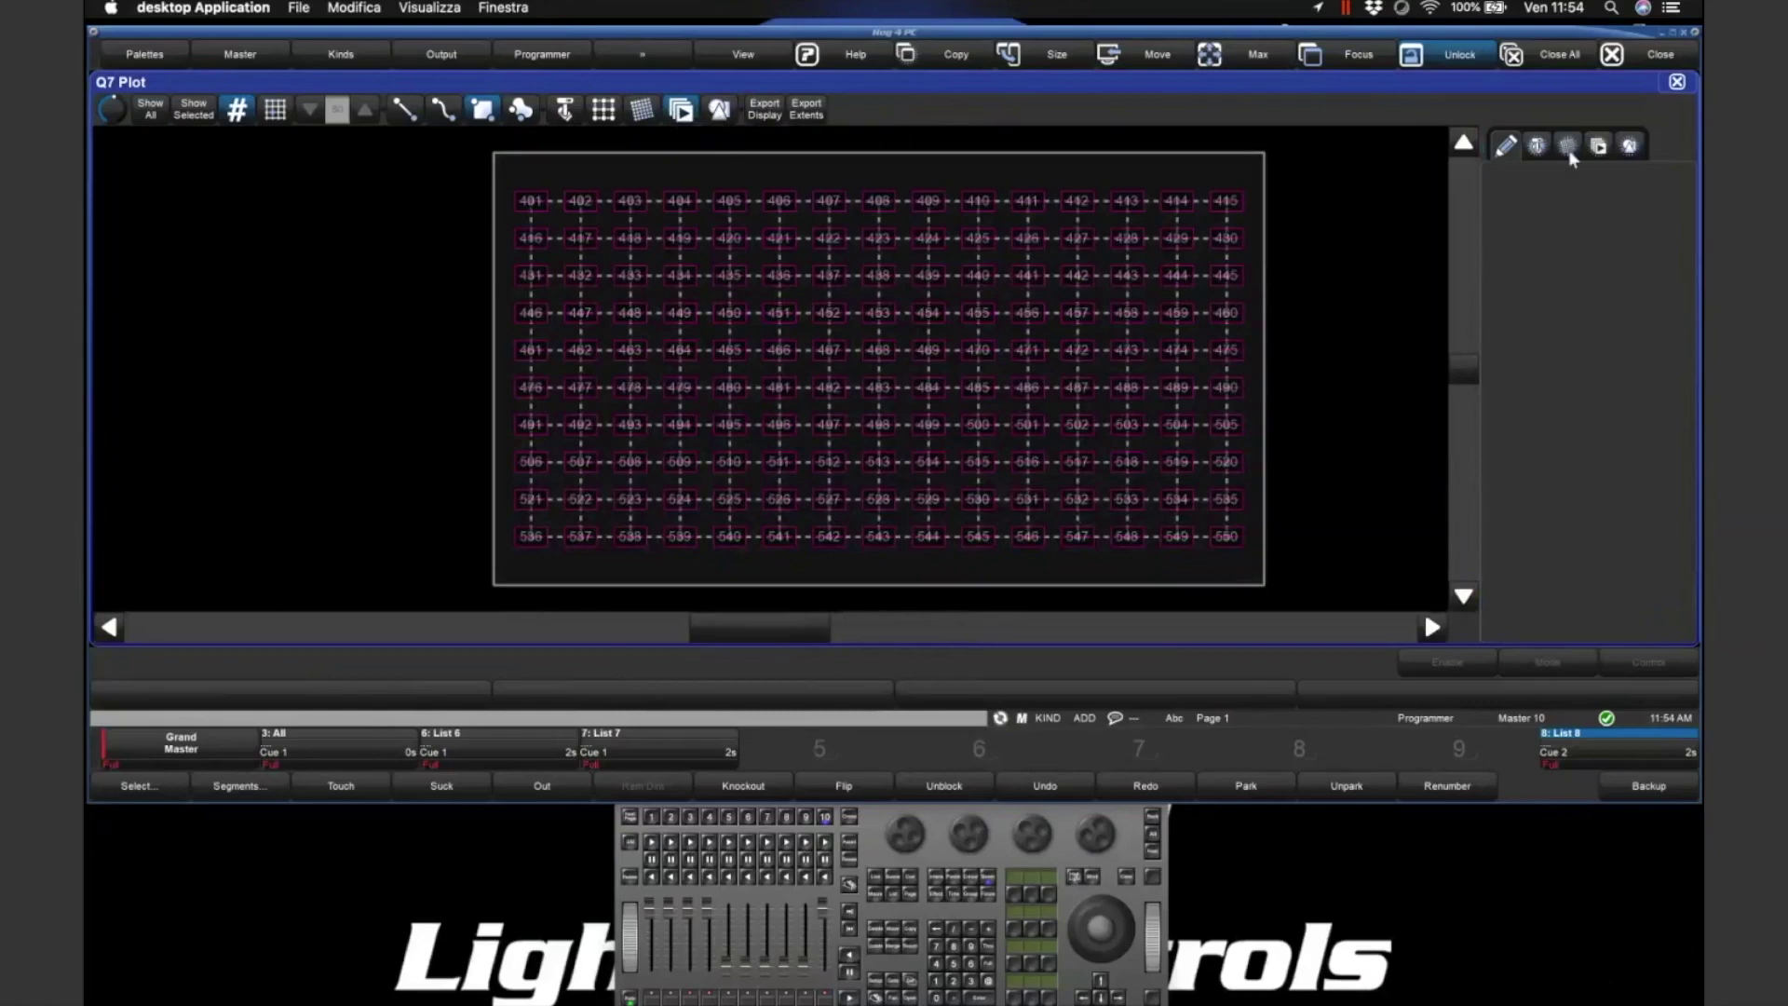
click(1606, 151)
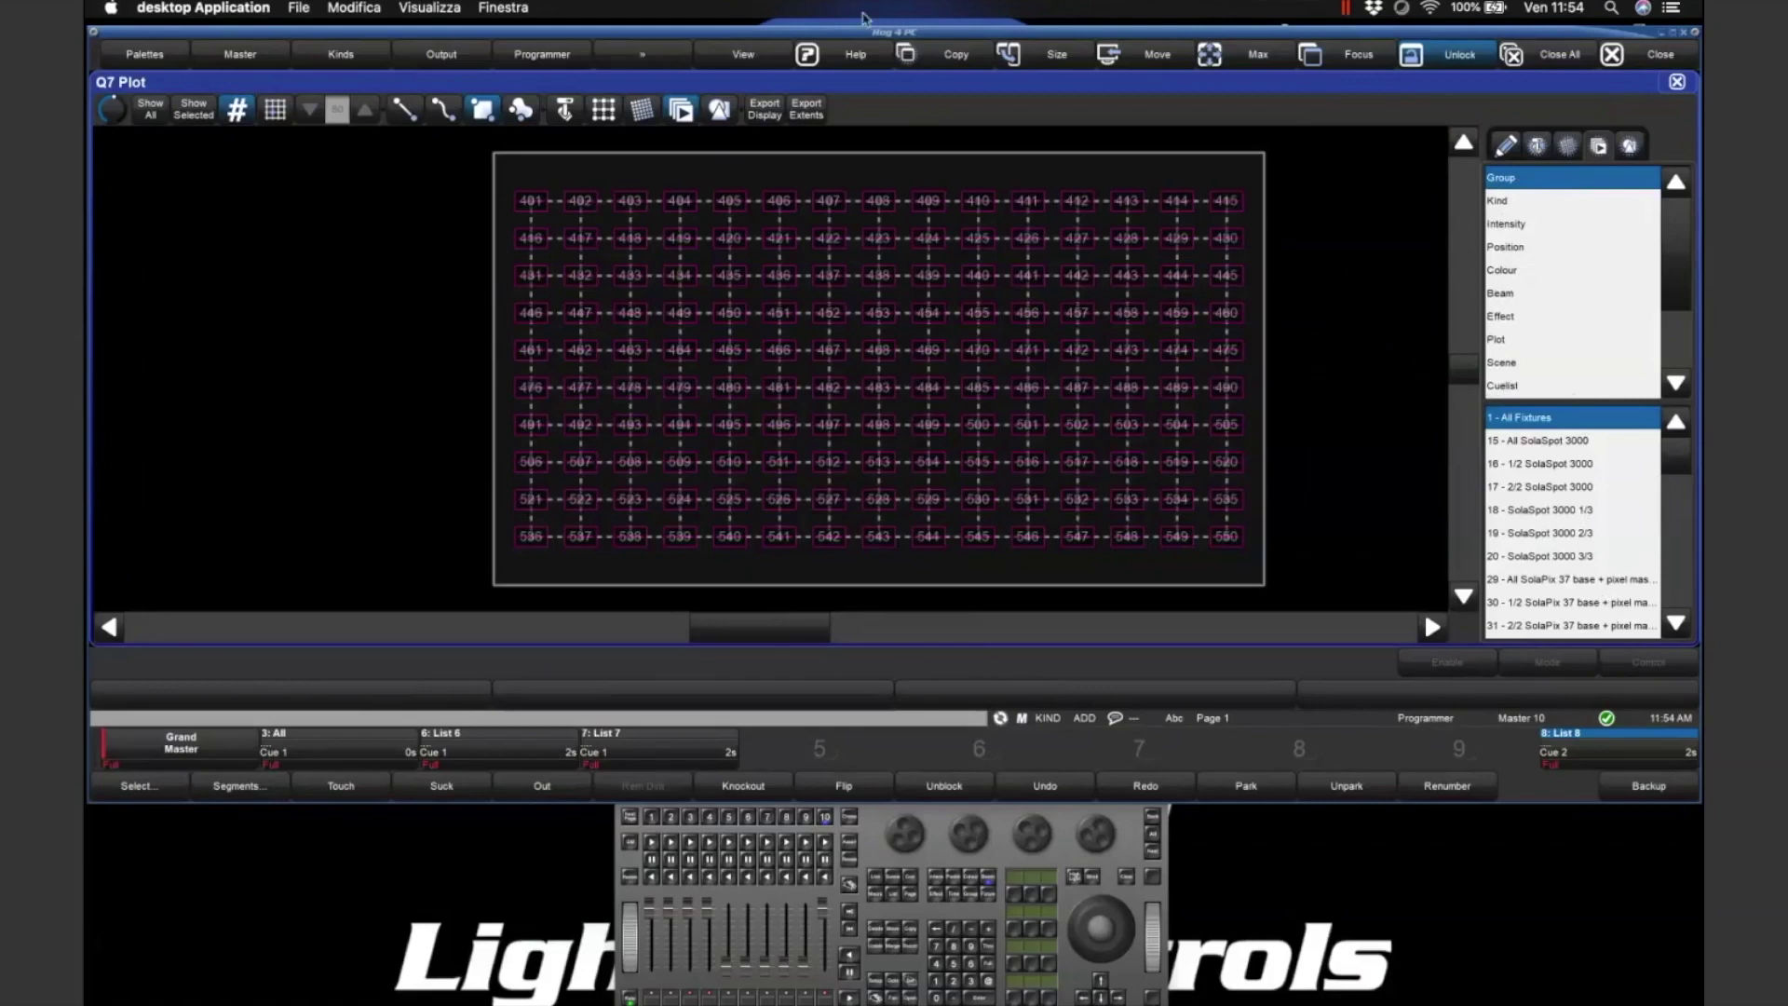
- Add a shortcut for group 88, All Q7 6ch, about 120 by 120 in size, to the upper-left of the fixture grid
click(974, 896)
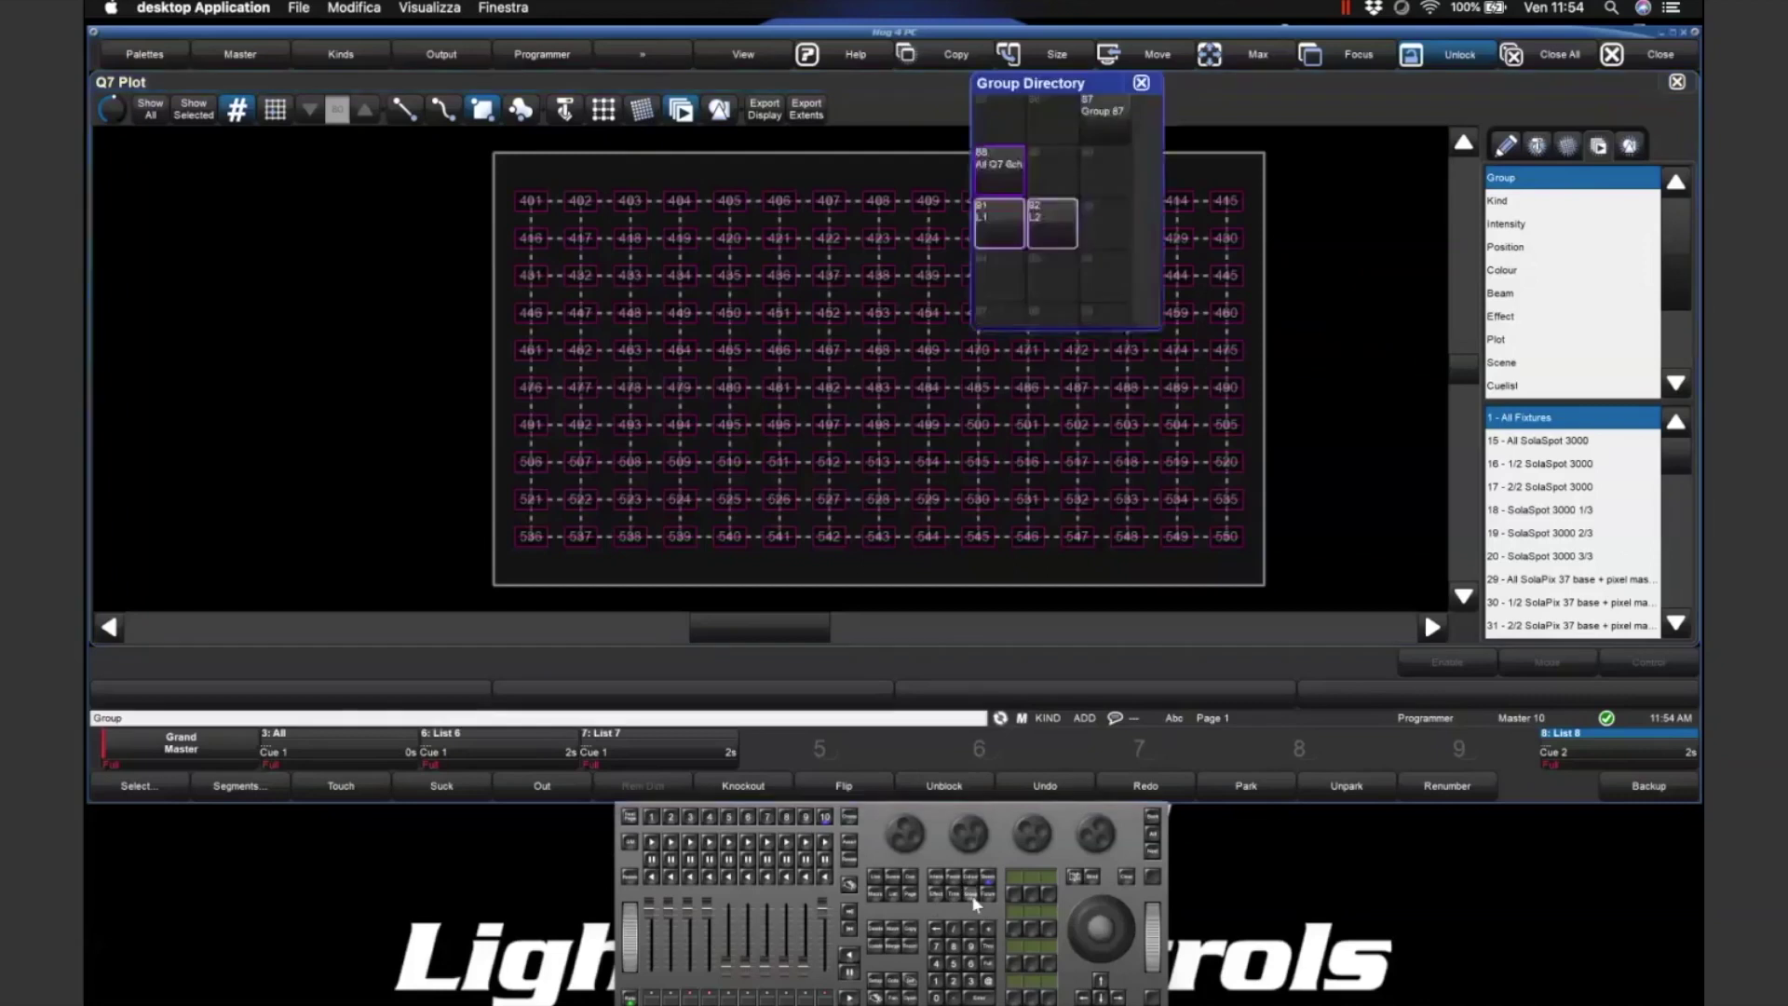
click(1142, 83)
drag(1678, 483, 1672, 573)
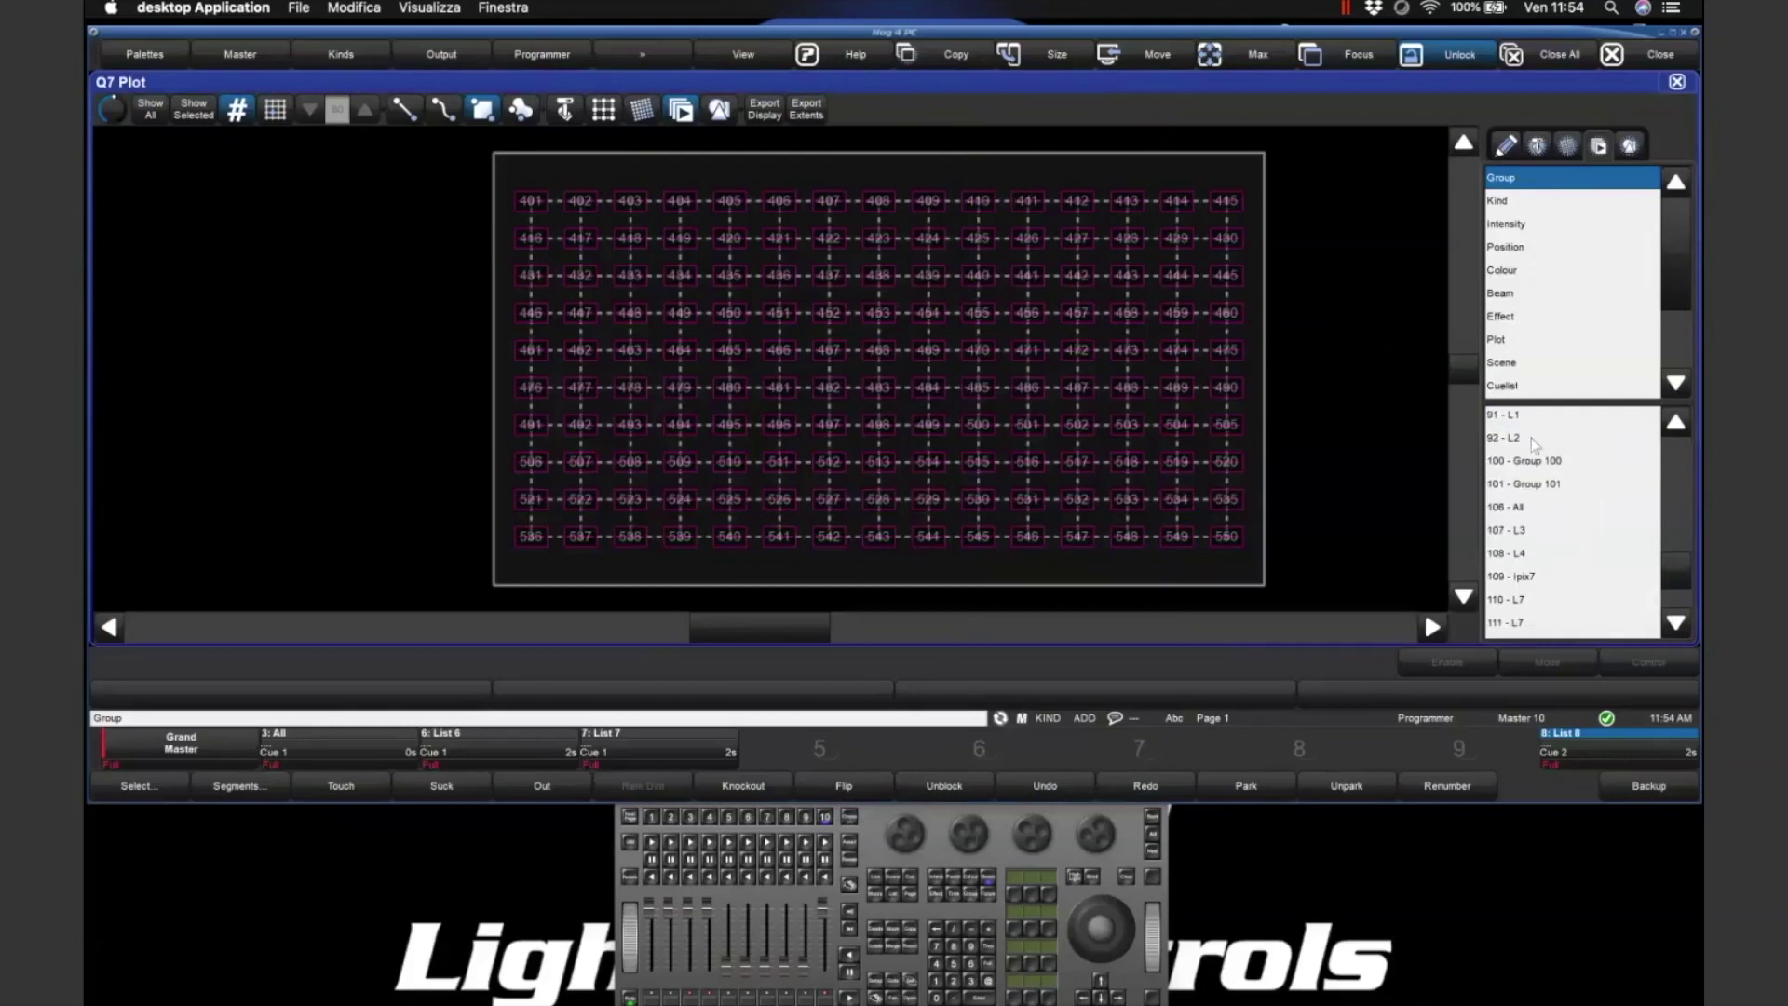
scroll(1528, 456, down, 1)
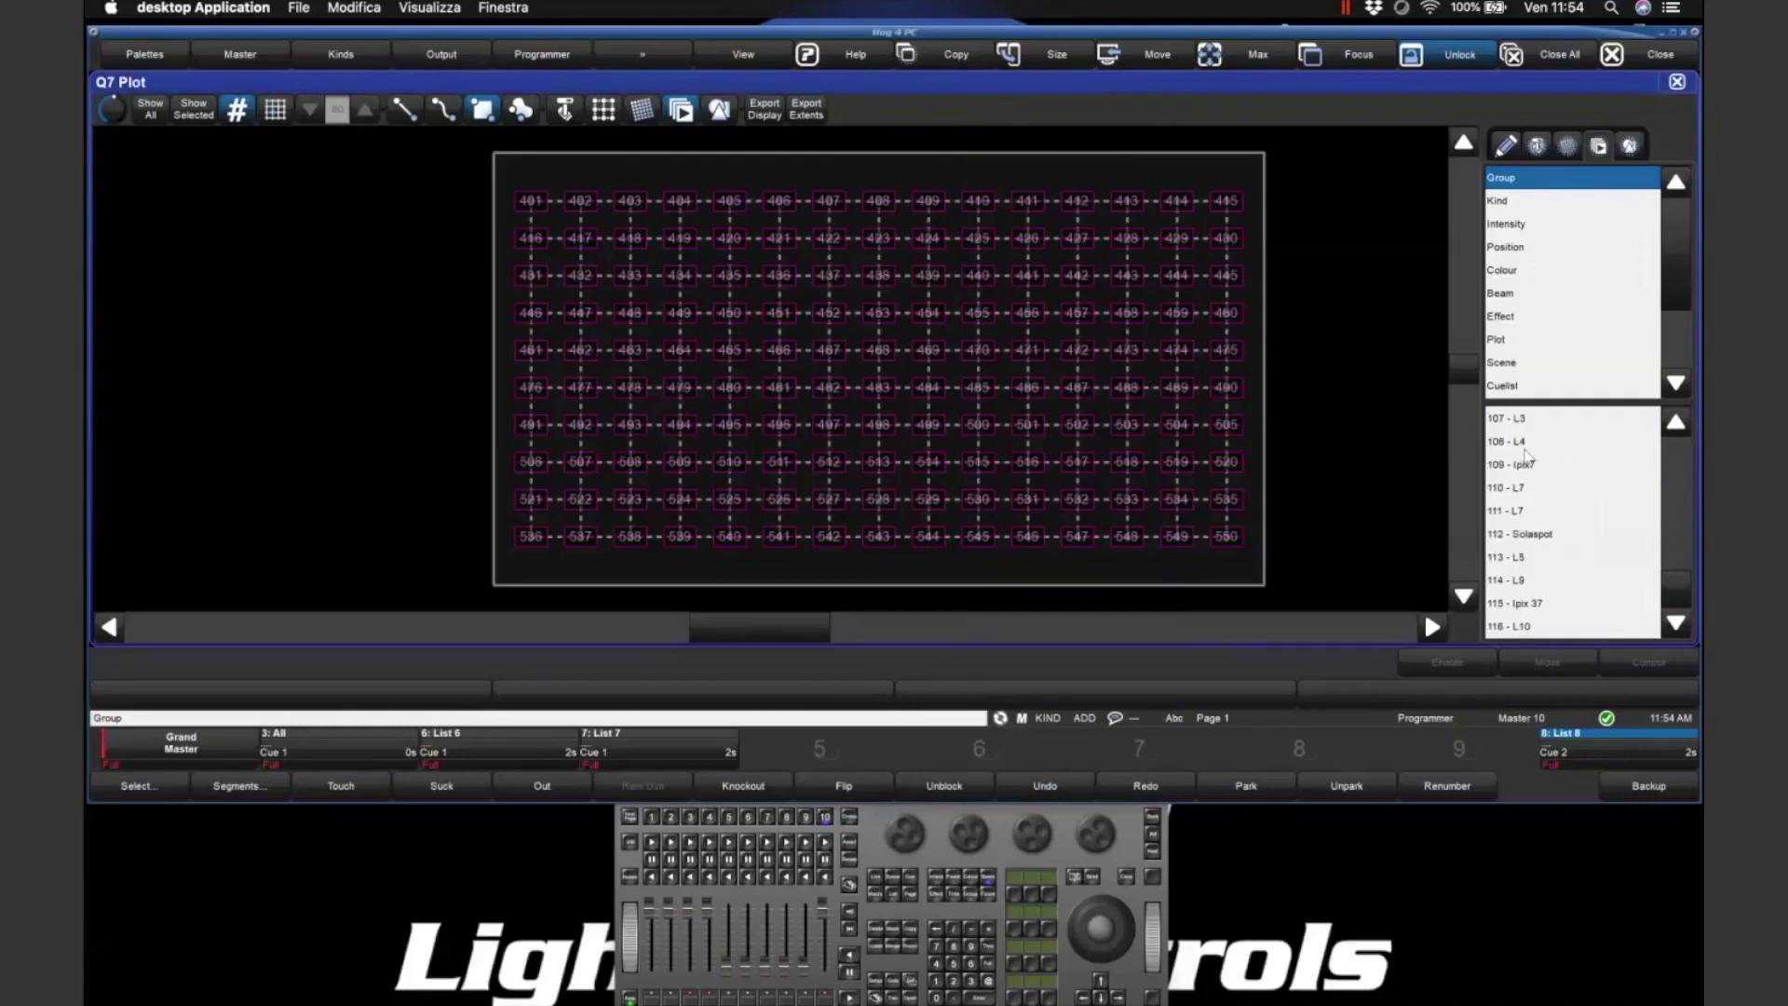
click(1678, 425)
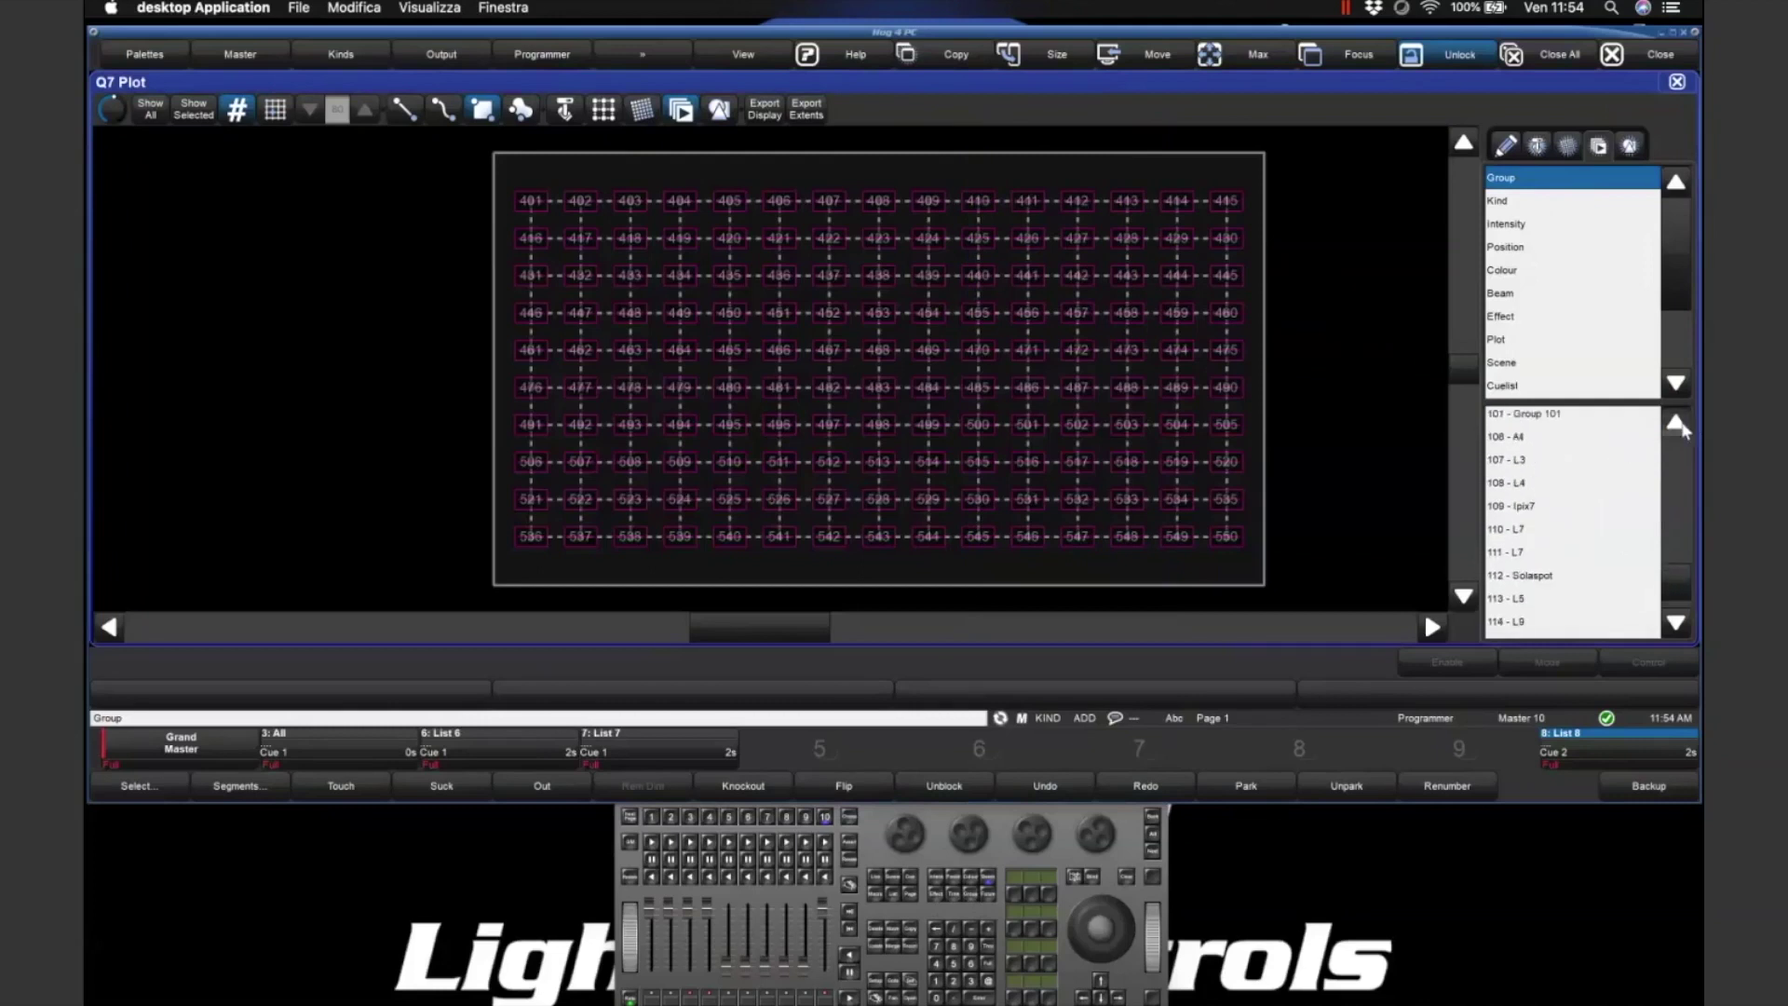
click(1677, 424)
click(1677, 424)
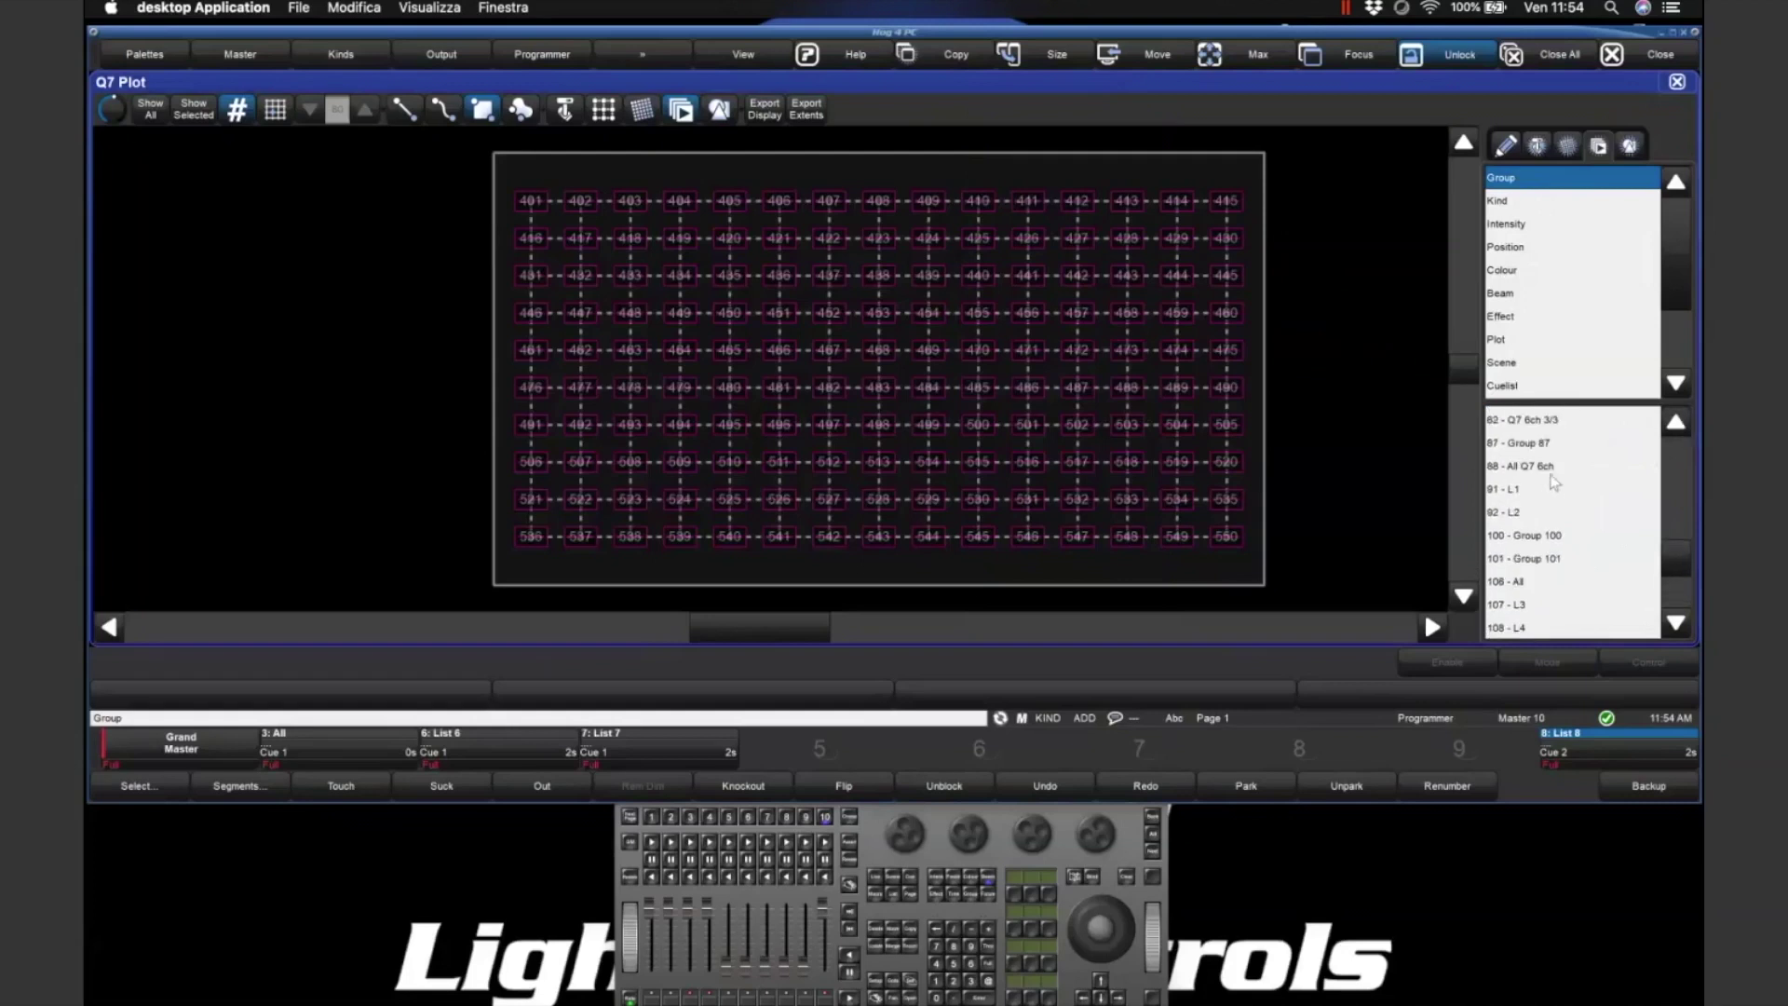
click(1549, 467)
drag(239, 210, 288, 260)
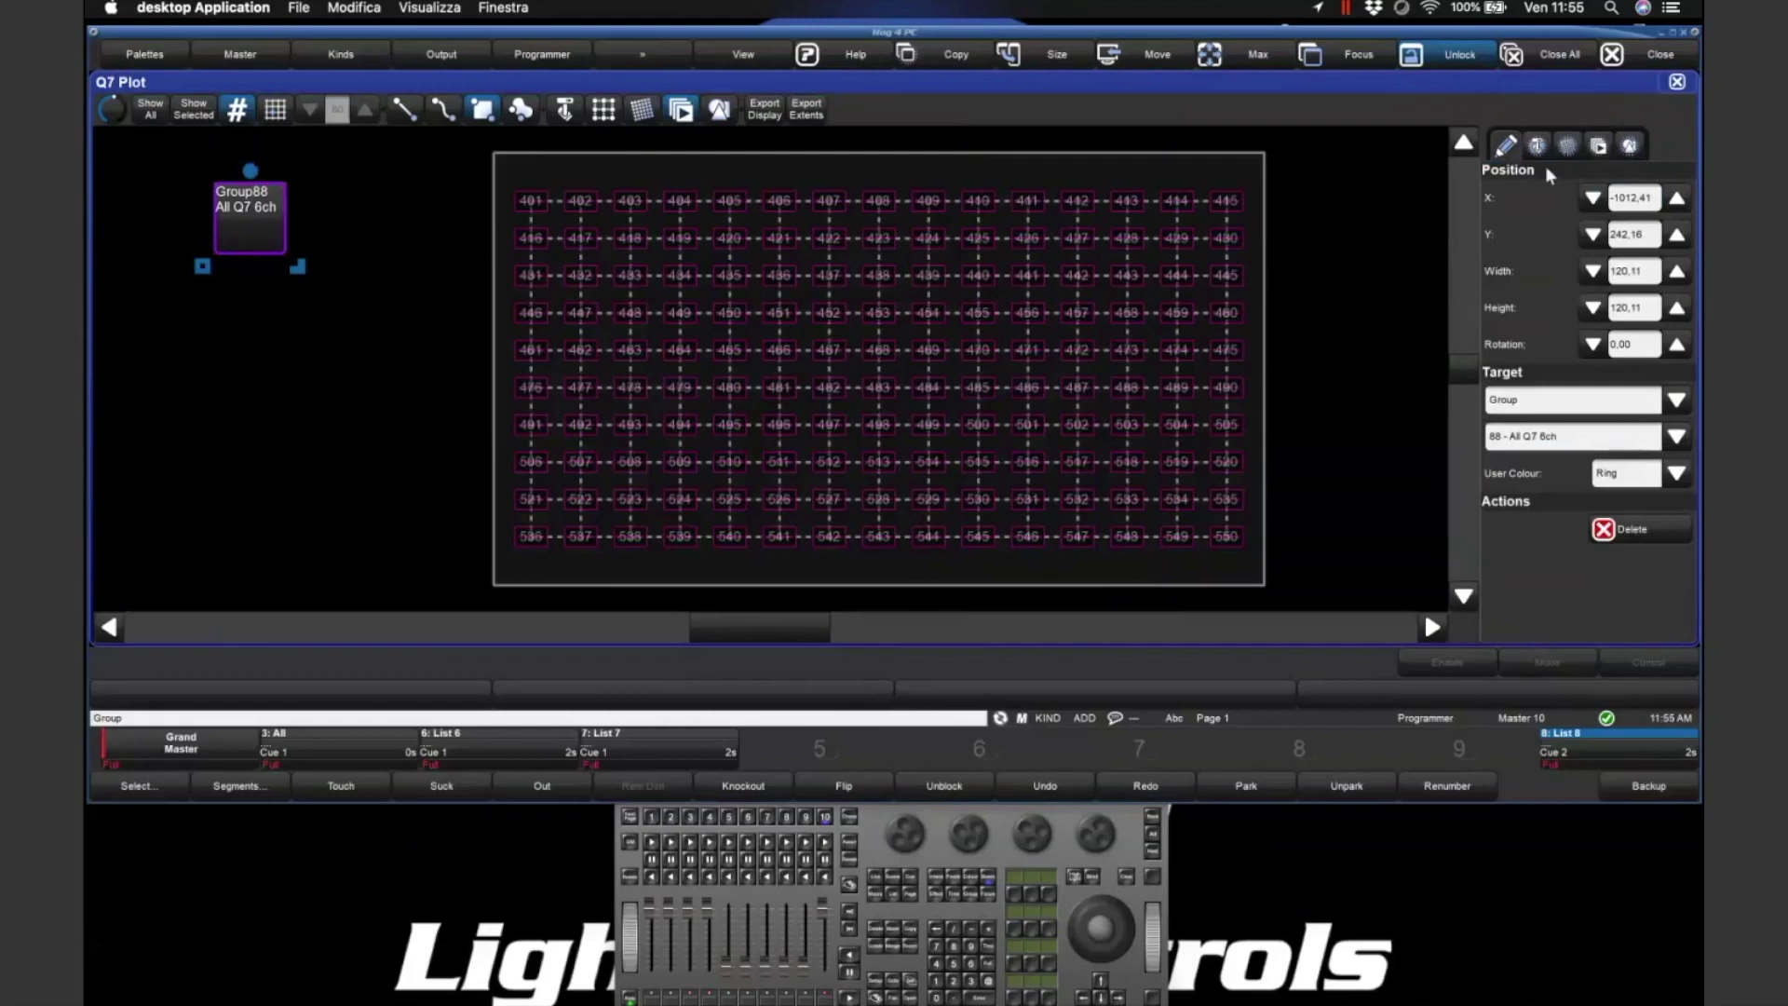
- Add a shortcut for plot 17 Q7 Plot, about 166 by 127 in size, beside the group 88 shortcut
click(1604, 151)
click(1506, 346)
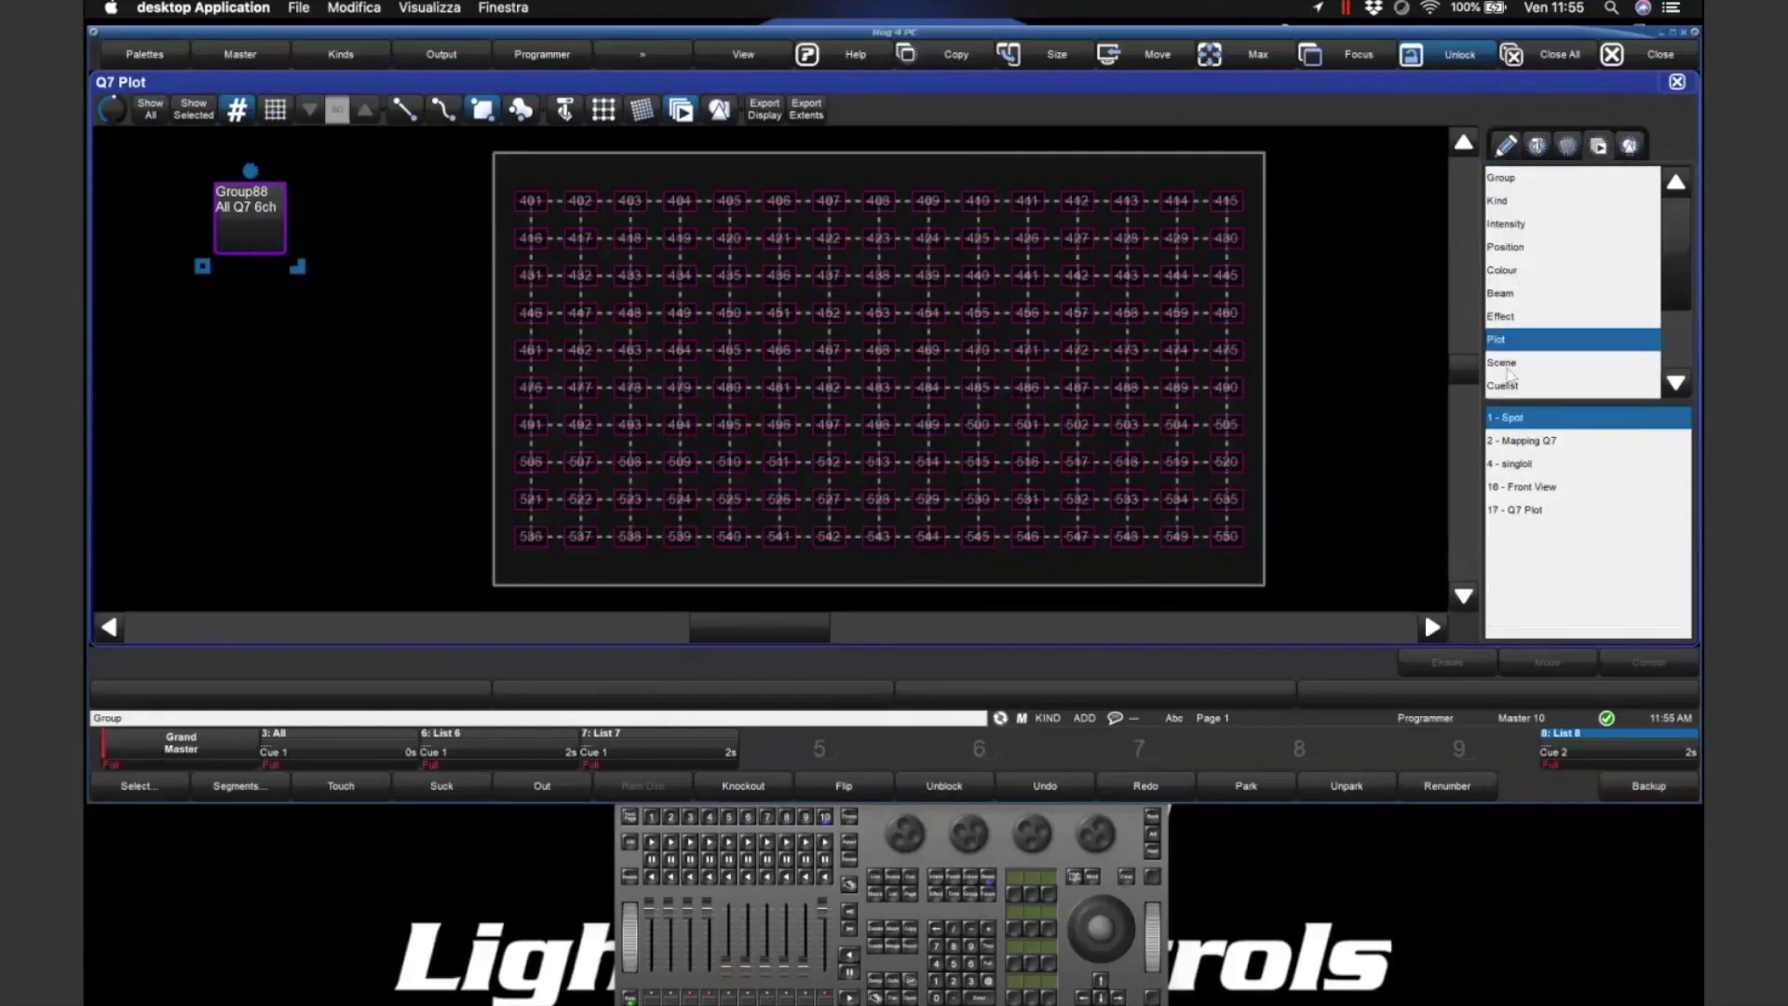
click(1532, 510)
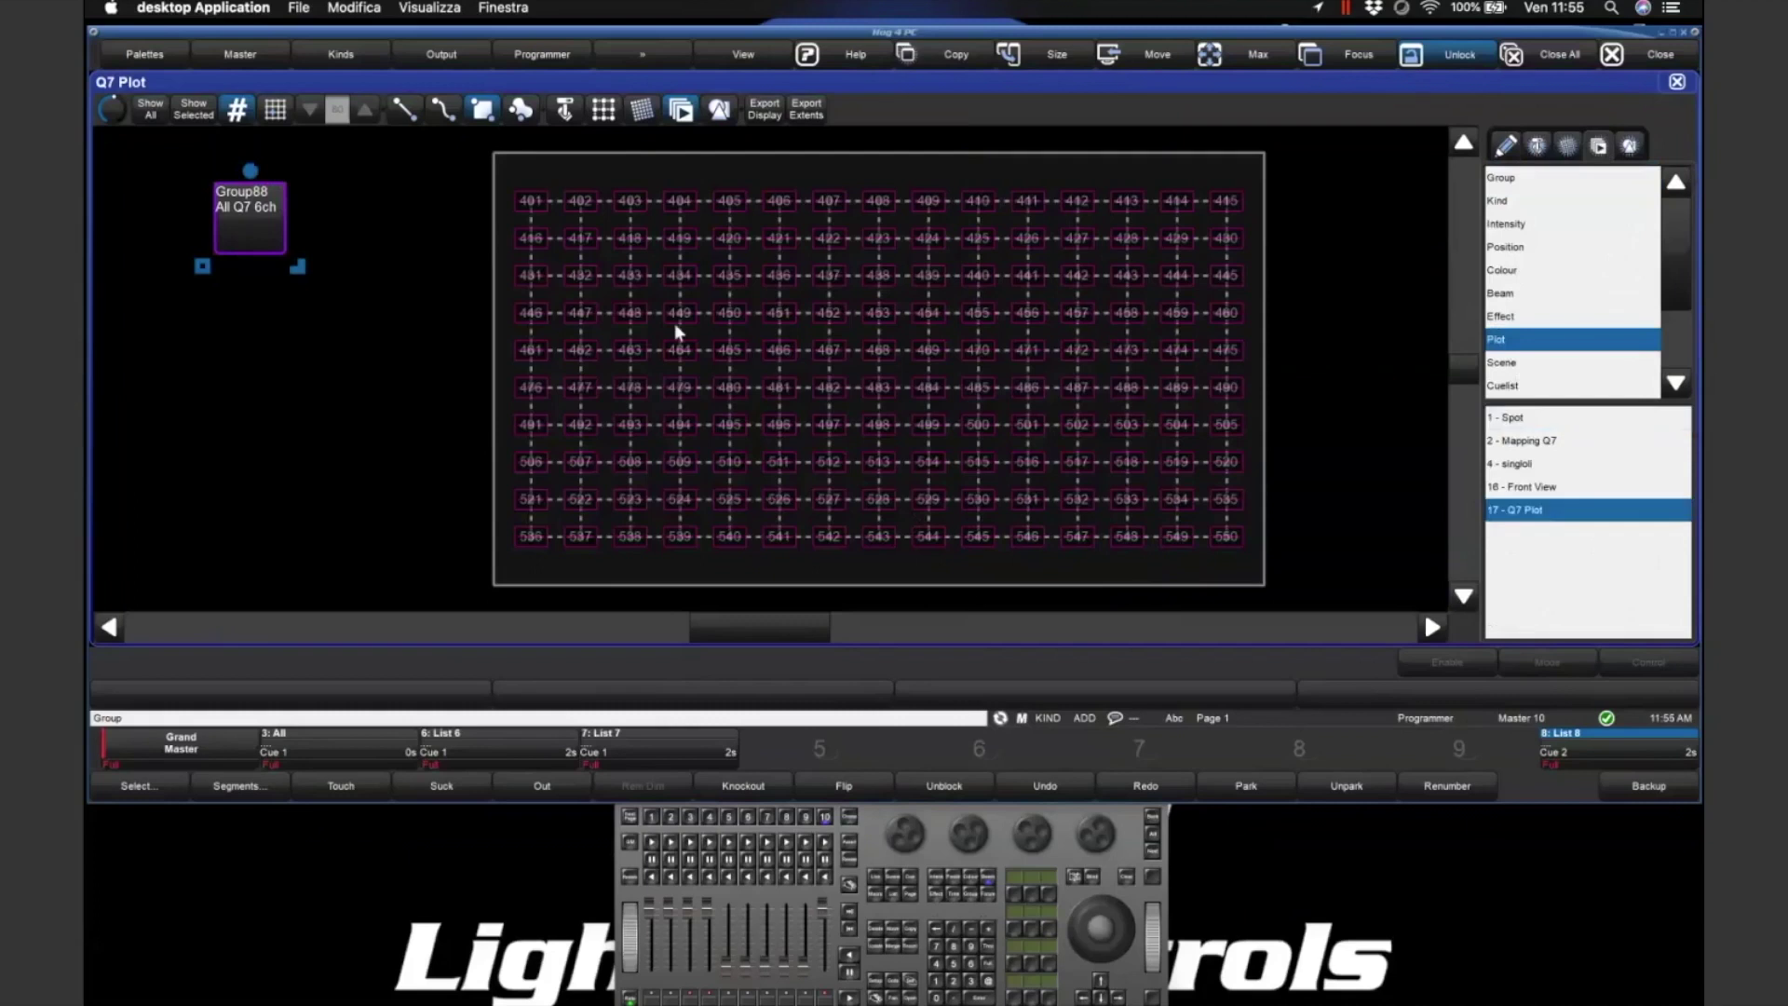
drag(363, 229, 419, 256)
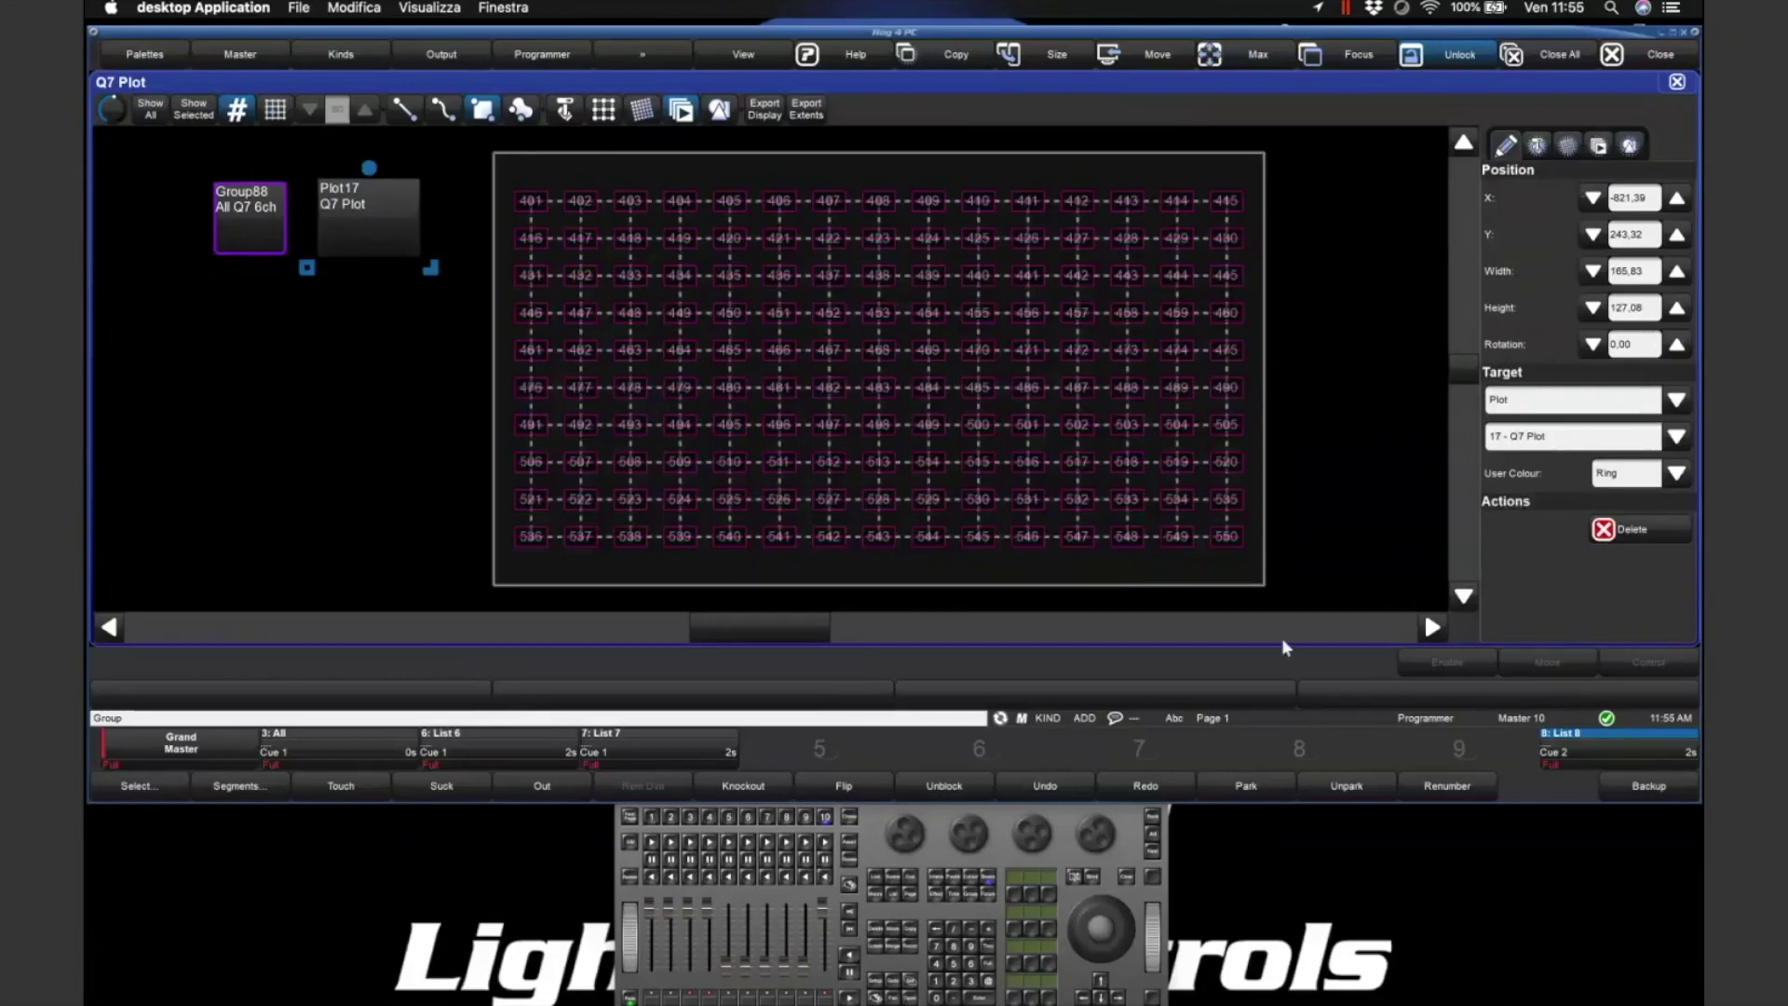
- Add a shortcut for group 91 L1, about 163 by 148 in size, below the group 88 shortcut
click(1537, 148)
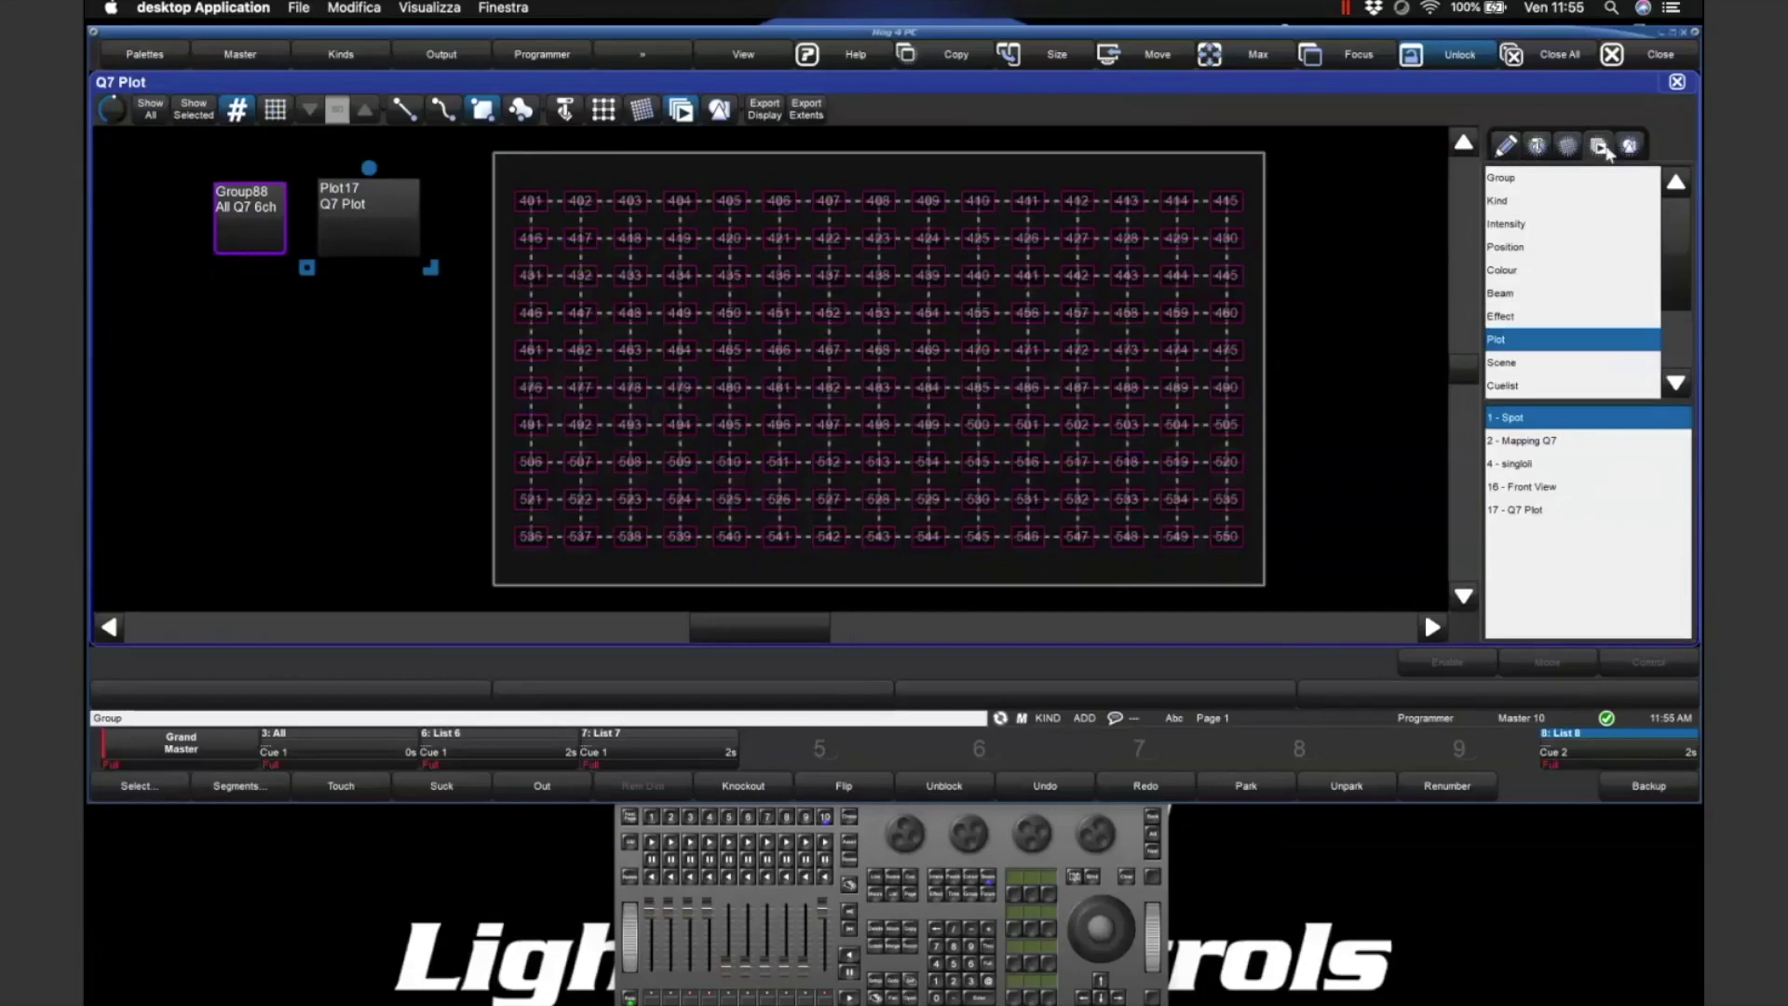
double_click(965, 897)
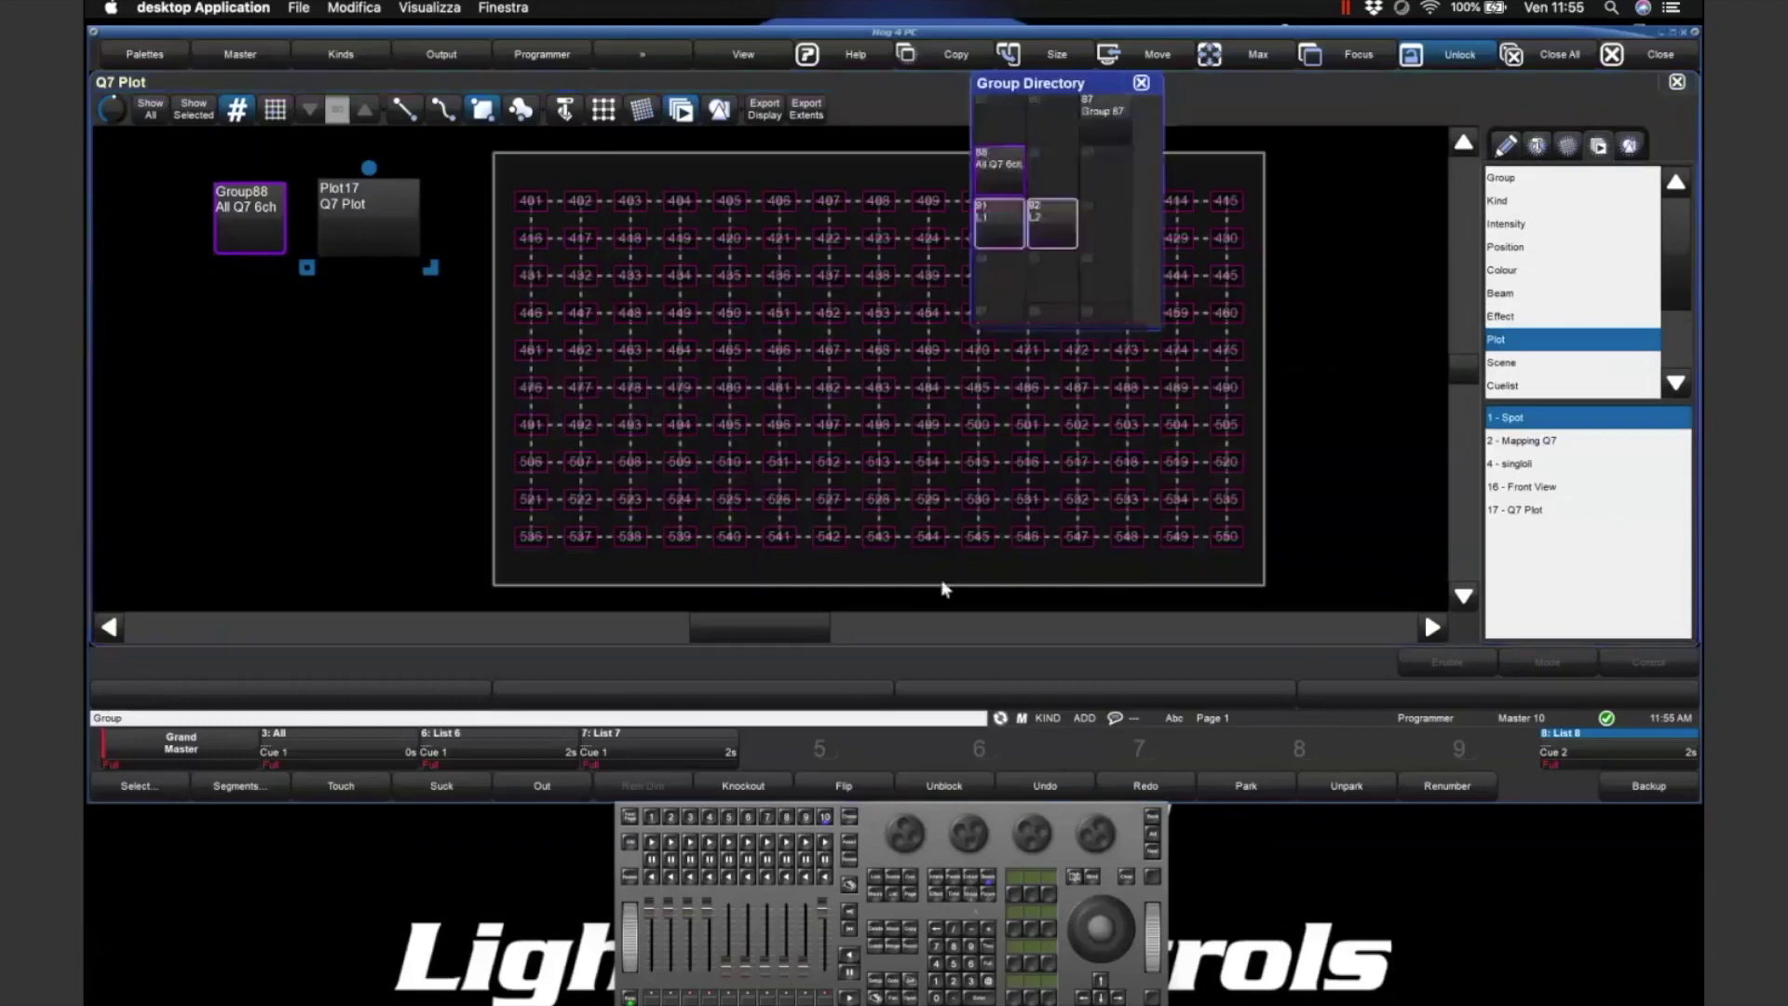
click(1142, 83)
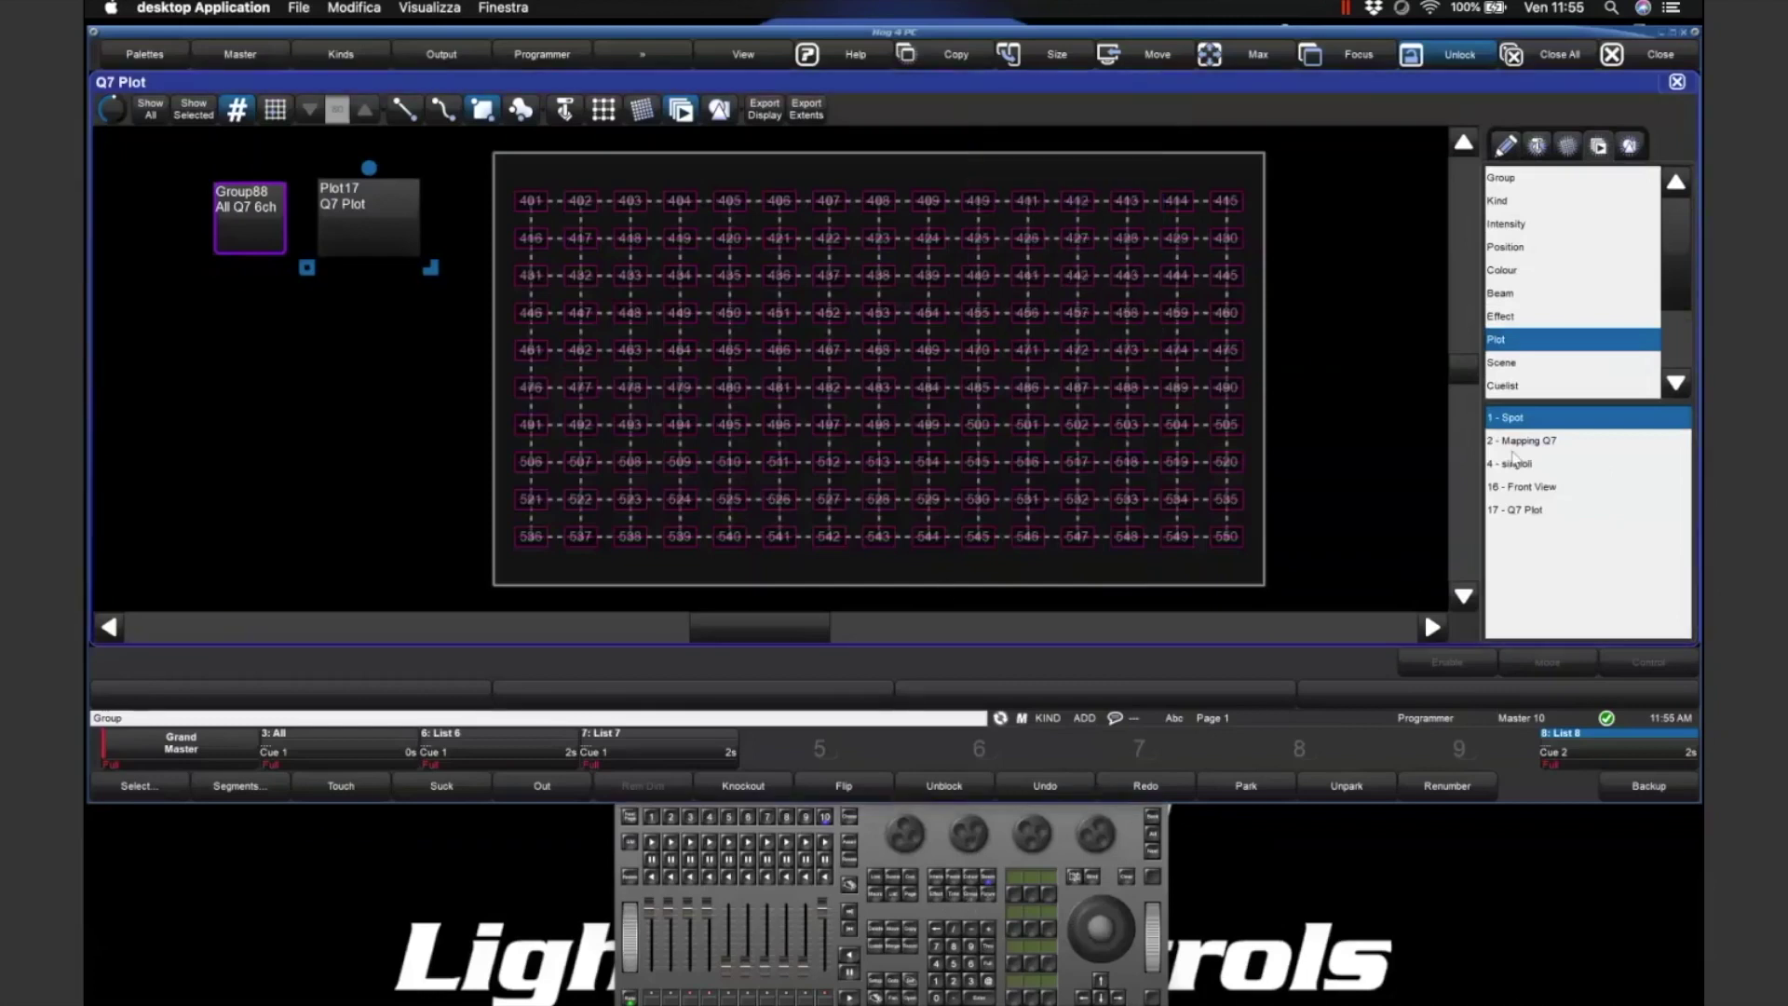
click(1501, 178)
drag(1676, 456, 1697, 508)
scroll(1525, 463, down, 5)
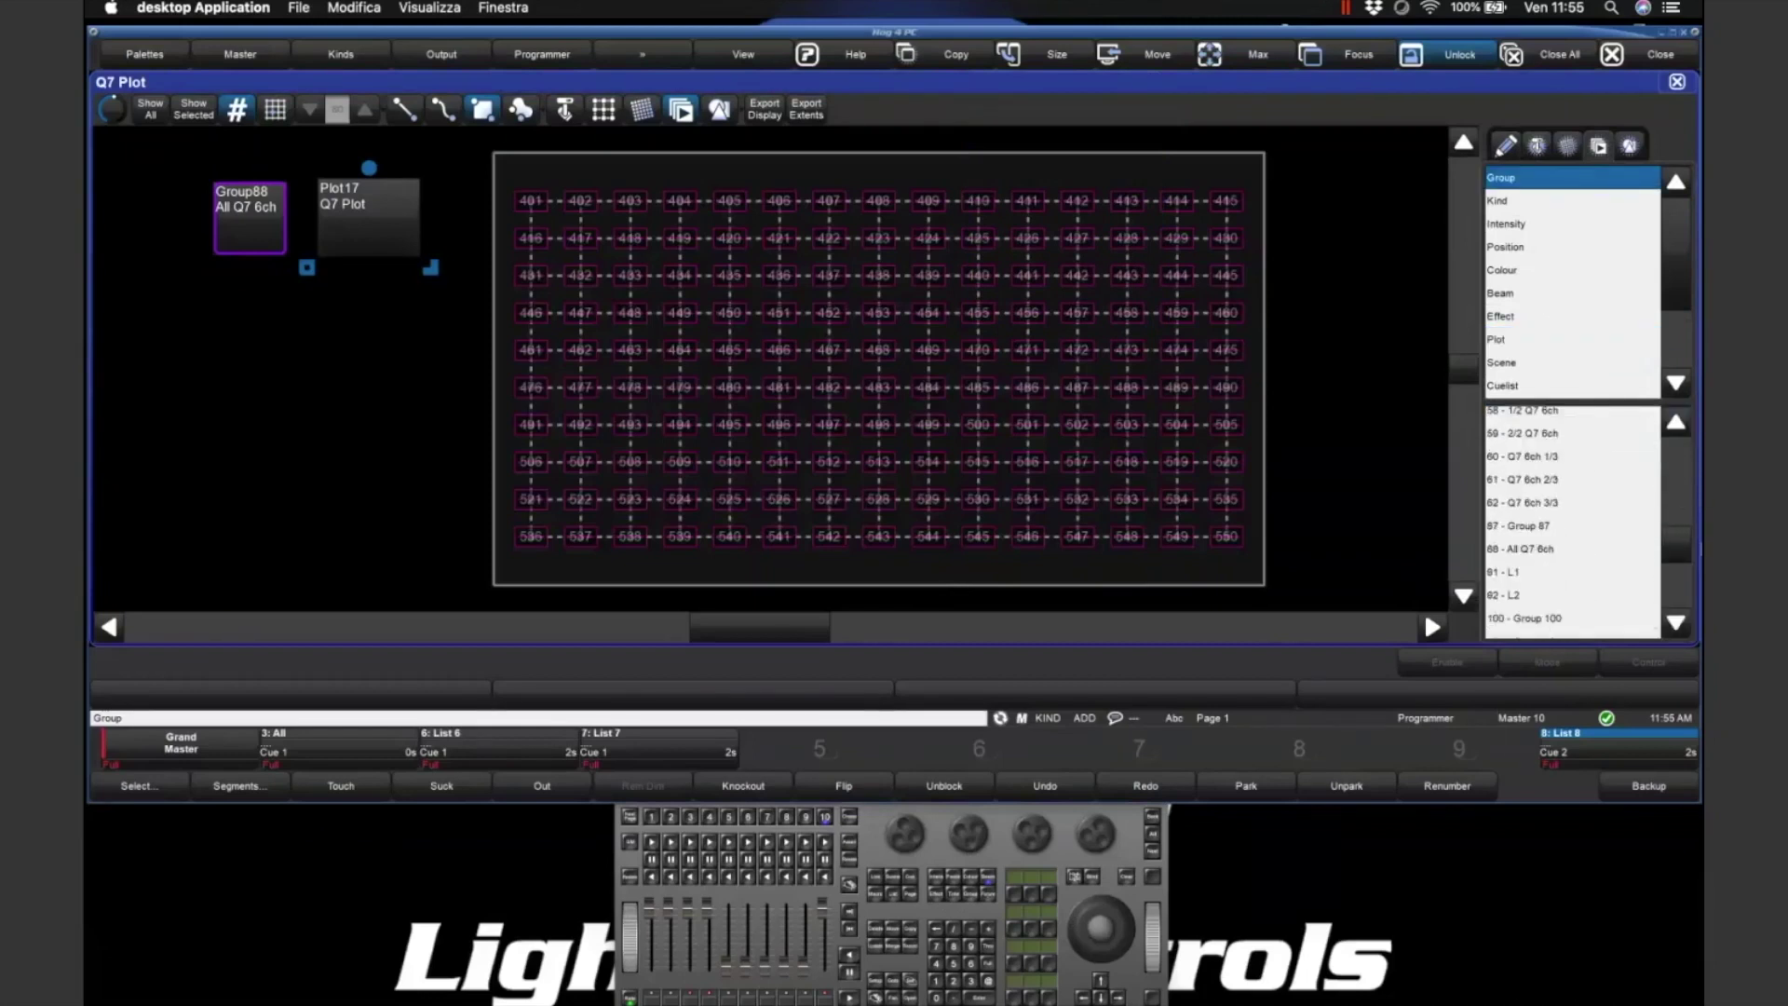
drag(1504, 438, 220, 301)
drag(317, 396, 318, 396)
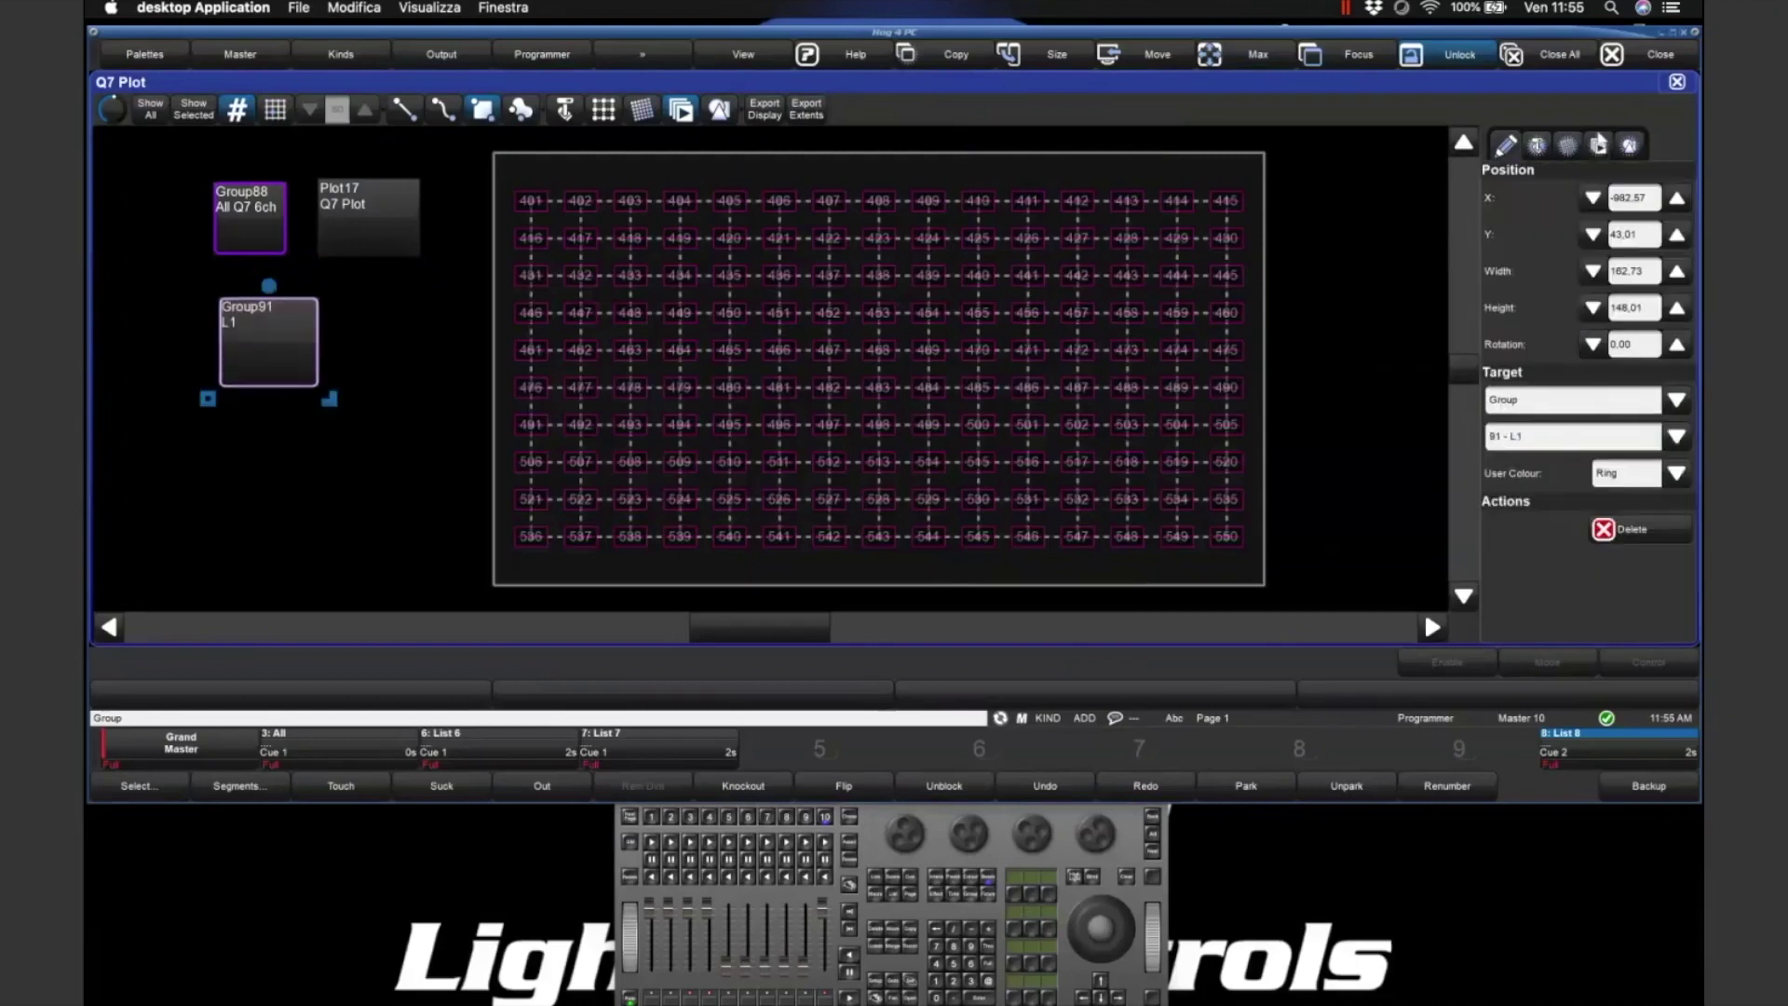
- Add a shortcut for group 92 L2, about 123 by 148 in size, beside the L1 shortcut
click(1598, 145)
scroll(1678, 515, down, 5)
scroll(1677, 515, down, 5)
click(1537, 507)
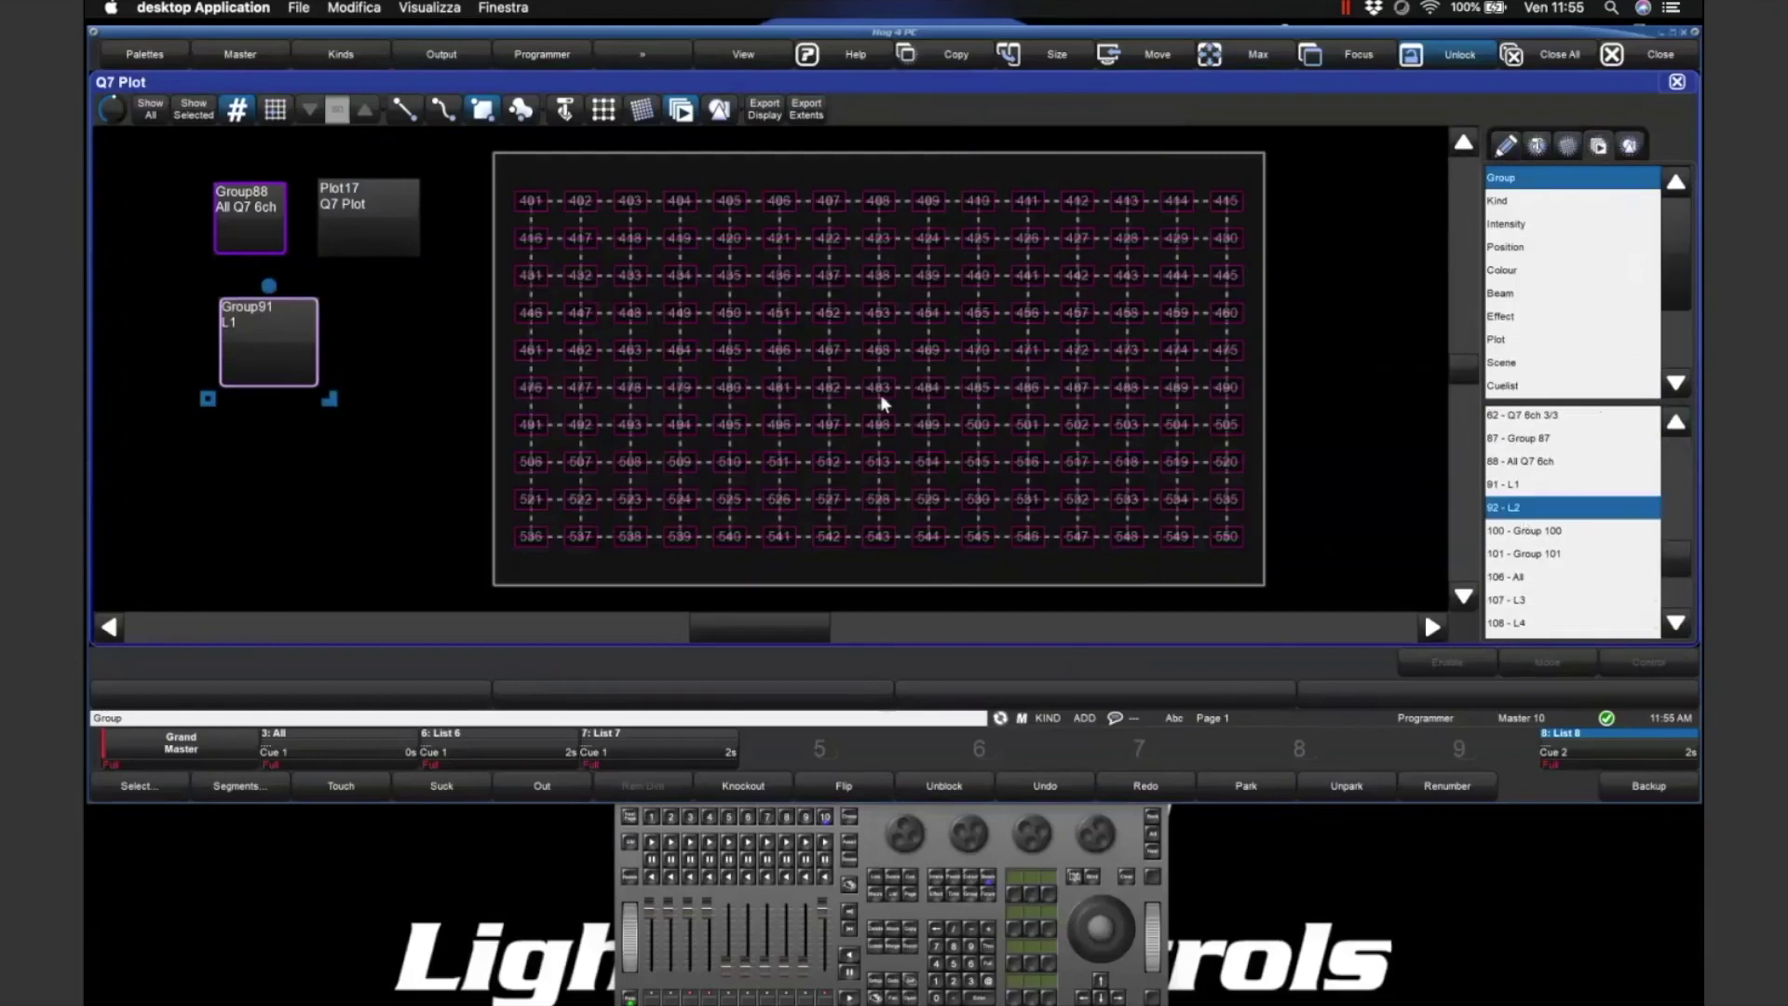
click(367, 311)
click(424, 380)
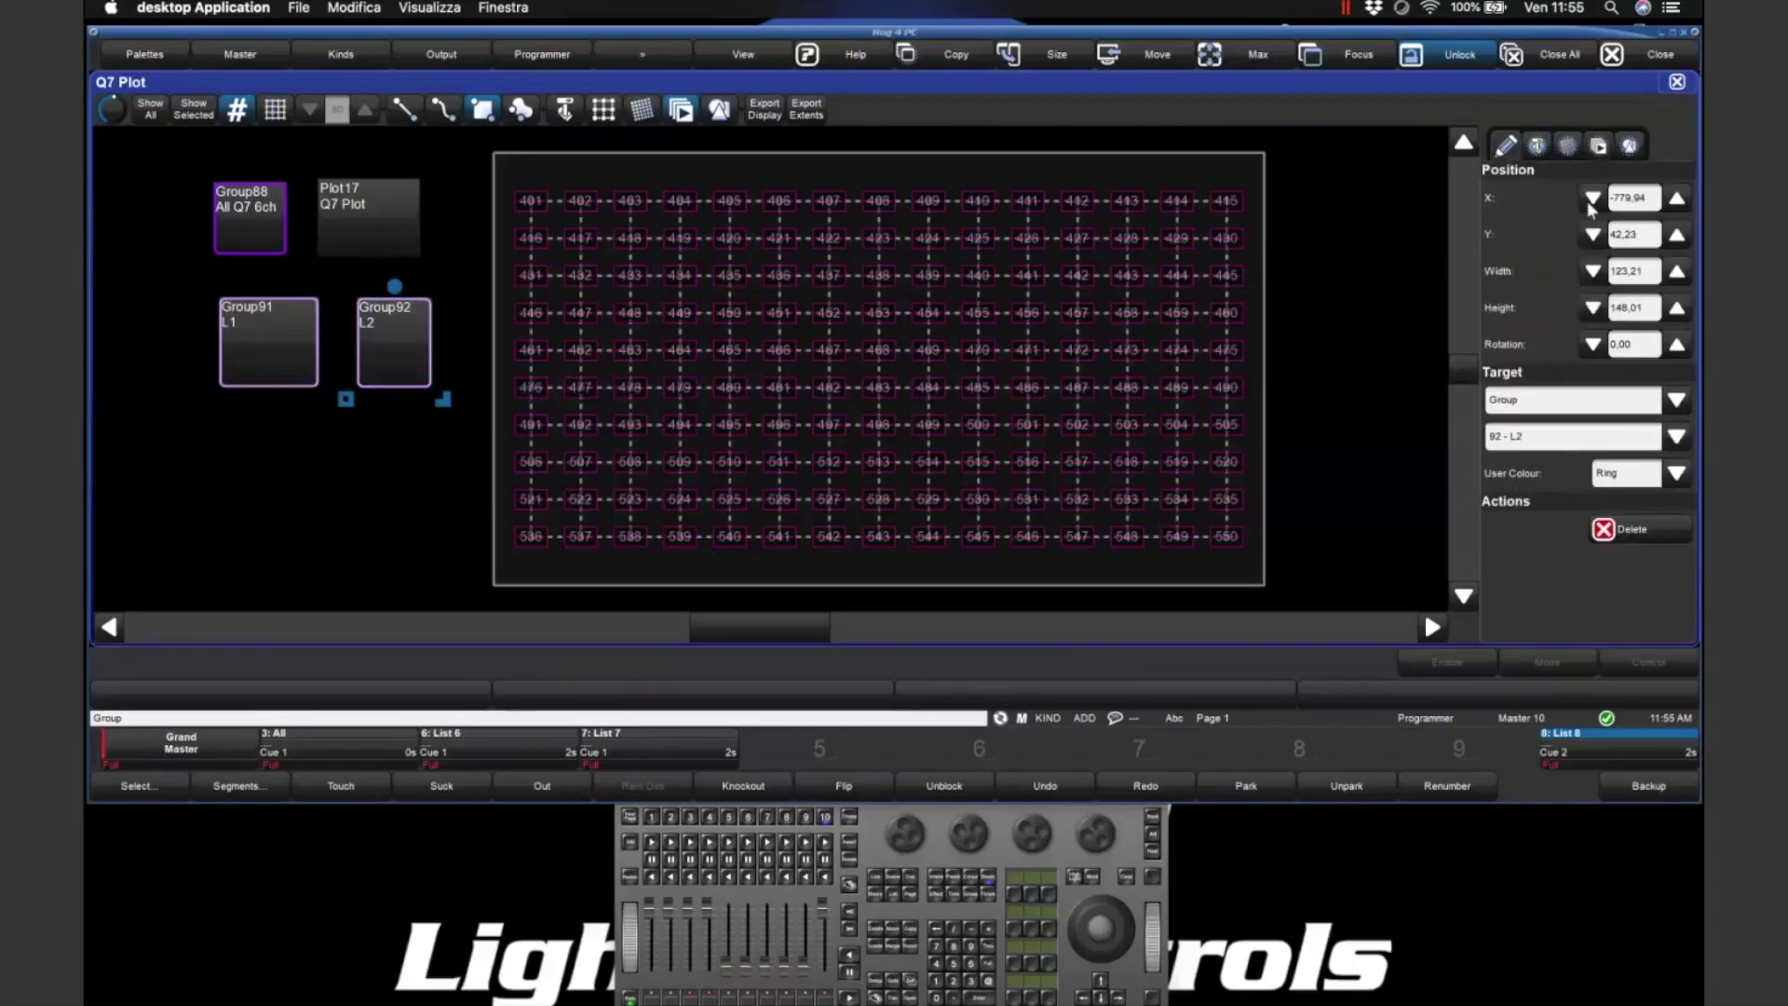
- Set the width and height of all four shortcuts to 120
drag(178, 150, 456, 440)
click(1563, 277)
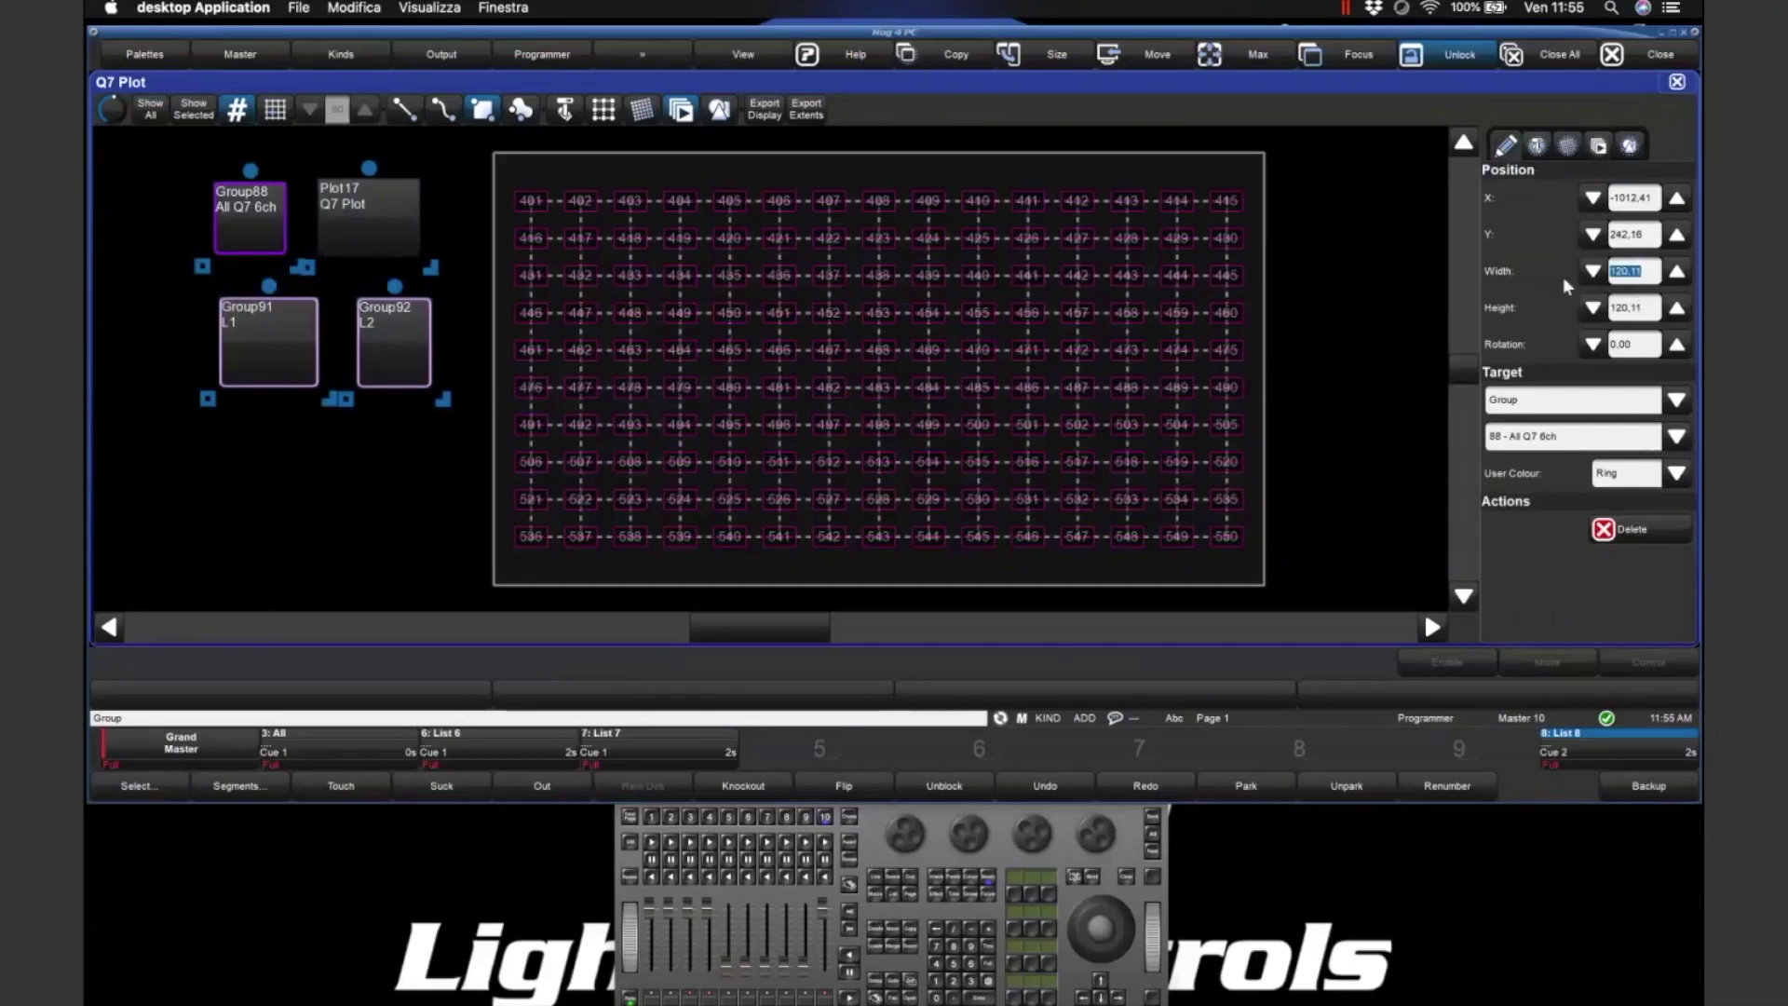
text(120)
key(Return)
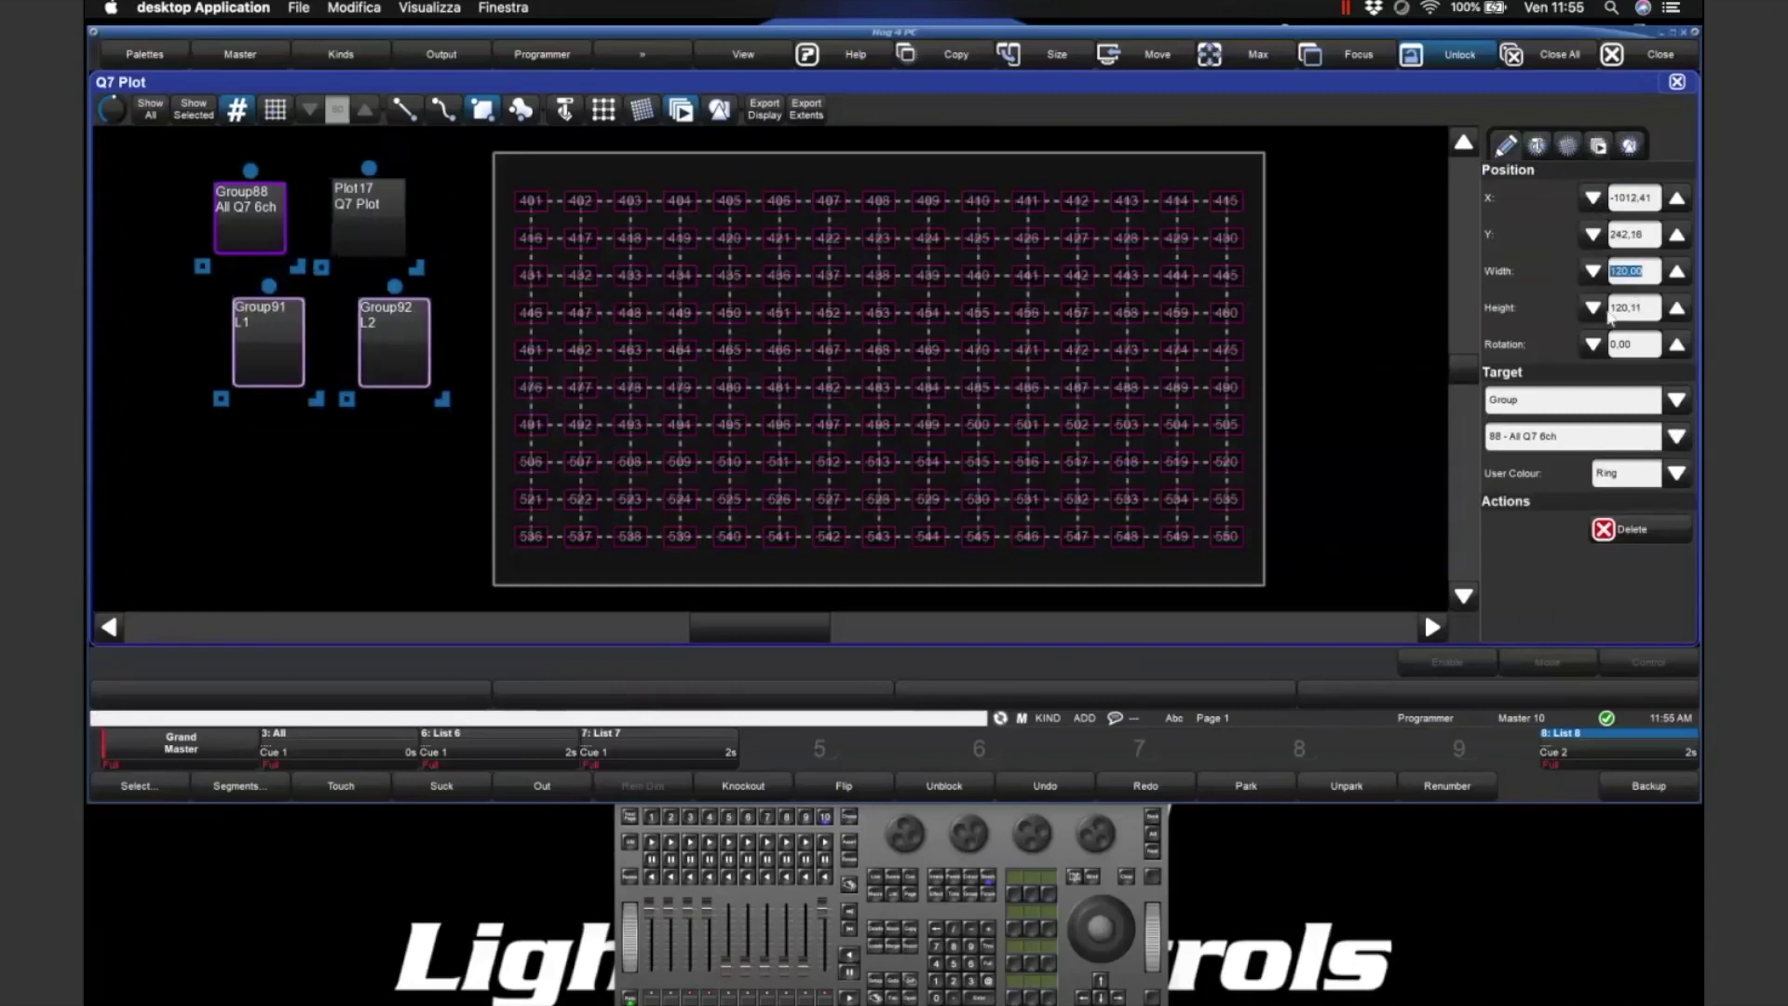
click(1563, 309)
text(120)
key(Return)
click(486, 166)
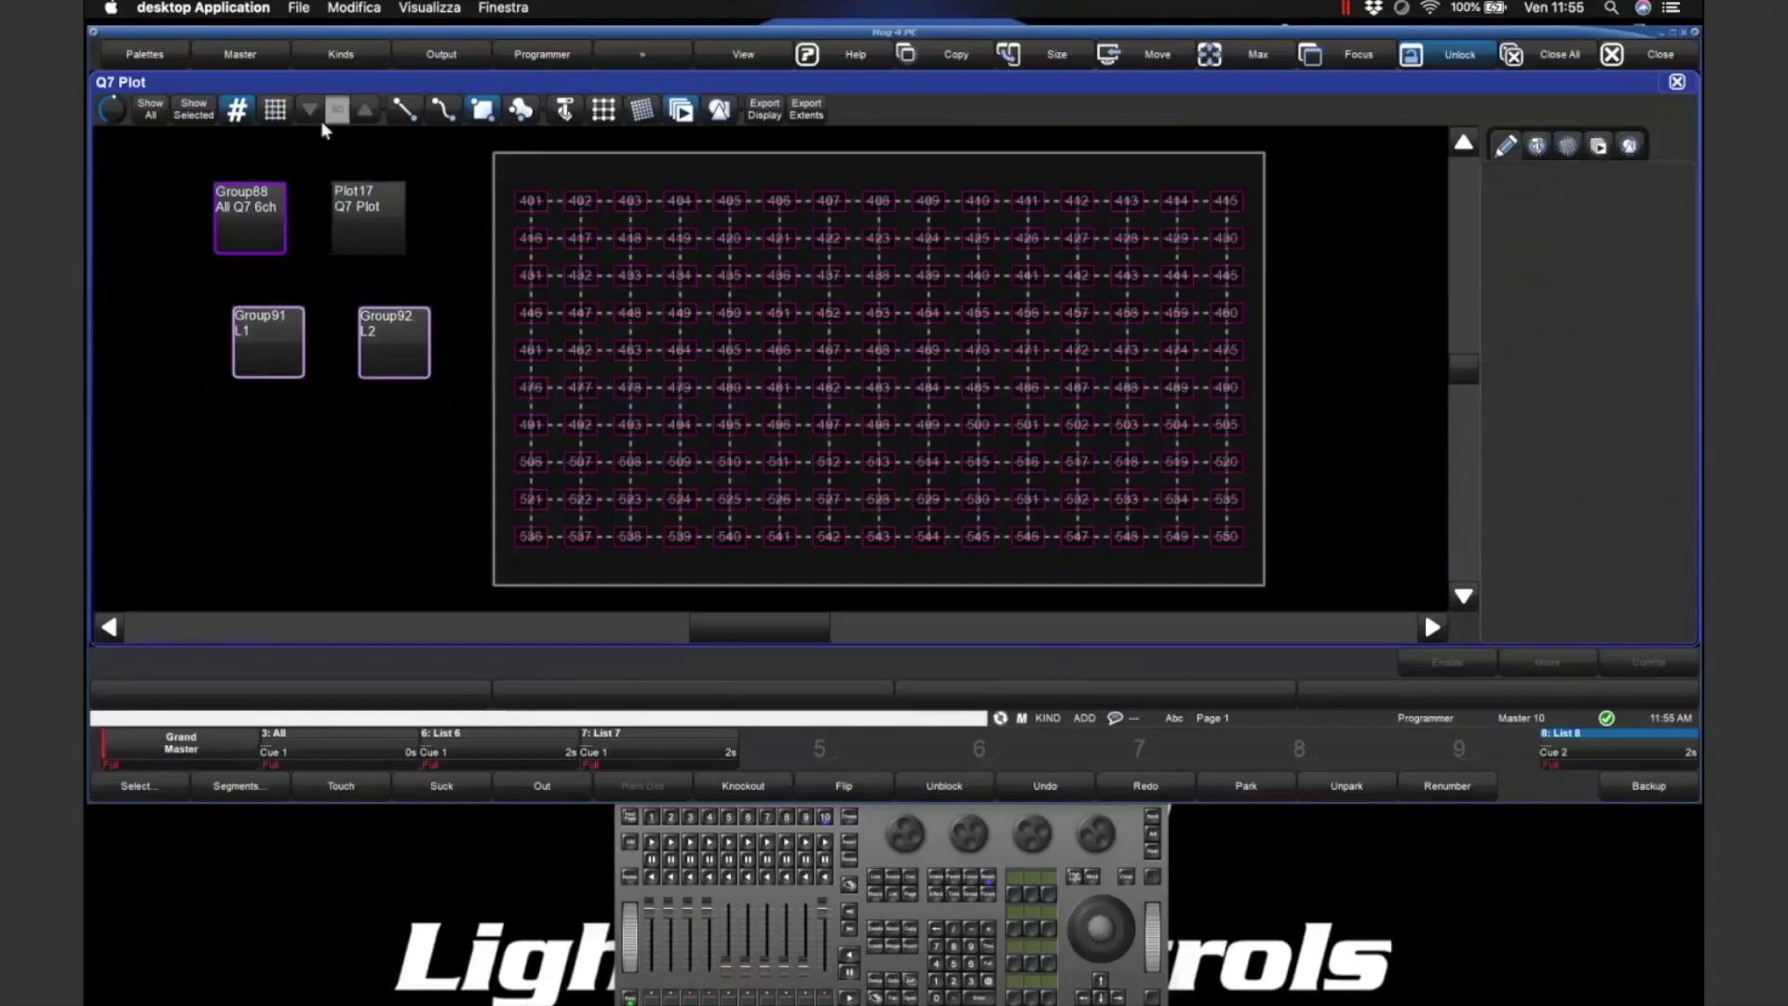
- Align the group 88 and Q7 Plot shortcuts by setting their Y position to 245
drag(123, 159, 485, 317)
click(1652, 235)
text(24)
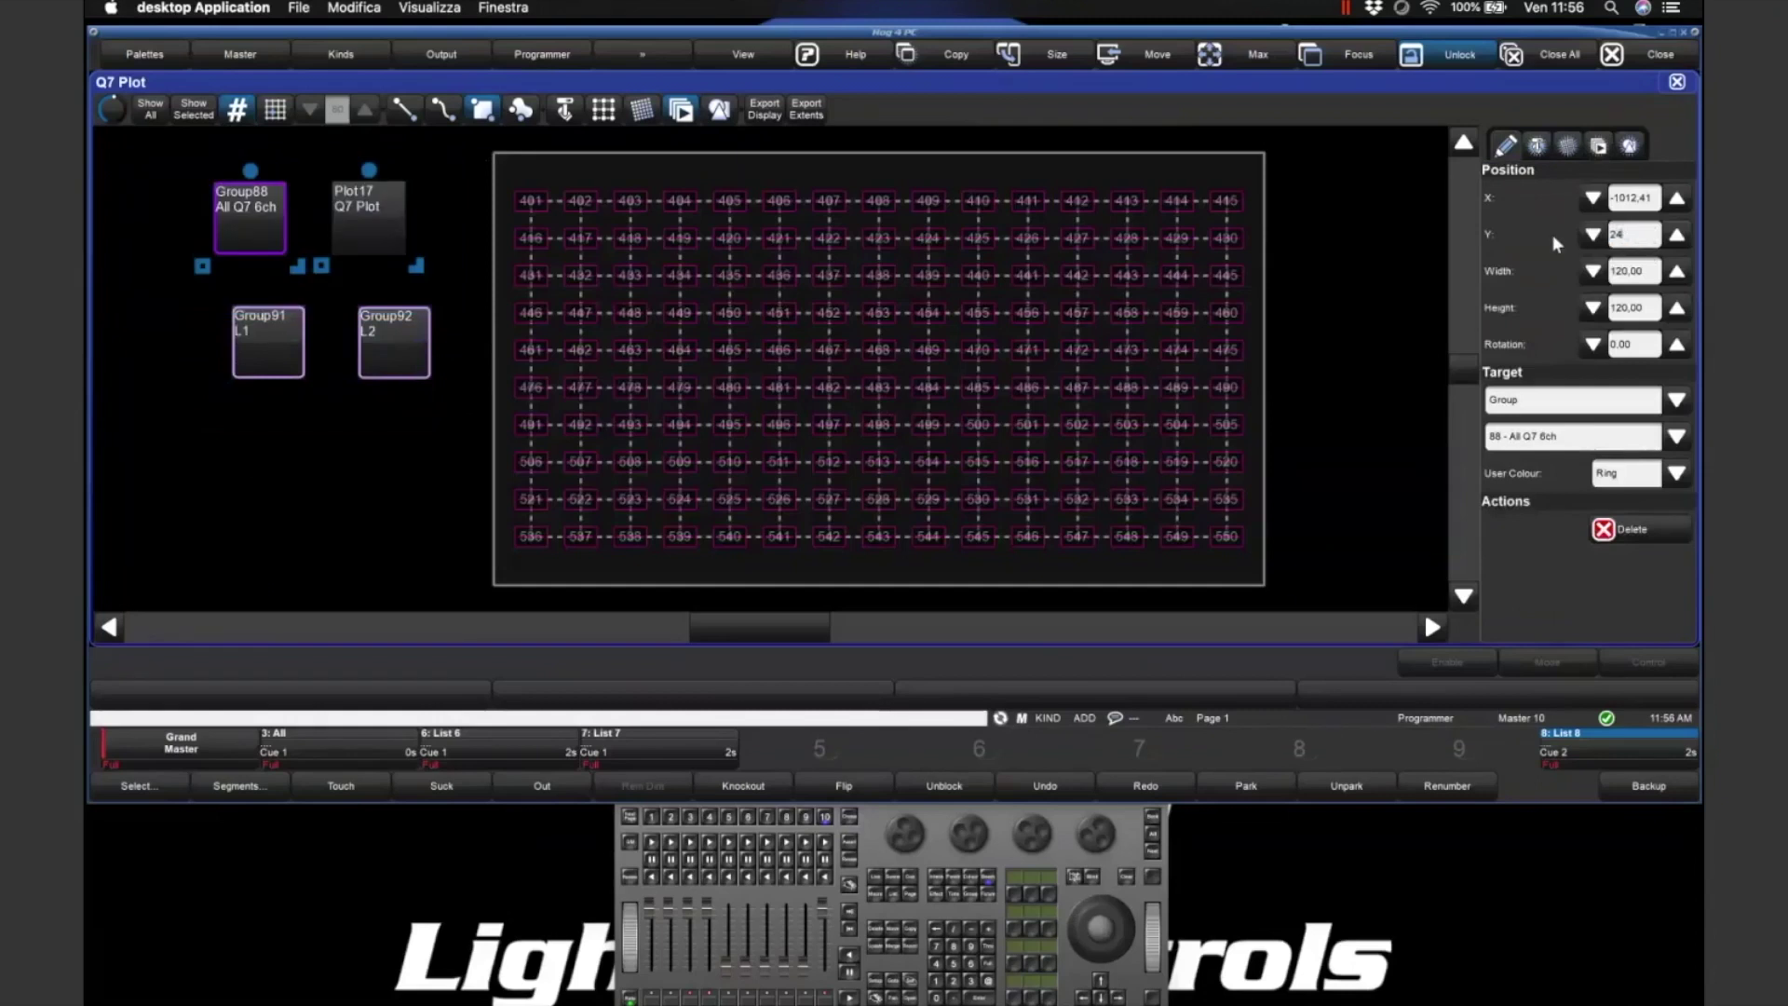
text(5)
key(Return)
- Align the L1 and L2 shortcuts by setting their Y position to 40
drag(201, 285, 494, 414)
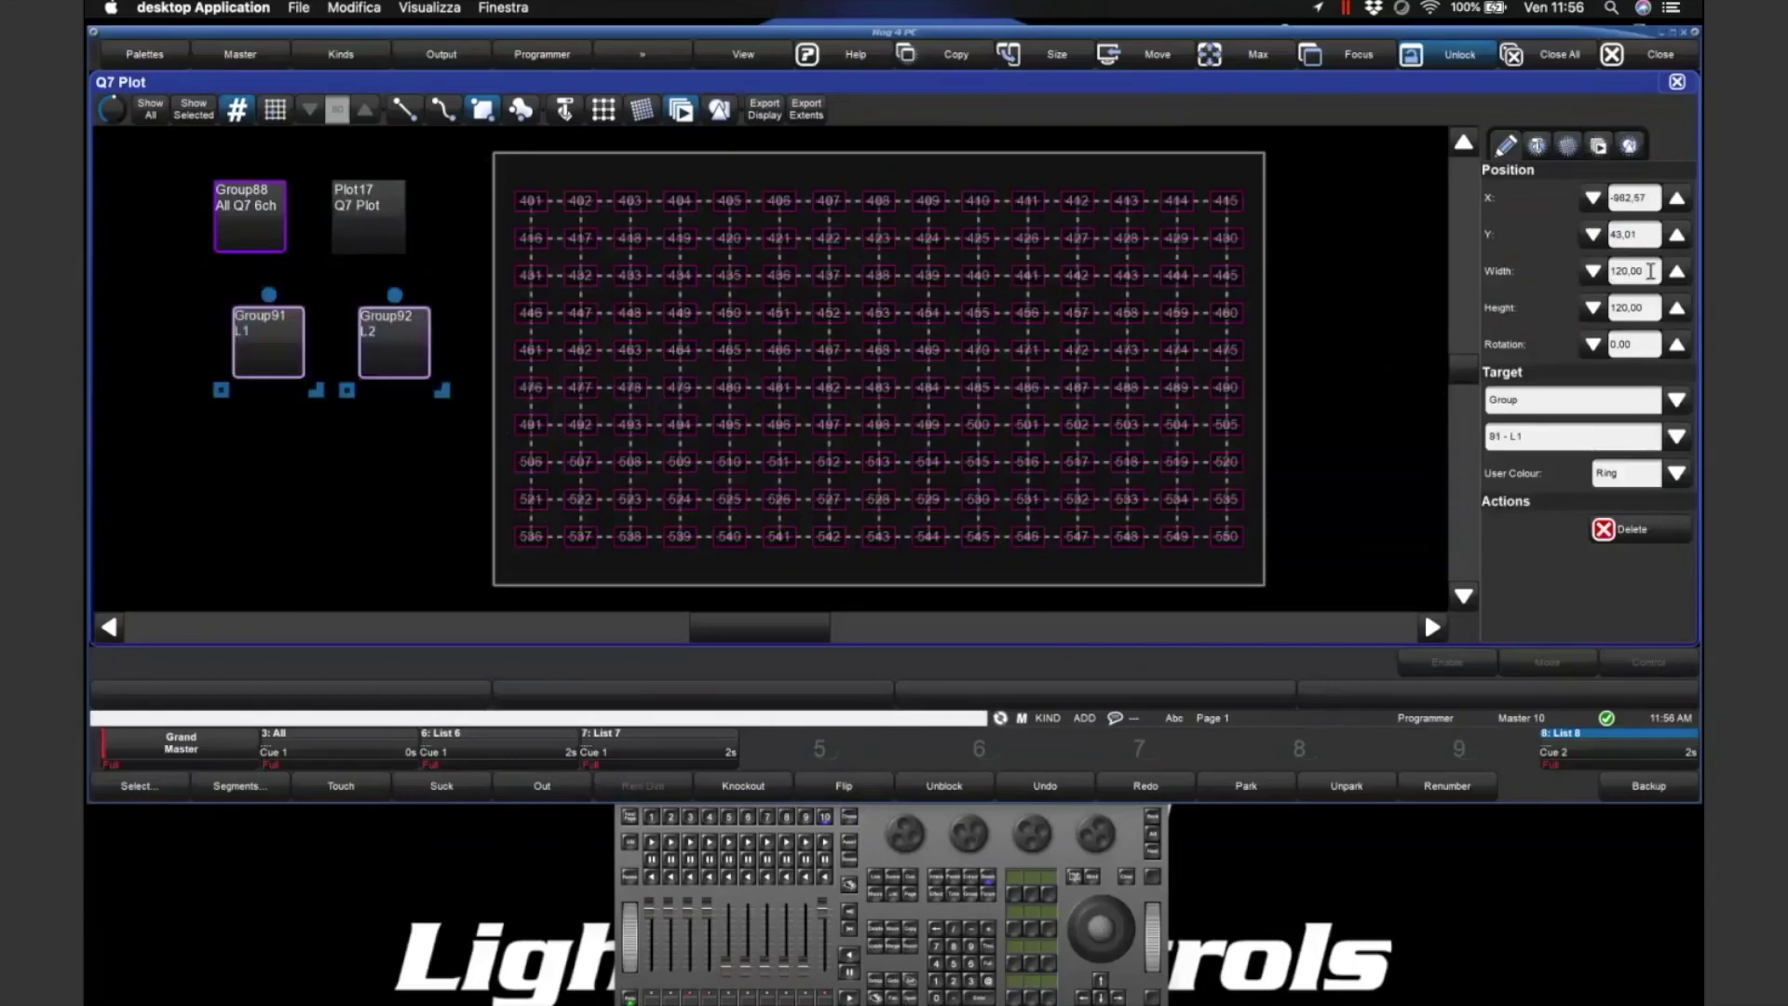
double_click(1653, 233)
text(40)
key(Return)
click(426, 257)
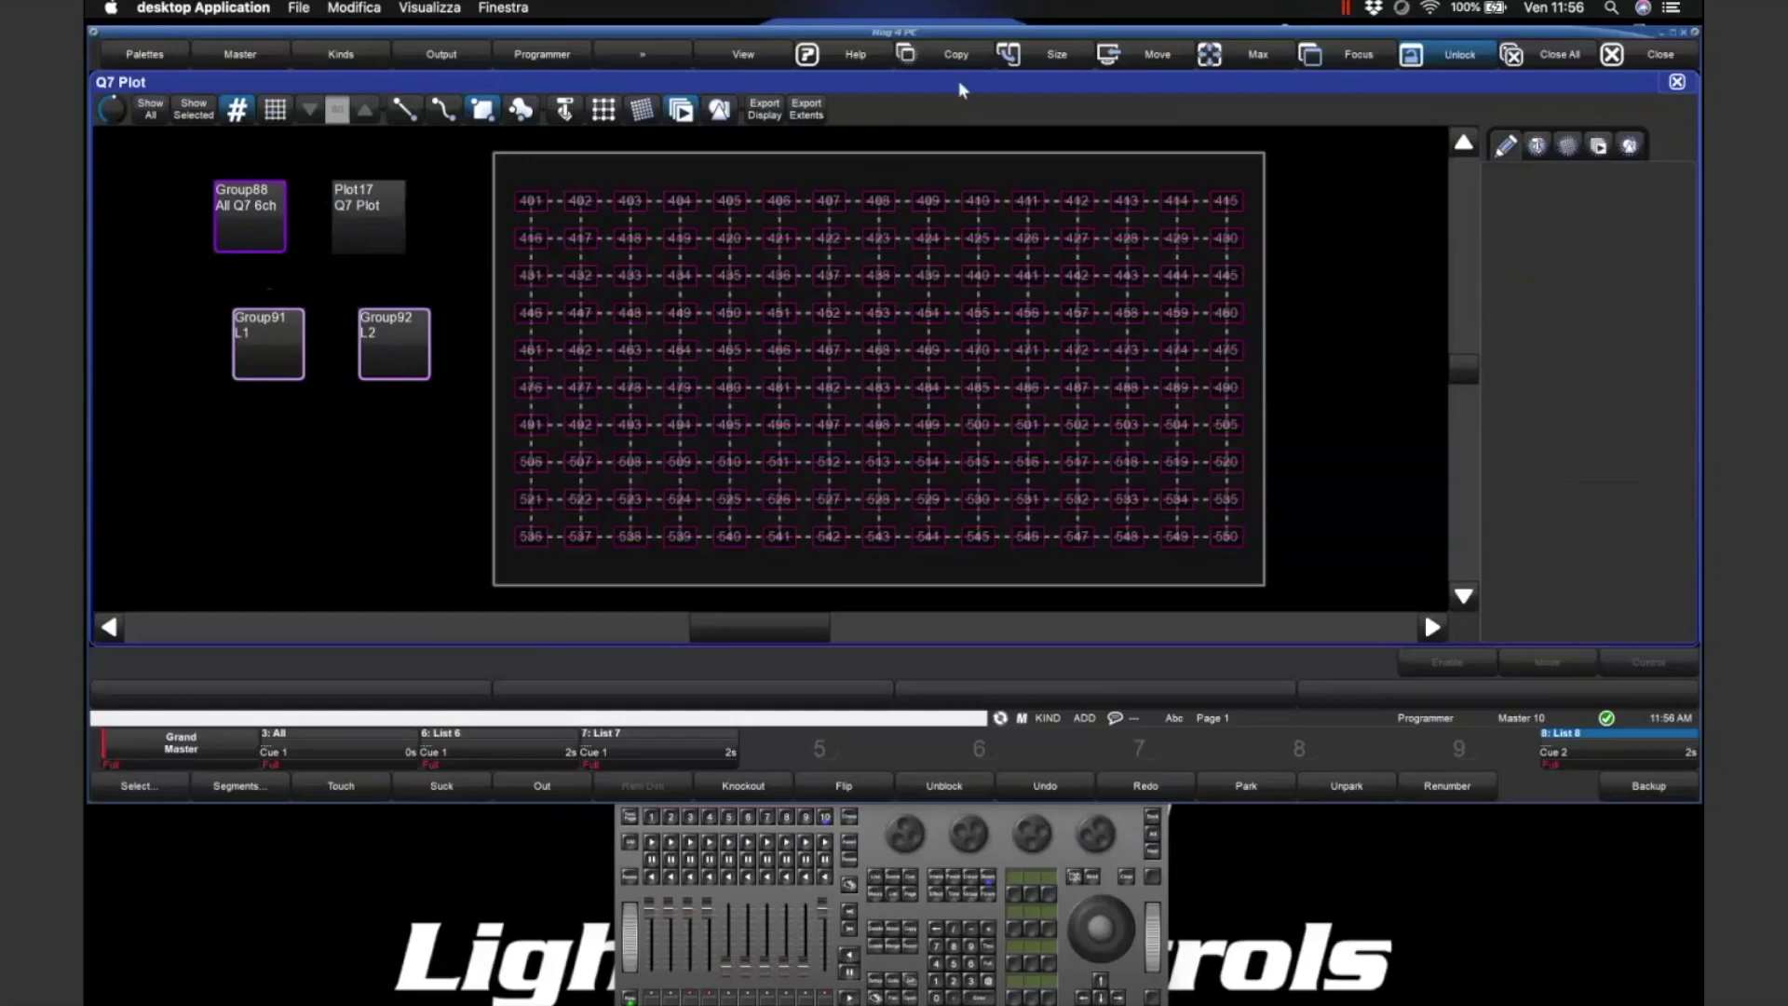
- Try the Background and None user colour styles on the L2 shortcut and return it to Ring
click(968, 900)
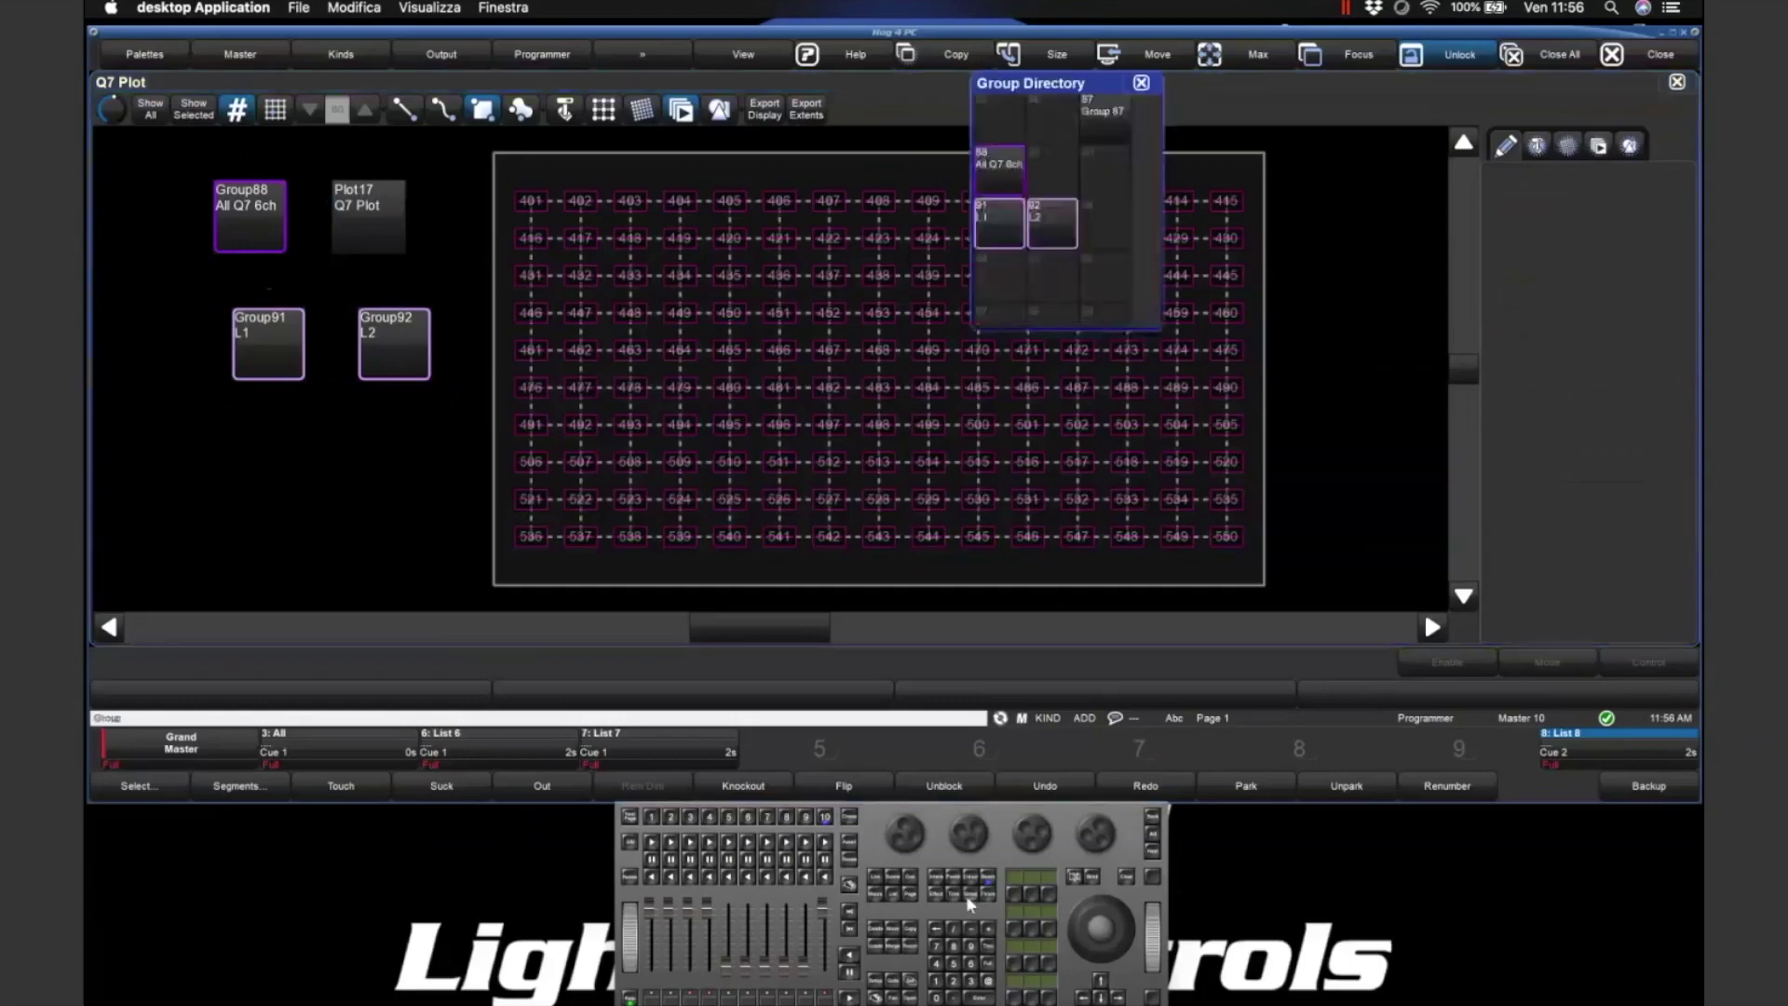
click(397, 348)
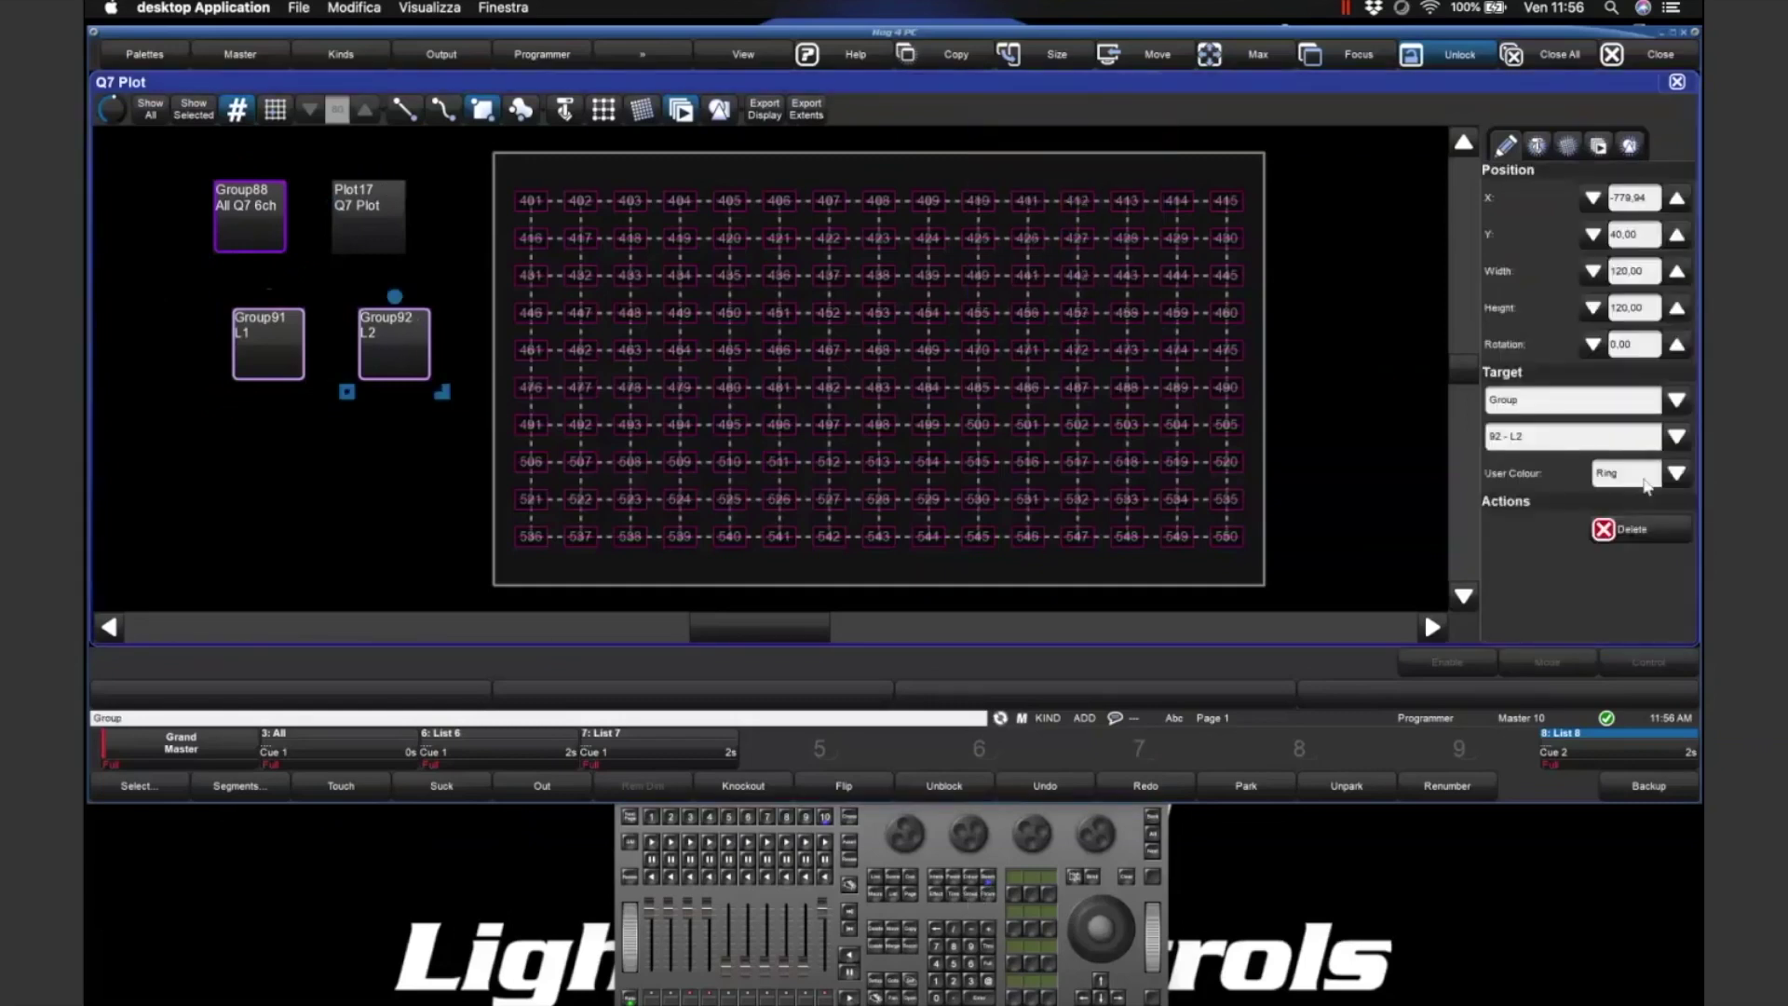
click(1598, 475)
click(1616, 479)
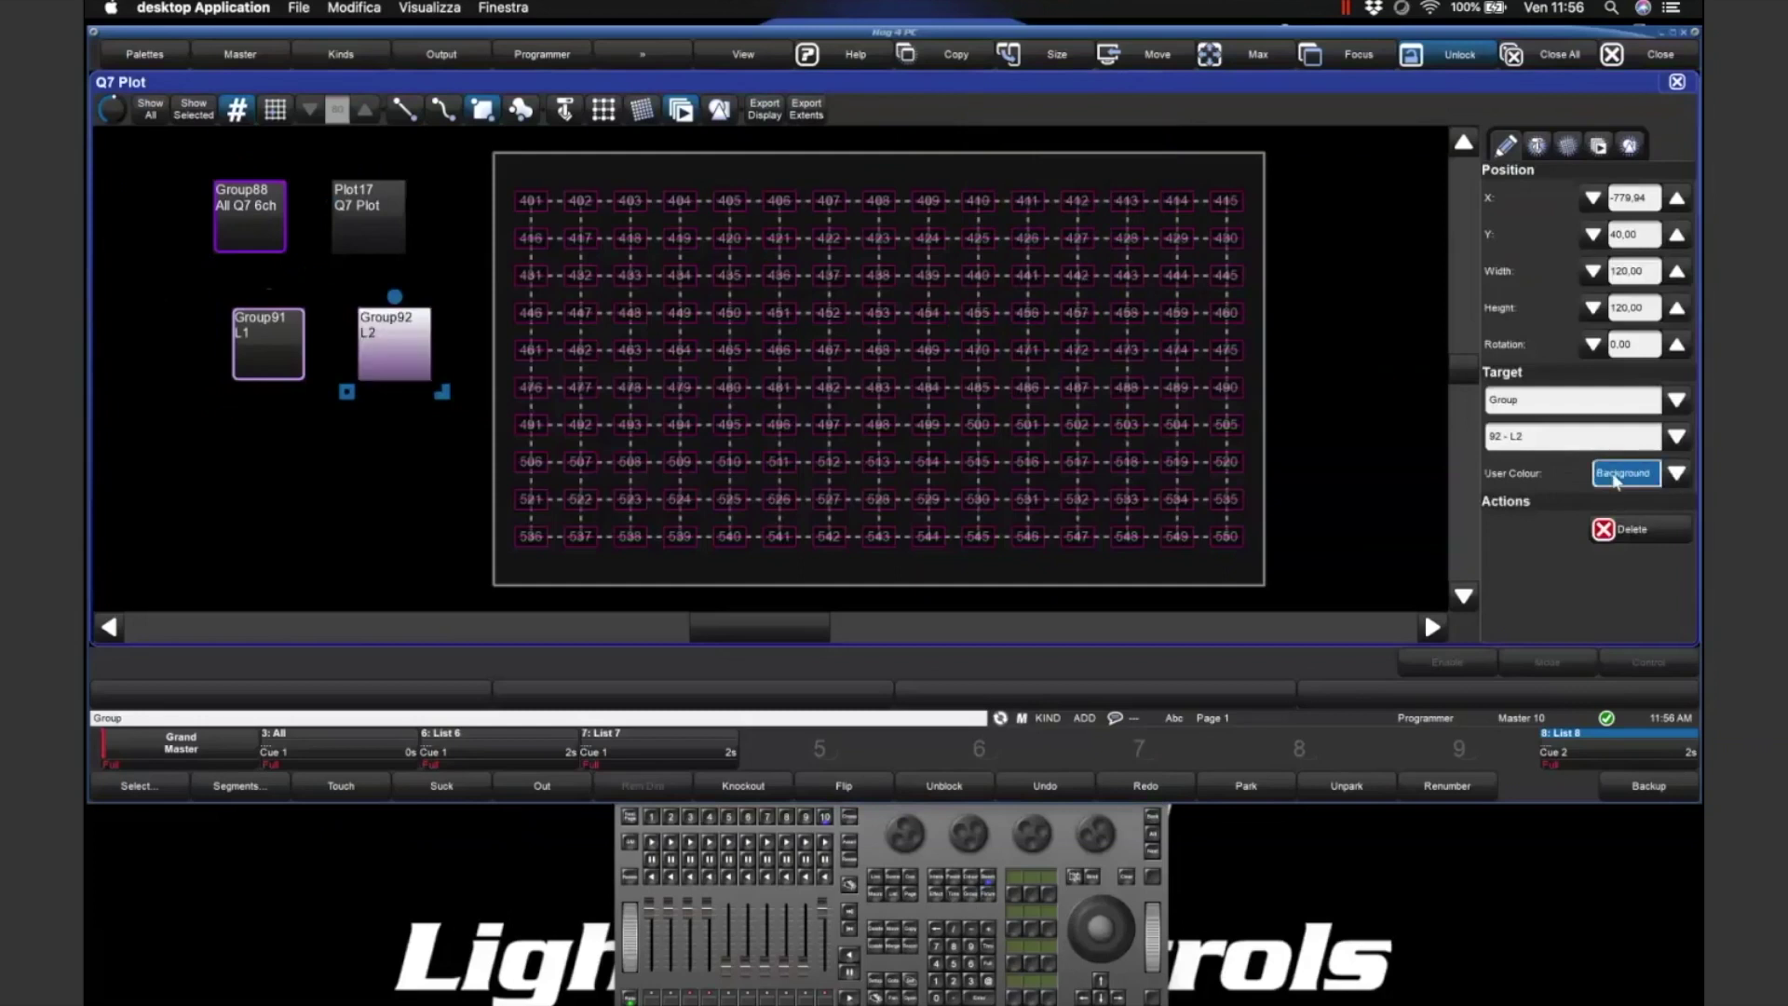
click(1616, 477)
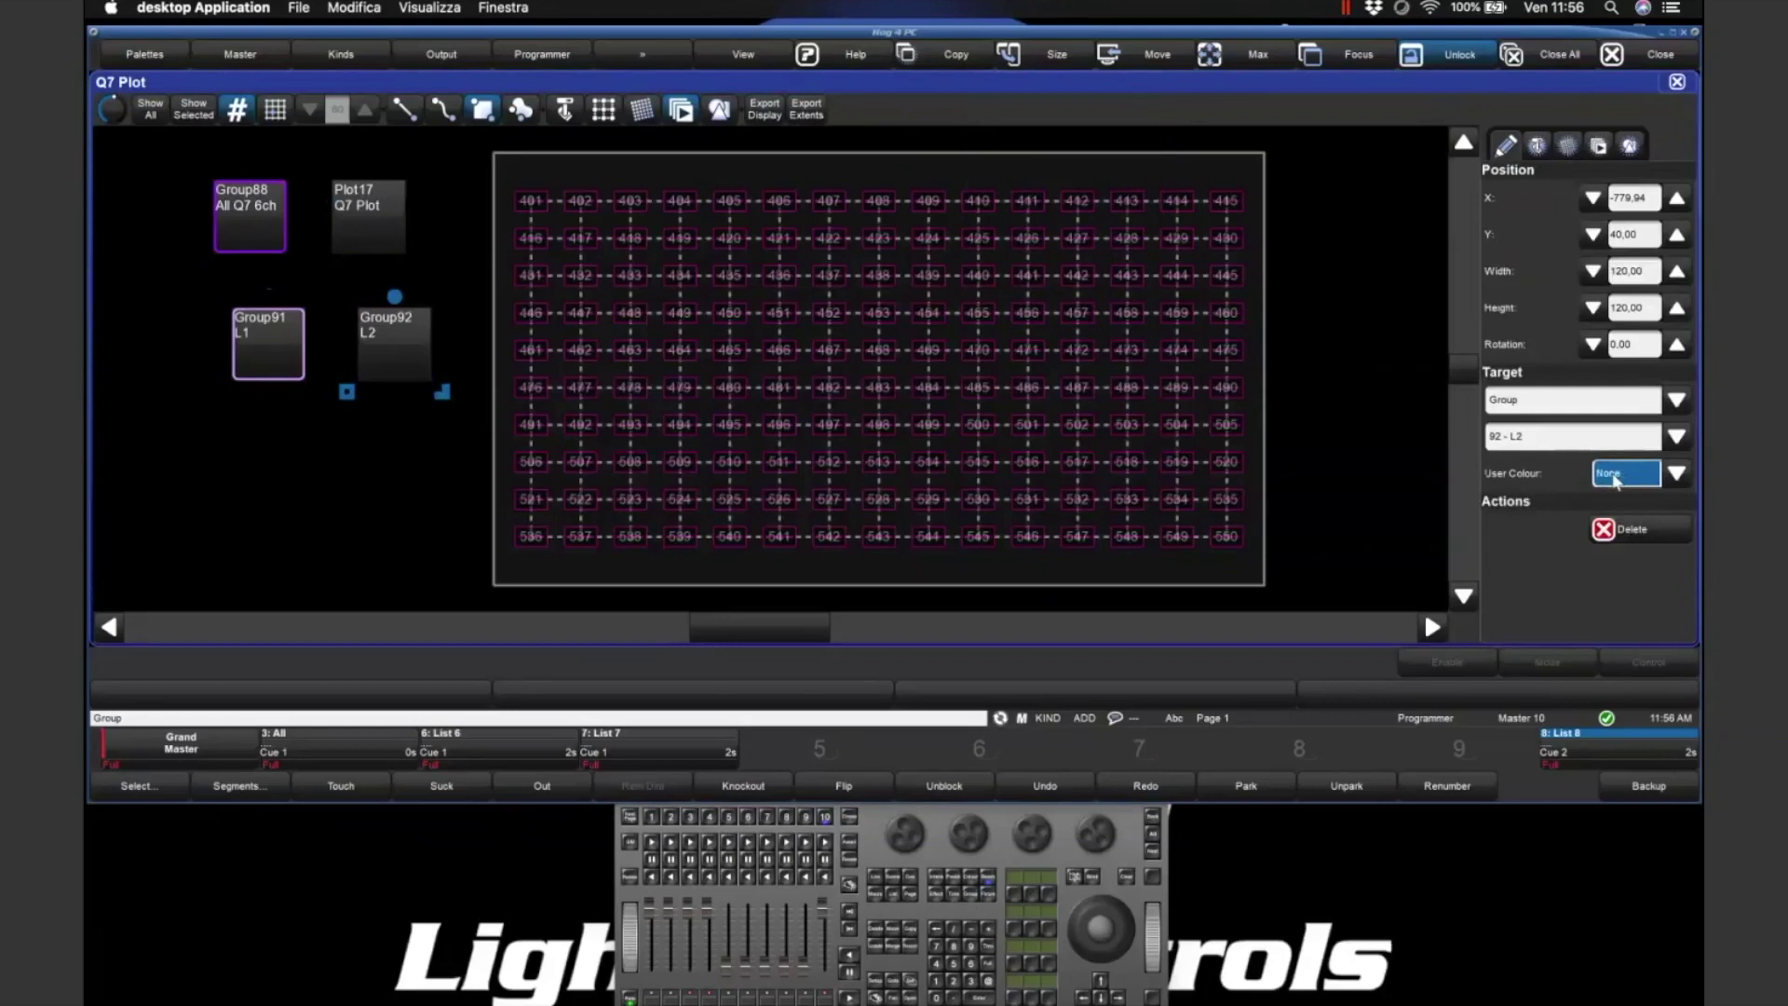
click(1616, 478)
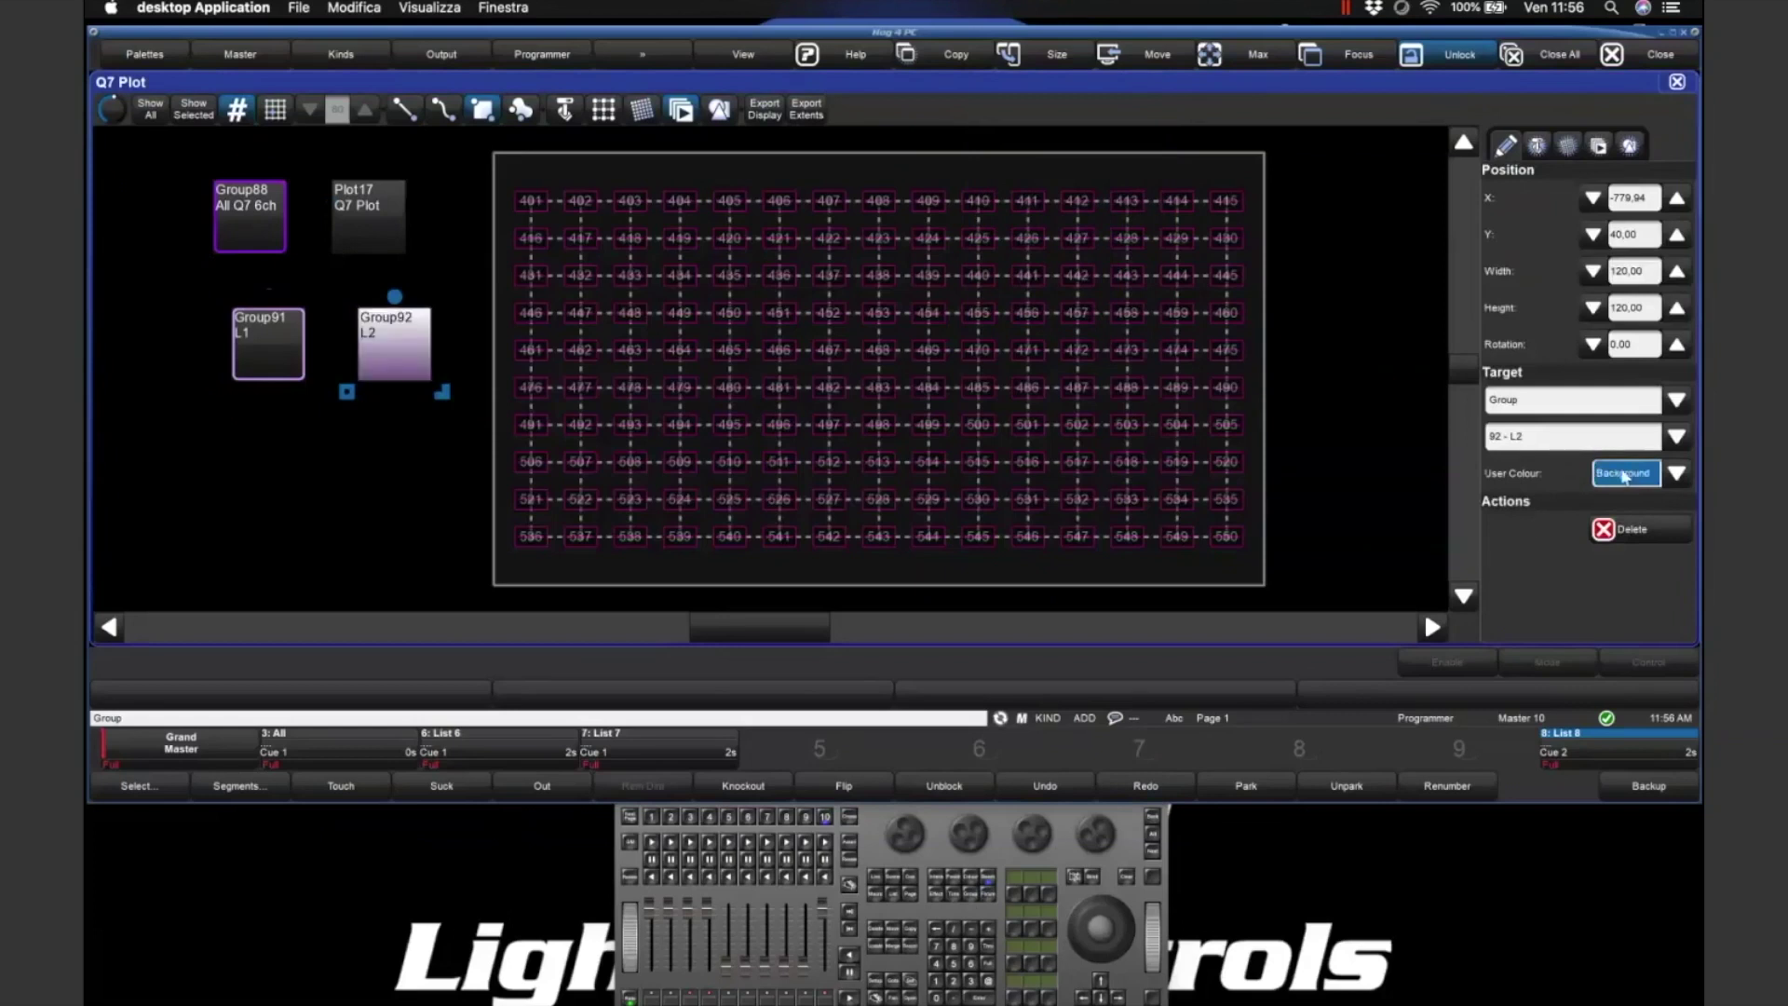
click(1626, 475)
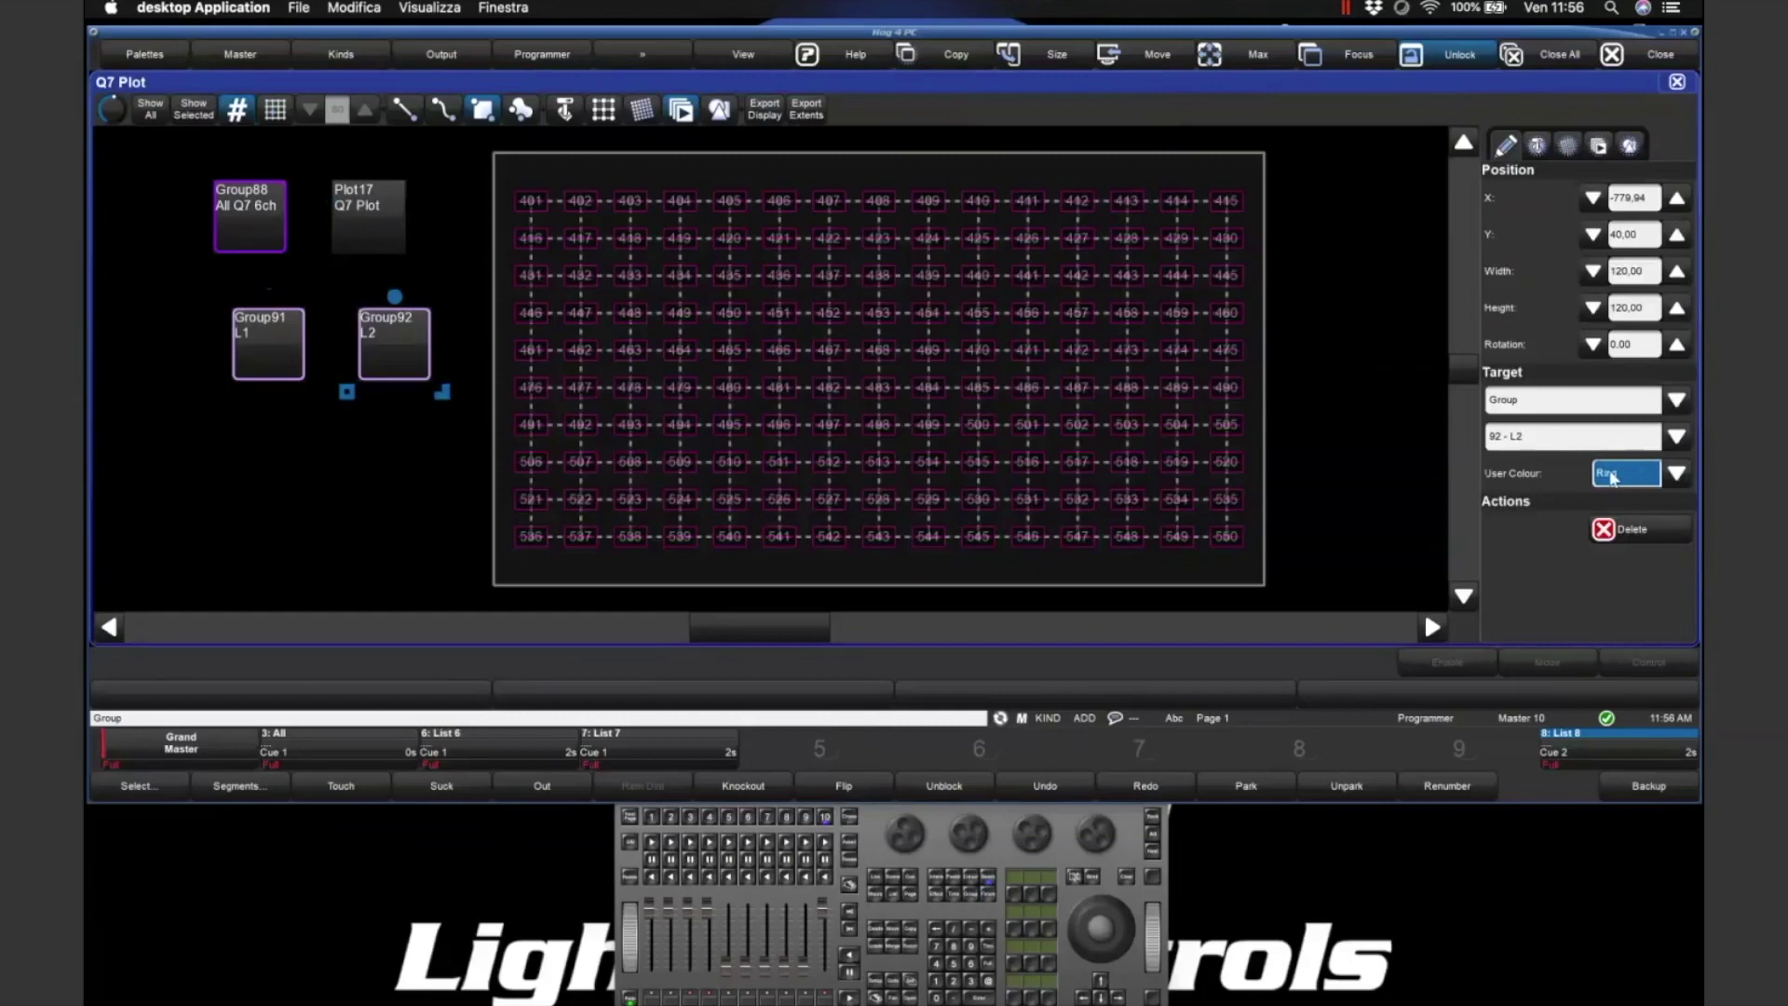
click(1613, 478)
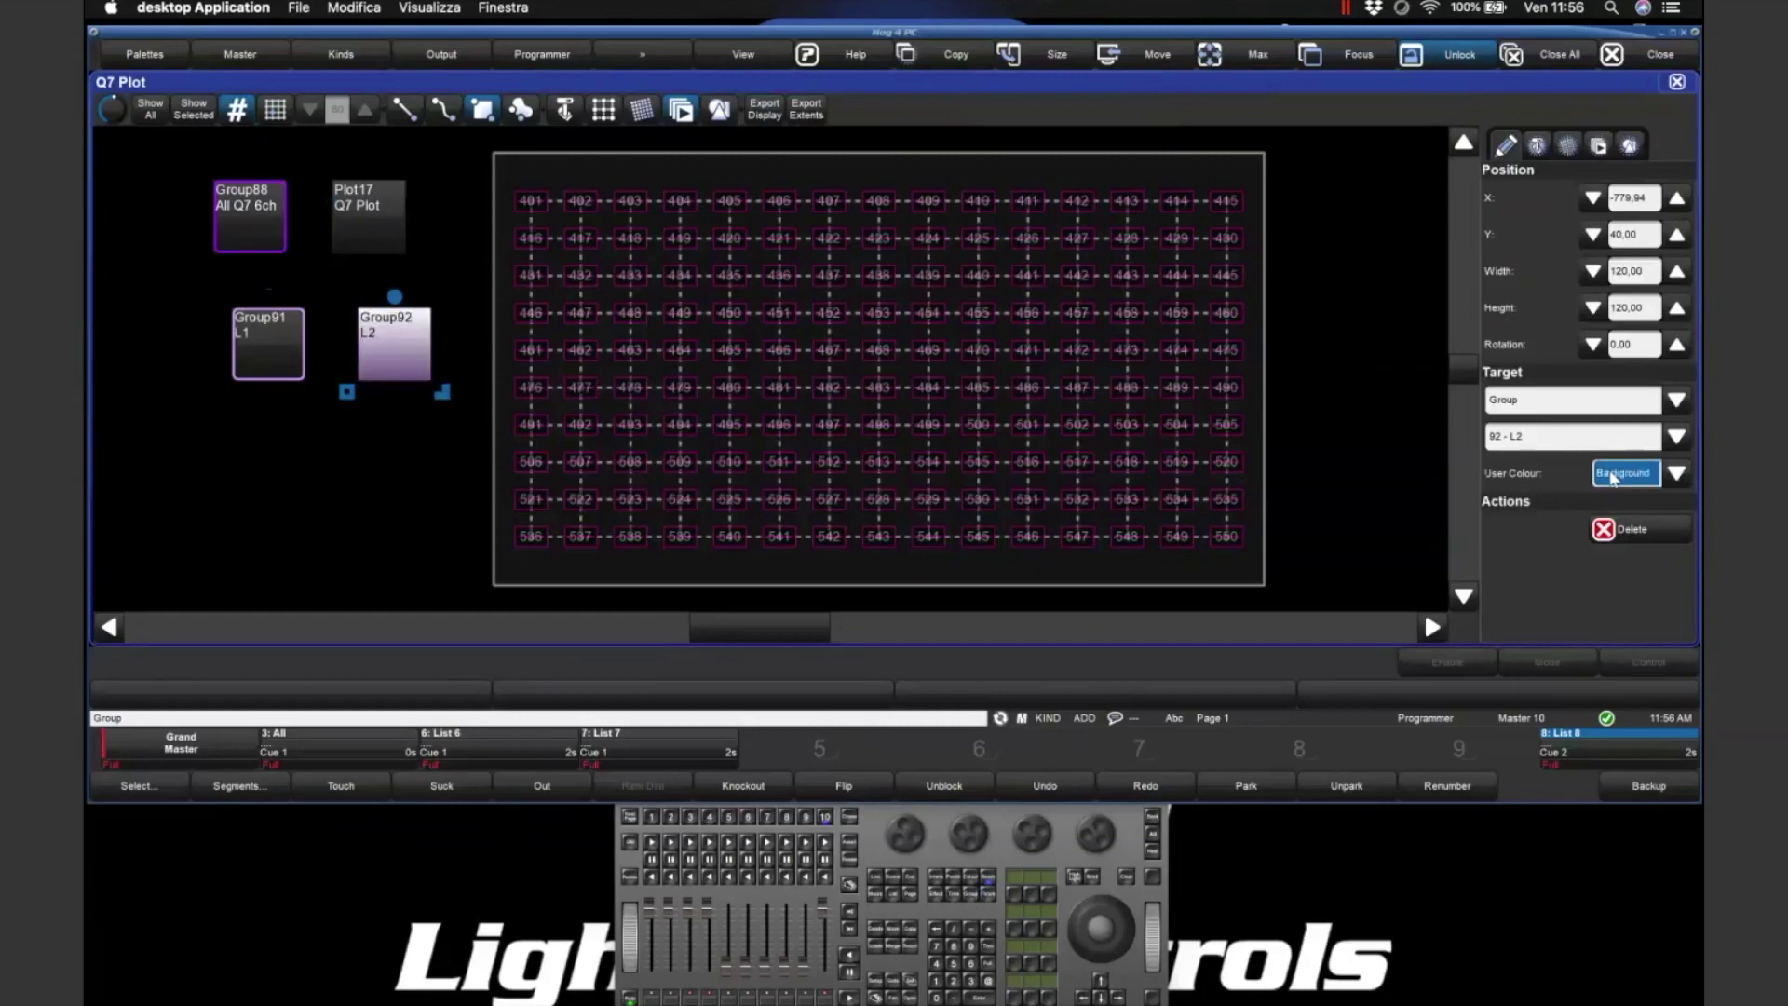
click(1612, 477)
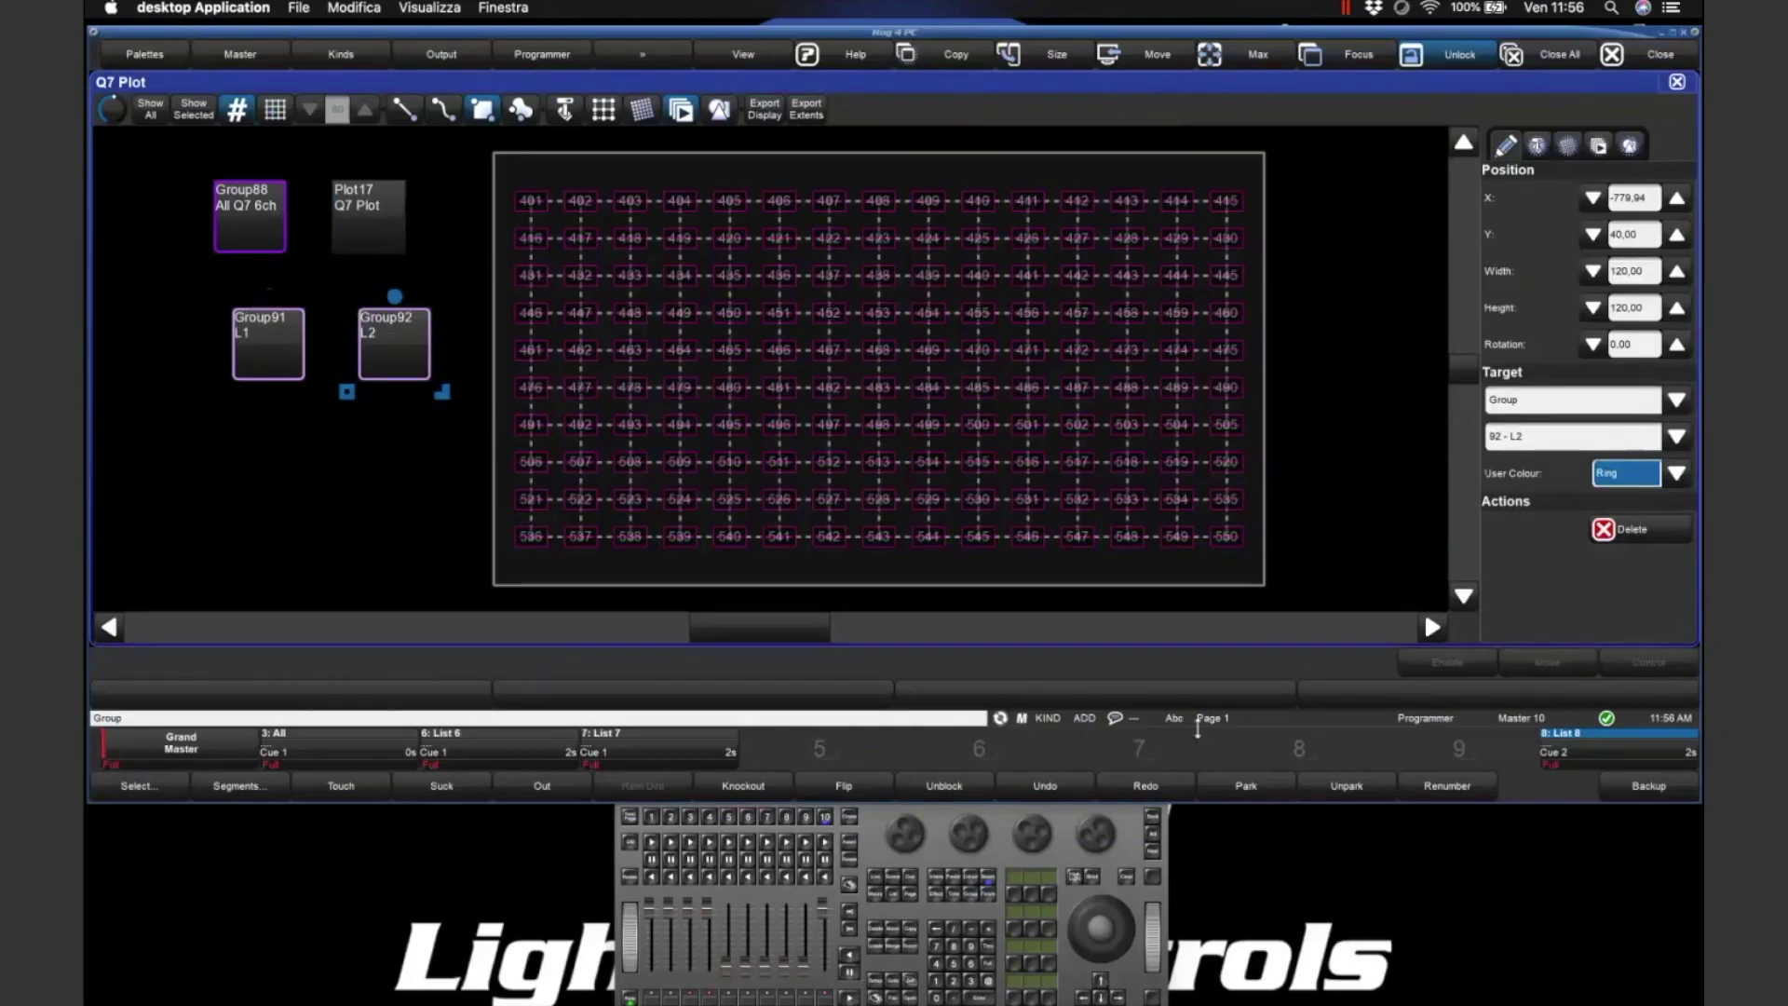
- Clear the command line, leave shortcut editing in the plot, and select group 88 All Q7 6ch through its shortcut
click(1126, 878)
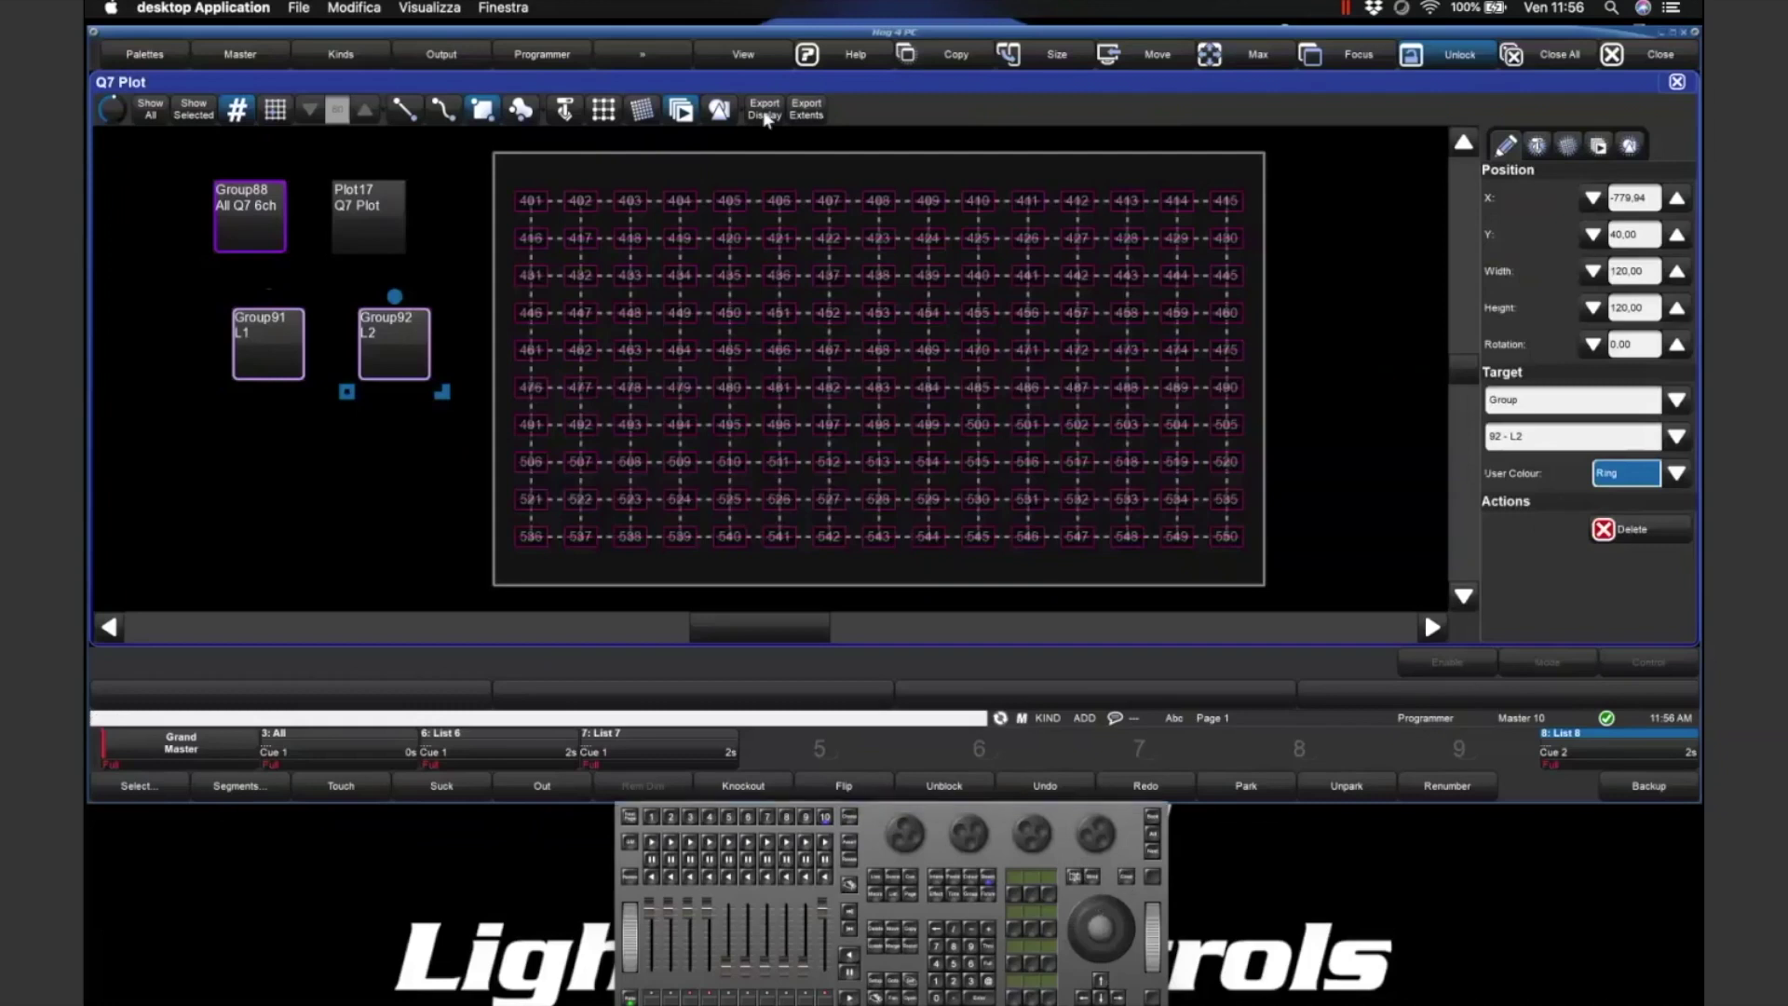
click(678, 110)
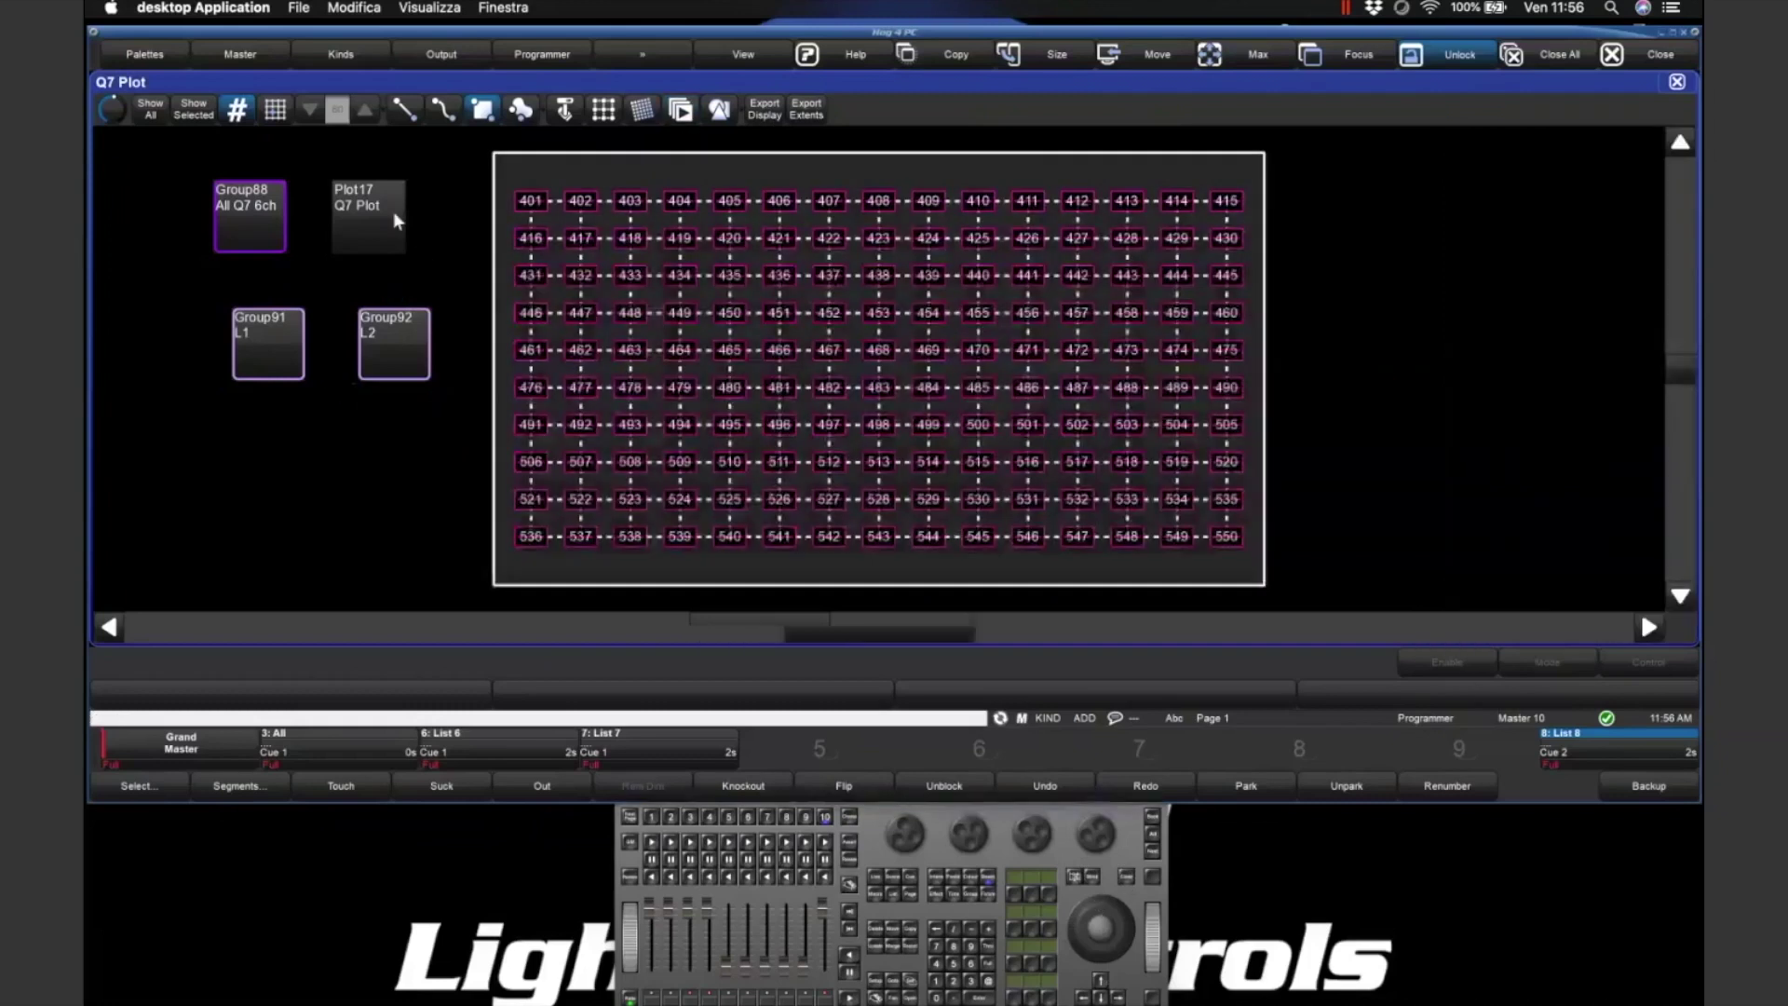
click(252, 228)
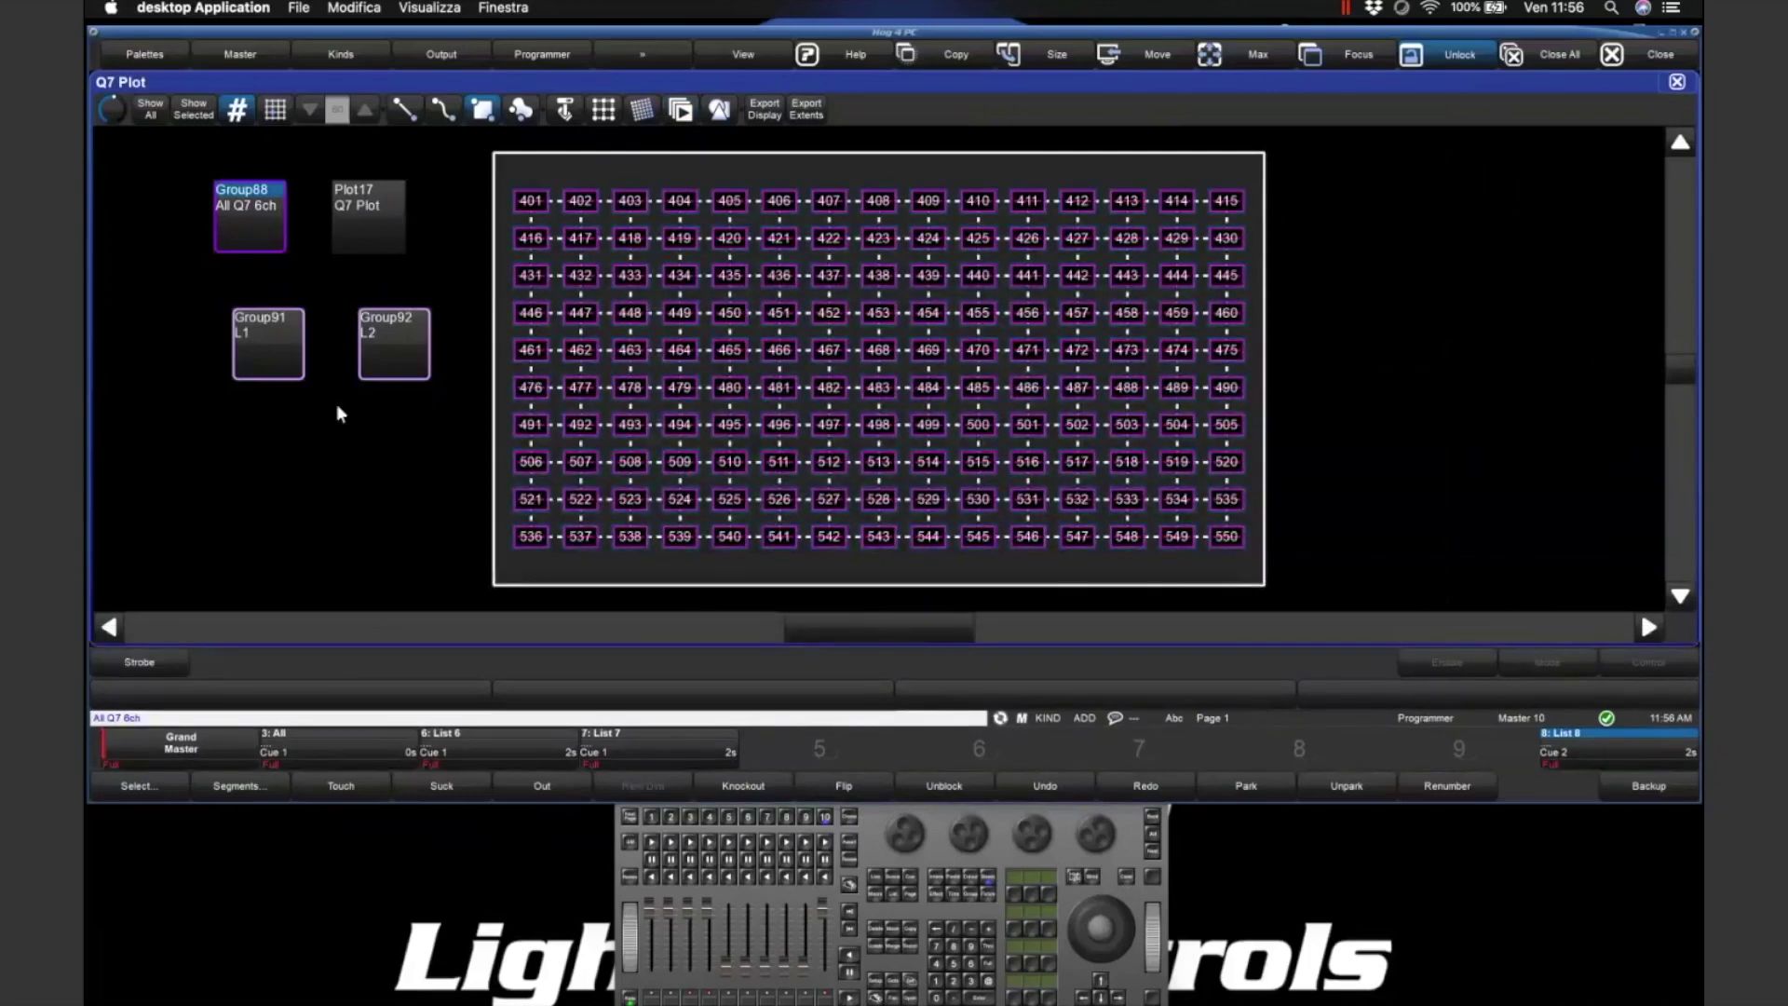
click(337, 363)
click(235, 225)
- Apply the Q7 Plot to the selected group from its shortcut and remove the Position entry from the command line
click(337, 216)
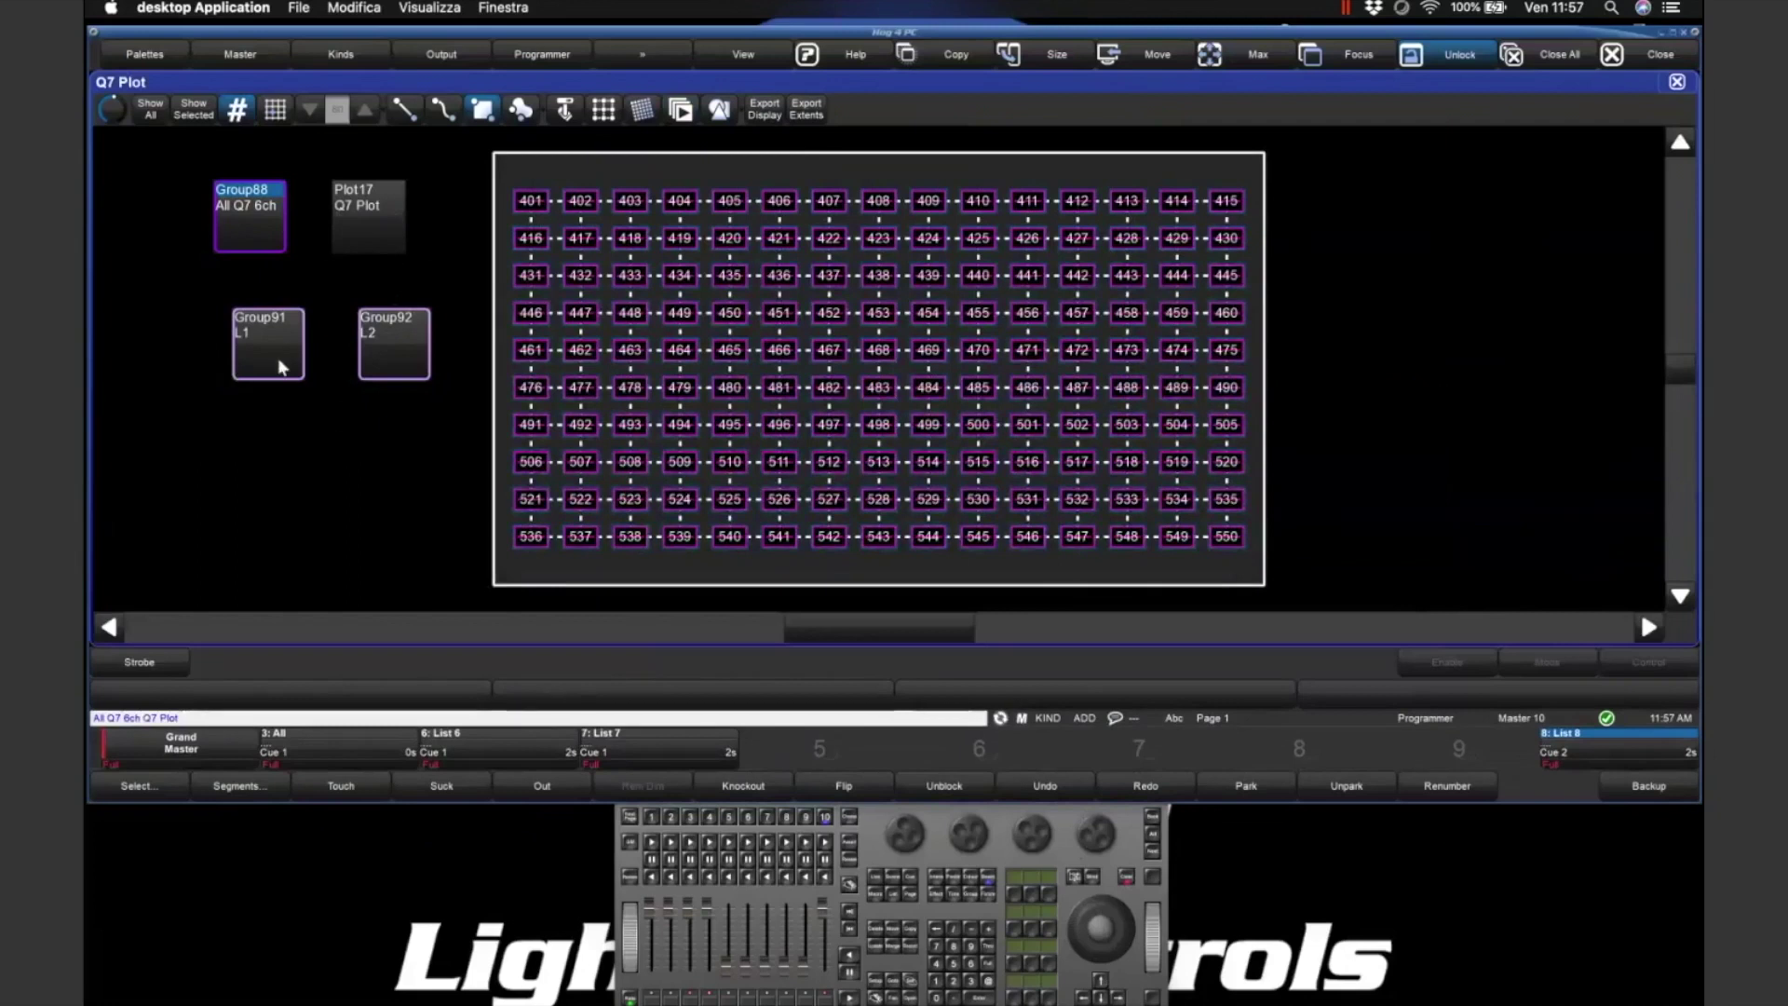
click(961, 877)
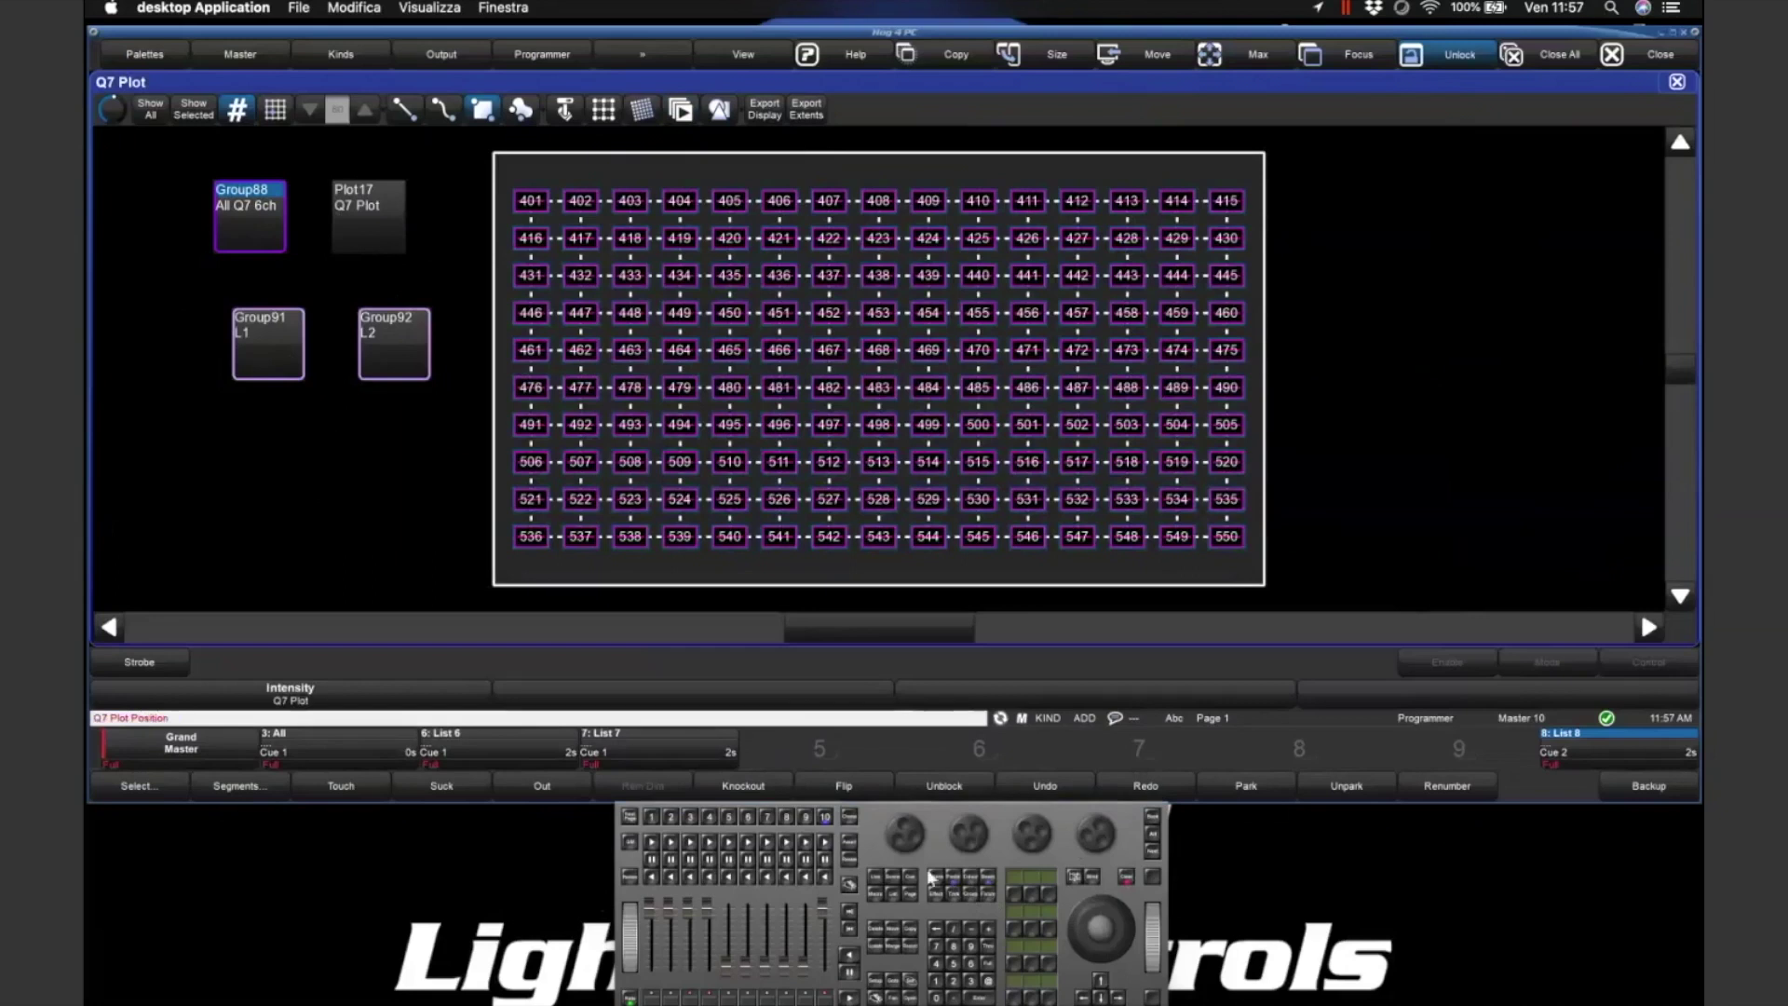
click(938, 930)
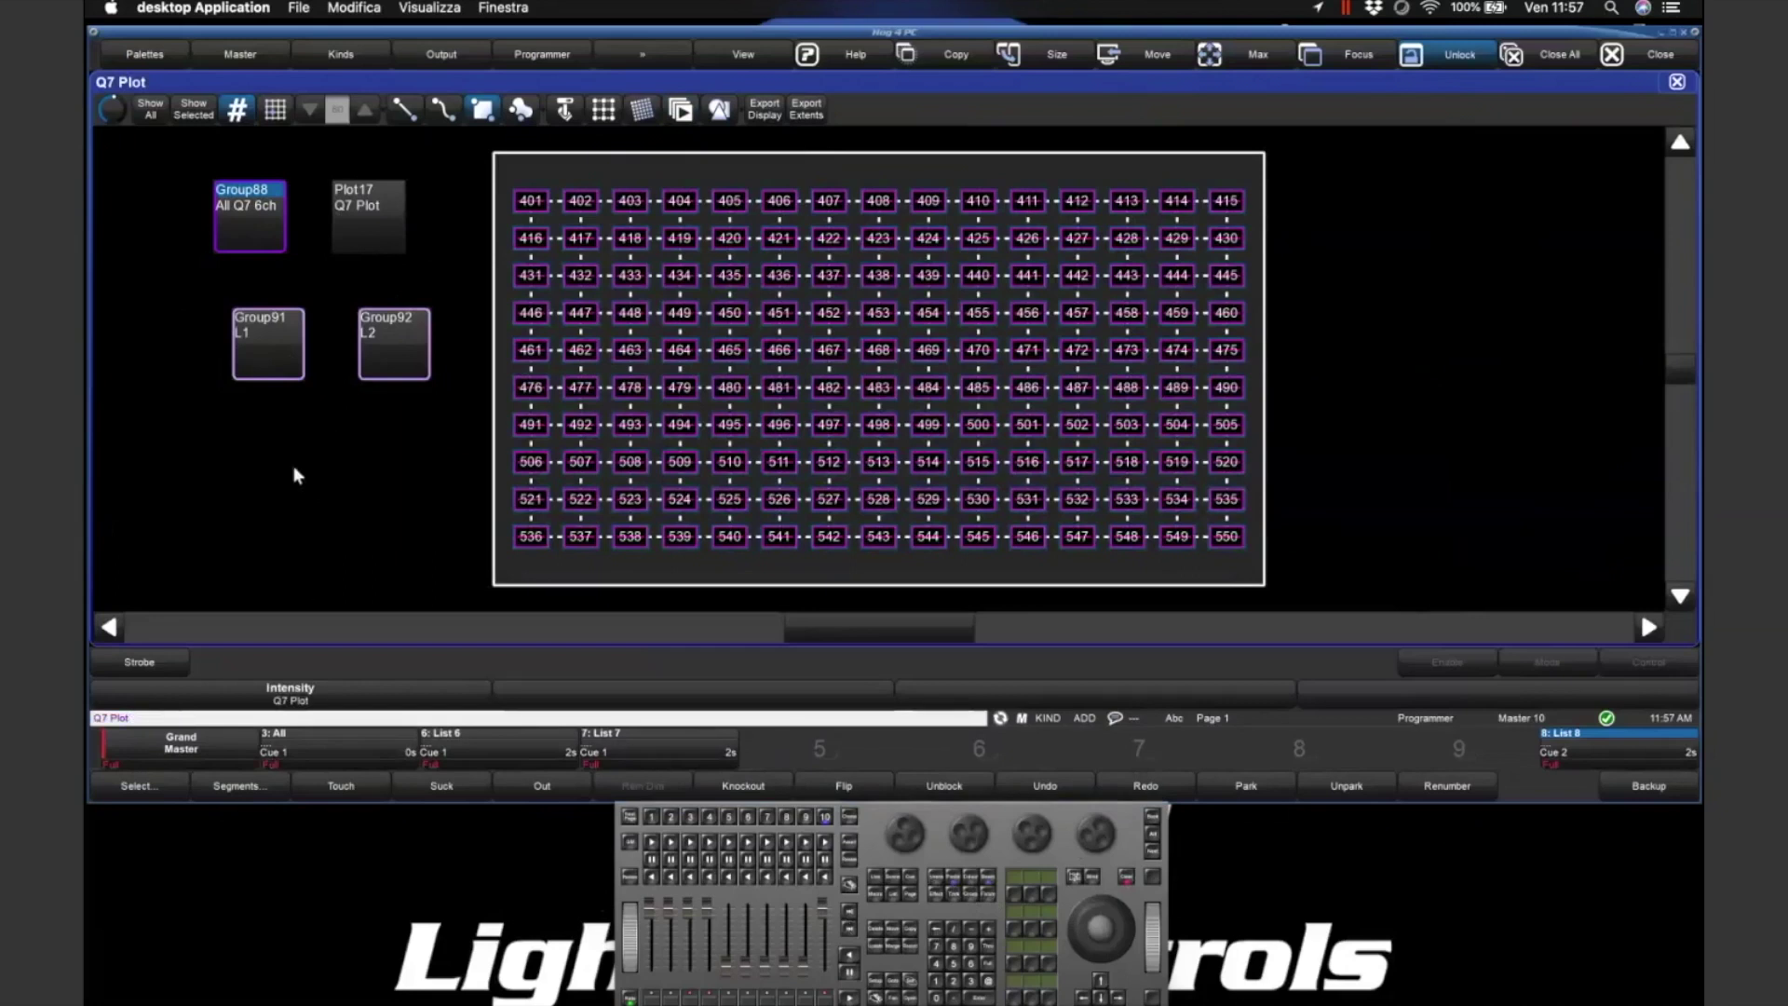
- Set L1 to full intensity through its shortcut and shrink the Q7 Plot window to uncover the Media Picker
click(268, 352)
key(f)
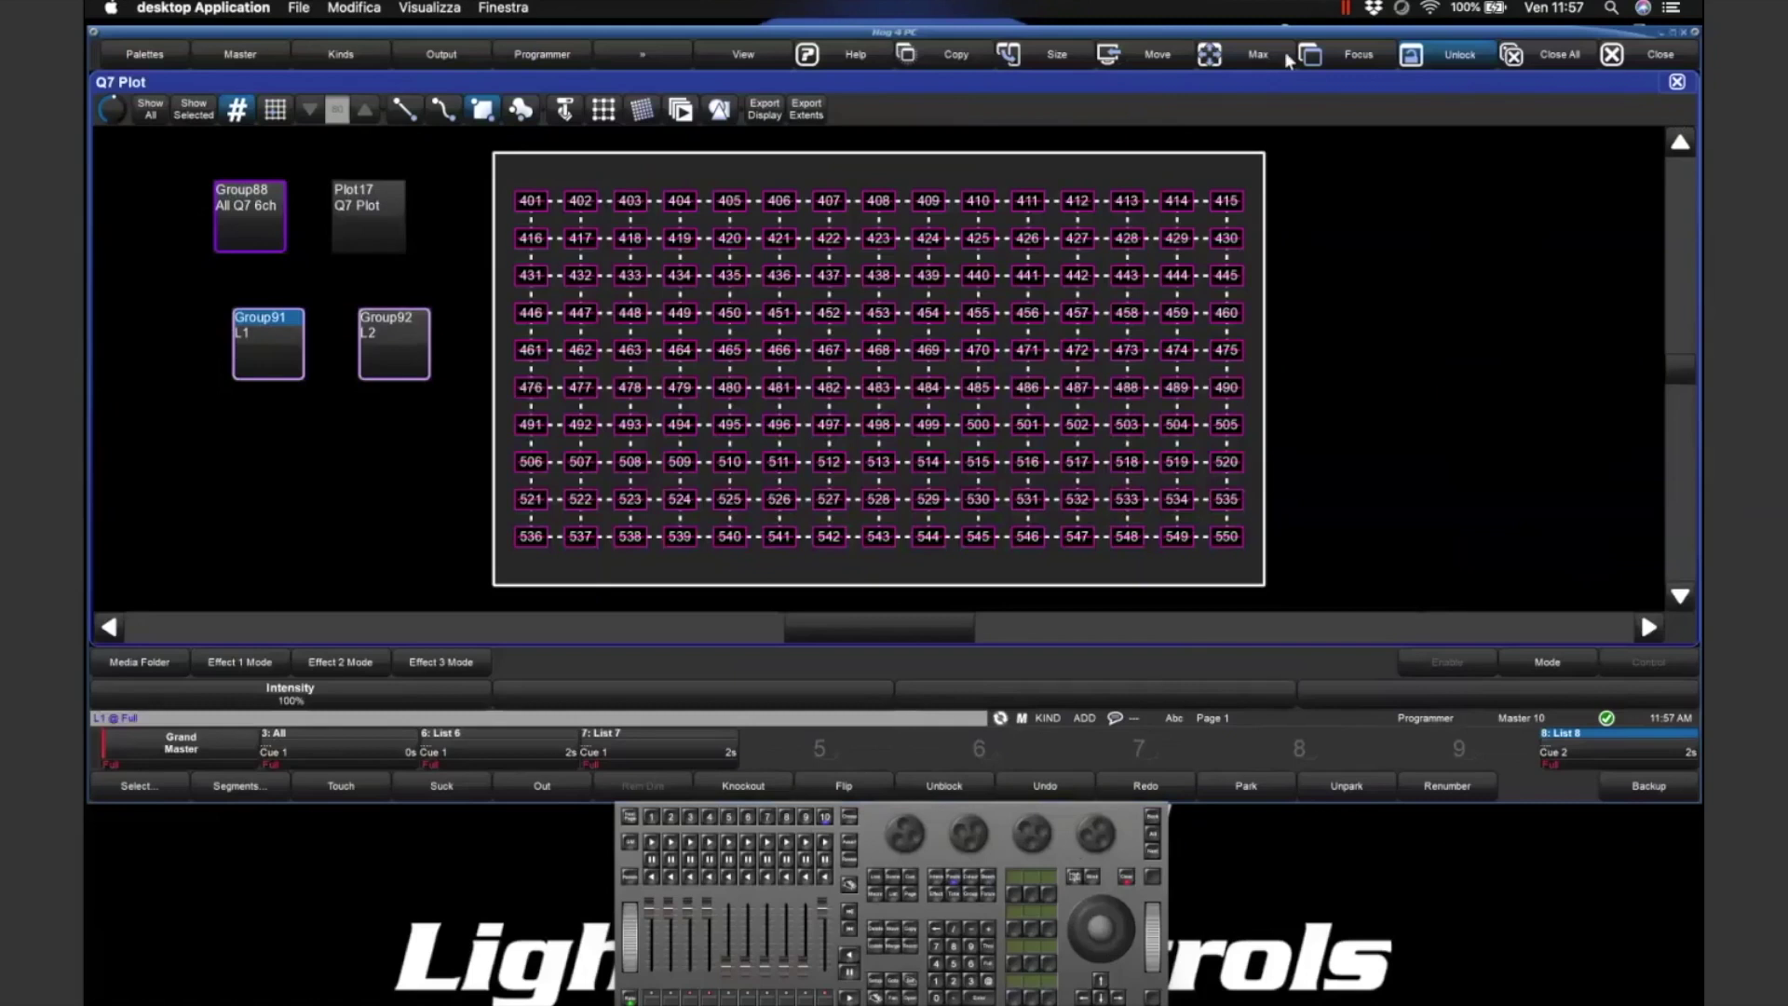
click(1050, 55)
- Assign media 4 of the Colour Waves 1d folder to L1 and fit the whole fixture grid in the plot
scroll(1440, 590, down, 3)
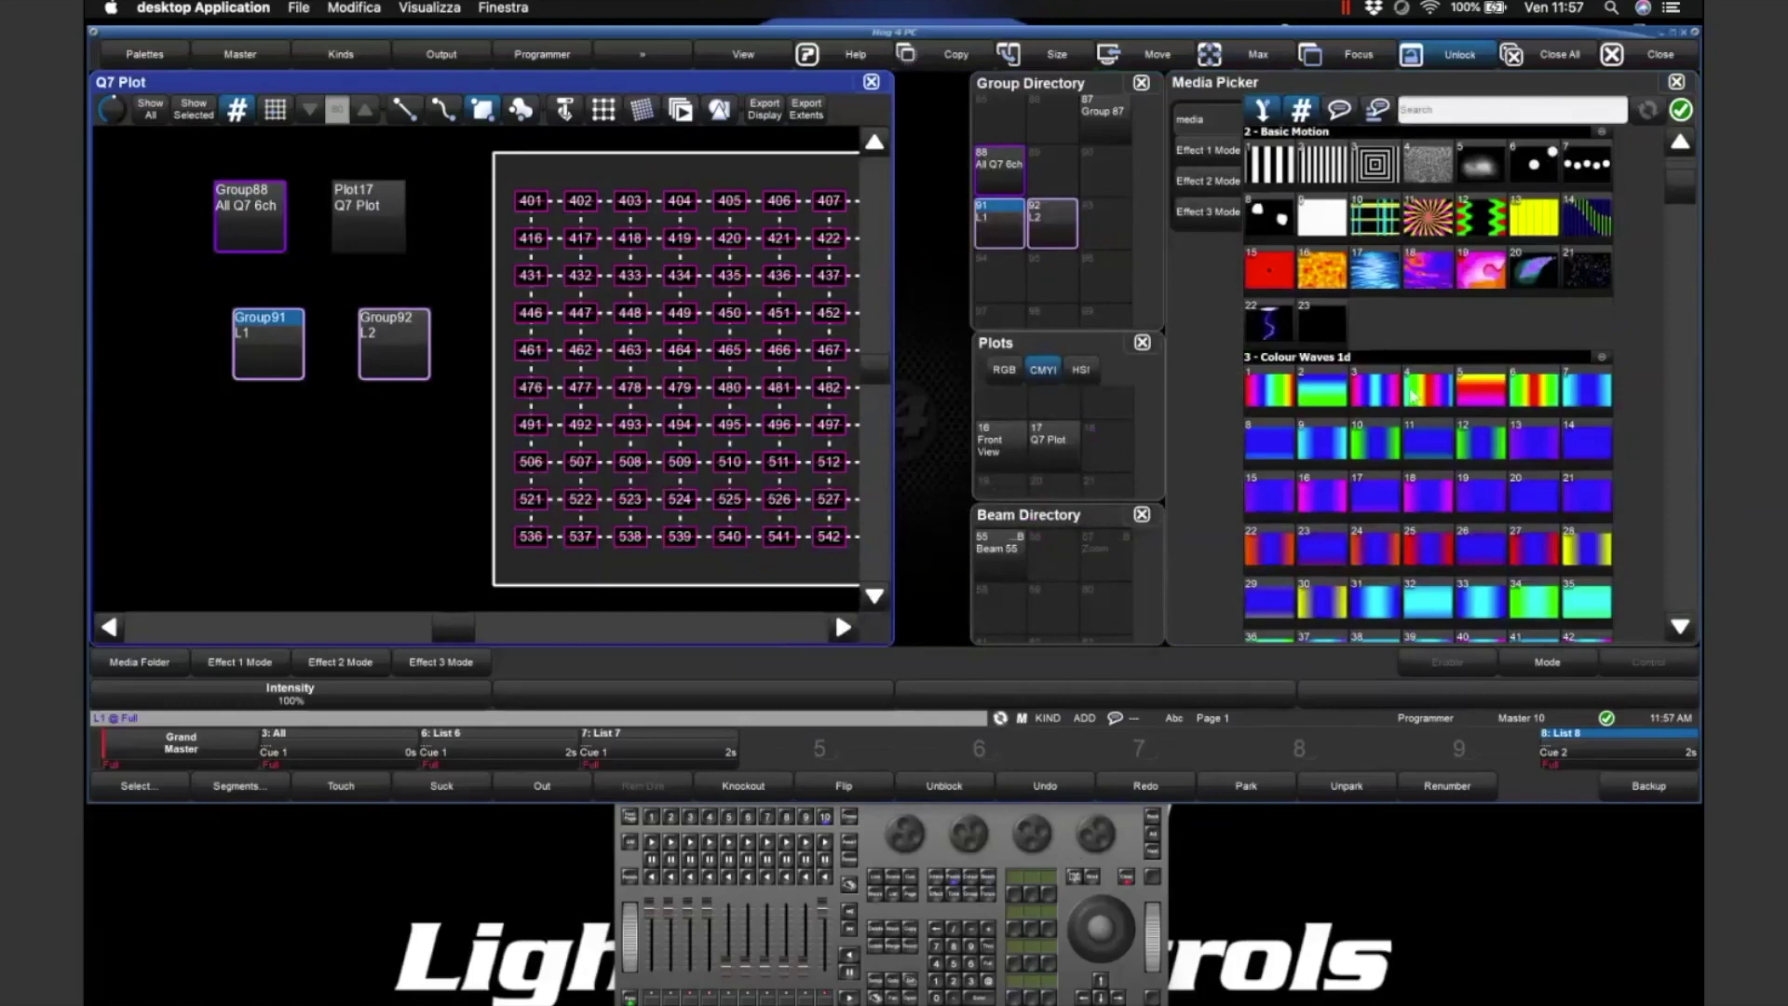
click(1413, 395)
scroll(503, 528, down, 2)
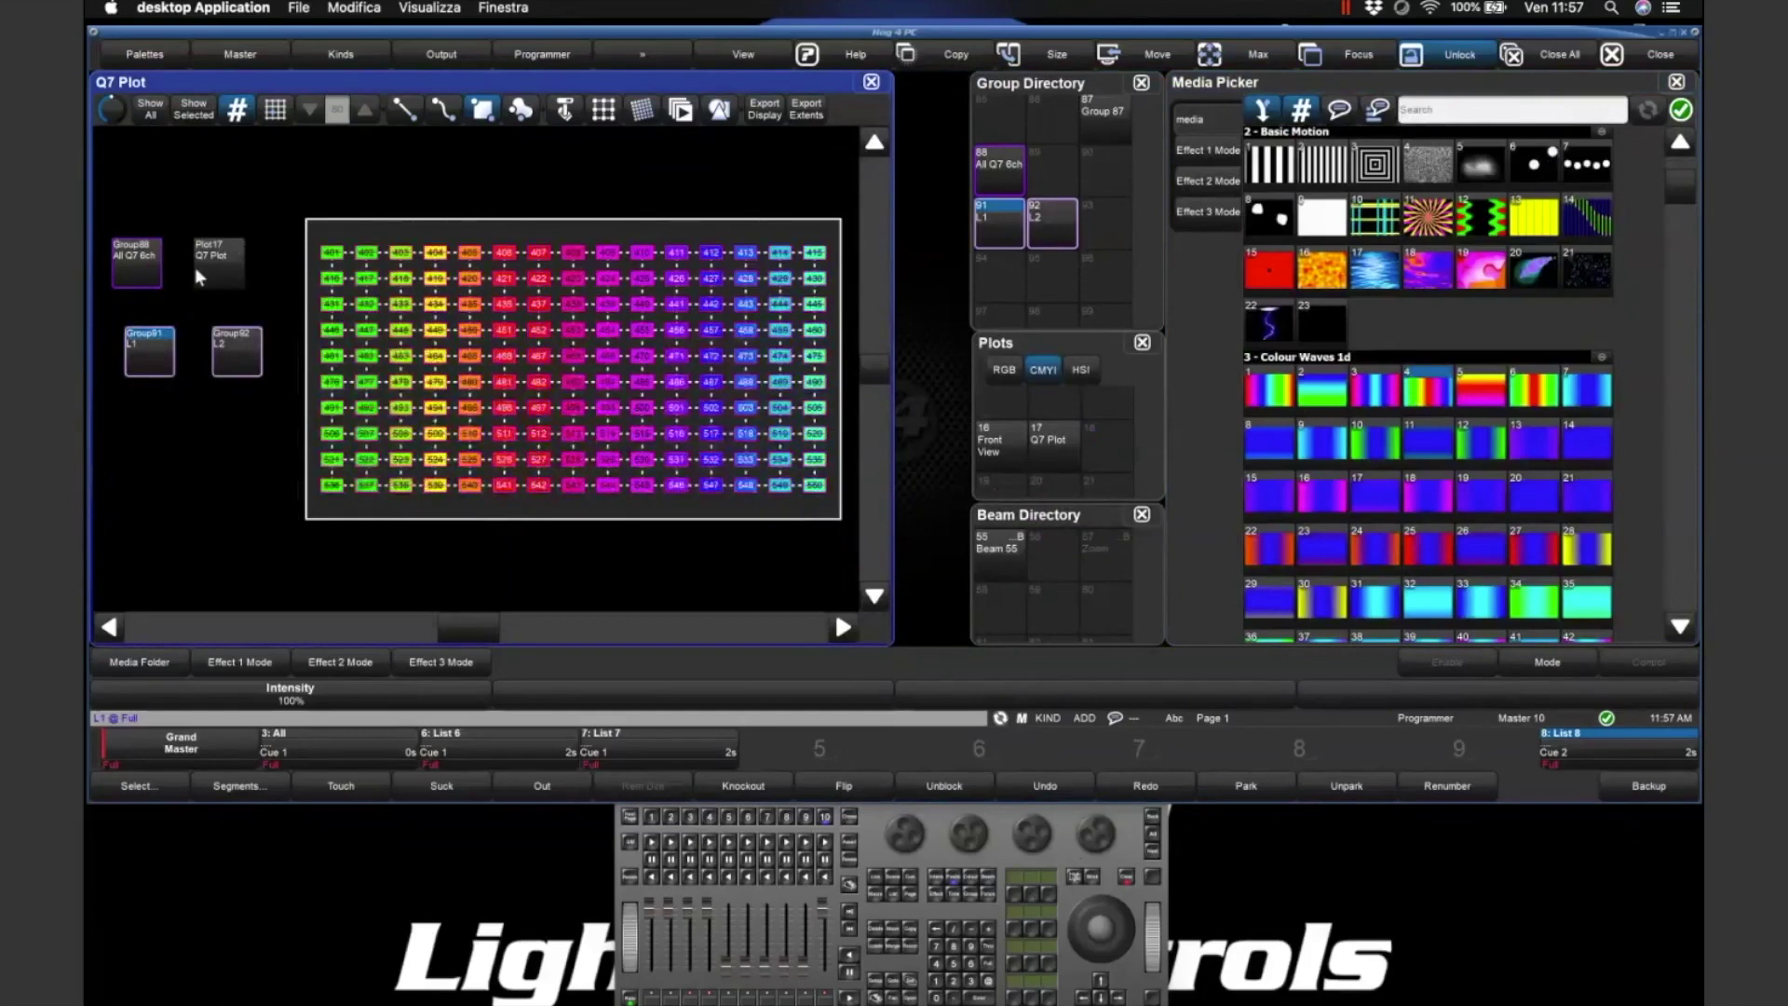
- From a clear programmer, recall All Q7 6ch and L1 at full through the shortcuts, assign Colour Waves 1d media 4 to L1, and clear again
key(ctrl+BackSpace)
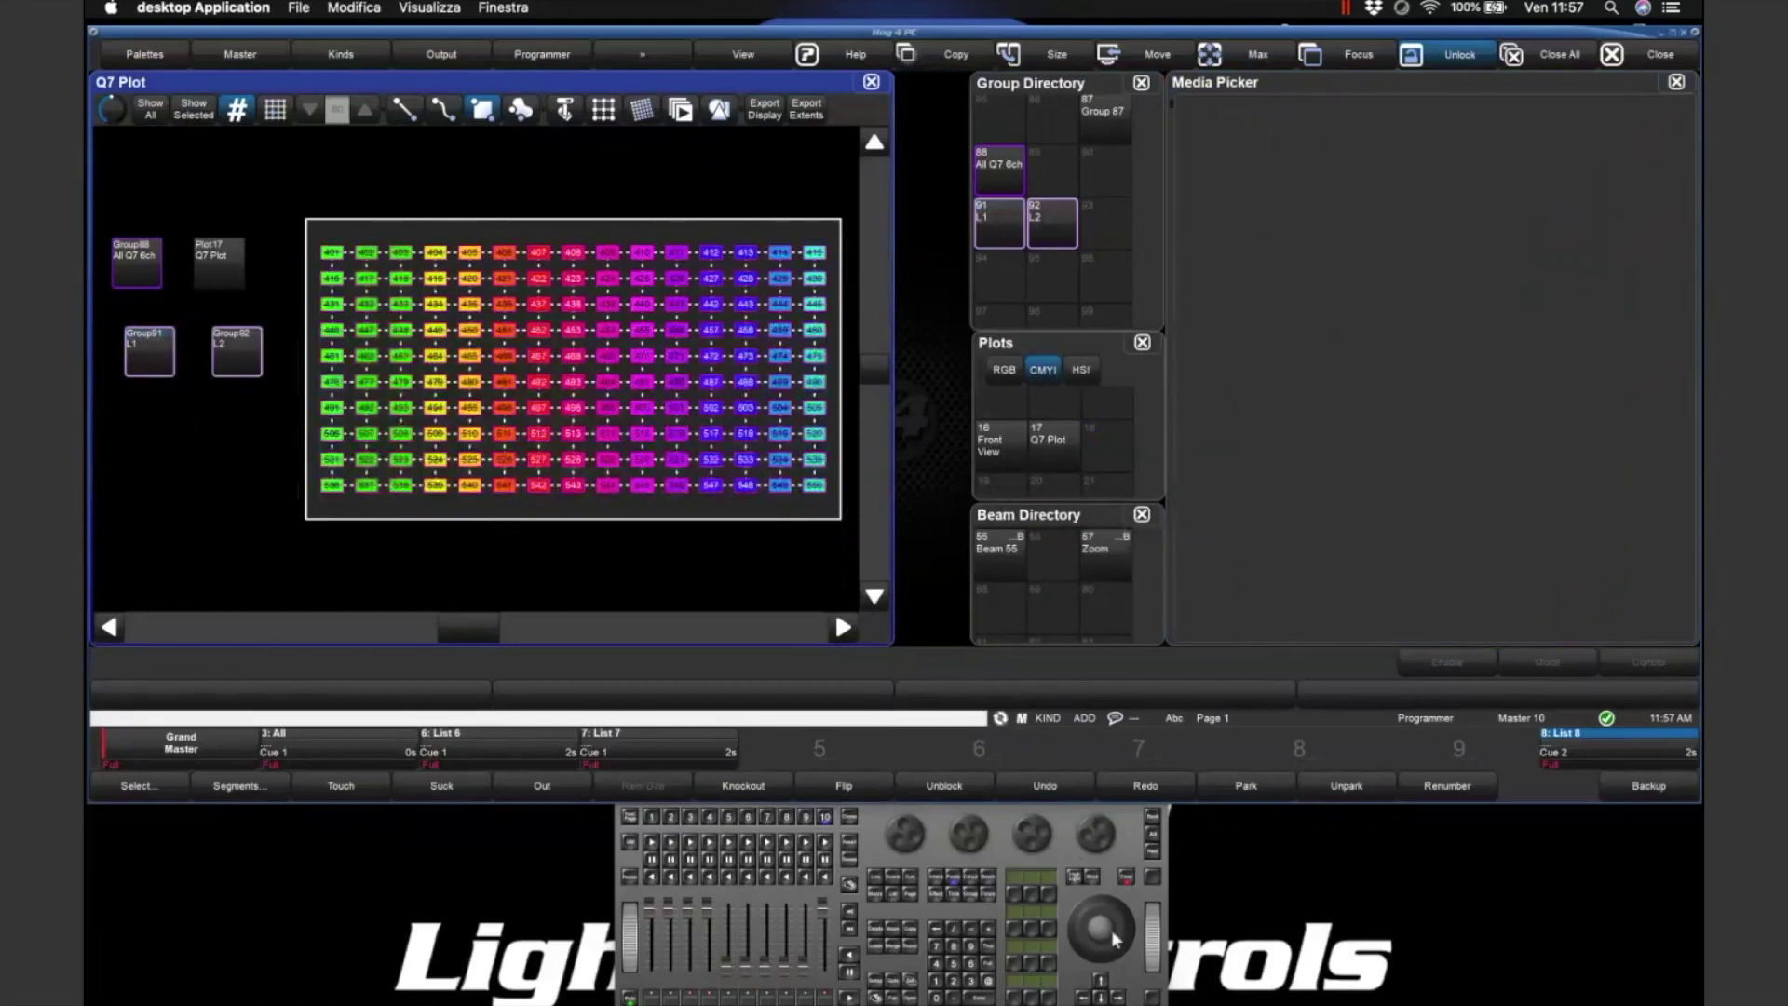
click(146, 265)
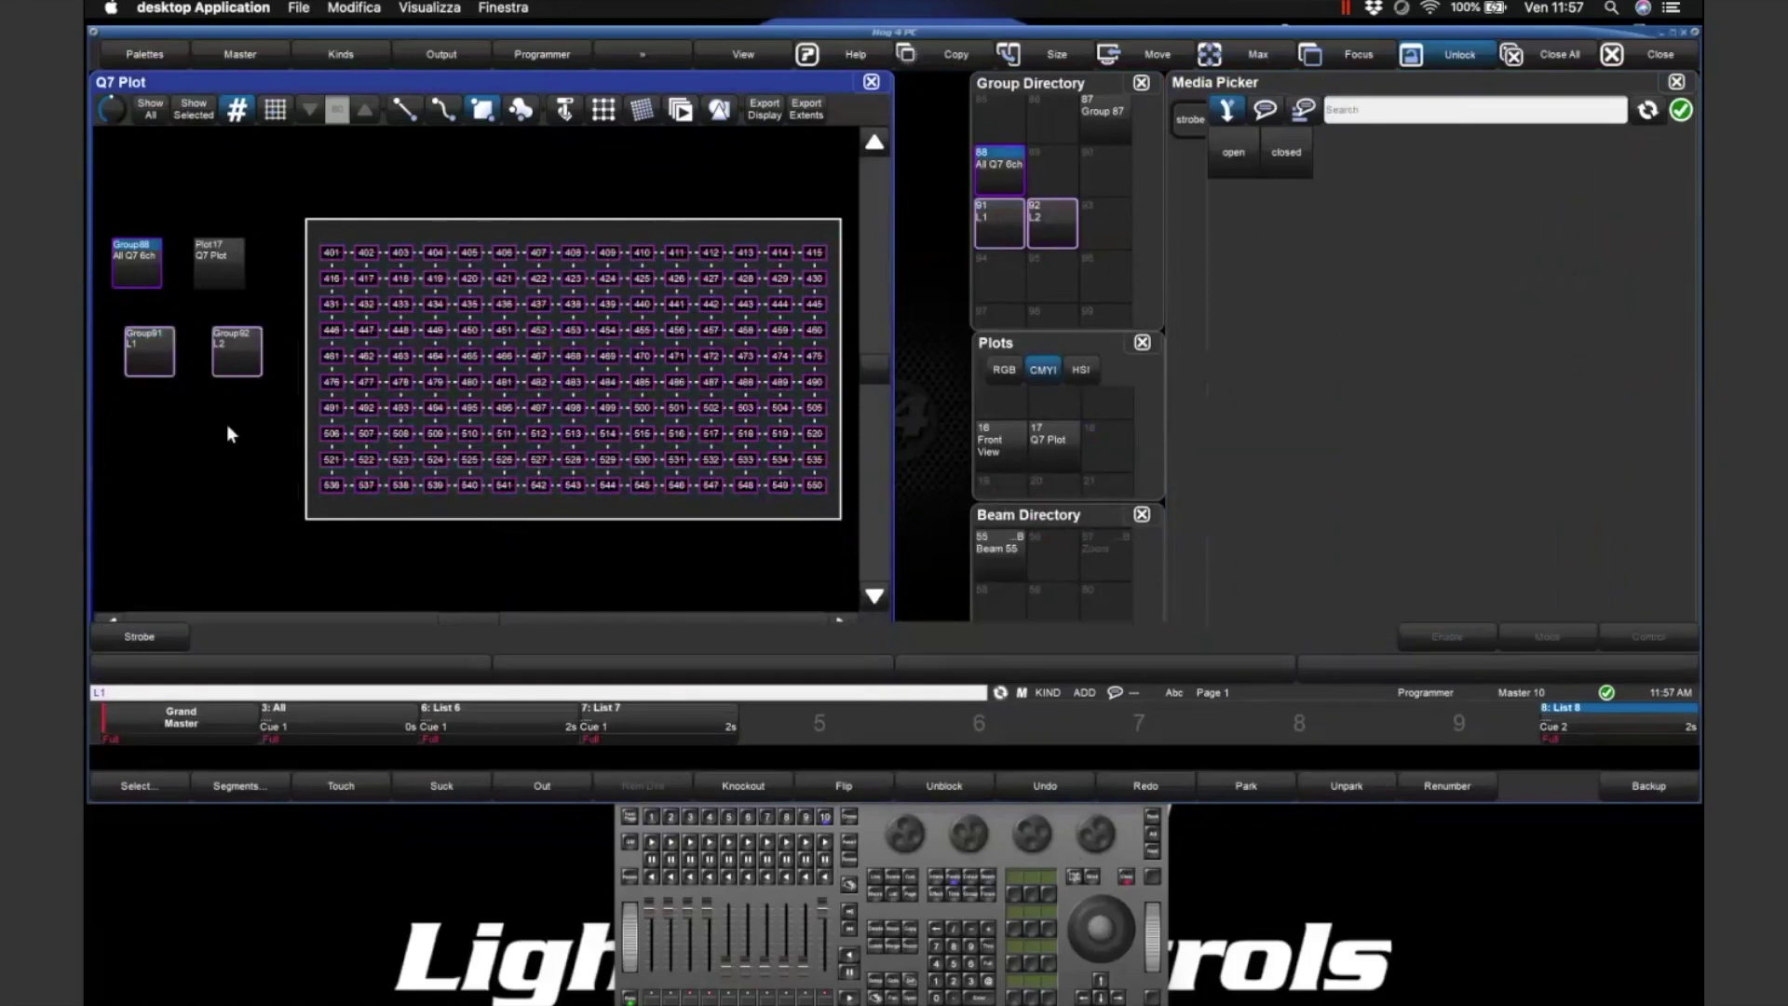
click(149, 347)
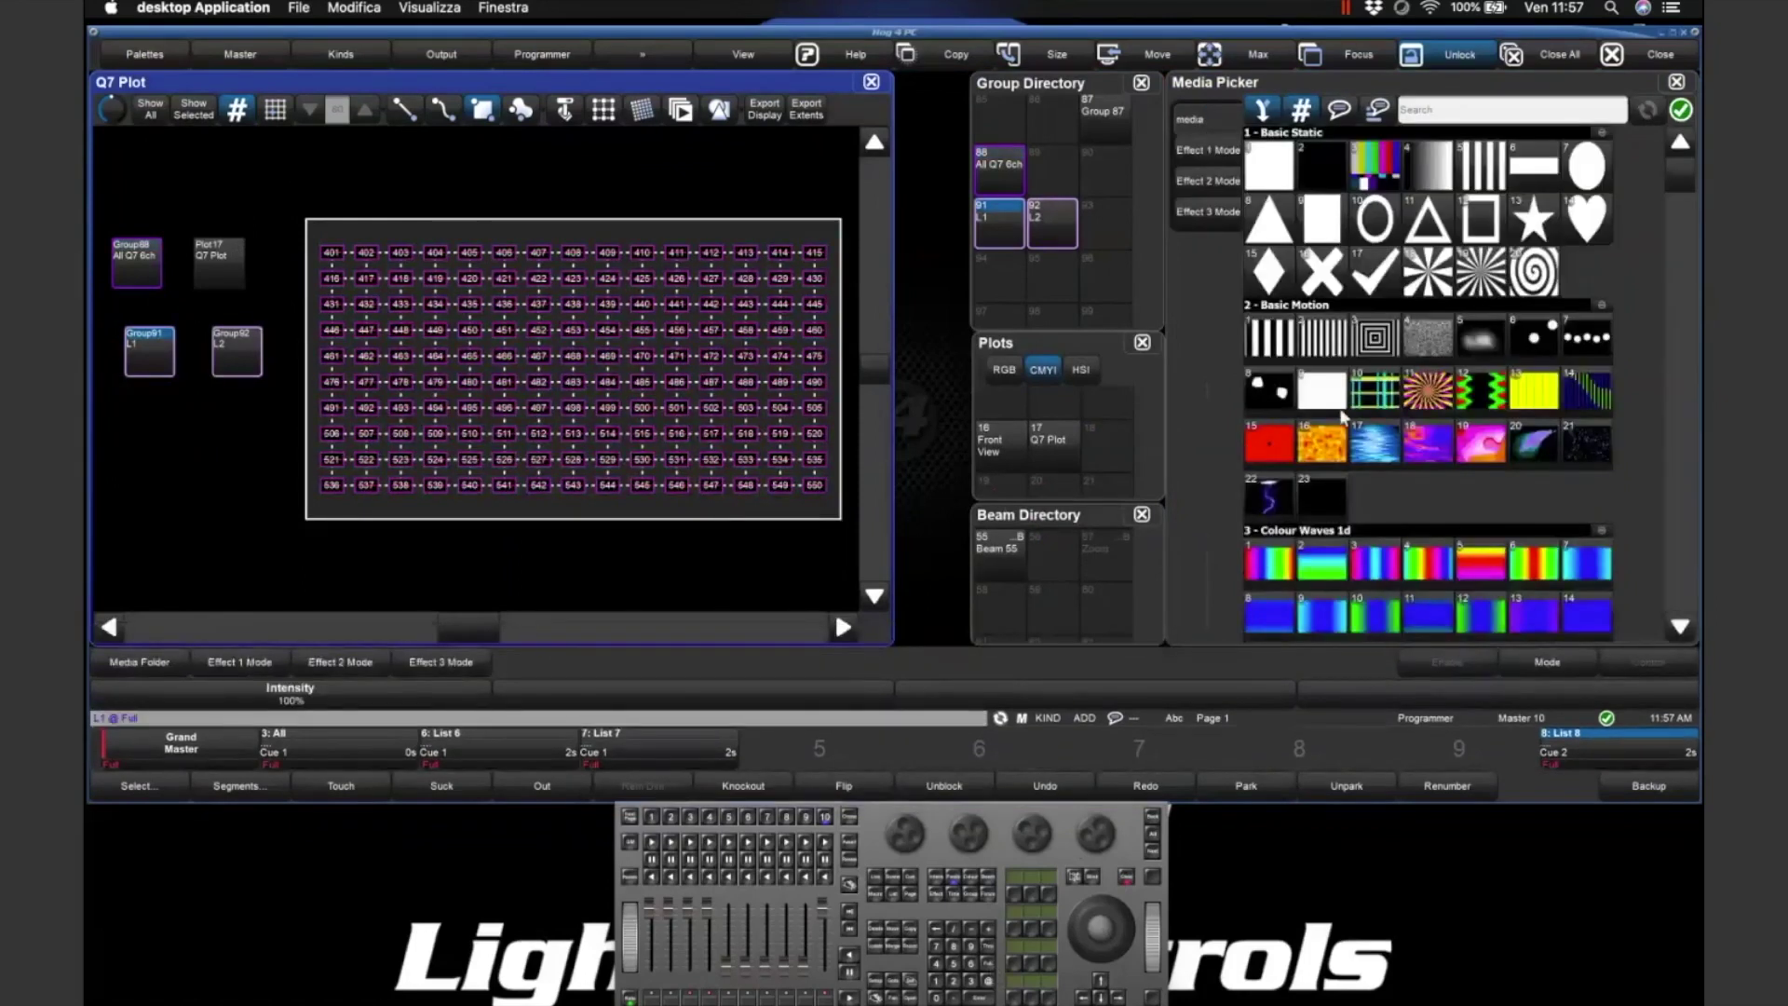
click(1439, 562)
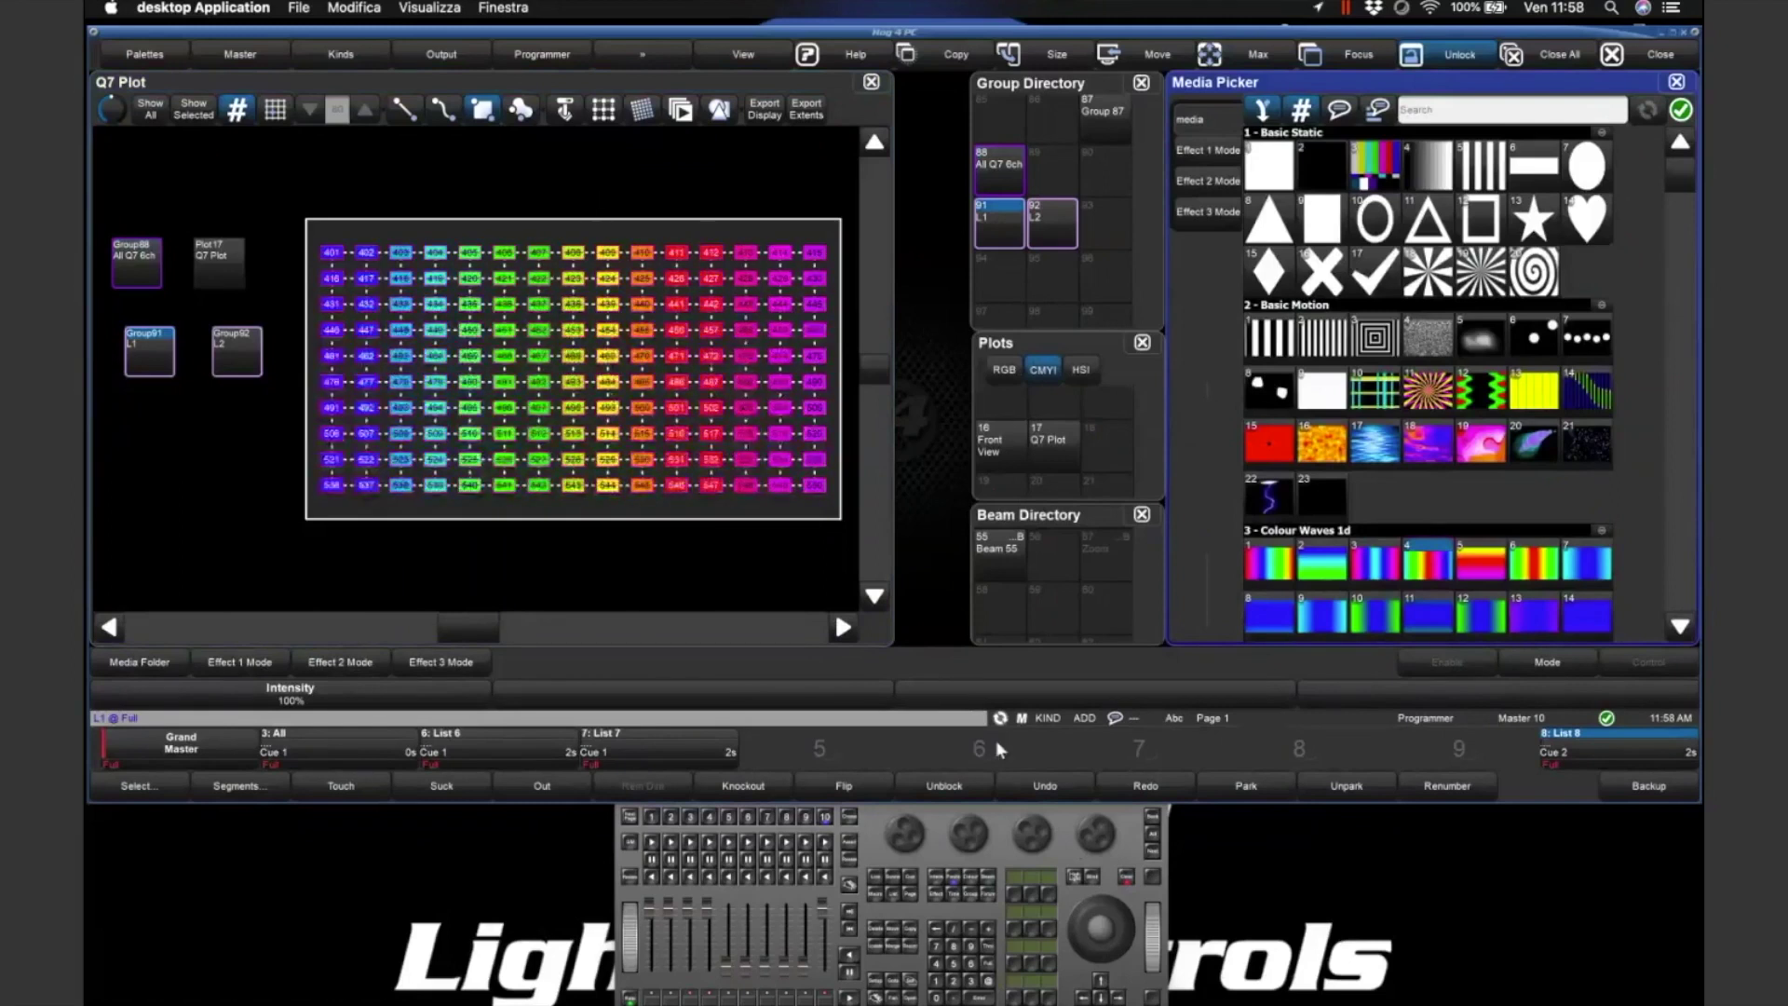
key(shift+BackSpace)
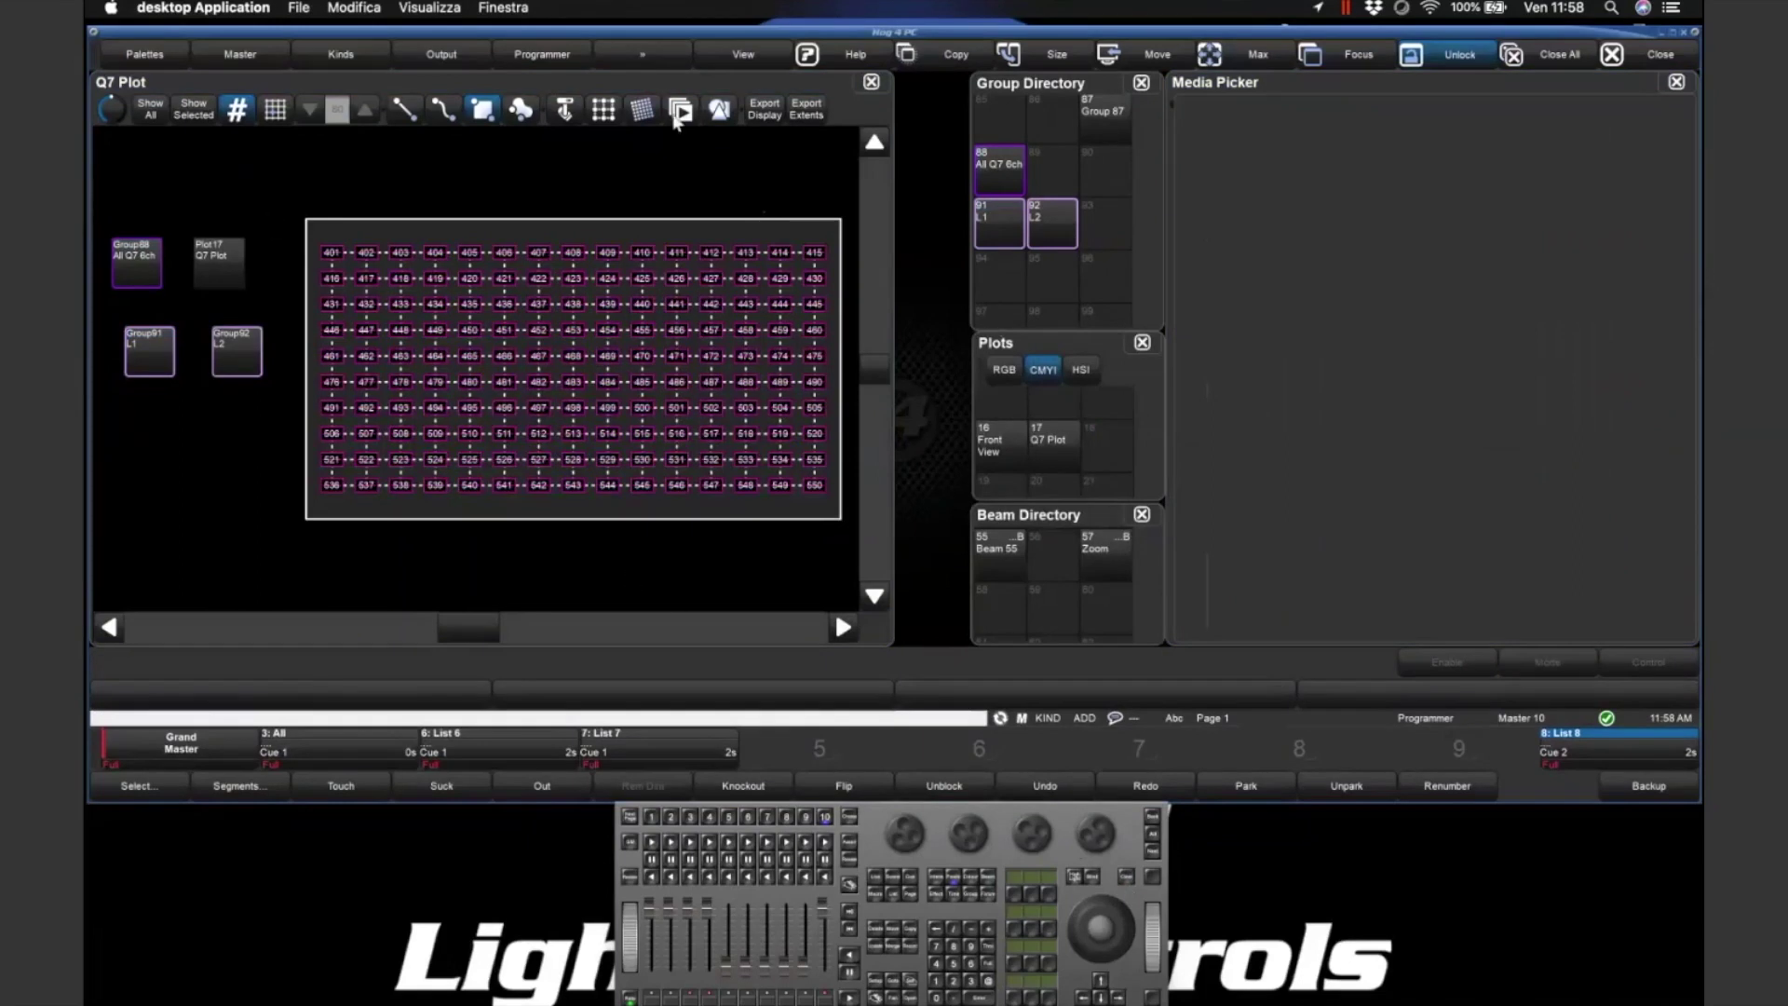
- Add a cuelist shortcut for 1 - Q7Mapping L1 below the group shortcuts in the Q7 Plot and leave shortcut editing
click(680, 110)
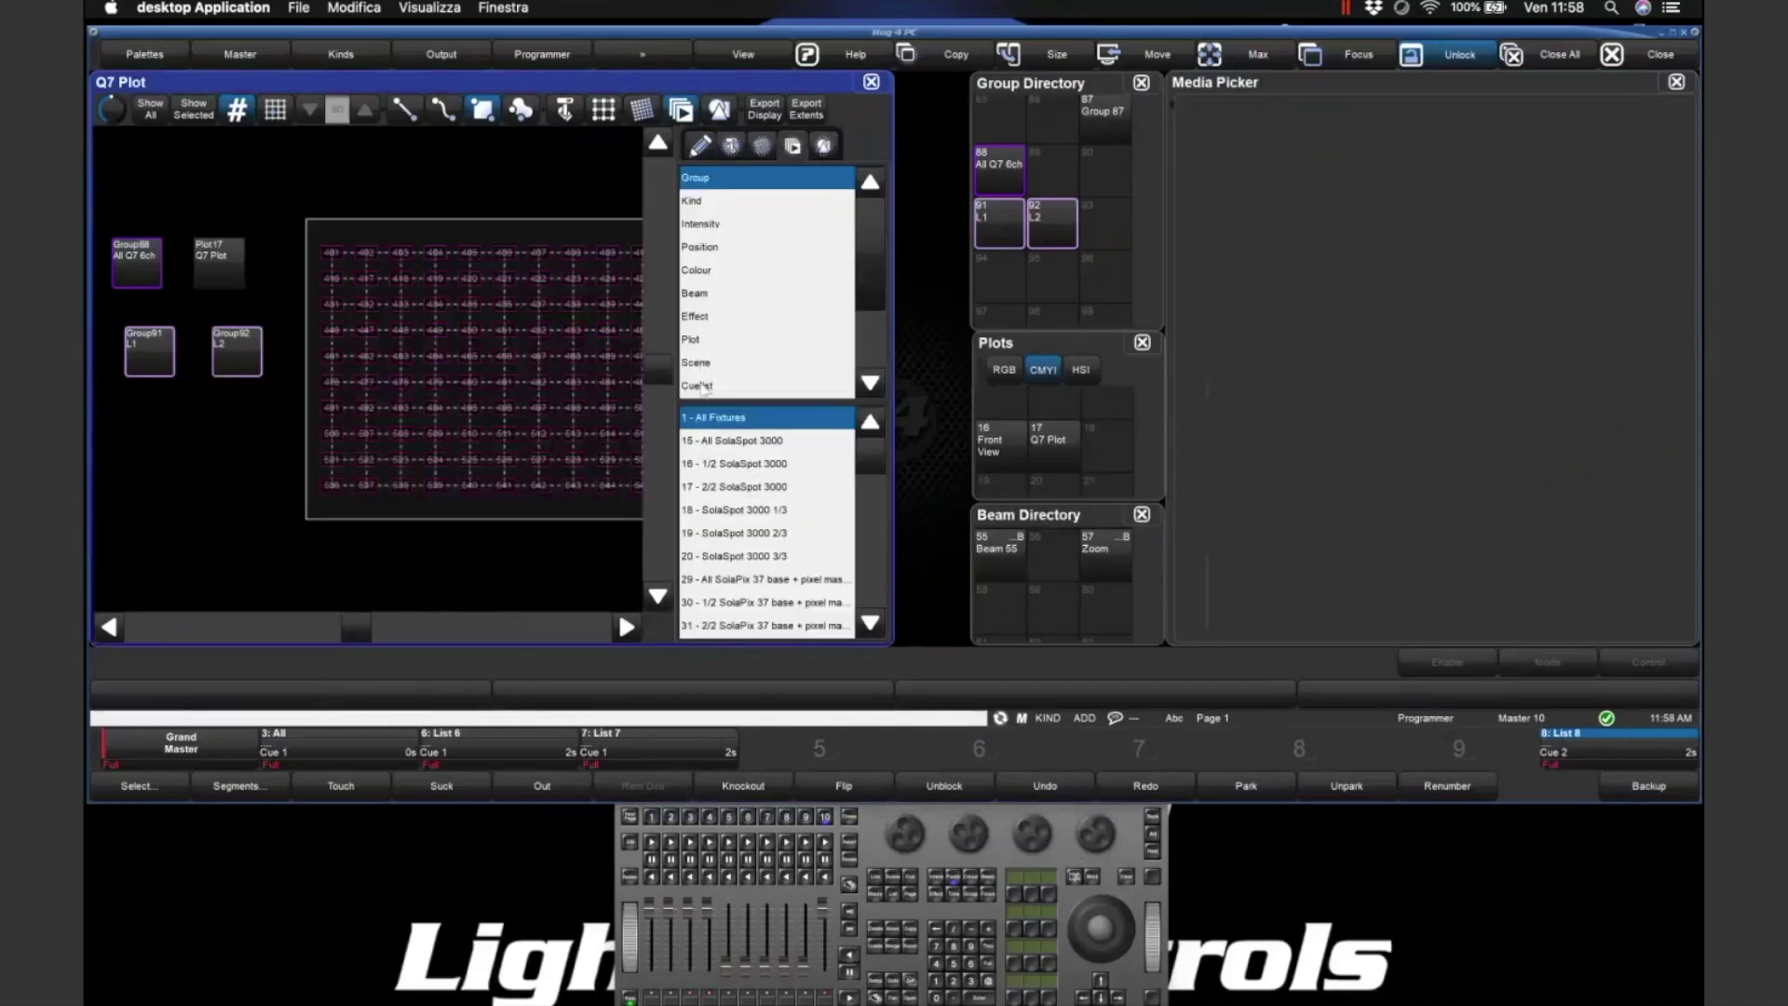
click(701, 385)
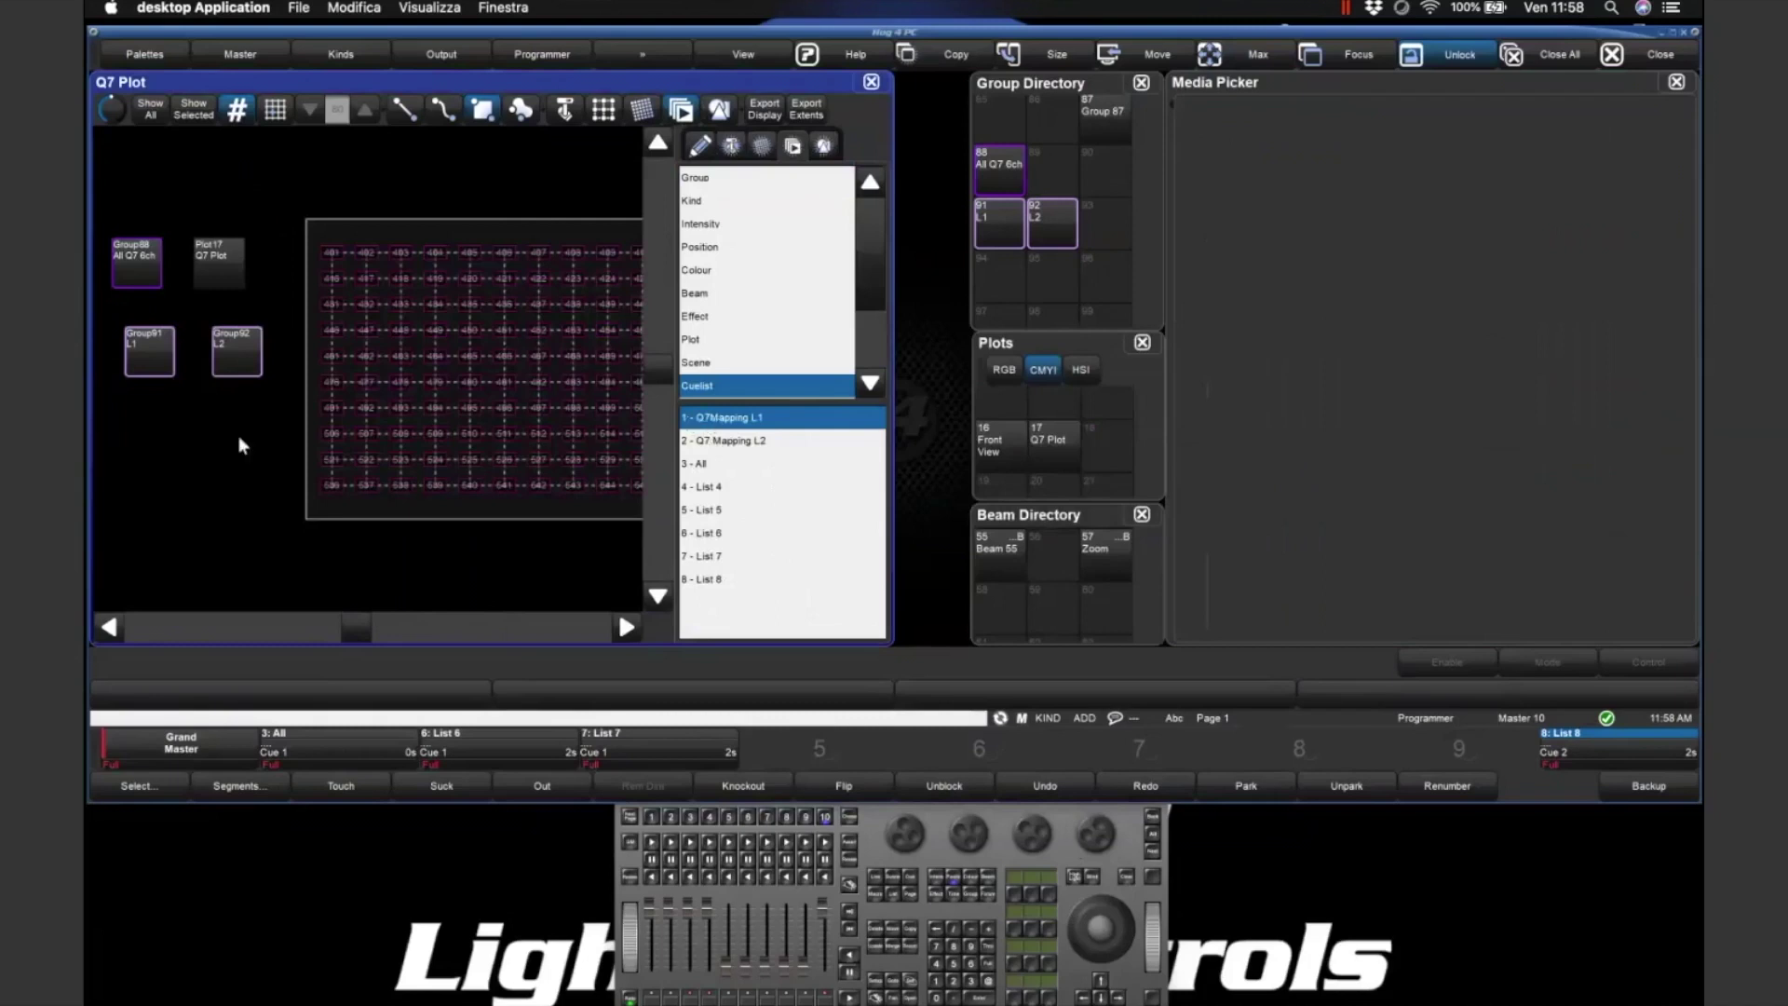
drag(201, 455, 207, 468)
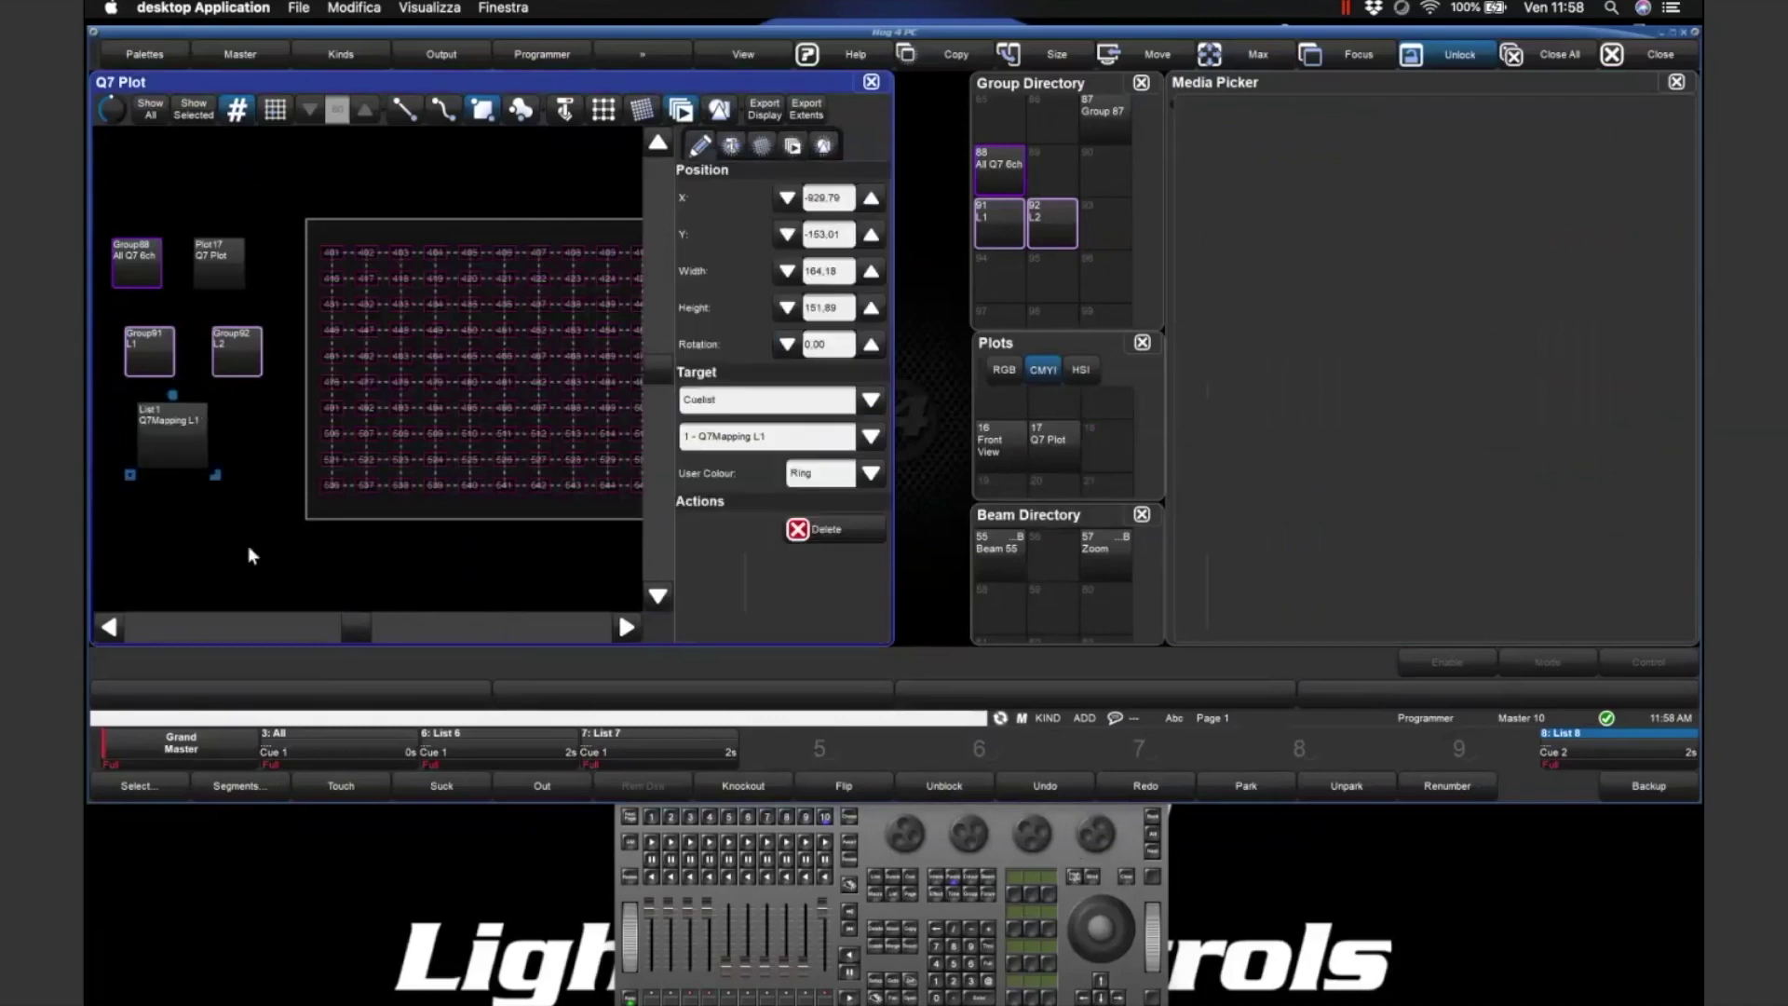
click(767, 155)
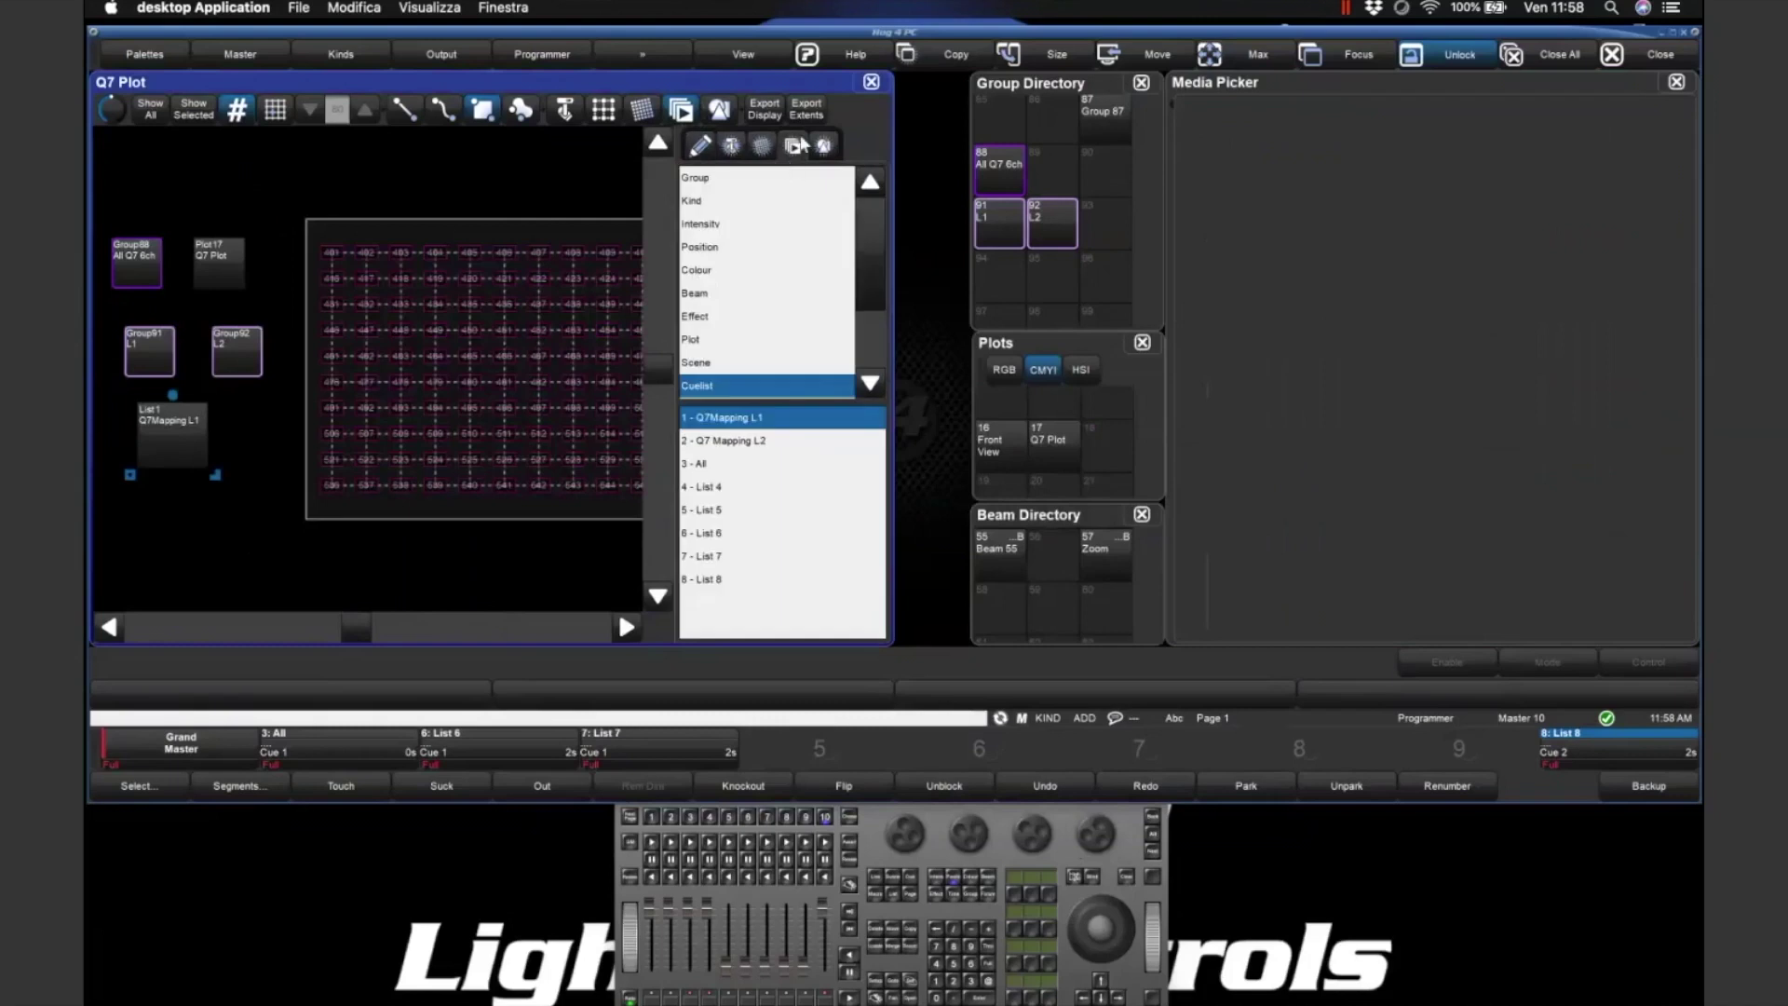
click(681, 110)
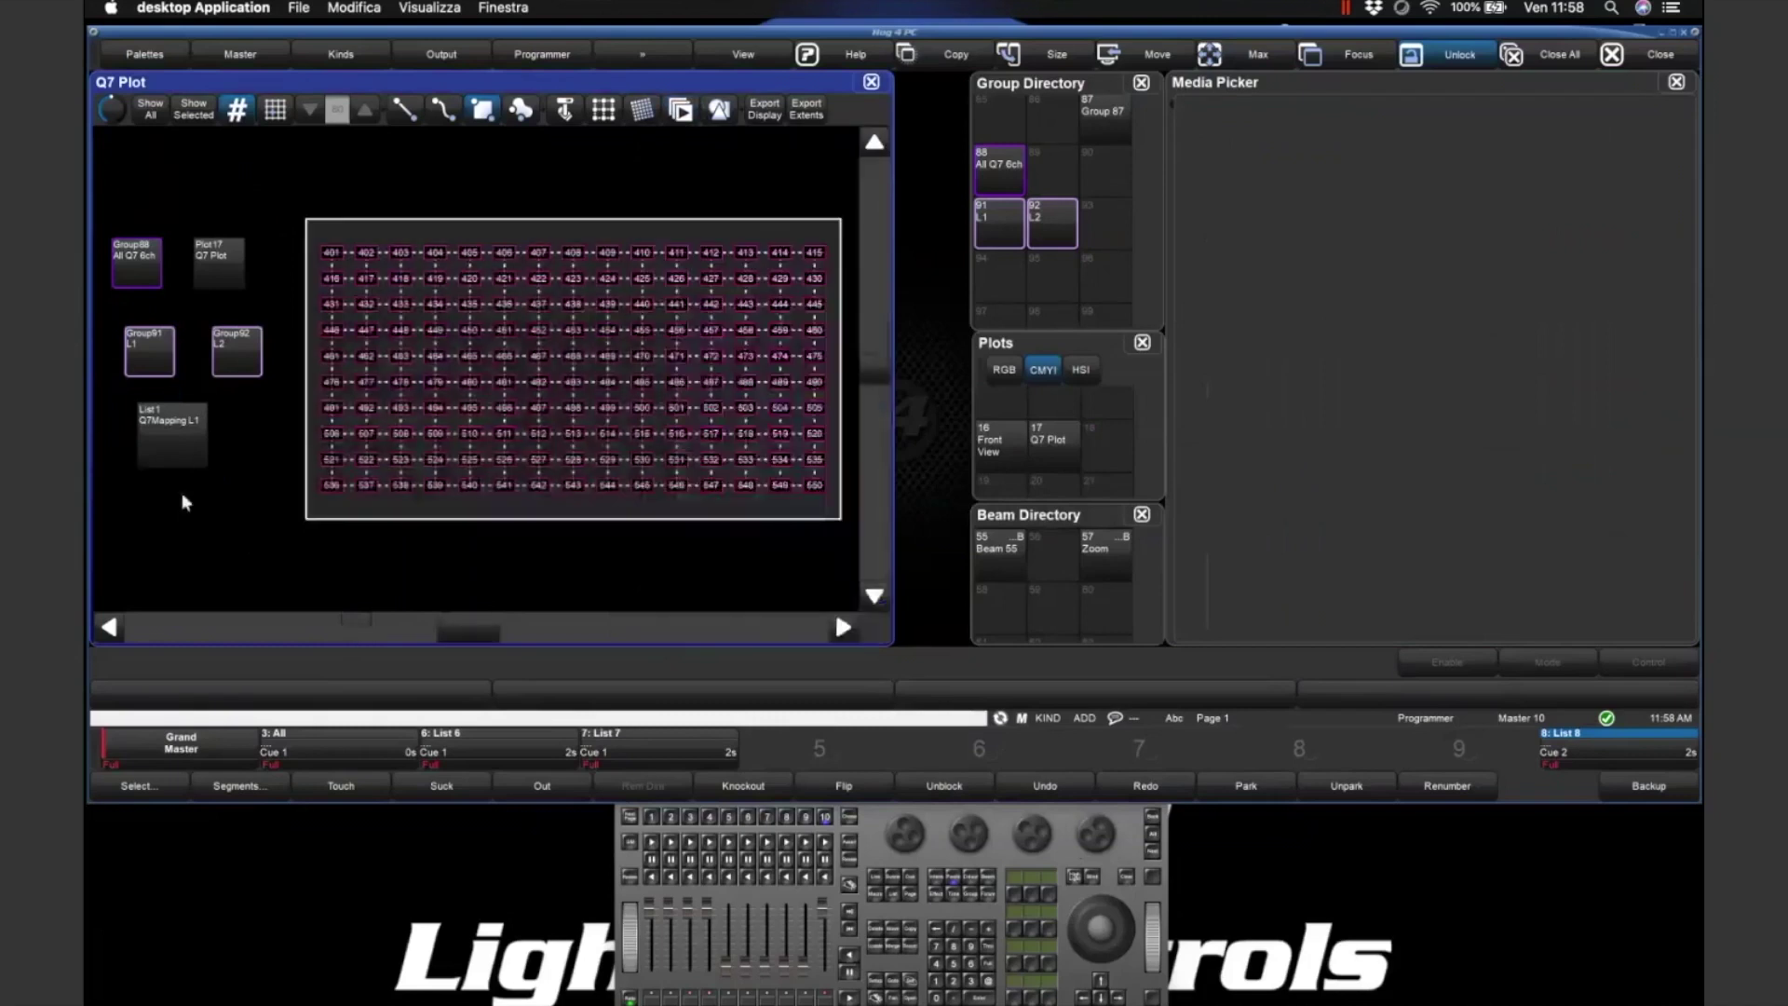
- Trigger the Q7Mapping L1 cuelist several times from its plot shortcut, reopen shortcut editing and delete that shortcut
click(166, 438)
click(166, 438)
click(166, 437)
click(166, 438)
click(166, 438)
click(166, 438)
click(184, 460)
click(183, 460)
click(681, 111)
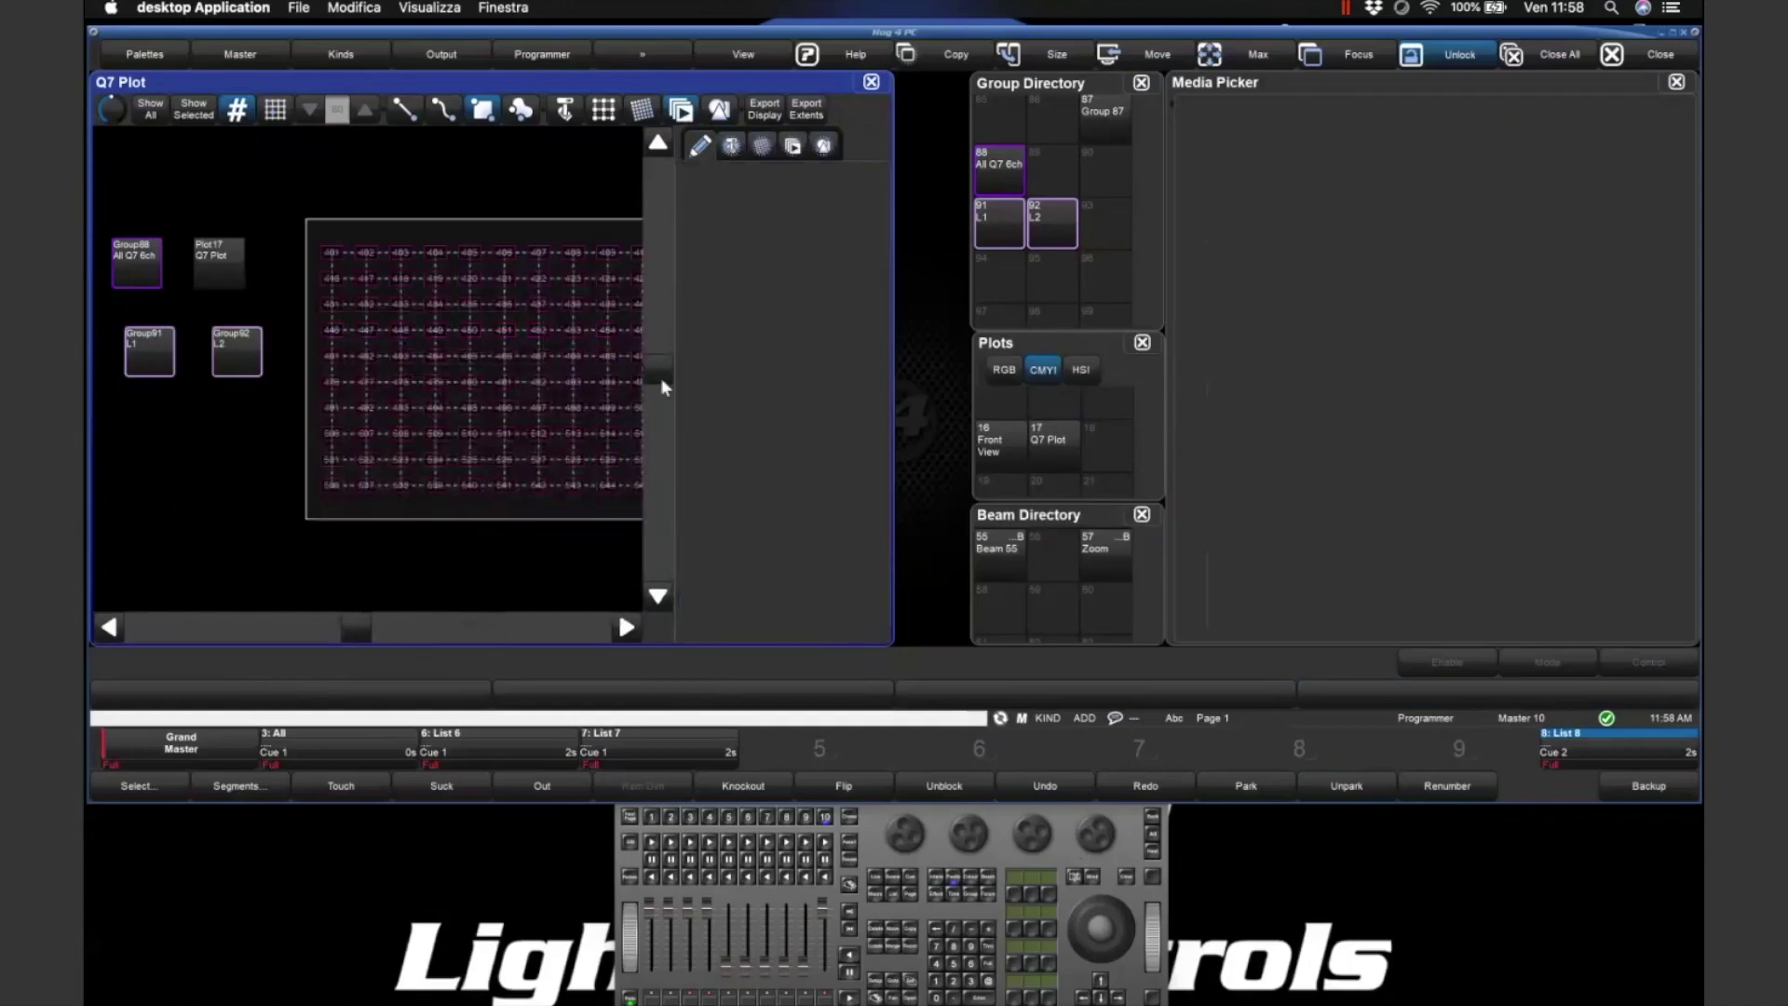
- Add a cuelist shortcut for 7 - List 7, about 271 wide and 209 high, below the group shortcuts and leave shortcut editing
click(793, 147)
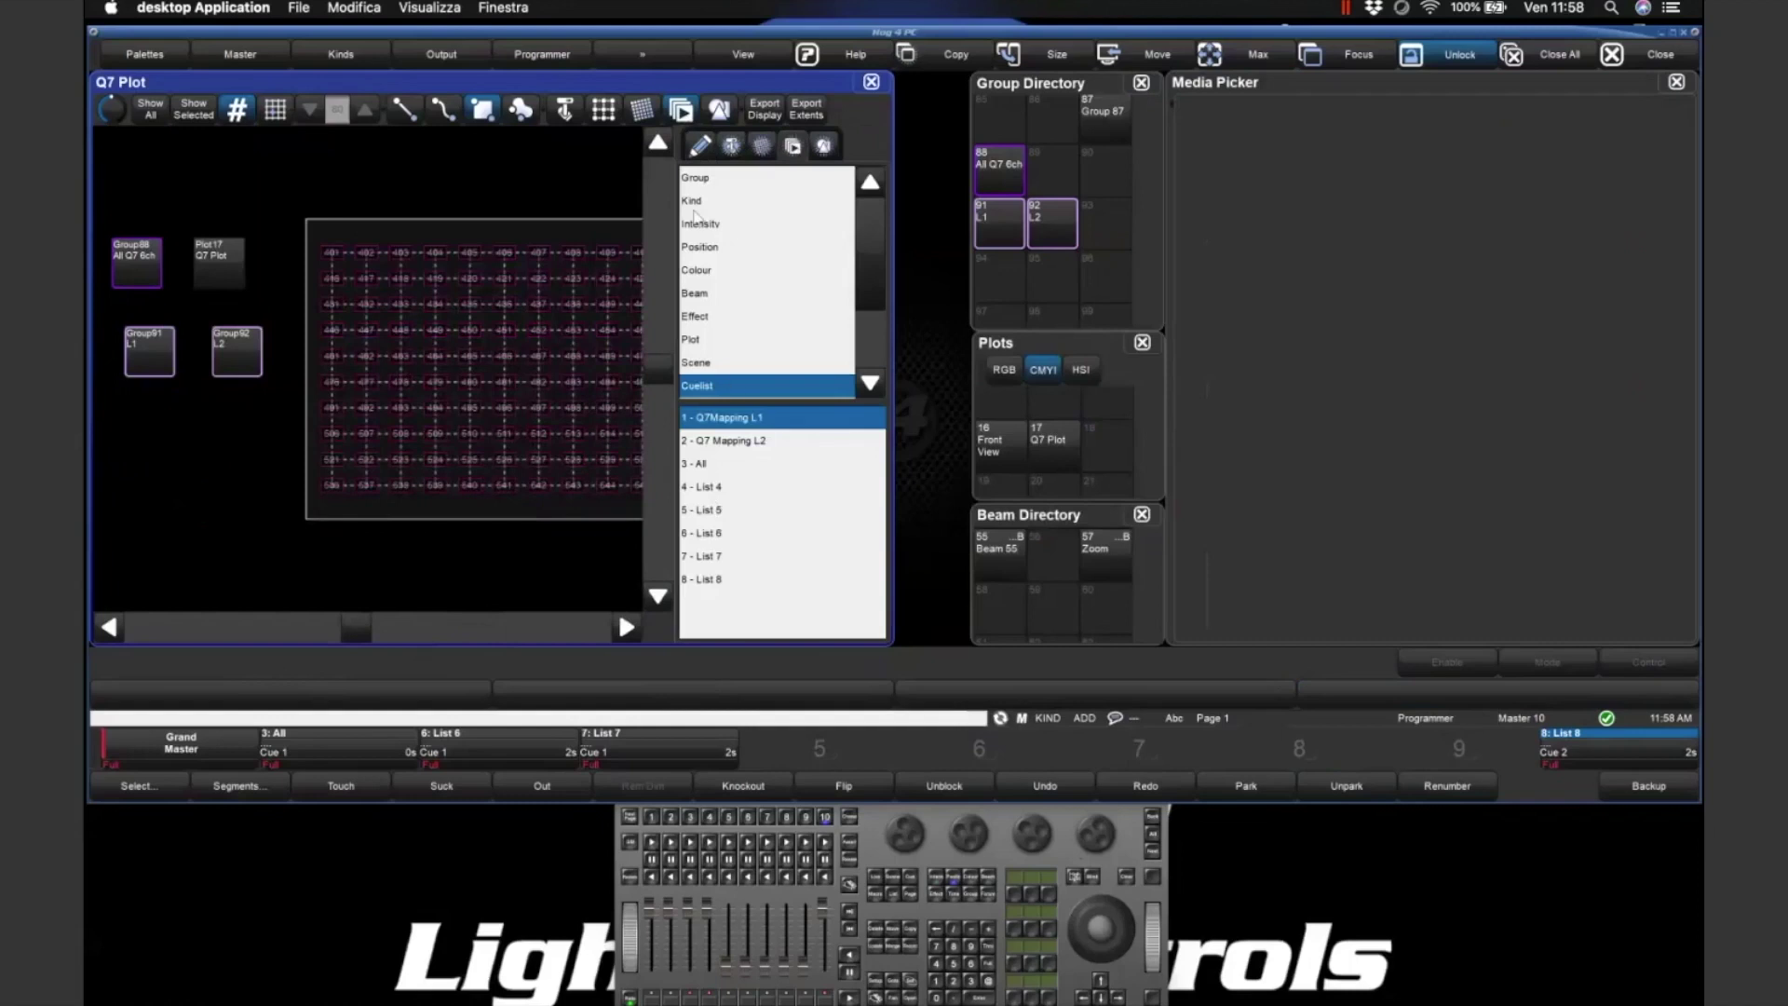
click(713, 535)
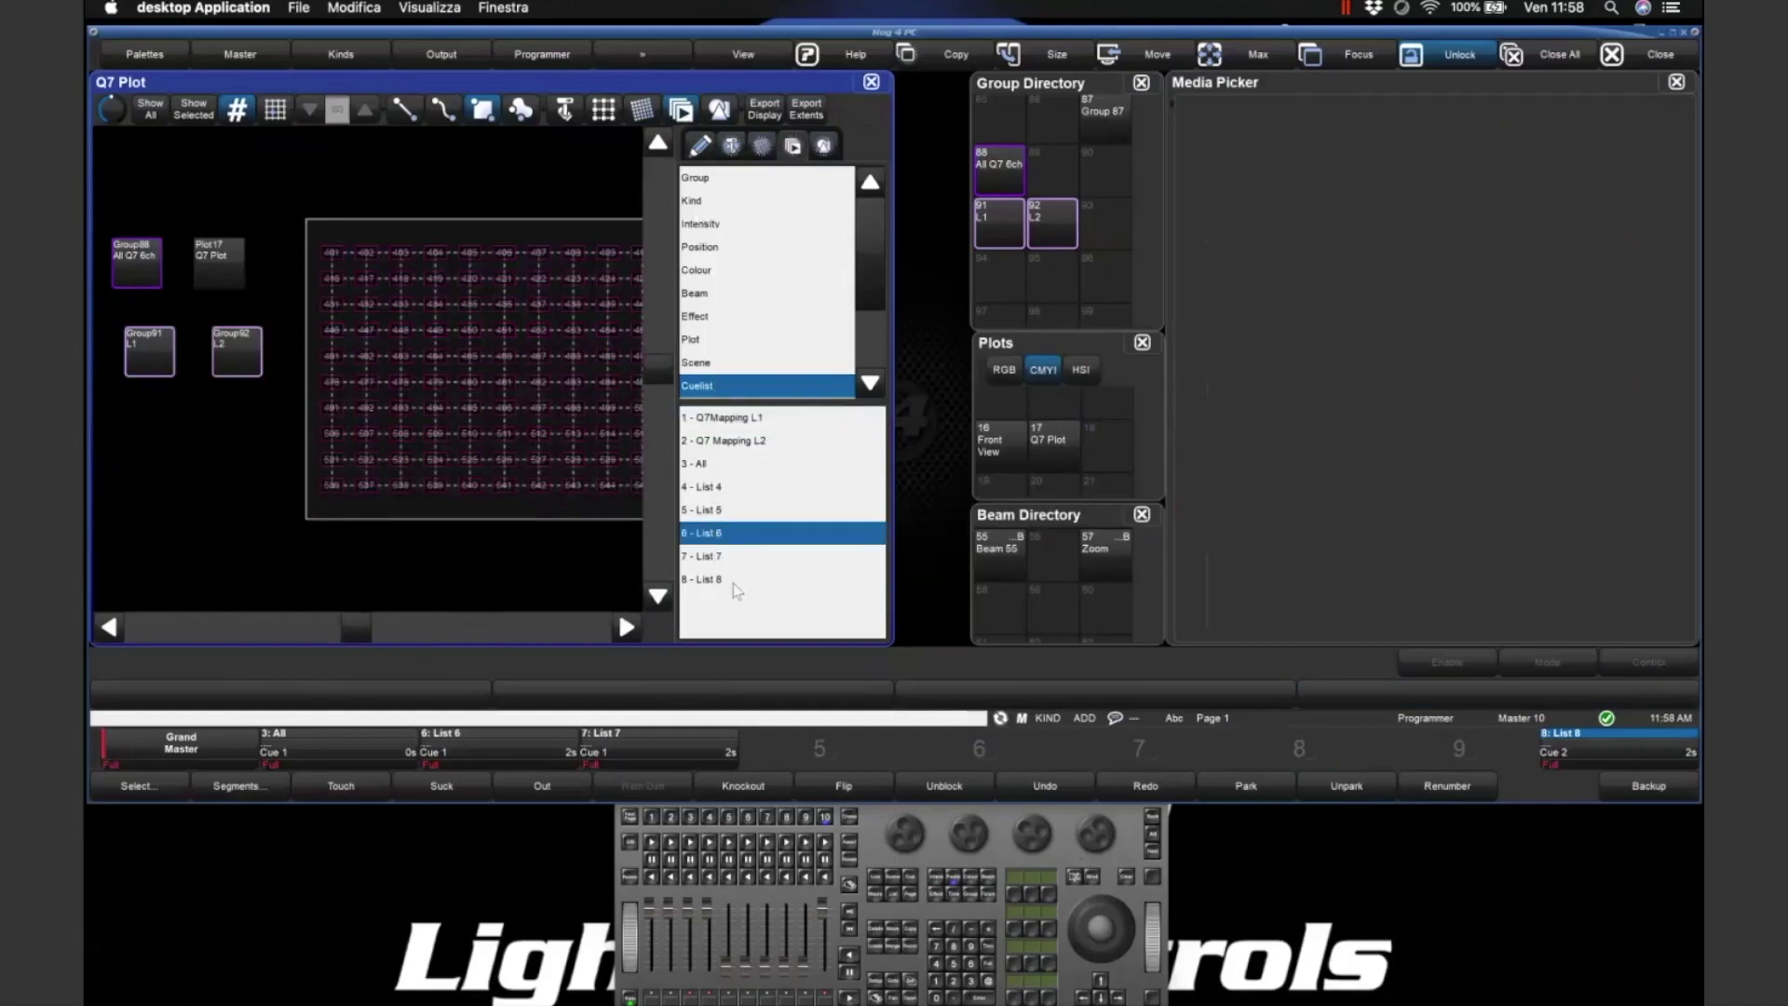
click(715, 557)
click(128, 468)
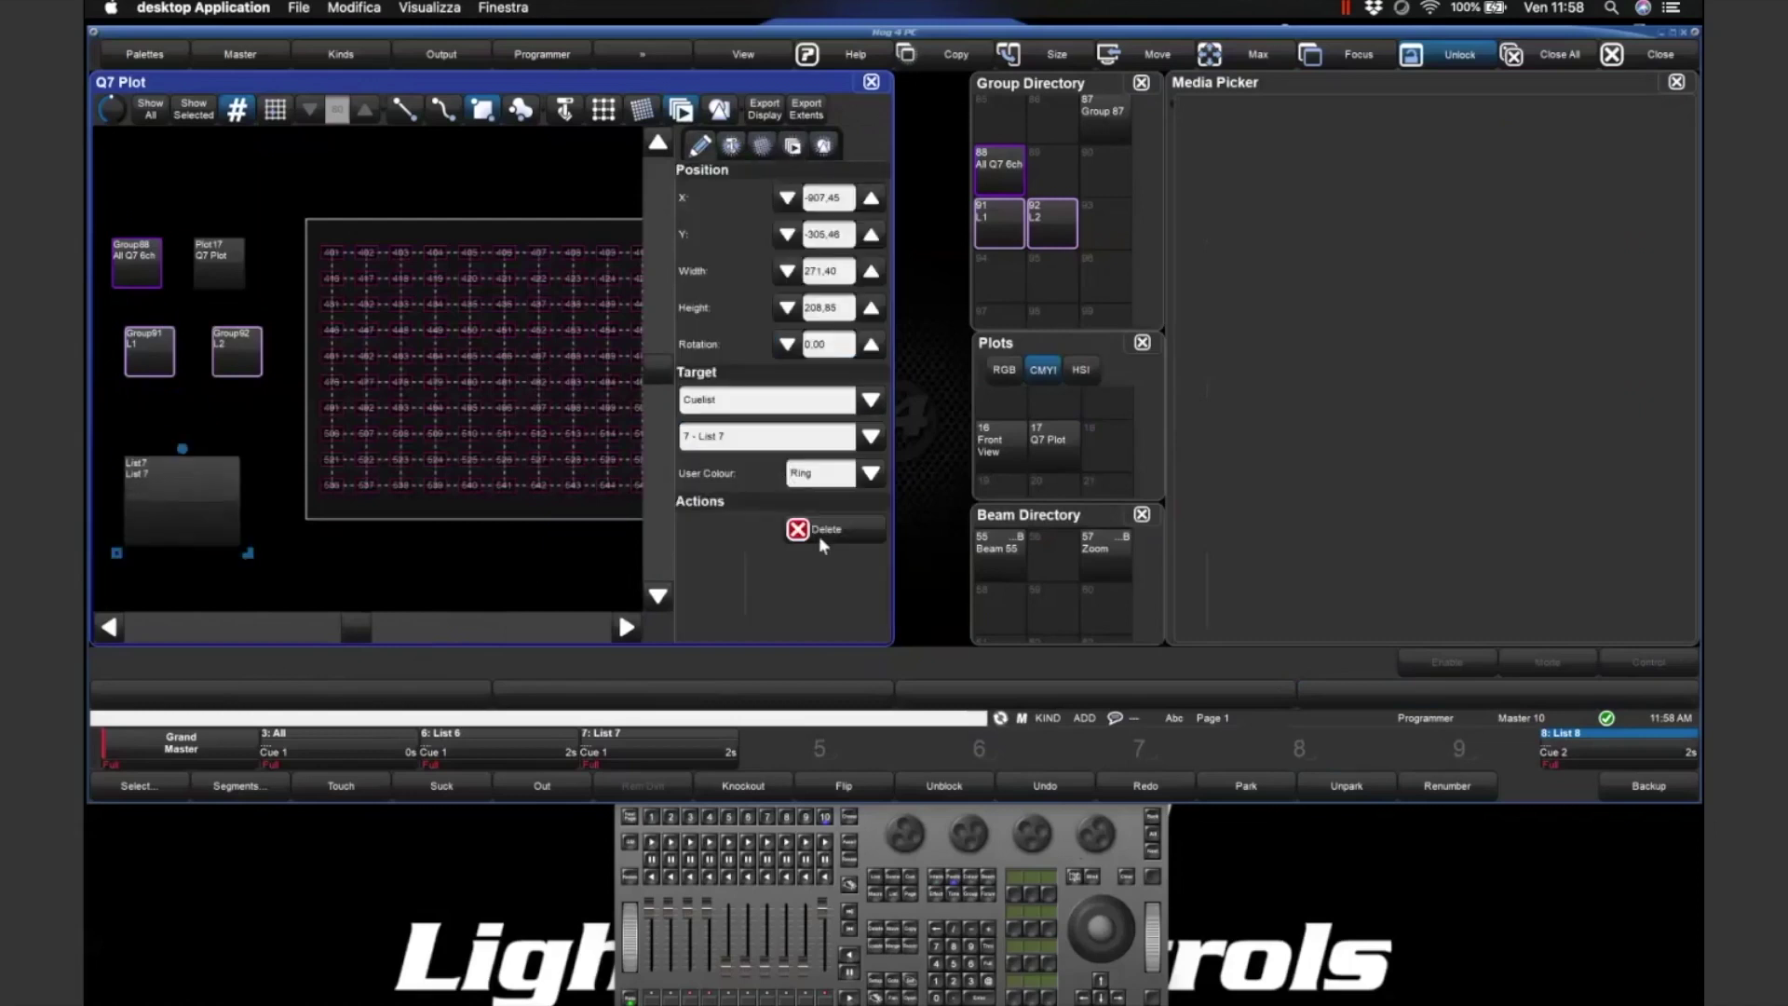
click(680, 110)
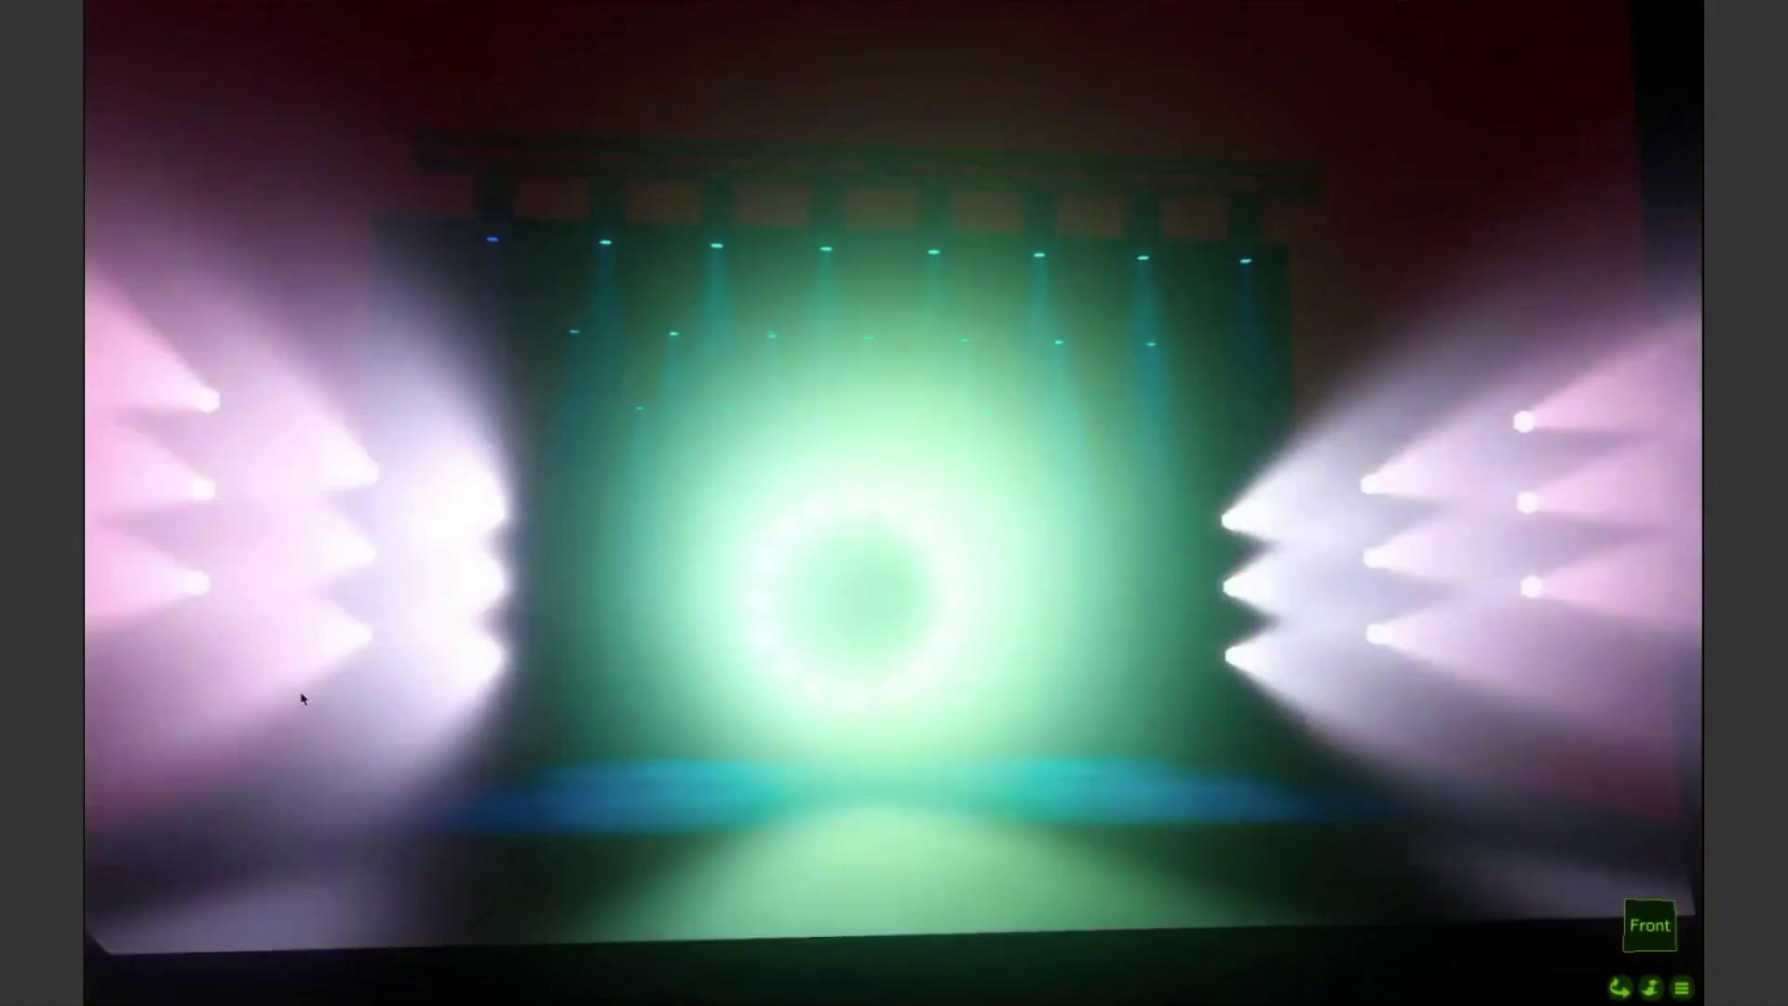
- Return from the visualizer to the console and test starting and releasing List 7 from its plot shortcut
key(ctrl+Left)
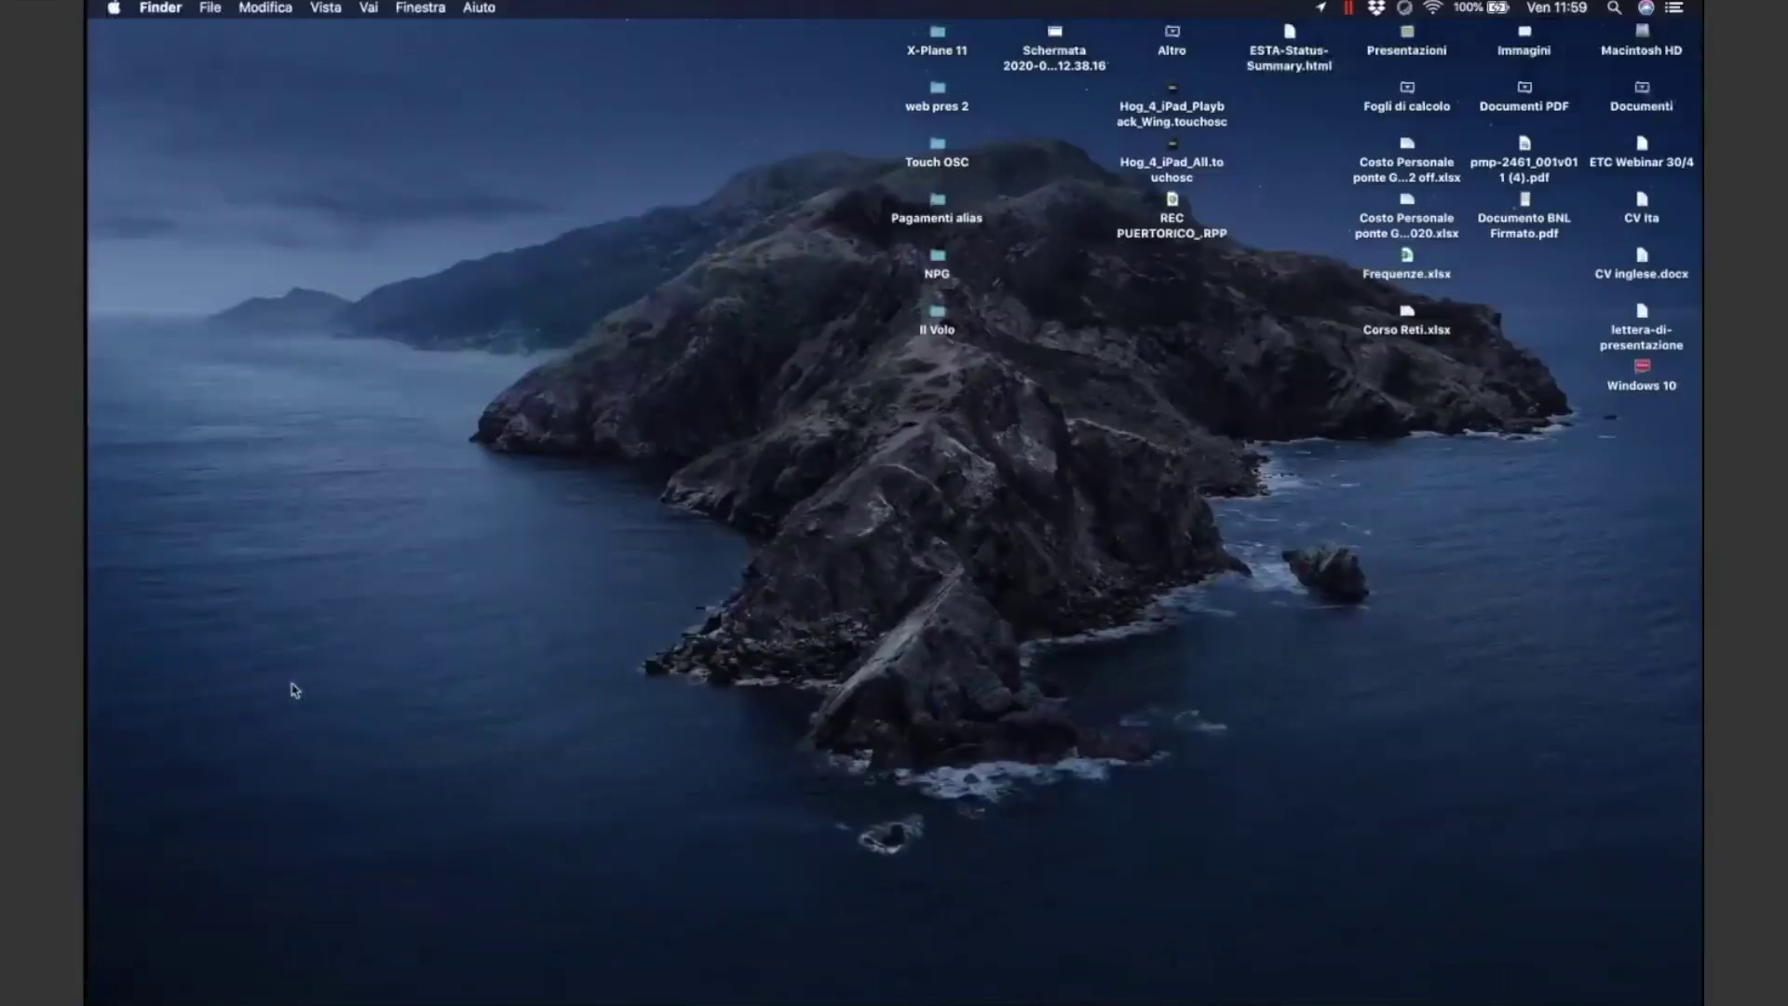
key(ctrl+Right)
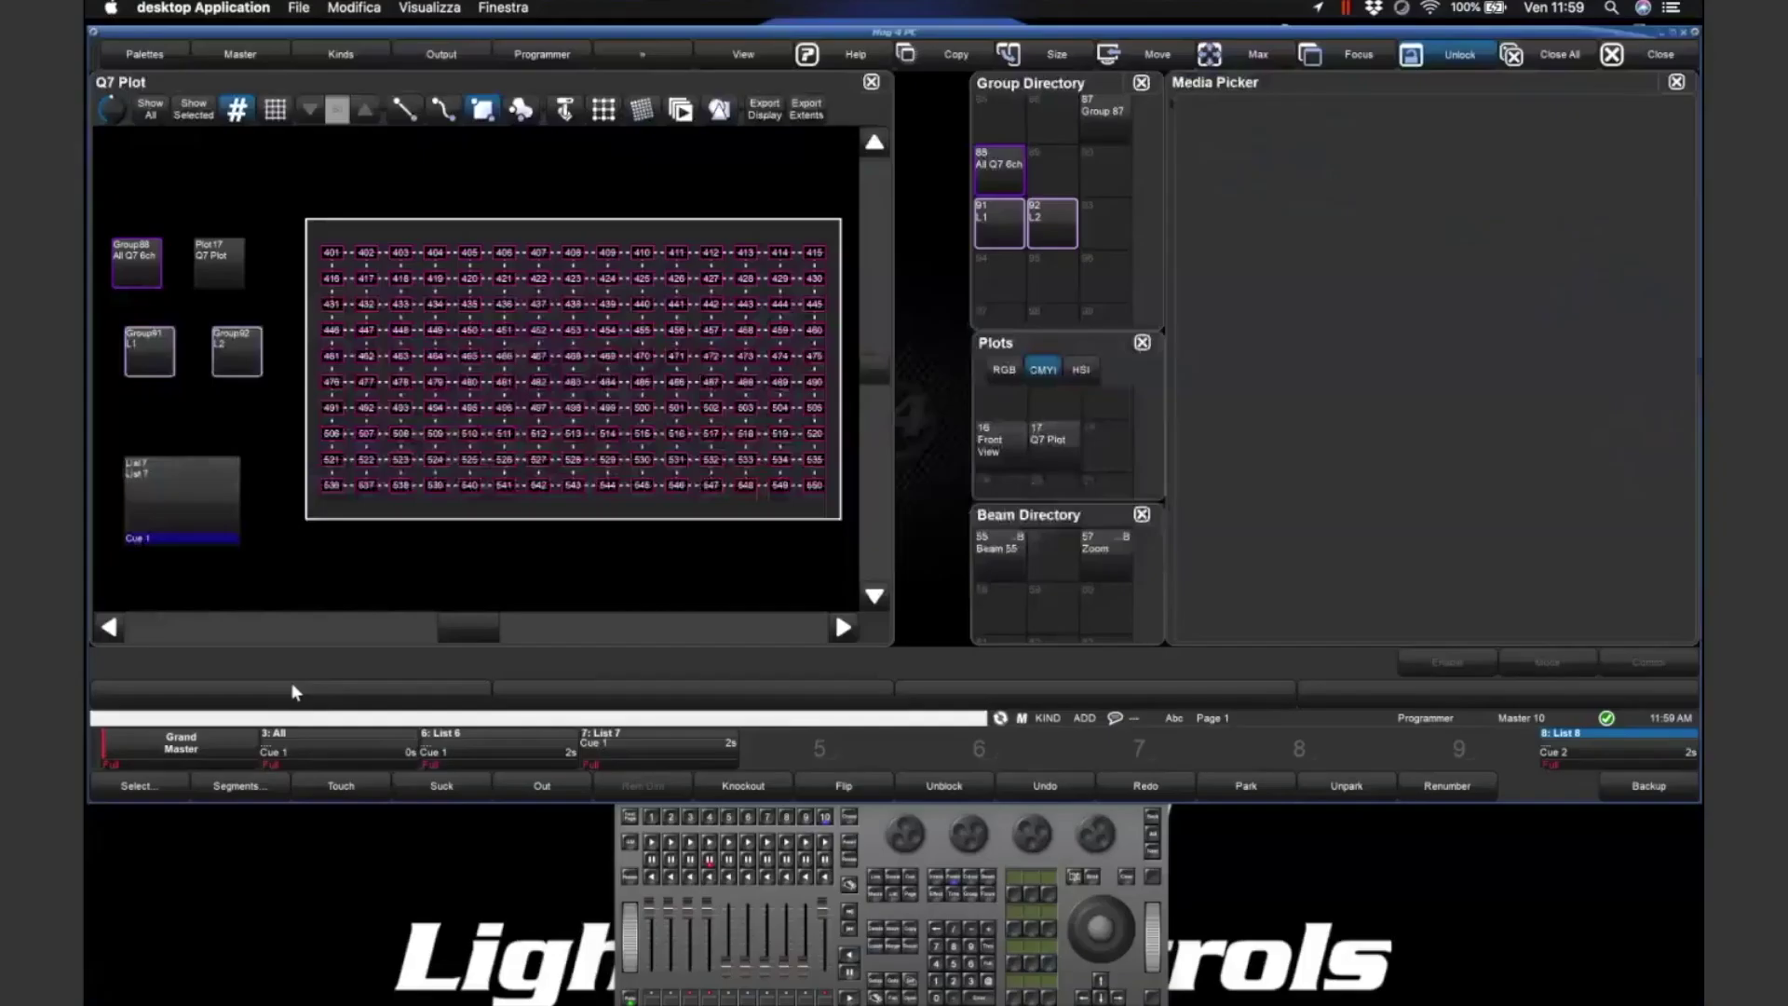
click(186, 494)
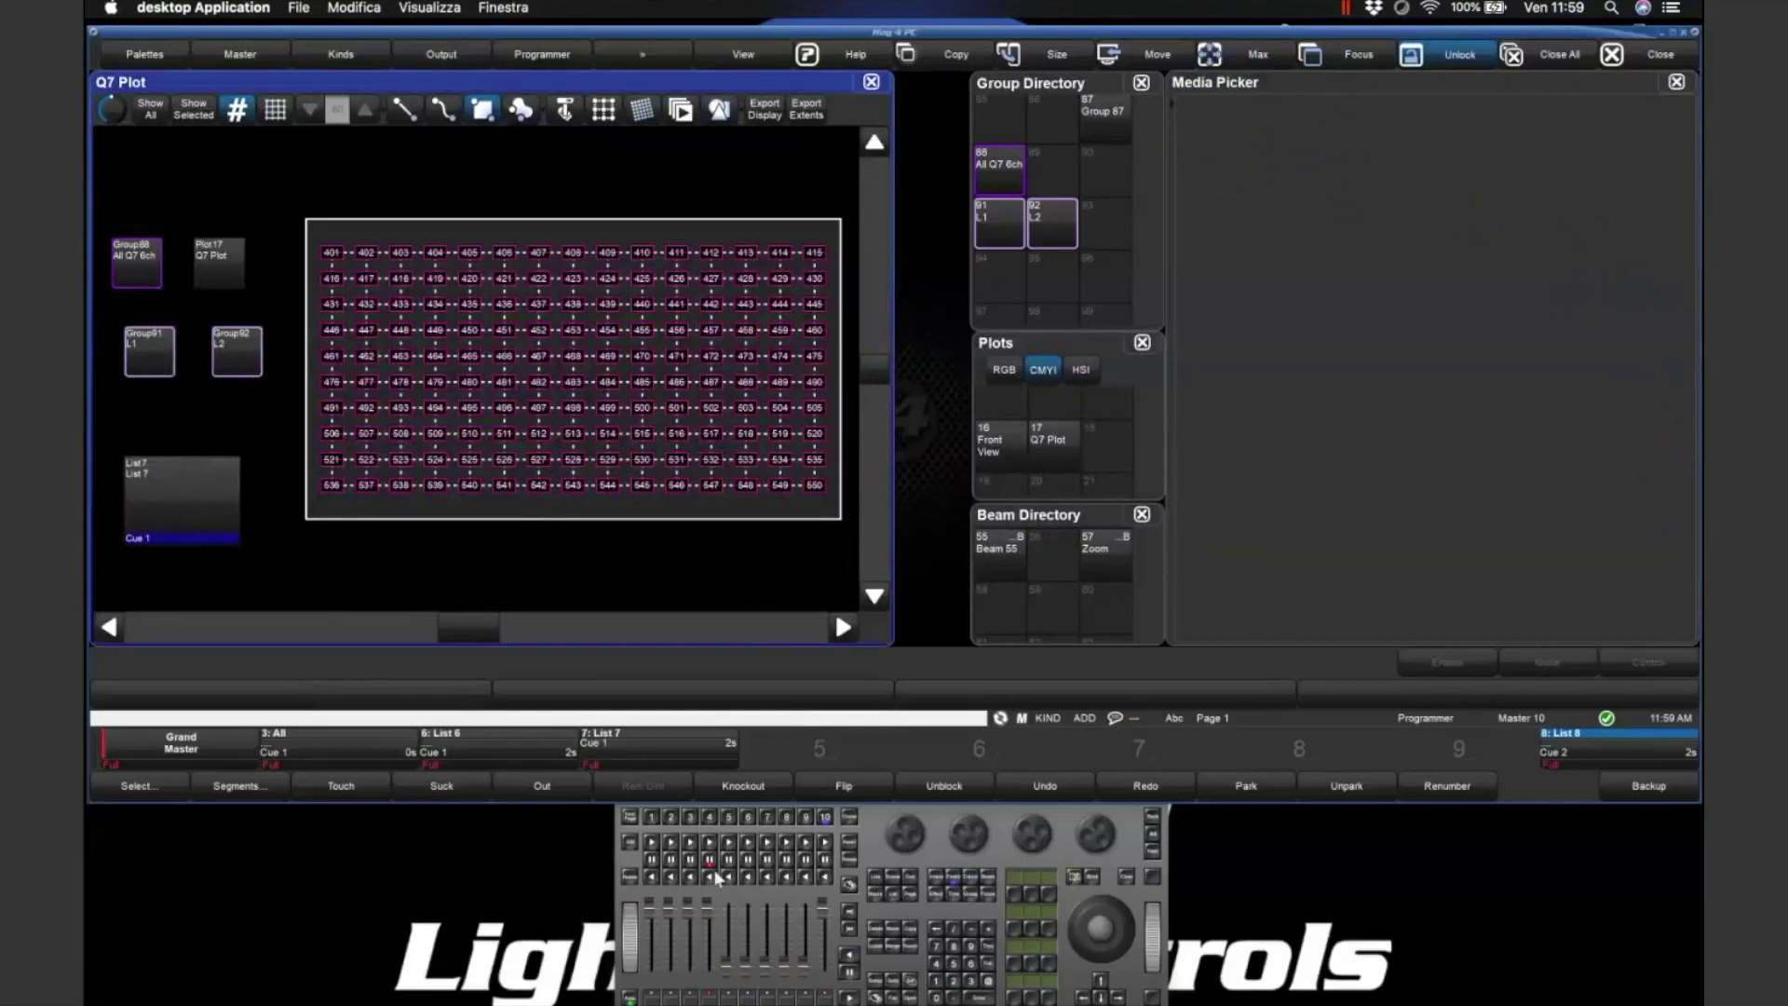
click(143, 499)
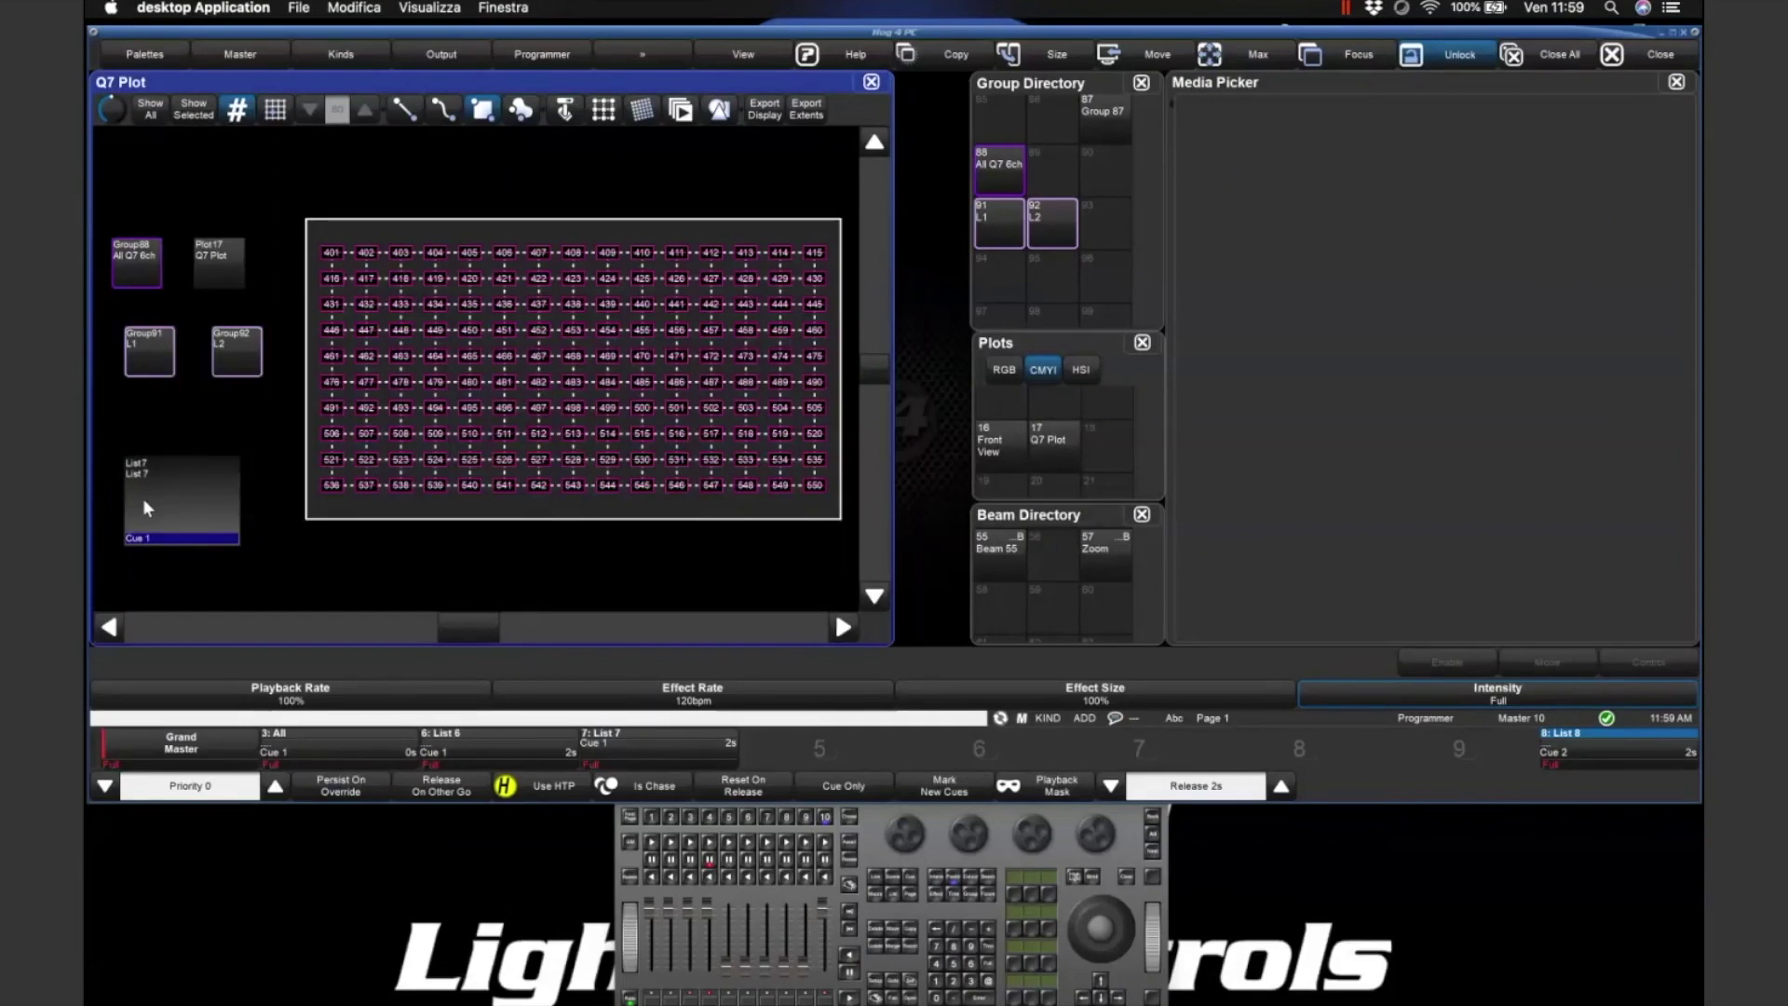
click(142, 499)
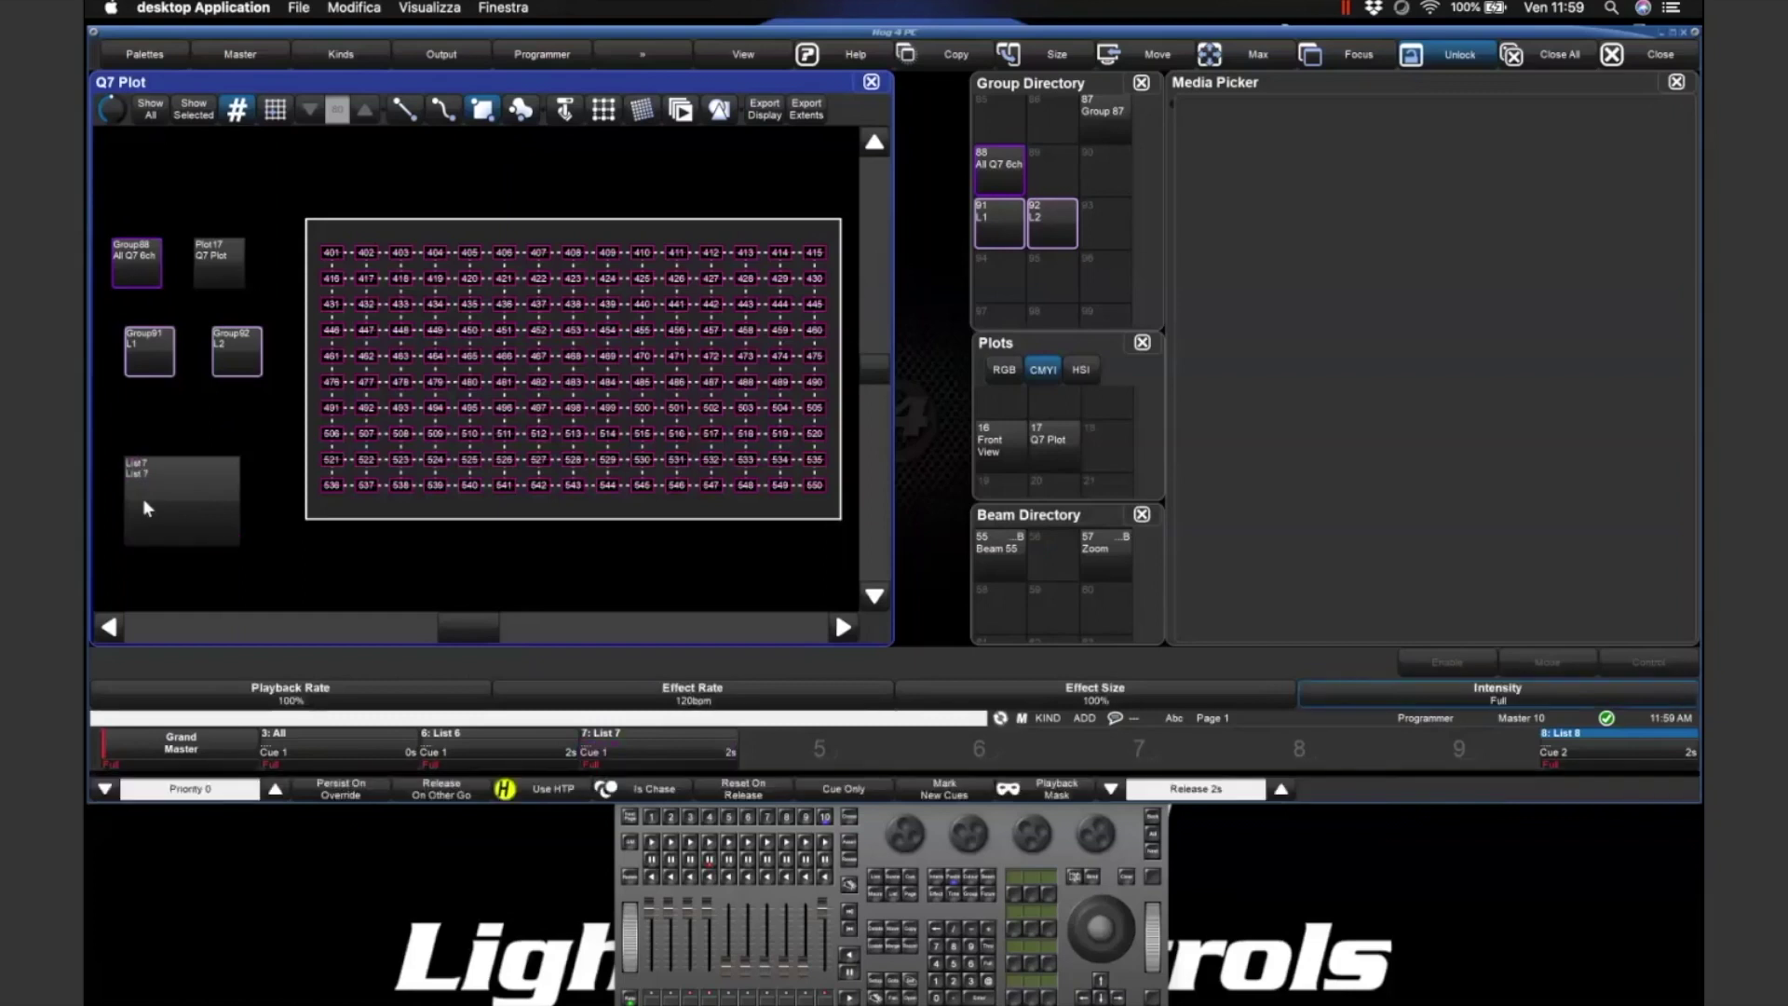
click(142, 499)
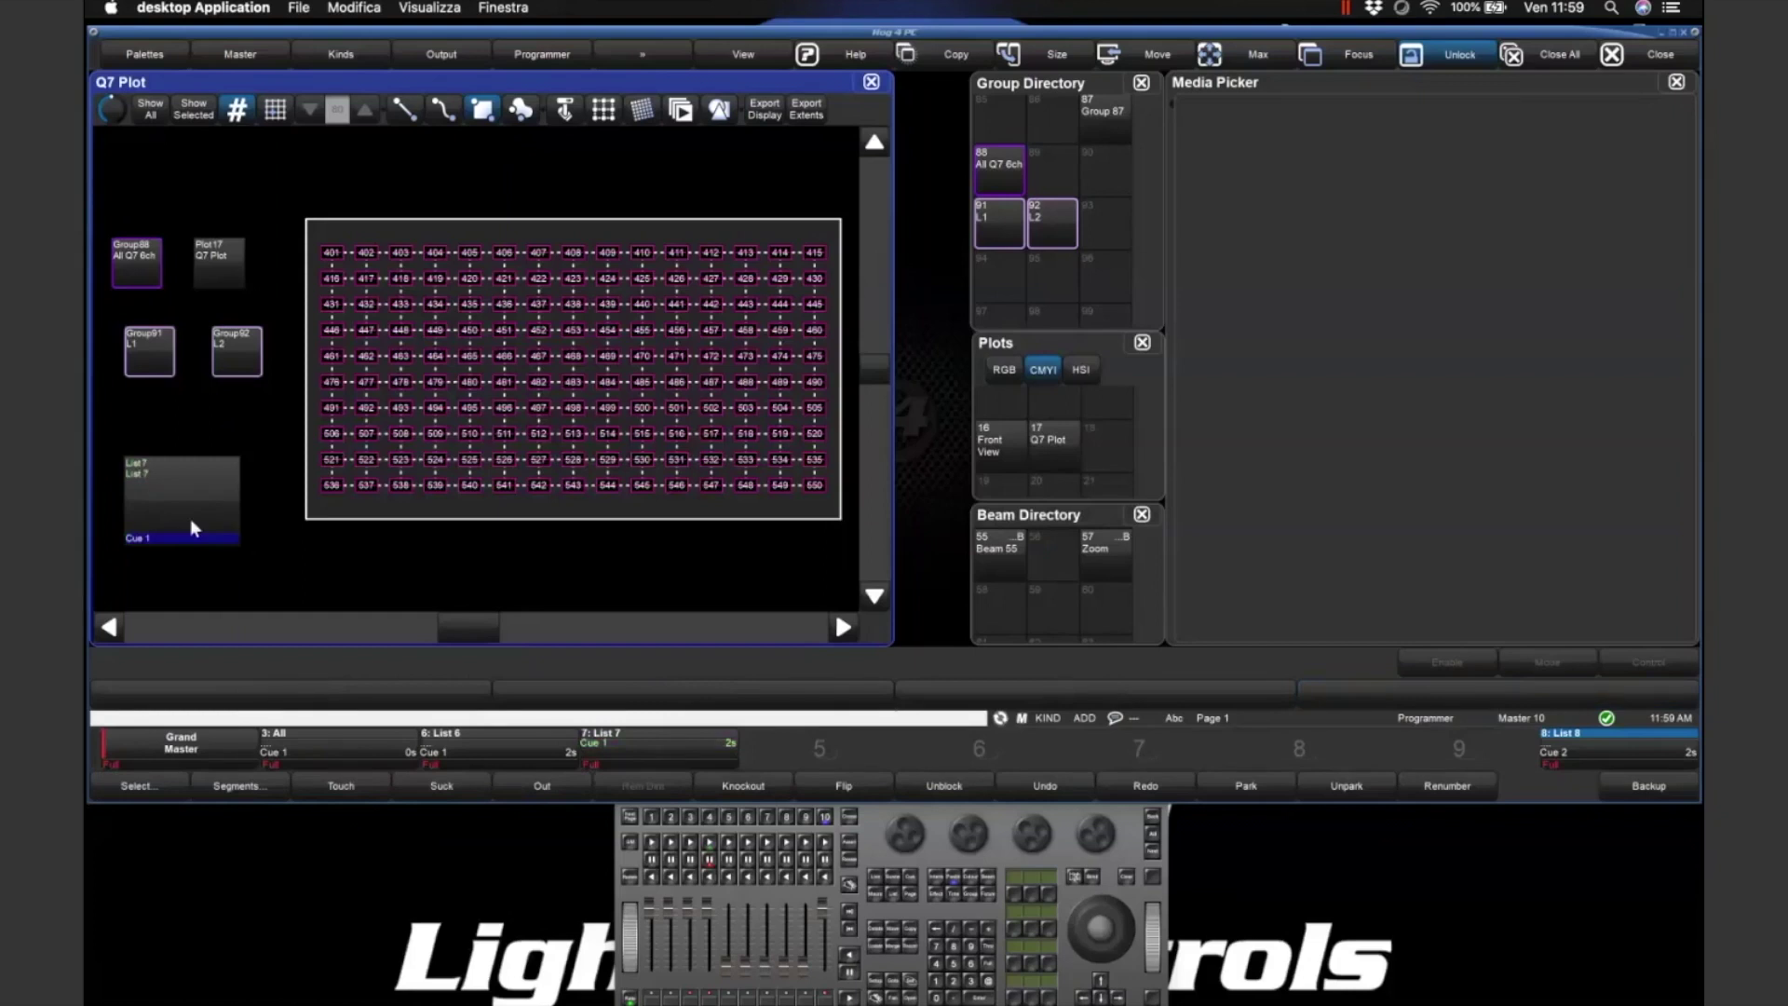
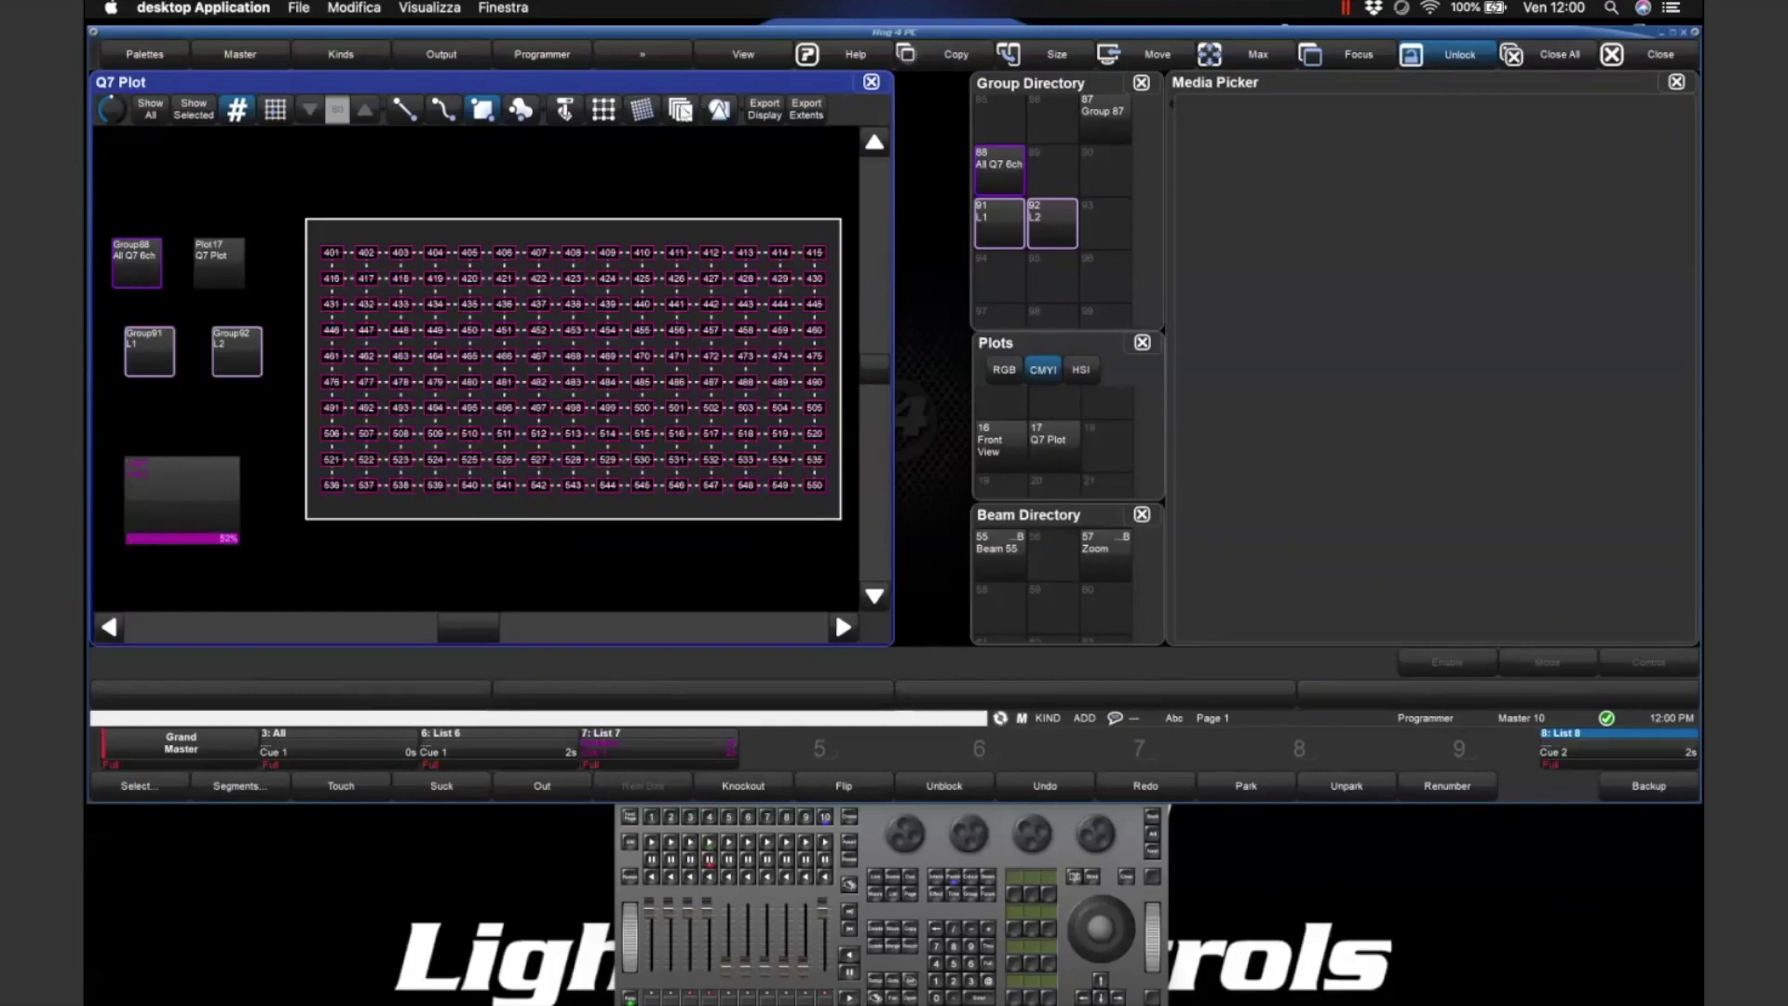
- Place a cuelist shortcut for 8 - List 8 over the List 7 shortcut, delete it and leave shortcut editing
click(681, 110)
click(793, 146)
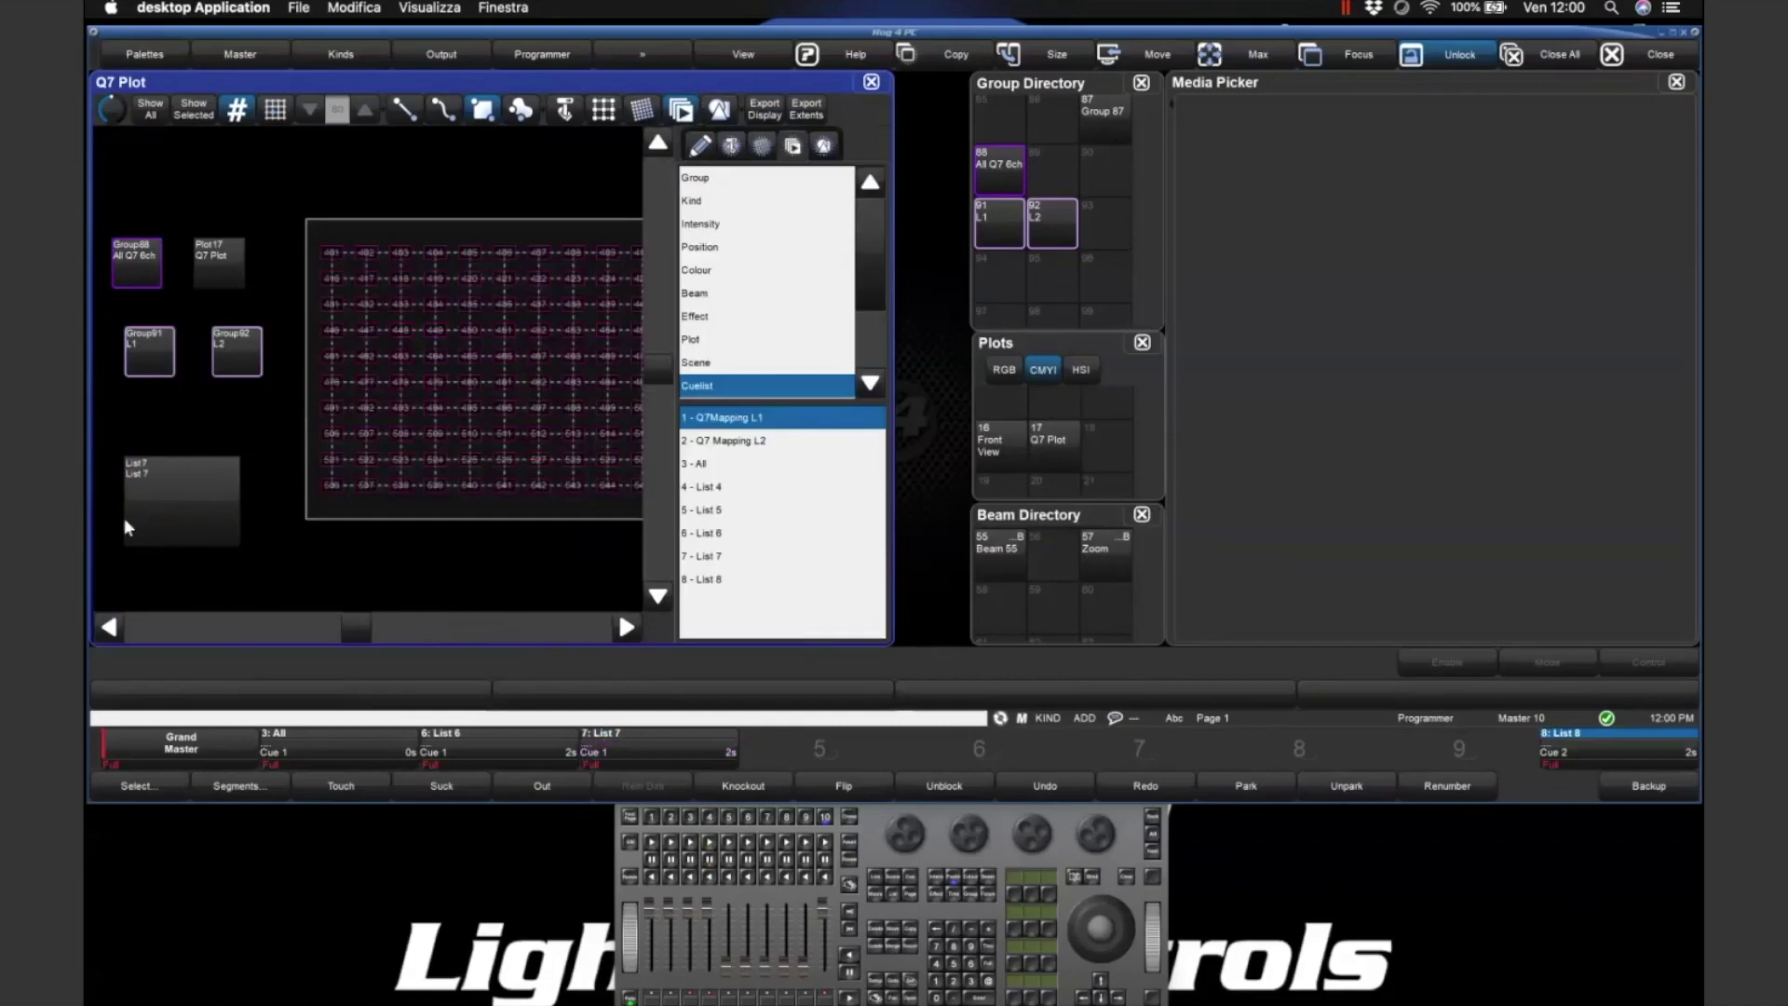
click(207, 496)
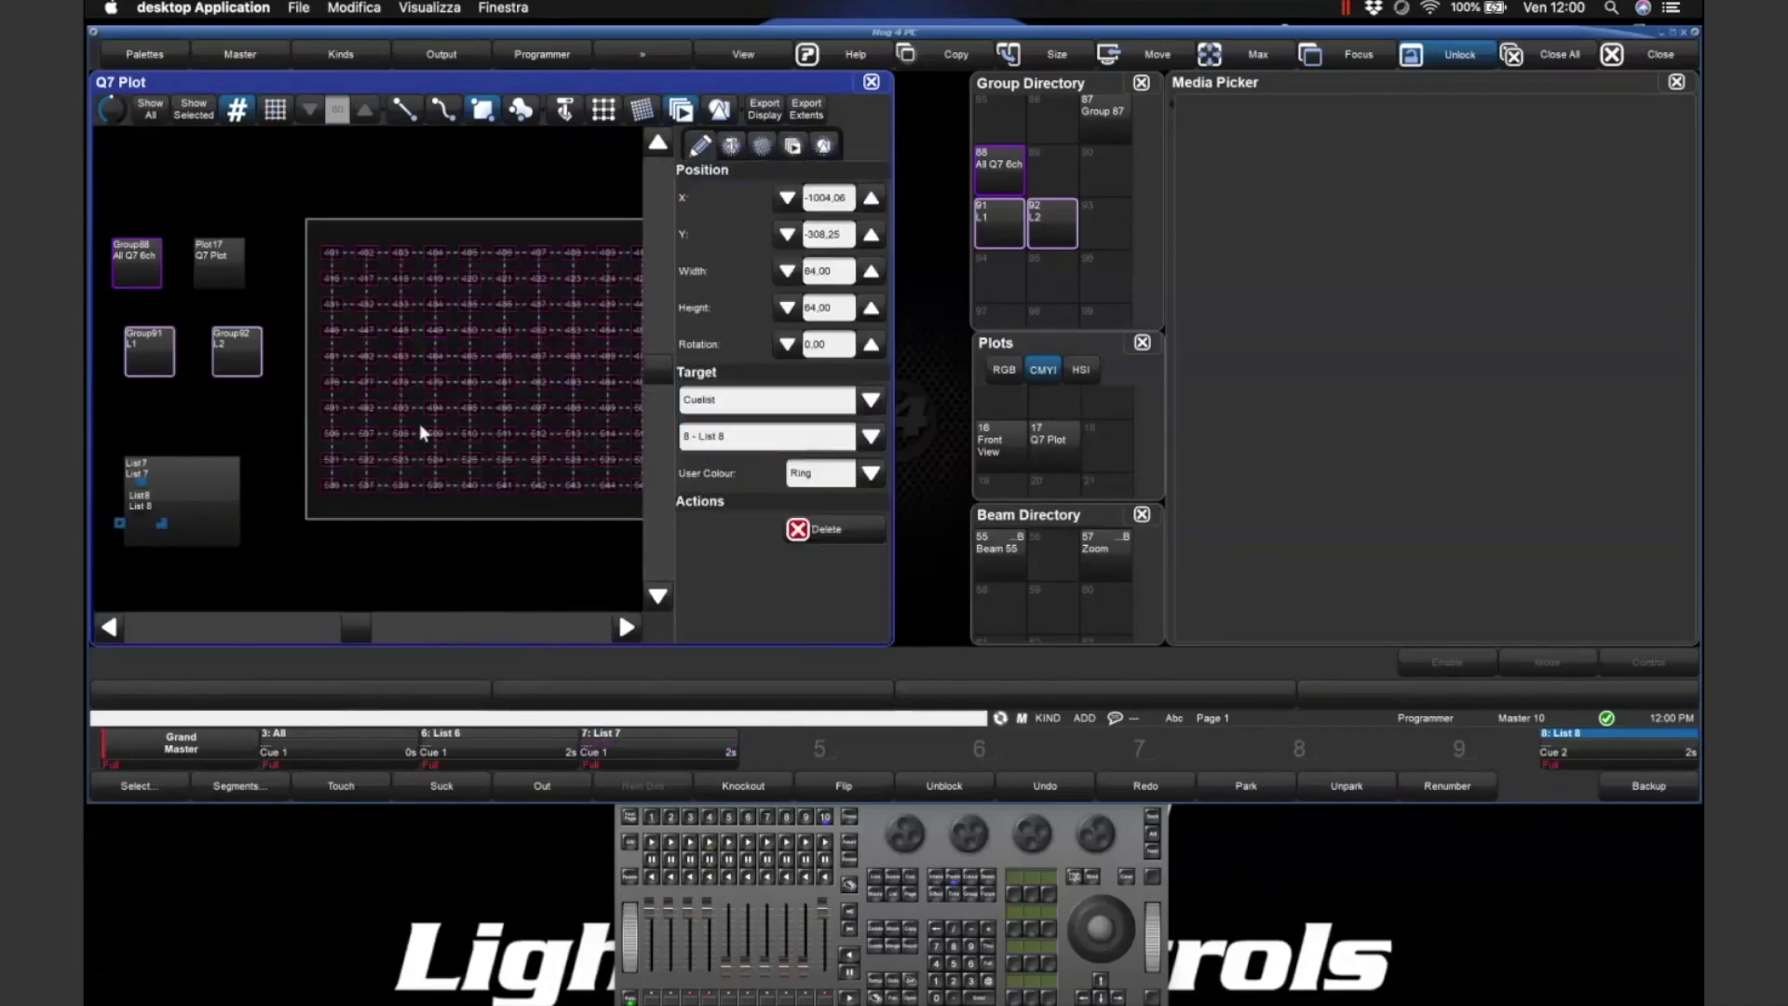
click(844, 533)
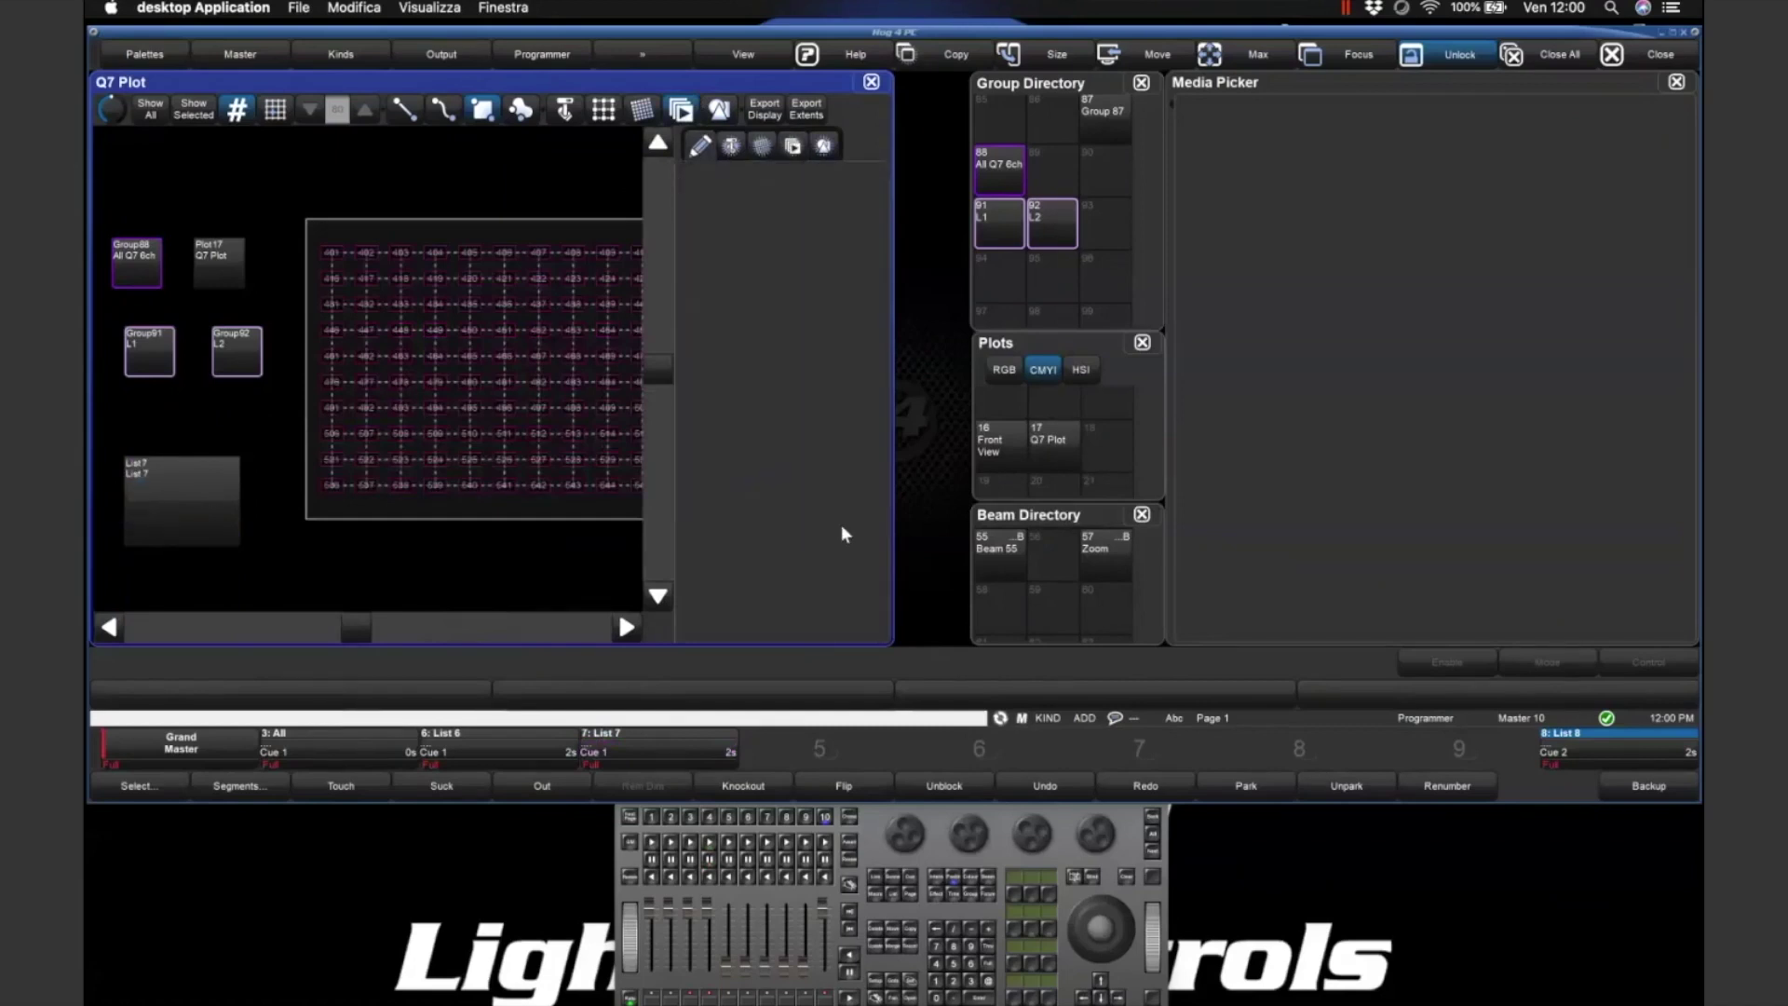
click(690, 116)
- Recall All Q7 6ch and L1 at full through the shortcuts, assign Basic Motion media 17 to L1, and clear the programmer
click(136, 267)
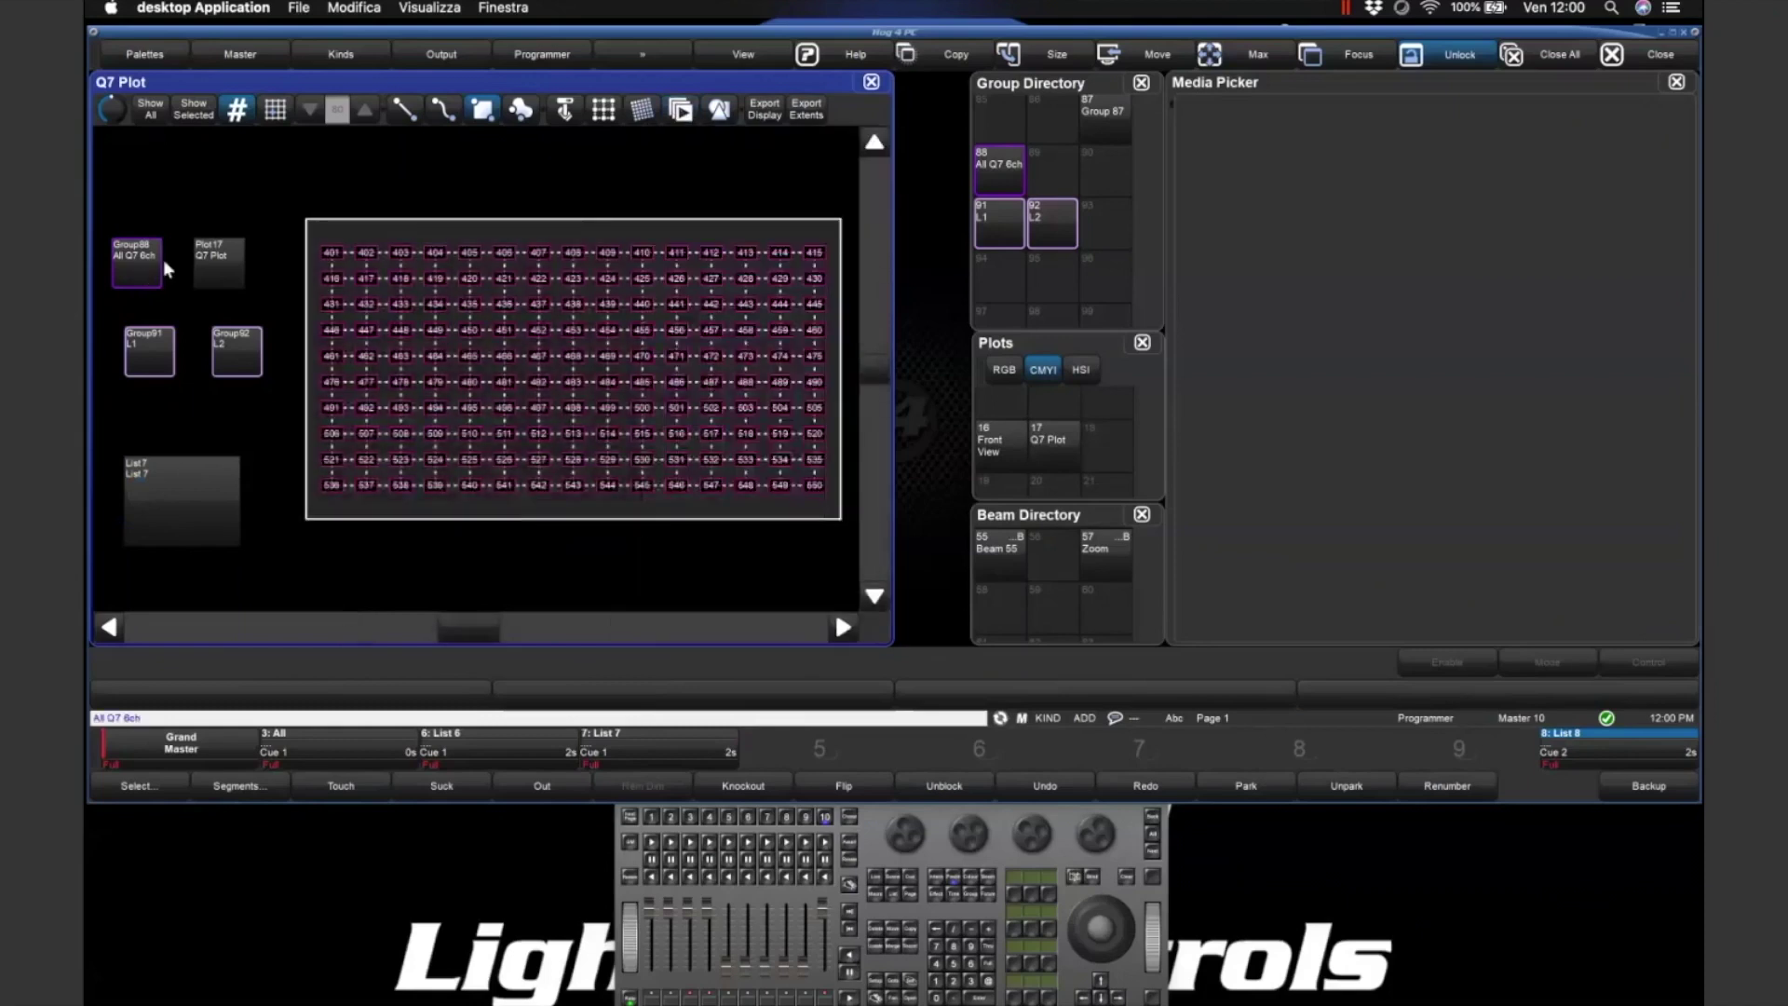
click(135, 347)
key(f)
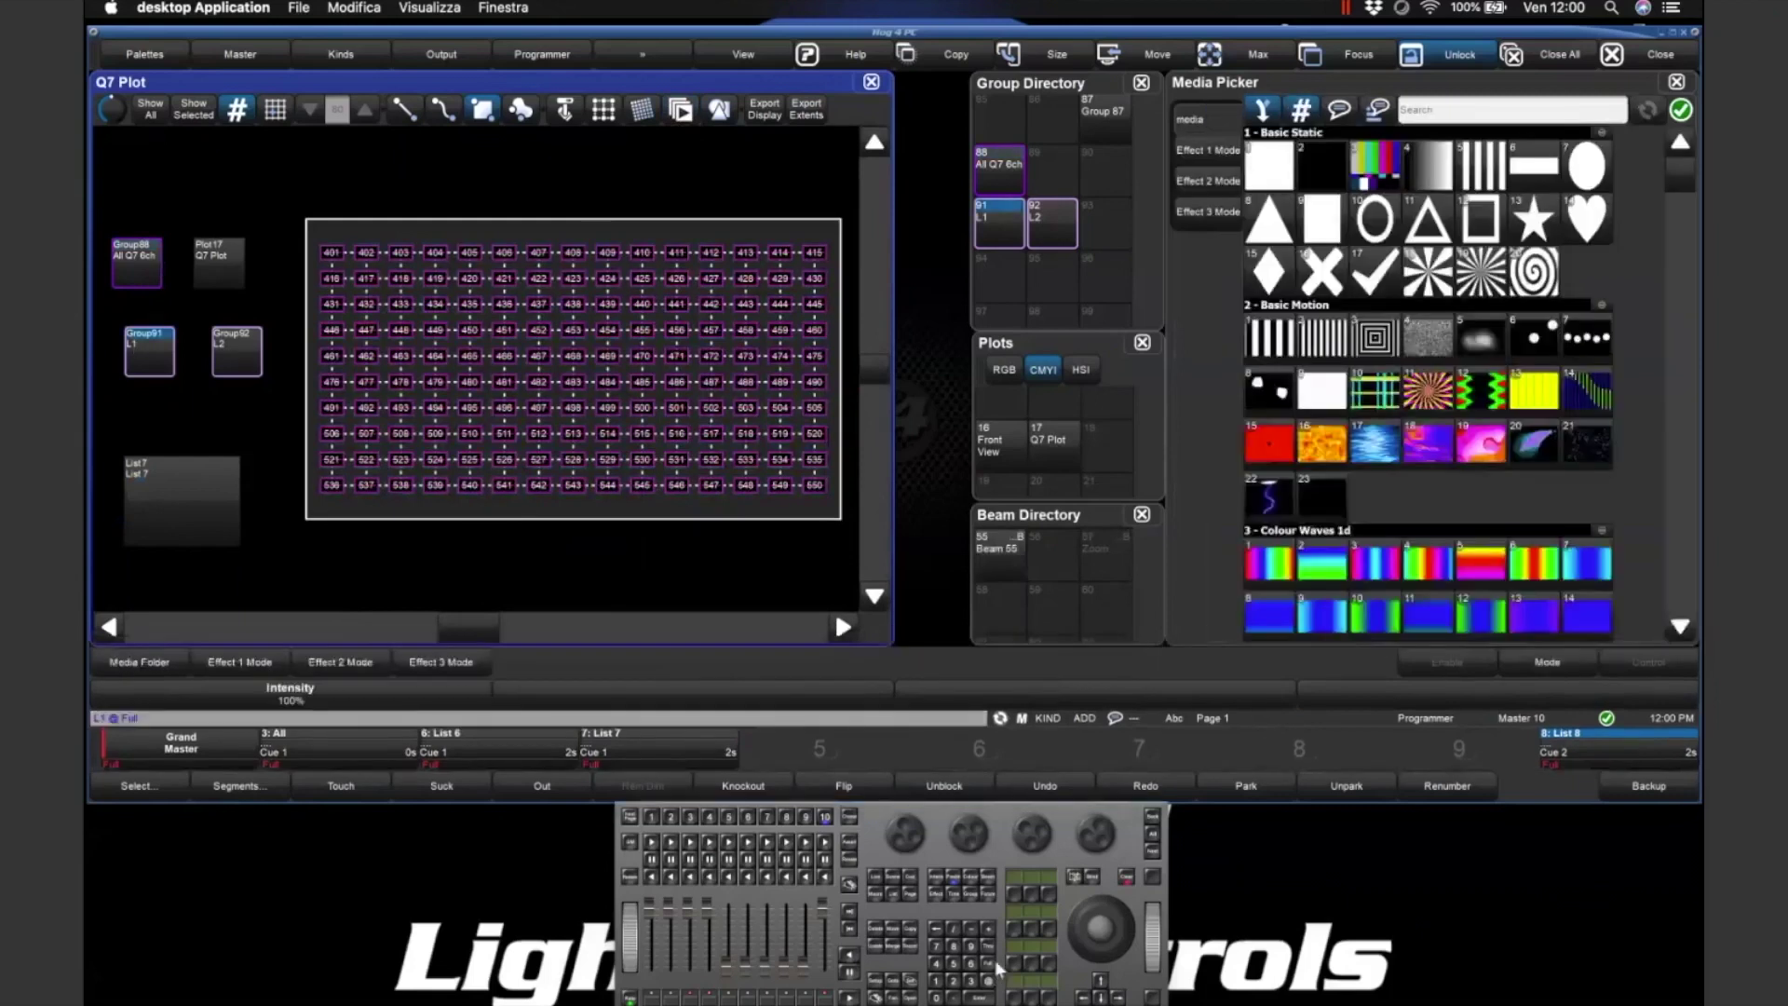
click(1364, 480)
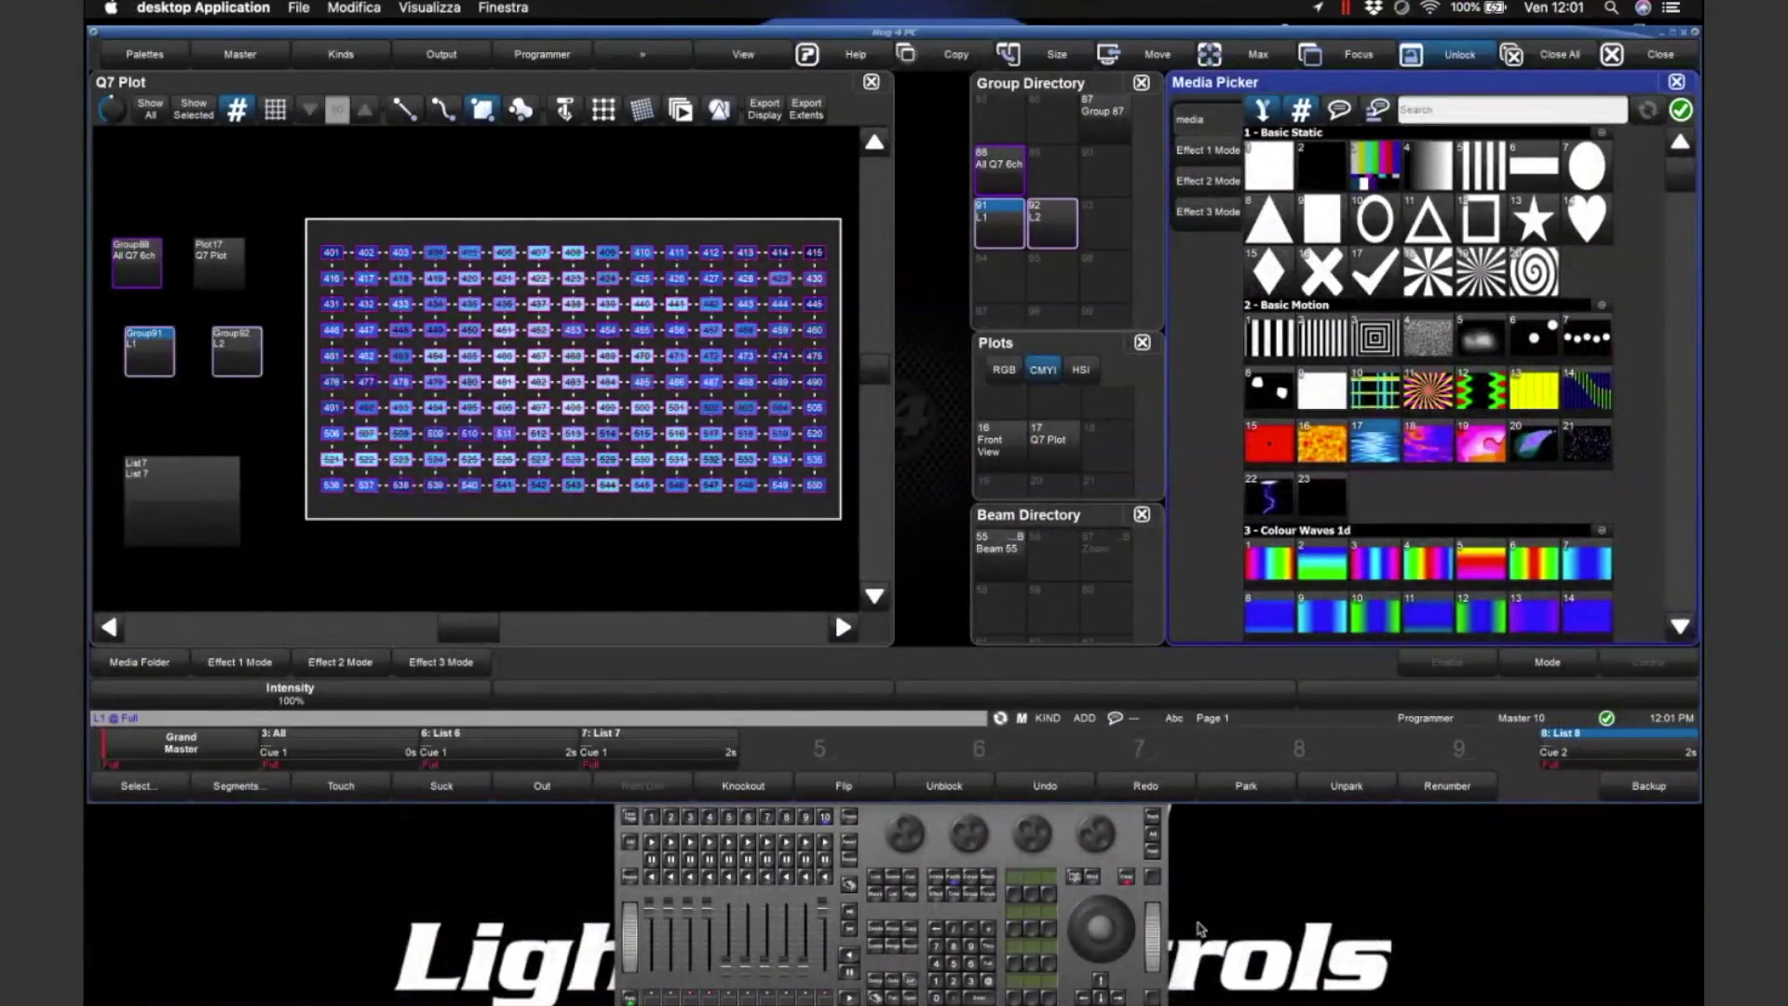
click(1125, 878)
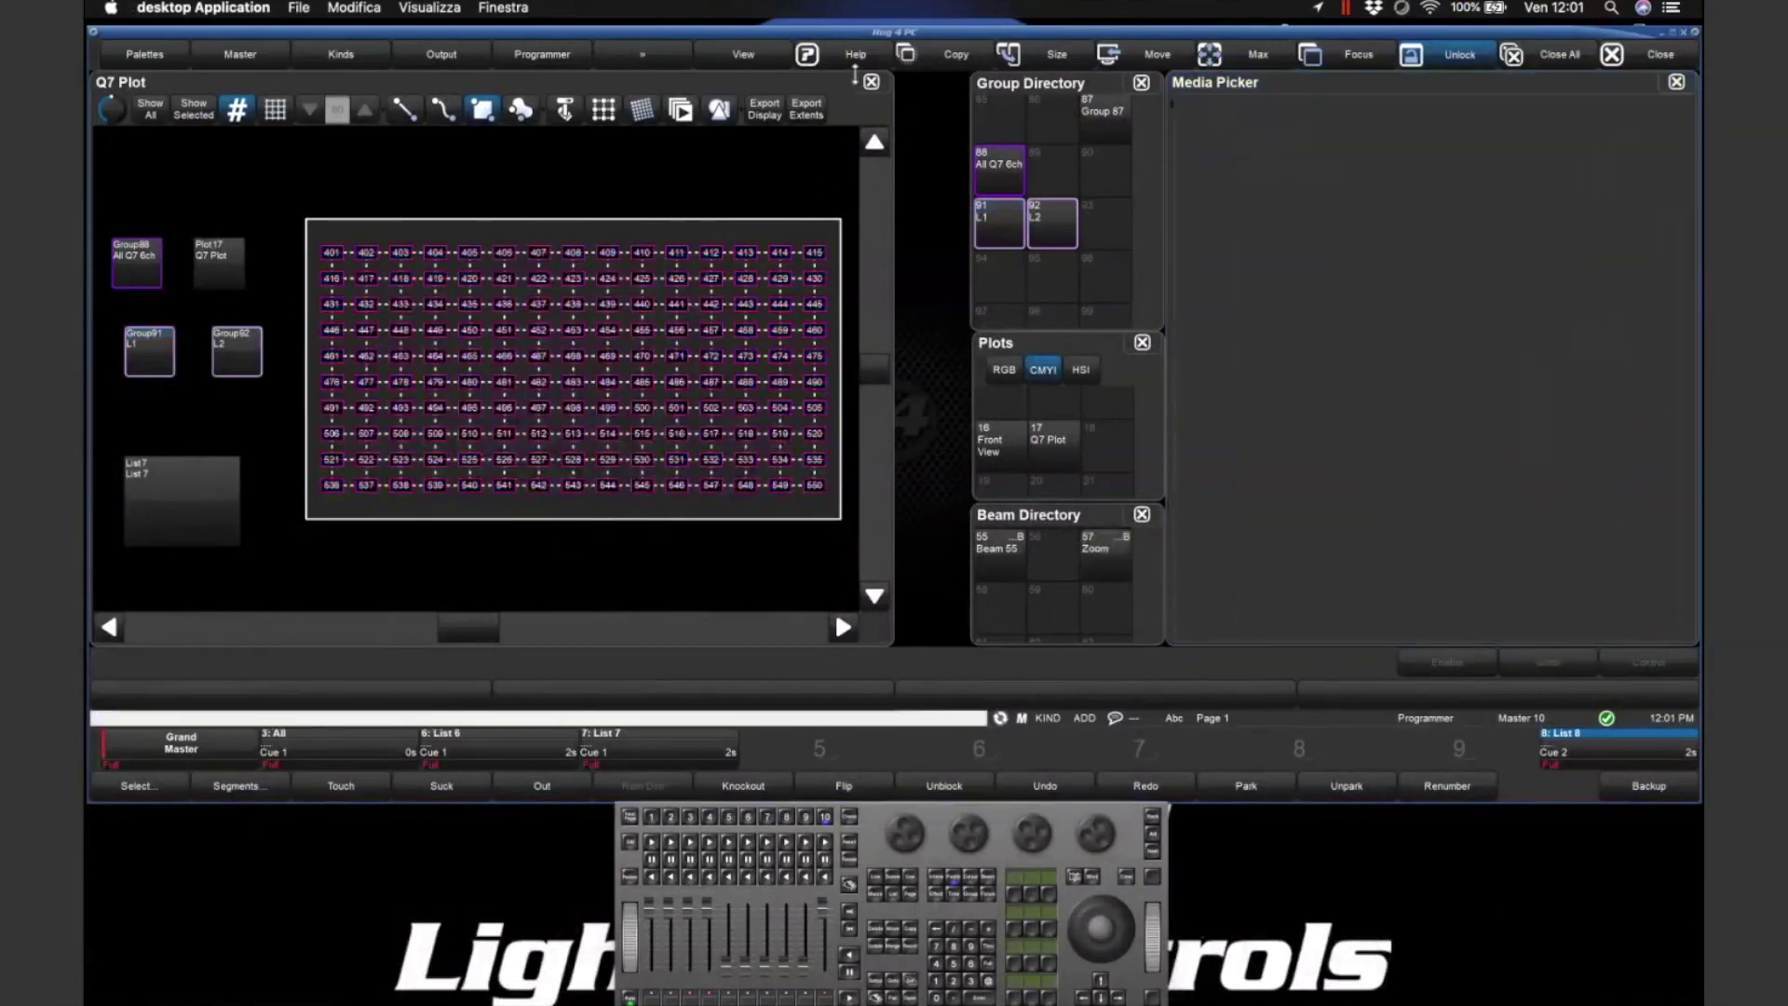
- Close the Q7 Plot and open plot 16 Front View
click(871, 82)
click(917, 999)
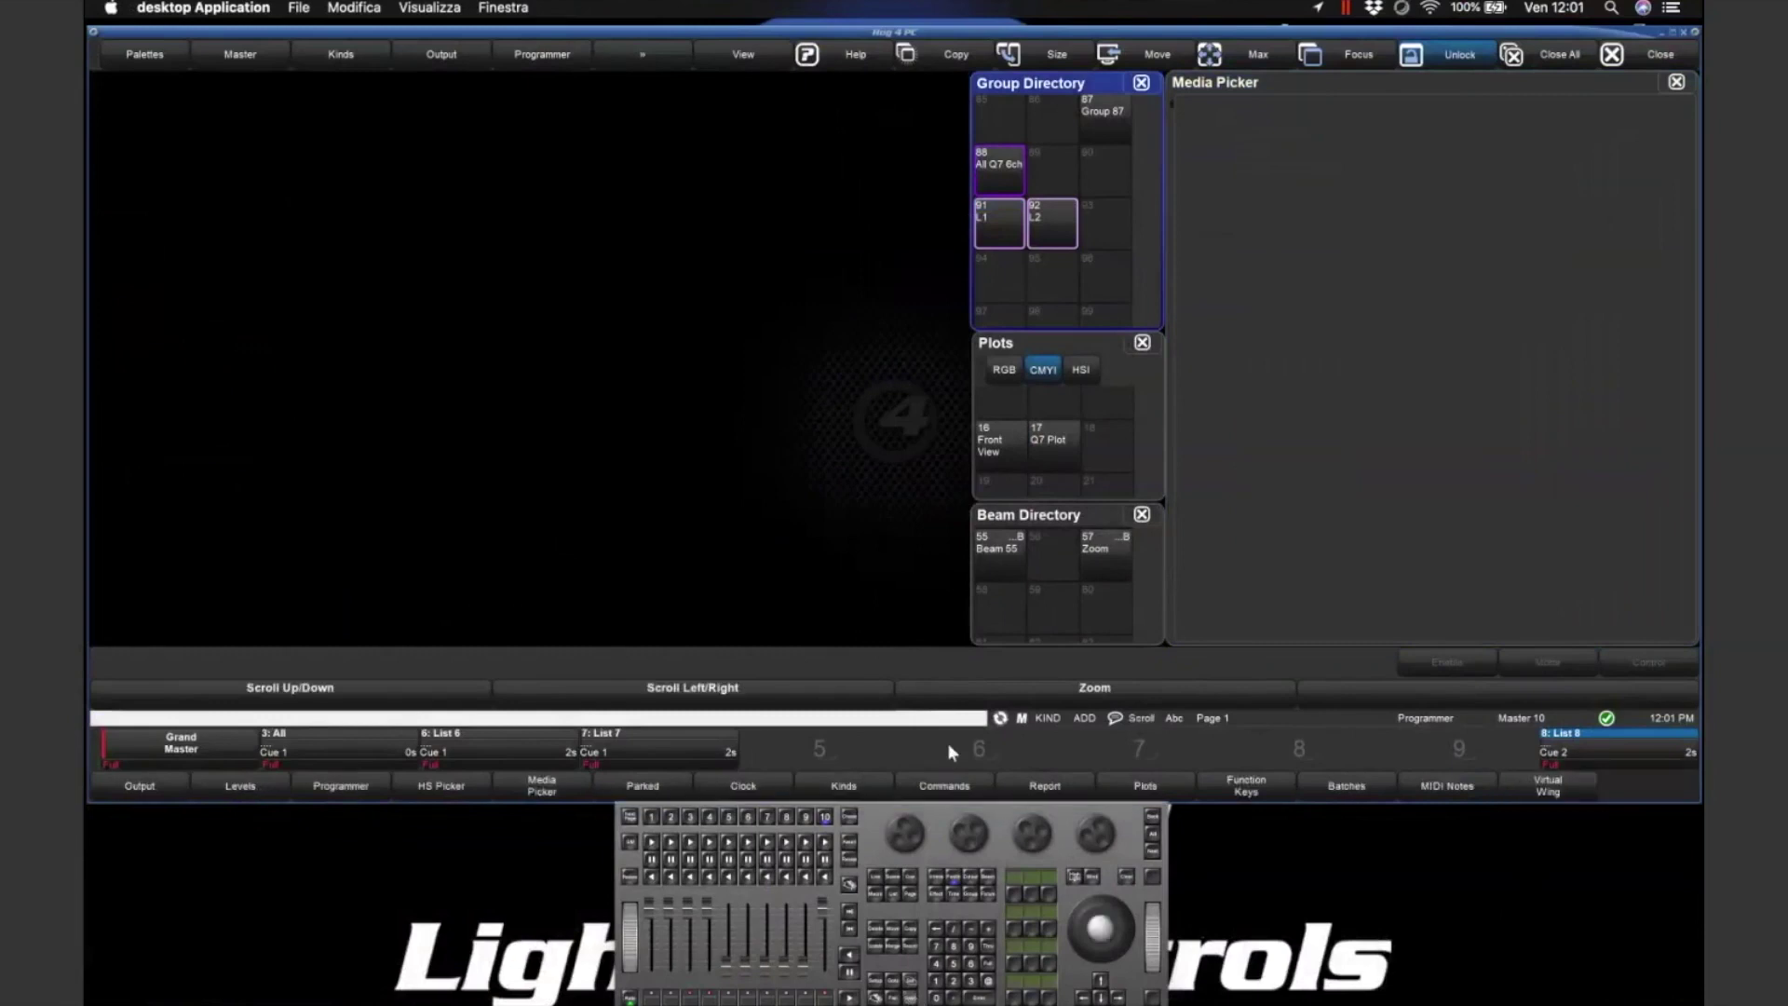
click(989, 435)
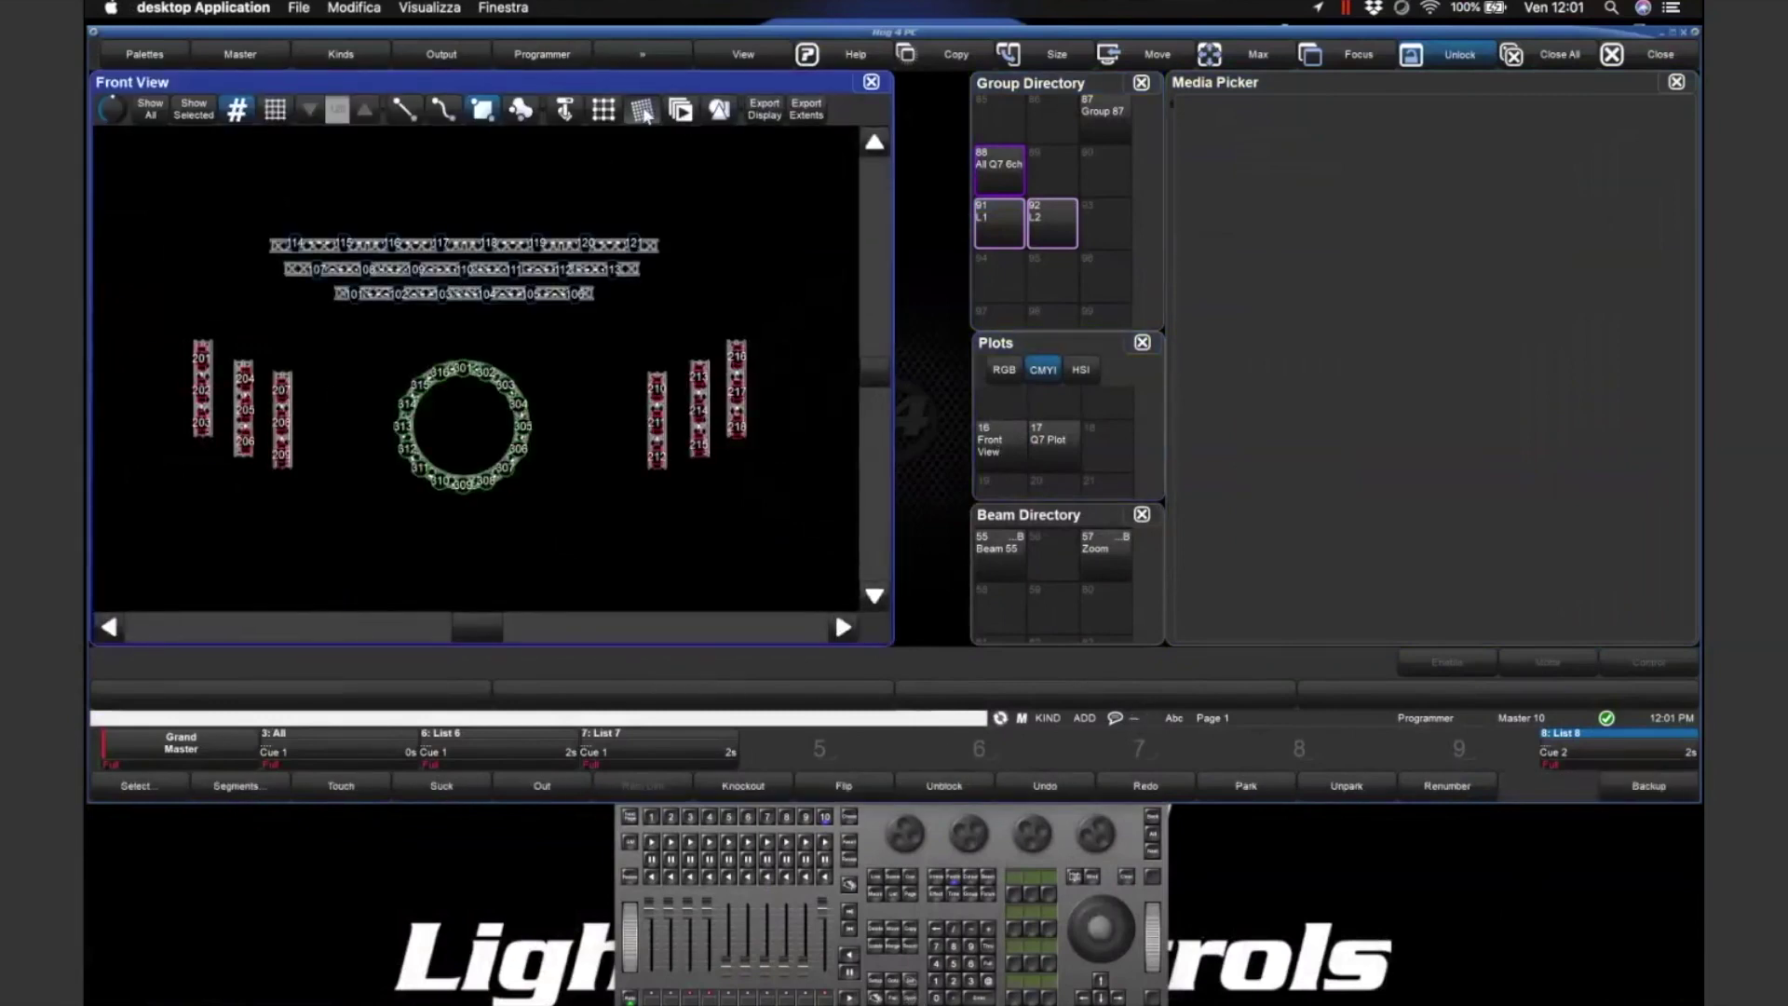
- Draw a pixel map about 1232 wide and 781 high around all Front View fixtures and patch layer fixtures 3 and 4 to it
click(643, 110)
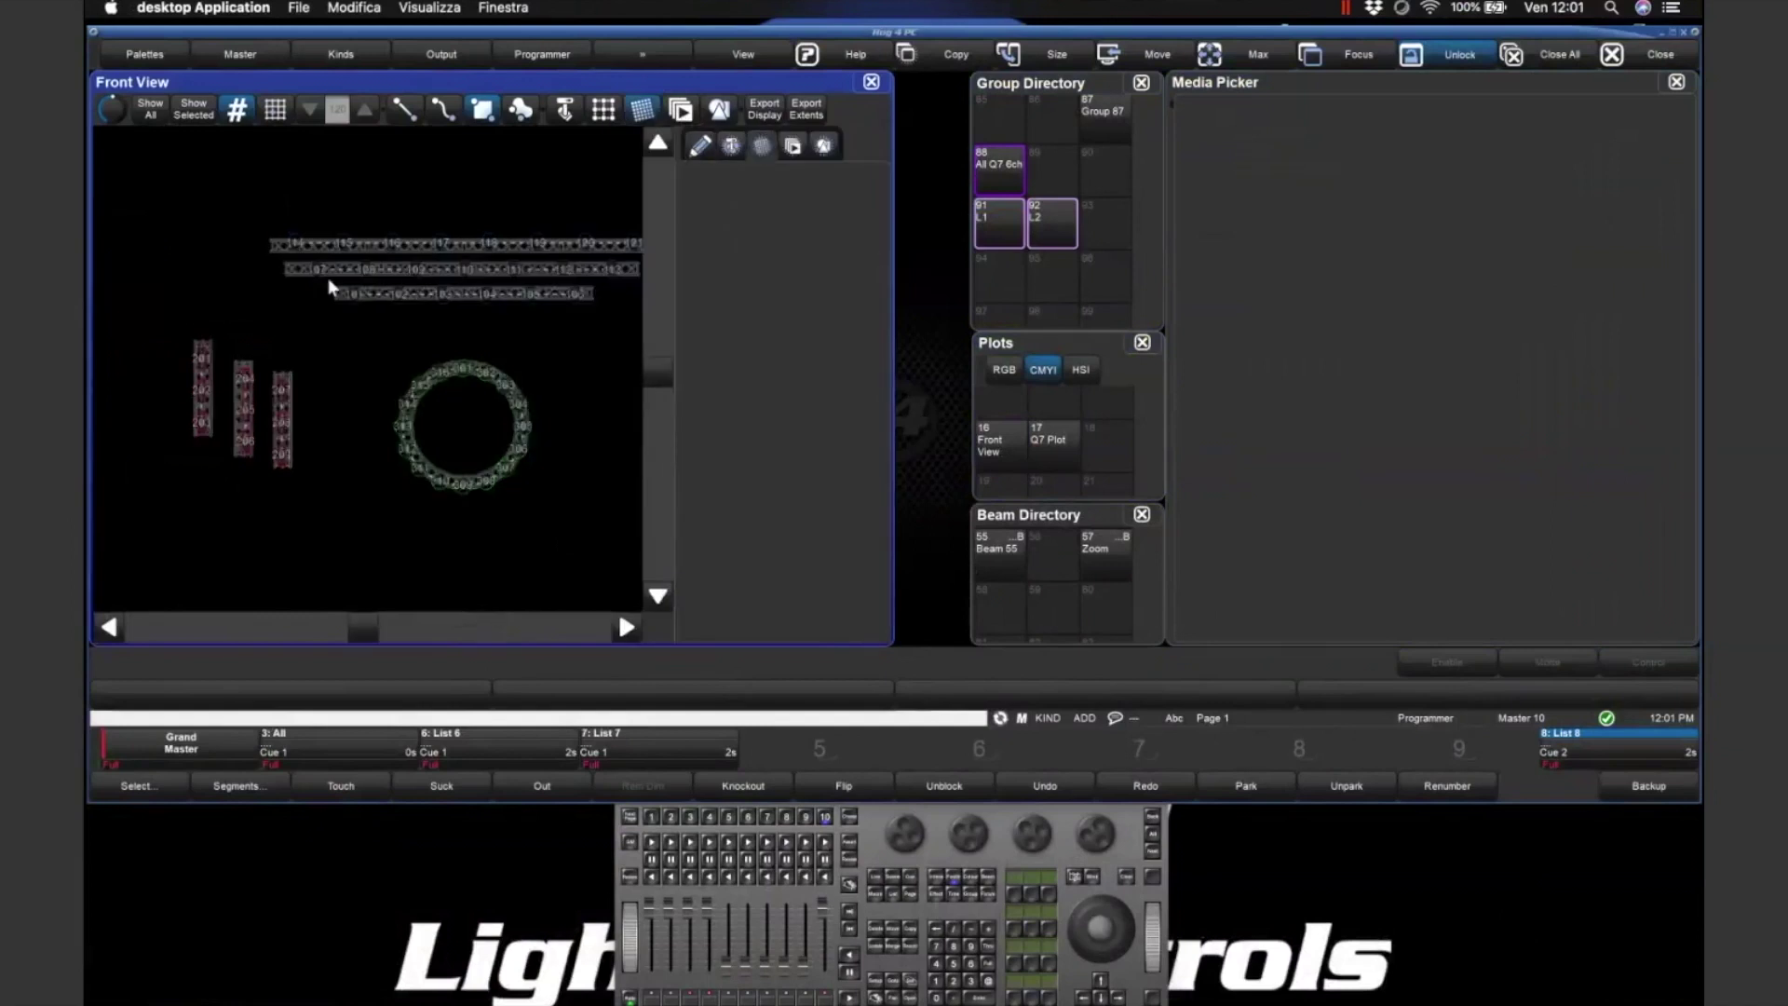
scroll(211, 257, down, 2)
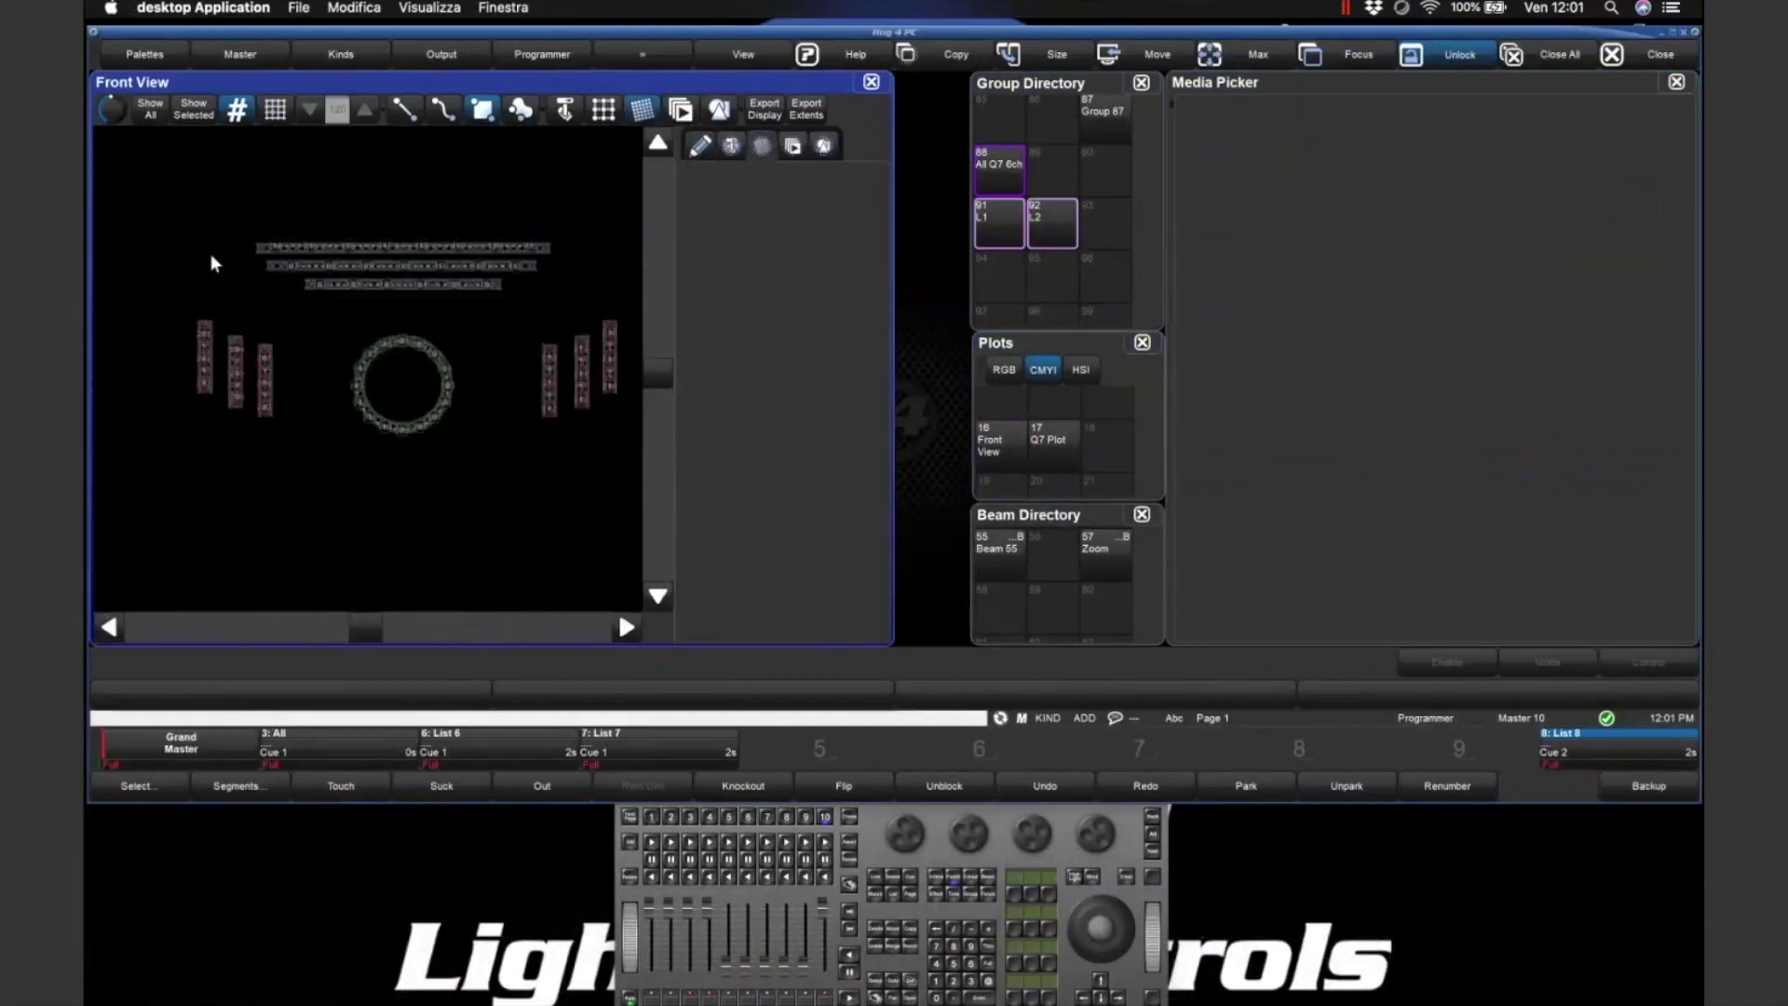
drag(162, 188, 651, 499)
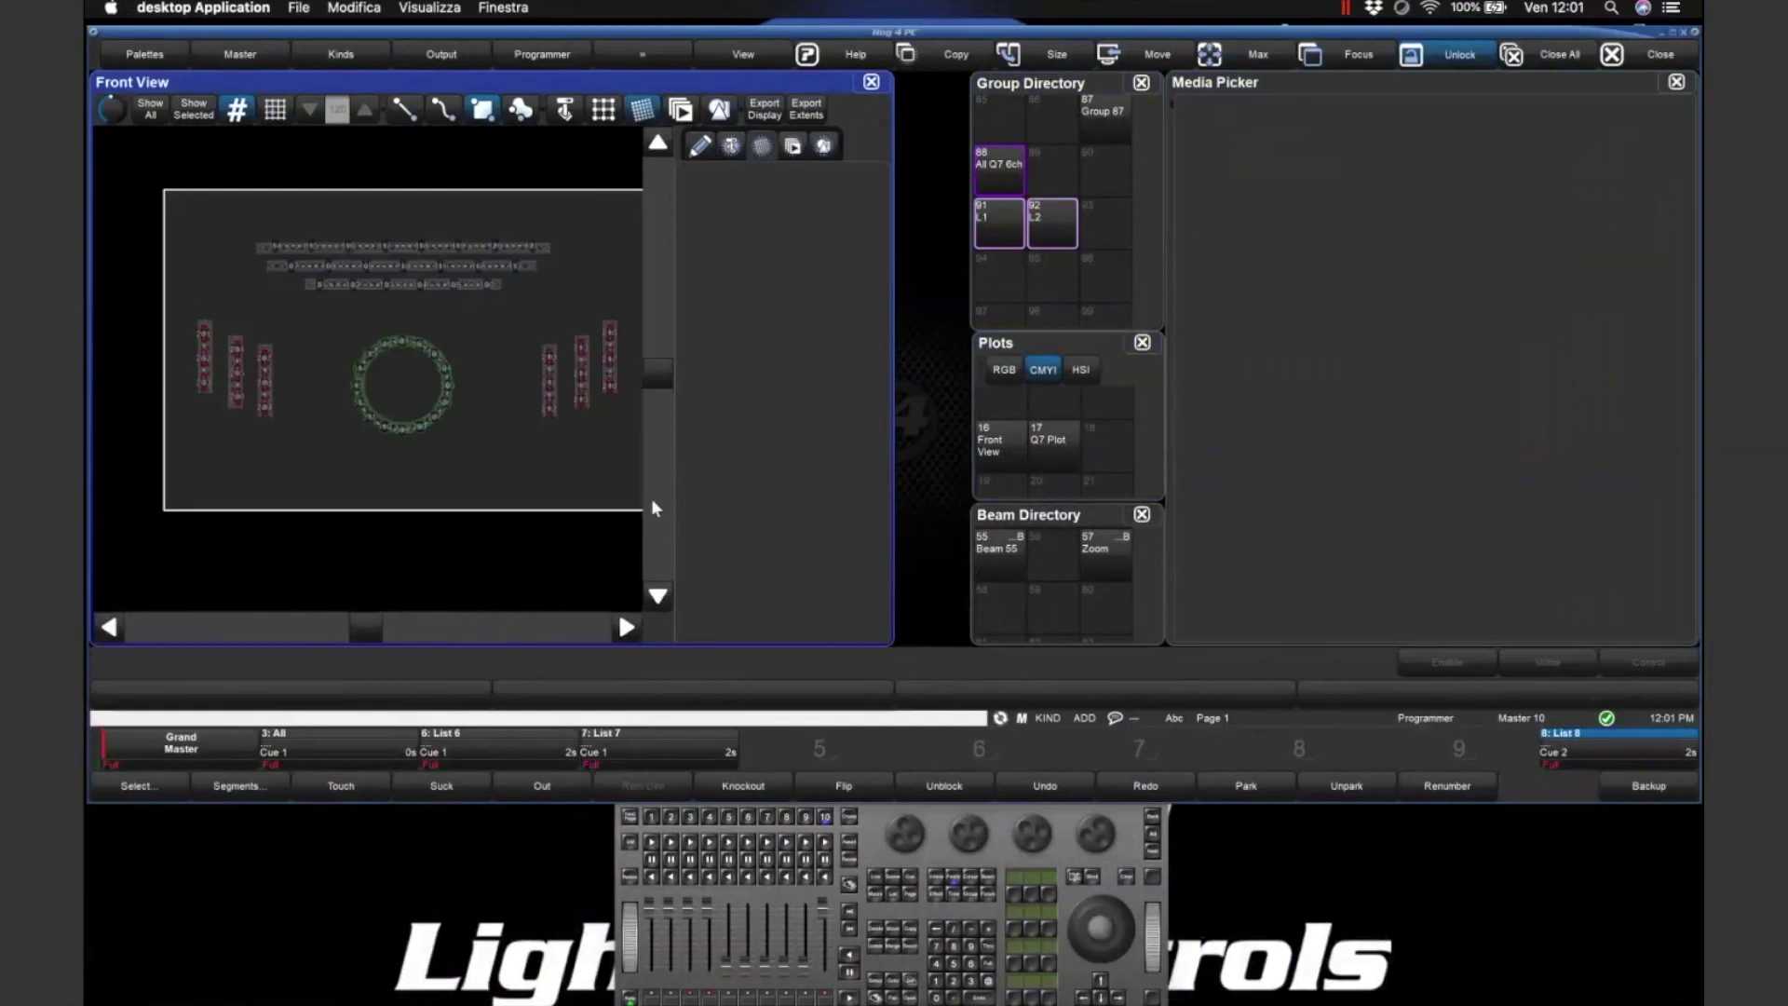
click(689, 531)
click(690, 554)
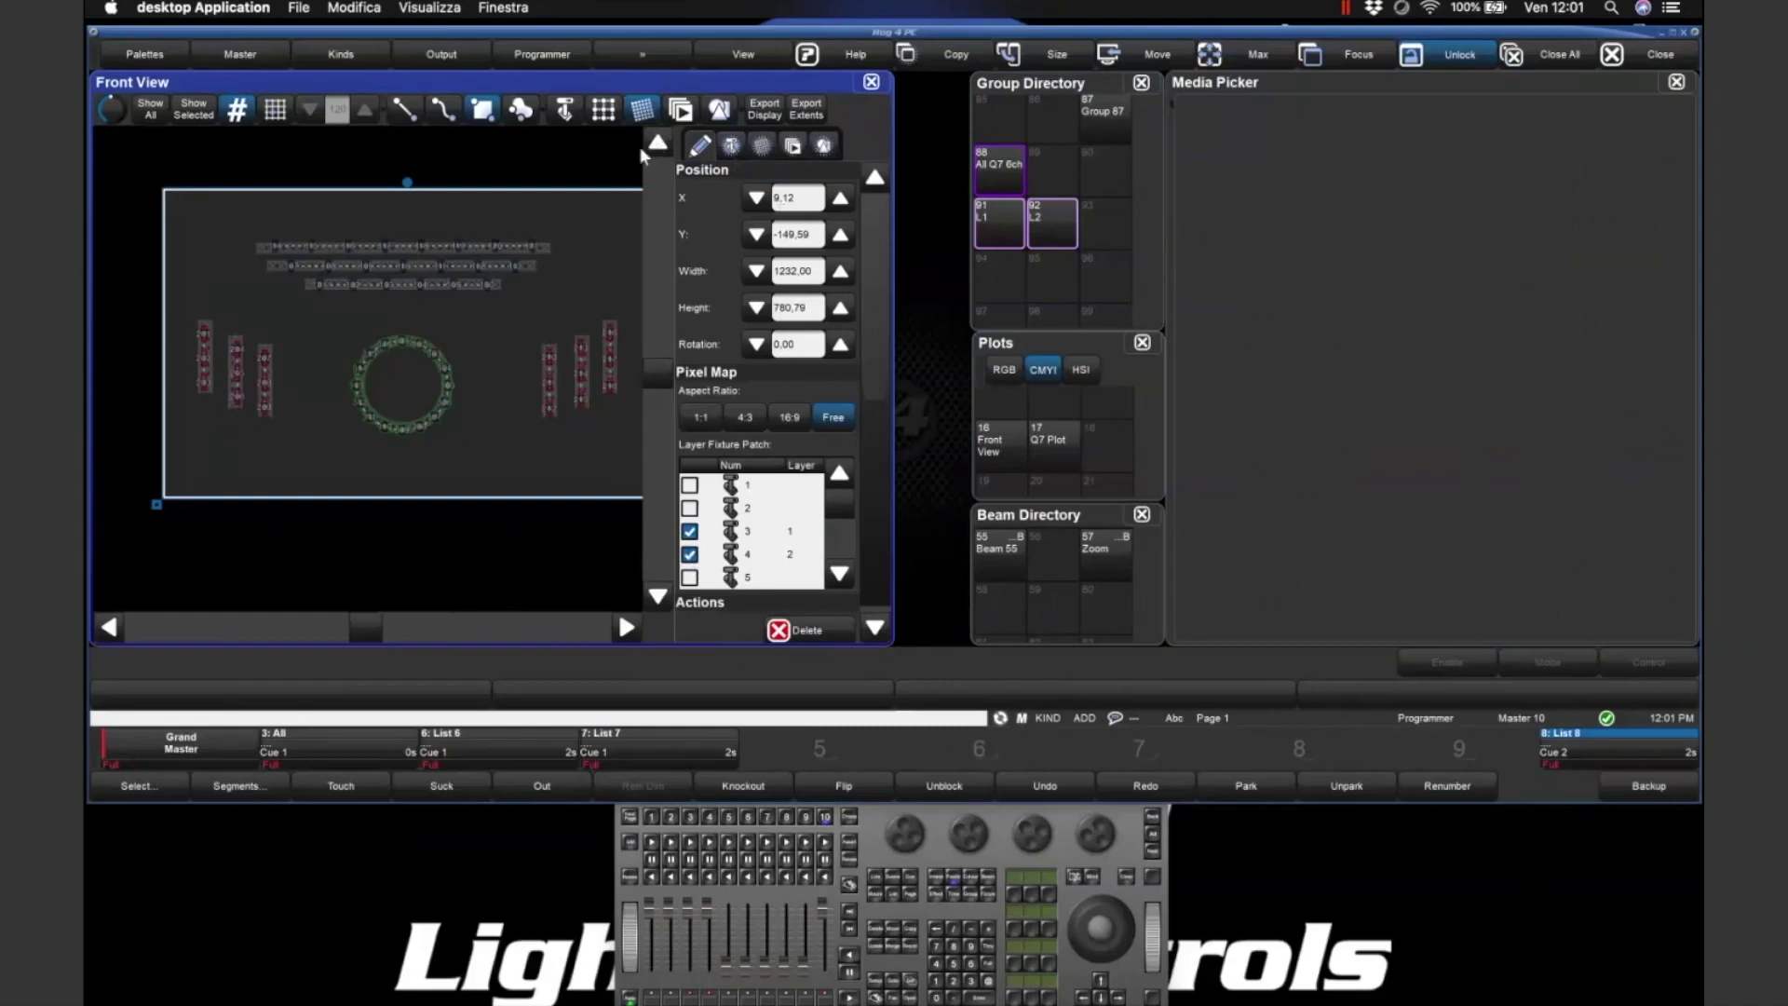
- Finish the pixel map editing and place a shortcut for group 106 - All, about 142 wide and 129 high, below the pixel map
click(642, 112)
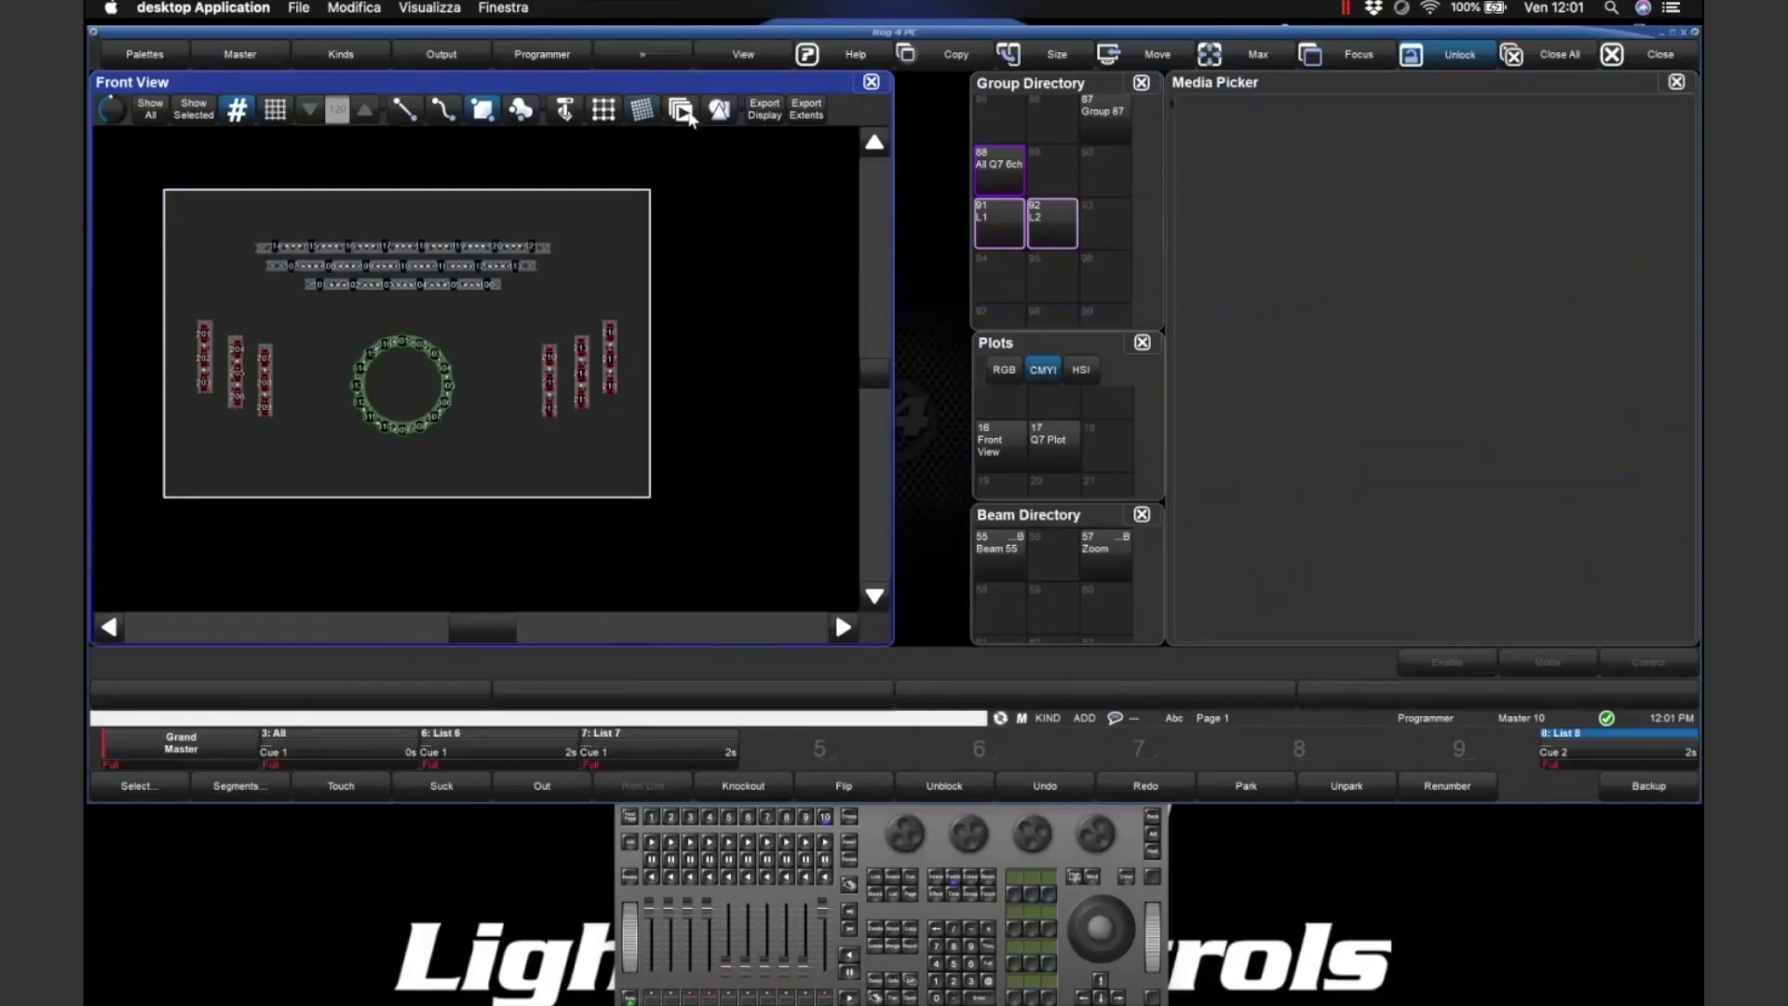
click(681, 111)
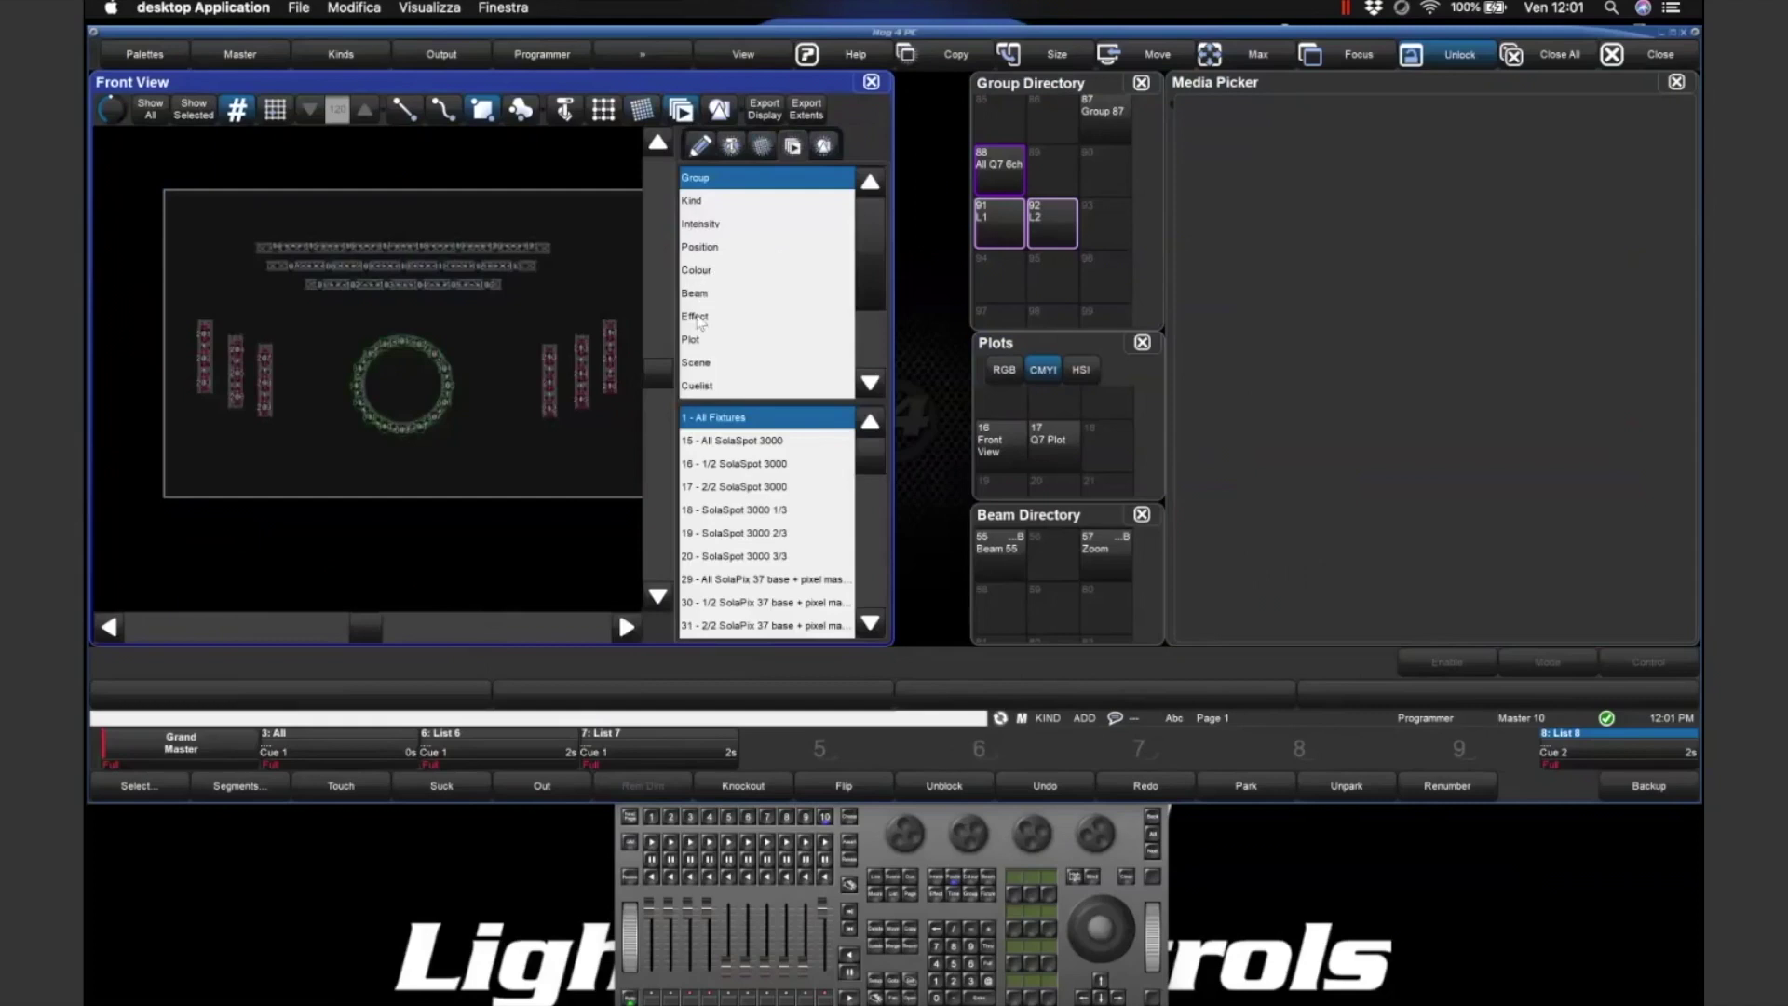
scroll(1059, 260, up, 2)
scroll(1061, 266, up, 18)
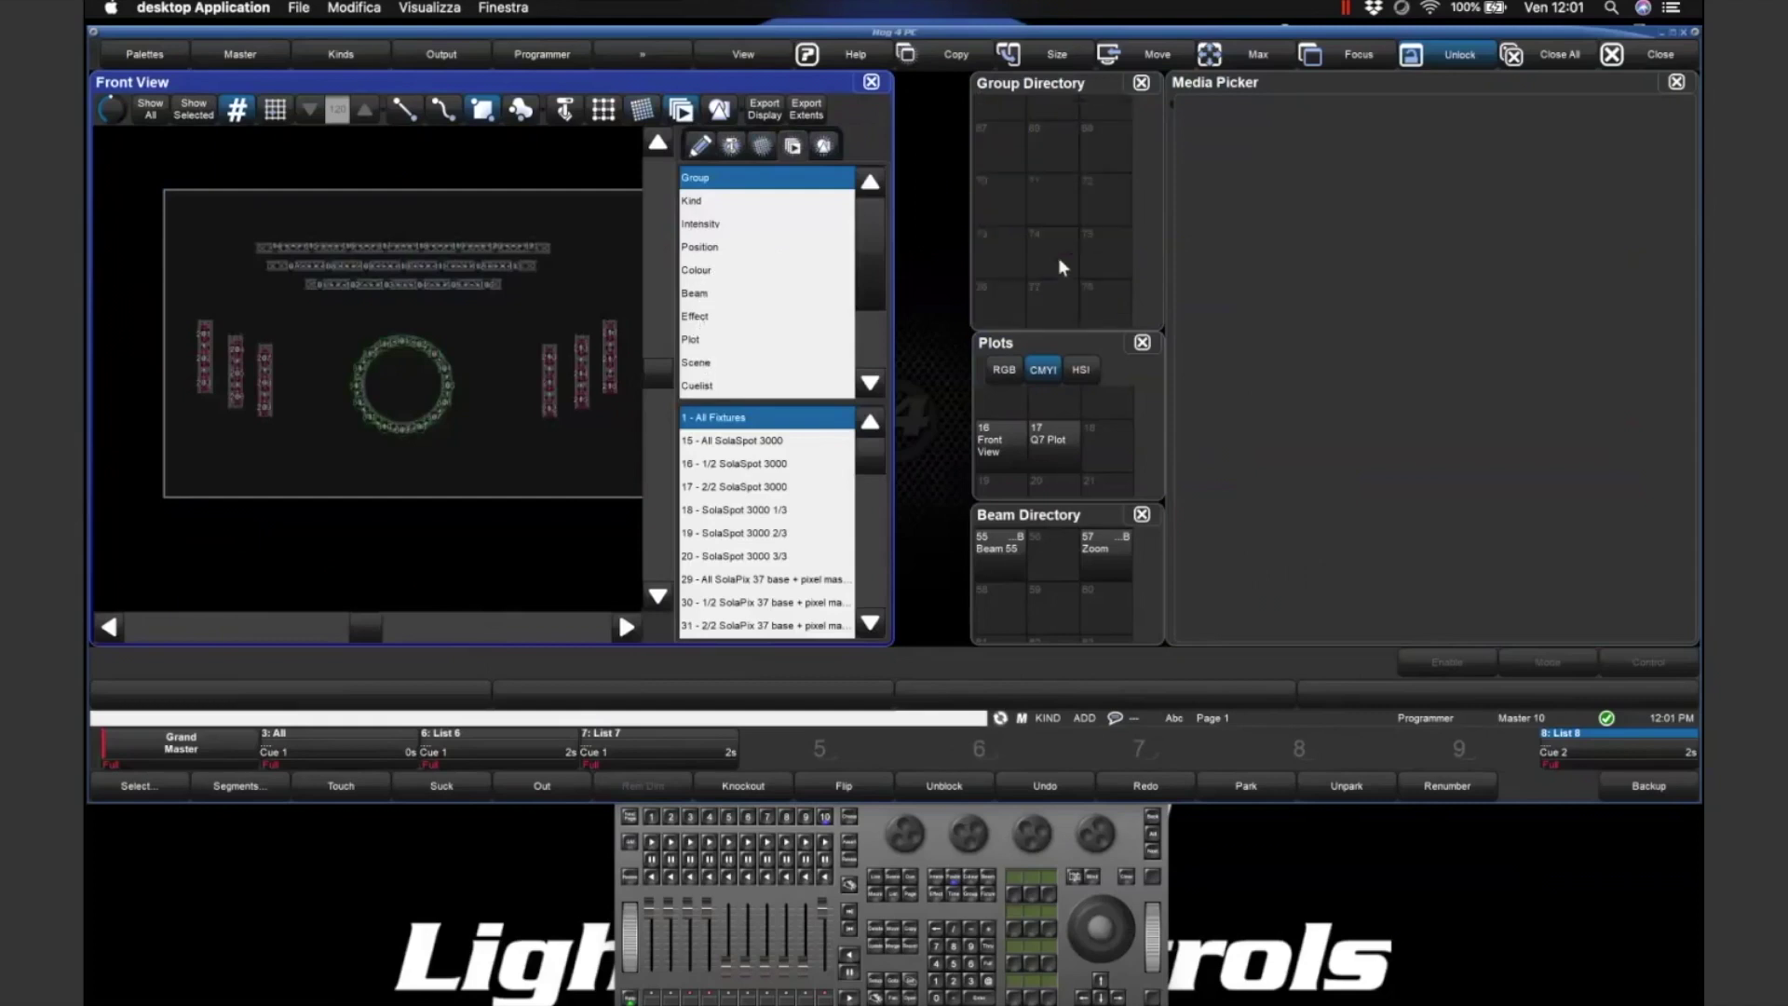
scroll(1059, 266, up, 8)
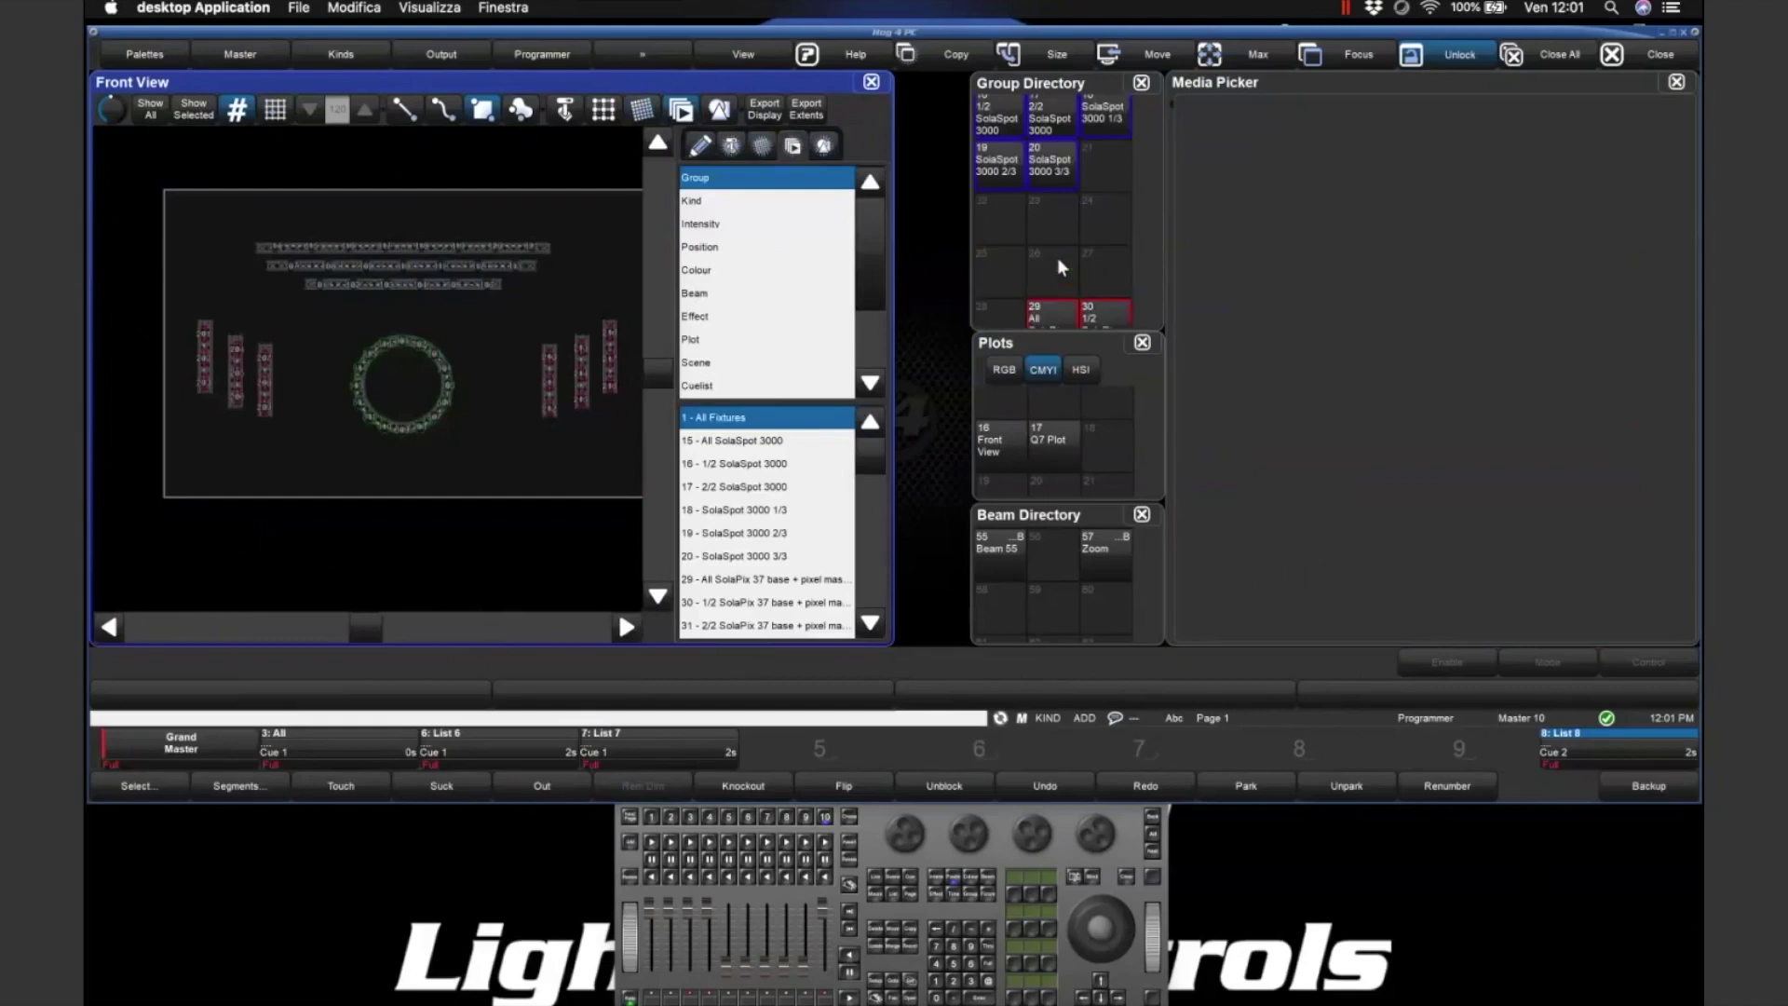
scroll(1057, 268, down, 20)
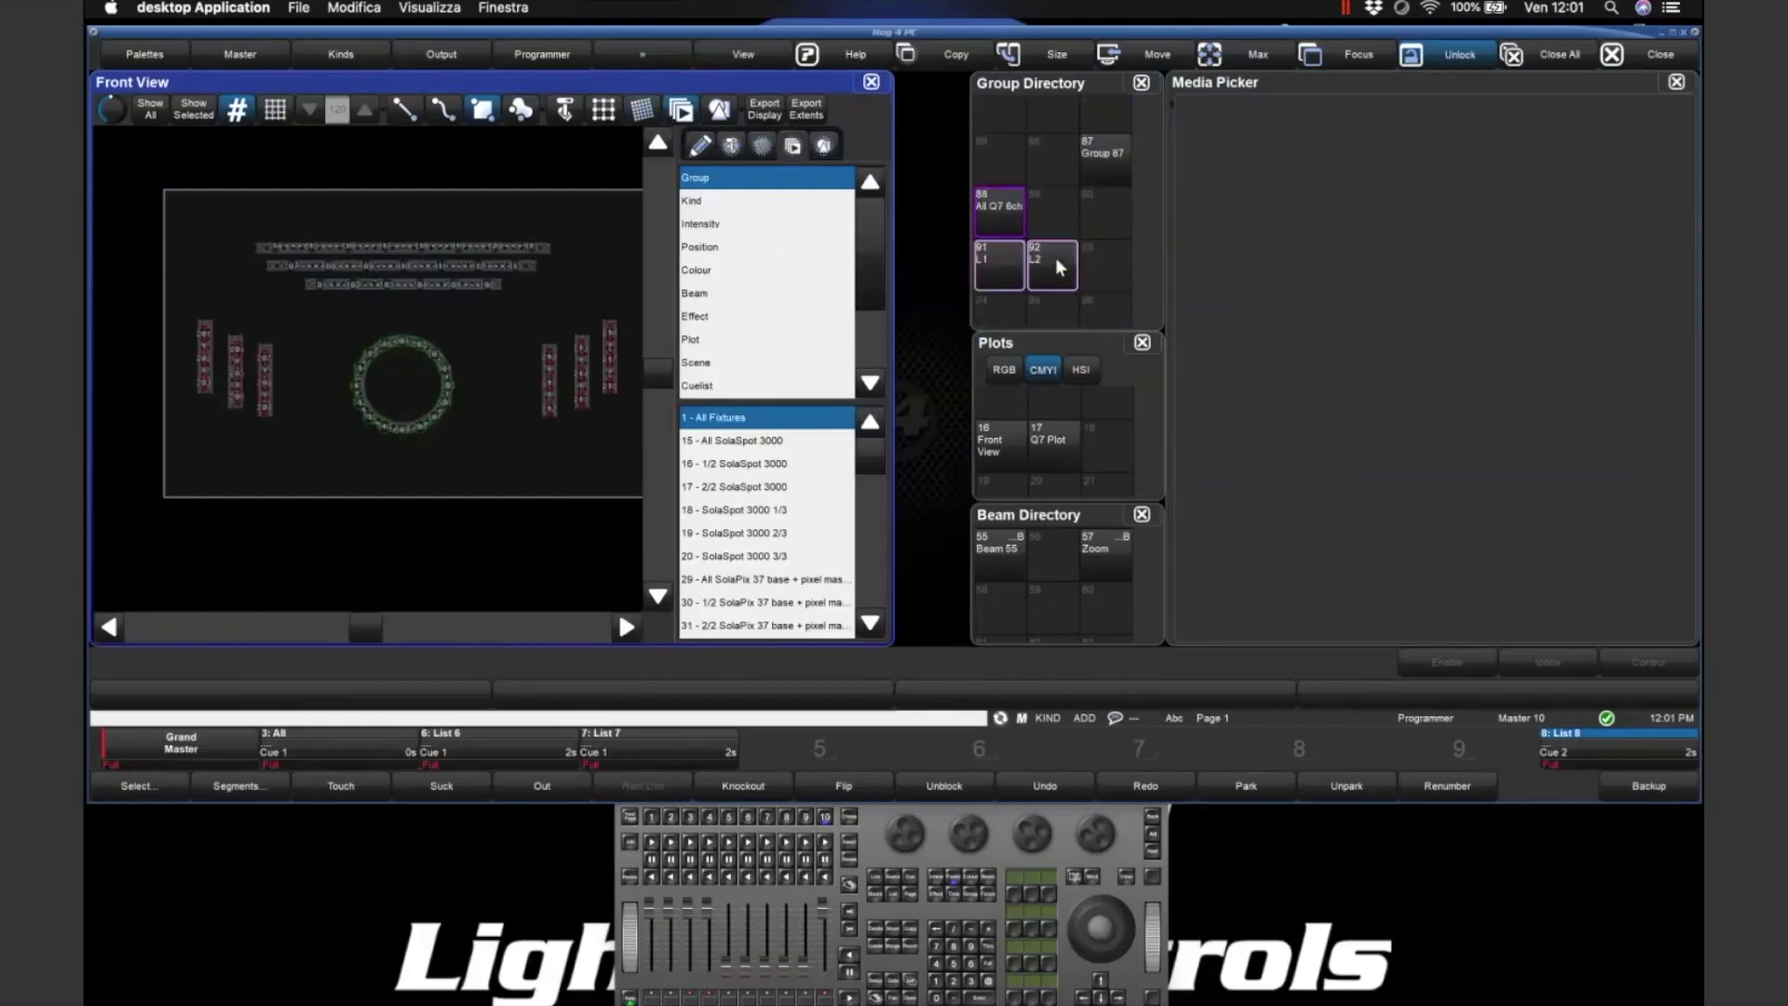
scroll(1058, 267, up, 7)
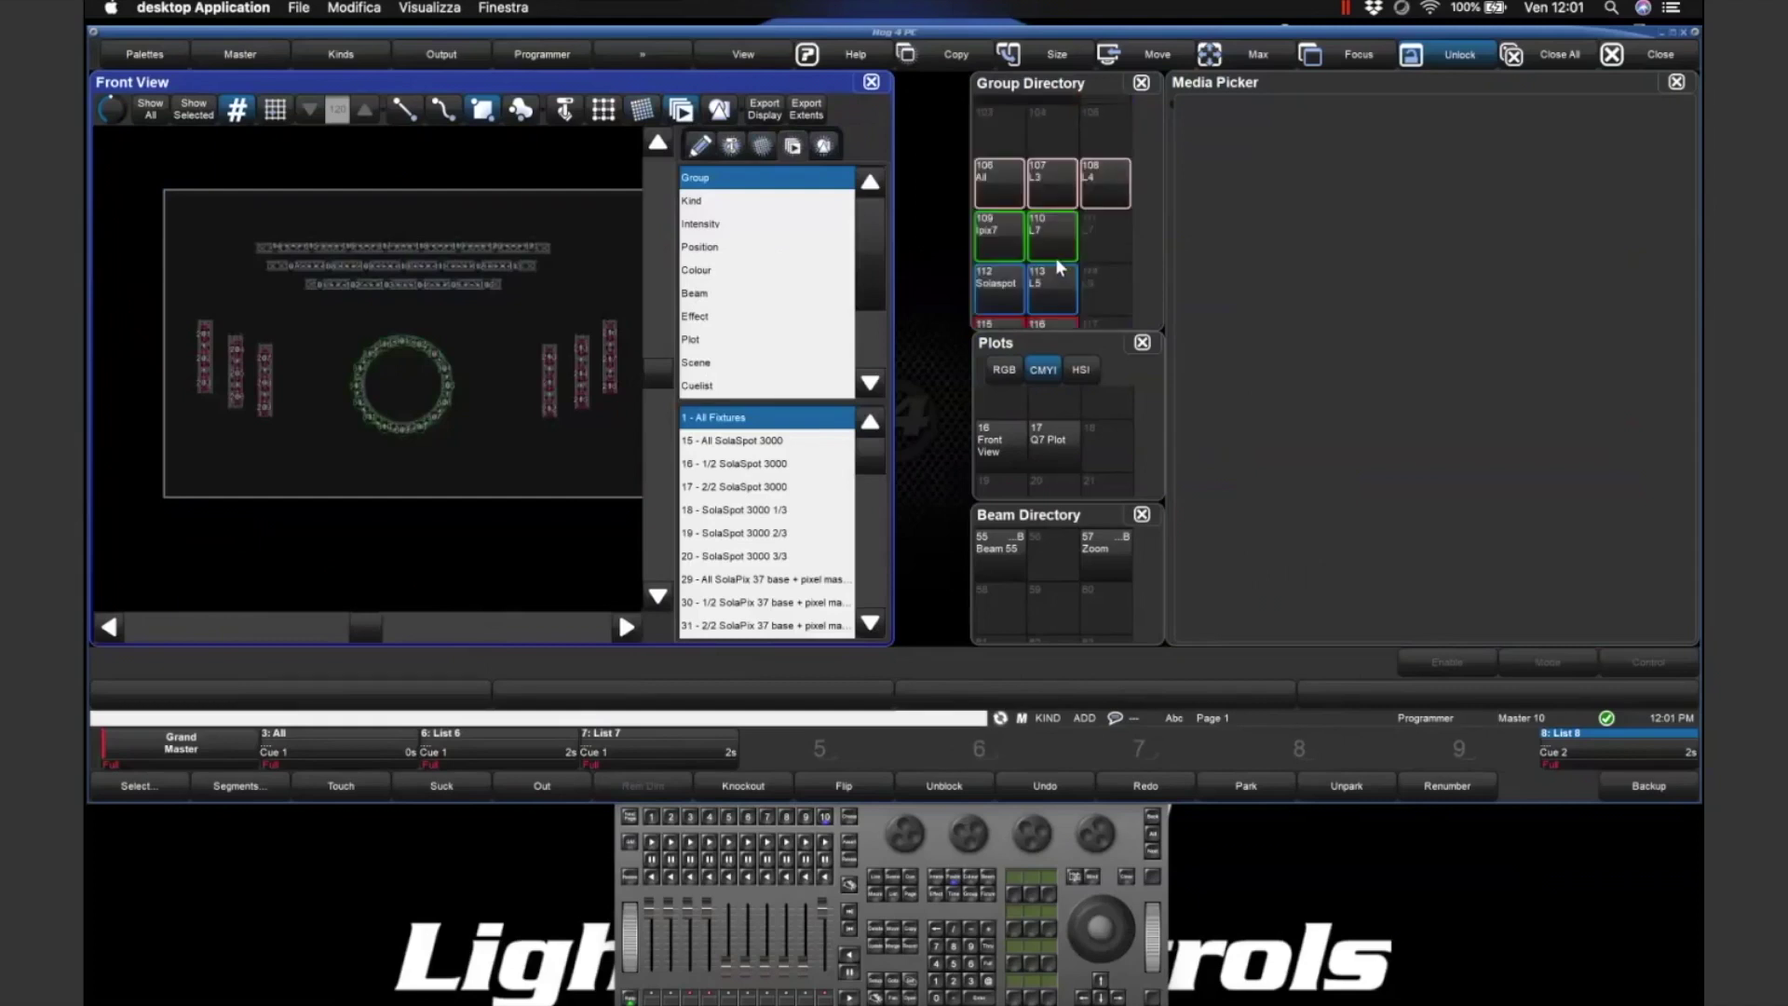
scroll(1059, 267, down, 1)
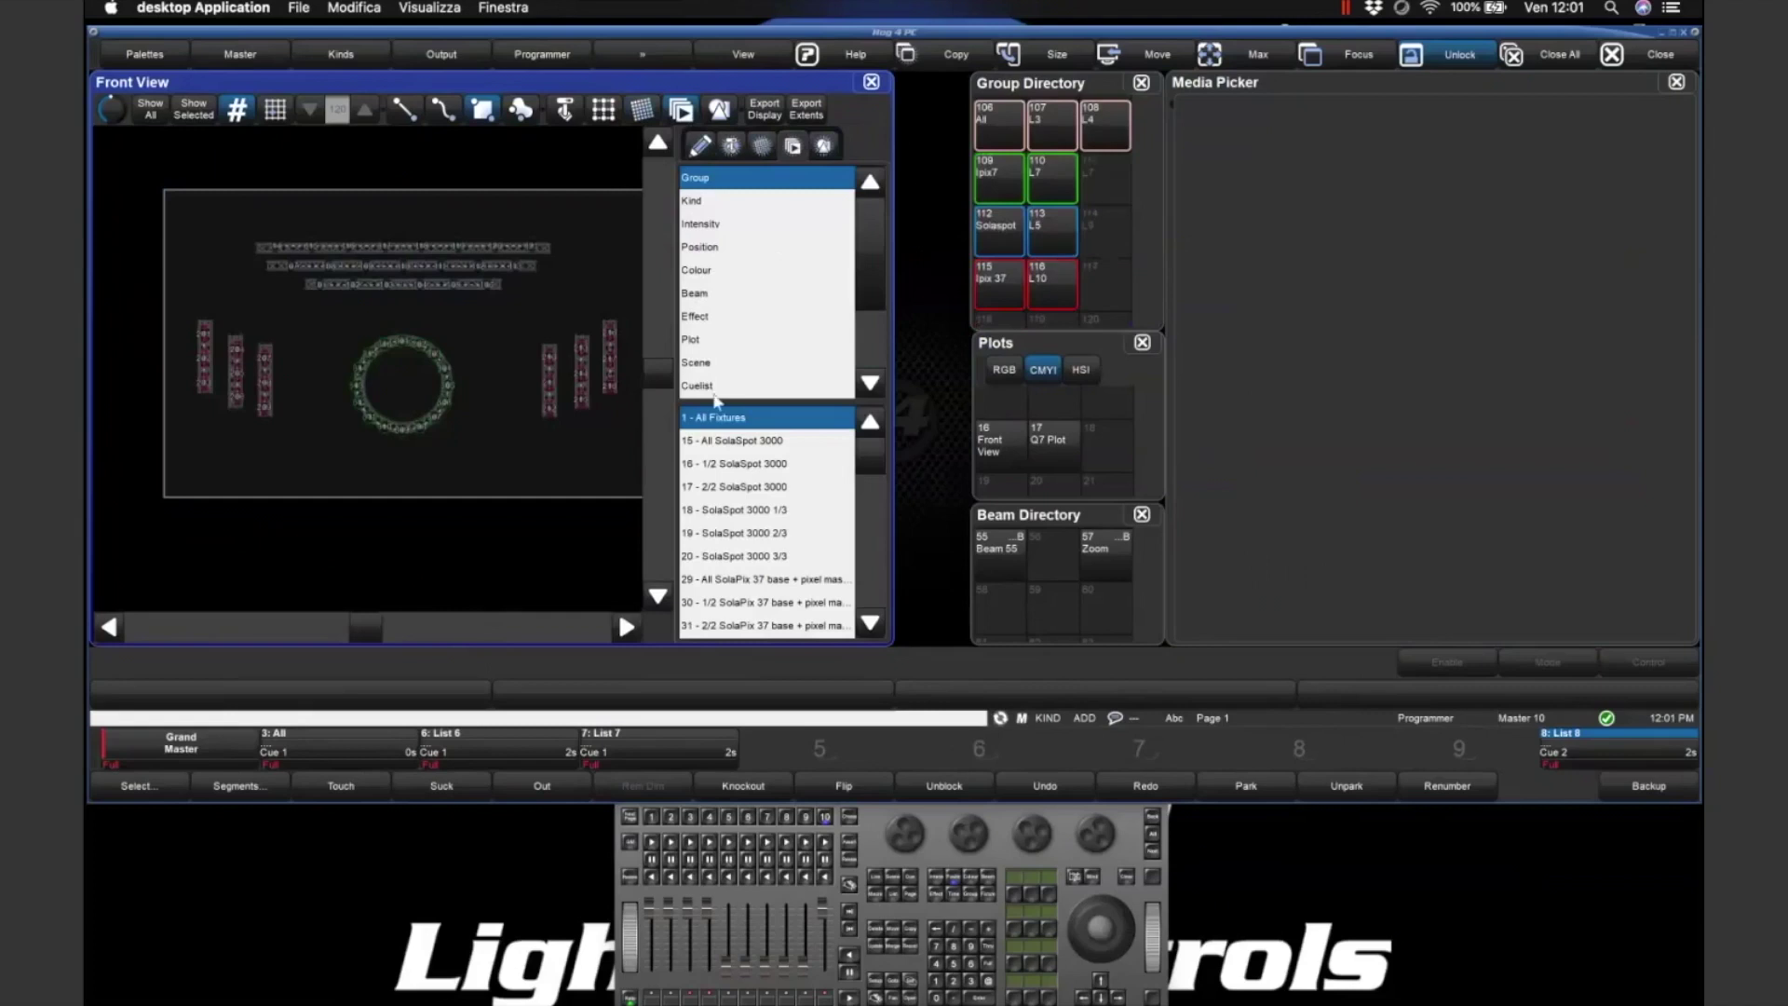
scroll(731, 535, down, 10)
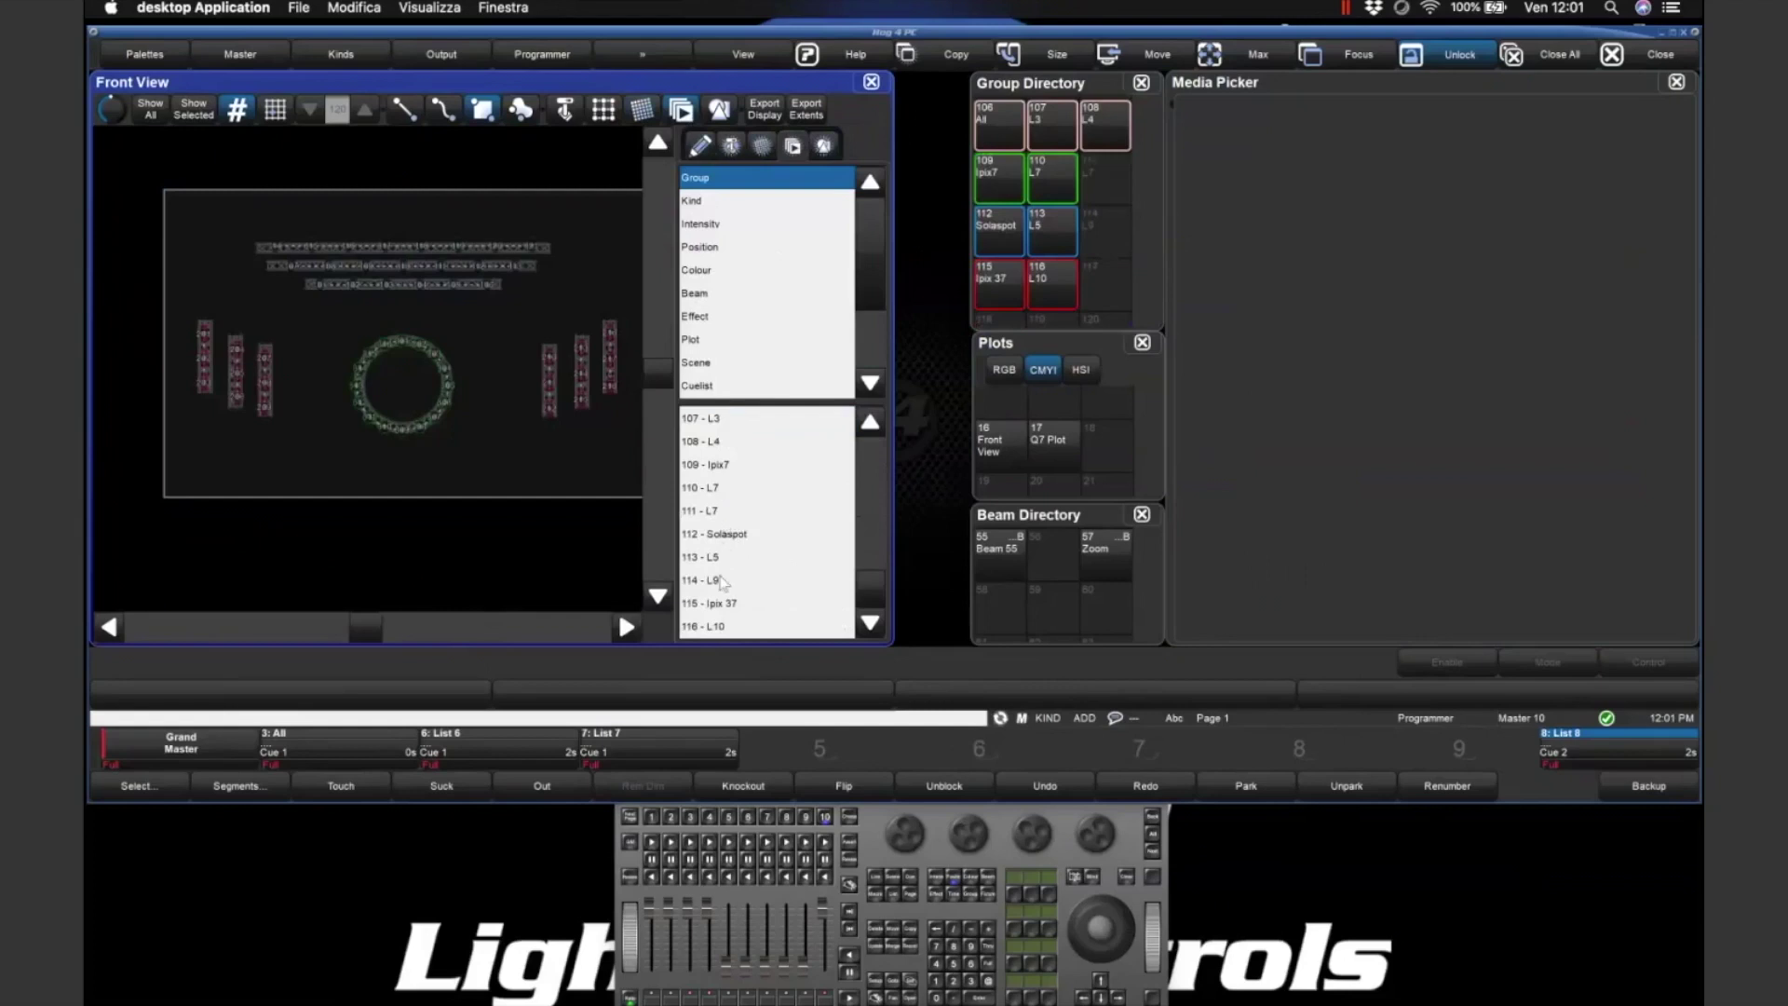
scroll(708, 461, up, 3)
click(705, 459)
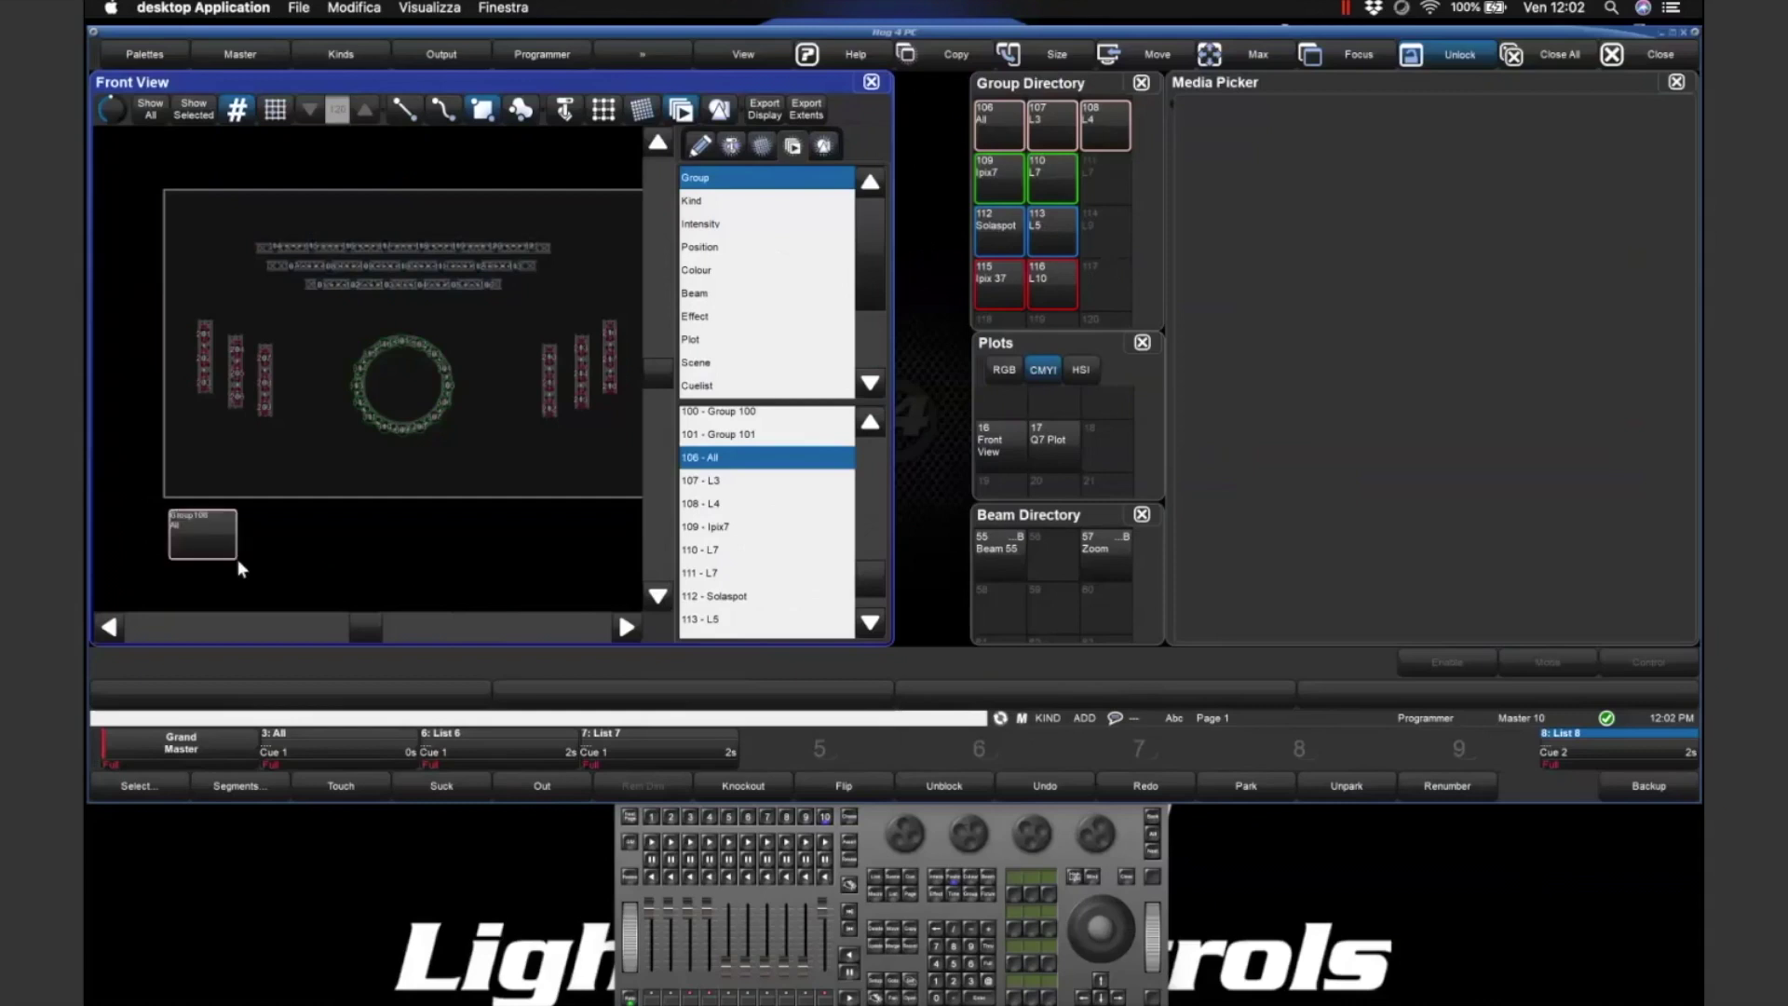
click(224, 558)
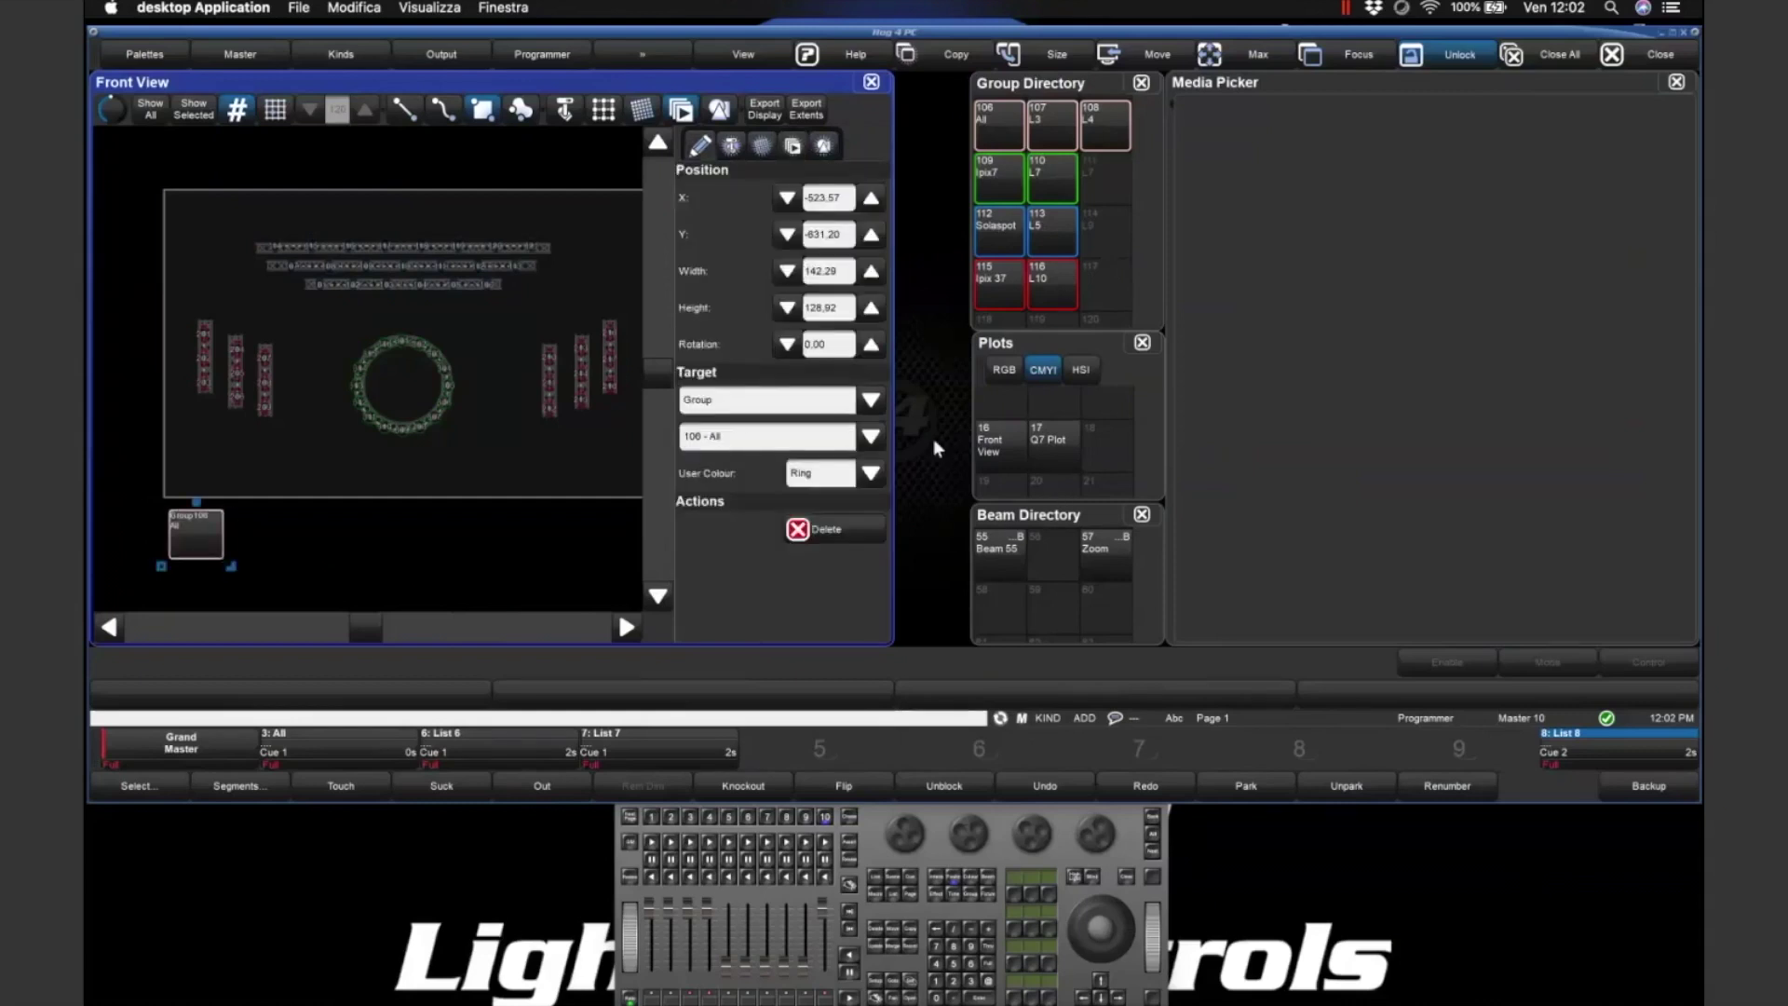
- Place a shortcut for plot 16 - Front View, about 130 wide and 116 high, beside the All group shortcut
click(768, 399)
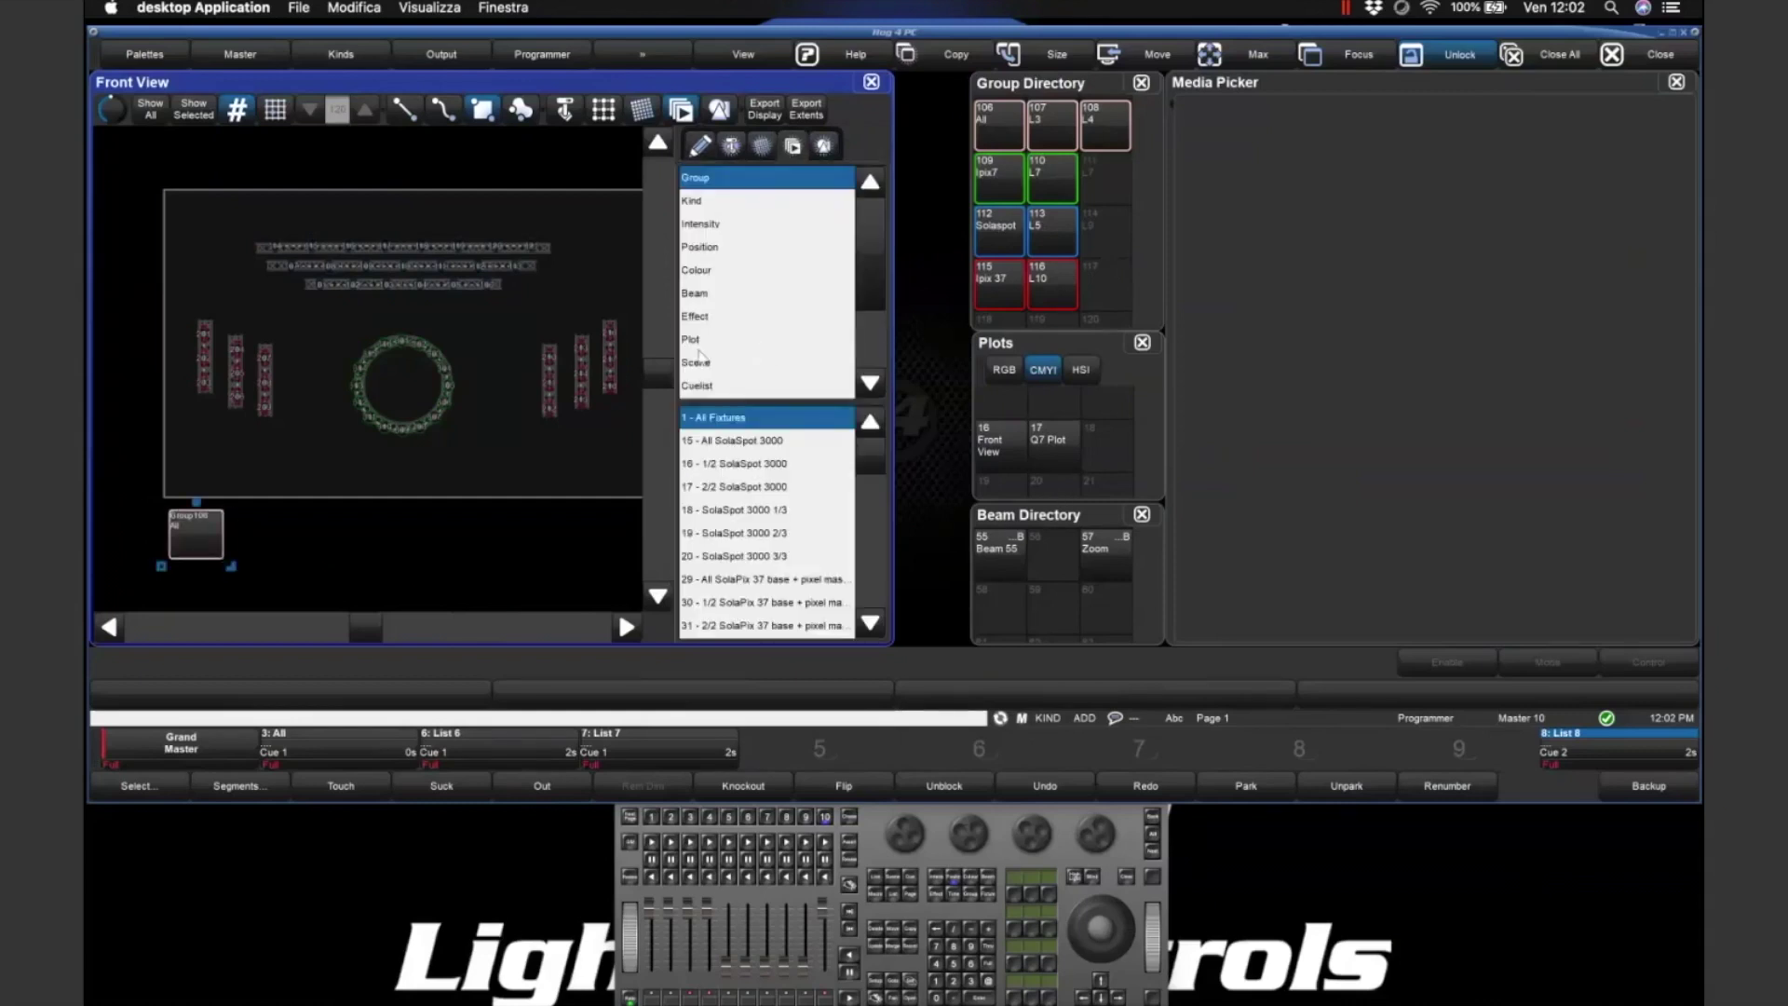
click(734, 343)
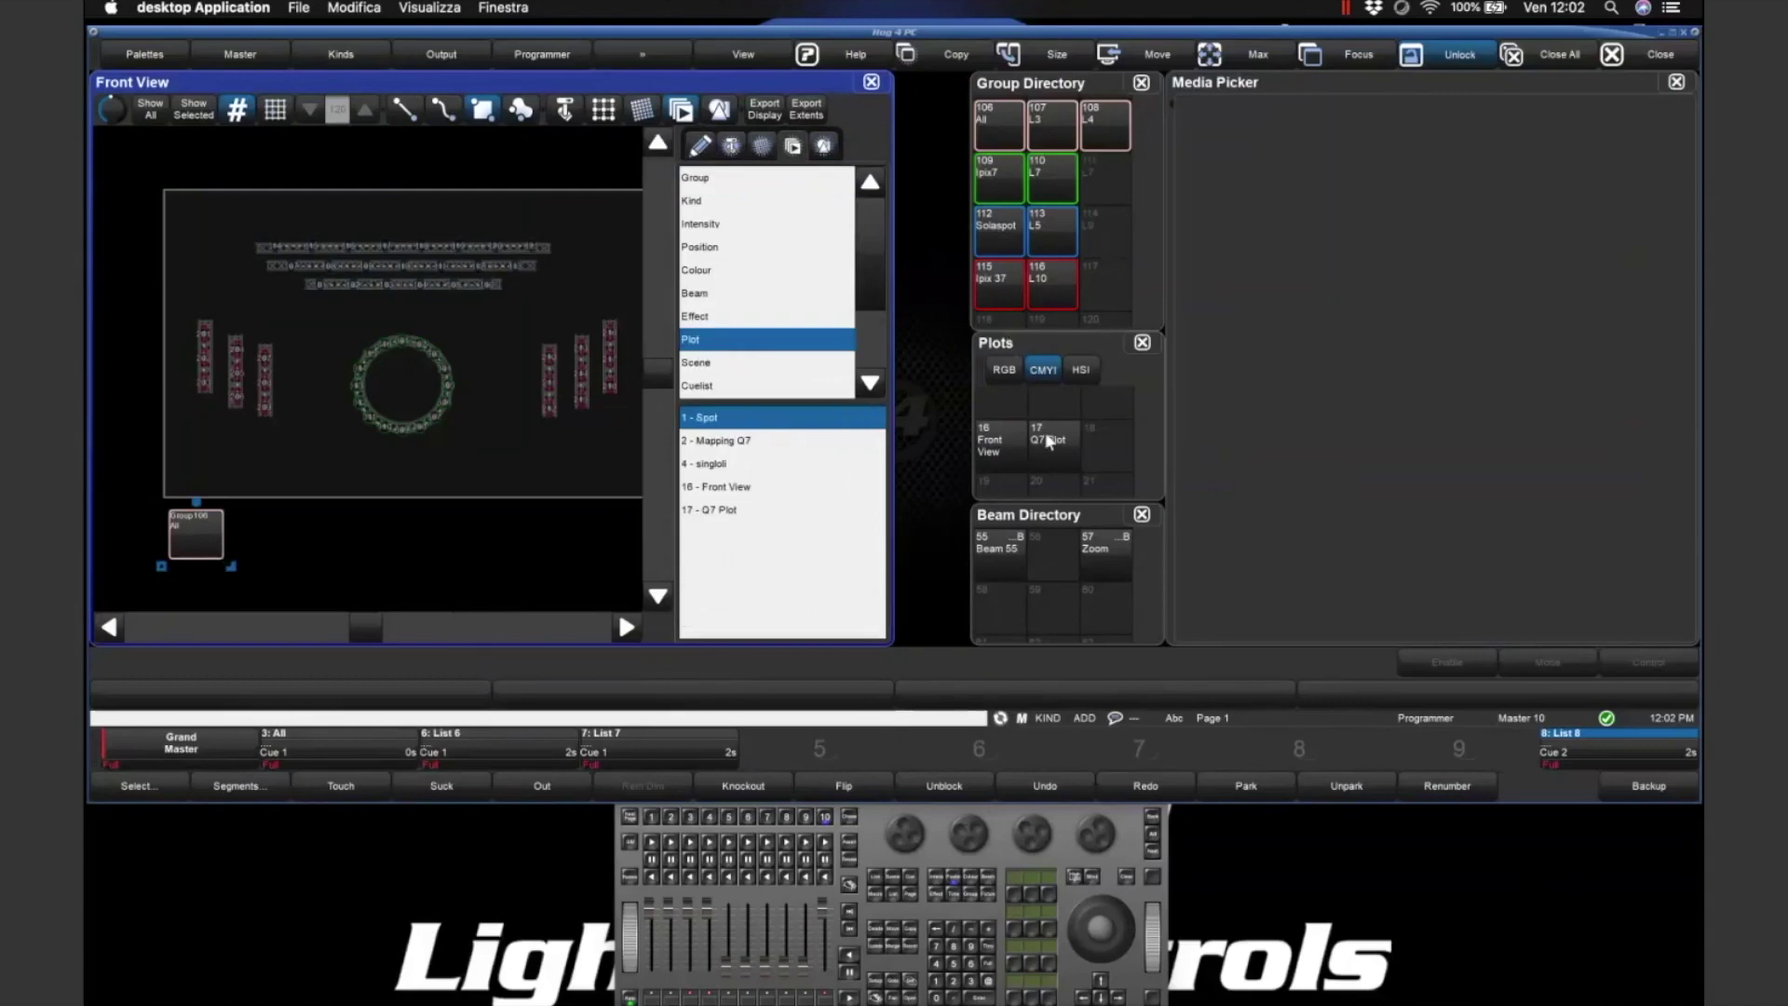
click(713, 488)
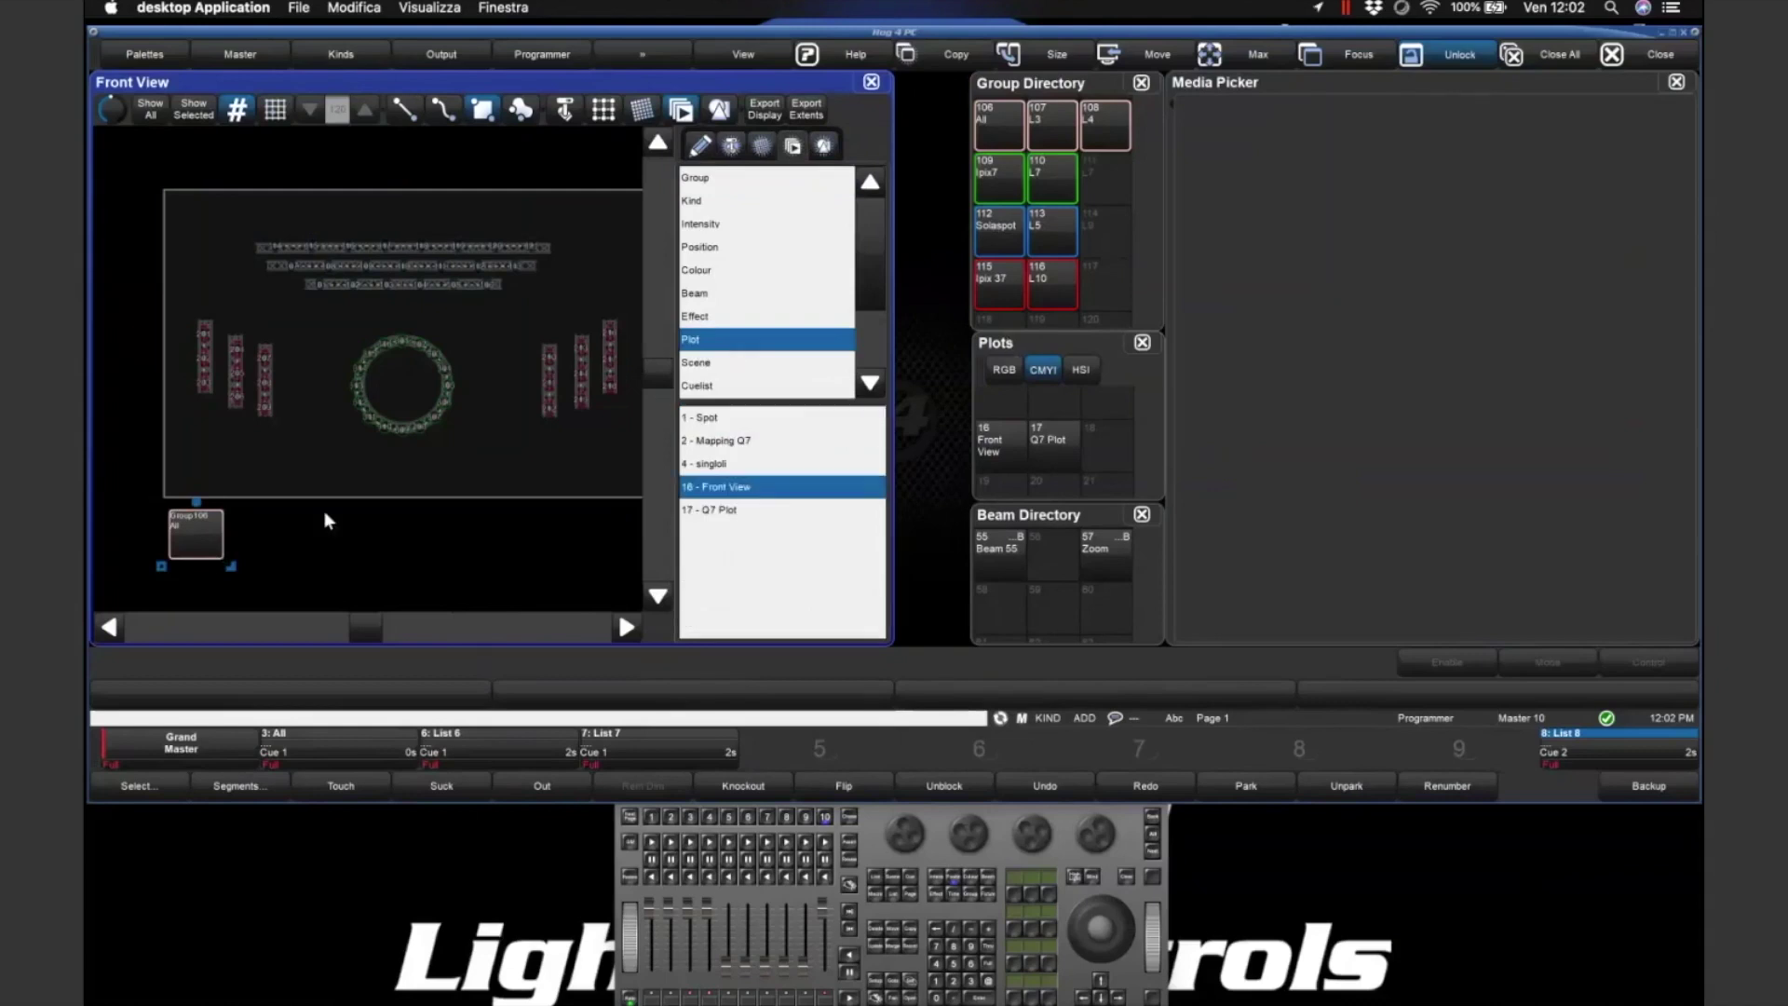
click(267, 518)
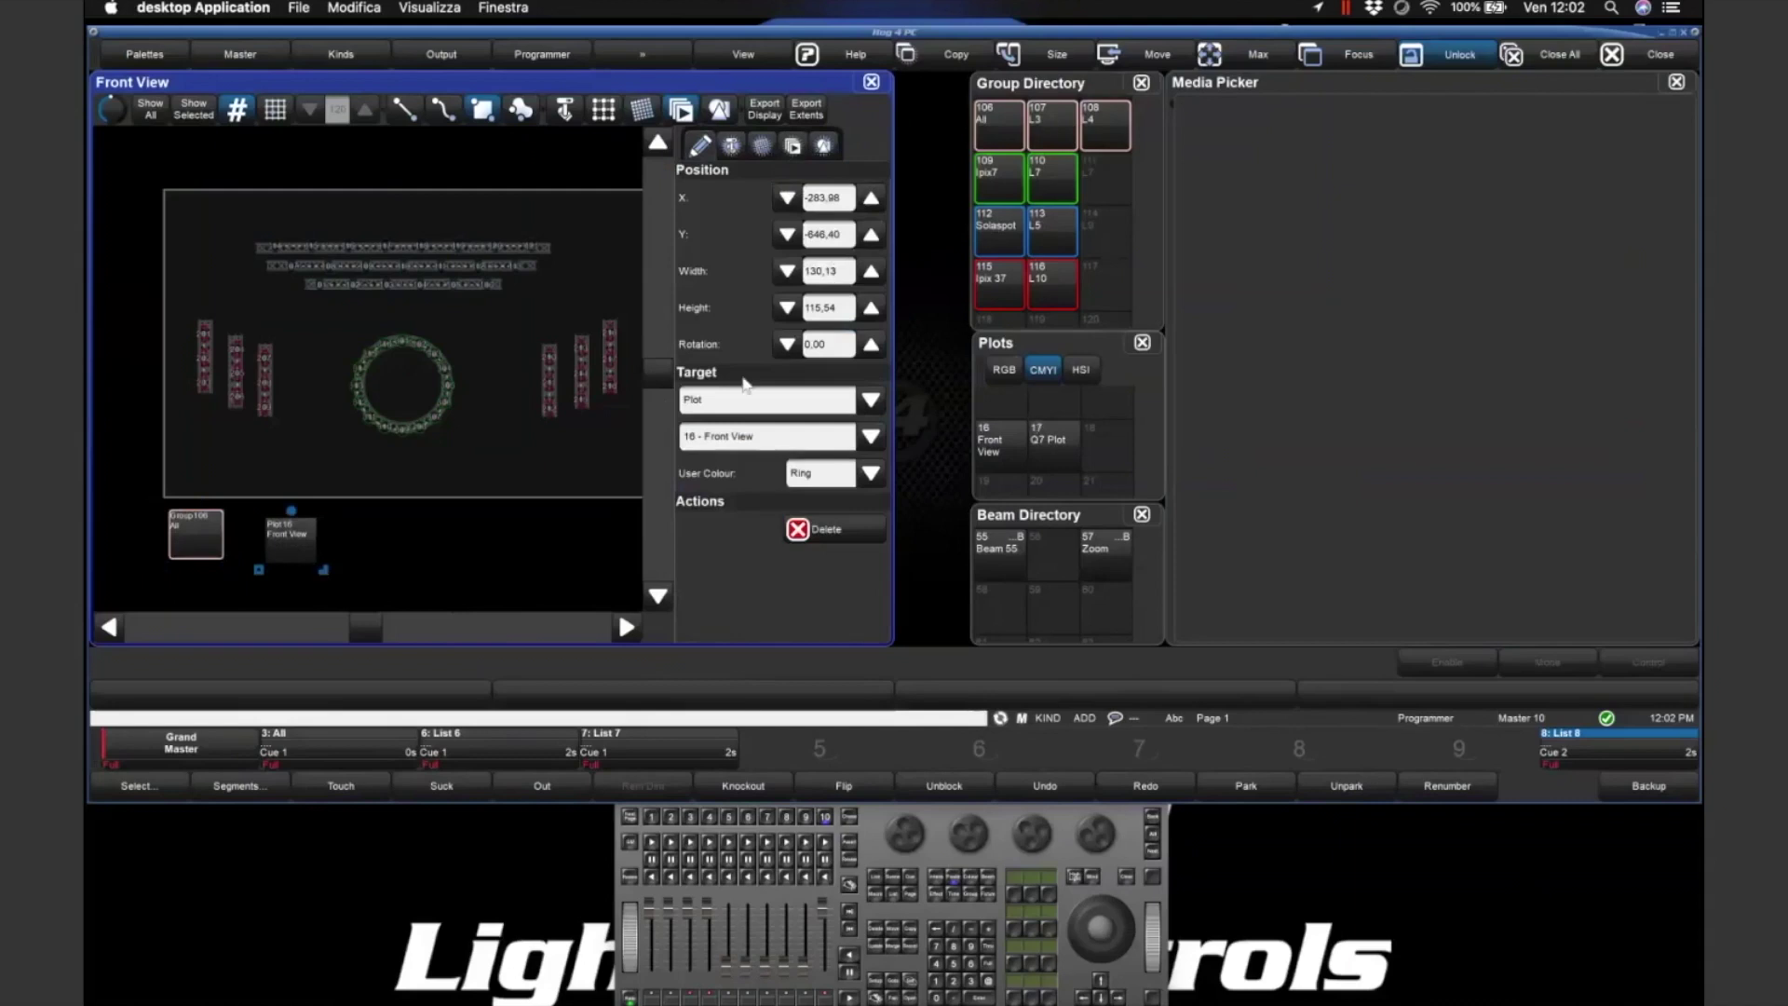
- Place a shortcut for group 107 - L3, about 122 wide and 120 high, beside the Front View plot shortcut
click(791, 149)
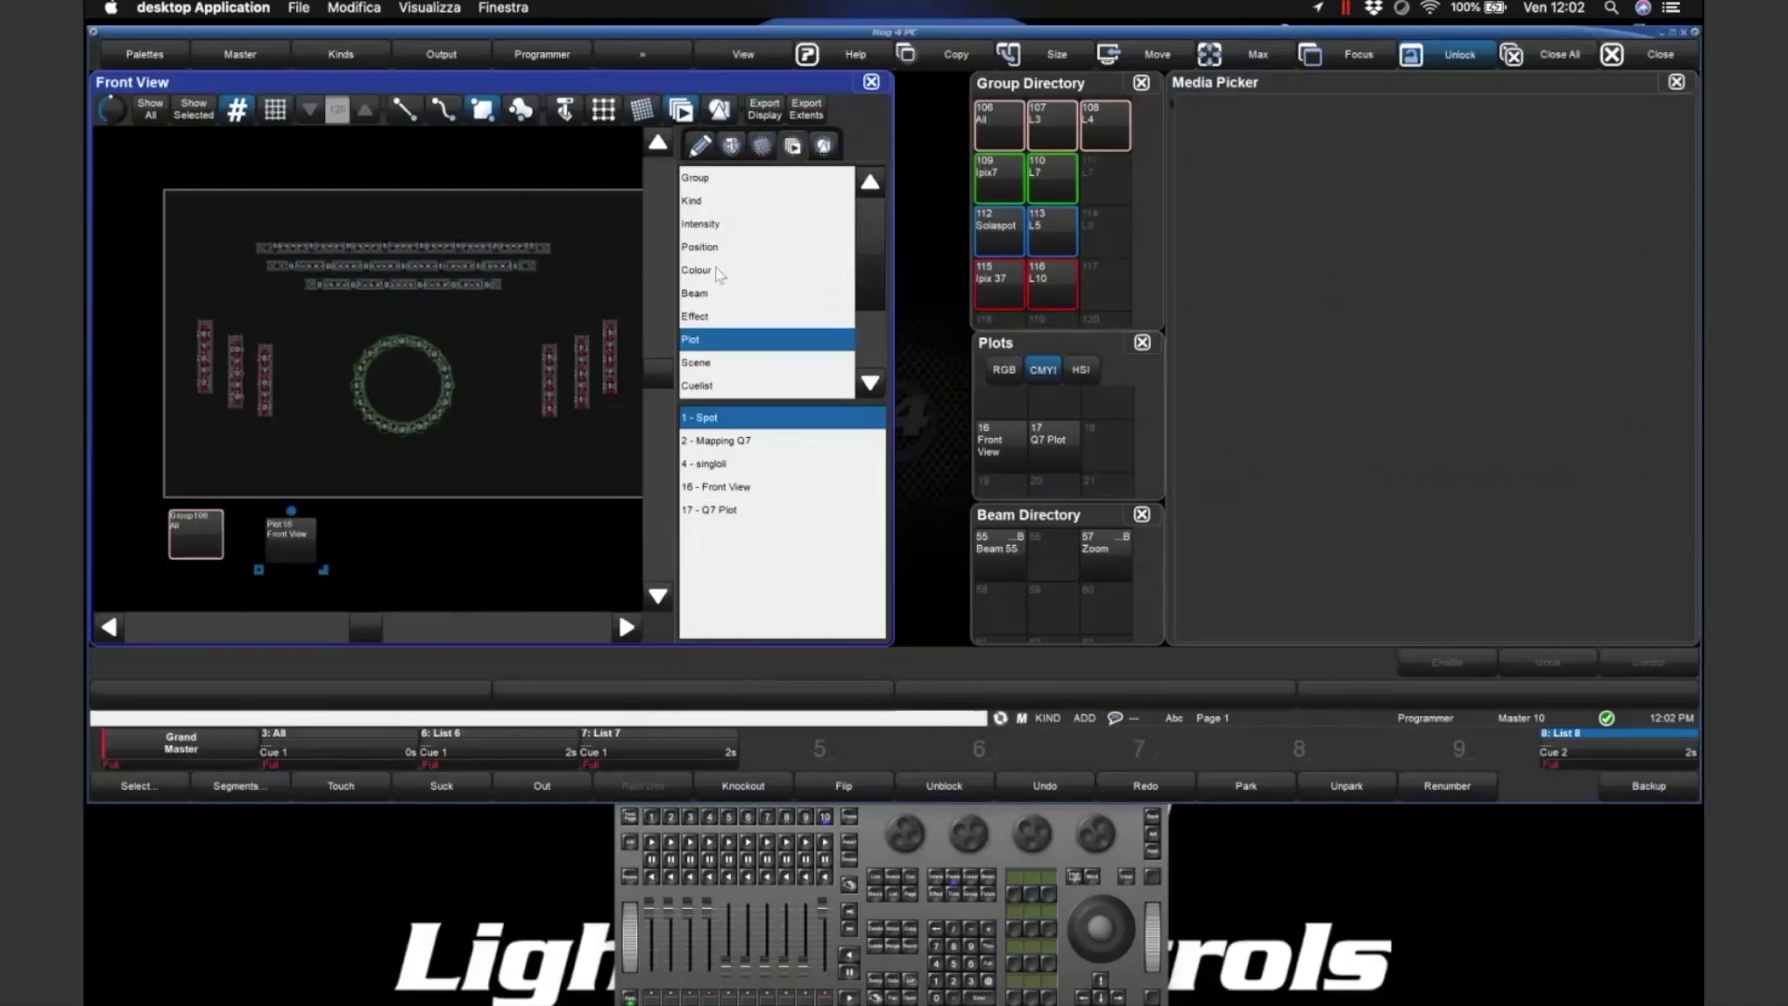
click(699, 188)
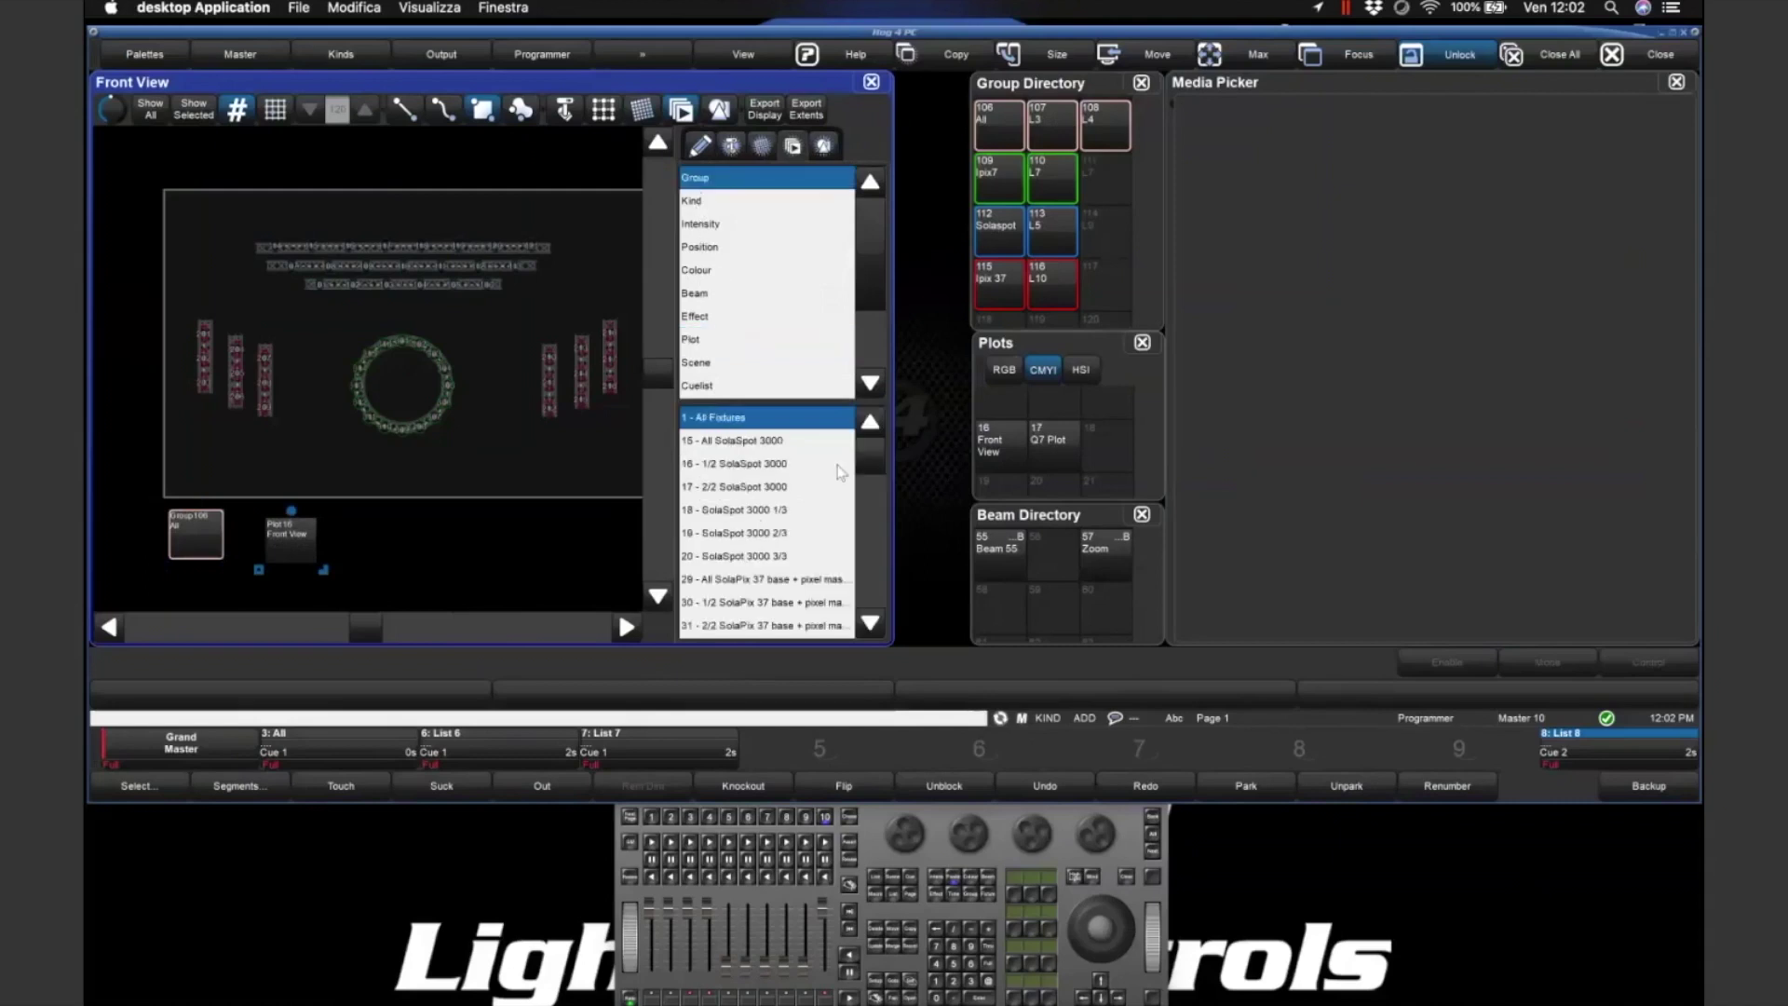
drag(857, 454, 865, 544)
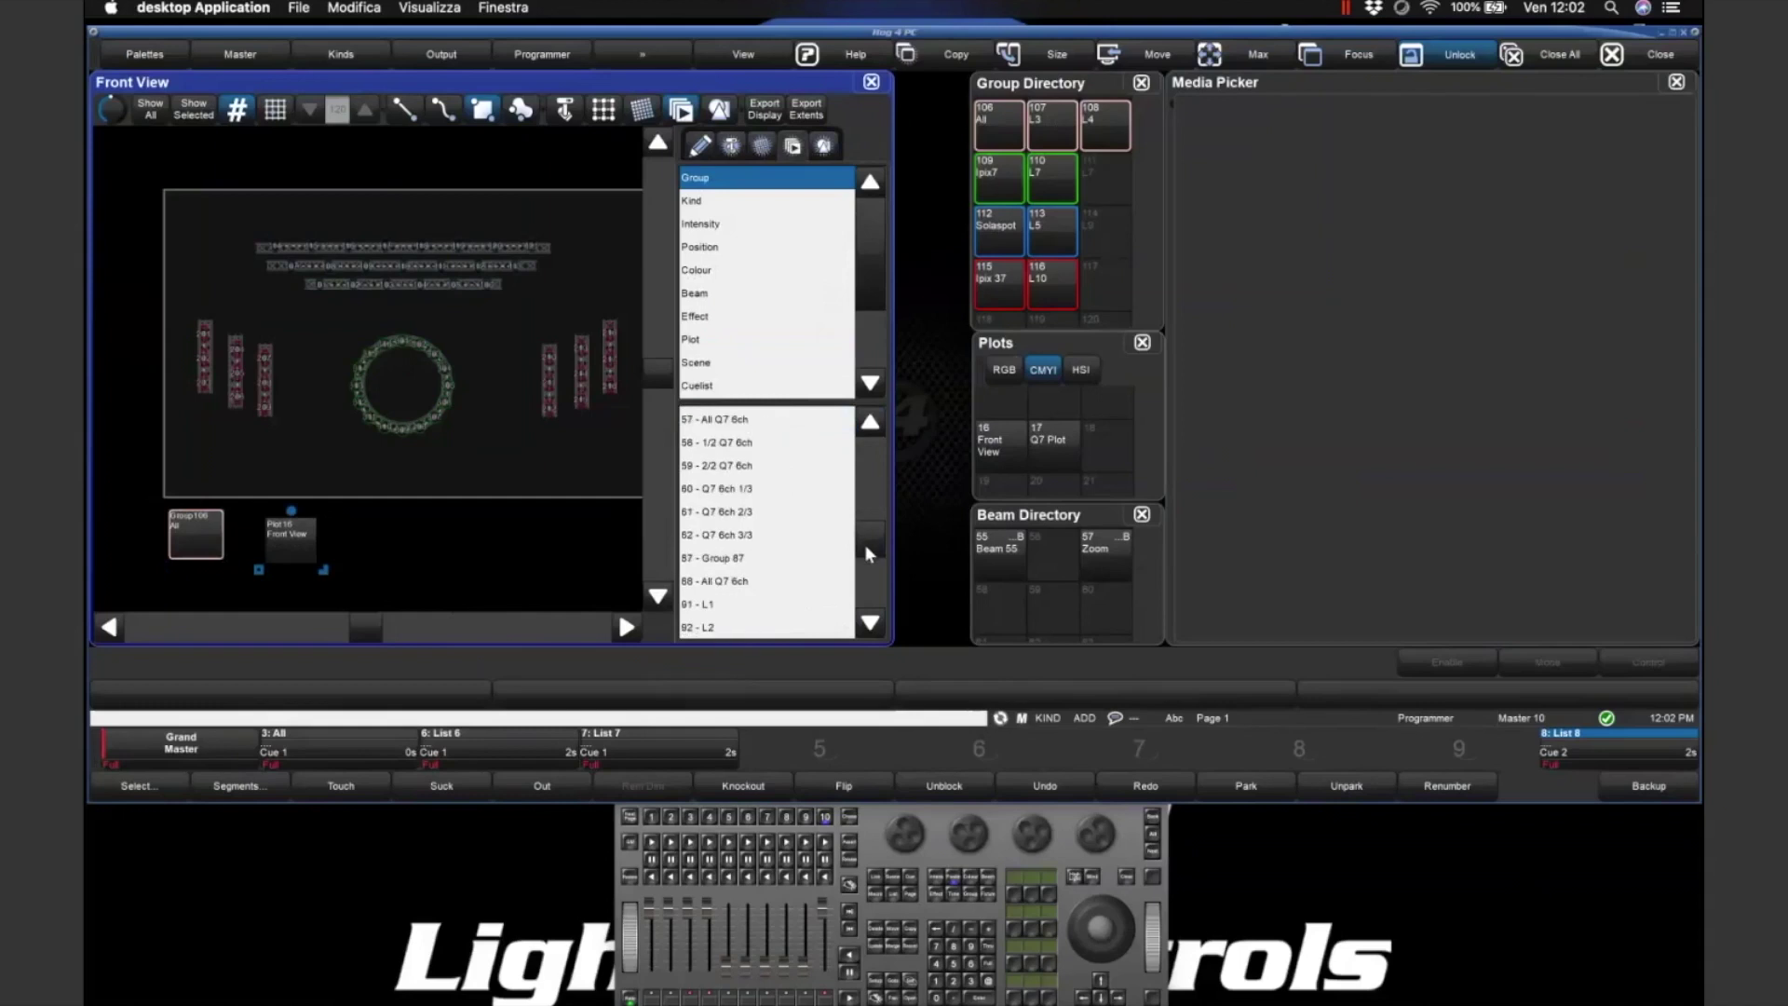
scroll(755, 531, down, 3)
click(754, 531)
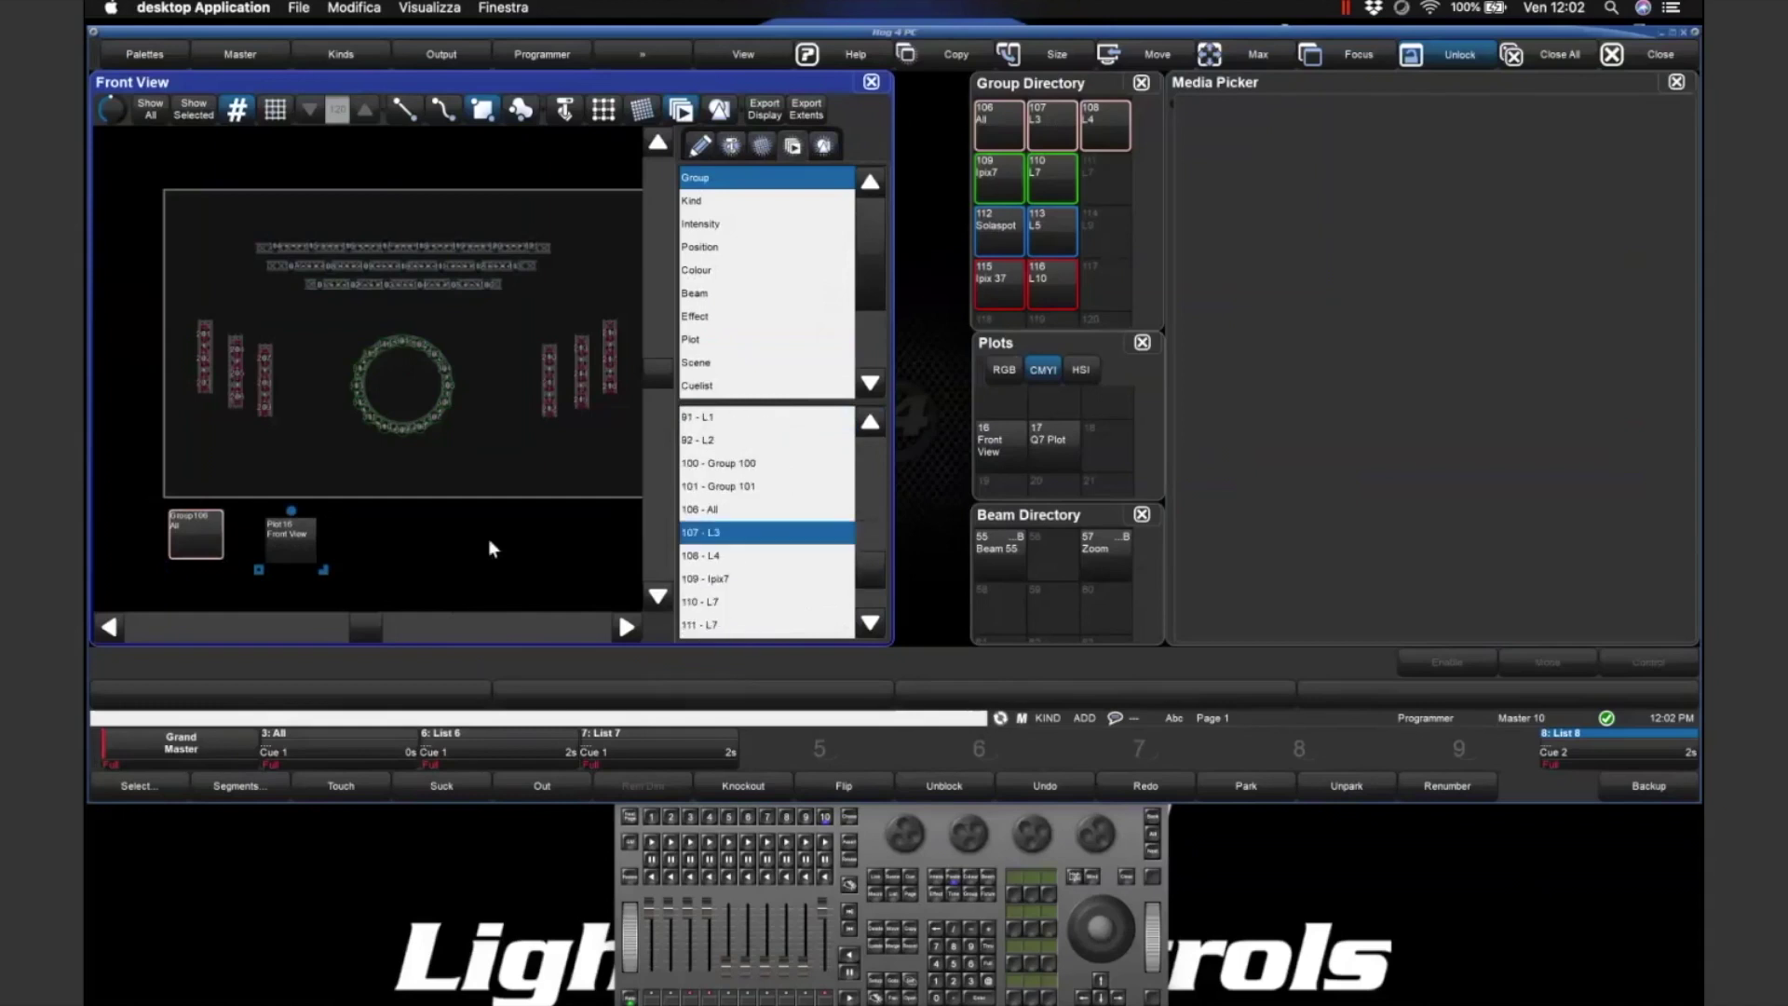
click(417, 564)
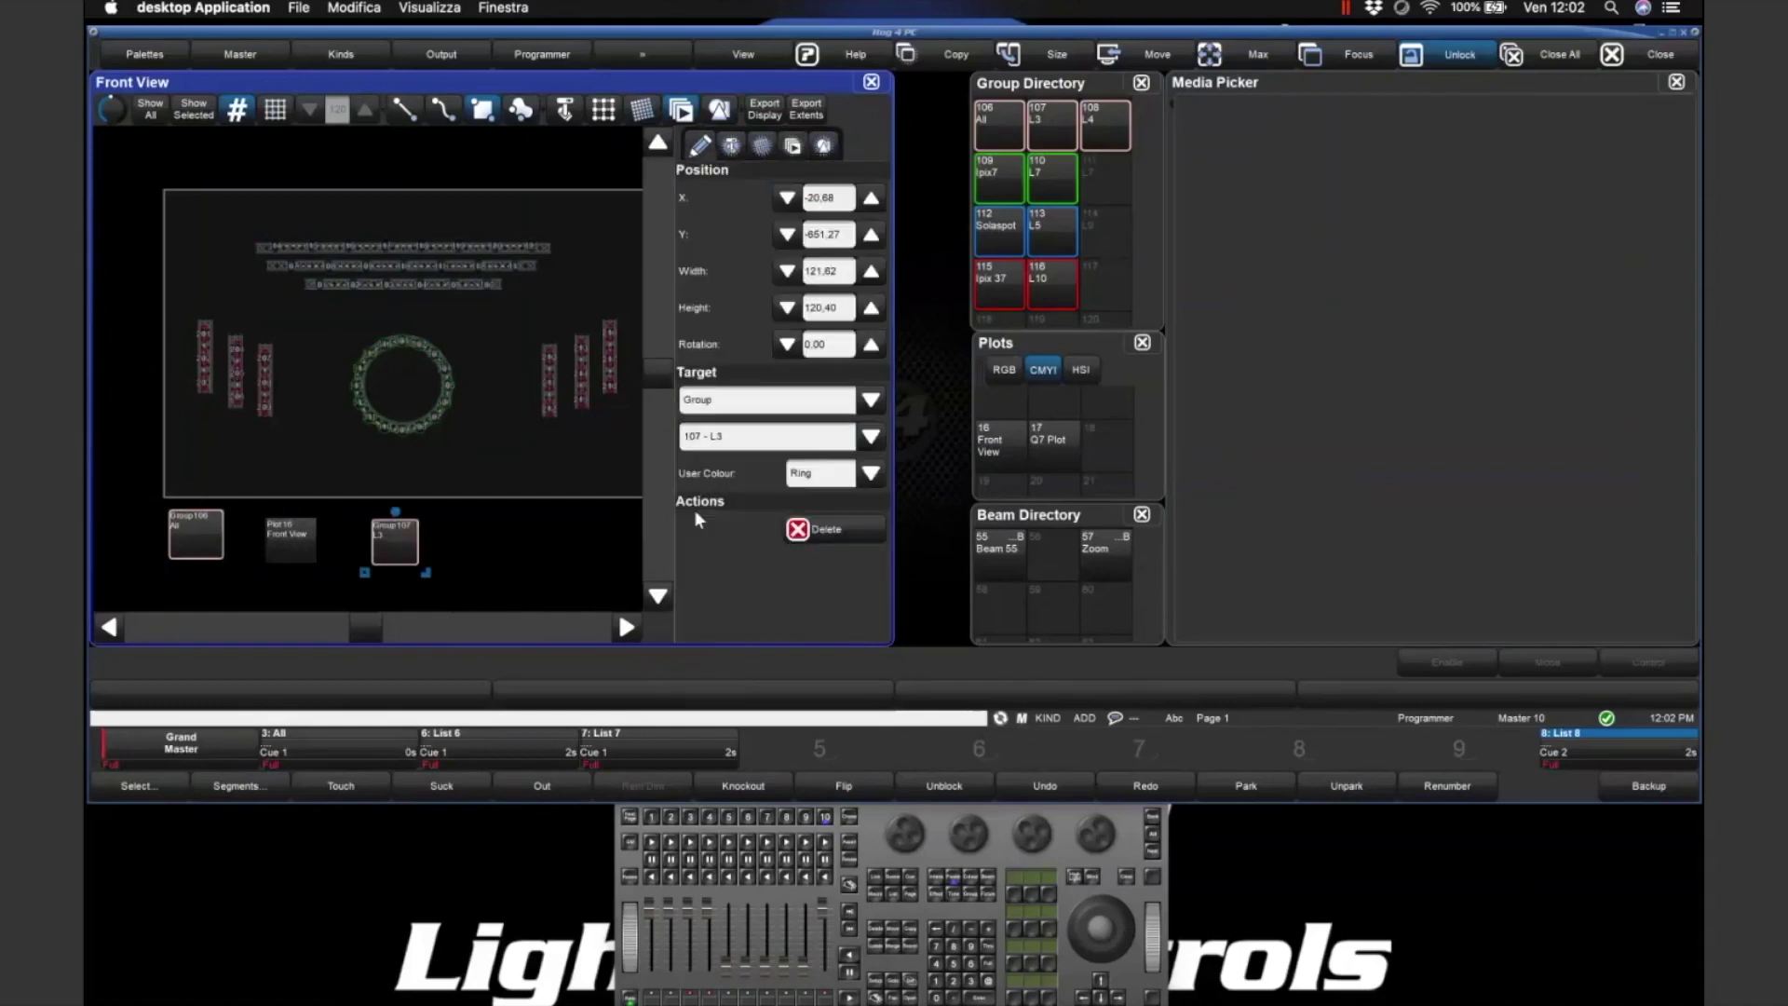
- Place a shortcut for group 108 - L4, about 118 wide and 112 high, beside the L3 shortcut and leave shortcut editing
drag(871, 473, 824, 575)
drag(713, 598, 459, 524)
click(503, 569)
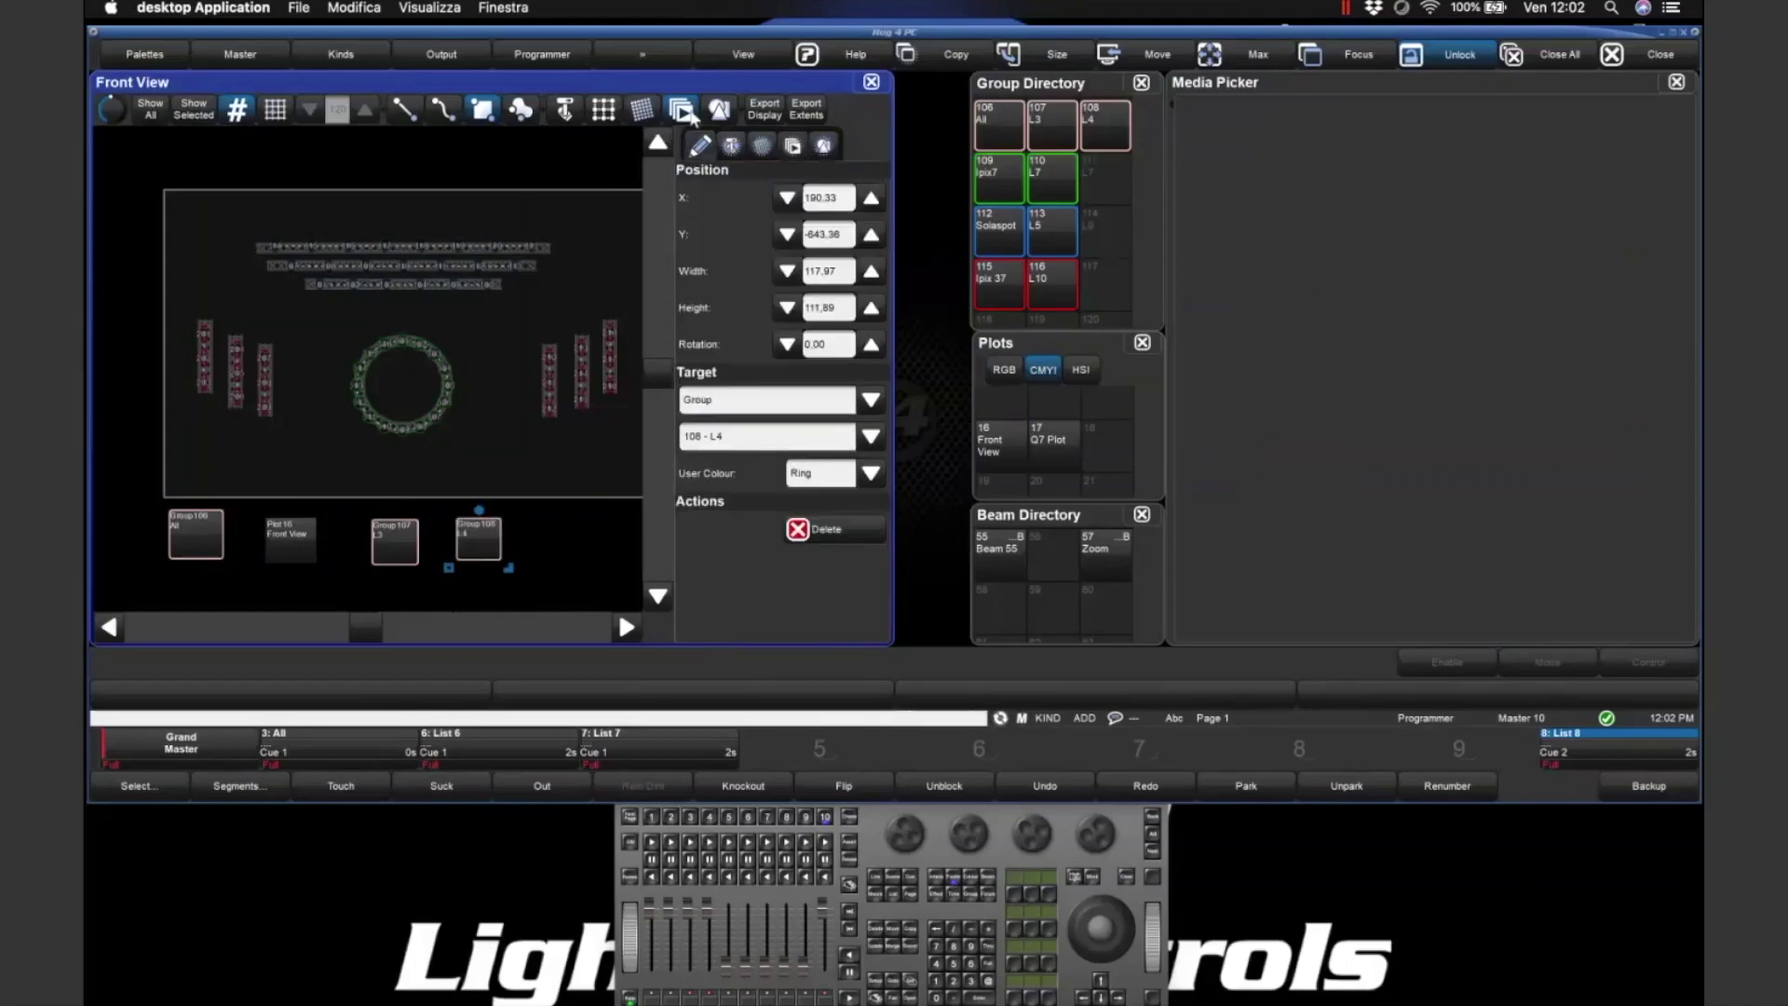
click(681, 110)
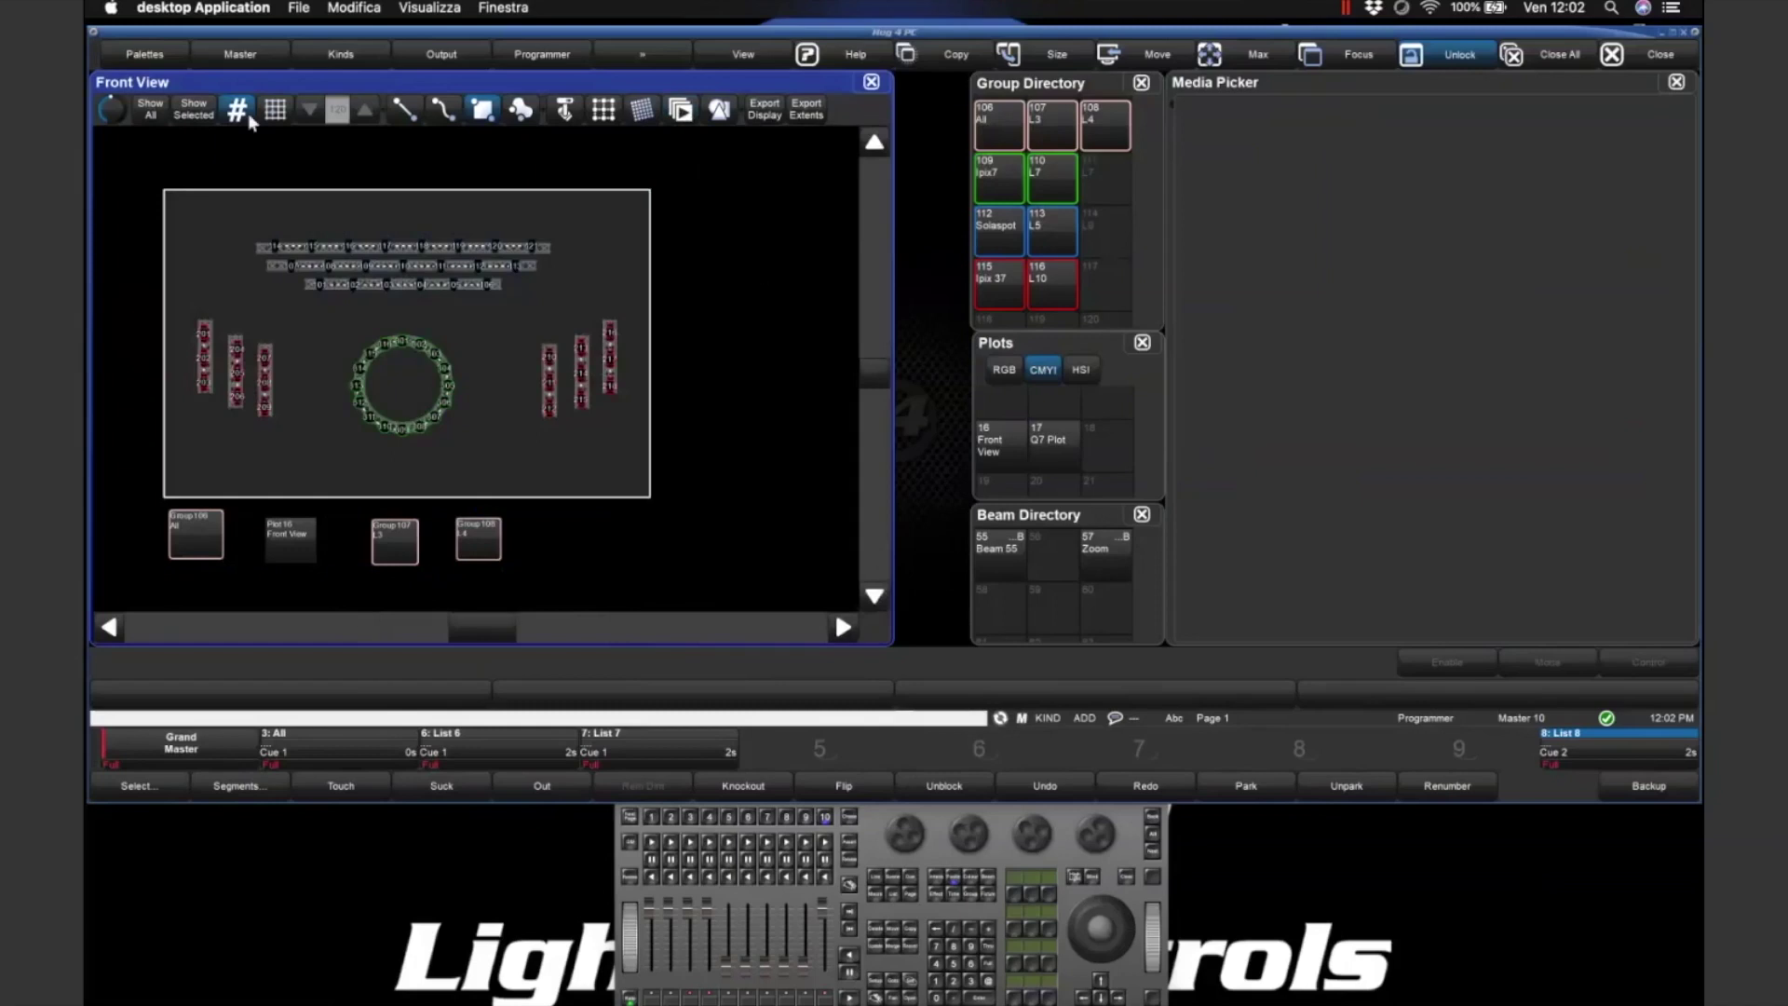
- Recall the All and L3 groups through their plot shortcuts, set L3 to full and assign Colour Waves 1d media 4 to it
click(148, 110)
click(226, 577)
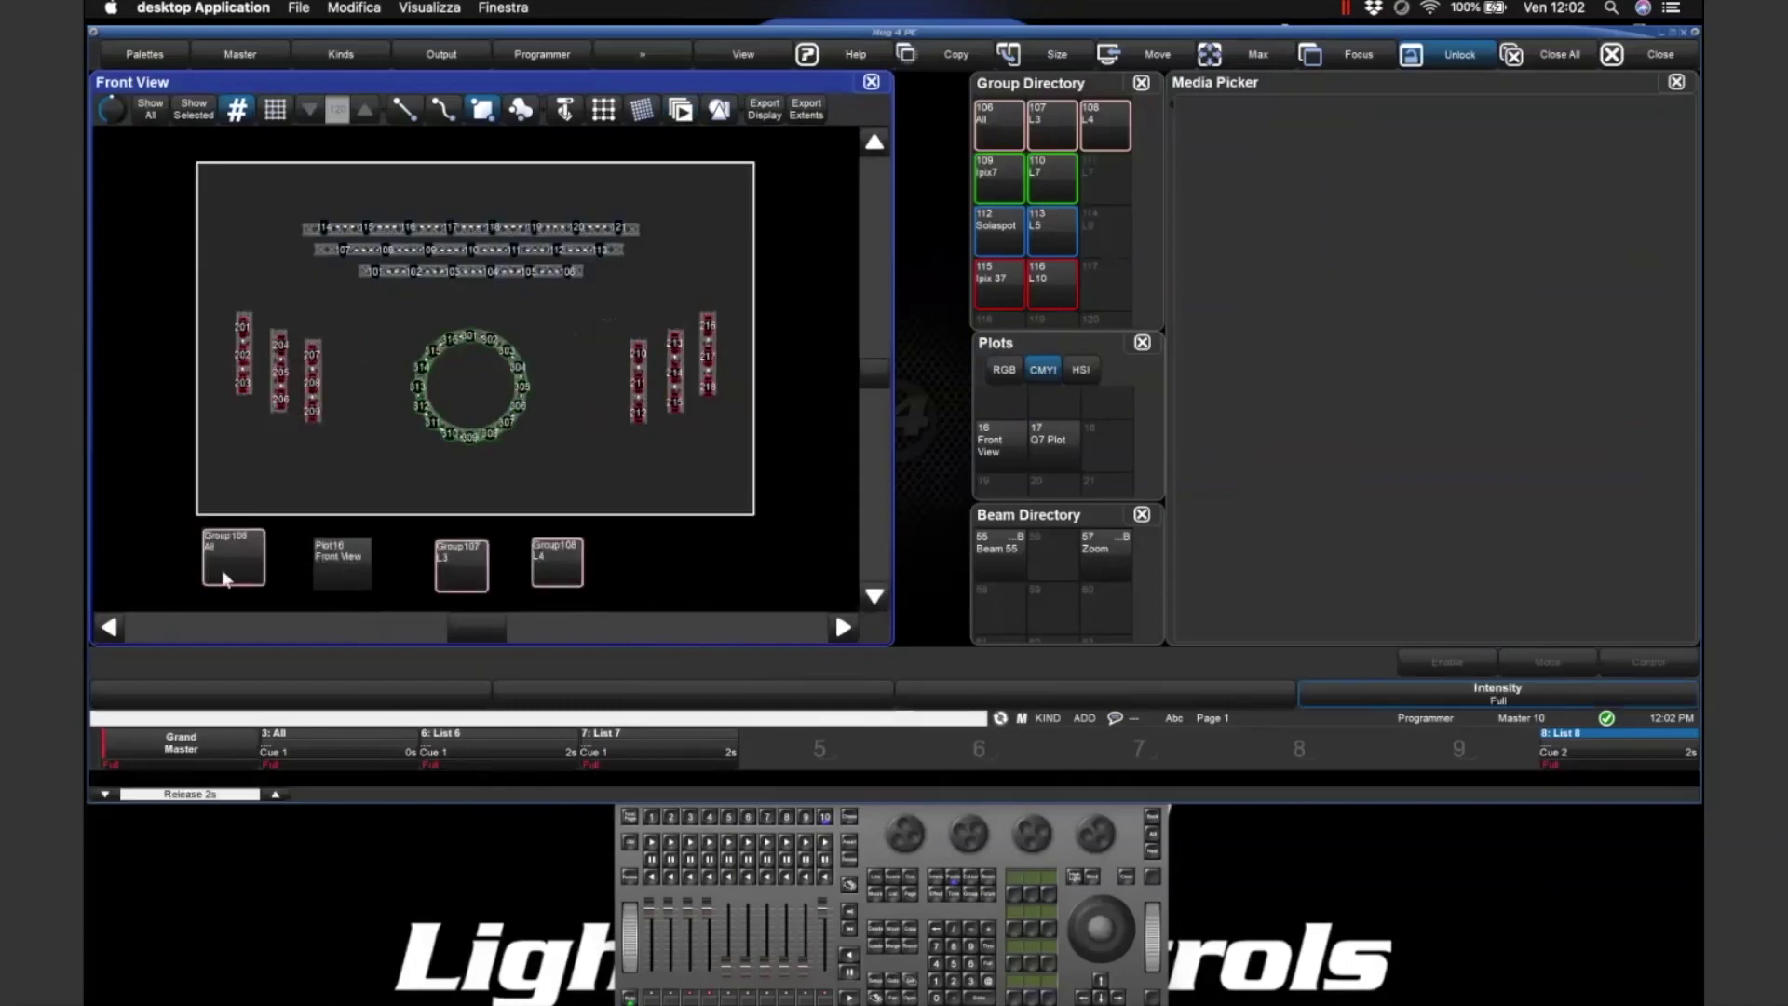
click(472, 564)
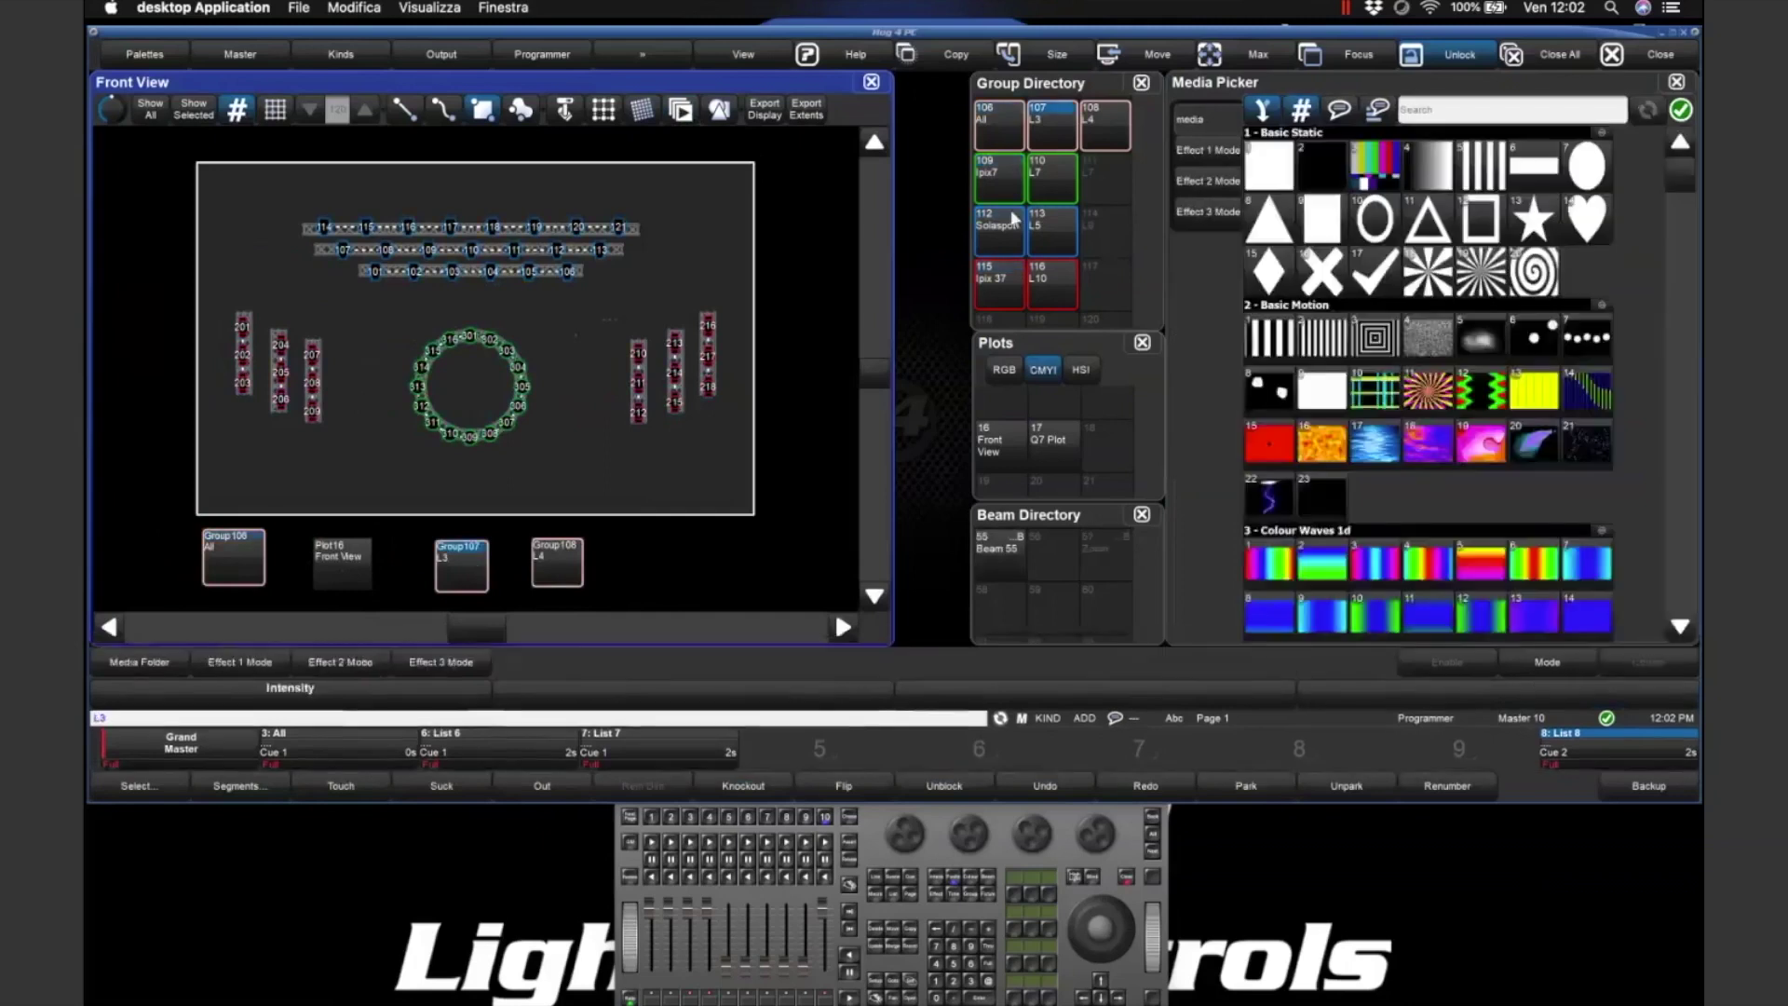
click(993, 972)
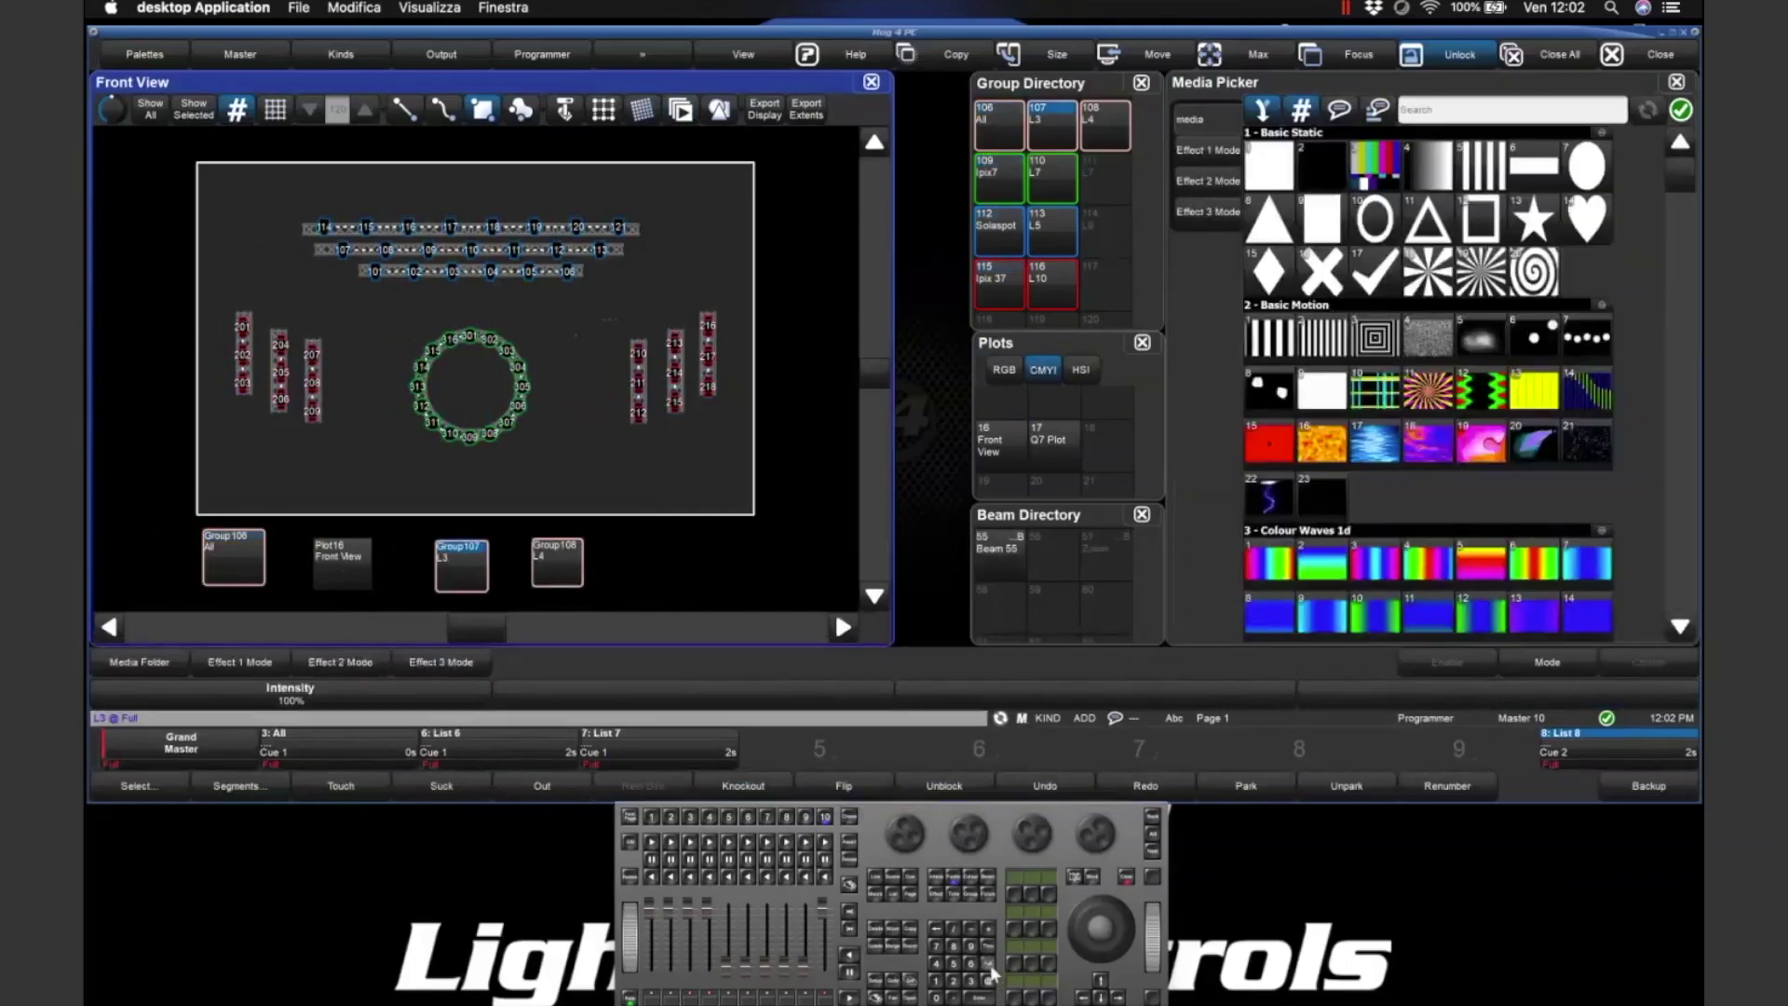
click(1422, 561)
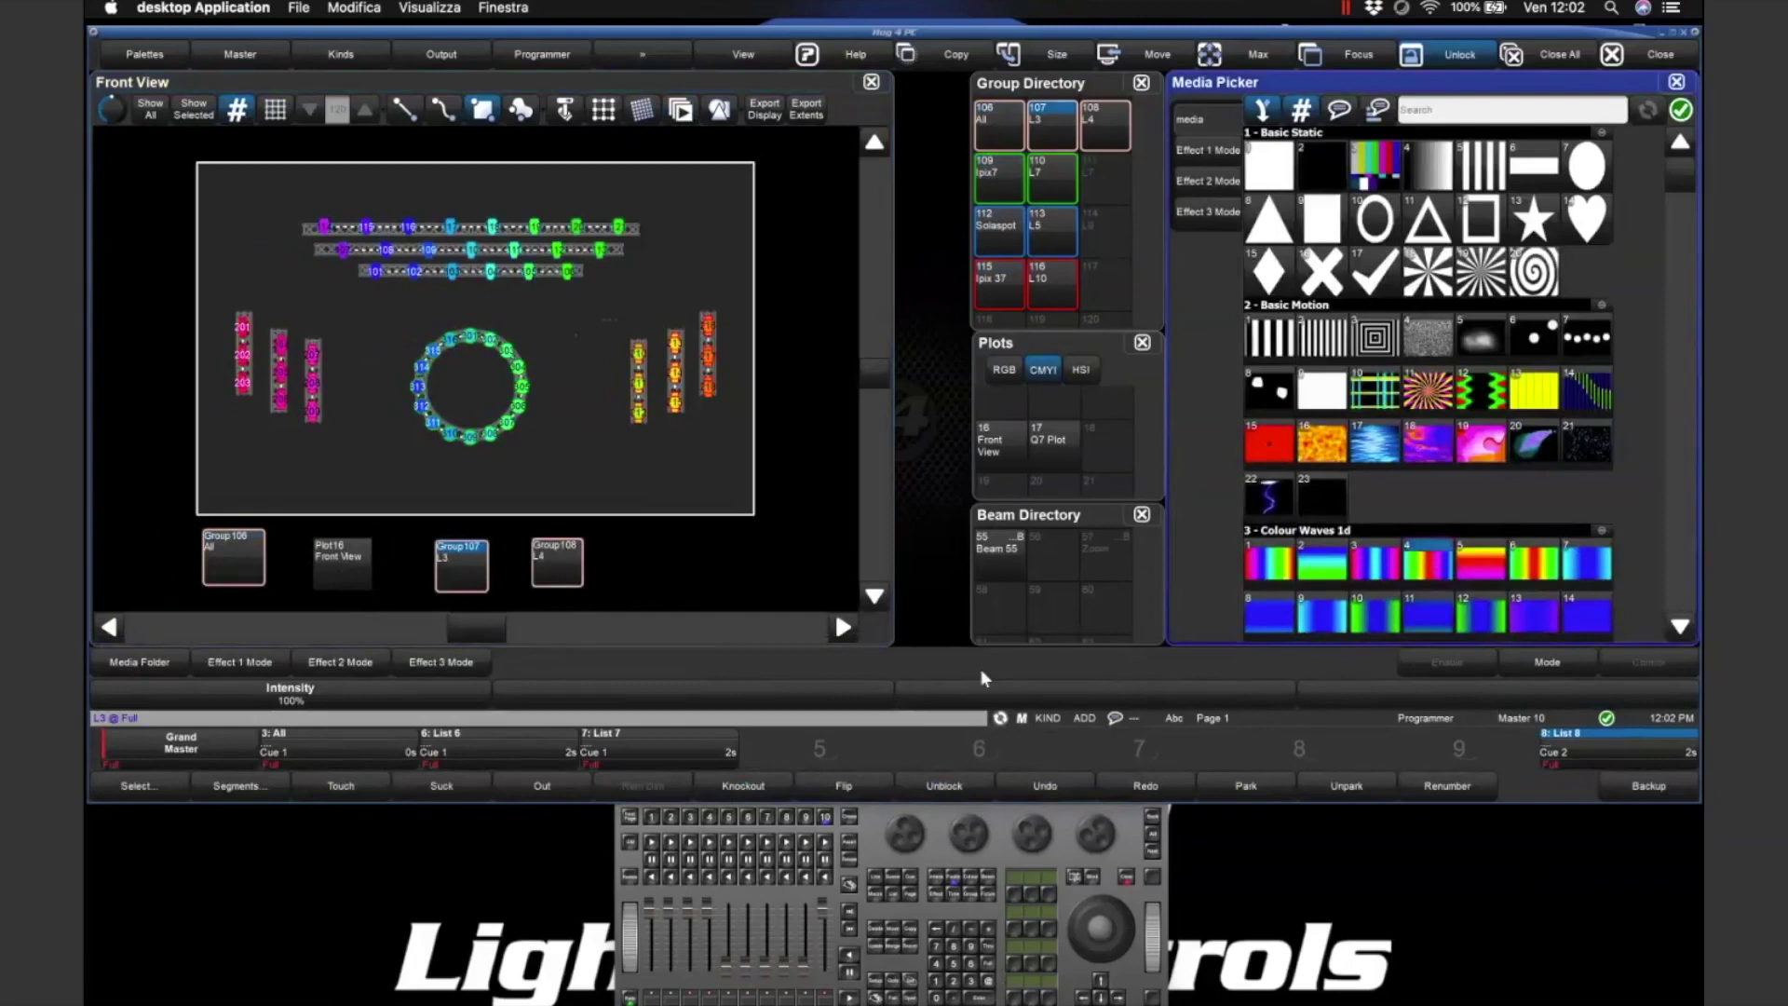
- Check the look in the stage visualizer and assign White Waves media 6 to L3
key(super+Tab)
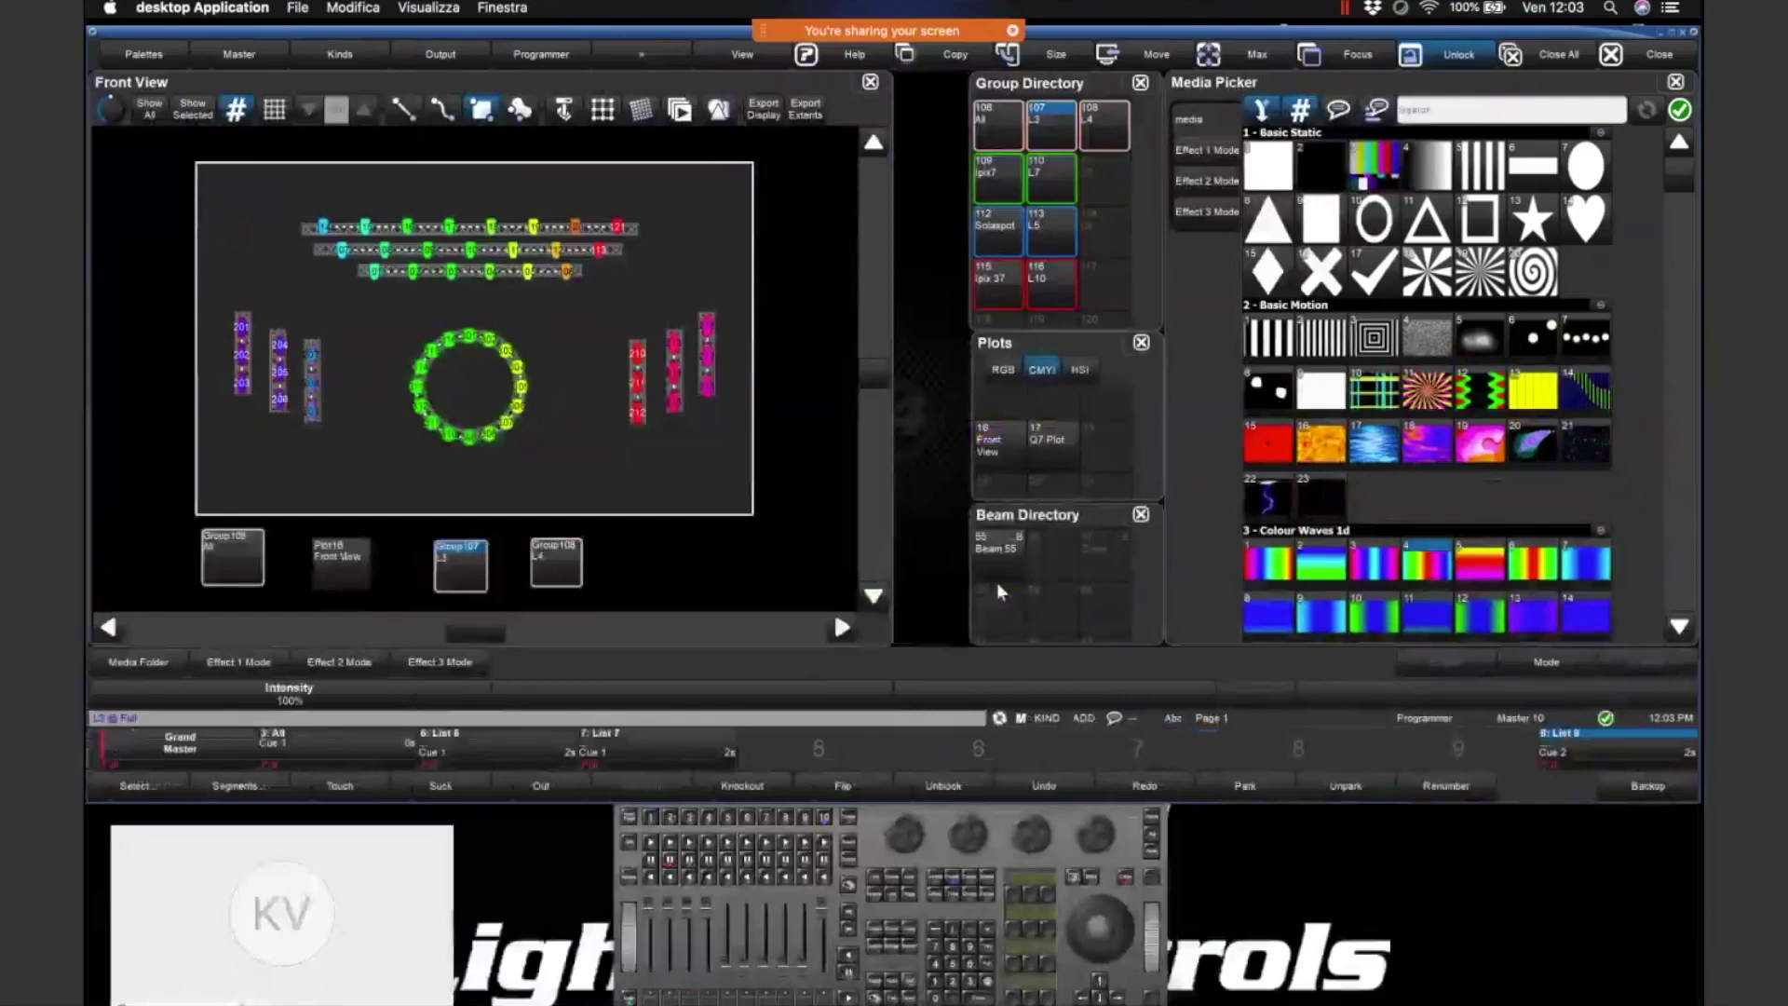
click(1546, 512)
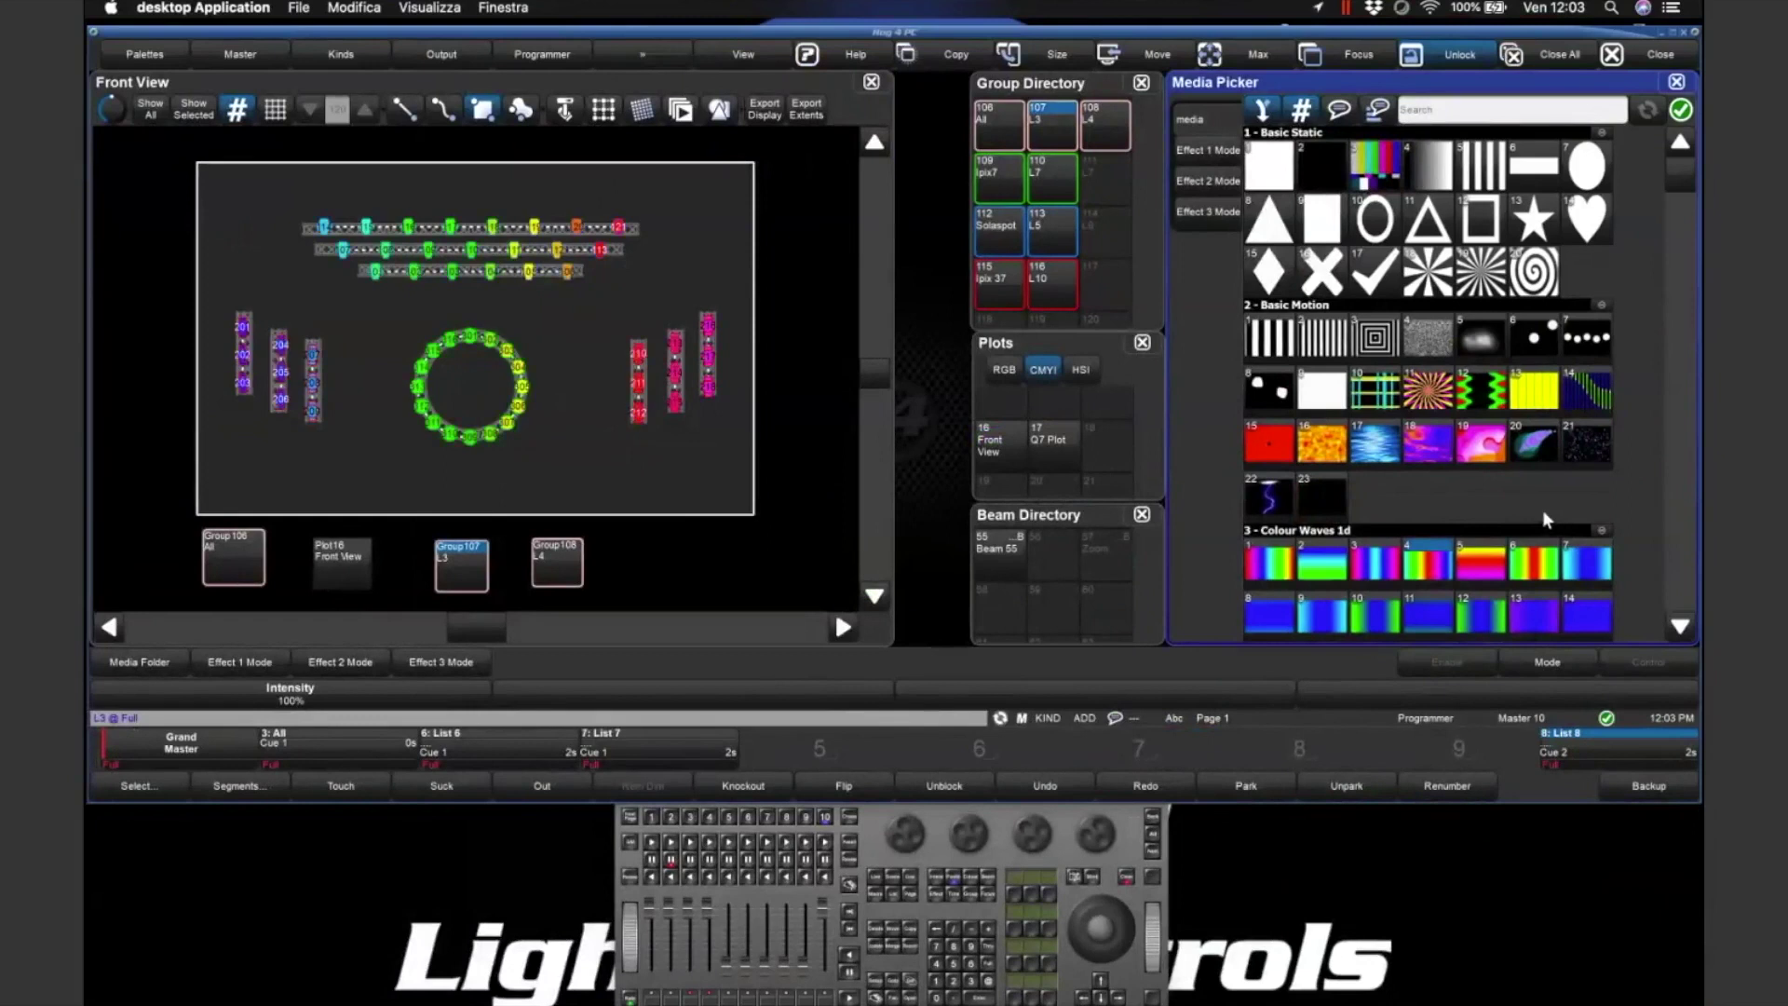
scroll(1684, 360, down, 5)
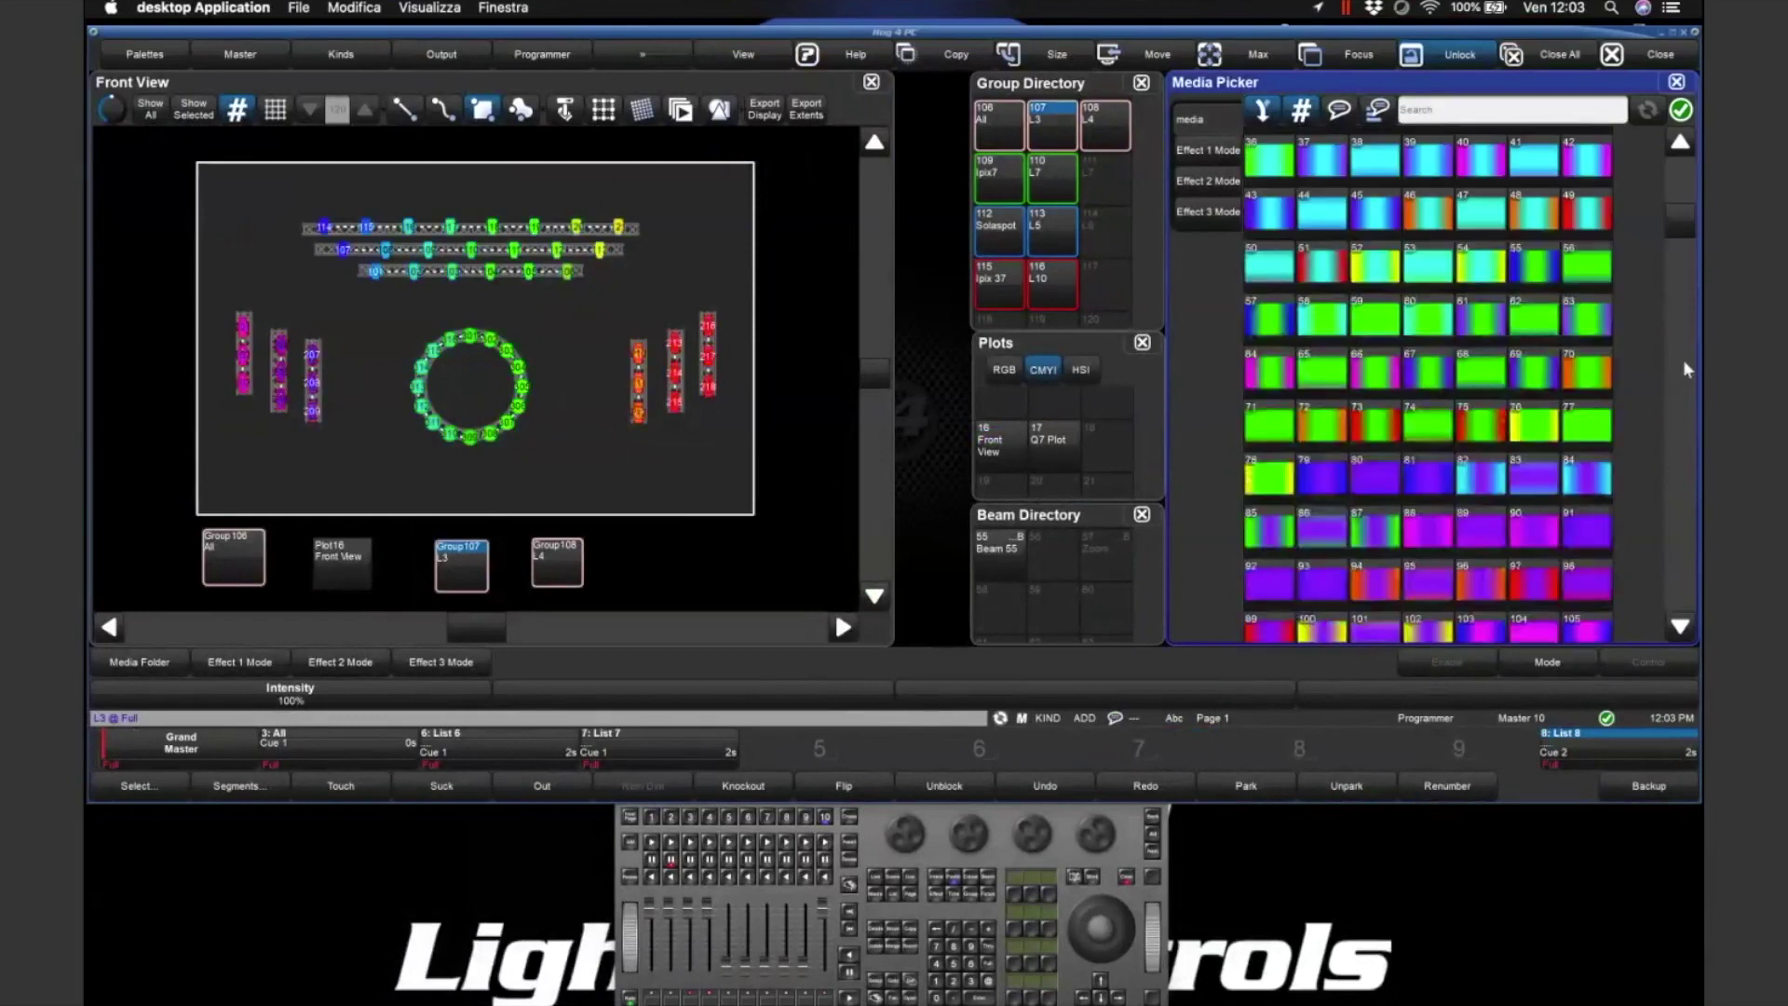
scroll(1684, 360, down, 10)
click(1532, 284)
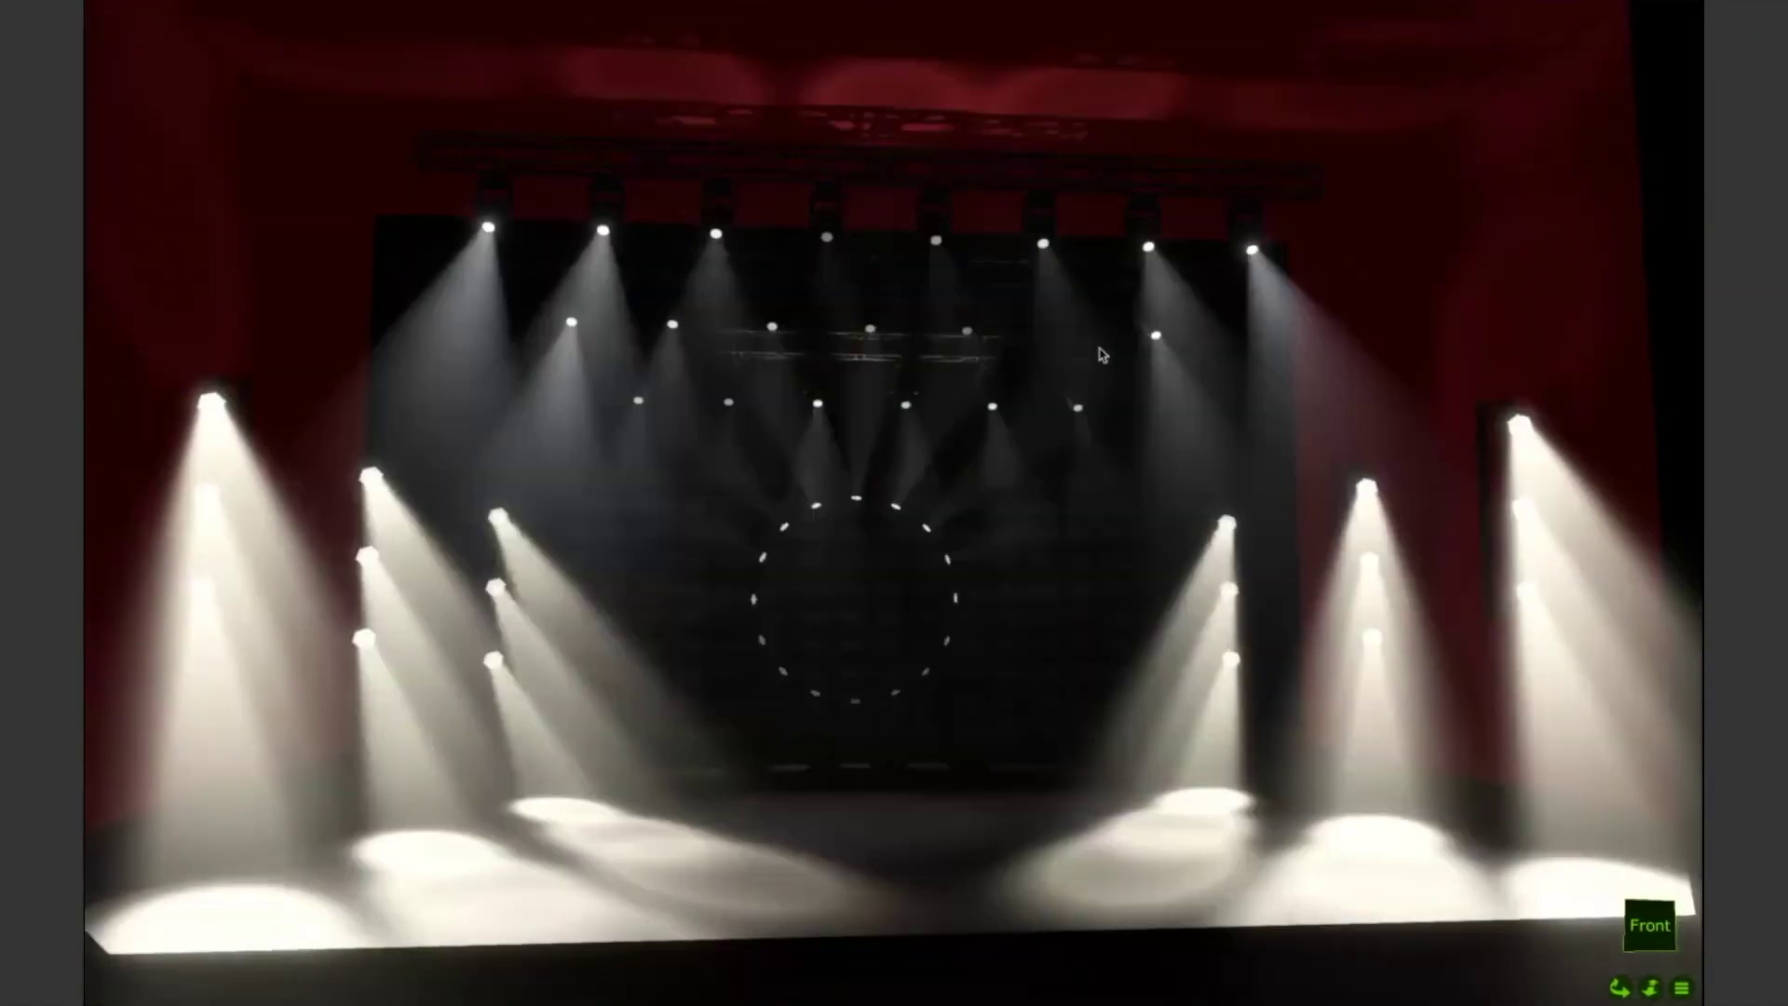
- Try White Waves media 32 on L3 with the stage visualizer, and assign Gradient Shapes media 53 instead
key(super+Tab)
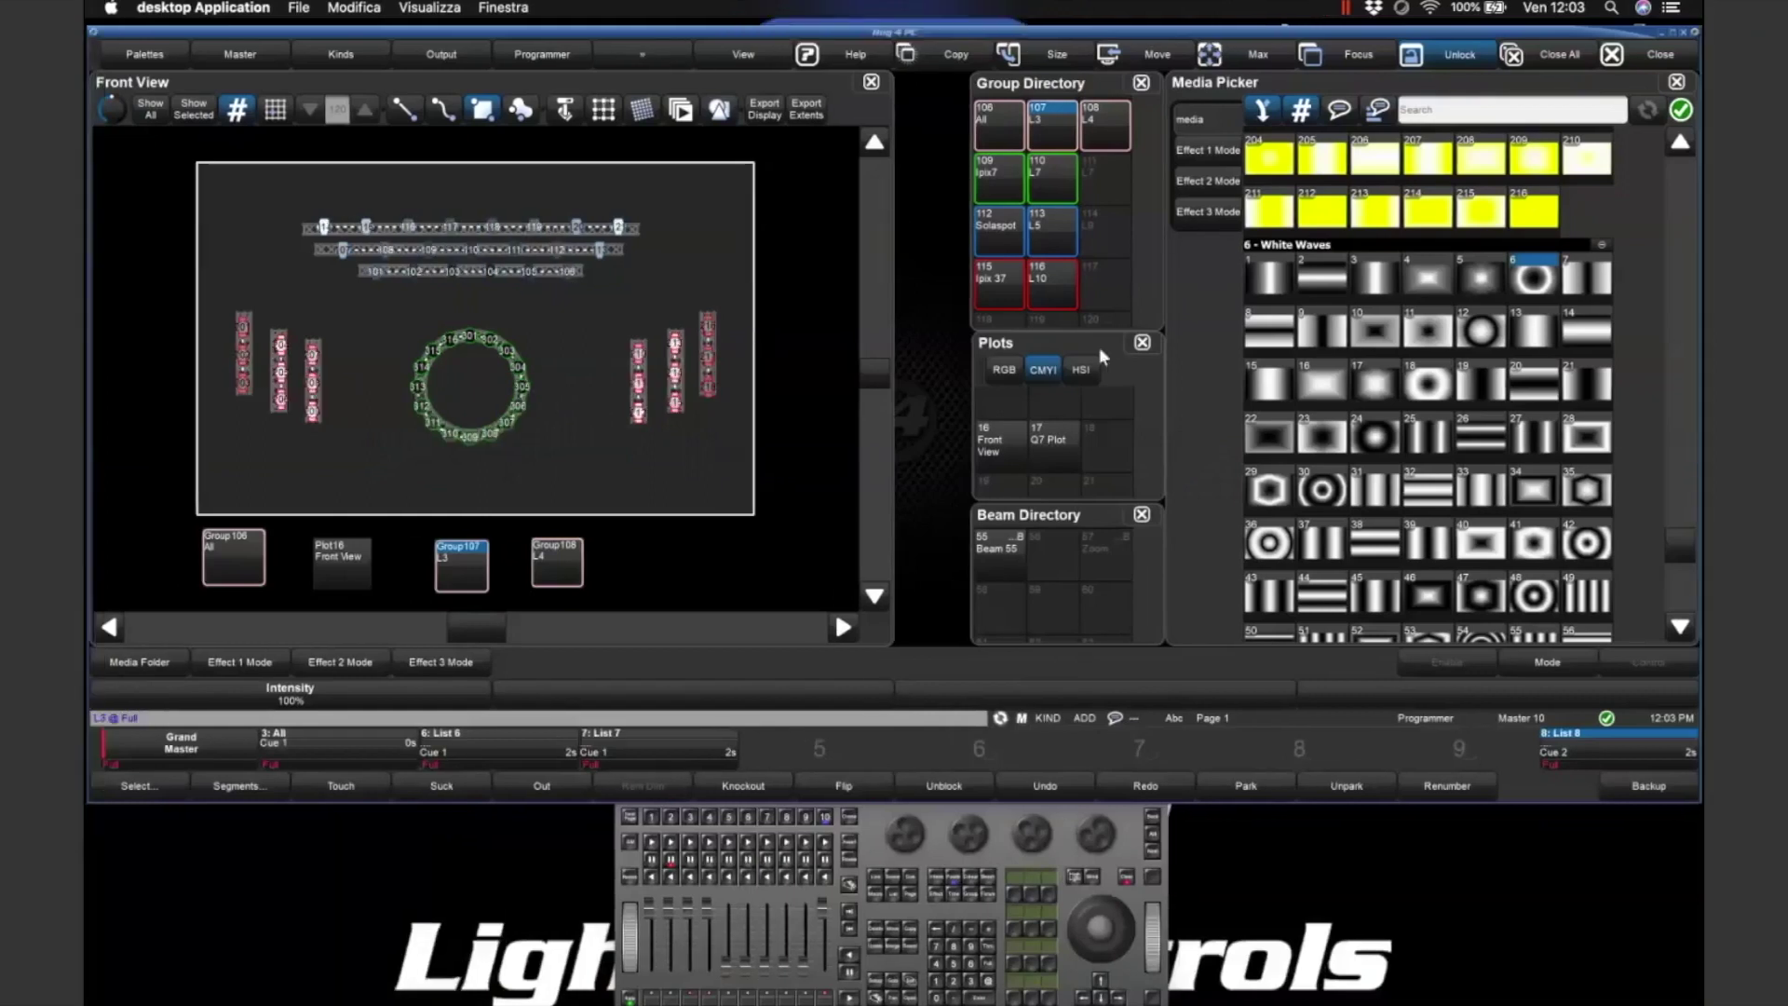
key(super+Tab)
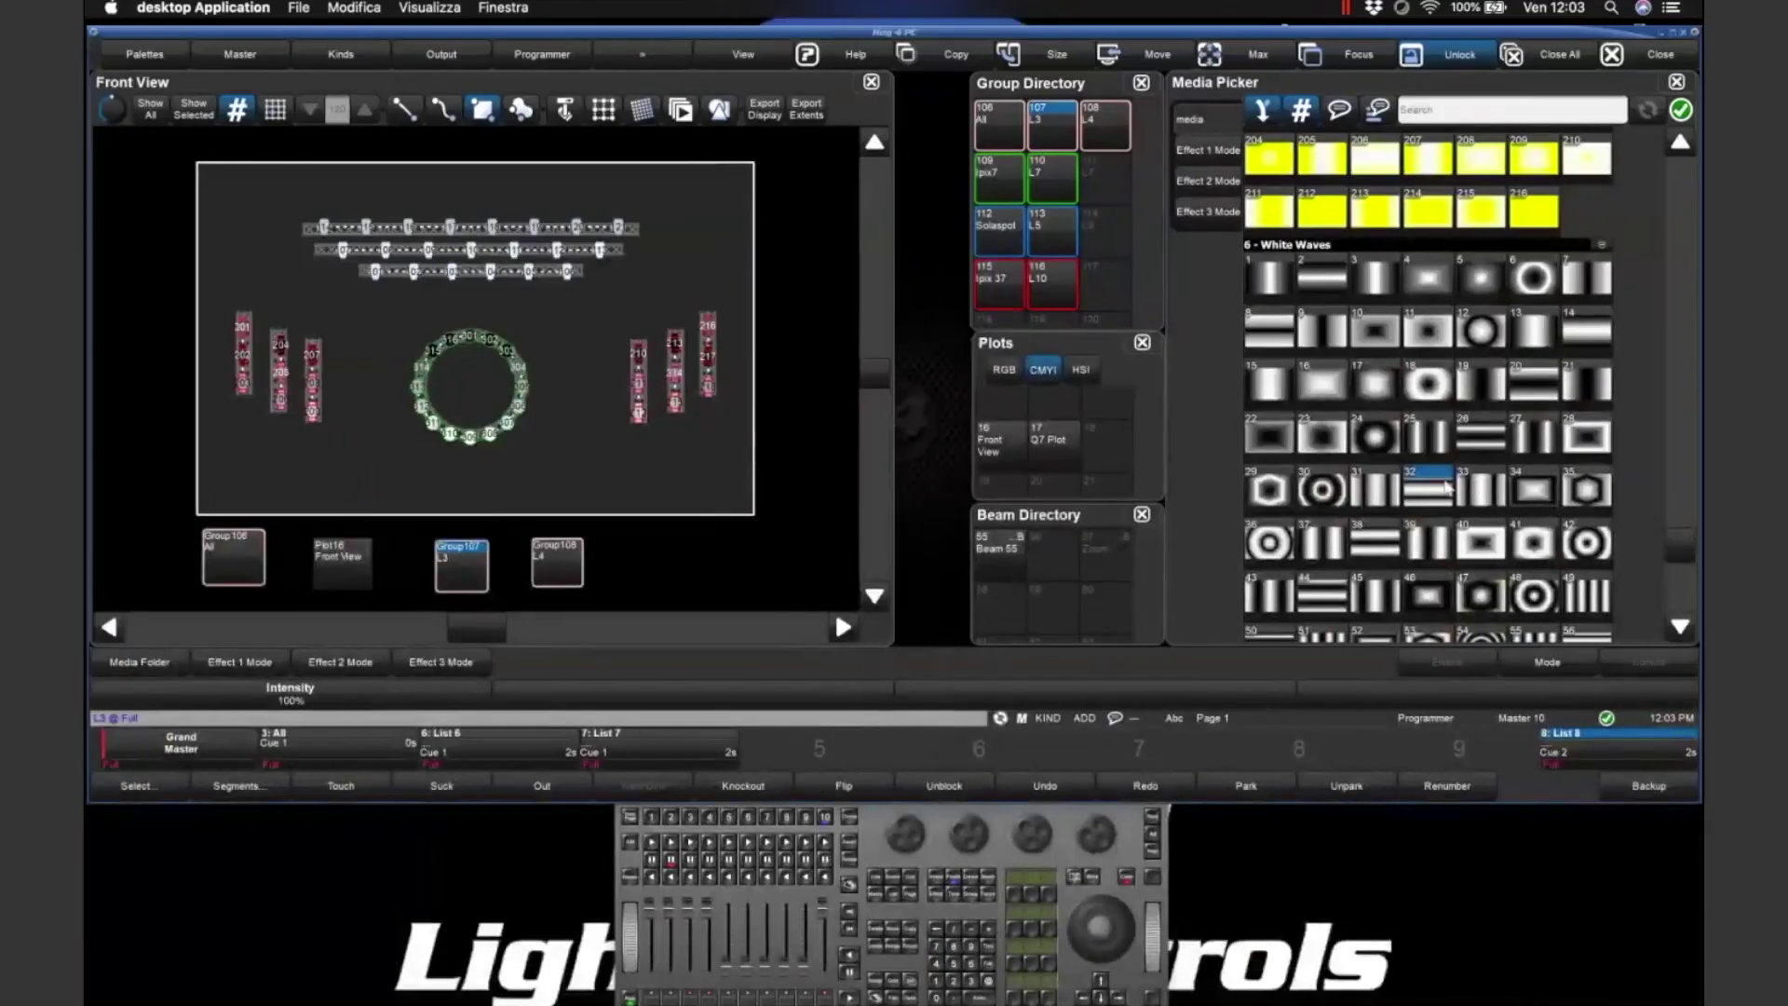
scroll(1414, 503, down, 1)
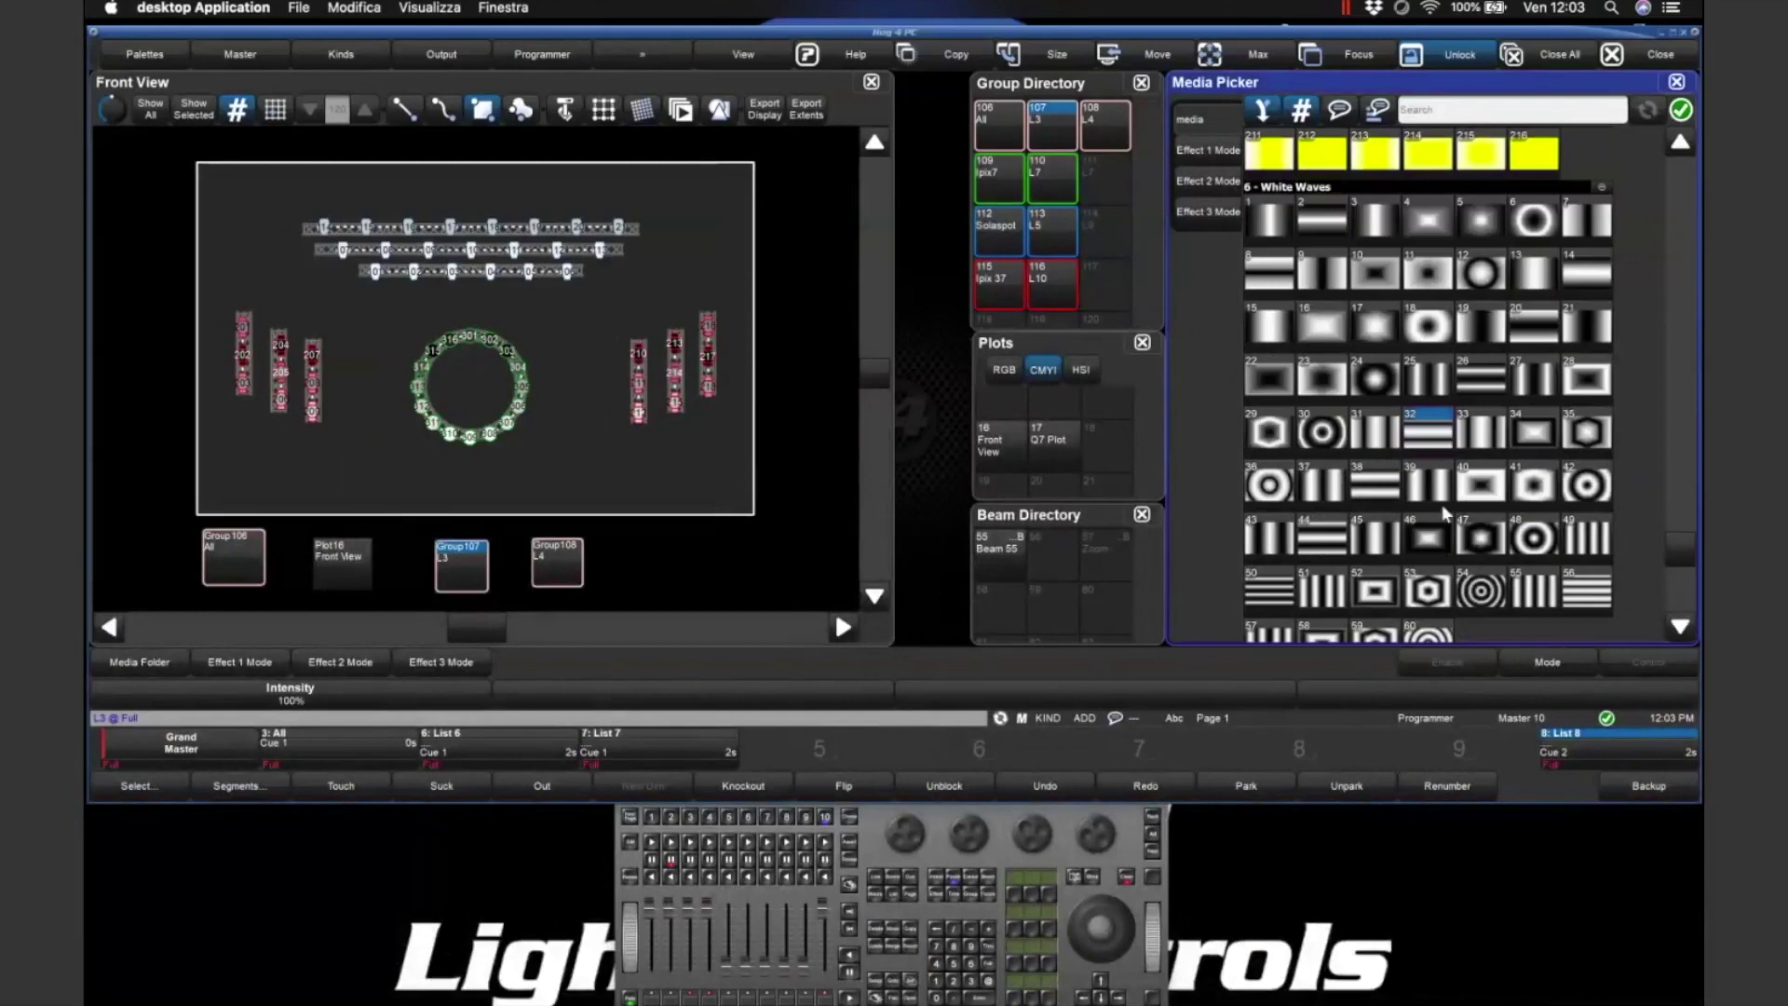
scroll(1442, 505, down, 5)
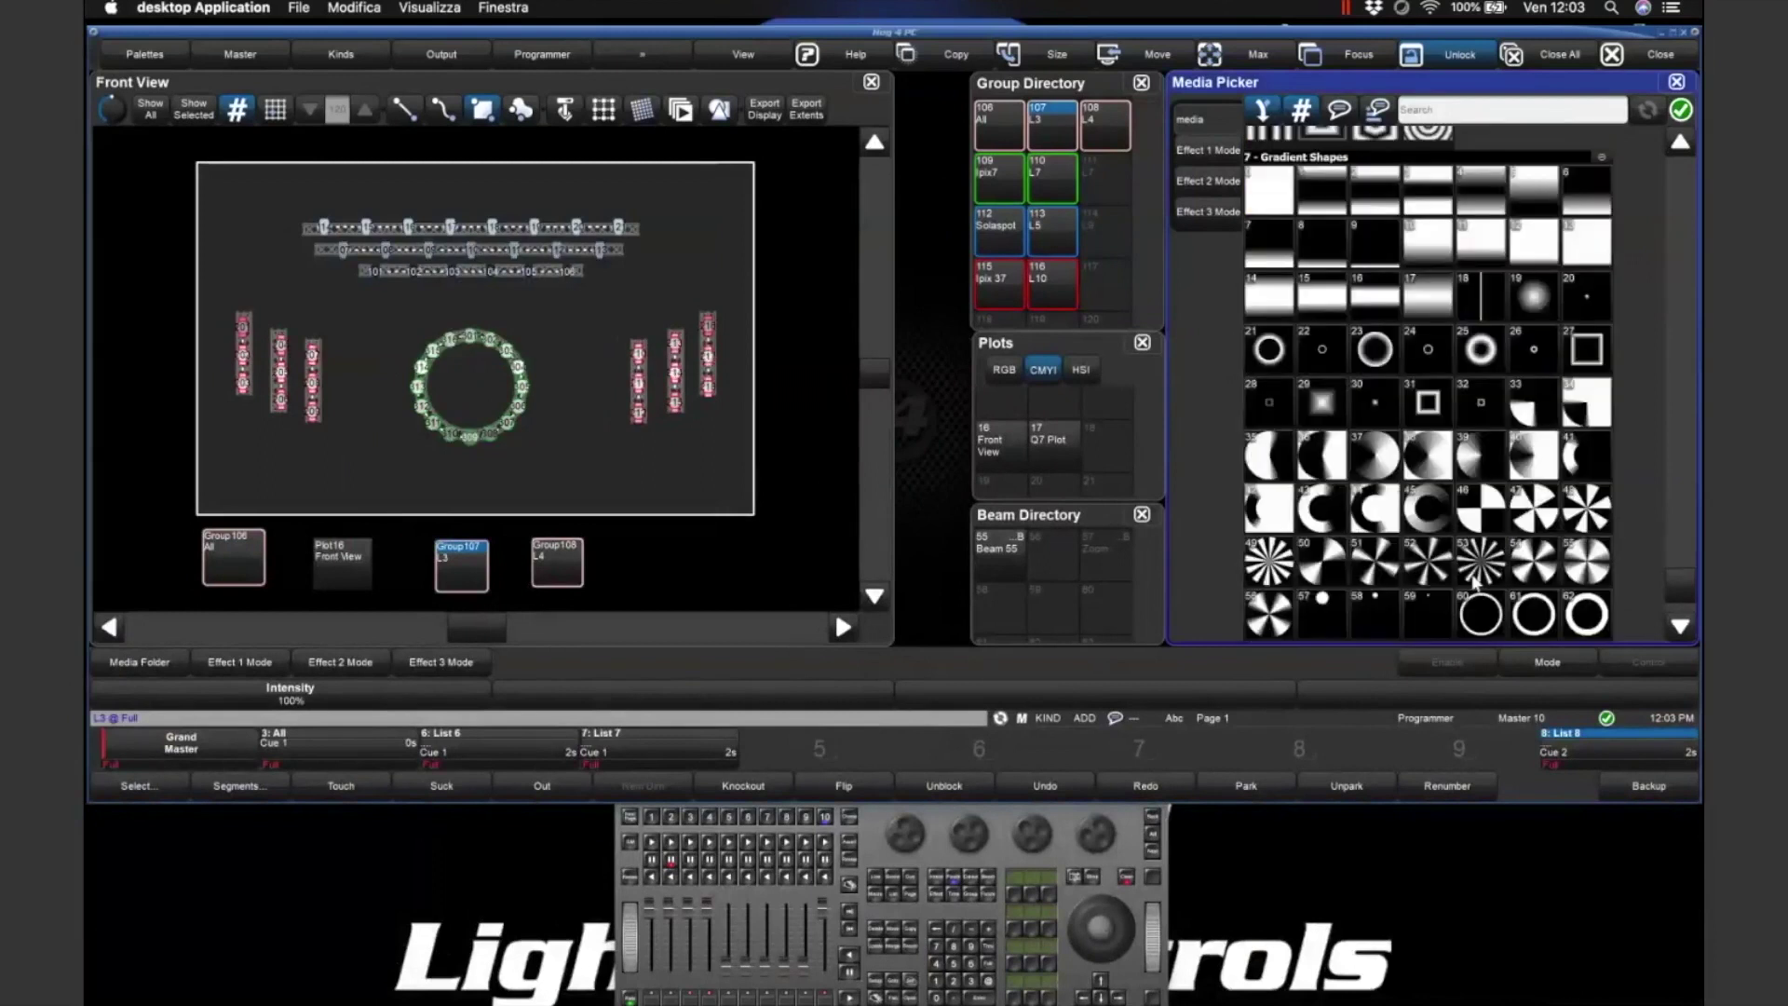
click(1474, 579)
scroll(1388, 358, up, 1)
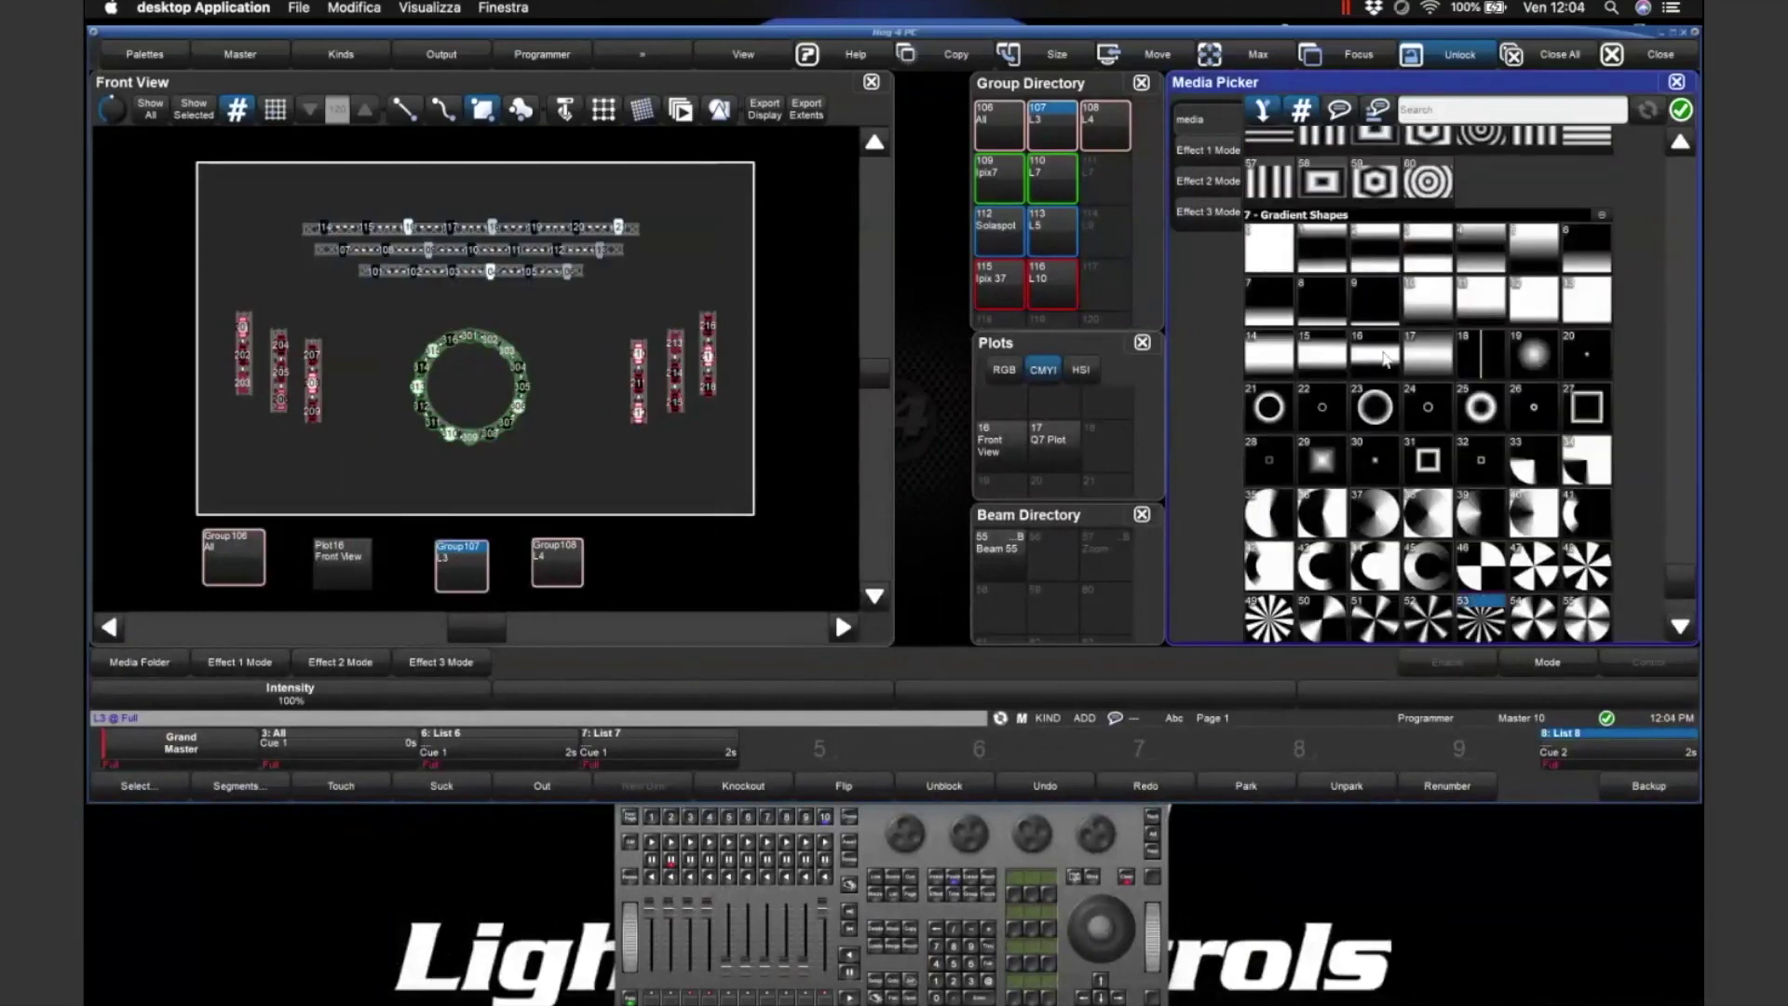
scroll(1361, 319, up, 1)
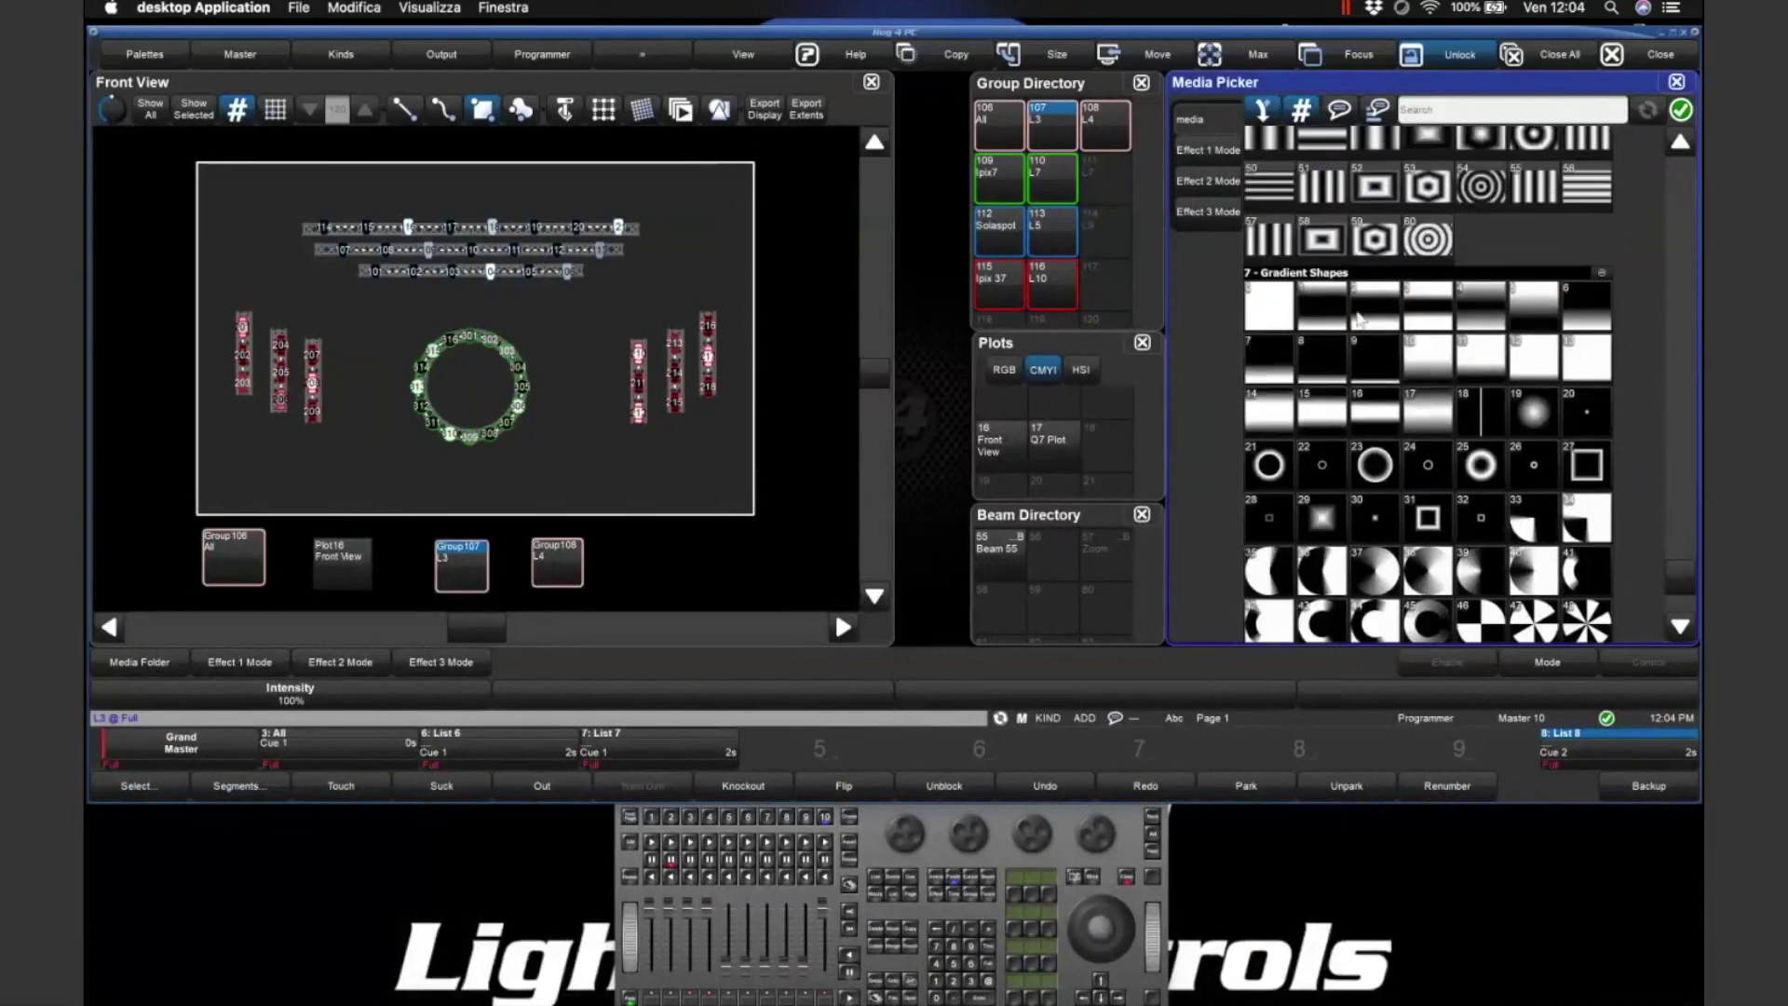
- Assign Gradient Shapes media 3 to L3 and set its Image Y to rotate at 300 rpm
click(1371, 326)
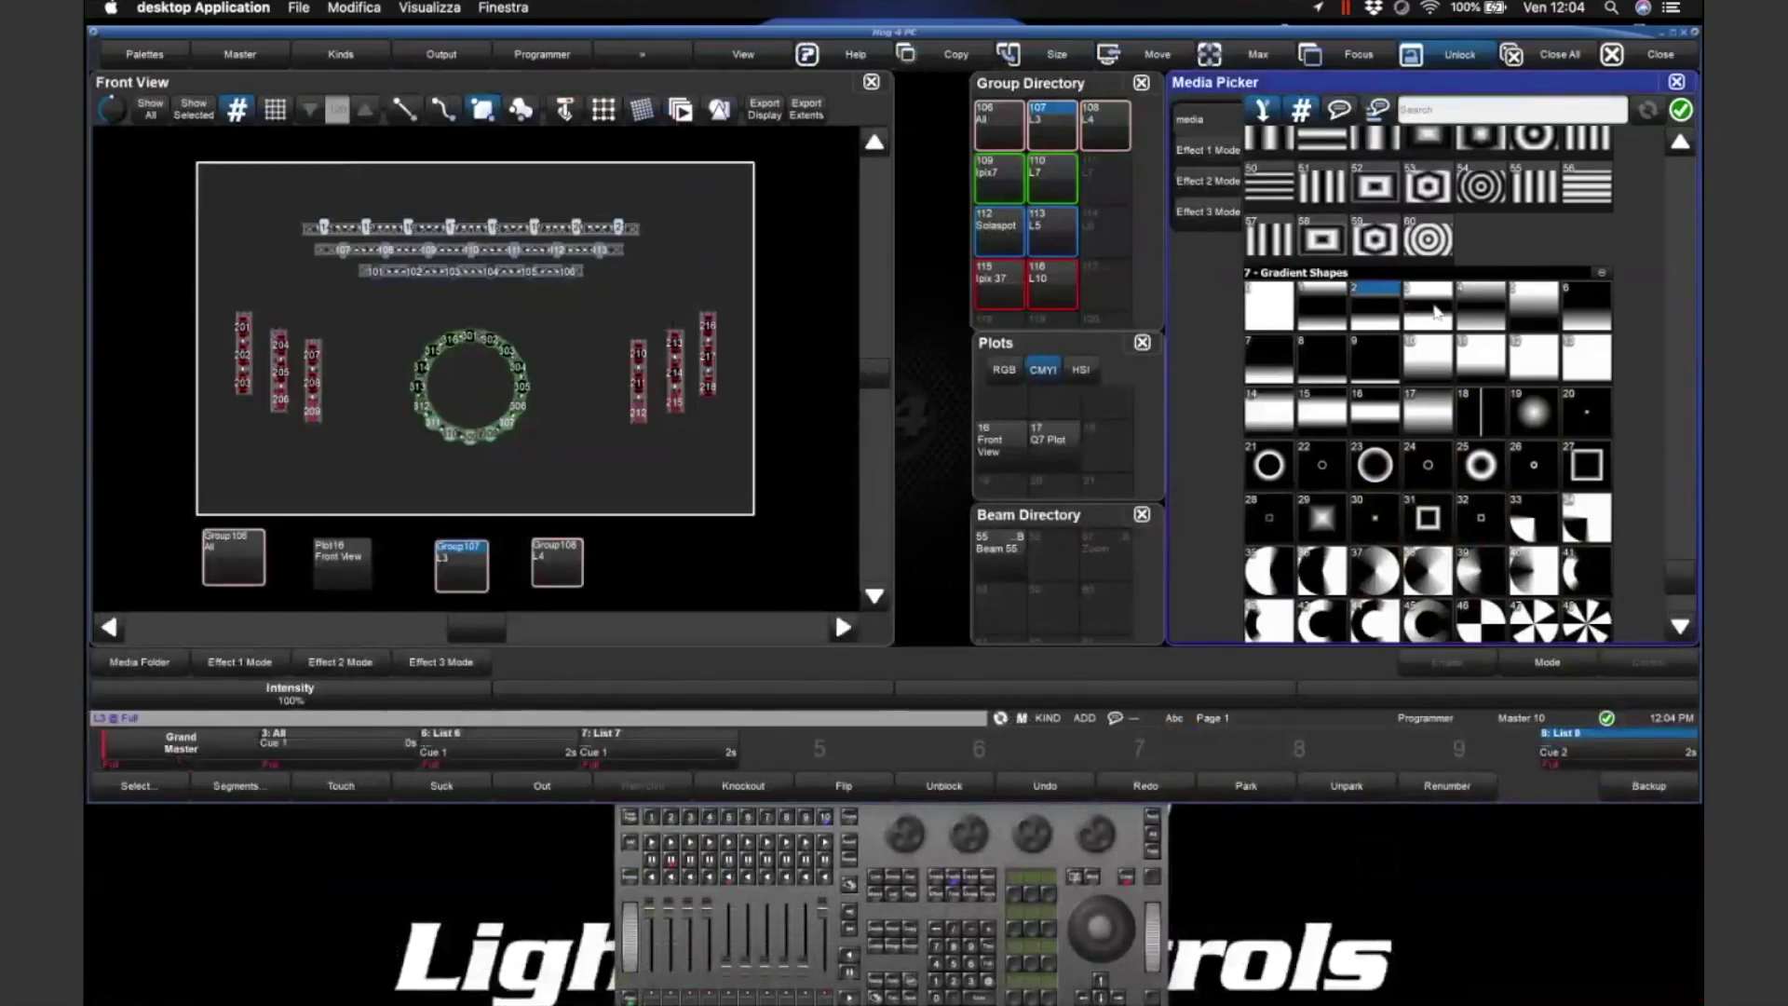
click(1435, 313)
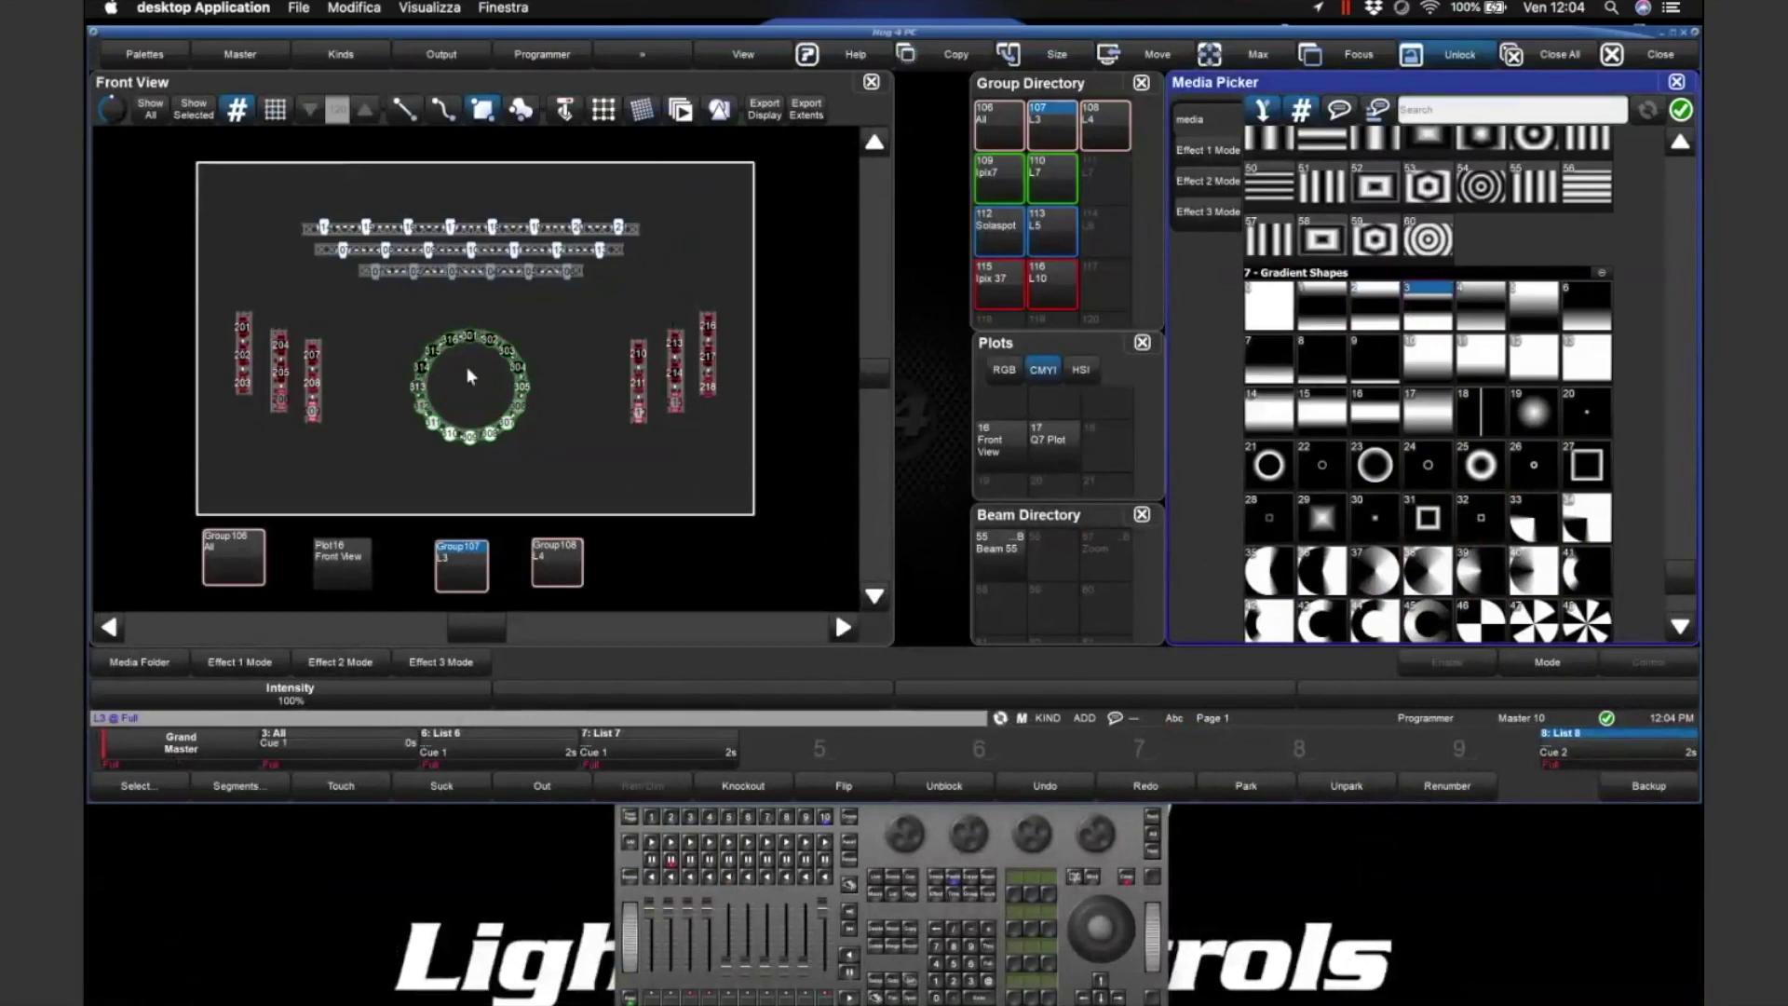
click(985, 877)
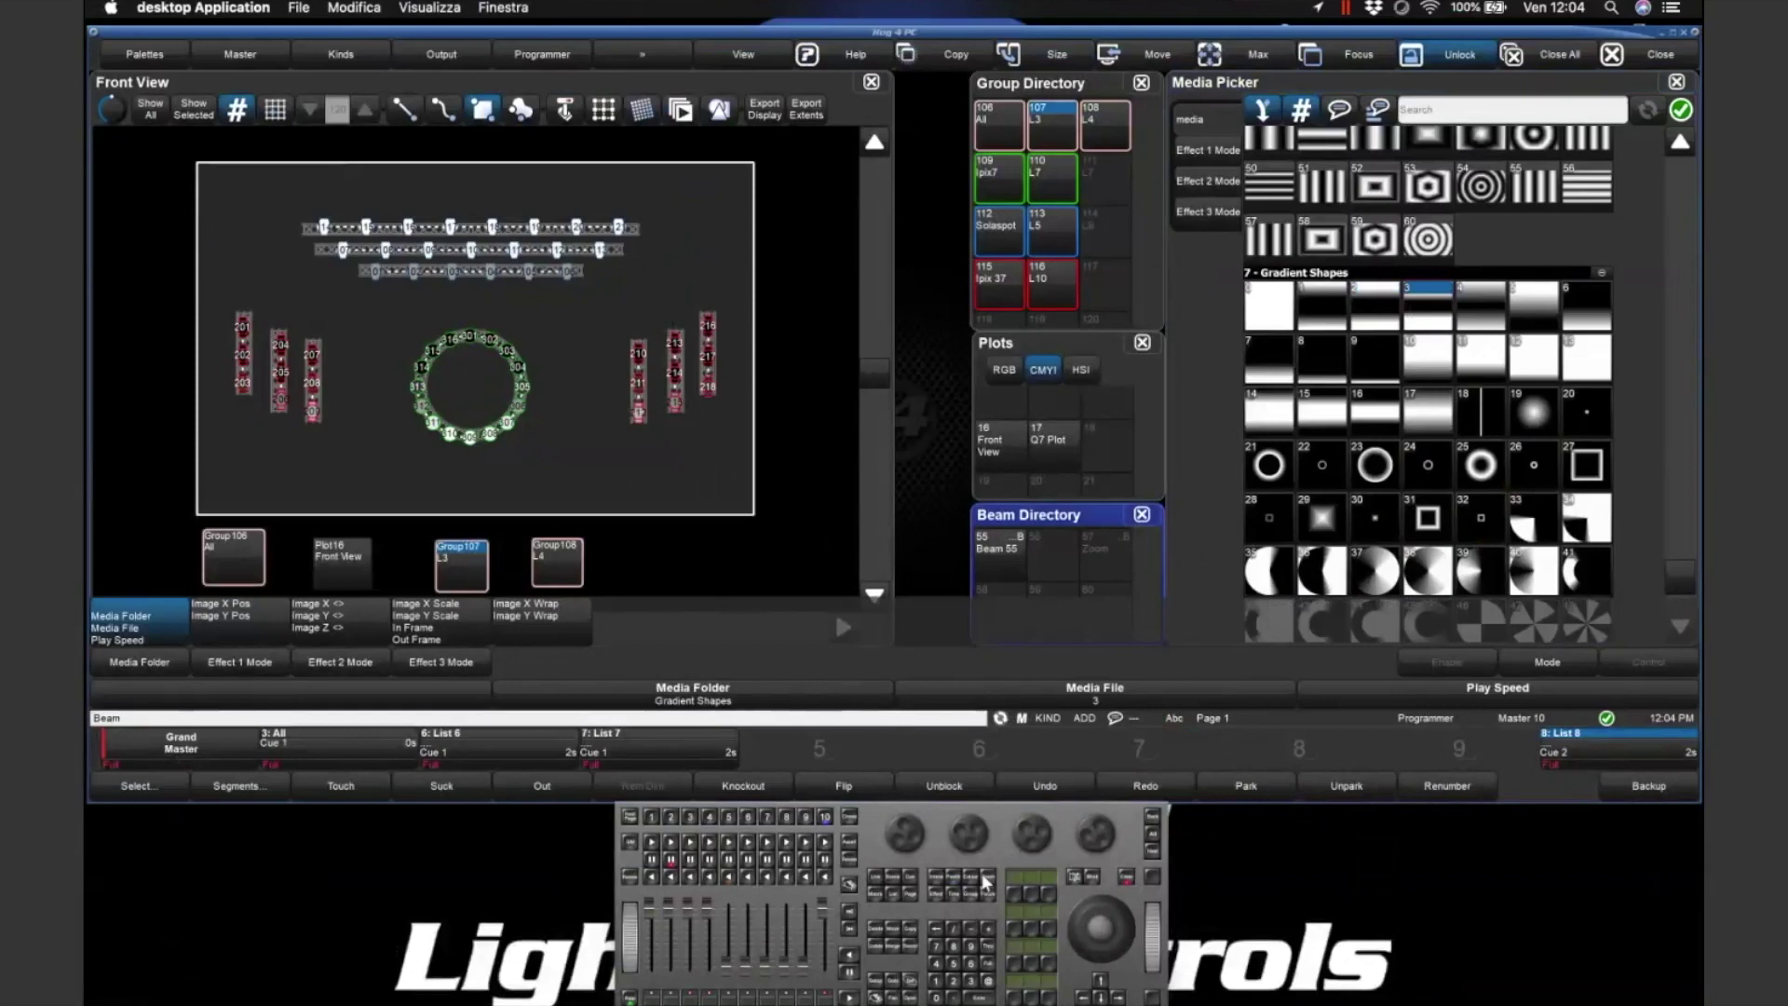
click(986, 877)
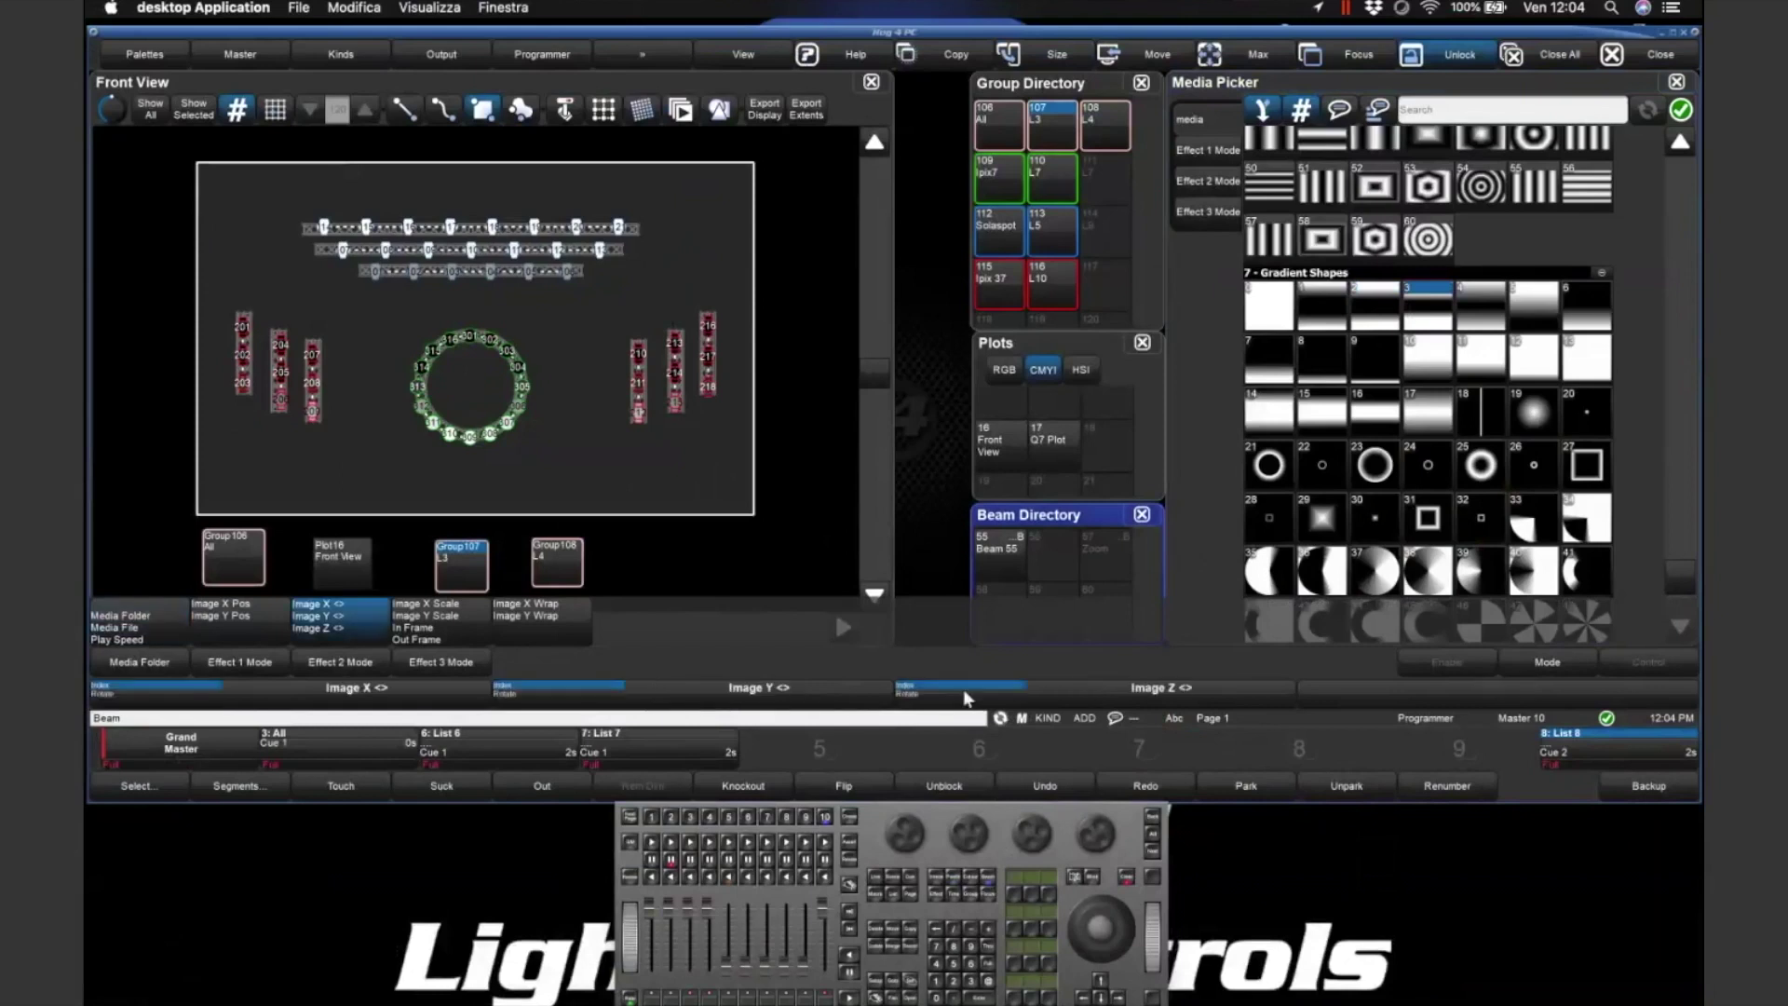
click(526, 694)
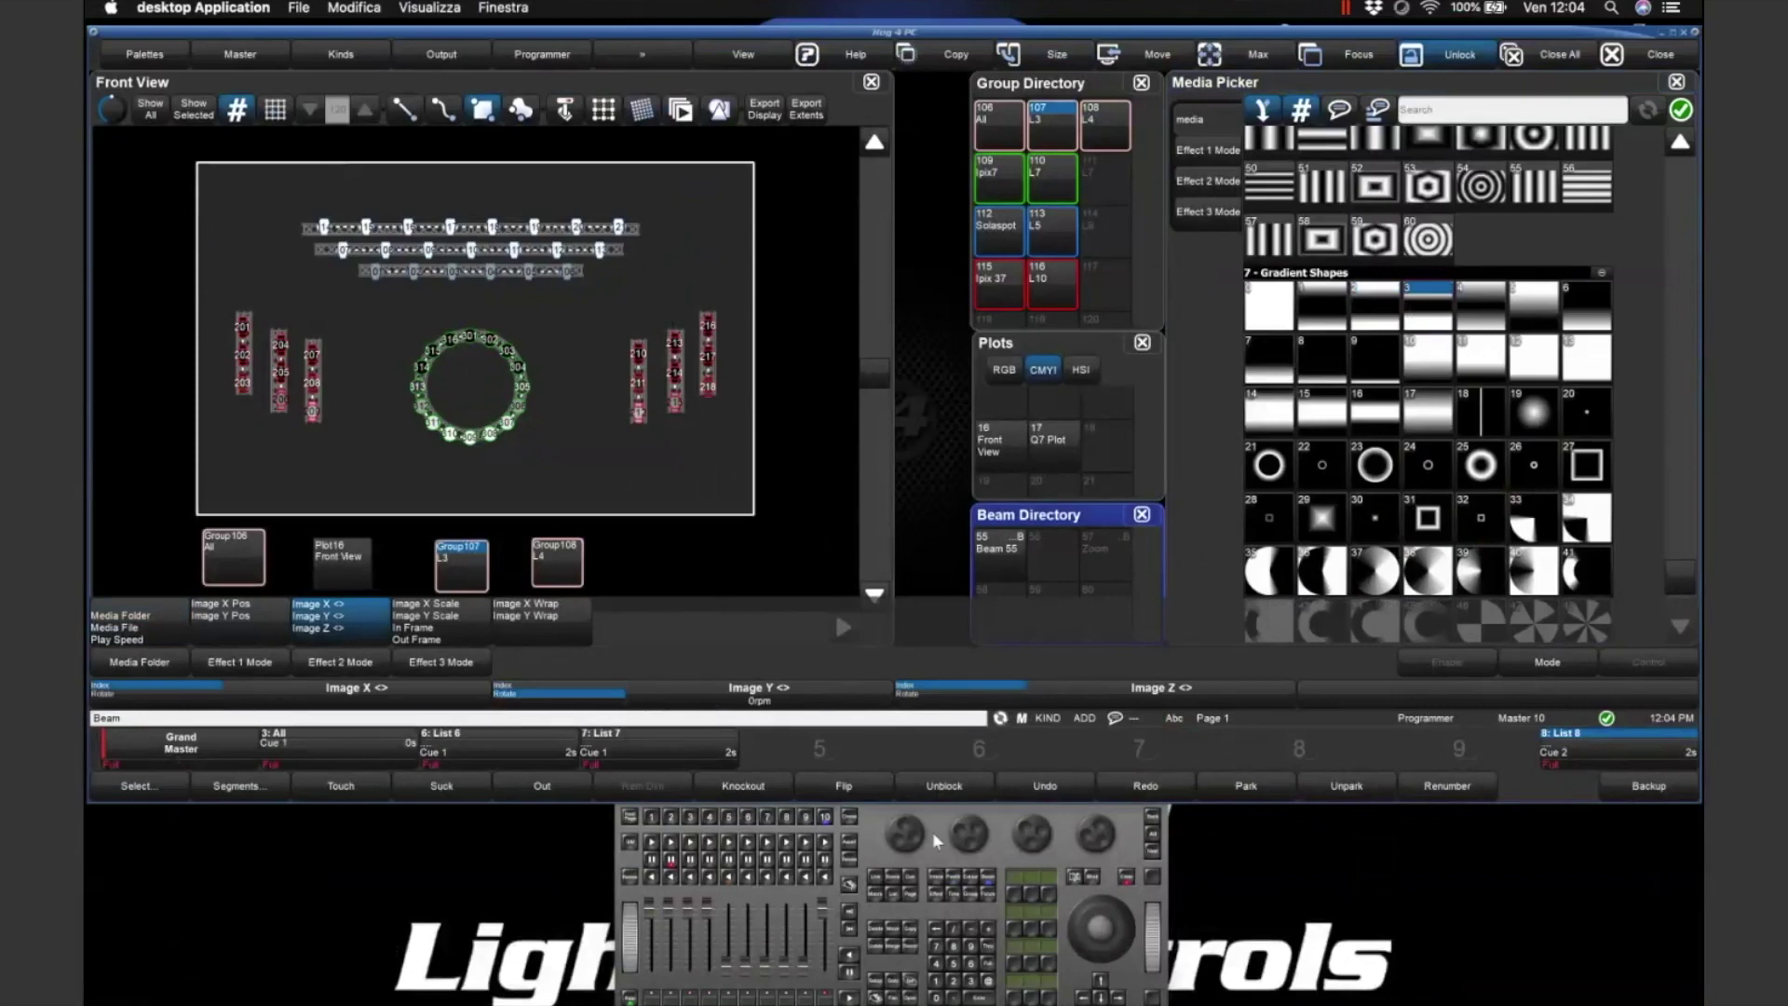
scroll(976, 850, up, 5)
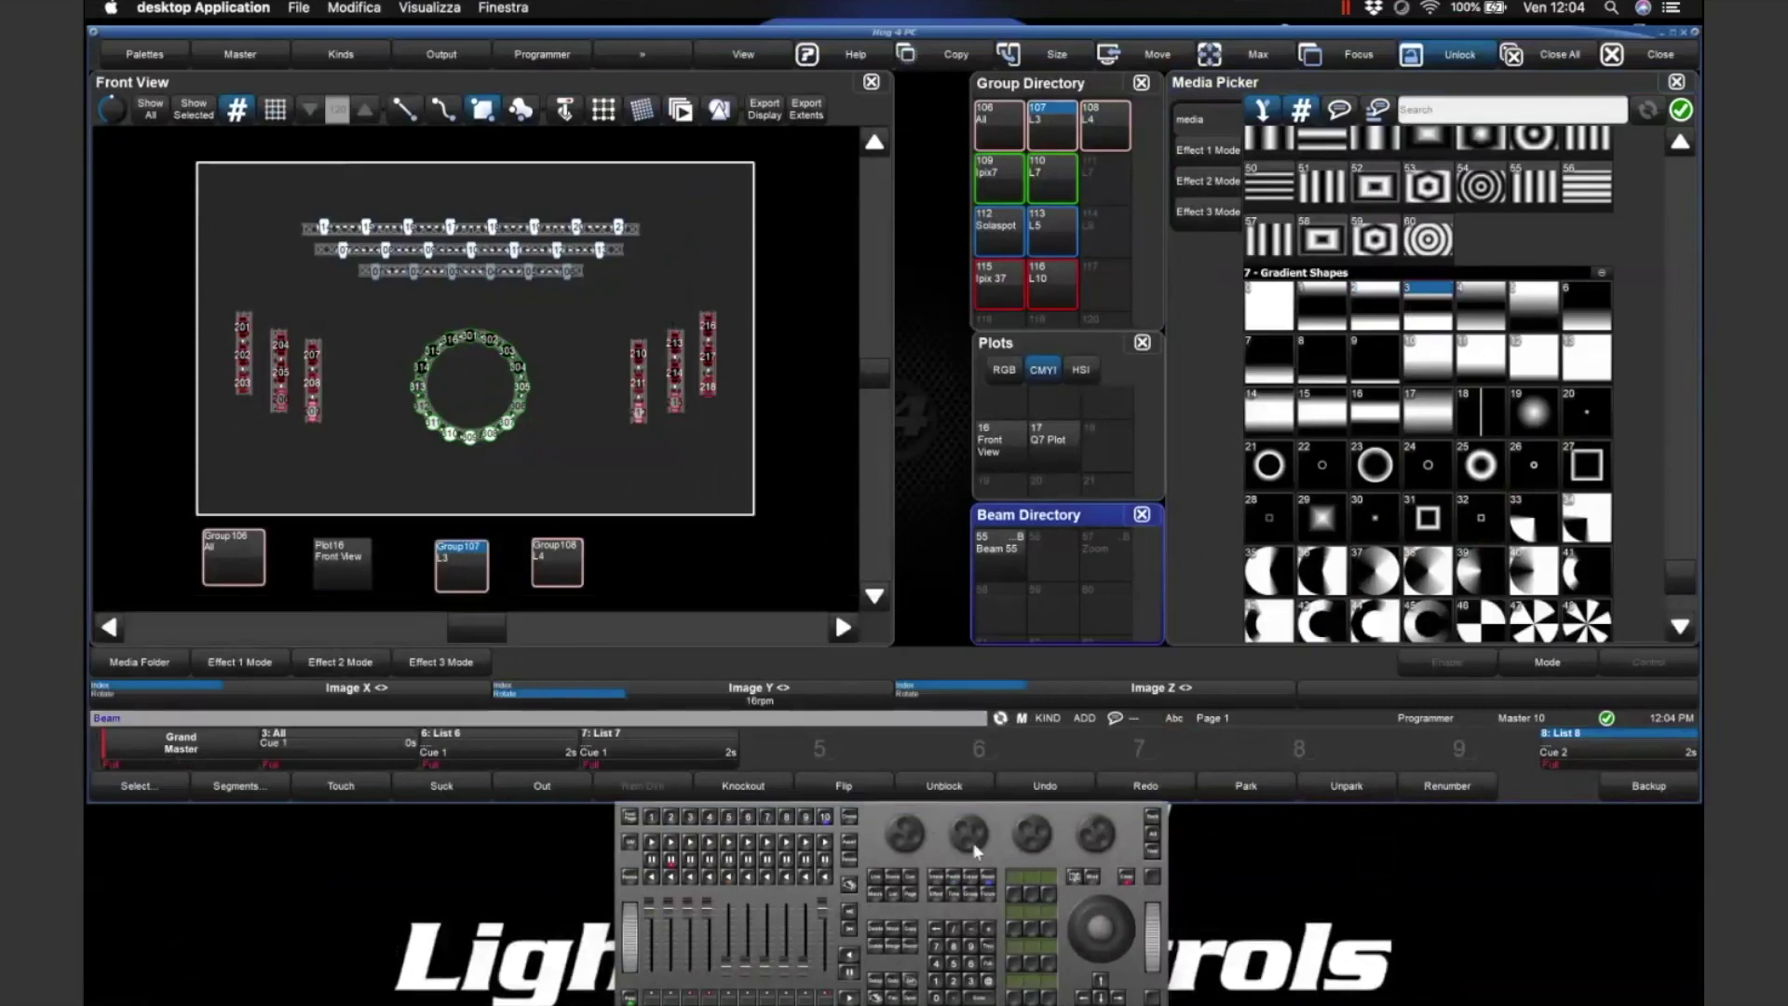
scroll(976, 850, down, 5)
scroll(969, 833, up, 10)
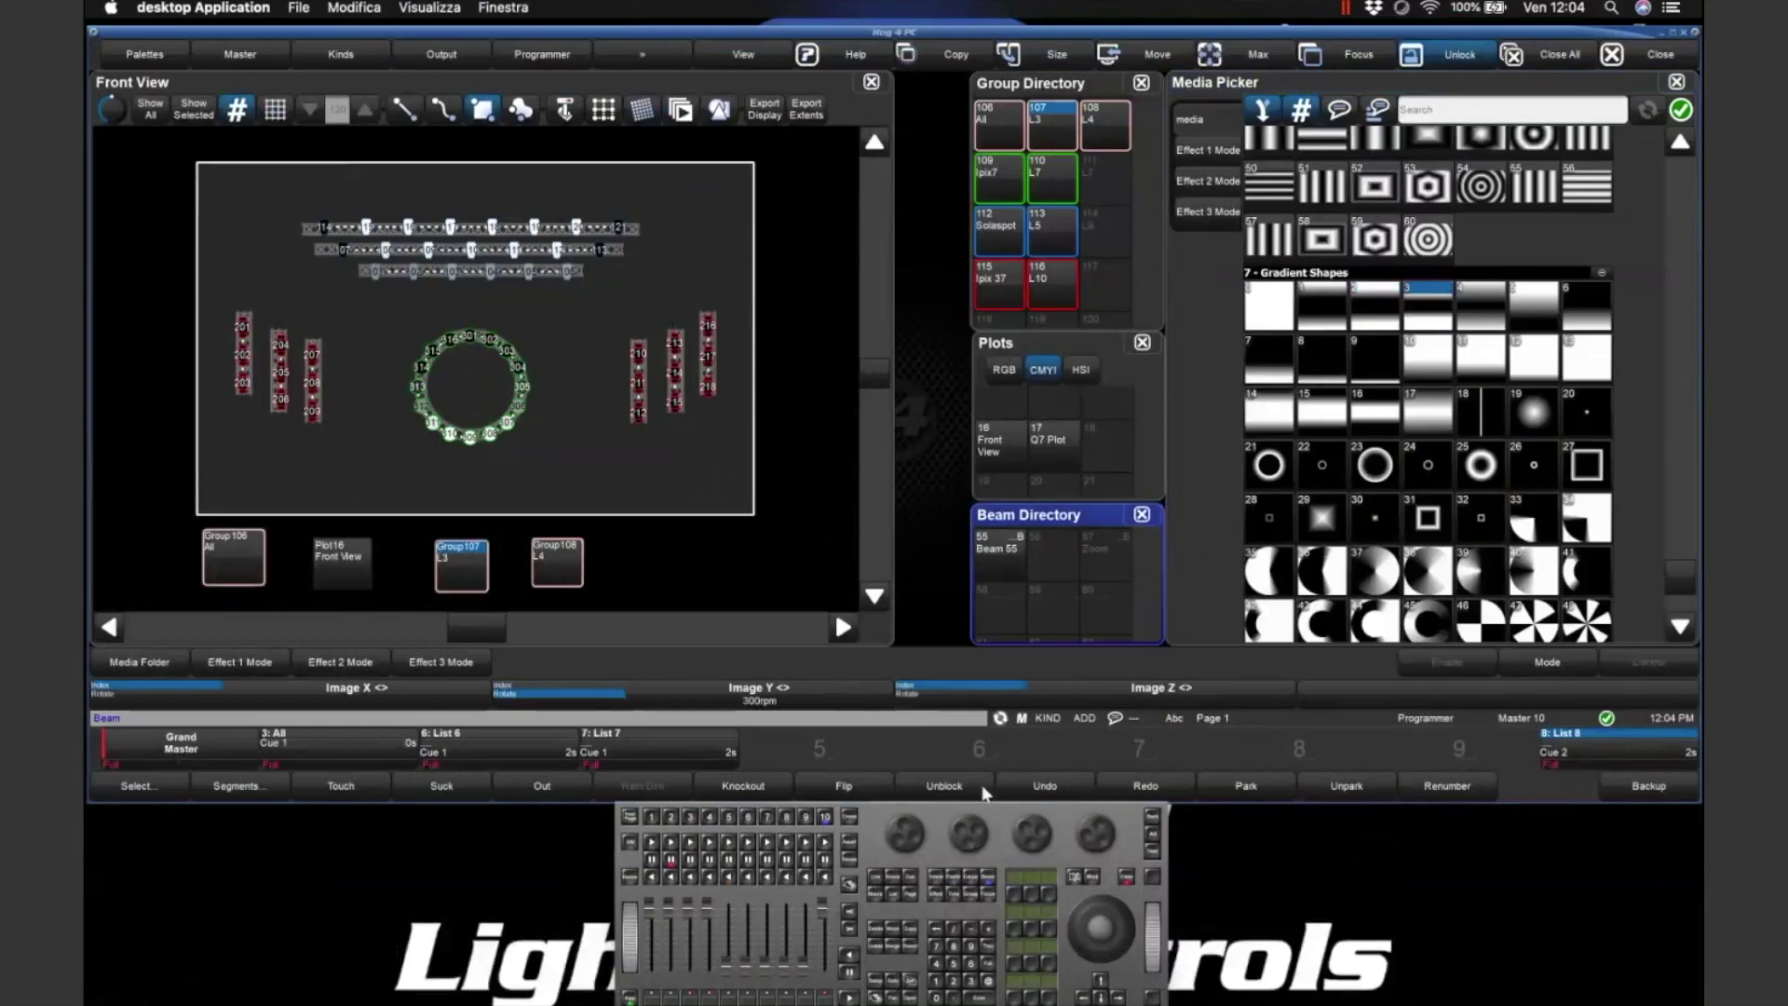
- Examine the rotating gradient look in the stage visualizer and return to the lighting console
click(890, 877)
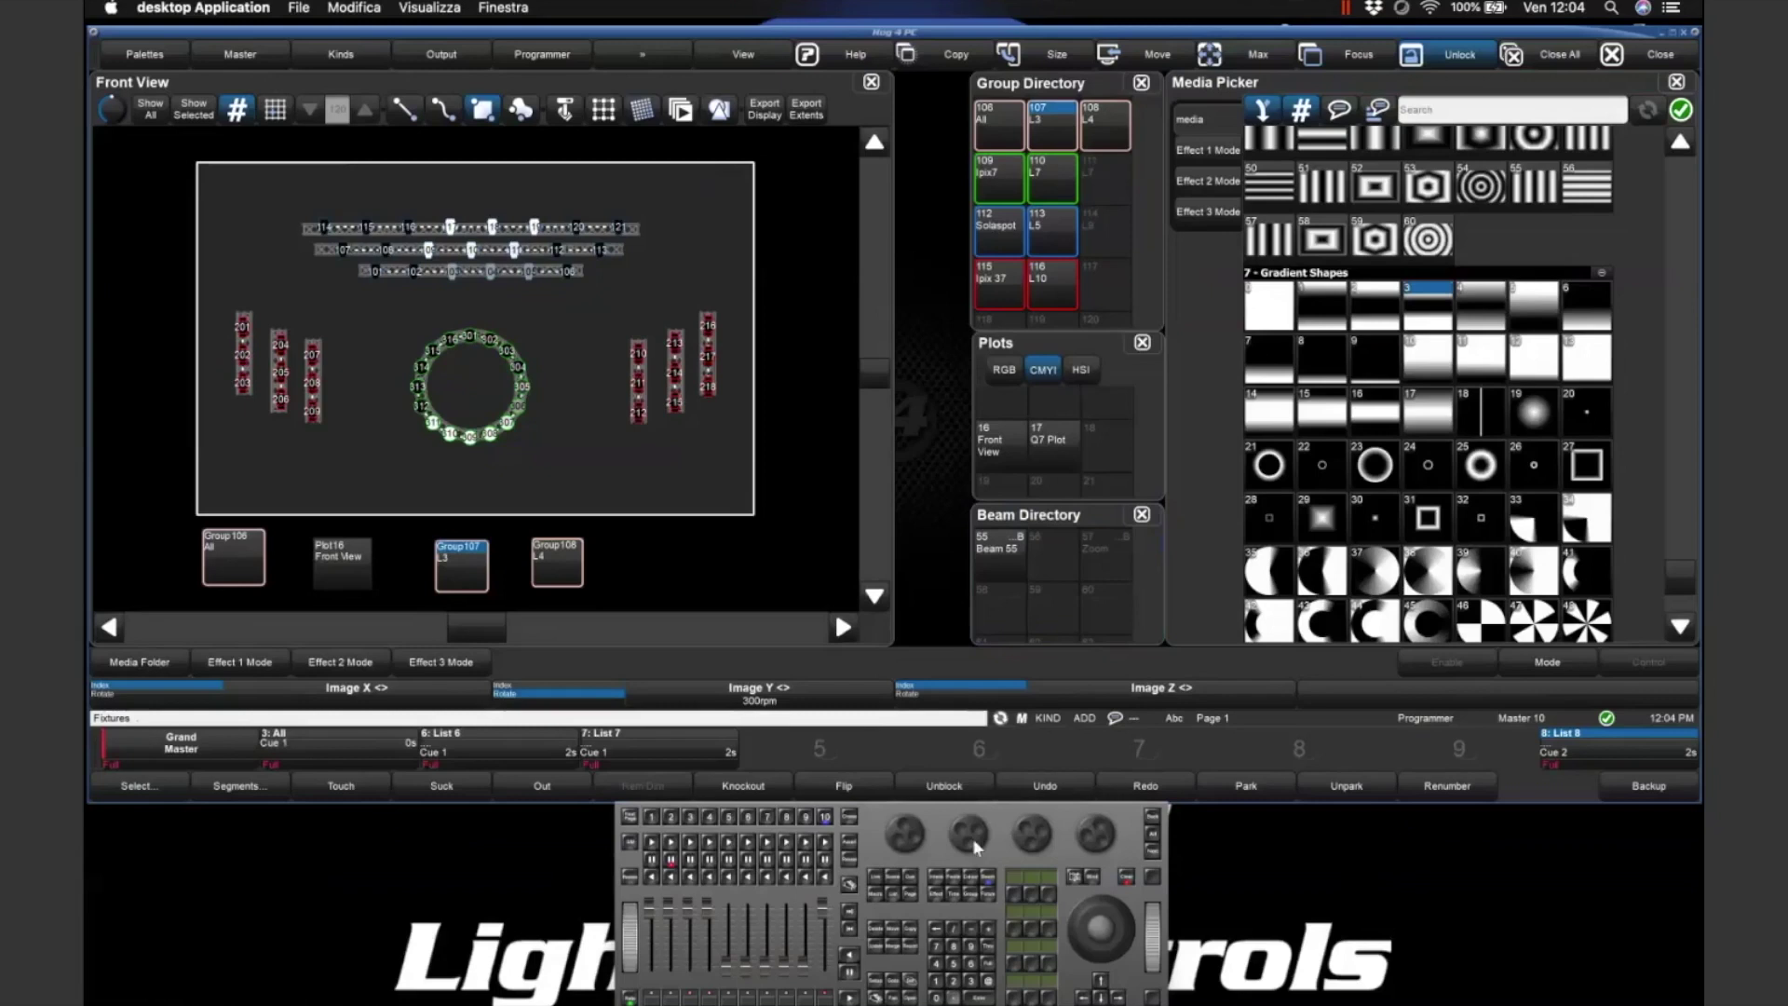
click(1085, 879)
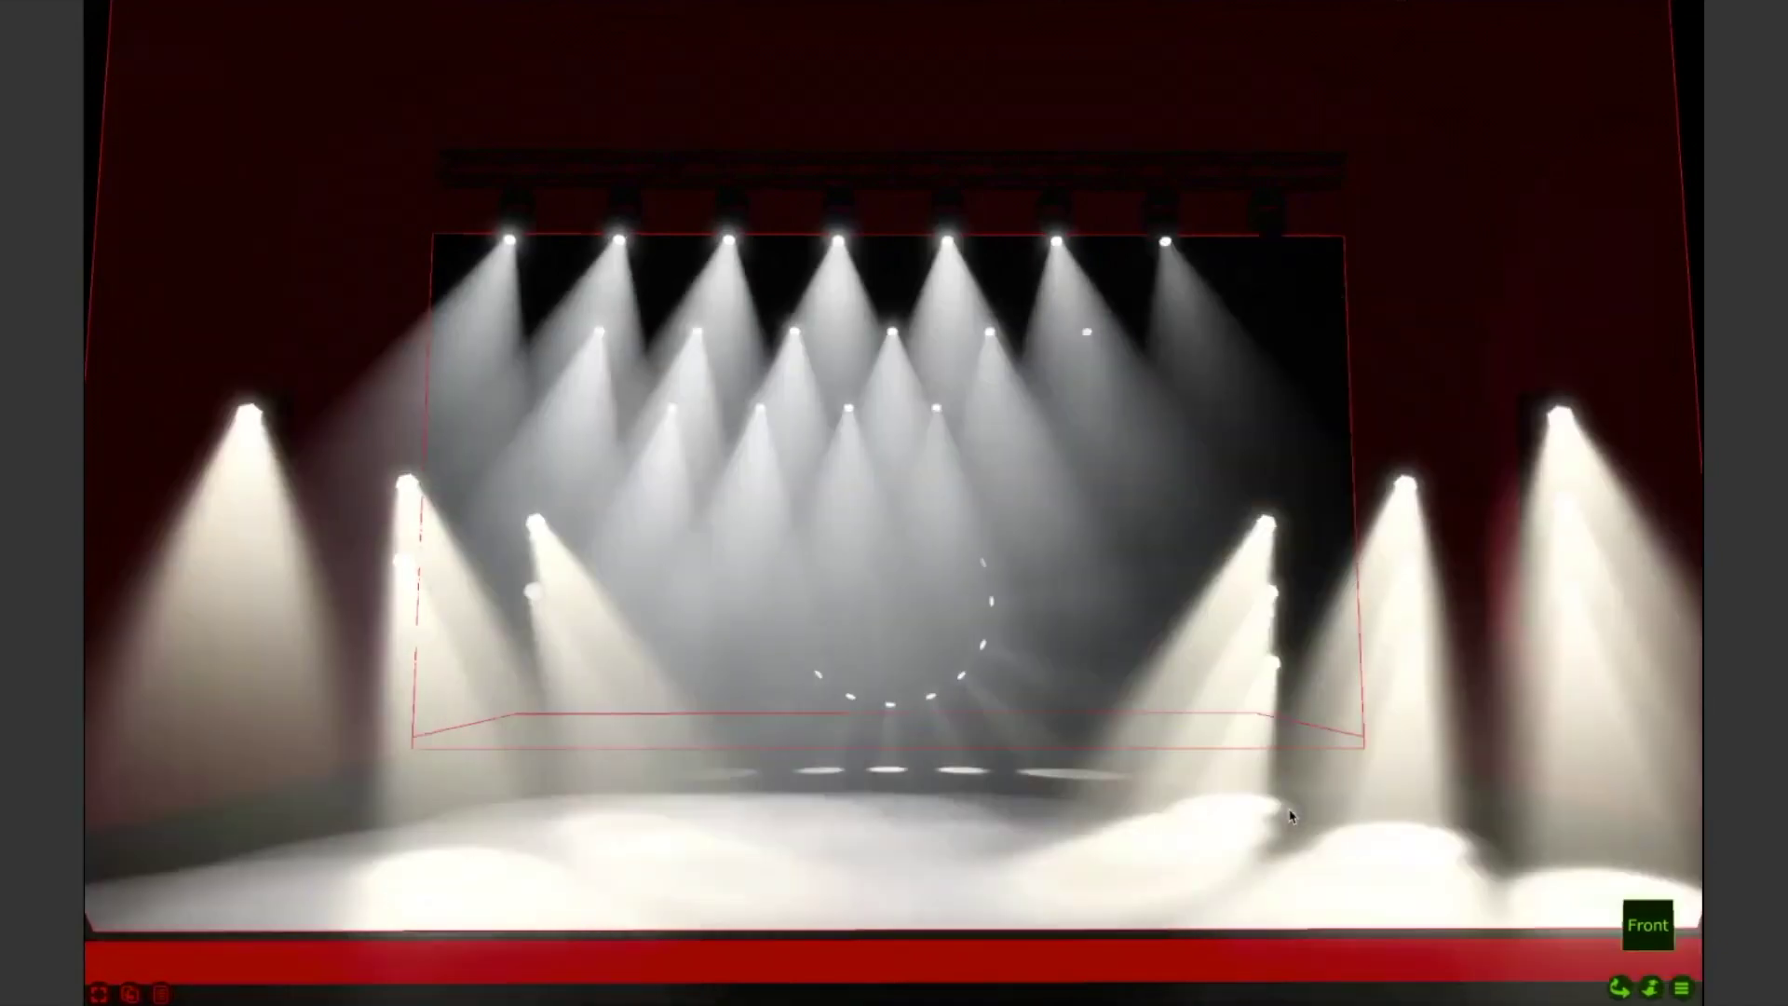
key(ctrl+Left)
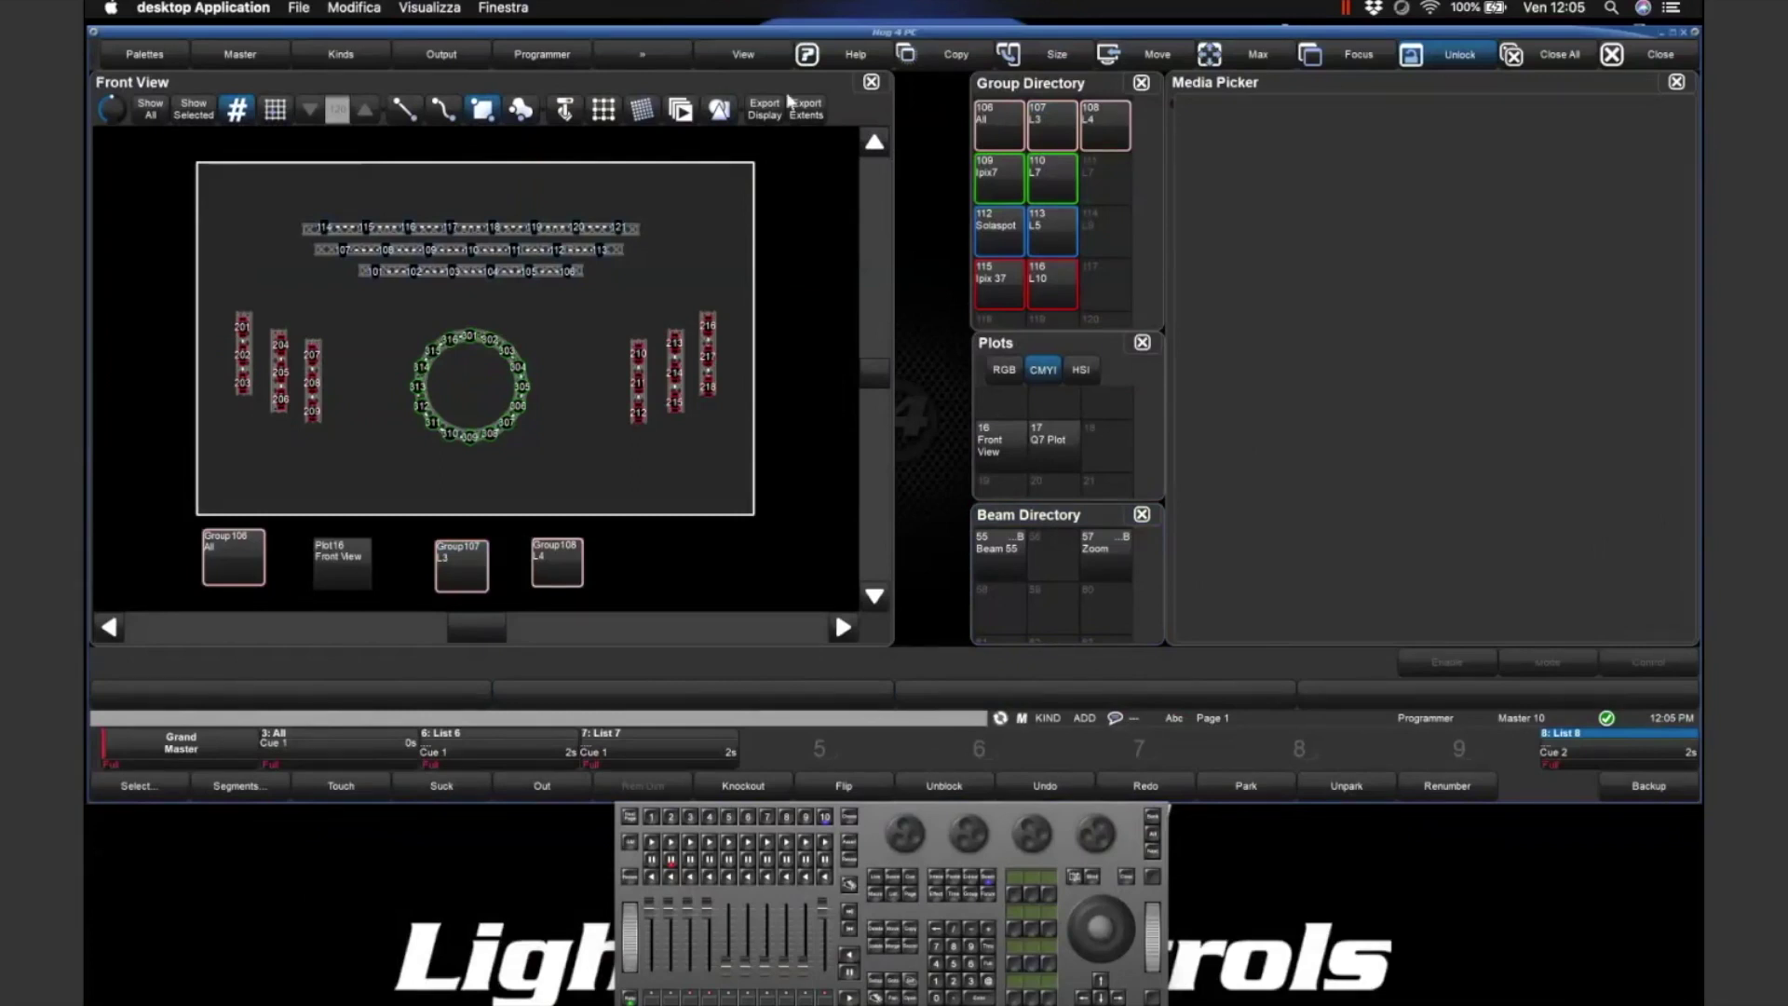
- Close the Front View plot and open the Q7 Plot instead
click(872, 82)
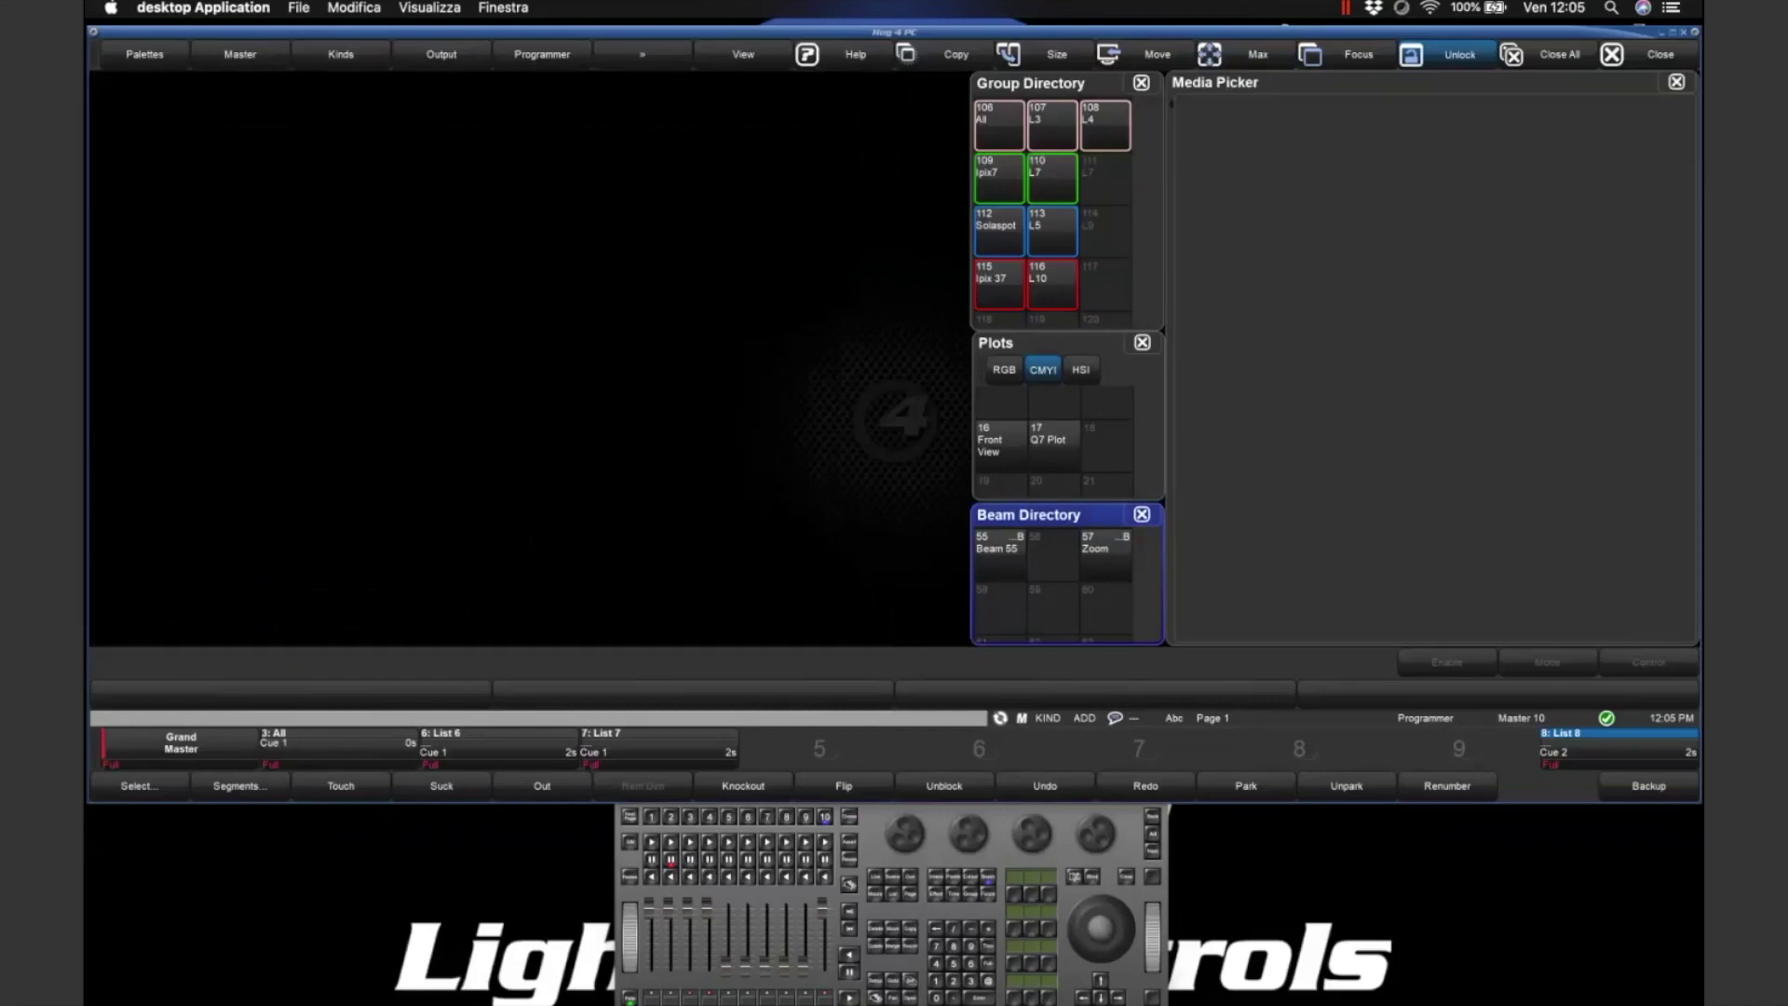
click(912, 998)
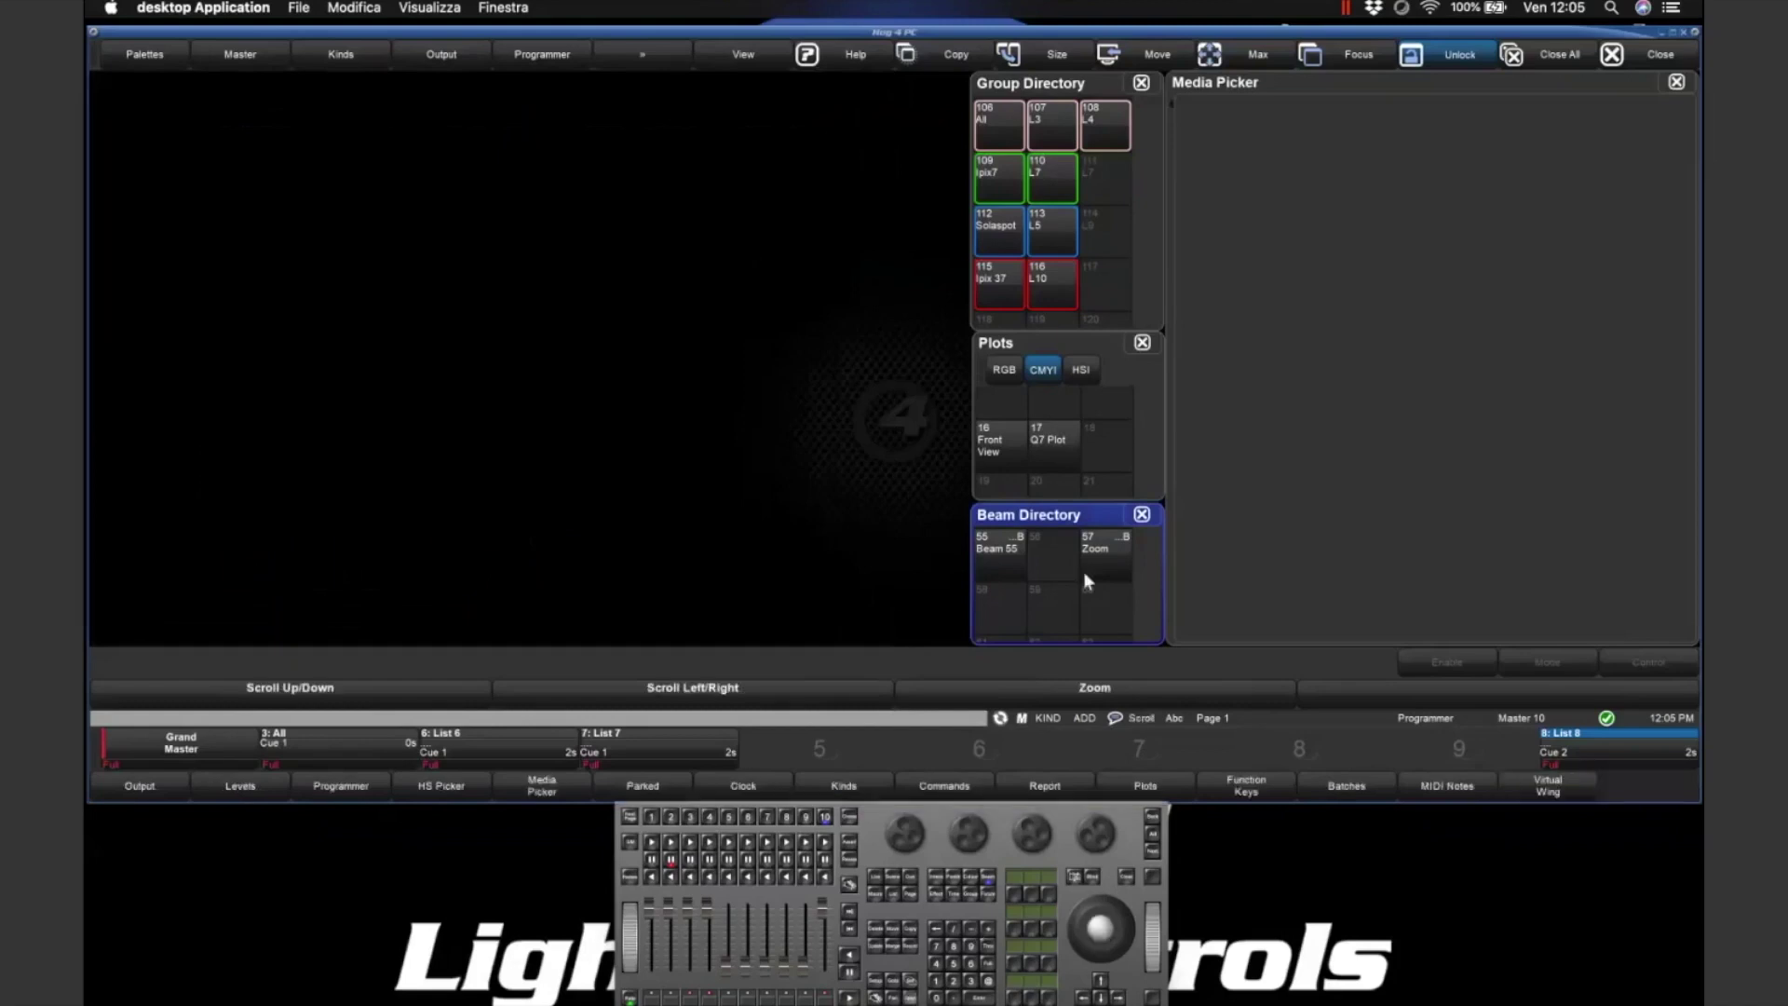
click(1043, 445)
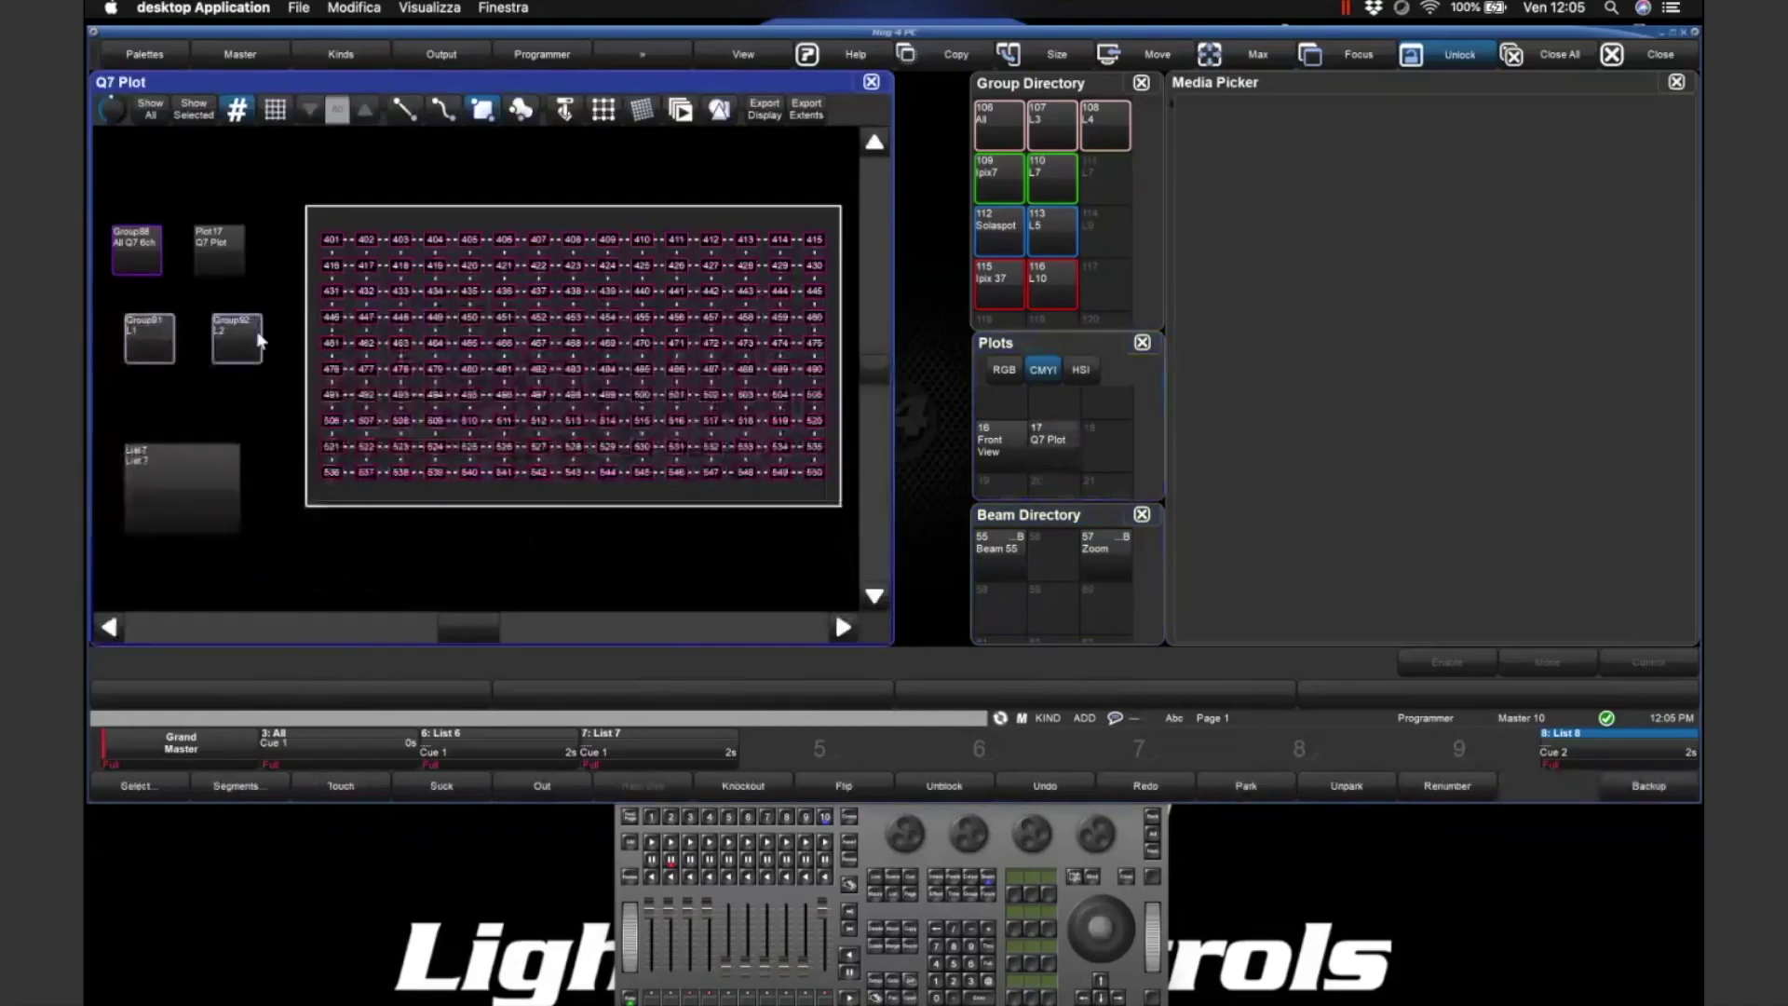
- Recall the all-Q7 group and L1 through their plot shortcuts, and set L1 to full
click(132, 250)
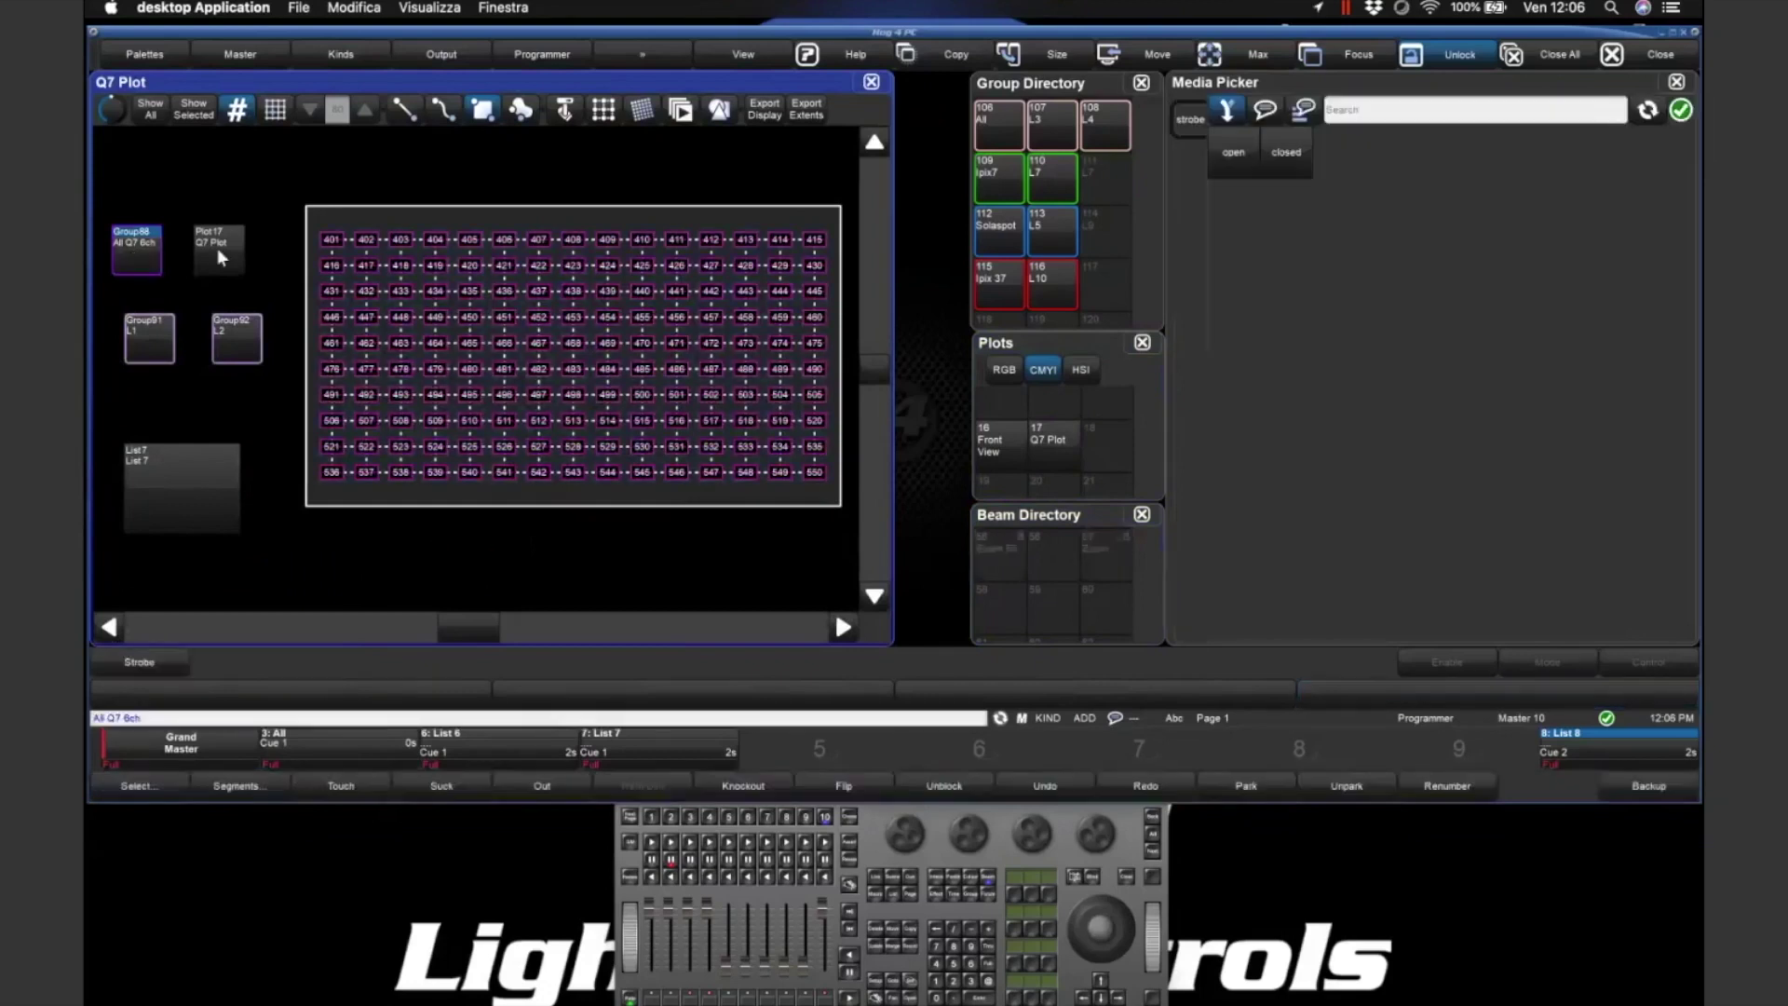
click(138, 335)
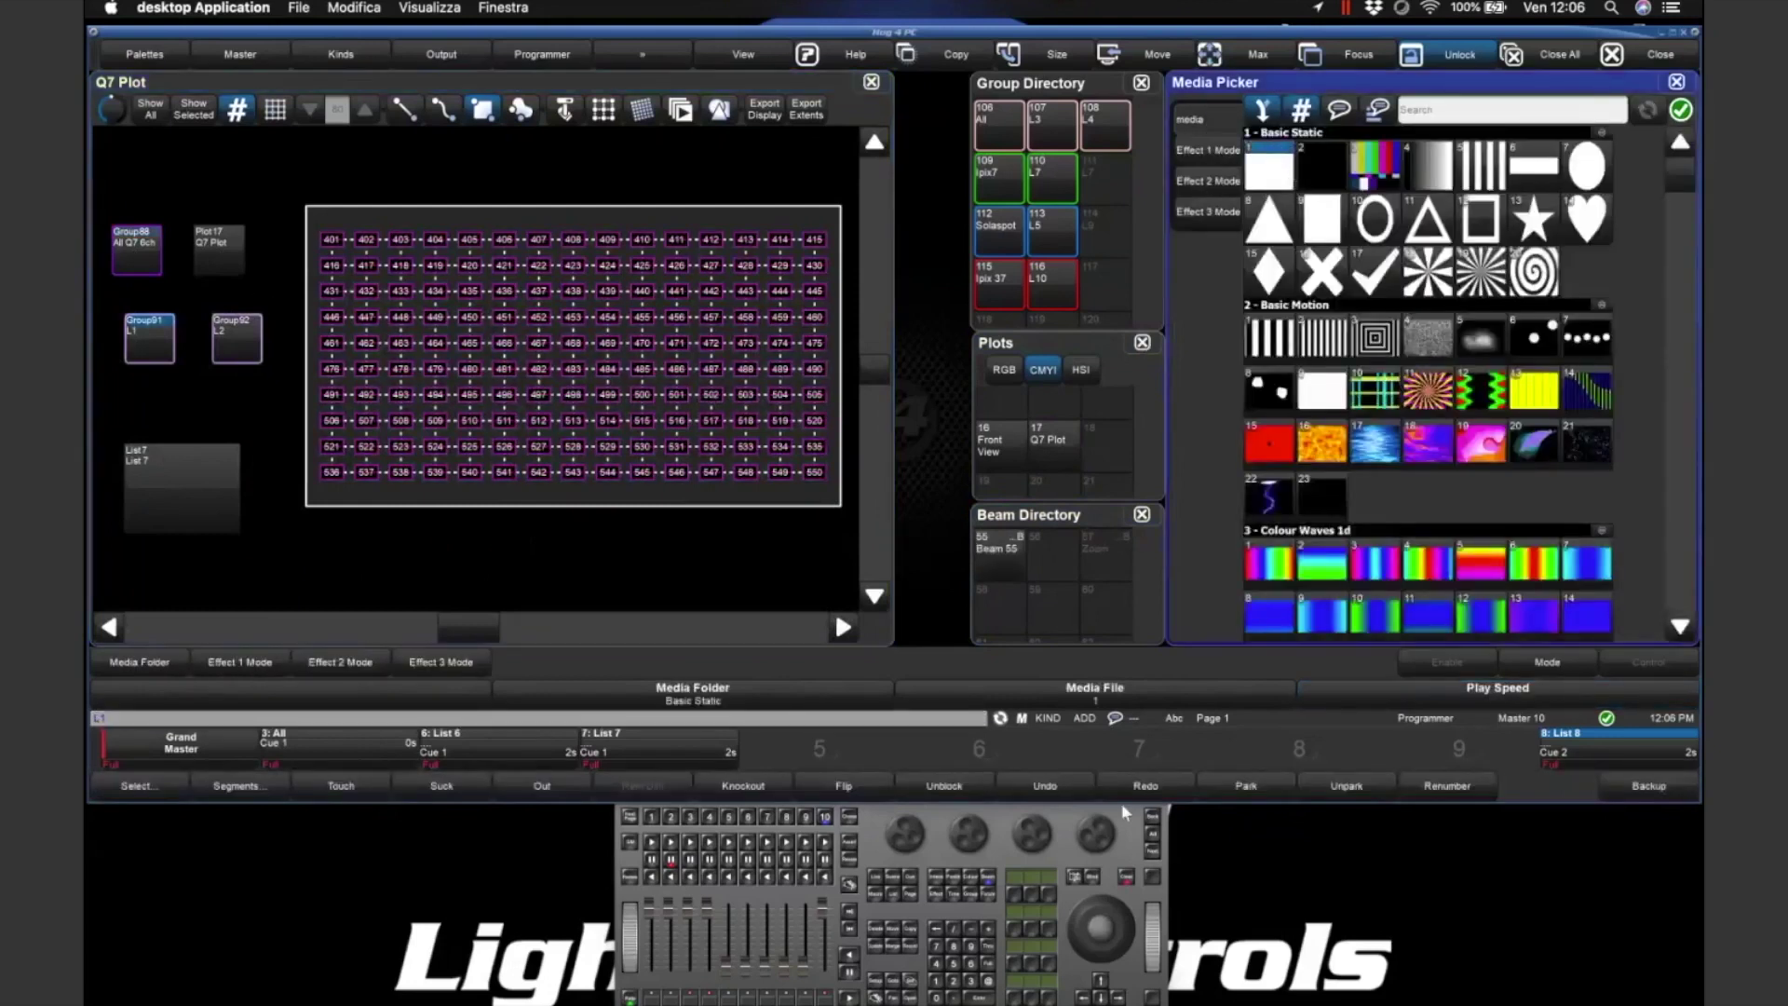
click(989, 965)
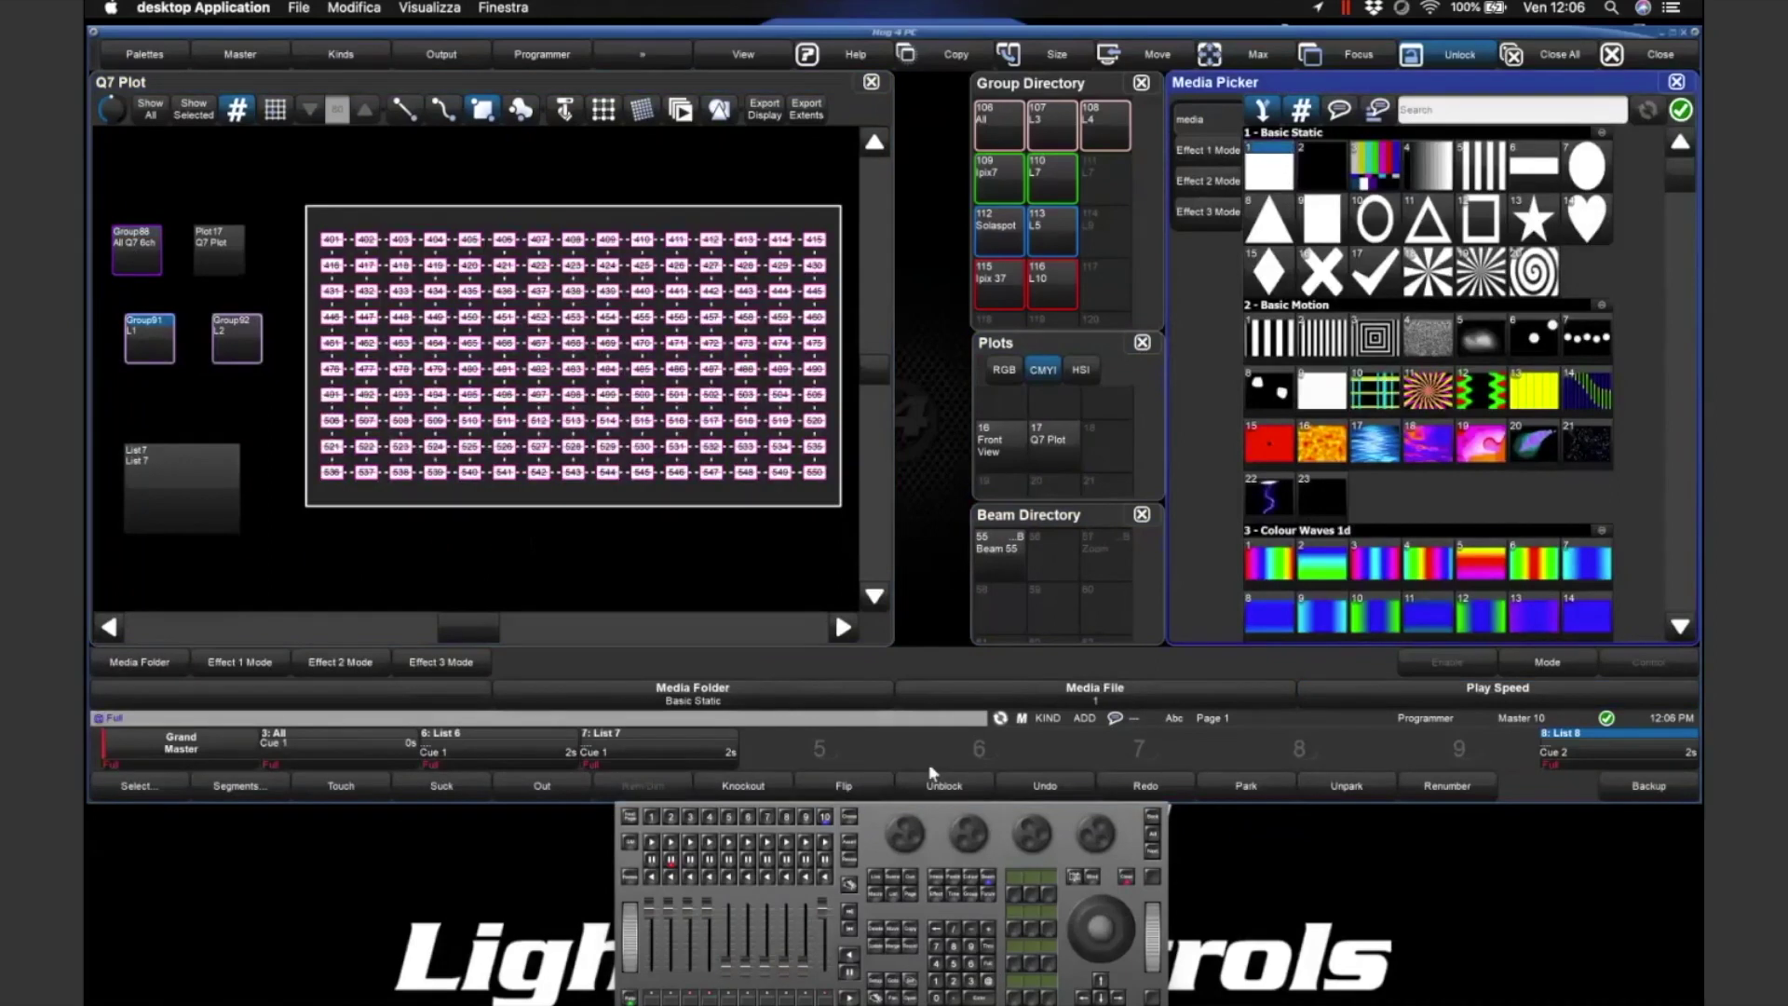
- Colour layer L1 red by setting both its Yellow and Magenta to 100%
click(971, 883)
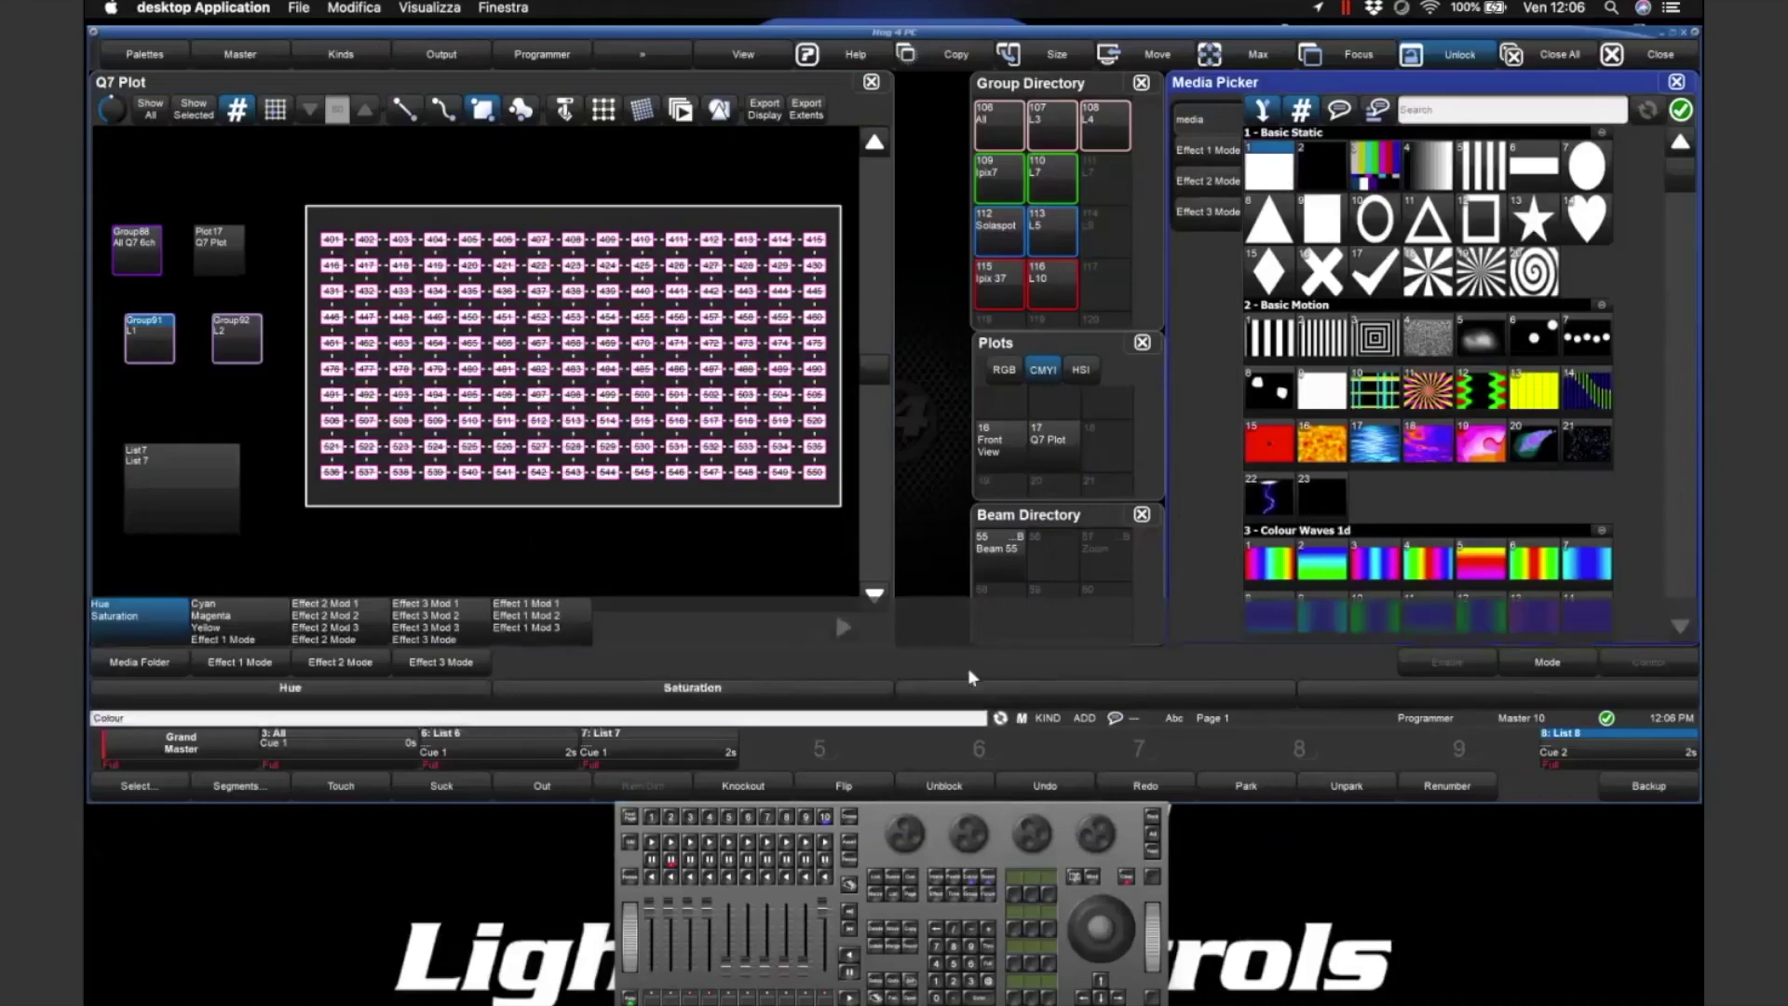
click(981, 887)
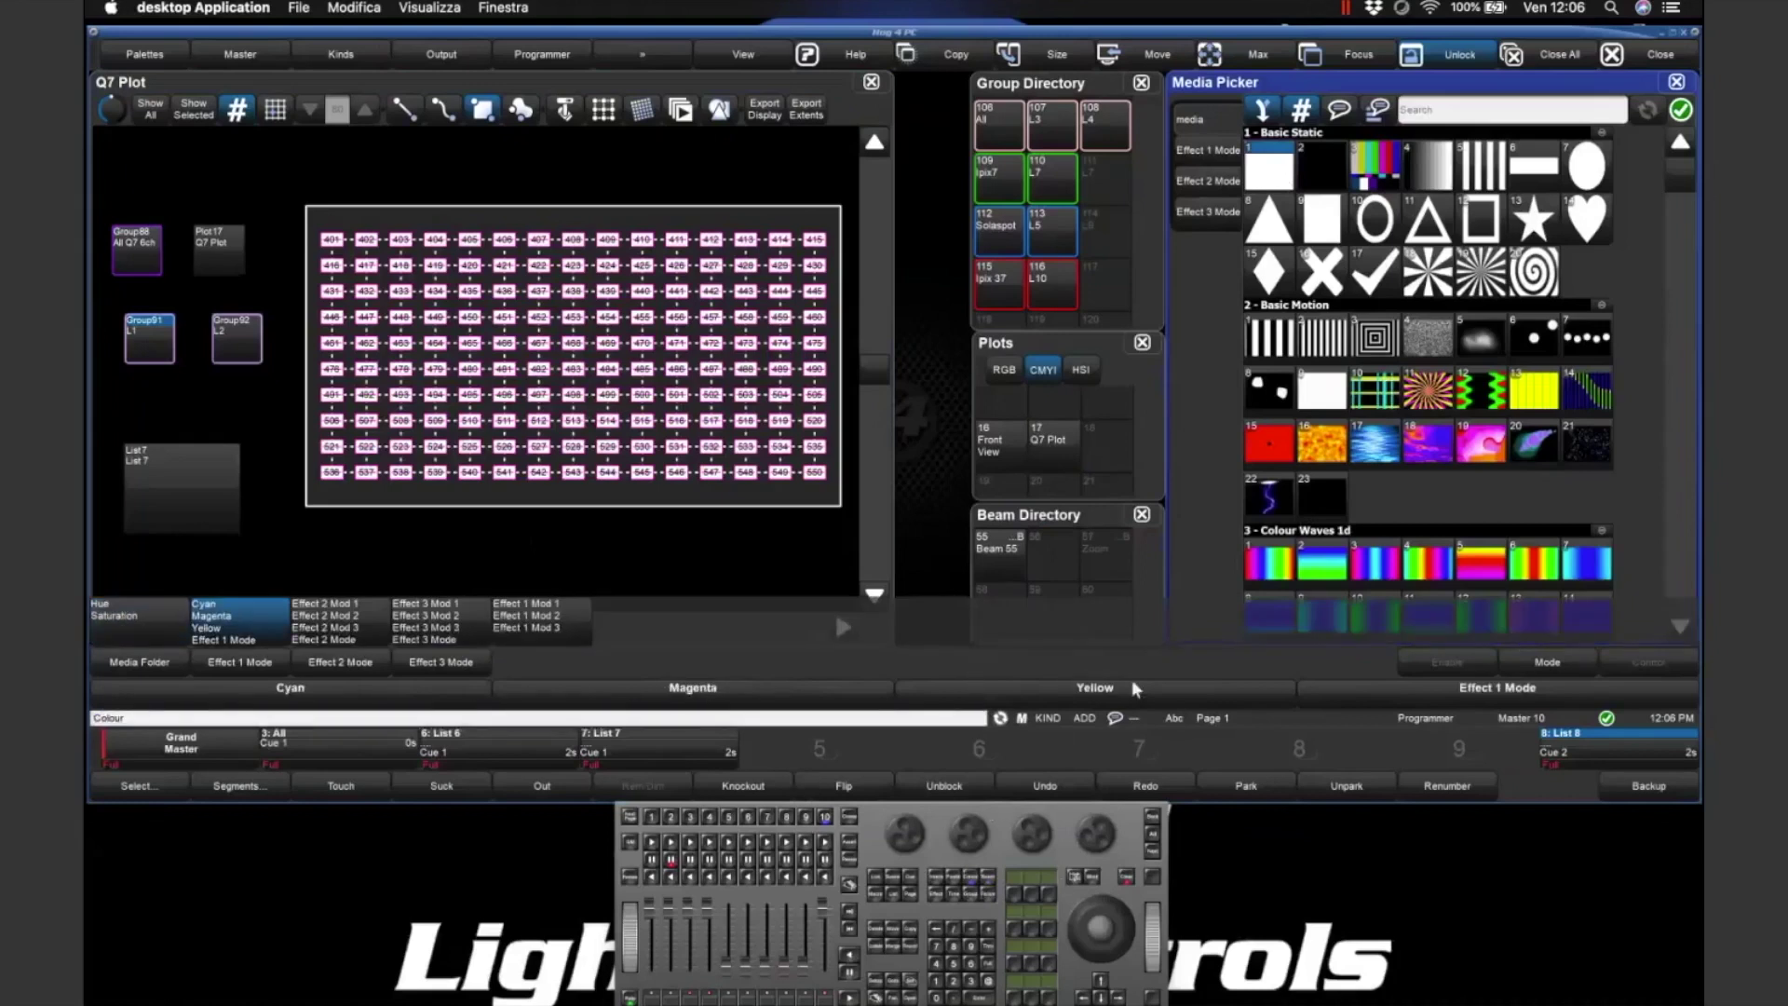
click(1071, 687)
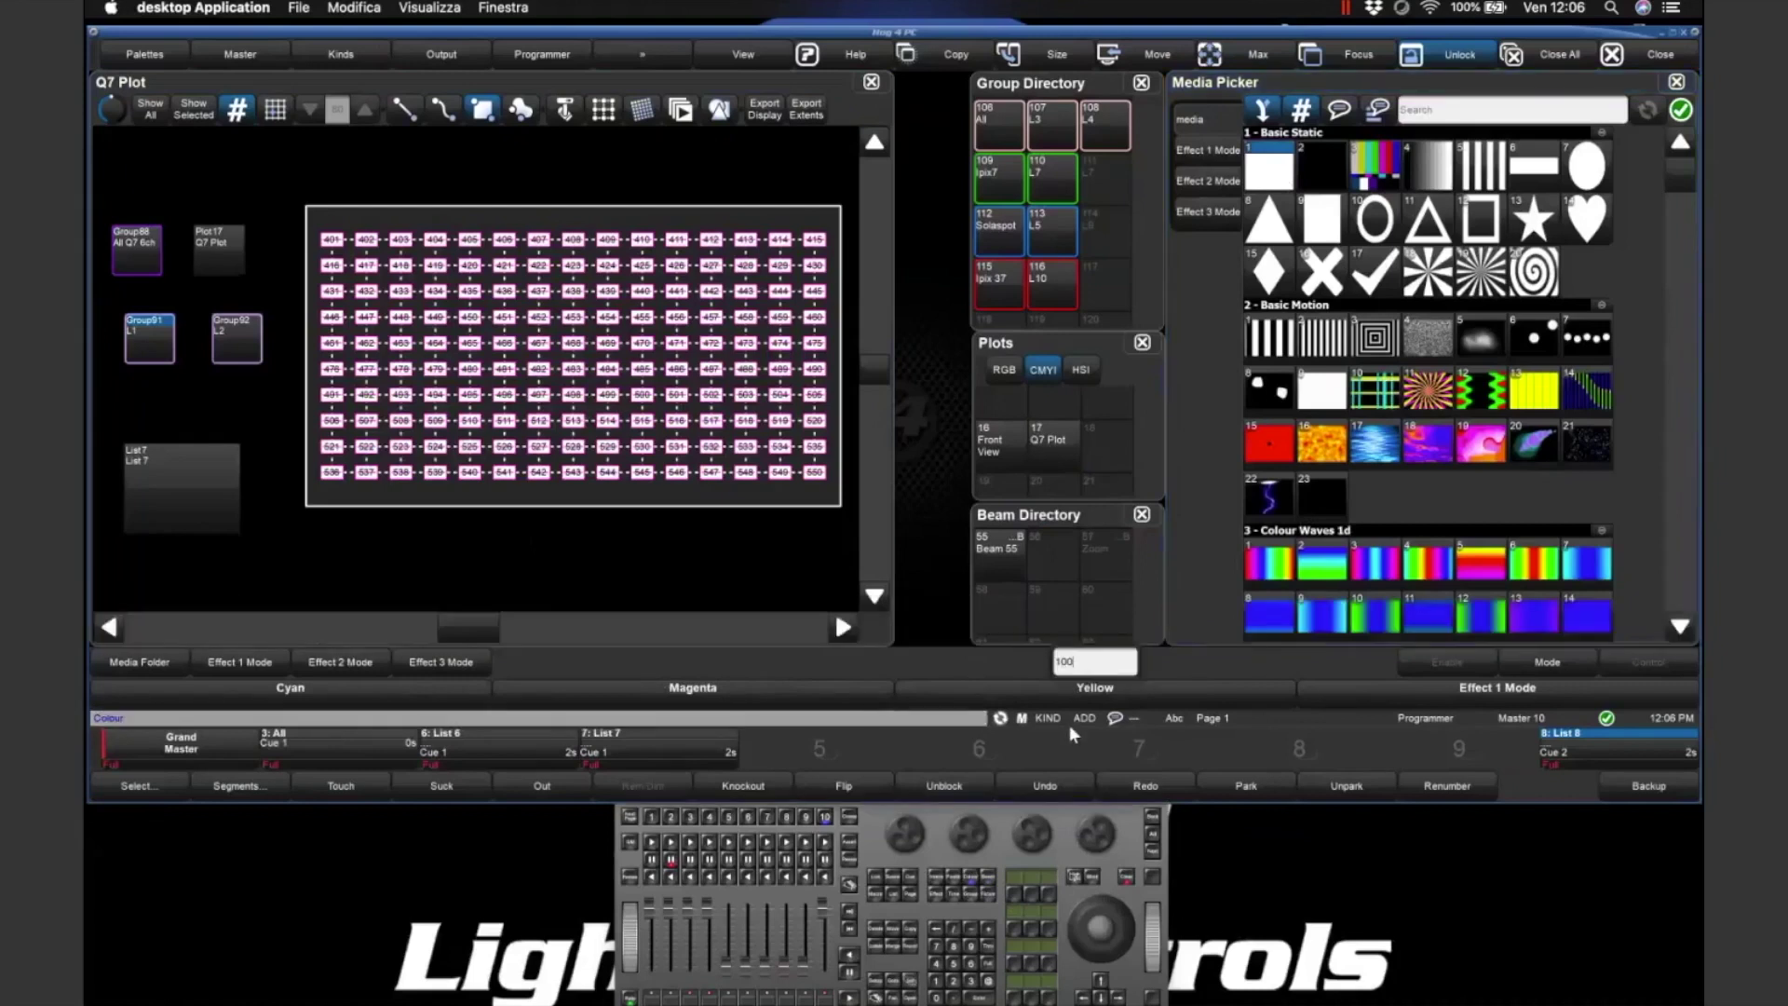
key(Return)
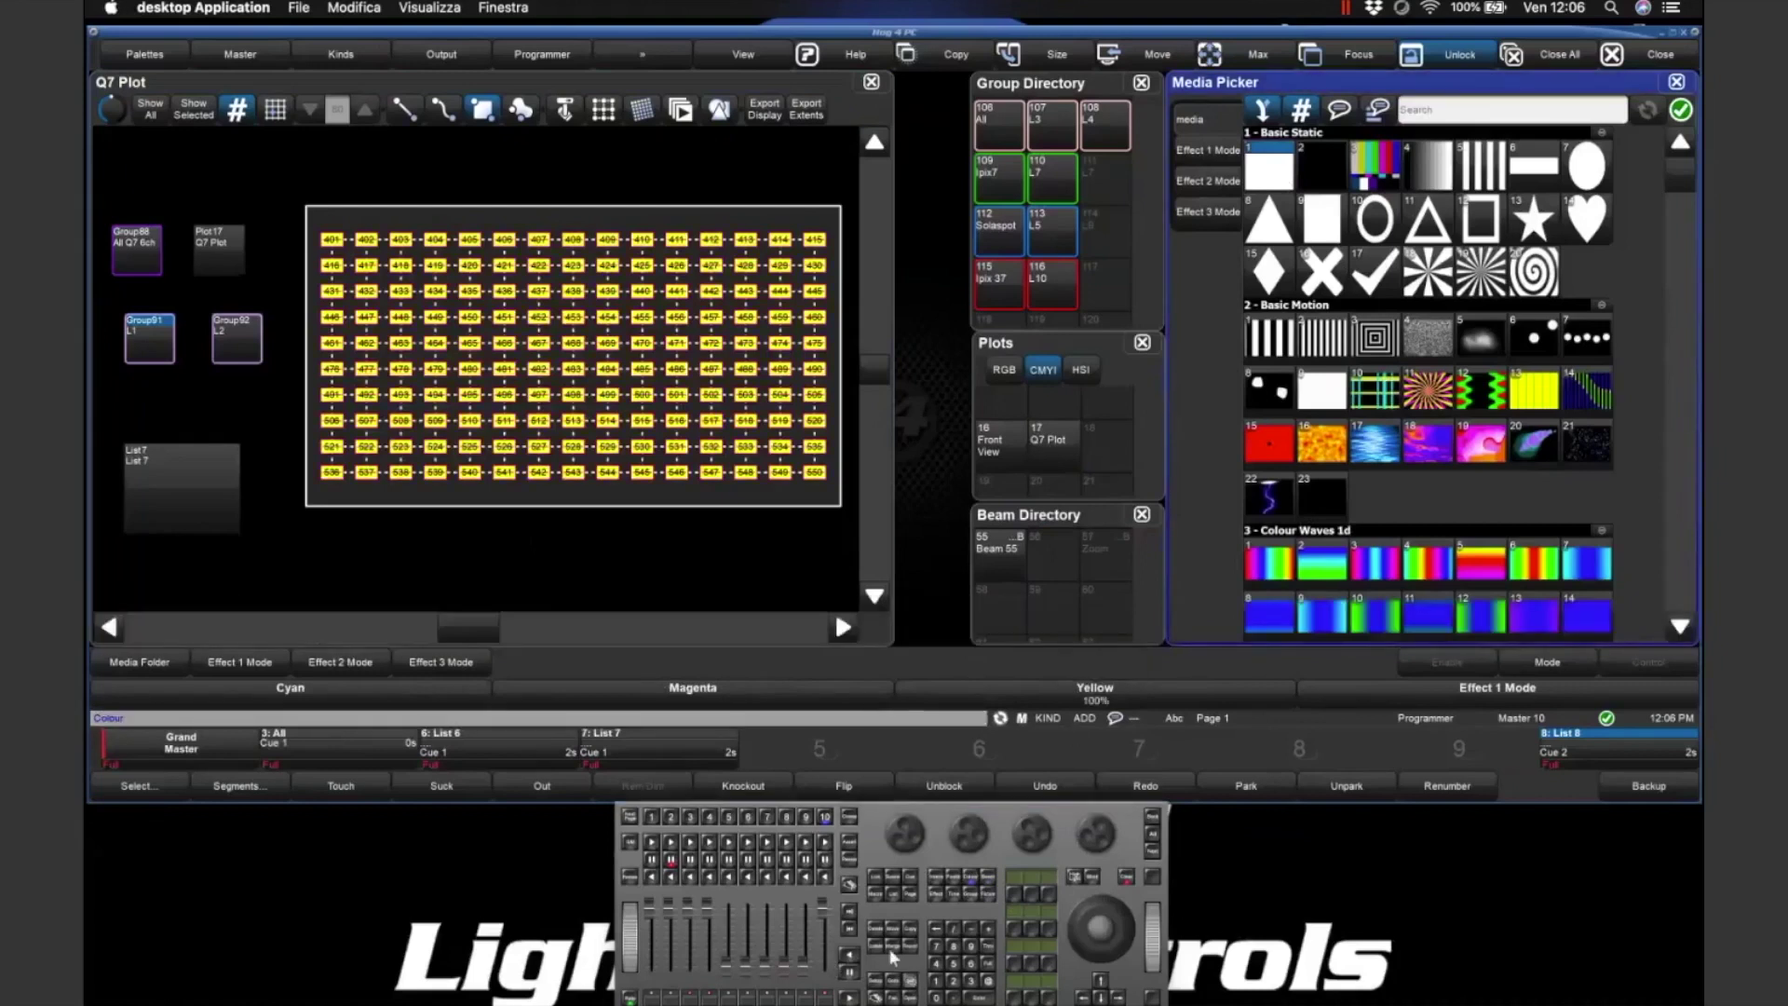
click(712, 694)
text(100)
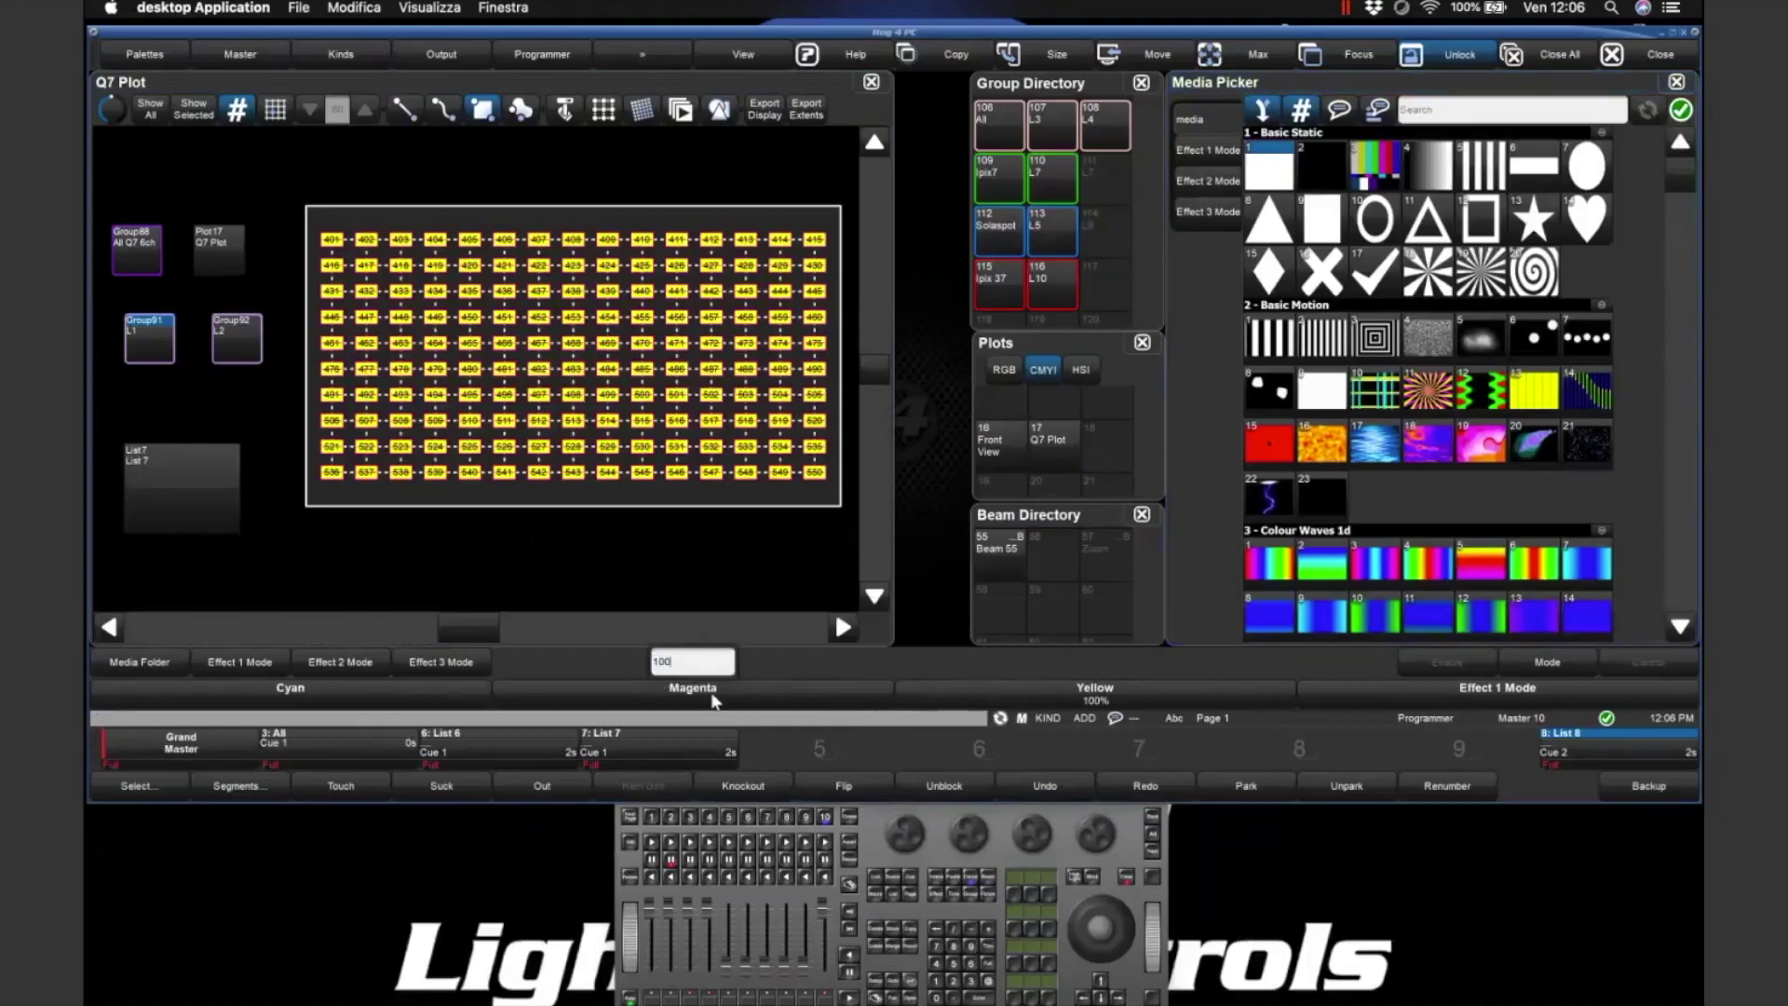
key(Return)
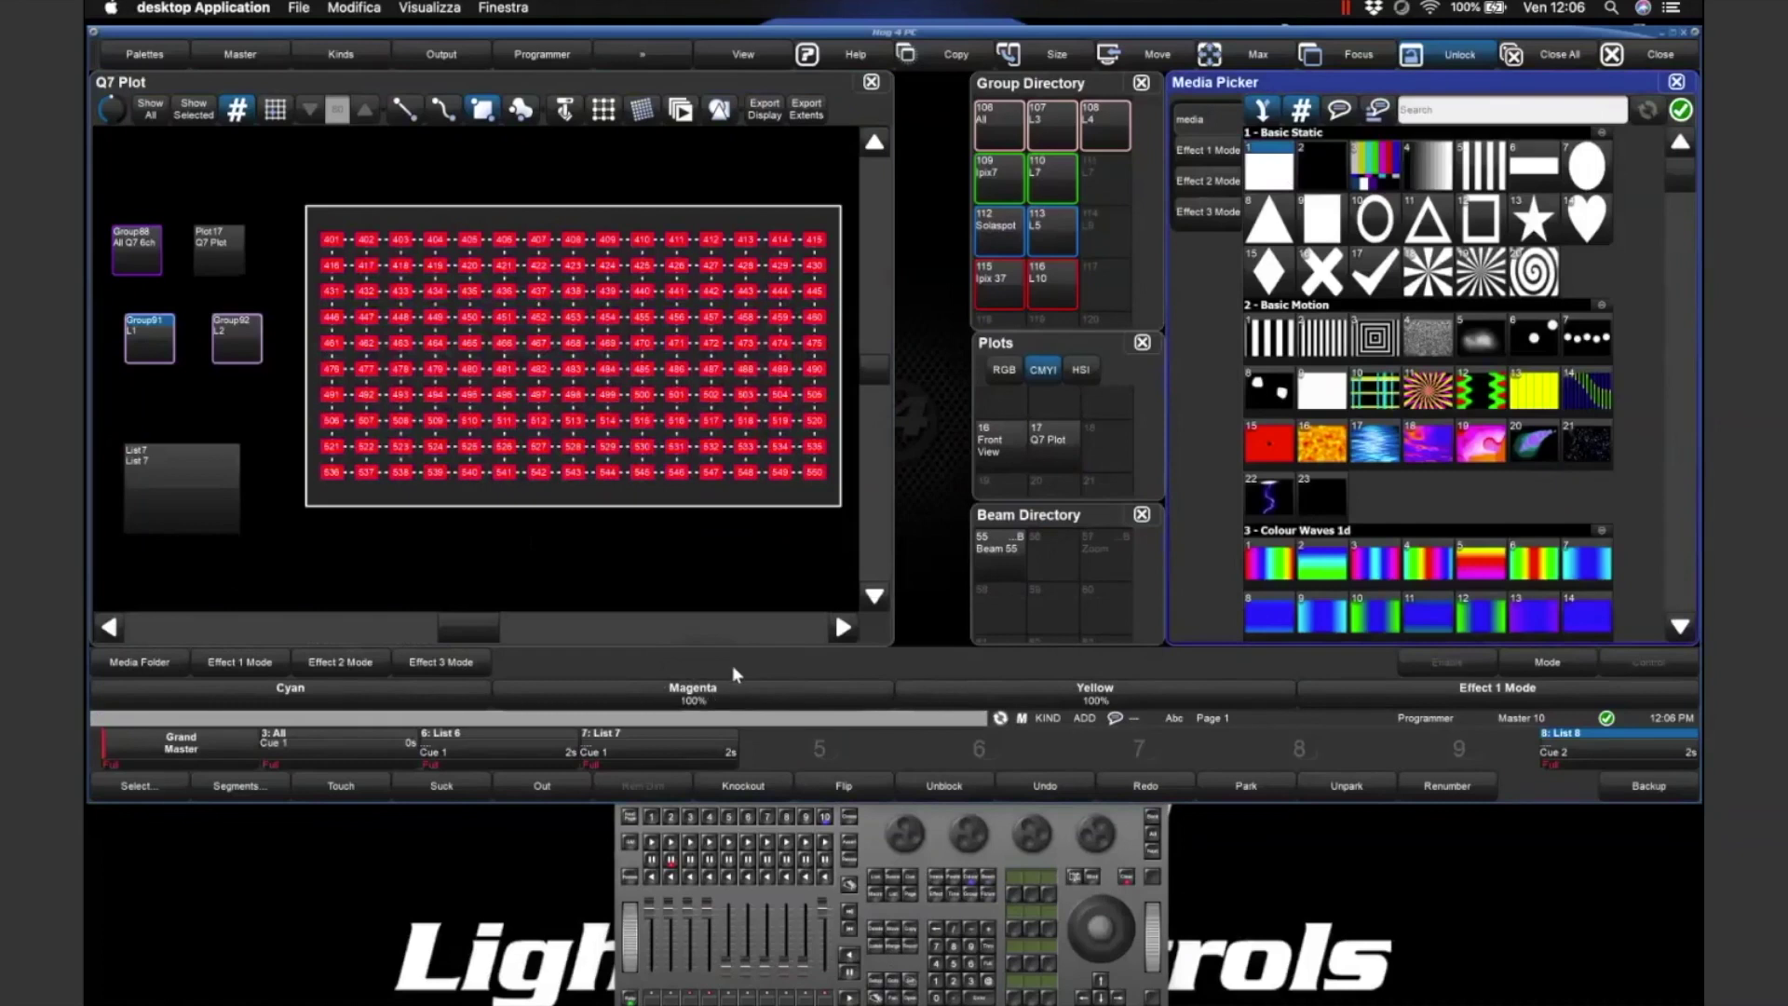
- Select L2 through its plot shortcut, assign Basic Static media 16 to it and set it to full
click(238, 343)
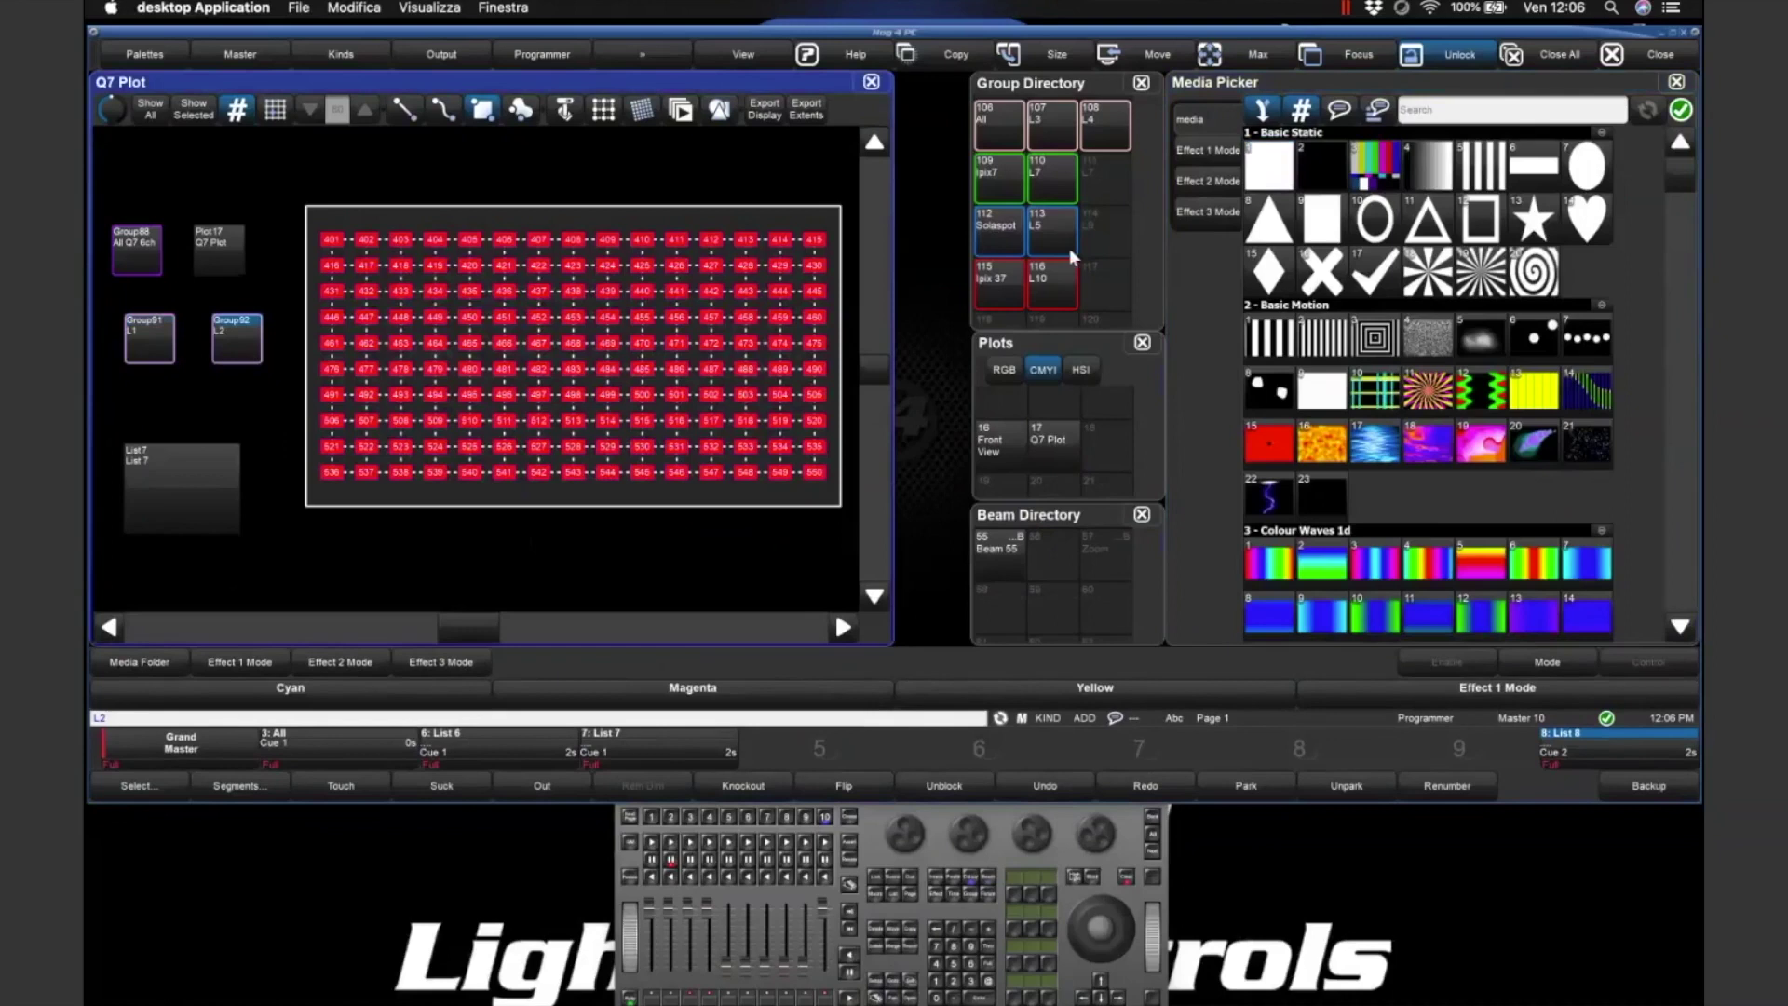
click(1320, 276)
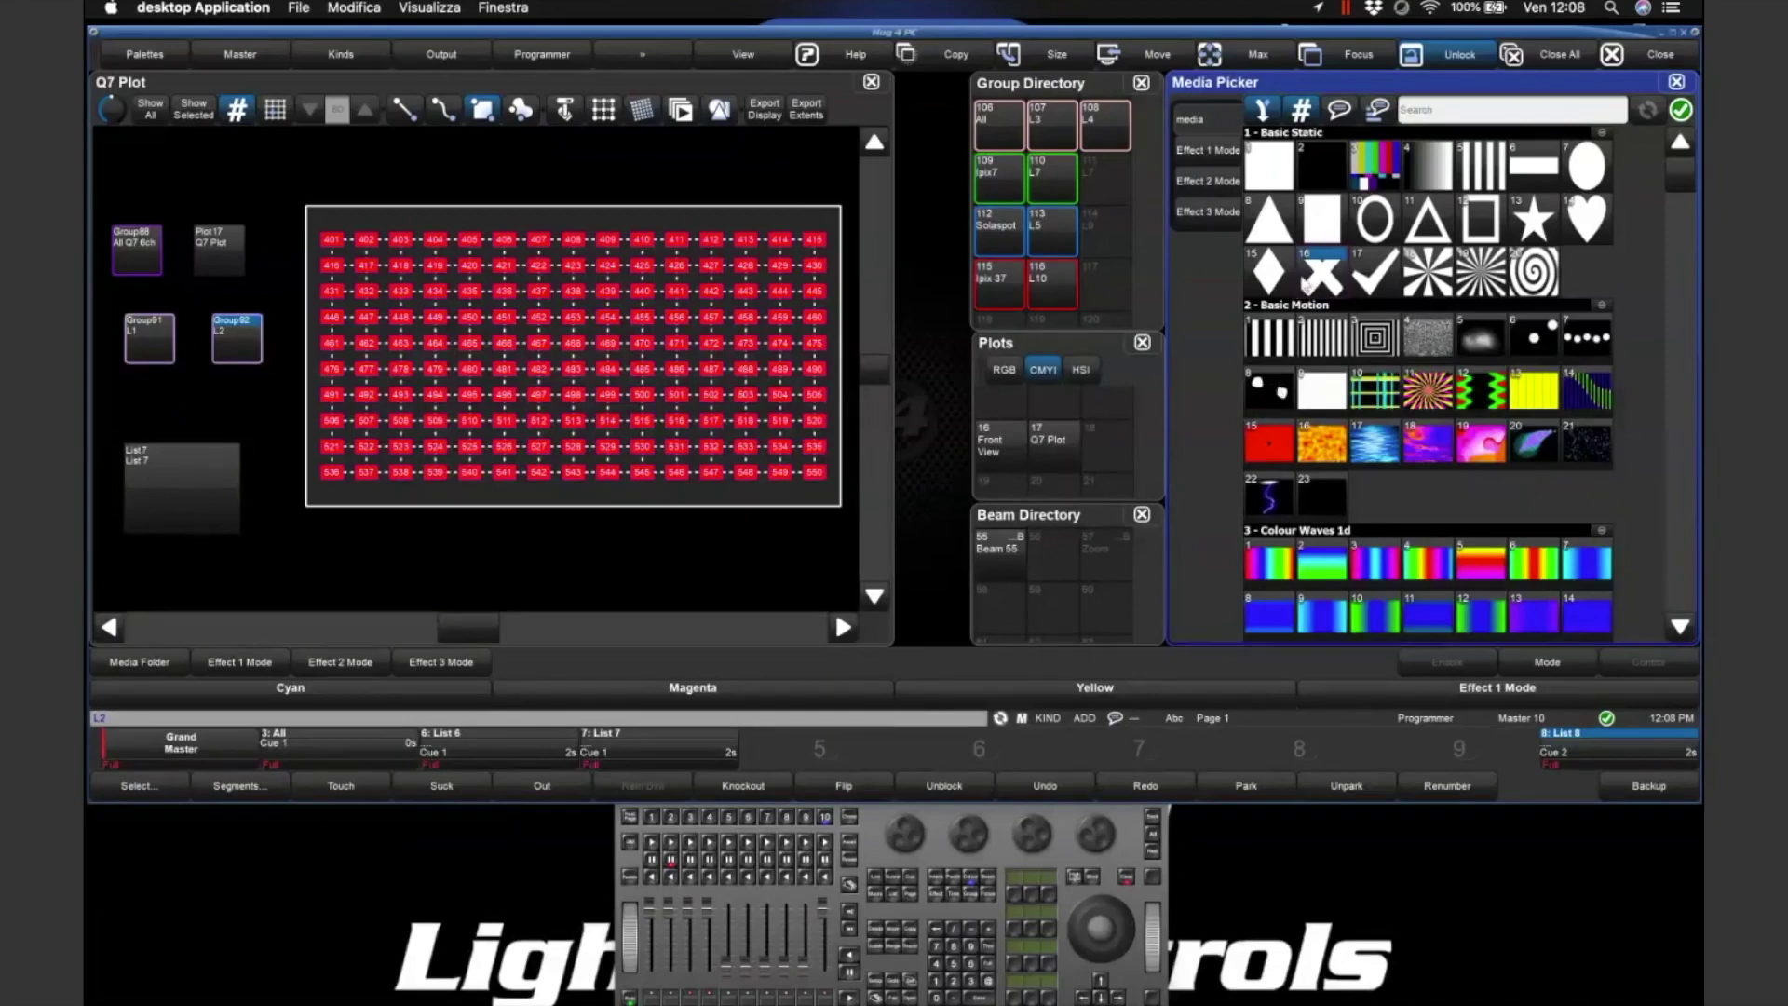
click(988, 967)
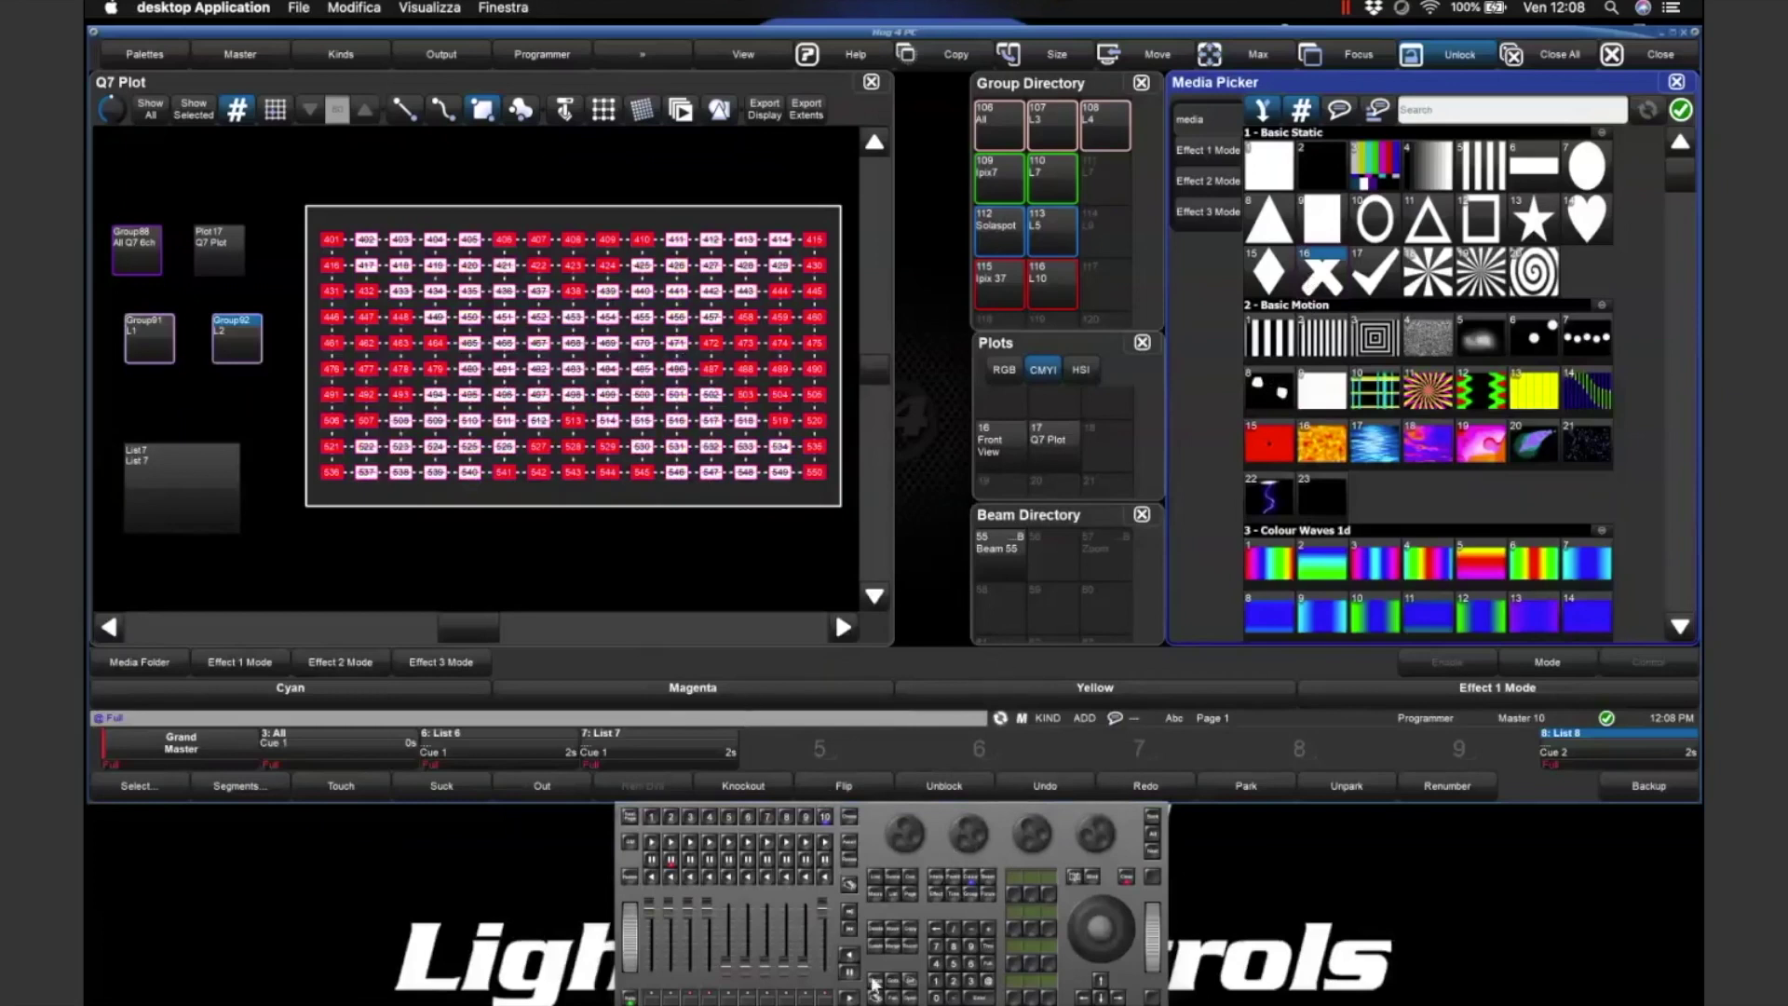
- Colour the cross on L2 blue by setting its Magenta and Cyan to 100%
click(679, 691)
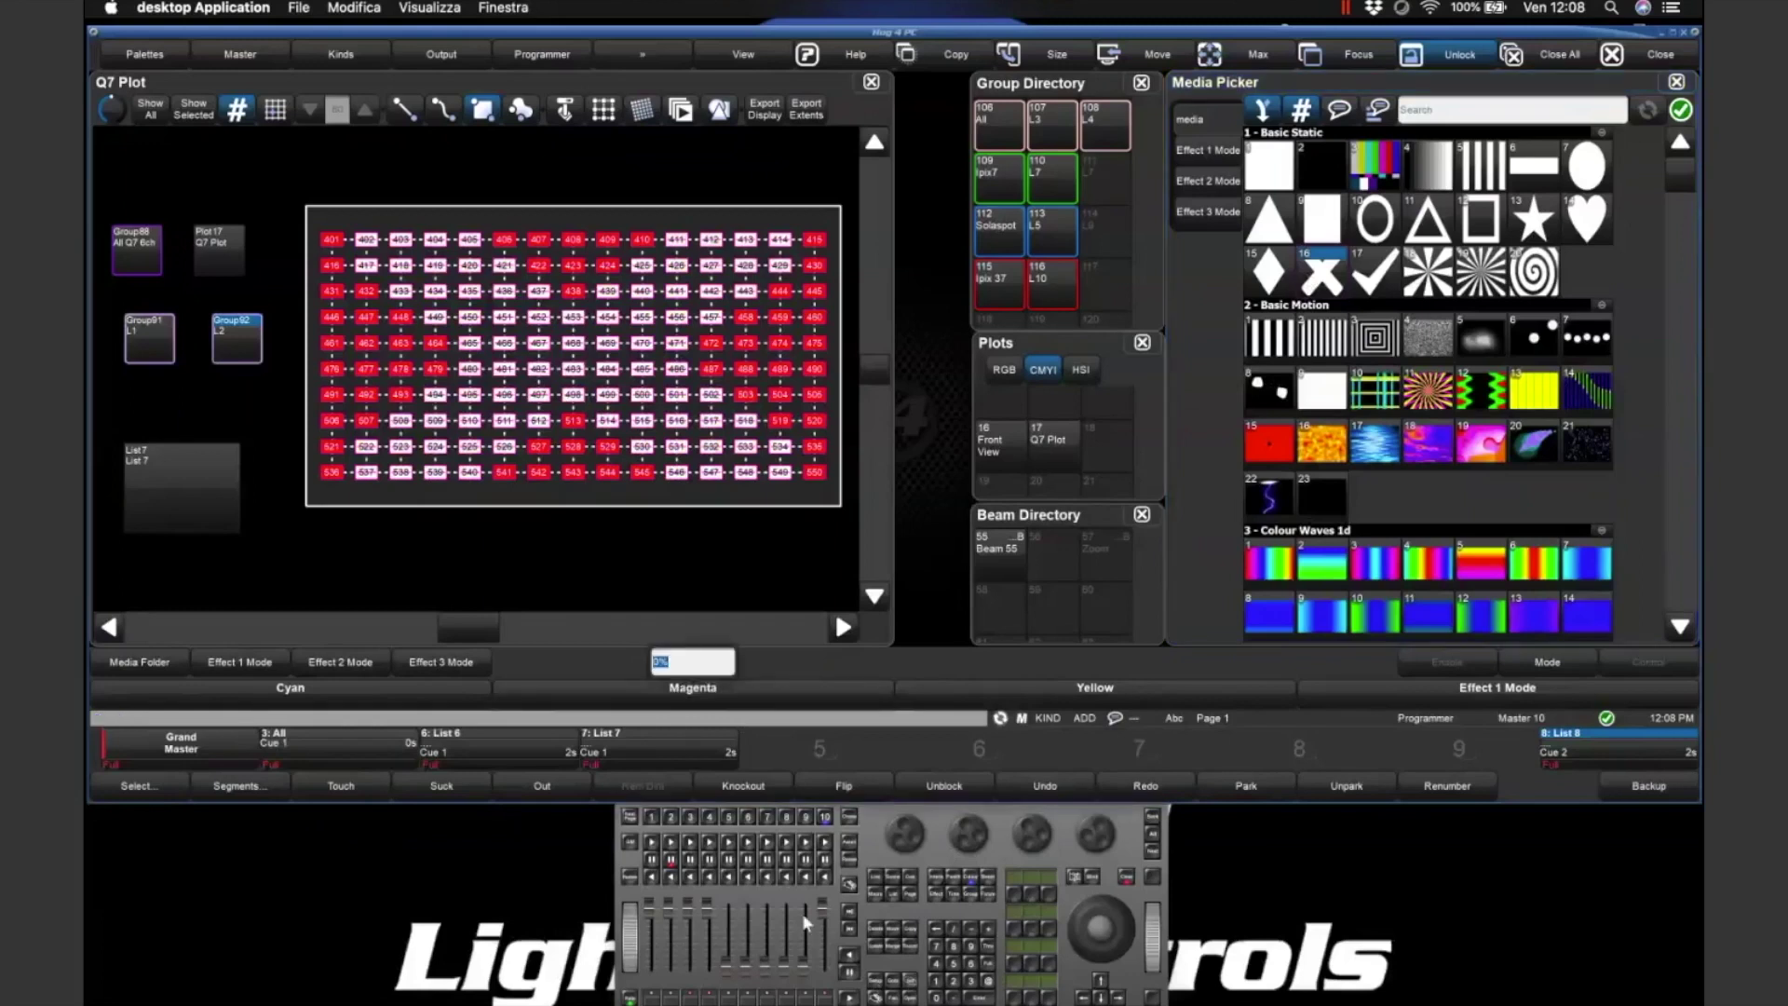
text(100)
key(Return)
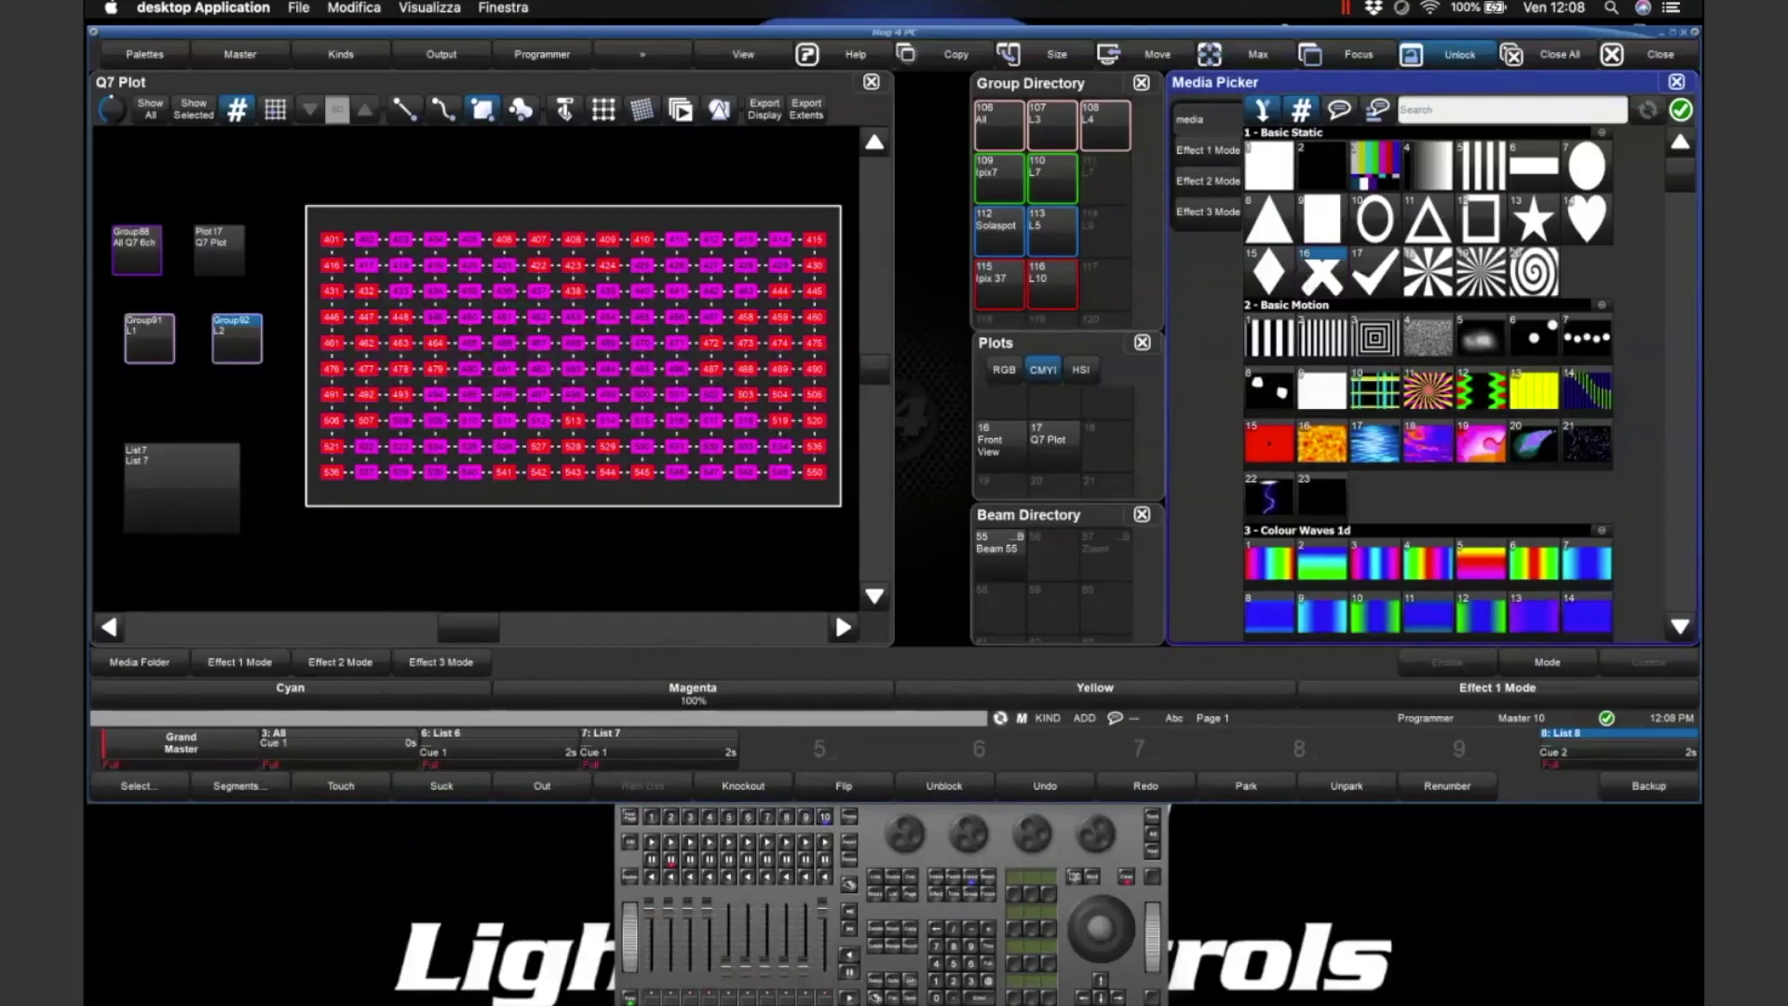
click(298, 693)
text(100)
key(Return)
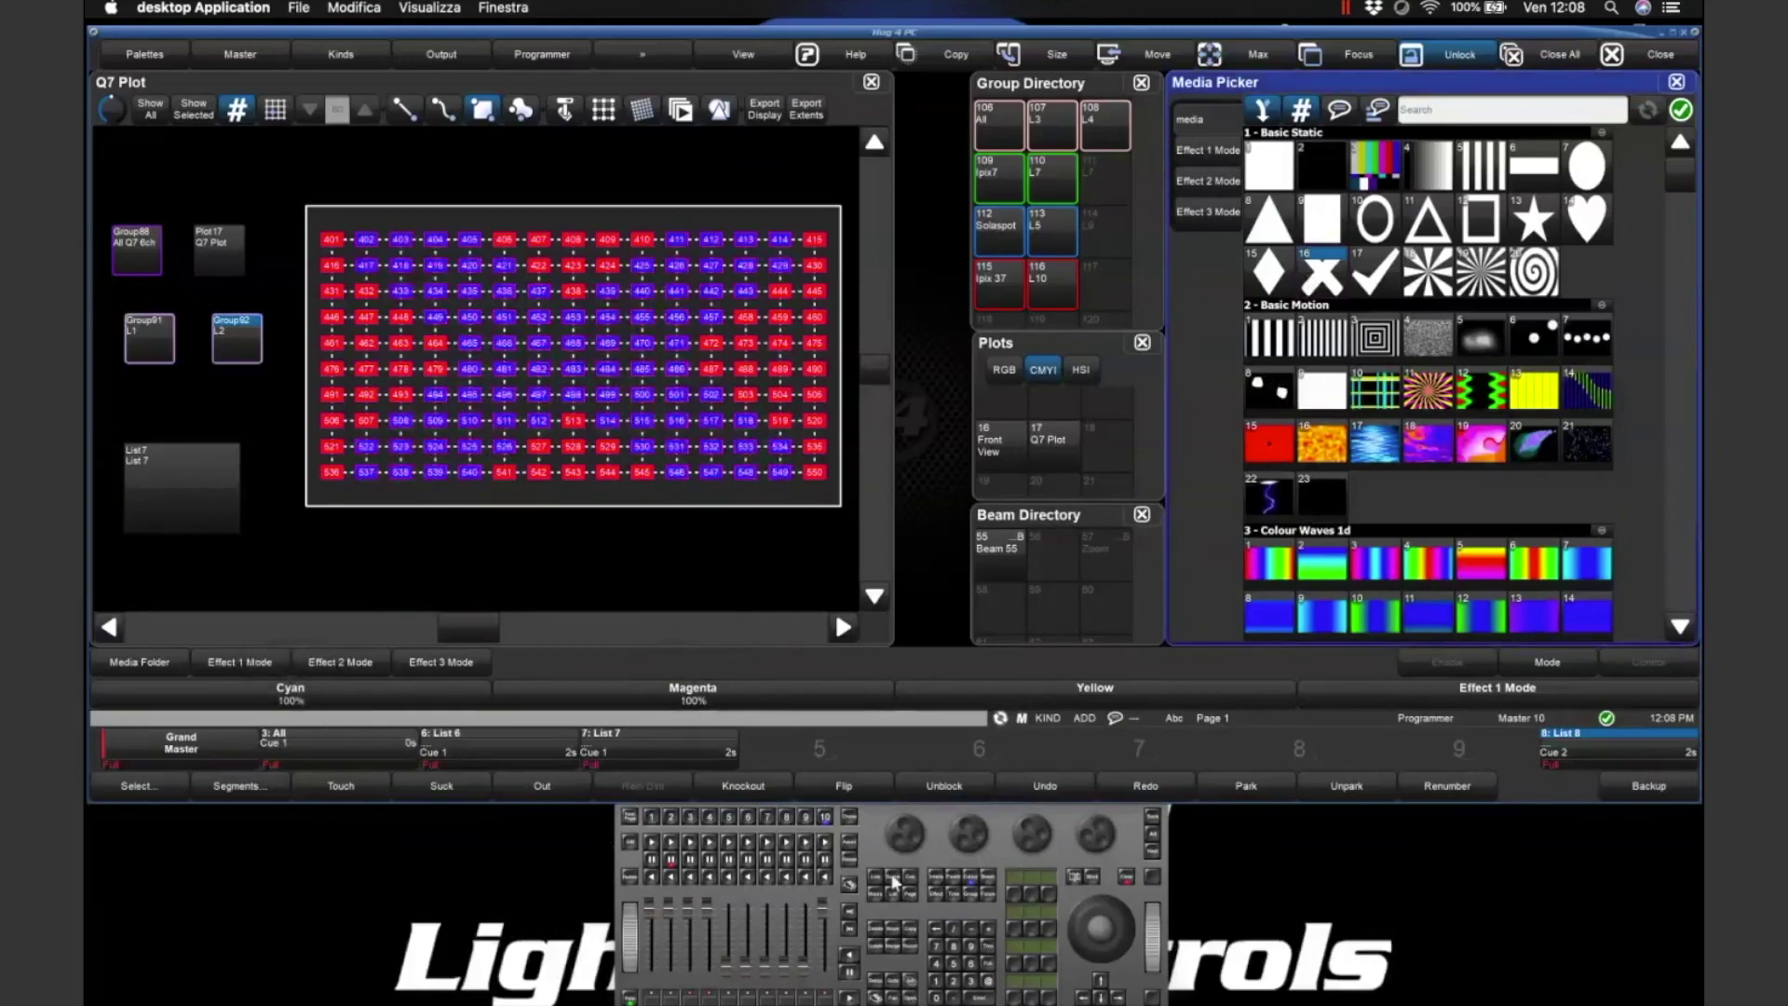
- Set the Image Z rotation of the cross on L2 to 30 rpm
click(988, 881)
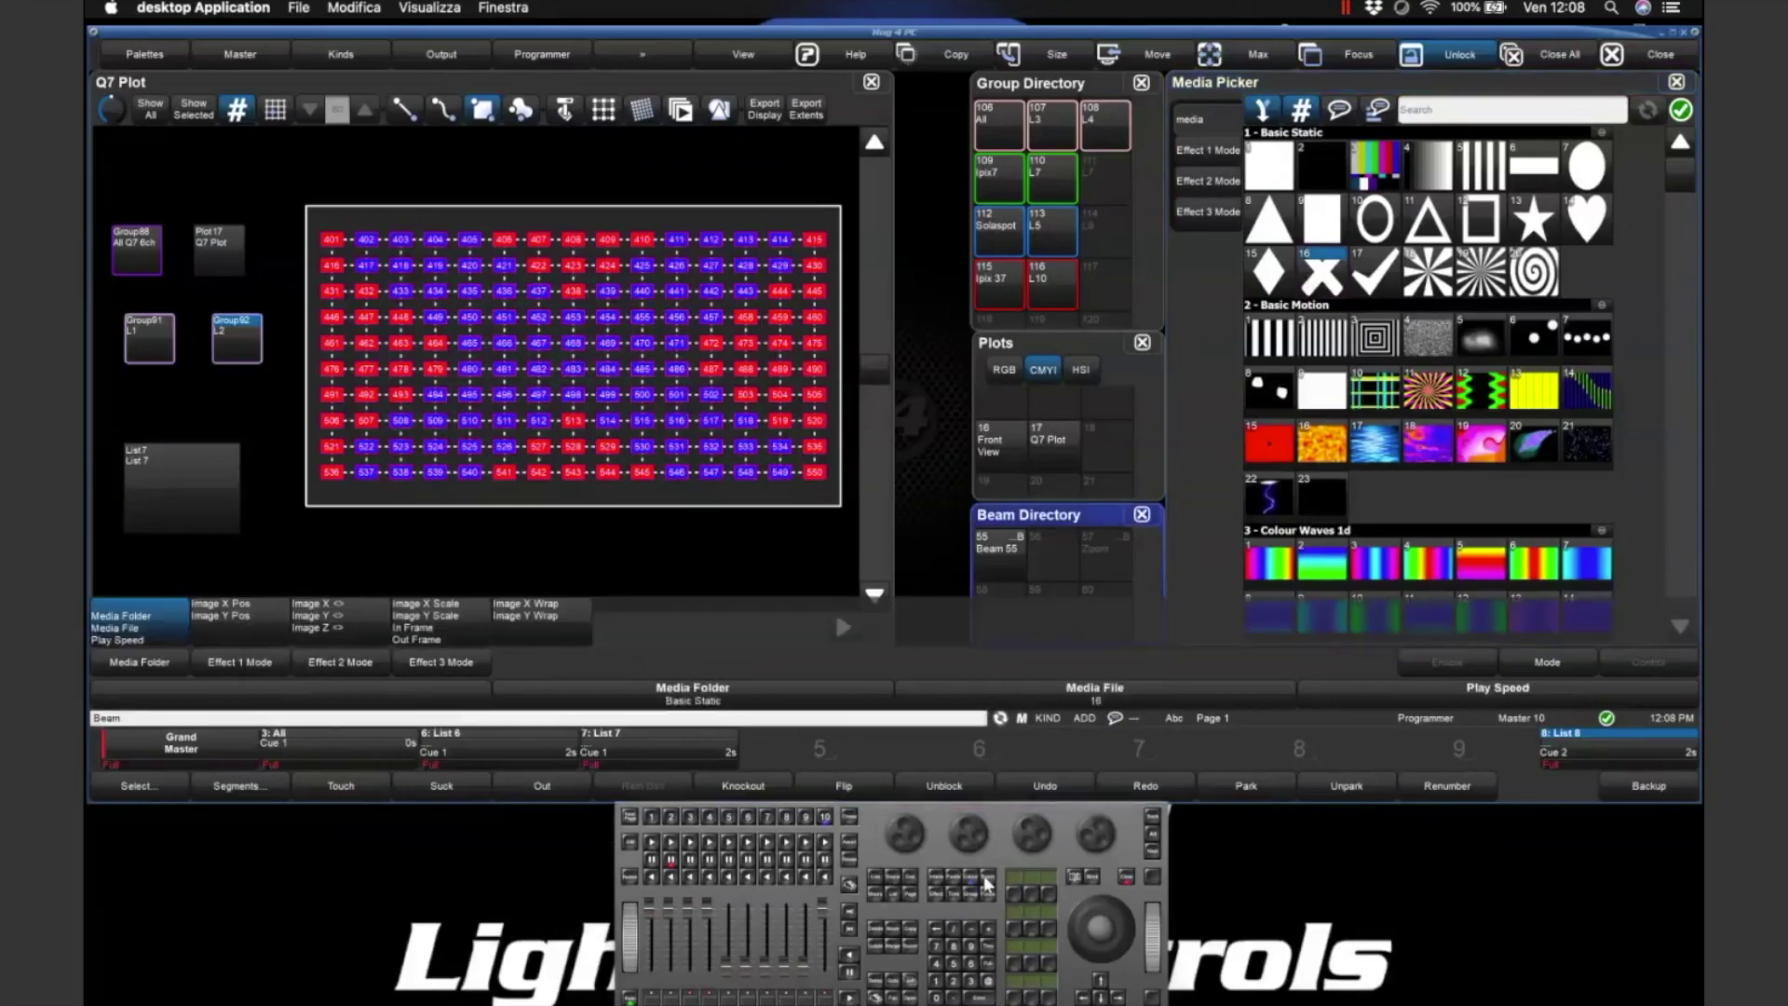
click(989, 874)
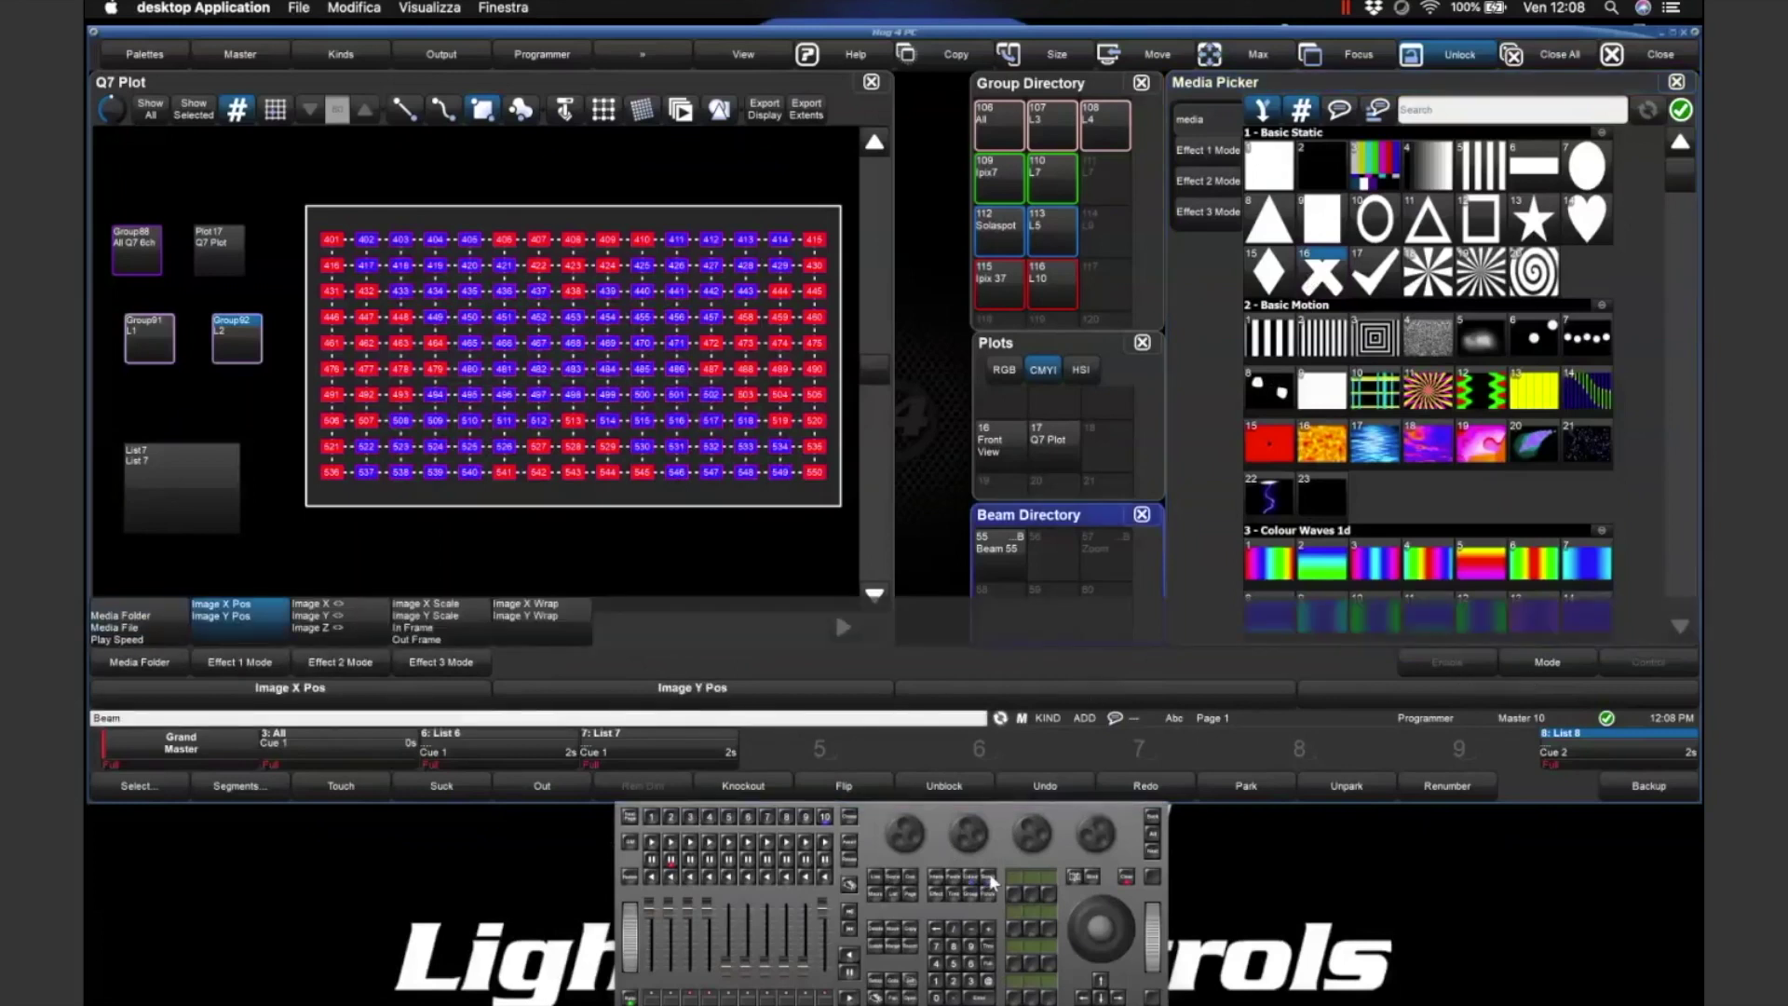
click(990, 874)
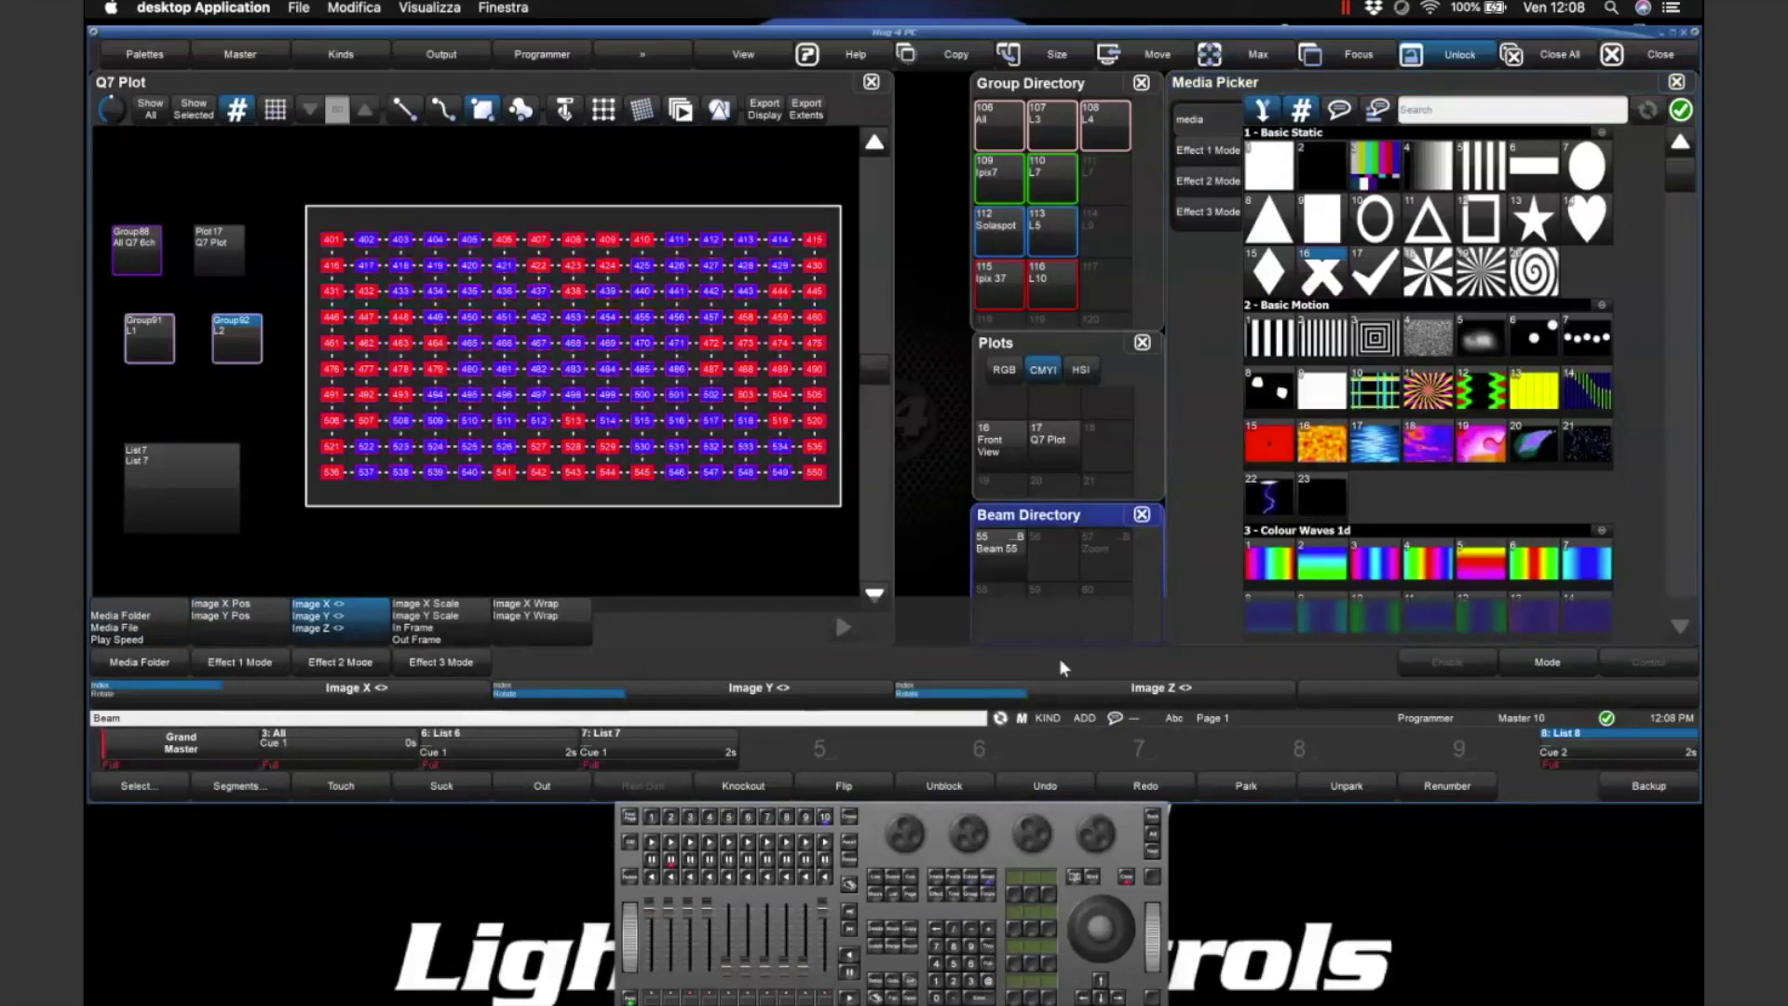
drag(1037, 836, 1045, 827)
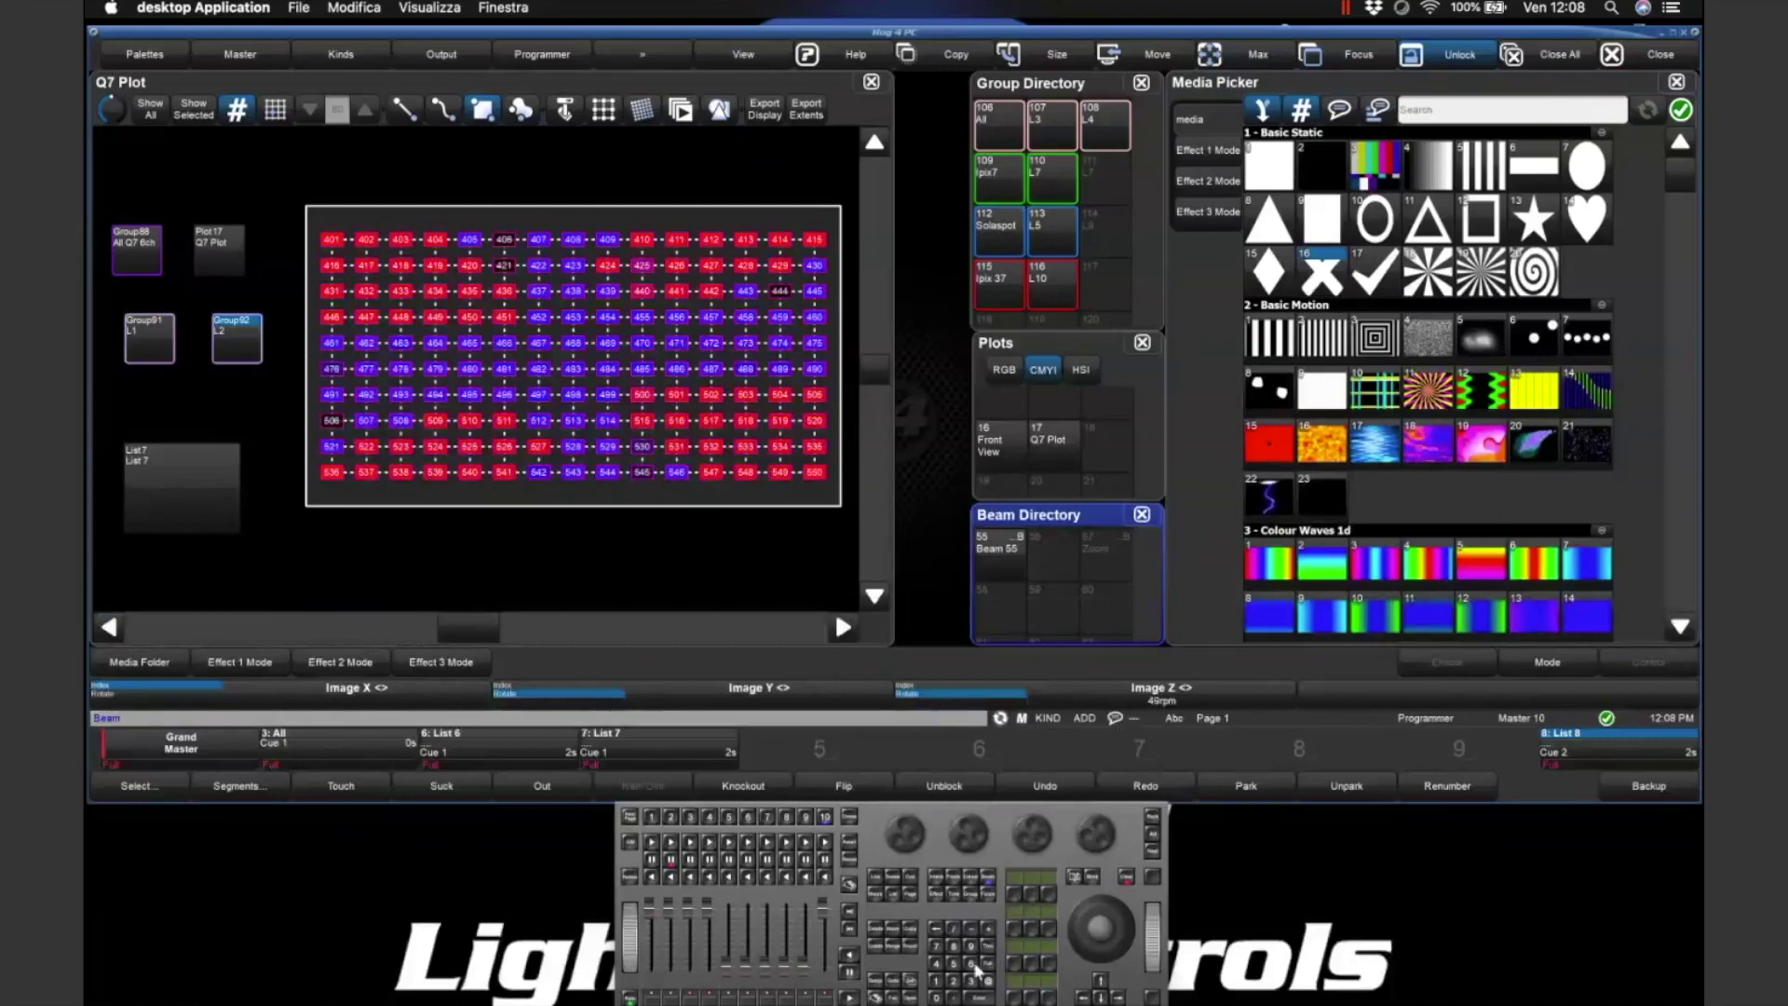
click(1135, 695)
text(30)
key(Return)
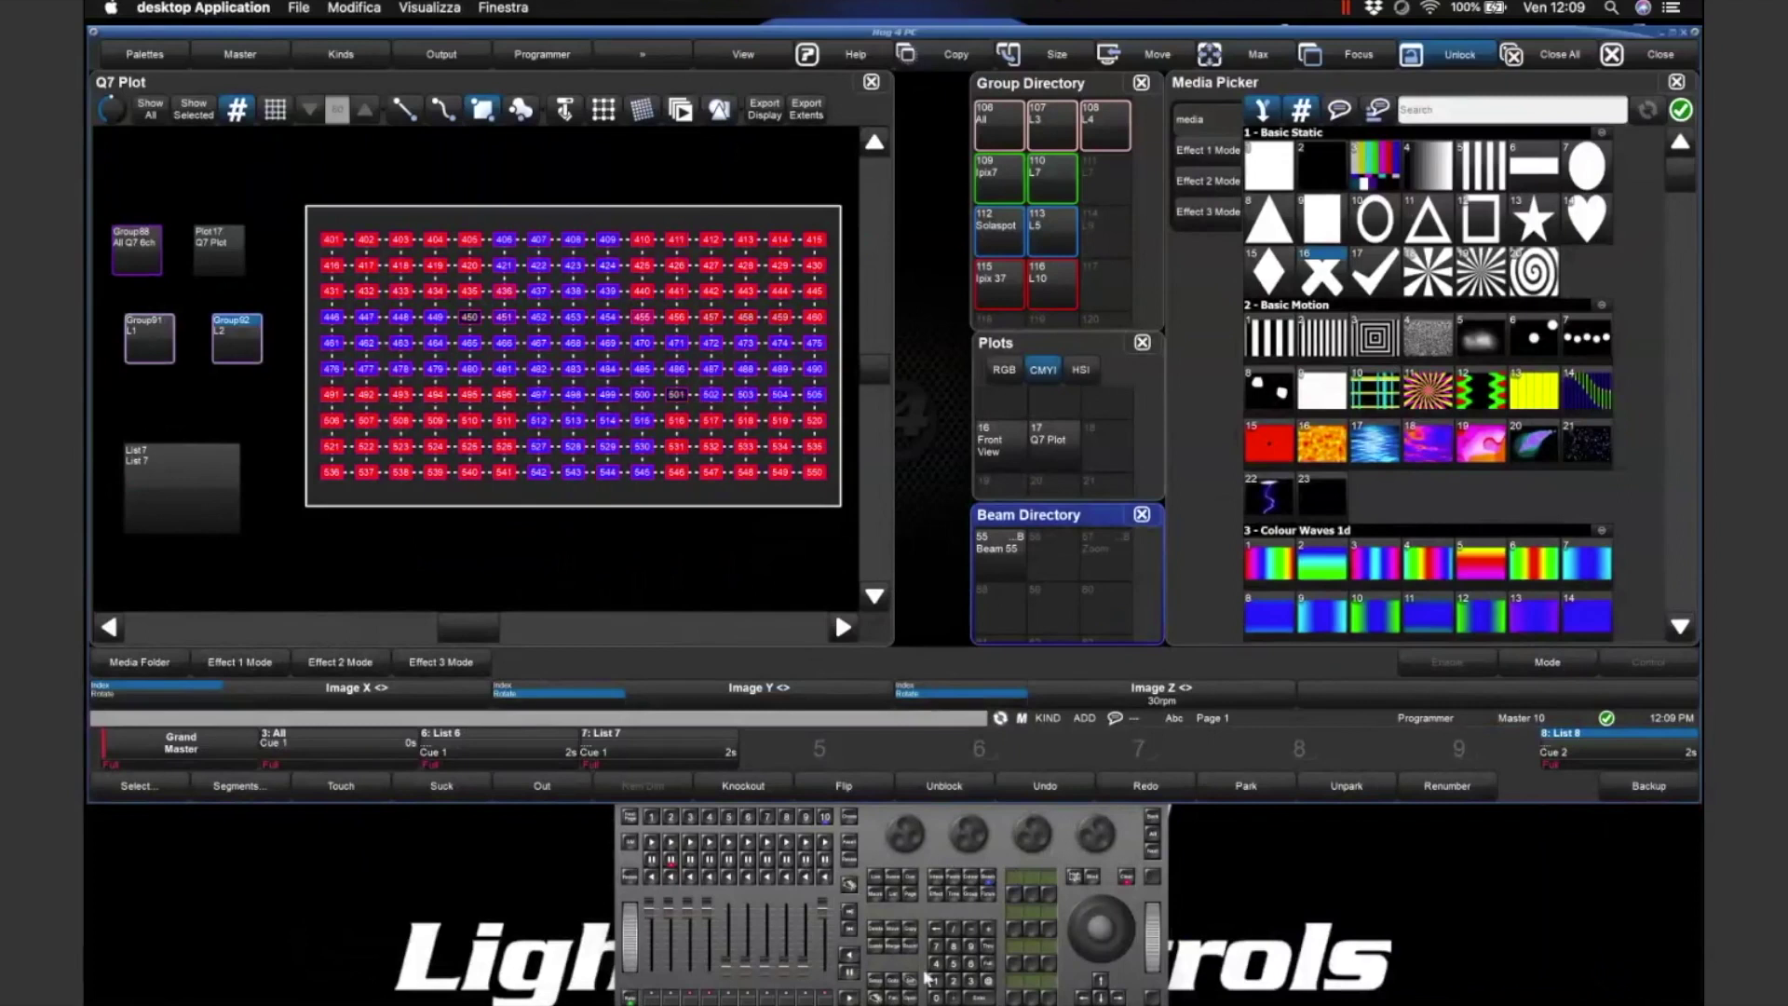
- Record the programmed two-layer look to master 5
click(909, 948)
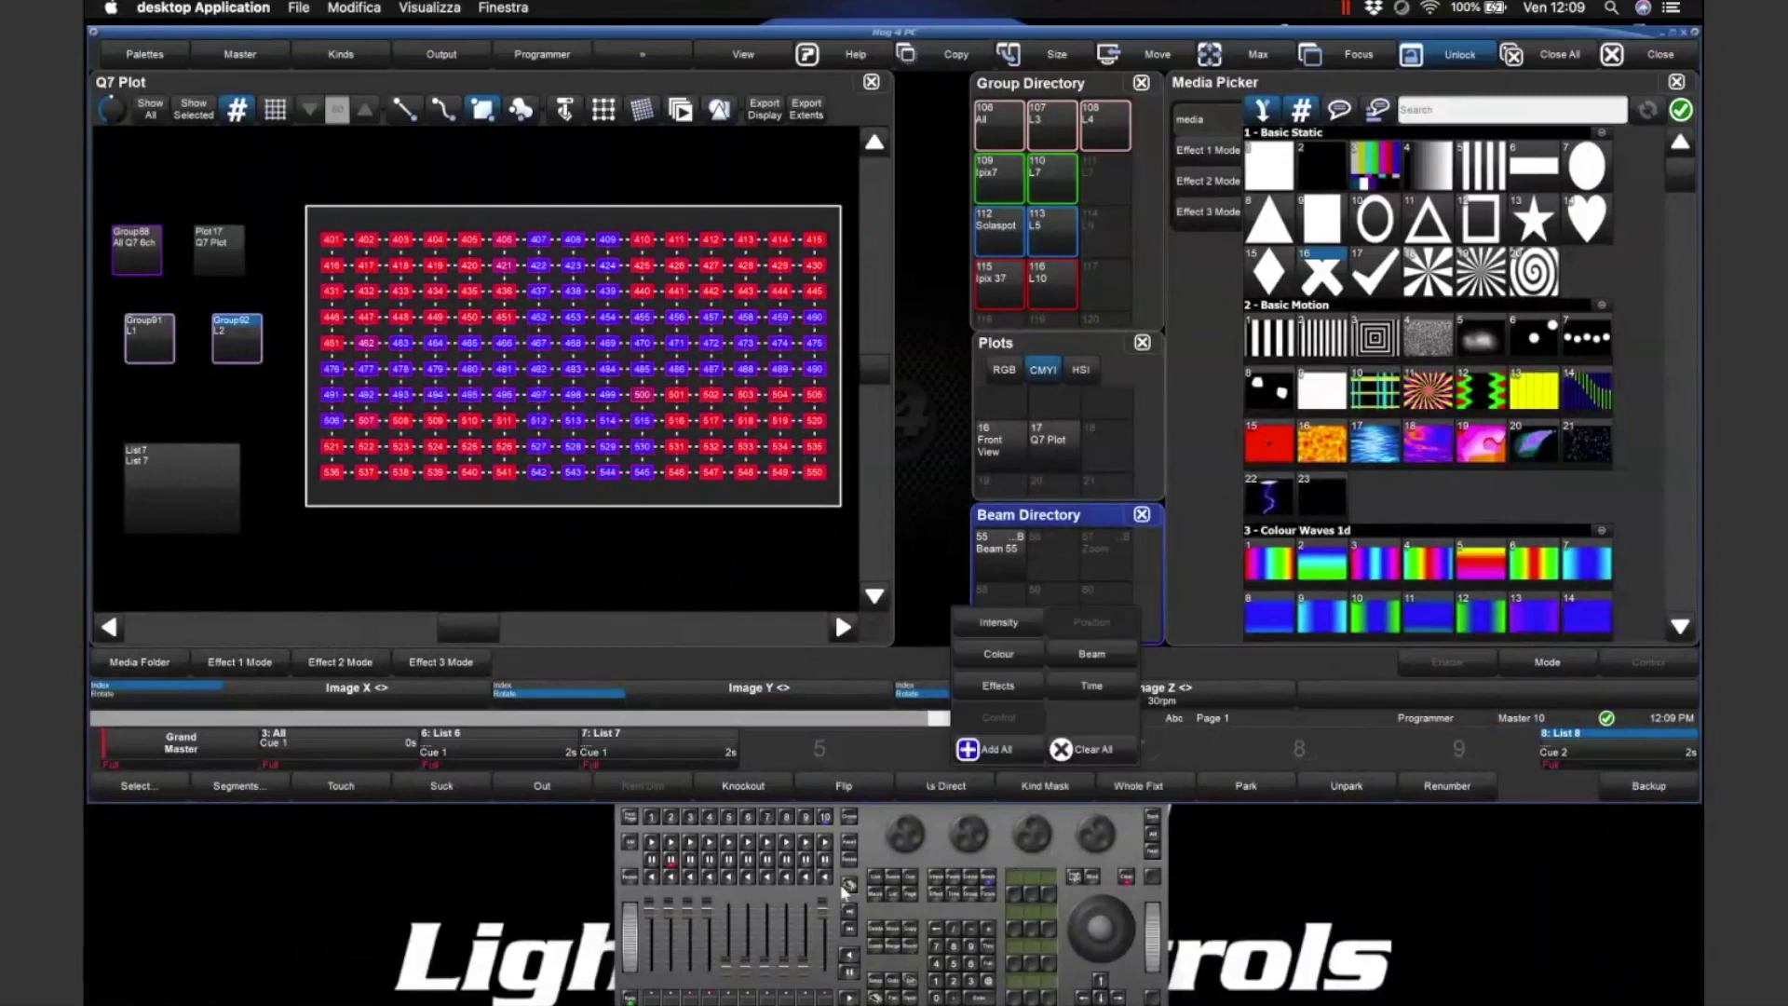
click(814, 754)
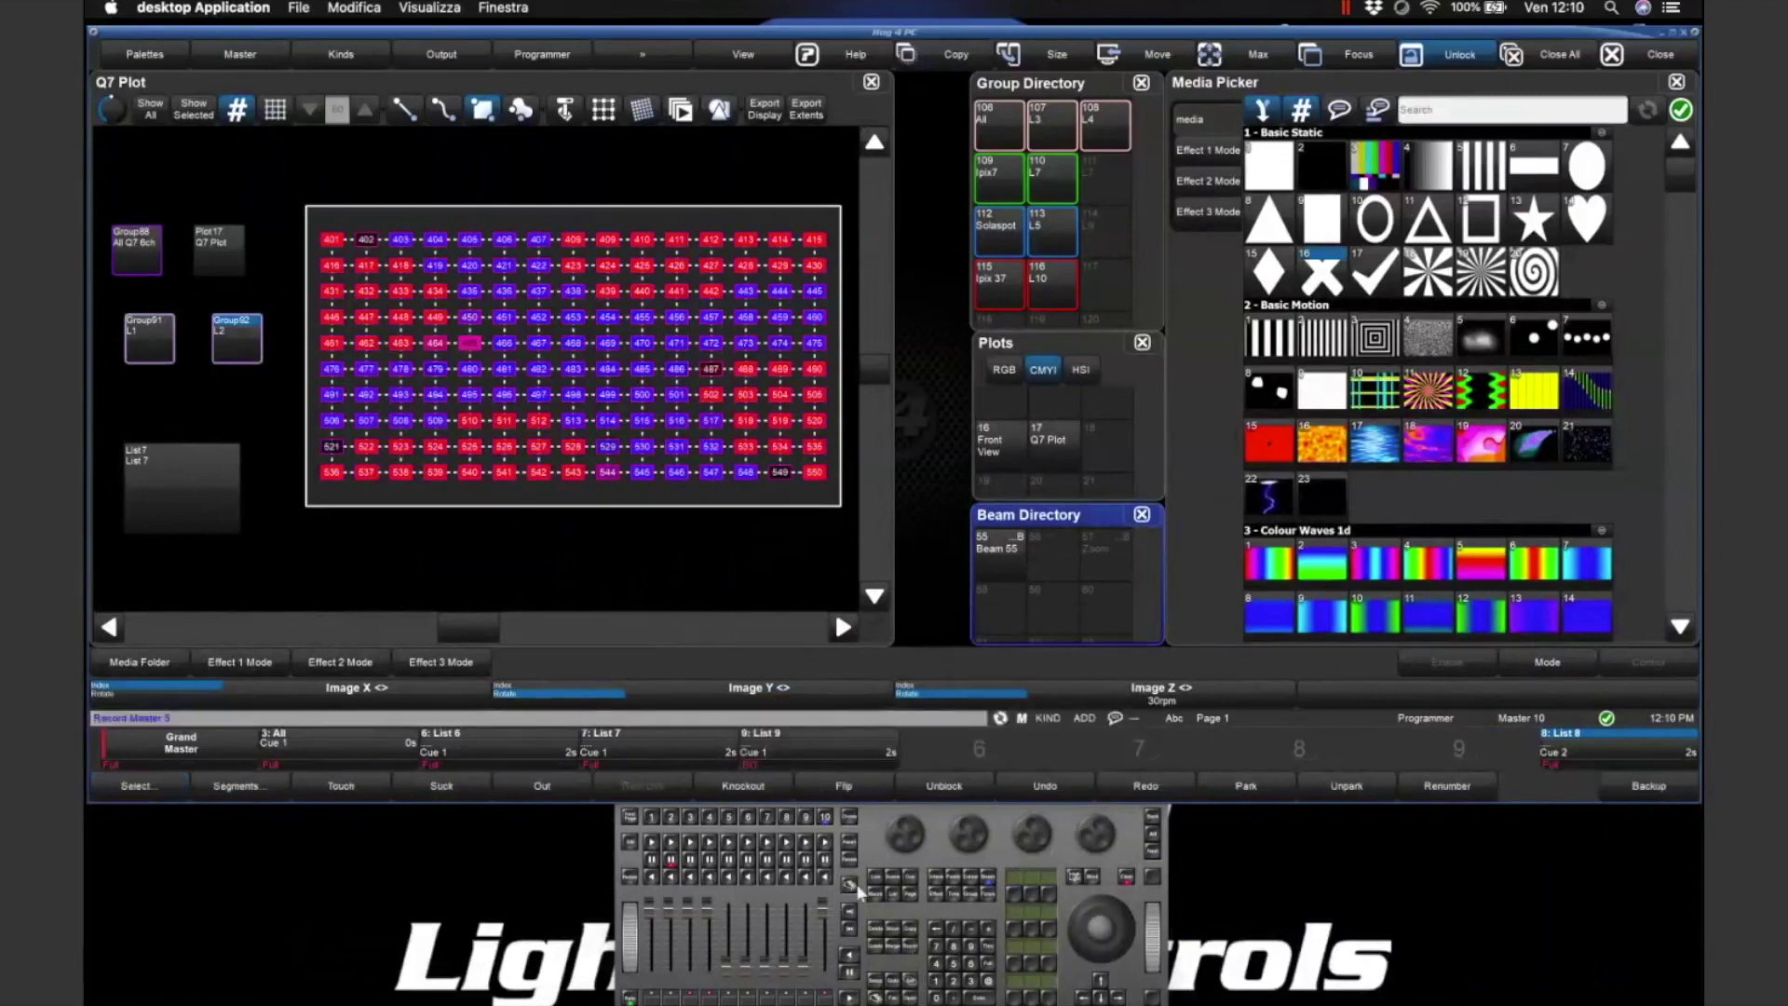
- Clear the programmer, select the All Q7 6ch group and apply Q7 Plot to it through the plot shortcuts
click(1123, 883)
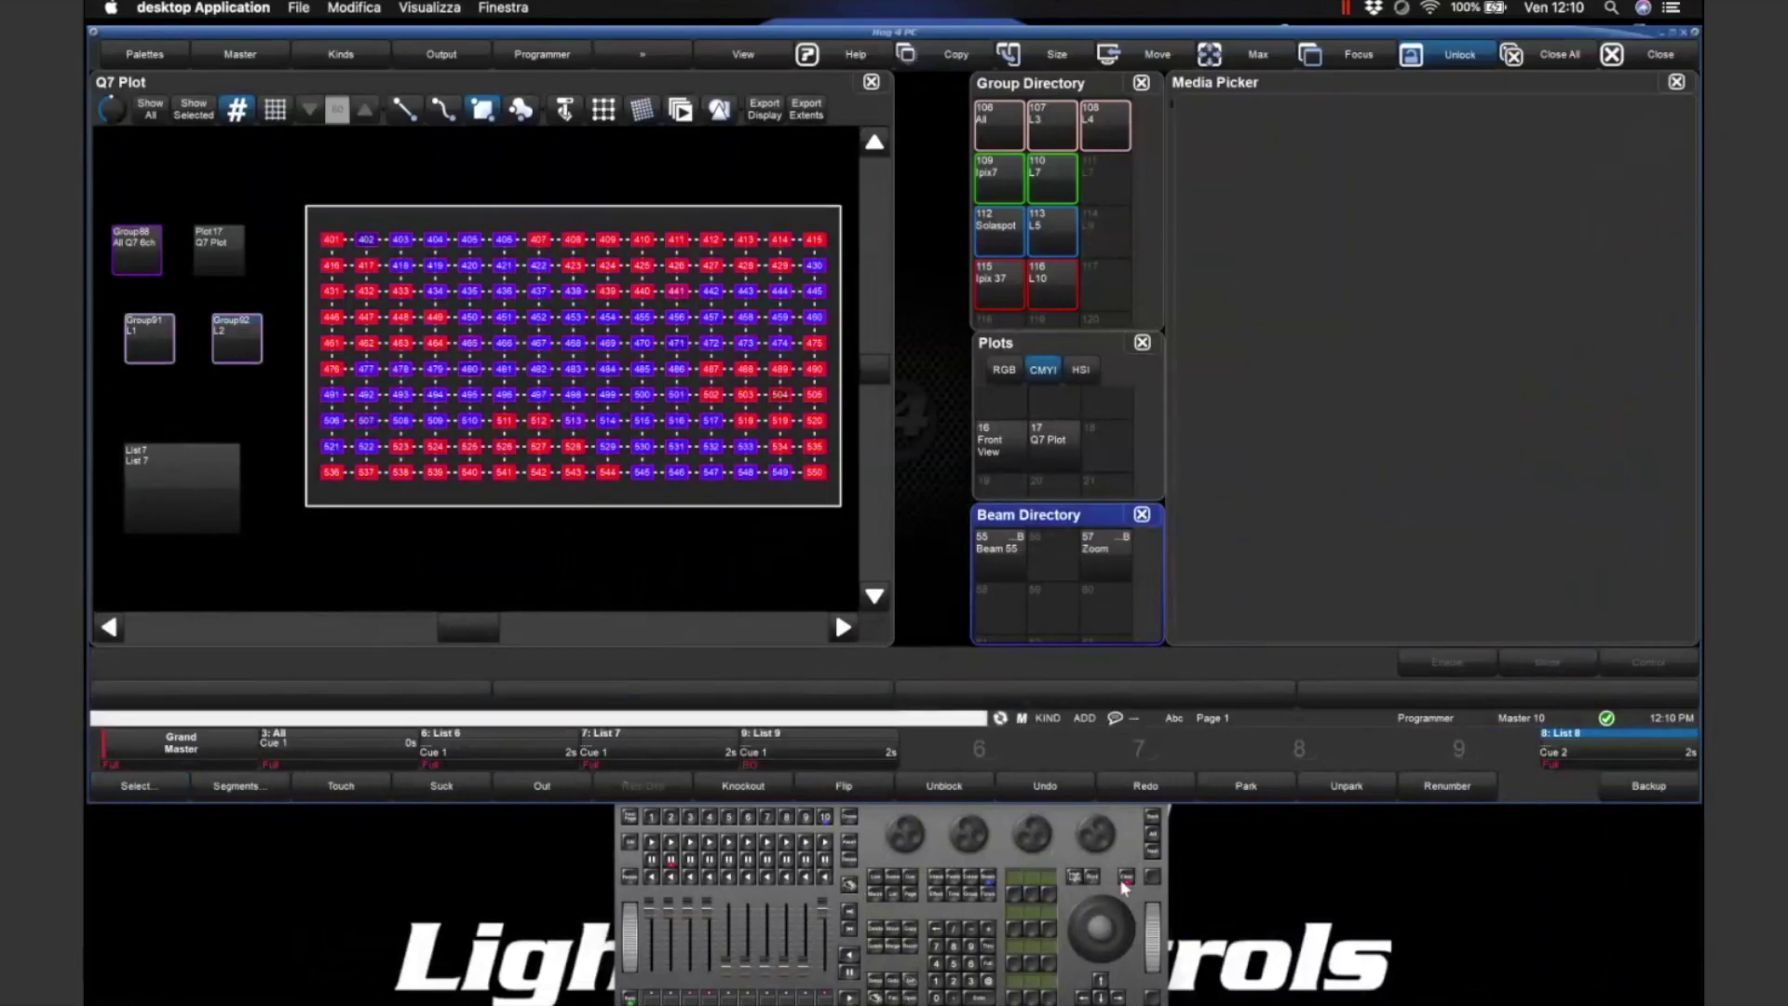
click(855, 928)
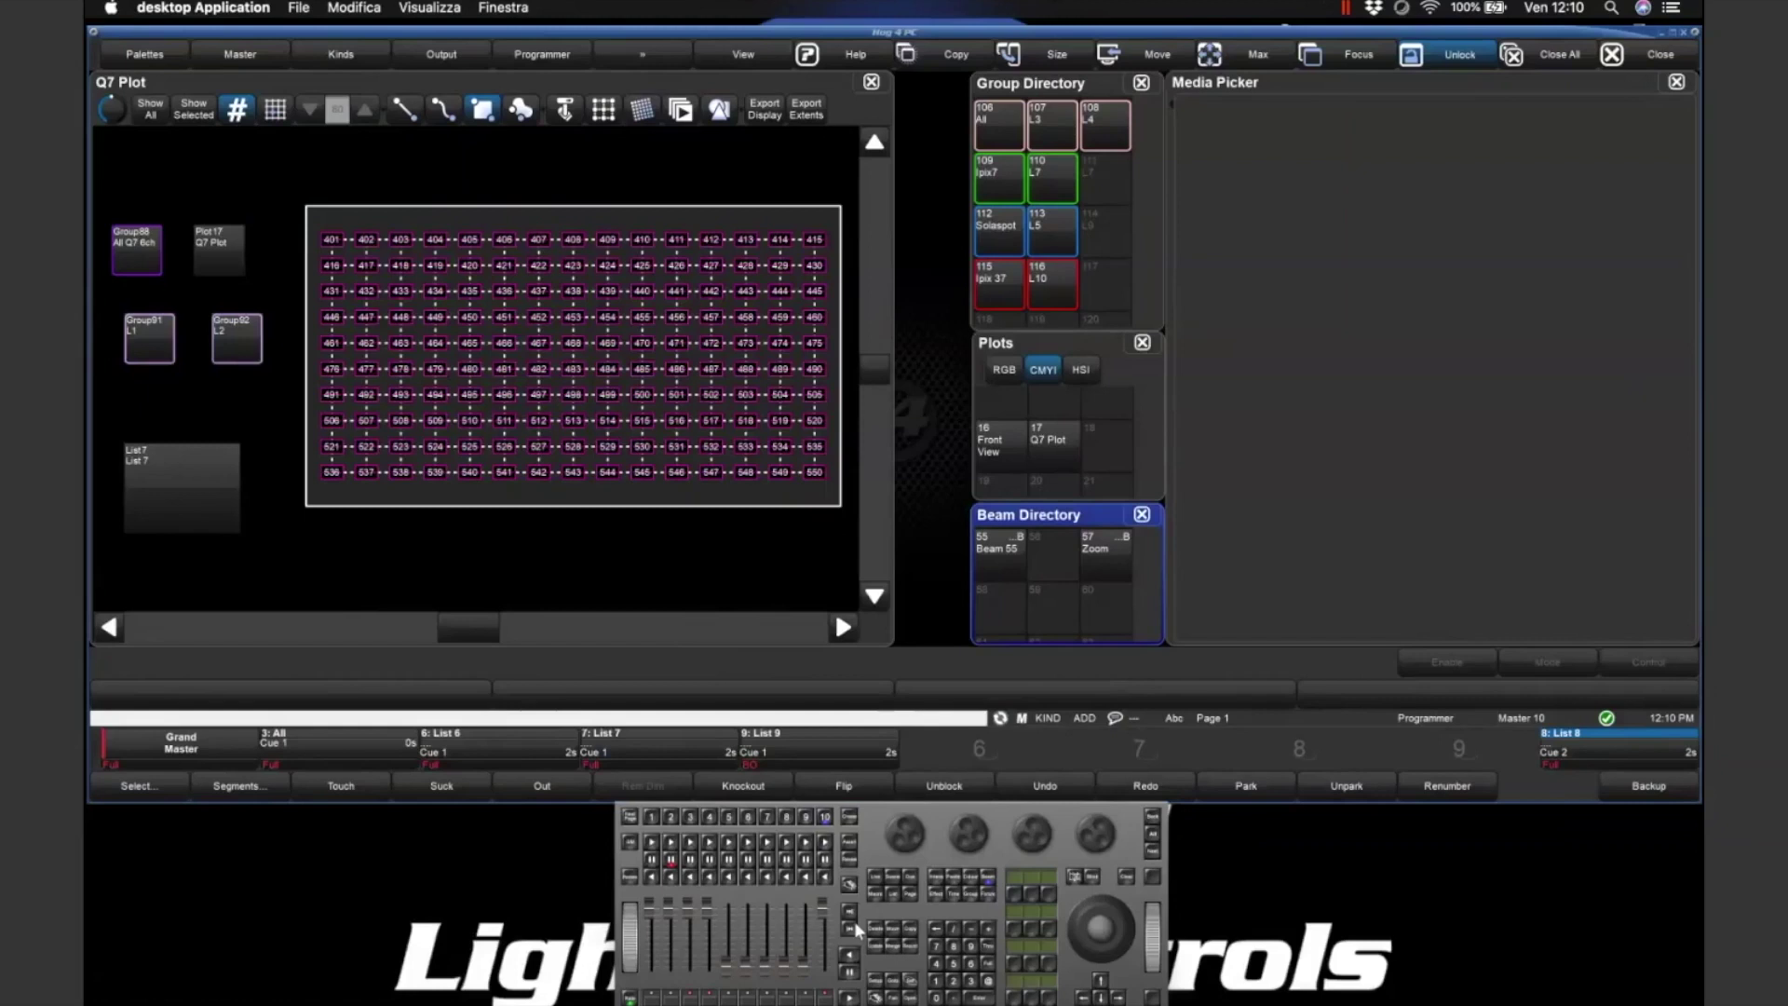
click(157, 268)
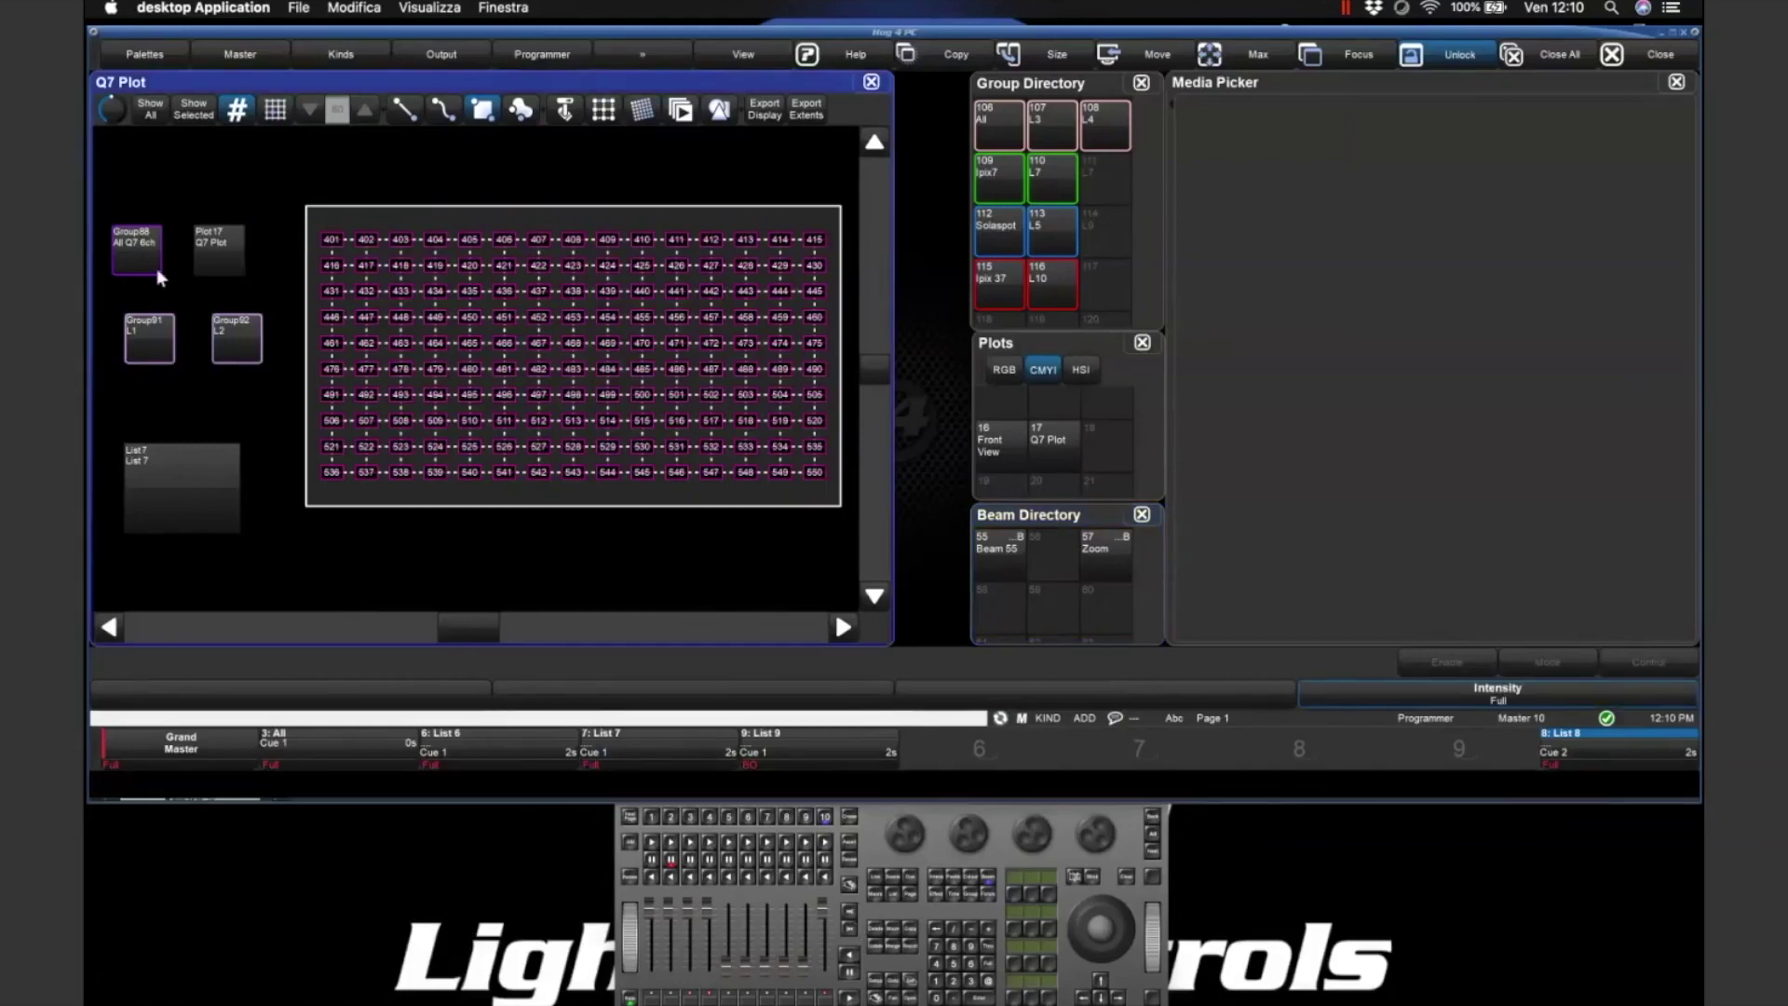
click(157, 268)
click(224, 251)
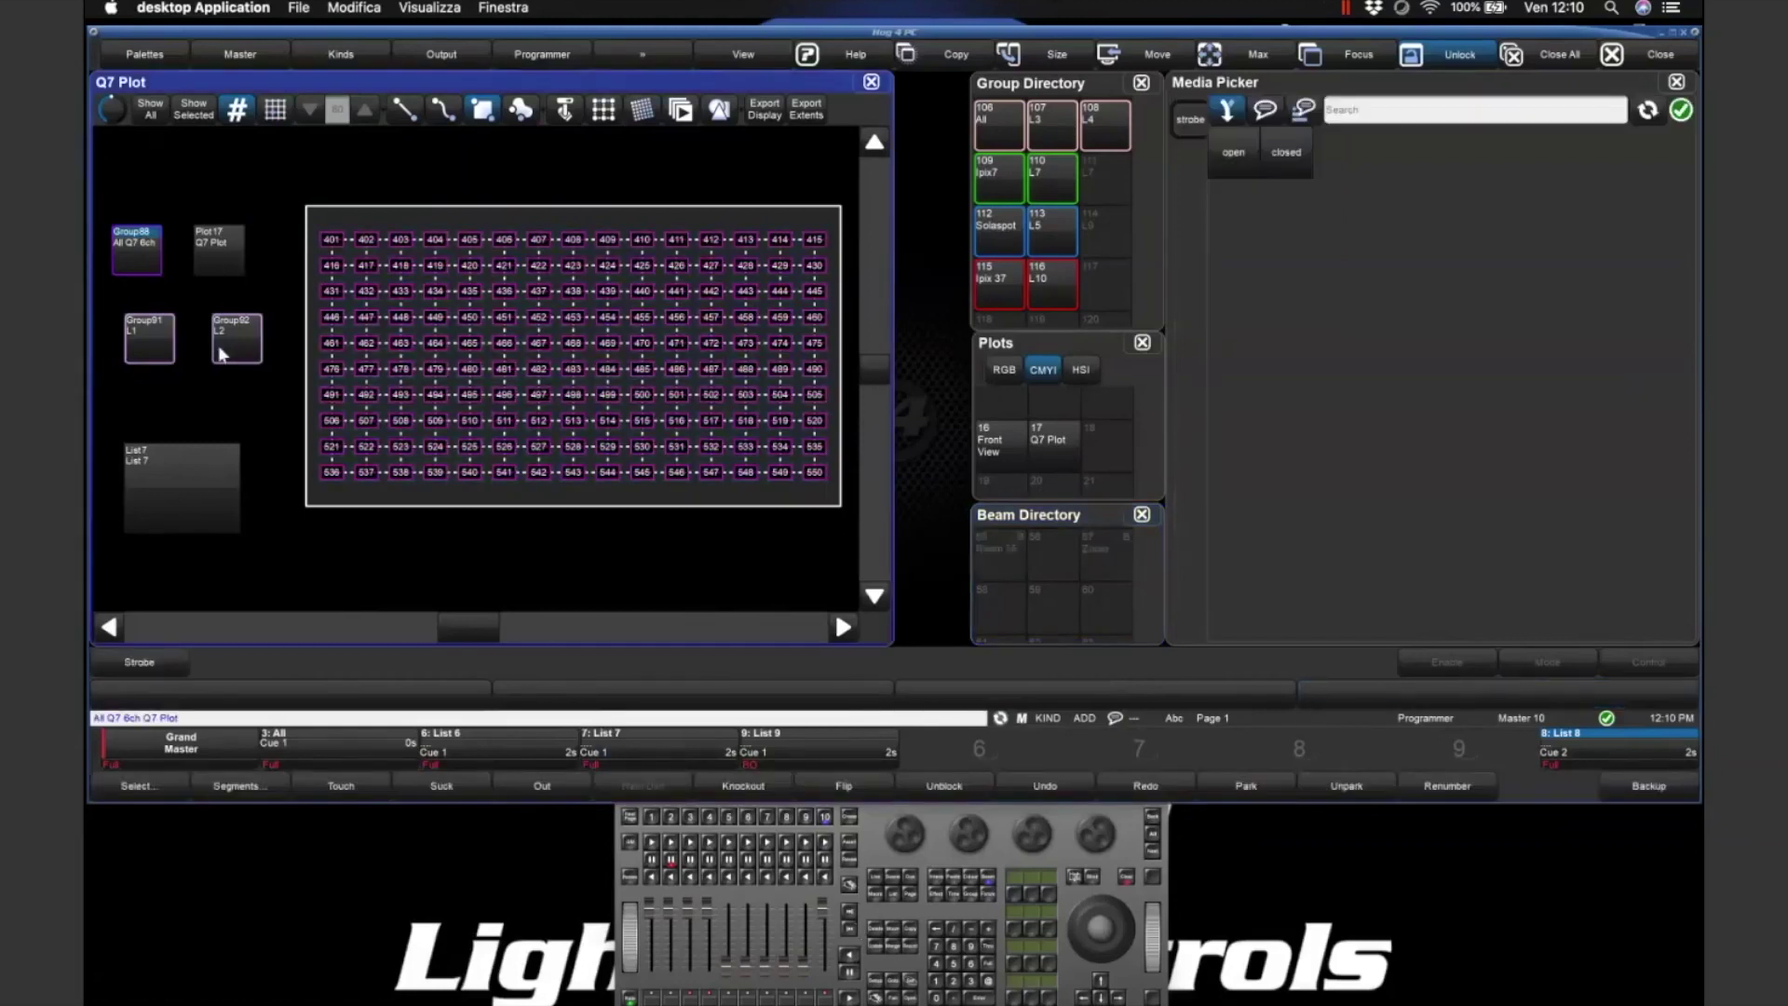
- Try to limit Q7 Plot to Position, clear the command line and reapply Q7 Plot to the All Q7 6ch group
click(955, 880)
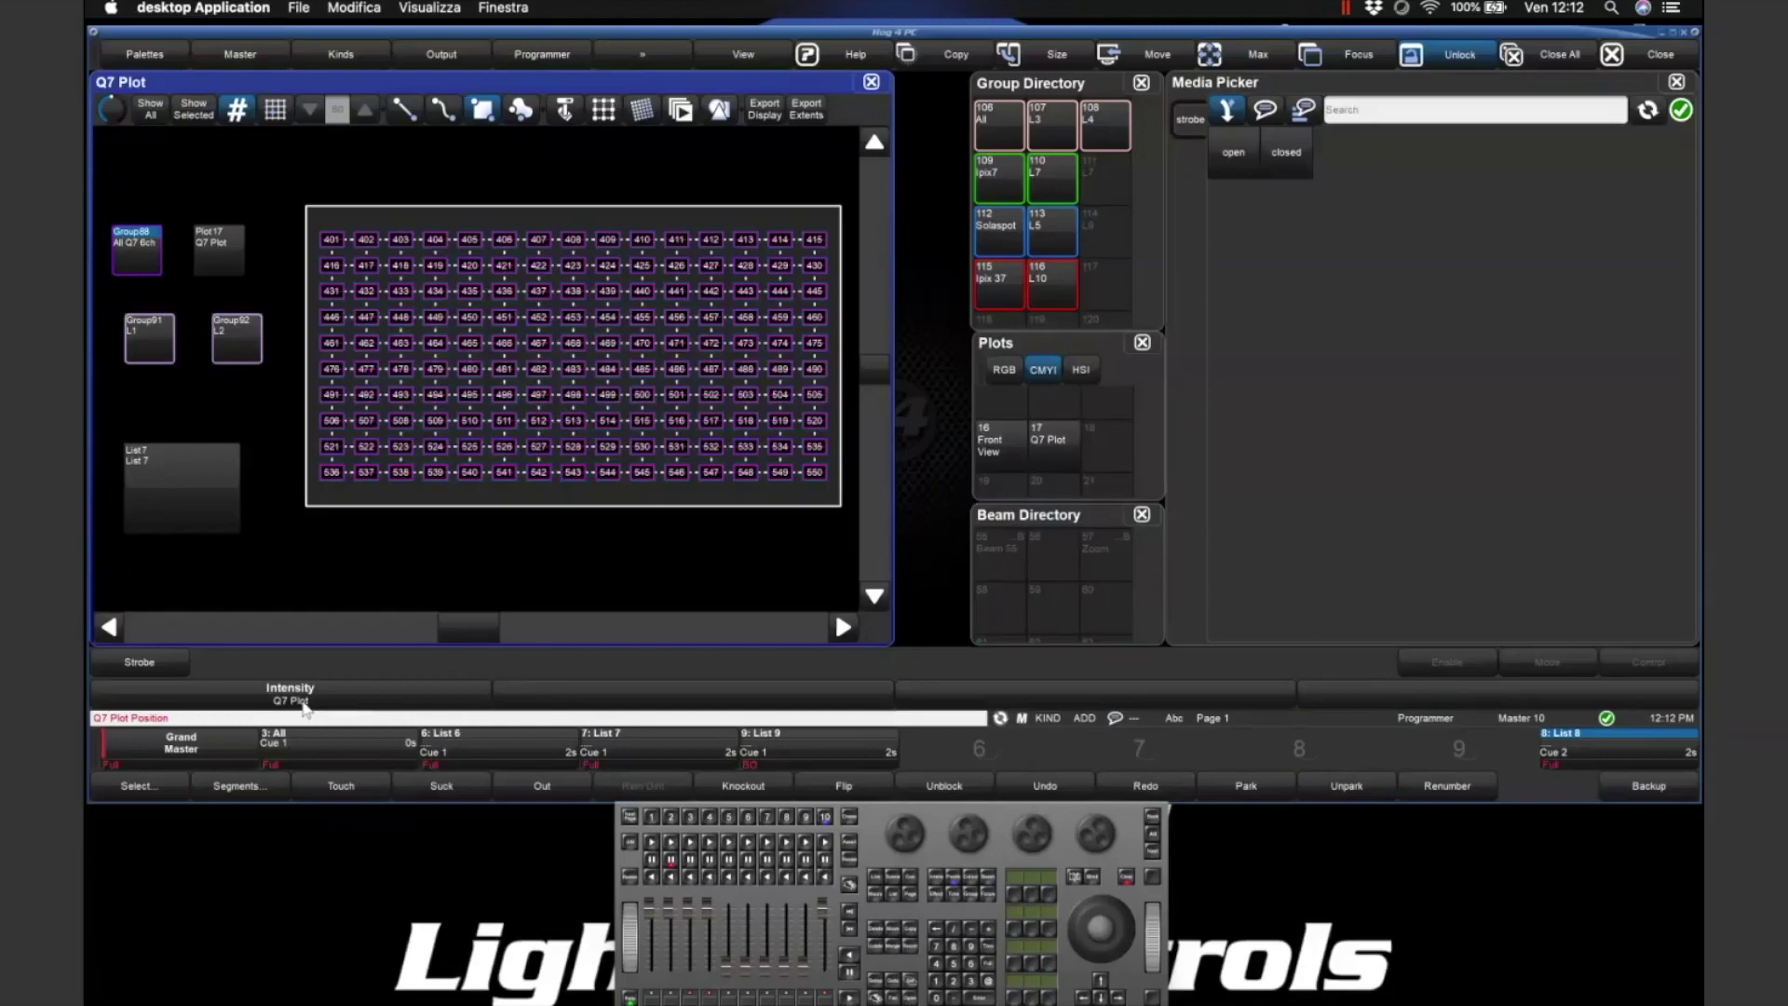
click(1081, 888)
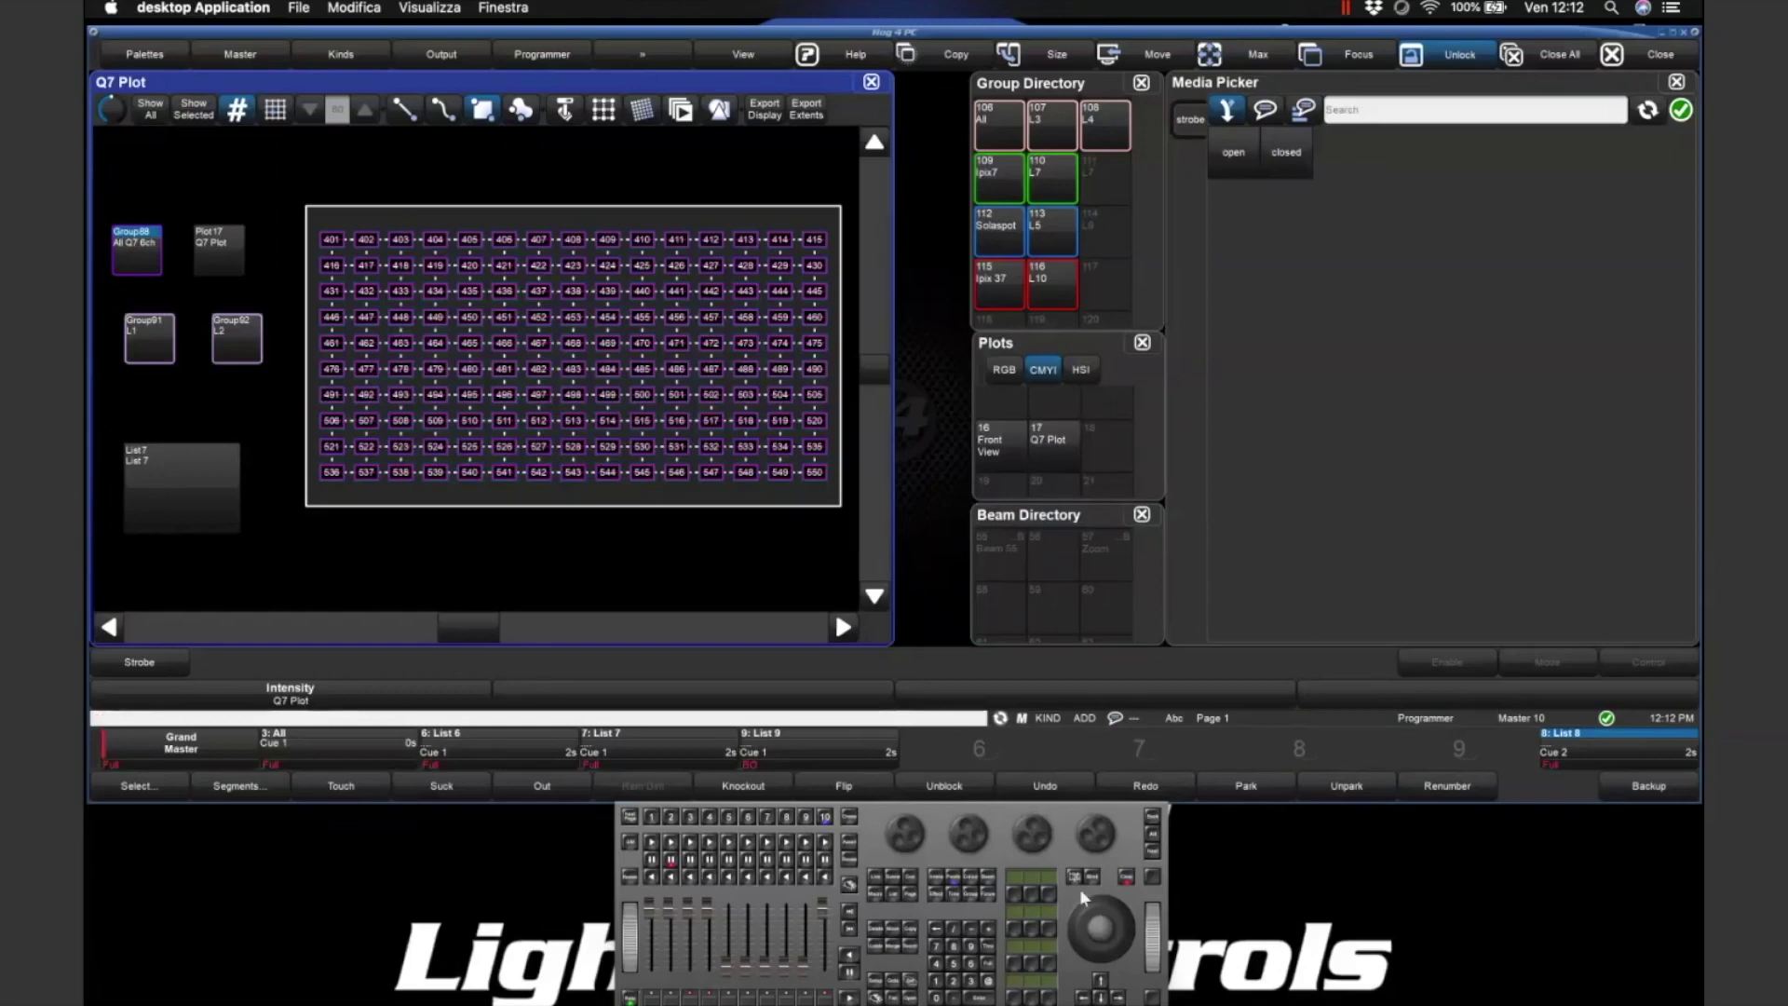
click(147, 244)
click(216, 270)
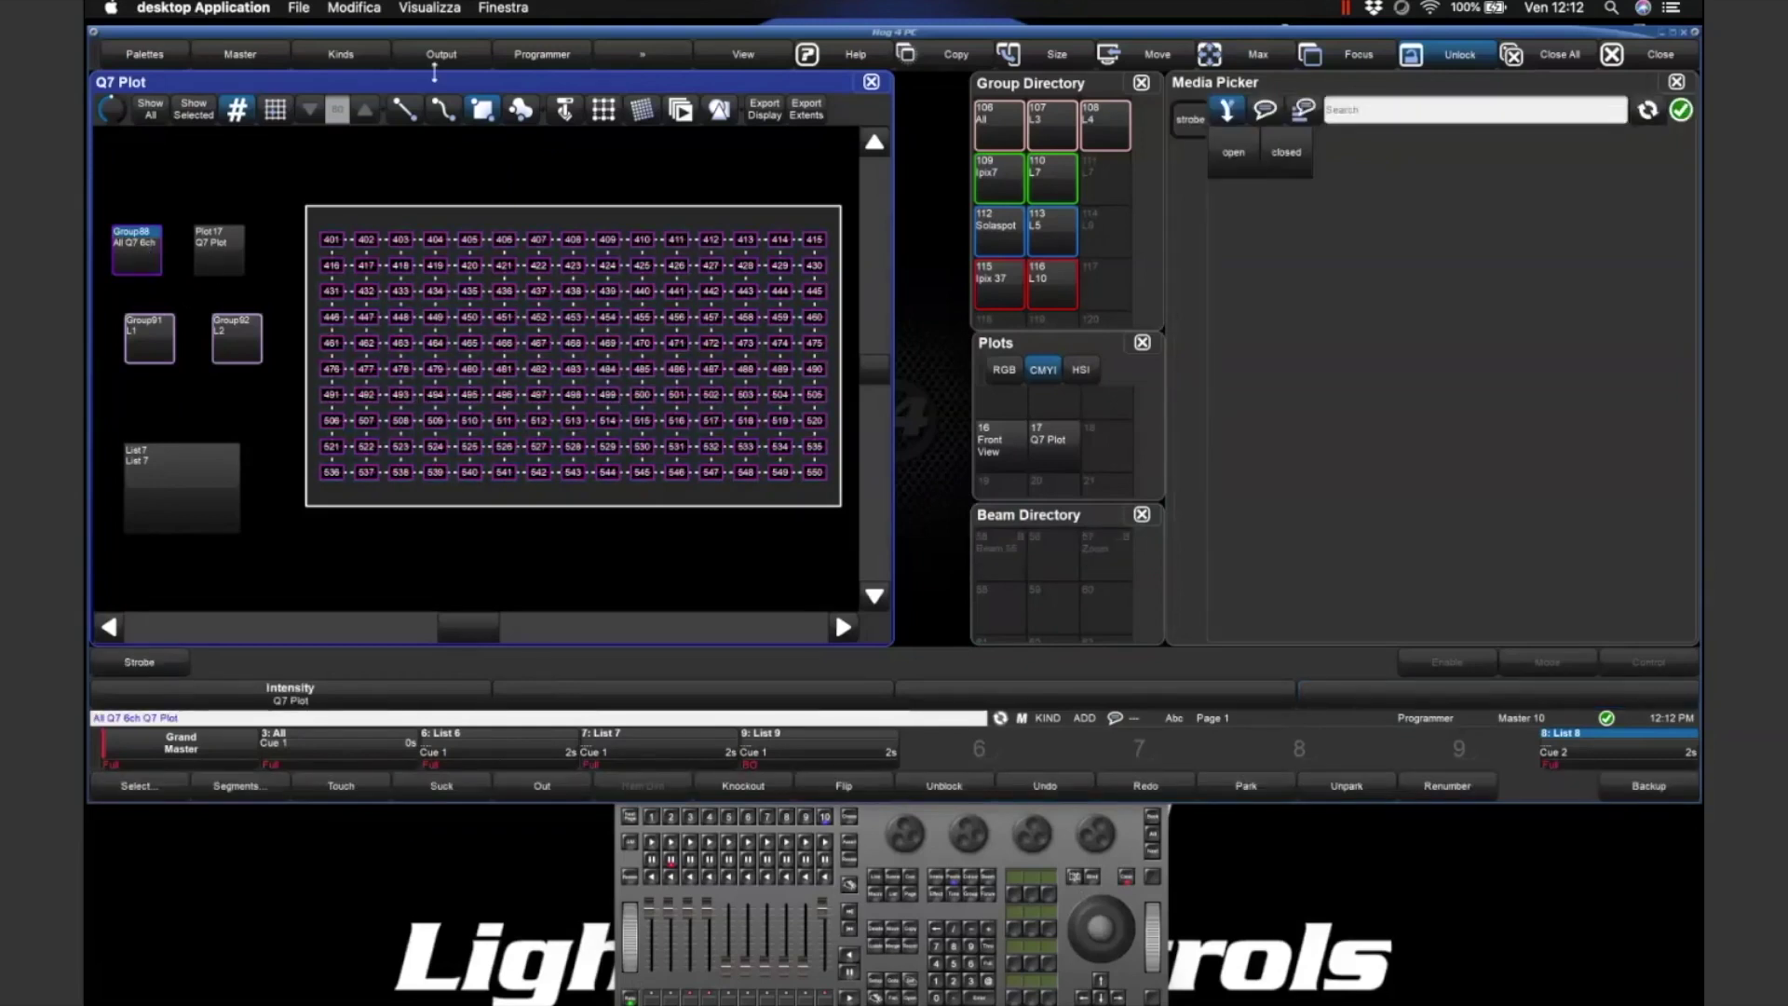
- Examine the sources of the Q7 6ch fixtures in the Output window and compare them with the Q7 Plot layout
click(416, 49)
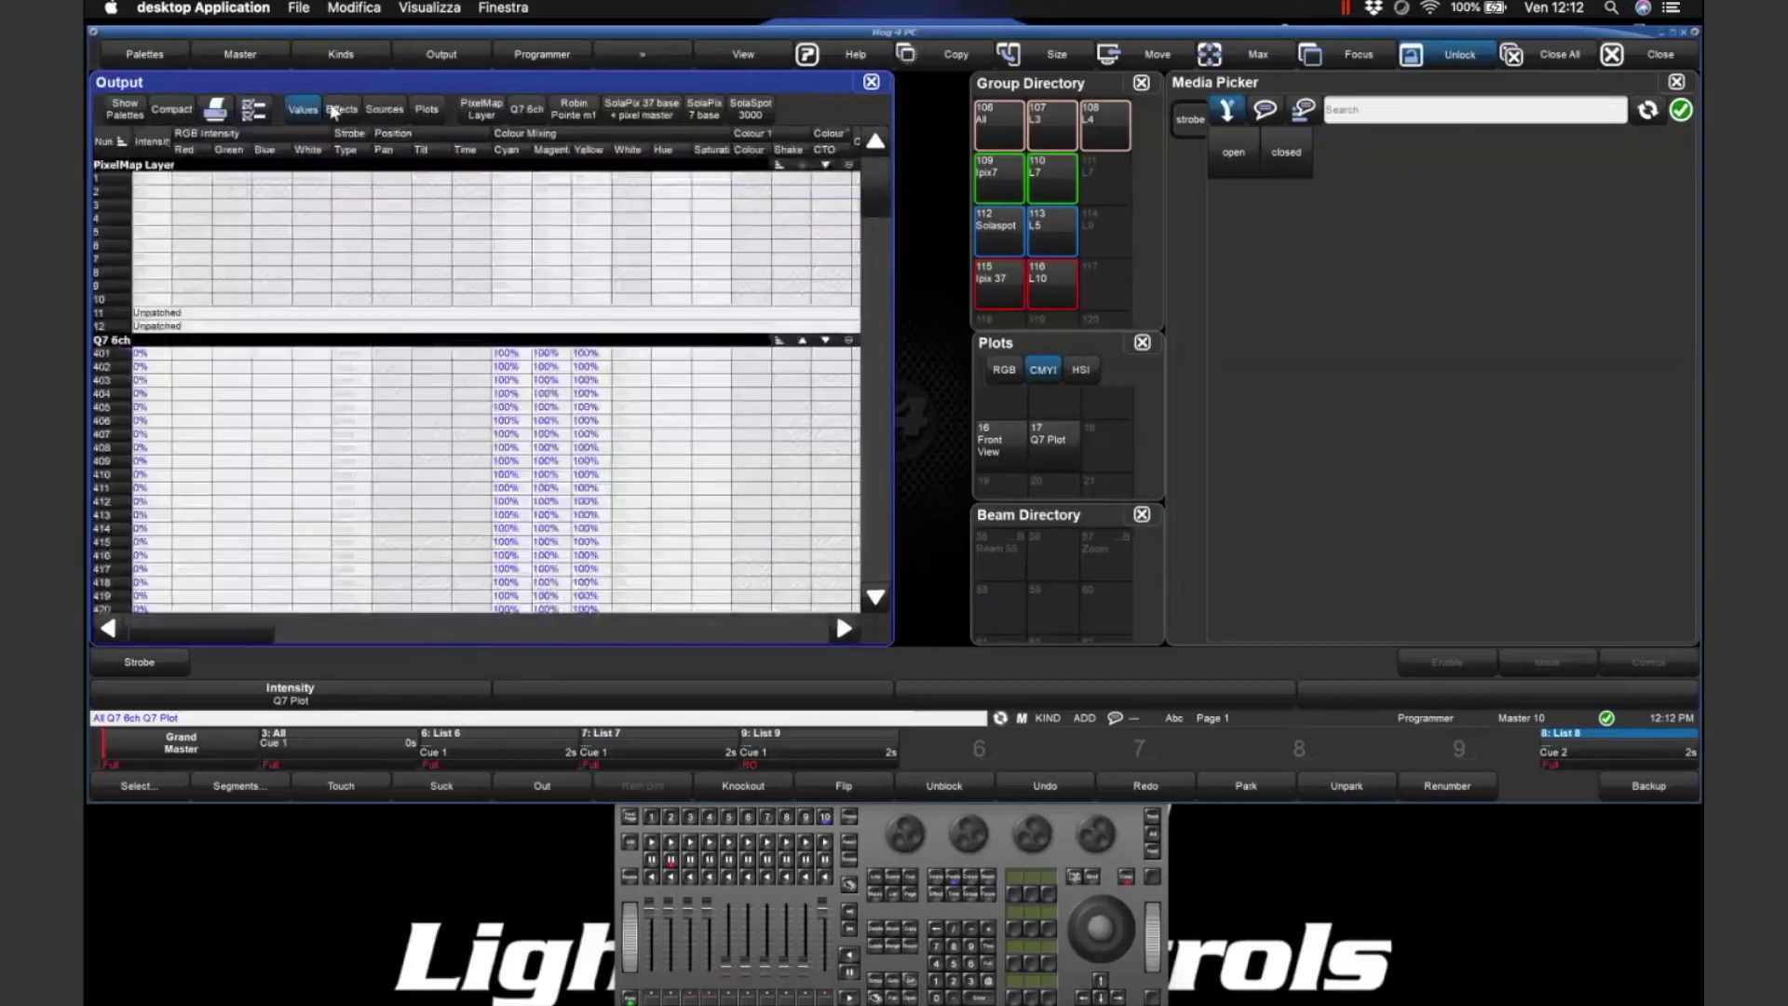
click(385, 109)
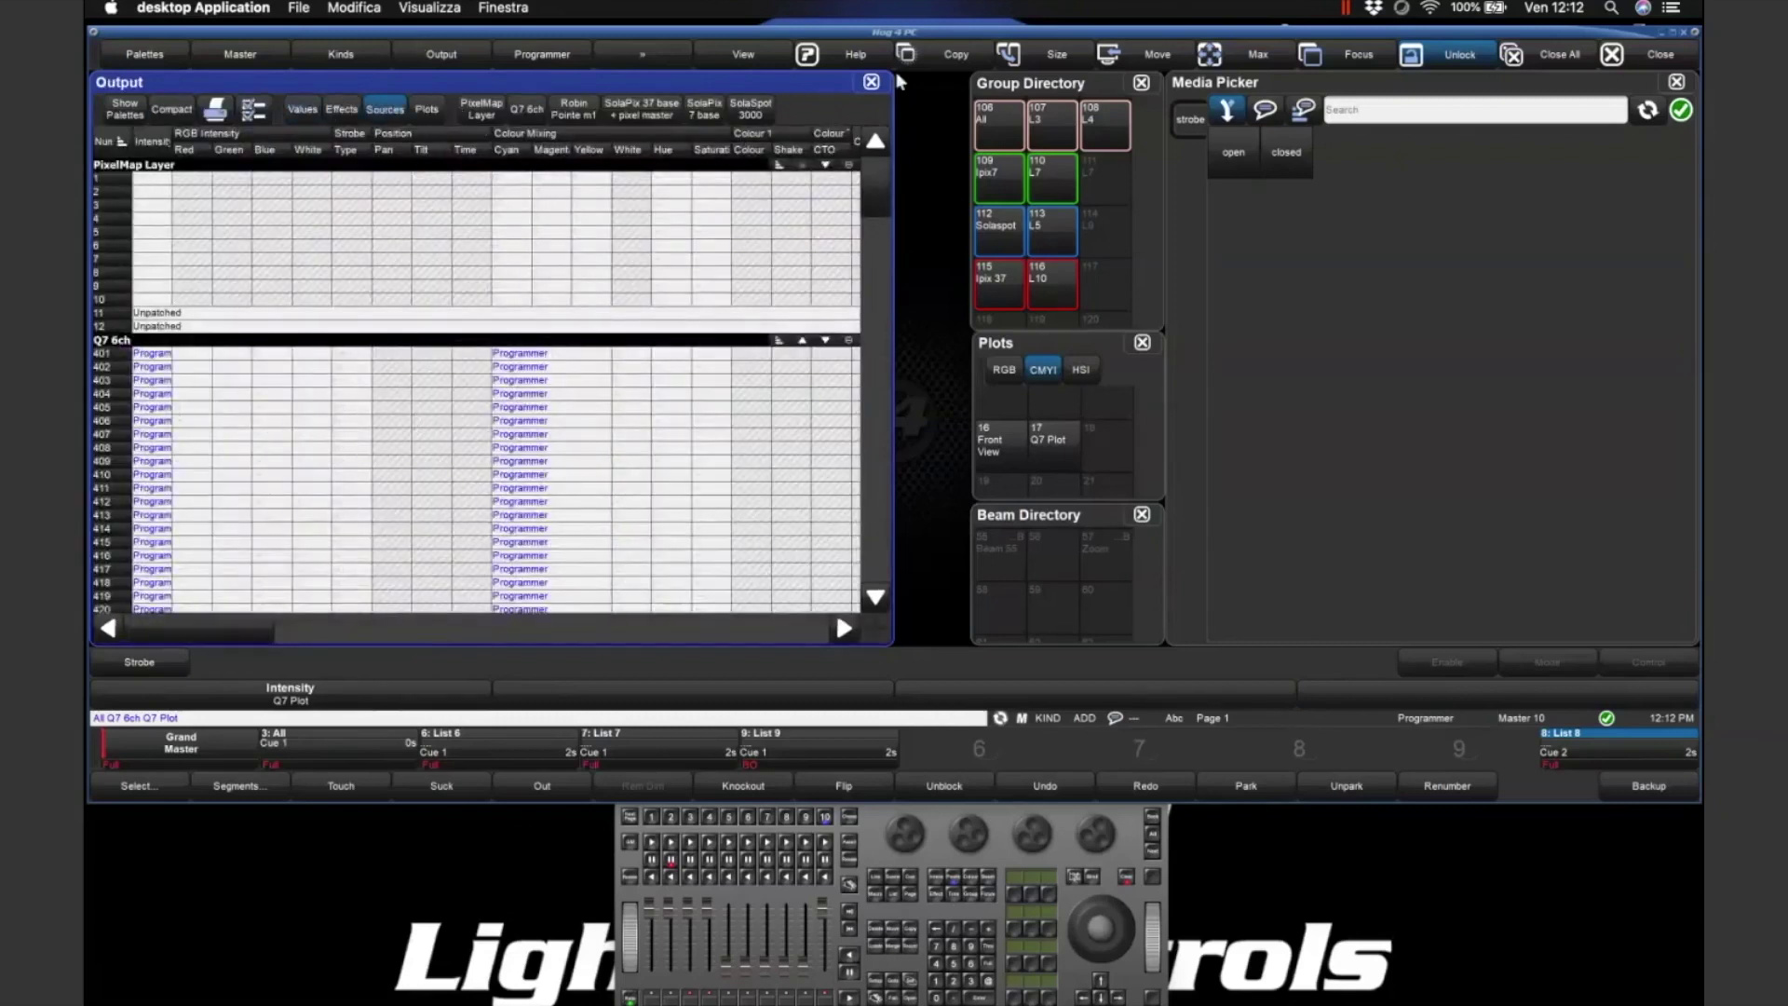
click(1049, 440)
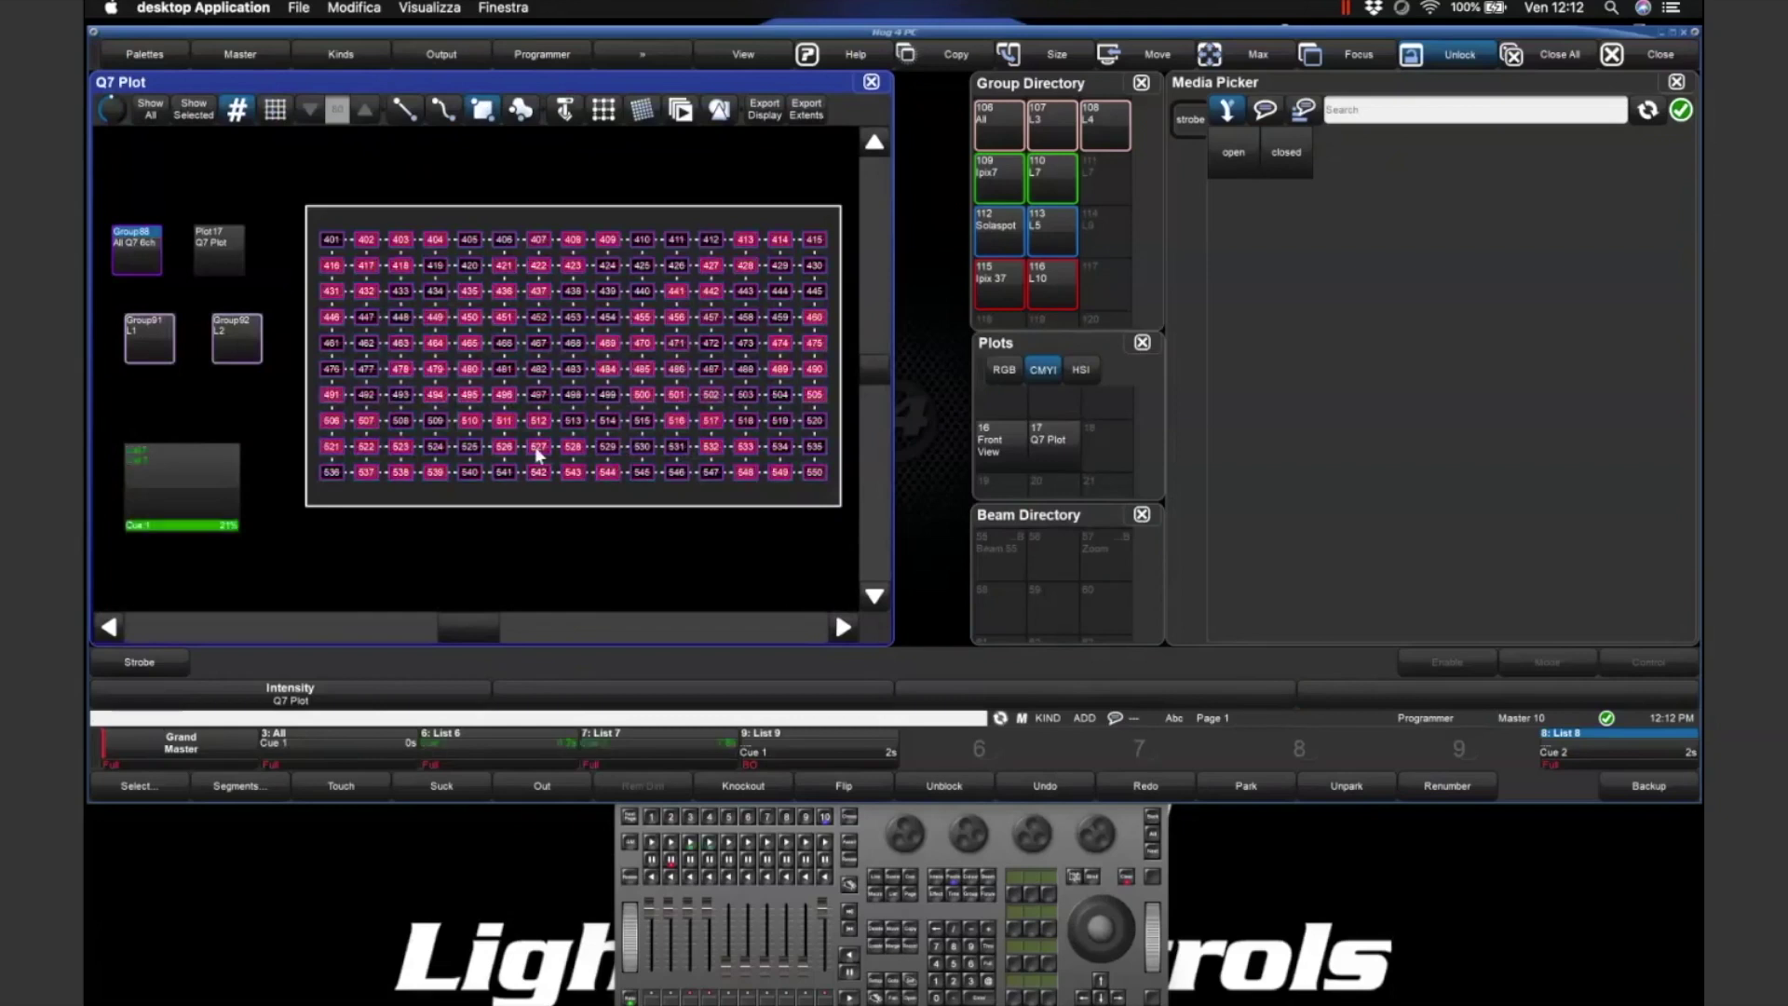
click(419, 52)
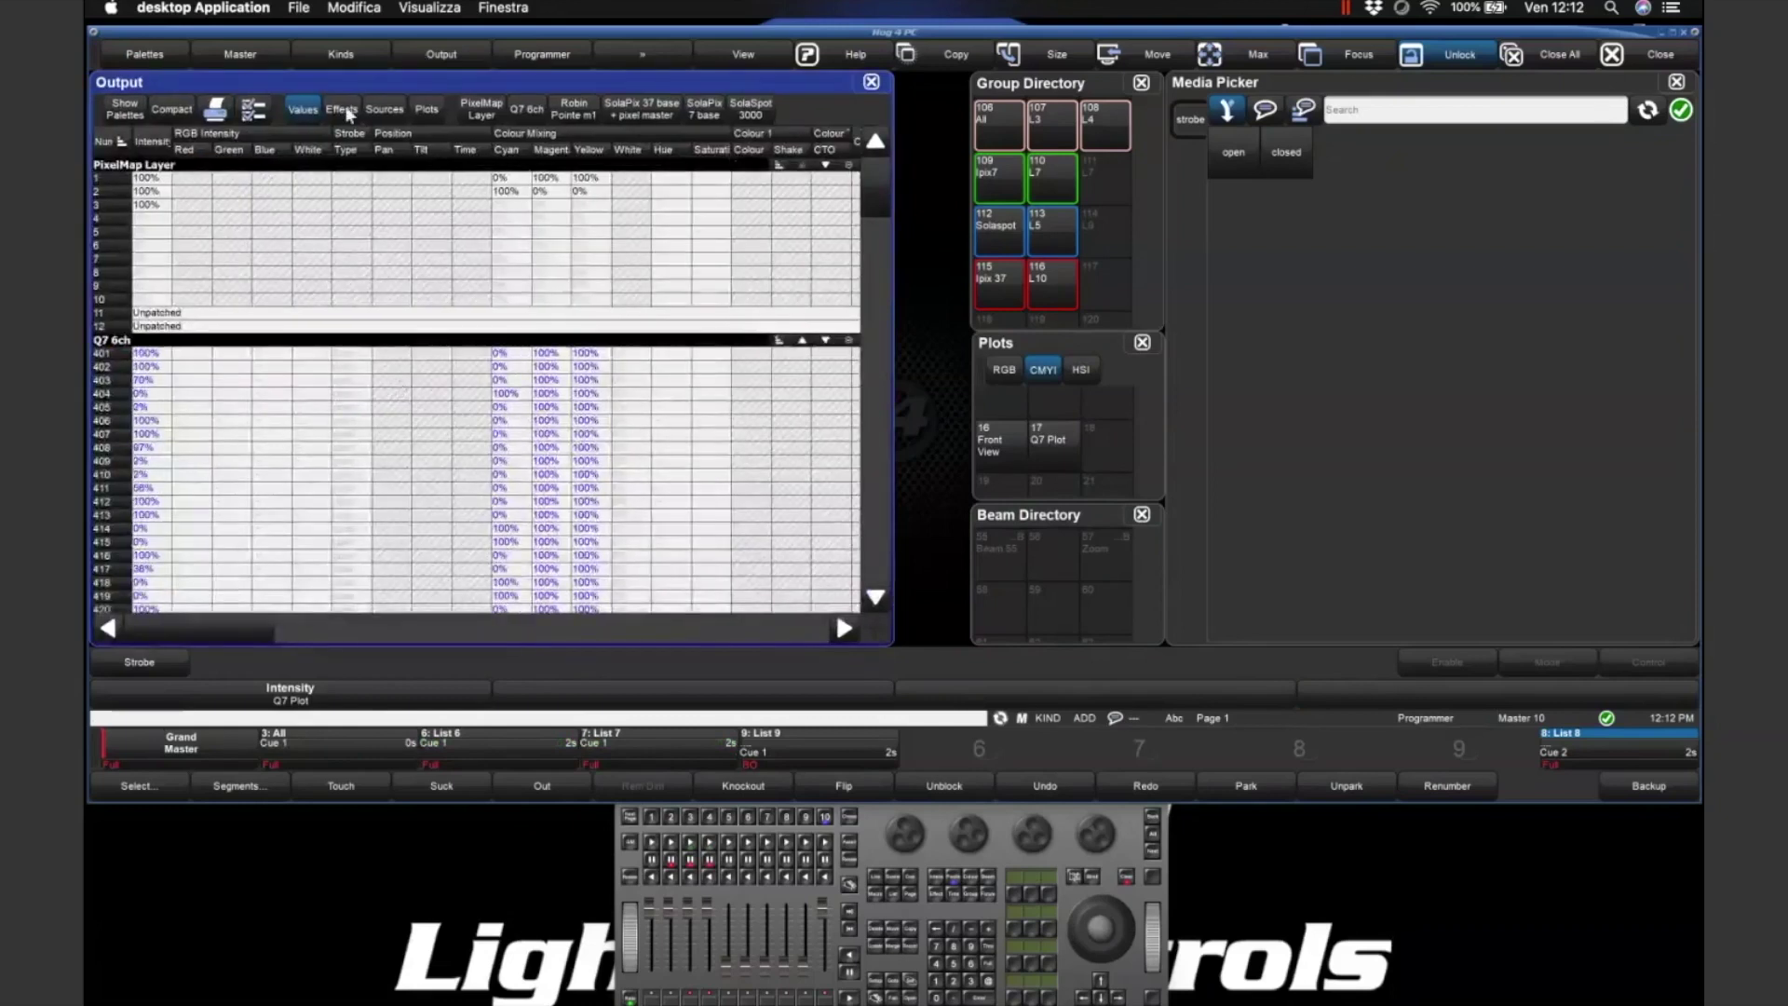
click(385, 110)
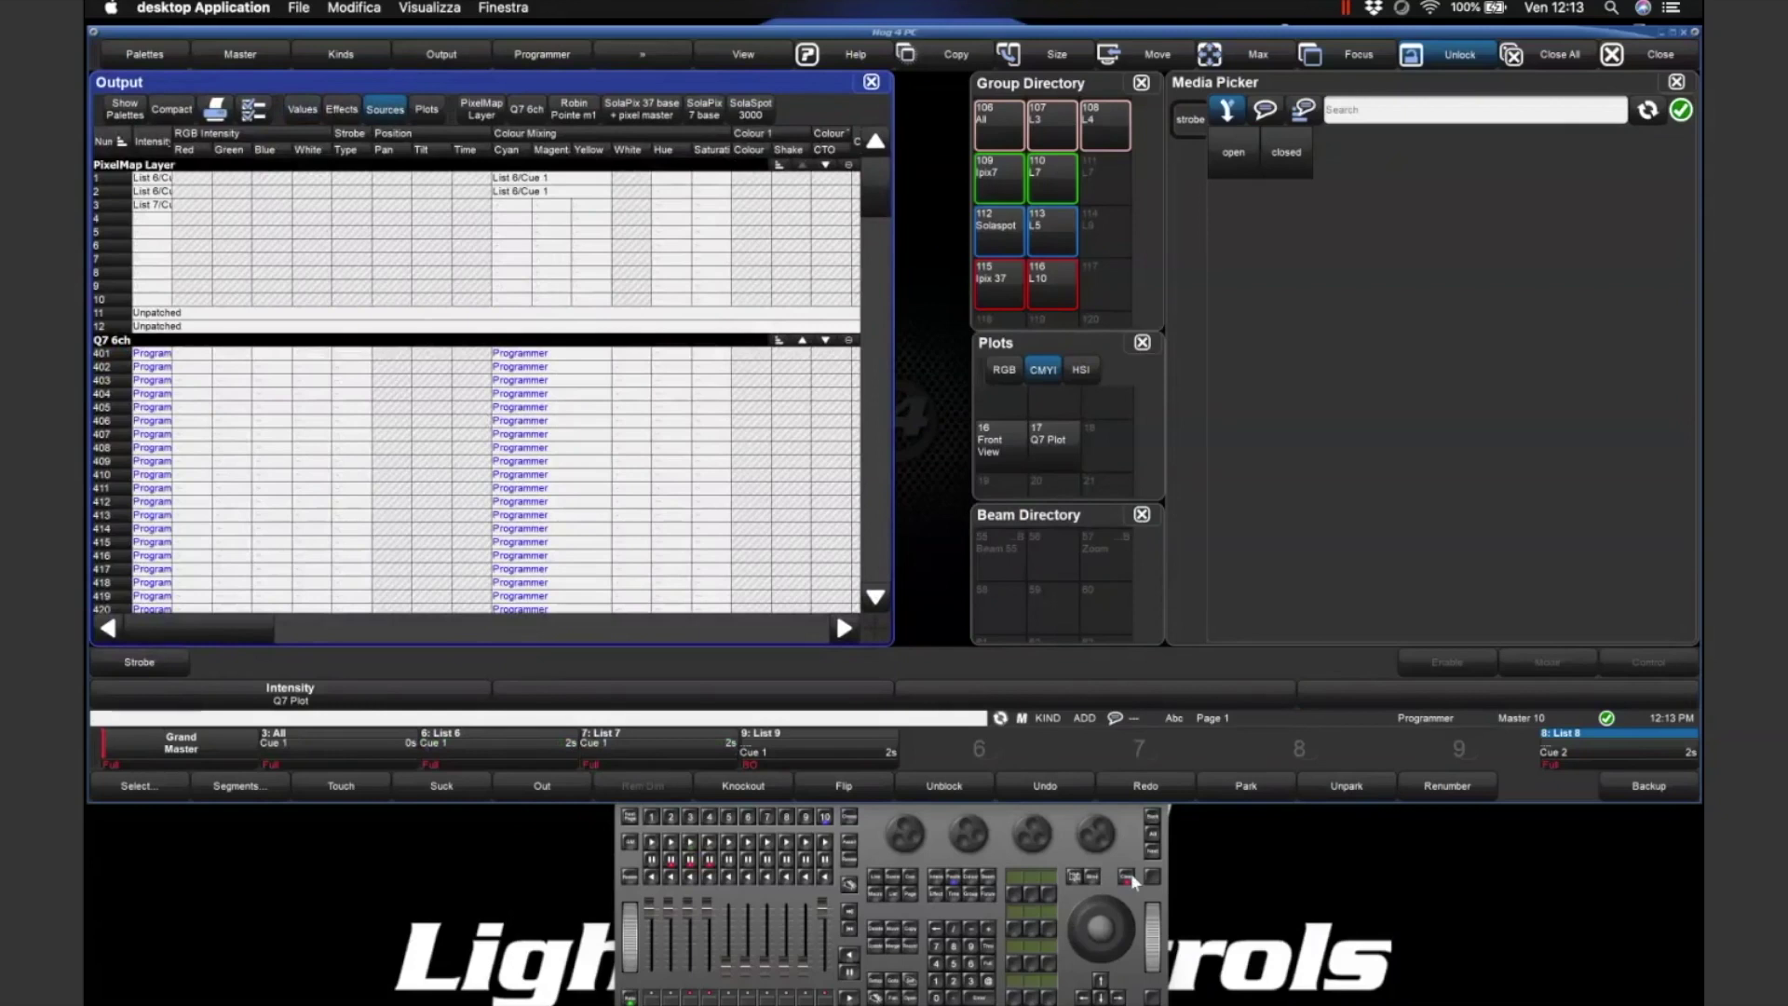
- Clear the programmer, show the plot assignments of the Q7 6ch fixtures in Output and widen the Cyan column
key(ctrl+BackSpace)
scroll(619, 370, down, 3)
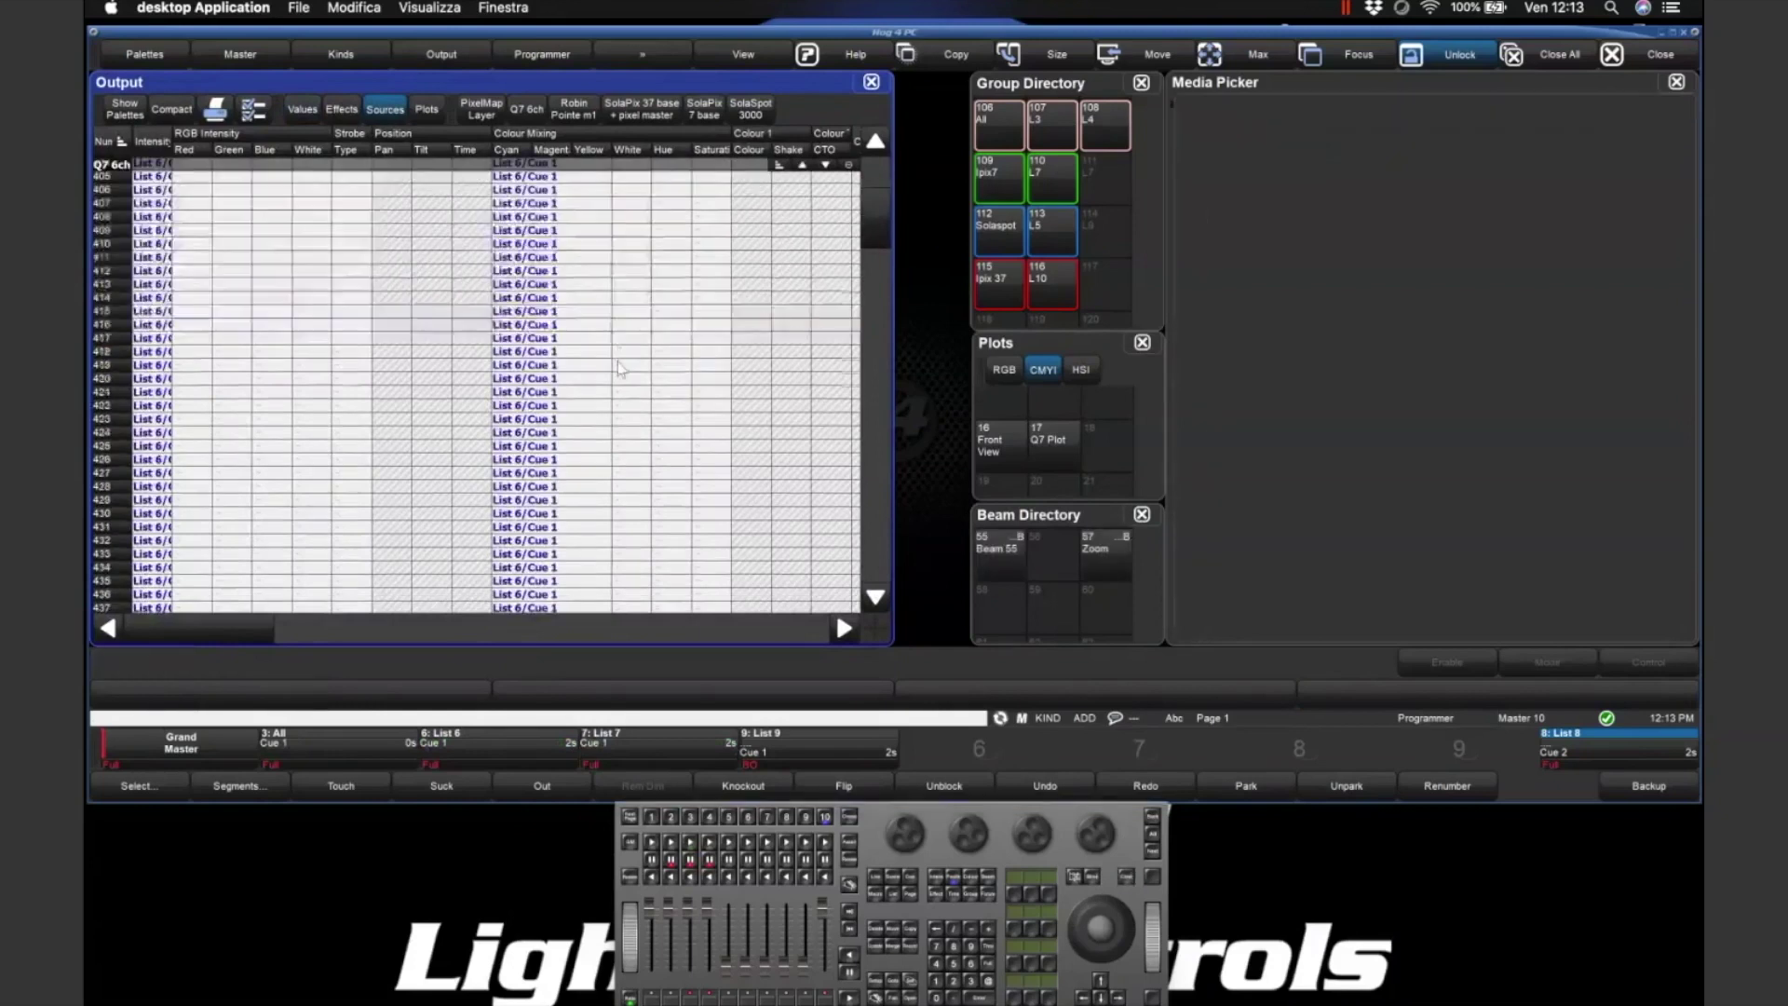
scroll(619, 370, down, 3)
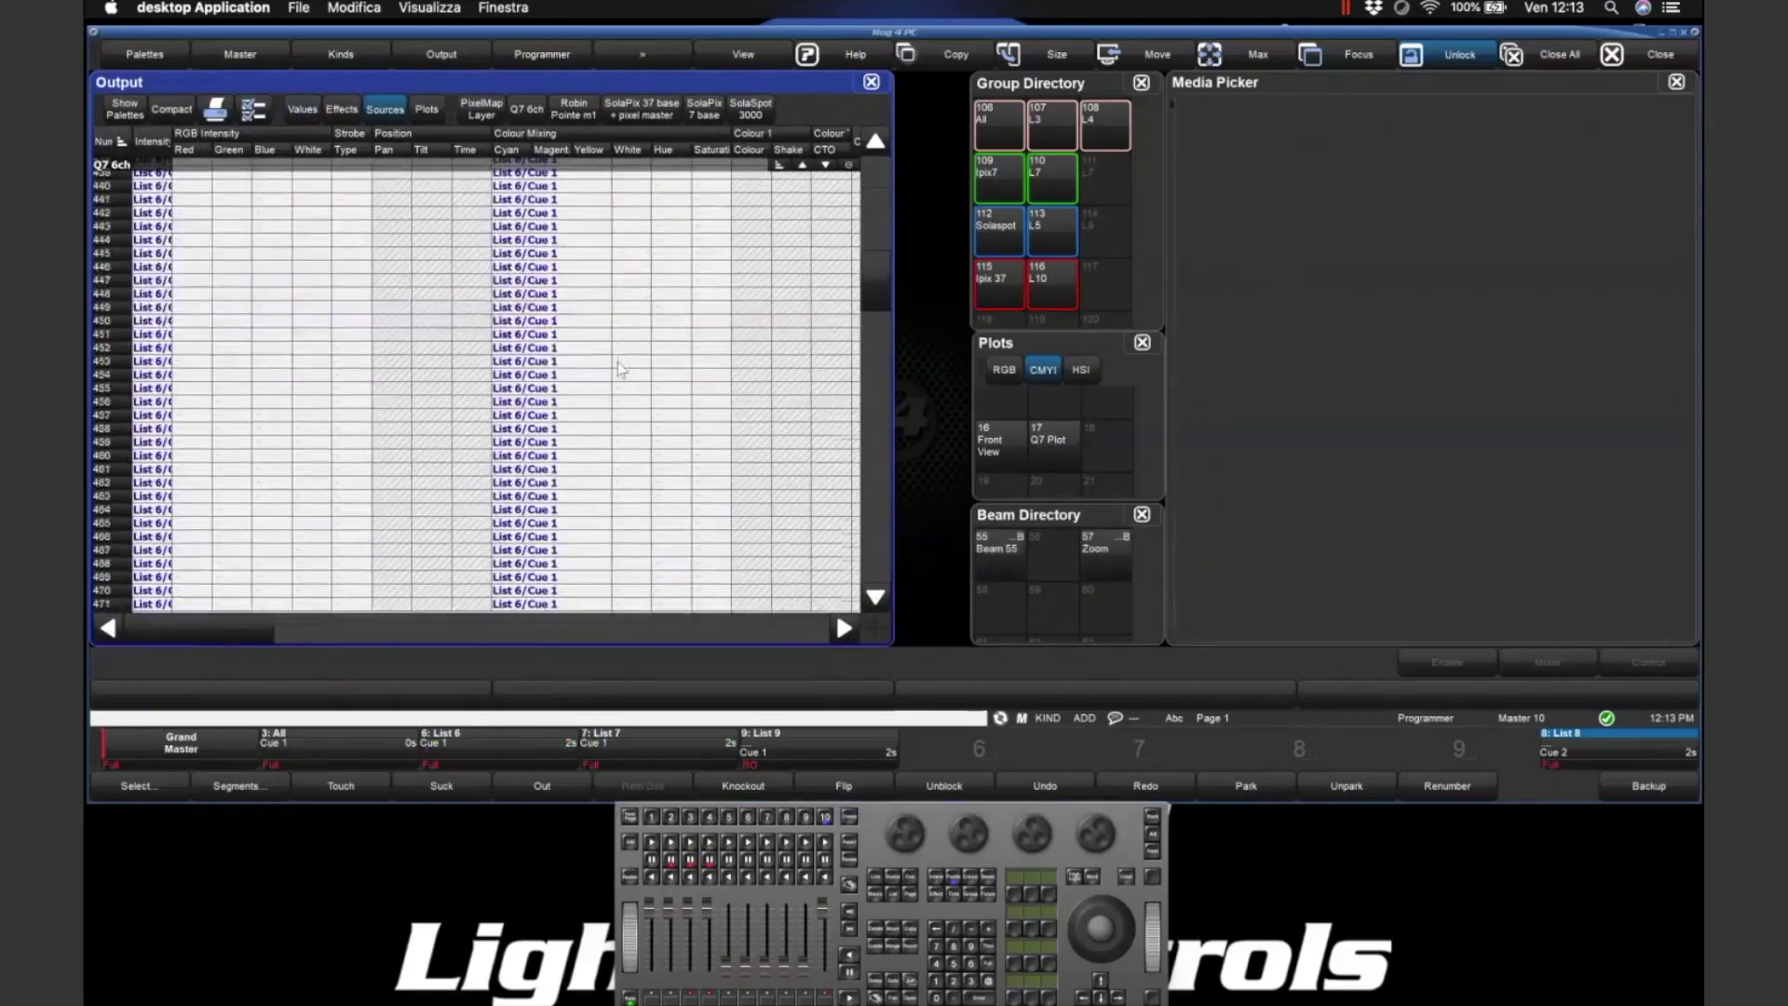
click(424, 111)
scroll(446, 290, up, 6)
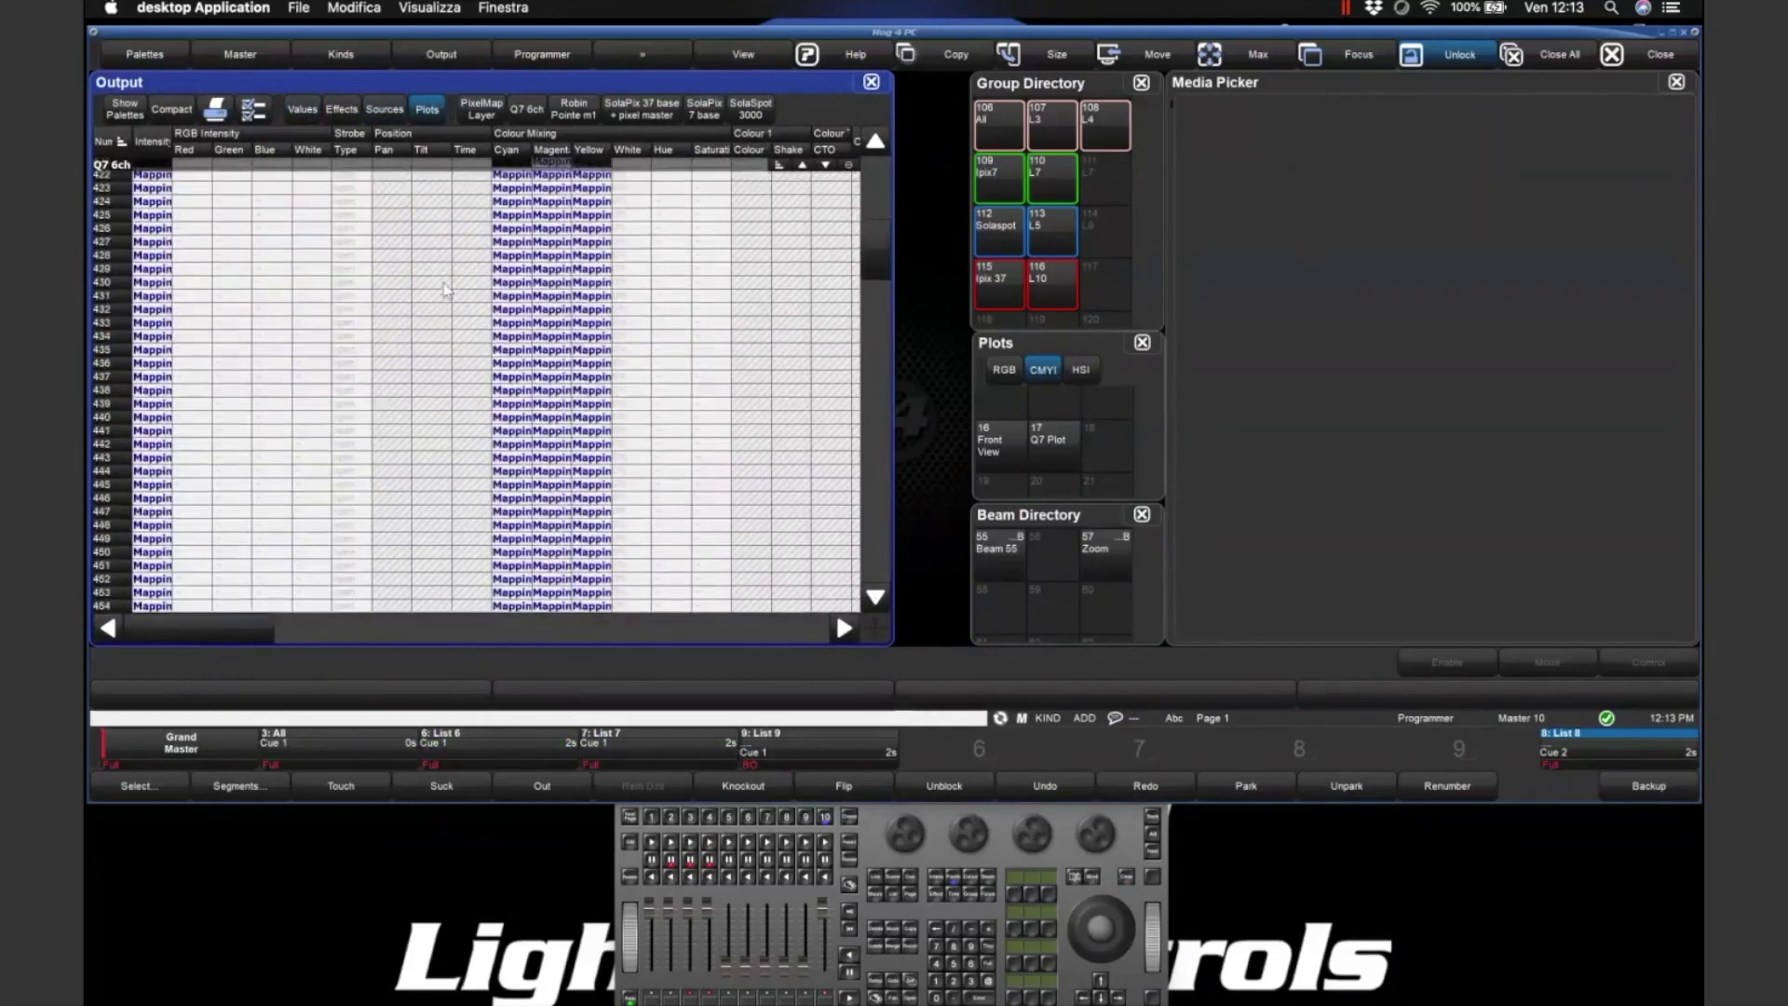
scroll(445, 290, up, 2)
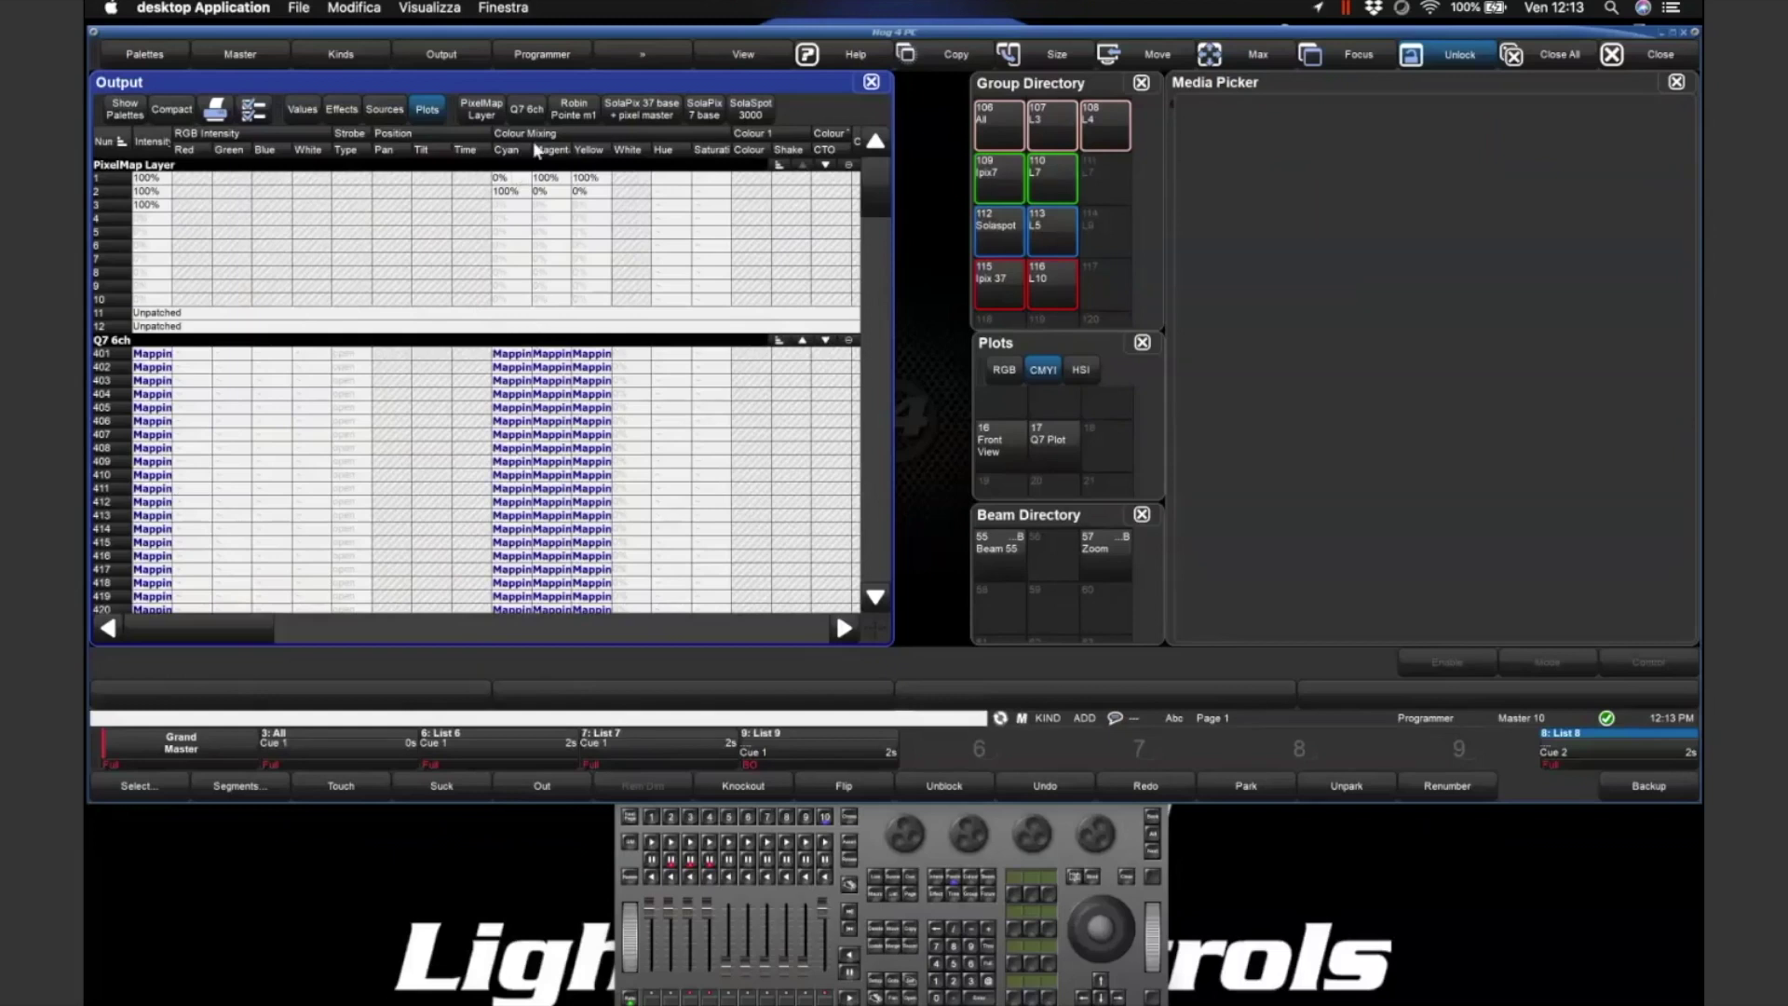
drag(533, 149, 565, 149)
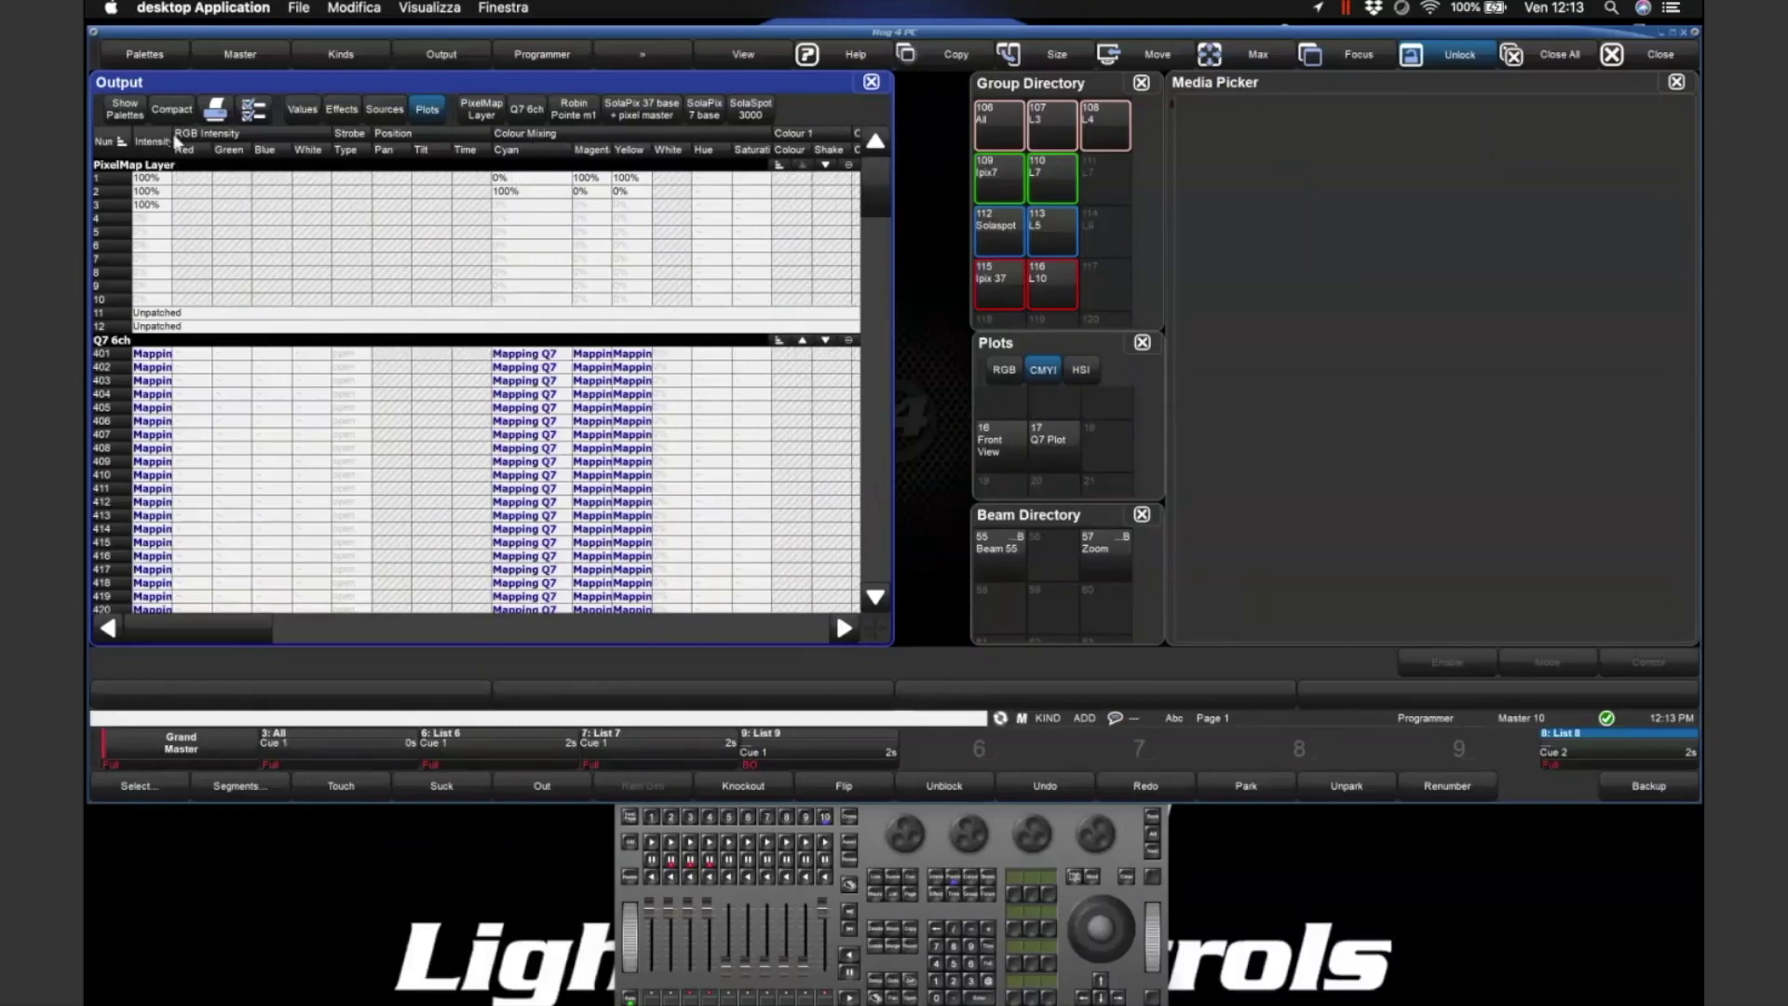
- Compare the sources and values of the pixel map layers and Q7 fixtures in Output, with palettes shown
click(399, 111)
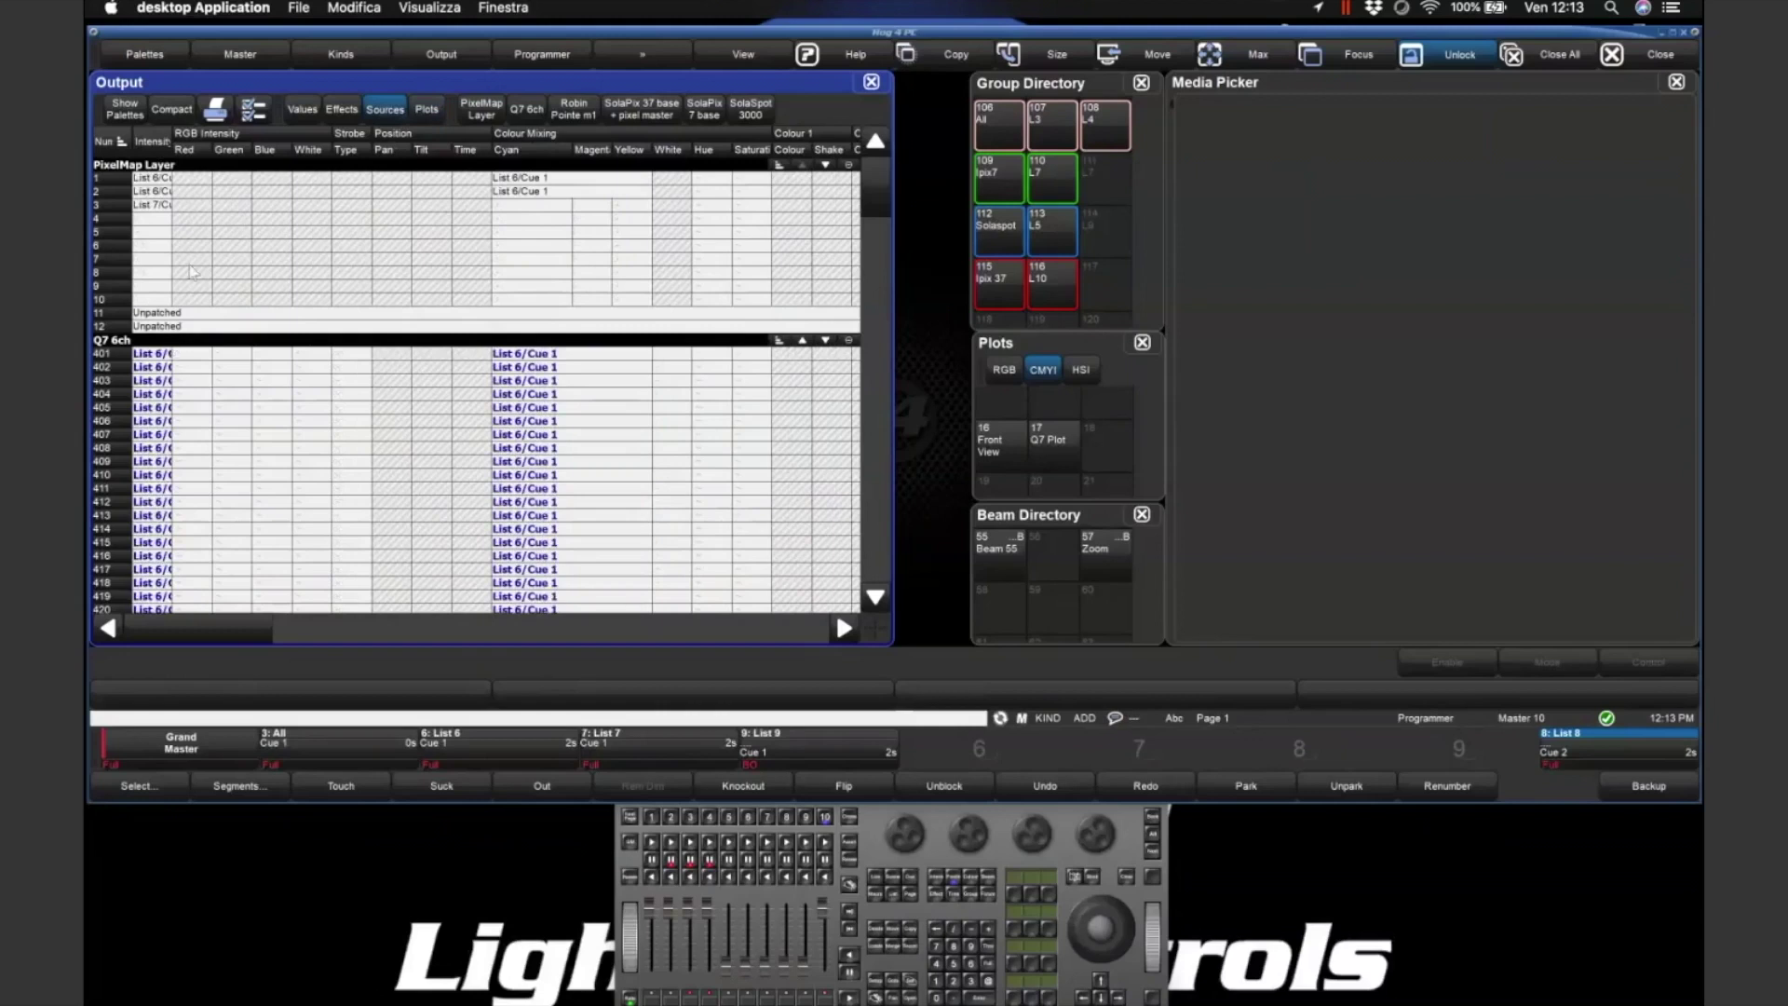
click(298, 114)
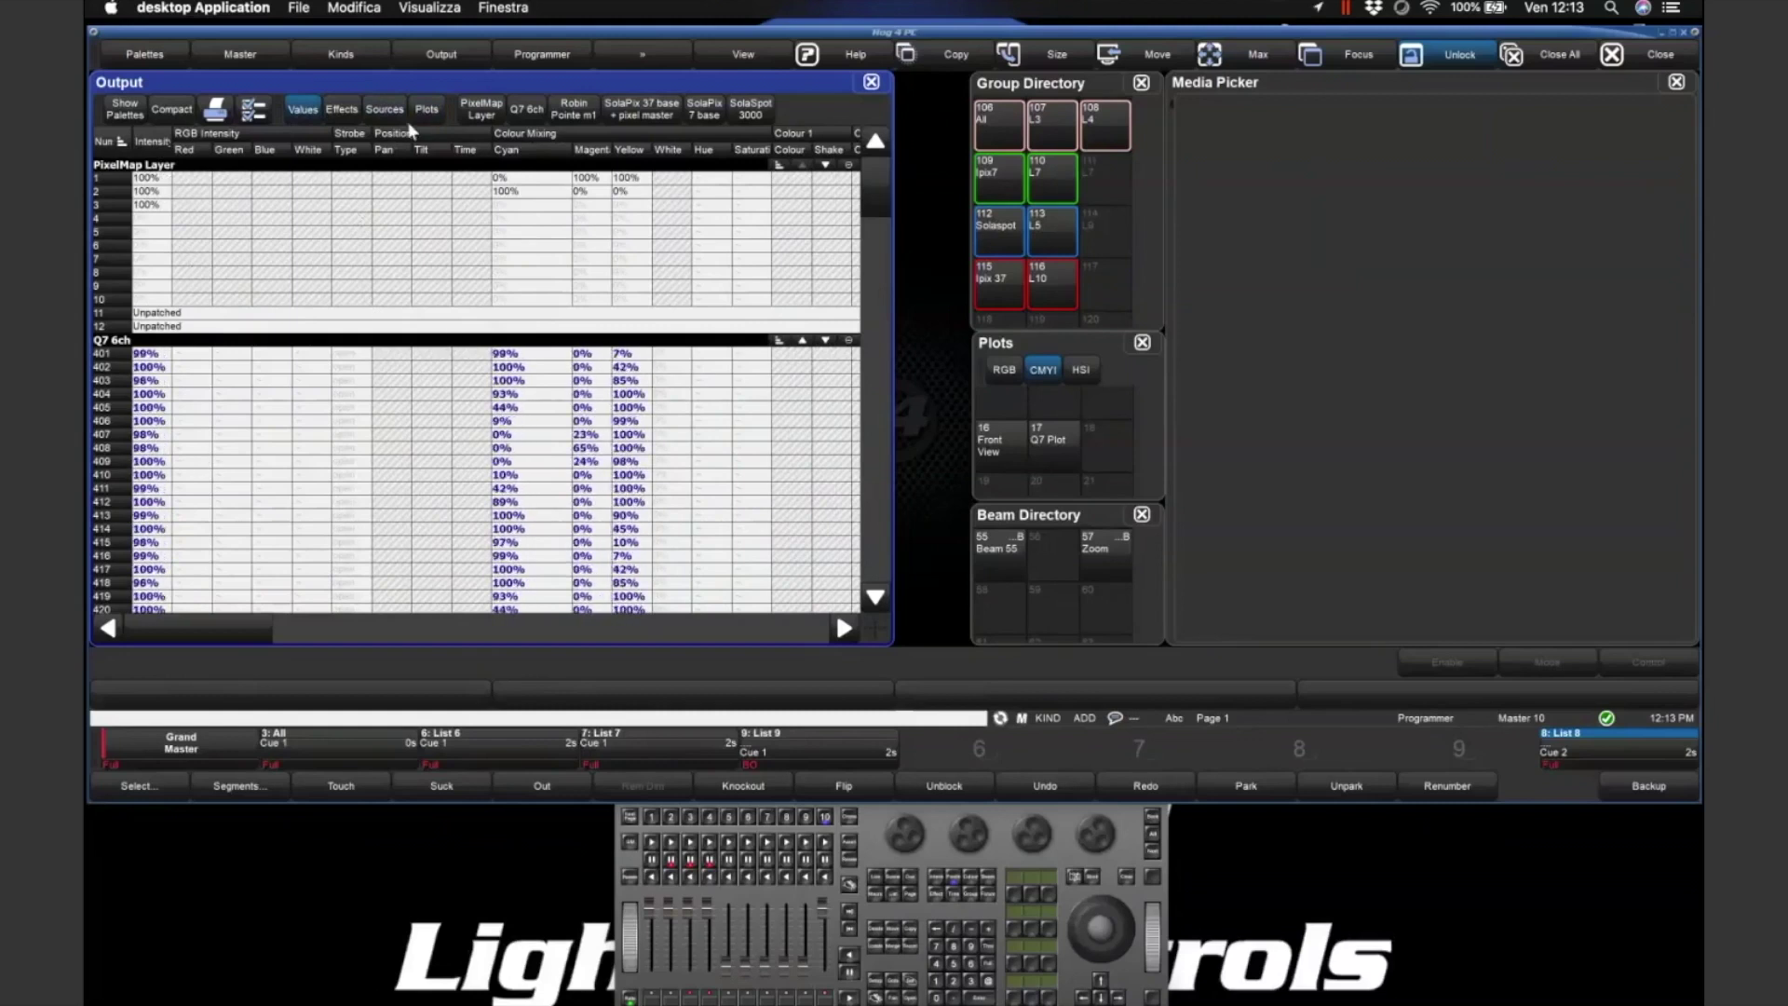
click(125, 109)
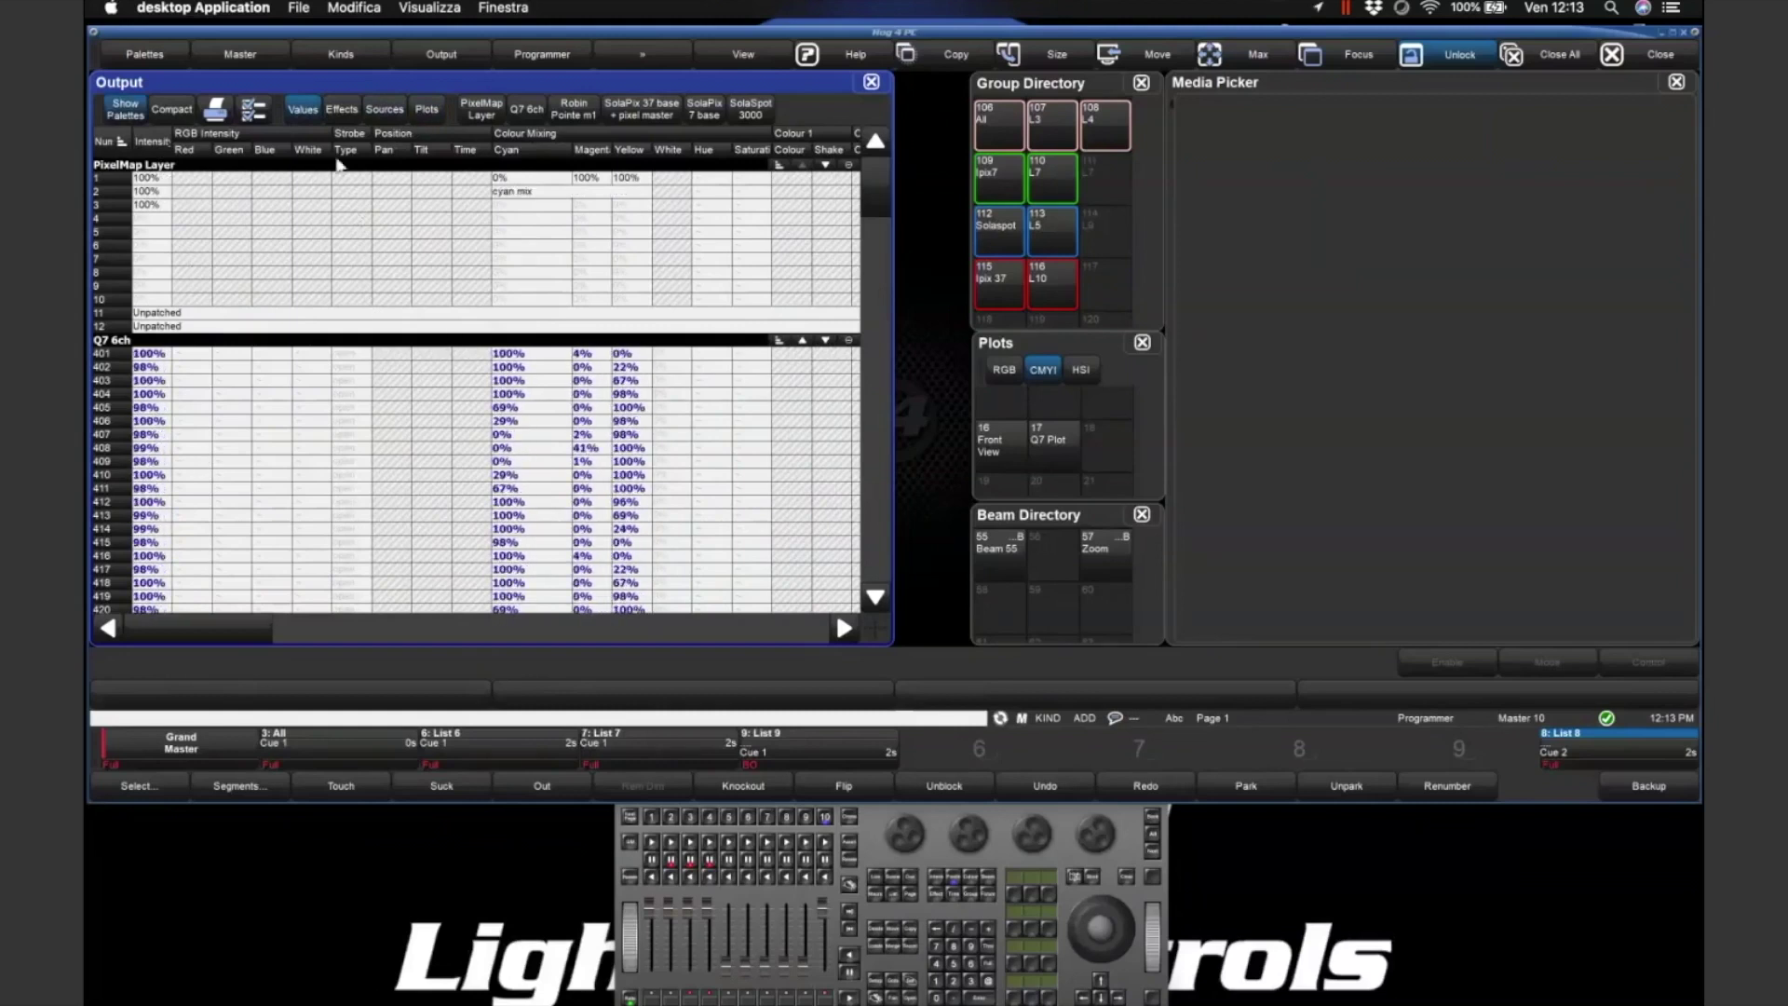
click(371, 110)
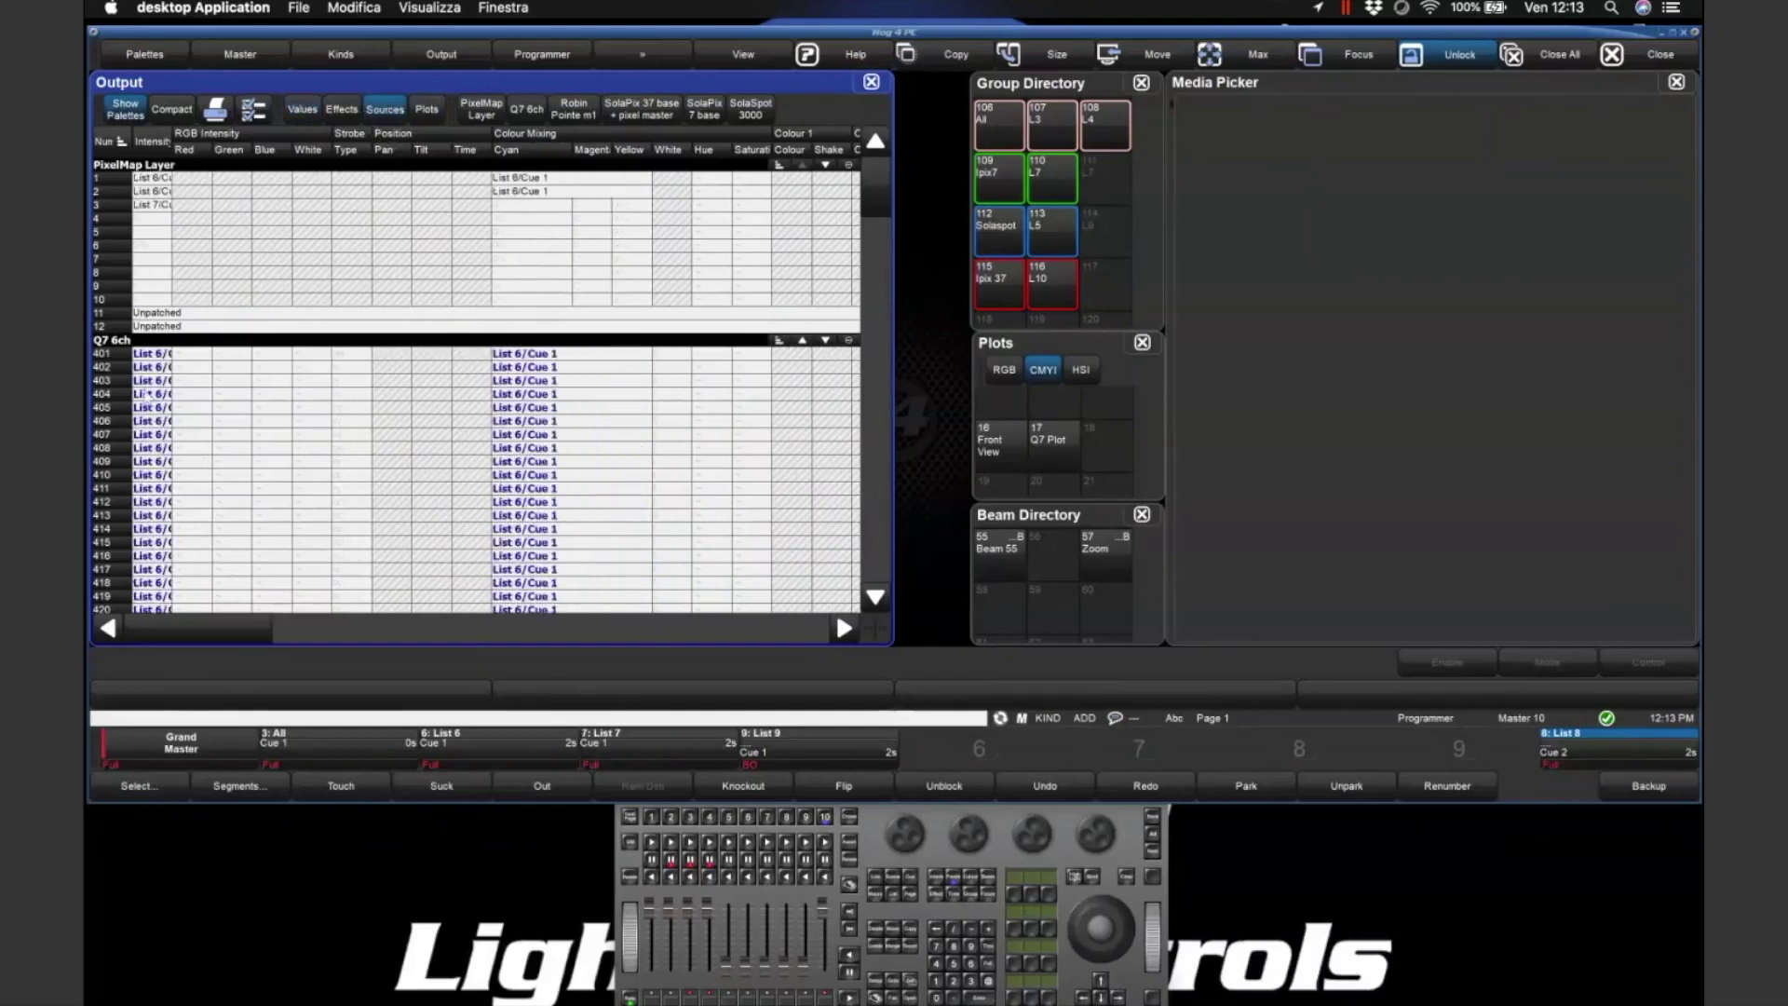
- Close the Output window, view the pixel-mapped look in the stage visualiser and return to the console
click(870, 83)
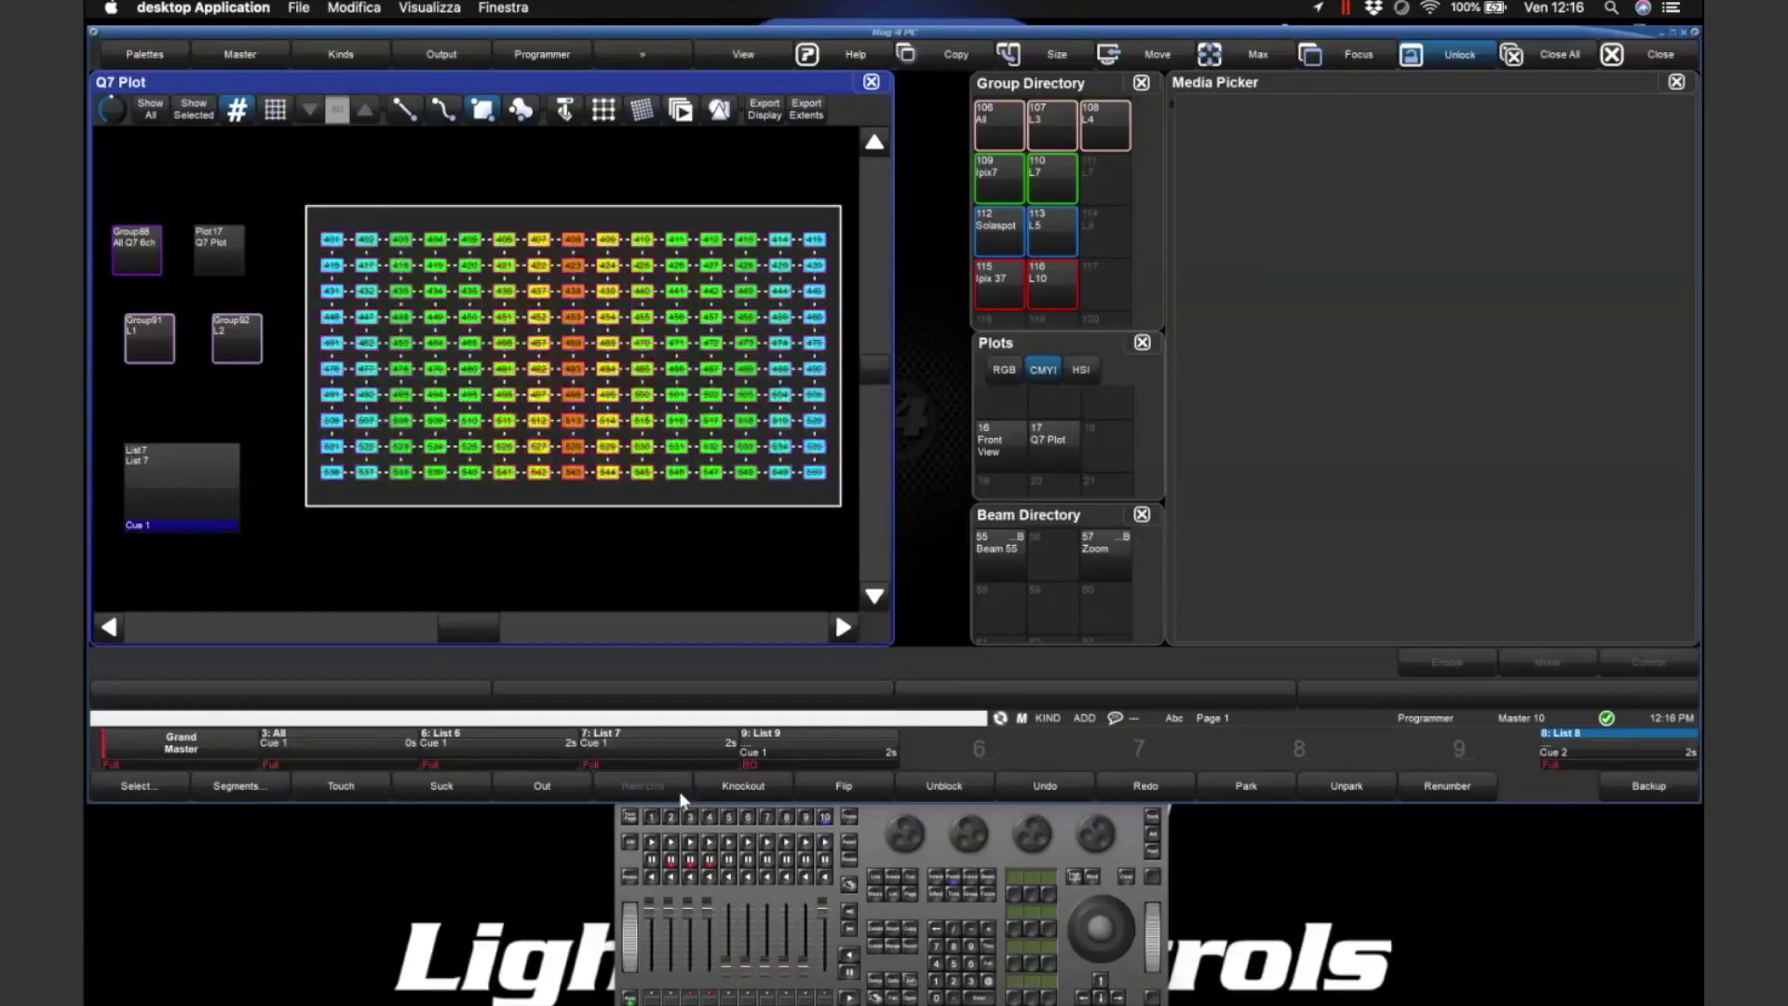
key(super+Tab)
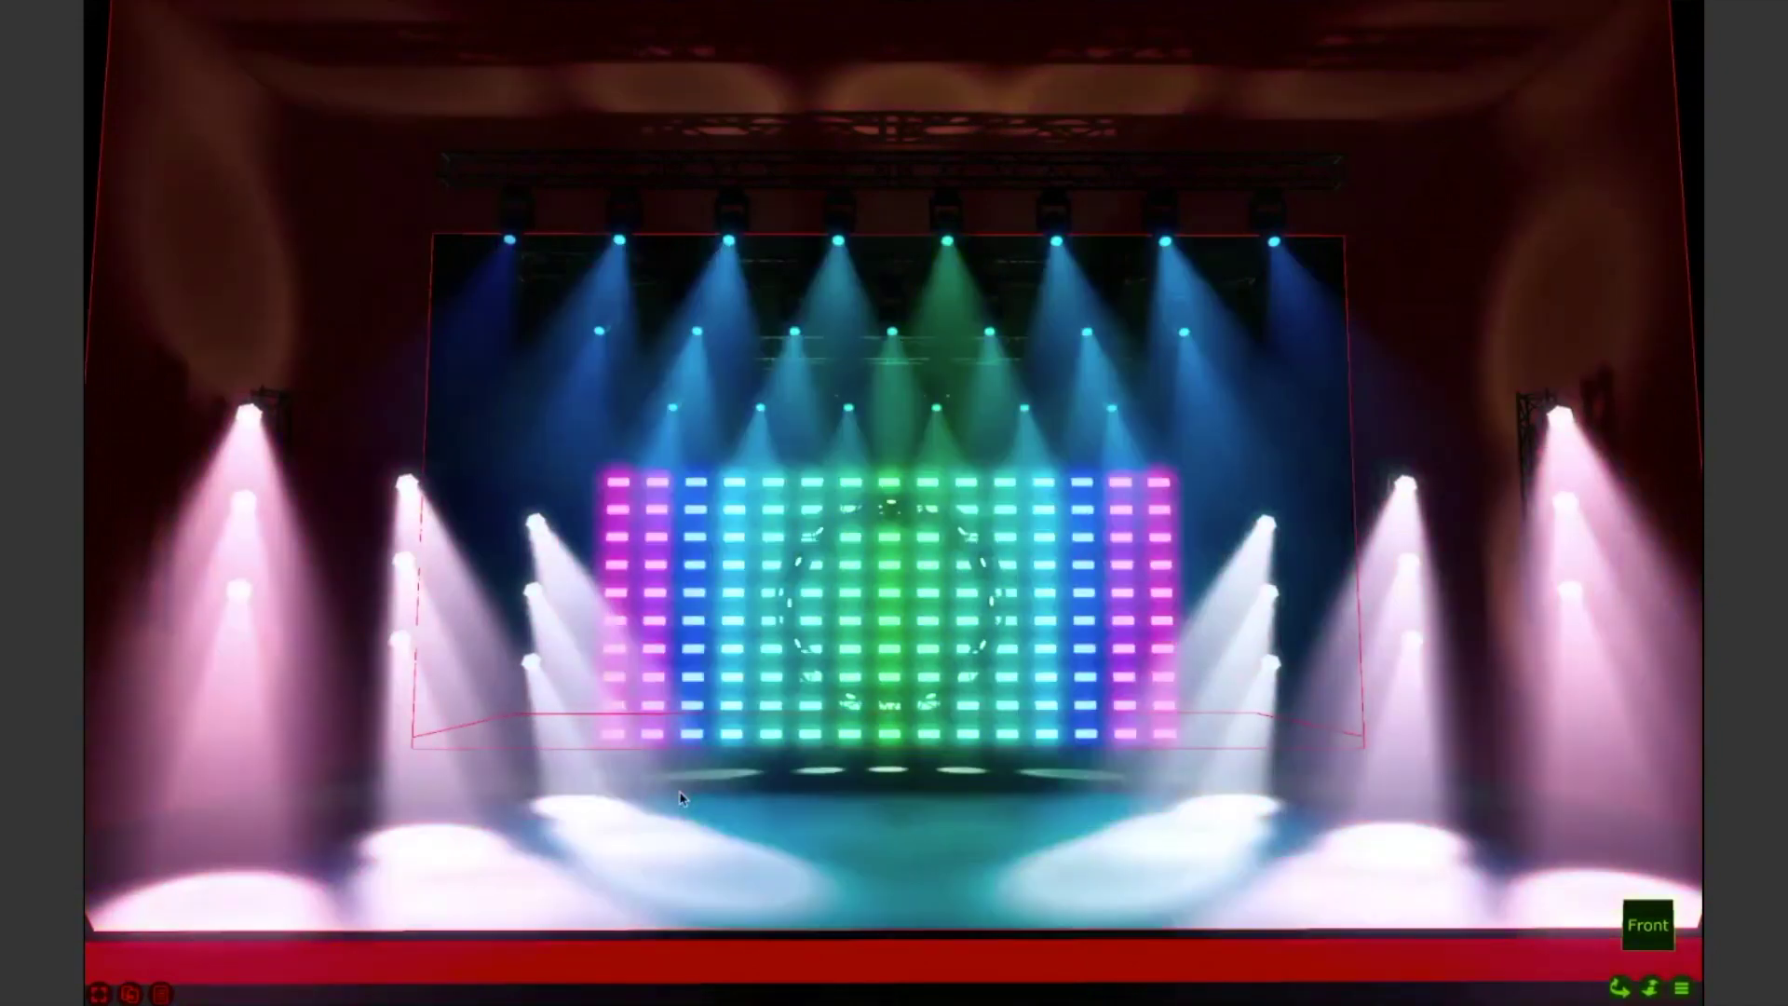
key(super+Tab)
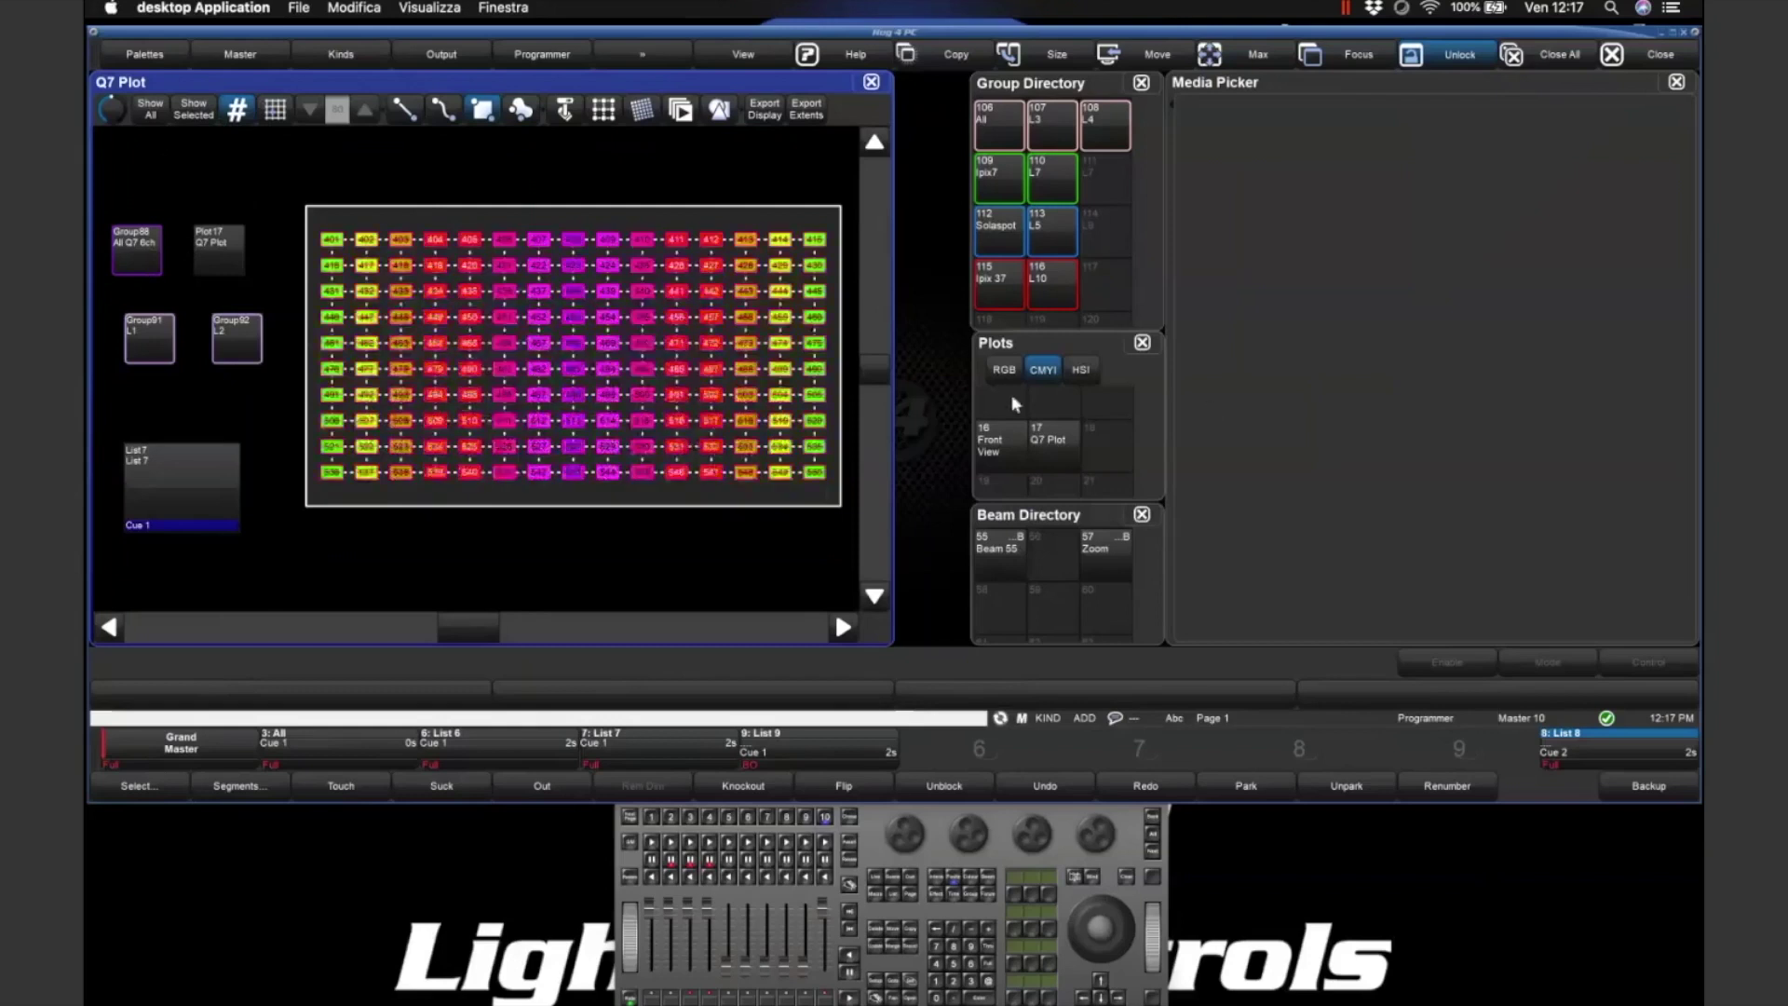
- Show the Plots directory as a spreadsheet and examine the Name, Colour and Comment columns
click(1121, 360)
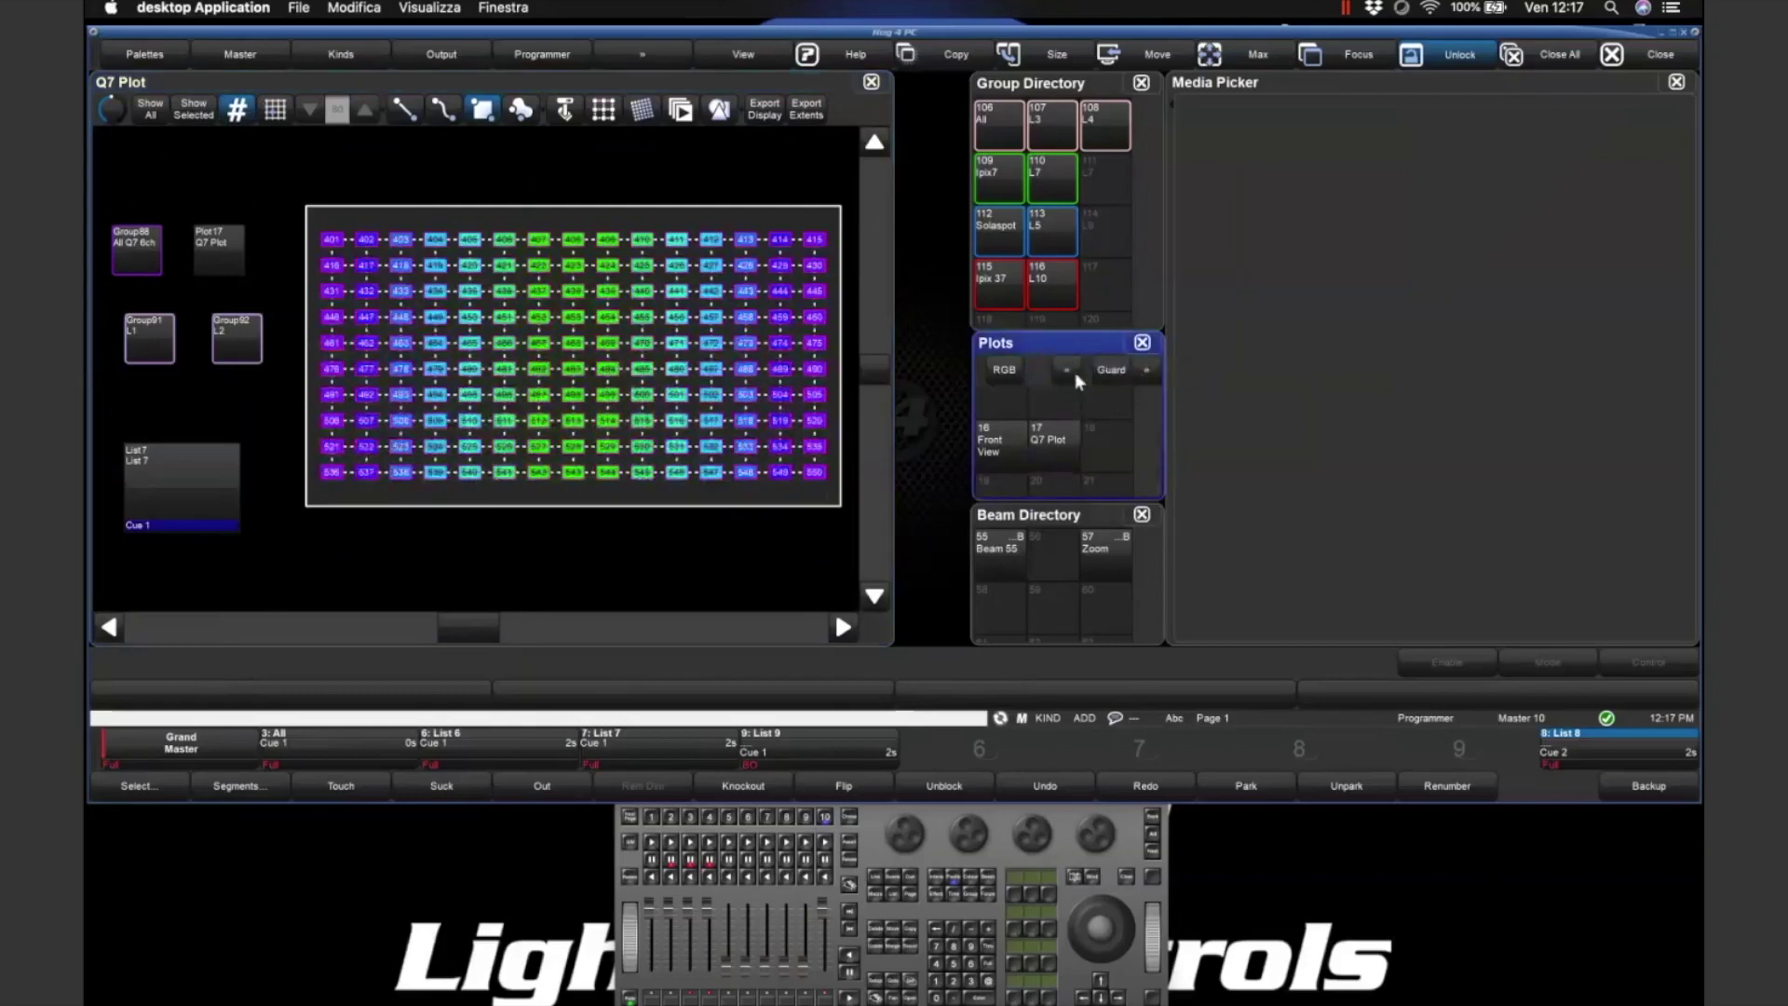
click(1075, 372)
click(1075, 373)
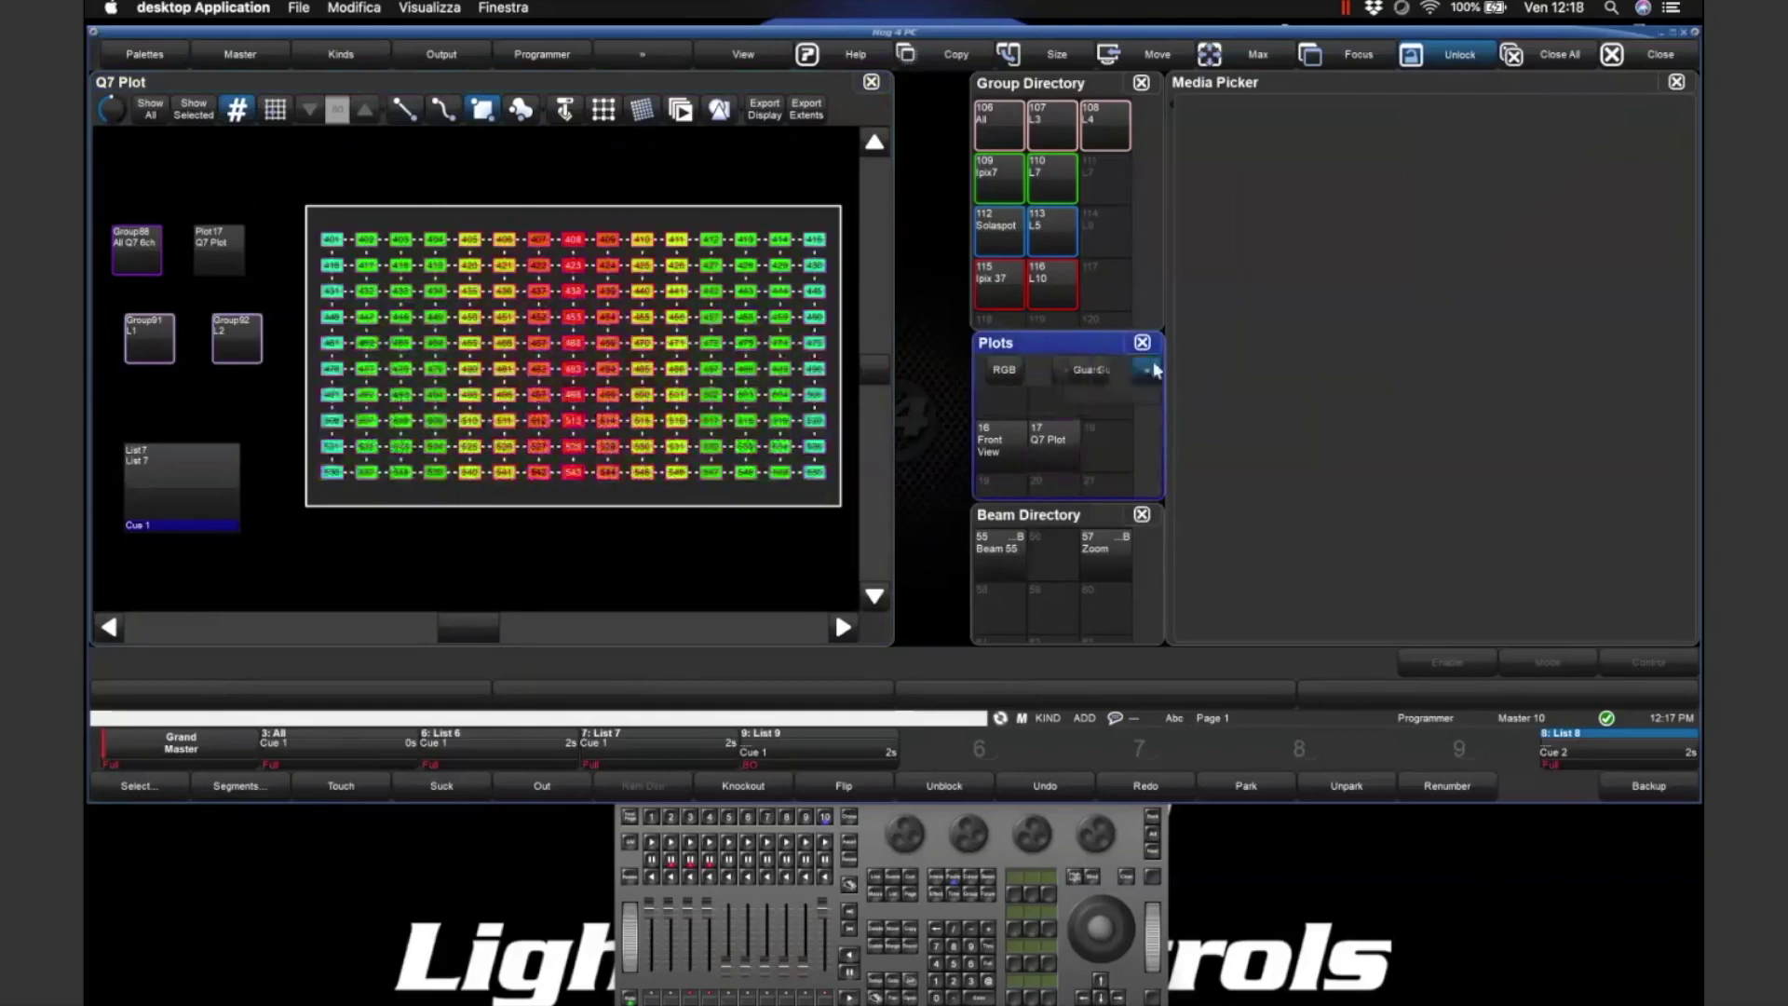
click(1148, 370)
click(1111, 402)
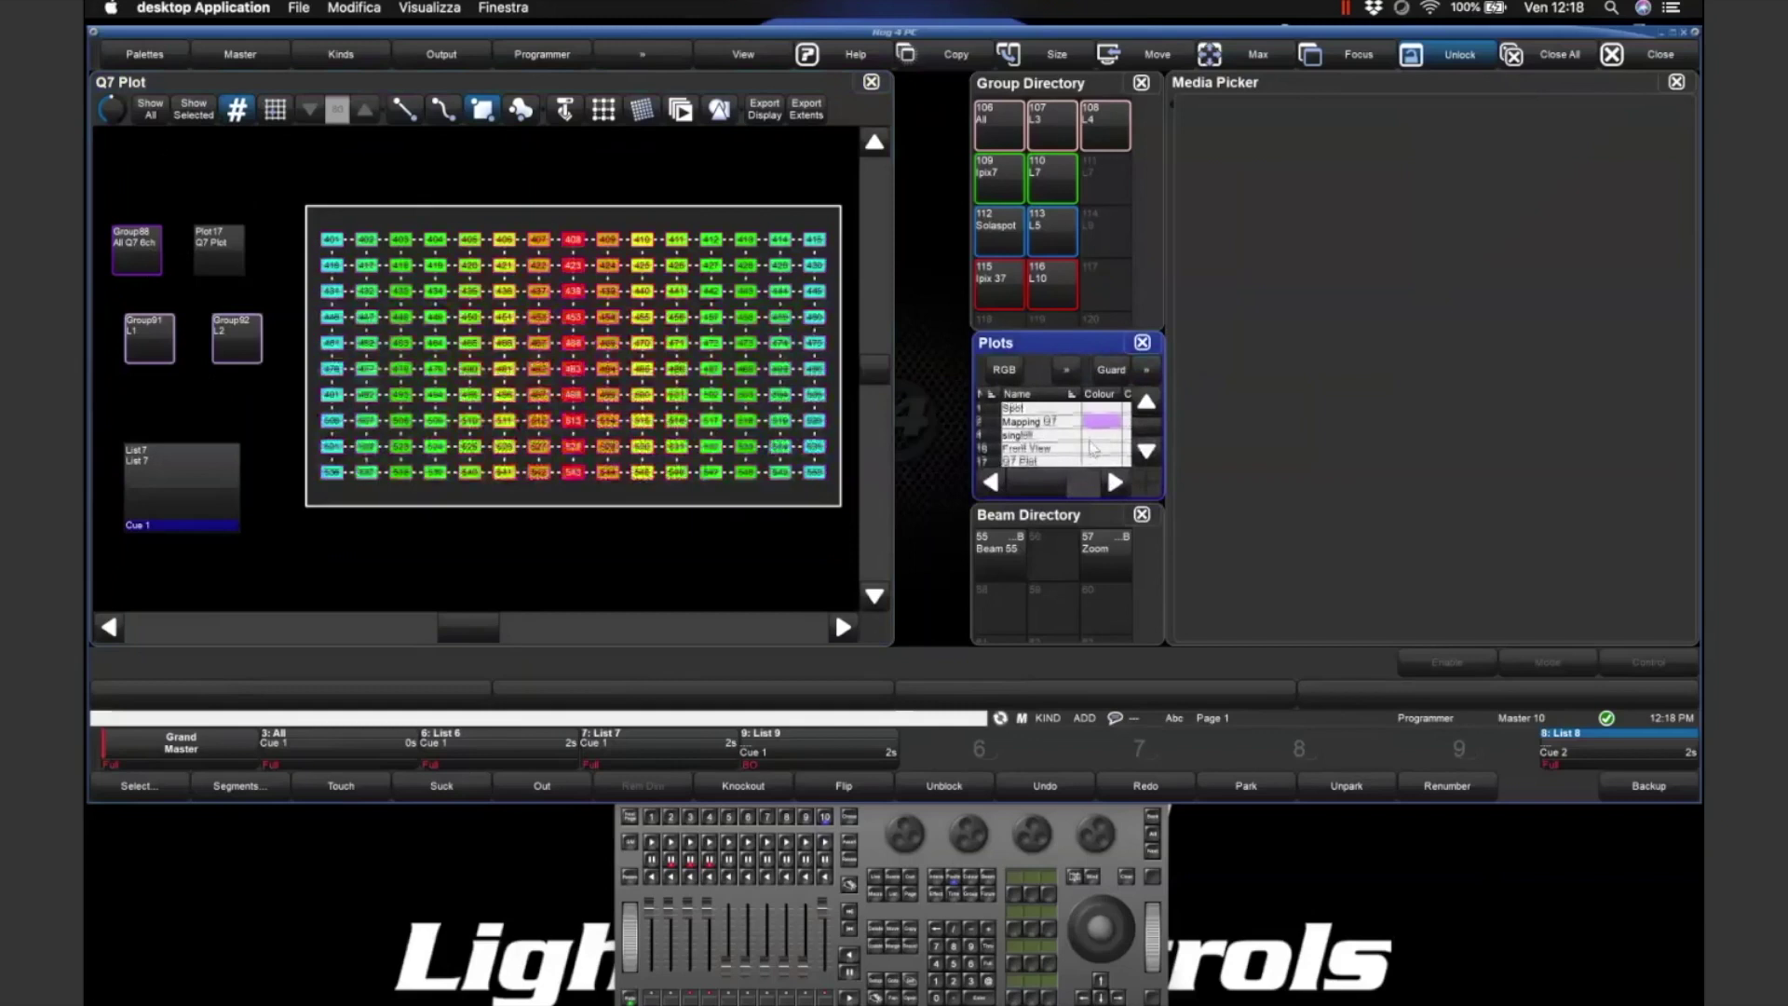
click(1115, 483)
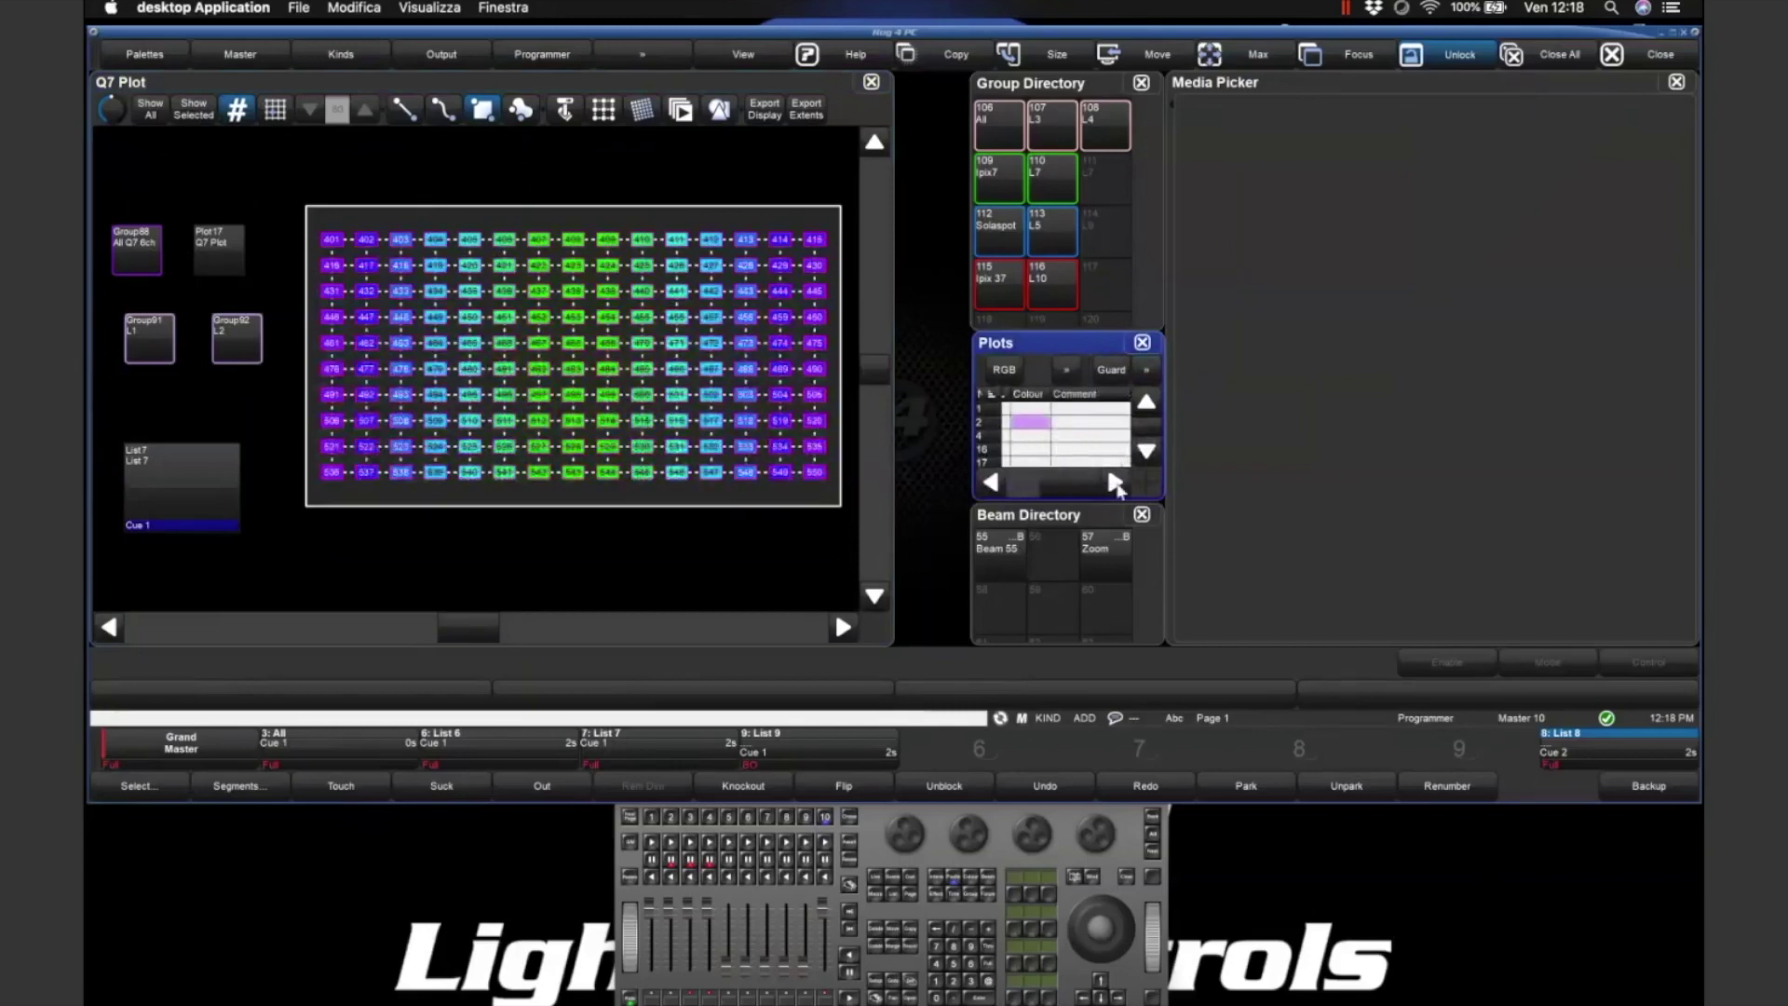
click(1002, 478)
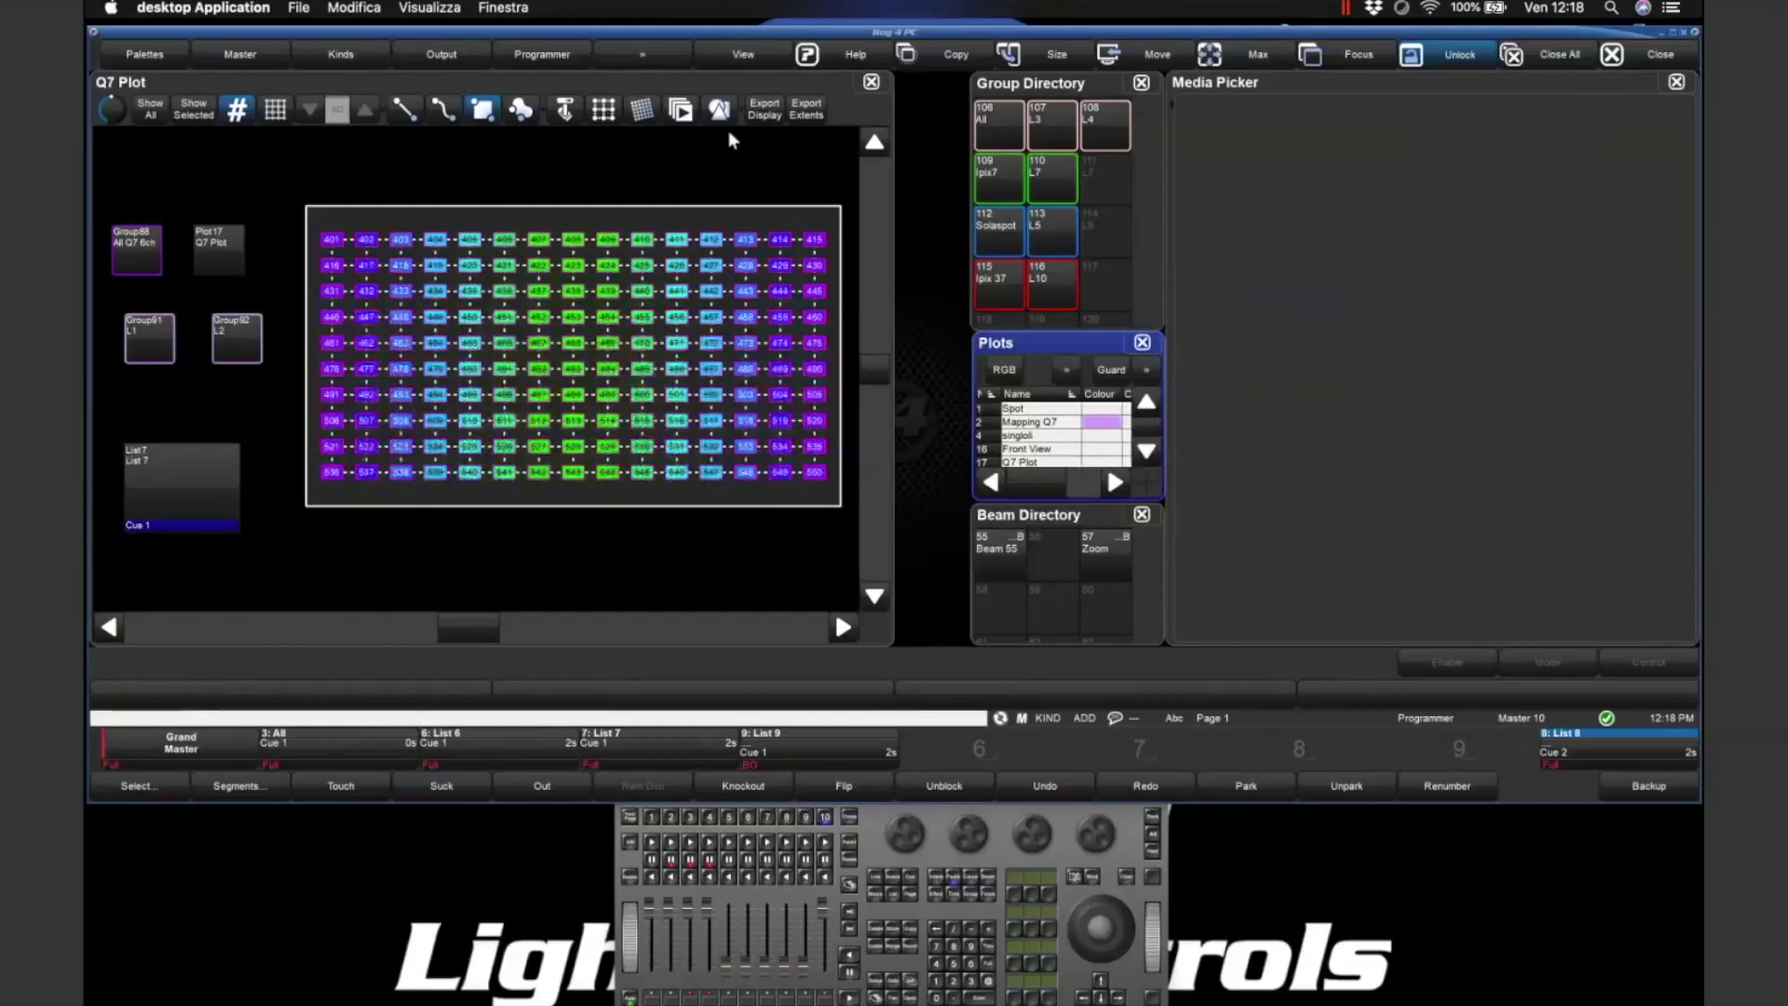
- Release the running lists and return the Plots directory to its grid view
click(1126, 876)
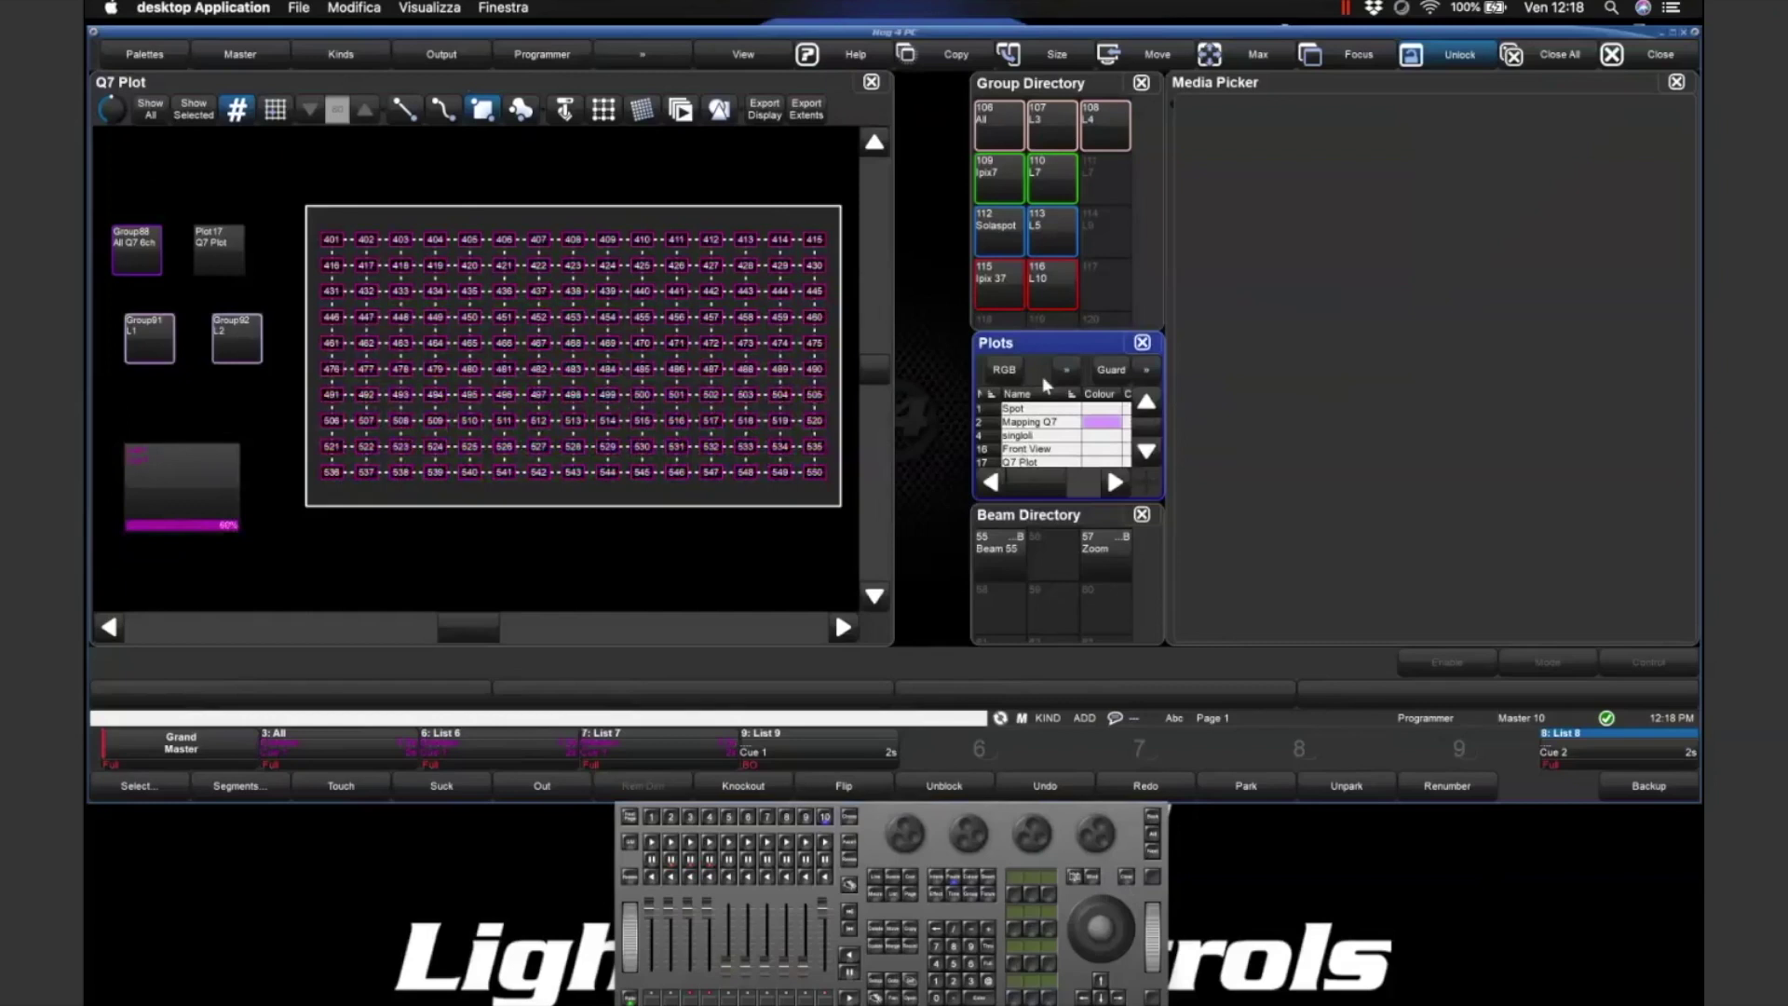
click(1140, 367)
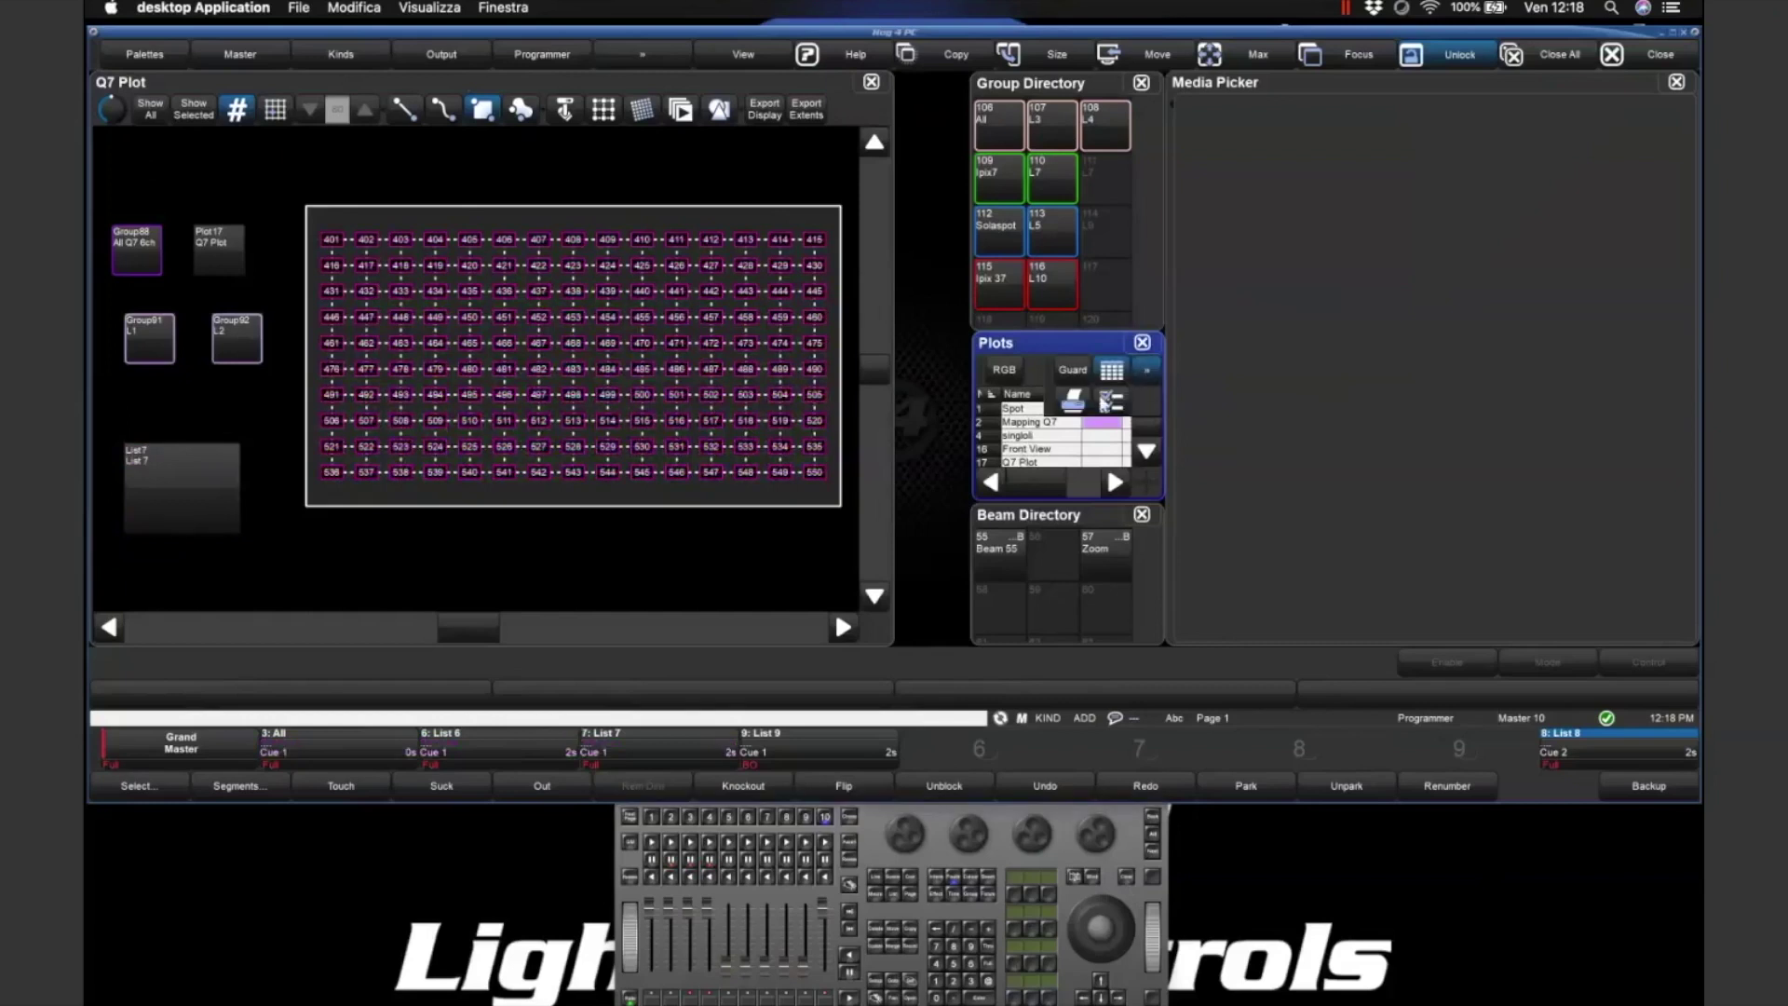
click(1113, 372)
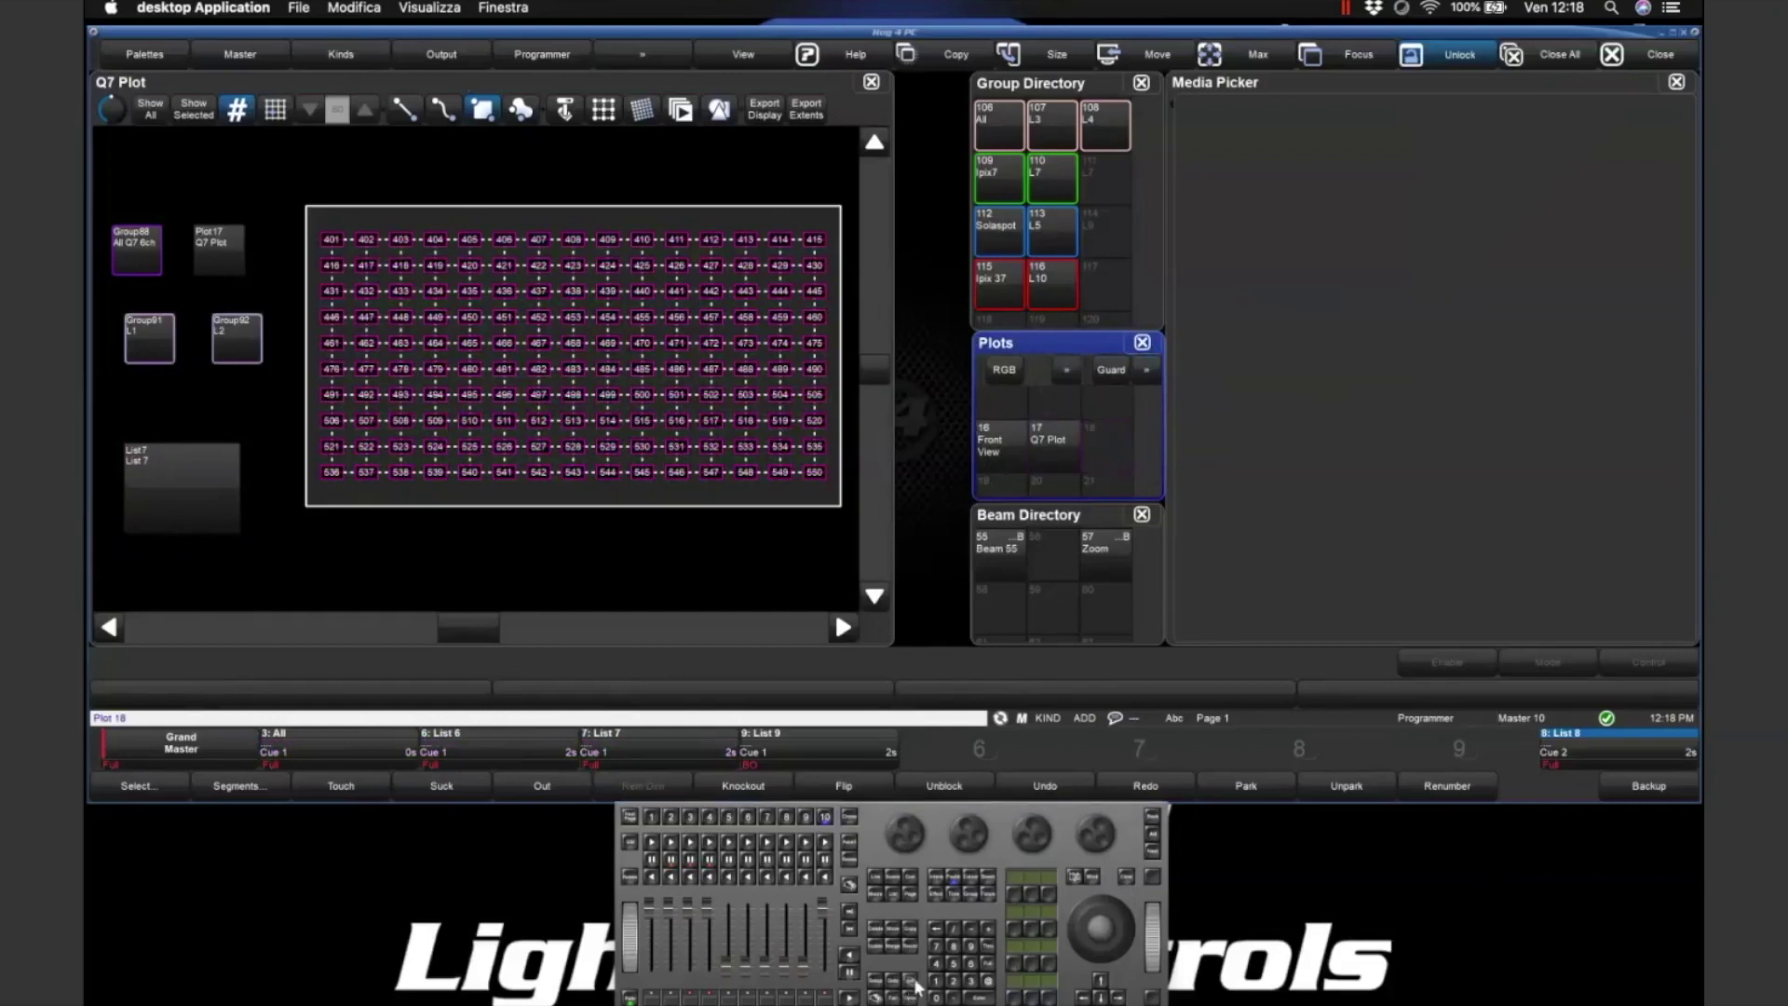
- Open the Front View plot and bring the All group to full intensity in the cyan mix colour
click(917, 999)
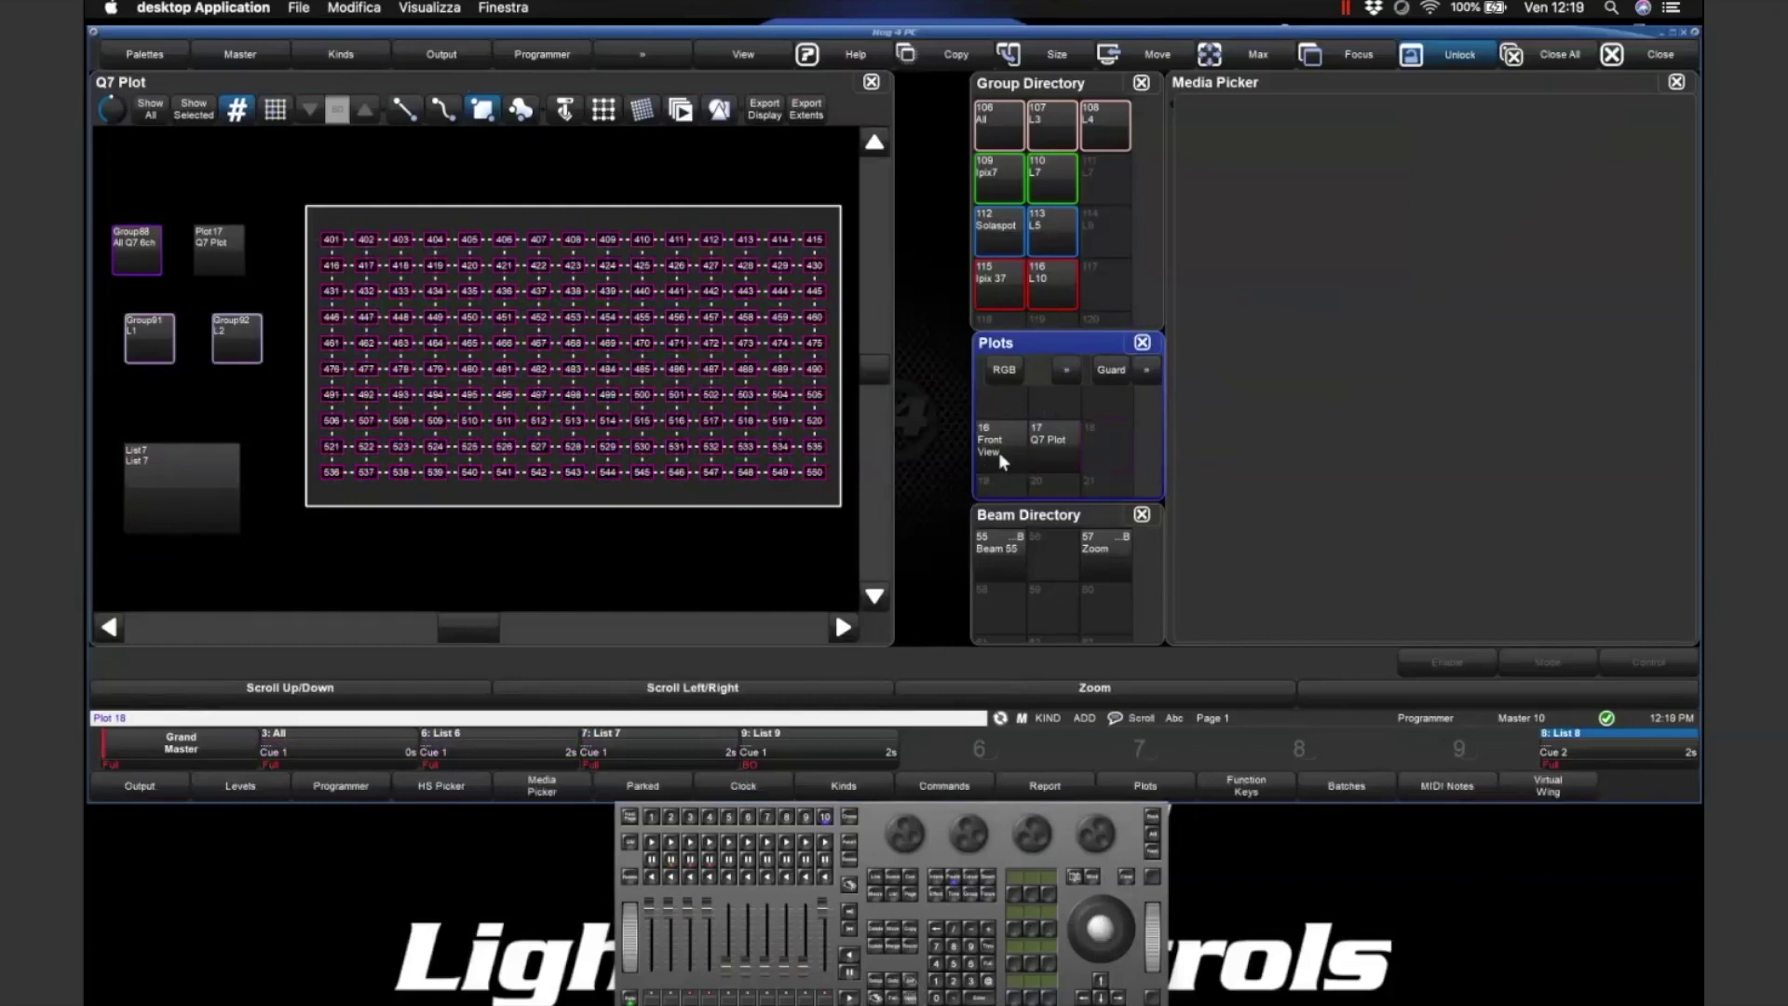
click(998, 451)
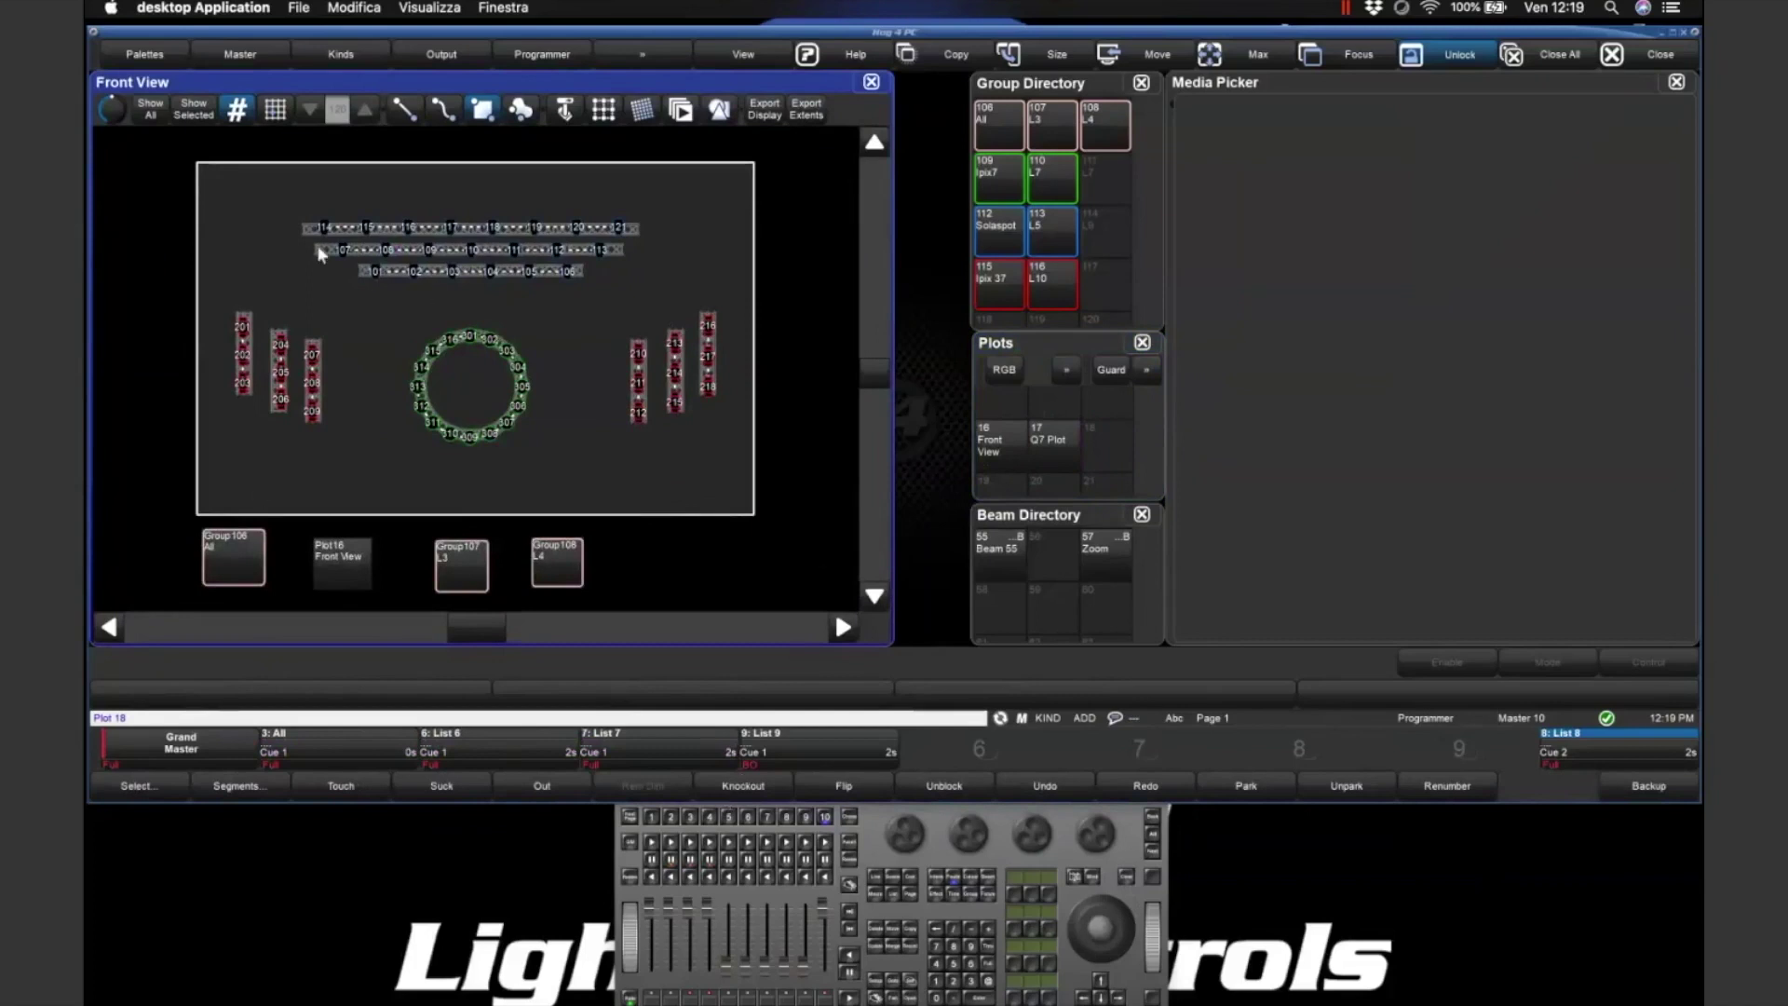
click(989, 131)
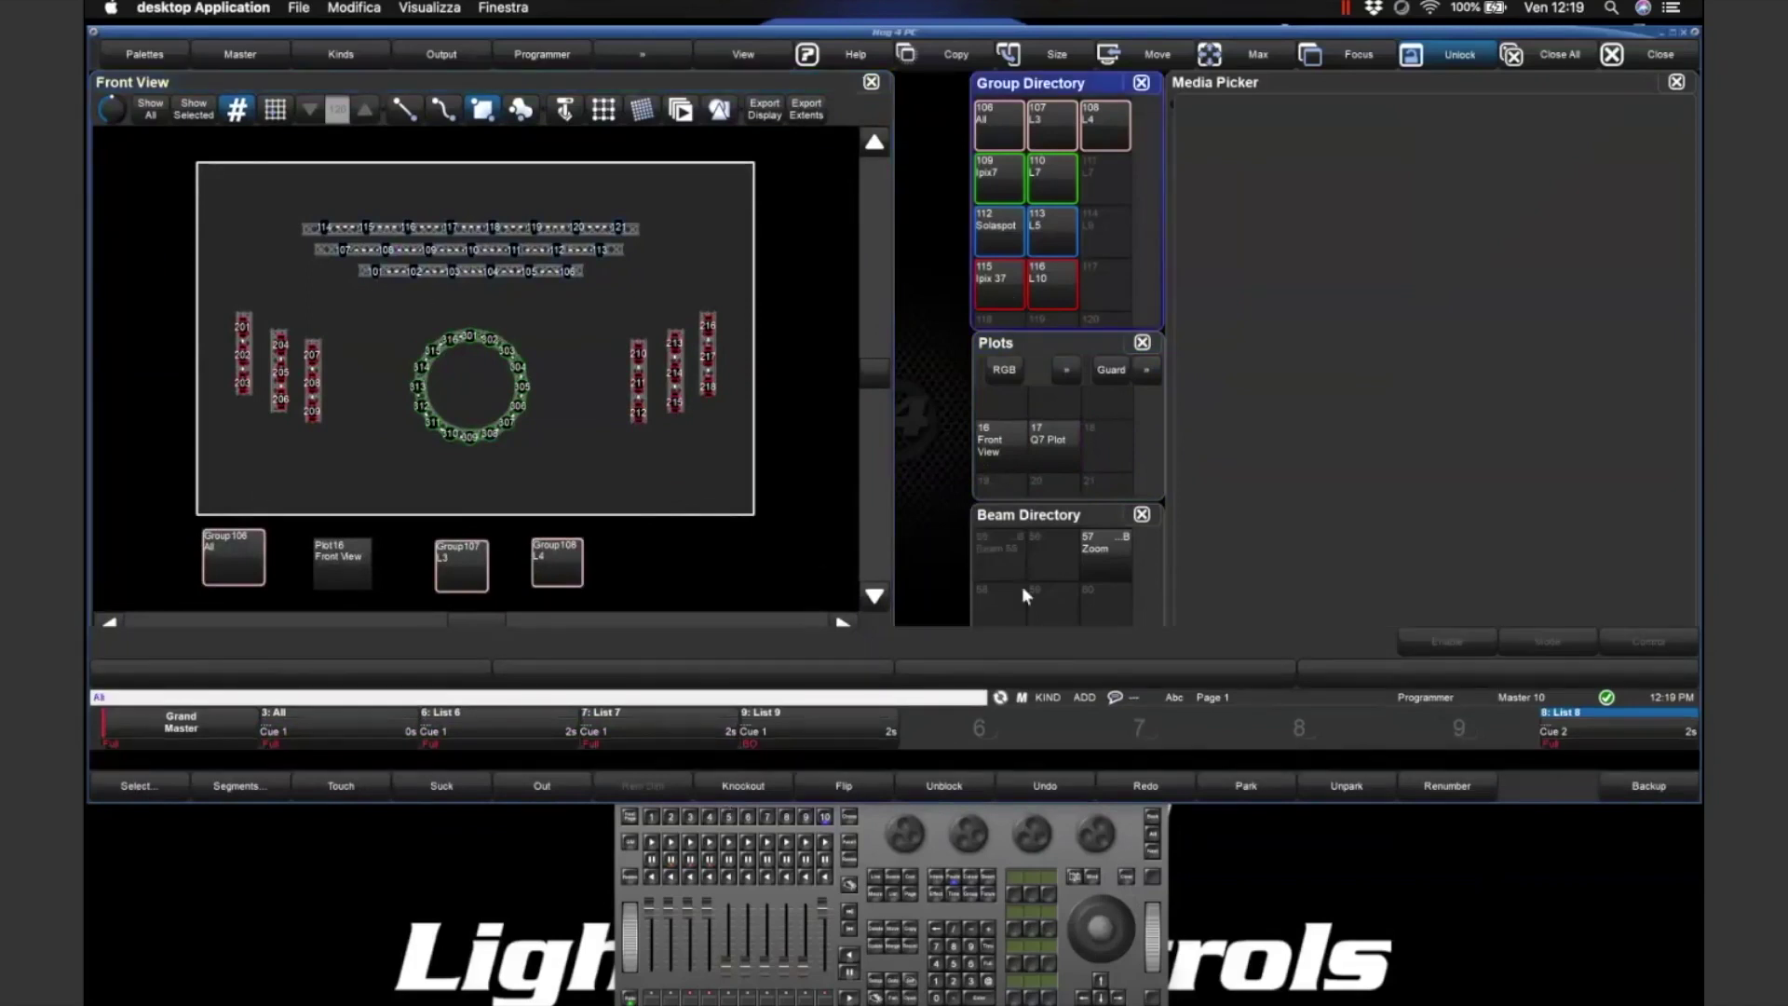
key(f)
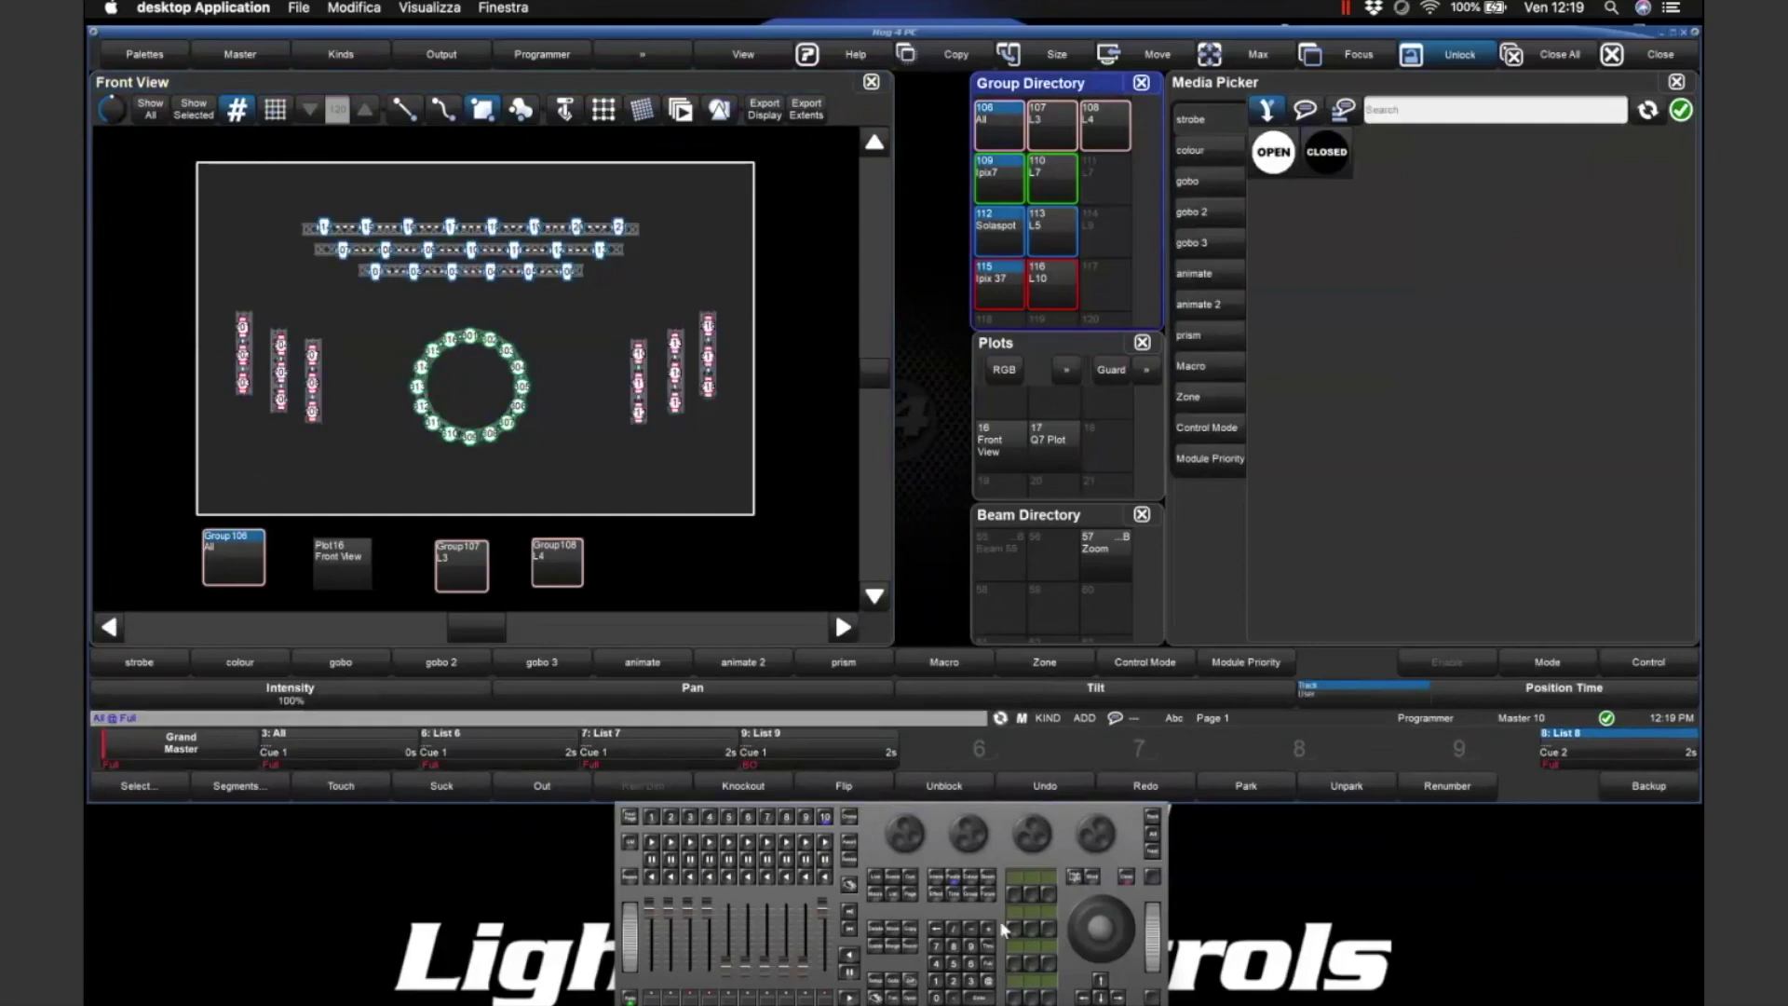
click(975, 883)
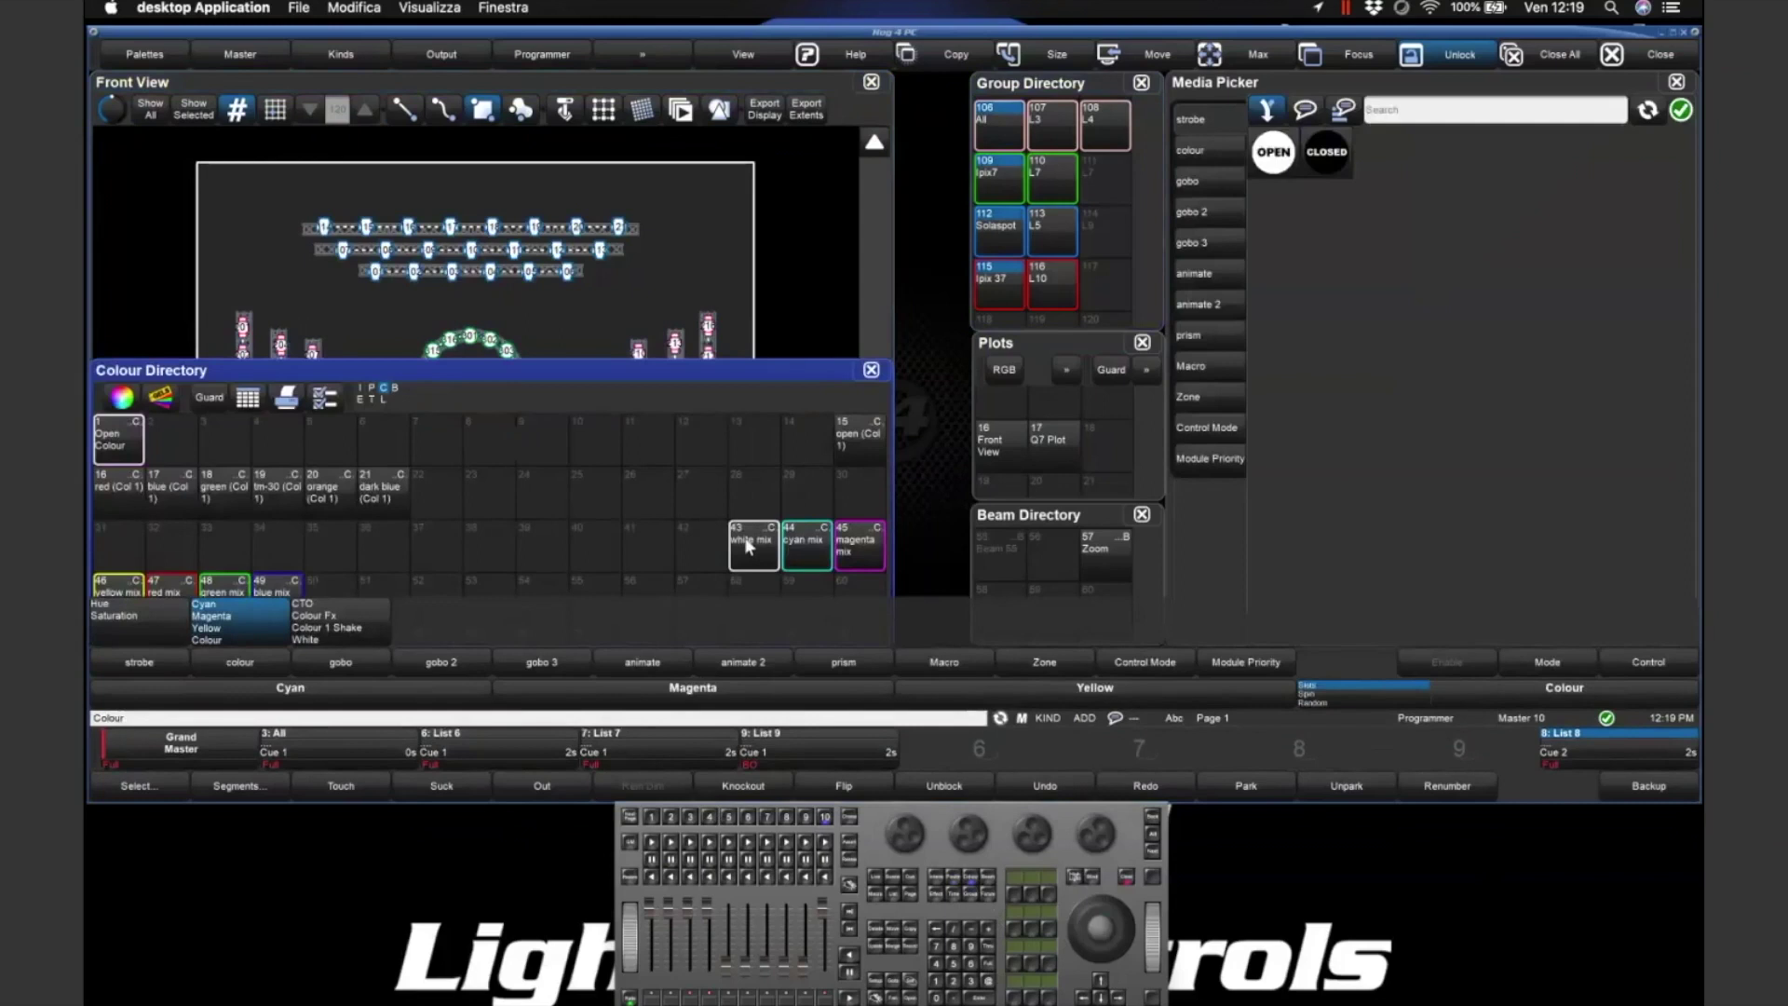
click(812, 554)
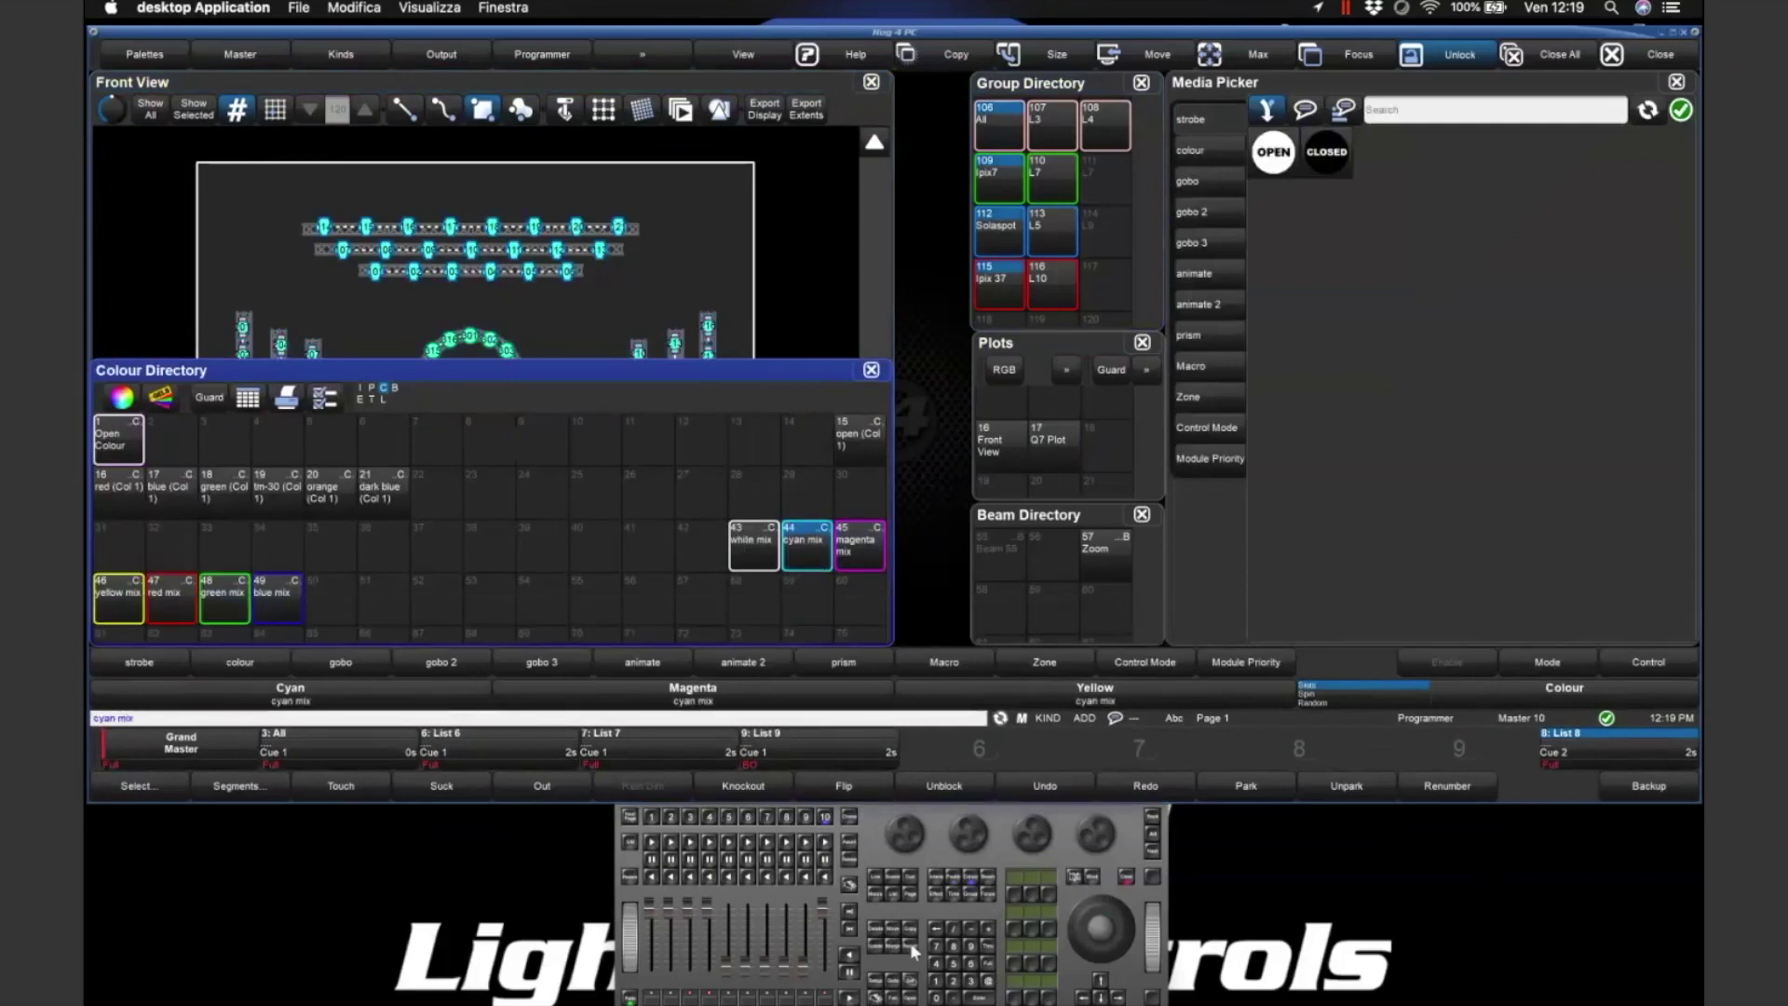
- Record the cyan look of the All group as scene 1
click(886, 884)
click(931, 983)
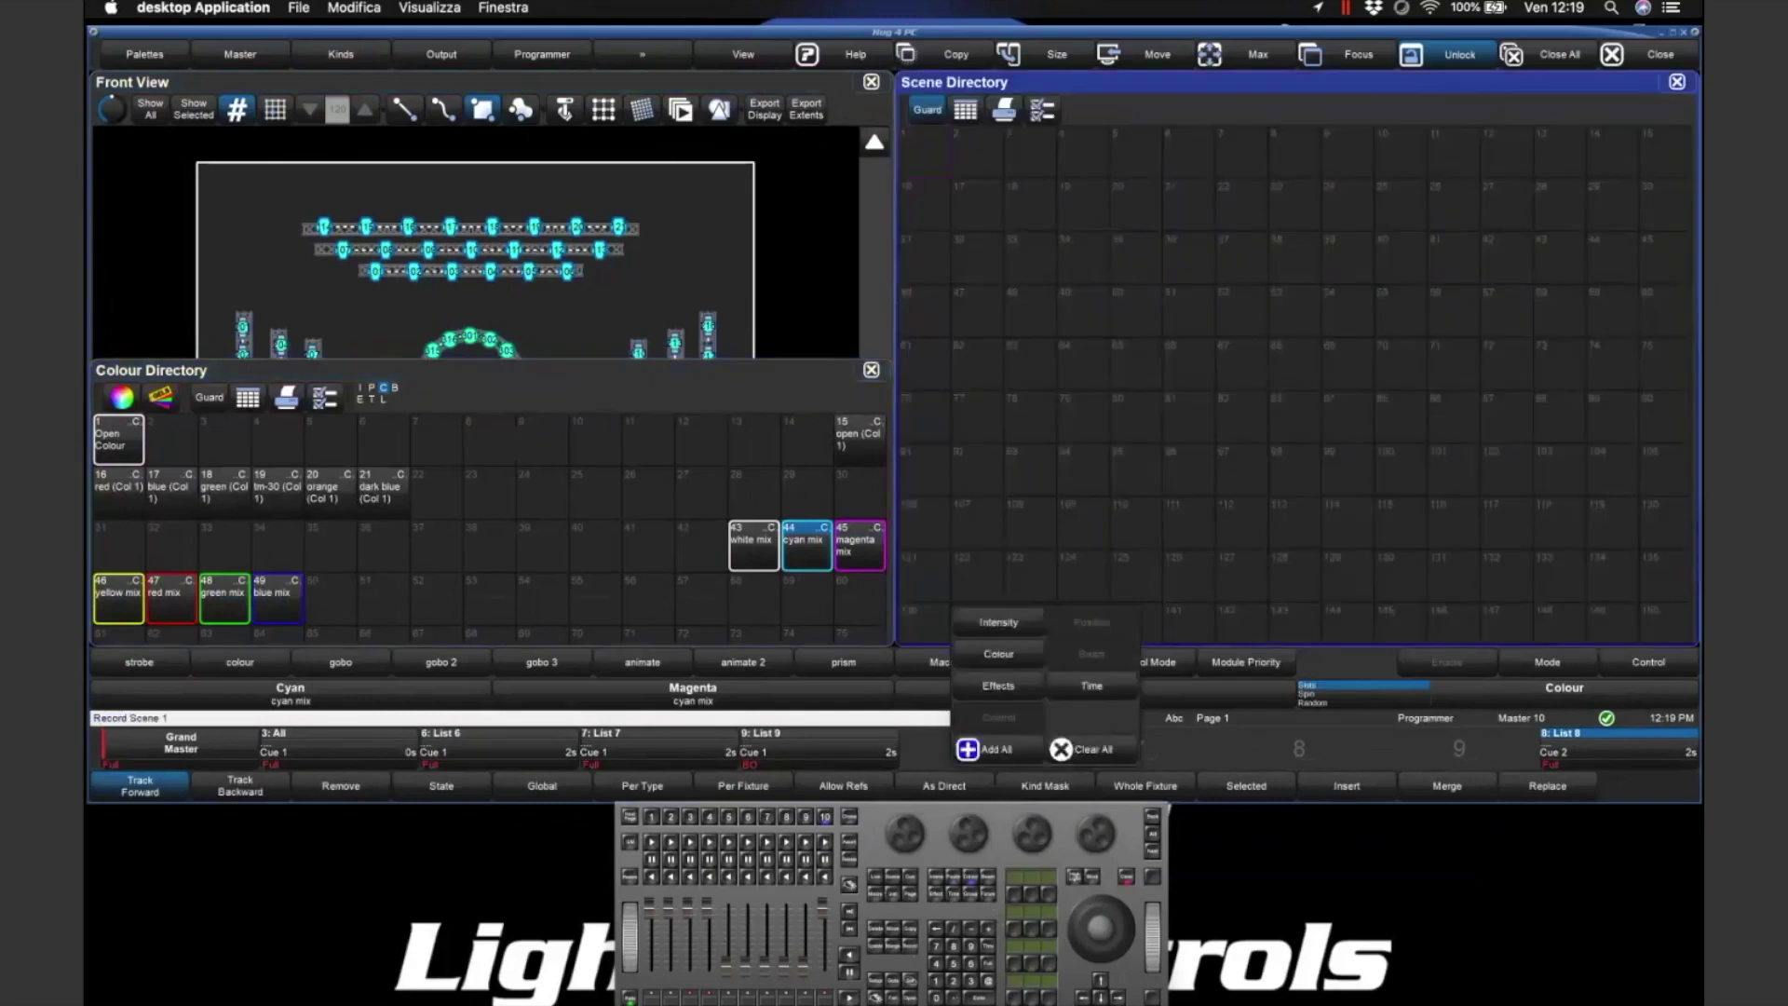
click(981, 997)
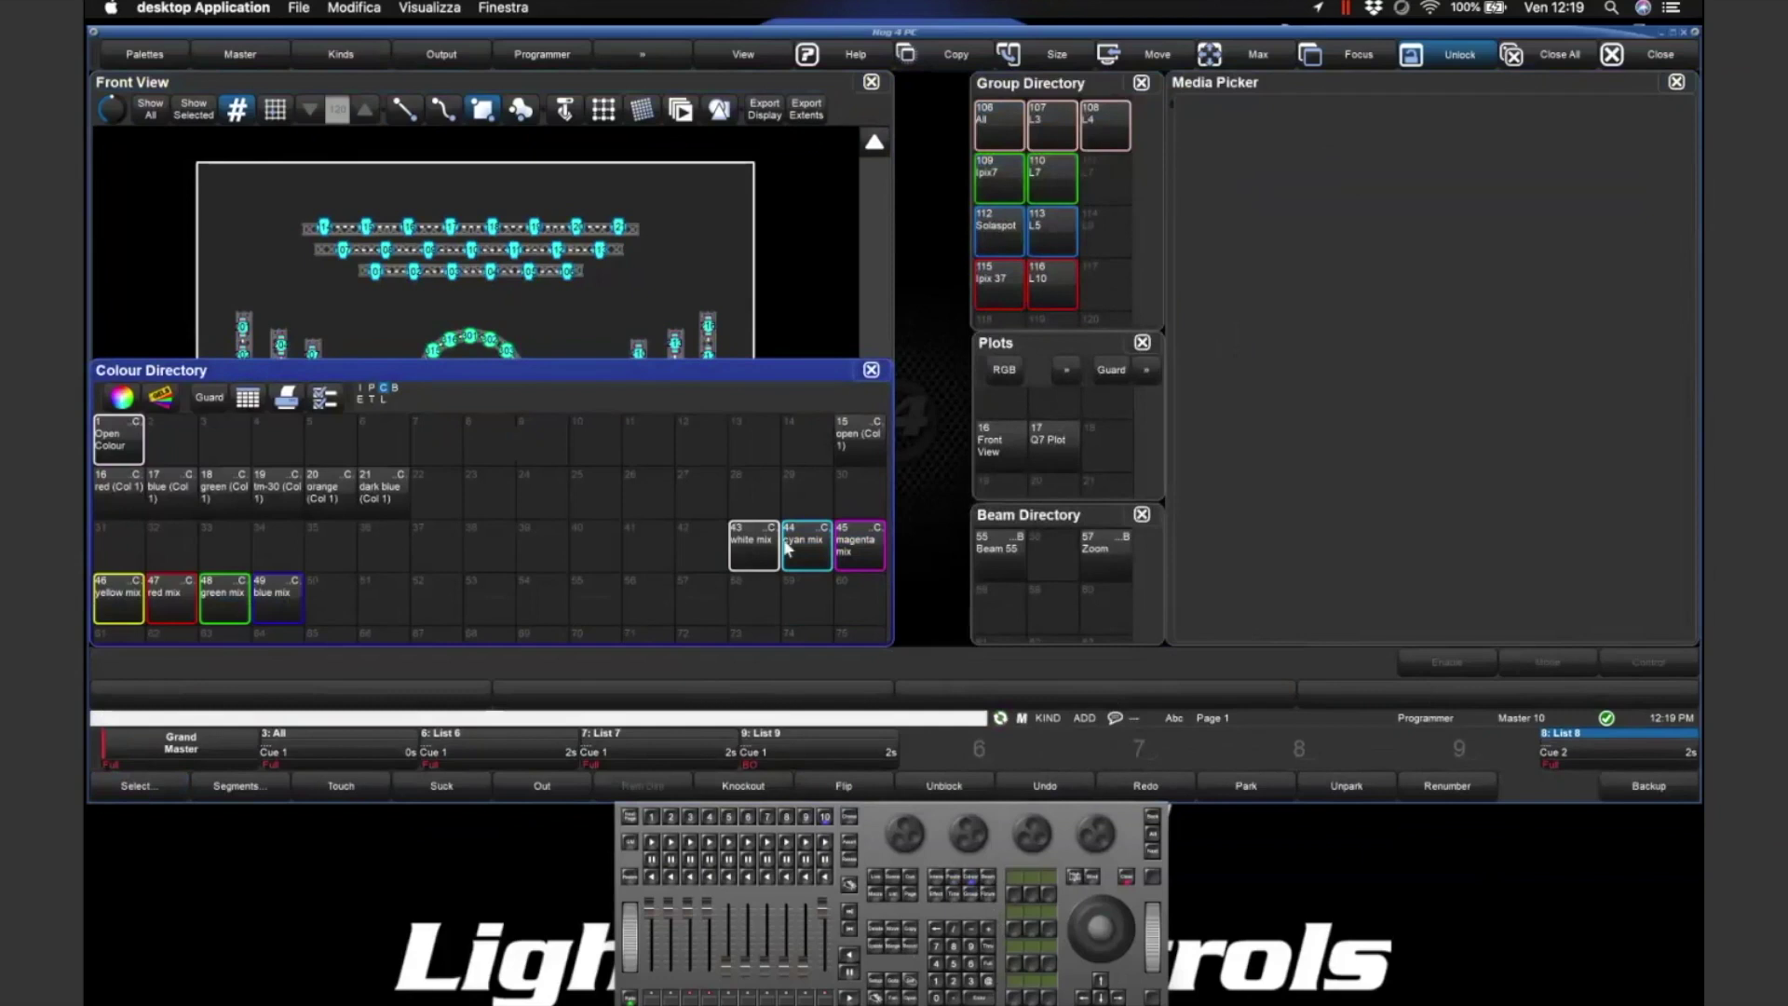
- Apply the magenta mix colour to the All group and record the look as another scene
click(852, 555)
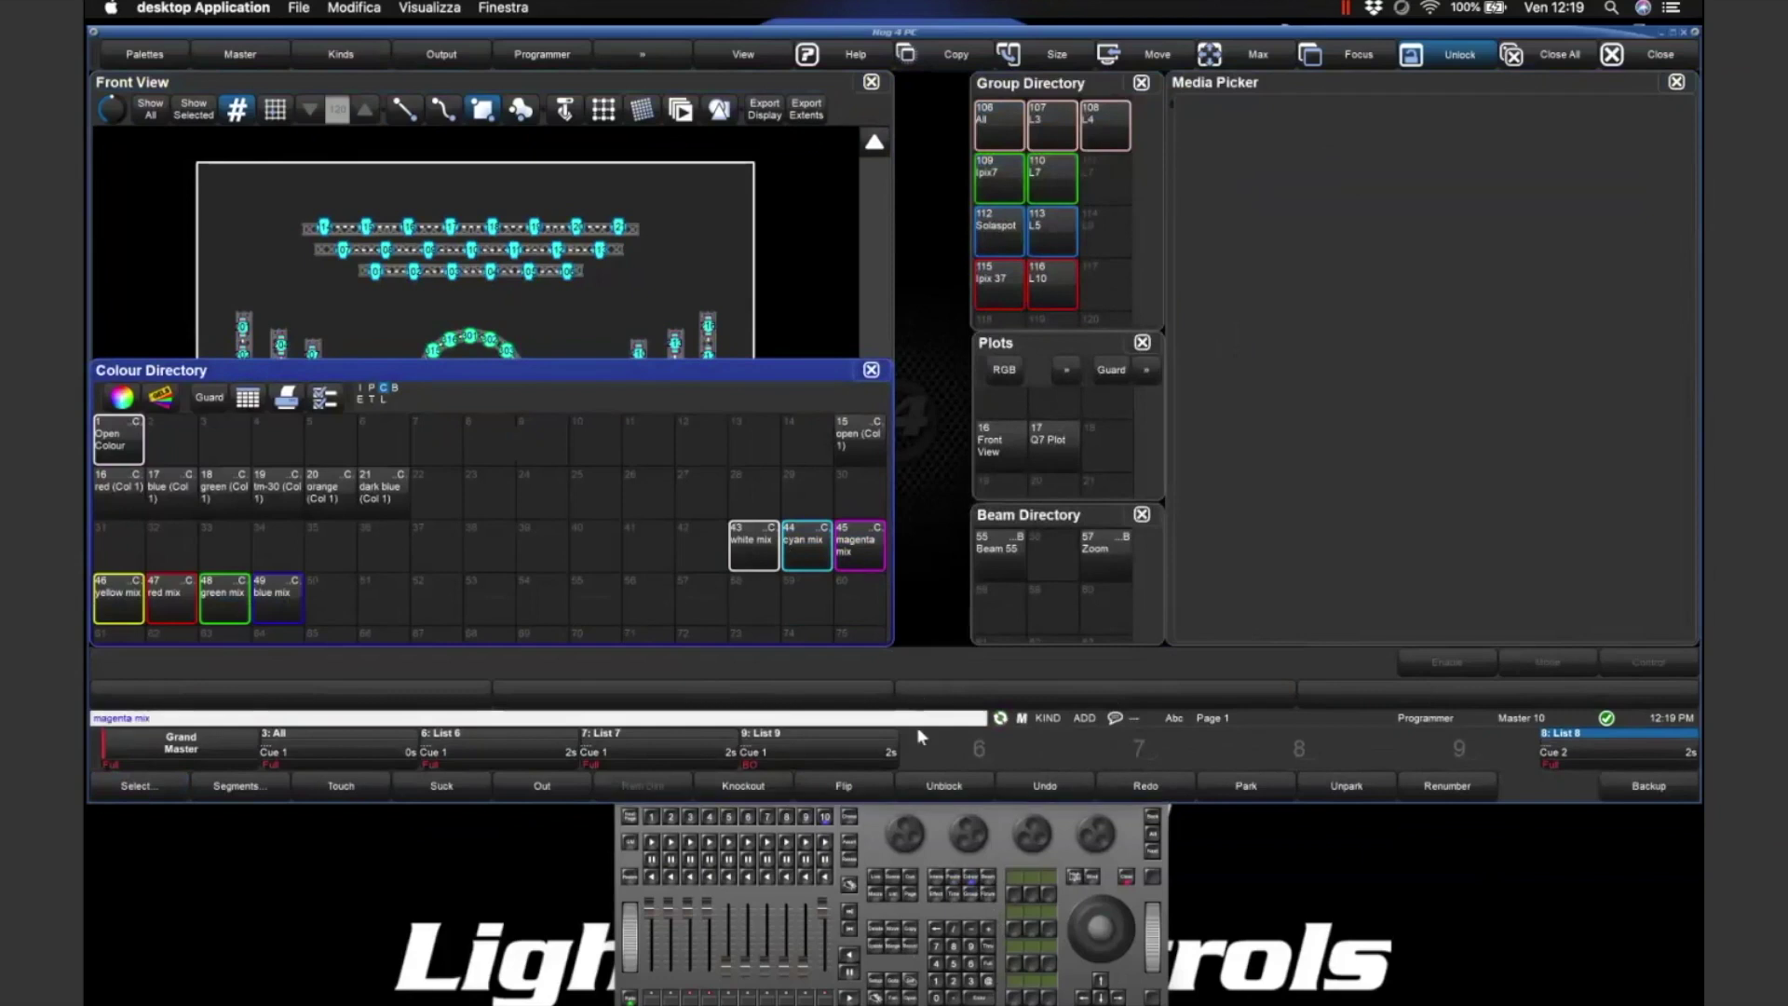
click(1001, 146)
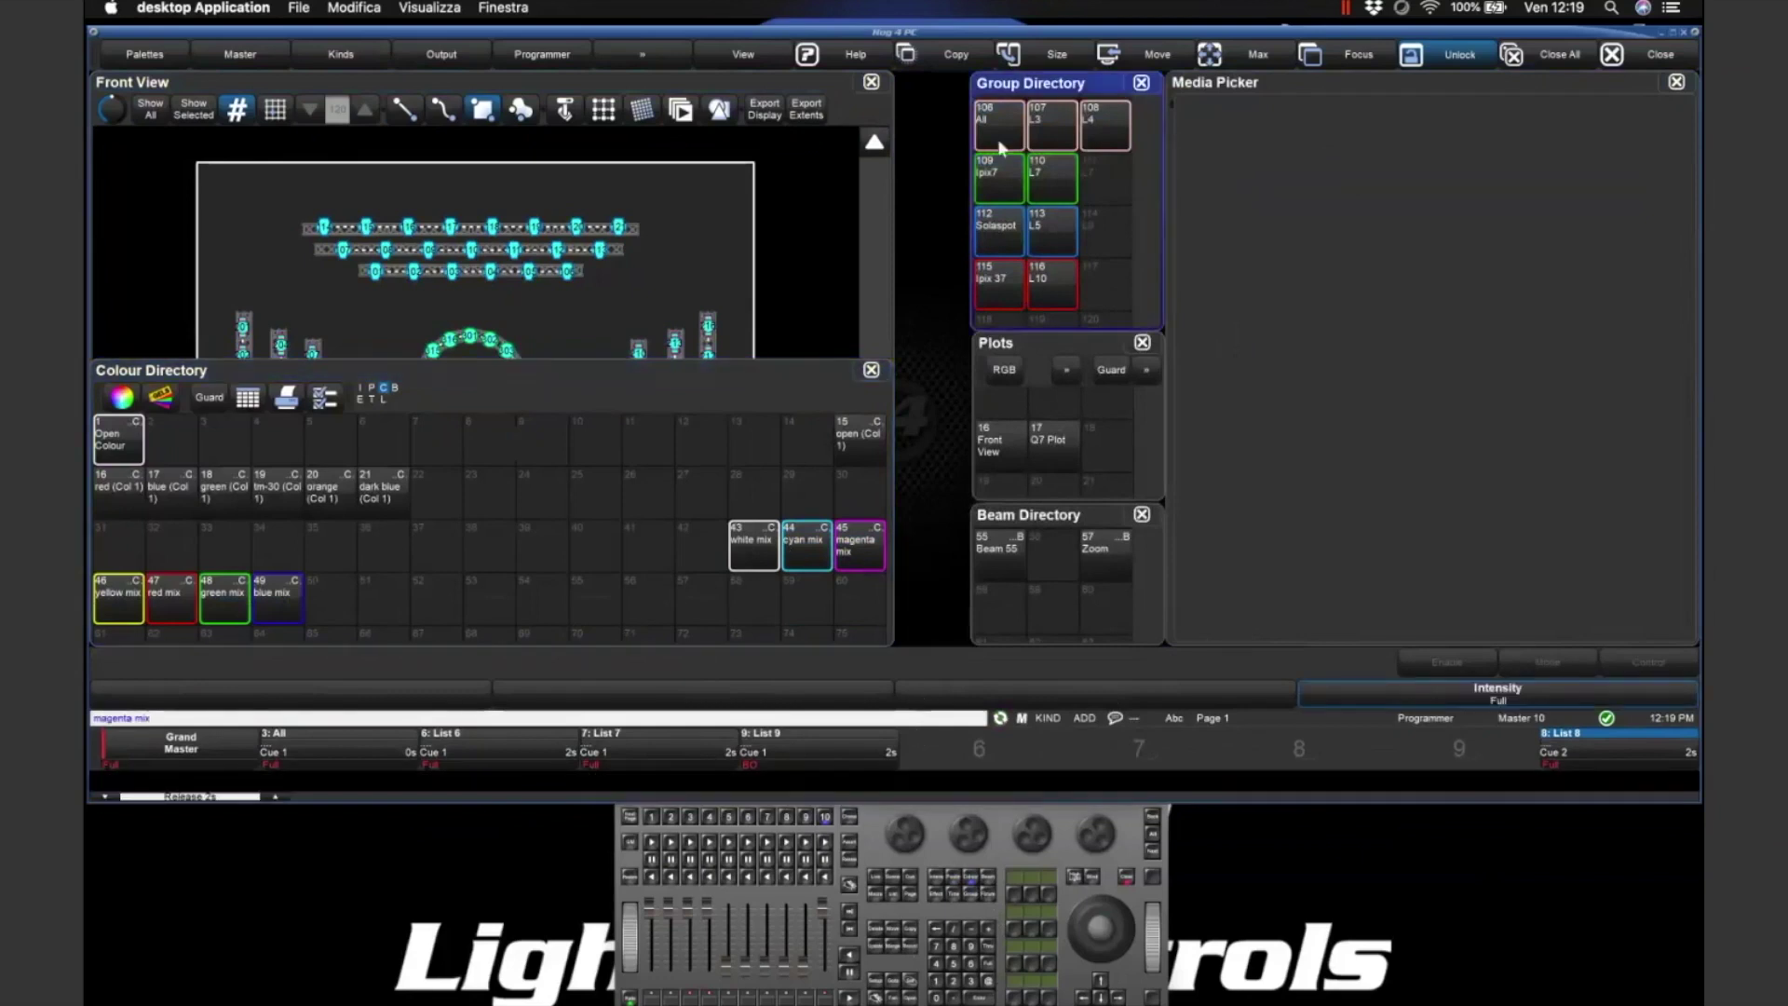
click(848, 557)
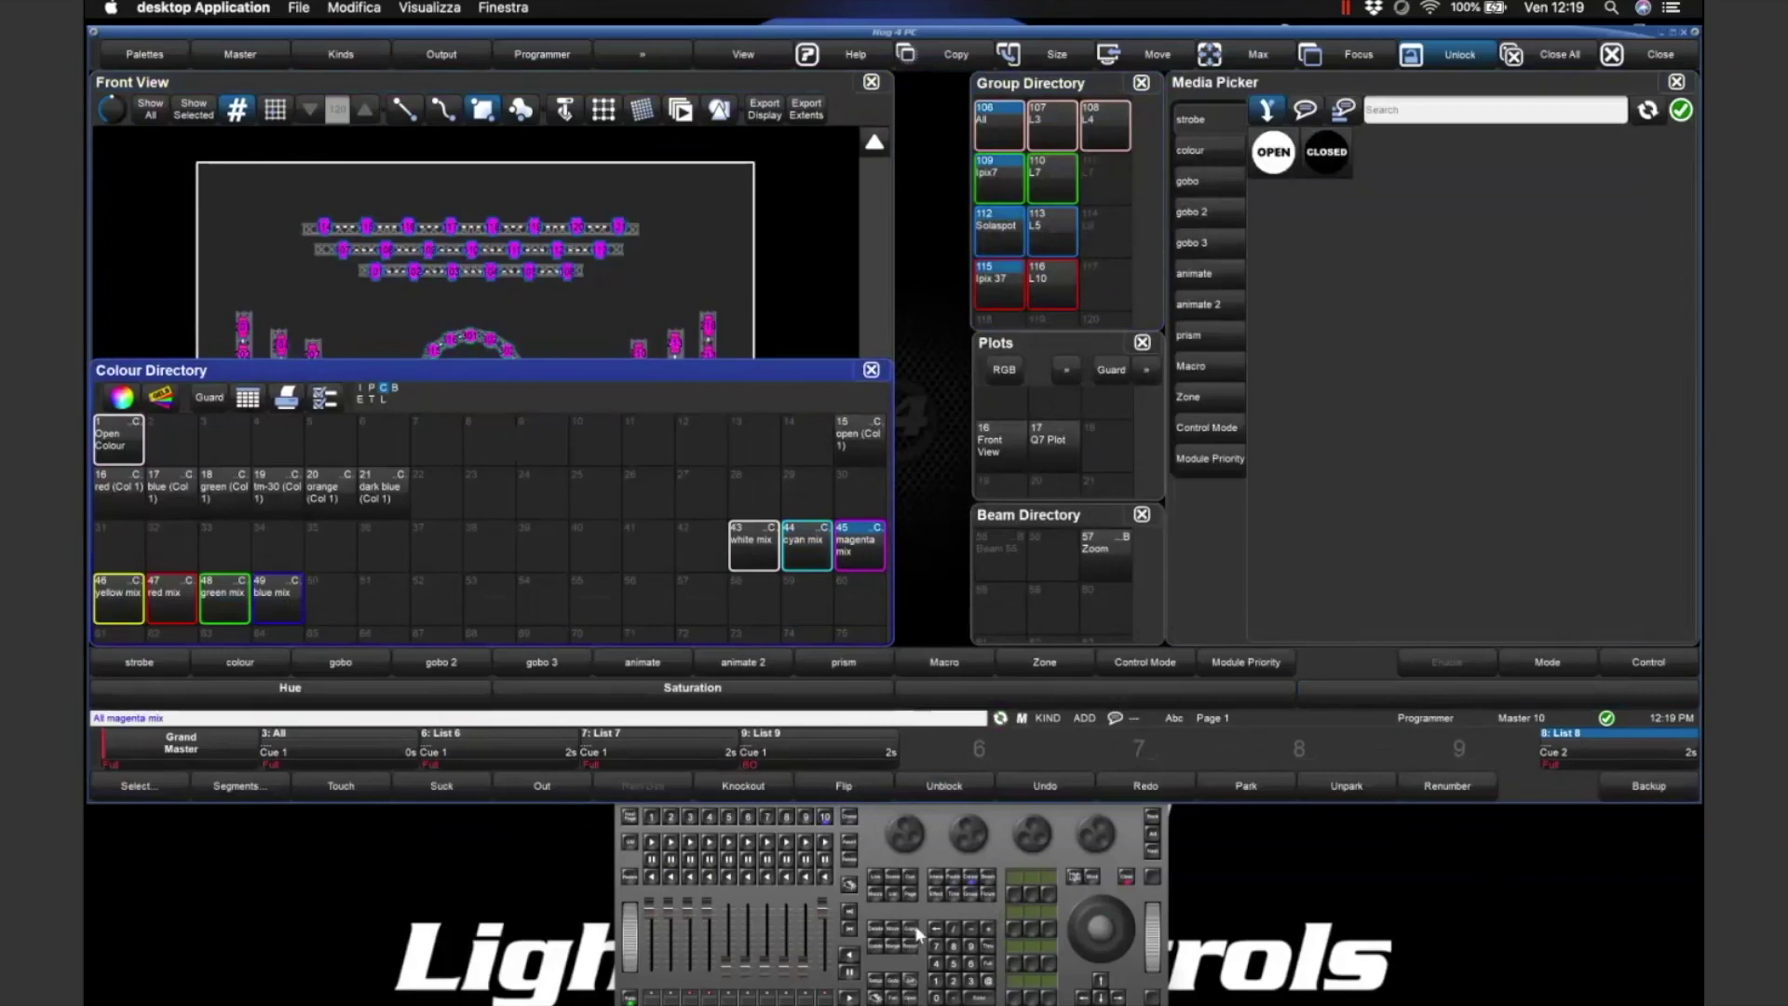
click(911, 952)
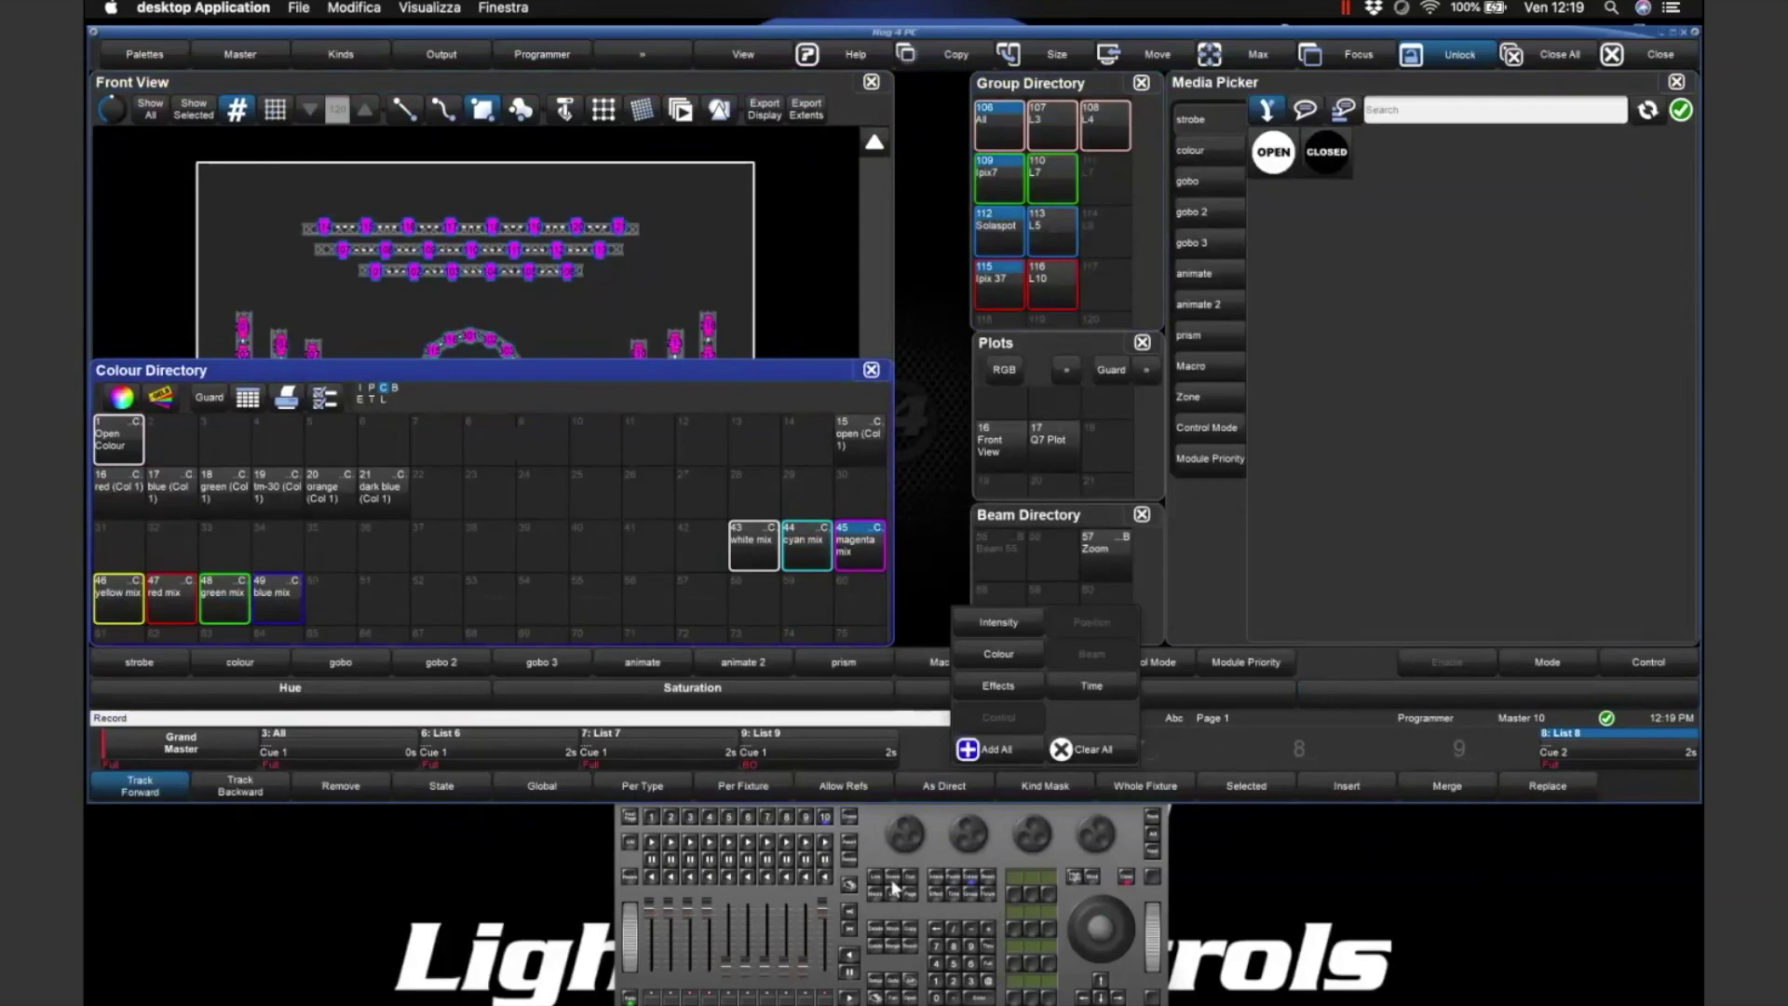
click(892, 886)
click(980, 998)
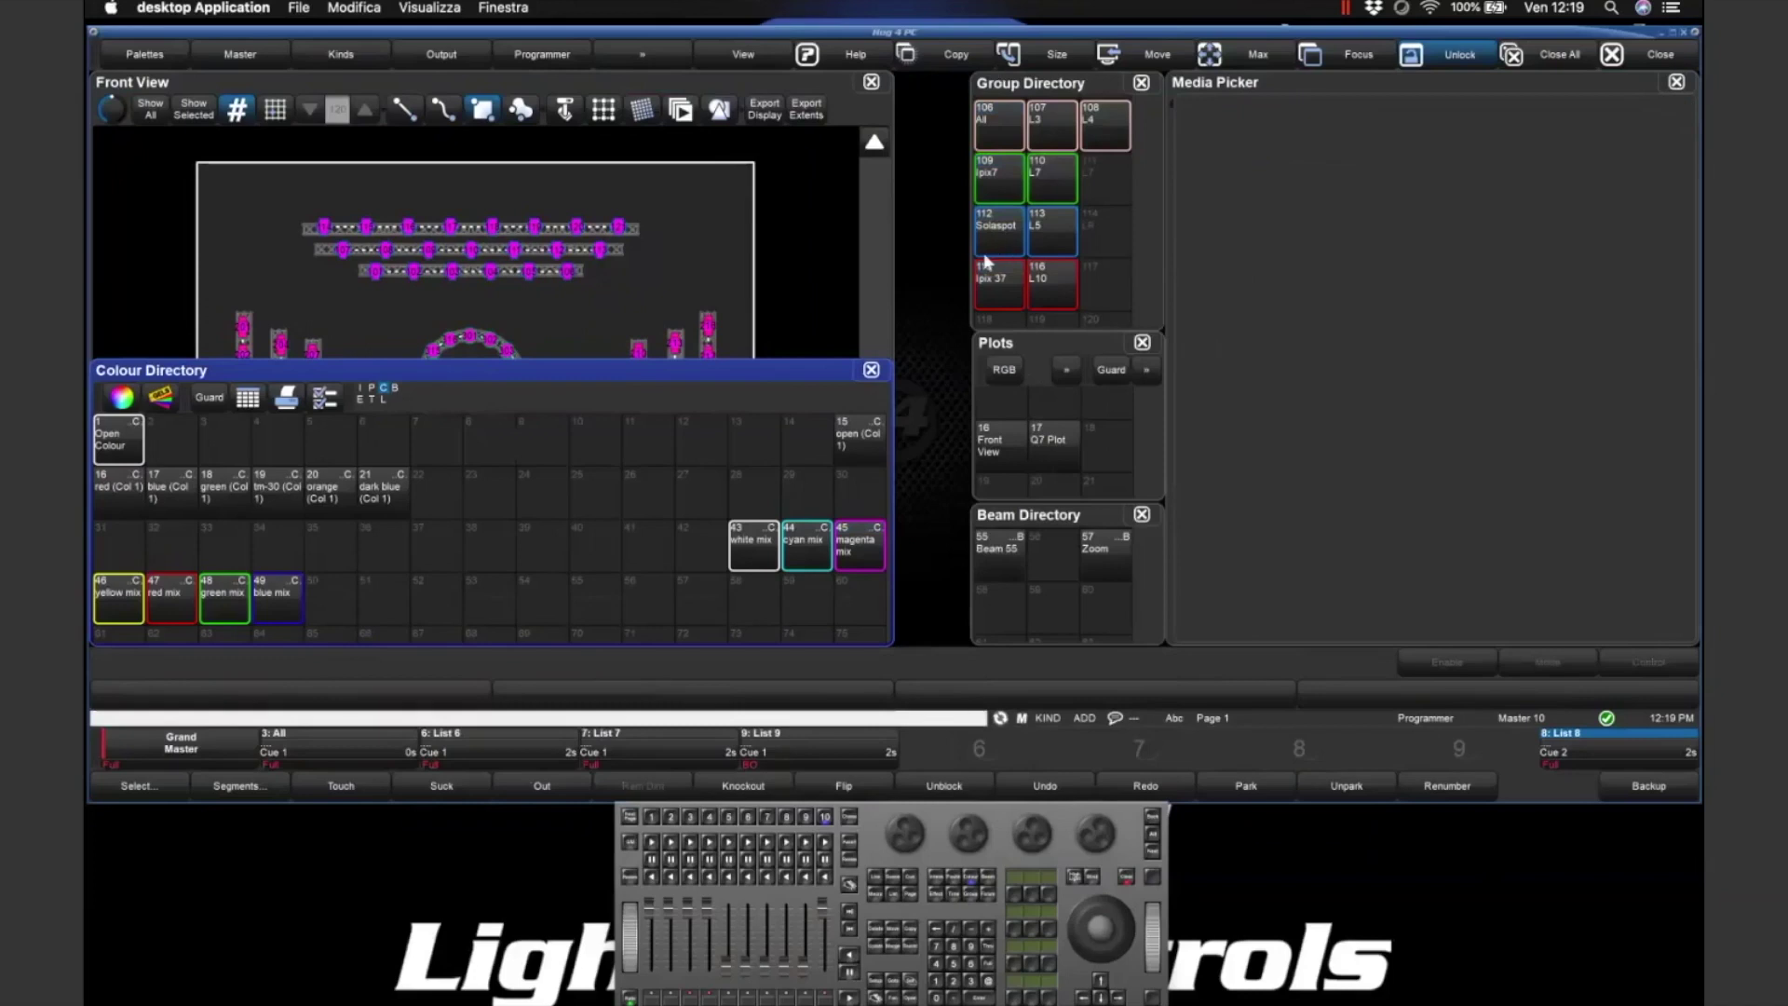
- Apply the chaser effect to the intensity of the All group and choose master 7
click(991, 117)
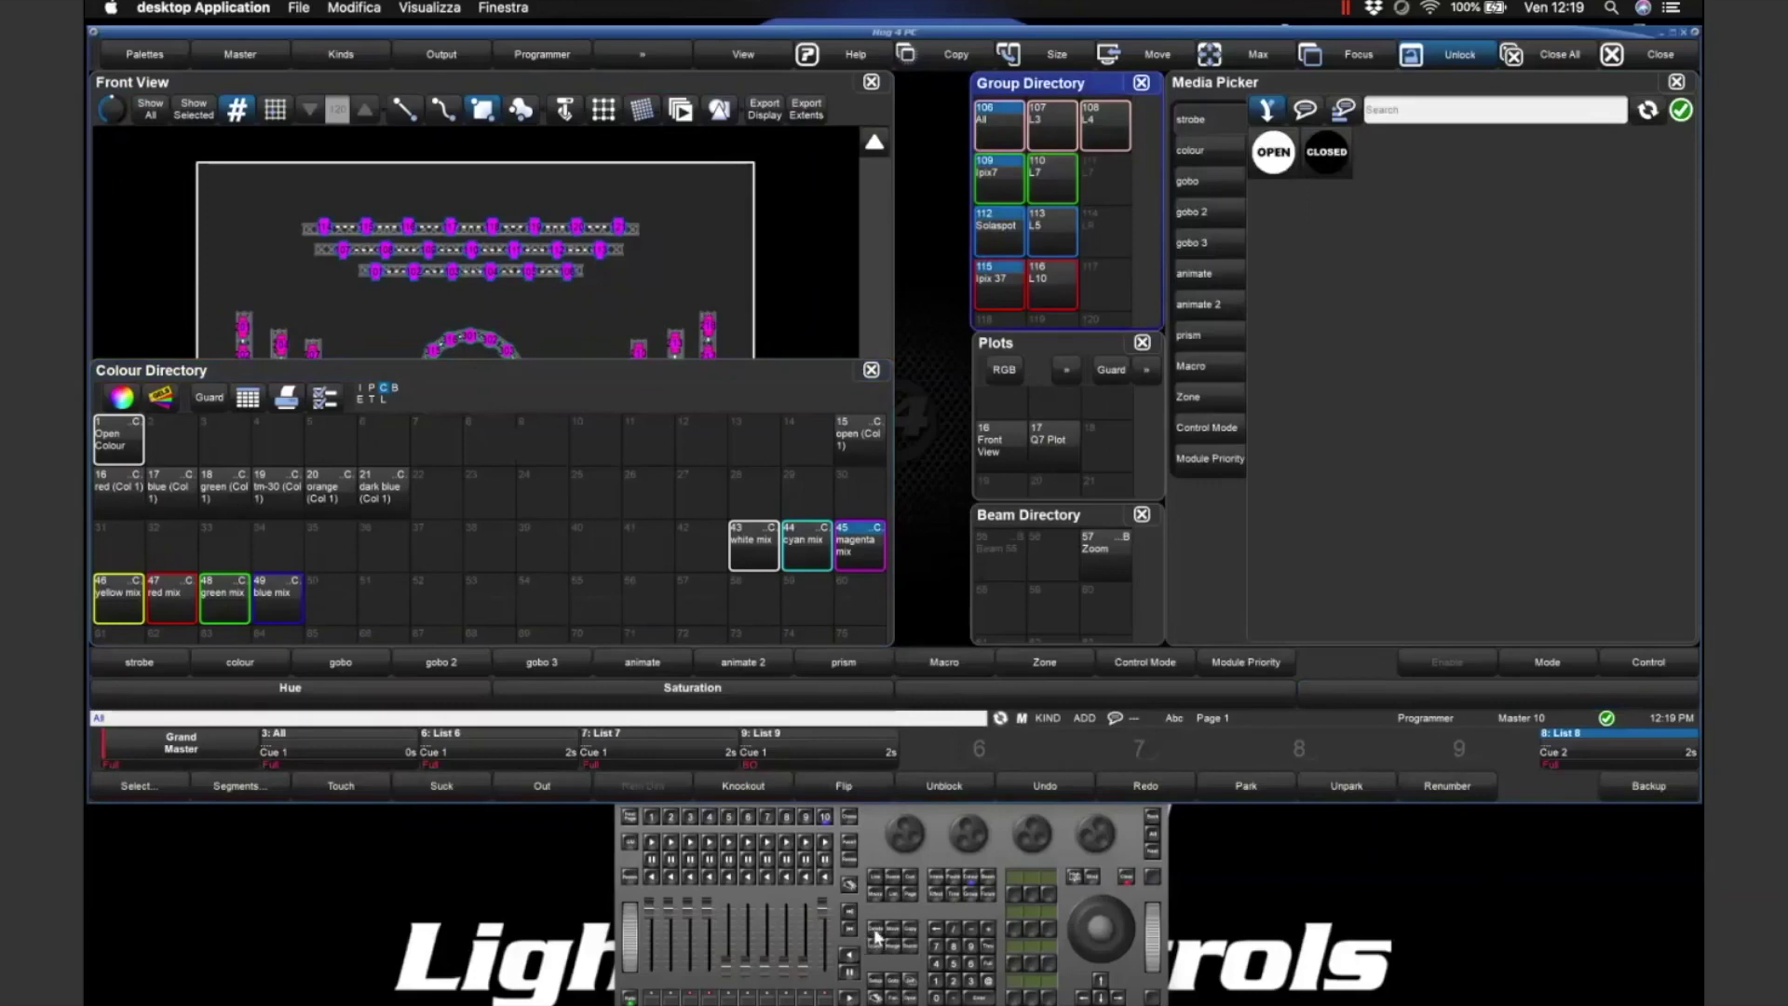
click(929, 890)
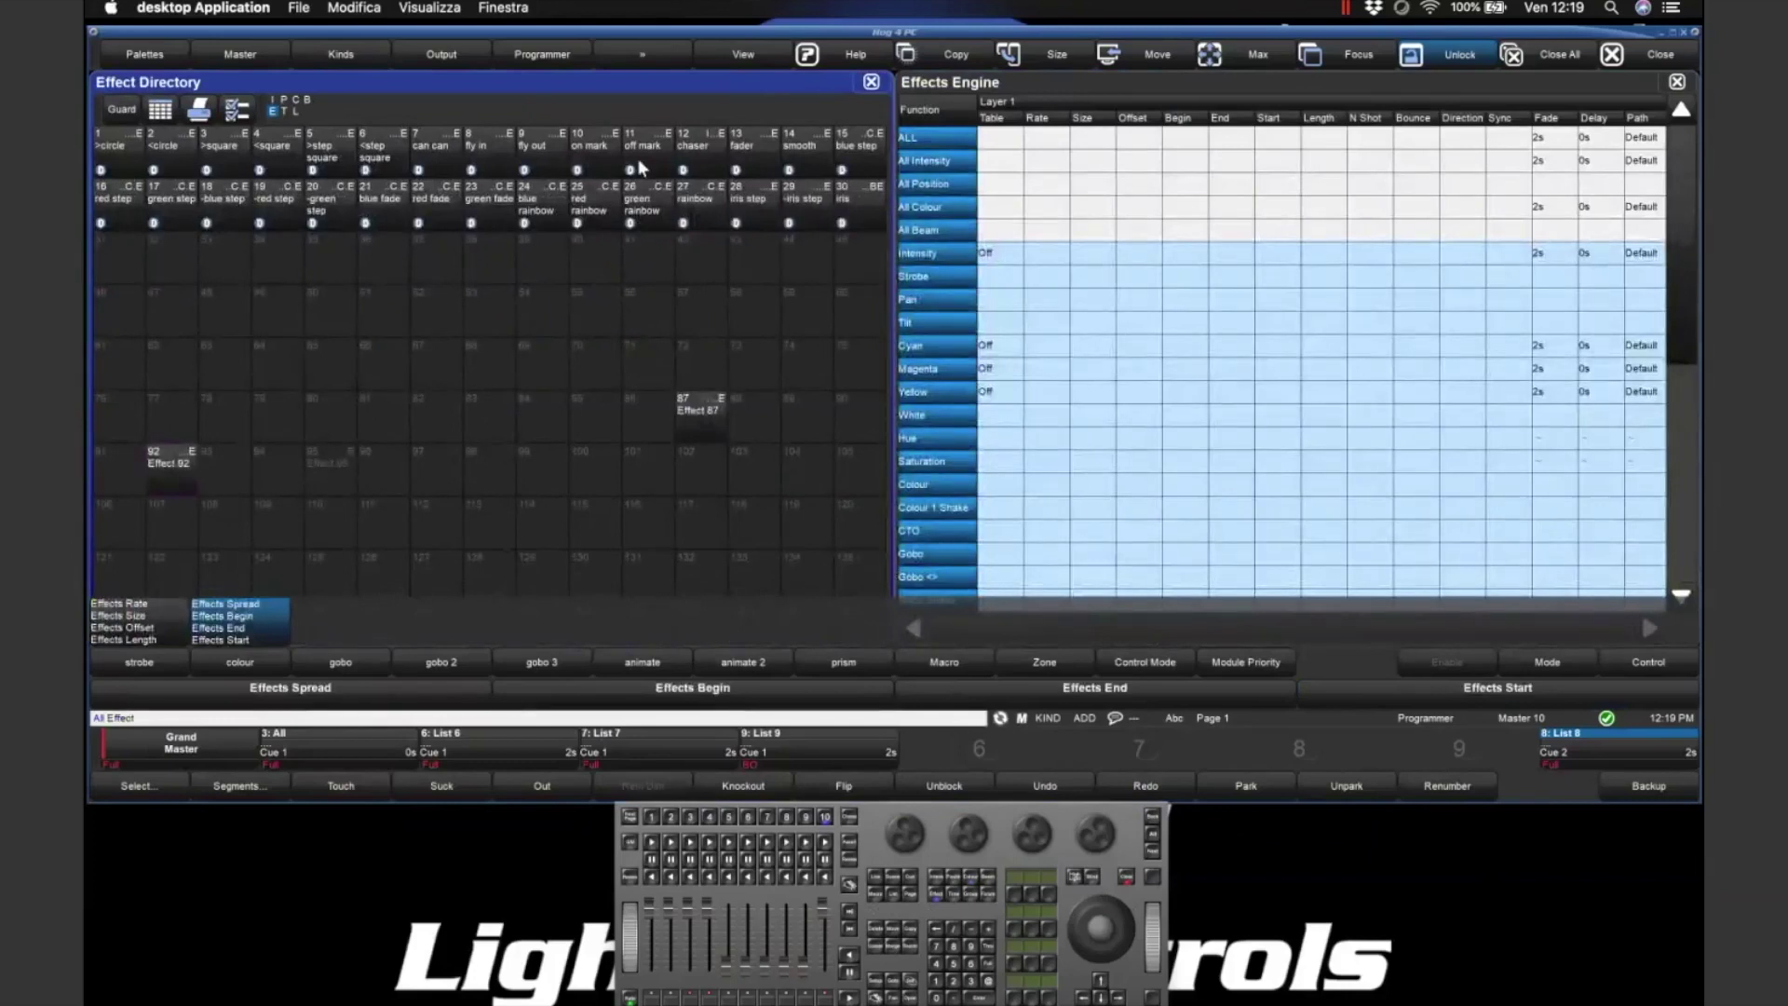
click(711, 160)
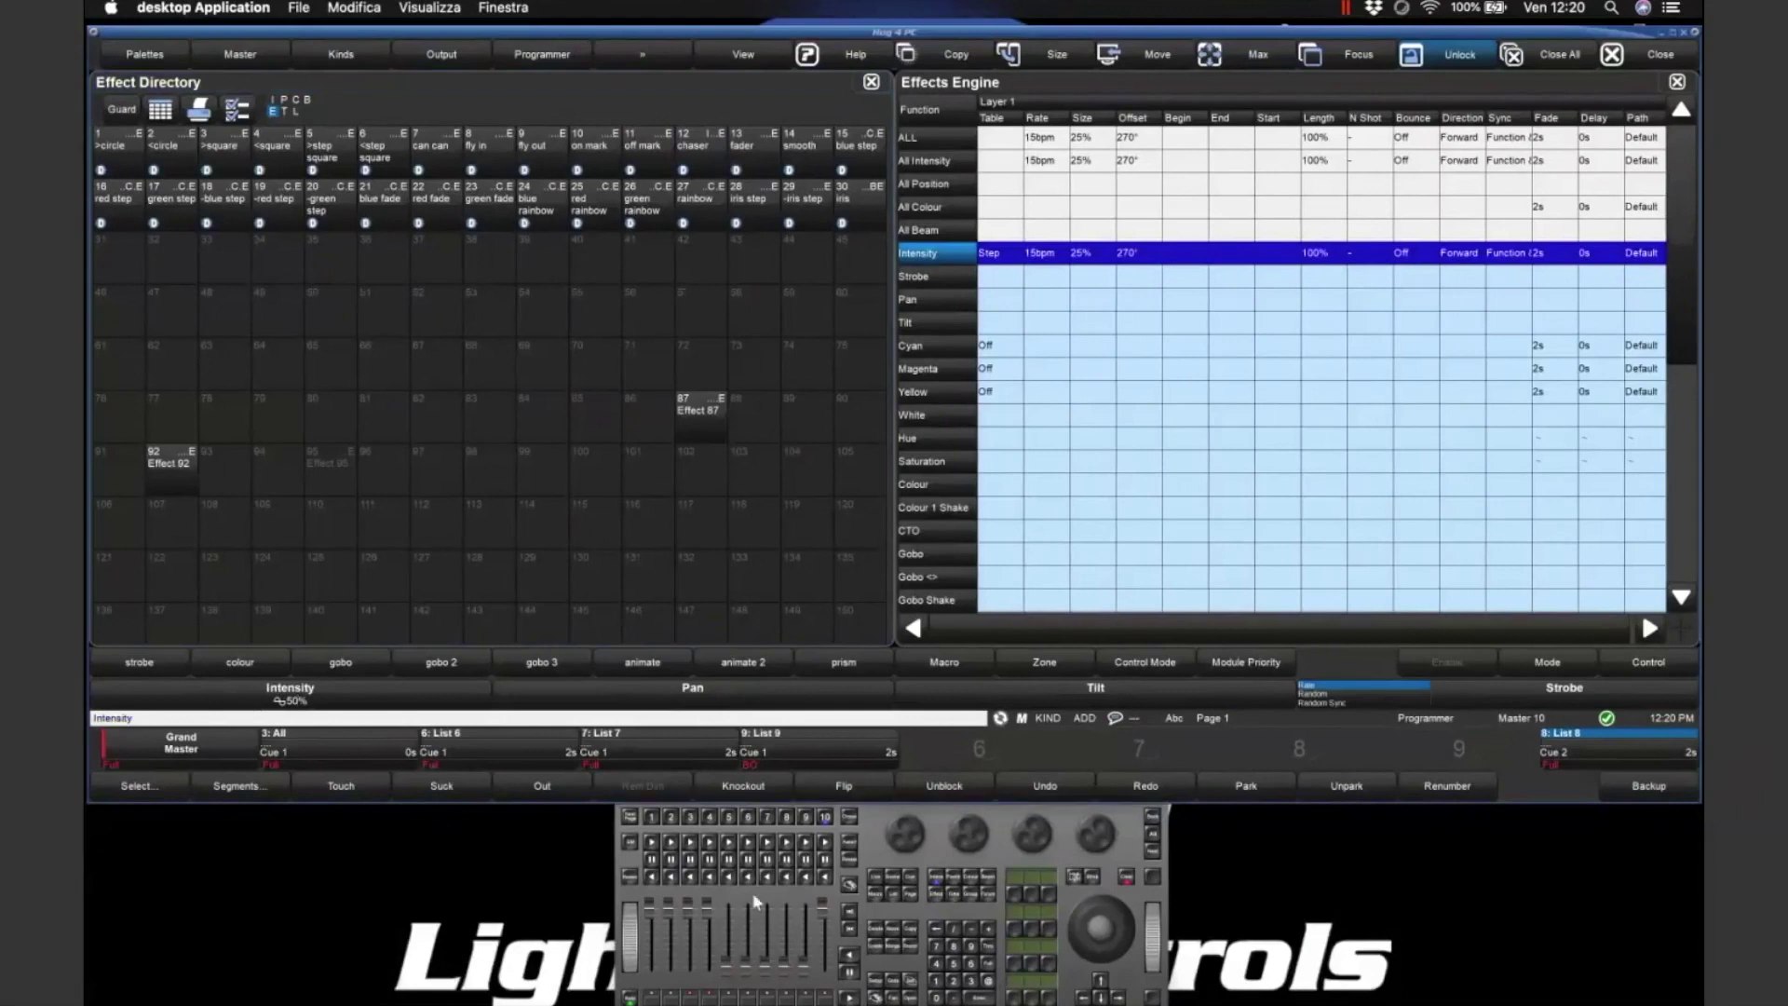
click(915, 985)
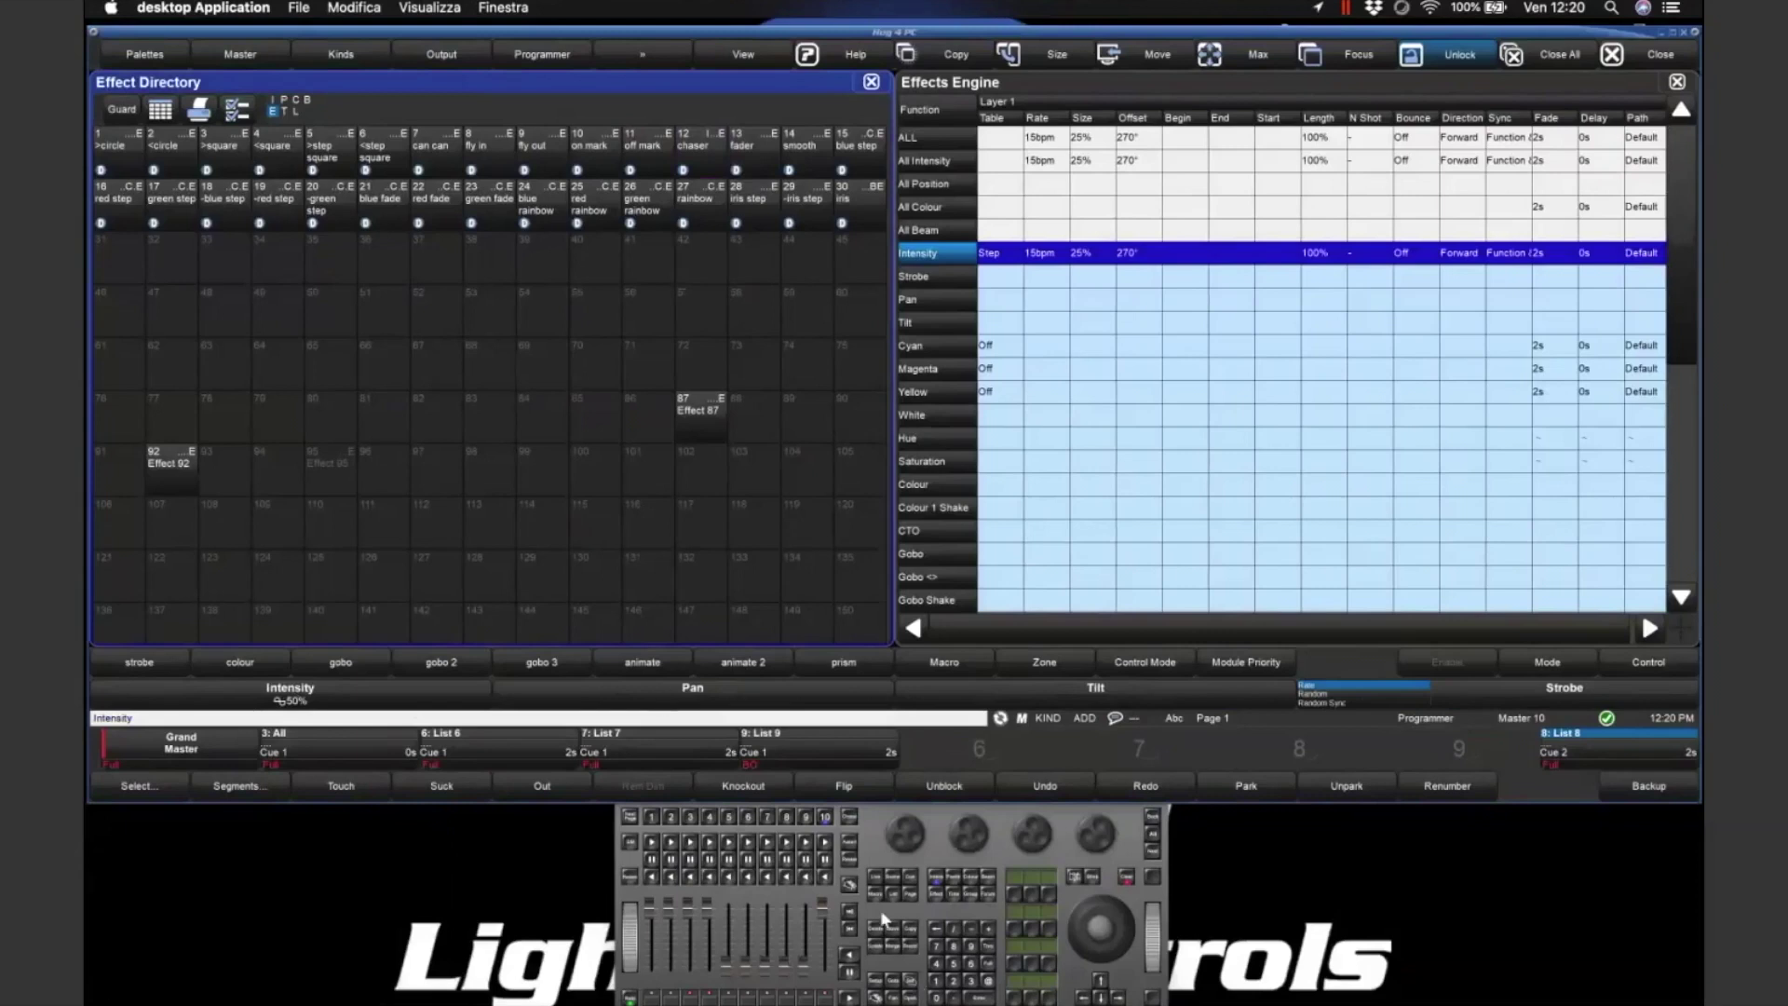
click(908, 941)
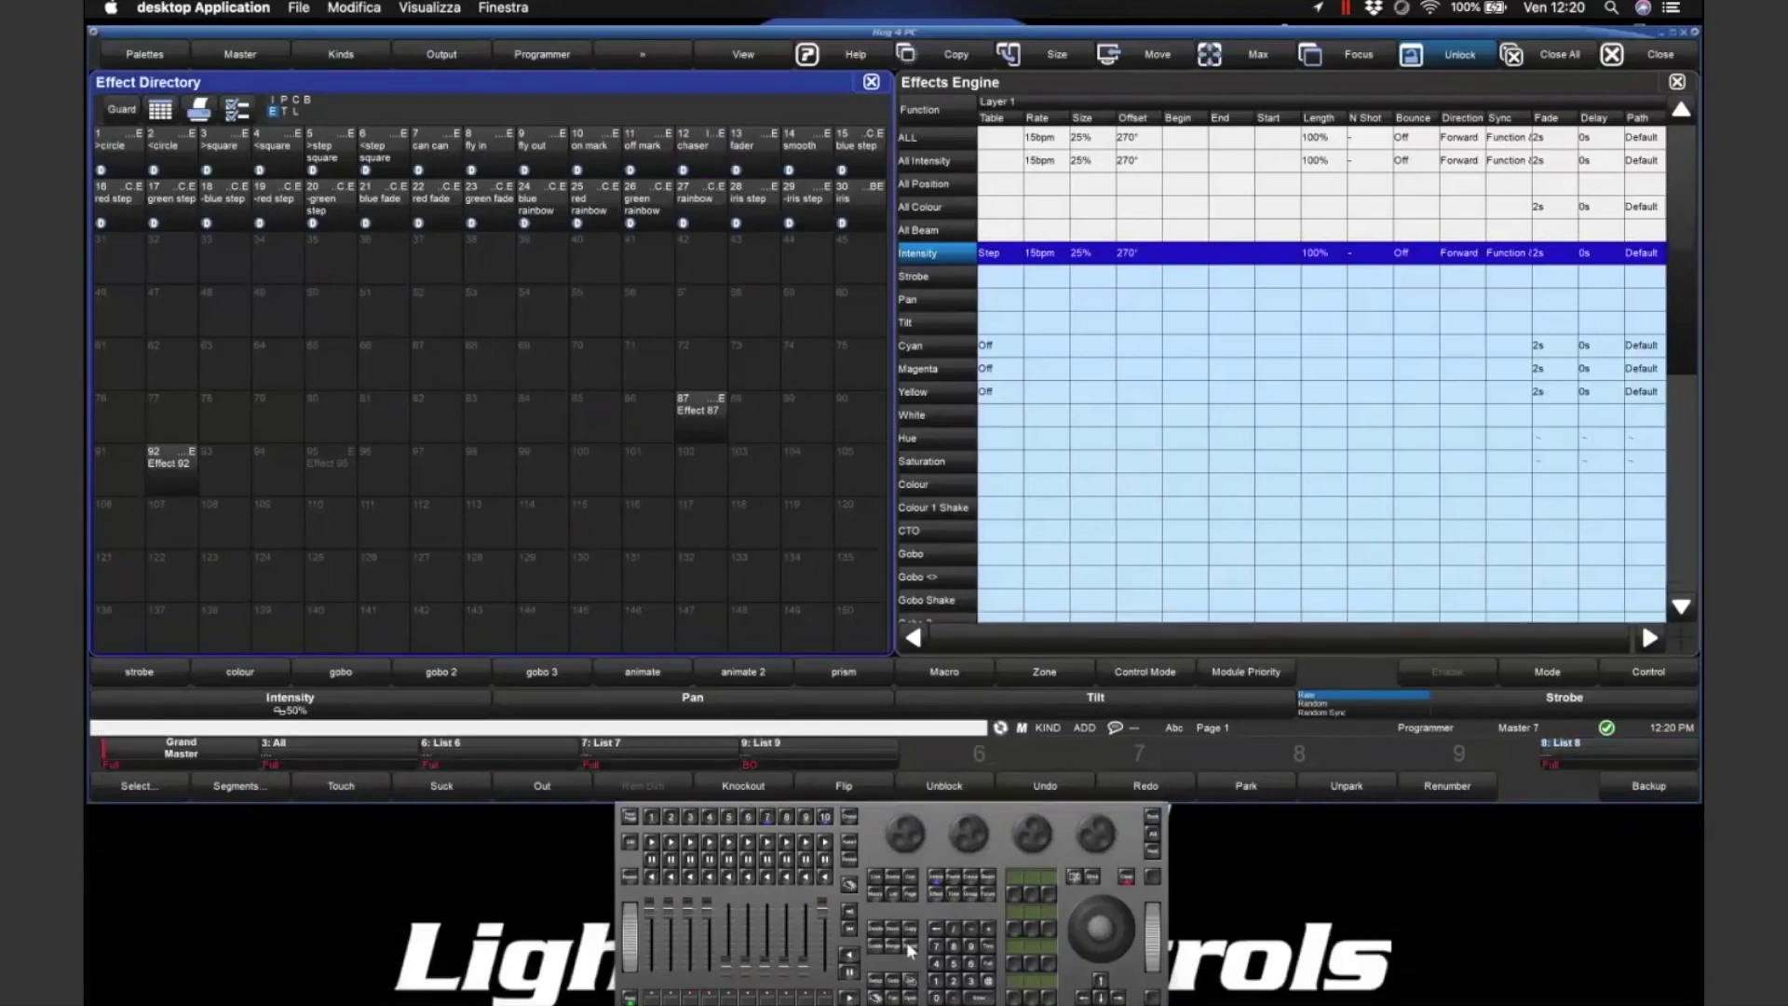
- Clear the programmer and close the Effect Directory, Effects Engine and Colour Directory windows
click(884, 893)
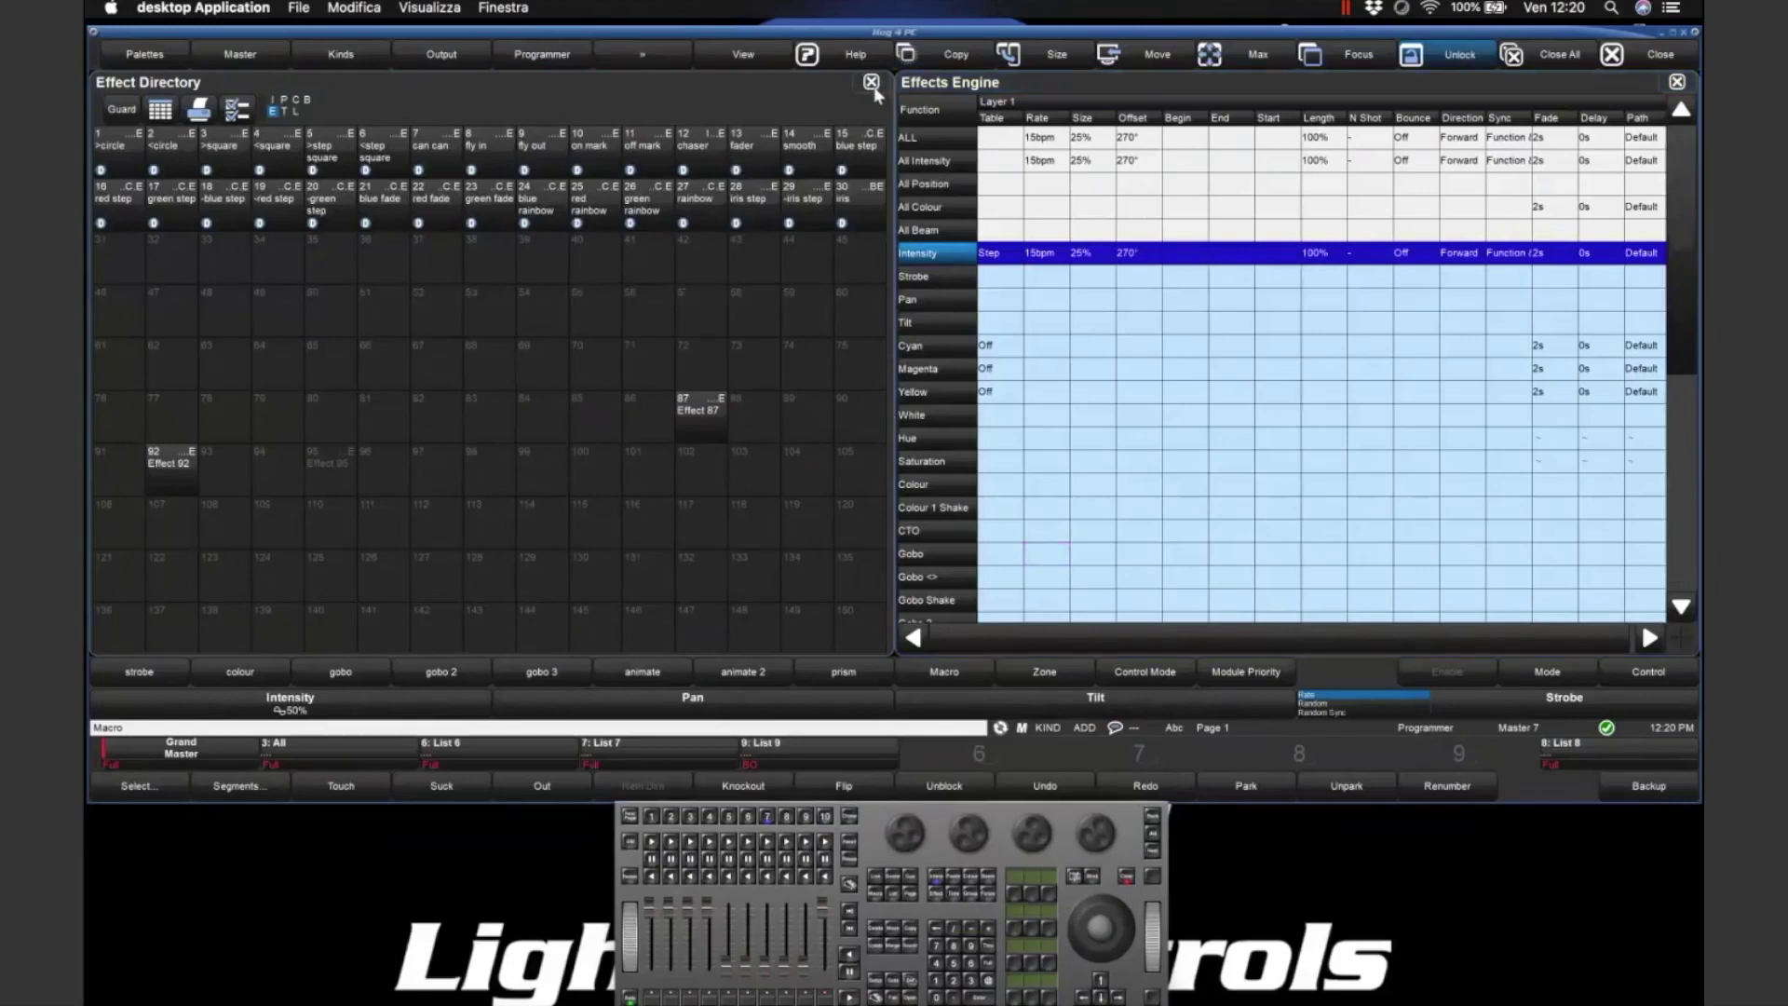
click(930, 438)
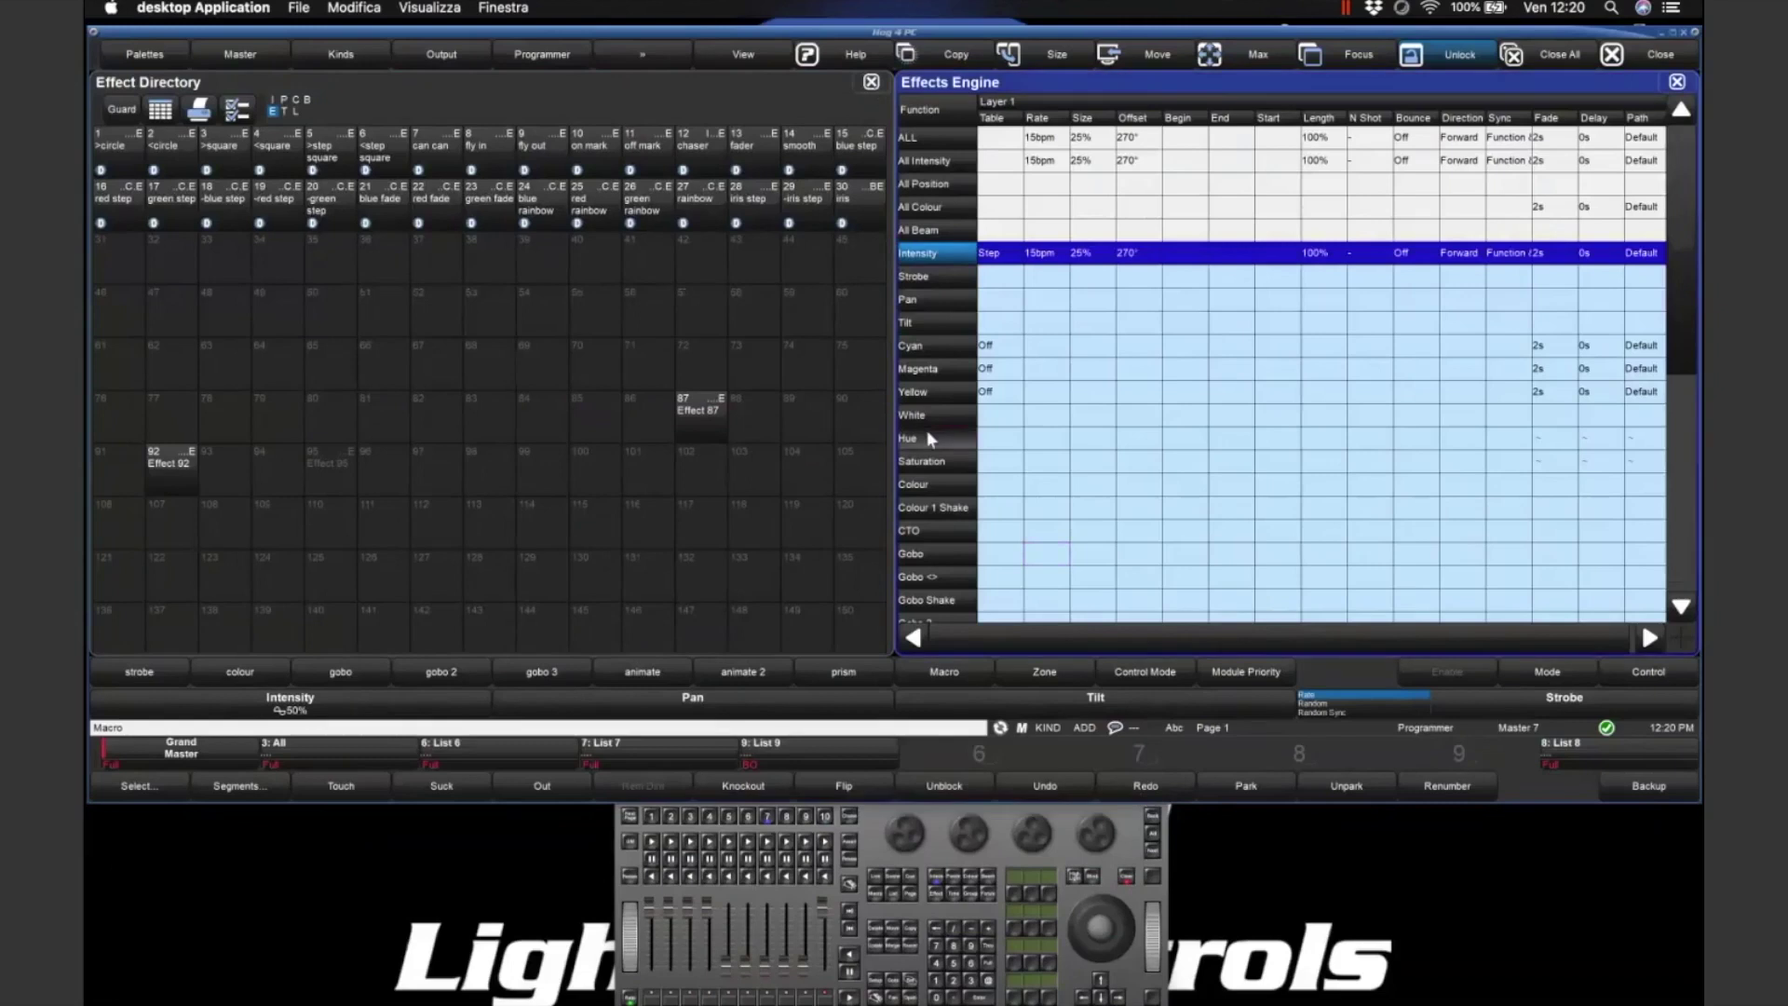
click(930, 439)
click(1127, 881)
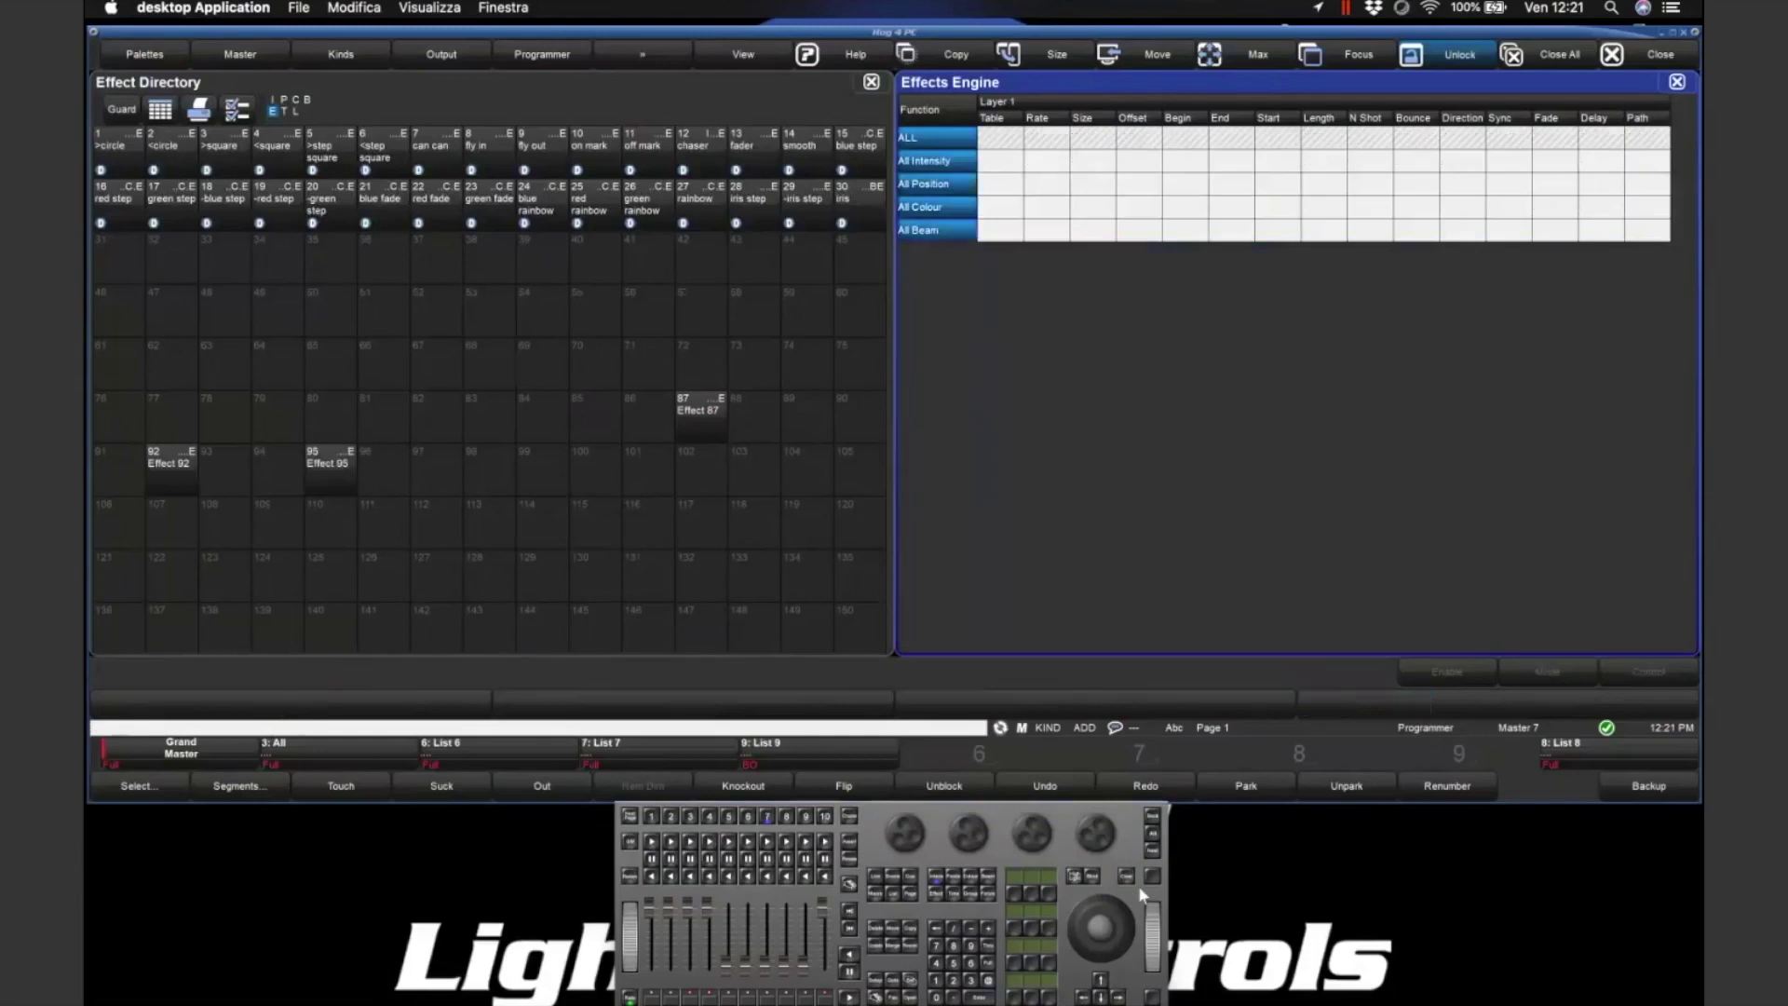
click(871, 82)
click(1676, 82)
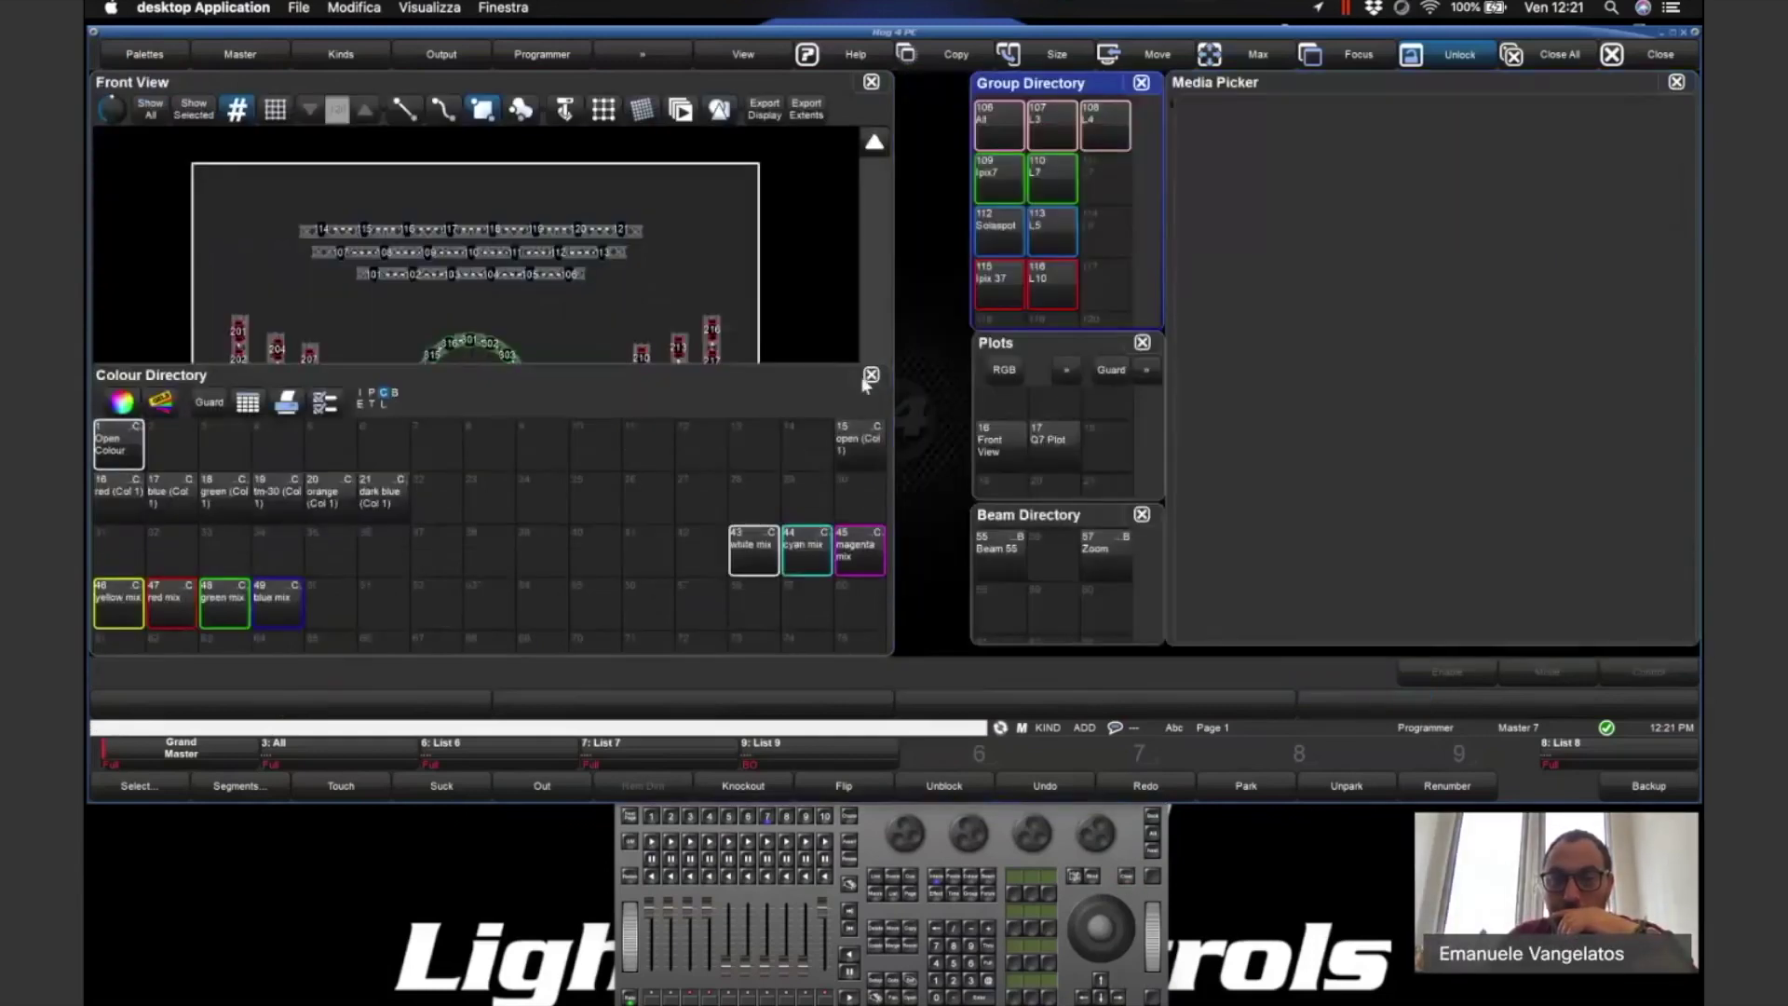
click(871, 374)
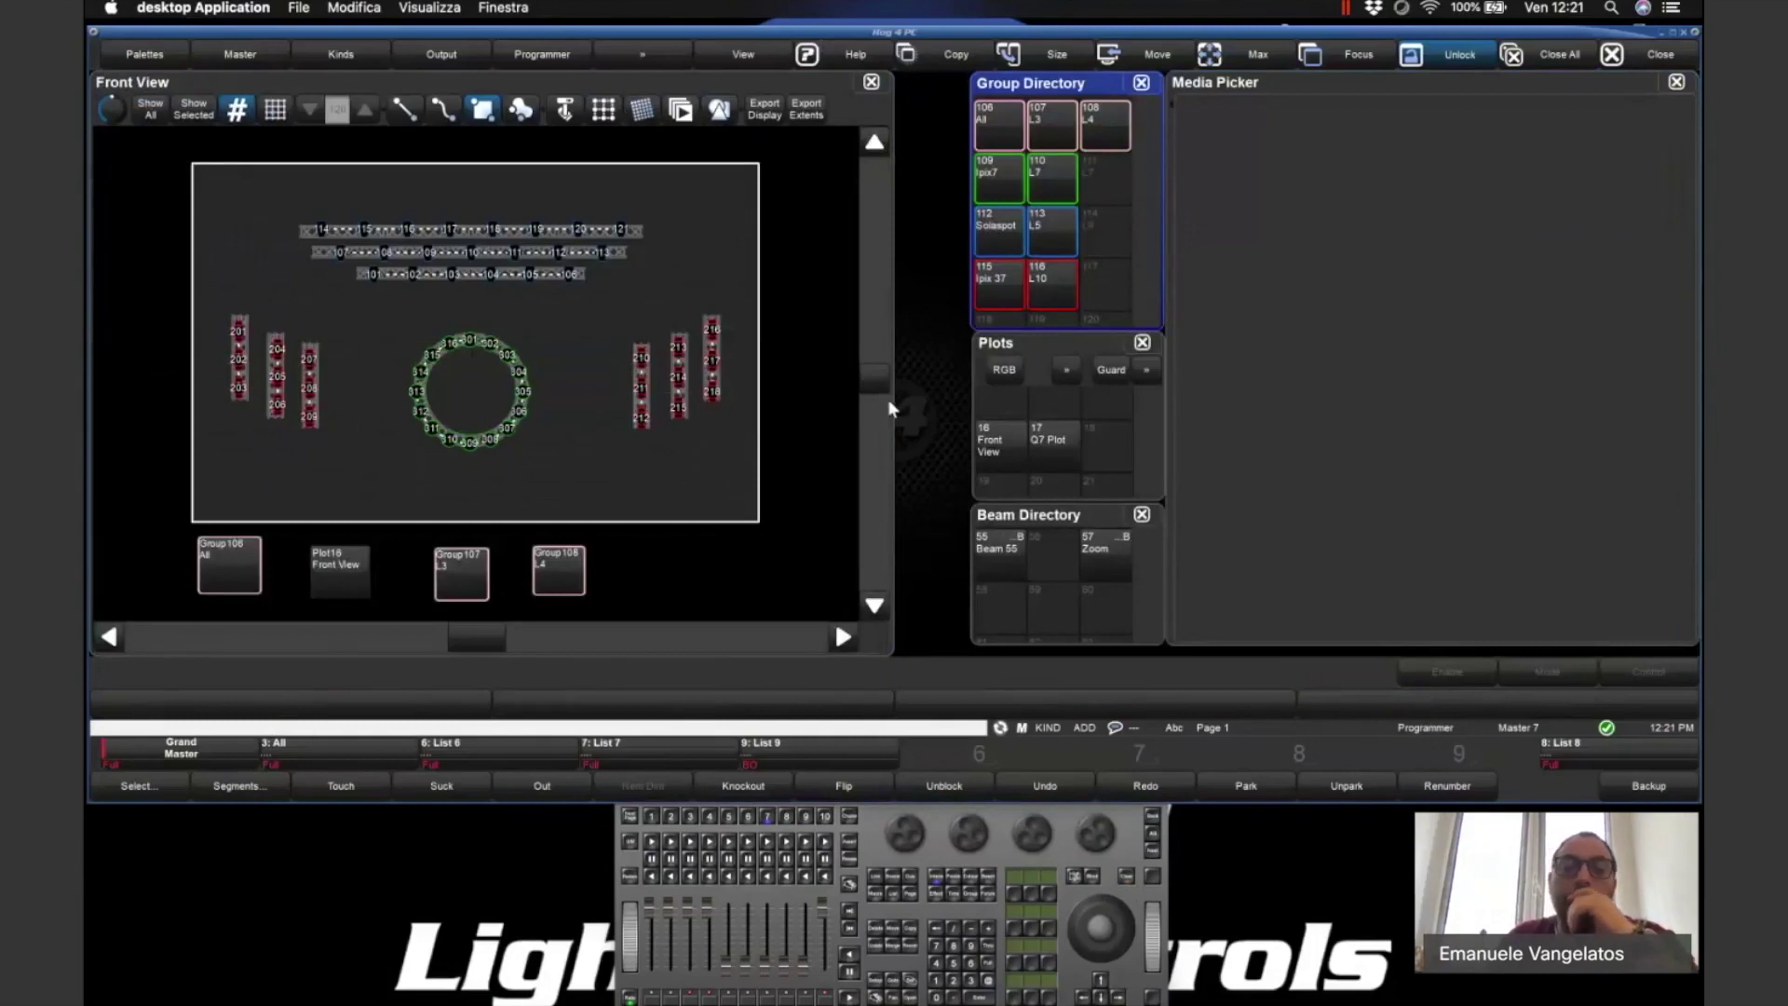
- Widen the Front View window up to the directories and select the All group through its shortcut in the plot
drag(891, 401, 967, 409)
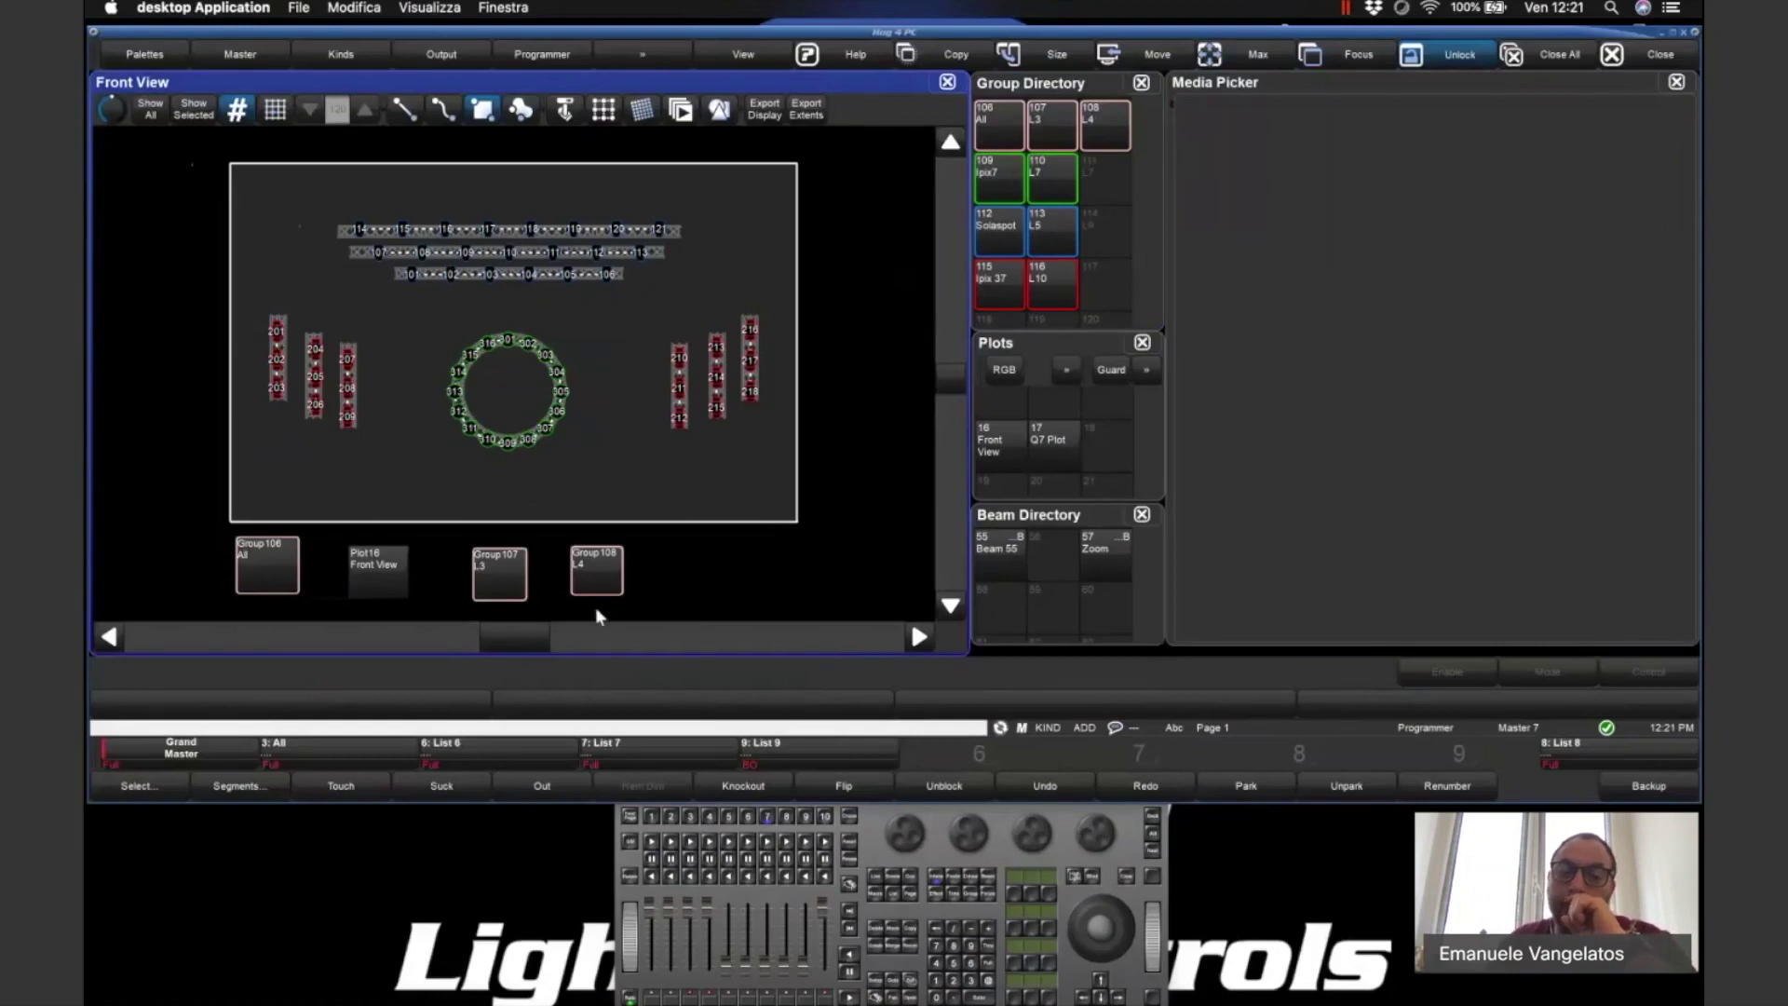
click(278, 558)
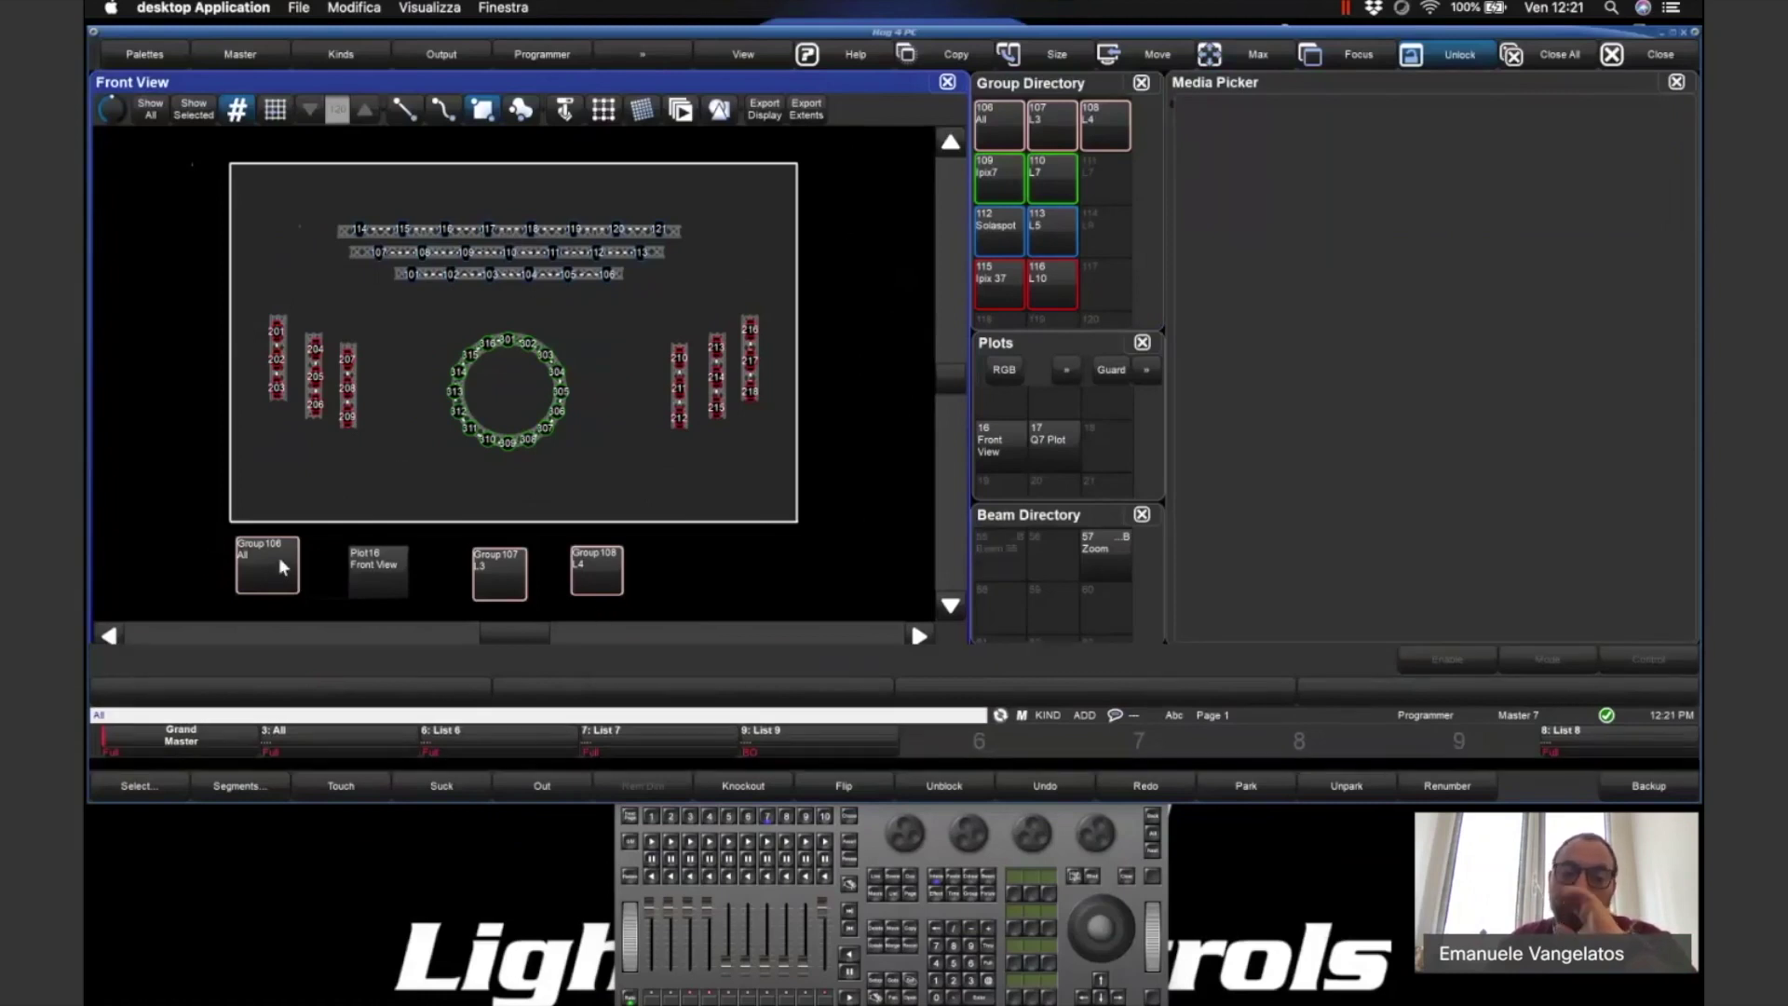
click(315, 564)
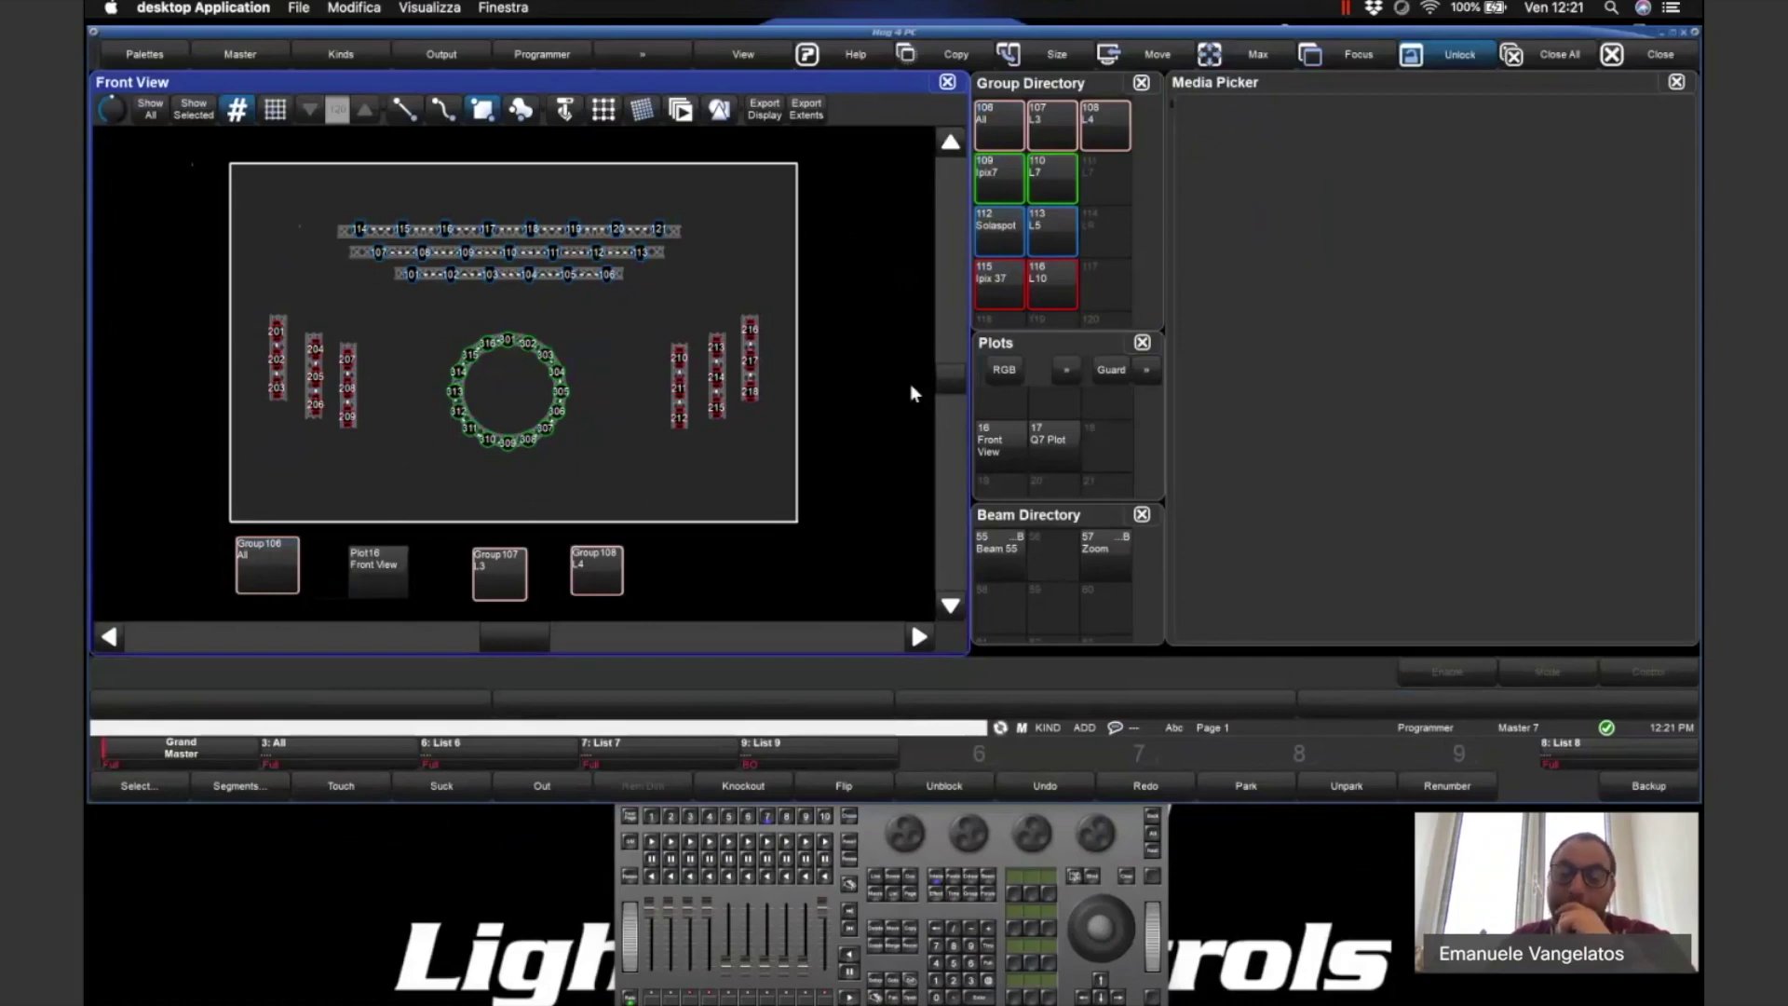
- Bring up the Setup options and start a Set command
click(883, 994)
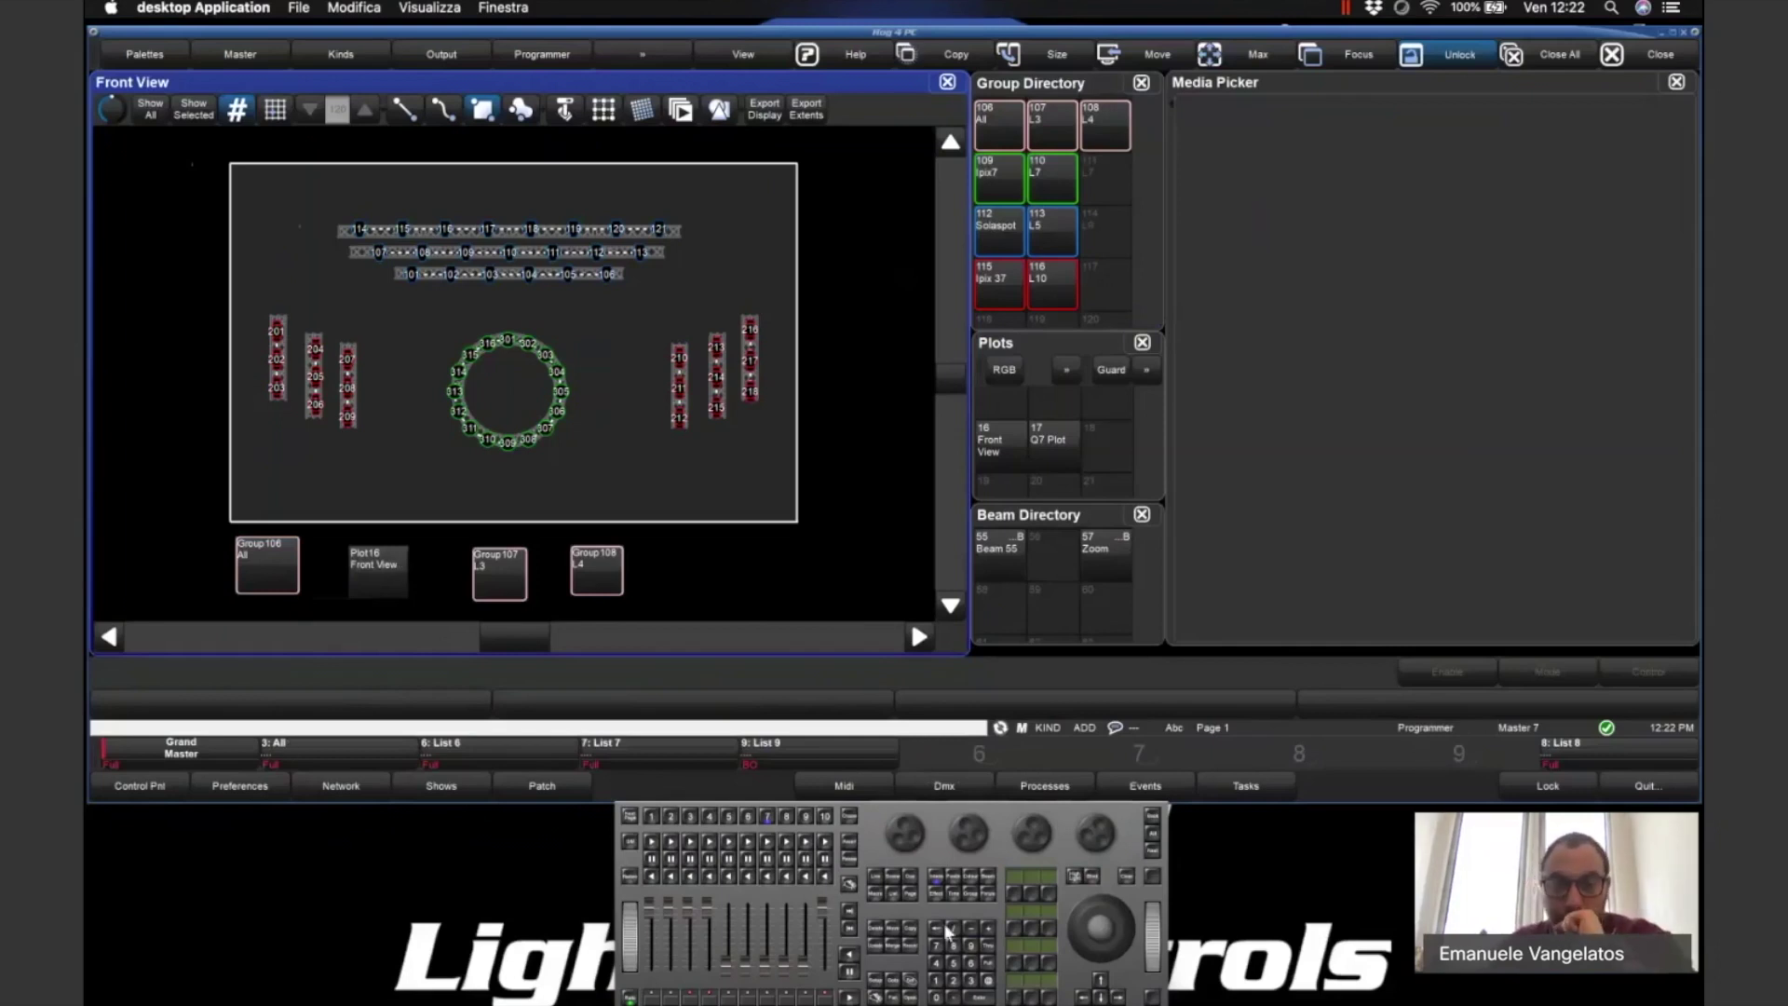
click(913, 980)
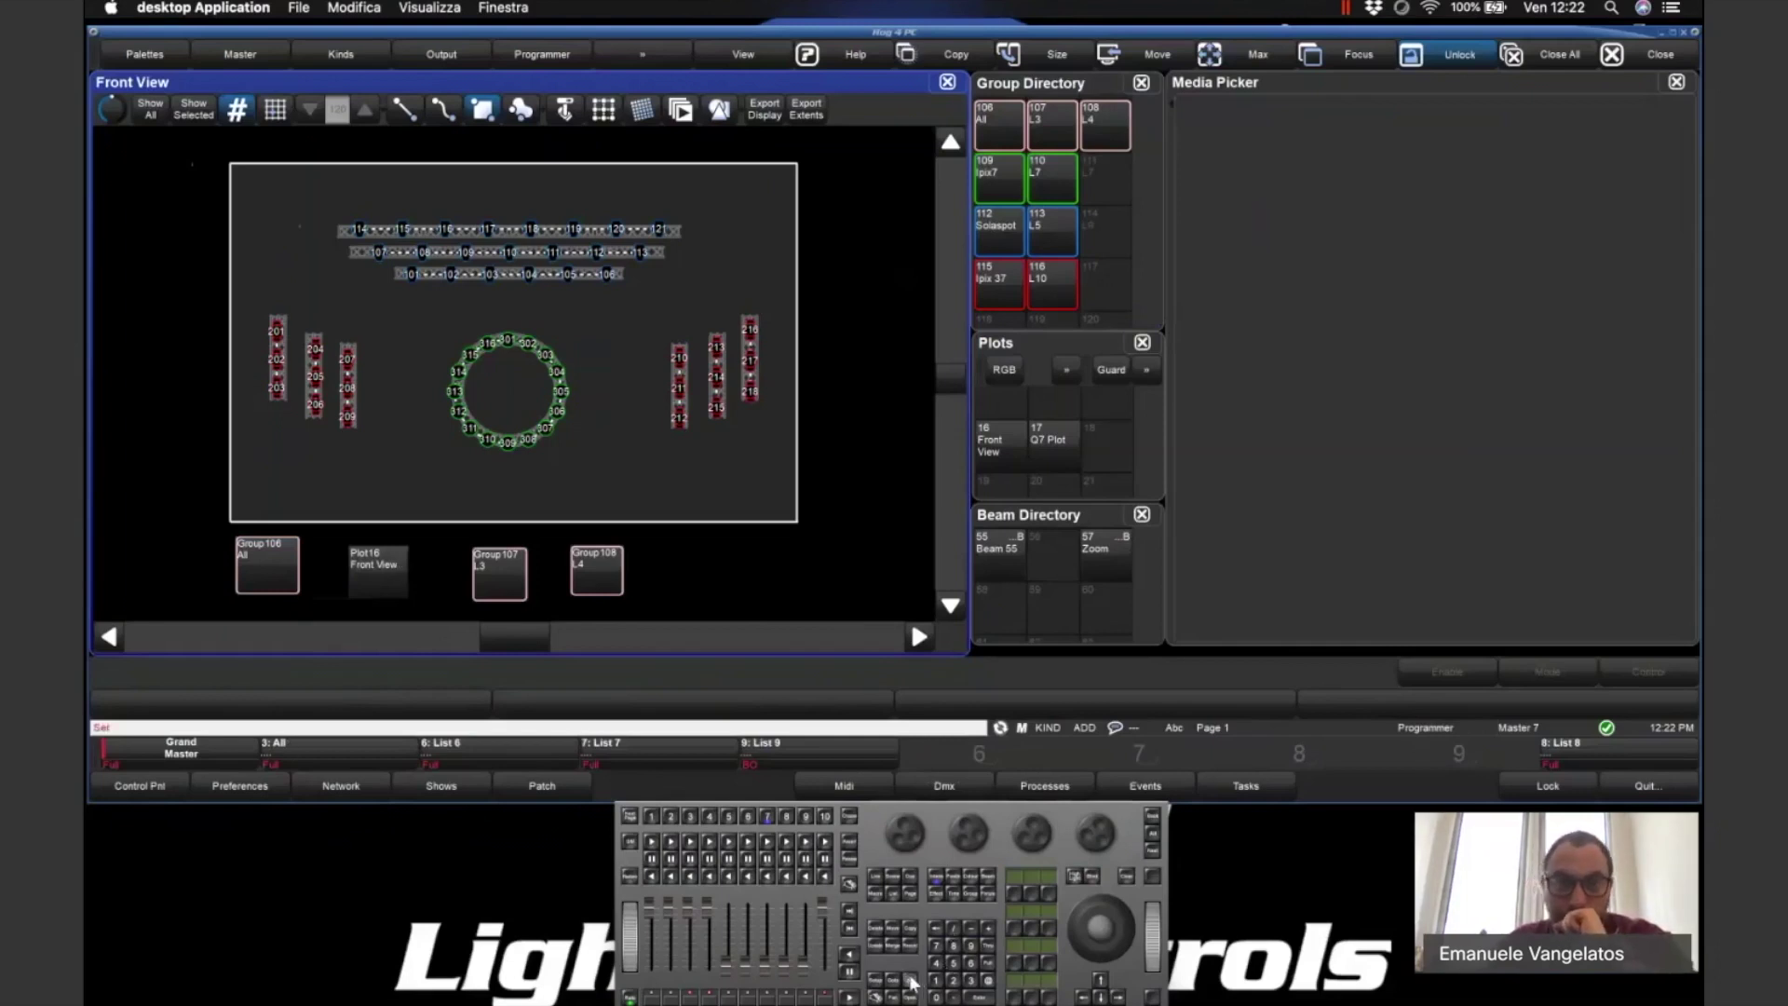